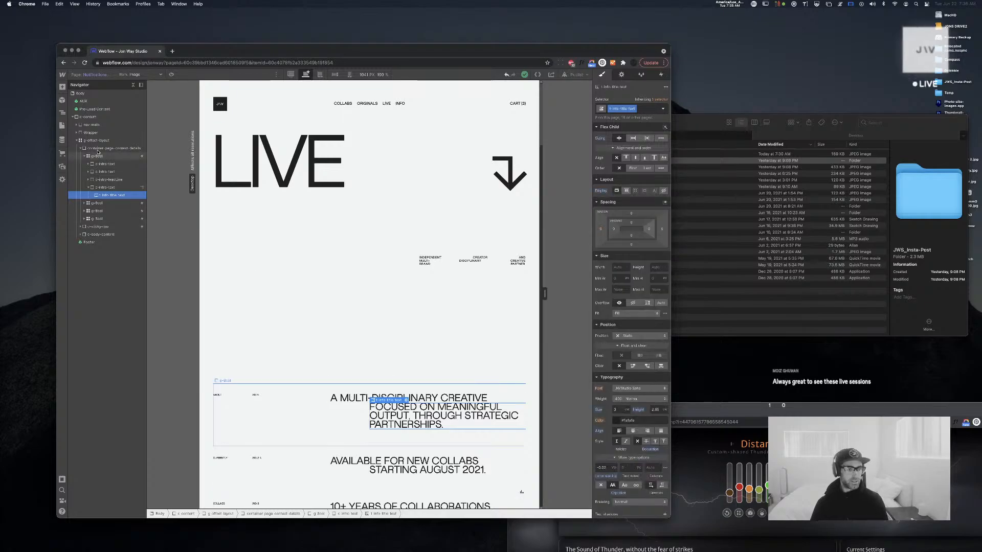
# Collapse the first g-8col grid's nested text elements in the Navigator
pyautogui.click(84, 156)
pyautogui.click(105, 156)
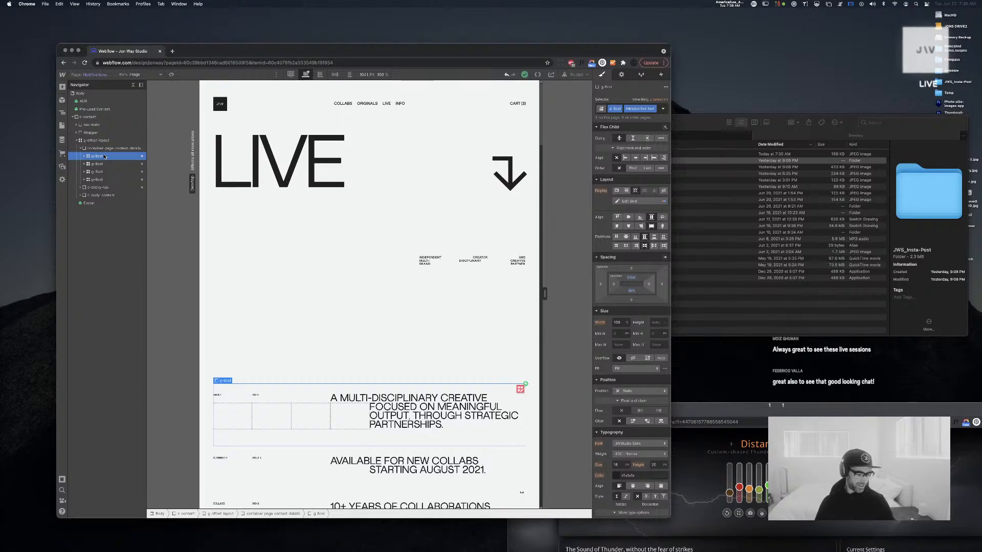
pyautogui.press('super+Tab')
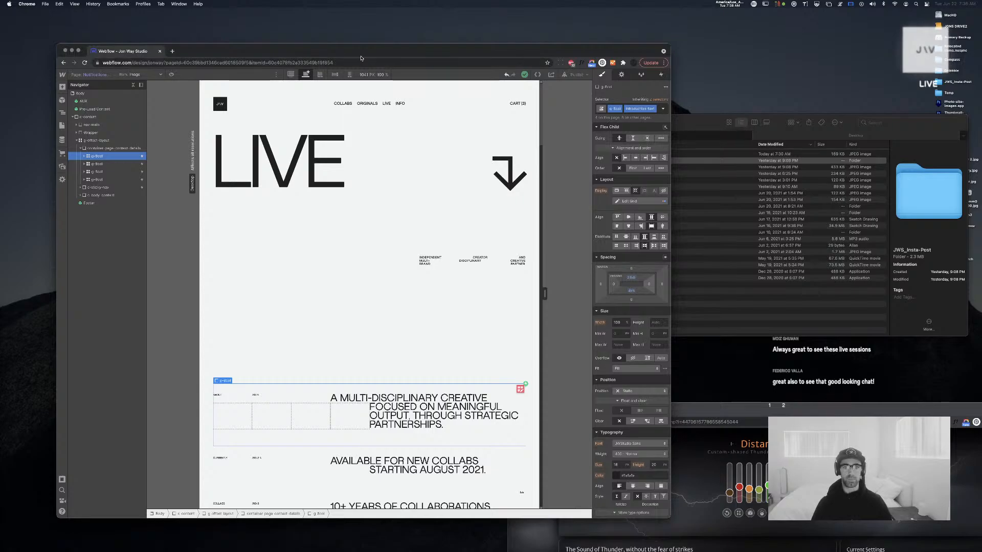
pyautogui.moveTo(360, 57); pyautogui.dragTo(360, 55)
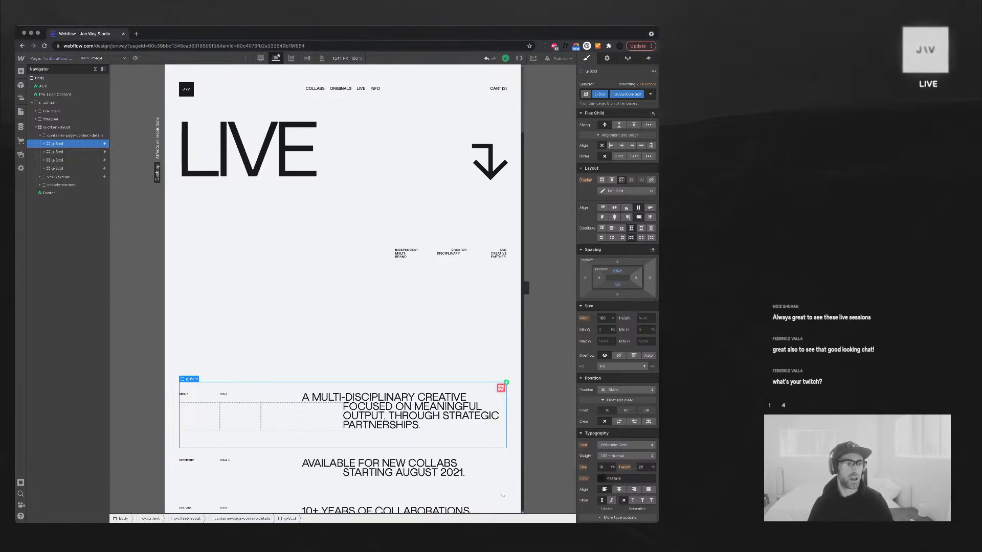
pyautogui.press('p')
# Open the Home page and scroll down to its live notification popup
pyautogui.click(47, 110)
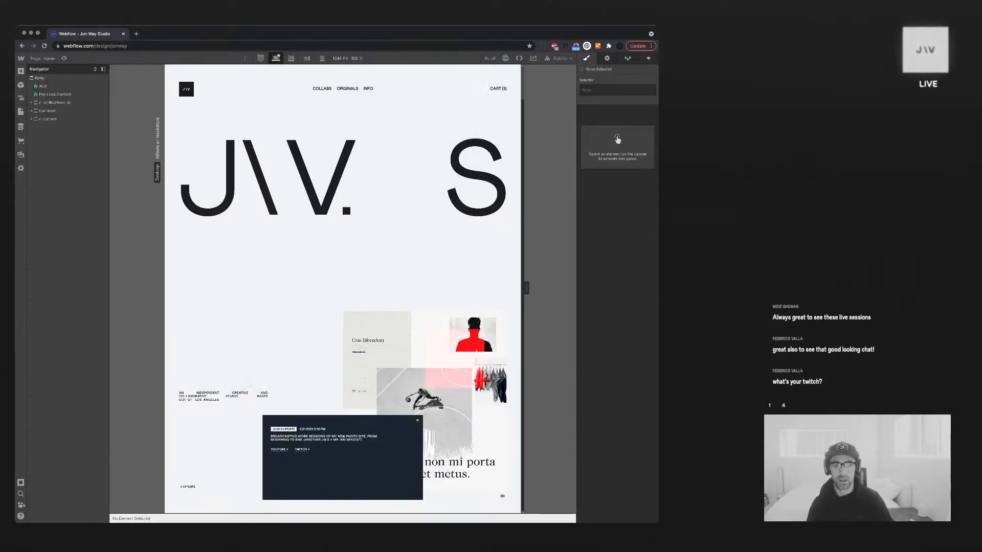
pyautogui.scroll(-5, 343, 286)
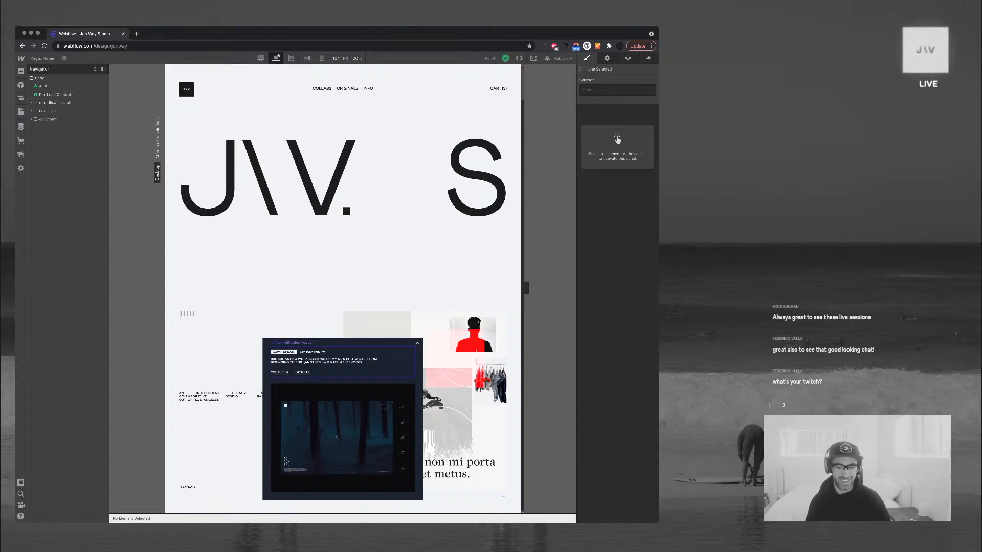
pyautogui.press('super+Tab')
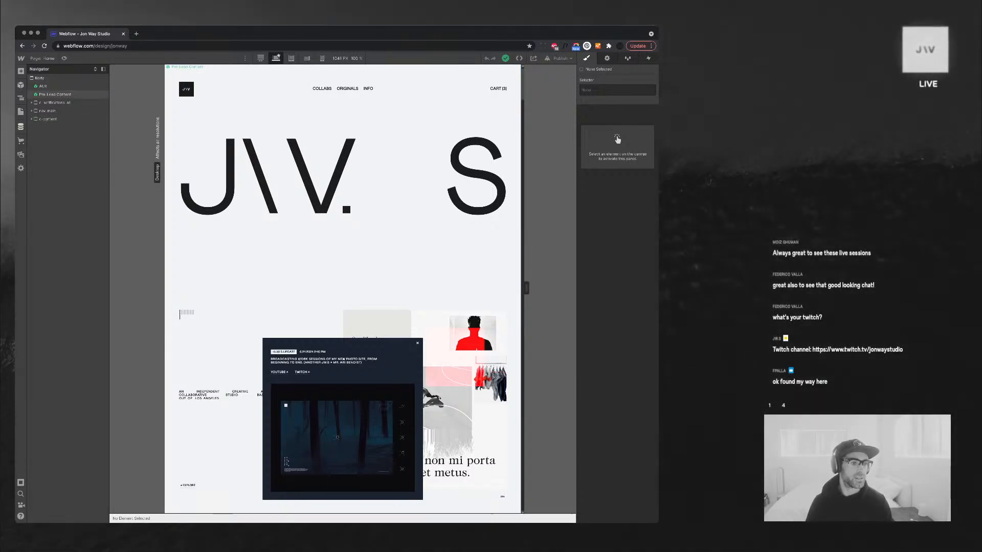
# Go back to the Notifications Template page and collapse the intro paragraph's parent g-8col grid
pyautogui.click(21, 112)
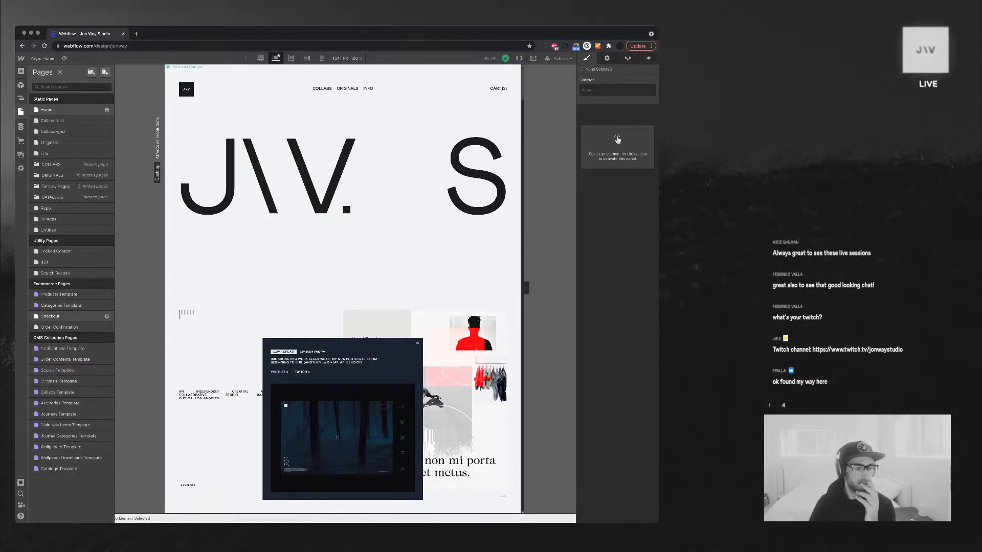
pyautogui.click(63, 349)
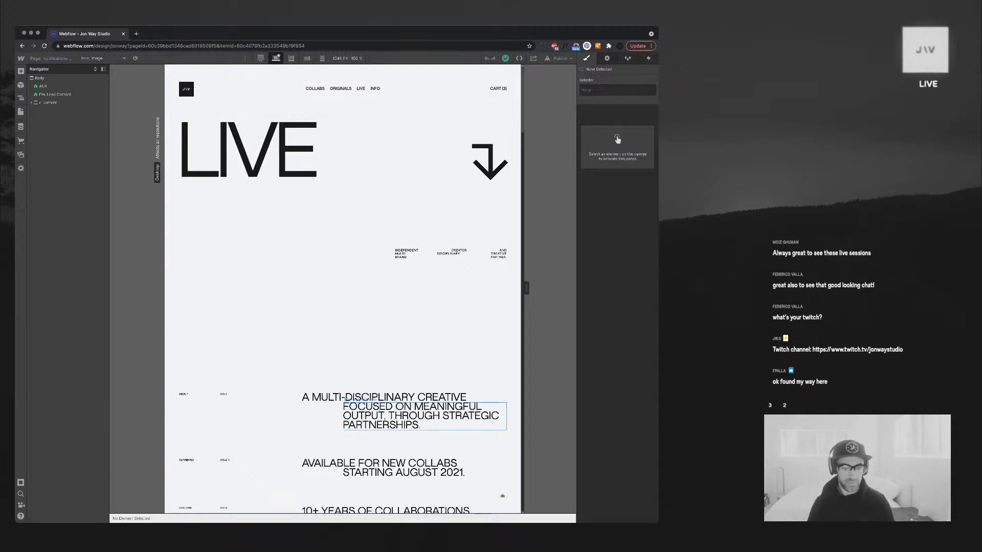
pyautogui.click(424, 416)
pyautogui.click(312, 419)
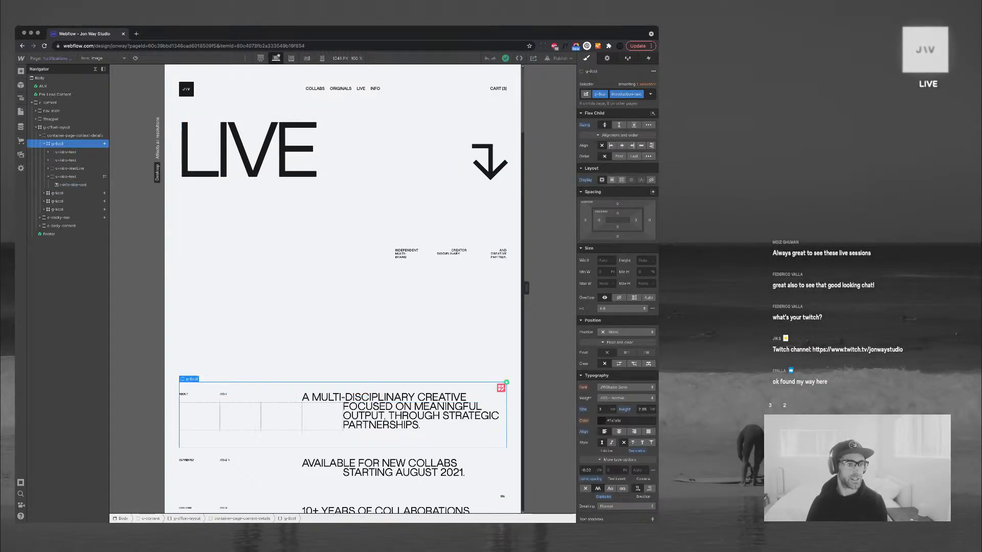
pyautogui.click(45, 143)
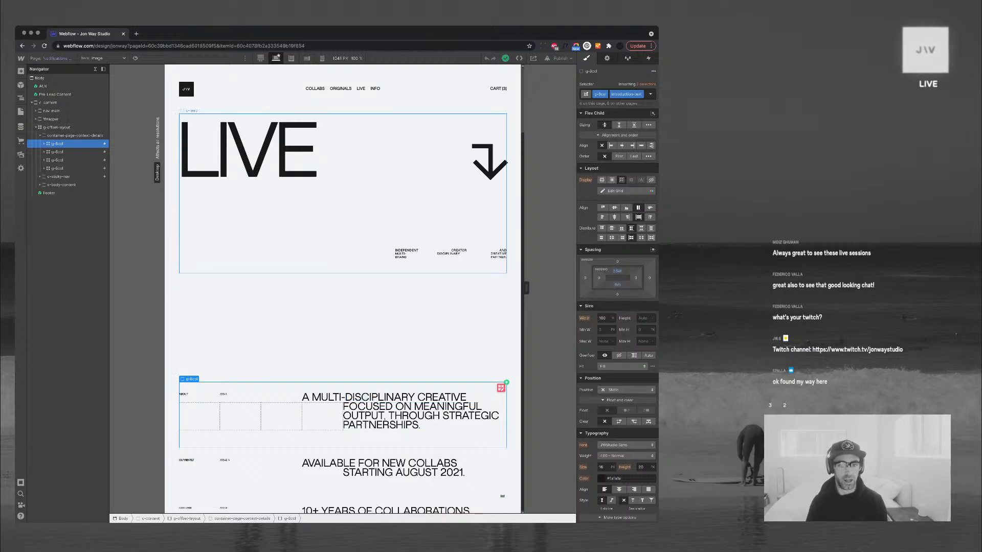
pyautogui.scroll(-3, 342, 289)
pyautogui.scroll(2, 342, 289)
pyautogui.scroll(-1, 343, 289)
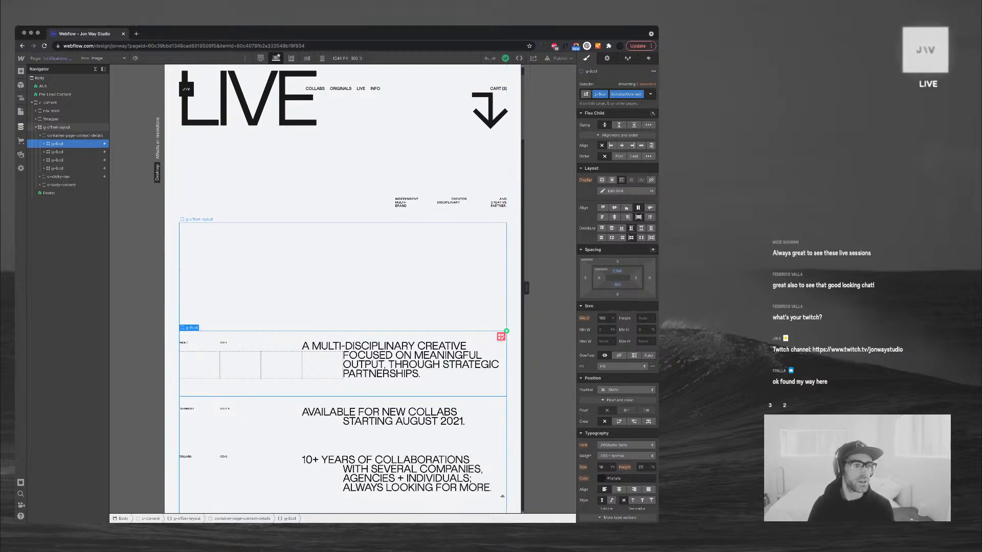
# Open the Notifications collection's Live Stream item and inspect its Stream ID value
pyautogui.click(21, 127)
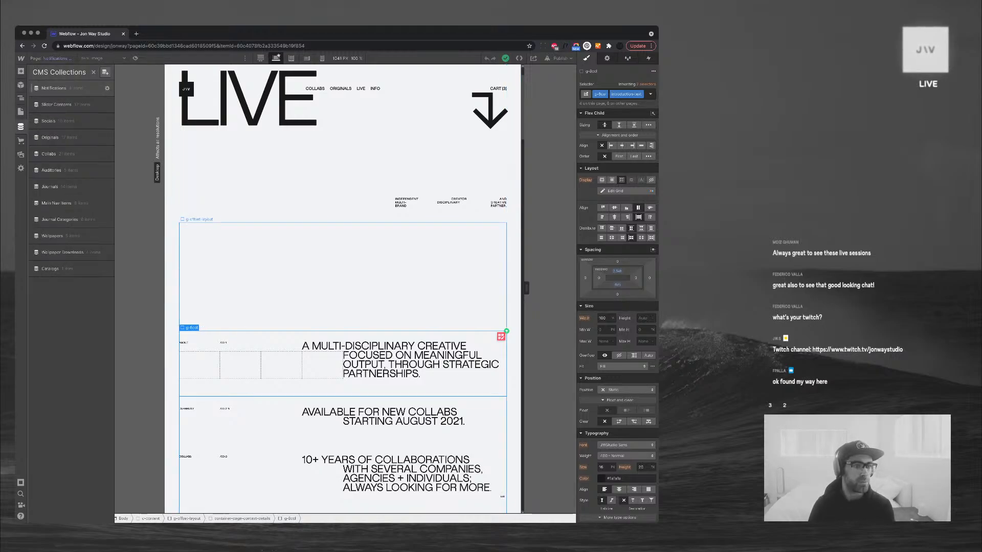
pyautogui.click(62, 88)
pyautogui.click(148, 131)
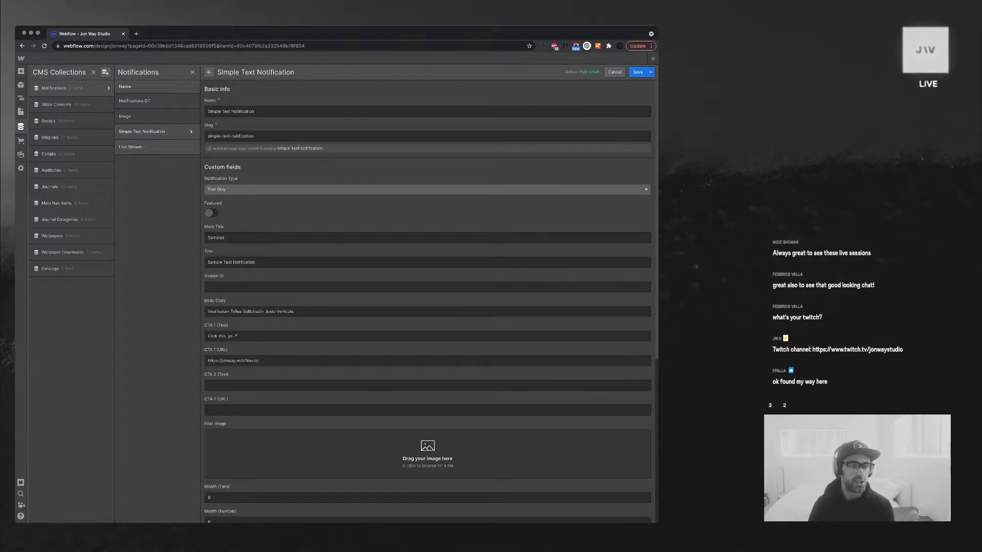
pyautogui.click(148, 147)
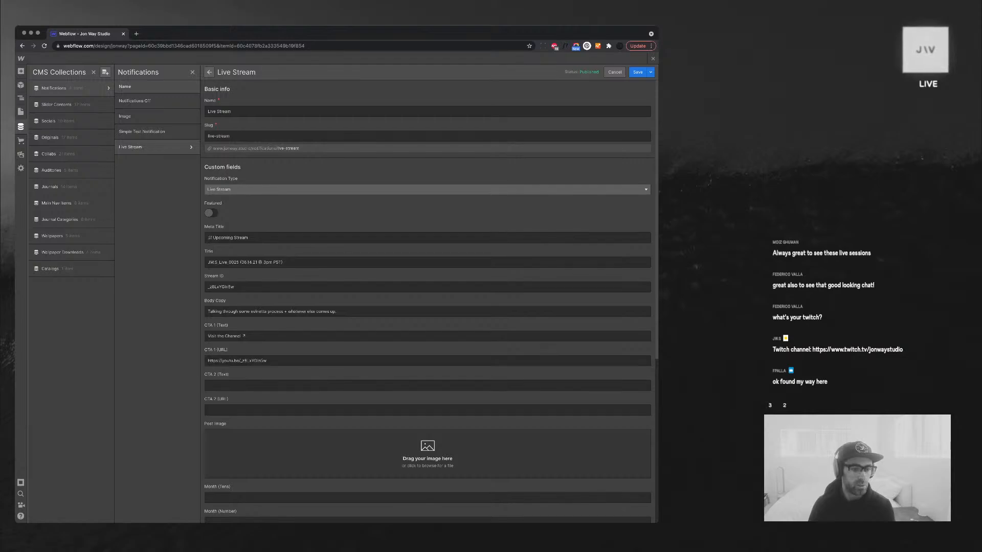
pyautogui.scroll(-1, 428, 307)
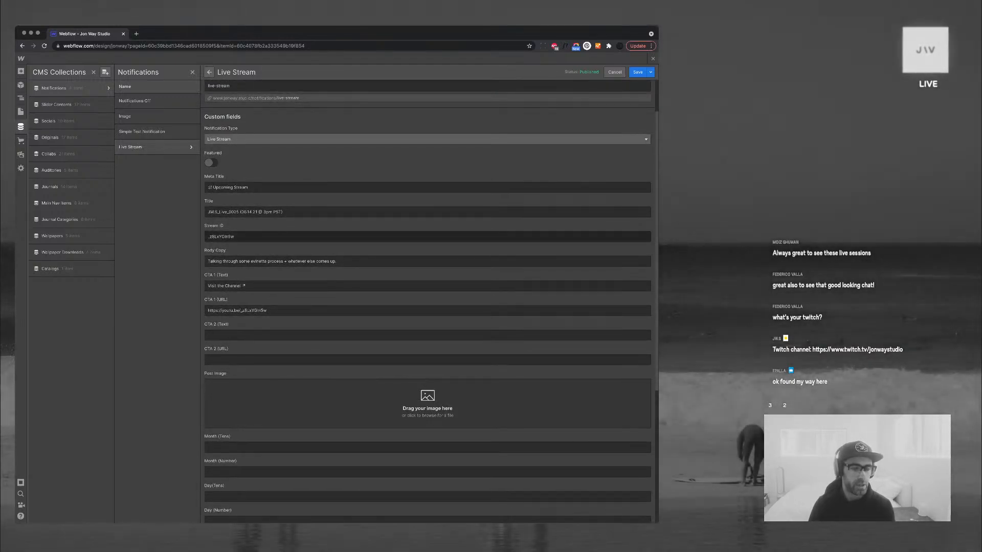
pyautogui.doubleClick(221, 236)
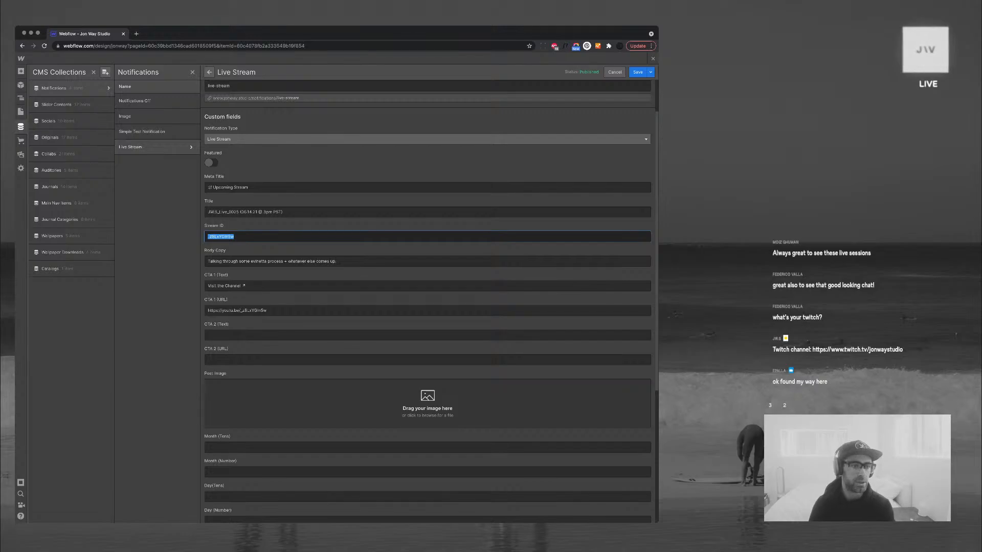
pyautogui.click(154, 147)
pyautogui.click(153, 147)
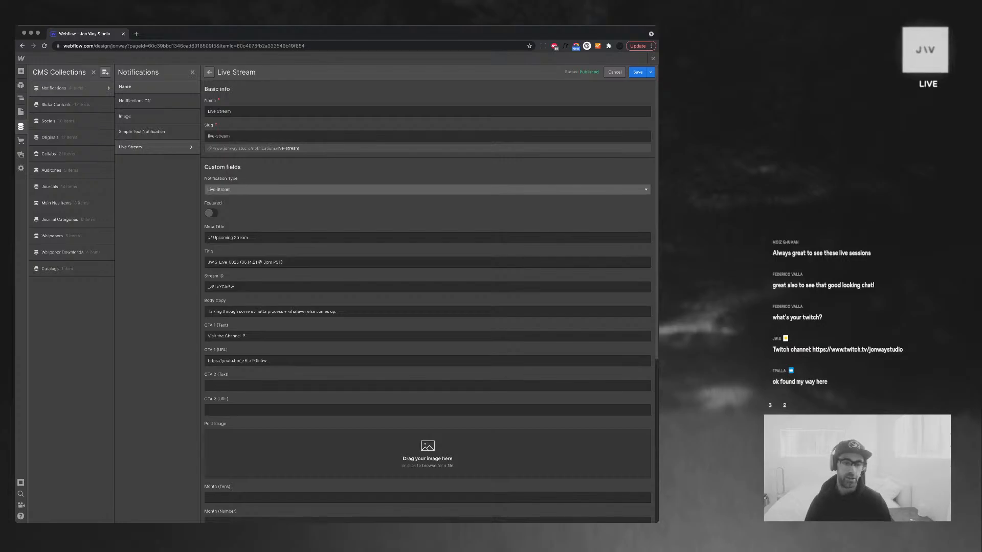
pyautogui.press('Escape')
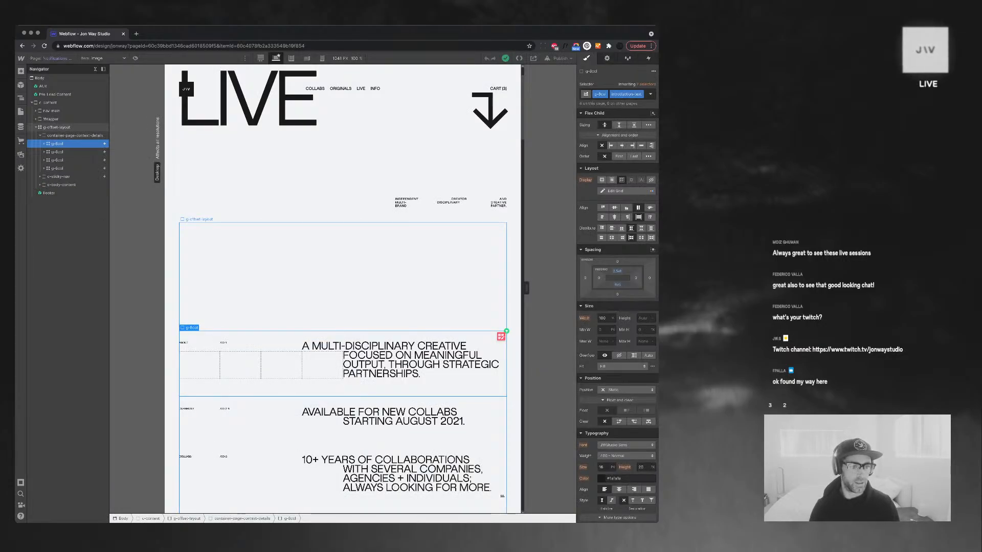
pyautogui.click(56, 127)
pyautogui.click(75, 135)
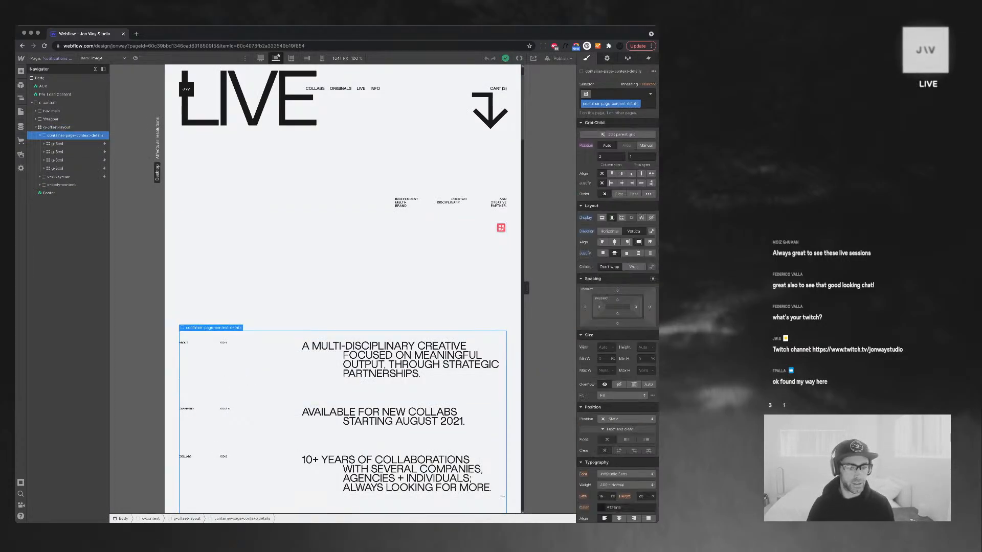
pyautogui.click(40, 136)
pyautogui.scroll(-4, 343, 289)
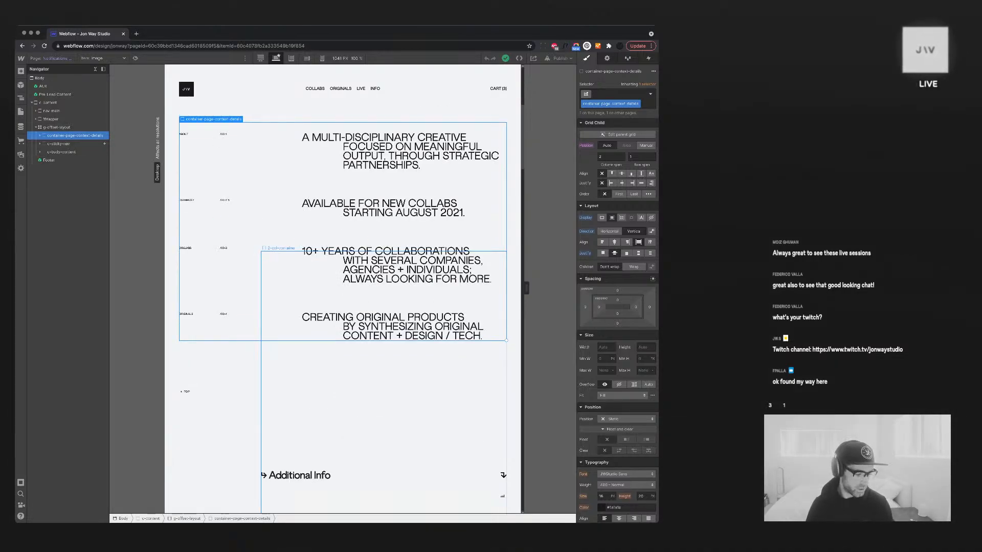
pyautogui.scroll(3, 342, 289)
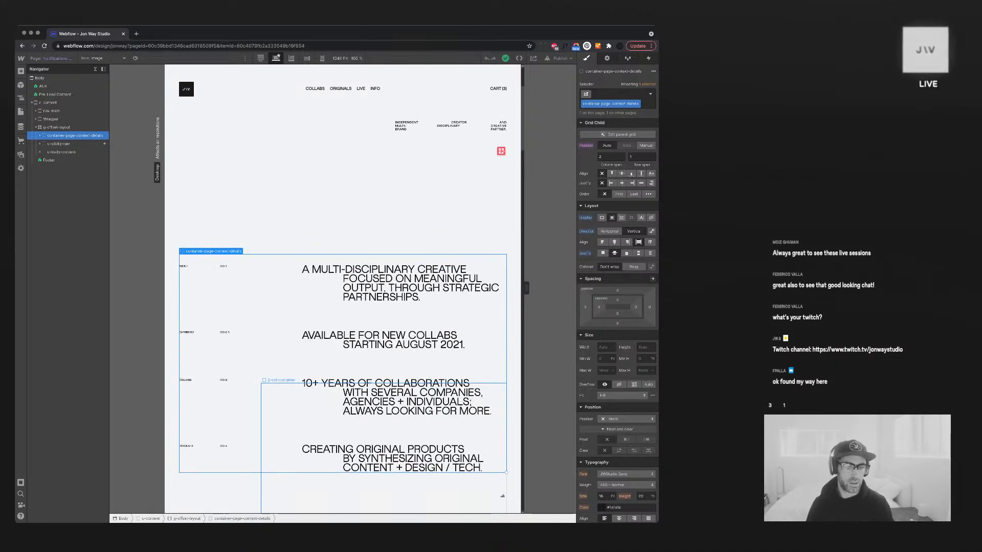
pyautogui.scroll(3, 343, 307)
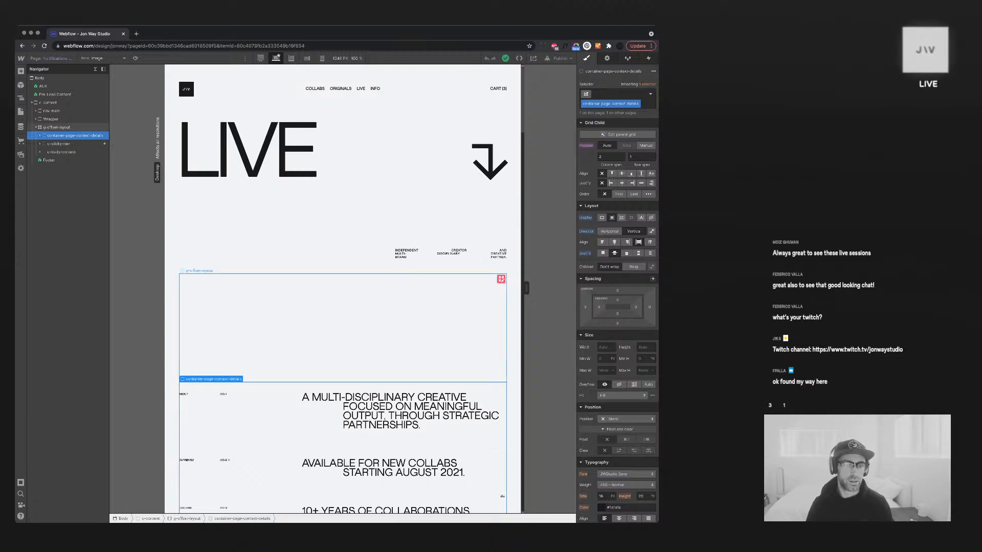
pyautogui.scroll(-1, 342, 307)
pyautogui.scroll(-4, 343, 307)
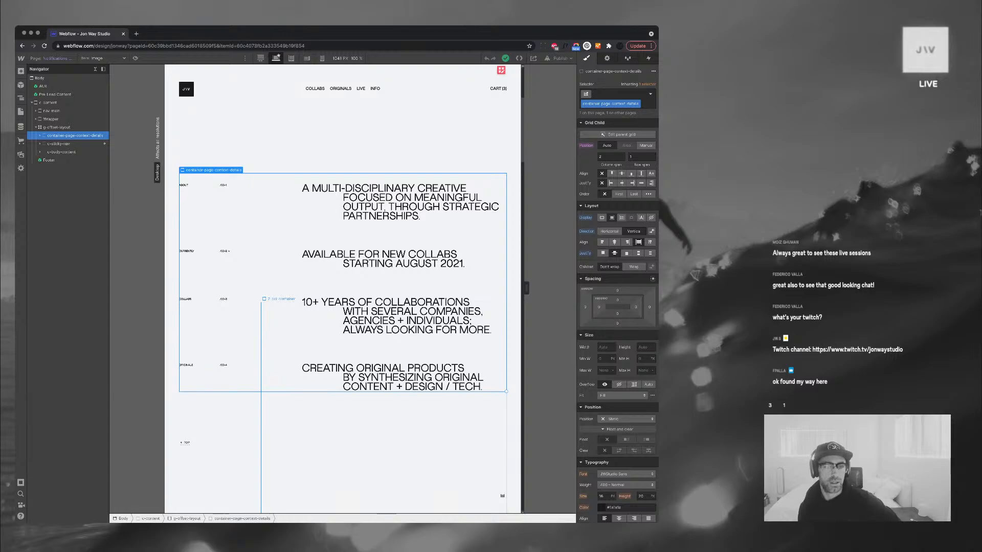
pyautogui.scroll(-5, 343, 289)
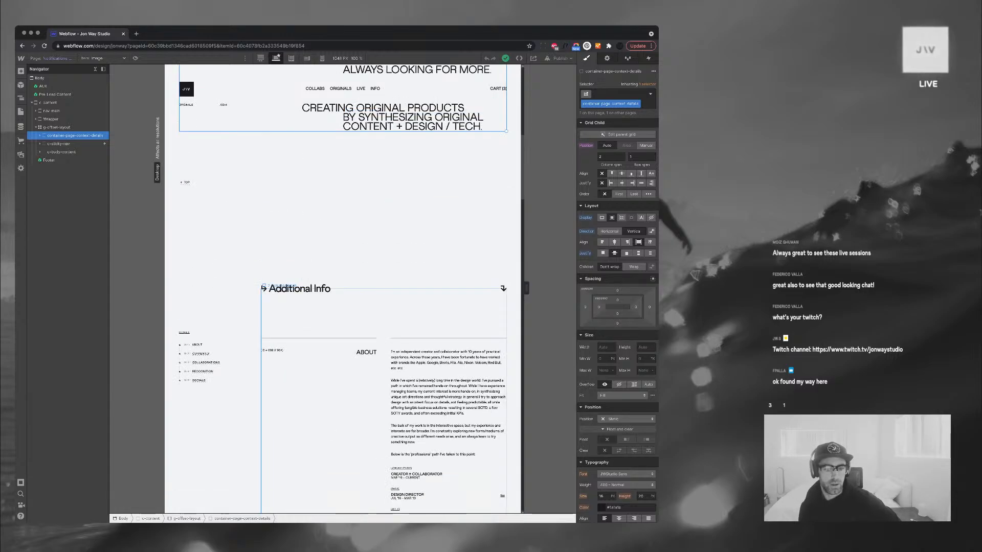
# Select the About section's 2-col-container in the Navigator and delete it
pyautogui.click(448, 360)
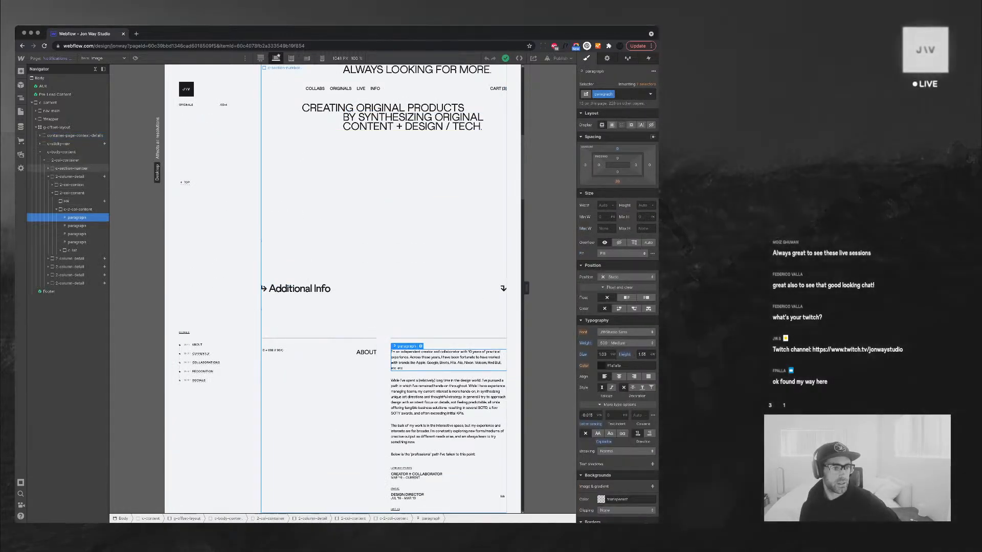
pyautogui.click(62, 151)
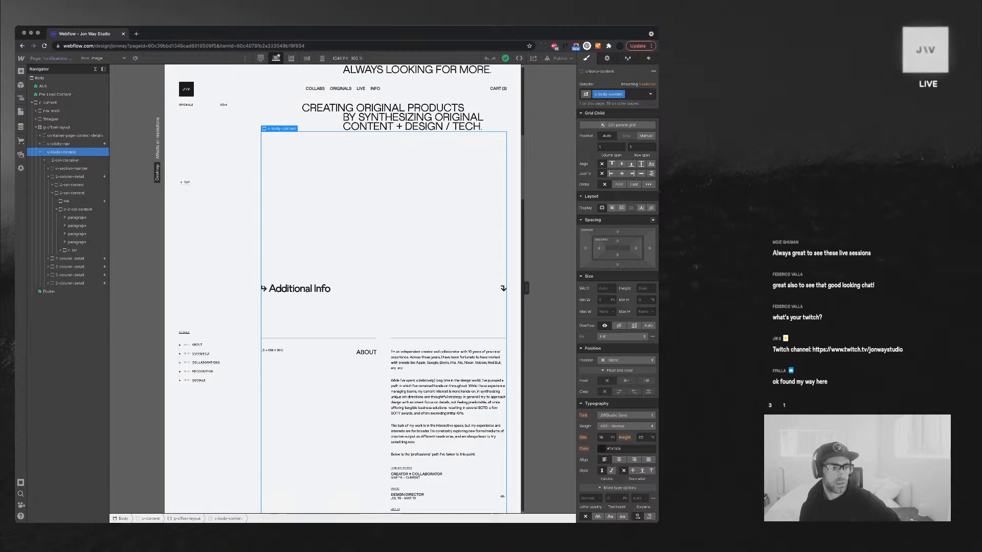
pyautogui.click(65, 160)
pyautogui.click(44, 160)
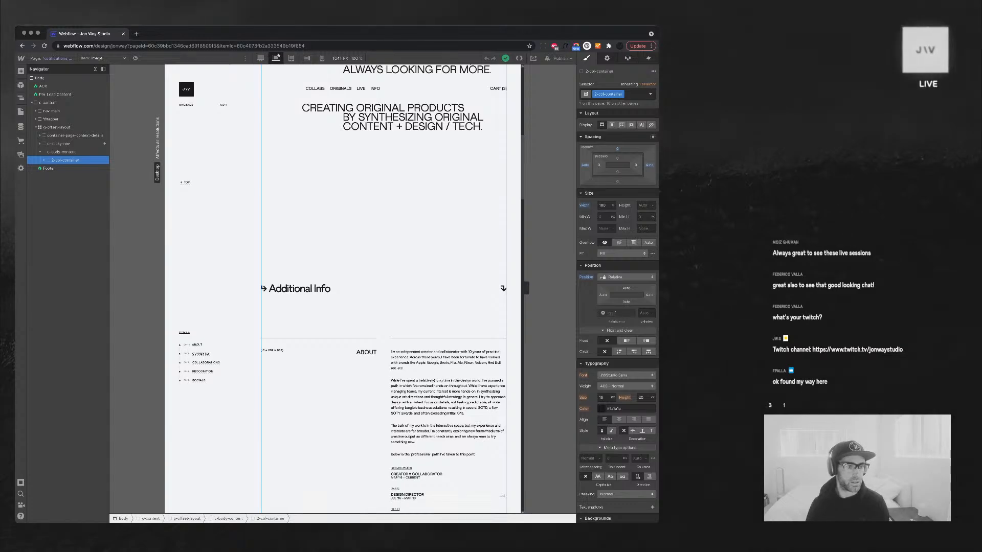
pyautogui.press('Delete')
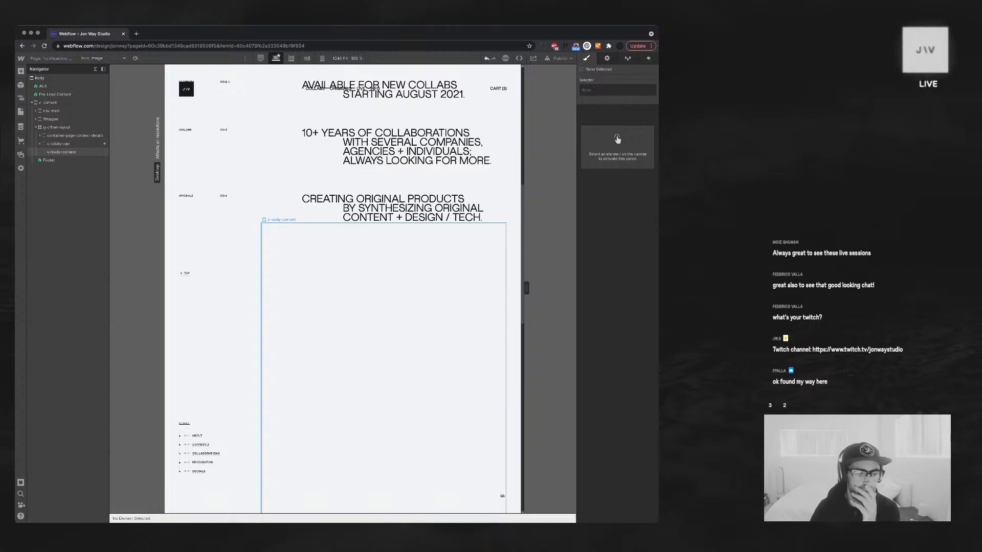
pyautogui.scroll(-5, 343, 286)
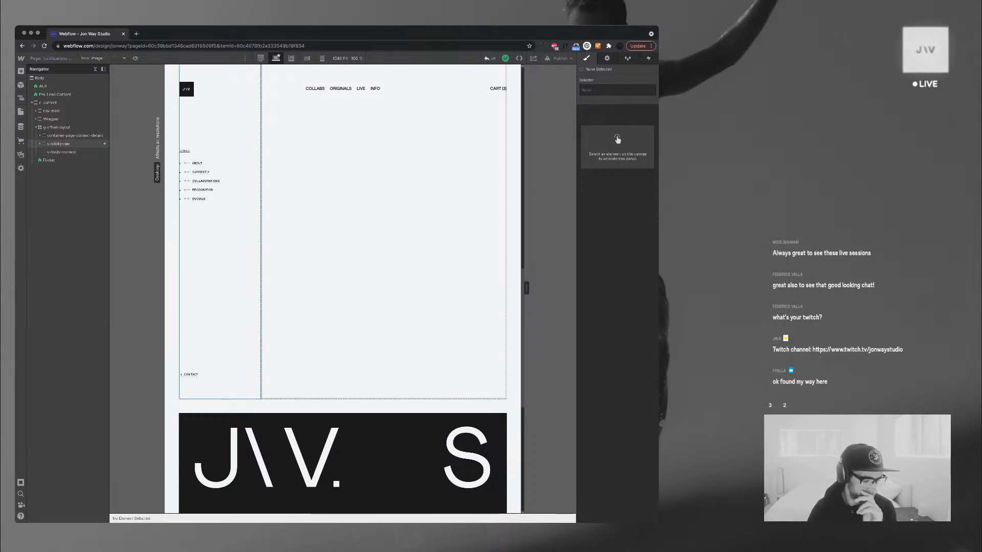
pyautogui.scroll(-6, 220, 348)
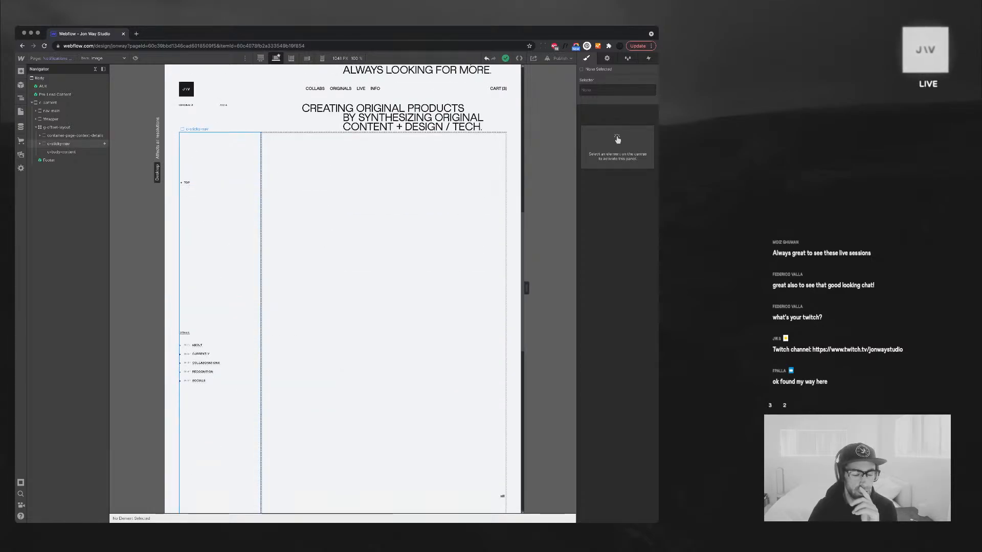
pyautogui.scroll(-8, 342, 288)
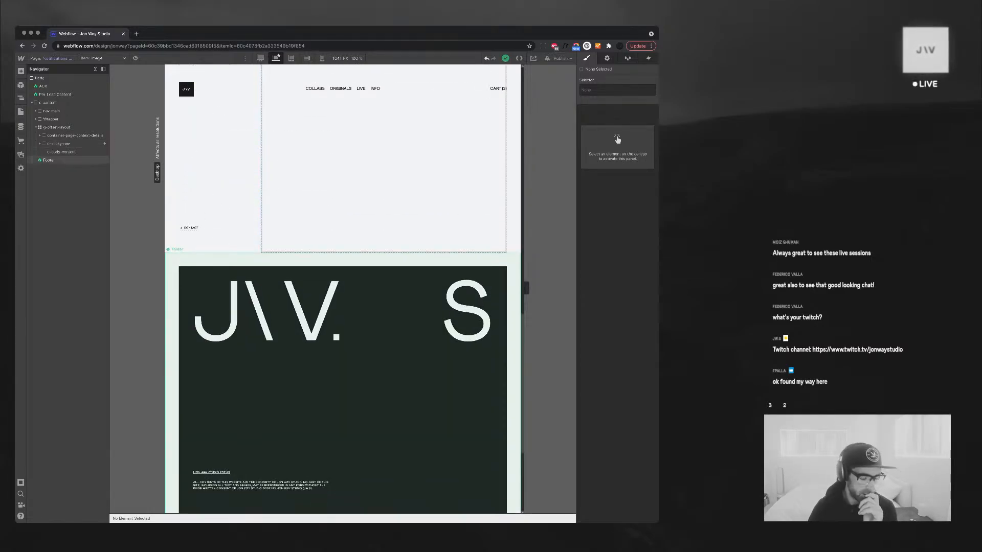
pyautogui.scroll(10, 342, 289)
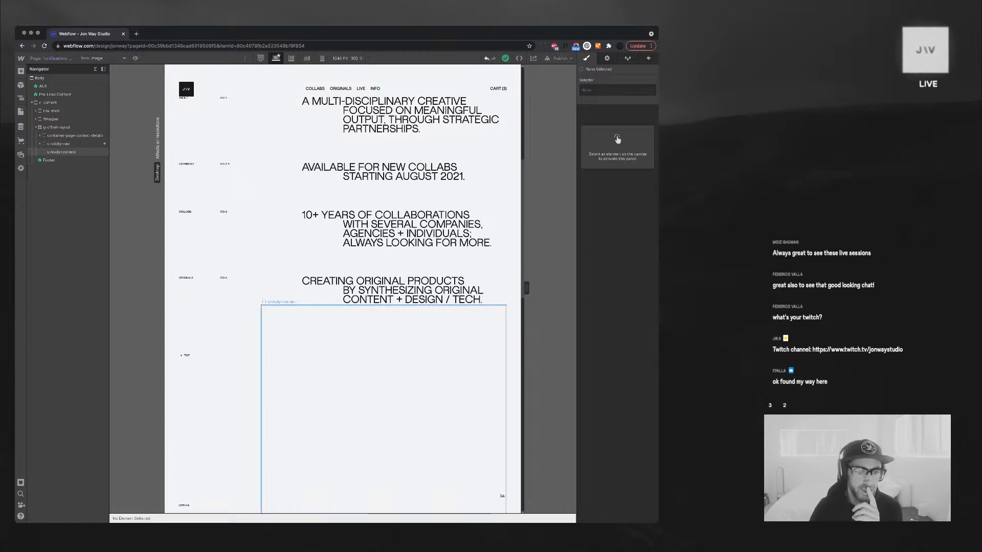
pyautogui.click(384, 389)
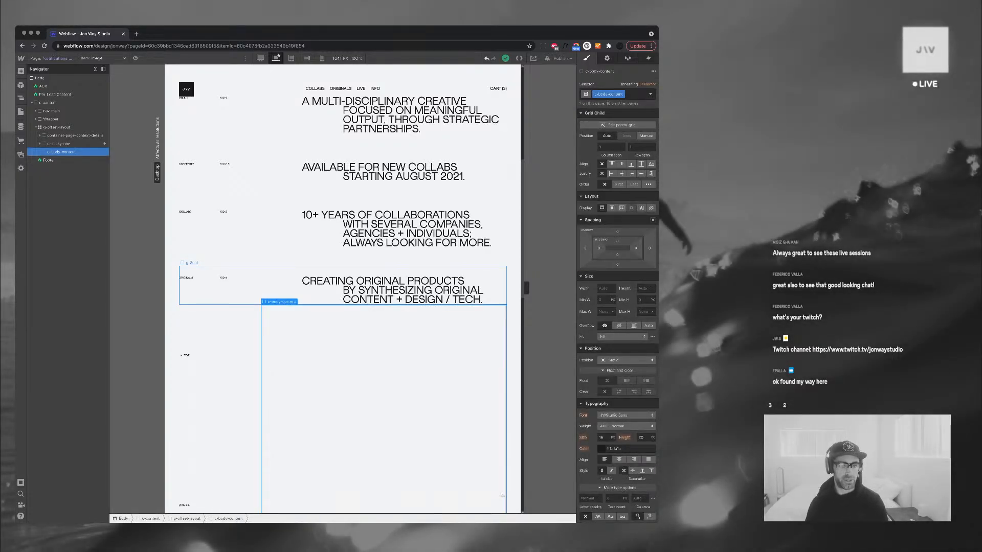
# Delete the 'A multi-disciplinary creative…' intro text from the first row
pyautogui.scroll(2, 384, 276)
pyautogui.click(384, 190)
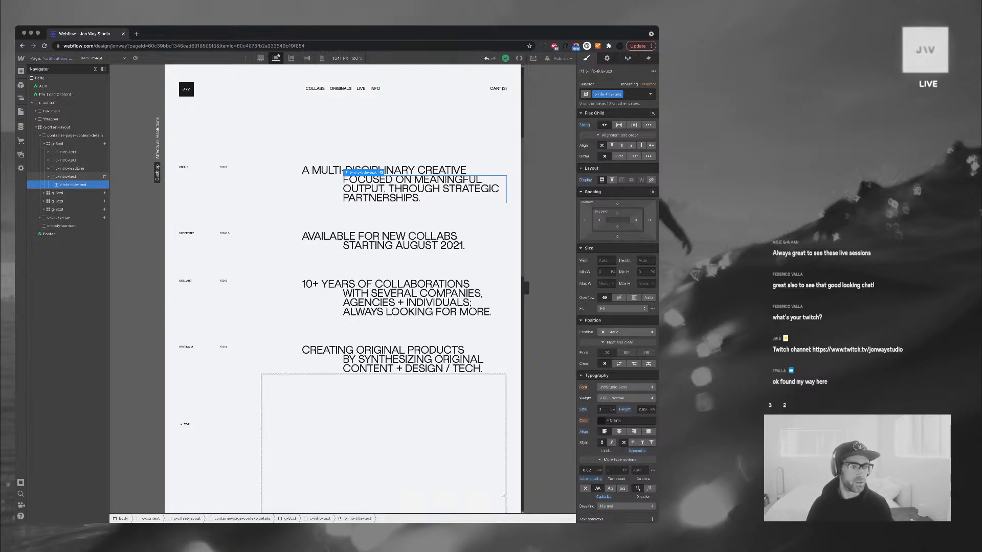
pyautogui.click(49, 177)
pyautogui.click(70, 168)
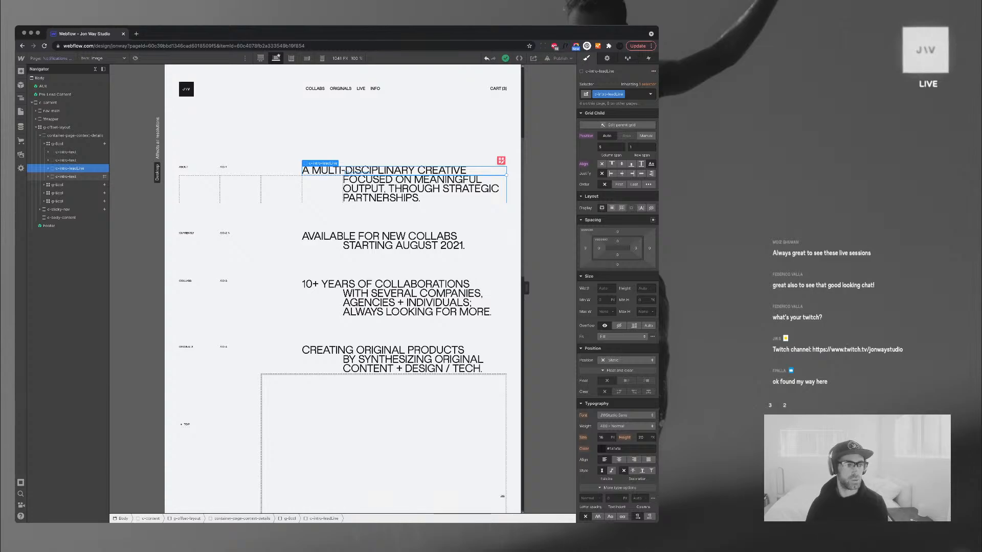
pyautogui.click(66, 176)
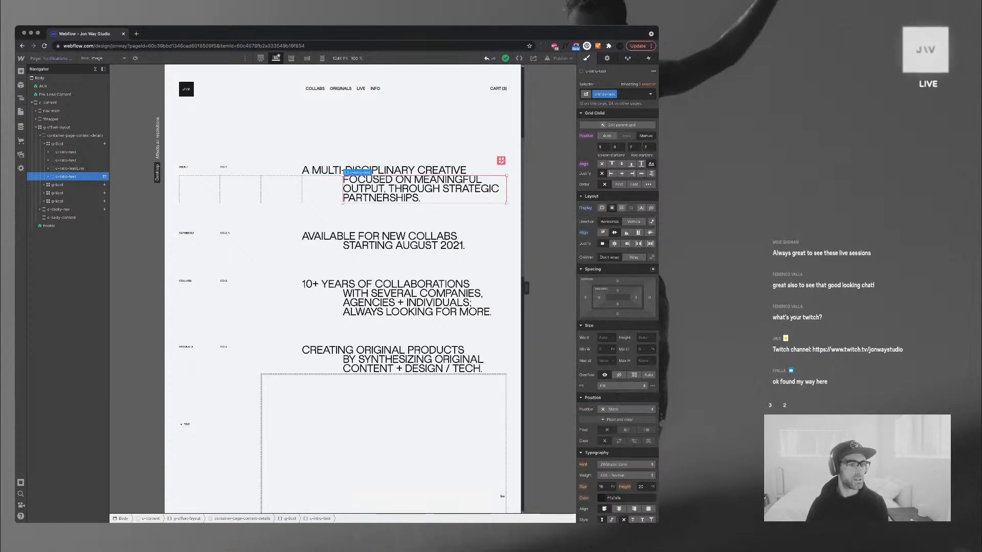
pyautogui.press('Delete')
pyautogui.press('Delete')
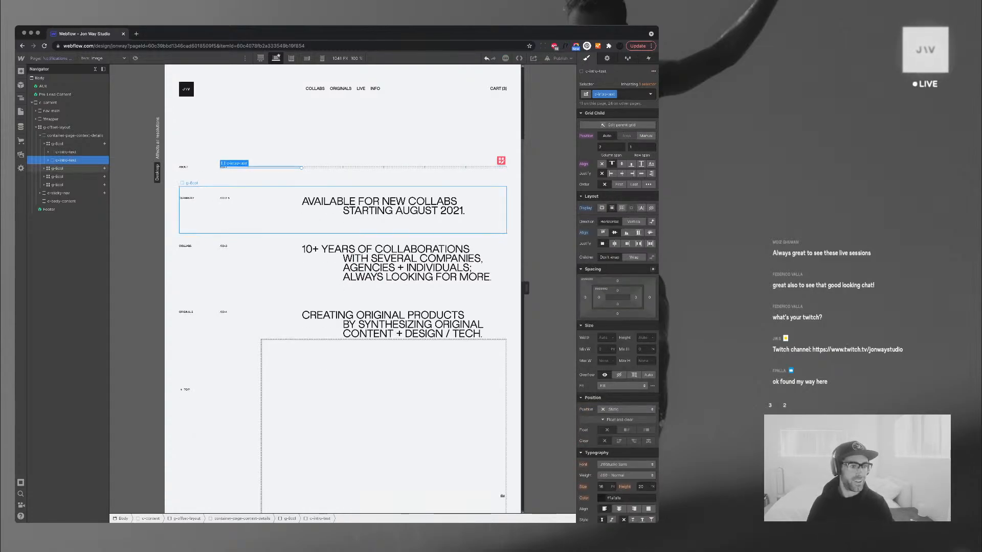
pyautogui.press('super+e')
# Insert a Div Block into the cleared first row using Quick Find
pyautogui.write('div')
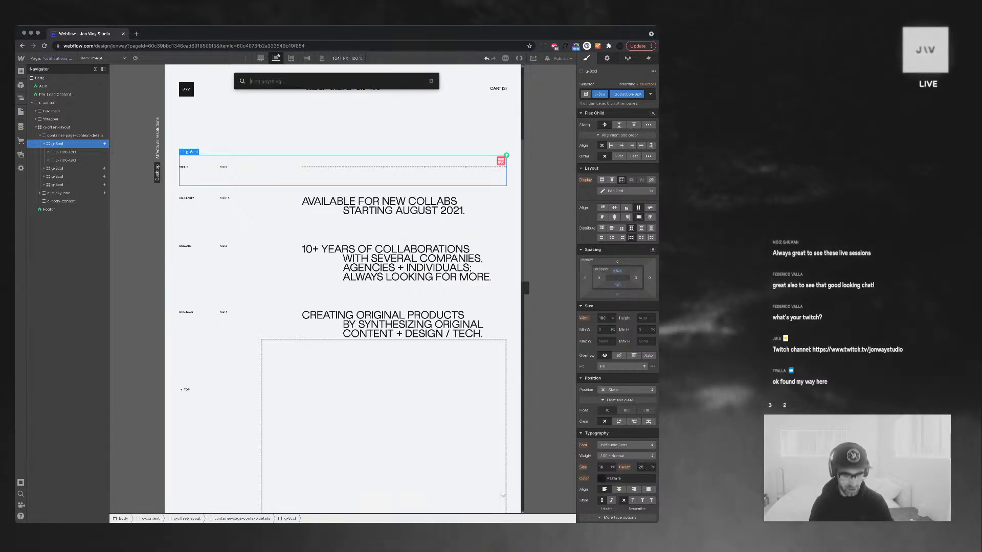
pyautogui.press('Return')
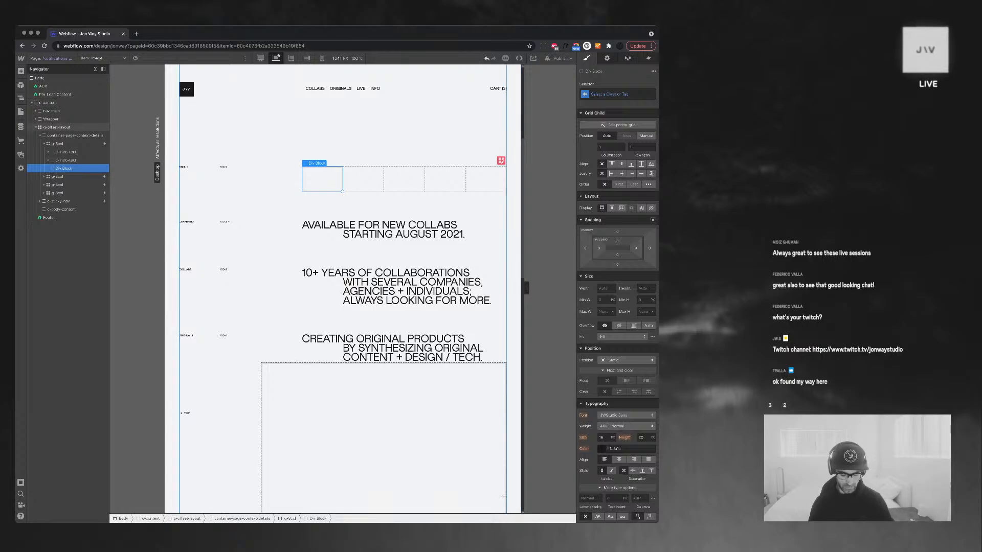
pyautogui.press('super+e')
pyautogui.press('Escape')
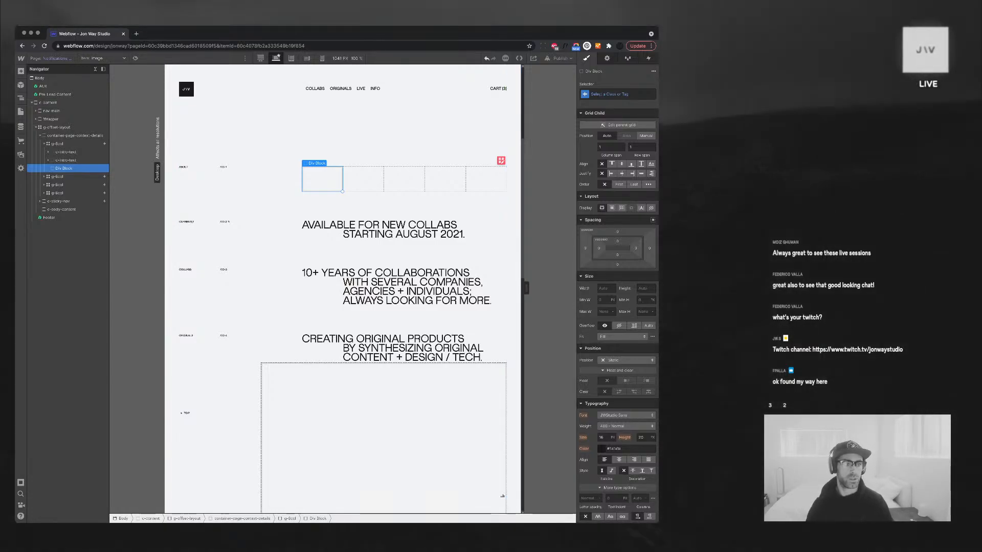
# Give the new block the class c-live-media
pyautogui.press('super+Return')
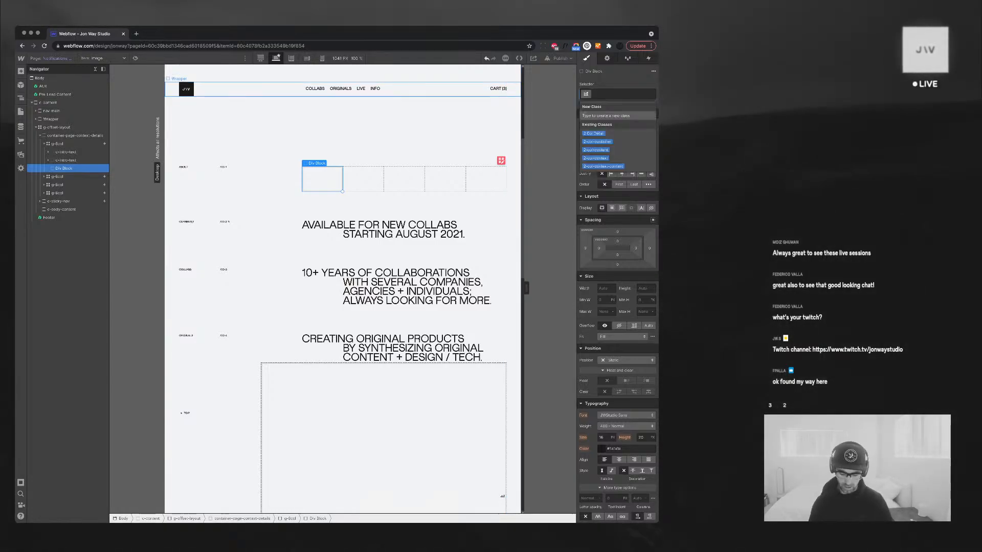
pyautogui.write('c-')
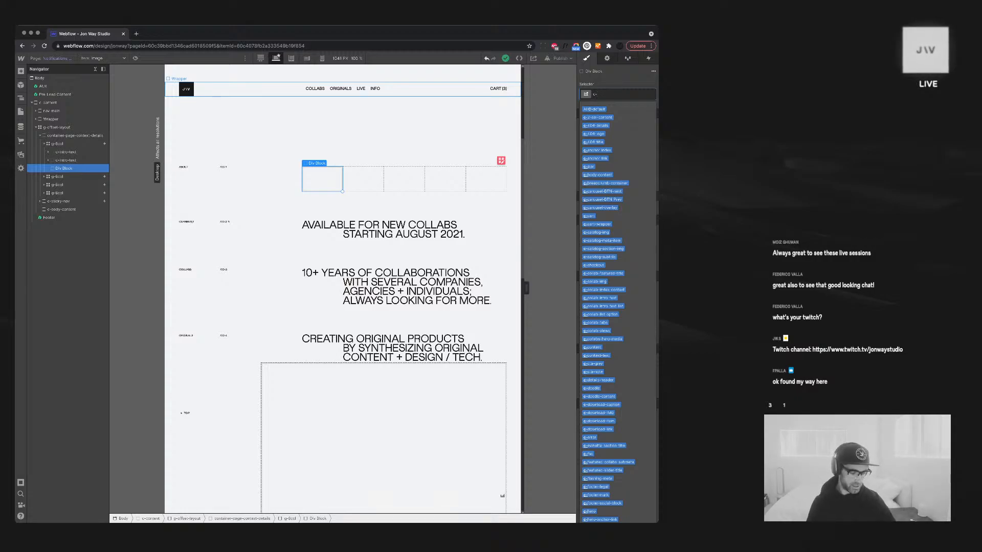
pyautogui.write('feed')
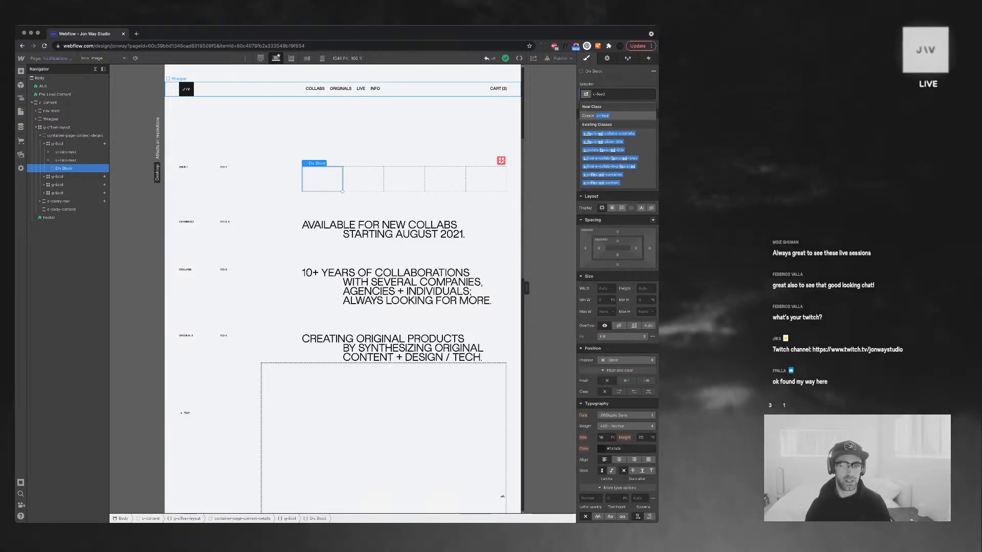
pyautogui.scroll(4, 204, 168)
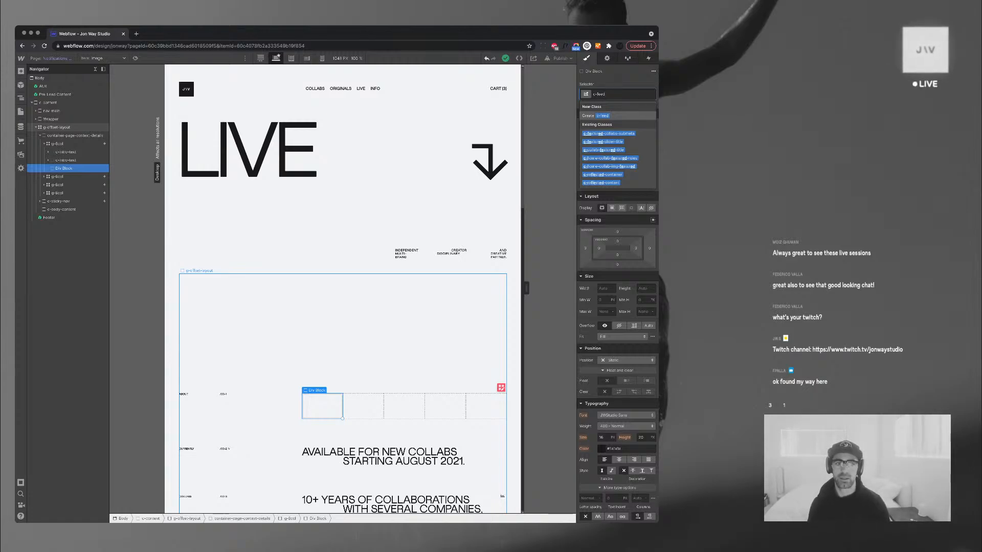
pyautogui.press('BackSpace')
pyautogui.press('BackSpace')
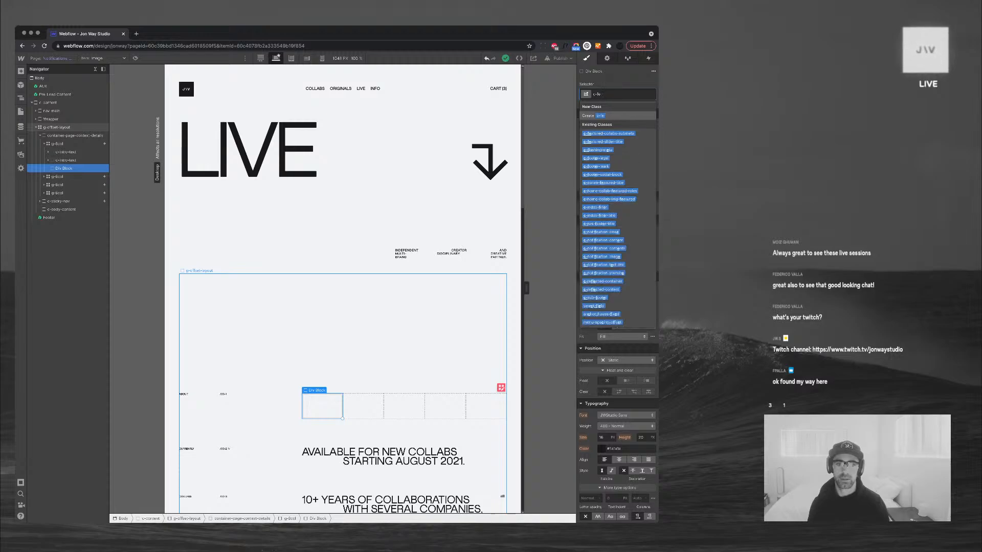
pyautogui.press('BackSpace')
pyautogui.press('BackSpace')
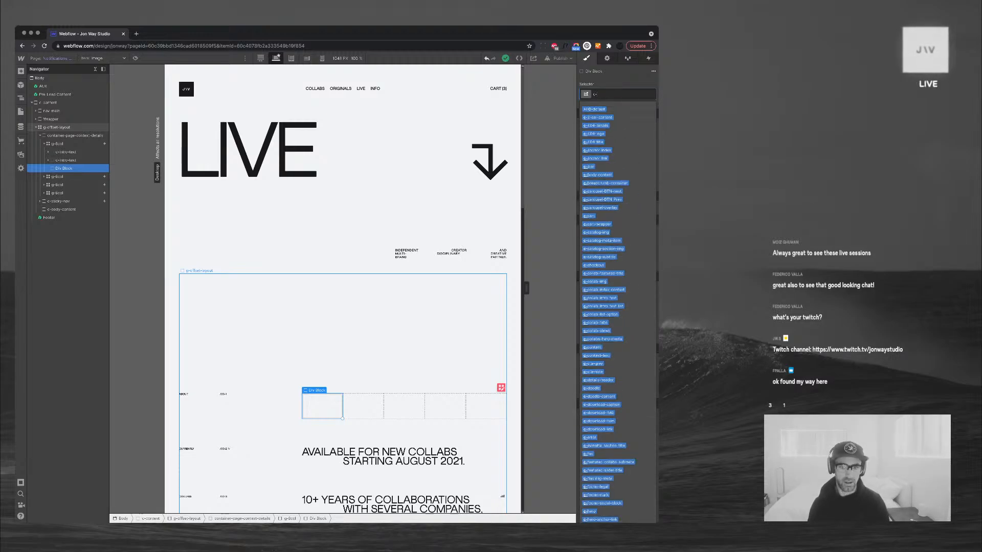
pyautogui.write('live-')
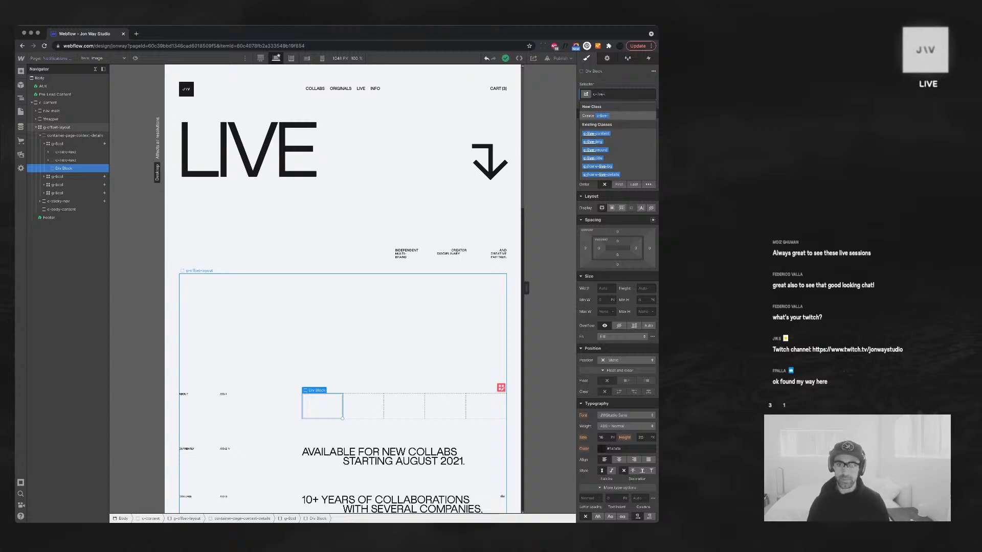
pyautogui.write('media')
pyautogui.press('Return')
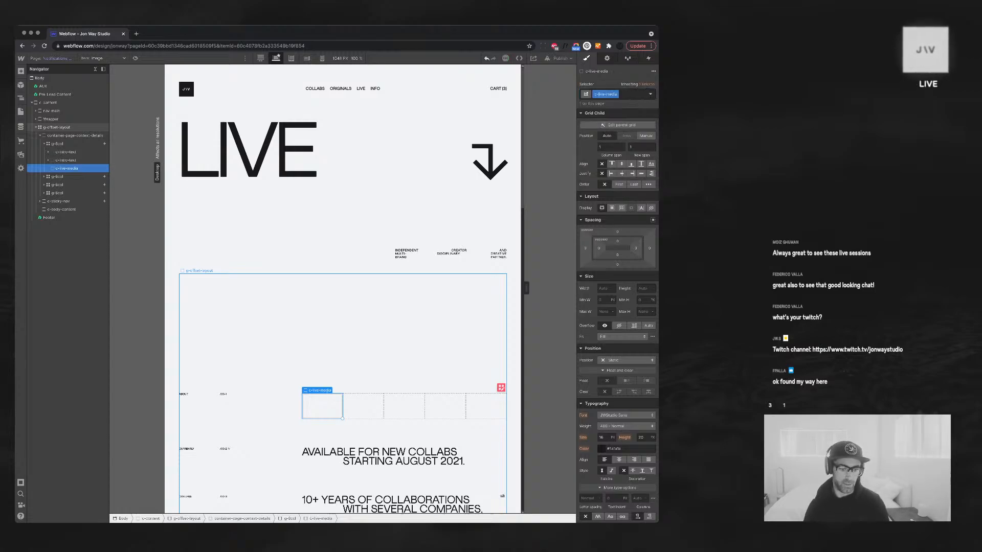
# Stretch c-live-media across the row and add an Image bound to the Post Image field
pyautogui.scroll(-2, 245, 358)
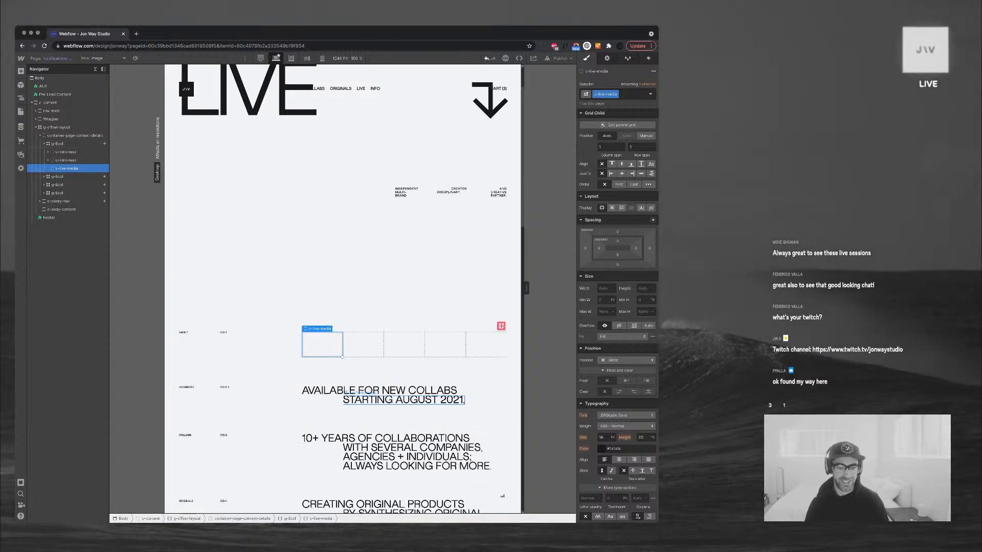
pyautogui.moveTo(342, 354); pyautogui.dragTo(507, 353)
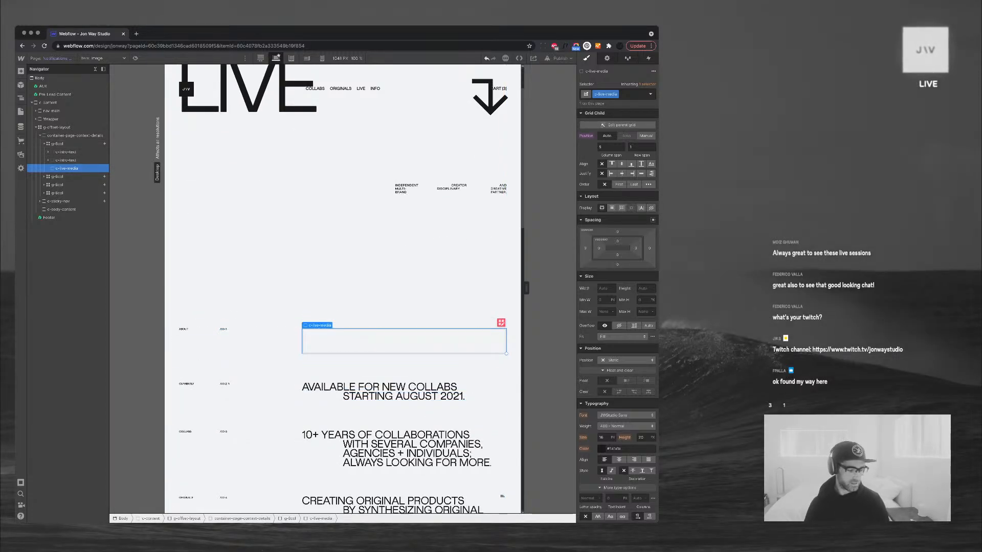
pyautogui.press('super+e')
pyautogui.write('im')
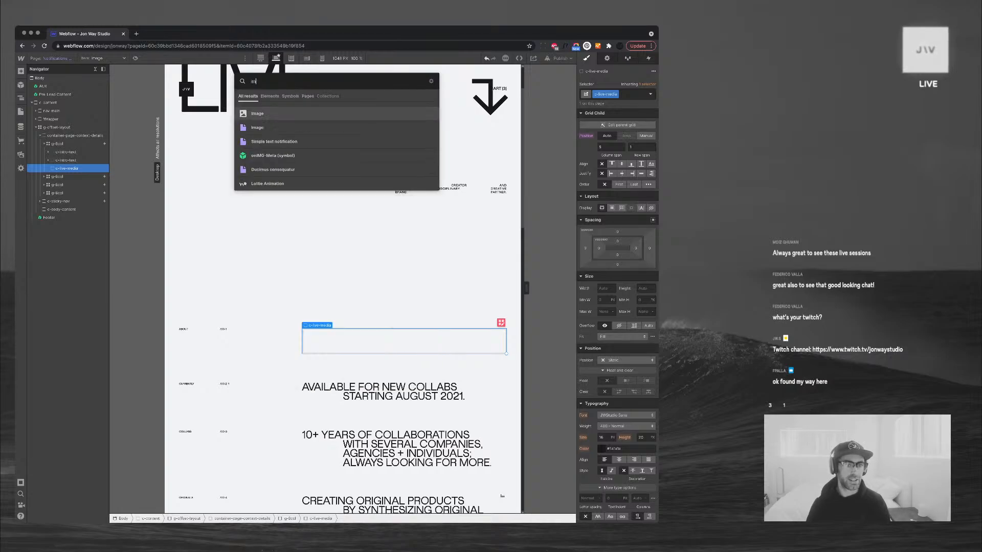
pyautogui.press('Return')
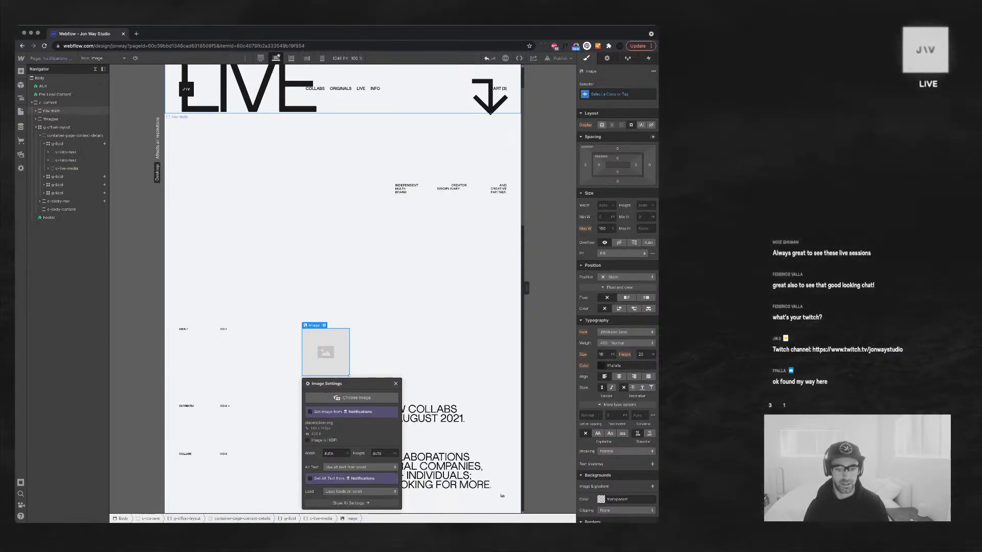
pyautogui.click(310, 412)
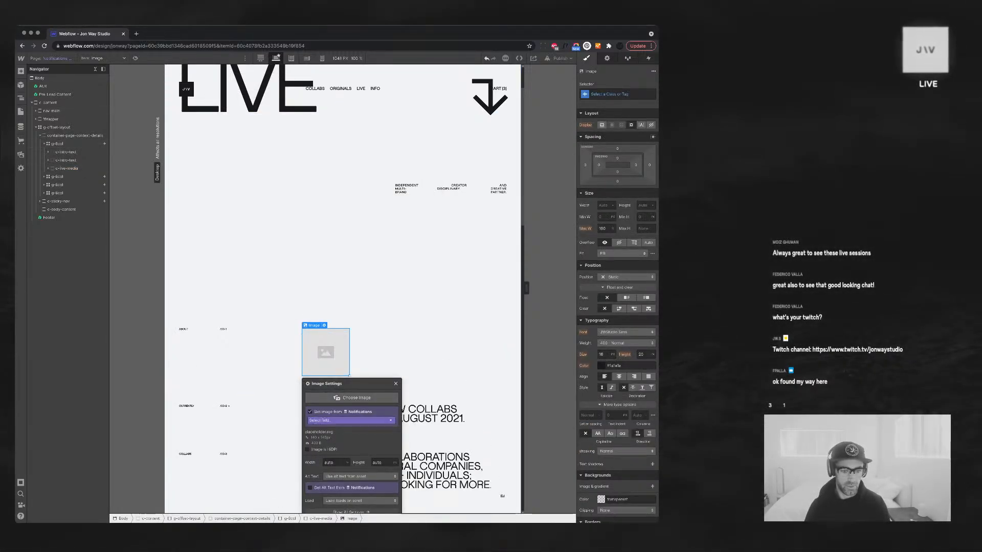
pyautogui.click(351, 420)
pyautogui.click(327, 435)
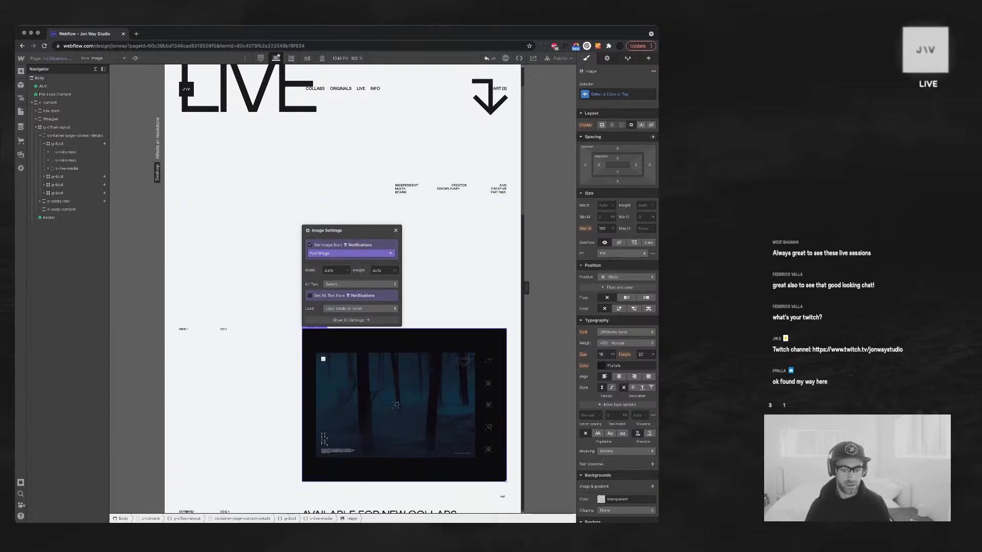
# Collapse c-live-media in the Navigator and select the g-8col grid row
pyautogui.scroll(-8, 396, 405)
pyautogui.scroll(6, 396, 287)
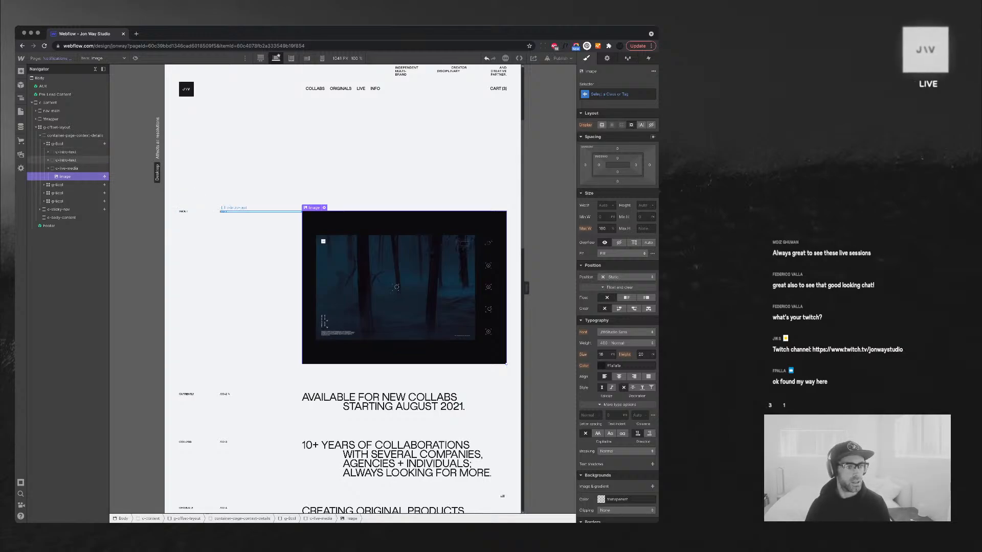
pyautogui.click(48, 168)
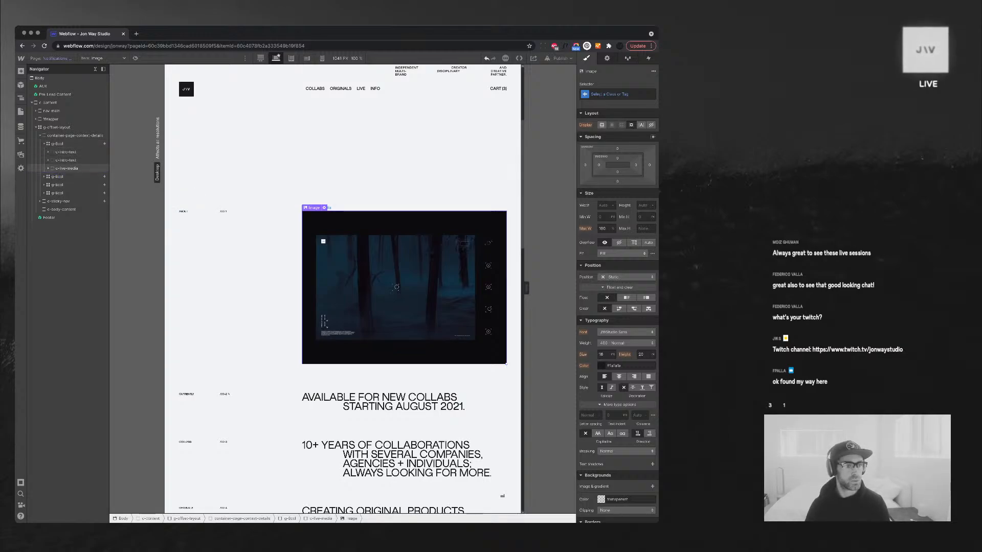
pyautogui.click(57, 144)
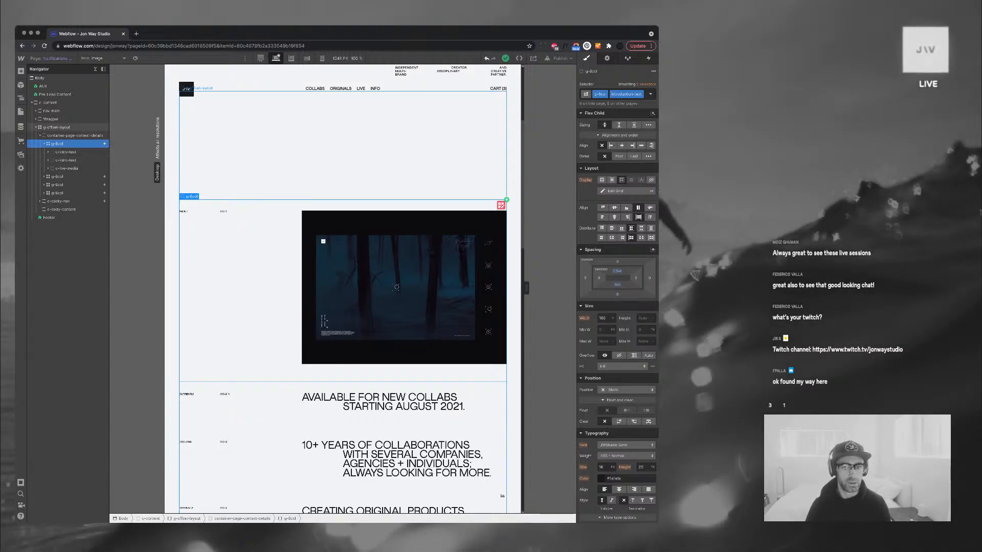
pyautogui.scroll(-10, 342, 289)
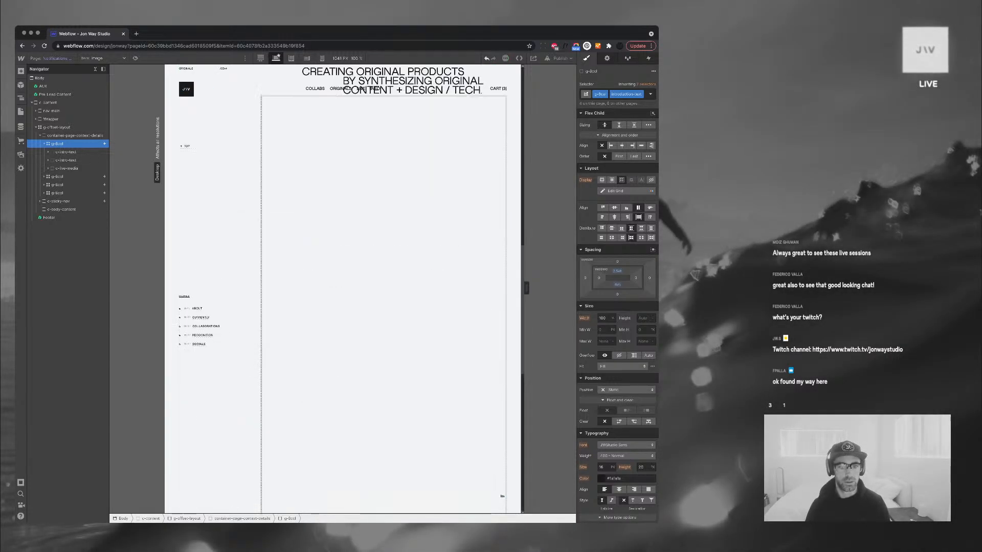
pyautogui.scroll(10, 342, 288)
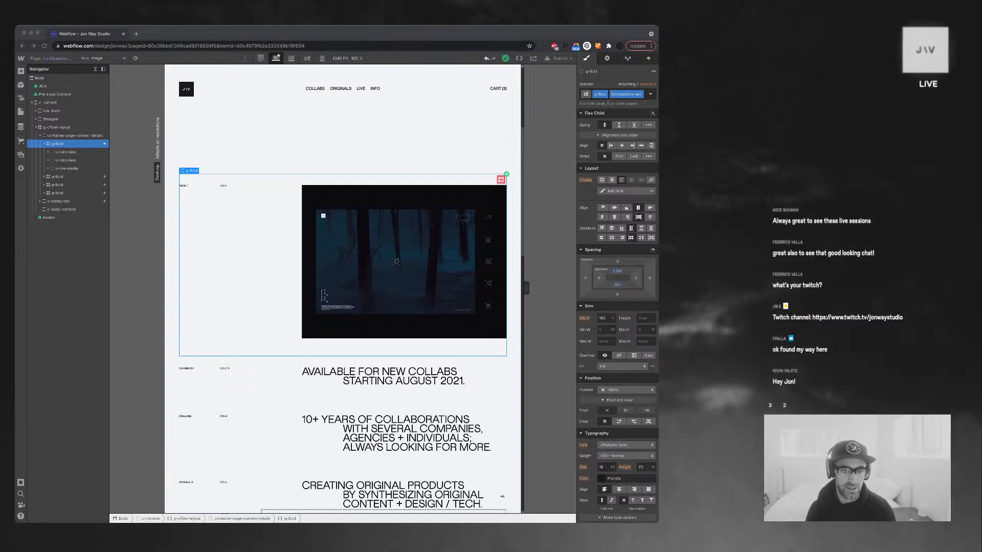
# Remove the introduction-text combo class from the first g-8col grid row
pyautogui.scroll(1, 342, 307)
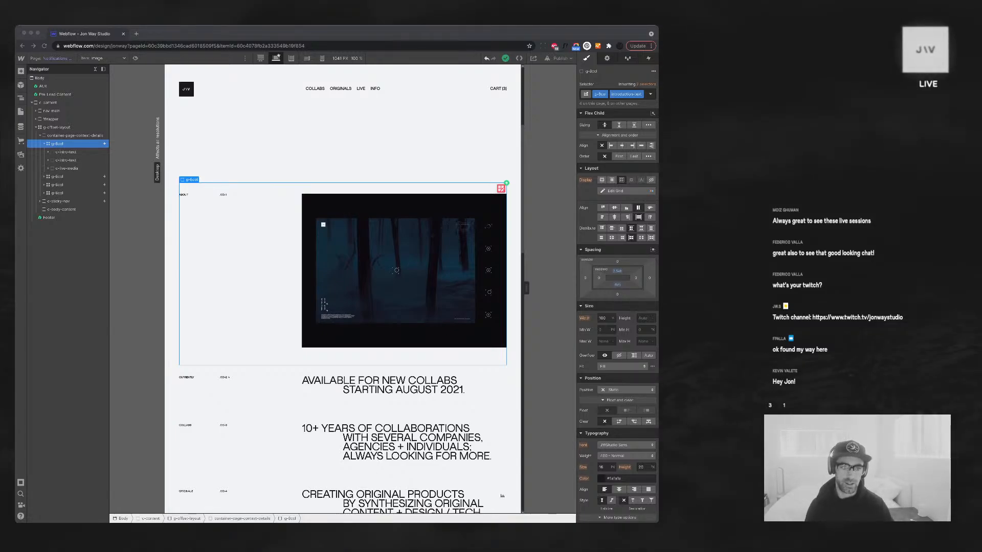
pyautogui.click(404, 270)
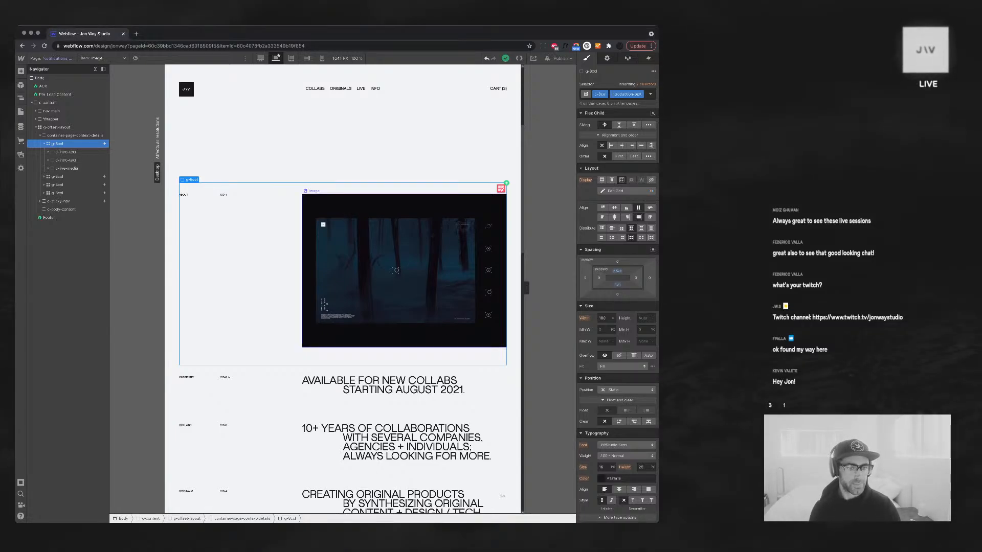
pyautogui.click(404, 271)
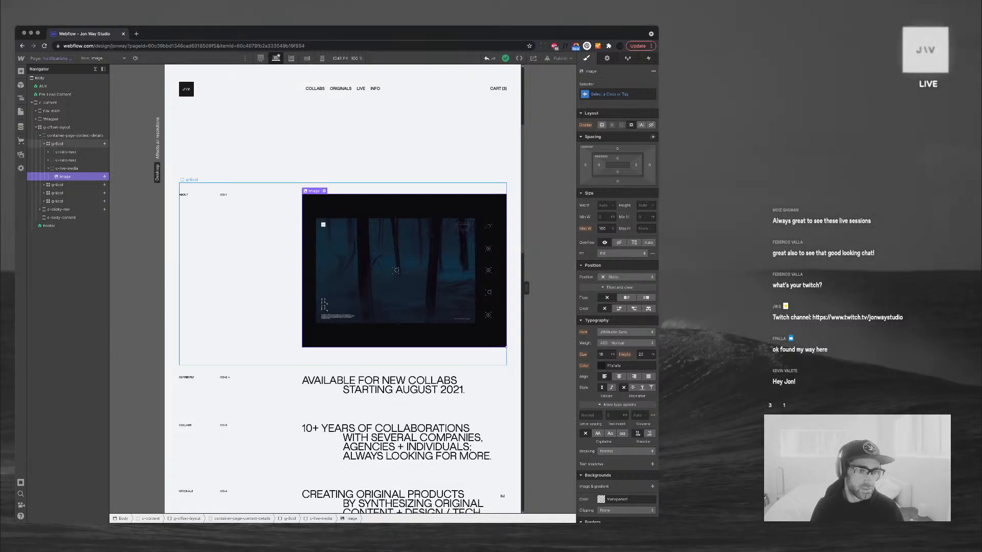
pyautogui.click(184, 195)
pyautogui.click(49, 152)
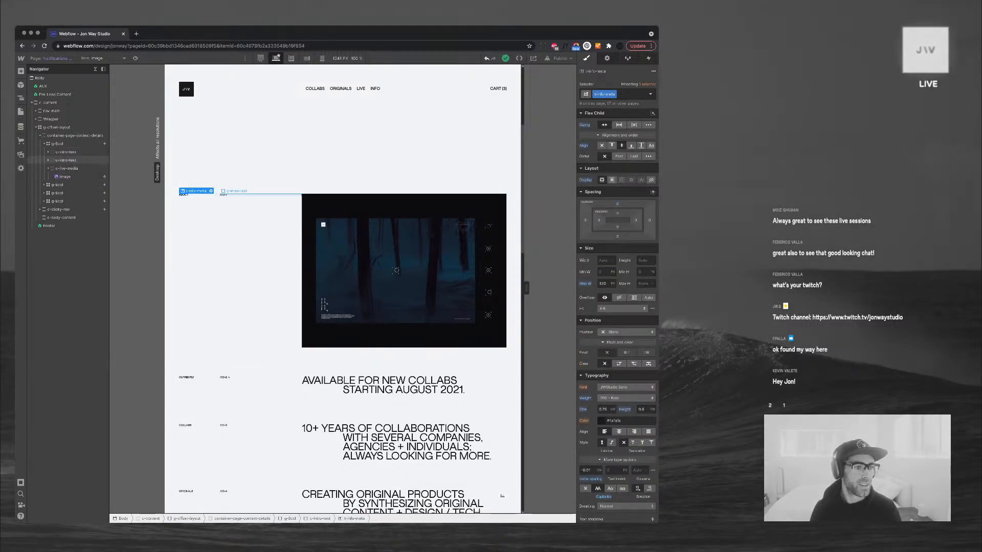
pyautogui.click(58, 144)
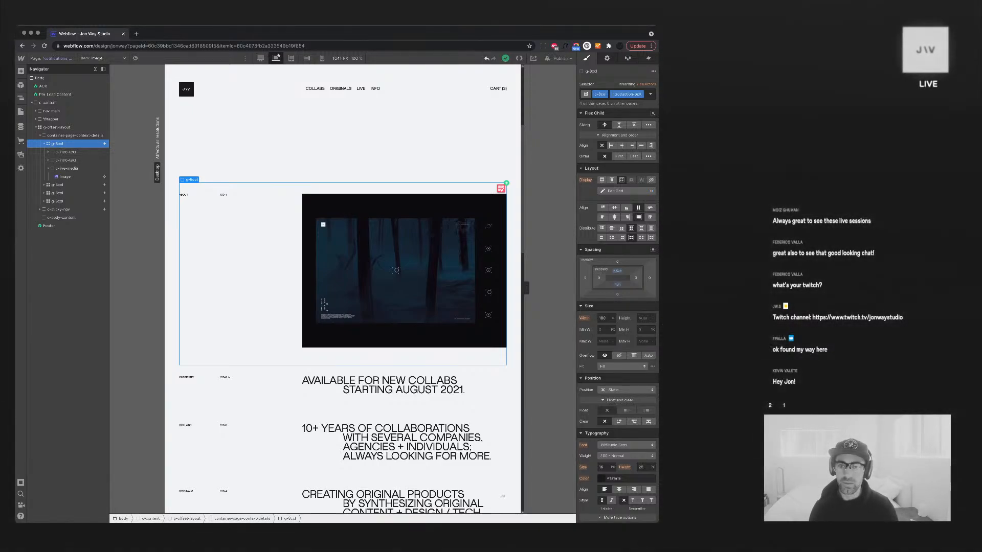
pyautogui.click(645, 95)
pyautogui.press('BackSpace')
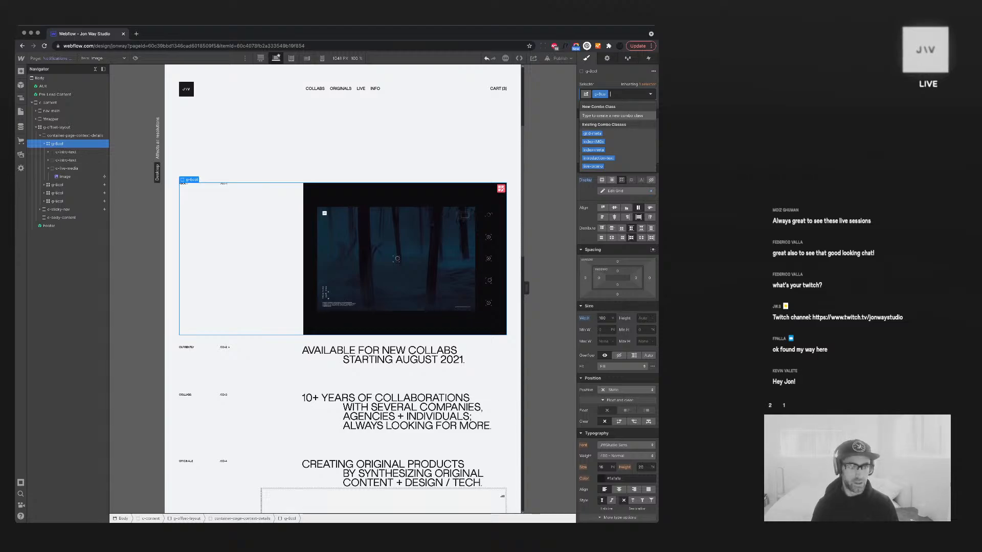
pyautogui.write('div')
pyautogui.press('Return')
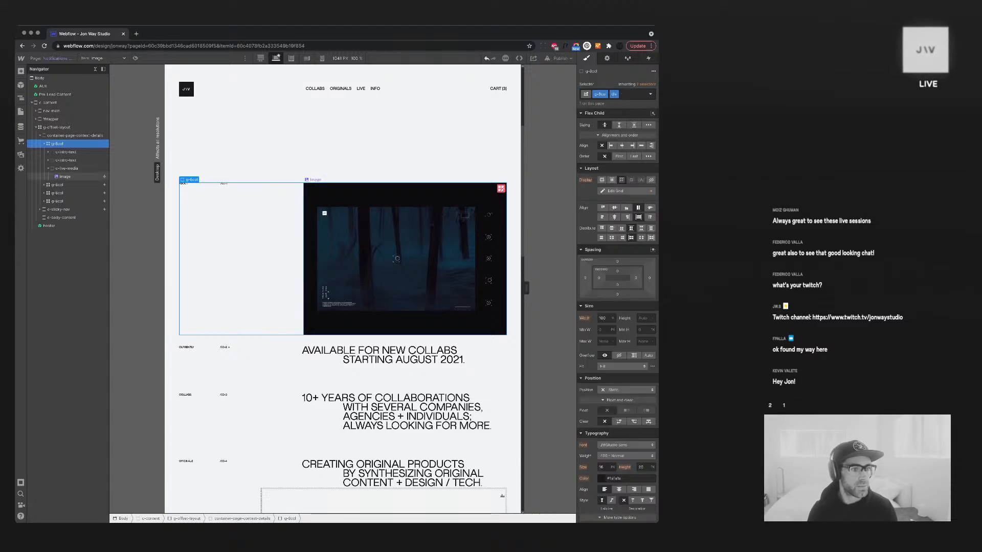
pyautogui.press('BackSpace')
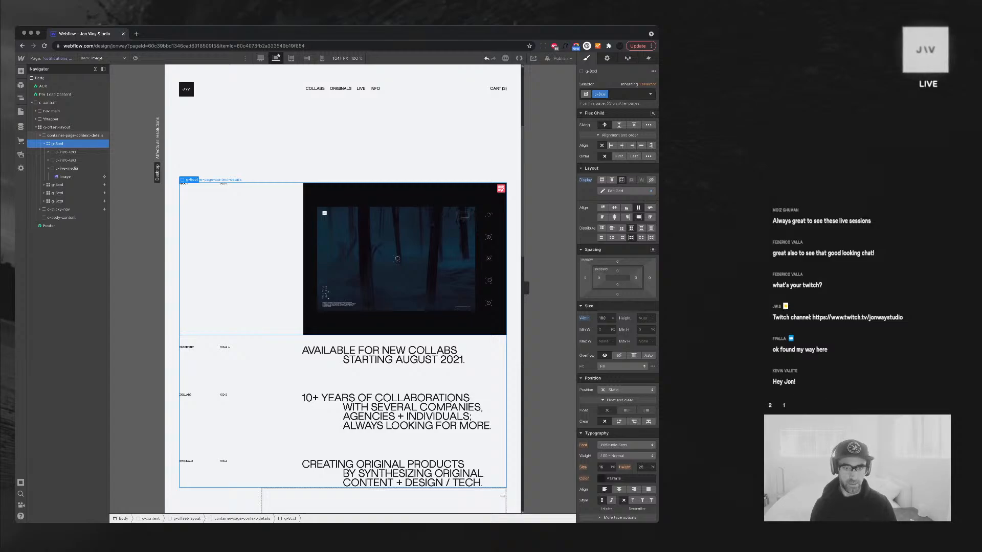
# Insert an empty Div Block into the grid row via Quick Find
pyautogui.press('super+e')
pyautogui.write('div')
pyautogui.press('Return')
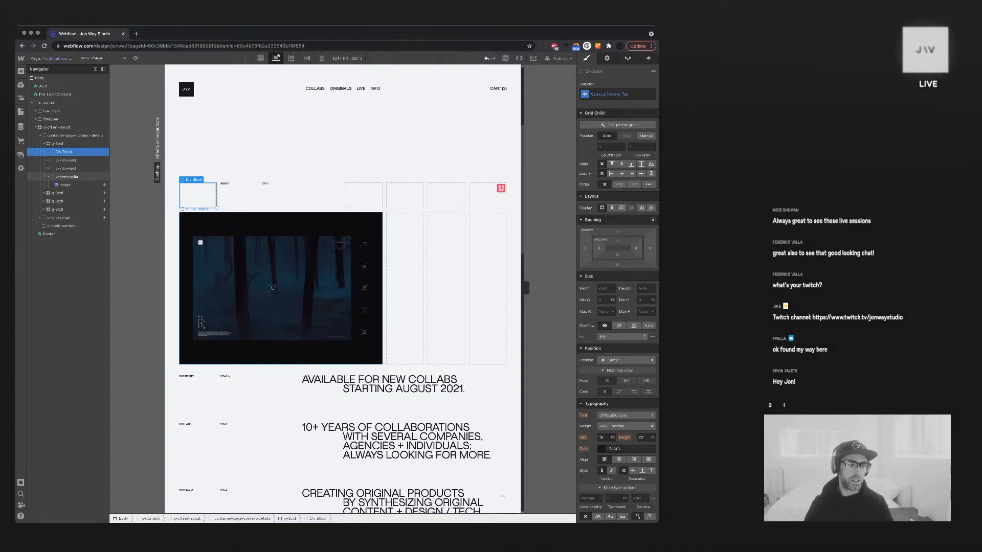
# Nest the intro text in the new Div Block and make it span 3 columns
pyautogui.moveTo(65, 160); pyautogui.dragTo(72, 167)
pyautogui.click(71, 152)
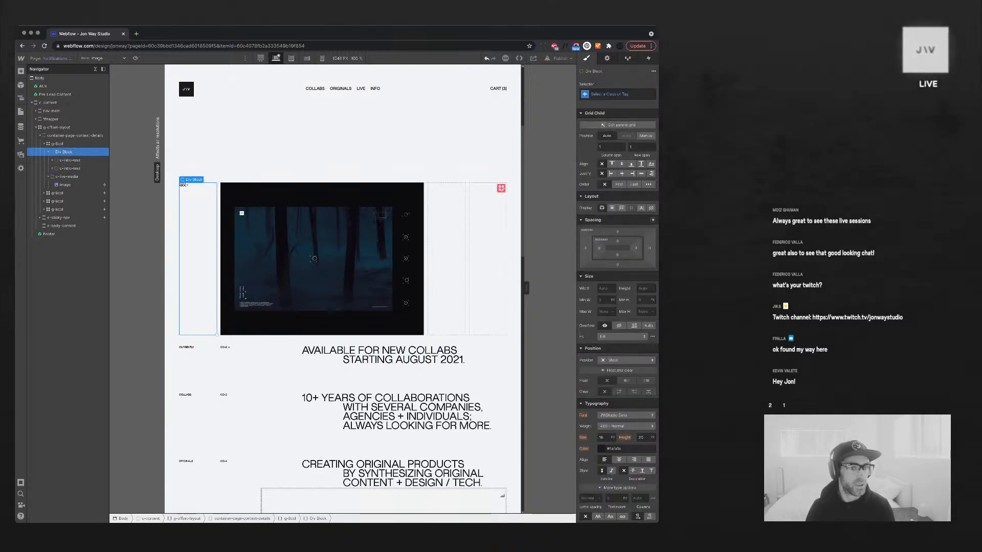
pyautogui.click(608, 148)
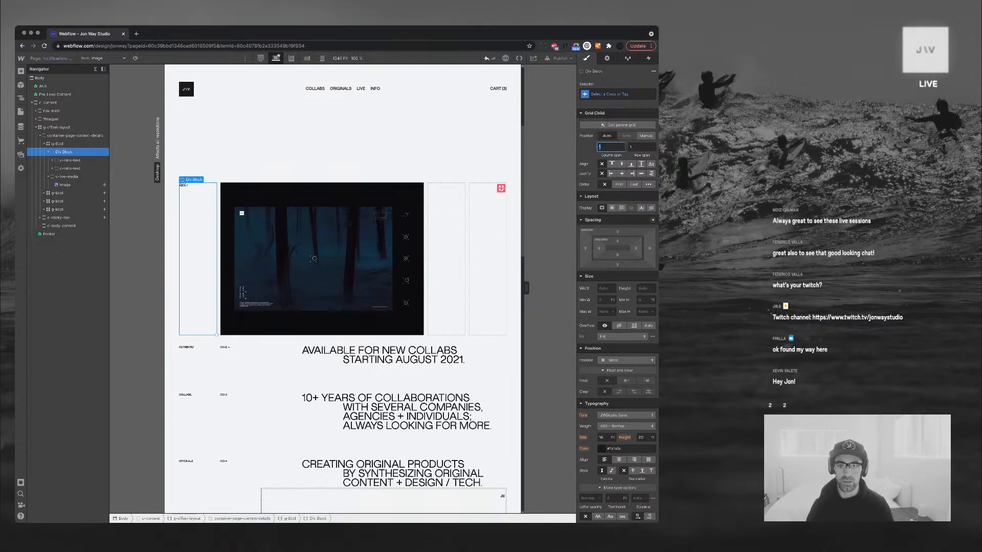
pyautogui.write('2')
pyautogui.press('Up')
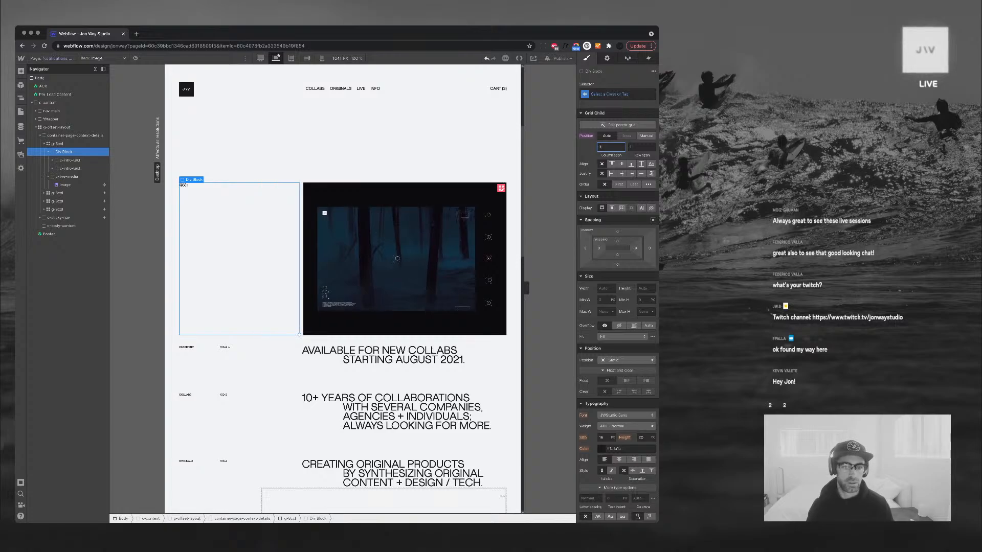
pyautogui.press('Return')
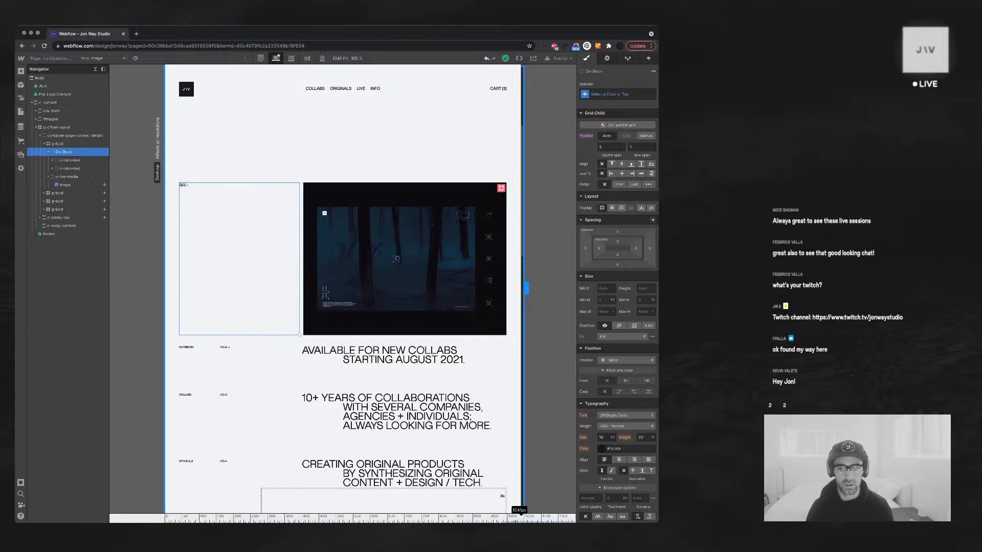
pyautogui.moveTo(526, 288); pyautogui.dragTo(576, 288)
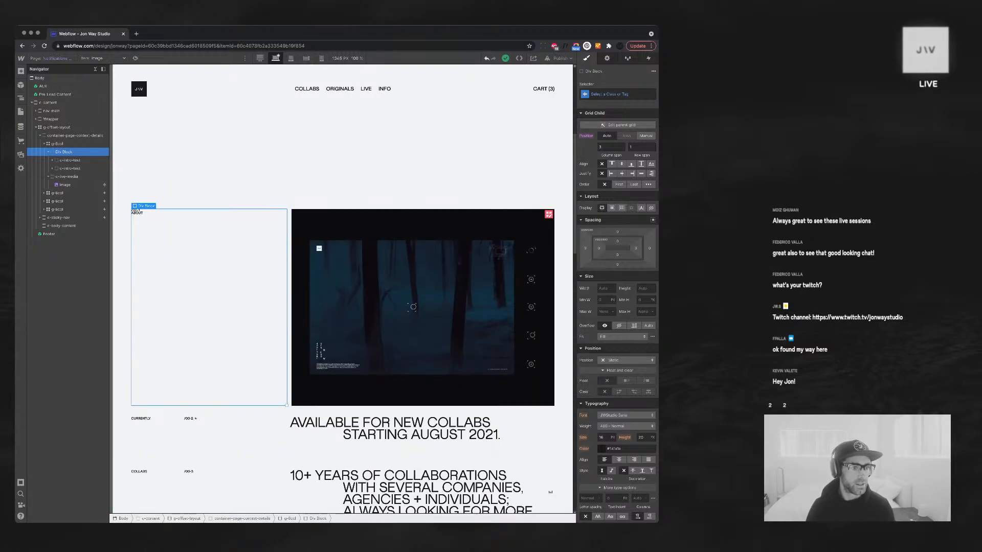
# Wrap the intro texts in an inner Div Block set to Display flex, Justify space-between
pyautogui.press('super+e')
pyautogui.write('div')
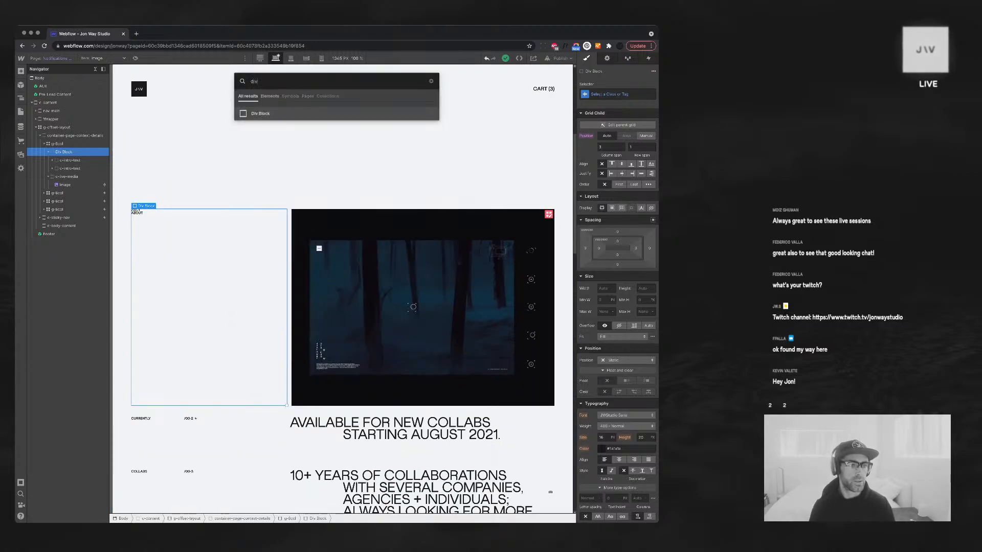
pyautogui.press('Return')
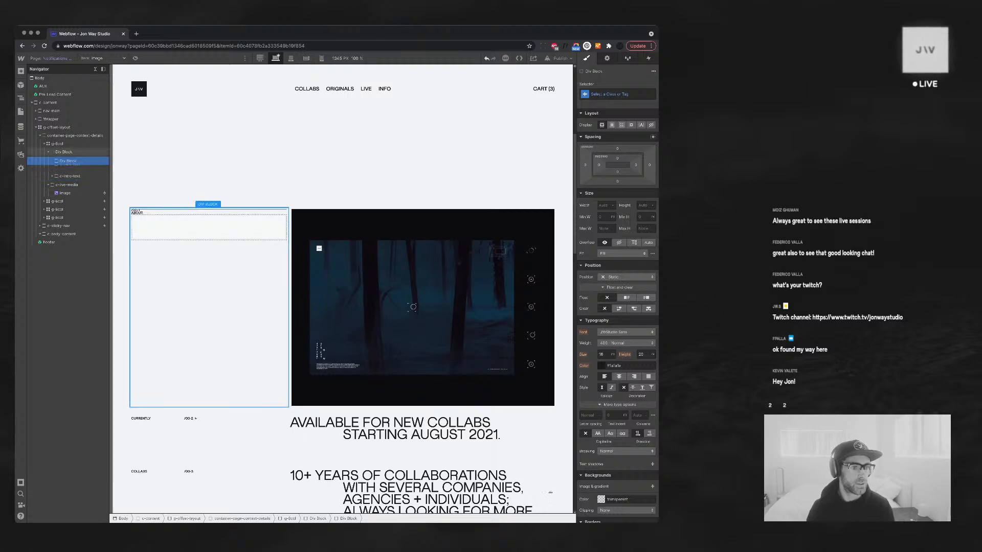
pyautogui.moveTo(70, 168); pyautogui.dragTo(71, 161)
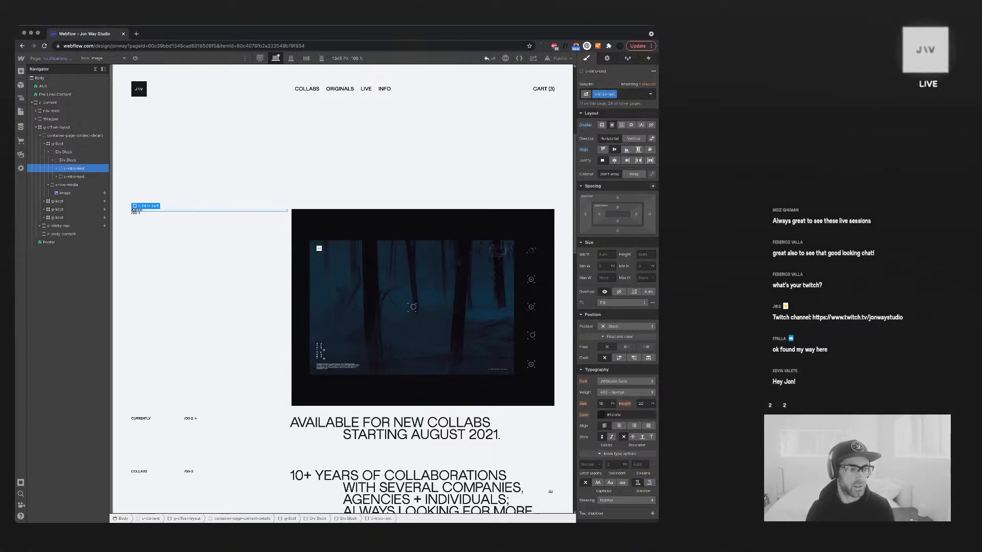
pyautogui.click(69, 160)
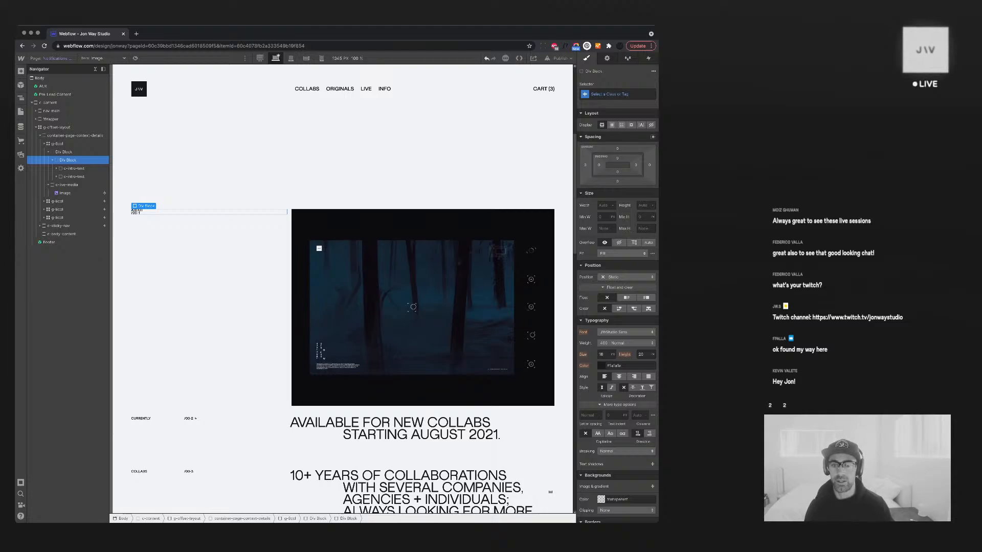
pyautogui.click(611, 125)
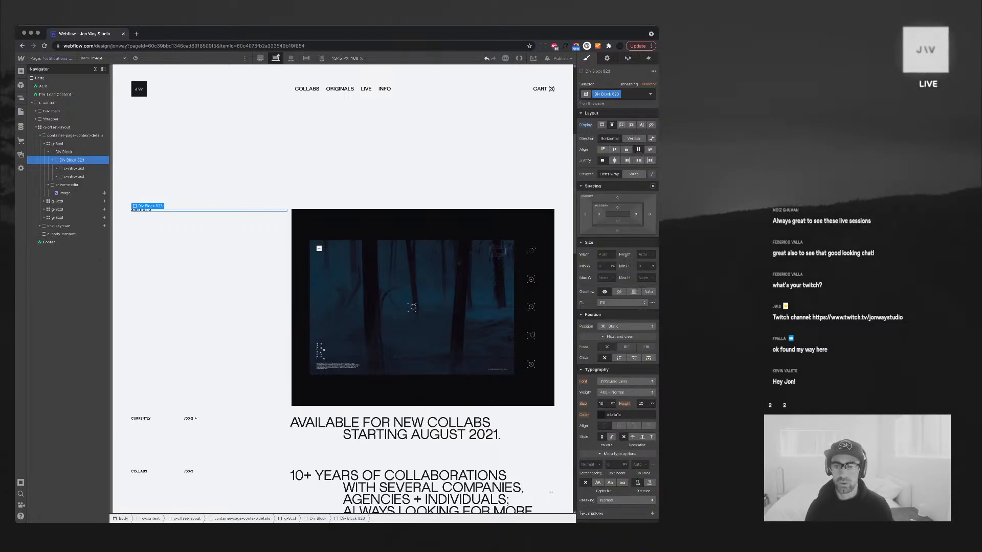
pyautogui.click(638, 160)
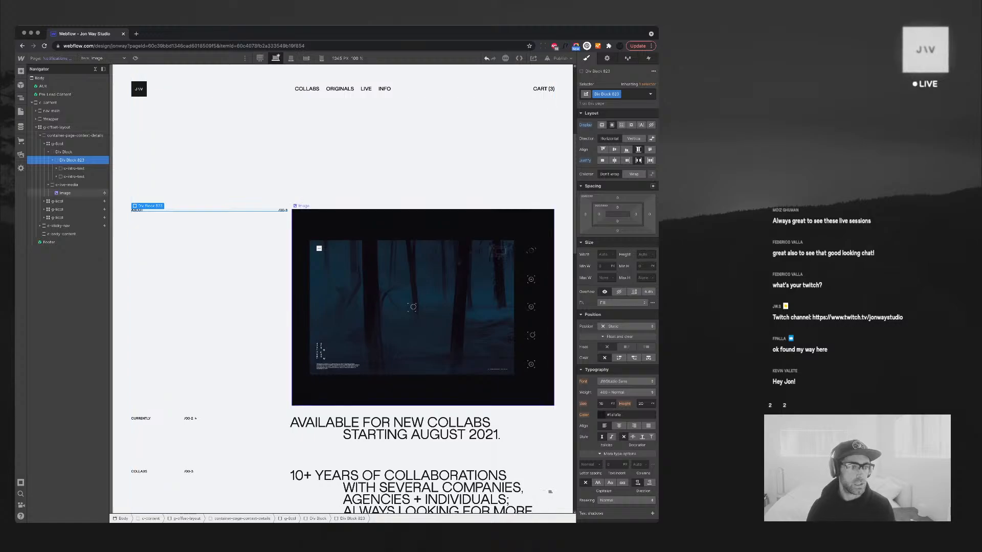
pyautogui.click(352, 243)
pyautogui.click(72, 160)
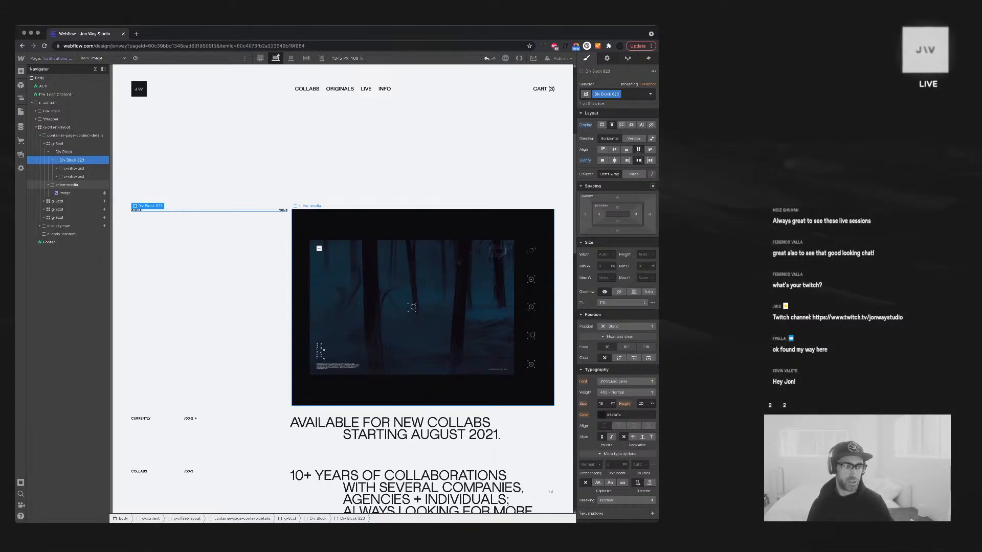
# Rename the inner Div Block's class from Div Block 823 to c-feed-meta
pyautogui.press('super+shift+Return')
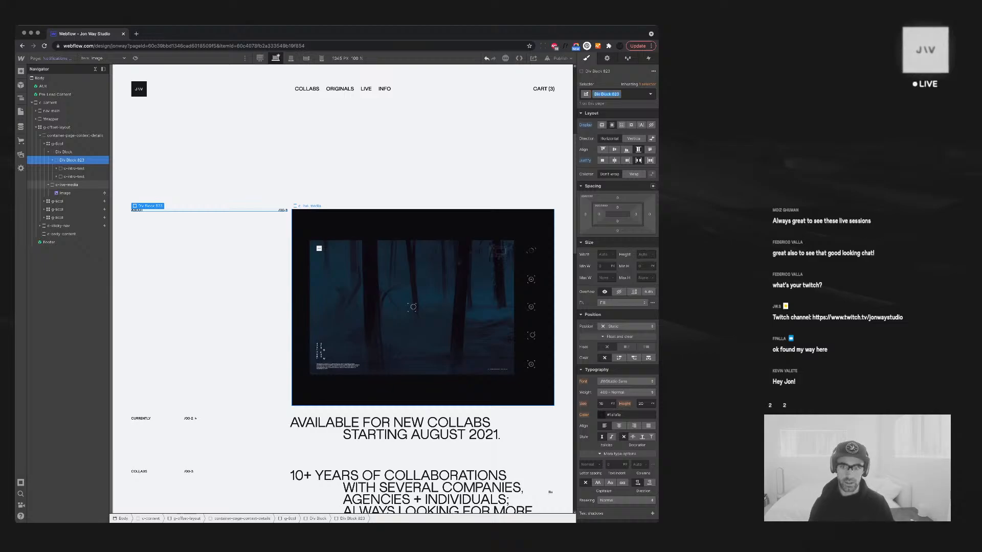
pyautogui.write('c-')
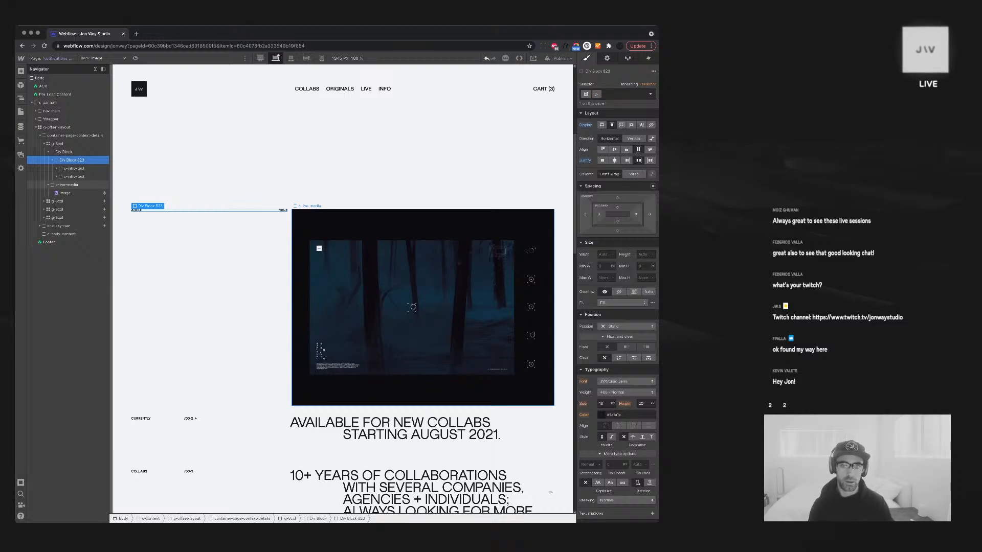
pyautogui.write('feed-meta')
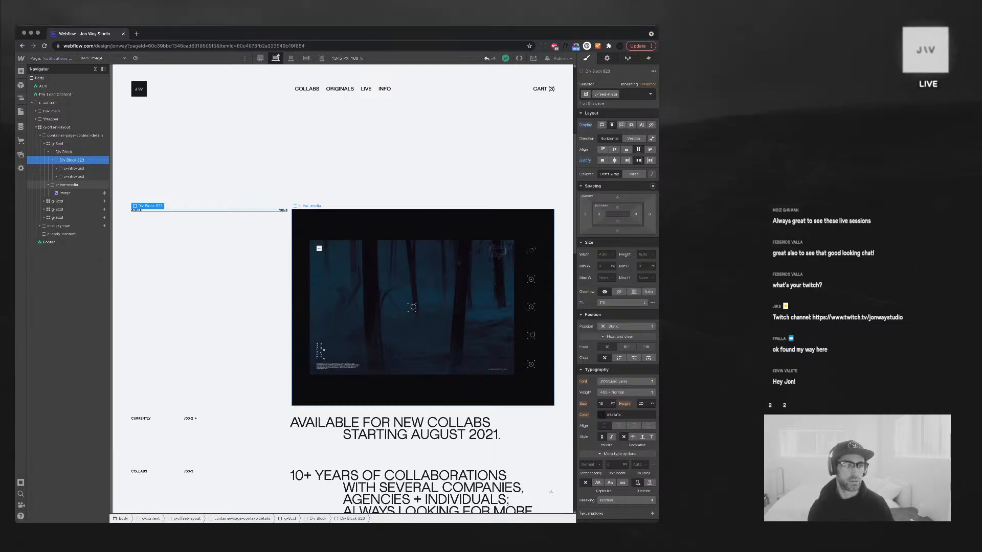
pyautogui.press('Return')
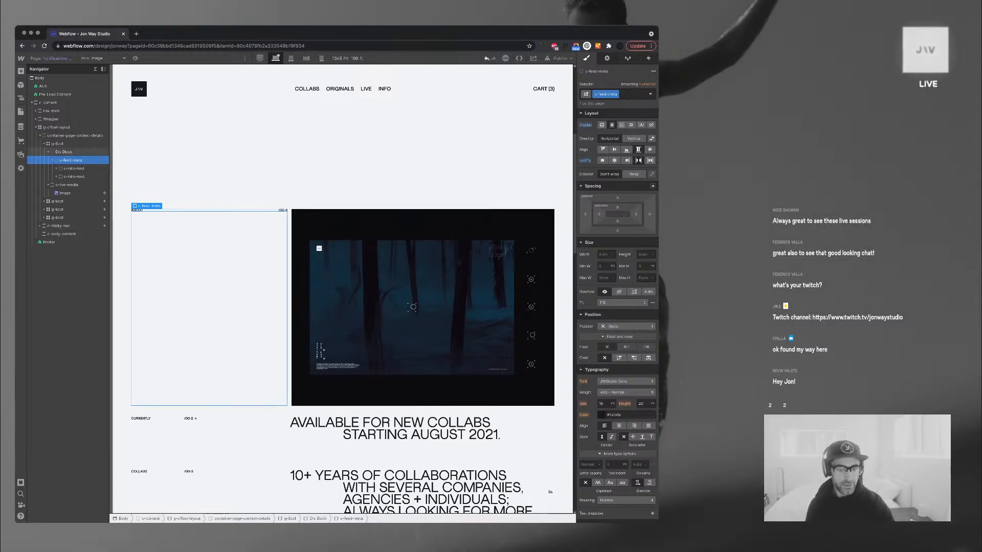
# Delete the Currently, Collabs and Originals row sections, keeping only the About row
pyautogui.scroll(-2, 422, 256)
pyautogui.click(399, 344)
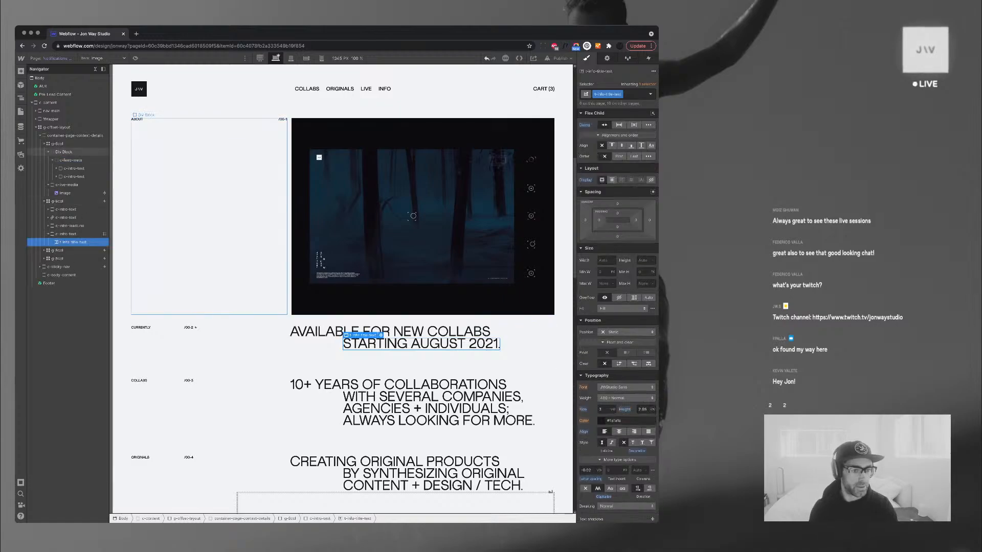
pyautogui.click(57, 201)
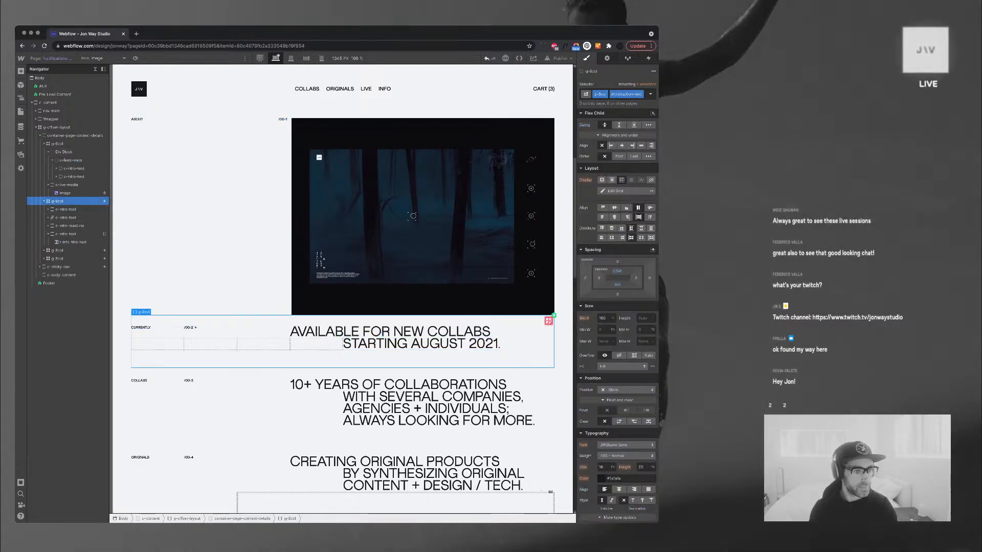
pyautogui.click(44, 201)
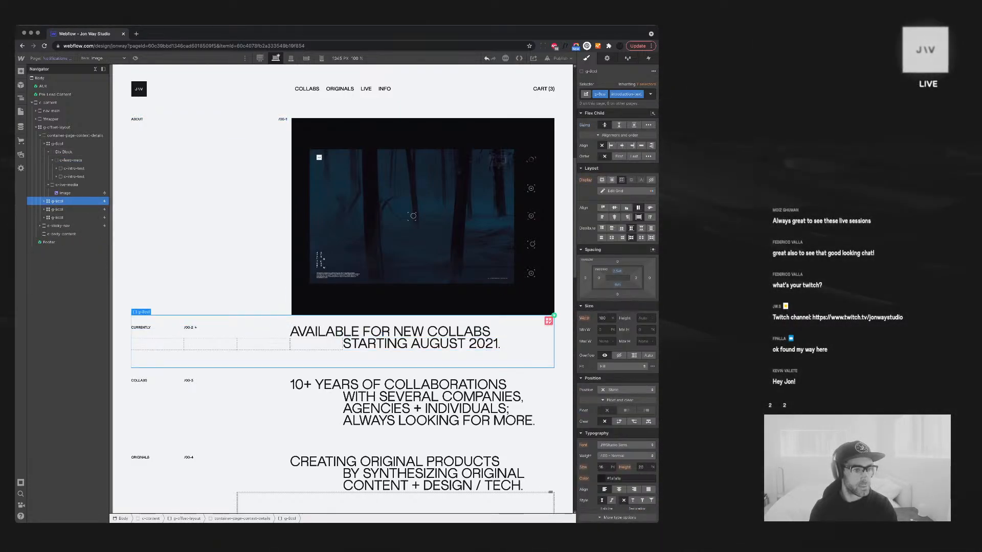
pyautogui.press('Delete')
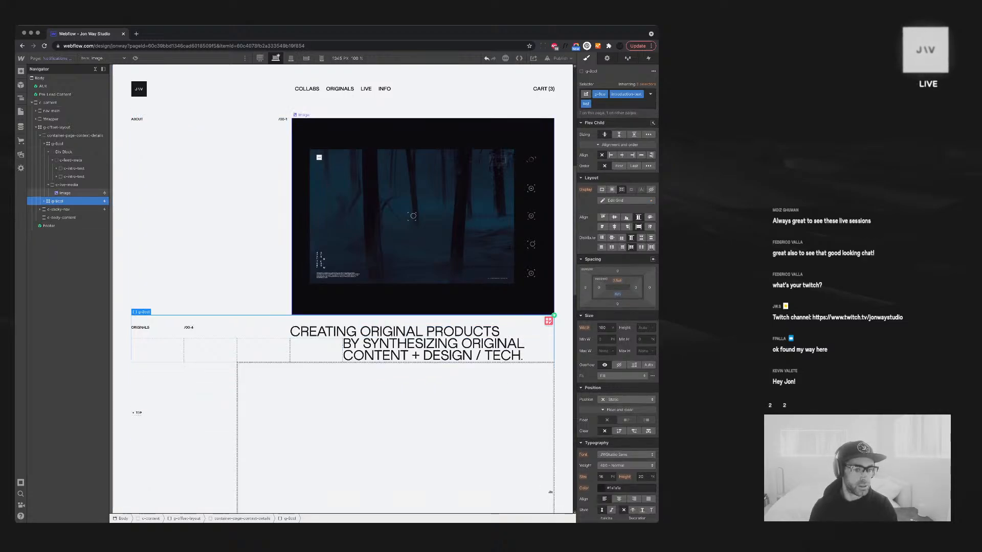
pyautogui.press('Delete')
pyautogui.press('Delete')
pyautogui.scroll(7, 327, 389)
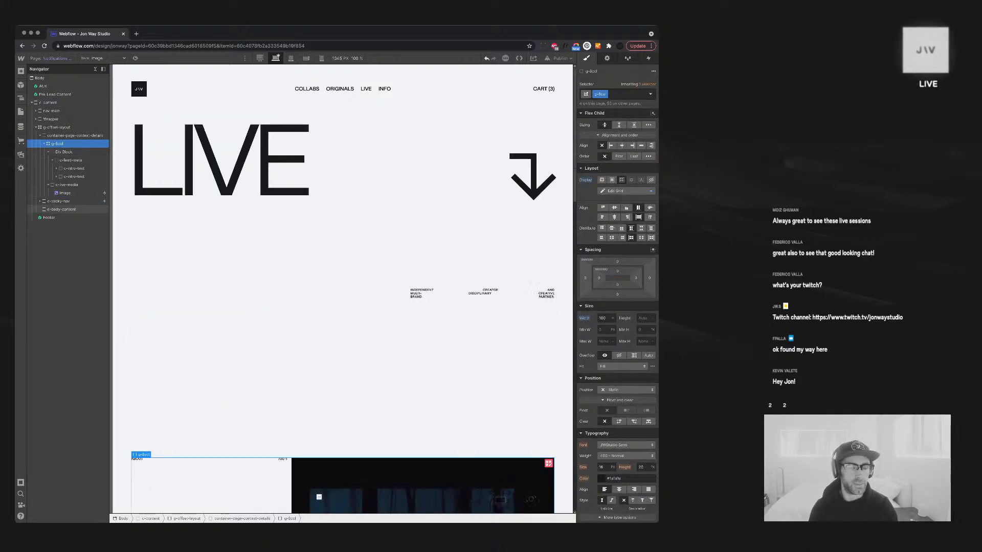
pyautogui.scroll(-11, 328, 389)
pyautogui.scroll(-10, 343, 317)
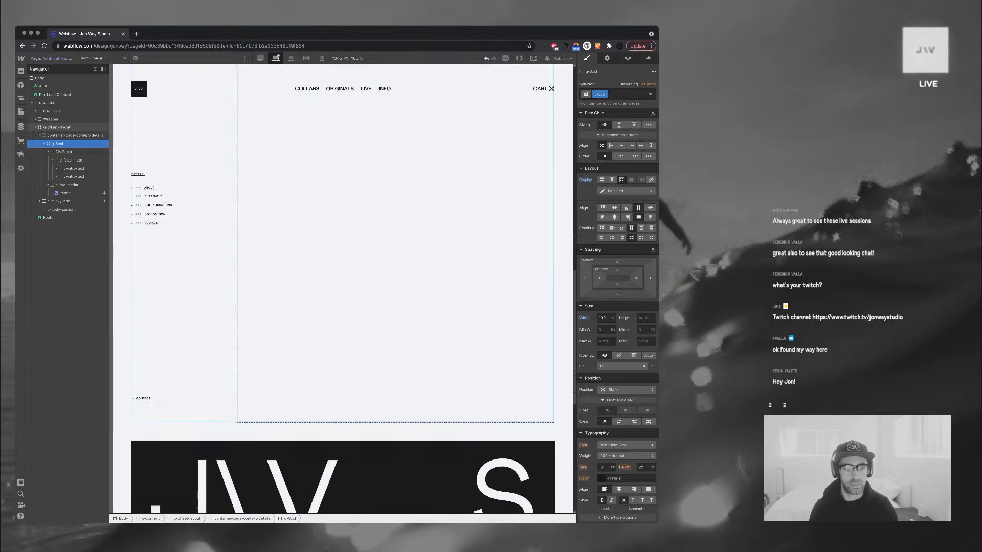
pyautogui.scroll(17, 342, 317)
pyautogui.scroll(1, 343, 317)
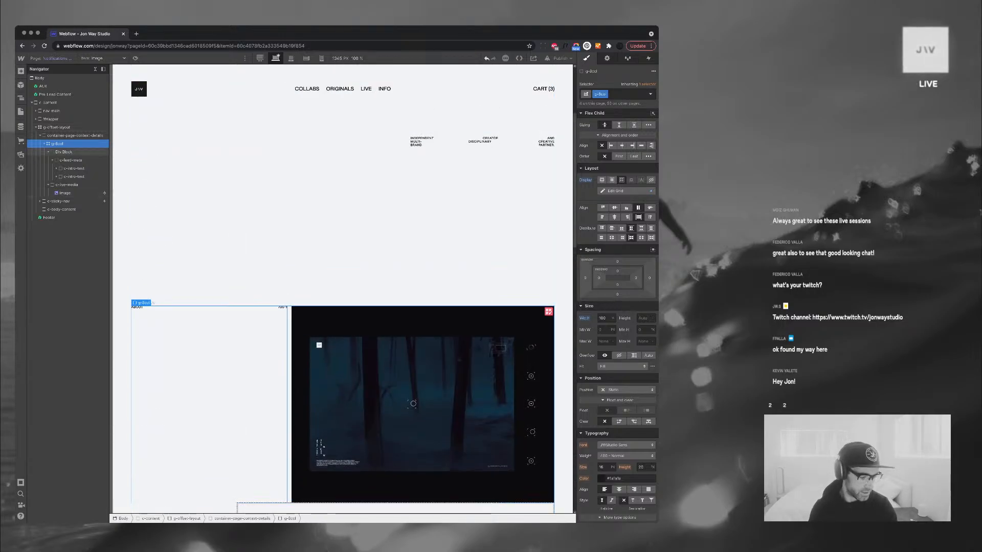
pyautogui.click(413, 404)
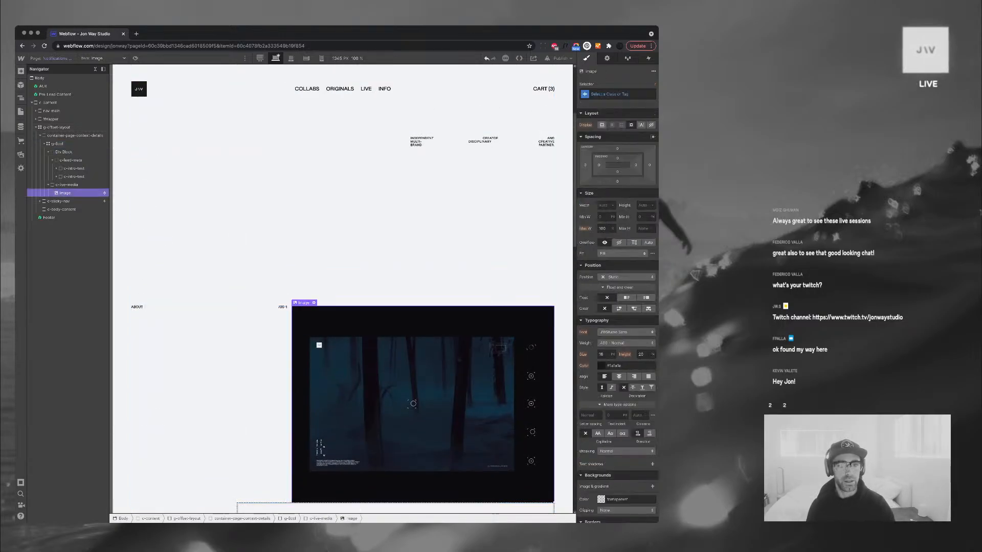
pyautogui.scroll(4, 413, 404)
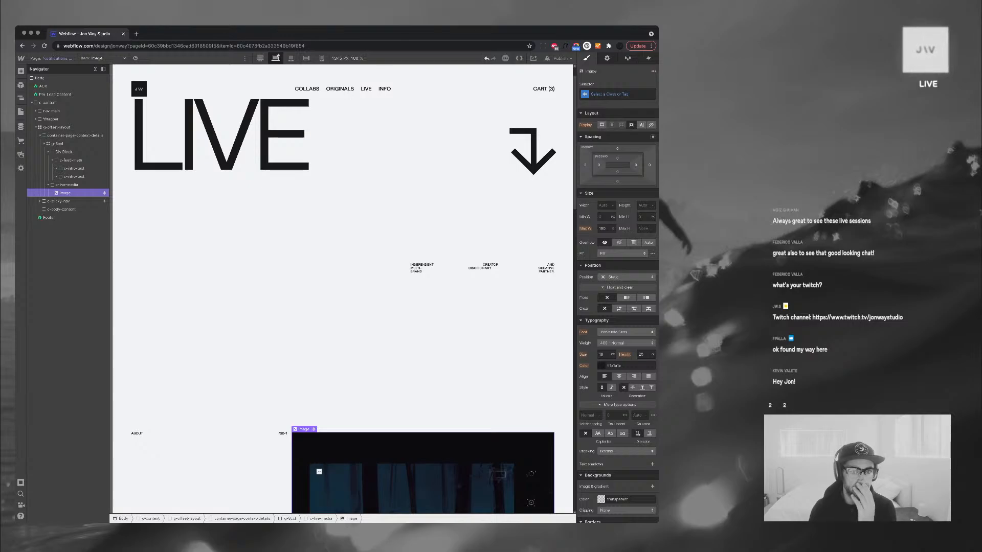
pyautogui.scroll(-1, 342, 317)
pyautogui.scroll(2, 343, 317)
pyautogui.scroll(-2, 343, 317)
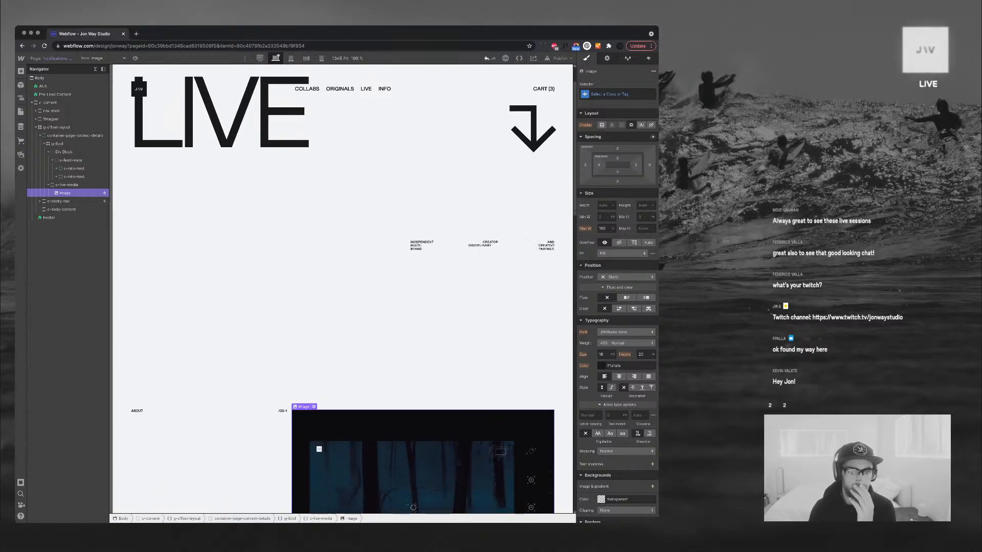
pyautogui.scroll(-12, 342, 317)
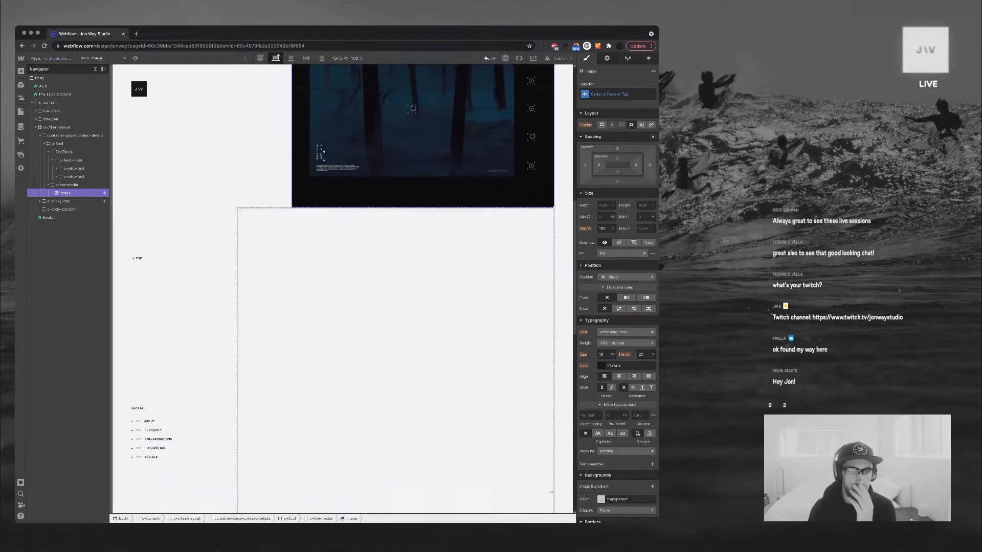
pyautogui.scroll(9, 342, 317)
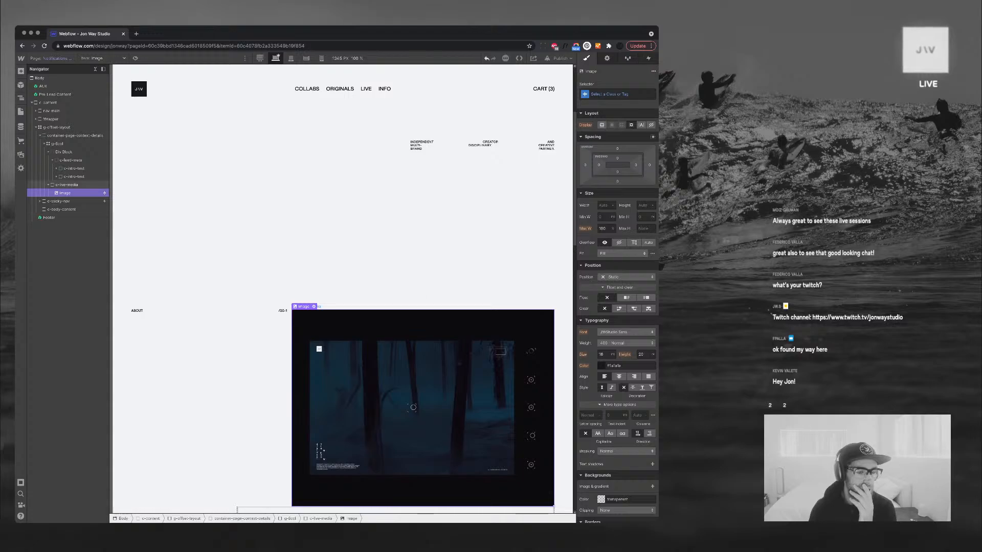
pyautogui.click(20, 127)
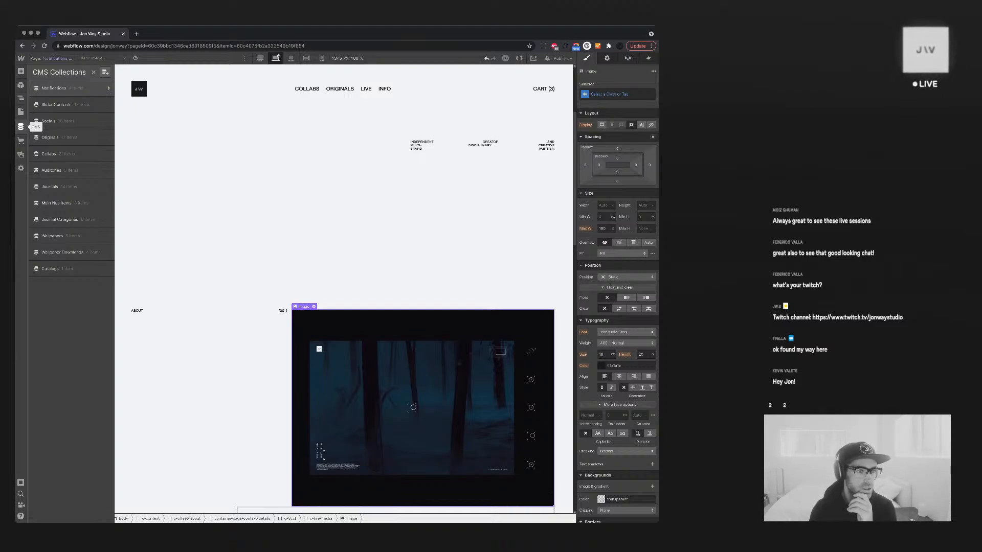
pyautogui.click(21, 127)
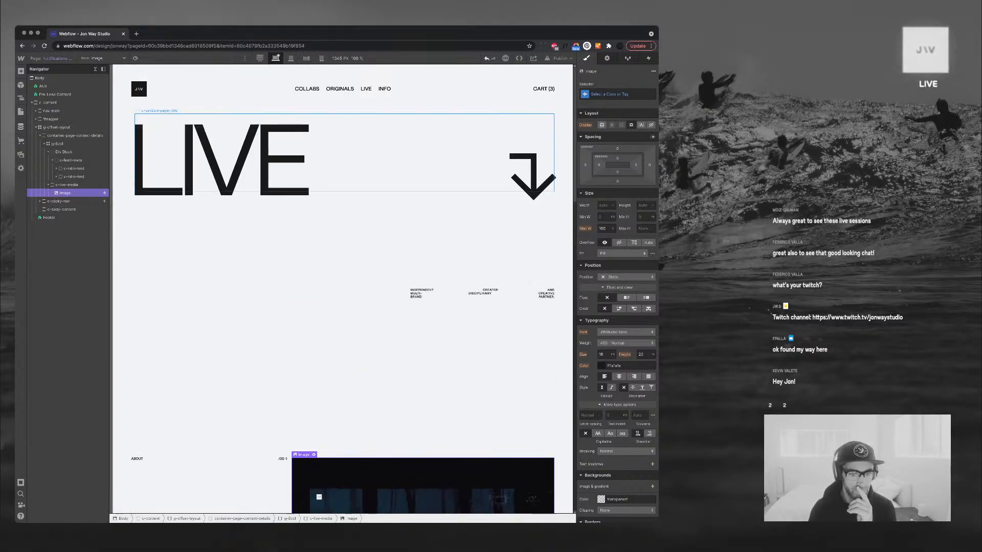
# Remove the info-details combo class from g-offset-layout and check it at Mobile Portrait width
pyautogui.click(56, 127)
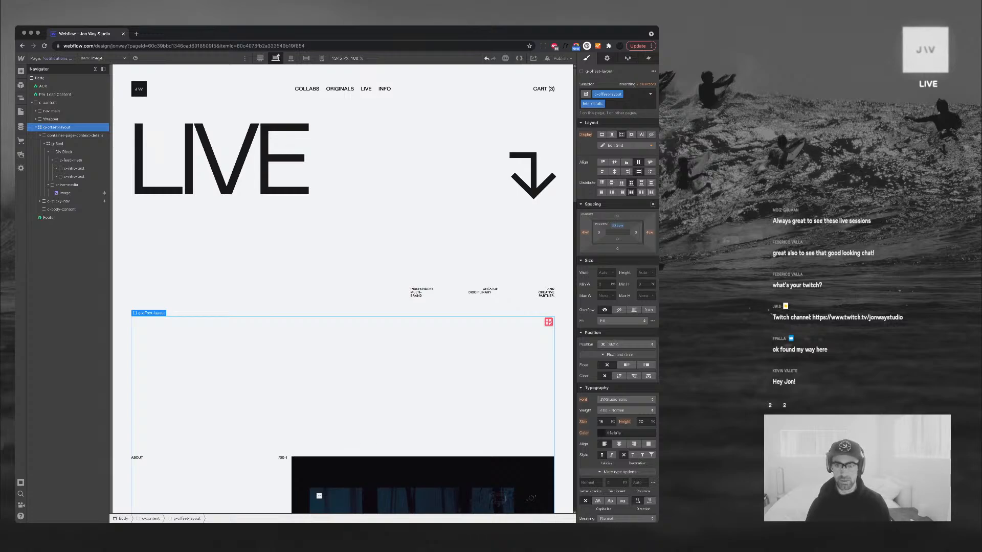
pyautogui.click(629, 104)
pyautogui.press('BackSpace')
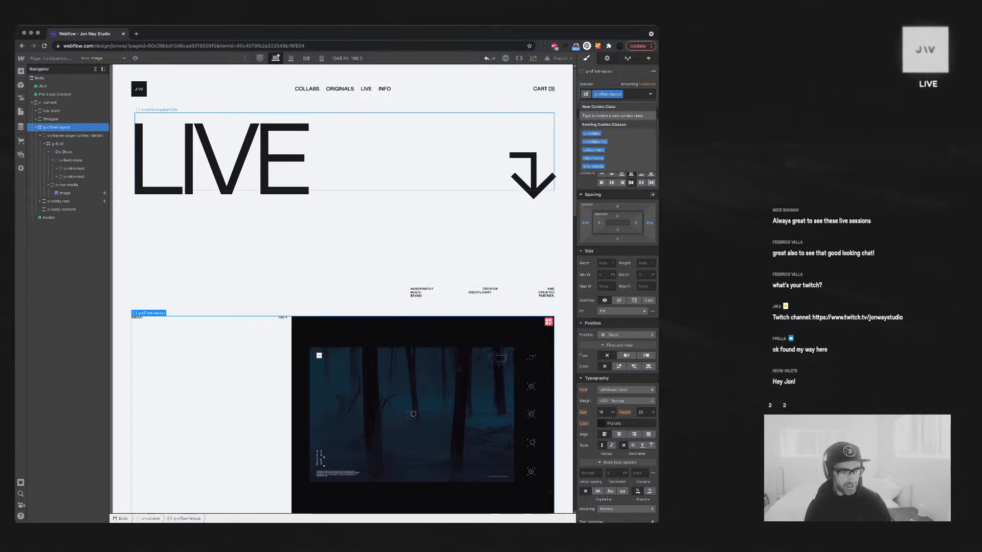
pyautogui.click(321, 58)
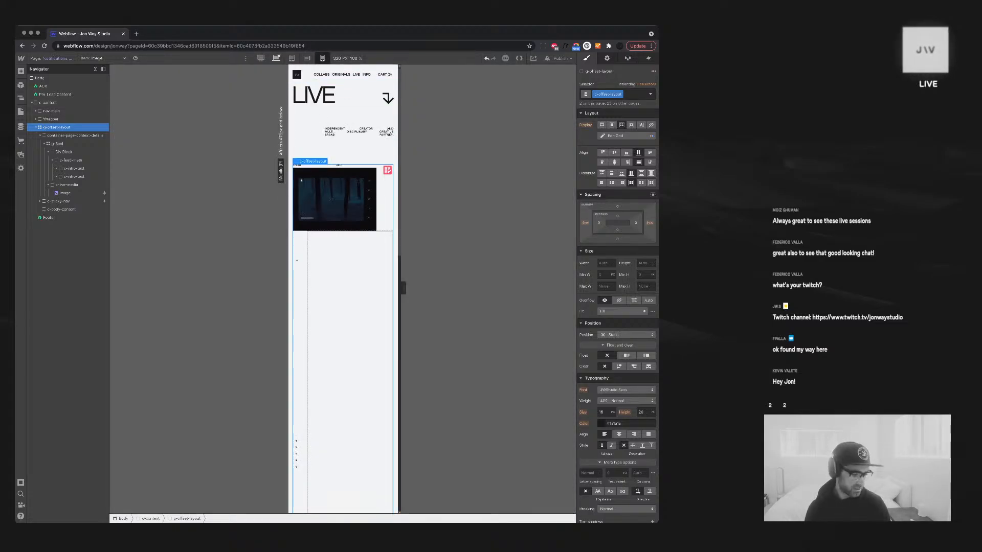
pyautogui.click(276, 58)
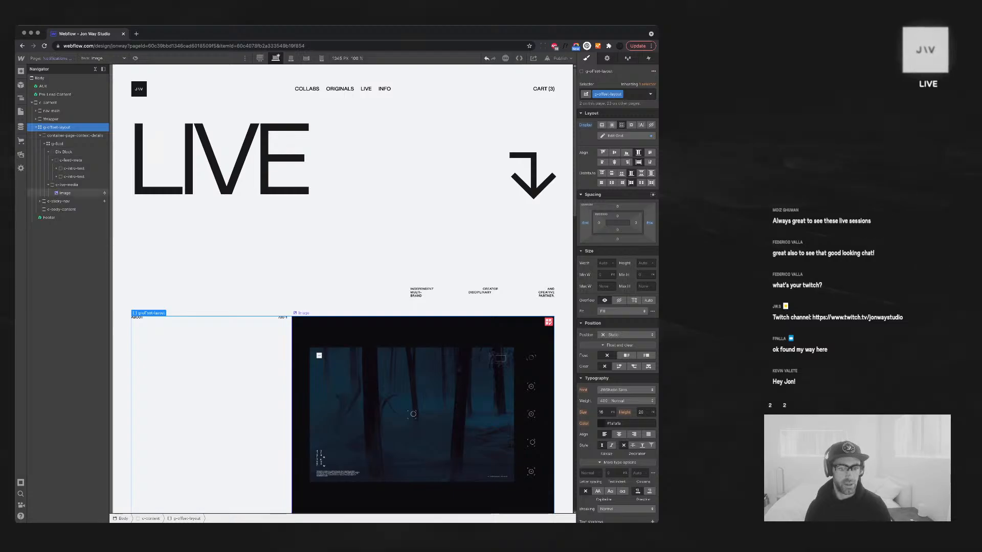
# Collapse the Navigator tree and select the page context details container
pyautogui.scroll(-3, 420, 332)
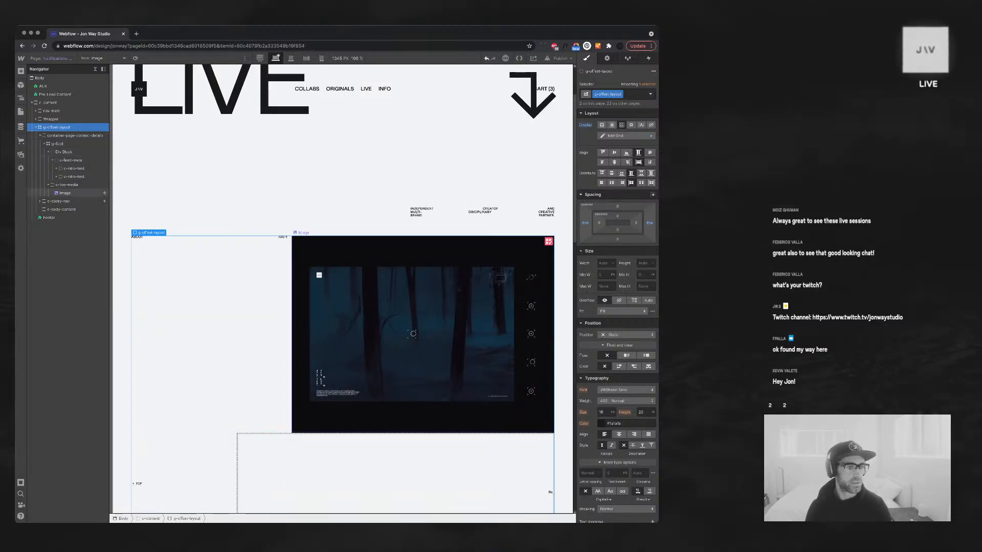
pyautogui.click(413, 333)
pyautogui.click(40, 135)
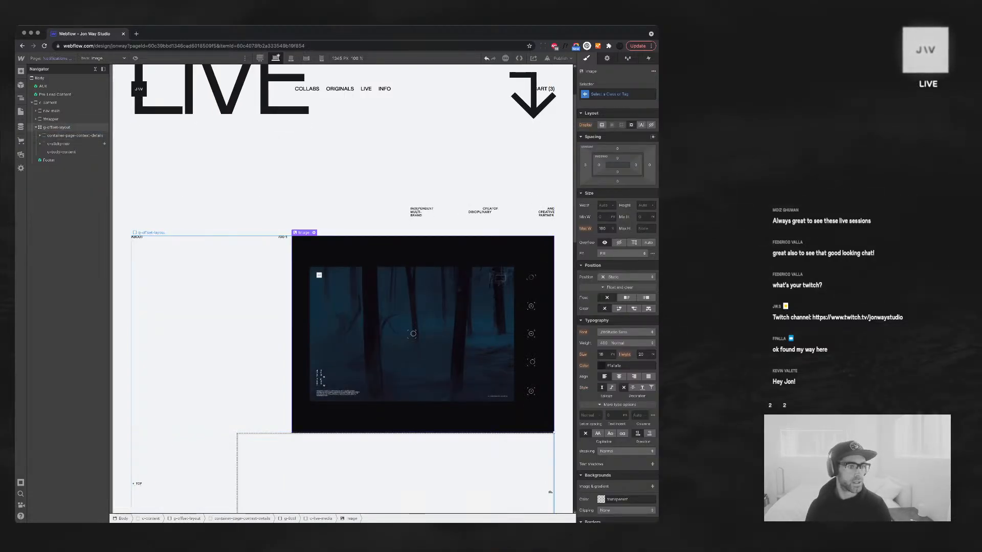
pyautogui.click(36, 127)
pyautogui.click(56, 127)
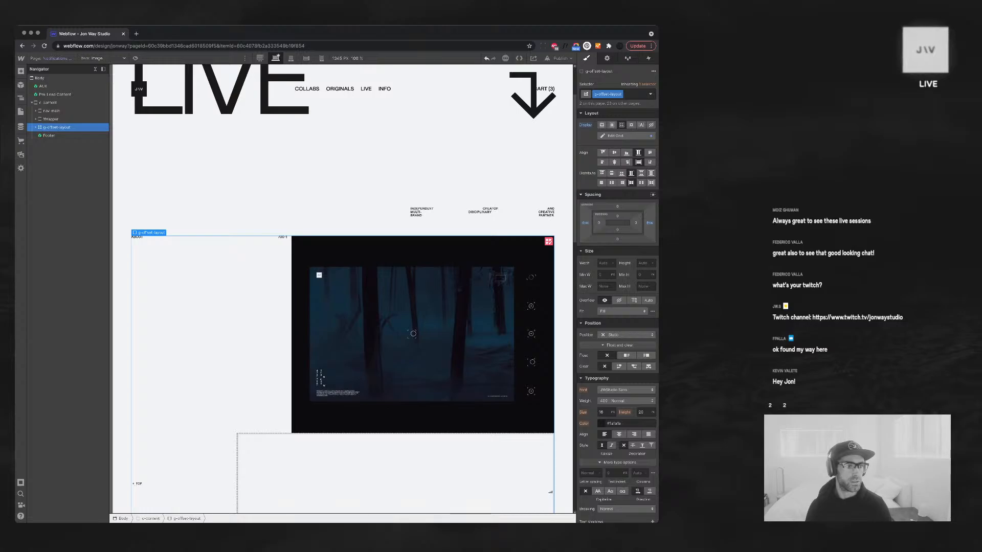
pyautogui.click(35, 127)
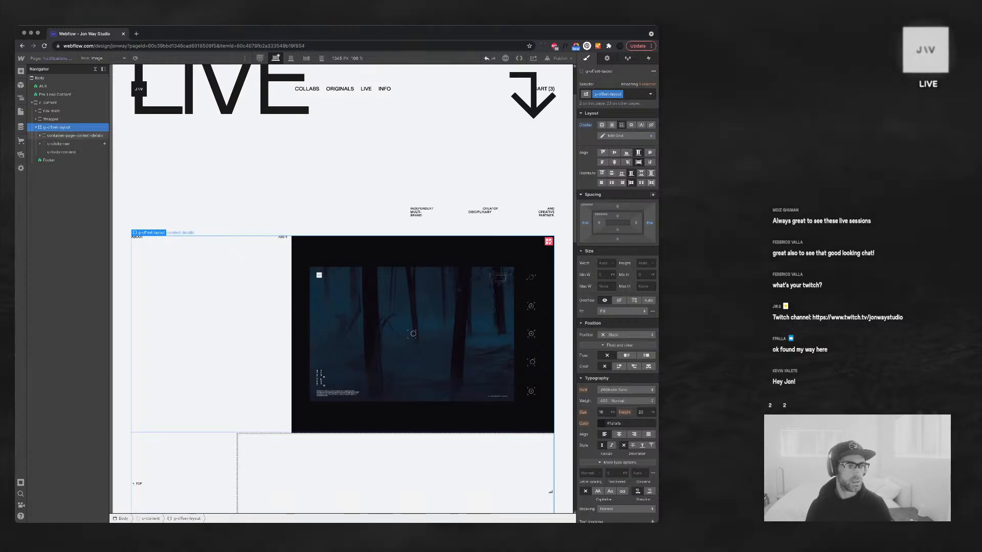
pyautogui.click(75, 136)
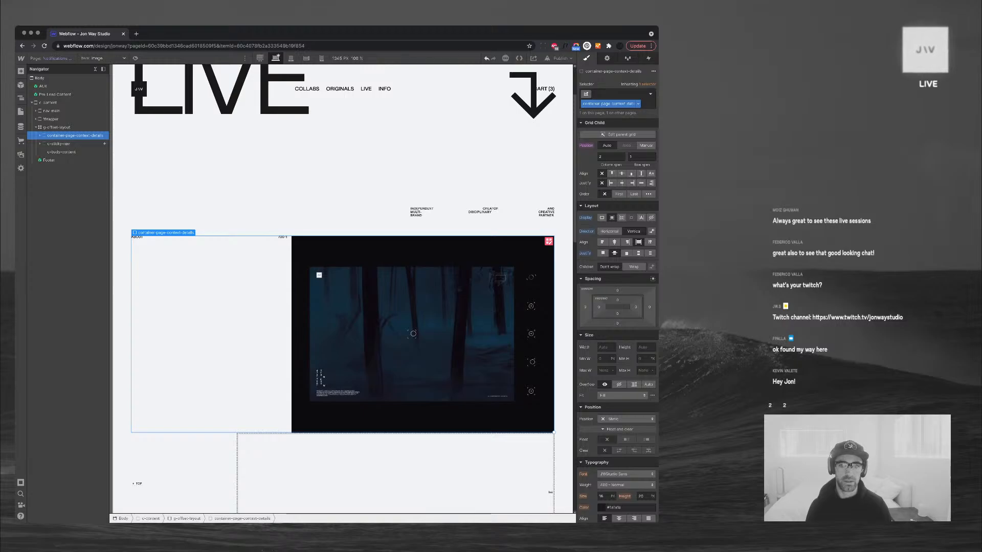
# Change the class prefix 'container' to 'c', making it c-page-context-details
pyautogui.doubleClick(610, 103)
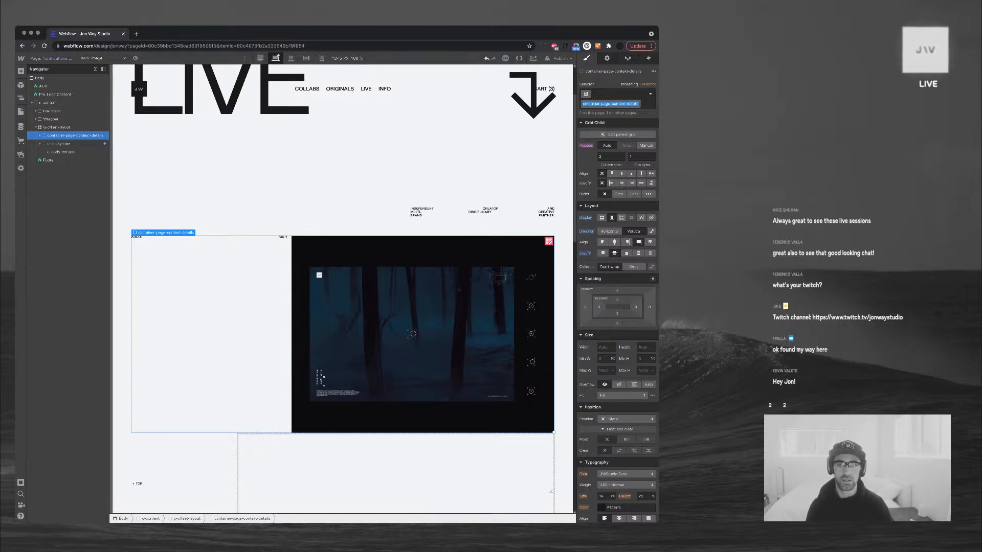
pyautogui.press('Left')
pyautogui.hotkey('alt', 'shift', 'Right')
pyautogui.write('c')
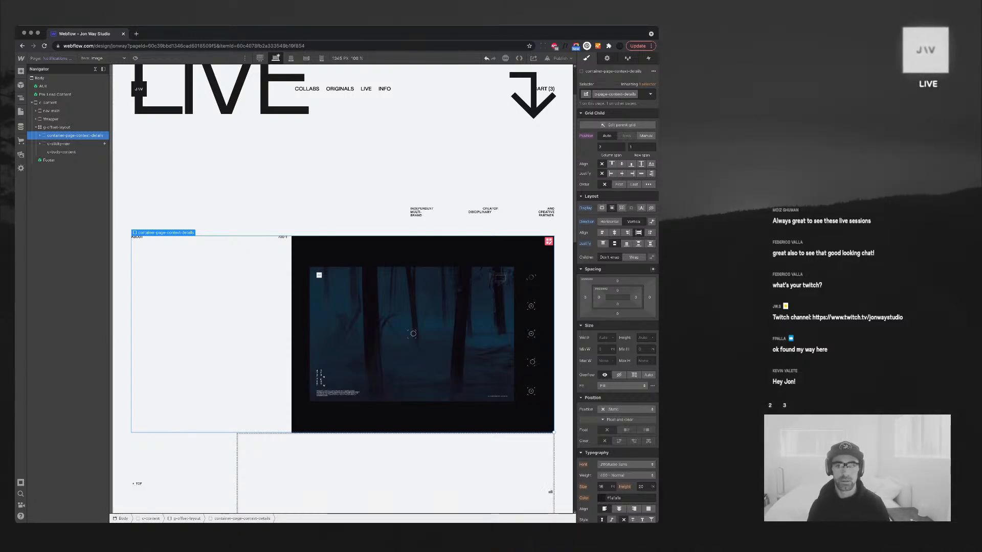
pyautogui.press('Return')
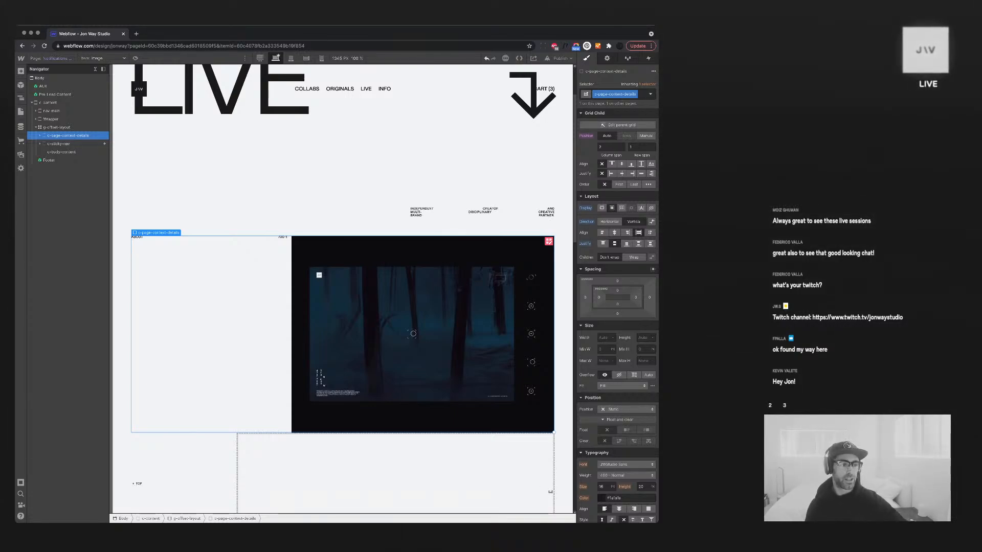
pyautogui.scroll(3, 343, 286)
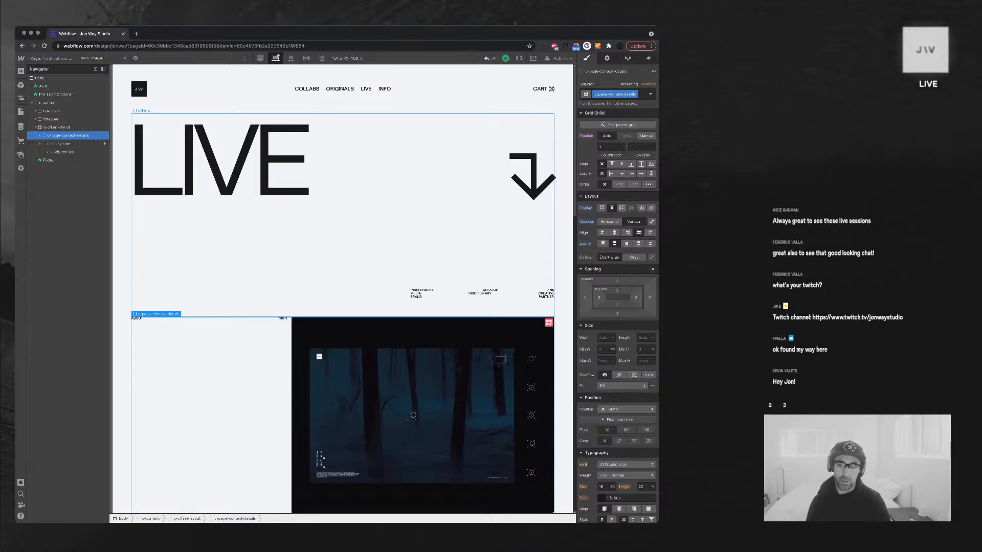
pyautogui.scroll(-4, 342, 307)
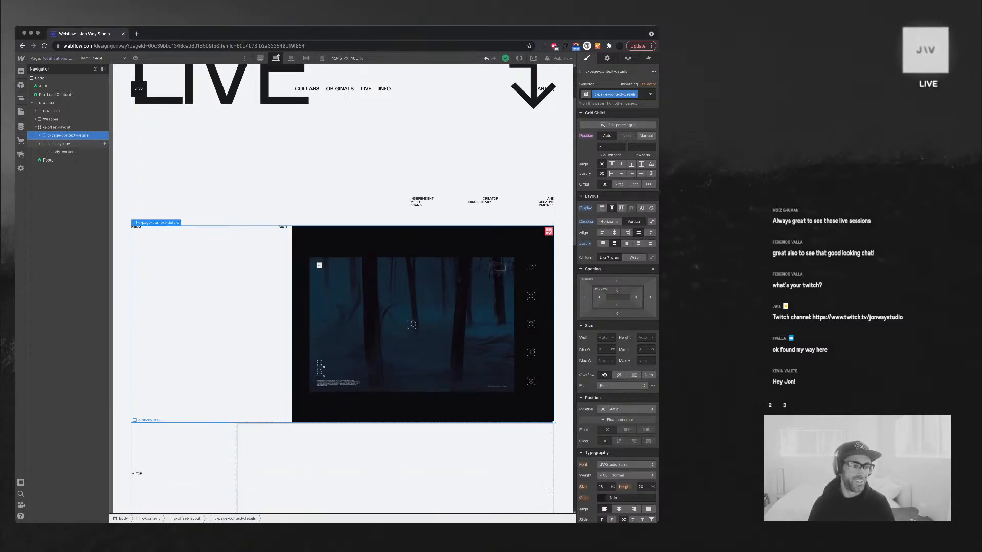
pyautogui.click(369, 286)
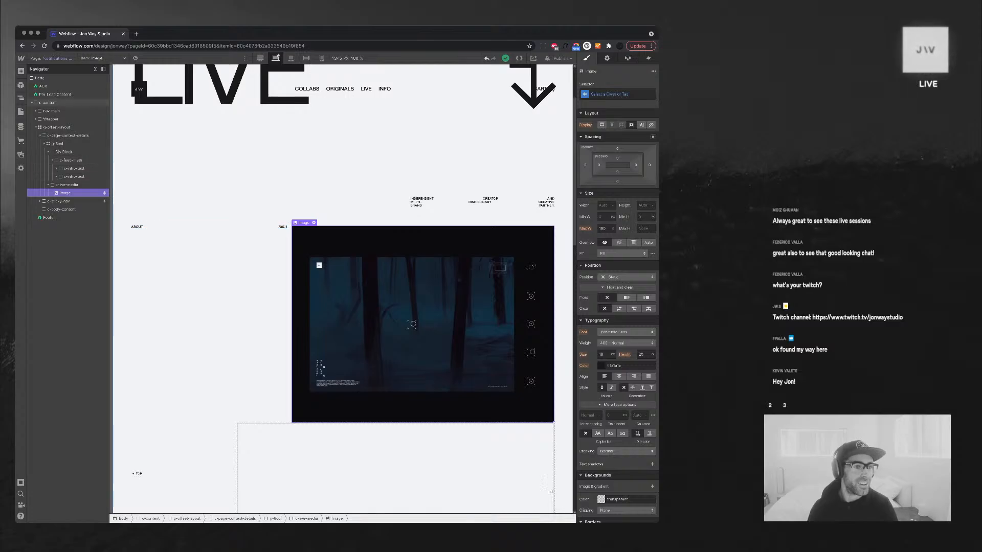
pyautogui.click(95, 69)
pyautogui.click(96, 69)
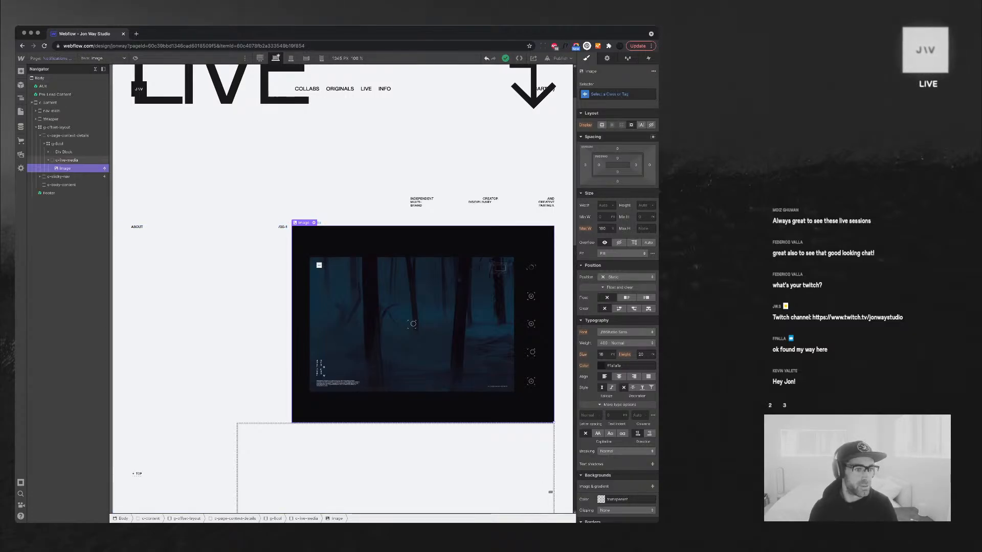
pyautogui.click(48, 160)
pyautogui.click(58, 168)
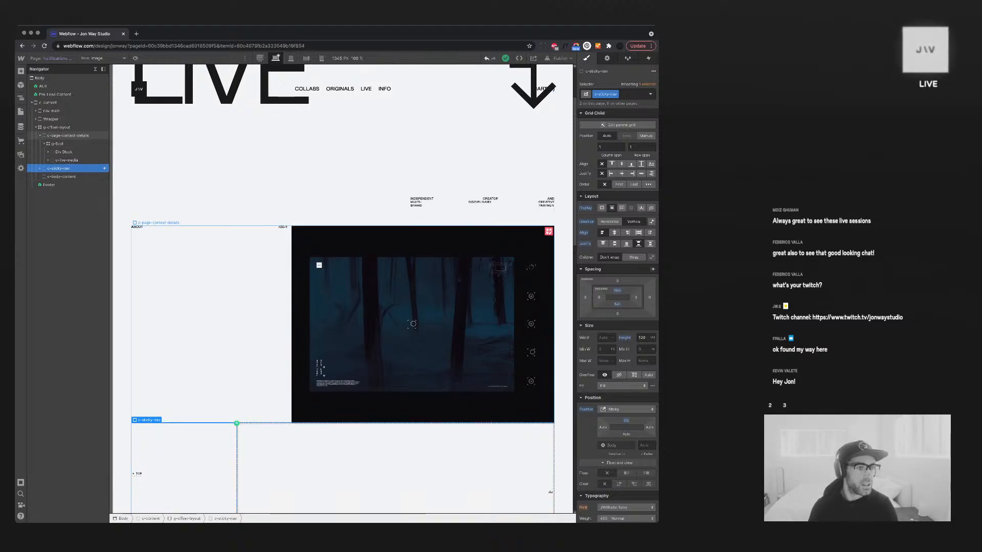
pyautogui.click(68, 135)
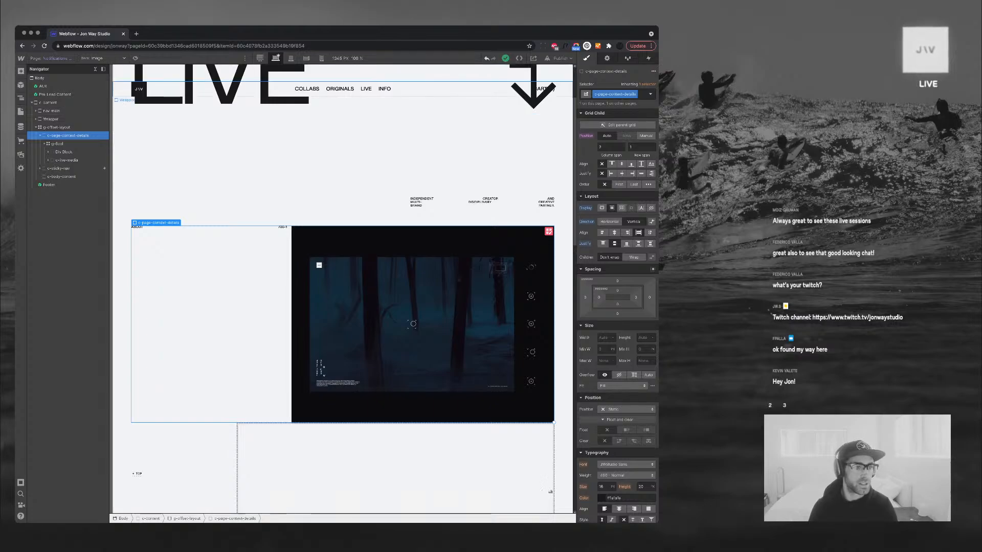
pyautogui.click(44, 144)
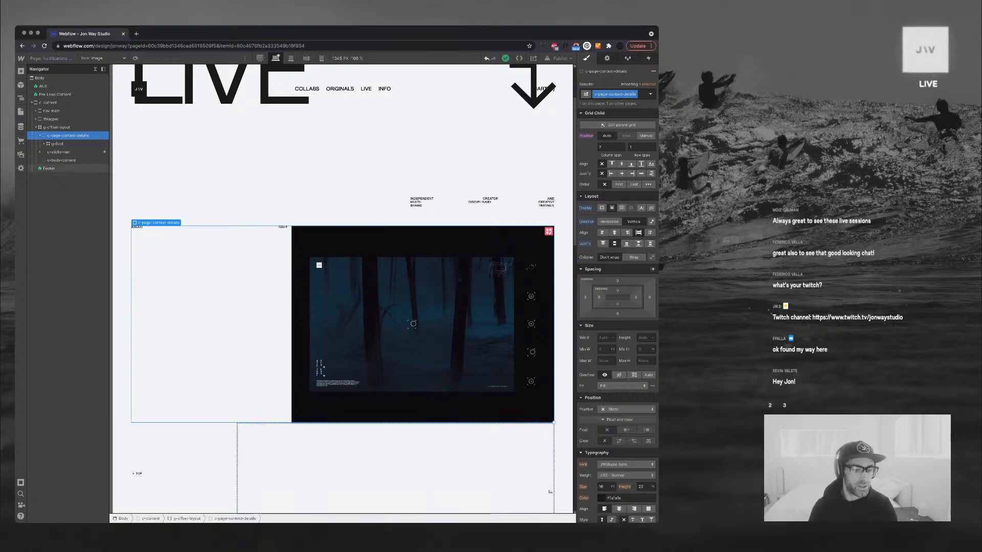
pyautogui.scroll(-4, 342, 289)
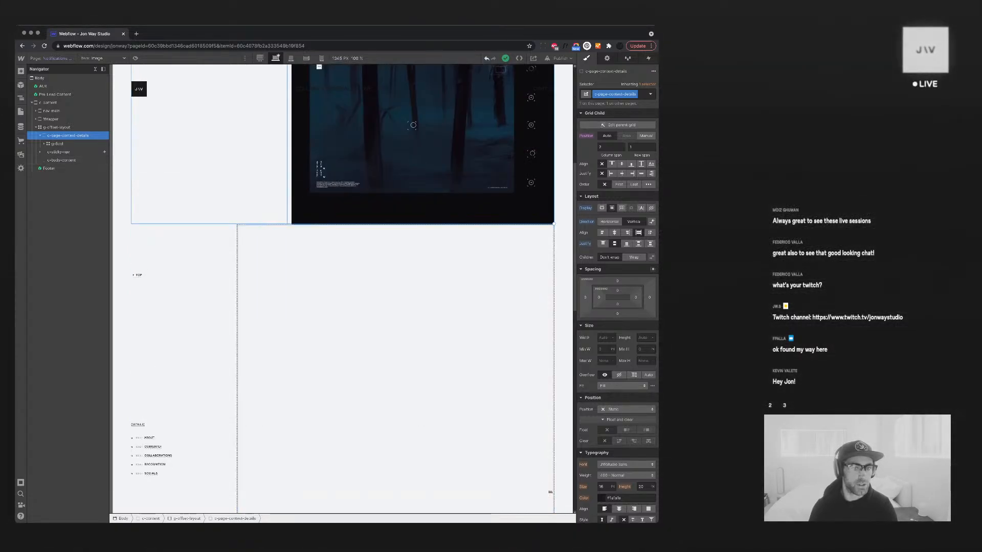
pyautogui.scroll(2, 343, 289)
pyautogui.scroll(1, 209, 255)
pyautogui.click(209, 256)
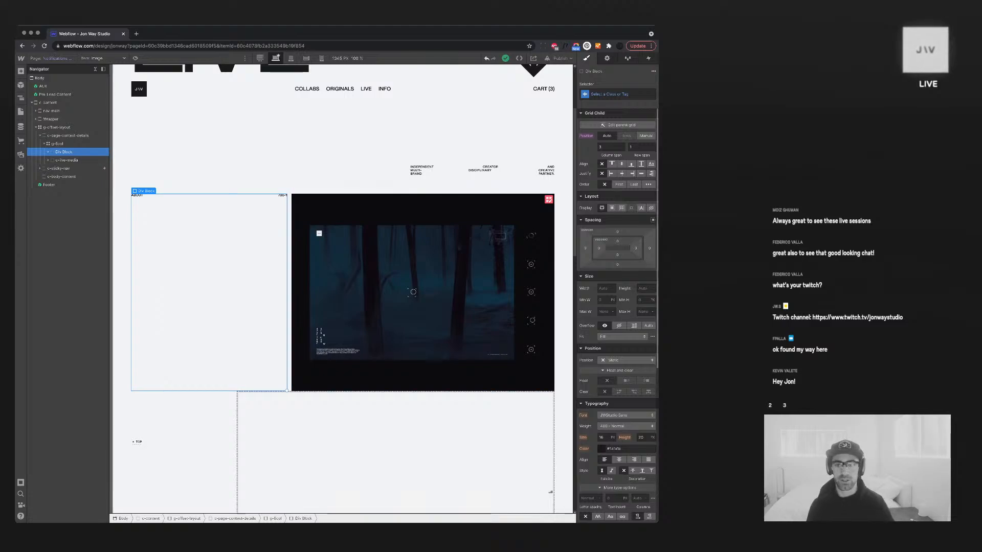
pyautogui.click(611, 147)
# Set the left column's span to 2 and the c-live-media video block's span to 6
pyautogui.write('2')
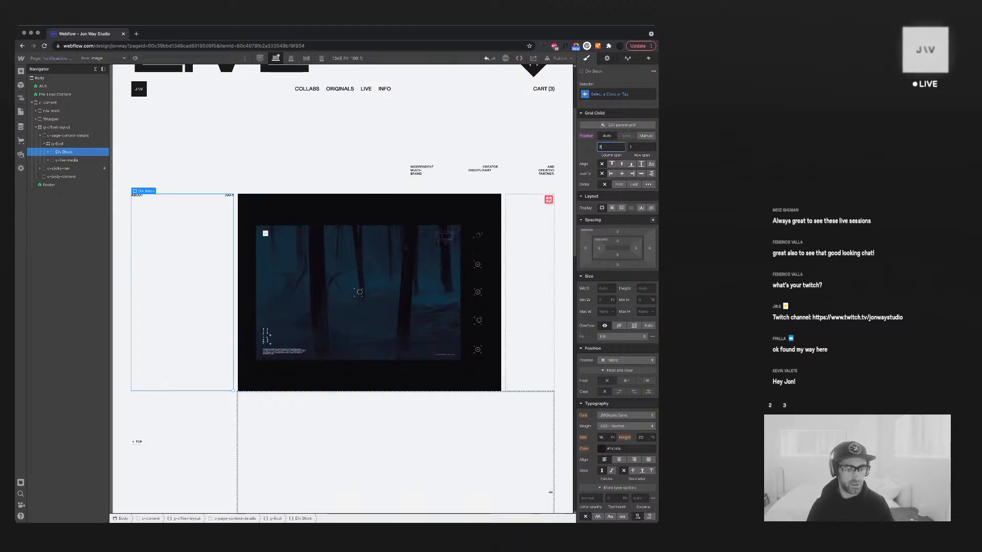
pyautogui.press('Return')
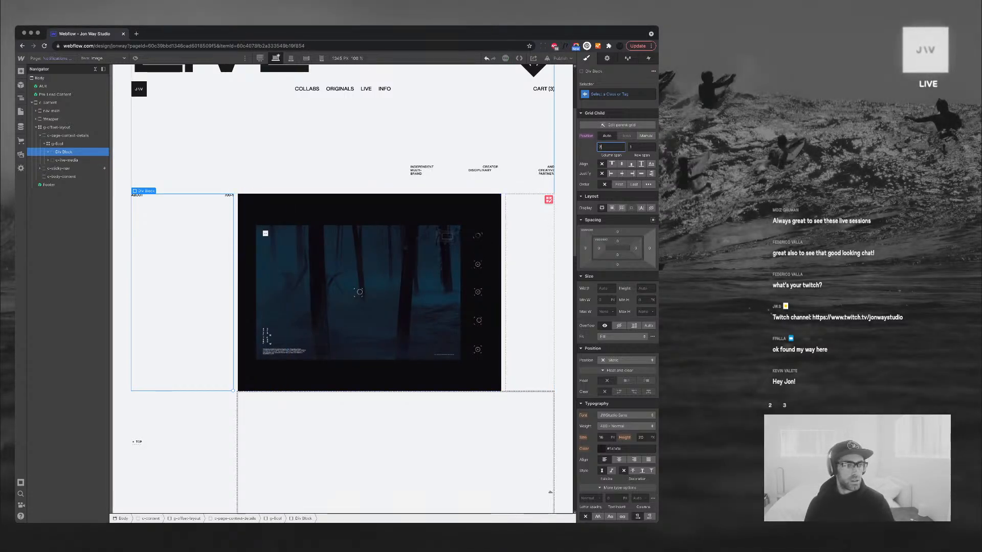
pyautogui.click(67, 160)
pyautogui.click(610, 148)
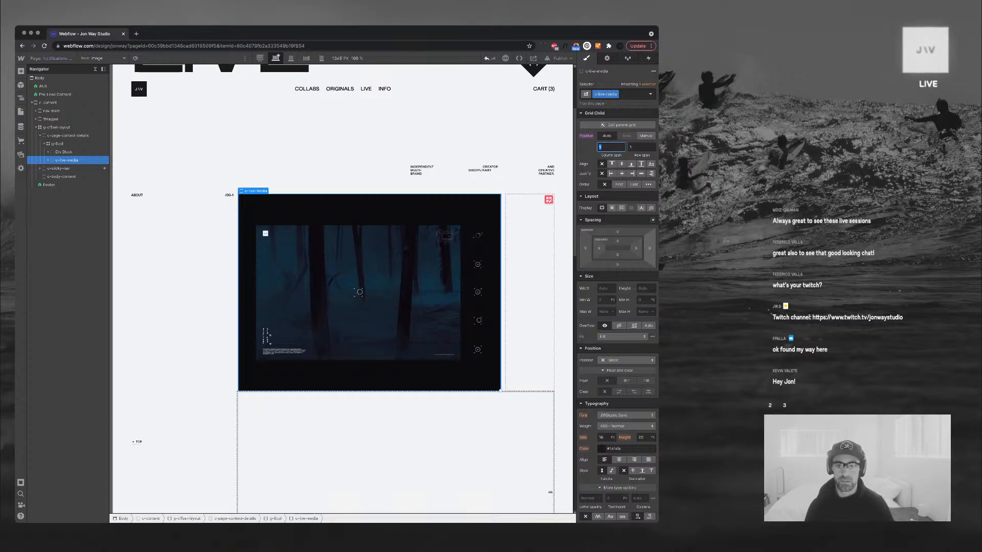
pyautogui.write('1')
pyautogui.press('Return')
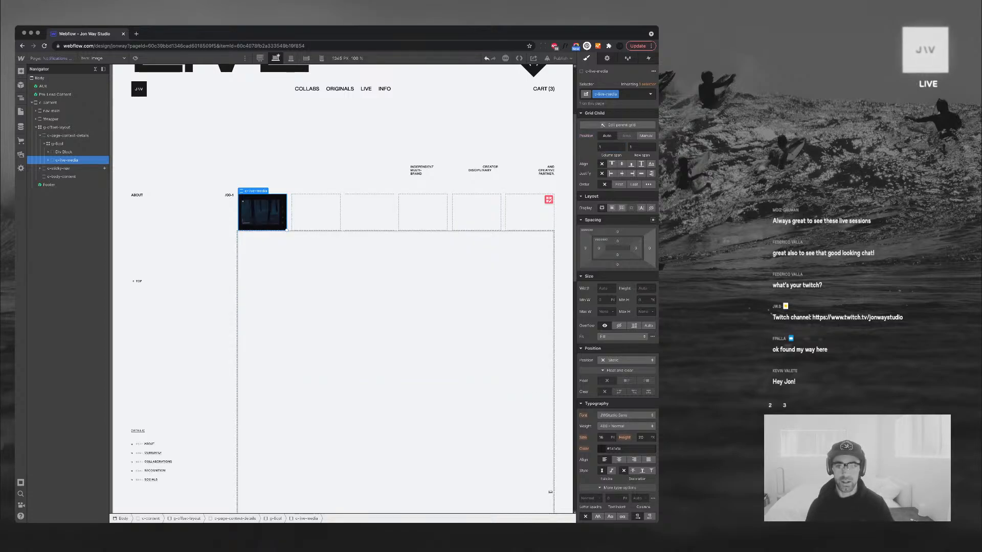
pyautogui.click(610, 147)
pyautogui.write('6')
pyautogui.press('Return')
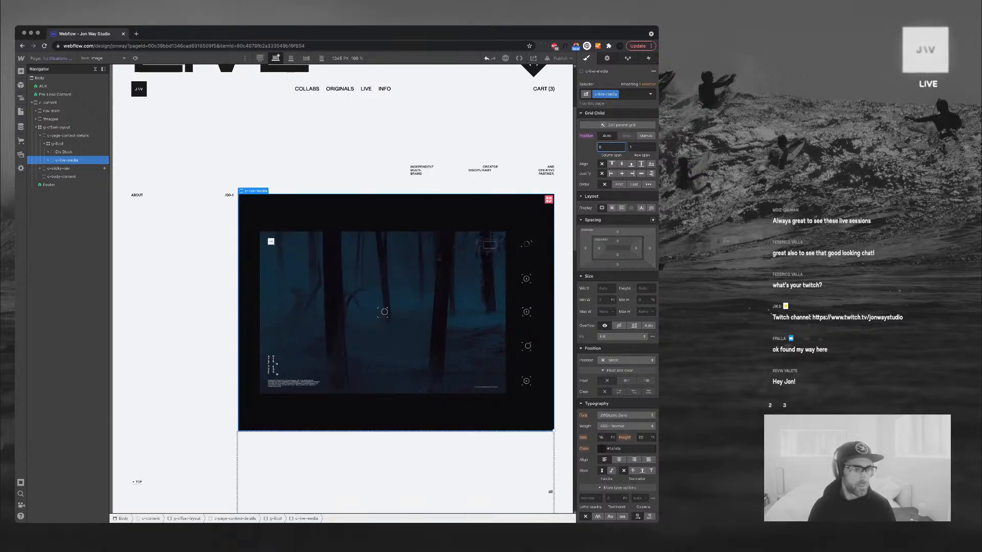
# Reselect the left column block, then select the parent g-8col grid
pyautogui.click(64, 152)
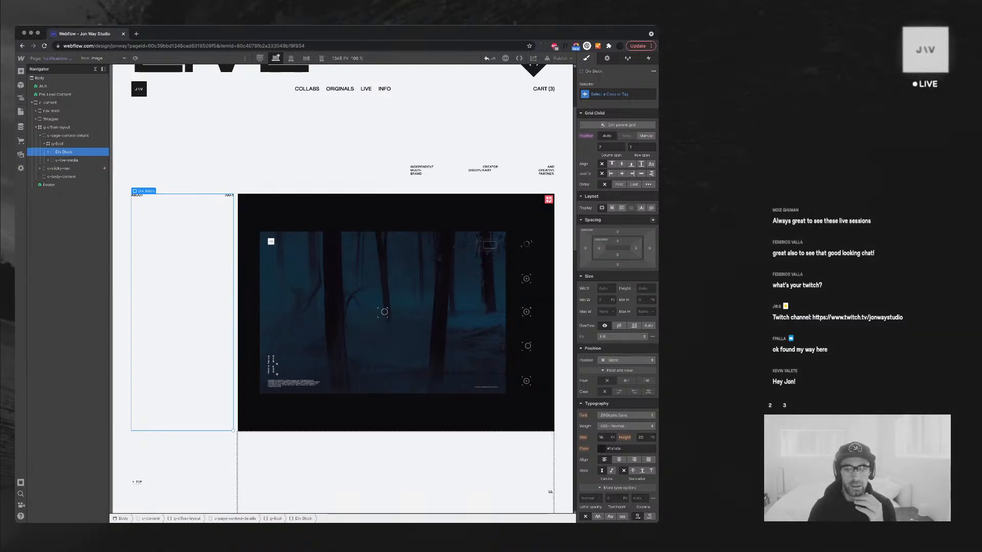
pyautogui.scroll(-2, 396, 281)
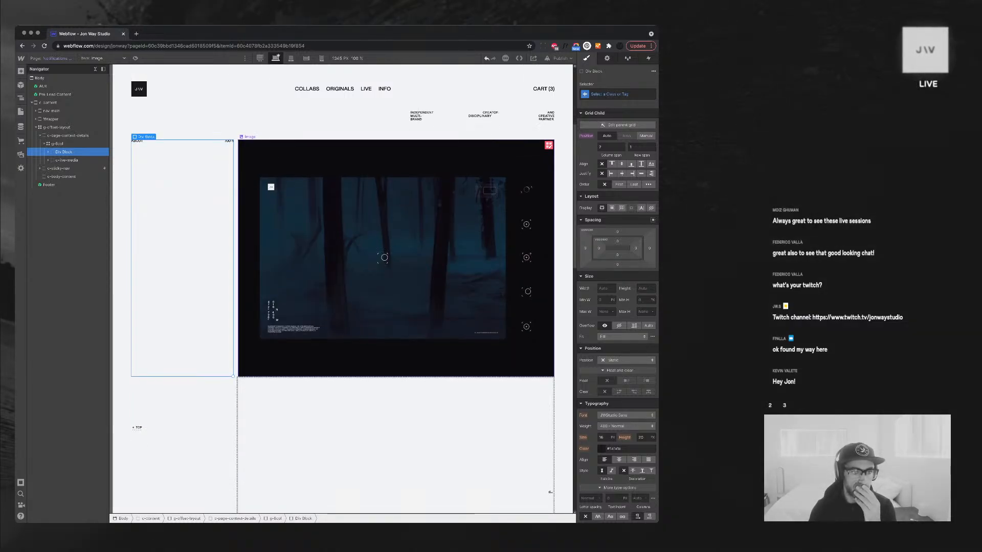
pyautogui.scroll(2, 397, 281)
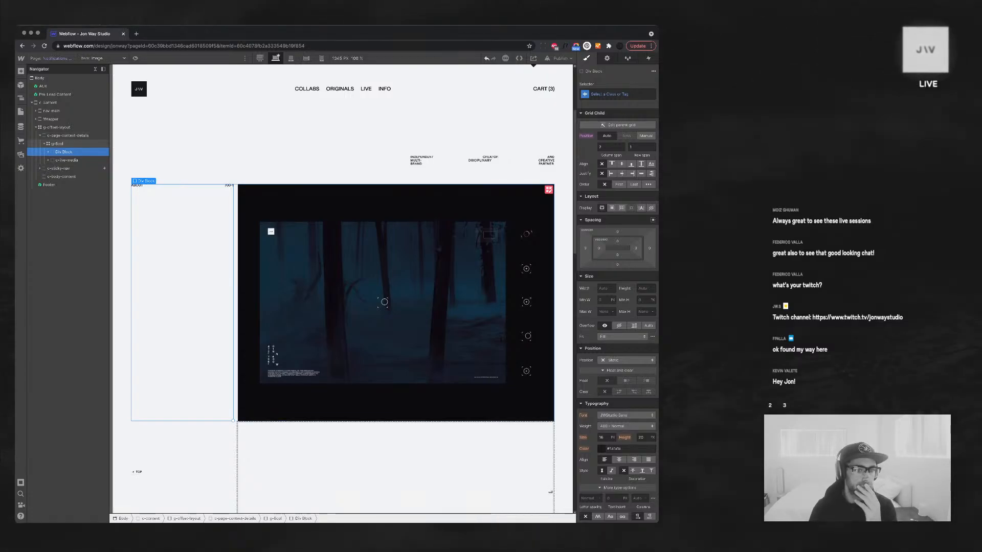
pyautogui.click(57, 144)
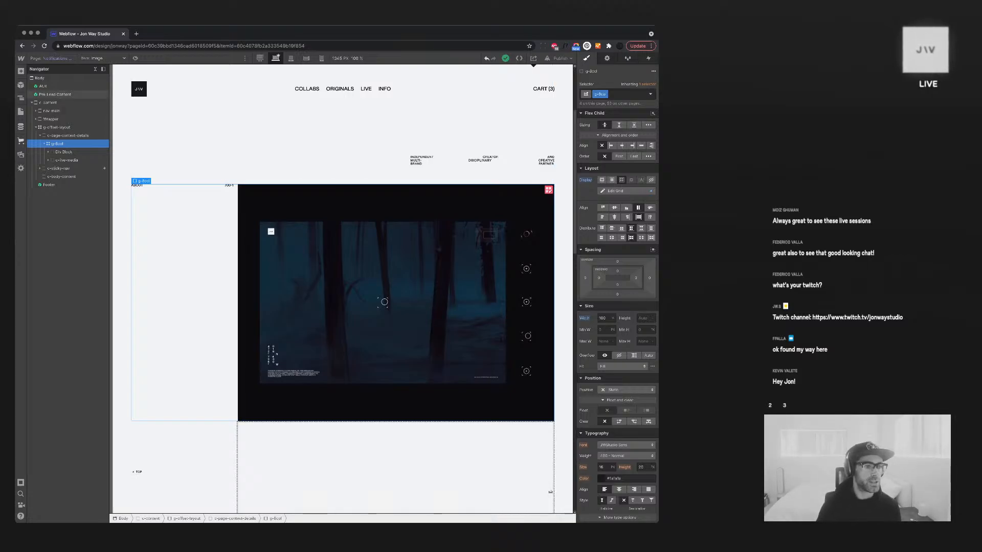
pyautogui.press('p')
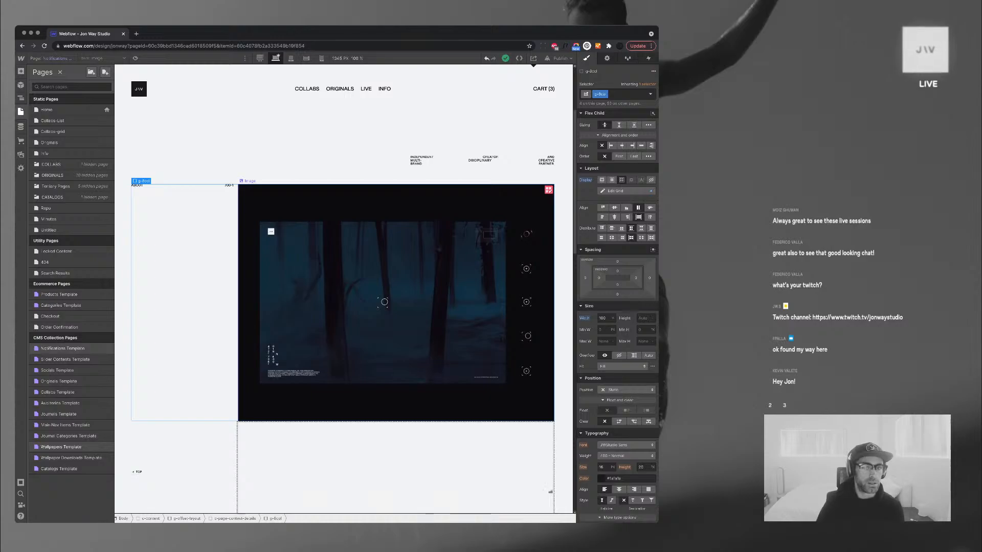
pyautogui.press('z')
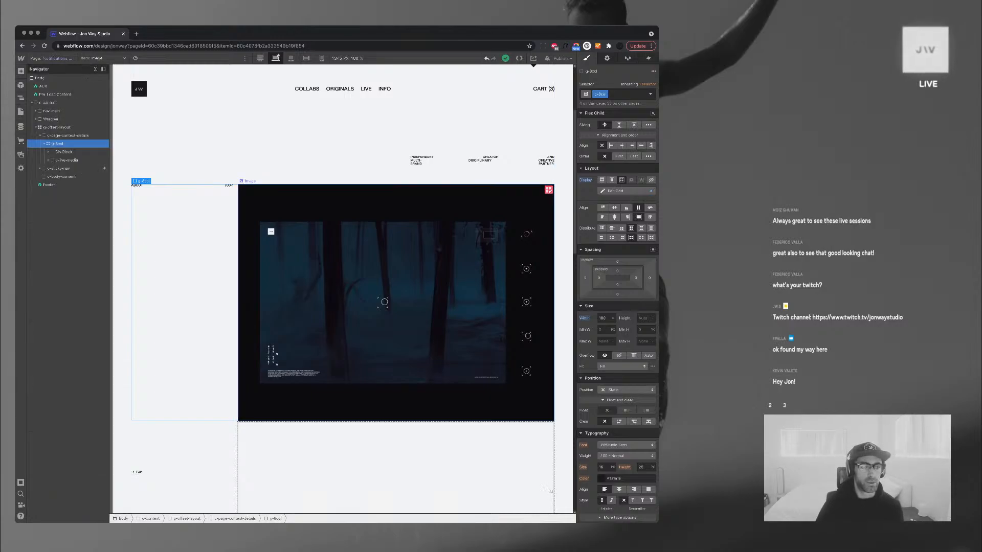
pyautogui.click(358, 302)
pyautogui.click(35, 127)
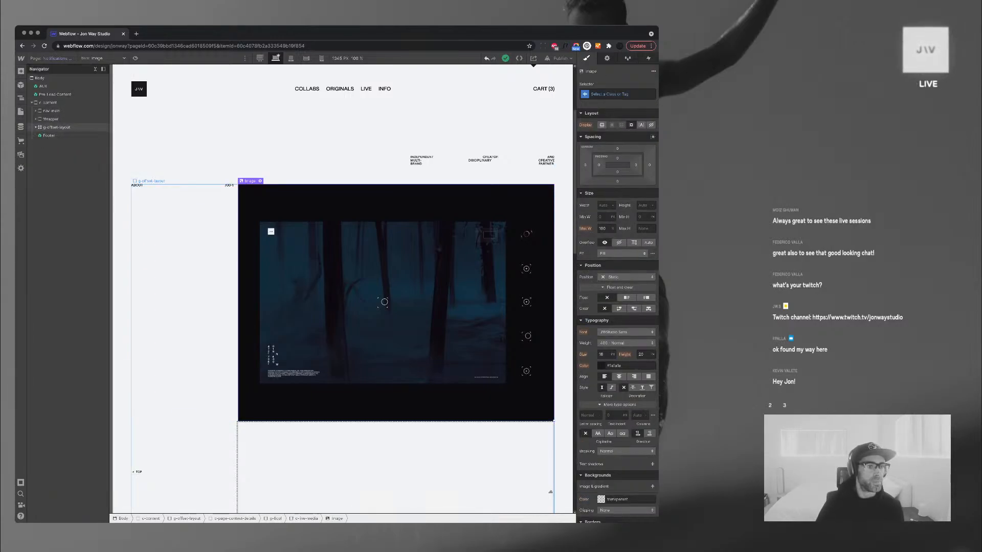
pyautogui.click(48, 103)
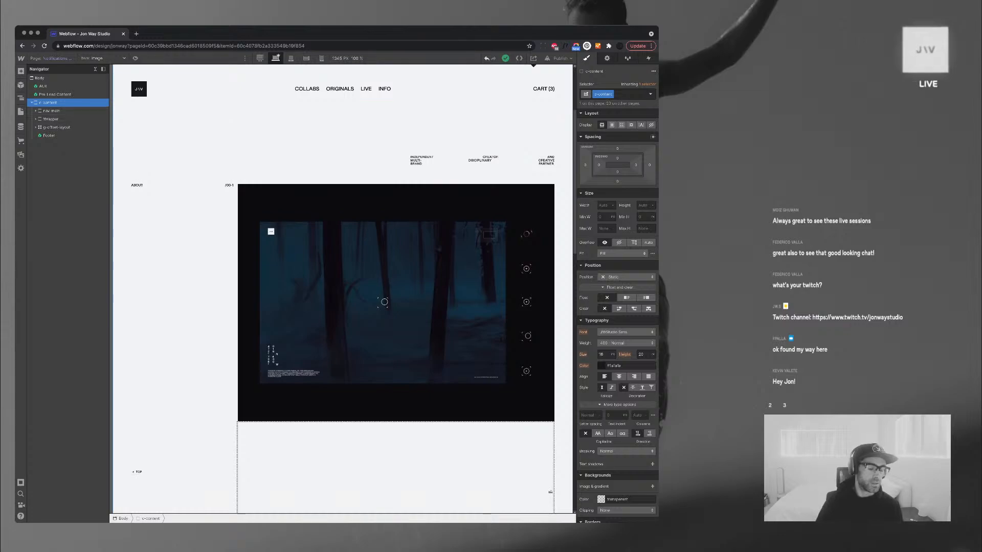
pyautogui.click(32, 102)
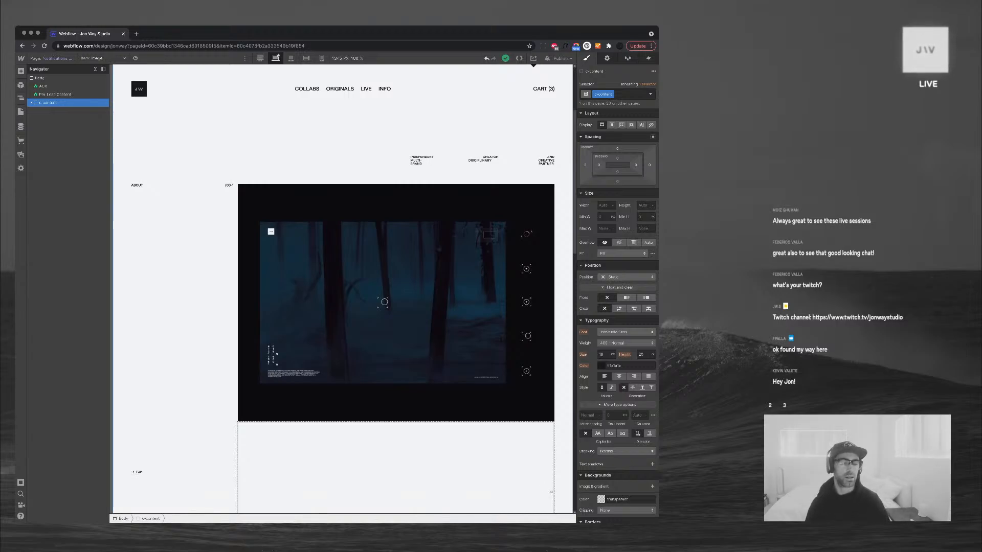
# Open the site's Pages list with the P shortcut
pyautogui.scroll(3, 396, 368)
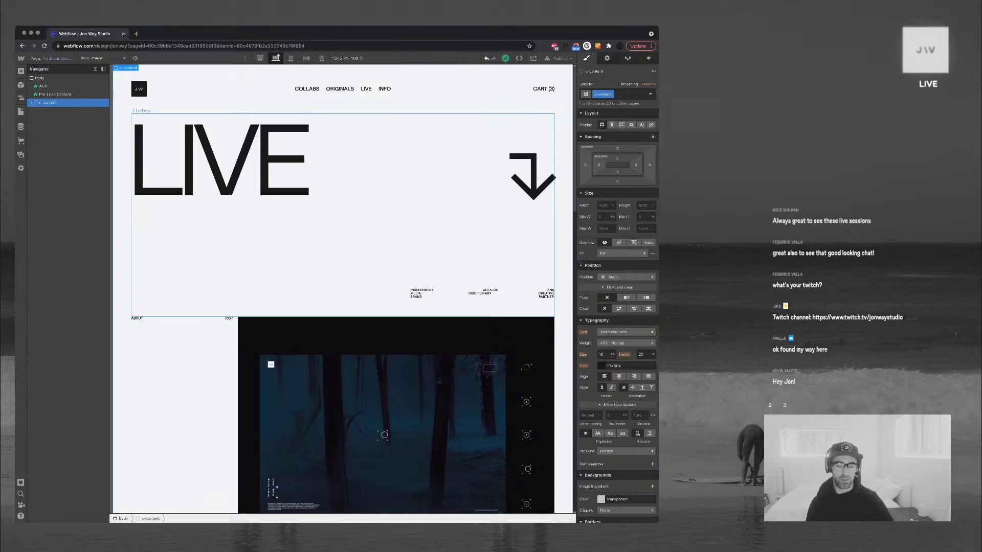
pyautogui.scroll(-2, 334, 289)
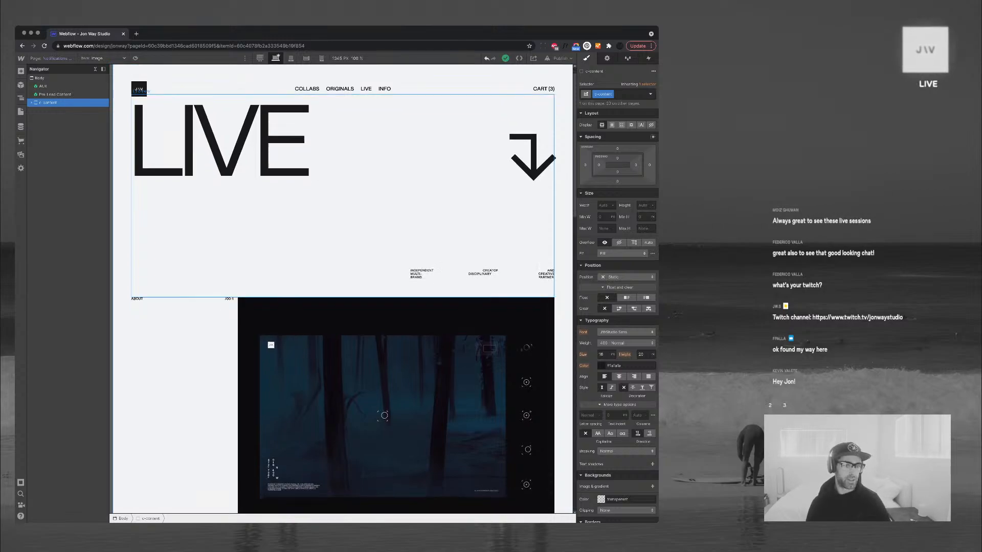
pyautogui.scroll(2, 344, 289)
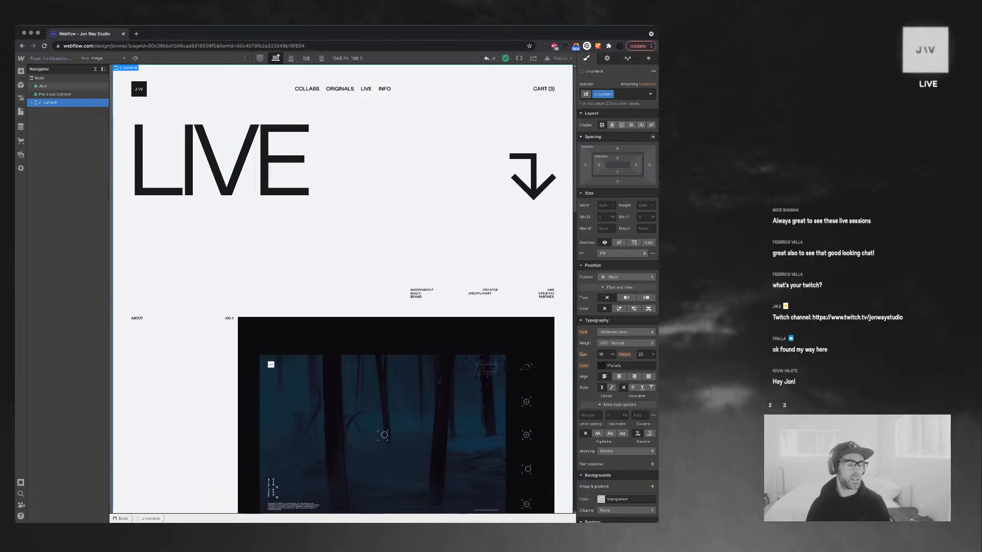
pyautogui.press('p')
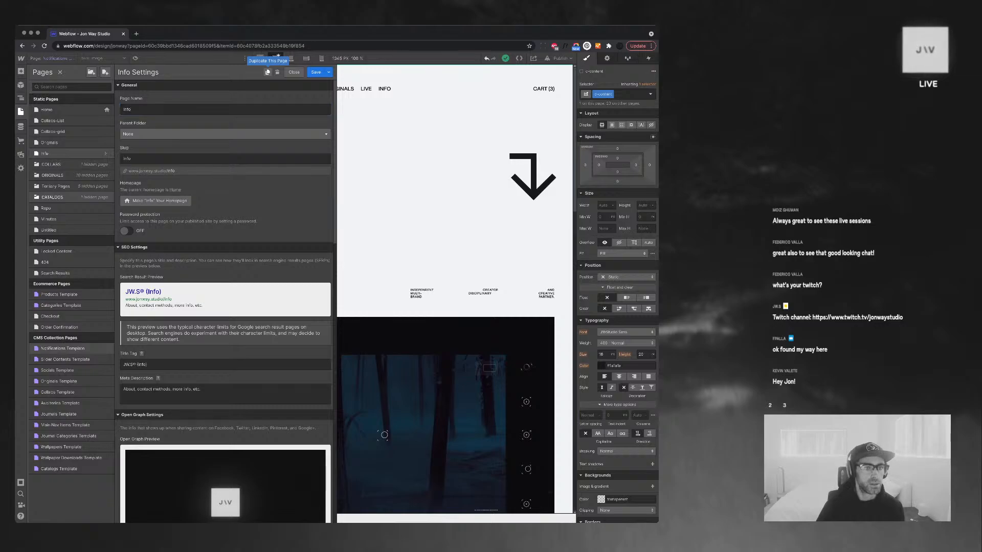
# Duplicate the Info page as a new page named 'Live Feed', slug live-feed, and create it
pyautogui.click(267, 72)
pyautogui.write('F')
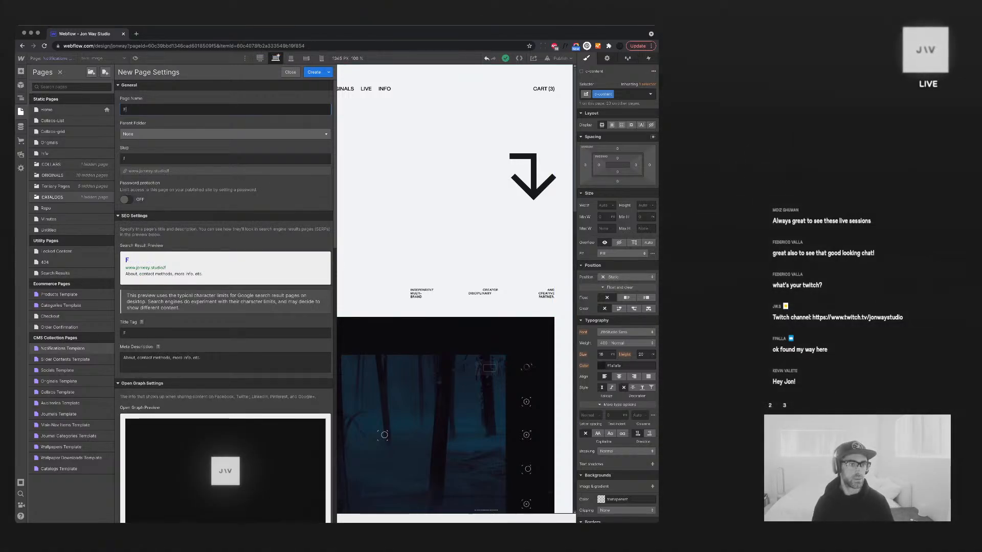
pyautogui.write('eature')
pyautogui.press('BackSpace')
pyautogui.press('BackSpace')
pyautogui.press('BackSpace')
pyautogui.press('BackSpace')
pyautogui.press('BackSpace')
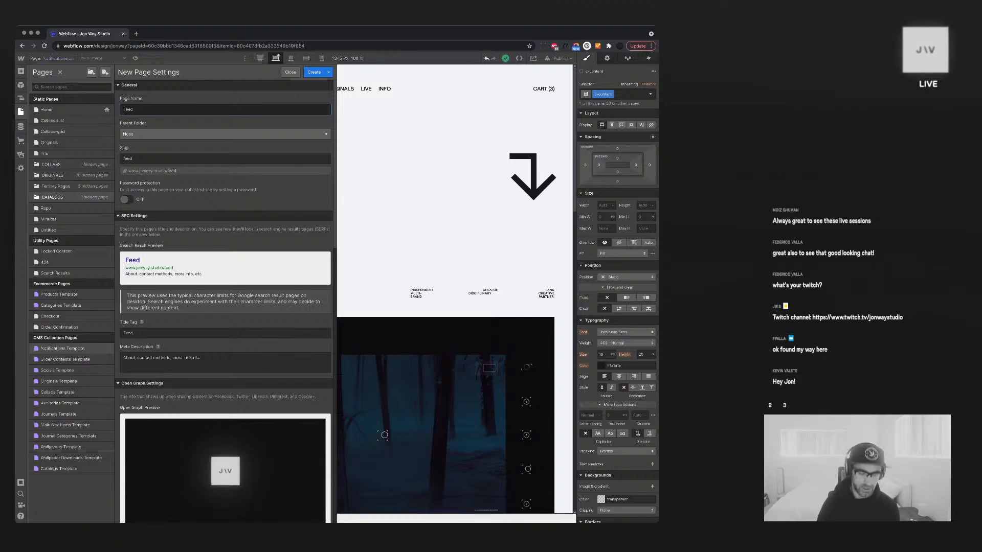
pyautogui.press('BackSpace')
pyautogui.press('BackSpace')
pyautogui.press('BackSpace')
pyautogui.press('BackSpace')
pyautogui.write('Li')
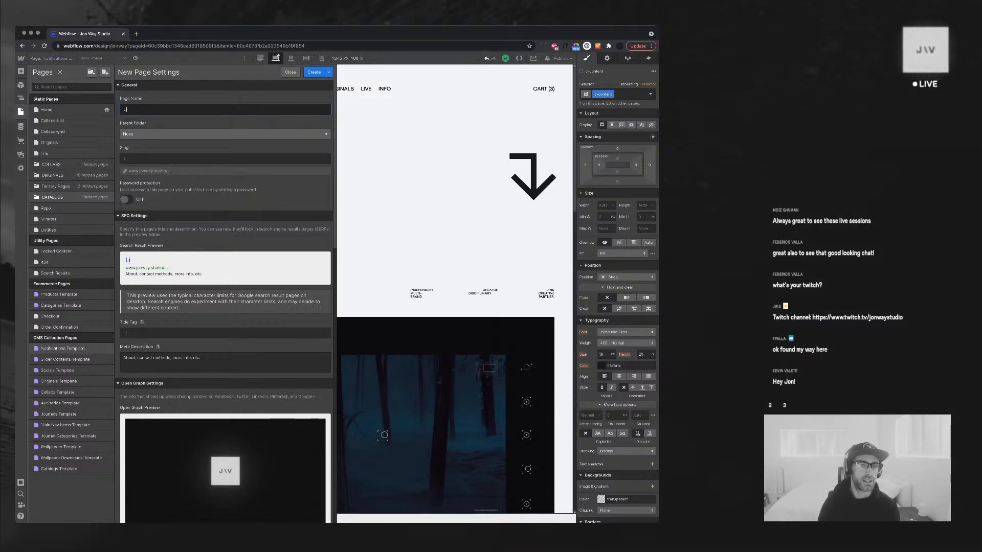
pyautogui.press('BackSpace')
pyautogui.press('BackSpace')
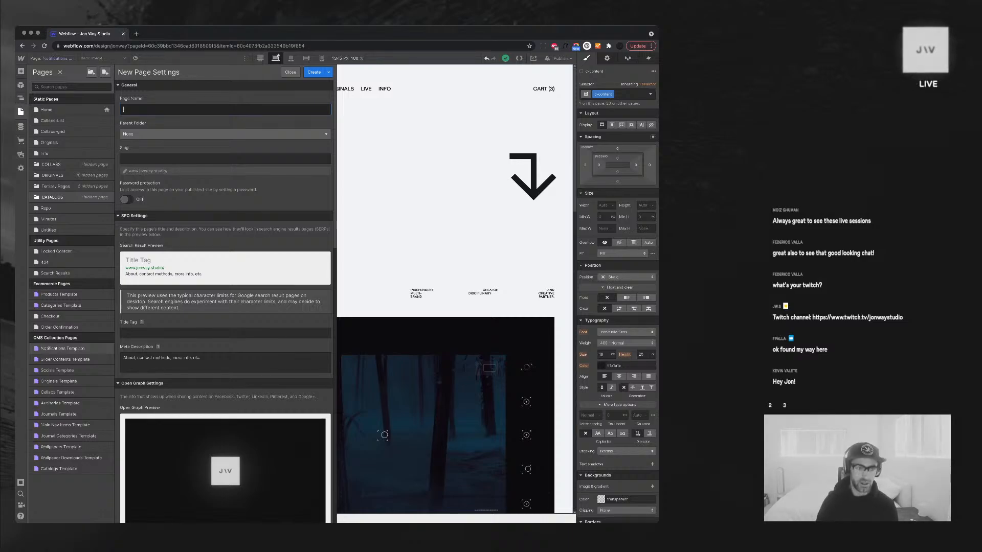
pyautogui.write('Live-')
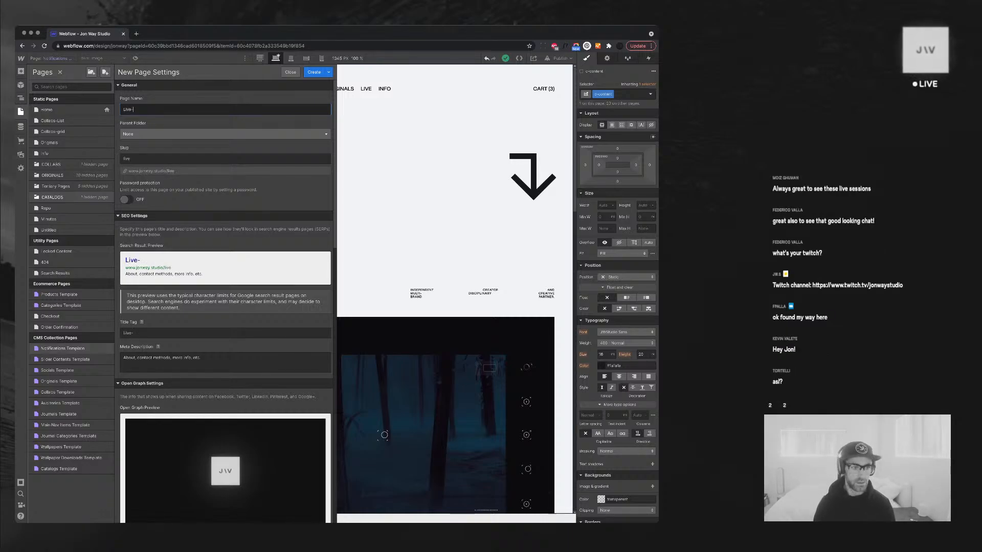
pyautogui.write('feed')
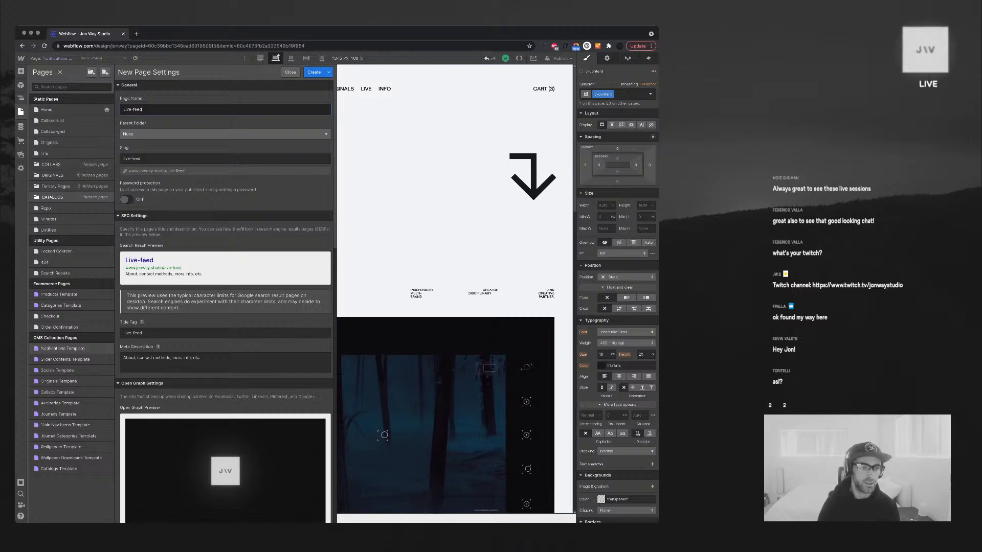
pyautogui.press('super+a')
pyautogui.write('Live Feed')
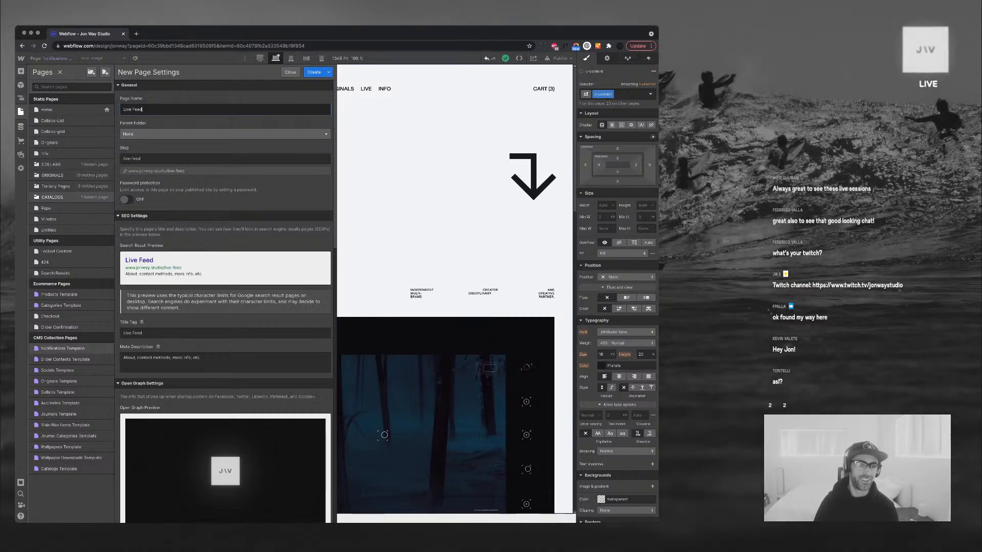
pyautogui.click(314, 72)
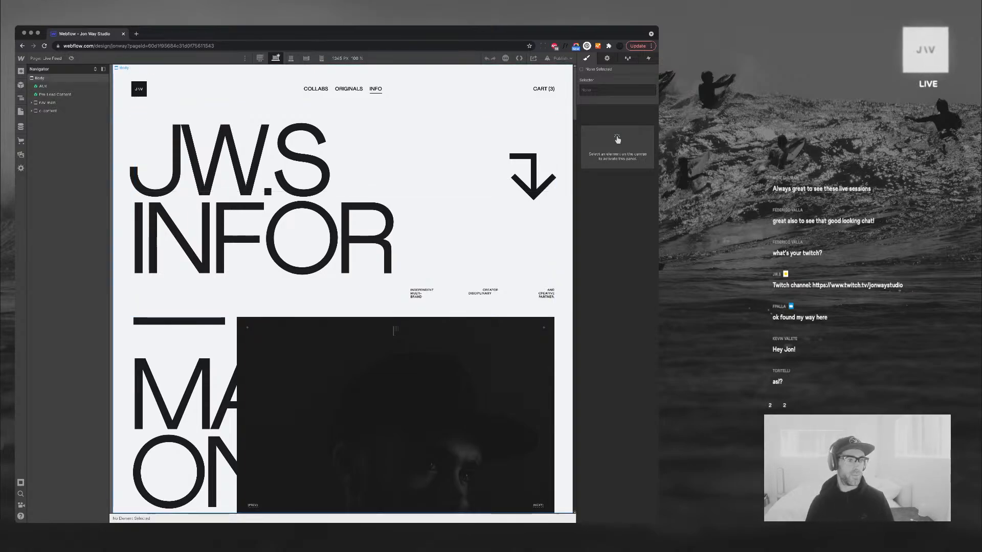
# Select the Body element and try pasting the copied section into it
pyautogui.click(40, 78)
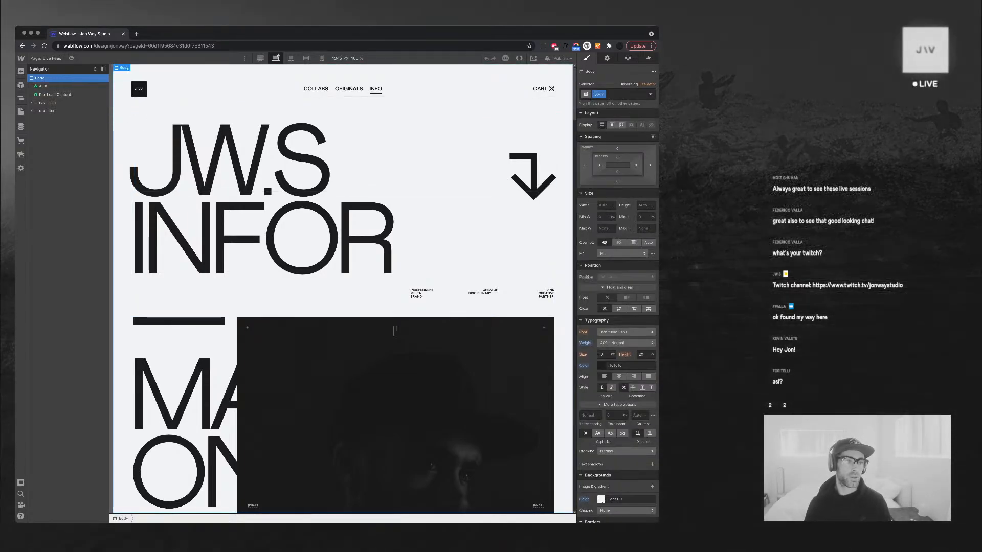
pyautogui.click(48, 111)
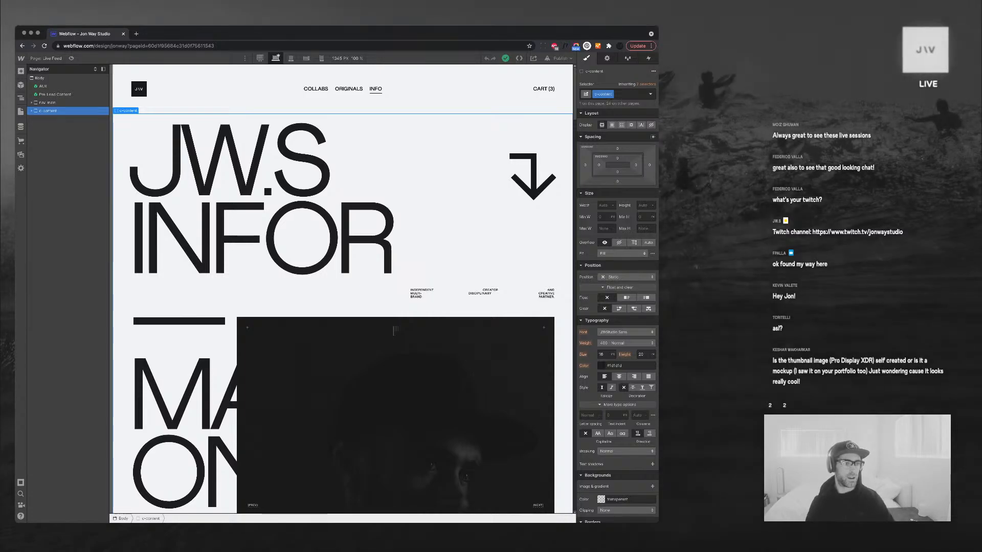
pyautogui.click(32, 111)
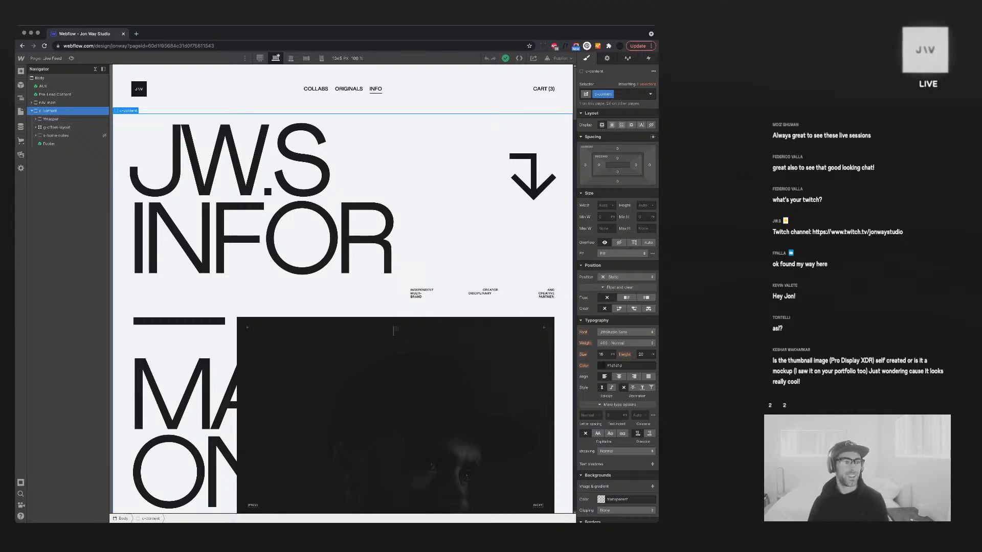
pyautogui.click(32, 111)
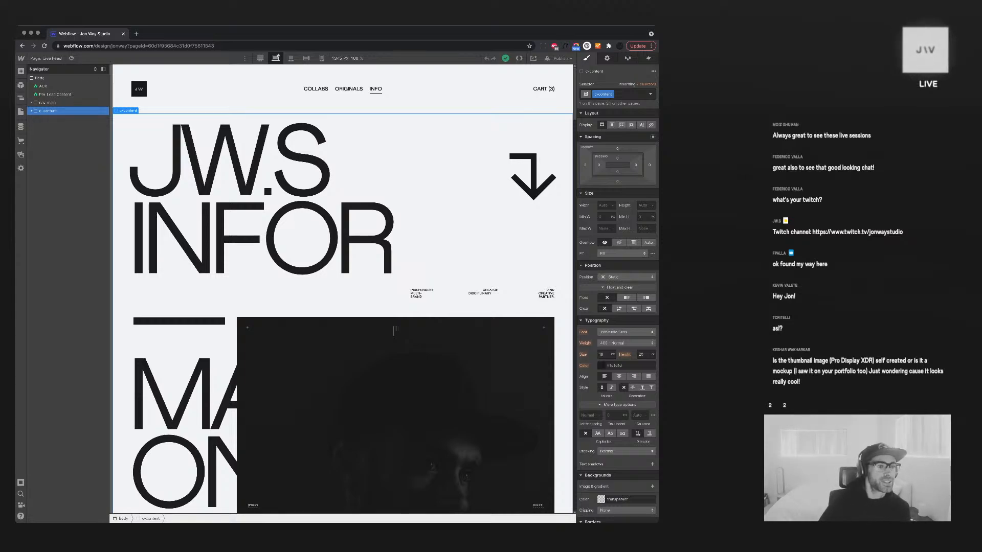
pyautogui.click(40, 78)
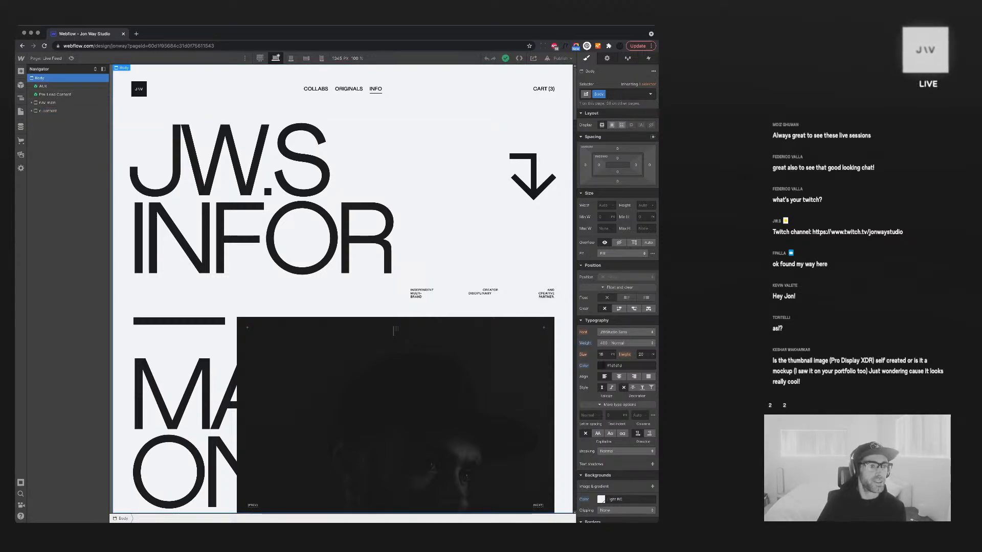
pyautogui.press('super+v')
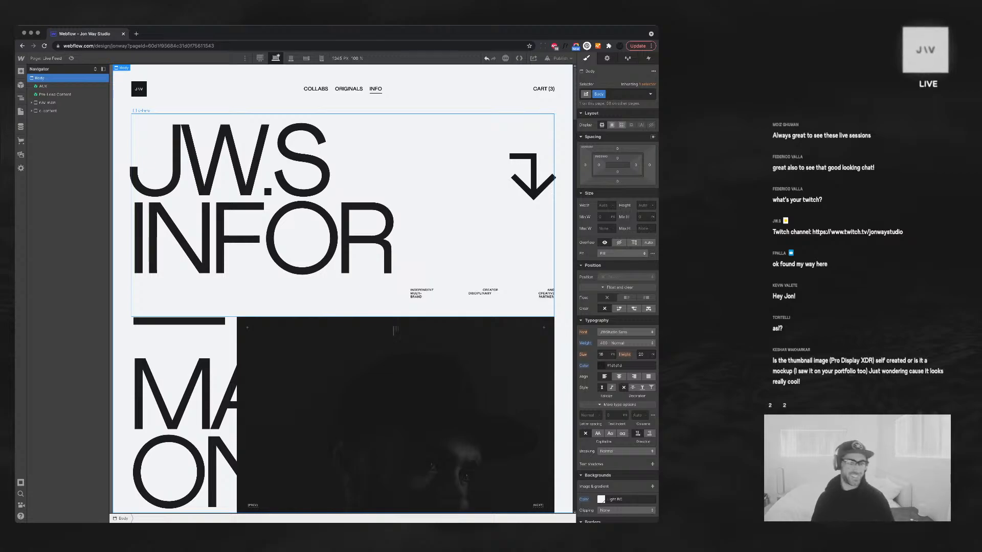
# Bring up the site's Pages list from the left toolbar
pyautogui.scroll(-5, 395, 251)
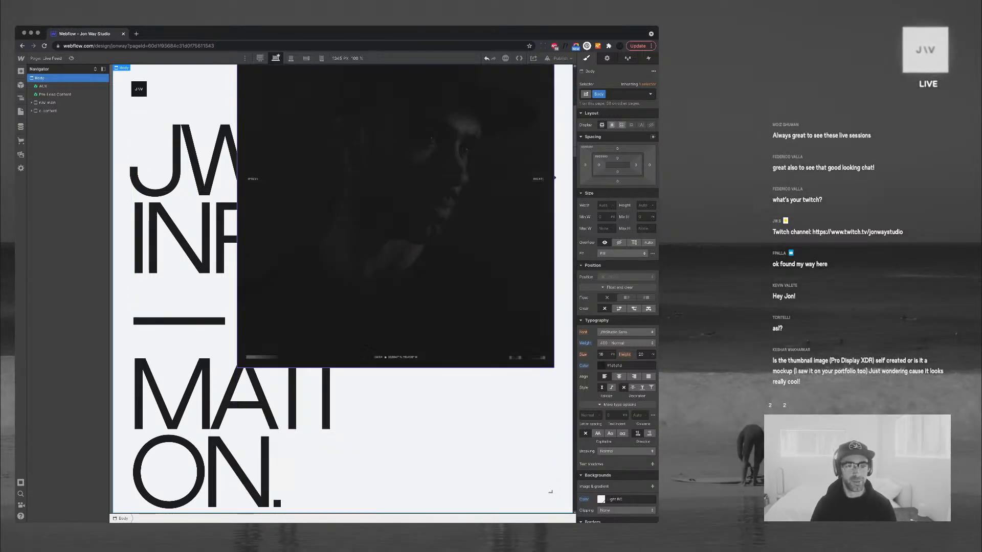
pyautogui.scroll(5, 549, 492)
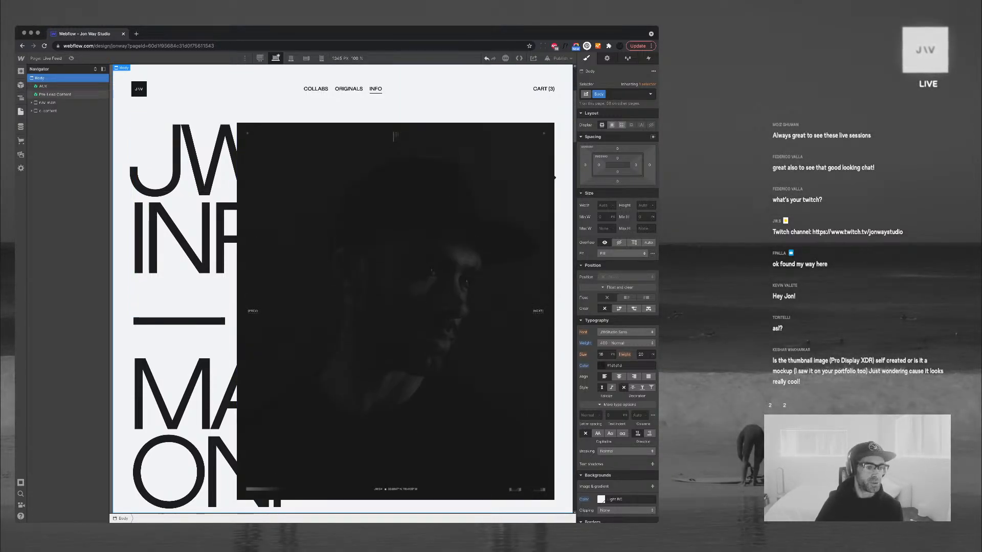
pyautogui.click(20, 111)
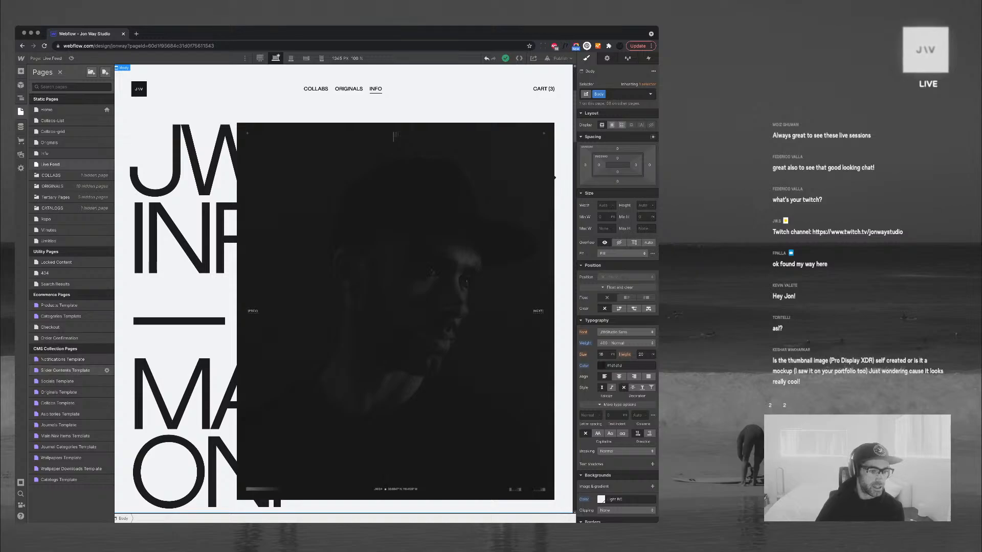
# On Notifications Template, untick 'Get Image from Notifications' for the post image
pyautogui.click(63, 359)
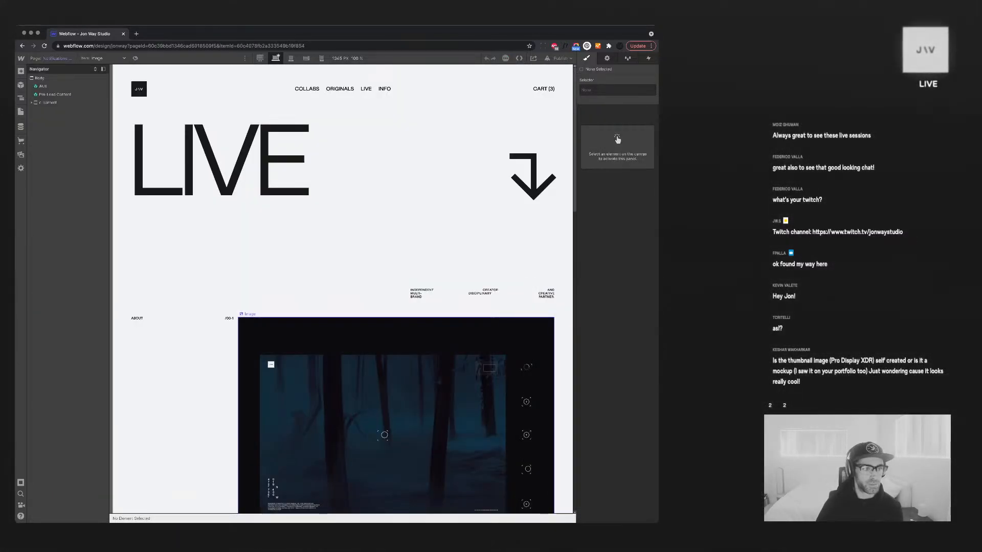
pyautogui.click(396, 379)
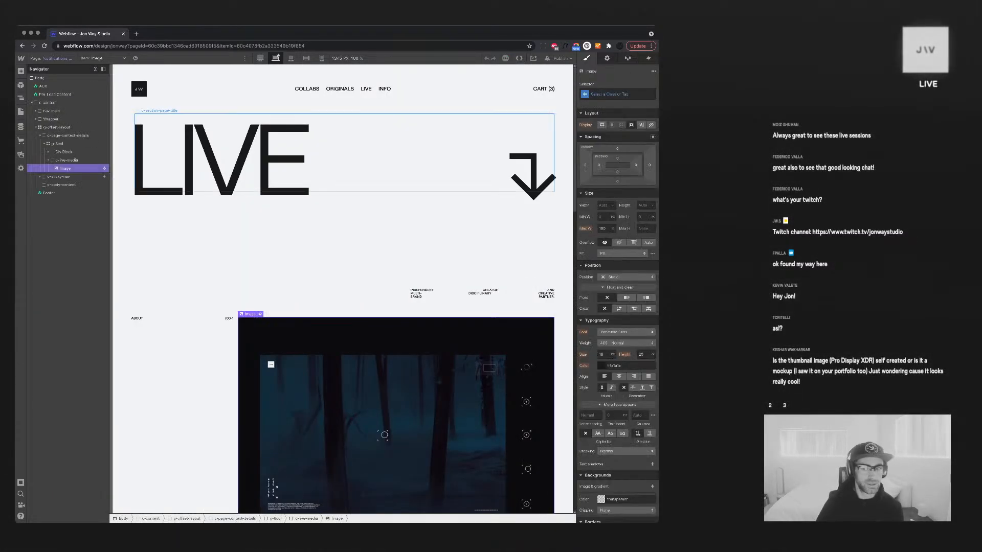
pyautogui.click(607, 58)
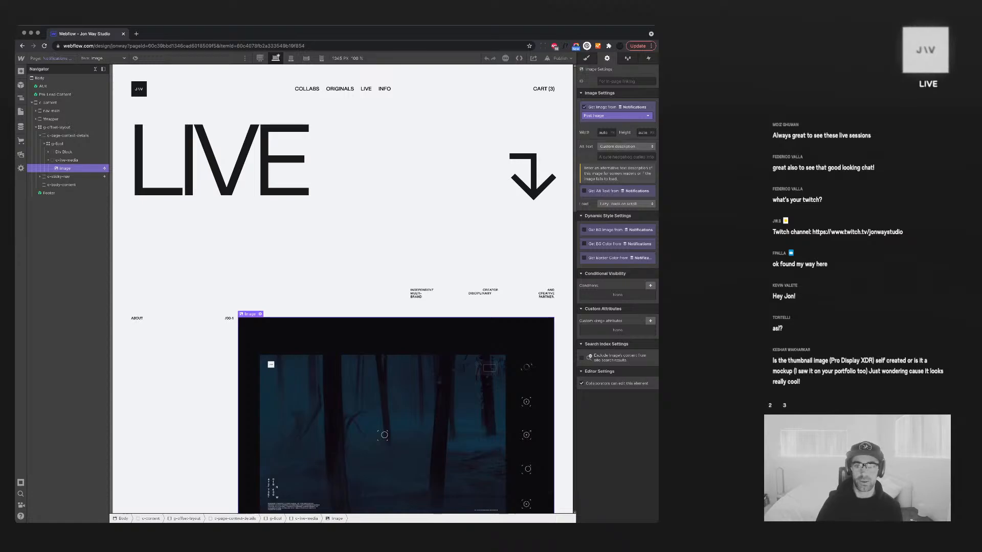
pyautogui.click(583, 107)
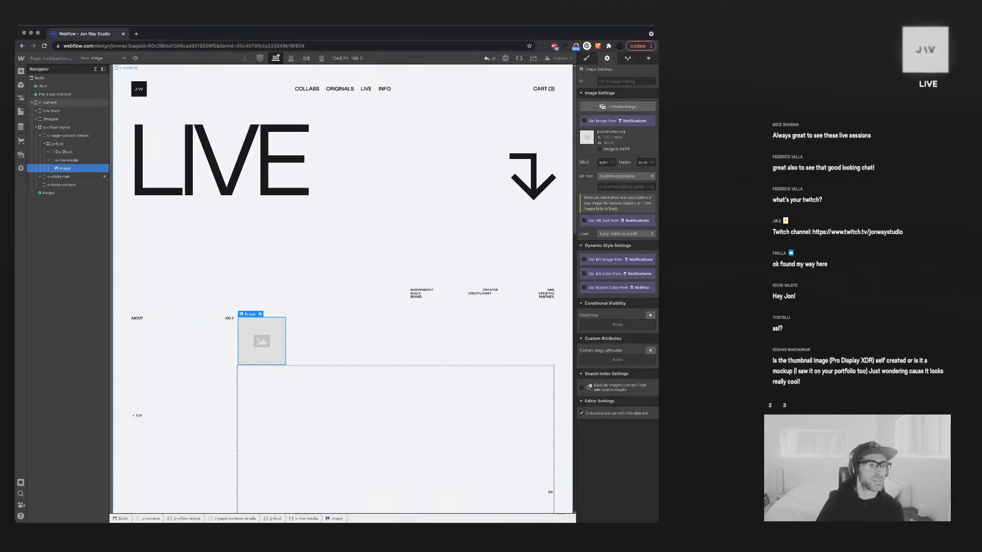
# Go back to the Live Feed page through the Pages list
pyautogui.click(48, 103)
pyautogui.click(20, 110)
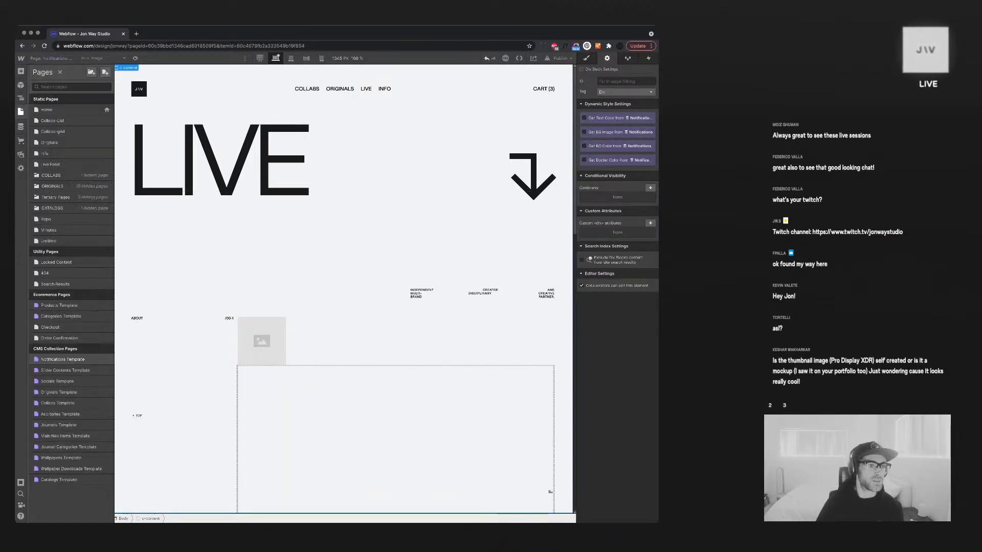
pyautogui.click(50, 165)
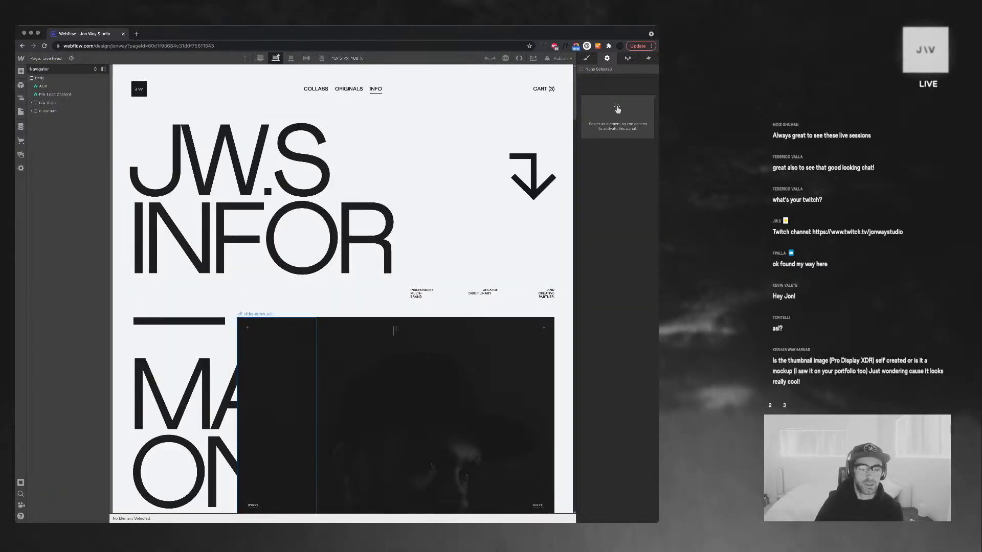
# Delete the c-content section, then undo the deletion to restore it
pyautogui.click(396, 330)
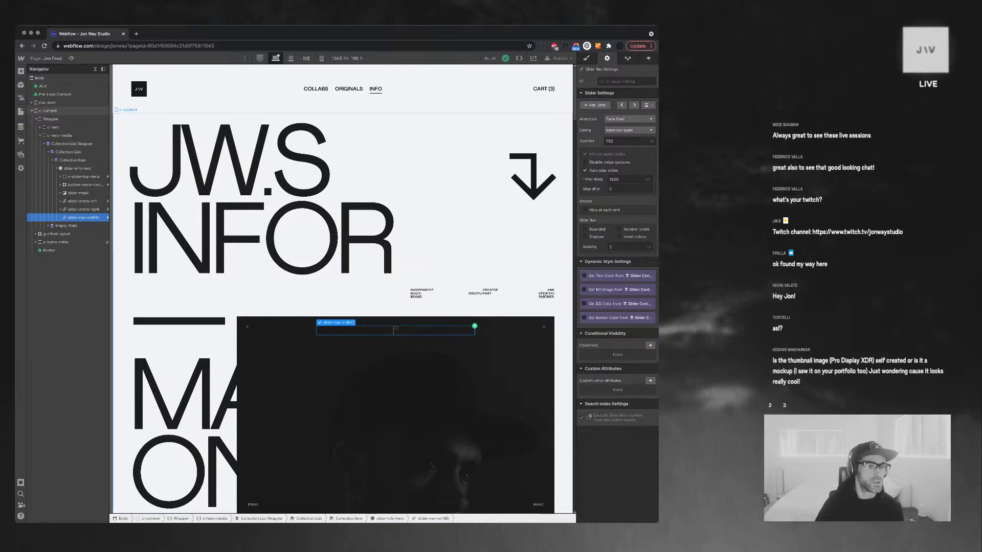
pyautogui.click(96, 69)
pyautogui.click(48, 111)
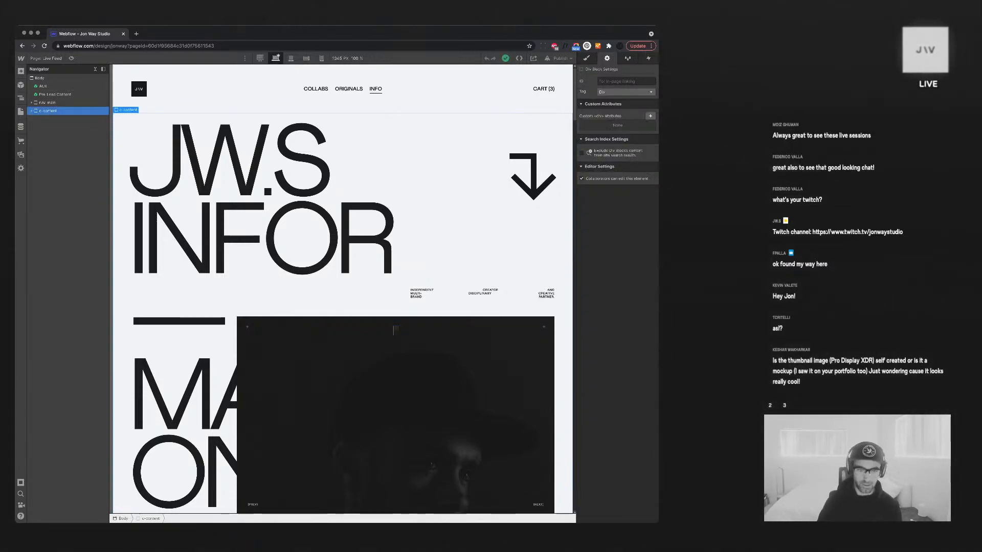
pyautogui.press('Delete')
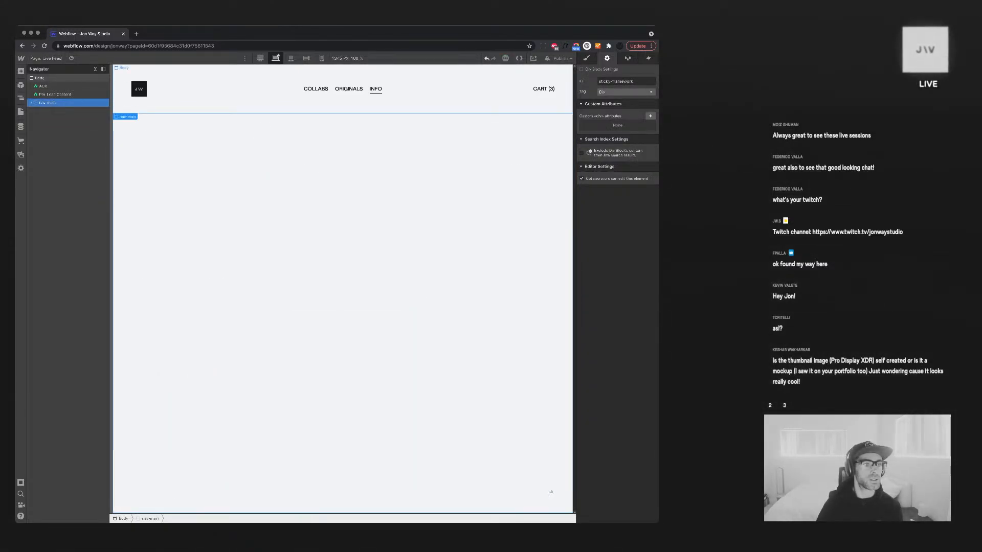
pyautogui.press('super+z')
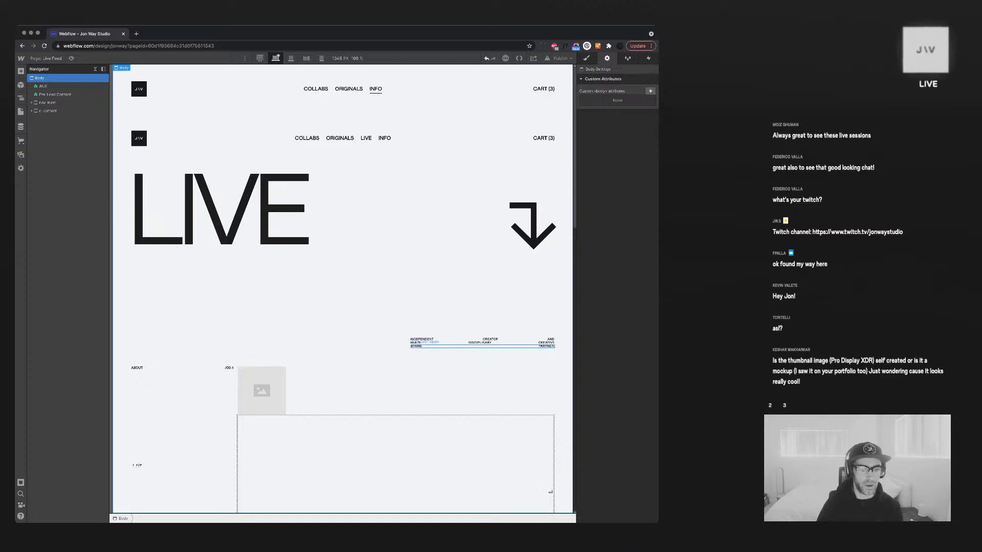
pyautogui.click(261, 391)
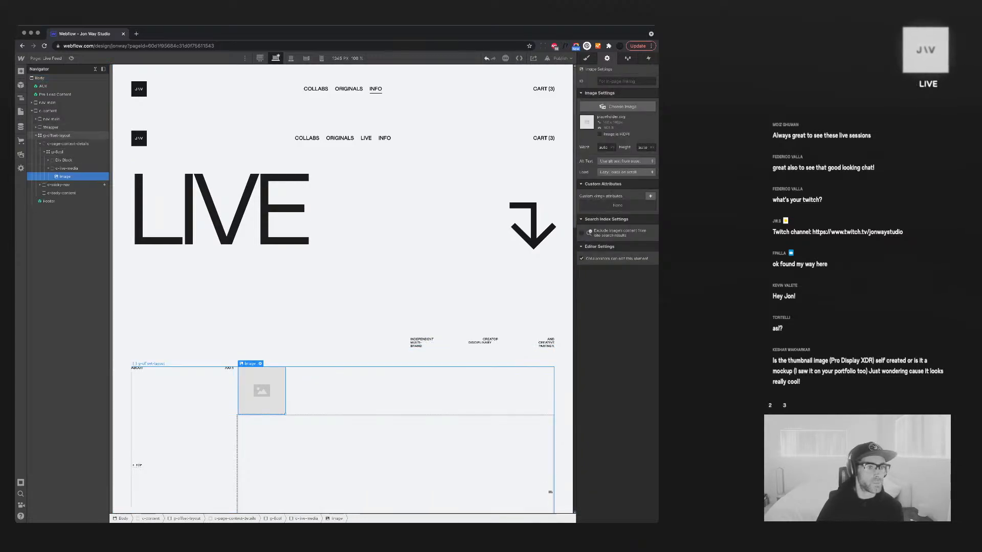
# Move c-page-context-details out above g-offset-layout in the Navigator
pyautogui.click(57, 136)
pyautogui.scroll(-6, 342, 266)
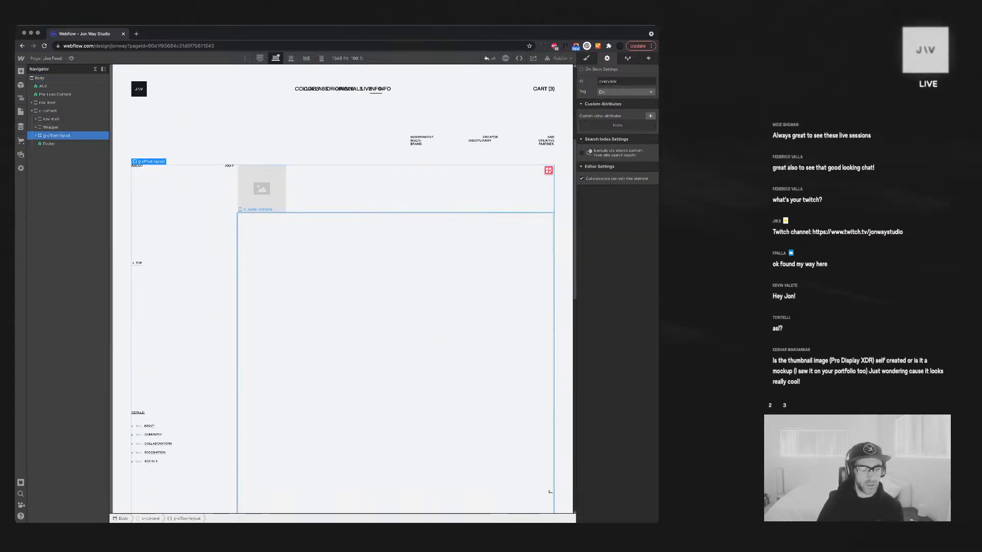
pyautogui.scroll(4, 342, 266)
pyautogui.click(36, 135)
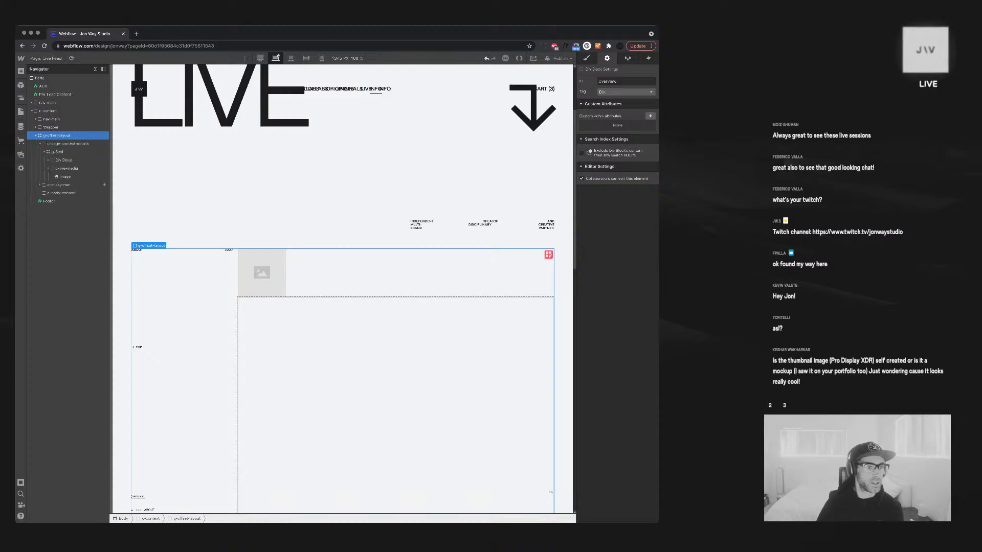
pyautogui.click(40, 144)
pyautogui.click(67, 144)
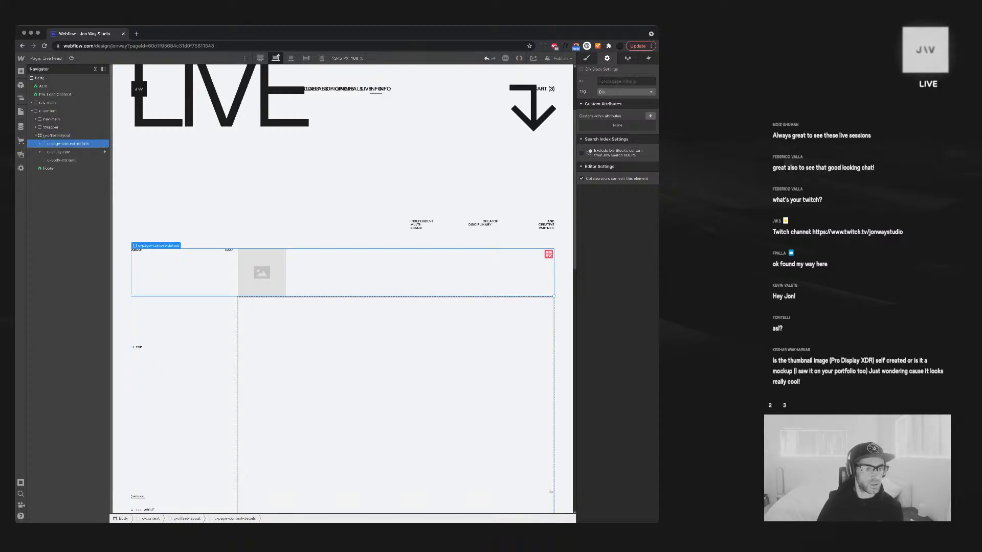
pyautogui.click(58, 152)
pyautogui.click(67, 143)
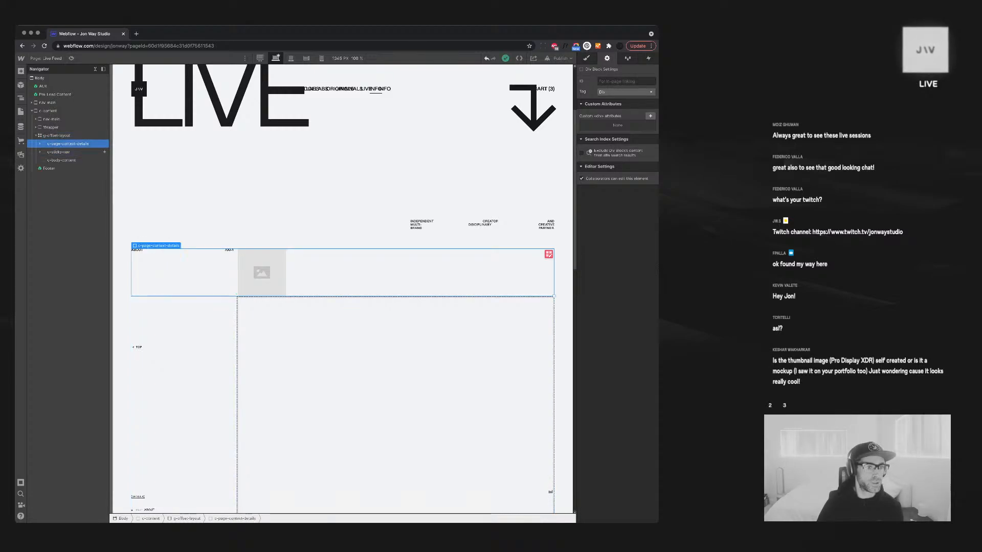
pyautogui.moveTo(68, 144); pyautogui.dragTo(64, 134)
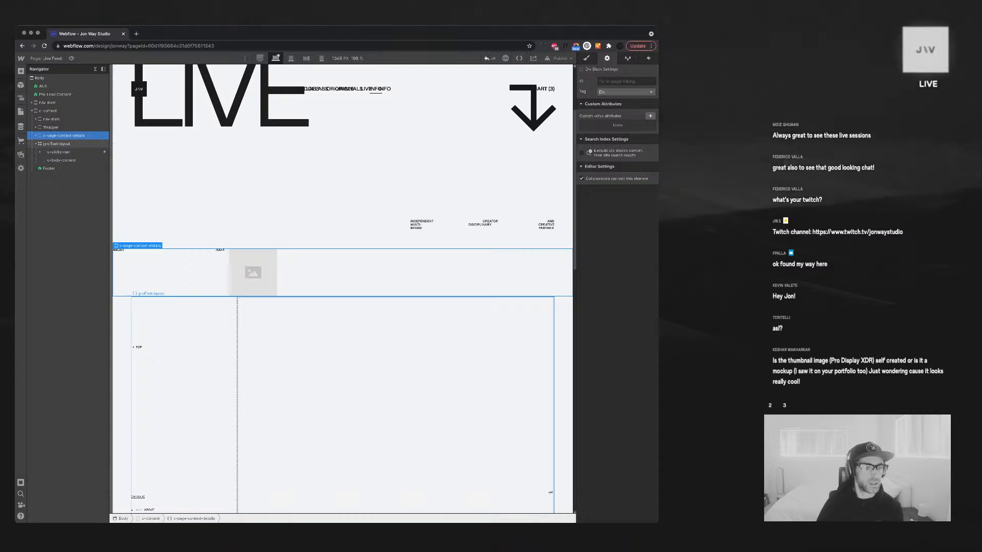
pyautogui.scroll(-7, 184, 327)
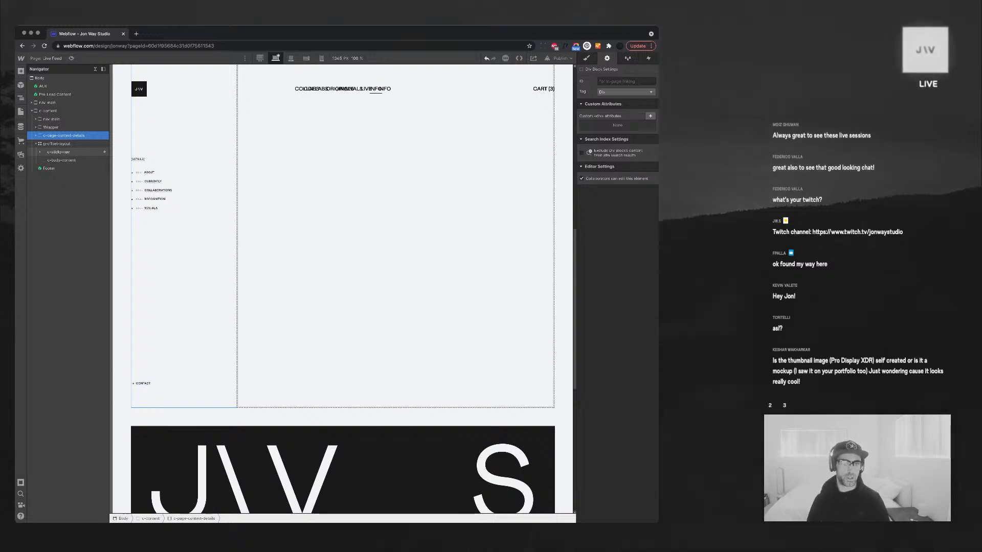
pyautogui.scroll(7, 358, 204)
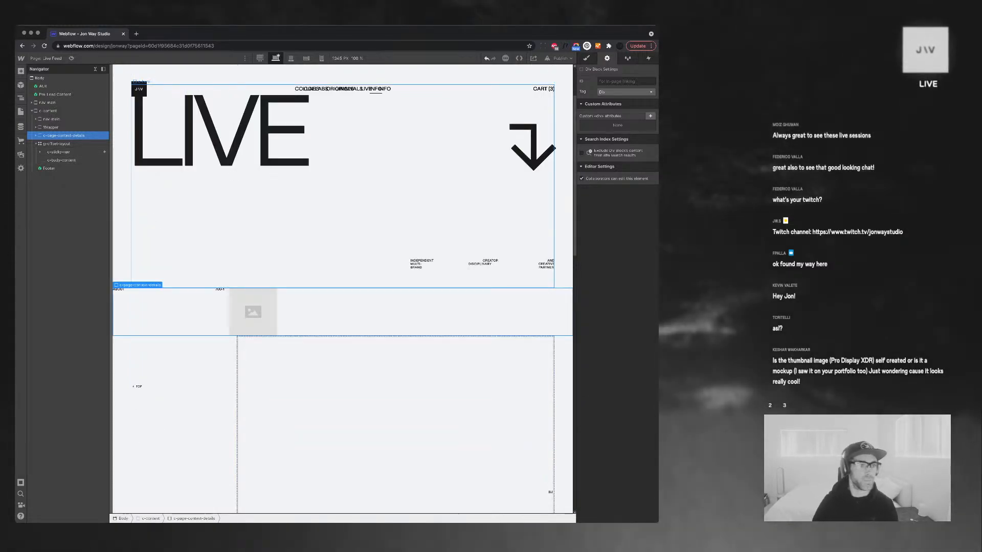
# Delete the duplicate nested nav-main element
pyautogui.click(51, 119)
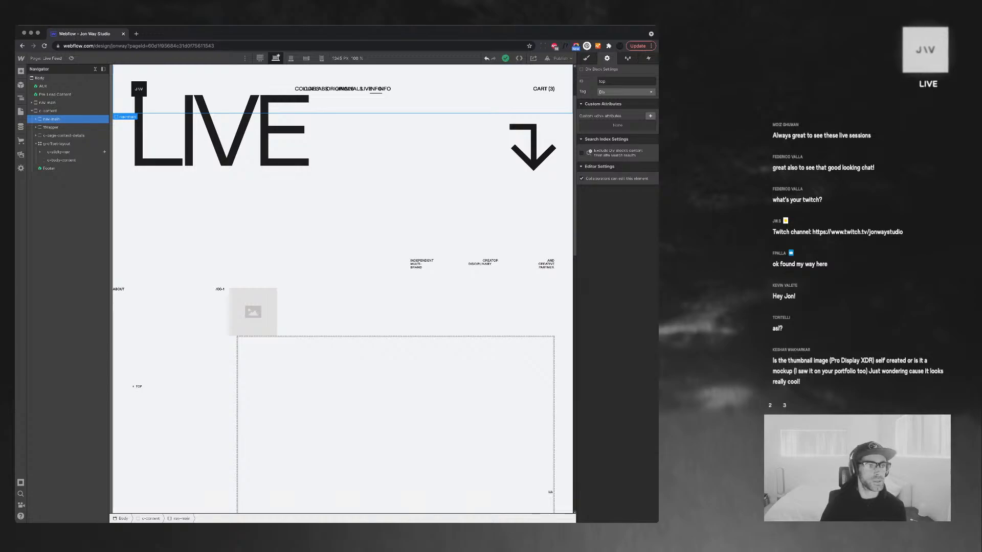
pyautogui.press('Delete')
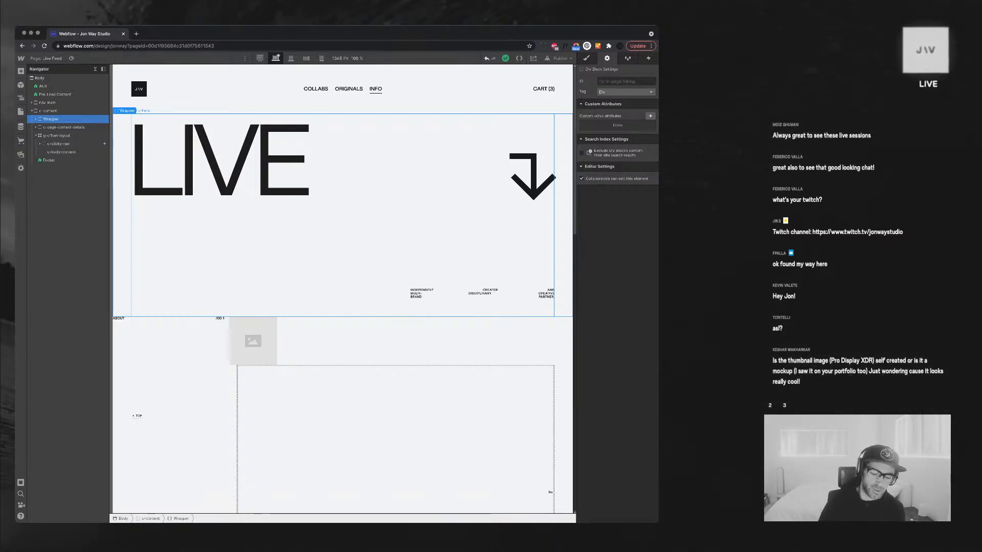
pyautogui.scroll(-3, 343, 286)
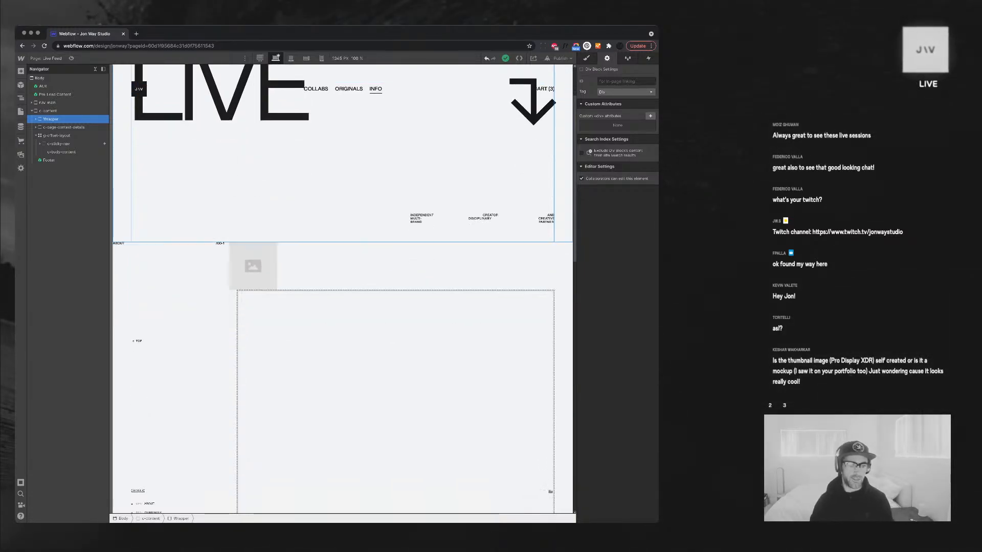
pyautogui.scroll(-8, 343, 286)
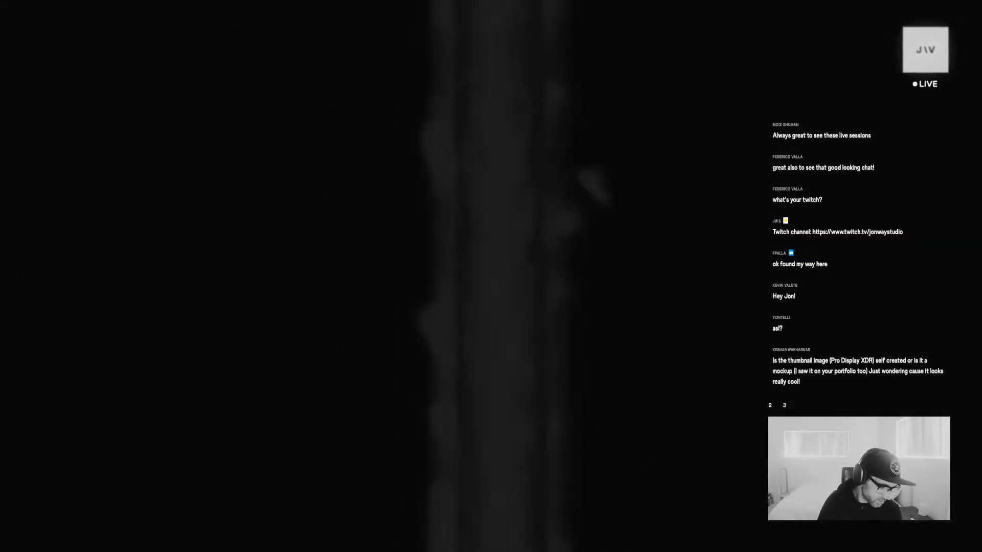
# Preview JWS_screensaver_mockup-v2.psd from the Mock-Ups folder in Quick Look
pyautogui.click(558, 175)
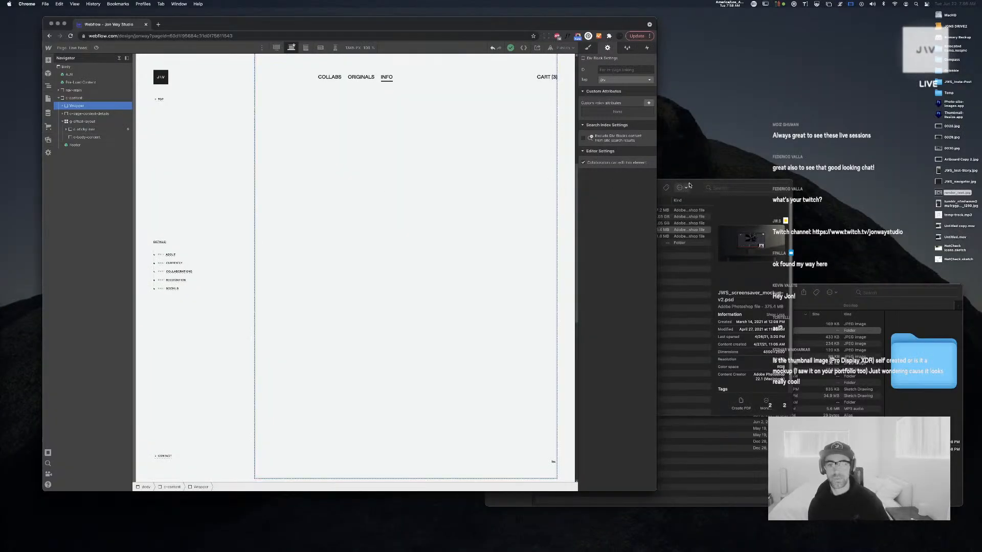
pyautogui.click(710, 184)
pyautogui.press('space')
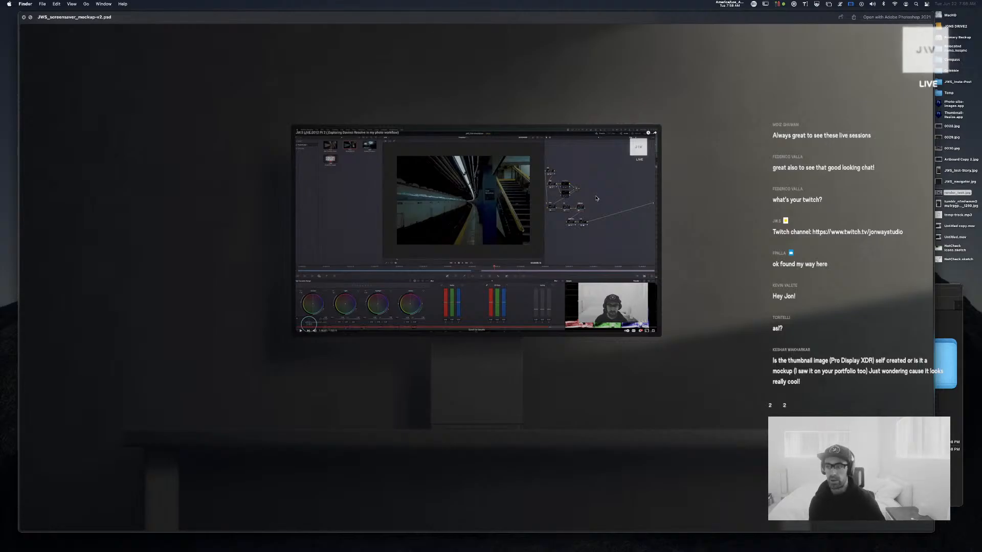
# Close the mockup preview and preview render_test.jpg from the desktop instead
pyautogui.press('space')
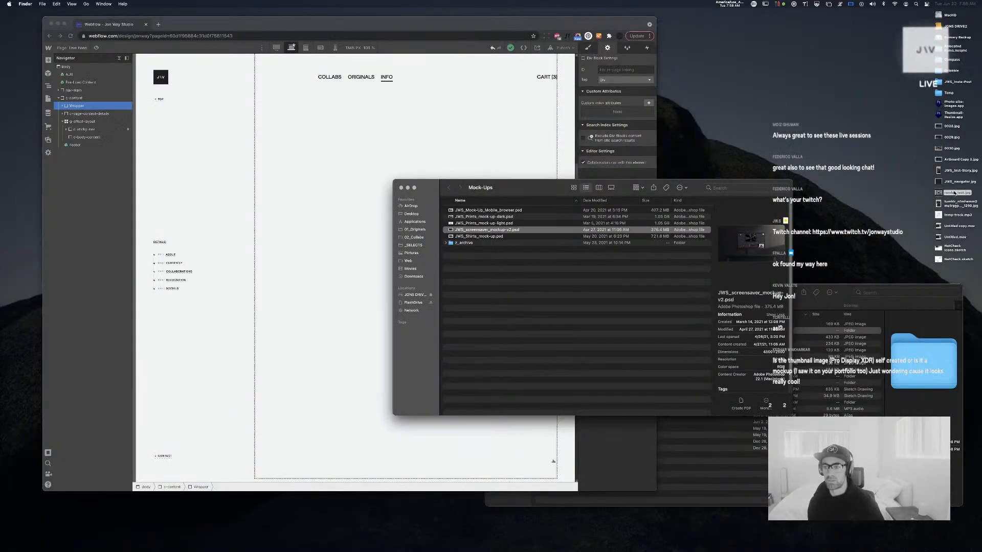
pyautogui.click(938, 194)
pyautogui.press('space')
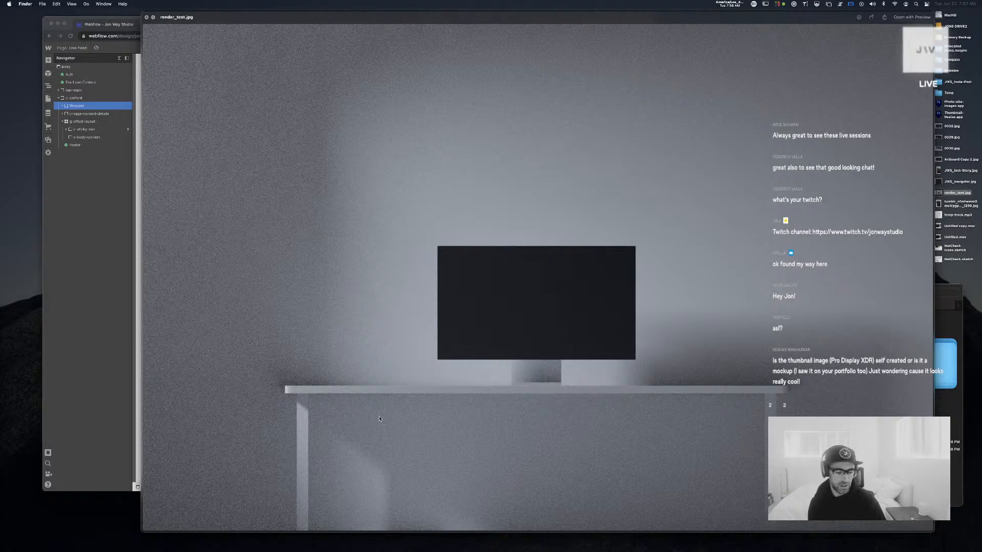
# Compare render_test.jpg and the screensaver mockup in Quick Look, then close the previews
pyautogui.press('space')
pyautogui.press('space')
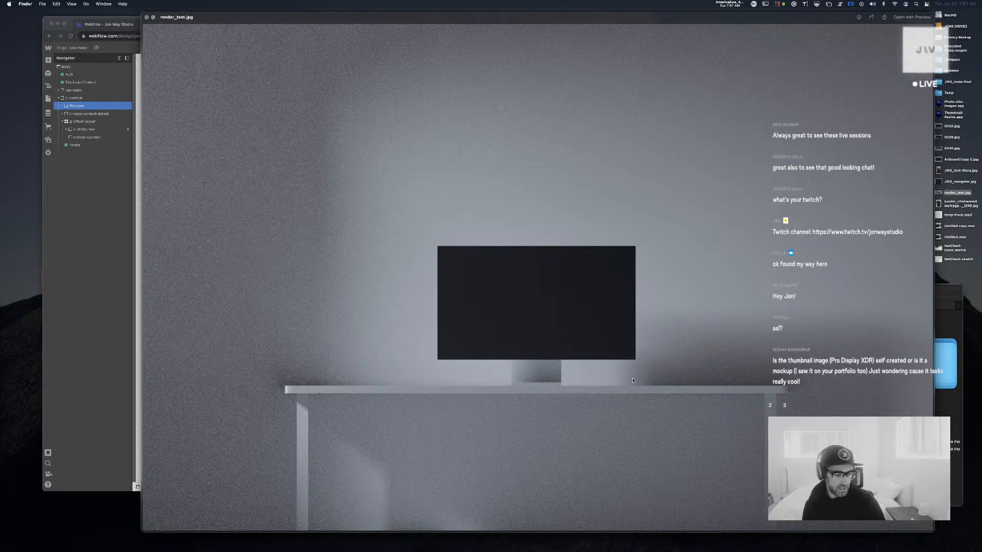
pyautogui.press('space')
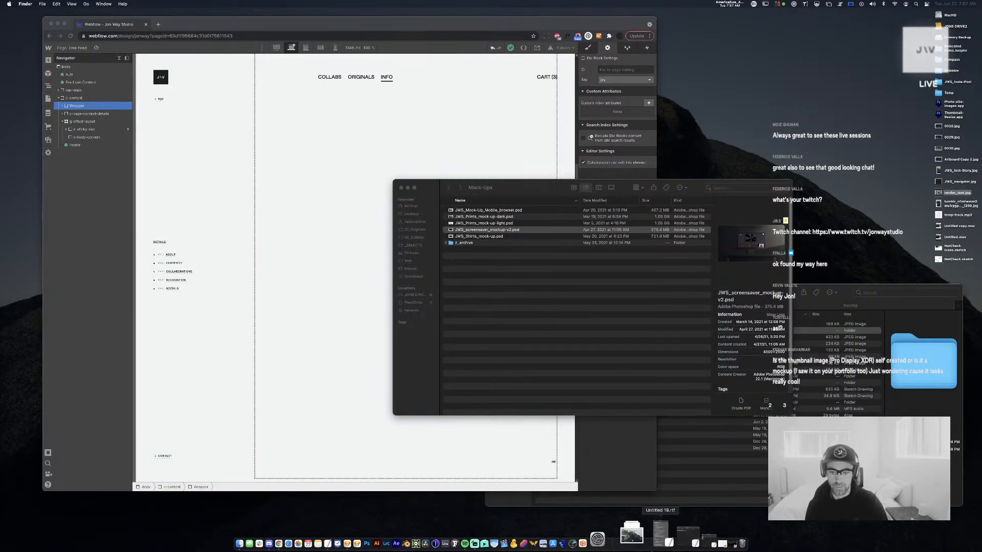
pyautogui.press('space')
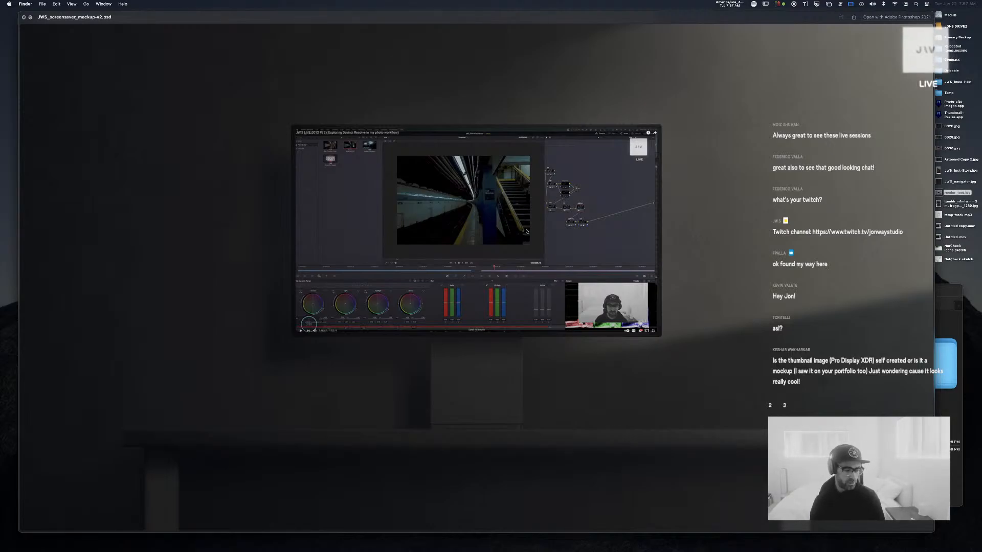
pyautogui.press('space')
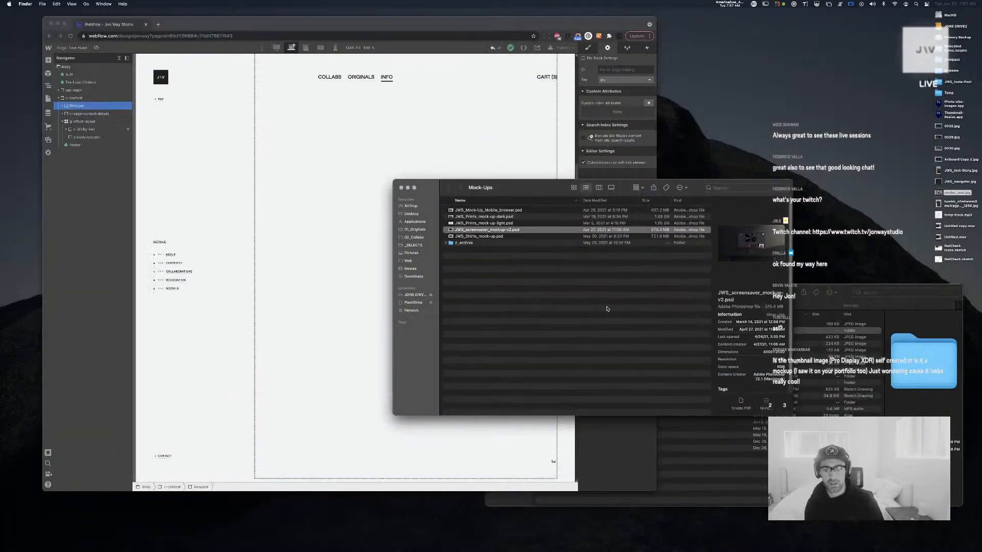
pyautogui.moveTo(552, 545)
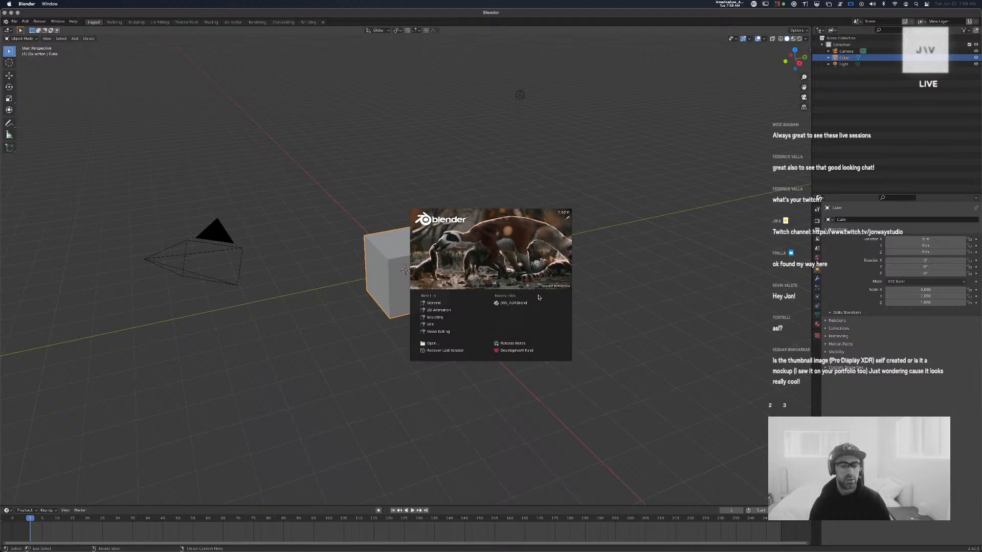
pyautogui.click(509, 302)
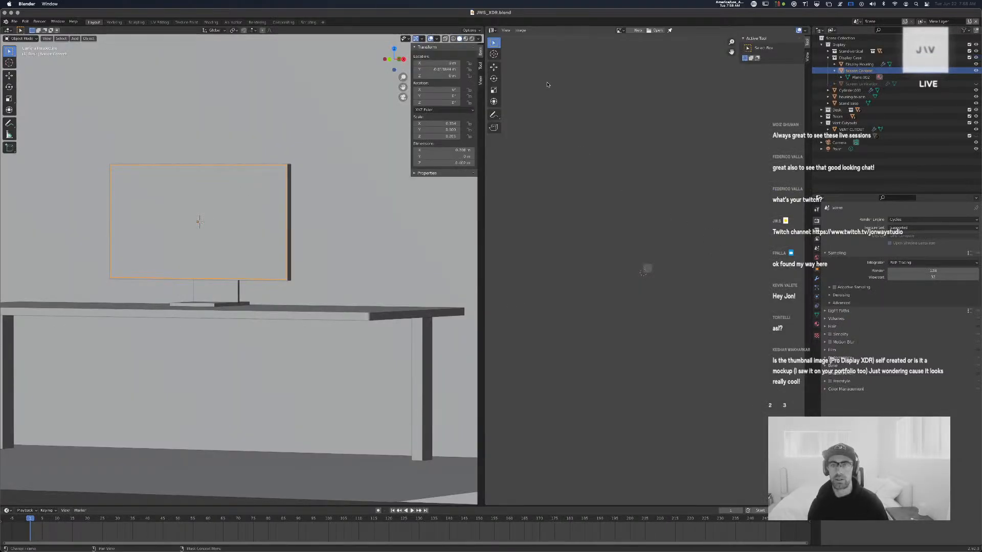
pyautogui.moveTo(484, 27); pyautogui.dragTo(508, 27)
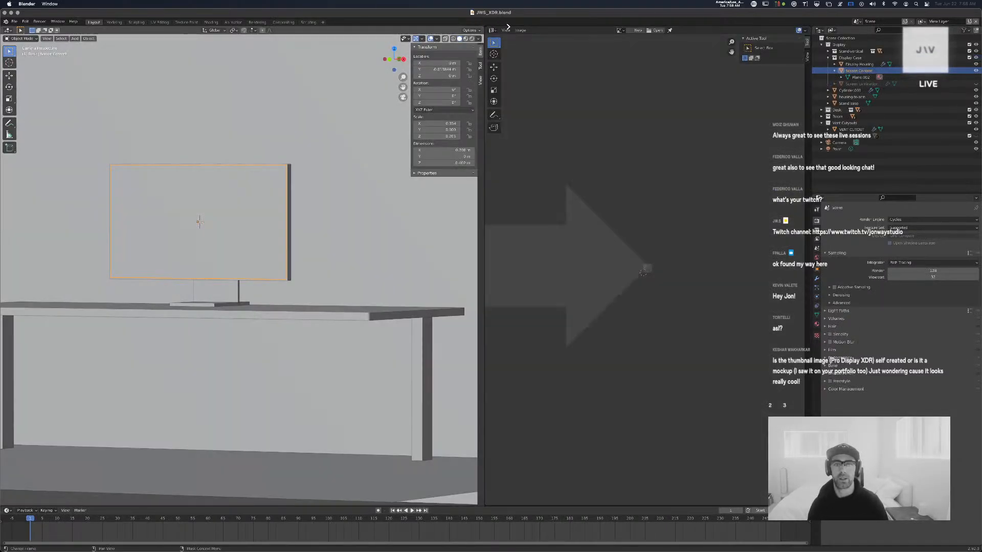
pyautogui.moveTo(646, 35); pyautogui.dragTo(646, 35)
pyautogui.press('space')
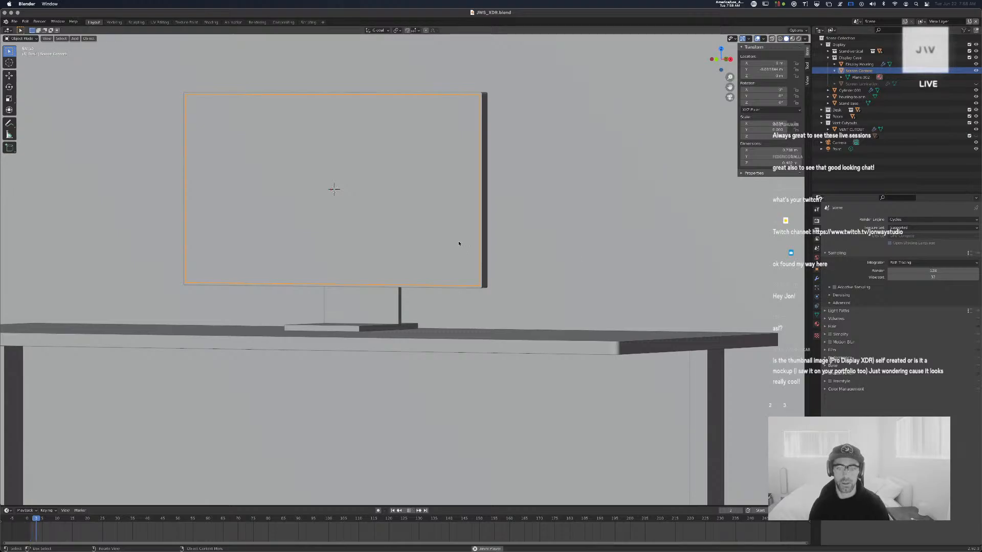
pyautogui.press('space')
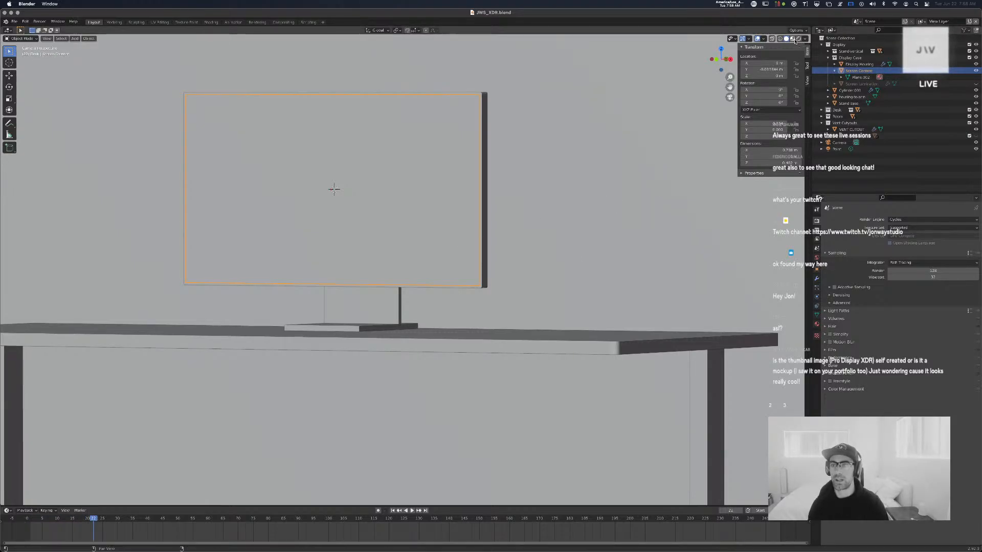
pyautogui.click(791, 38)
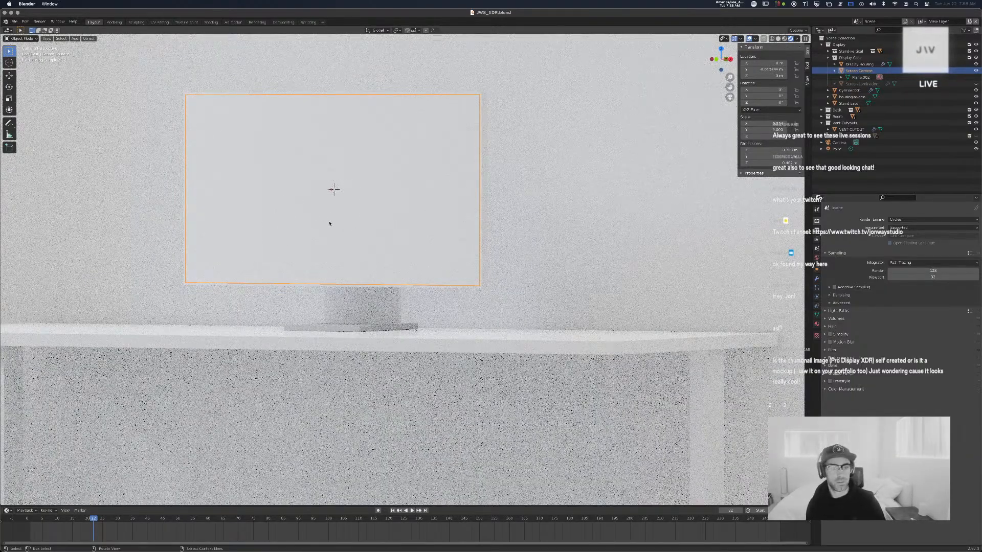
pyautogui.scroll(10, 329, 224)
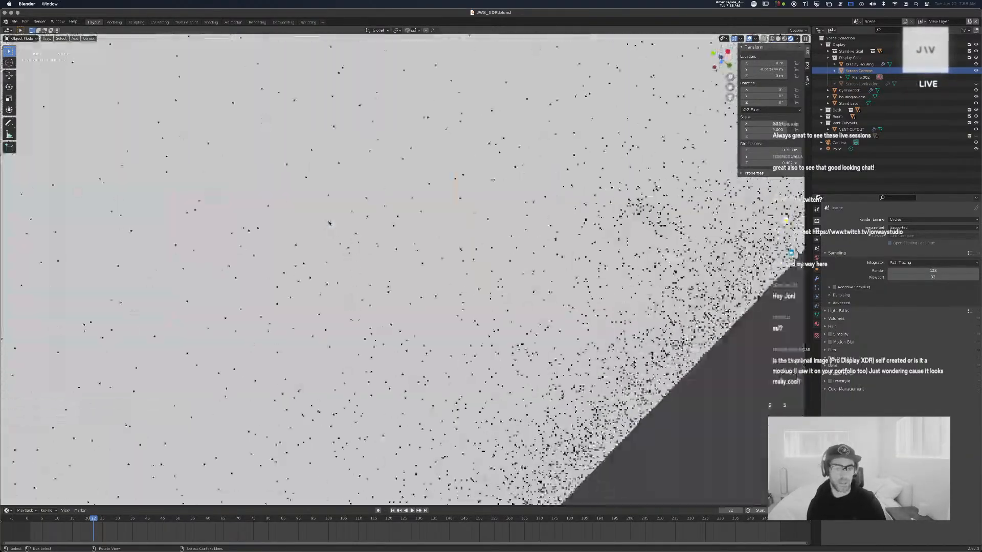
pyautogui.scroll(-10, 329, 224)
pyautogui.hscroll(10, 329, 223)
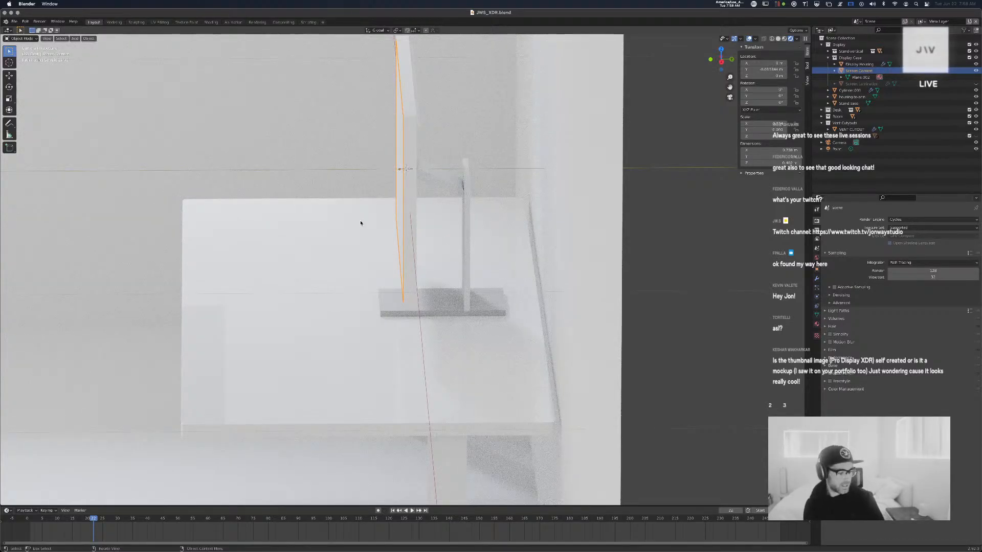
pyautogui.scroll(-5, 361, 223)
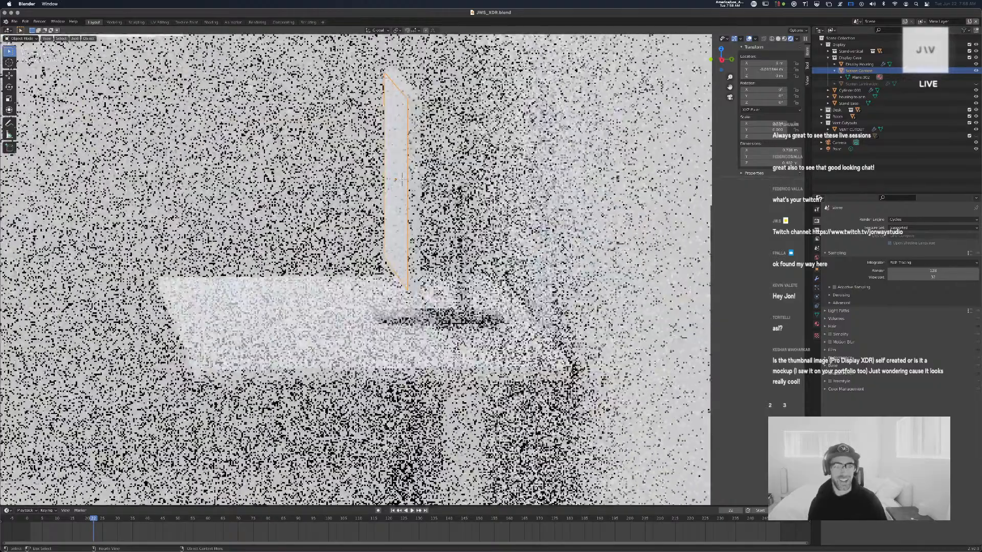
pyautogui.hscroll(-10, 361, 223)
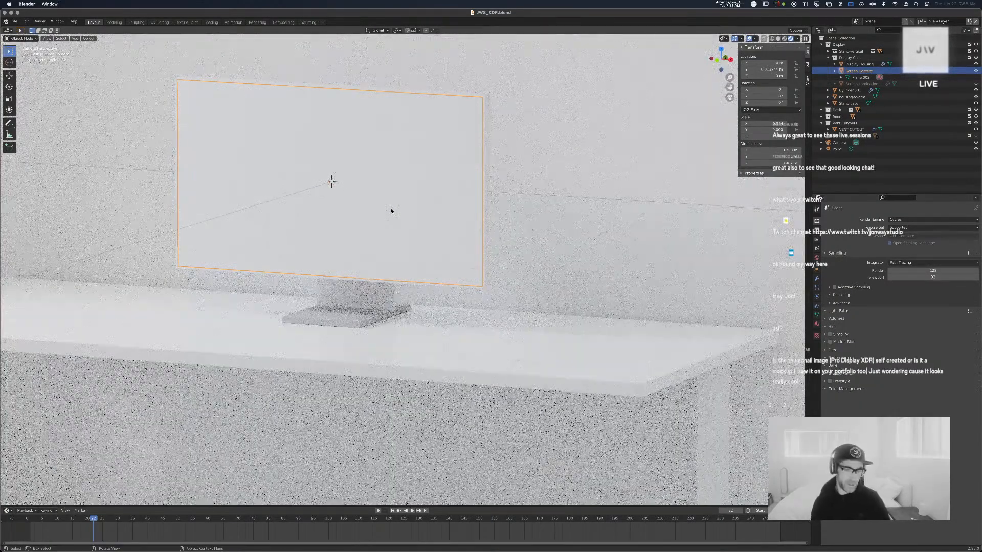
pyautogui.scroll(3, 384, 210)
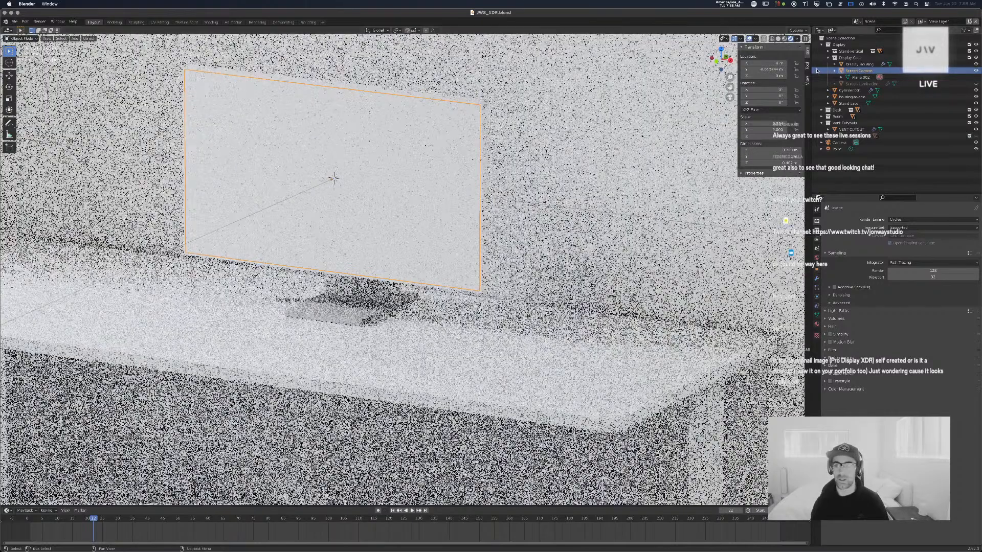
pyautogui.click(772, 39)
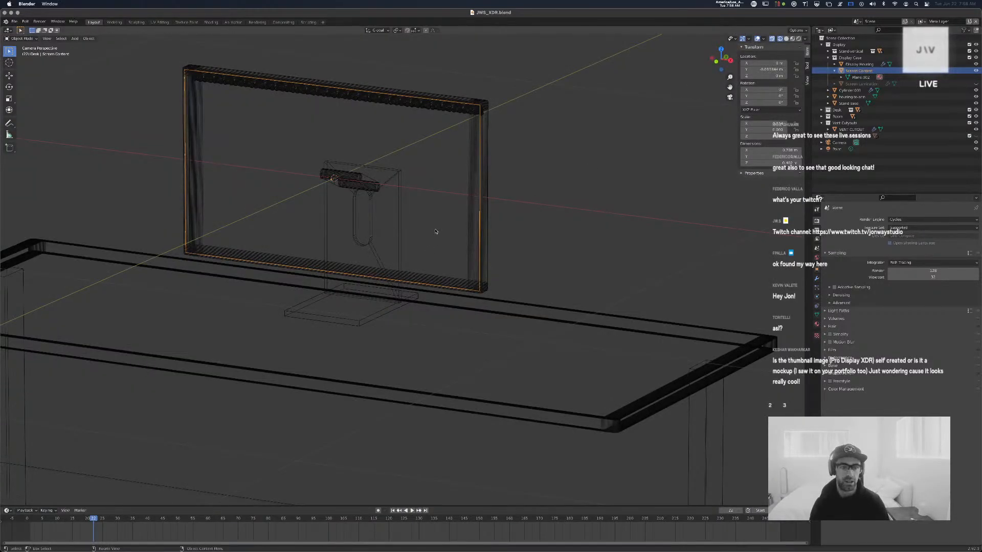
pyautogui.hscroll(10, 433, 231)
pyautogui.scroll(5, 432, 232)
pyautogui.scroll(-8, 431, 231)
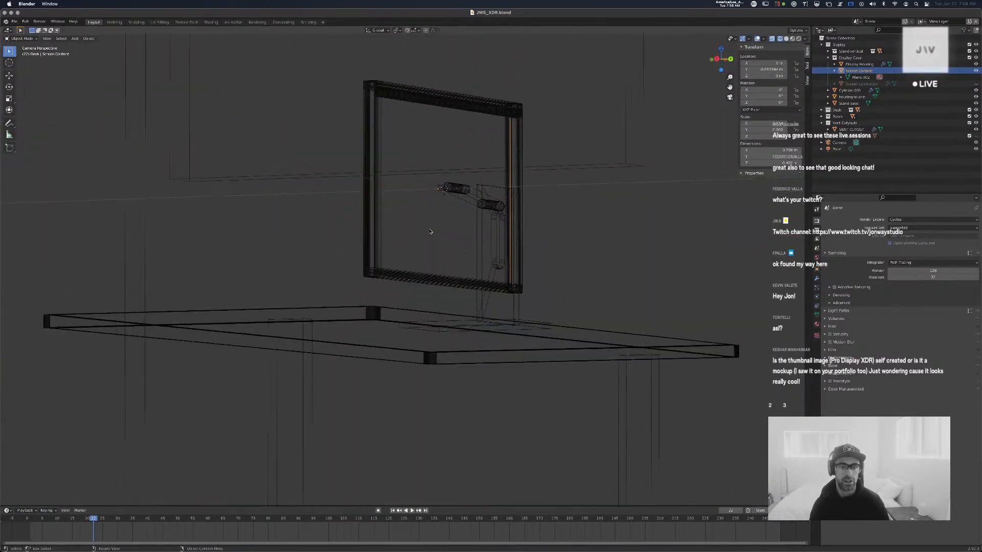
pyautogui.scroll(10, 431, 232)
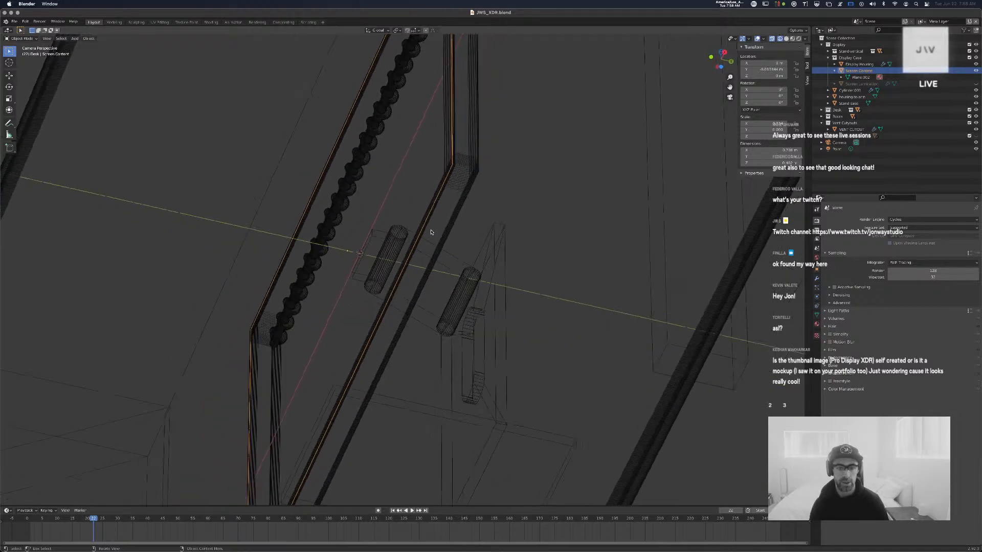
pyautogui.scroll(10, 430, 233)
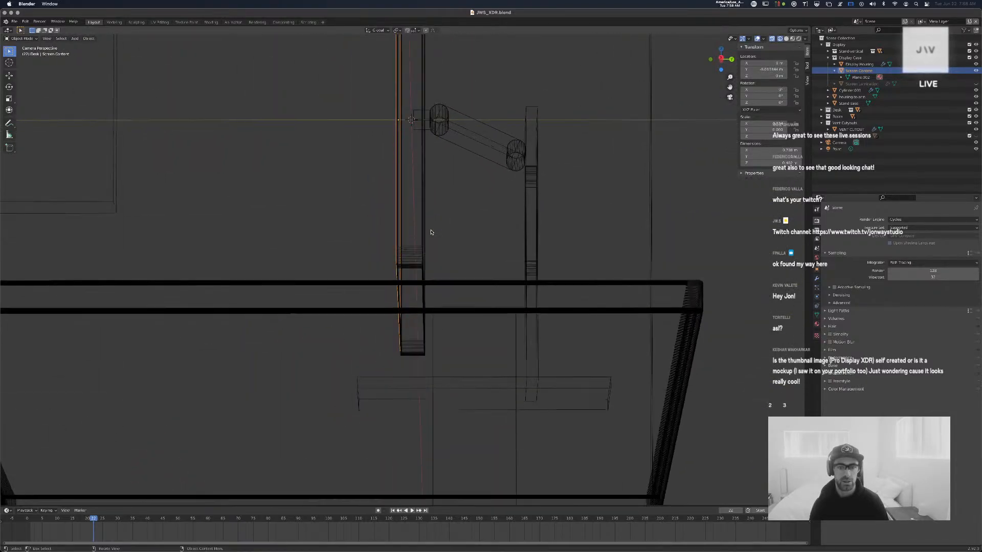
pyautogui.scroll(10, 431, 232)
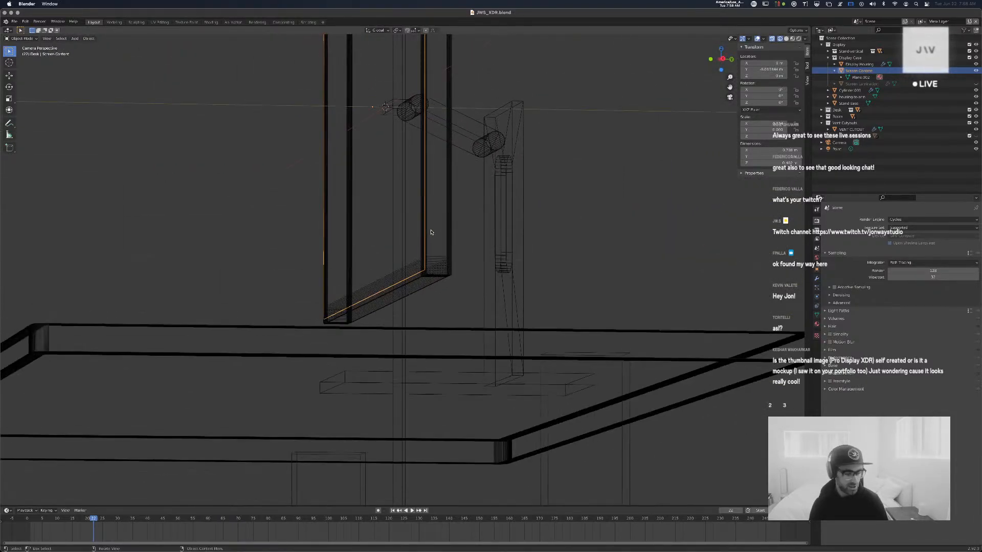
pyautogui.scroll(10, 431, 232)
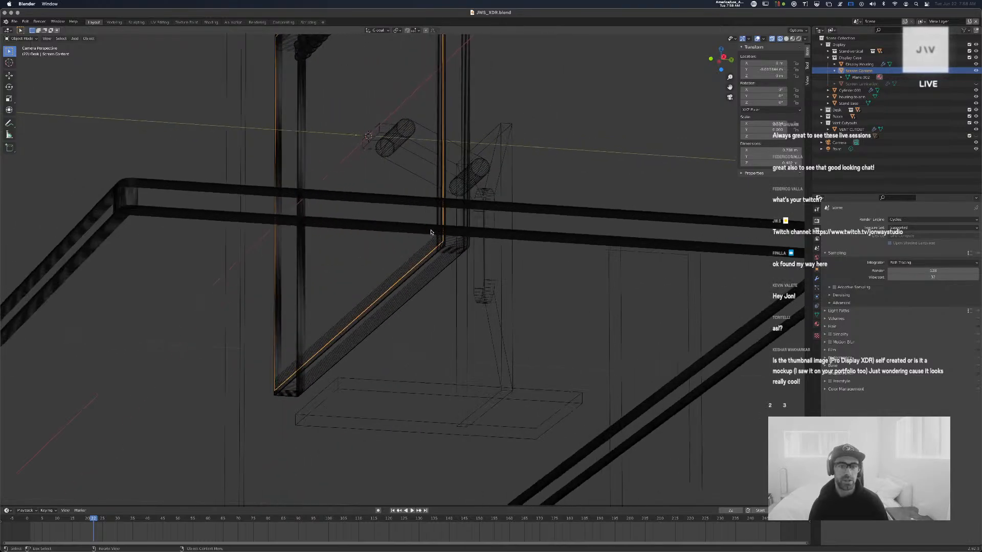
pyautogui.scroll(3, 430, 232)
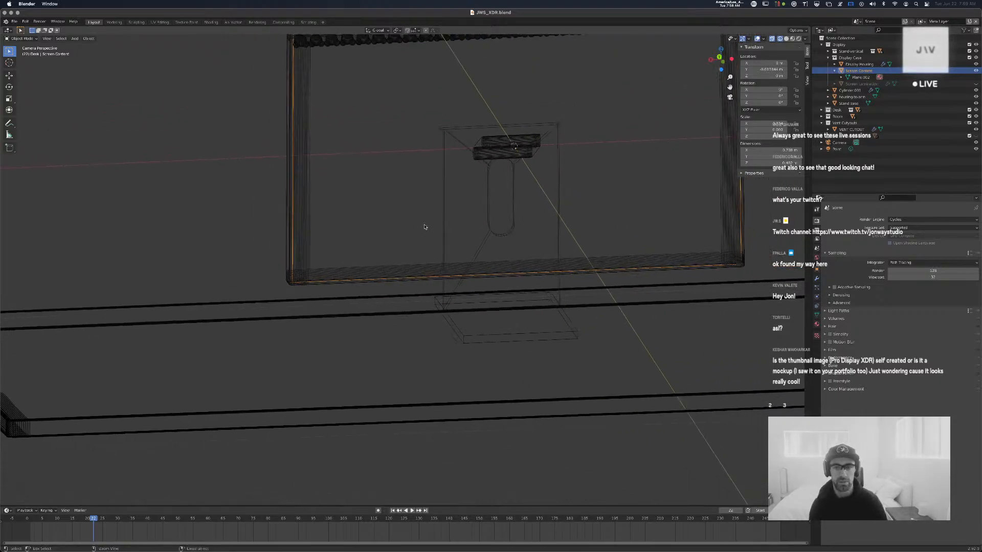
pyautogui.scroll(-5, 431, 231)
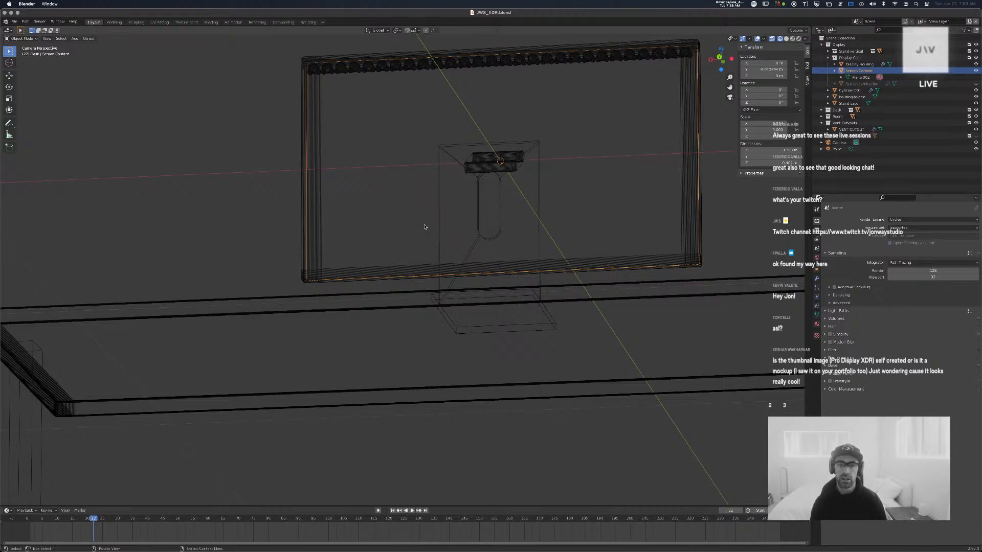
pyautogui.scroll(-4, 424, 227)
pyautogui.scroll(5, 424, 228)
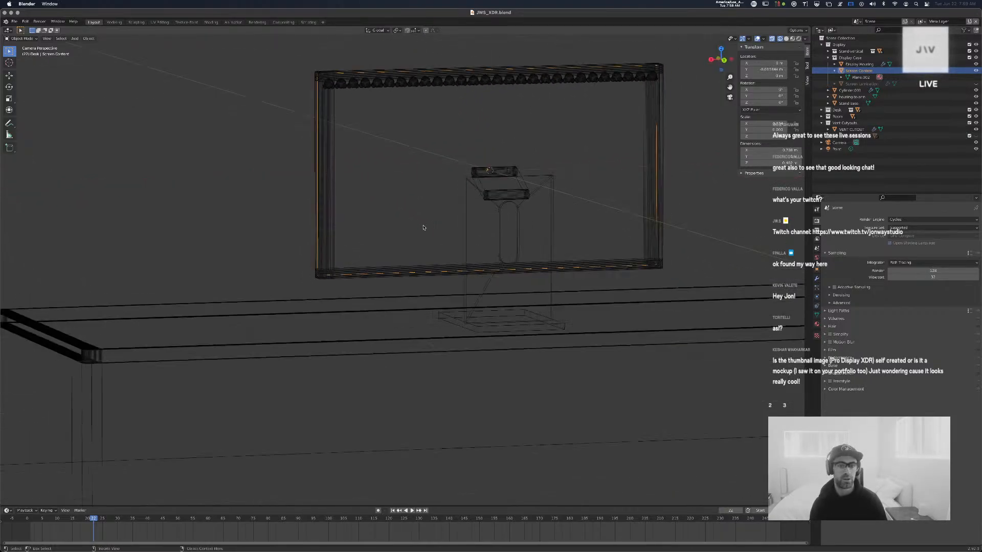
pyautogui.scroll(-10, 424, 227)
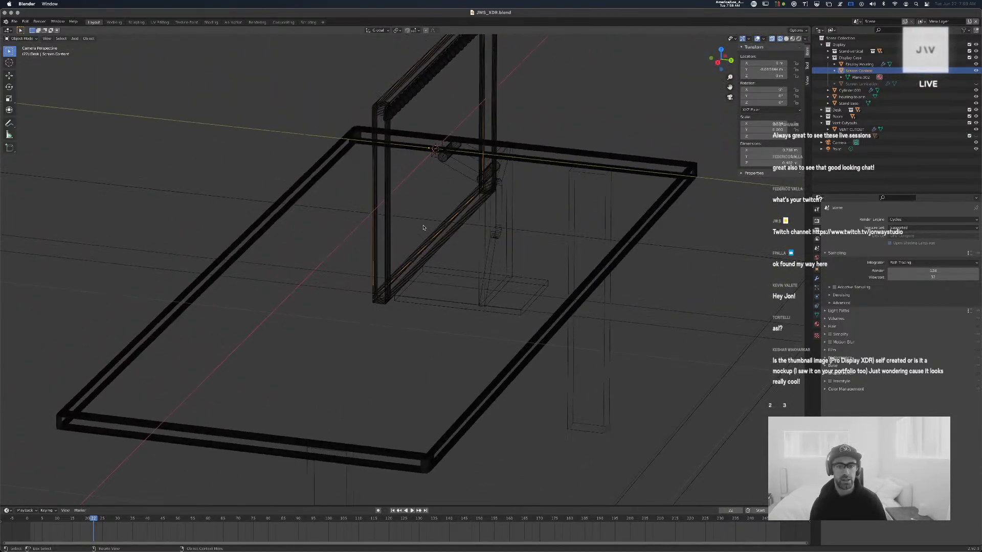
pyautogui.hscroll(-10, 423, 227)
pyautogui.hscroll(5, 423, 227)
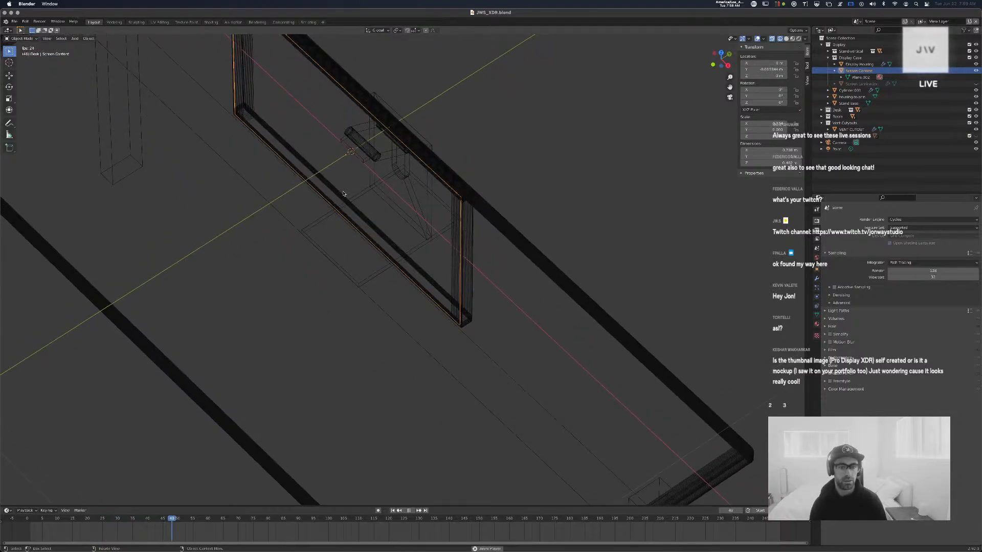
pyautogui.scroll(-2, 344, 194)
pyautogui.scroll(4, 343, 194)
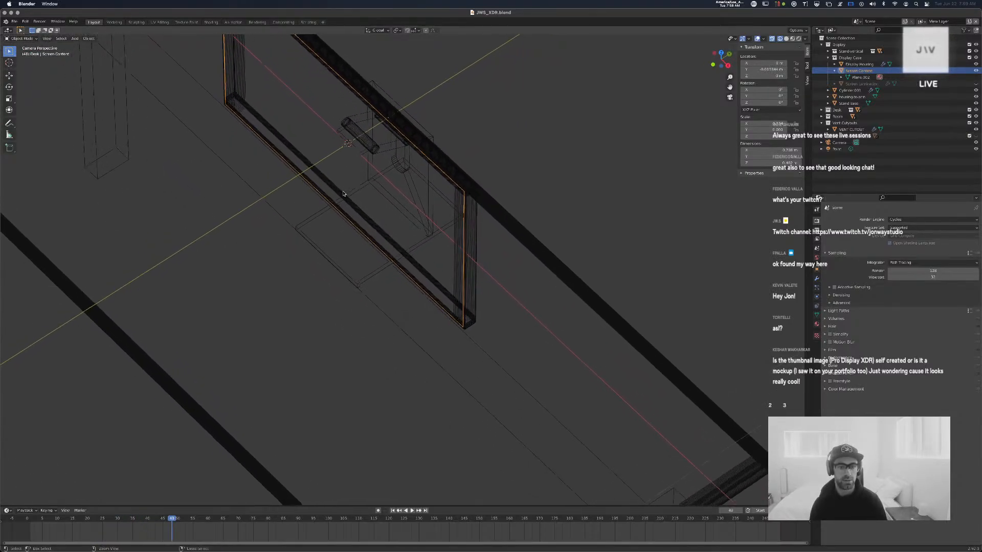
pyautogui.scroll(-8, 344, 193)
pyautogui.scroll(2, 343, 194)
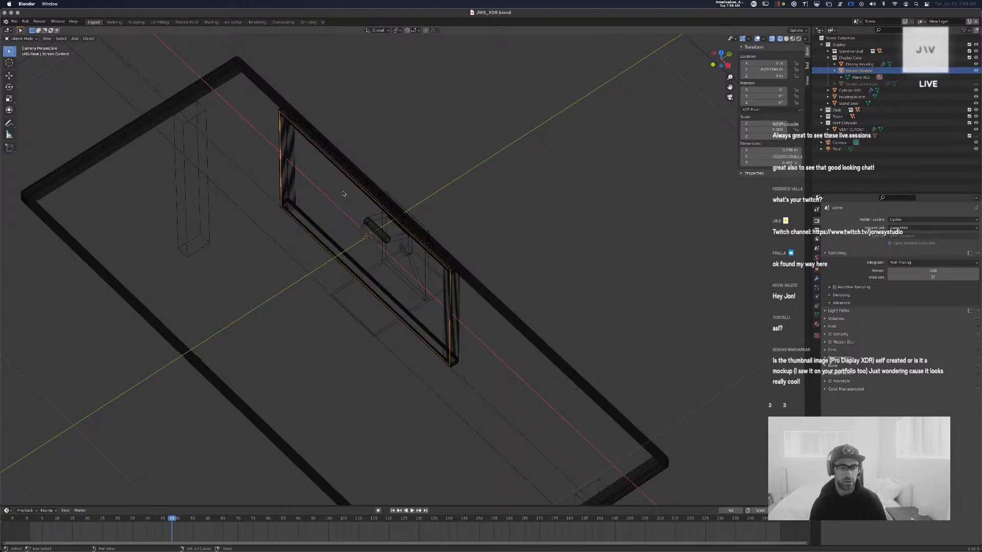
pyautogui.scroll(1, 344, 194)
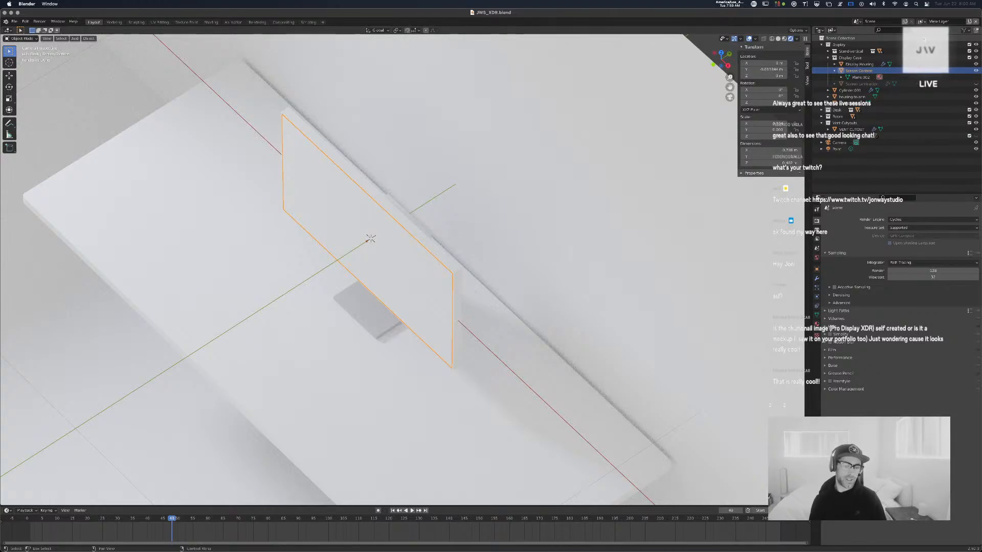
pyautogui.press('super+h')
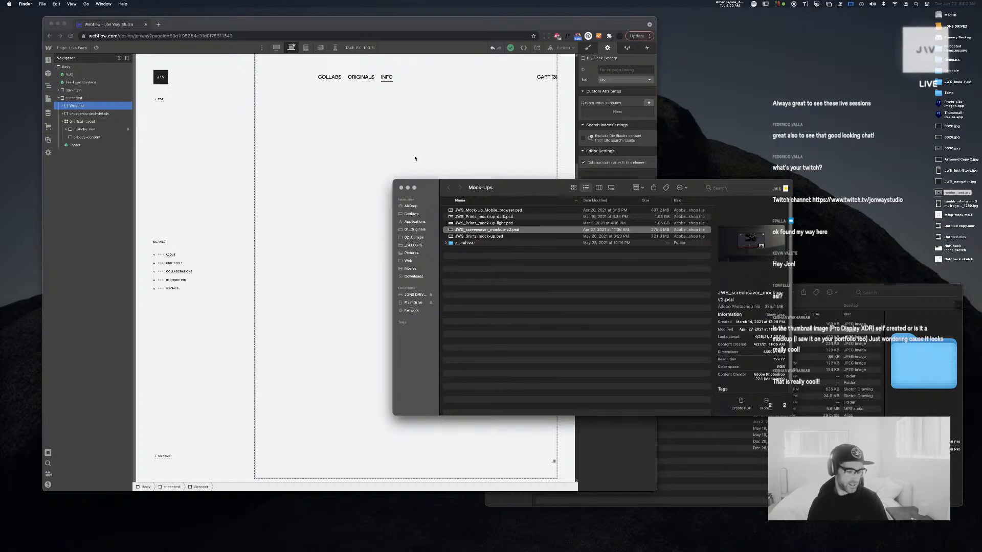
# Bring the Webflow Designer window showing the Live Feed page to the front
pyautogui.click(374, 122)
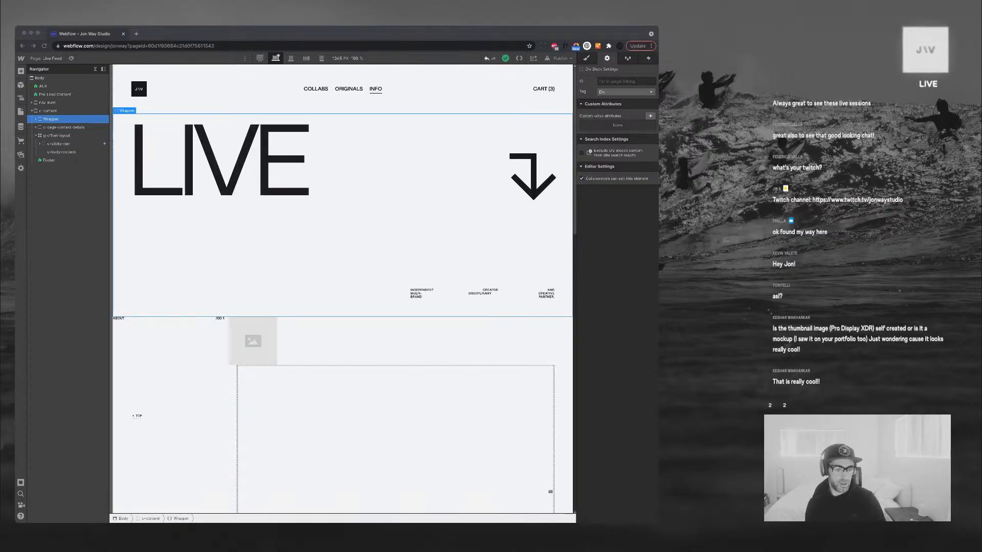
# Select the placeholder image and collapse its parent g-8col block in the Navigator
pyautogui.click(253, 340)
pyautogui.click(253, 341)
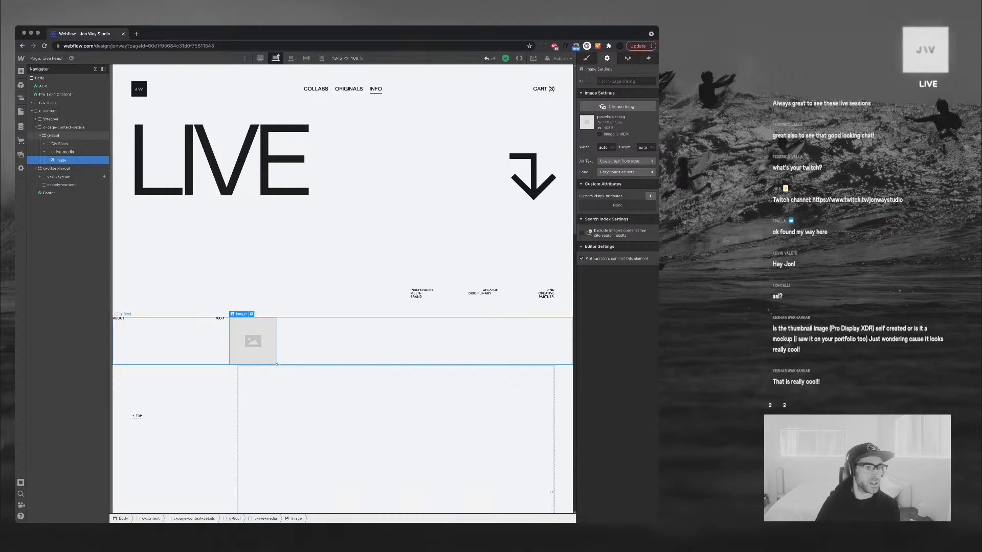
pyautogui.click(53, 136)
pyautogui.click(40, 136)
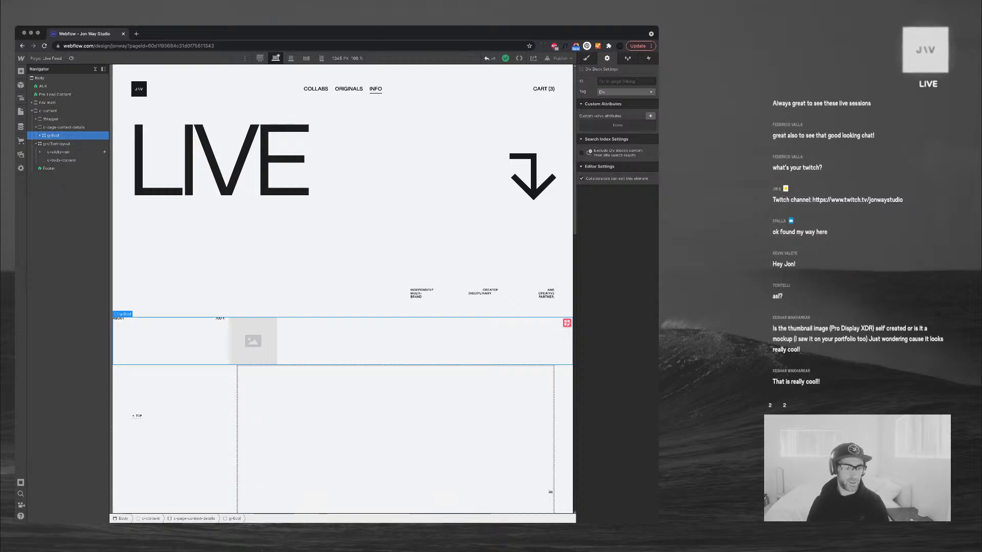
pyautogui.click(253, 341)
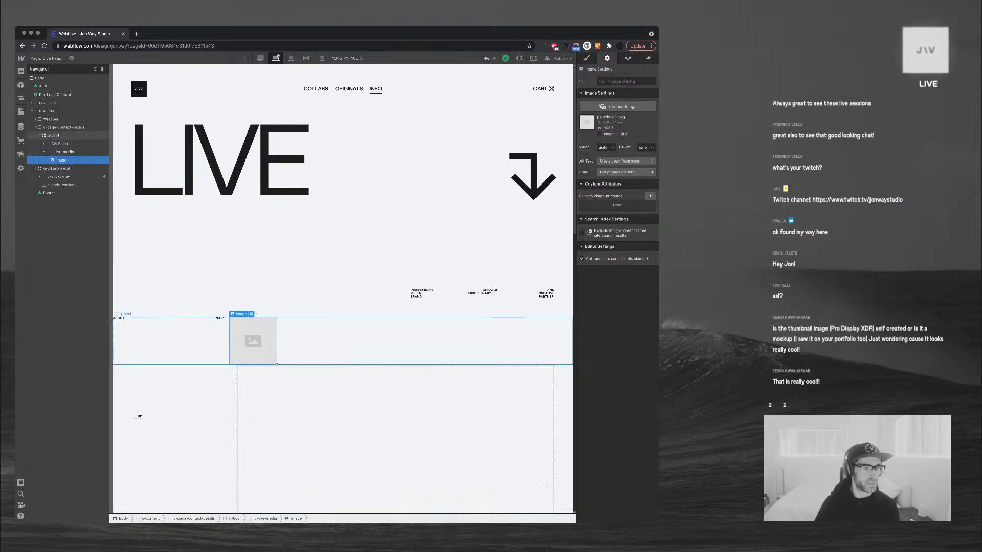
# Insert a Collection List into c-page-context-details via quick find 'coll', then drag g-8col toward it
pyautogui.click(63, 128)
pyautogui.press('super+e')
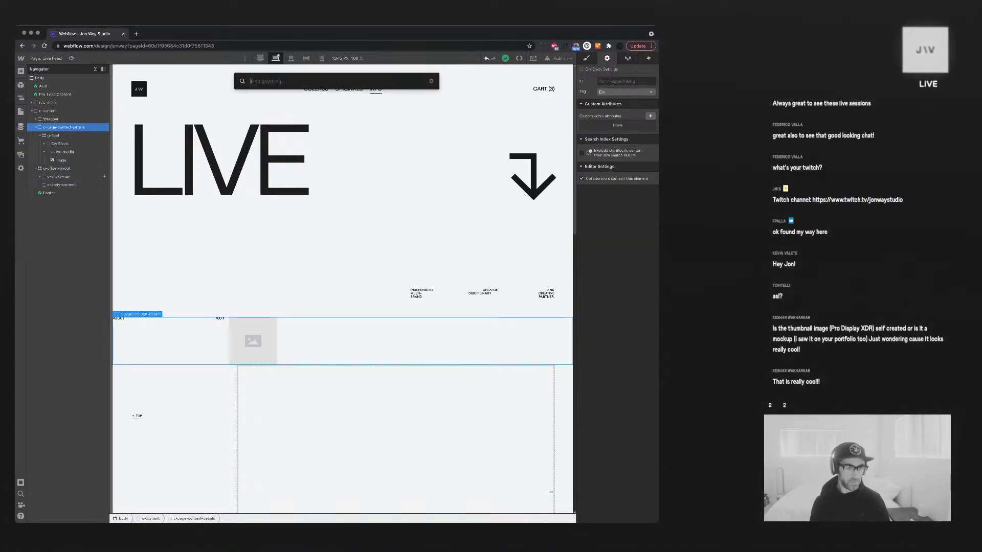
pyautogui.write('coll')
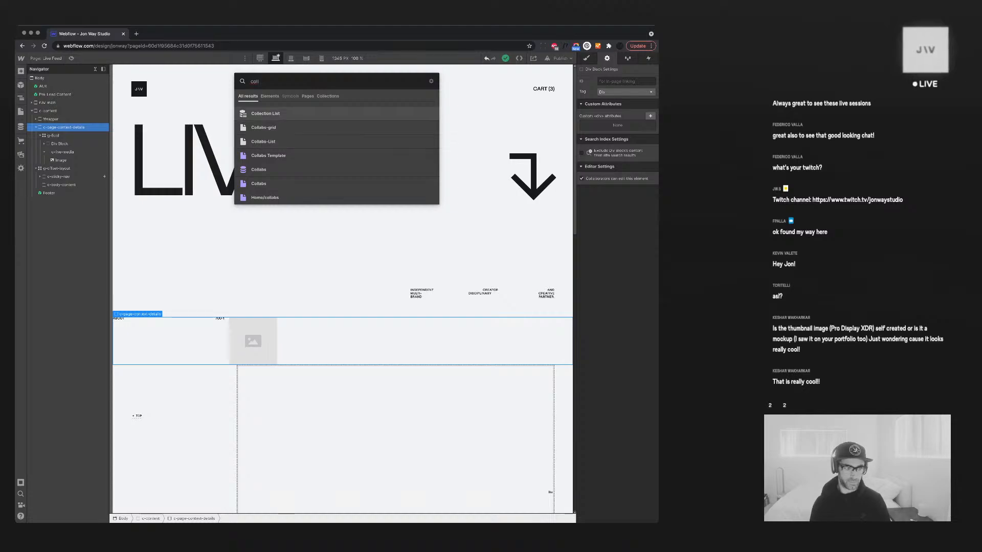
pyautogui.press('Return')
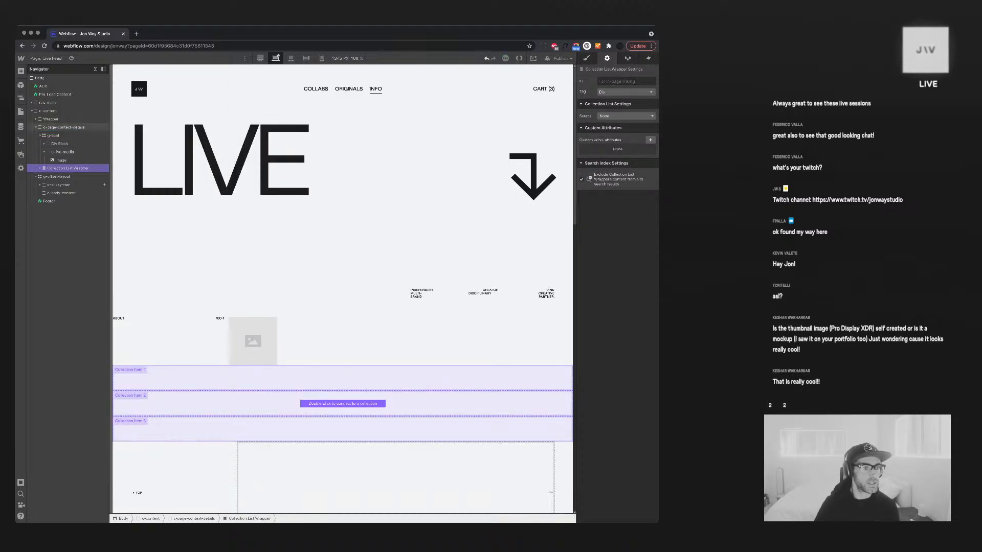
pyautogui.moveTo(66, 142); pyautogui.dragTo(53, 135)
# Place g-8col above the Collection List Wrapper and set the list's source to Notifications
pyautogui.click(40, 143)
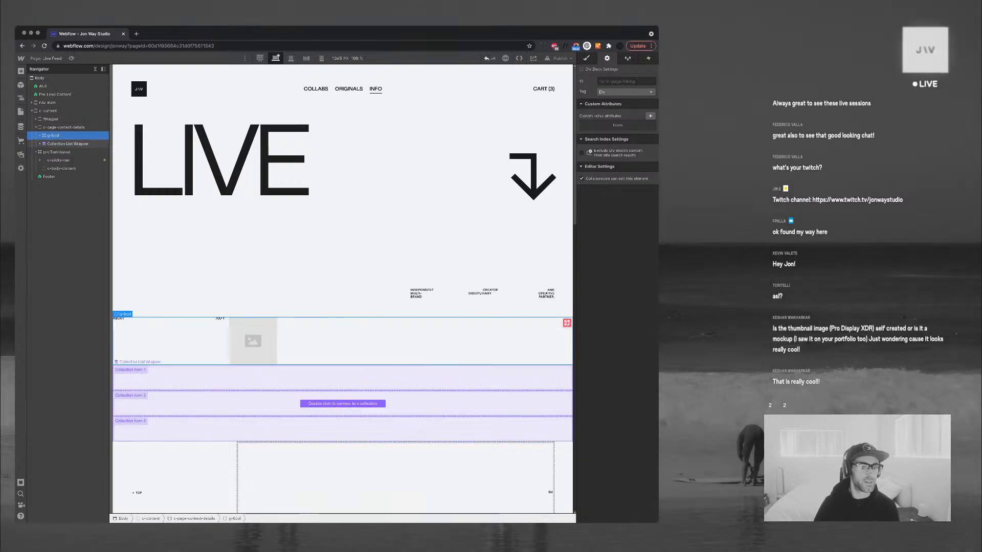
pyautogui.click(68, 144)
pyautogui.doubleClick(342, 403)
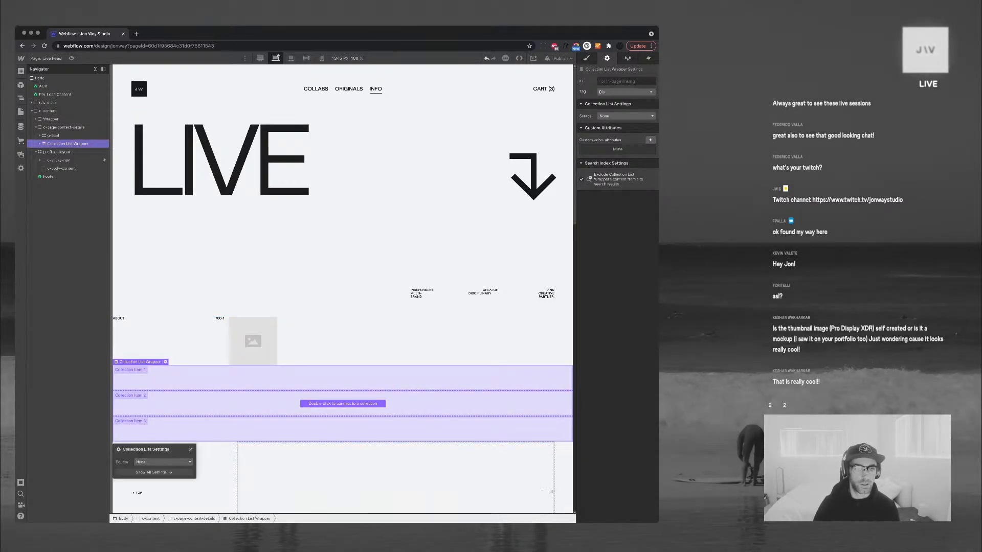
pyautogui.click(163, 462)
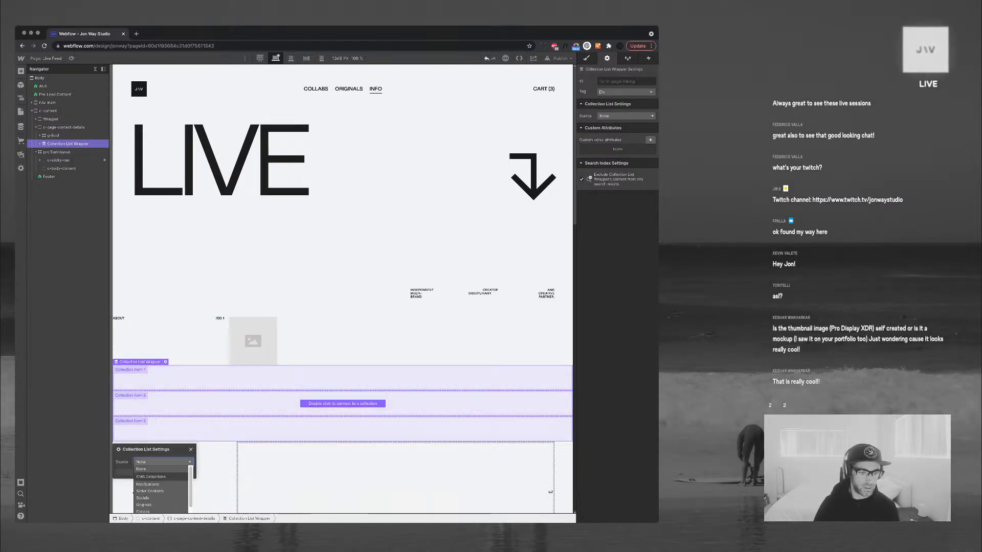
pyautogui.click(147, 484)
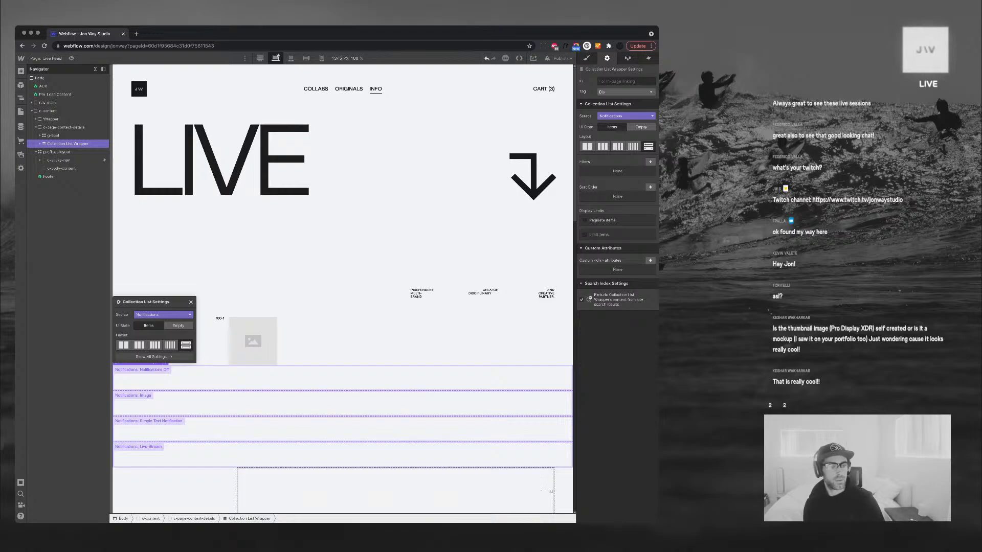
pyautogui.click(191, 302)
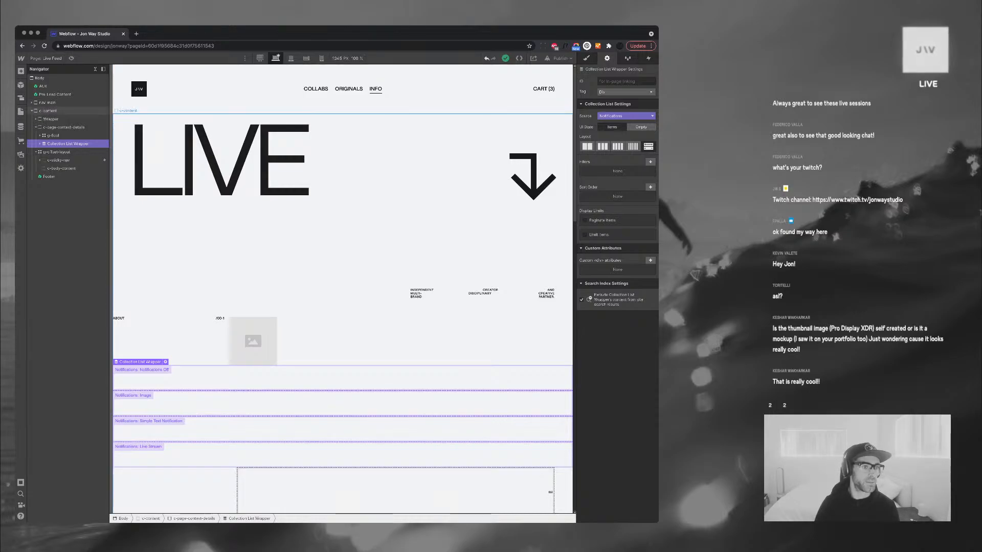
pyautogui.click(21, 127)
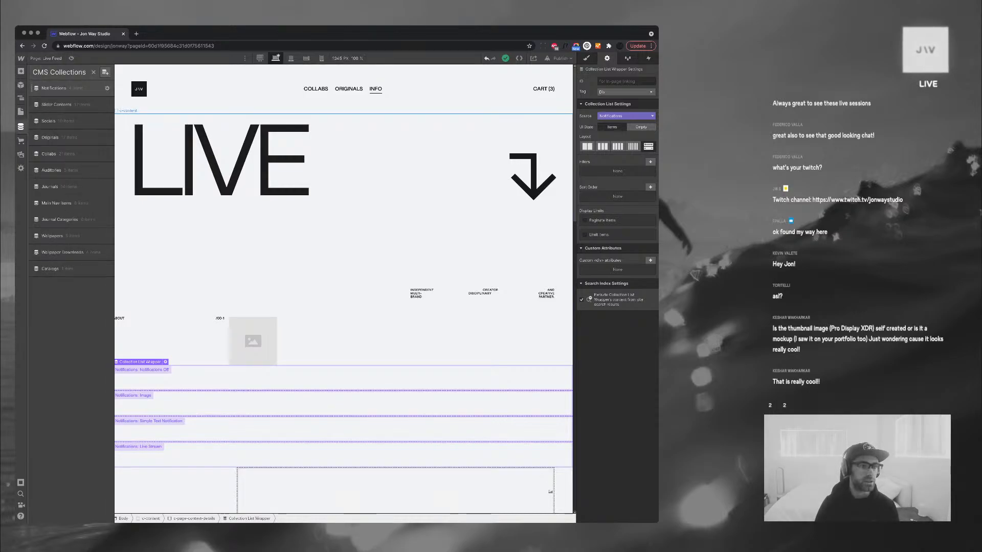
# Glance at the Notifications collection items, then return to the Live Feed canvas
pyautogui.click(55, 88)
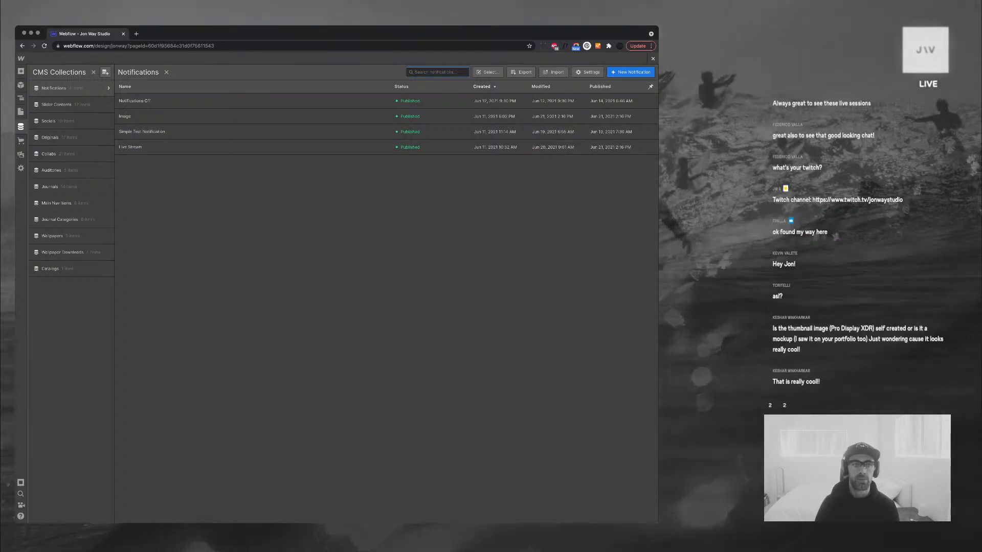
pyautogui.click(653, 59)
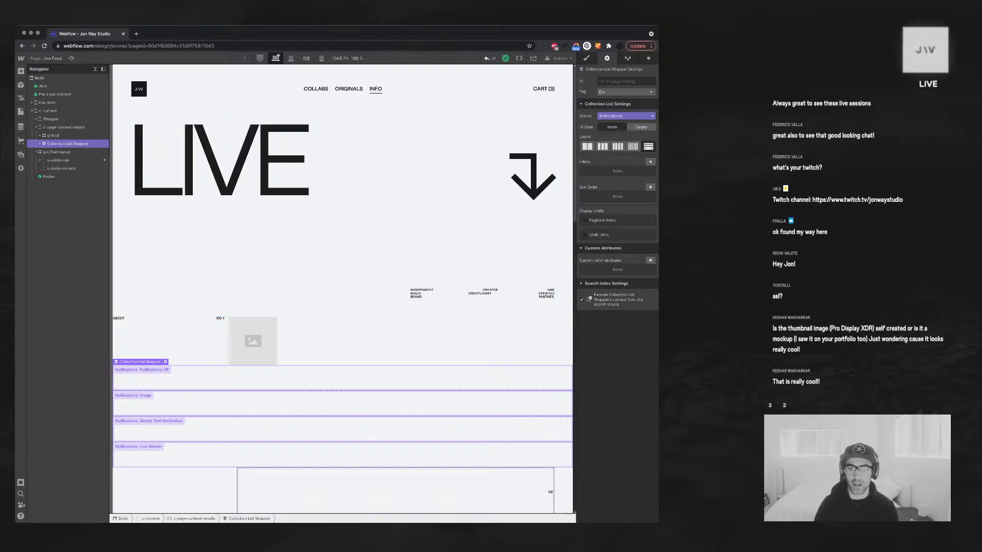
# Add a collection list filter: Notification Type does not equal None
pyautogui.click(650, 162)
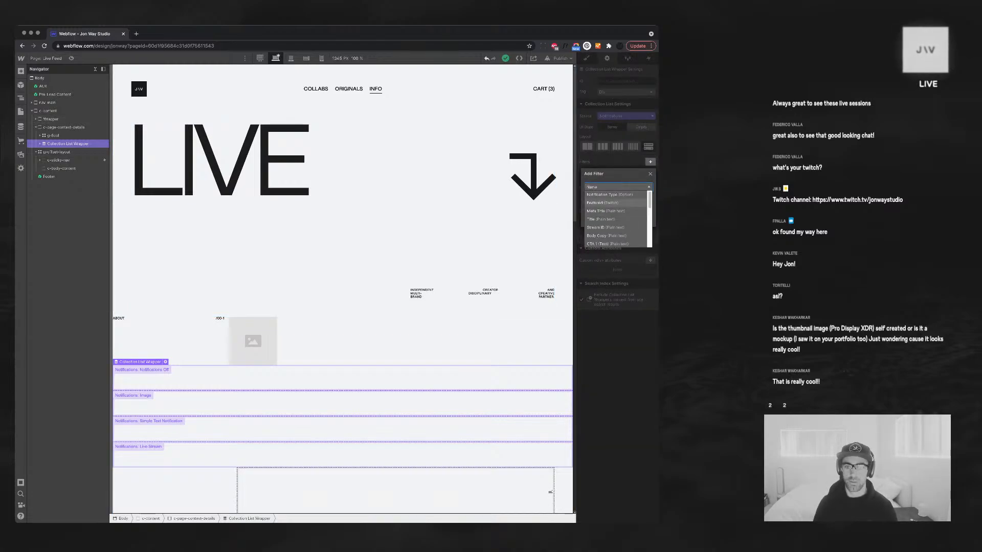
pyautogui.click(609, 195)
pyautogui.click(617, 198)
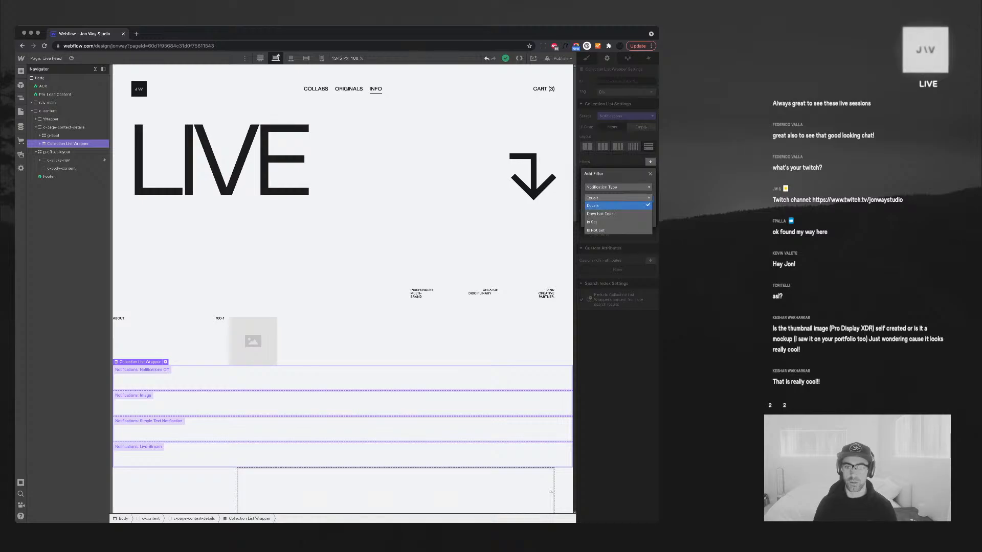
pyautogui.press('Escape')
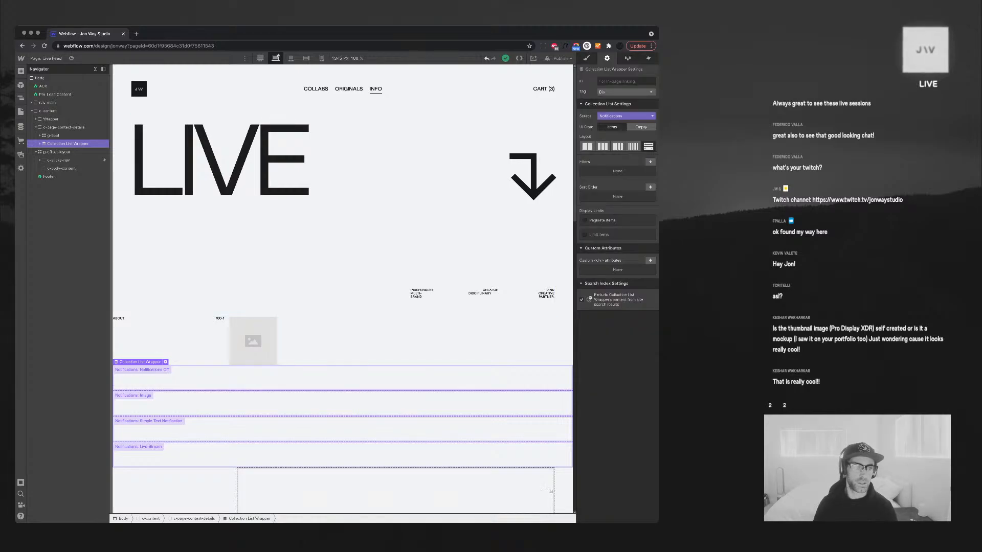
pyautogui.click(650, 162)
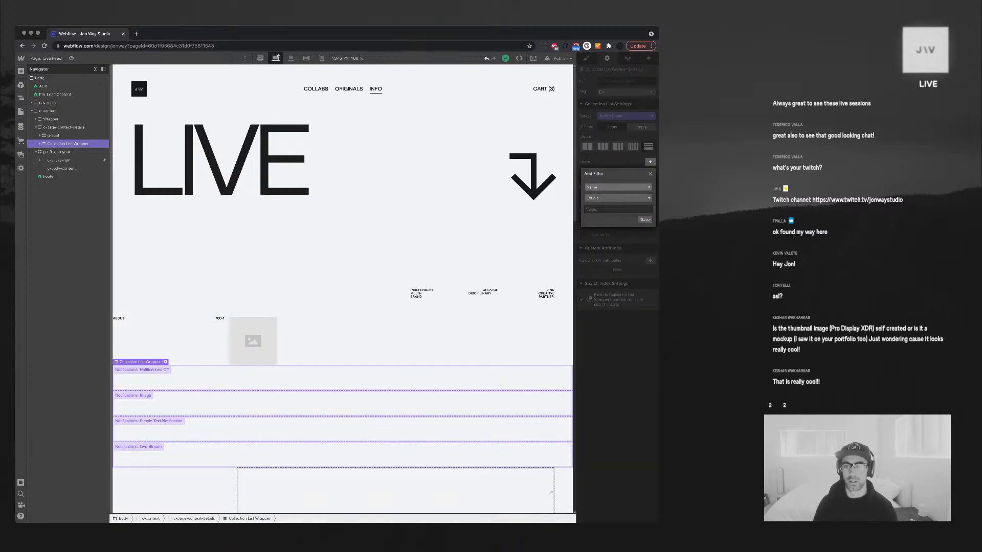
pyautogui.click(618, 187)
pyautogui.click(609, 195)
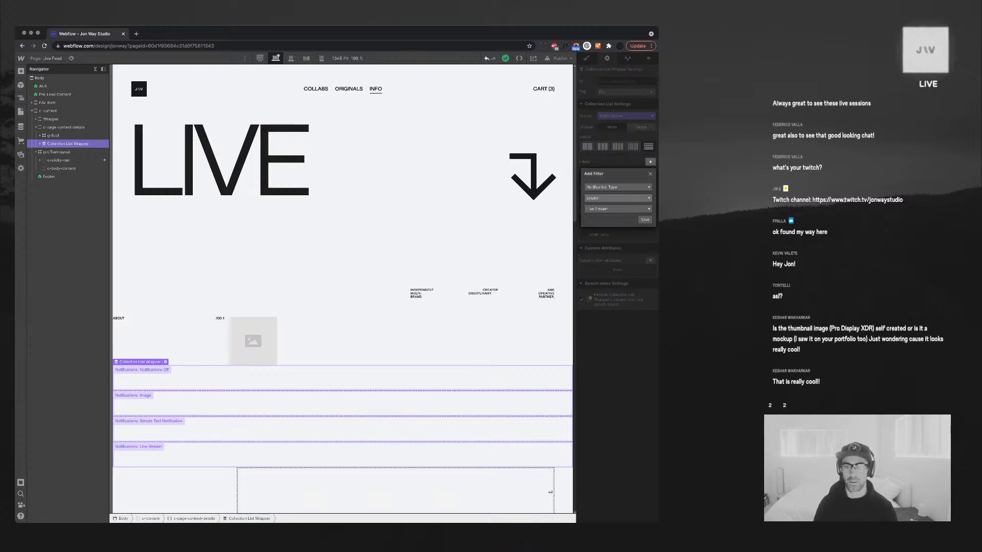
pyautogui.click(617, 209)
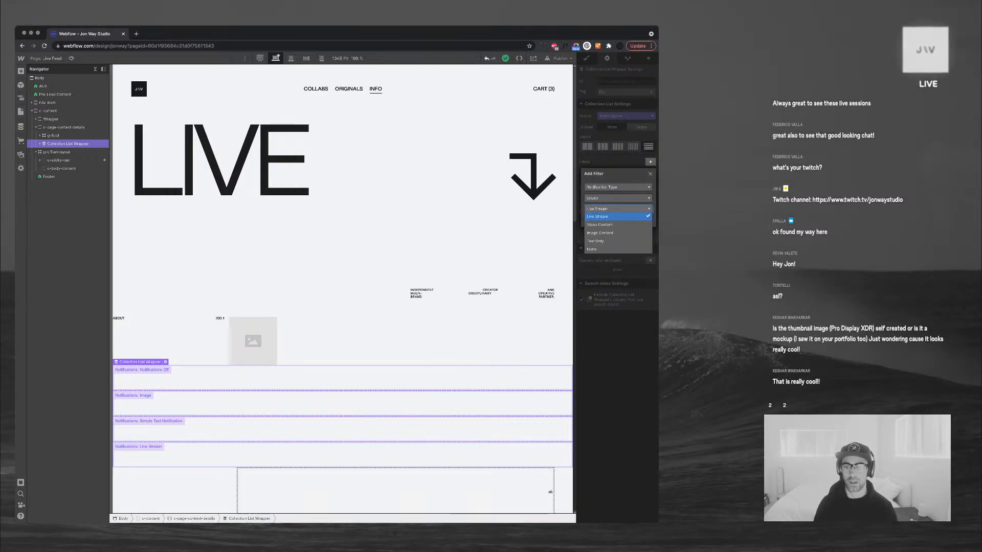
pyautogui.click(613, 198)
pyautogui.click(594, 213)
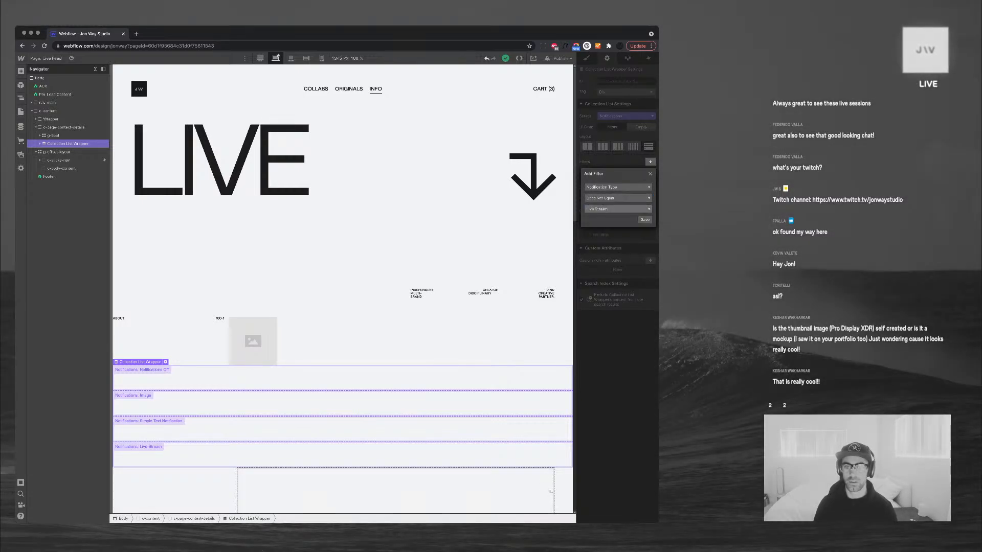
pyautogui.click(617, 208)
pyautogui.click(611, 249)
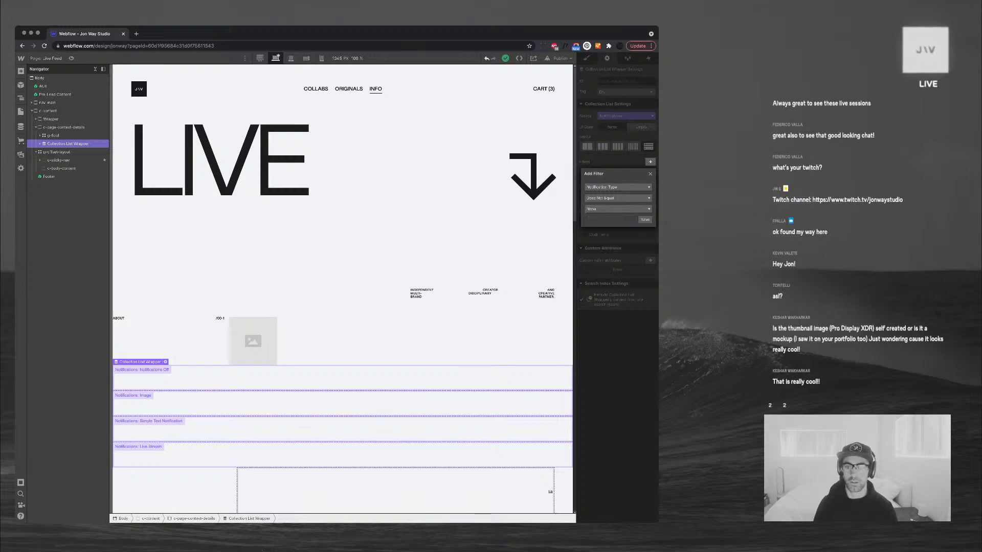
pyautogui.click(645, 220)
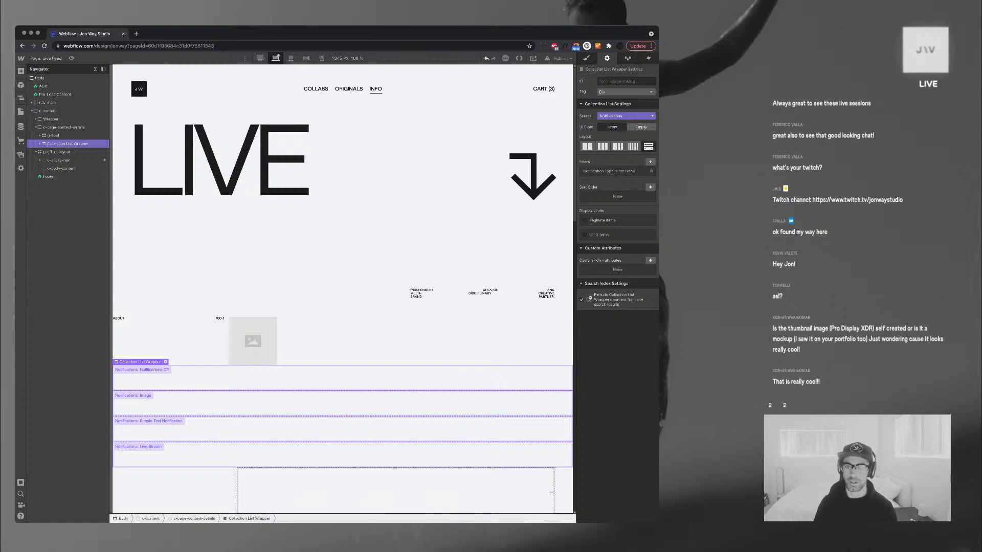
# Review the Notification Type filter's available values, leaving the filter unchanged
pyautogui.click(614, 171)
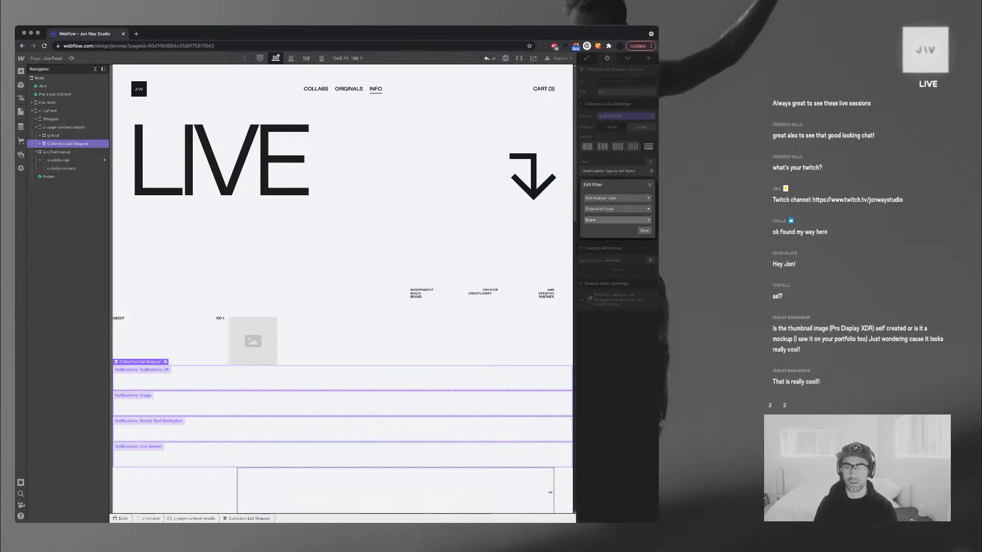
pyautogui.click(617, 220)
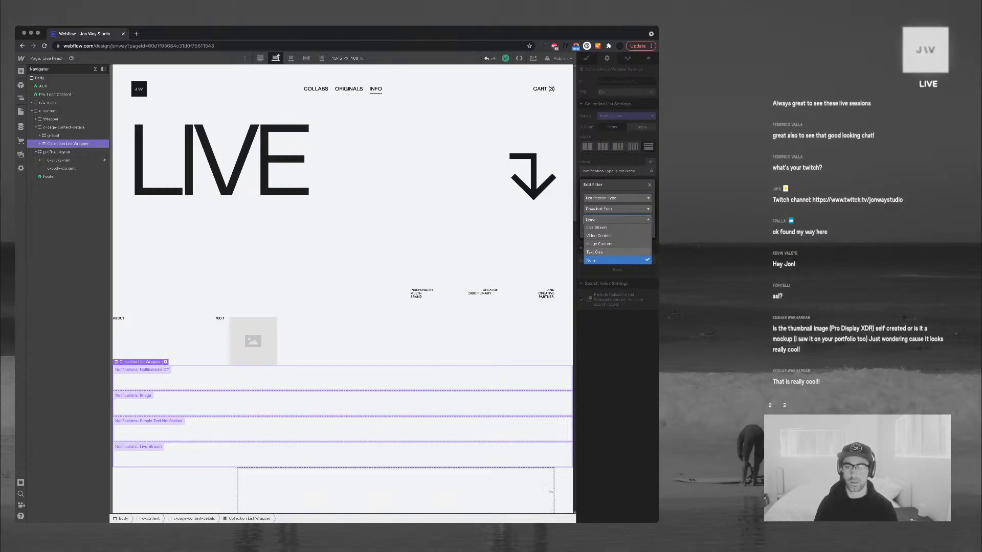
pyautogui.press('Escape')
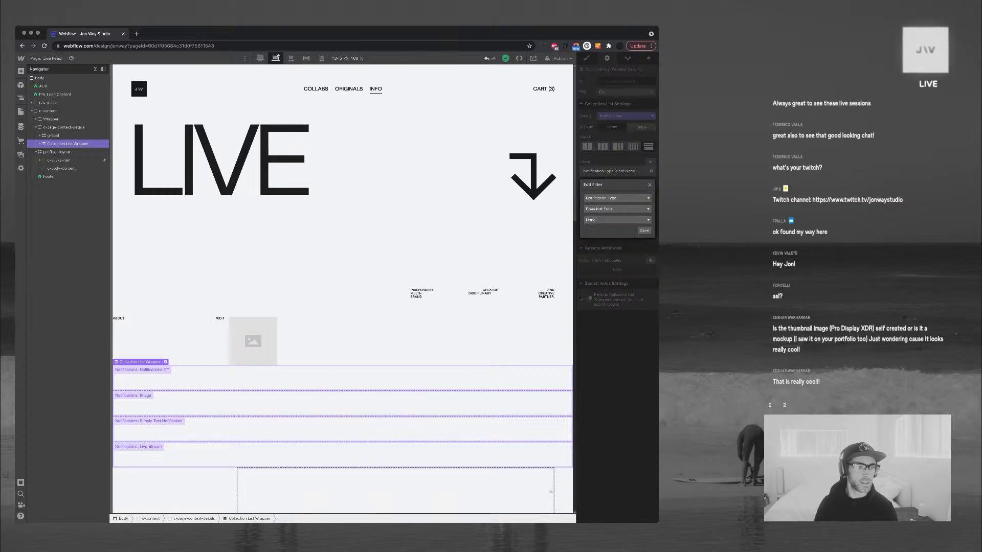
pyautogui.press('Escape')
# Open the Notifications Off item in the Notifications CMS collection
pyautogui.click(21, 127)
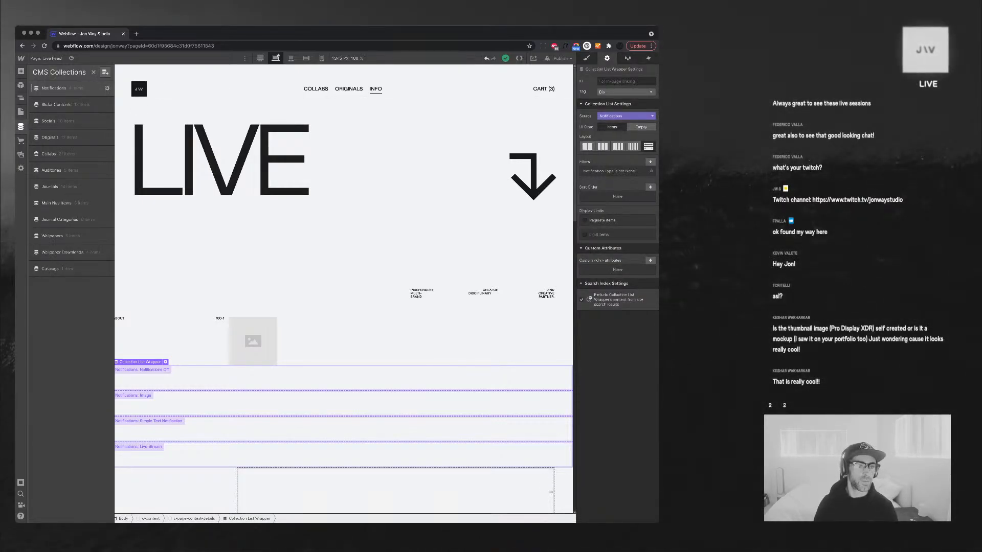
pyautogui.click(53, 88)
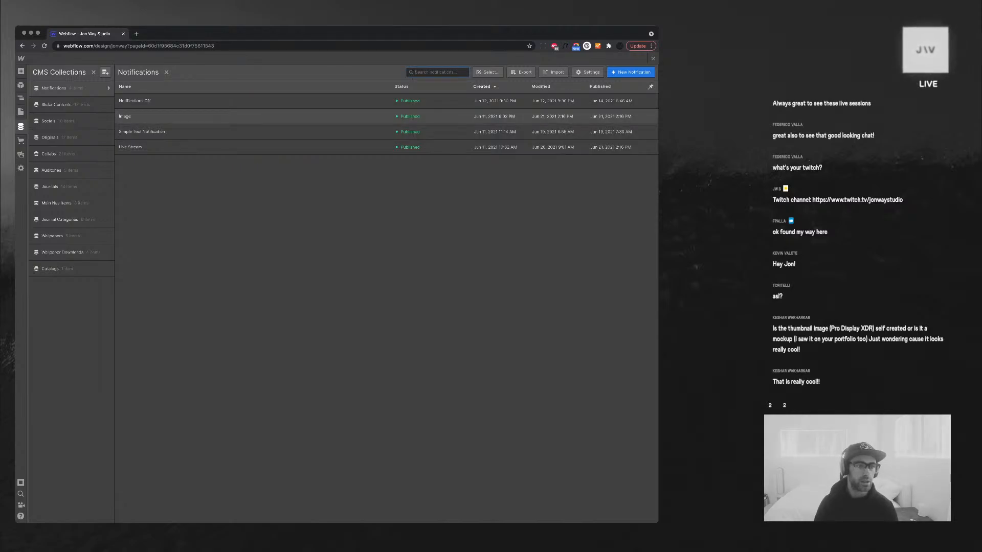
pyautogui.click(135, 102)
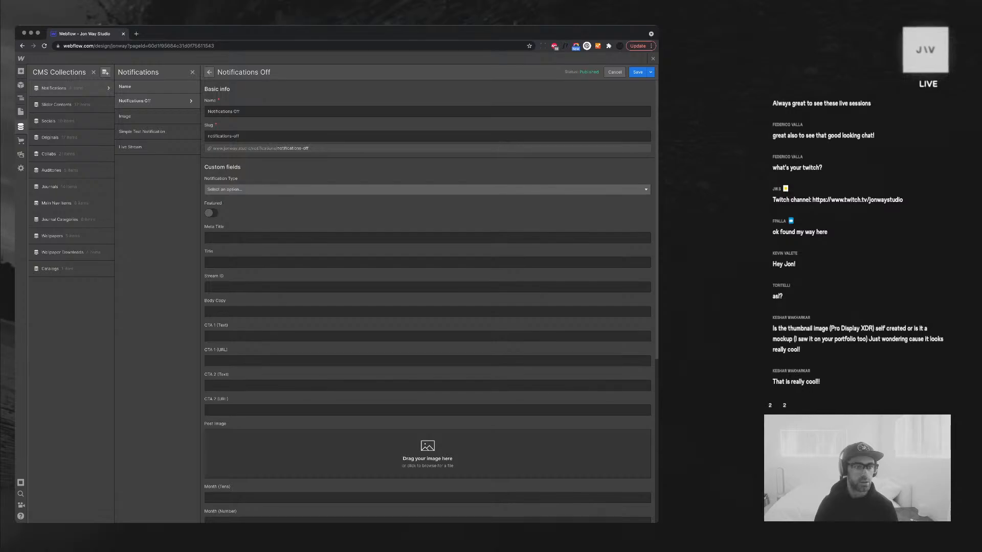
# Set the Notifications Off item's Notification Type to None, save it, and return to the page
pyautogui.click(427, 190)
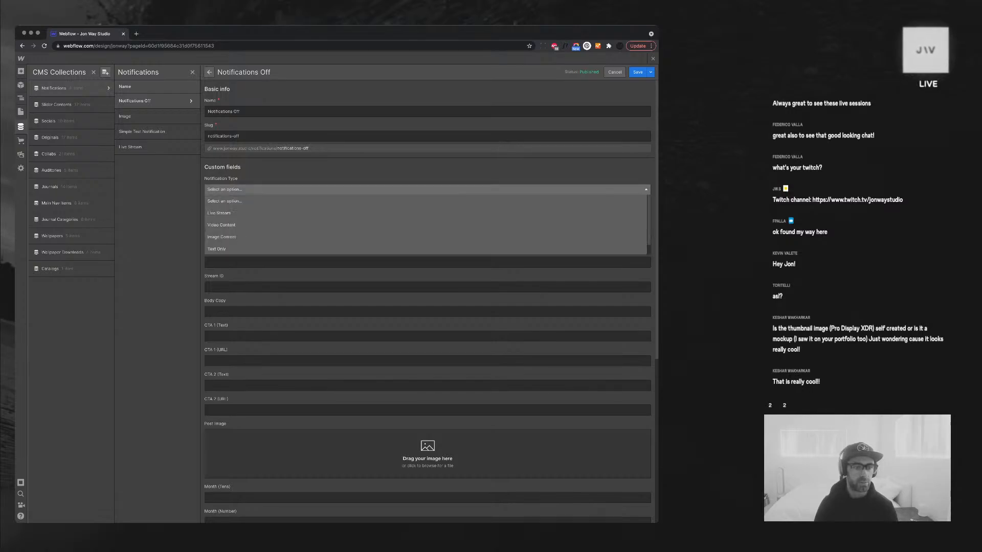
pyautogui.scroll(-1, 233, 225)
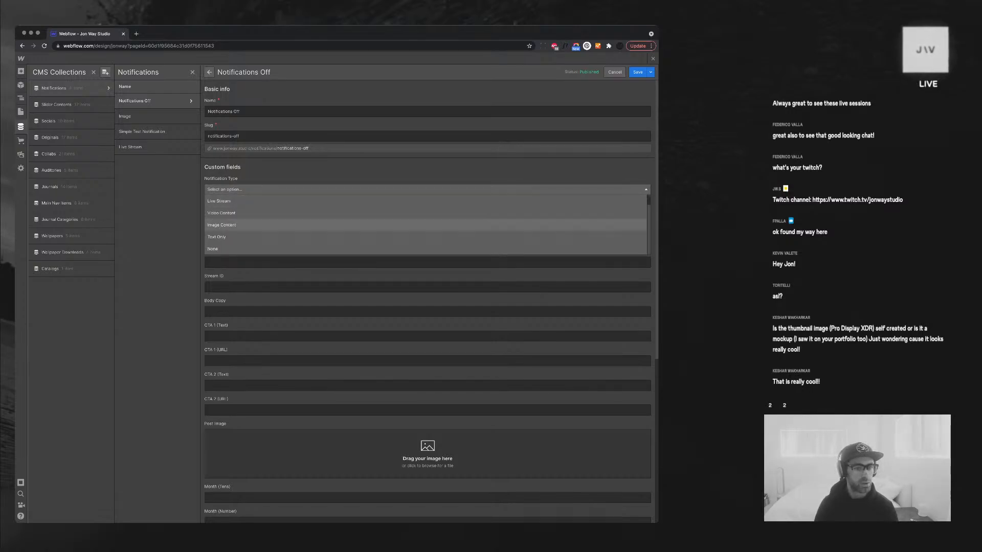
pyautogui.click(233, 249)
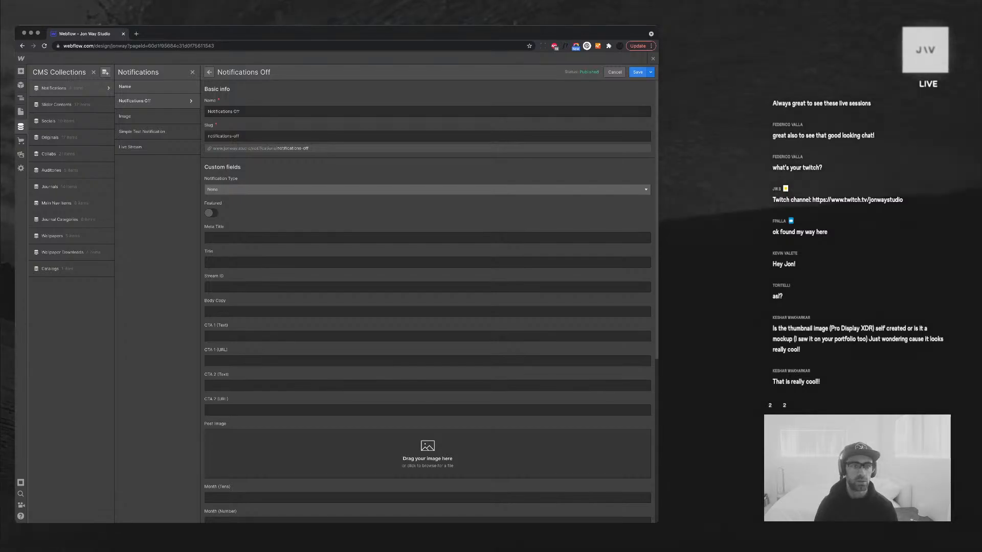
pyautogui.click(638, 72)
pyautogui.click(653, 59)
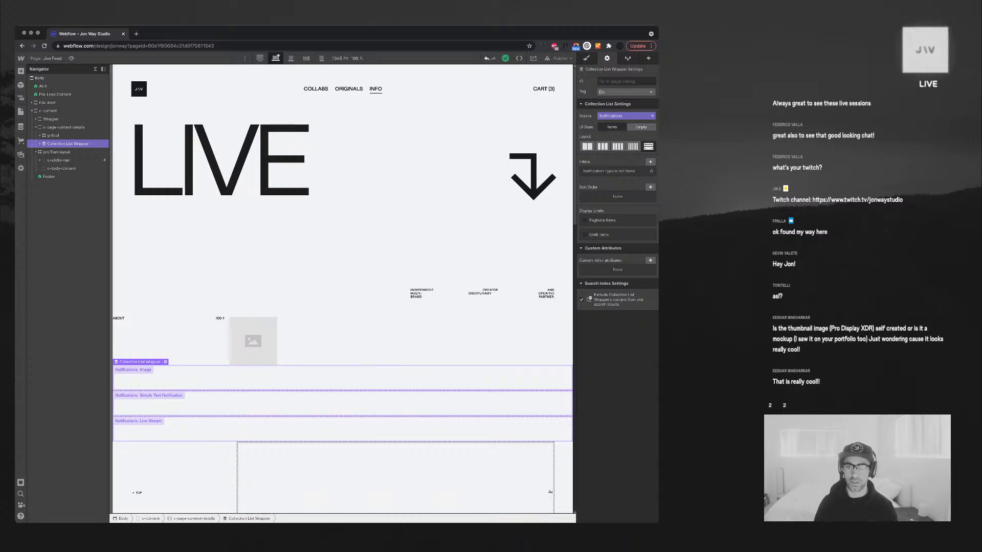
# Remove the Notification Type filter, undo that, and switch to the Home page
pyautogui.click(651, 172)
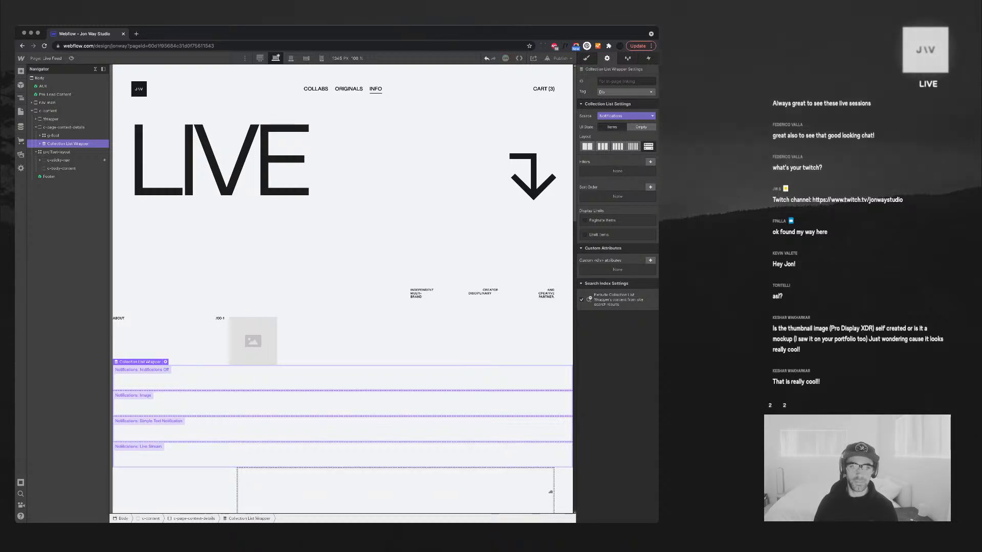
pyautogui.press('super+z')
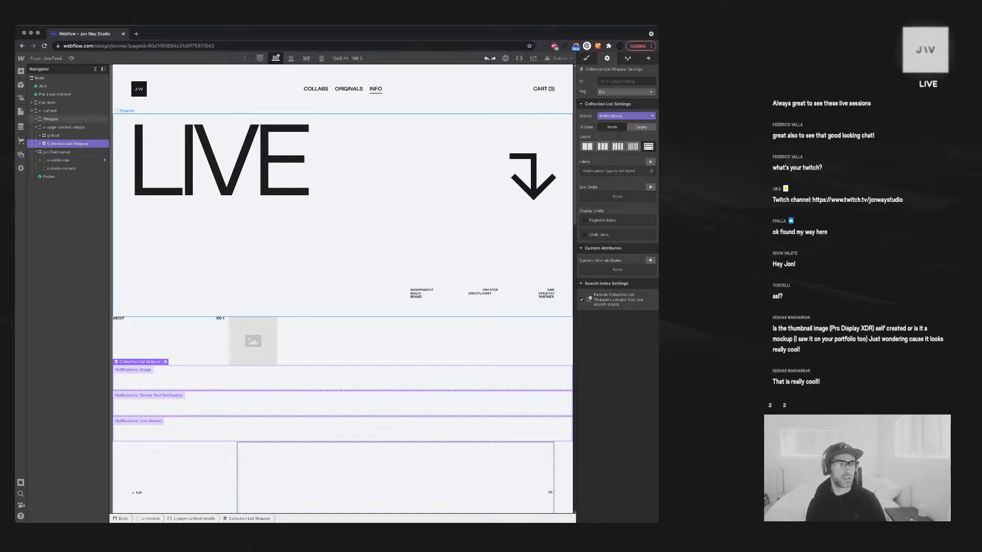
pyautogui.press('p')
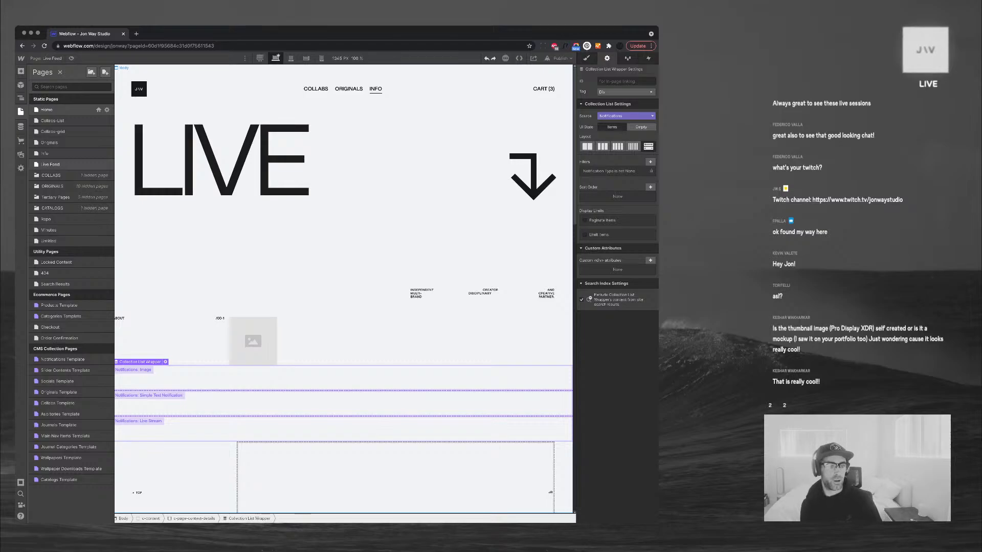
pyautogui.click(47, 110)
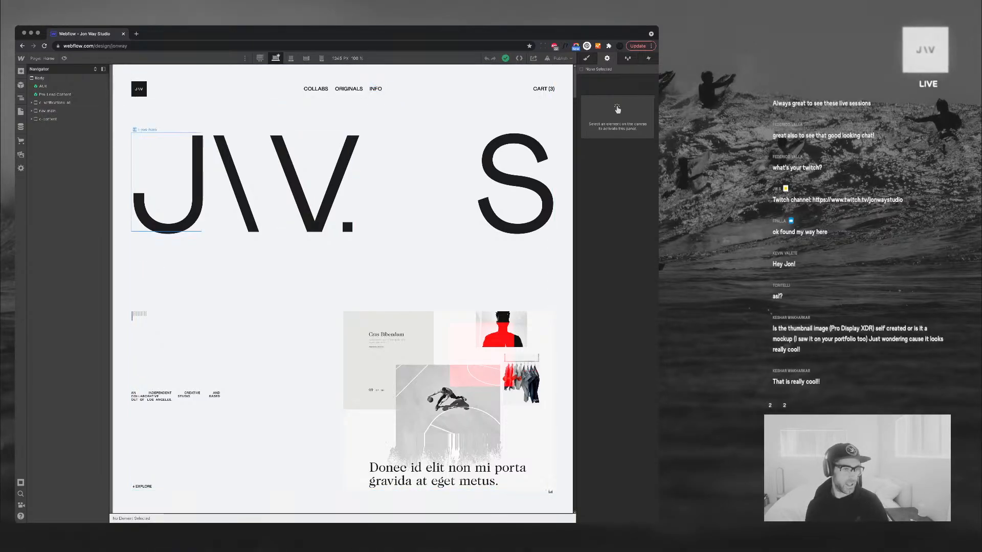
pyautogui.click(21, 111)
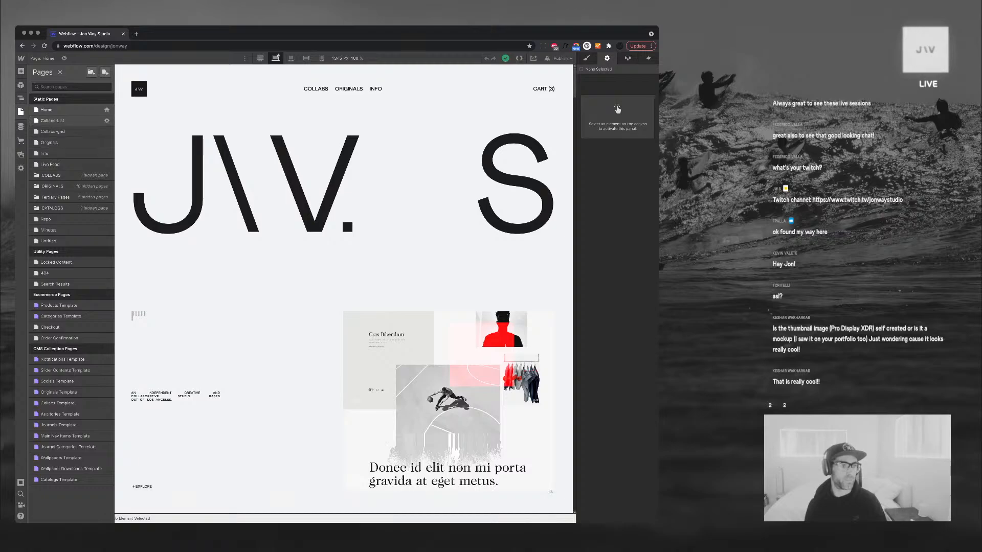
# Open the Image item in the Notifications collection, save it, and return to the page
pyautogui.click(20, 127)
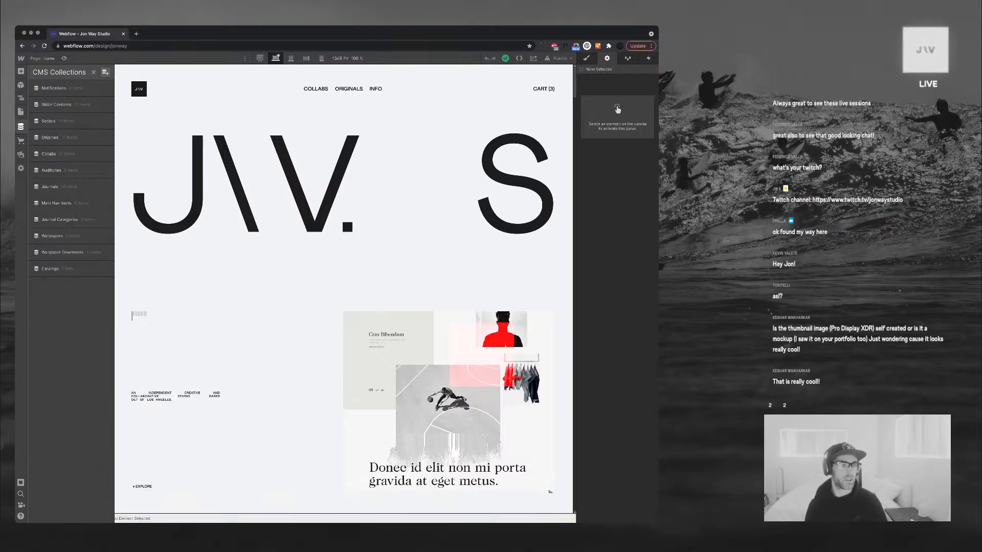
pyautogui.click(54, 88)
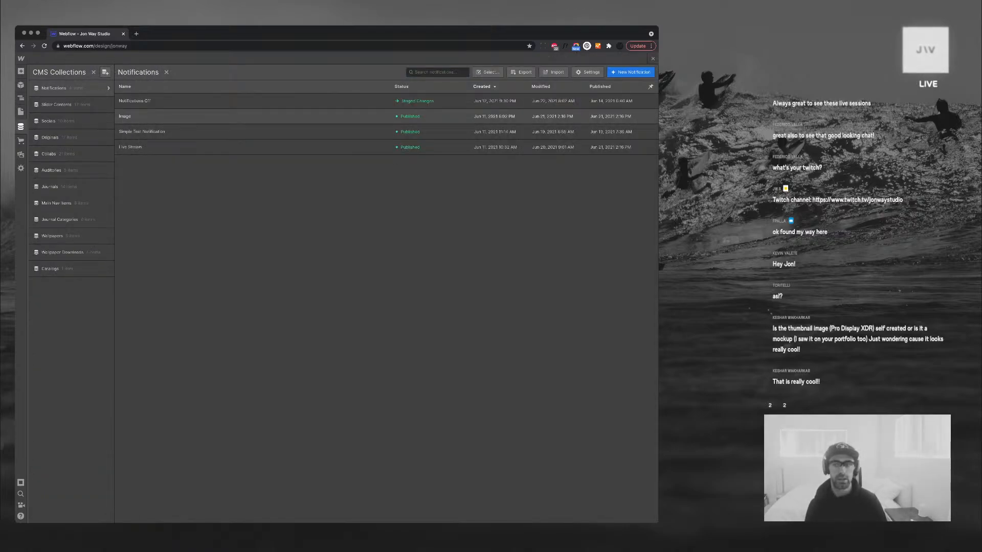
pyautogui.click(125, 116)
pyautogui.click(637, 72)
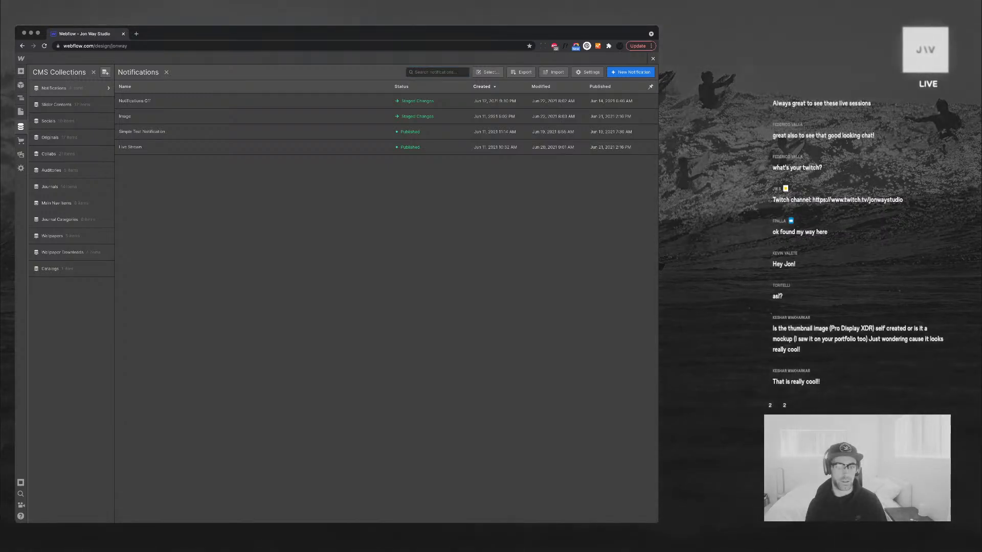
pyautogui.click(653, 58)
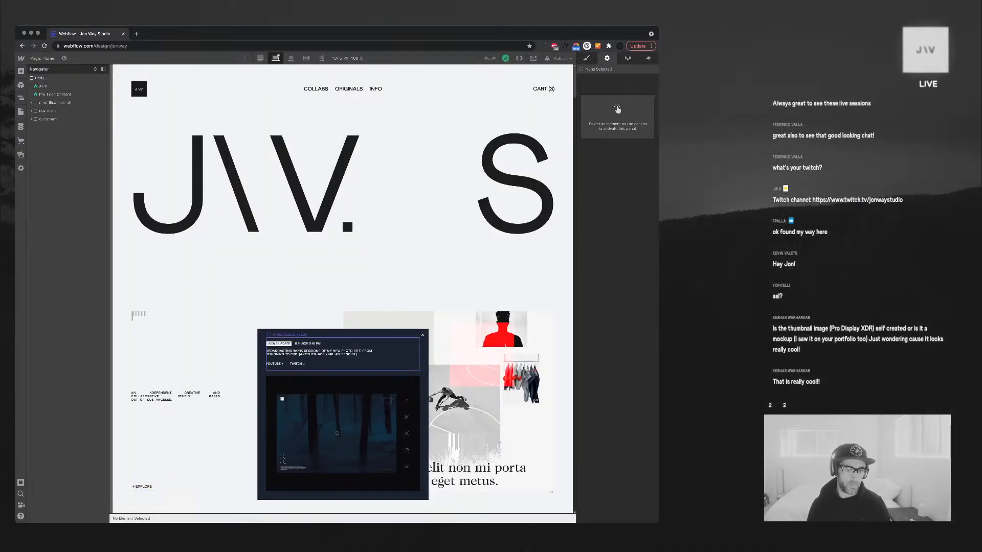
# Review the visibility conditions on the three notification bars, ending on the image bar
pyautogui.click(343, 371)
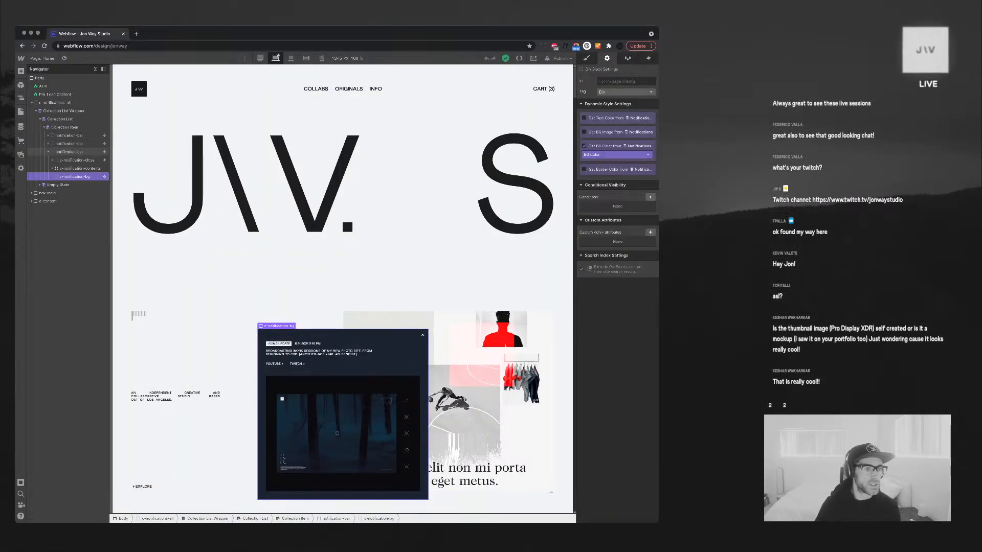
pyautogui.click(48, 152)
pyautogui.click(69, 152)
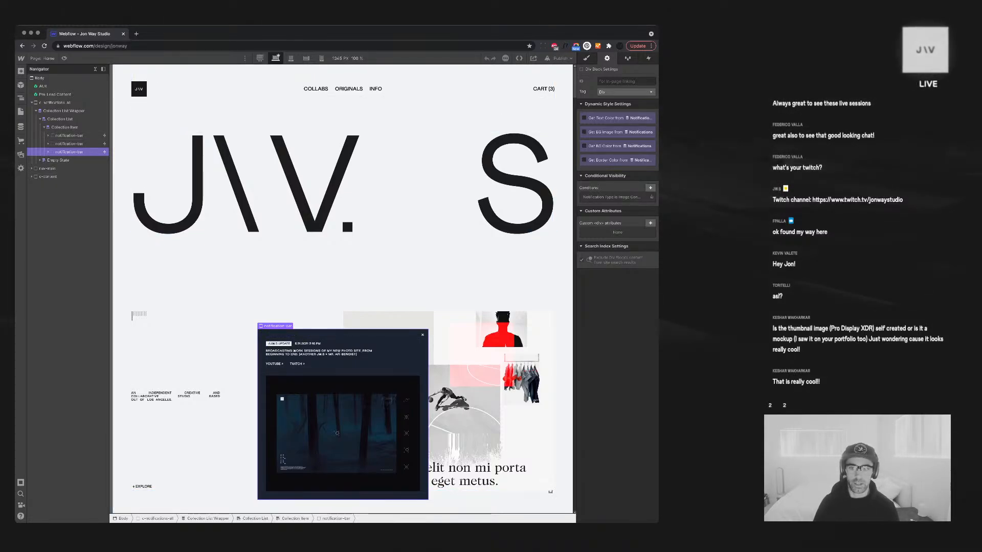
pyautogui.click(612, 197)
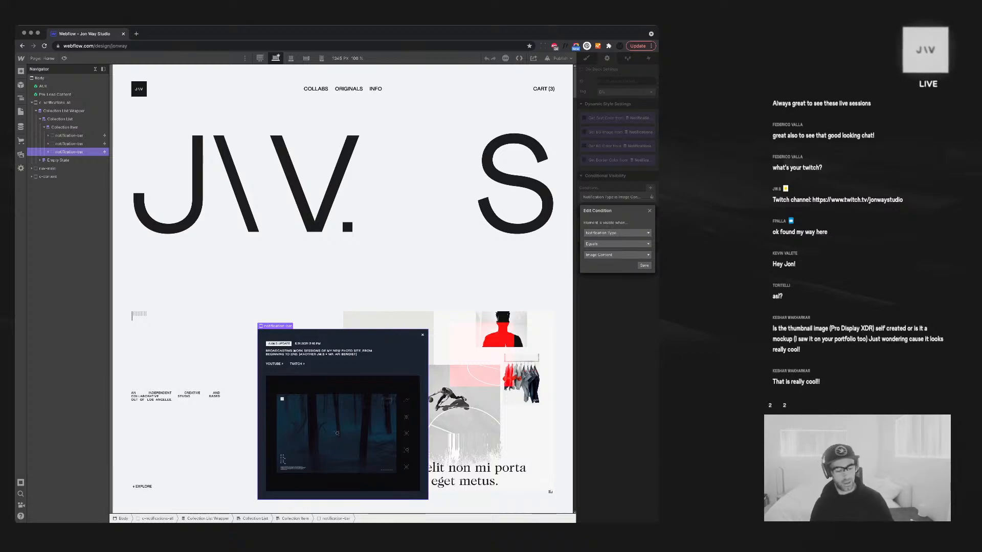
pyautogui.press('Escape')
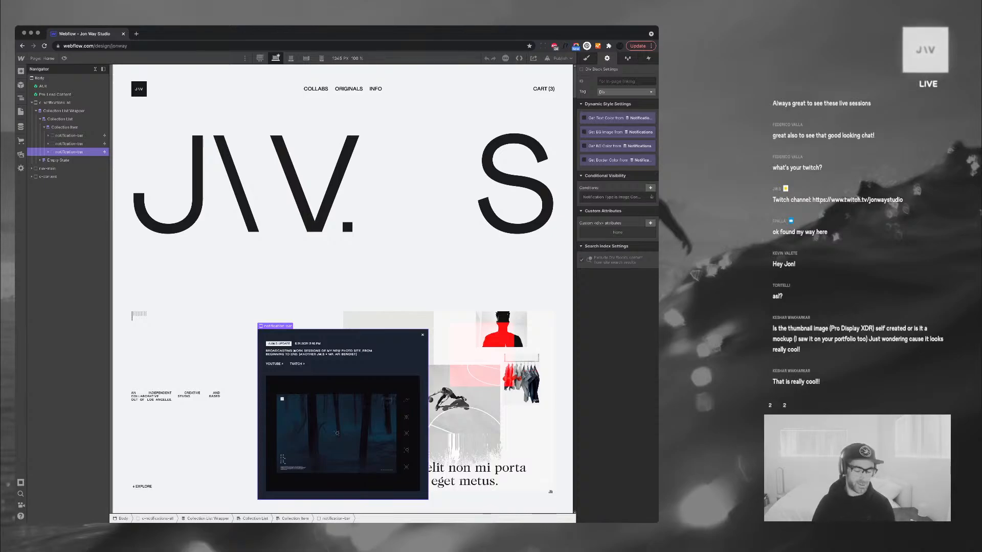
pyautogui.click(612, 197)
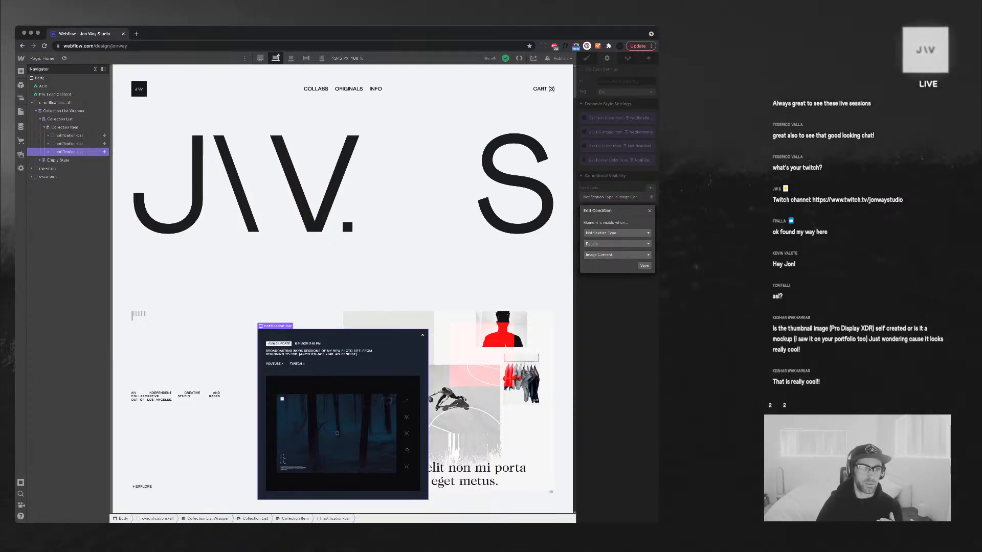
pyautogui.click(69, 143)
pyautogui.click(69, 144)
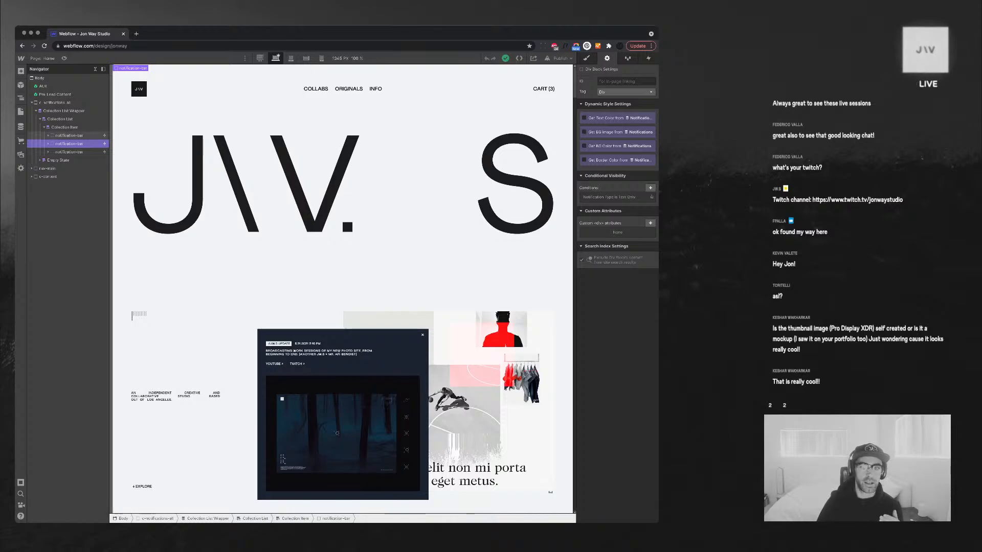
pyautogui.click(69, 135)
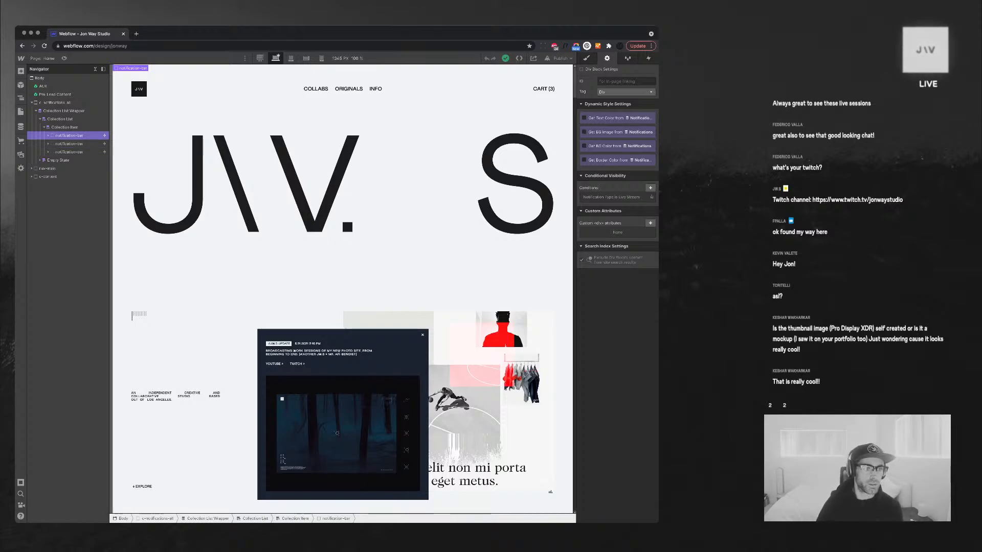
pyautogui.click(69, 152)
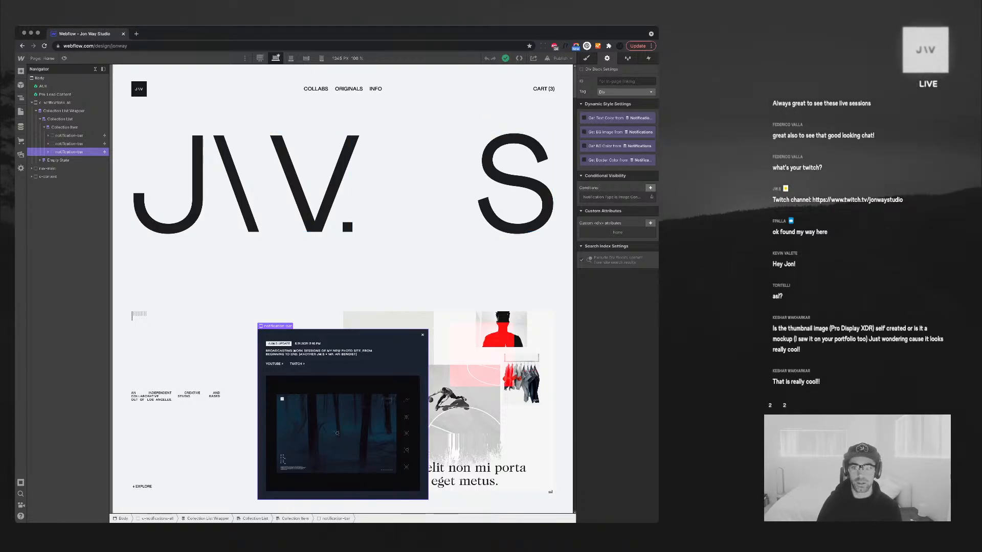
# Add a second visibility condition, Featured is on, to the image notification bar
pyautogui.click(649, 188)
pyautogui.click(618, 222)
pyautogui.click(608, 238)
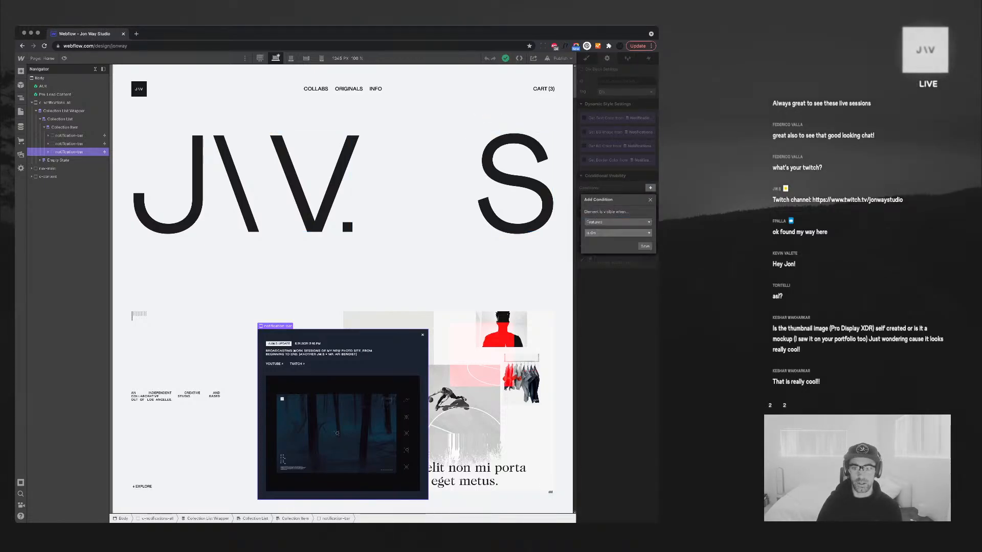
pyautogui.click(645, 245)
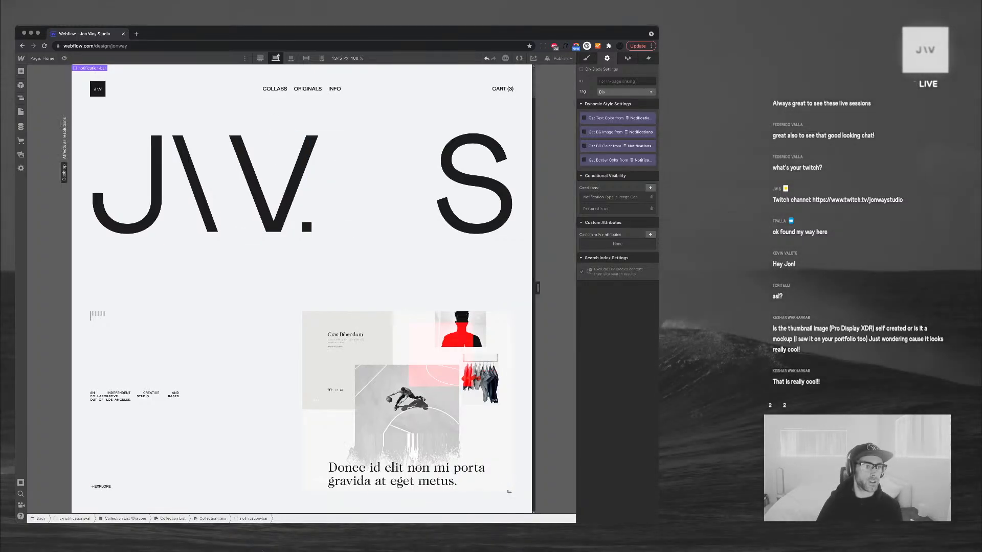
pyautogui.click(21, 127)
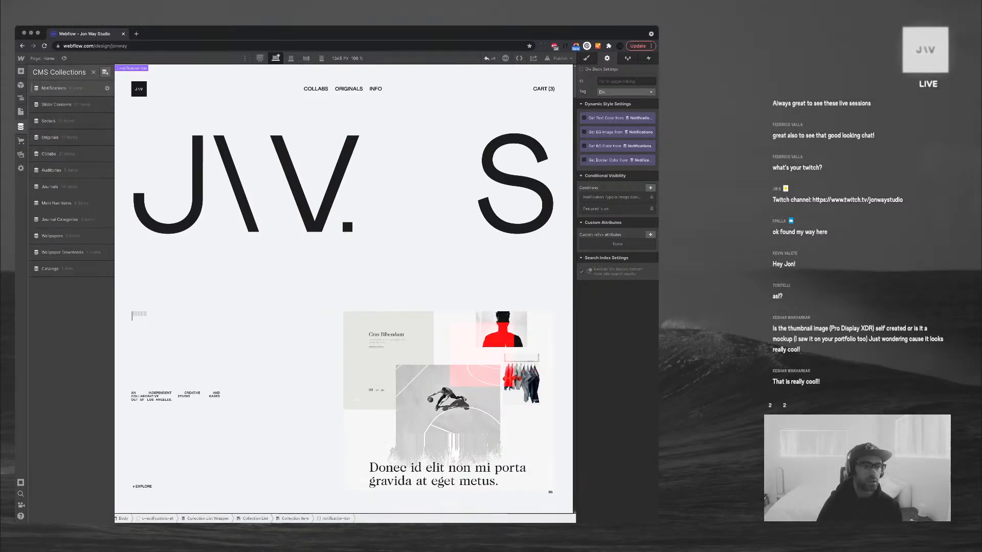
# Switch Featured on for the Image item in Notifications and save it
pyautogui.click(54, 88)
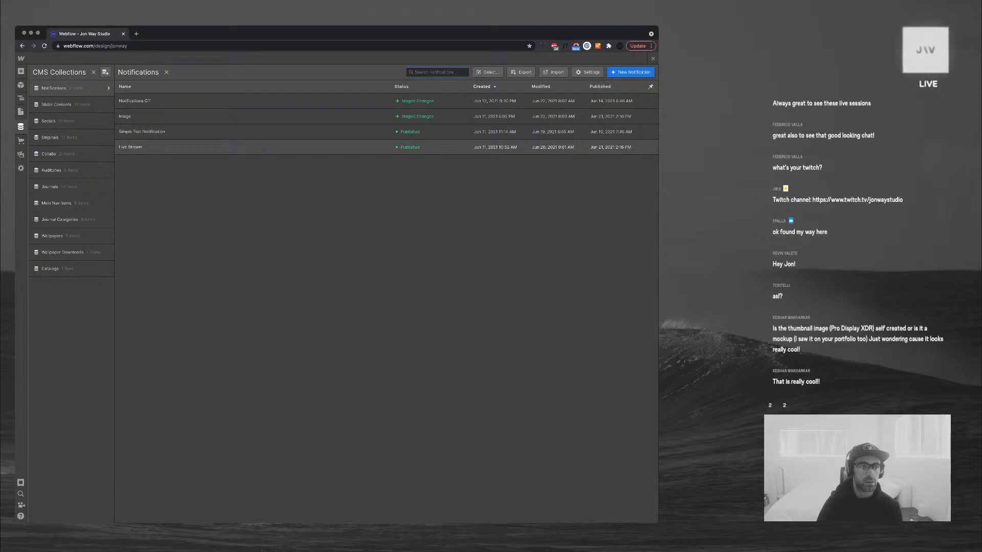
pyautogui.click(134, 117)
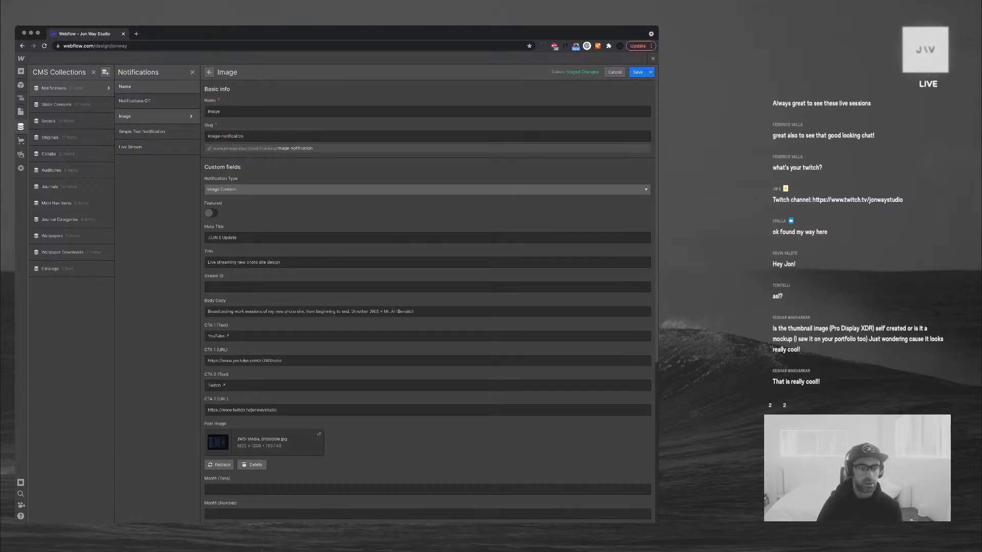
pyautogui.click(211, 213)
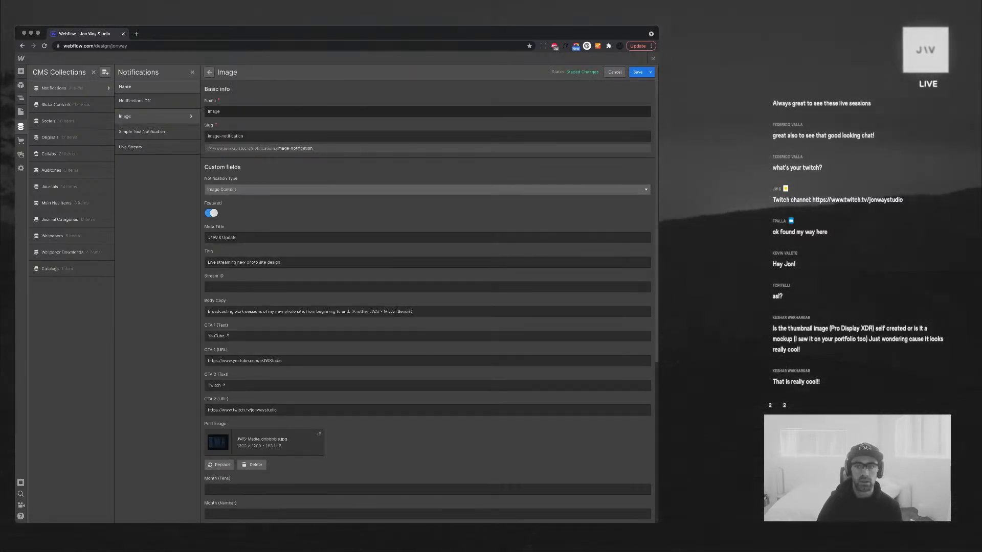
pyautogui.click(638, 72)
pyautogui.click(653, 59)
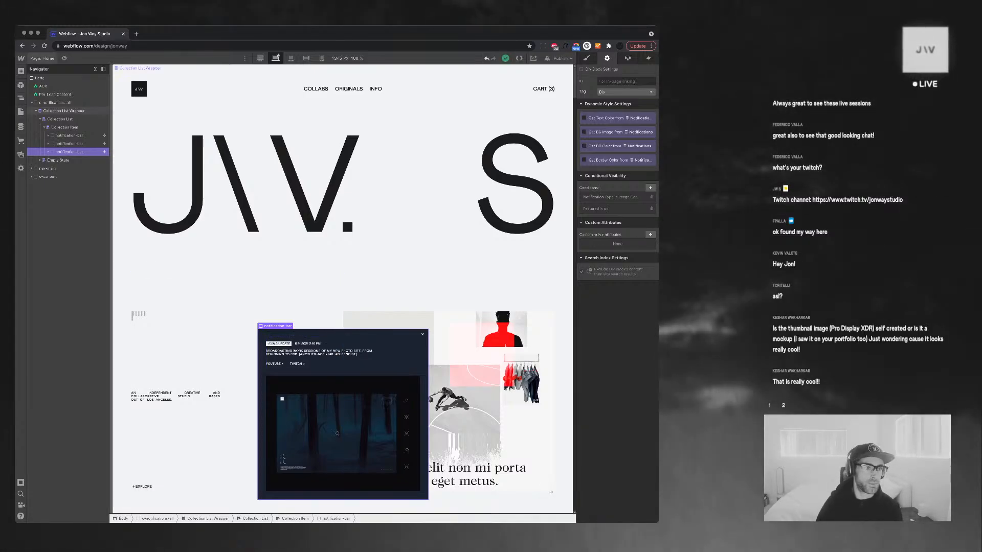
# On the Live Feed page, move the g-6col row inside the Collection Item
pyautogui.click(21, 112)
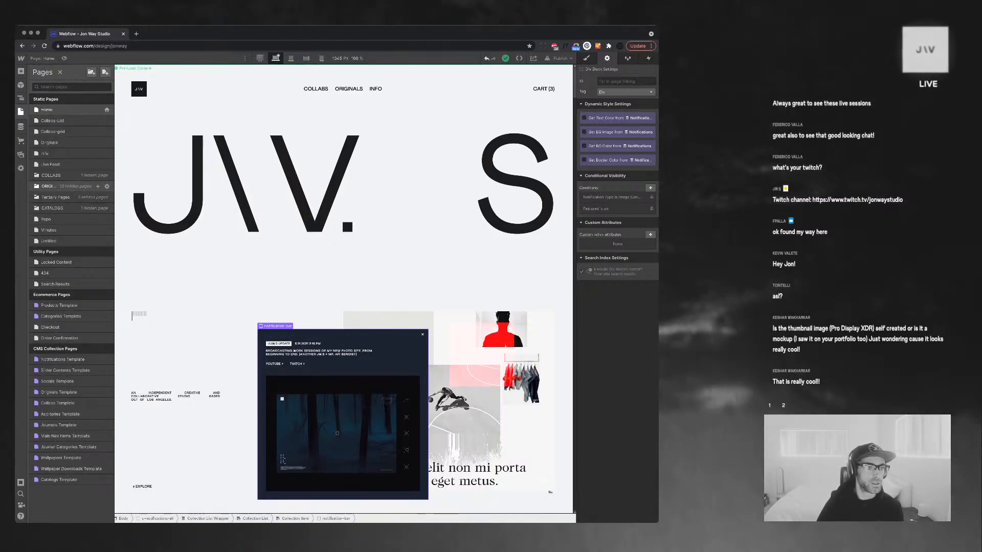
pyautogui.click(51, 164)
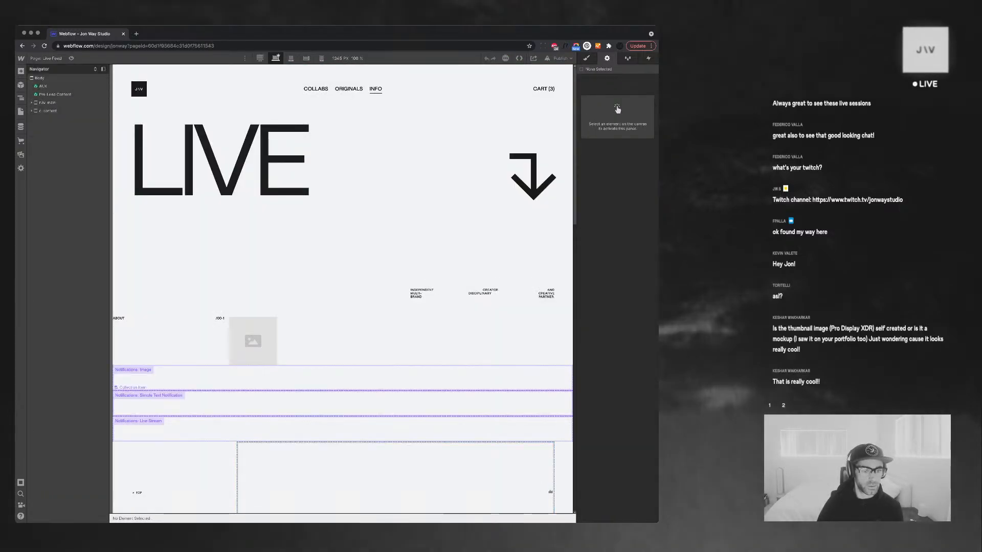
pyautogui.click(253, 340)
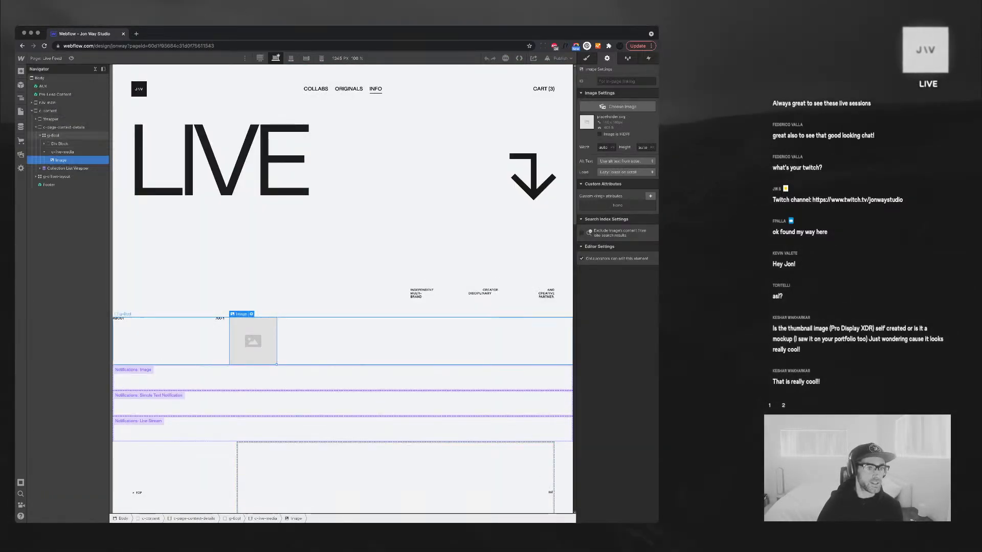
pyautogui.click(40, 135)
pyautogui.click(40, 143)
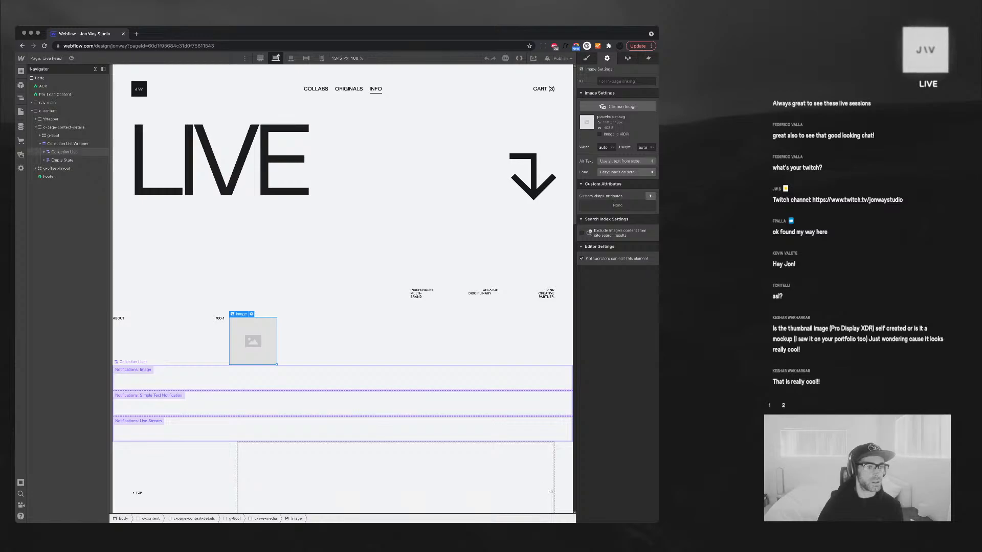
pyautogui.click(44, 151)
pyautogui.moveTo(53, 135); pyautogui.dragTo(57, 160)
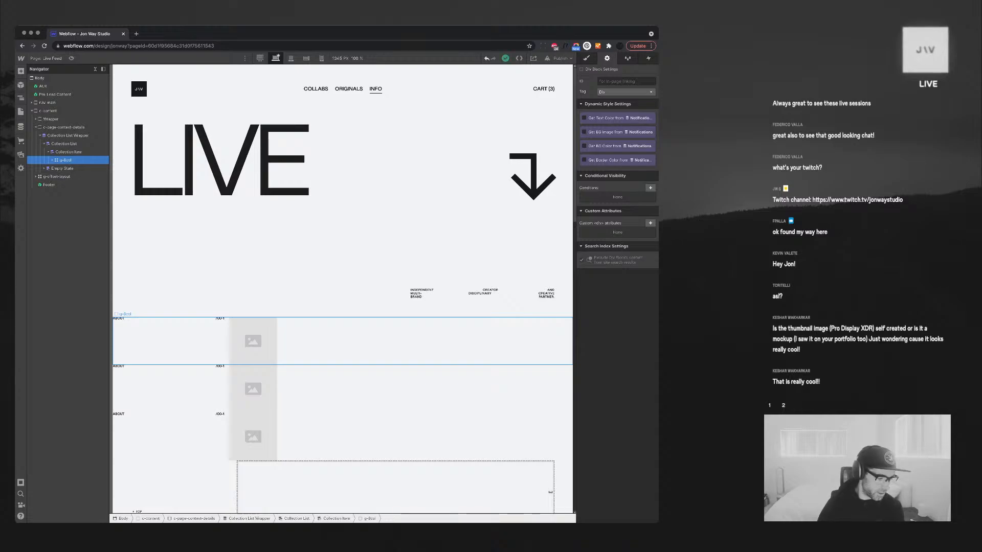
# Bind the list item's image to the Notifications Post Image field
pyautogui.click(253, 341)
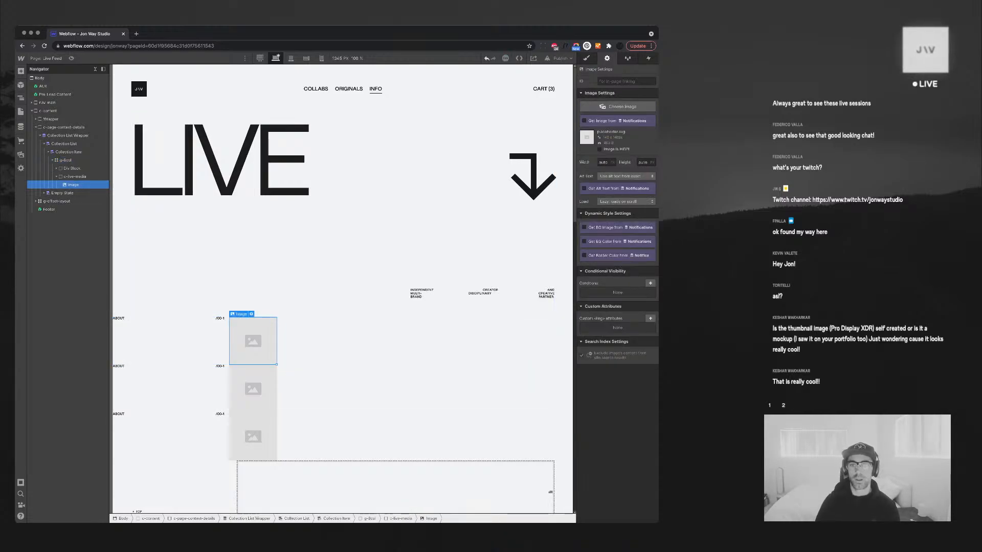
pyautogui.click(584, 121)
pyautogui.click(616, 129)
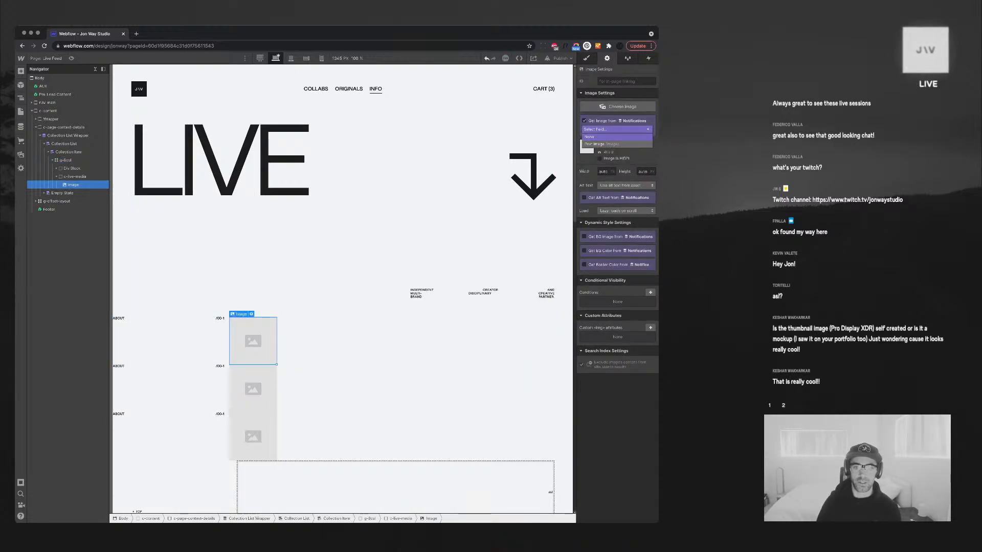
pyautogui.click(608, 143)
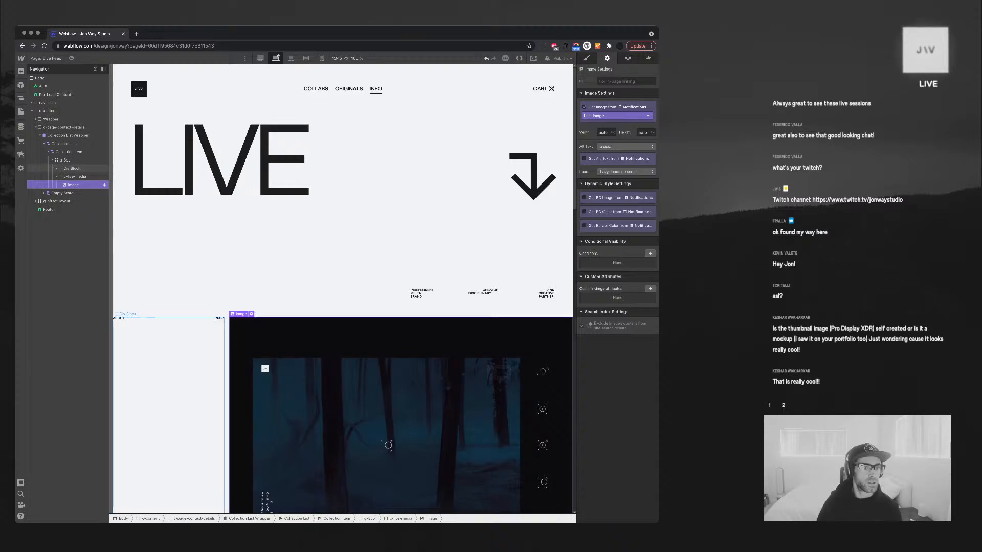
# Select the image's column and start adding a combo class to it
pyautogui.click(66, 160)
pyautogui.click(57, 176)
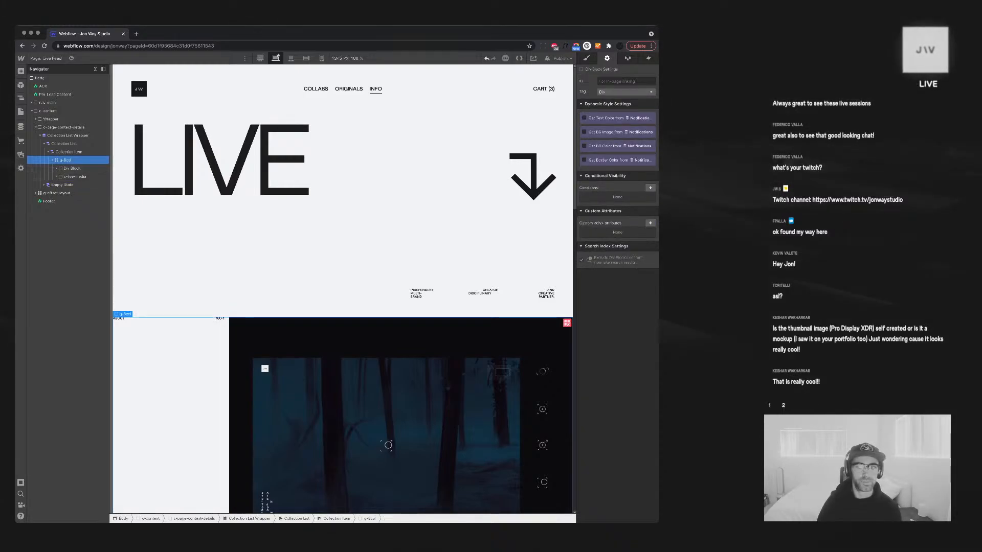
pyautogui.press('s')
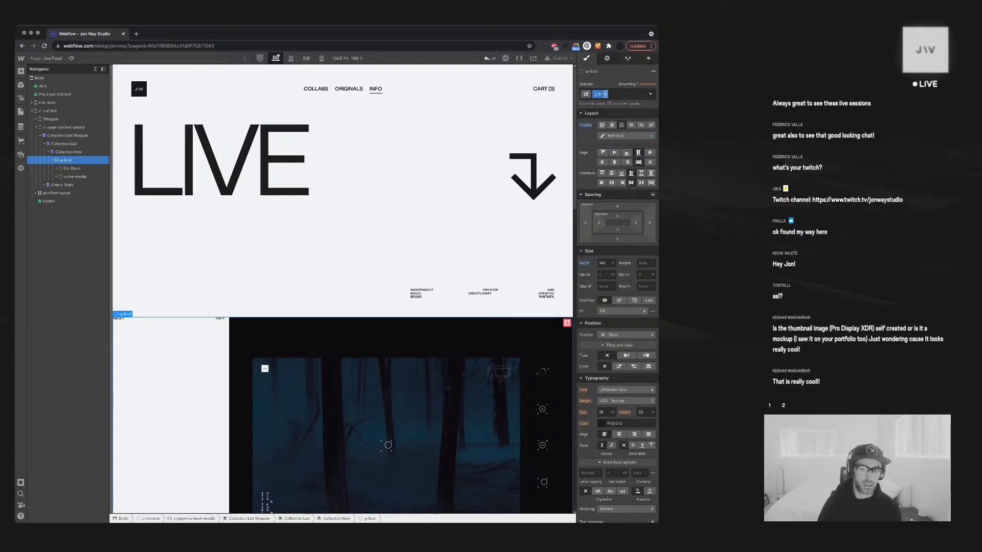
pyautogui.click(628, 94)
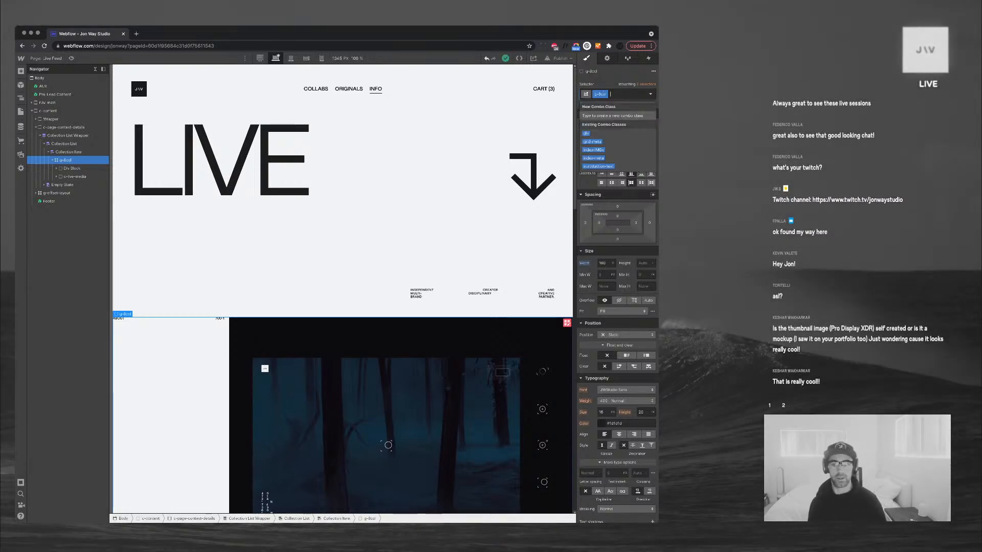
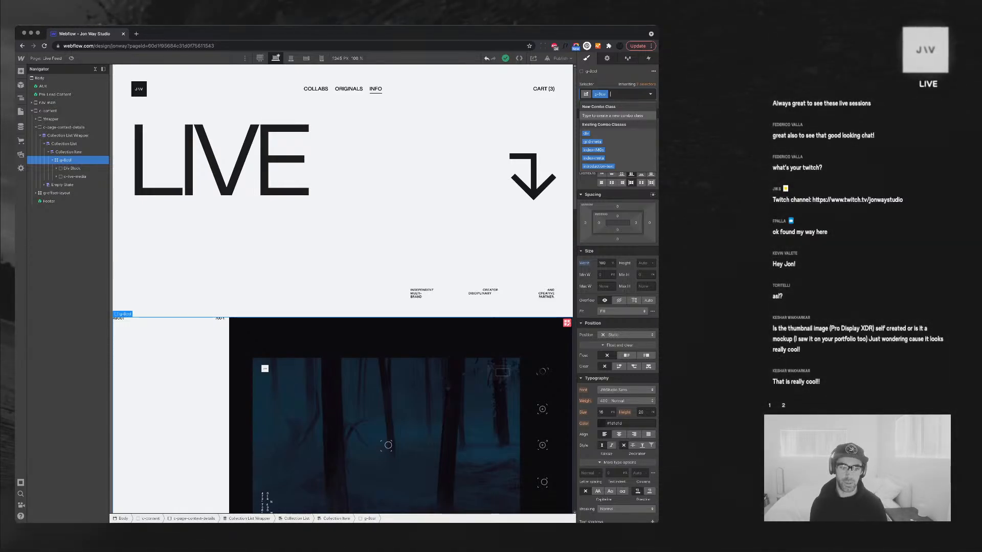
# Dismiss the combo class suggestions and leave grid editing on g-8col
pyautogui.scroll(-3, 342, 287)
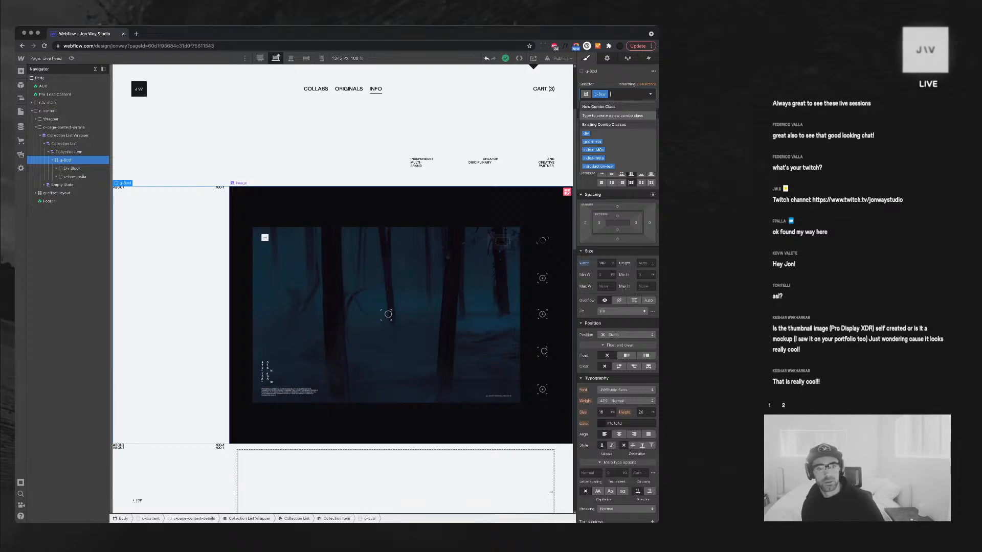
pyautogui.scroll(3, 342, 287)
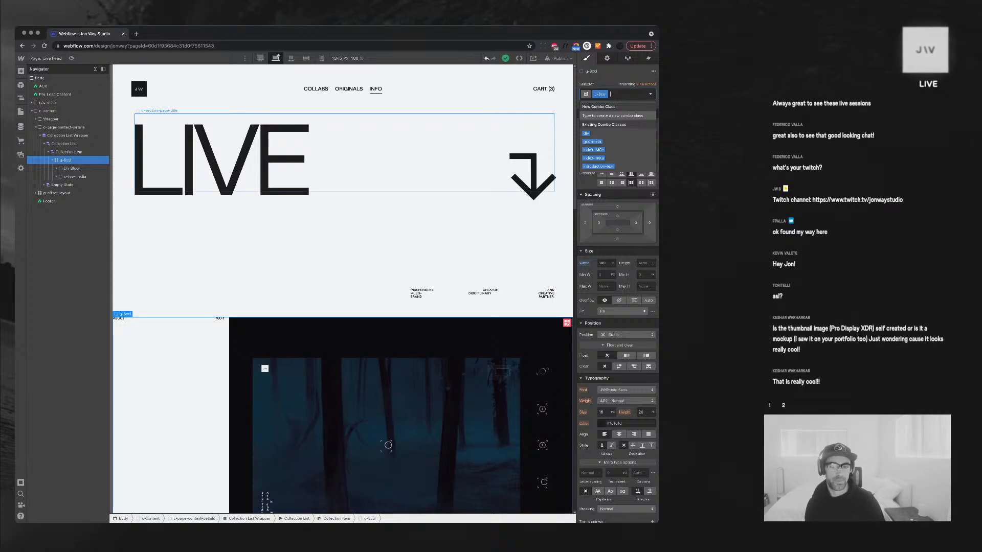
pyautogui.press('Escape')
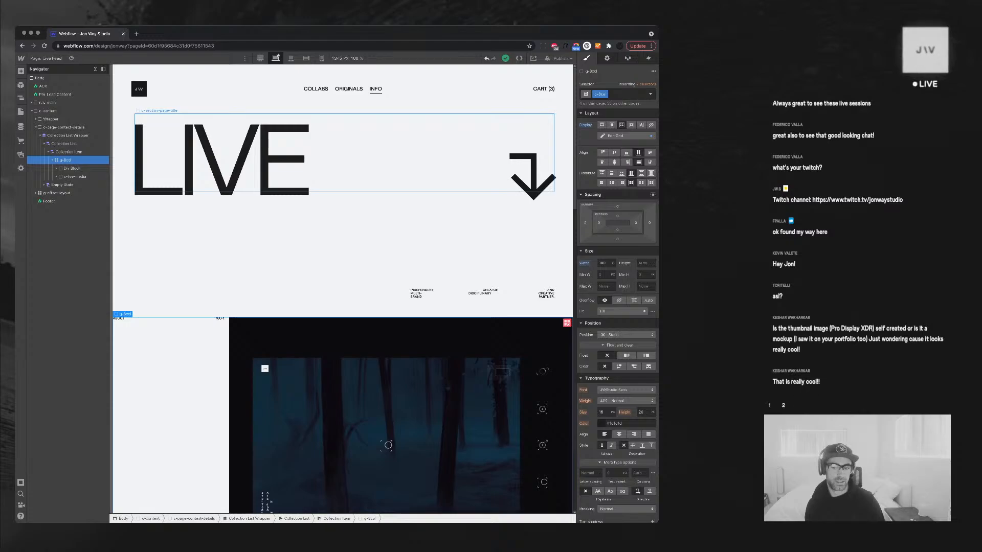
pyautogui.scroll(-2, 617, 307)
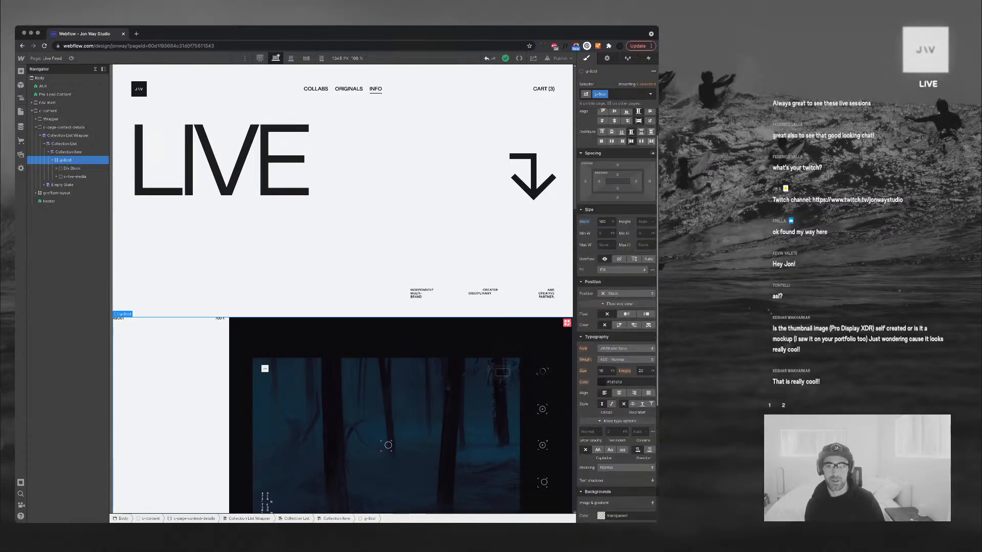
pyautogui.scroll(2, 617, 230)
pyautogui.click(625, 136)
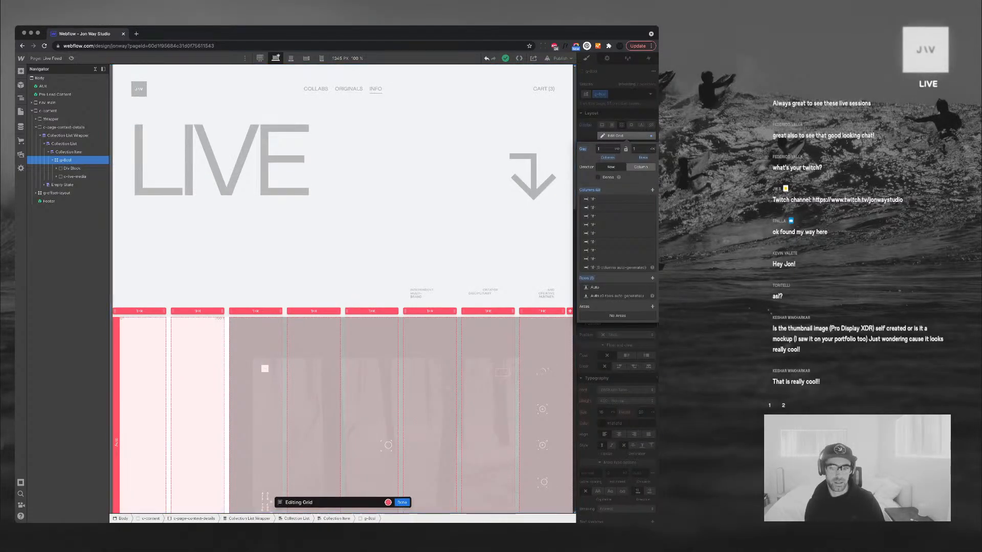
pyautogui.press('Escape')
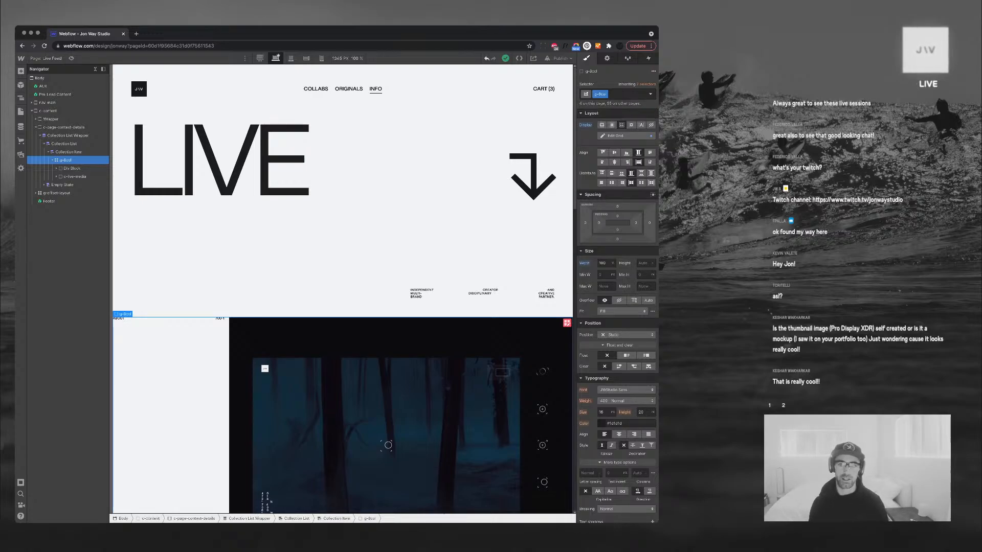
# Create the c-feed-post combo class on the g-8col grid element
pyautogui.click(626, 94)
pyautogui.write('feed-post-')
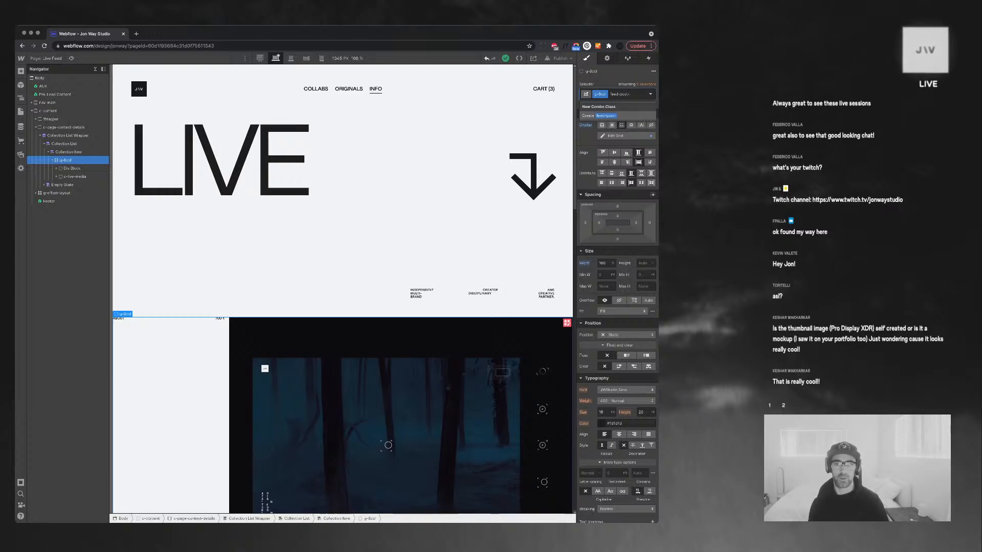
pyautogui.press('BackSpace')
pyautogui.press('BackSpace')
pyautogui.press('BackSpace')
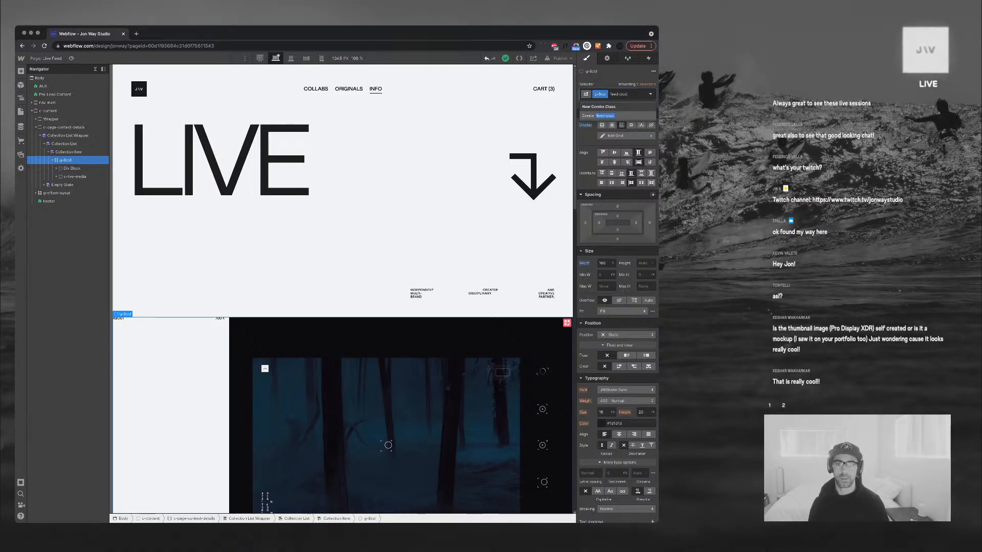
pyautogui.write('c-')
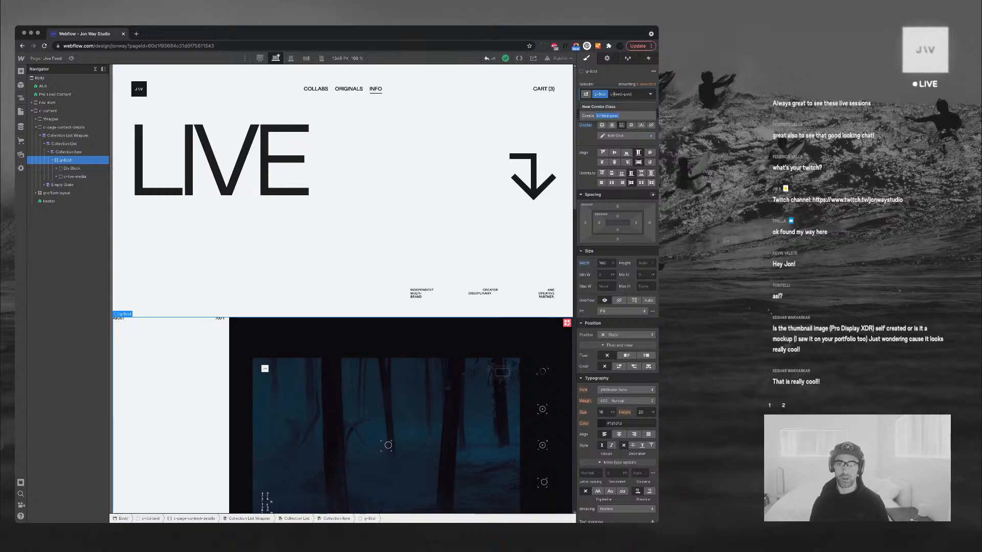
pyautogui.press('Return')
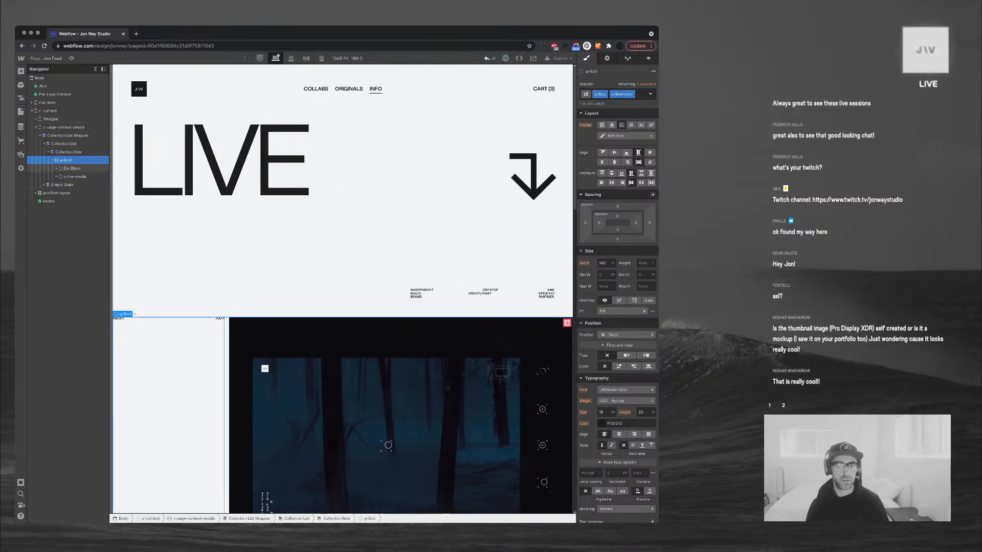
# Give the Div Block inside g-8col a new class named c-post-context
pyautogui.click(72, 168)
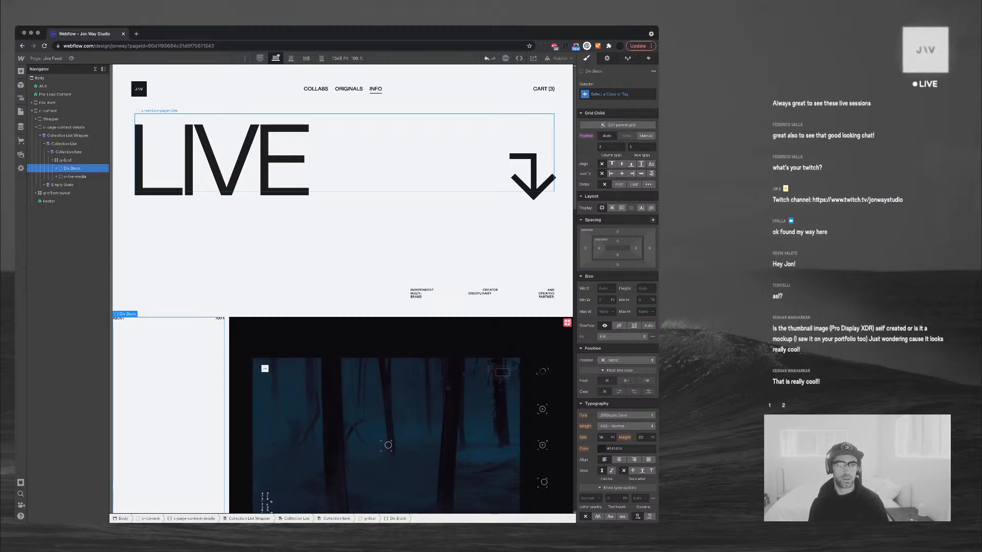
pyautogui.press('super+Return')
pyautogui.write('c')
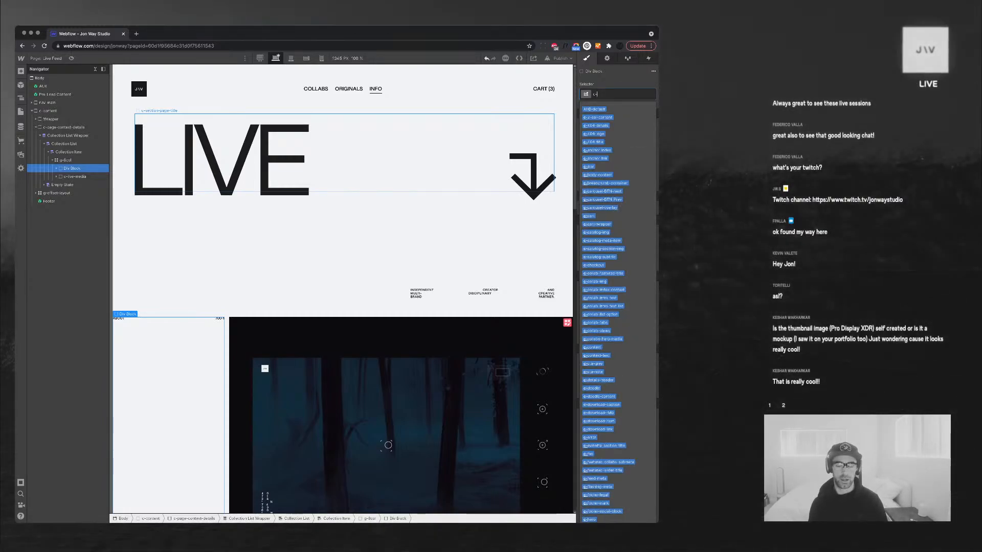
pyautogui.write('-post-context')
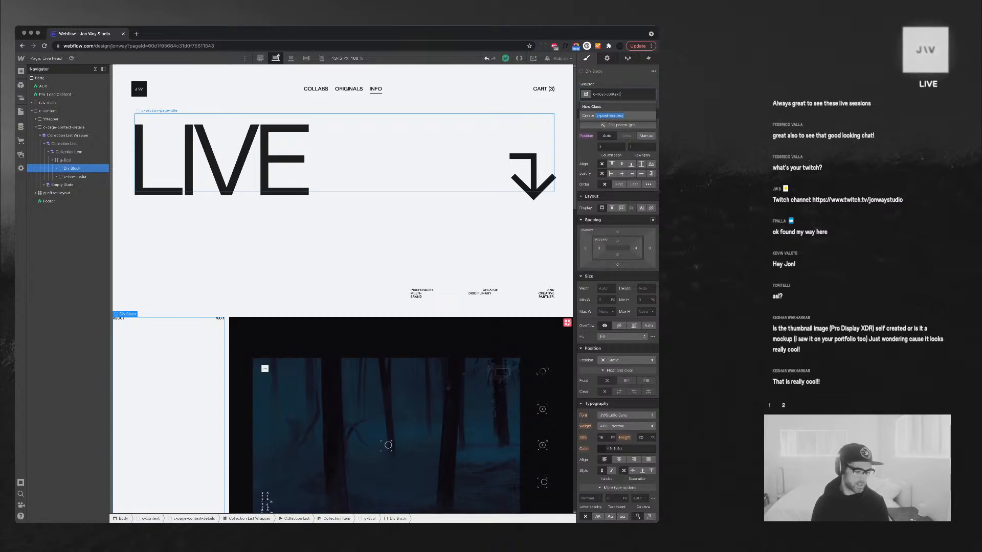
pyautogui.press('Return')
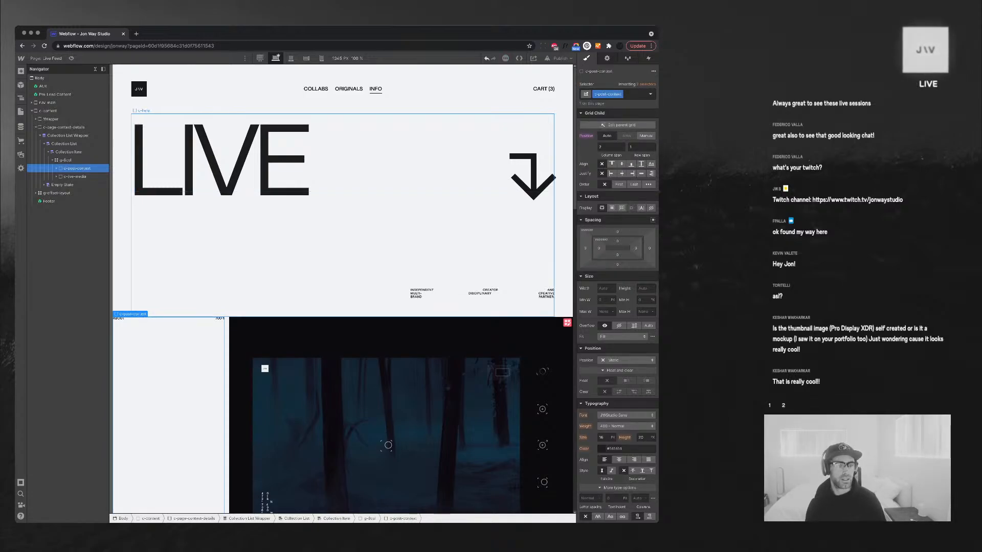
pyautogui.scroll(-3, 549, 492)
pyautogui.scroll(1, 550, 492)
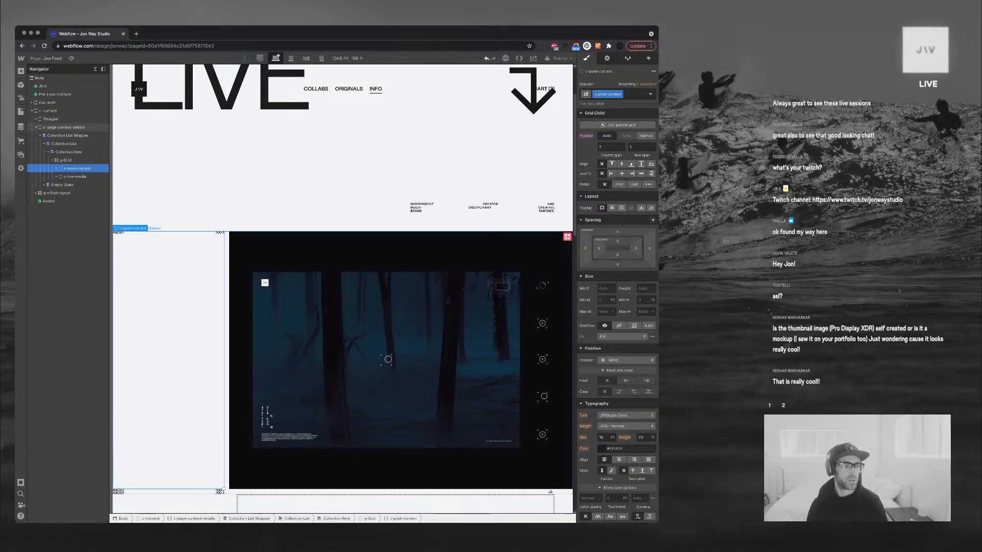
pyautogui.click(64, 127)
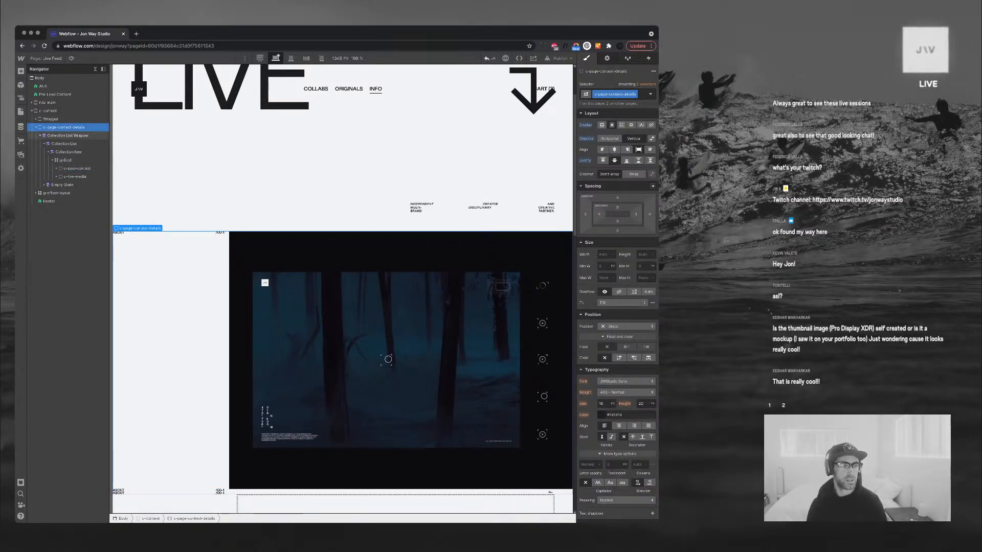
# Remove the c-page-context-details class from the collection container
pyautogui.click(39, 136)
pyautogui.click(51, 120)
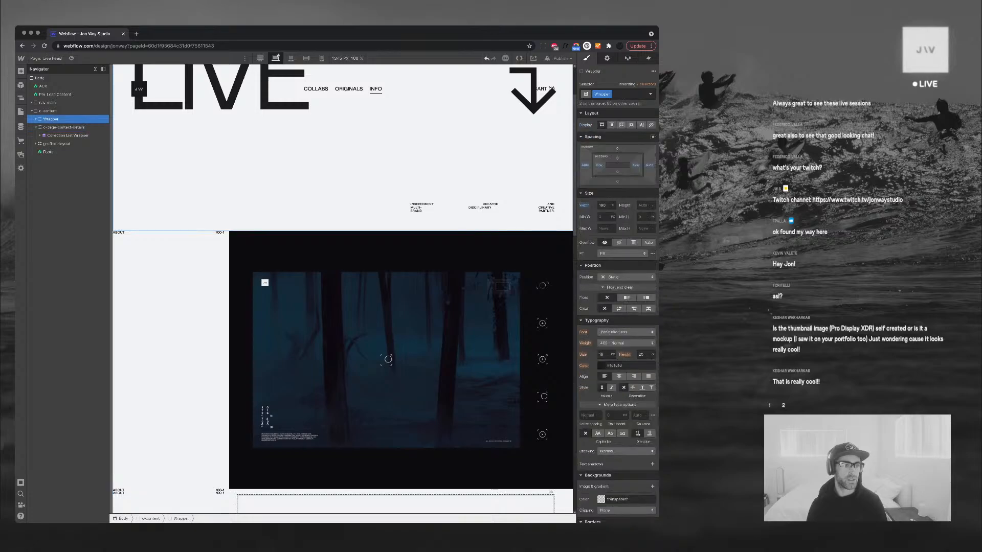
pyautogui.click(53, 128)
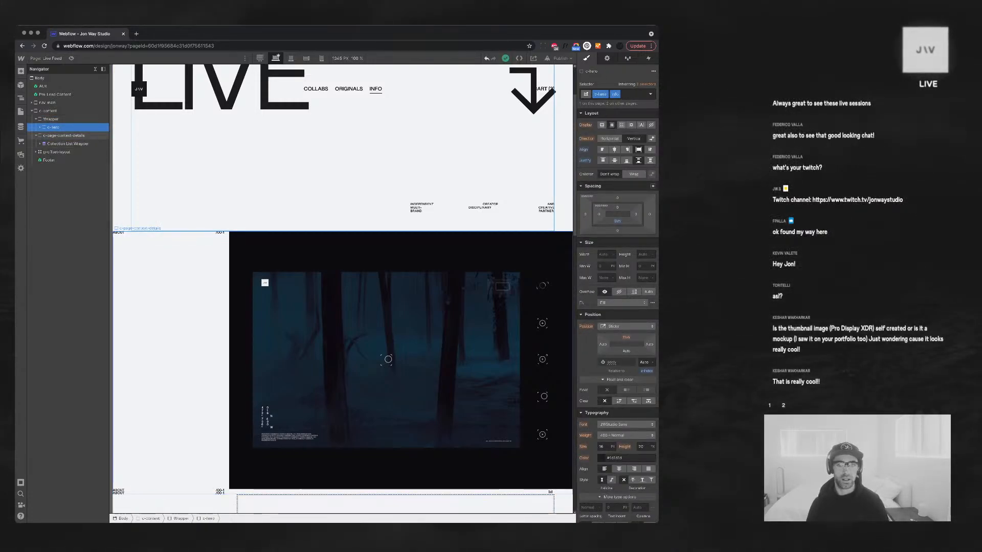
pyautogui.click(64, 135)
pyautogui.press('super+Return')
pyautogui.press('BackSpace')
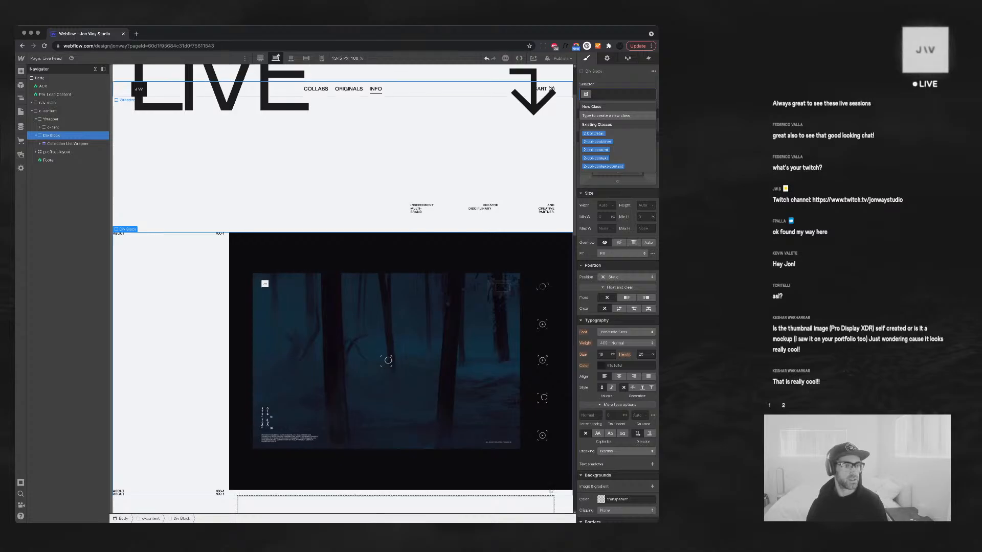
# Move the unclassed Div Block into Wrapper, directly after c-hero
pyautogui.moveTo(52, 136); pyautogui.dragTo(56, 128)
pyautogui.moveTo(54, 135); pyautogui.dragTo(55, 126)
pyautogui.click(55, 136)
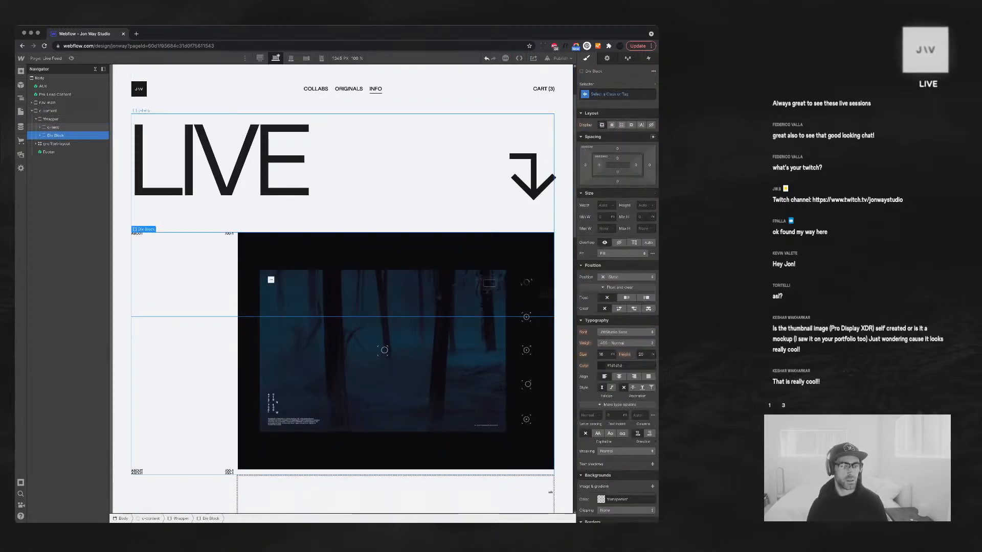
pyautogui.scroll(-6, 389, 288)
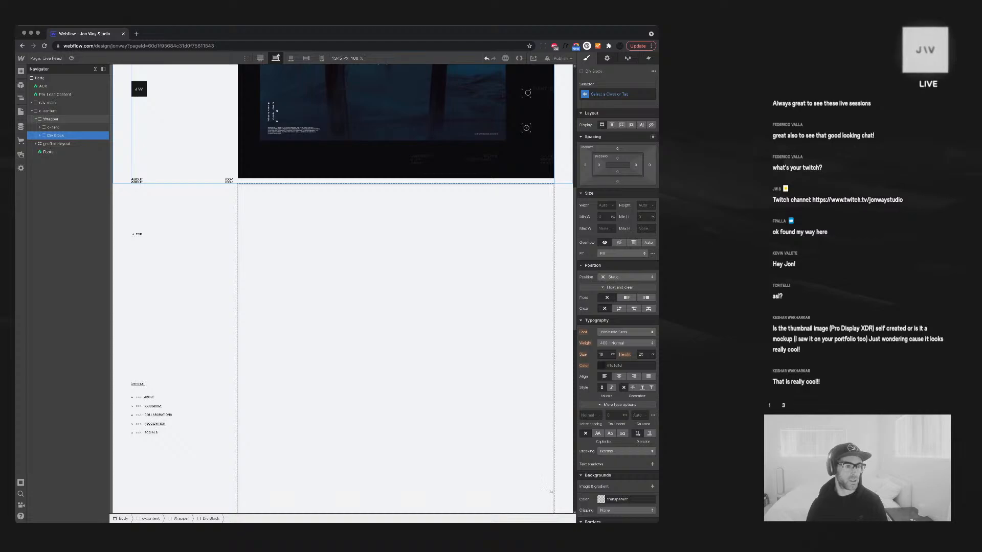
# Check the Wrapper, c-content and c-hero structure in the Navigator
pyautogui.click(51, 119)
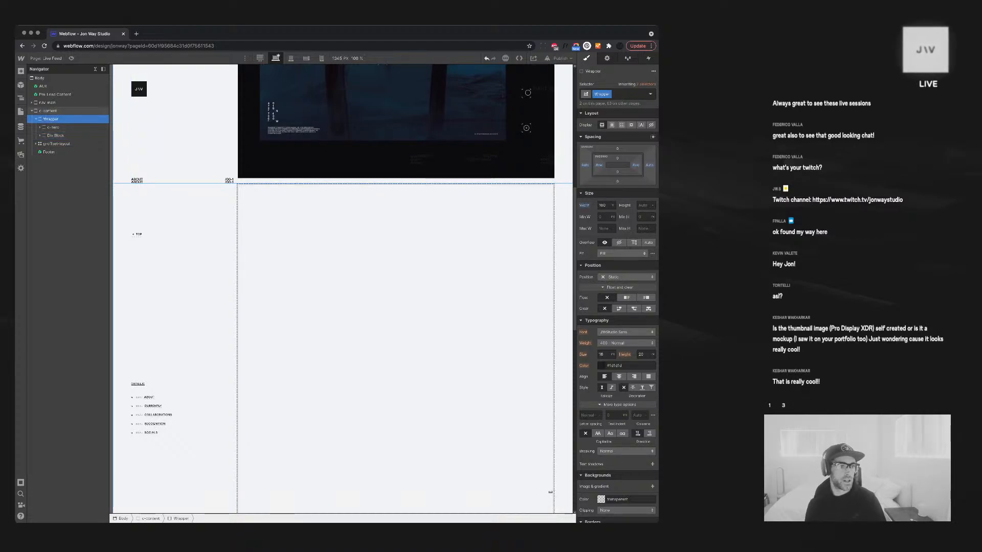
pyautogui.click(49, 111)
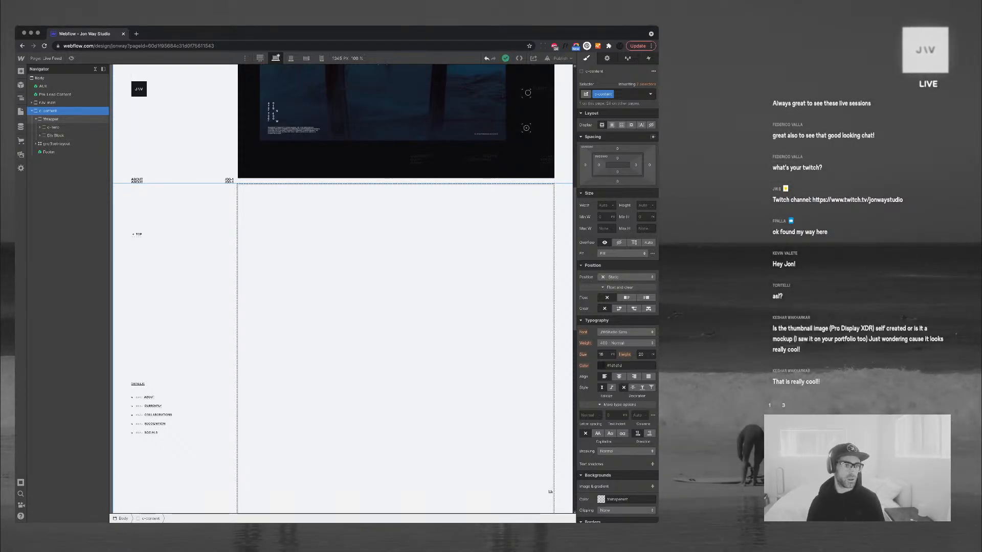
pyautogui.click(51, 119)
pyautogui.click(36, 118)
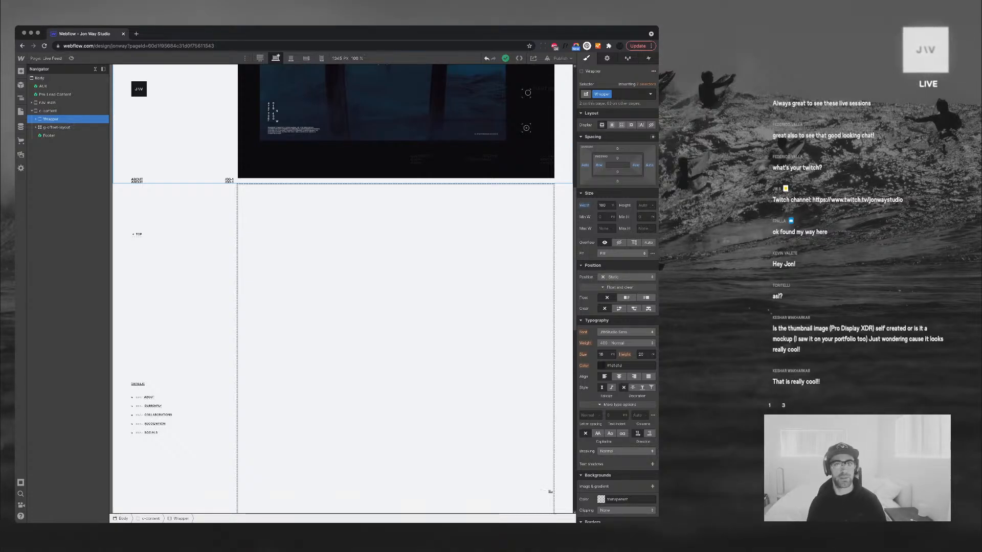
pyautogui.scroll(5, 343, 287)
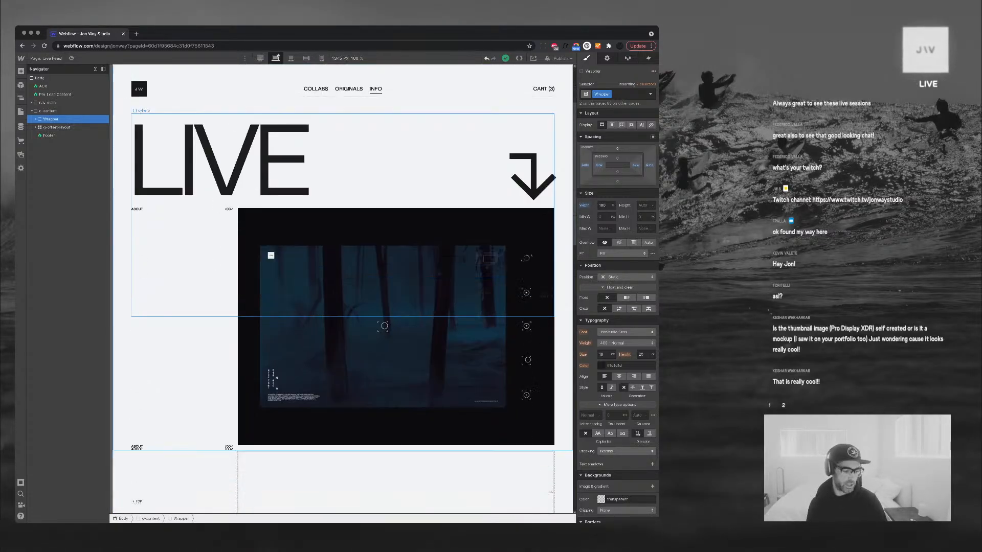
pyautogui.scroll(-5, 342, 286)
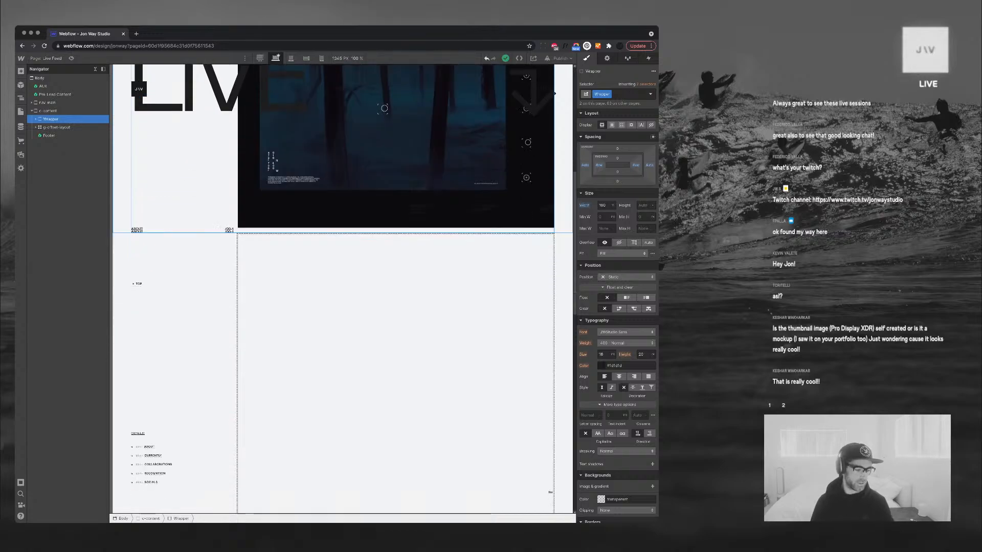
pyautogui.scroll(-1, 342, 287)
pyautogui.scroll(1, 342, 286)
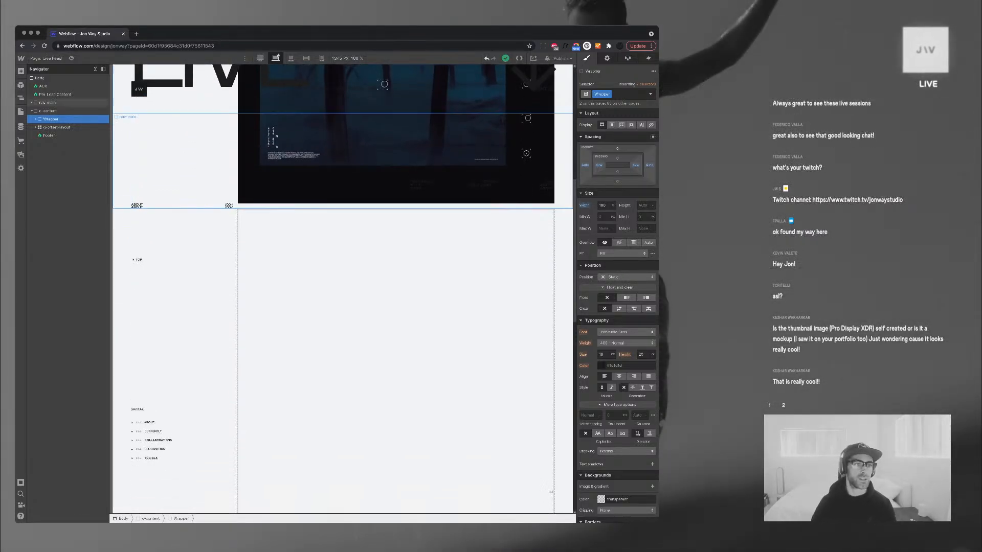
pyautogui.scroll(-1, 394, 332)
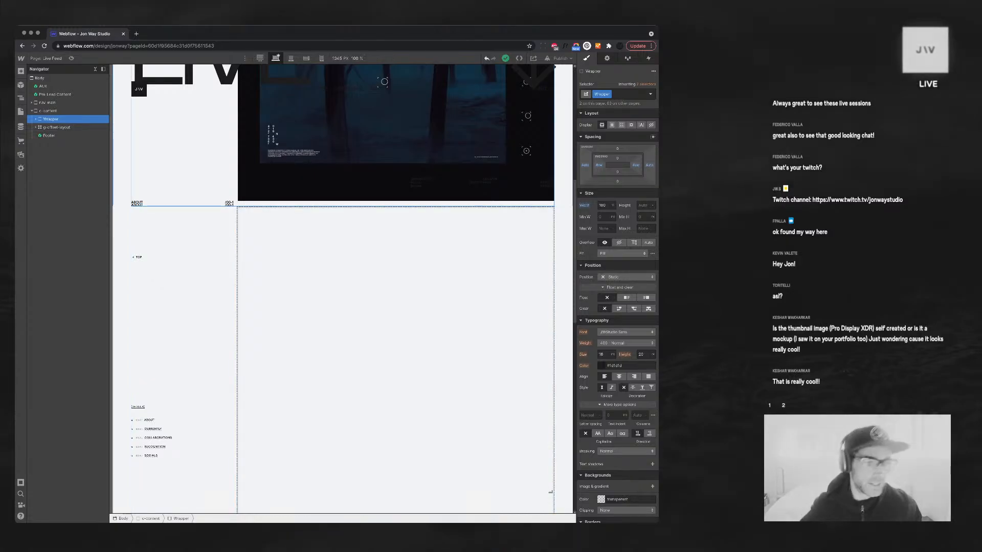
pyautogui.press('Down')
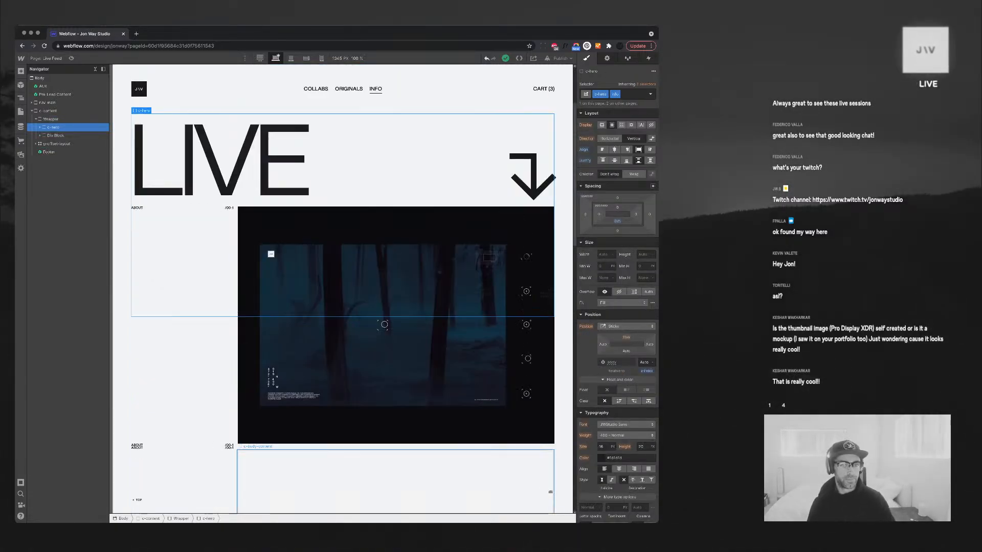
# Show the g-8col post block only when Notification Type equals Image Content
pyautogui.scroll(3, 395, 460)
pyautogui.click(395, 434)
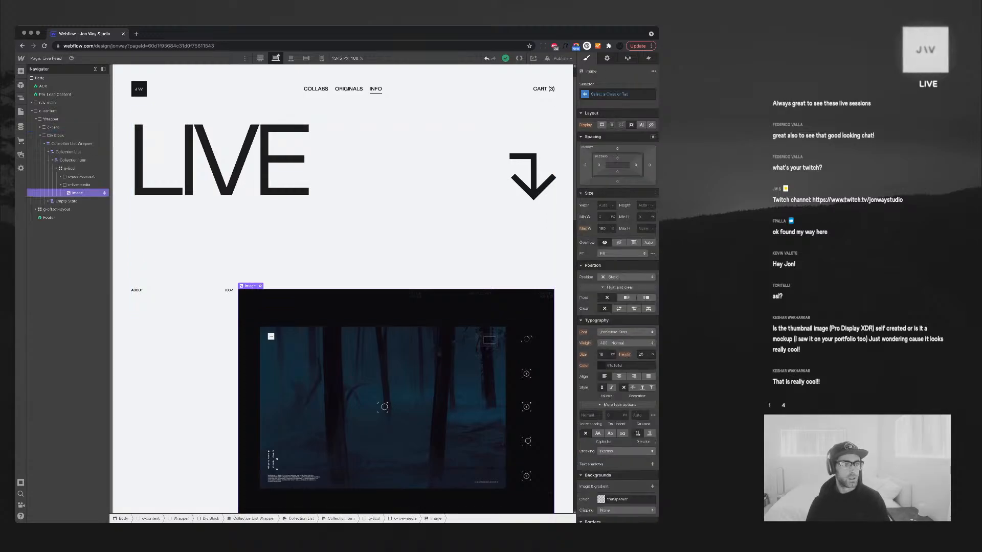
pyautogui.click(56, 169)
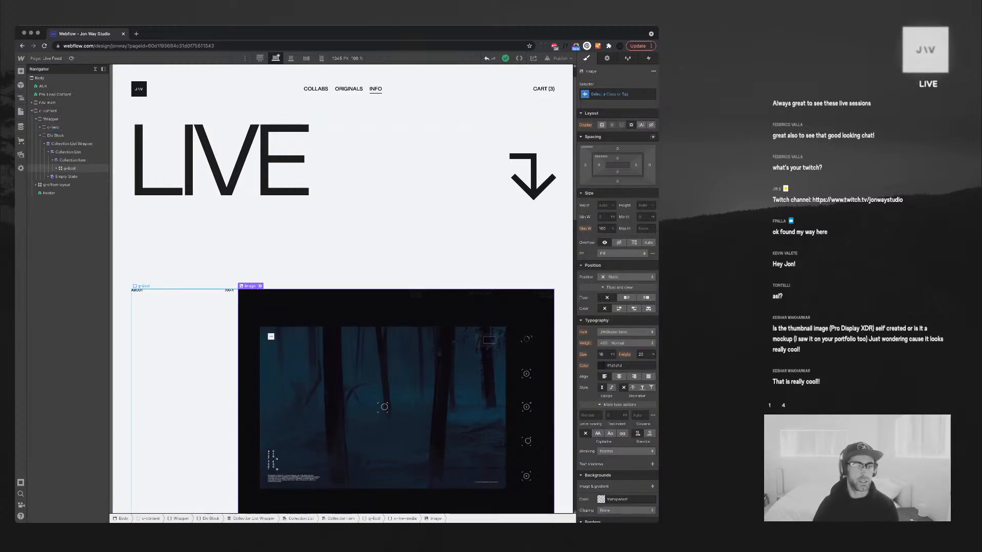
pyautogui.click(69, 168)
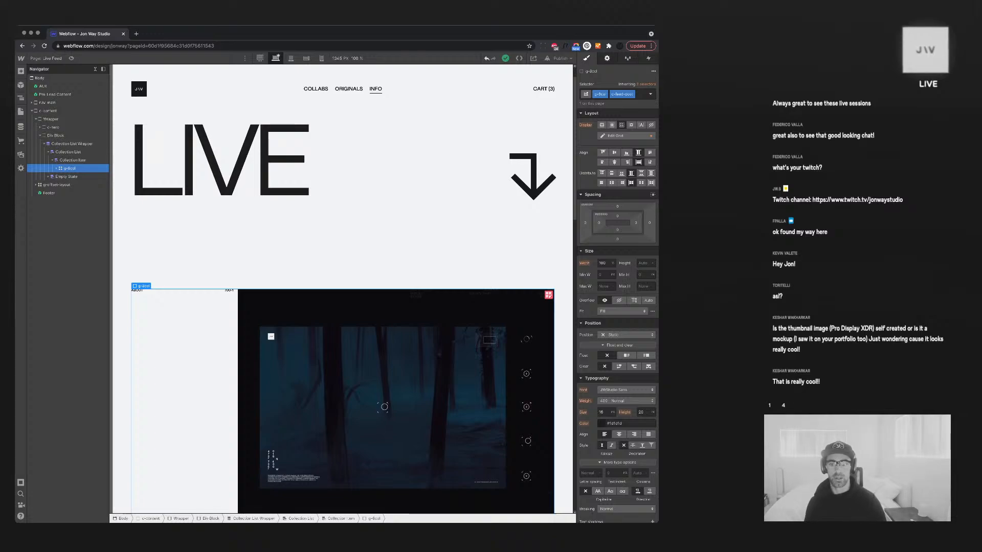
pyautogui.press('d')
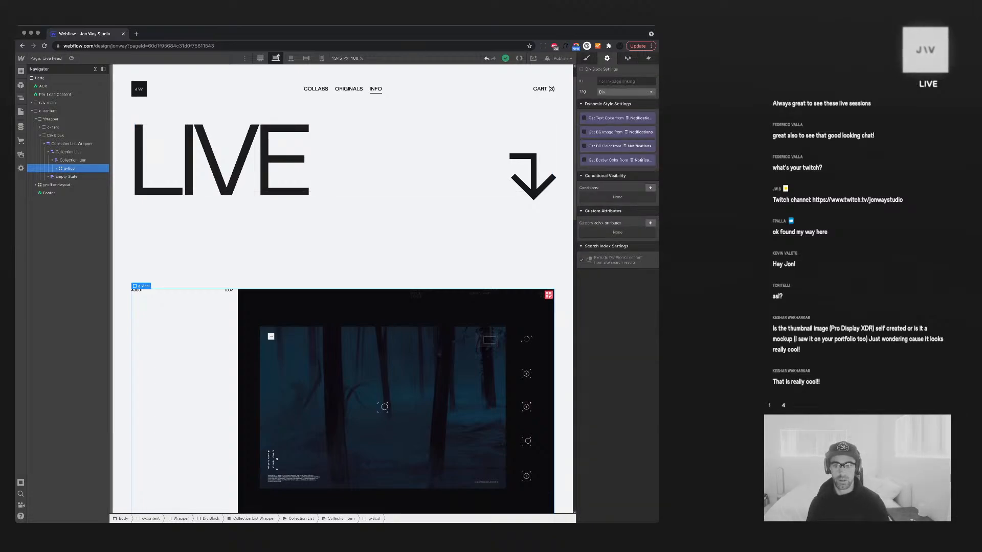
pyautogui.click(649, 187)
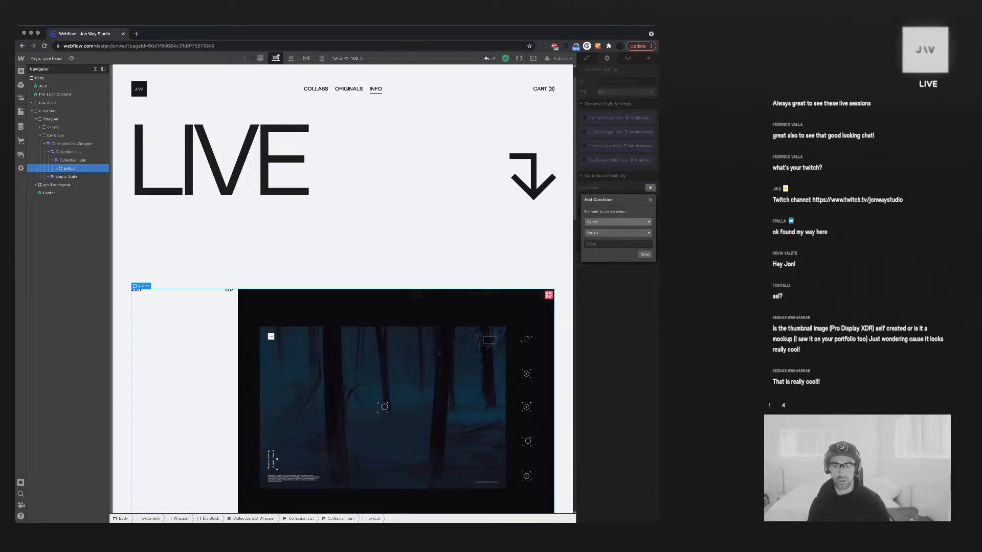
pyautogui.click(618, 222)
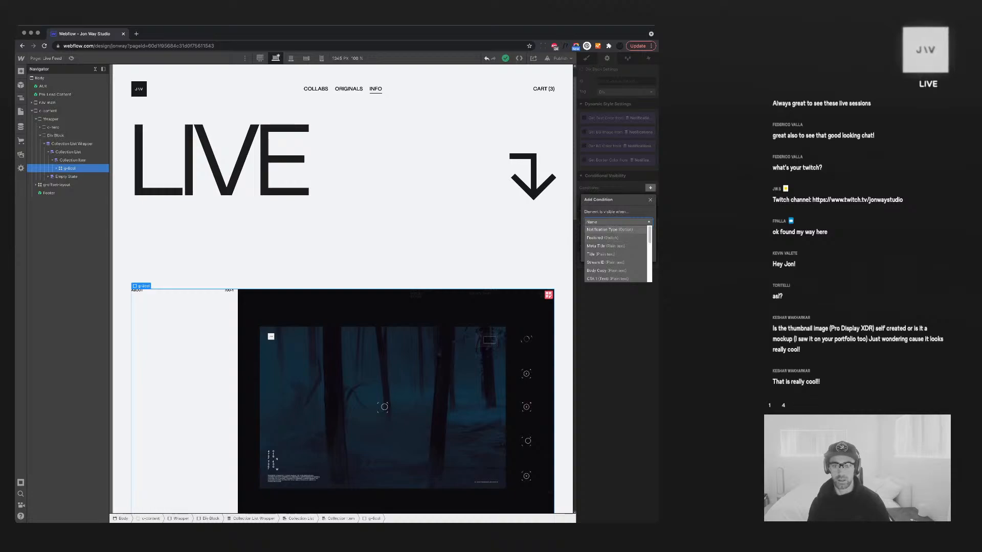
pyautogui.click(610, 230)
pyautogui.click(618, 244)
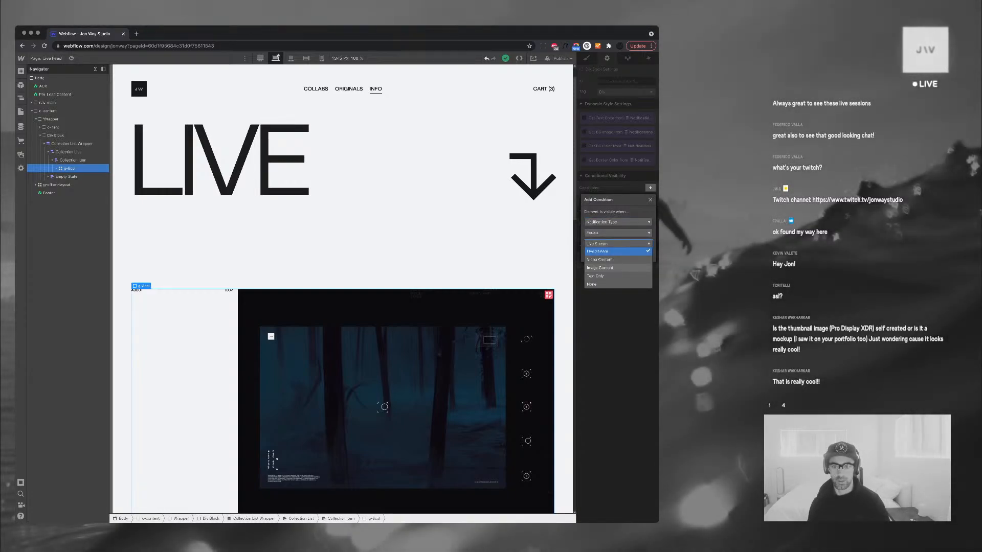
pyautogui.click(603, 267)
pyautogui.click(645, 254)
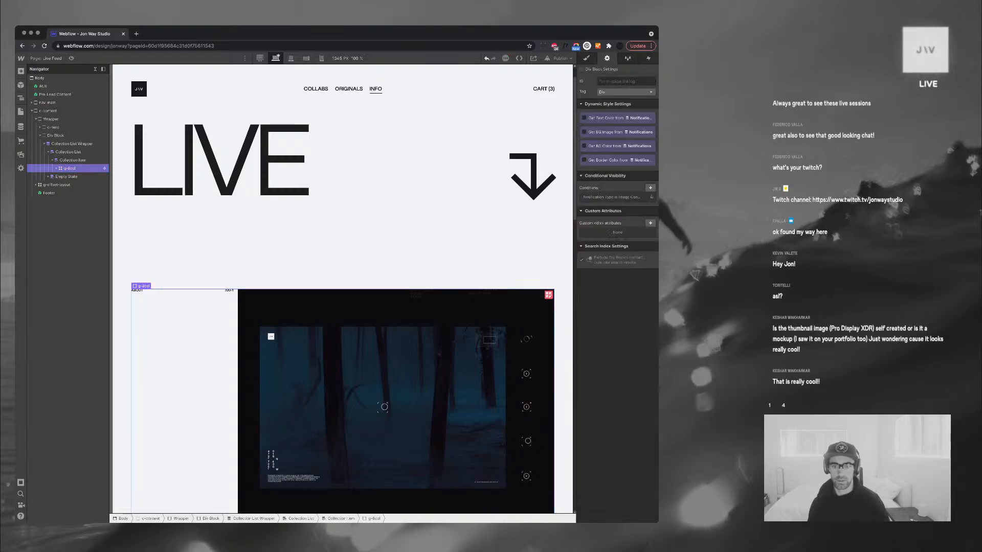
# Inspect the hero's title, ABOUT label and description, ending on the c-hero section
pyautogui.scroll(-4, 342, 230)
pyautogui.scroll(1, 343, 230)
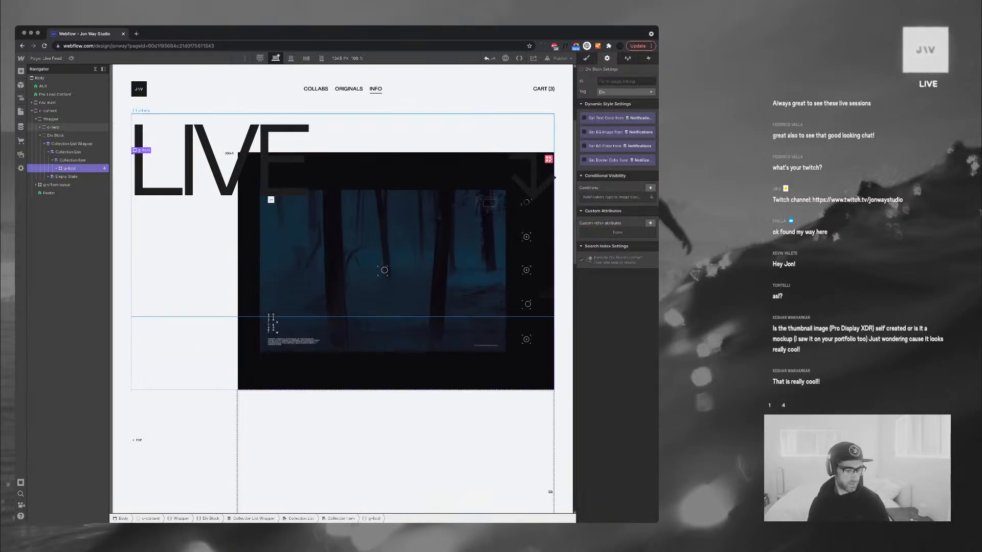
pyautogui.scroll(1, 342, 230)
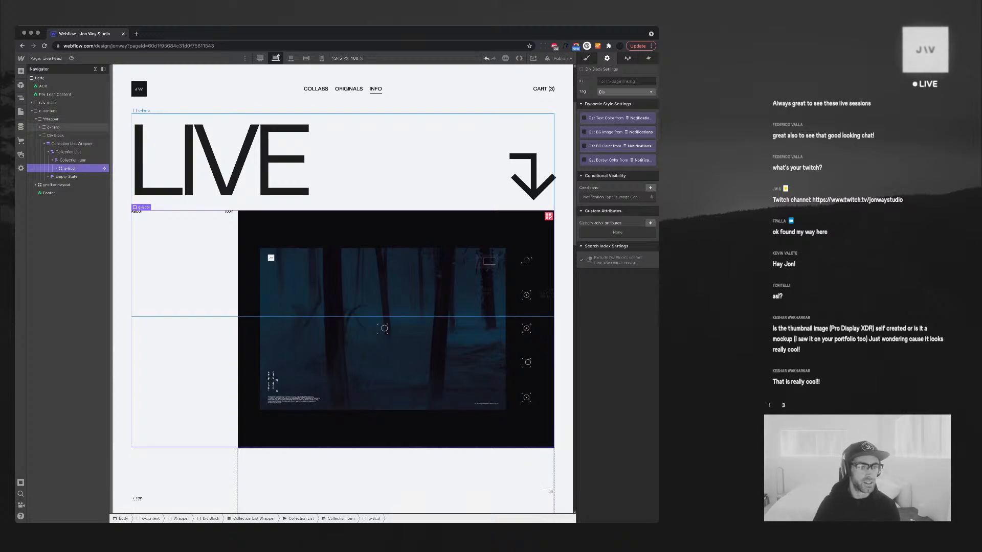
pyautogui.click(389, 164)
pyautogui.scroll(2, 389, 164)
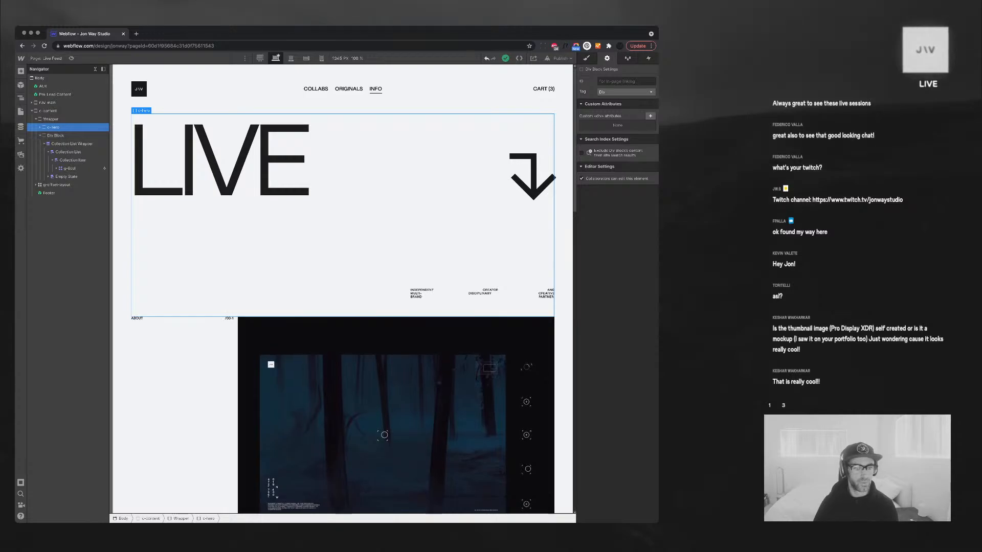
pyautogui.click(137, 318)
pyautogui.scroll(-2, 163, 286)
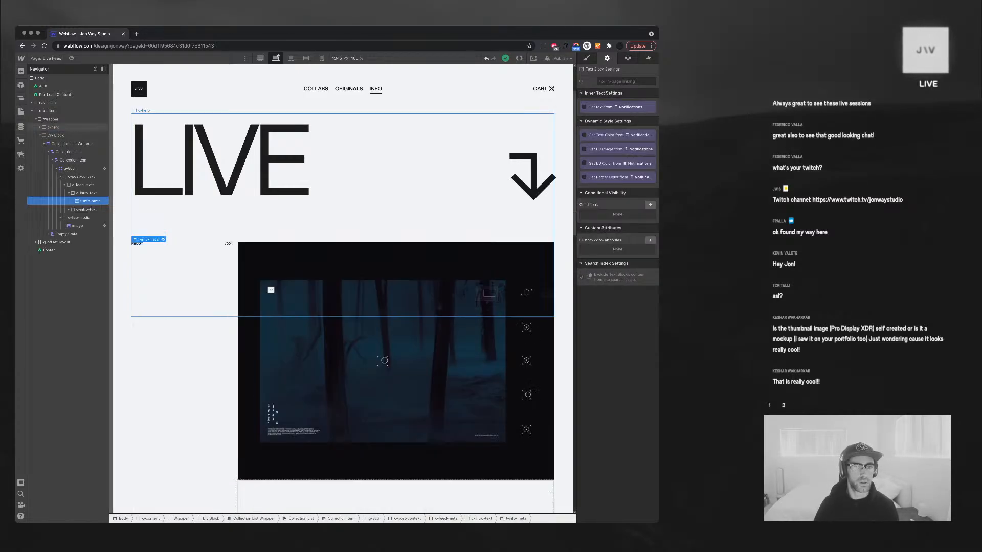
pyautogui.scroll(-10, 357, 173)
pyautogui.scroll(12, 358, 174)
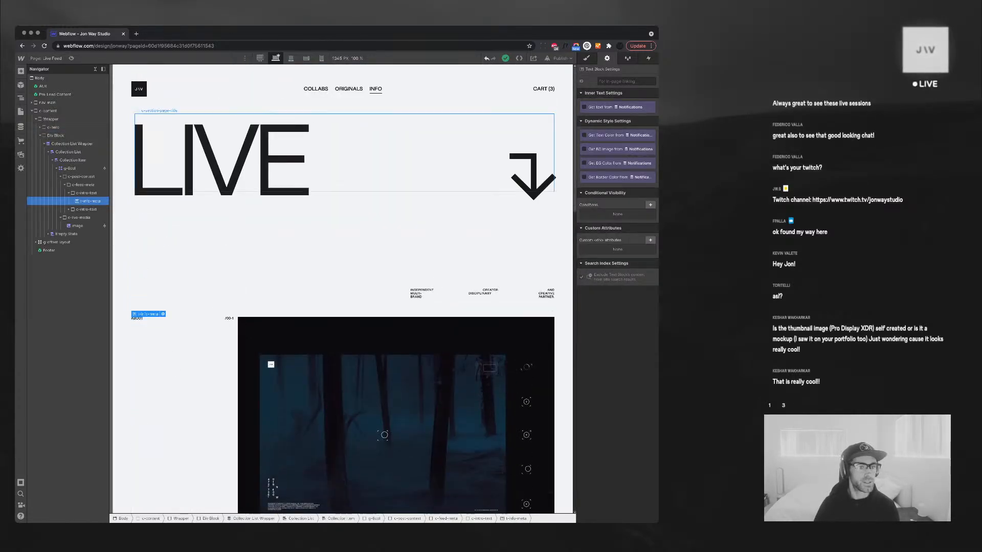
pyautogui.click(358, 163)
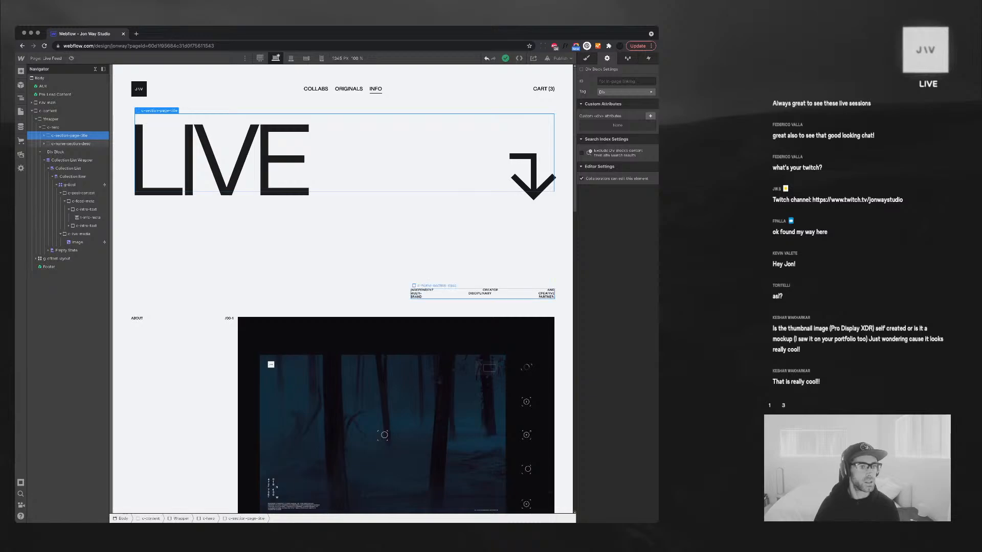
pyautogui.click(70, 144)
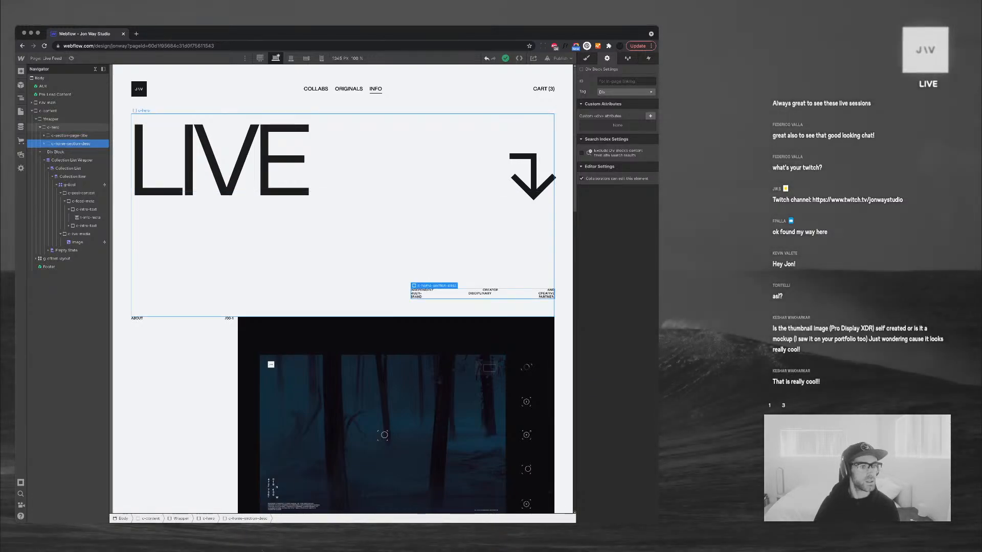
pyautogui.click(40, 128)
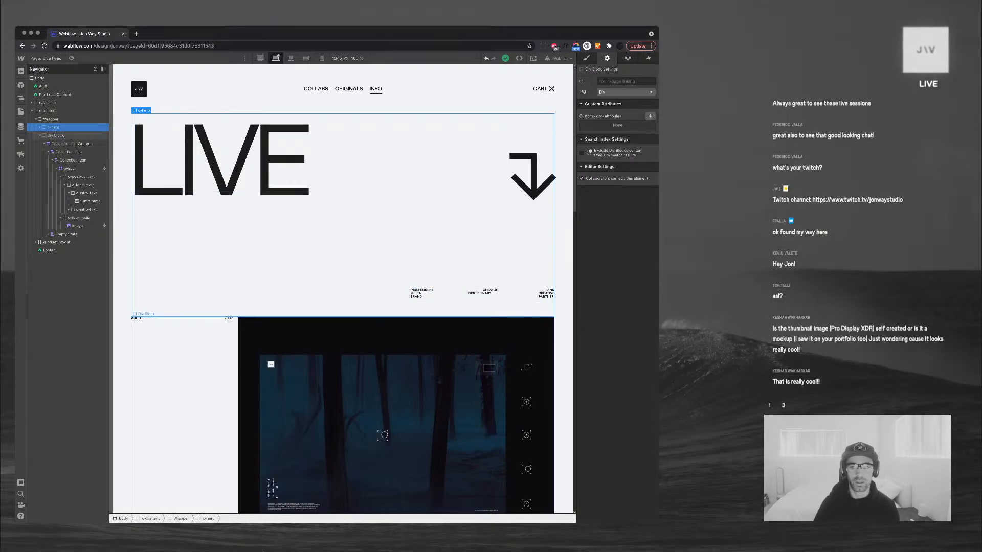
# Move the feed's Div Block above the hero at the top of c-content
pyautogui.click(587, 58)
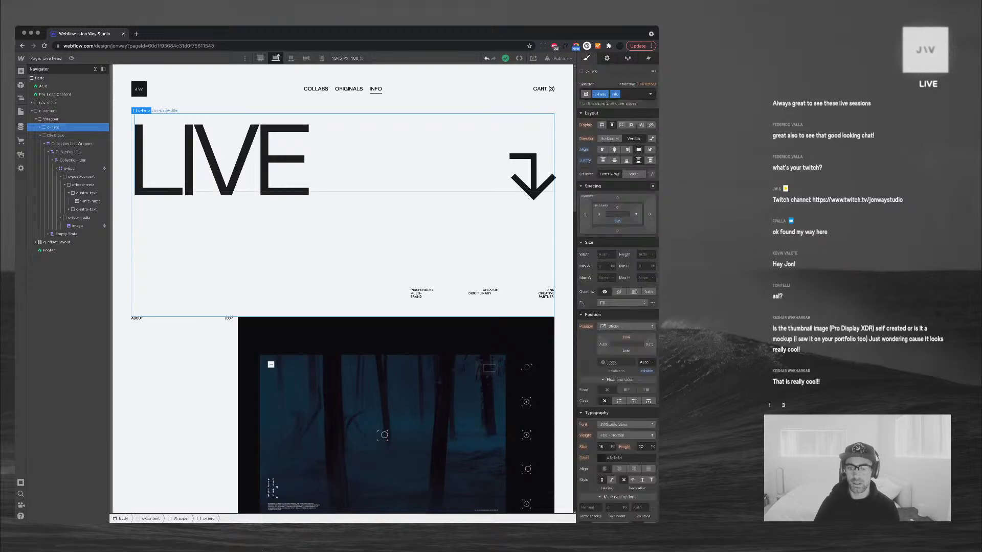
pyautogui.scroll(-2, 342, 307)
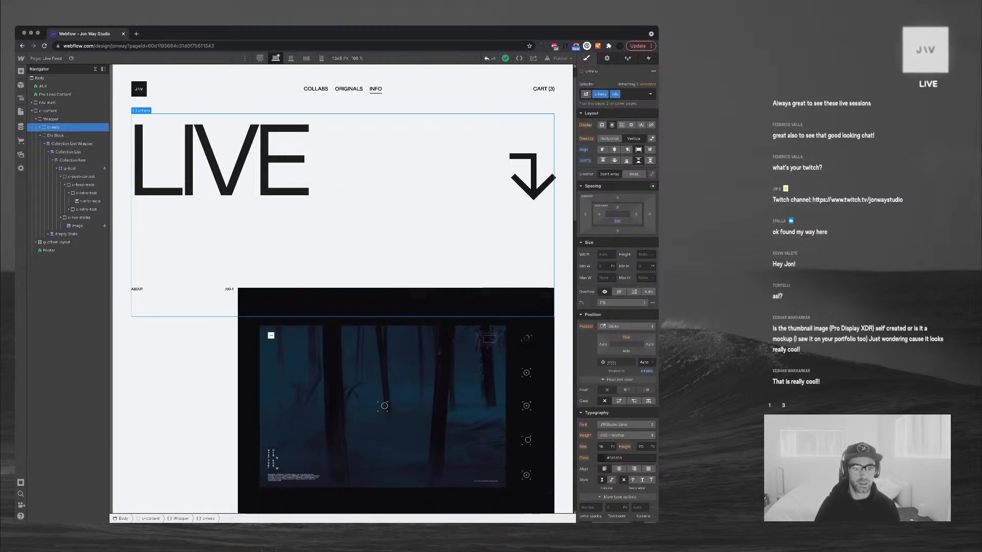
pyautogui.scroll(-2, 343, 256)
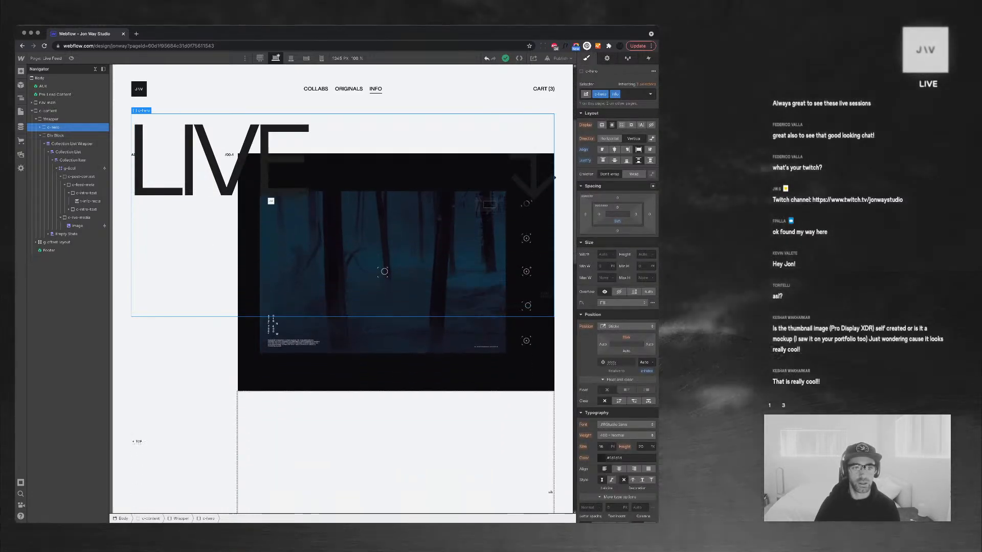
pyautogui.scroll(-2, 342, 256)
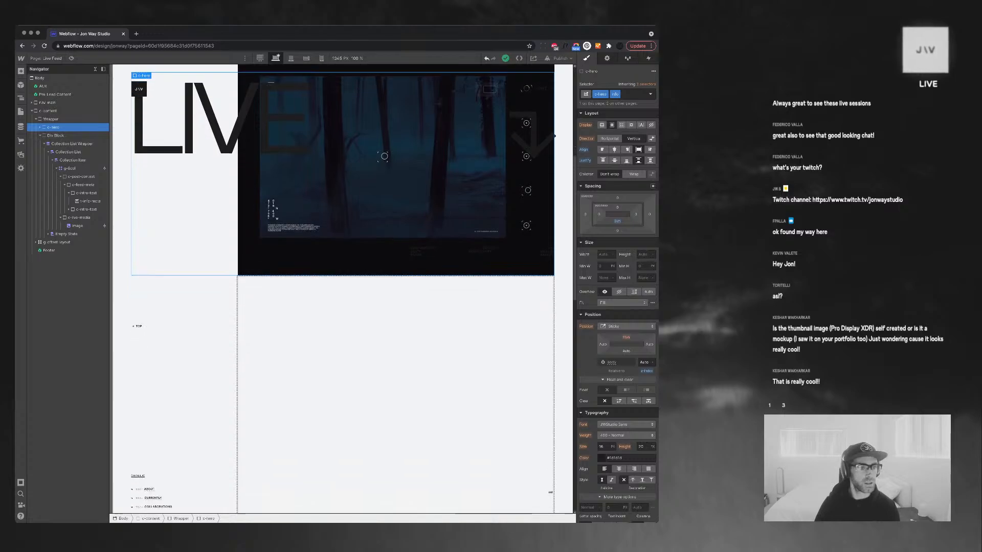
pyautogui.scroll(4, 343, 255)
pyautogui.click(40, 135)
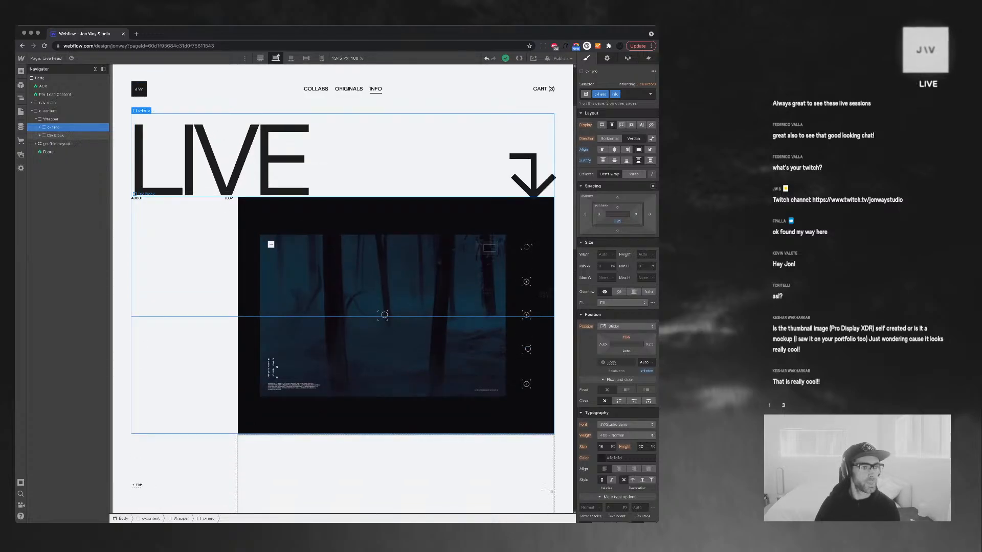
pyautogui.click(55, 135)
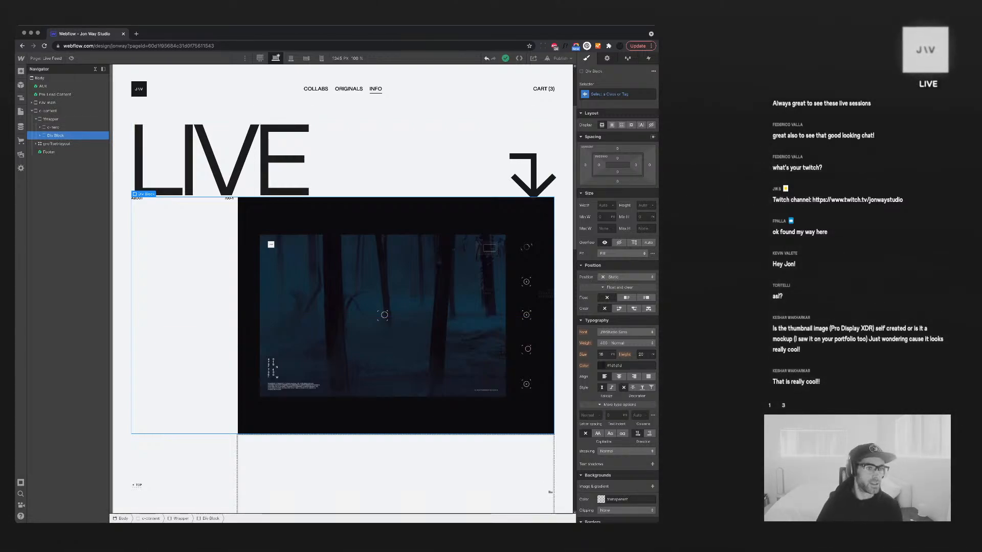
pyautogui.moveTo(55, 135); pyautogui.dragTo(52, 116)
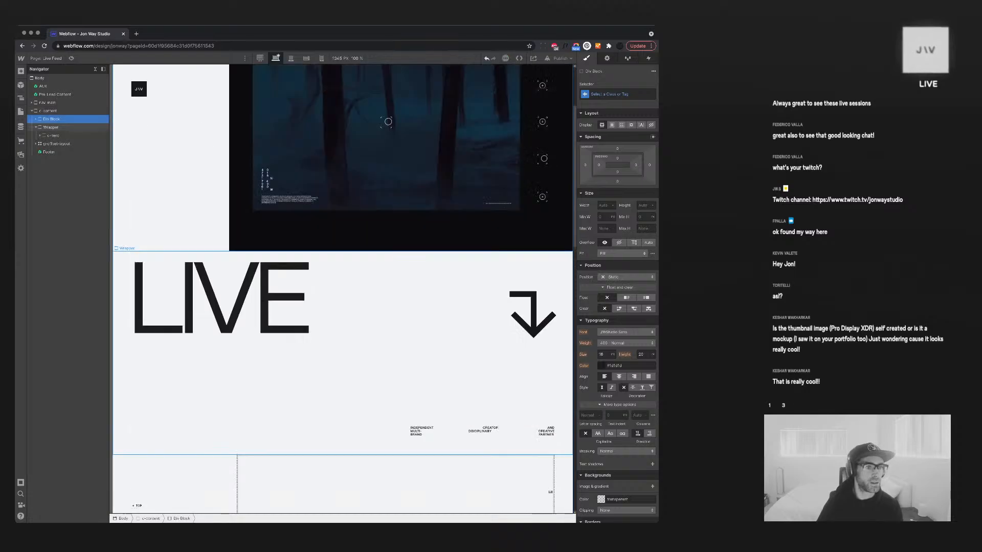
pyautogui.click(48, 110)
# Add a new Div Block with the Wrapper class at the bottom of the page
pyautogui.press('super+e')
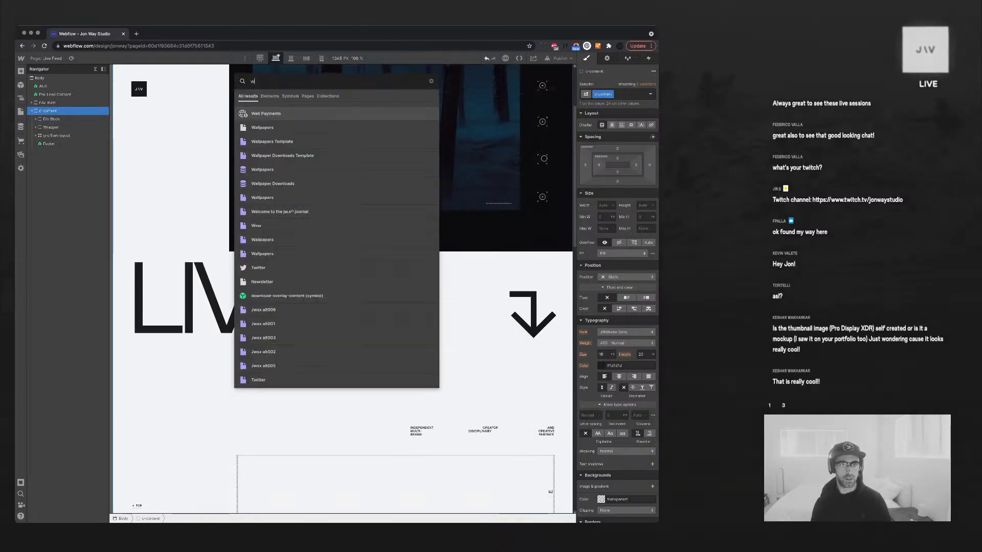
pyautogui.write('div')
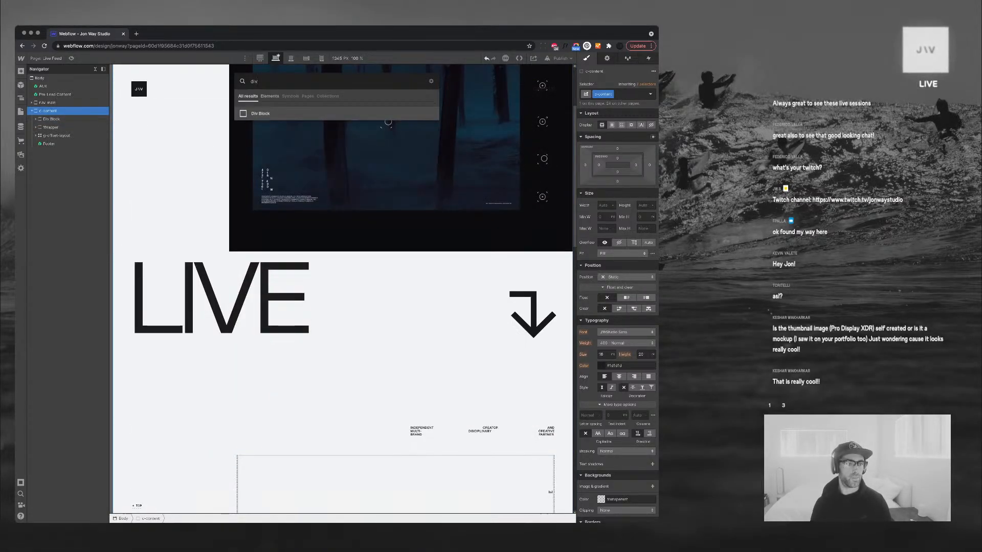
pyautogui.press('Return')
pyautogui.press('super+Return')
pyautogui.write('wrapp')
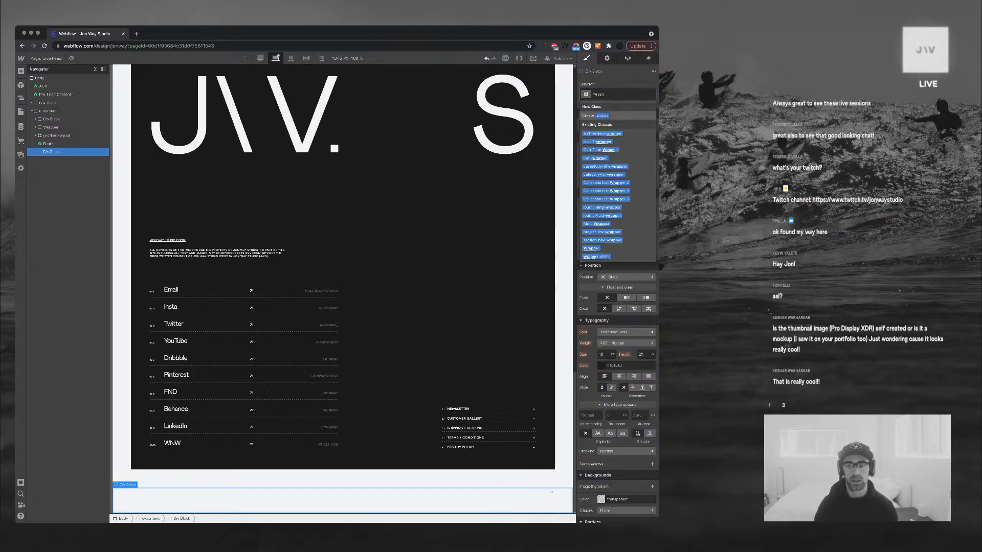
pyautogui.write('er')
pyautogui.press('Return')
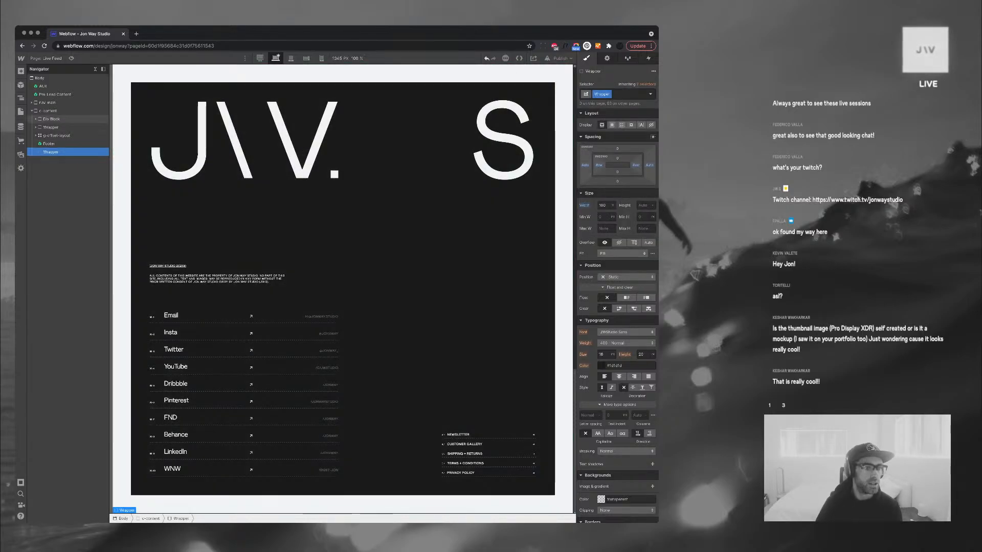
pyautogui.moveTo(51, 119); pyautogui.dragTo(53, 152)
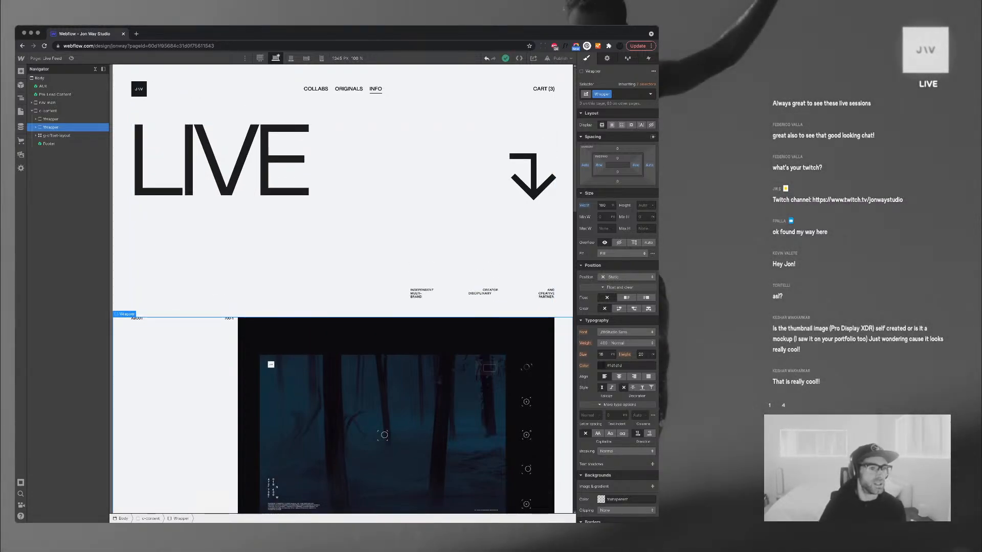
# Give the Div Block inside that Wrapper a new c-feed-posts class
pyautogui.click(35, 127)
pyautogui.click(56, 135)
pyautogui.click(620, 94)
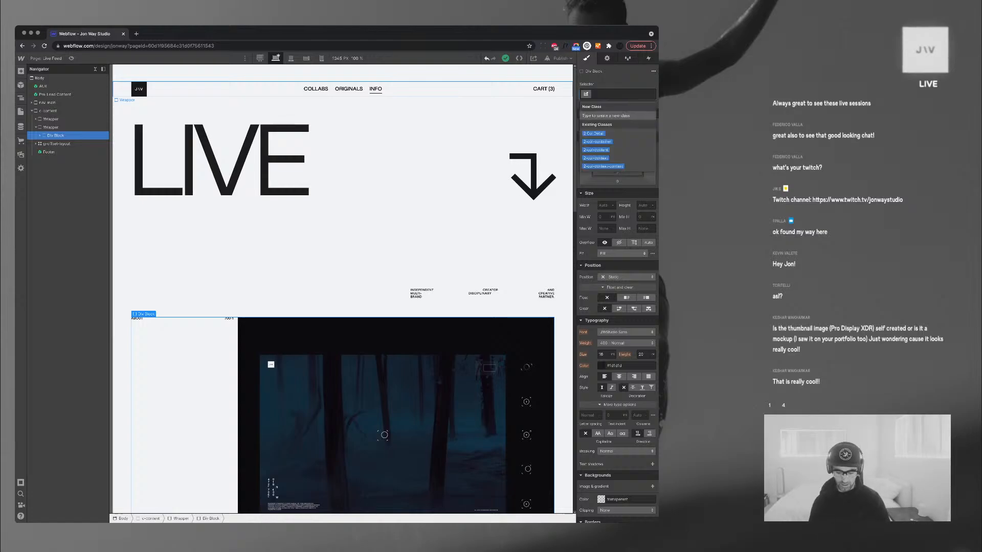
pyautogui.write('c-')
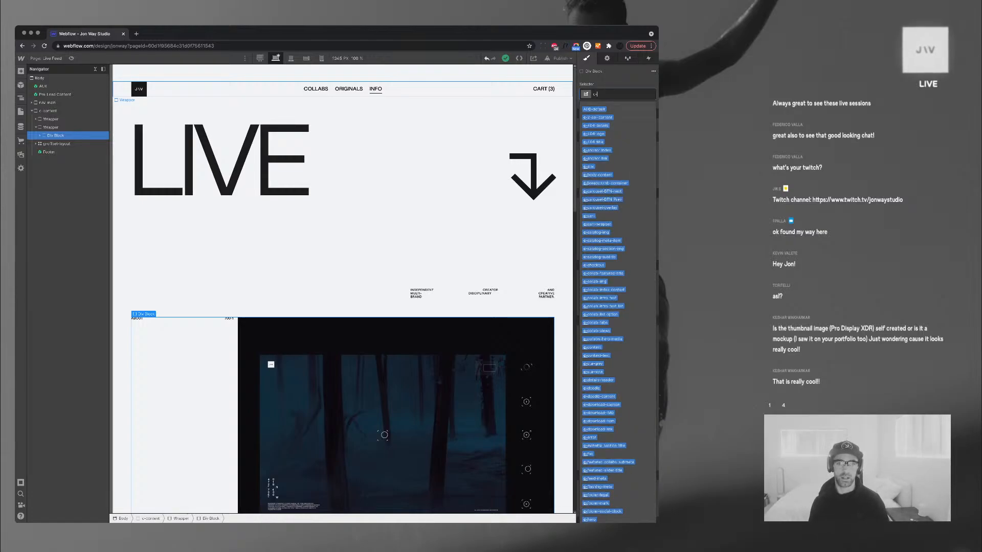
pyautogui.write('feed-post')
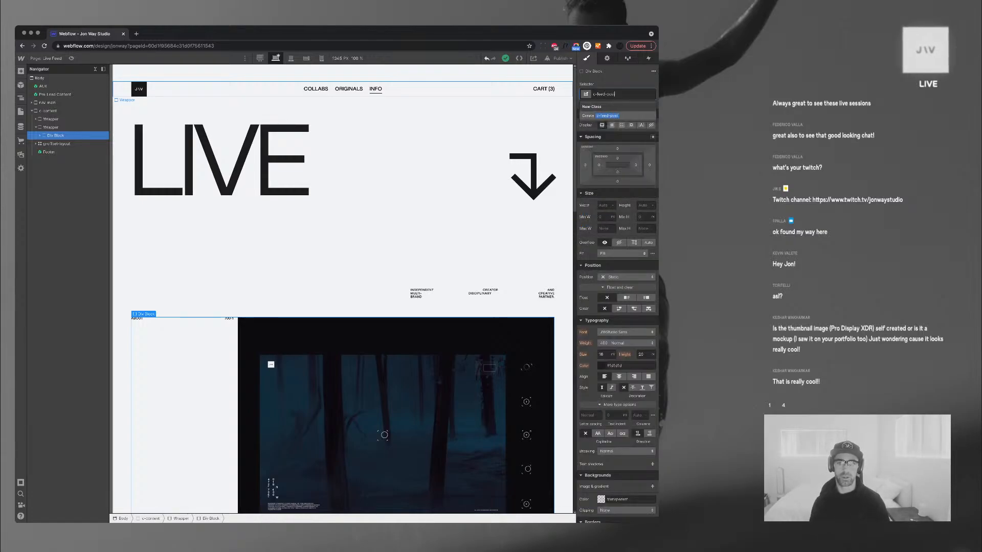
pyautogui.write('s')
pyautogui.press('Return')
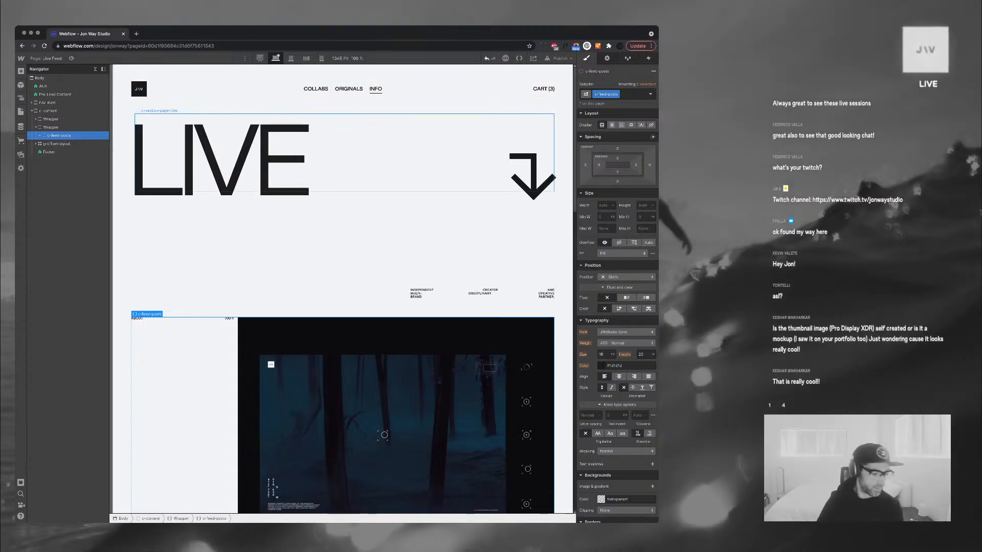
pyautogui.scroll(-3, 343, 306)
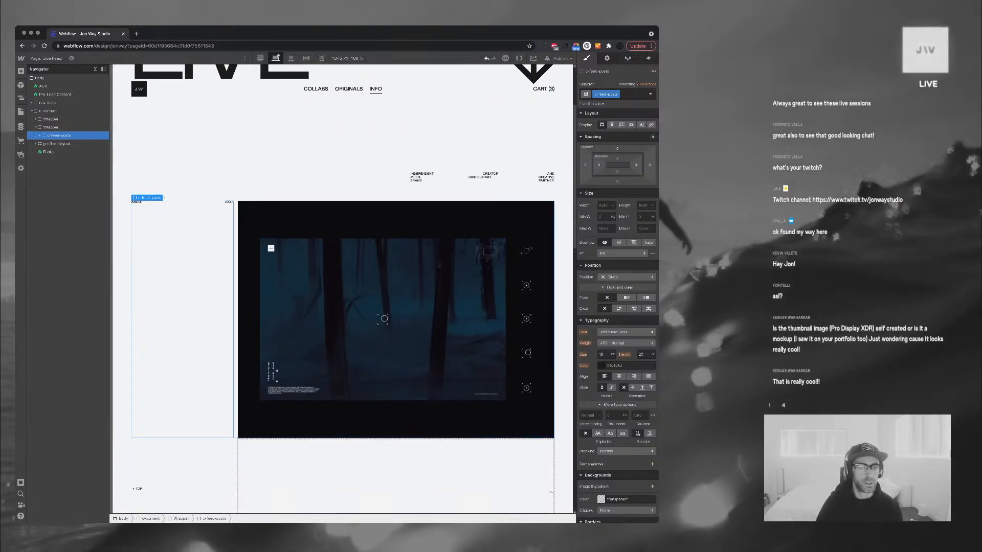
pyautogui.click(229, 202)
# Bind the info text to Notifications' Updated On, formatted like 6/22/2021 3:10 PM
pyautogui.press('d')
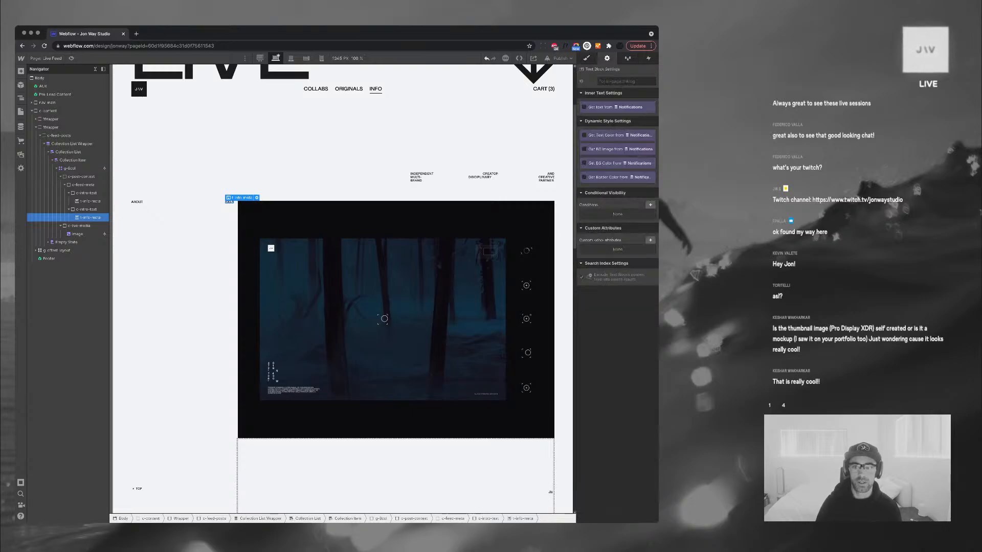
pyautogui.click(584, 108)
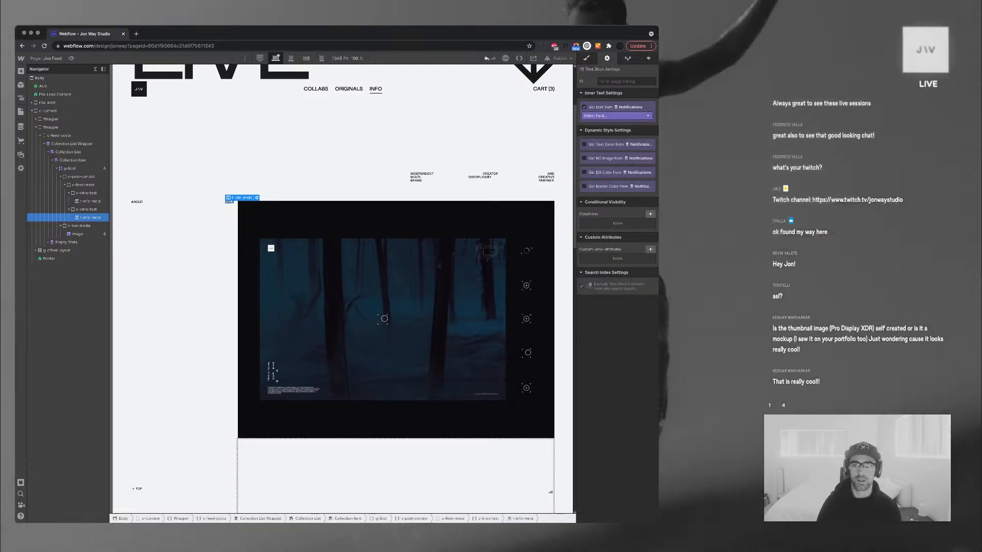
pyautogui.click(616, 116)
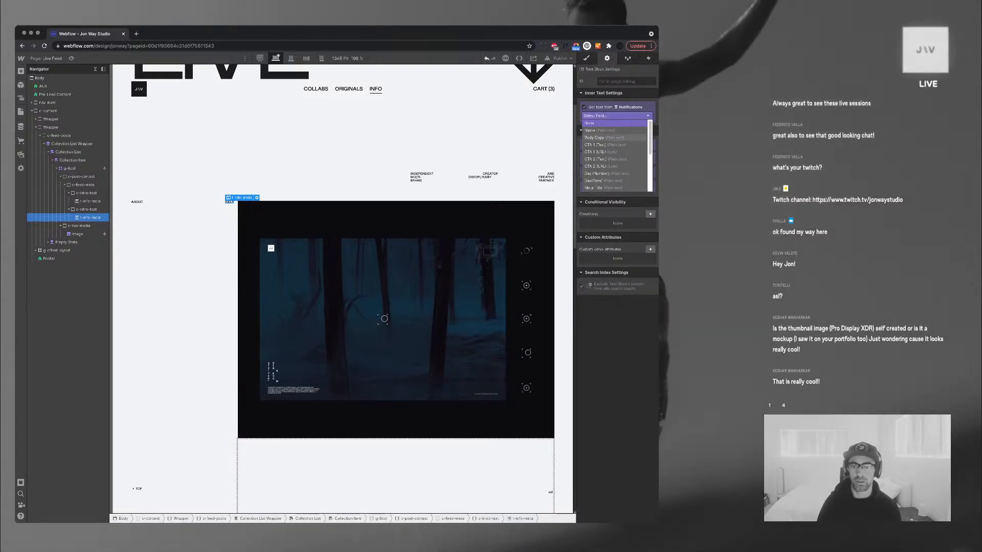
pyautogui.scroll(-1, 614, 167)
pyautogui.scroll(-2, 613, 166)
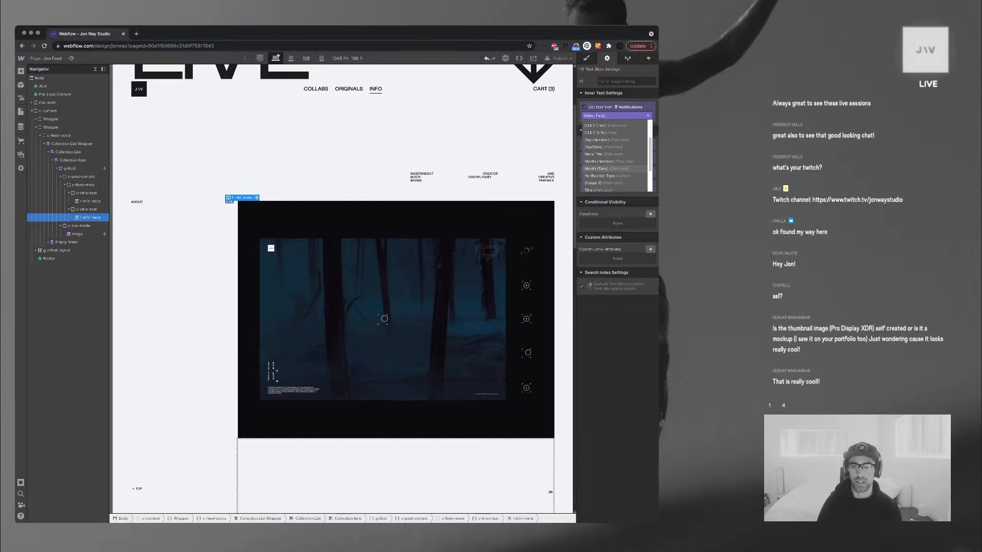
pyautogui.scroll(-2, 613, 166)
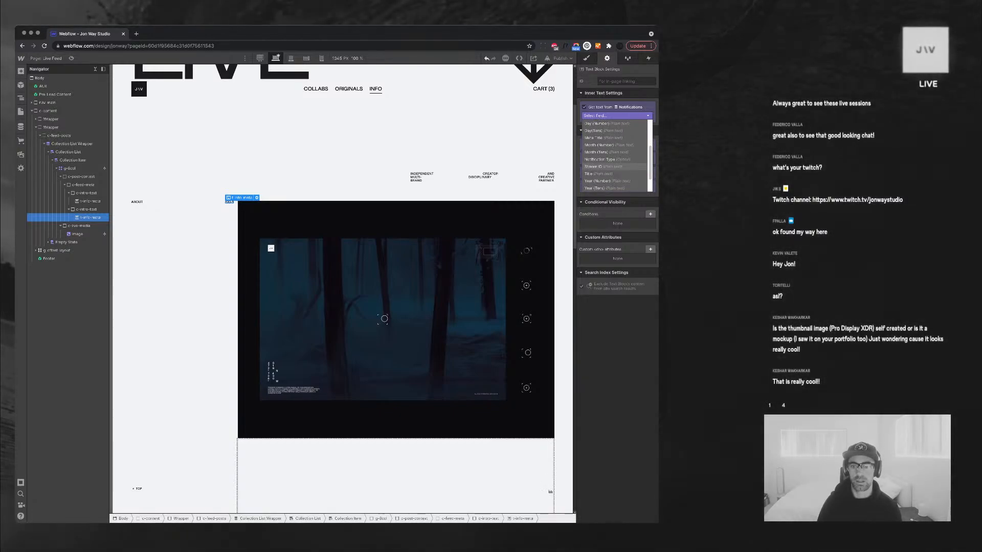
pyautogui.scroll(-1, 614, 169)
pyautogui.scroll(-2, 614, 169)
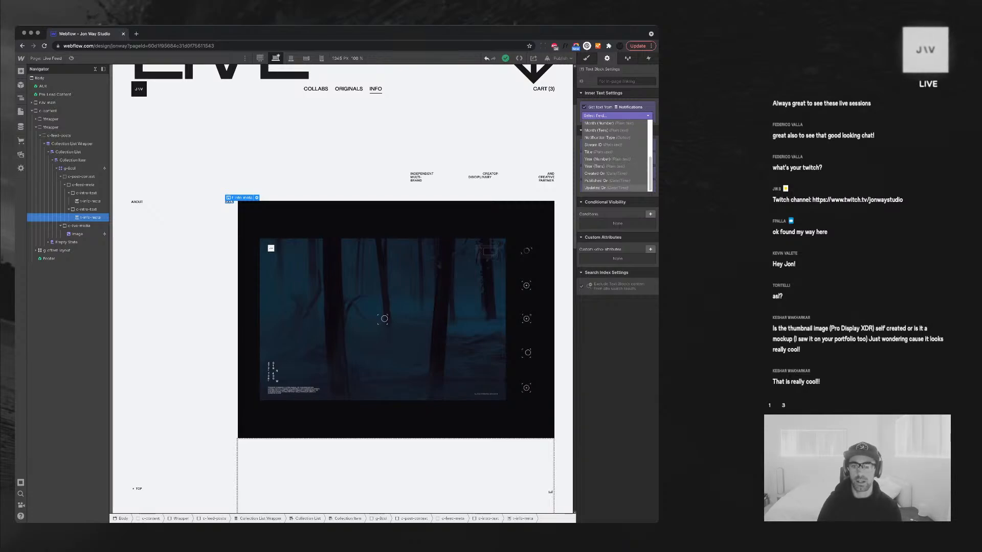
pyautogui.click(607, 188)
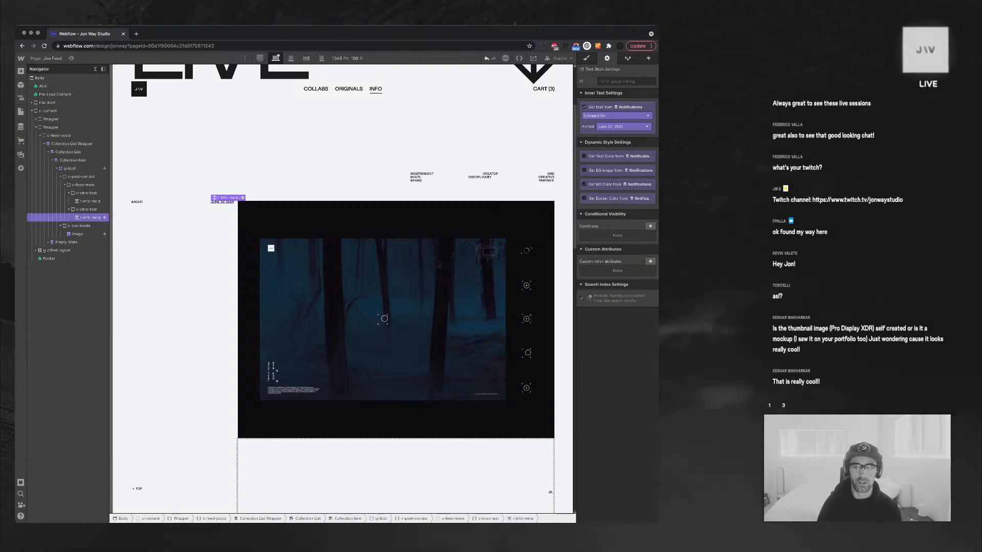
pyautogui.click(623, 127)
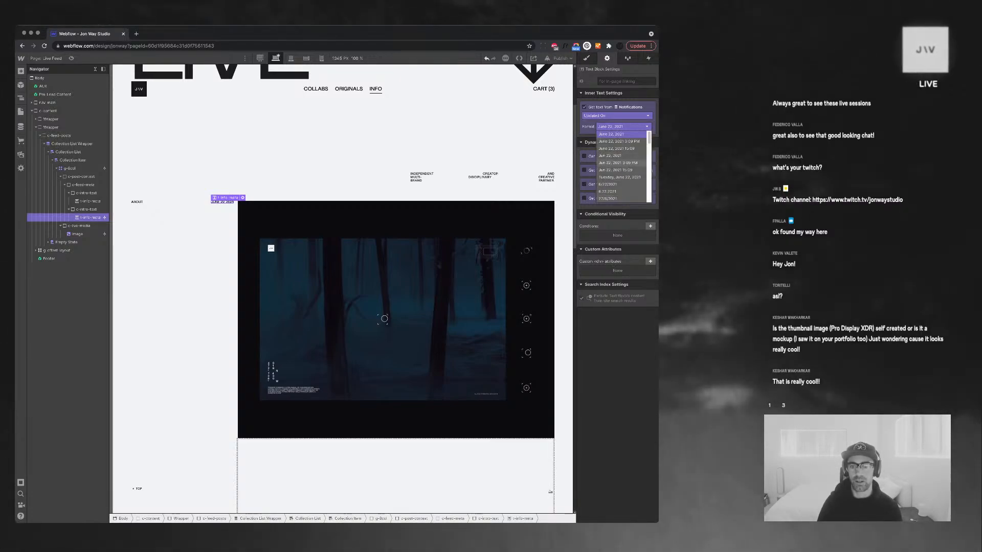
pyautogui.scroll(-3, 621, 166)
pyautogui.click(619, 190)
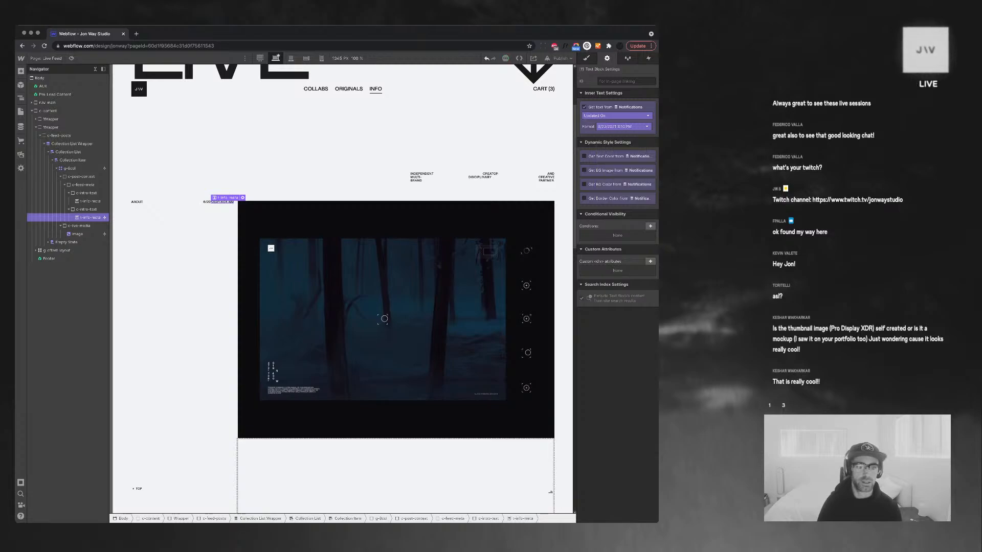
# Bind the ABOUT text to the Notifications Notification Type field
pyautogui.click(90, 201)
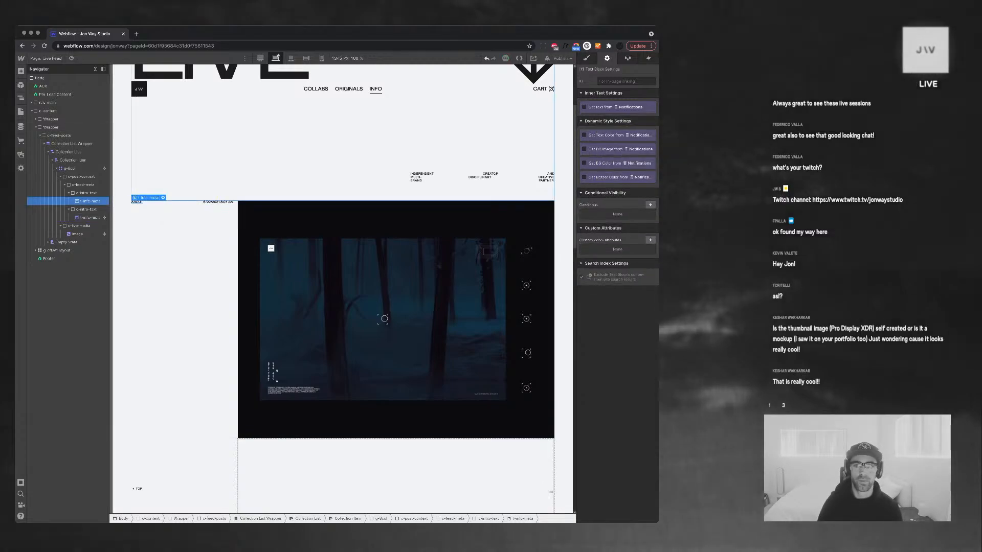
pyautogui.click(585, 108)
pyautogui.click(616, 117)
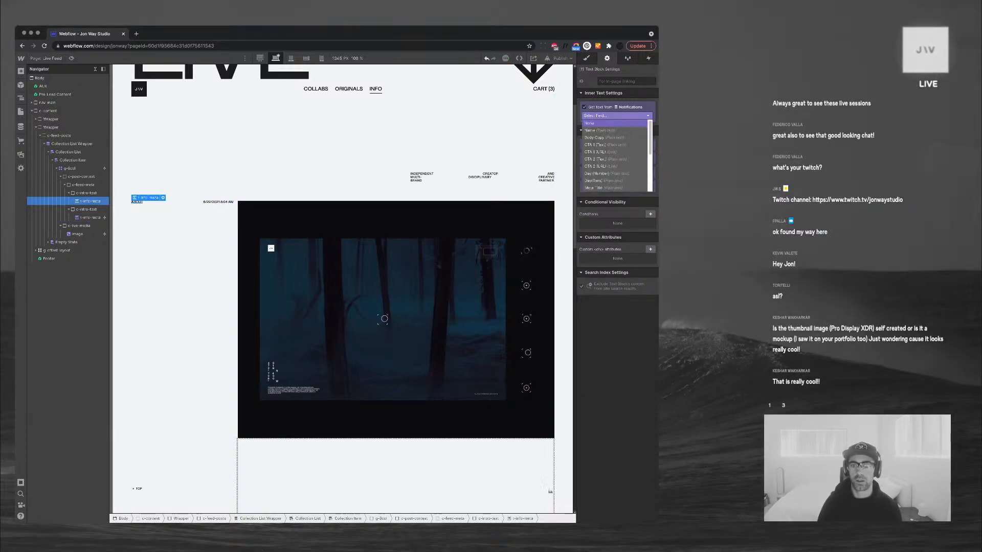
pyautogui.scroll(-5, 614, 158)
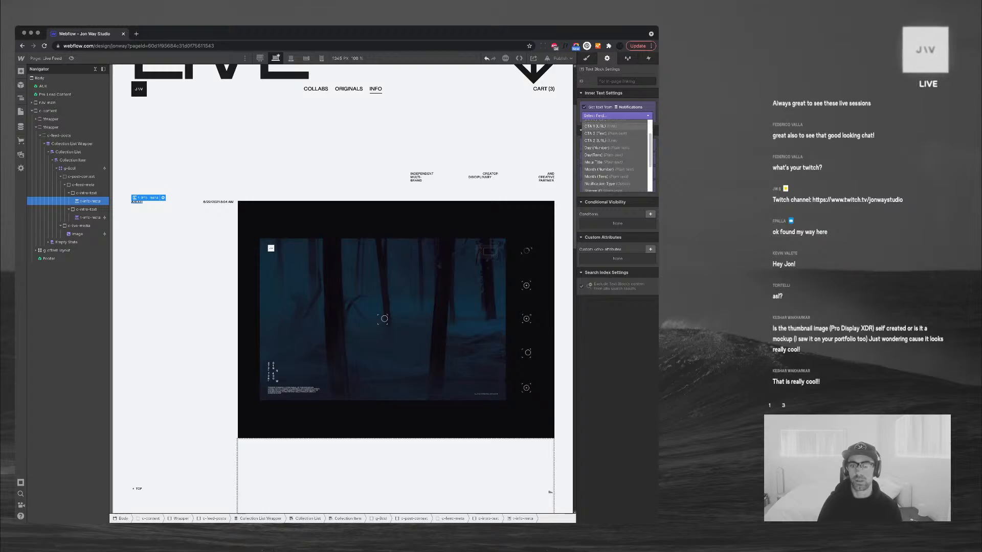
pyautogui.click(606, 172)
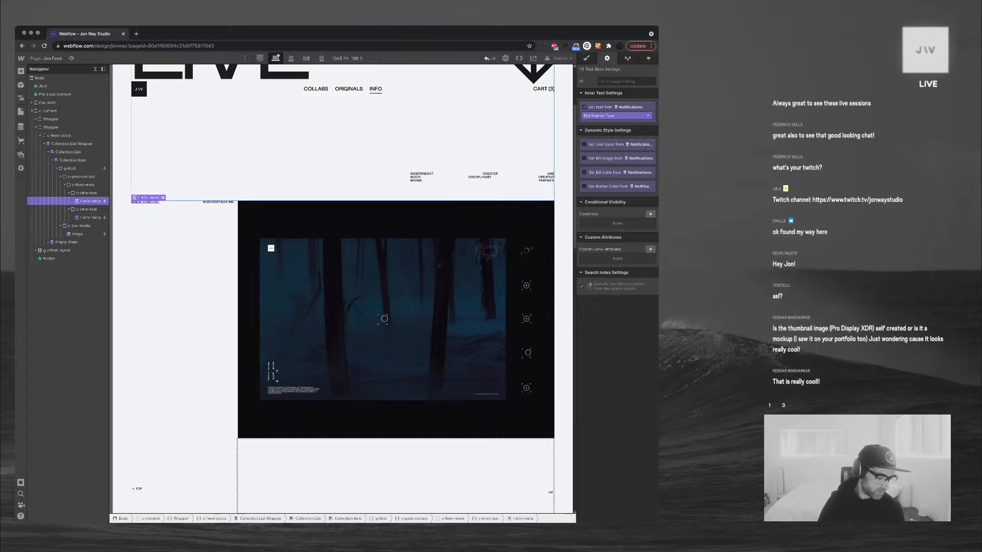
pyautogui.click(77, 234)
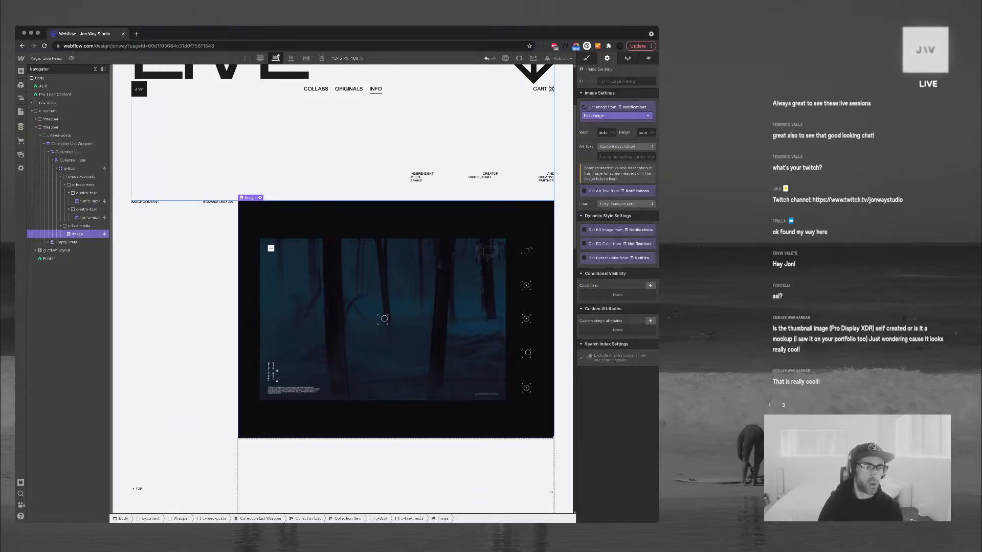
pyautogui.click(21, 127)
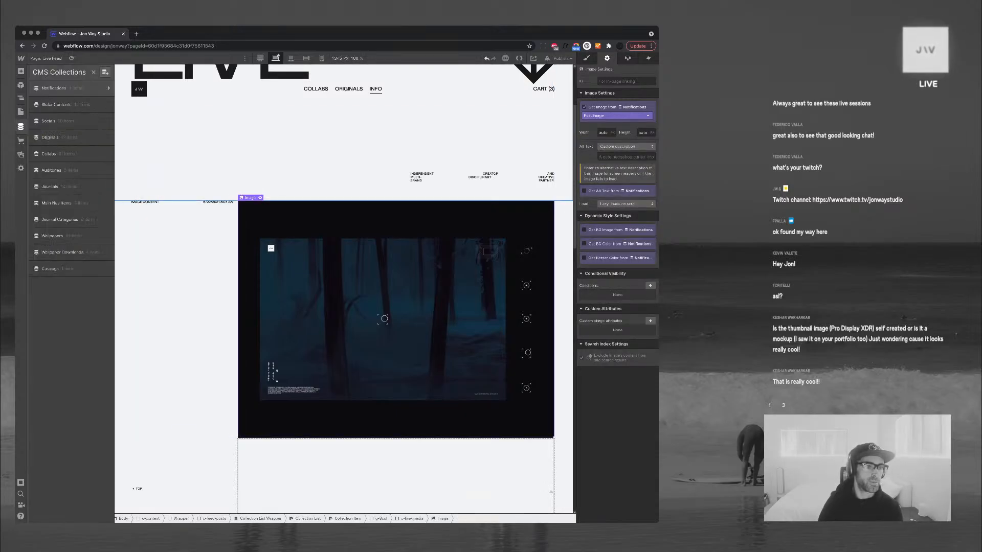
# Rename the Notification Type options Image Content, Video Content and Live Stream to IMG, MOV, LIVE
pyautogui.click(107, 88)
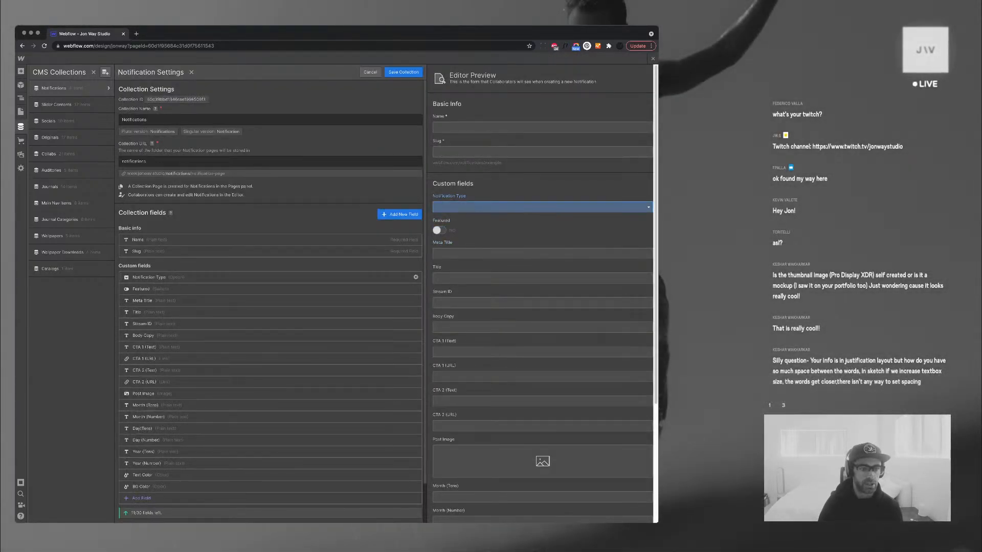
pyautogui.click(163, 277)
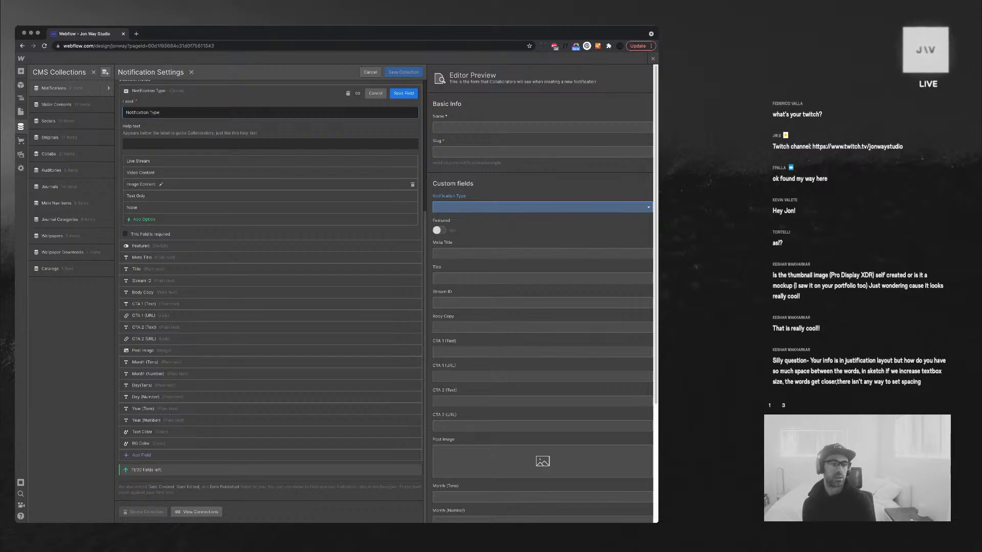
pyautogui.click(161, 184)
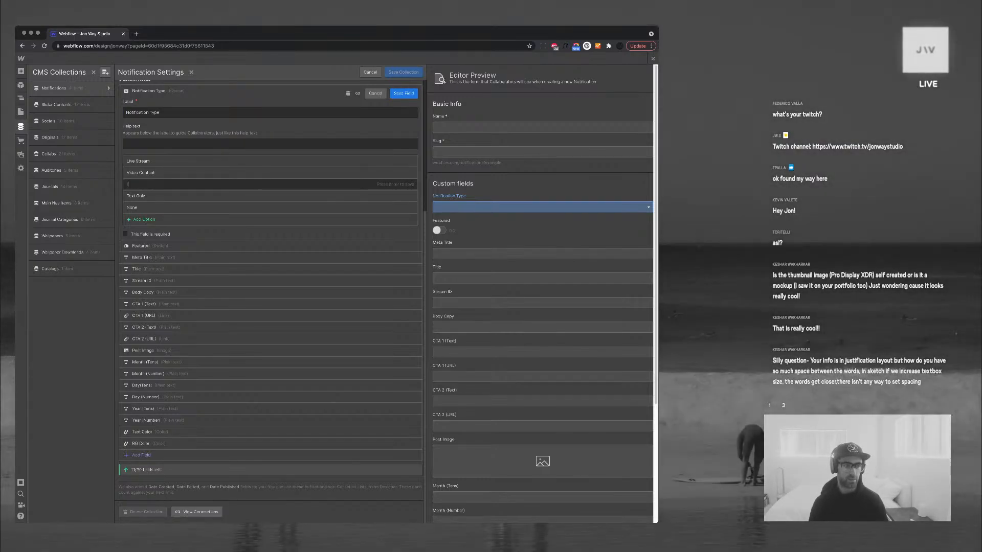
pyautogui.press('Return')
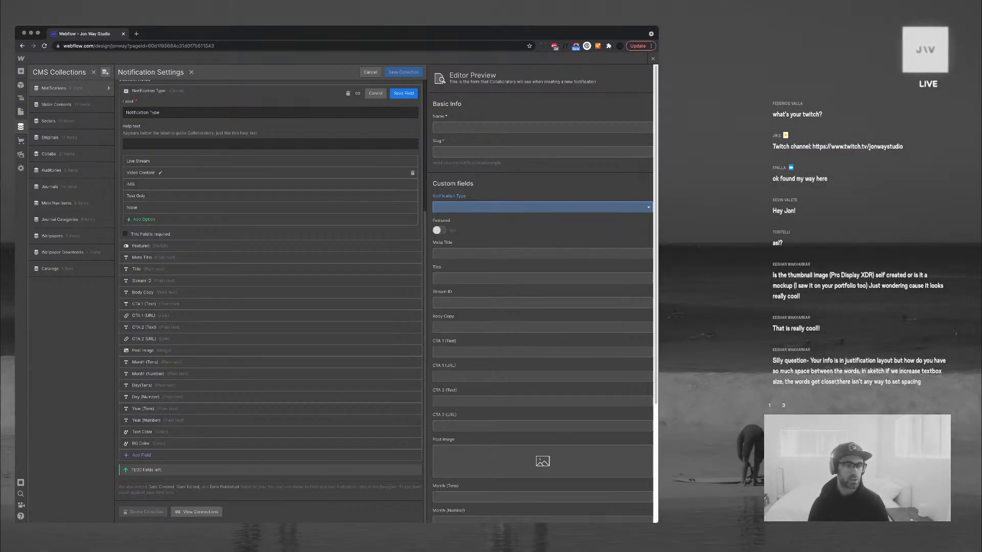
pyautogui.click(160, 172)
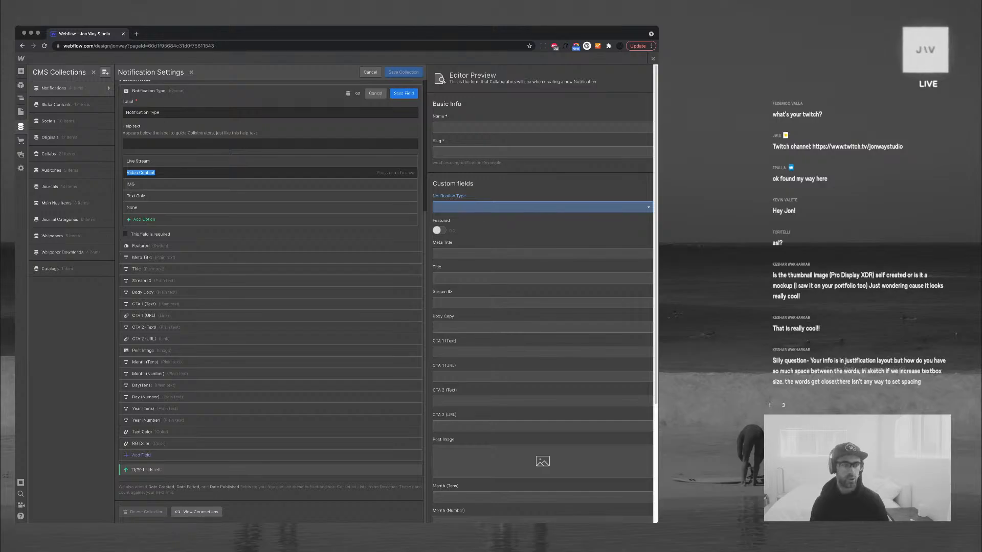
pyautogui.write('MOV')
pyautogui.press('Return')
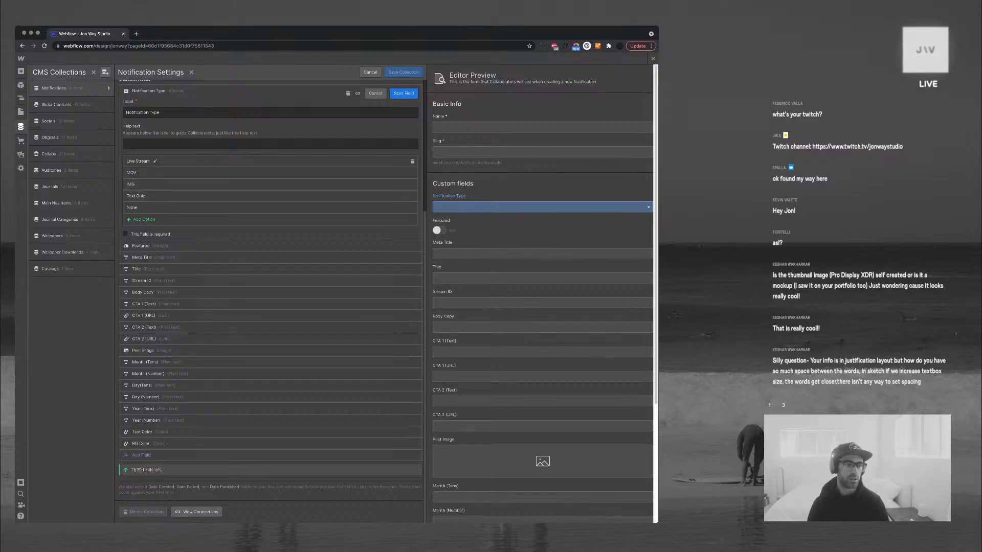
pyautogui.click(137, 161)
pyautogui.press('super+a')
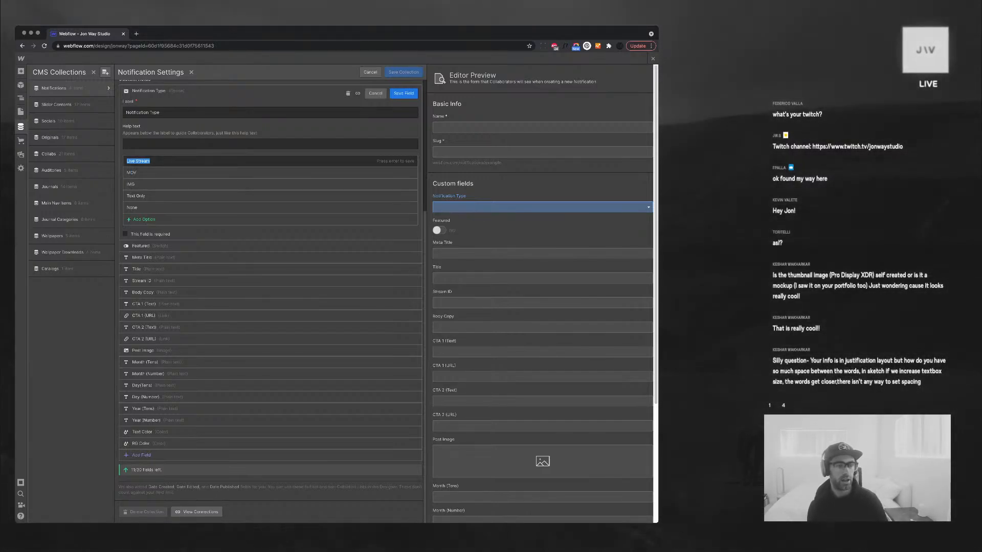
pyautogui.write('LIVE')
pyautogui.press('Return')
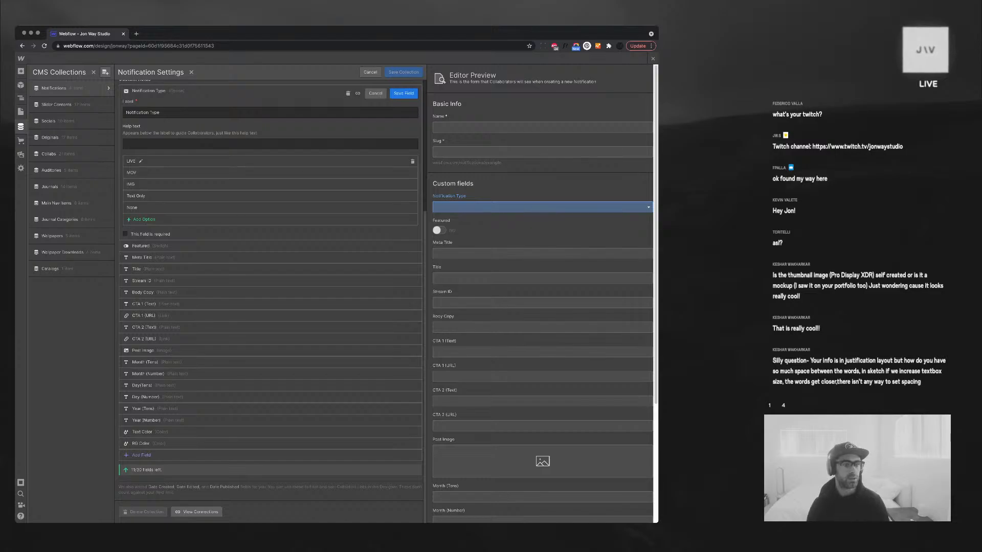
# Recase those Notification Type options to Live, Mov and Img
pyautogui.click(137, 161)
pyautogui.press('super+a')
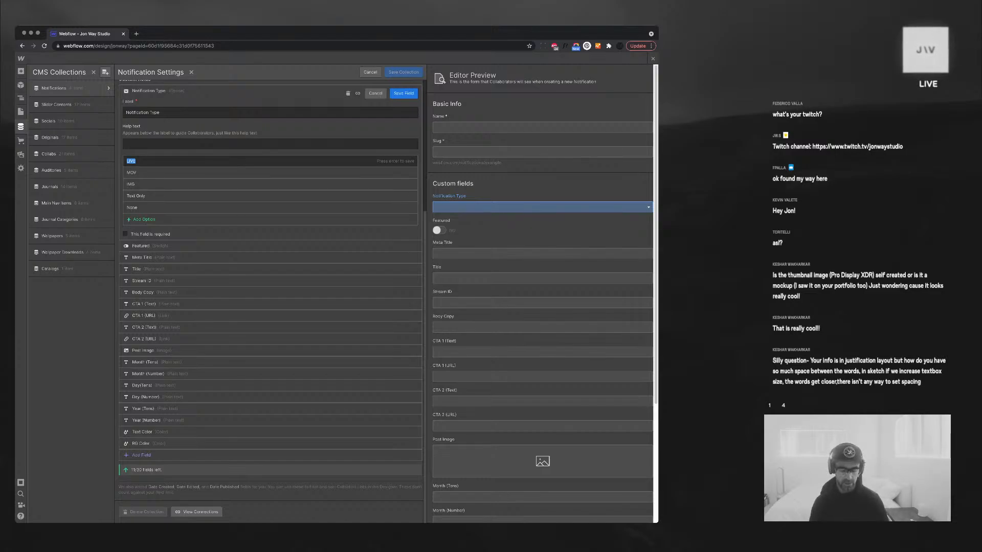
pyautogui.write('Live')
pyautogui.press('Return')
pyautogui.click(134, 172)
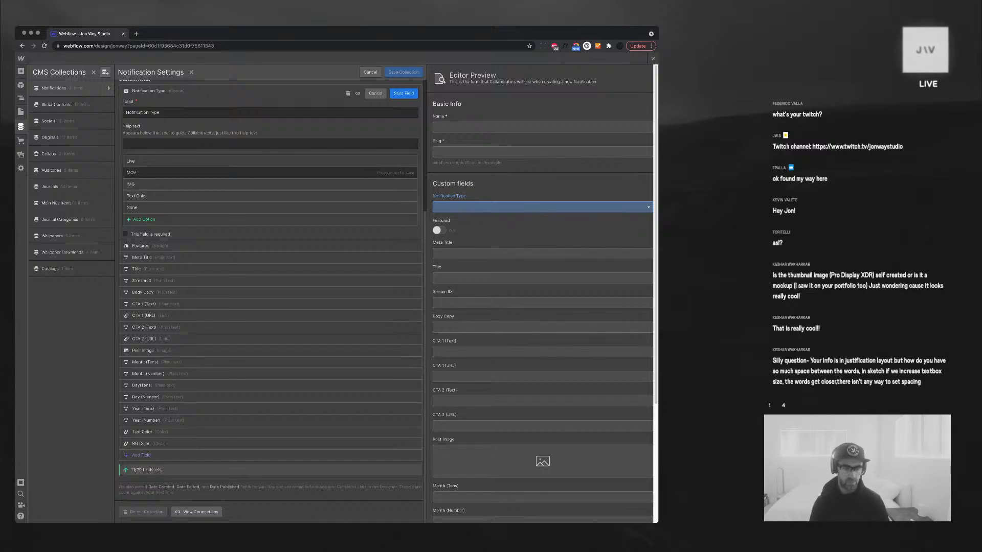
pyautogui.press('super+a')
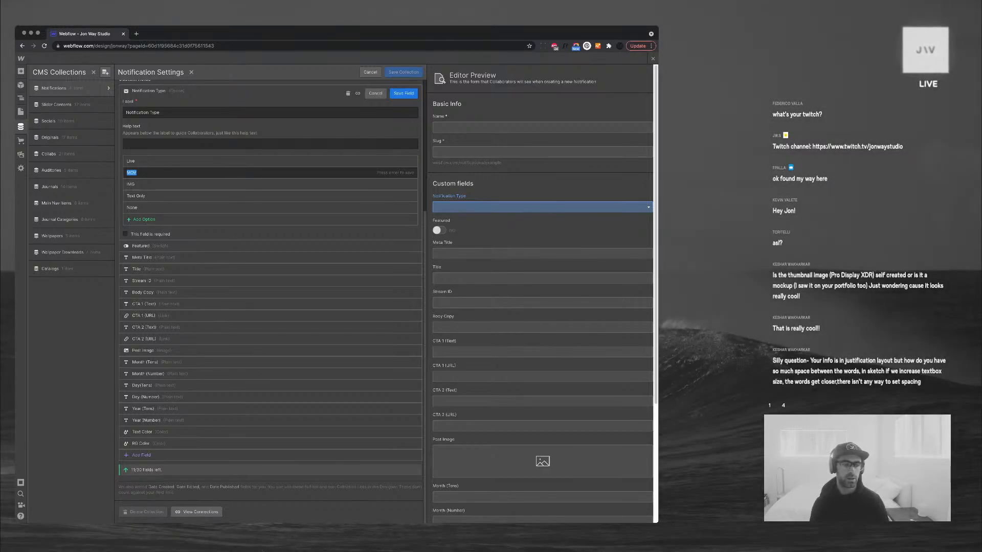
pyautogui.press('BackSpace')
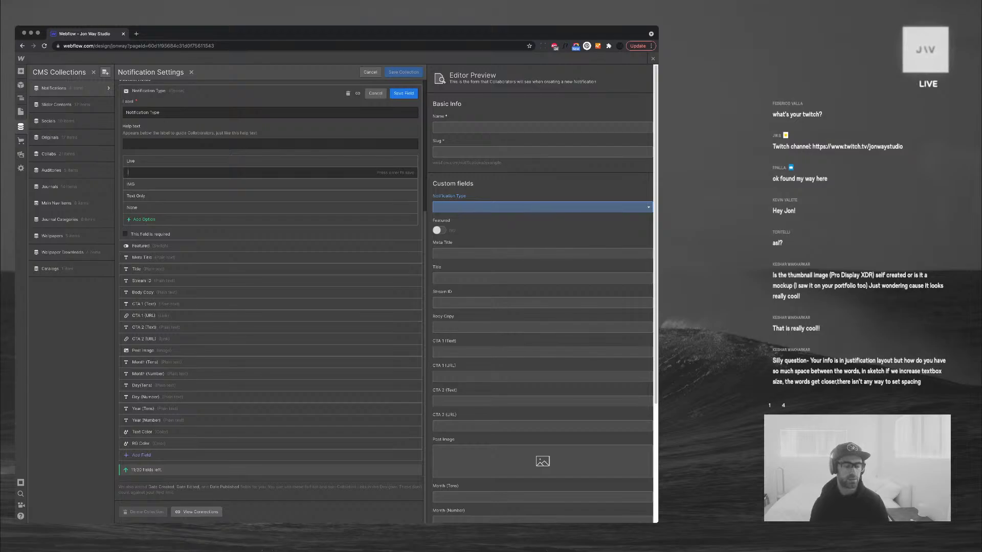
pyautogui.press('Return')
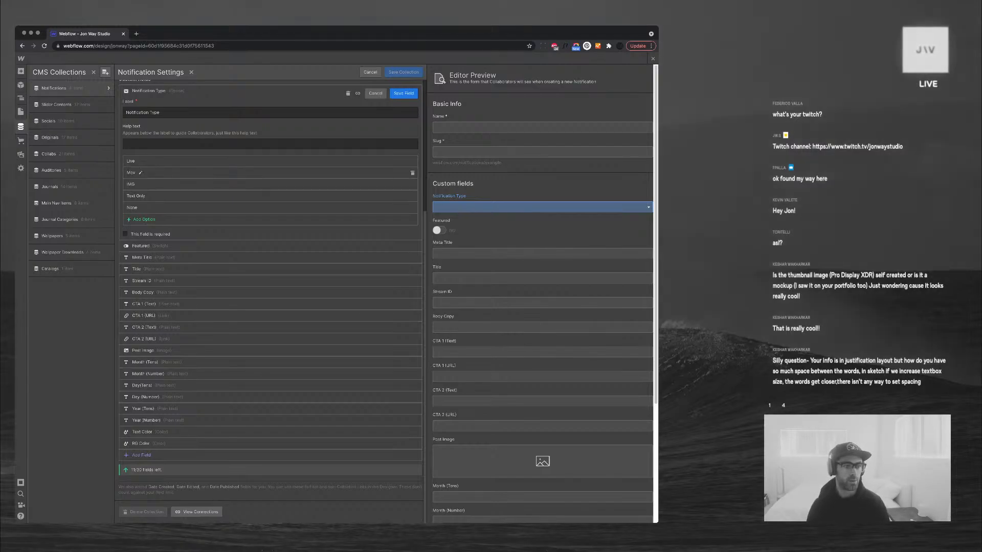
pyautogui.click(139, 185)
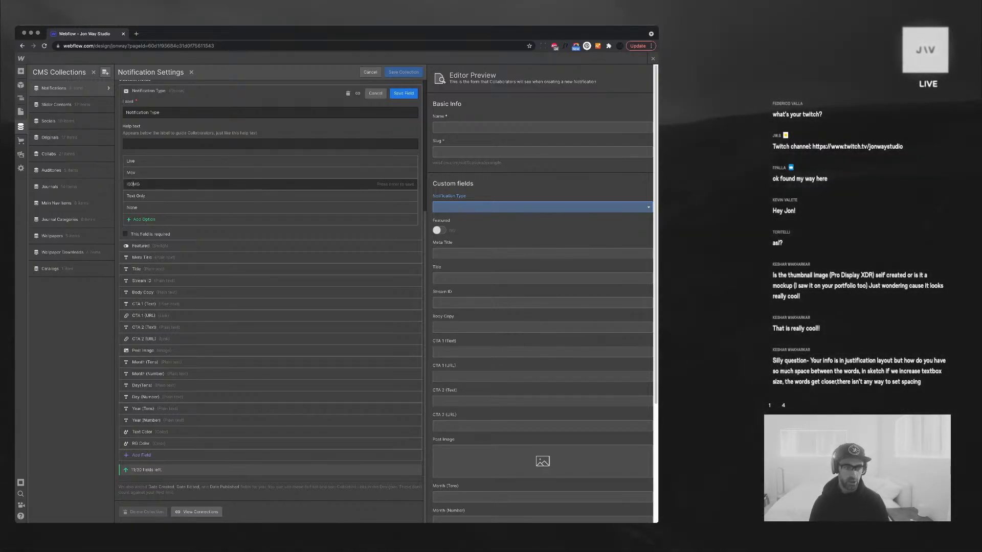
pyautogui.hotkey('shift', 'Right')
pyautogui.hotkey('shift', 'Right')
pyautogui.hotkey('shift', 'Right')
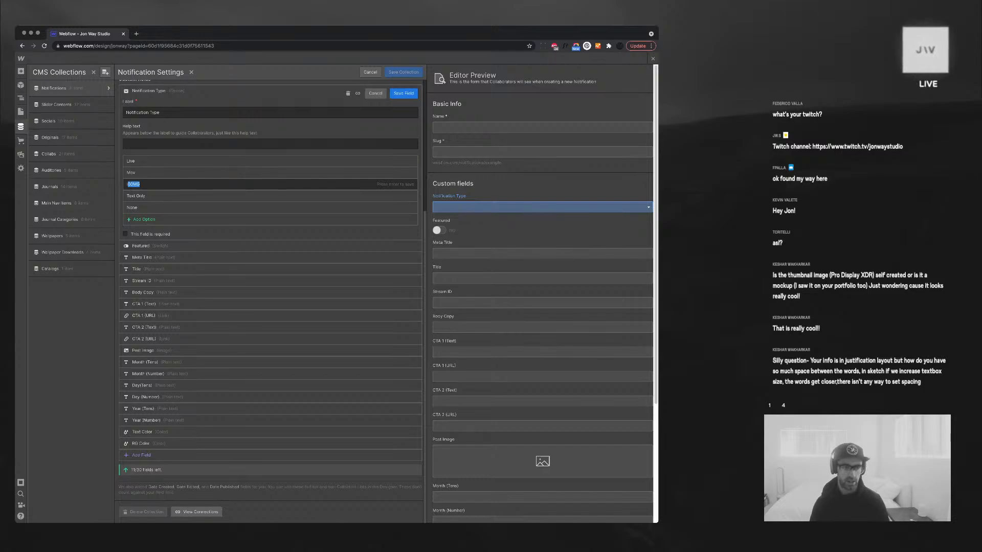
pyautogui.write('mg')
pyautogui.press('Return')
# Rename Text Only to Txt, then save the field and the Notifications collection
pyautogui.click(134, 195)
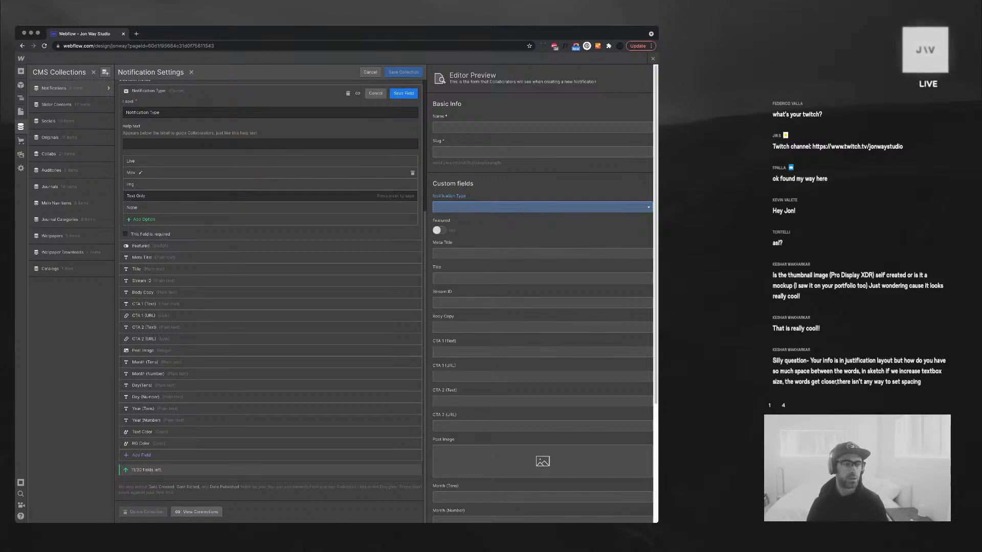
pyautogui.press('super+a')
pyautogui.press('BackSpace')
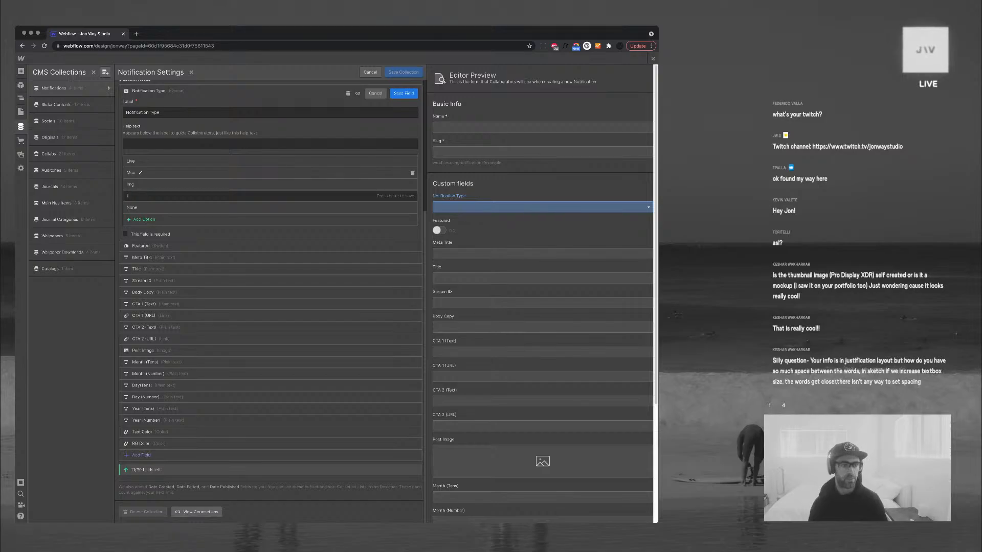
pyautogui.press('Return')
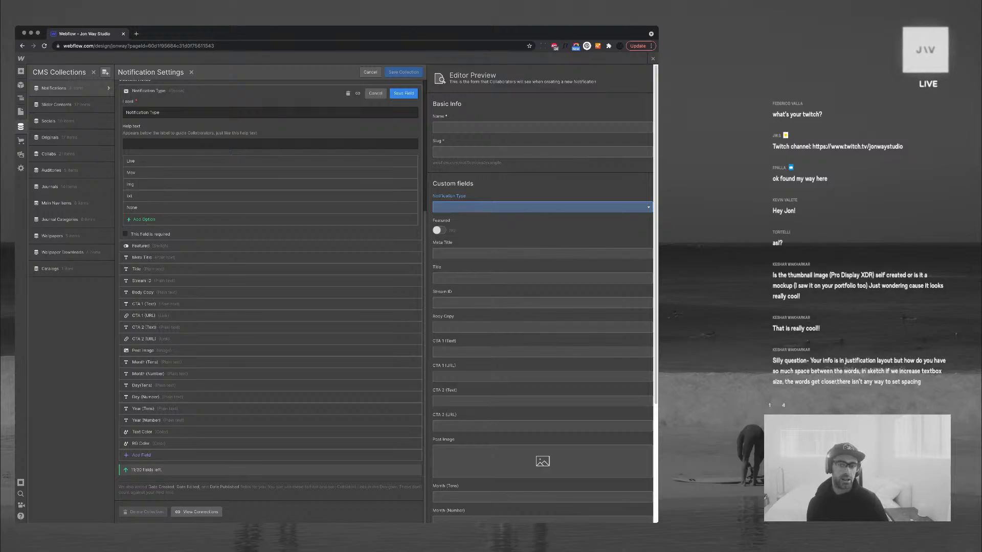
pyautogui.click(404, 93)
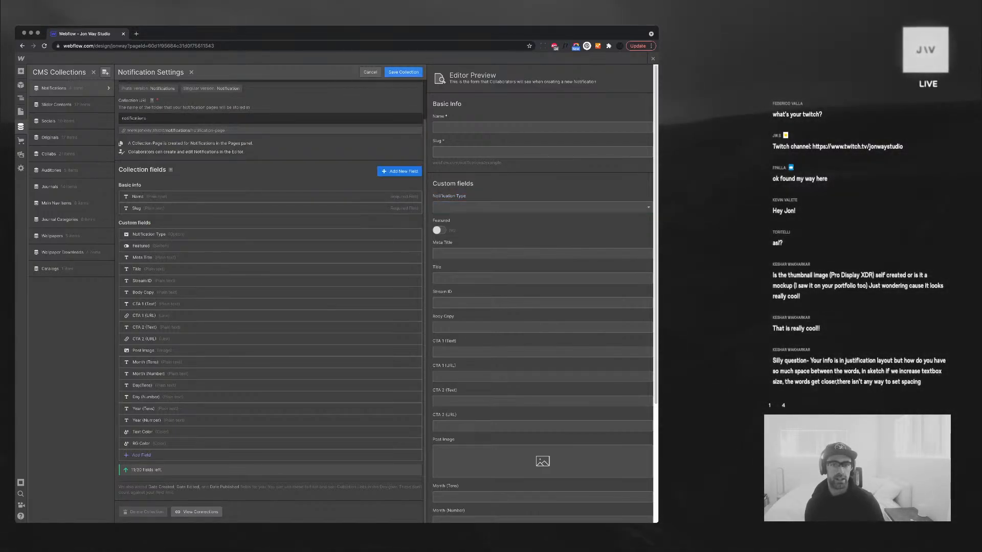
pyautogui.click(403, 73)
pyautogui.click(21, 126)
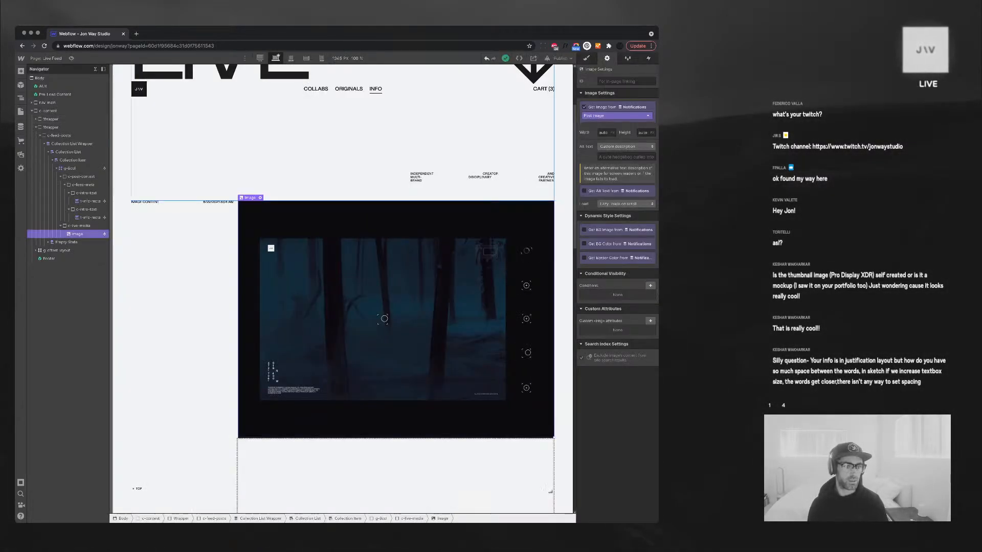
# Bind the first t-info-meta text to the Notification Type field so it reads IMG
pyautogui.click(90, 201)
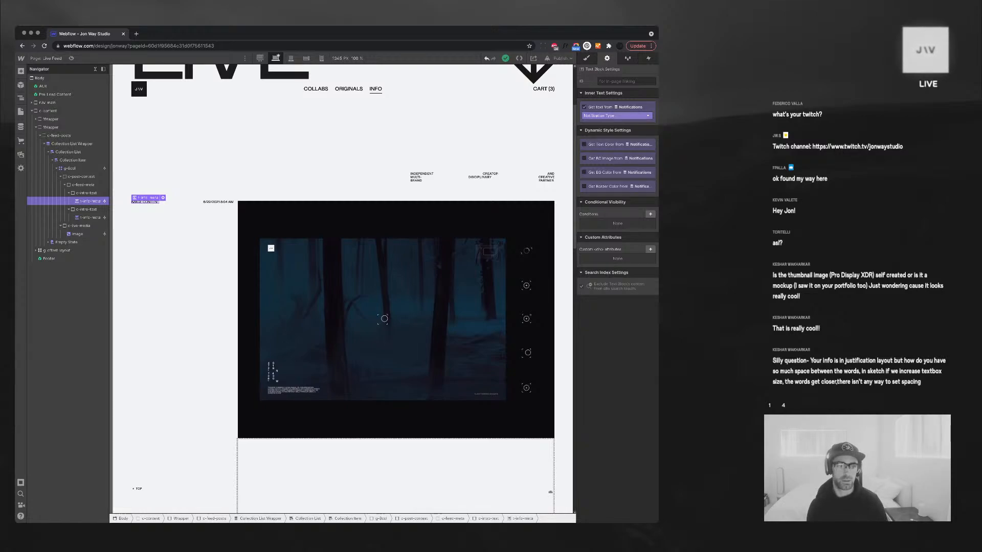
pyautogui.click(616, 115)
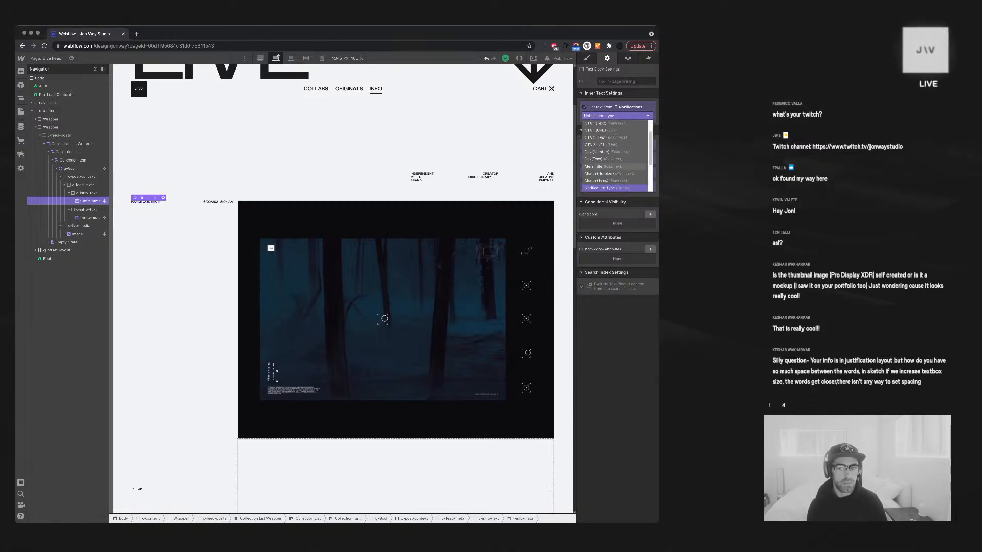
pyautogui.click(604, 180)
pyautogui.click(616, 115)
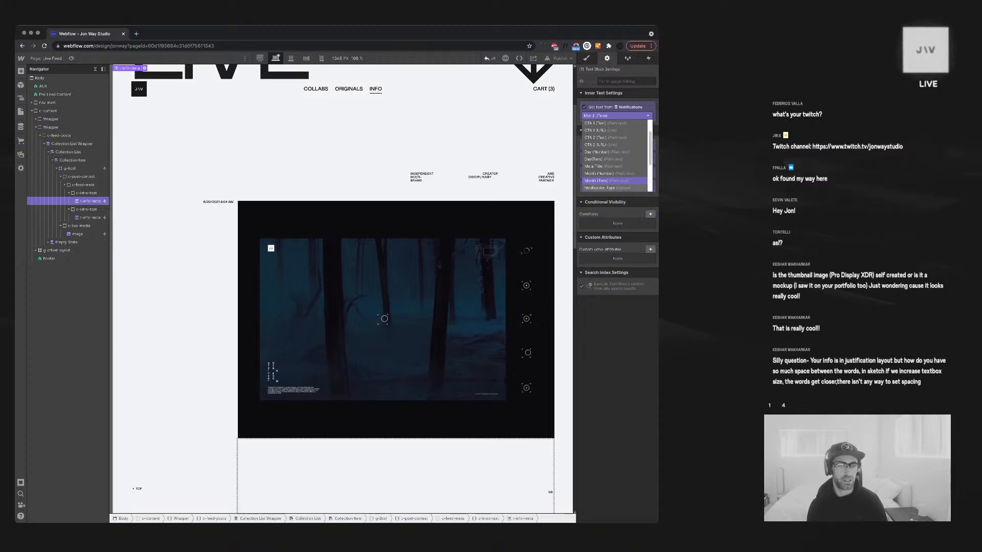
pyautogui.click(607, 188)
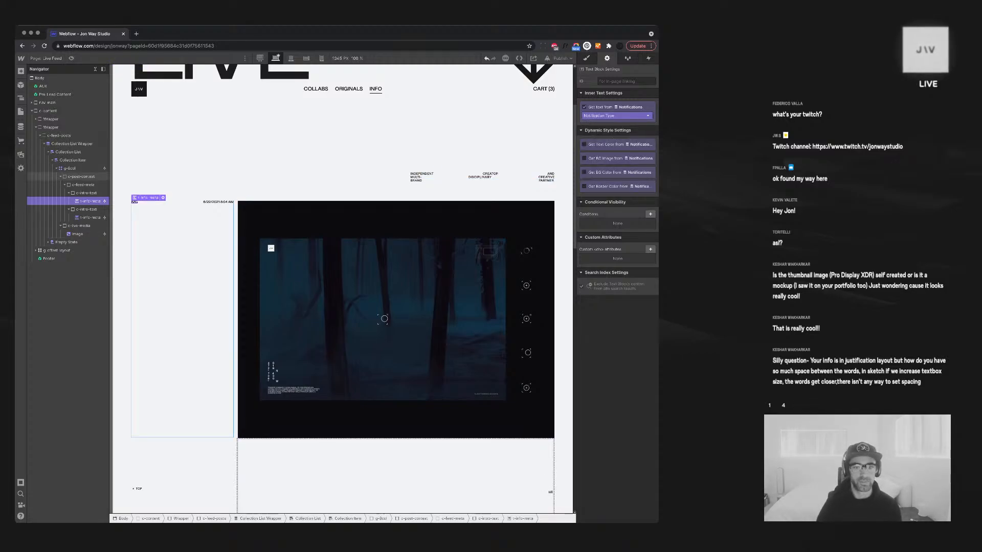
# Collapse the element tree and select the second c-intro-text block
pyautogui.click(77, 235)
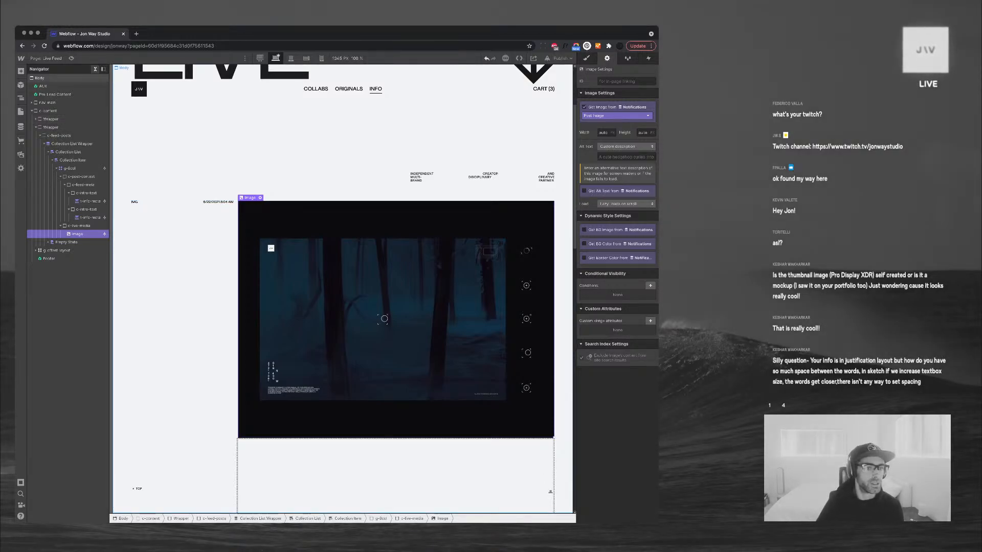
pyautogui.click(95, 69)
pyautogui.click(218, 201)
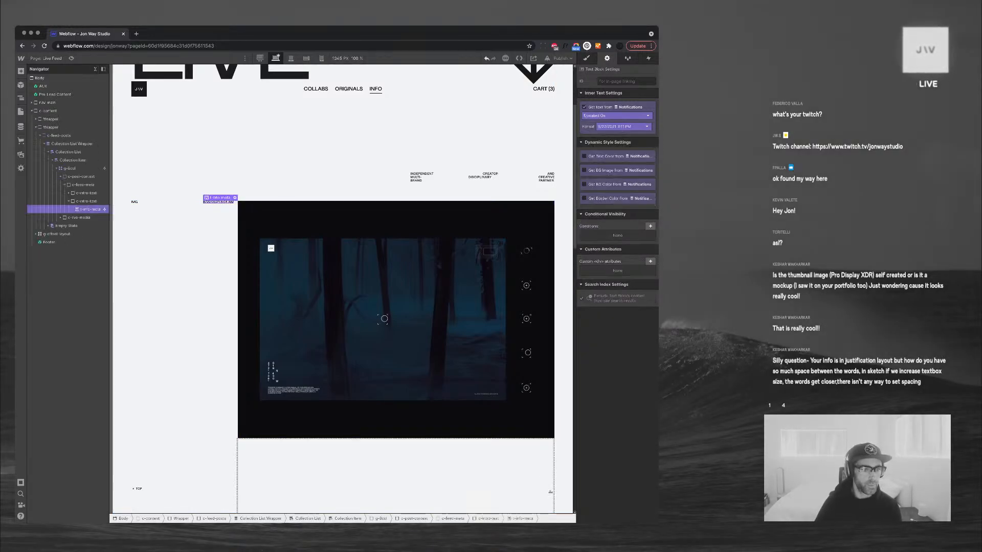
pyautogui.click(68, 201)
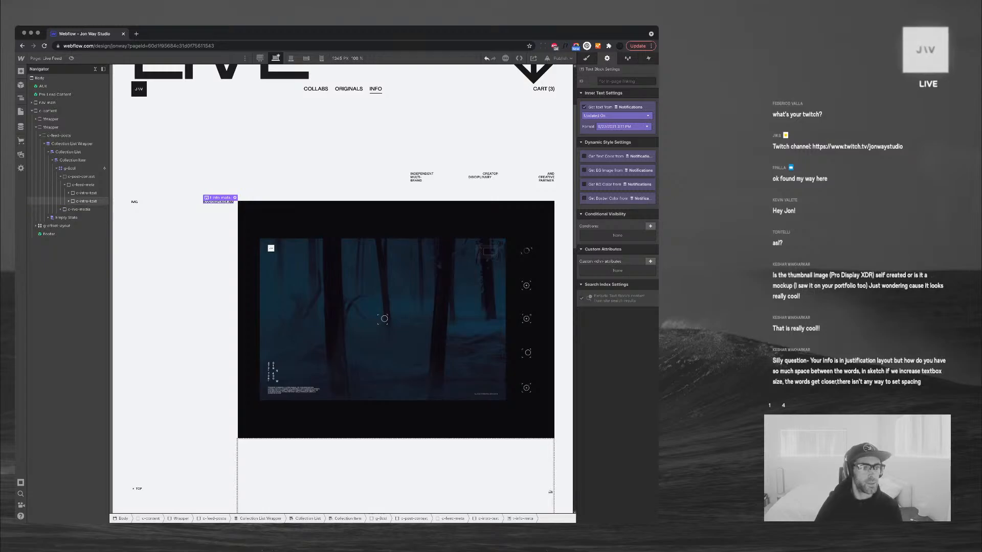
pyautogui.click(86, 202)
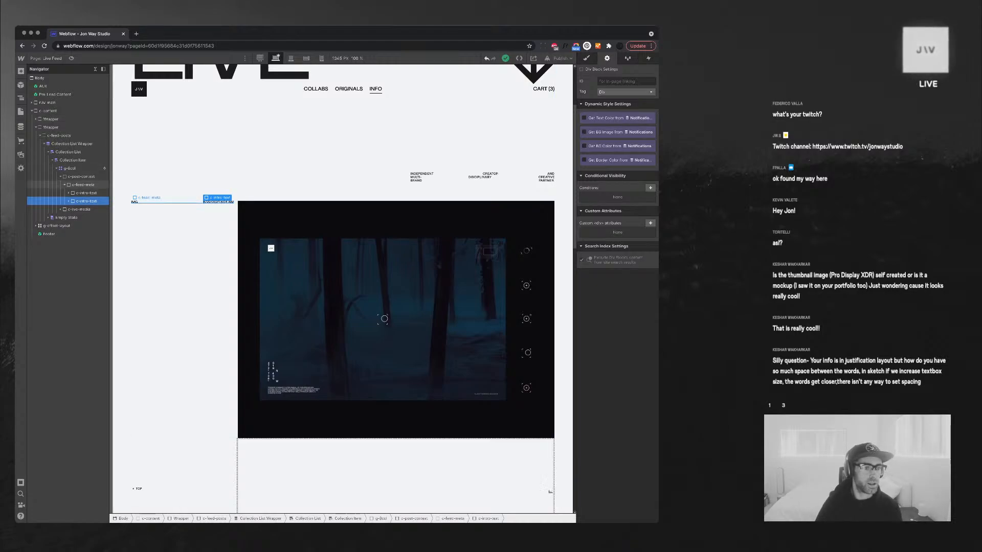
# Add a Div Block with class c-feed-post-title inside c-post-context
pyautogui.click(64, 185)
pyautogui.click(82, 185)
pyautogui.click(81, 177)
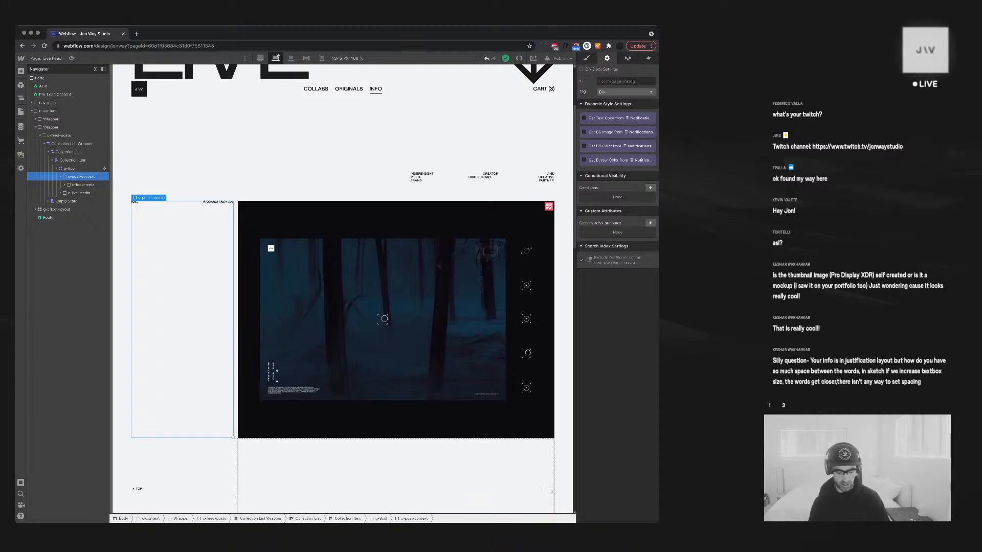
pyautogui.press('super+e')
pyautogui.write('div')
pyautogui.press('Return')
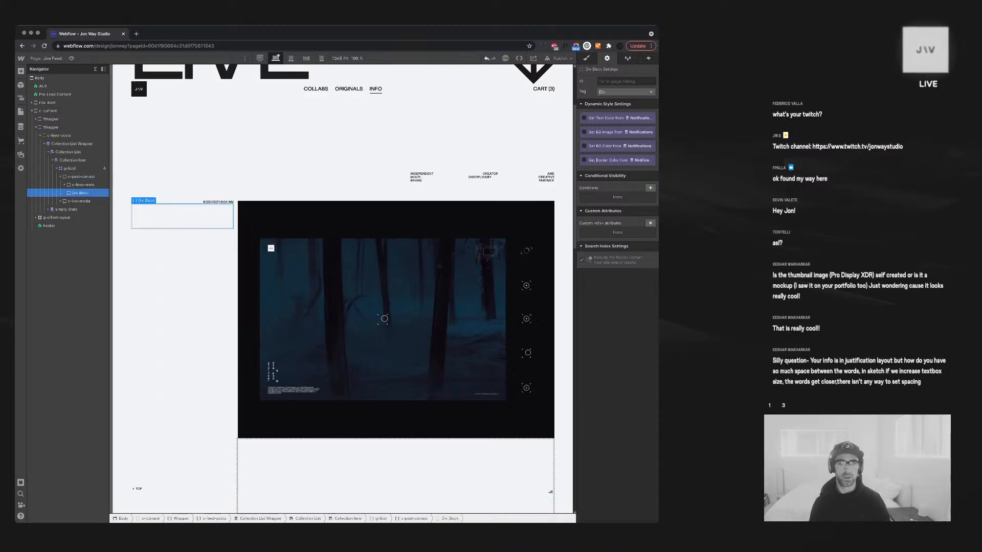
pyautogui.press('super+Return')
pyautogui.write('c-f')
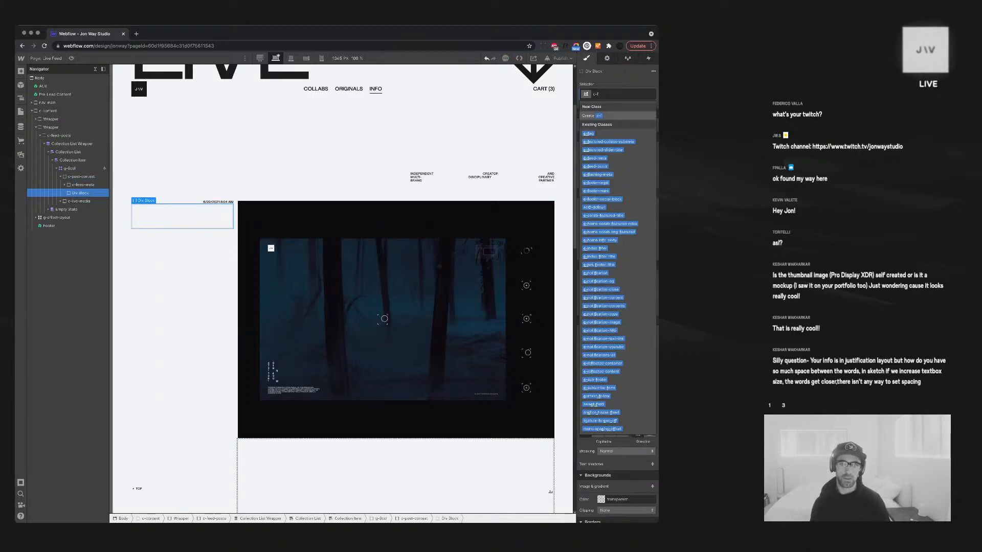
pyautogui.write('eed-')
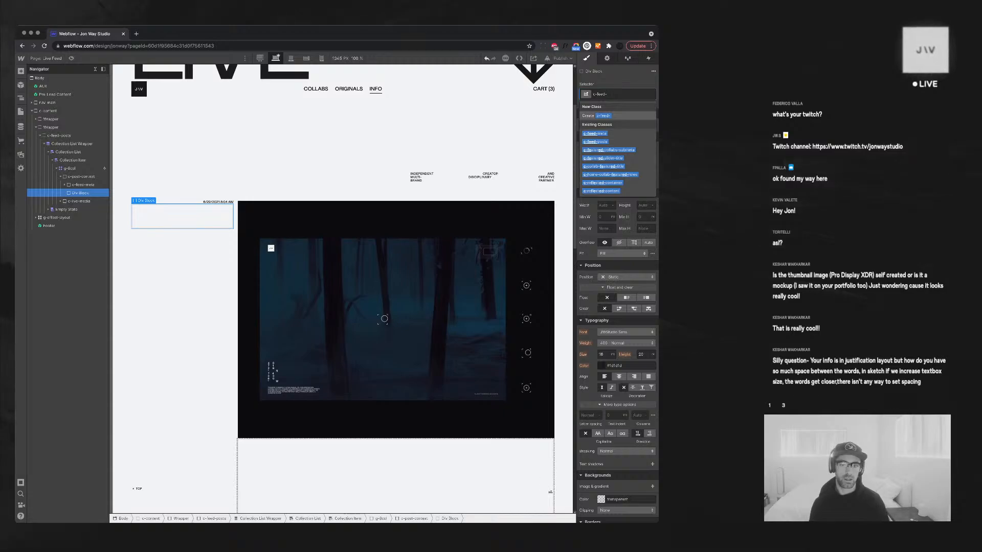
pyautogui.write('post-title')
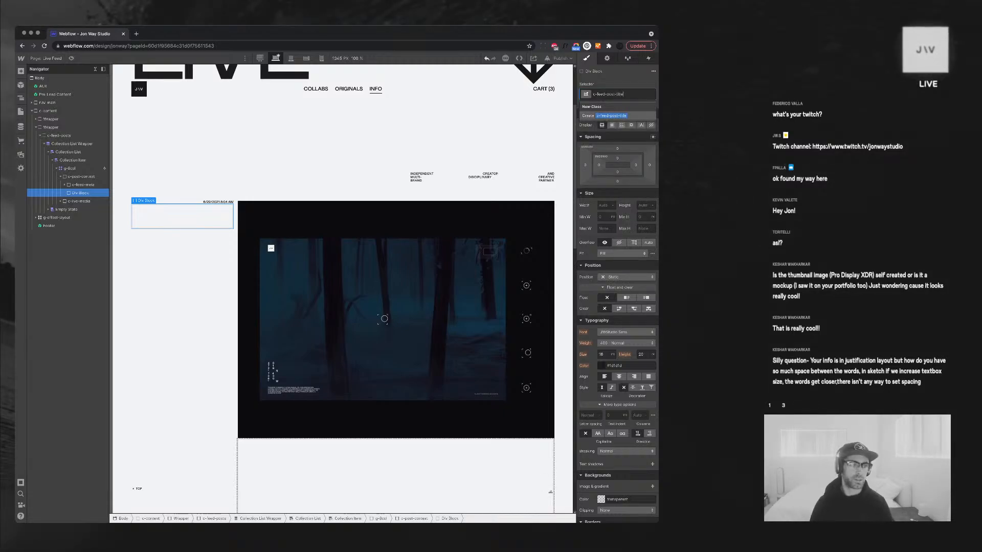
pyautogui.press('Return')
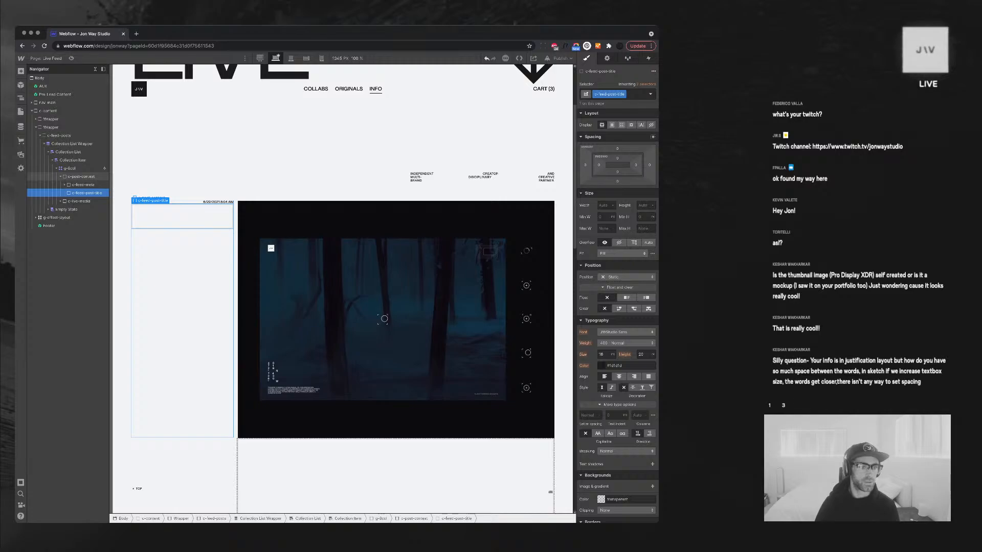
# Set c-post-context to Align stretch, Display Flex and Direction Vertical
pyautogui.click(81, 177)
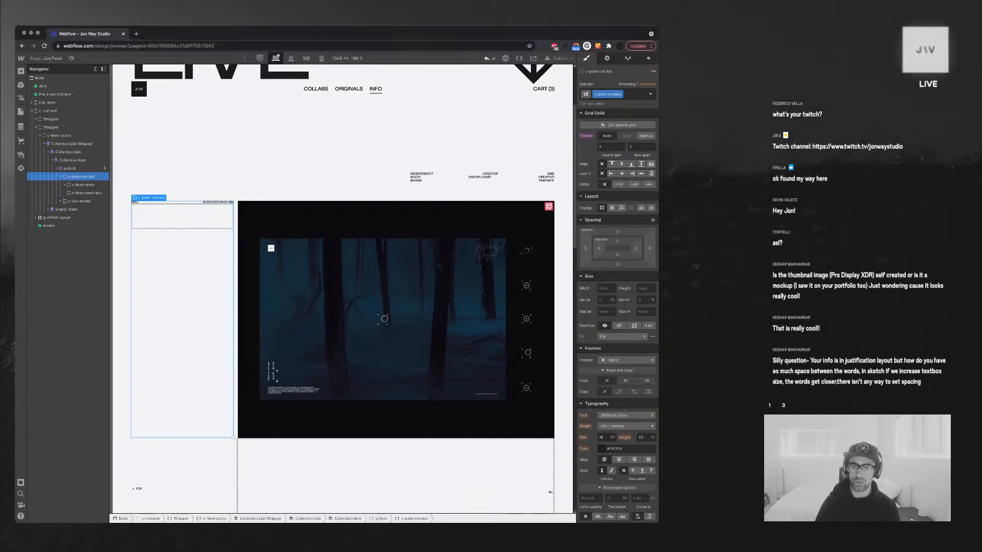
pyautogui.click(641, 164)
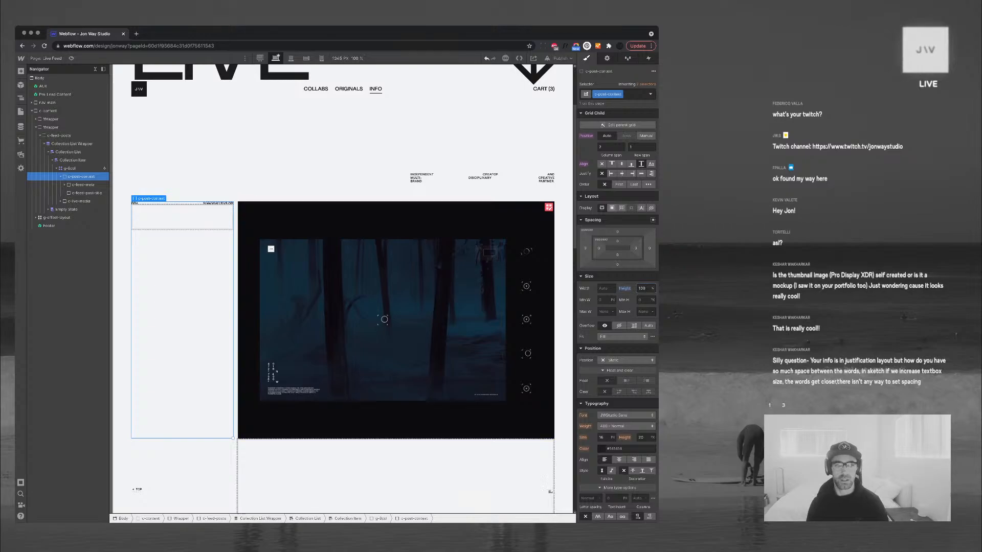
pyautogui.click(611, 208)
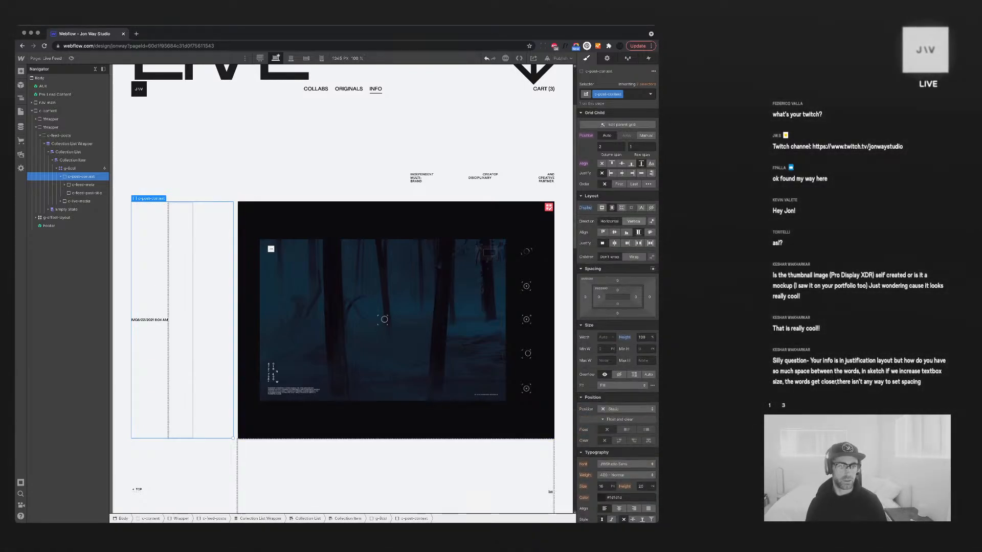
pyautogui.click(633, 221)
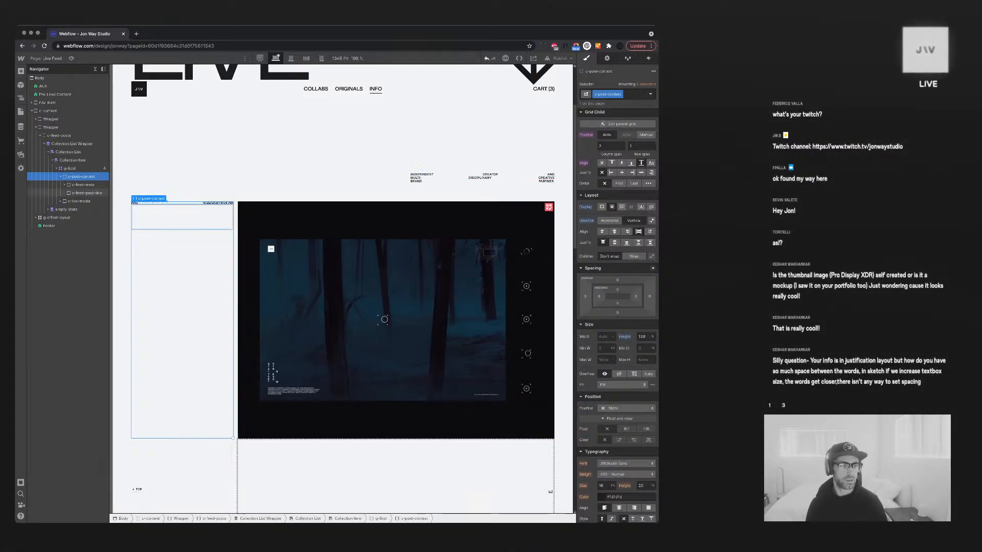
pyautogui.click(87, 193)
pyautogui.press('super+e')
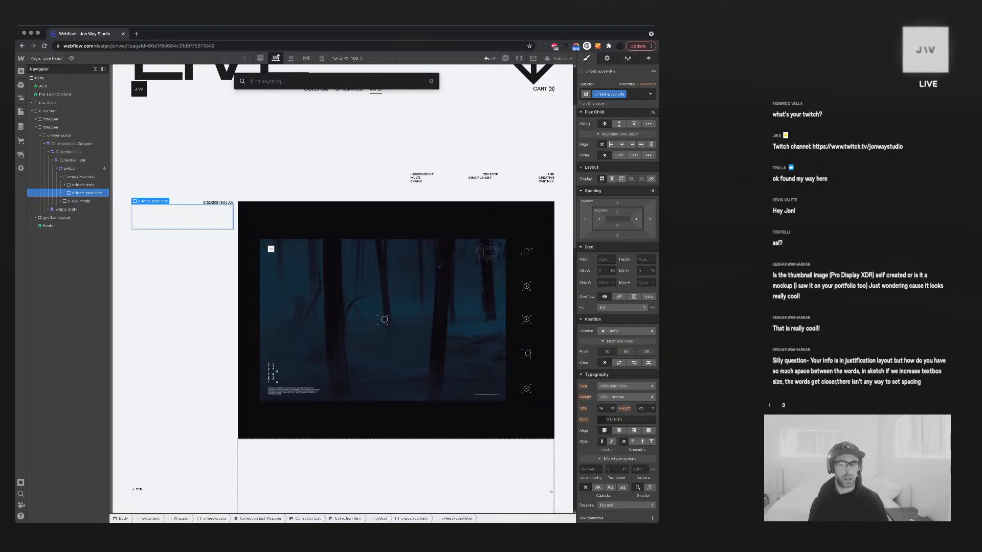
# Insert a Text Block in c-feed-post-title bound to the Notifications Title field
pyautogui.write('tex')
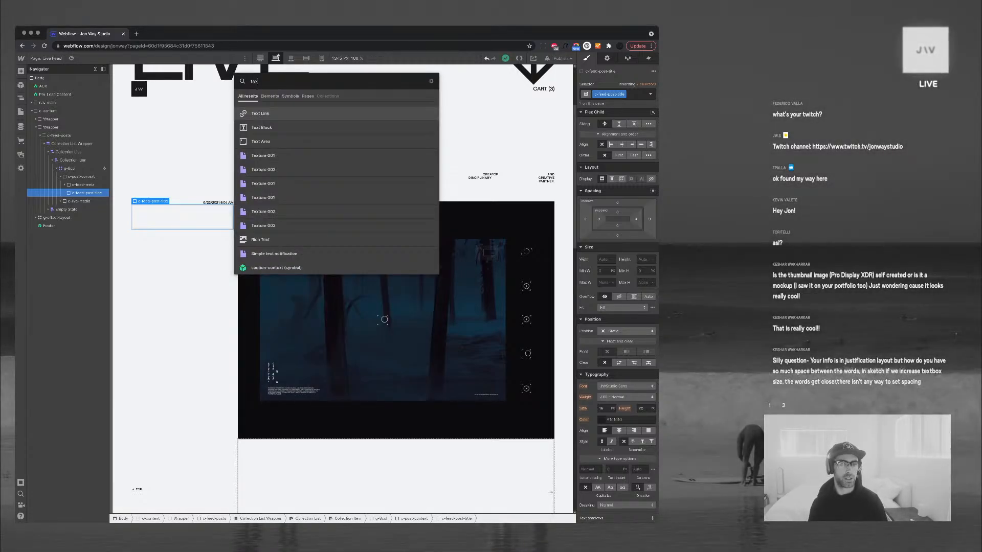
pyautogui.press('Down')
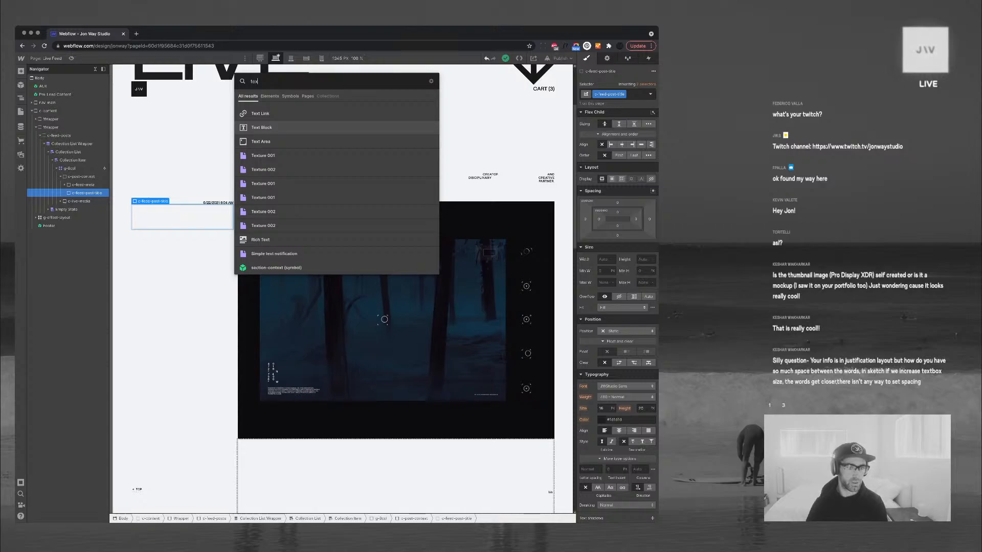
pyautogui.press('Return')
pyautogui.click(139, 233)
pyautogui.click(179, 241)
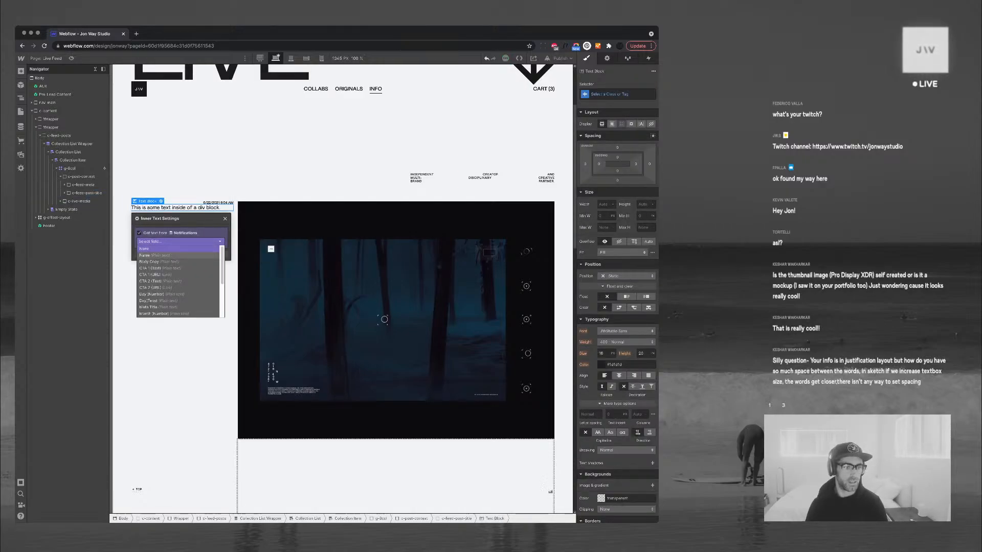
pyautogui.press('Down')
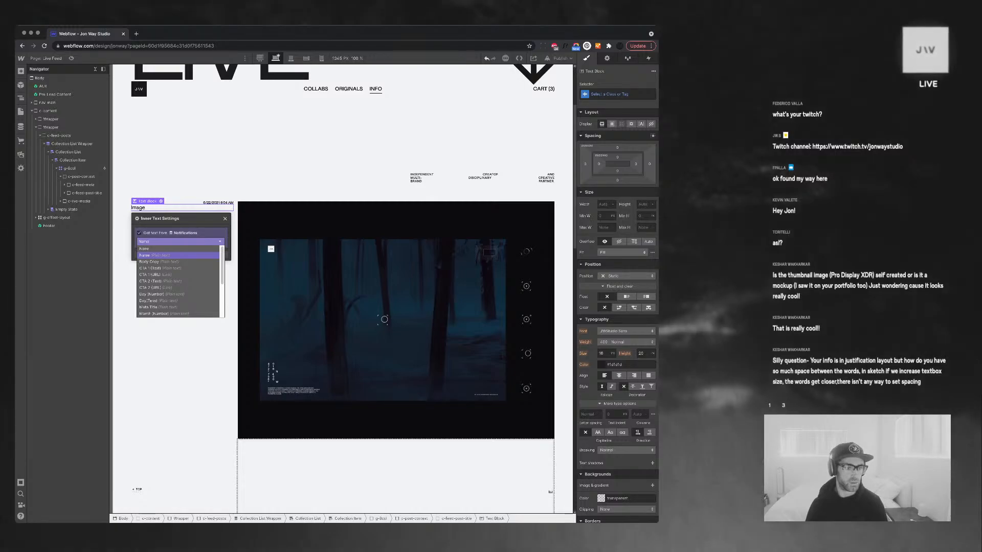
pyautogui.scroll(-1, 179, 269)
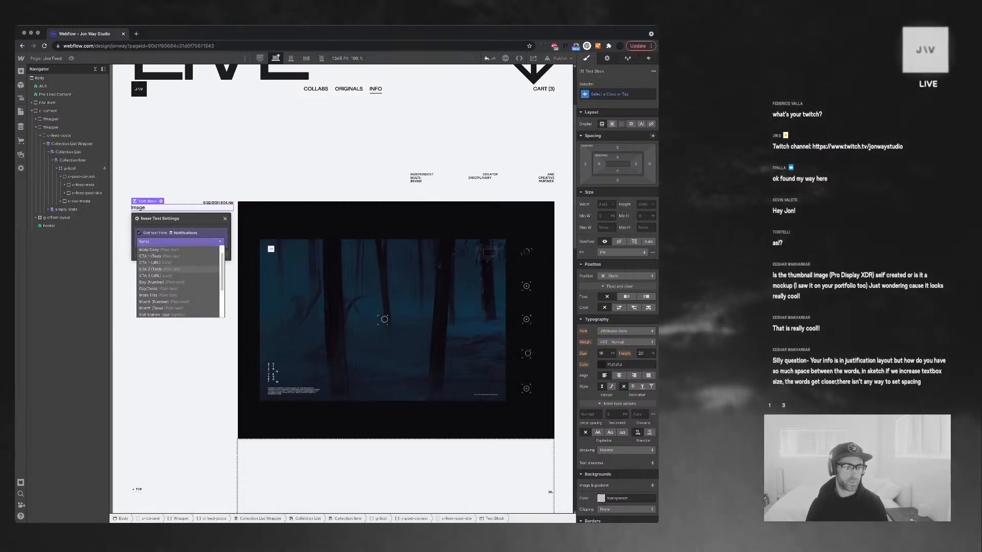
pyautogui.scroll(-2, 179, 268)
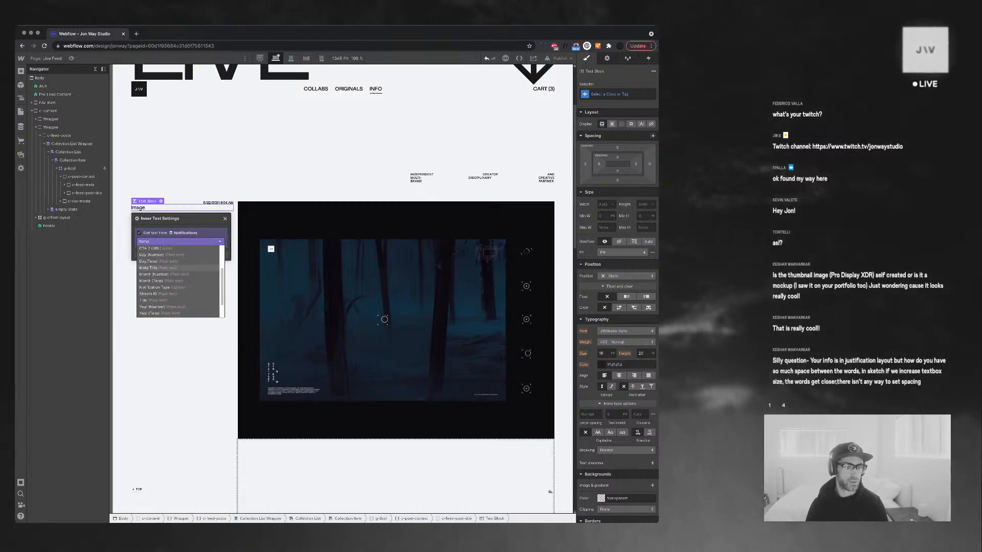
pyautogui.click(163, 301)
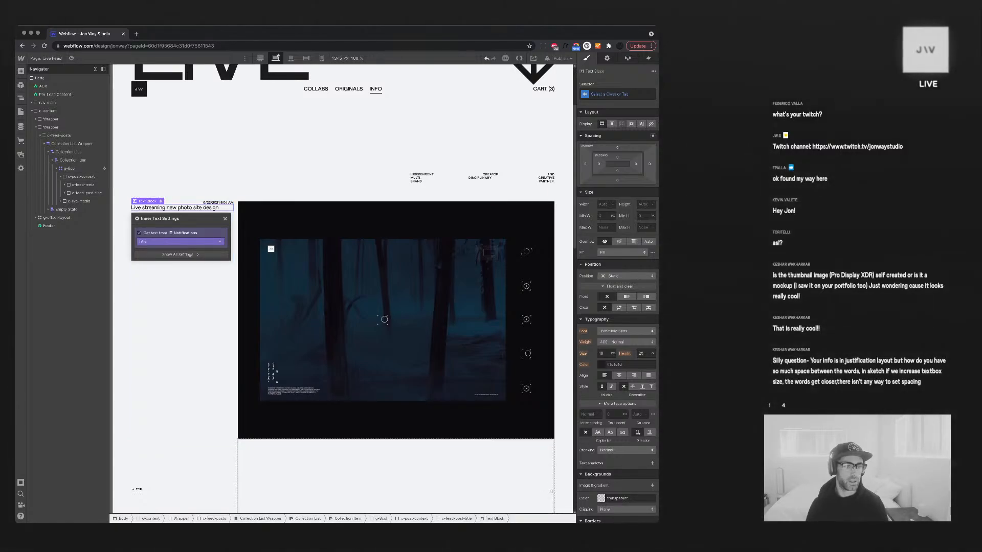
pyautogui.click(225, 219)
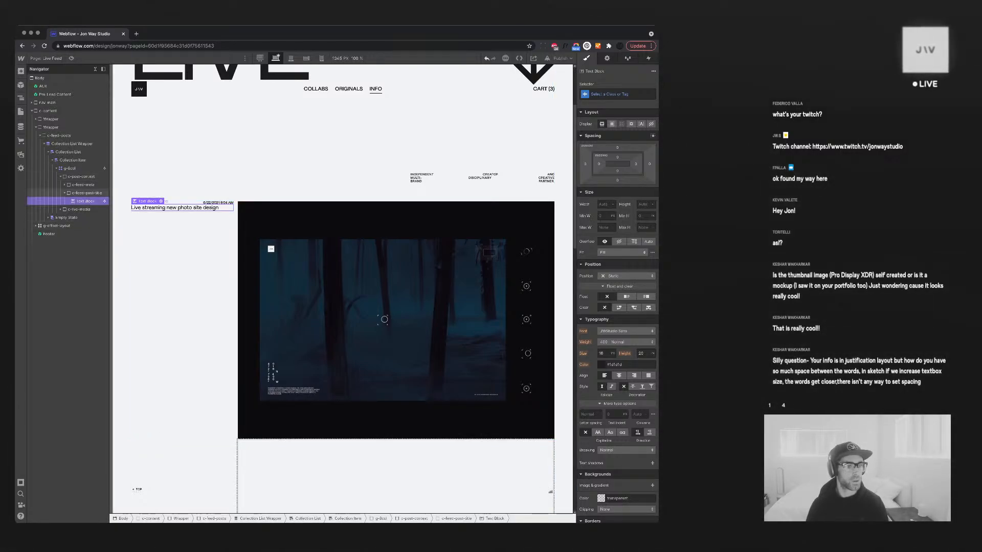
# Select the c-post-context container and bring up Quick Find
pyautogui.click(84, 192)
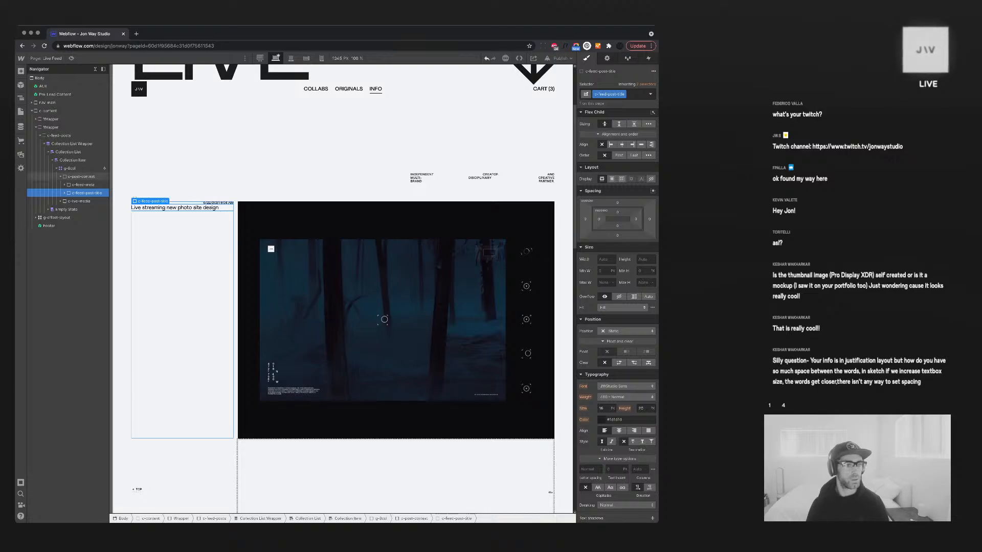
pyautogui.click(81, 177)
pyautogui.press('super+e')
# Add an empty Div Block to c-post-context and set its Justify to space-between
pyautogui.write('div')
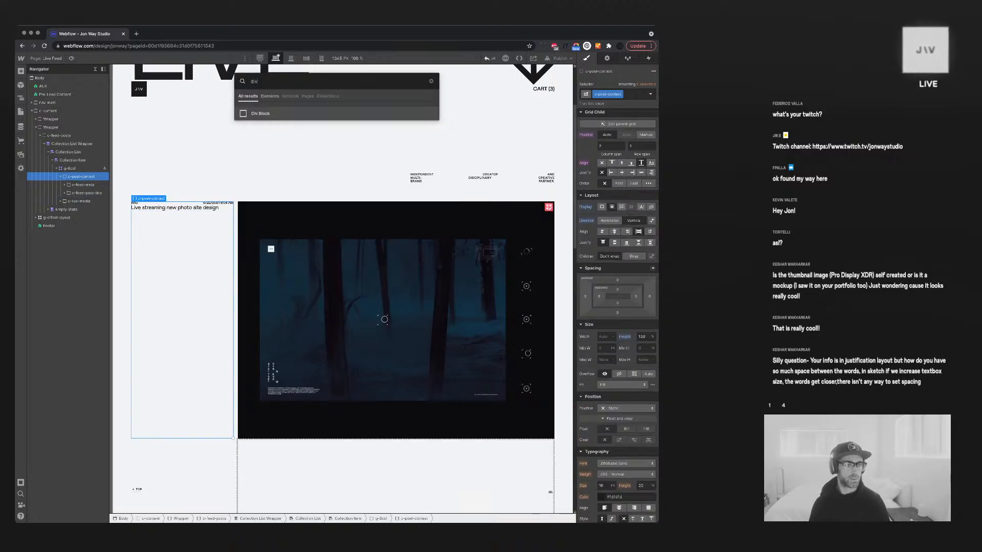
pyautogui.press('Return')
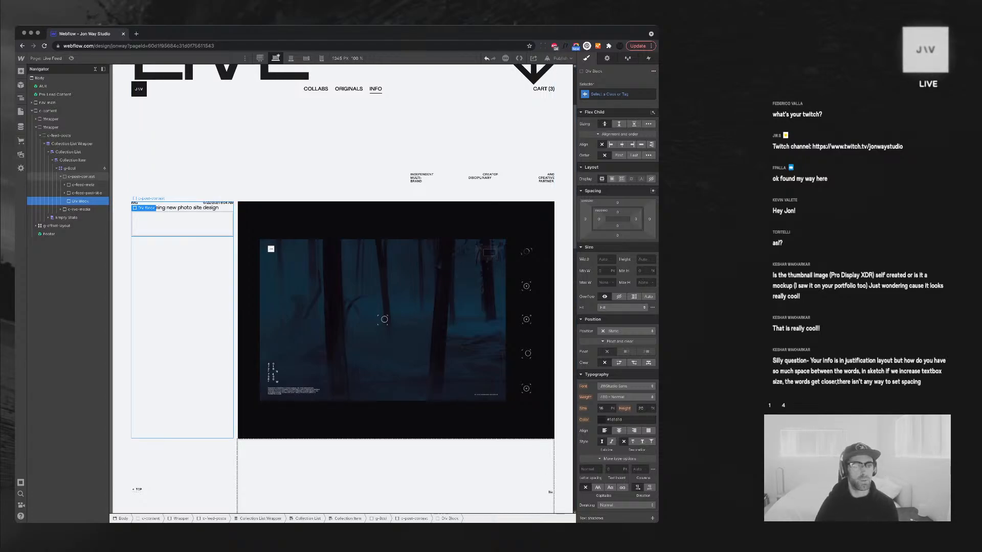
pyautogui.click(81, 177)
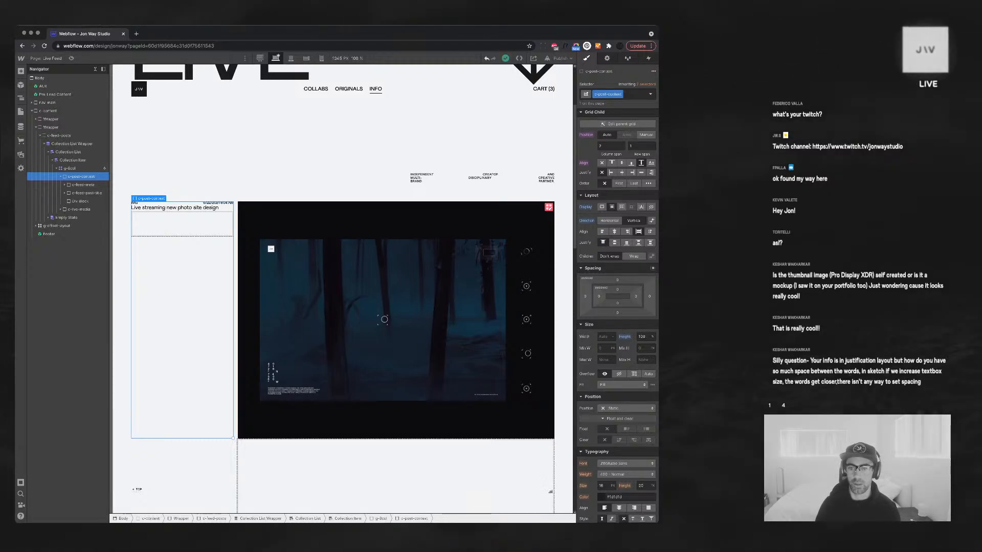
pyautogui.click(638, 243)
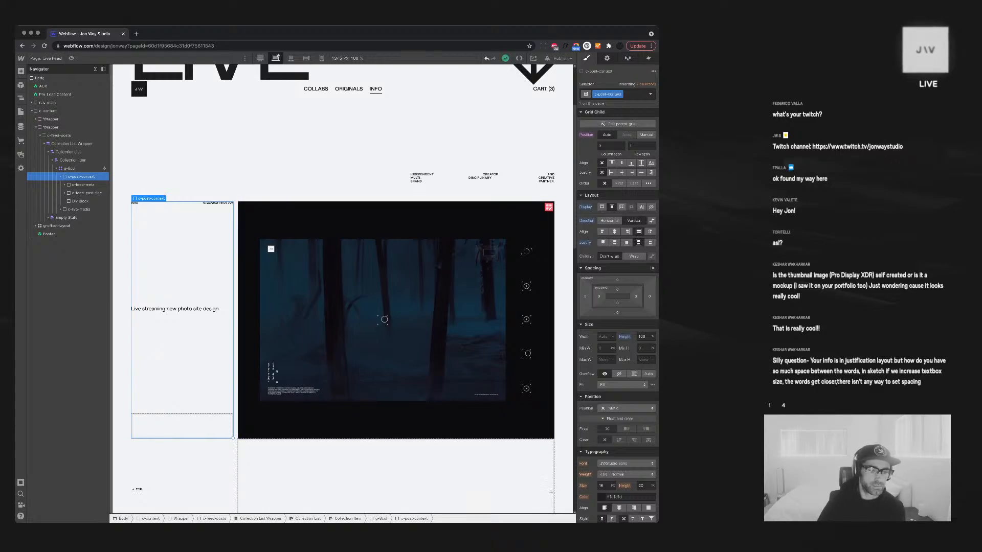
pyautogui.click(175, 309)
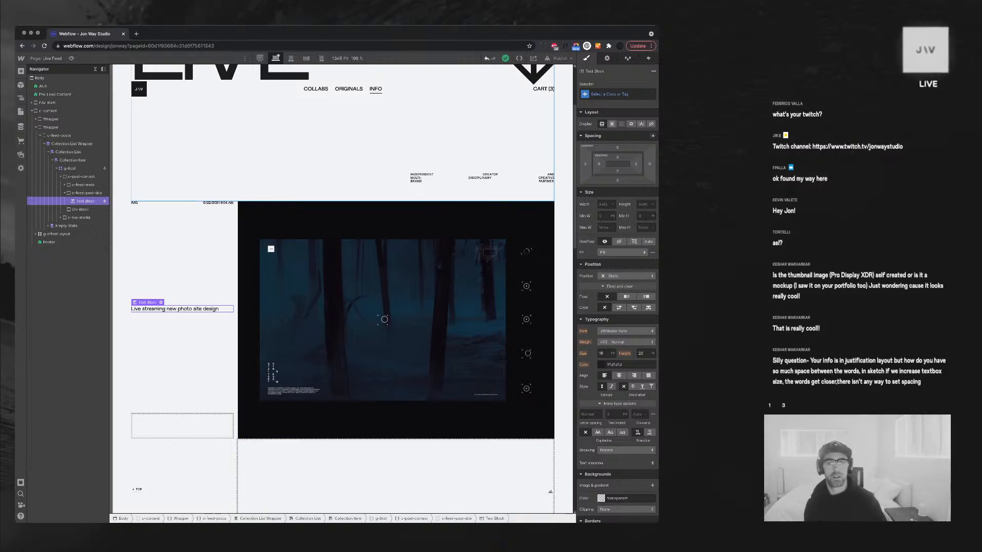
# Inspect the hero's CREATOR text styling, then switch to the Sketch file
pyautogui.click(476, 153)
pyautogui.click(490, 175)
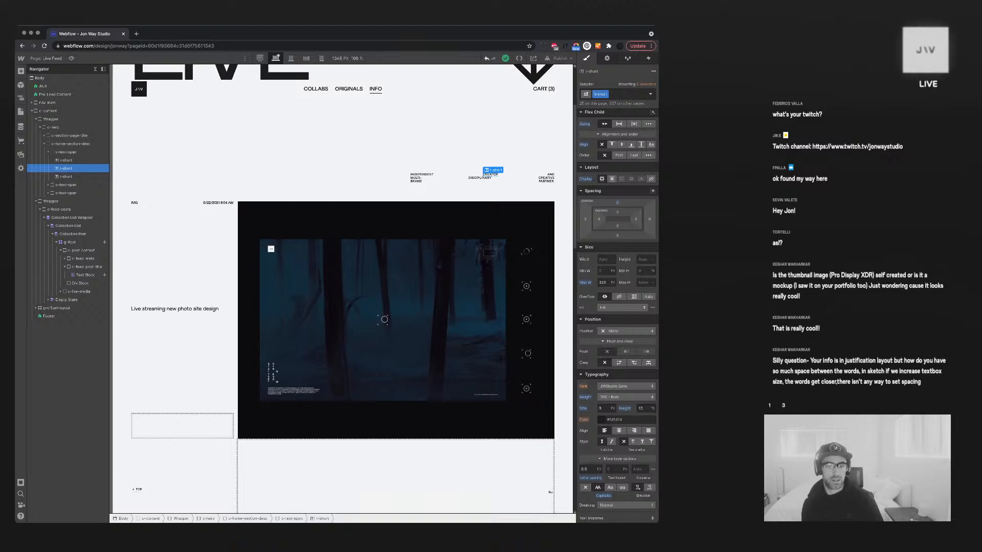
pyautogui.press('super+Tab')
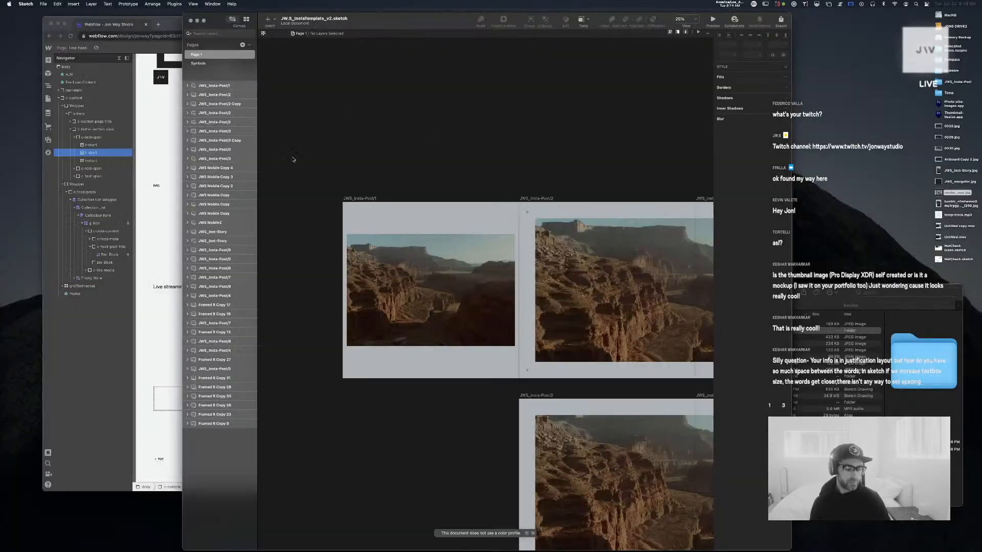
# Shorten the 'This thing still on?' text box on Inst-Story to 63 high
pyautogui.scroll(5, 420, 198)
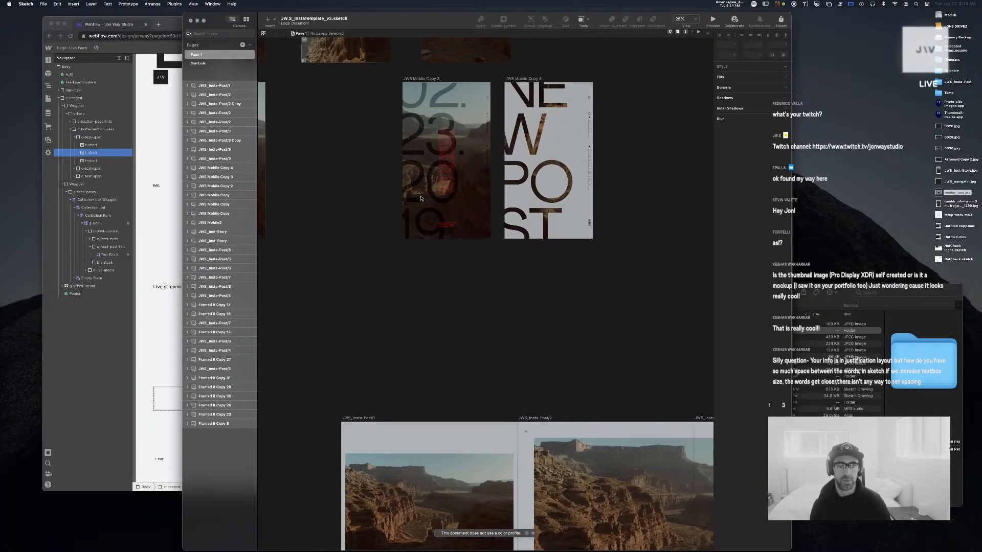
pyautogui.scroll(4, 421, 199)
pyautogui.hscroll(-6, 421, 198)
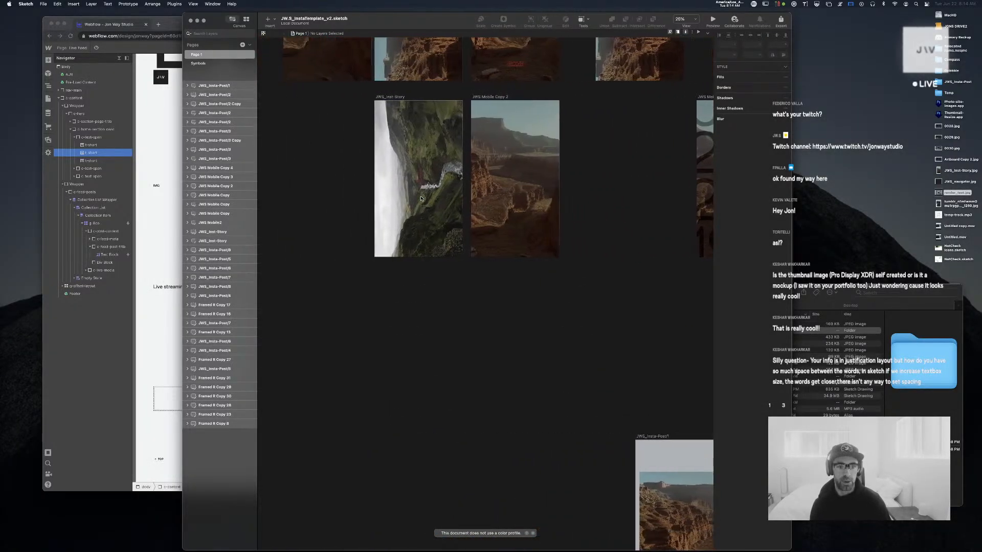
pyautogui.hscroll(-3, 420, 198)
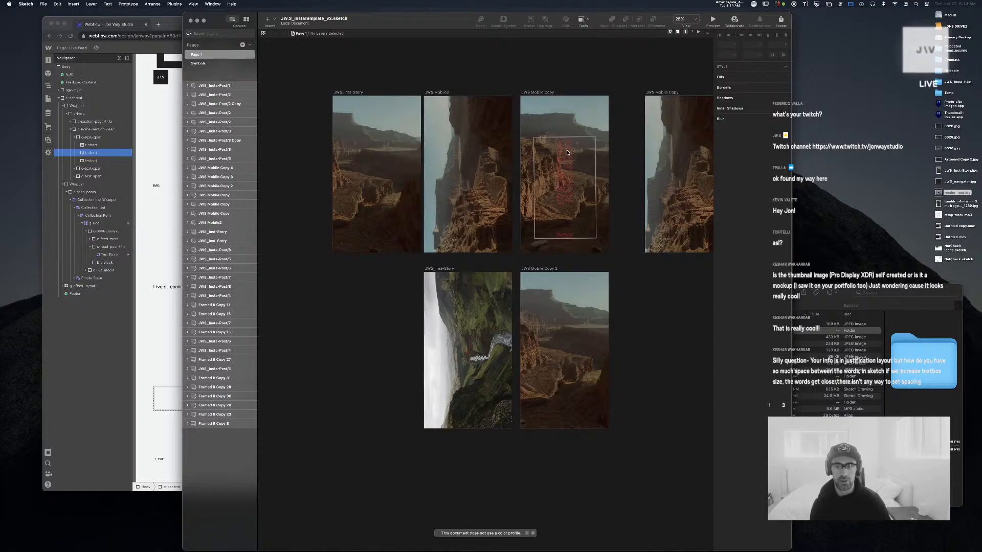
pyautogui.moveTo(376, 290); pyautogui.dragTo(515, 399)
pyautogui.scroll(5, 439, 332)
pyautogui.click(514, 396)
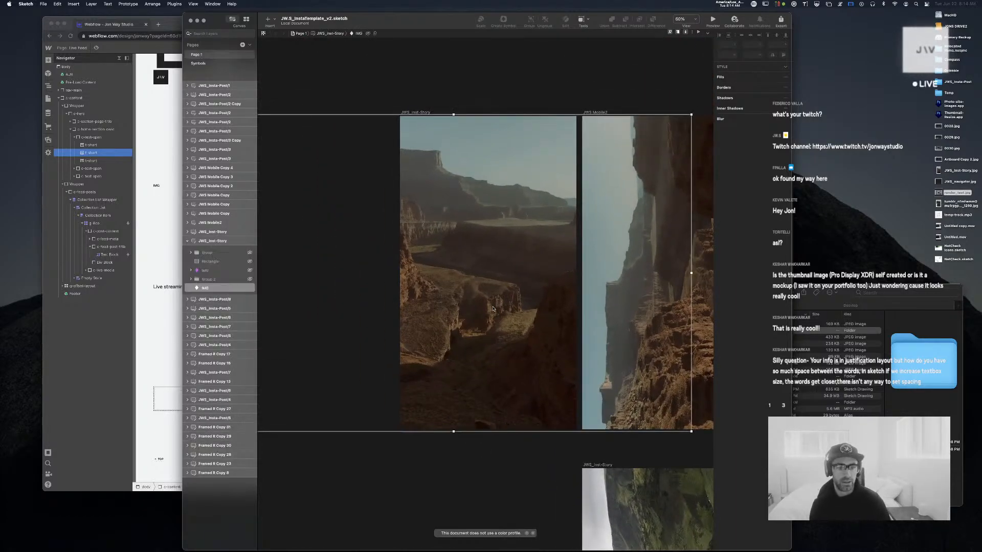
pyautogui.click(524, 98)
pyautogui.doubleClick(488, 279)
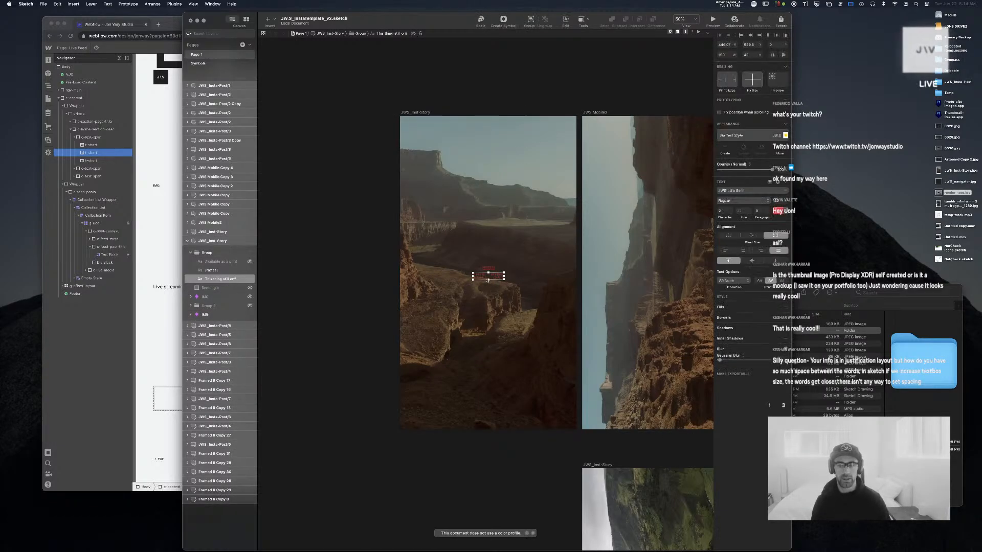
pyautogui.moveTo(490, 298); pyautogui.dragTo(489, 292)
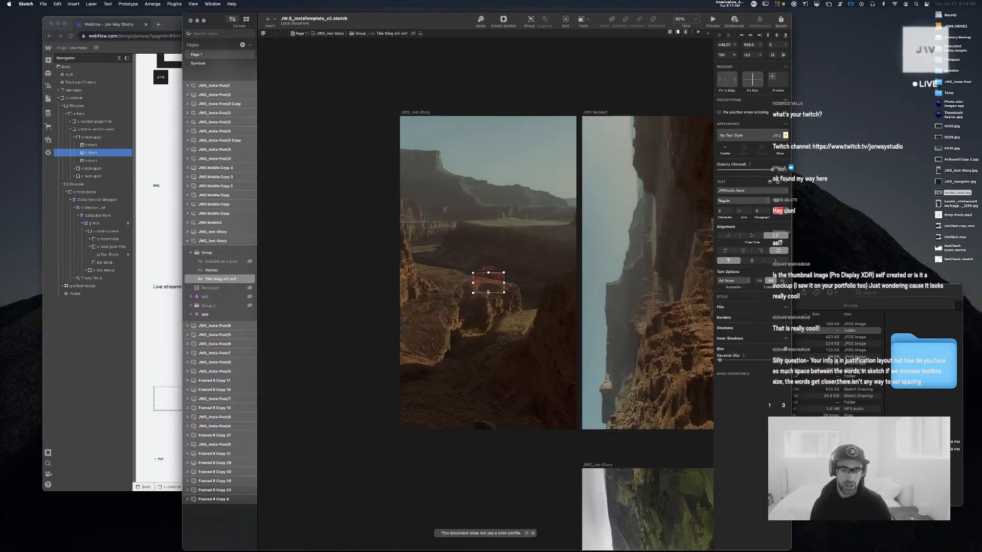
pyautogui.moveTo(489, 293); pyautogui.dragTo(489, 285)
# At 100% zoom, delete the last word and add 'hgdf' to test the justified reflow
pyautogui.doubleClick(490, 285)
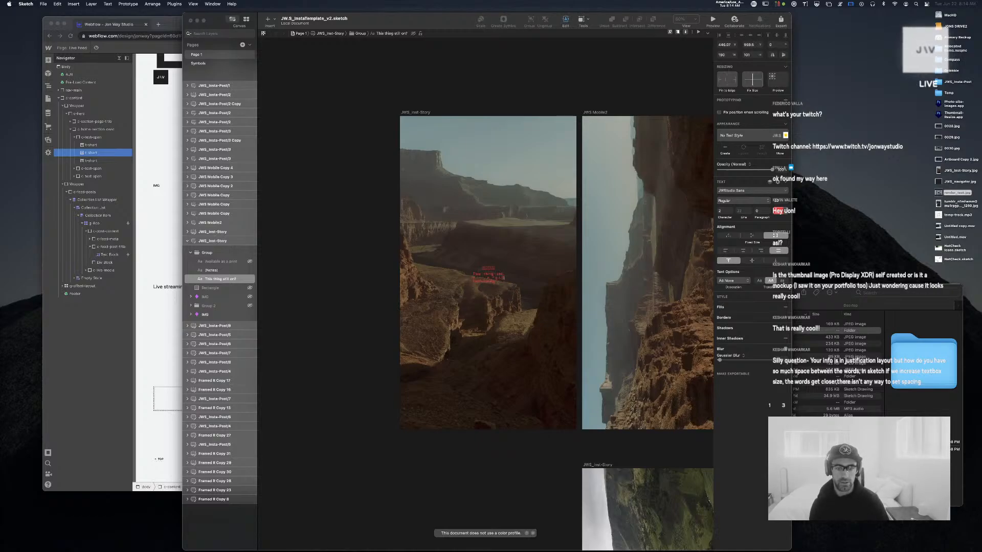
pyautogui.press('Escape')
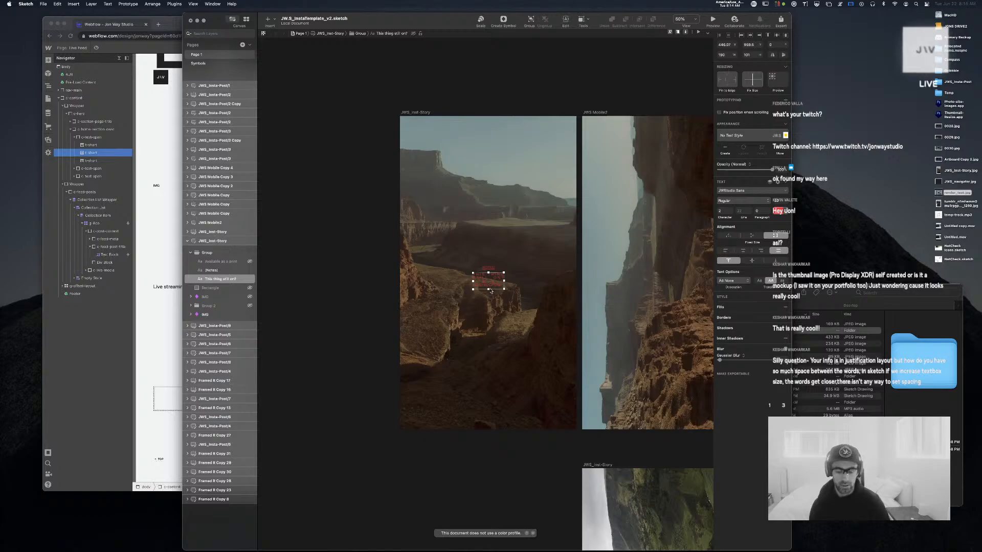
pyautogui.press('super+plus')
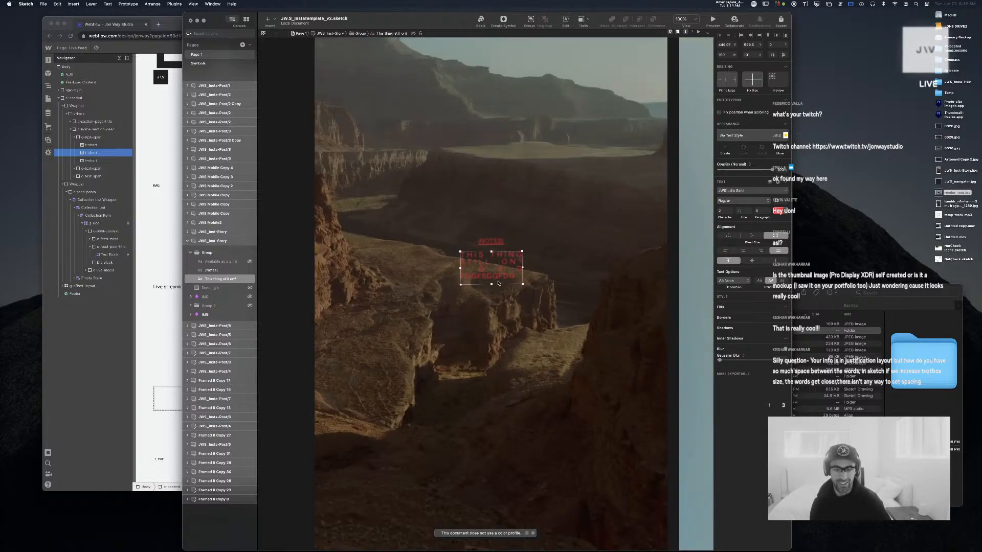
pyautogui.doubleClick(501, 279)
pyautogui.press('BackSpace')
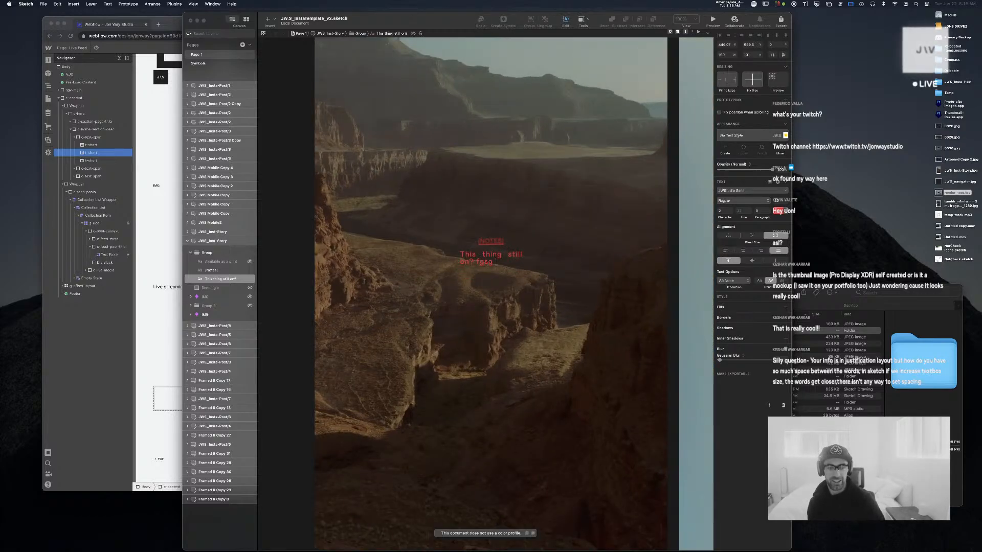
pyautogui.press('Escape')
pyautogui.doubleClick(484, 271)
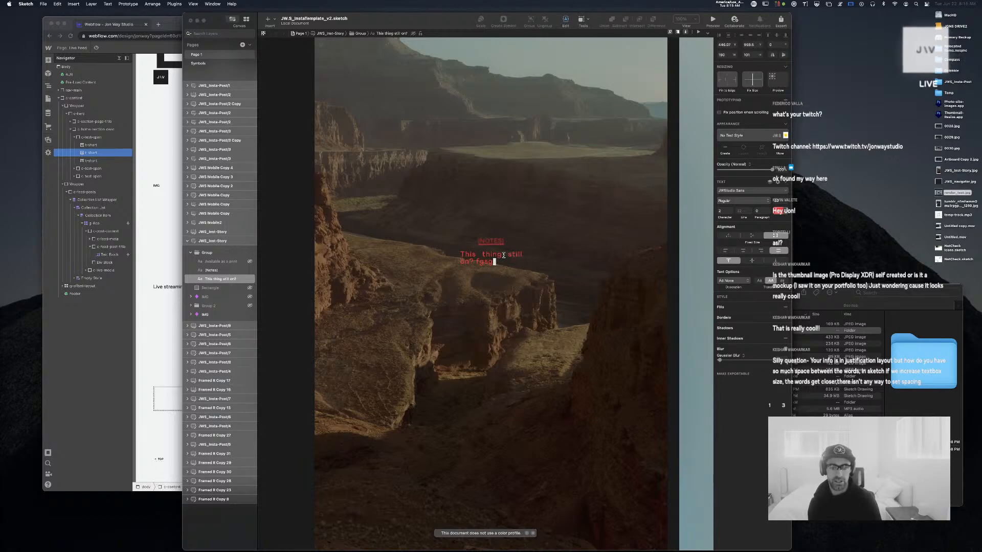
pyautogui.write('hgdf hhd')
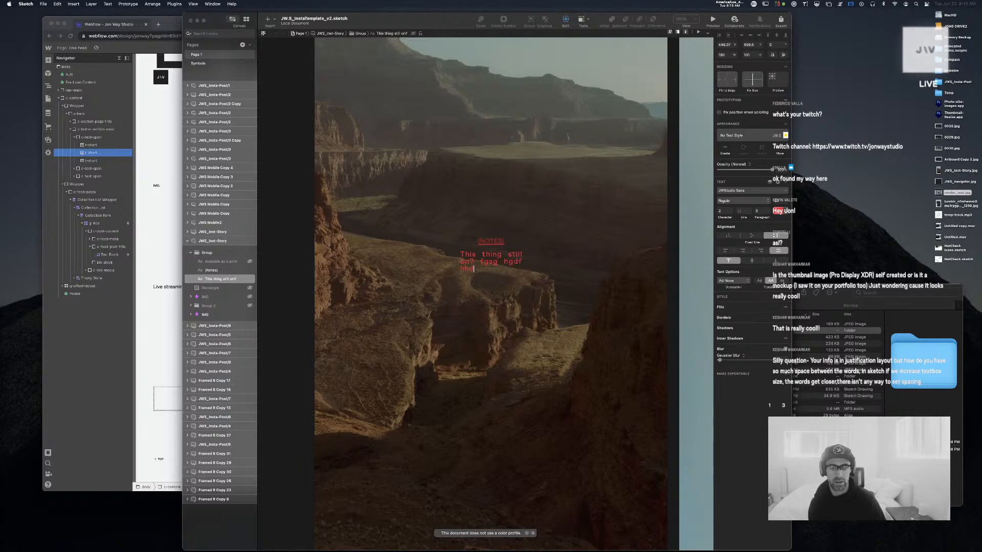
pyautogui.press('Escape')
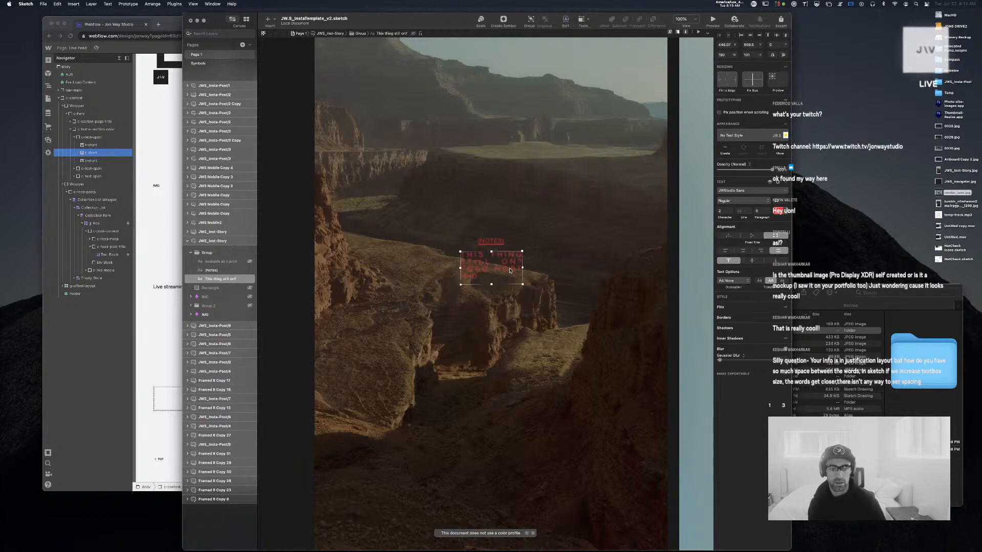
# Delete a character, recheck the text, and zoom back out to 50%
pyautogui.doubleClick(509, 270)
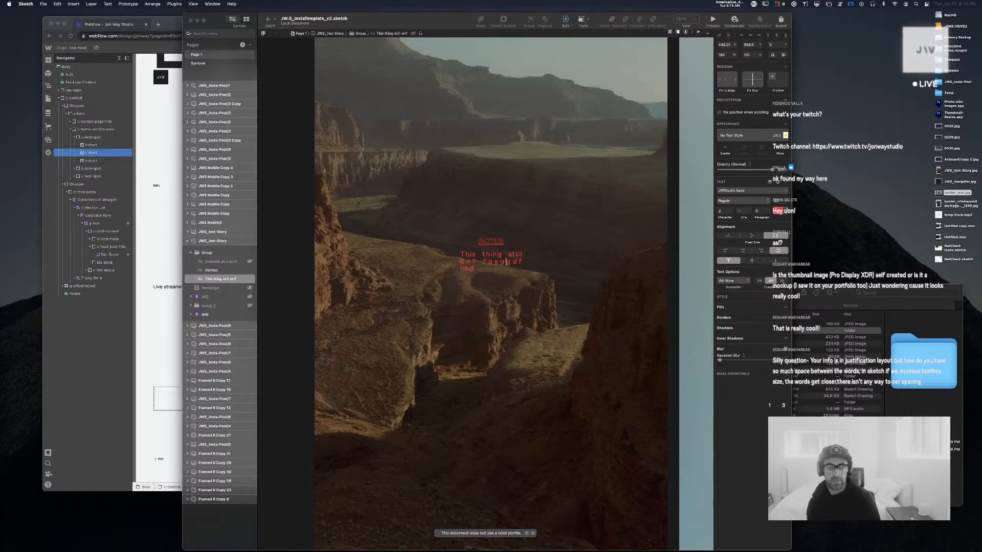
pyautogui.press('BackSpace')
pyautogui.press('Escape')
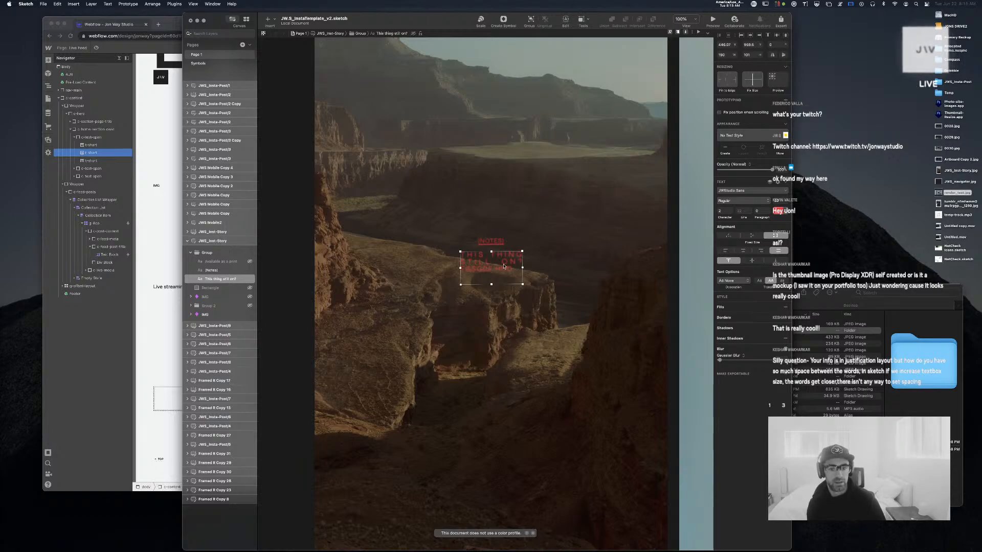
pyautogui.doubleClick(489, 263)
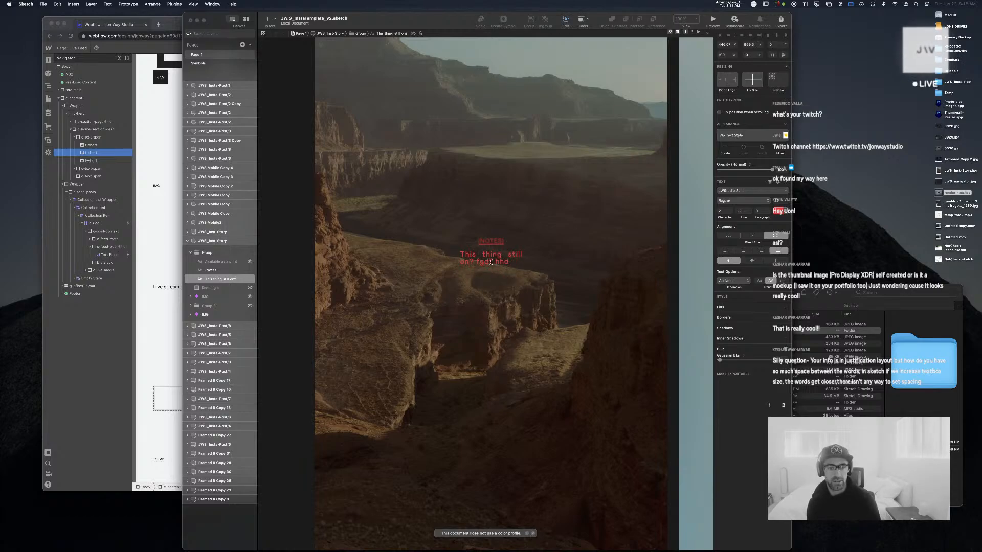
pyautogui.press('Escape')
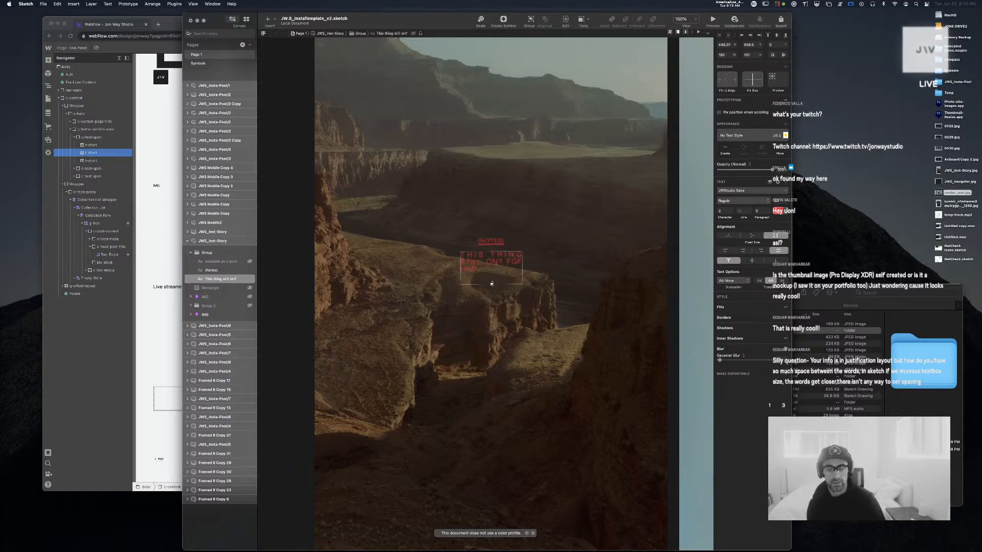
pyautogui.click(499, 265)
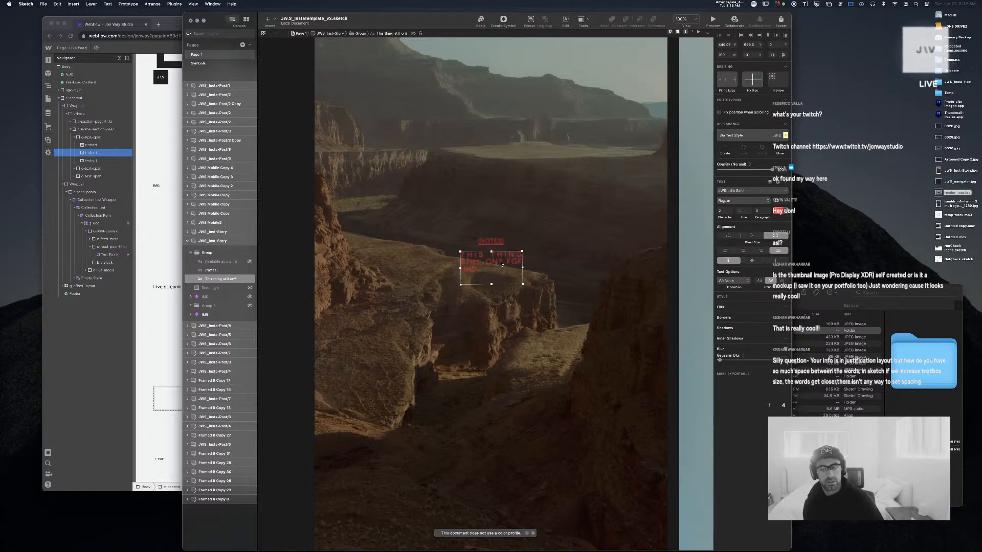
pyautogui.doubleClick(501, 264)
pyautogui.press('Escape')
pyautogui.press('super+minus')
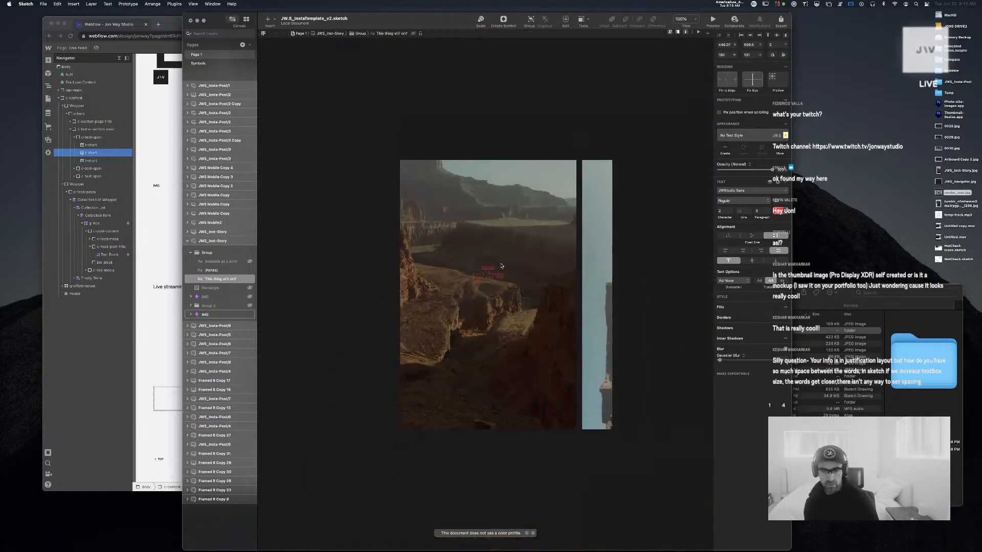
# Add 'fasafdskfdsafs' to the JWS Mobile Copy red text and shorten it to 845 high
pyautogui.hscroll(5, 502, 266)
pyautogui.hscroll(5, 501, 266)
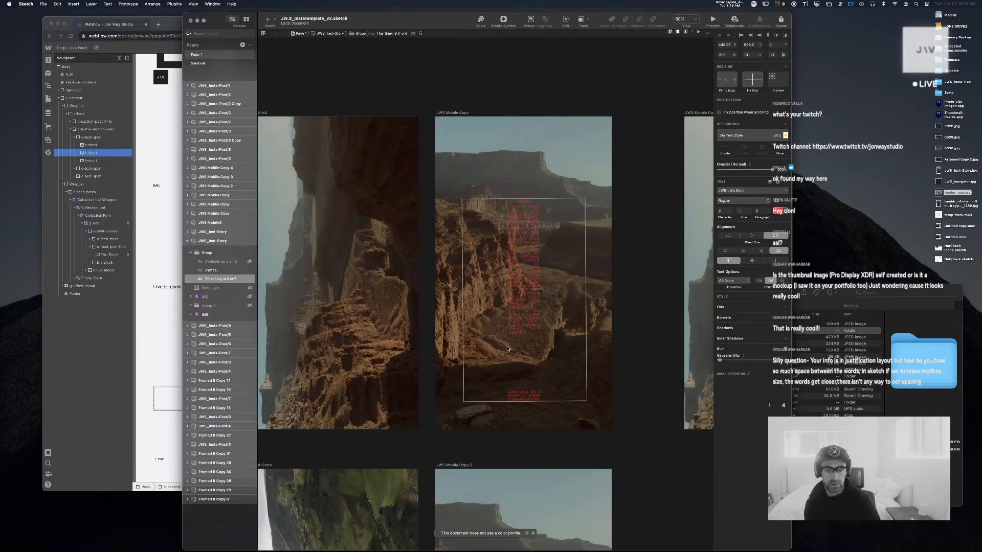
pyautogui.press('super+plus')
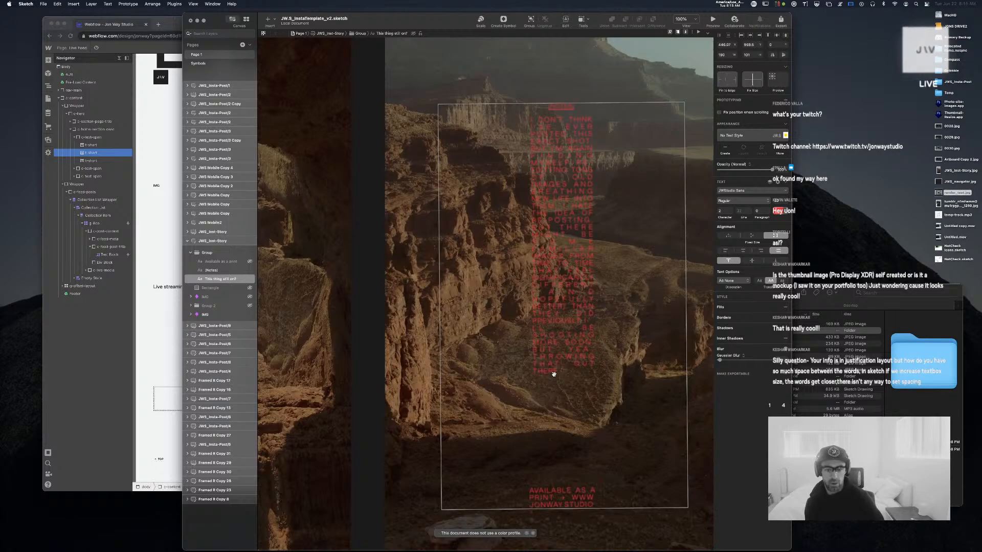
pyautogui.scroll(2, 553, 373)
pyautogui.hscroll(2, 554, 374)
pyautogui.click(547, 400)
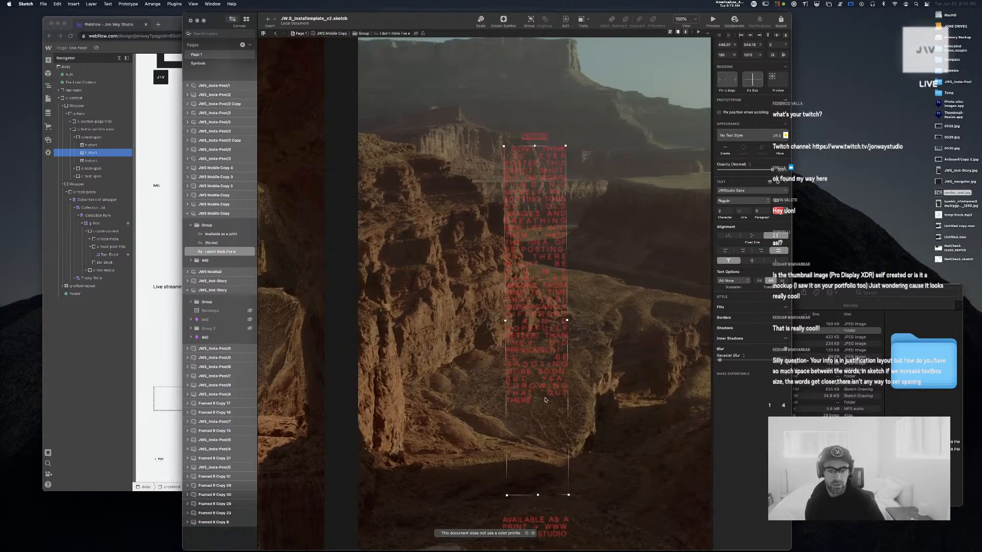
pyautogui.doubleClick(534, 397)
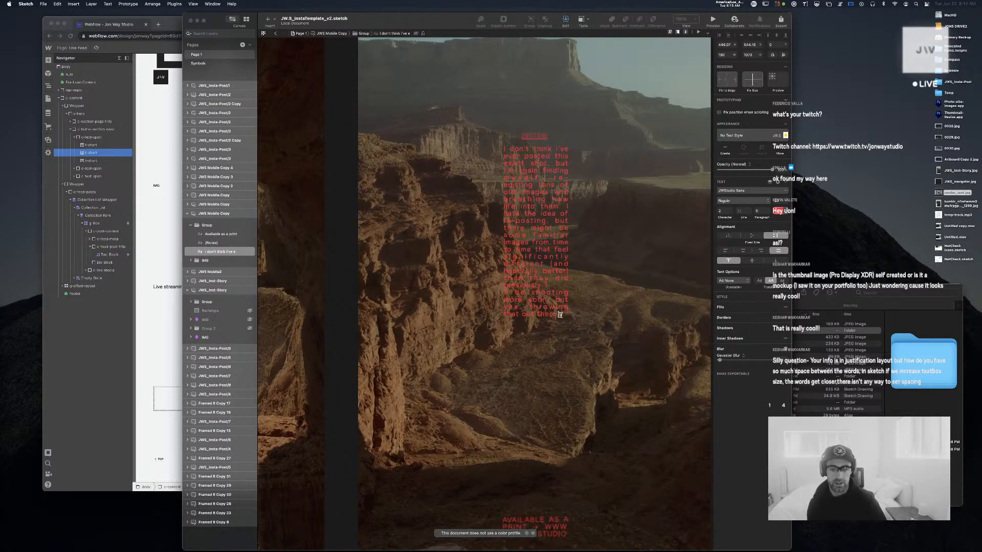
pyautogui.write('fasafdskfdsafs')
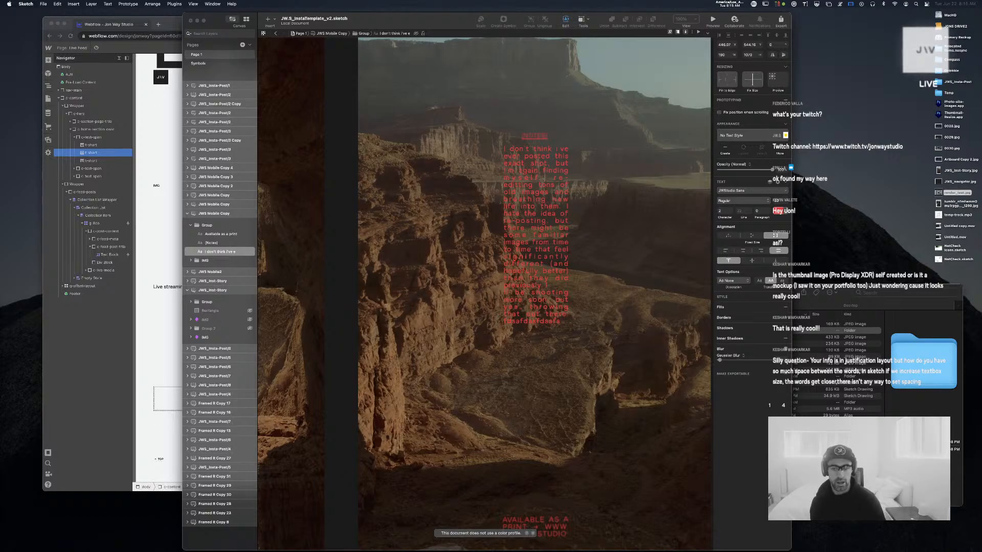
pyautogui.press('Escape')
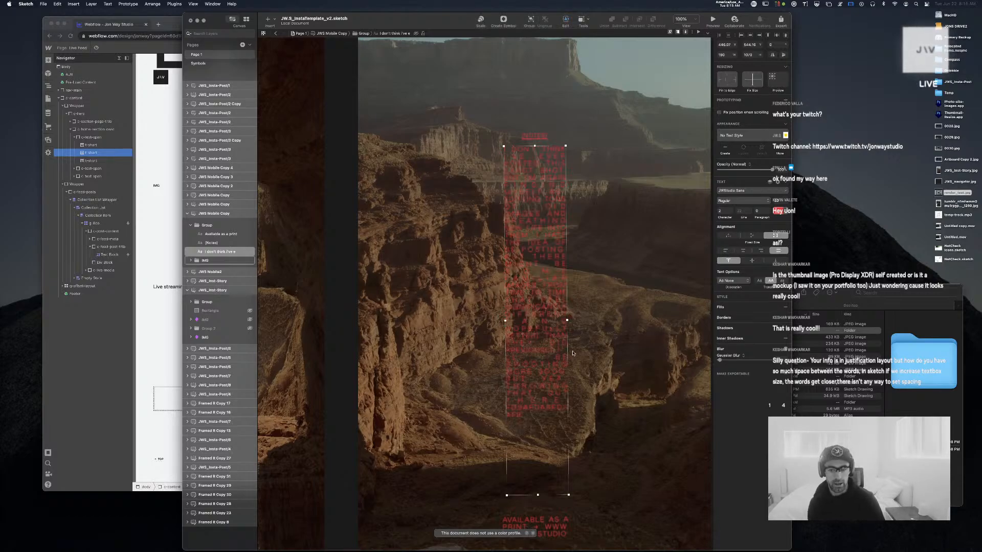
pyautogui.moveTo(539, 499); pyautogui.dragTo(557, 405)
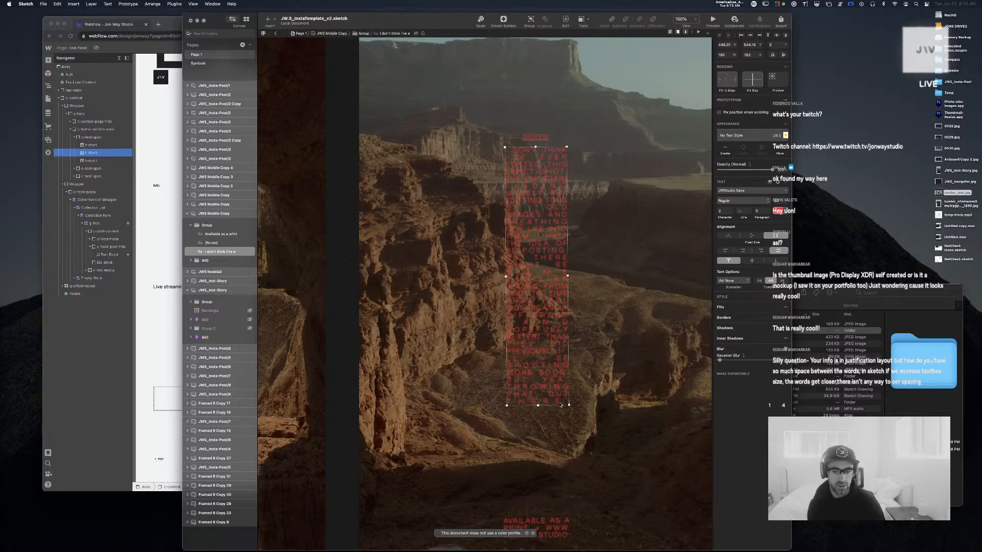
# Zoom out to 50% and close the template without saving
pyautogui.click(670, 385)
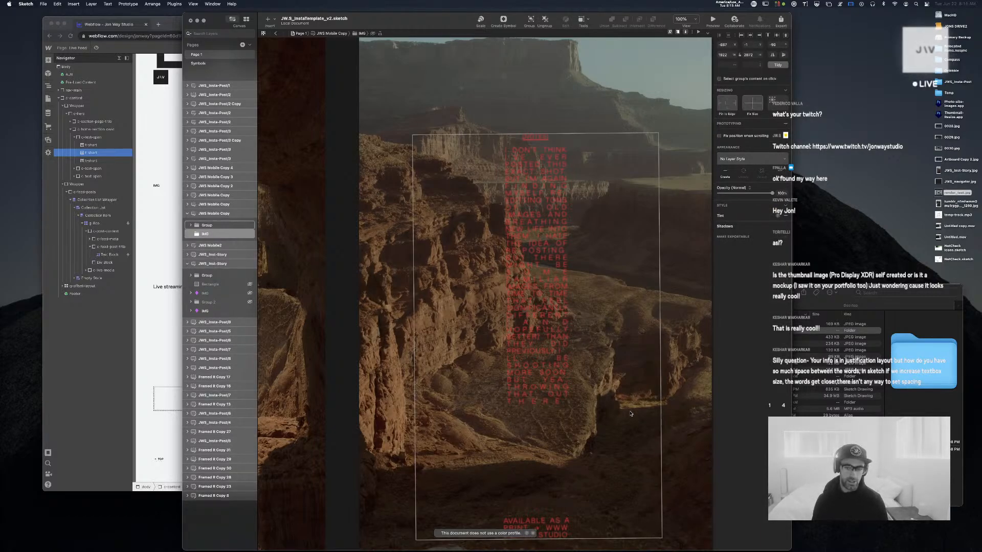
pyautogui.click(358, 263)
pyautogui.press('super+minus')
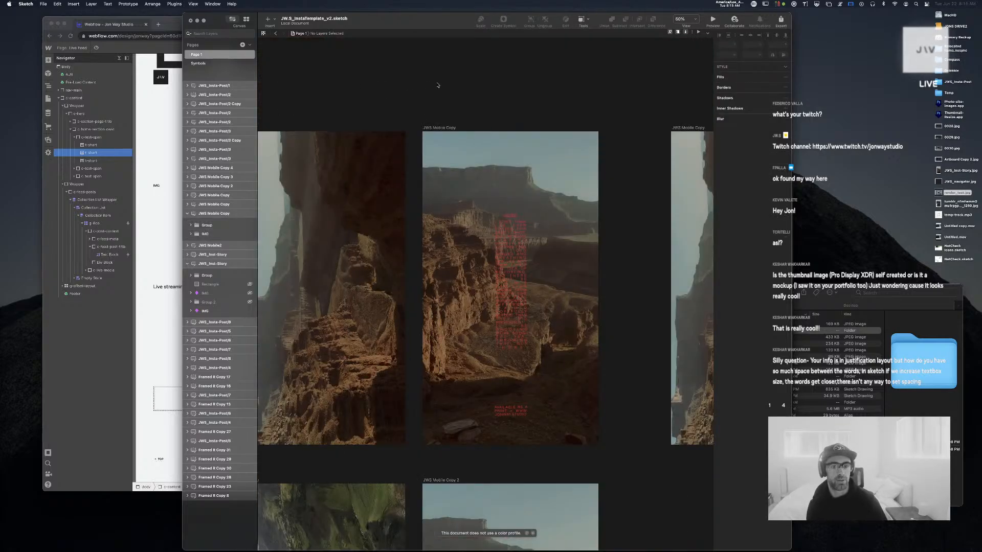
pyautogui.press('super+w')
pyautogui.click(478, 314)
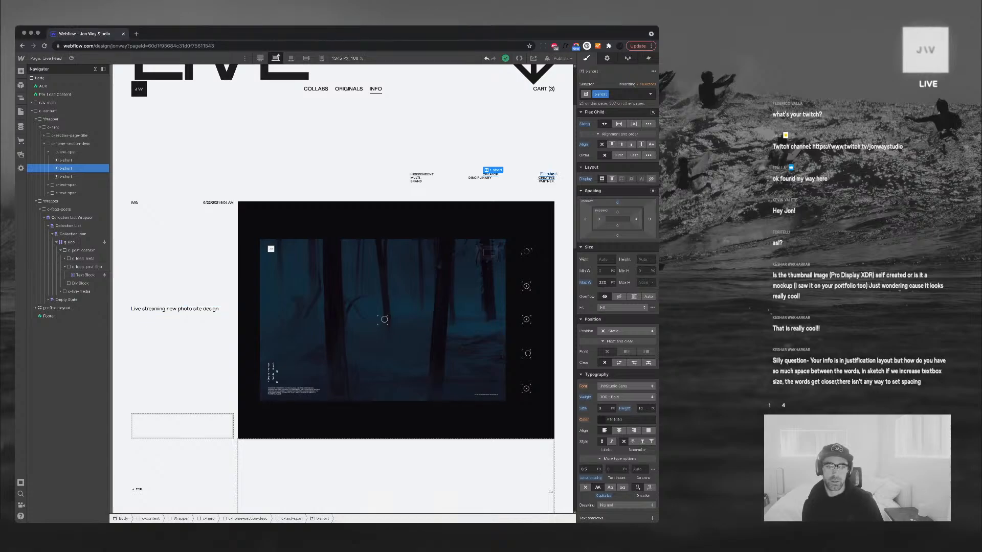
# Give the intro text span under LIVE the 75p combo class
pyautogui.click(546, 181)
pyautogui.click(517, 182)
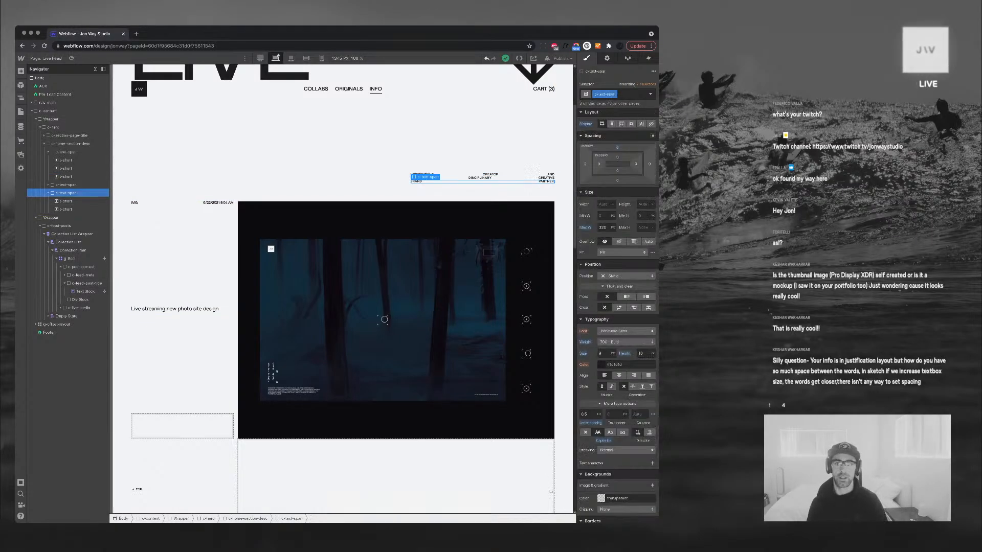
pyautogui.click(630, 94)
pyautogui.click(587, 133)
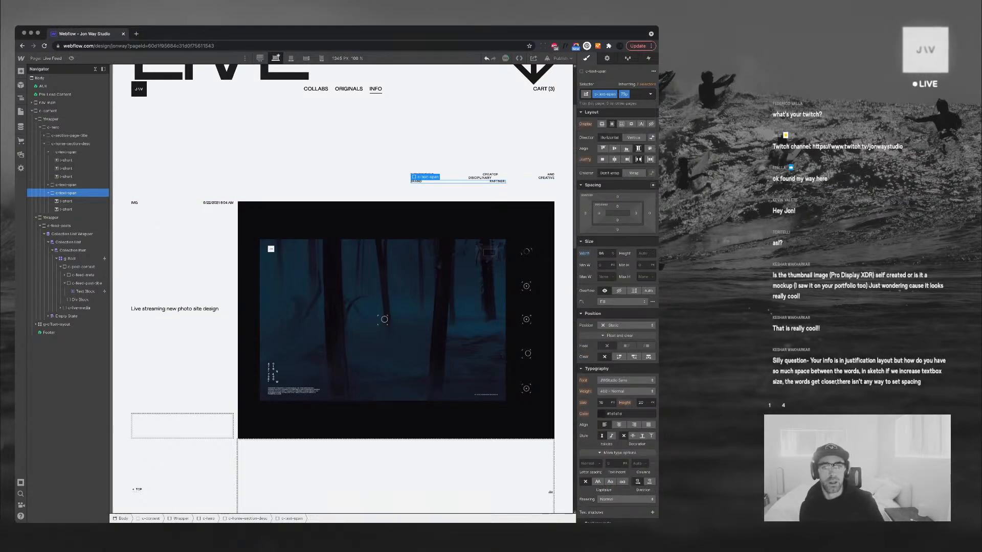
# Check the CREATOR word span's layout, then switch to the Home page
pyautogui.click(317, 368)
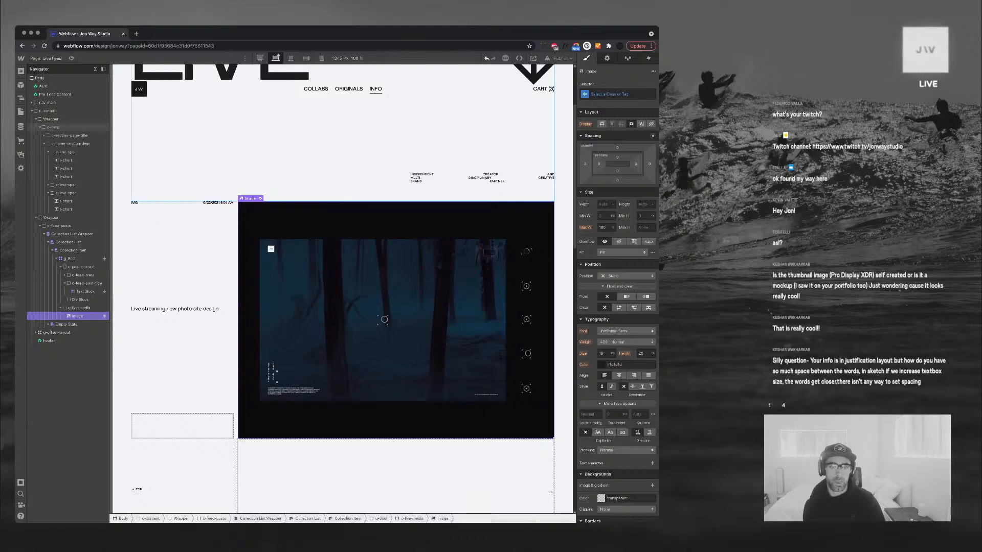
pyautogui.click(490, 174)
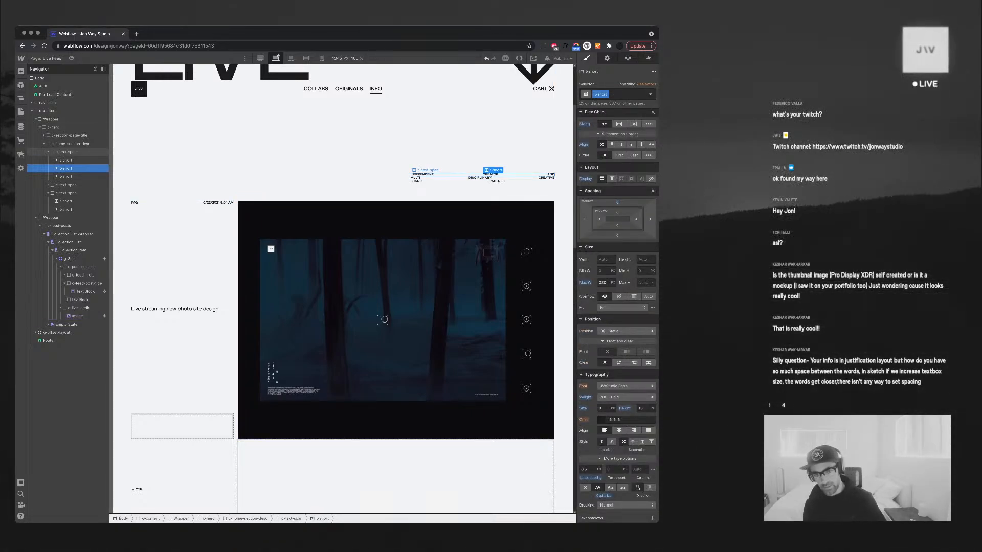
pyautogui.click(517, 174)
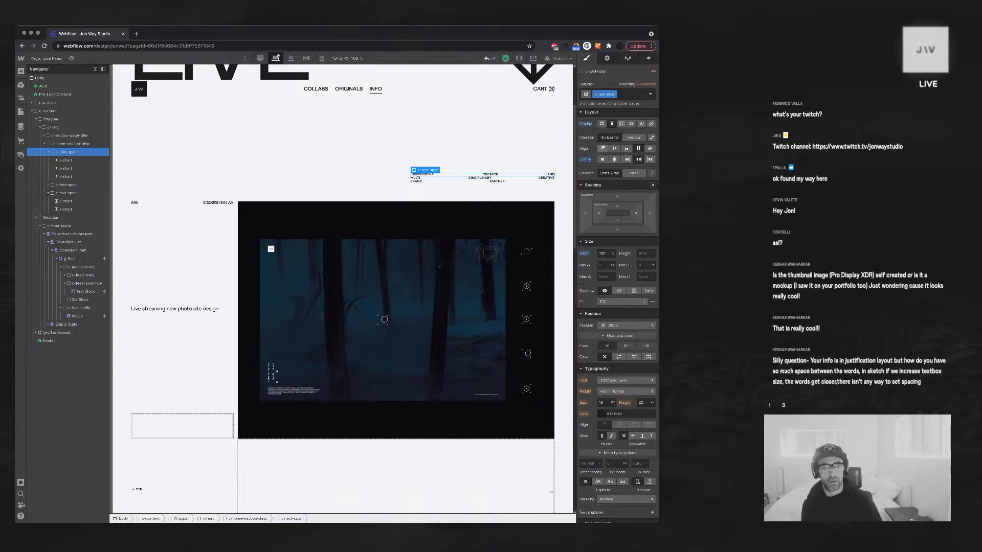
pyautogui.click(67, 168)
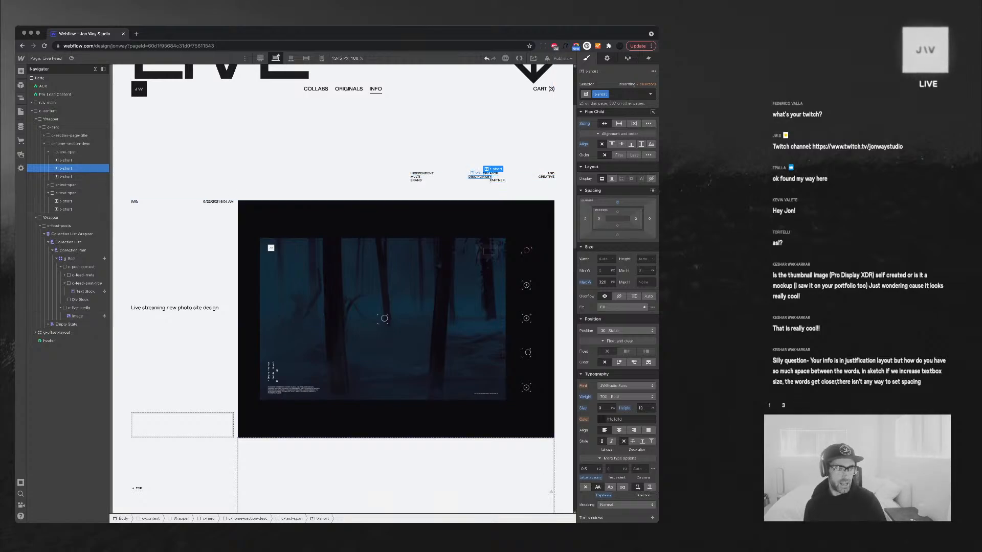
pyautogui.click(47, 59)
pyautogui.click(47, 110)
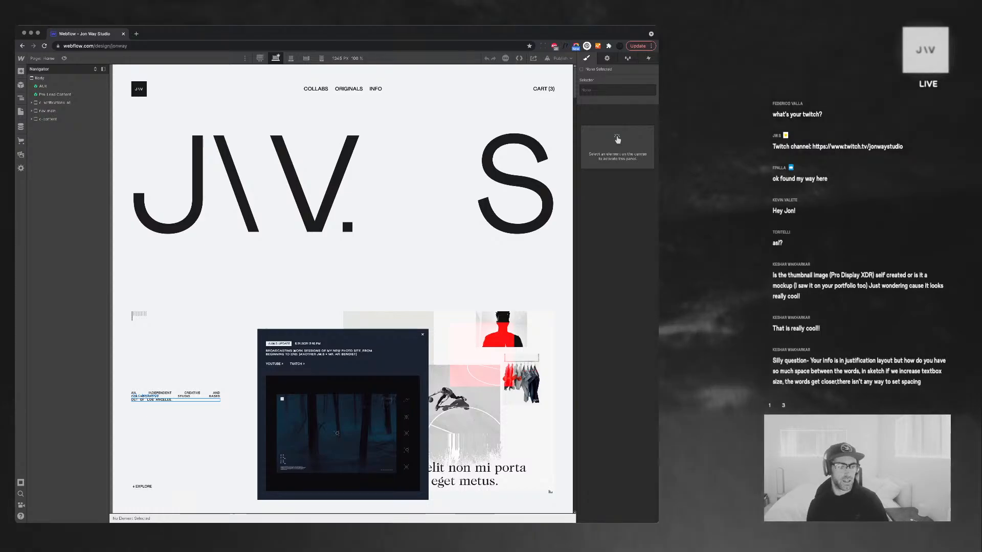
# Swap the hero details span's left class for the 75p combo class
pyautogui.click(153, 397)
pyautogui.press('super+Return')
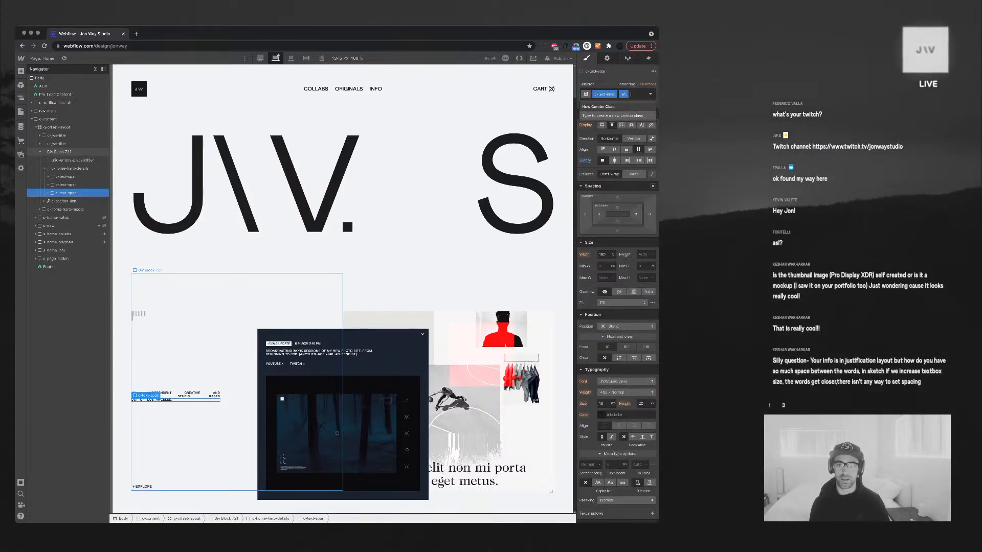
pyautogui.press('BackSpace')
pyautogui.press('Down')
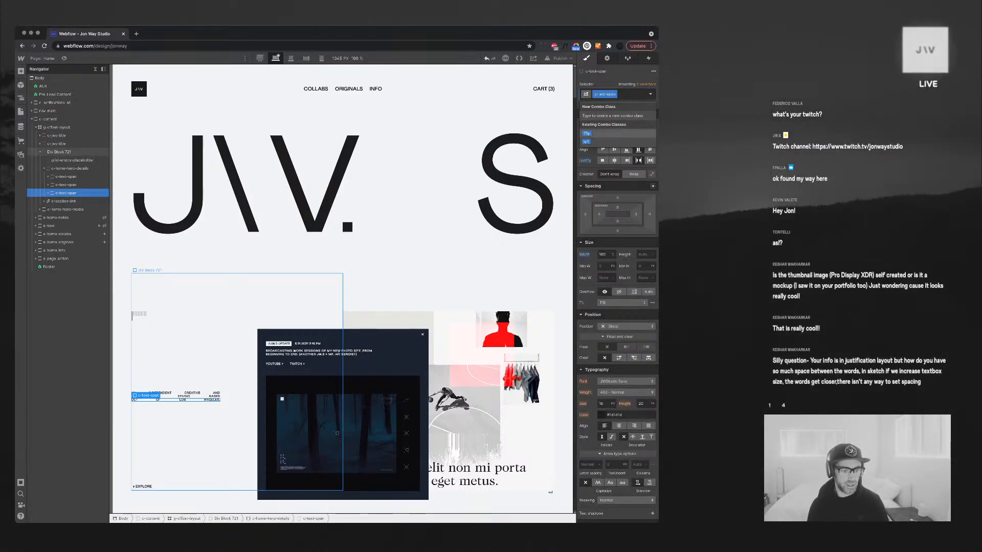
pyautogui.press('Return')
# Inspect the hero details block and notification image, then show the Pages panel
pyautogui.click(189, 429)
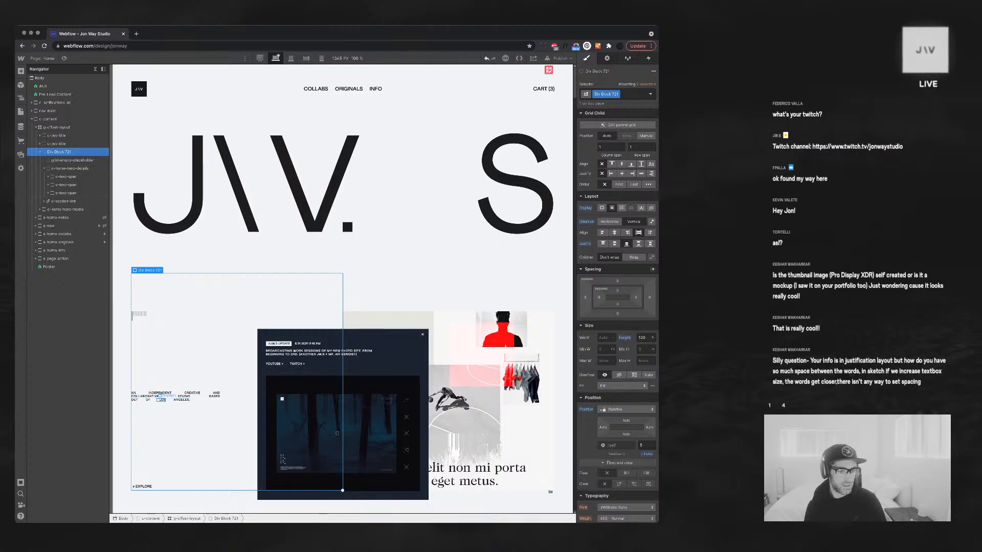
pyautogui.click(161, 400)
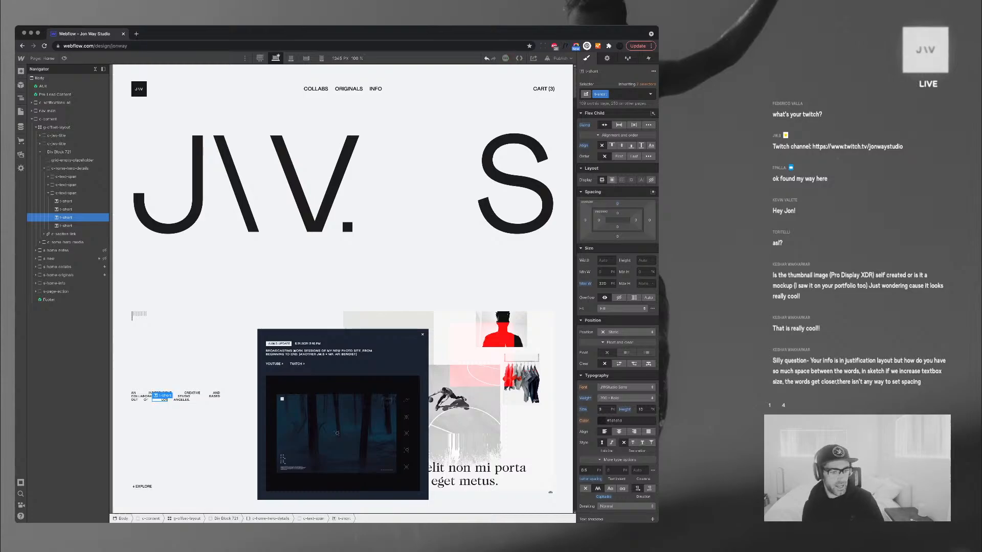
pyautogui.click(204, 341)
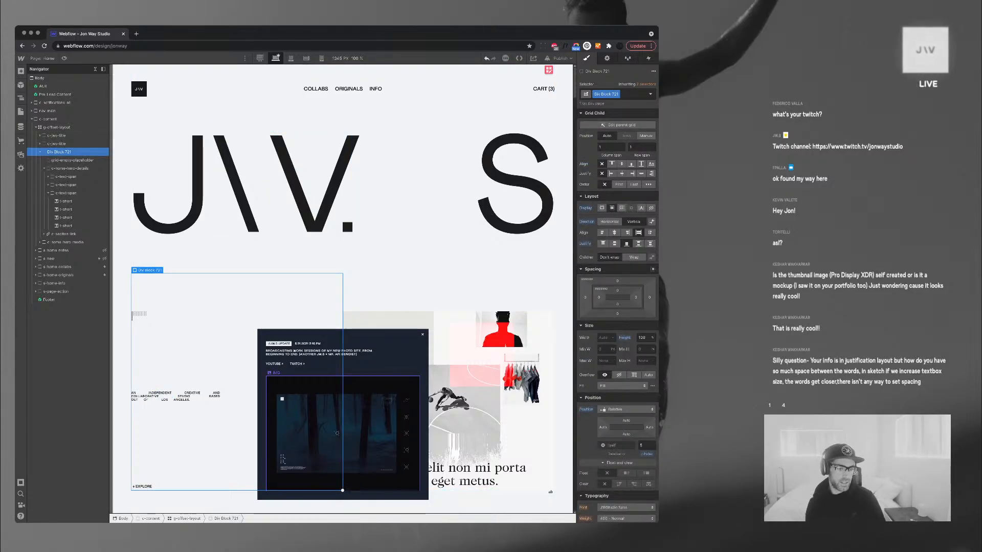
pyautogui.click(337, 433)
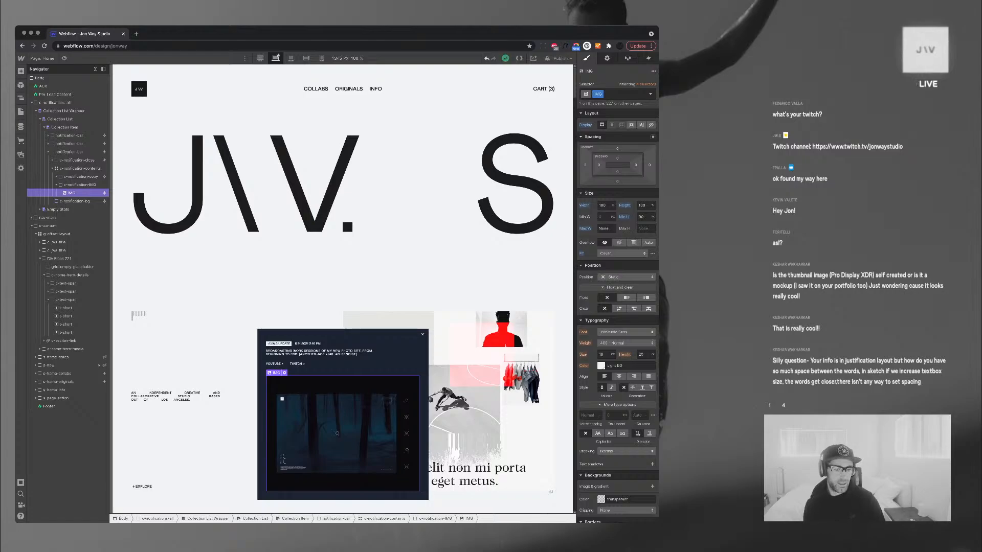
pyautogui.scroll(-5, 337, 433)
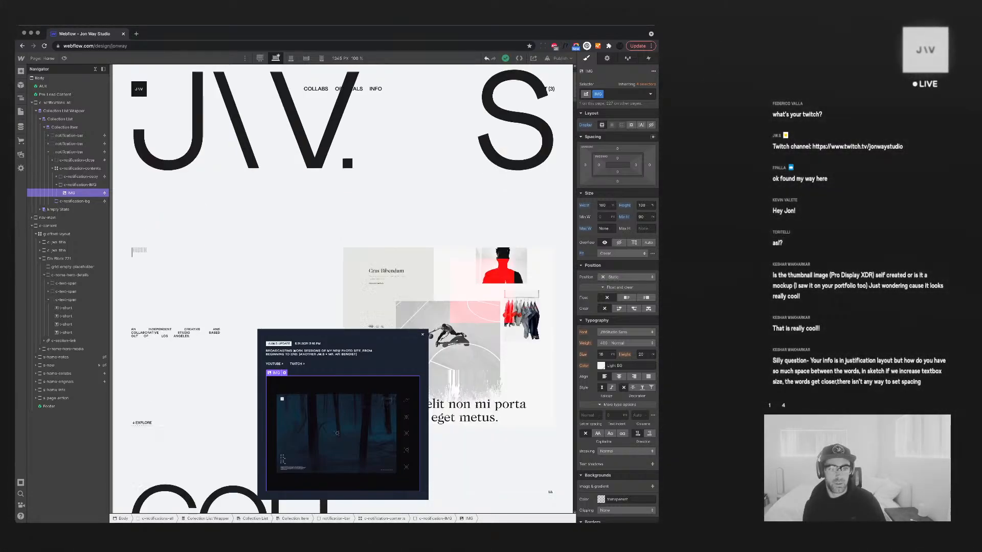
pyautogui.scroll(-4, 337, 433)
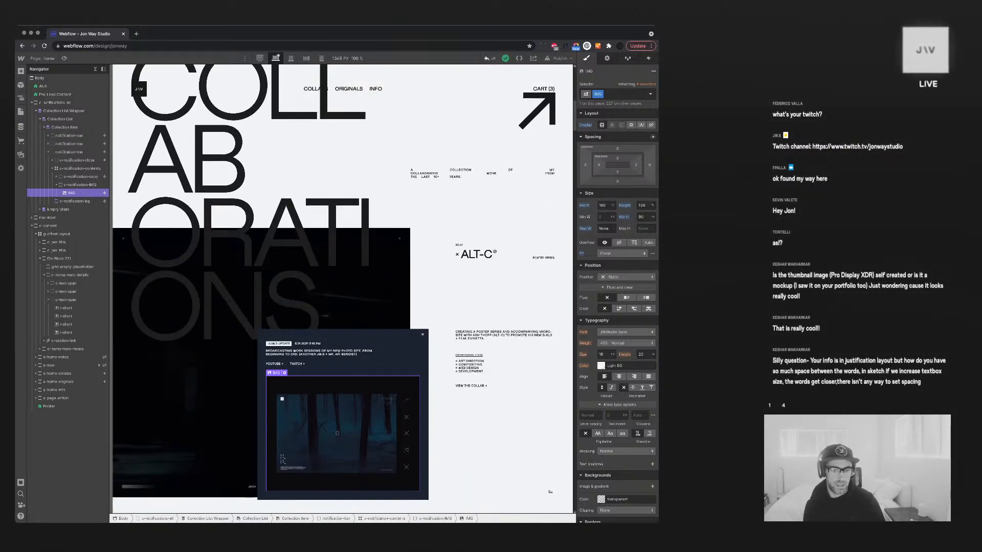
pyautogui.scroll(3, 337, 433)
pyautogui.scroll(6, 337, 433)
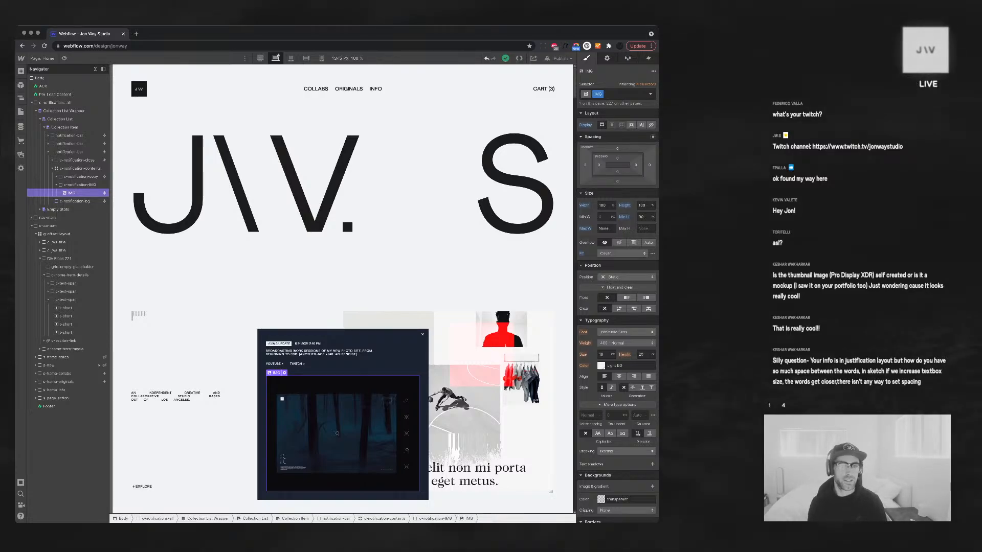
pyautogui.click(95, 69)
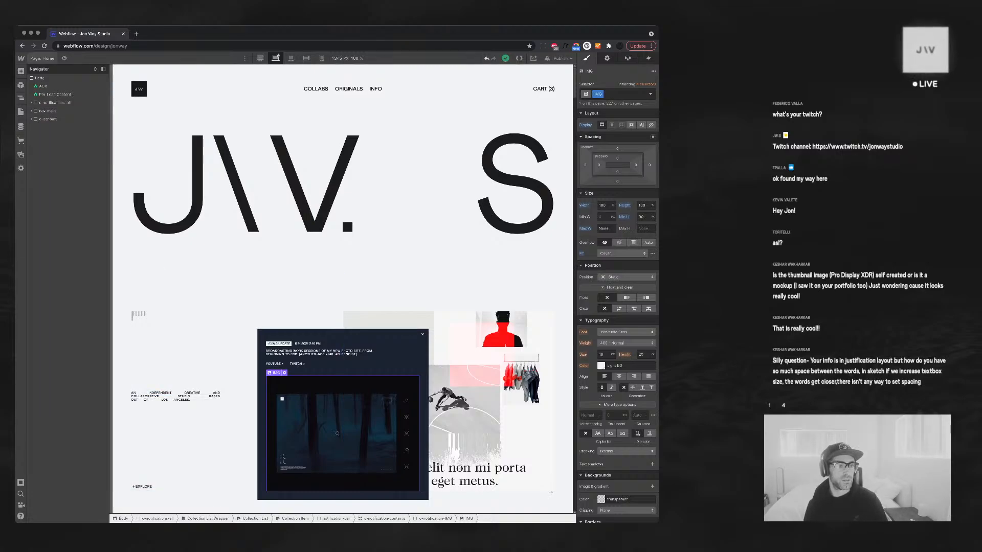
pyautogui.press('p')
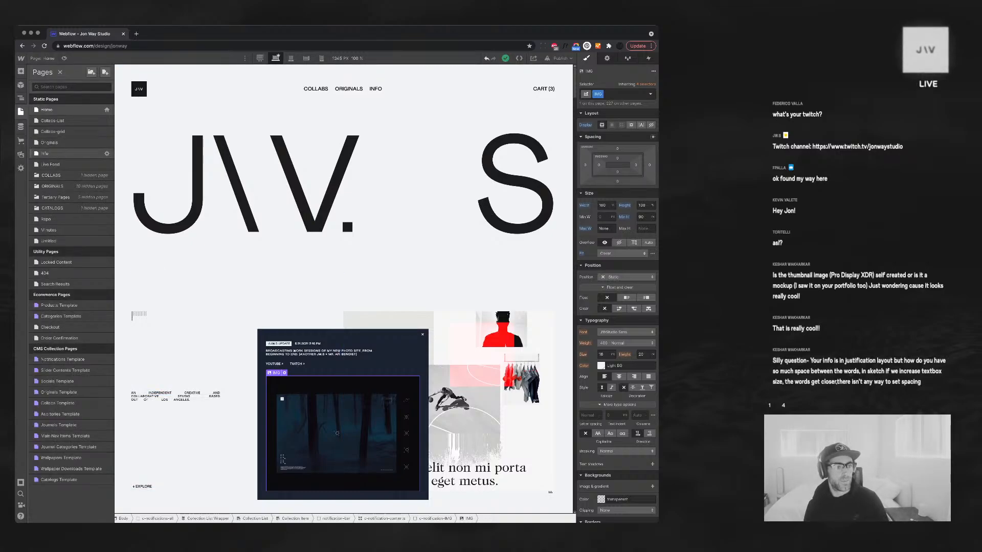
# Return to the Live Feed page and inspect the intro span and section description
pyautogui.click(51, 164)
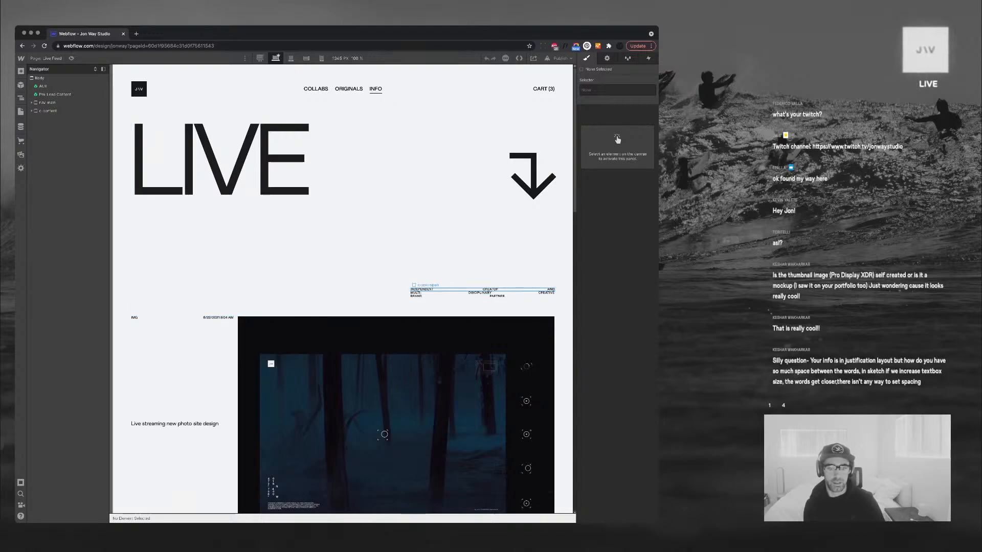
pyautogui.click(468, 289)
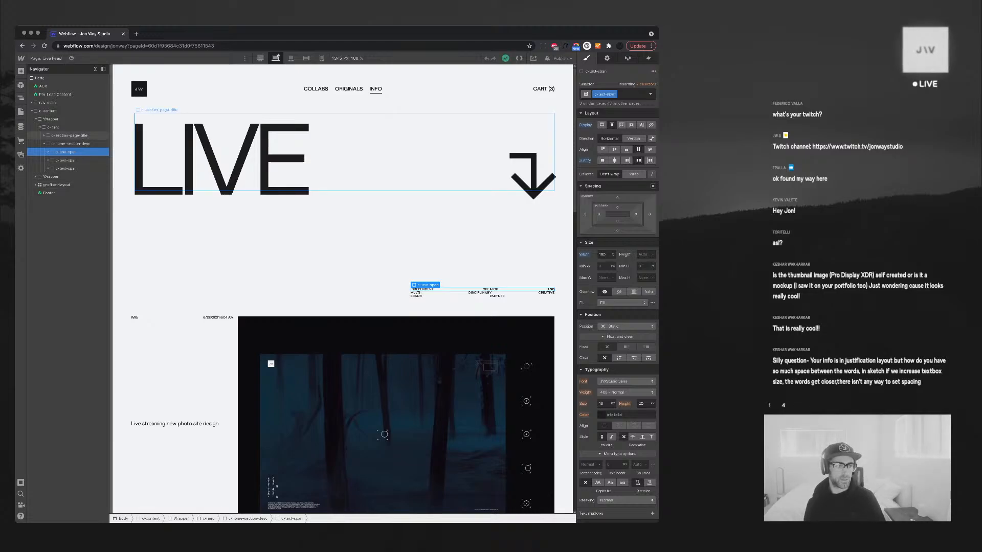
pyautogui.click(49, 152)
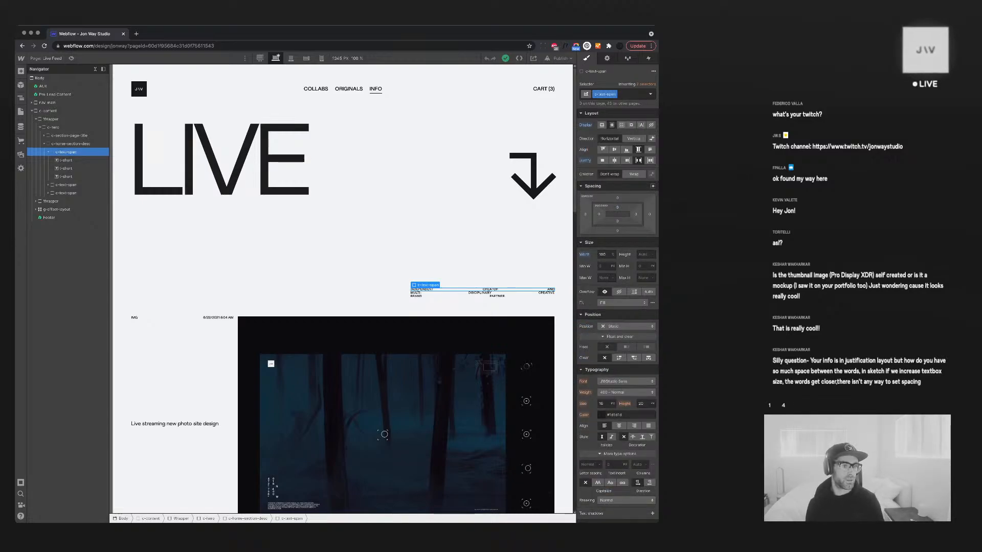
pyautogui.click(49, 151)
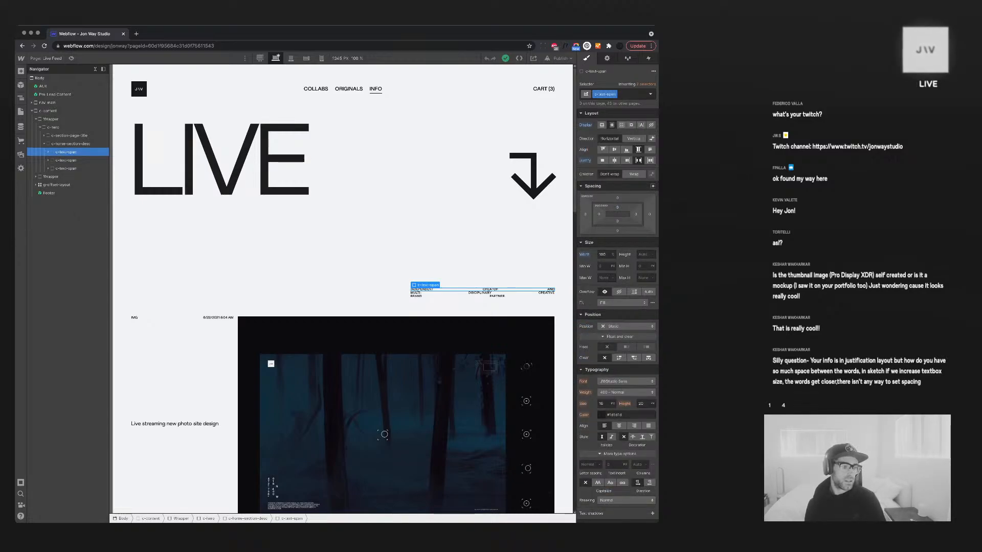
pyautogui.click(70, 144)
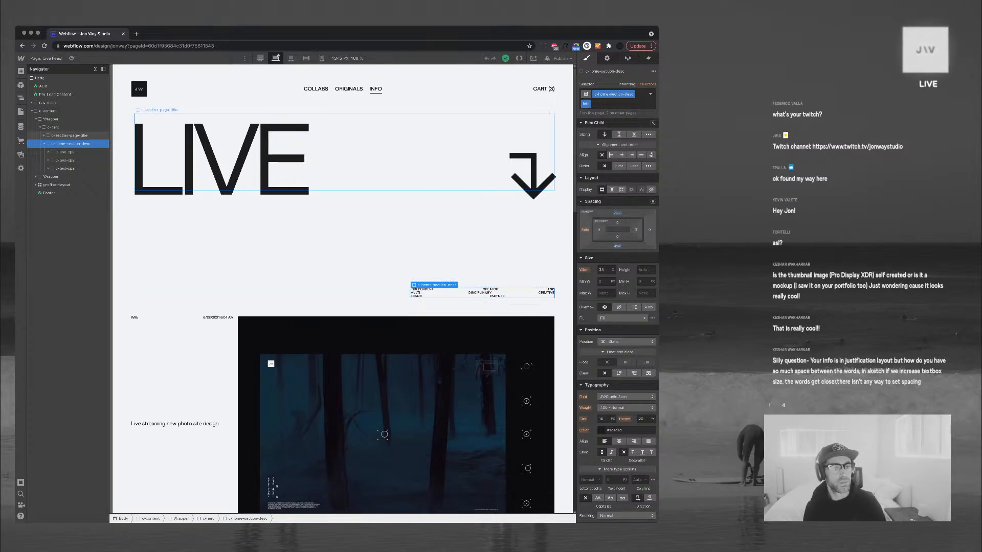
# Select the post title text, then the post's date text block
pyautogui.scroll(-2, 343, 287)
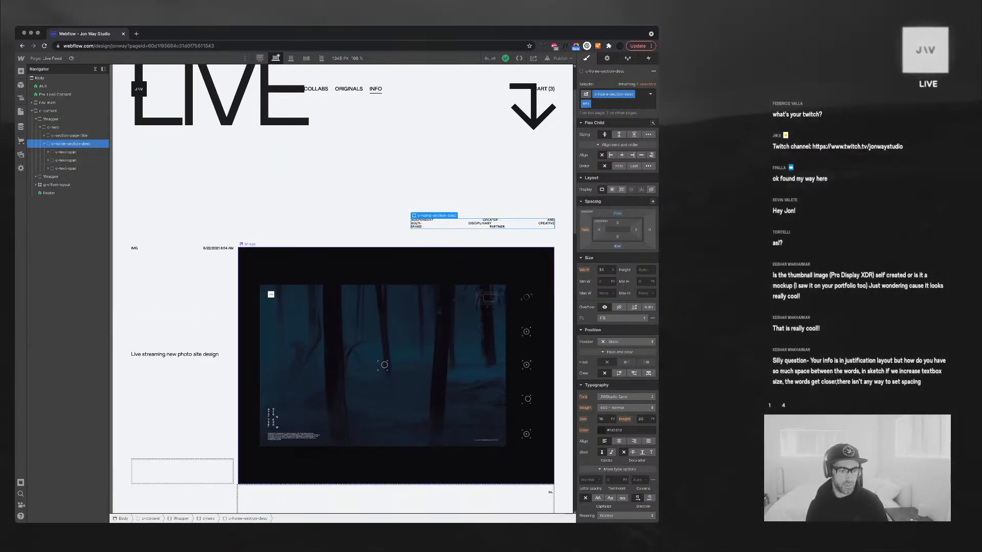
pyautogui.click(176, 354)
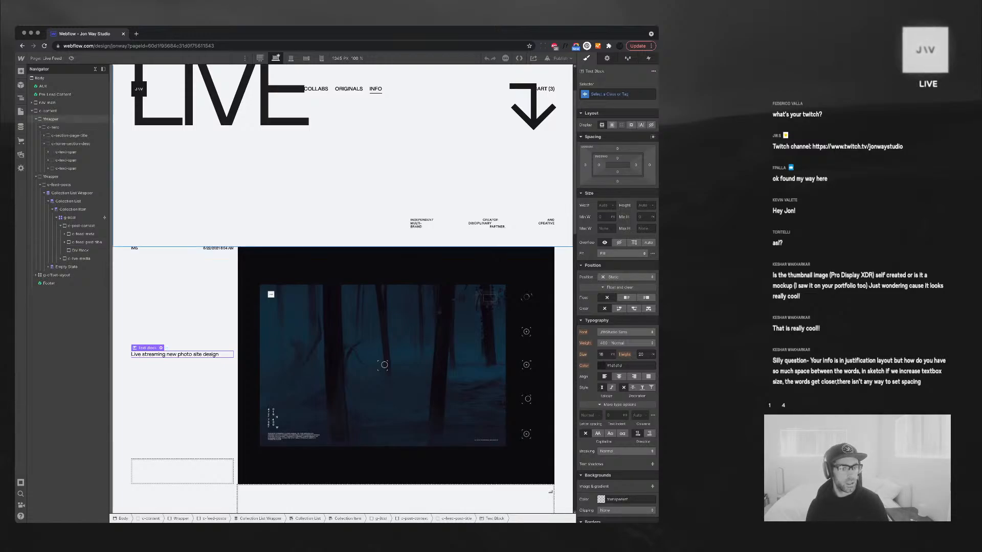
pyautogui.click(219, 248)
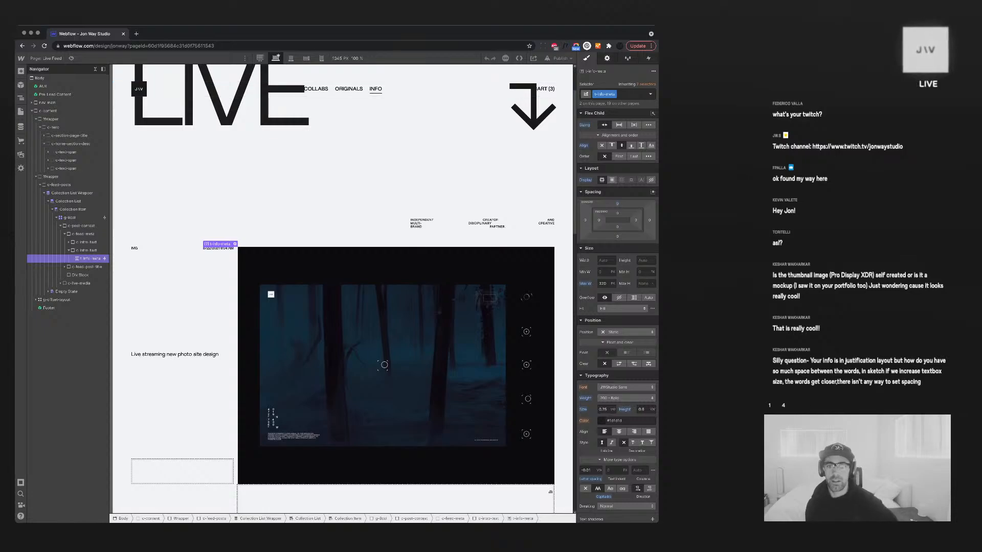
# Review the date text's Notifications field list and keep it bound to Updated On
pyautogui.click(607, 59)
pyautogui.click(617, 116)
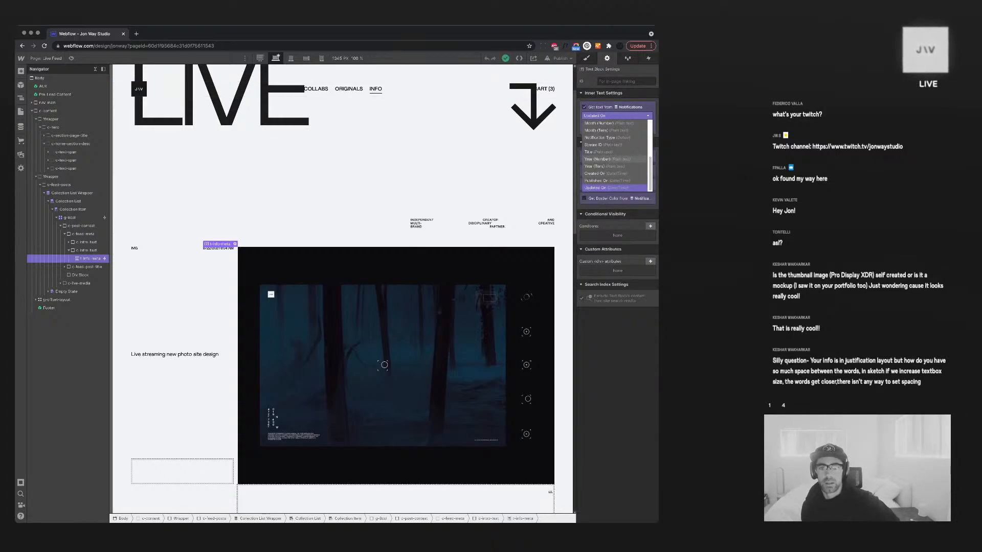
pyautogui.scroll(5, 613, 159)
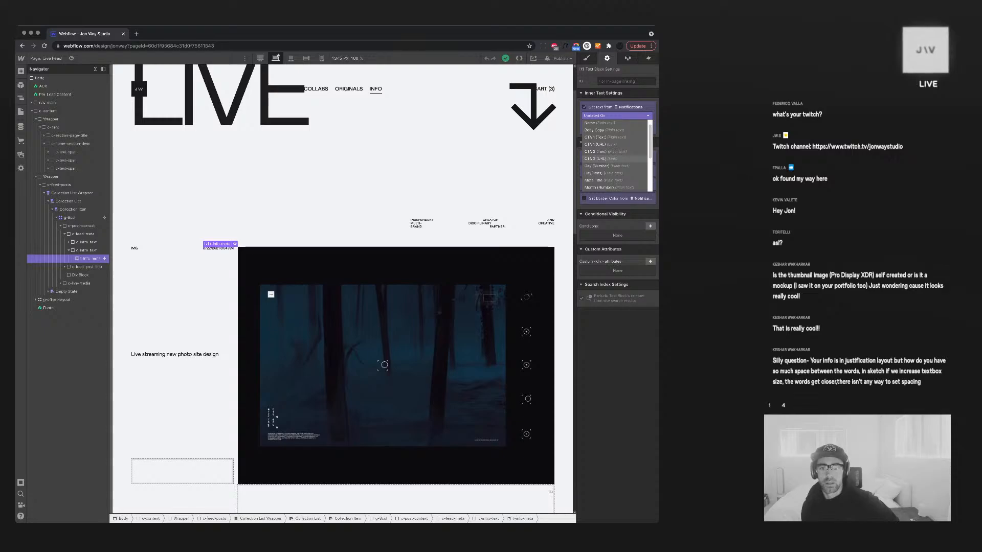
pyautogui.scroll(1, 616, 156)
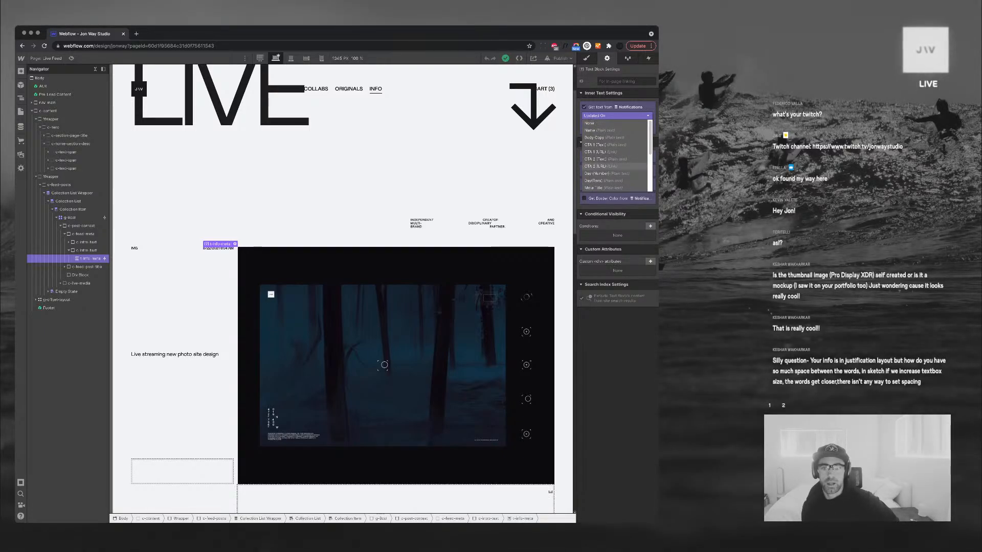
pyautogui.scroll(-5, 616, 156)
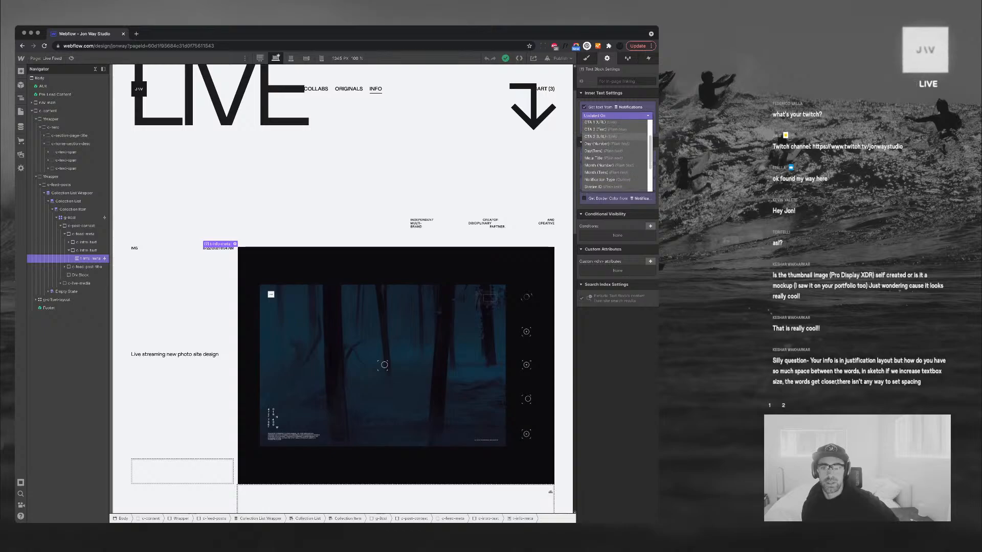
pyautogui.scroll(-2, 616, 153)
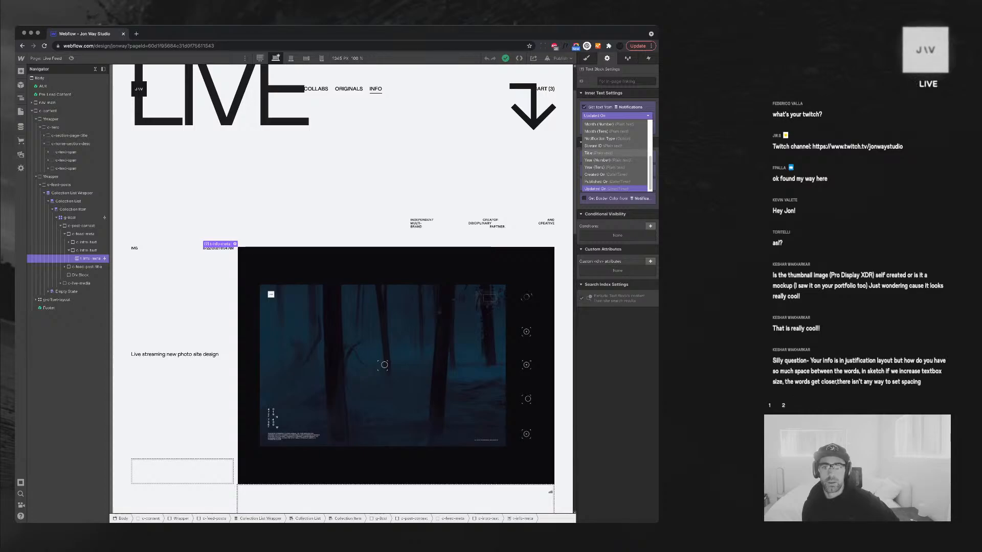
pyautogui.scroll(-1, 617, 160)
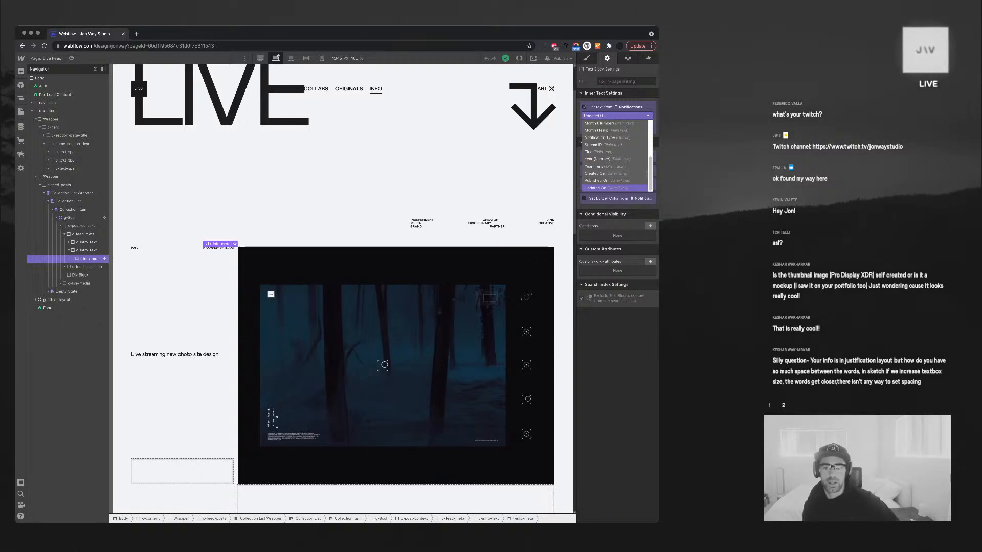
pyautogui.click(609, 188)
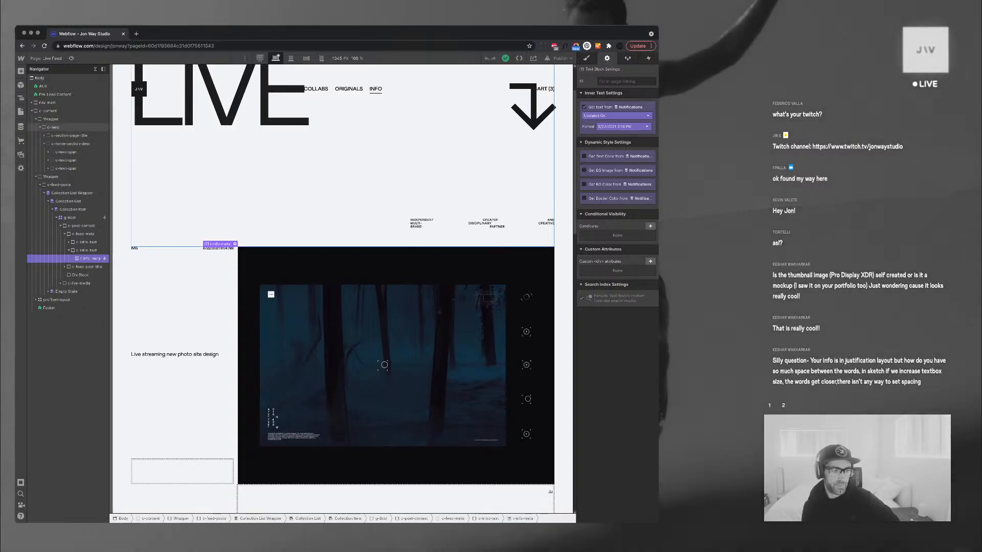
# Add a Number field named 'Post Number' to the Notifications collection and close its settings
pyautogui.click(21, 126)
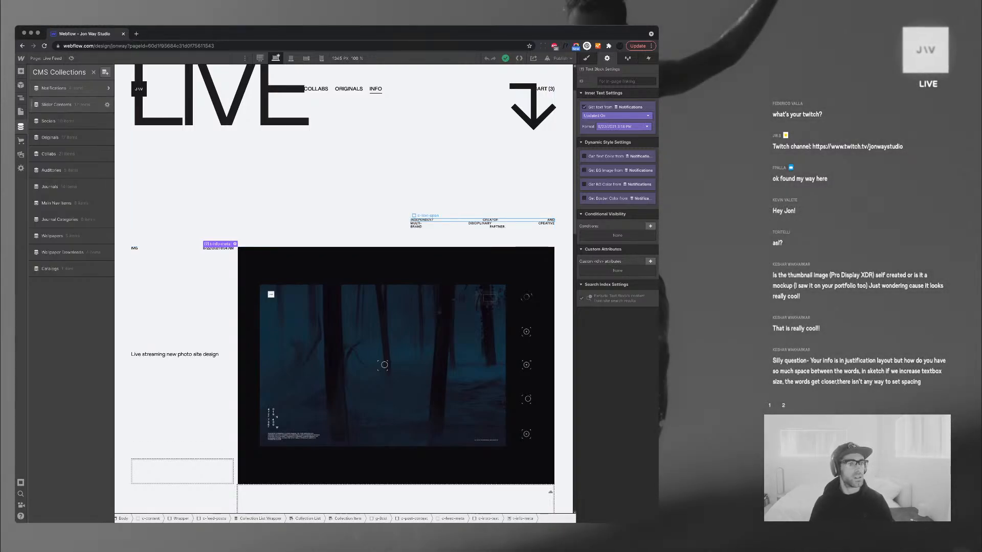
pyautogui.click(107, 87)
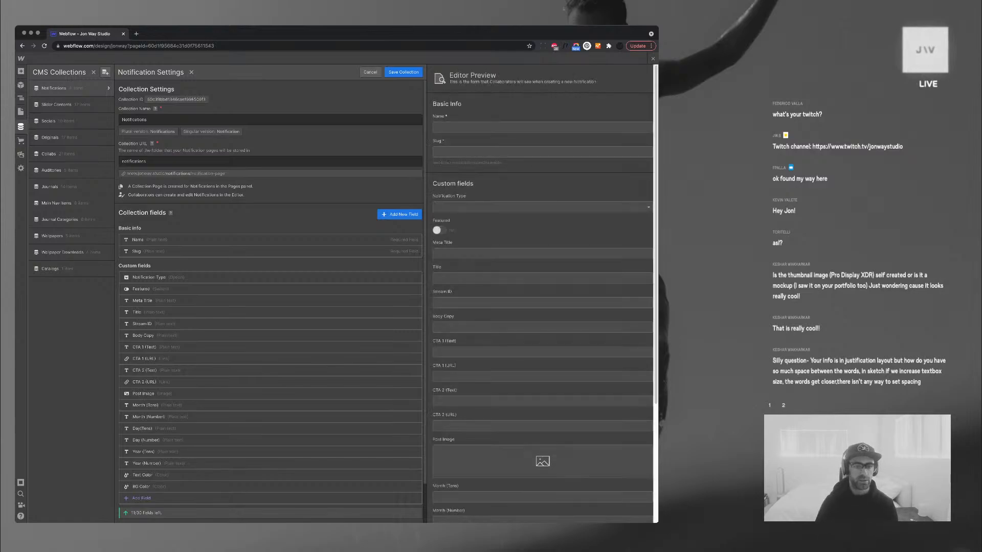
pyautogui.click(399, 214)
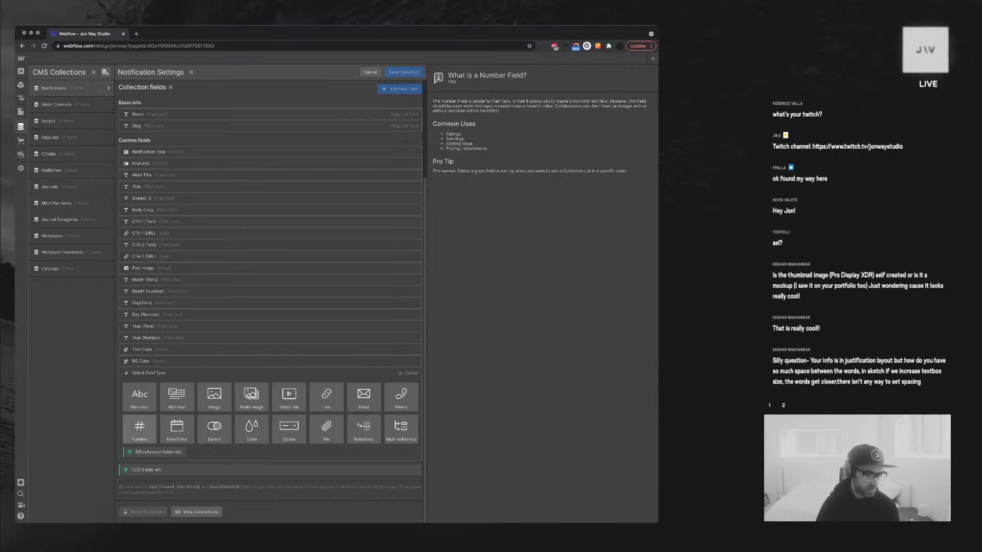
pyautogui.click(139, 428)
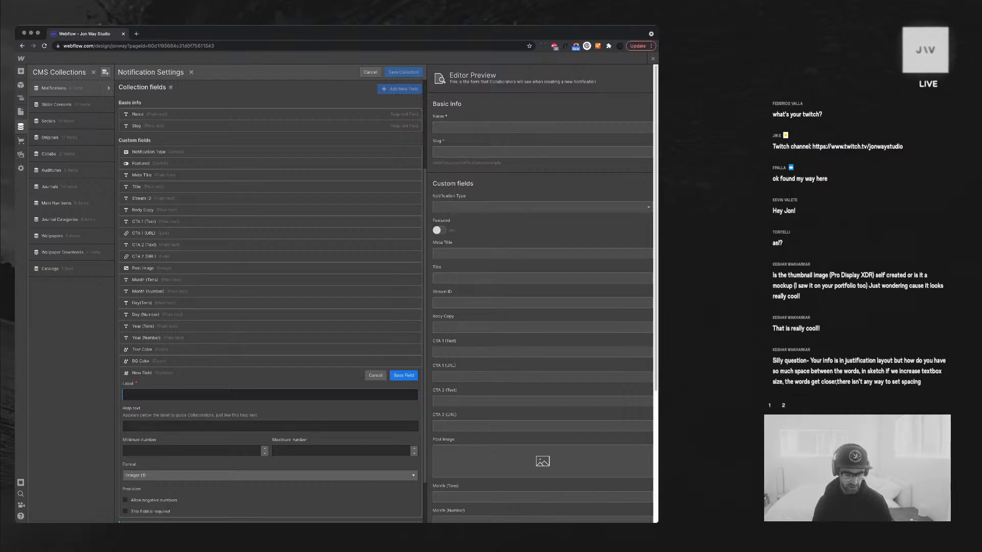
pyautogui.write('P')
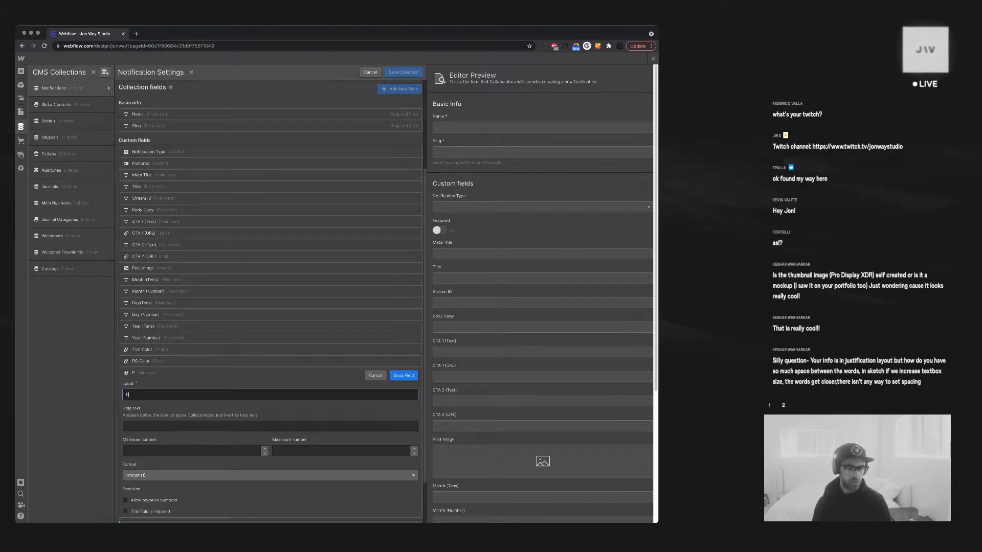
pyautogui.write('ost Number')
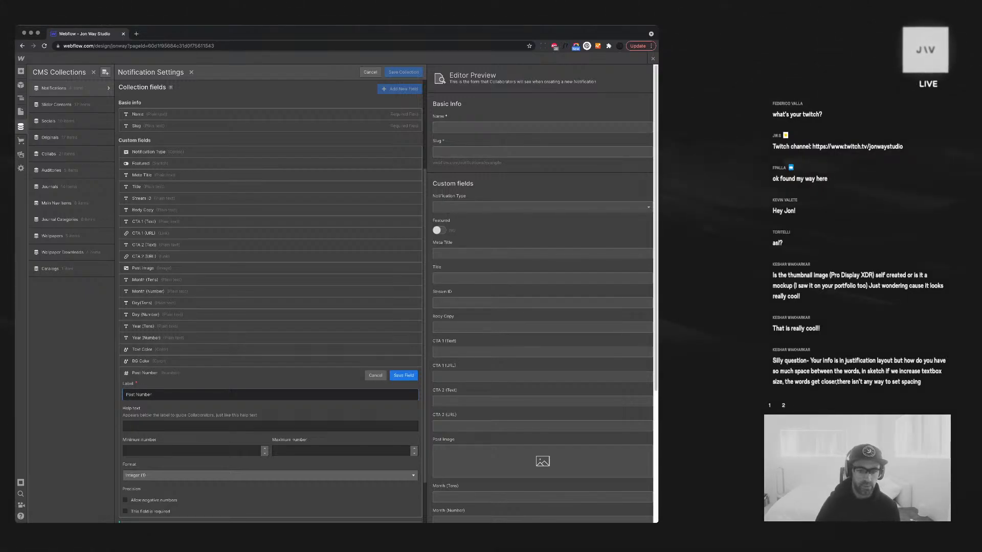
pyautogui.click(404, 376)
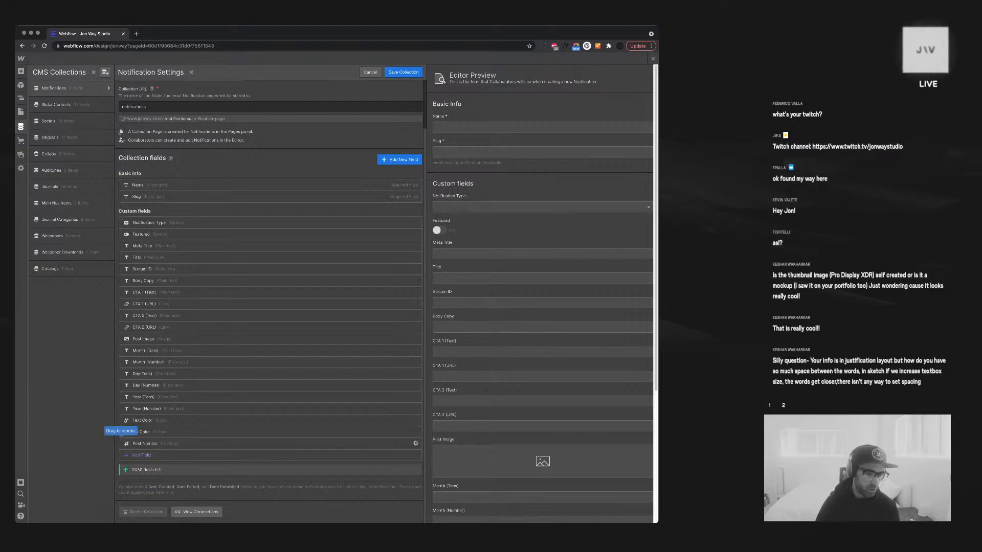
pyautogui.click(107, 137)
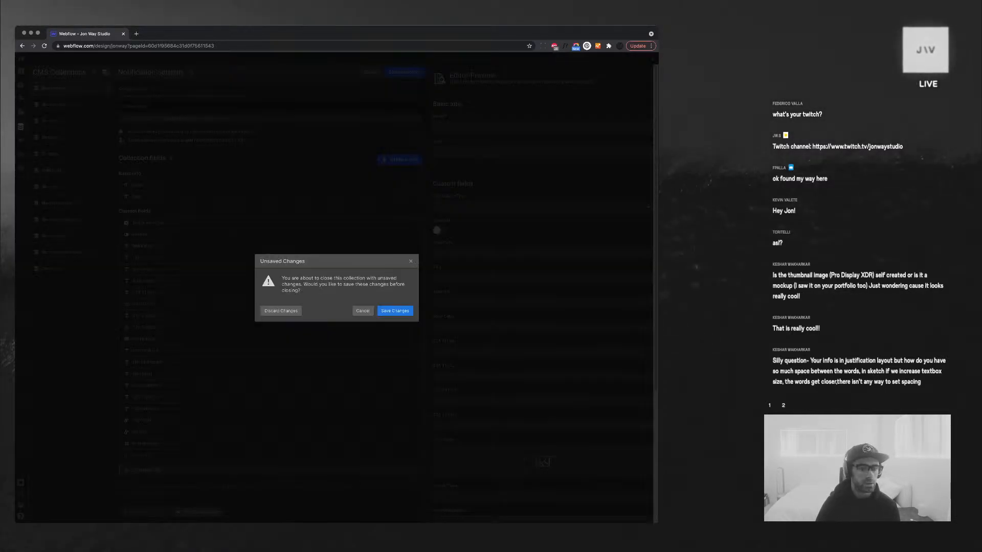
# Save the Notifications collection changes, then show and sort the Originals items by Order
pyautogui.click(395, 310)
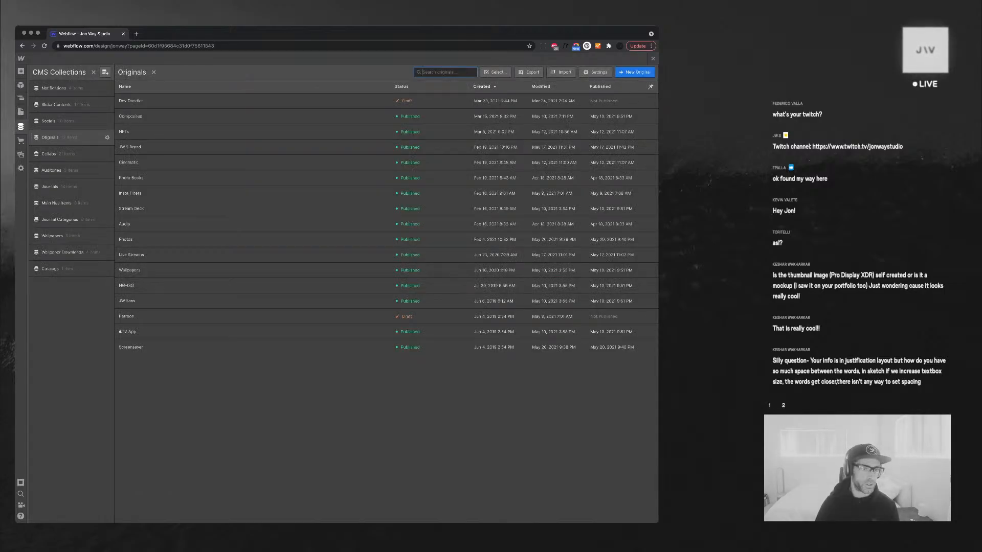
pyautogui.click(61, 137)
pyautogui.click(62, 138)
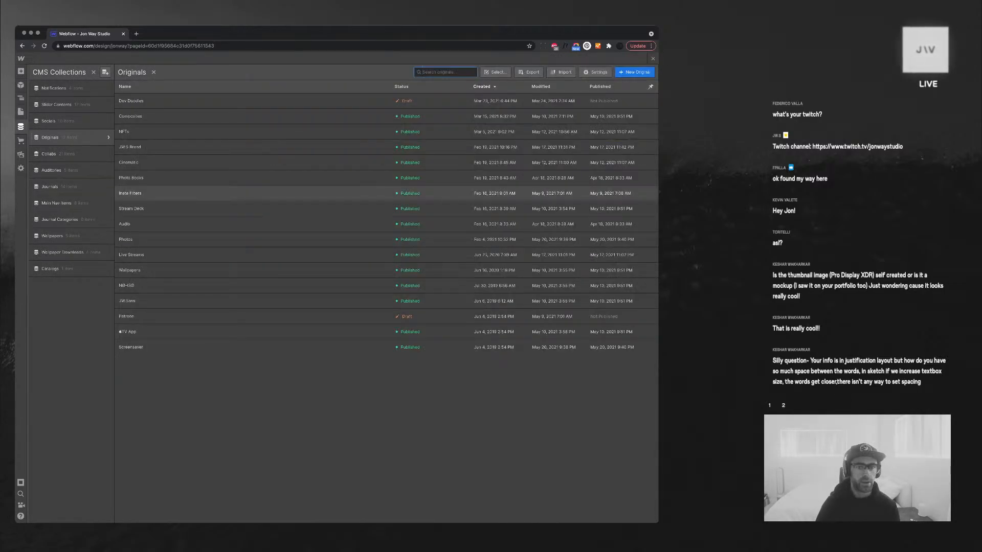
pyautogui.click(650, 87)
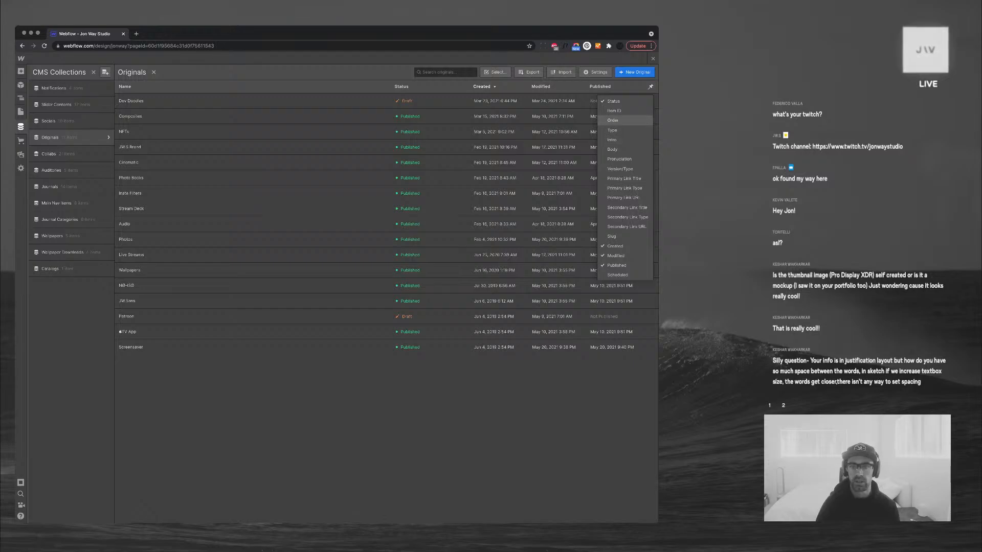
pyautogui.click(612, 120)
pyautogui.click(444, 87)
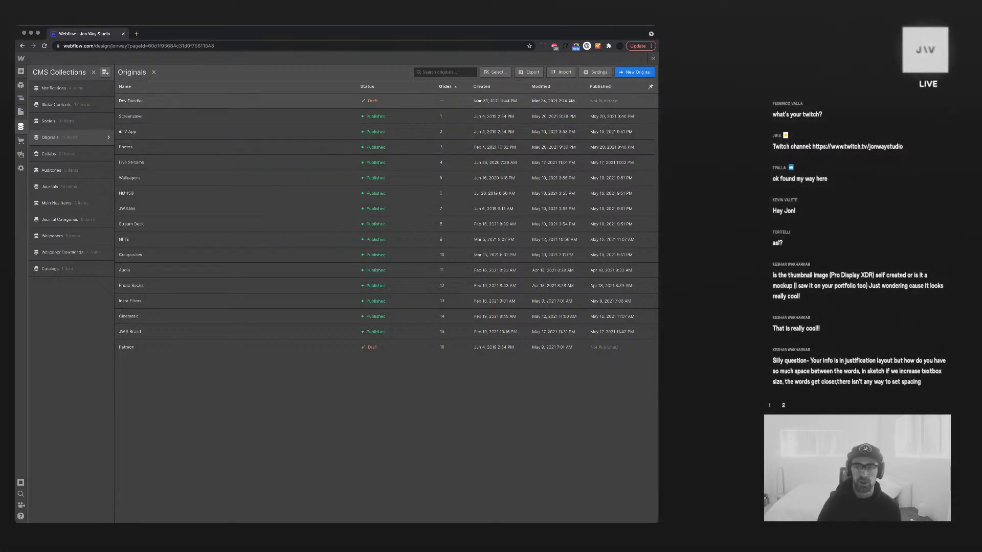
# Close the Originals column choices and bring up the Notifications item list
pyautogui.click(650, 87)
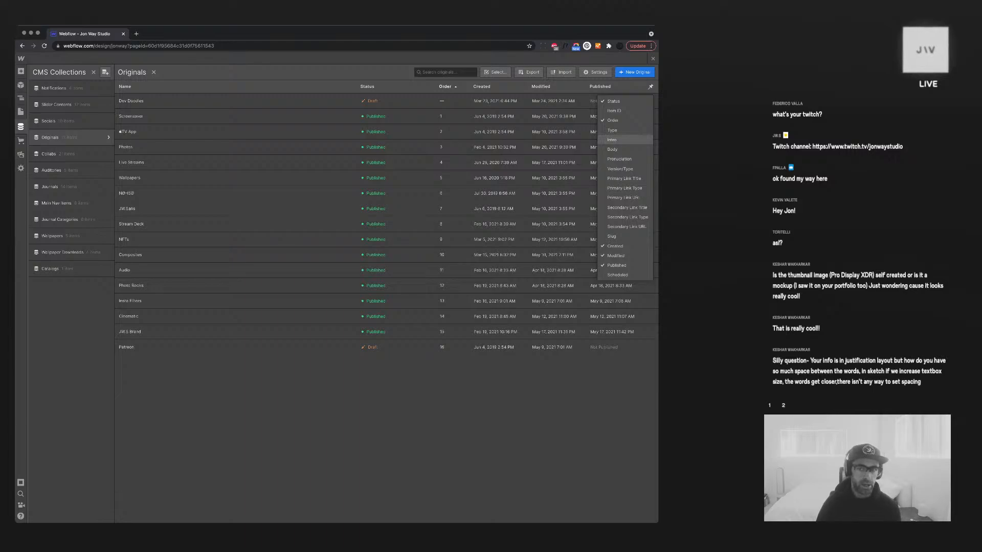
pyautogui.click(532, 177)
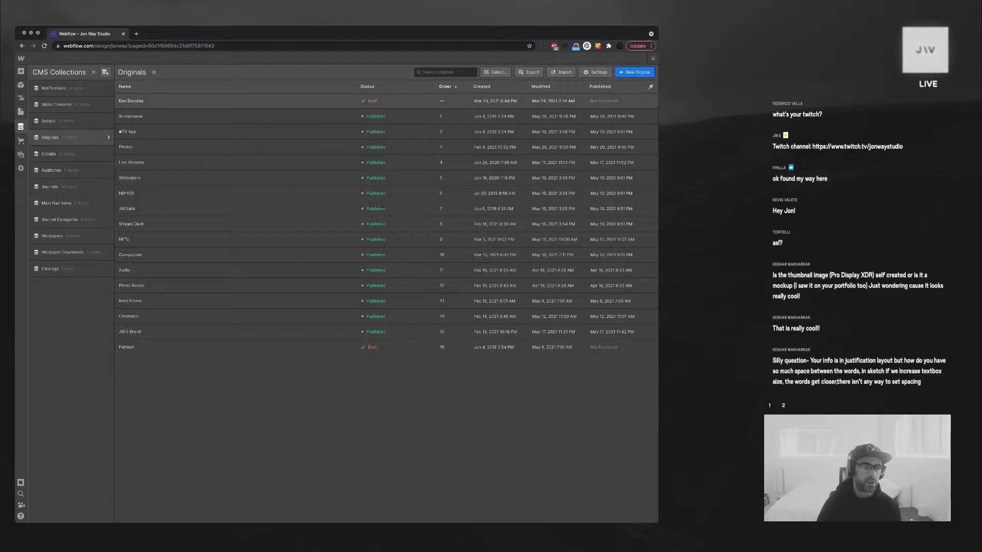
pyautogui.click(53, 88)
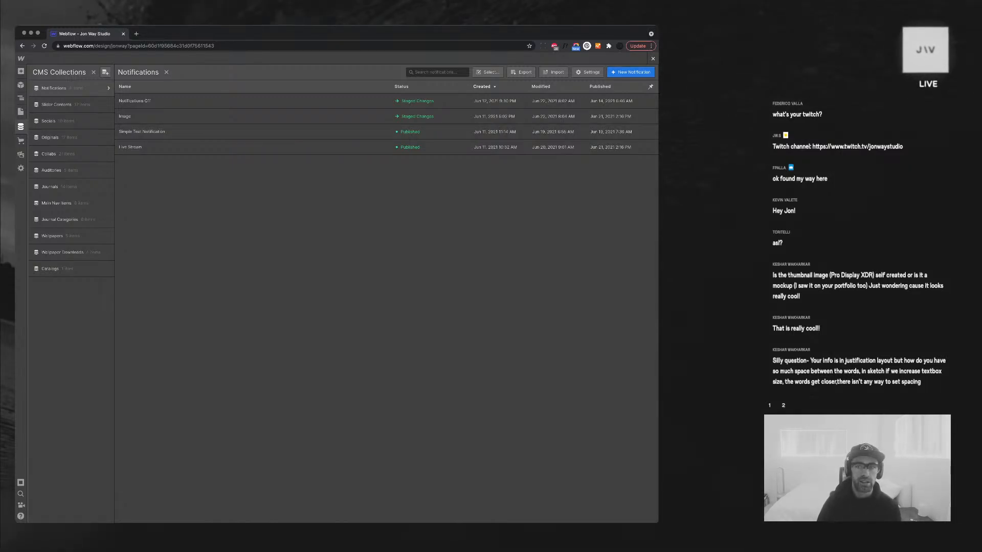
# Rebind the date text to Post Number instead of Updated On, then reopen the Notifications items
pyautogui.click(653, 59)
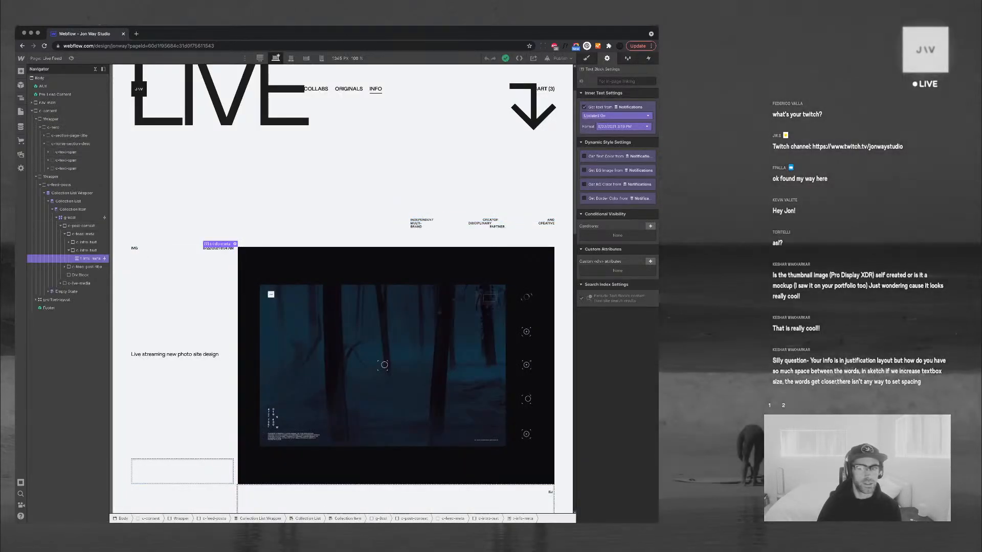
pyautogui.click(617, 116)
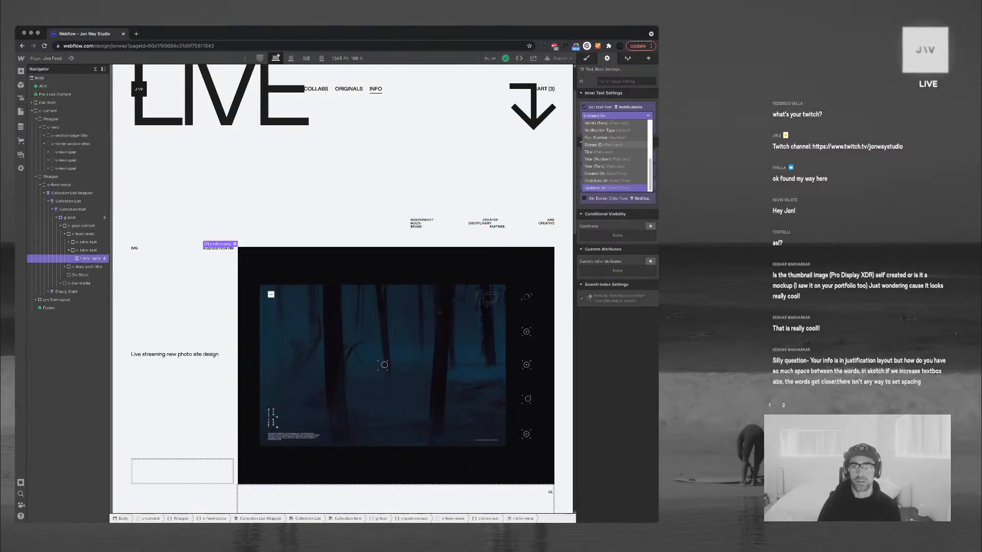
pyautogui.scroll(5, 613, 145)
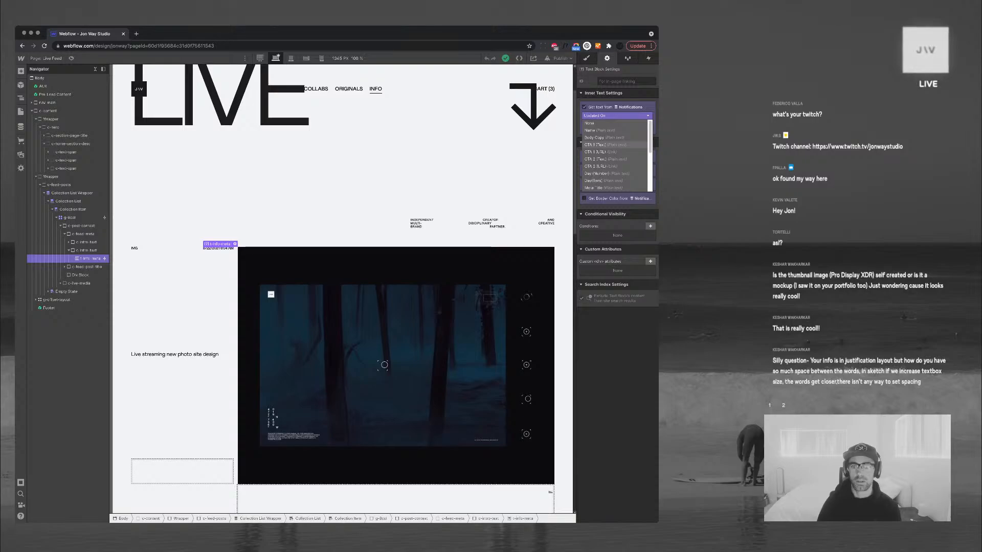
pyautogui.scroll(-5, 614, 145)
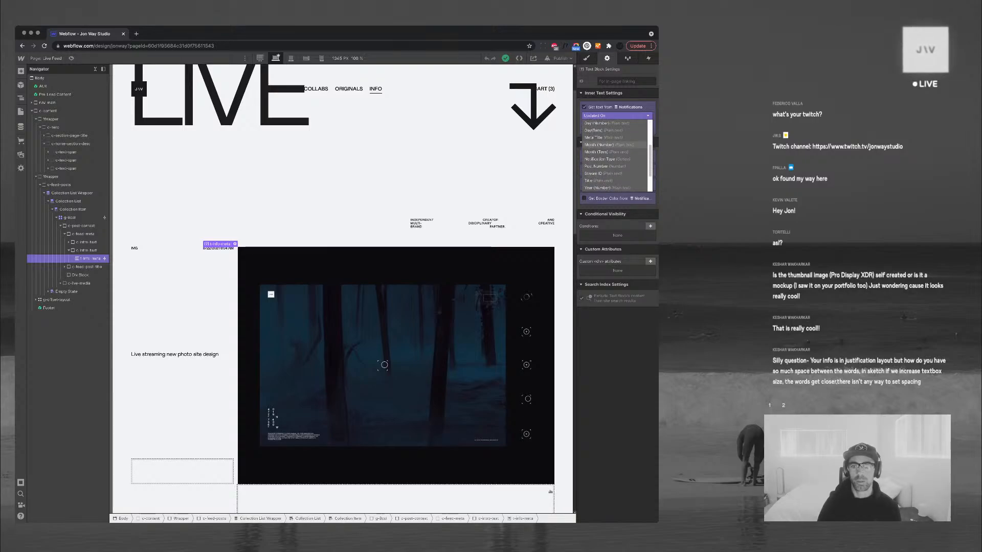
pyautogui.click(605, 166)
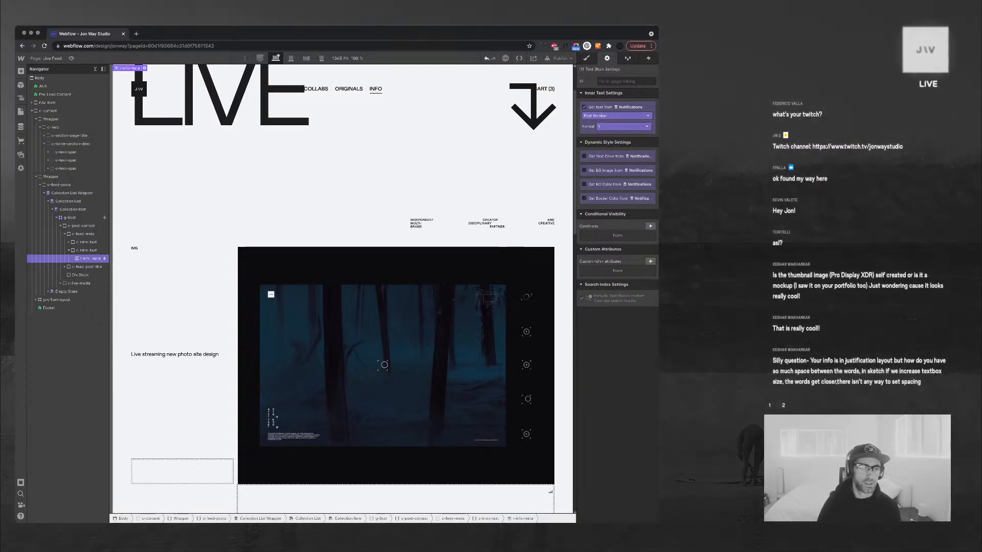
pyautogui.click(20, 127)
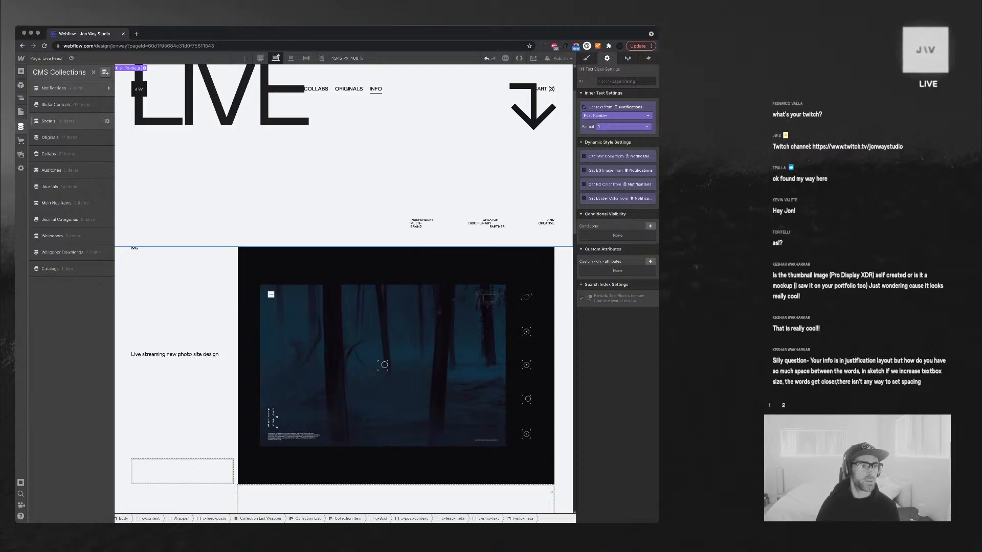
pyautogui.click(54, 88)
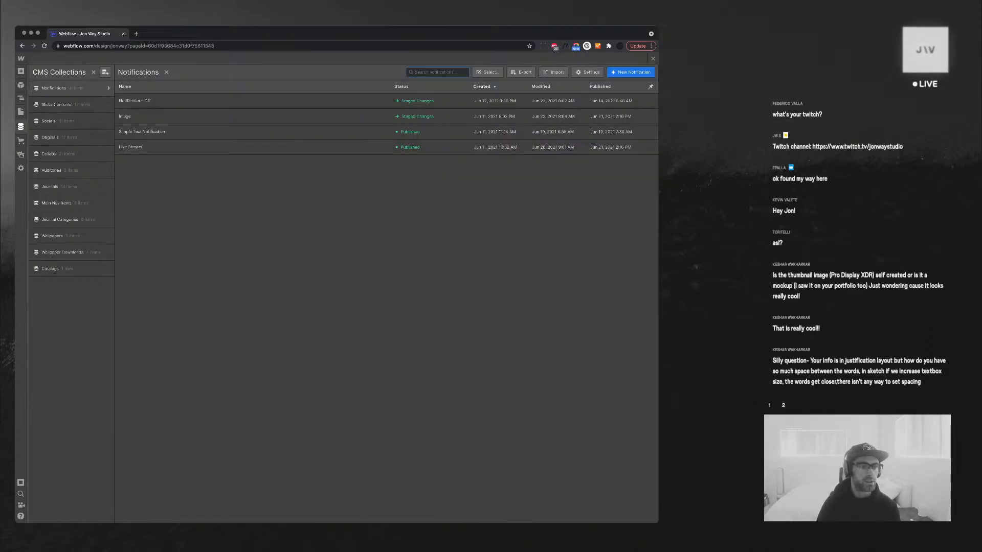
# Enter Post Number 001 on the Image notification, then discard it and go to collection settings
pyautogui.click(133, 147)
pyautogui.click(133, 116)
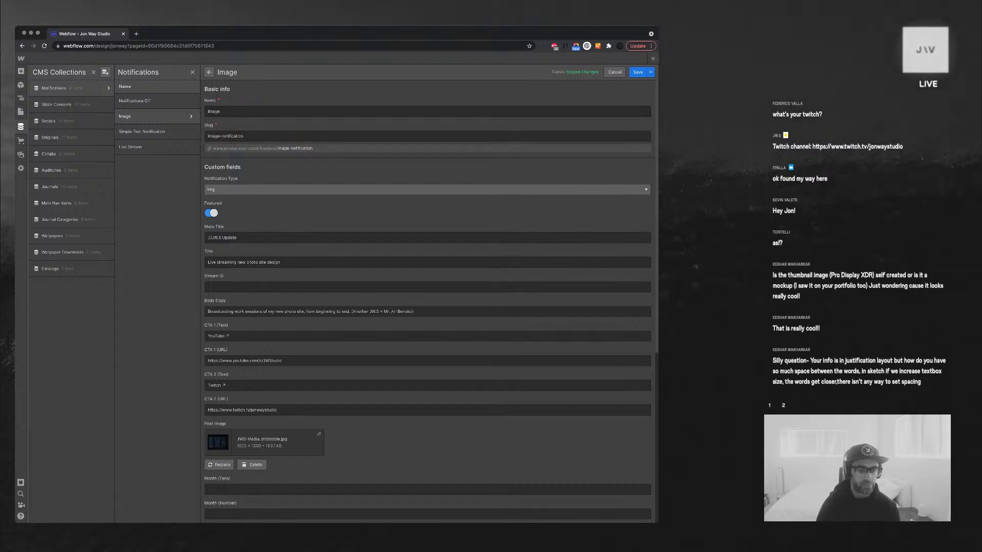
pyautogui.scroll(-5, 427, 297)
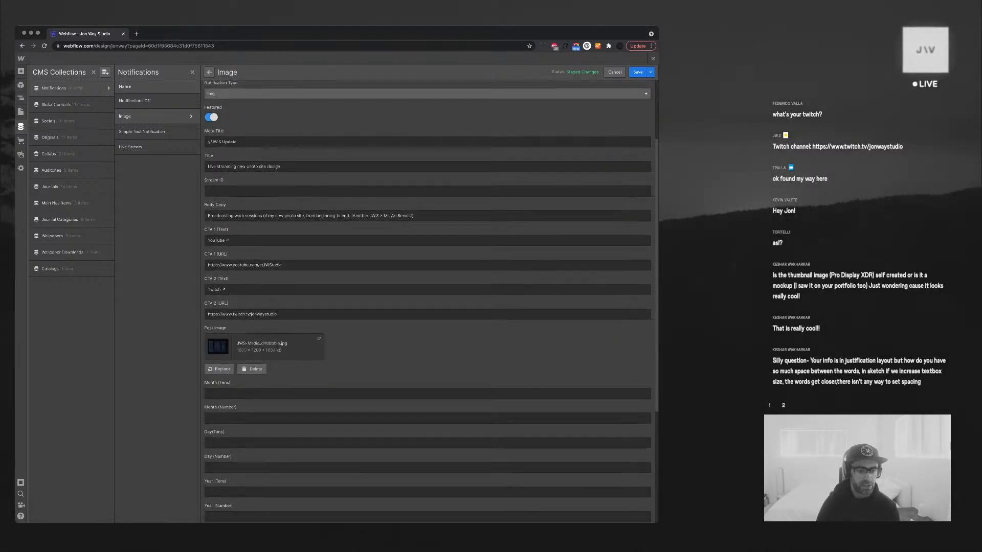
pyautogui.click(261, 410)
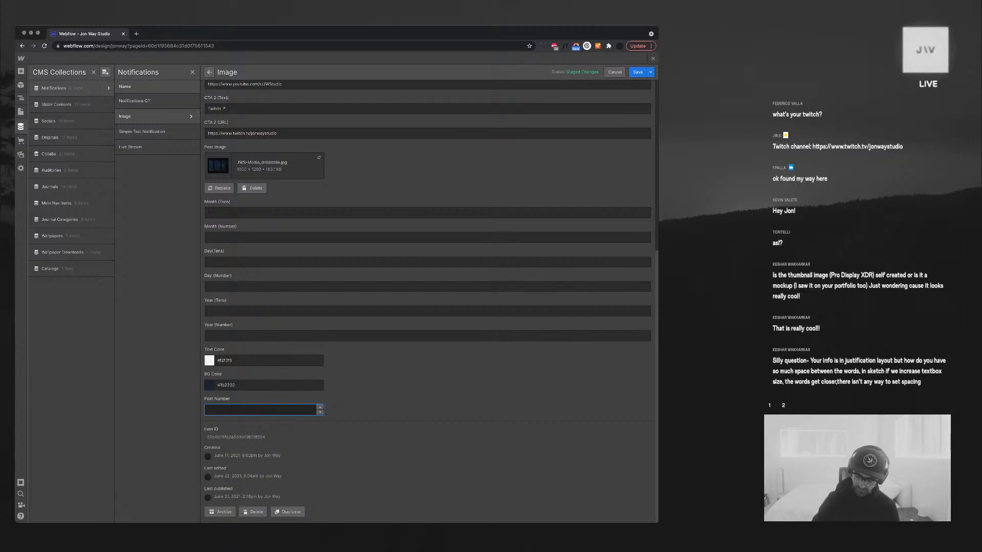
pyautogui.write('00')
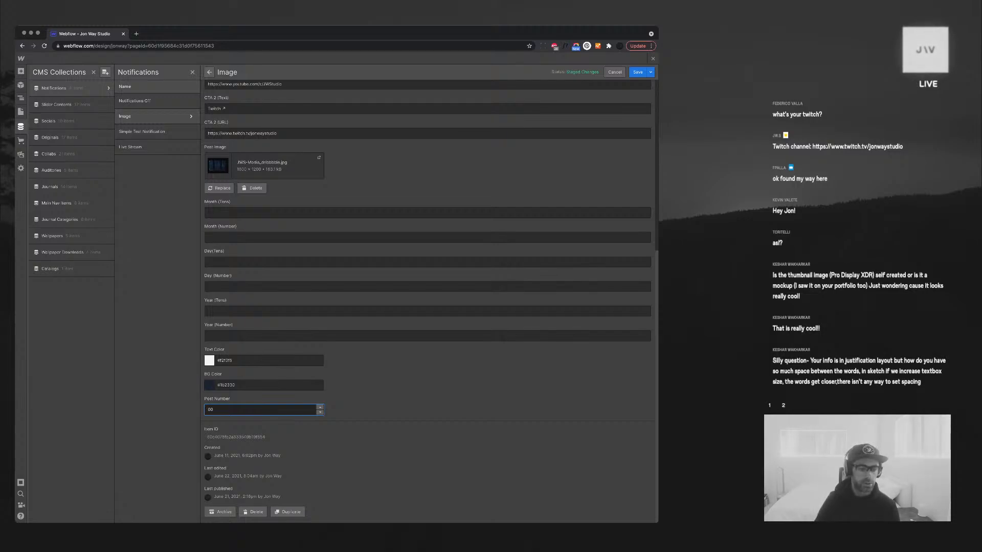
pyautogui.write('1')
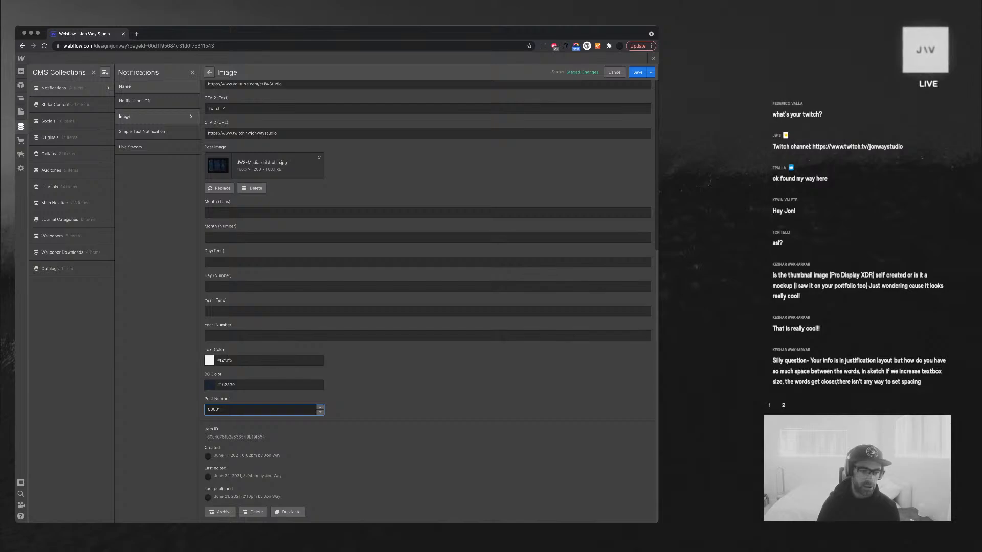
pyautogui.press('Return')
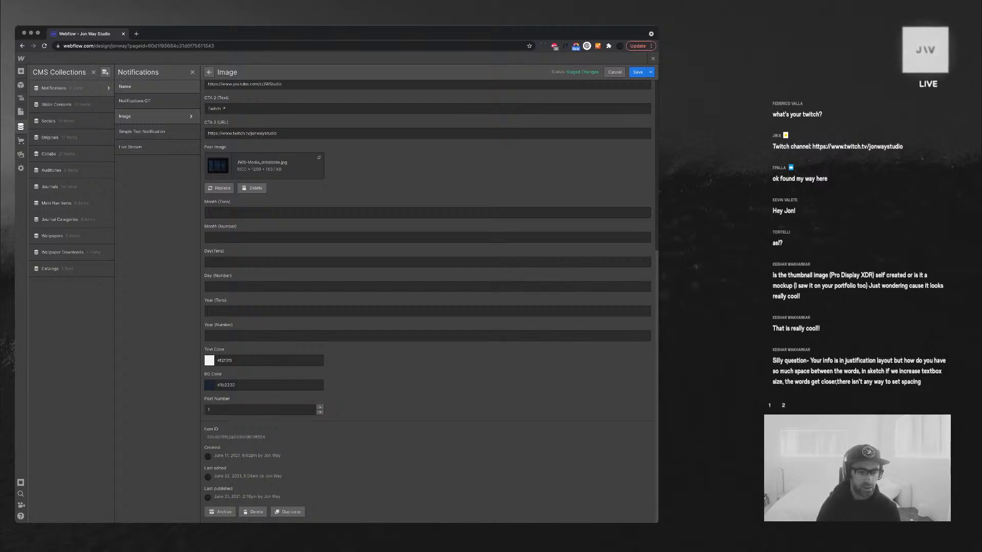
pyautogui.click(208, 410)
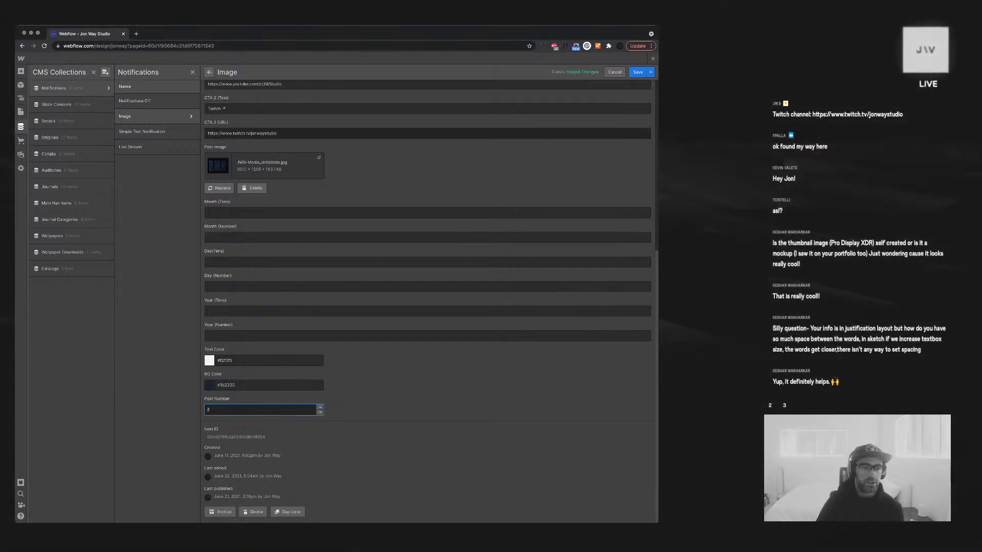
pyautogui.click(108, 89)
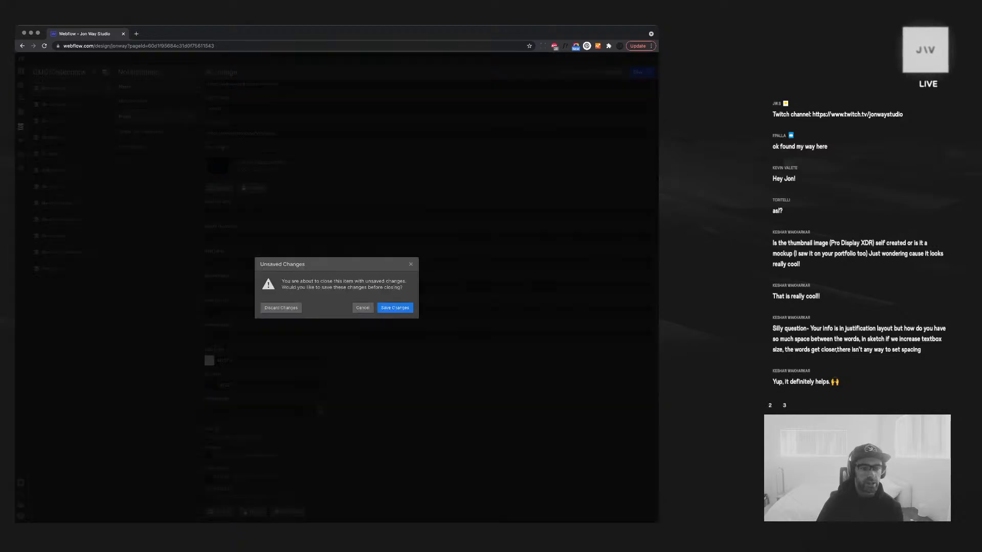
pyautogui.click(280, 308)
# Delete the Number-type Post Number field from the Notifications collection
pyautogui.scroll(-2, 270, 296)
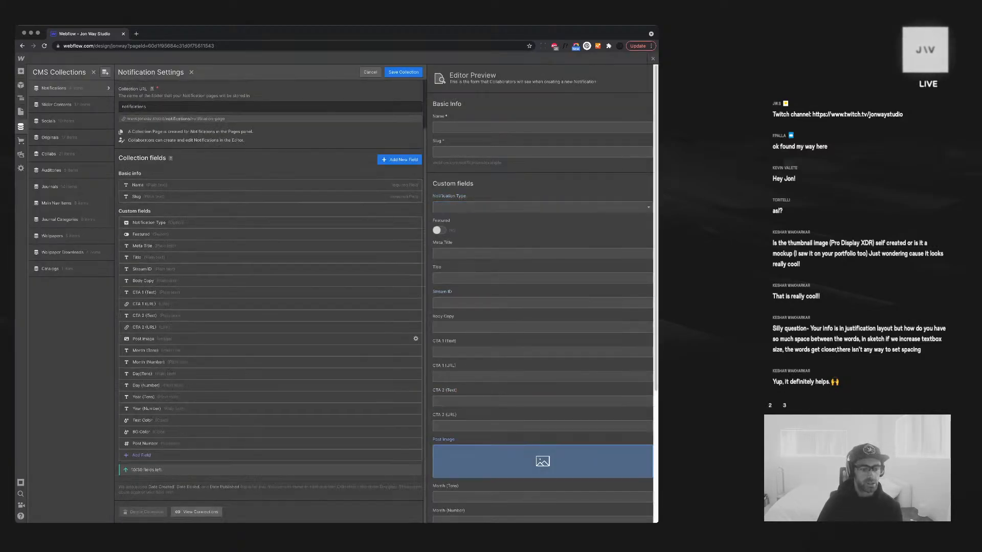
pyautogui.click(415, 443)
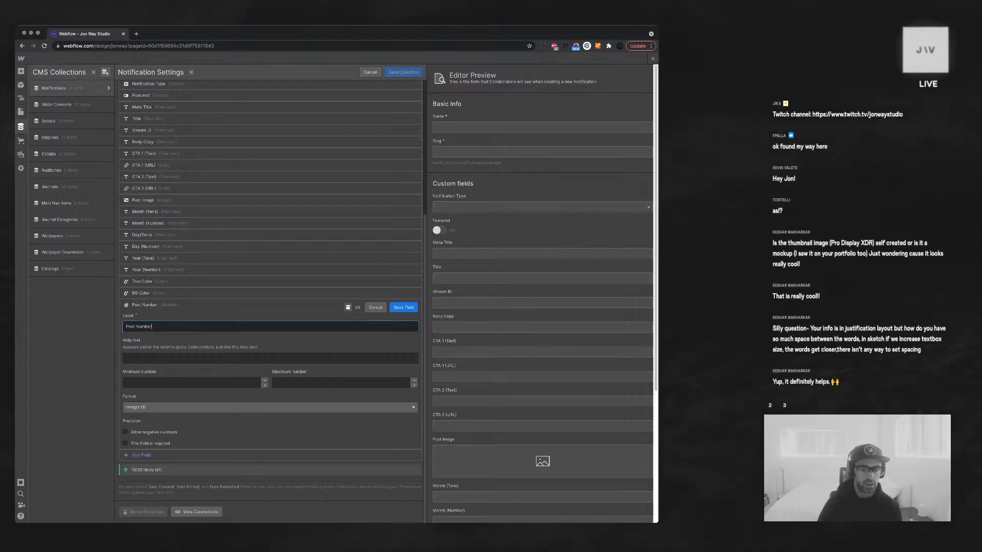
pyautogui.click(347, 308)
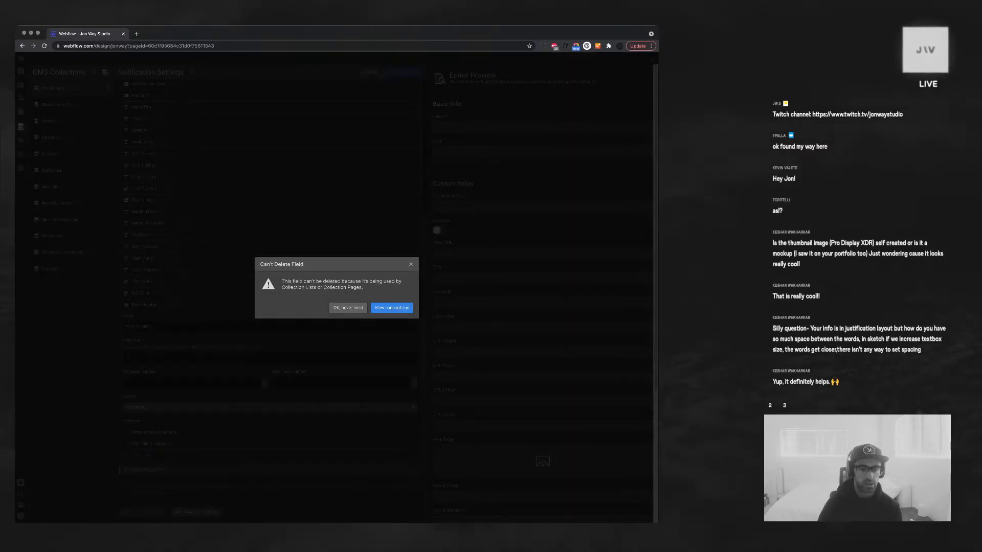
pyautogui.click(410, 264)
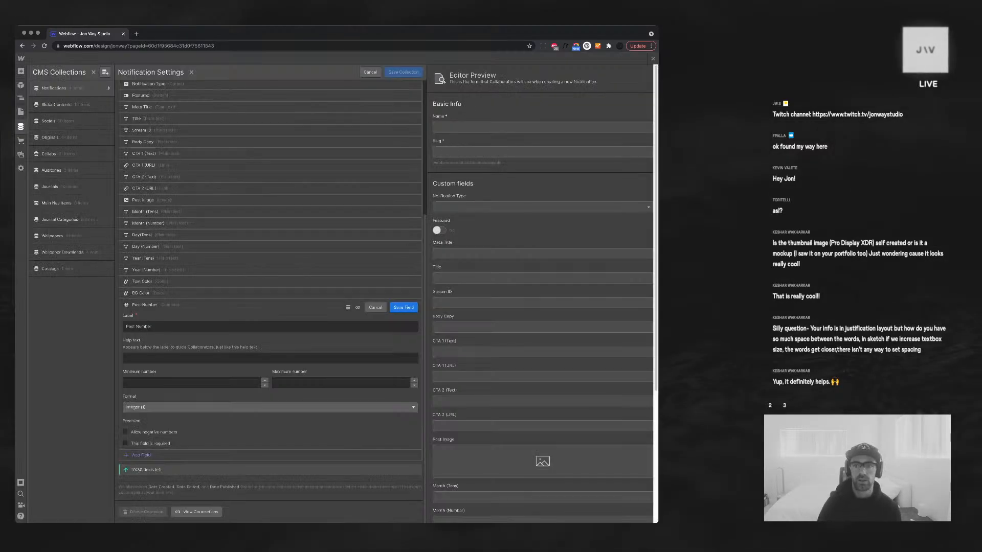
pyautogui.click(653, 59)
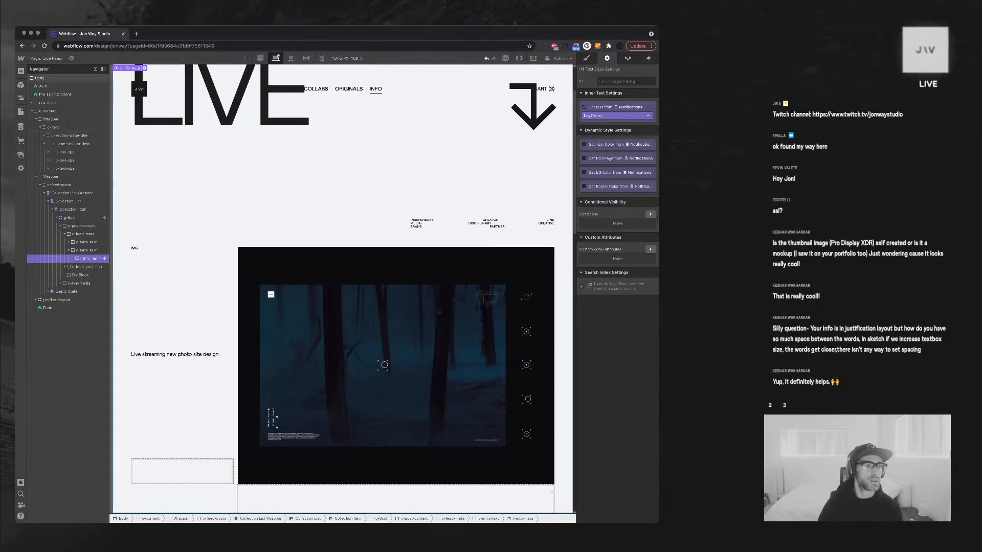
pyautogui.click(20, 126)
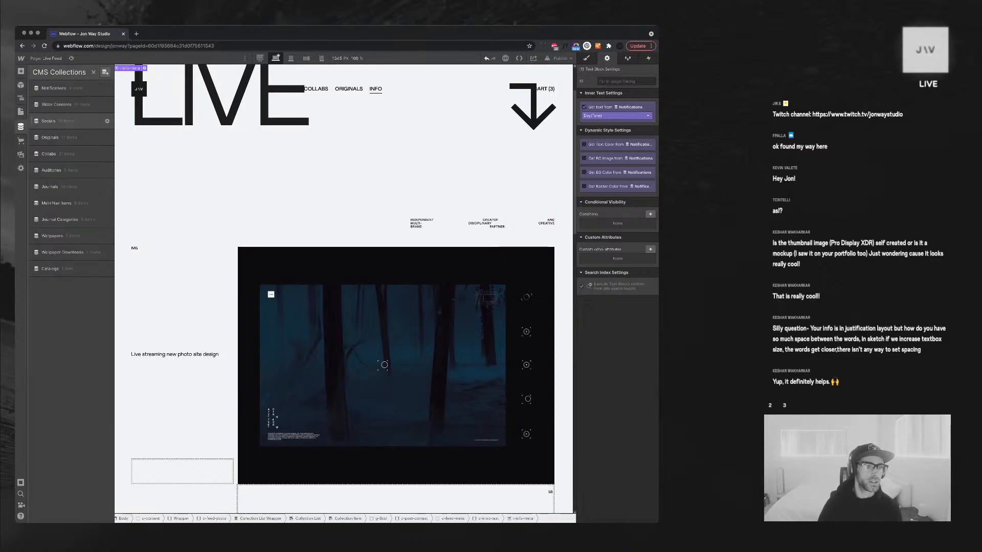
pyautogui.click(56, 88)
pyautogui.click(153, 116)
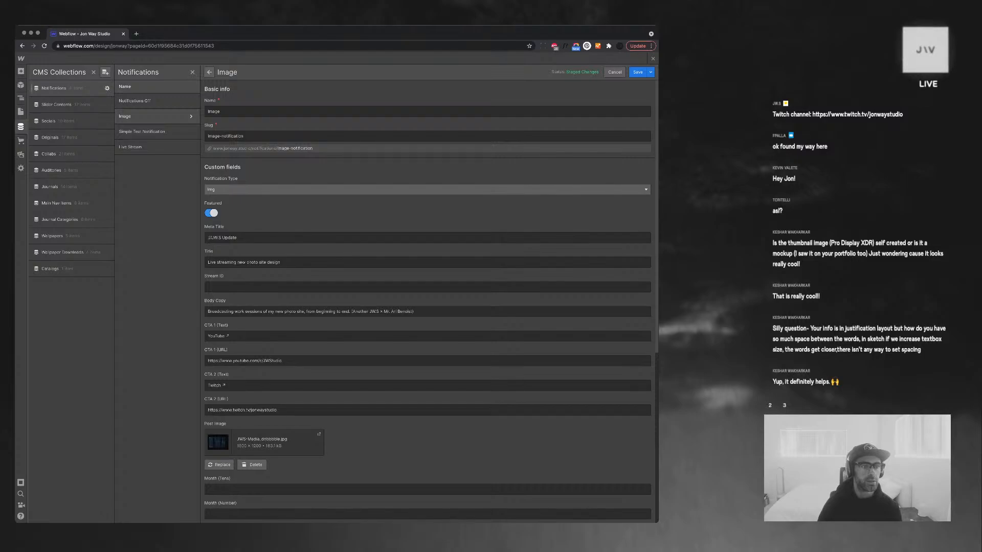
pyautogui.click(107, 88)
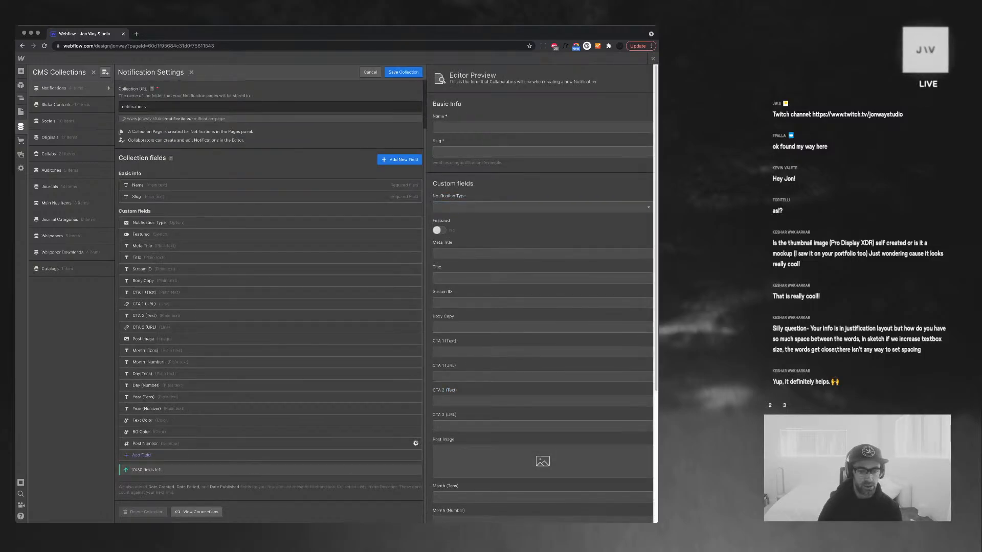
pyautogui.click(416, 443)
pyautogui.click(348, 307)
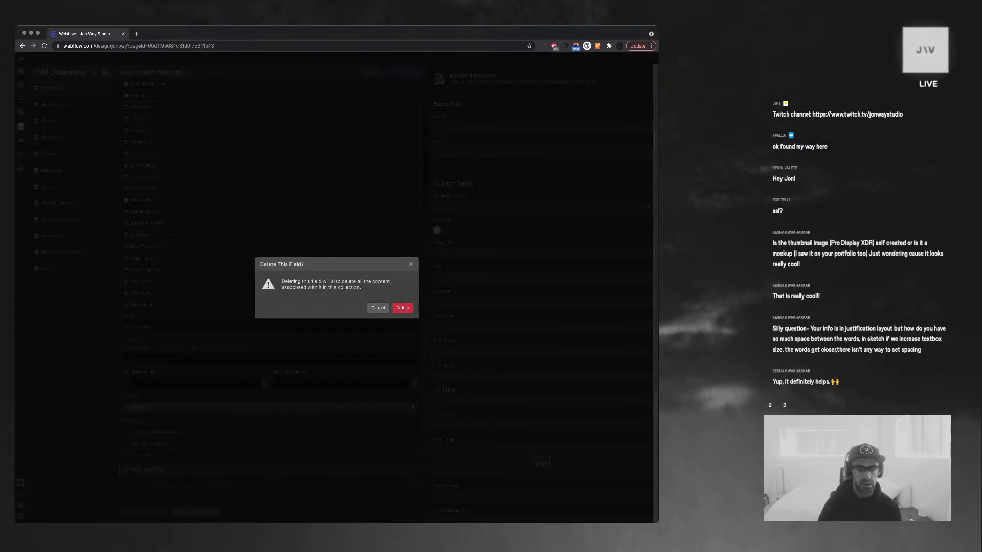
pyautogui.click(402, 308)
# Add a new Plain text field named 'Post Number' to Notifications
pyautogui.click(139, 455)
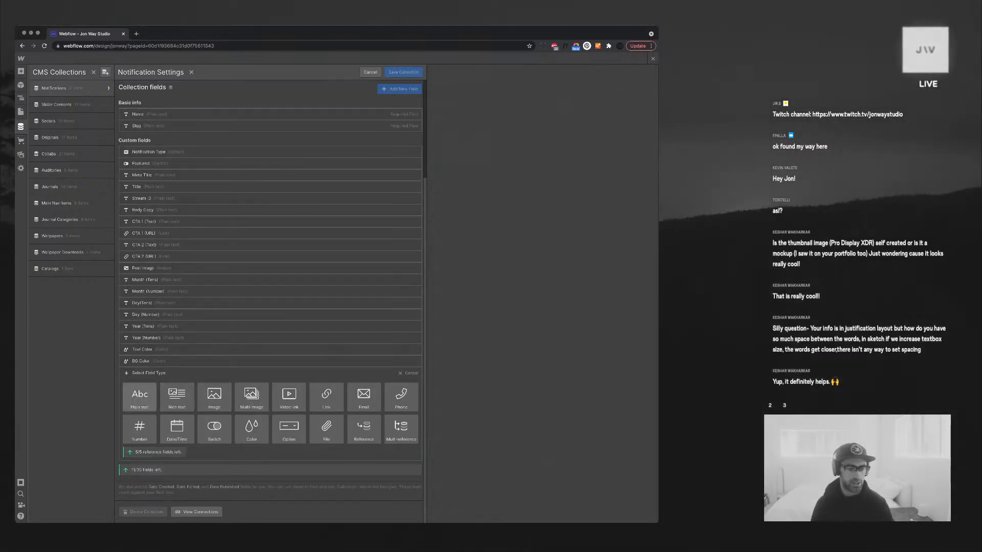
pyautogui.click(139, 396)
pyautogui.write('Post Number')
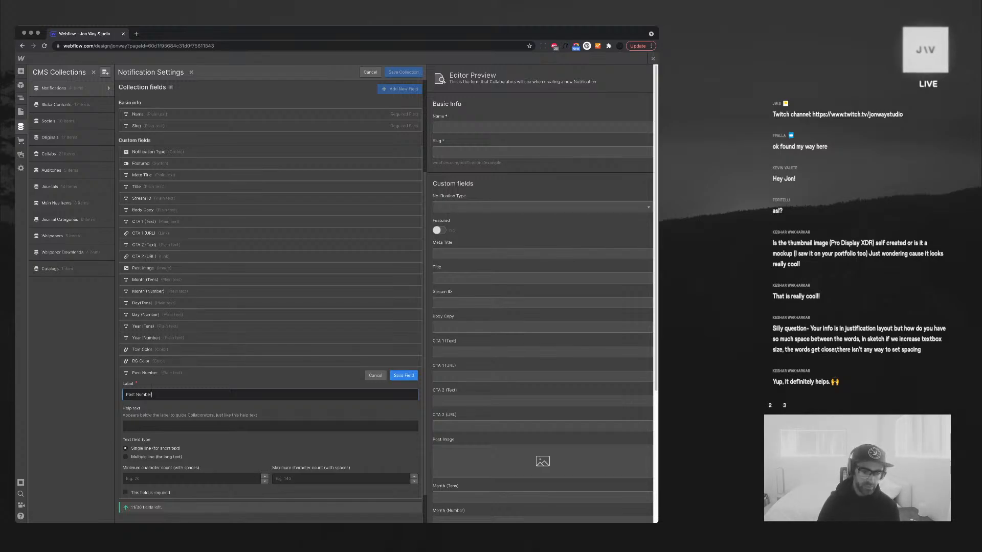
pyautogui.click(404, 376)
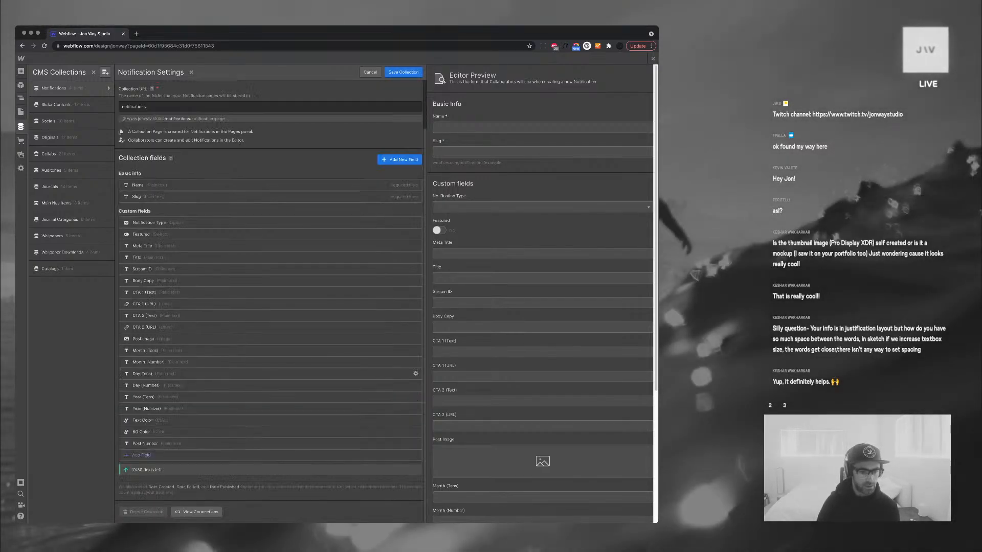
# Move Post Number up under Notification Type and save the Notifications collection
pyautogui.moveTo(270, 443); pyautogui.dragTo(270, 230)
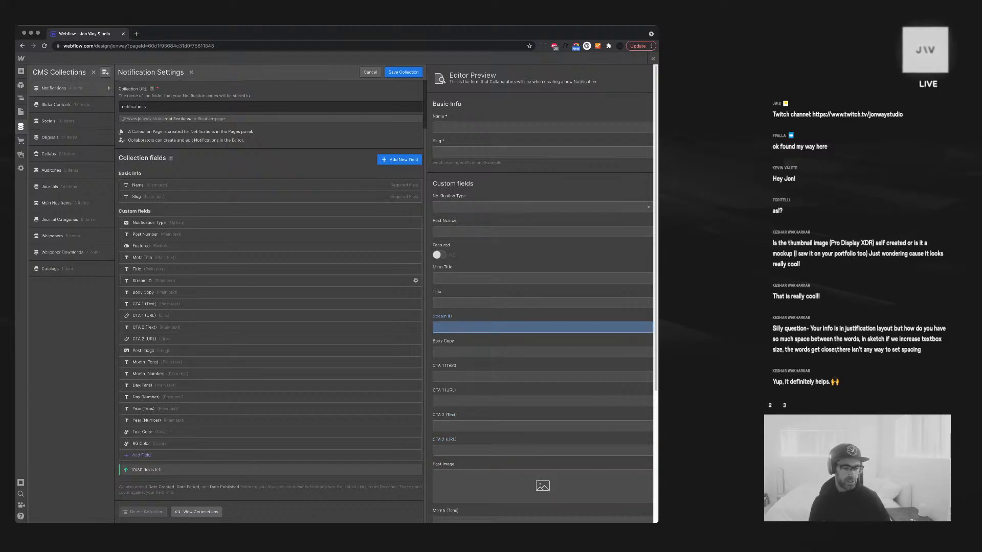
pyautogui.click(256, 246)
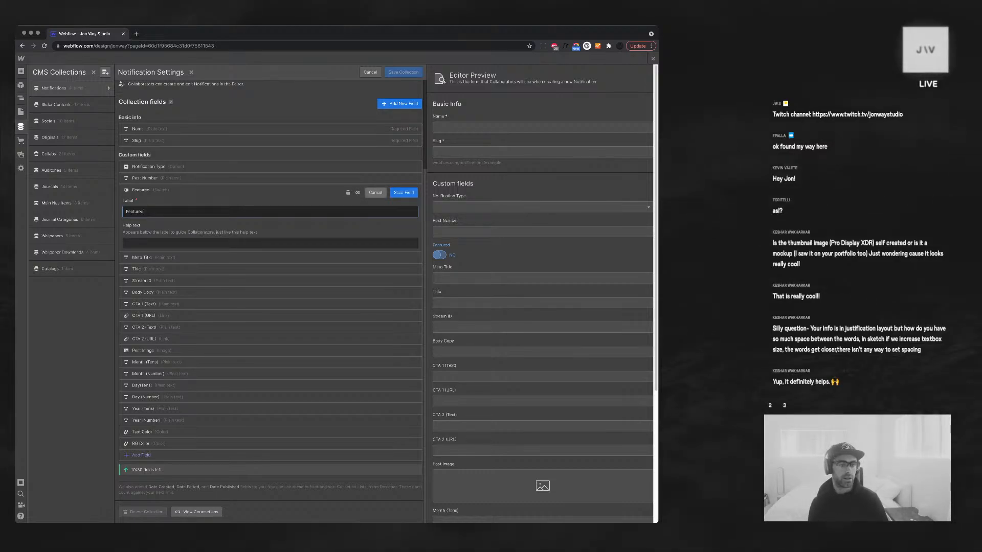
pyautogui.click(375, 192)
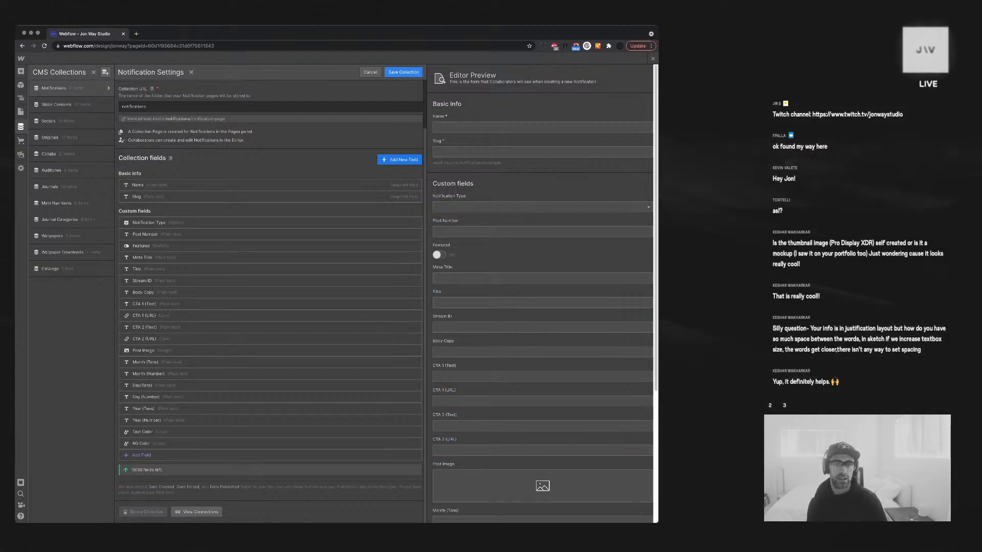
pyautogui.click(403, 72)
# Set the Image notification's Post Number to 00001 and save the item
pyautogui.click(230, 116)
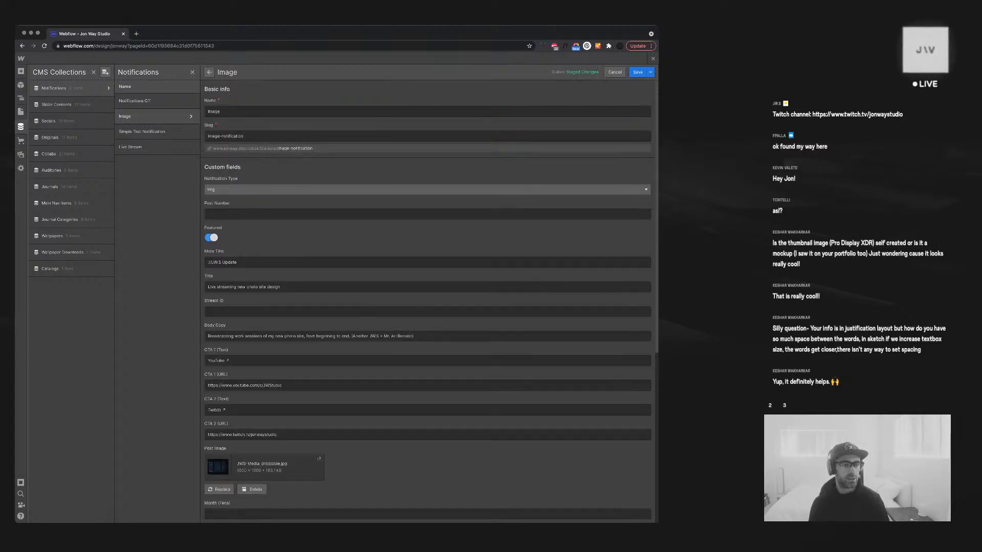
pyautogui.click(307, 214)
pyautogui.write('10')
pyautogui.press('BackSpace')
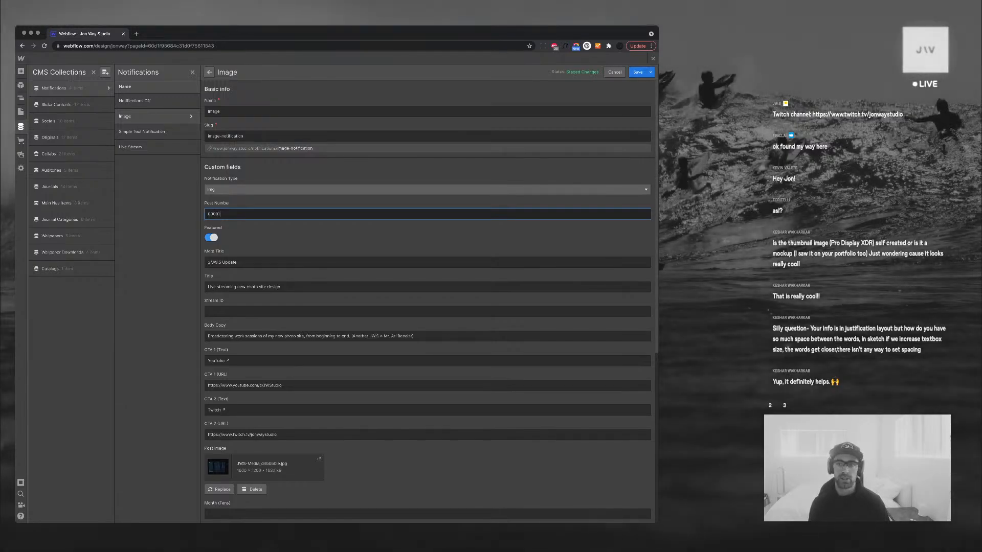
pyautogui.click(637, 72)
pyautogui.click(652, 58)
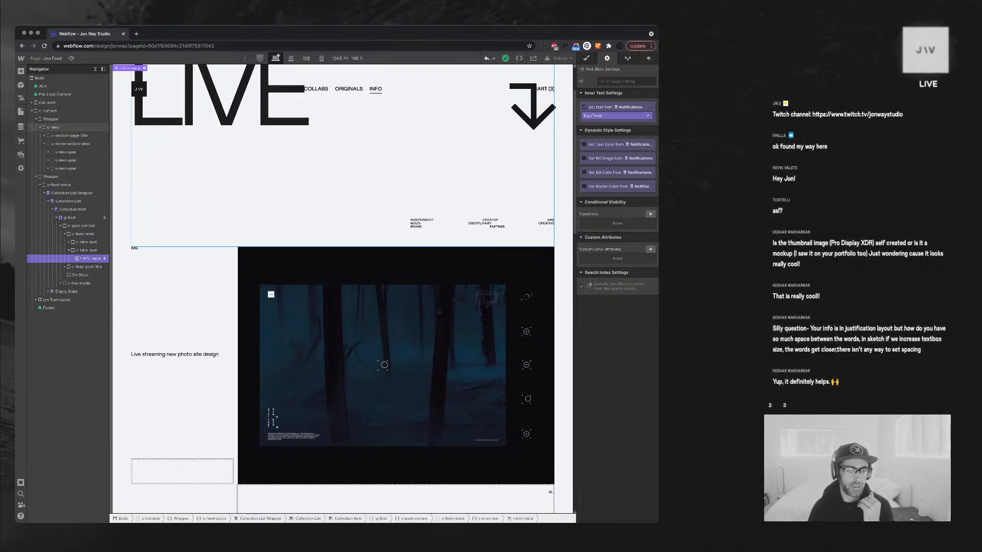
# Give the post title text the class 't-short'
pyautogui.click(175, 355)
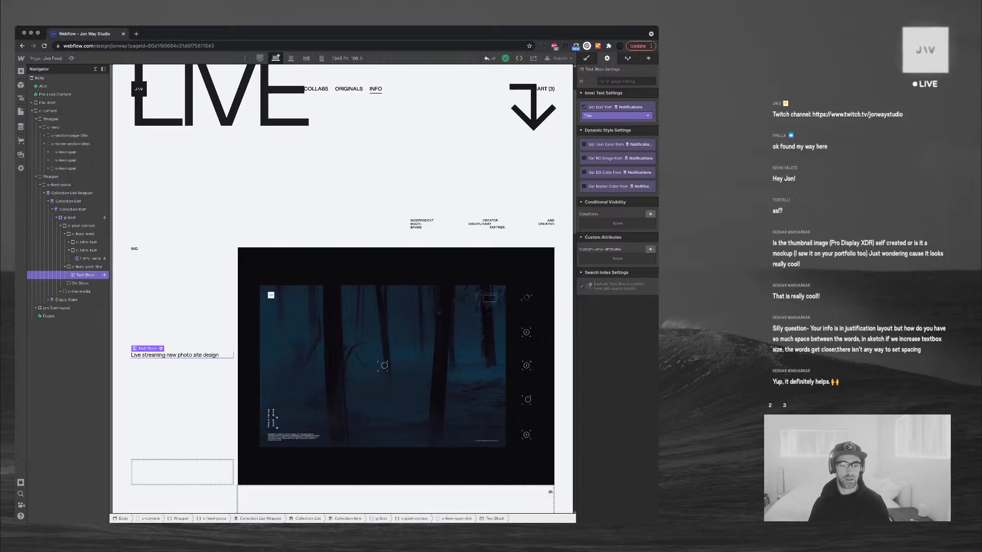
pyautogui.press('super+Return')
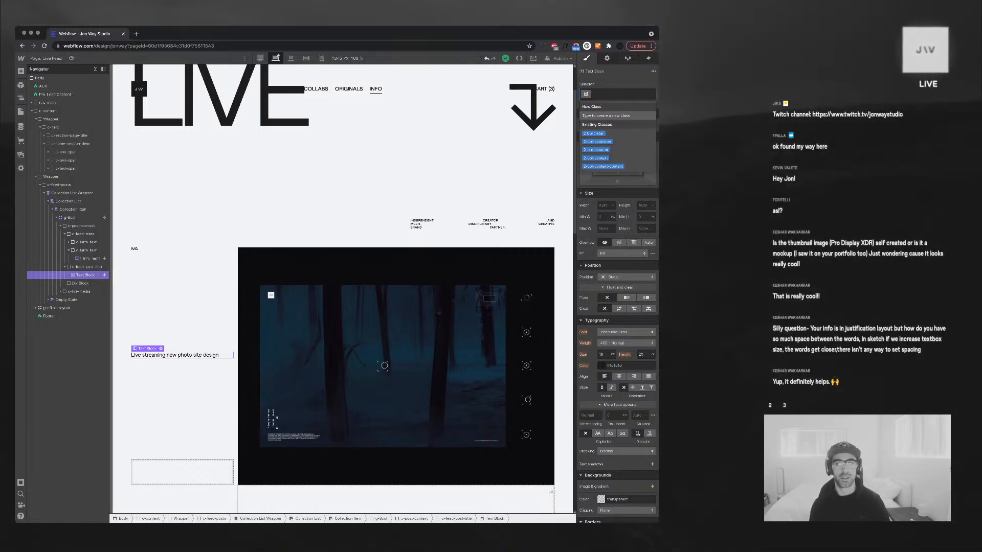
pyautogui.write('t-short')
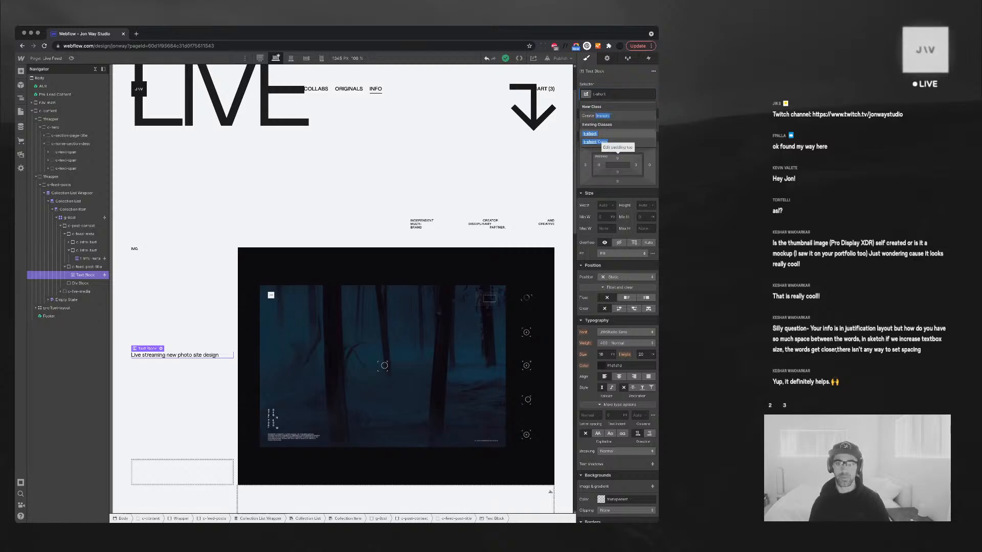
pyautogui.press('Return')
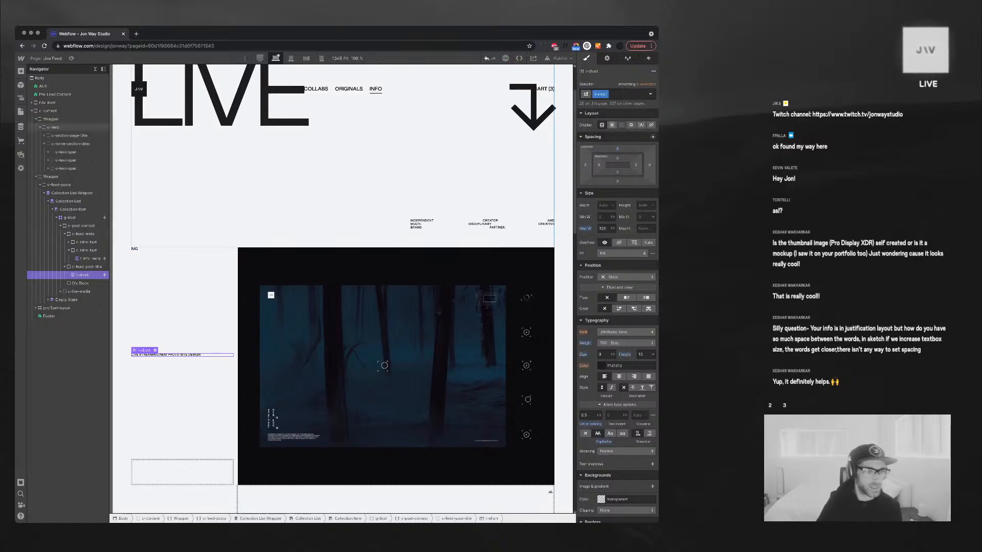
# Move the empty Div Block above the post title in the Navigator
pyautogui.click(80, 283)
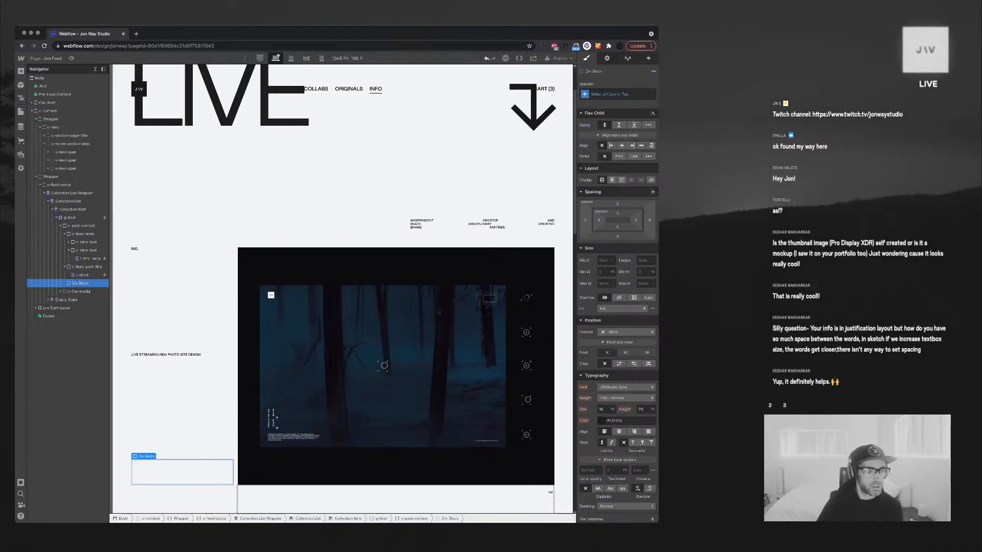
pyautogui.click(87, 266)
pyautogui.click(64, 233)
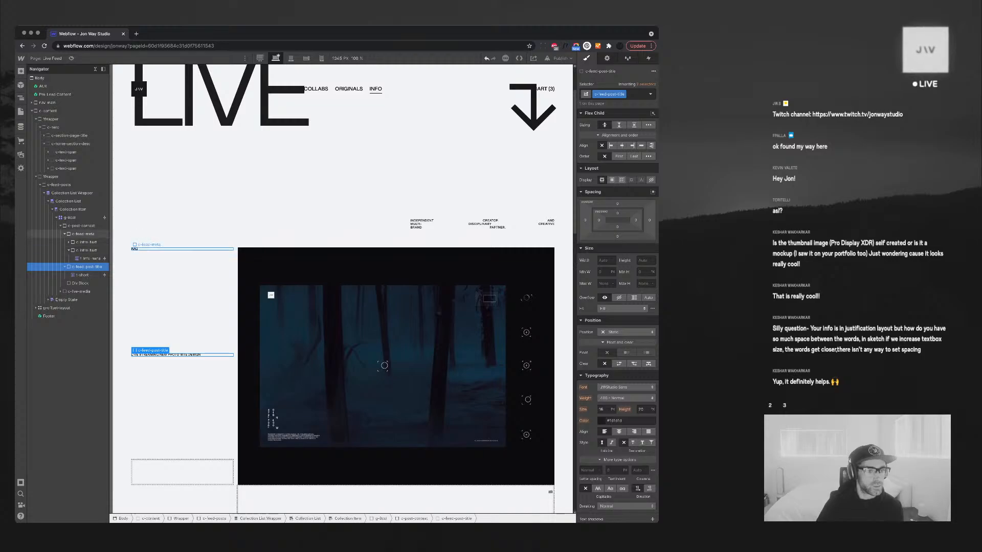
pyautogui.click(65, 241)
pyautogui.click(80, 250)
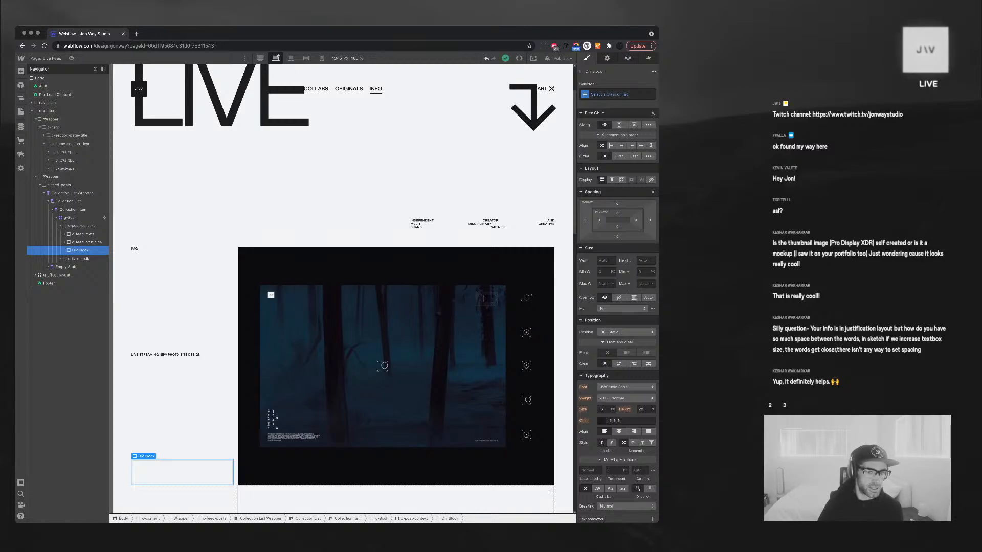
pyautogui.moveTo(88, 251); pyautogui.dragTo(89, 239)
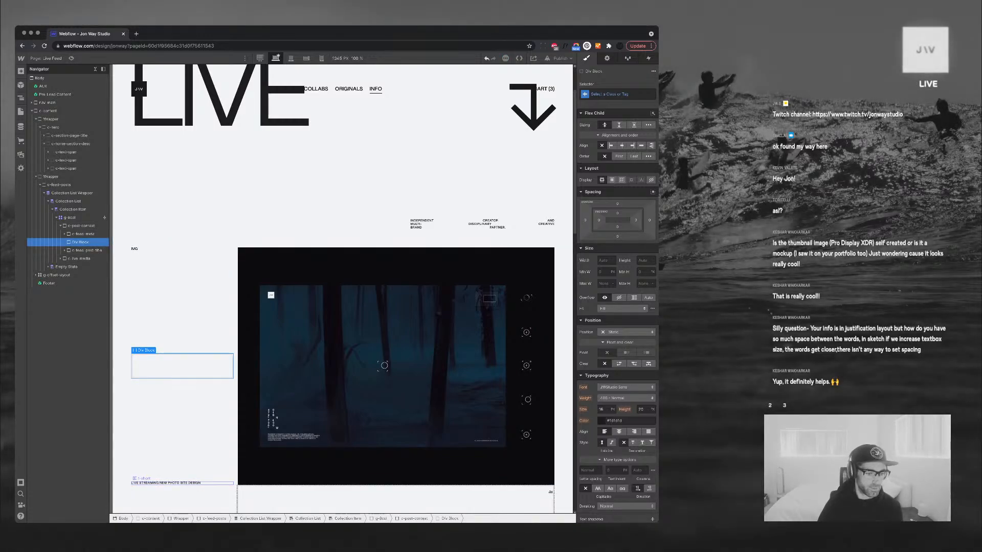
# Insert a new Div Block in c-feed-post-title and nest the t-short title inside it
pyautogui.click(163, 482)
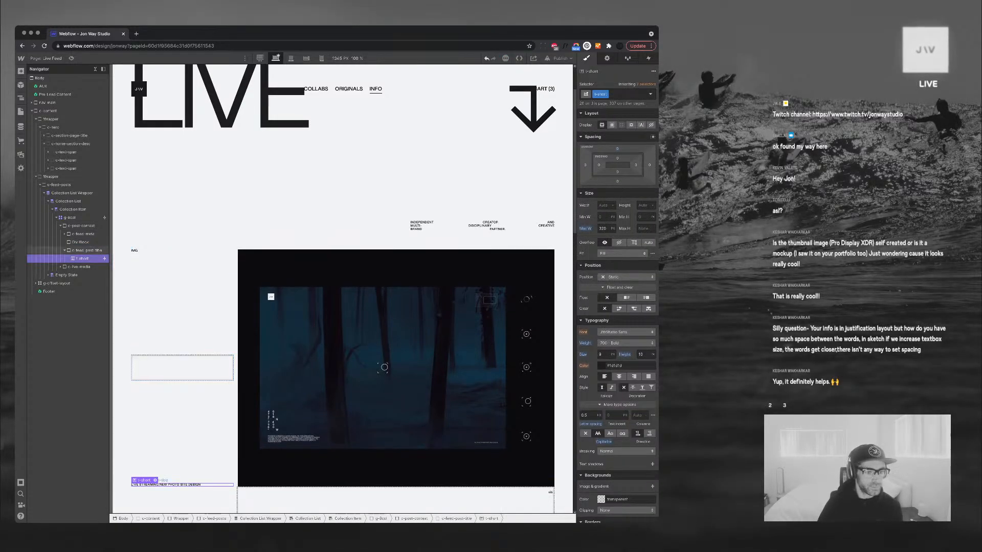
pyautogui.click(87, 250)
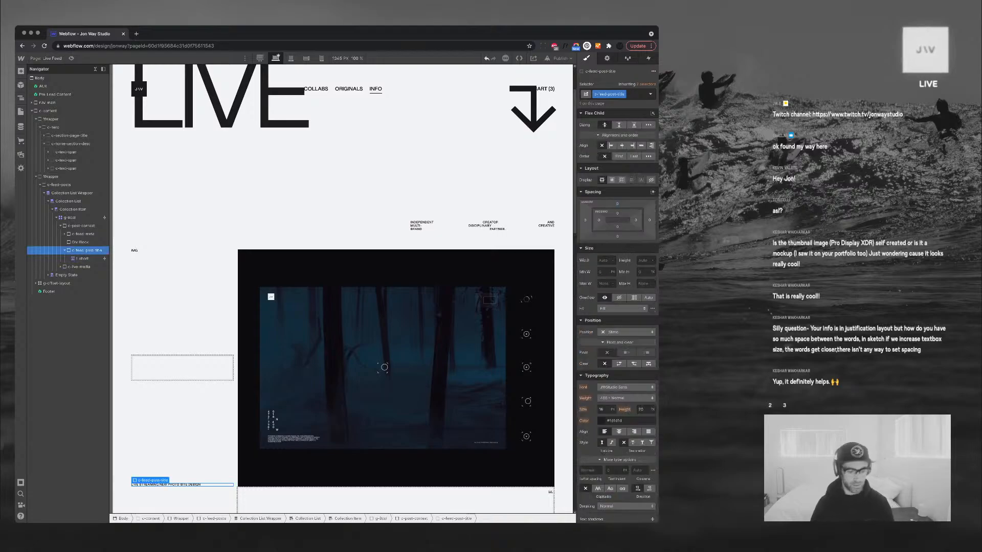
pyautogui.press('super+e')
pyautogui.write('div')
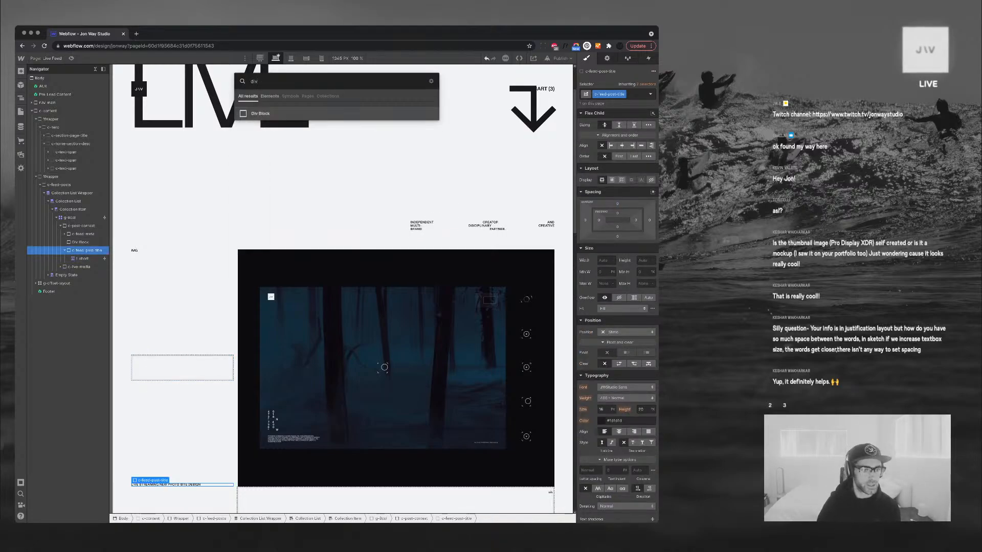
pyautogui.press('Return')
pyautogui.click(83, 260)
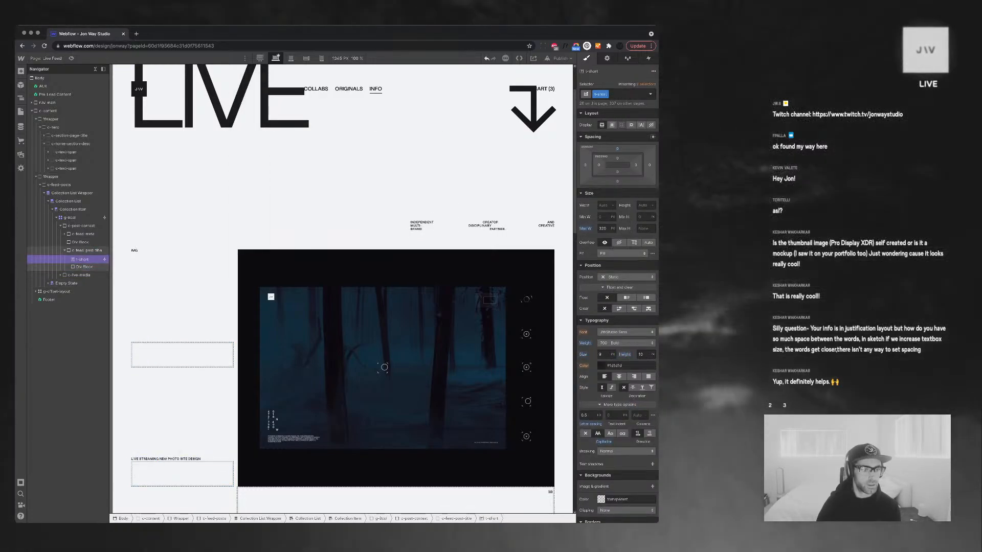
pyautogui.moveTo(83, 260); pyautogui.dragTo(85, 267)
pyautogui.click(84, 259)
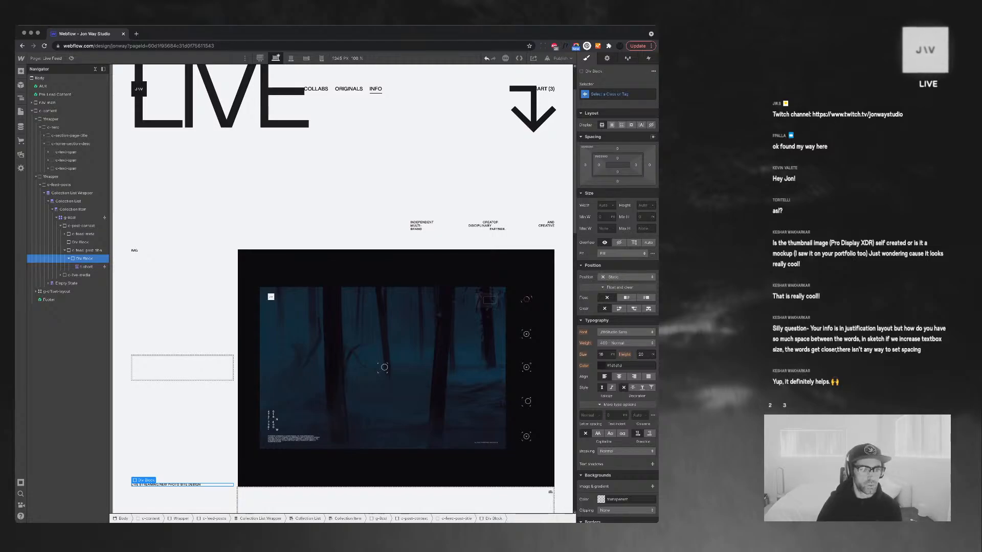
pyautogui.click(69, 259)
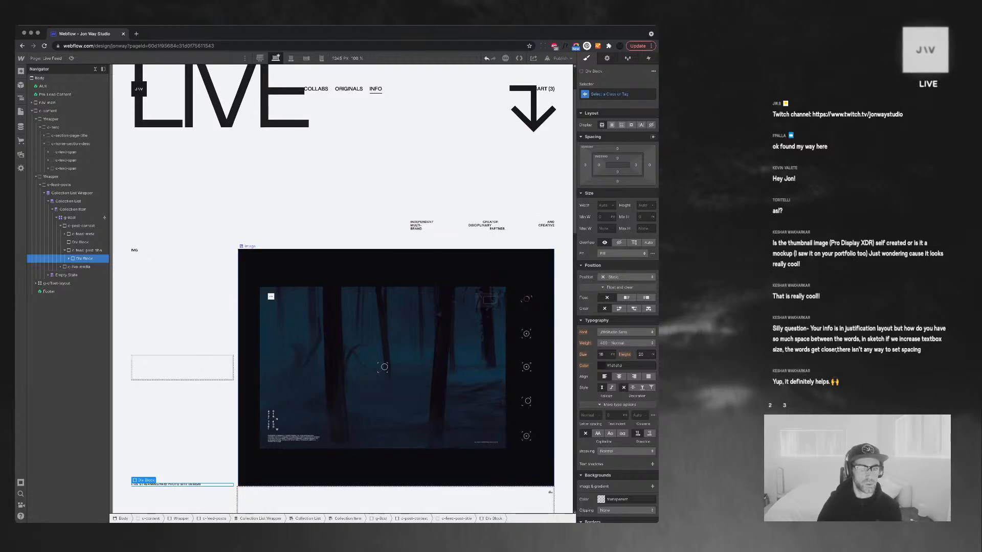
pyautogui.scroll(-4, 342, 289)
pyautogui.scroll(3, 343, 256)
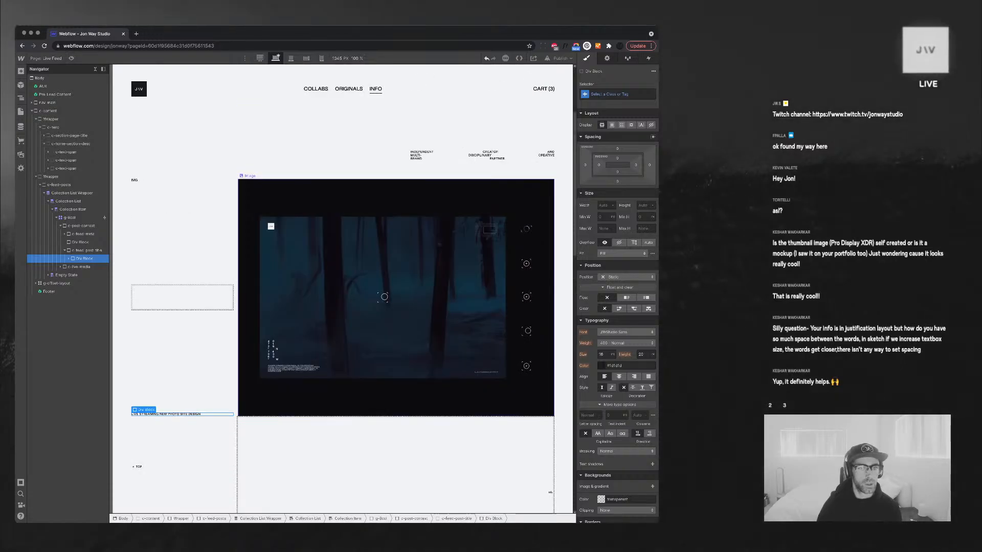
pyautogui.click(327, 287)
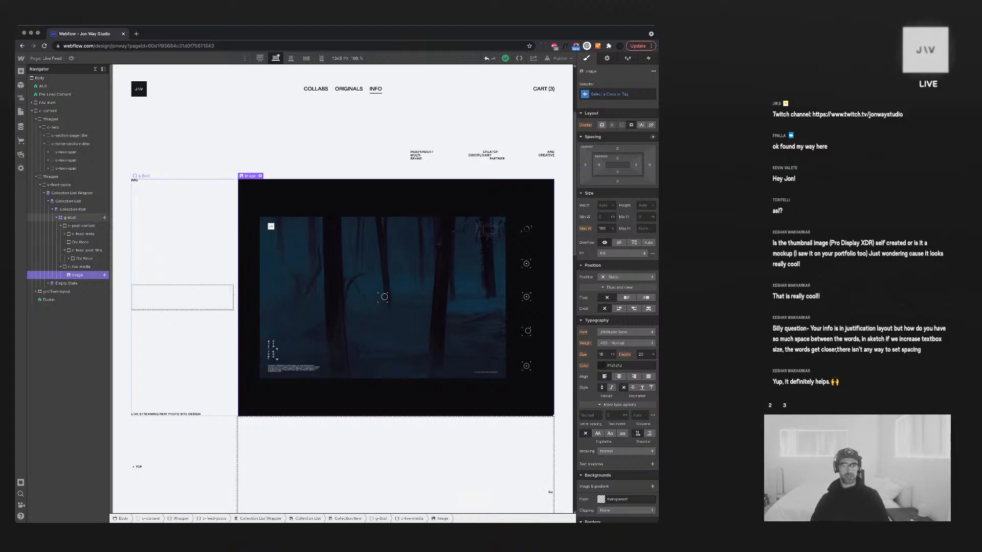
pyautogui.click(72, 217)
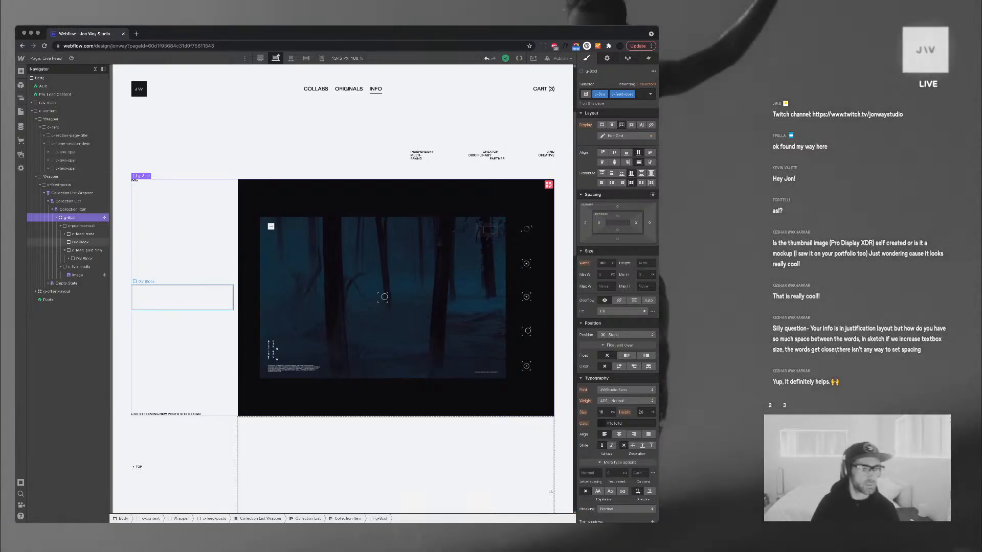
# Insert a Text Block into the empty Div Block beside the image
pyautogui.click(80, 242)
pyautogui.press('super+e')
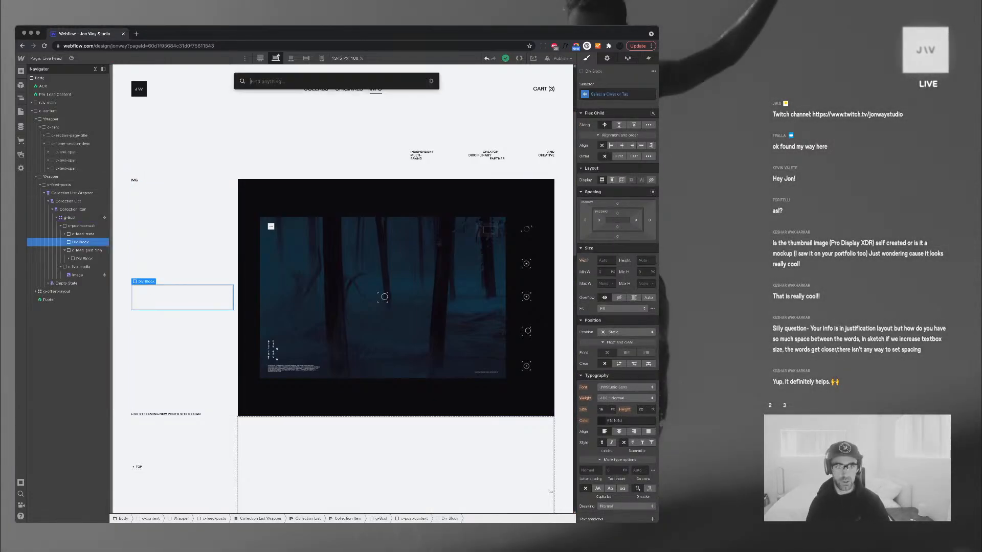
pyautogui.write('tex')
pyautogui.press('Down')
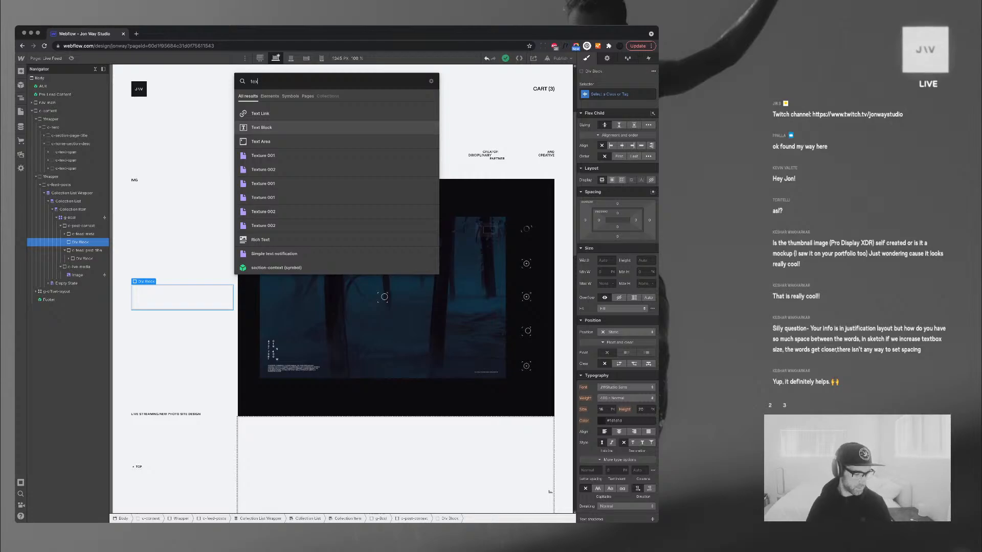
pyautogui.press('Return')
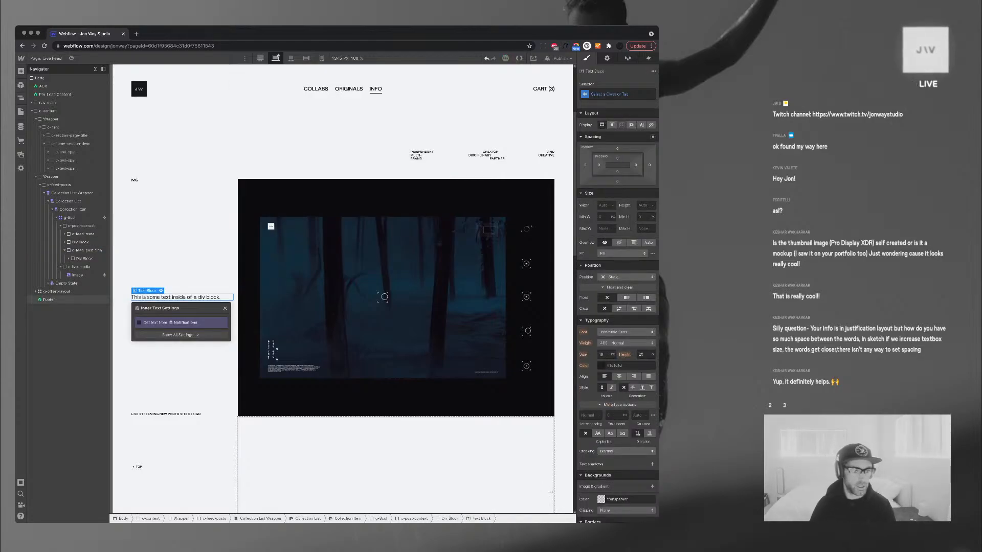
# Bind the new text to the Notifications Published On field instead of Updated On
pyautogui.click(140, 323)
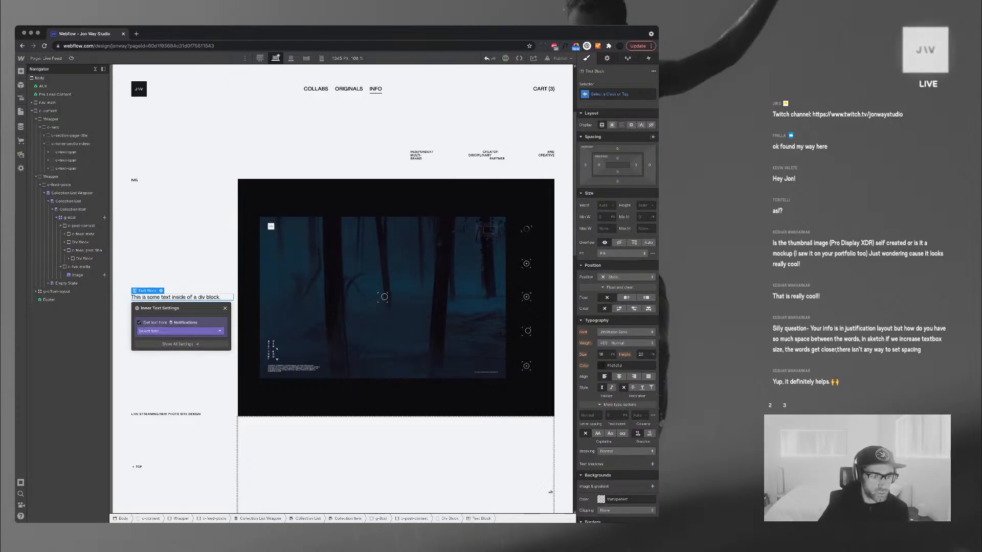
pyautogui.click(179, 331)
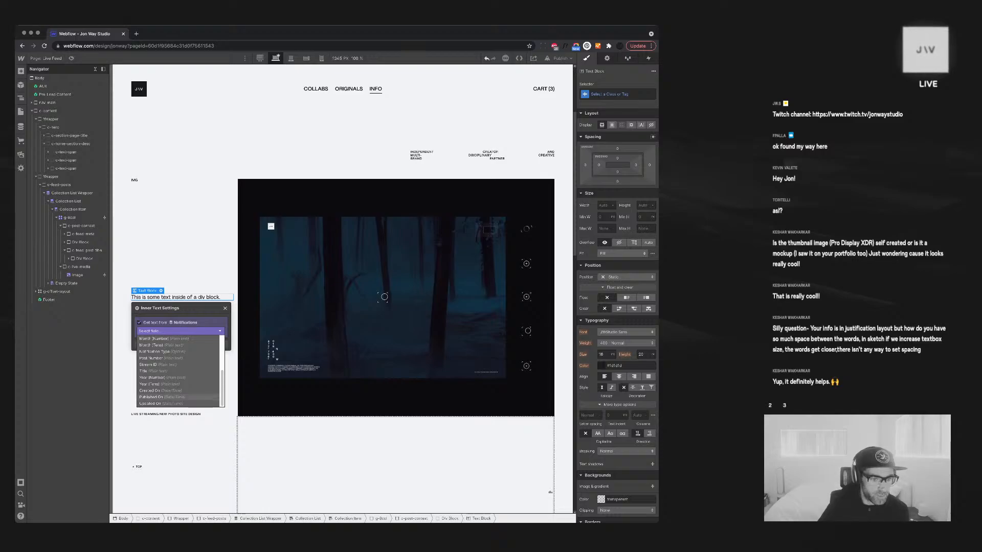
pyautogui.click(161, 404)
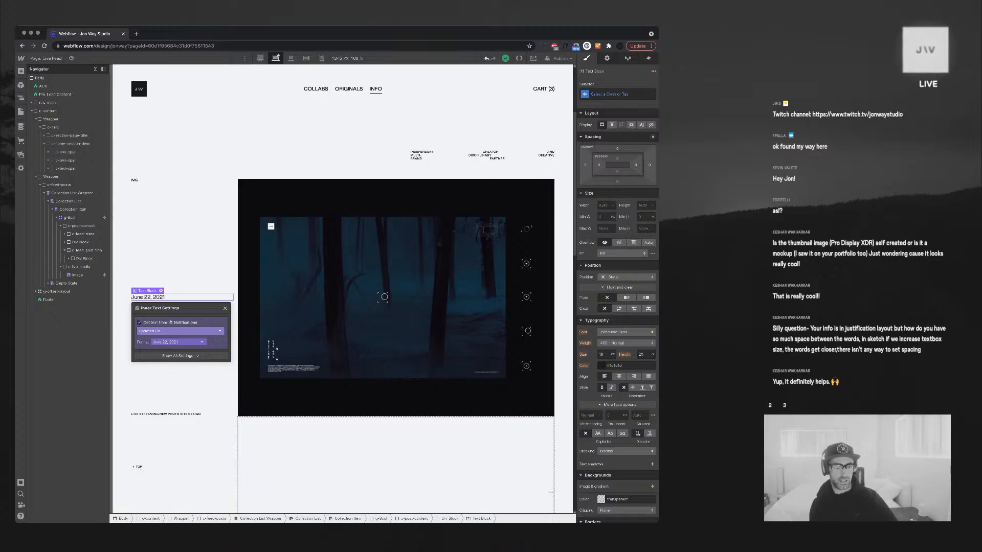
pyautogui.click(180, 332)
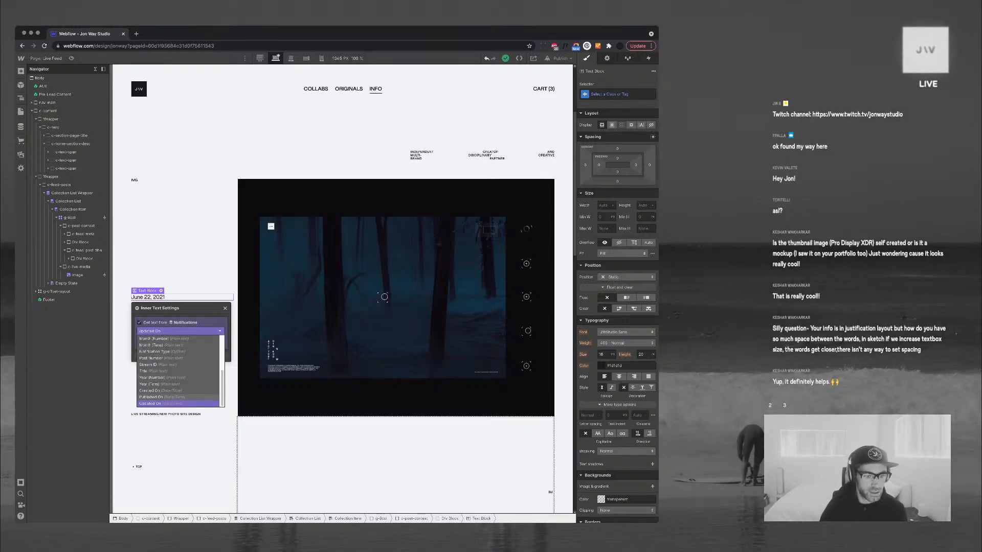
pyautogui.click(159, 396)
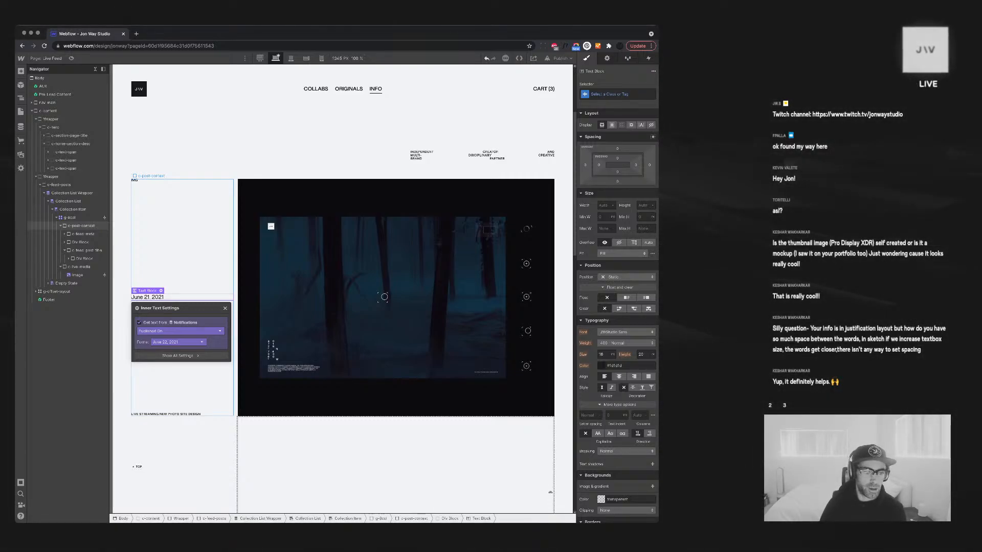
# Look through the date format options for the bound date, then close the binding settings
pyautogui.click(177, 341)
pyautogui.scroll(-5, 178, 381)
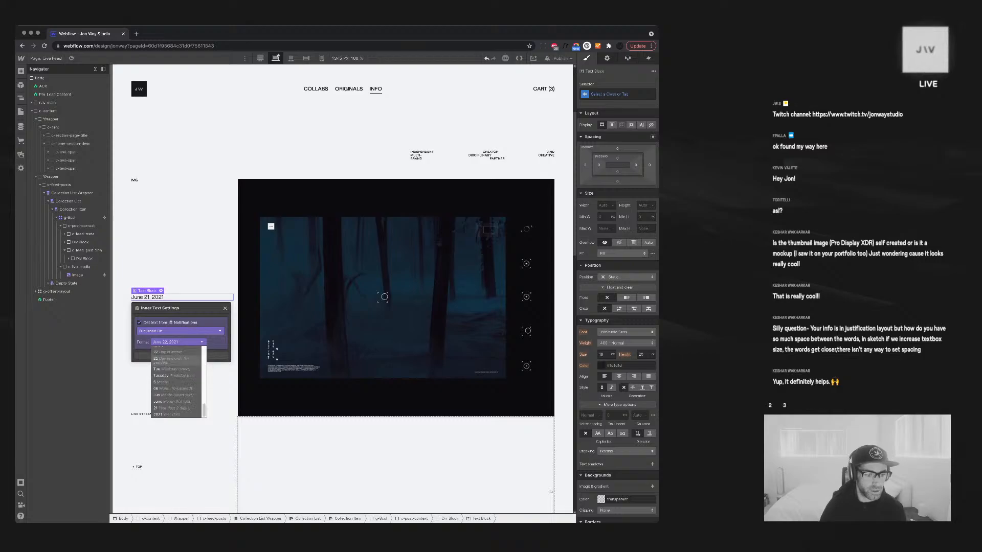
pyautogui.scroll(4, 178, 381)
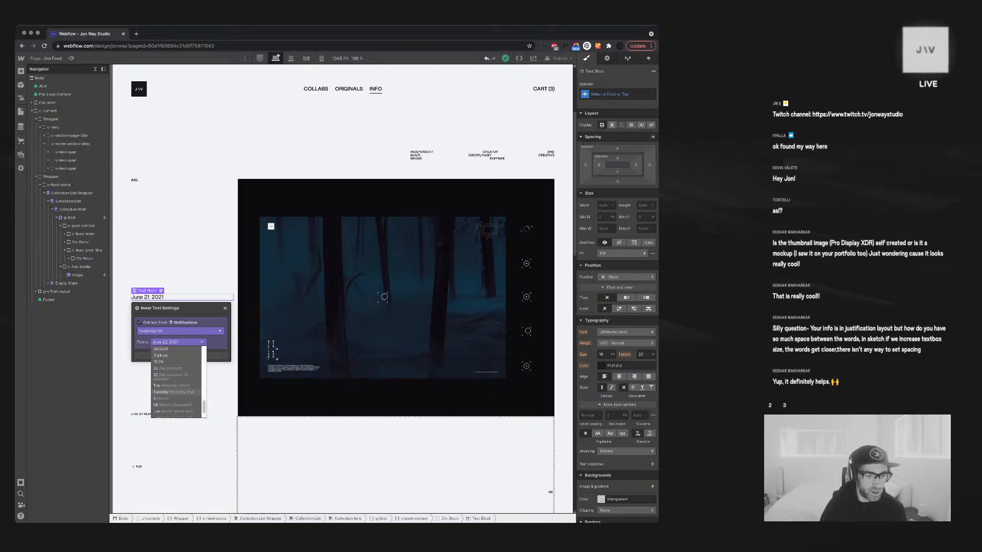
pyautogui.scroll(-2, 177, 391)
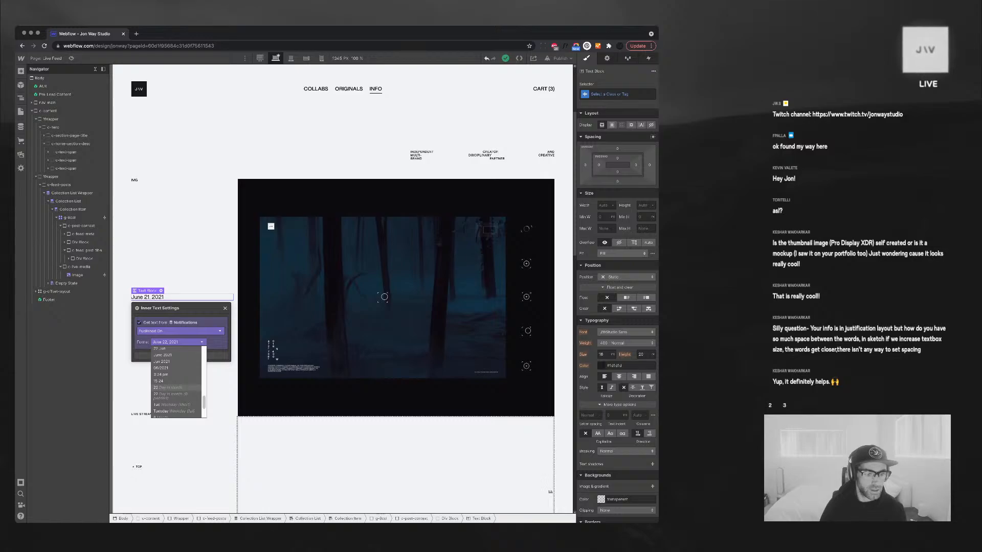
pyautogui.scroll(-1, 178, 381)
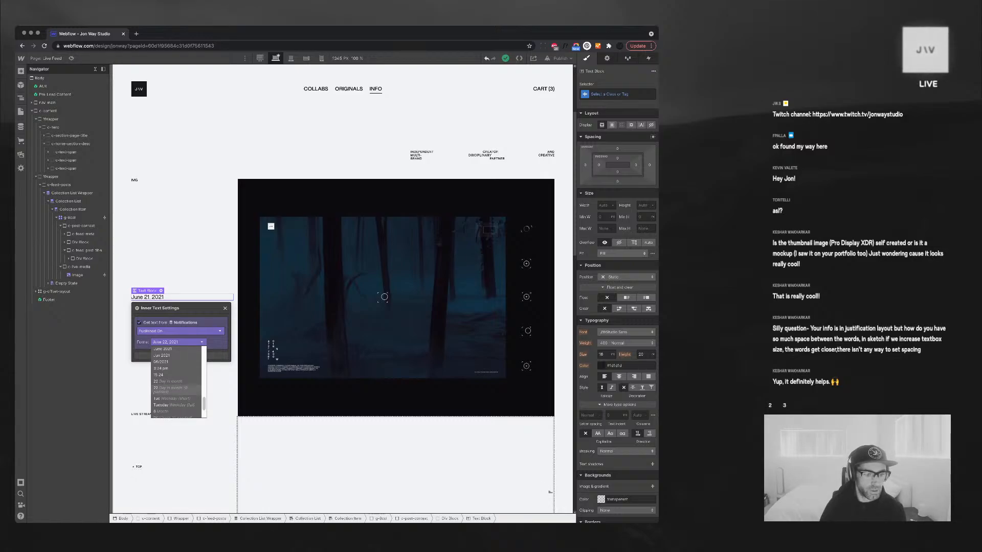
pyautogui.scroll(-2, 178, 389)
pyautogui.scroll(-2, 176, 388)
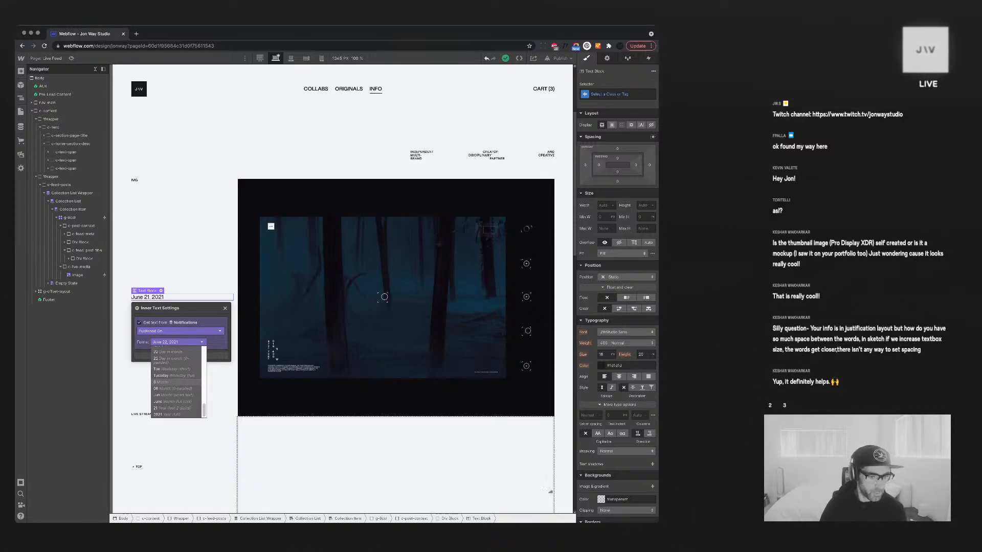
pyautogui.scroll(5, 178, 381)
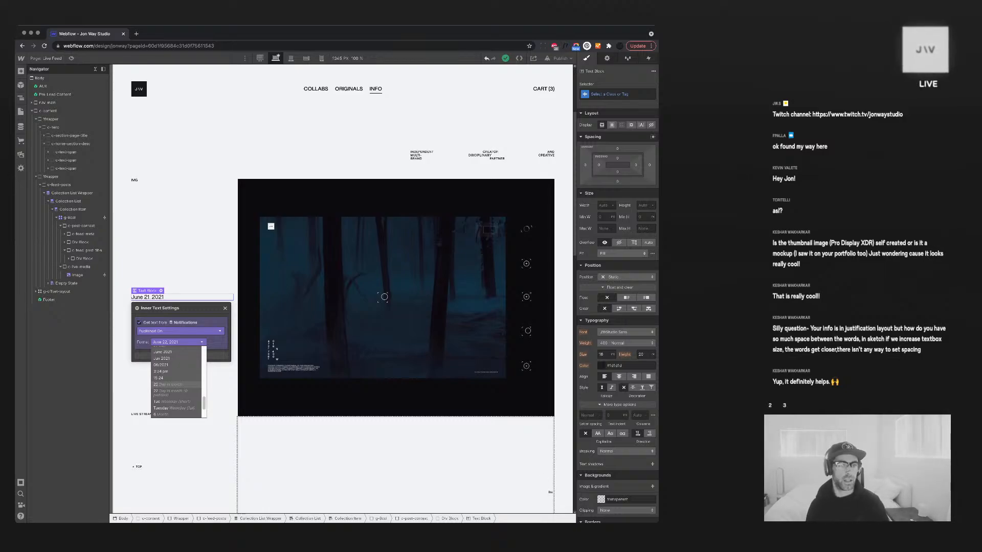
pyautogui.click(205, 133)
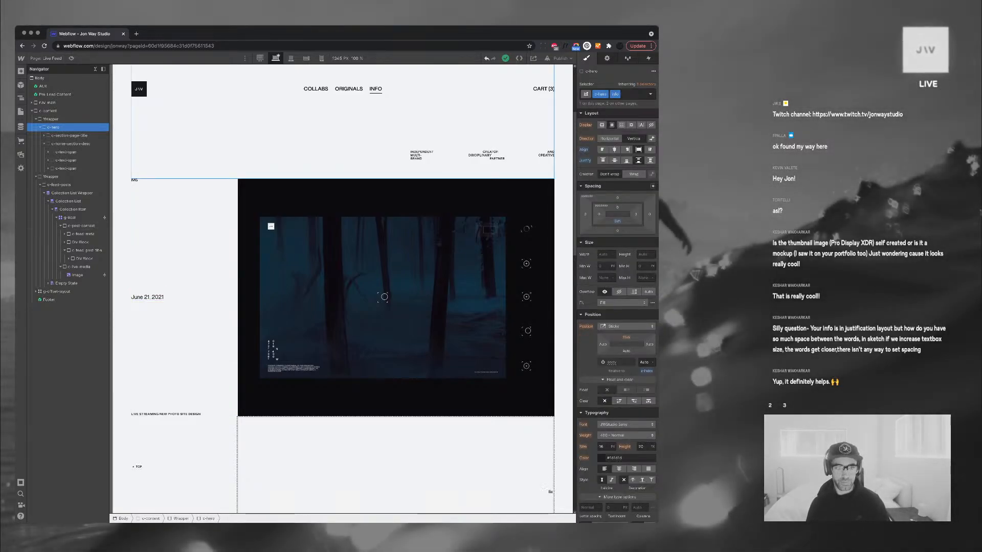
pyautogui.press('super+Tab')
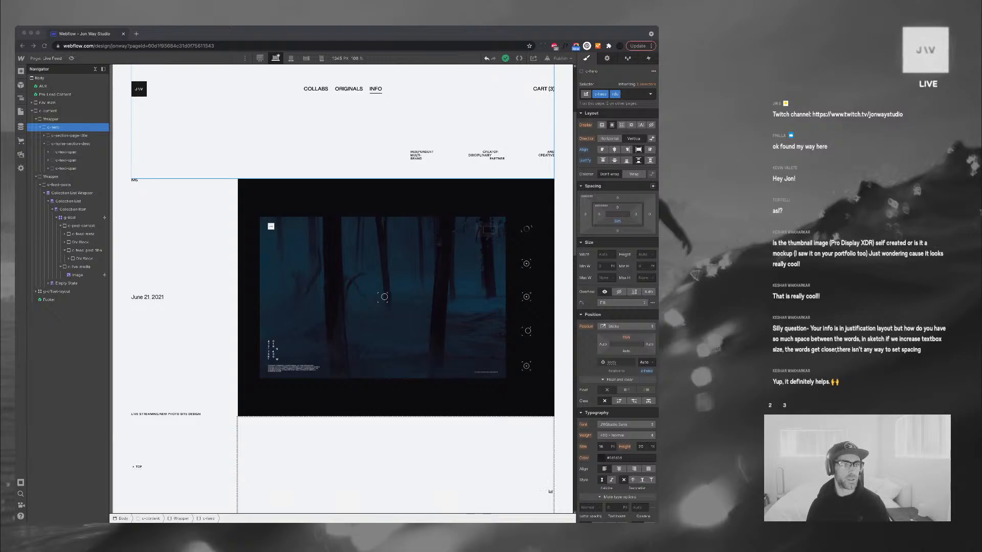
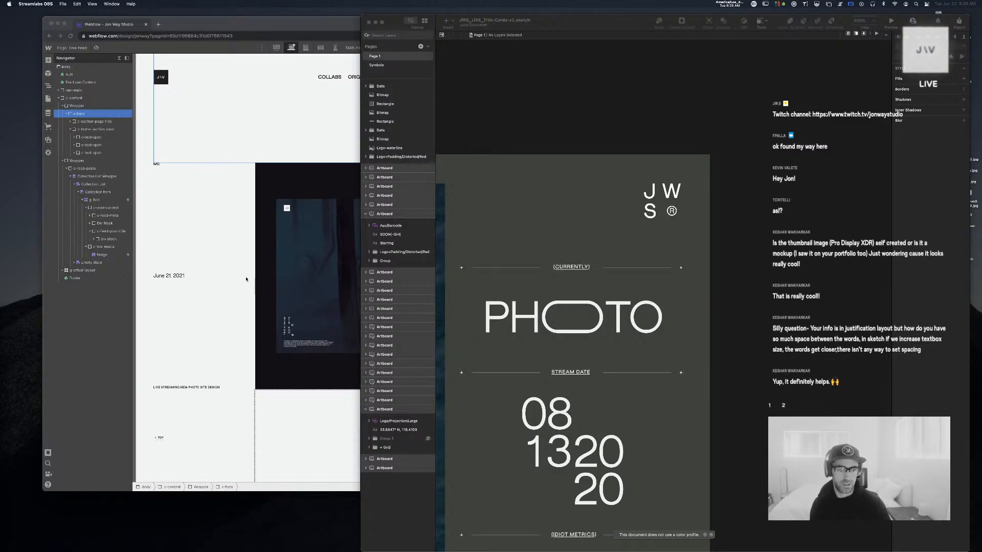
# Set the date's parent Div Block to Display Grid and add grid columns and rows
pyautogui.click(194, 271)
pyautogui.scroll(2, 418, 289)
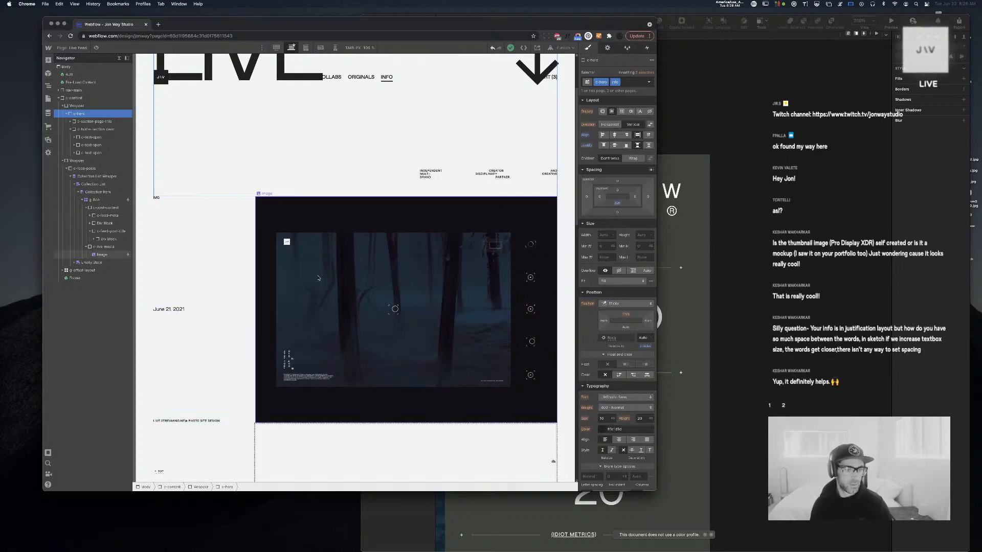
pyautogui.click(180, 310)
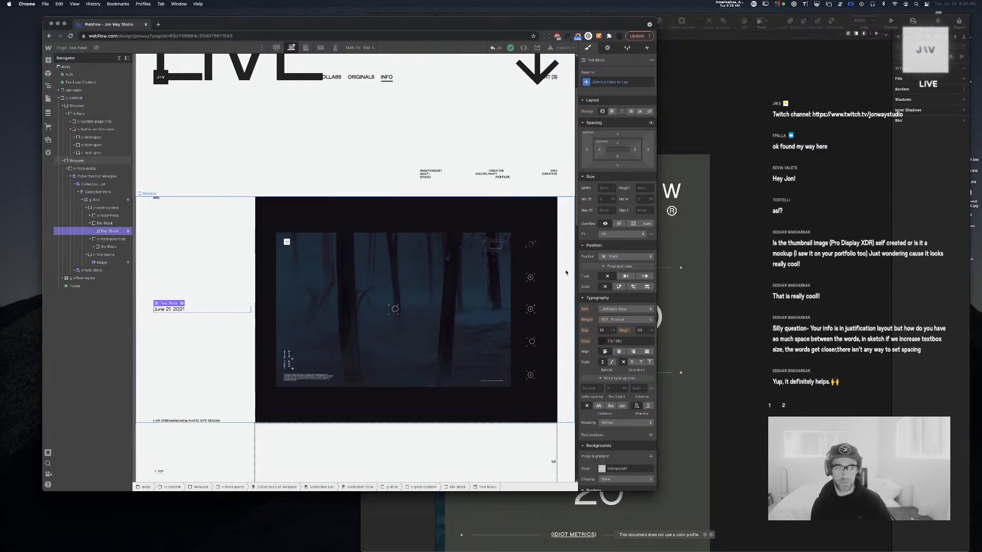
pyautogui.click(106, 226)
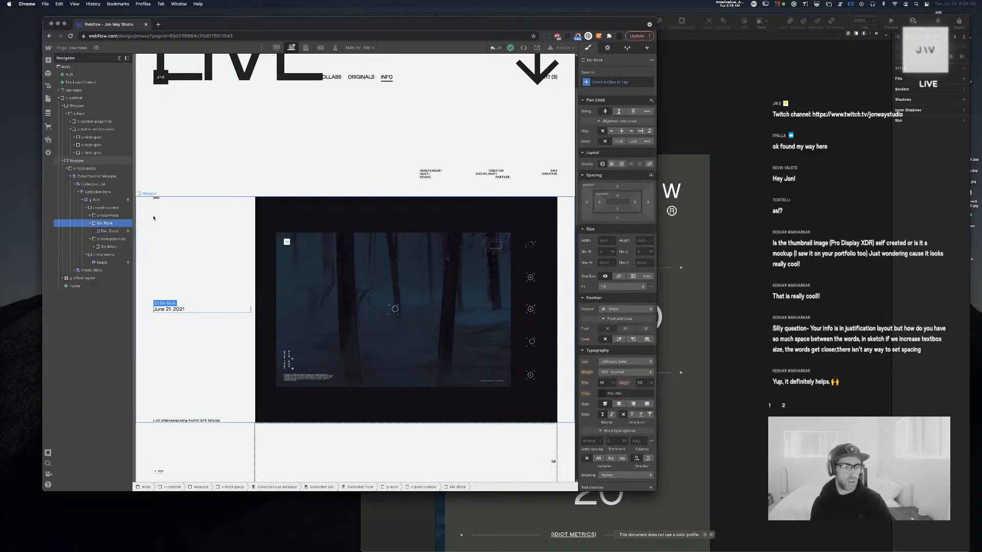
pyautogui.click(622, 164)
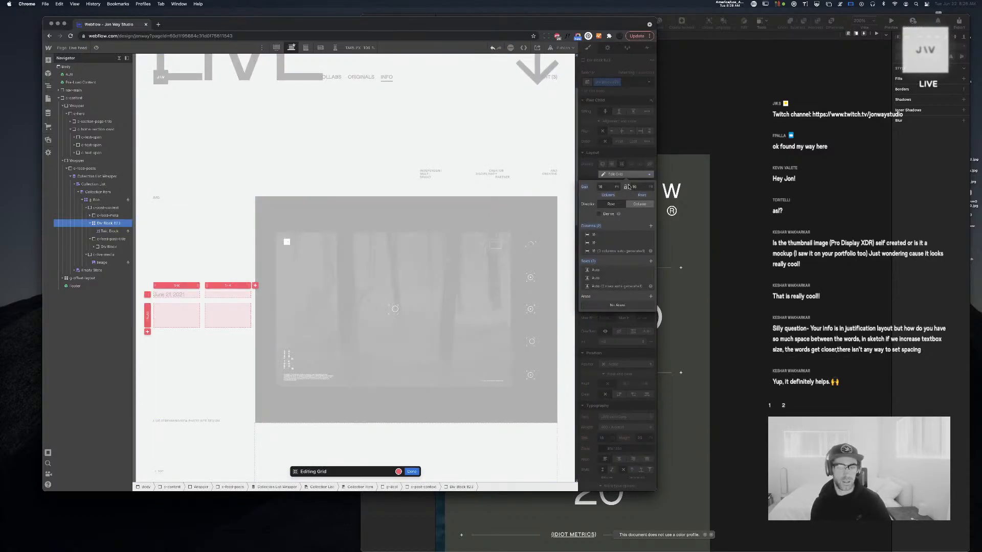
pyautogui.click(732, 245)
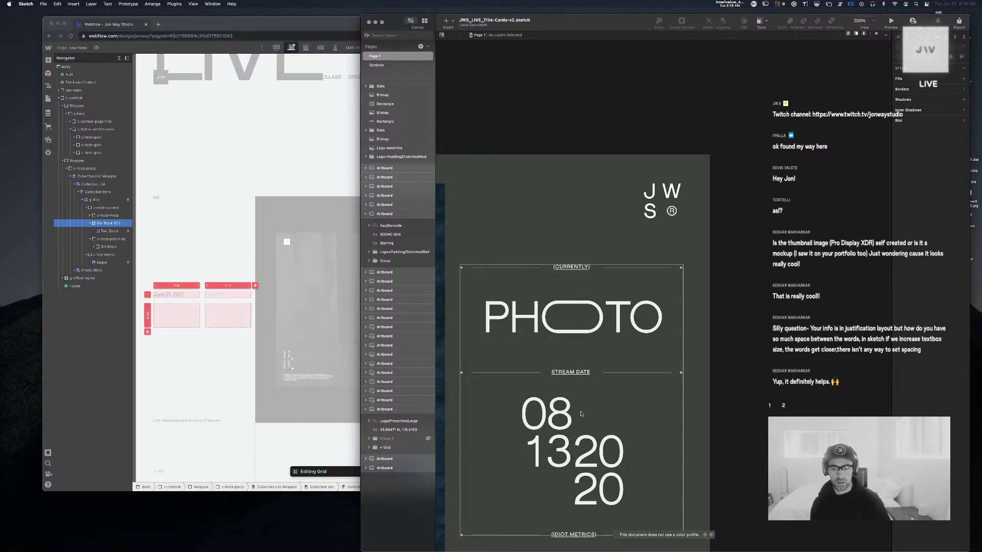
pyautogui.click(357, 297)
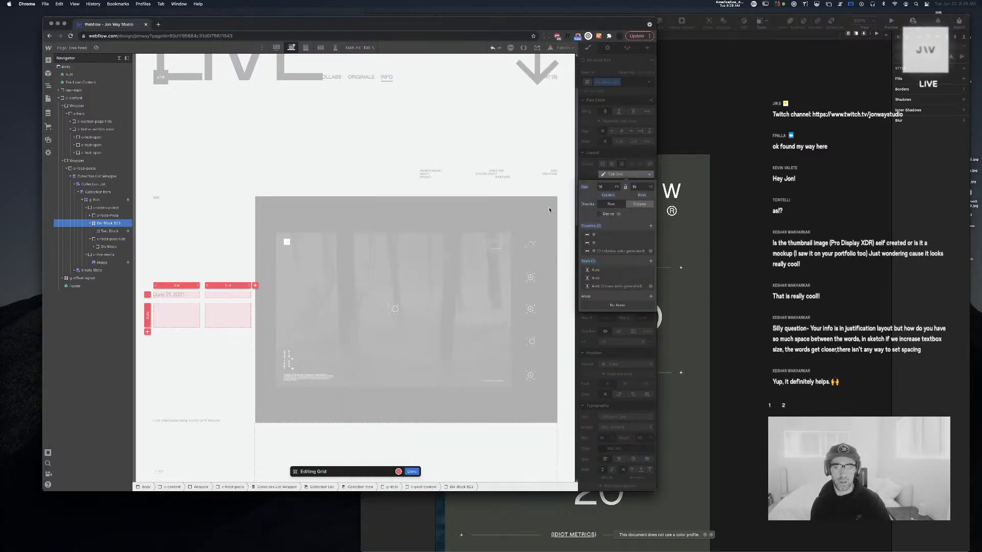
pyautogui.click(651, 227)
pyautogui.click(651, 227)
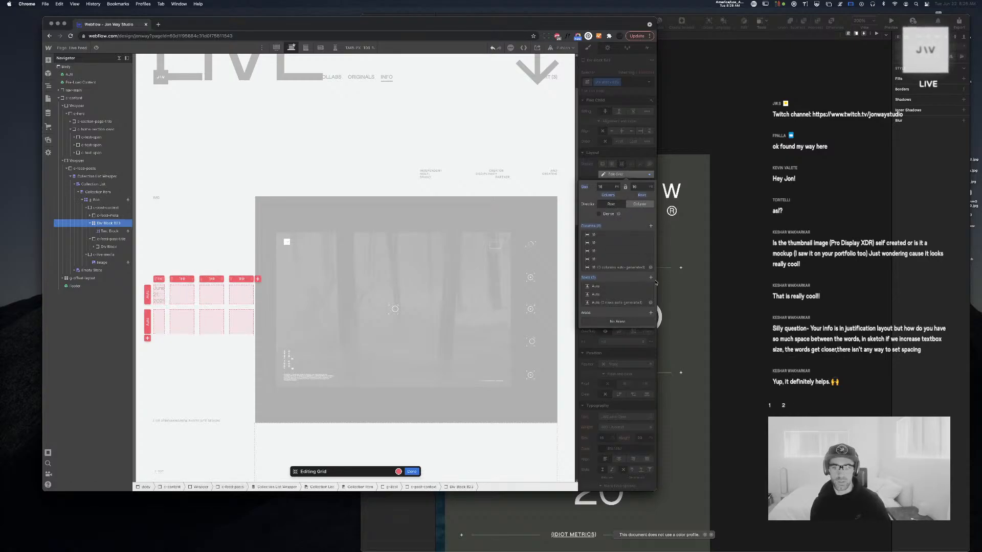
pyautogui.click(651, 278)
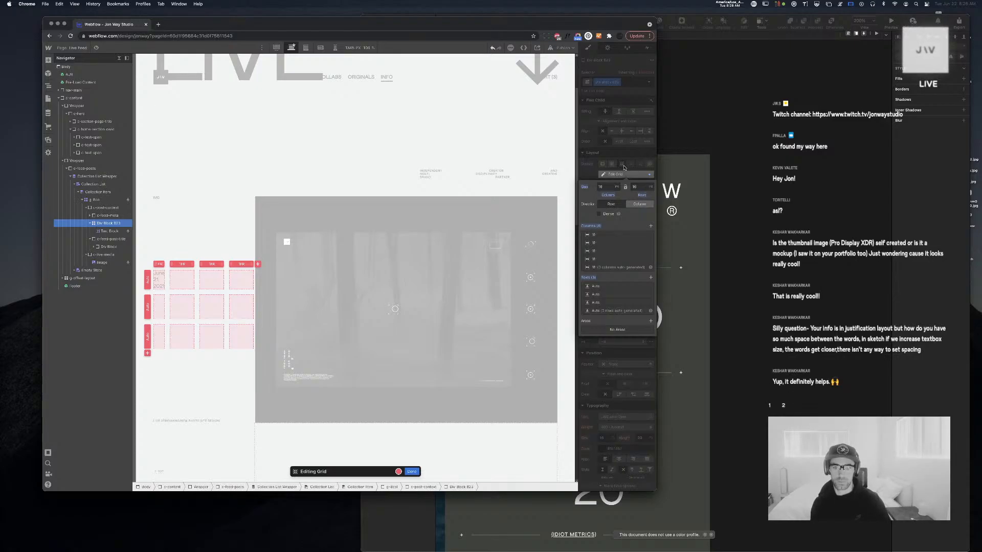
pyautogui.press('Escape')
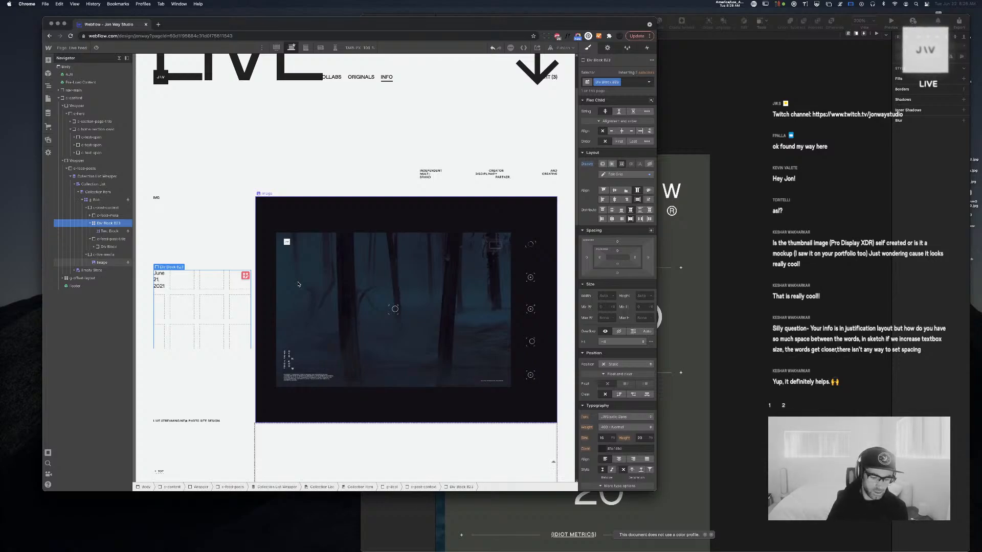
# Trim the grid to two columns and set the column and row gaps to 0
pyautogui.click(768, 263)
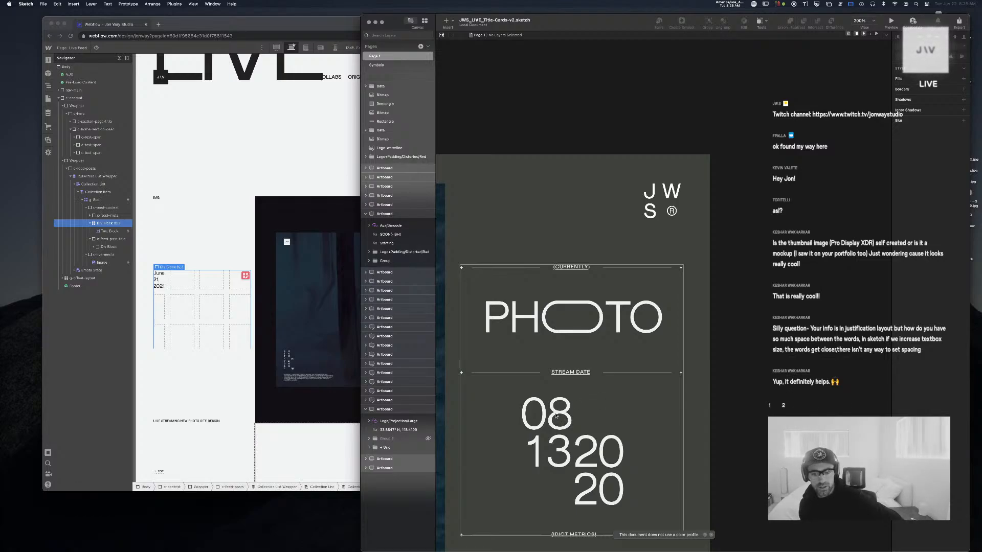
pyautogui.click(256, 261)
pyautogui.click(246, 276)
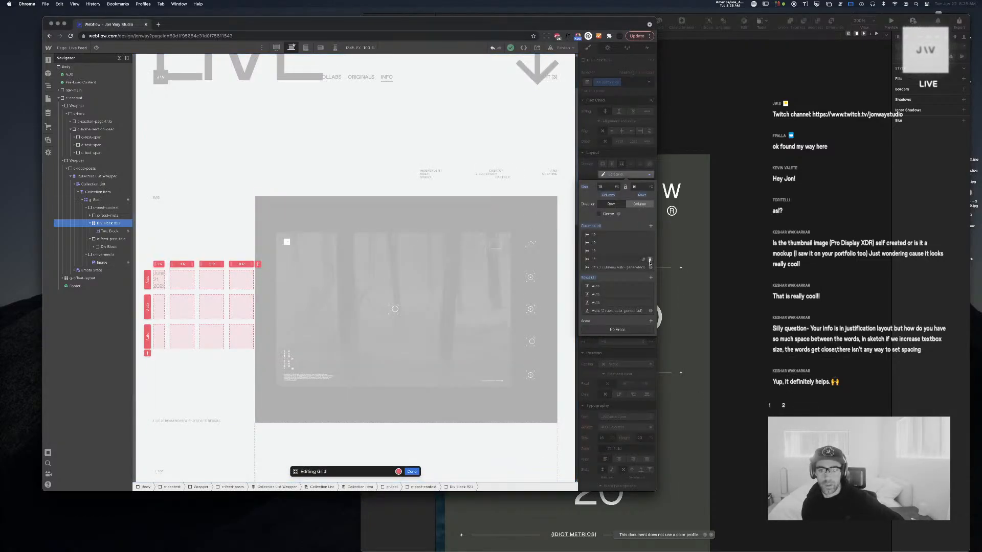
pyautogui.click(649, 259)
pyautogui.click(649, 251)
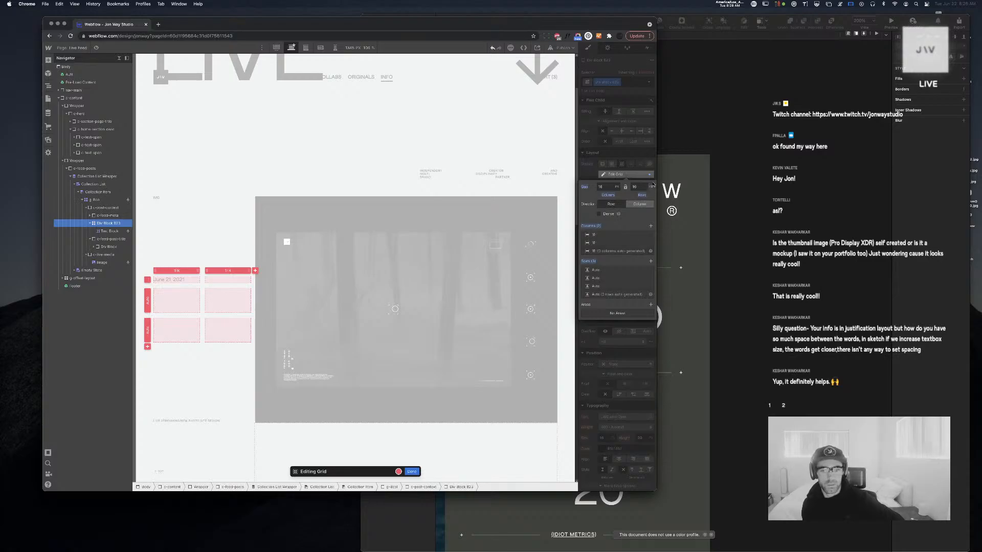
pyautogui.click(608, 186)
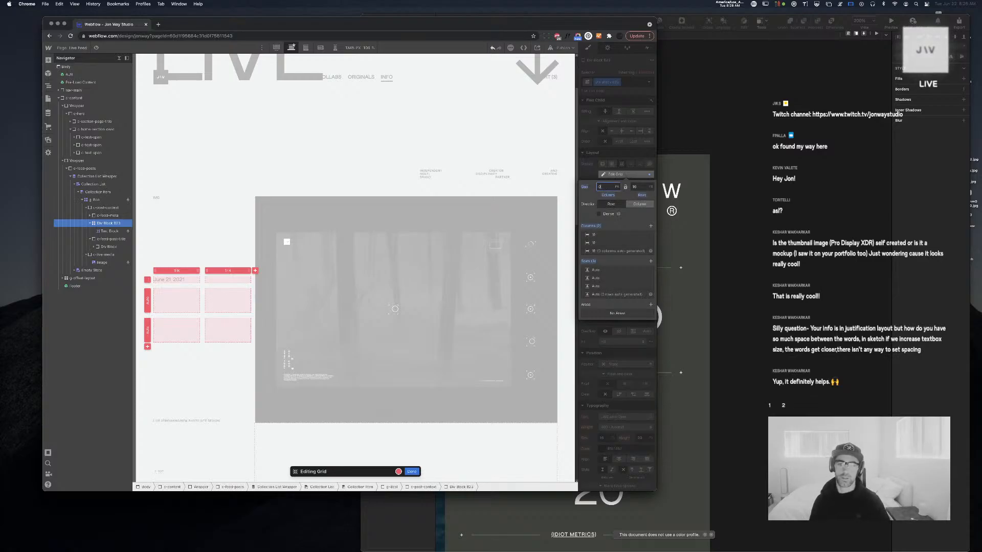
pyautogui.write('0')
pyautogui.press('Return')
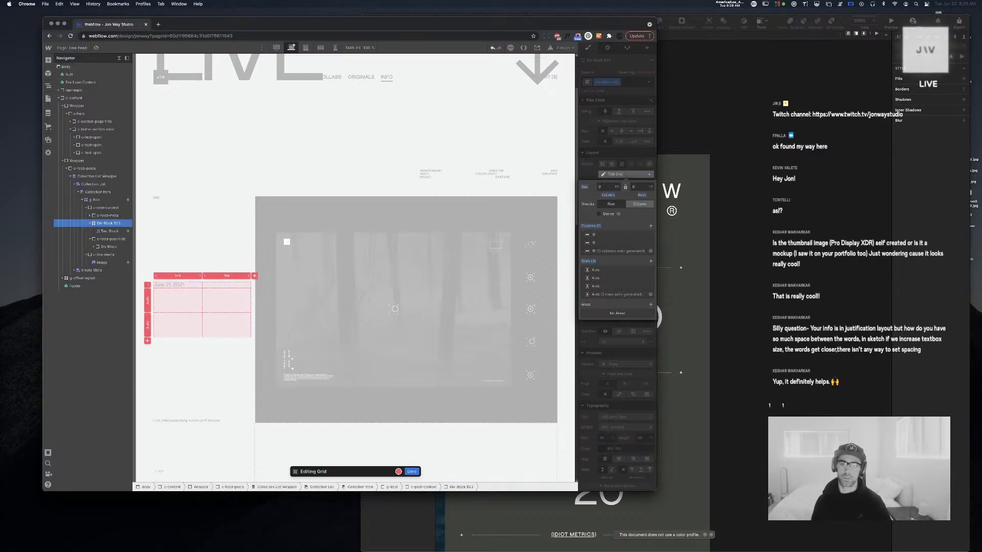
pyautogui.press('Tab')
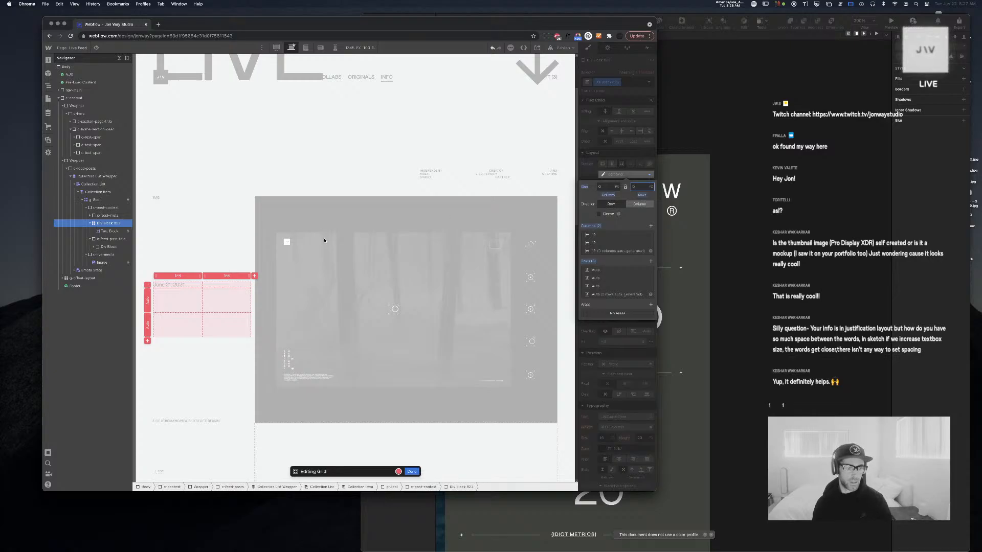
pyautogui.click(203, 284)
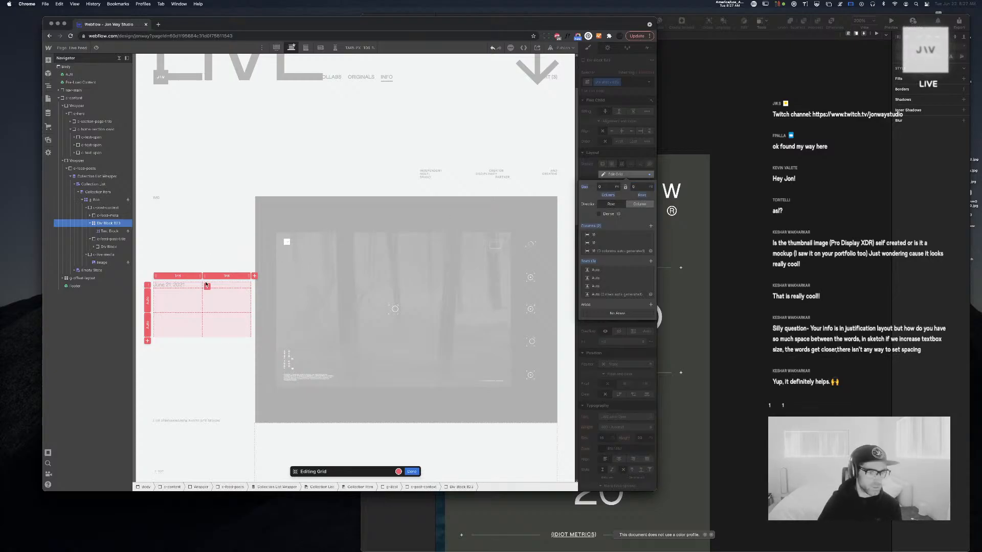
pyautogui.press('Escape')
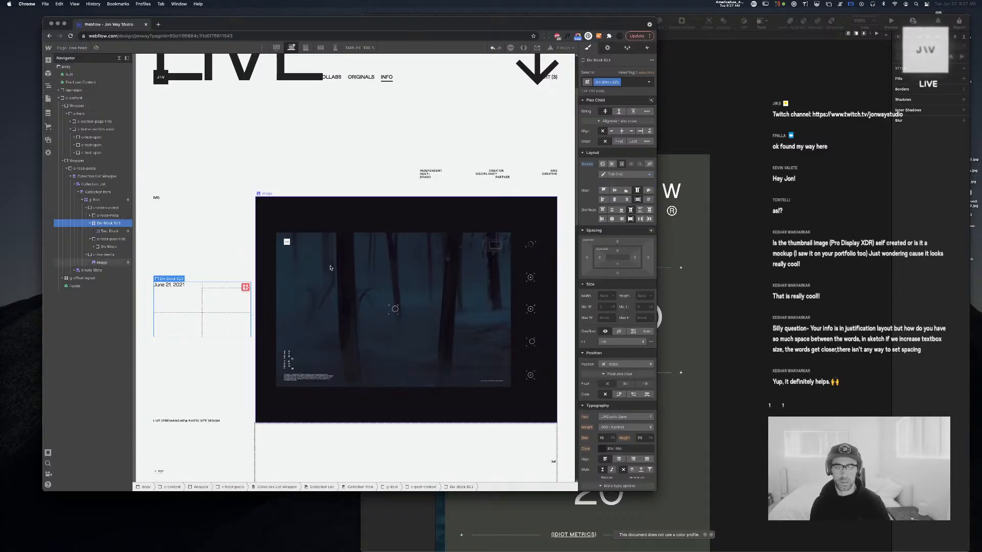
# Change the bound date's format so the text shows only the month 06
pyautogui.click(175, 287)
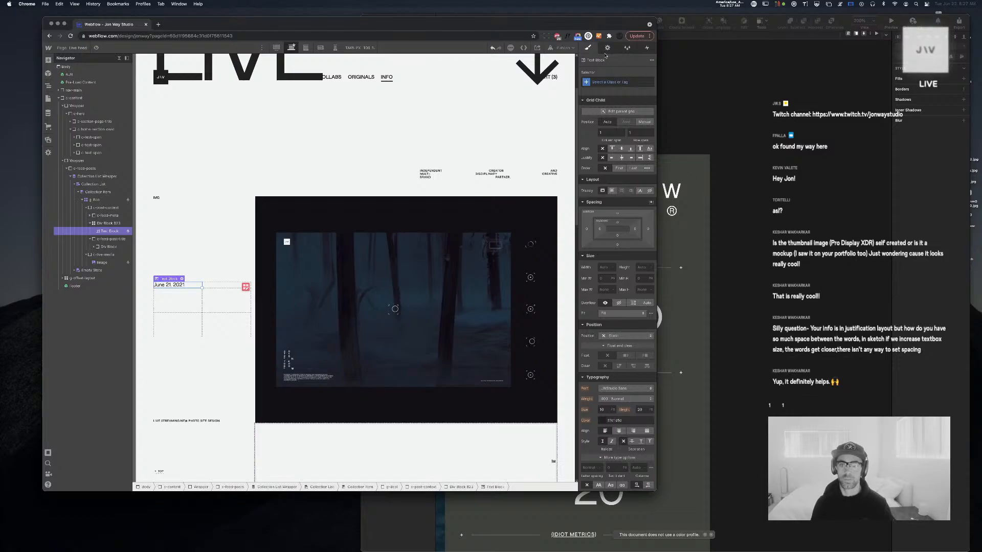
pyautogui.click(607, 48)
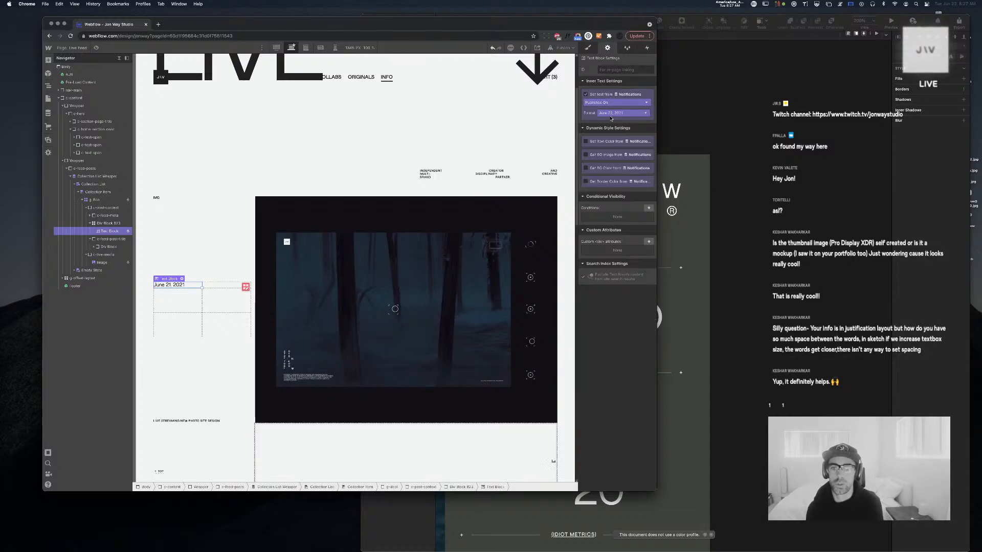
pyautogui.click(609, 114)
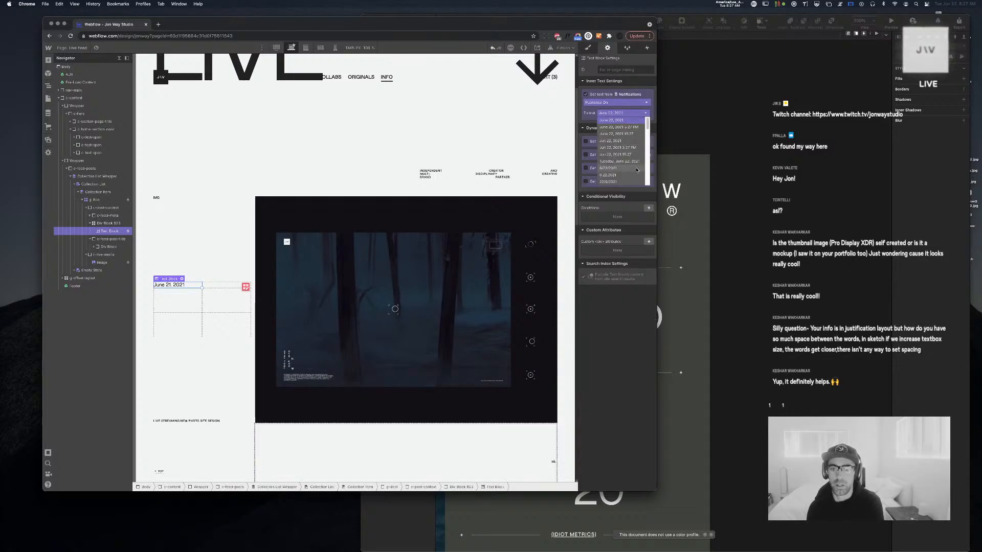
pyautogui.scroll(-3, 634, 164)
pyautogui.scroll(-5, 637, 170)
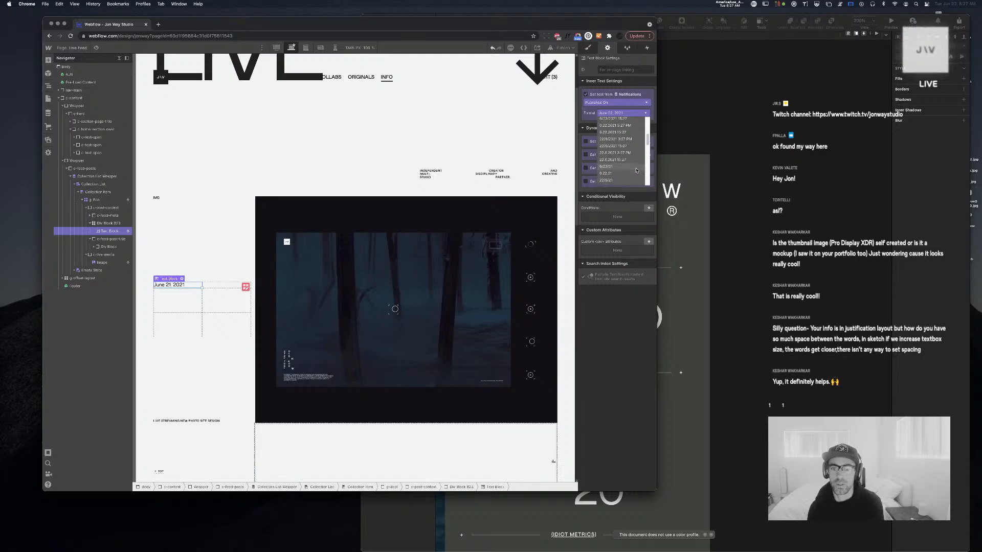
pyautogui.scroll(-5, 636, 171)
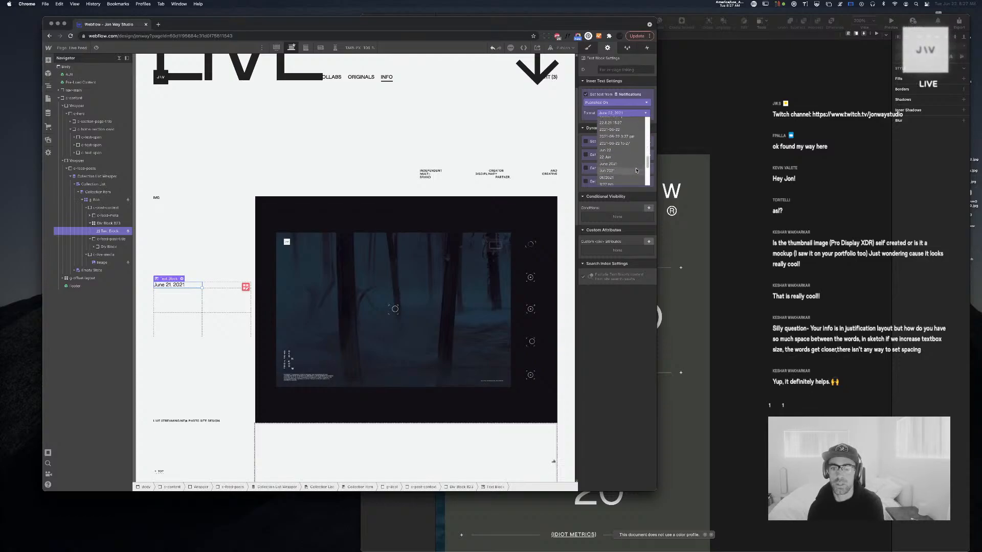
pyautogui.scroll(-3, 637, 171)
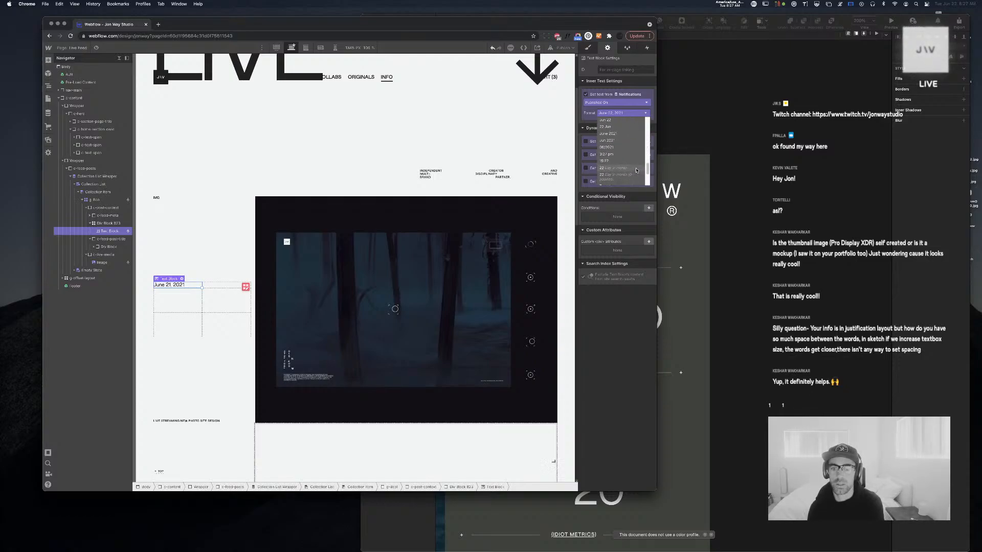
pyautogui.scroll(-1, 637, 171)
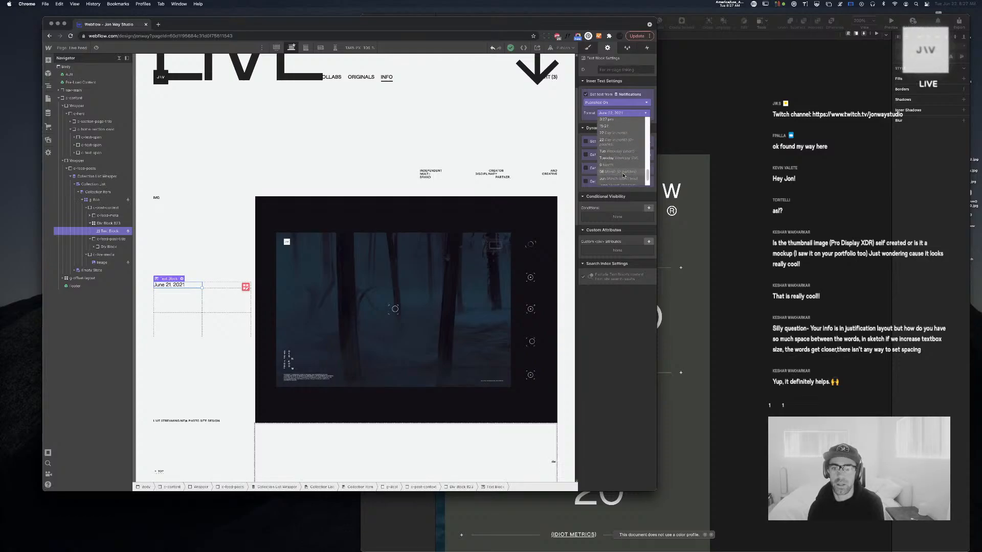
pyautogui.click(621, 174)
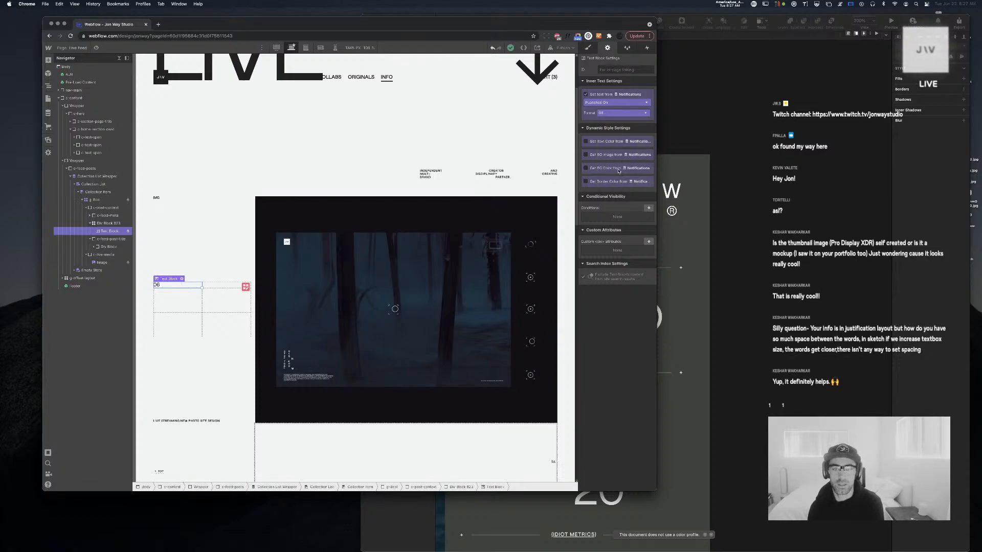
# Duplicate the 06 date text block
pyautogui.click(722, 282)
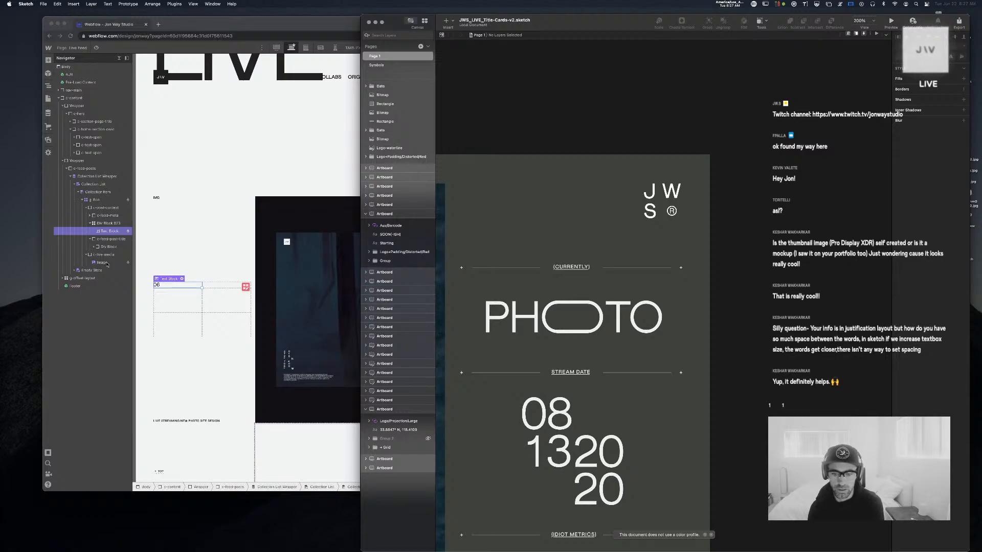
pyautogui.click(203, 239)
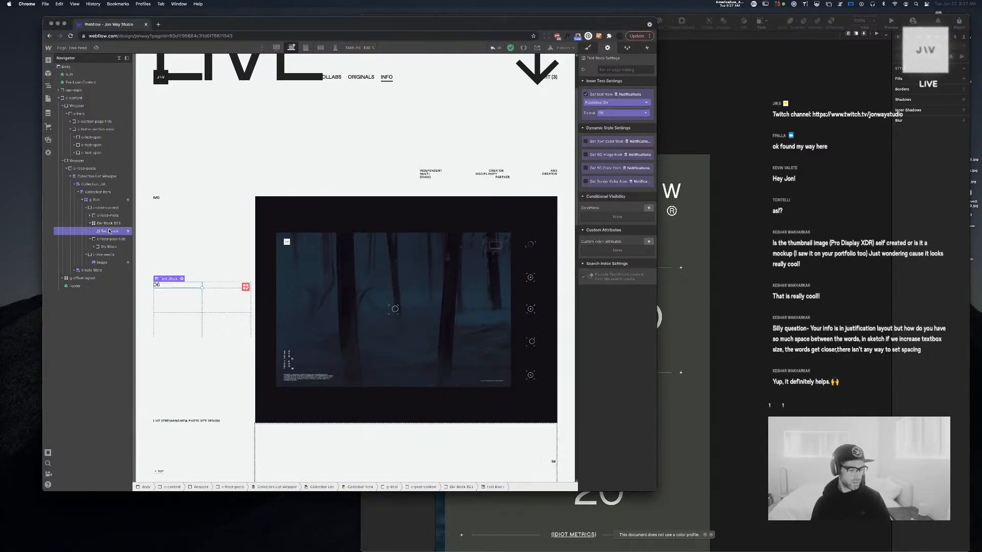
pyautogui.press('super+d')
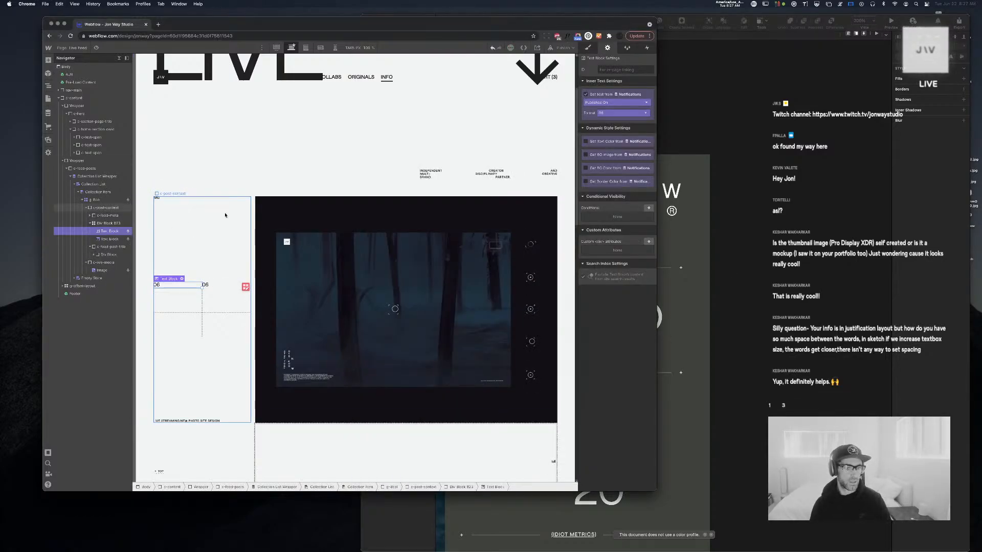
# Give the second 06 text block a manual Grid Child position at column 1
pyautogui.click(109, 239)
pyautogui.press('s')
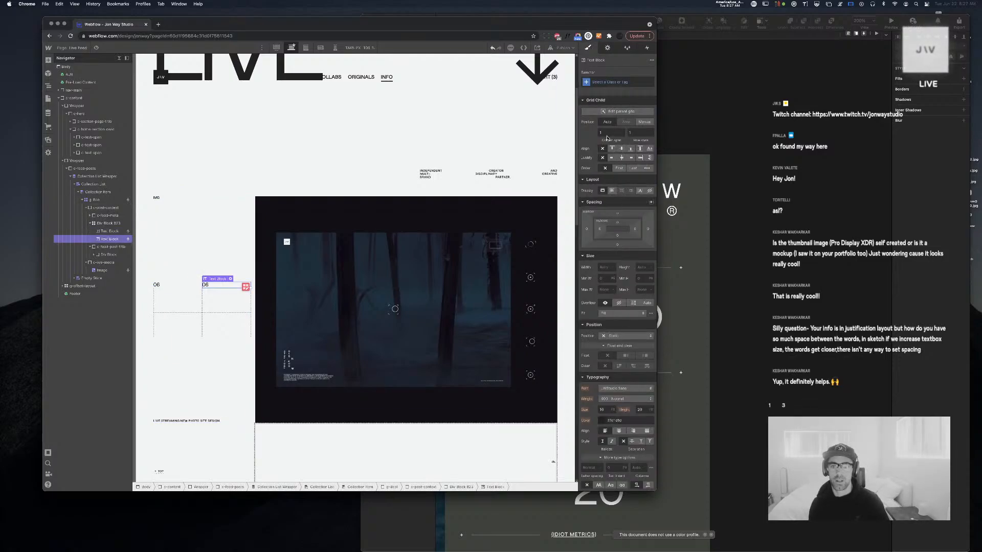
pyautogui.click(644, 122)
pyautogui.click(602, 133)
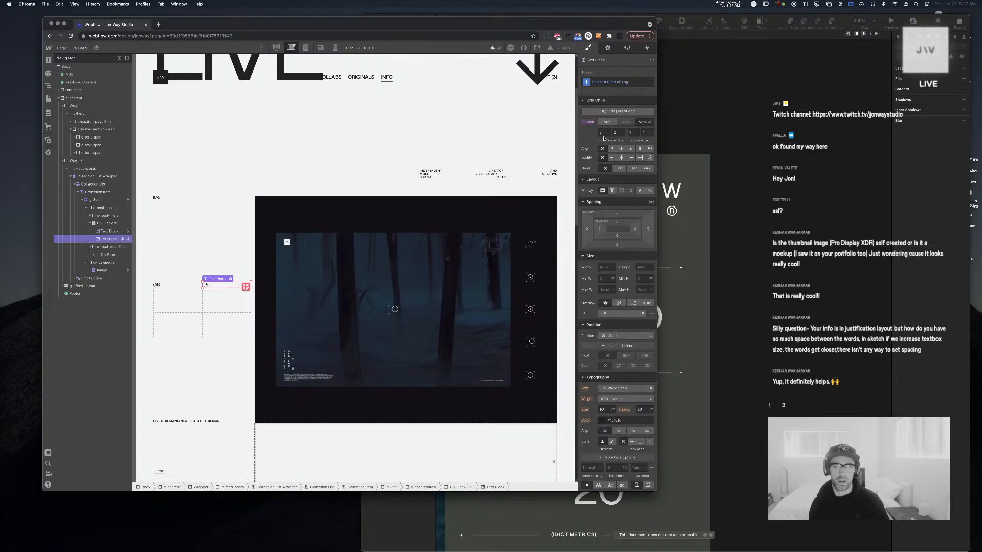
pyautogui.write('1')
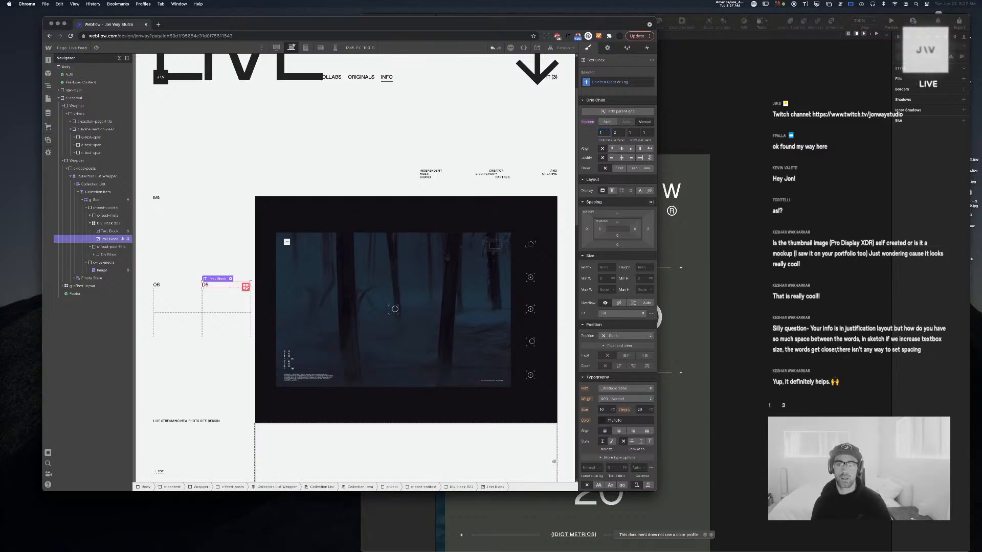
pyautogui.press('Tab')
pyautogui.press('Tab')
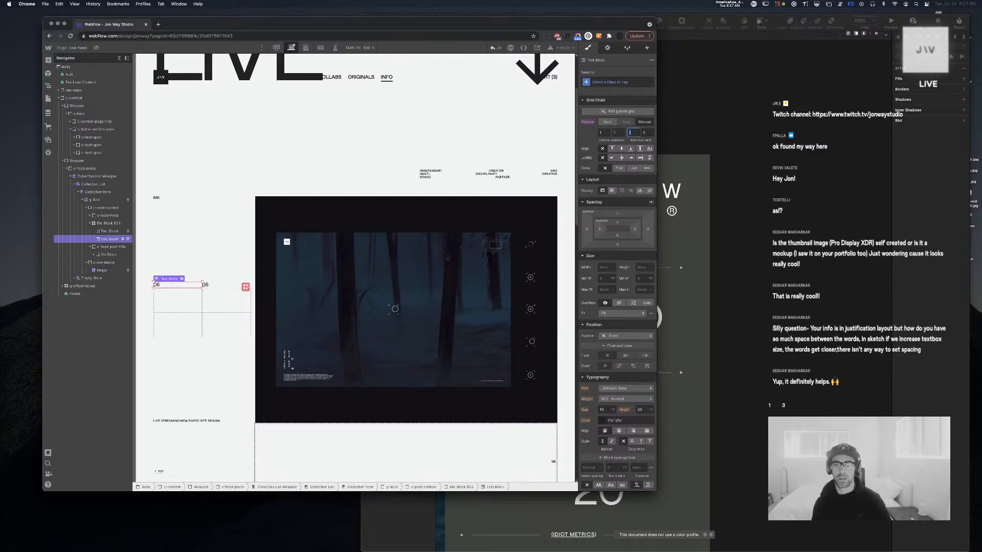
pyautogui.write('1')
pyautogui.press('Tab')
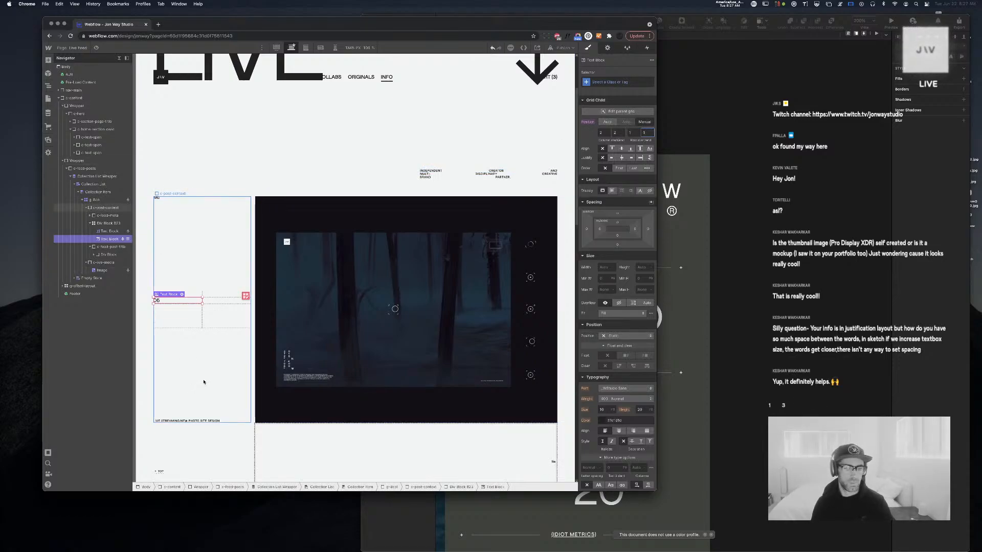
pyautogui.press('super+Tab')
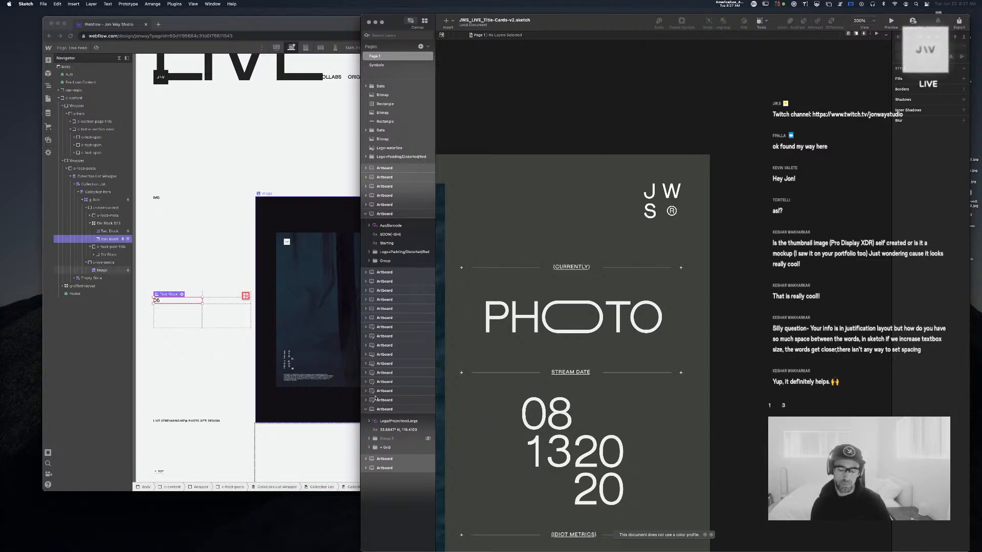
pyautogui.click(155, 307)
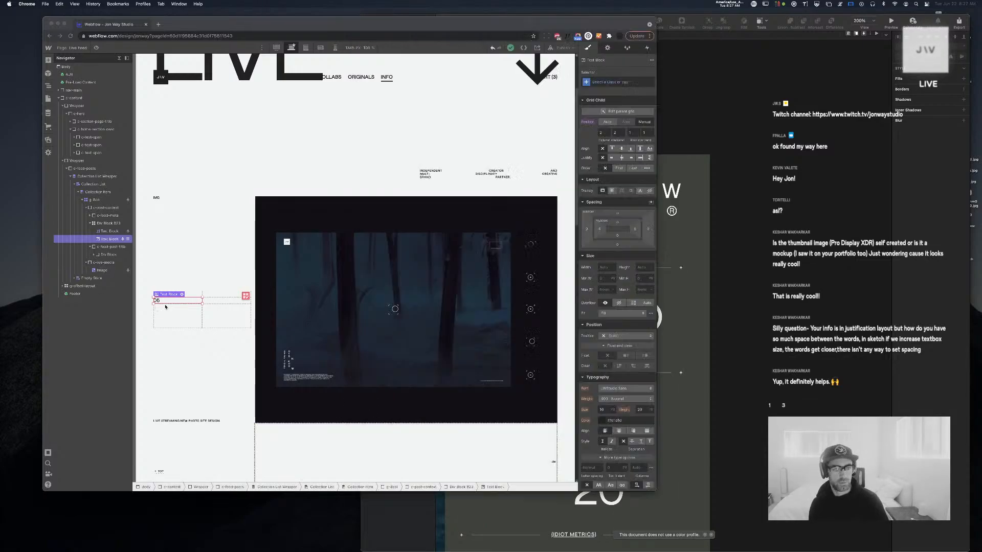
# Change the second block's date format to day of month, showing 21
pyautogui.click(607, 47)
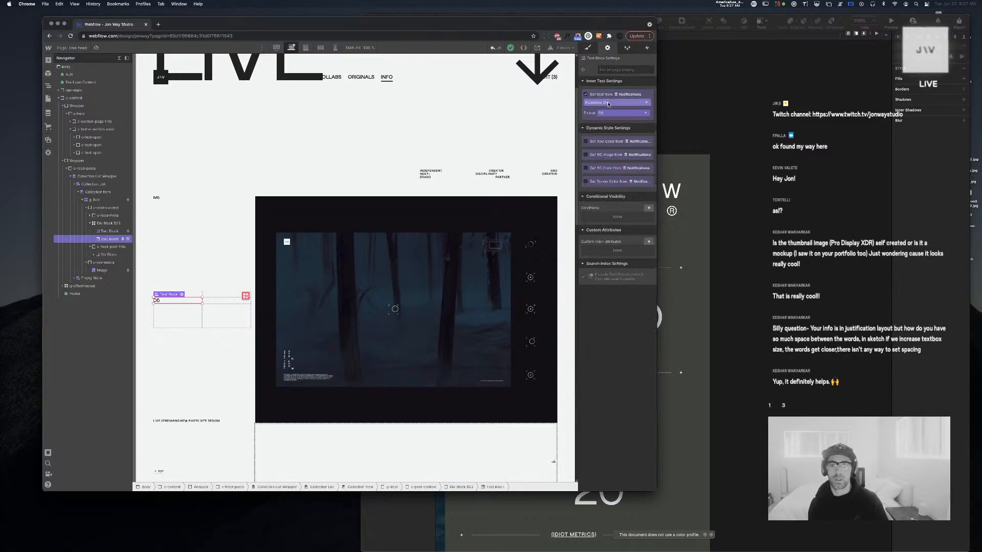
pyautogui.click(621, 113)
pyautogui.scroll(-3, 612, 129)
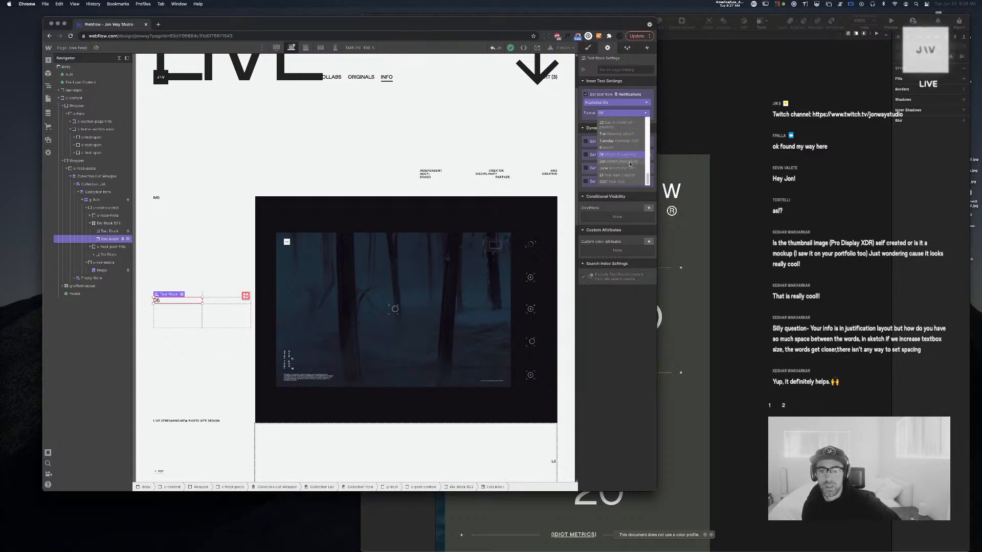
pyautogui.click(628, 125)
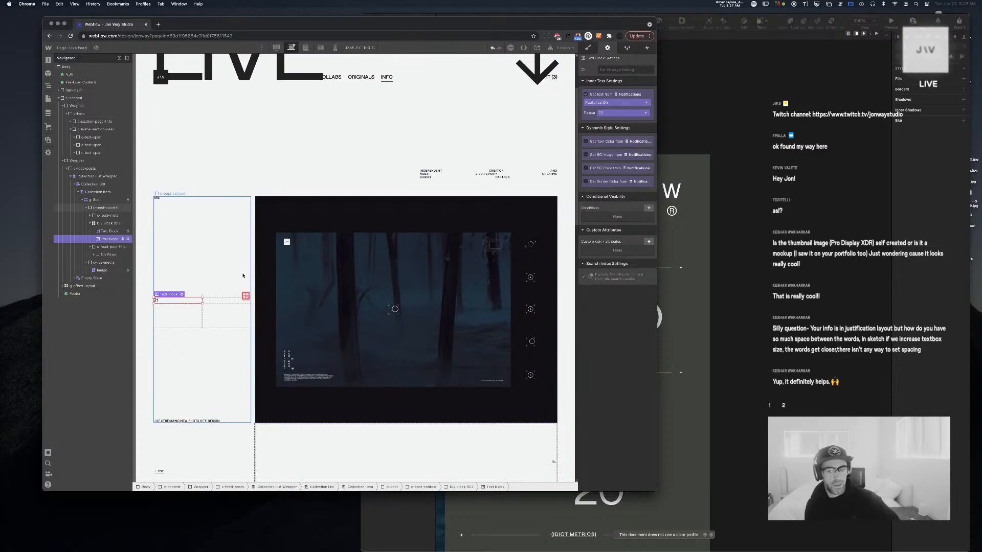
pyautogui.press('super+Tab')
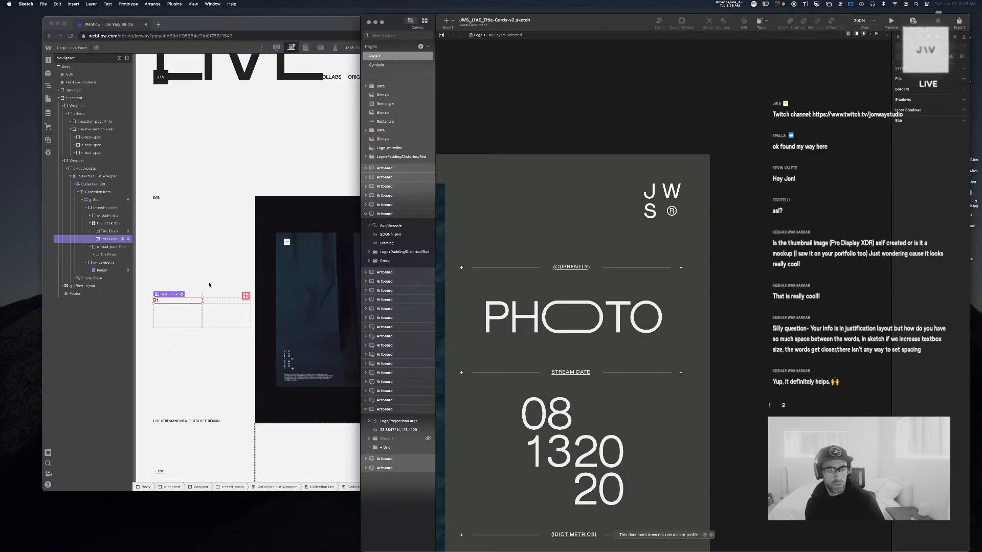
pyautogui.press('super+Tab')
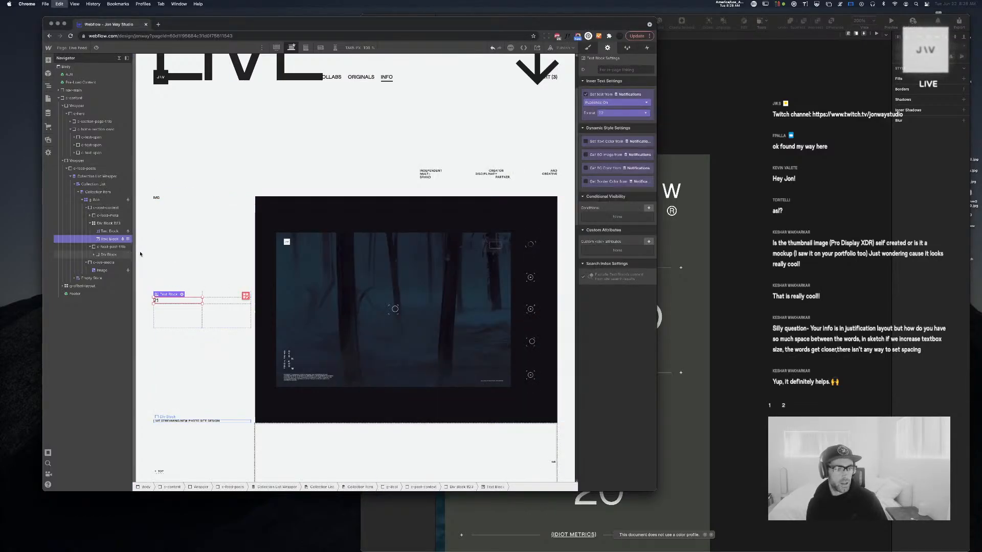
# Paste a third date text block, place it at row 2, column 2, and reorder it
pyautogui.press('super+v')
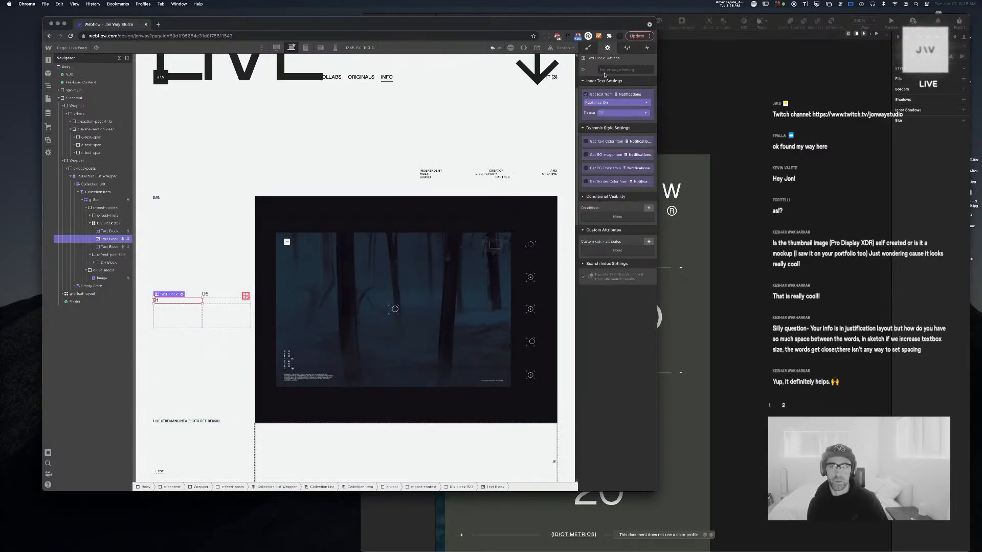
pyautogui.click(588, 47)
pyautogui.click(629, 132)
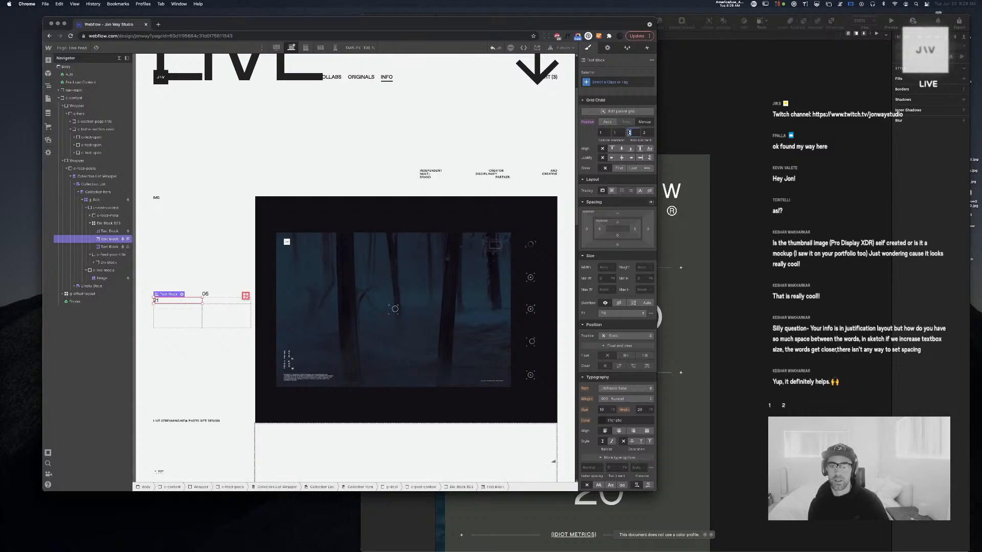
pyautogui.write('2')
pyautogui.click(609, 132)
pyautogui.write('2')
pyautogui.press('Tab')
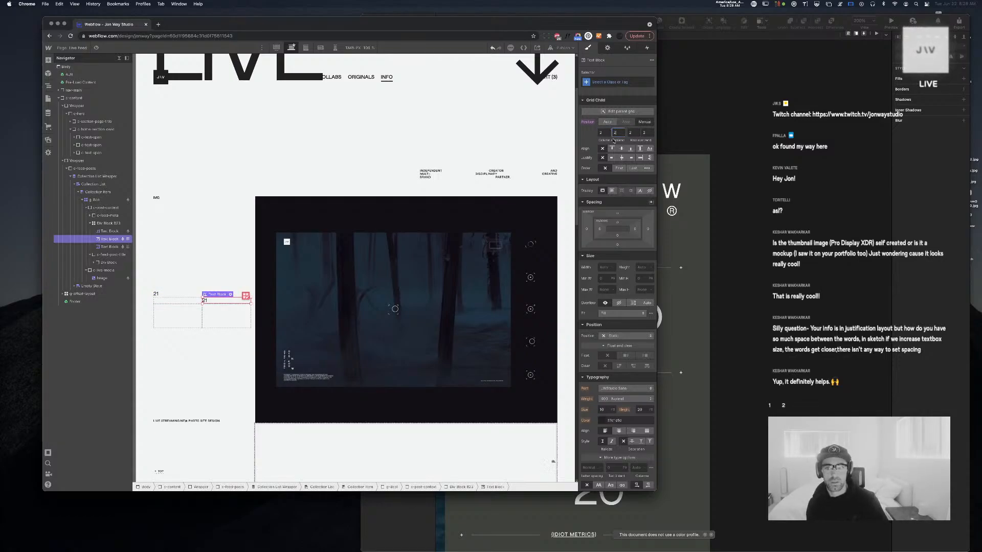
pyautogui.moveTo(109, 246); pyautogui.dragTo(109, 239)
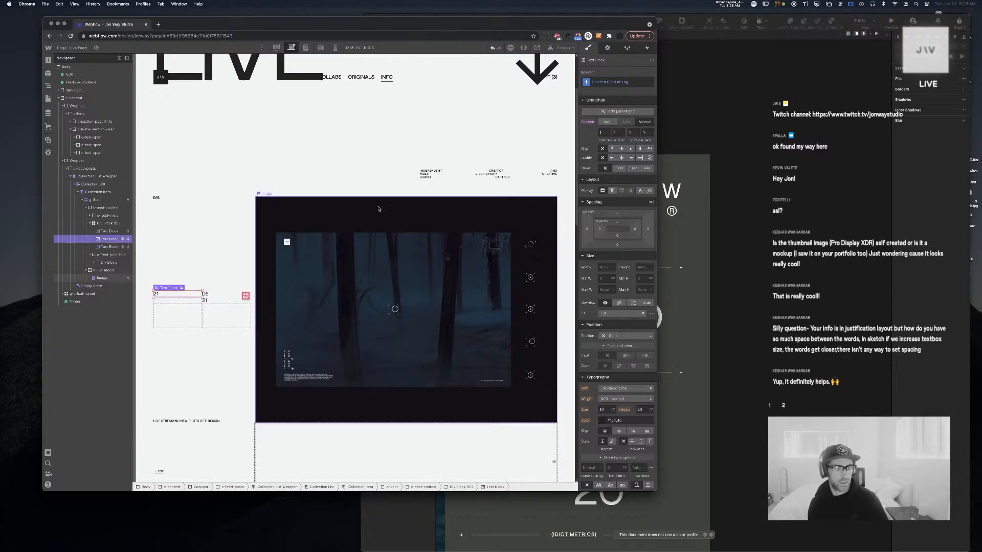
# Manually place the first date block in column 1 and move the second block to row 2
pyautogui.click(110, 231)
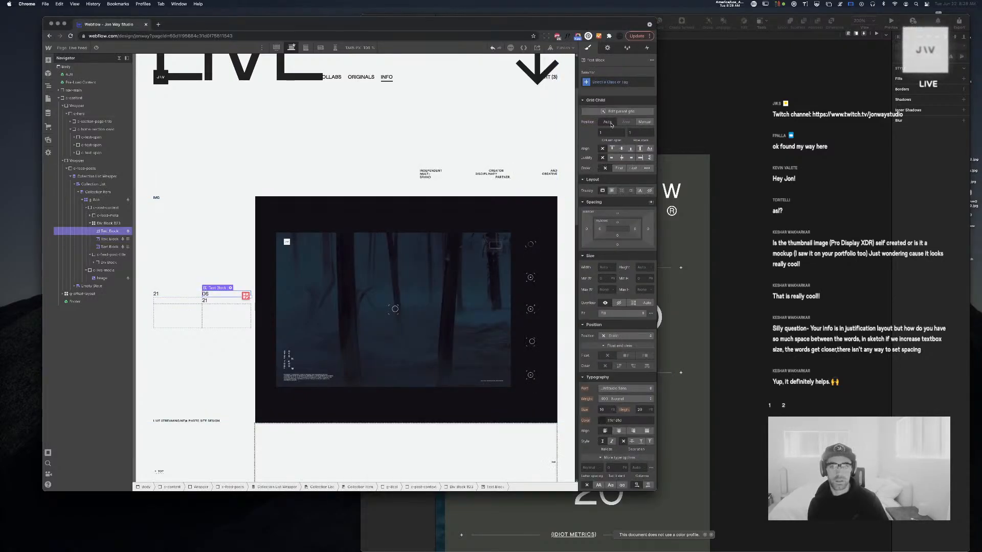
pyautogui.click(644, 122)
pyautogui.click(604, 133)
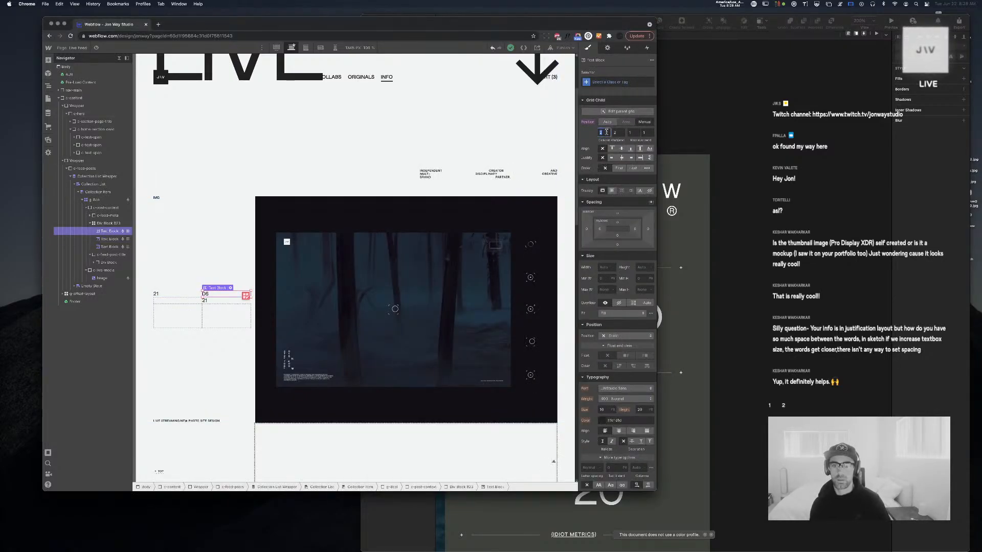
pyautogui.write('1')
pyautogui.press('Tab')
pyautogui.write('1')
pyautogui.press('Return')
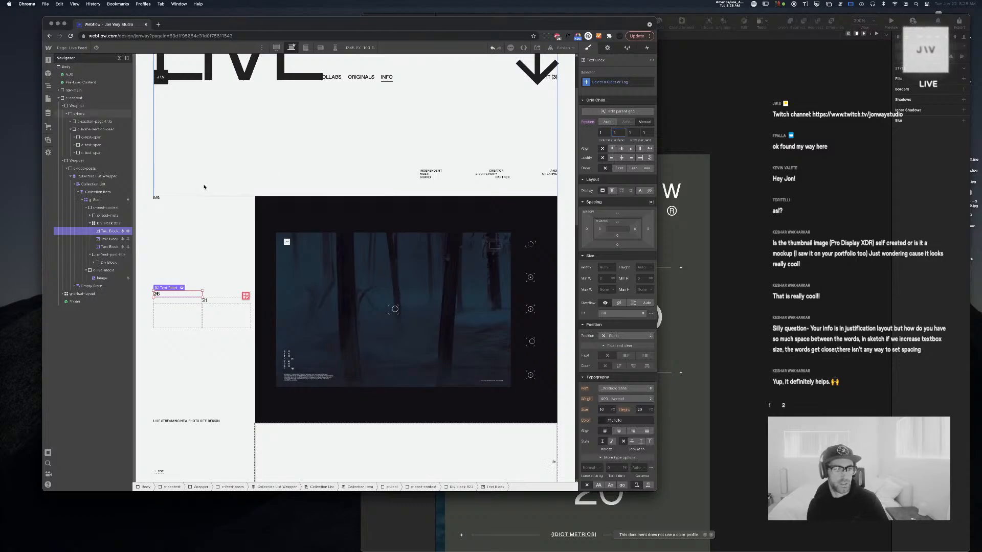
pyautogui.click(106, 241)
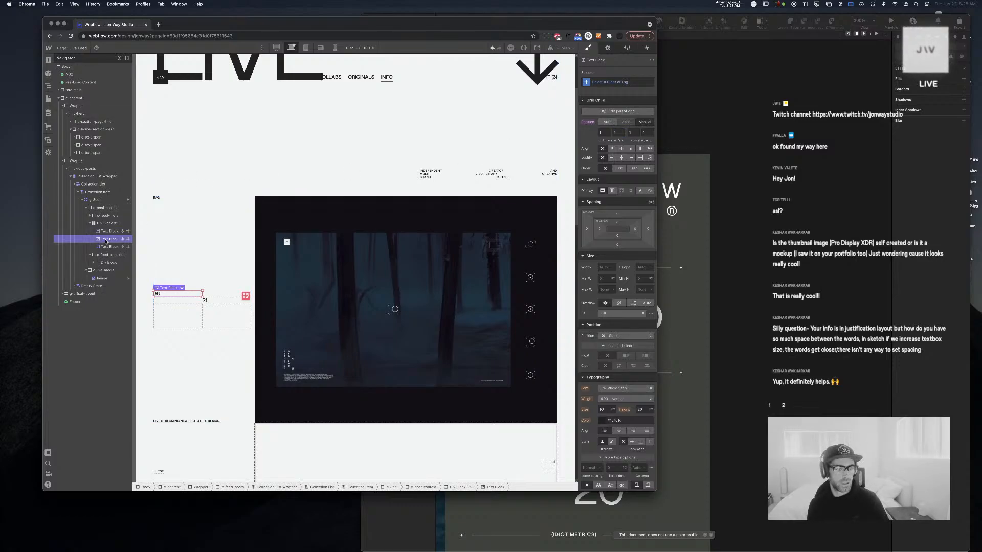
pyautogui.click(637, 132)
pyautogui.write('2')
pyautogui.press('Tab')
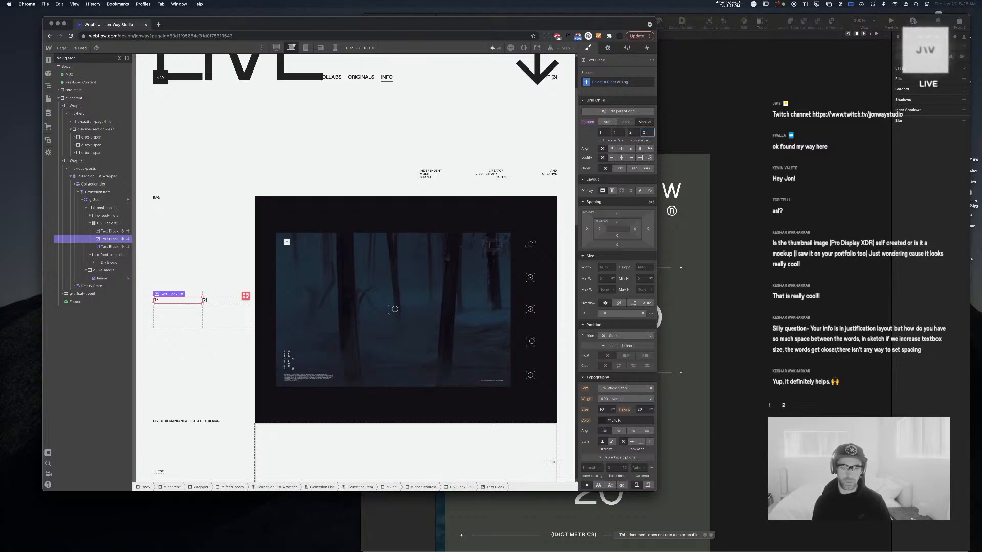
pyautogui.write('3')
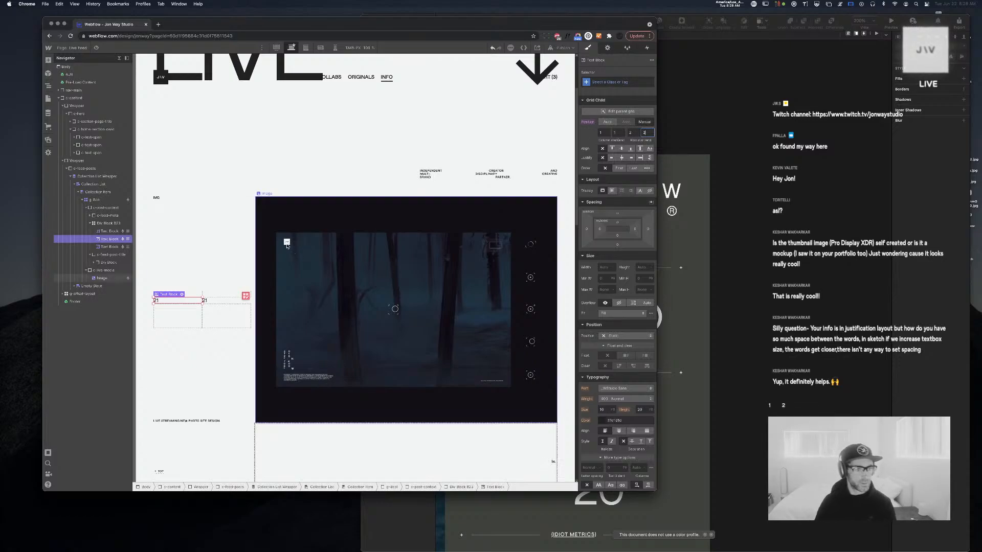
# Unbind the third date block from the notification and change its text to 20
pyautogui.click(113, 247)
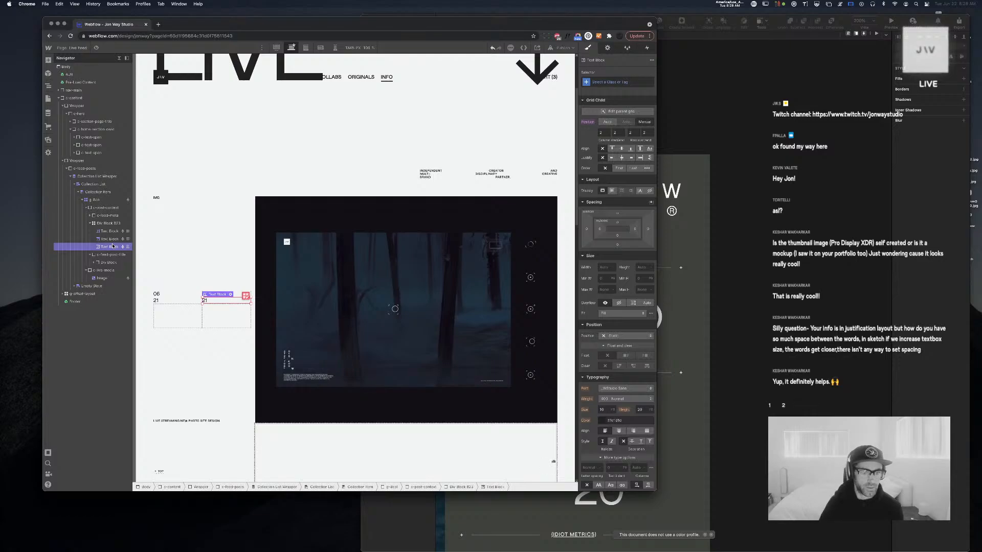
pyautogui.click(608, 48)
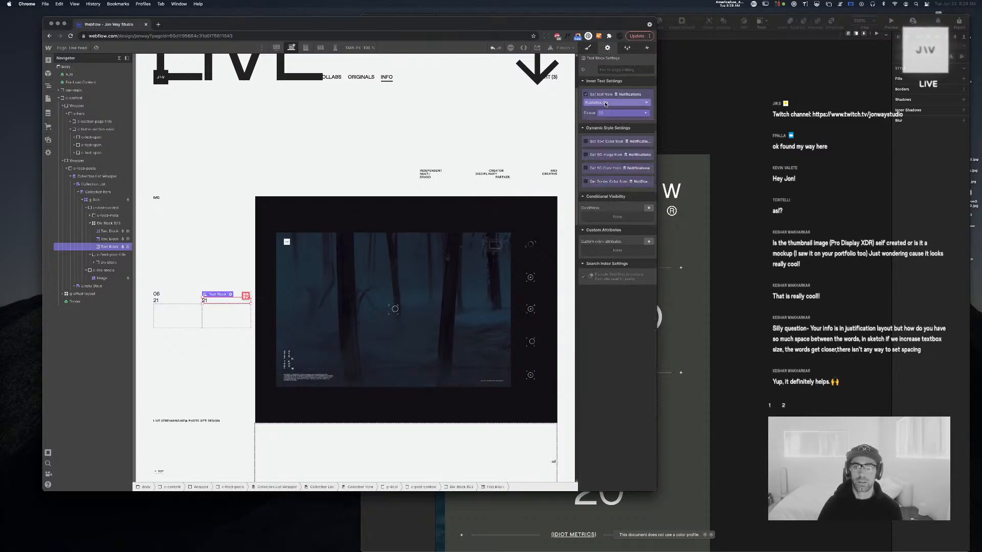
pyautogui.click(593, 94)
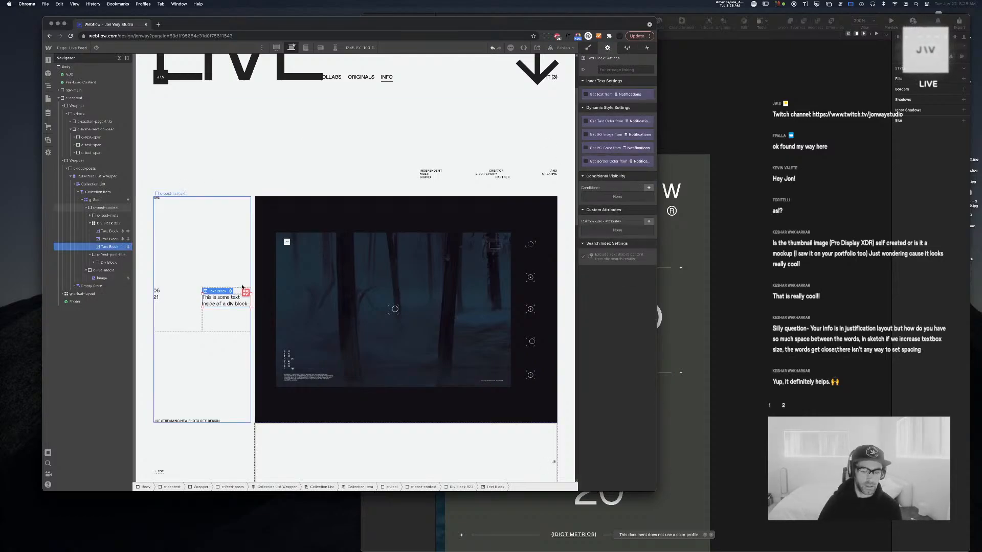
pyautogui.doubleClick(231, 296)
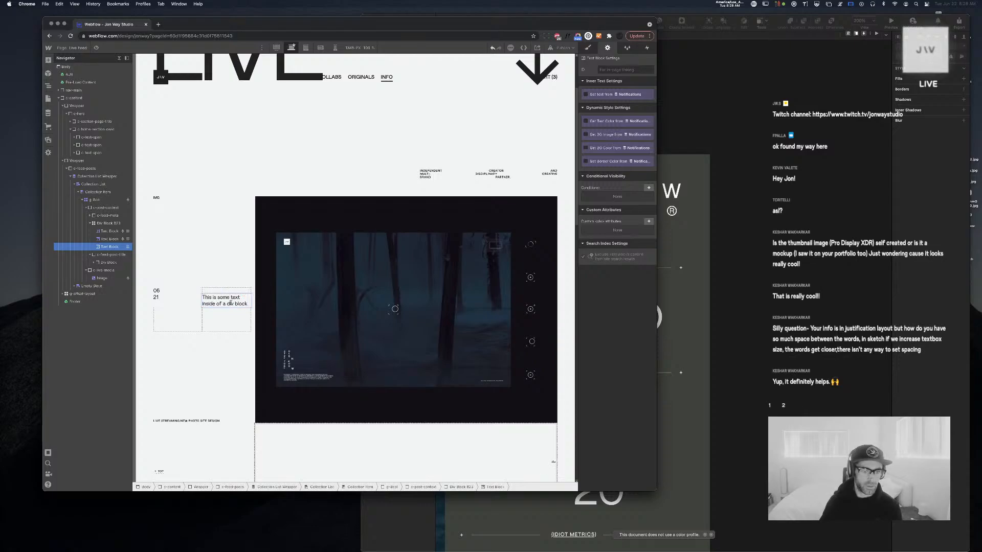
pyautogui.press('super+a')
pyautogui.write('20')
pyautogui.press('Escape')
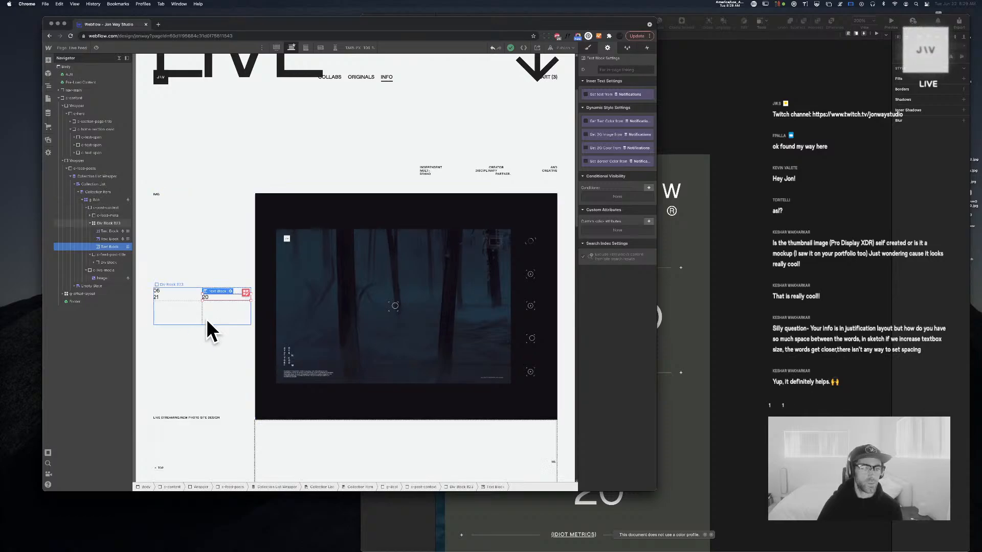
pyautogui.press('s')
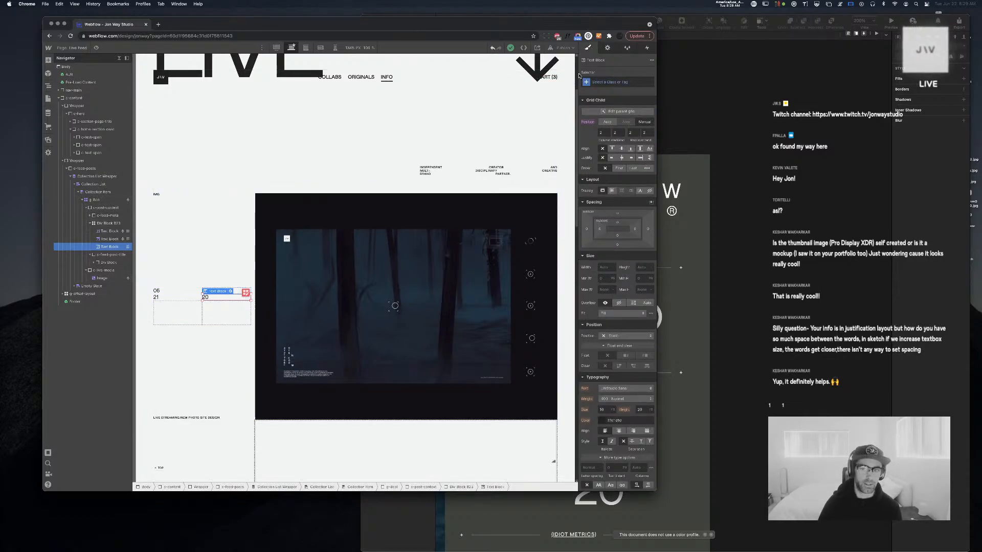
# Create the t-feed-date class and apply it to the 06 date text
pyautogui.click(597, 81)
pyautogui.write('t-')
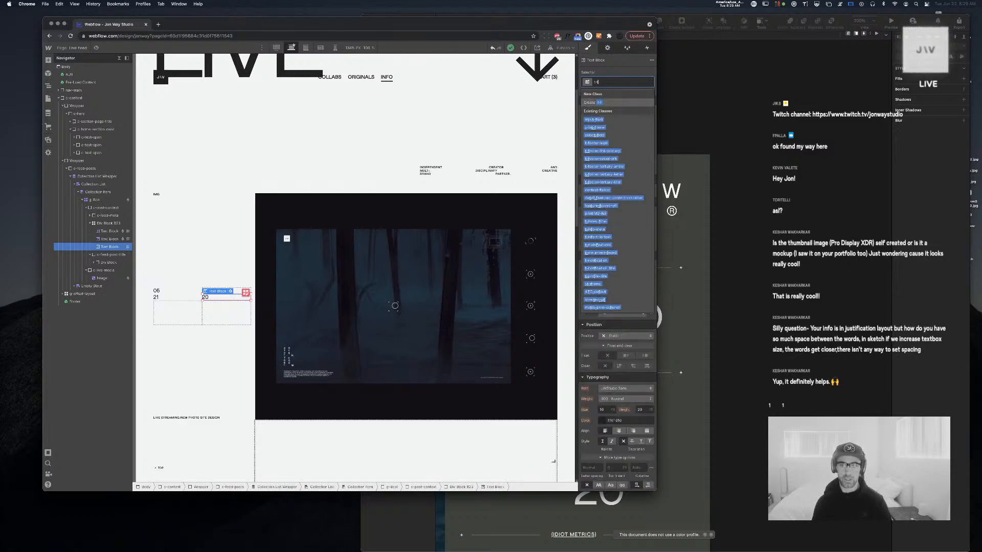
pyautogui.write('feed-dat')
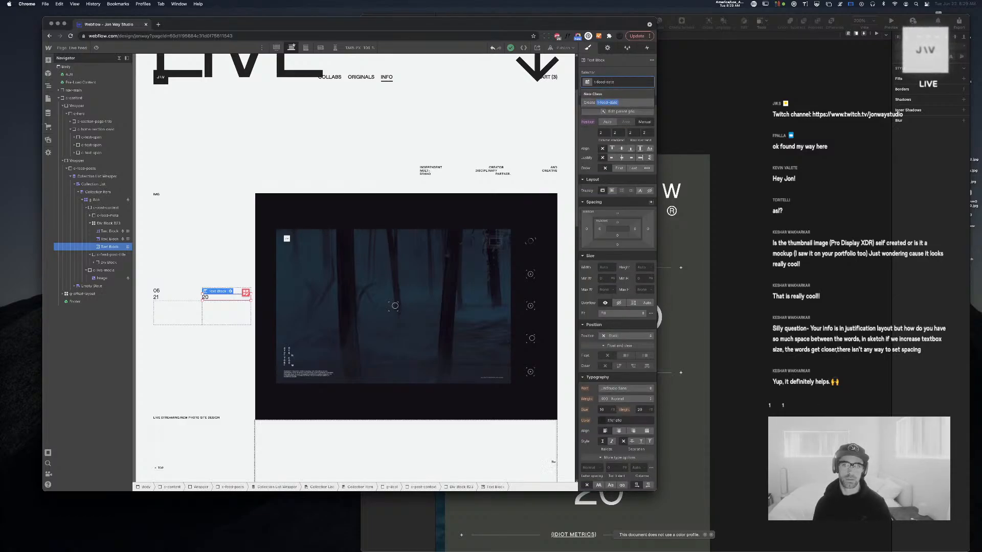
pyautogui.write('e')
pyautogui.press('Return')
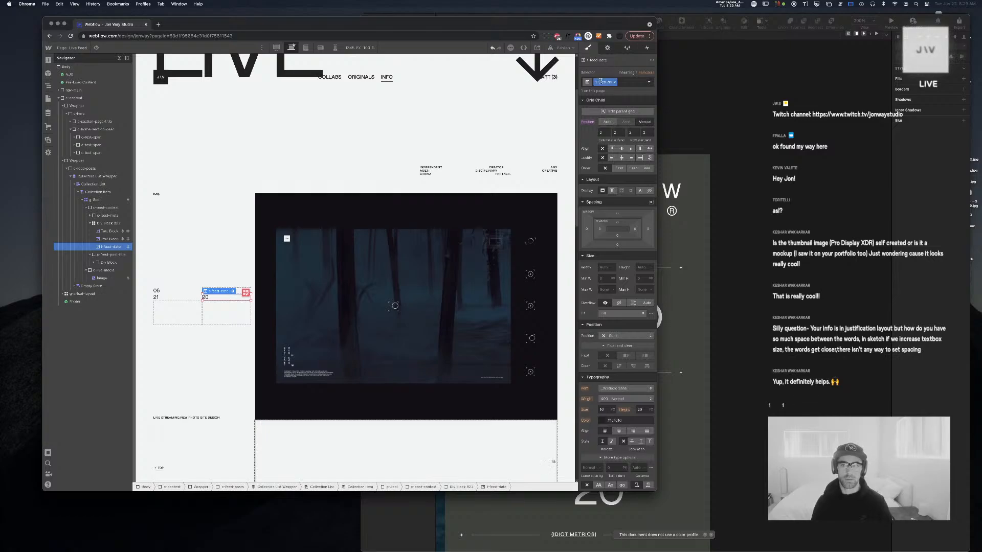
pyautogui.click(110, 238)
pyautogui.press('super+Return')
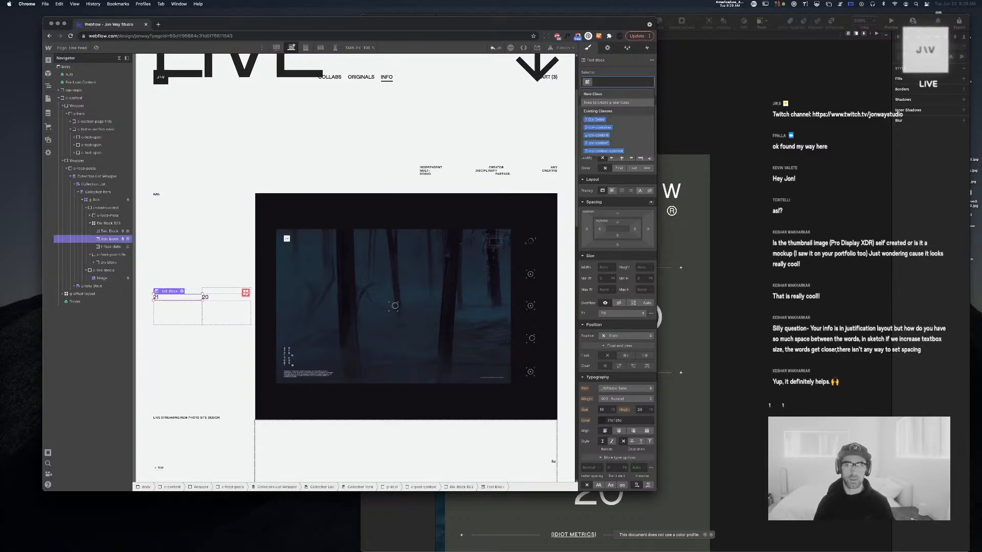
pyautogui.press('Escape')
pyautogui.click(104, 232)
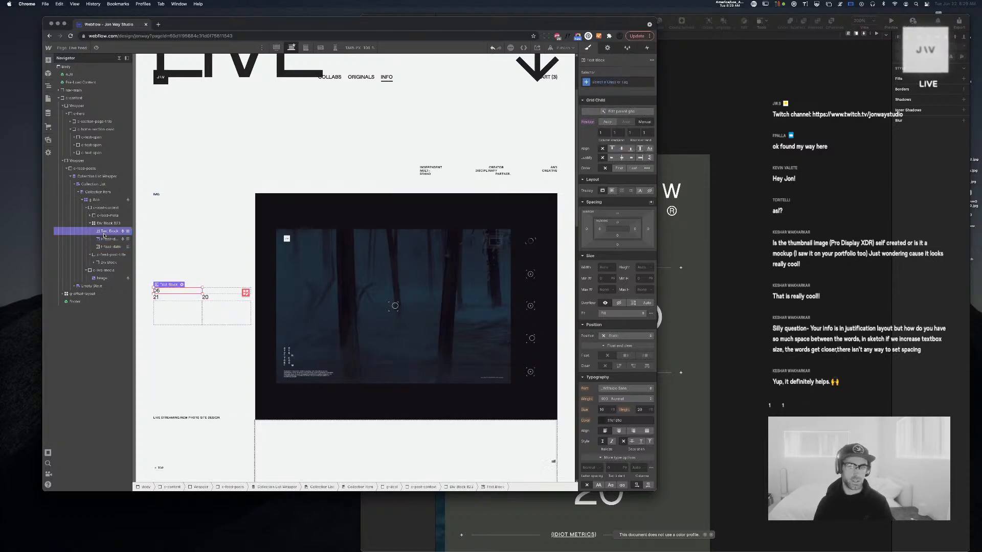
pyautogui.press('Return')
pyautogui.press('Escape')
pyautogui.press('super+Return')
pyautogui.write('t-feed-date')
pyautogui.press('Return')
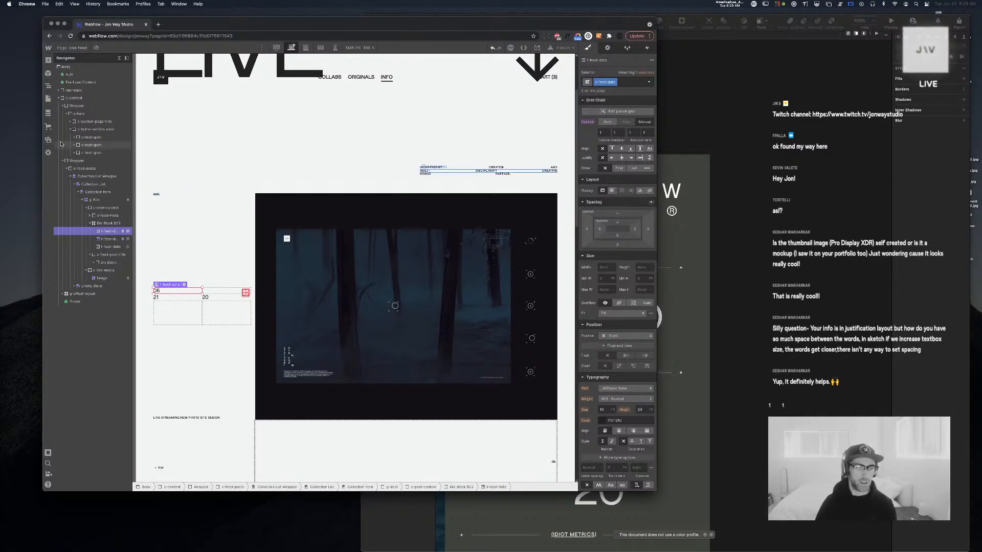
# Duplicate the date text and bind the copy to Published On with two-digit year format 21
pyautogui.click(729, 272)
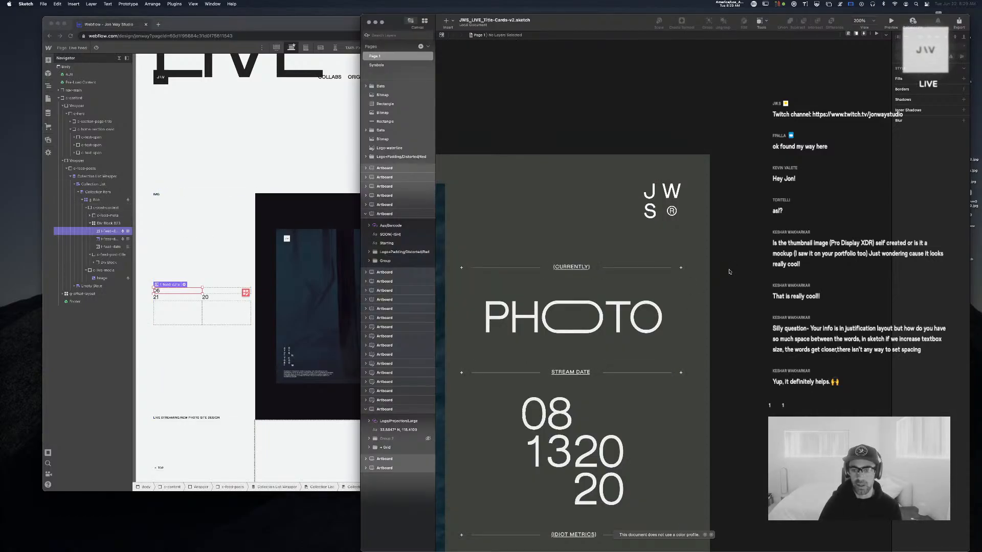
pyautogui.click(175, 273)
pyautogui.click(107, 246)
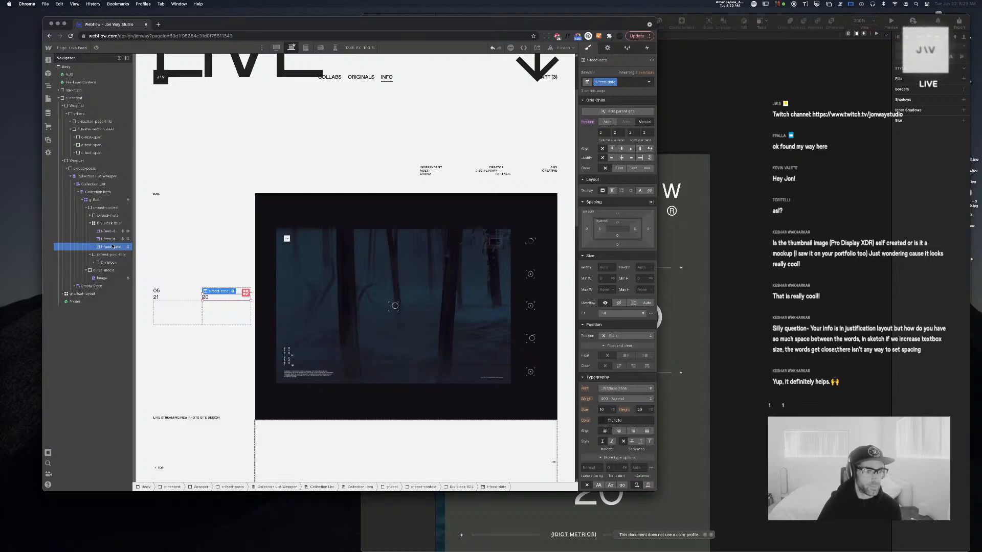
pyautogui.press('super+d')
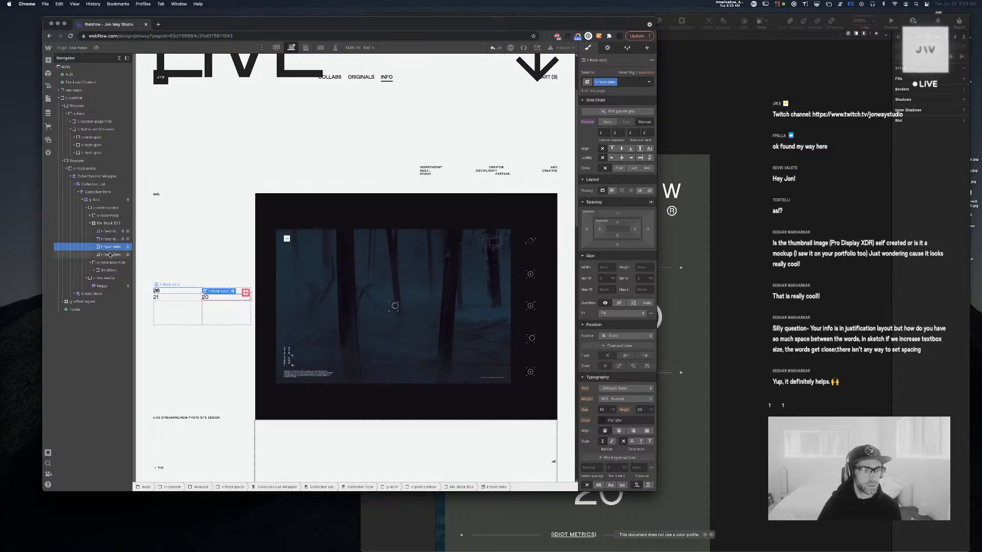
pyautogui.click(607, 48)
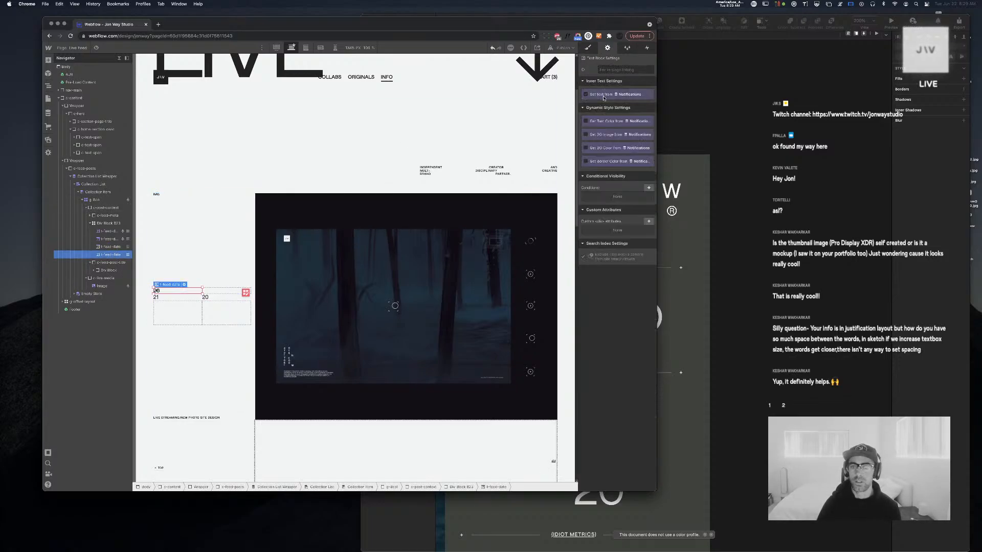
pyautogui.click(606, 102)
pyautogui.scroll(-5, 607, 138)
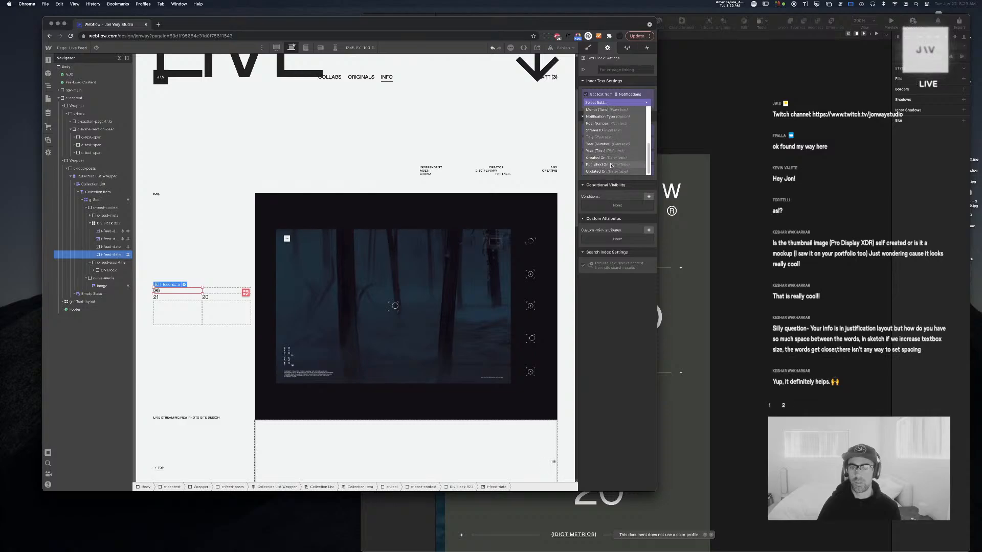
pyautogui.click(609, 165)
pyautogui.click(622, 113)
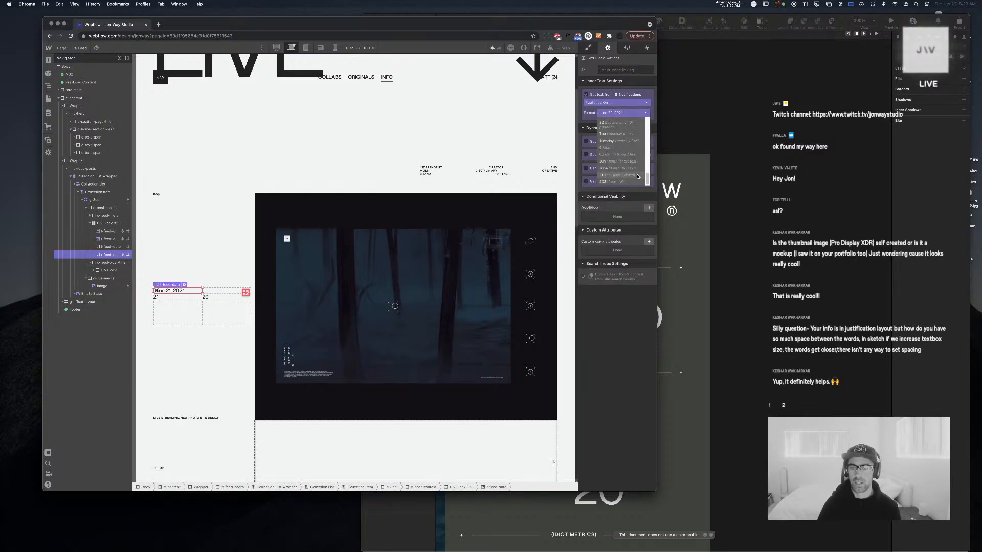
pyautogui.click(638, 175)
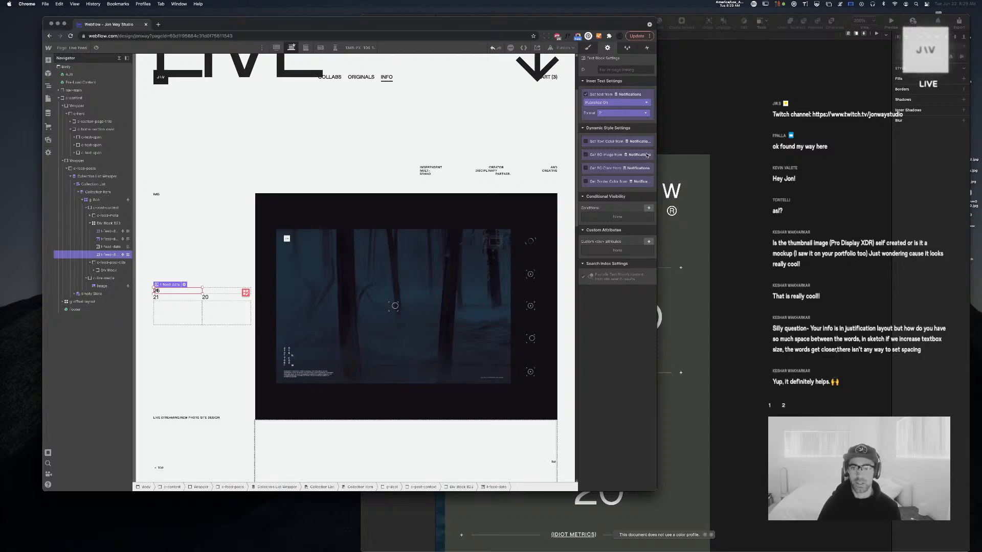
# Position the 21 year copy in the date grid's second column
pyautogui.click(588, 47)
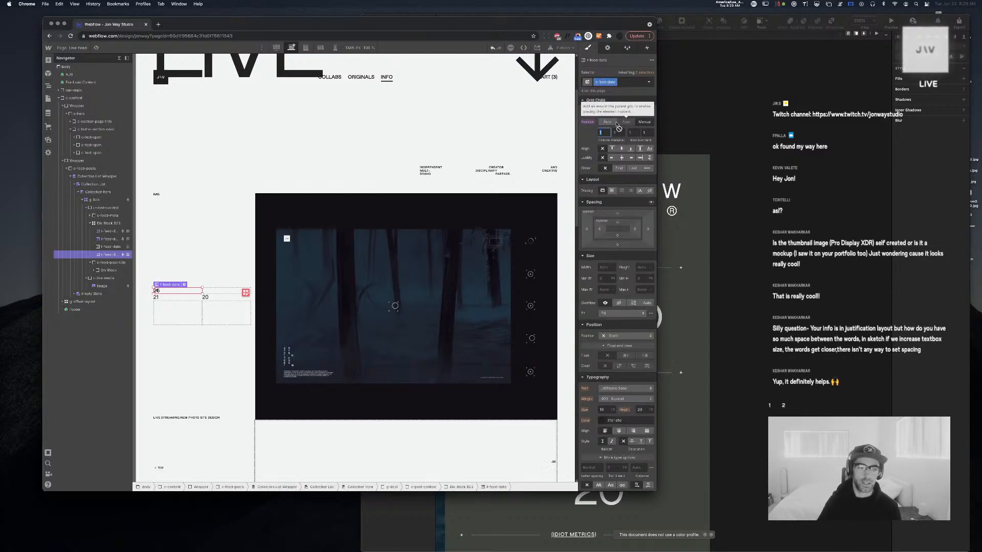
pyautogui.write('2')
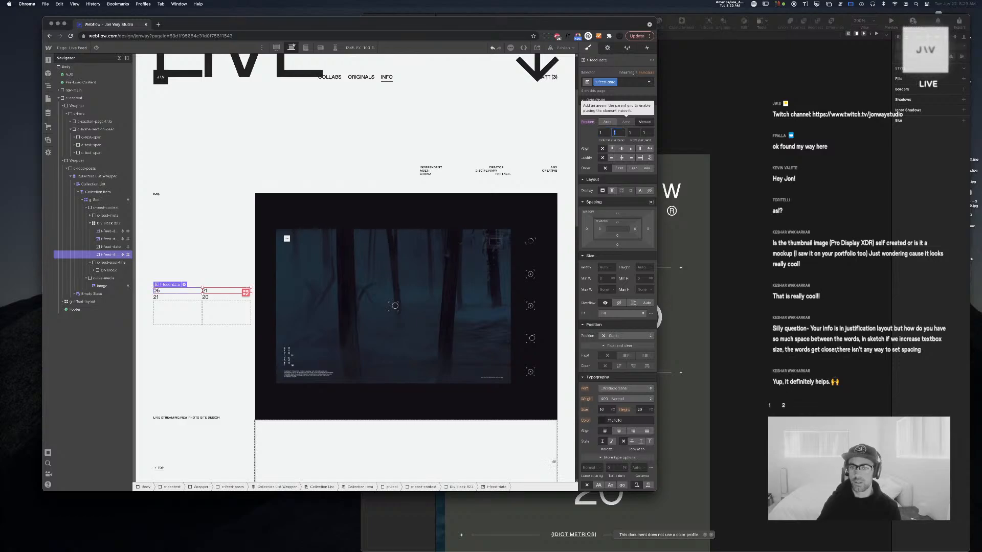
pyautogui.press('Tab')
pyautogui.write('2')
pyautogui.press('Tab')
pyautogui.write('3')
pyautogui.press('Tab')
pyautogui.write('3')
pyautogui.press('BackSpace')
pyautogui.write('2')
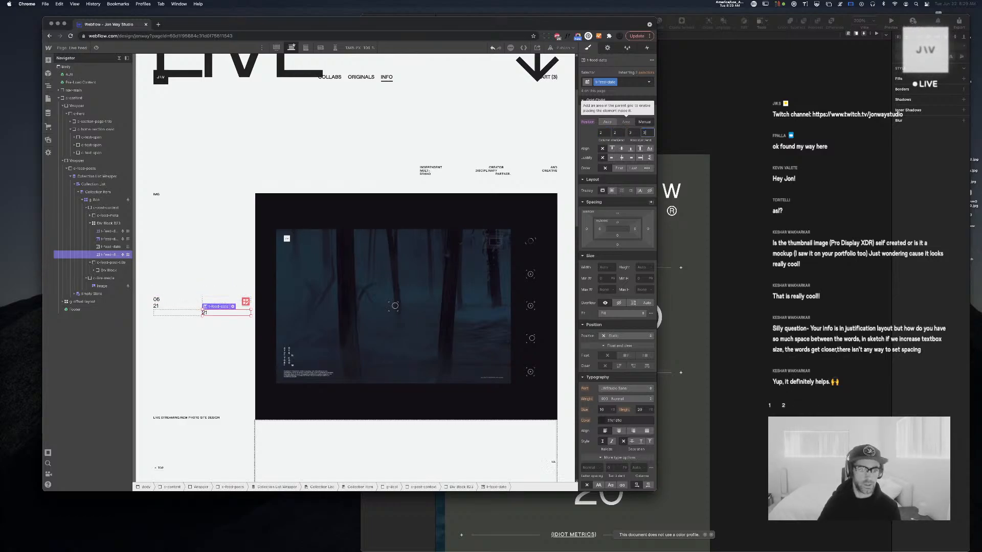
pyautogui.click(326, 322)
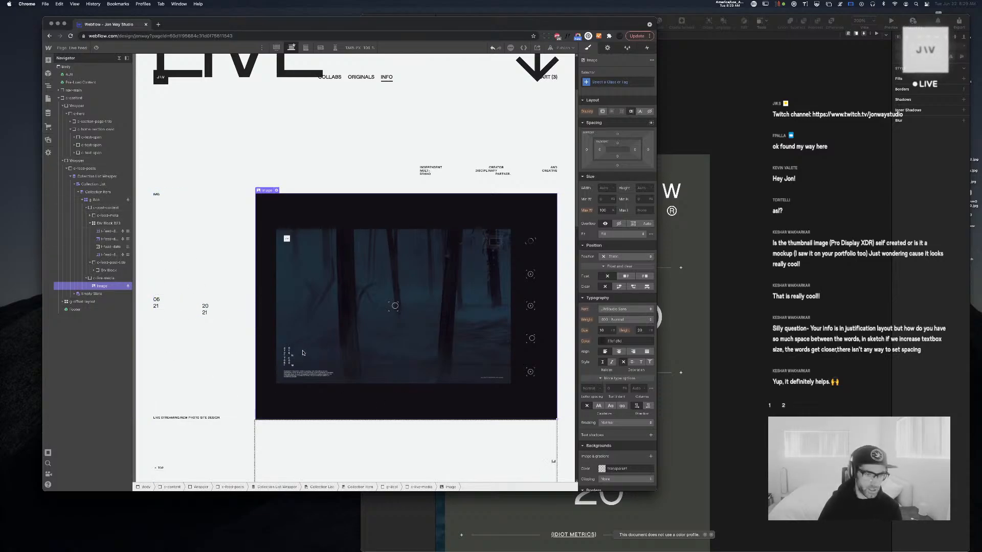
pyautogui.click(711, 306)
pyautogui.click(214, 309)
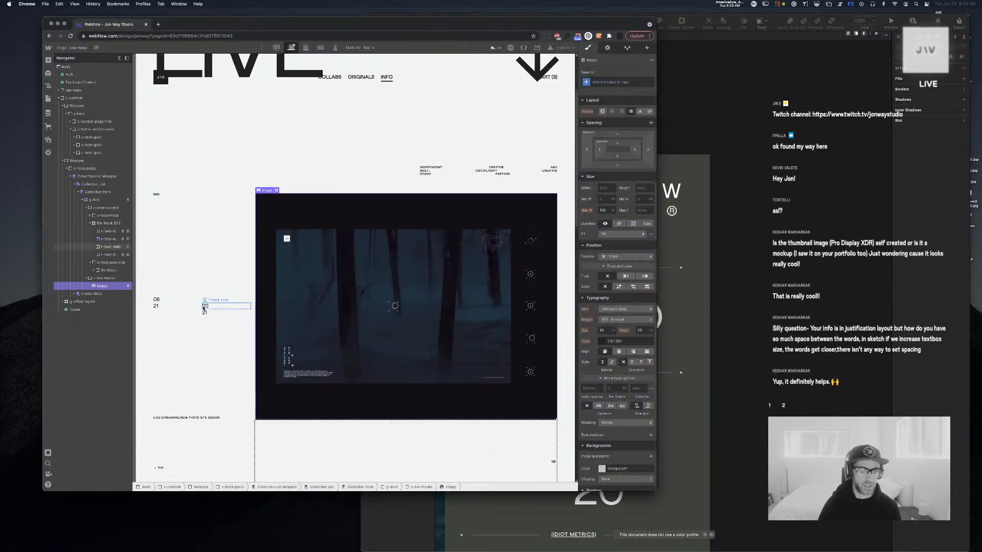
pyautogui.click(214, 307)
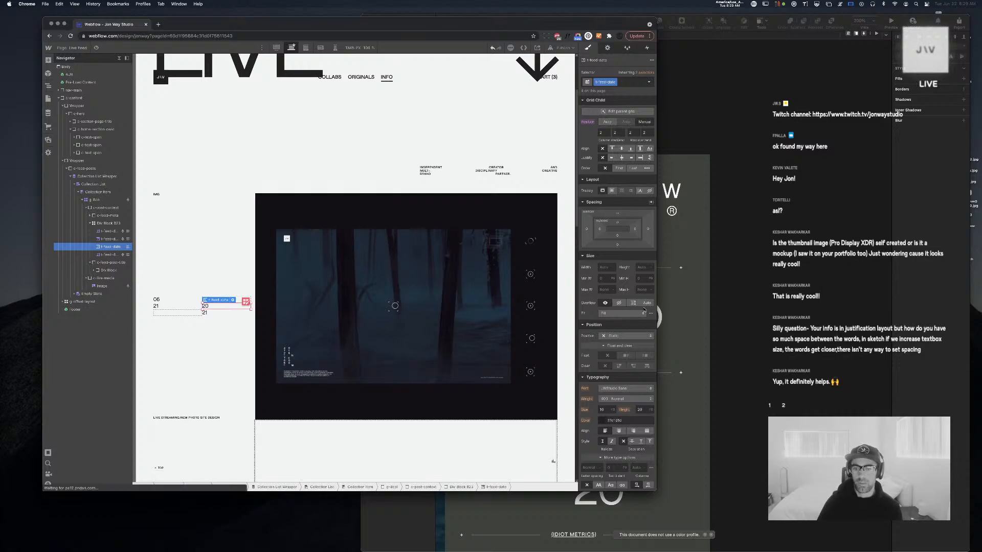
# Center the t-feed-date text, set its size to 2vw and its line height to 6
pyautogui.click(619, 431)
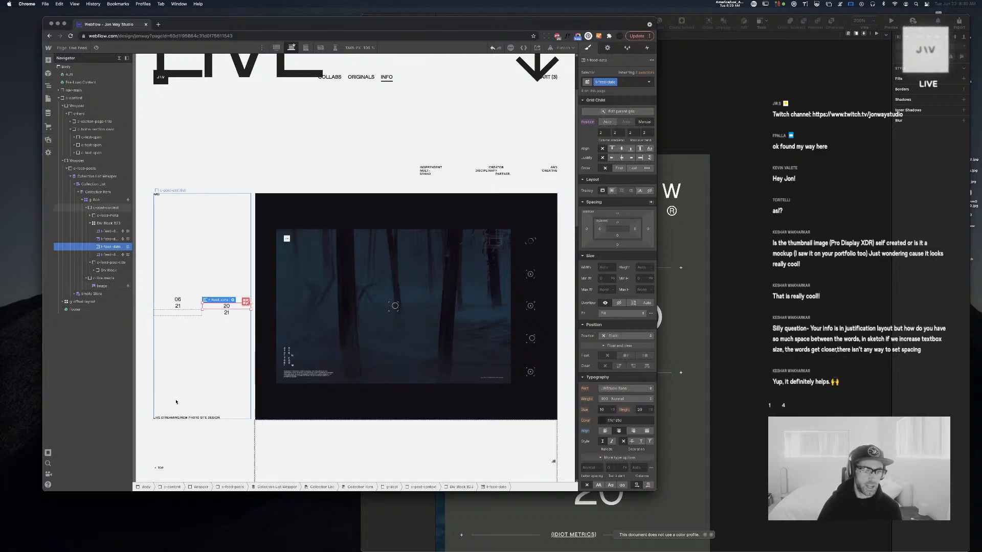
pyautogui.click(607, 409)
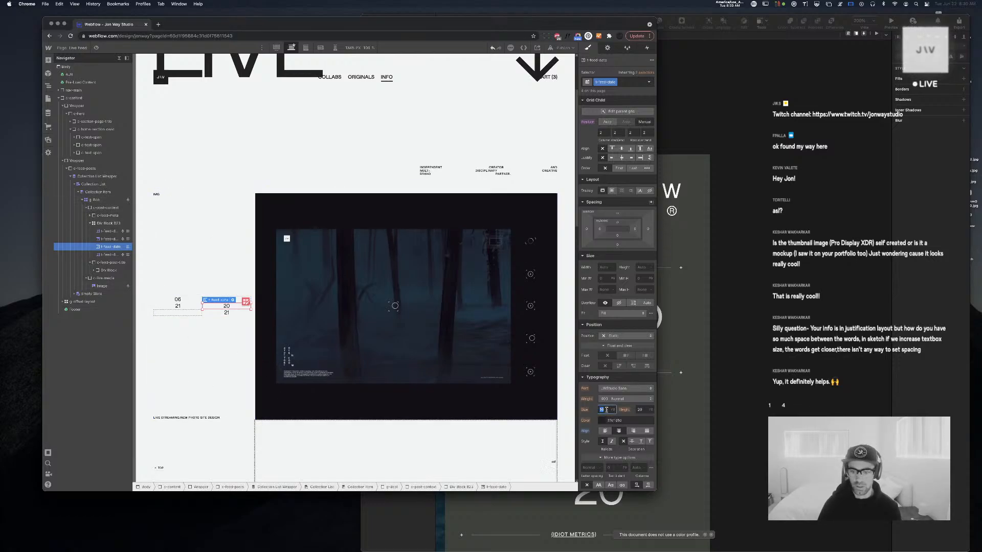
pyautogui.write('2vw')
pyautogui.press('Return')
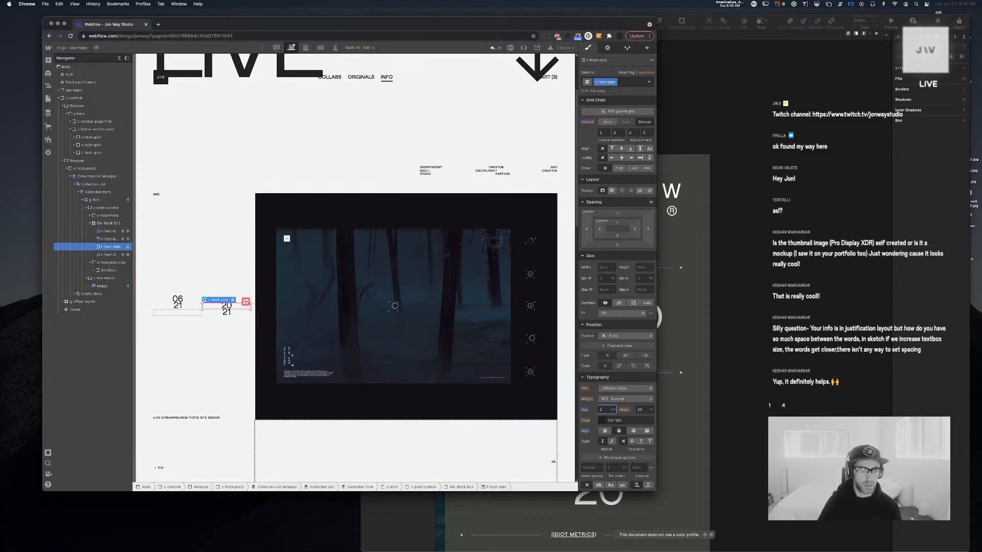
pyautogui.press('Tab')
pyautogui.write('1.5')
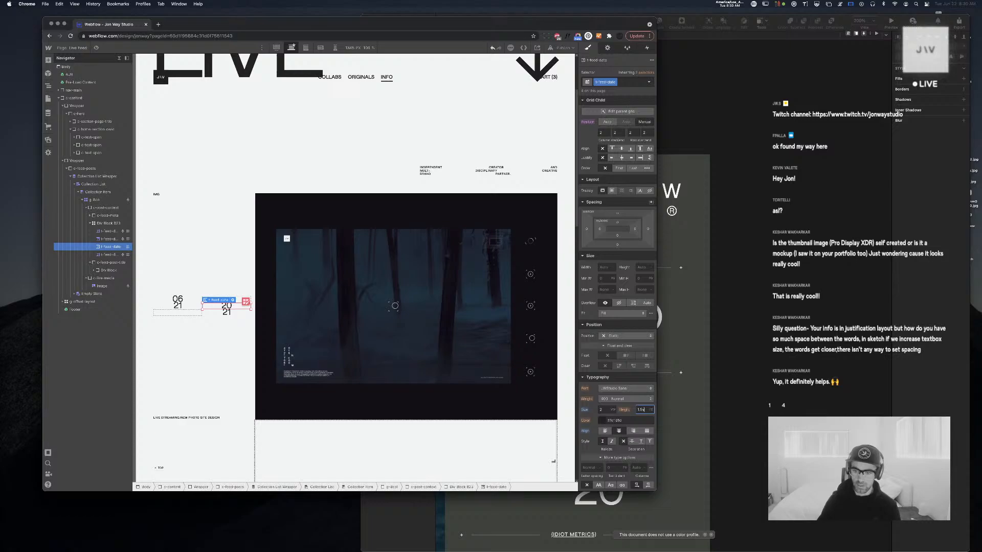
pyautogui.doubleClick(647, 413)
pyautogui.write('2')
pyautogui.press('Up')
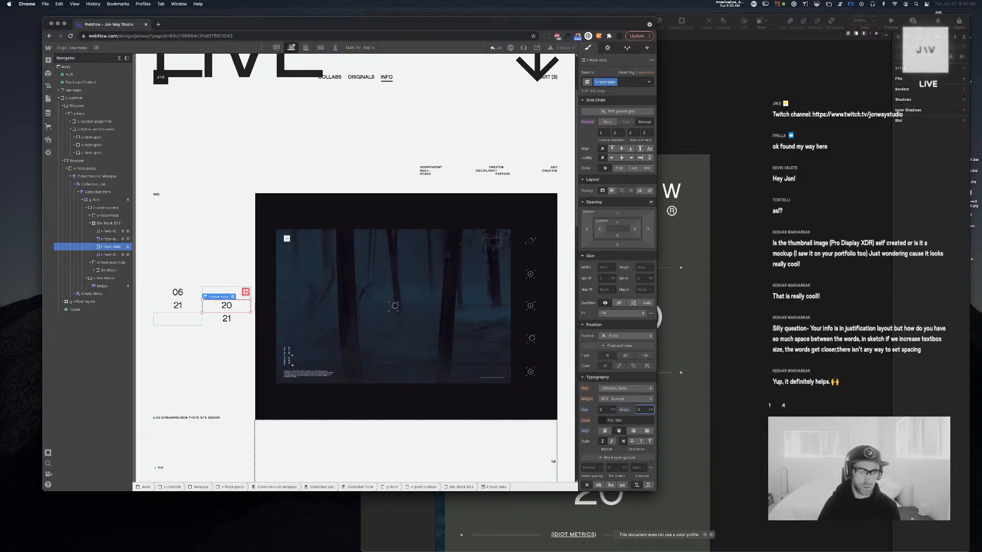
pyautogui.press('Up')
pyautogui.press('Up')
pyautogui.press('Up')
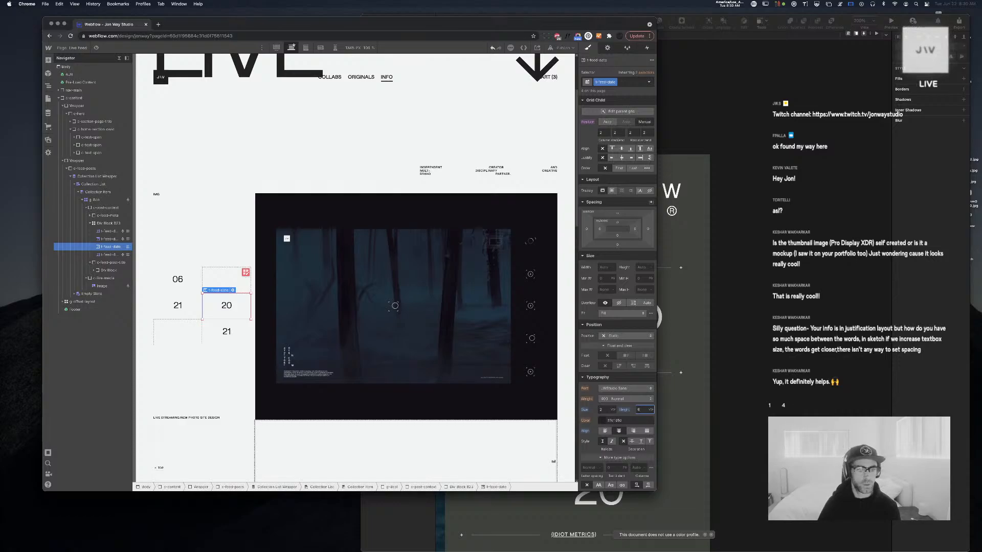
pyautogui.click(374, 376)
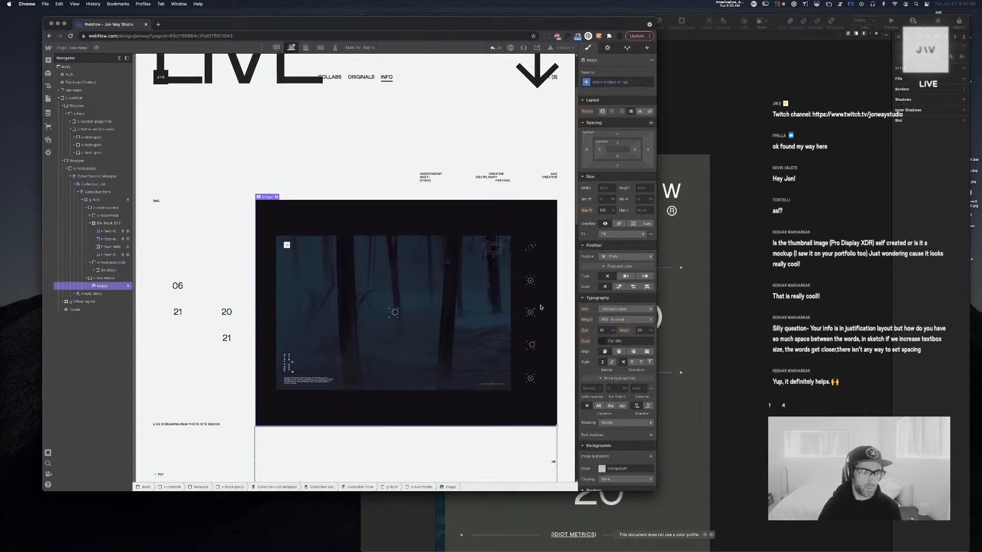
# Rename the date grid block's class from Div Block 823 to g-feed-date
pyautogui.click(236, 290)
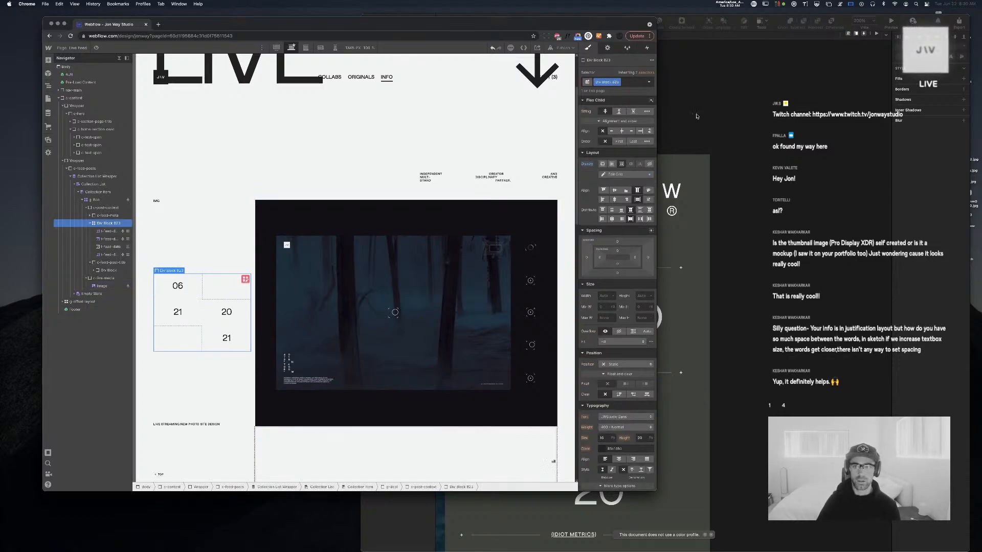
pyautogui.doubleClick(607, 82)
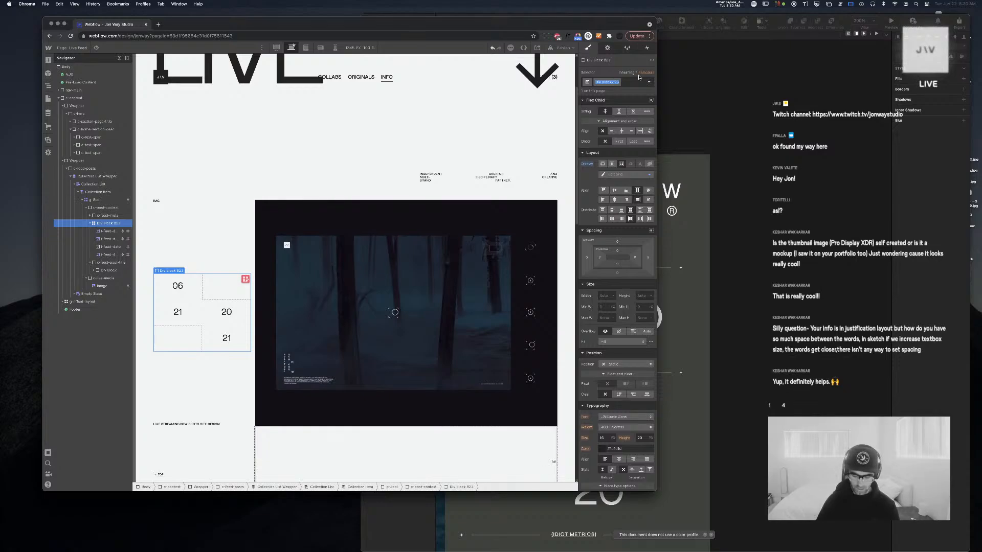
pyautogui.press('BackSpace')
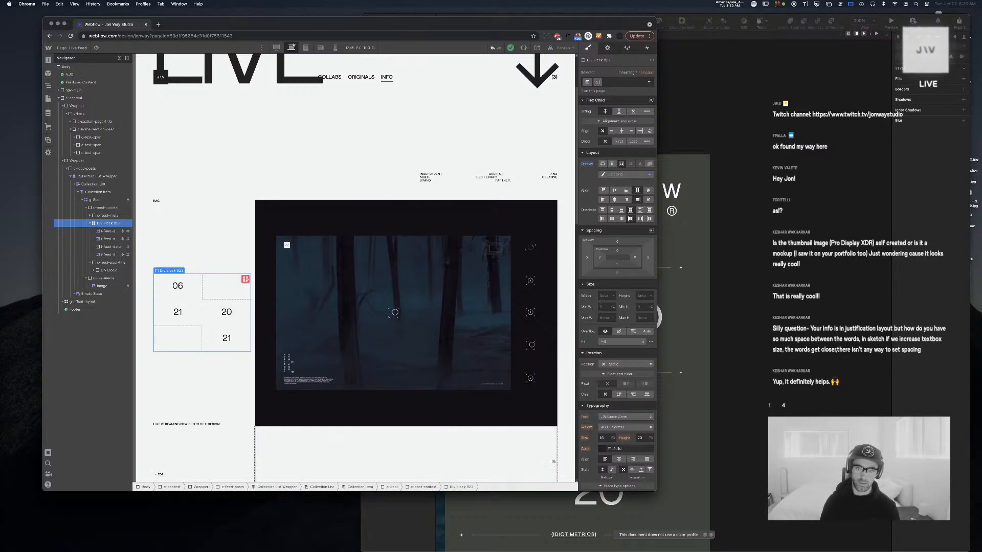
pyautogui.write('g-feed-date')
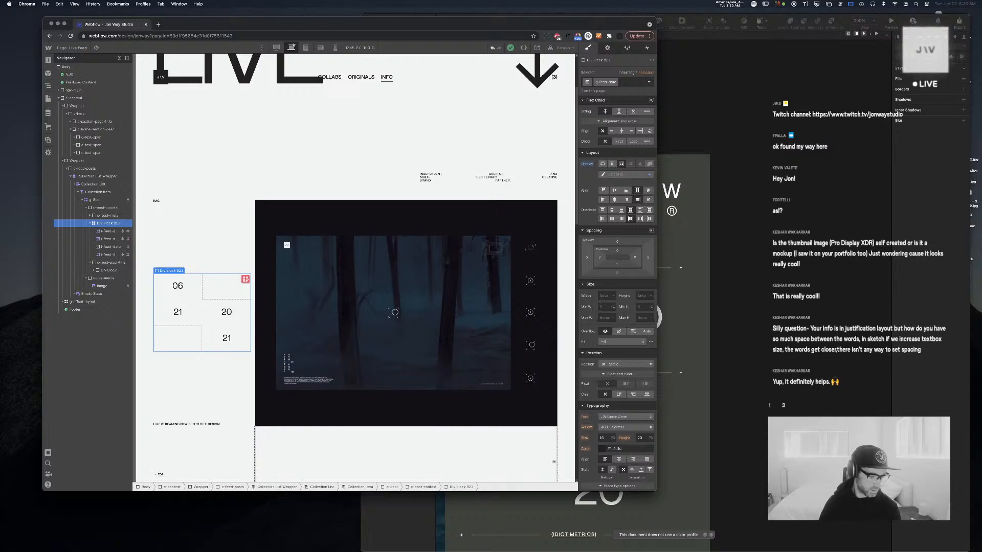
pyautogui.press('Return')
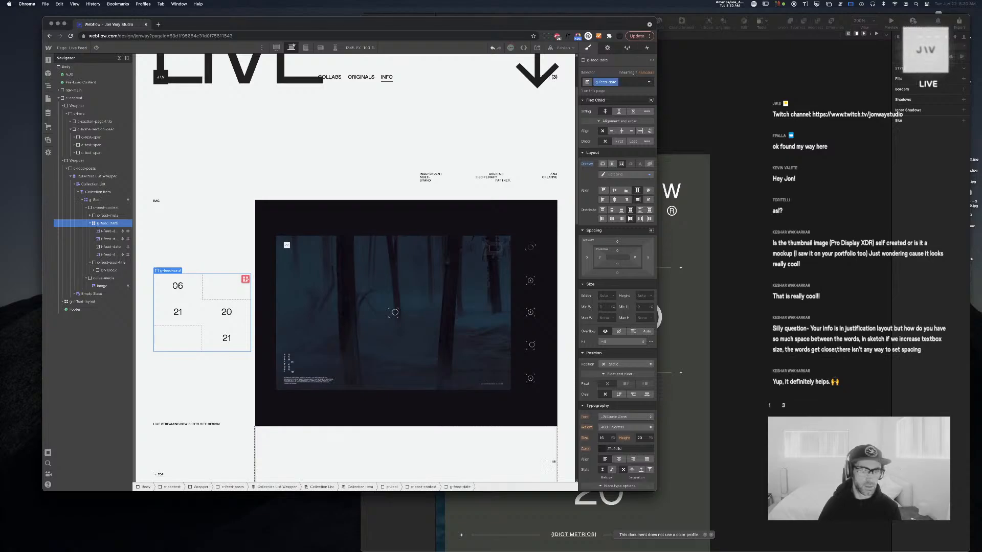
# Collapse the Navigator's layer tree and select the feed post image
pyautogui.click(351, 358)
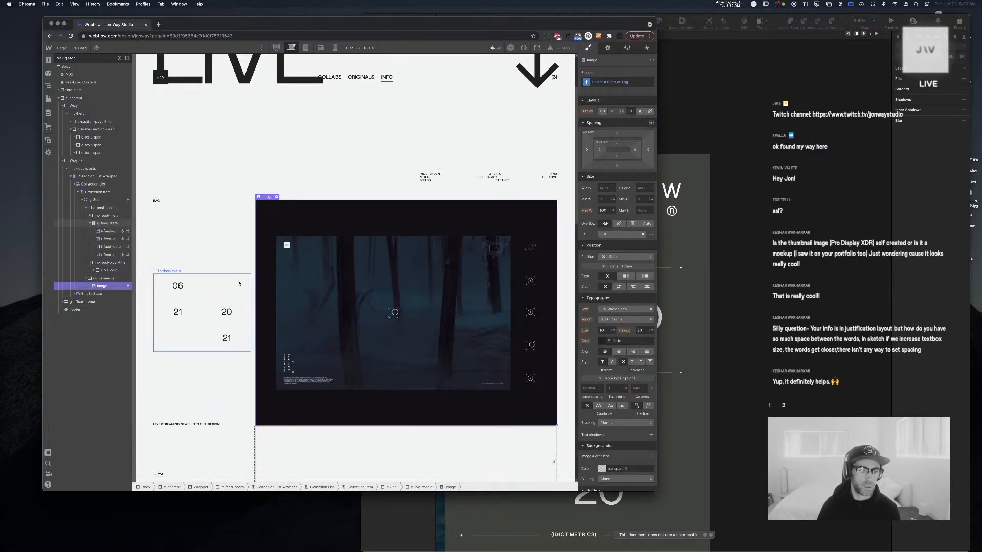
pyautogui.scroll(-3, 326, 289)
pyautogui.scroll(6, 327, 289)
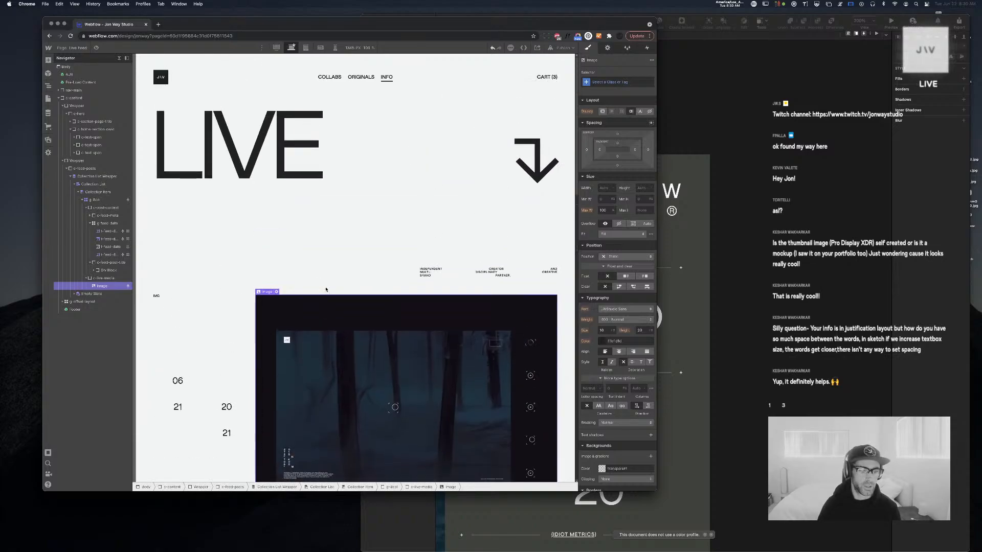
pyautogui.scroll(-2, 326, 289)
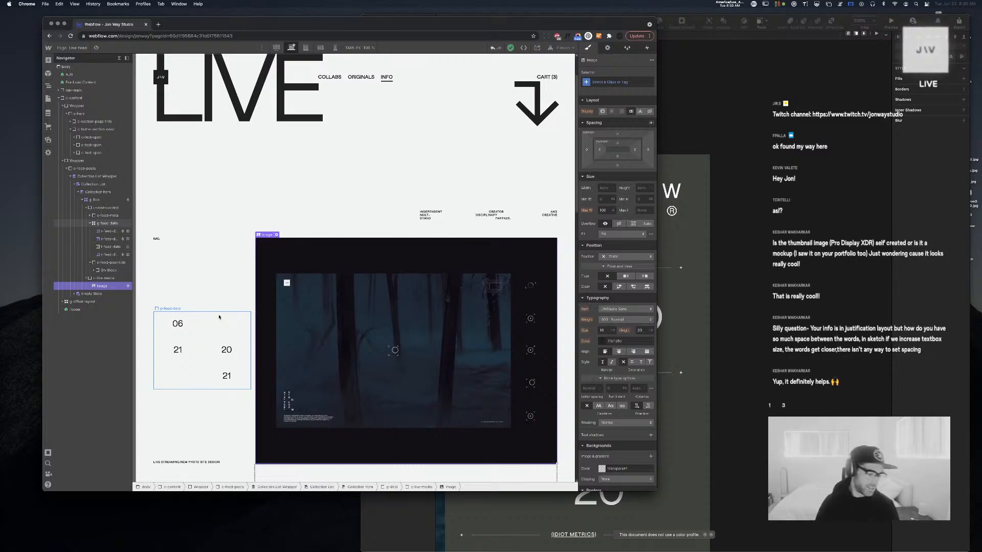
pyautogui.click(219, 317)
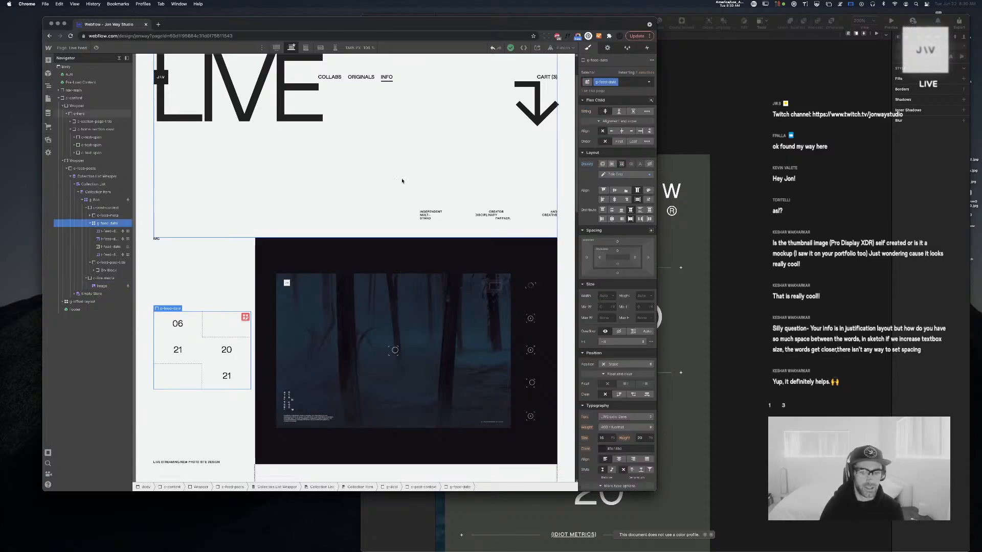
pyautogui.scroll(2, 407, 241)
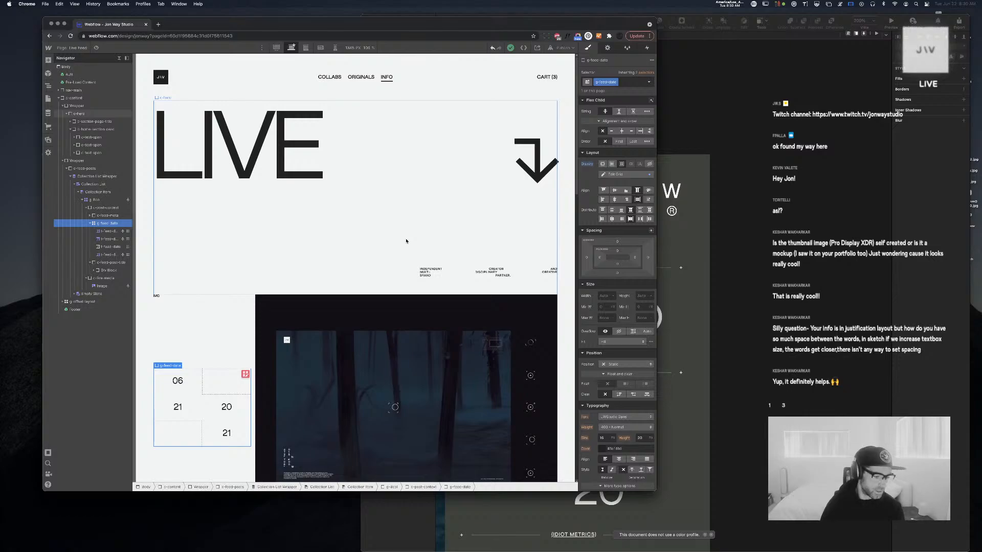
pyautogui.scroll(-2, 407, 241)
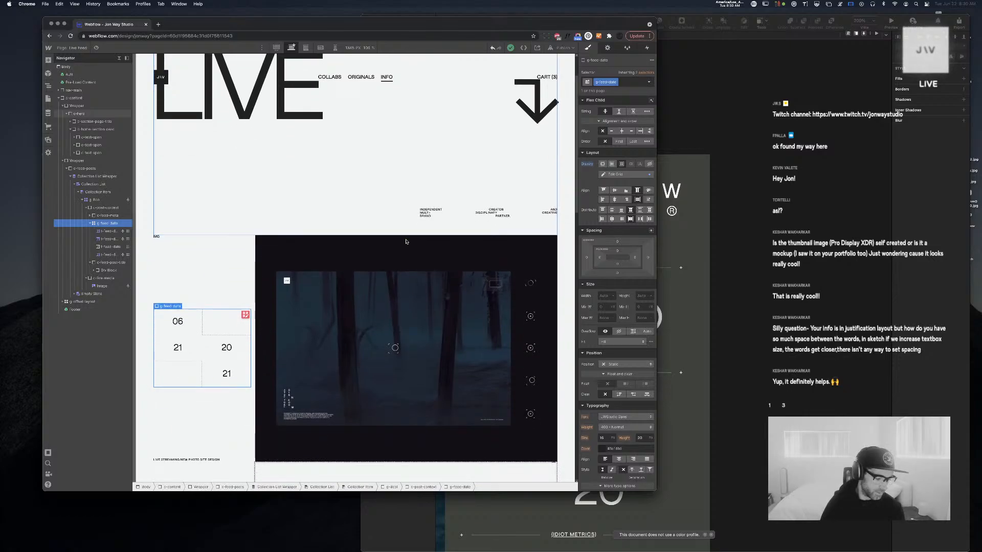
pyautogui.click(119, 58)
pyautogui.click(375, 345)
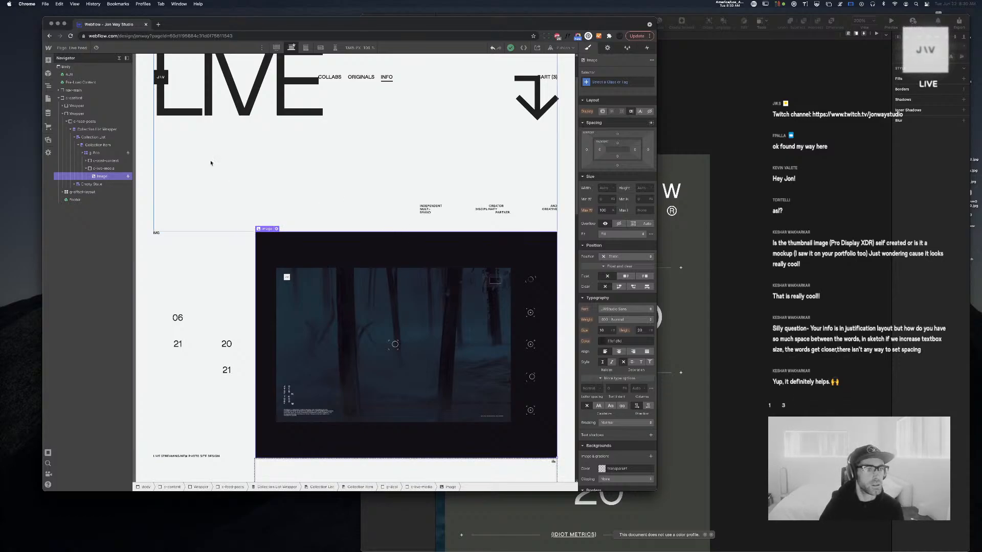
# Select the notifications Collection List and add a new Sort Order in its settings
pyautogui.click(99, 146)
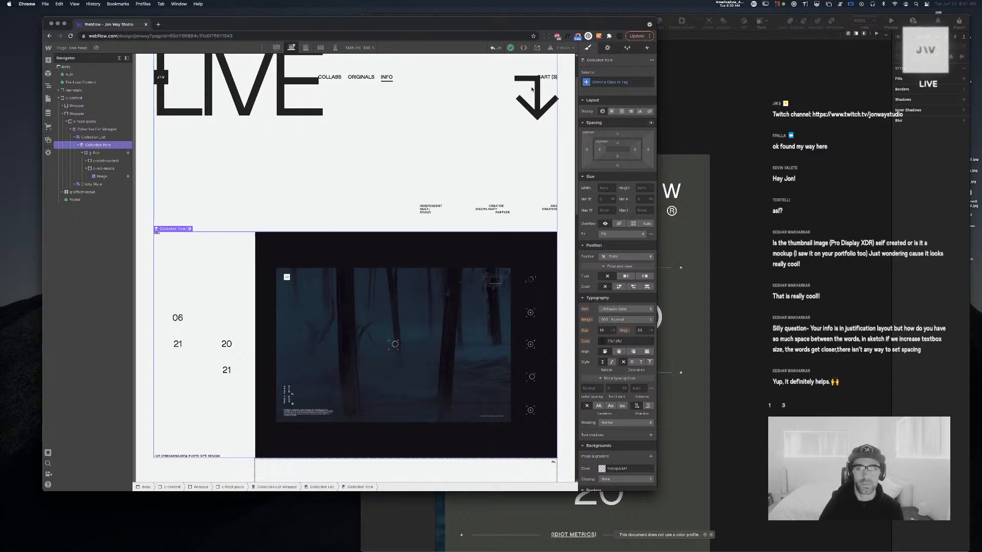
pyautogui.click(607, 47)
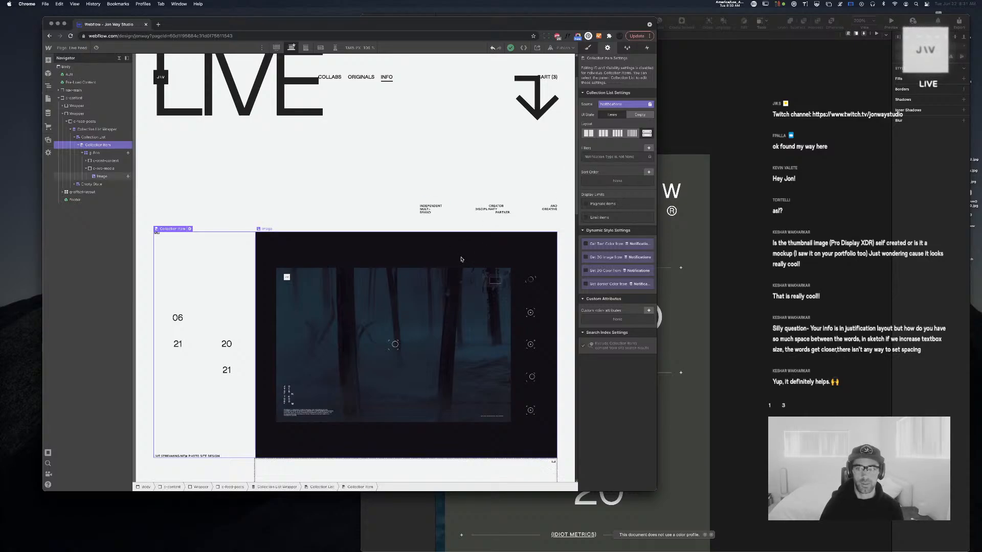
pyautogui.click(100, 138)
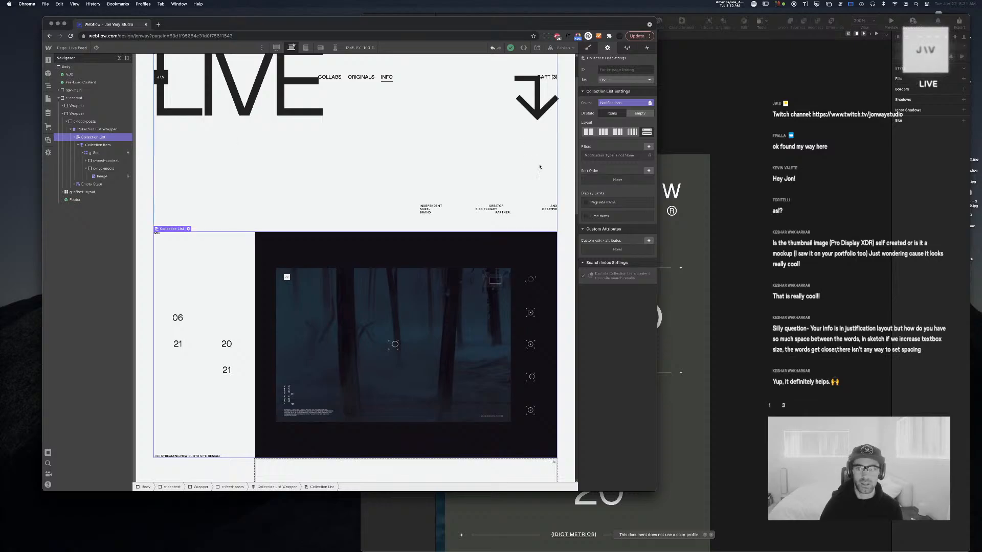
pyautogui.click(649, 171)
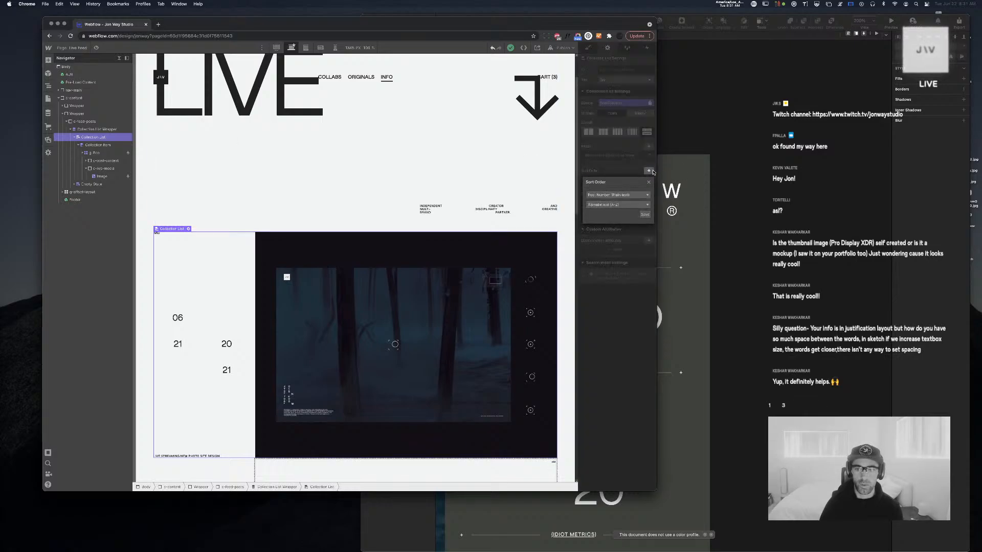
# Sort the notifications list by Post Number, Alphabetical (A-Z), and save the sort order
pyautogui.click(636, 195)
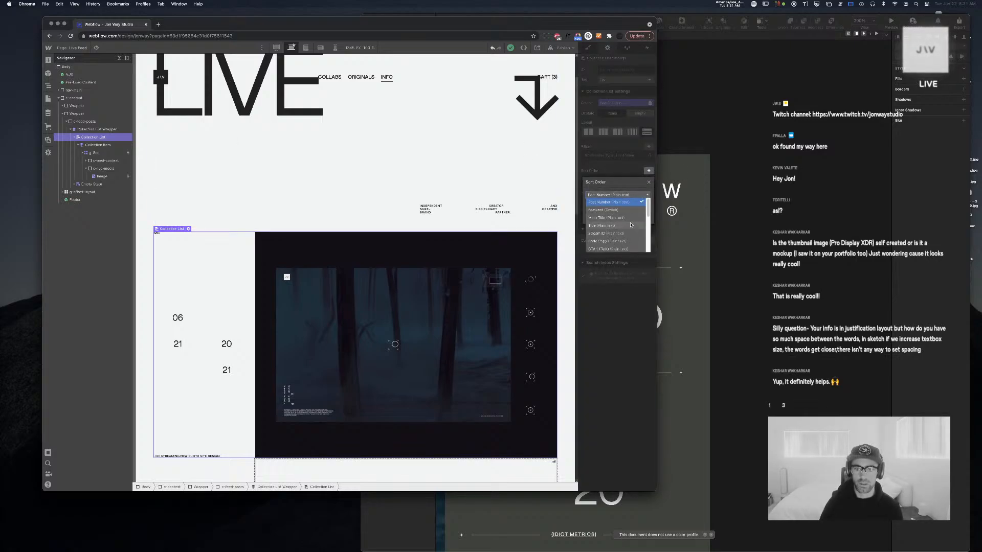
pyautogui.scroll(-1, 630, 227)
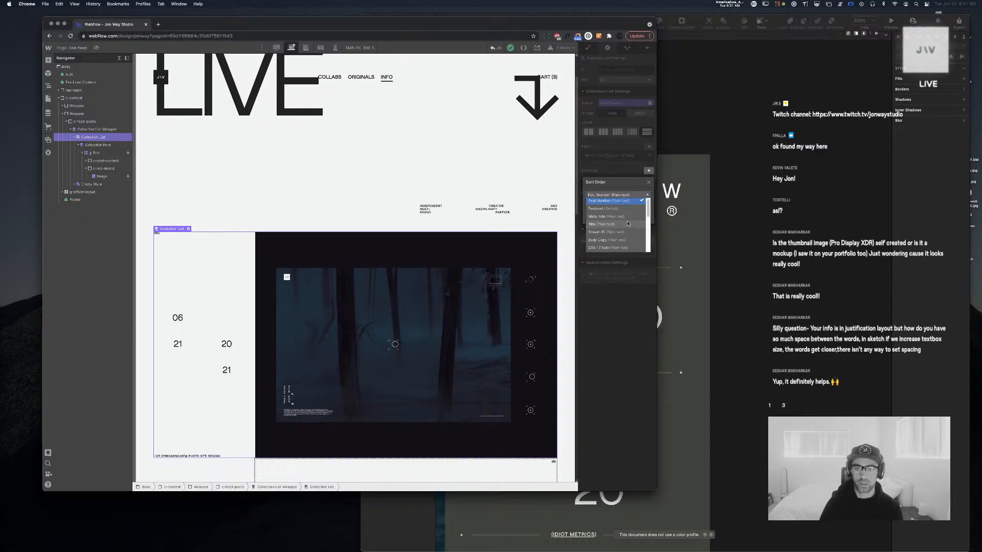
pyautogui.scroll(-3, 628, 224)
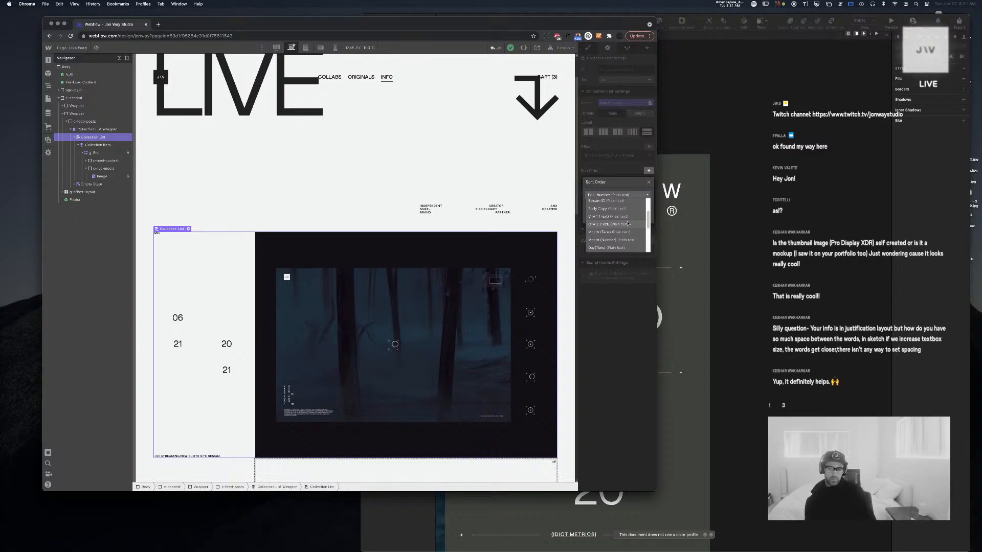
pyautogui.scroll(1, 594, 232)
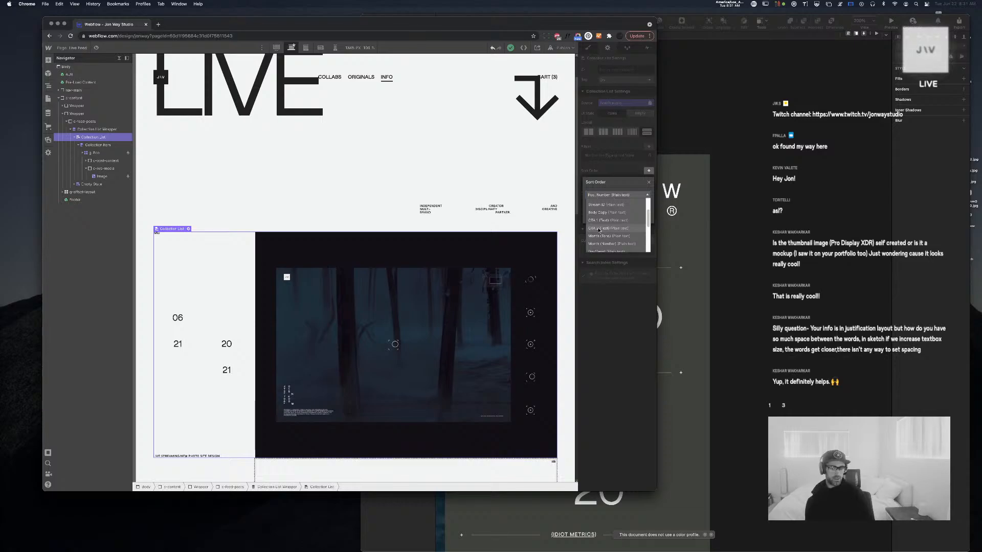
pyautogui.scroll(-3, 598, 231)
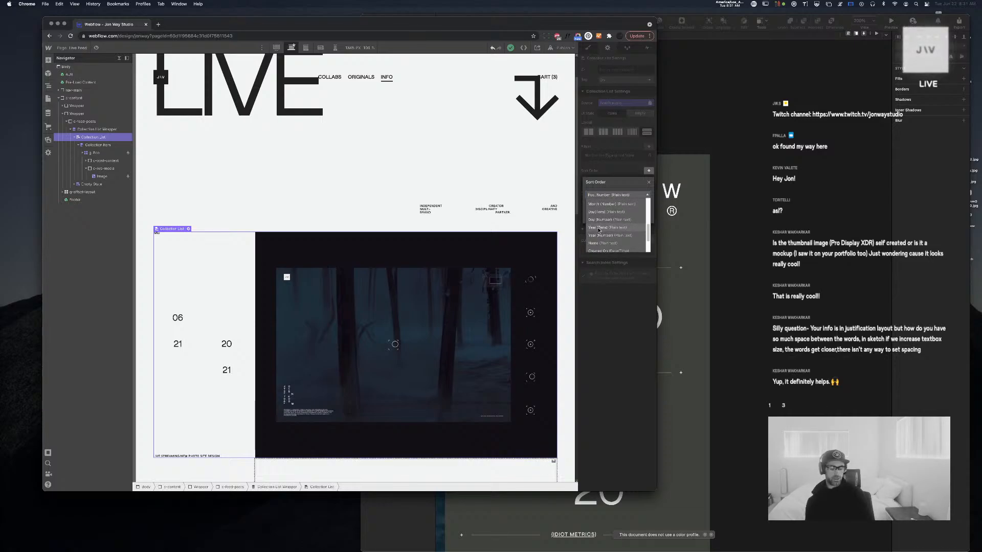
pyautogui.scroll(-3, 616, 233)
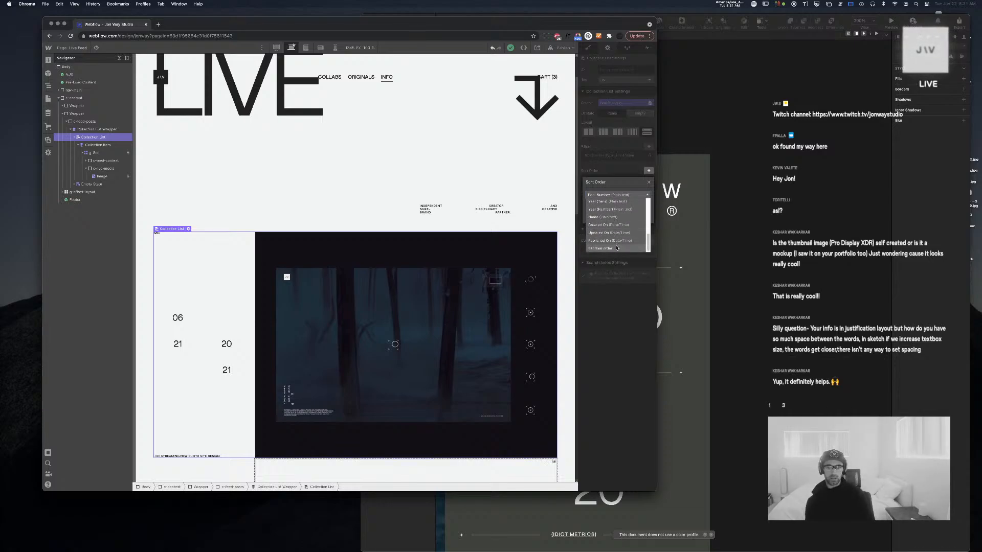
pyautogui.scroll(5, 611, 244)
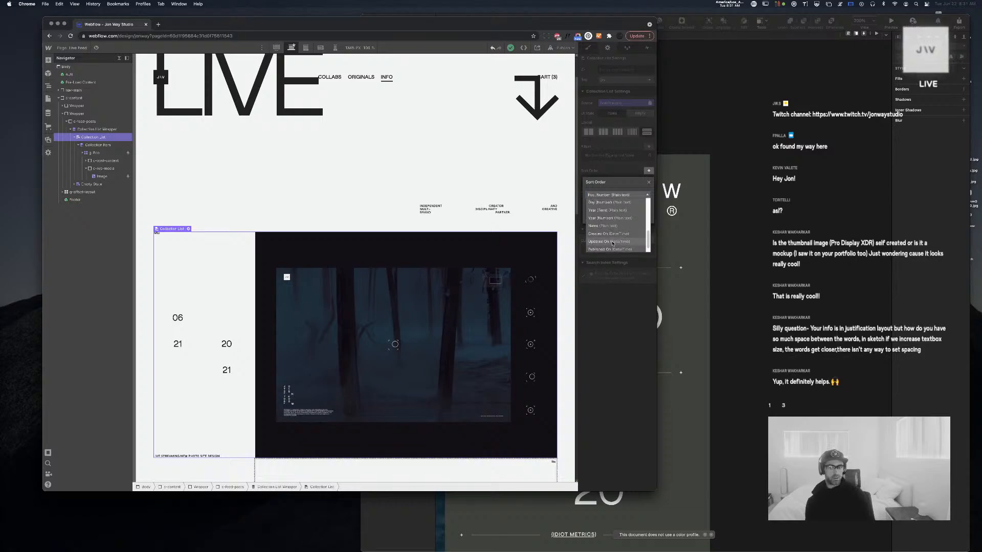
pyautogui.scroll(1, 613, 243)
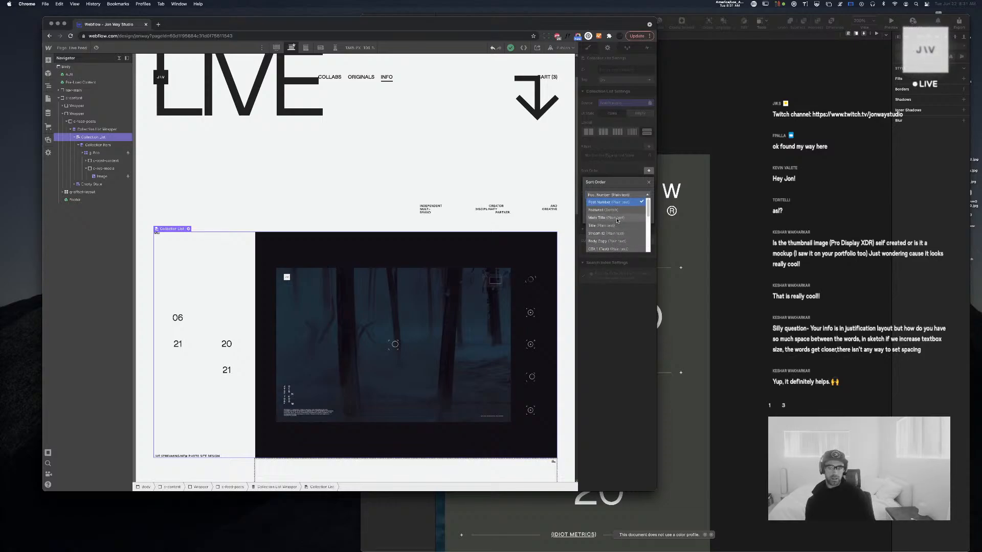
pyautogui.scroll(-5, 618, 220)
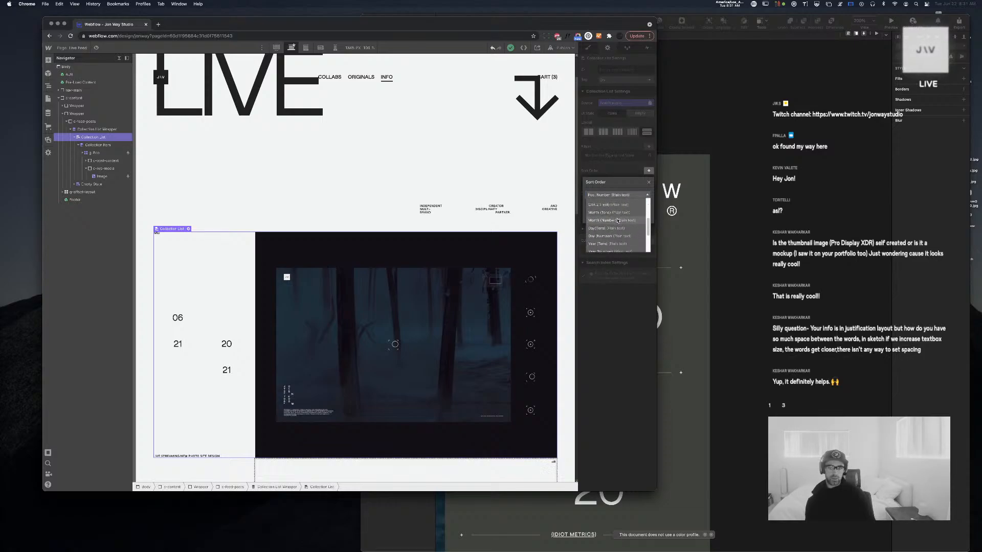
pyautogui.scroll(3, 618, 221)
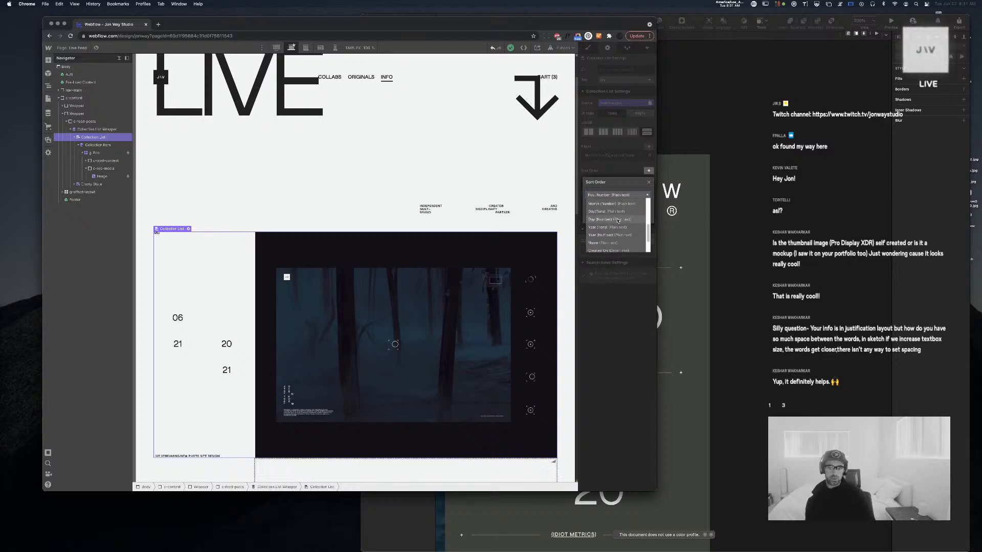
pyautogui.scroll(5, 617, 221)
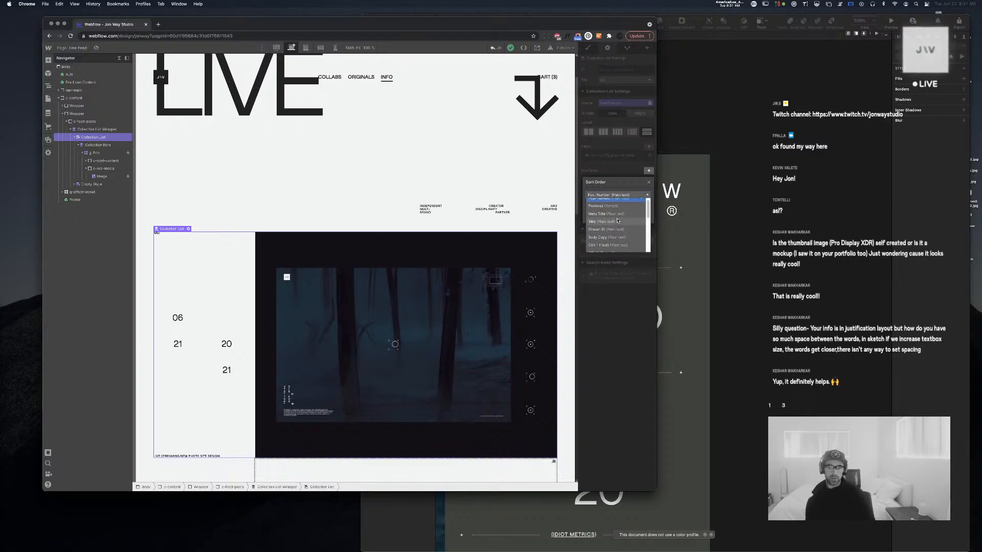
pyautogui.click(600, 203)
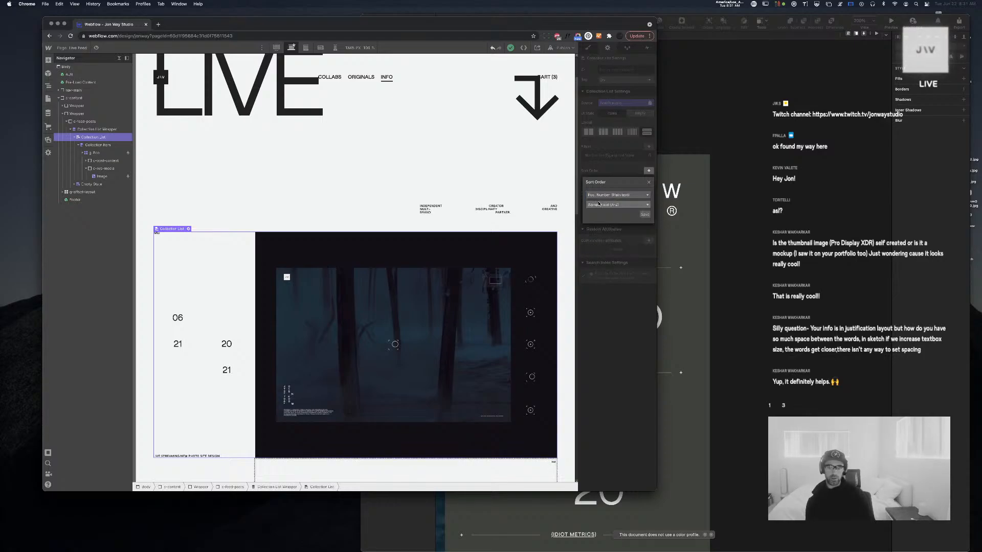
pyautogui.click(618, 205)
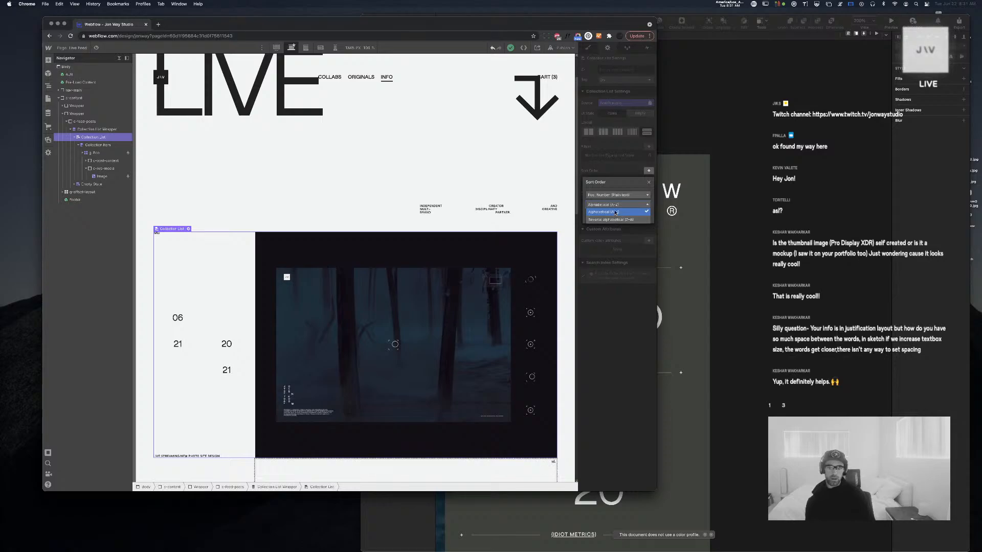
pyautogui.click(615, 204)
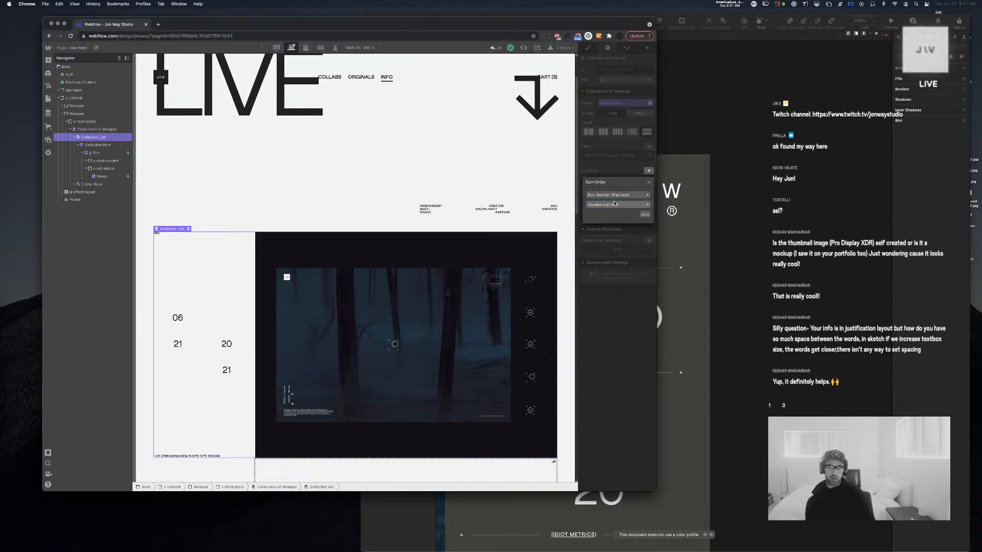
pyautogui.click(644, 216)
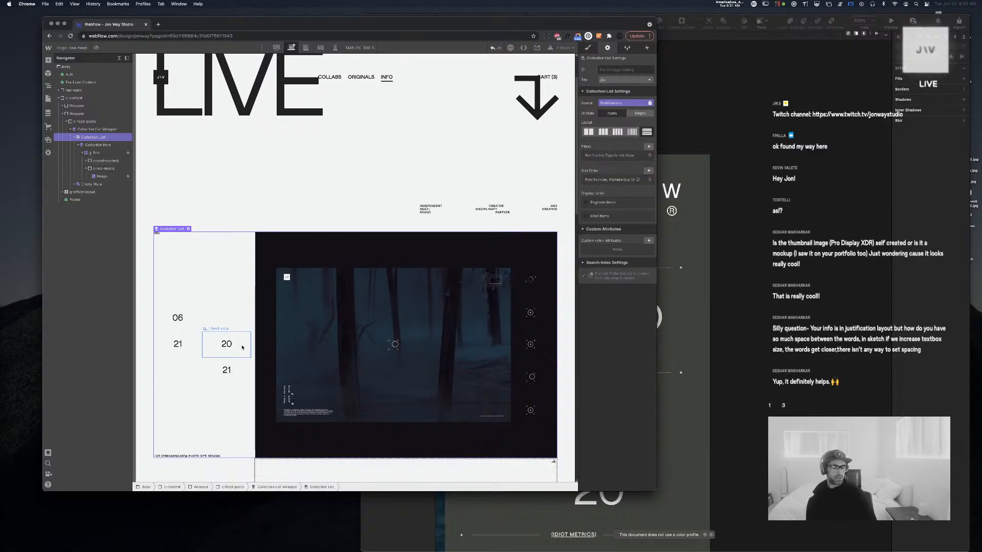
pyautogui.click(48, 113)
# Enter 00002 as the Live Stream notification's Post Number, save it, and close the CMS
pyautogui.click(82, 77)
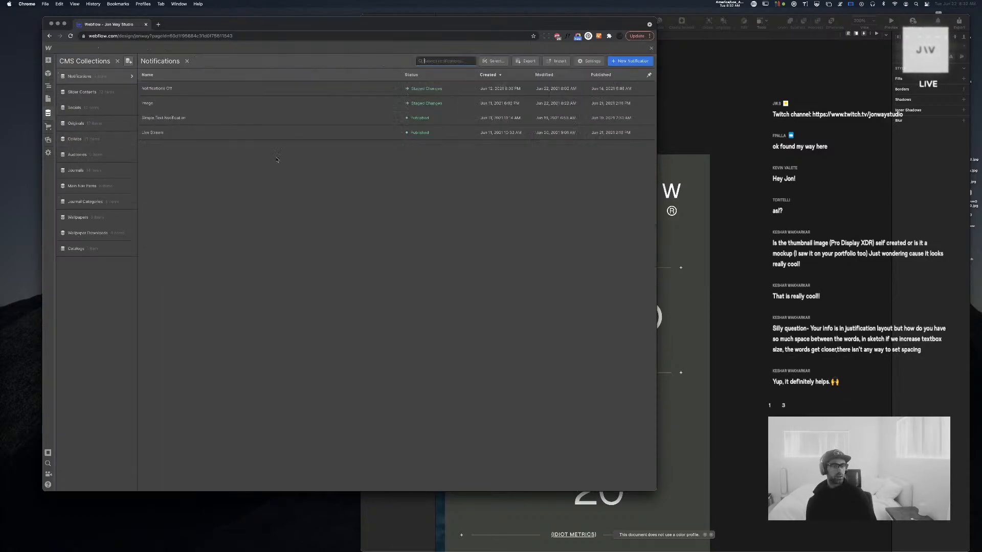
pyautogui.click(245, 103)
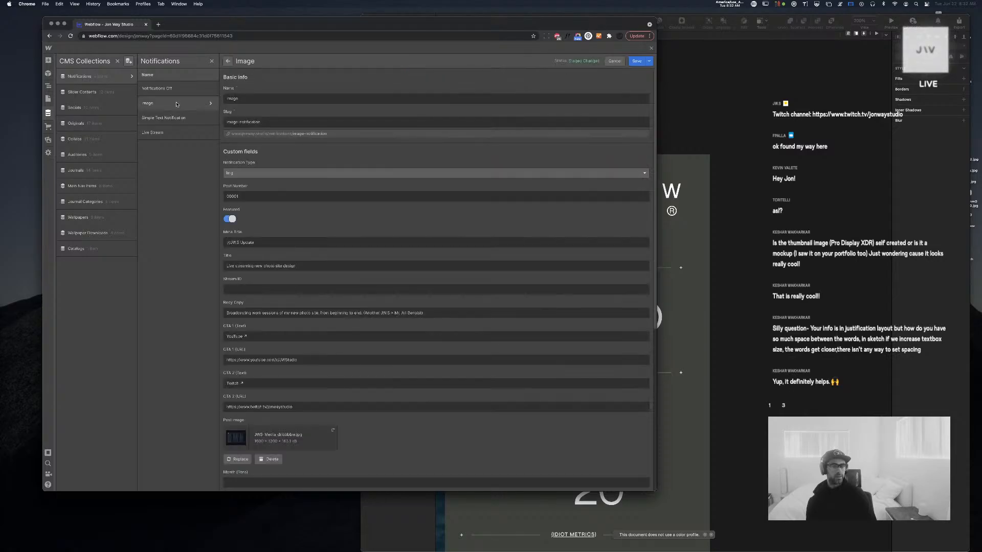
pyautogui.press('Tab')
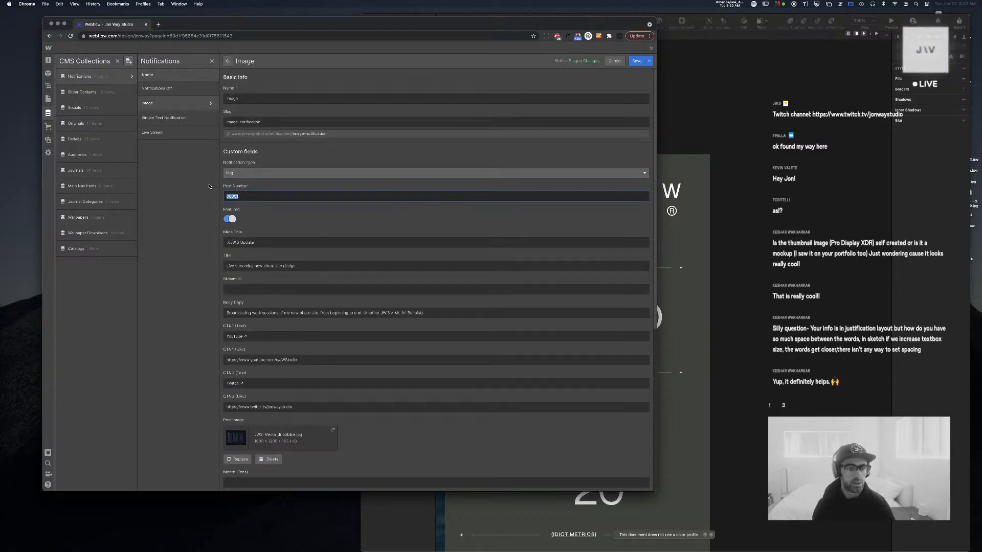
pyautogui.click(163, 133)
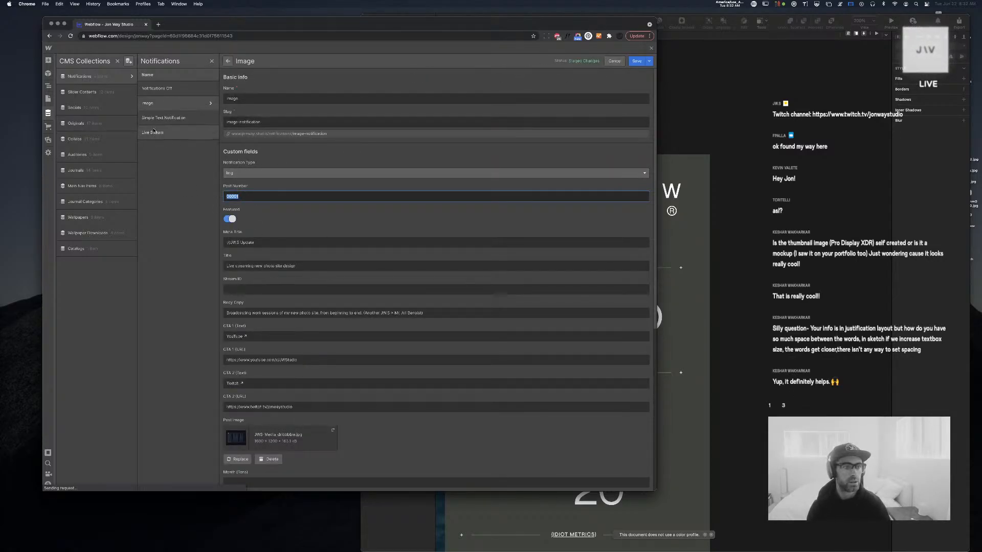
pyautogui.click(273, 199)
pyautogui.write('0000')
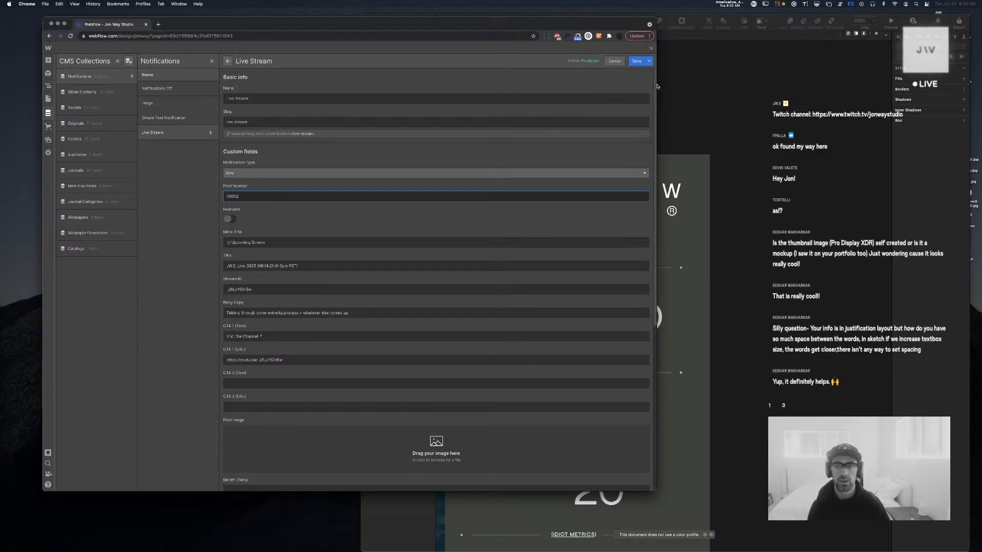
pyautogui.write('2')
pyautogui.click(637, 61)
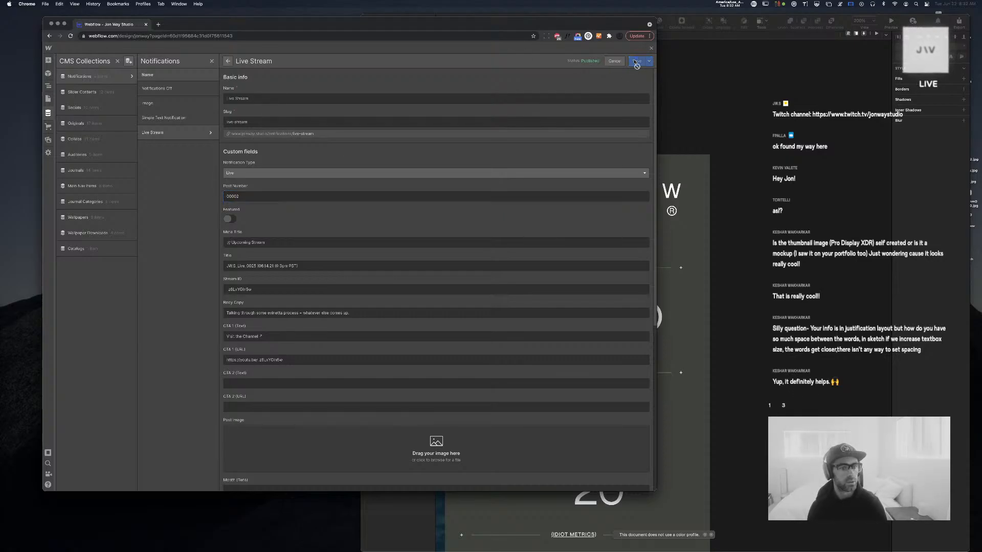
pyautogui.click(650, 49)
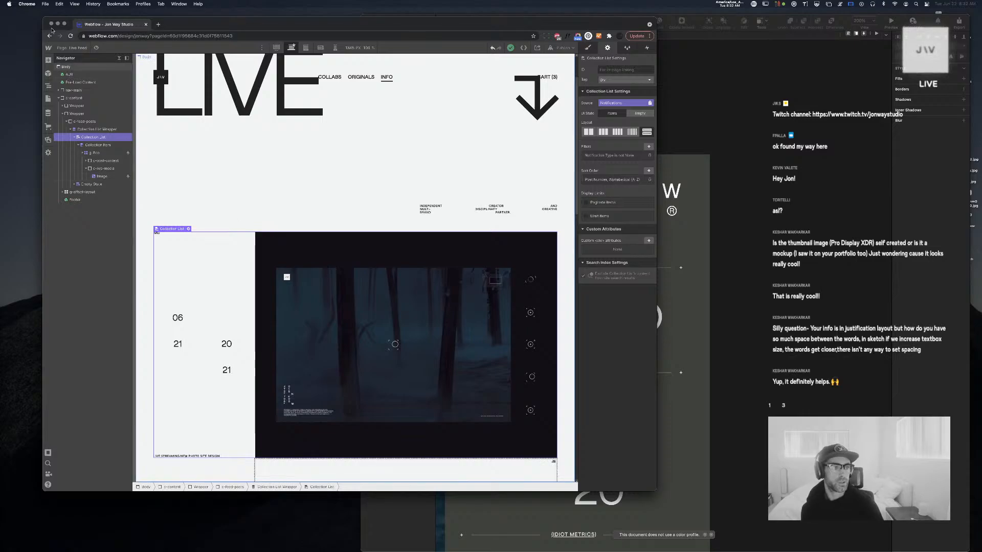
# On the Home page, give notification-bar a 'Featured is on' conditional visibility rule
pyautogui.click(67, 47)
pyautogui.click(74, 97)
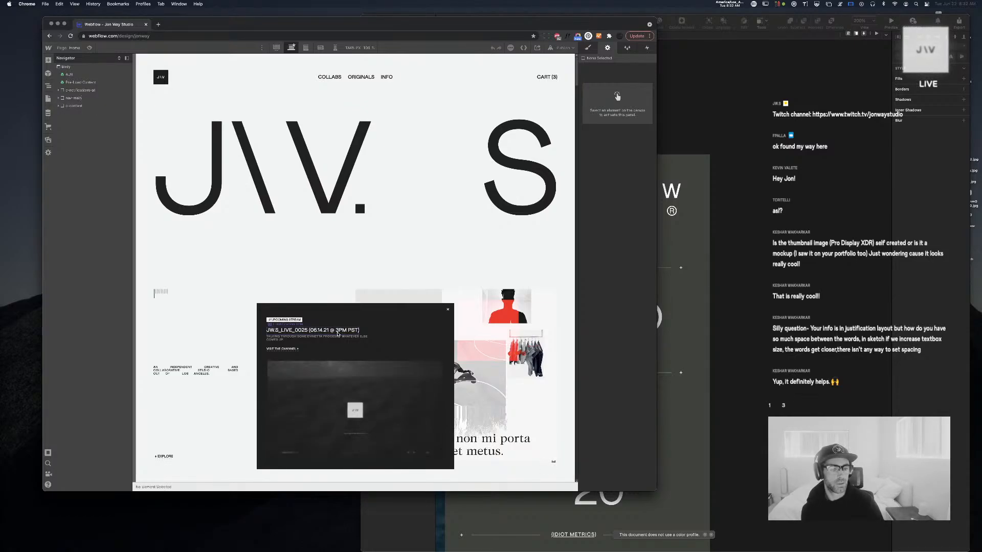
pyautogui.click(372, 321)
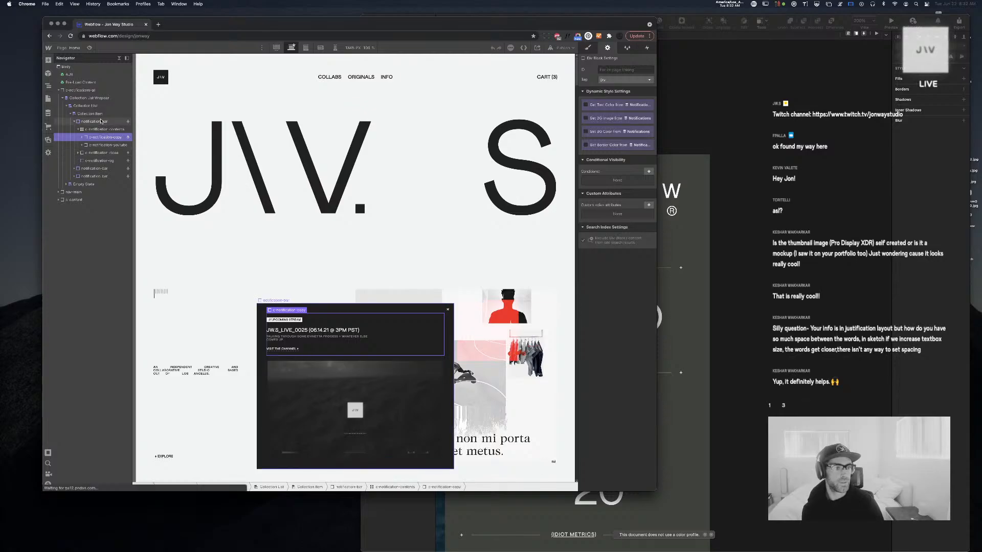
pyautogui.click(73, 122)
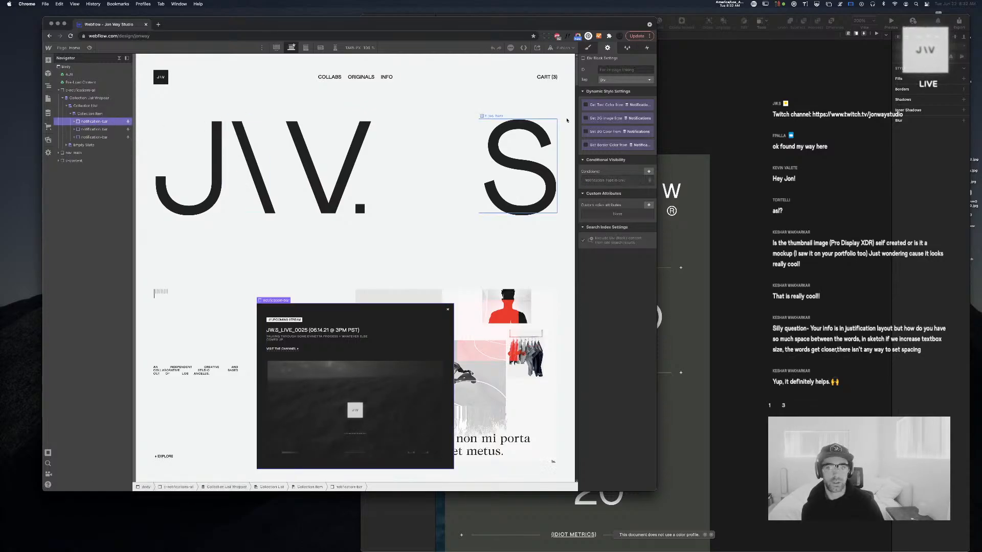
pyautogui.click(647, 171)
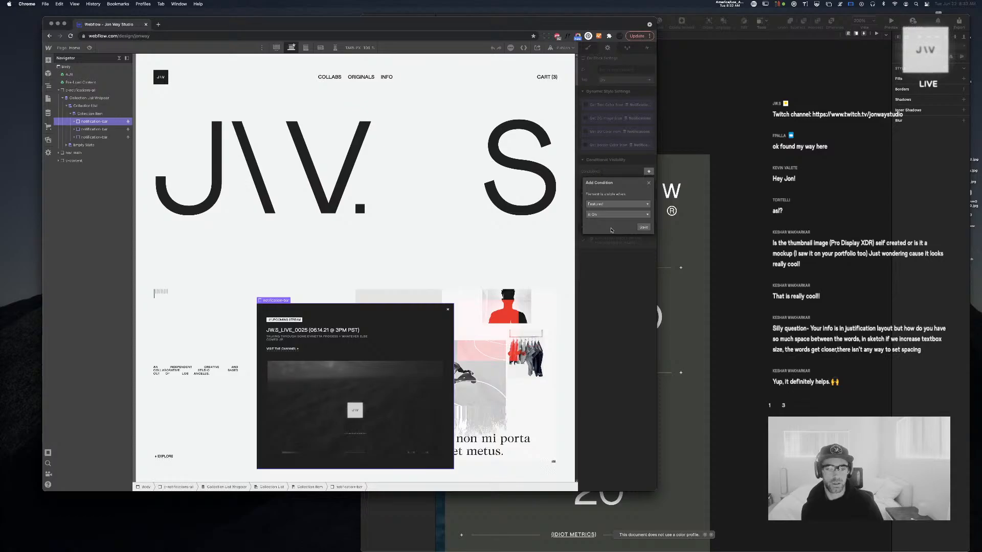
pyautogui.click(643, 228)
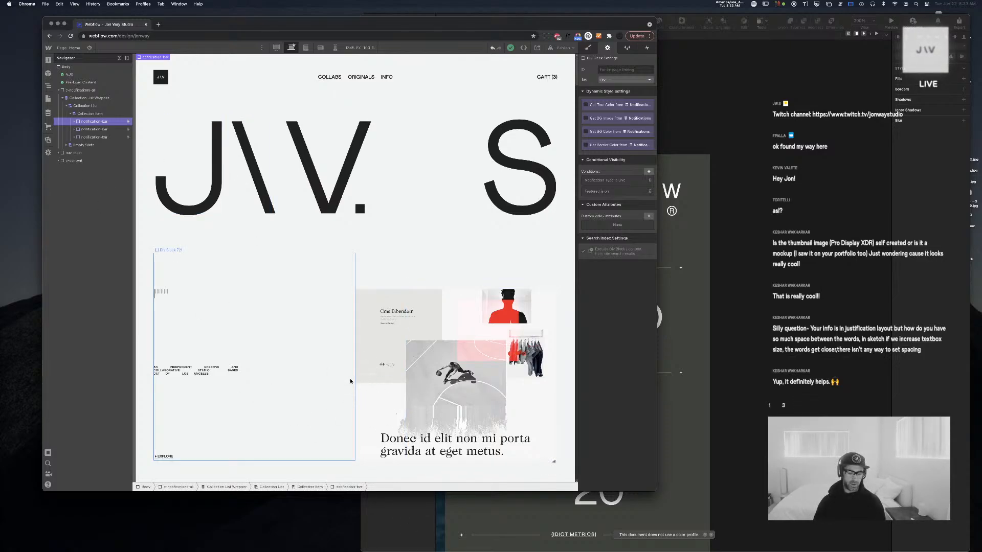
# Delete notification-bar's 'Featured is on' condition and switch to the Live Feed page
pyautogui.click(91, 114)
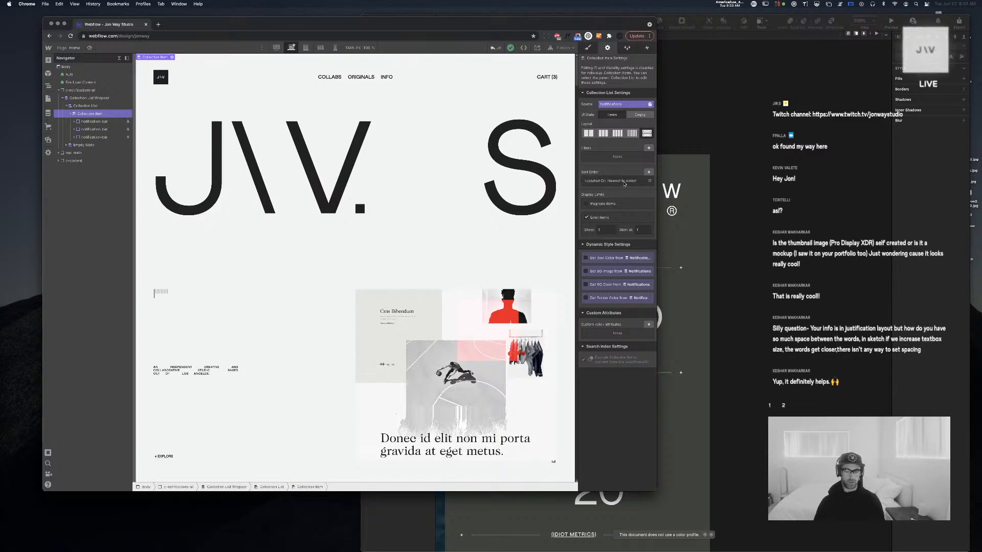
pyautogui.click(100, 120)
pyautogui.click(650, 191)
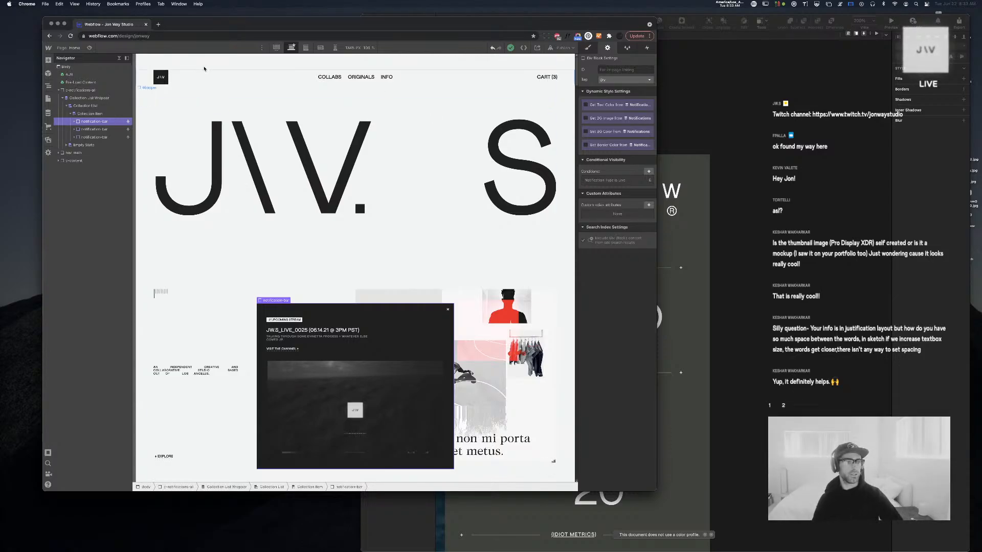
pyautogui.click(74, 48)
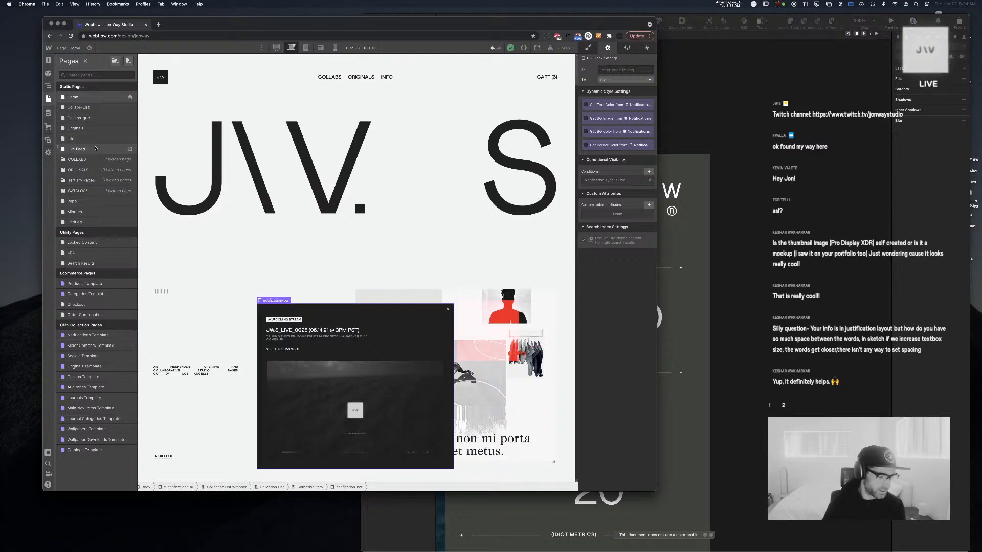
pyautogui.click(96, 148)
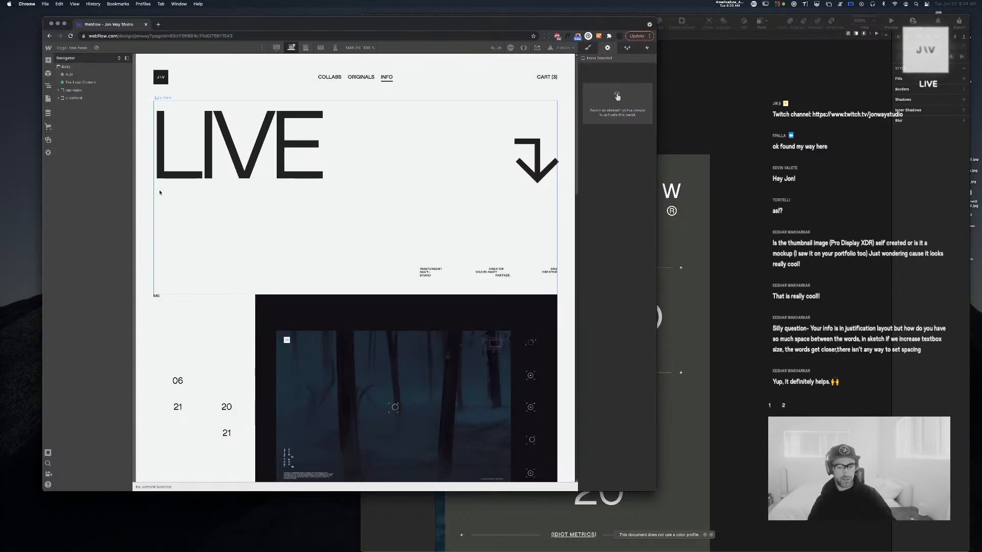
# Duplicate the INFO navigation link and rename the copy to FEED
pyautogui.scroll(-5, 309, 254)
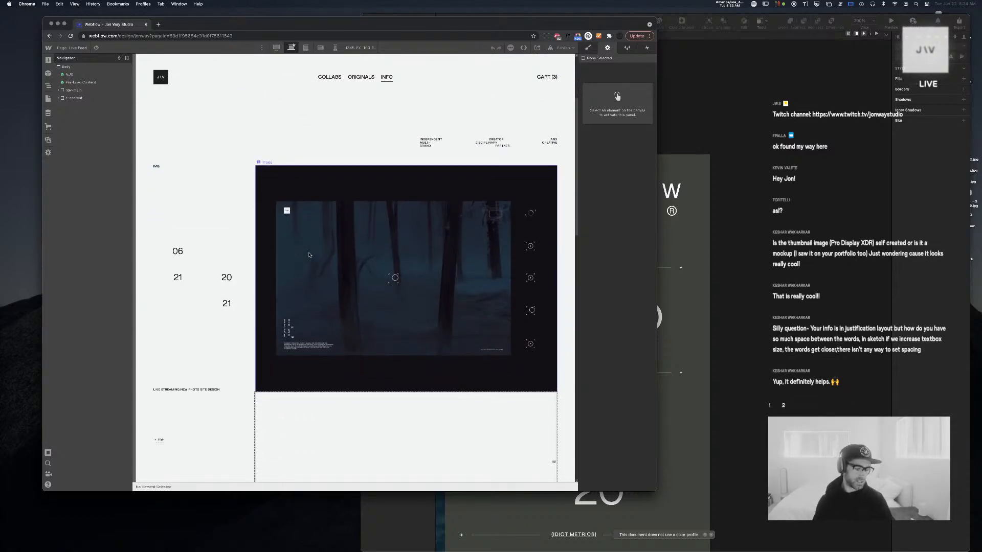
pyautogui.click(386, 76)
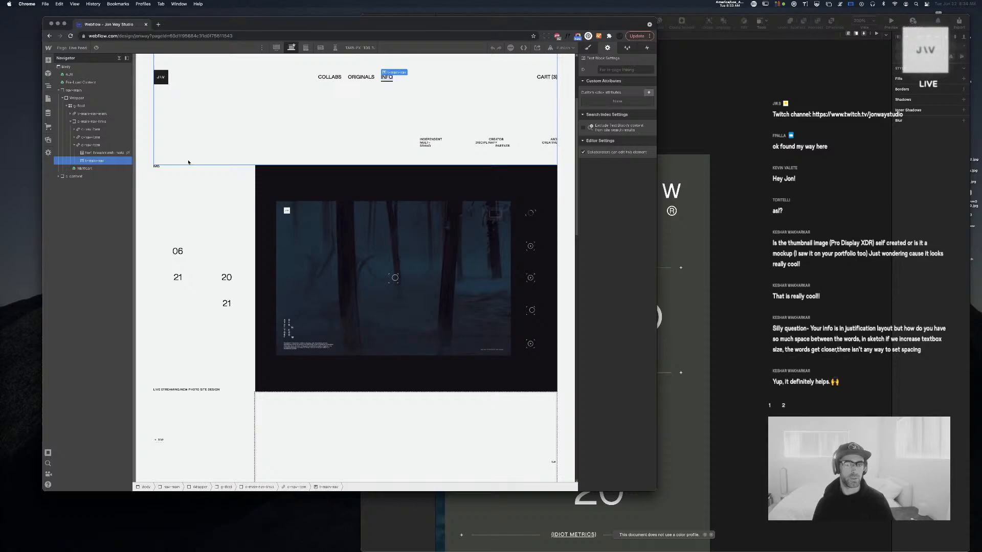
pyautogui.click(88, 147)
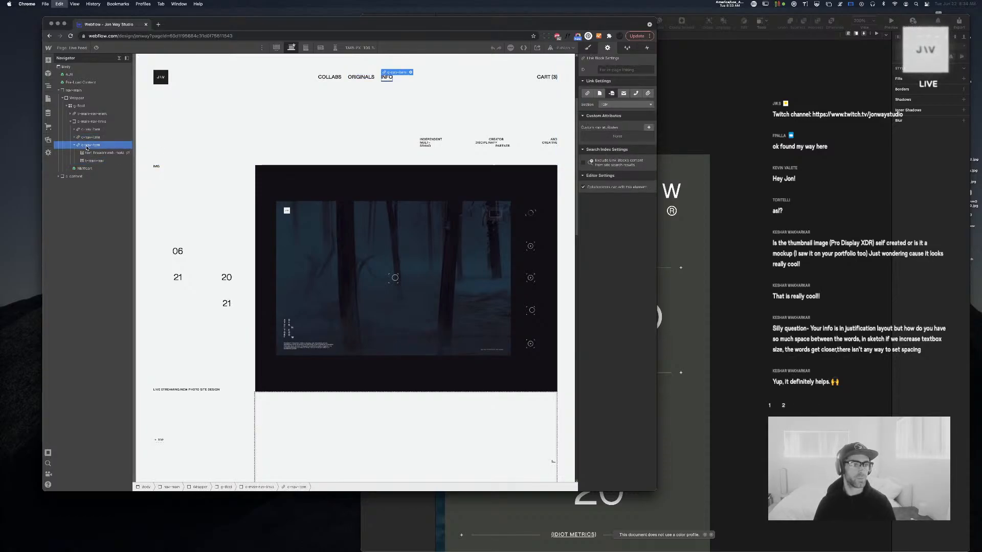
pyautogui.press('super+d')
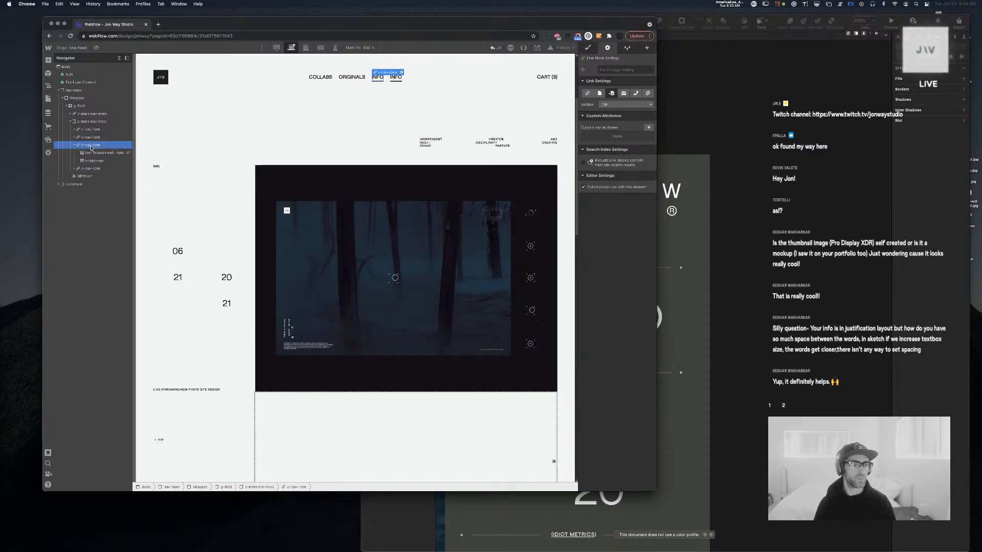
pyautogui.doubleClick(401, 77)
pyautogui.write('FEED')
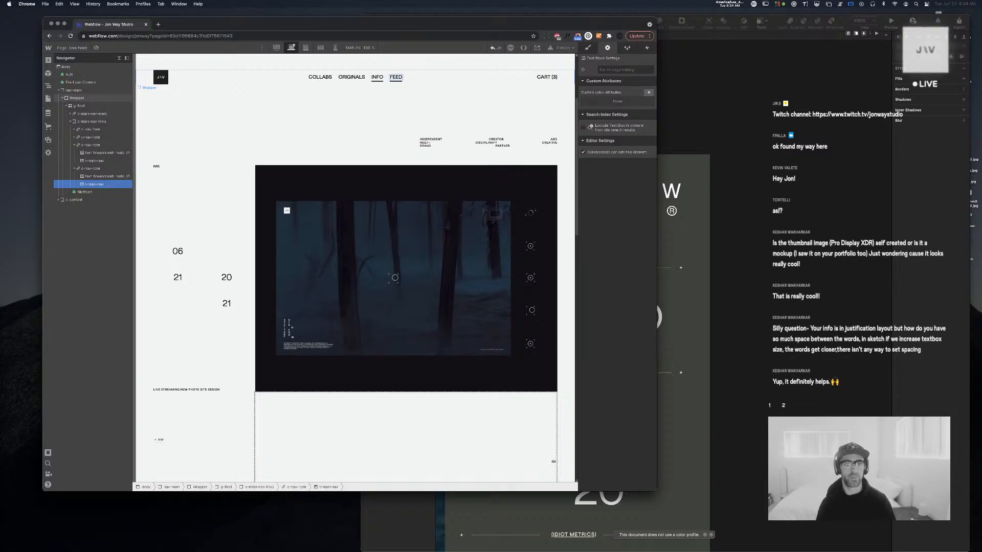
pyautogui.press('Escape')
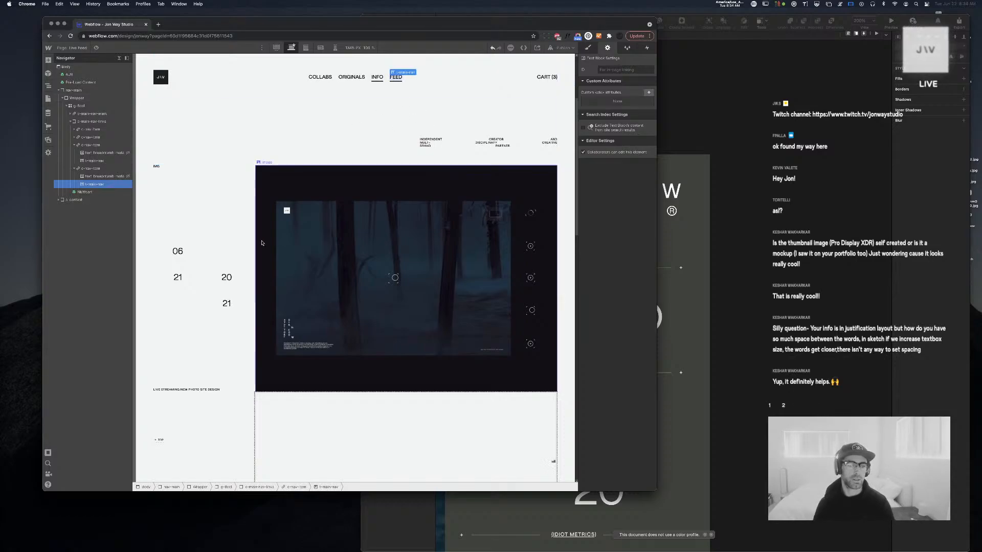
# Remove INFO's 'current' combo class and link it to the Info page
pyautogui.click(377, 78)
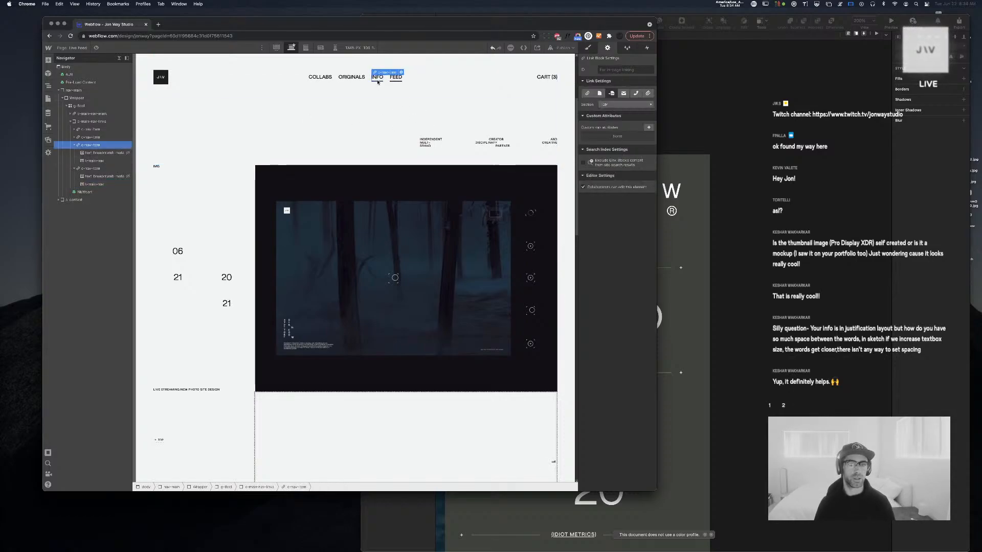
pyautogui.press('s')
pyautogui.press('BackSpace')
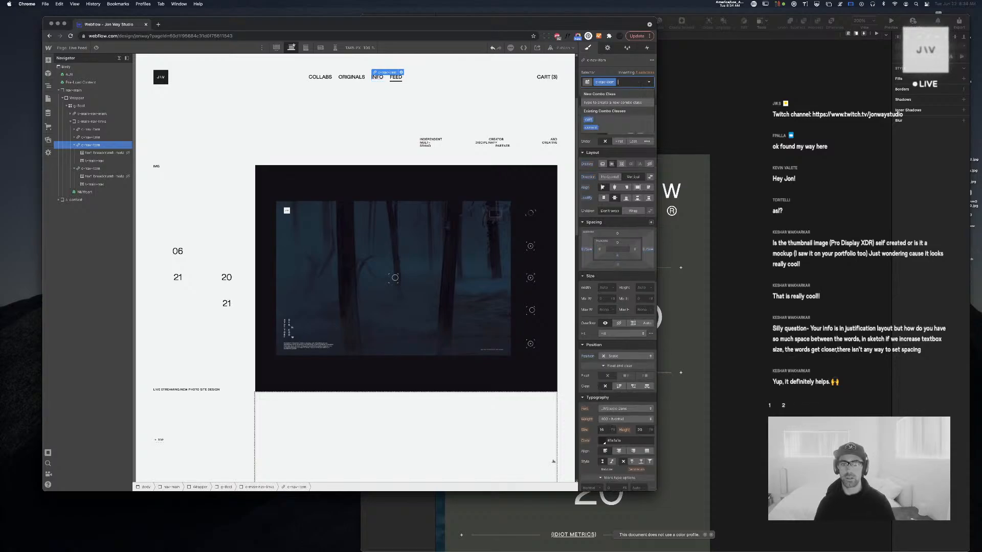
pyautogui.press('Escape')
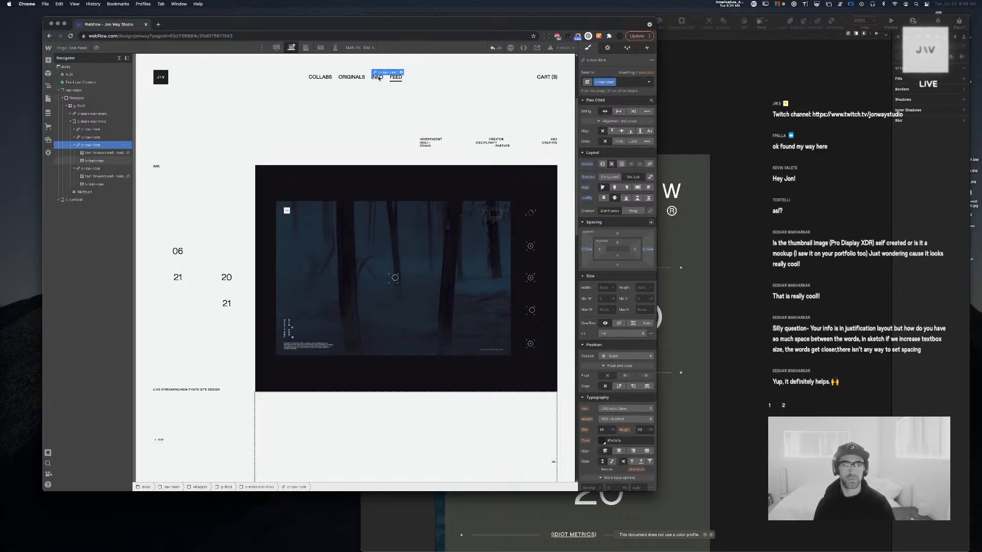
pyautogui.click(607, 47)
pyautogui.click(600, 93)
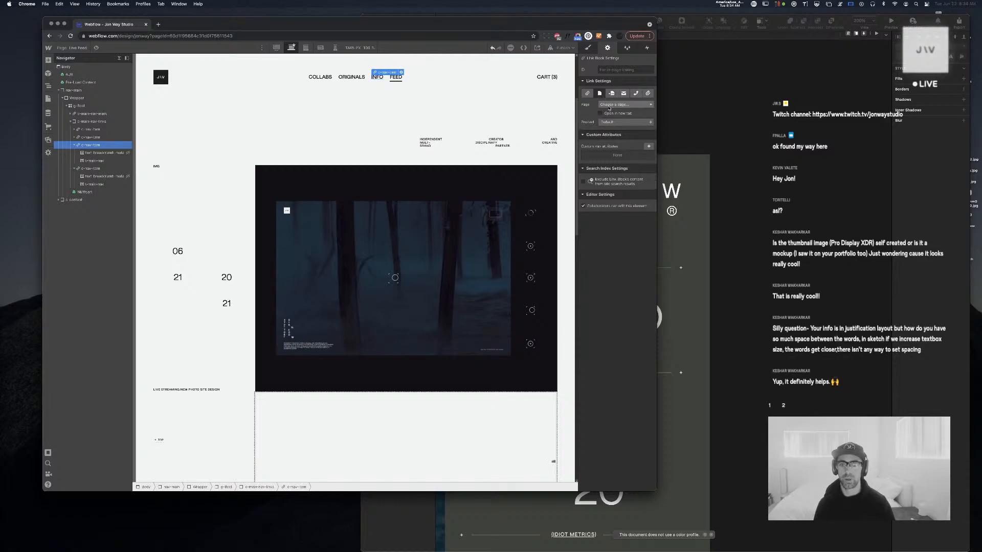
pyautogui.click(625, 104)
pyautogui.click(617, 147)
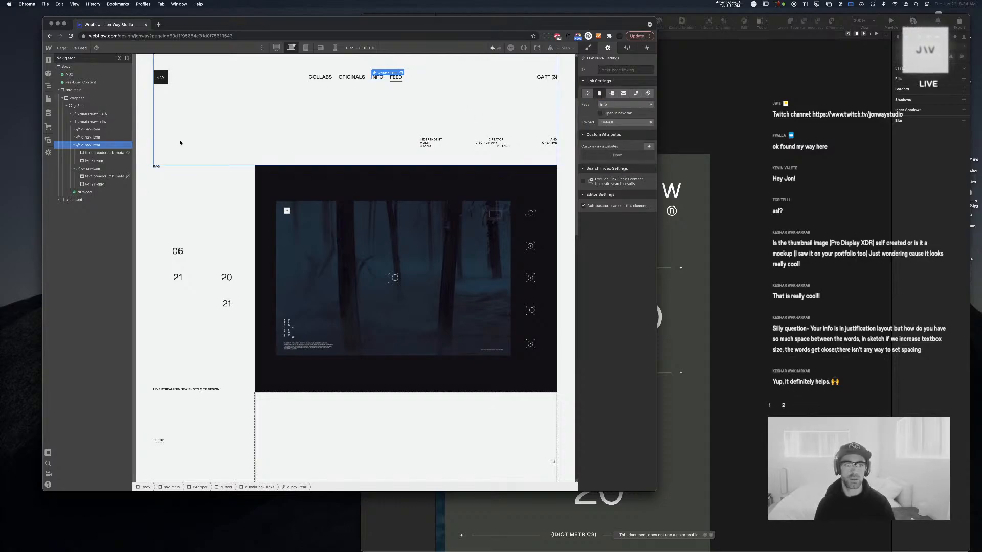
# Select the c-live-media block holding the post image in the Navigator
pyautogui.click(90, 169)
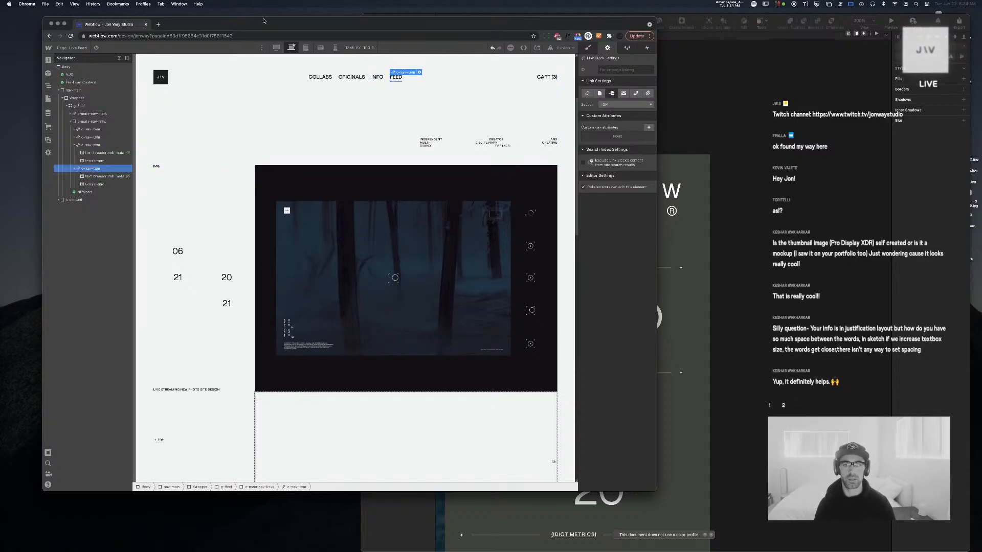
pyautogui.click(396, 269)
pyautogui.scroll(3, 397, 269)
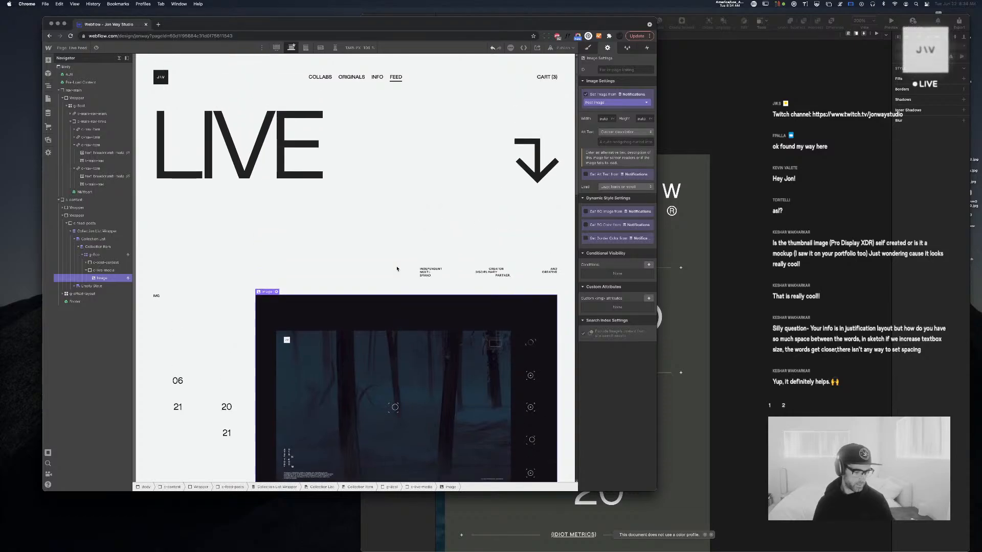
pyautogui.scroll(-8, 397, 270)
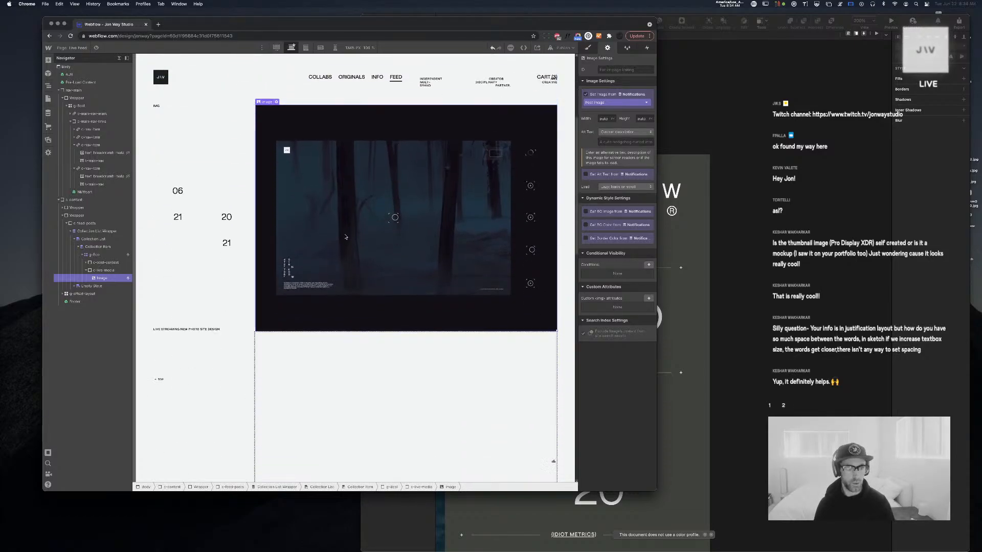
pyautogui.click(119, 58)
pyautogui.click(291, 194)
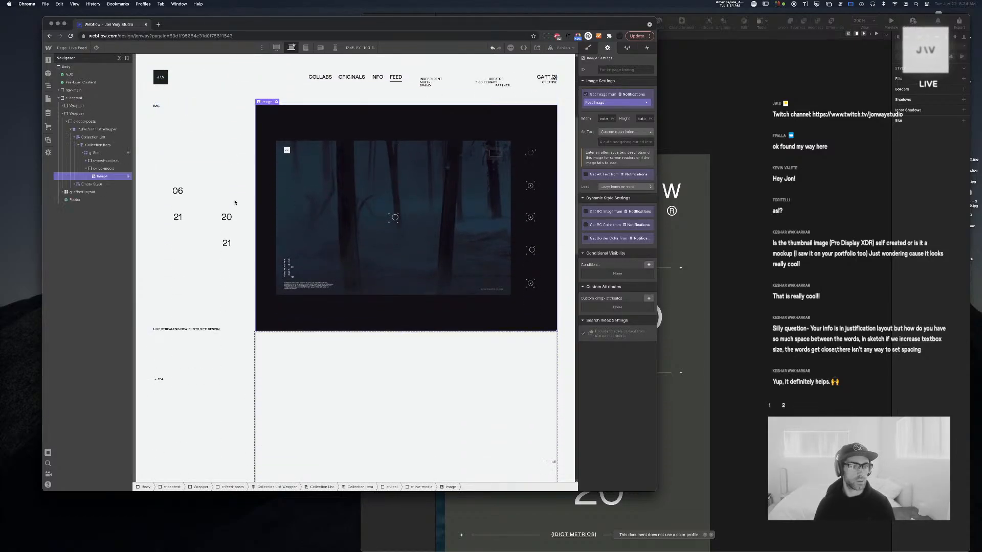
pyautogui.click(105, 169)
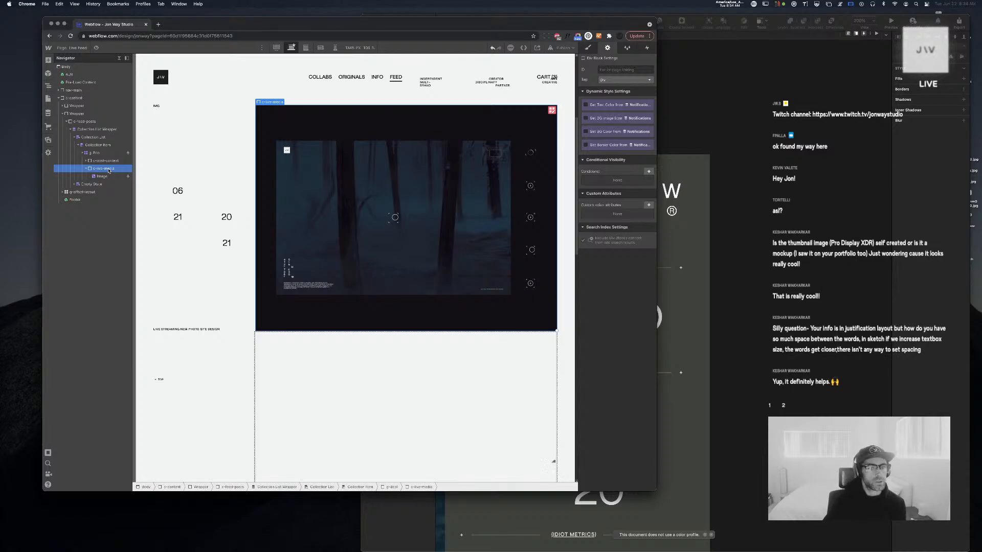
pyautogui.click(48, 98)
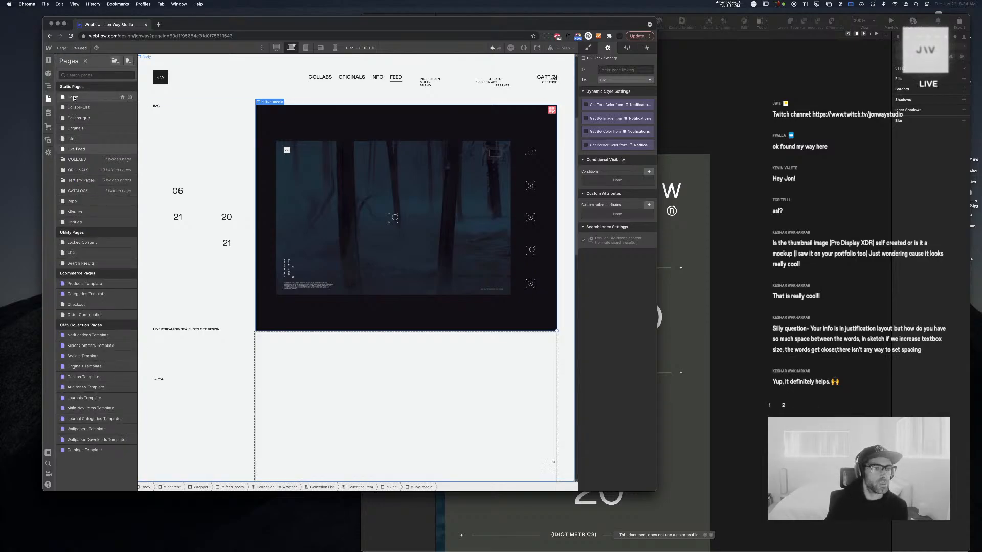
# Inspect the Home page's c-notification-copy and c-notification-youtube blocks, then return to Live Feed
pyautogui.click(73, 96)
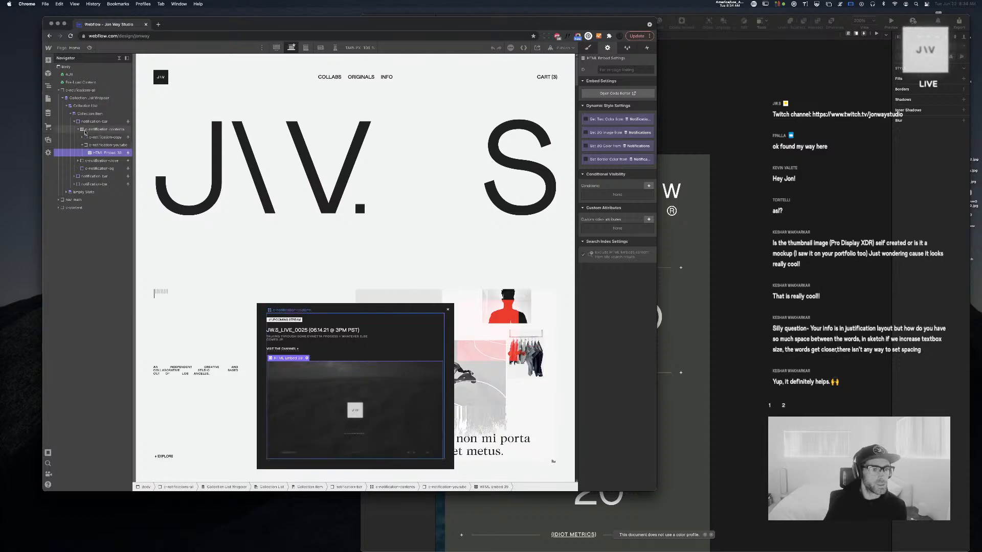
pyautogui.click(83, 146)
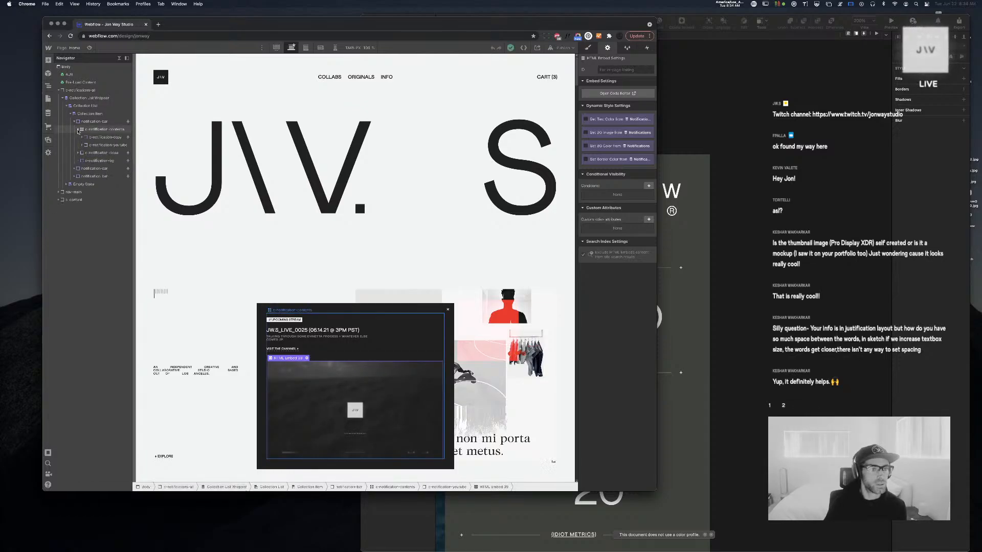
pyautogui.click(82, 137)
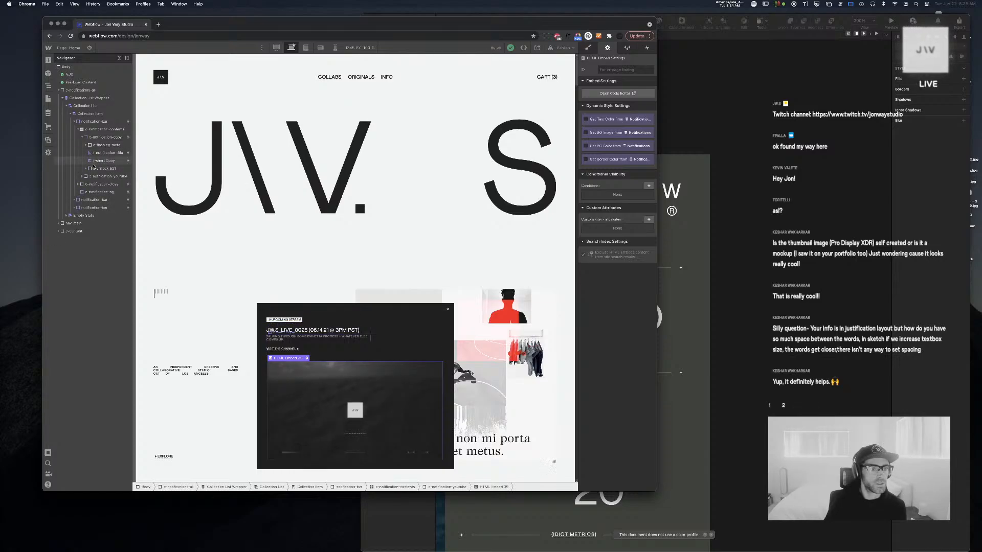
pyautogui.click(86, 168)
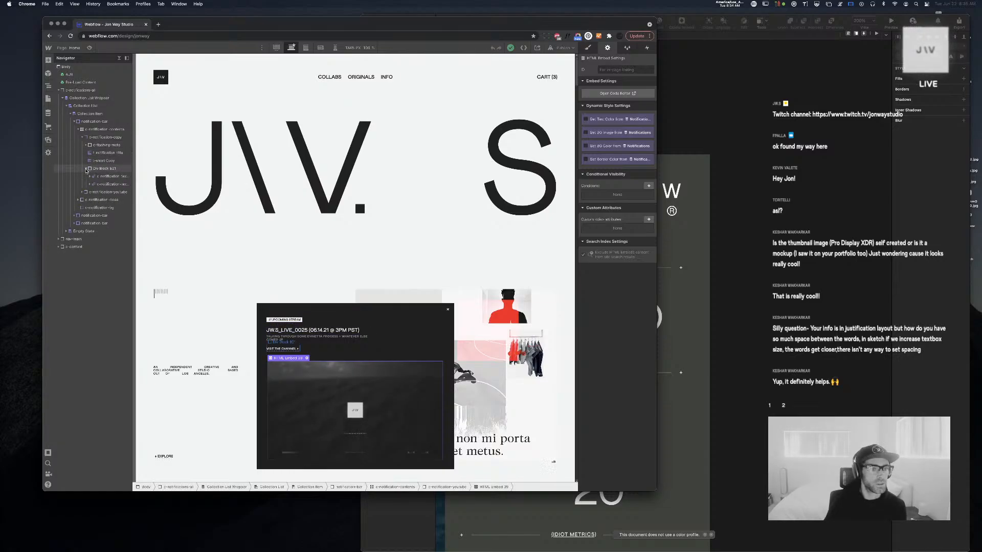
pyautogui.click(86, 169)
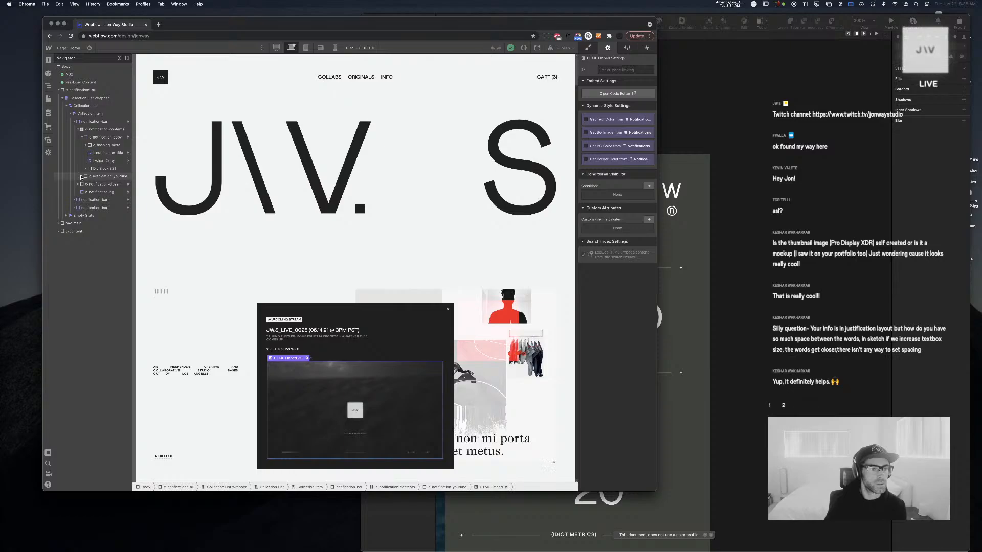
pyautogui.click(80, 176)
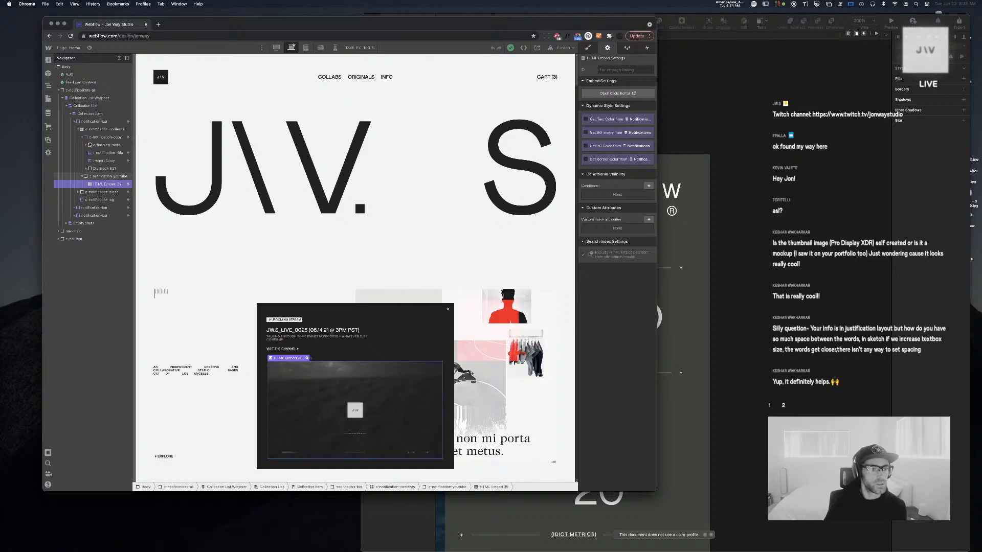
pyautogui.click(94, 177)
pyautogui.click(82, 137)
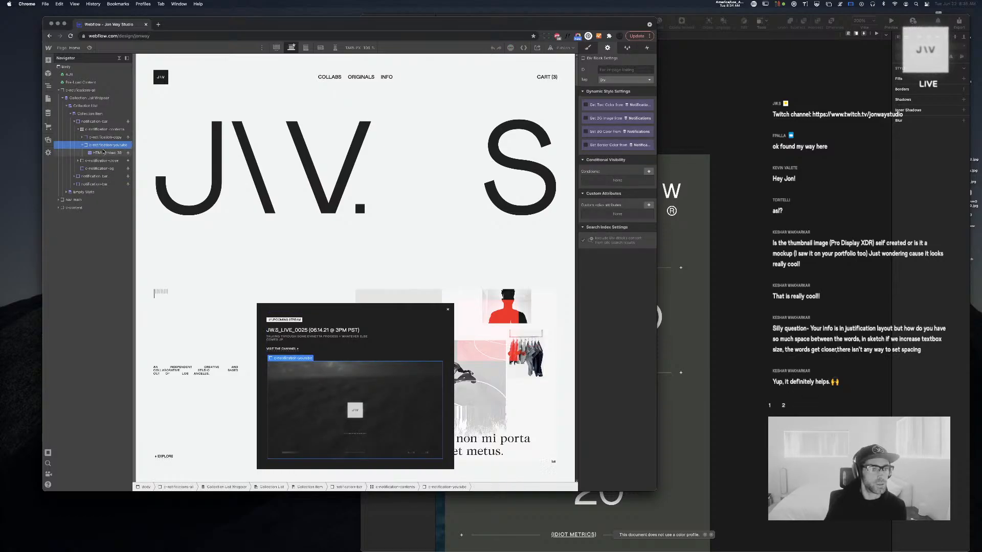
pyautogui.click(74, 49)
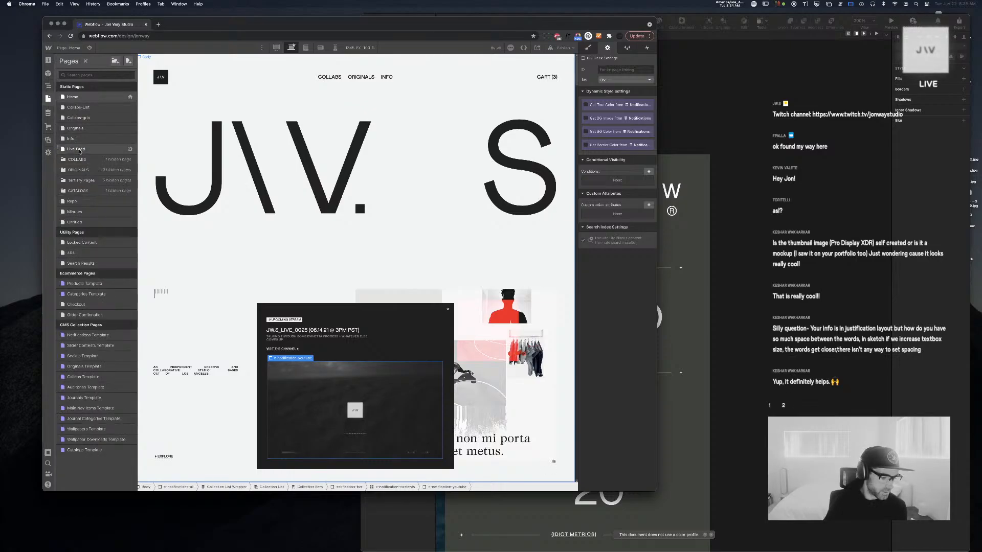
pyautogui.click(91, 150)
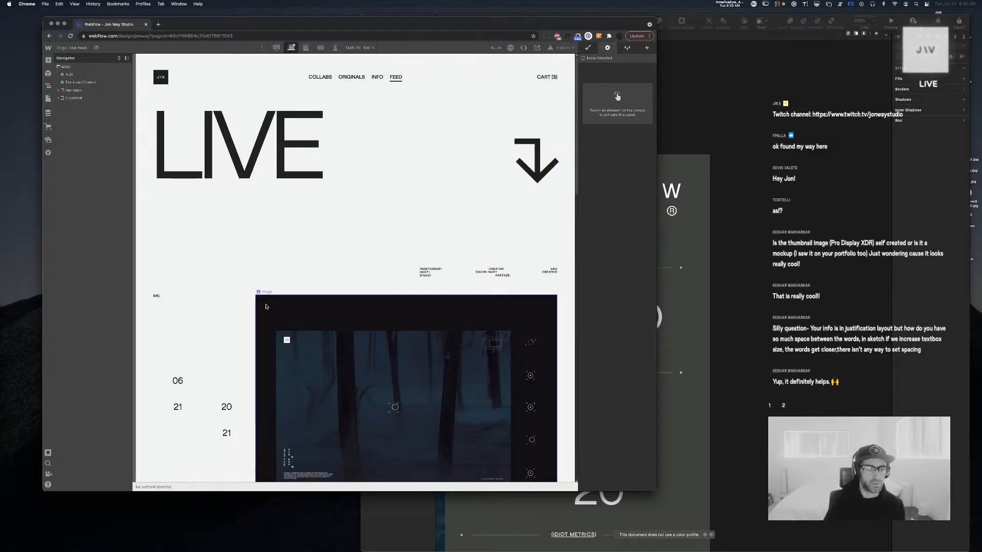
# Insert a Div Block after c-live-media using Quick Find
pyautogui.click(264, 309)
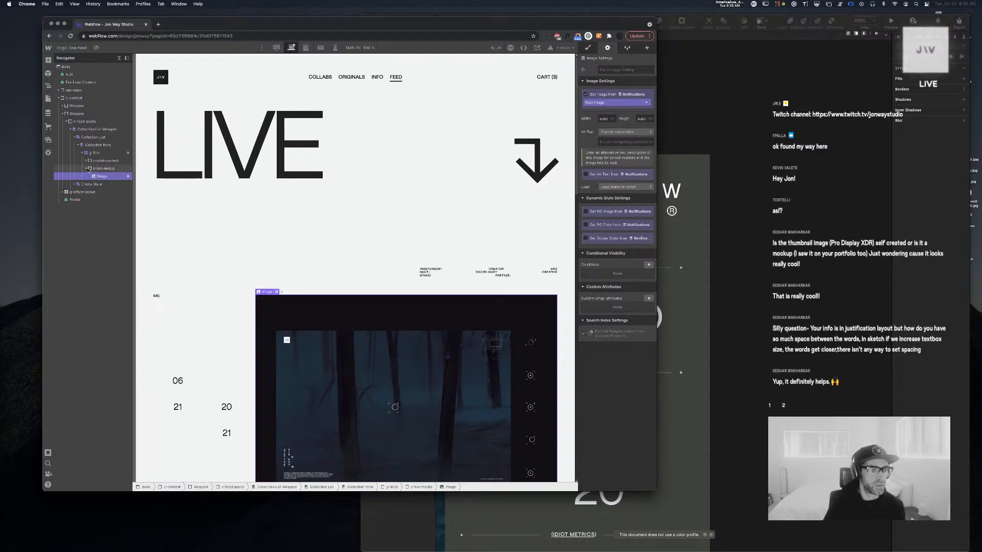
pyautogui.click(105, 169)
pyautogui.press('super+e')
pyautogui.write('div')
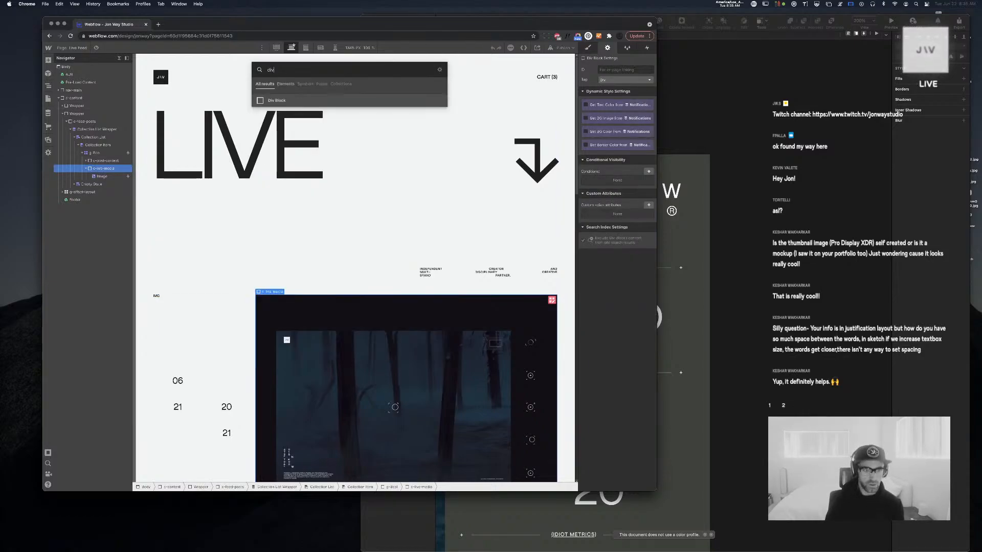
pyautogui.press('Return')
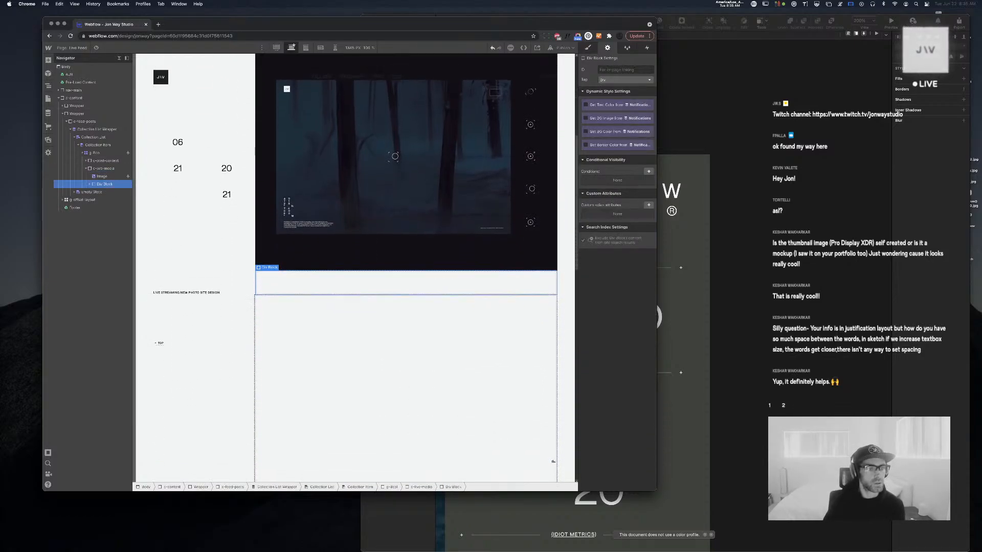
pyautogui.click(90, 185)
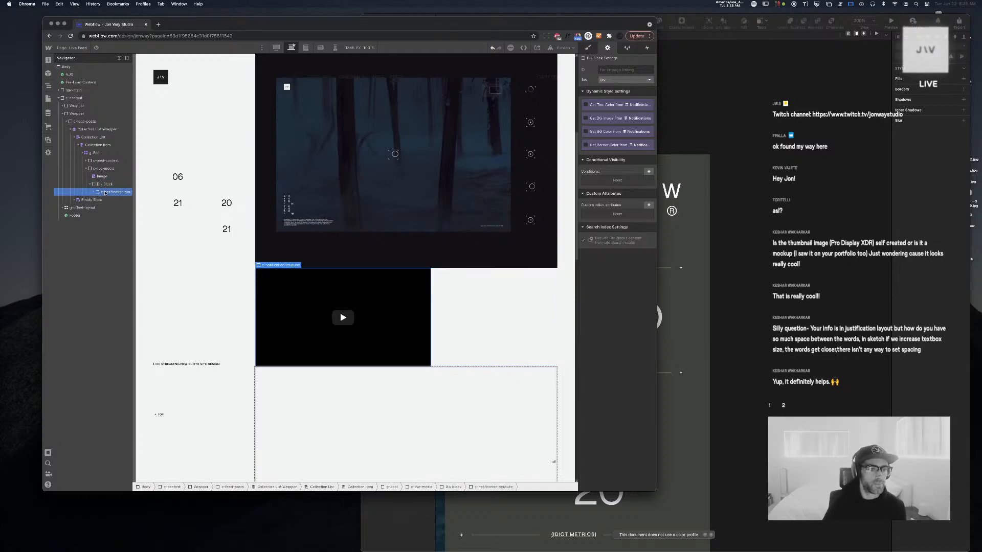
# Make the new div visible only when Notification Type is Live
pyautogui.click(648, 171)
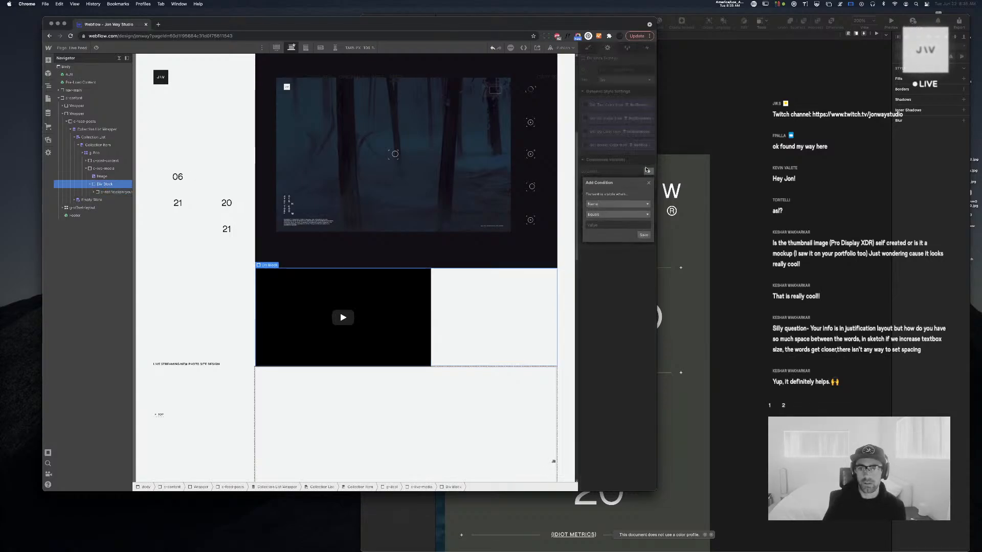
pyautogui.click(609, 204)
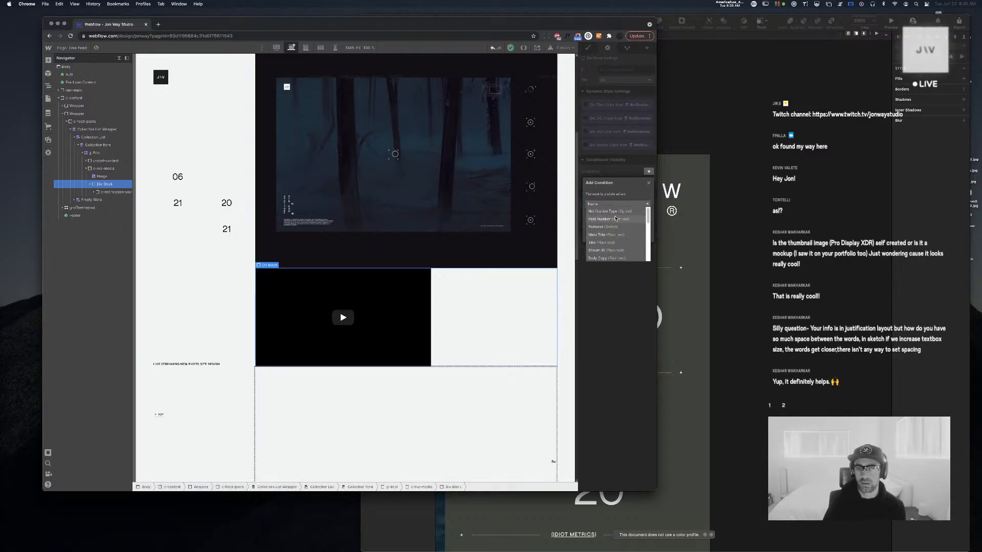
pyautogui.click(617, 211)
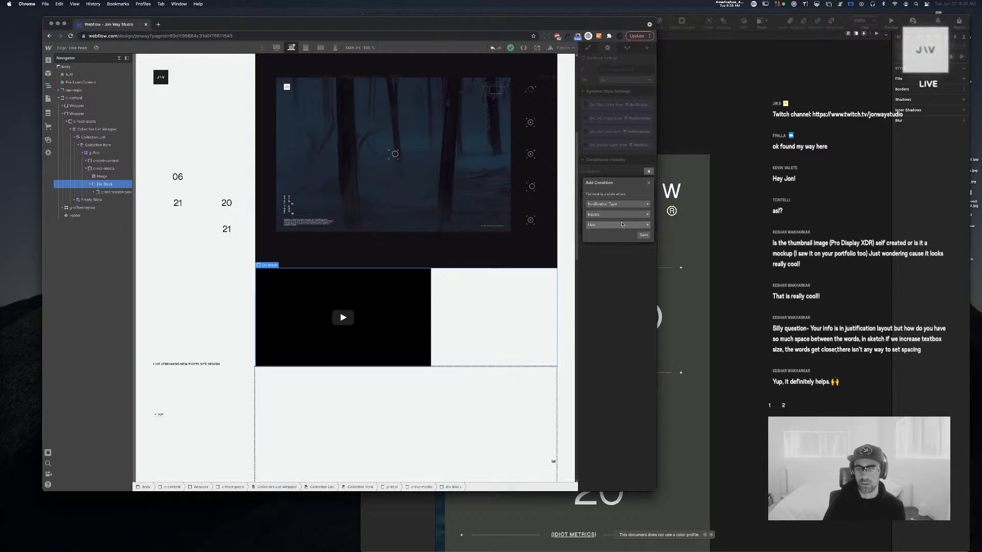
pyautogui.click(644, 235)
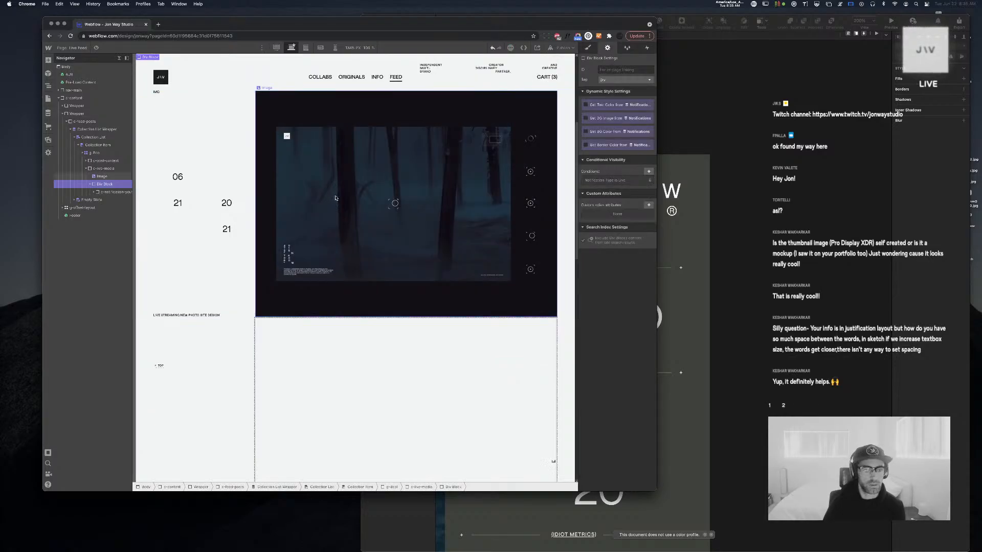
pyautogui.scroll(-3, 336, 197)
pyautogui.scroll(10, 335, 196)
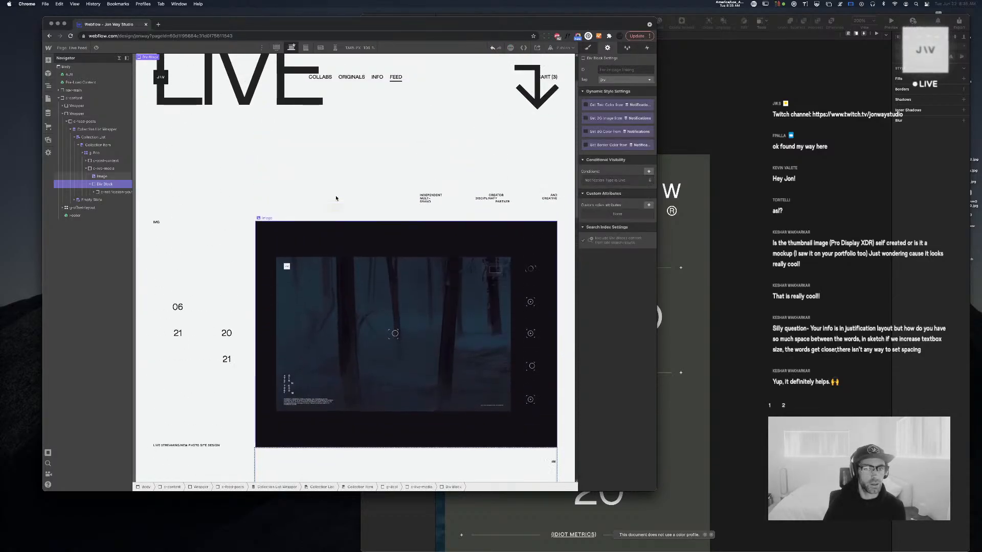
pyautogui.click(101, 145)
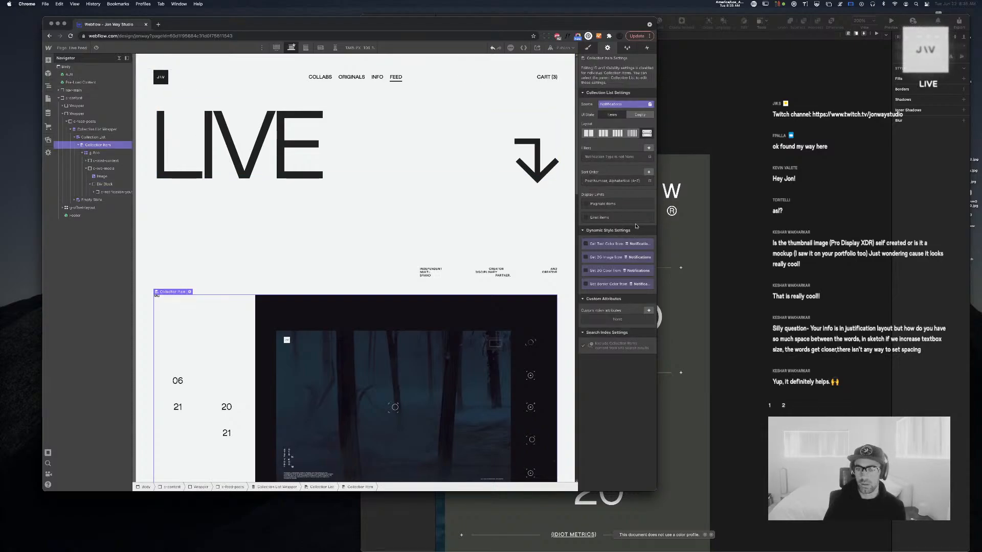
pyautogui.scroll(-5, 279, 188)
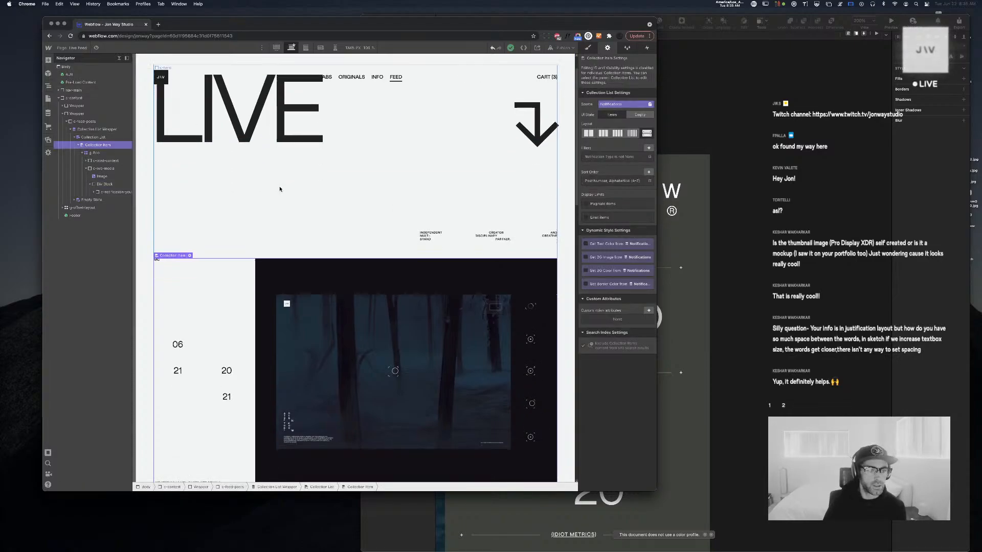
pyautogui.scroll(-5, 281, 190)
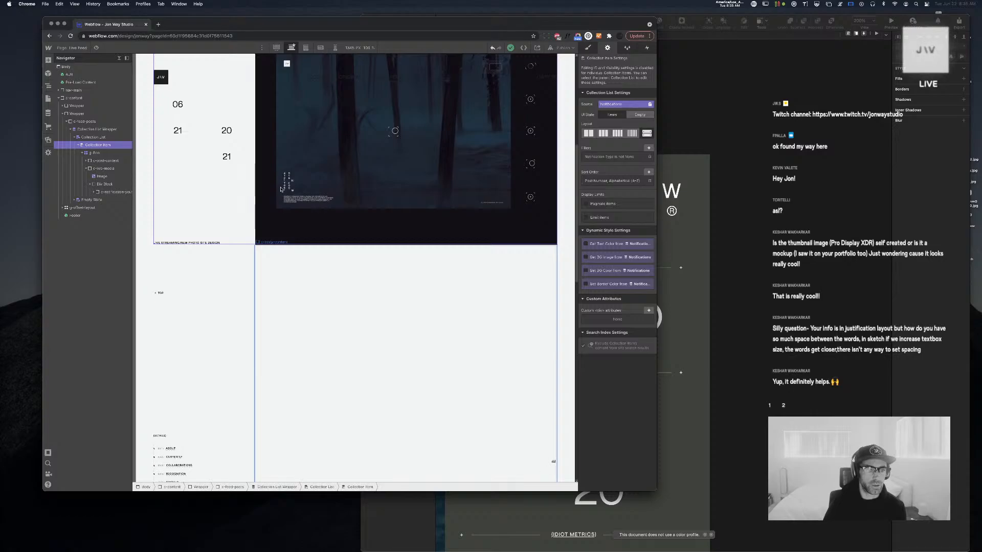
pyautogui.scroll(10, 281, 189)
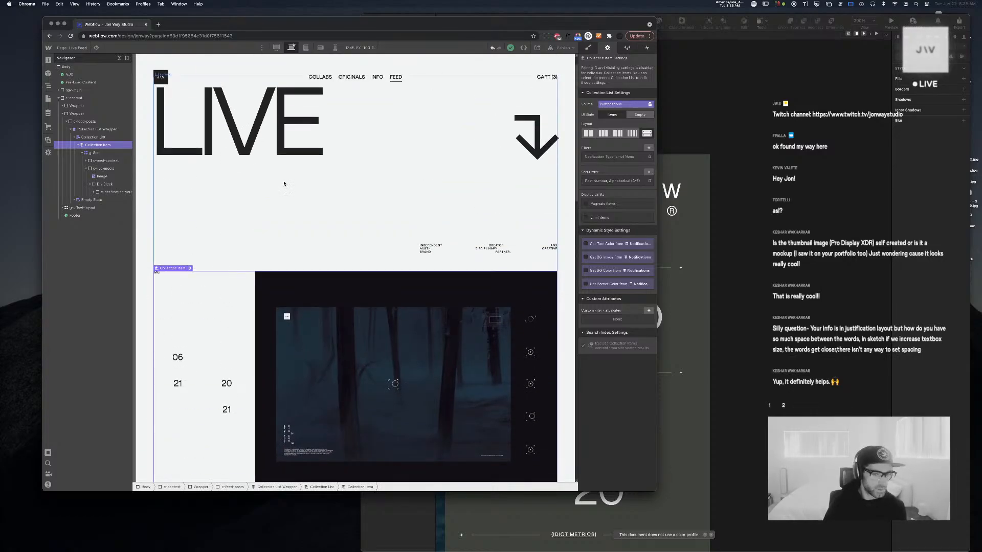
pyautogui.scroll(-4, 284, 183)
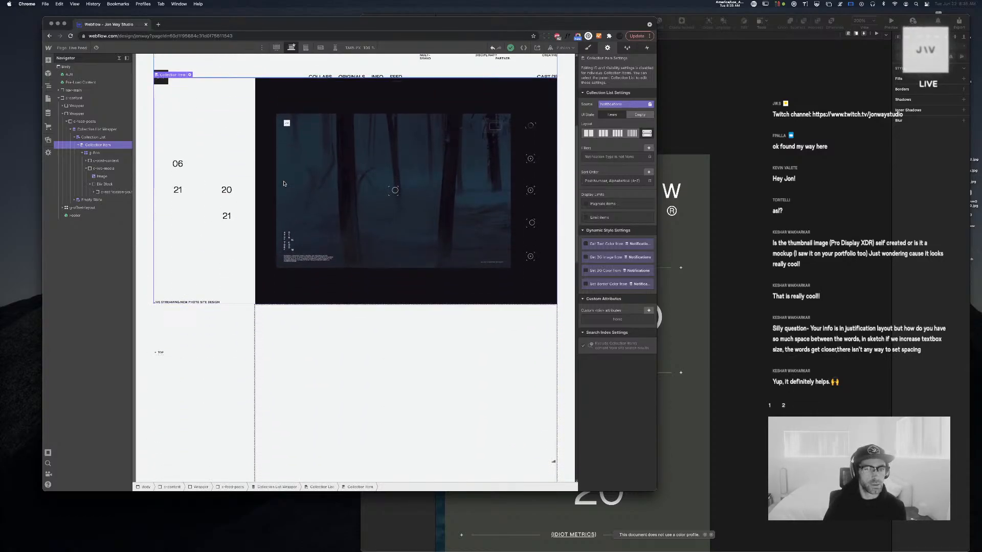
pyautogui.click(96, 185)
pyautogui.click(91, 185)
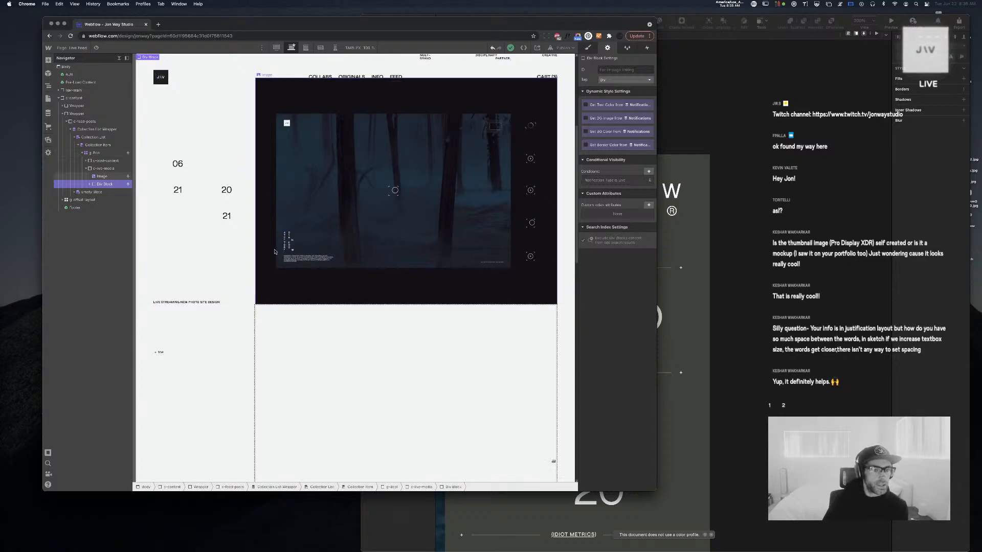
pyautogui.scroll(3, 346, 208)
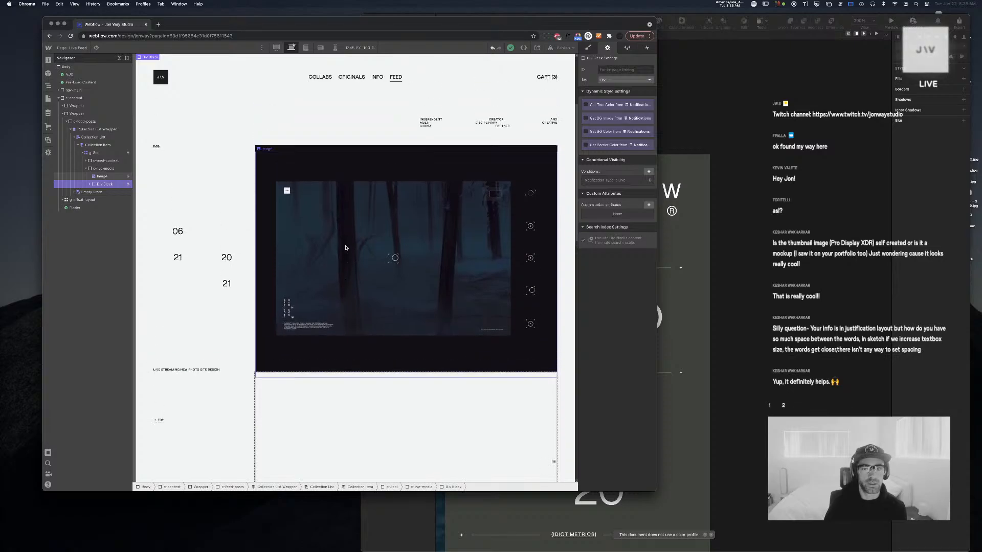
pyautogui.scroll(3, 346, 247)
pyautogui.scroll(-2, 347, 247)
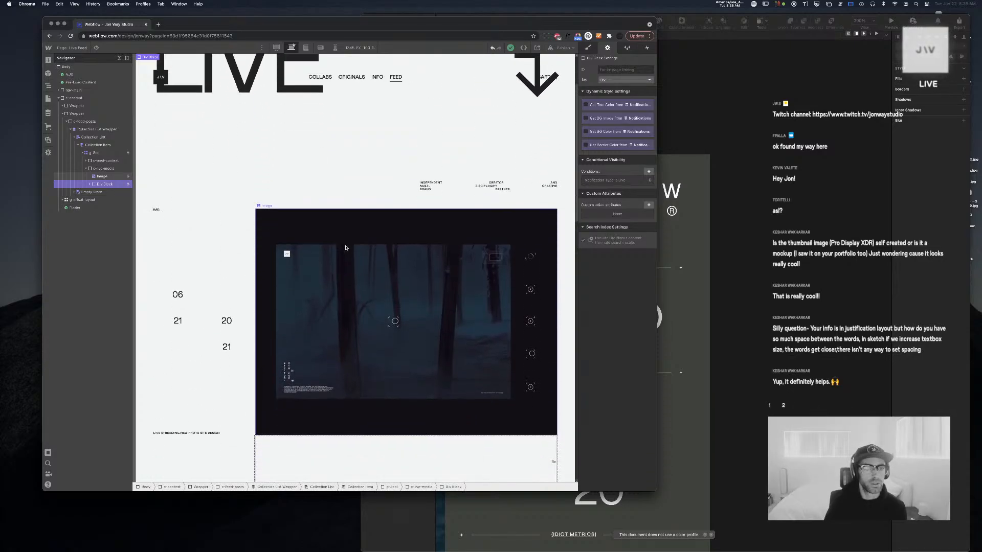
# Insert a Div Block inside c-live-media and move it to wrap the post image
pyautogui.click(102, 176)
pyautogui.click(105, 168)
pyautogui.click(106, 177)
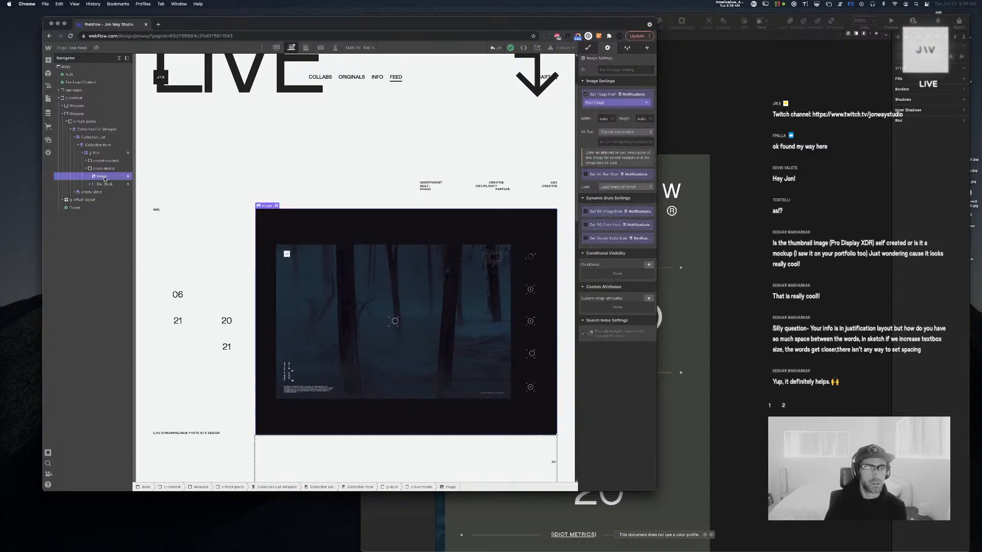
pyautogui.click(110, 168)
pyautogui.press('super+e')
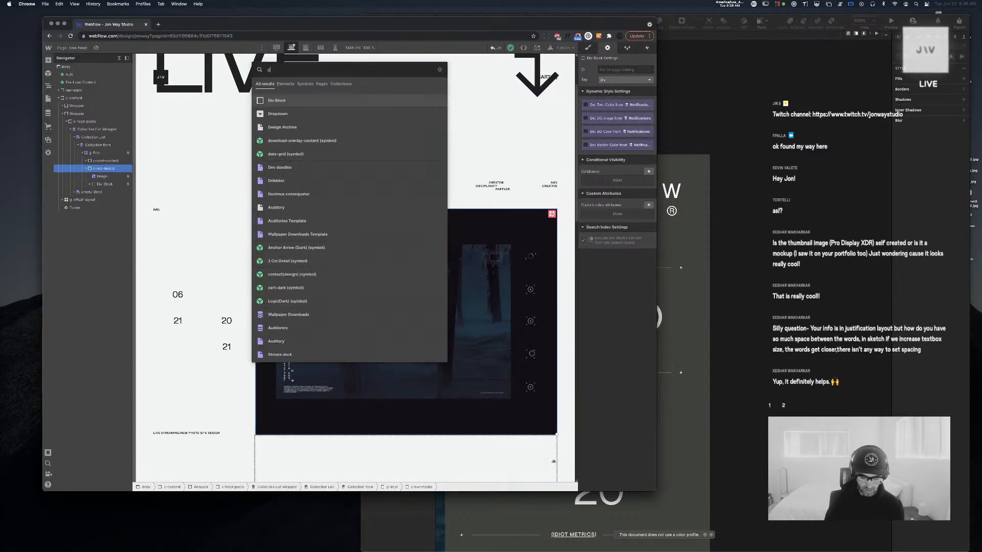
pyautogui.write('div')
pyautogui.press('Return')
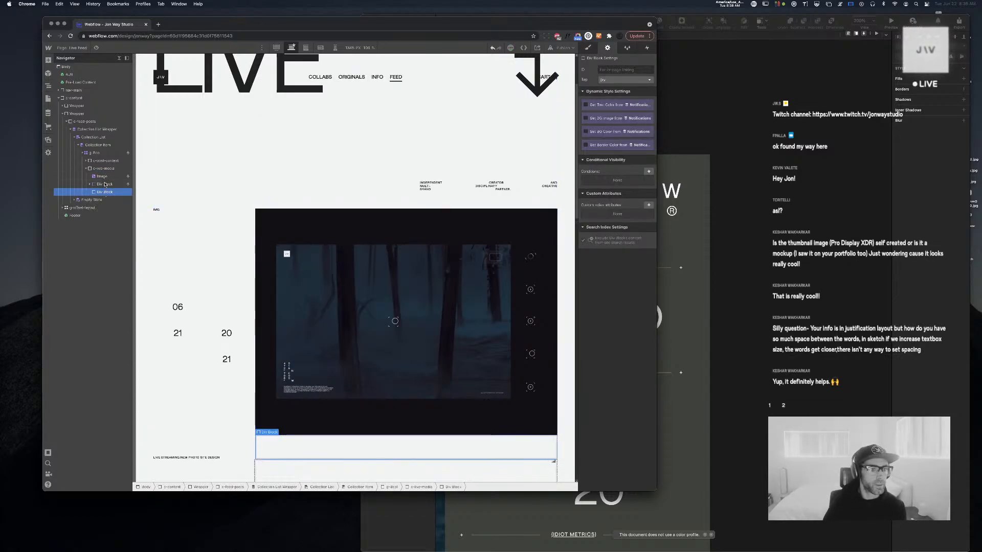
pyautogui.moveTo(104, 191); pyautogui.dragTo(105, 177)
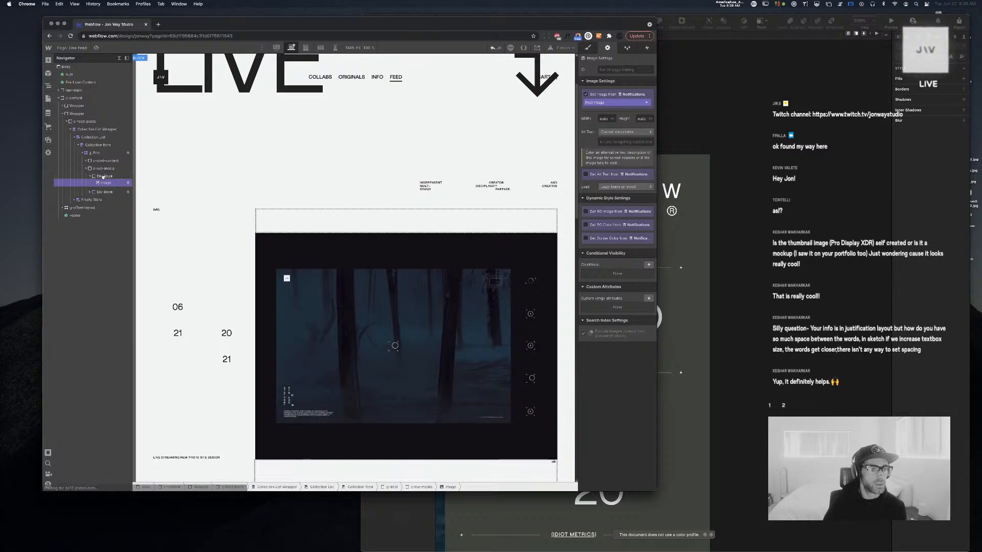
pyautogui.click(105, 176)
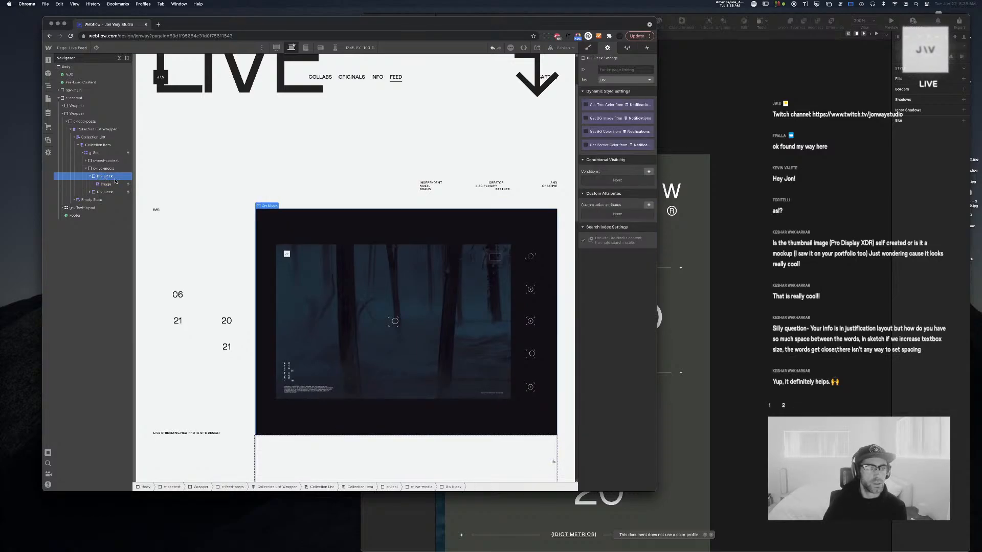
# Give the image wrapper a visibility condition: Notification Type equals img
pyautogui.click(649, 171)
pyautogui.click(617, 204)
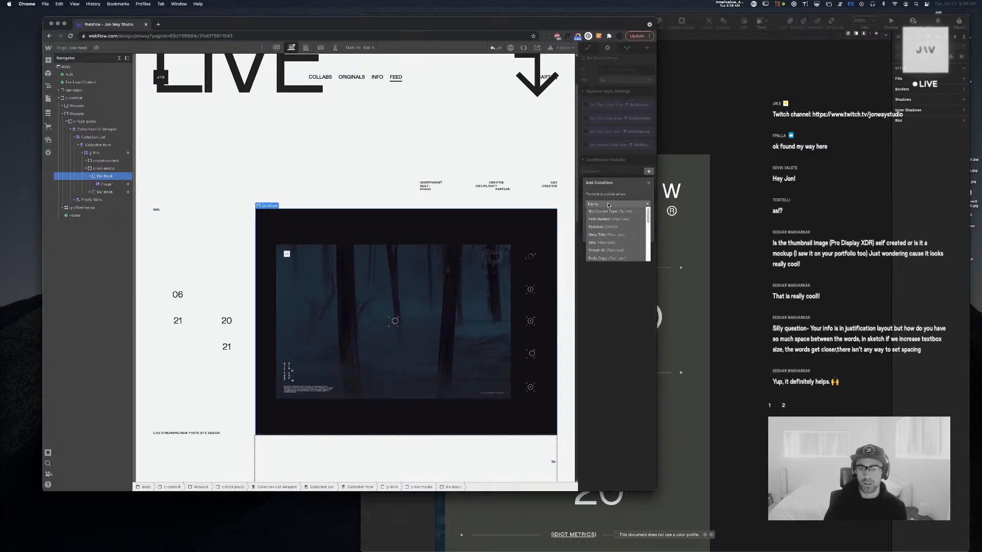
pyautogui.click(614, 216)
pyautogui.click(614, 226)
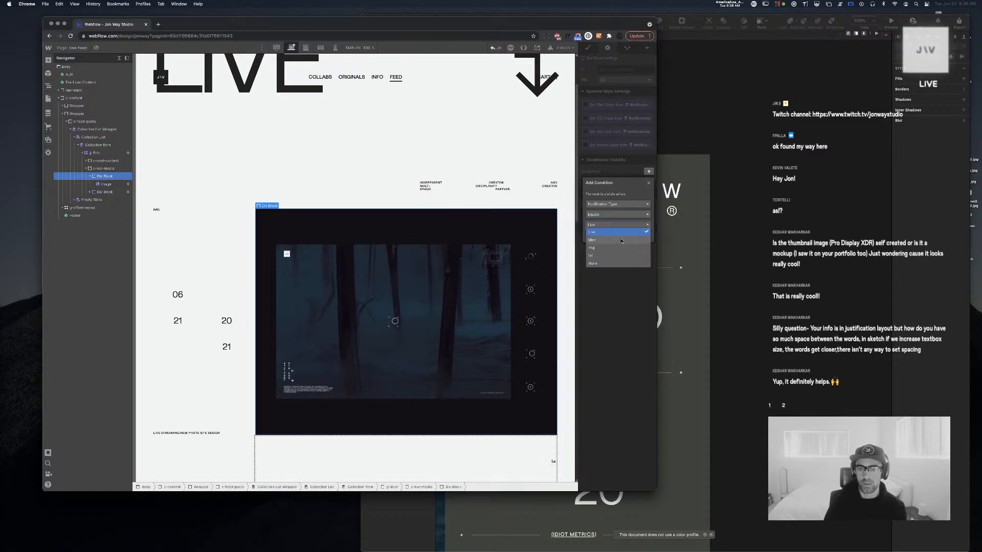
pyautogui.click(616, 239)
pyautogui.click(643, 235)
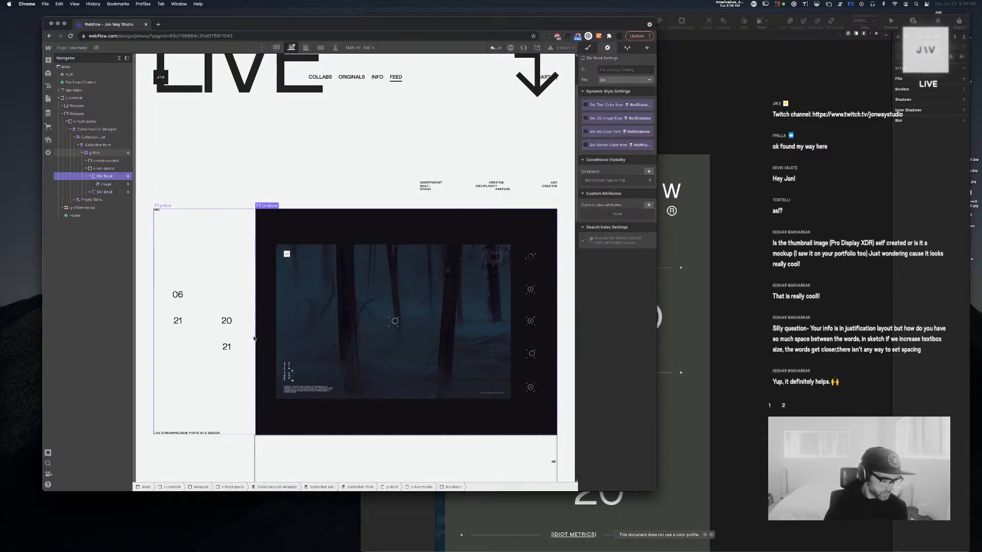
# Bind the second t-info-meta text to the Notifications Post Number field
pyautogui.click(157, 211)
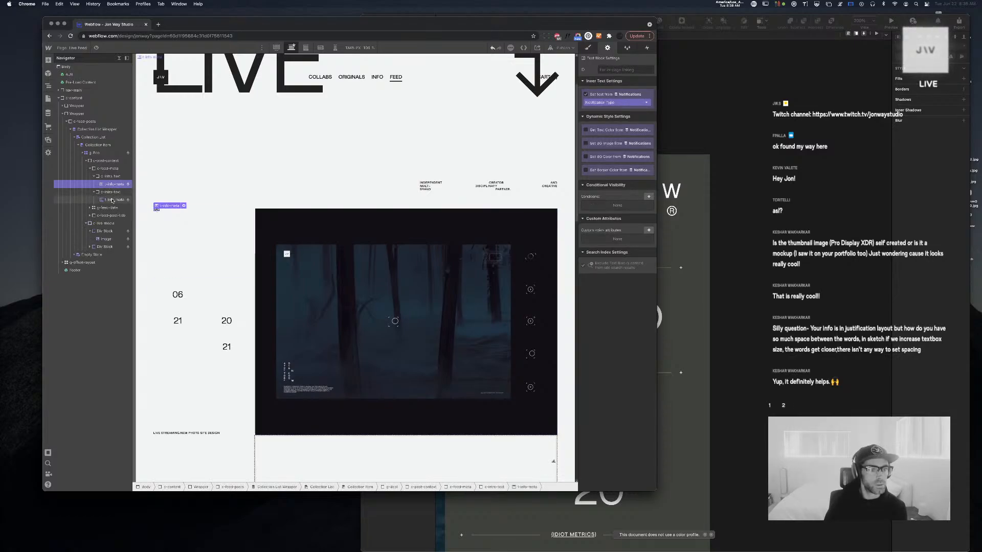
pyautogui.click(112, 199)
pyautogui.click(621, 102)
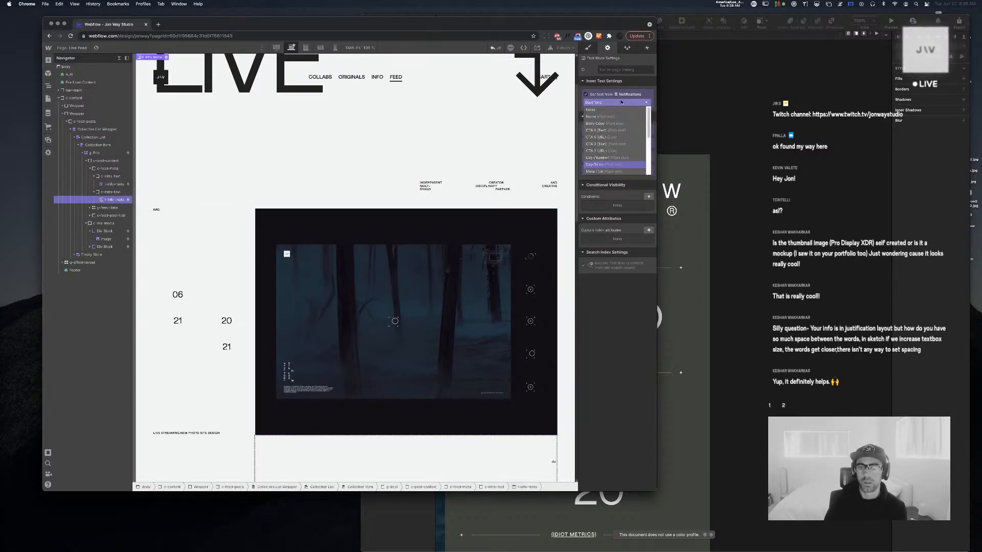
pyautogui.scroll(-3, 610, 133)
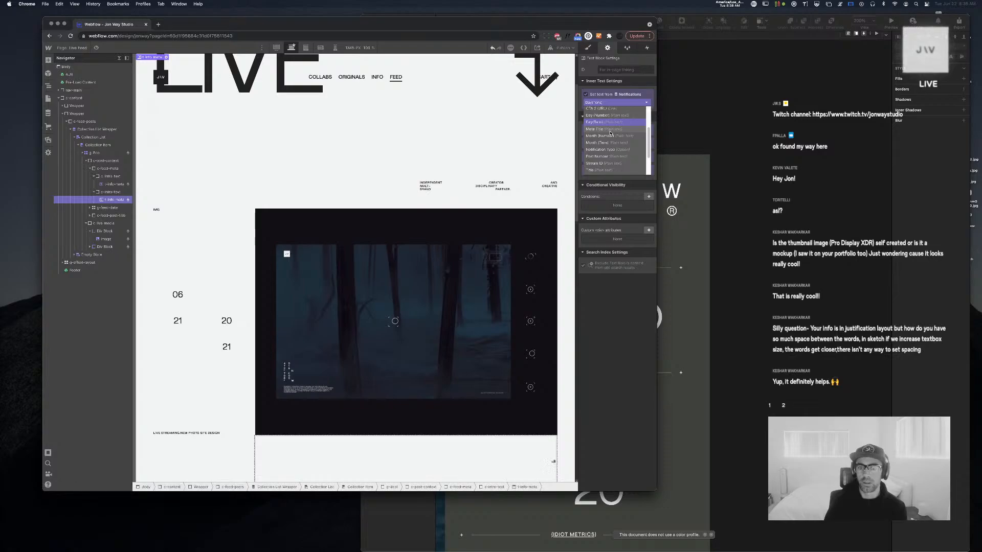
pyautogui.click(612, 158)
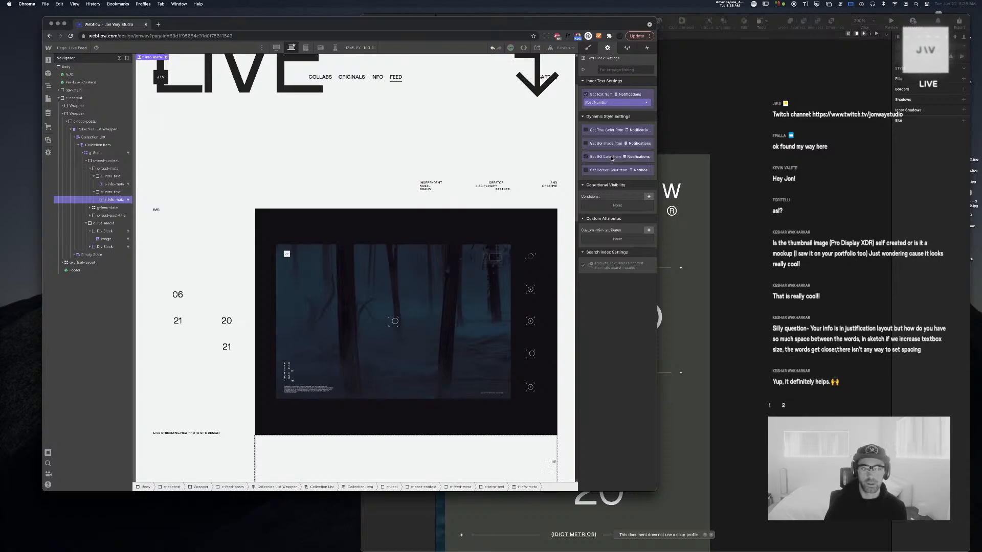
# Check the post image and 00001 text, fold the Navigator groups, and select the Collection Item
pyautogui.click(368, 326)
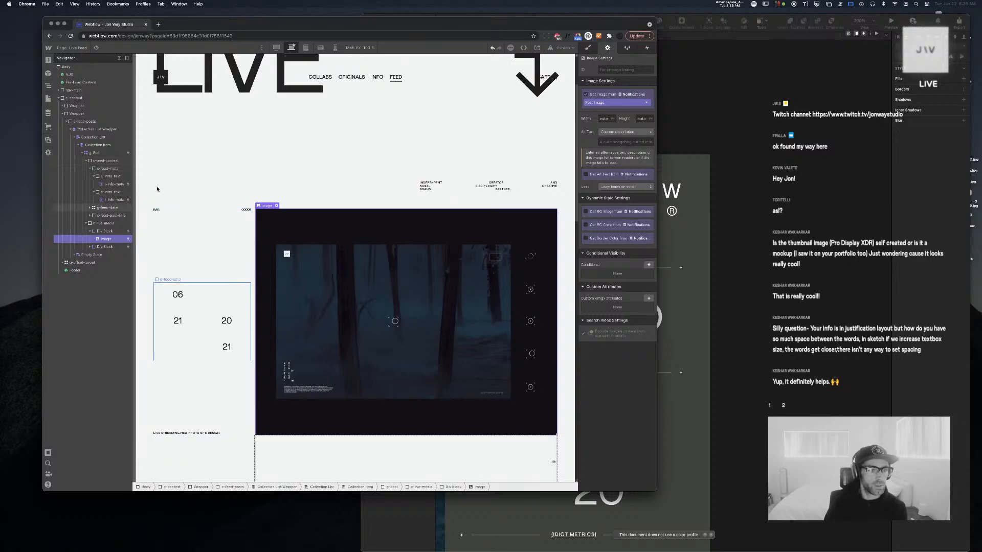
pyautogui.click(246, 210)
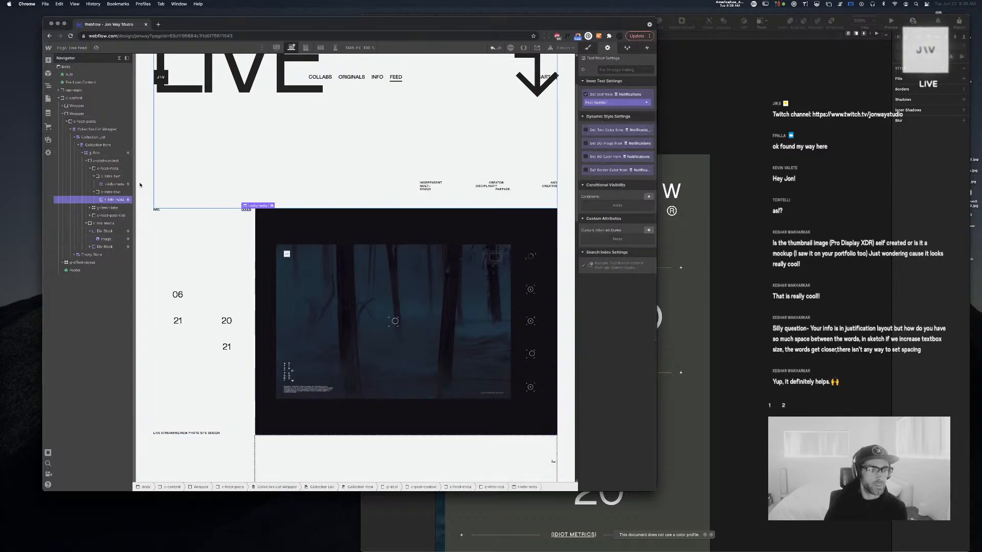
pyautogui.click(95, 176)
pyautogui.click(94, 184)
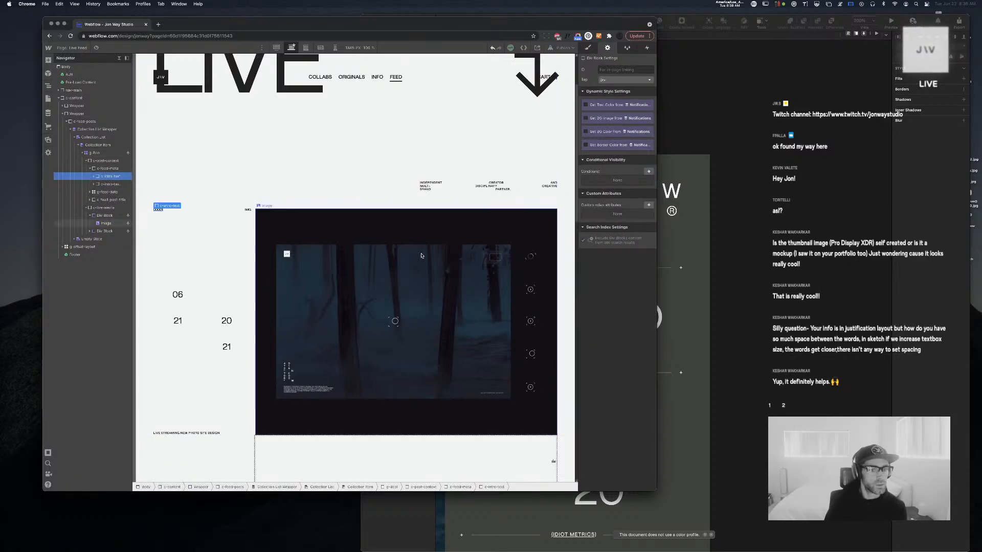
pyautogui.click(405, 354)
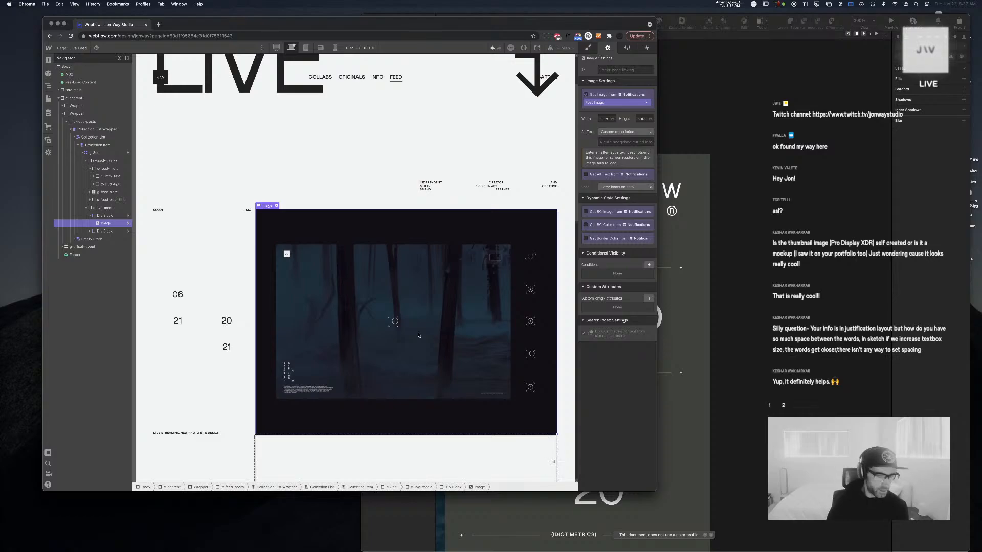
pyautogui.scroll(-1, 345, 342)
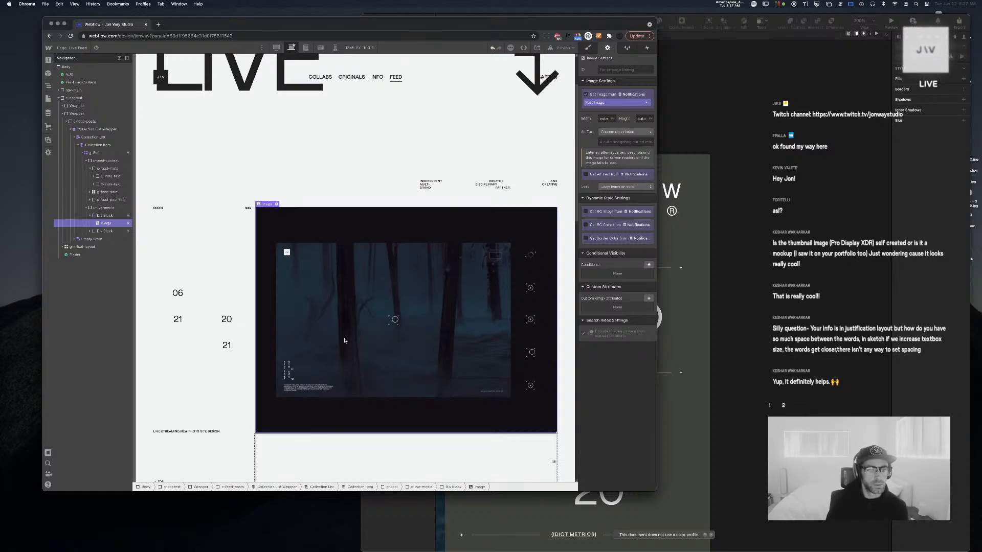
pyautogui.click(213, 432)
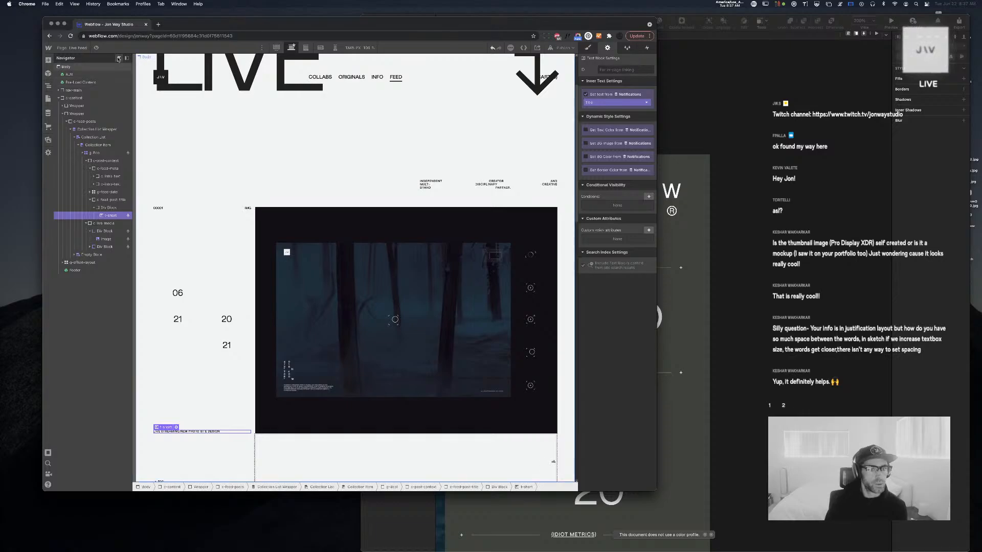
pyautogui.click(318, 294)
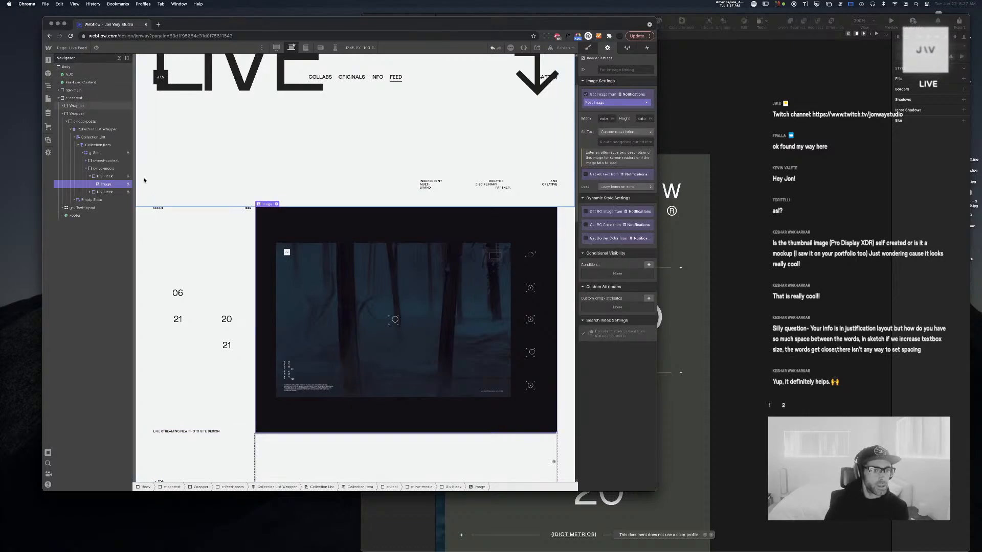
pyautogui.click(84, 153)
pyautogui.click(97, 145)
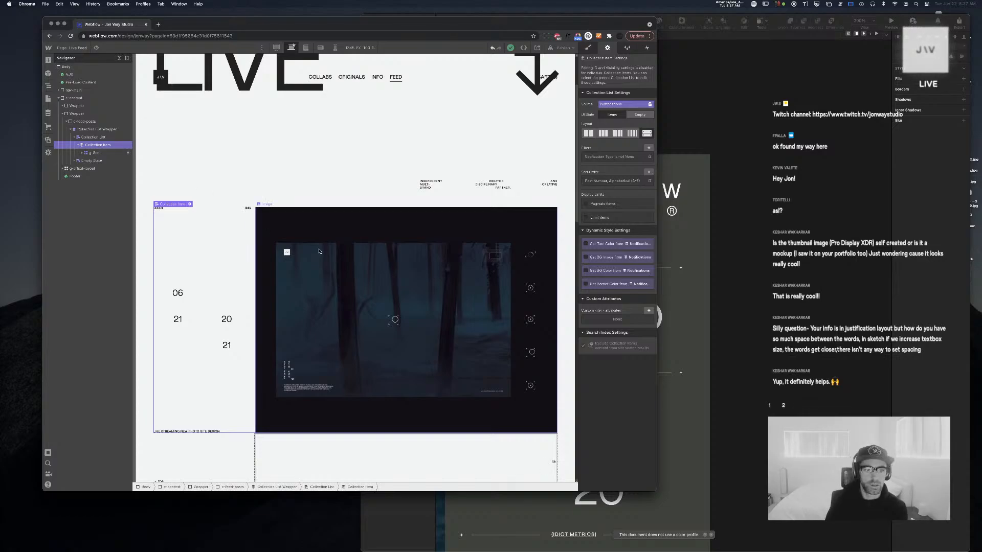
# Delete the Notification Type filter from the feed's collection list
pyautogui.scroll(-5, 318, 251)
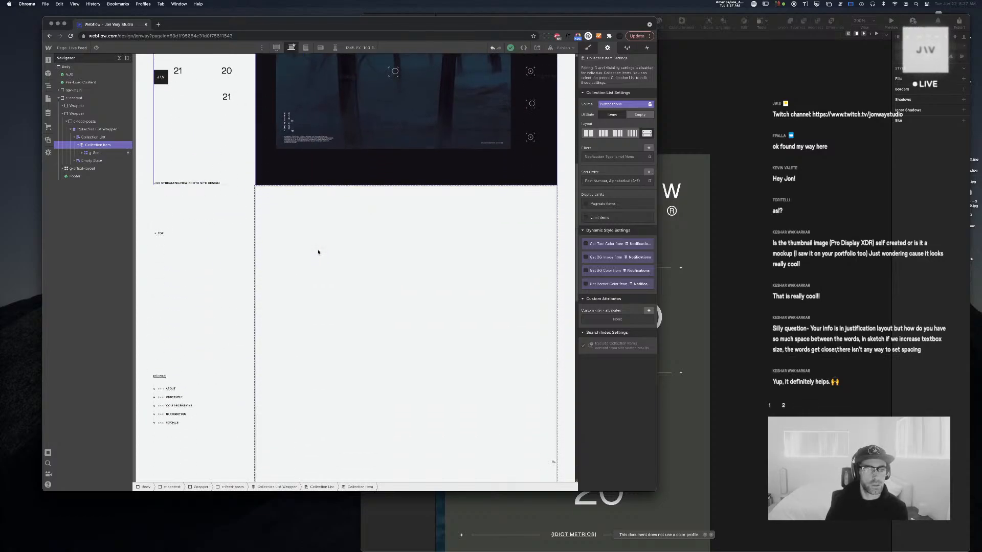
pyautogui.scroll(5, 318, 251)
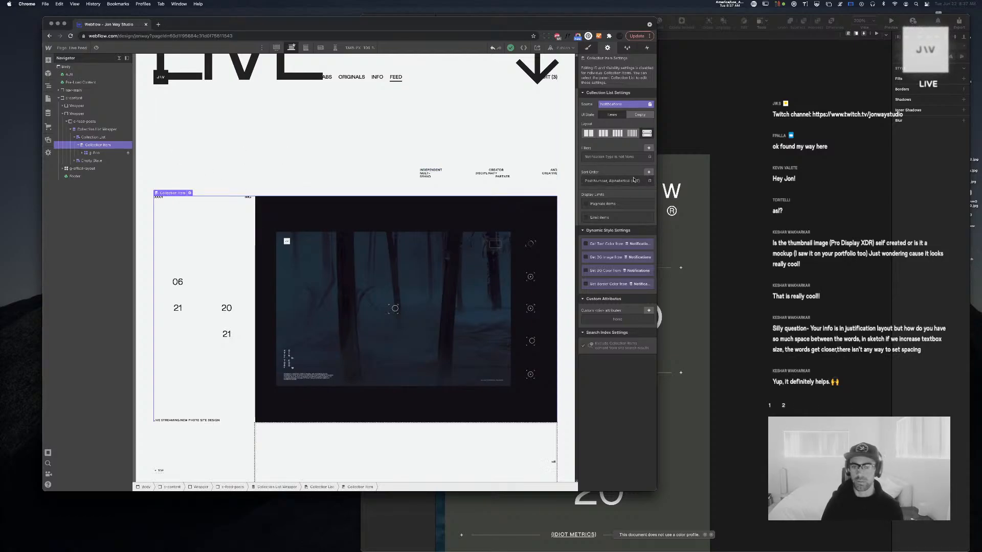
pyautogui.click(648, 157)
pyautogui.scroll(-5, 285, 351)
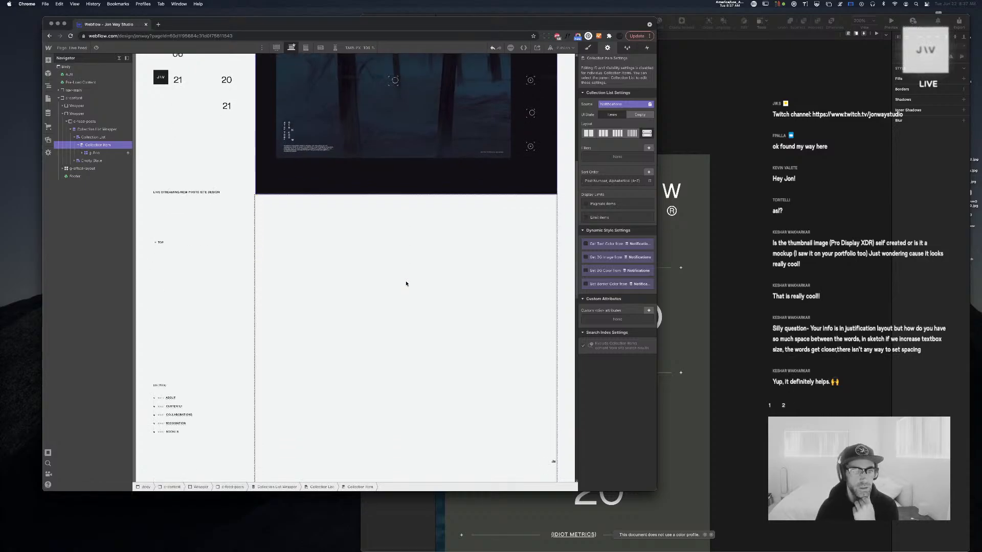
# Turn on Paginate items for the Collection List and set the items-per-page count
pyautogui.click(95, 138)
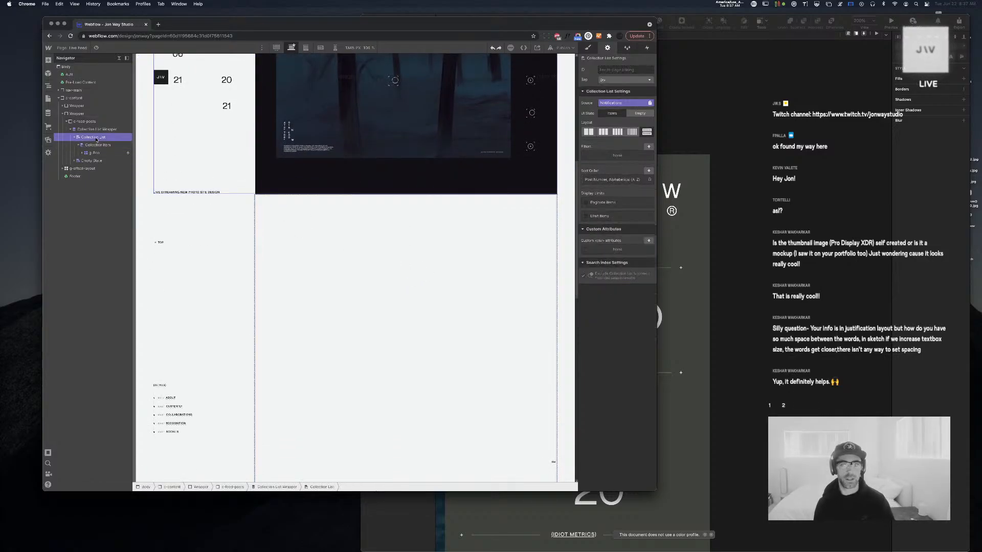
pyautogui.click(603, 216)
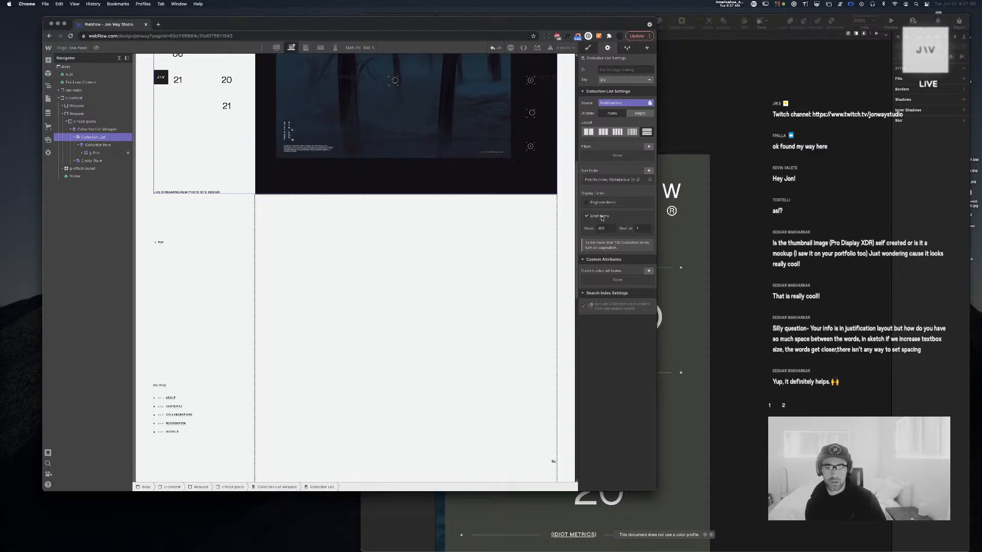
pyautogui.click(602, 216)
pyautogui.click(603, 203)
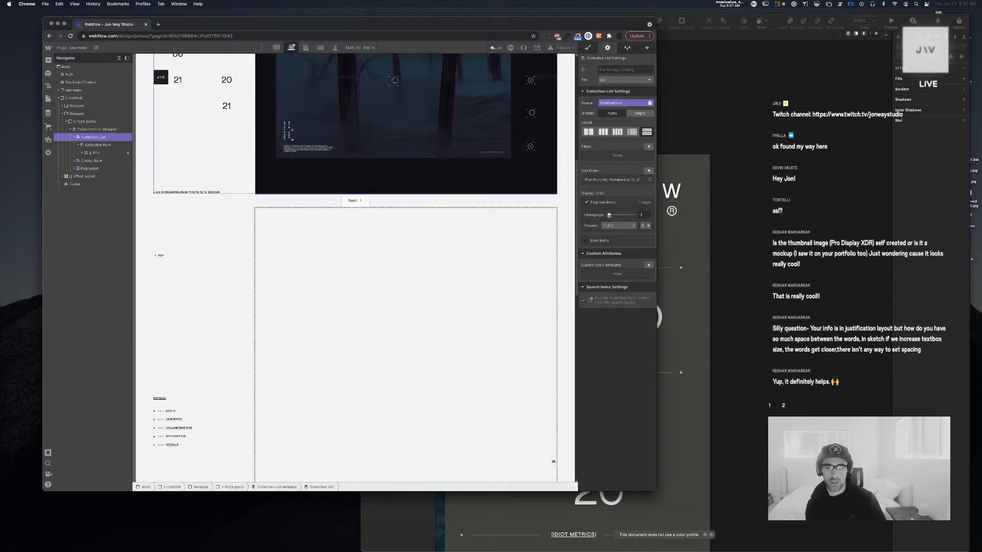
pyautogui.click(641, 215)
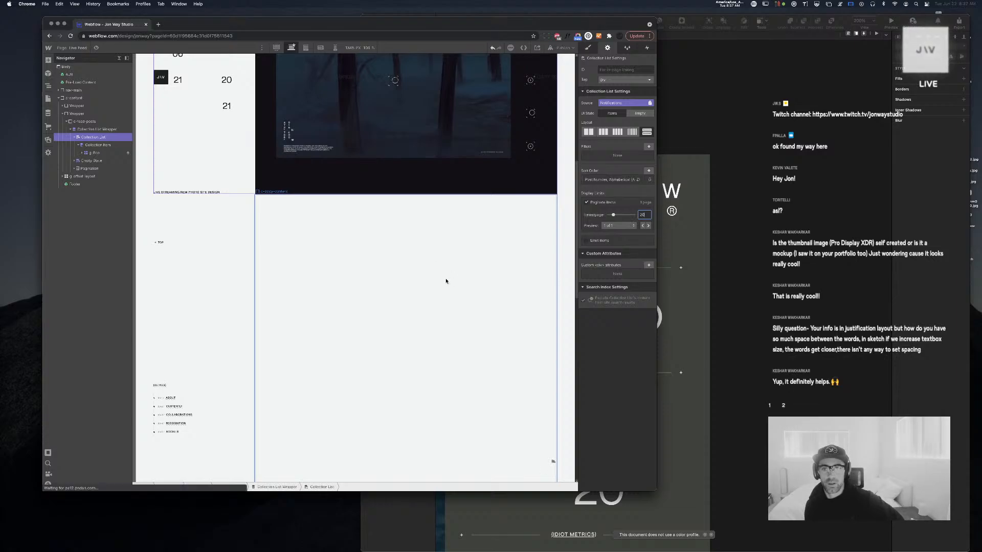
pyautogui.scroll(6, 446, 281)
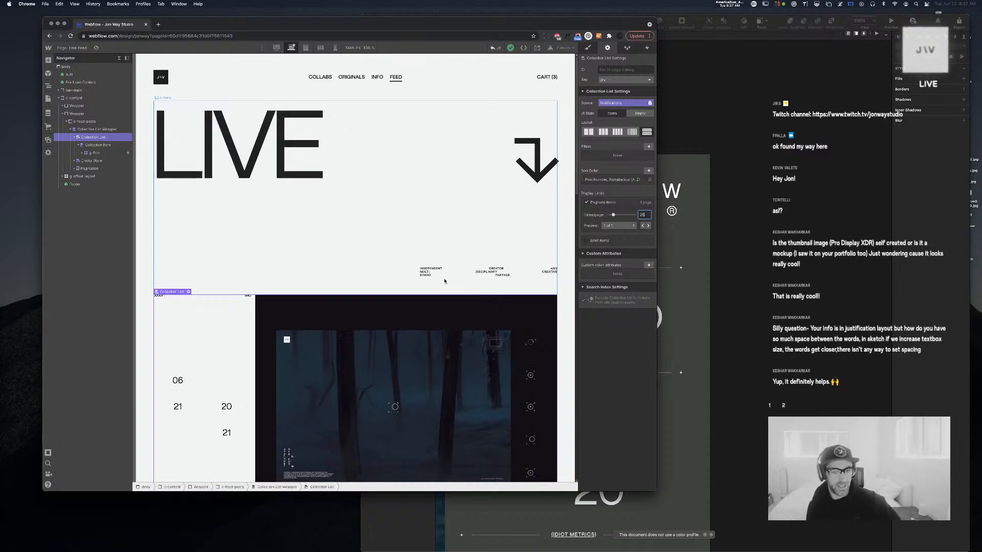
pyautogui.scroll(-6, 445, 282)
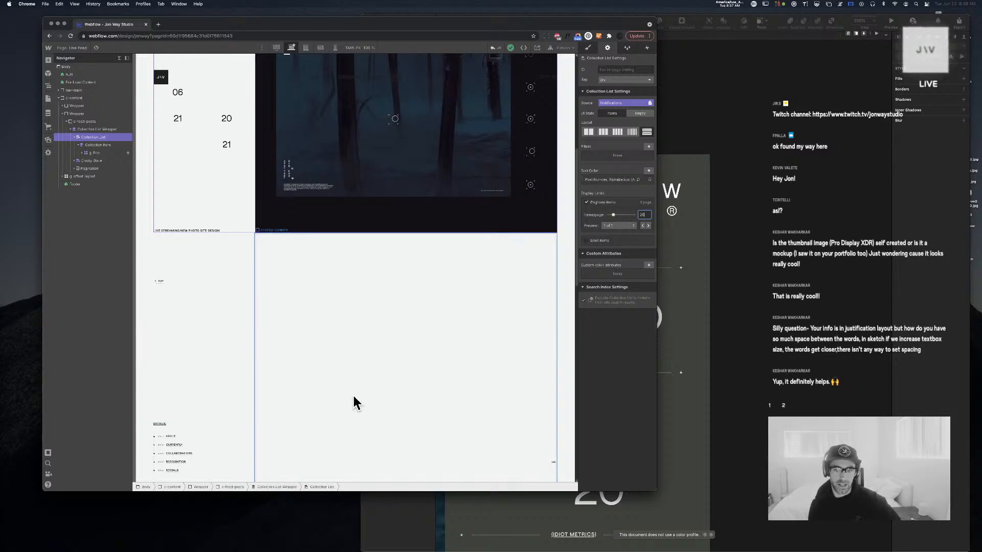
pyautogui.scroll(-4, 410, 358)
pyautogui.scroll(7, 411, 357)
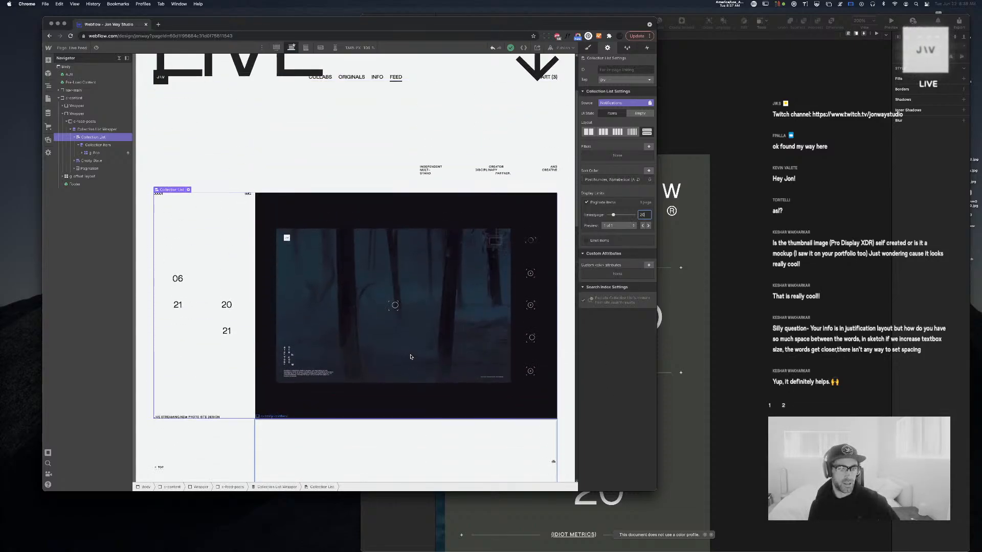
pyautogui.click(248, 299)
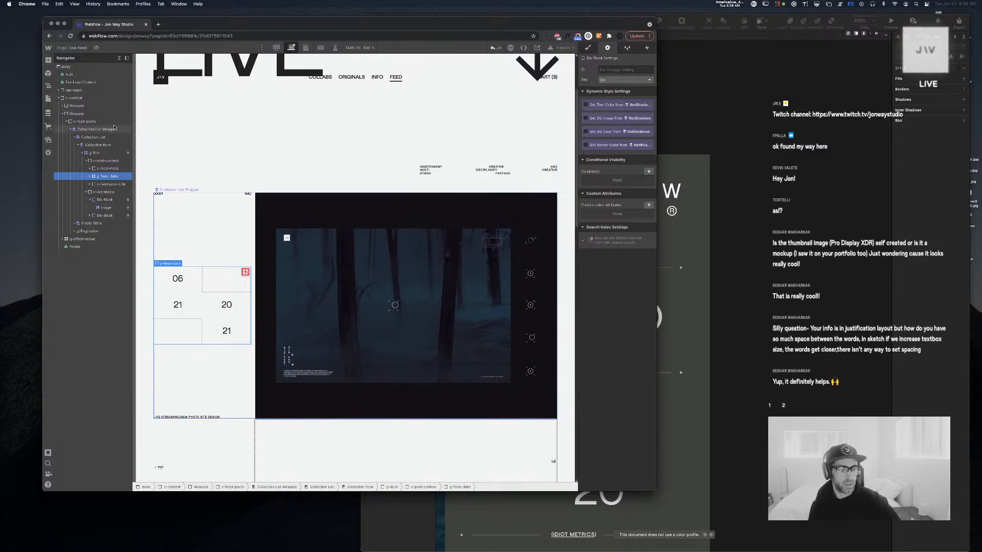
pyautogui.click(119, 58)
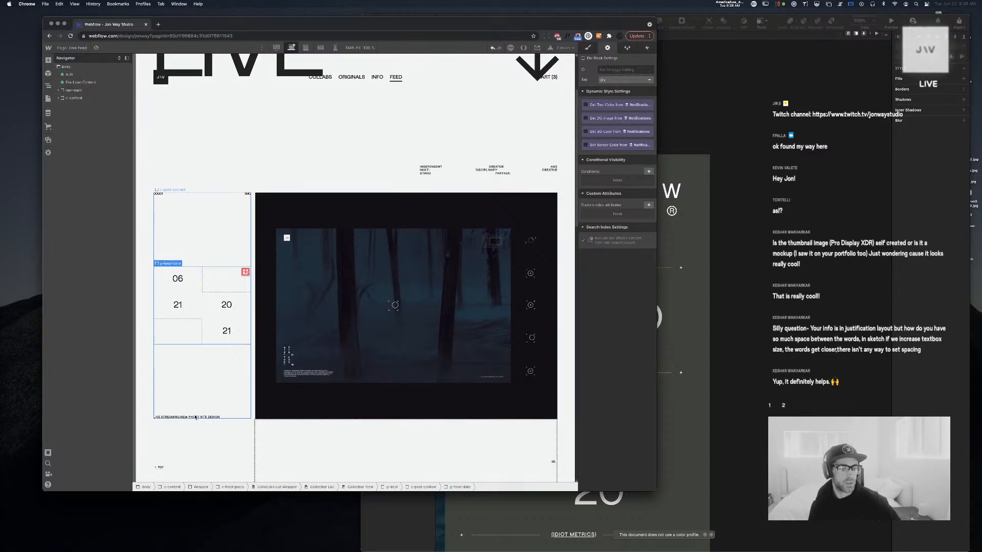
pyautogui.click(48, 112)
pyautogui.click(90, 76)
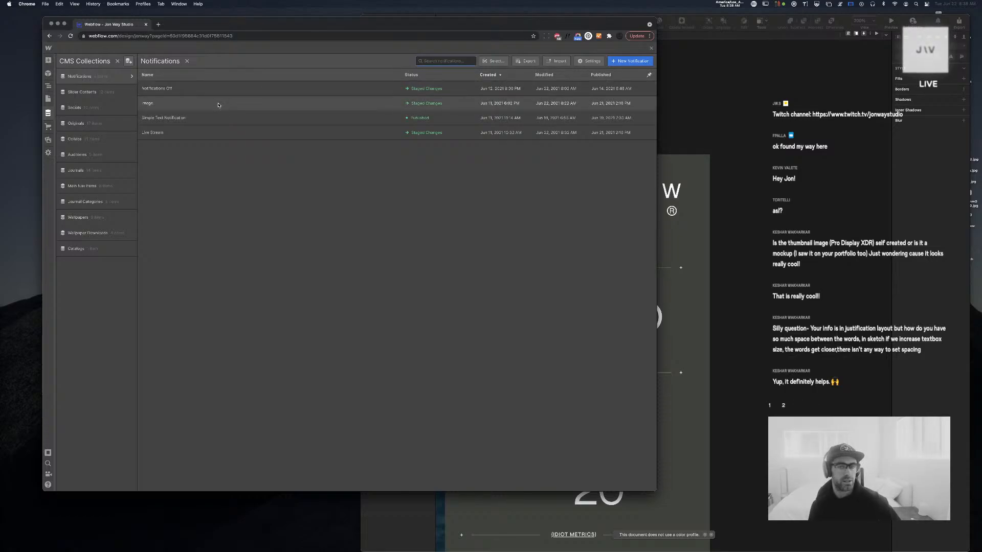
pyautogui.click(213, 120)
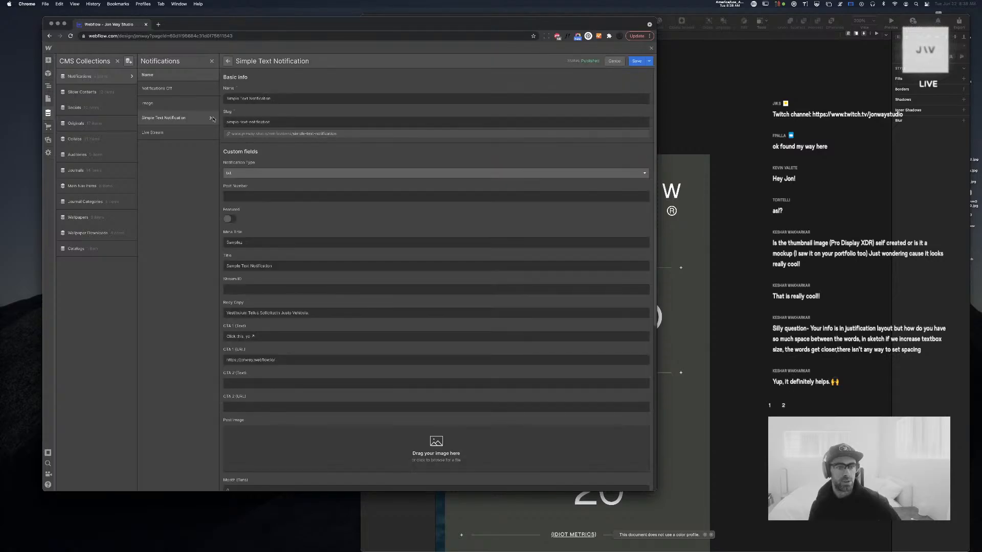
pyautogui.click(651, 48)
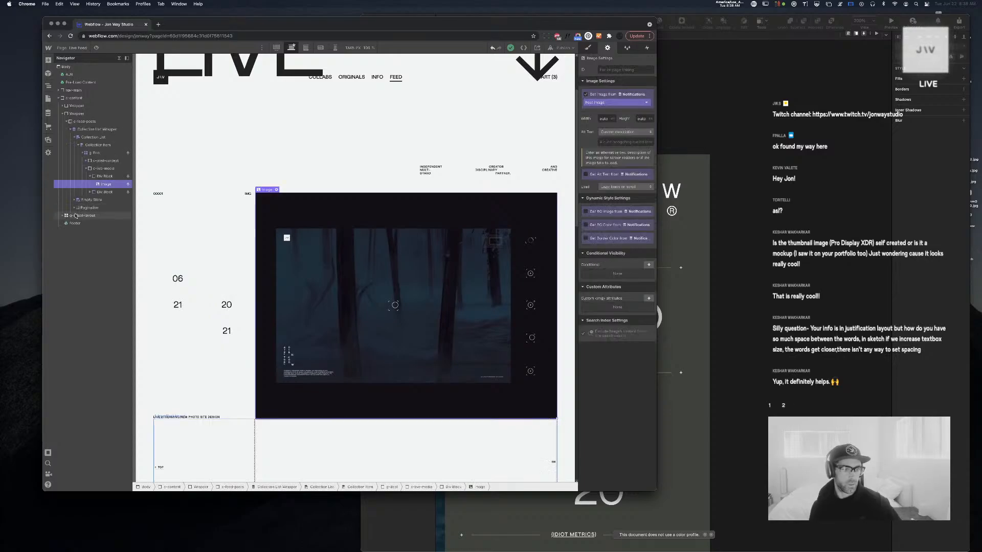
# Insert a new Div Block inside the c-live-media block using Quick Find
pyautogui.click(90, 176)
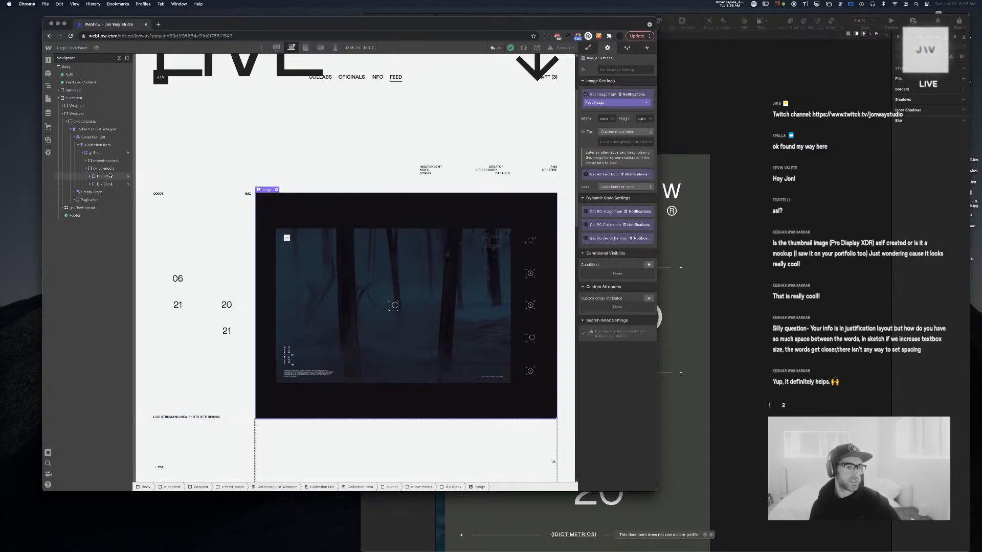
pyautogui.click(111, 168)
pyautogui.press('super+e')
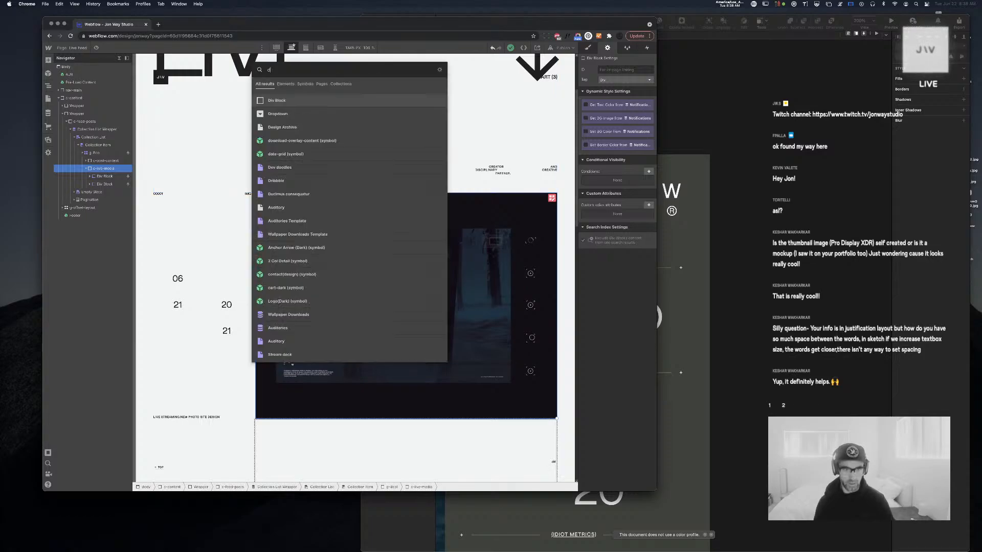
pyautogui.write('div')
pyautogui.press('Return')
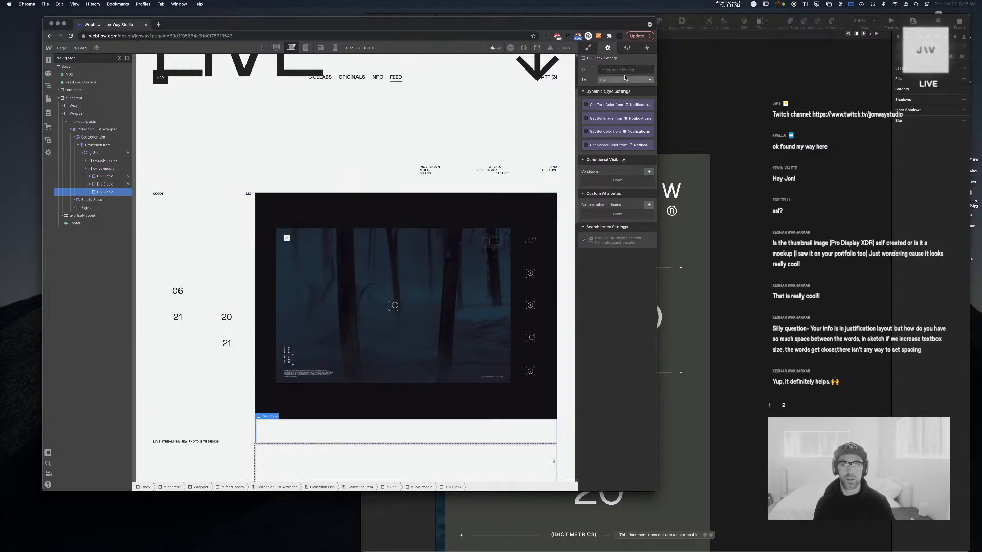
# Give the new div a visibility condition: Notification Type equals txt
pyautogui.click(648, 171)
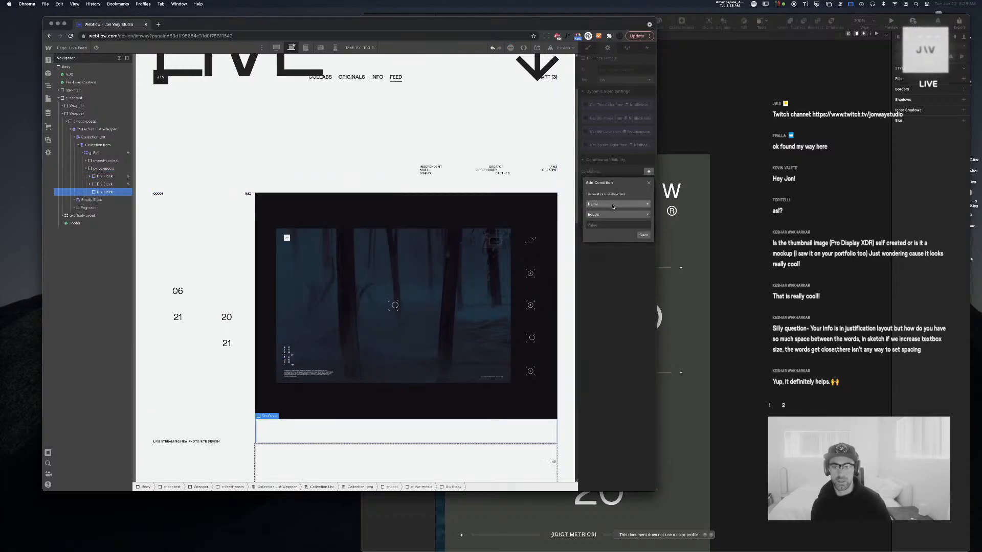
pyautogui.click(613, 204)
pyautogui.click(622, 212)
pyautogui.click(621, 215)
pyautogui.click(627, 189)
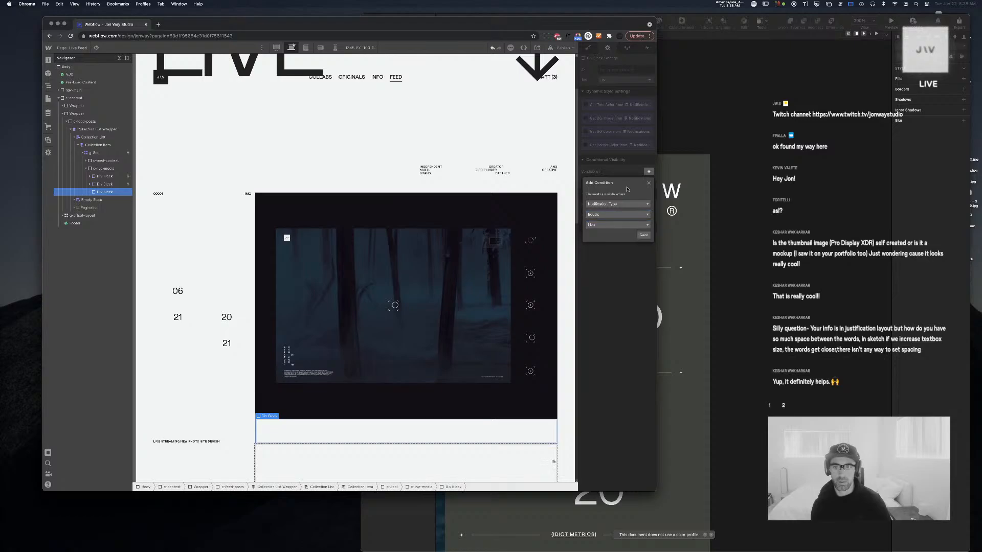
pyautogui.click(618, 225)
pyautogui.click(613, 256)
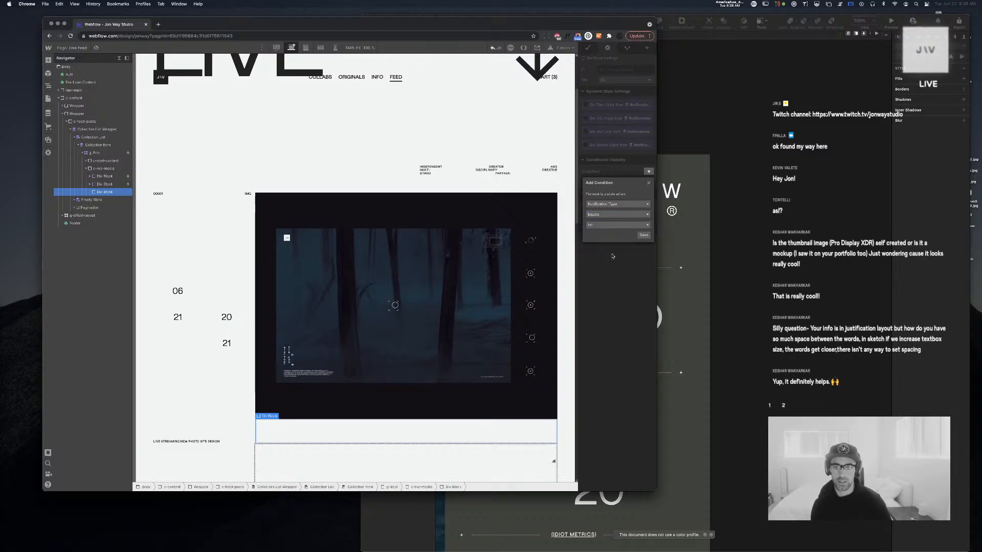
pyautogui.click(647, 237)
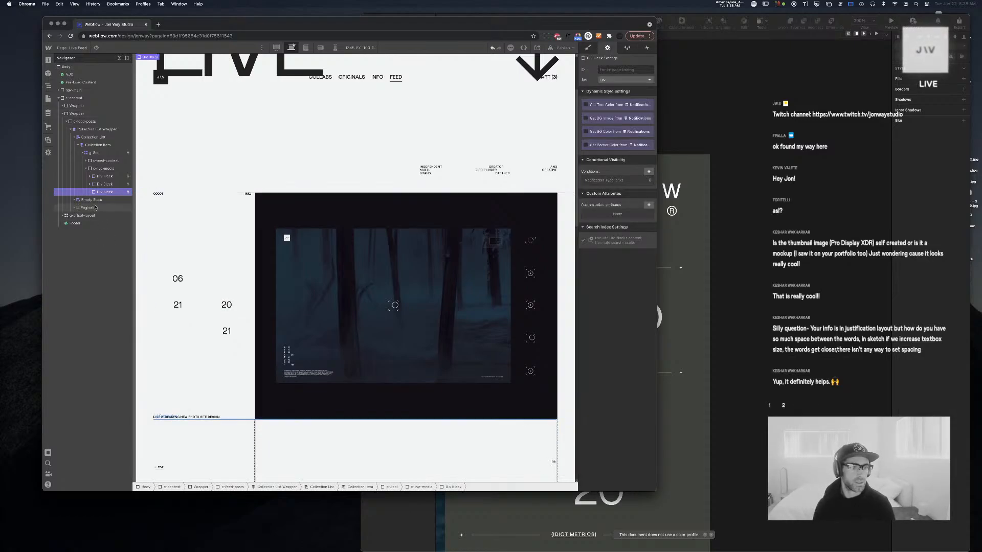
pyautogui.scroll(-5, 328, 239)
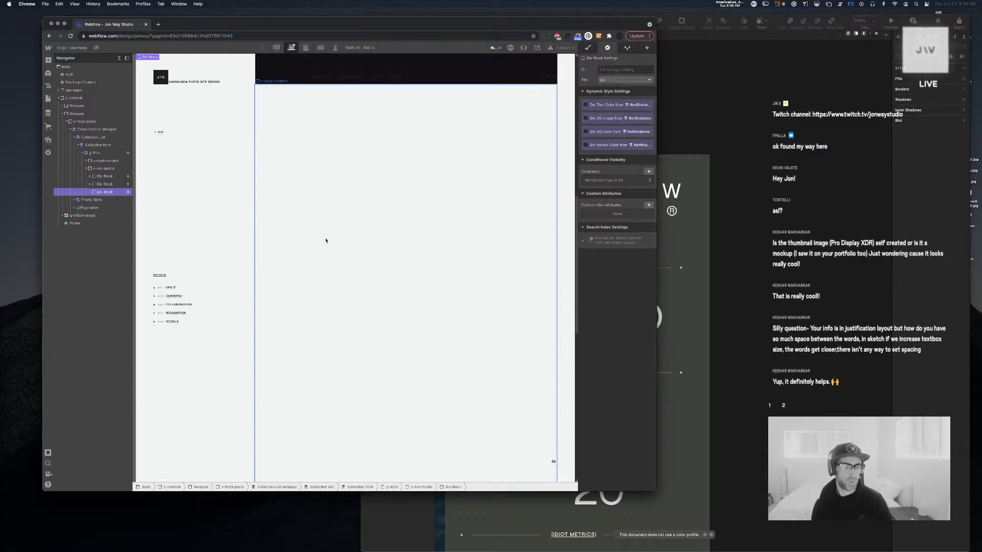
pyautogui.scroll(3, 325, 241)
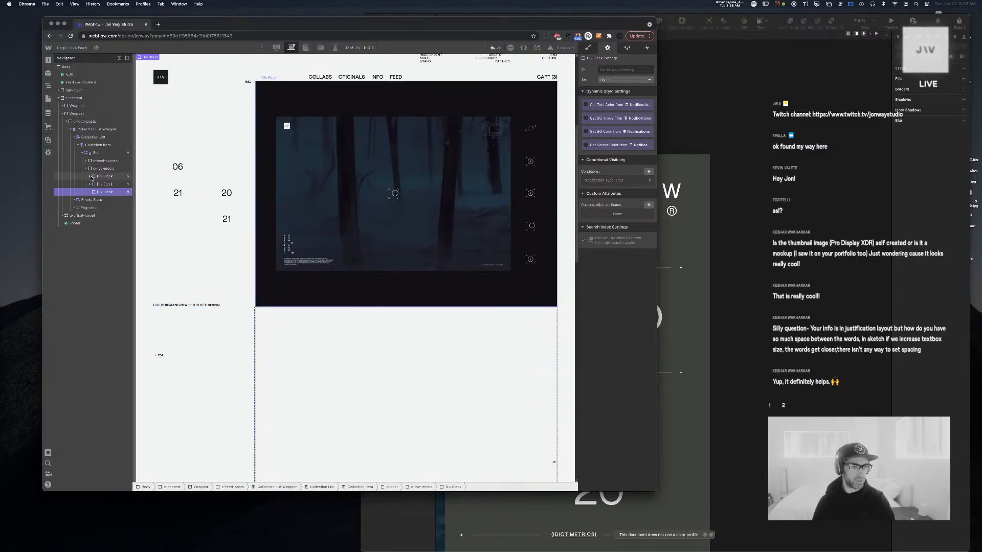
pyautogui.press('super+e')
# Add a Text Block in the txt div that gets its text from the Notifications Body Copy field
pyautogui.write('te')
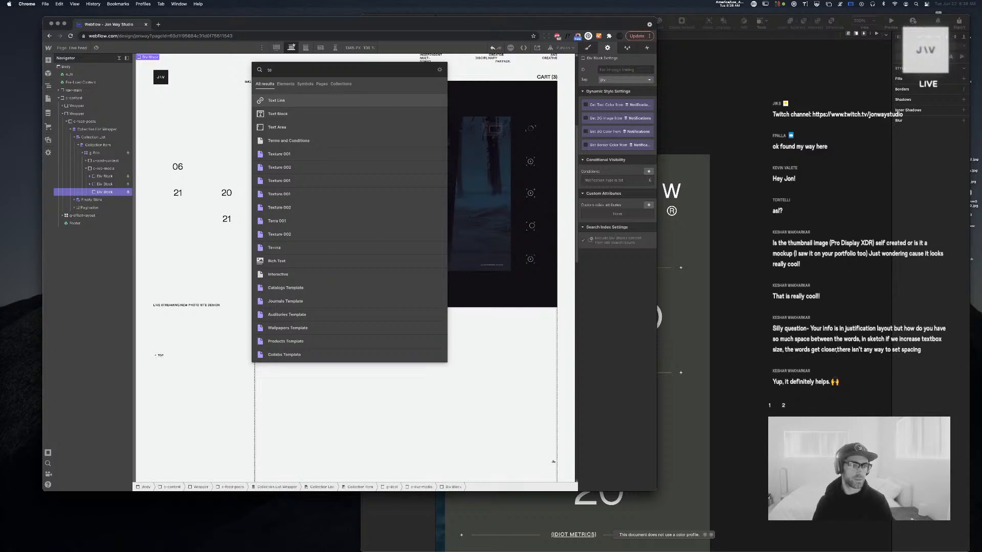
pyautogui.press('Down')
pyautogui.press('Return')
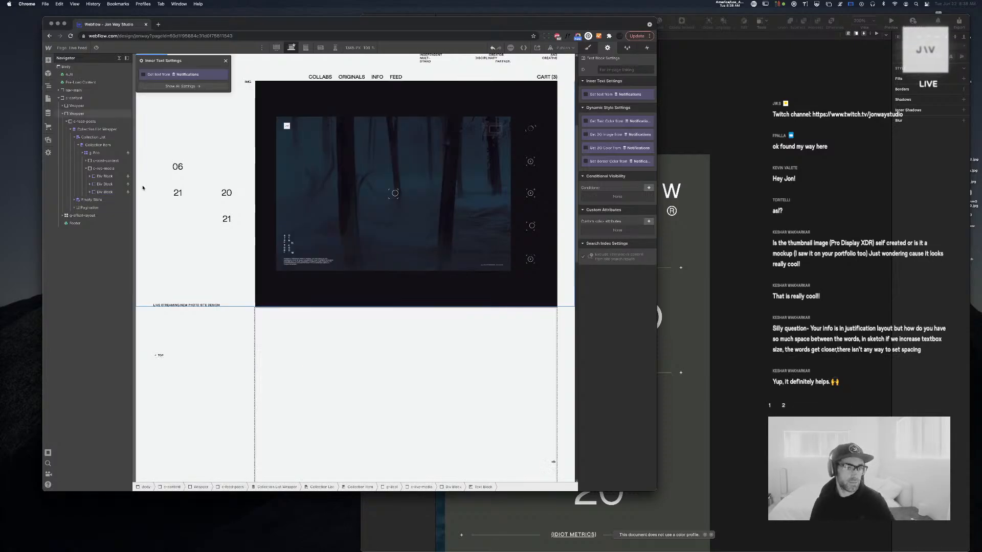
pyautogui.click(144, 75)
pyautogui.click(161, 82)
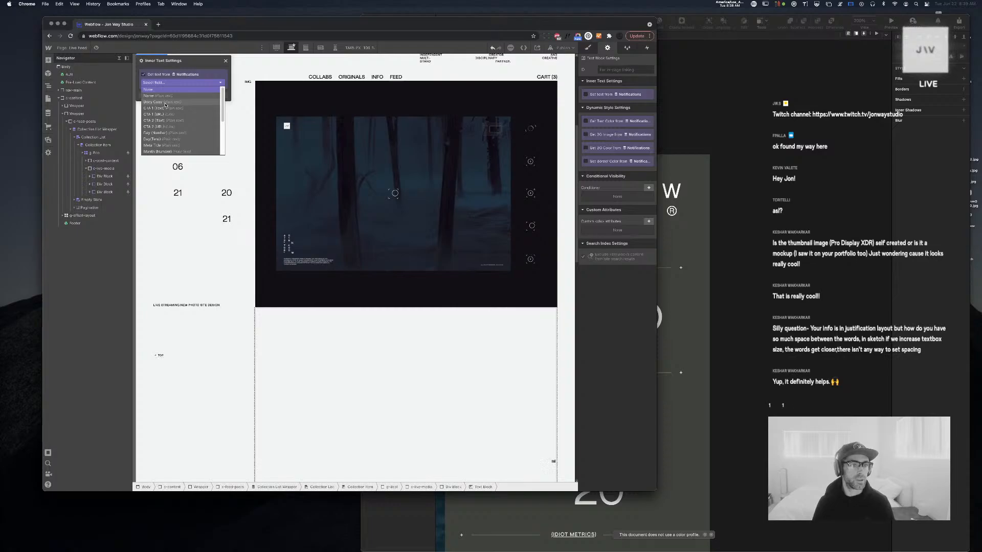
pyautogui.click(165, 102)
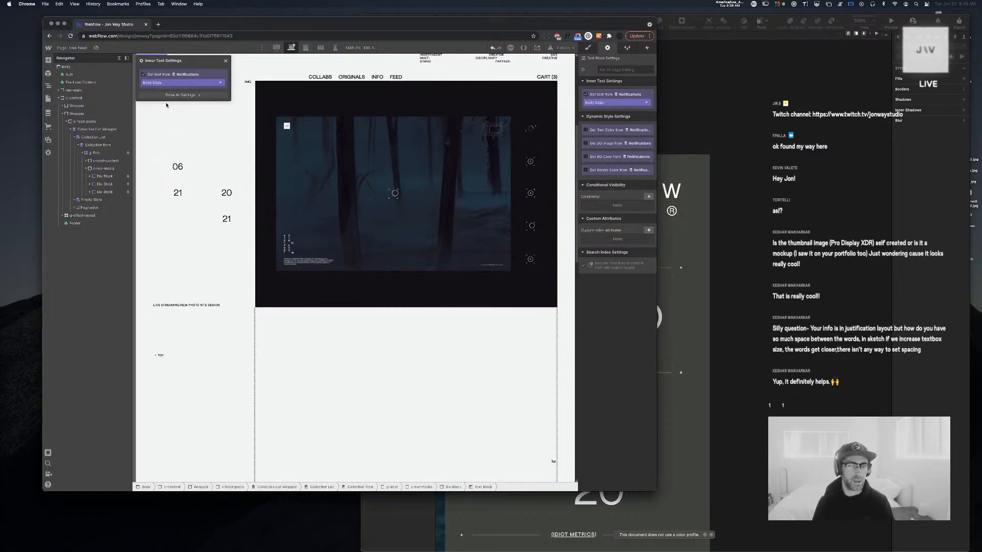
pyautogui.click(226, 61)
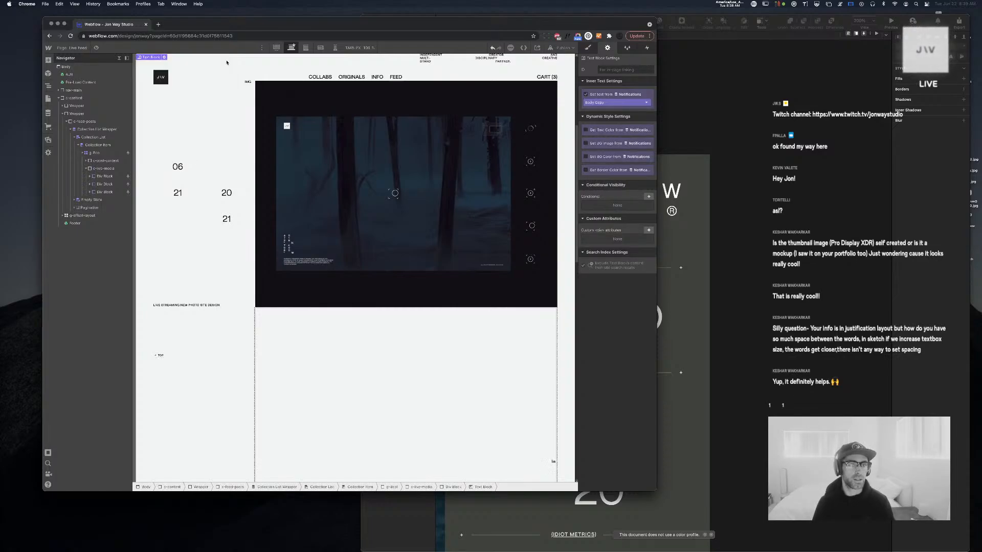
pyautogui.click(48, 113)
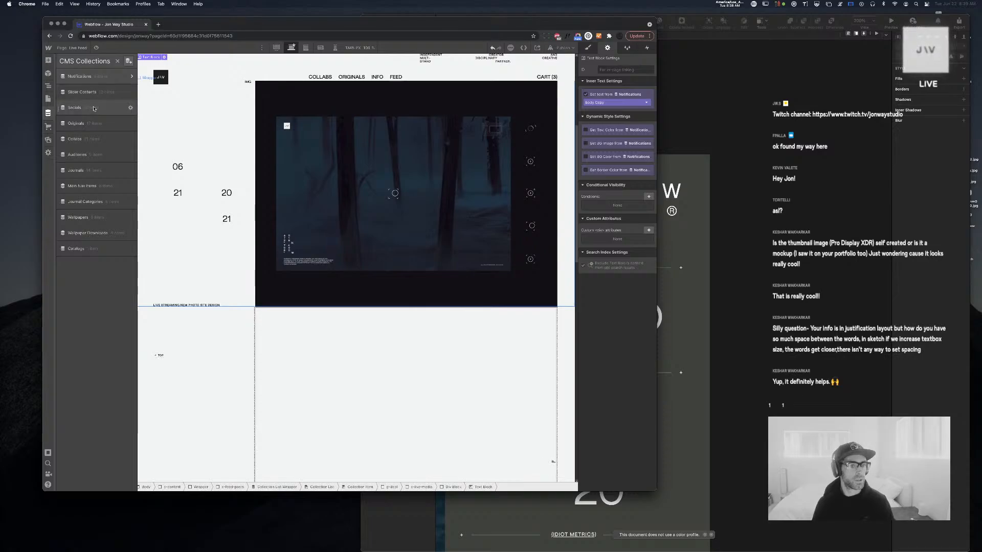
pyautogui.scroll(5, 184, 177)
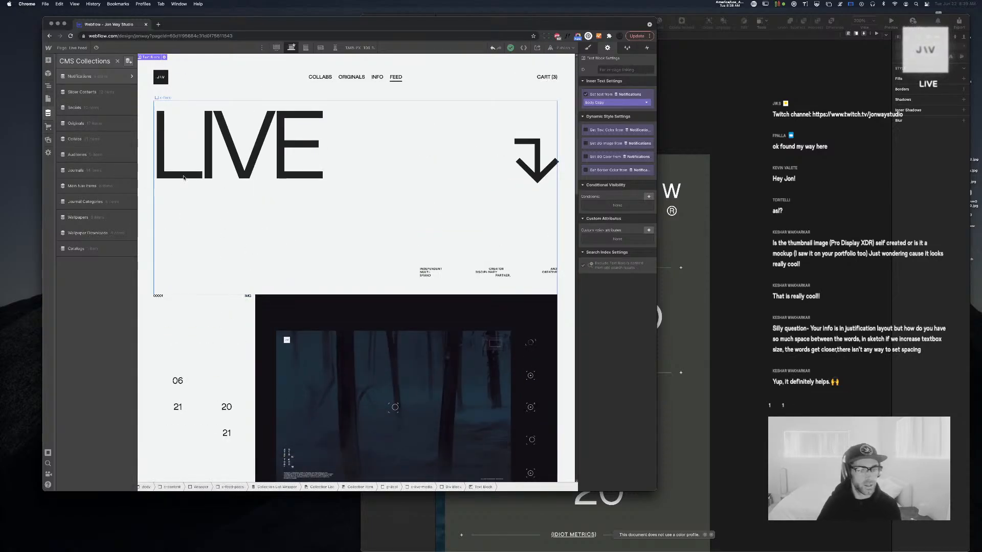
pyautogui.scroll(-5, 184, 178)
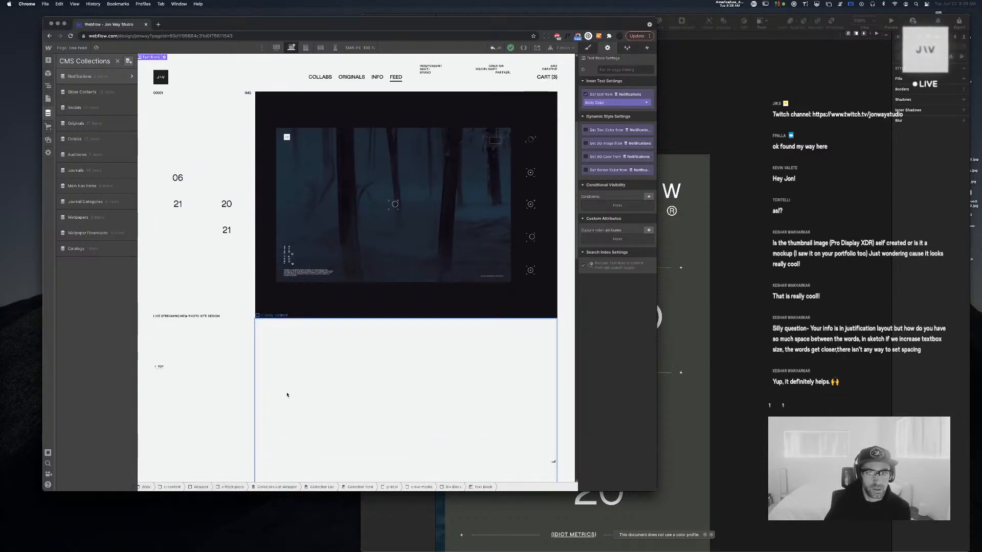
pyautogui.scroll(-3, 309, 375)
pyautogui.click(307, 360)
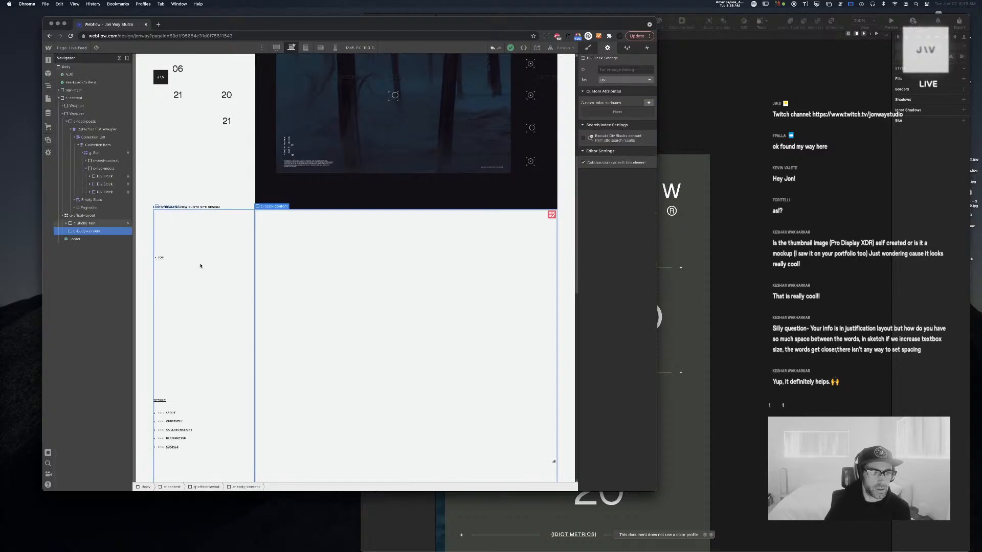
# Delete the g-offset-layout section from the page
pyautogui.click(107, 217)
pyautogui.press('Delete')
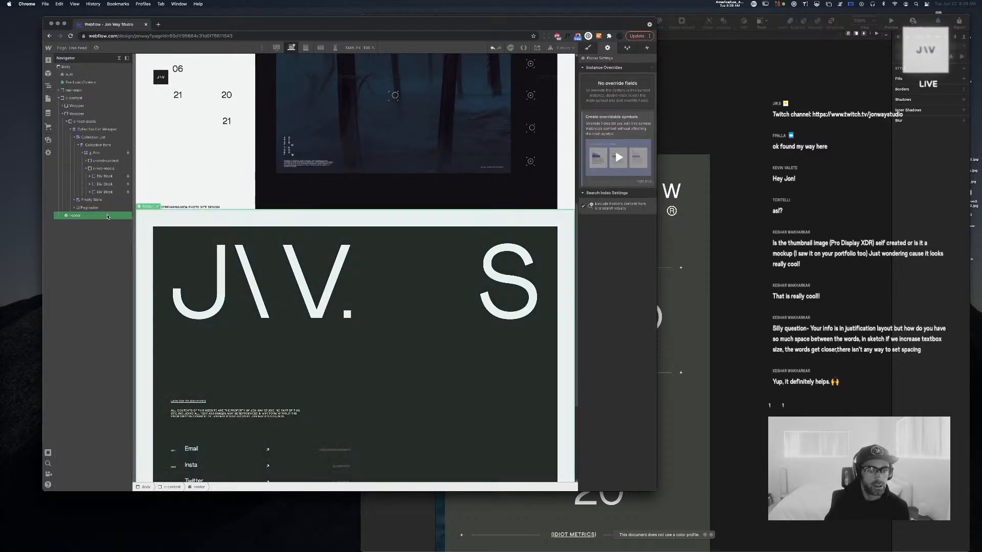
pyautogui.scroll(10, 277, 226)
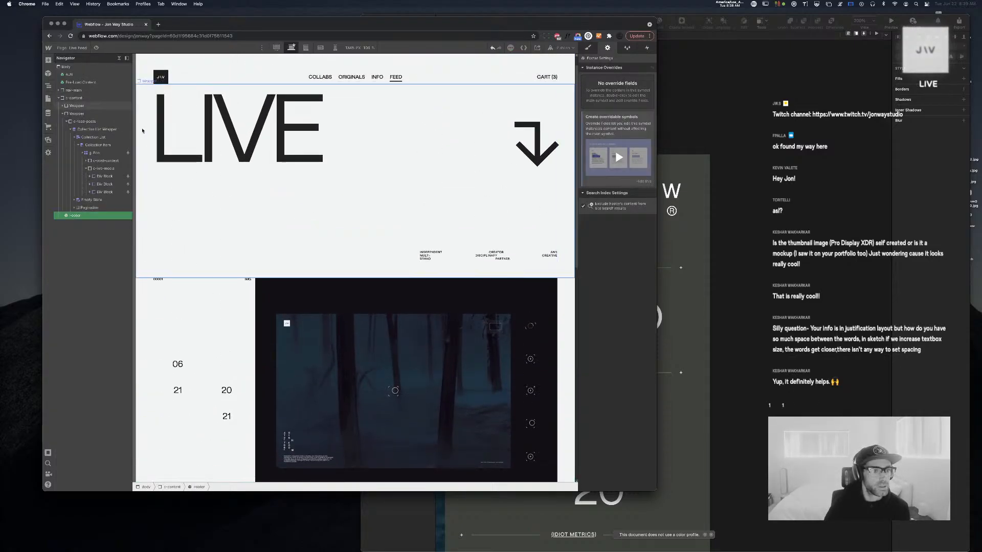
# Add padding to the c-feed-posts container so the LIVE heading and posts sit lower
pyautogui.click(68, 123)
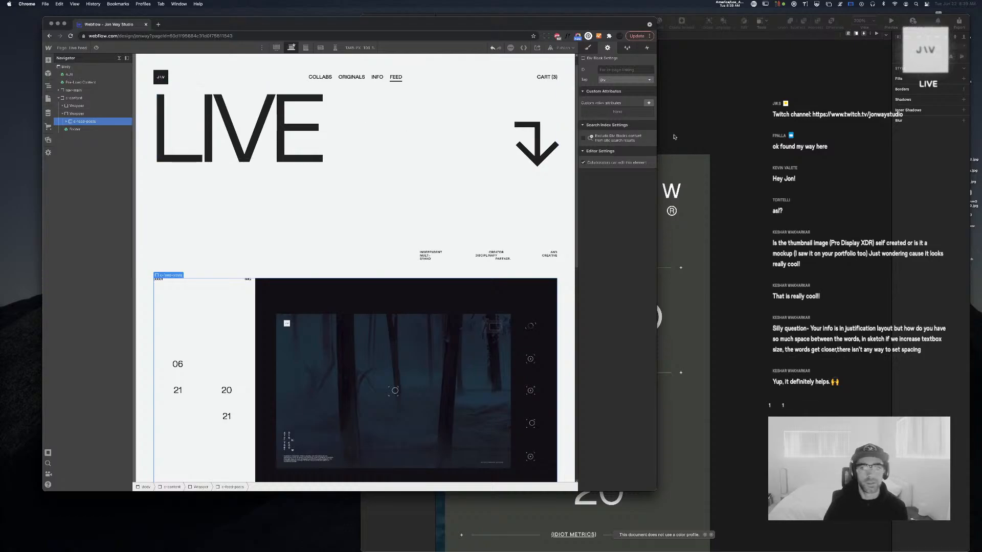
pyautogui.click(586, 49)
pyautogui.click(619, 164)
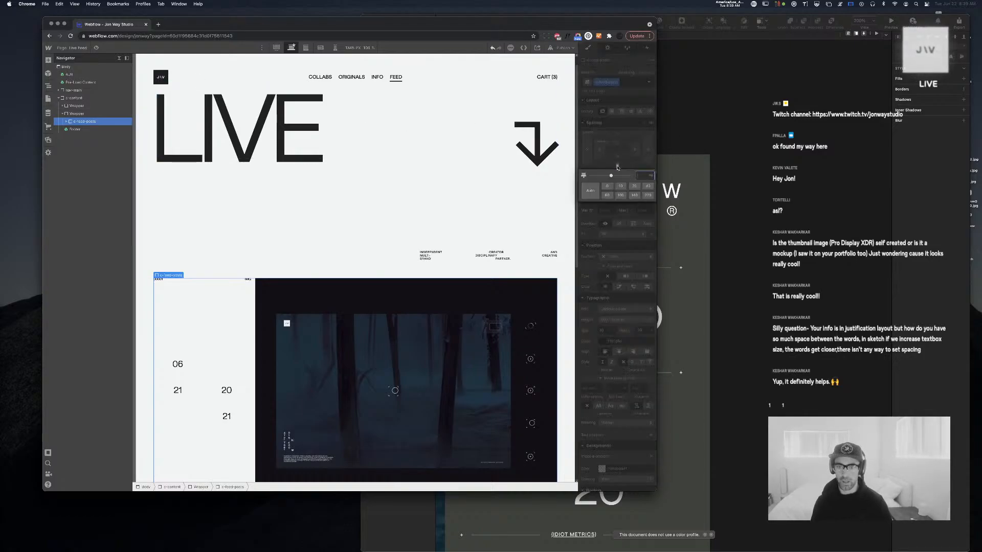
pyautogui.press('Return')
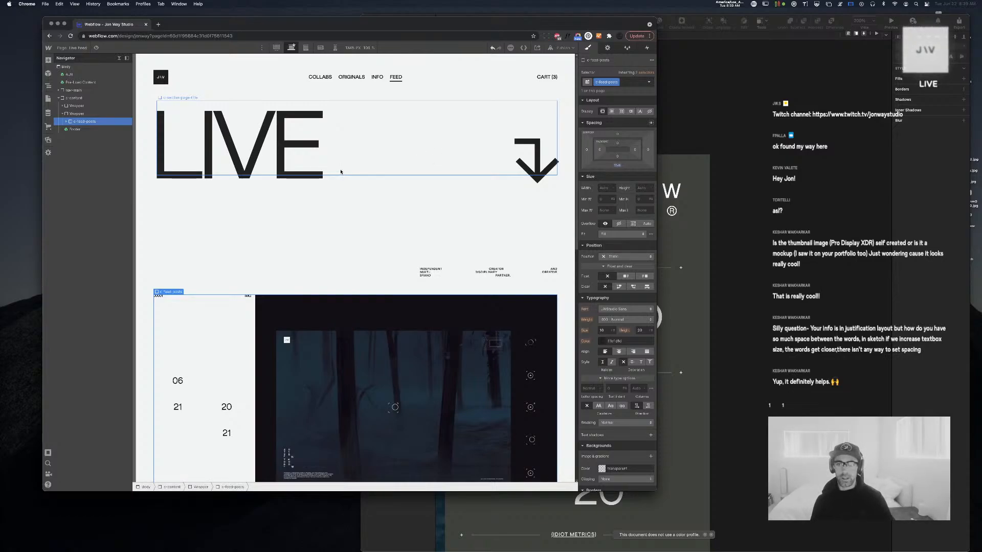
pyautogui.scroll(-15, 342, 174)
pyautogui.scroll(10, 342, 172)
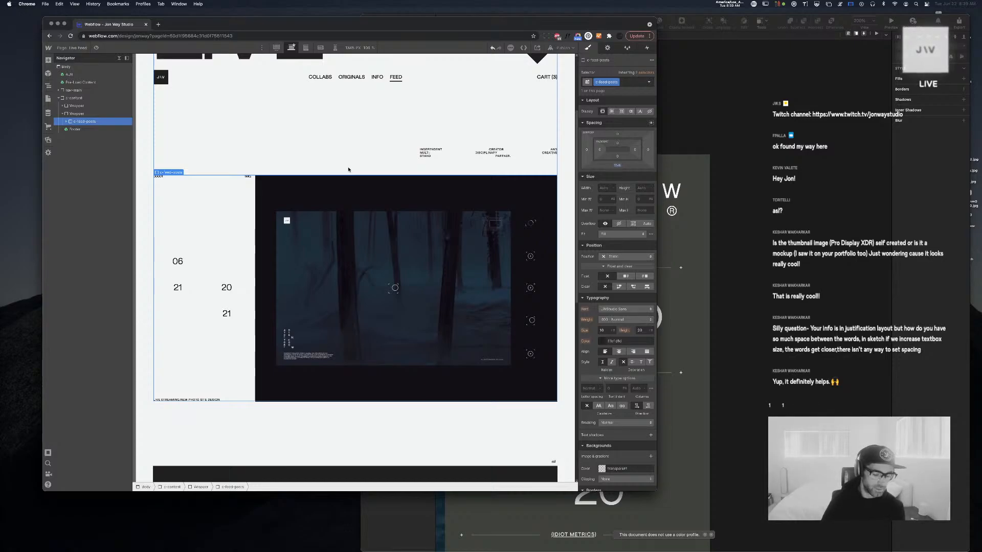
pyautogui.scroll(3, 344, 168)
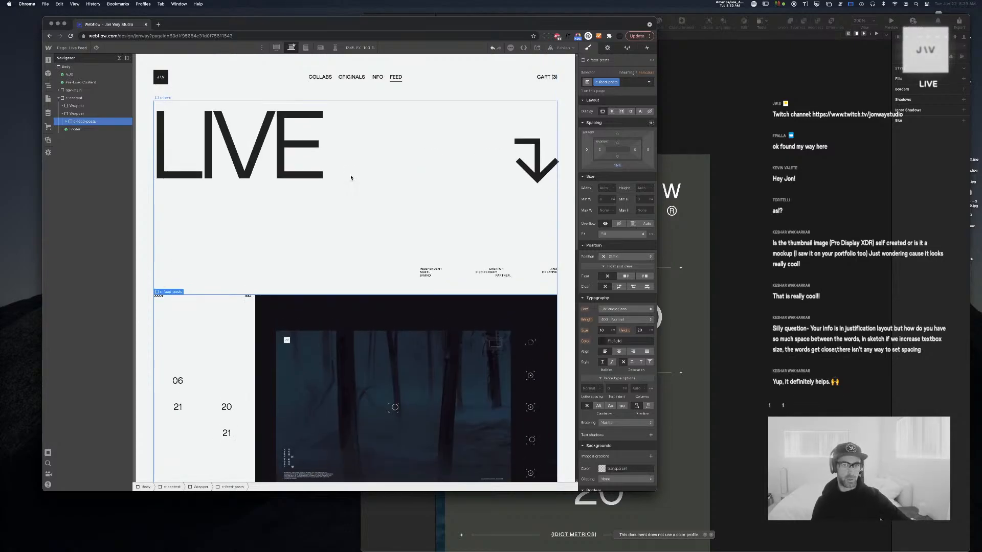
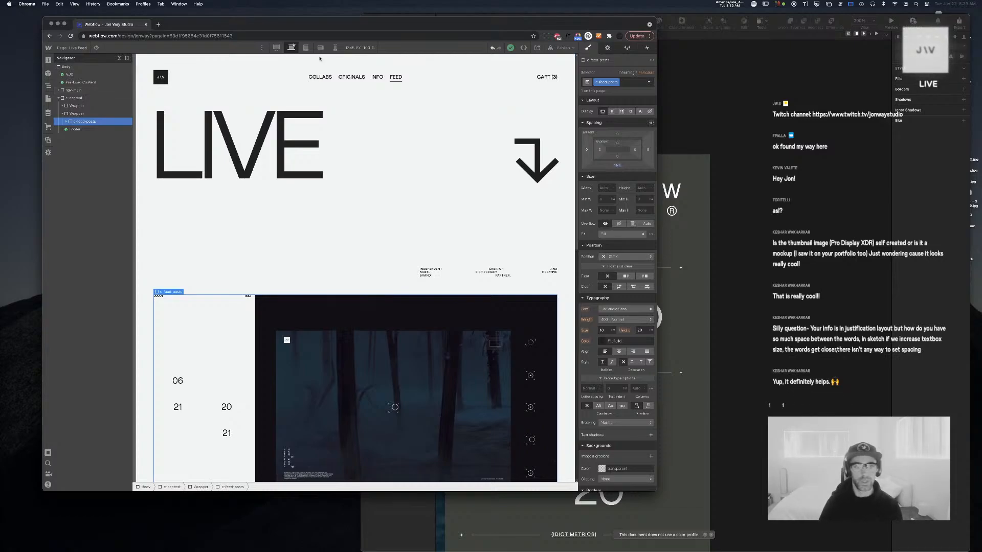
# Select the first Div Block inside c-live-media and view its Notifications-bound dynamic styles in Element Settings
pyautogui.click(395, 78)
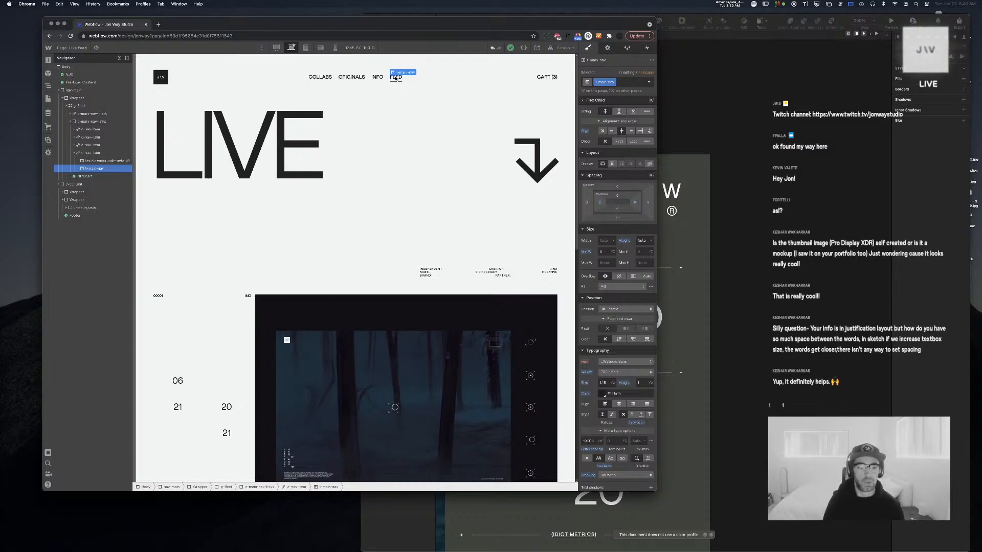
pyautogui.click(241, 304)
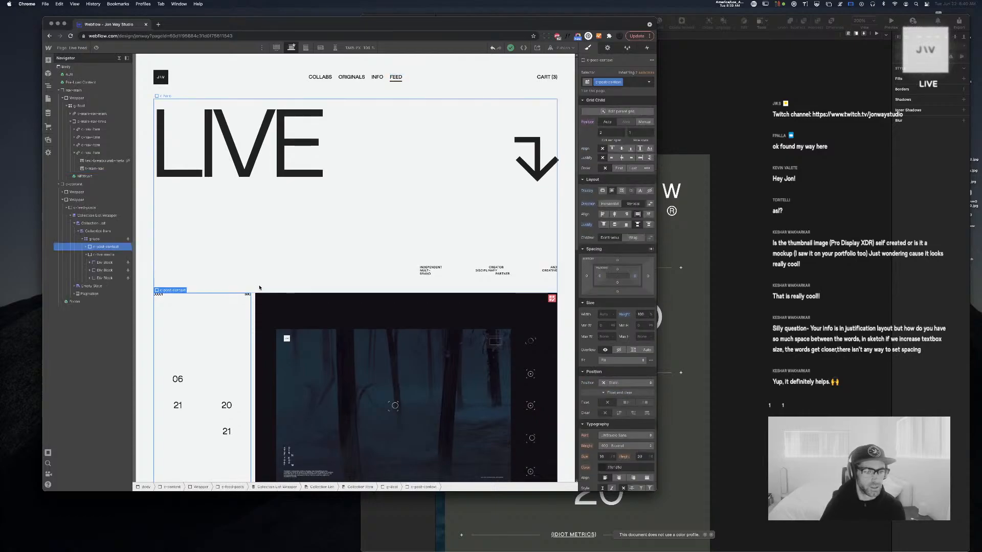
pyautogui.scroll(-5, 211, 296)
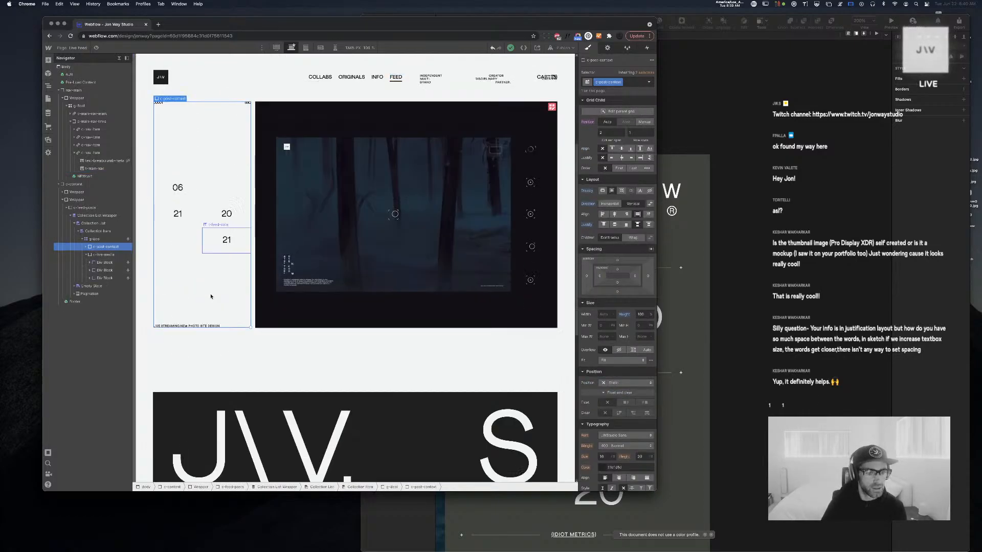
pyautogui.click(106, 255)
pyautogui.click(107, 263)
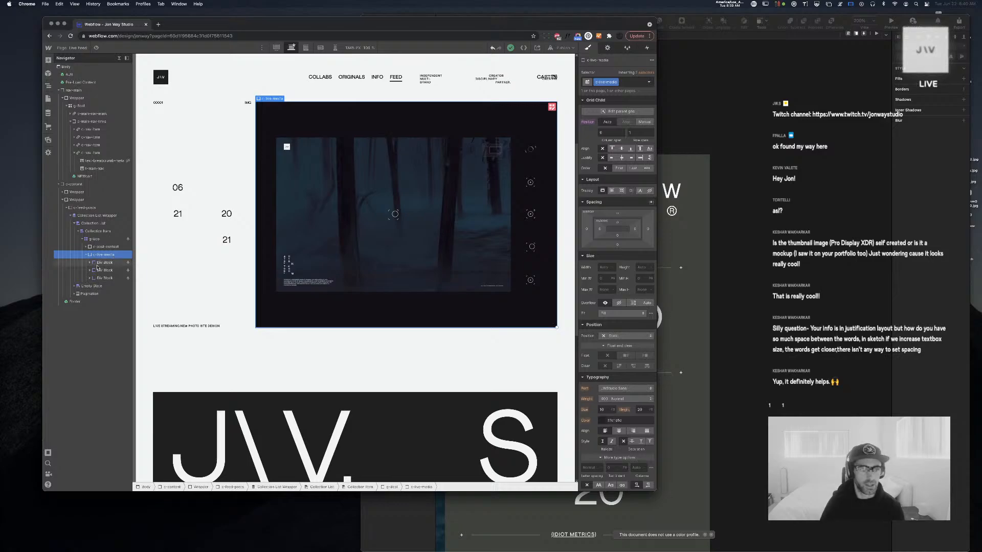
pyautogui.click(608, 48)
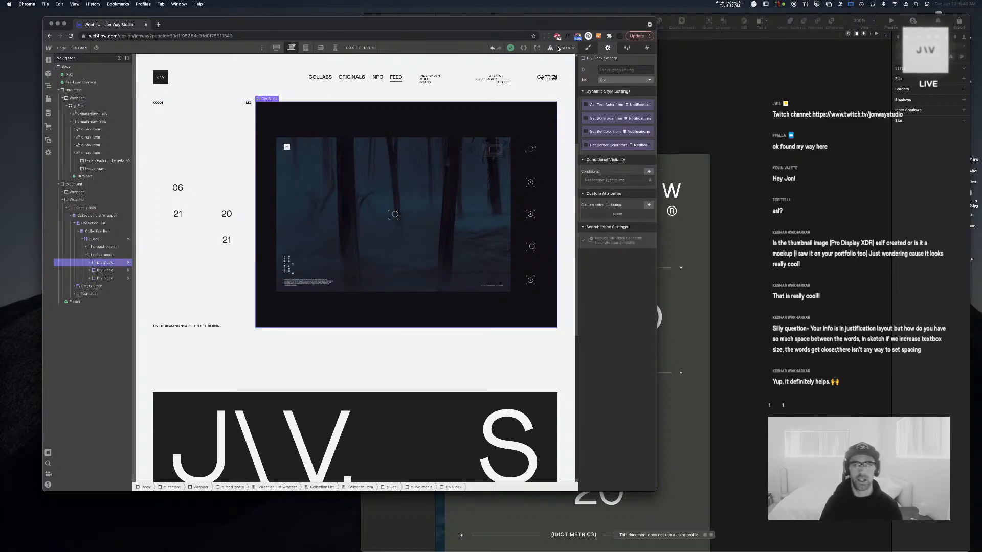
# Give the first media div the new class c-feed-media-img
pyautogui.click(588, 48)
pyautogui.click(611, 81)
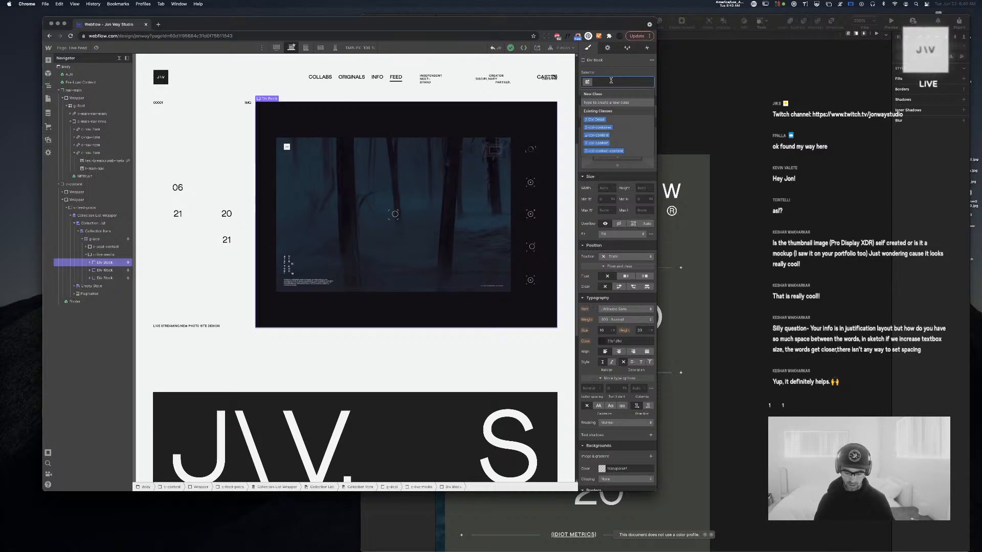
pyautogui.write('c-')
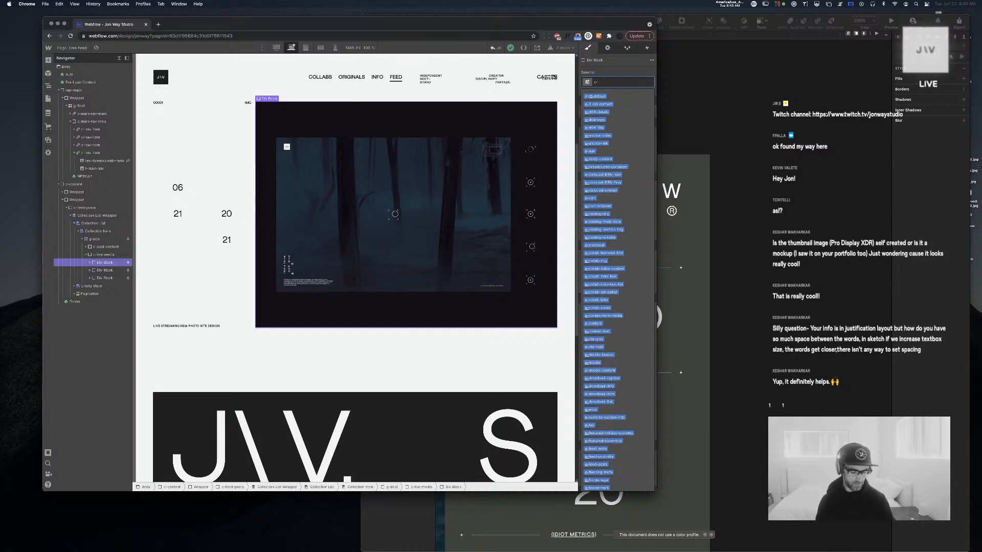
pyautogui.write('feed-')
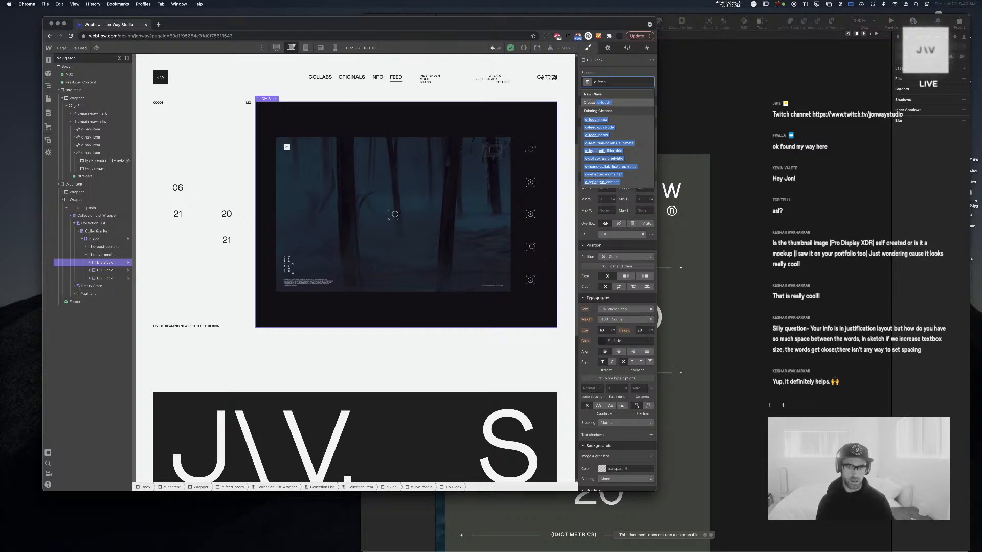
pyautogui.write('media-img')
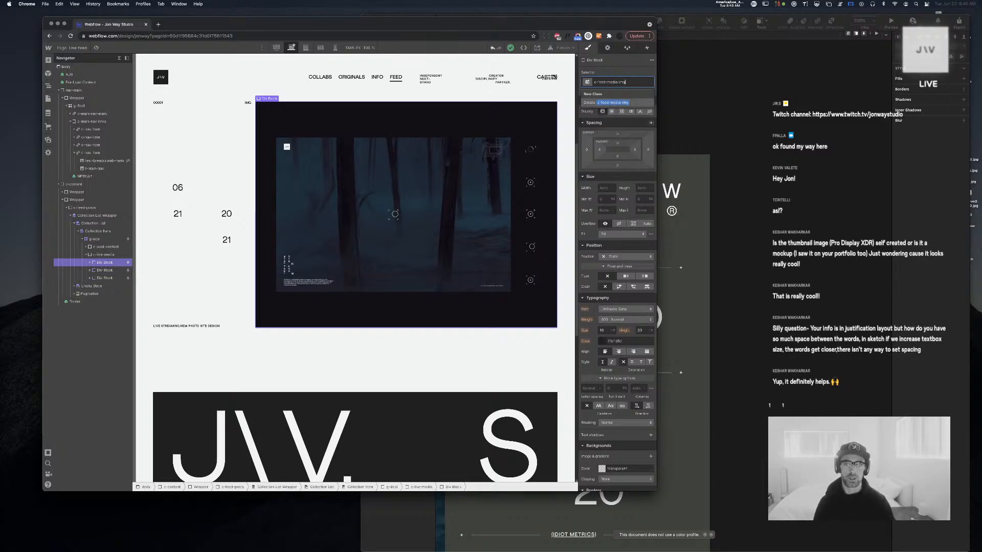
pyautogui.press('Return')
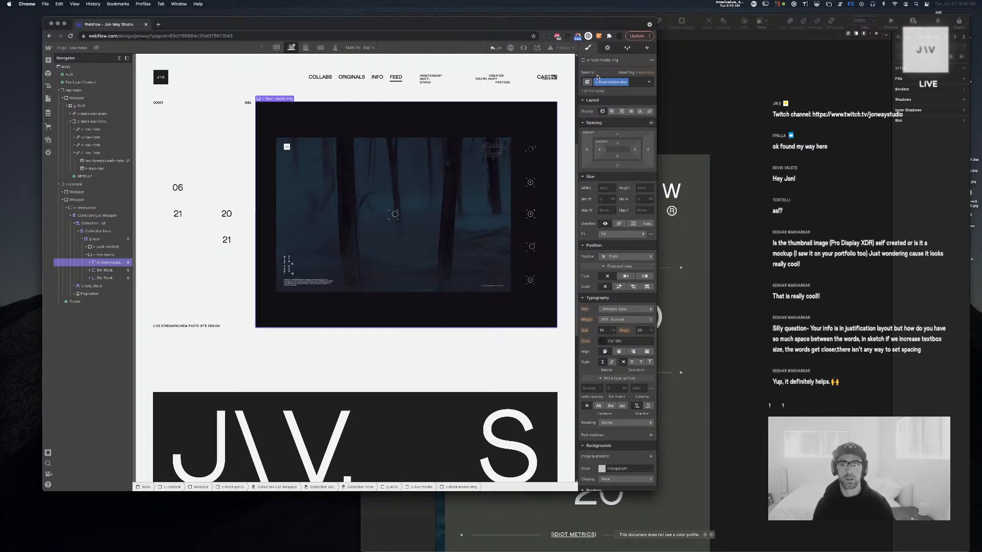
# Give the second media div the class c-feed-media-Live
pyautogui.click(95, 270)
pyautogui.press('super+Return')
pyautogui.write('c-feed-media-img')
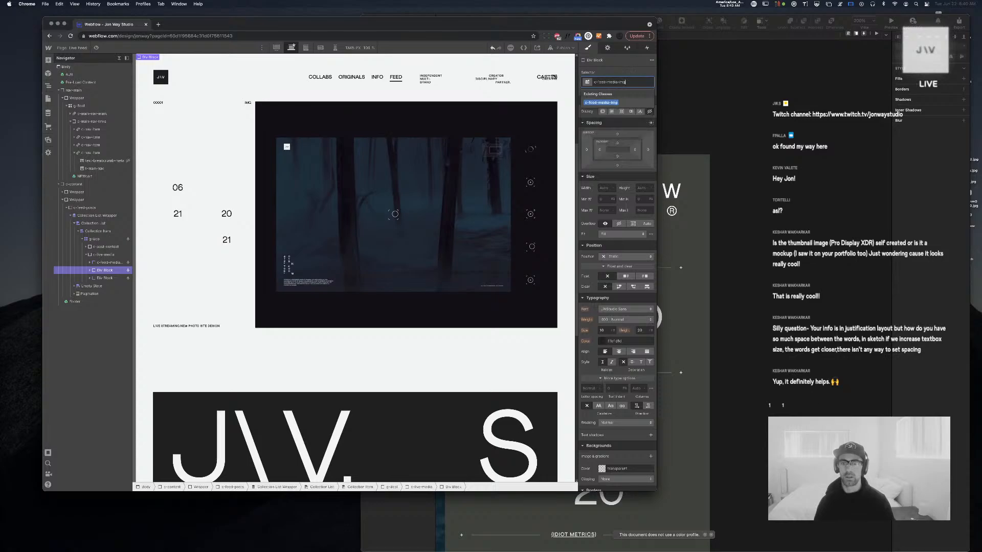
pyautogui.press('BackSpace')
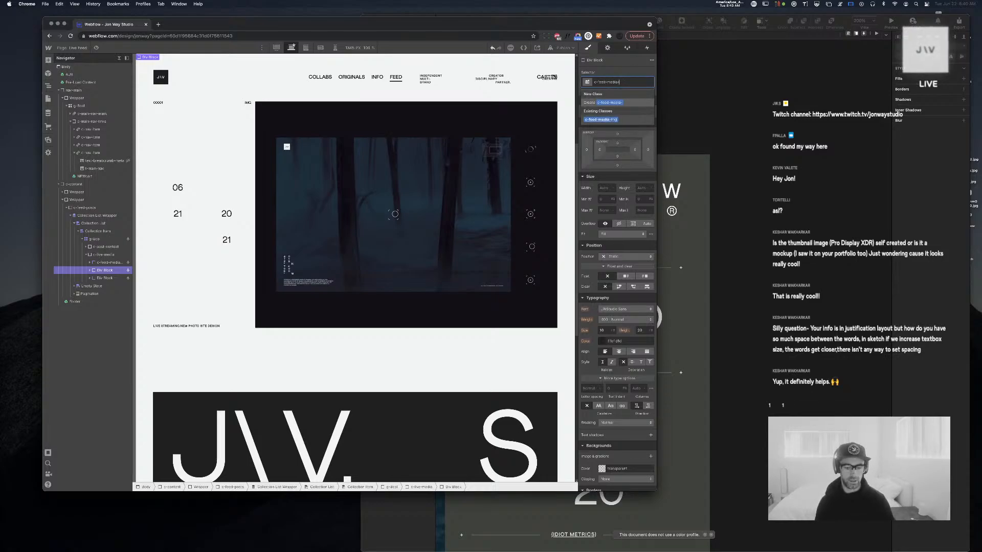
pyautogui.write('L')
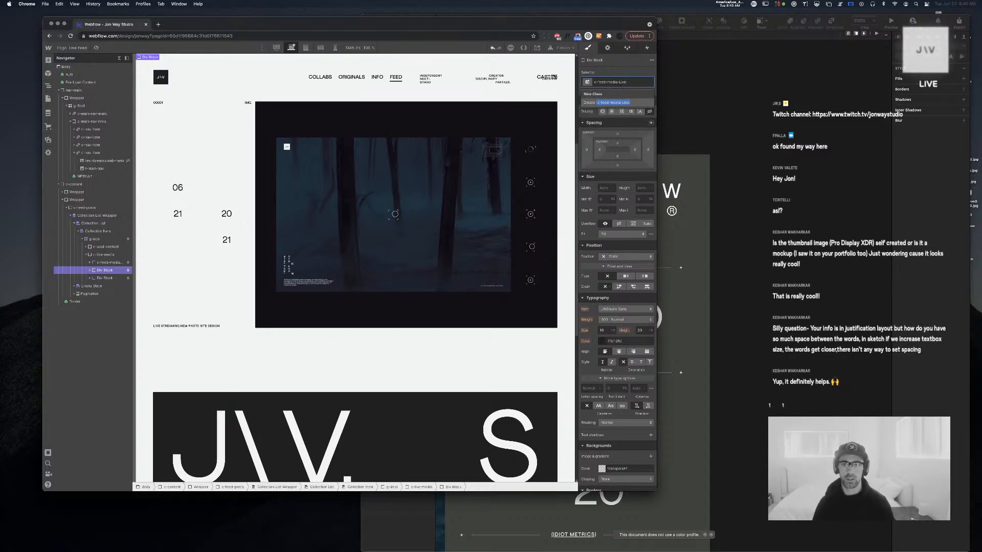
pyautogui.write('ive')
pyautogui.press('Return')
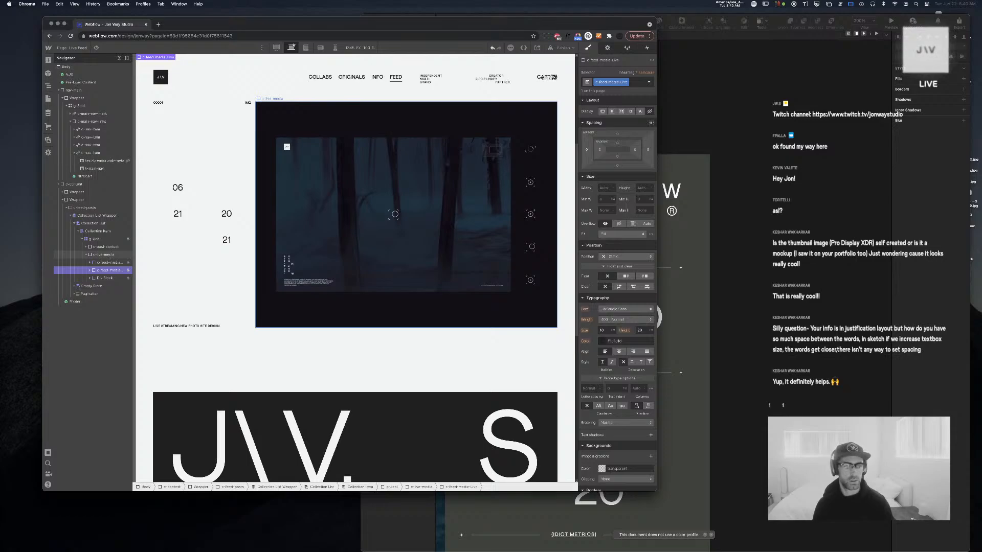
# Give the third media div the class c-feed-media-txt
pyautogui.click(607, 47)
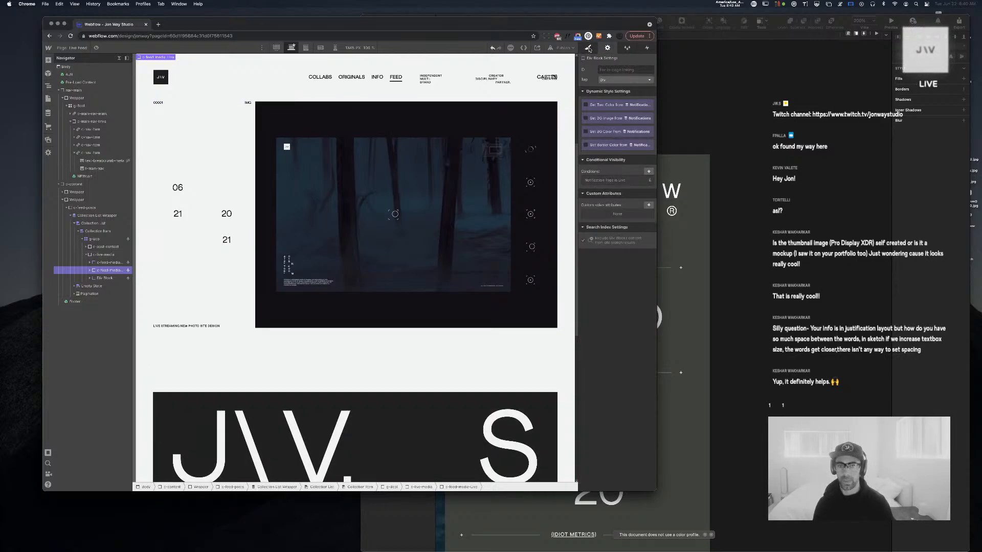
pyautogui.click(588, 48)
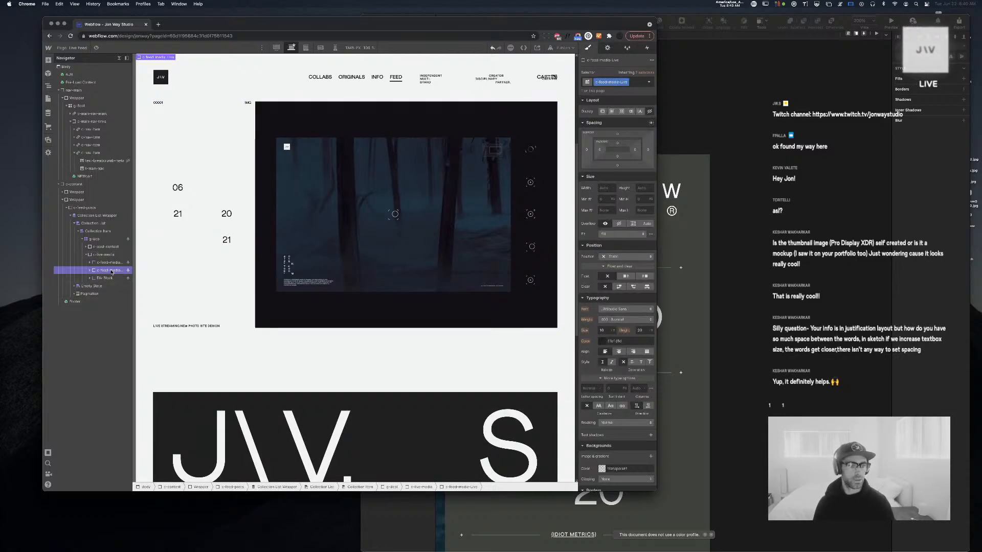
pyautogui.click(266, 241)
pyautogui.press('super+Return')
pyautogui.write('c-feed-media-')
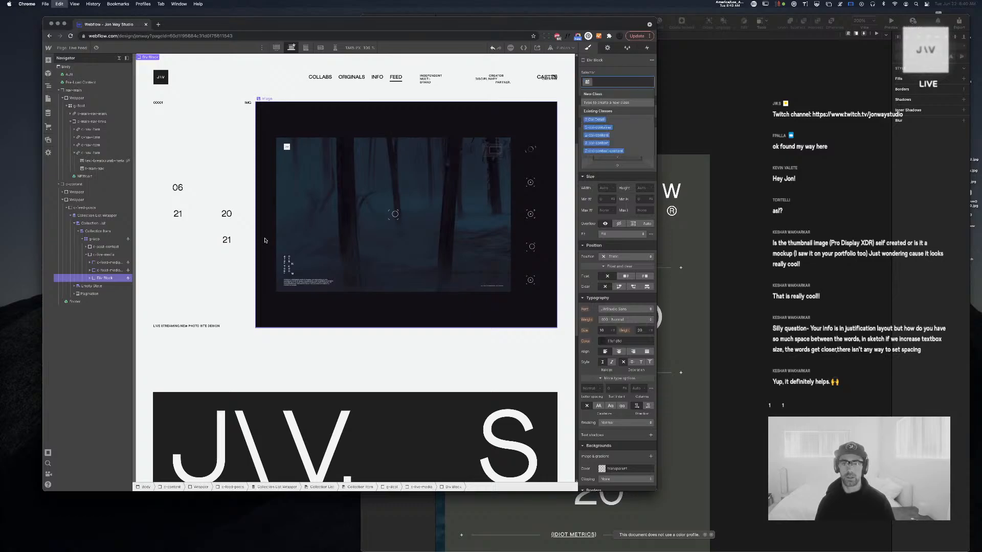
pyautogui.write('txt')
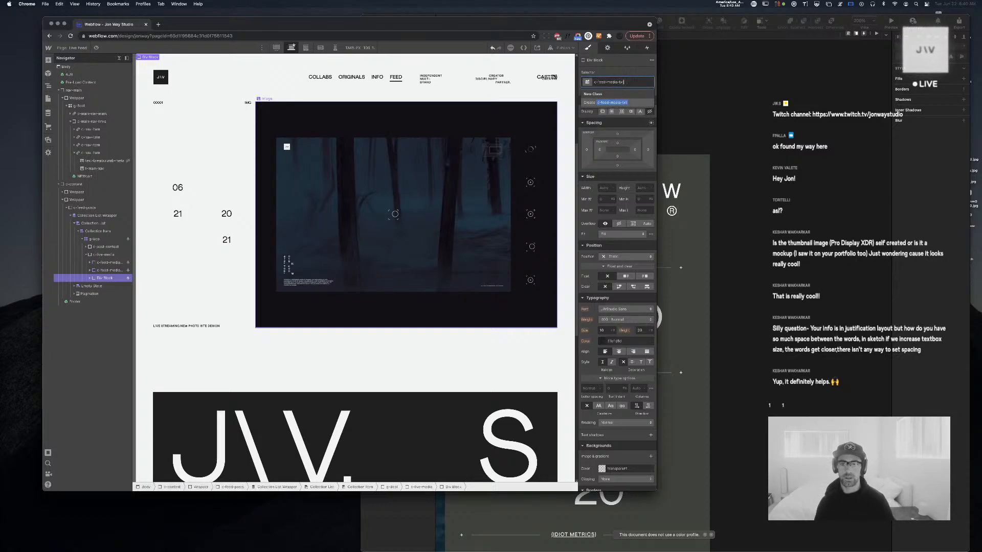
pyautogui.press('Return')
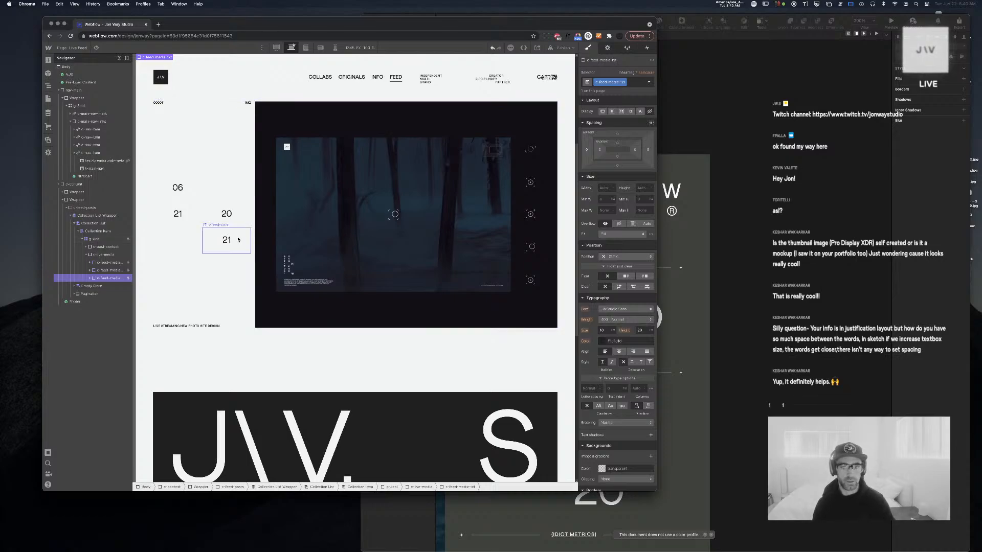
pyautogui.scroll(5, 238, 239)
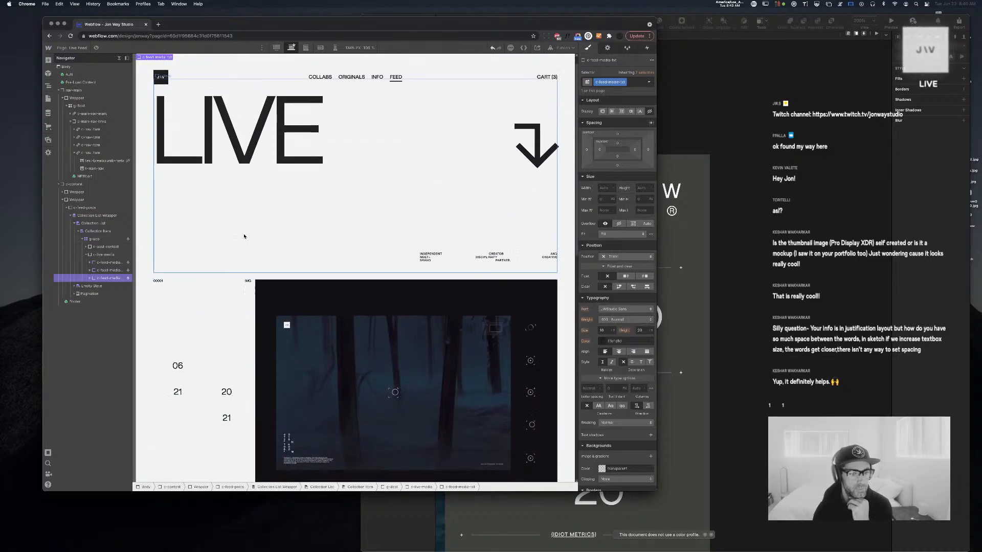
# Remove the image-only visibility condition from the g-scol collection item
pyautogui.scroll(-8, 243, 236)
pyautogui.scroll(6, 242, 235)
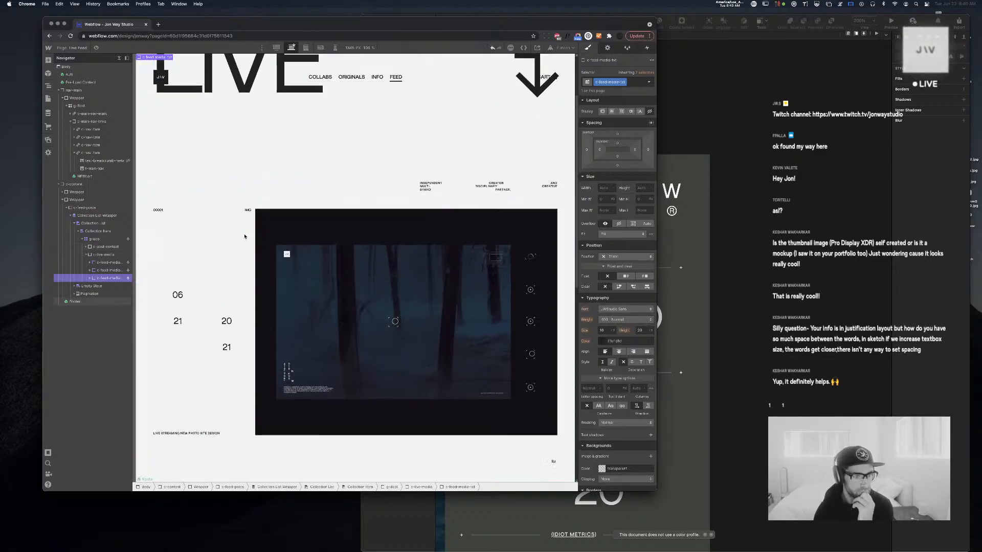
pyautogui.click(88, 255)
pyautogui.click(87, 247)
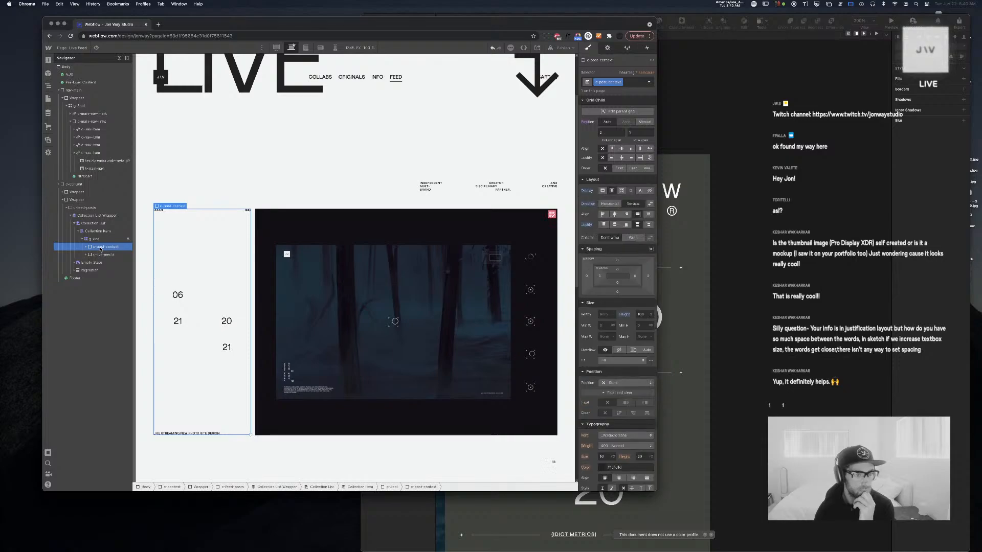
pyautogui.click(84, 239)
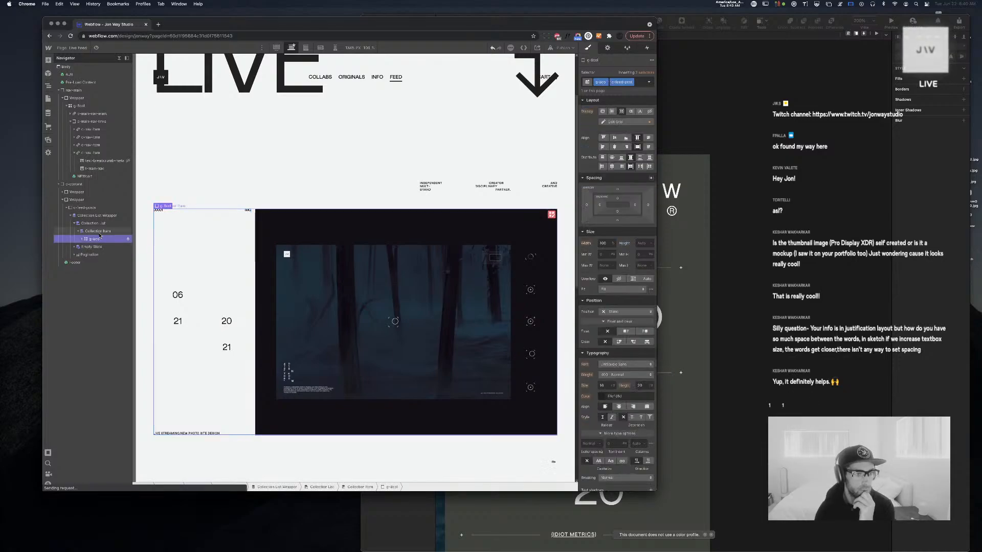
pyautogui.click(606, 48)
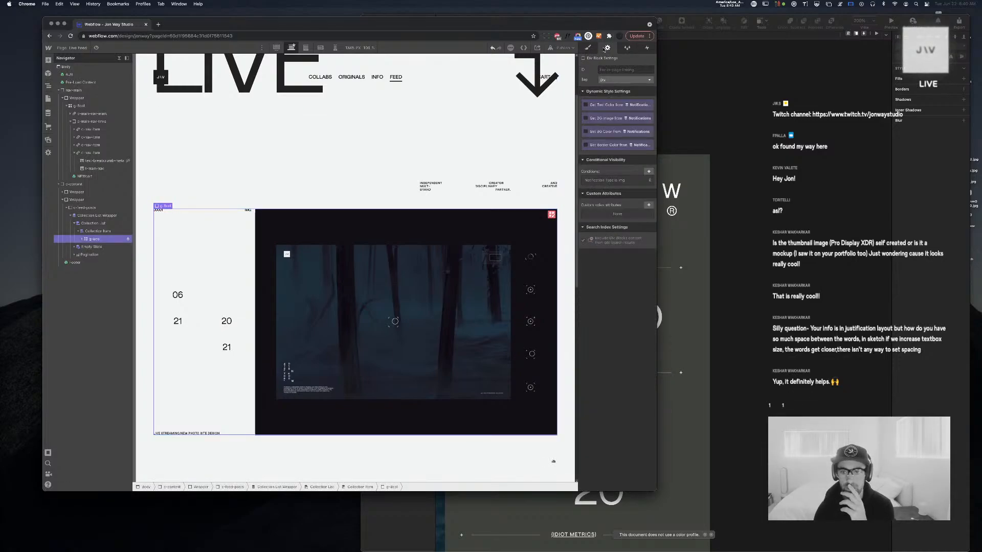
pyautogui.click(649, 181)
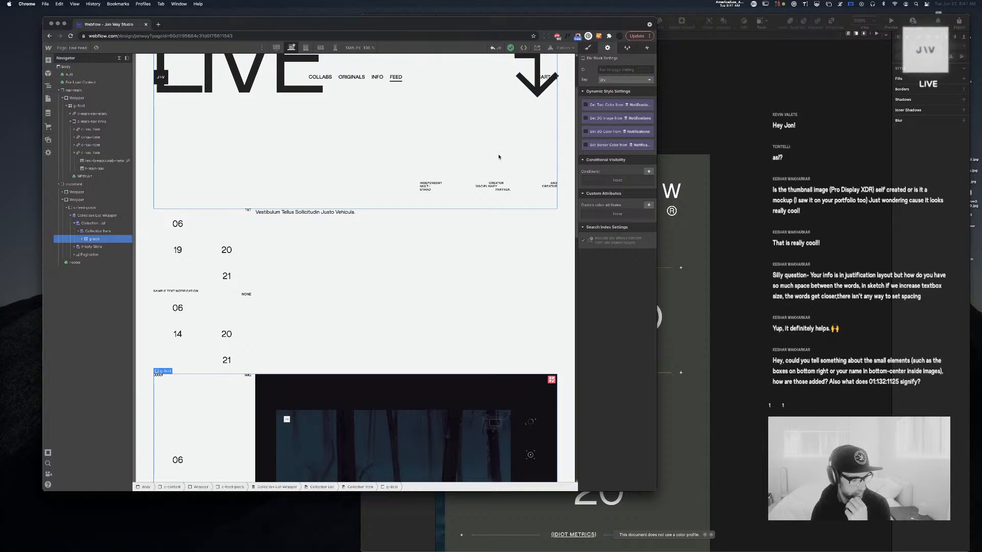
pyautogui.scroll(-5, 404, 173)
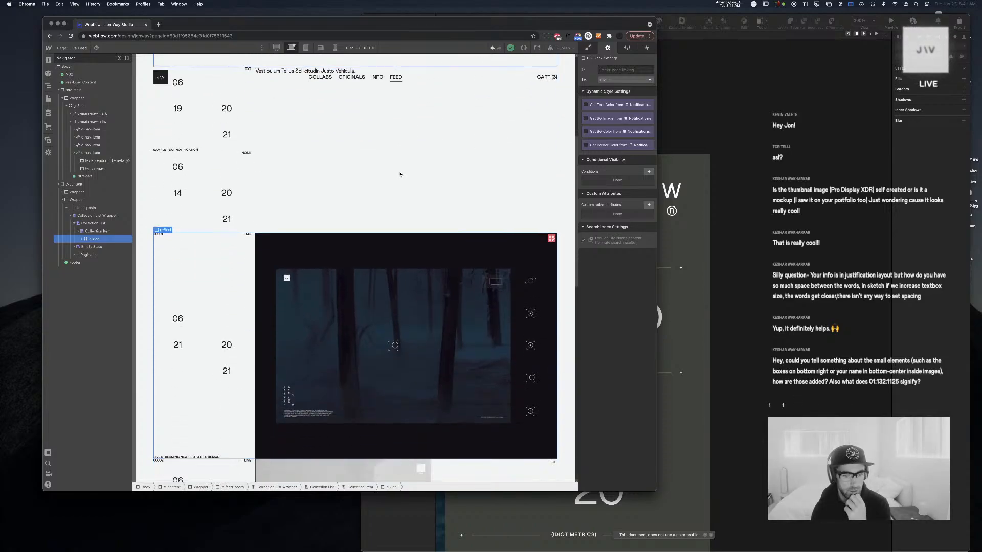
pyautogui.scroll(2, 400, 174)
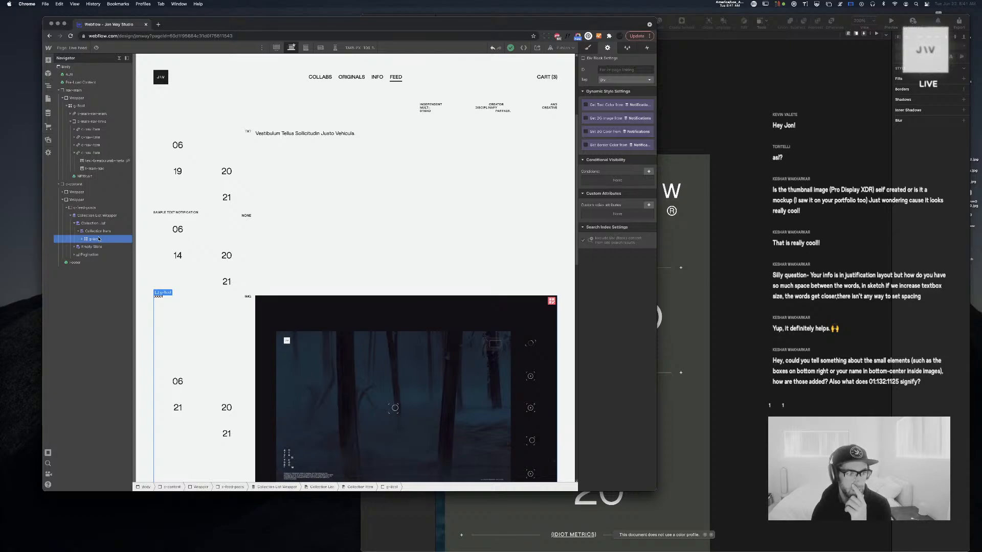
# Set the feed item's top padding to 1vh
pyautogui.click(589, 48)
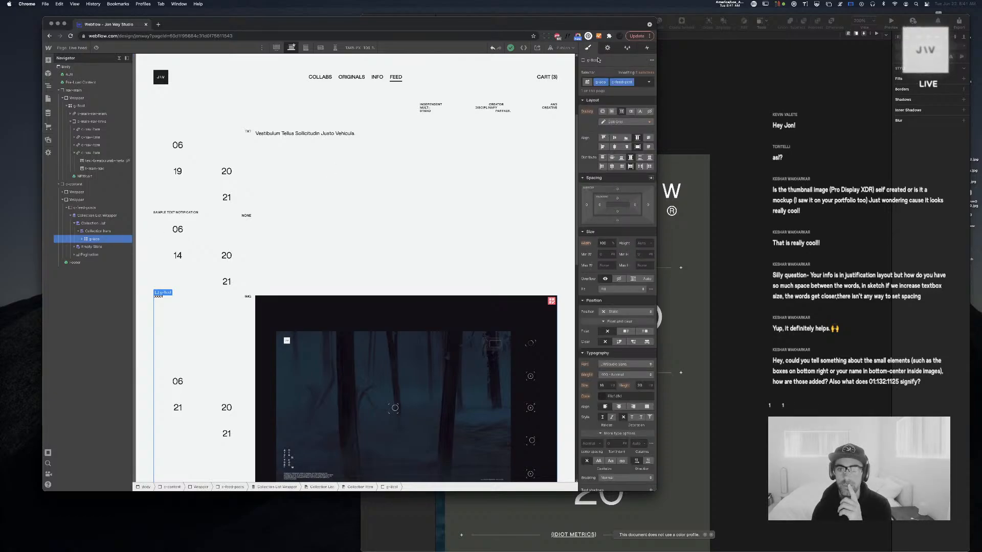
pyautogui.click(617, 200)
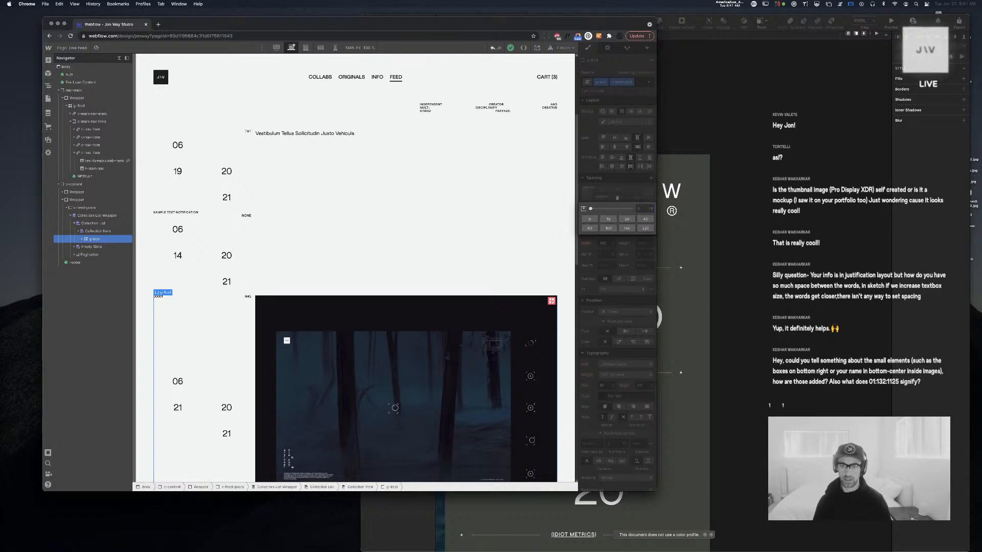
pyautogui.click(637, 192)
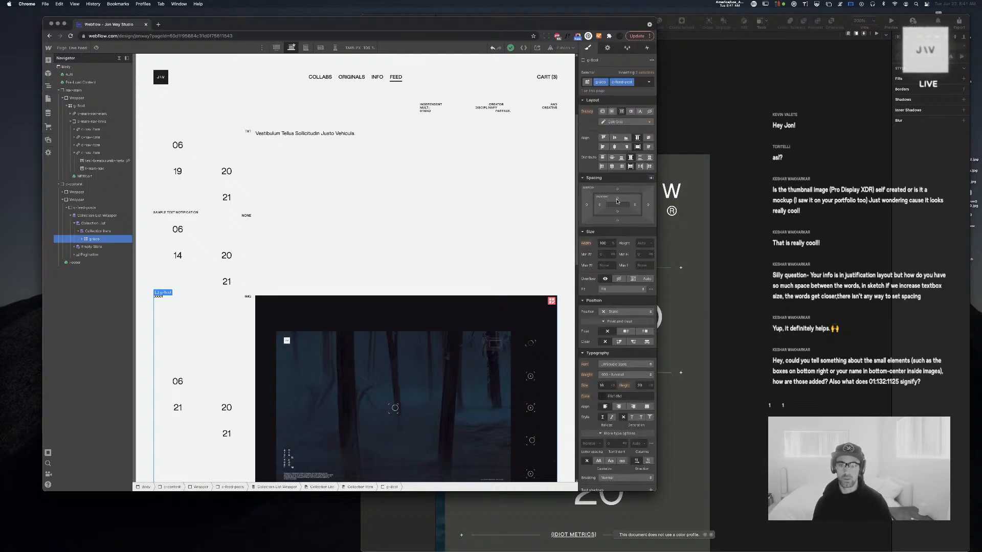
pyautogui.click(617, 200)
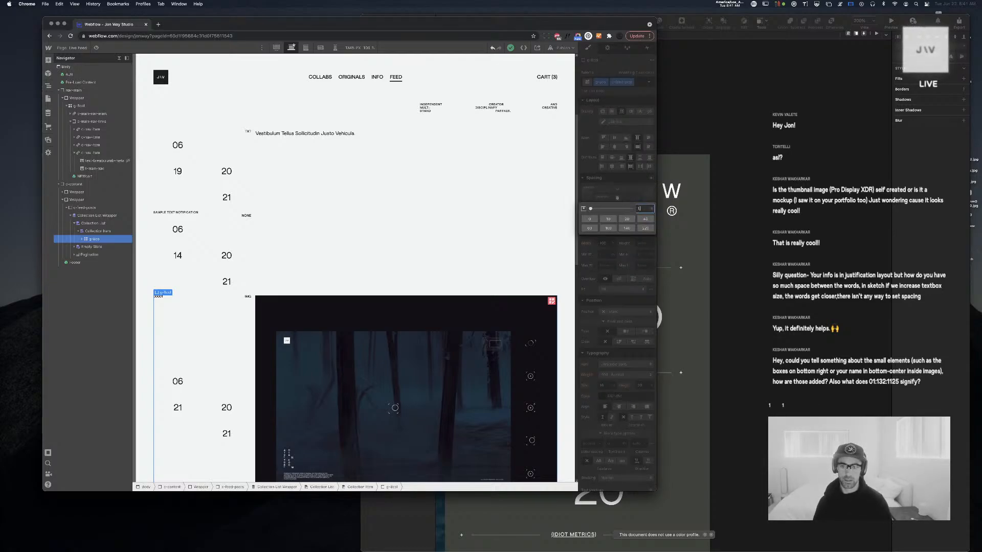
pyautogui.write('1')
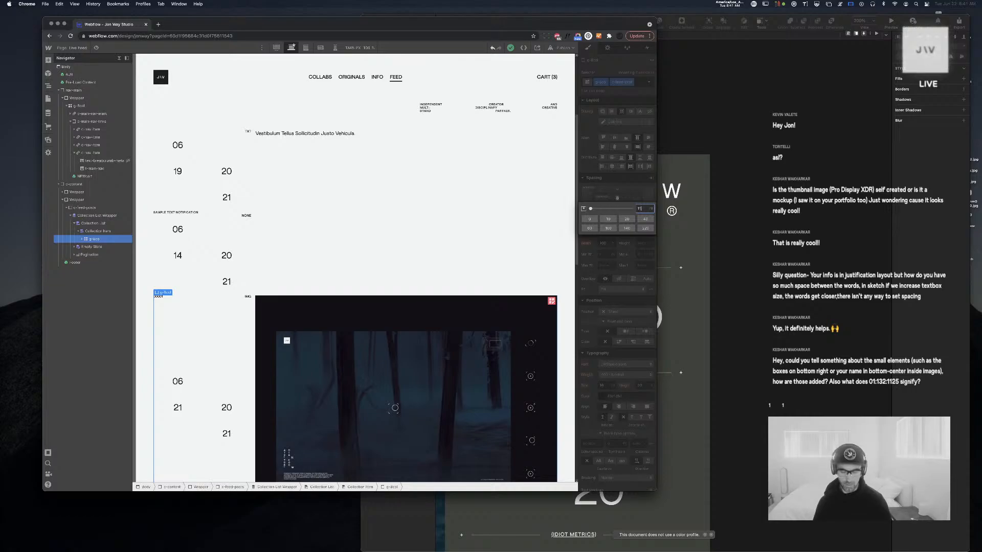
pyautogui.write('vh')
pyautogui.press('Return')
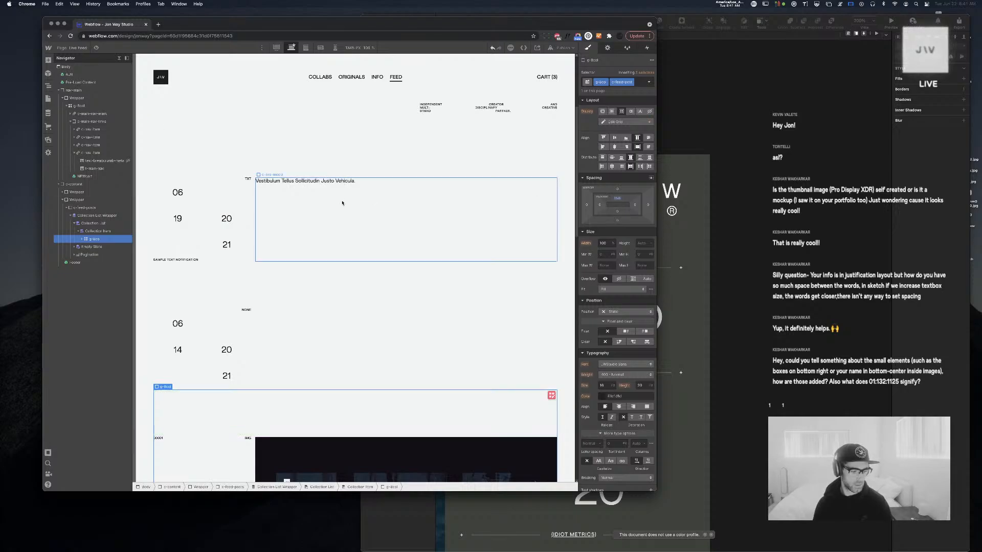
pyautogui.scroll(-5, 346, 215)
pyautogui.scroll(6, 346, 215)
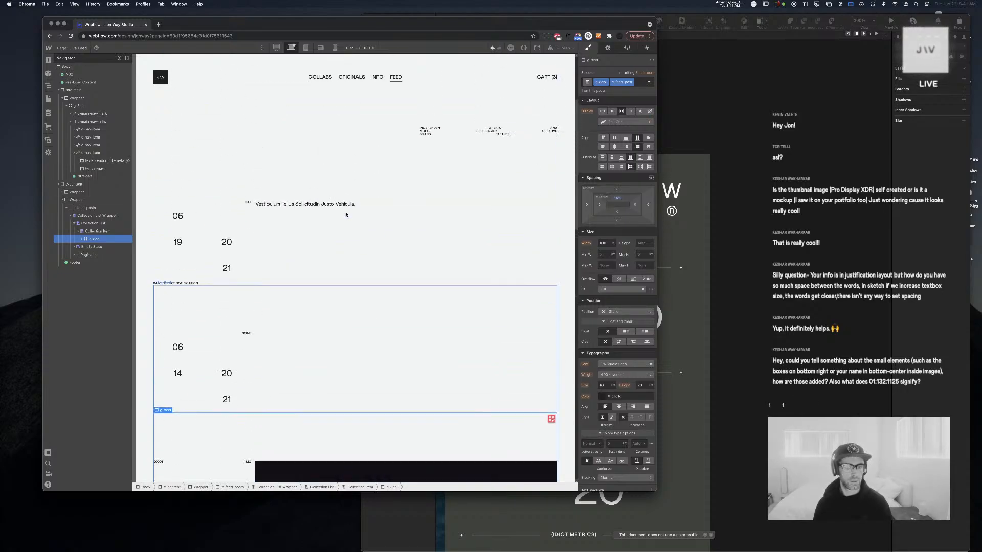
# Add a new t-feed-txt-content class to the Vestibulum text block
pyautogui.click(313, 245)
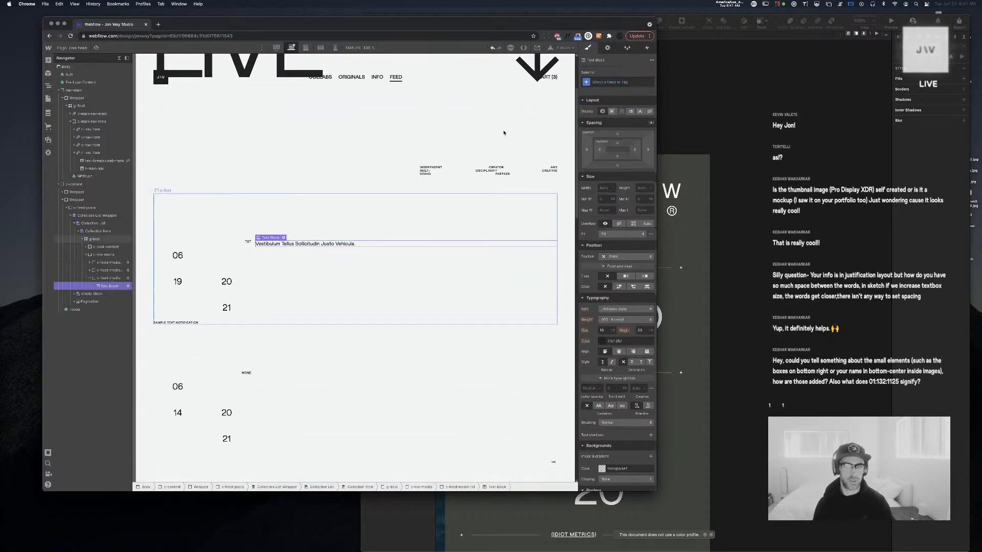
pyautogui.click(628, 77)
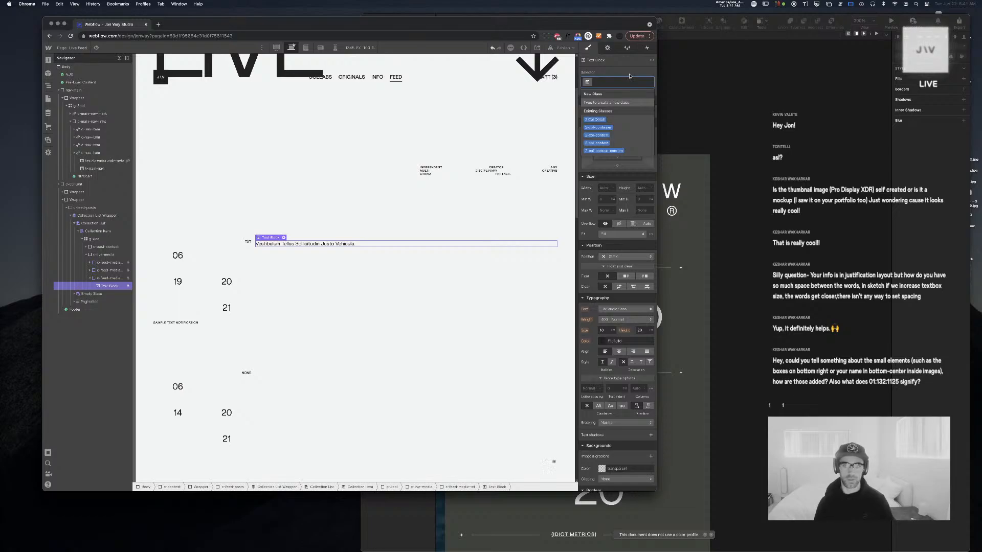
pyautogui.write('t-feed')
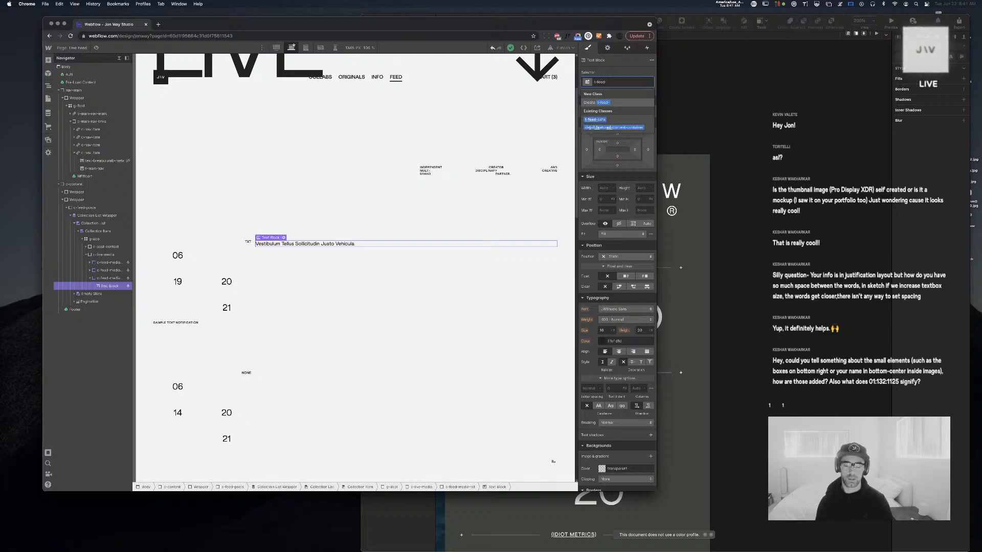
pyautogui.write('-contentxt-content')
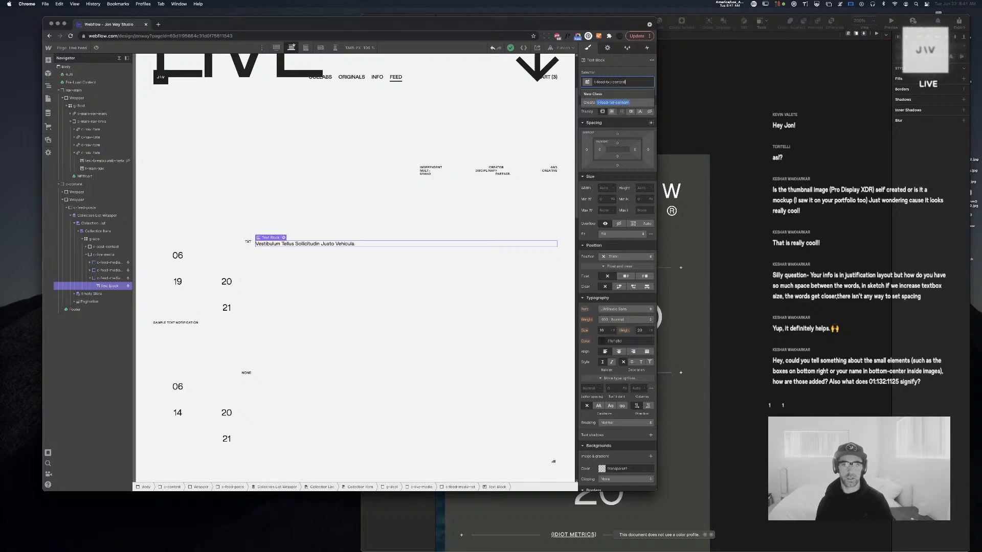
pyautogui.press('Return')
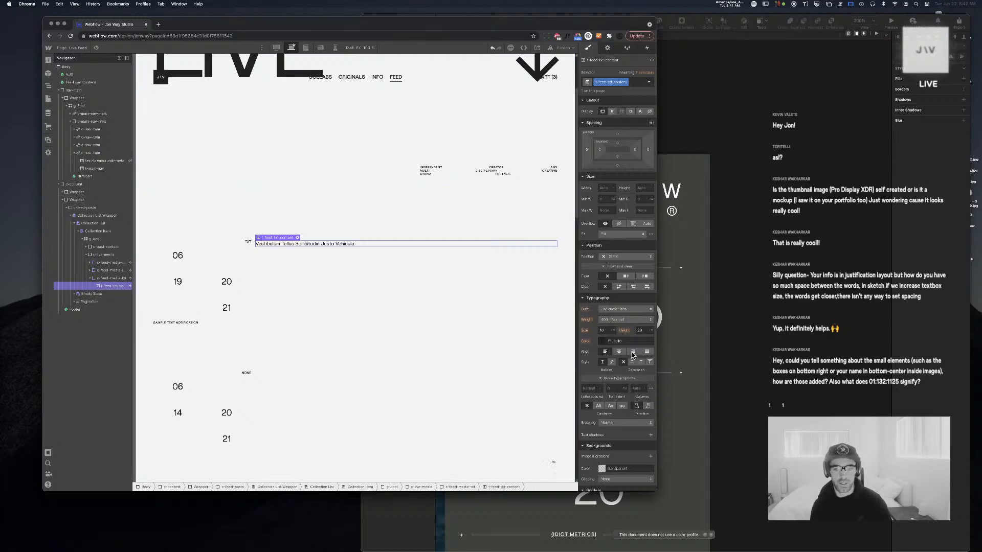
# Set the text's font size to 4vw and line height to 50
pyautogui.click(607, 331)
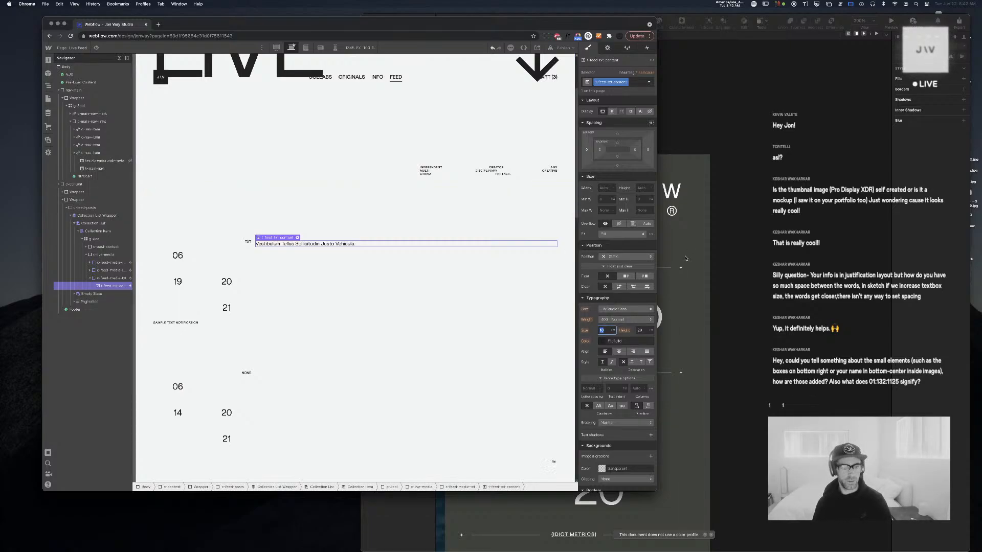
pyautogui.write('4vw')
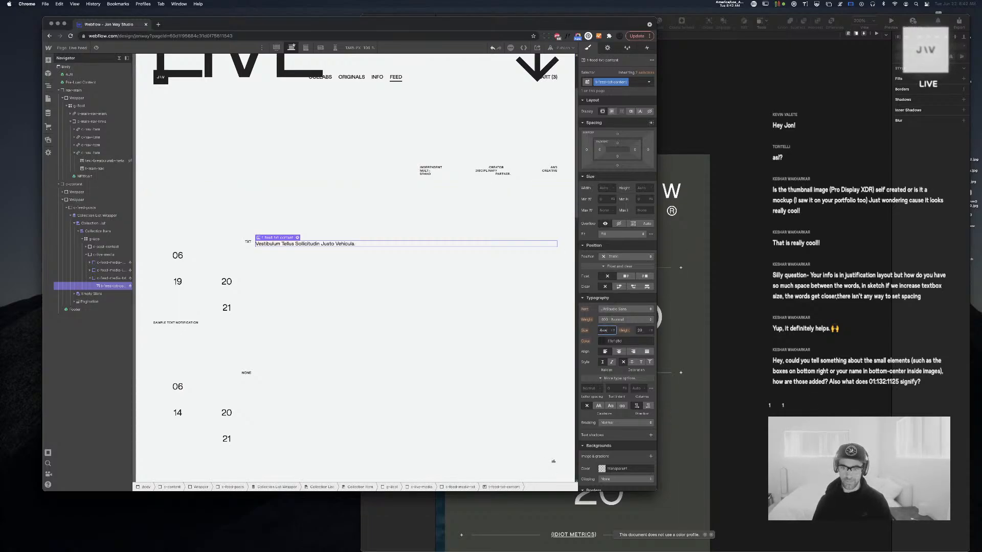
pyautogui.press('Tab')
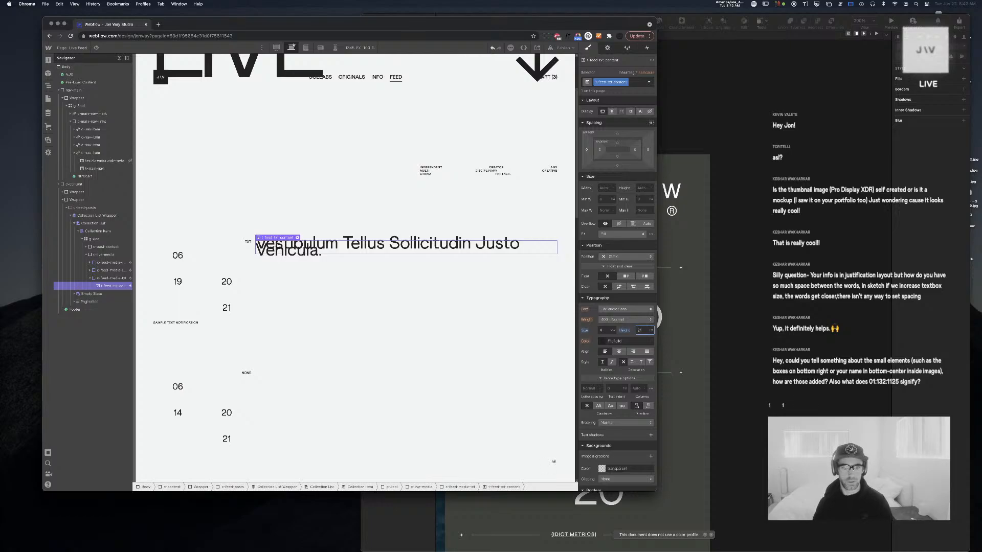
pyautogui.write('40')
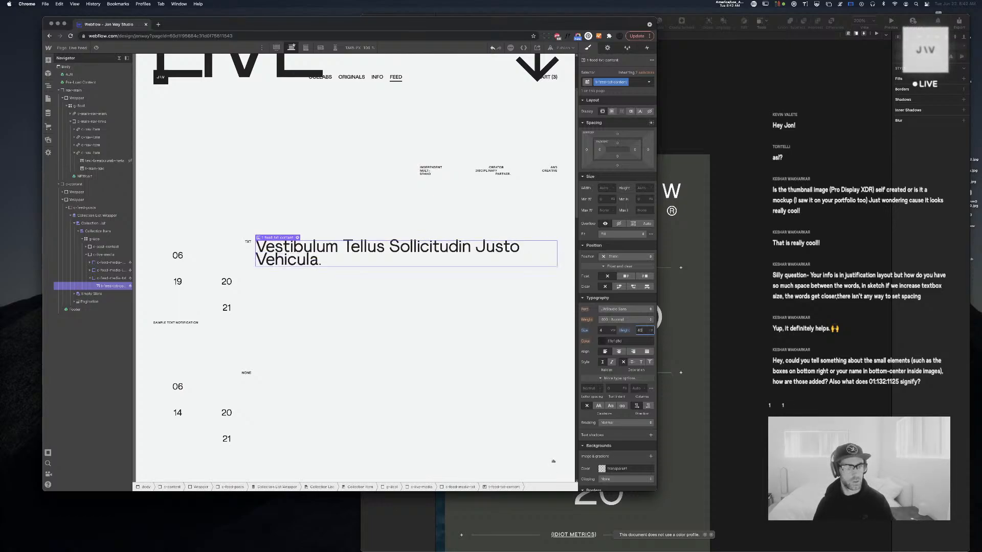
pyautogui.hotkey('shift', 'Up')
pyautogui.press('Return')
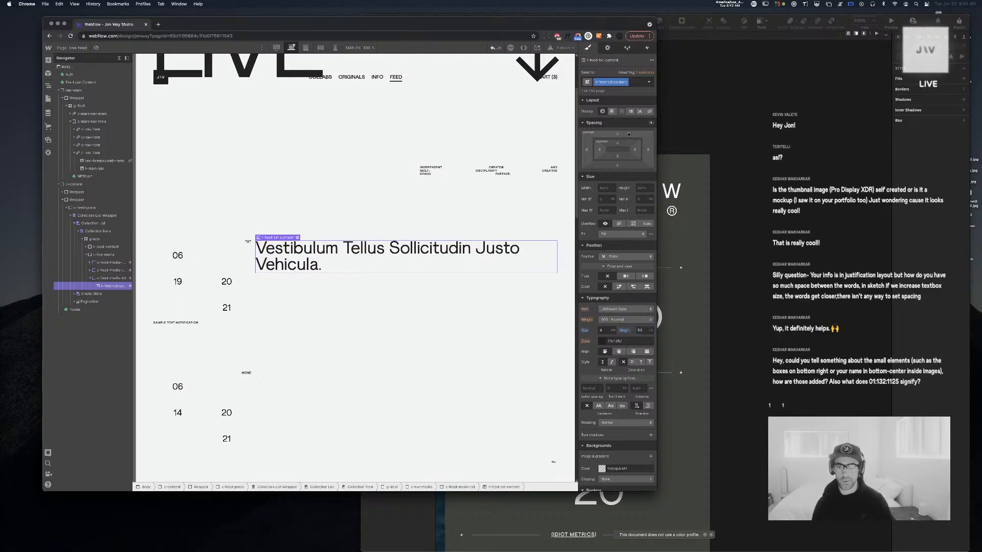
# Pad the text 3vw on all four sides
pyautogui.click(600, 150)
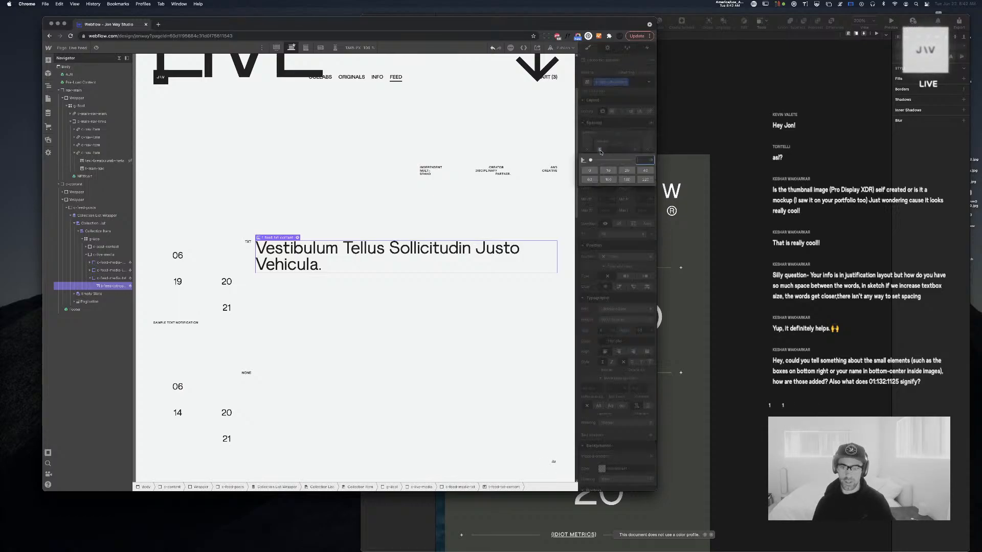
pyautogui.press('Return')
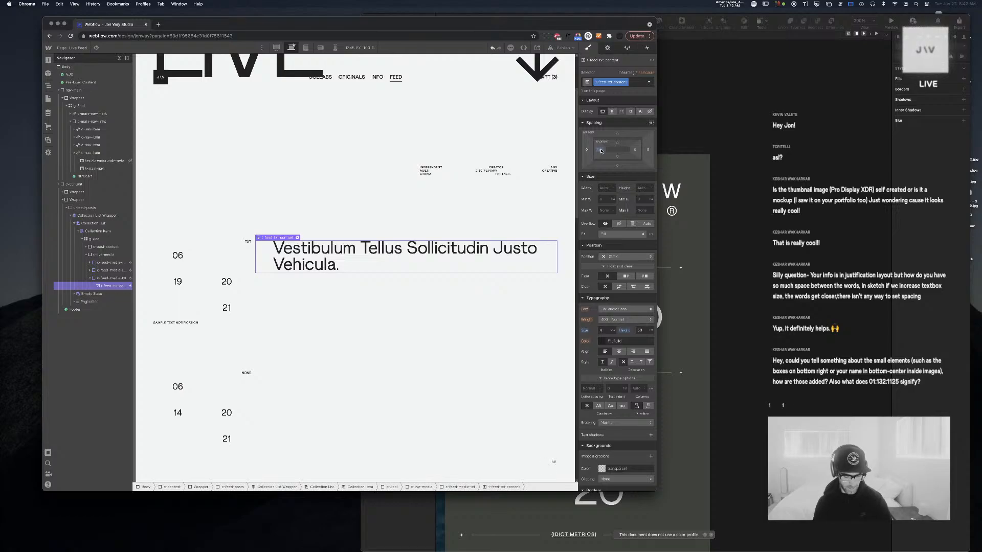
pyautogui.moveTo(601, 151); pyautogui.dragTo(599, 152)
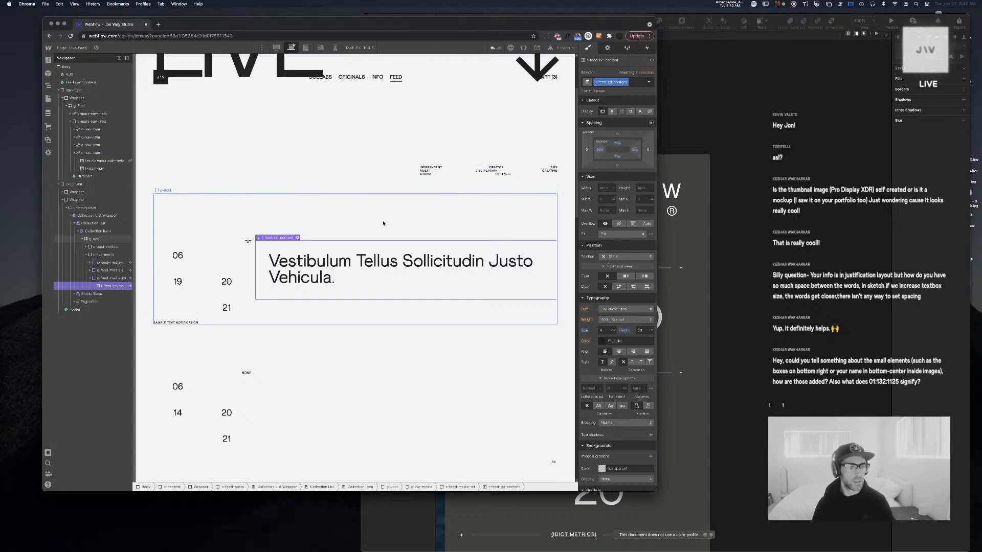
# Set c-feed-media-txt to 100% width, auto height, 25vh min height, flex with centred alignment
pyautogui.click(110, 278)
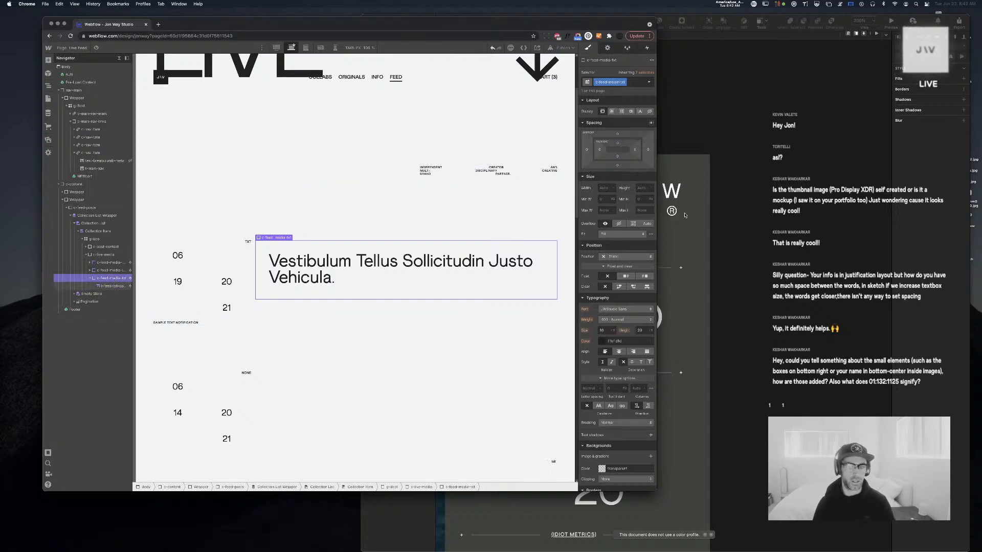
pyautogui.click(607, 187)
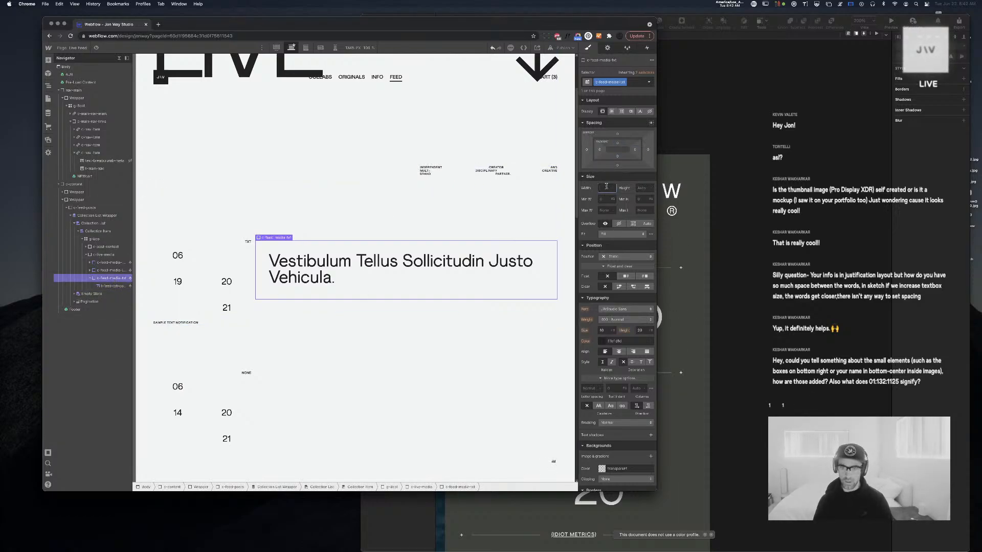
pyautogui.write('100%')
pyautogui.press('Tab')
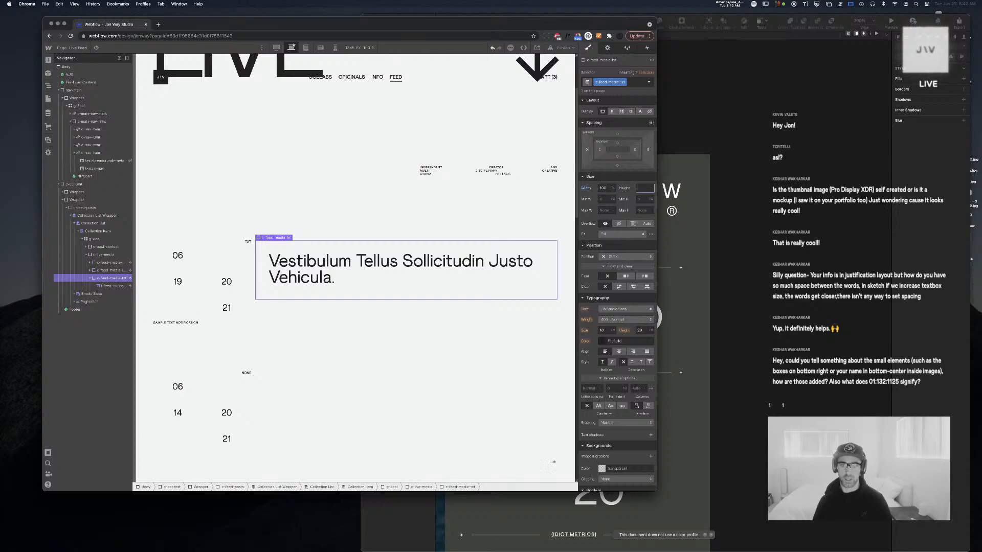
pyautogui.write('10')
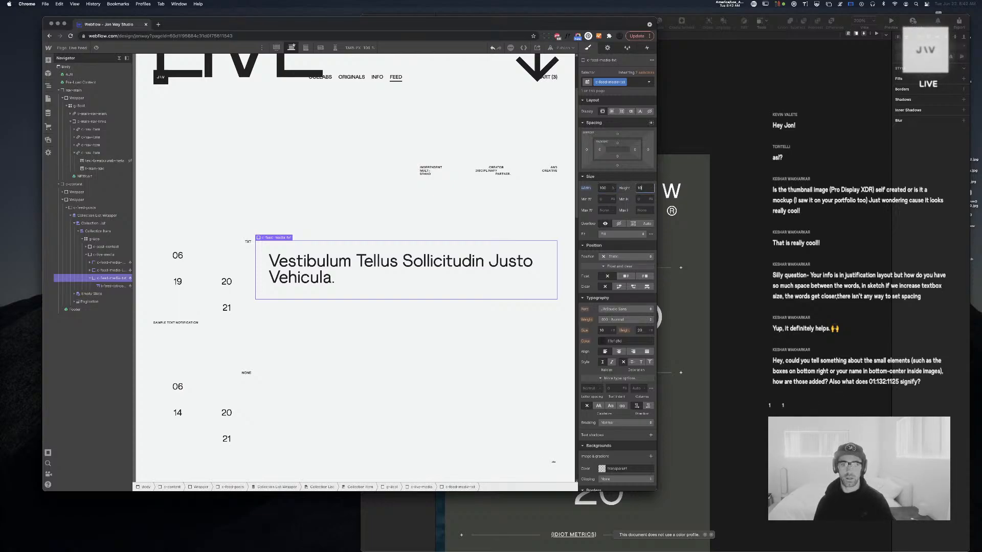
pyautogui.press('super+a')
pyautogui.press('BackSpace')
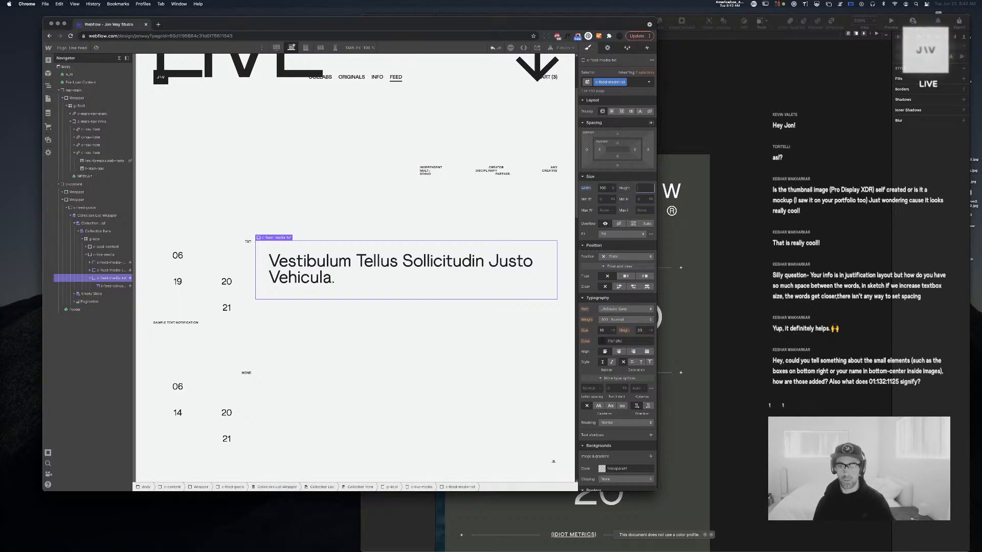
pyautogui.click(643, 199)
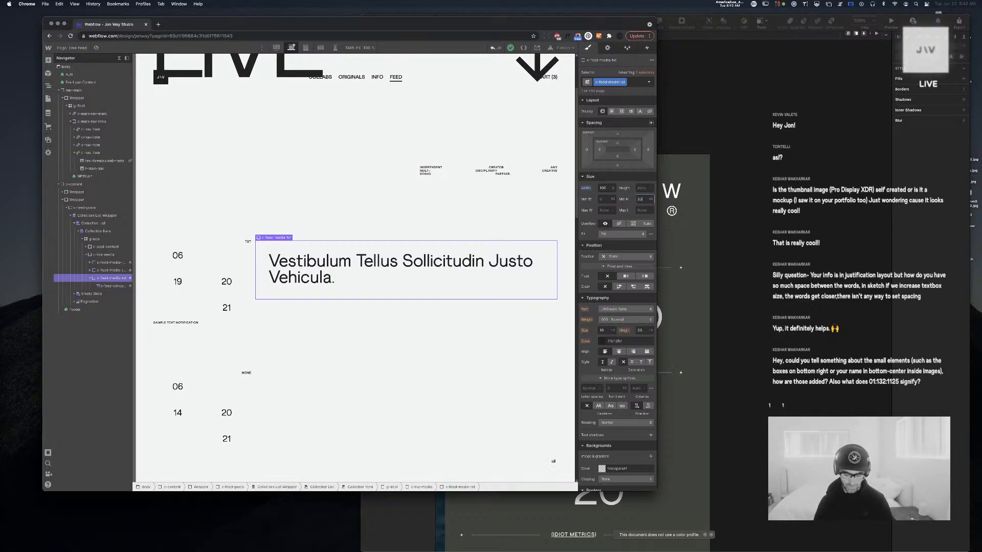
pyautogui.press('Return')
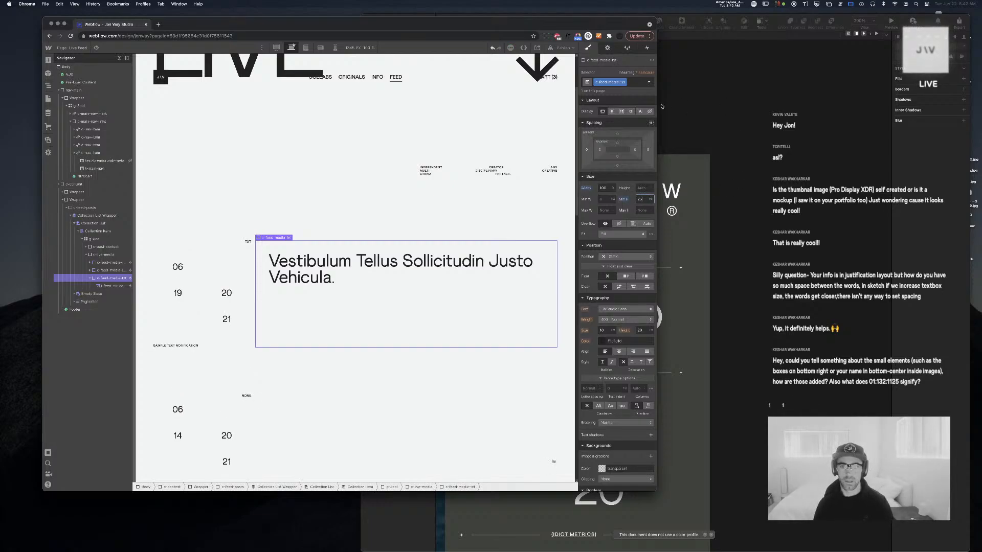
pyautogui.click(612, 112)
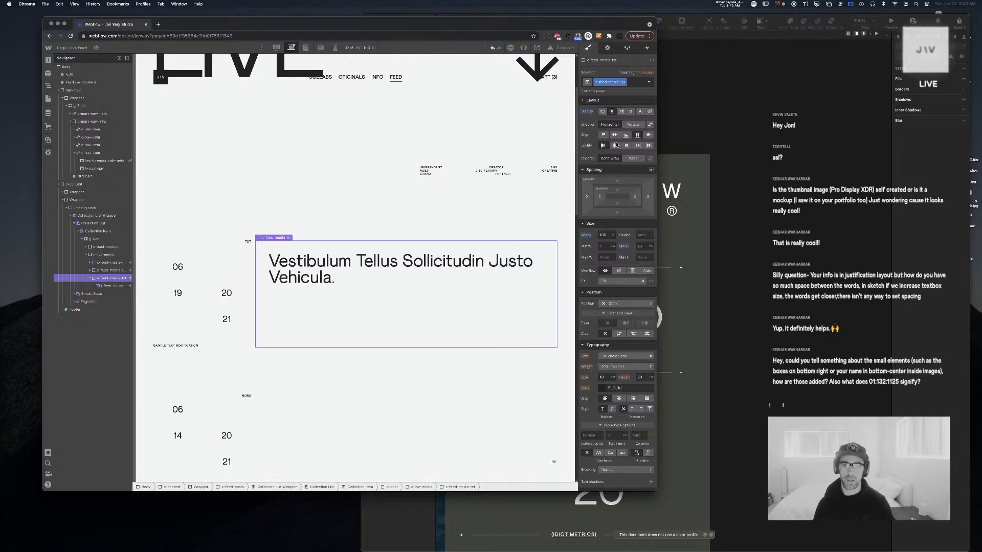
pyautogui.click(615, 135)
# Try several background swatches on c-feed-media-txt and settle on dark #1a1a1a
pyautogui.scroll(-5, 620, 374)
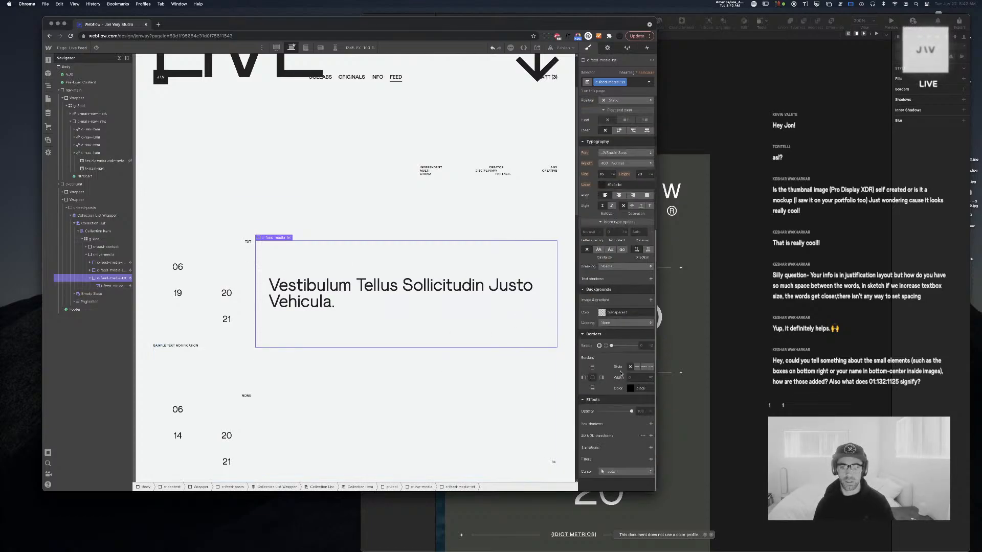
pyautogui.click(608, 315)
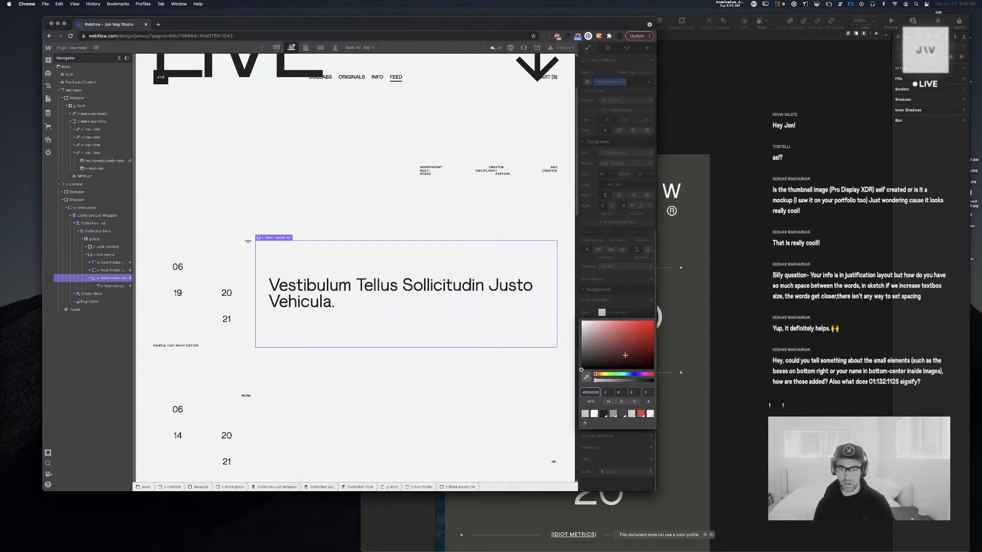
pyautogui.click(604, 415)
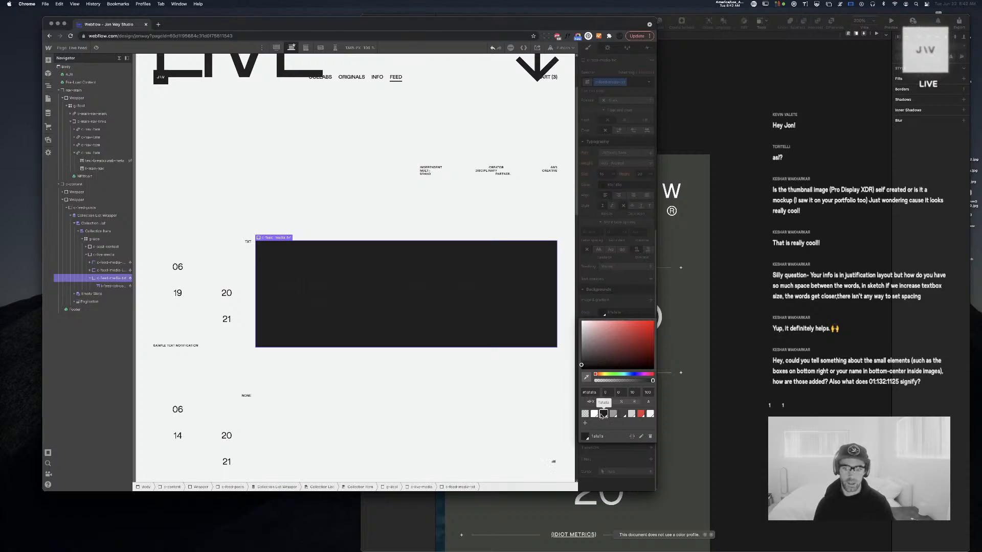
pyautogui.click(613, 414)
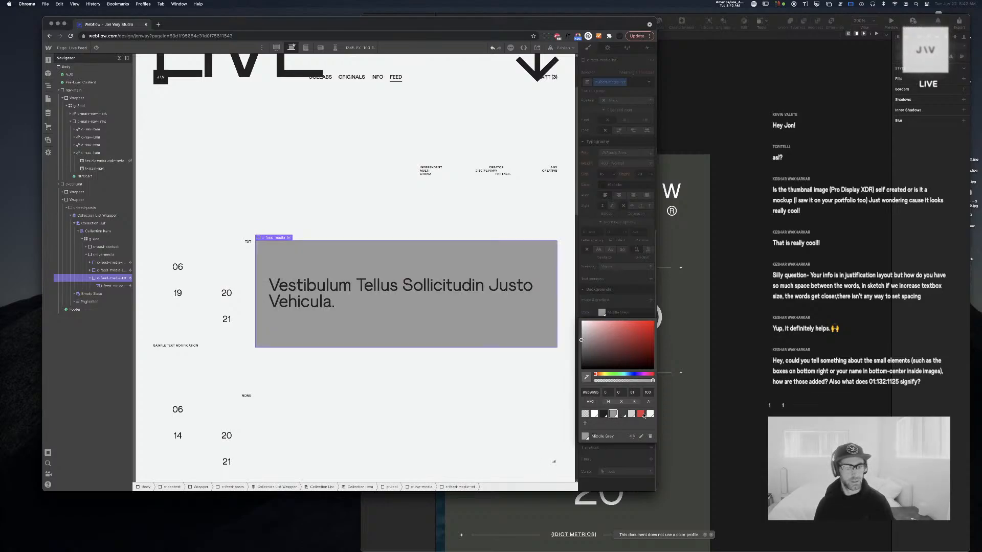
pyautogui.click(650, 414)
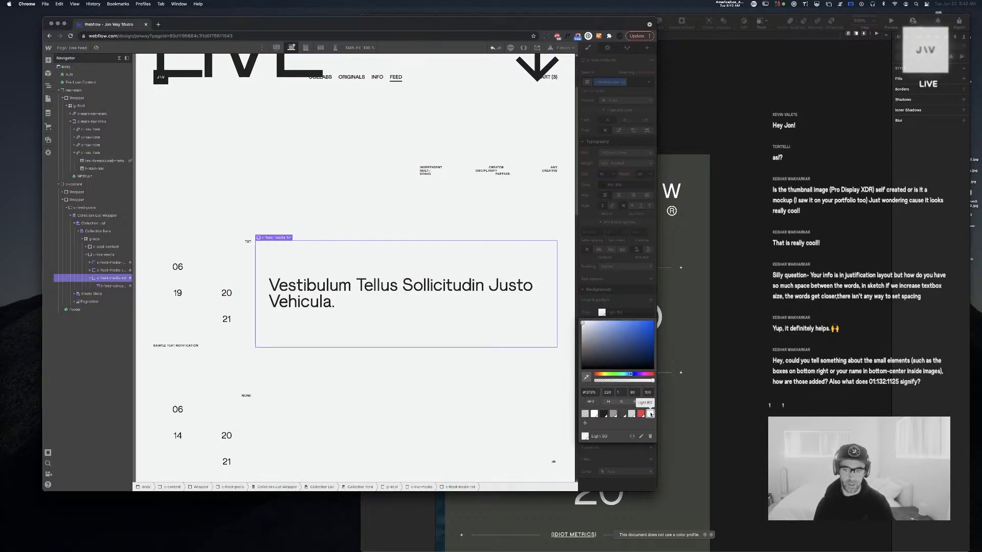
pyautogui.click(594, 414)
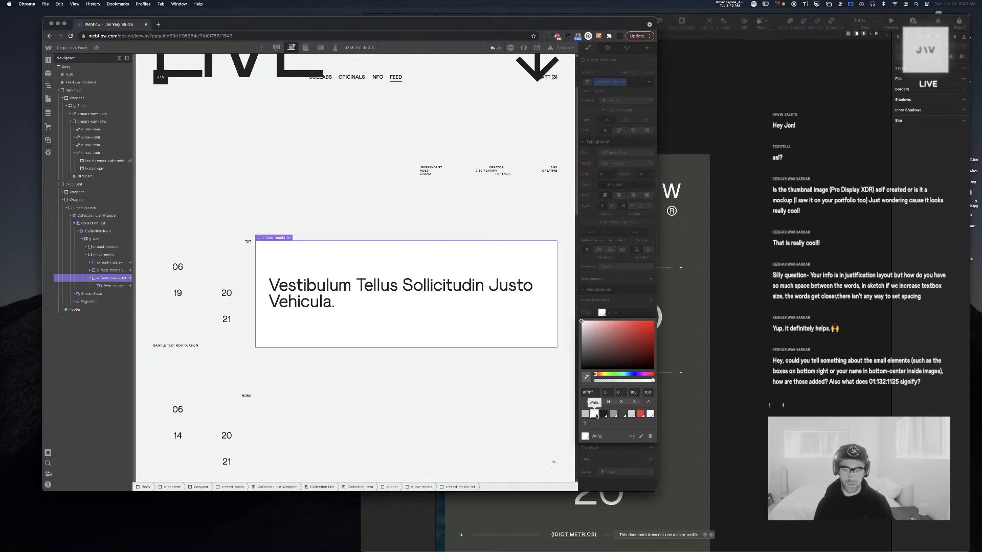
pyautogui.click(603, 414)
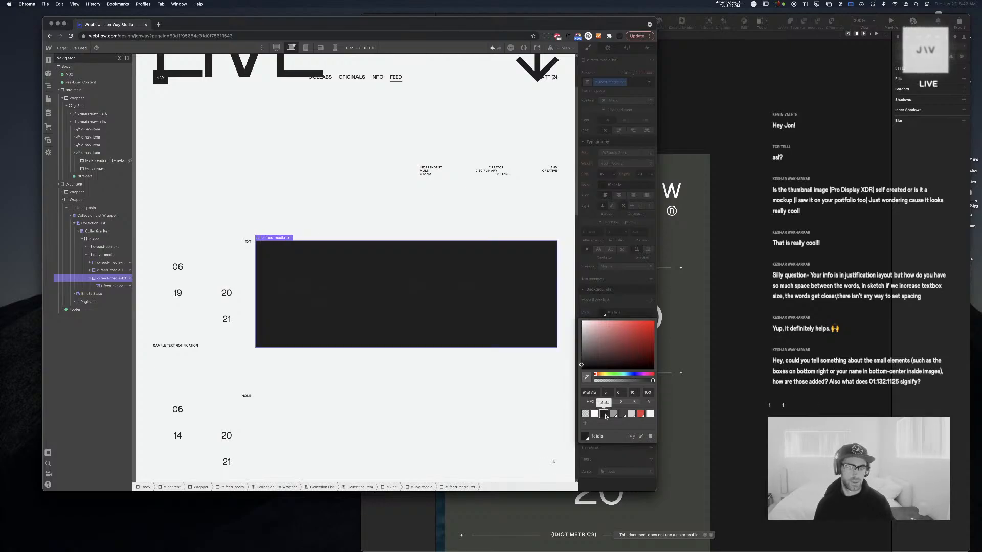
pyautogui.click(338, 293)
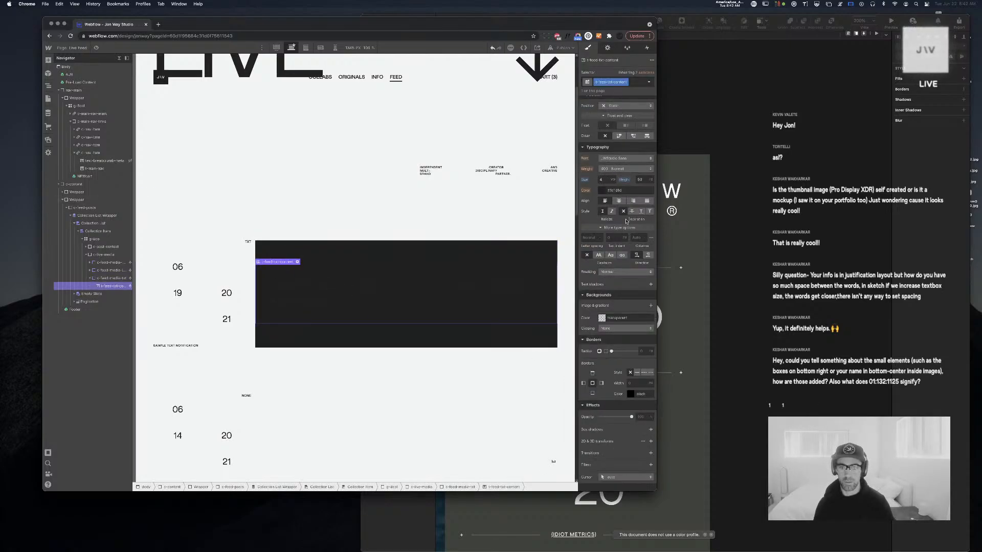
# Colour the Vestibulum text Light BG, trying Uppercase before reverting capitalization to None
pyautogui.click(608, 190)
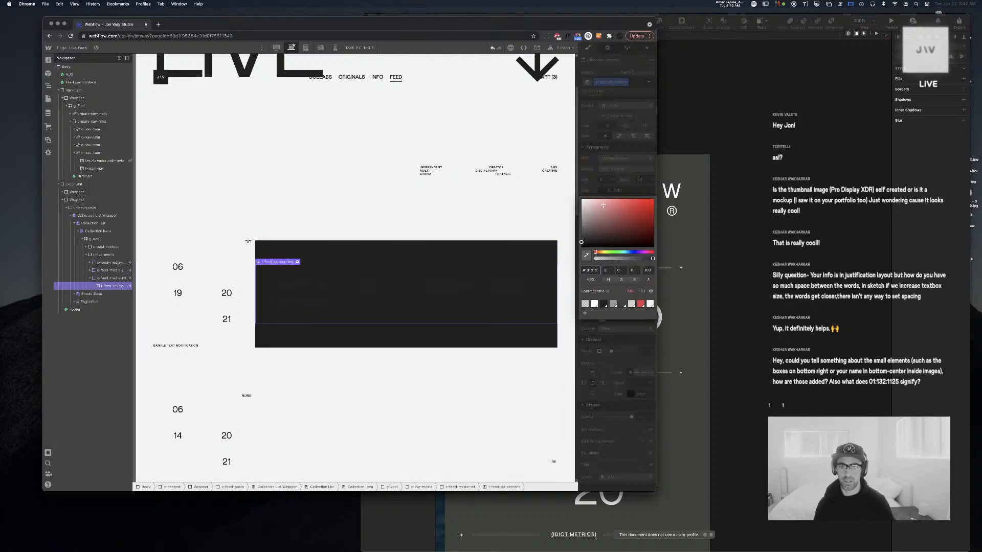
pyautogui.click(651, 305)
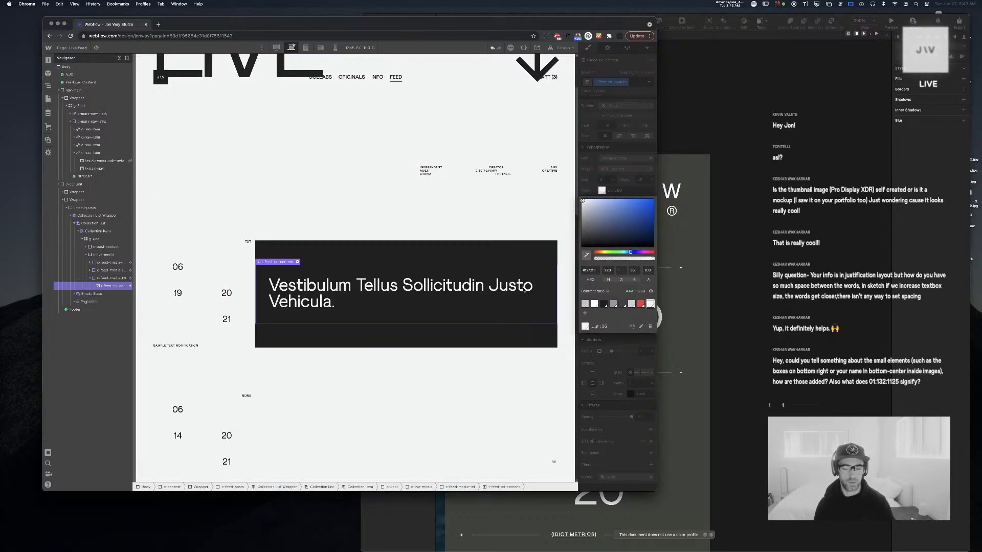
pyautogui.click(517, 270)
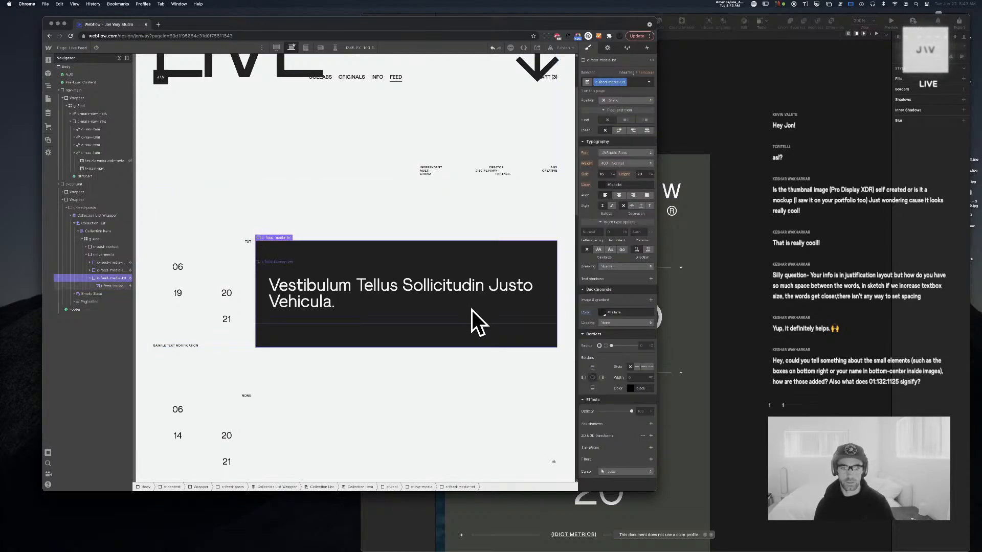
pyautogui.click(599, 255)
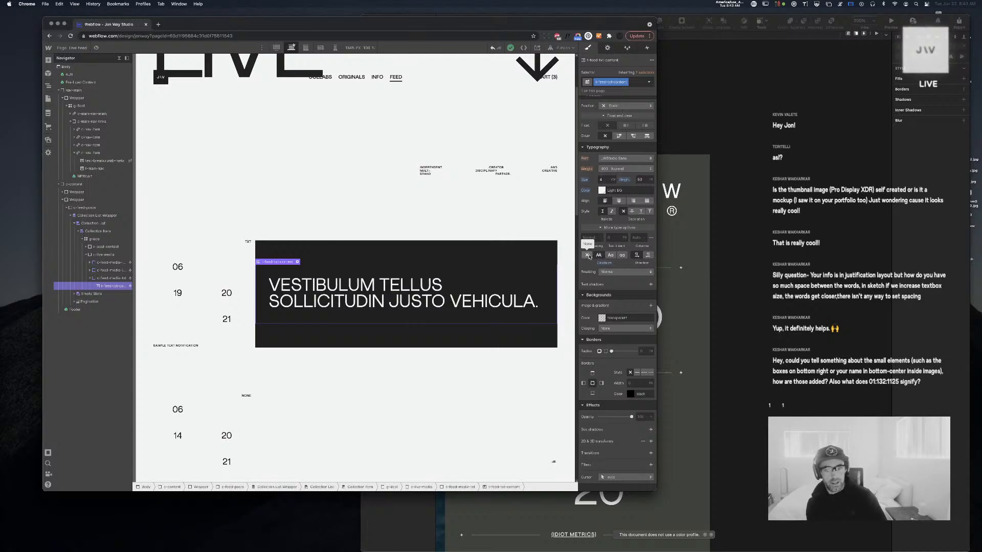
pyautogui.click(588, 255)
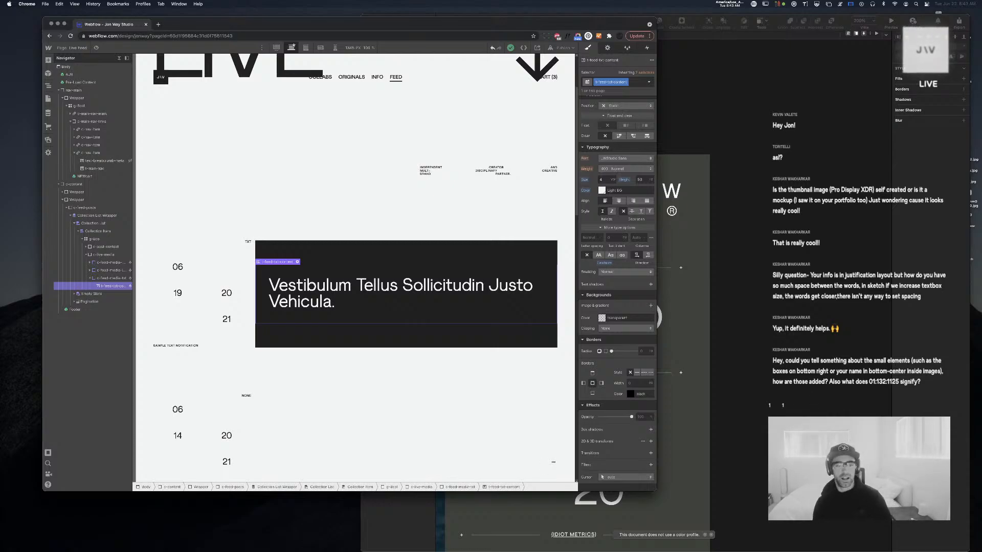
pyautogui.scroll(-10, 141, 421)
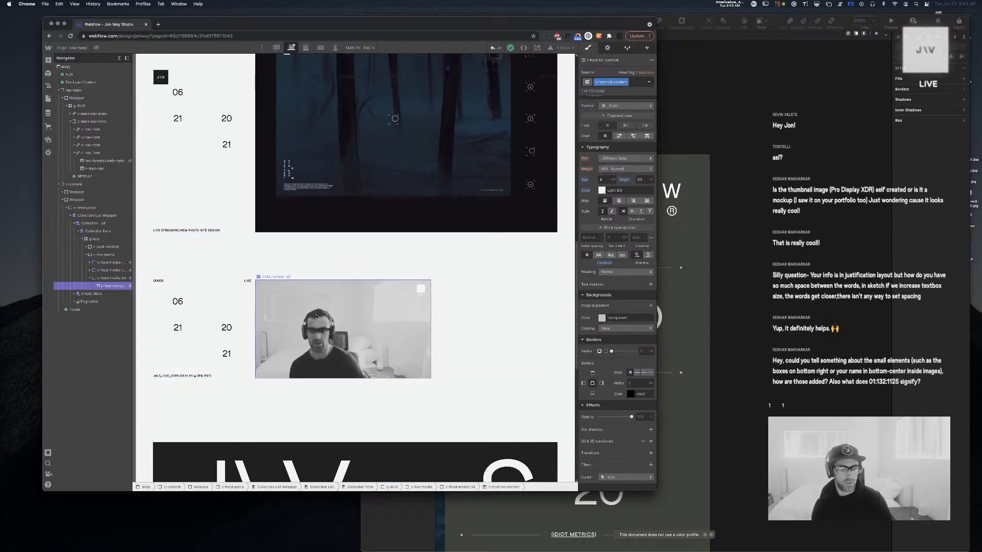
# Select the live-stream video embed, then bring up the Pages panel listing all site pages
pyautogui.click(262, 310)
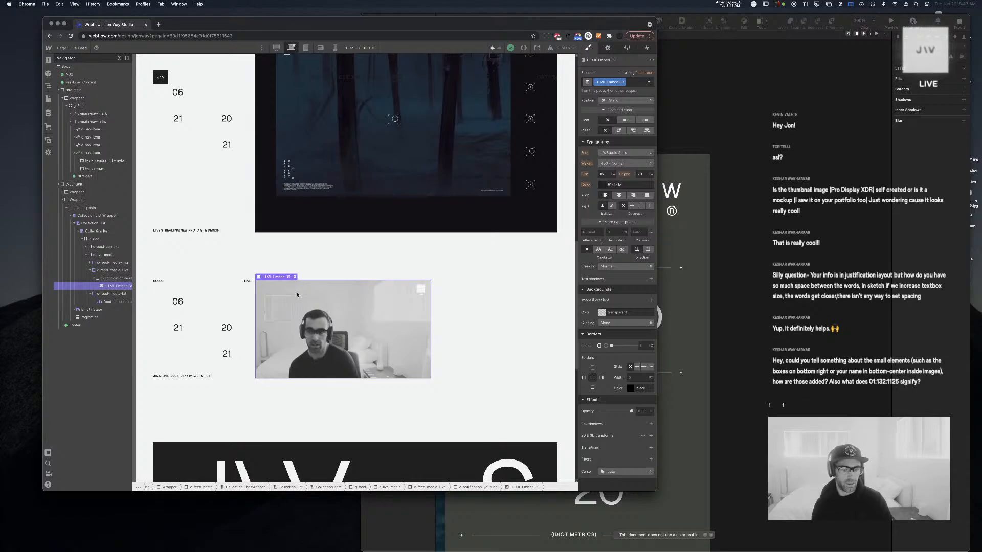
pyautogui.scroll(10, 306, 291)
pyautogui.click(48, 98)
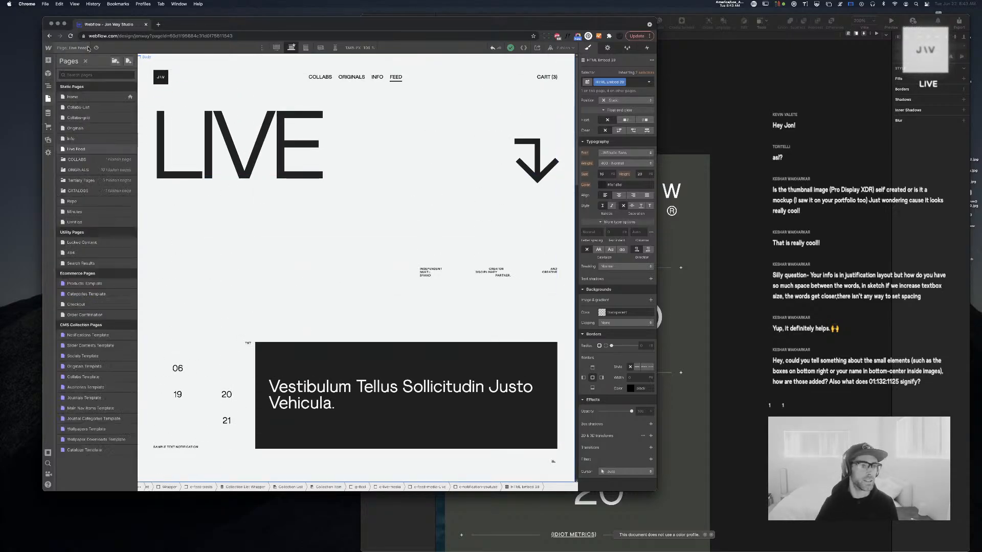
# Visit the Home page, then switch to the Originals page from the Pages panel
pyautogui.click(94, 98)
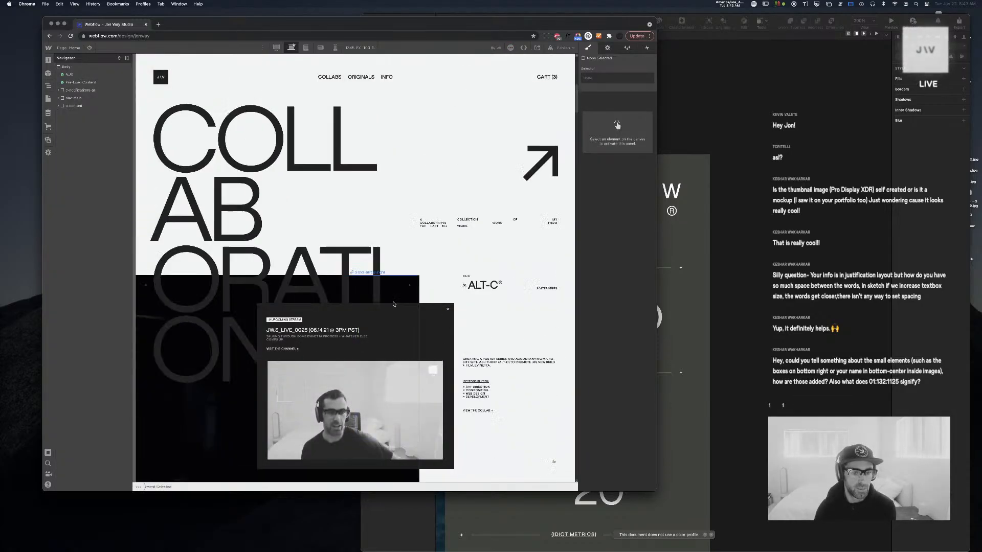
pyautogui.scroll(-3, 310, 254)
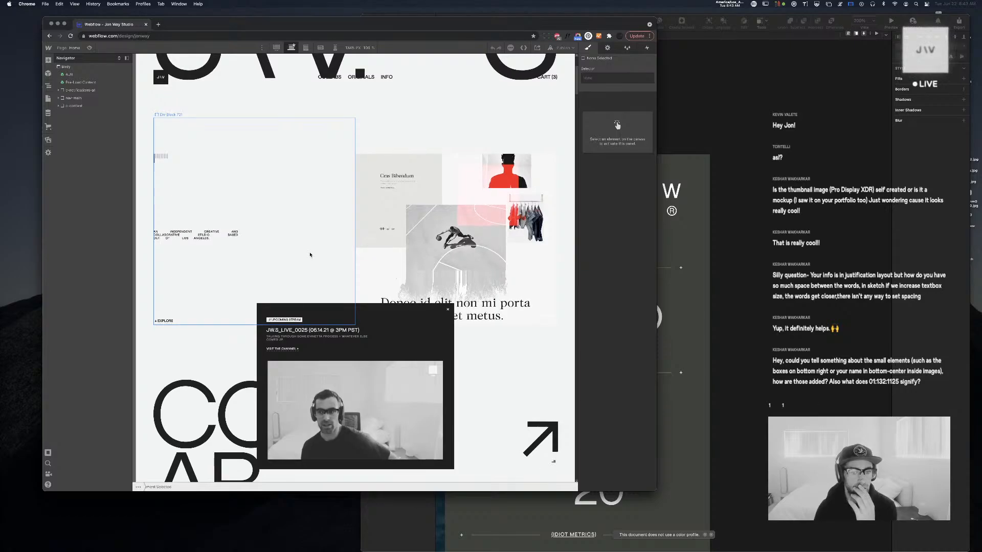
pyautogui.scroll(3, 310, 254)
pyautogui.click(48, 98)
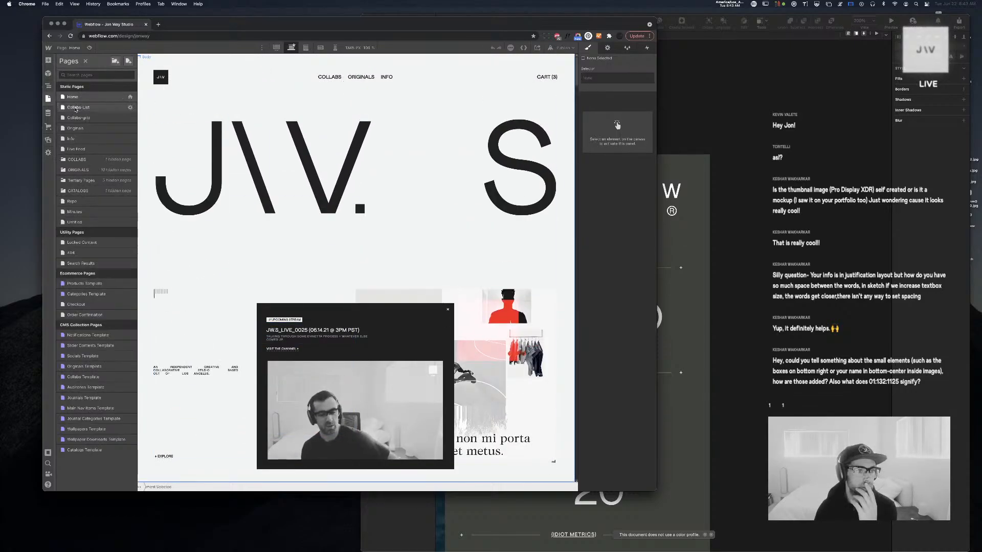
pyautogui.click(75, 128)
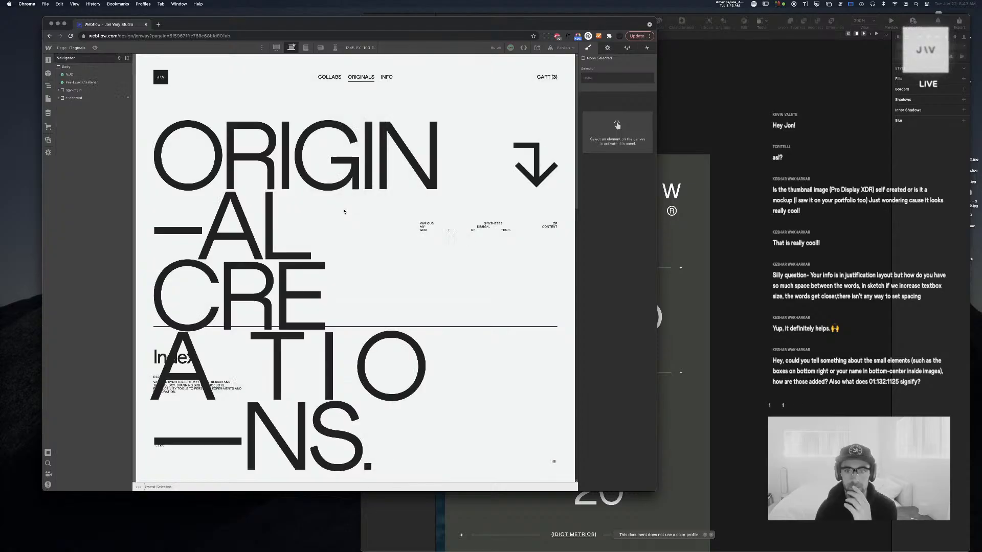
pyautogui.scroll(-2, 343, 211)
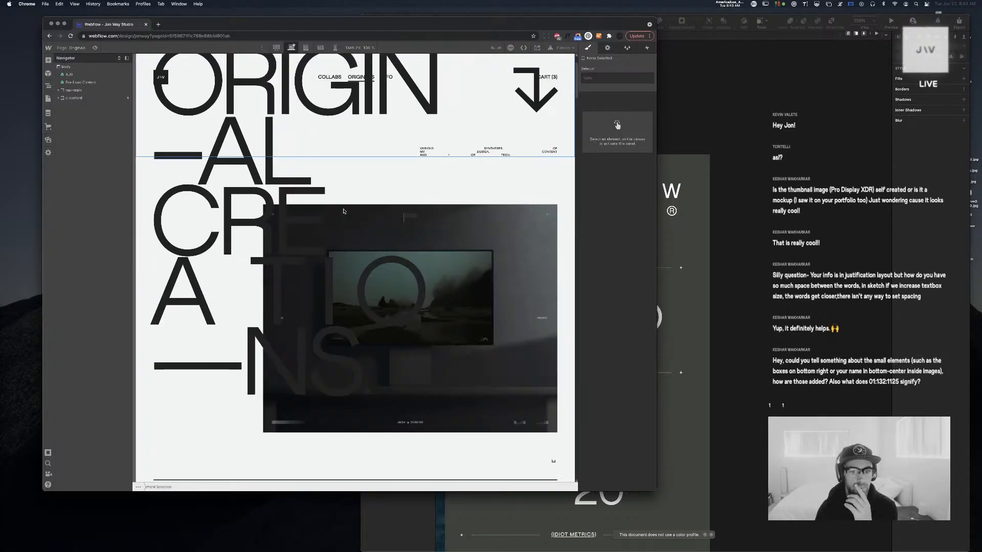
pyautogui.scroll(-2, 344, 211)
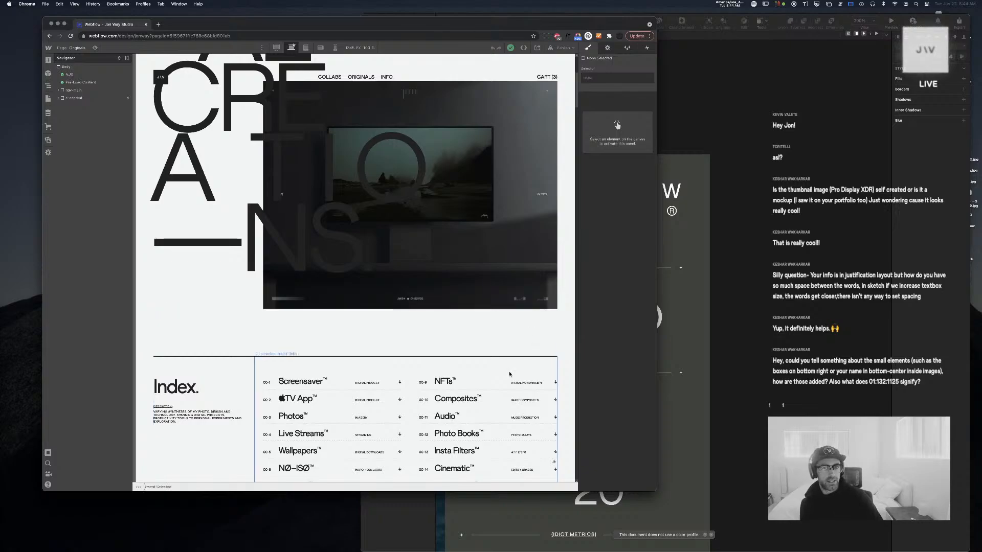
pyautogui.scroll(1, 509, 373)
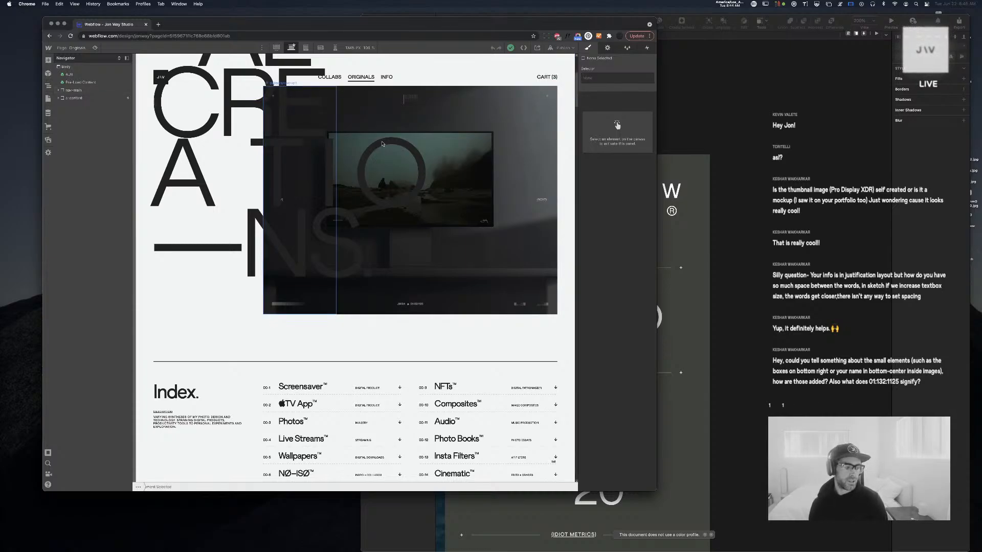
pyautogui.scroll(-1, 392, 143)
pyautogui.scroll(1, 391, 143)
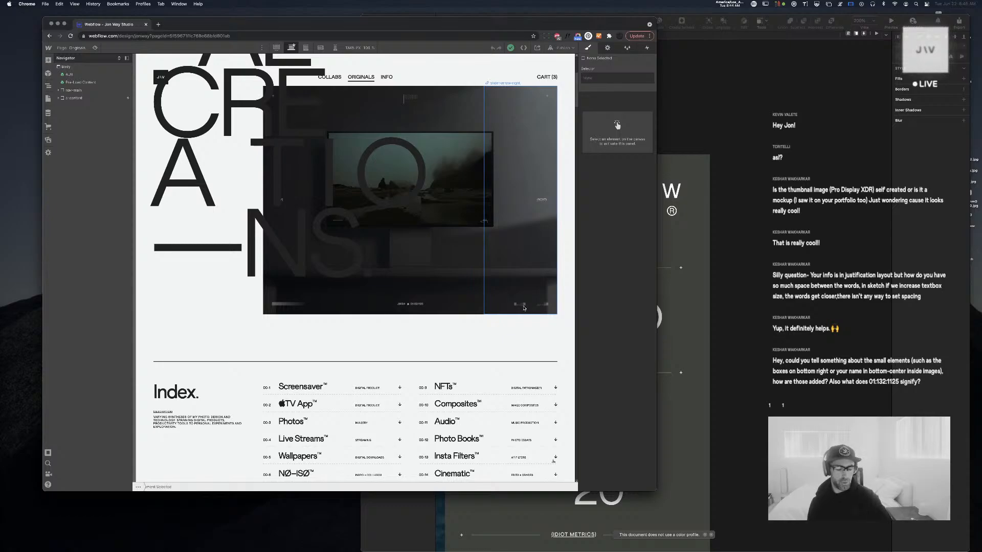
pyautogui.scroll(-10, 509, 306)
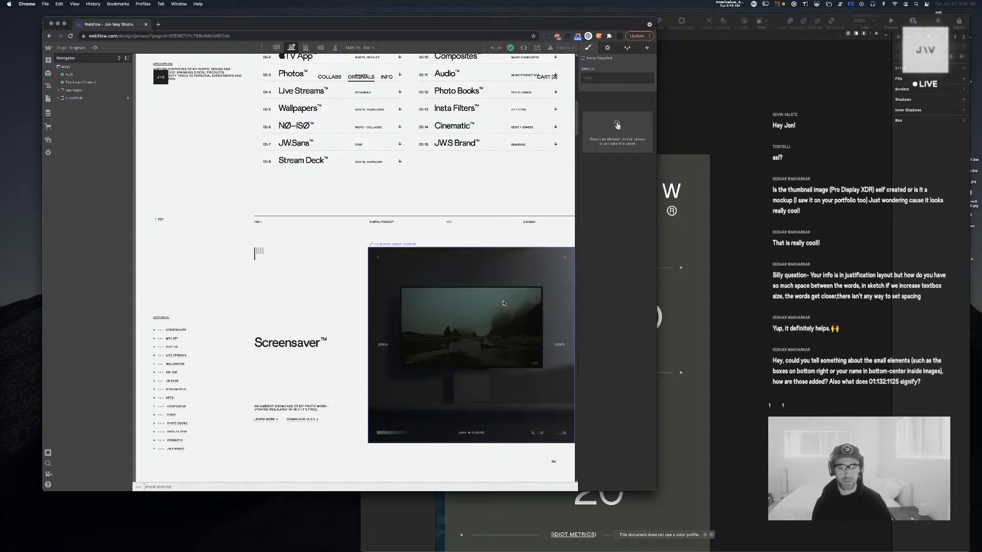
pyautogui.scroll(-8, 503, 303)
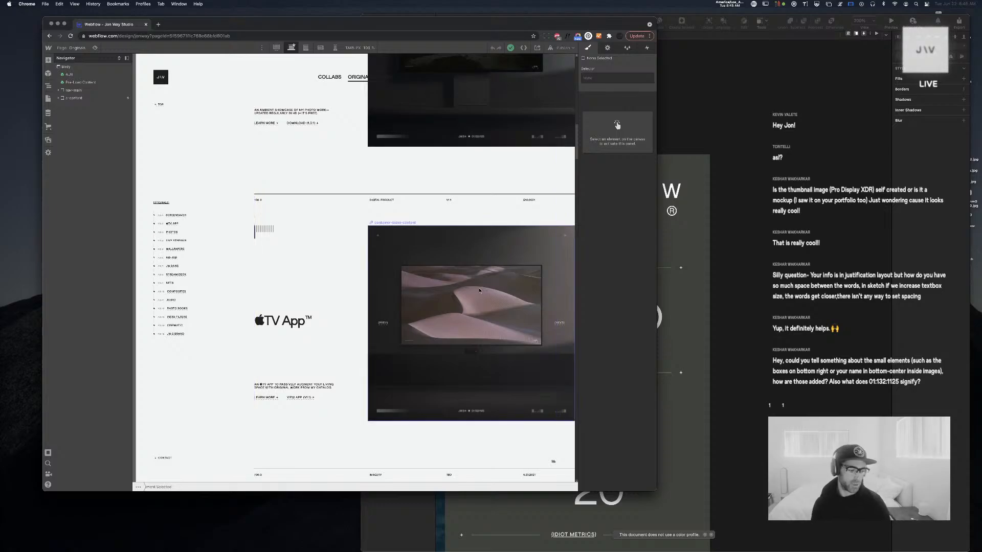
pyautogui.scroll(20, 414, 259)
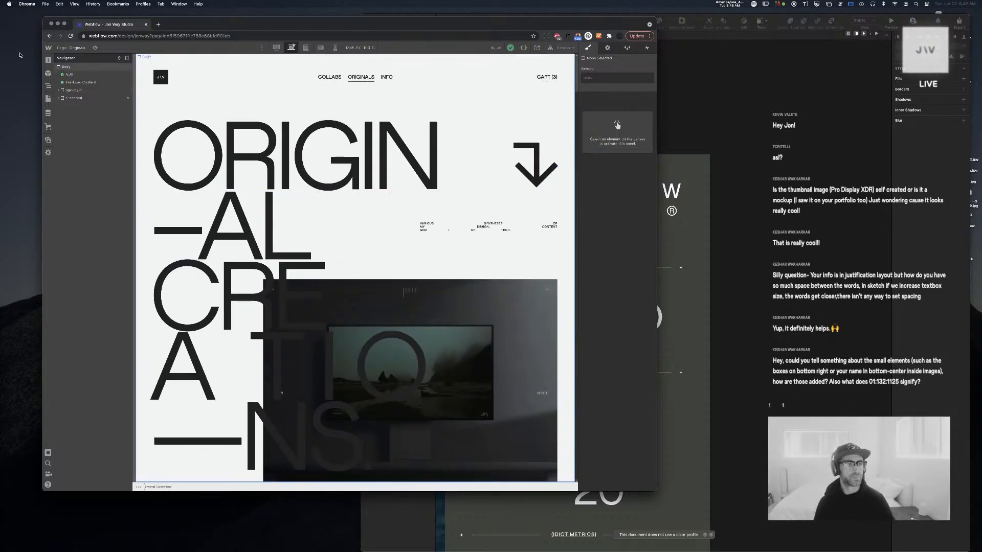
# Go to the Live Feed page and open the webcam video embed's HTML code editor
pyautogui.click(48, 99)
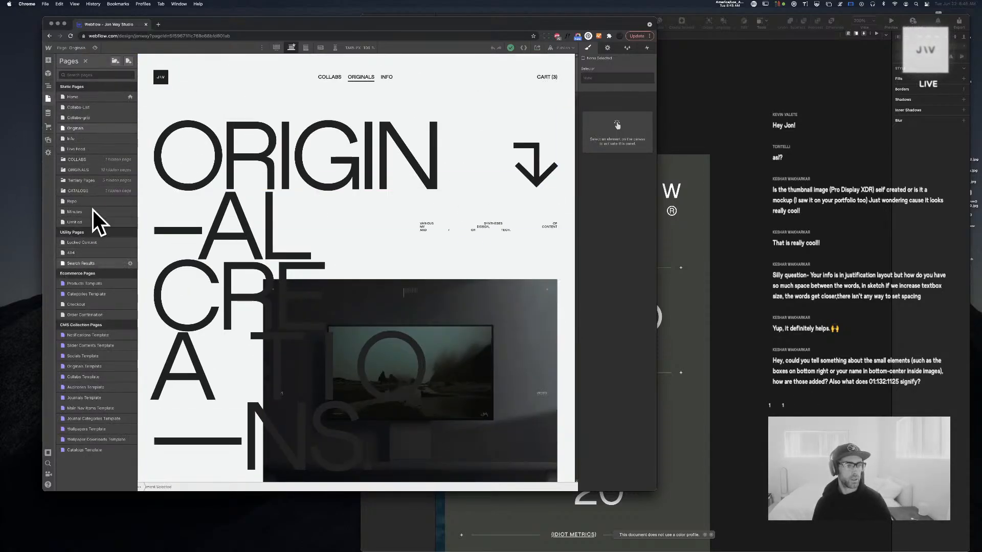
pyautogui.click(80, 149)
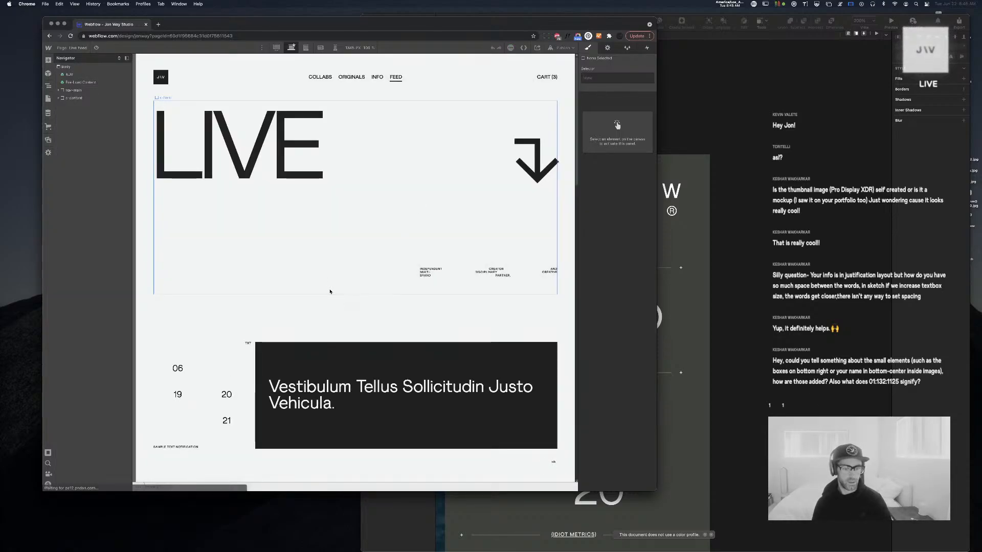
pyautogui.scroll(-10, 332, 287)
pyautogui.scroll(-10, 332, 287)
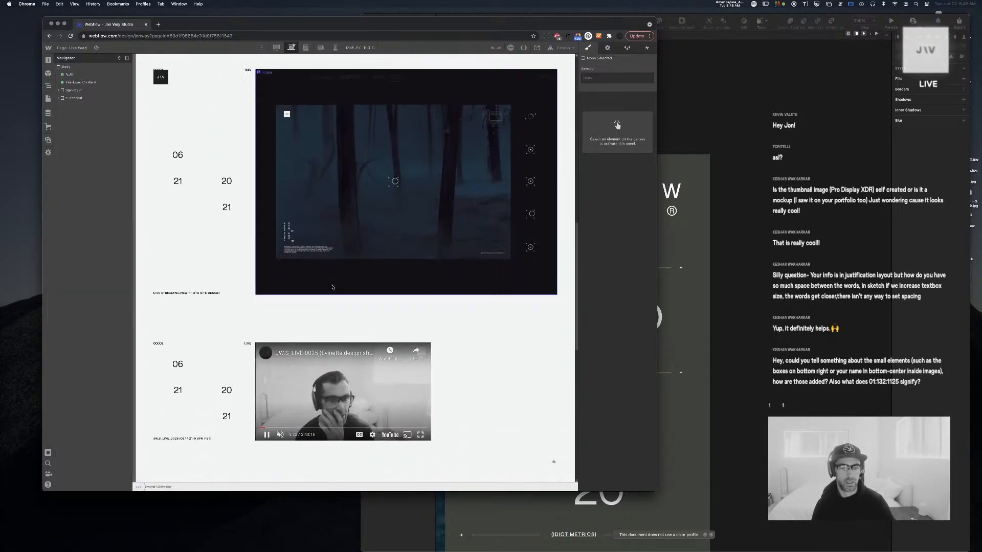
pyautogui.scroll(1, 325, 374)
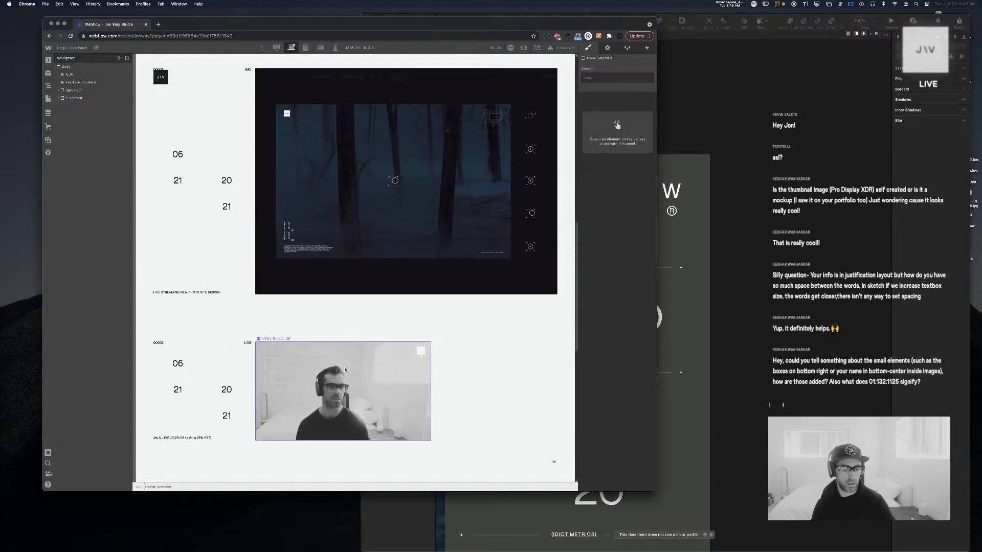
pyautogui.click(284, 358)
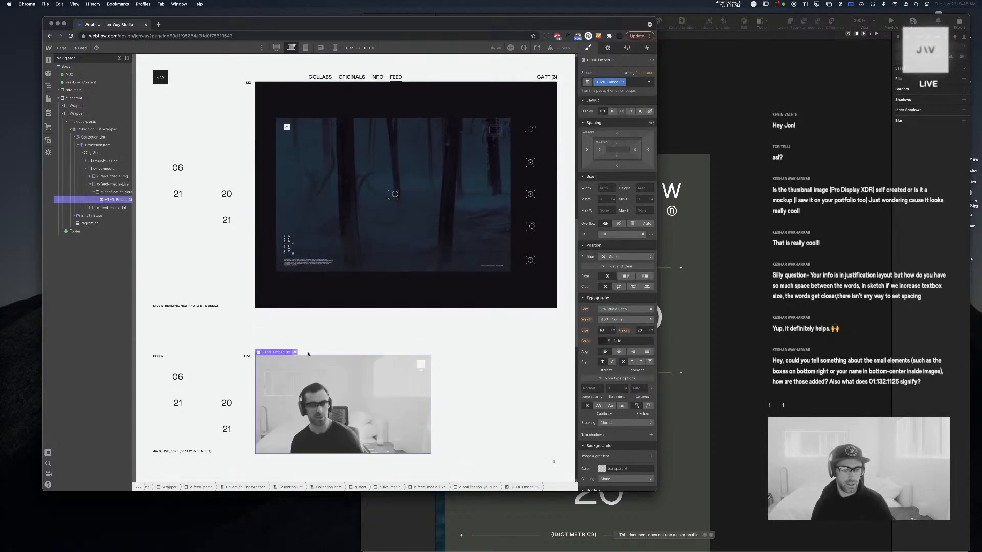
pyautogui.doubleClick(284, 358)
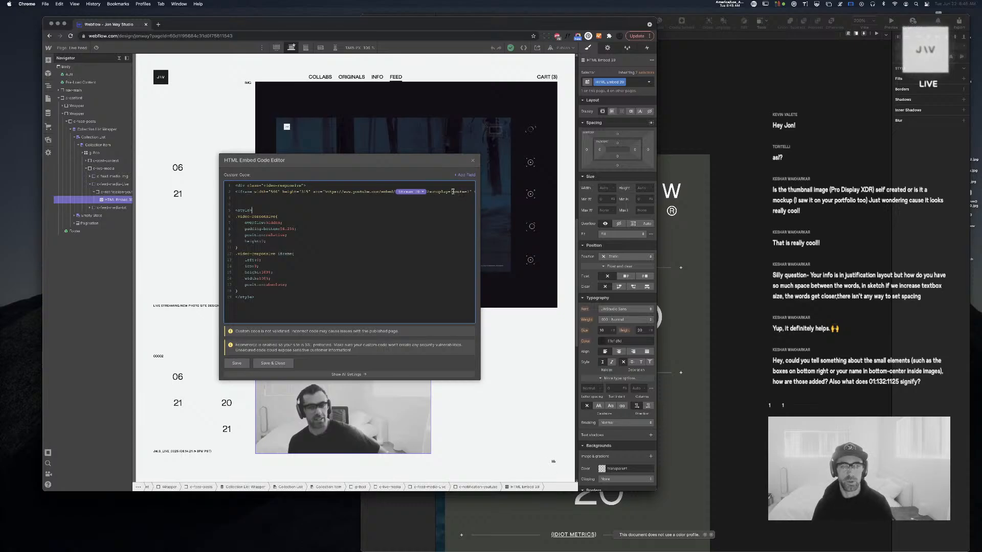
# Delete autoplay=1 from the live-stream iframe URL and save the embed code
pyautogui.doubleClick(438, 192)
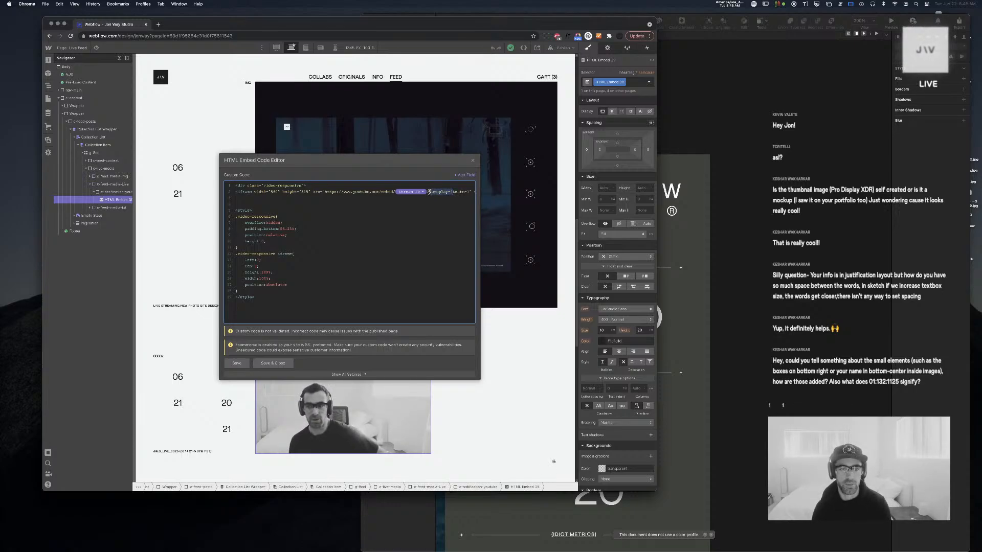
pyautogui.press('BackSpace')
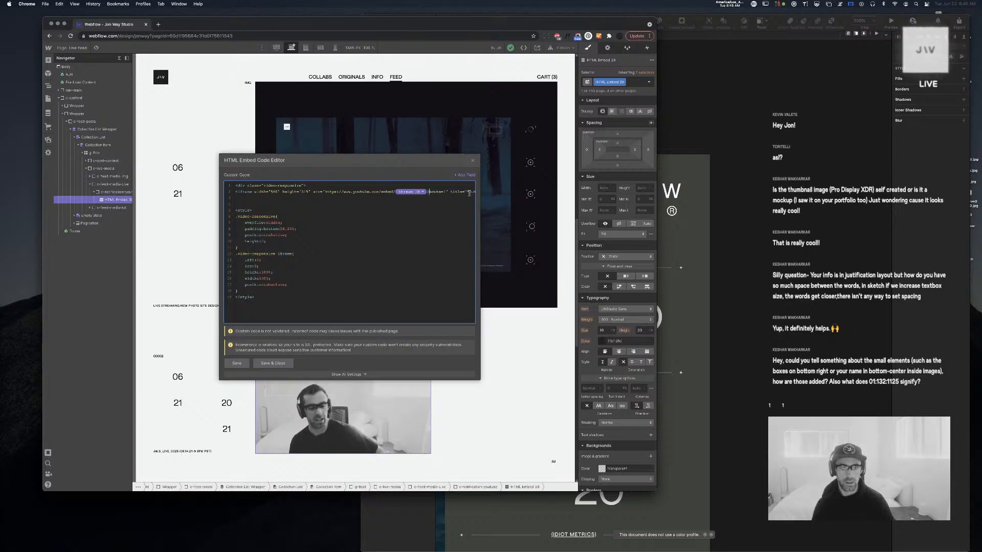
pyautogui.click(244, 363)
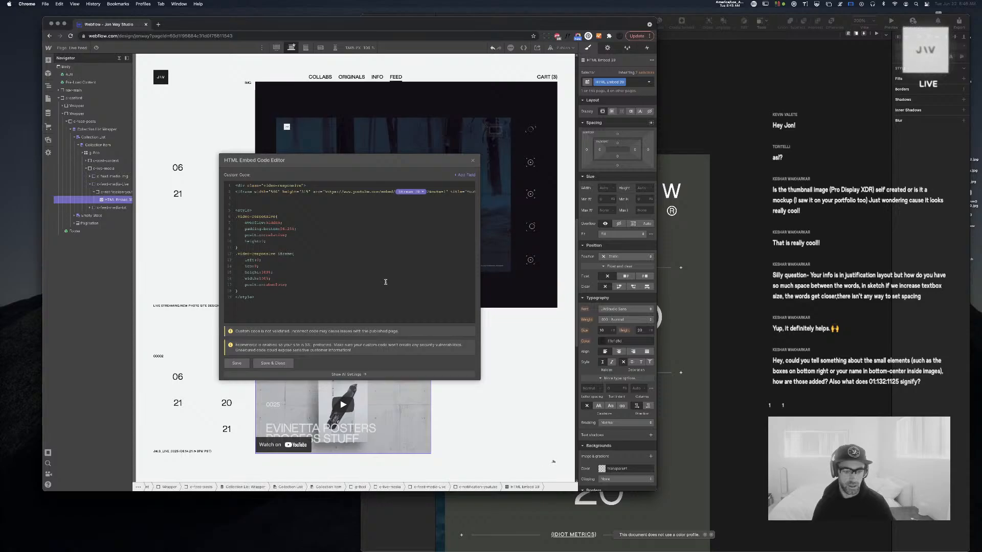
pyautogui.click(276, 364)
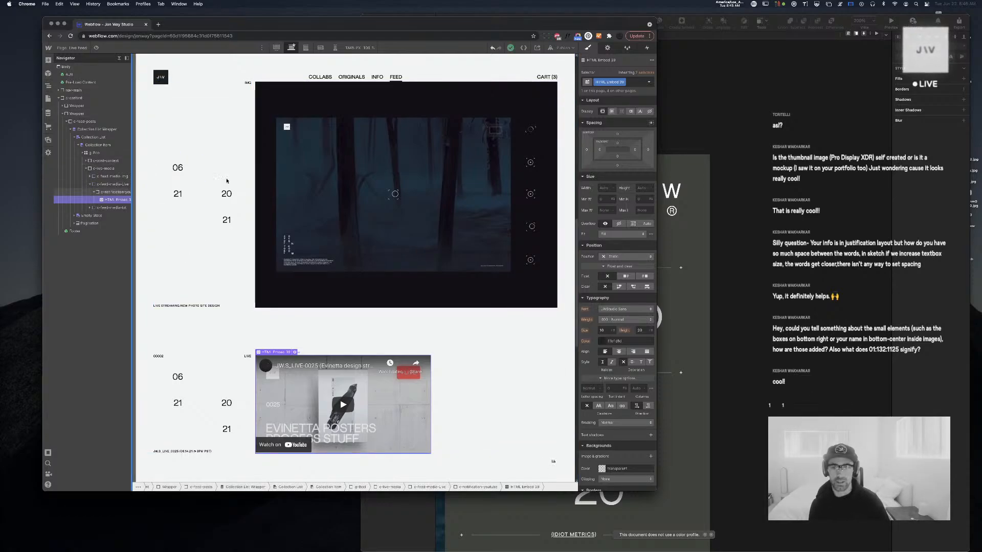
# Duplicate the embed's class as c-feed-live-embed and bring up its embed code editor
pyautogui.click(622, 82)
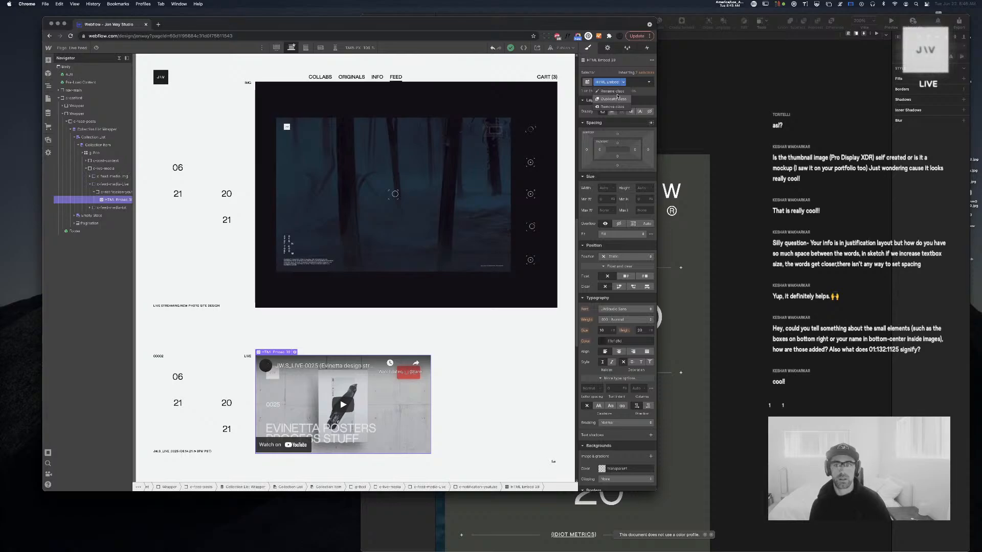
pyautogui.click(614, 98)
pyautogui.write('c-')
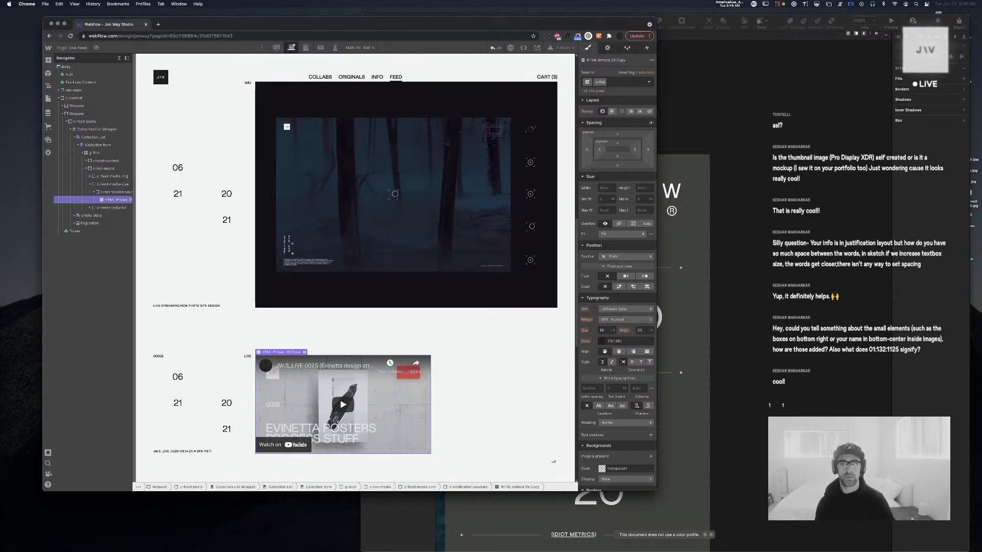
pyautogui.write('feed-live')
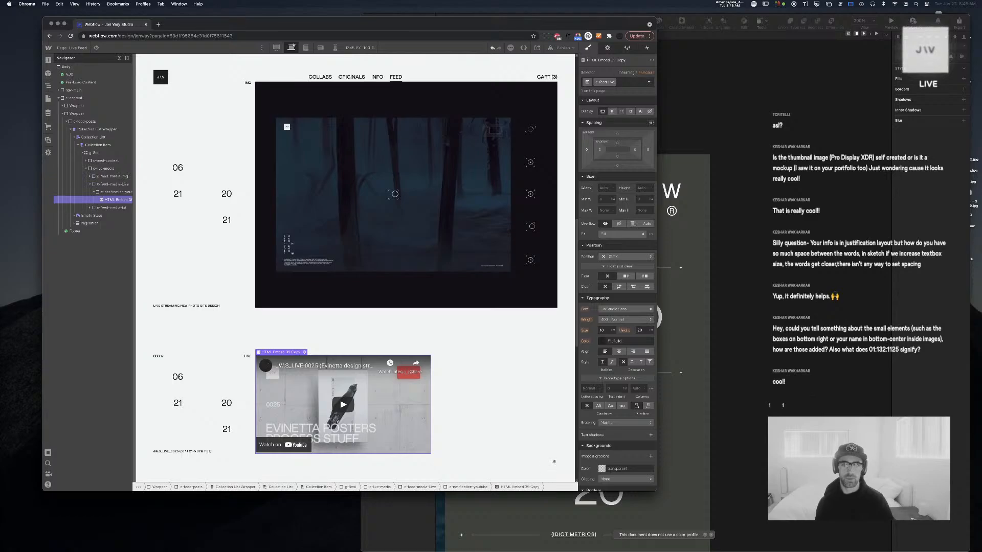
pyautogui.write('-')
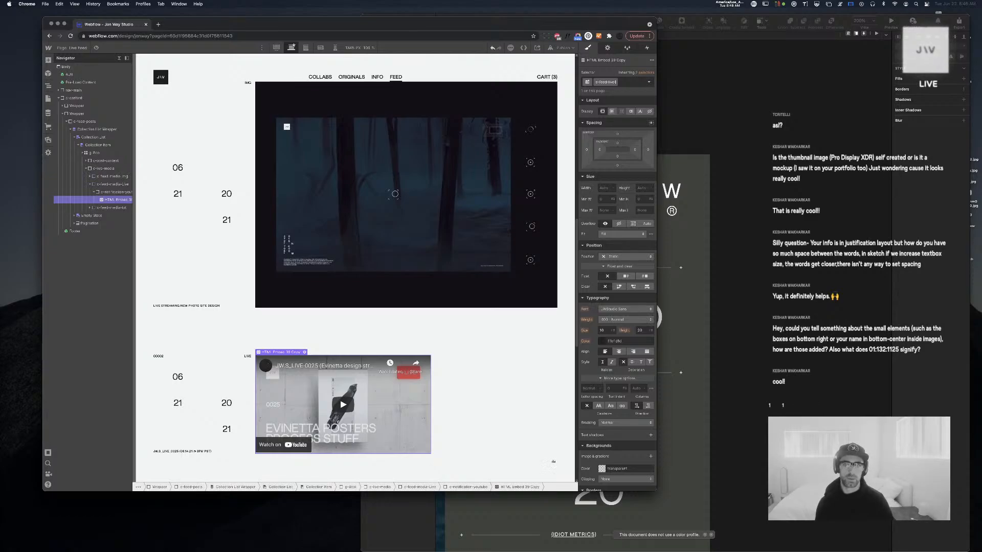
pyautogui.write('embed')
pyautogui.press('Return')
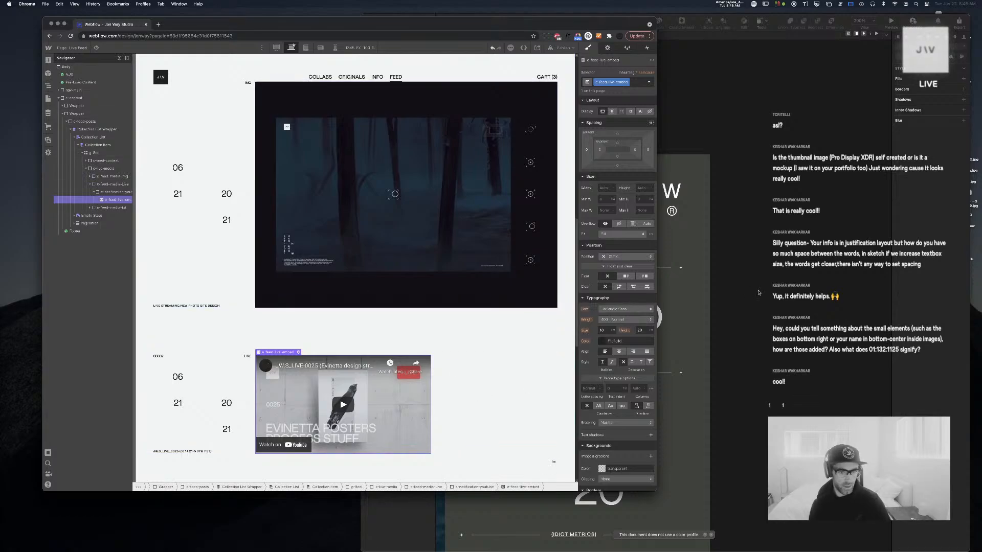
pyautogui.click(298, 352)
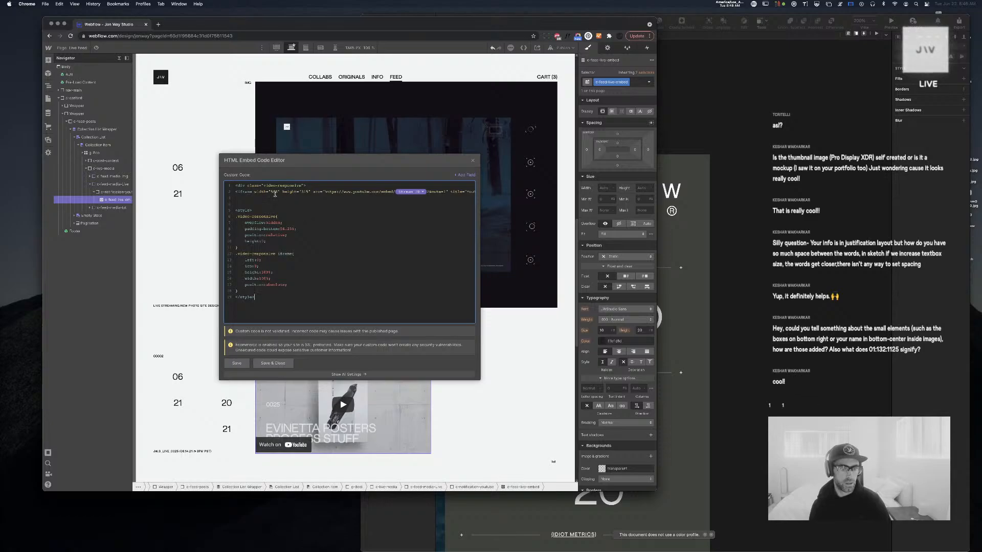
# Change the iframe width to 100% and height to auto, saving the embed code
pyautogui.doubleClick(277, 192)
pyautogui.write('100')
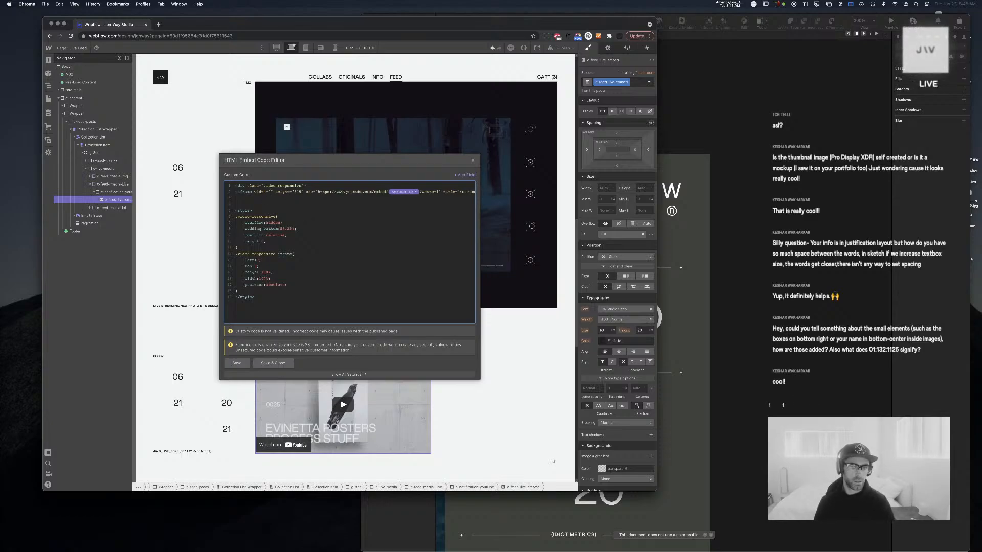
pyautogui.write('%')
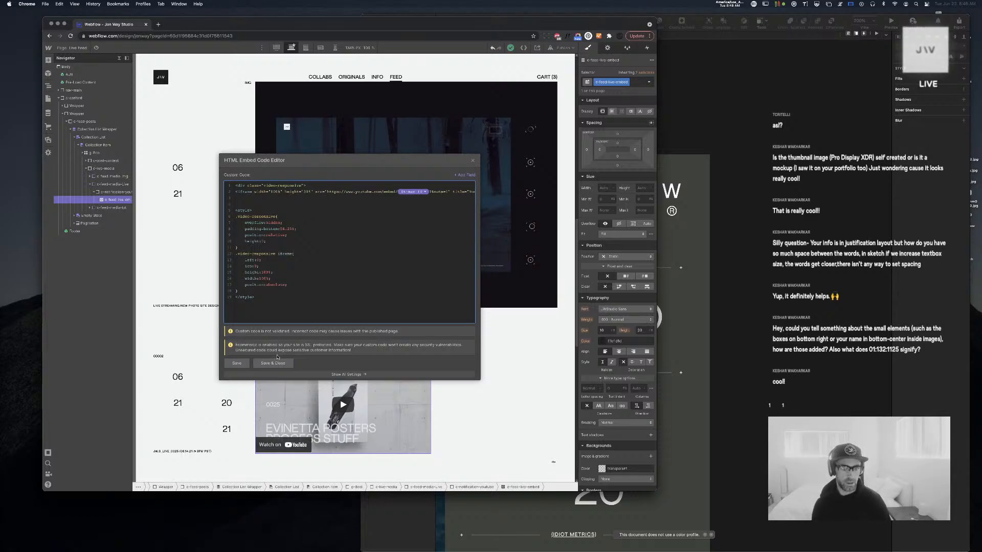
pyautogui.click(246, 362)
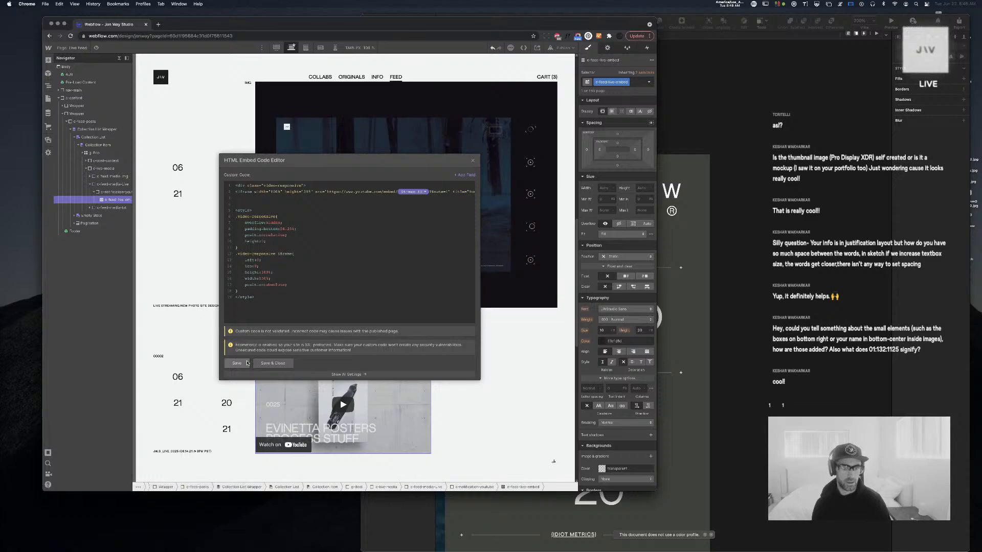
pyautogui.doubleClick(309, 191)
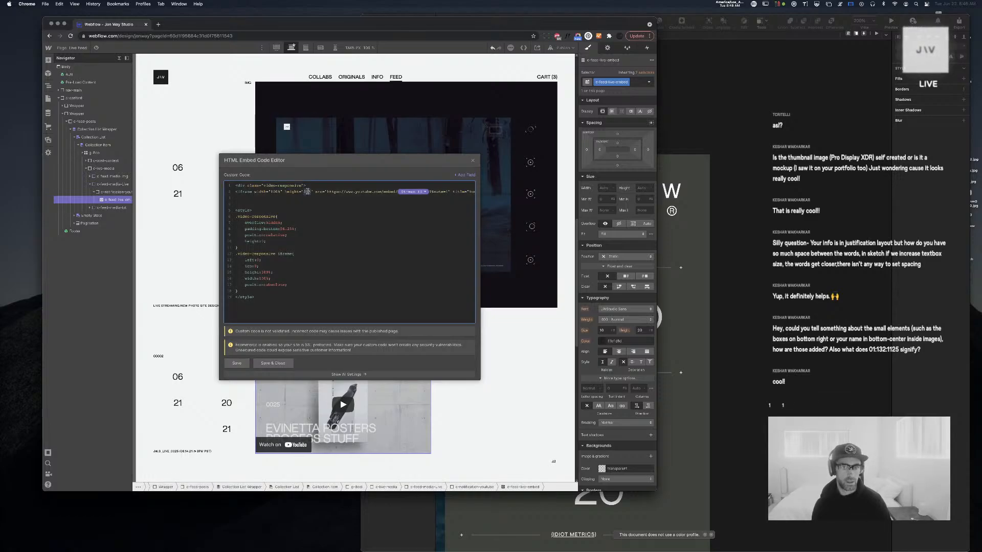
pyautogui.write('auto')
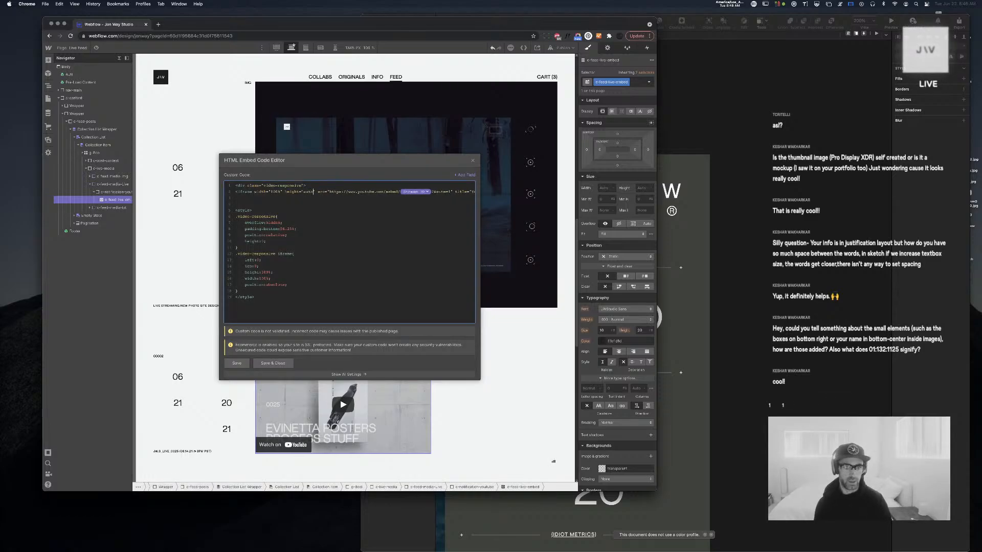
pyautogui.click(240, 364)
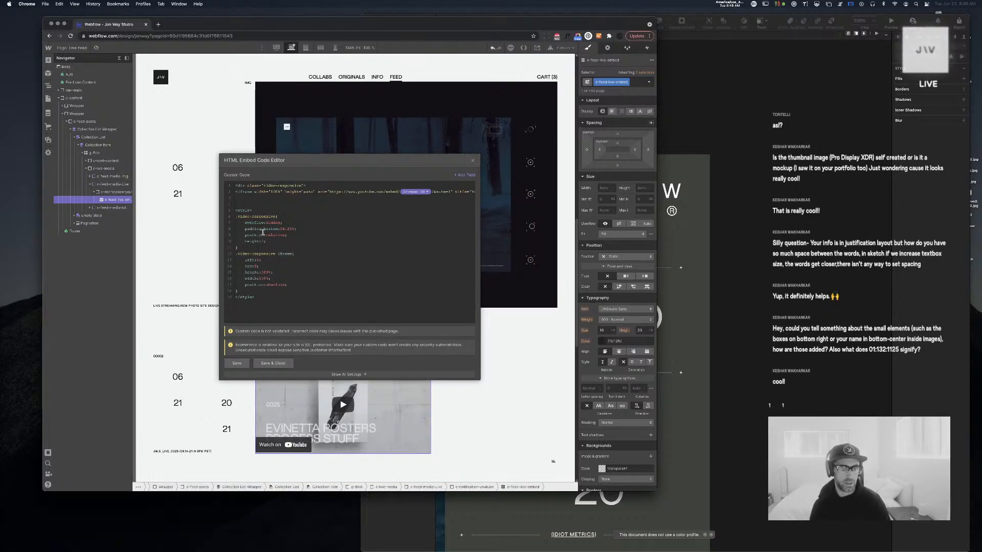
# Test removing the position:absolute rule, then restore it and save
pyautogui.click(264, 221)
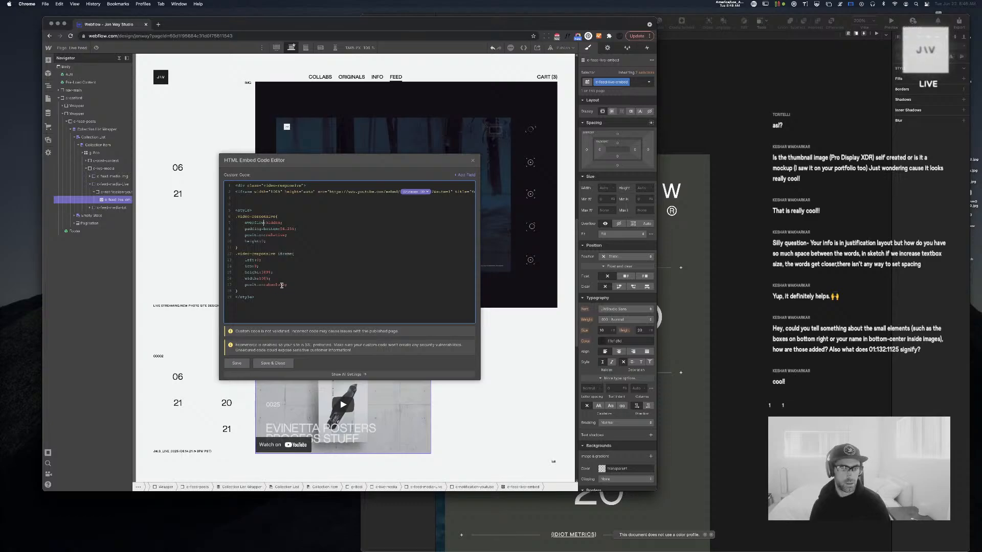
pyautogui.moveTo(288, 284); pyautogui.dragTo(236, 285)
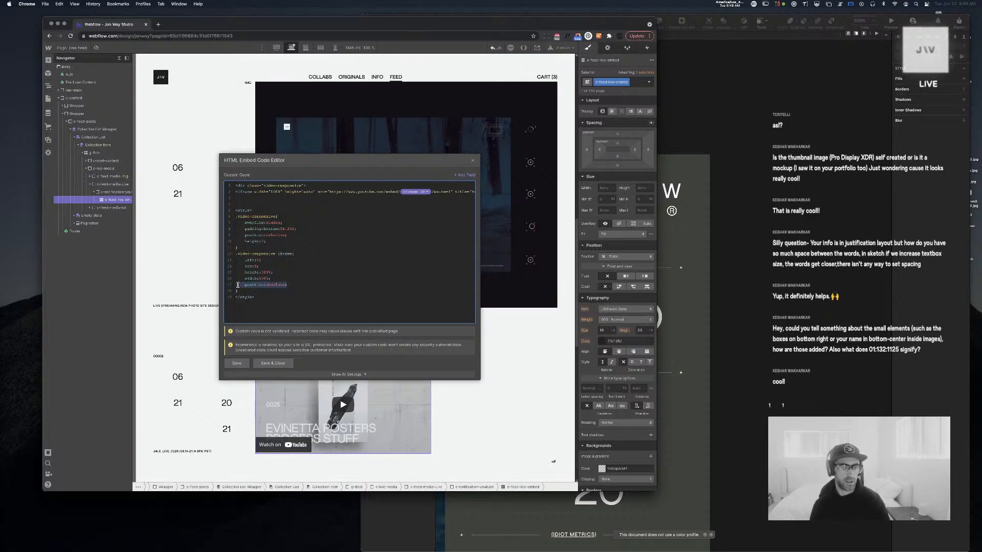
pyautogui.press('BackSpace')
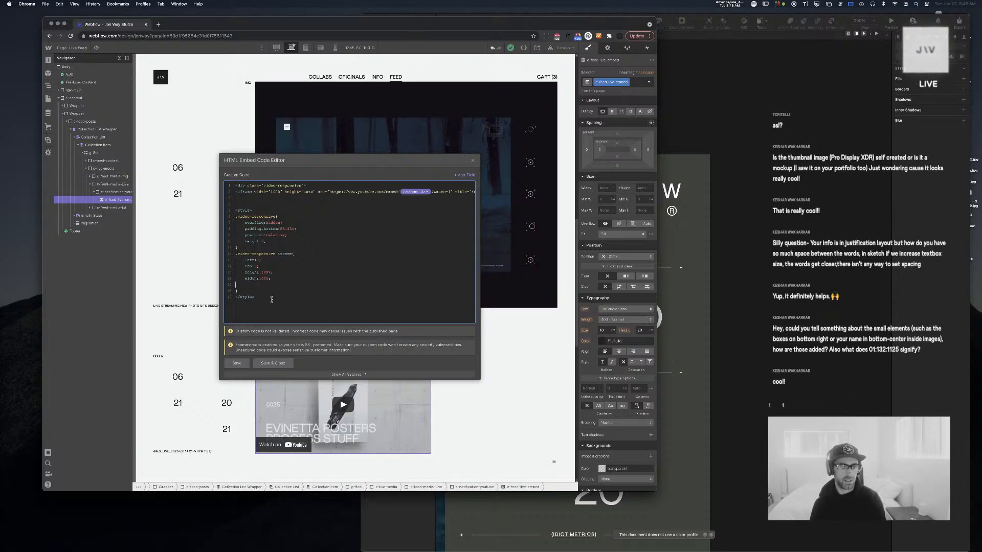
pyautogui.press('BackSpace')
pyautogui.click(240, 363)
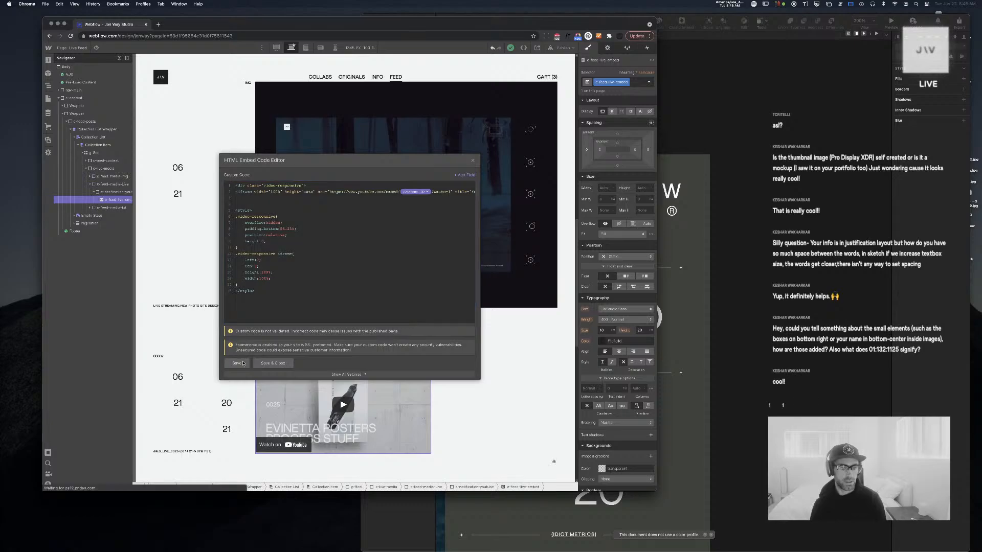
pyautogui.click(265, 285)
pyautogui.press('Return')
pyautogui.press('super+z')
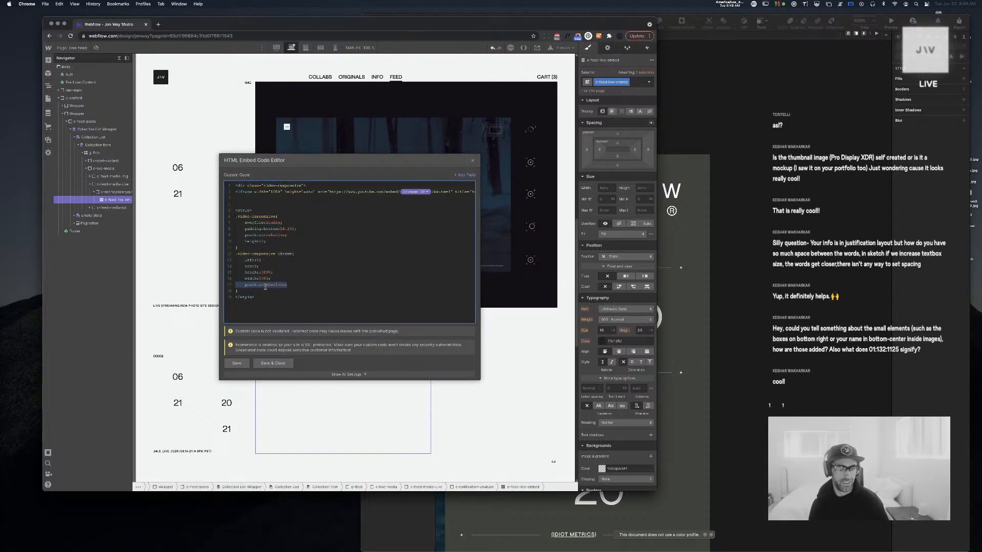
pyautogui.click(236, 362)
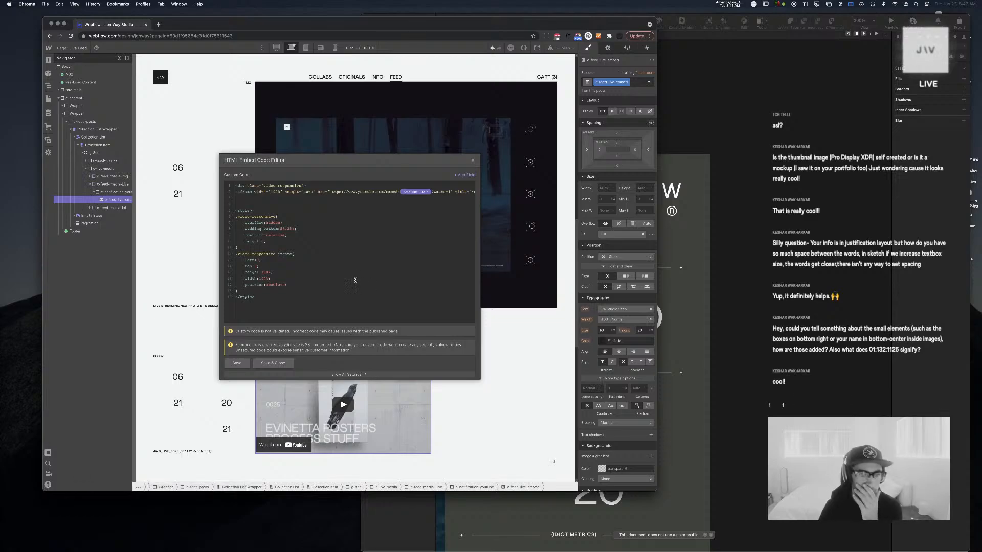
# Change the iframe width from 100% to auto and save and close the editor
pyautogui.click(296, 229)
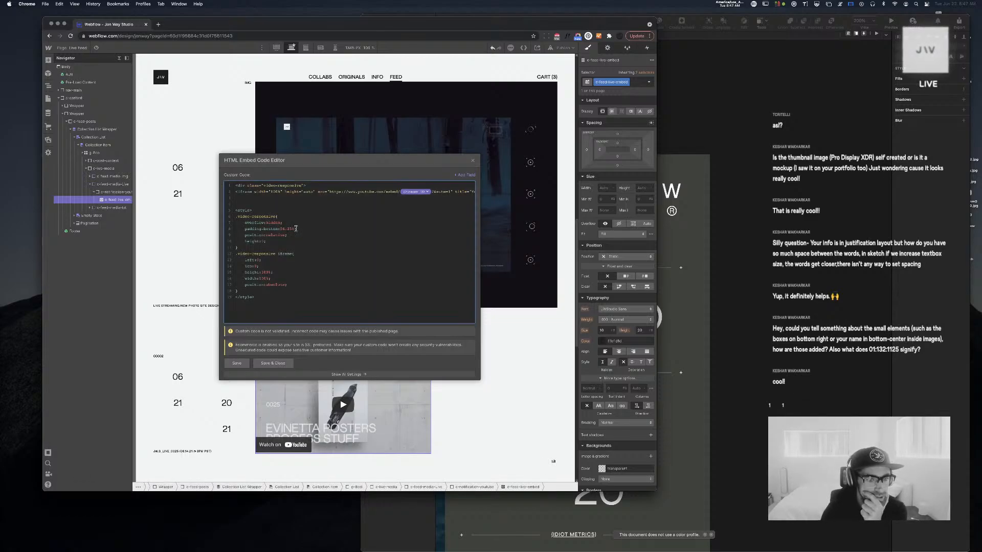
pyautogui.hscroll(5, 304, 194)
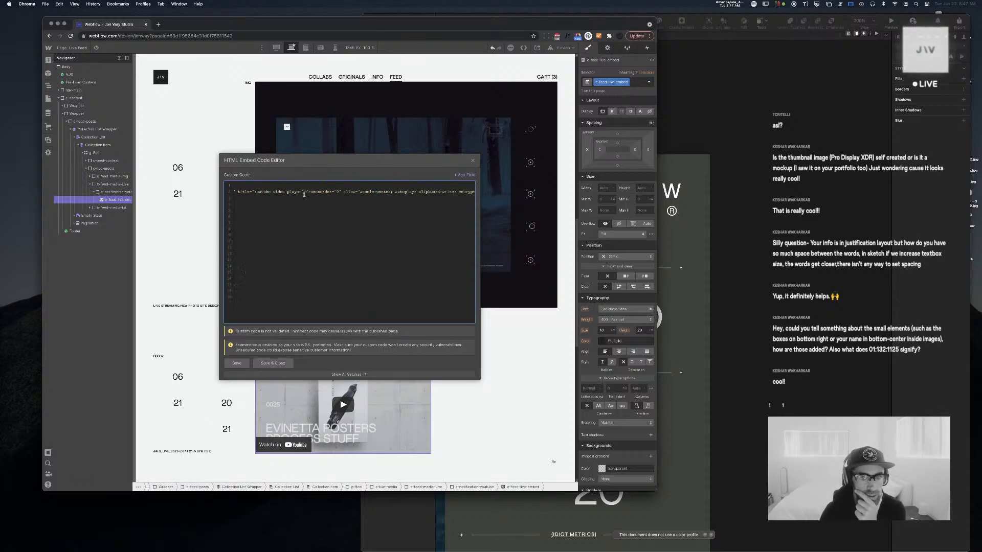
pyautogui.hscroll(5, 304, 193)
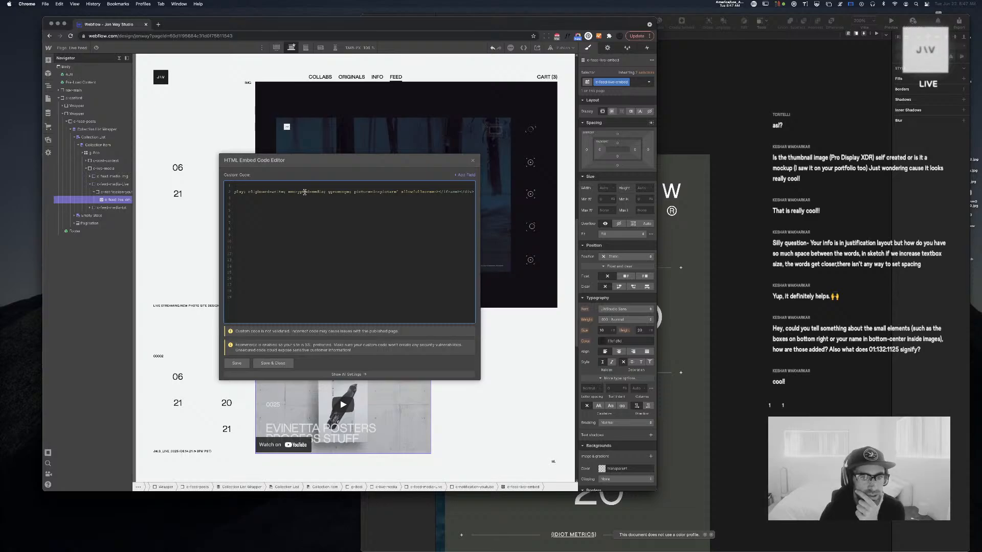
pyautogui.hscroll(-10, 305, 193)
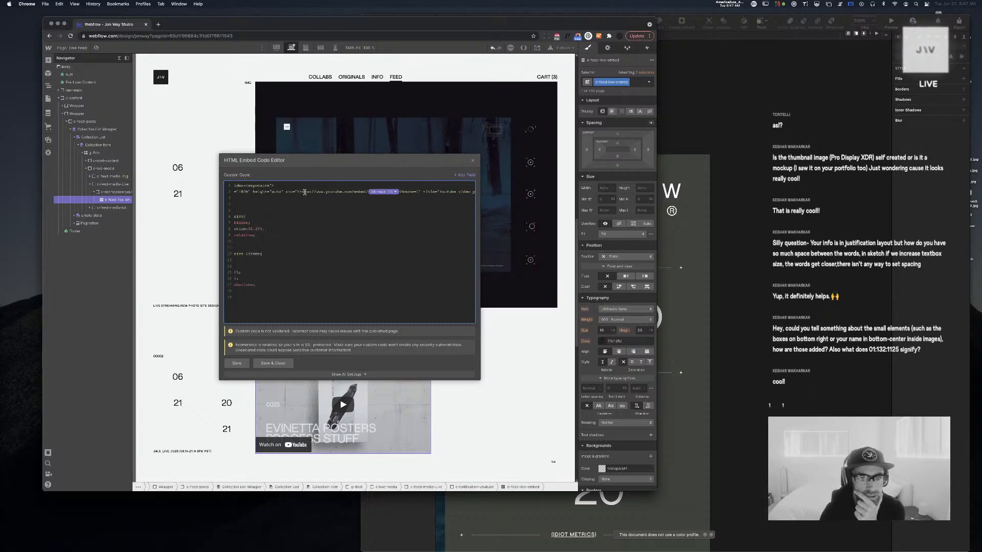
pyautogui.hscroll(-3, 266, 201)
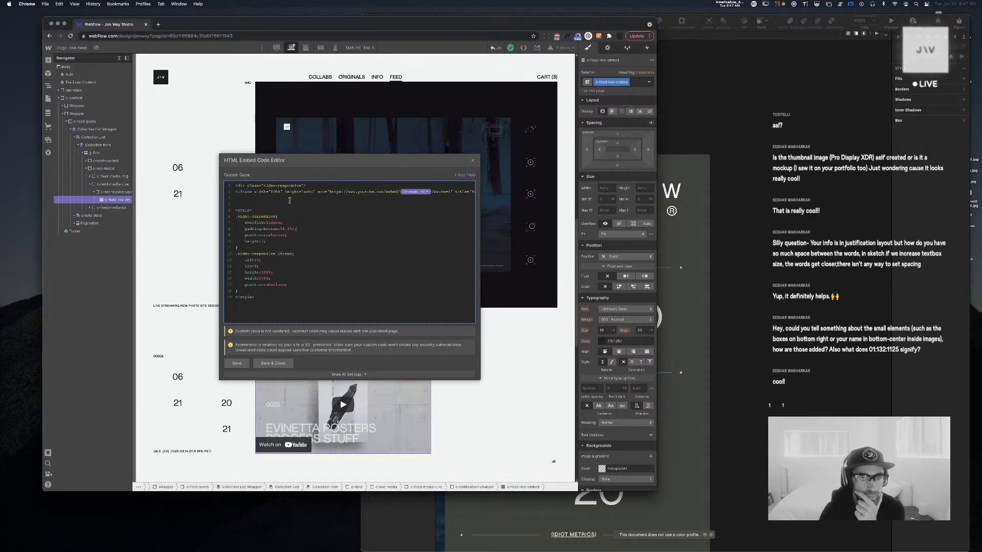
pyautogui.moveTo(280, 192); pyautogui.dragTo(271, 193)
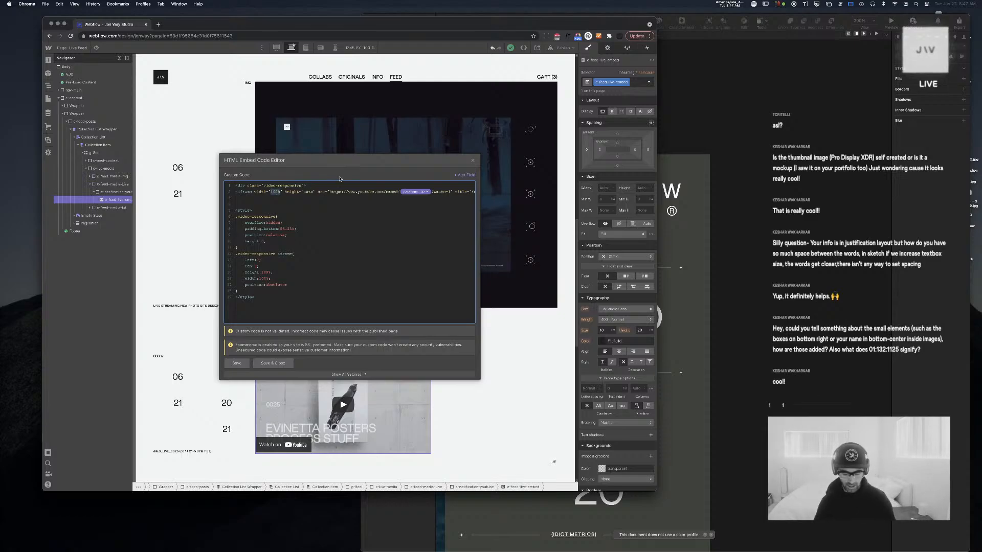
pyautogui.write('auto')
pyautogui.click(236, 363)
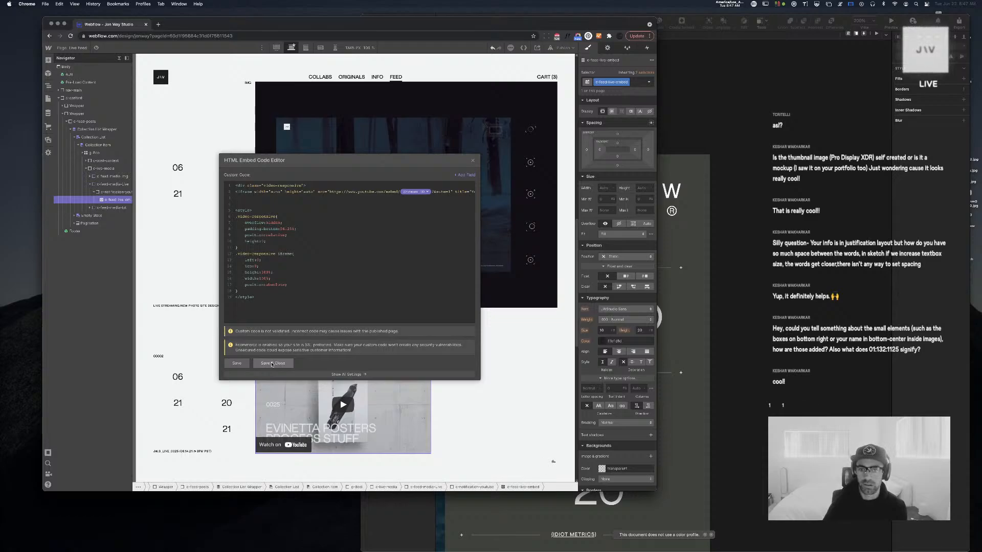
pyautogui.click(272, 363)
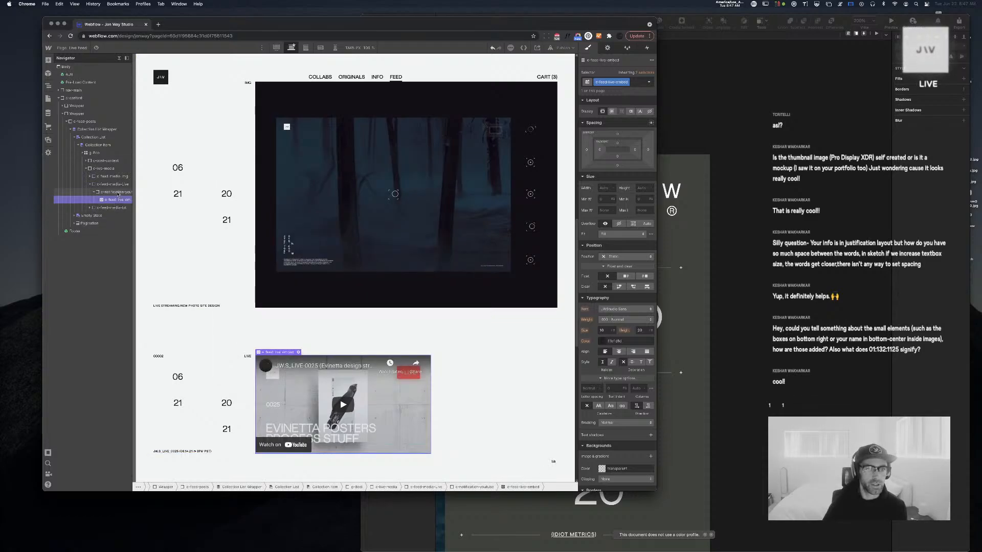
# Undo the last live-embed change, close its code editor and reselect the c-notification-youtube wrapper
pyautogui.click(118, 193)
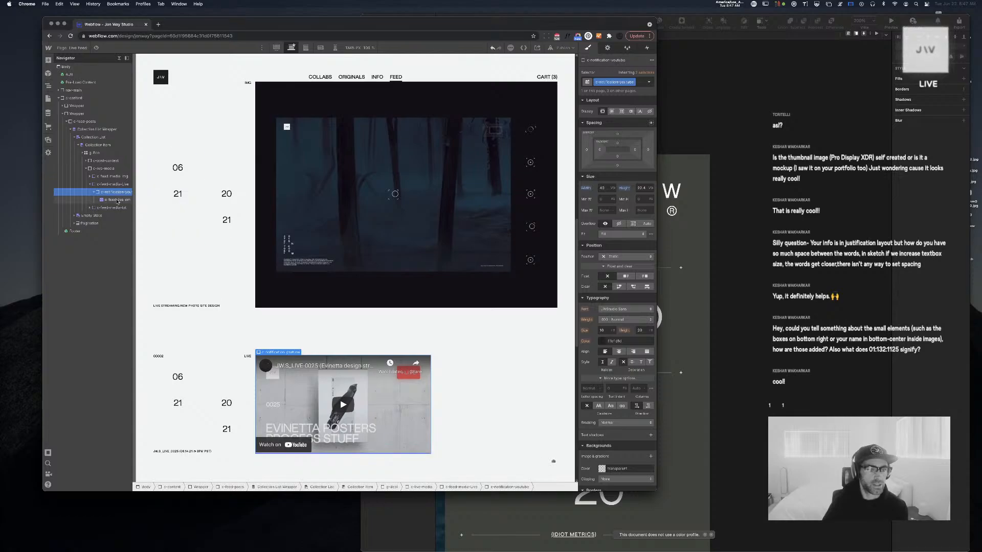
pyautogui.click(118, 200)
pyautogui.click(299, 352)
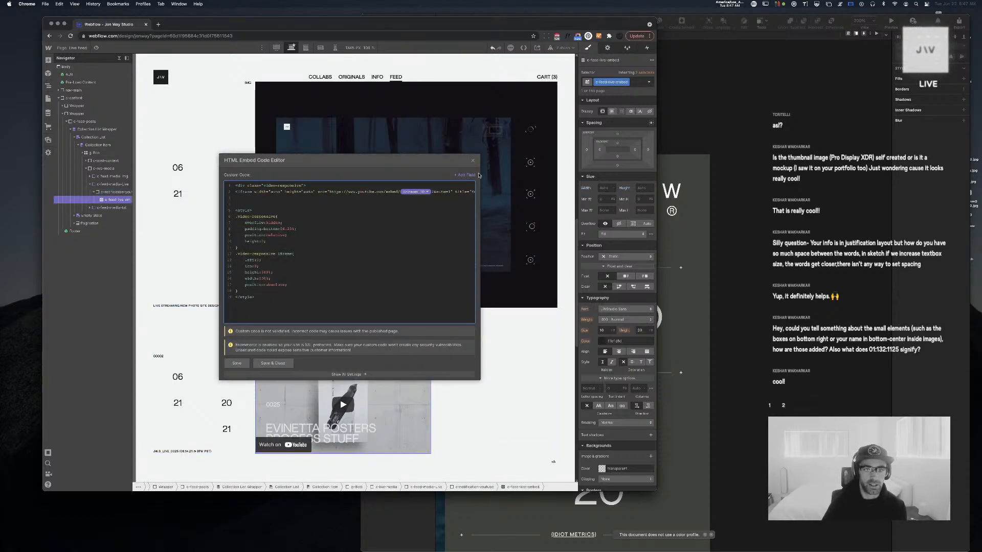
pyautogui.click(472, 160)
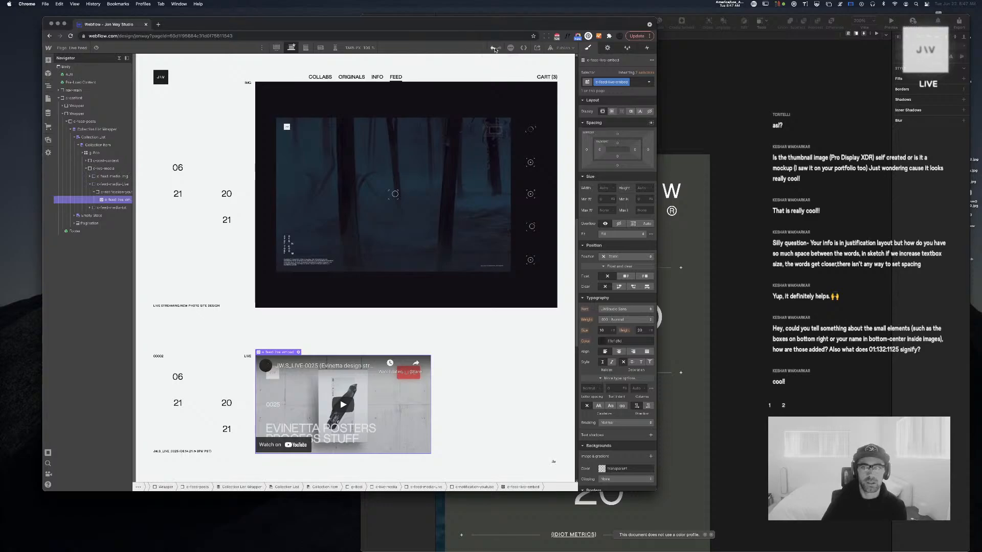
pyautogui.click(493, 48)
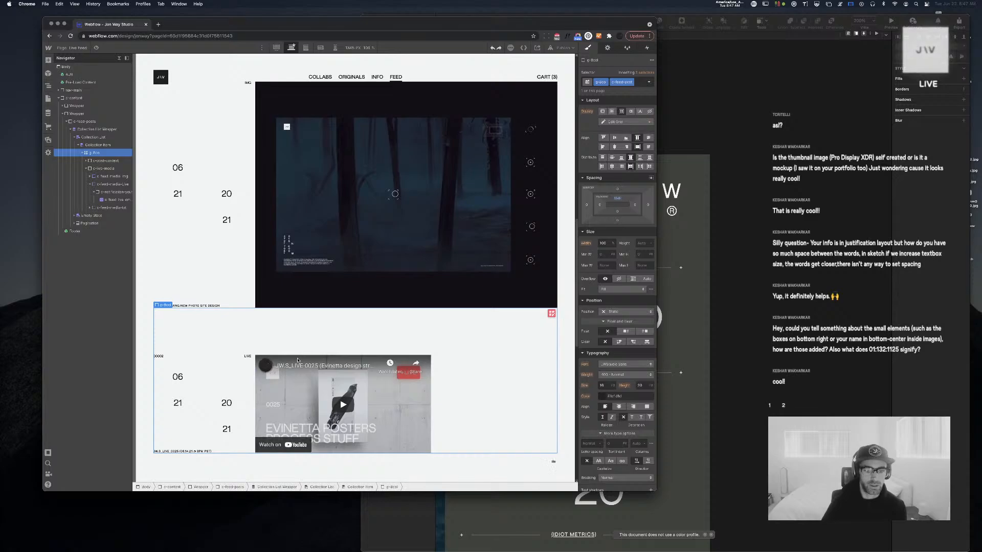
pyautogui.click(298, 353)
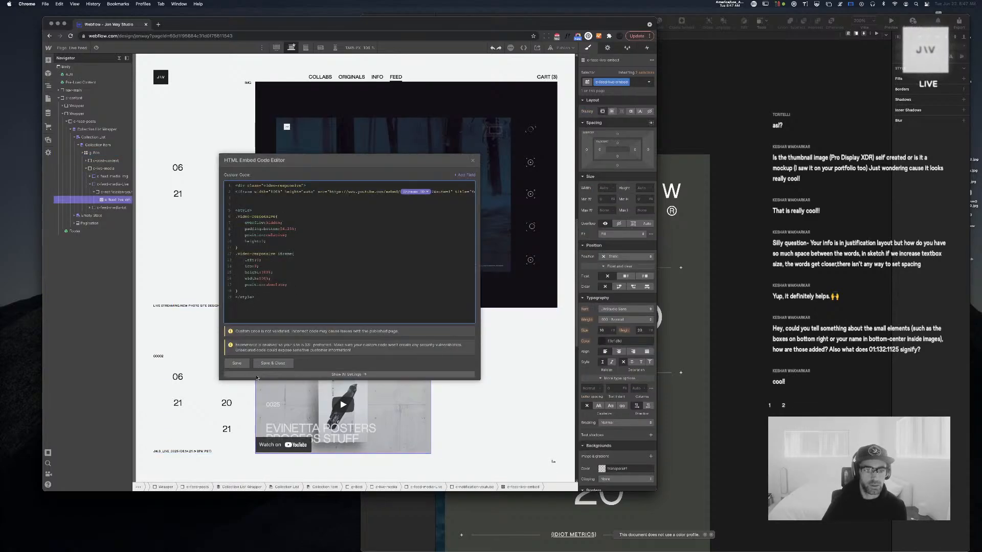
pyautogui.click(272, 364)
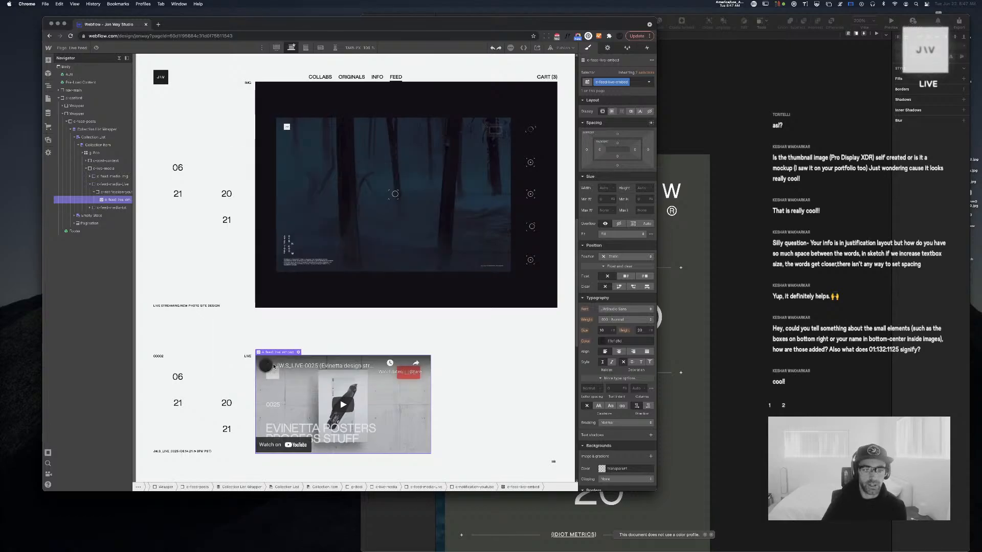
pyautogui.click(117, 192)
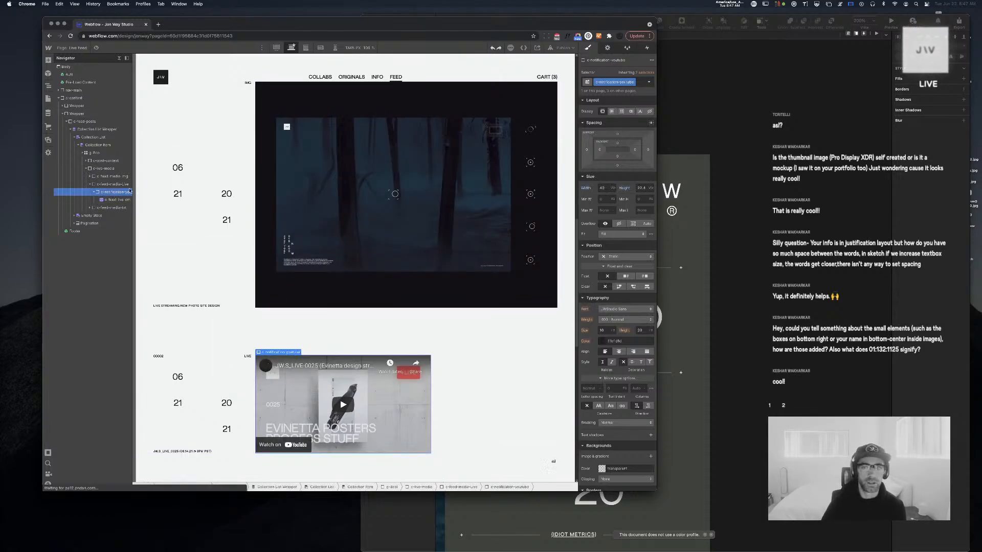
# Duplicate the wrapper's class as c-feed-video-embed and widen the Navigator to show full names
pyautogui.click(633, 82)
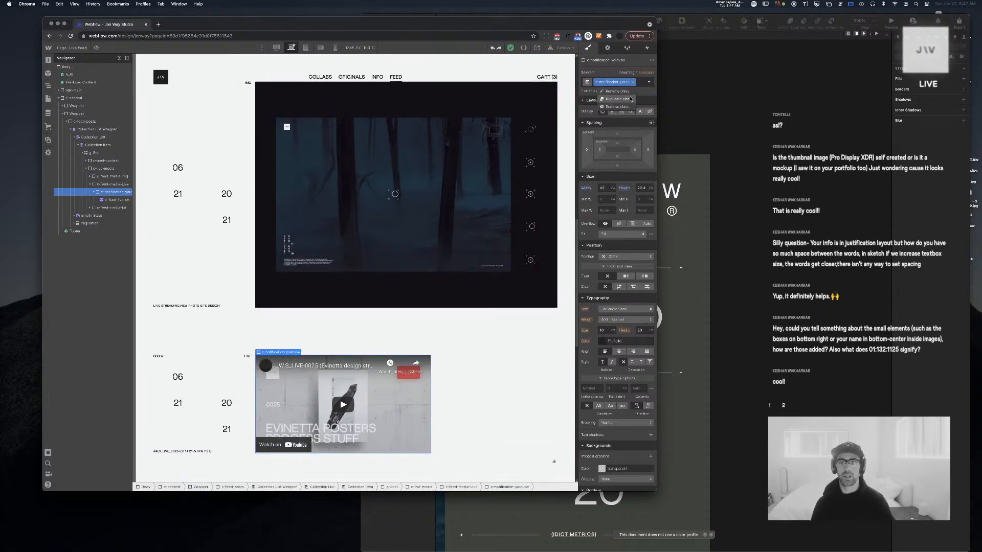
pyautogui.click(630, 99)
pyautogui.write('c-')
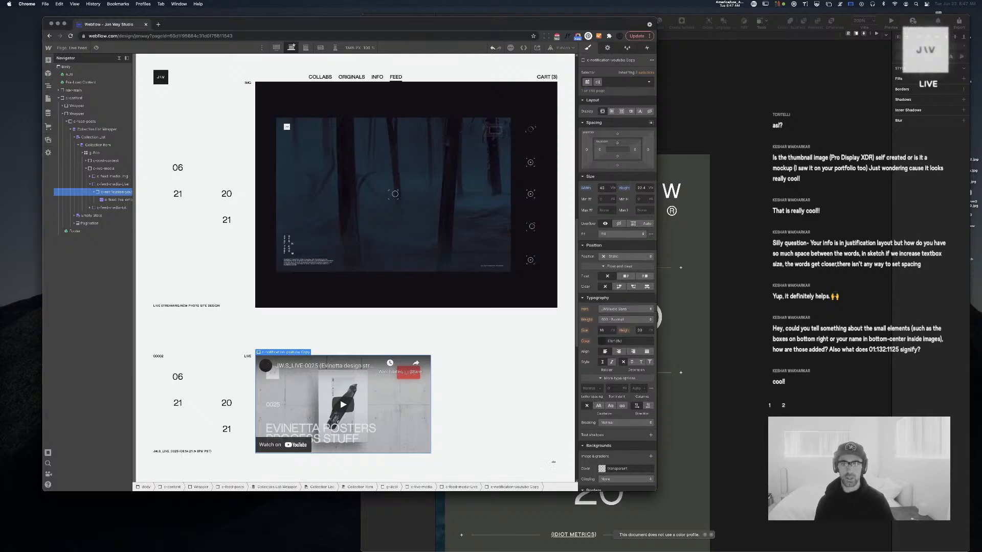
pyautogui.write('feed')
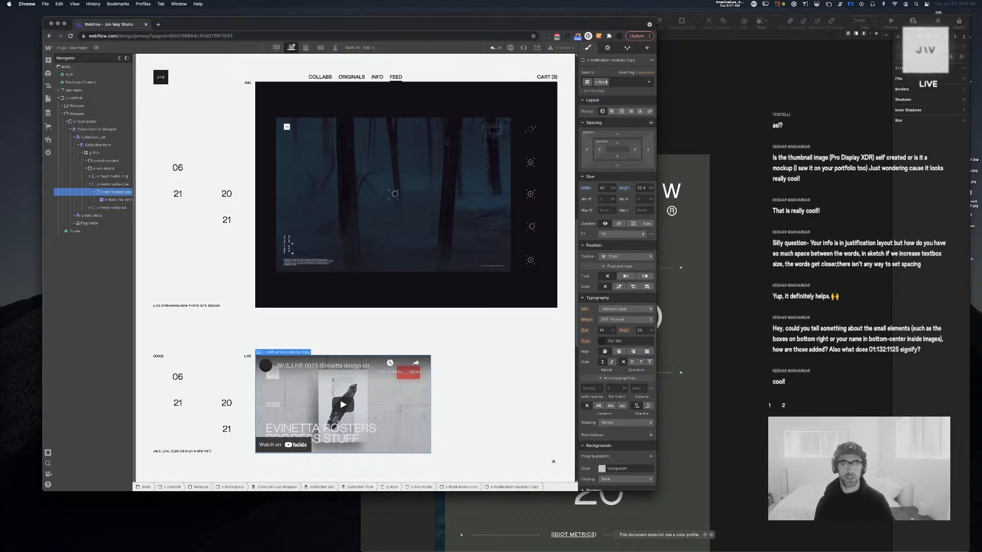
pyautogui.write('-video')
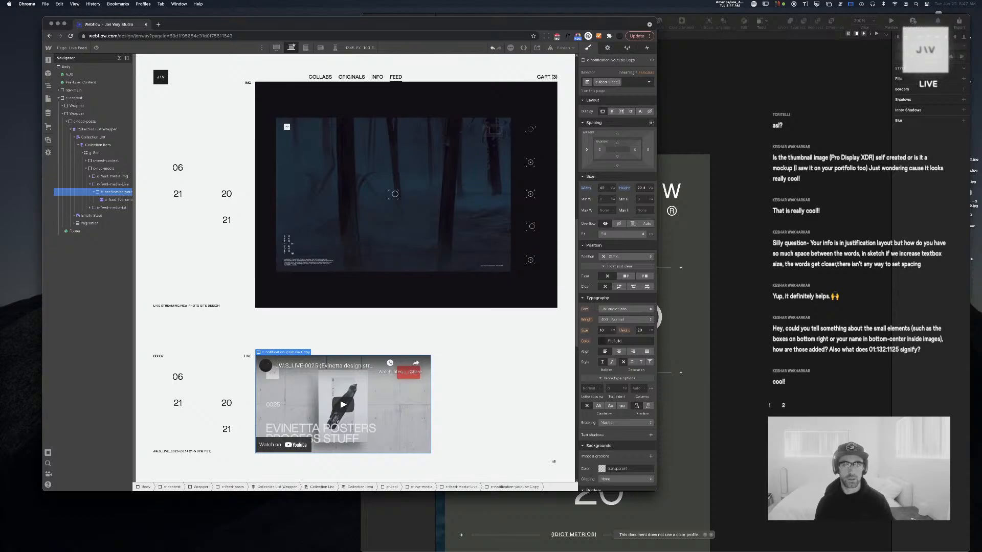
pyautogui.write('-embe')
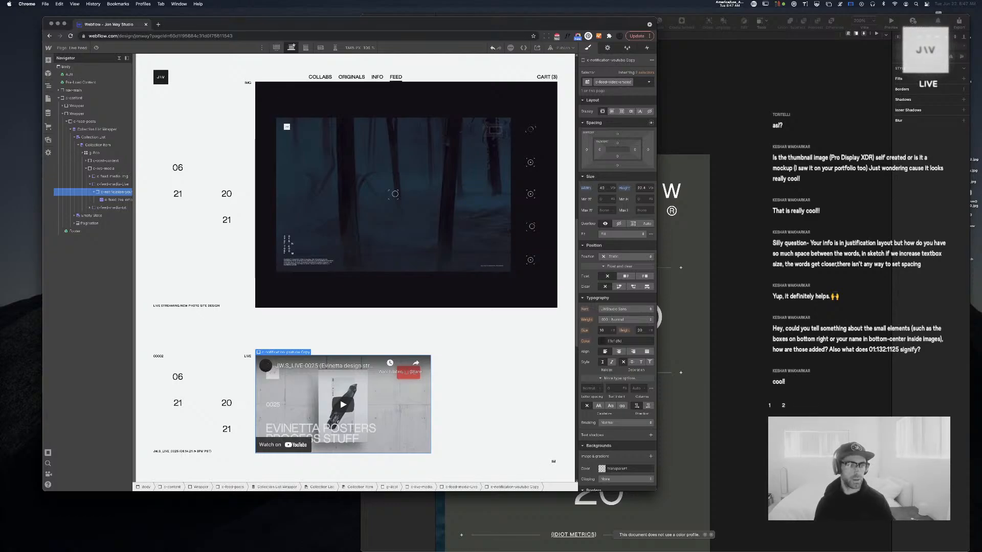
pyautogui.write('d')
pyautogui.press('Return')
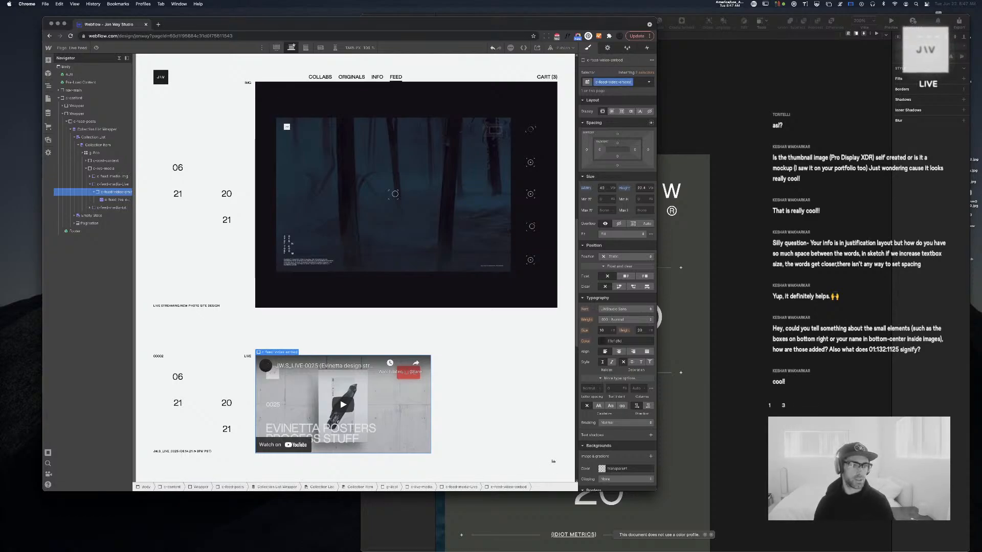
pyautogui.moveTo(133, 208); pyautogui.dragTo(154, 208)
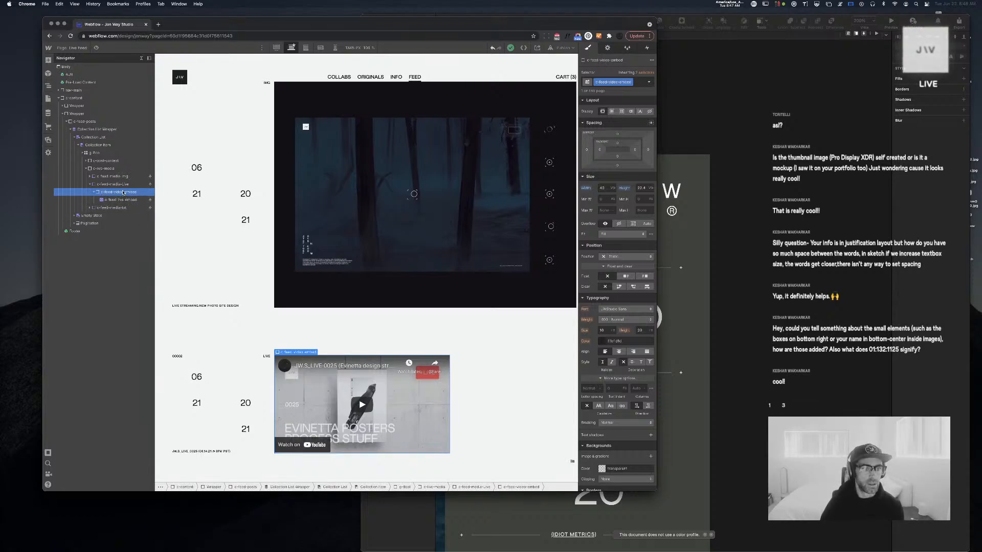
# Give c-feed-video-embed a width of 100% and Auto height
pyautogui.click(605, 188)
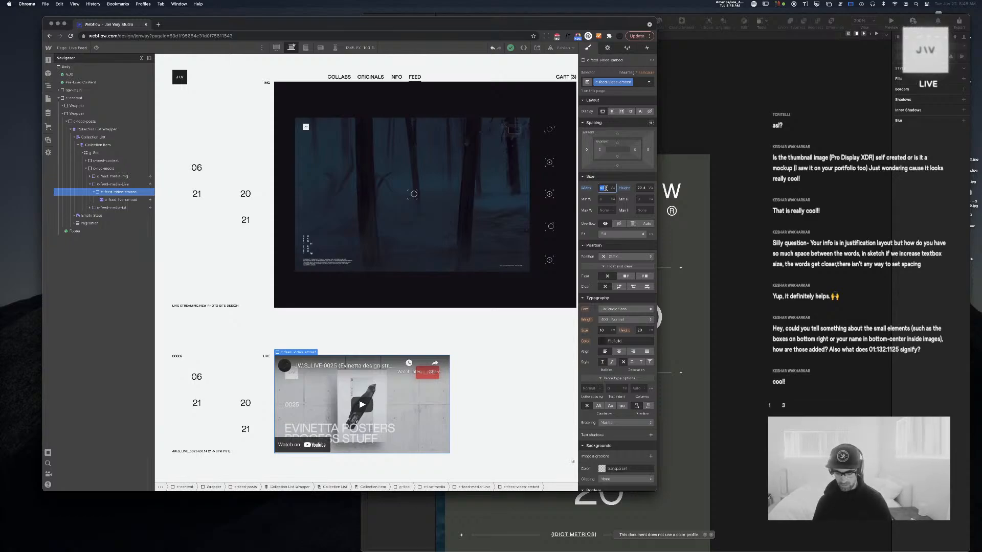
pyautogui.write('100')
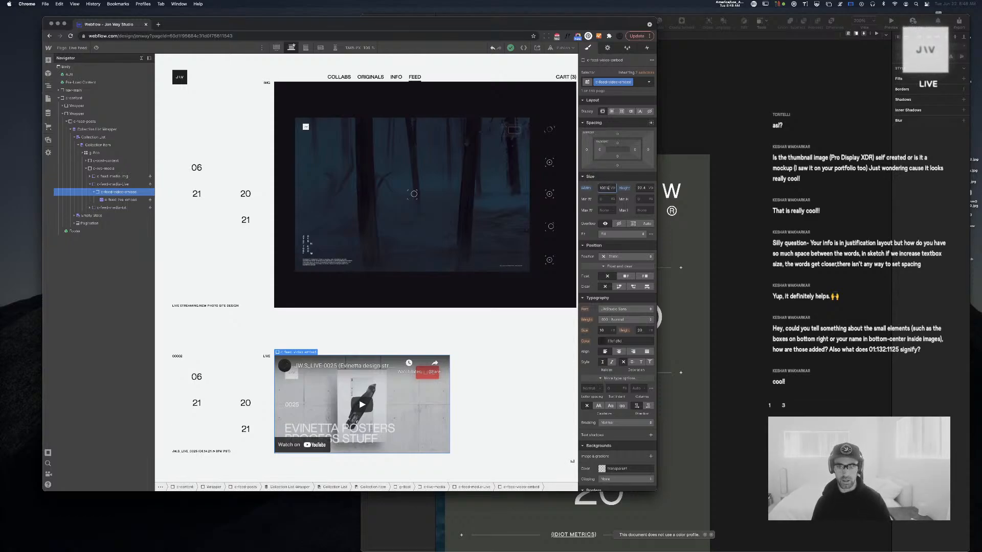
pyautogui.write('%')
pyautogui.press('Return')
pyautogui.scroll(-5, 463, 200)
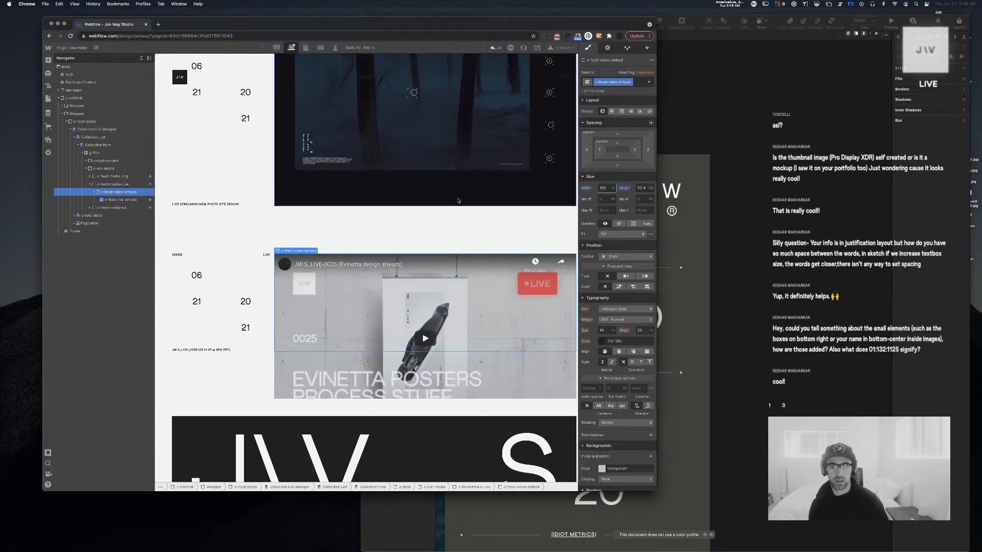
pyautogui.click(641, 188)
pyautogui.write('Auto')
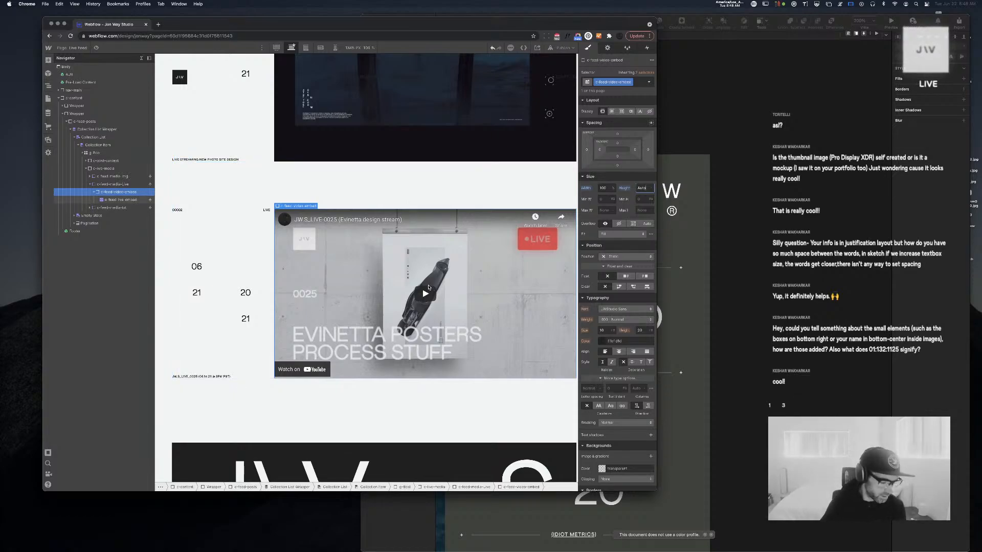
pyautogui.scroll(10, 428, 287)
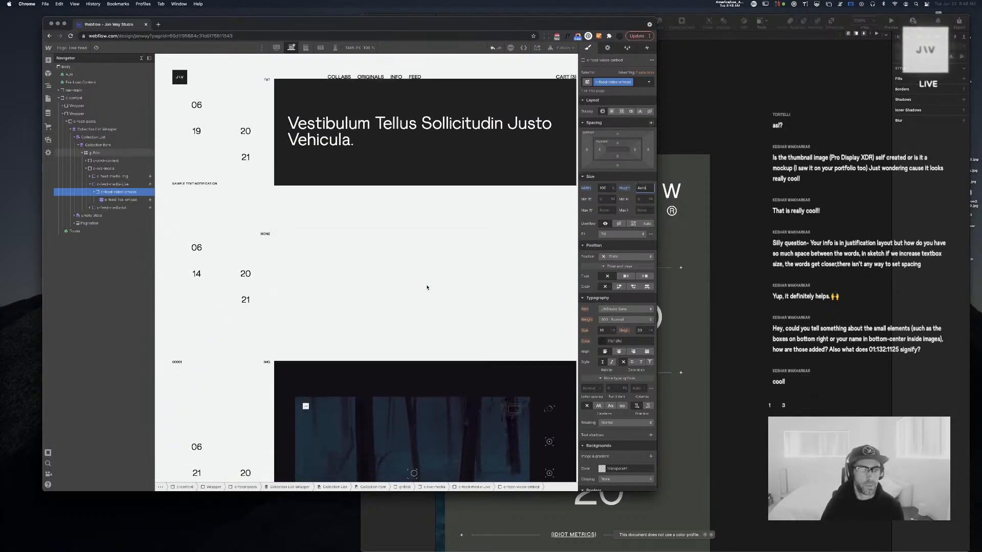
pyautogui.scroll(-2, 427, 287)
# Add a Div Block with class HR to the g-8col post grid
pyautogui.click(82, 153)
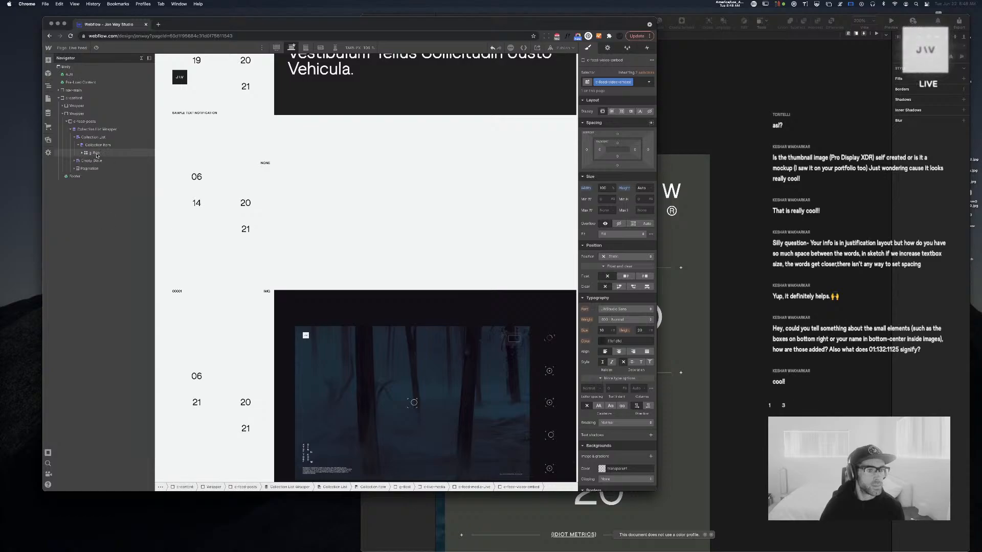
pyautogui.click(97, 154)
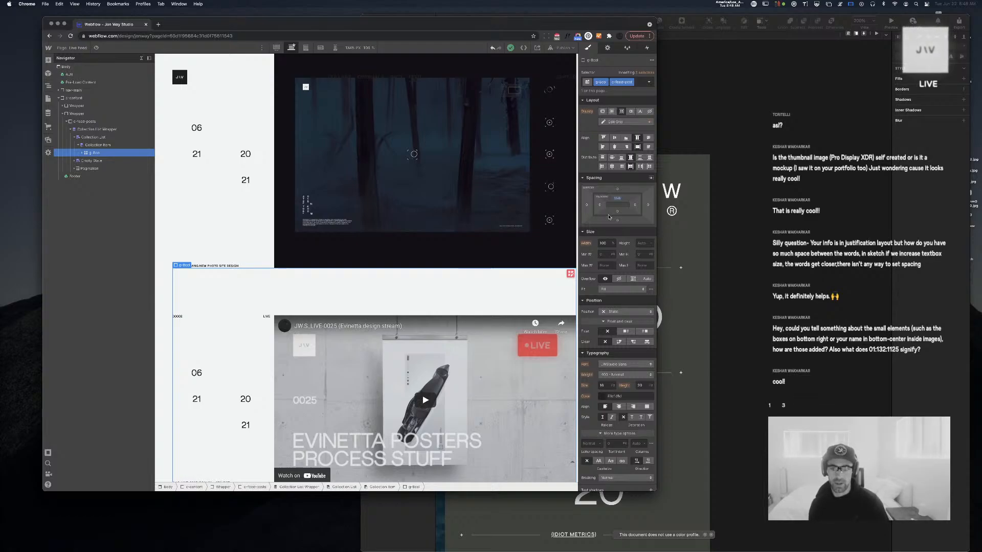
pyautogui.press('super+e')
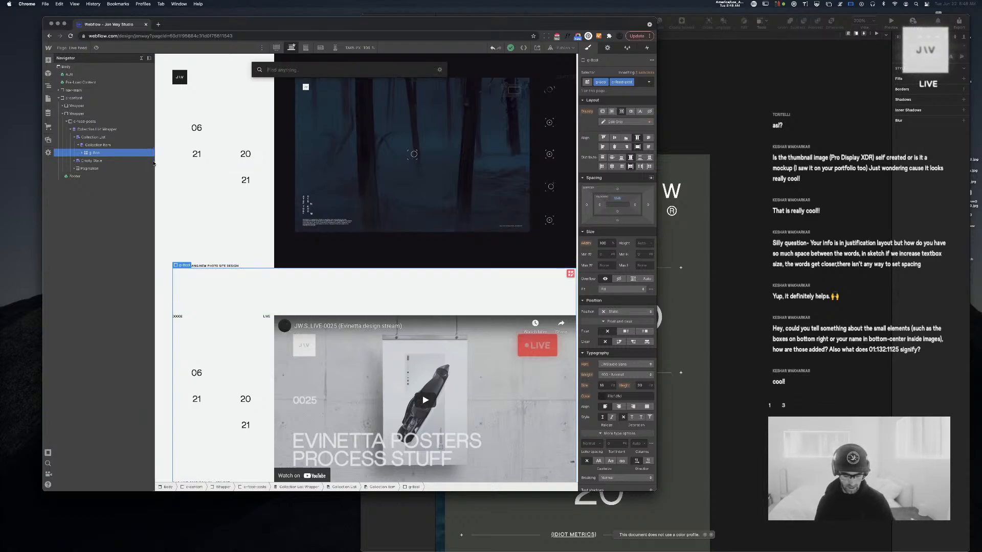
pyautogui.write('div')
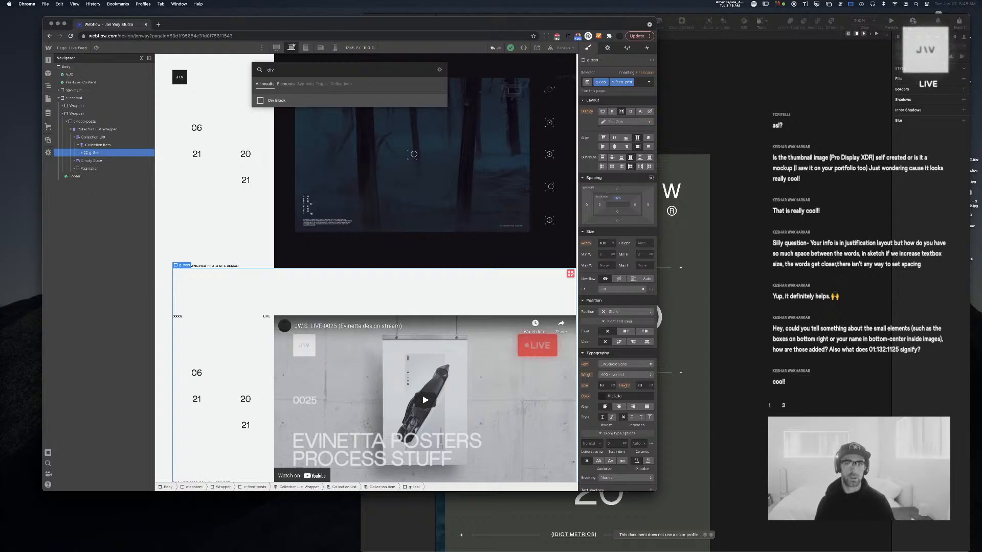
pyautogui.press('Return')
pyautogui.press('super+Return')
pyautogui.write('h4')
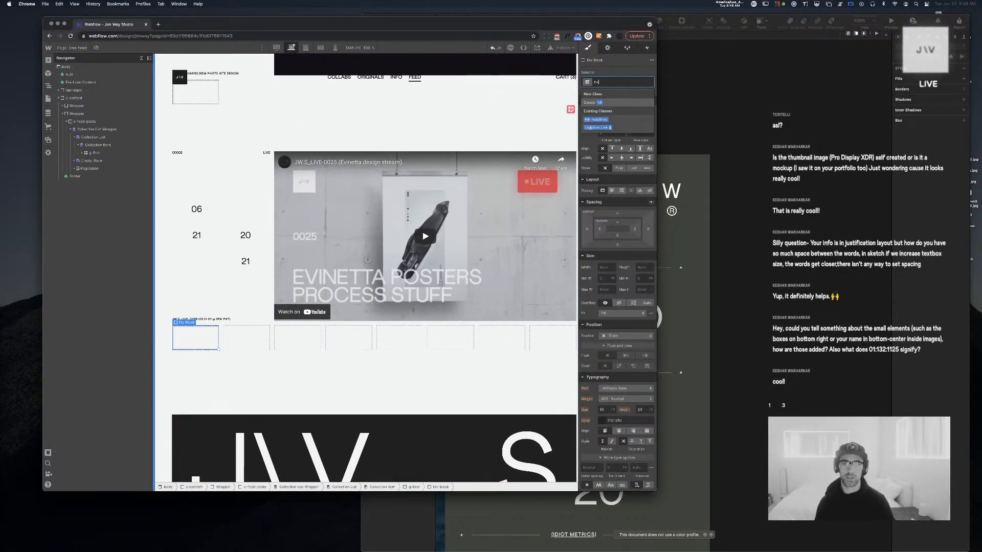
pyautogui.press('BackSpace')
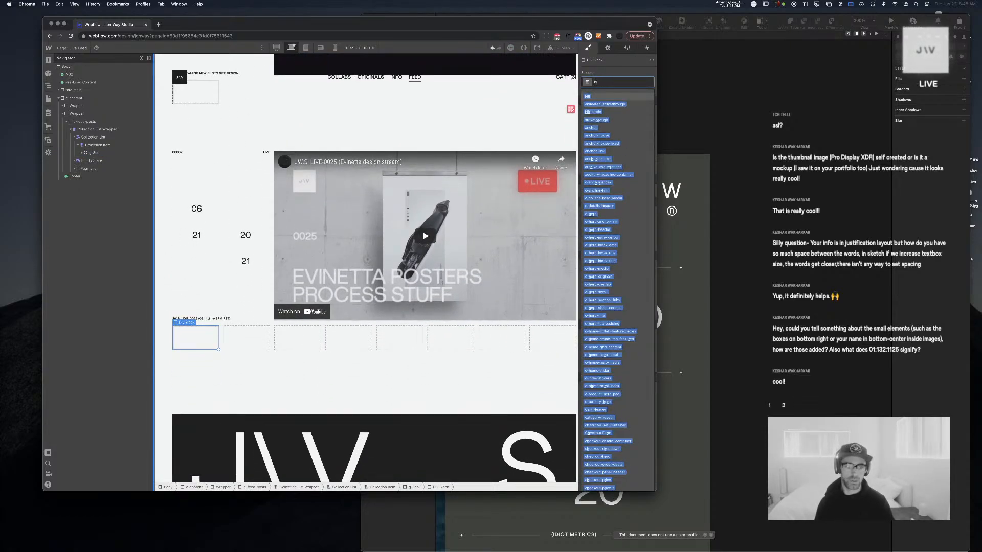
pyautogui.write('r')
pyautogui.press('Return')
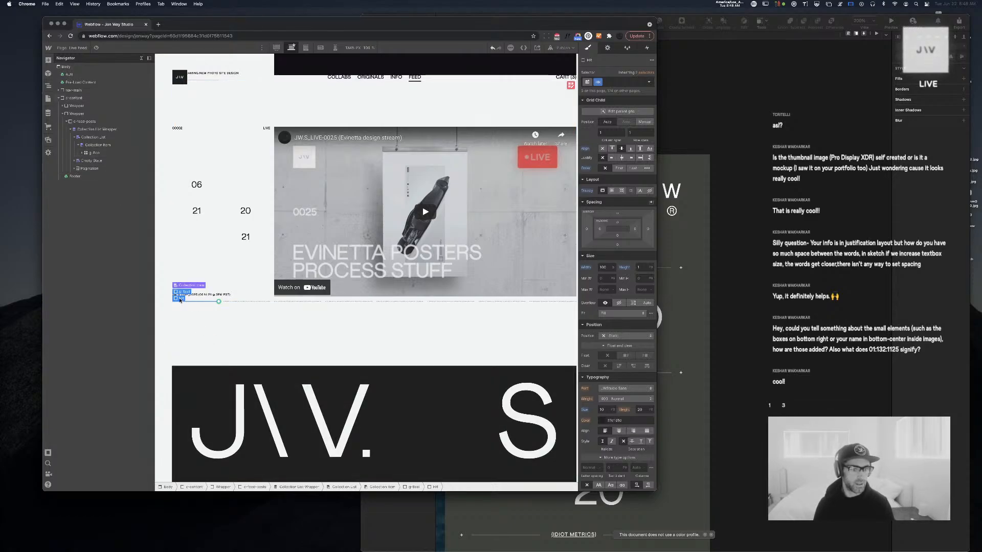
# Move the HR block above g-8col in the Navigator
pyautogui.click(93, 152)
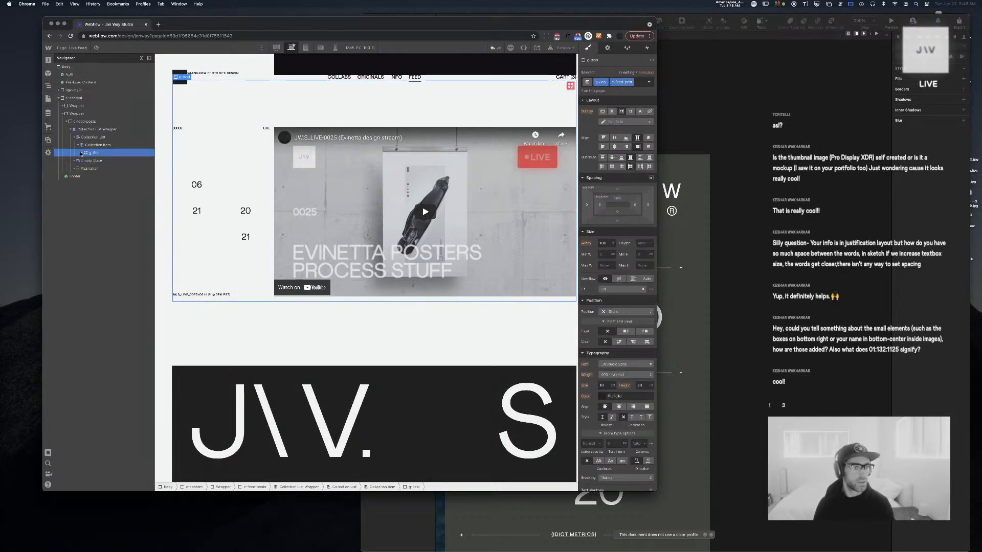
pyautogui.click(81, 153)
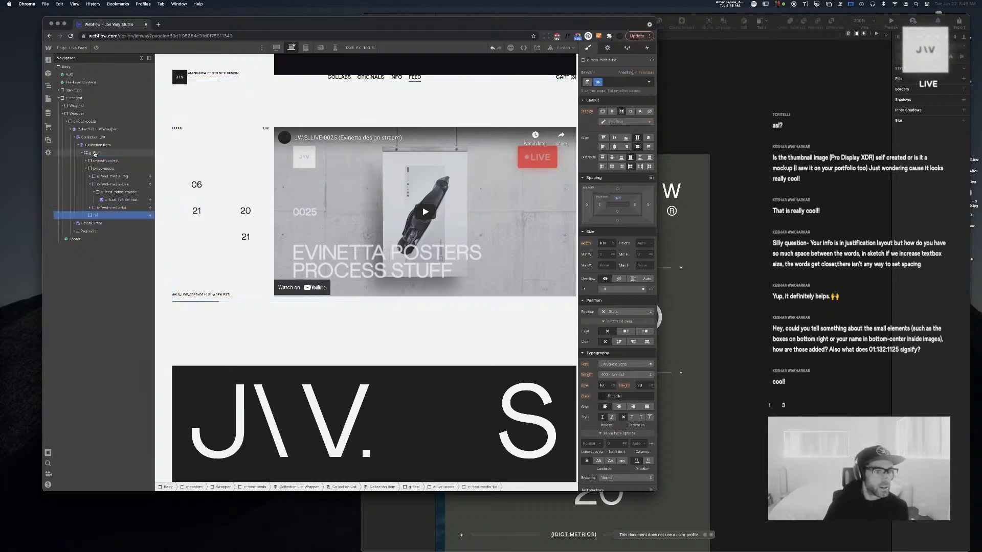
pyautogui.moveTo(94, 154); pyautogui.dragTo(96, 150)
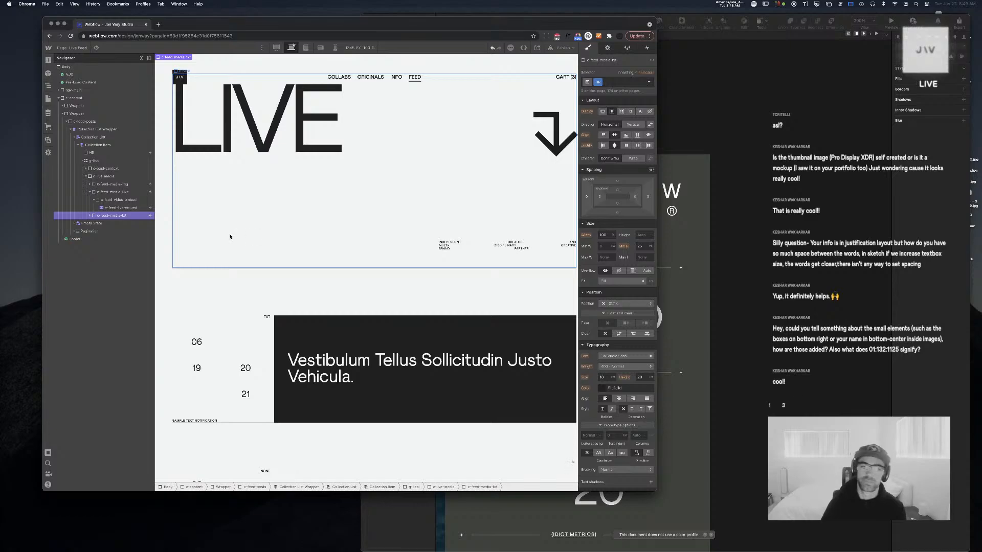
pyautogui.click(91, 192)
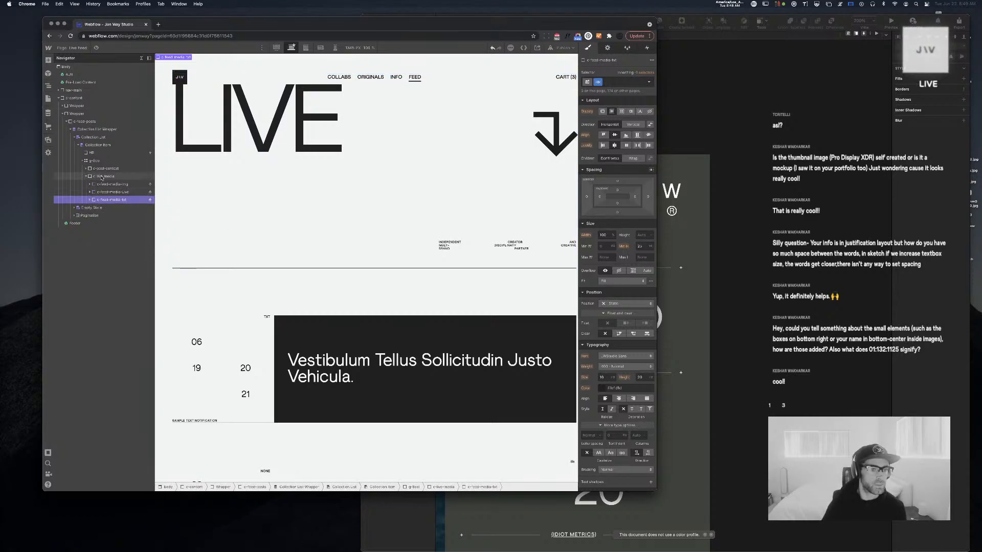
pyautogui.click(103, 177)
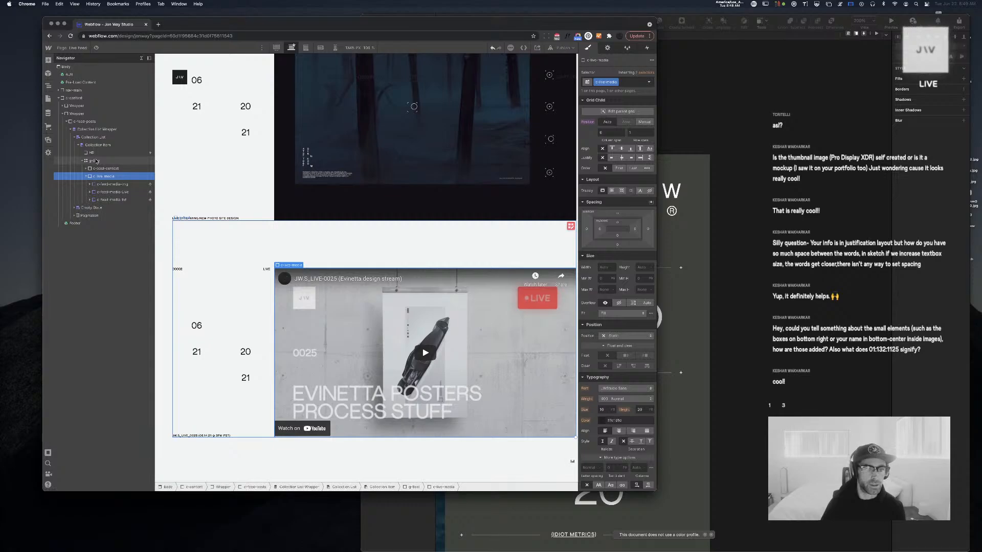
# Set the g-8col post grid's bottom padding to 7vw
pyautogui.click(95, 161)
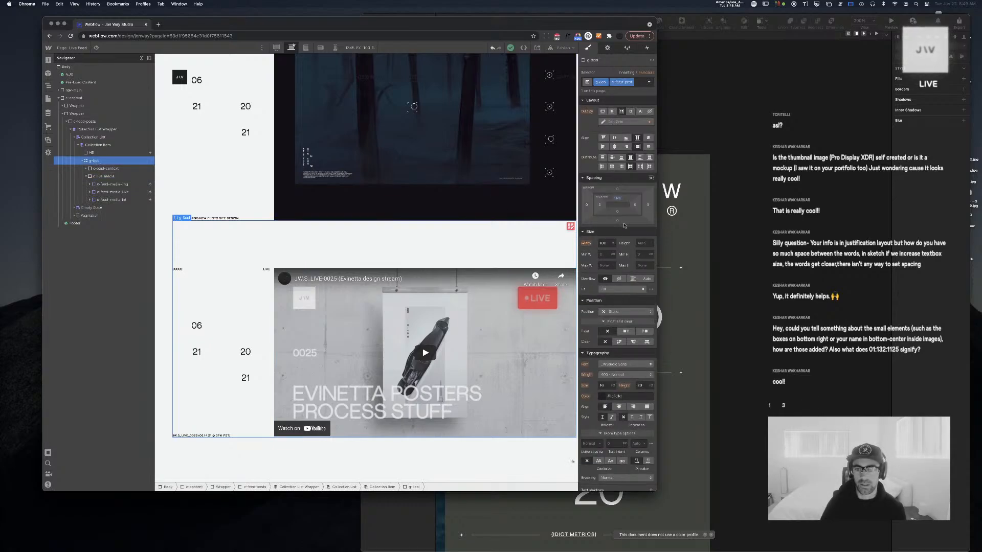
pyautogui.click(618, 212)
pyautogui.write('7v')
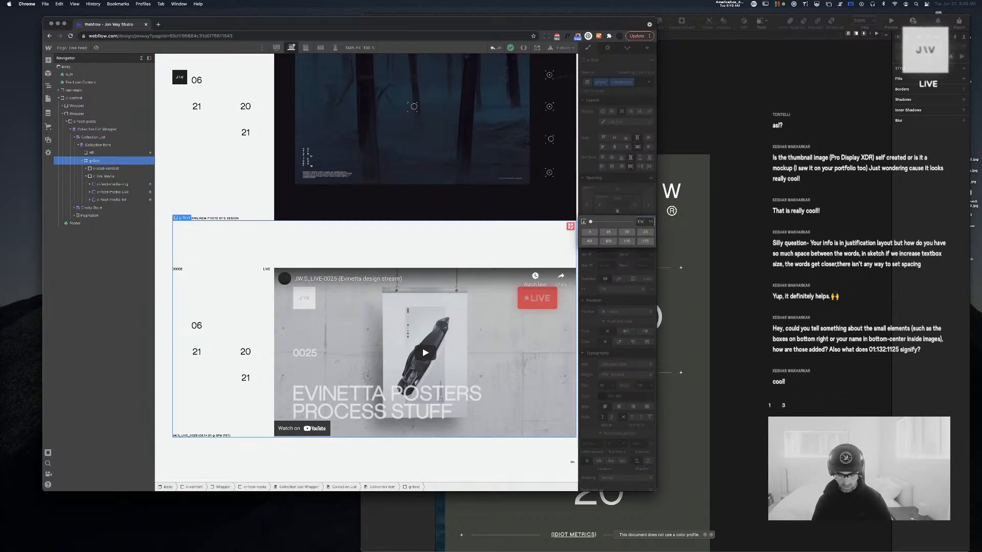
pyautogui.write('w')
pyautogui.press('Return')
pyautogui.click(356, 163)
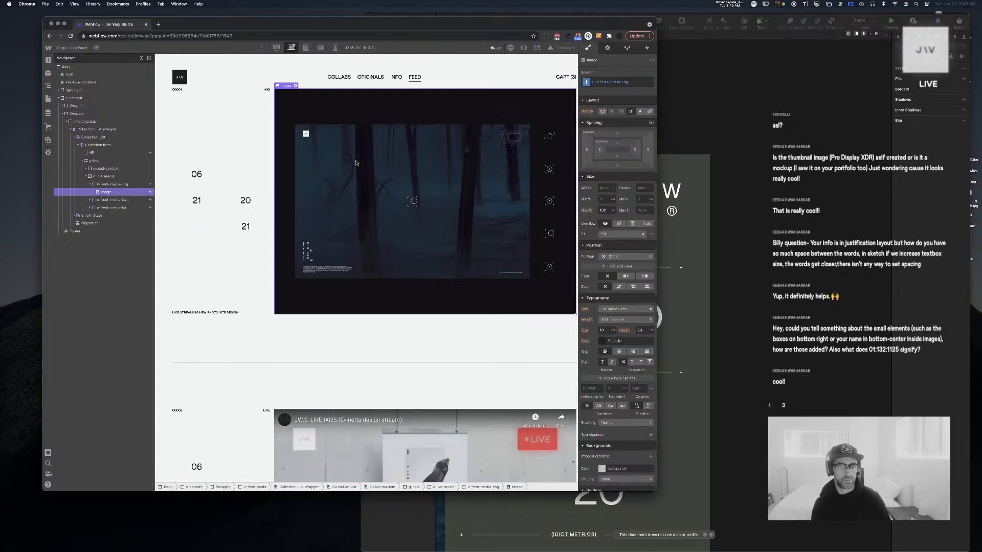
# Set the c-feed-media-txt dark block's minimum height to 50
pyautogui.scroll(-15, 356, 163)
pyautogui.scroll(5, 357, 163)
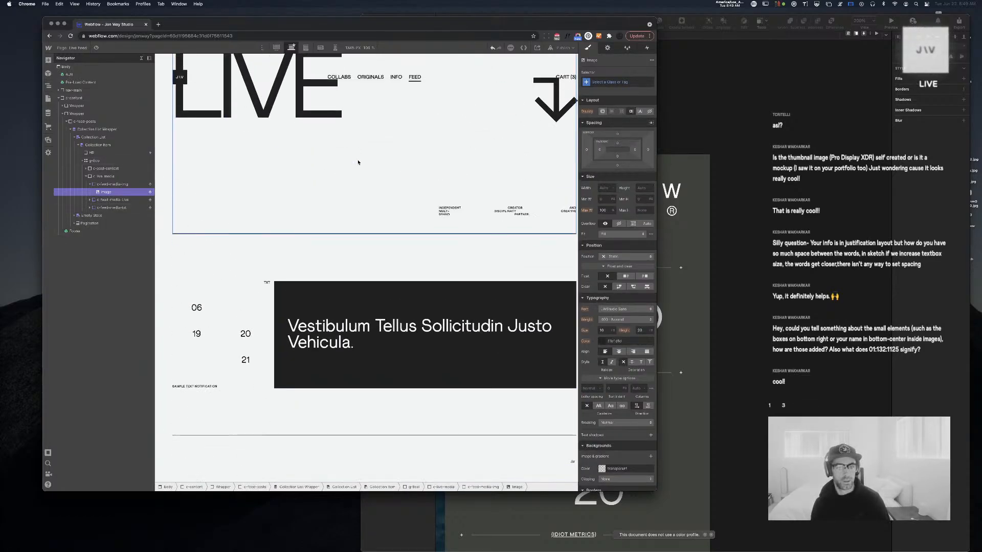
pyautogui.click(192, 316)
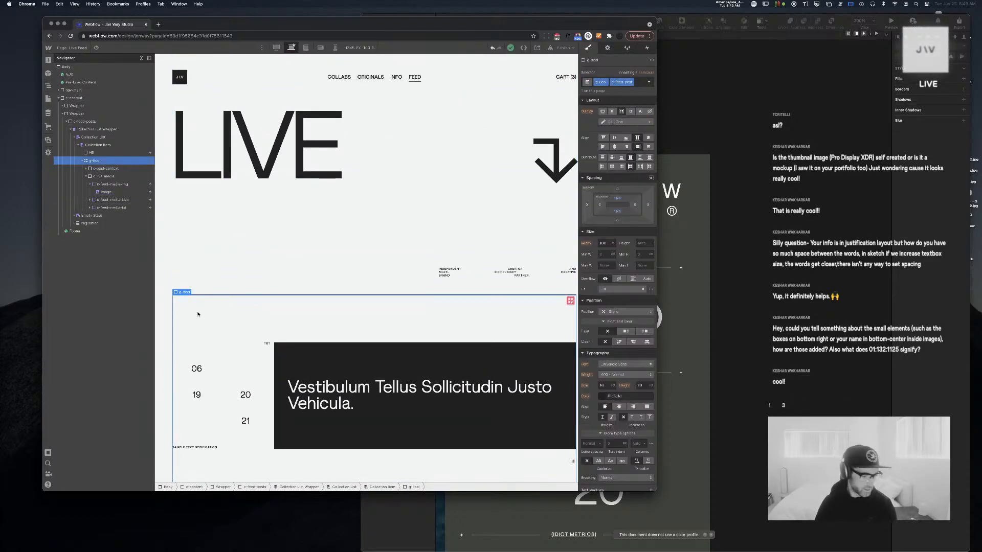
pyautogui.scroll(-3, 213, 312)
pyautogui.click(396, 324)
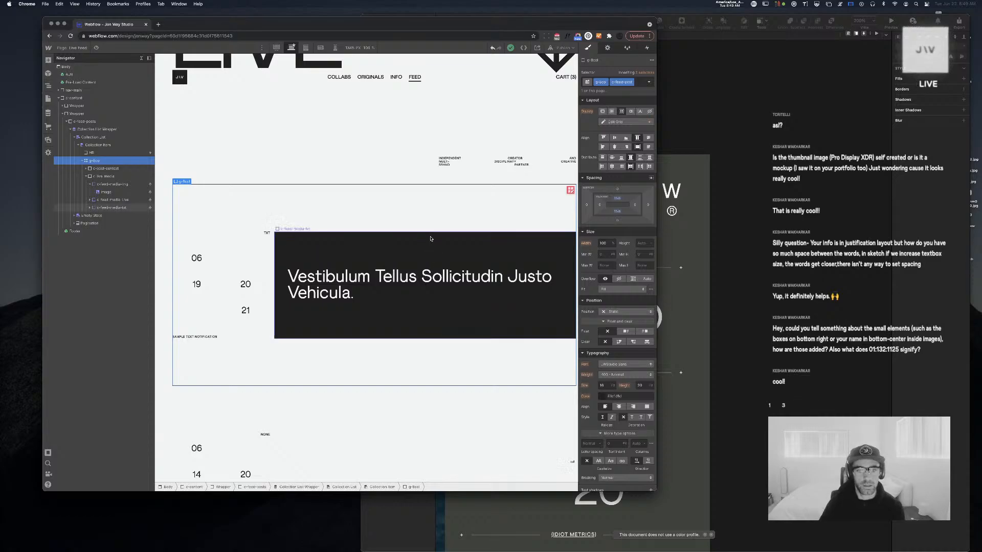
pyautogui.click(651, 246)
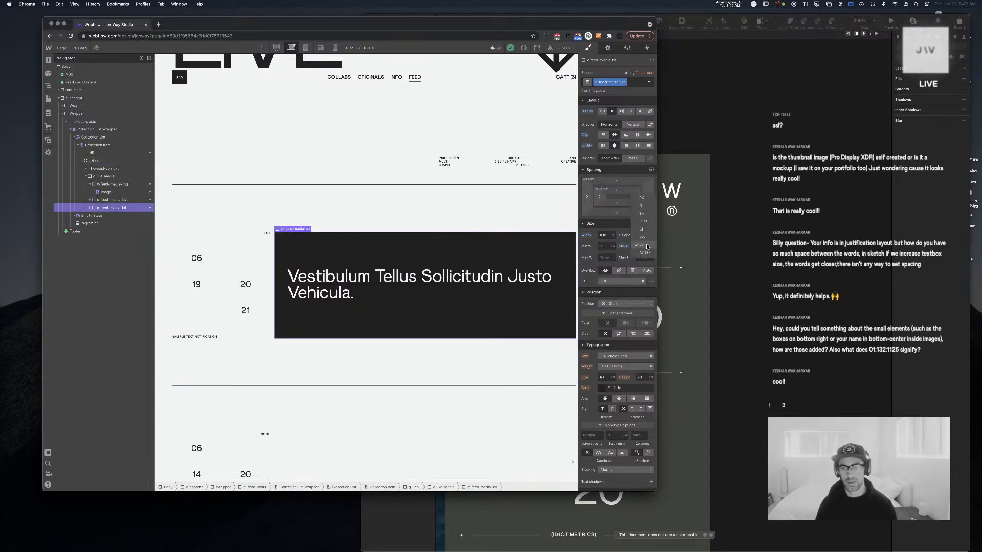
pyautogui.click(650, 246)
pyautogui.moveTo(640, 247); pyautogui.dragTo(691, 239)
pyautogui.press('super+c')
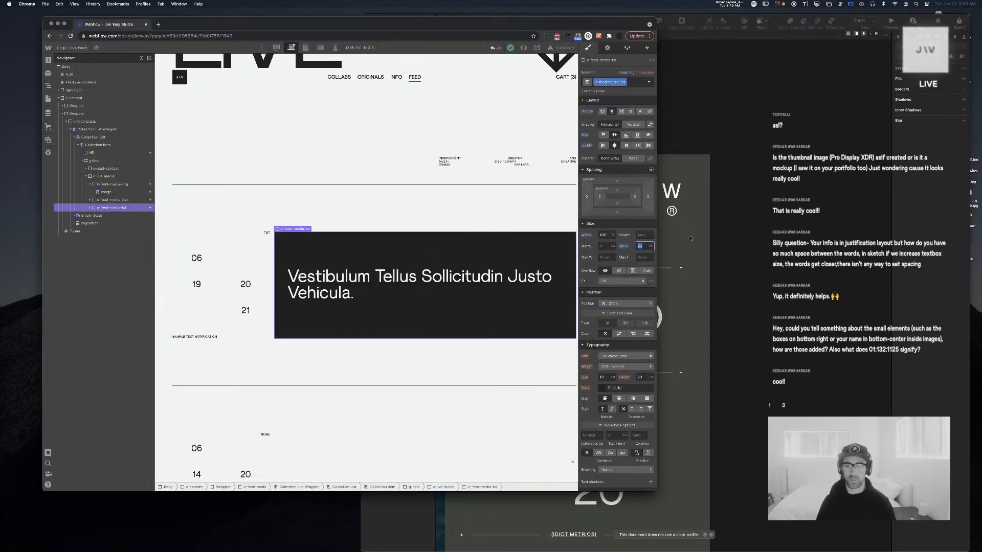
pyautogui.write('50')
pyautogui.press('Return')
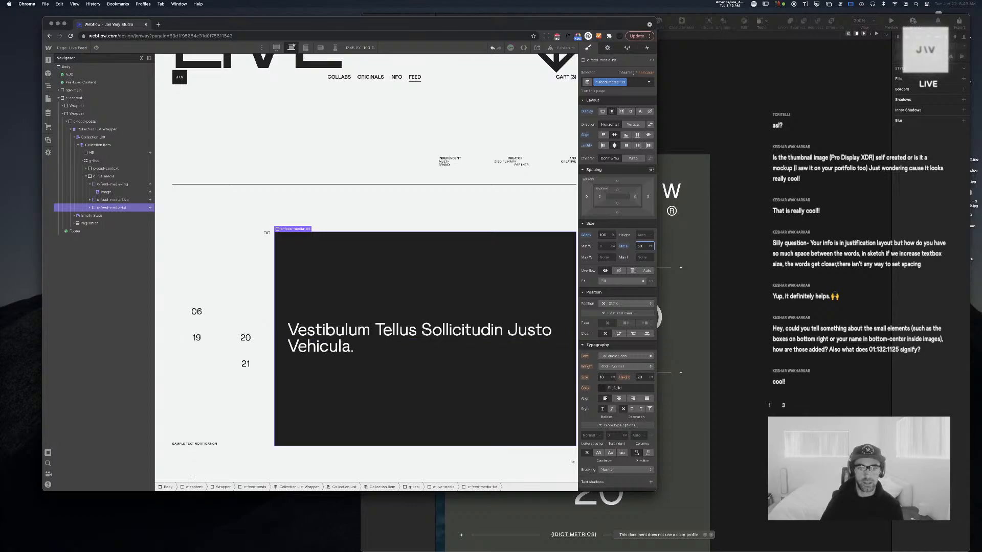
# Give the c-feed-txt-content headline container 5vw left and right padding
pyautogui.click(412, 316)
pyautogui.click(599, 203)
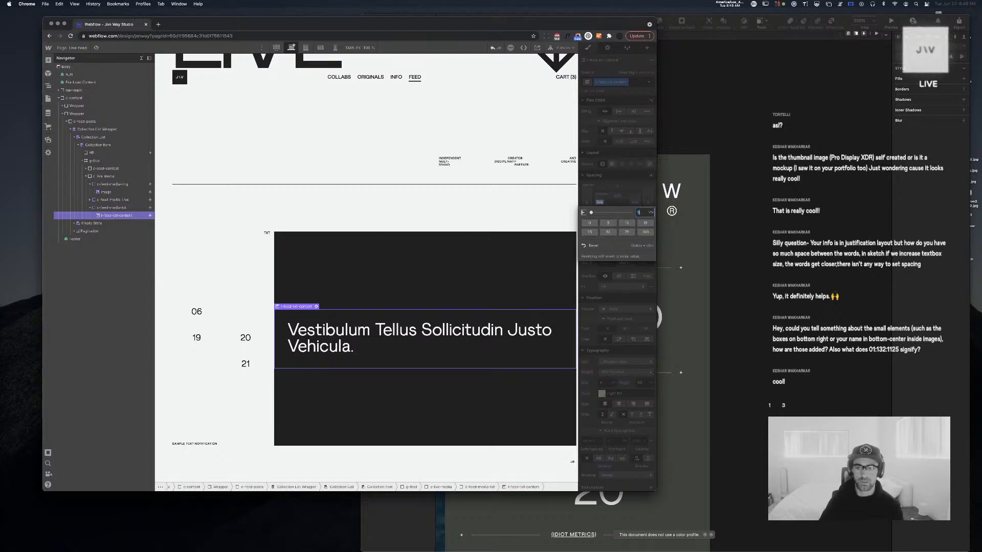
pyautogui.write('5')
pyautogui.press('Return')
pyautogui.click(635, 203)
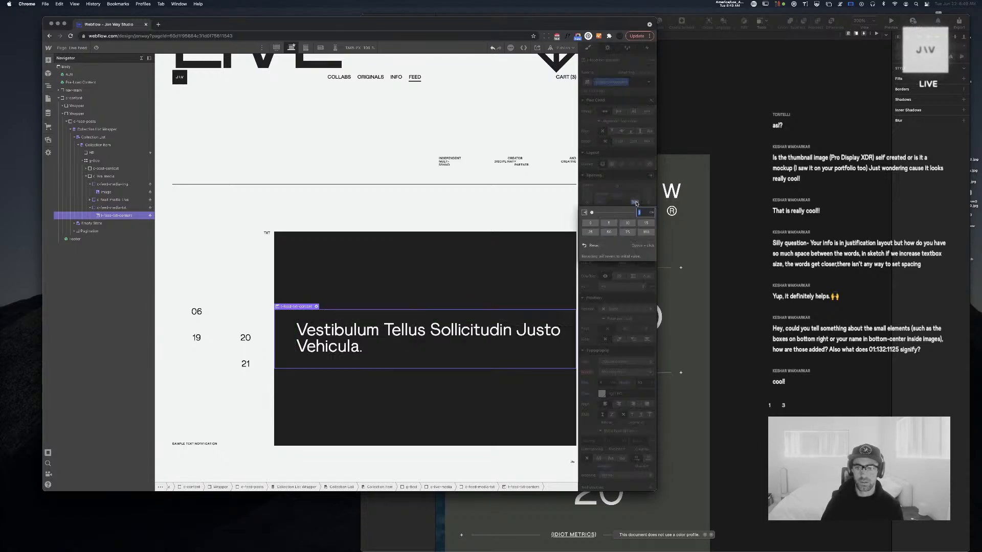
pyautogui.press('Return')
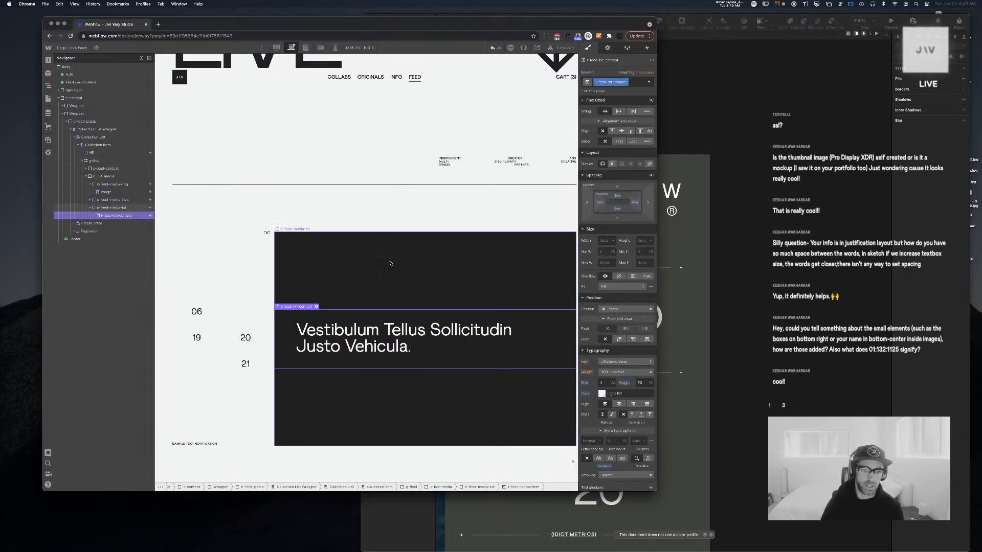
pyautogui.scroll(-10, 397, 280)
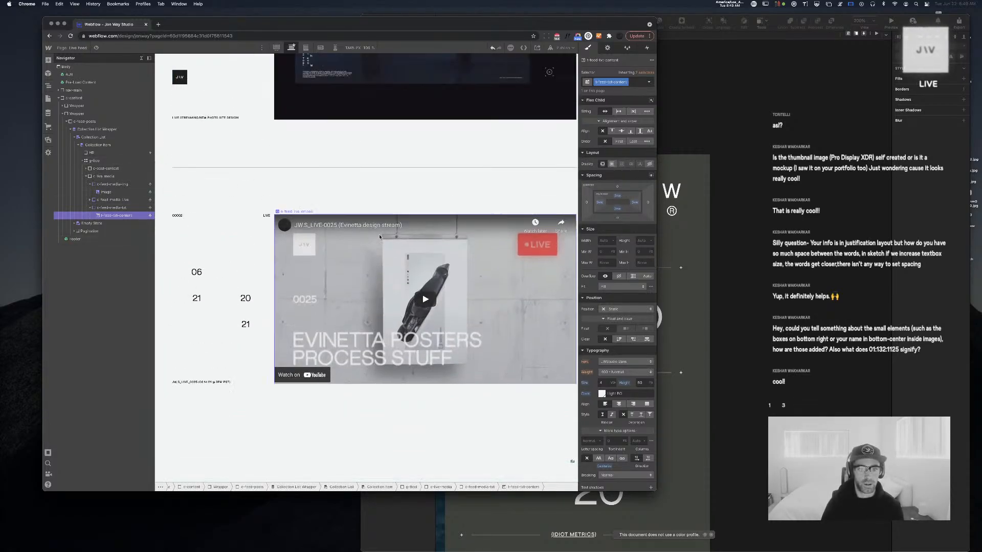
pyautogui.click(486, 276)
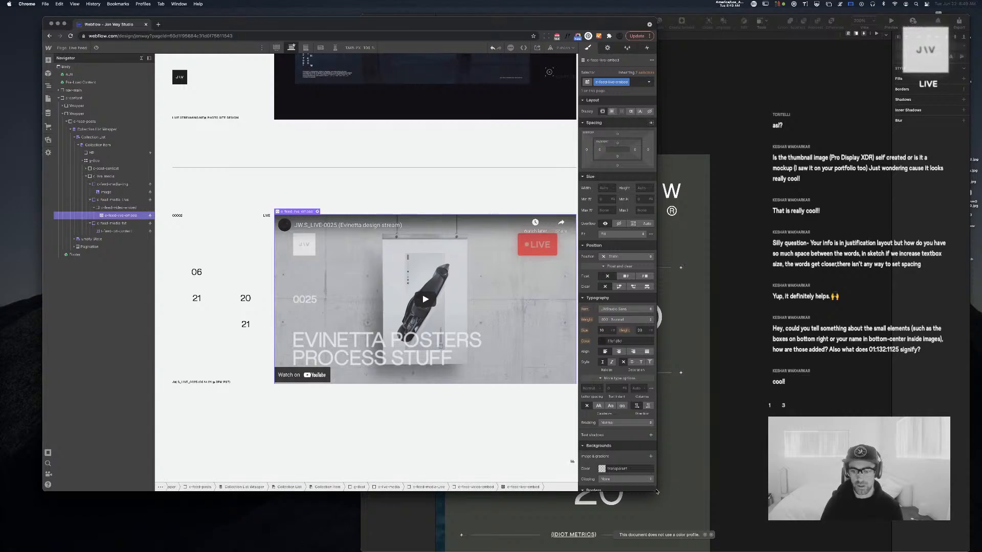
pyautogui.moveTo(753, 498); pyautogui.dragTo(751, 495)
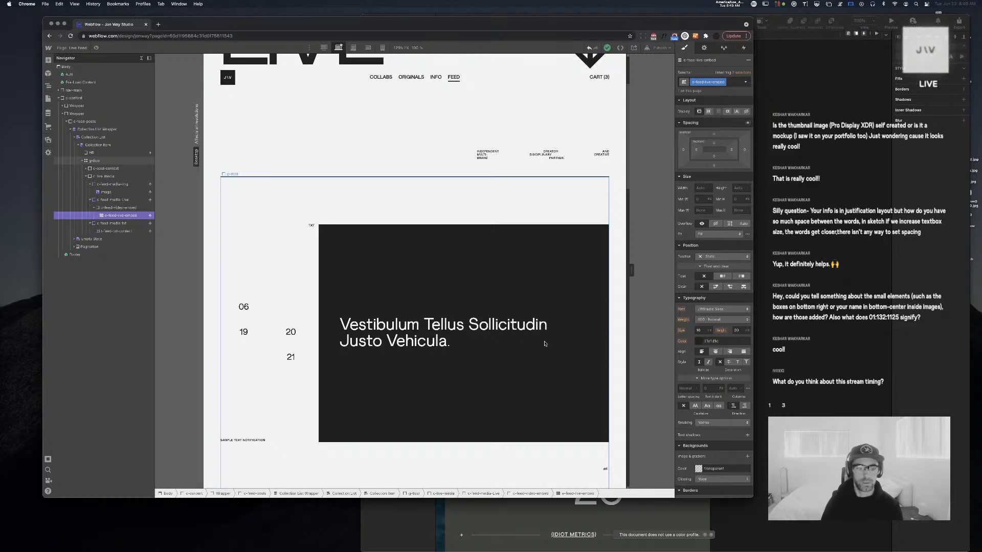
pyautogui.scroll(-5, 545, 343)
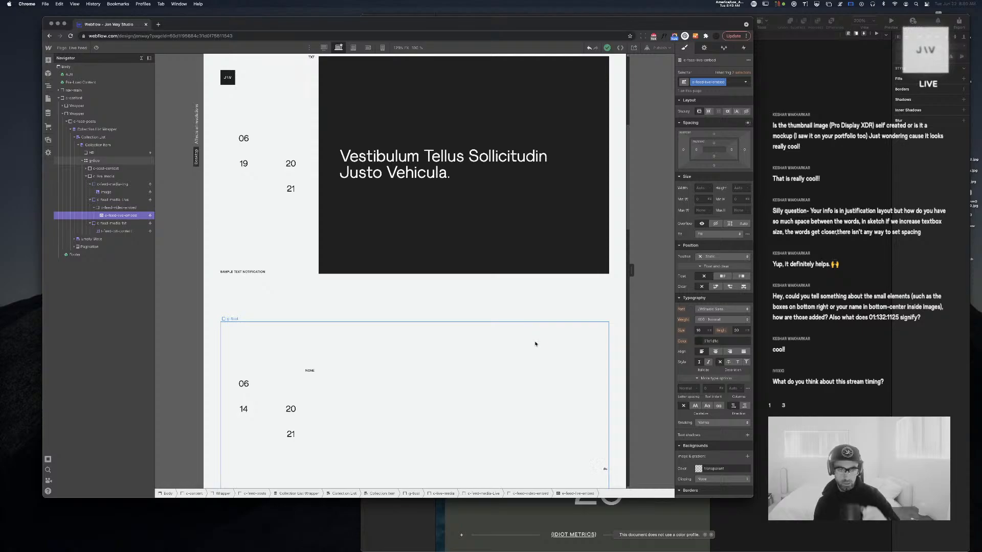
pyautogui.scroll(6, 512, 331)
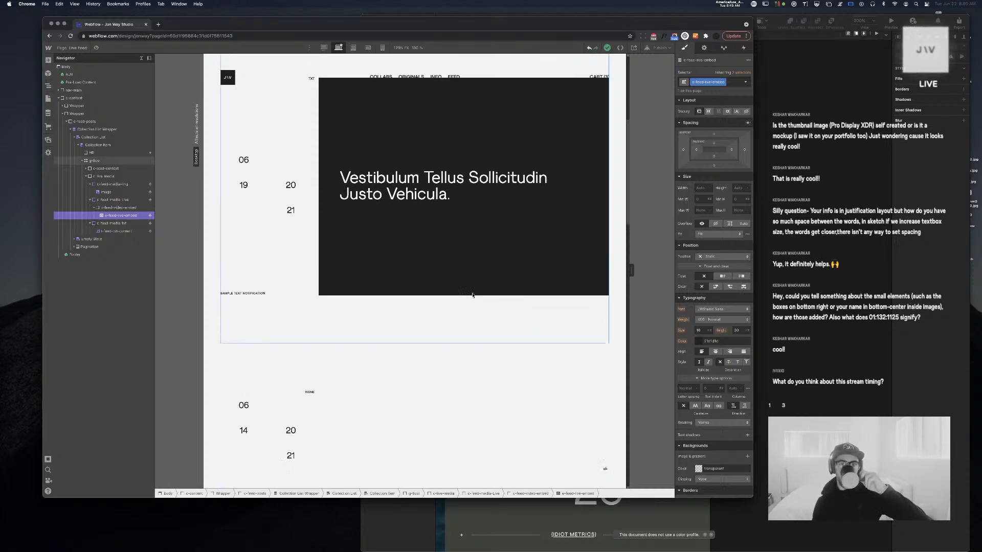
pyautogui.scroll(-3, 473, 296)
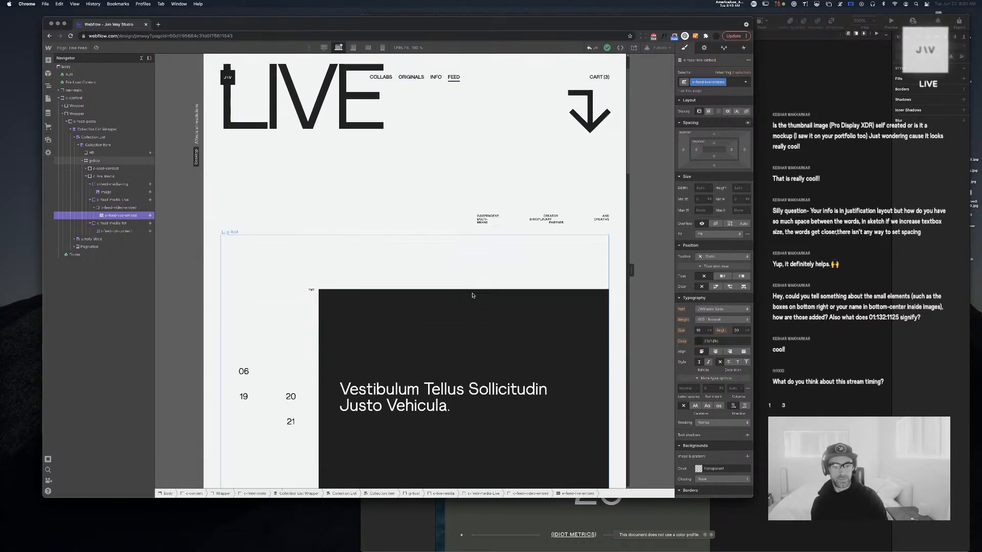
pyautogui.click(411, 348)
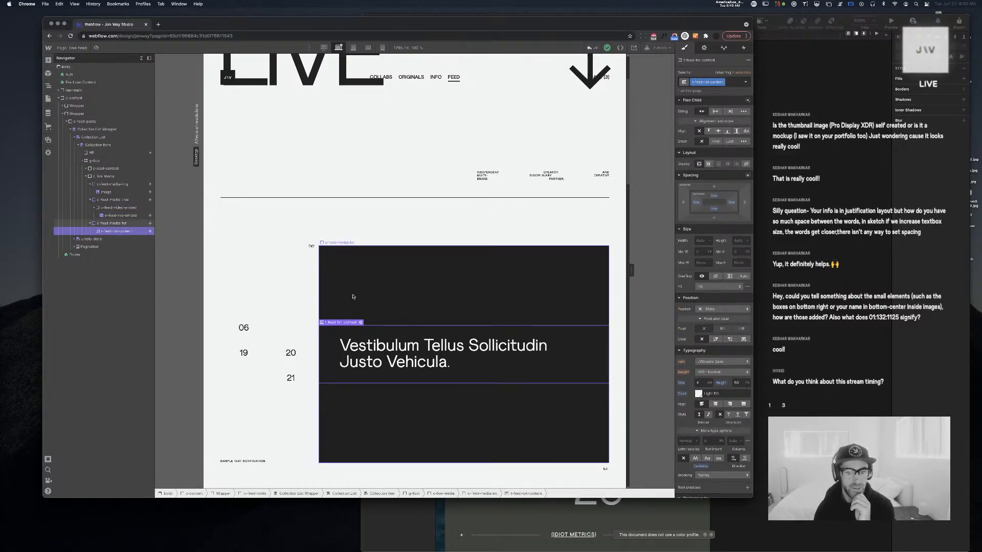
pyautogui.scroll(-6, 353, 296)
pyautogui.scroll(-4, 353, 297)
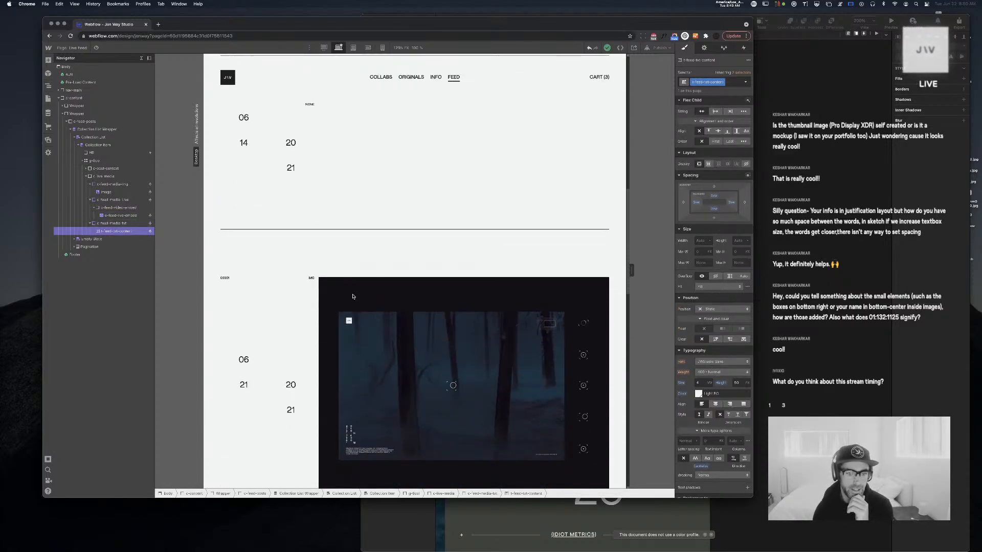
pyautogui.scroll(-3, 353, 296)
pyautogui.scroll(-3, 353, 297)
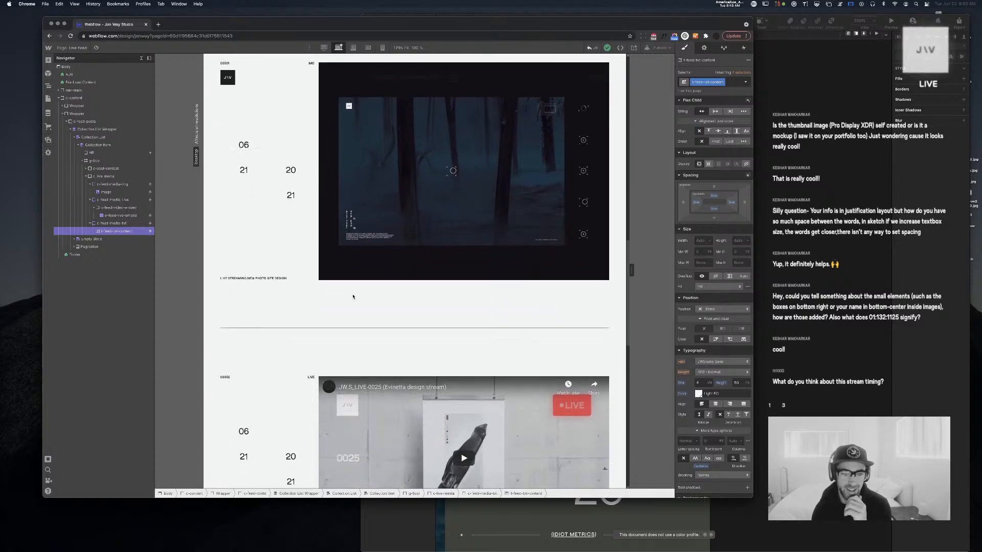
pyautogui.scroll(1, 352, 295)
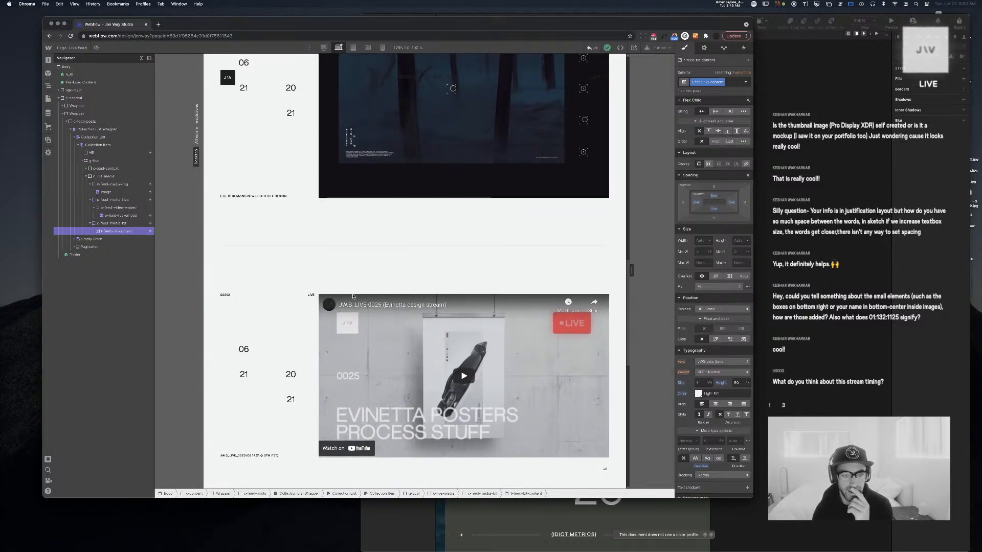
pyautogui.scroll(-3, 353, 296)
pyautogui.scroll(-1, 353, 297)
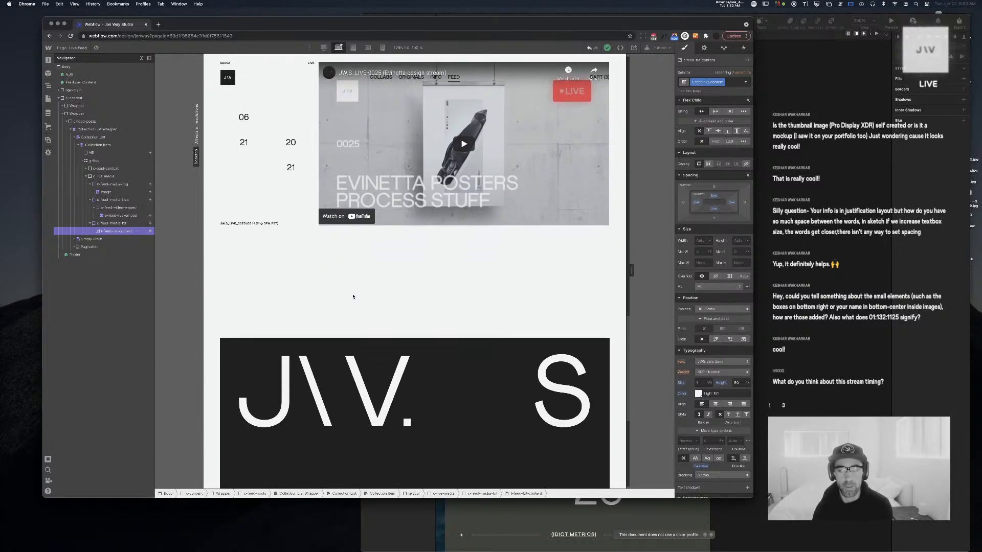
pyautogui.scroll(4, 353, 297)
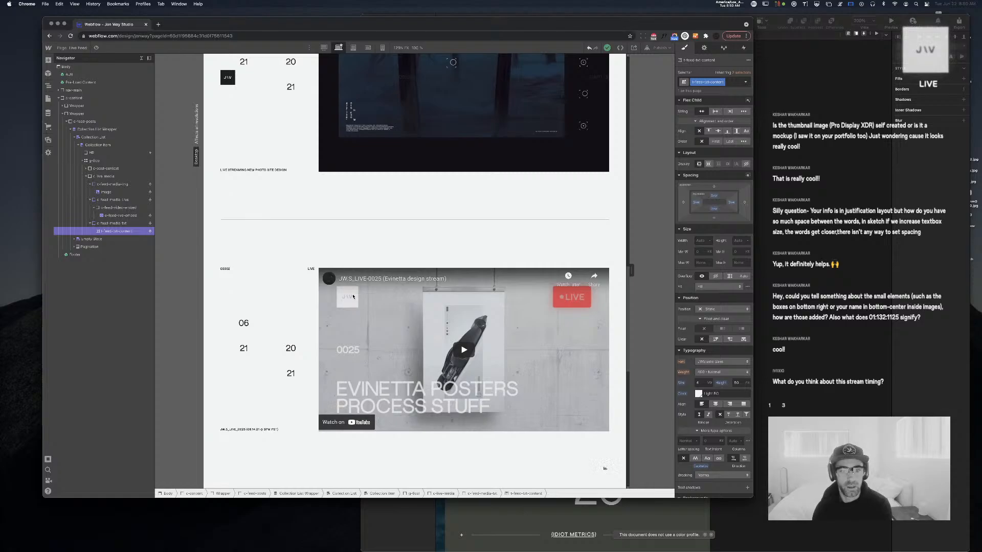
pyautogui.scroll(10, 353, 296)
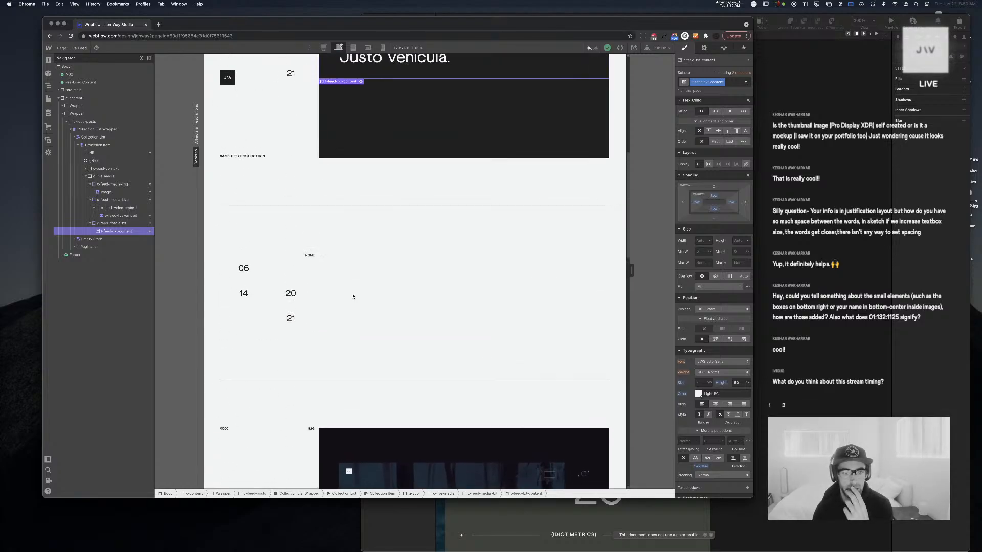
pyautogui.scroll(5, 353, 296)
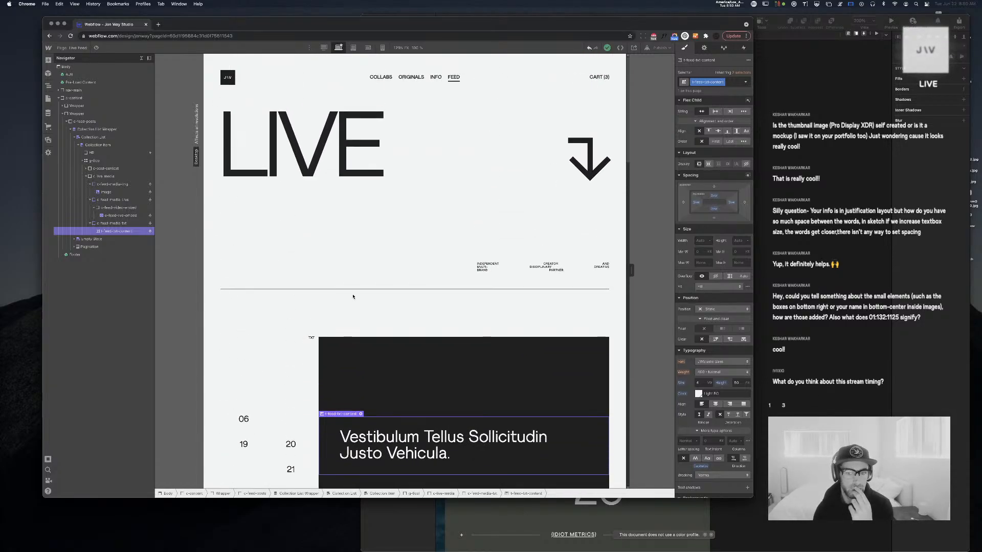
pyautogui.scroll(-20, 353, 296)
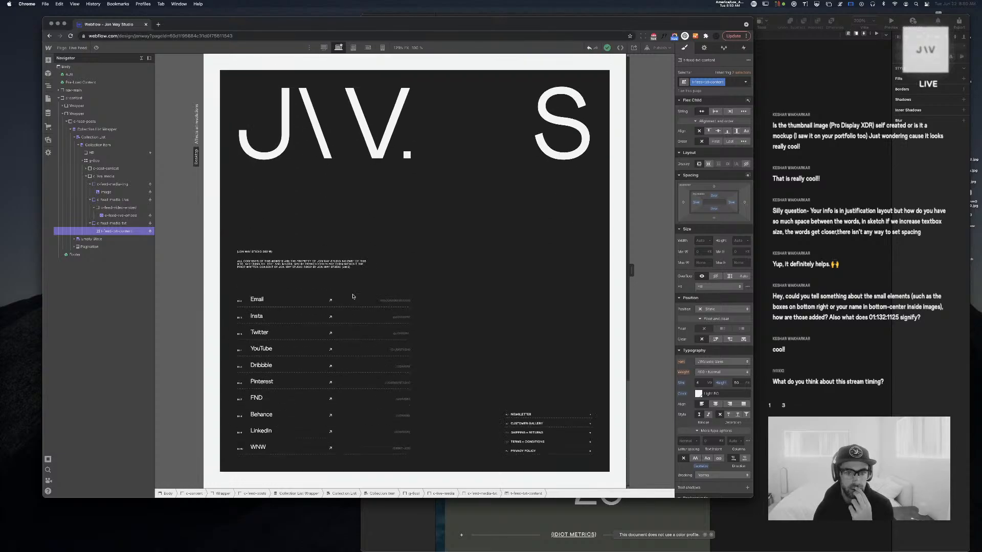
pyautogui.scroll(20, 353, 297)
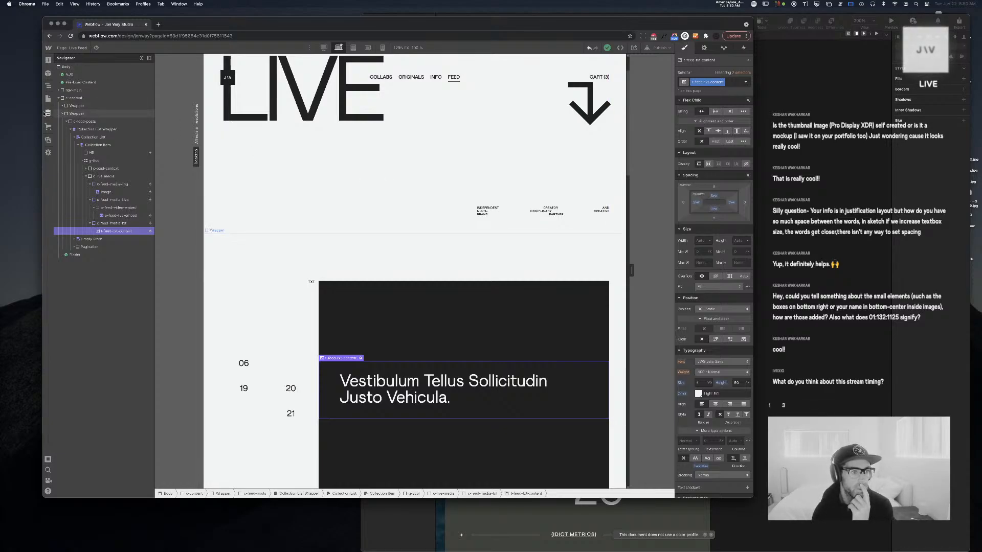
pyautogui.press('c')
pyautogui.click(117, 61)
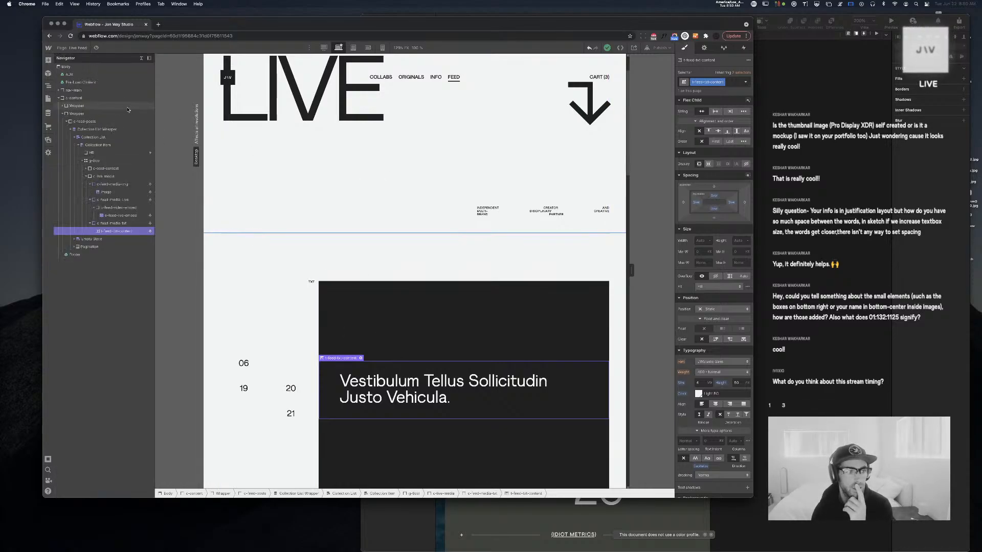
# Open the Notifications collection items and show the Post Number column
pyautogui.click(48, 113)
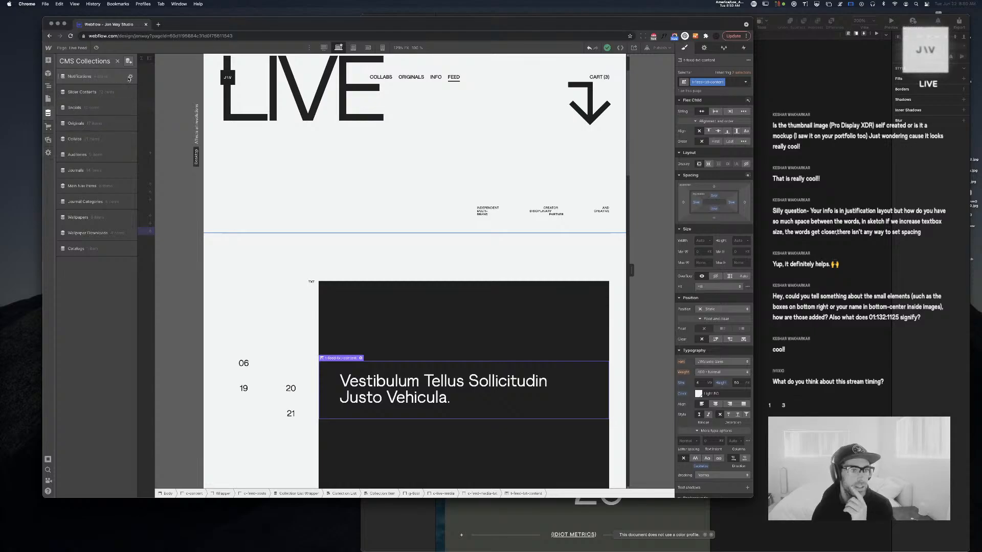
pyautogui.click(104, 78)
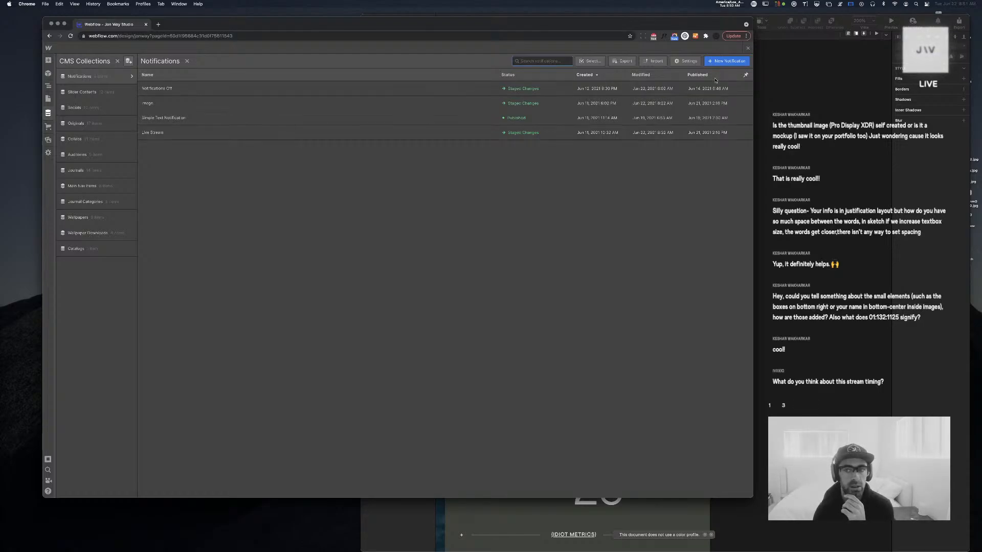
pyautogui.click(746, 75)
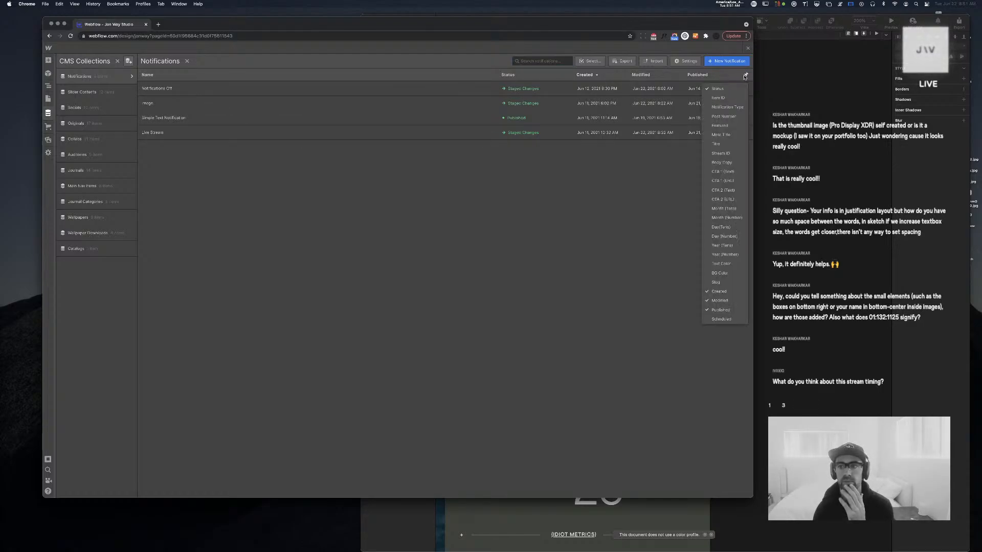
pyautogui.click(729, 98)
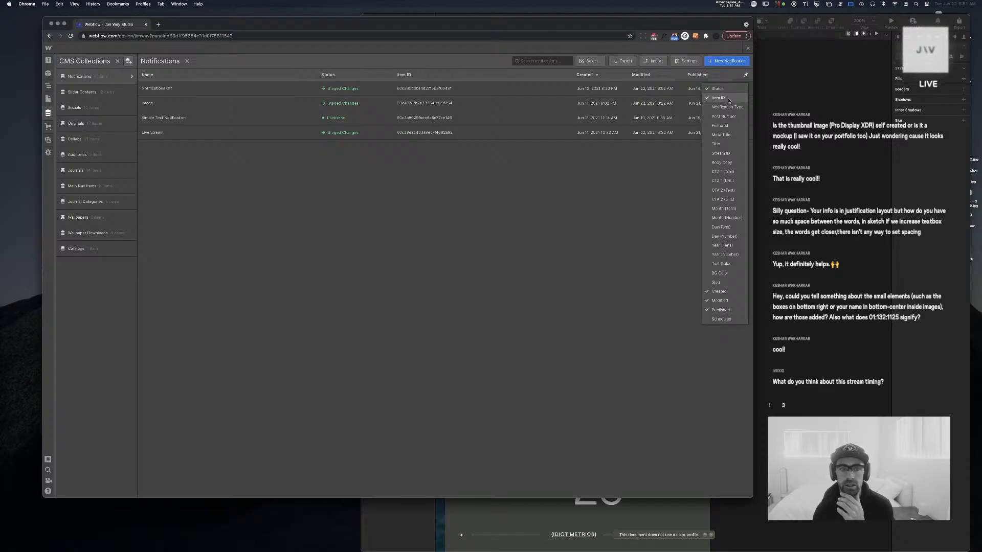
pyautogui.click(729, 99)
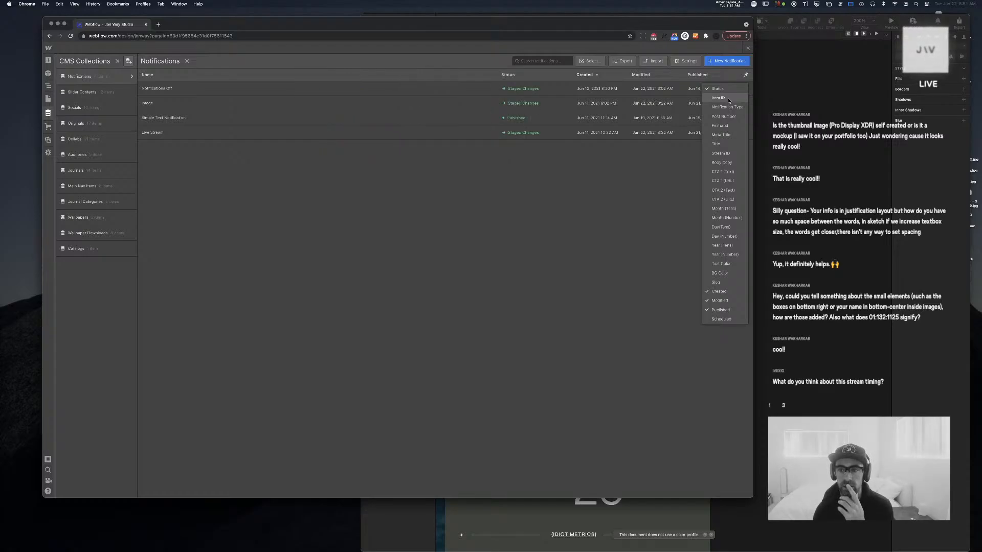
pyautogui.click(723, 117)
# Sort notifications by Post Number, newest first, and start a new notification
pyautogui.click(412, 75)
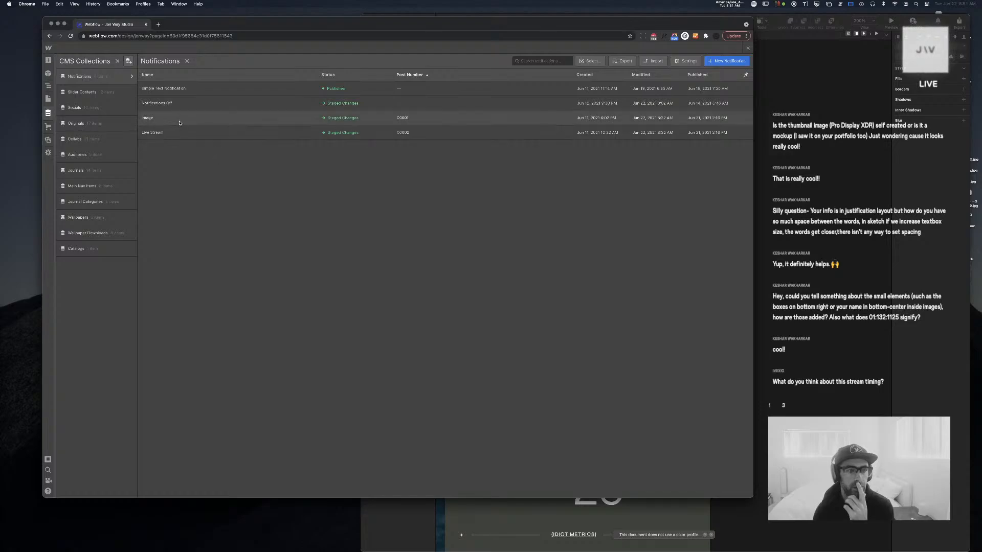
pyautogui.click(411, 75)
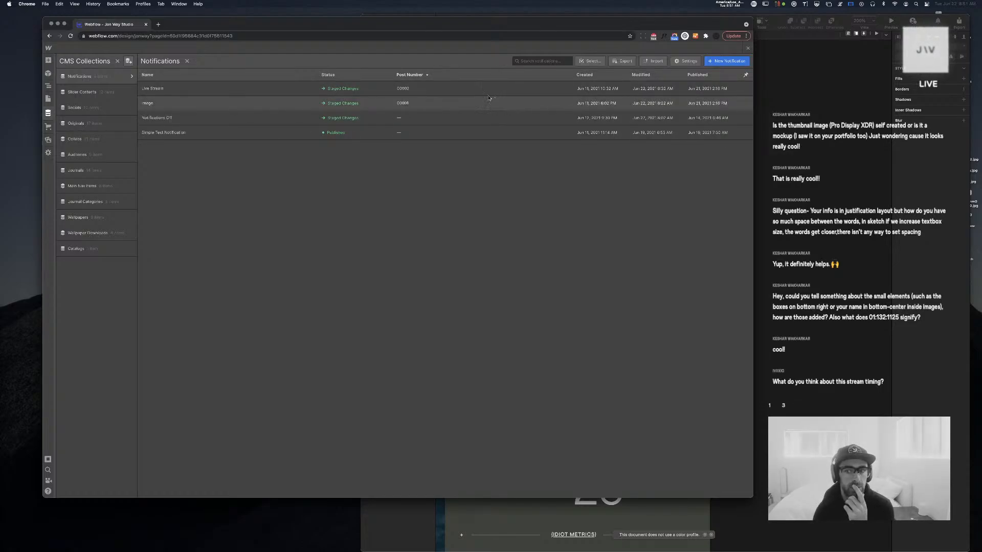
pyautogui.rightClick(407, 75)
pyautogui.click(369, 73)
pyautogui.click(408, 76)
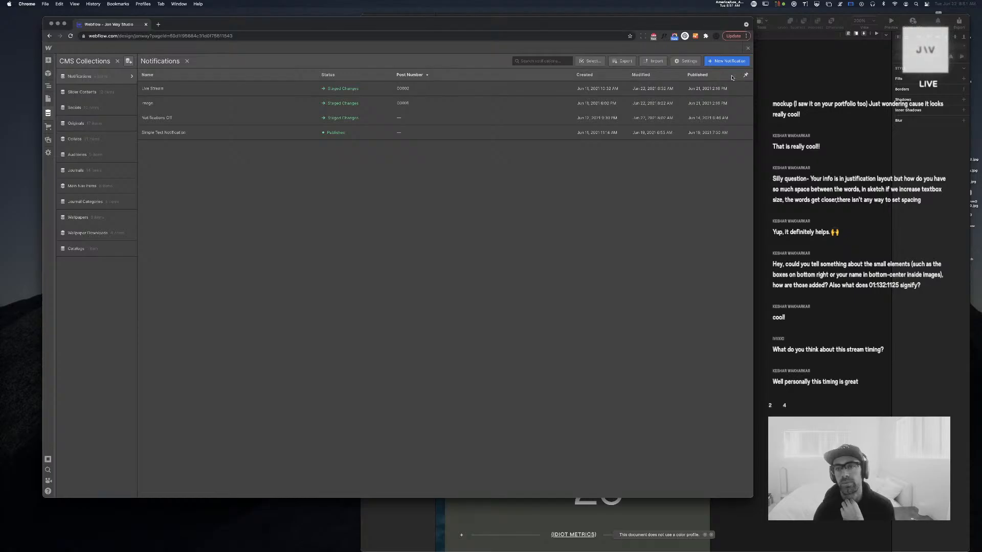
pyautogui.click(726, 60)
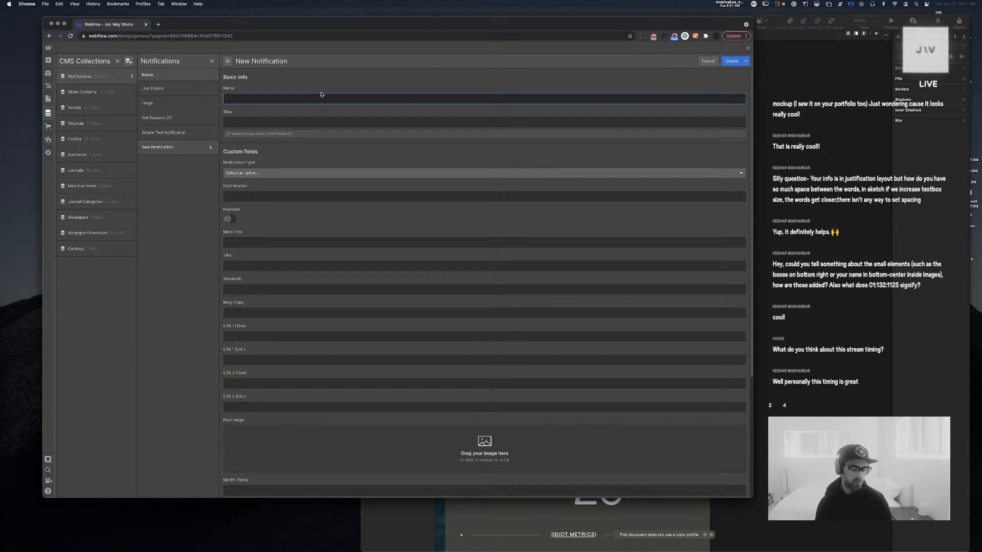
# Name the new notification 'Blender test' and set its type to Img
pyautogui.write('Blende')
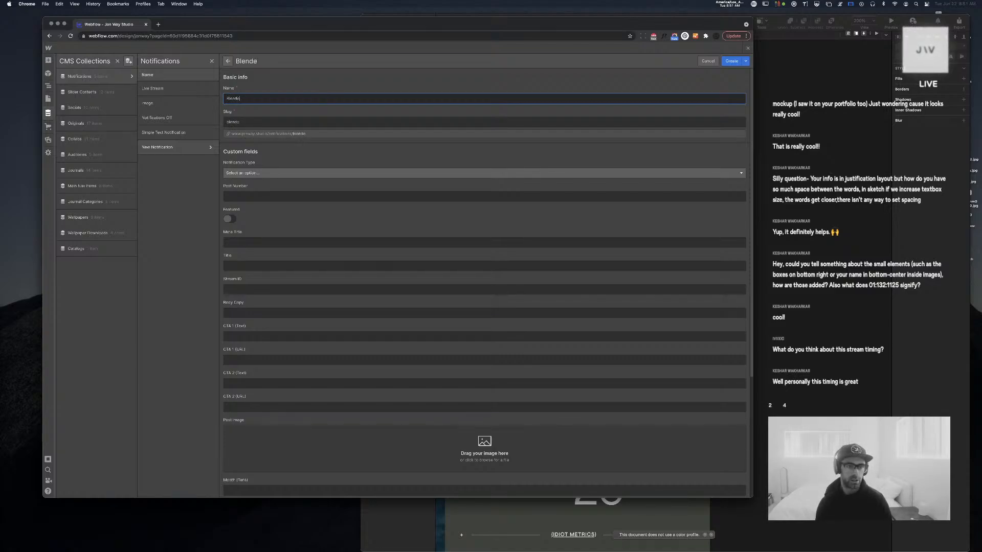
pyautogui.write('r test')
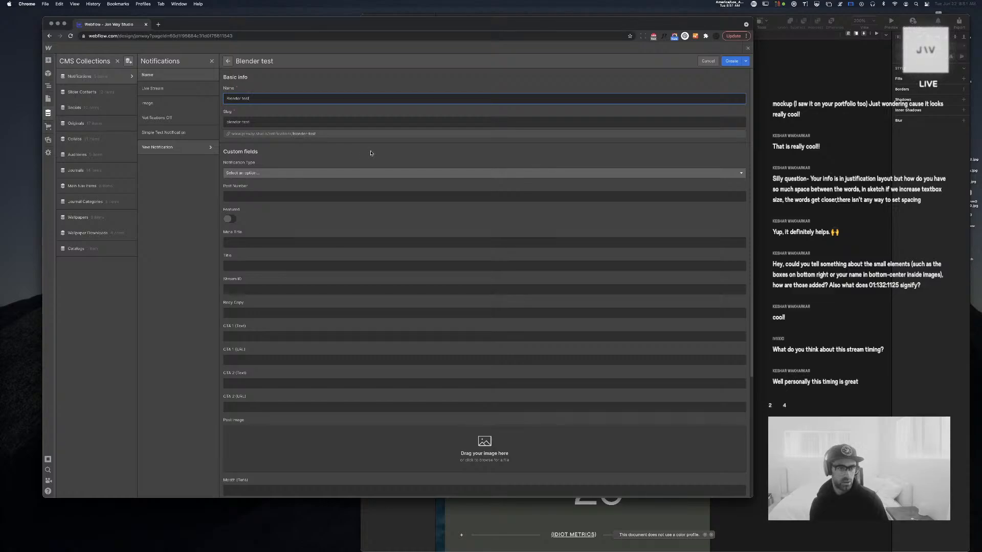
pyautogui.click(281, 173)
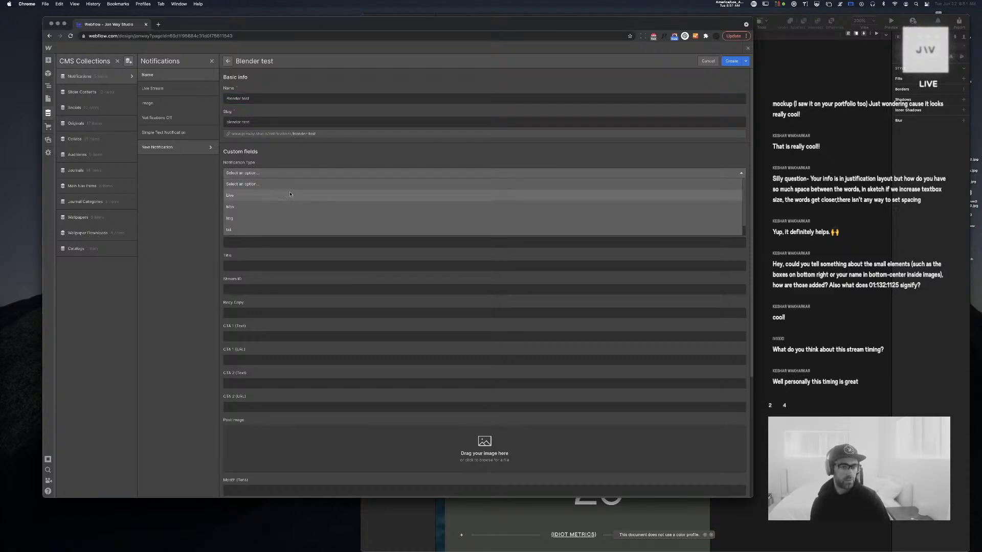
pyautogui.click(291, 195)
pyautogui.click(280, 174)
pyautogui.click(251, 221)
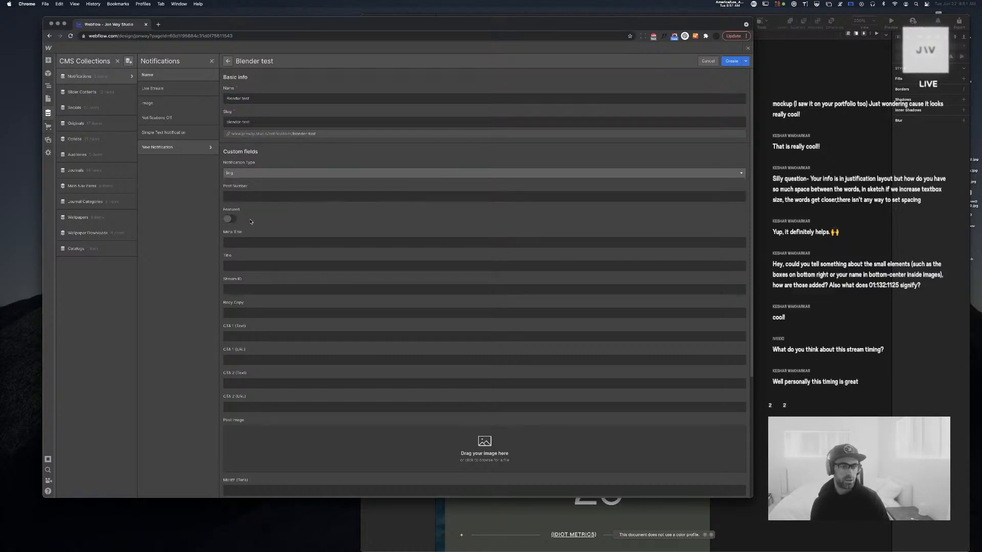
# Enter post number 00003 and choose a file for the Post Image
pyautogui.click(248, 199)
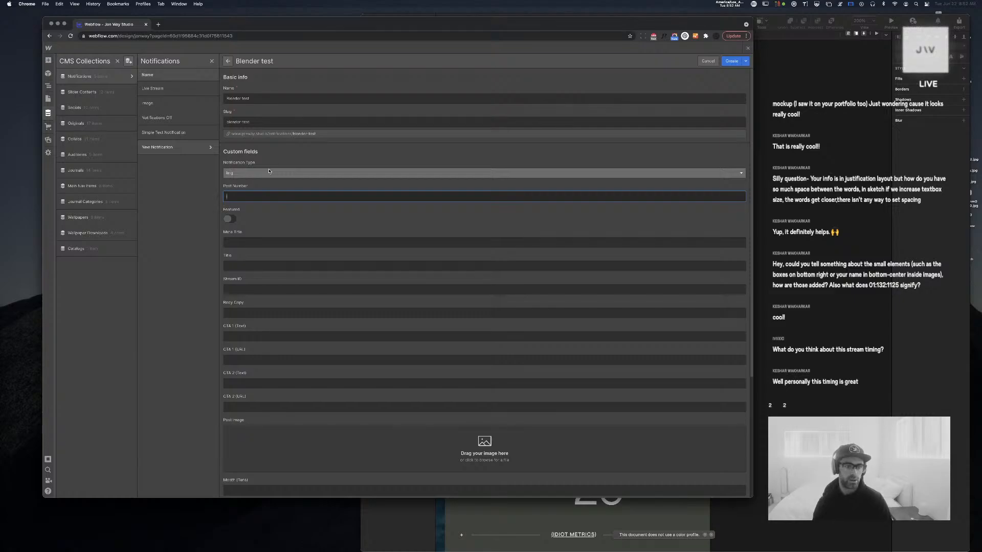
pyautogui.write('0003')
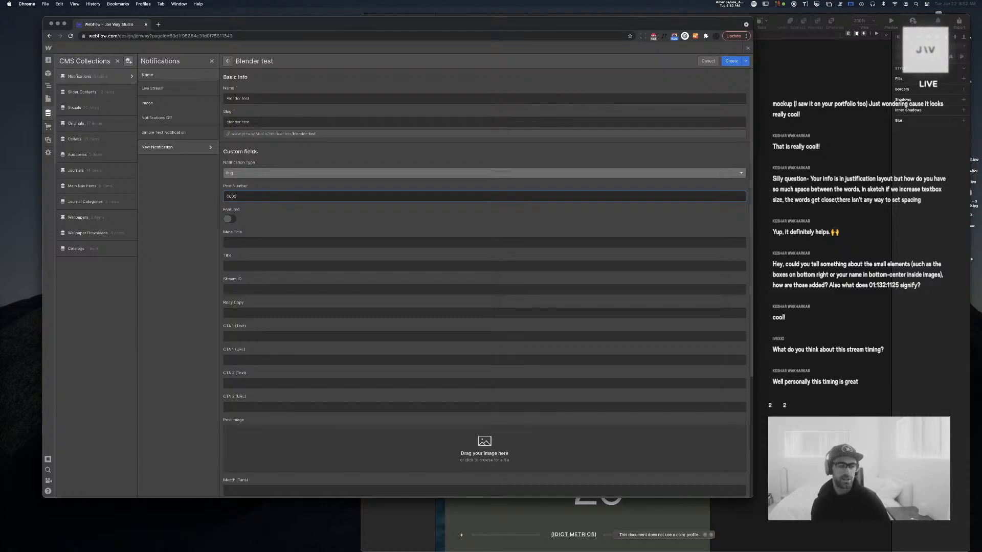
pyautogui.click(234, 196)
pyautogui.write('0')
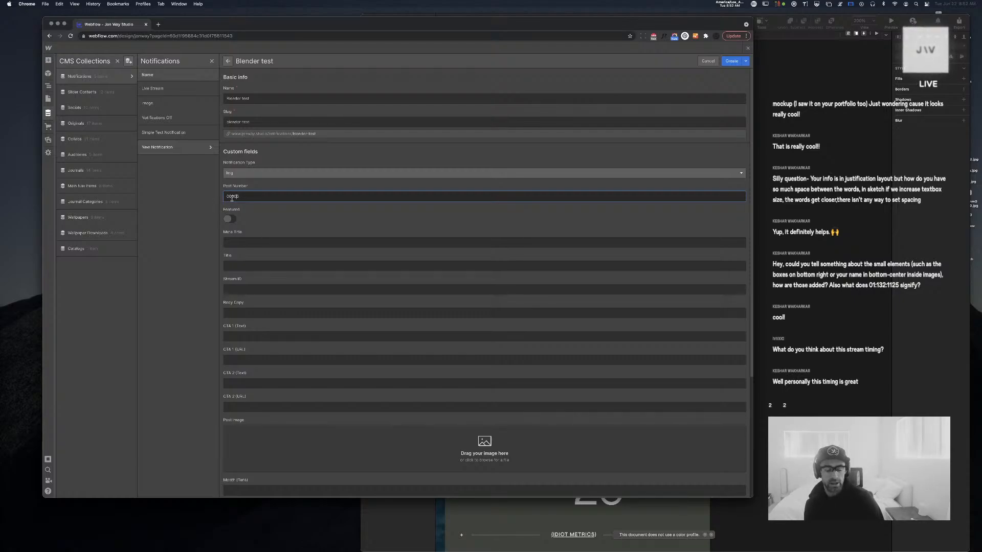
pyautogui.scroll(-5, 236, 196)
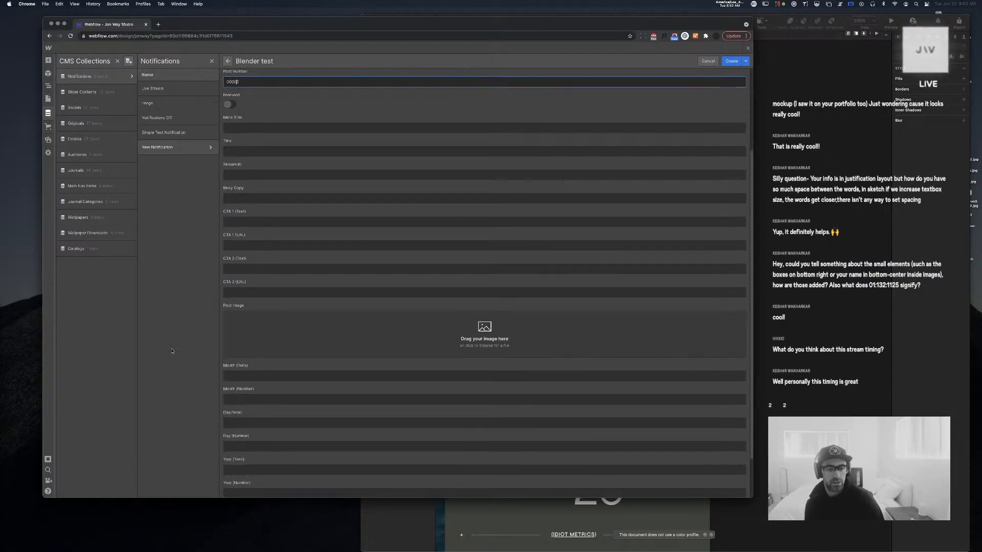
pyautogui.click(494, 334)
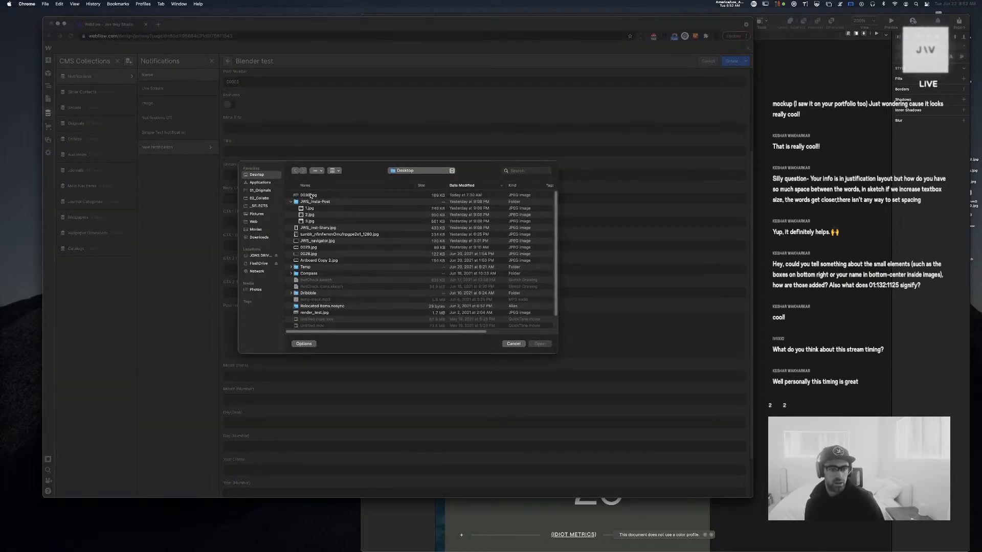
# Cancel the file chooser and search the system for the JPG image
pyautogui.scroll(-2, 336, 240)
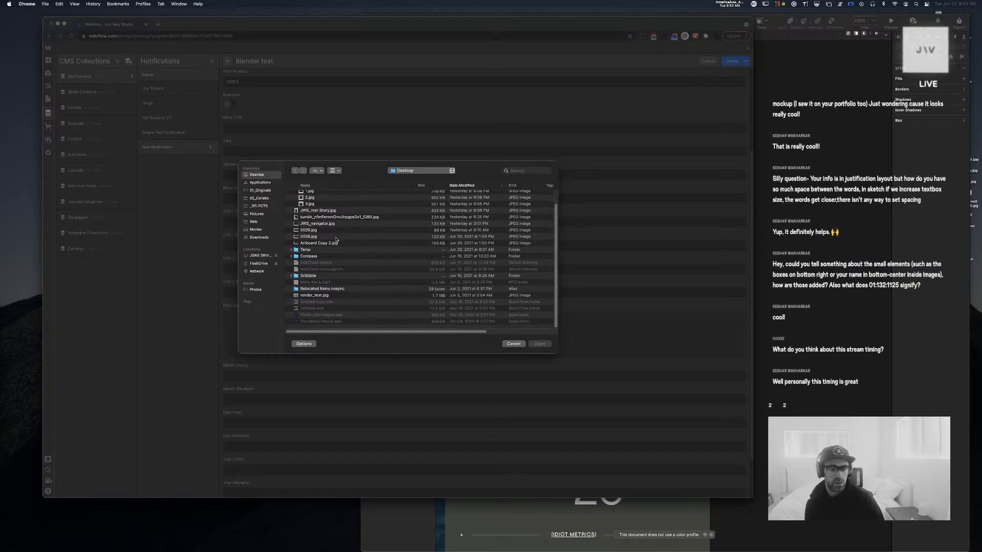
pyautogui.click(445, 296)
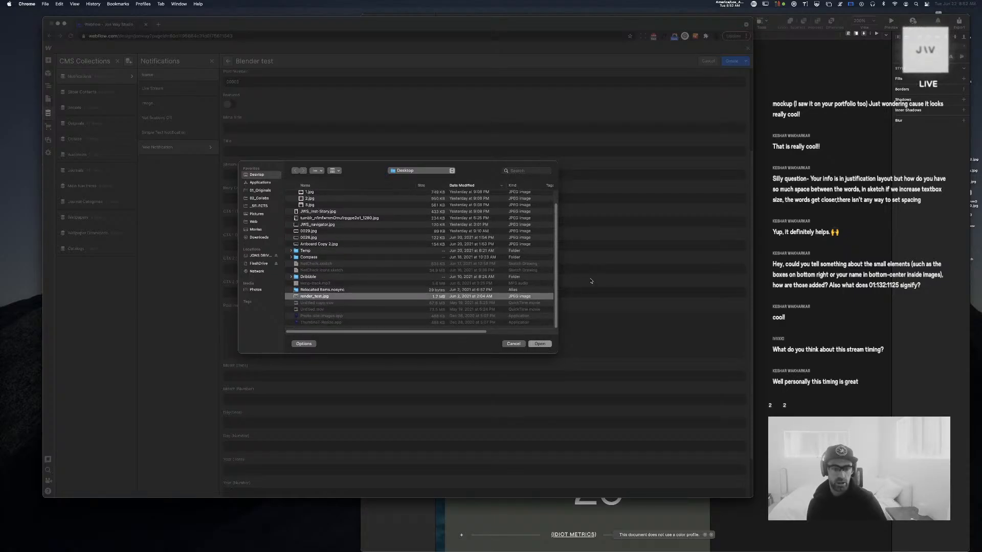
pyautogui.press('Escape')
pyautogui.click(886, 20)
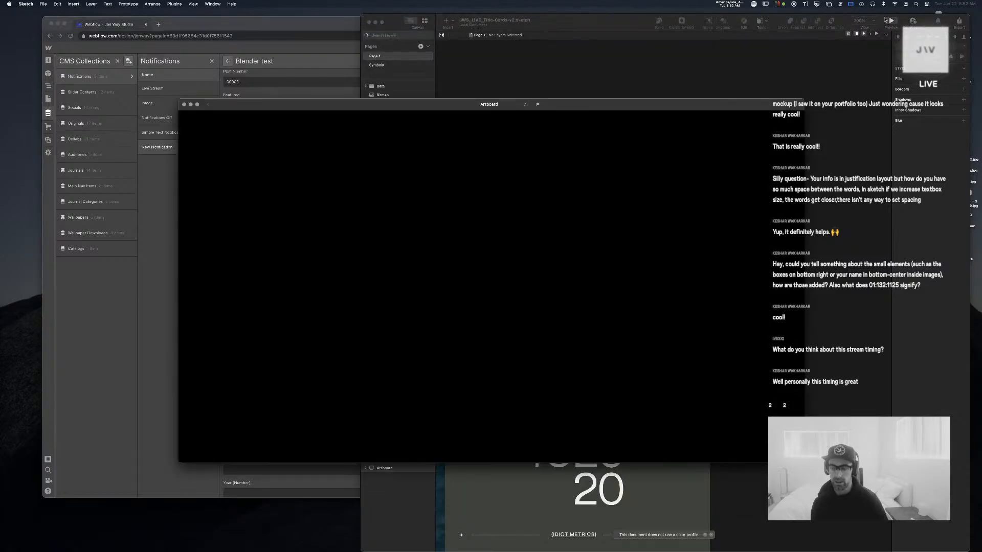
pyautogui.press('super+h')
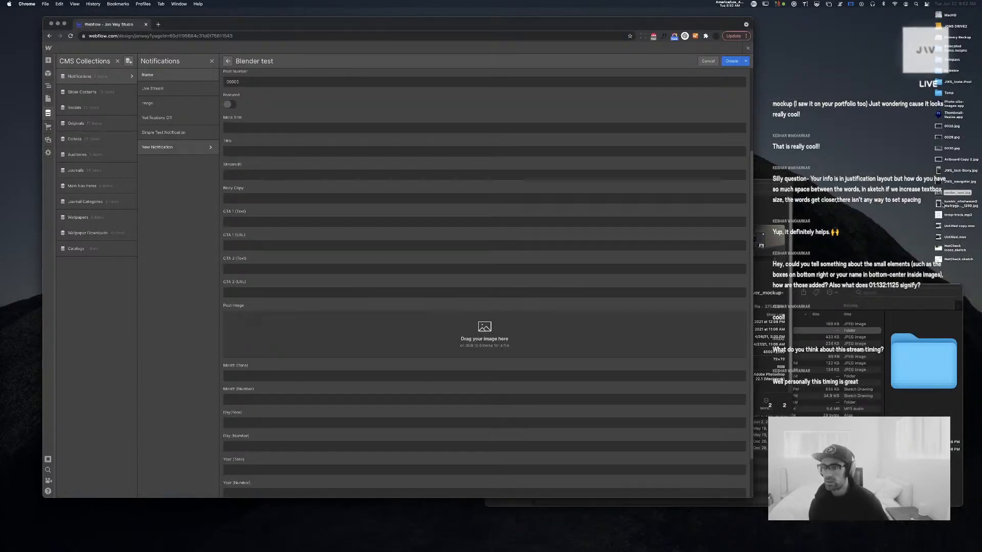
pyautogui.press('super+space')
pyautogui.write('jpg')
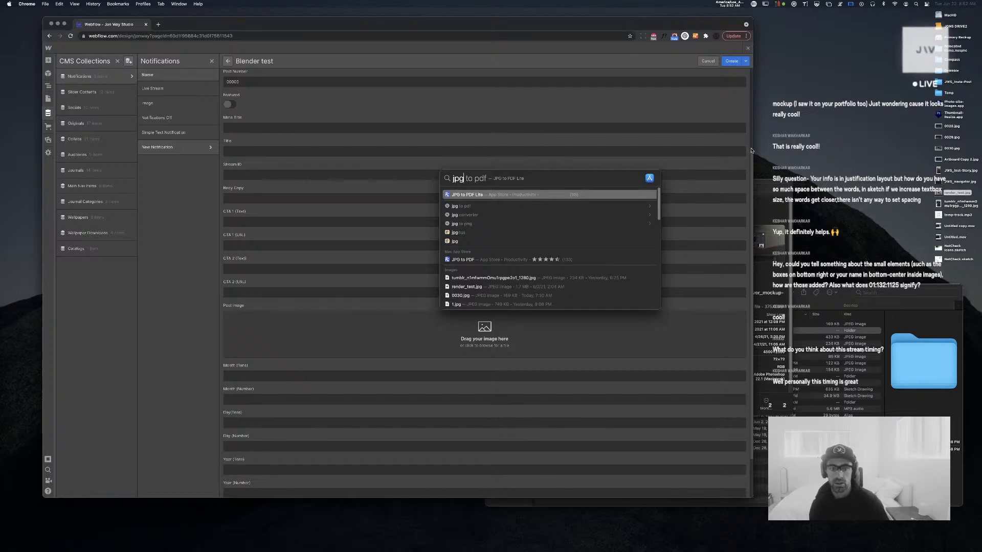
pyautogui.press('BackSpace')
pyautogui.press('BackSpace')
pyautogui.press('BackSpace')
pyautogui.press('Escape')
pyautogui.press('super+space')
pyautogui.write('jpe')
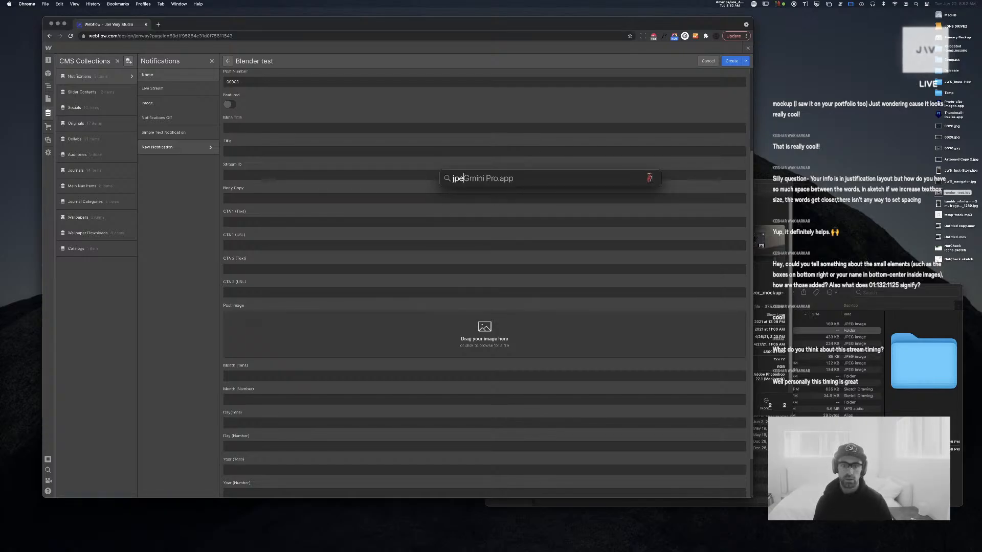
pyautogui.press('Return')
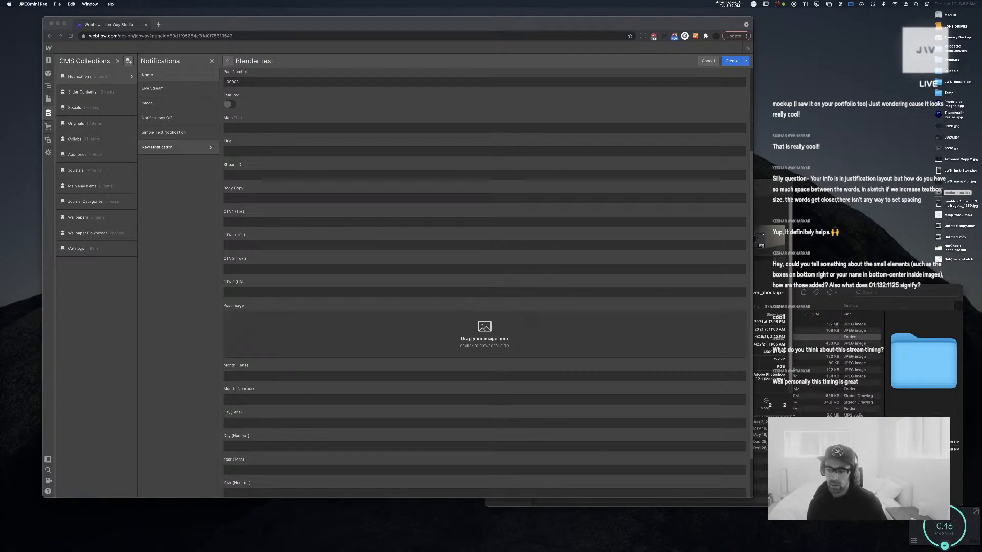
# Preview render_test.jpg on the Desktop and drag it onto the Post Image drop zone
pyautogui.click(846, 293)
pyautogui.press('Up')
pyautogui.press('Up')
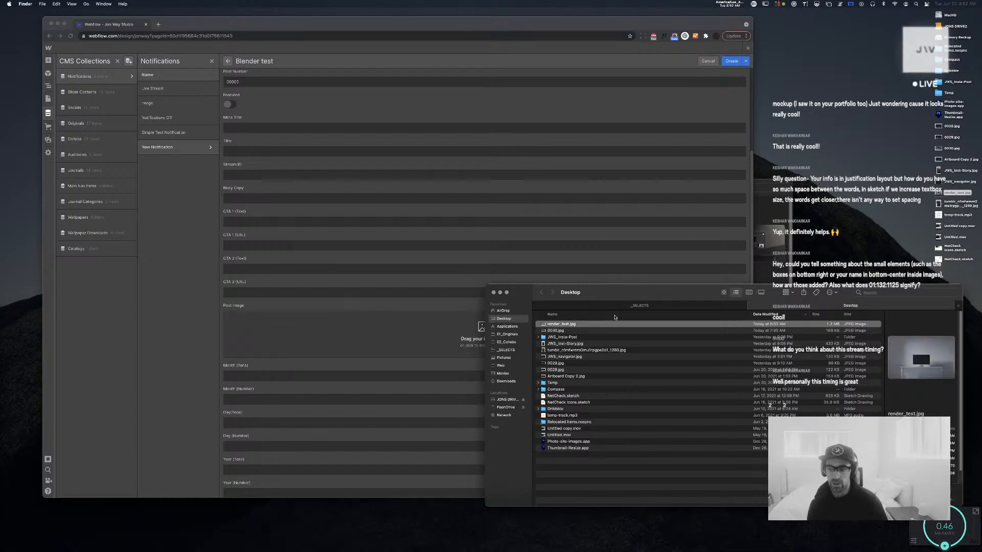
pyautogui.press('space')
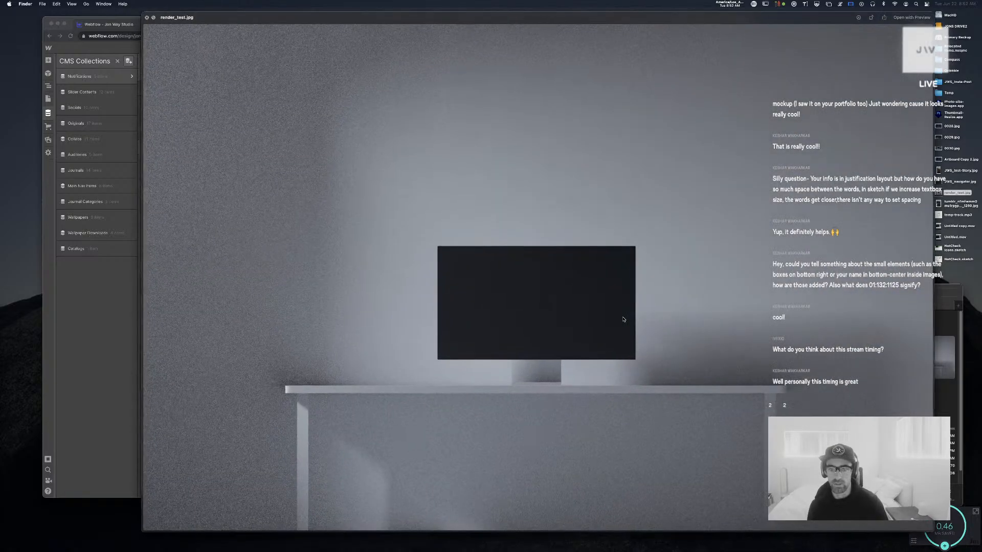
pyautogui.press('space')
pyautogui.moveTo(571, 328); pyautogui.dragTo(376, 332)
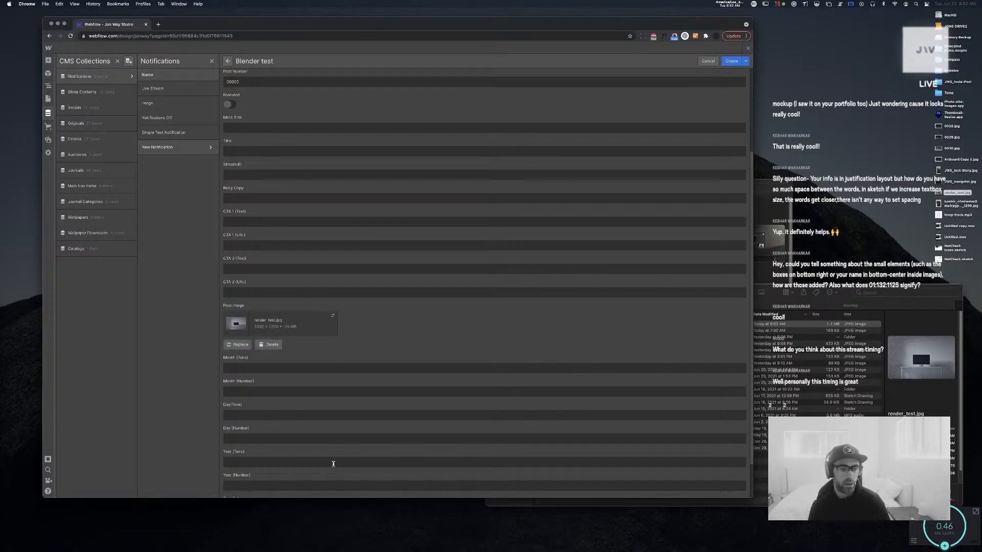
pyautogui.scroll(-2, 333, 464)
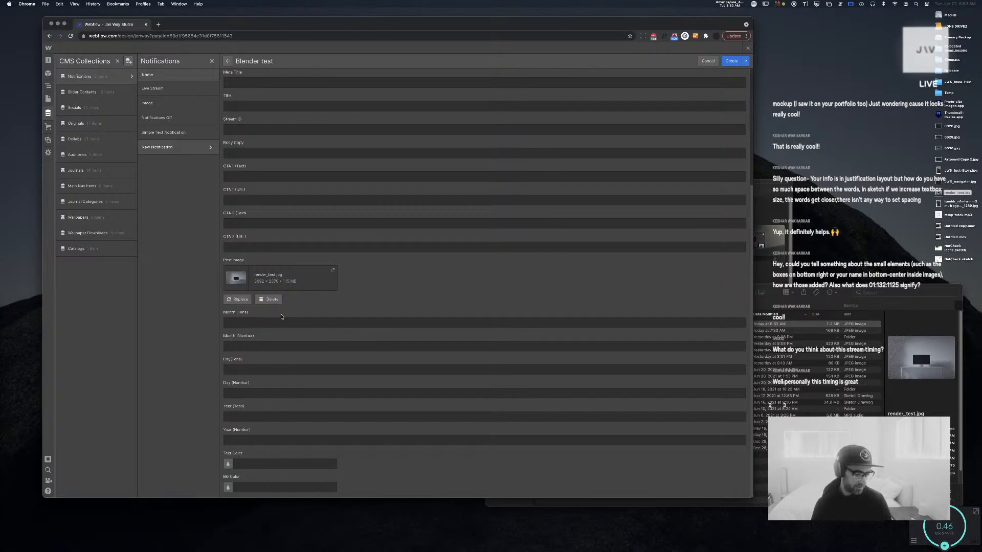
pyautogui.scroll(5, 327, 315)
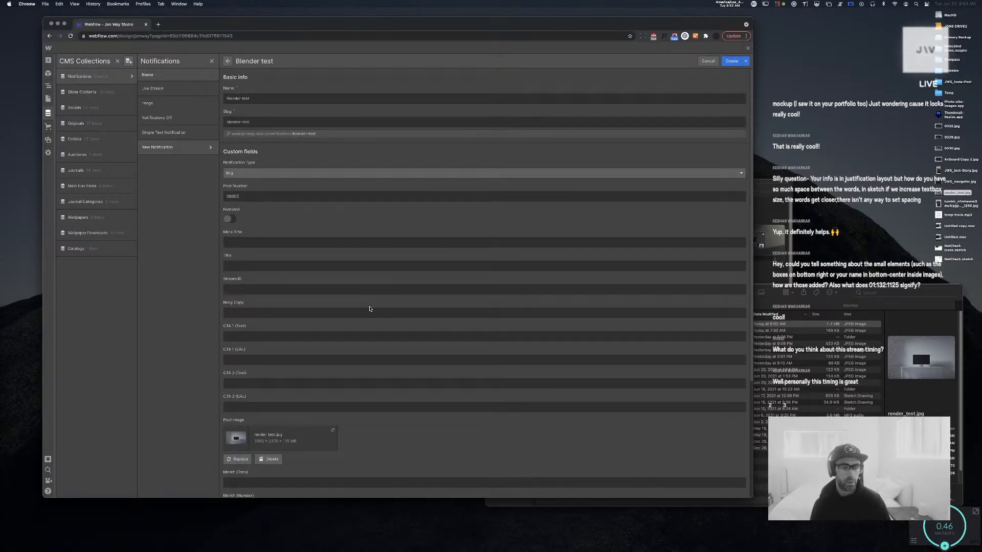
pyautogui.scroll(-5, 369, 309)
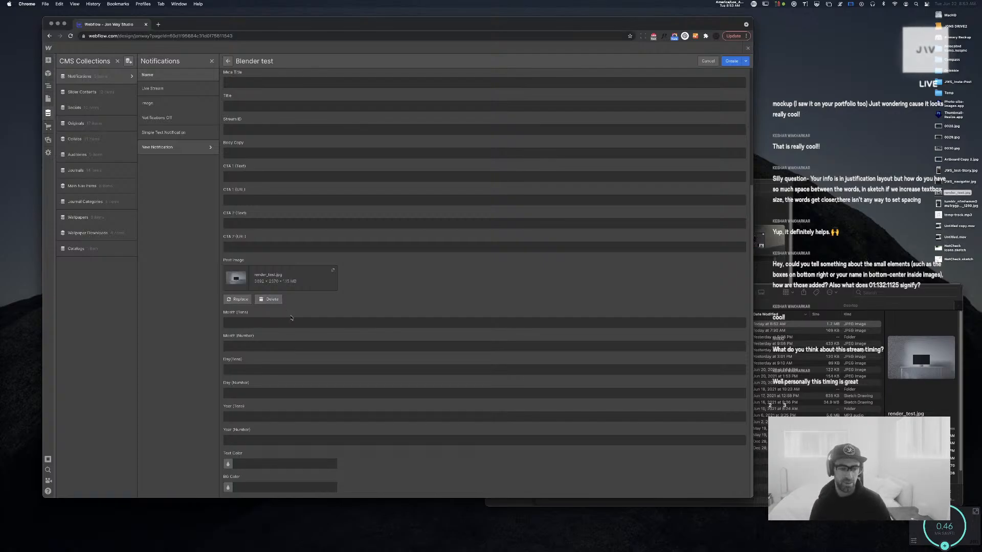
pyautogui.scroll(2, 293, 318)
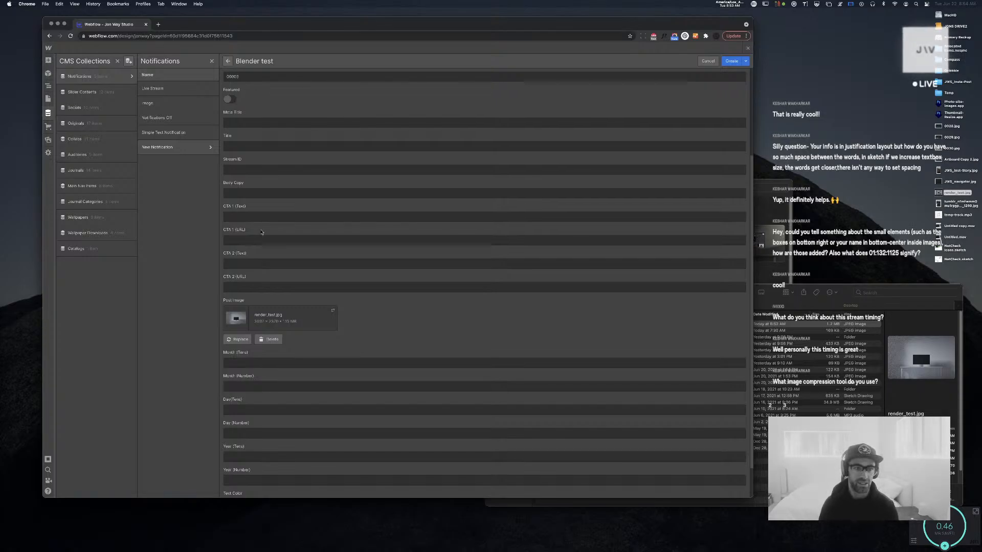
pyautogui.scroll(3, 307, 215)
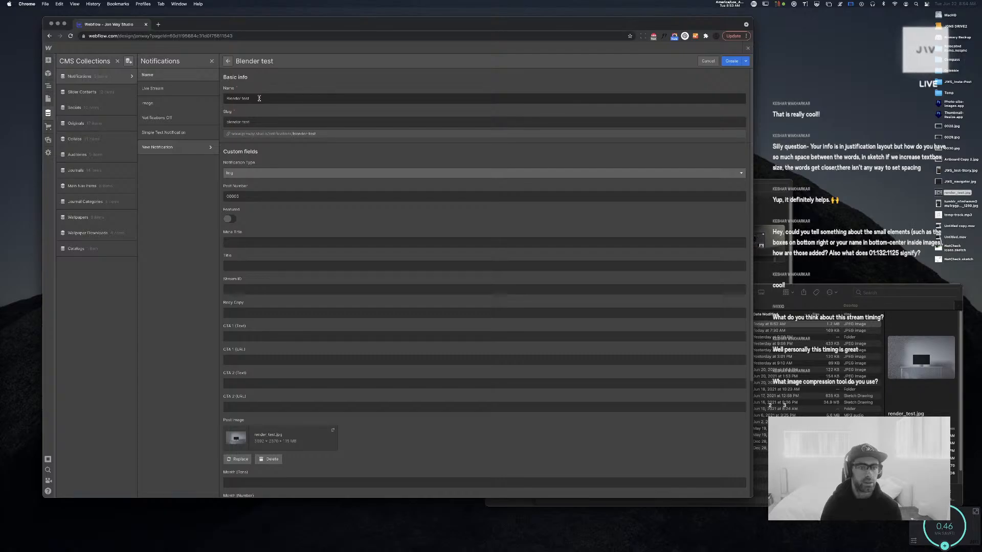
# Review the Blender test draft, then cancel it to raise the Unsaved Changes prompt
pyautogui.click(260, 98)
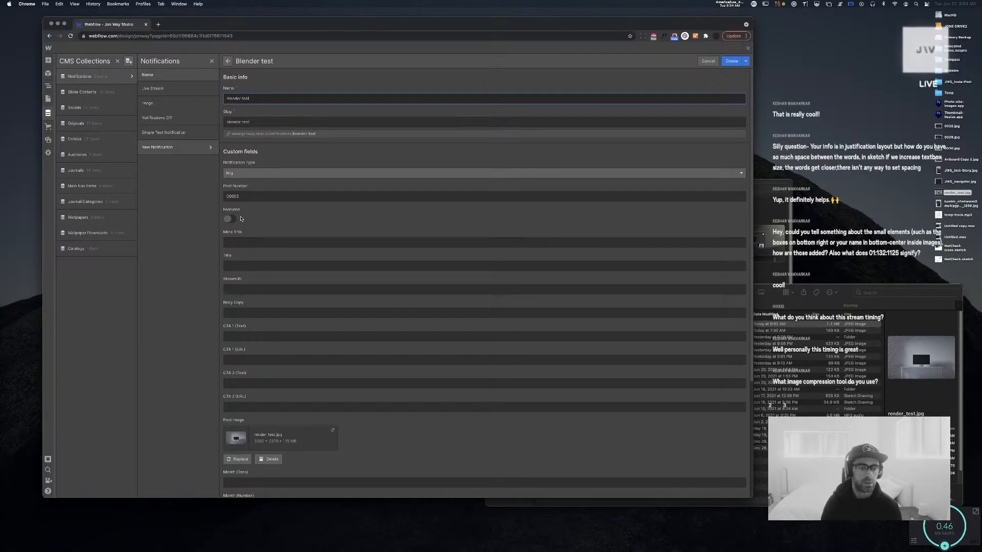
pyautogui.scroll(-2, 228, 220)
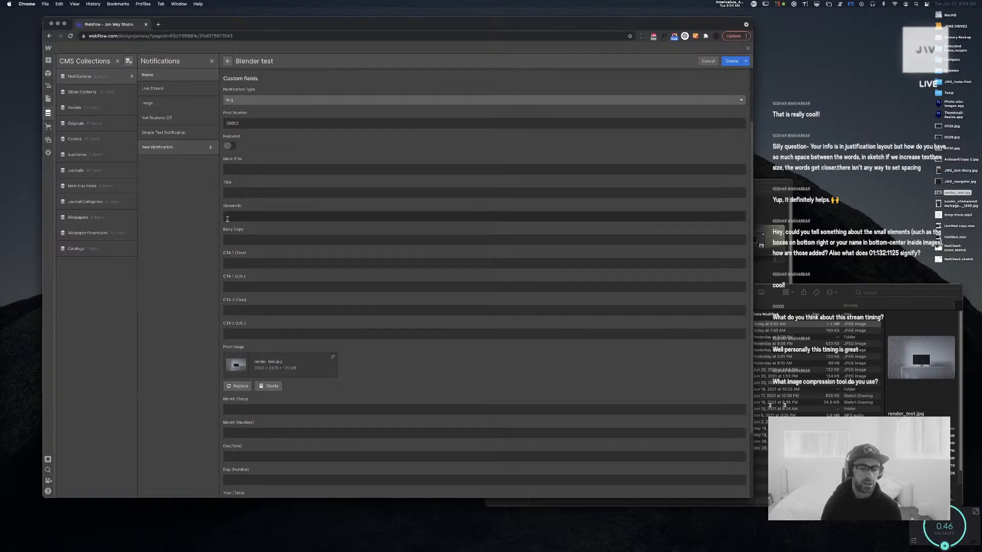
pyautogui.scroll(2, 228, 219)
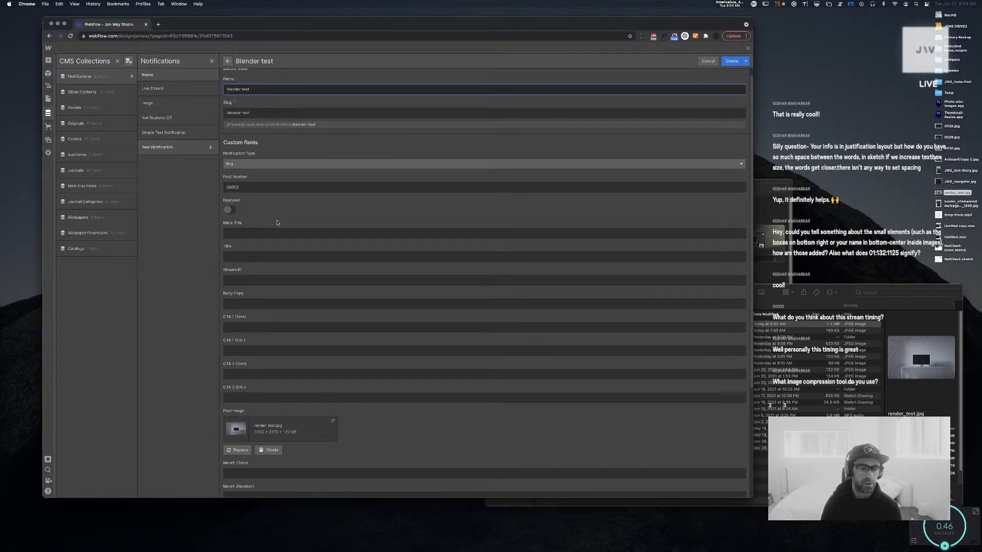
pyautogui.scroll(-6, 322, 215)
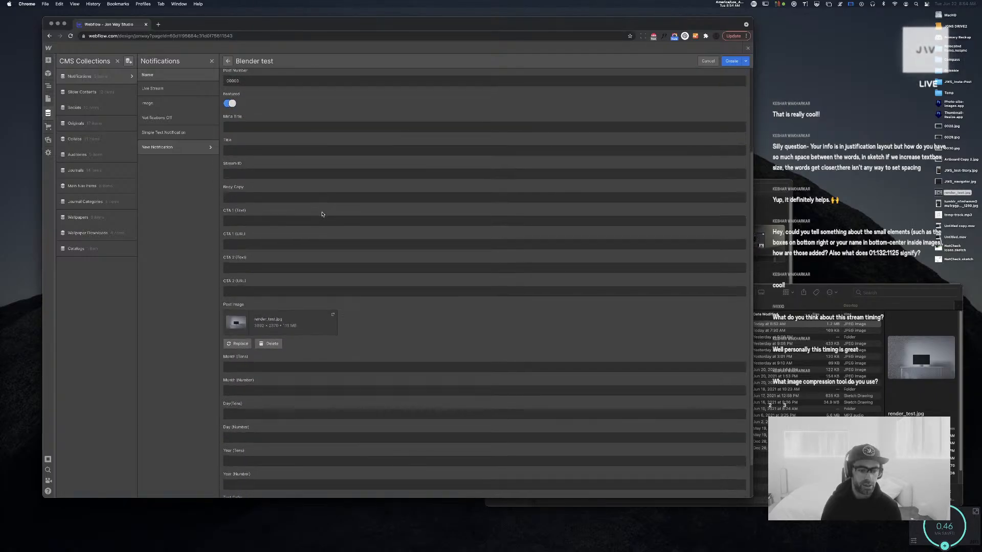
pyautogui.scroll(5, 331, 219)
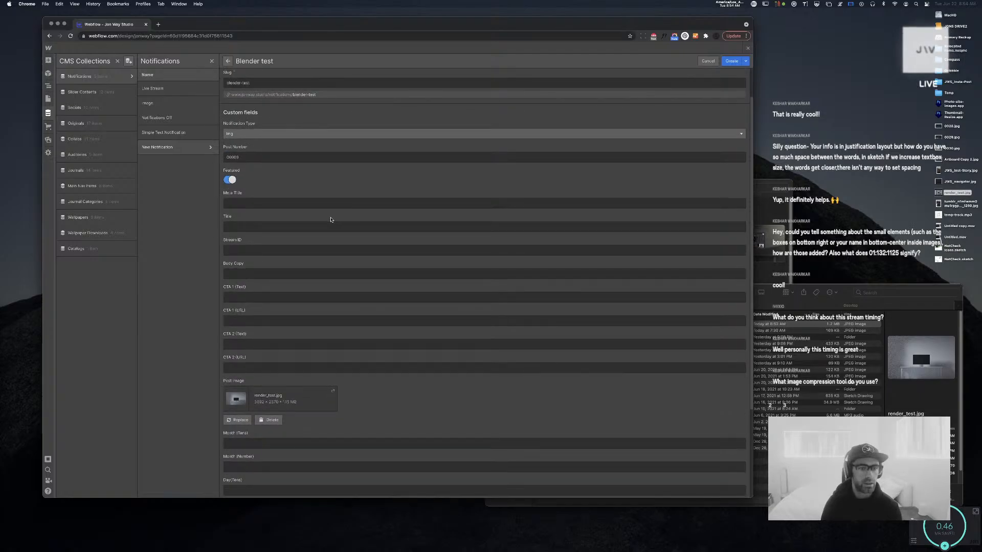
pyautogui.scroll(2, 331, 220)
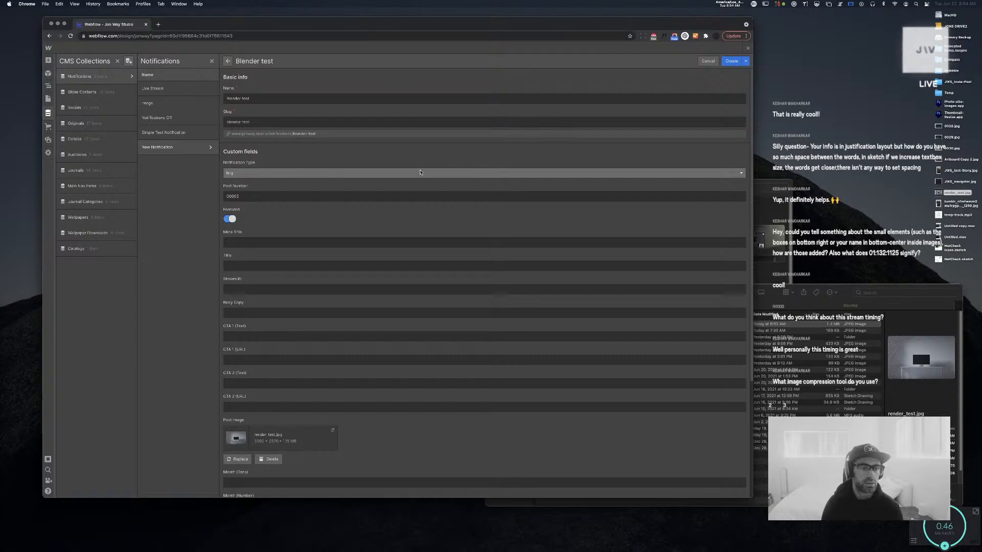
pyautogui.click(707, 60)
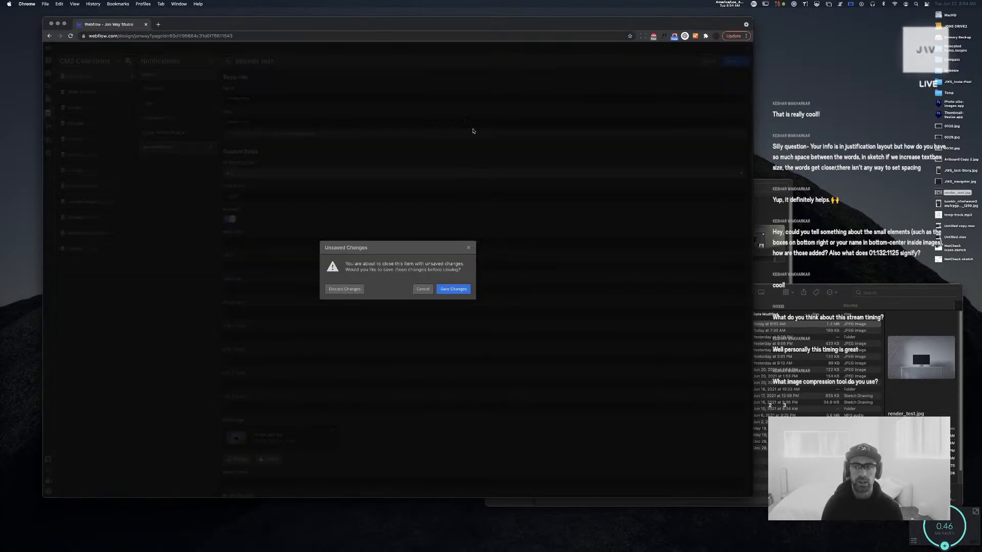
# Discard the draft and add a multi-line plain text field named Description to Notifications
pyautogui.click(345, 289)
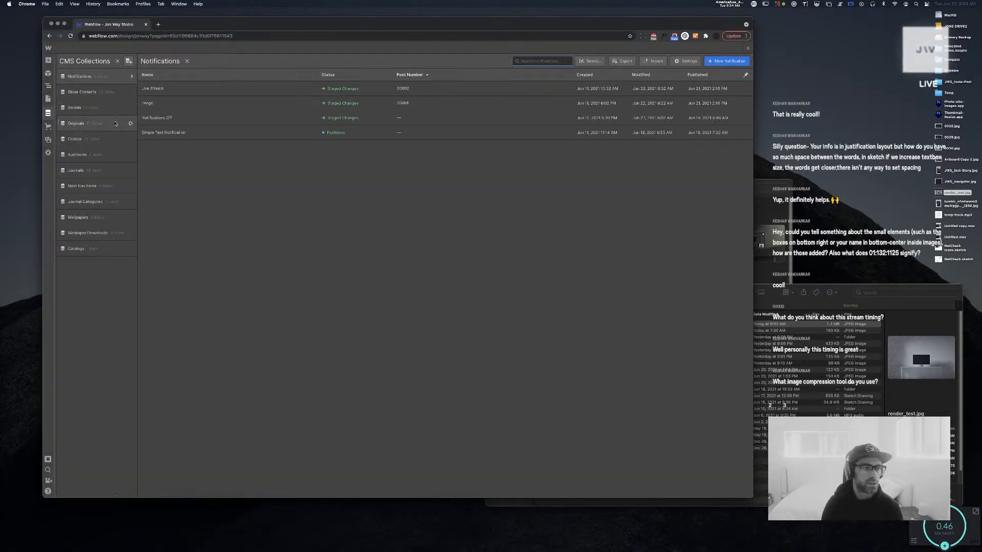
pyautogui.click(131, 77)
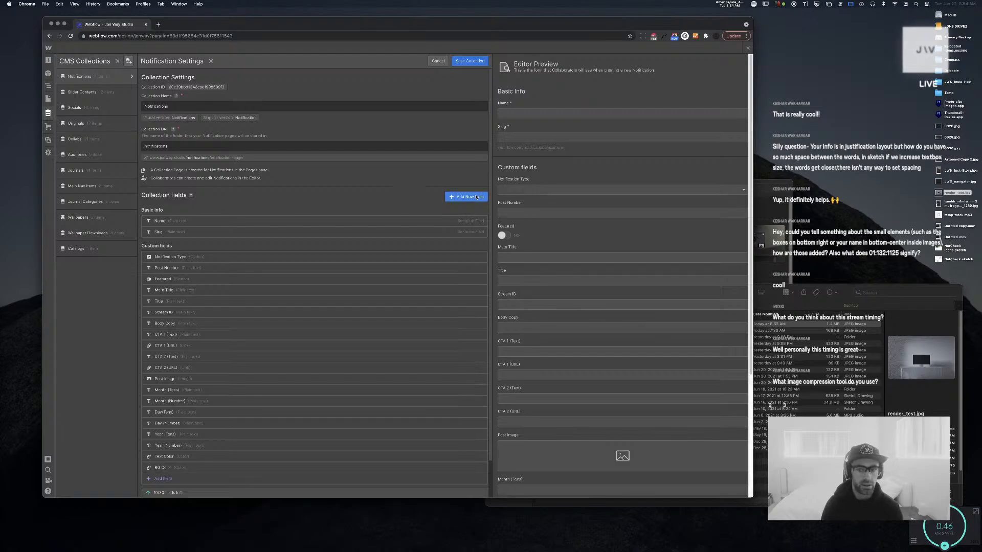
pyautogui.scroll(-4, 422, 317)
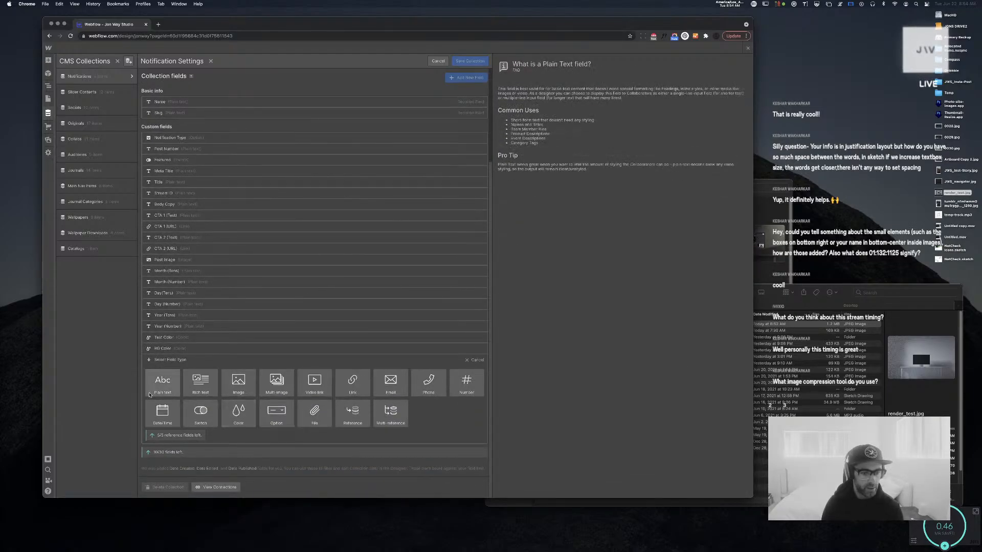
pyautogui.click(163, 387)
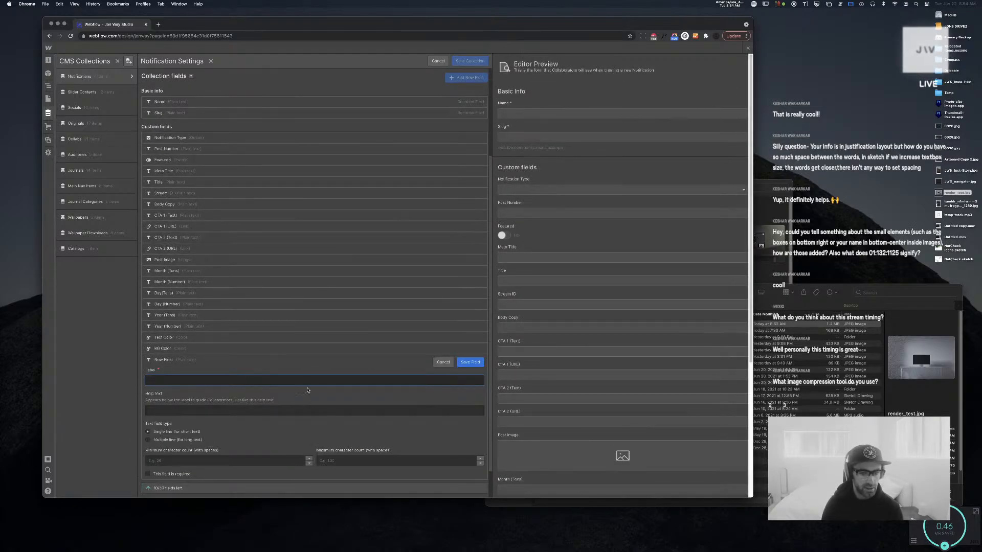
pyautogui.click(170, 440)
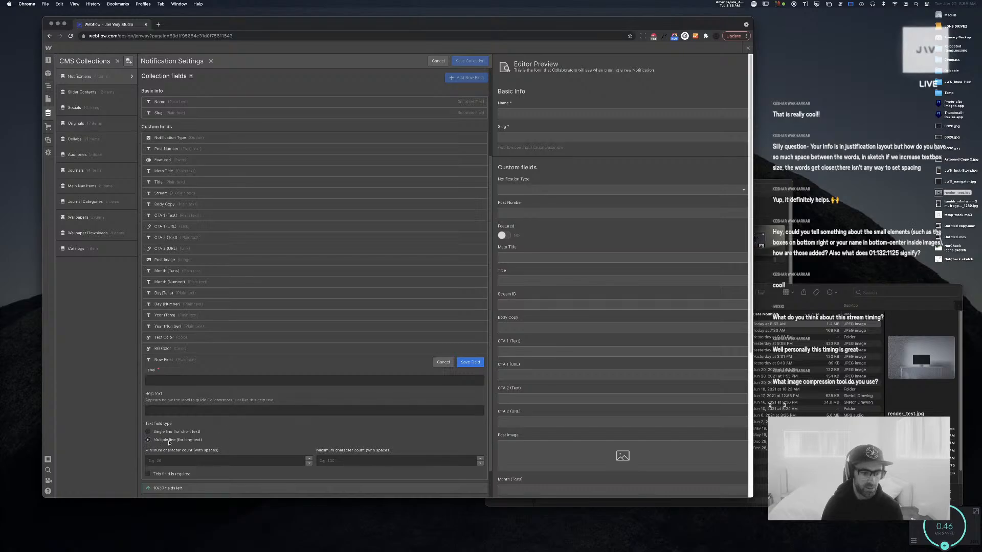
pyautogui.click(239, 381)
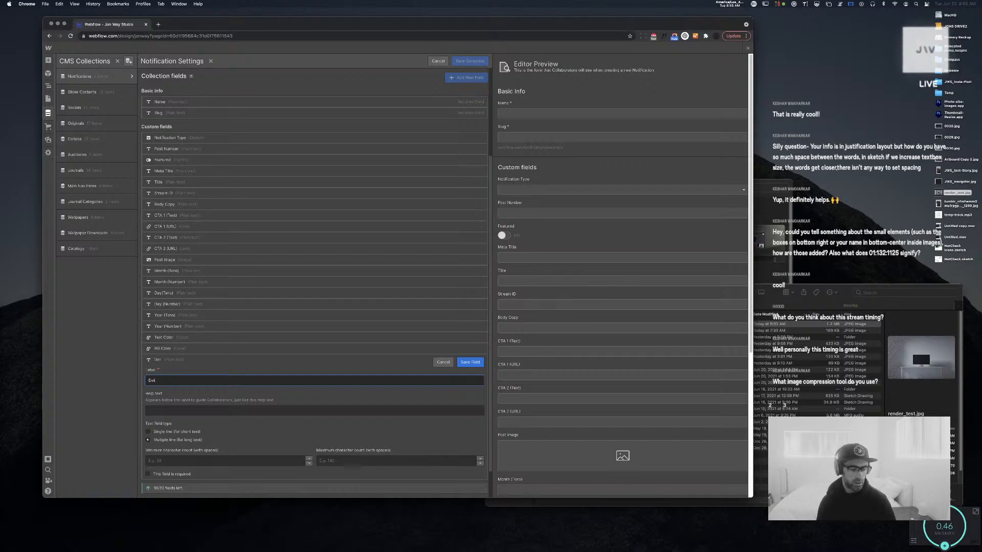
pyautogui.press('BackSpace')
pyautogui.press('BackSpace')
pyautogui.write('escription')
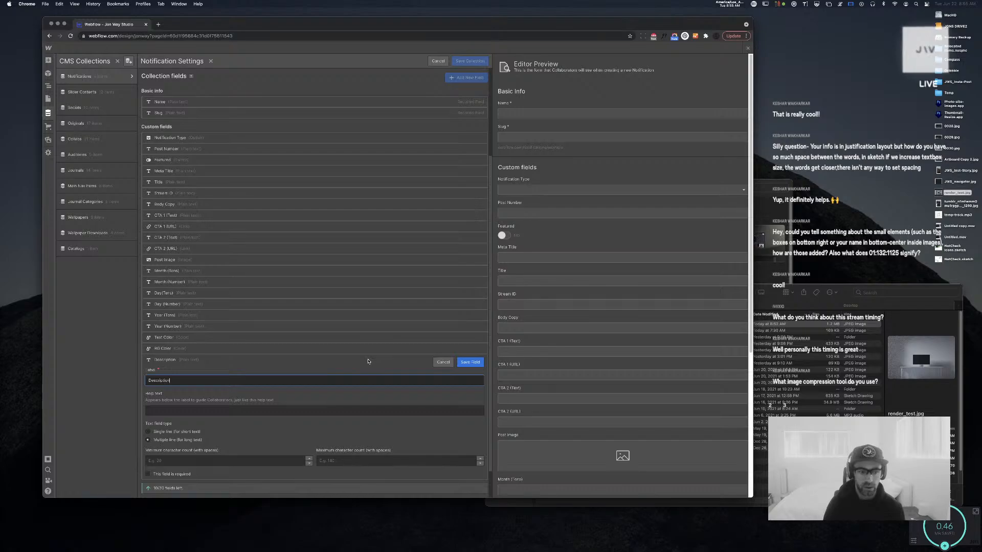
pyautogui.press('Return')
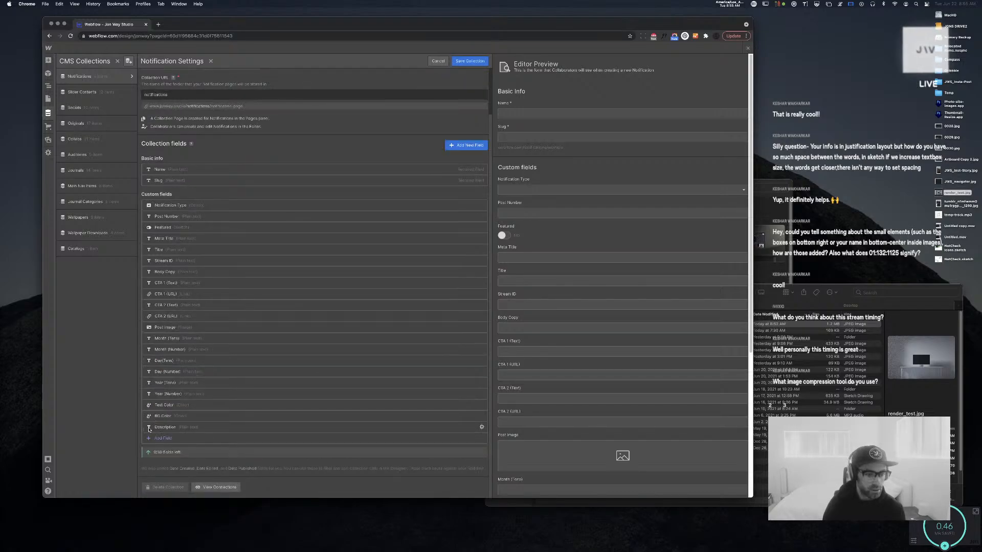
# Move Description below Title, rename Title to Intro, and save the collection
pyautogui.moveTo(149, 430); pyautogui.dragTo(165, 257)
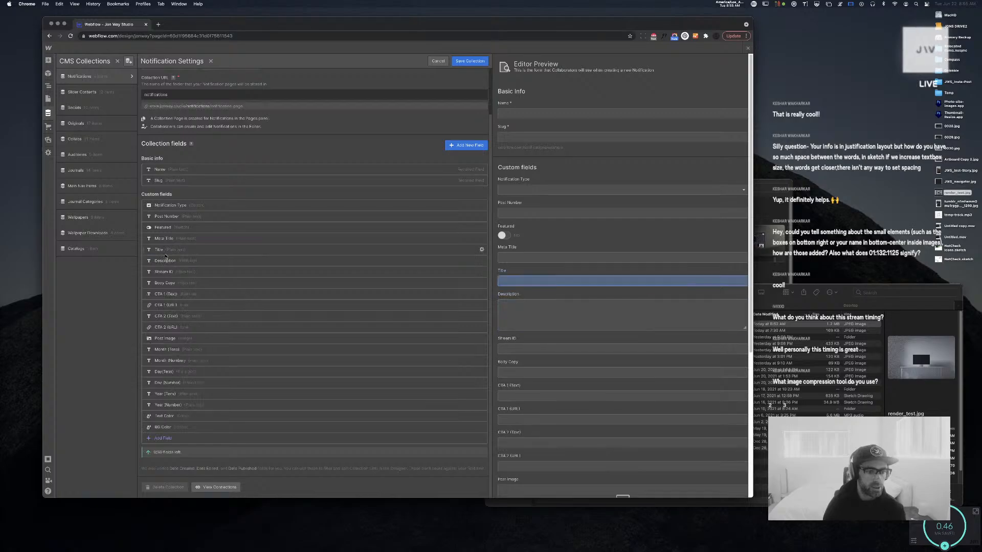
pyautogui.click(168, 250)
pyautogui.press('super+a')
pyautogui.write('In')
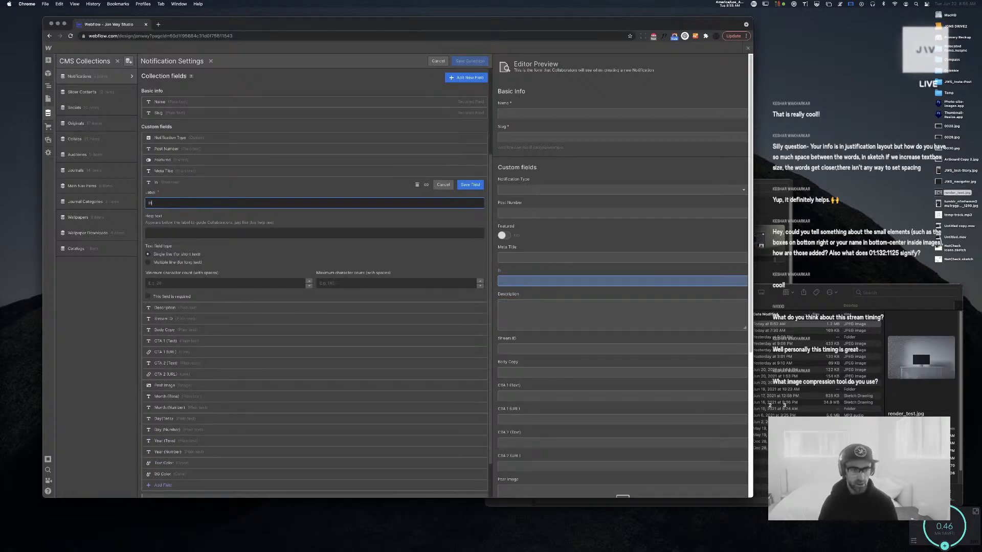
pyautogui.write('troI')
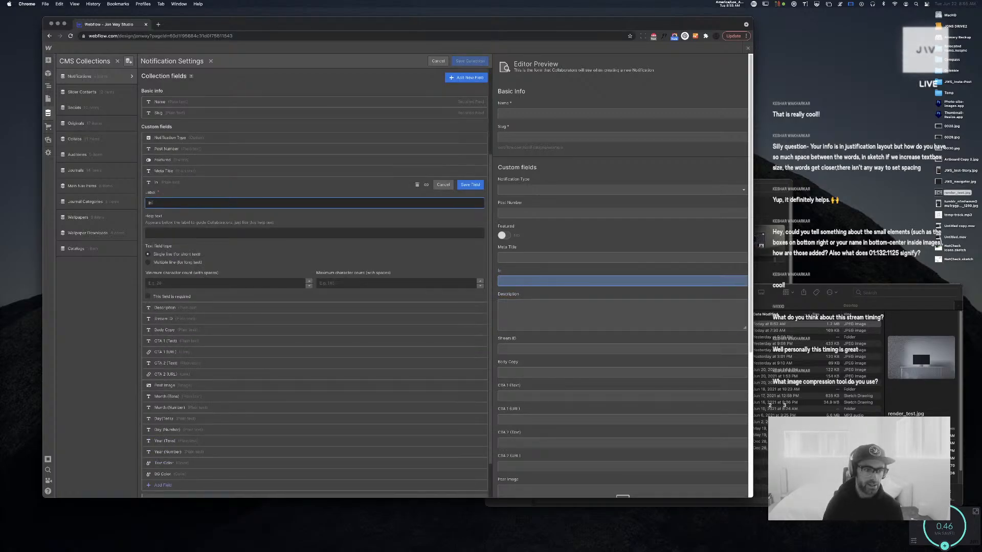
pyautogui.click(470, 185)
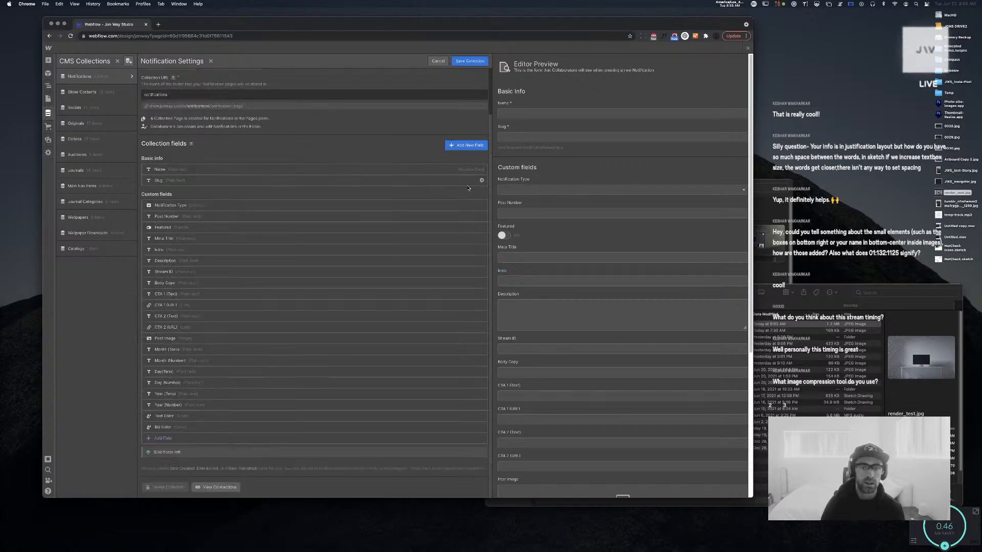
pyautogui.click(470, 60)
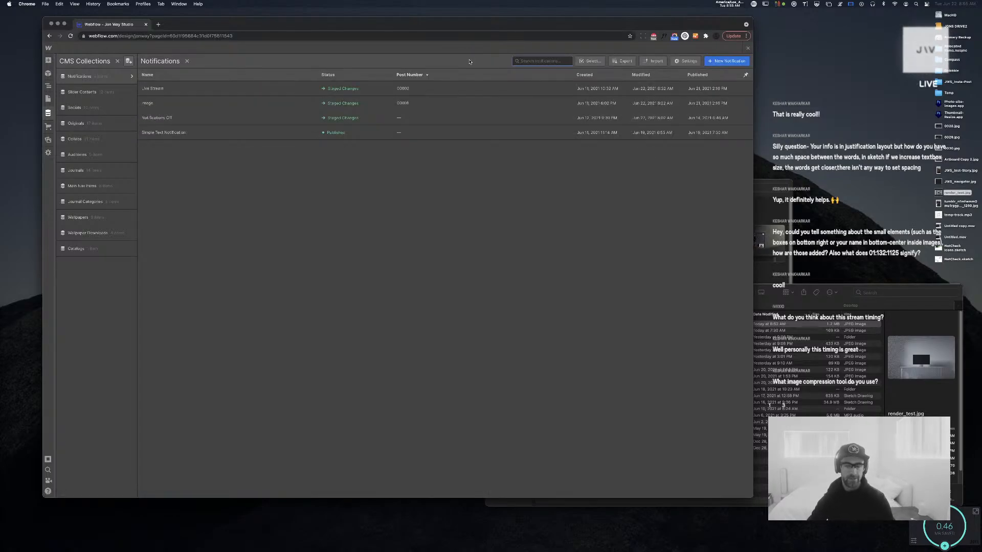
pyautogui.moveTo(406, 25); pyautogui.dragTo(390, 12)
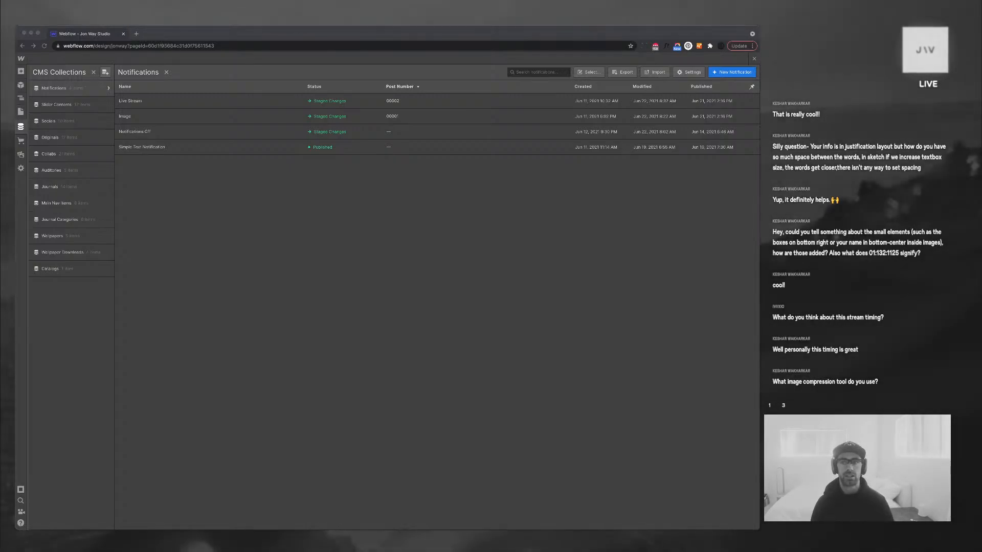
# Load jonway.studio/collabs in a new tab, scroll it, then return to the Webflow tab
pyautogui.press('super+Tab')
pyautogui.hotkey('ctrl', 't')
pyautogui.write('jonw')
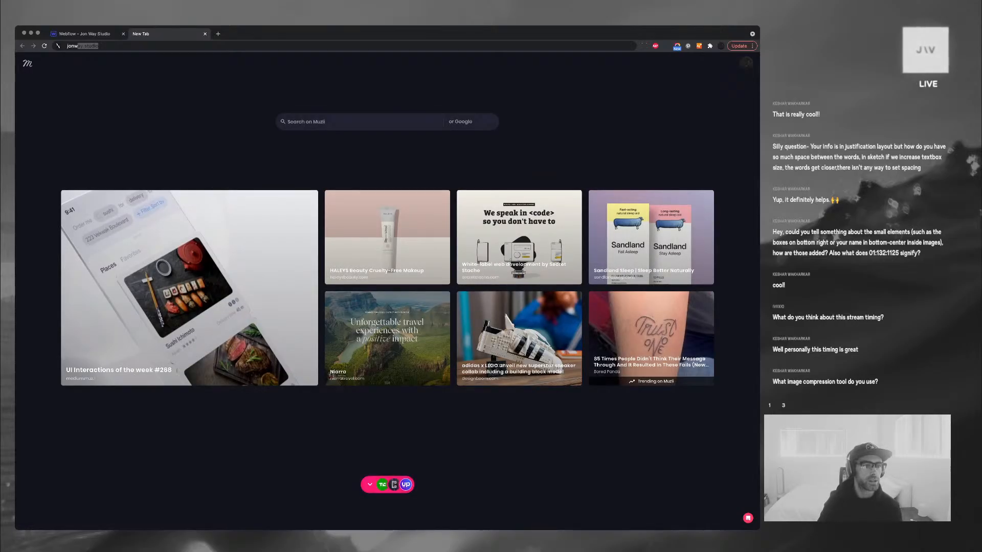
pyautogui.press('Right')
pyautogui.write('/collabs')
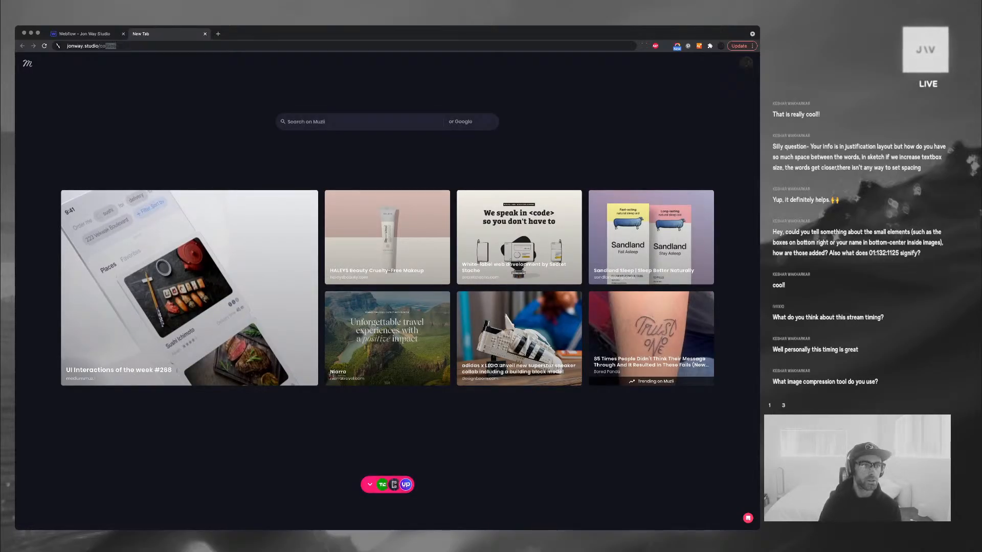
pyautogui.press('Return')
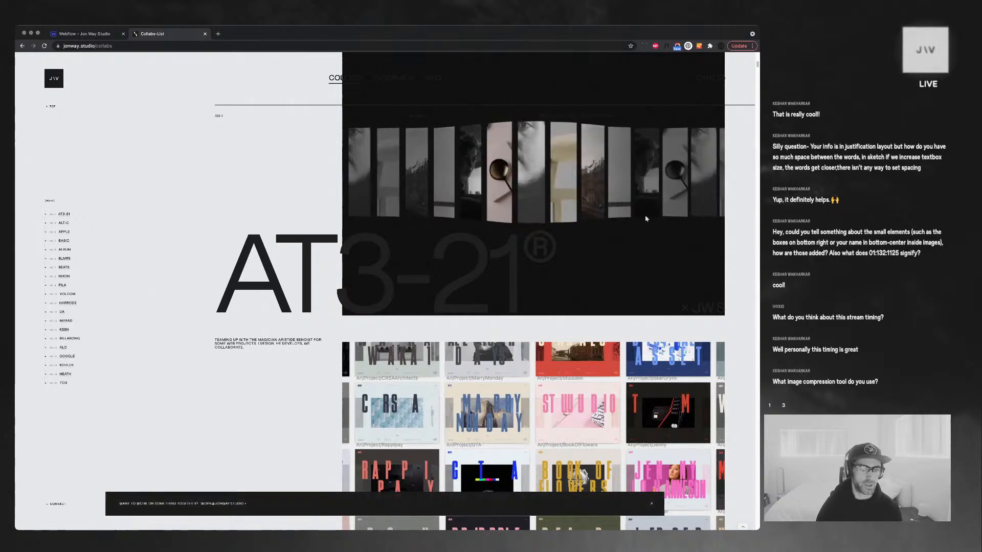
pyautogui.scroll(-12, 486, 291)
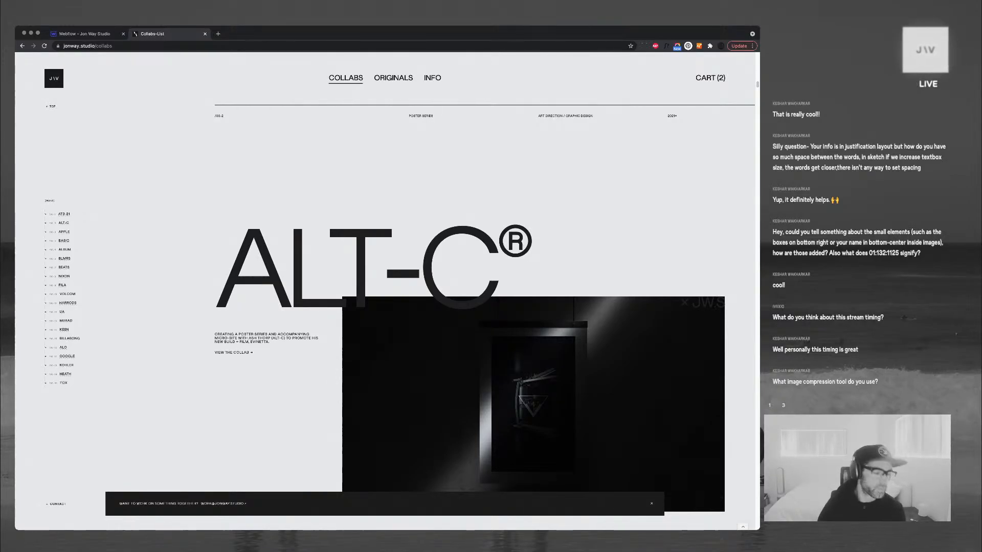
pyautogui.hotkey('ctrl', 'Tab')
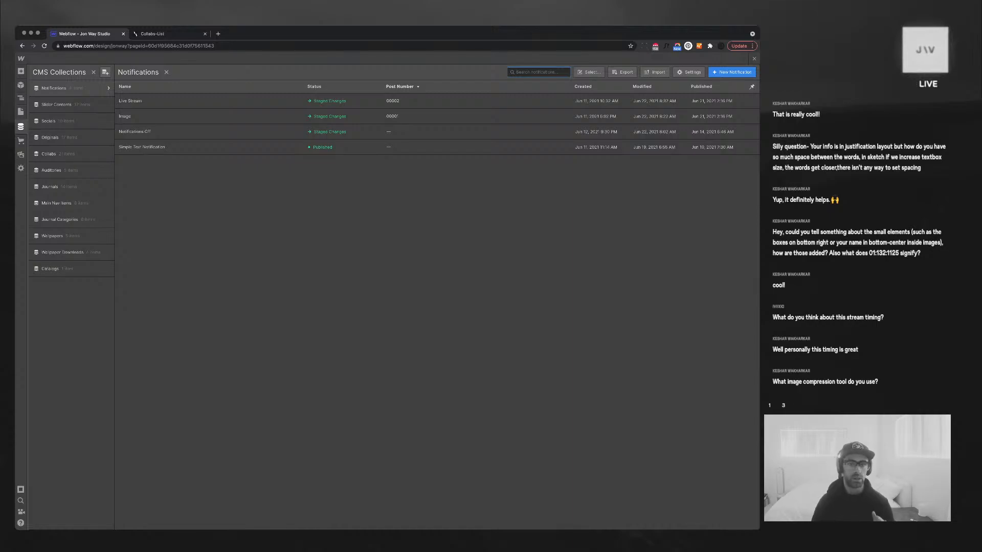
# Start a new notification with type Img and render_test.jpg as its post image
pyautogui.click(732, 73)
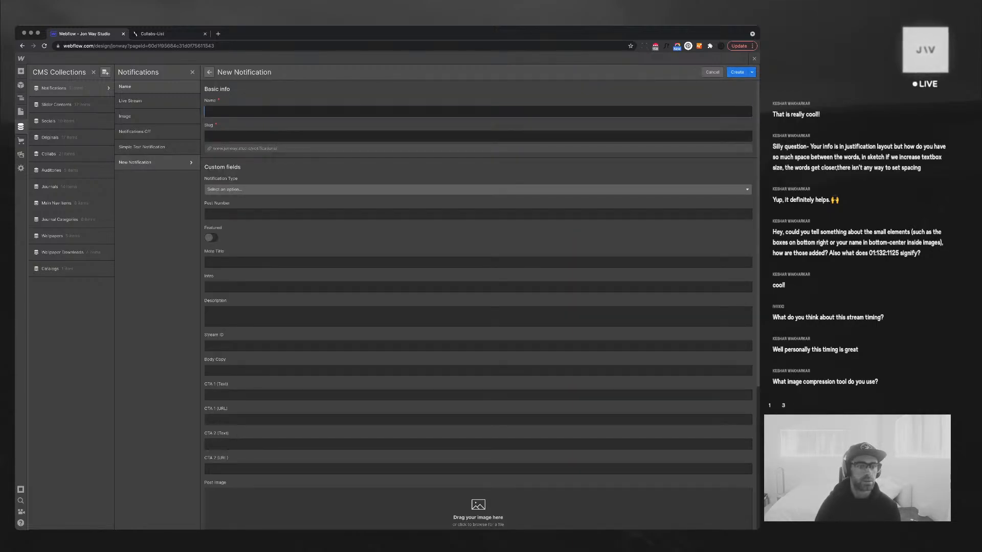
pyautogui.click(478, 190)
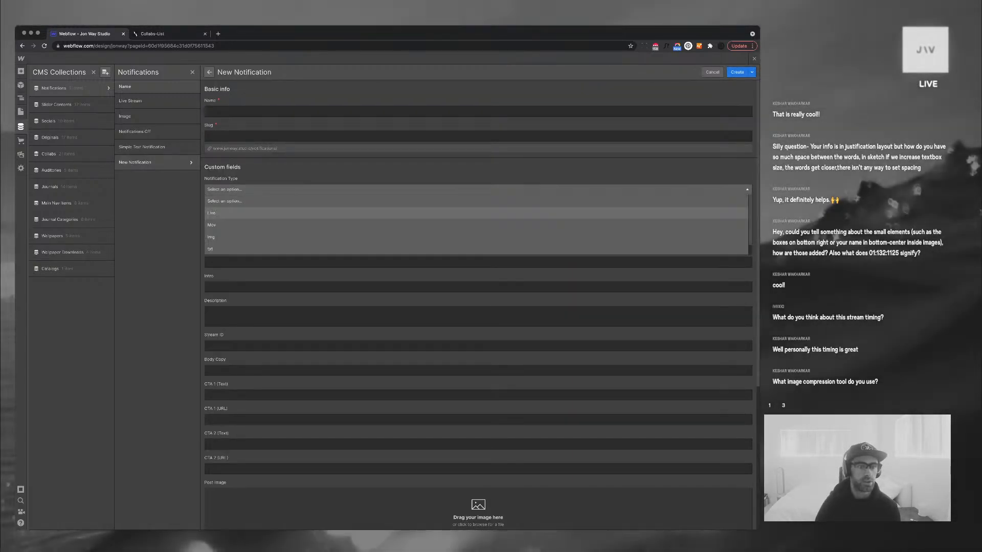
pyautogui.click(478, 213)
pyautogui.click(478, 189)
pyautogui.click(478, 237)
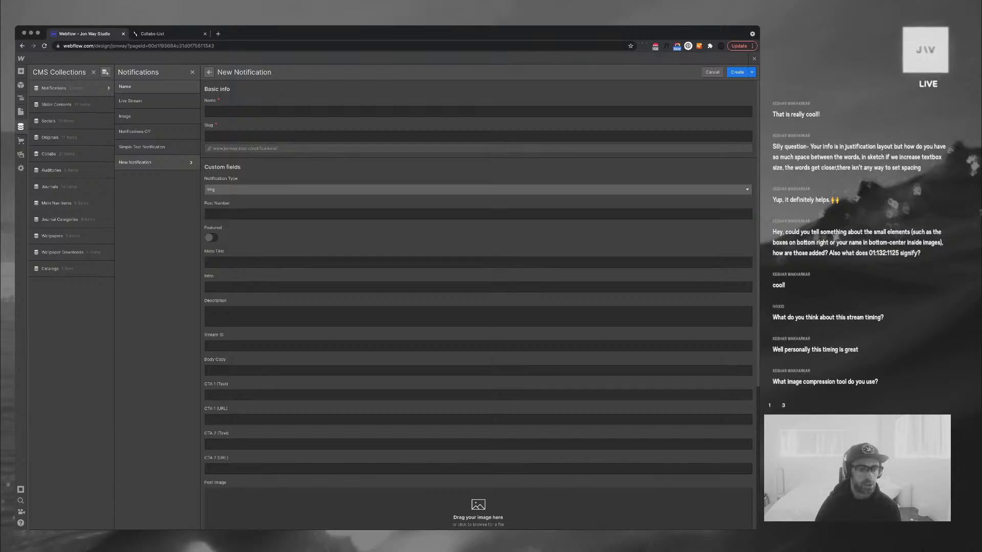
pyautogui.press('super+Tab')
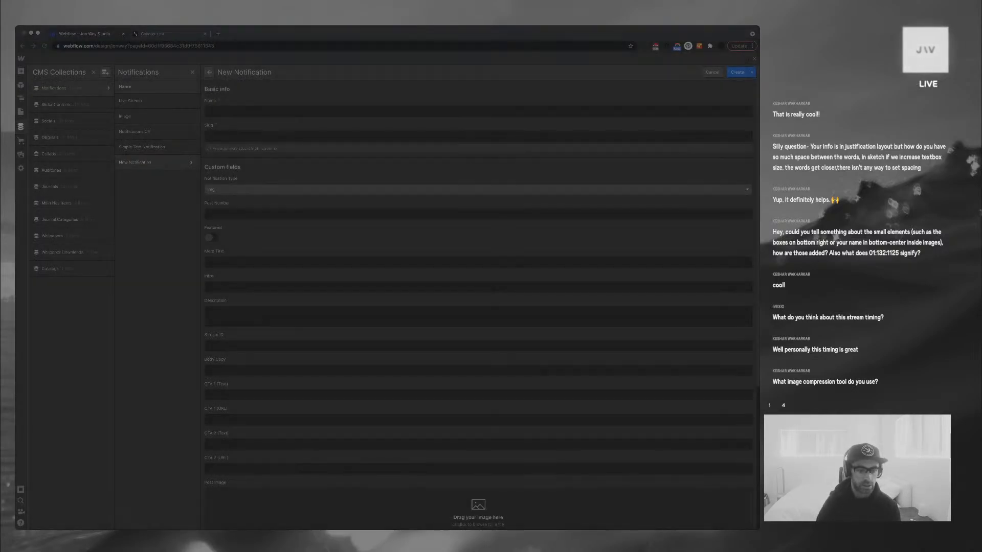
pyautogui.press('Return')
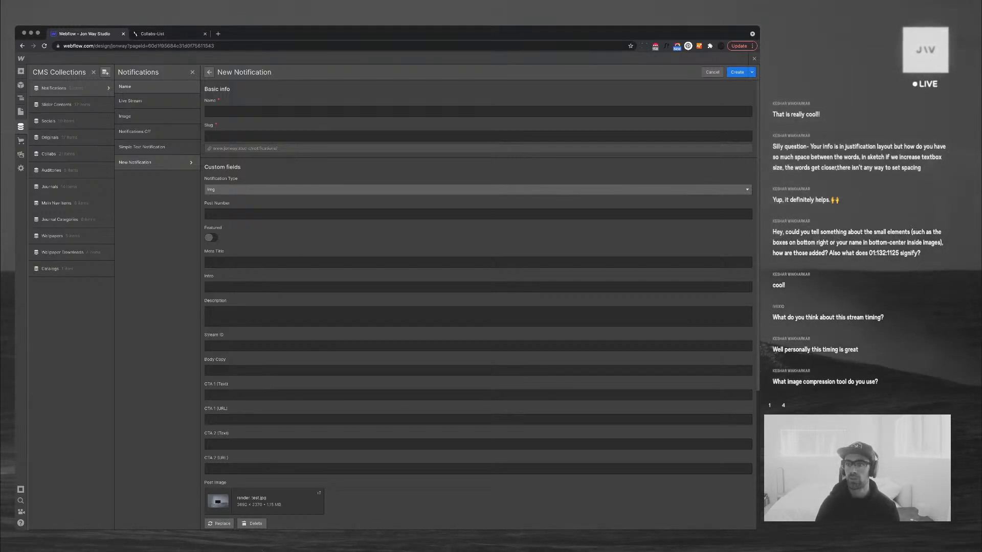
# Paste placeholder text into Description and enter 'Quick Blender test' as the Intro
pyautogui.press('super+Tab')
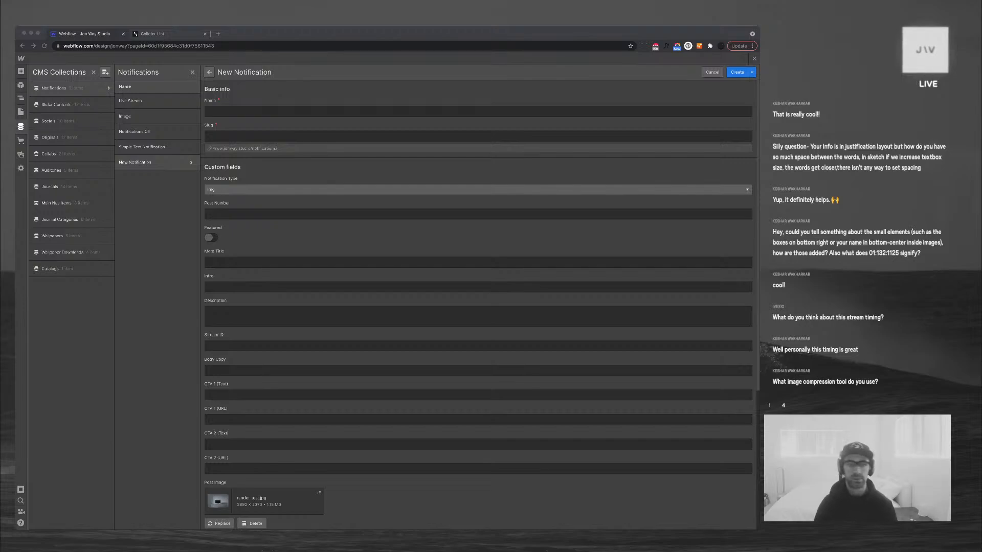
pyautogui.press('super+Tab')
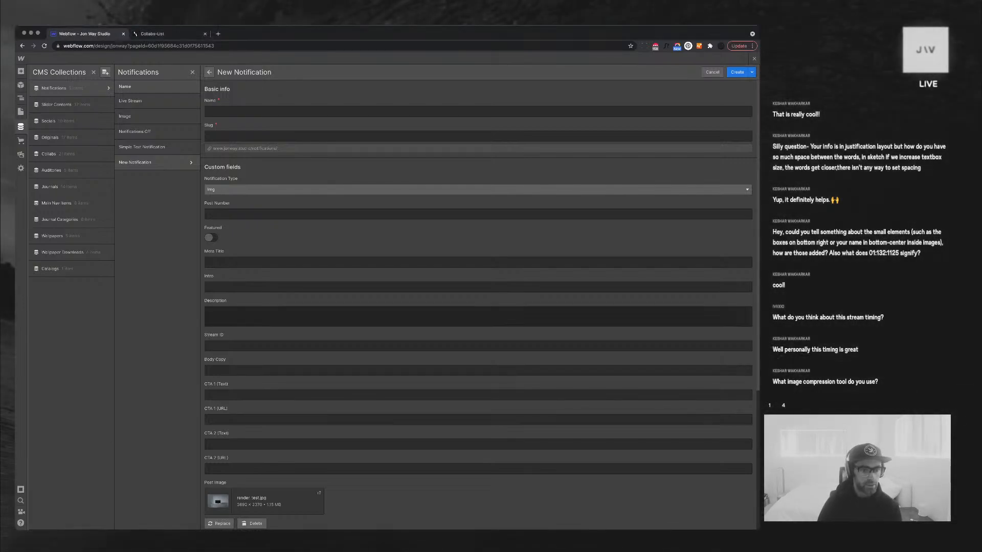
pyautogui.click(478, 317)
pyautogui.write('Donec sed odio dui. Donec sed odio dui. Donec id elit non mi porta gravida at eget metus. Praesent commodo cursus magna, vel scelerisque nisl consectetur et.')
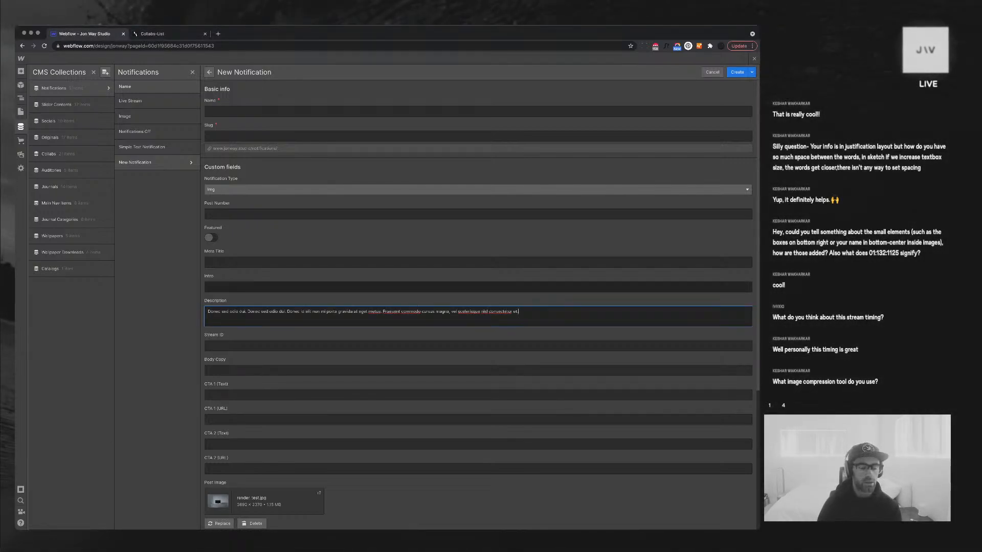
pyautogui.click(478, 287)
pyautogui.write('Quick')
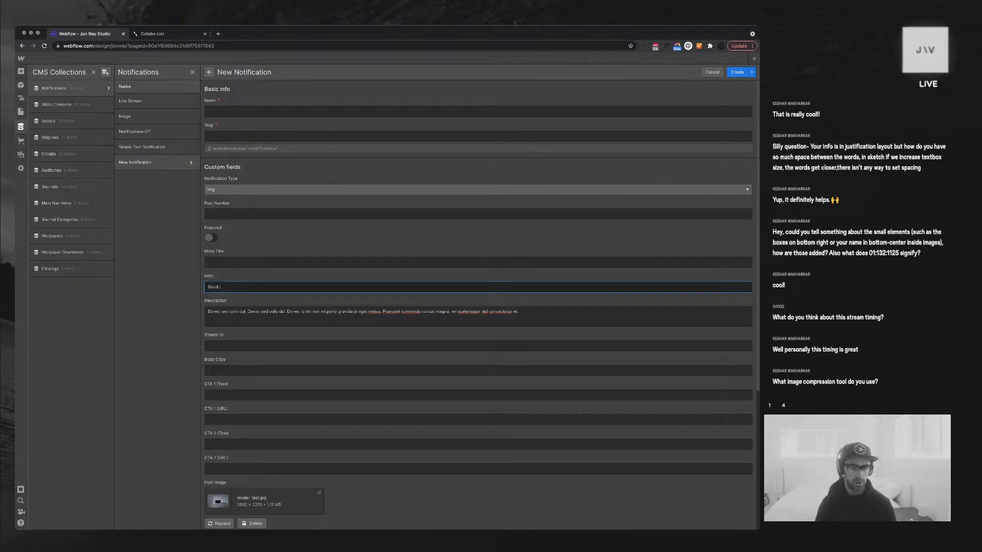
pyautogui.write(' Blender test.')
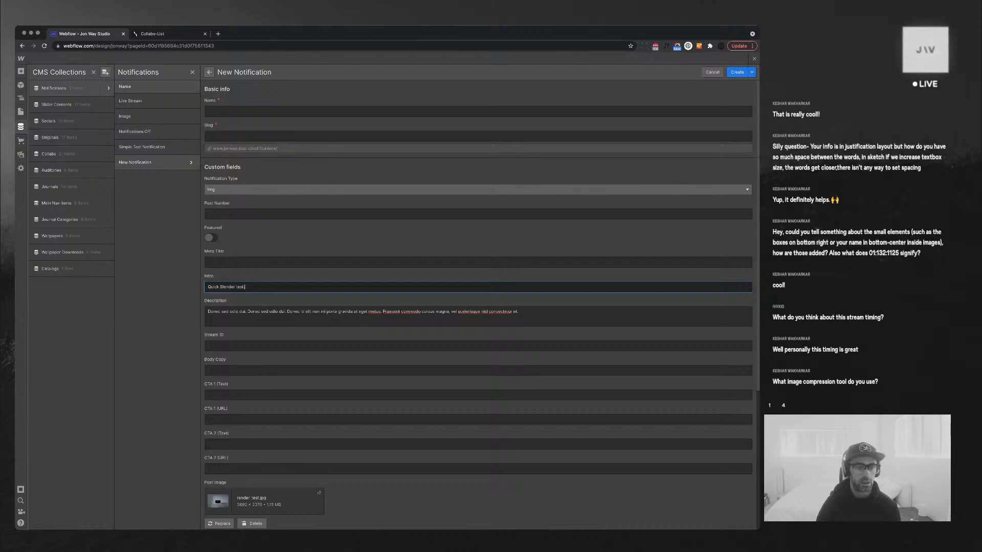
# Set post number 0003, name it 'Quick Blender test.', mark it Featured, and create it
pyautogui.click(230, 215)
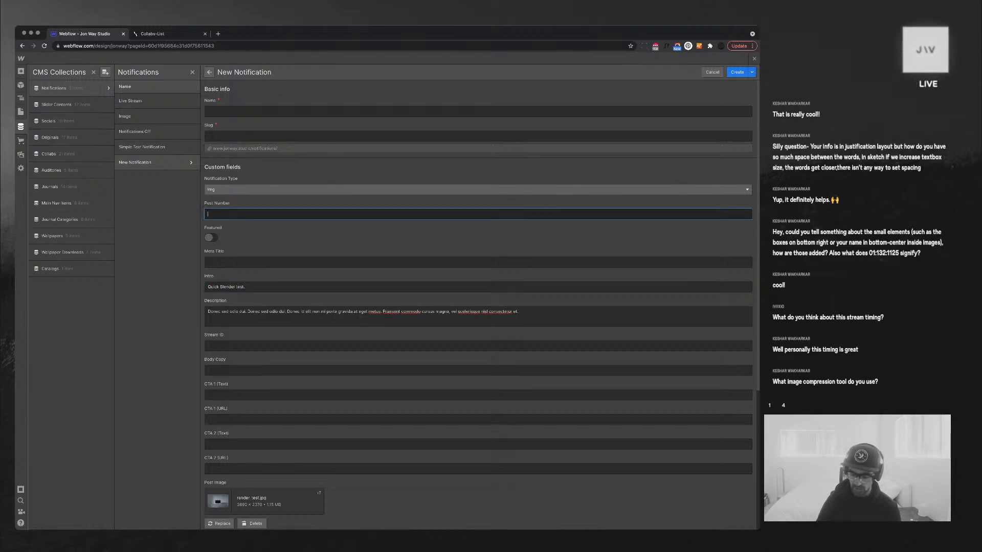
pyautogui.write('0003')
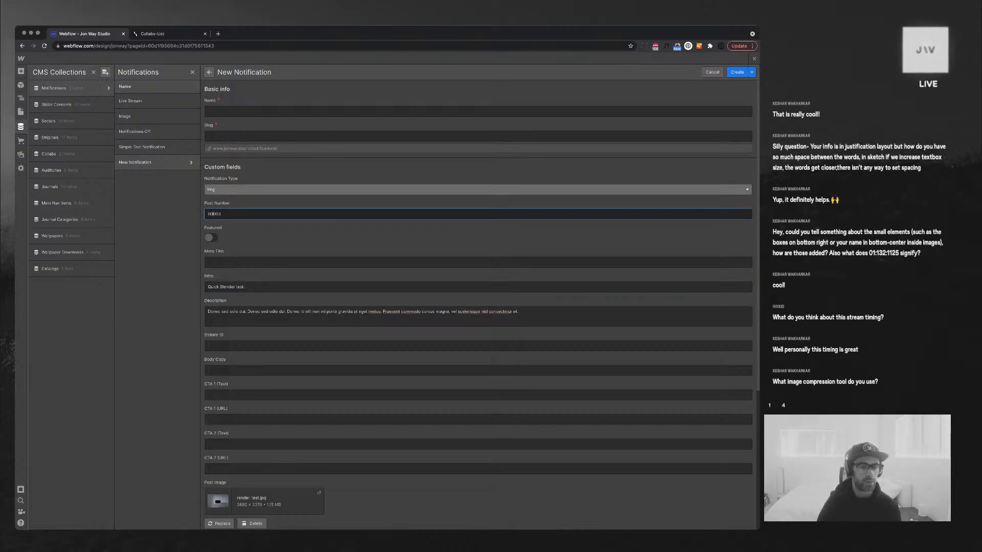
pyautogui.click(230, 111)
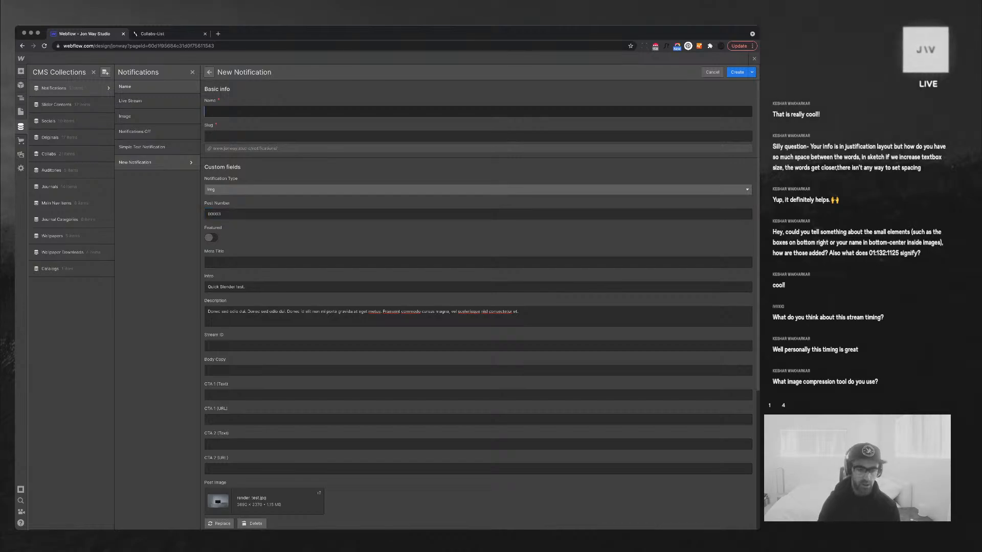
pyautogui.write('B')
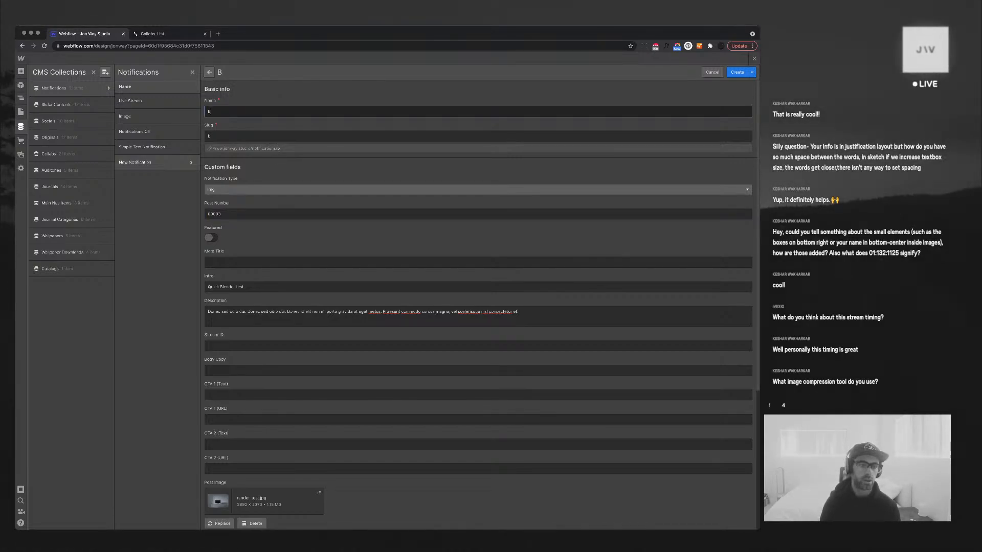
pyautogui.press('BackSpace')
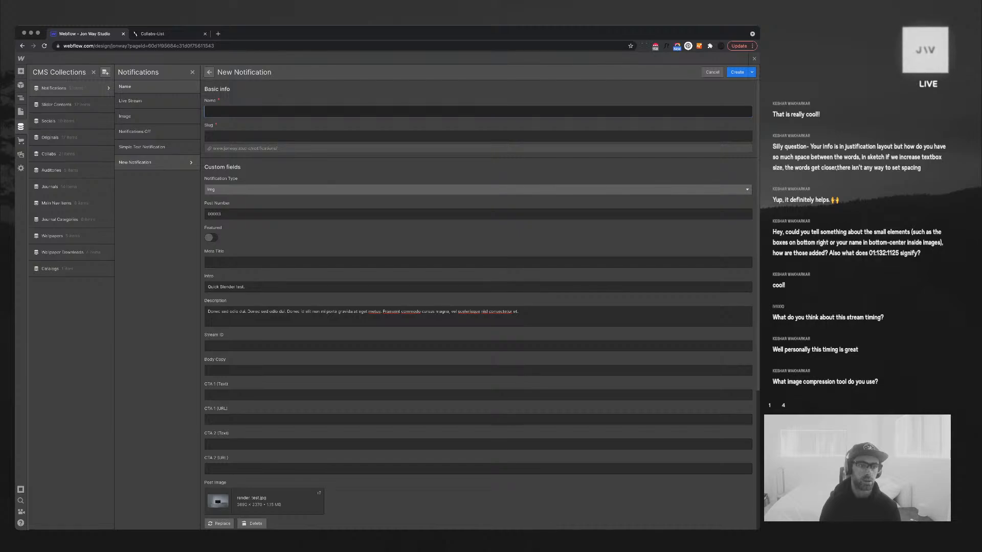
pyautogui.write('Quick')
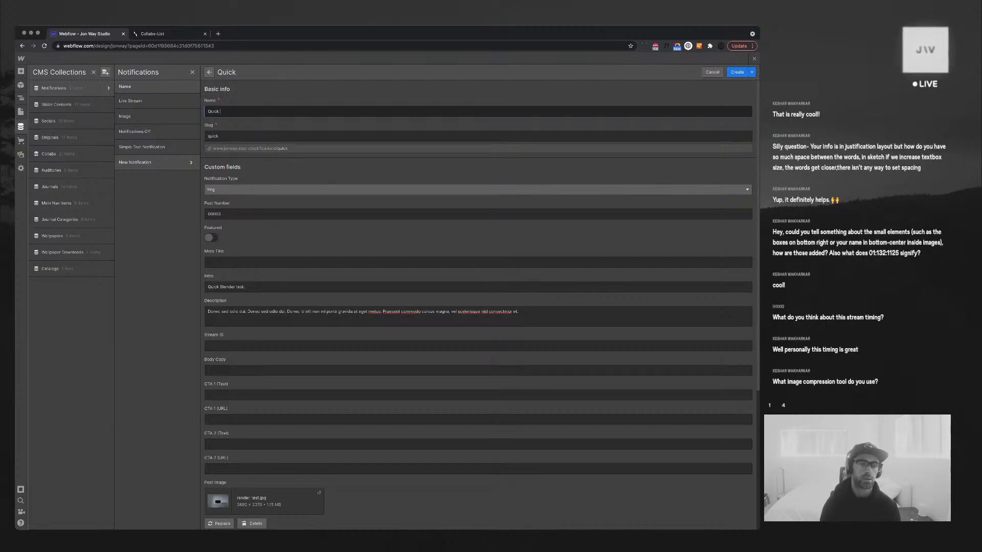
pyautogui.write(' Blender tes')
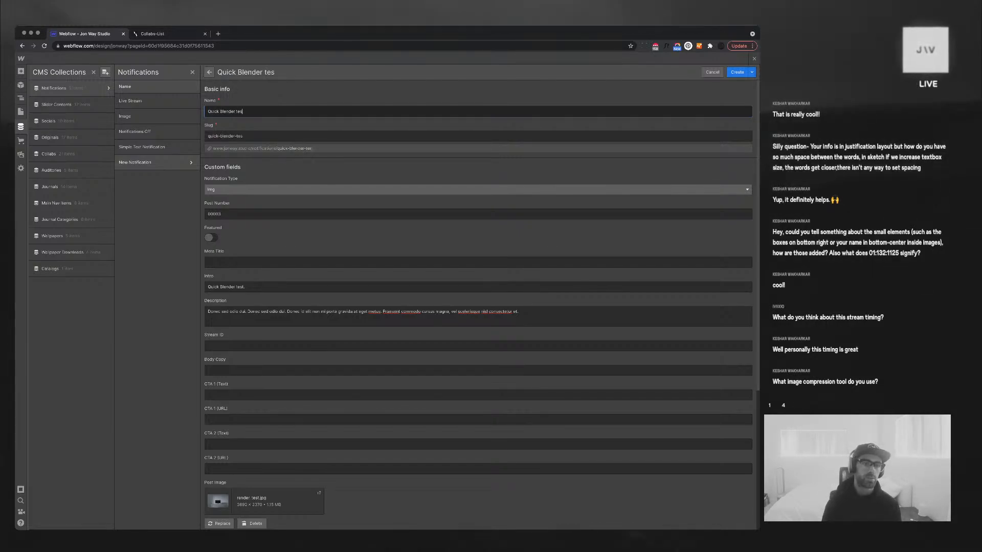
pyautogui.write('t.')
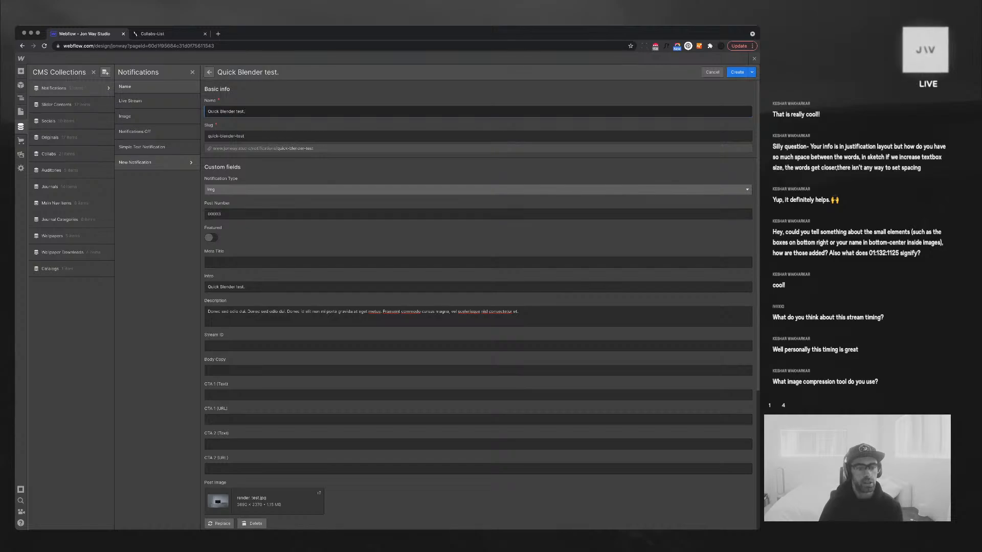
pyautogui.click(248, 287)
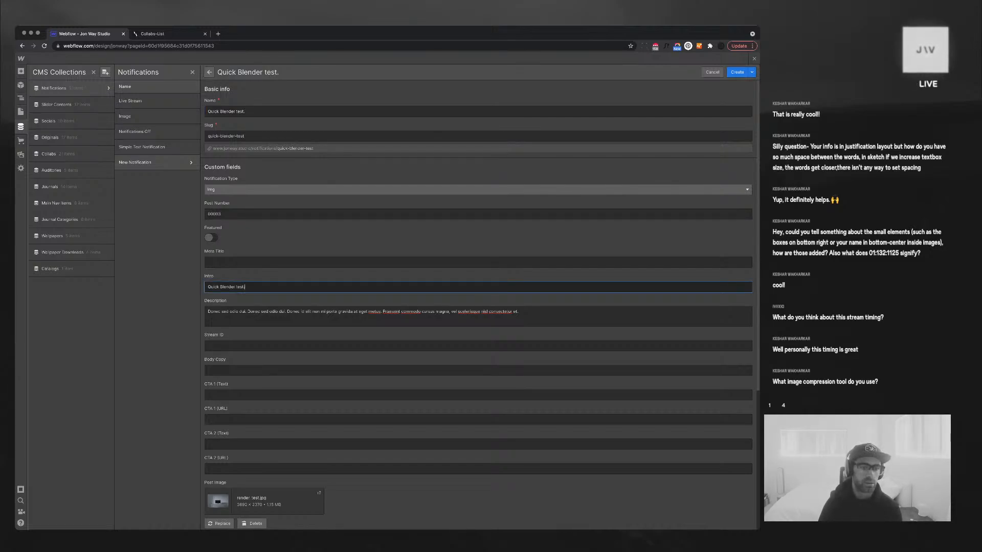
pyautogui.click(211, 237)
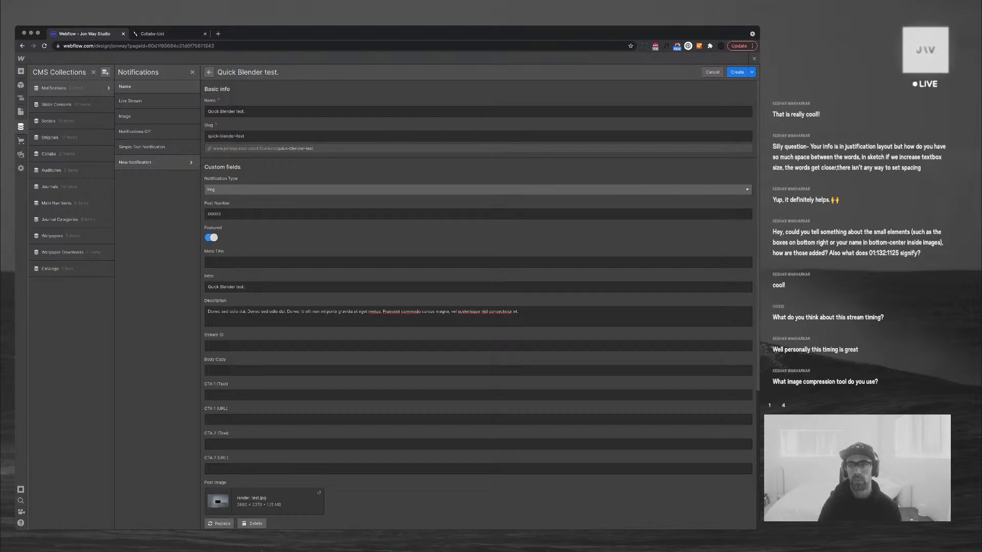
pyautogui.click(737, 72)
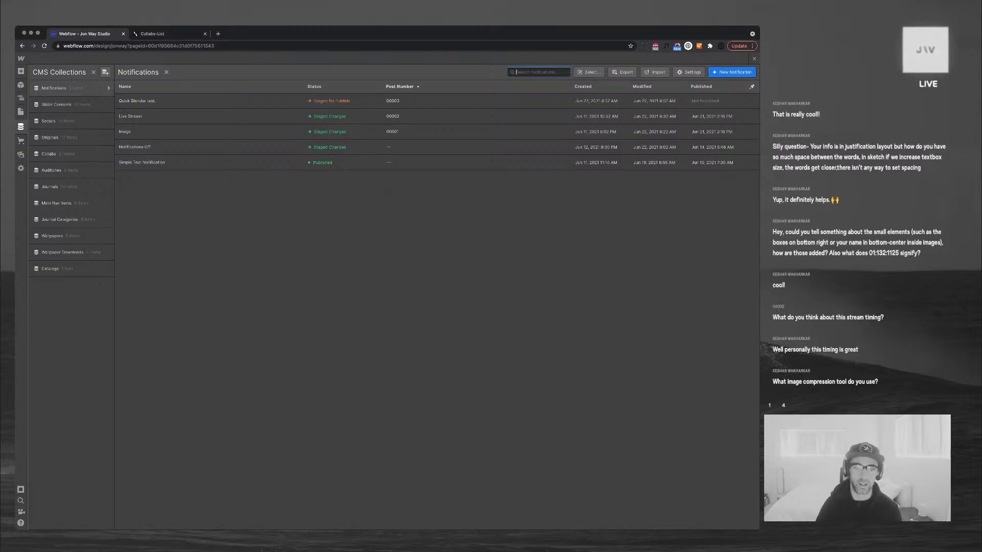
# Close the CMS panel and select the feed's collection item on the Live Feed page
pyautogui.click(754, 58)
pyautogui.scroll(-2, 512, 240)
pyautogui.scroll(1, 455, 276)
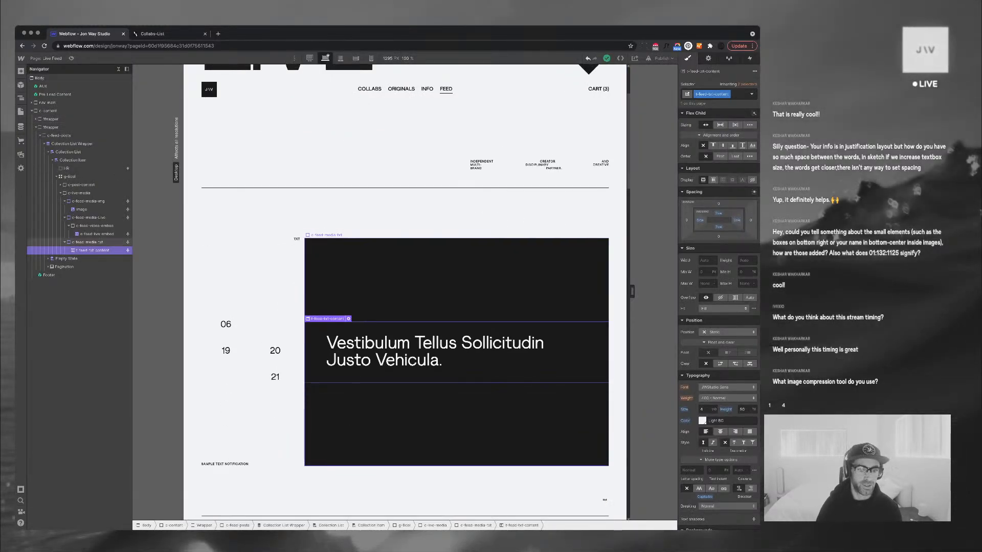
pyautogui.click(456, 276)
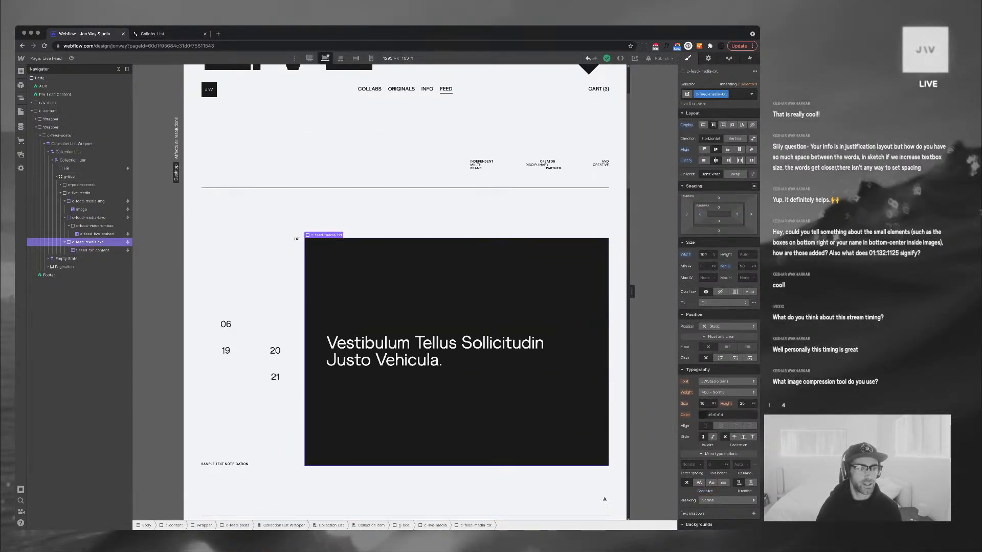
pyautogui.scroll(-9, 453, 291)
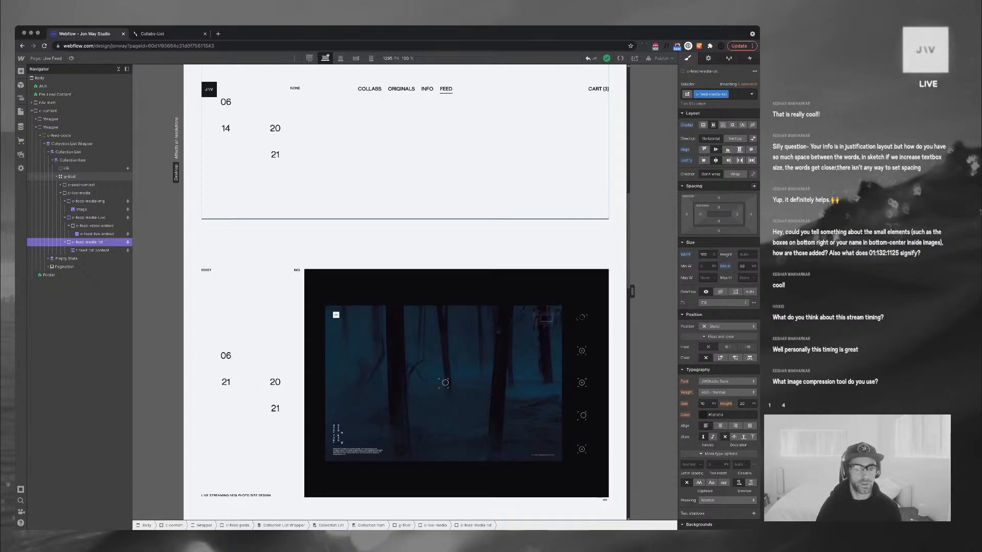
pyautogui.scroll(5, 452, 291)
pyautogui.scroll(-8, 453, 291)
pyautogui.scroll(-12, 455, 291)
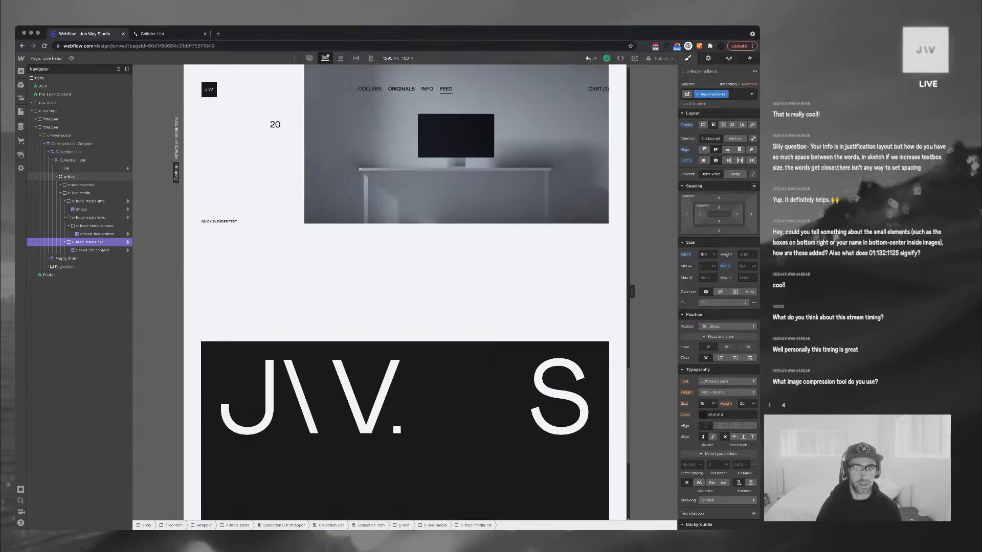
pyautogui.scroll(4, 455, 291)
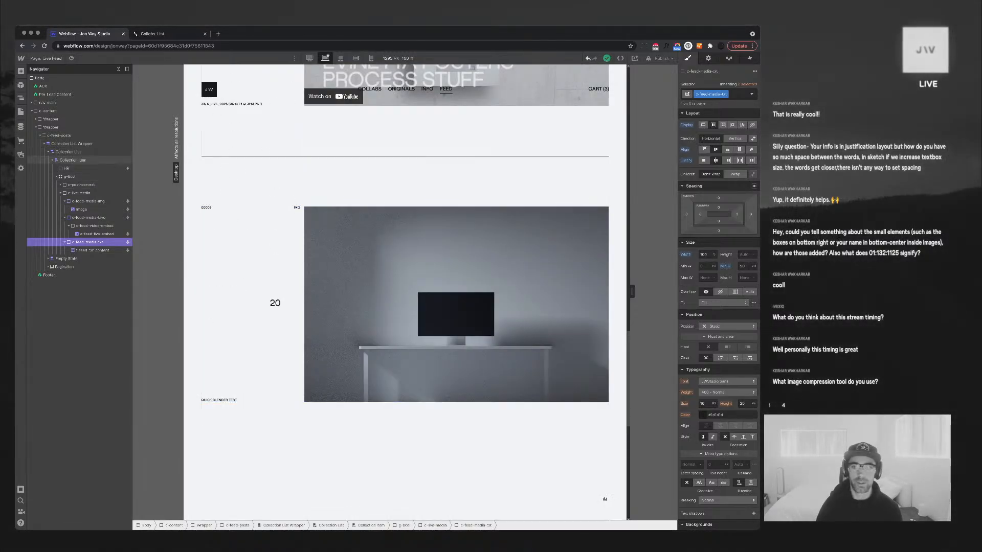
pyautogui.click(73, 160)
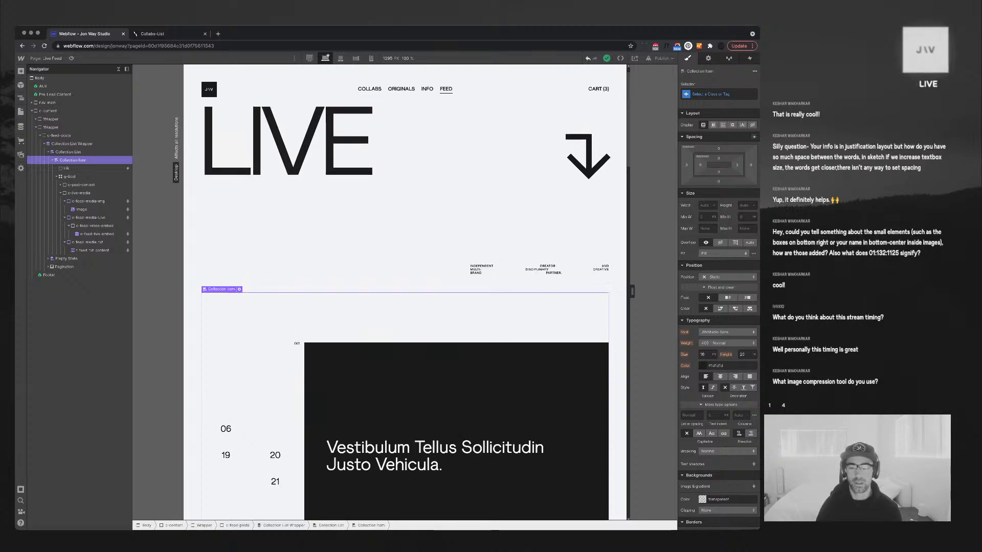
# Sort the Notifications collection list by Post Number, reverse (Z-A), and save
pyautogui.click(68, 151)
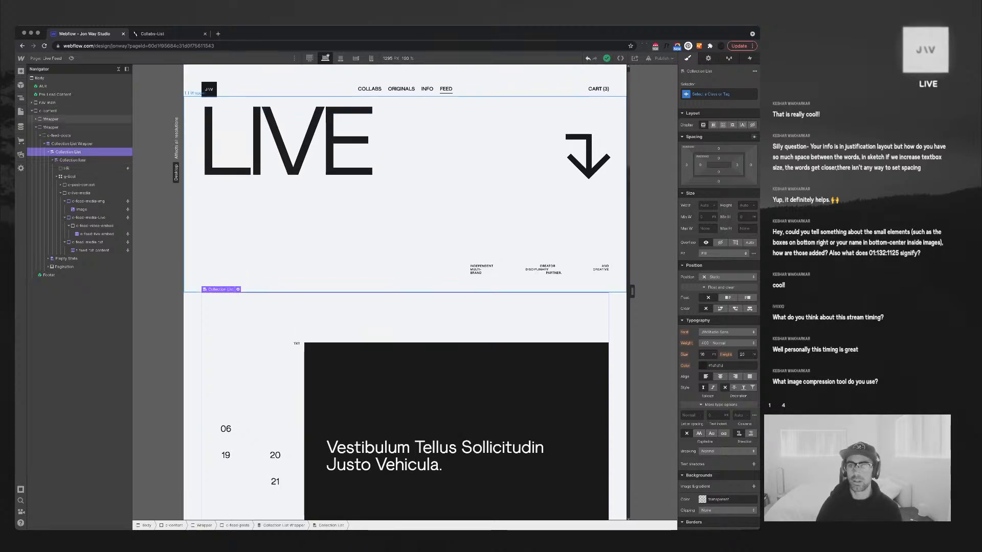
pyautogui.press('d')
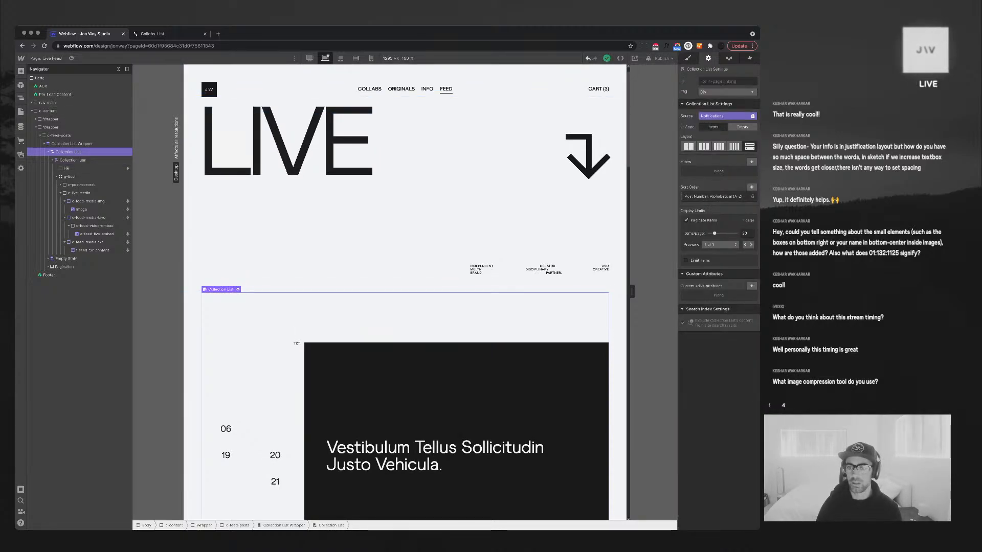
pyautogui.click(714, 197)
pyautogui.click(718, 234)
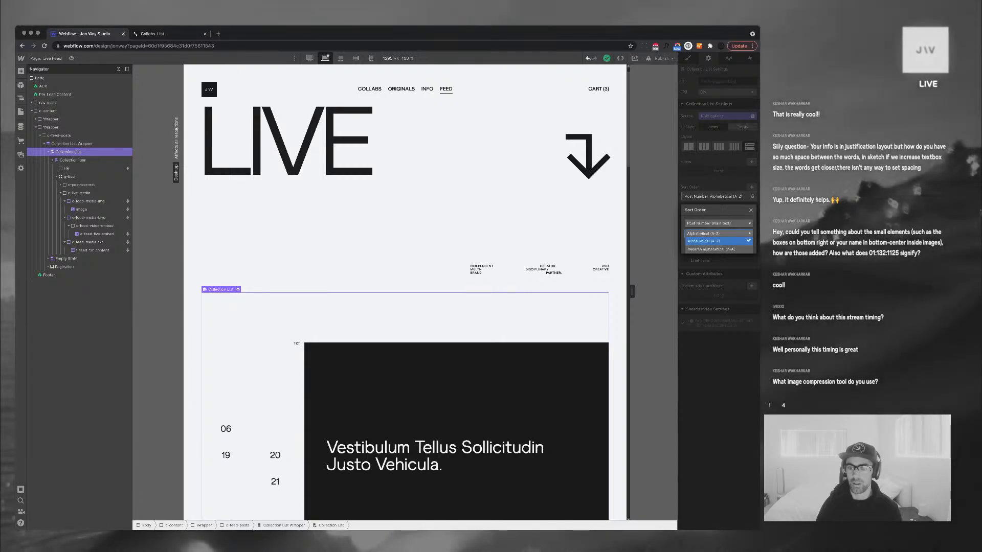
pyautogui.click(716, 249)
pyautogui.click(747, 244)
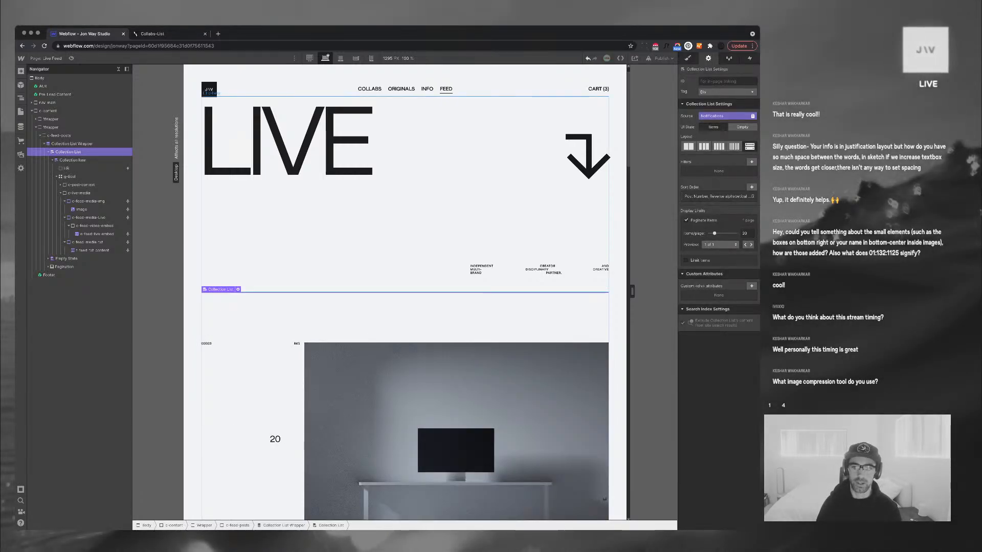
pyautogui.scroll(-5, 405, 292)
pyautogui.scroll(-4, 405, 292)
pyautogui.scroll(9, 405, 292)
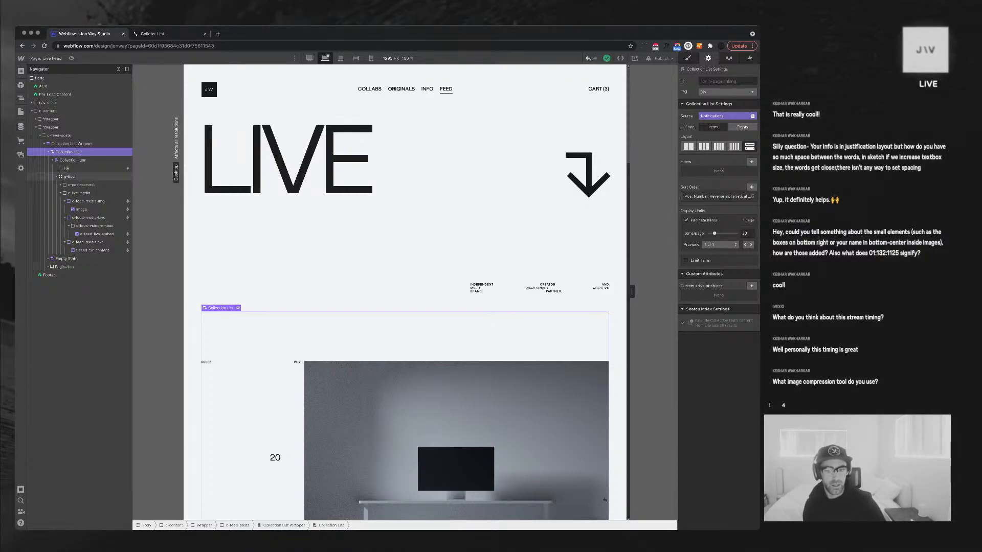
pyautogui.click(69, 177)
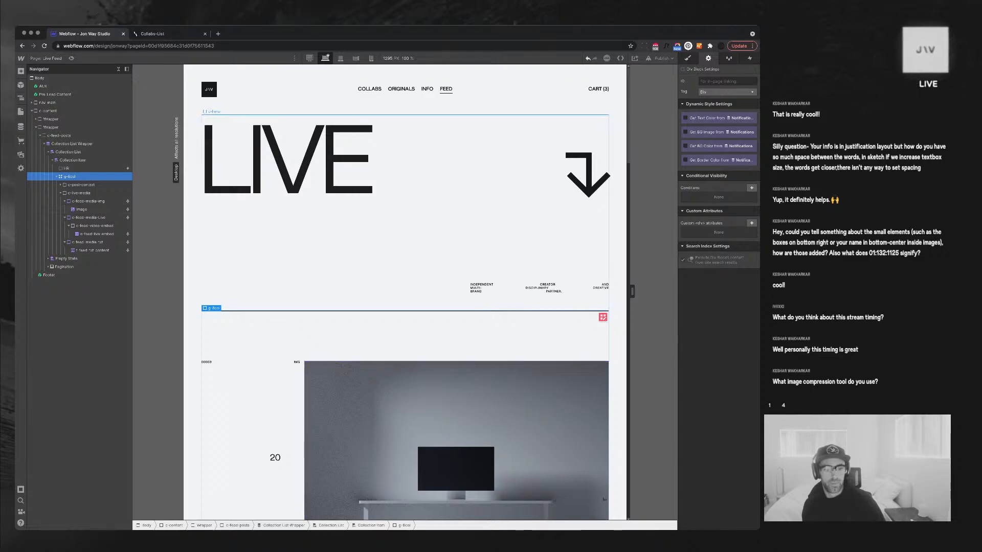
# Select the LIVE hero section and then its down-arrow link block
pyautogui.click(532, 230)
pyautogui.click(589, 173)
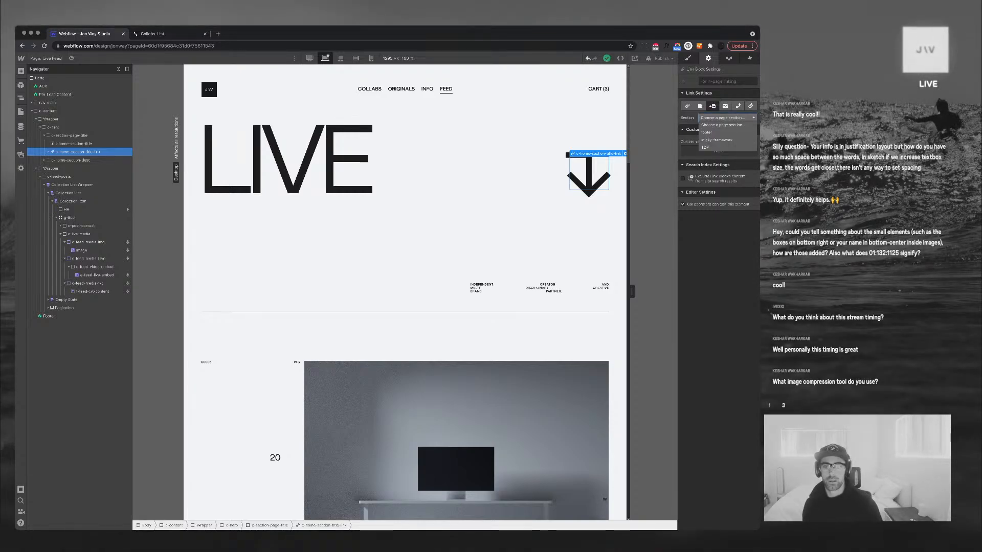
pyautogui.click(82, 251)
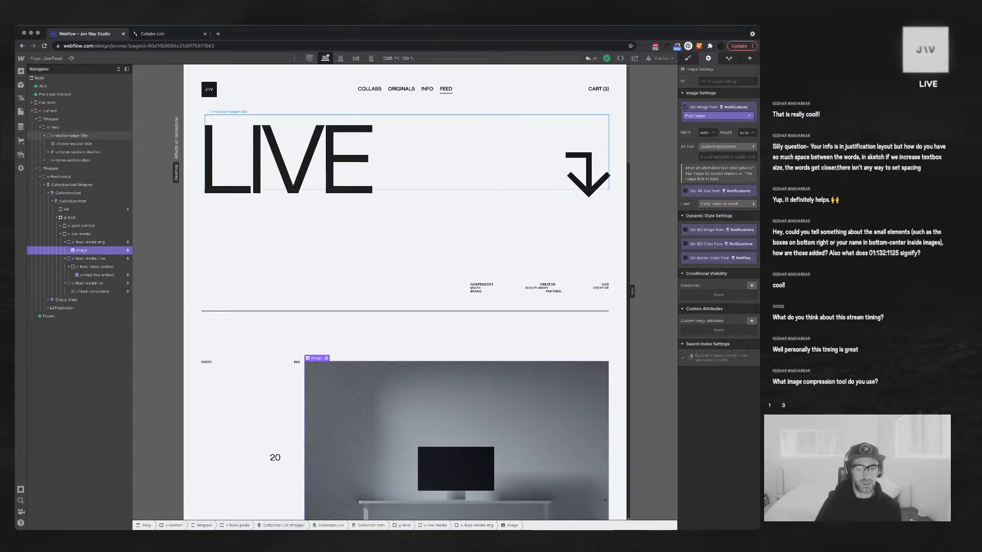
pyautogui.scroll(-3, 405, 291)
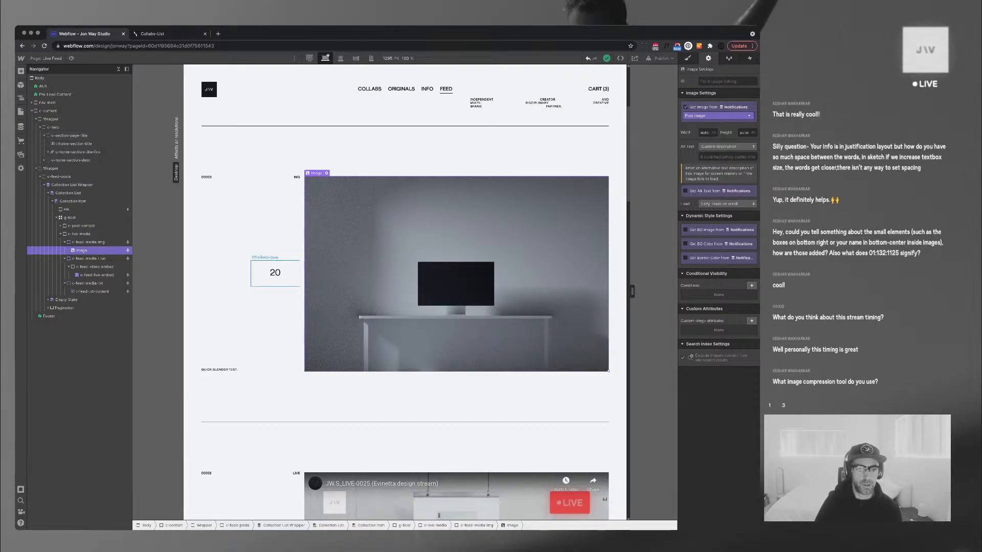
pyautogui.click(275, 273)
pyautogui.scroll(-3, 276, 414)
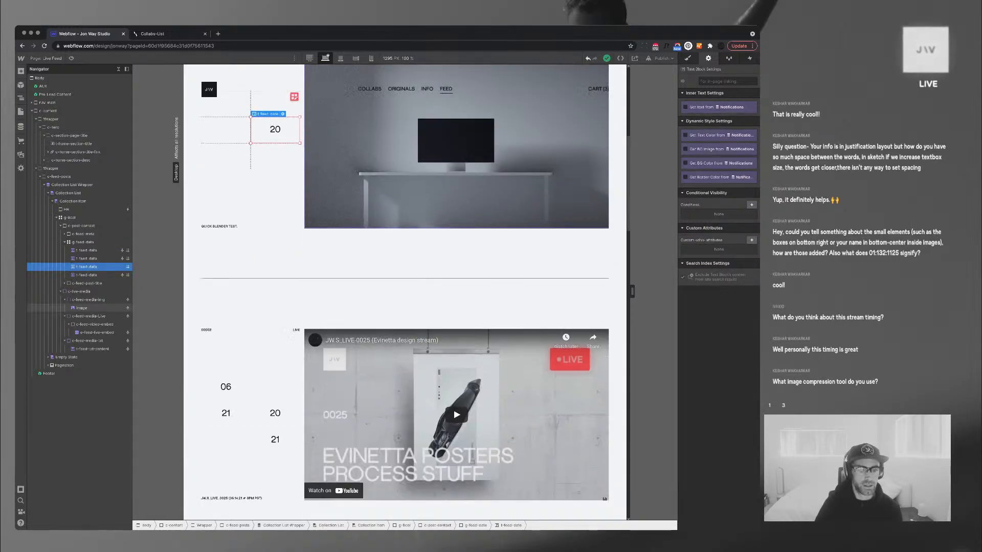
pyautogui.scroll(-1, 405, 291)
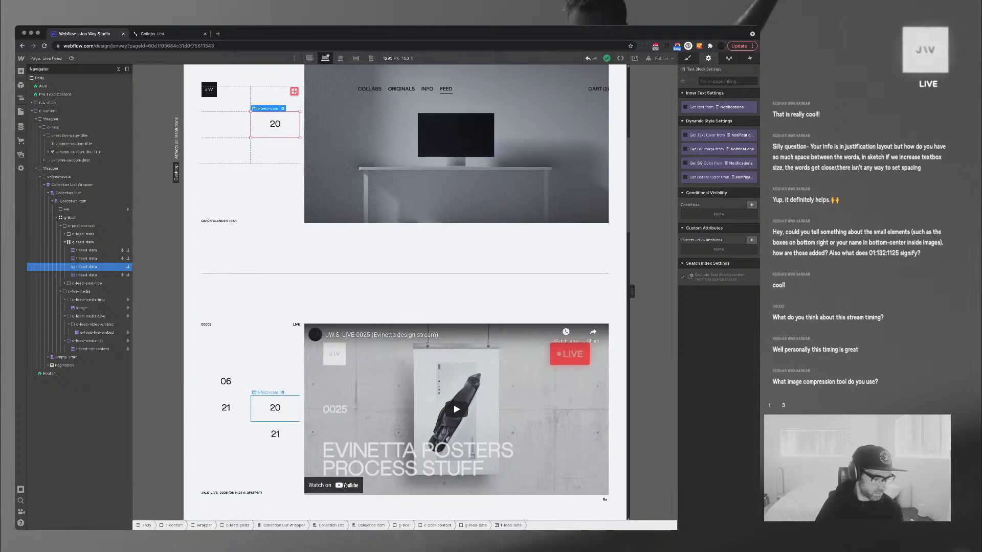
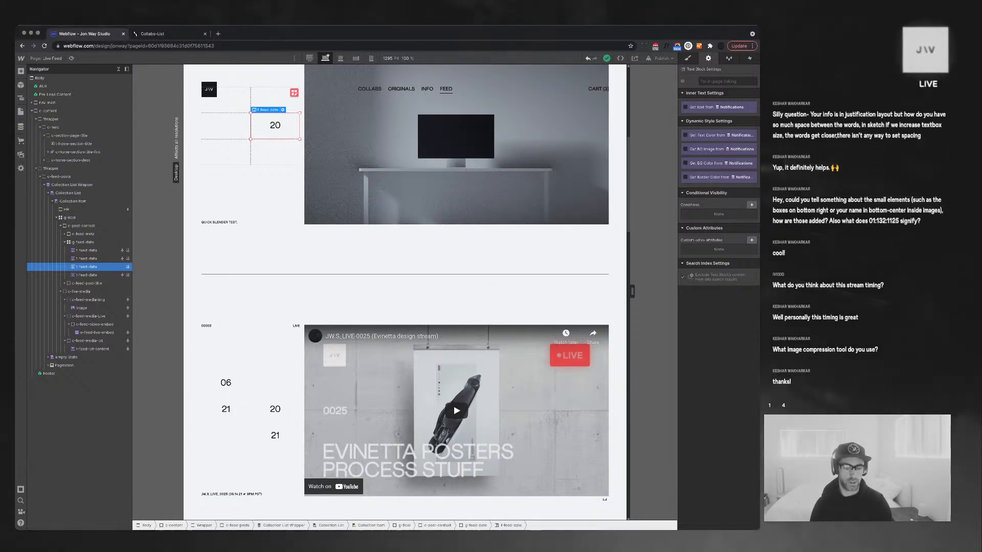
# Scroll through the feed posts and collapse every Navigator branch to the top-level sections
pyautogui.scroll(-7, 456, 358)
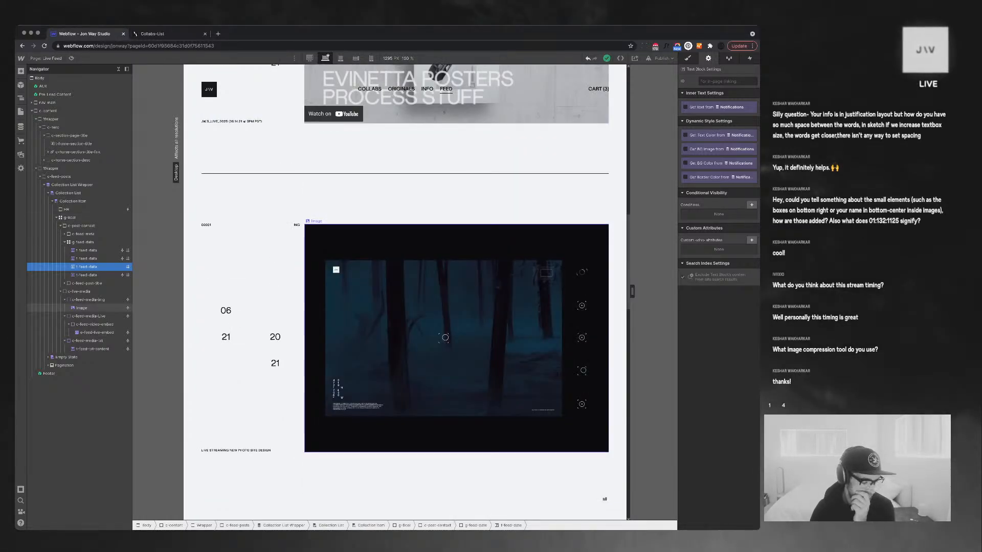
pyautogui.scroll(-1, 456, 306)
pyautogui.scroll(3, 456, 307)
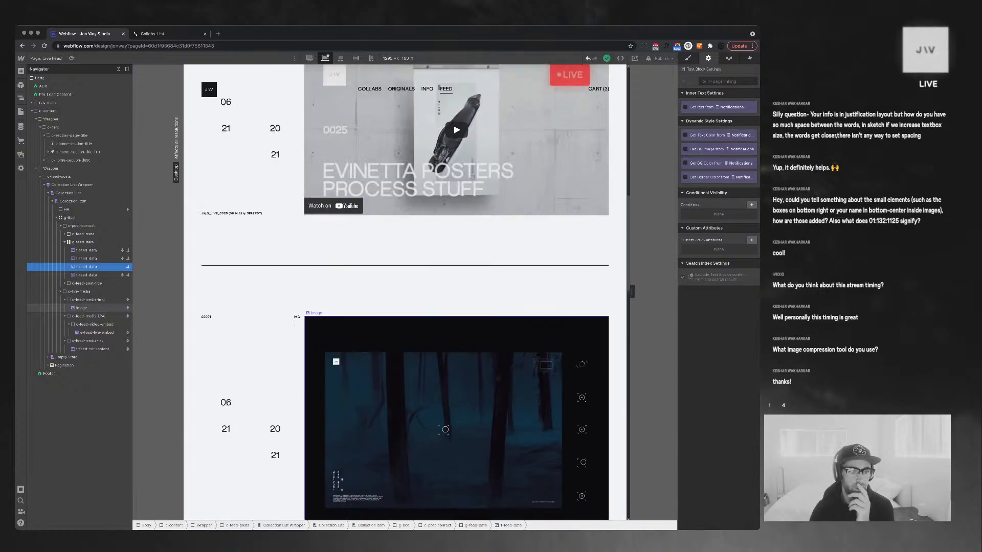
pyautogui.scroll(1, 456, 307)
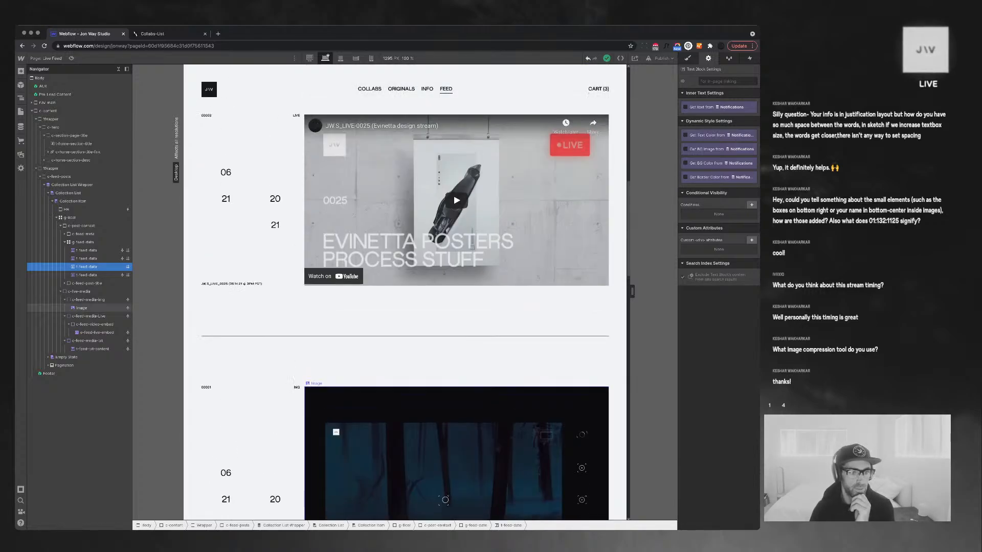
pyautogui.scroll(1, 456, 307)
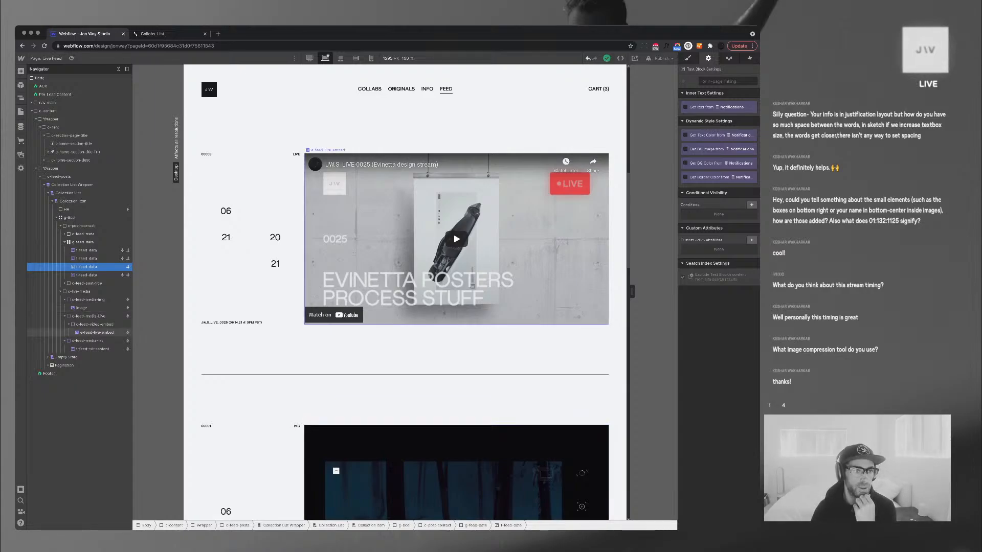
pyautogui.click(118, 68)
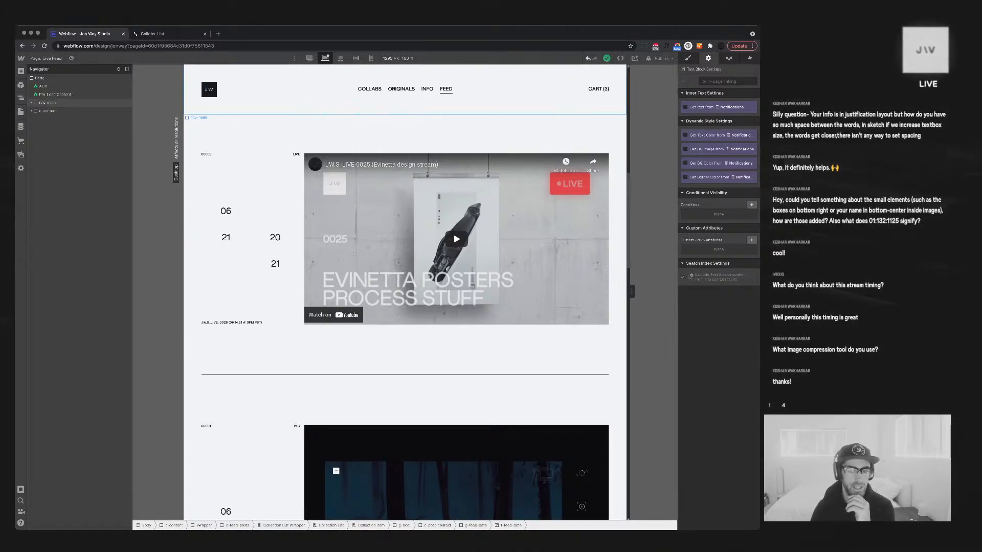
# Scroll down to the forest-image post and select its '20' date number
pyautogui.scroll(1, 456, 276)
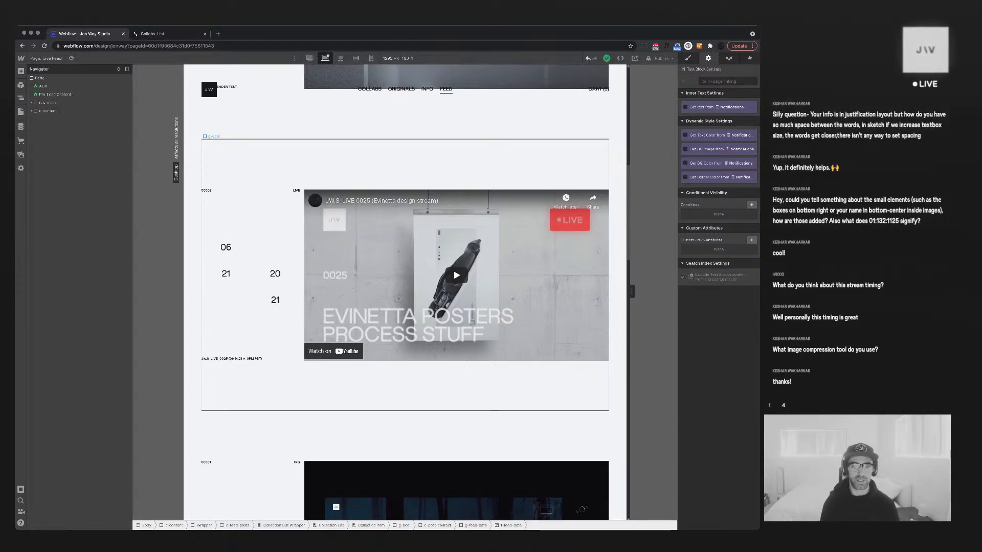
pyautogui.scroll(-2, 405, 306)
pyautogui.scroll(-2, 405, 294)
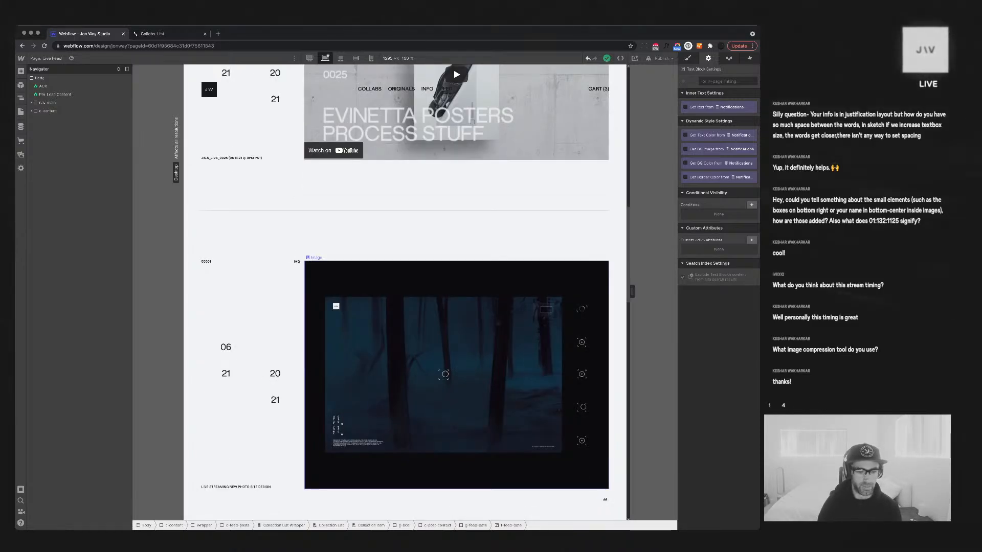
pyautogui.scroll(-1, 405, 306)
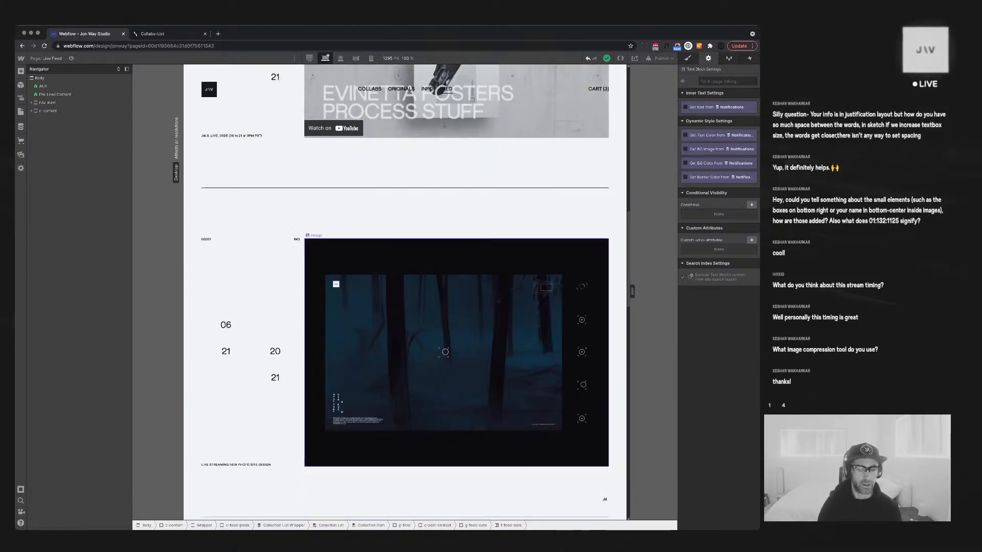
pyautogui.click(275, 351)
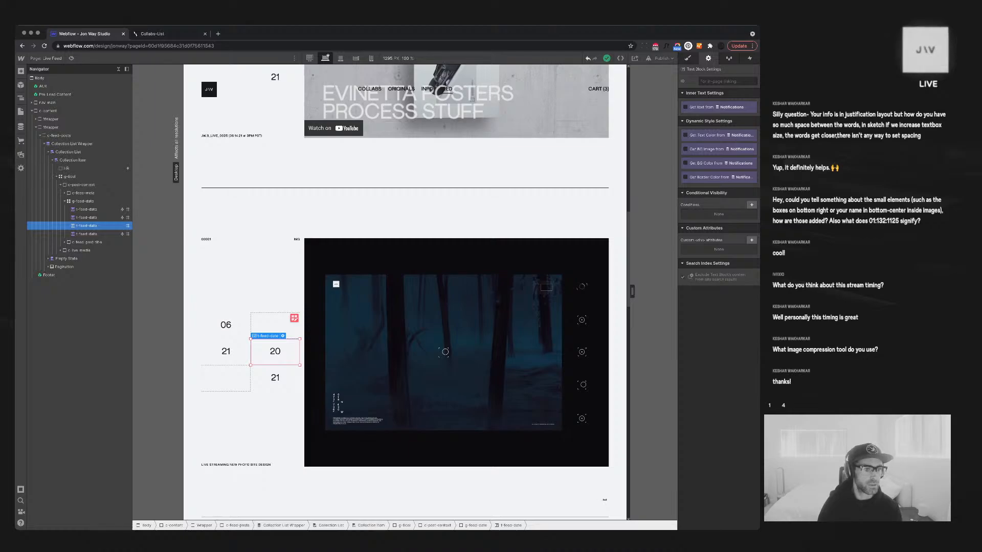
# Centre the g-feed-date block by setting its left and right margins to Auto
pyautogui.click(83, 201)
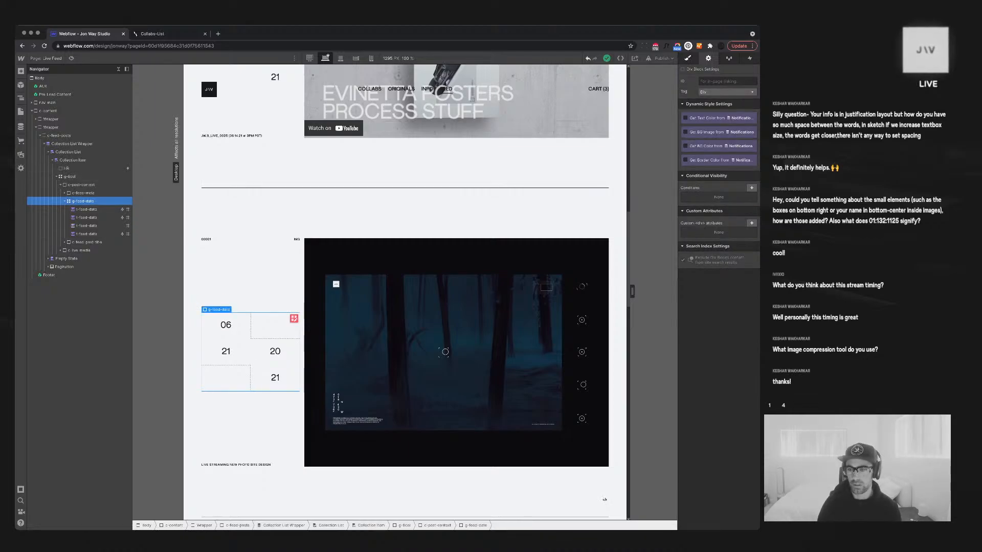
pyautogui.press('s')
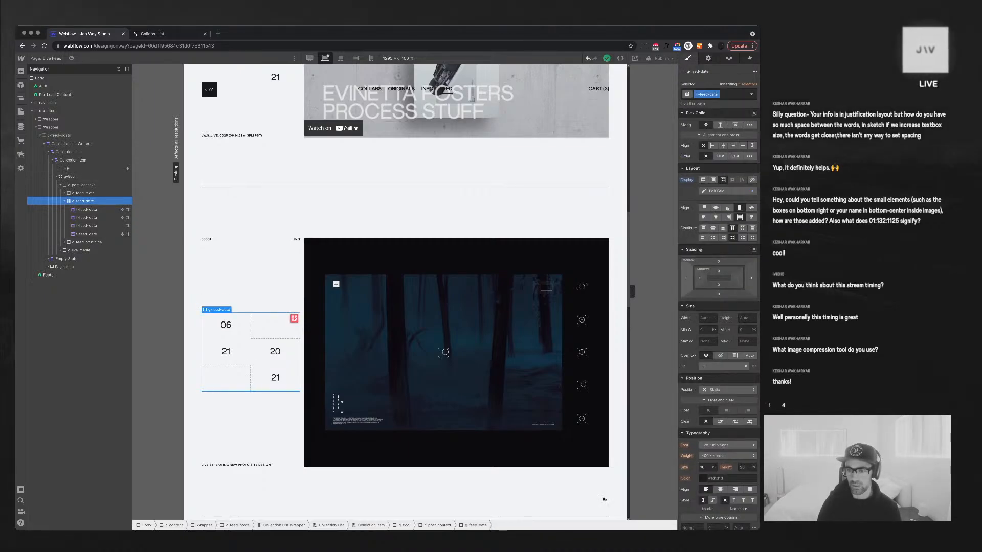
pyautogui.click(751, 279)
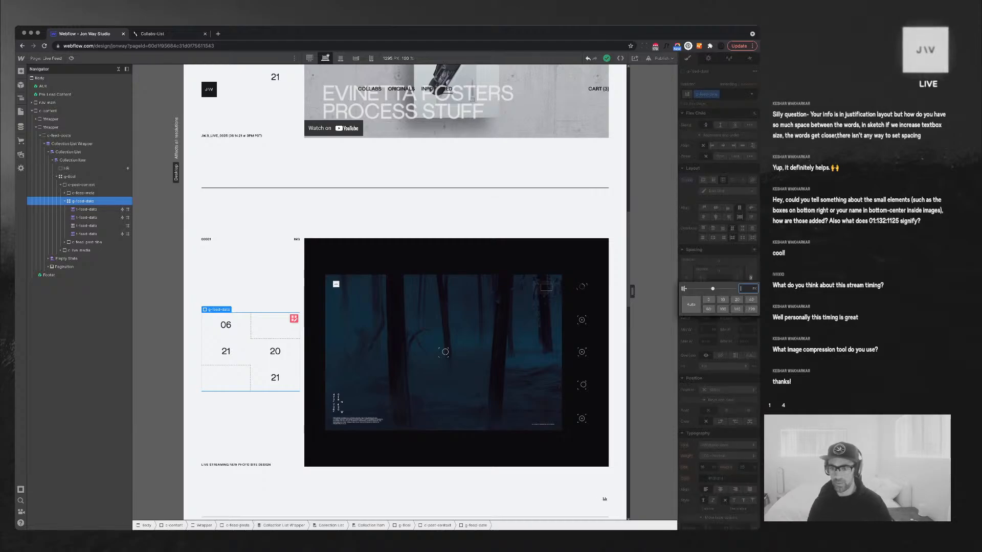
pyautogui.write('5vw')
pyautogui.press('Return')
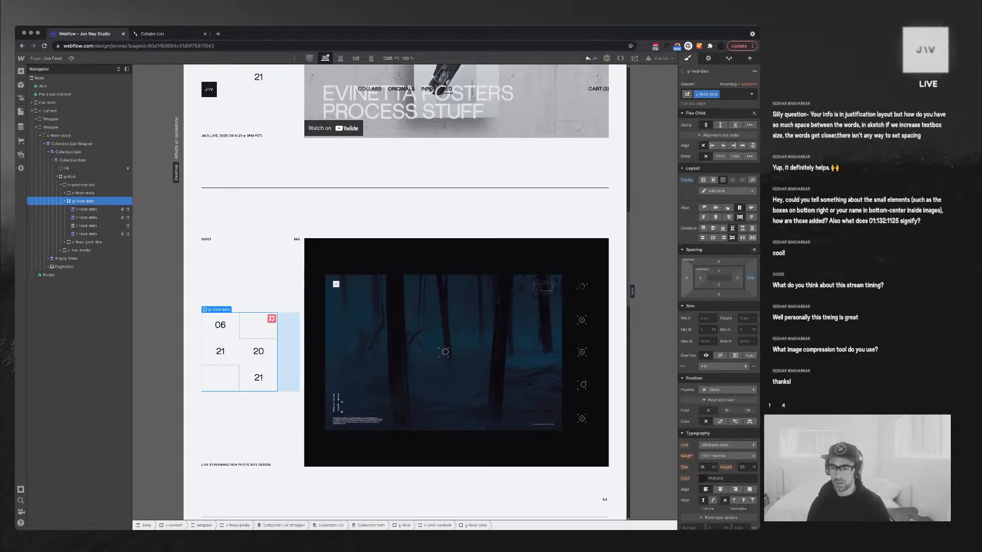
pyautogui.click(686, 278)
pyautogui.press('Return')
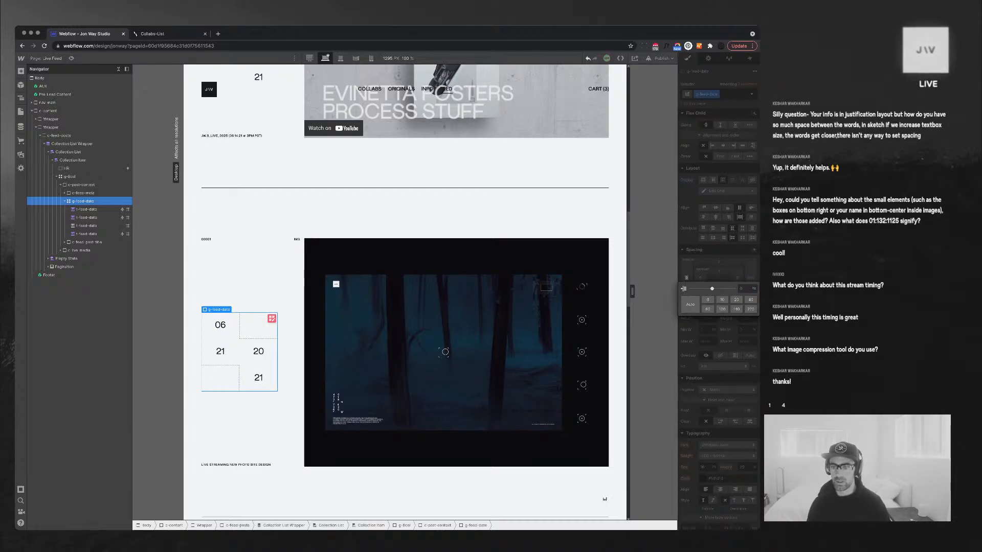
pyautogui.keyDown('alt'); pyautogui.click(751, 278); pyautogui.keyUp('alt')
pyautogui.click(751, 278)
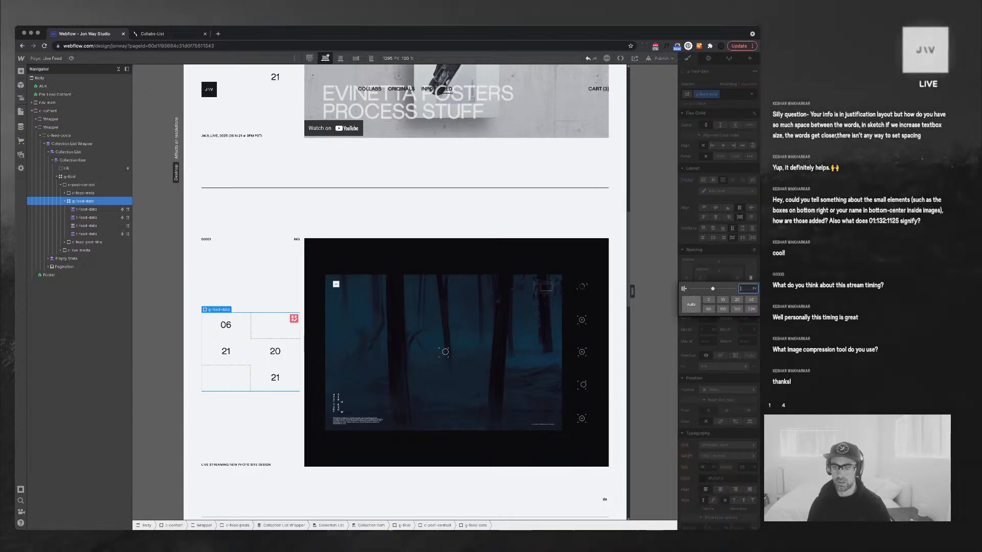
pyautogui.click(690, 304)
pyautogui.click(686, 278)
pyautogui.click(691, 304)
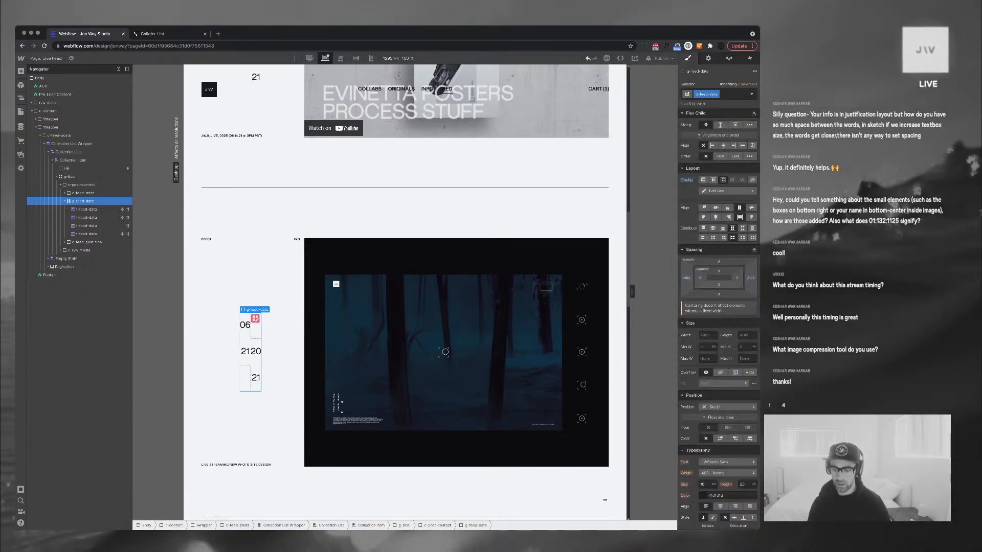
# Set the date grid's width to 50% and reselect the '20' date number
pyautogui.click(705, 336)
pyautogui.write('50%')
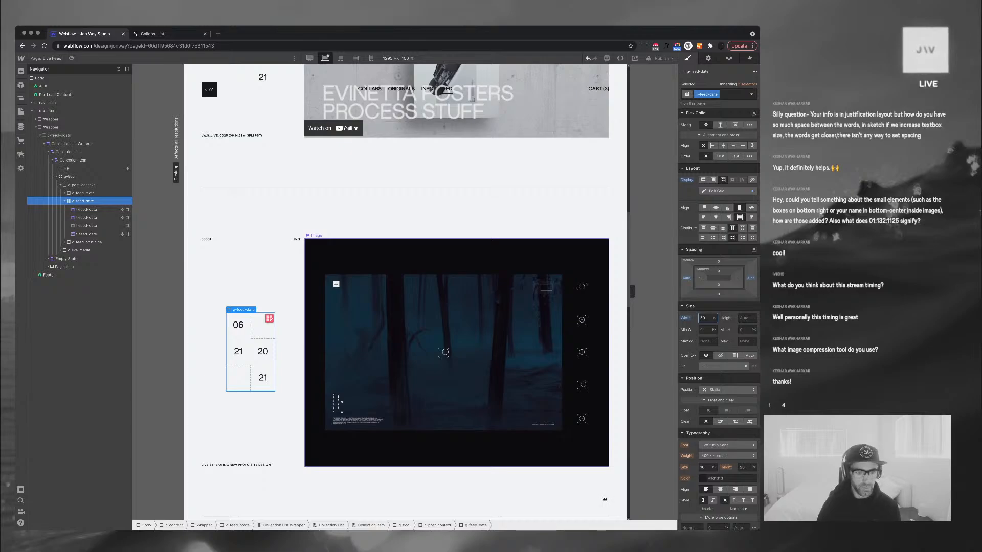
pyautogui.click(312, 245)
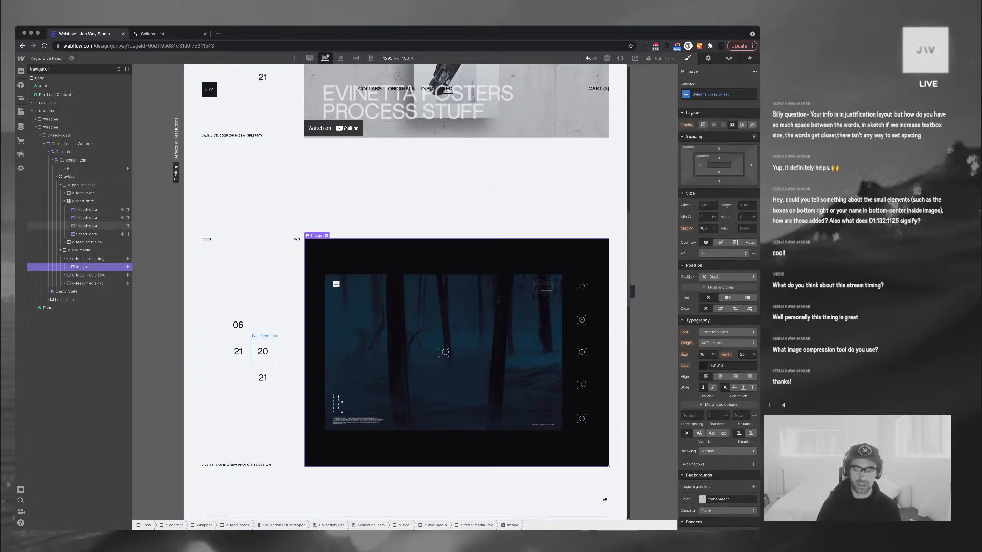
pyautogui.click(263, 351)
pyautogui.click(704, 437)
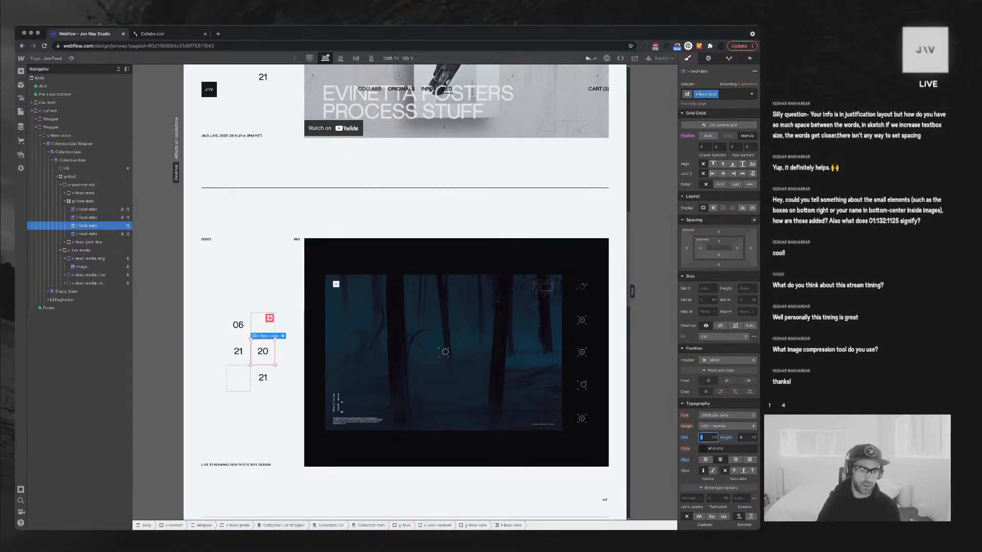
# Set the date numerals to font size 7 with a 5.5 line height
pyautogui.press('Up')
pyautogui.press('Up')
pyautogui.press('Up')
pyautogui.press('Up')
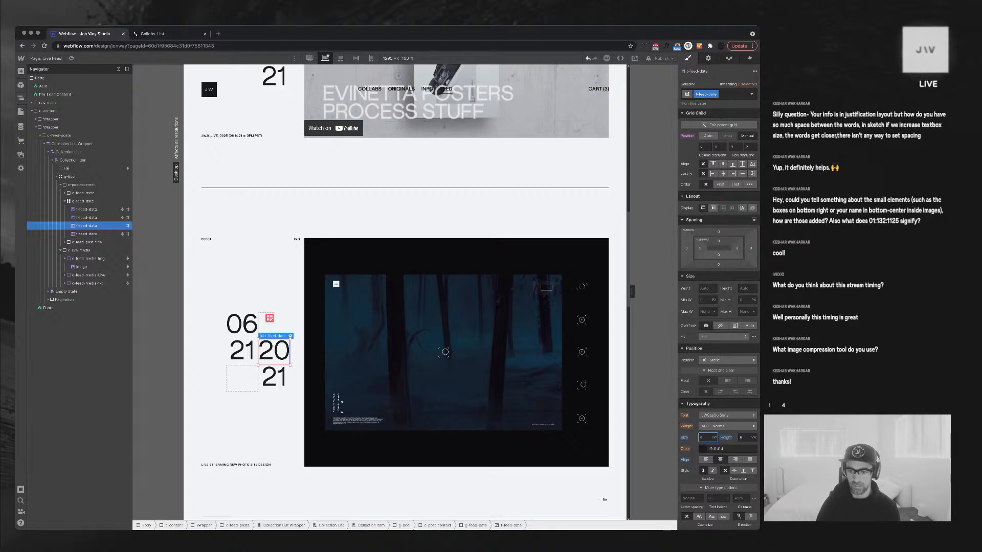
pyautogui.press('Up')
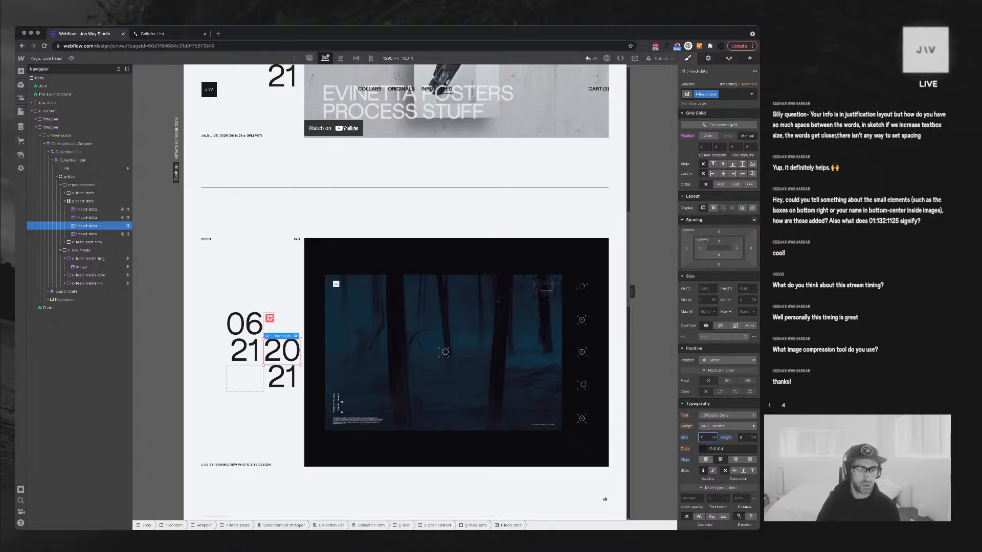
pyautogui.press('Tab')
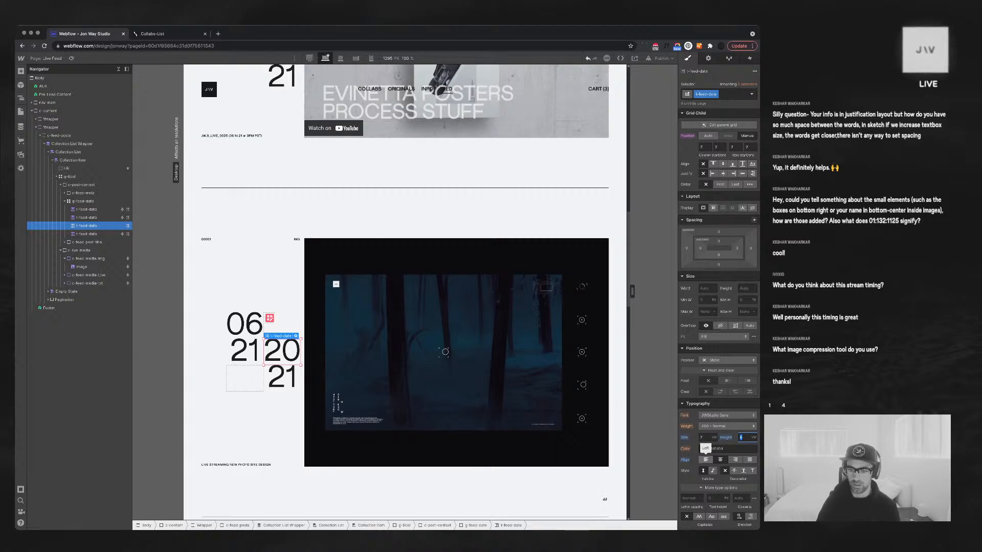
pyautogui.write('5')
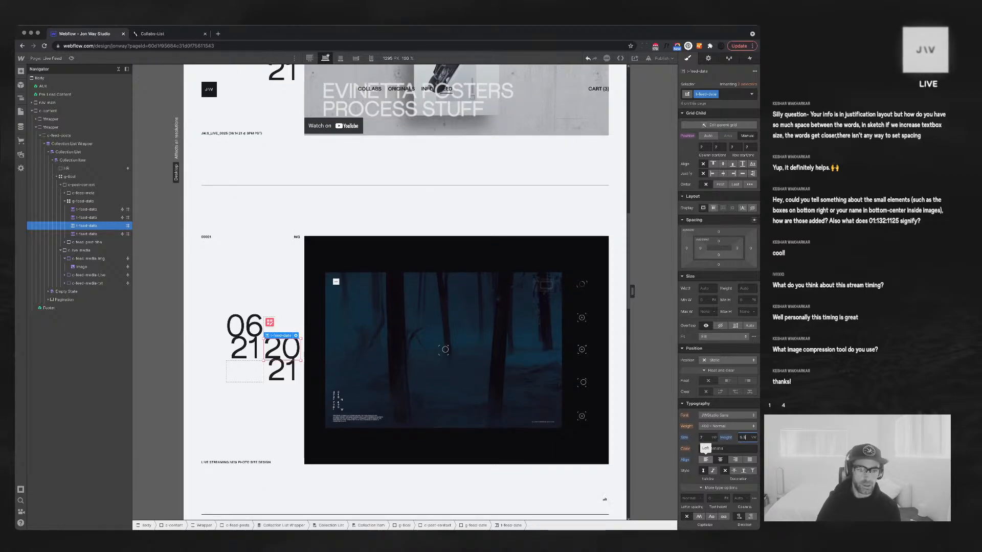
pyautogui.write('.5')
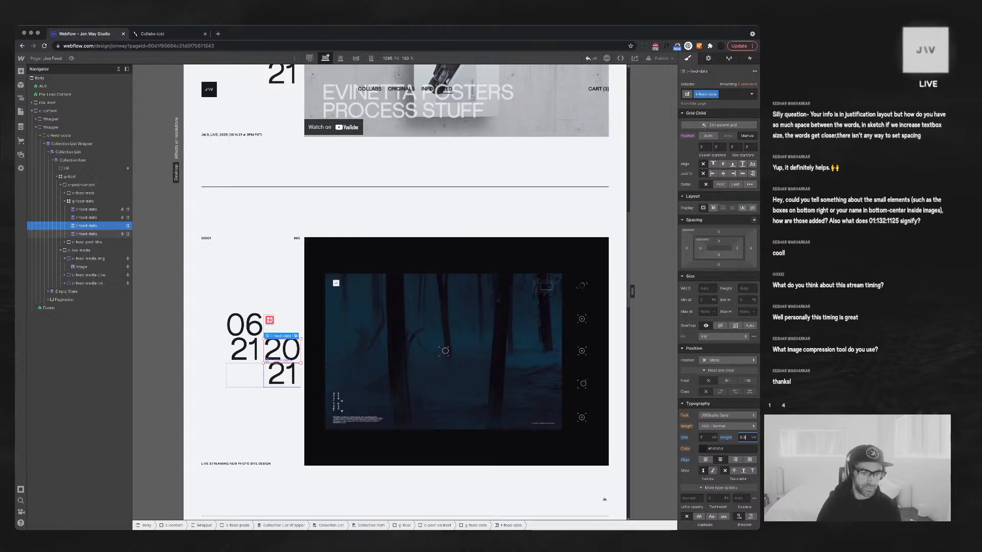
# Left-align the date numbers within their grid cells
pyautogui.click(282, 375)
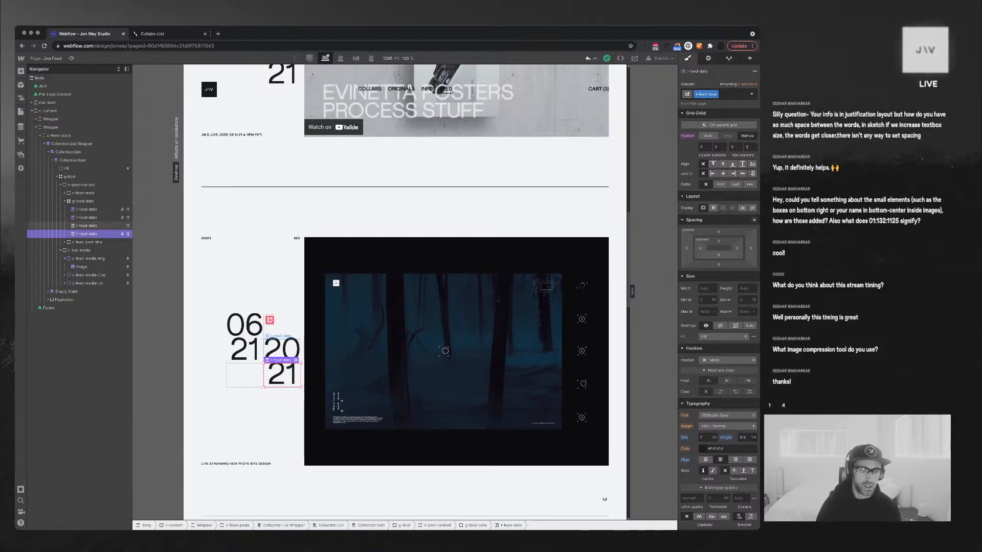
pyautogui.click(281, 349)
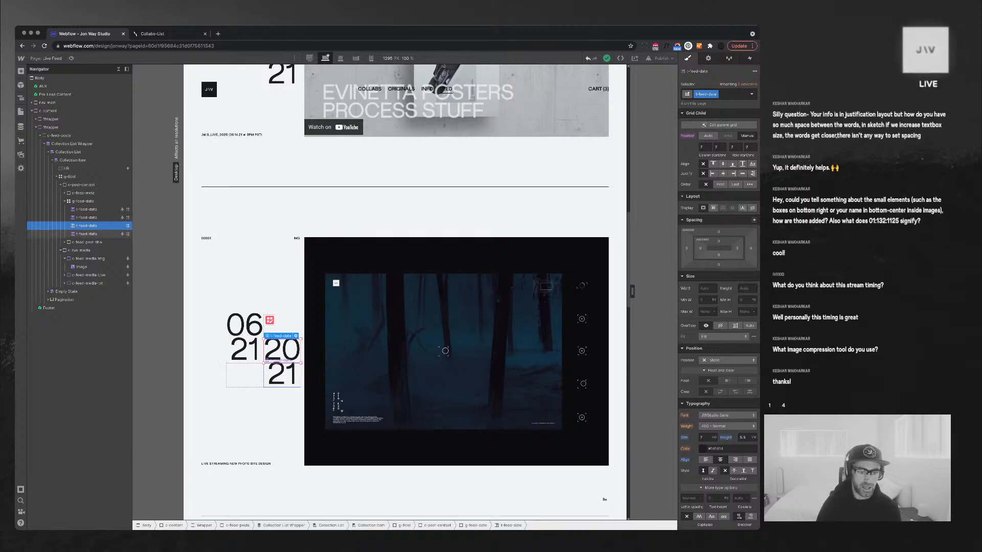
pyautogui.click(282, 375)
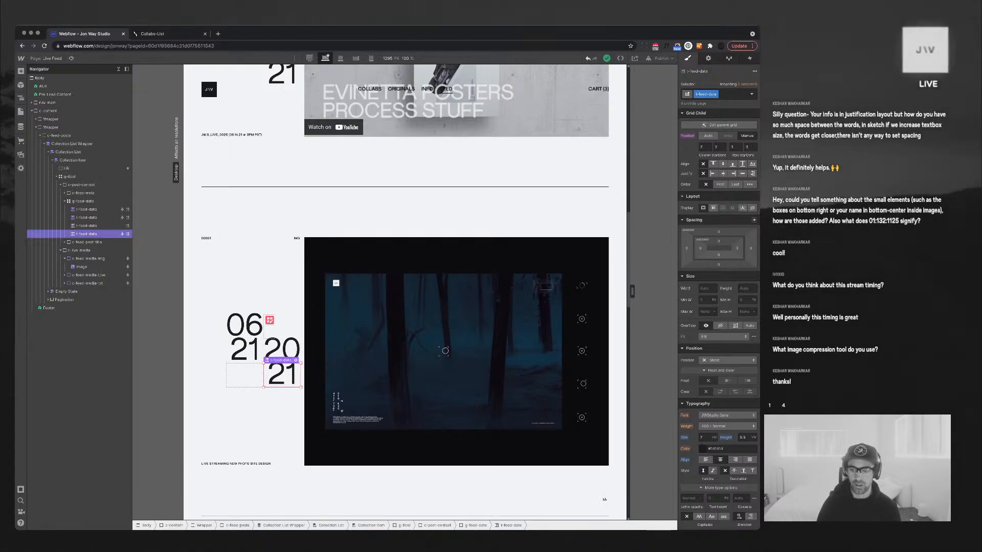
pyautogui.click(705, 460)
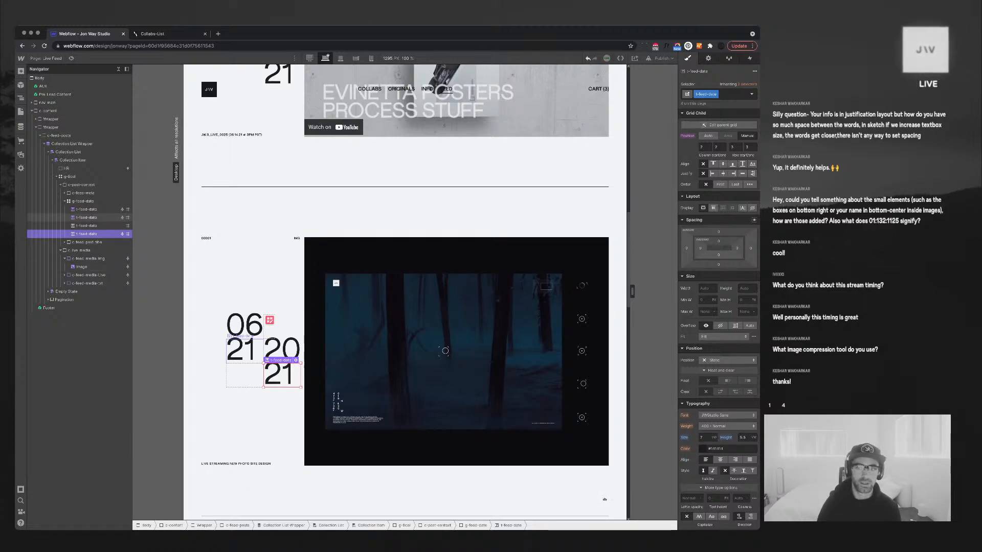
pyautogui.click(245, 351)
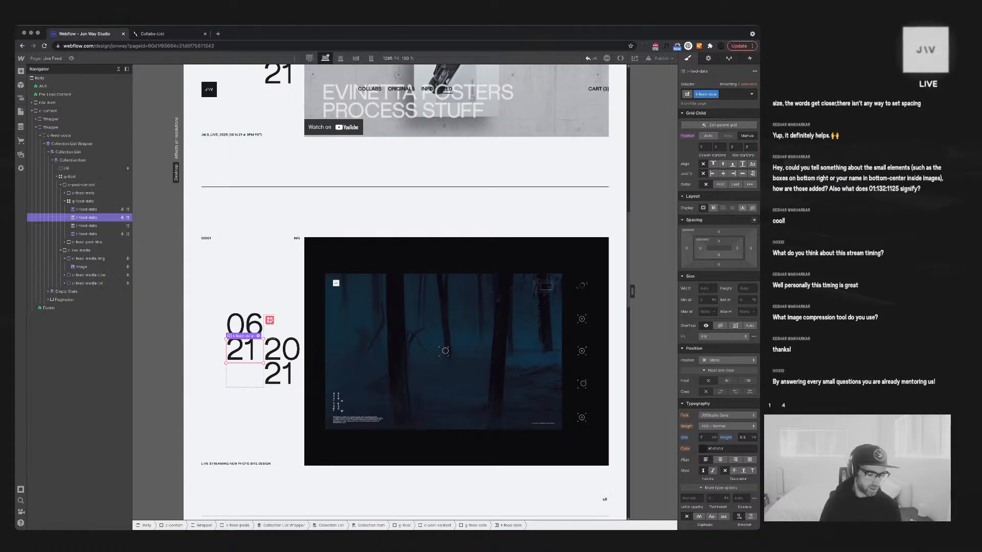
# Replace the 'left' combo class on the 21 with a new right-aligned 'col-l' class
pyautogui.click(731, 94)
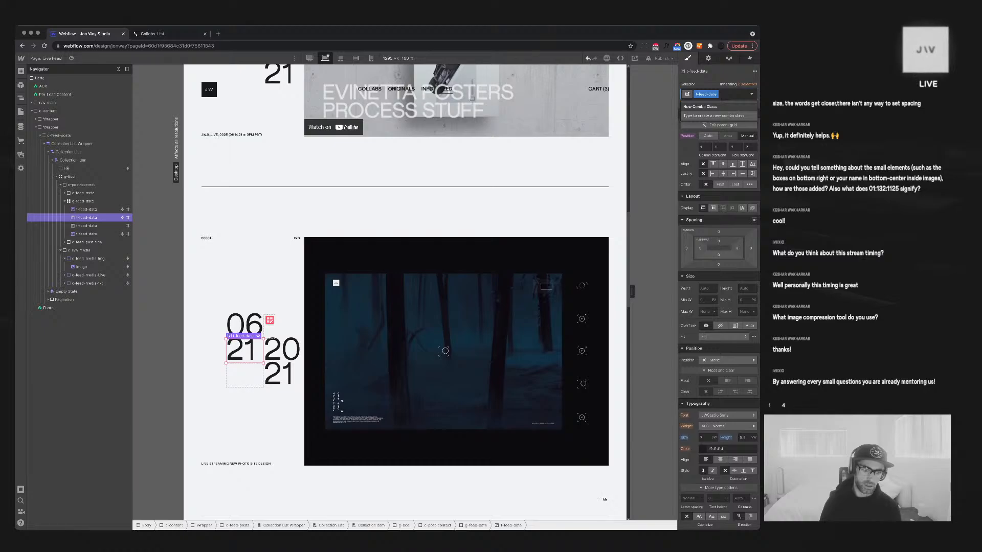
pyautogui.write('left')
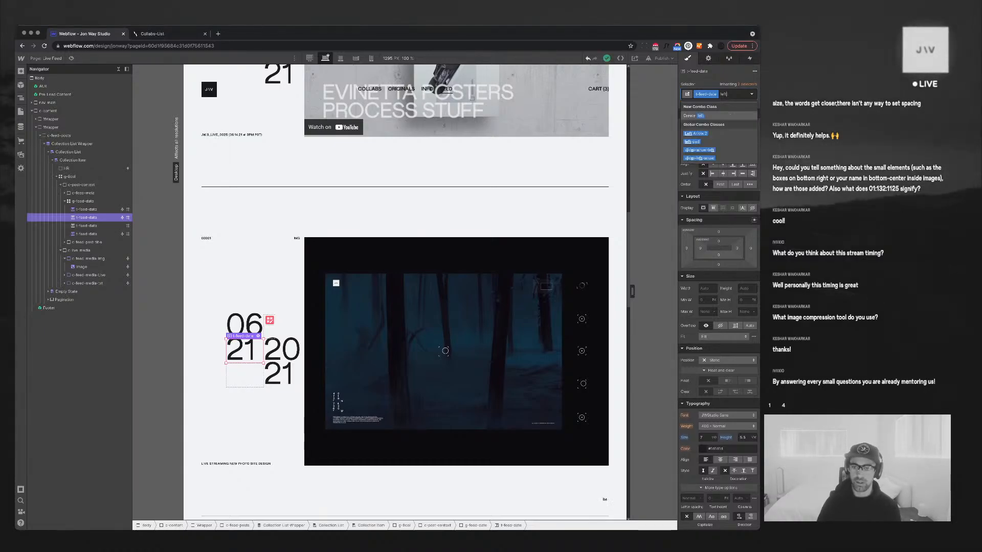
pyautogui.press('Return')
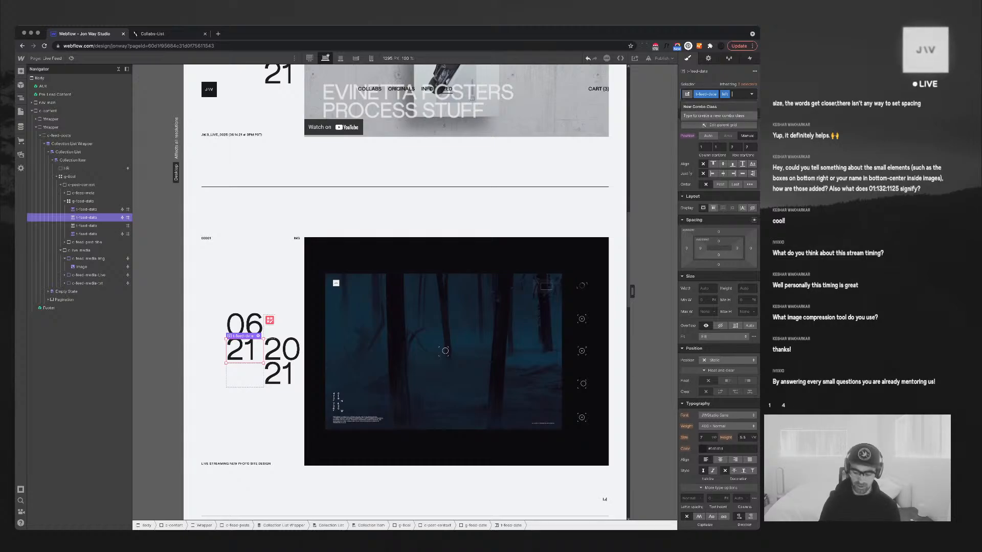
pyautogui.press('BackSpace')
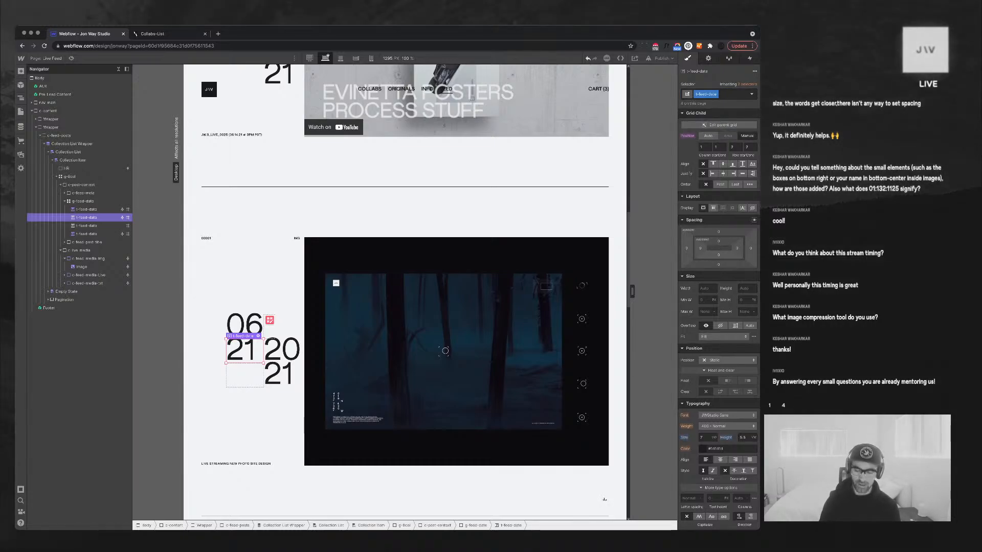
pyautogui.write('col-l')
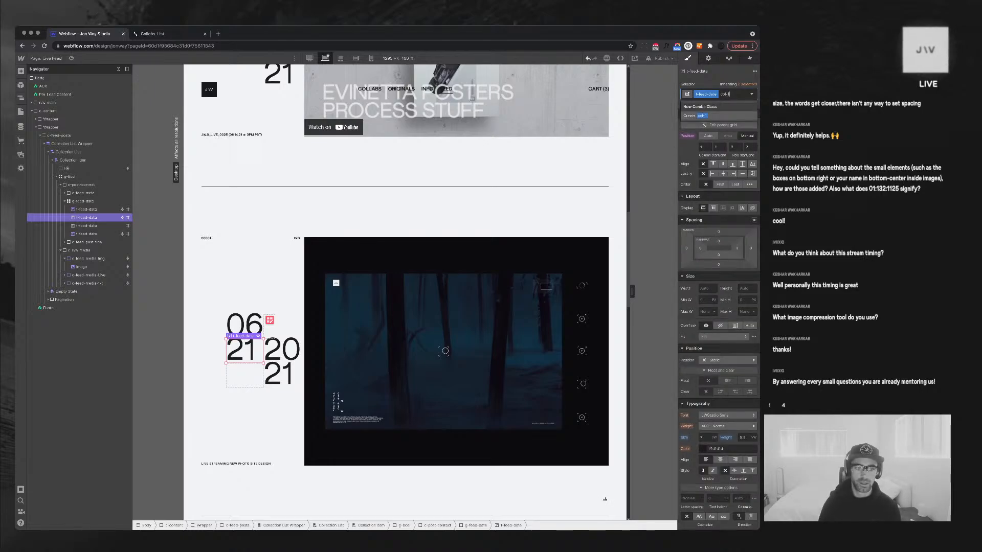
pyautogui.press('Return')
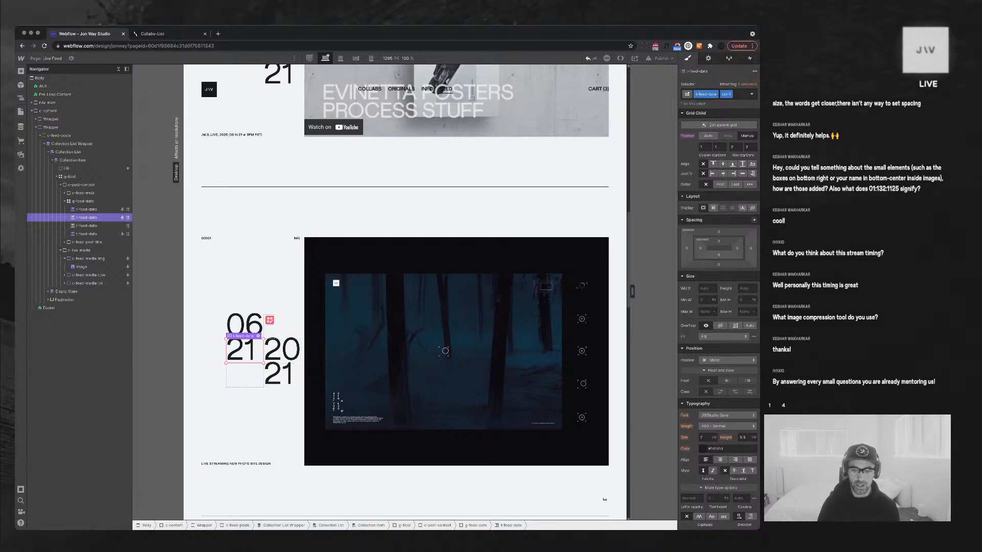
pyautogui.click(735, 460)
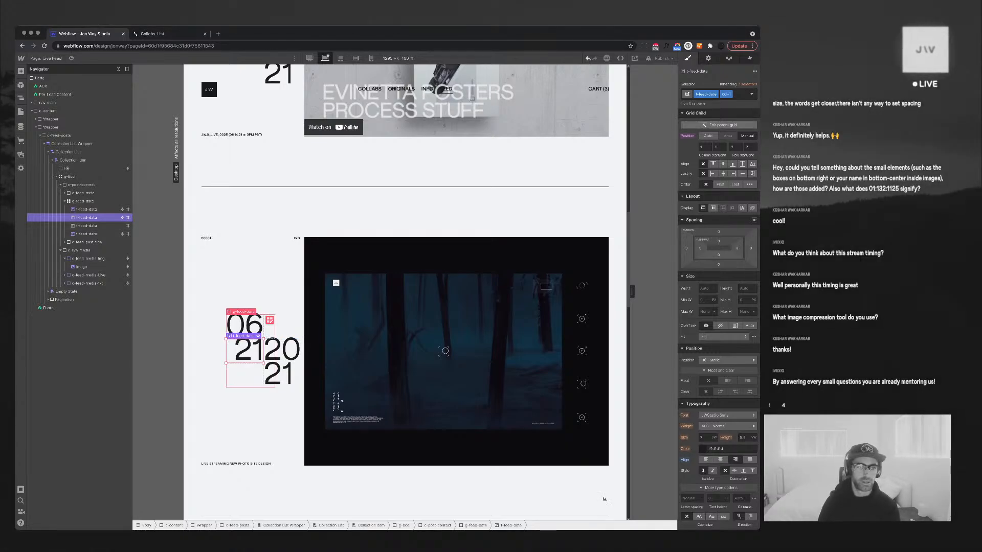
# Apply the same 'col-l' combo class to the 06 month number
pyautogui.click(246, 327)
pyautogui.click(733, 94)
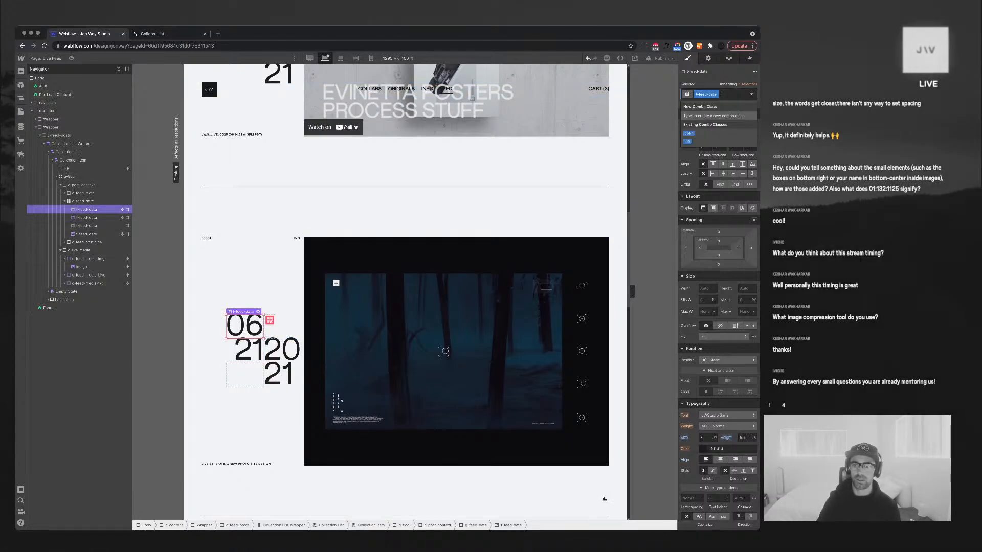
pyautogui.click(708, 133)
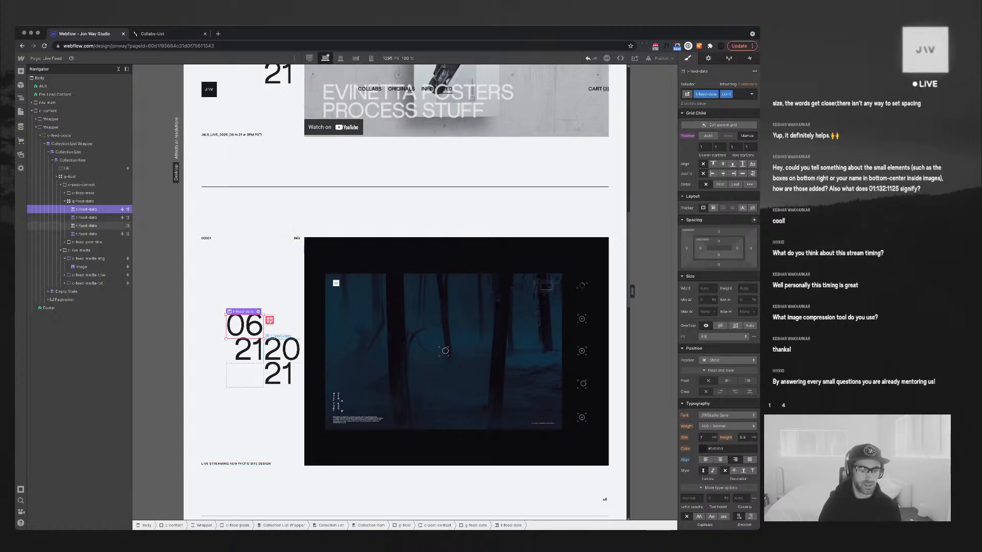
pyautogui.click(86, 225)
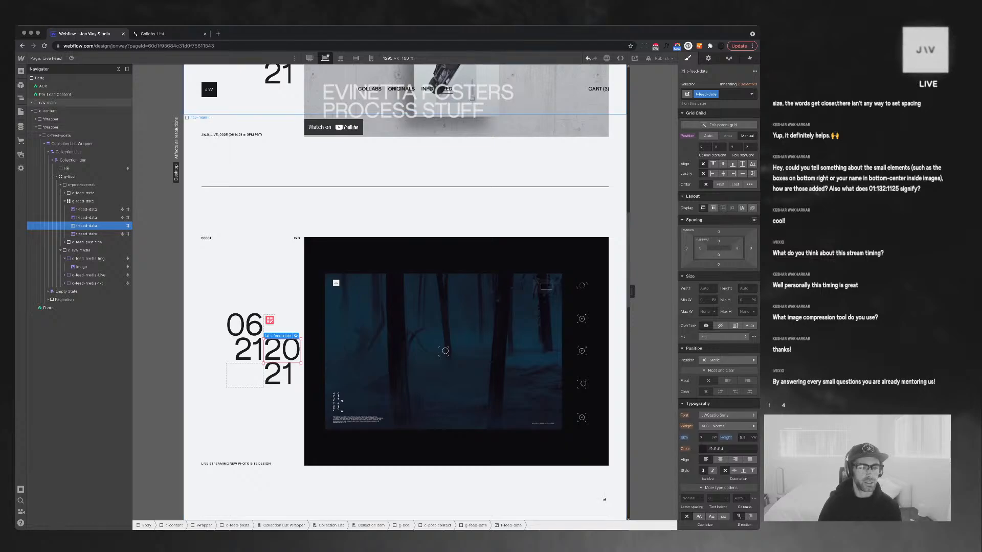
# Reset the g-feed-date block's width from 50% to Auto
pyautogui.click(81, 184)
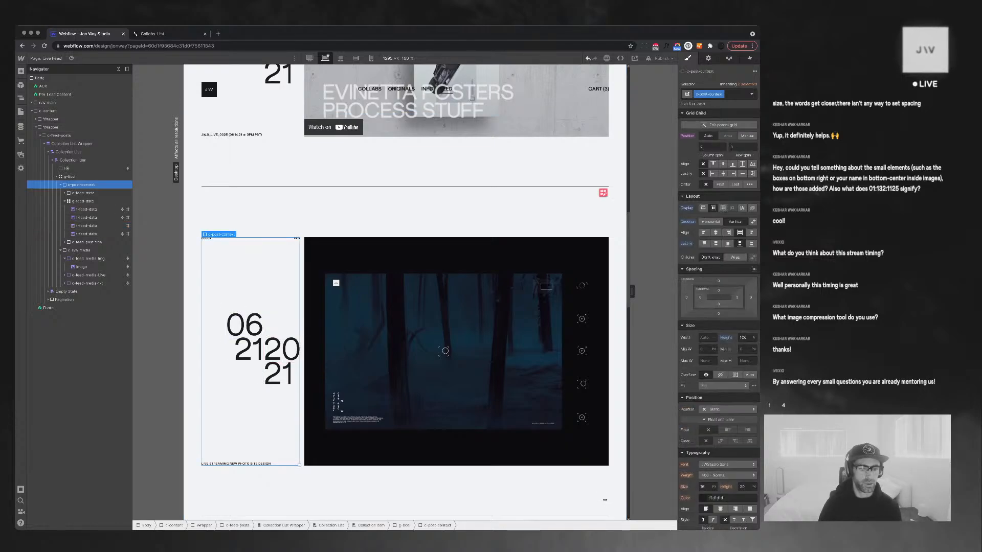
pyautogui.click(86, 225)
pyautogui.click(83, 201)
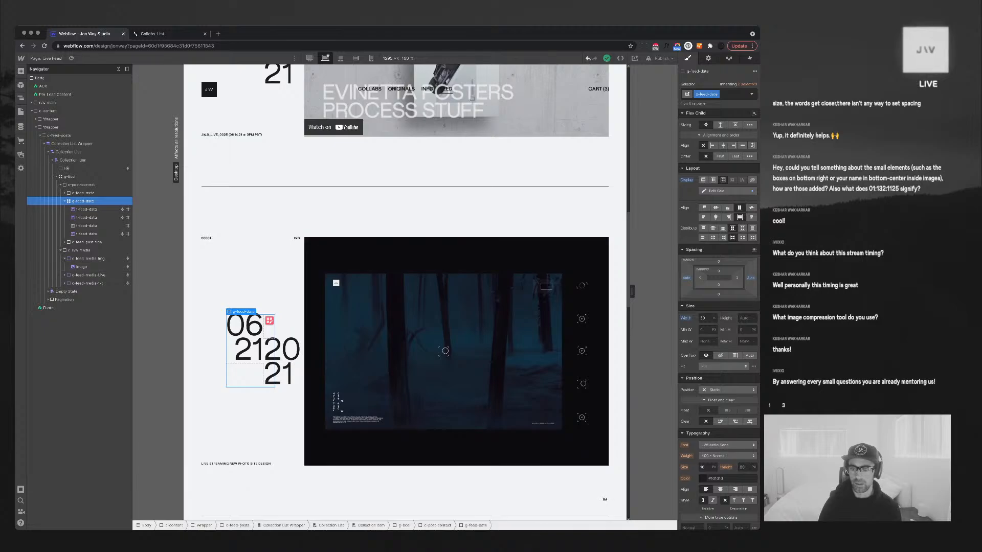
pyautogui.keyDown('alt'); pyautogui.click(686, 318); pyautogui.keyUp('alt')
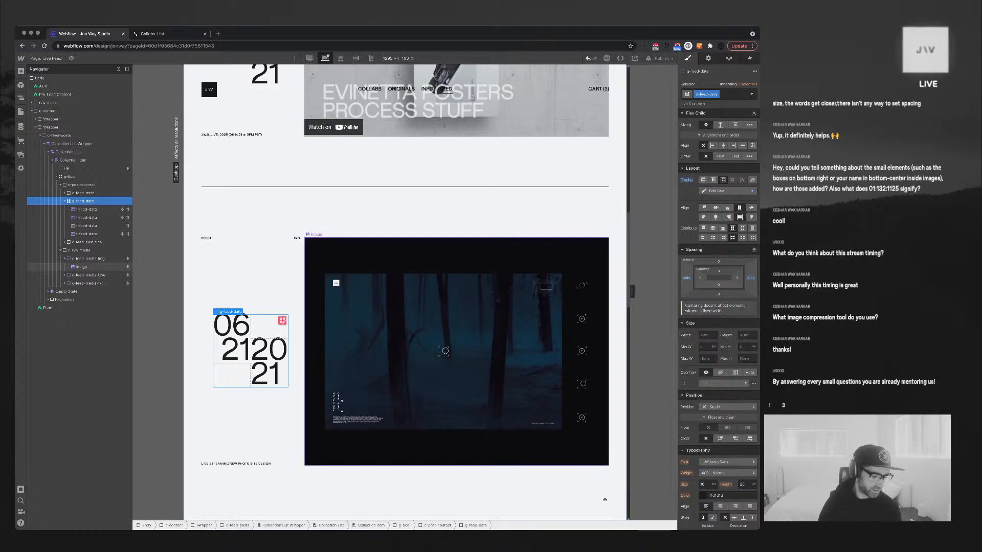
pyautogui.click(430, 352)
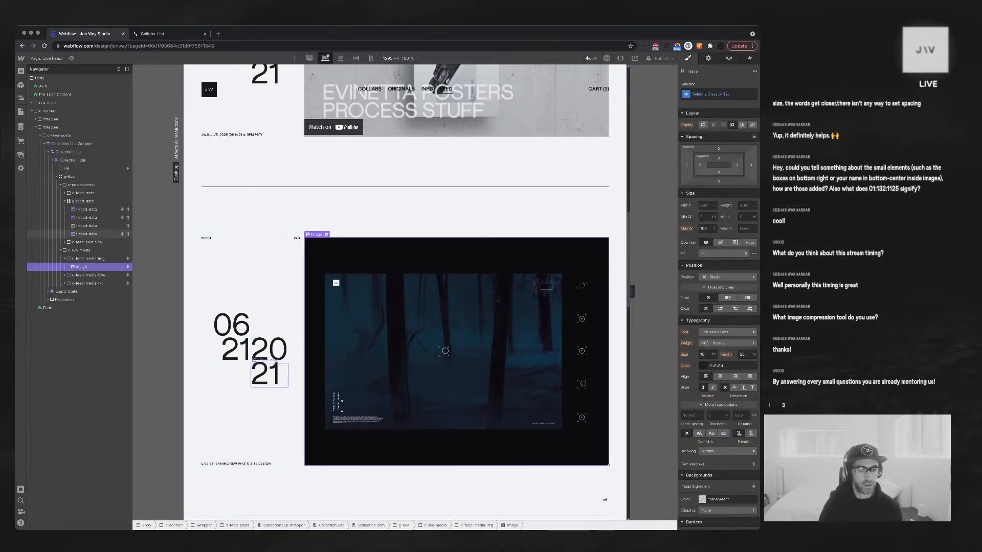
pyautogui.click(270, 375)
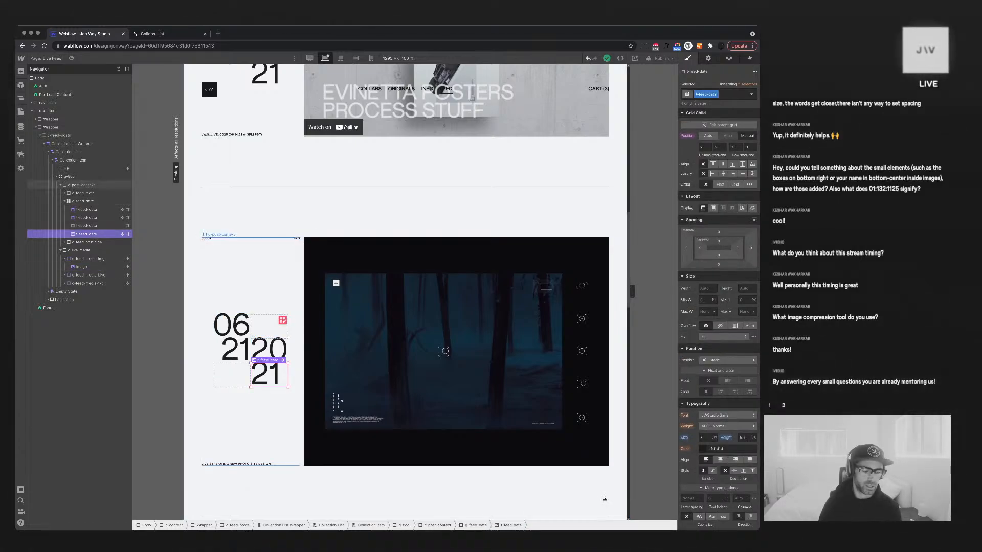
# Scroll through the feed, then open the Notifications collection items in the CMS
pyautogui.scroll(-1, 294, 352)
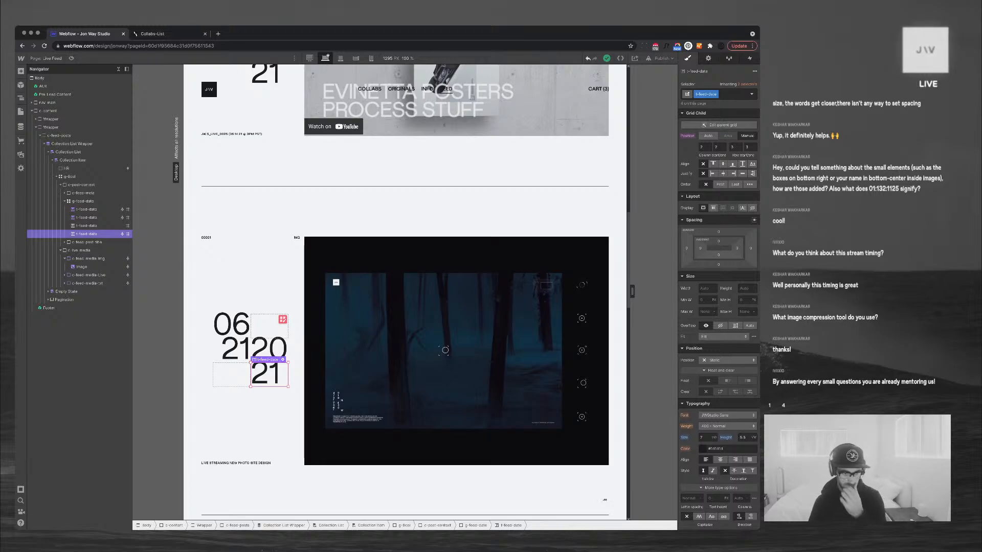
pyautogui.scroll(10, 445, 350)
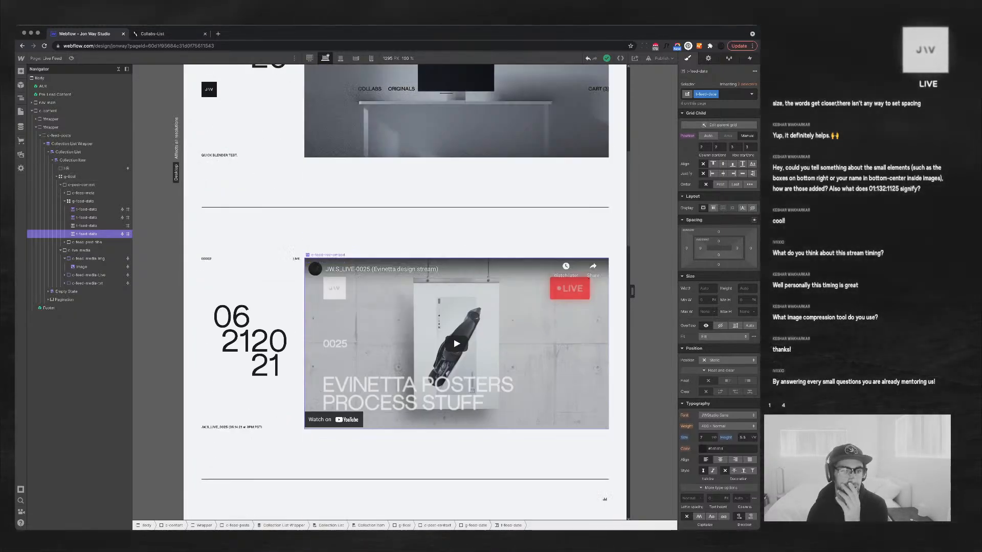
pyautogui.scroll(-15, 405, 292)
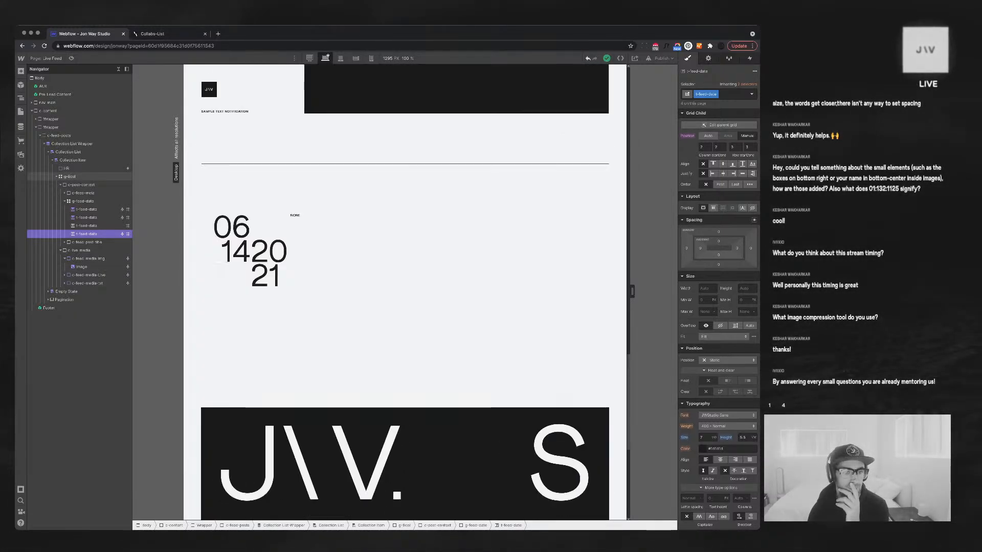
pyautogui.scroll(15, 605, 91)
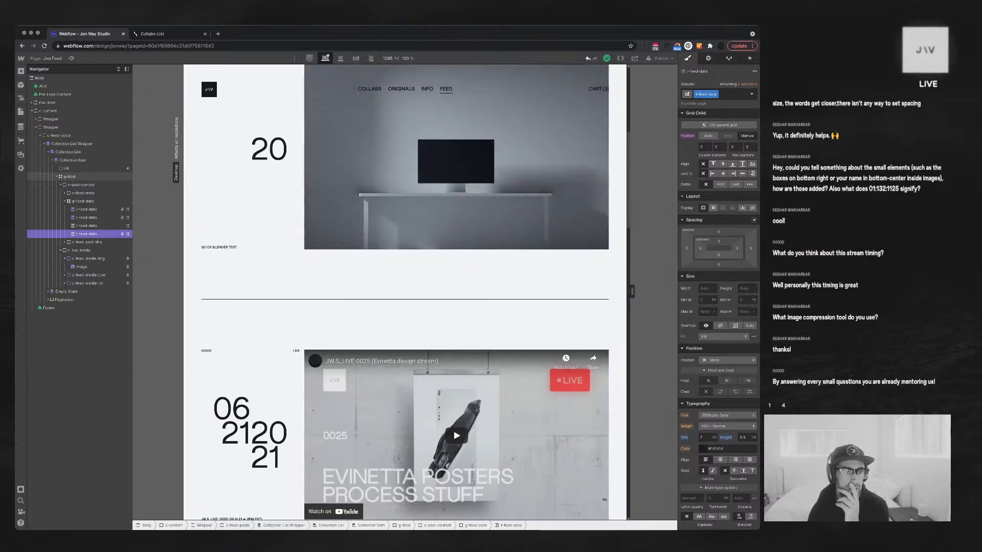
pyautogui.scroll(3, 605, 91)
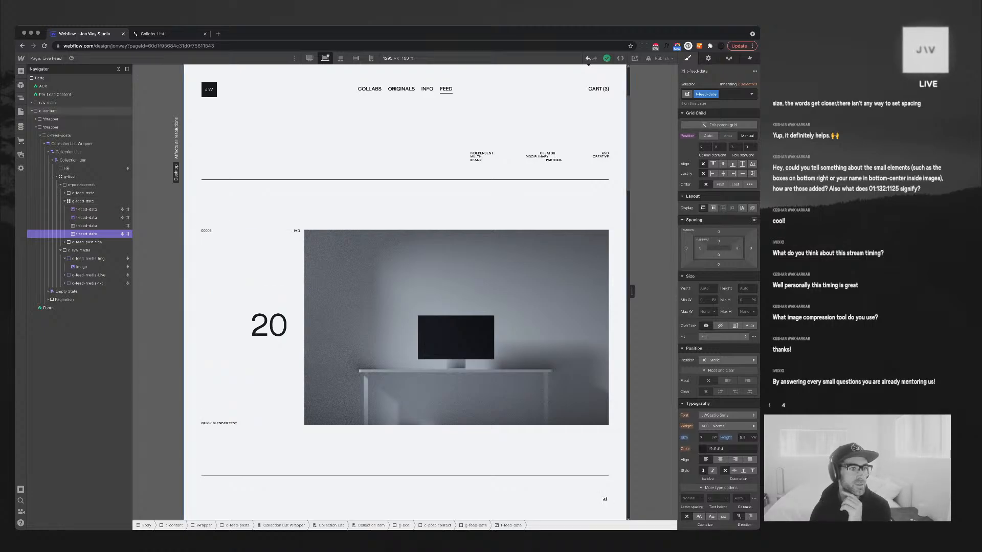
pyautogui.click(21, 127)
pyautogui.click(54, 88)
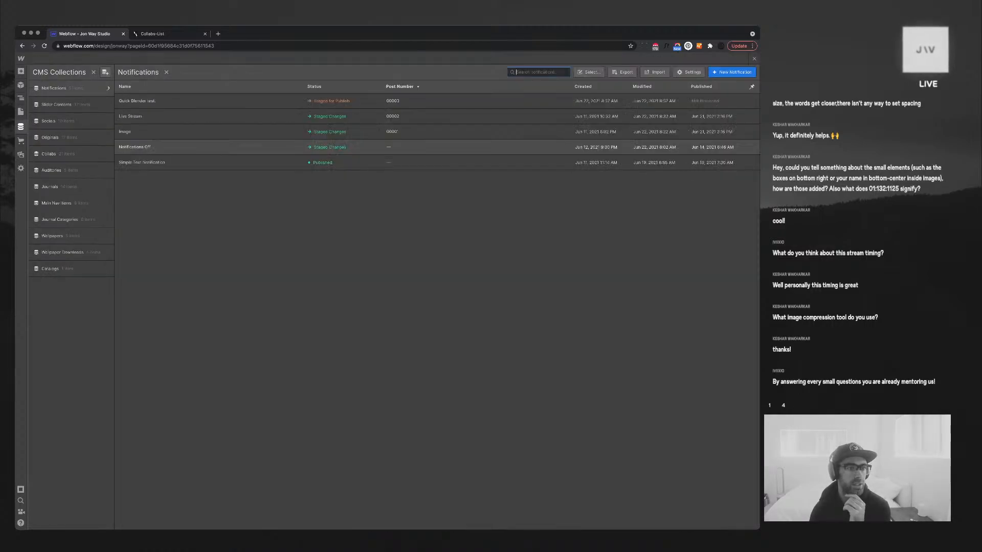
# Open the 'Quick Blender test.' item, check its save options, and close the CMS
pyautogui.click(137, 101)
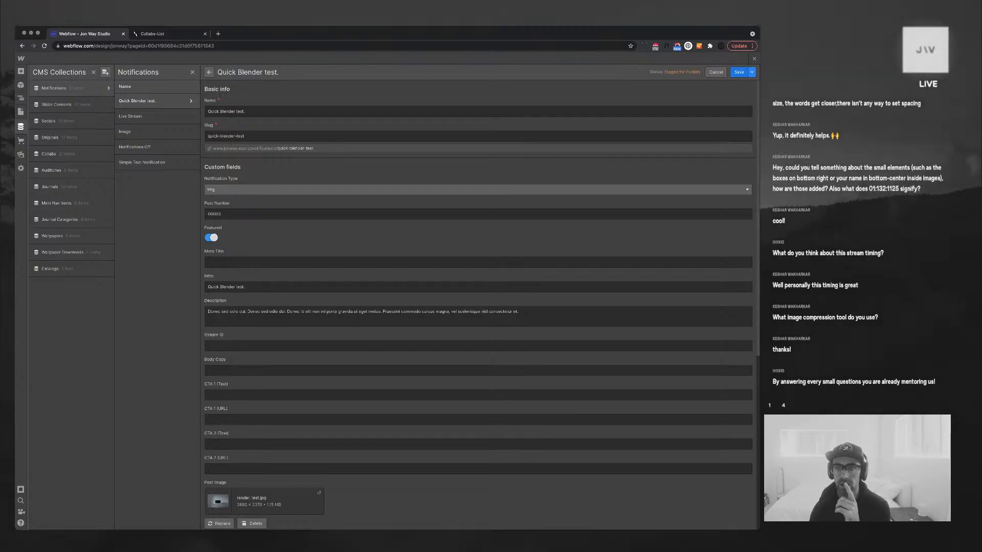
pyautogui.click(752, 72)
pyautogui.click(754, 59)
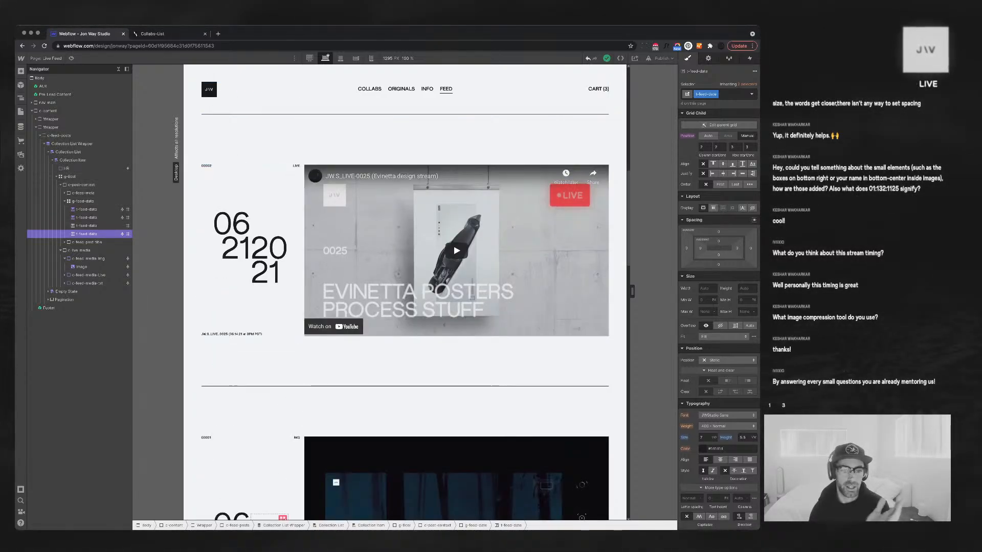
# Clear the g-feed-date auto margins so it sits flush left, then review the posts
pyautogui.scroll(5, 233, 310)
pyautogui.scroll(-4, 233, 310)
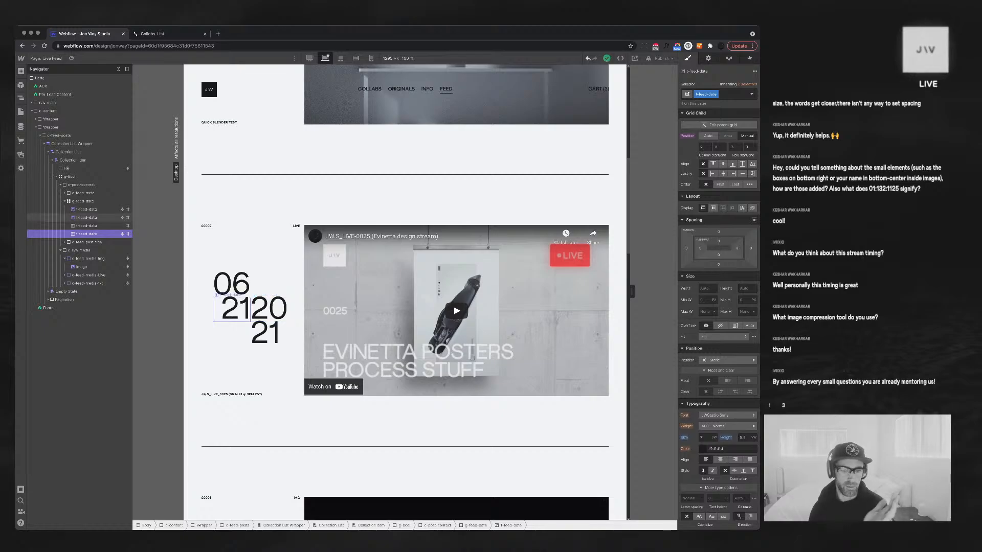
pyautogui.scroll(-6, 233, 310)
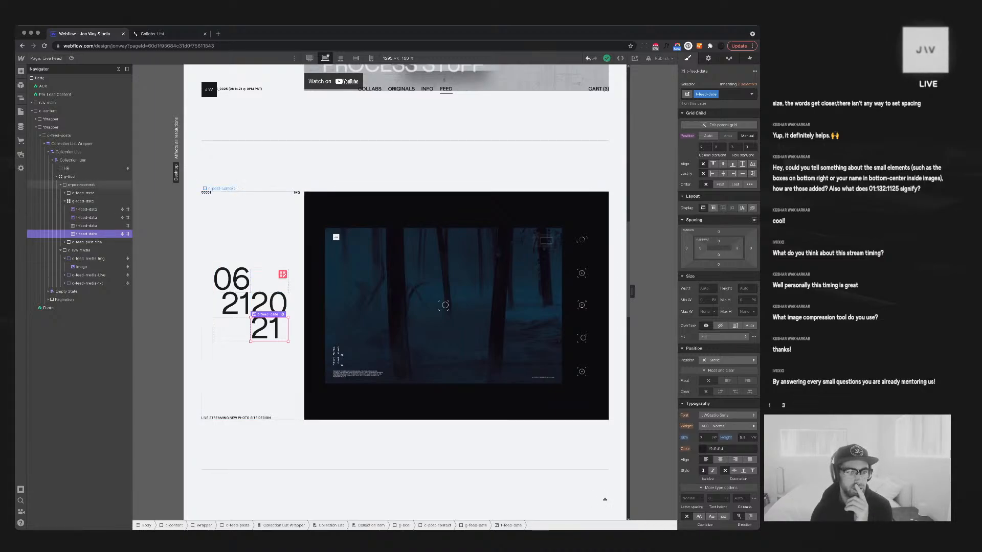
pyautogui.click(268, 282)
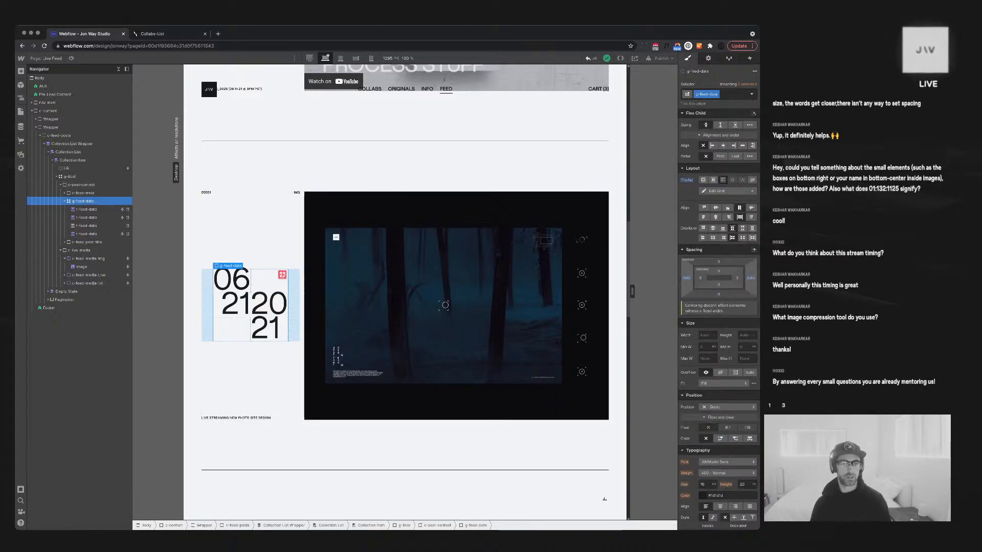
pyautogui.keyDown('alt'); pyautogui.click(686, 278); pyautogui.keyUp('alt')
pyautogui.click(389, 171)
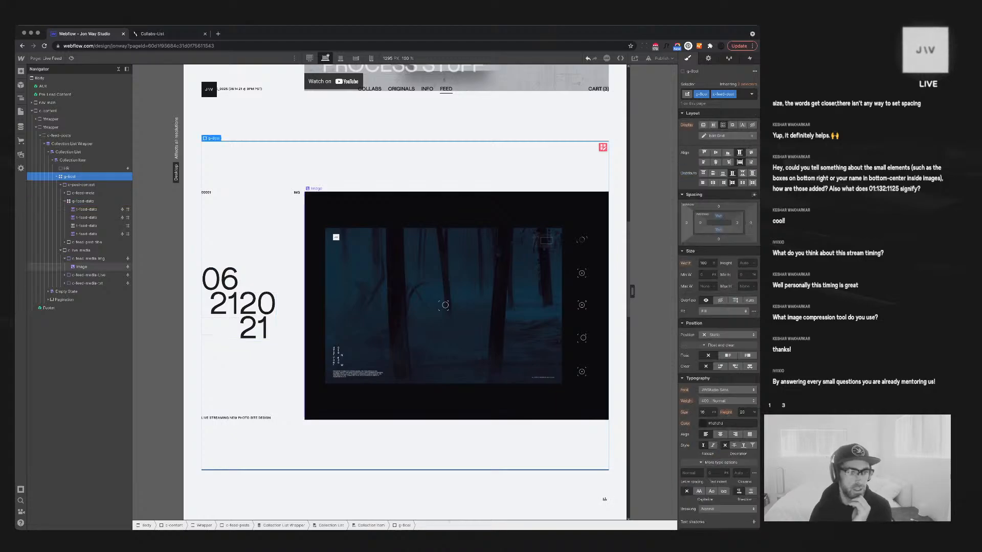
pyautogui.scroll(-6, 404, 291)
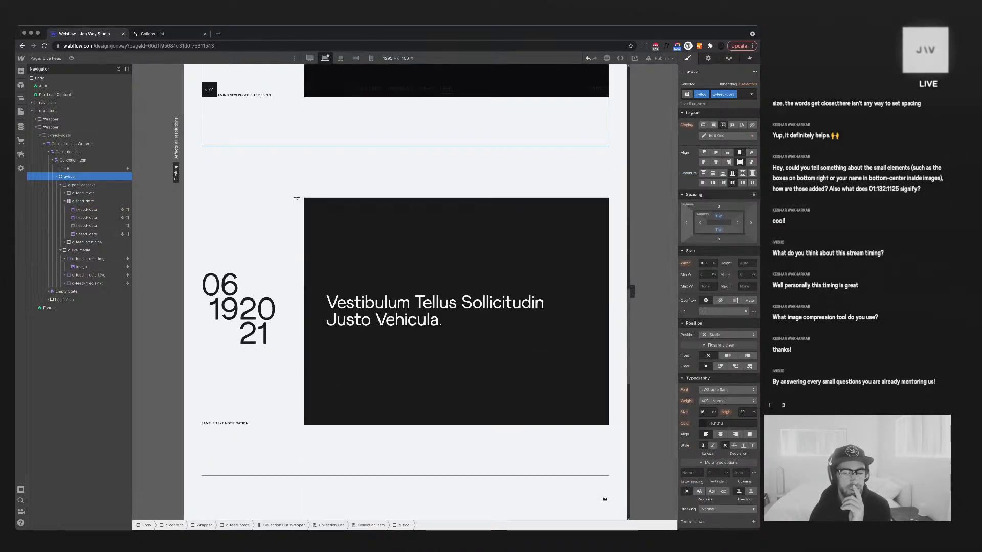
pyautogui.scroll(10, 404, 292)
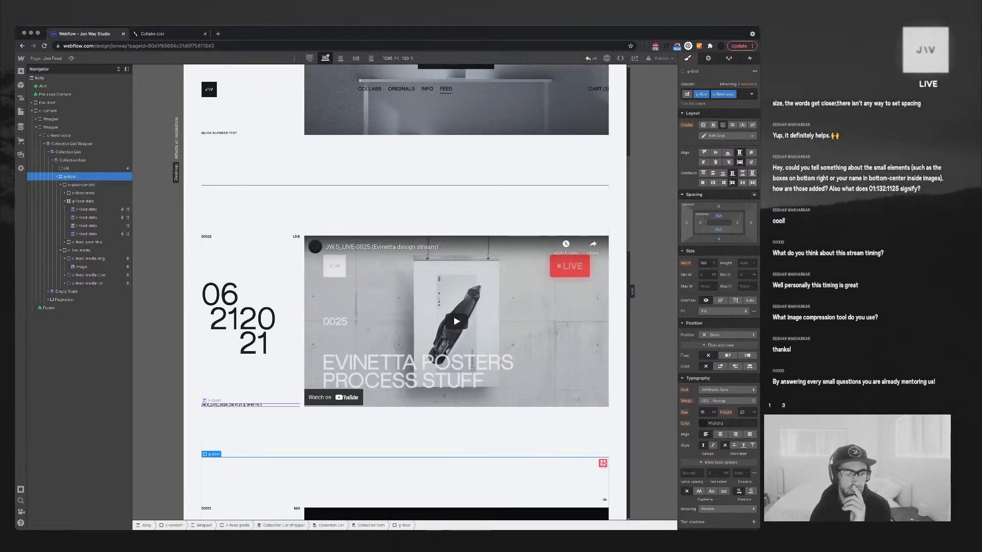
# Bind the short text under the video post to the CMS Description field
pyautogui.click(230, 404)
pyautogui.click(708, 58)
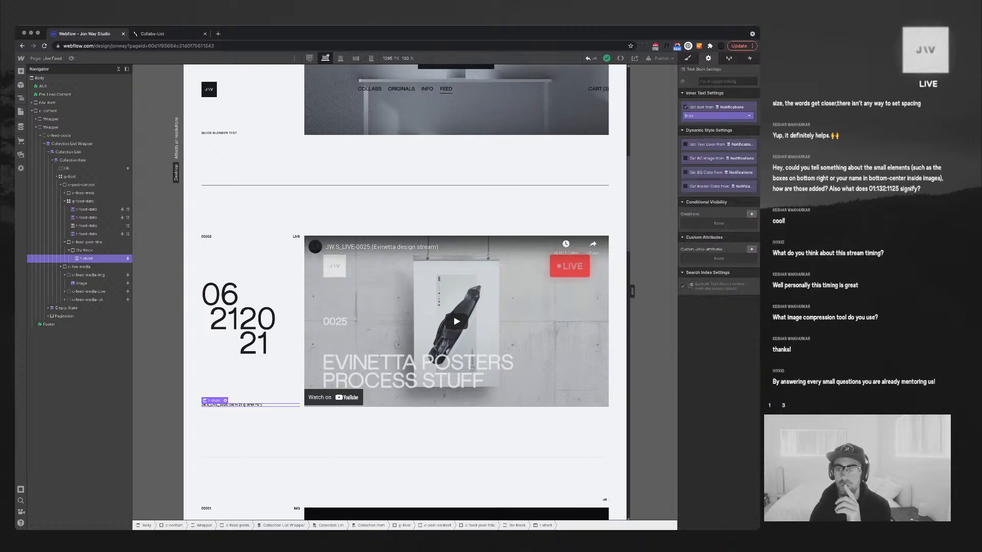
pyautogui.click(718, 116)
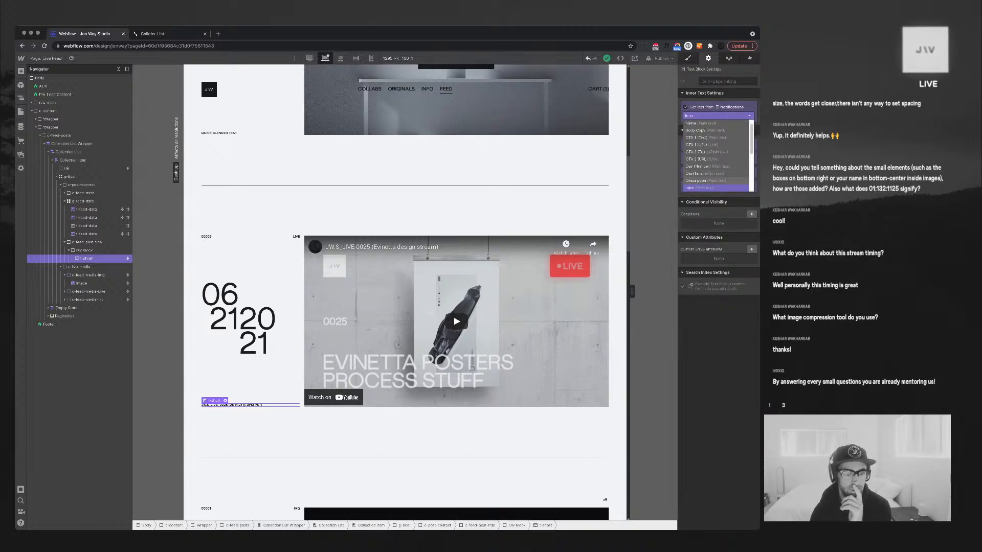
pyautogui.click(706, 181)
# Give the c-post-context column a 4vw right margin
pyautogui.scroll(3, 251, 205)
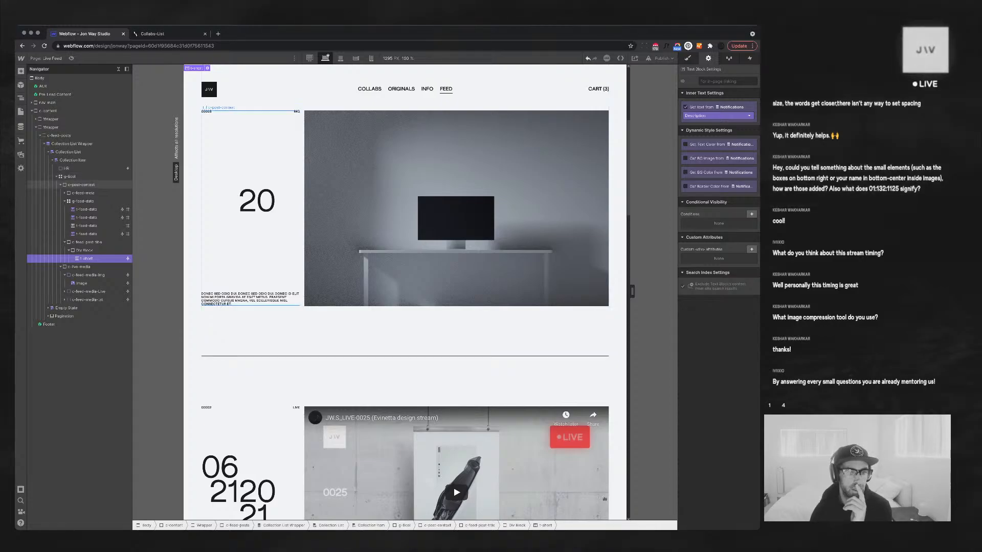
pyautogui.click(254, 264)
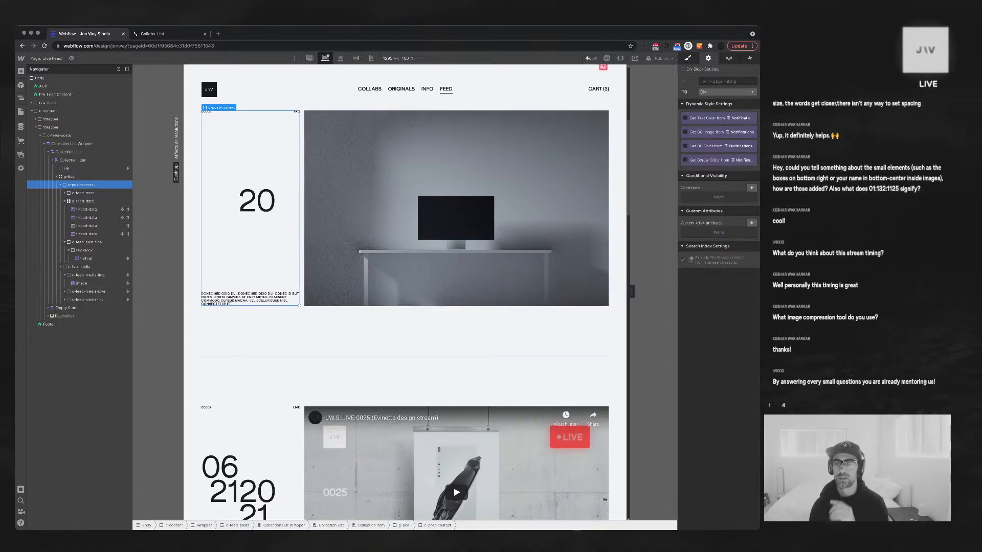
pyautogui.press('s')
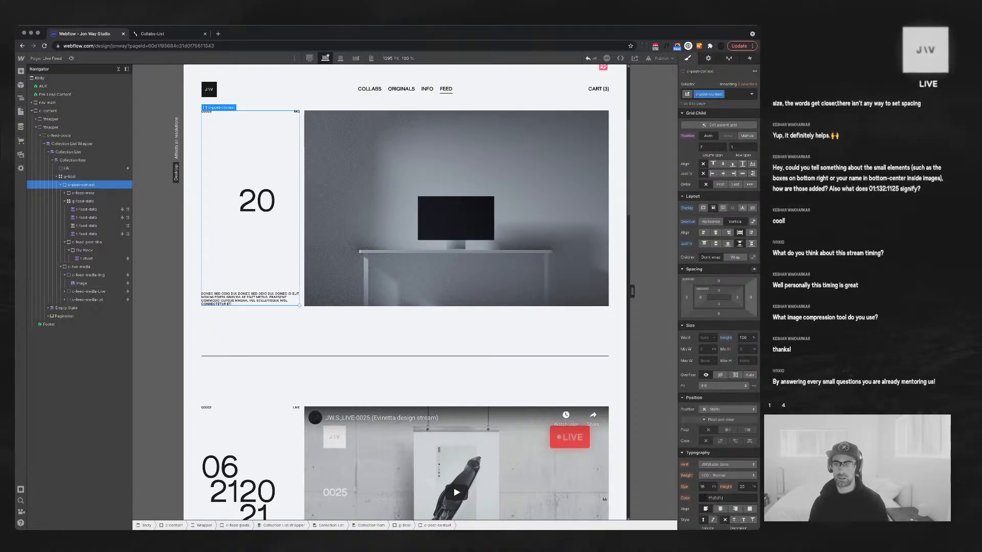
pyautogui.click(750, 297)
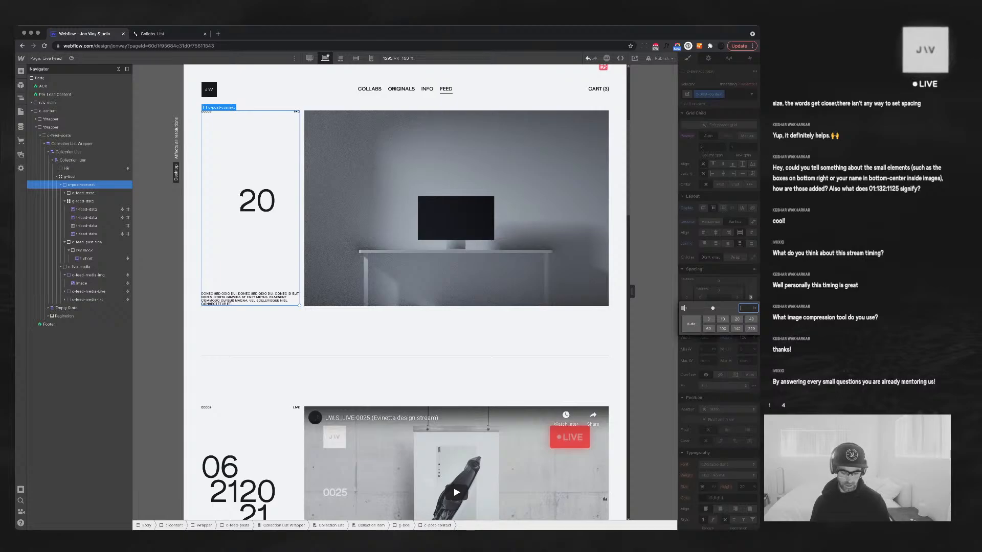
pyautogui.write('4vw')
pyautogui.press('Return')
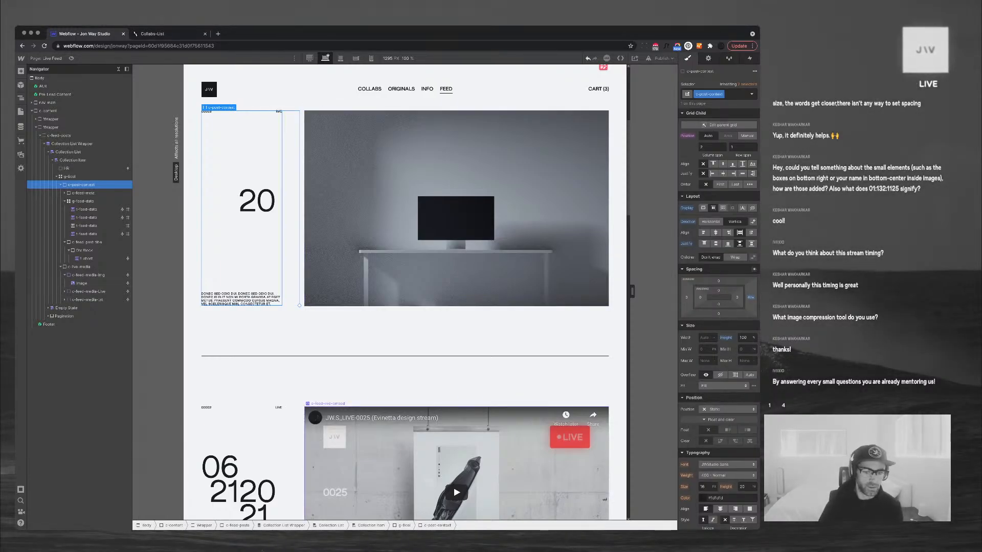
pyautogui.click(458, 381)
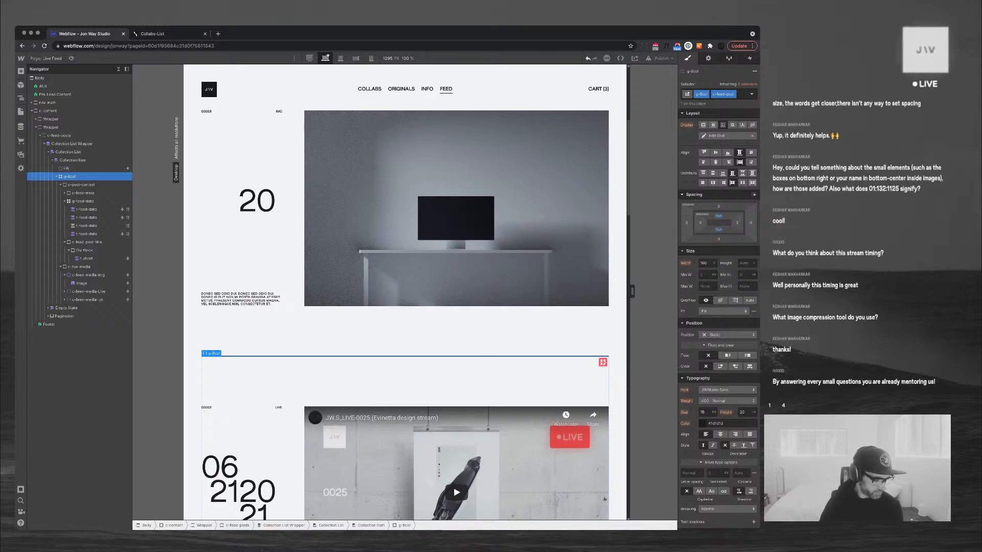
# Scroll through the feed posts and switch the left panel to the Pages list
pyautogui.scroll(1, 405, 293)
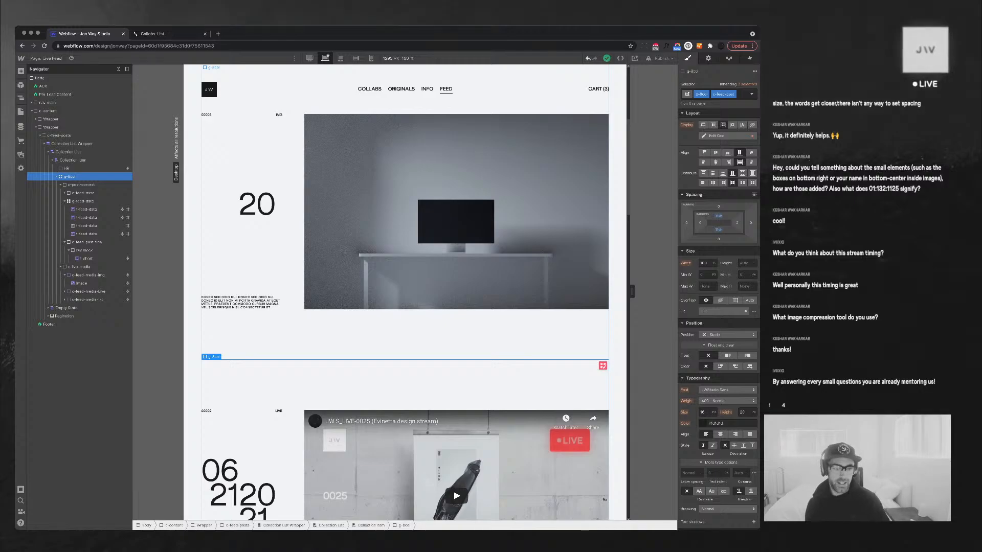
pyautogui.scroll(-10, 404, 291)
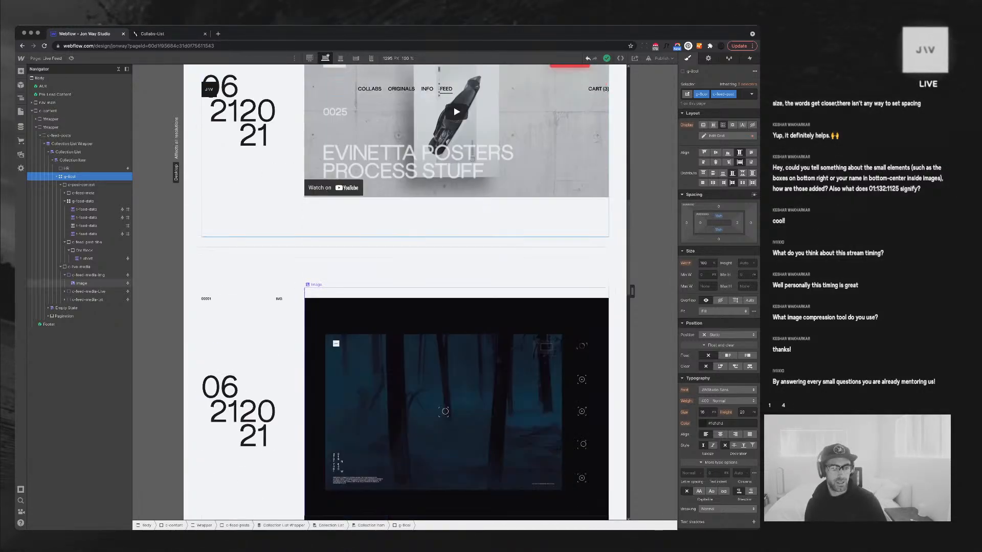
pyautogui.scroll(3, 404, 291)
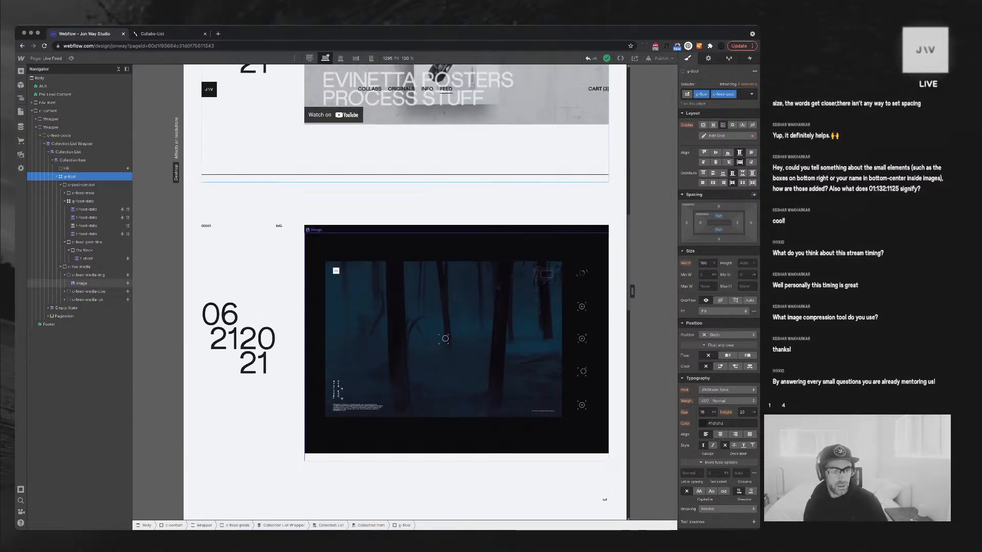
pyautogui.scroll(1, 240, 284)
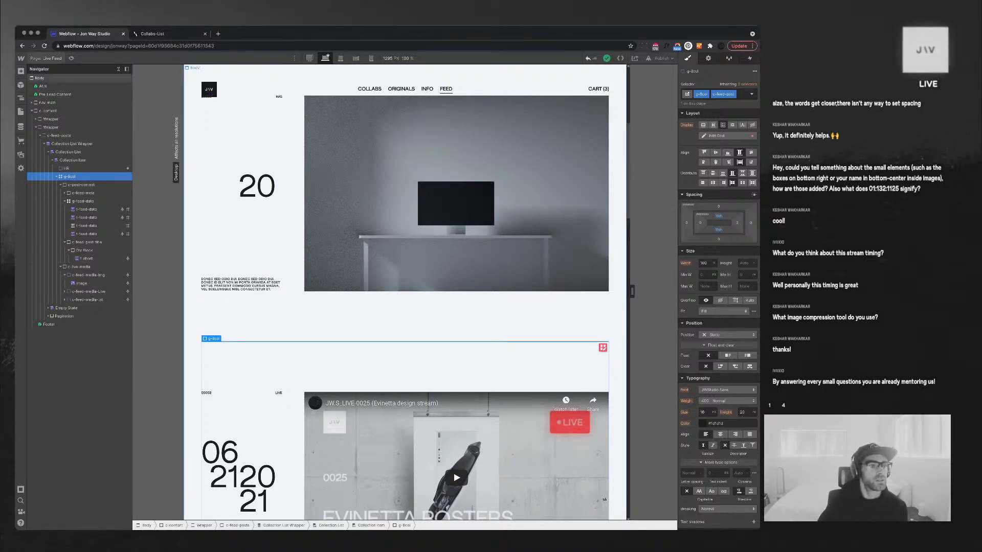
pyautogui.press('p')
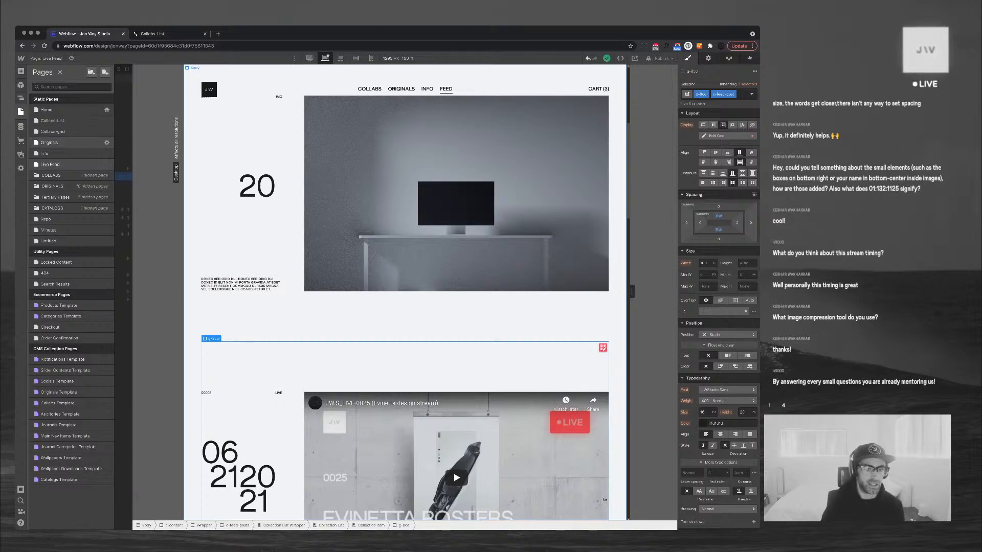
pyautogui.press('z')
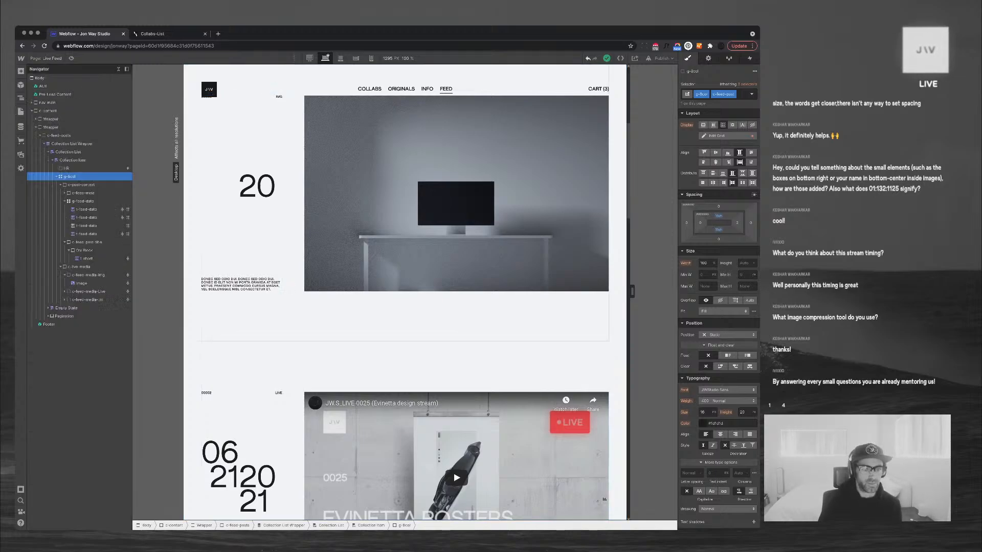
pyautogui.press('p')
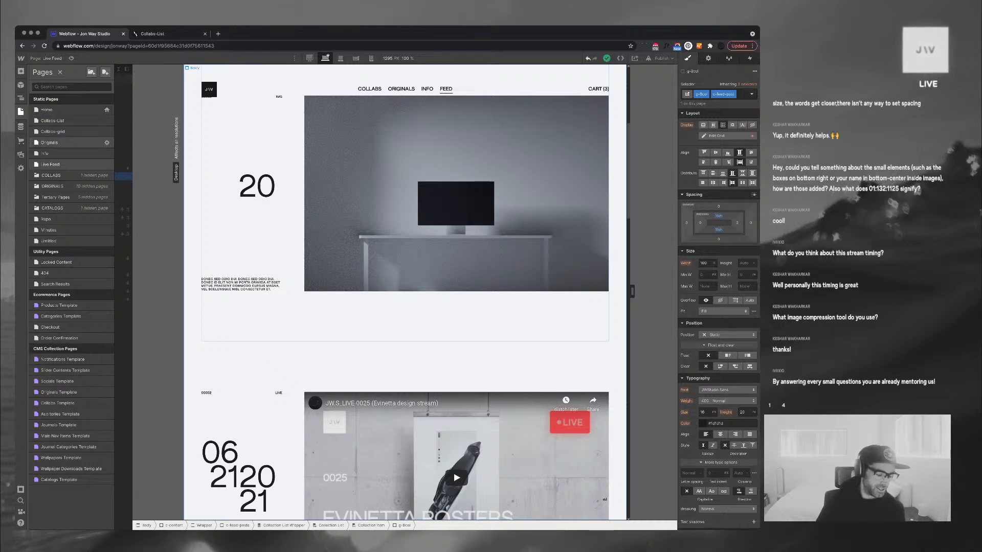
# On the Originals page, duplicate the LEARN MORE/DOWNLOAD link row container-ctas-index
pyautogui.click(51, 142)
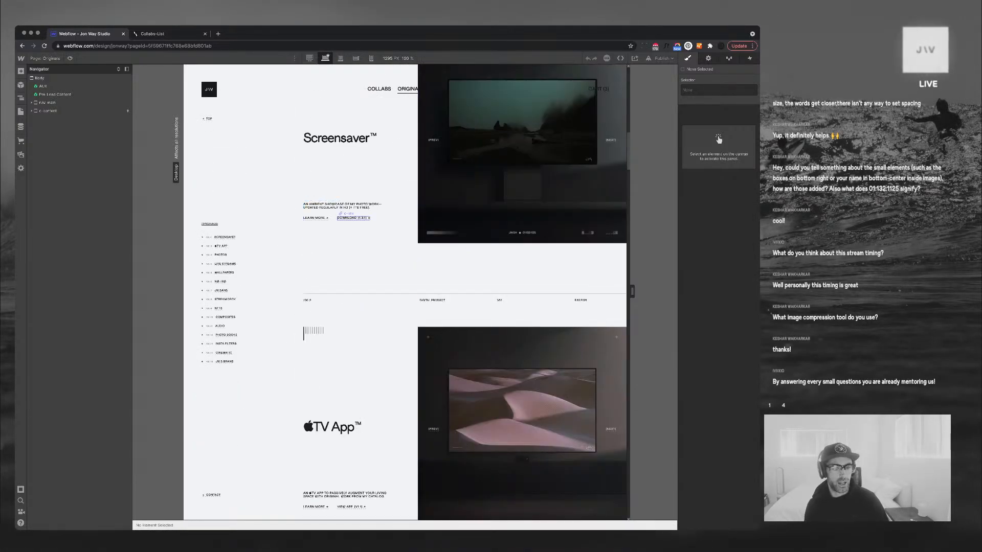
pyautogui.click(353, 218)
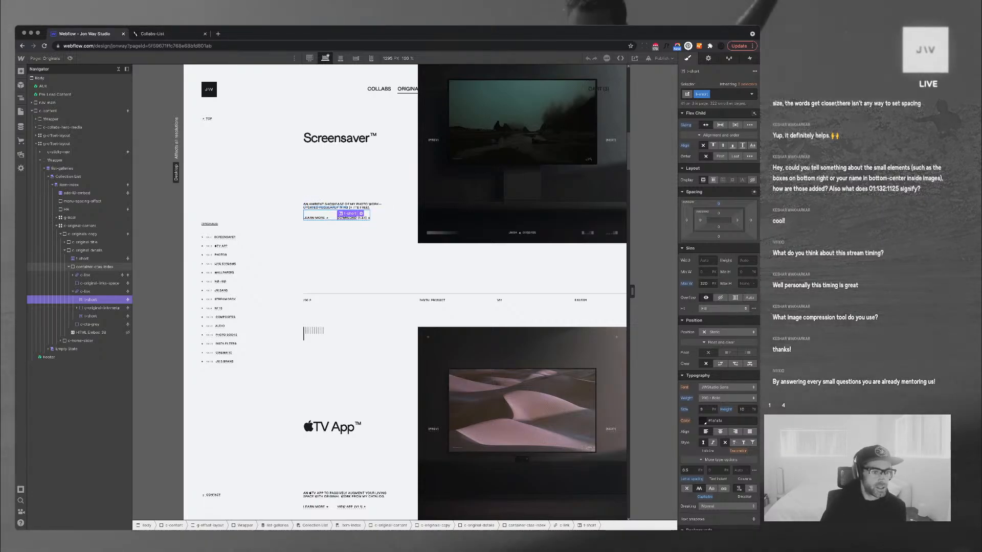
pyautogui.click(68, 266)
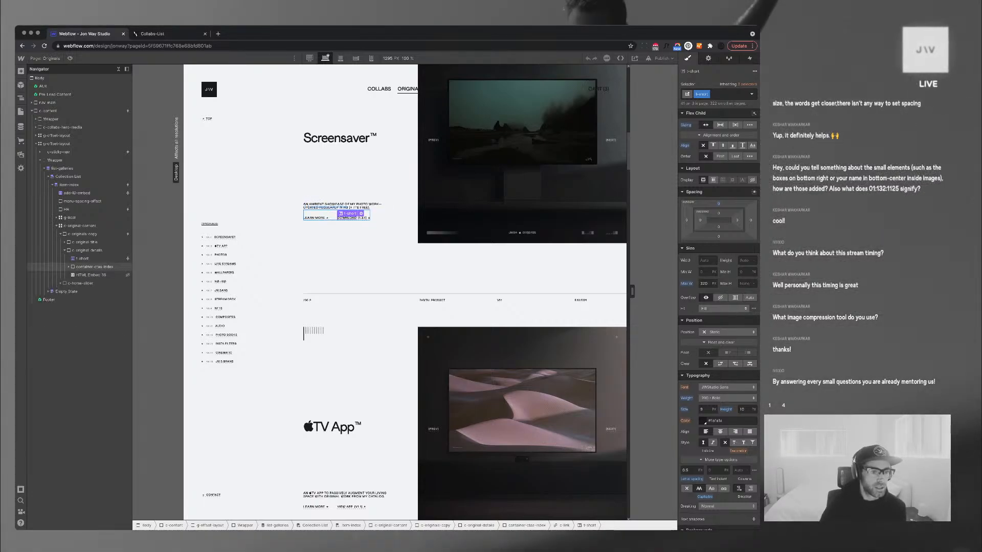
pyautogui.click(95, 267)
pyautogui.press('super+d')
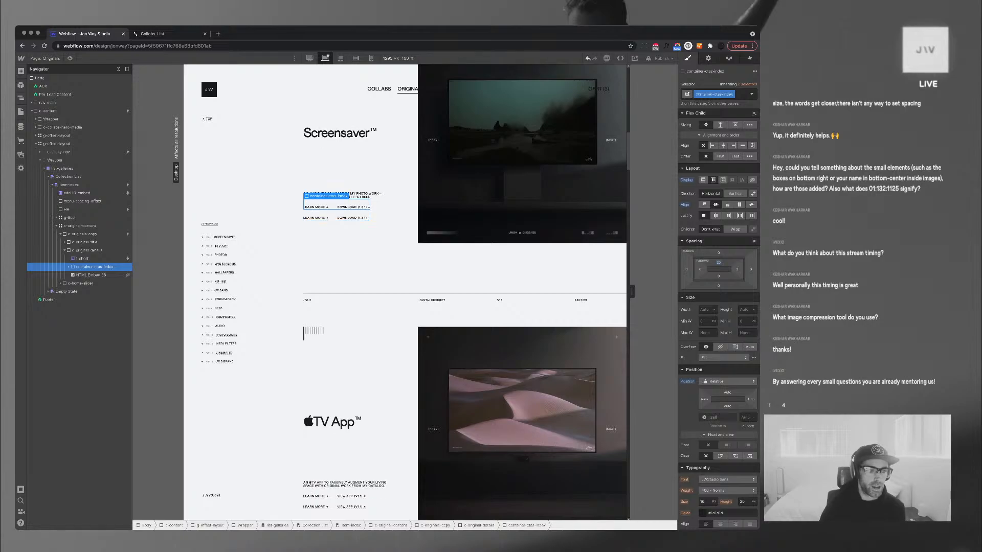
# Unbind the copied row's first link URL and both its texts from the Originals collection
pyautogui.click(68, 275)
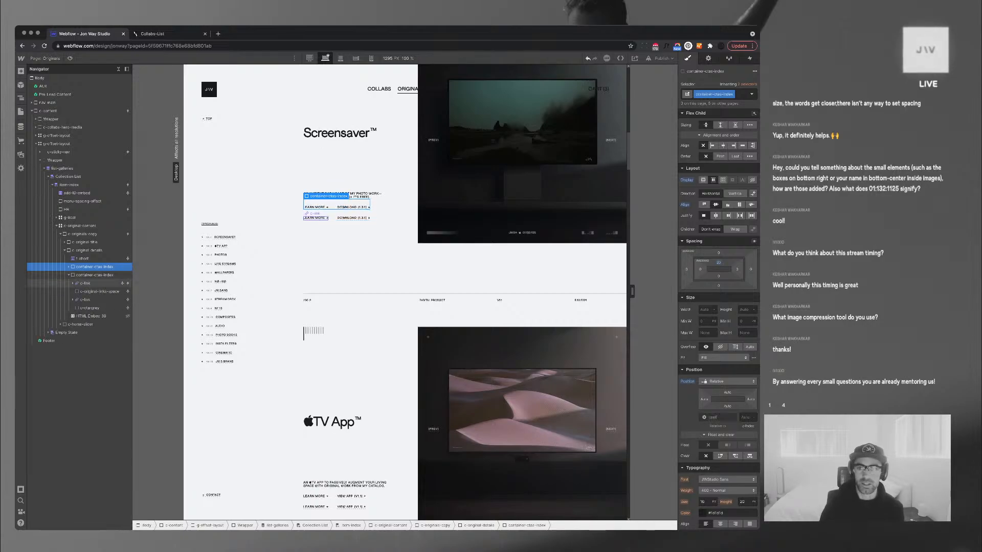
pyautogui.click(86, 283)
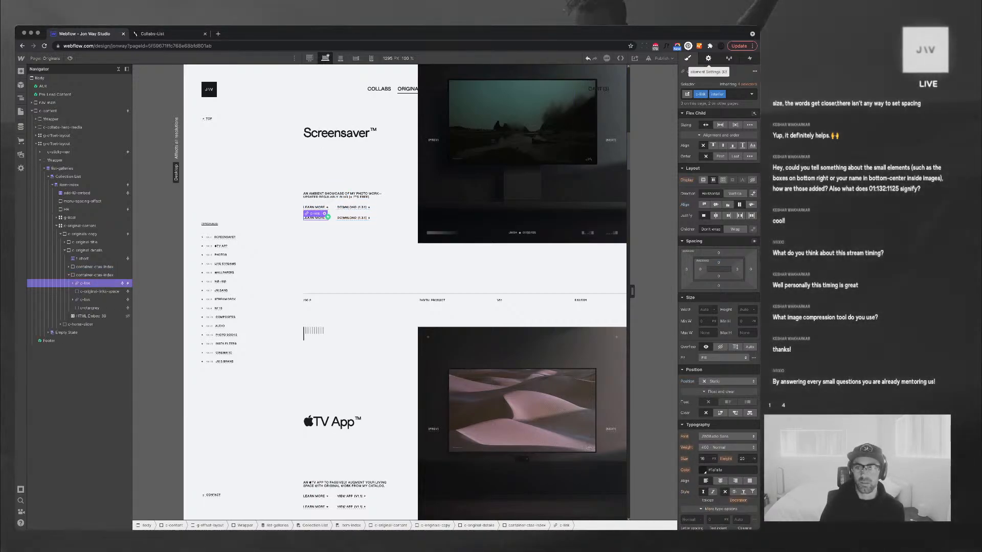
pyautogui.click(708, 58)
pyautogui.click(686, 120)
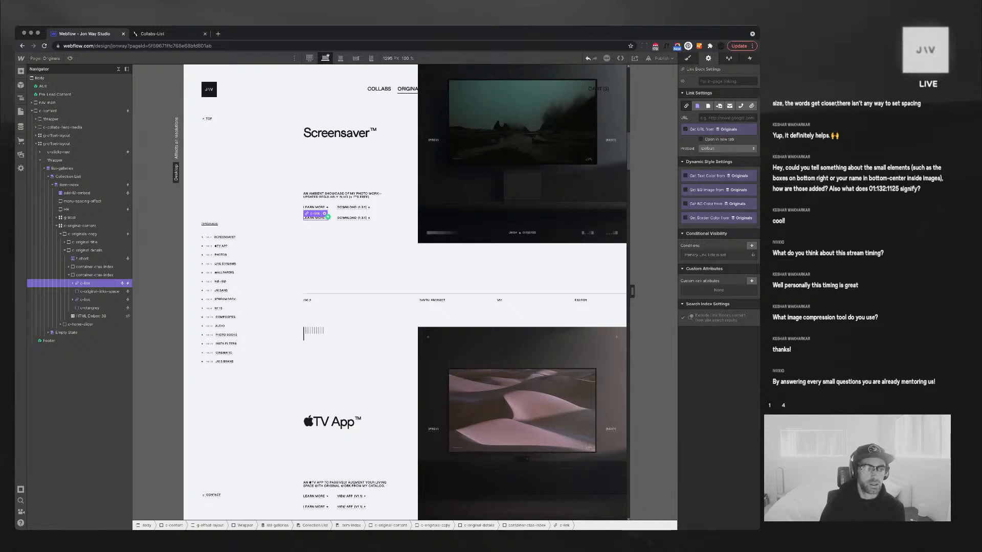
pyautogui.click(73, 284)
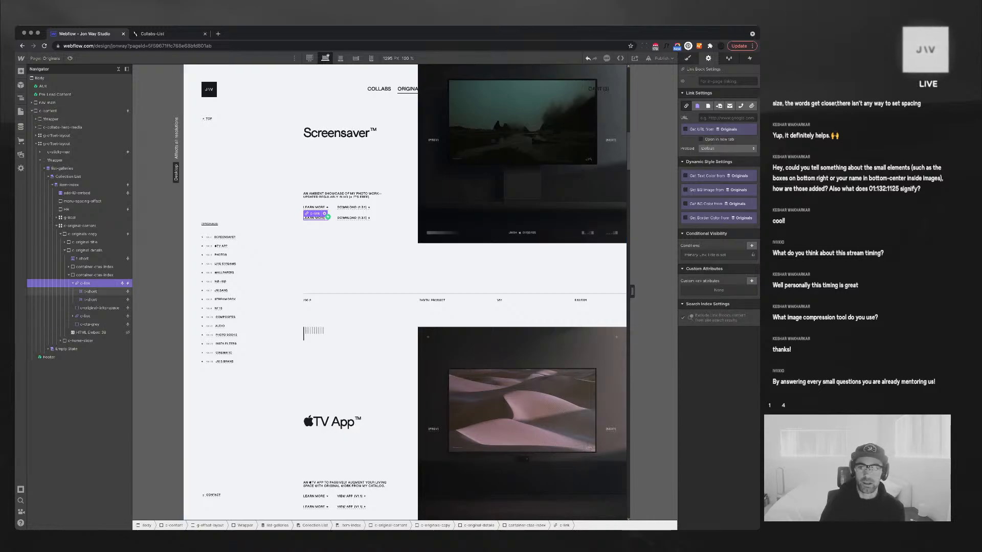
pyautogui.click(90, 291)
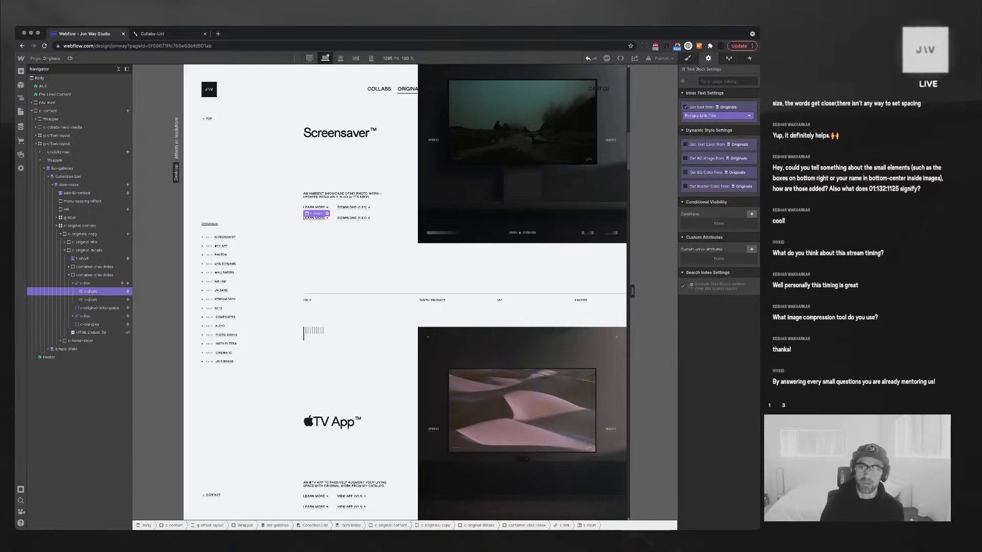
pyautogui.click(686, 108)
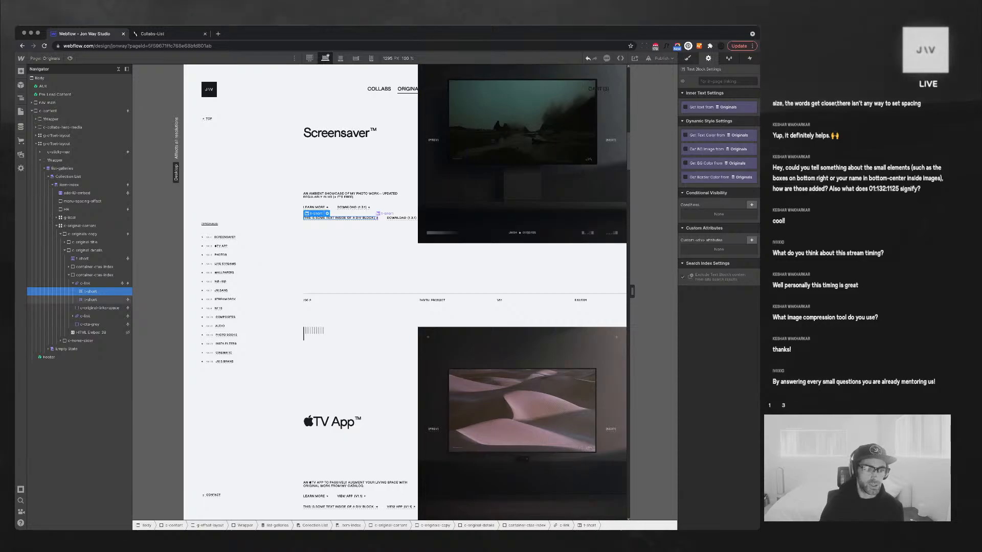
pyautogui.click(90, 299)
pyautogui.click(685, 107)
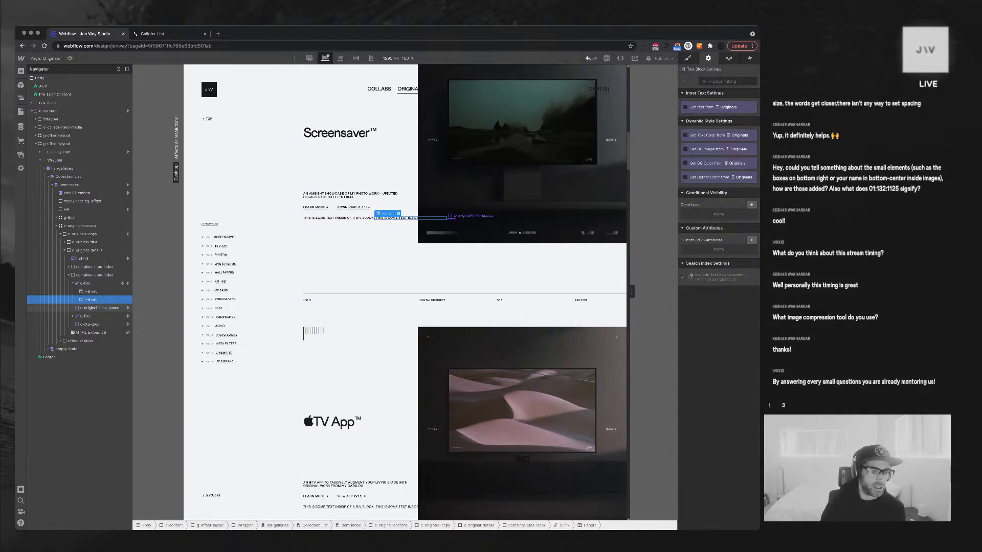
# Unbind the secondary link's URL, its first text and the link-meta text from Originals
pyautogui.click(102, 308)
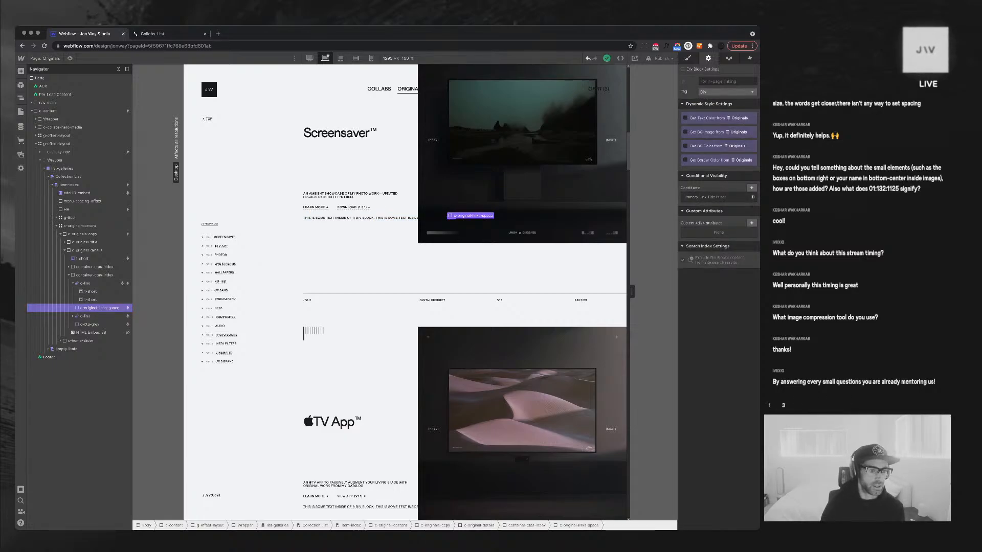
pyautogui.click(447, 217)
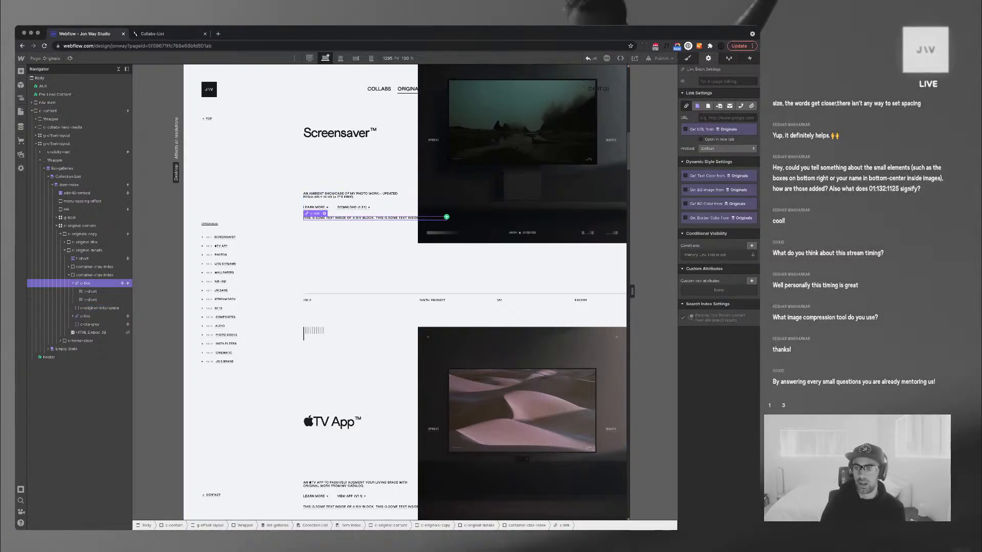
pyautogui.click(470, 218)
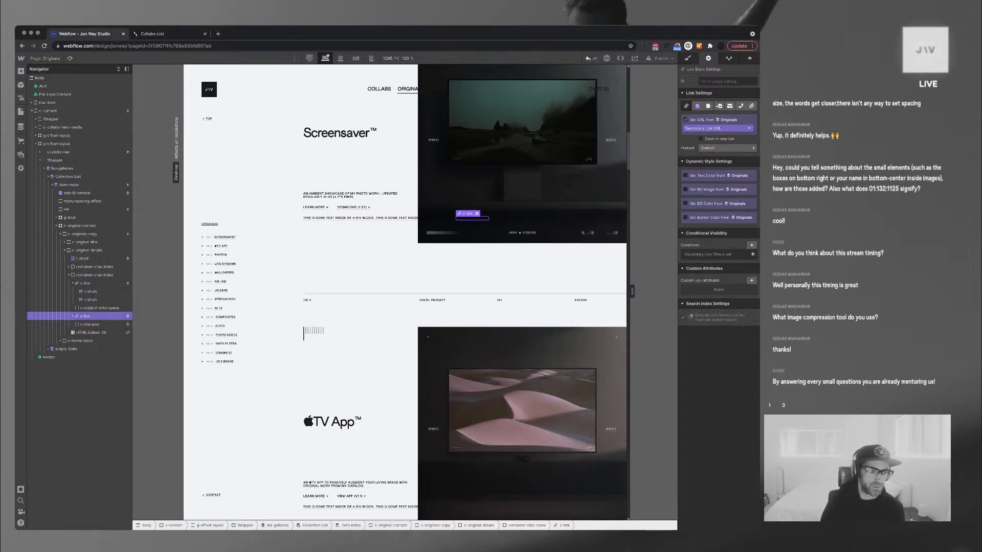
pyautogui.click(89, 325)
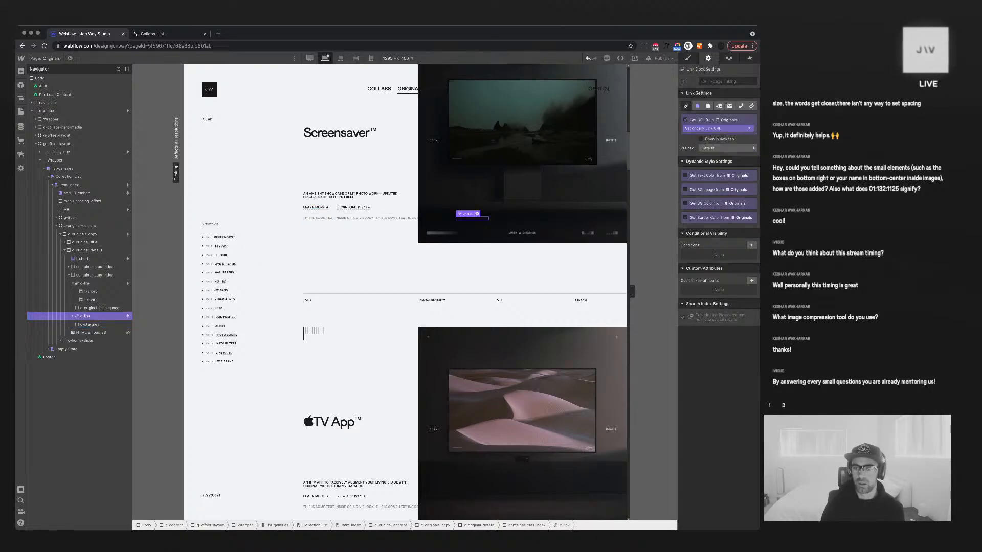
pyautogui.click(685, 119)
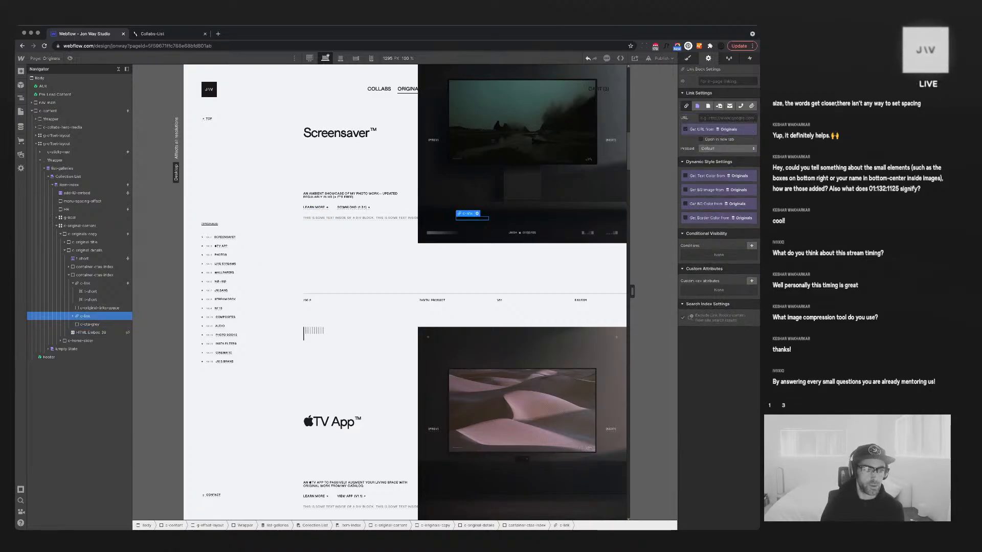
pyautogui.click(73, 316)
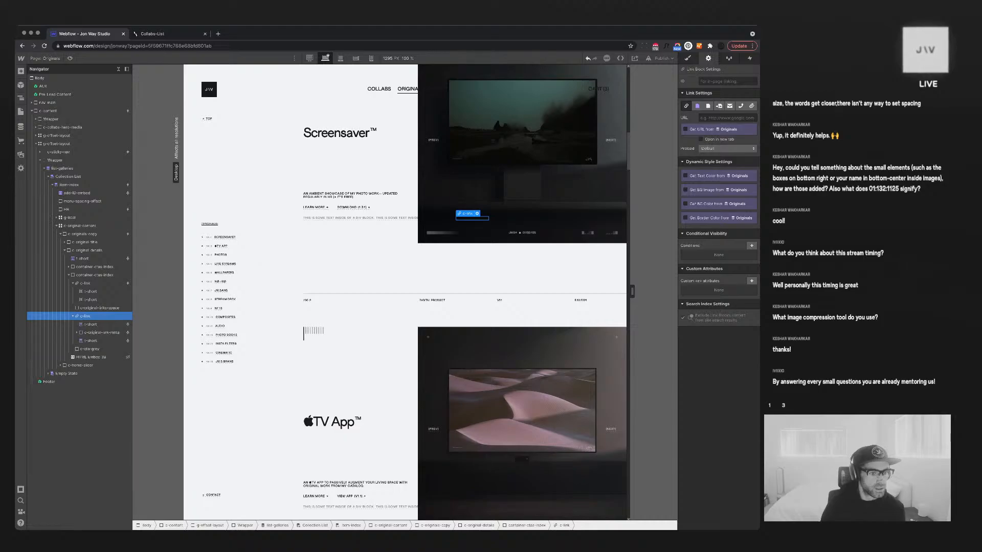
pyautogui.click(91, 324)
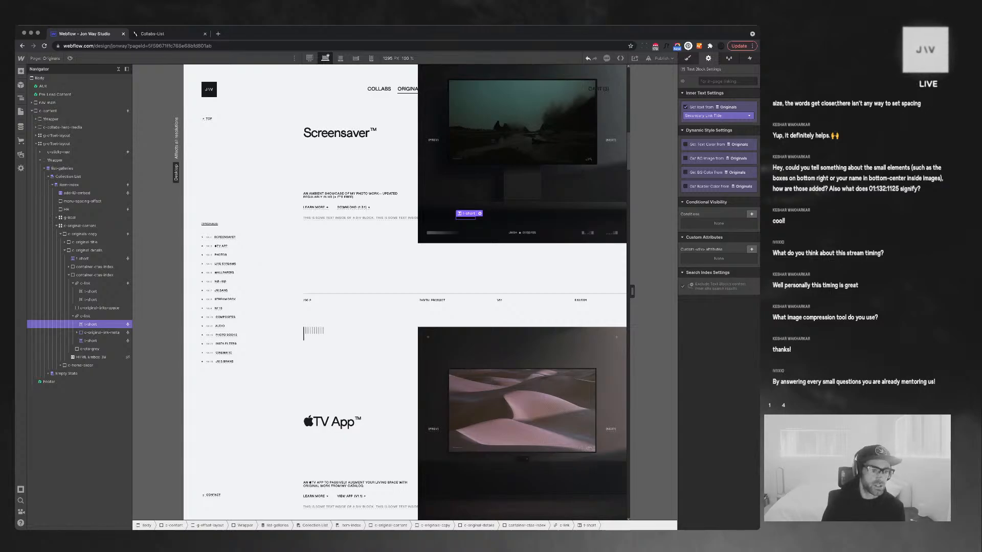
pyautogui.click(685, 107)
pyautogui.click(101, 333)
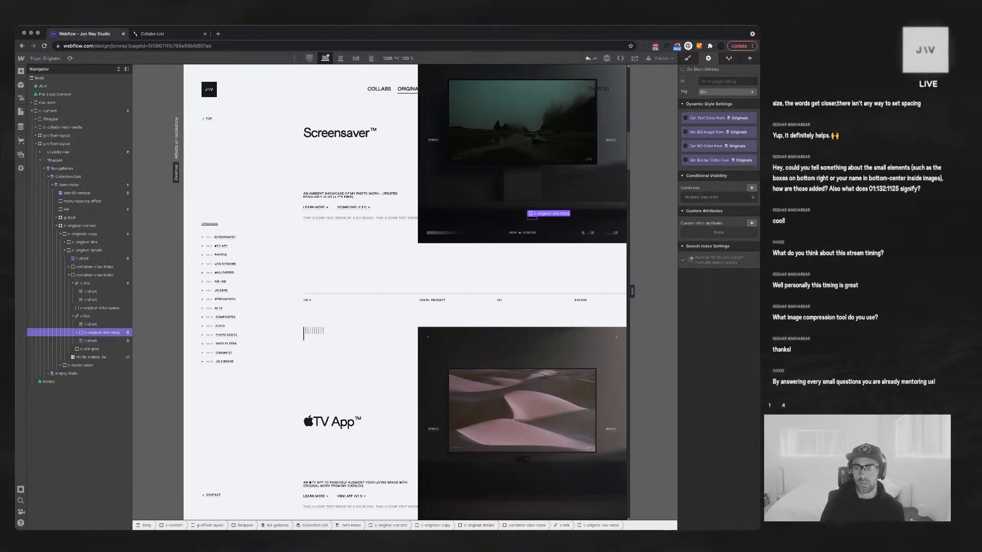
pyautogui.click(90, 341)
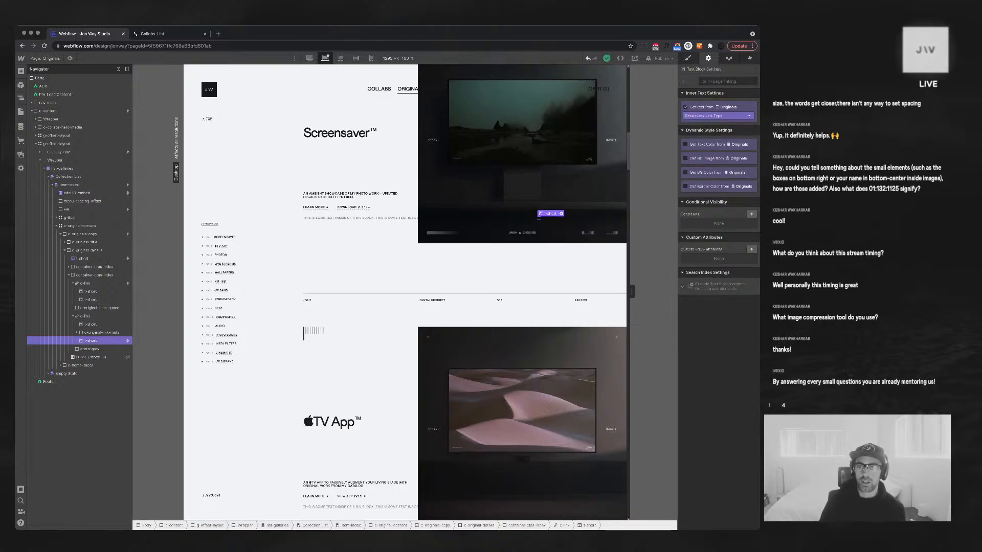
pyautogui.click(685, 107)
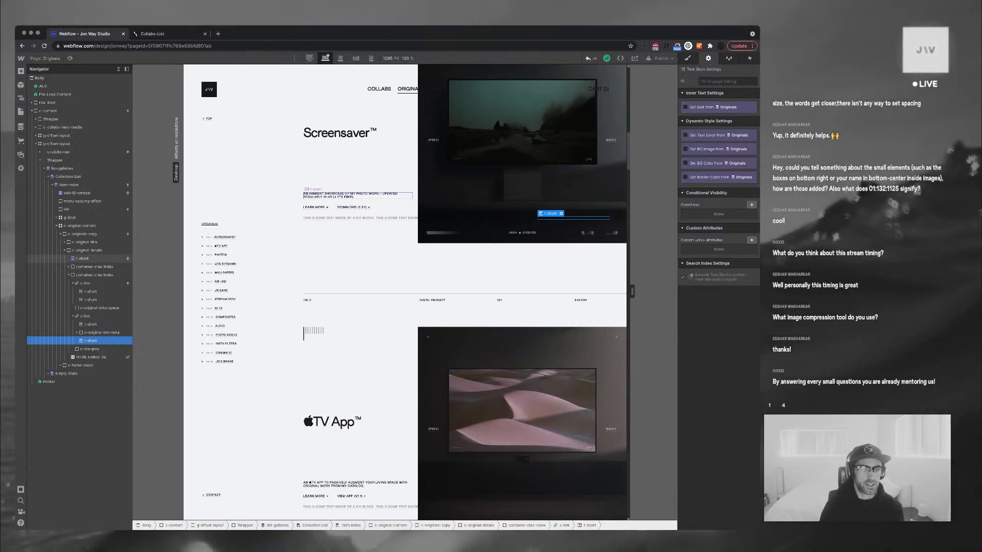
# Delete the copied CTA container from the Originals entry and go to the Live Feed page
pyautogui.click(82, 259)
pyautogui.click(69, 275)
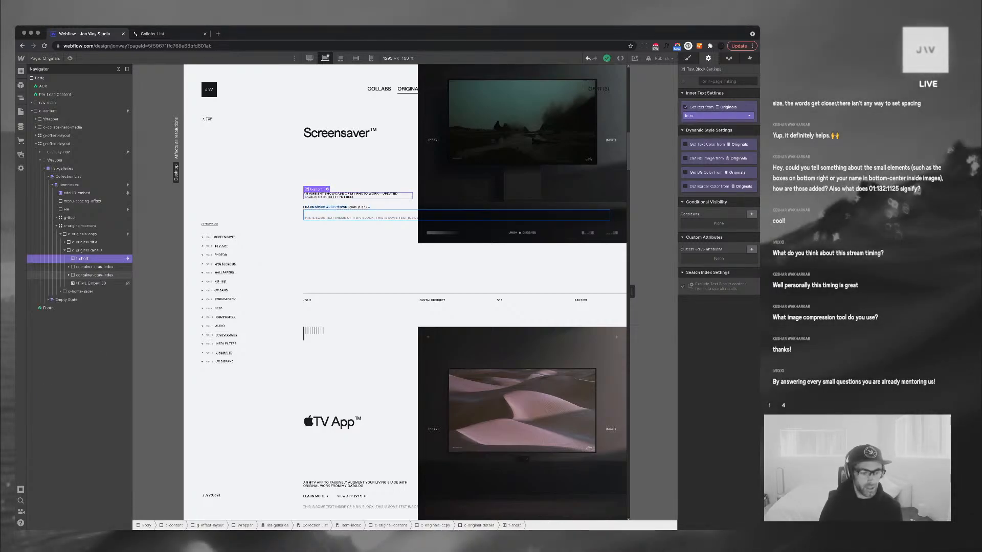
pyautogui.click(94, 275)
pyautogui.press('Delete')
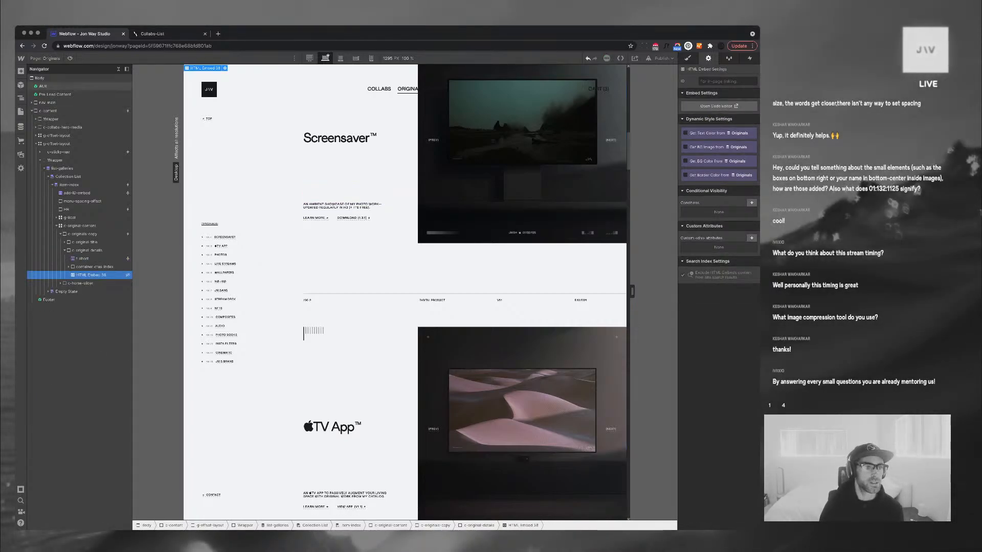
pyautogui.click(45, 58)
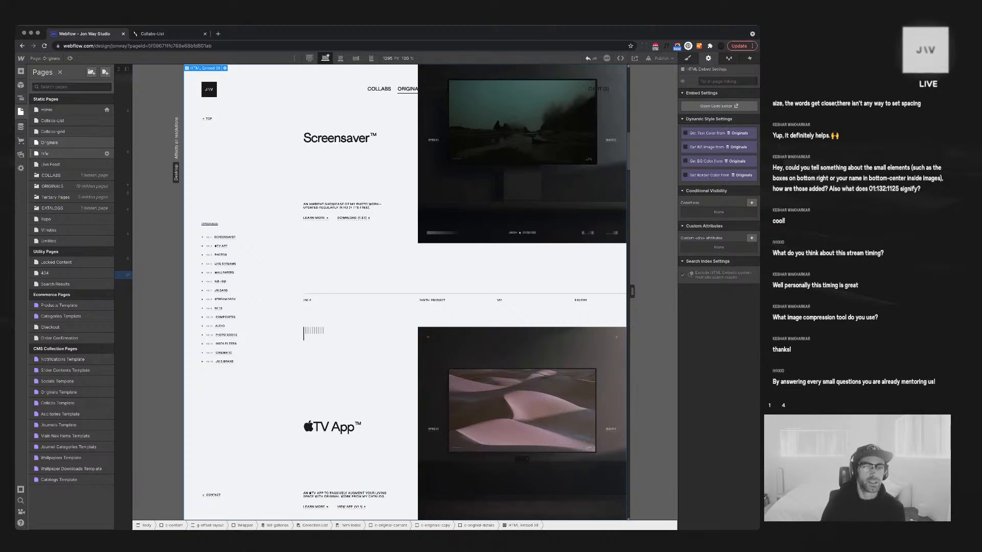
pyautogui.click(50, 165)
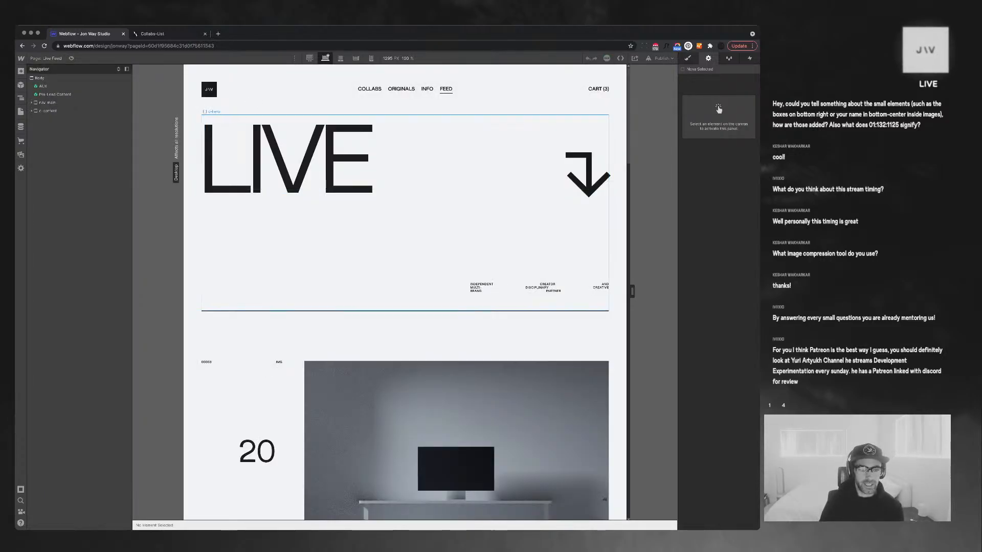
# Attempt pasting the CTA container into the post's c-feed-post-title block, then return to Originals
pyautogui.scroll(-7, 405, 291)
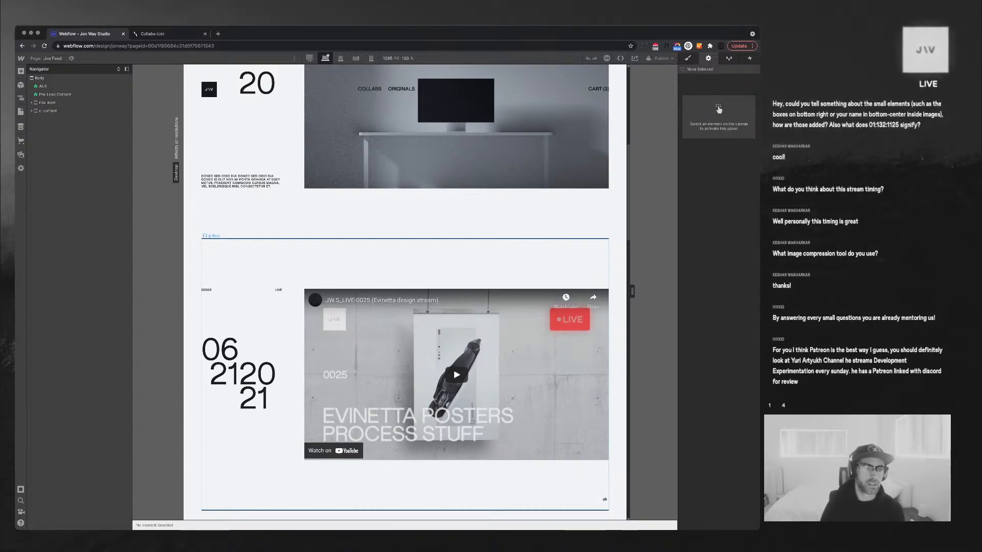
pyautogui.click(242, 182)
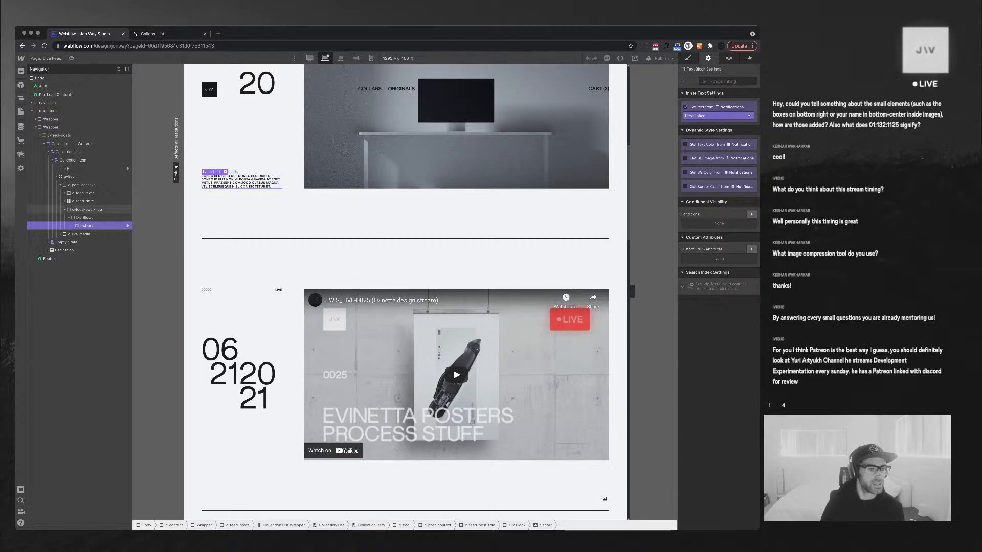
pyautogui.click(69, 217)
pyautogui.click(85, 210)
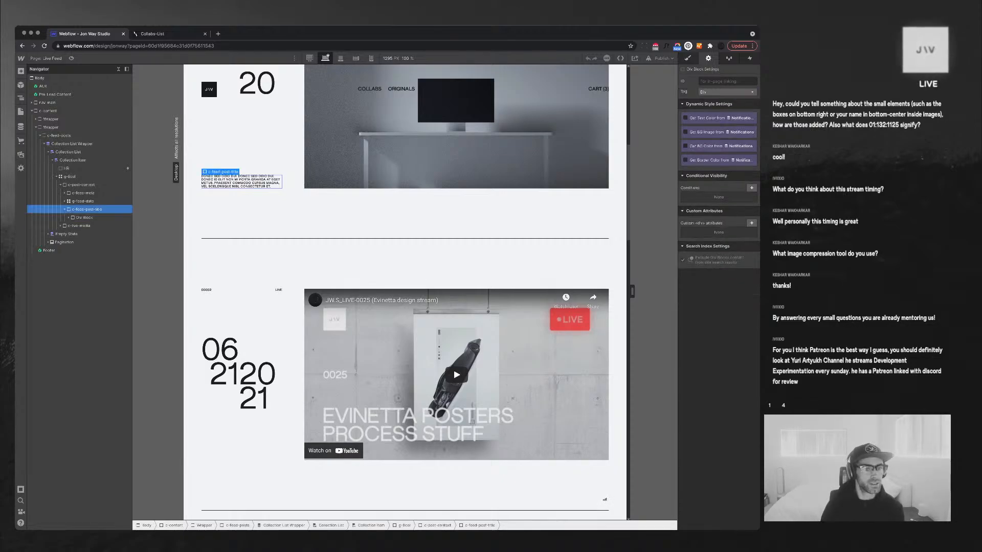
pyautogui.press('super+v')
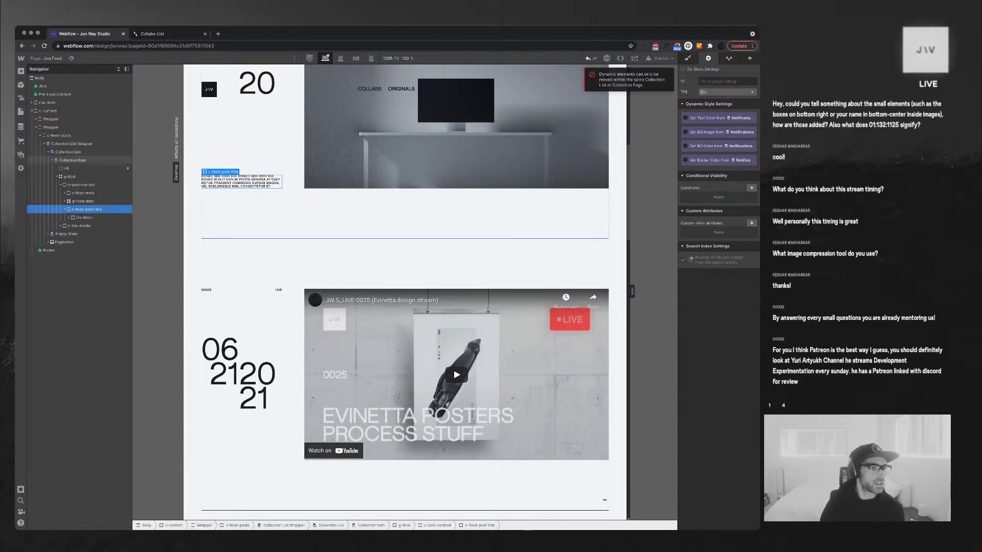
pyautogui.click(21, 111)
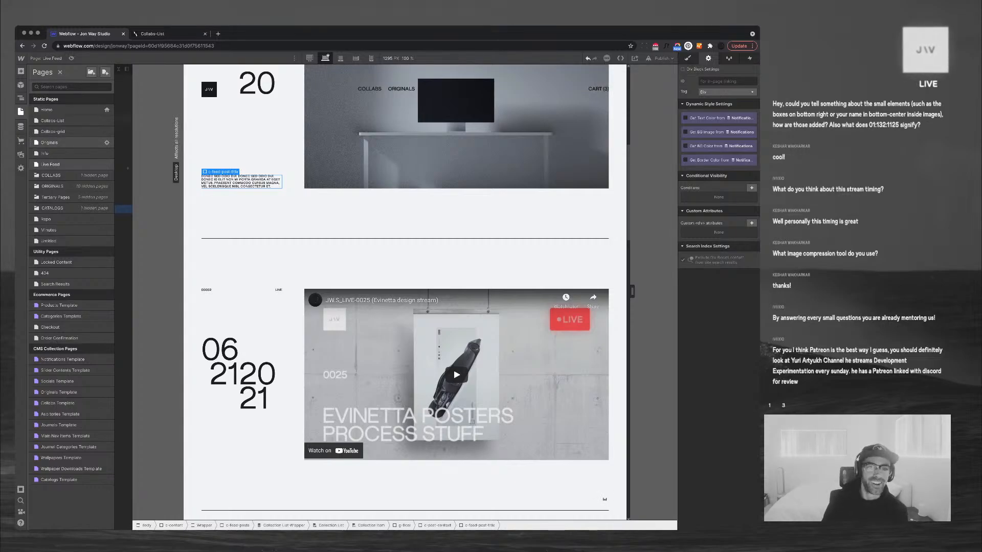
pyautogui.click(51, 143)
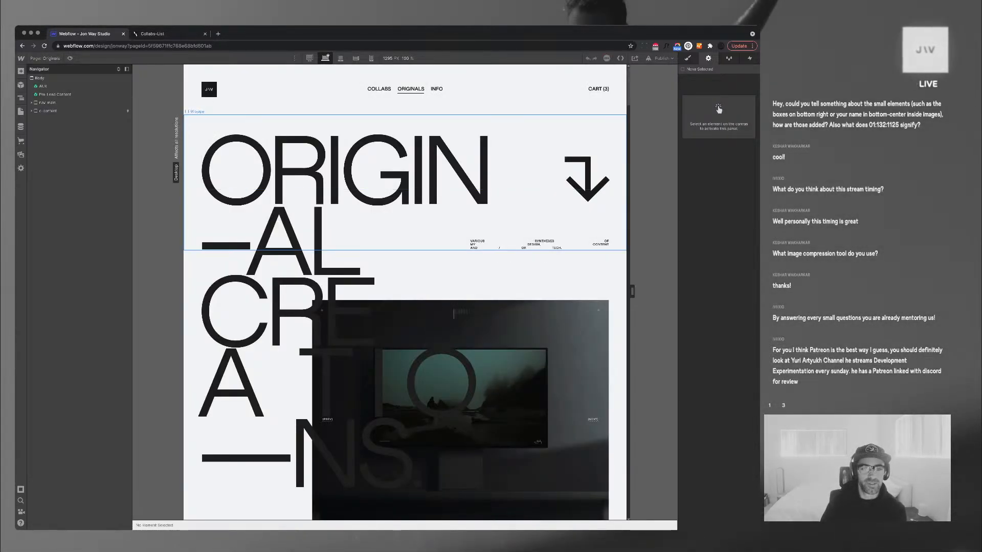
# Restore the deleted CTA container into the Screensaver entry's originals copy block
pyautogui.scroll(-15, 358, 276)
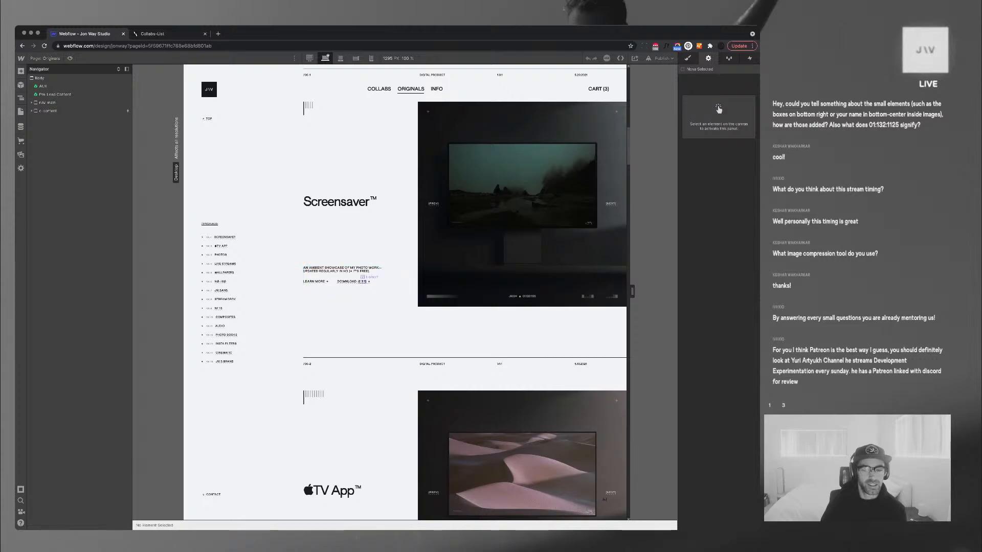
pyautogui.click(363, 281)
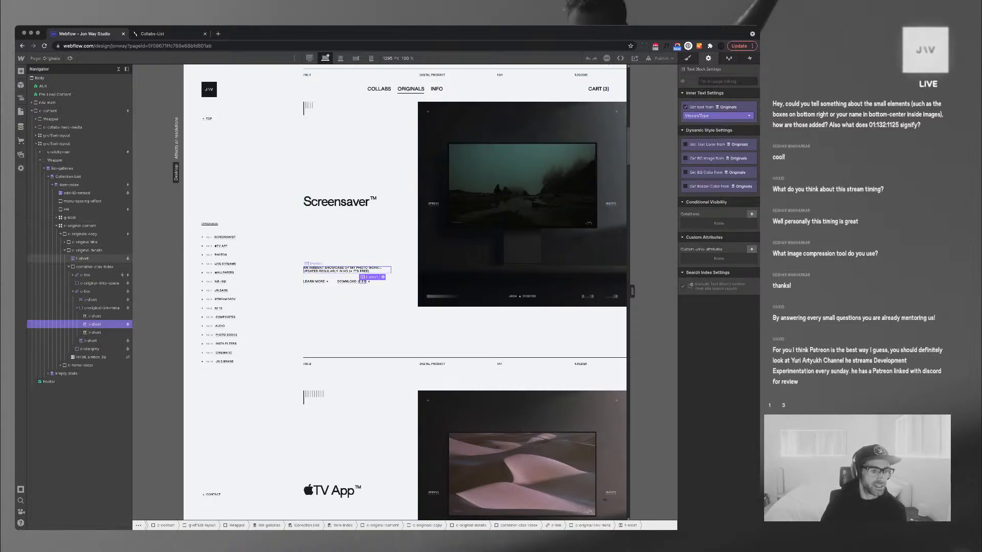
pyautogui.click(87, 251)
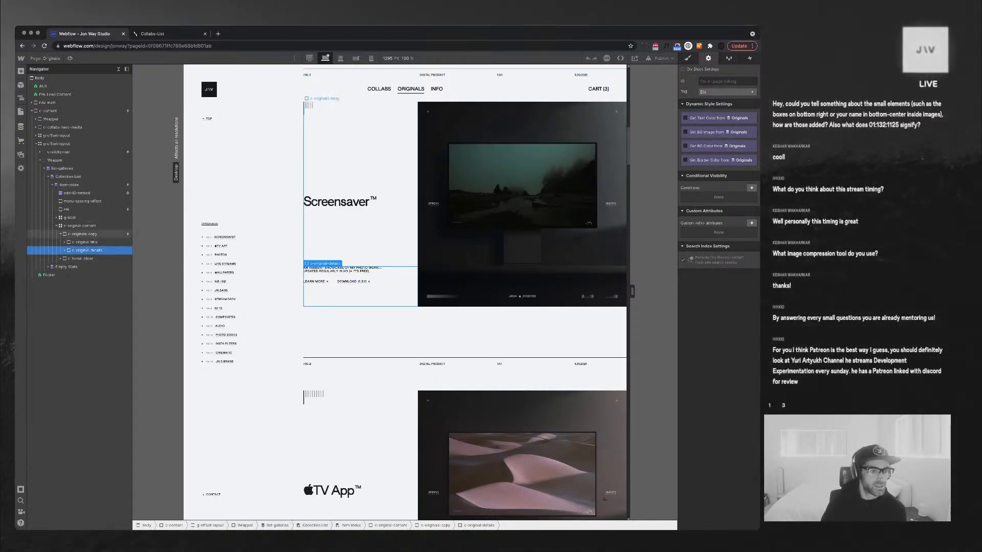
pyautogui.click(82, 234)
pyautogui.hotkey('ctrl', 'v')
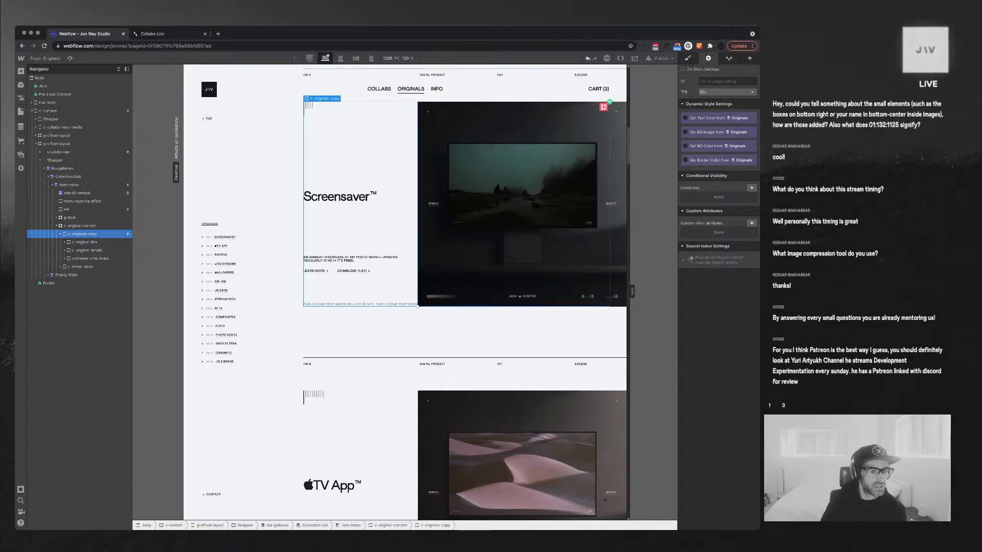
# Unbind a label in the second link's meta group from the Originals text
pyautogui.click(65, 259)
pyautogui.click(68, 267)
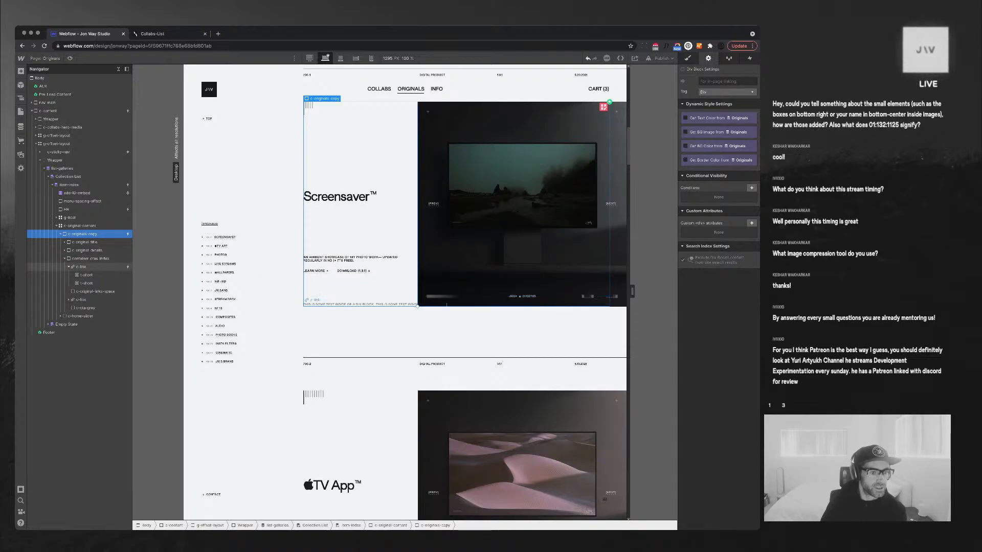
pyautogui.click(68, 299)
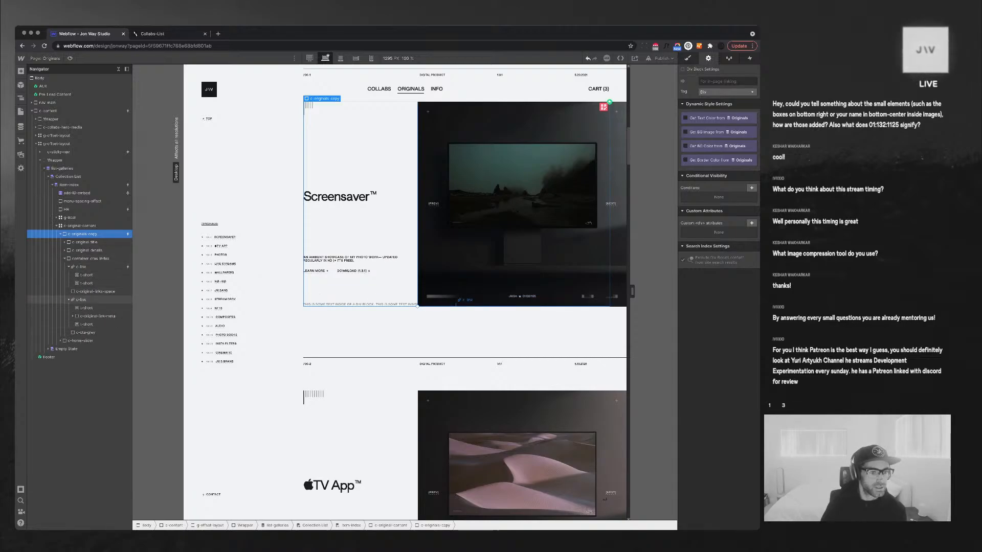
pyautogui.click(73, 316)
pyautogui.click(90, 332)
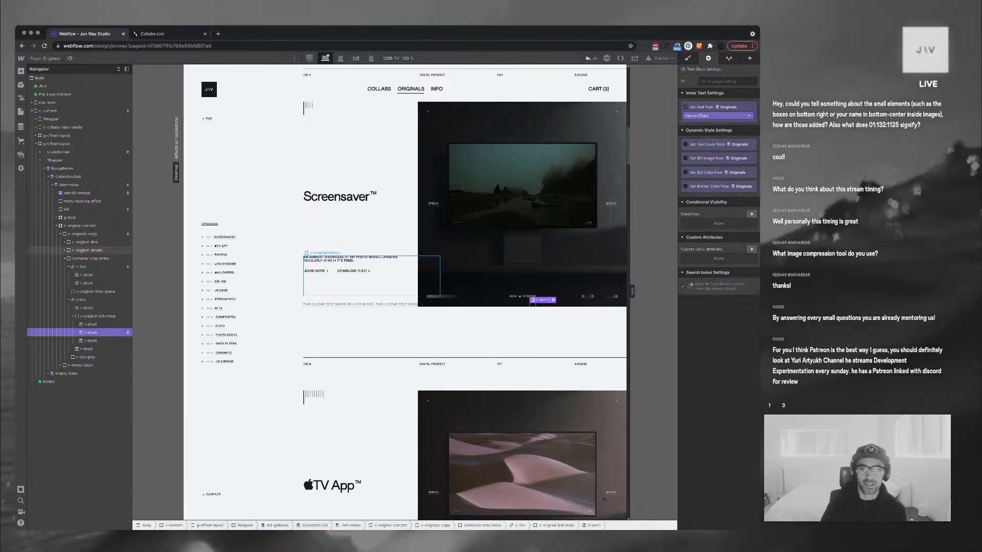
pyautogui.click(685, 107)
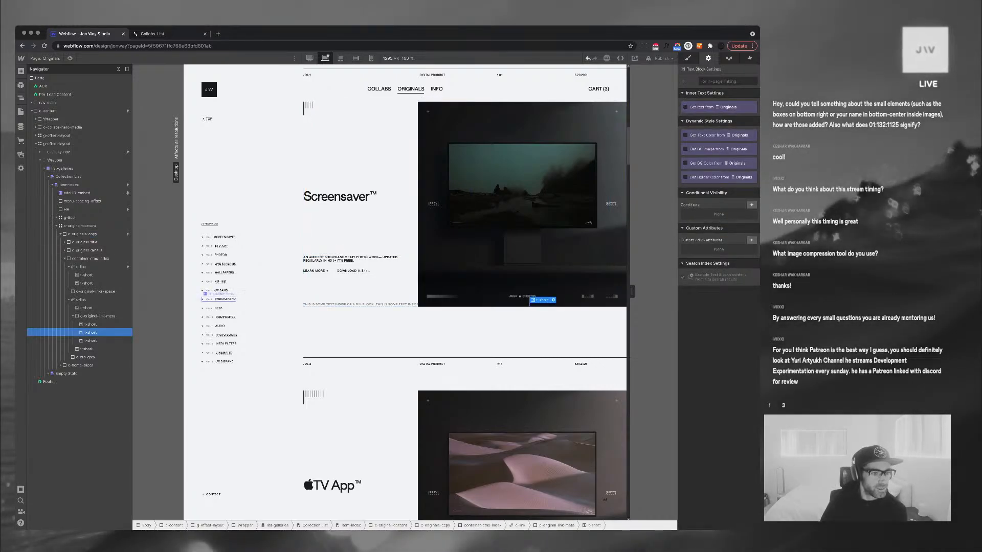
# Cut the CTA container out of the Originals entry and go to the Live Feed page
pyautogui.click(90, 259)
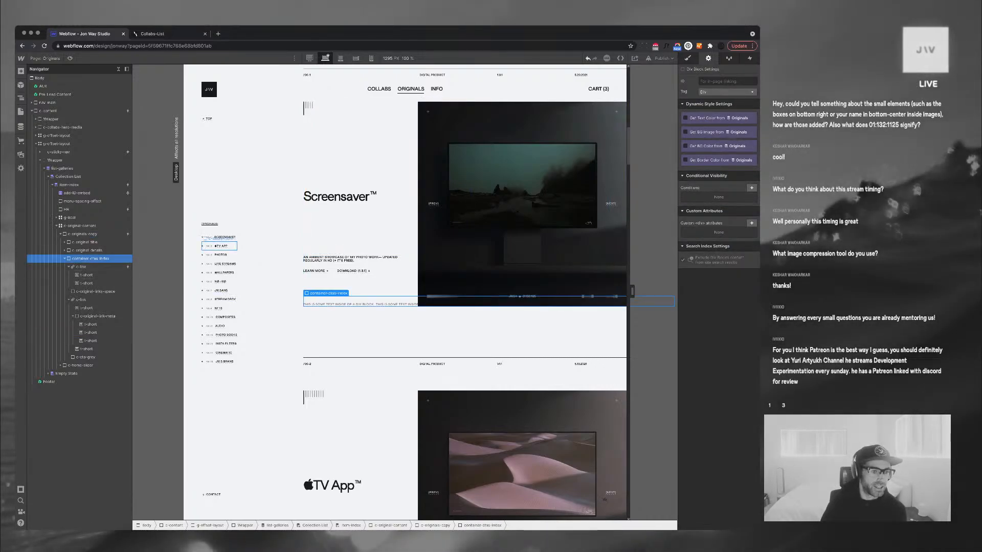
pyautogui.press('Delete')
pyautogui.click(20, 110)
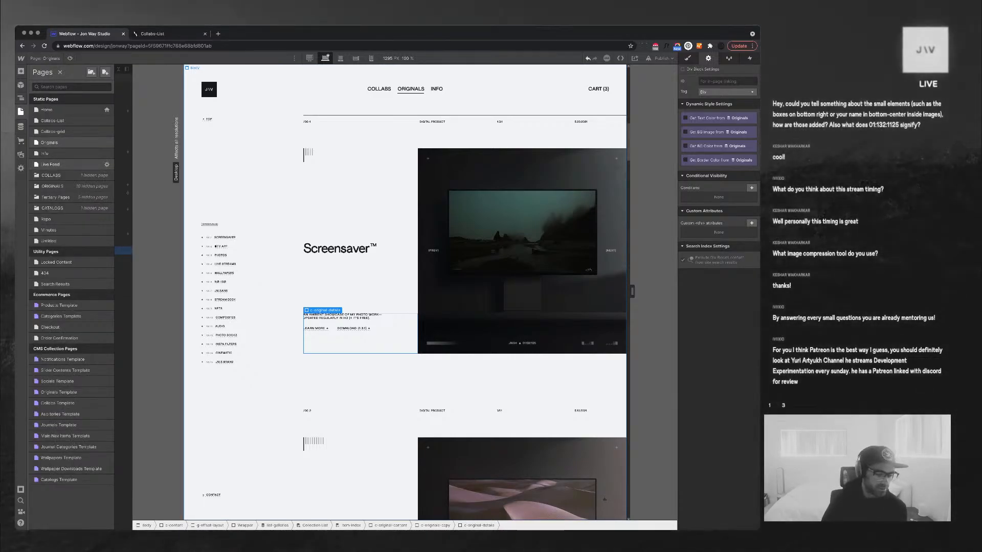
pyautogui.click(50, 164)
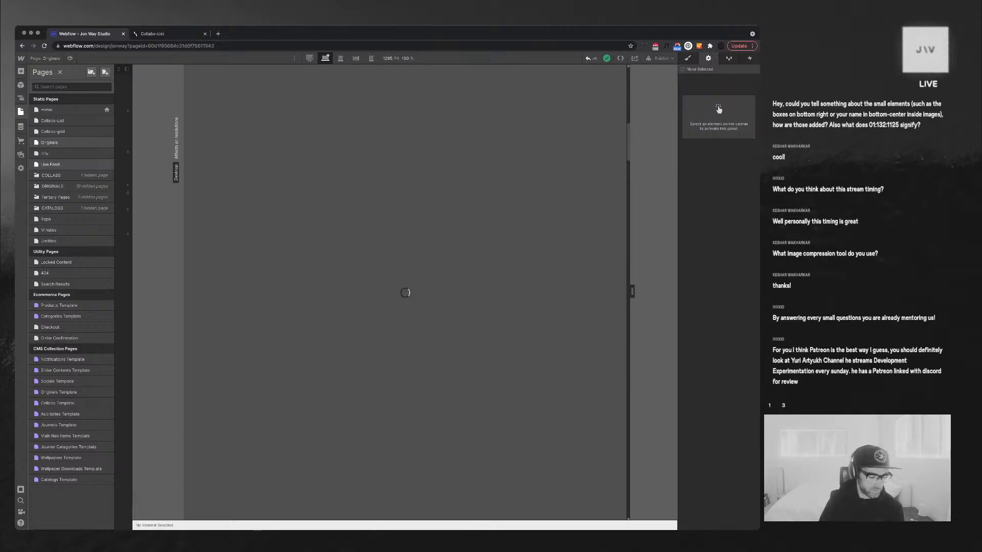
# Paste the CTA container into the desk-and-monitor post's title block below the description
pyautogui.scroll(-6, 292, 287)
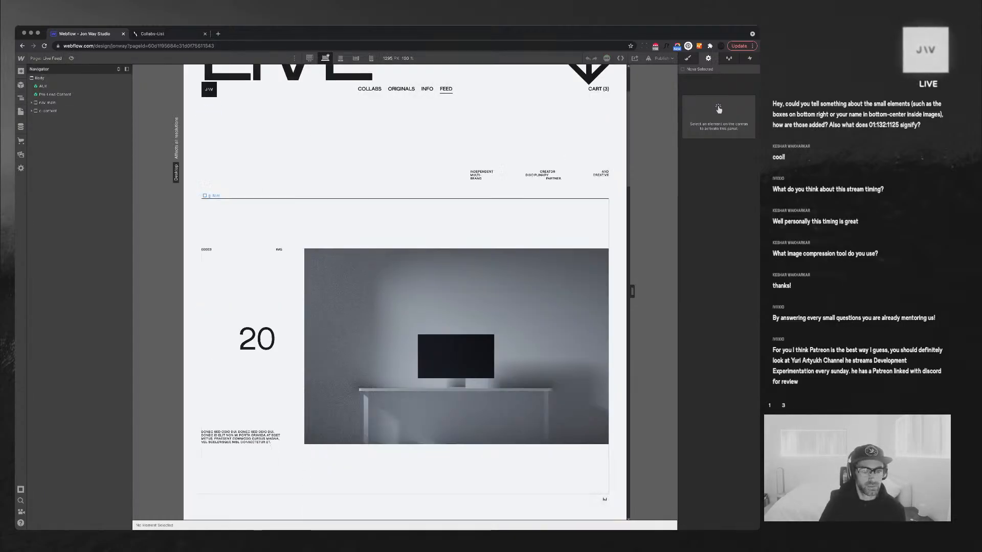
pyautogui.click(242, 257)
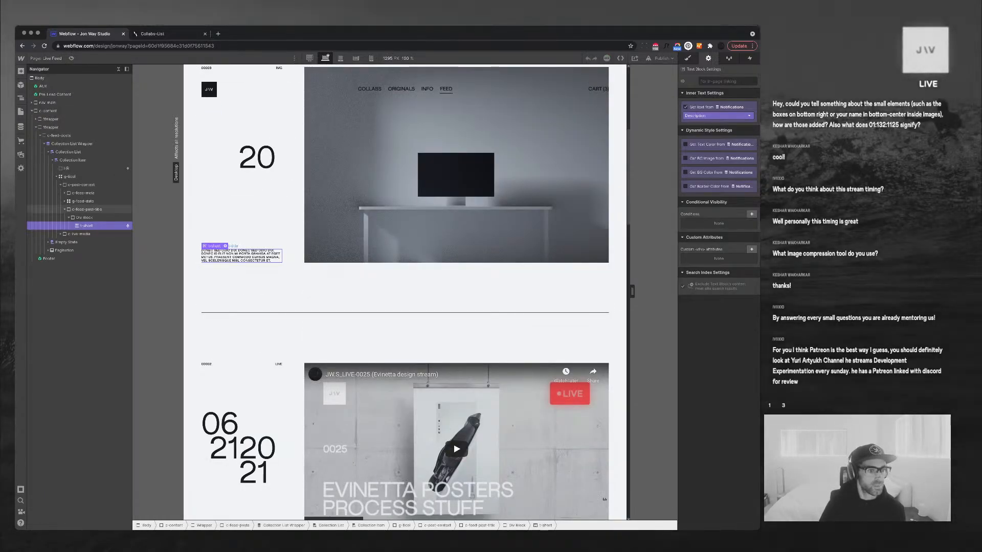
pyautogui.click(69, 218)
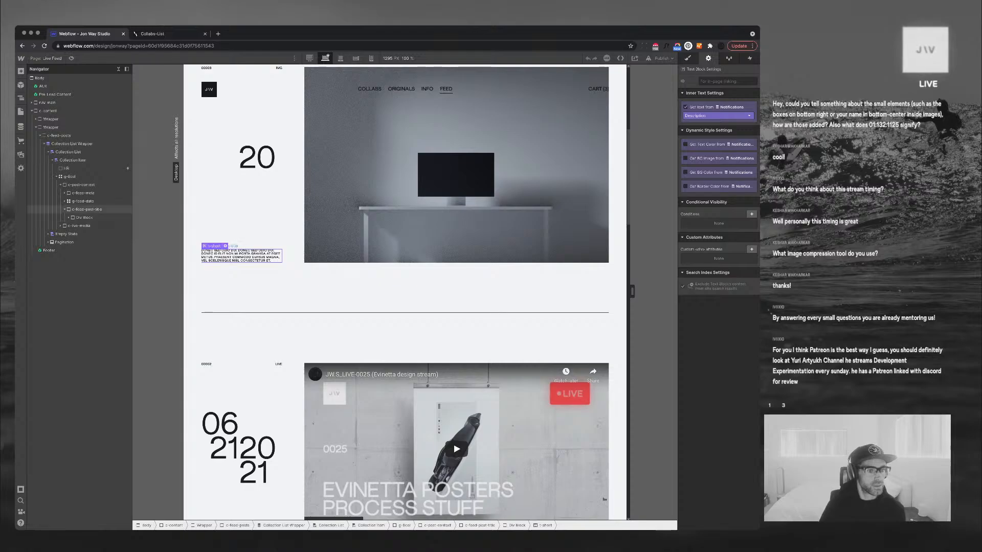
pyautogui.click(86, 210)
pyautogui.press('super+v')
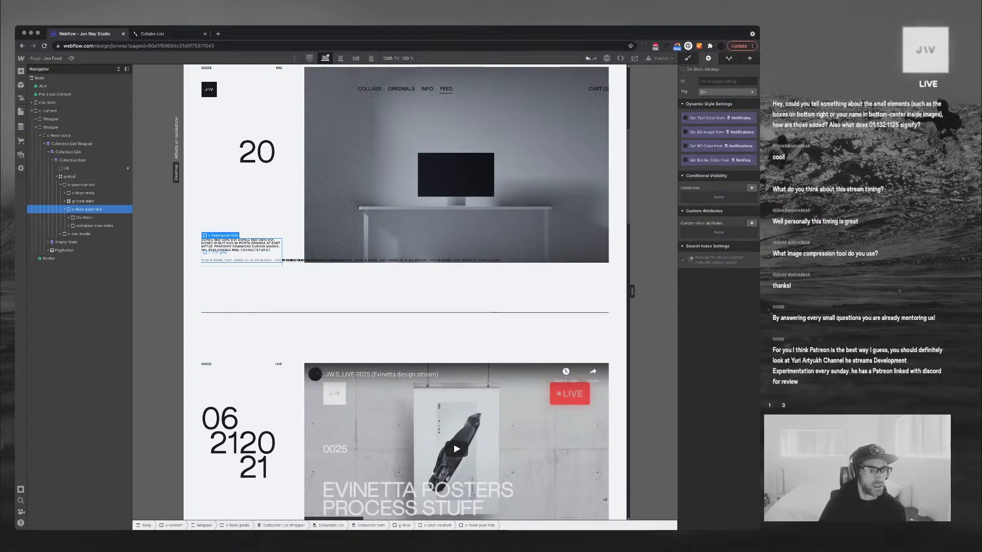
# Inspect the pasted links' labels and their styling, ending on the first label's settings
pyautogui.click(215, 253)
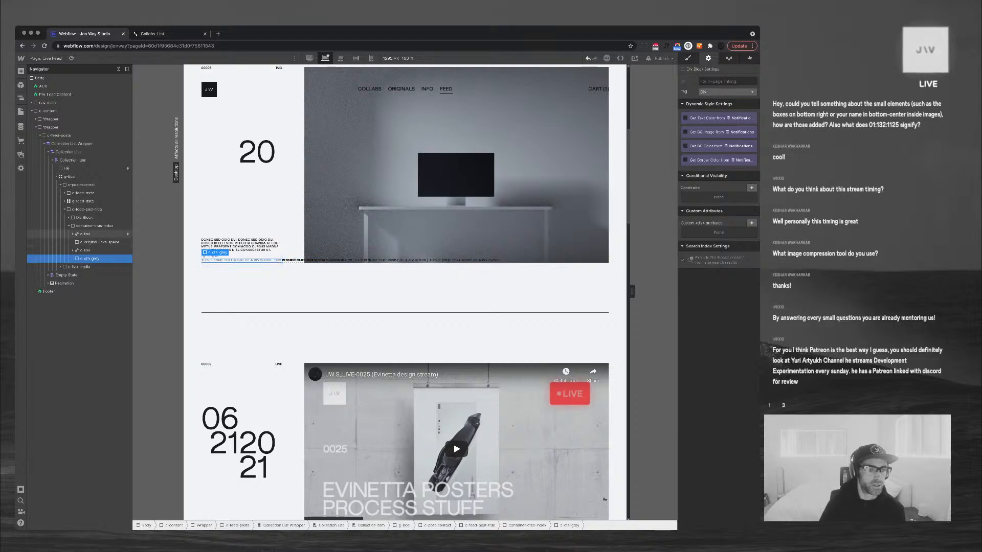
pyautogui.click(86, 251)
pyautogui.click(73, 234)
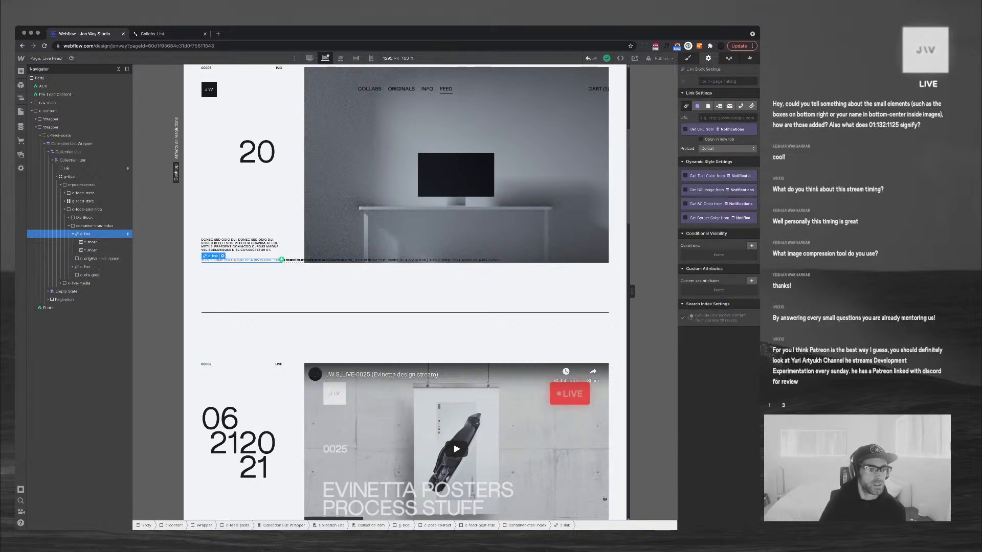
pyautogui.click(90, 243)
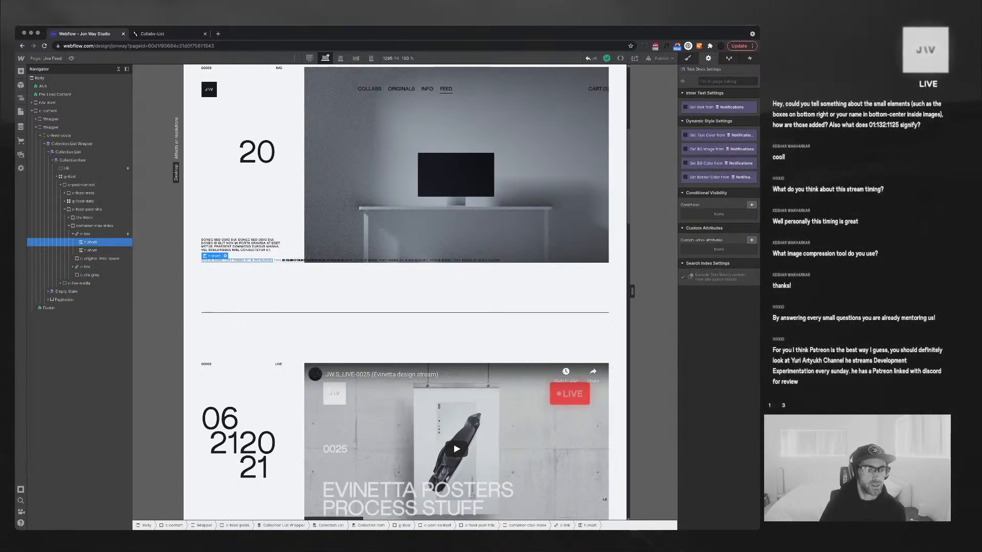
pyautogui.click(90, 251)
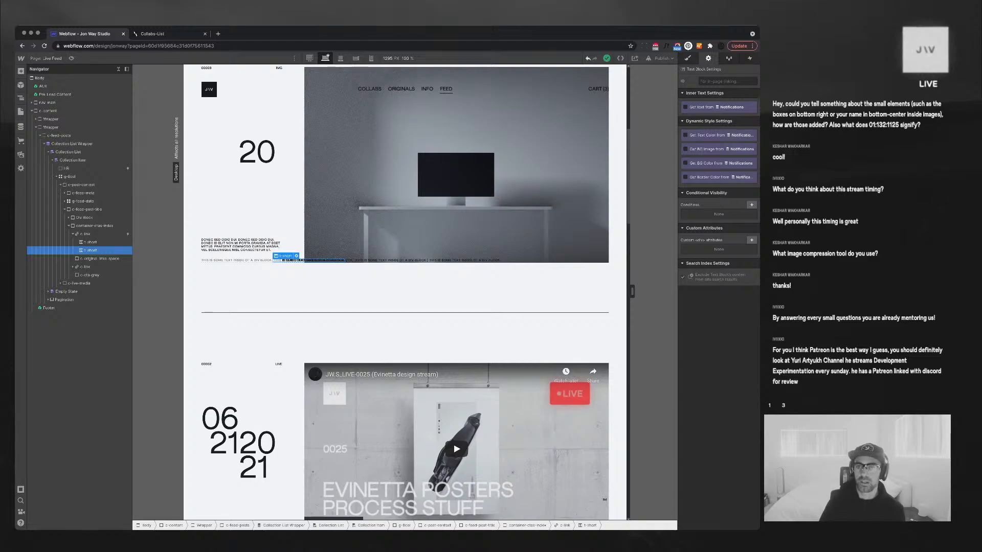
pyautogui.press('s')
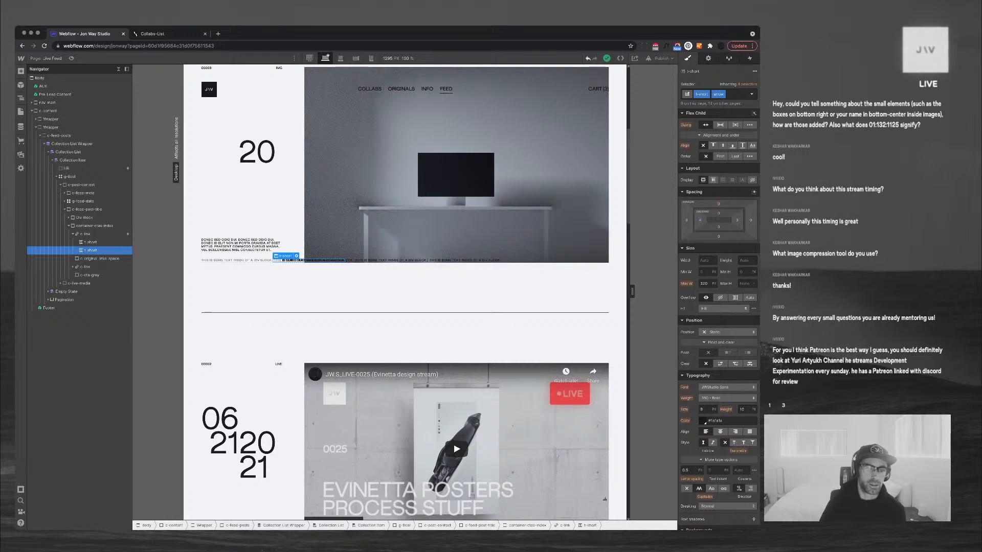
pyautogui.click(245, 260)
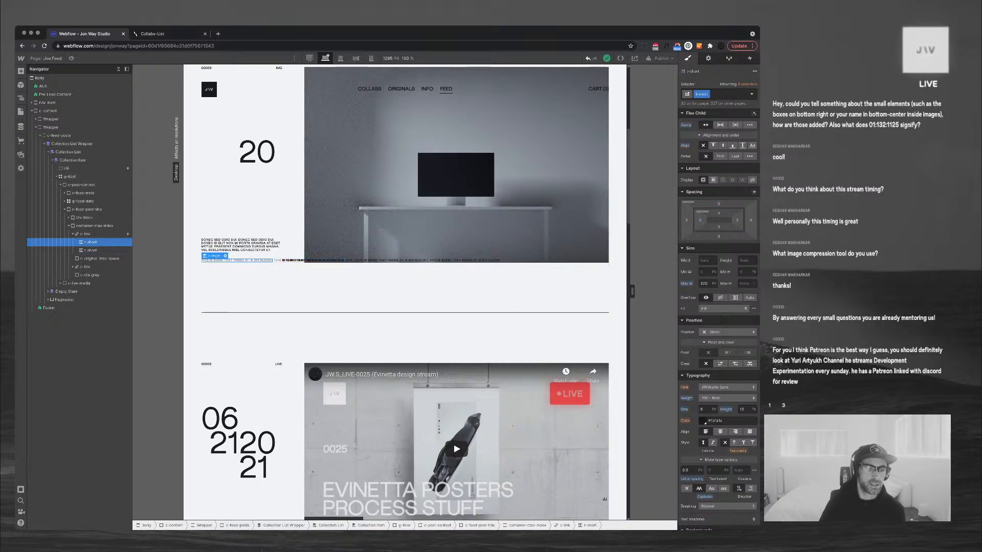
pyautogui.click(709, 58)
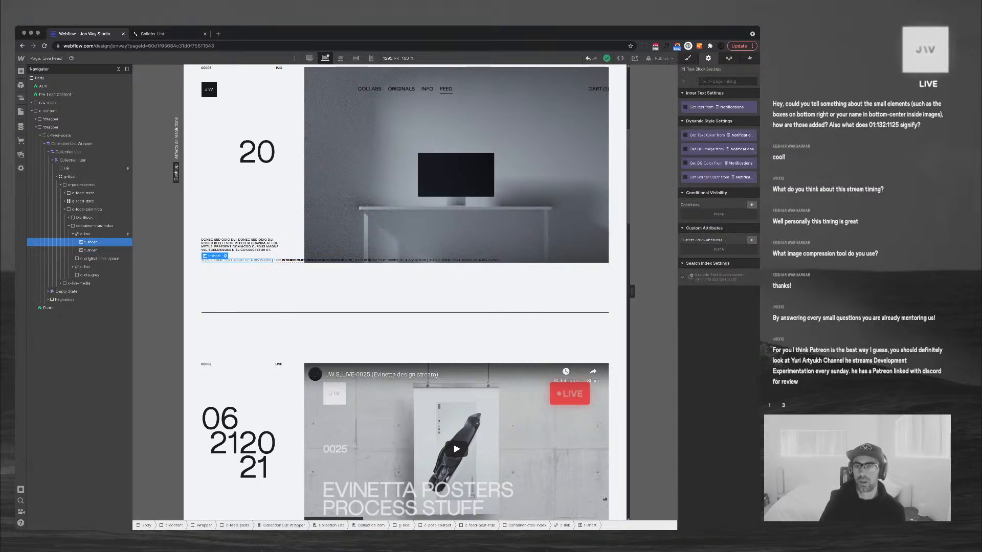
# Bind the first CTA link's label to CTA 1 (Text) and its URL to CTA 1 (URL)
pyautogui.click(686, 108)
pyautogui.click(717, 115)
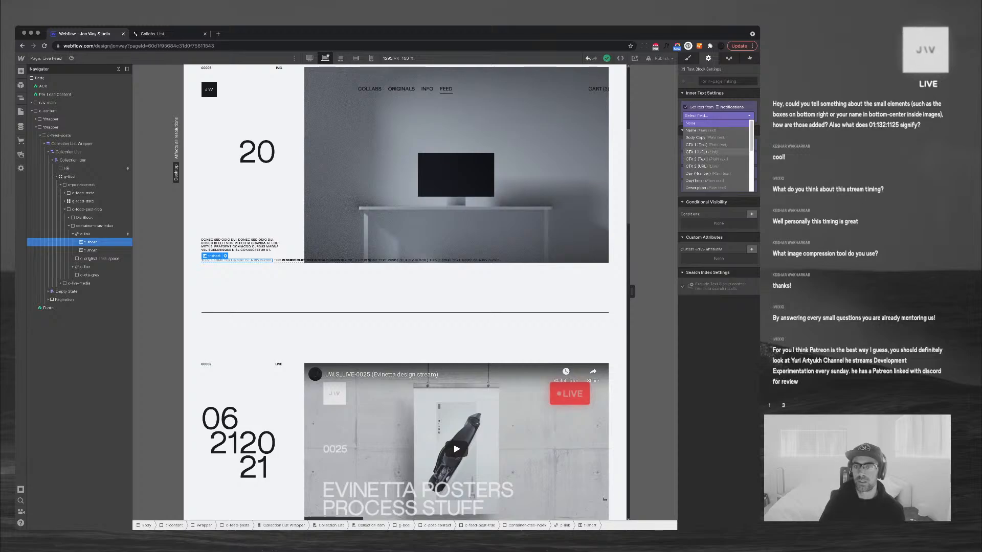
pyautogui.click(706, 145)
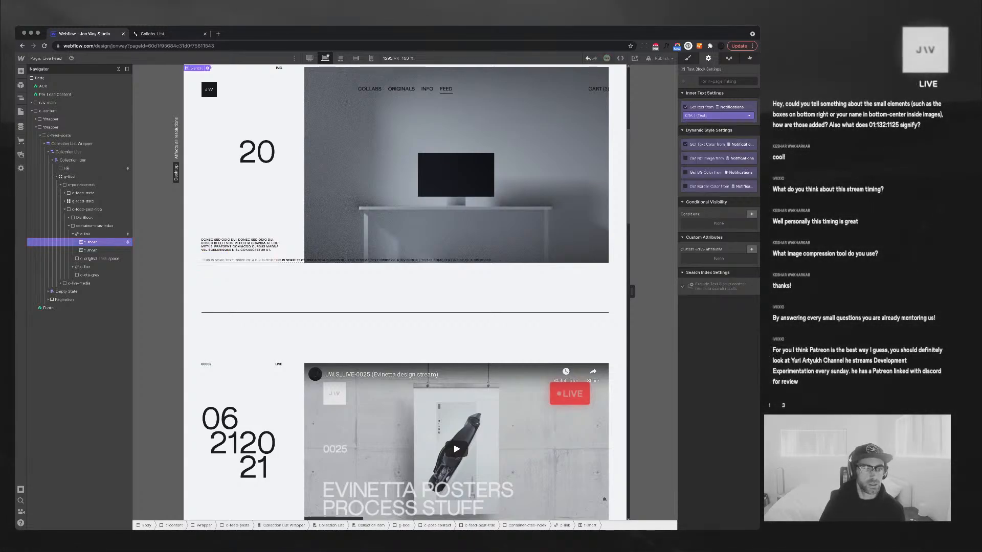
pyautogui.click(85, 235)
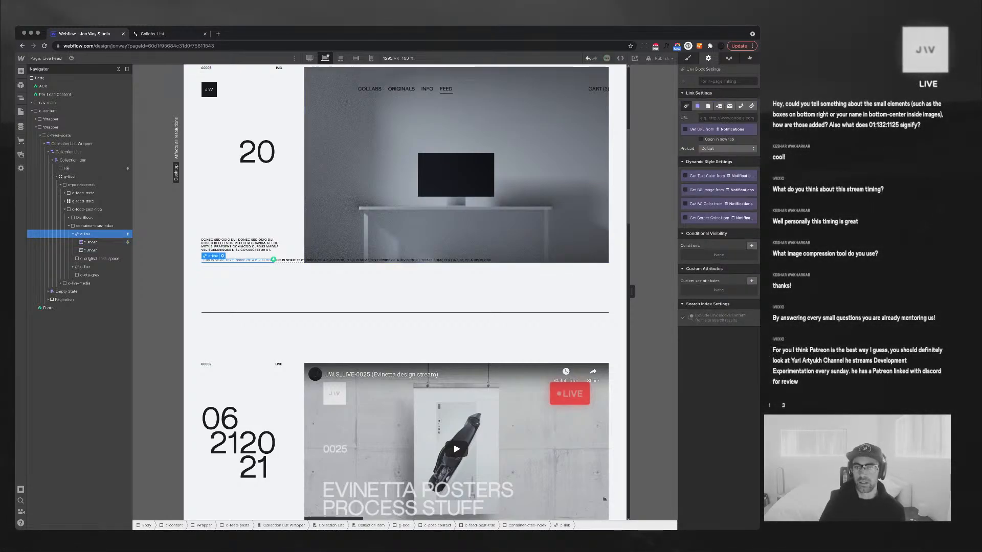
pyautogui.click(697, 106)
pyautogui.click(727, 118)
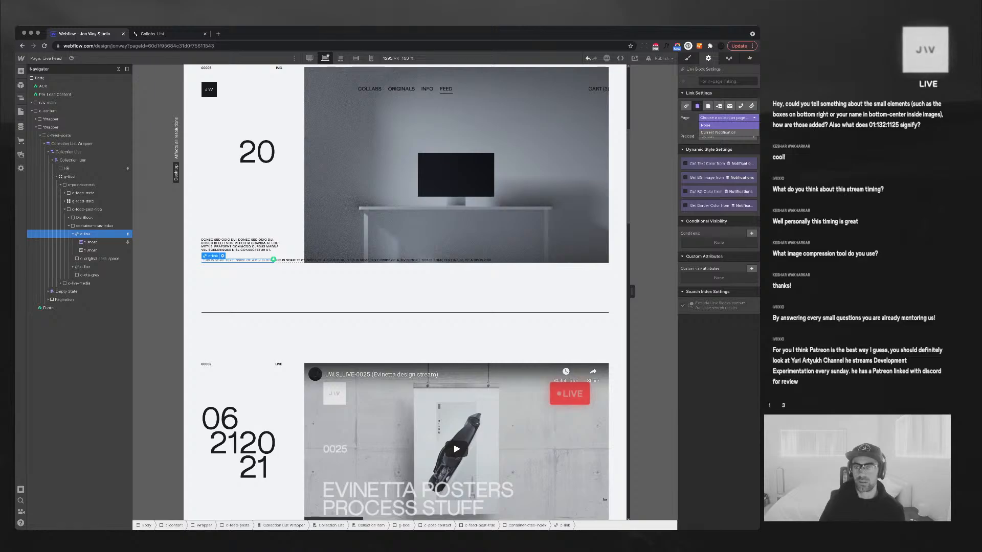
pyautogui.click(718, 125)
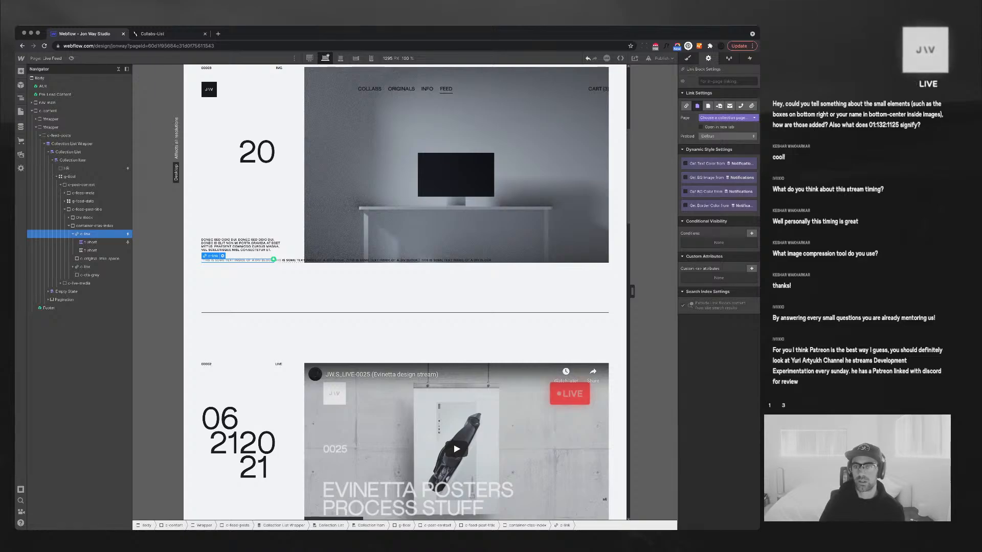
pyautogui.click(686, 106)
pyautogui.click(686, 129)
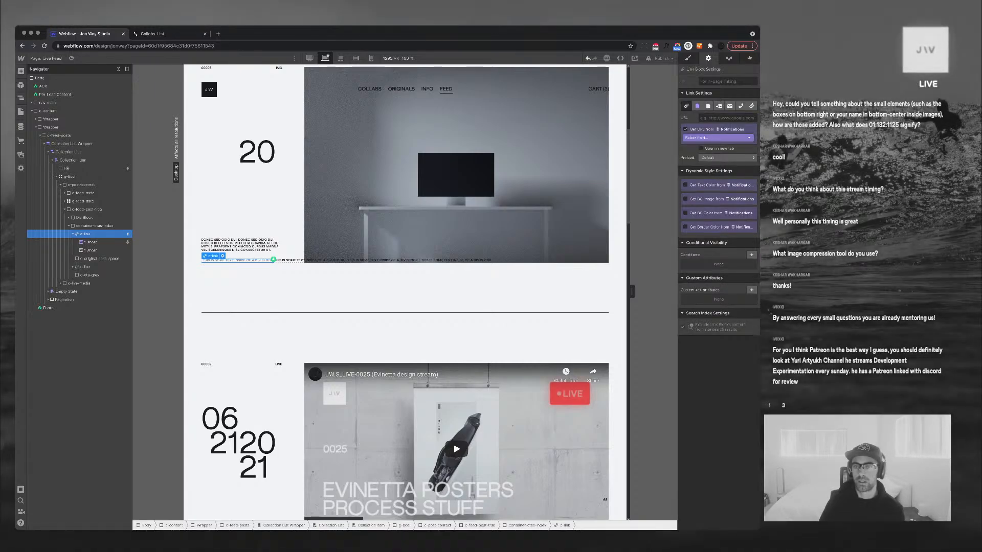
pyautogui.click(718, 138)
pyautogui.click(700, 152)
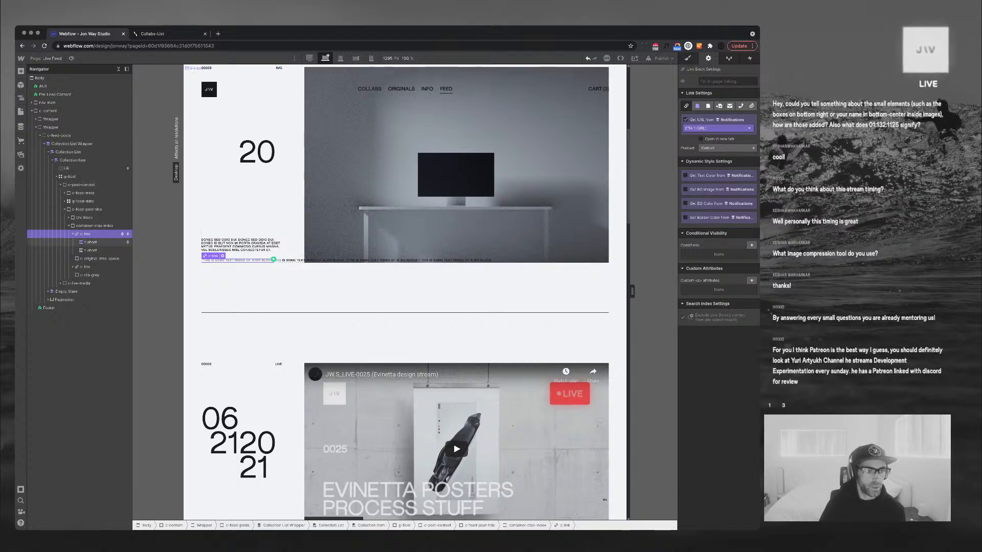
# Delete the extra short text and bind the second link's URL to CTA 2 (URL)
pyautogui.click(266, 260)
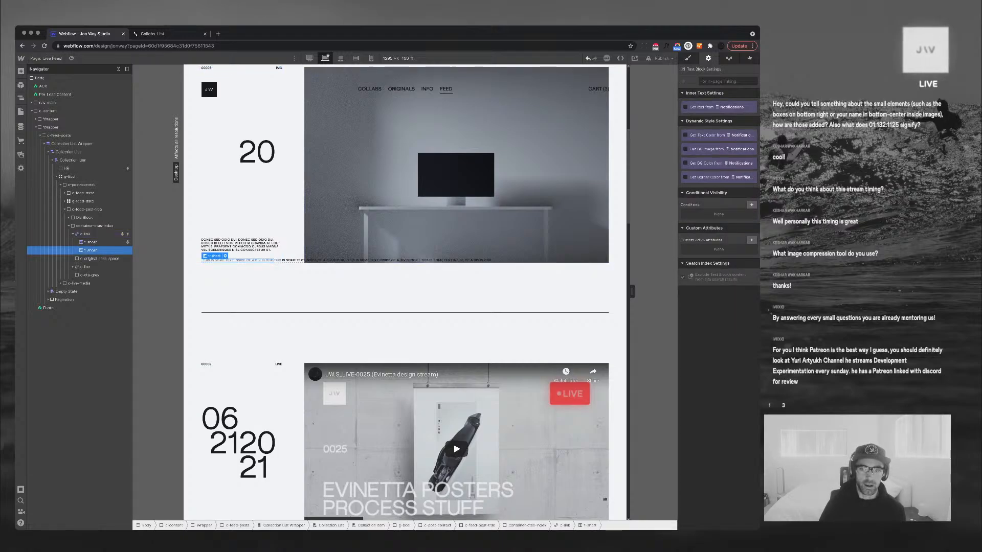
pyautogui.press('s')
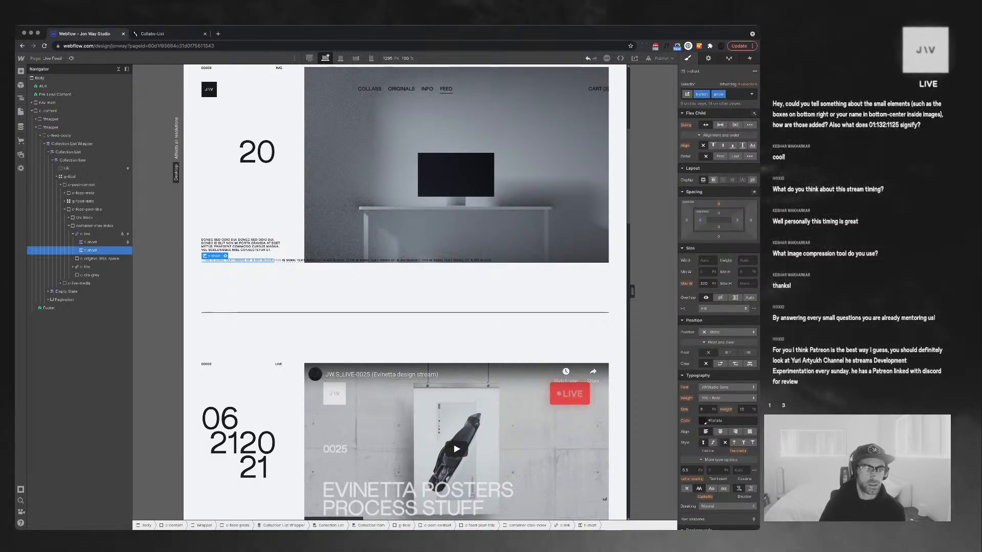
pyautogui.press('Delete')
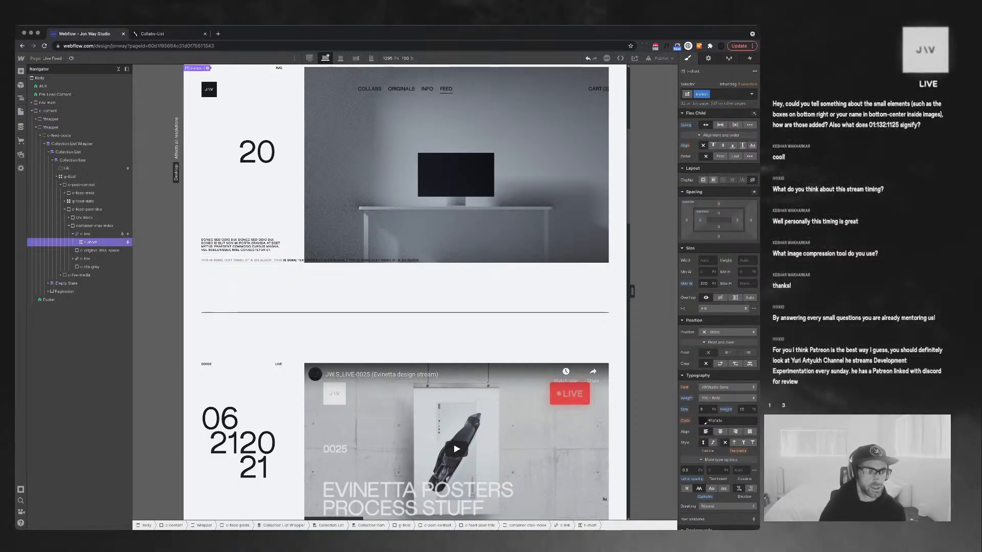
pyautogui.click(85, 259)
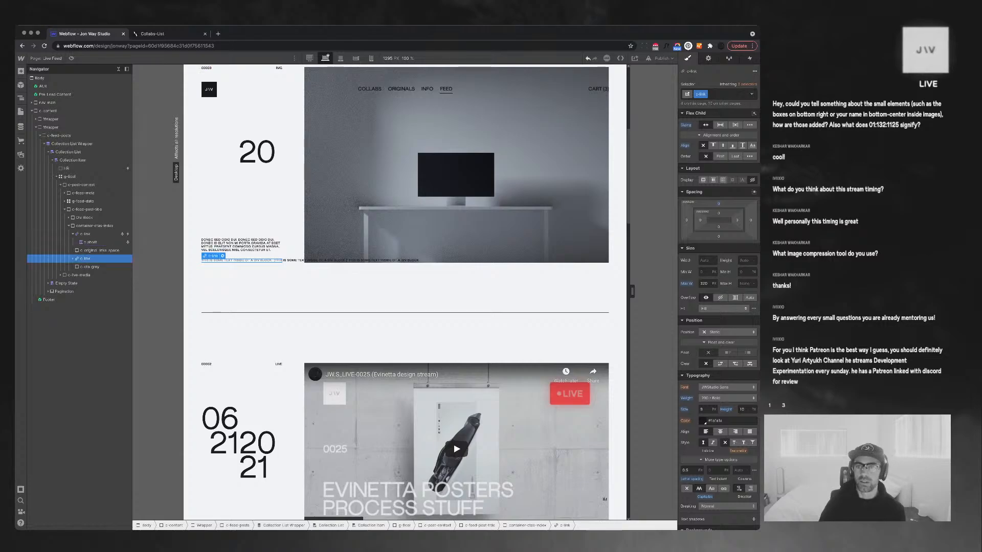
pyautogui.click(708, 58)
pyautogui.click(686, 129)
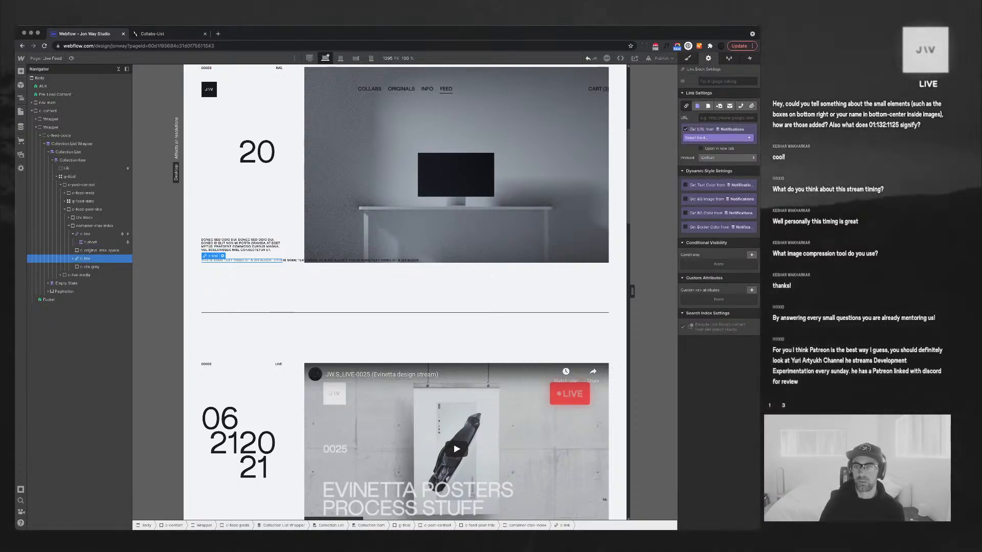
pyautogui.click(718, 138)
pyautogui.click(702, 159)
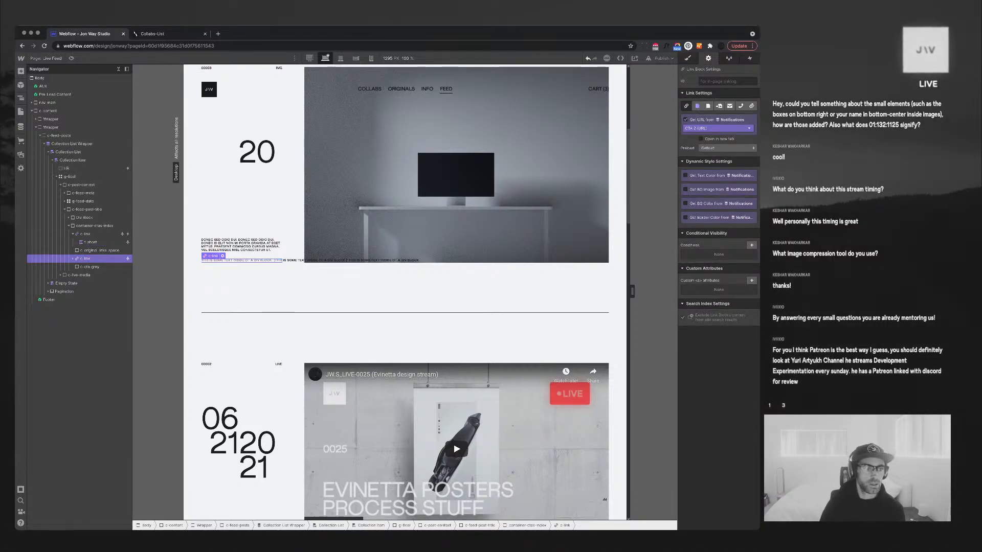
# Bind the second link's label to CTA 2 (Text) and delete the c-original-link-meta block
pyautogui.click(73, 259)
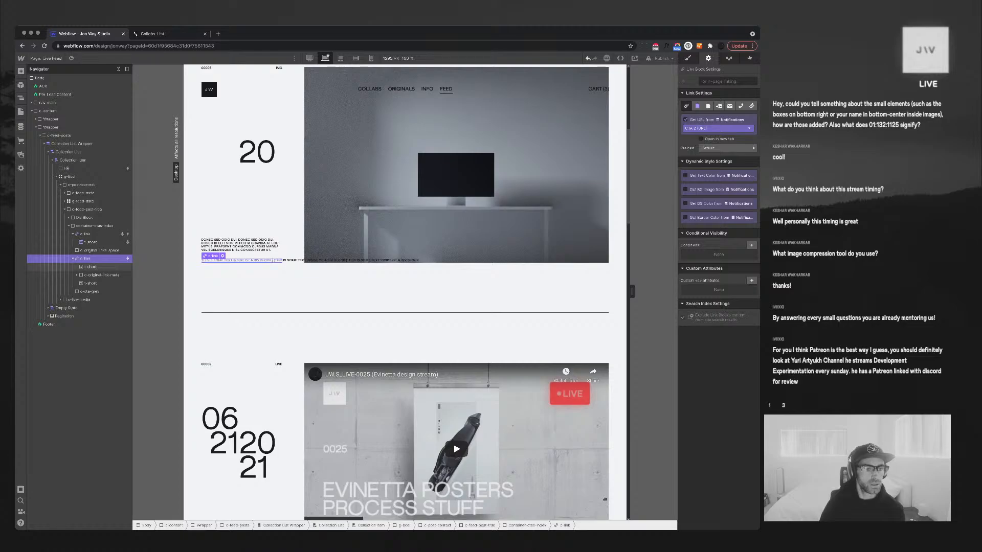
pyautogui.click(90, 267)
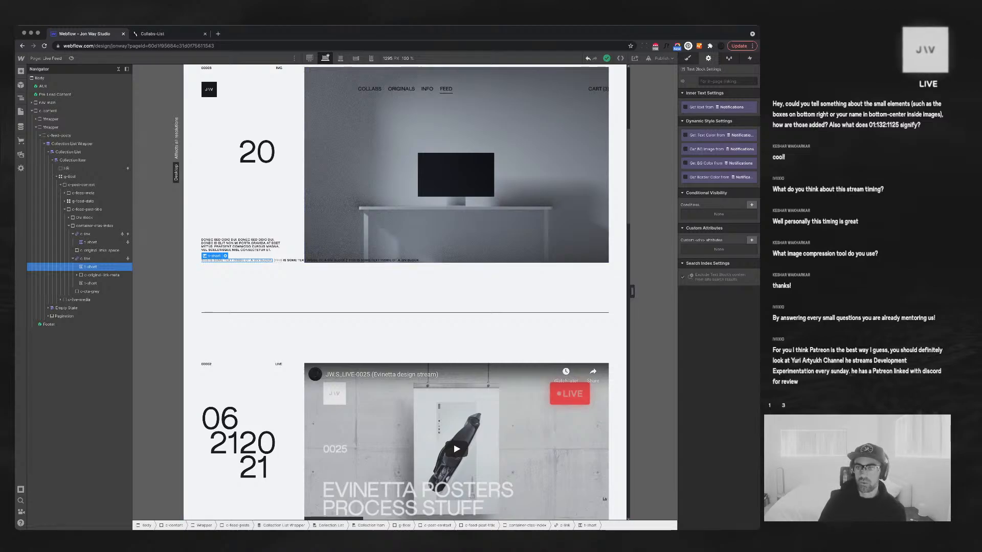
pyautogui.click(686, 107)
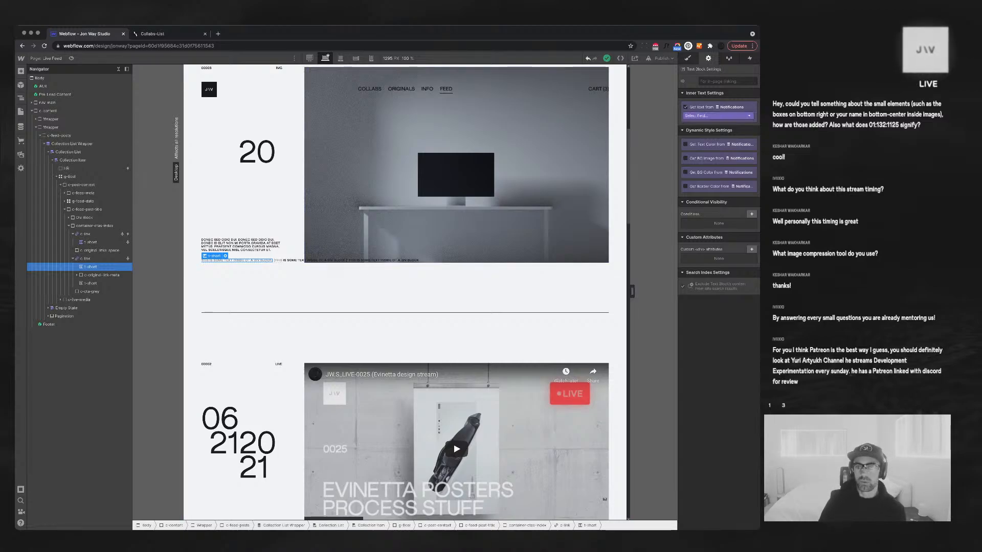
pyautogui.click(717, 116)
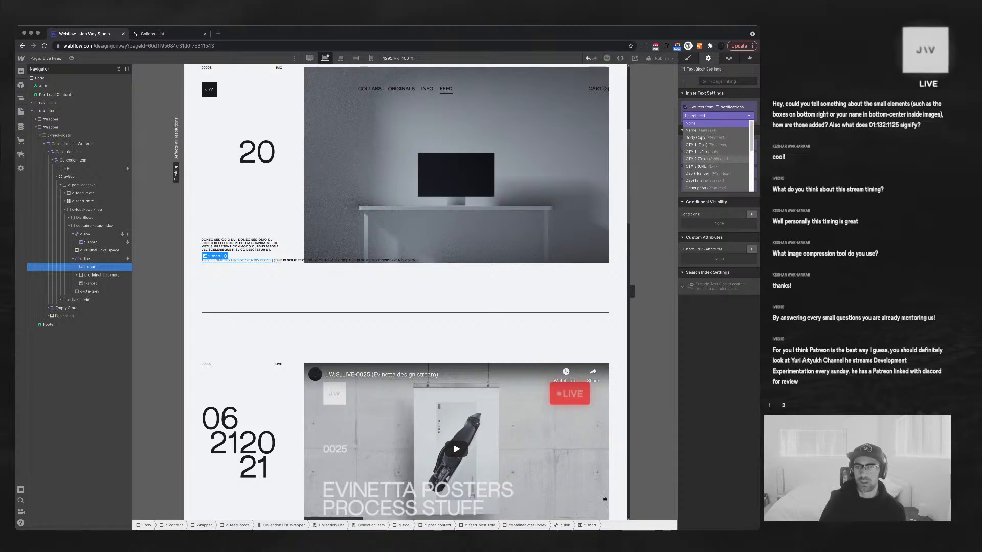
pyautogui.click(705, 159)
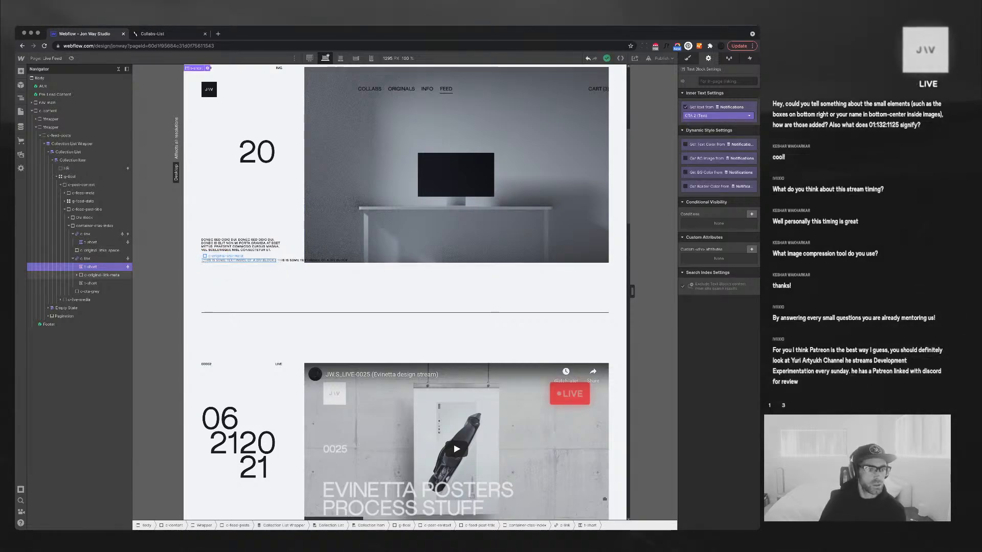
pyautogui.click(101, 275)
pyautogui.click(76, 275)
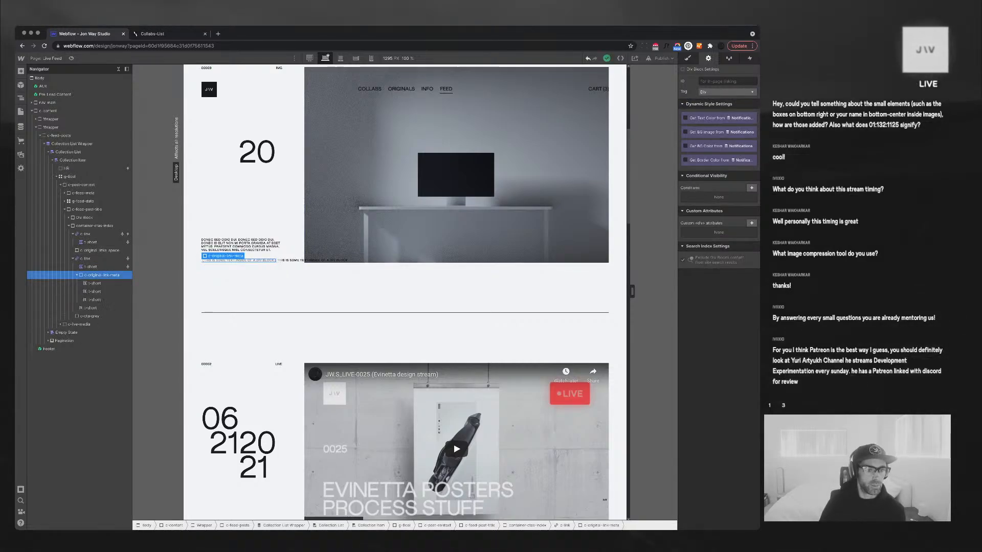
pyautogui.click(77, 276)
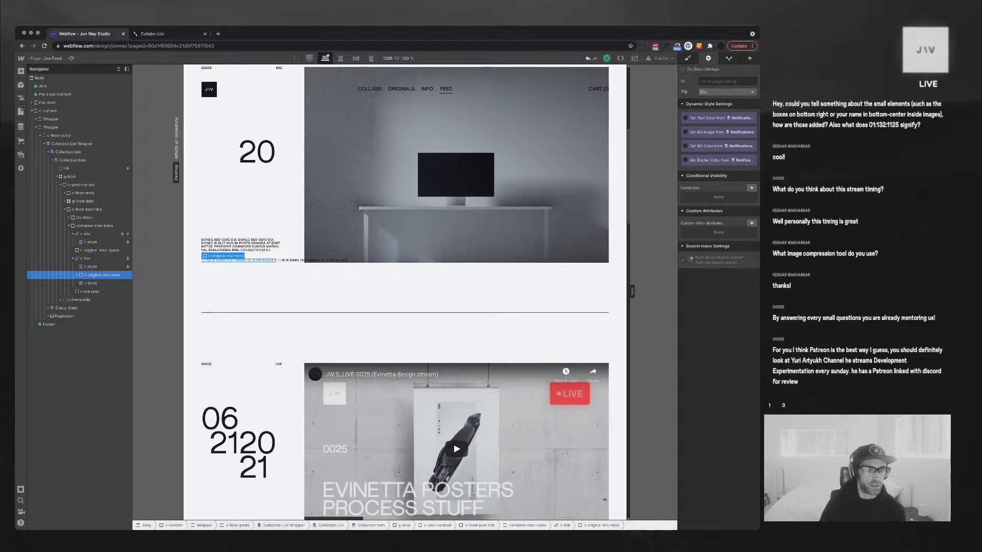
pyautogui.click(91, 266)
pyautogui.click(102, 275)
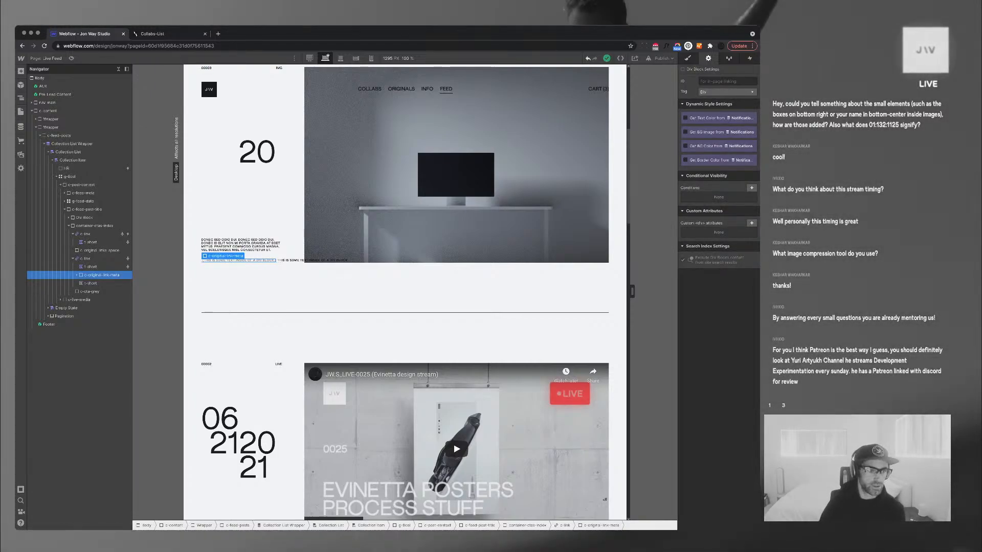
pyautogui.press('Delete')
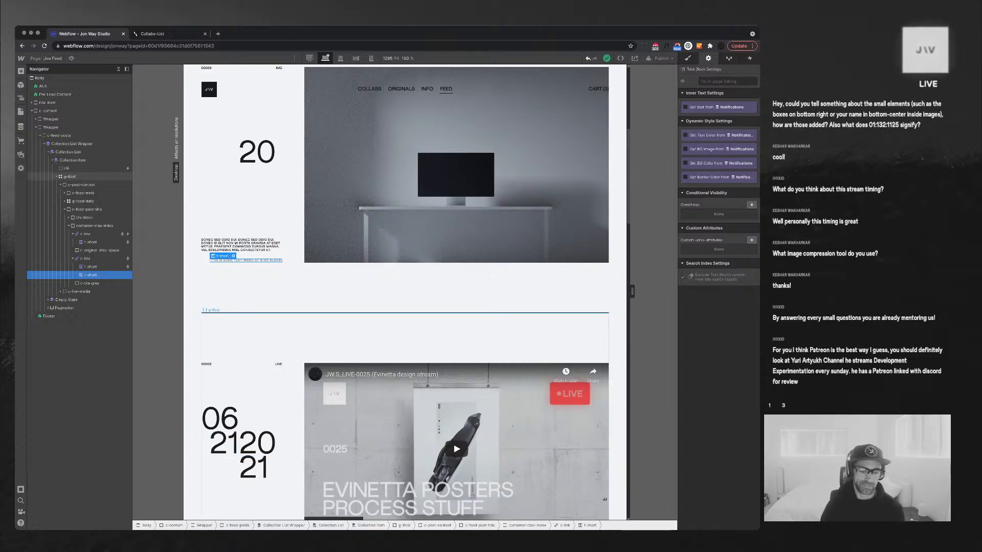
# Set the stacked 20 21 date line's font size to 3 and line height to 5
pyautogui.click(220, 443)
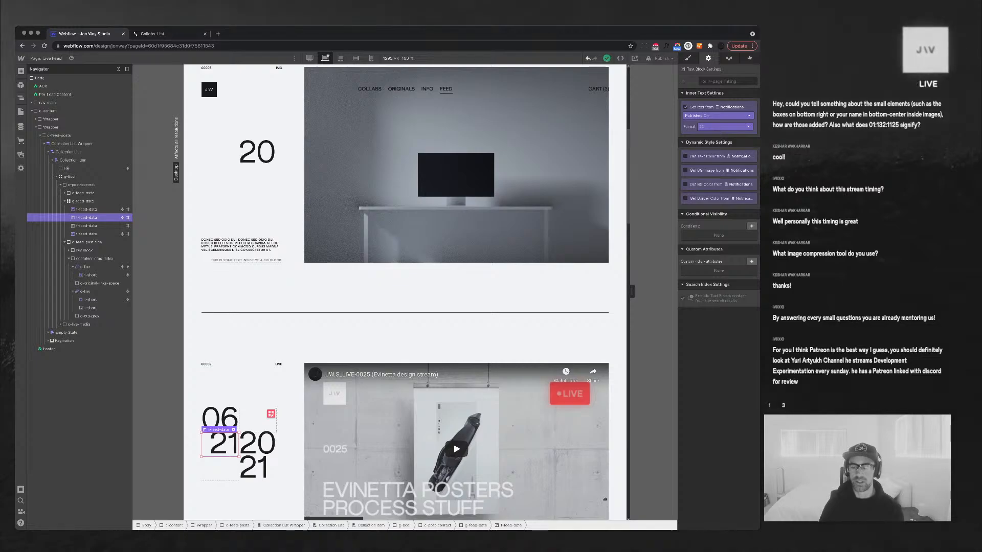
pyautogui.press('s')
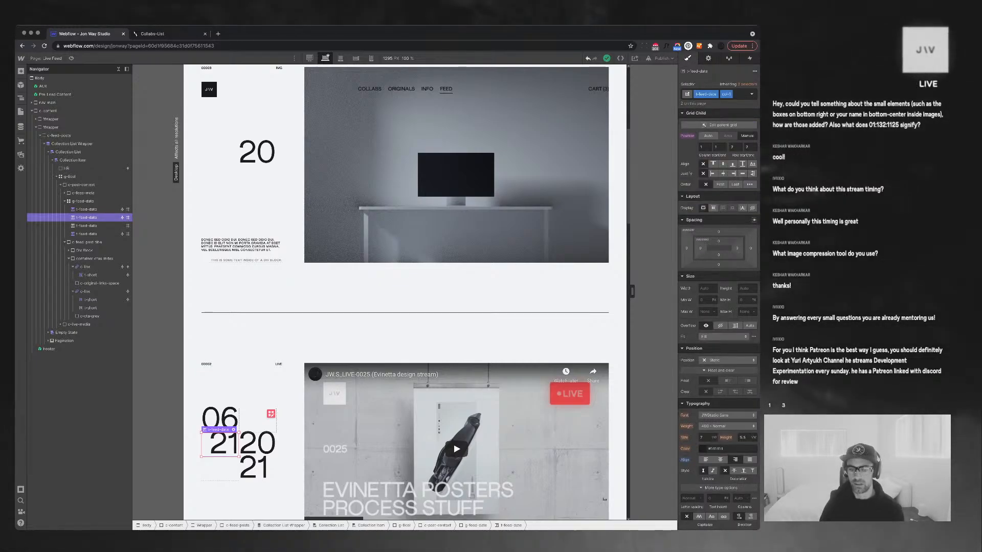
pyautogui.click(255, 452)
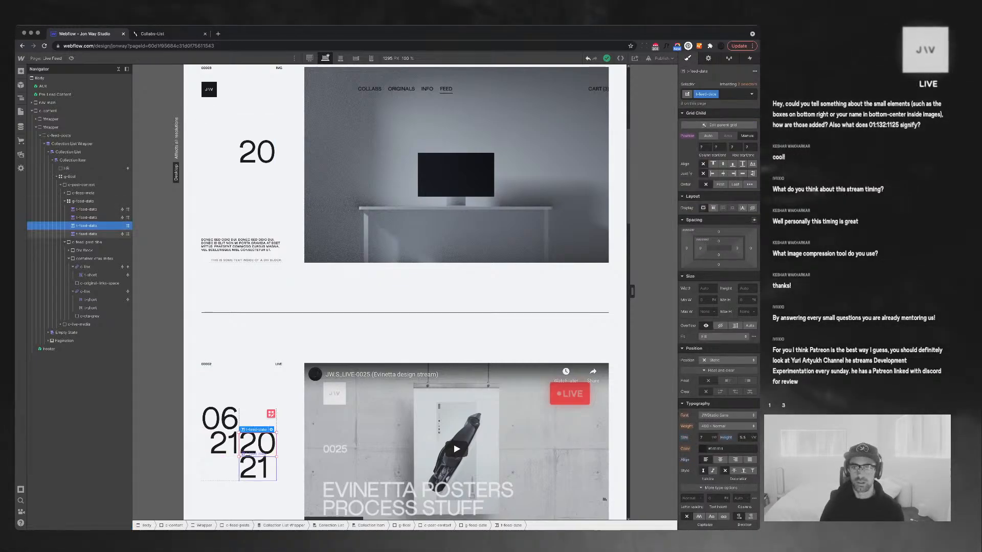
pyautogui.click(705, 438)
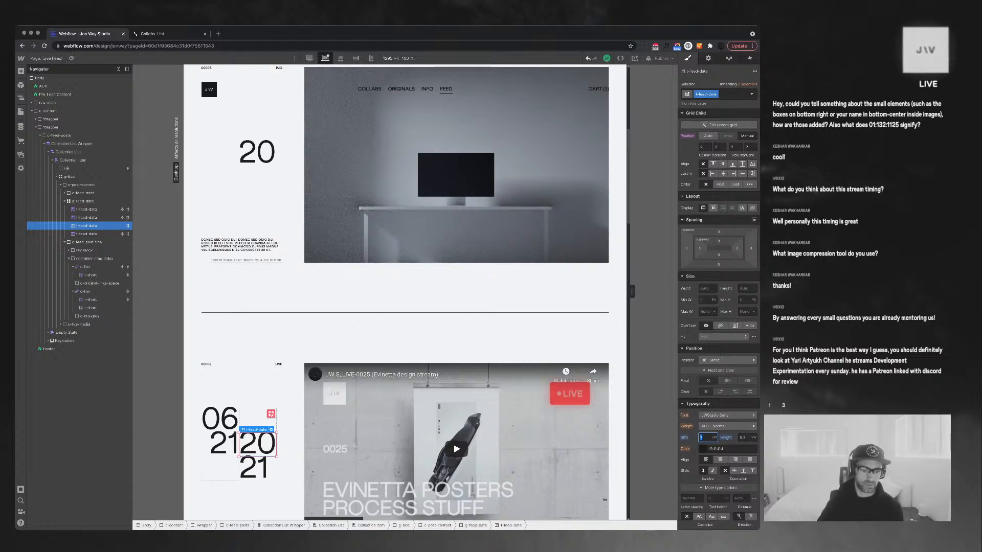
pyautogui.write('3')
pyautogui.press('Tab')
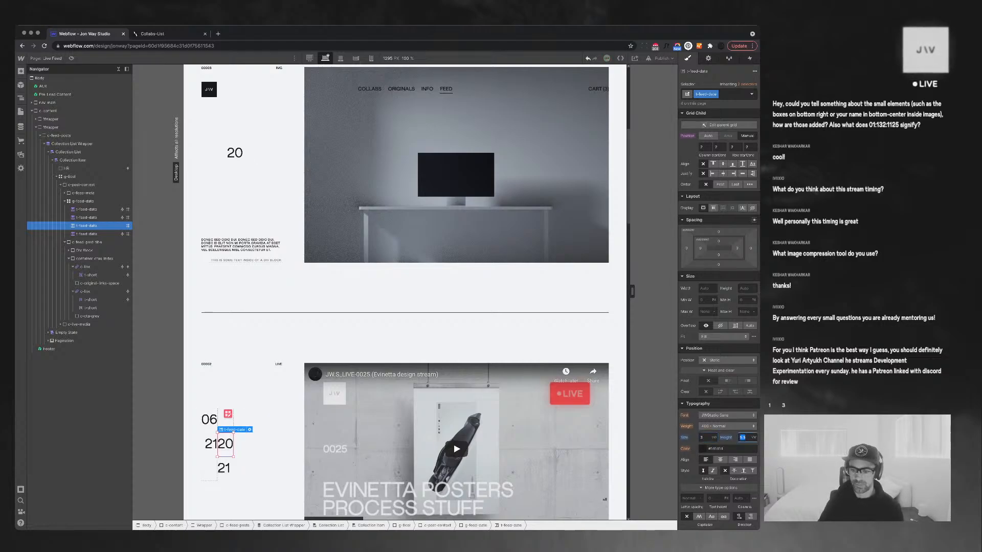
pyautogui.write('2')
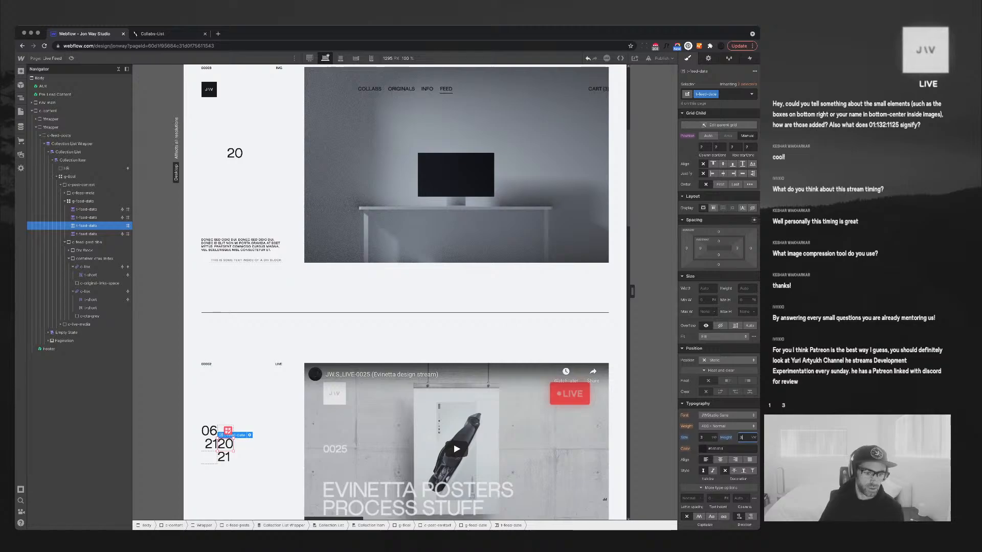
pyautogui.press('BackSpace')
pyautogui.write('5')
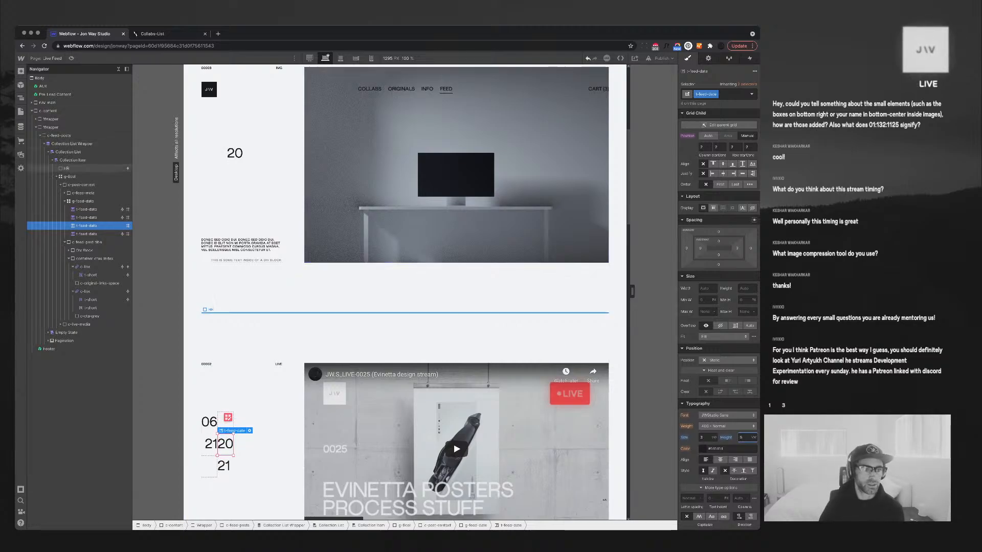
# Make the whole date block 100% wide
pyautogui.click(83, 201)
pyautogui.click(706, 319)
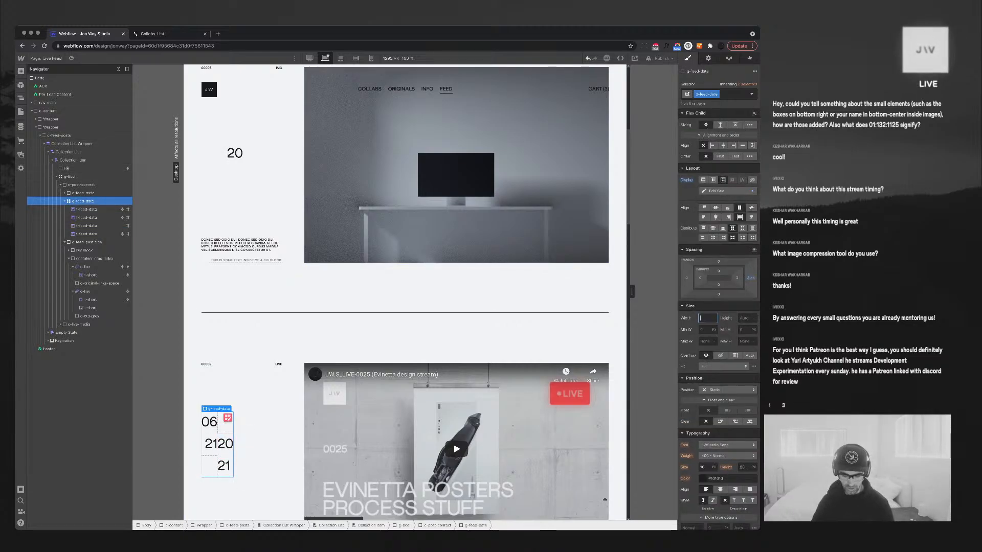
pyautogui.write('100%')
pyautogui.press('Return')
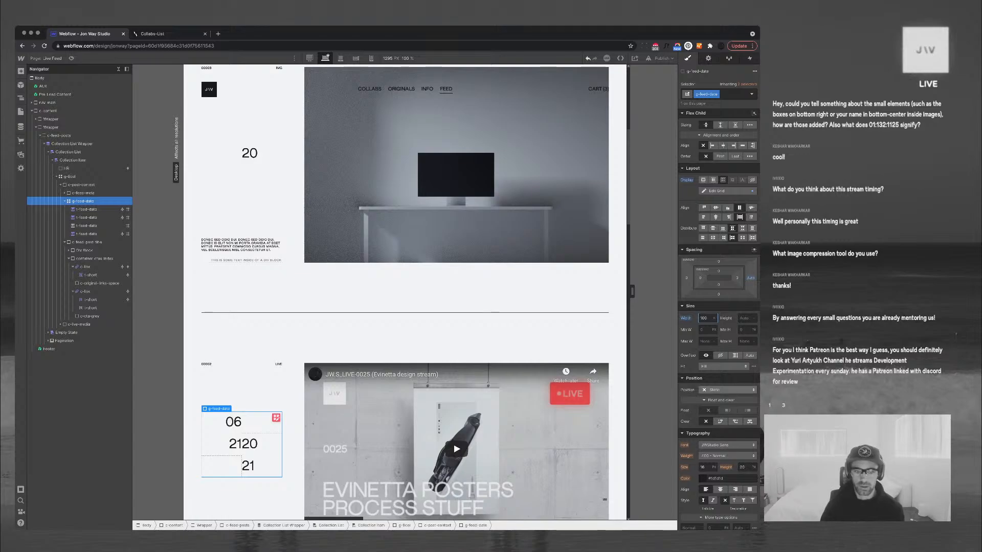
# Remove the col-1 combo class from the date texts, including the 06 day number
pyautogui.click(86, 217)
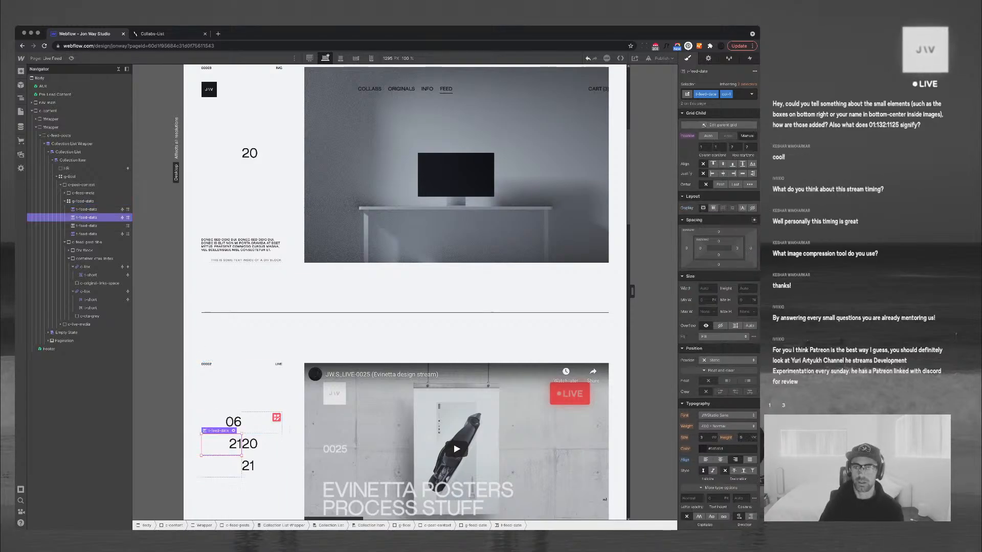
pyautogui.press('super+Return')
pyautogui.press('BackSpace')
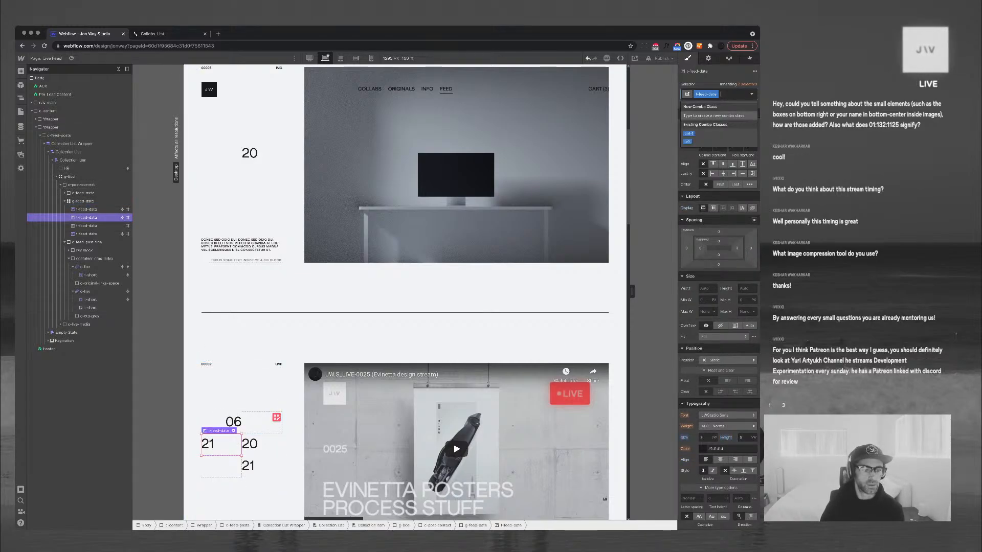
pyautogui.click(86, 209)
pyautogui.press('super+Return')
pyautogui.press('BackSpace')
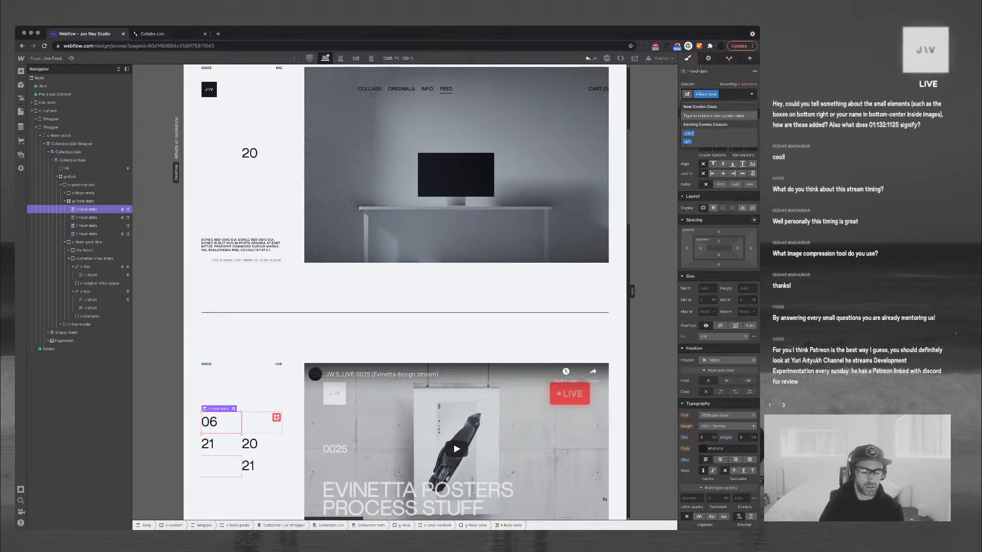
pyautogui.click(290, 429)
pyautogui.scroll(-7, 290, 428)
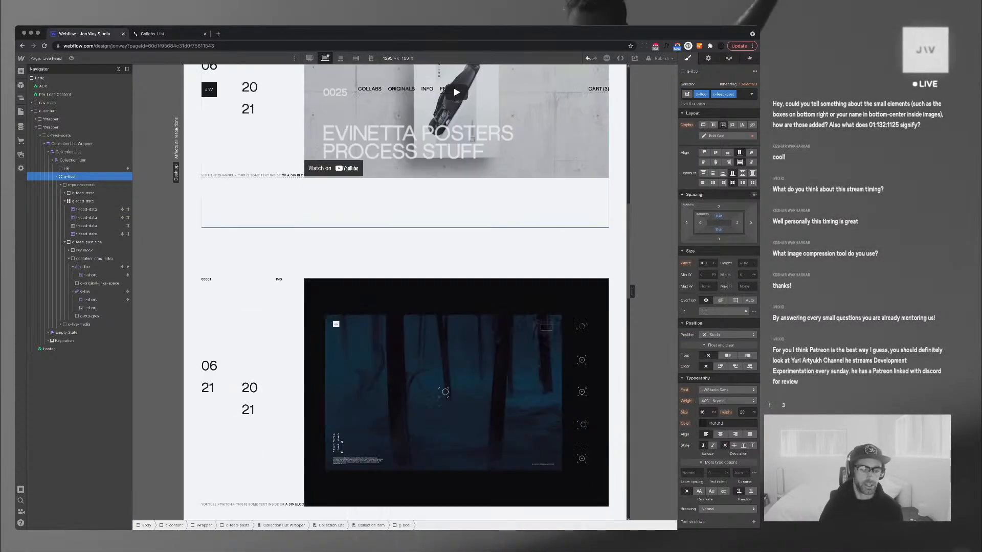
pyautogui.scroll(1, 290, 429)
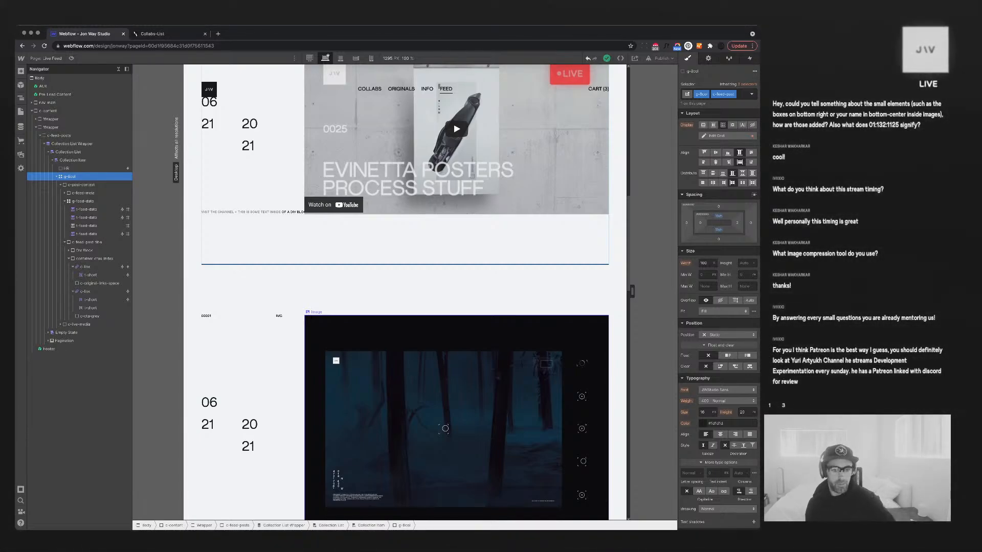
pyautogui.scroll(-2, 440, 302)
pyautogui.scroll(2, 439, 302)
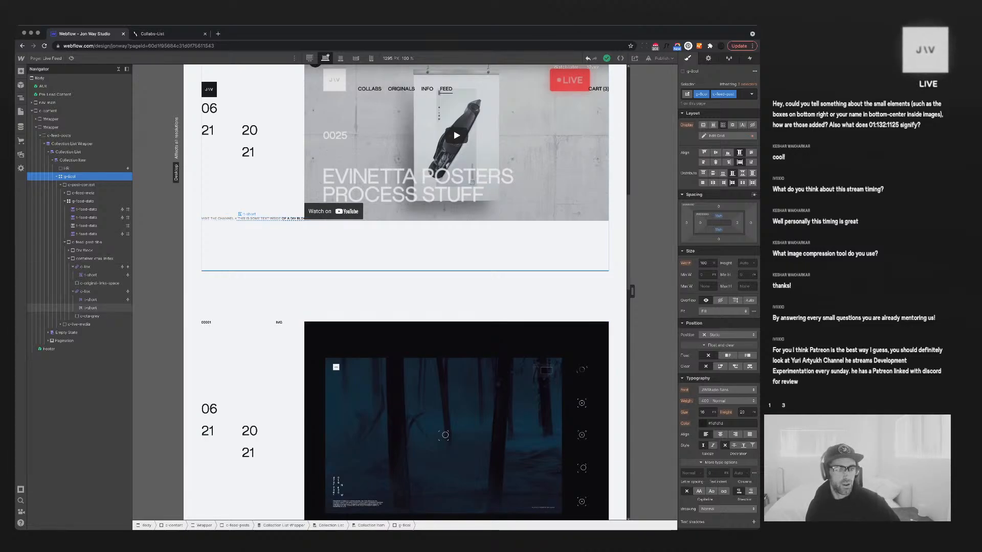
pyautogui.click(292, 219)
pyautogui.scroll(9, 293, 219)
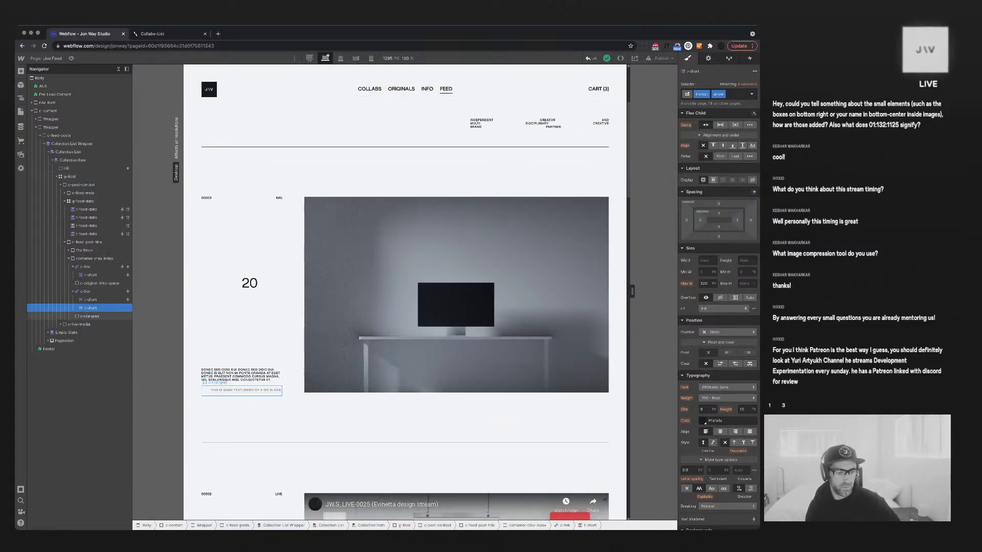
# Delete c-cta-grey from the desk-and-monitor post's link row, keeping both links and the spacer
pyautogui.click(220, 382)
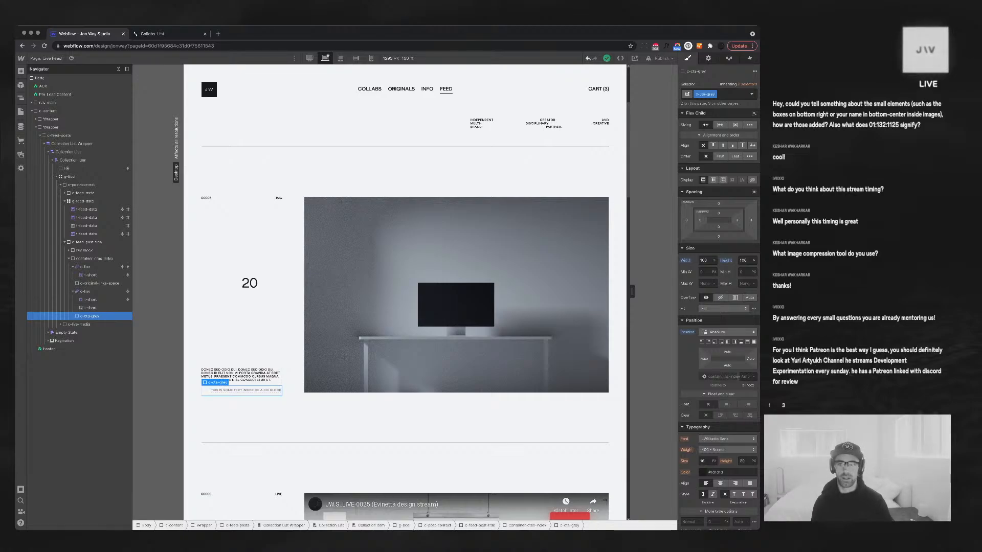
pyautogui.press('Delete')
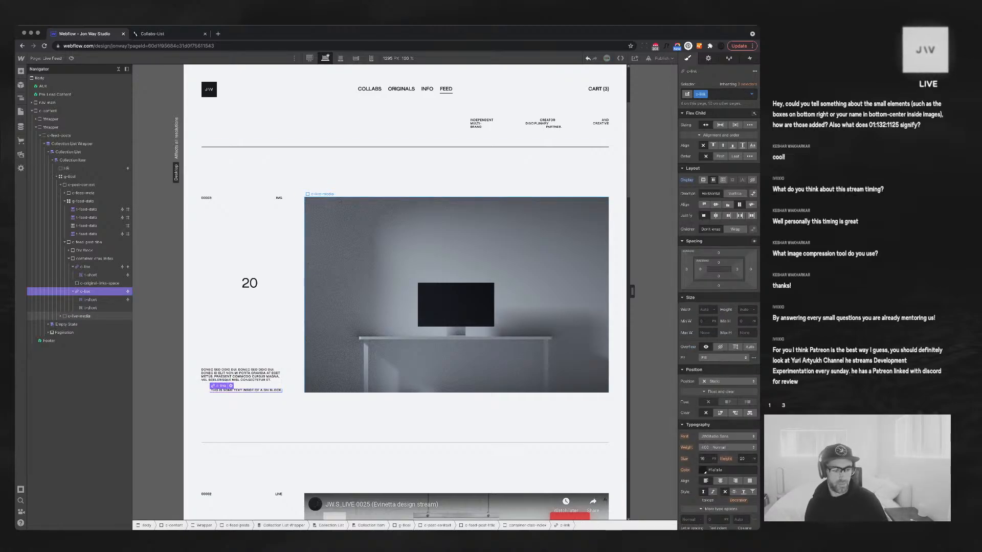
pyautogui.click(95, 259)
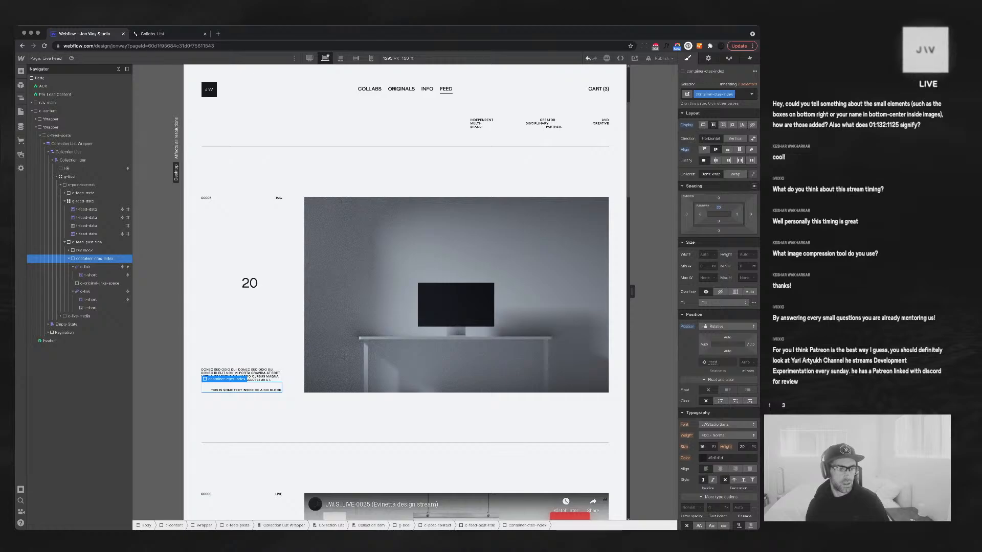
pyautogui.click(85, 291)
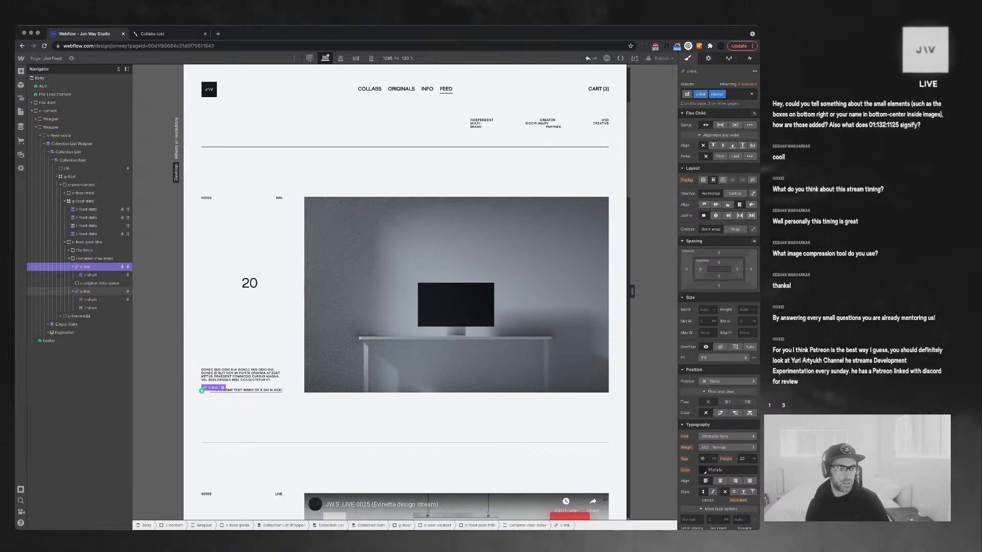
pyautogui.click(99, 283)
pyautogui.click(709, 58)
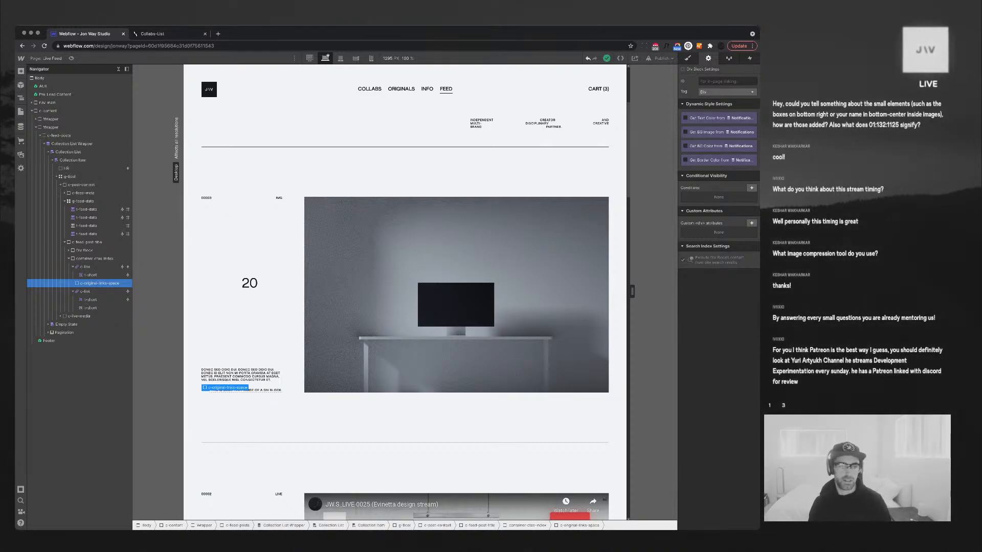
# Show the spacer only when the CTA 2 (Text) field is set
pyautogui.click(752, 188)
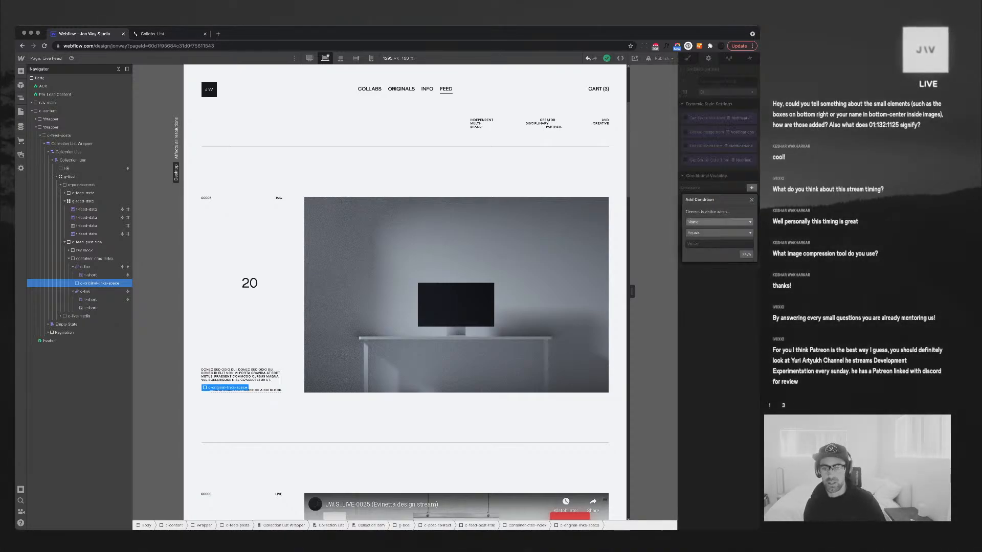
pyautogui.click(719, 221)
pyautogui.scroll(-4, 718, 253)
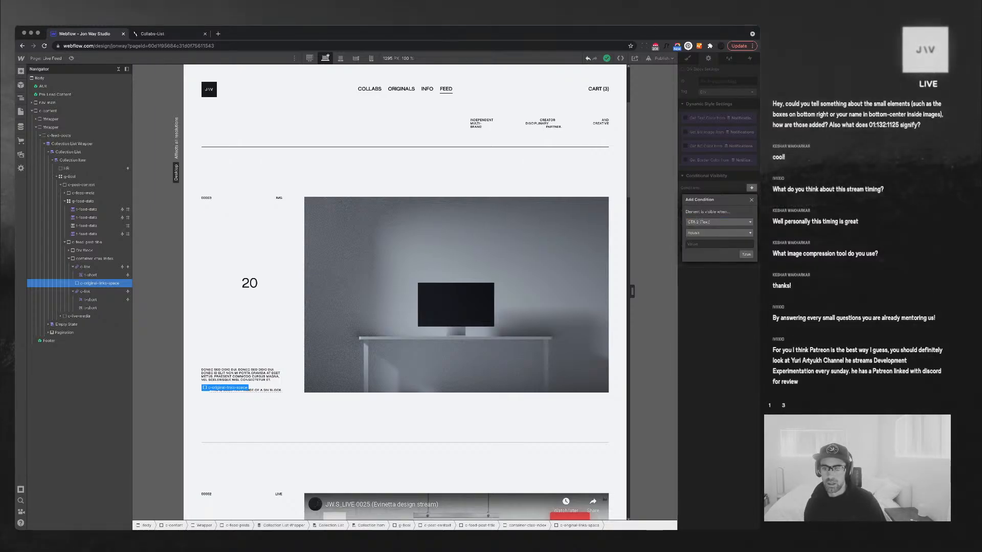
pyautogui.click(709, 252)
pyautogui.click(718, 233)
pyautogui.click(710, 257)
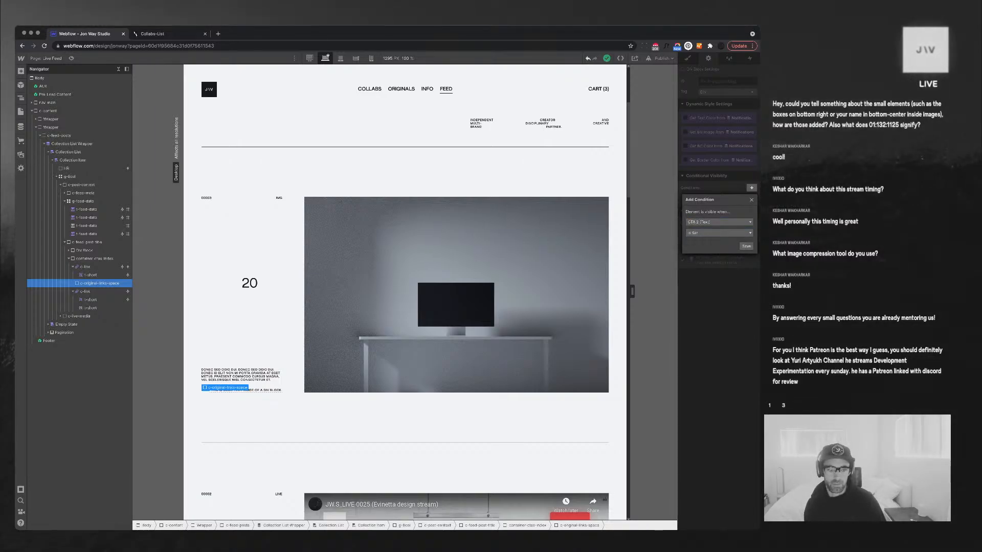
pyautogui.click(746, 246)
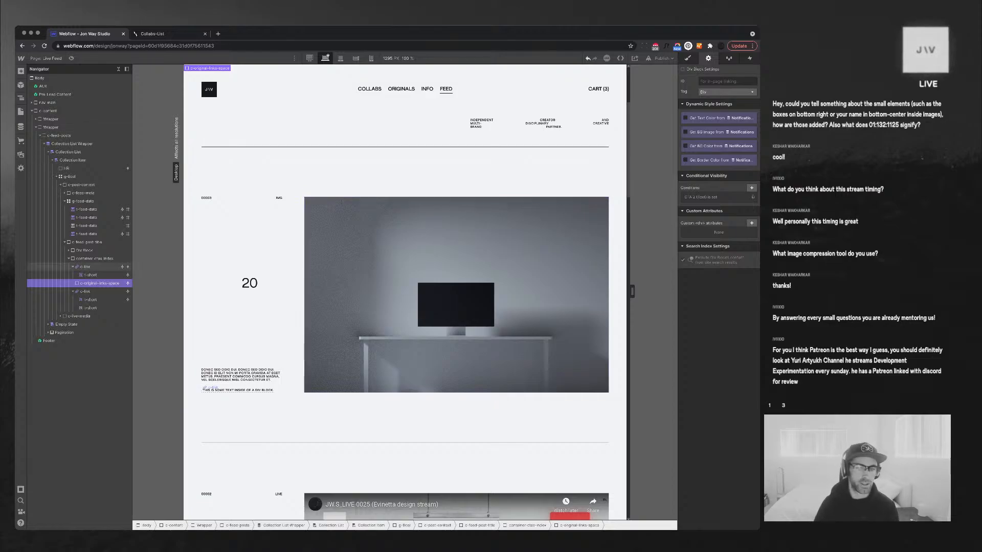
# Give the second c-link the same CTA 2 (Text) Is Set visibility condition
pyautogui.click(205, 389)
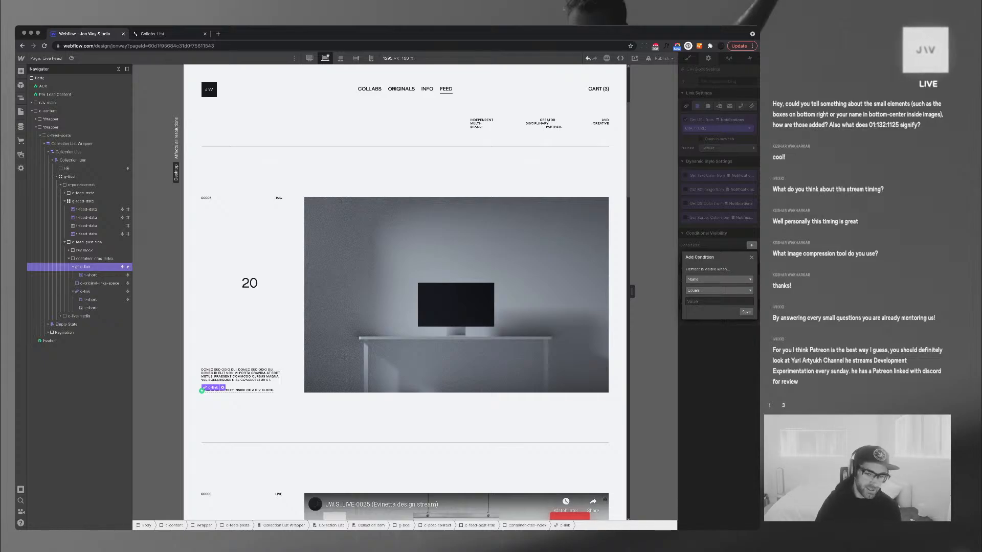
pyautogui.press('Escape')
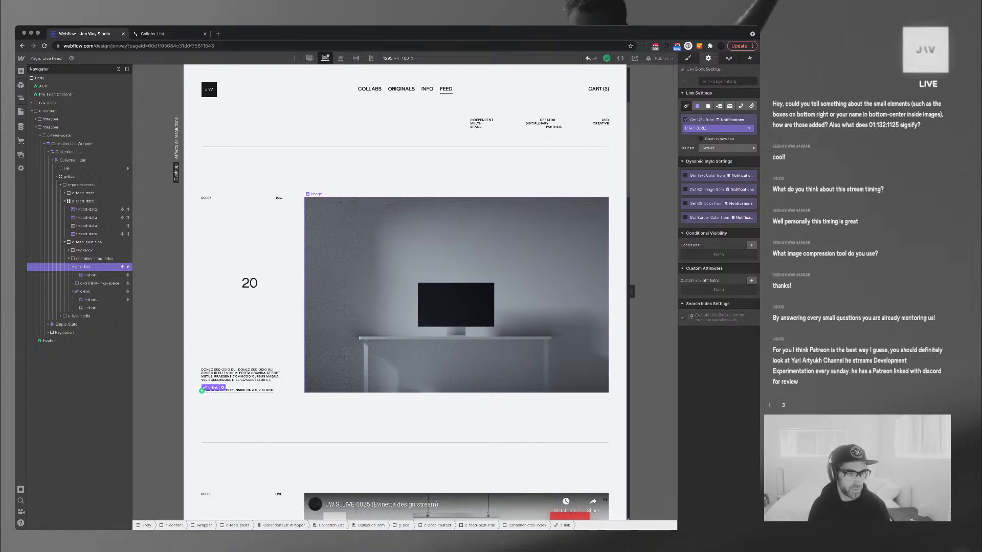
pyautogui.click(86, 292)
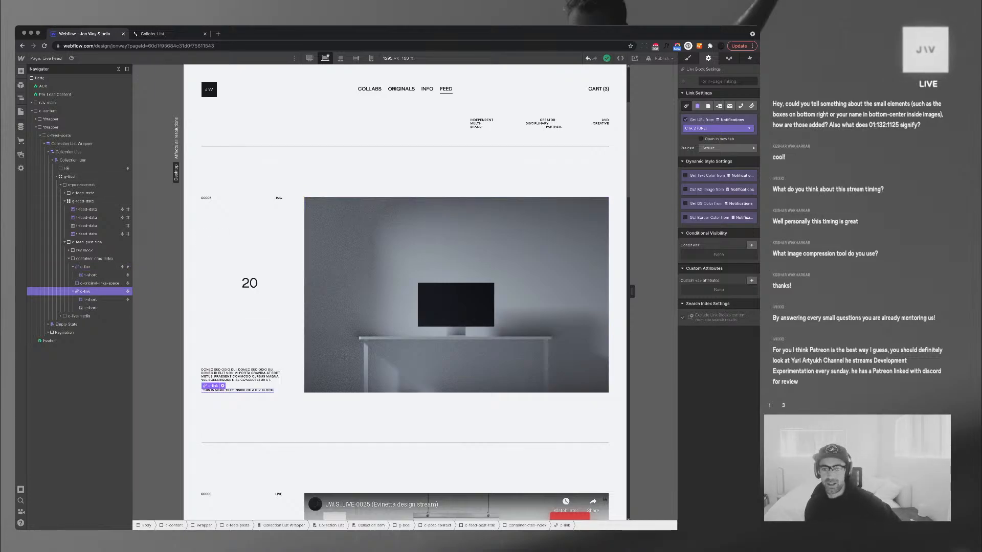
pyautogui.click(751, 246)
pyautogui.click(719, 279)
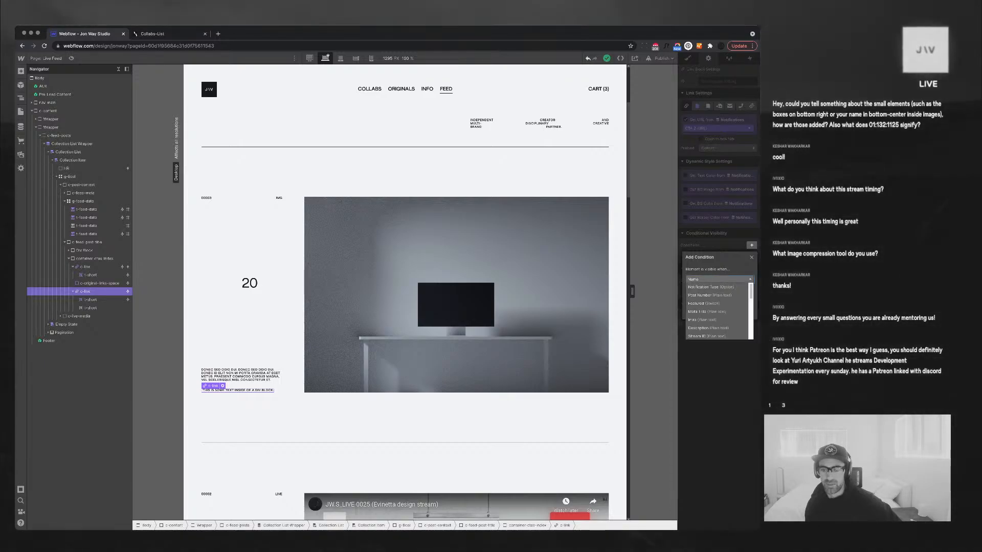
pyautogui.scroll(-3, 717, 307)
pyautogui.click(709, 307)
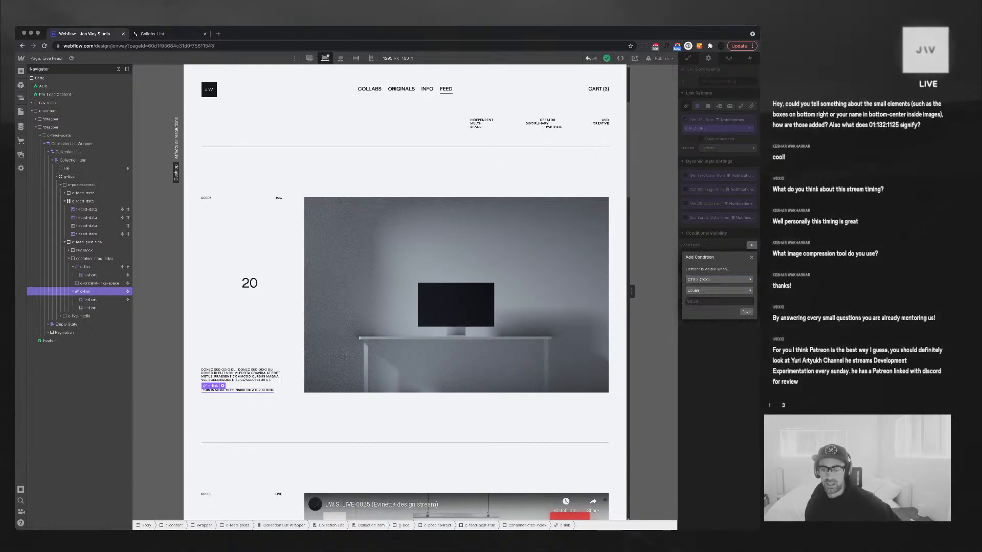
pyautogui.click(719, 290)
pyautogui.click(704, 315)
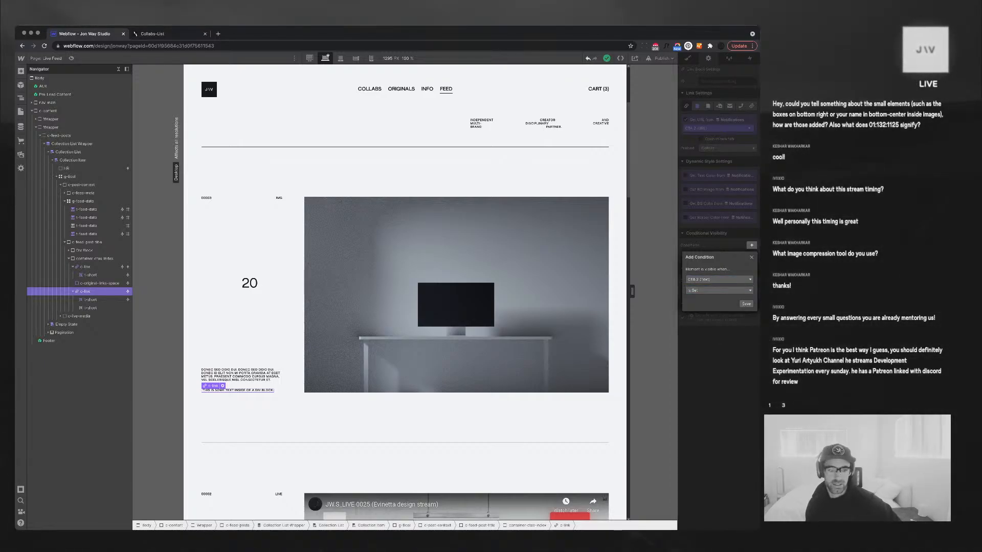
pyautogui.click(745, 303)
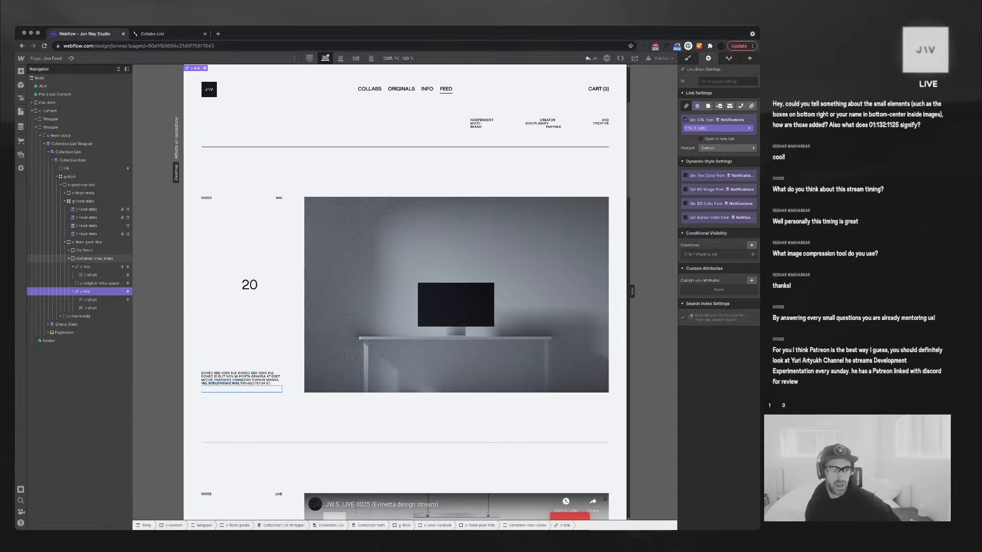
pyautogui.click(94, 259)
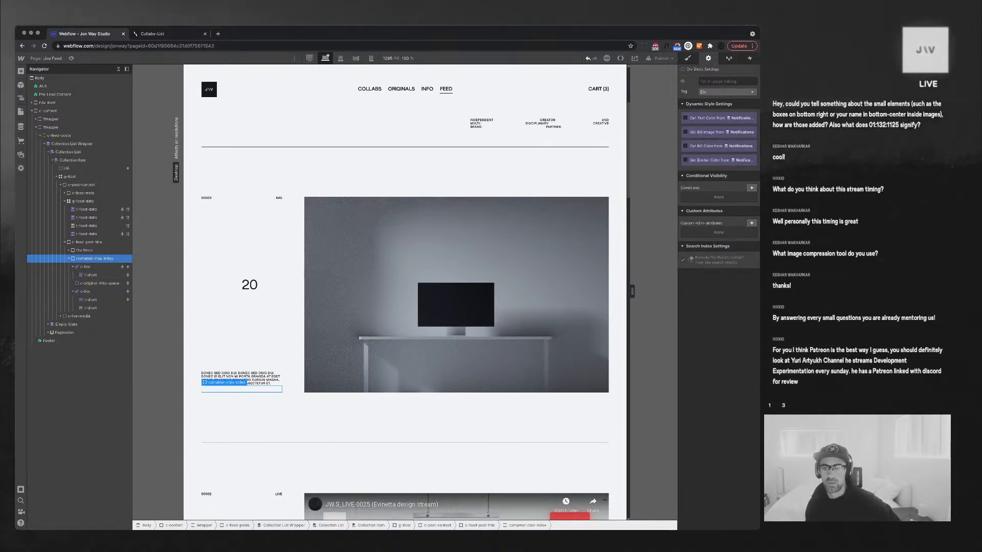
# Show the CTA links container only when CTA 1 (Text) is set
pyautogui.click(751, 188)
pyautogui.click(718, 221)
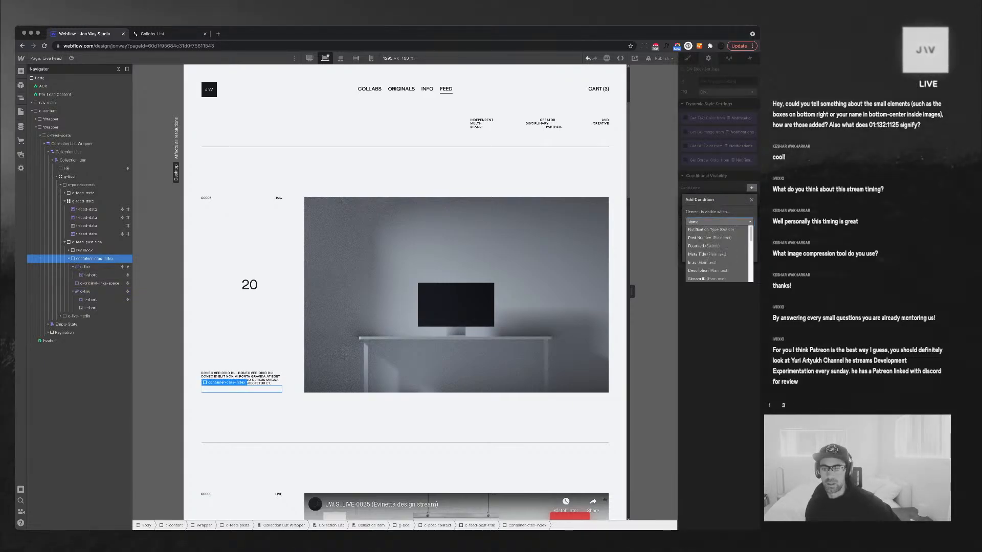
pyautogui.scroll(-2, 718, 255)
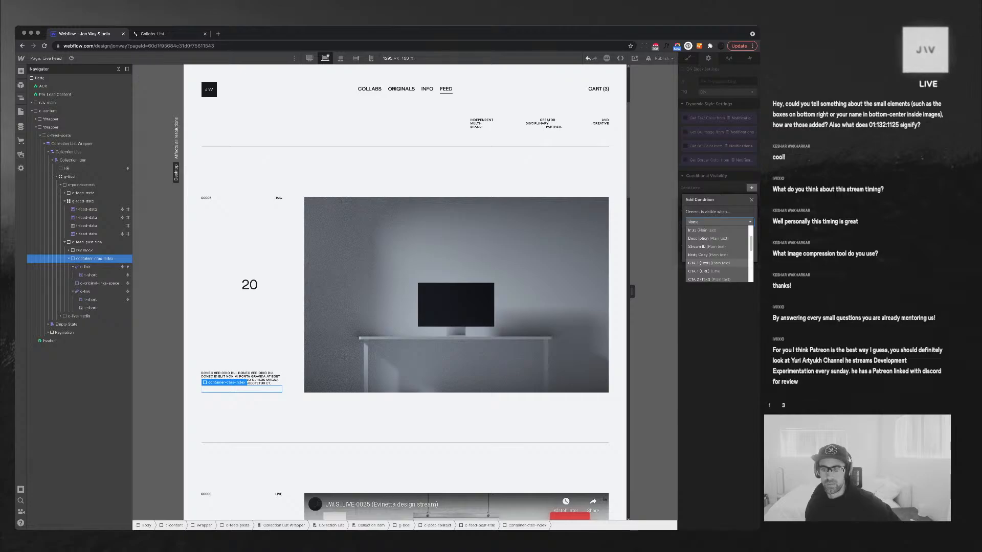
pyautogui.click(708, 263)
pyautogui.click(718, 232)
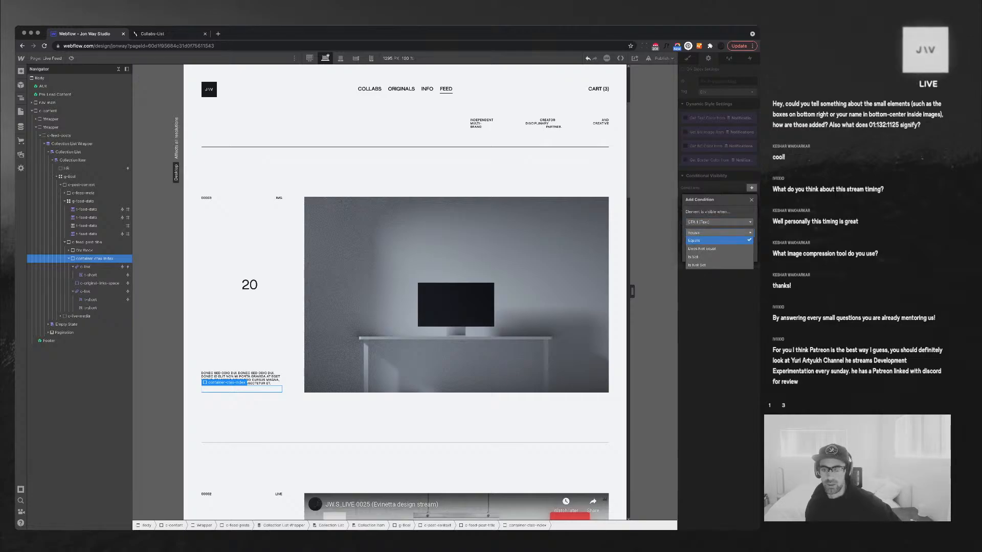
pyautogui.press('Escape')
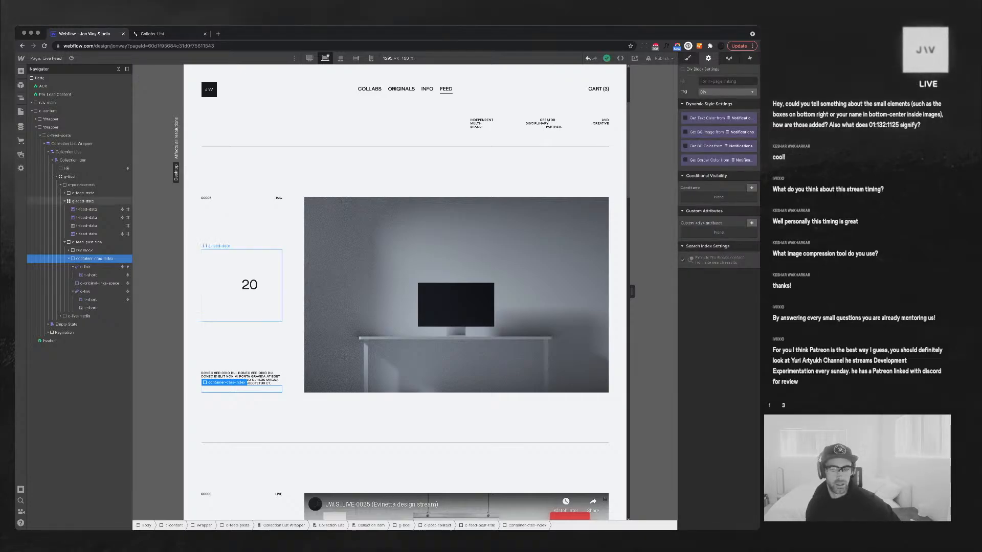
pyautogui.click(751, 187)
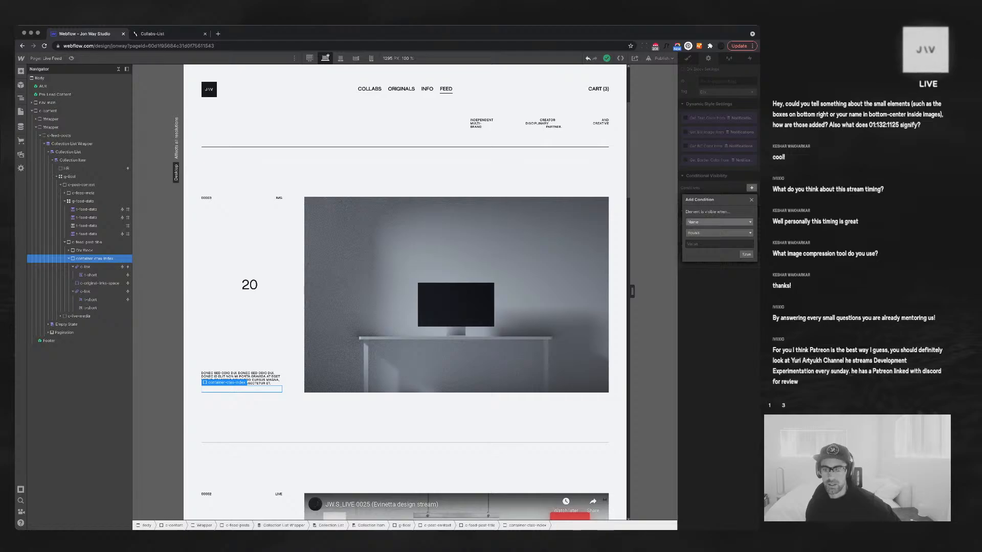
pyautogui.click(716, 222)
pyautogui.click(708, 247)
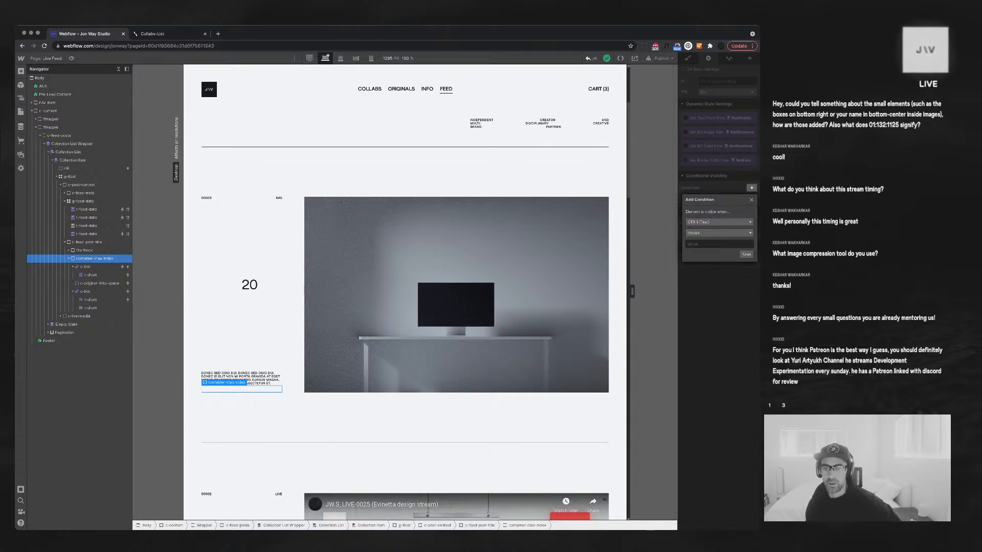
pyautogui.click(719, 232)
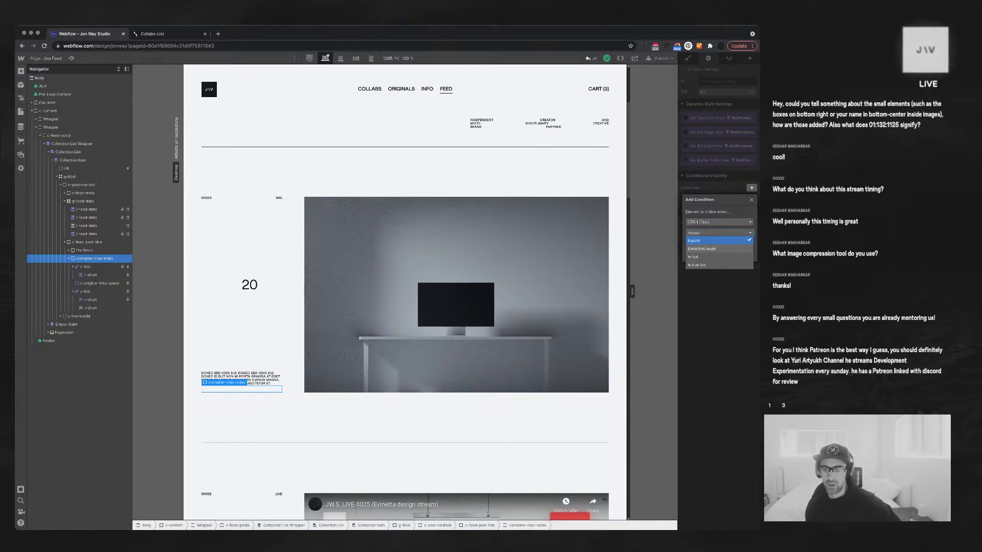
pyautogui.click(696, 257)
pyautogui.click(746, 246)
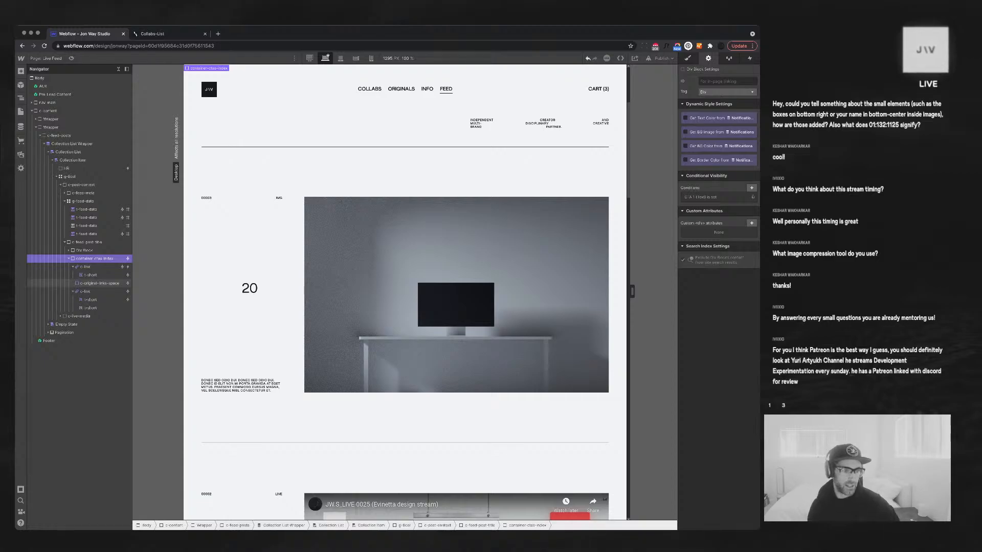
# Scroll through the feed posts on the canvas to review them
pyautogui.click(68, 258)
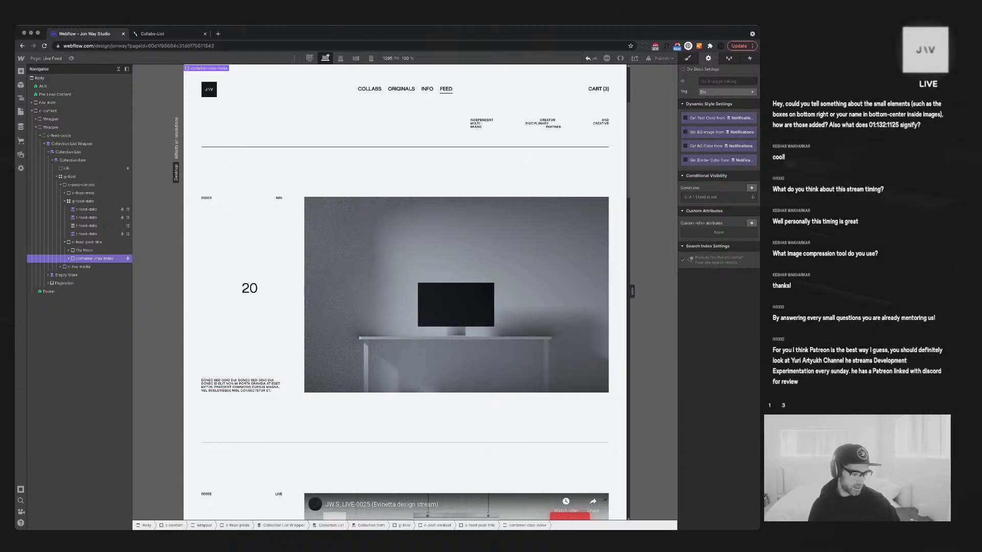
pyautogui.click(69, 258)
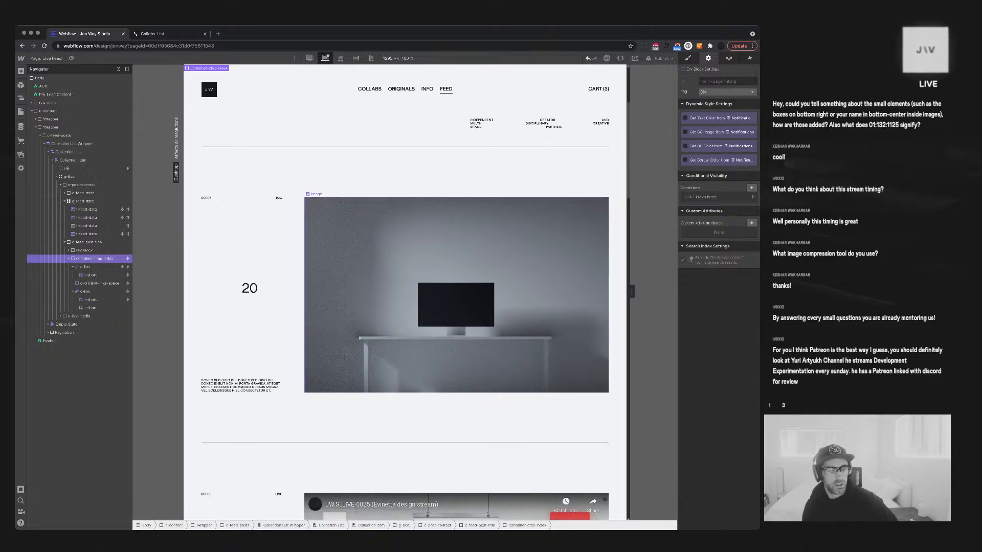
pyautogui.scroll(-6, 405, 307)
pyautogui.scroll(-2, 292, 357)
pyautogui.scroll(1, 292, 358)
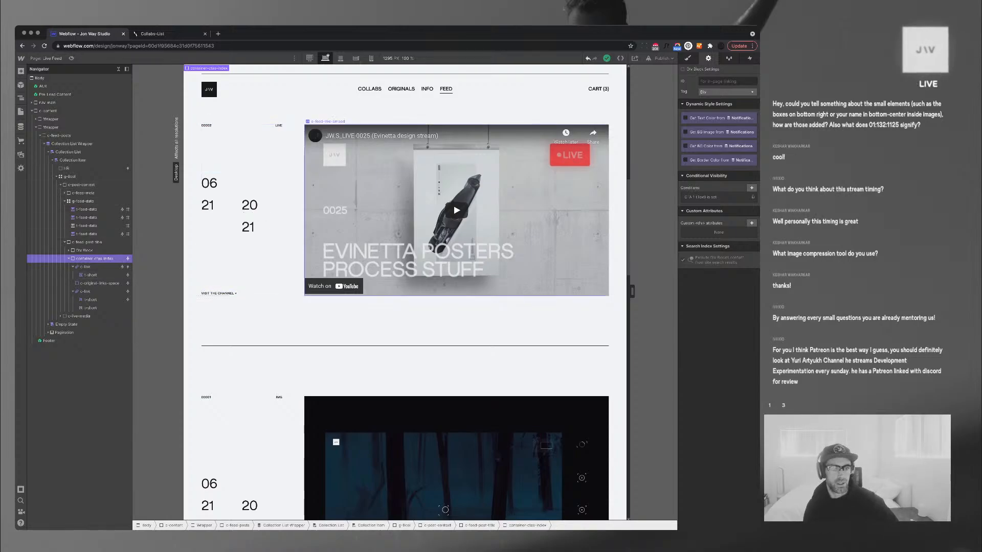
pyautogui.scroll(1, 405, 292)
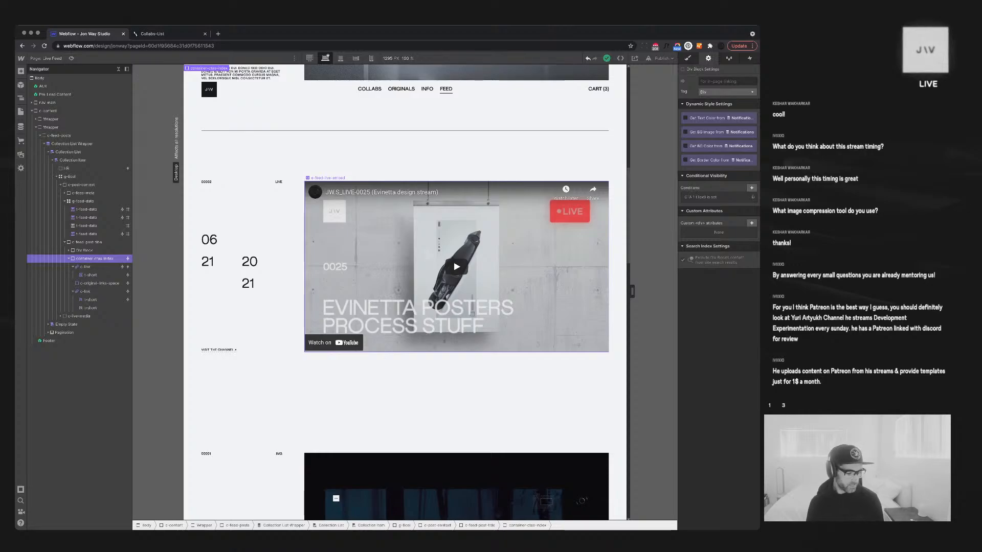
pyautogui.scroll(-10, 404, 292)
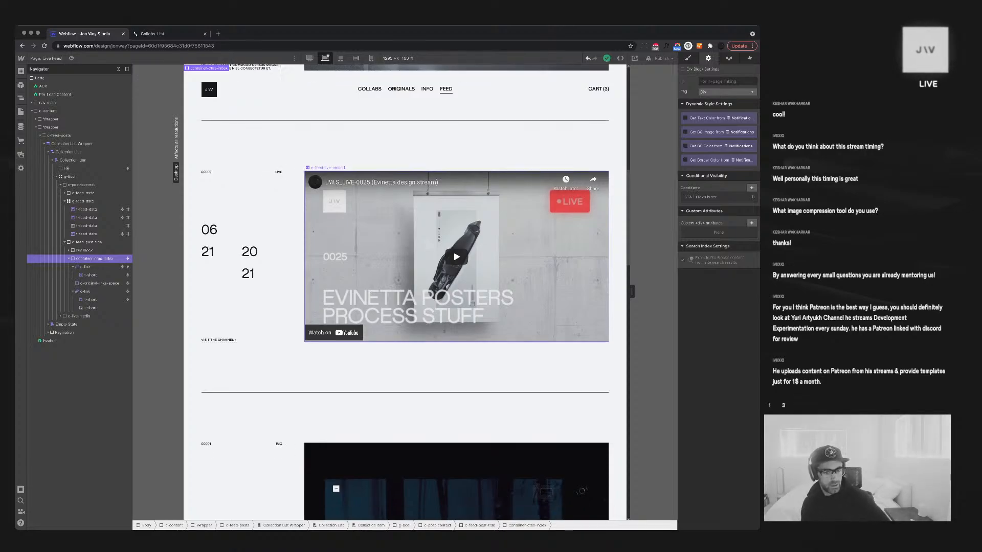
pyautogui.scroll(-10, 405, 291)
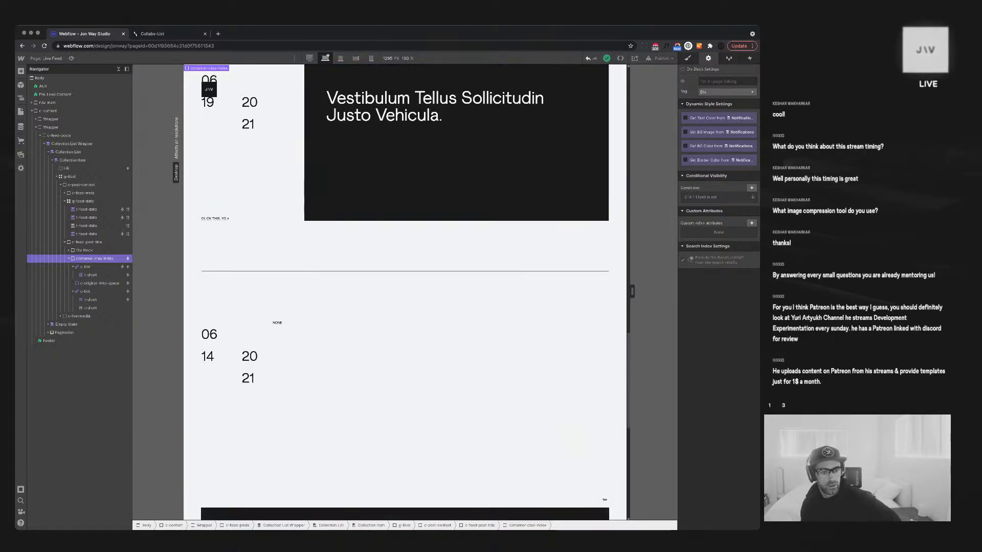
pyautogui.scroll(15, 405, 291)
pyautogui.scroll(10, 405, 291)
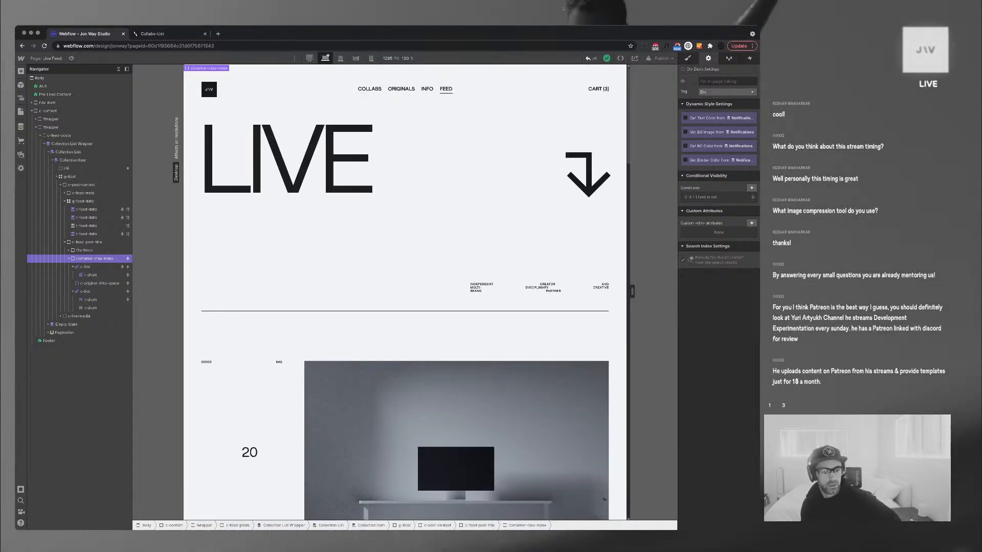
pyautogui.scroll(-4, 405, 292)
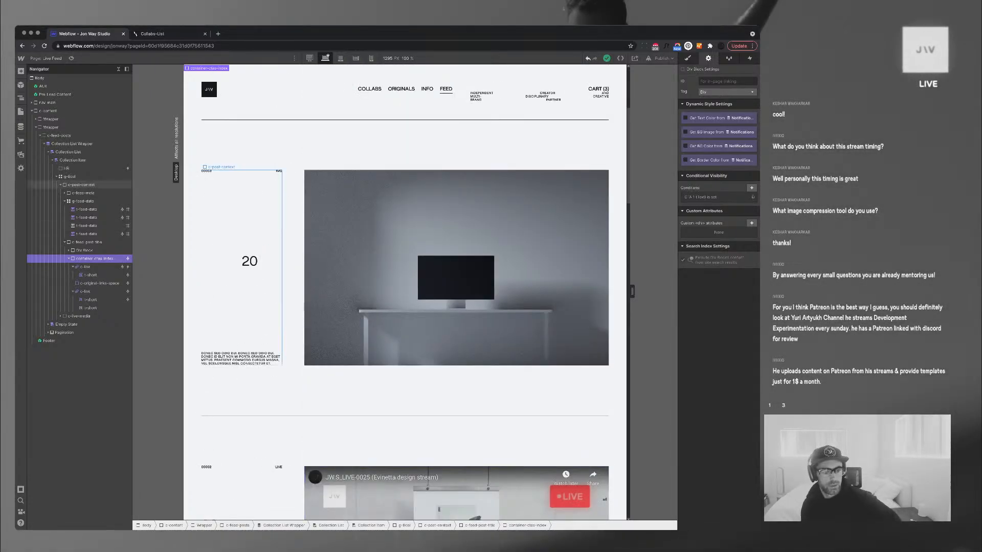
# Select the c-feed-post-title wrapper and bring up Find anything to add an element
pyautogui.click(240, 359)
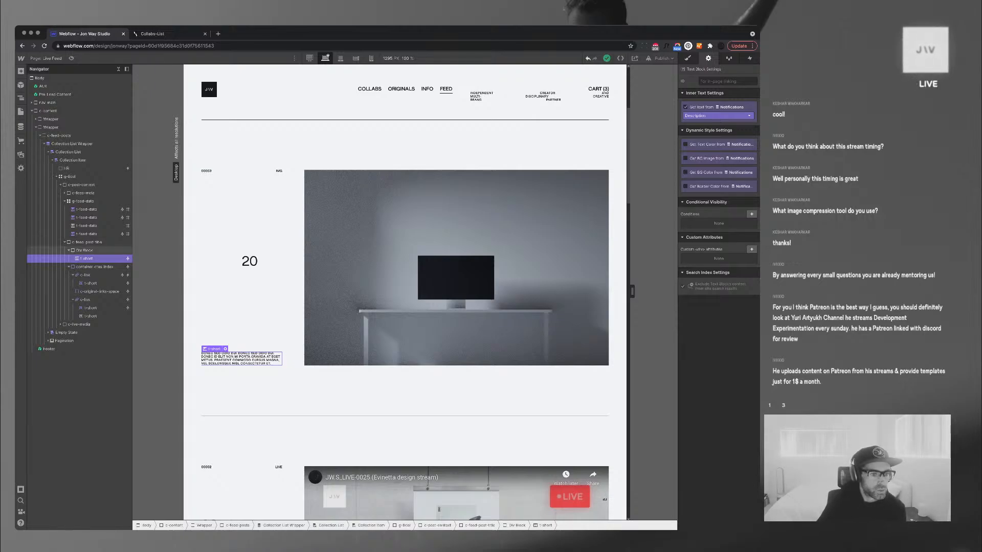
pyautogui.click(68, 250)
pyautogui.click(68, 258)
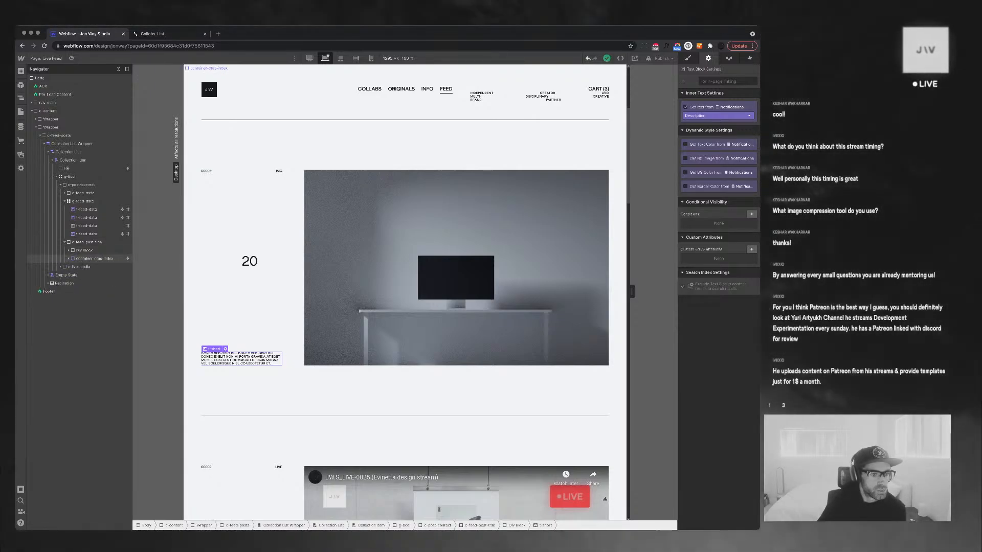
pyautogui.click(92, 259)
pyautogui.click(86, 250)
pyautogui.click(86, 242)
pyautogui.press('super+e')
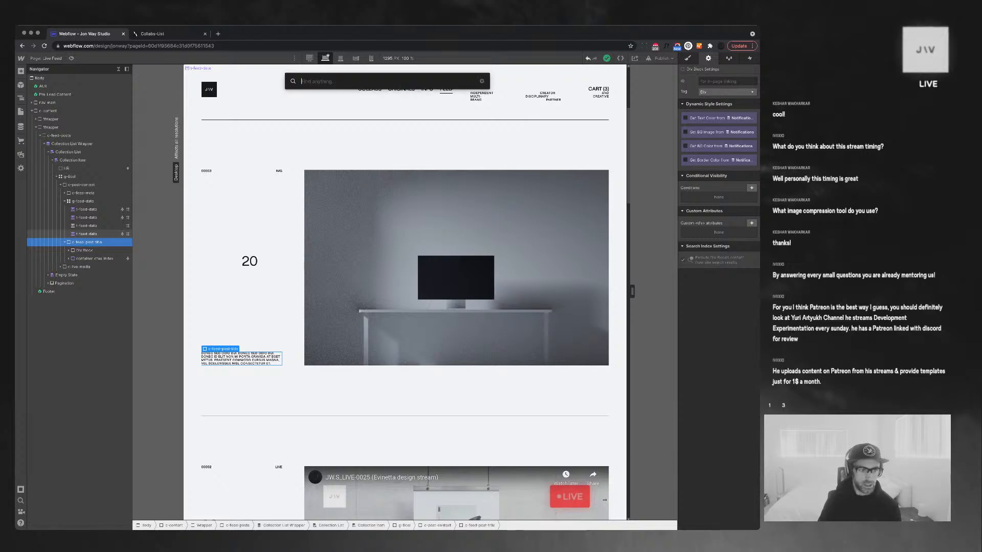
# Insert an empty Div Block as the first child of the post title wrapper
pyautogui.write('div')
pyautogui.press('Return')
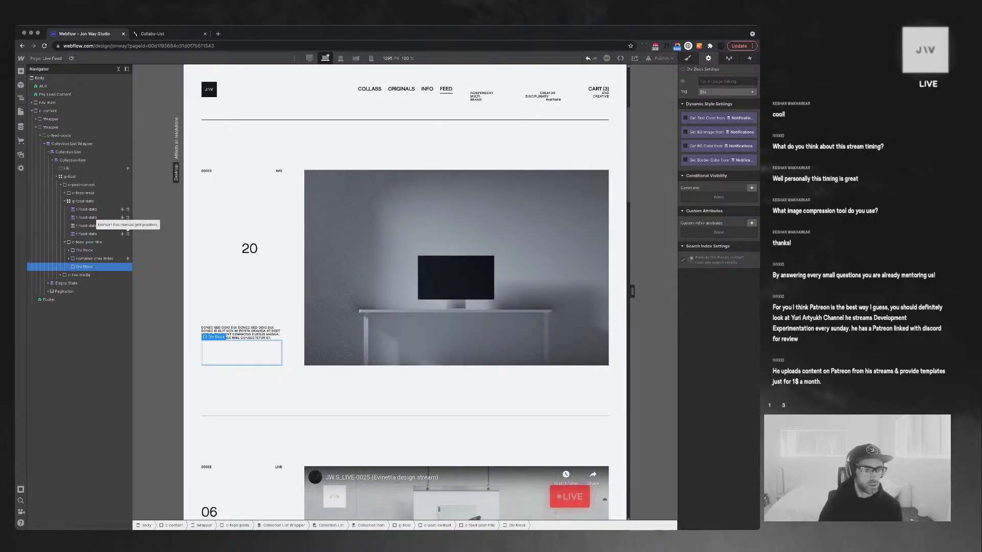
pyautogui.moveTo(85, 267); pyautogui.dragTo(84, 247)
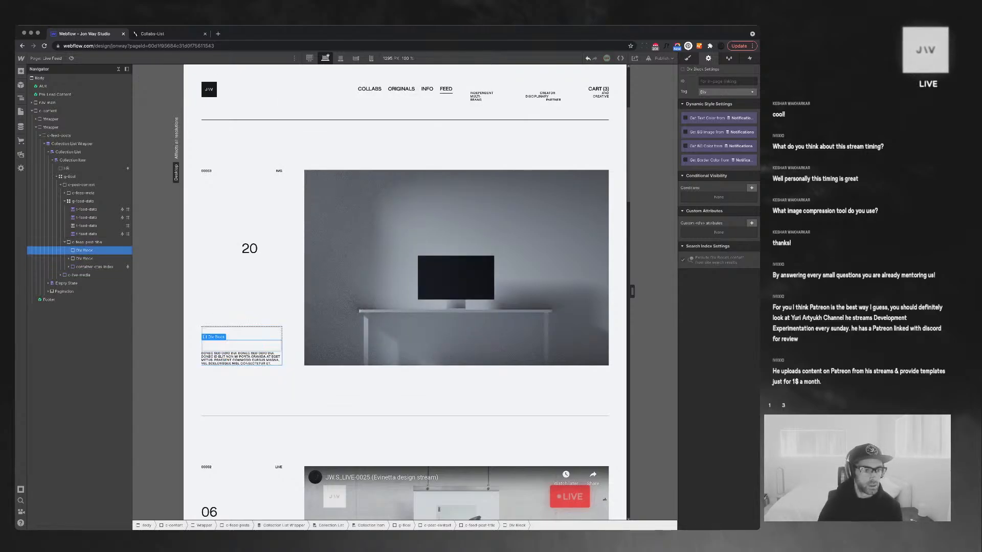
# Add a Text Block that gets its text from the Notifications Name field
pyautogui.press('super+e')
pyautogui.write('te')
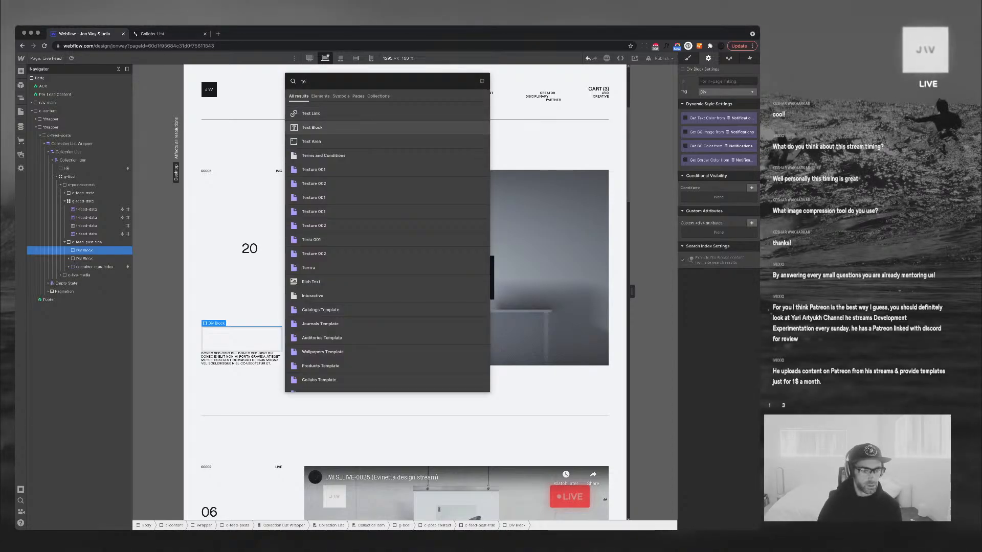
pyautogui.press('Return')
pyautogui.click(209, 374)
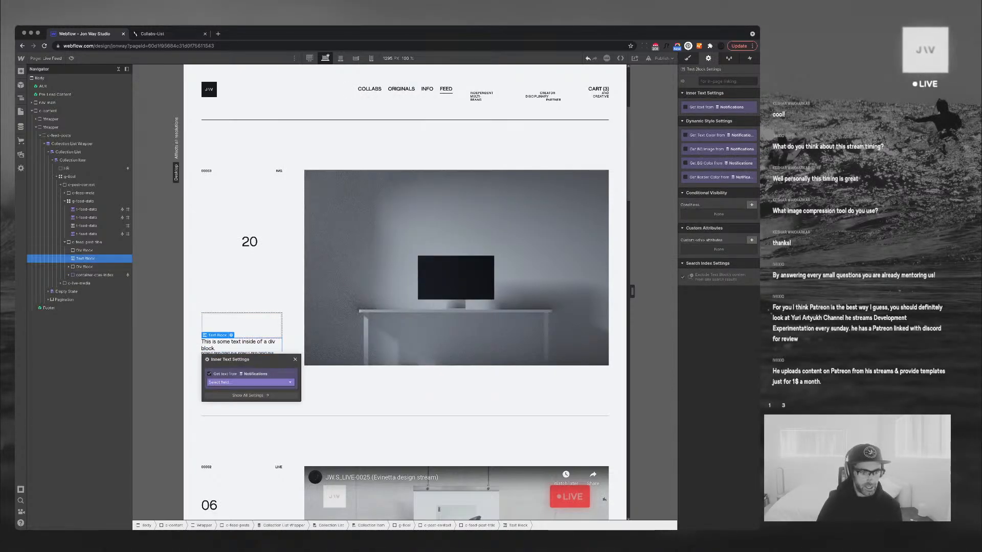
pyautogui.click(249, 382)
pyautogui.click(217, 396)
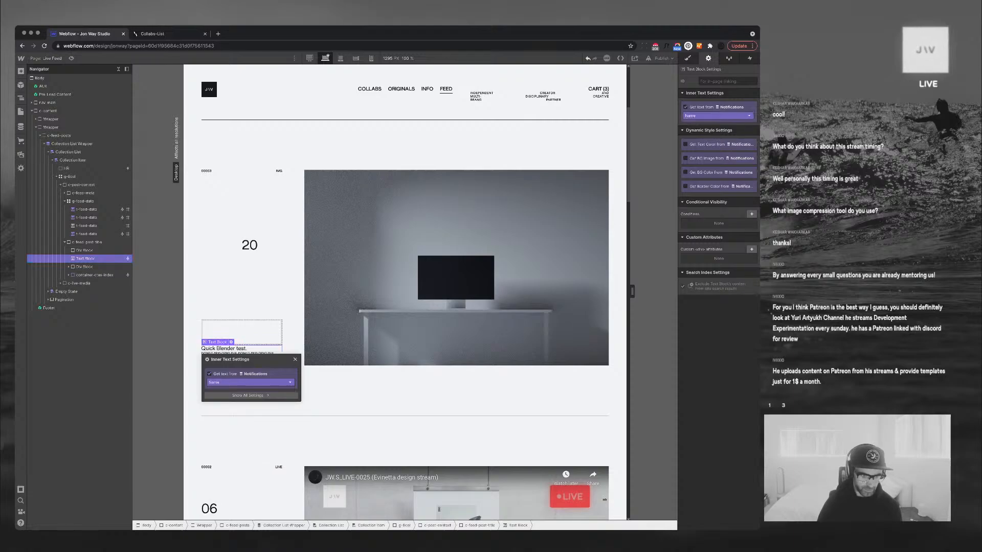
pyautogui.press('Escape')
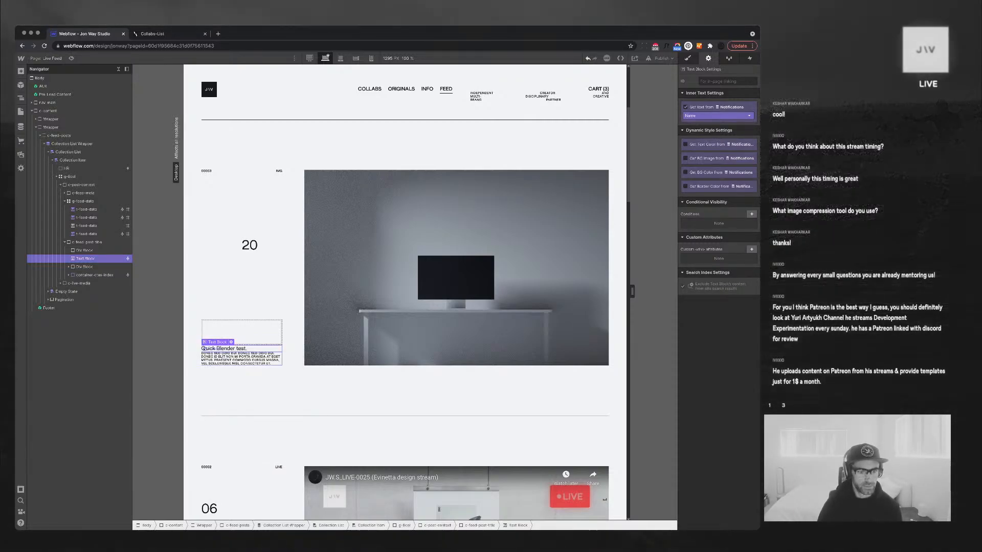
pyautogui.scroll(-5, 404, 291)
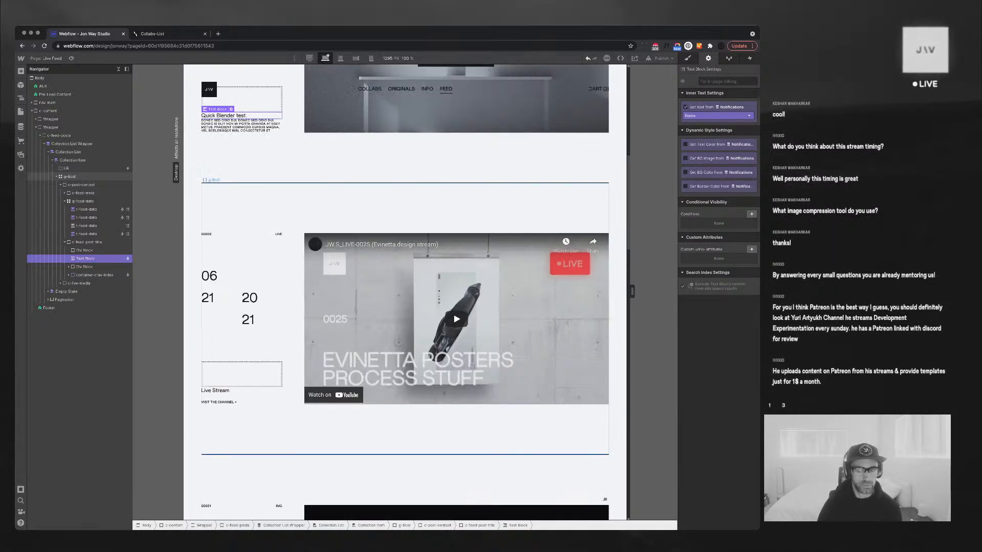
pyautogui.scroll(2, 404, 292)
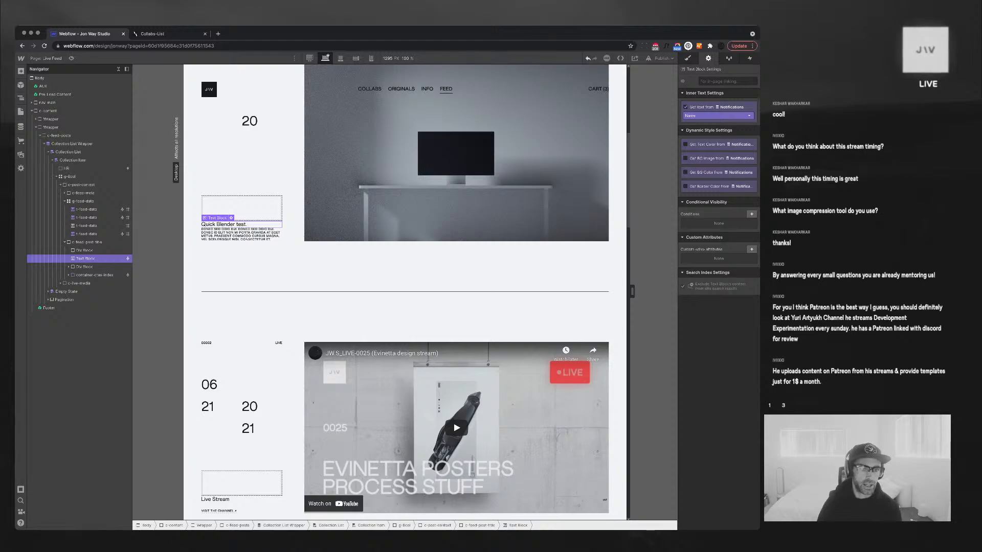
# Apply h4-headlines to the title and duplicate it as the t-feed-post-title class
pyautogui.press('s')
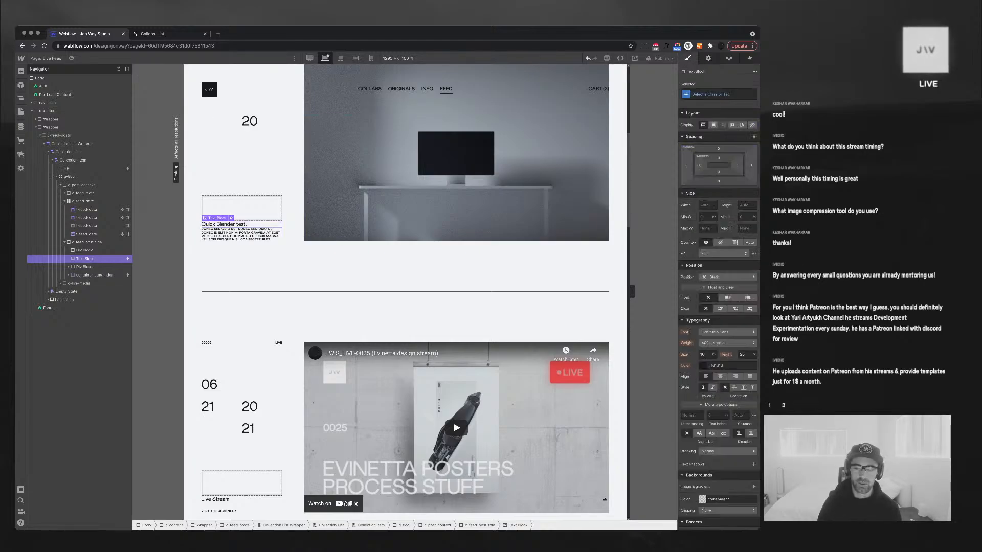
pyautogui.press('super+Return')
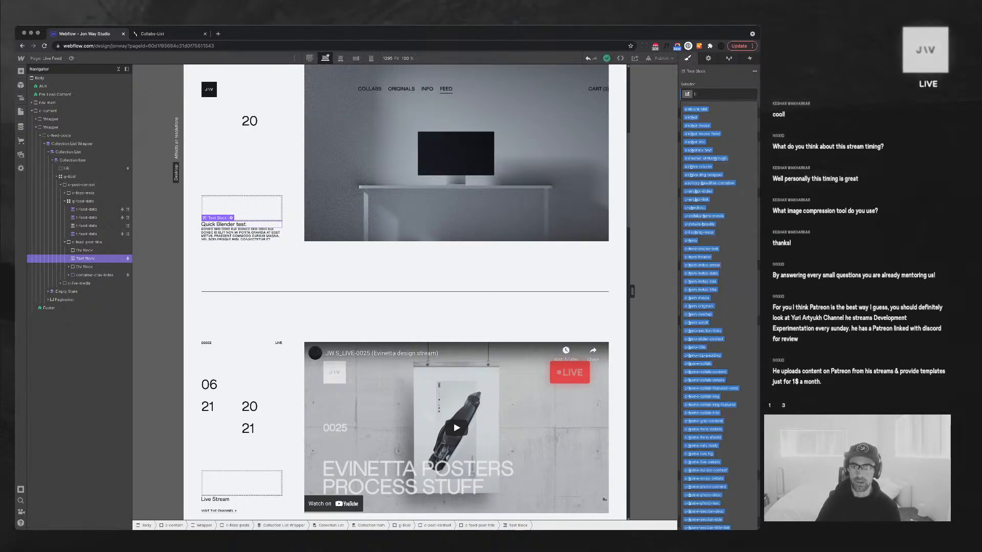
pyautogui.write('h4')
pyautogui.press('Return')
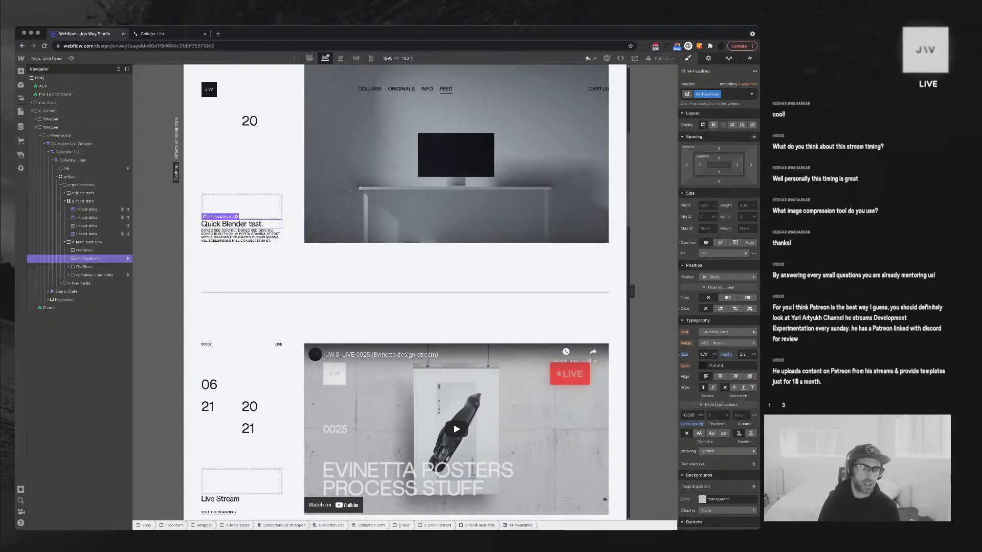
pyautogui.click(717, 94)
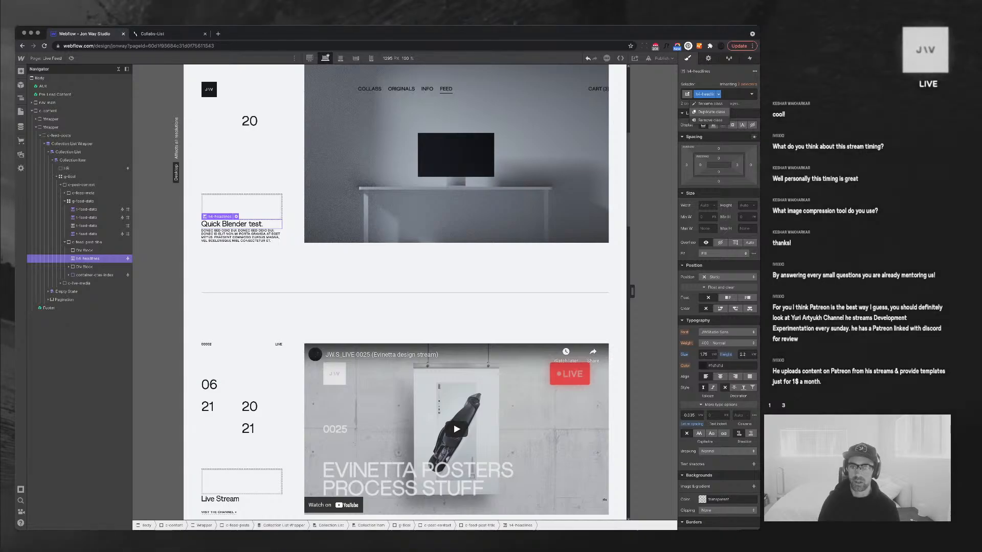
pyautogui.click(710, 112)
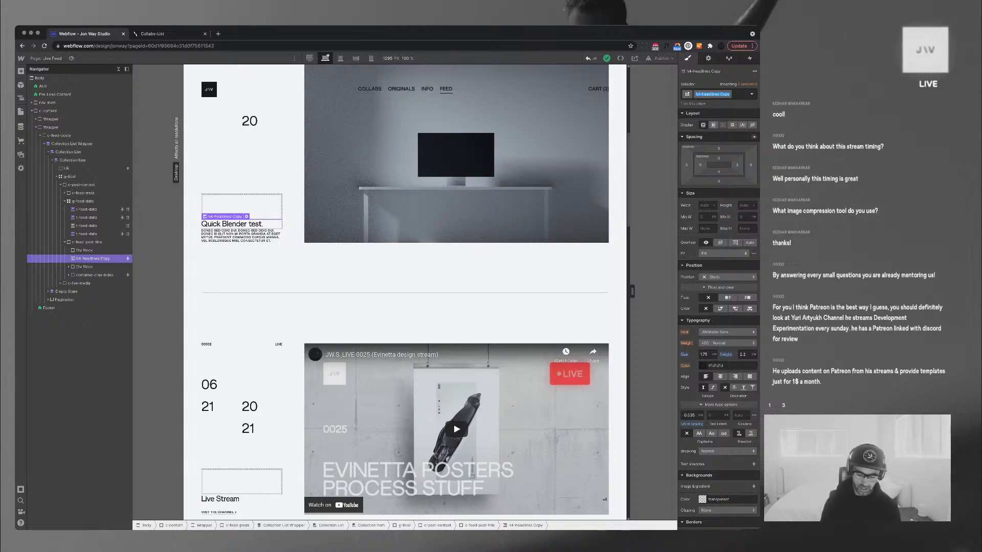
pyautogui.write('t-')
pyautogui.write('feed-post-ti')
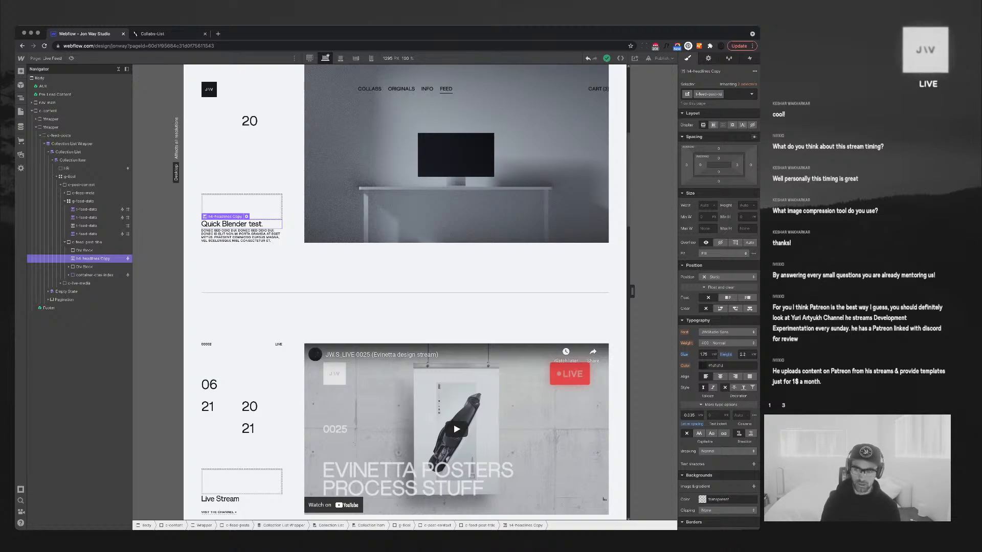
pyautogui.write('tle')
pyautogui.press('Return')
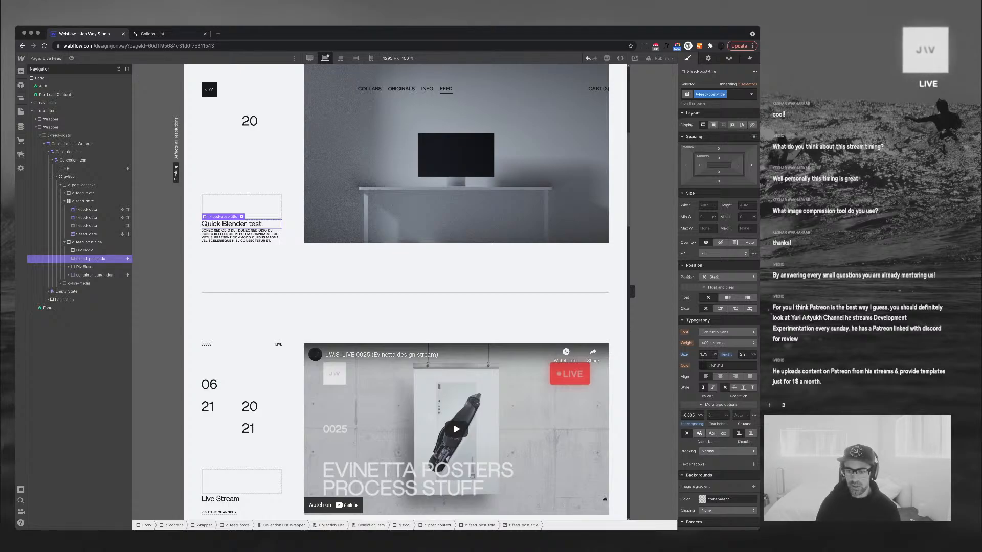
# Make t-feed-post-title uppercase with 0.0125 letter spacing and 1.5 line height
pyautogui.click(699, 434)
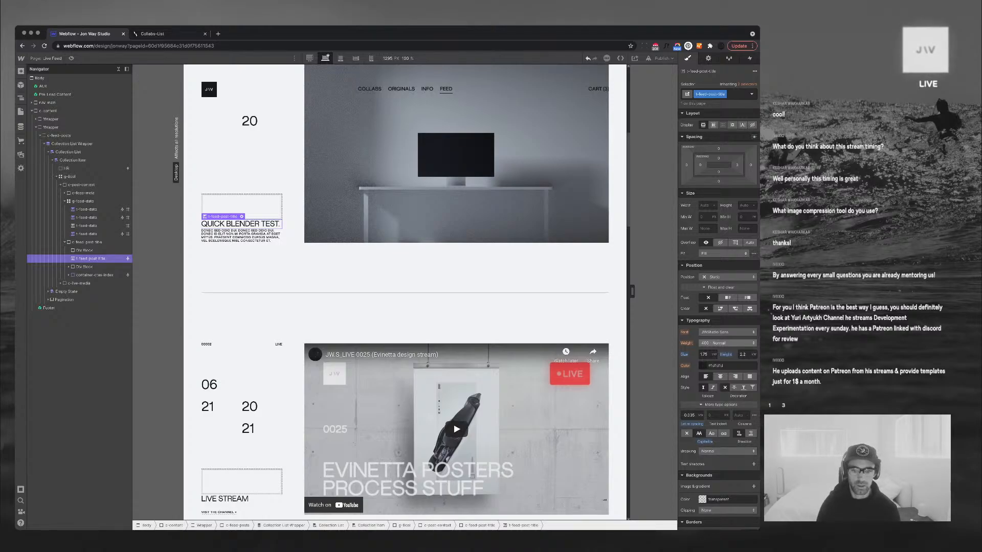
pyautogui.click(689, 415)
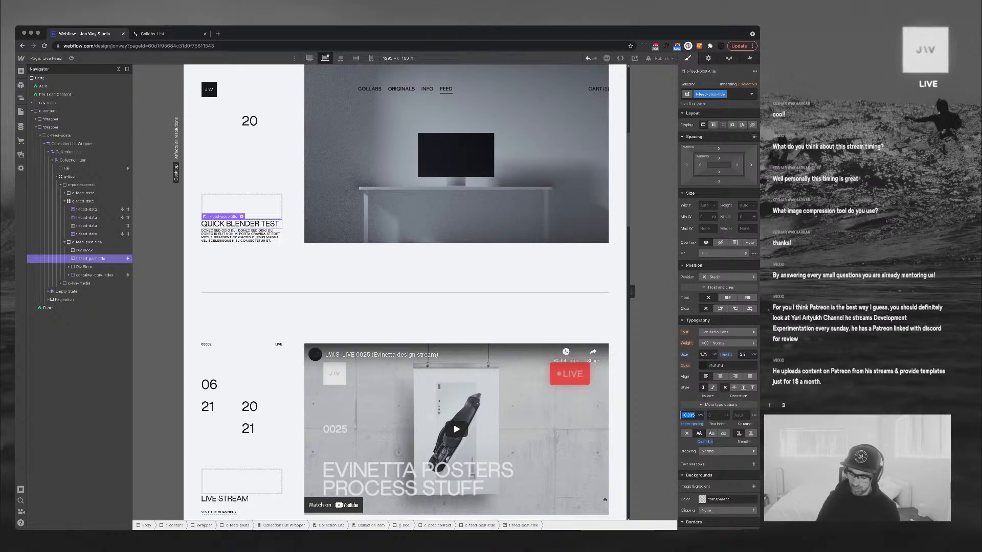
pyautogui.press('BackSpace')
pyautogui.write('.0')
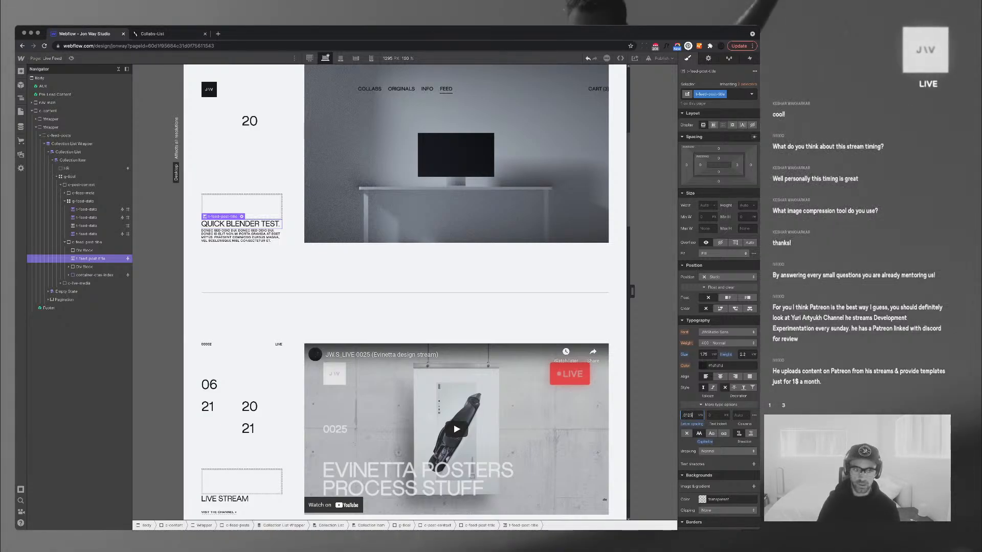
pyautogui.press('Return')
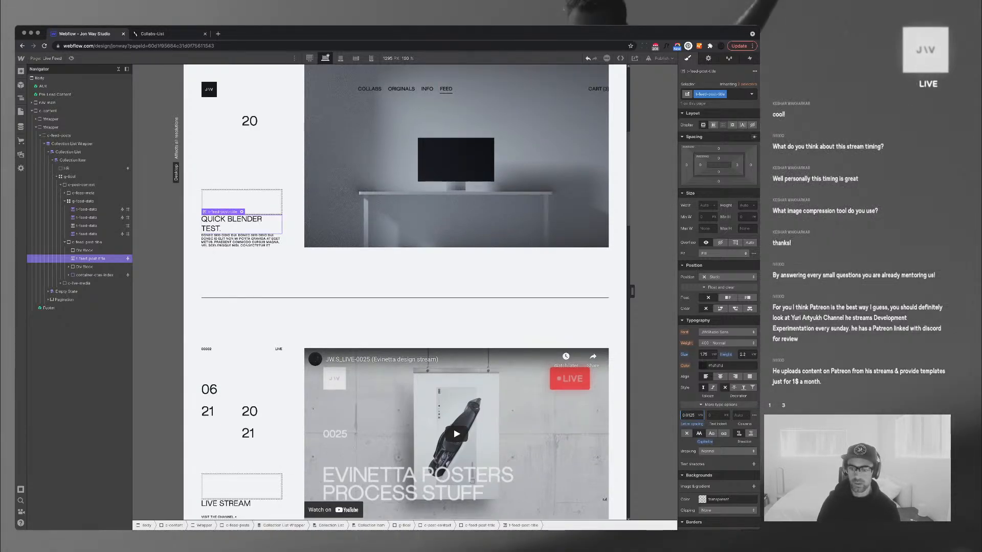
pyautogui.write('1.5')
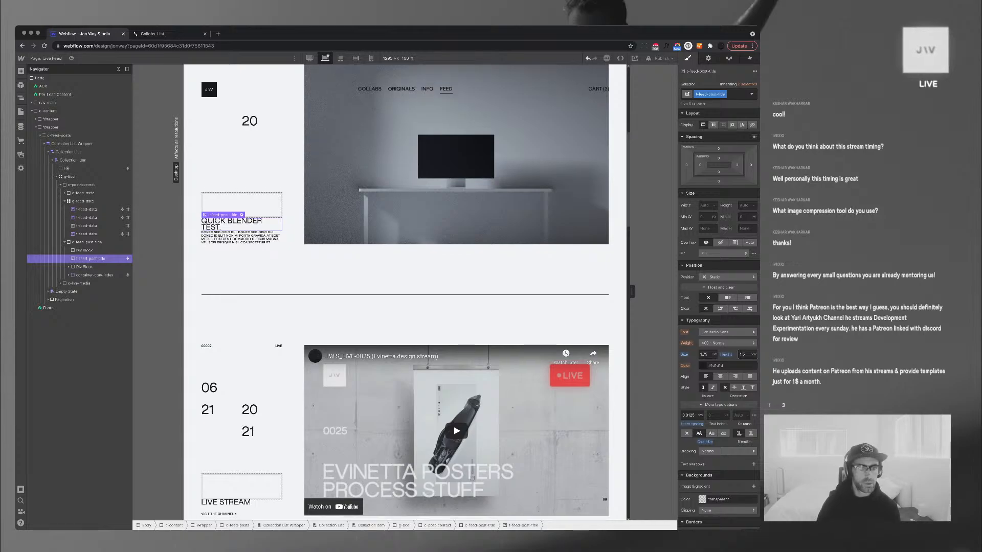
pyautogui.scroll(-6, 405, 291)
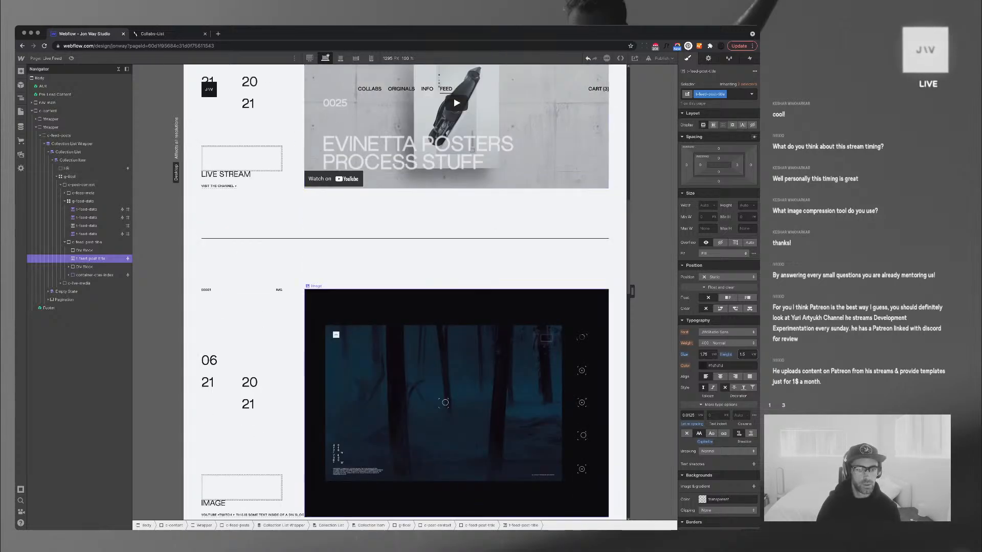
# Move the g-feed-date block above c-feed-meta in the post
pyautogui.scroll(-2, 409, 353)
pyautogui.click(409, 353)
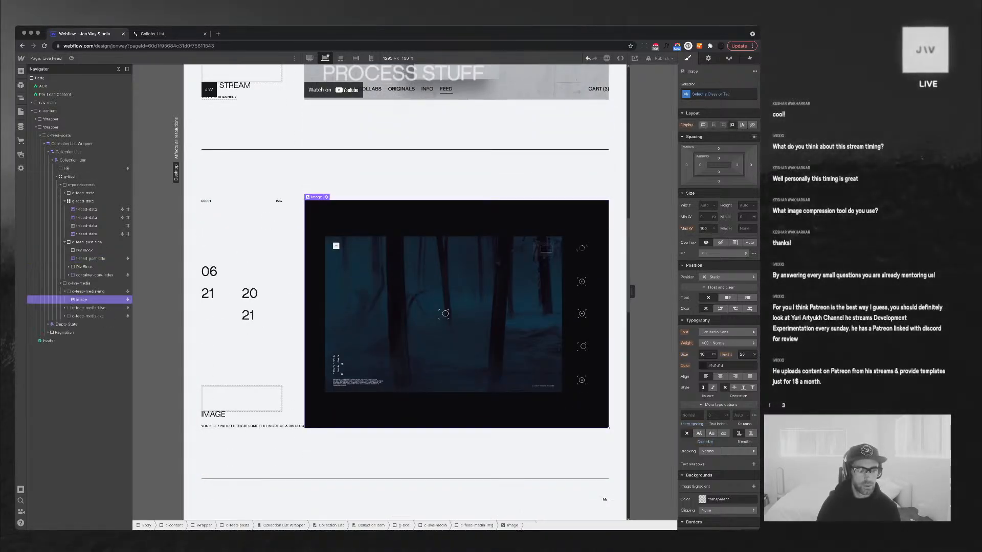
pyautogui.click(90, 257)
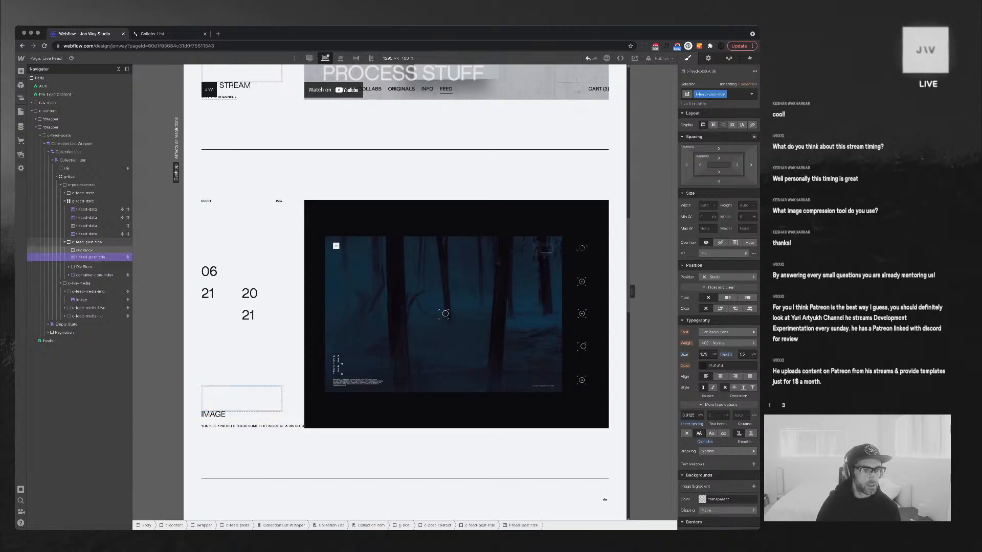
pyautogui.moveTo(90, 258); pyautogui.dragTo(87, 250)
pyautogui.scroll(10, 409, 292)
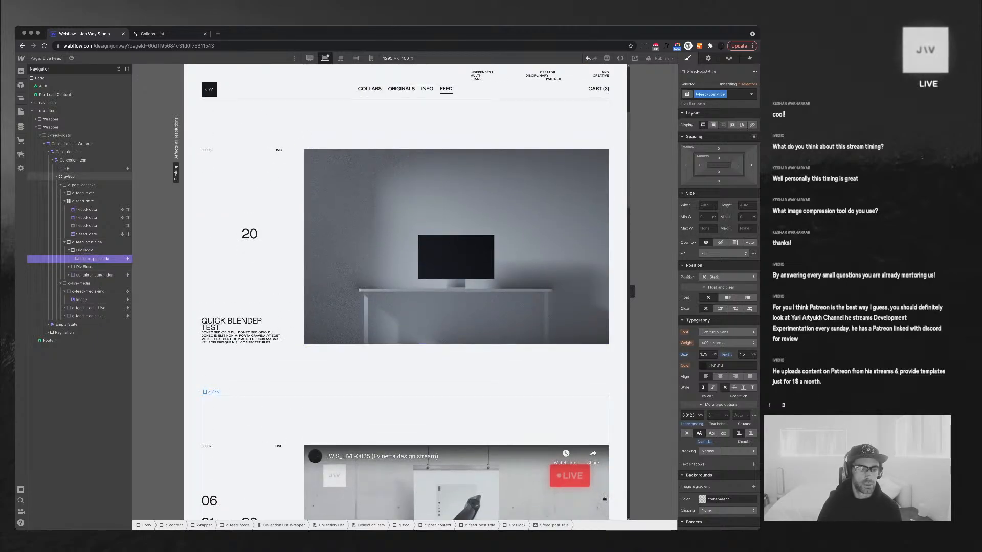
pyautogui.scroll(-2, 403, 292)
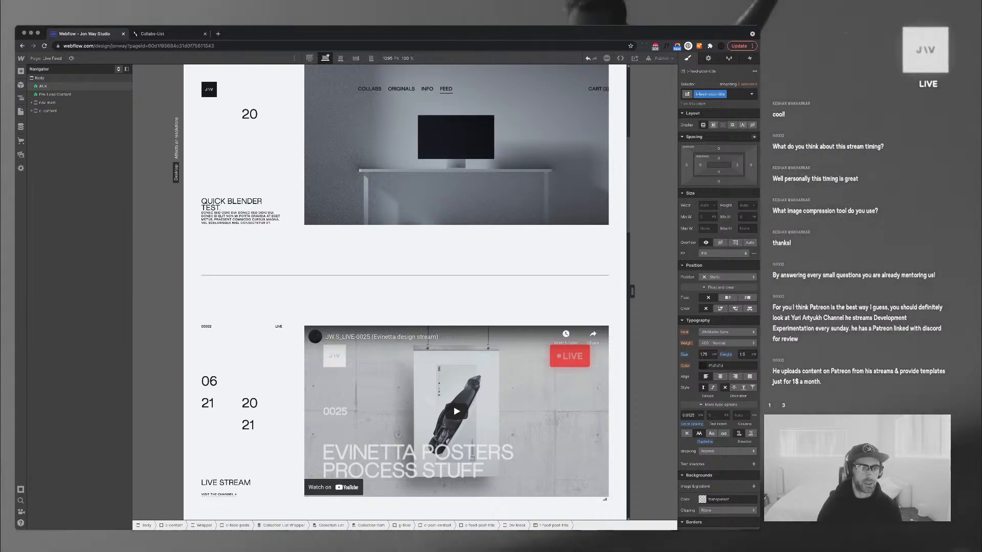
pyautogui.click(241, 216)
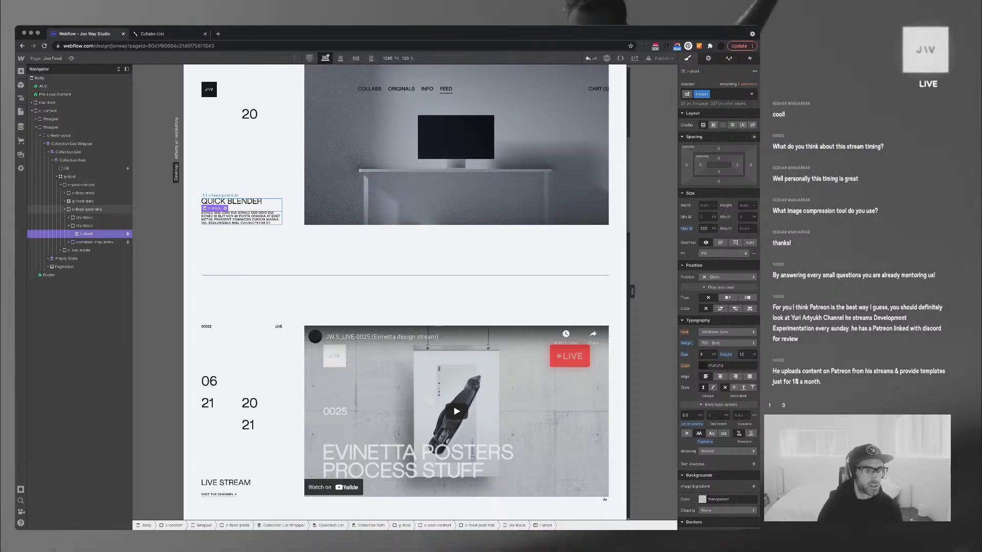
pyautogui.click(65, 209)
pyautogui.moveTo(83, 201); pyautogui.dragTo(83, 192)
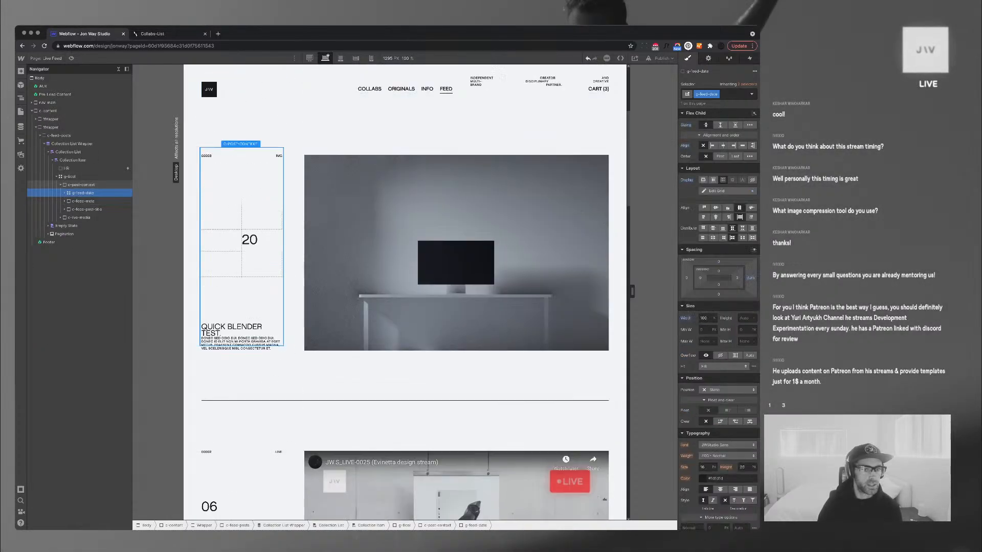
# Delete the extra t-short placeholder text beside the CTA links
pyautogui.scroll(-4, 404, 291)
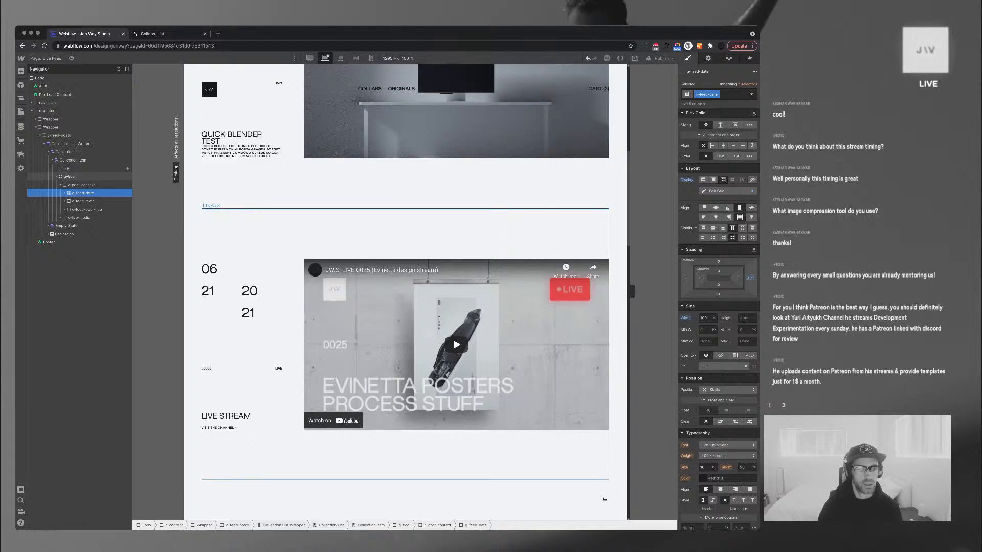
pyautogui.scroll(-2, 403, 292)
pyautogui.scroll(-7, 404, 291)
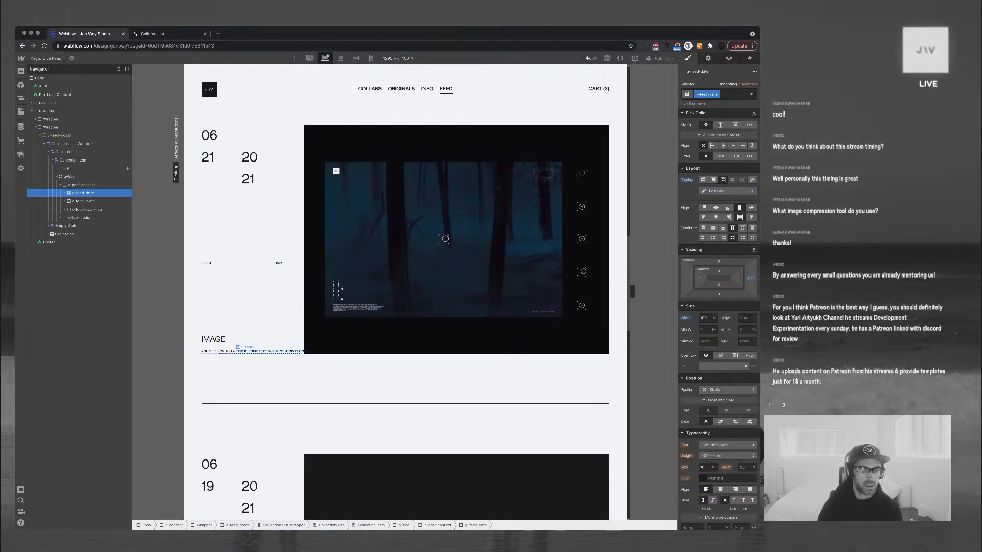
pyautogui.click(270, 351)
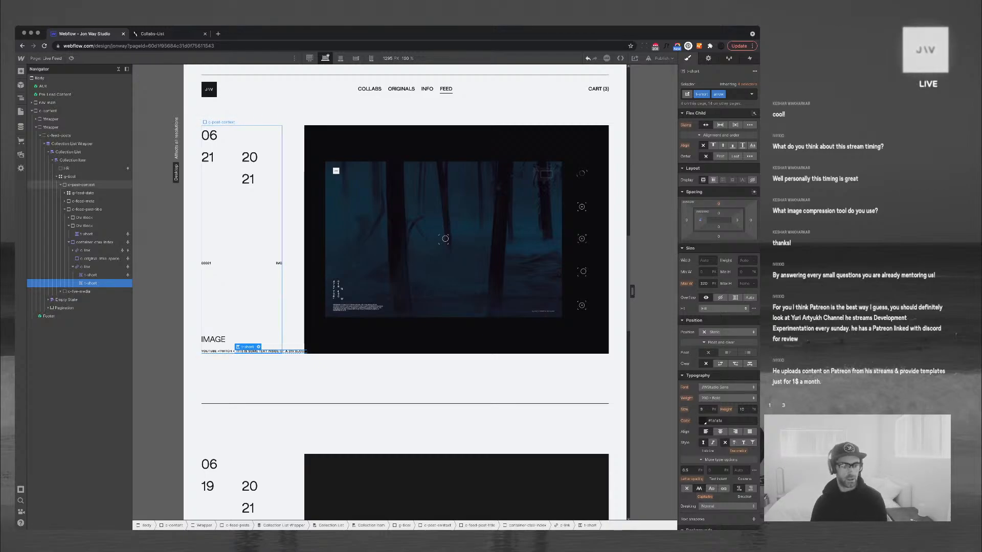
pyautogui.press('Delete')
pyautogui.click(223, 352)
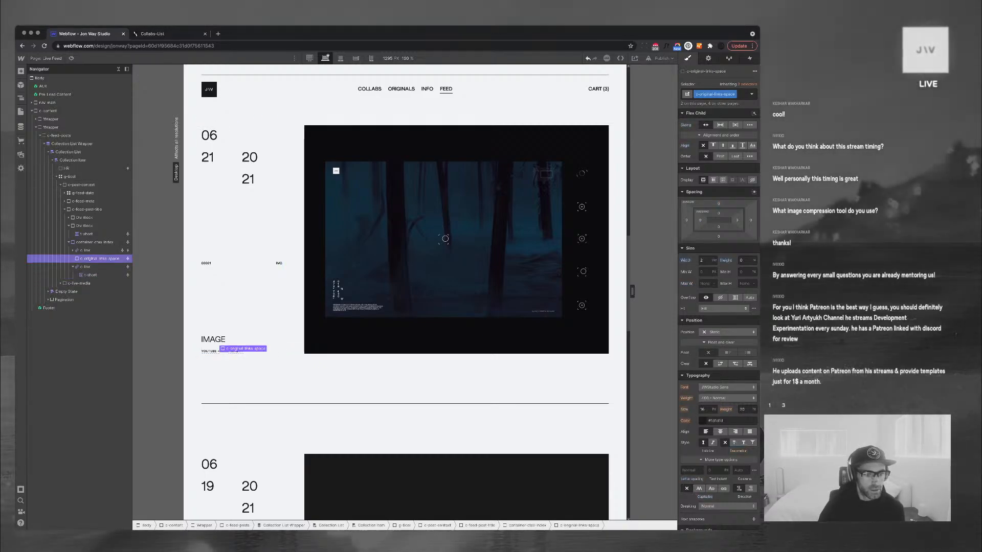
pyautogui.click(293, 307)
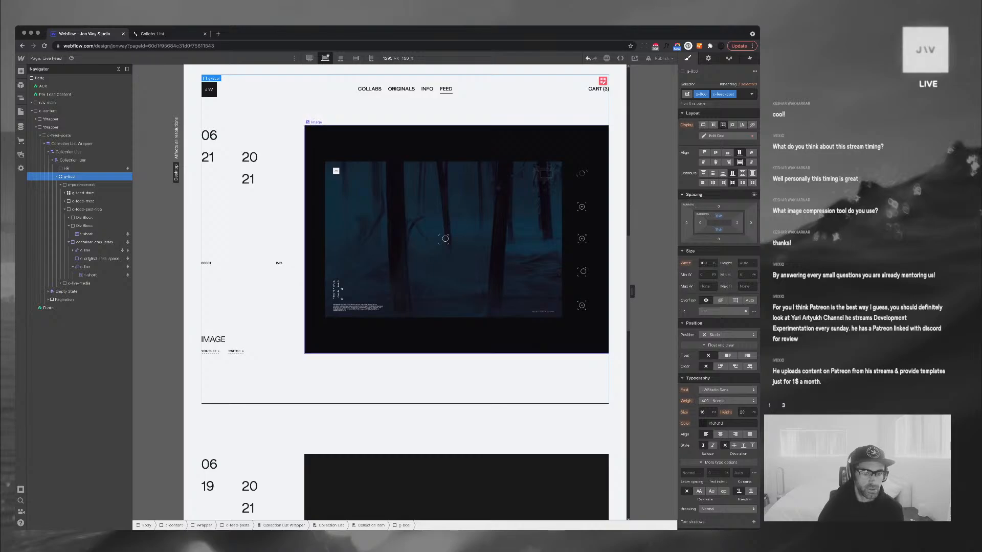
pyautogui.scroll(1, 348, 296)
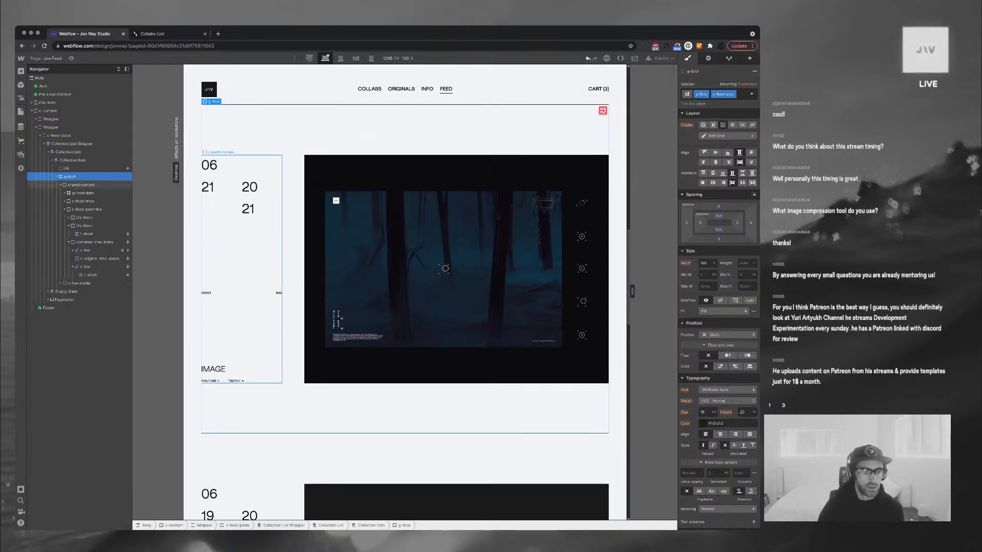
# Reposition the meta block in the IMAGE post
pyautogui.click(225, 369)
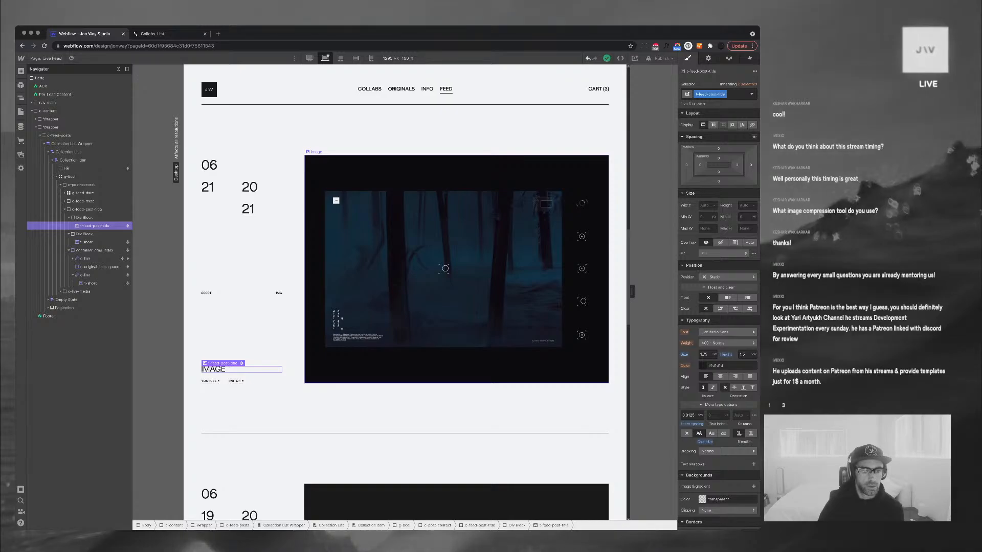
pyautogui.click(279, 293)
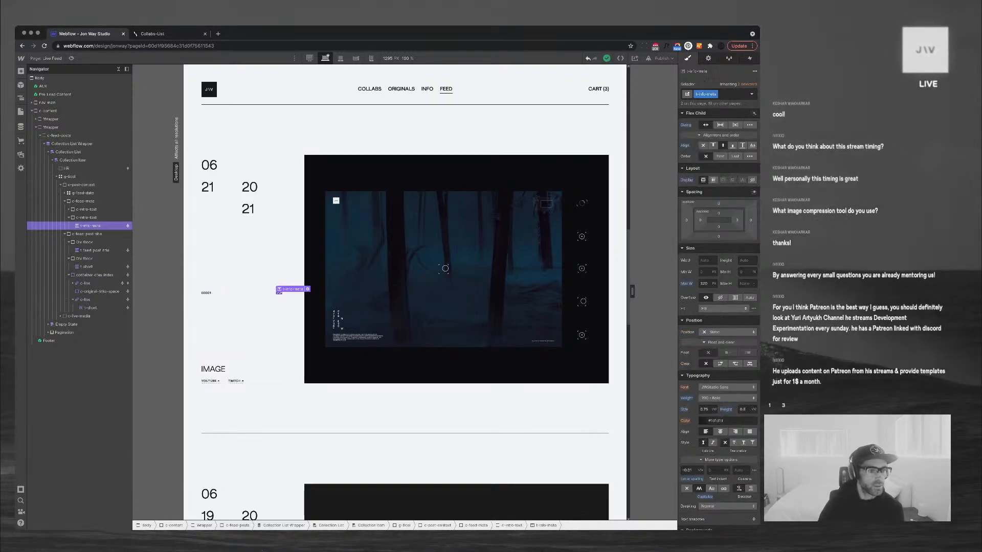
pyautogui.moveTo(84, 201); pyautogui.dragTo(84, 191)
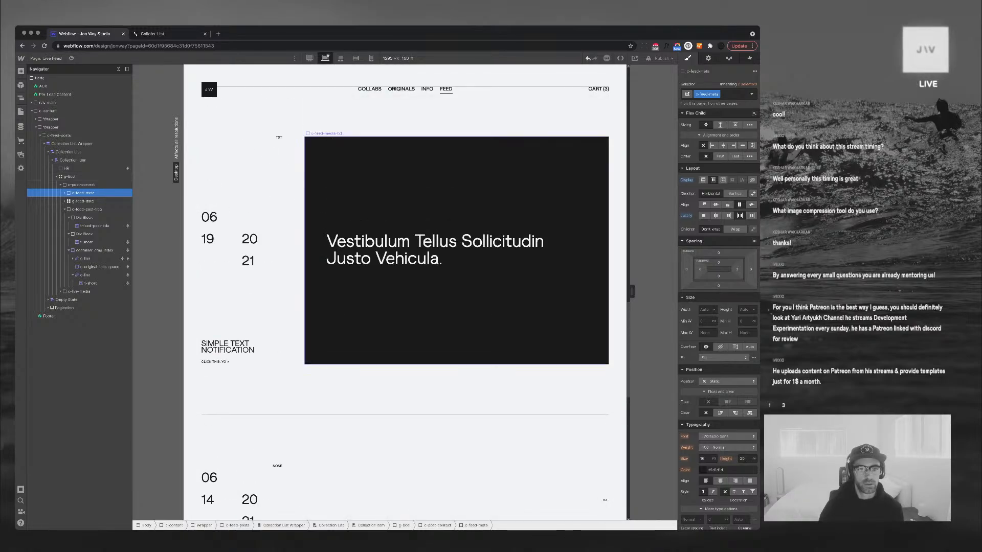
# Pad t-feed-txt-content 10% on left and right with 0 top and bottom
pyautogui.click(456, 250)
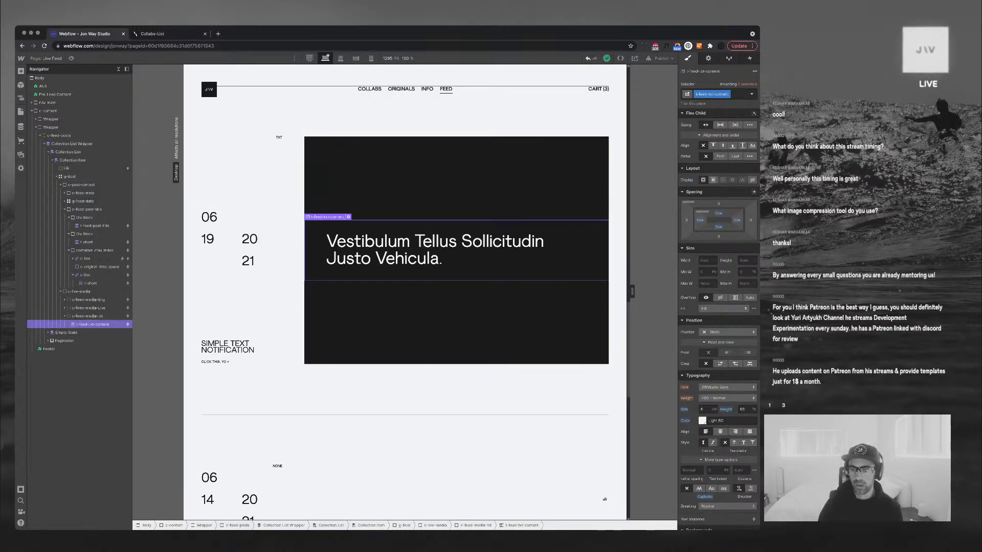
pyautogui.click(700, 220)
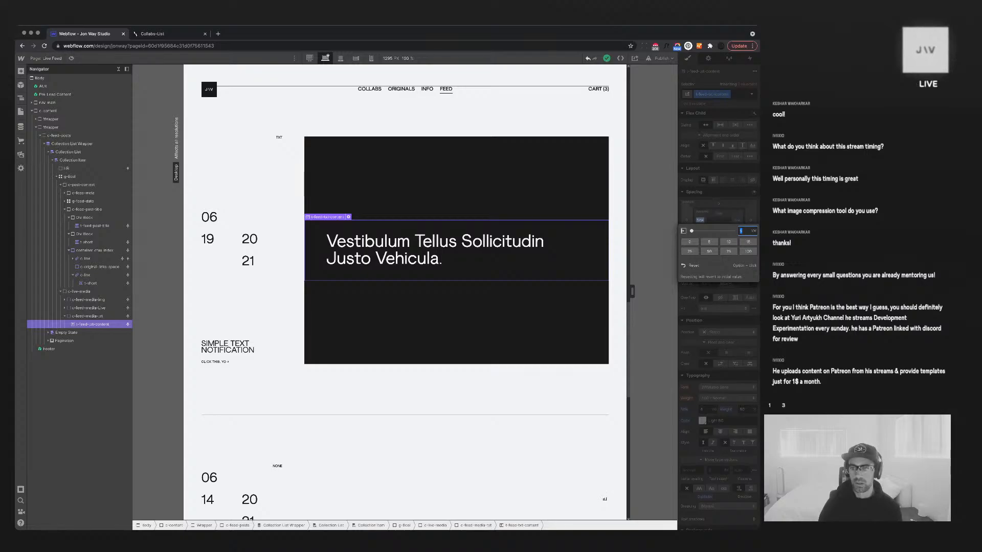
pyautogui.write('20%')
pyautogui.press('Return')
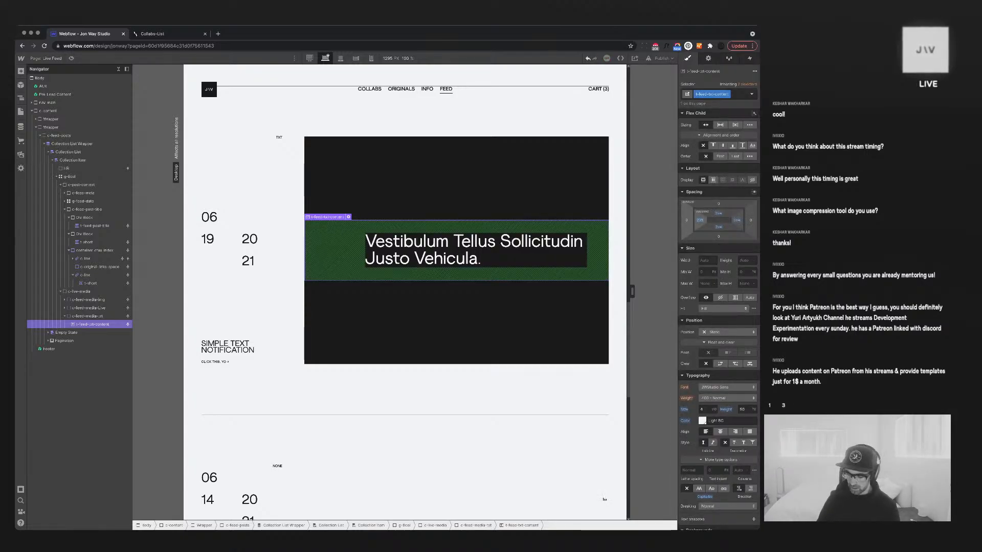
pyautogui.click(700, 219)
pyautogui.write('10')
pyautogui.press('Return')
pyautogui.click(737, 220)
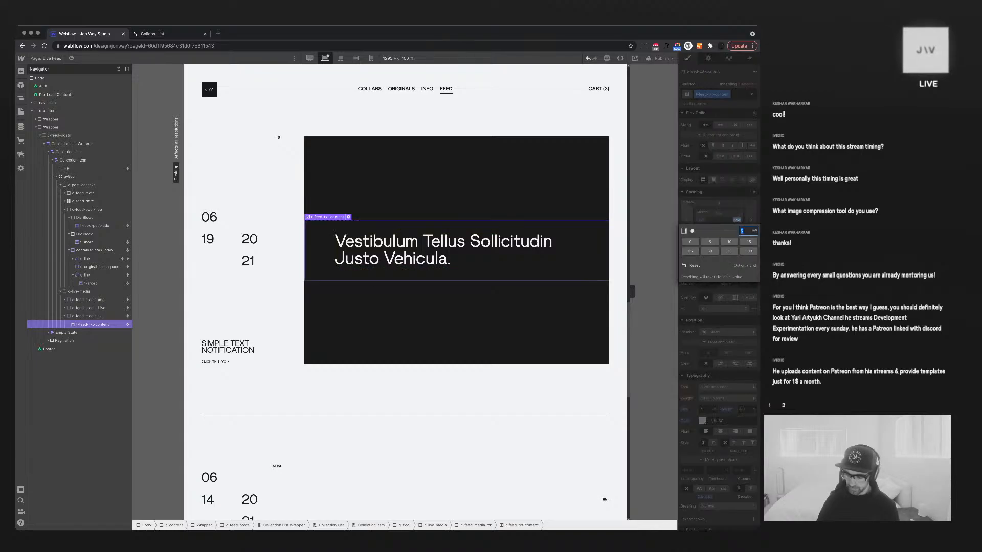
pyautogui.write('10%')
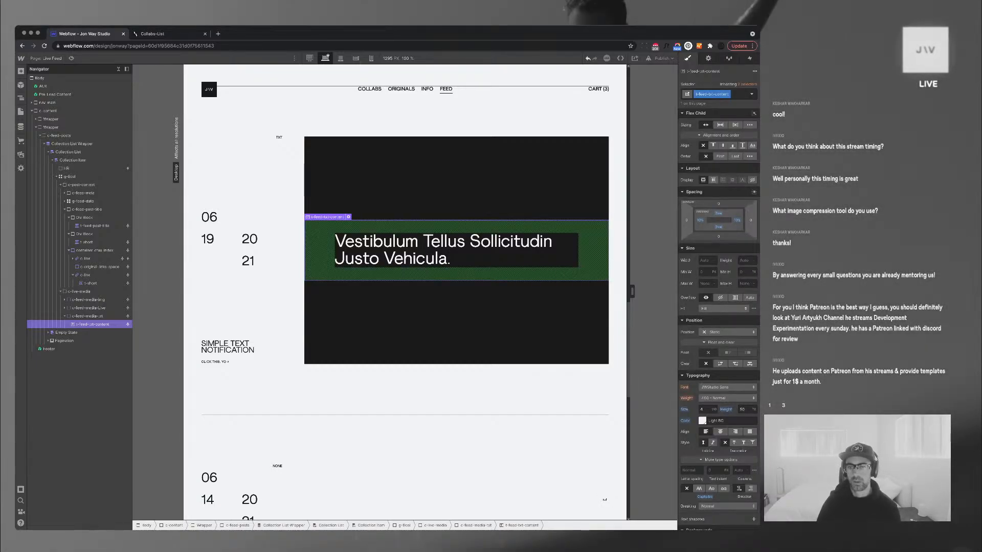
pyautogui.keyDown('alt'); pyautogui.click(718, 213); pyautogui.keyUp('alt')
pyautogui.keyDown('alt'); pyautogui.click(719, 226); pyautogui.keyUp('alt')
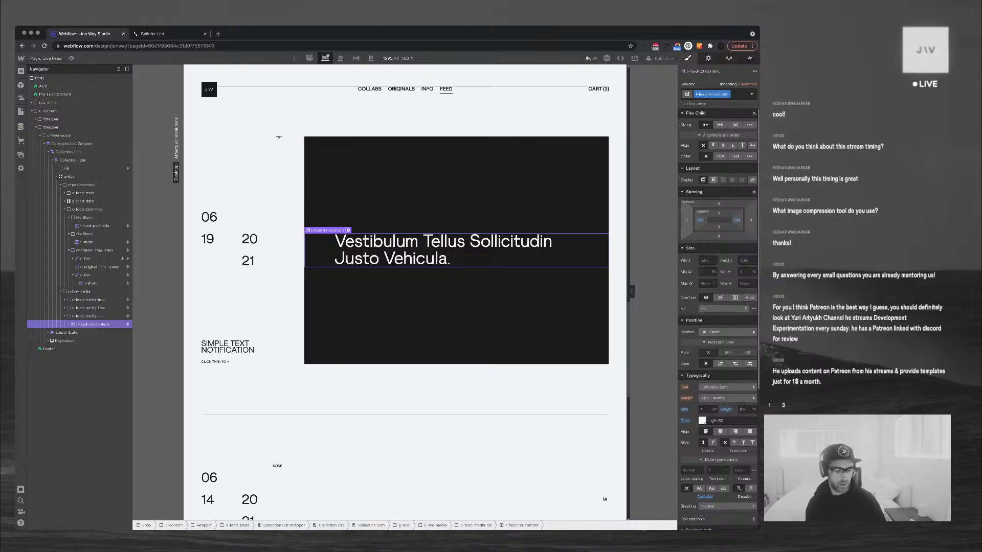
pyautogui.moveTo(760, 530); pyautogui.dragTo(753, 310)
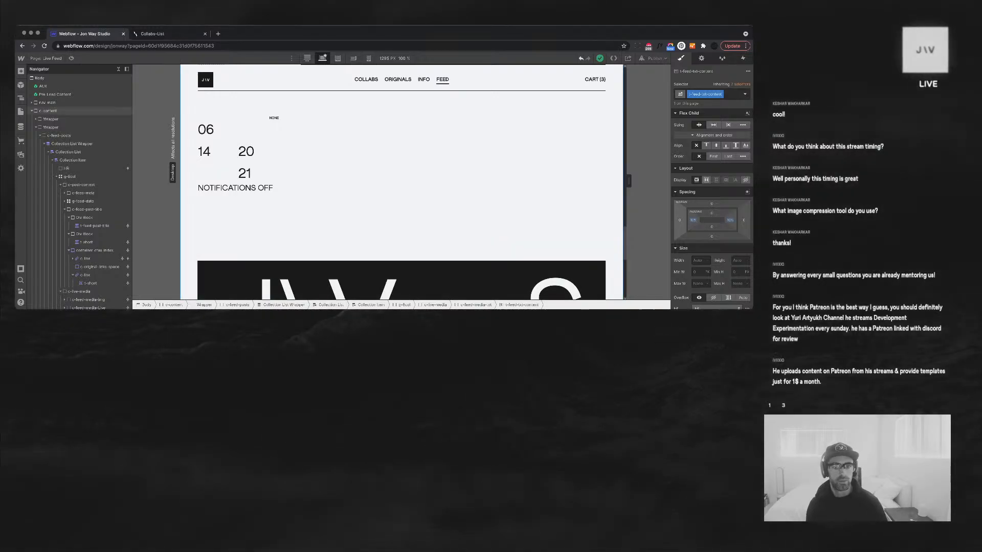
# Clear the 50vh Min H from c-feed-media-txt so the dark box fits its text
pyautogui.scroll(6, 401, 204)
pyautogui.scroll(-2, 402, 204)
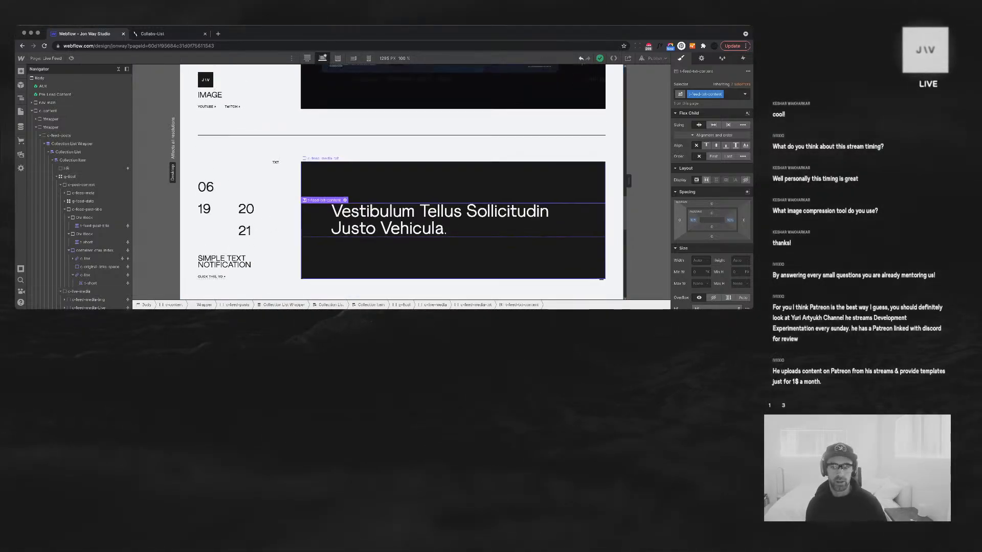
pyautogui.click(453, 257)
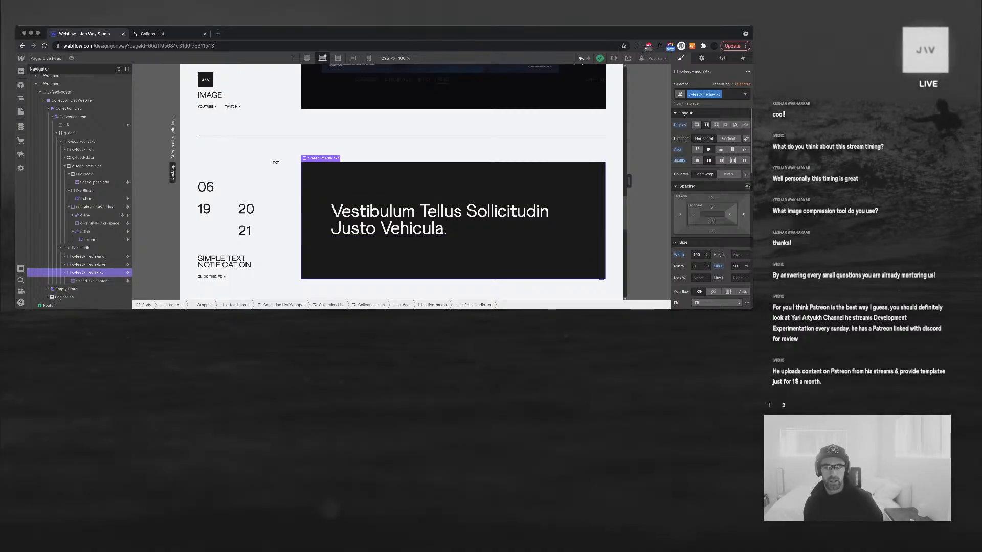
pyautogui.moveTo(753, 309); pyautogui.dragTo(763, 479)
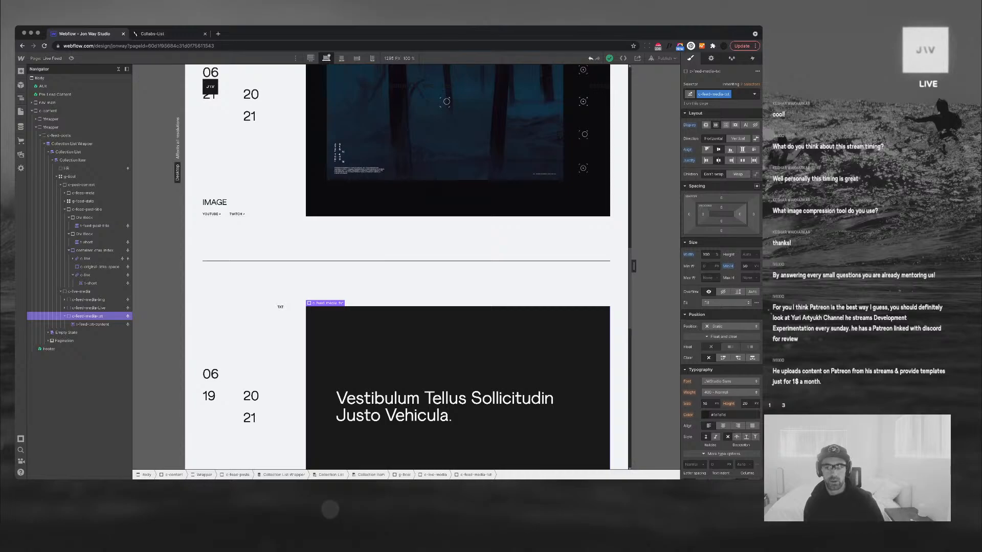
pyautogui.keyDown('alt'); pyautogui.click(728, 267); pyautogui.keyUp('alt')
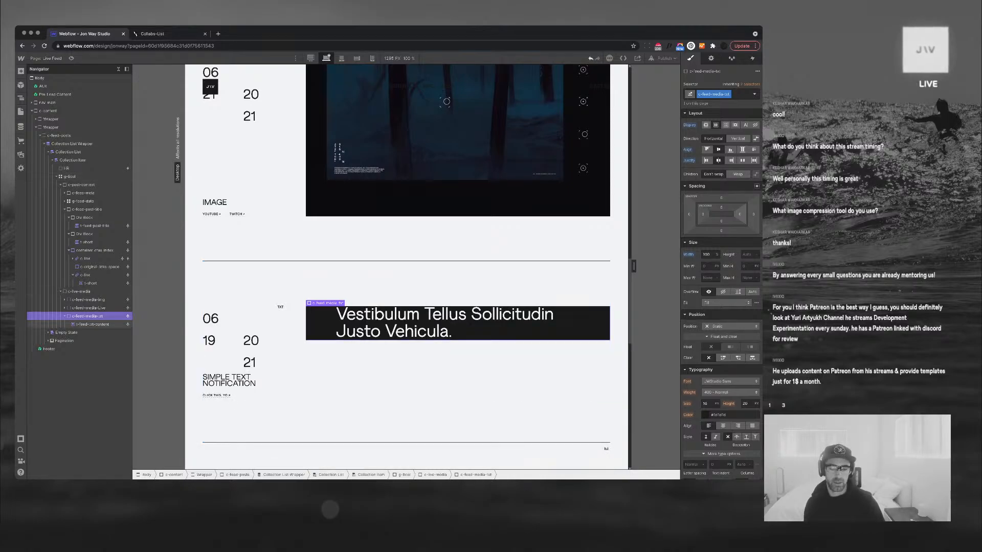
pyautogui.click(460, 327)
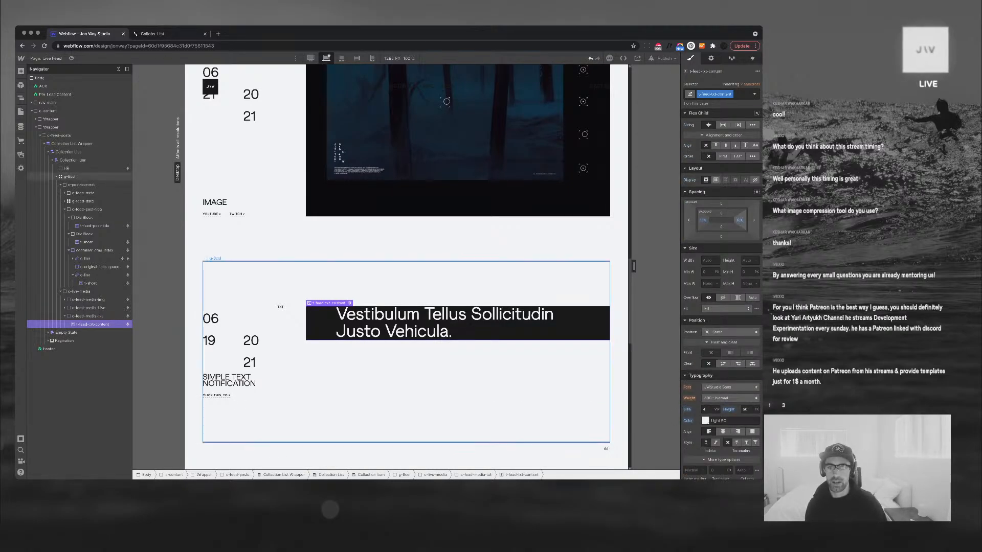
pyautogui.click(721, 212)
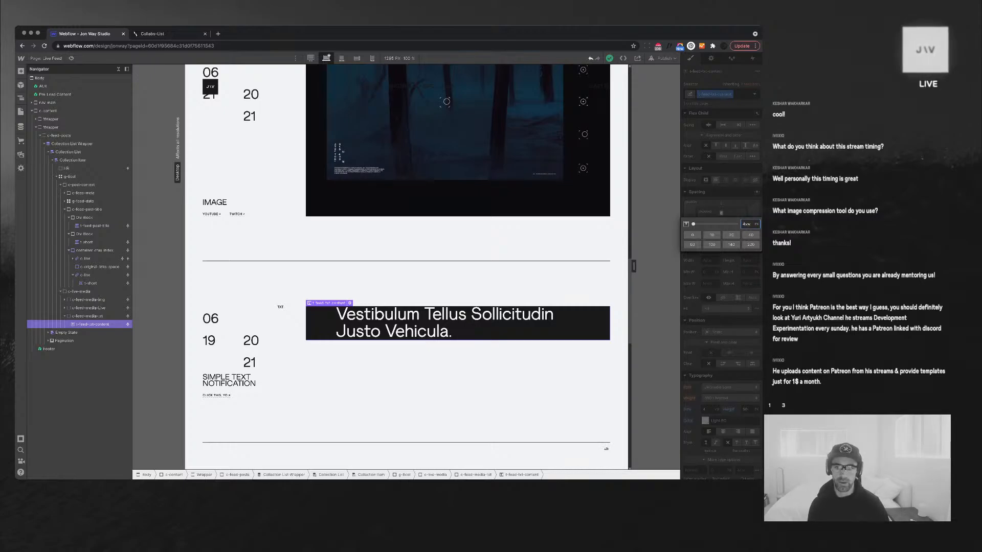
# Set the heading's top and bottom padding to 4vw, then reduce both to 2vw
pyautogui.press('Return')
pyautogui.click(721, 227)
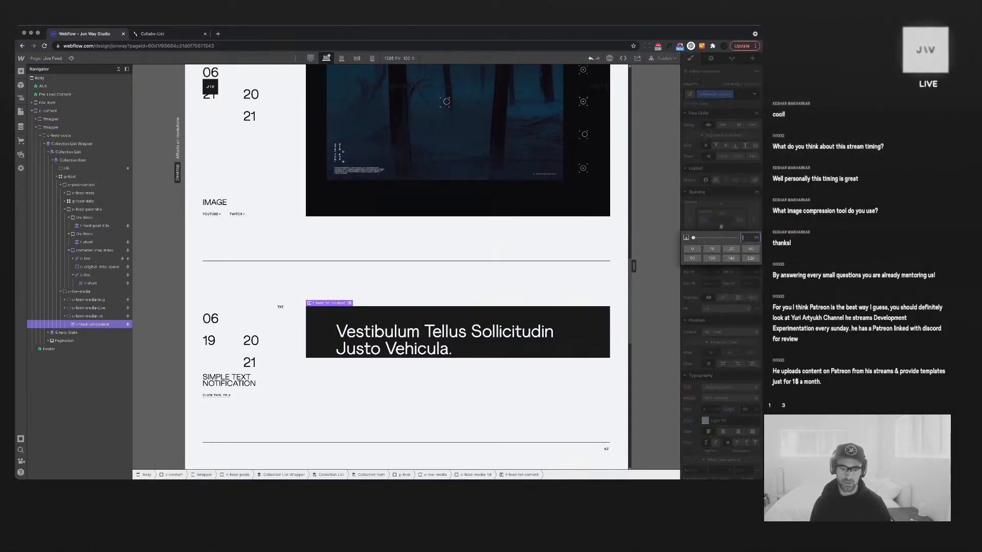
pyautogui.press('Return')
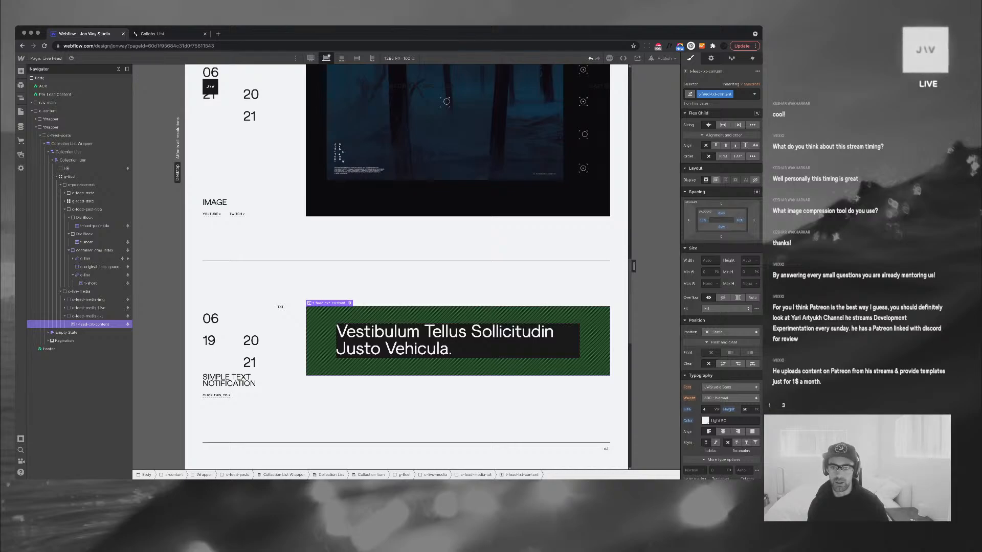
pyautogui.moveTo(722, 226); pyautogui.dragTo(722, 218)
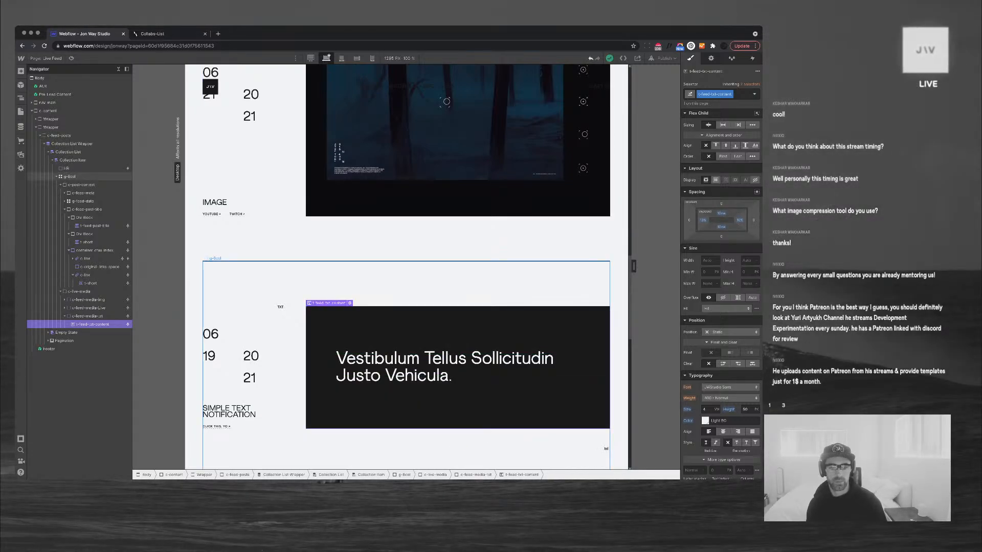
pyautogui.scroll(-3, 606, 449)
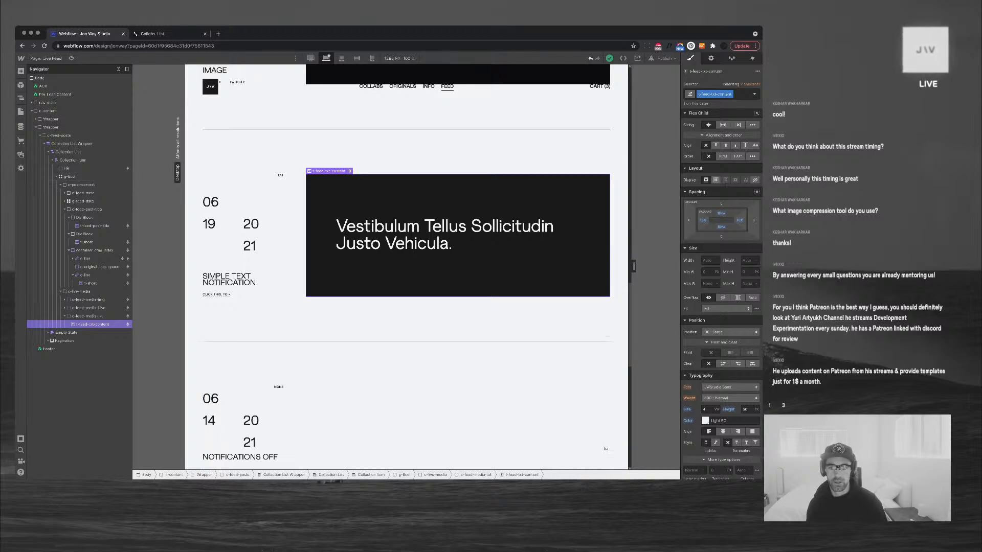
# Give c-feed-media-txt a fixed height, first 35vh and then 50vh
pyautogui.click(747, 261)
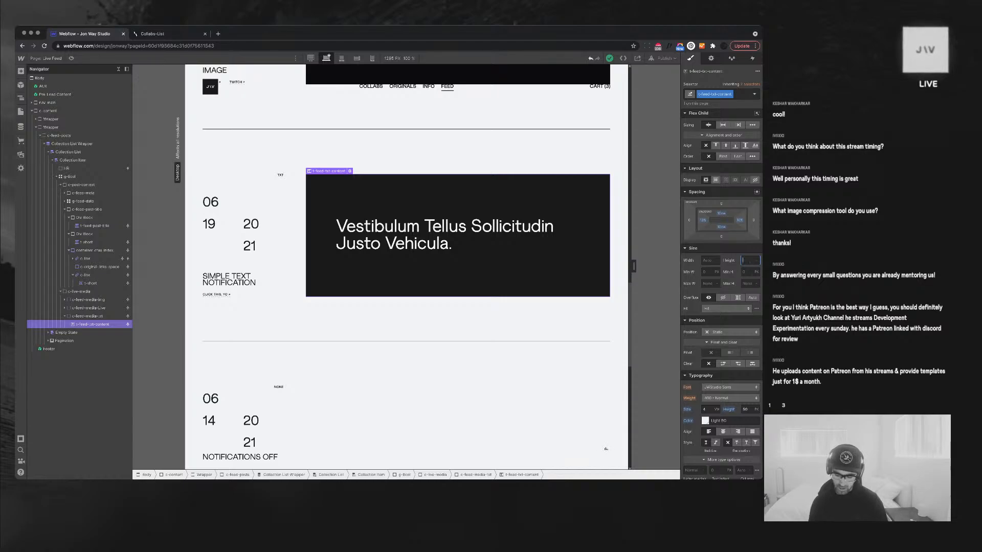
pyautogui.write('35vh')
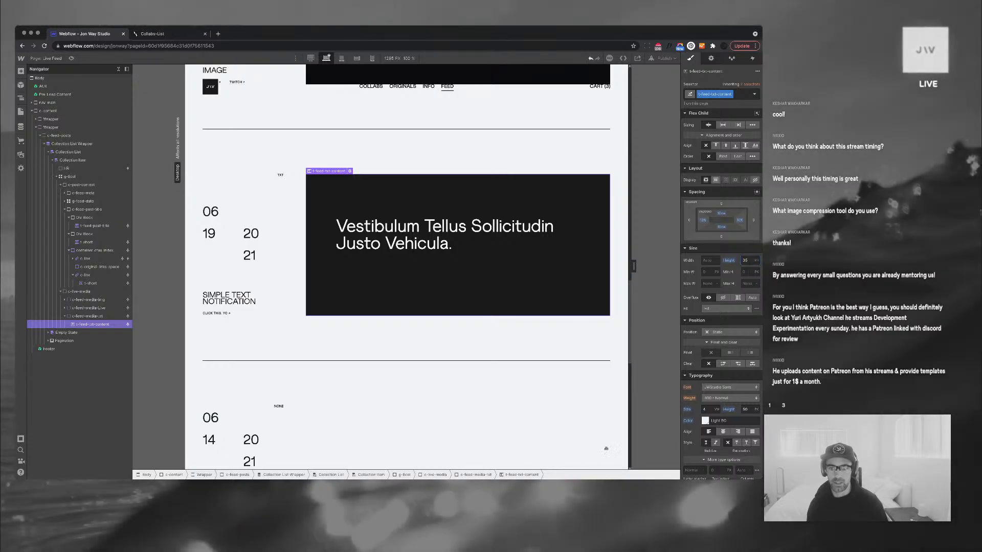
pyautogui.keyDown('alt'); pyautogui.click(728, 260); pyautogui.keyUp('alt')
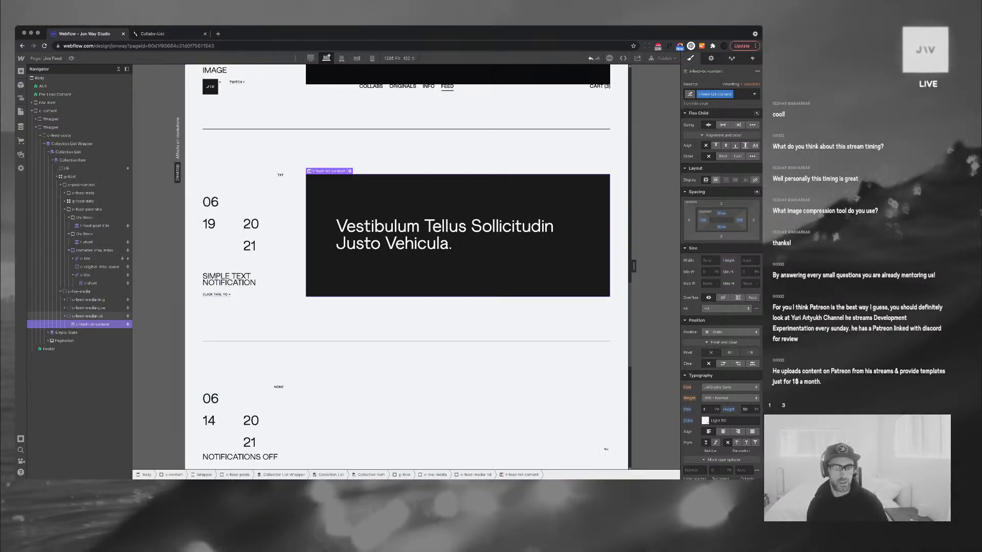
pyautogui.click(87, 316)
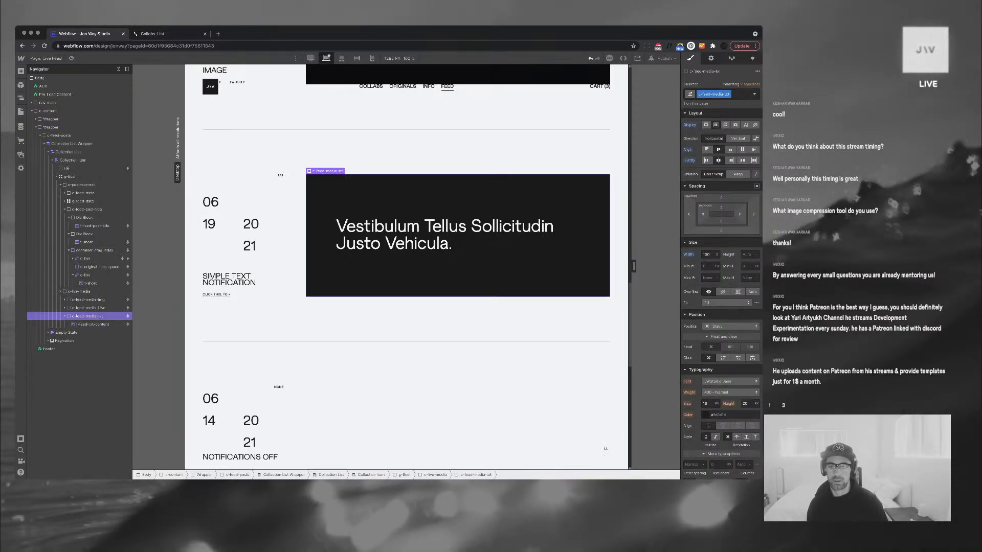
pyautogui.click(748, 255)
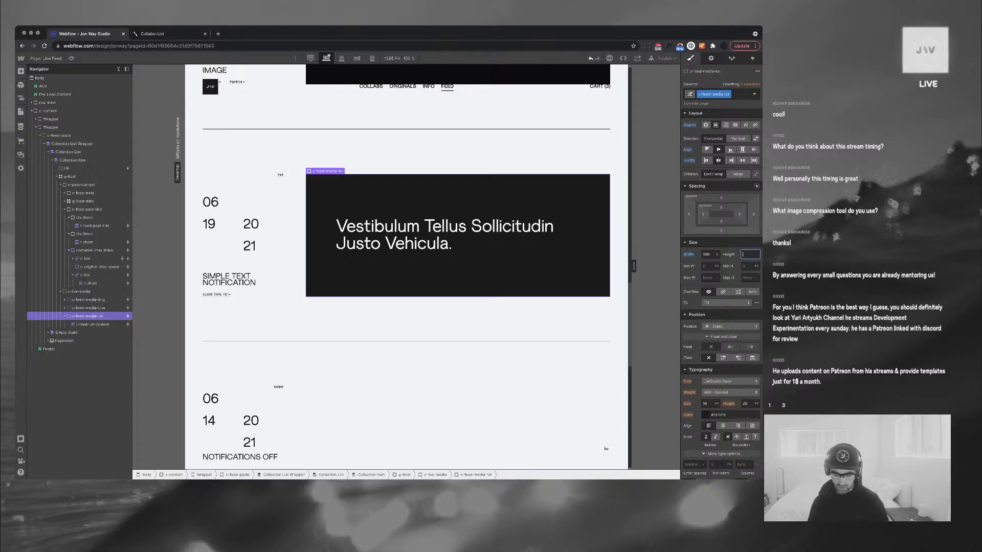
pyautogui.write('35vh')
pyautogui.press('Return')
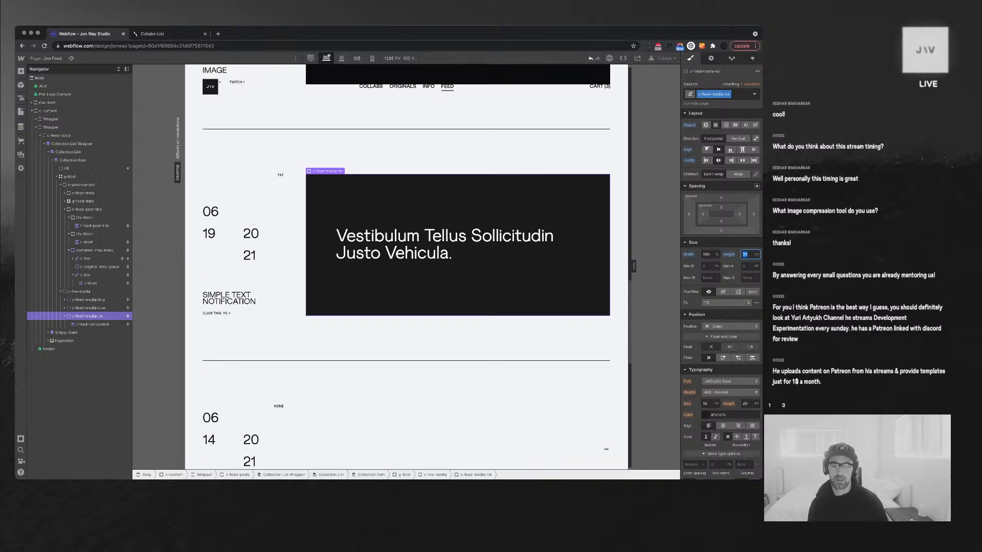
pyautogui.write('50')
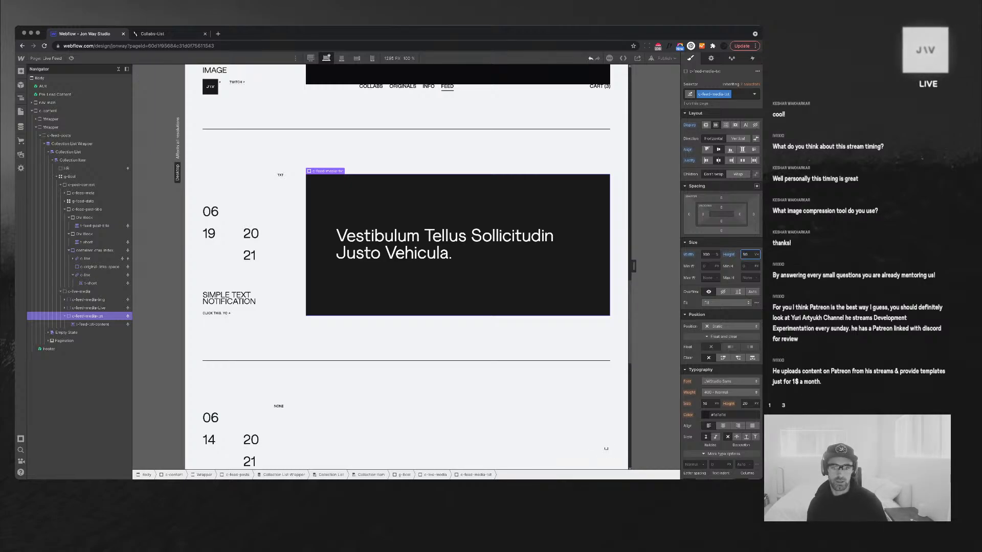
pyautogui.press('Return')
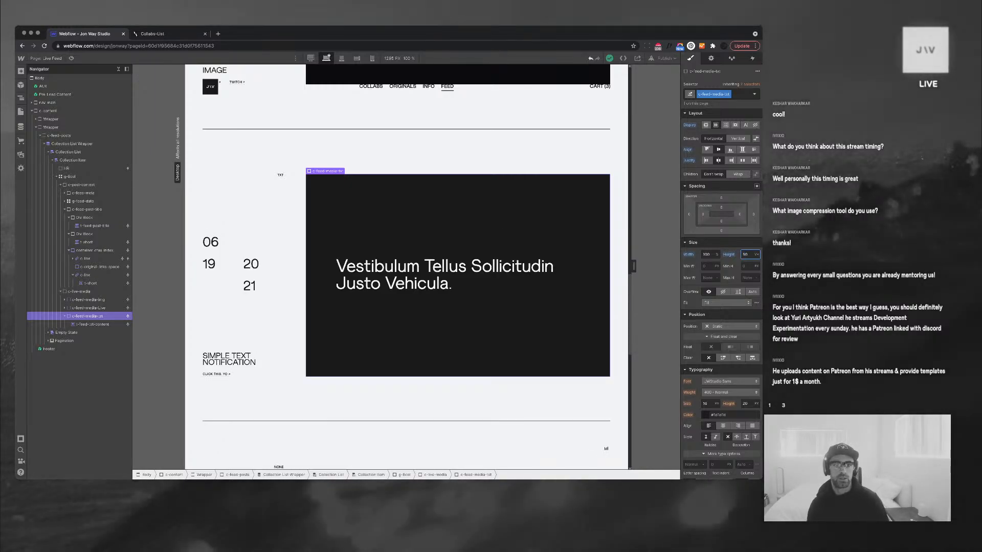
pyautogui.moveTo(762, 480); pyautogui.dragTo(755, 219)
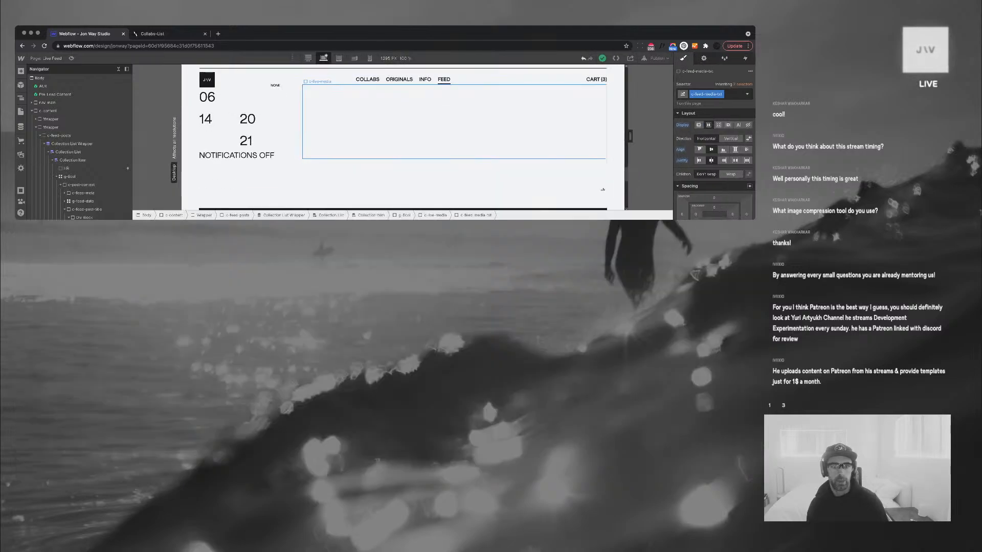
# Select t-feed-txt-content, show its Spacing settings, and enlarge the browser window
pyautogui.scroll(4, 454, 169)
pyautogui.click(441, 176)
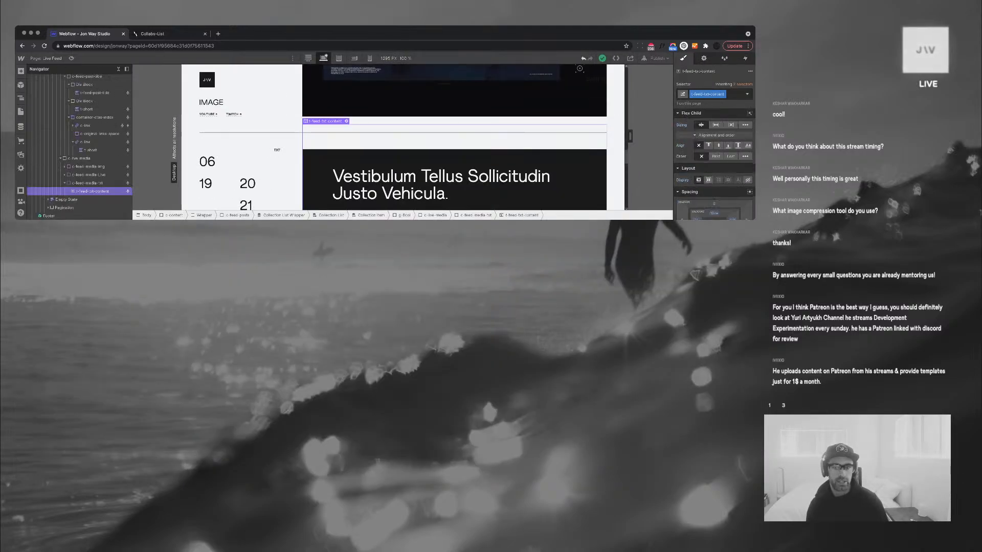
pyautogui.scroll(-1, 441, 177)
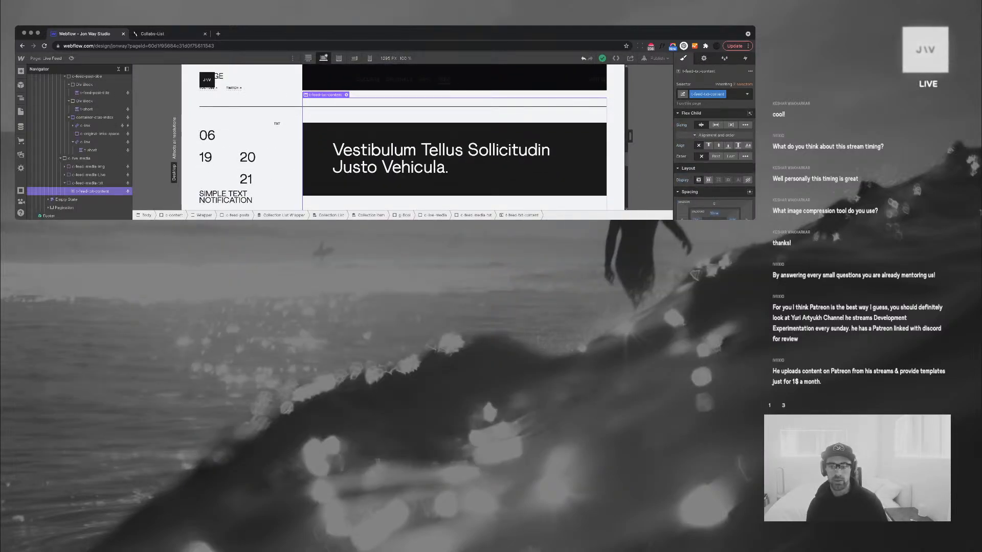
pyautogui.scroll(-3, 714, 154)
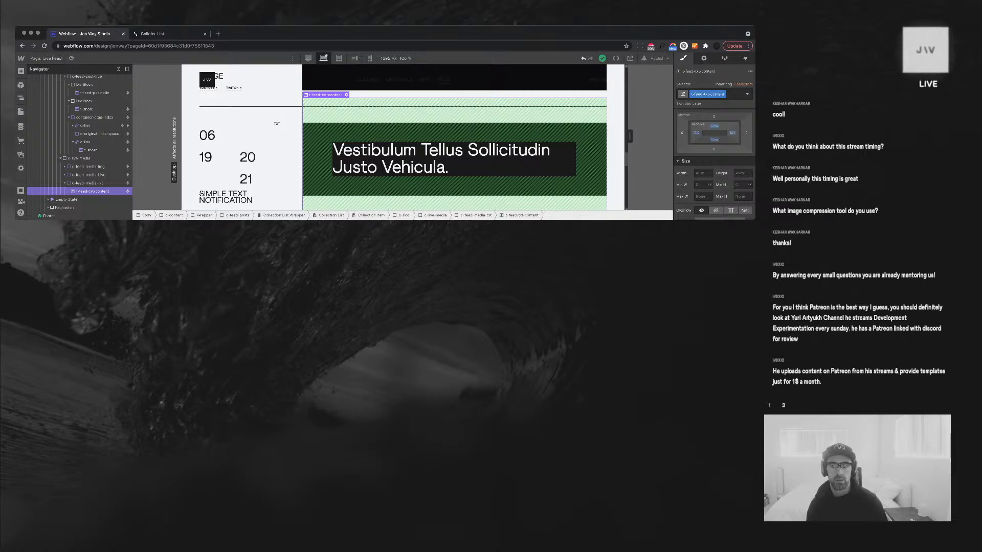
pyautogui.moveTo(754, 219); pyautogui.dragTo(790, 470)
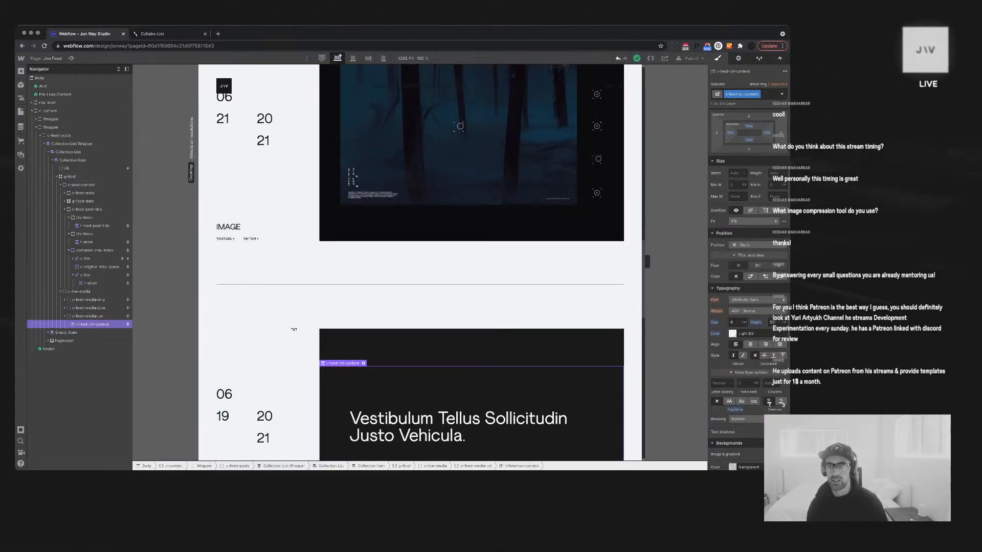
# Clear t-feed-txt-content's top and bottom padding and give c-feed-media-txt 10vw top and bottom padding
pyautogui.keyDown('alt'); pyautogui.click(749, 125); pyautogui.keyUp('alt')
pyautogui.keyDown('alt'); pyautogui.click(748, 140); pyautogui.keyUp('alt')
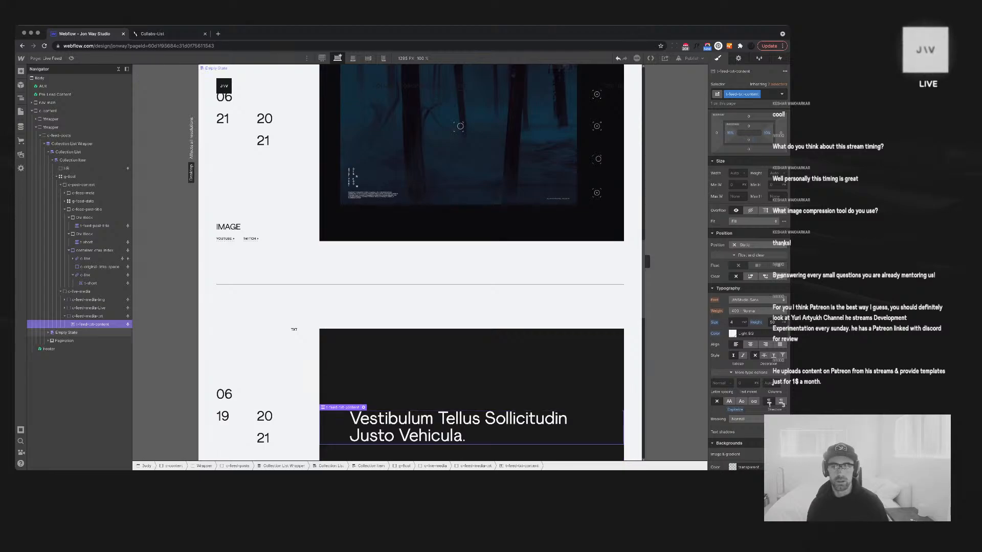
pyautogui.click(87, 316)
pyautogui.click(748, 120)
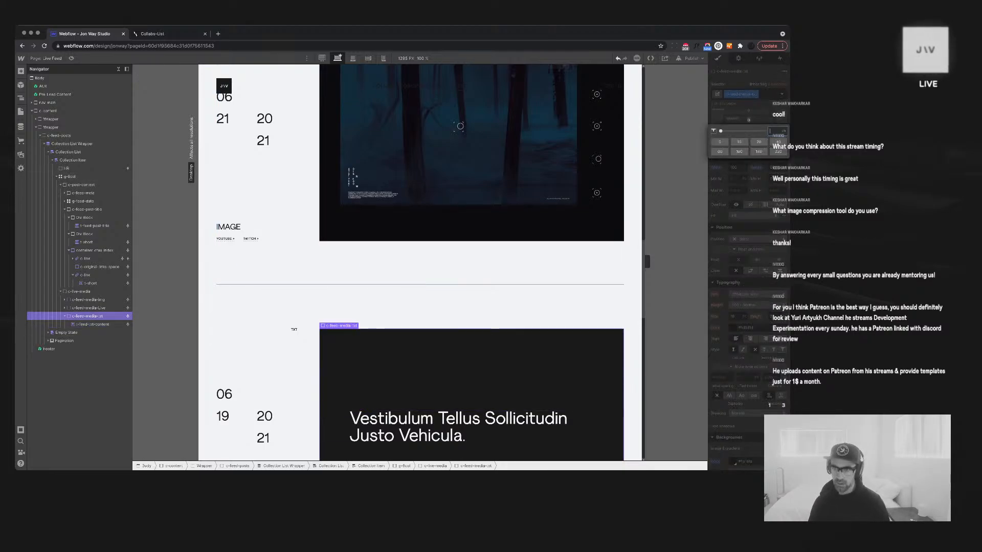
pyautogui.write('10vw')
pyautogui.press('Return')
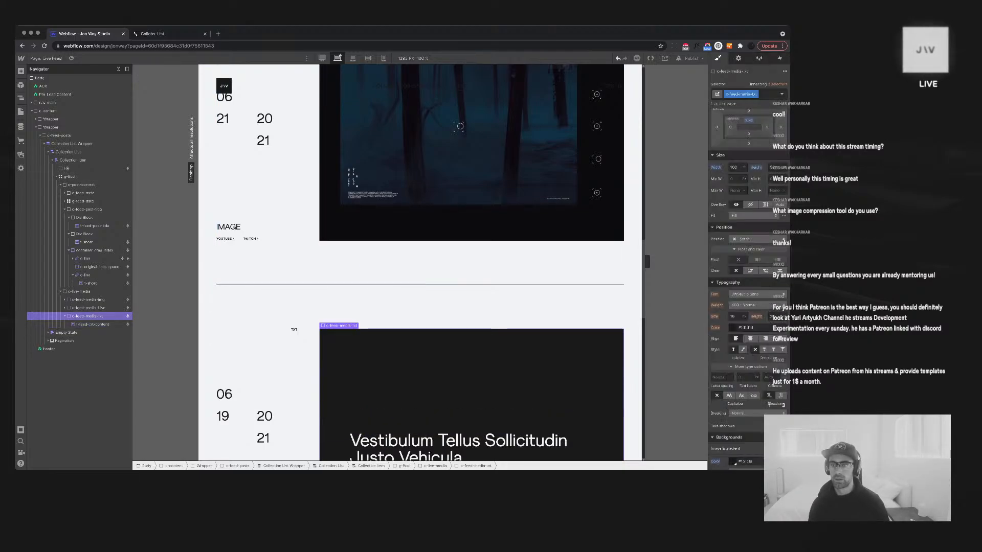
pyautogui.click(749, 134)
pyautogui.write('10vw')
pyautogui.press('Return')
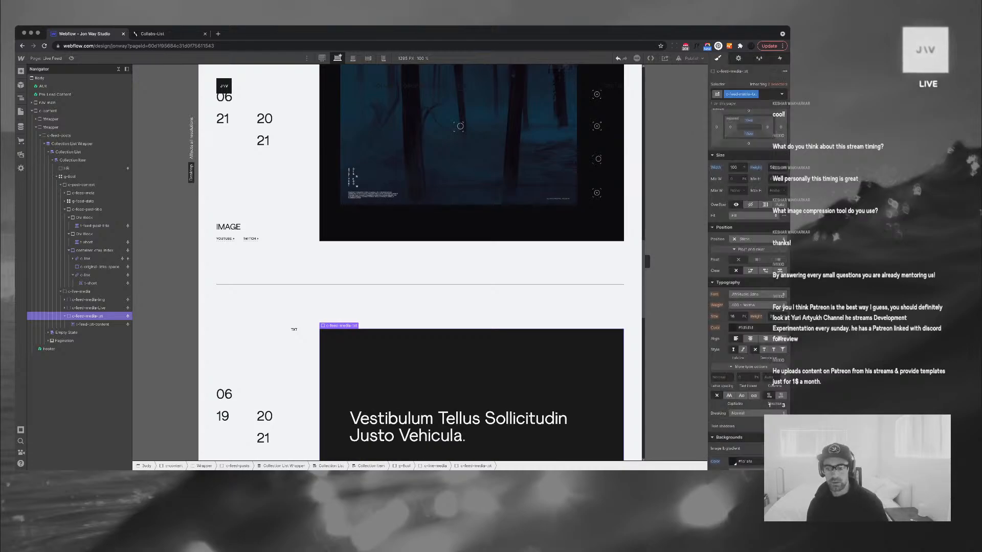
# Shrink the browser window and check the text-post media block and its post text on the canvas
pyautogui.scroll(-5, 420, 256)
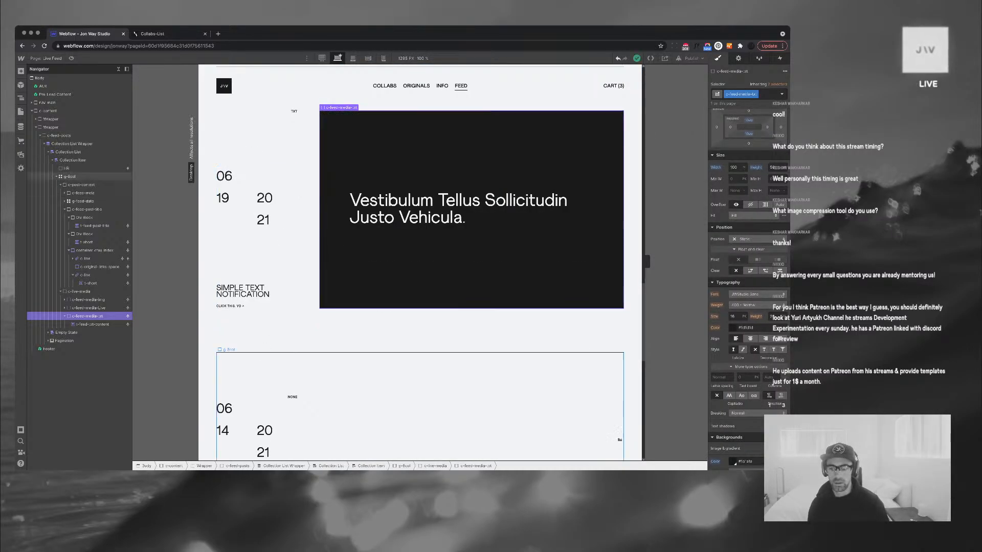
pyautogui.moveTo(790, 470); pyautogui.dragTo(788, 303)
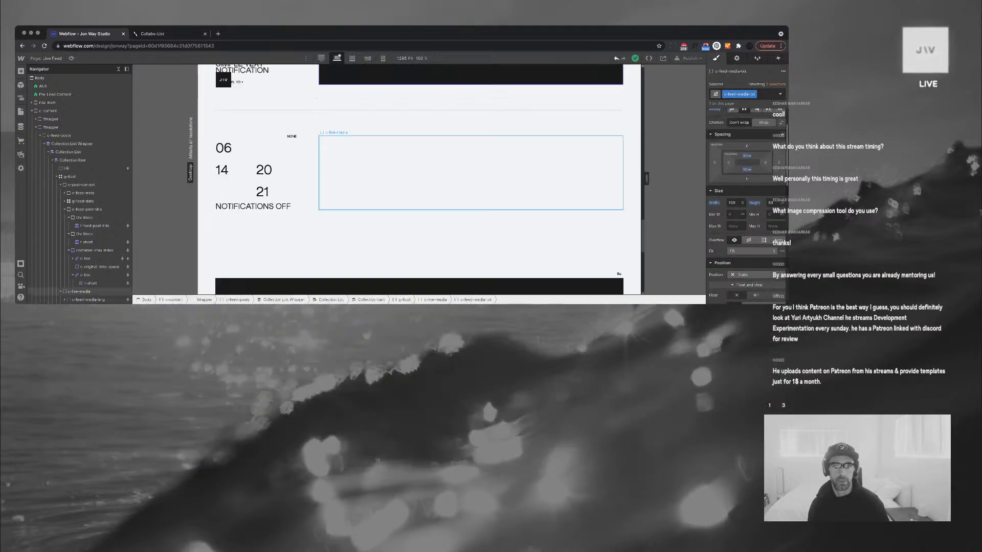
pyautogui.scroll(3, 511, 194)
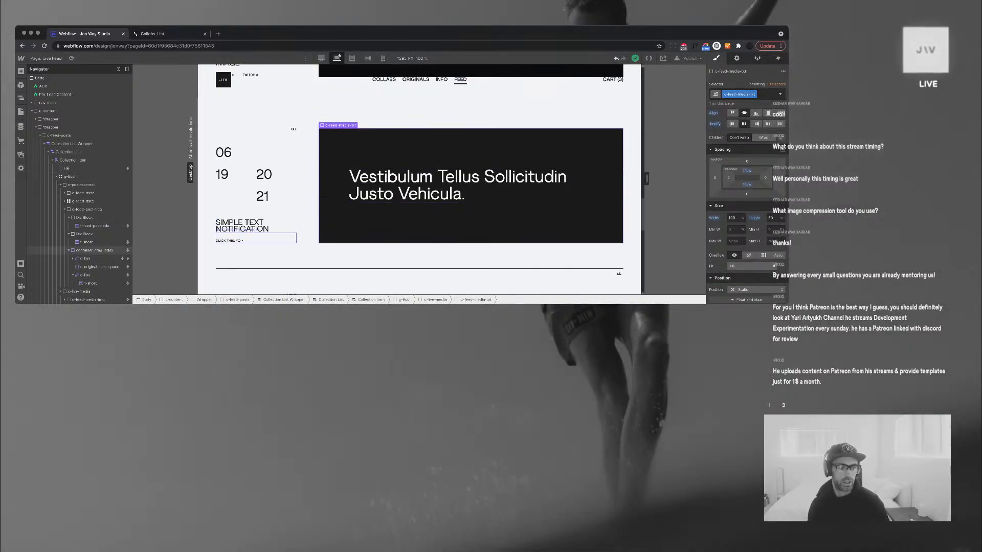
pyautogui.click(409, 220)
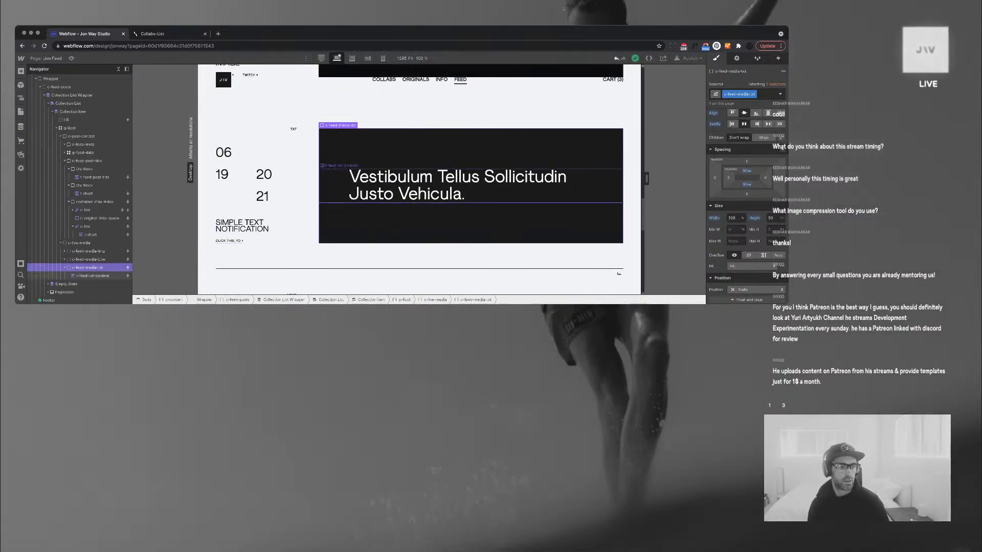
pyautogui.click(419, 189)
pyautogui.click(475, 222)
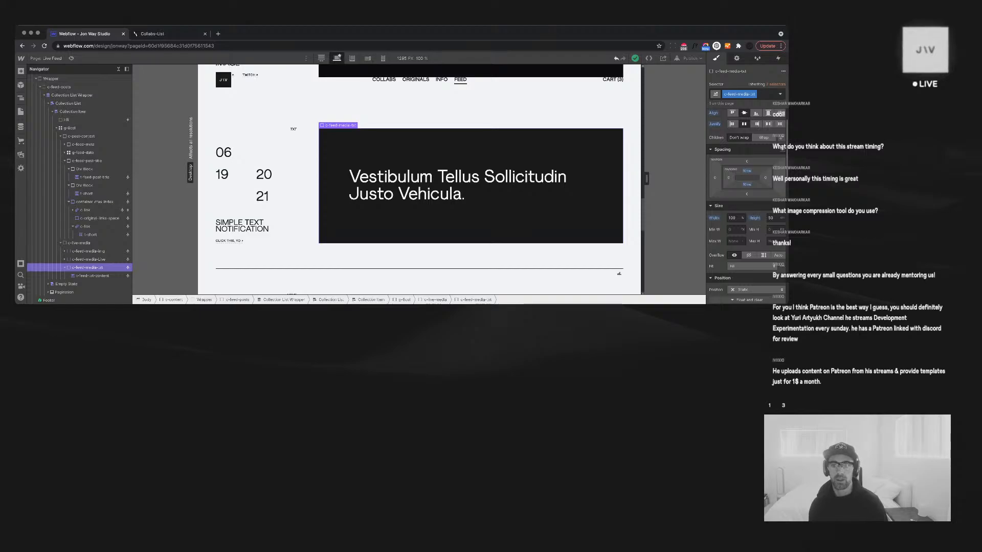
# Drag the browser window's corner outward until the header and J\V. S links block are visible
pyautogui.moveTo(785, 304); pyautogui.dragTo(827, 418)
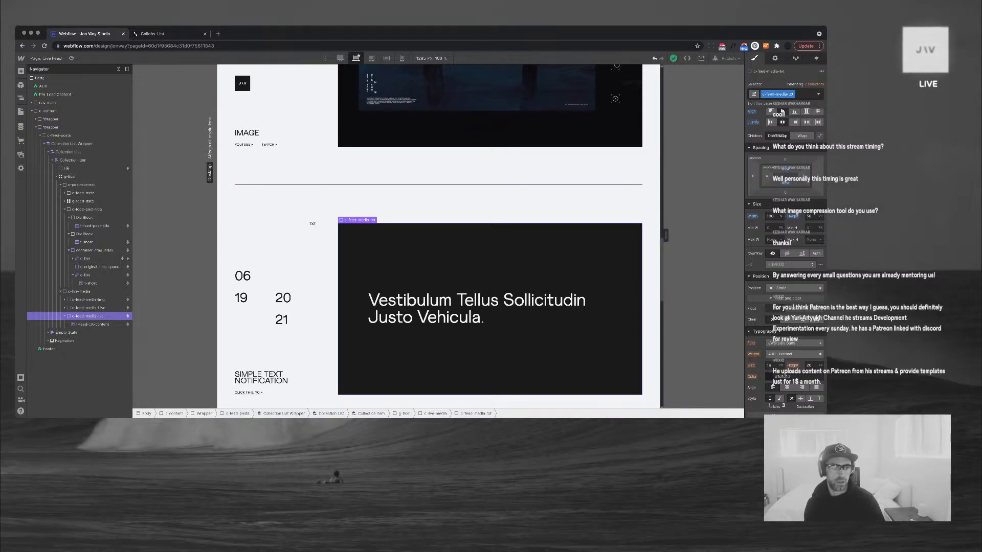
pyautogui.moveTo(827, 418); pyautogui.dragTo(829, 533)
# Select the Div Block holding the QUICK BLENDER TEST title and bring up its bottom padding value
pyautogui.scroll(-12, 491, 245)
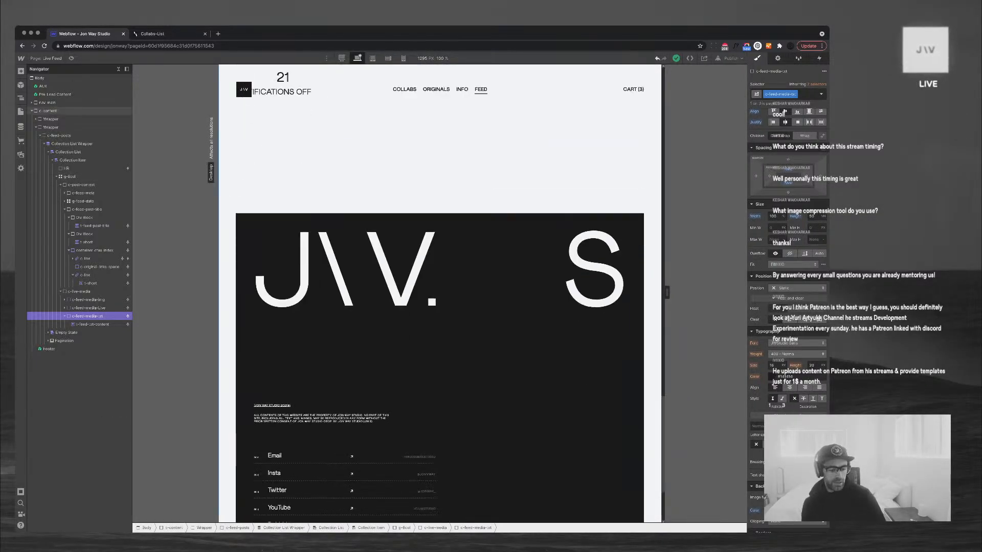
pyautogui.scroll(-3, 440, 294)
pyautogui.scroll(15, 439, 293)
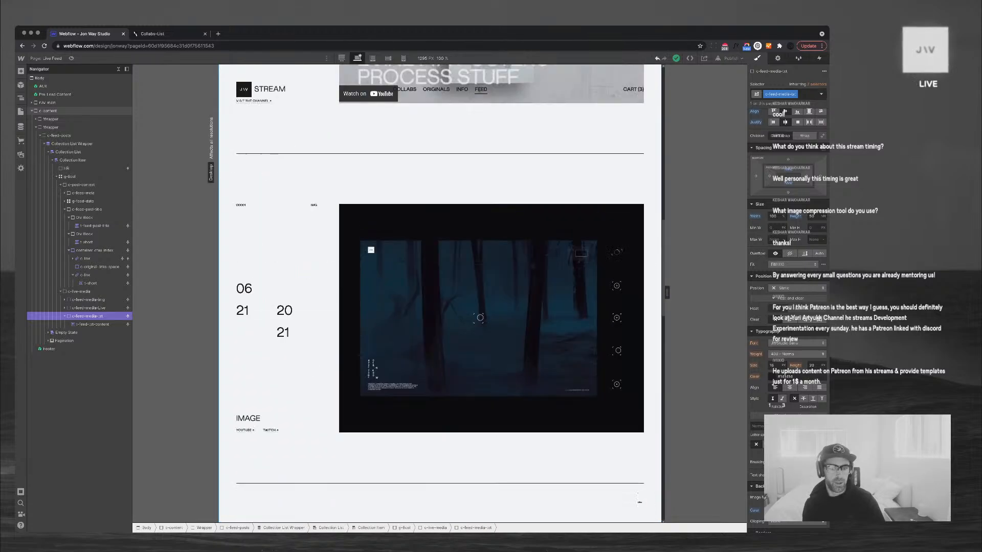
pyautogui.scroll(10, 440, 293)
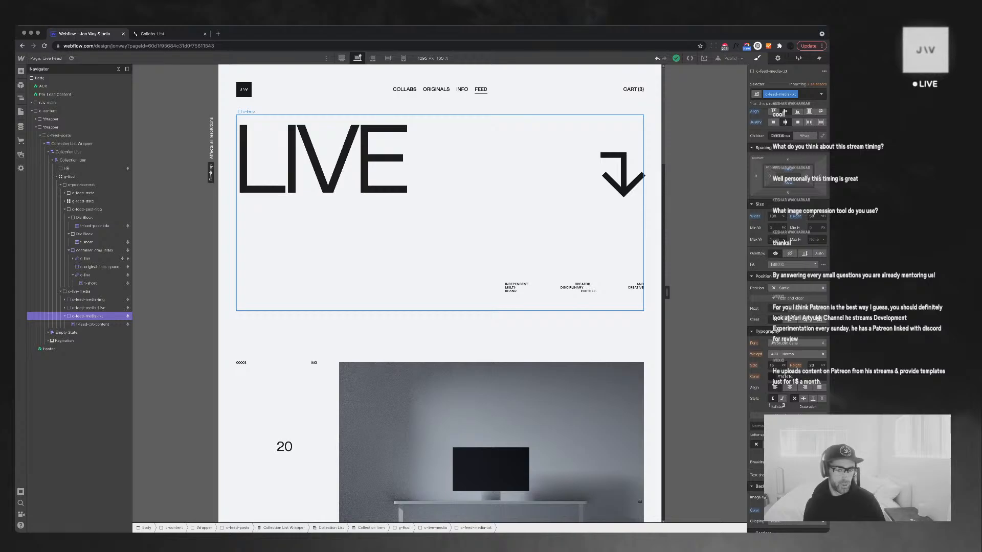
pyautogui.click(440, 212)
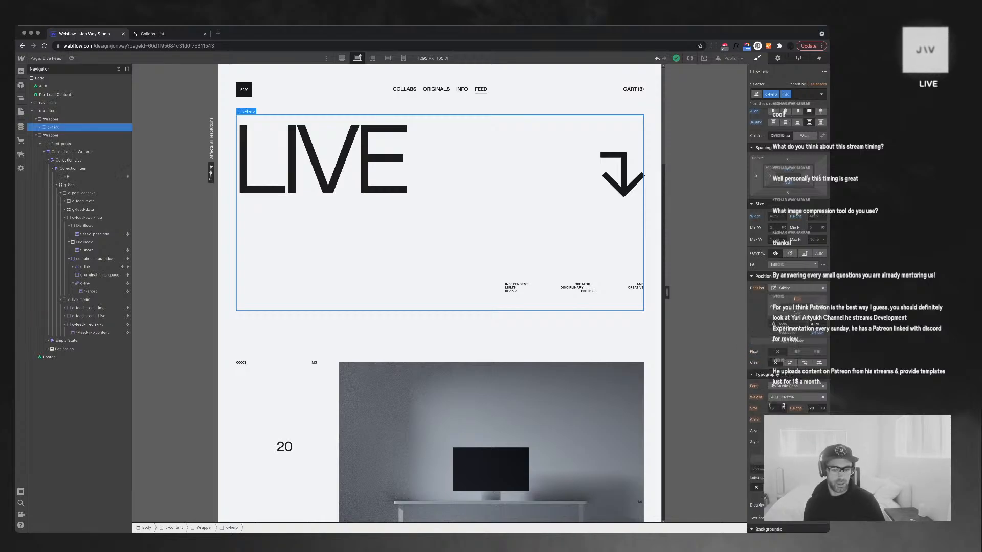
pyautogui.click(491, 419)
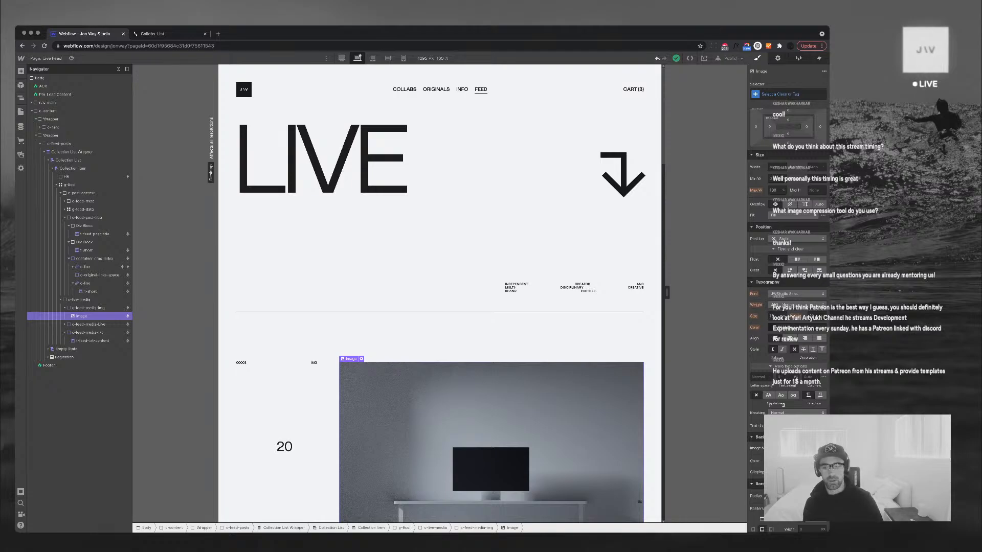
pyautogui.scroll(-4, 439, 322)
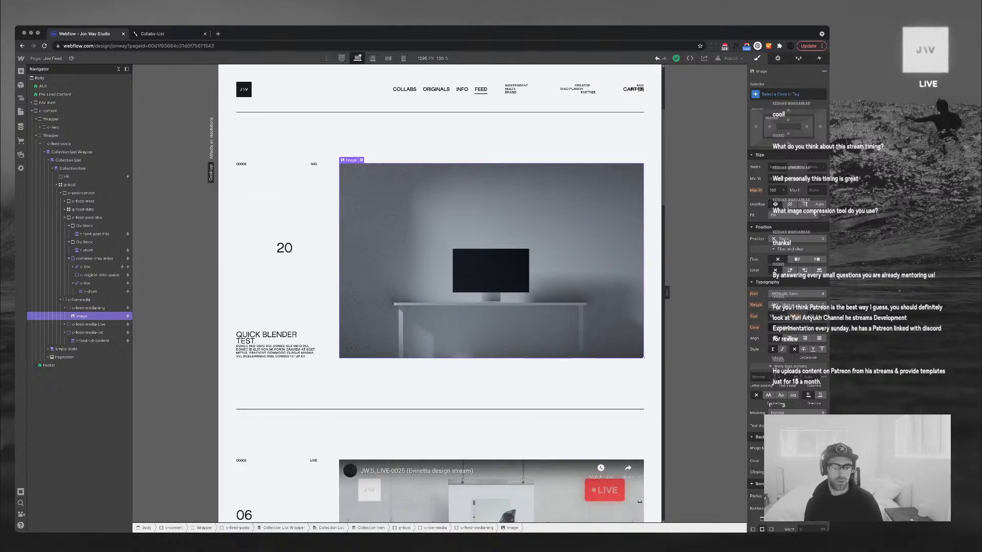
pyautogui.click(266, 336)
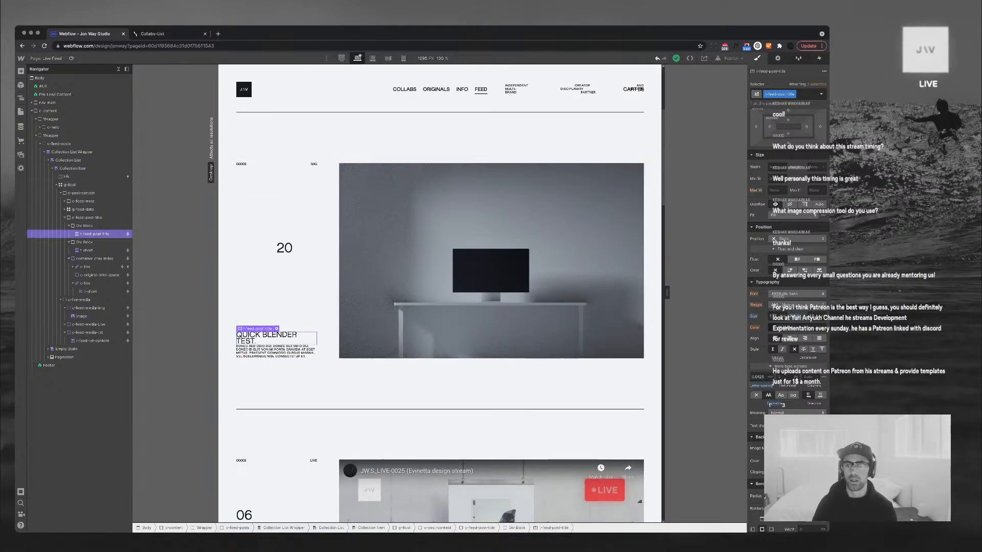
pyautogui.click(85, 225)
pyautogui.click(788, 133)
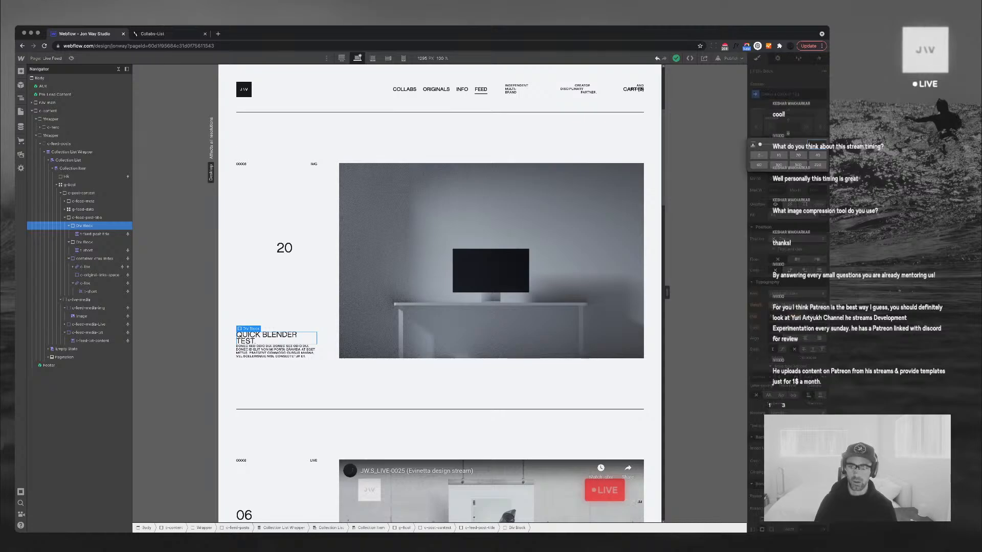
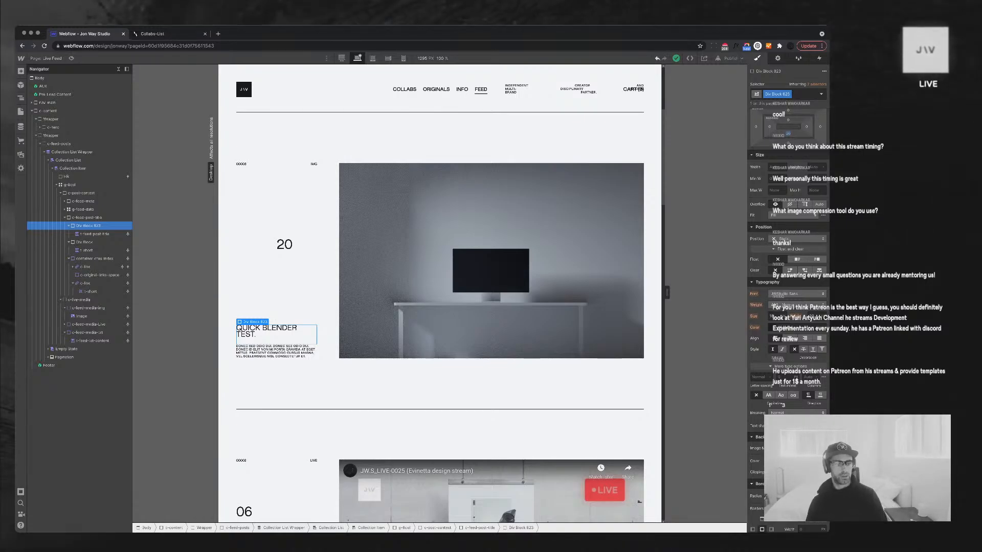
# Review the Live Feed's image, live-stream and text posts, then bring up the CMS collections list
pyautogui.click(491, 261)
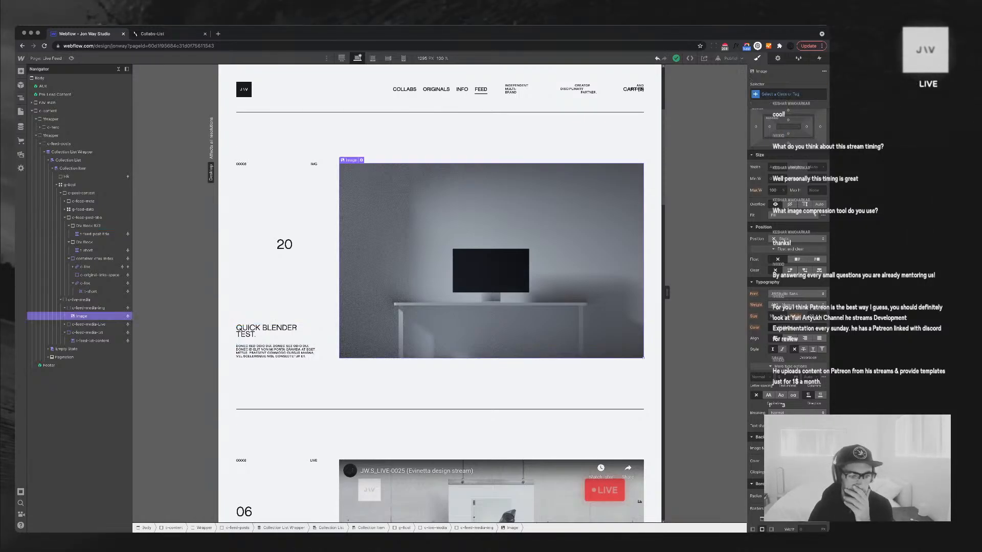
pyautogui.scroll(-4, 440, 291)
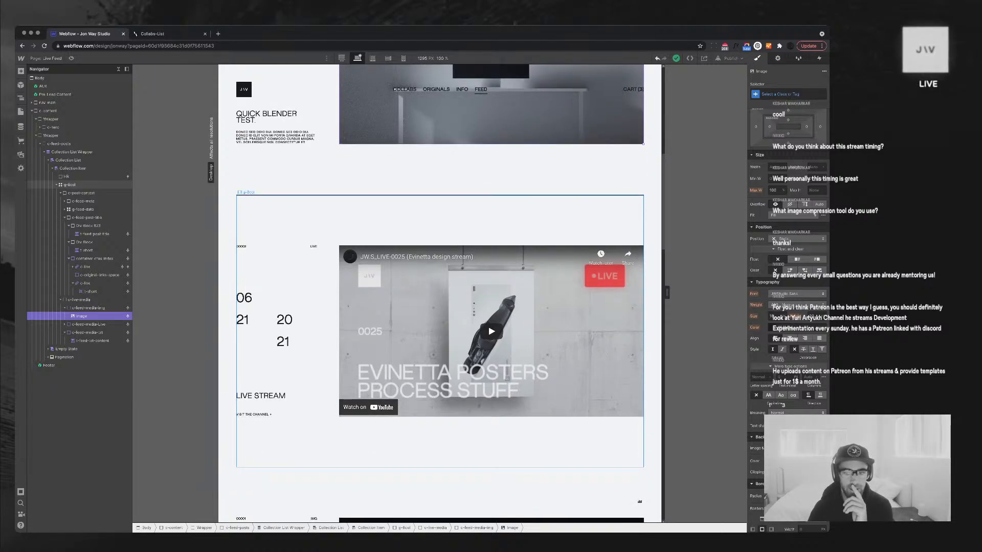
pyautogui.scroll(-7, 440, 291)
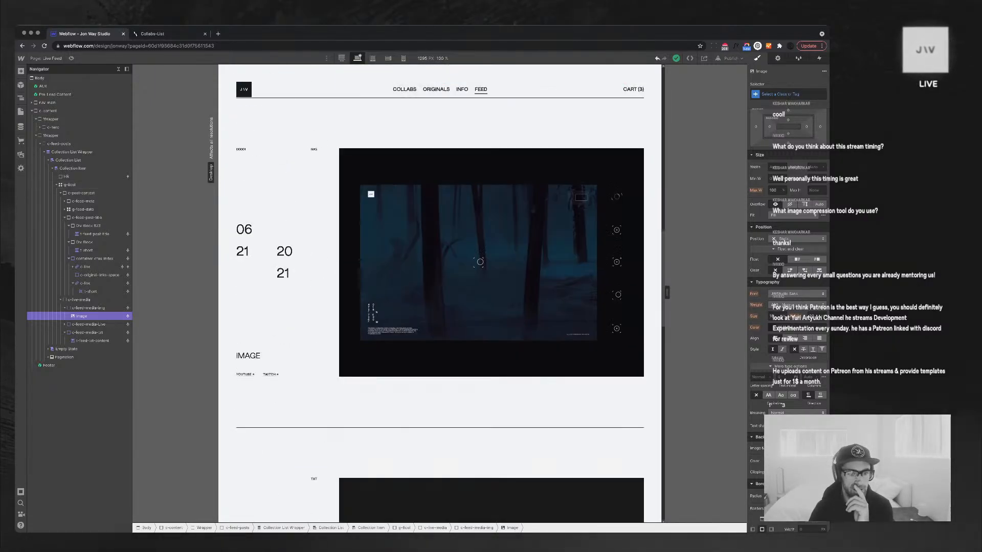
pyautogui.scroll(-1, 440, 291)
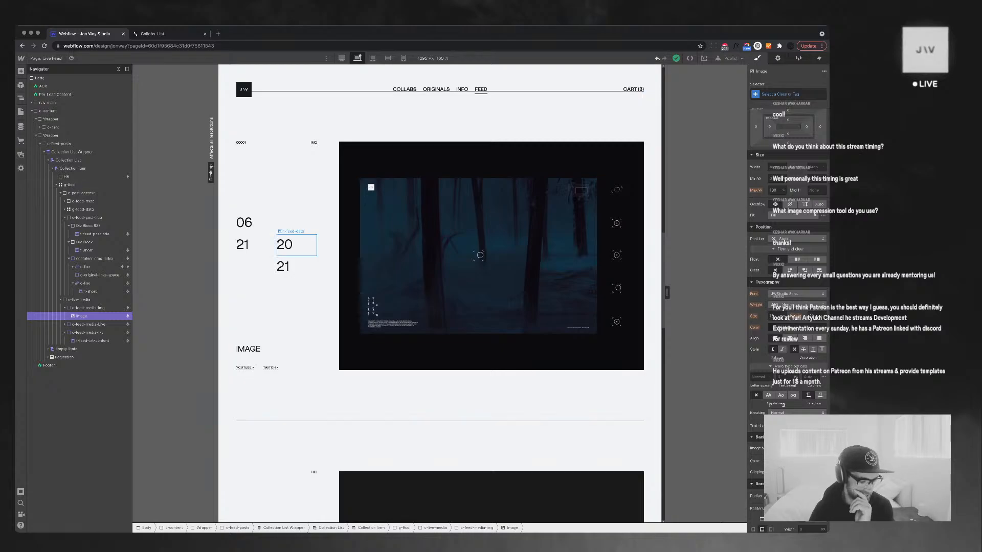
pyautogui.scroll(-6, 372, 296)
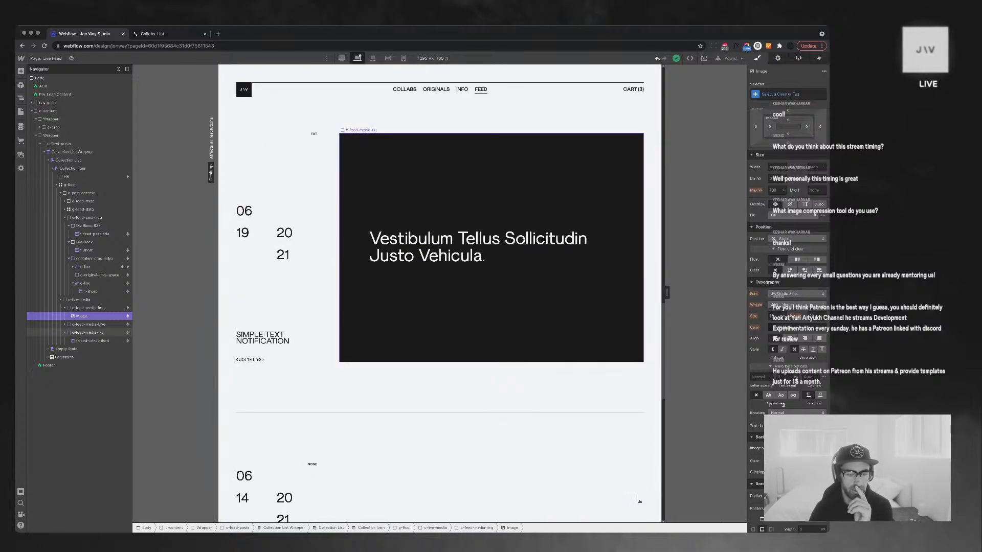
pyautogui.scroll(12, 440, 292)
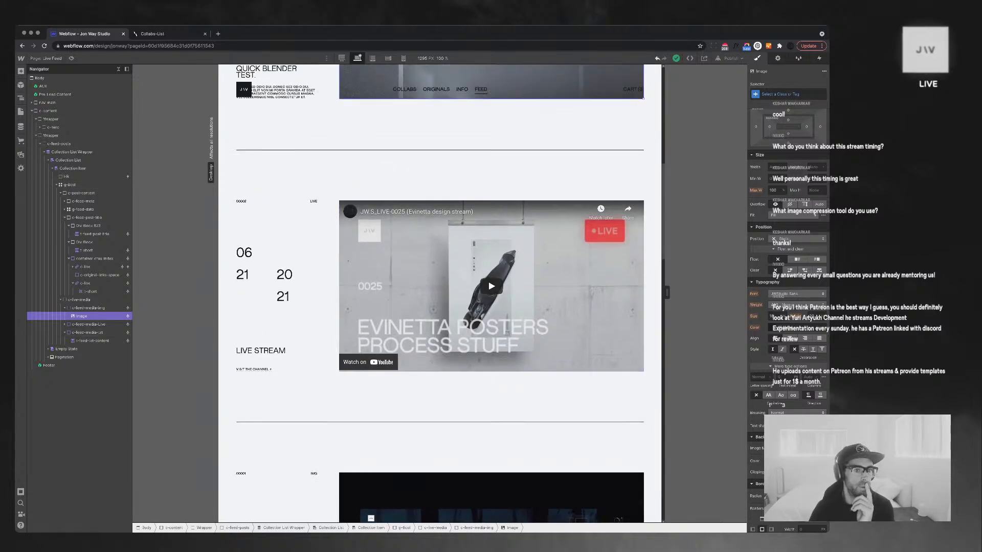
pyautogui.click(21, 126)
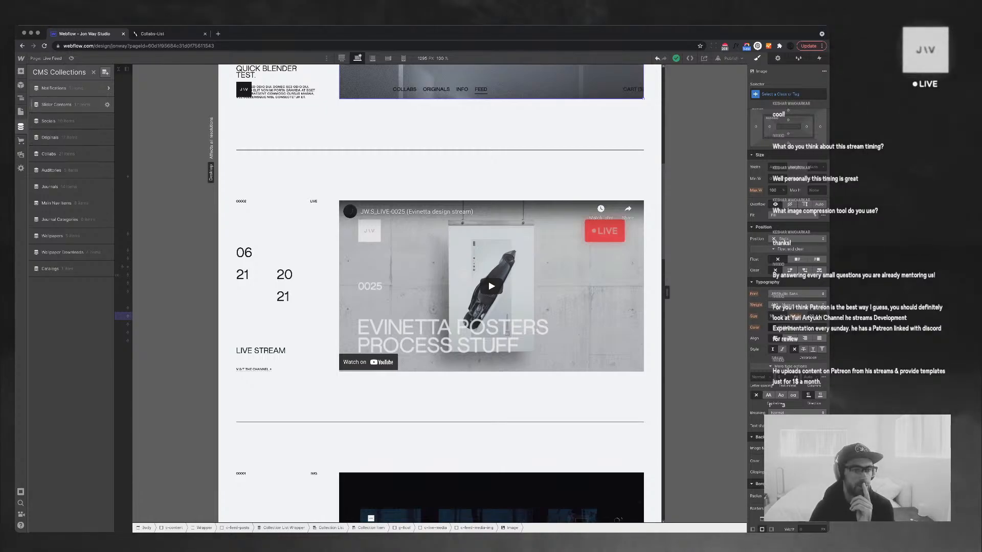
# Inspect the Notifications fields, confirm Day (Tens) can't be deleted, and cancel without changes
pyautogui.click(106, 88)
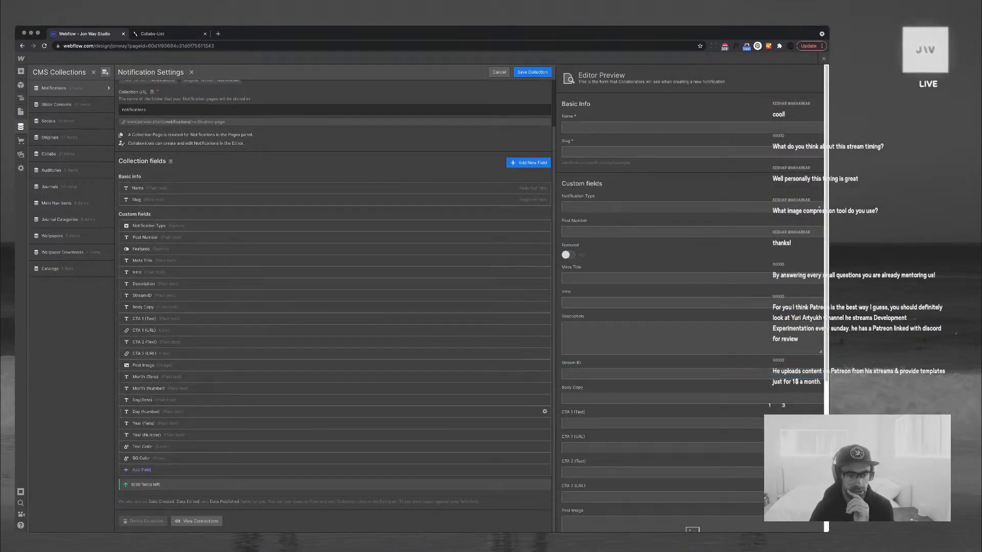
pyautogui.click(545, 400)
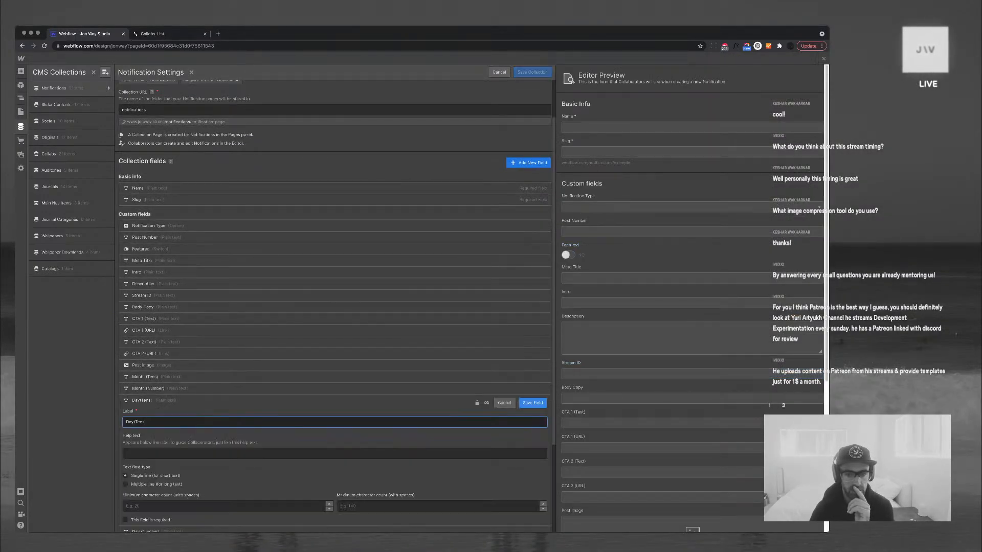
pyautogui.click(476, 403)
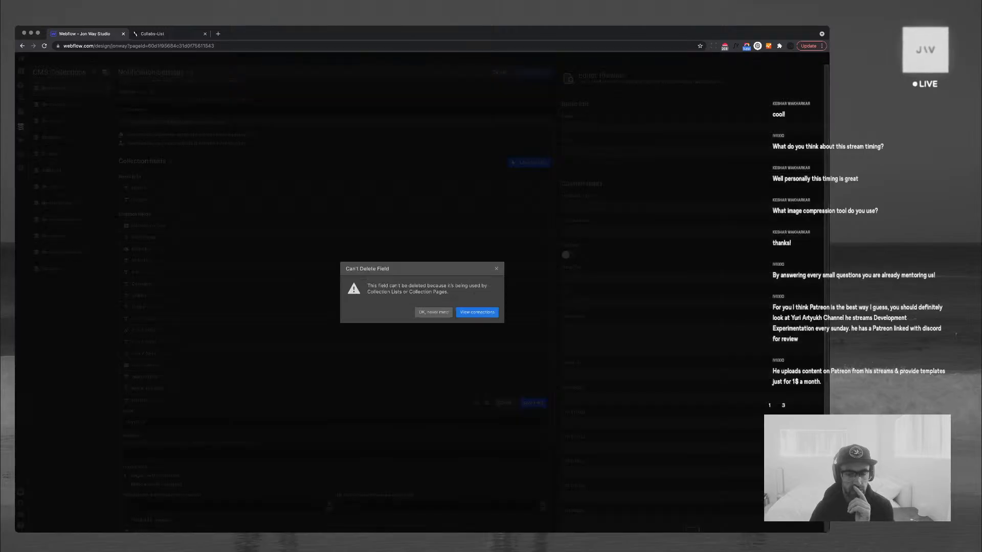
pyautogui.click(496, 269)
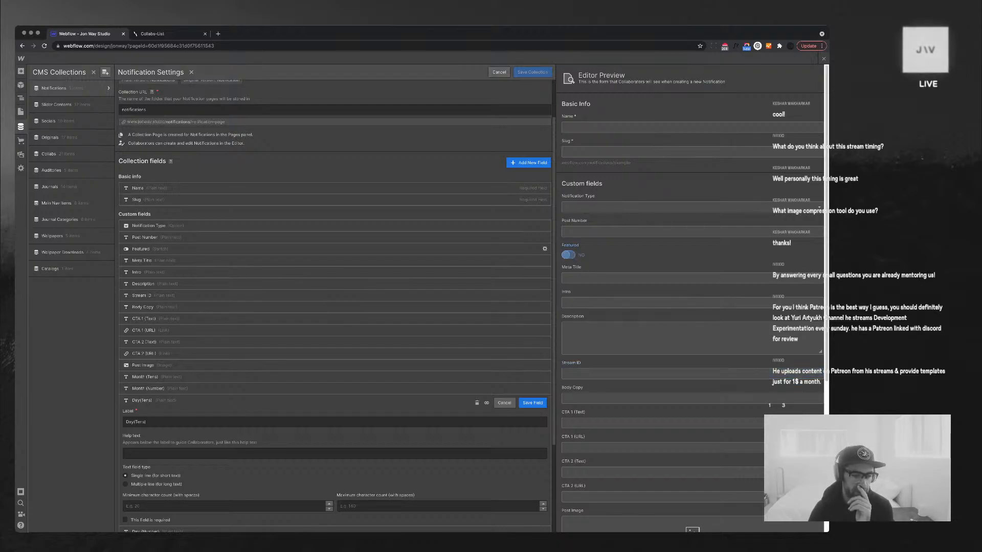
pyautogui.scroll(-5, 332, 245)
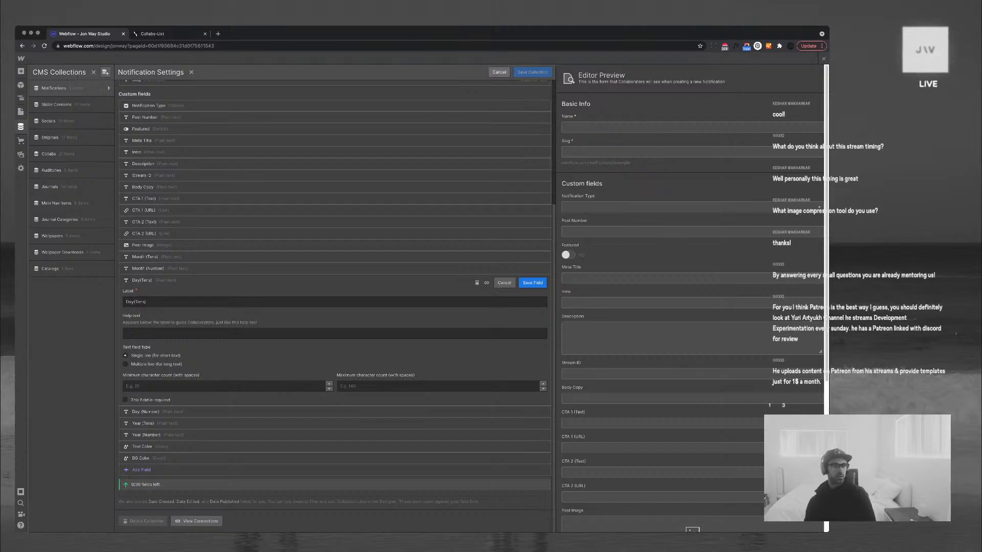
pyautogui.click(499, 73)
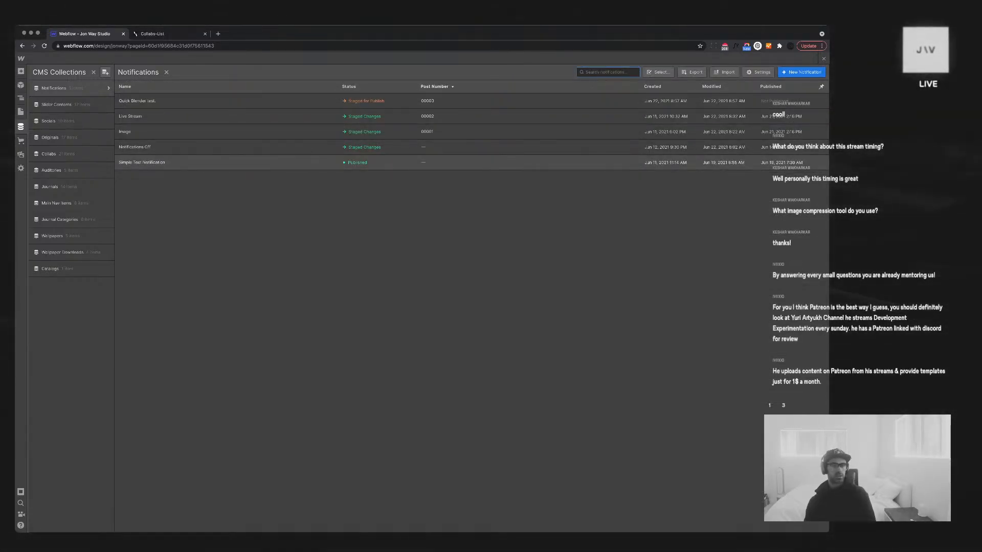
# Switch on Featured for the Simple Text Notification, save it, and close the CMS panel
pyautogui.click(142, 162)
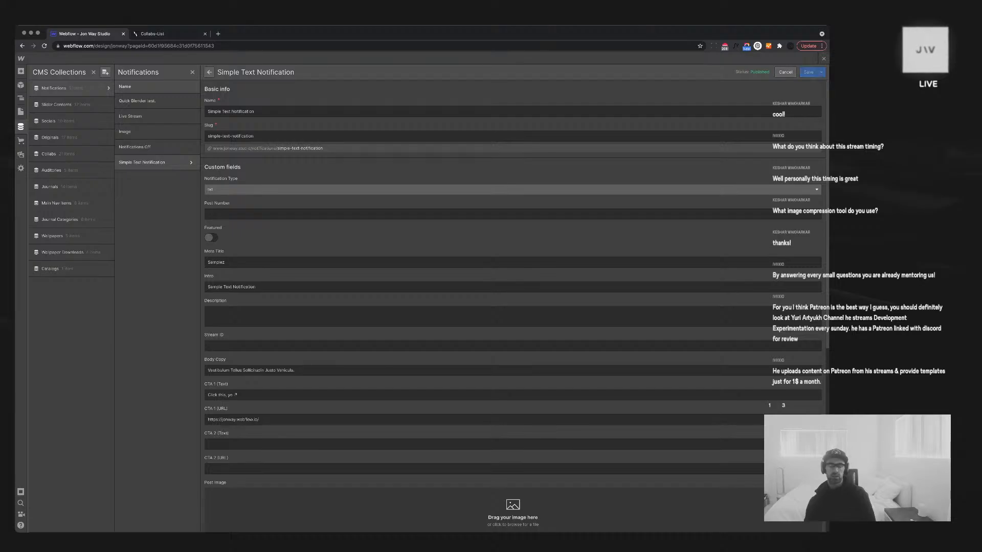
pyautogui.click(786, 72)
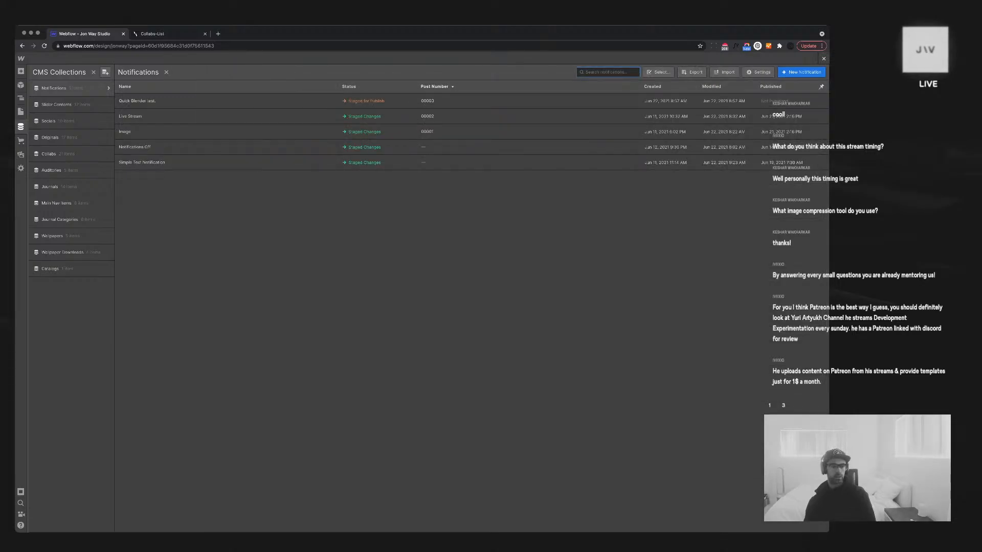
pyautogui.click(142, 162)
pyautogui.click(211, 238)
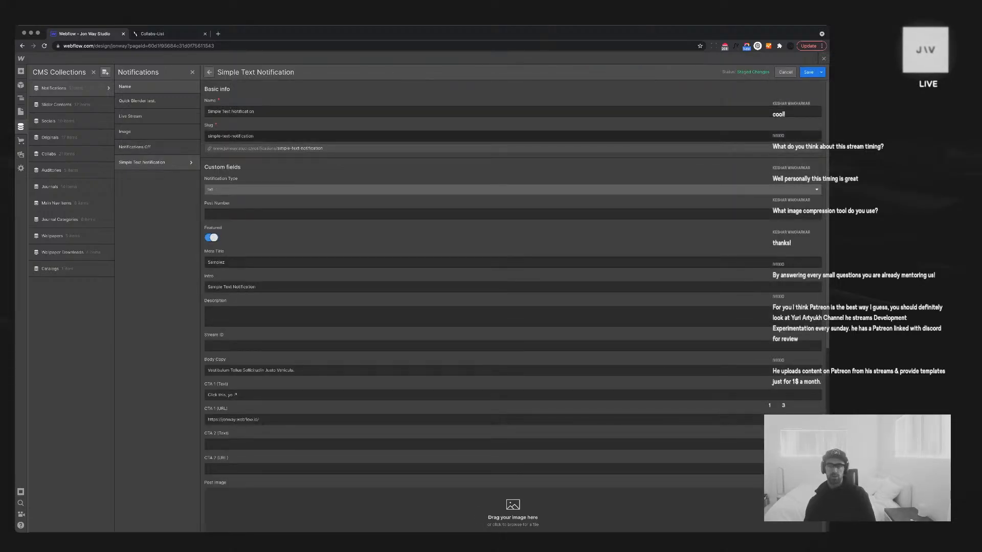
pyautogui.click(809, 72)
pyautogui.click(823, 59)
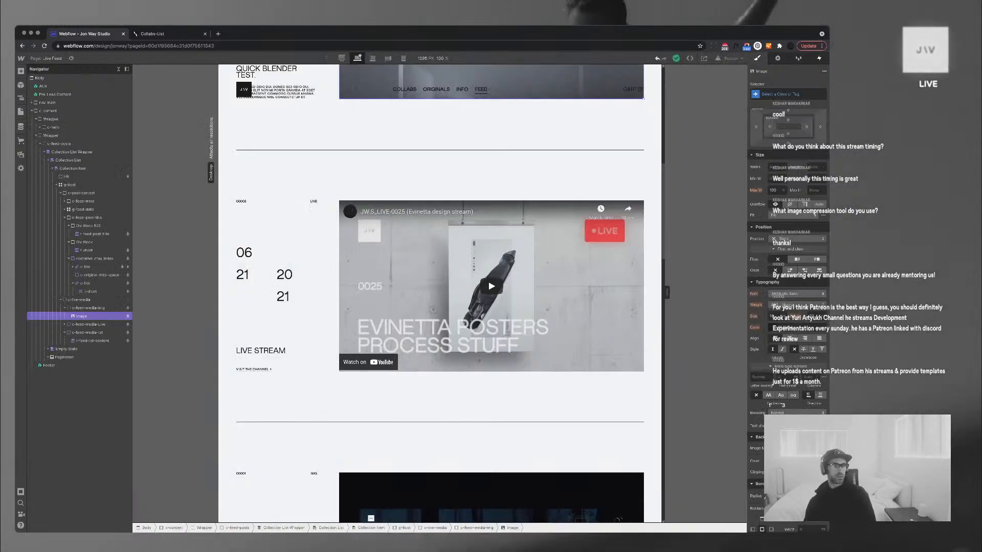
# Load the Home page from the Pages panel to see its notification bar
pyautogui.click(46, 58)
pyautogui.click(46, 110)
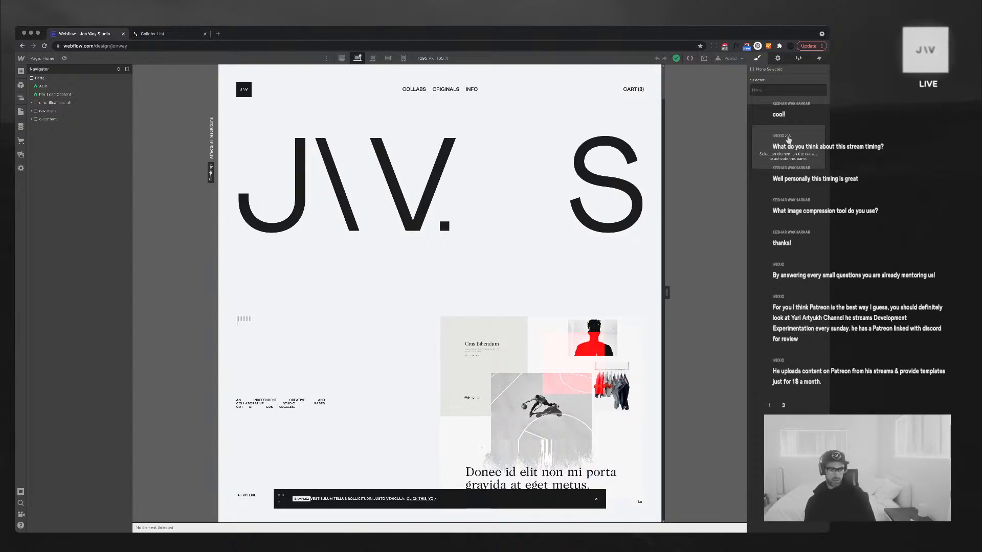
# Delete the c-flashing-meta SAMPLE label from the Home page notification bar
pyautogui.click(302, 498)
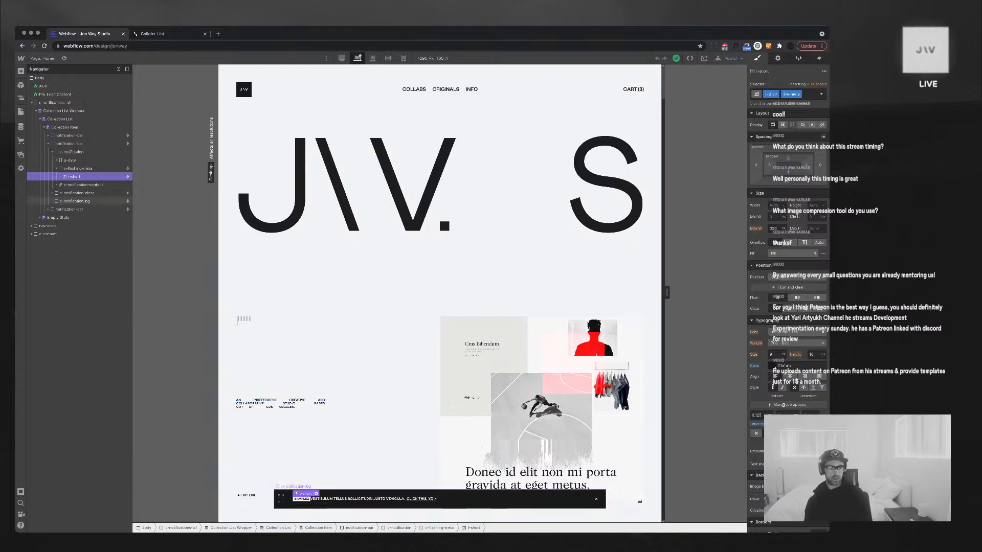
pyautogui.click(78, 168)
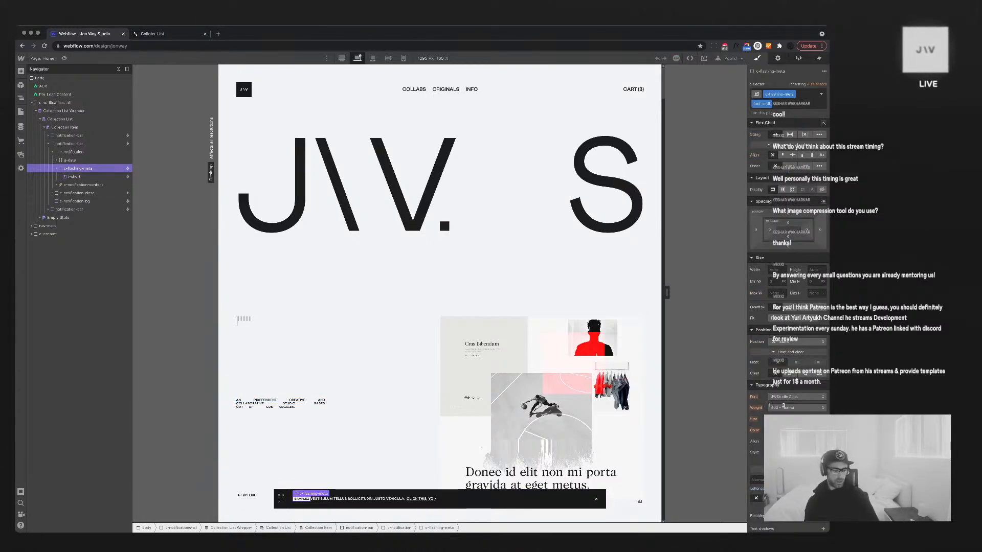
pyautogui.press('Delete')
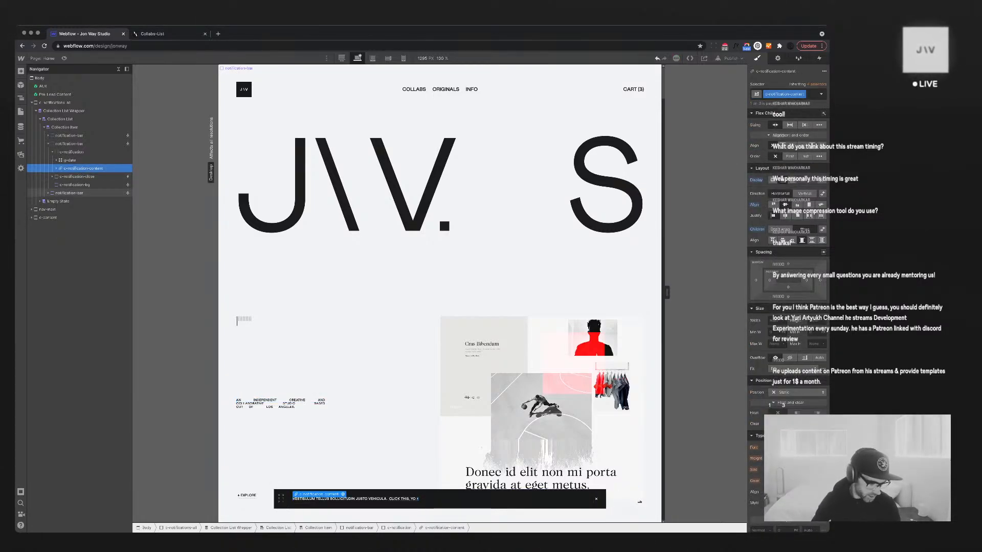
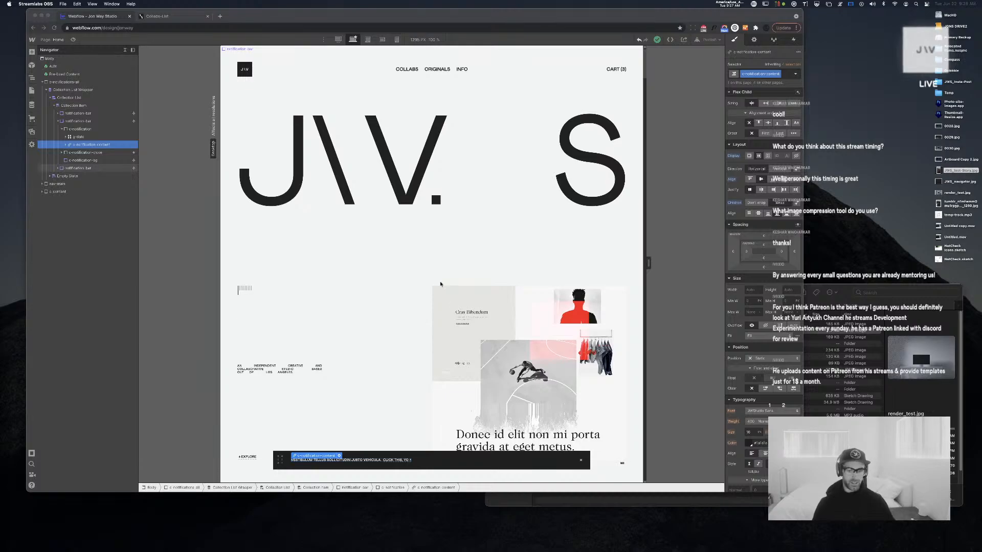
# Bring the Webflow Designer forward and show the Pages panel beside the Home page
pyautogui.click(361, 253)
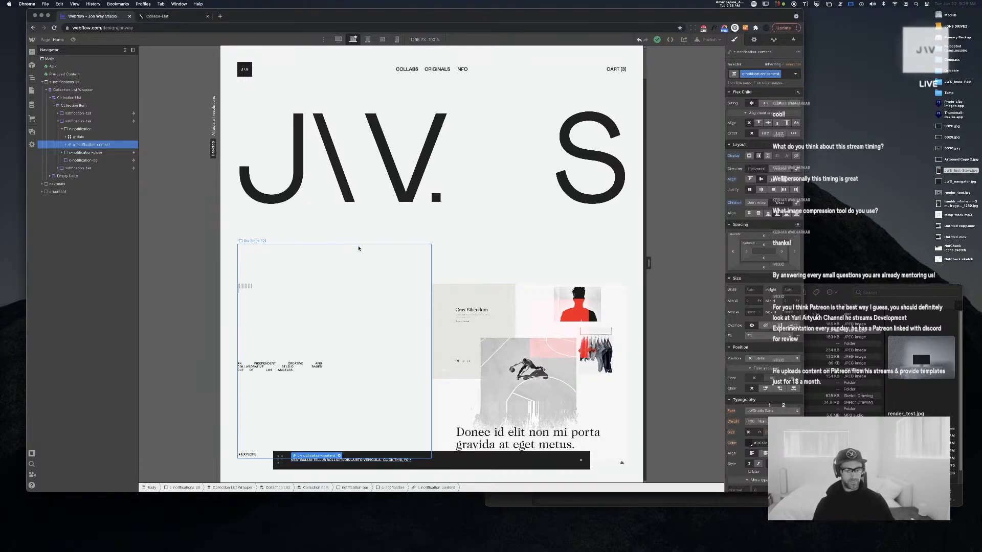
pyautogui.scroll(-7, 359, 250)
pyautogui.scroll(7, 359, 248)
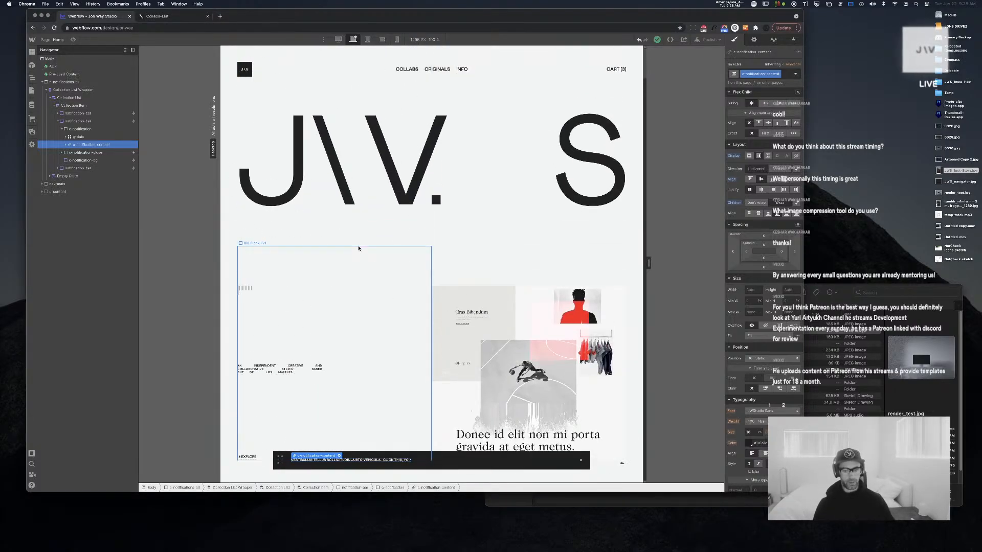
pyautogui.scroll(-5, 358, 248)
pyautogui.scroll(5, 359, 249)
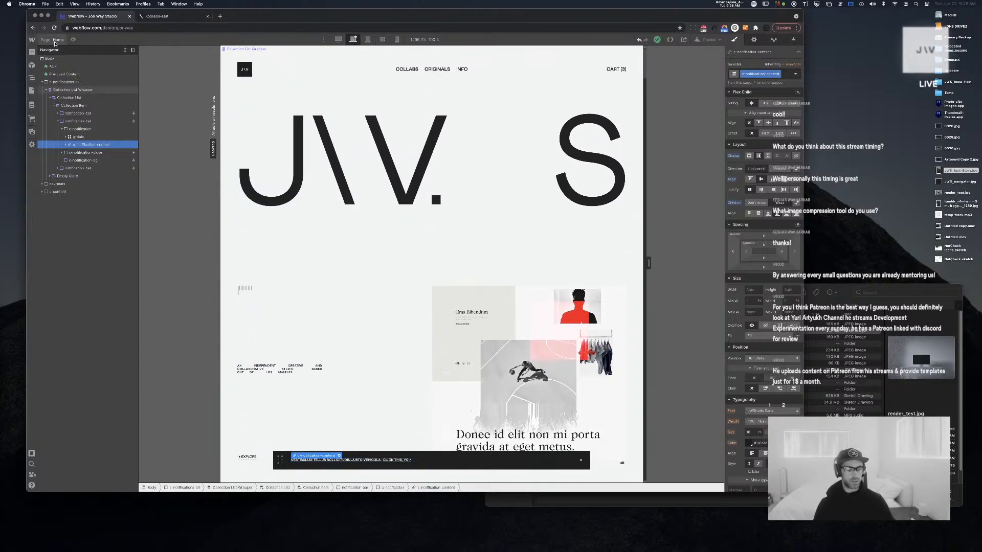
pyautogui.click(55, 40)
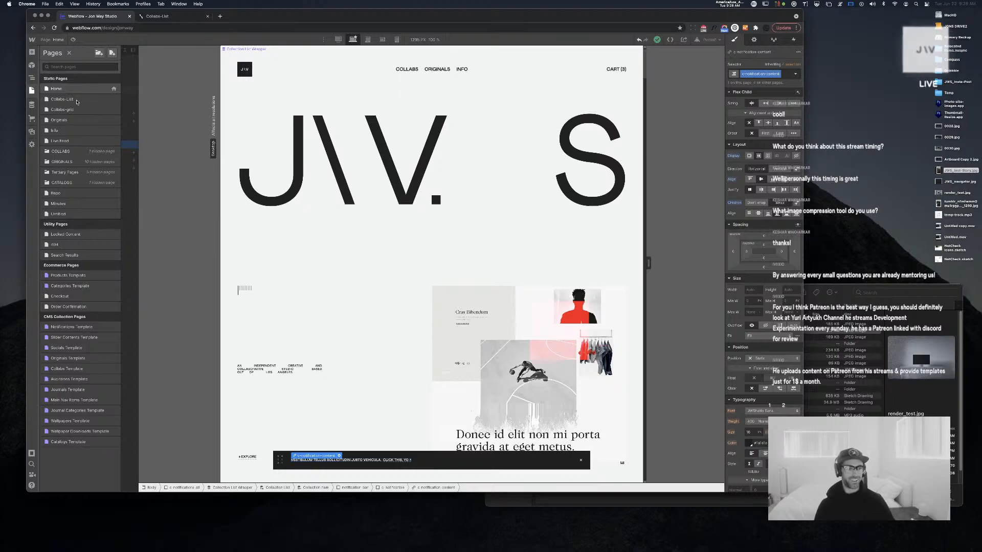
# Open the Live Feed page and scroll down to a post
pyautogui.click(61, 141)
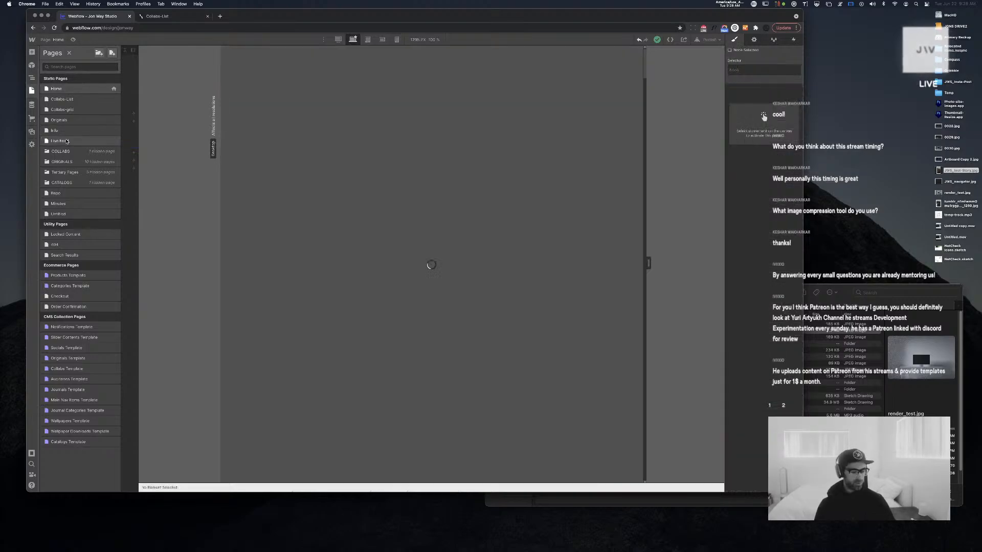
pyautogui.scroll(-3, 270, 204)
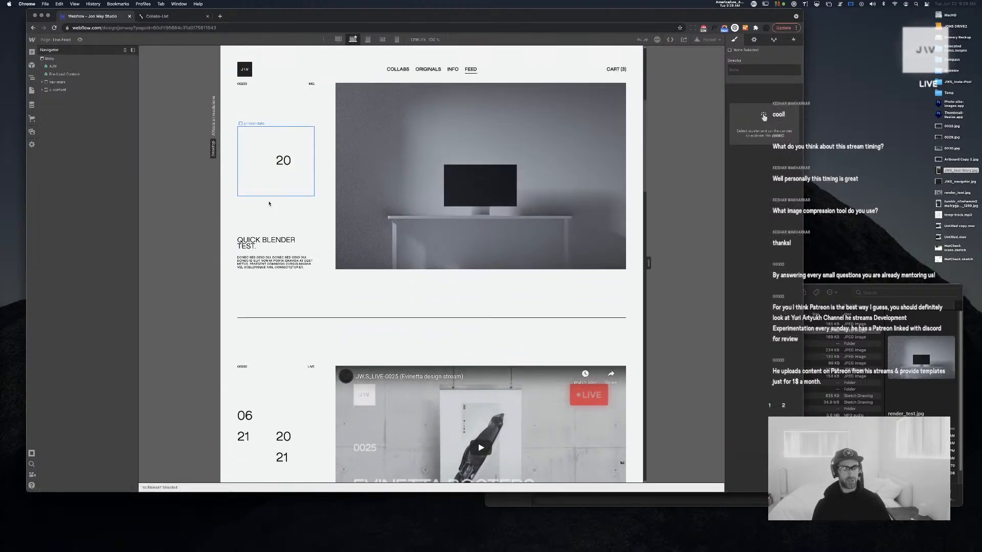
pyautogui.rightClick(270, 204)
pyautogui.click(352, 187)
pyautogui.scroll(-5, 352, 187)
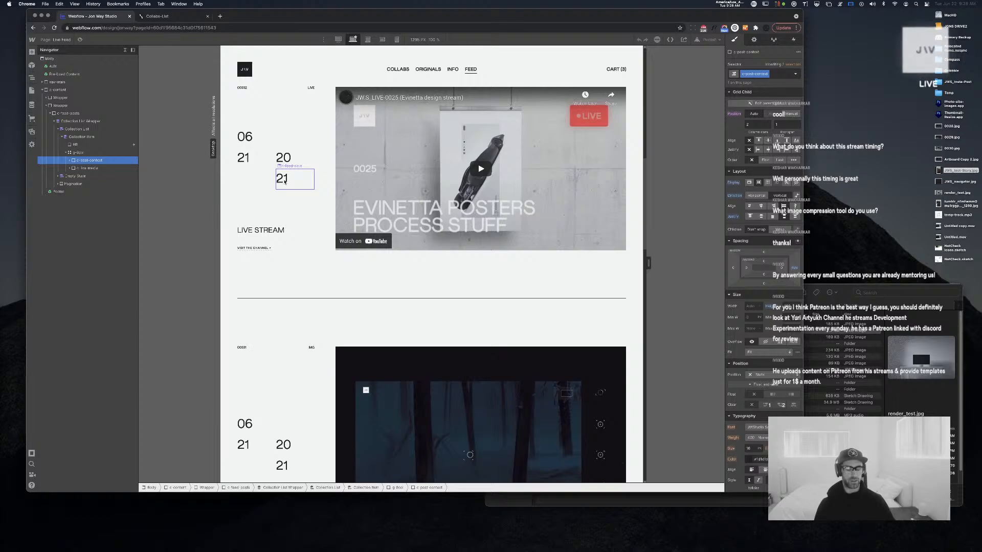
pyautogui.scroll(-5, 284, 181)
pyautogui.scroll(-5, 284, 183)
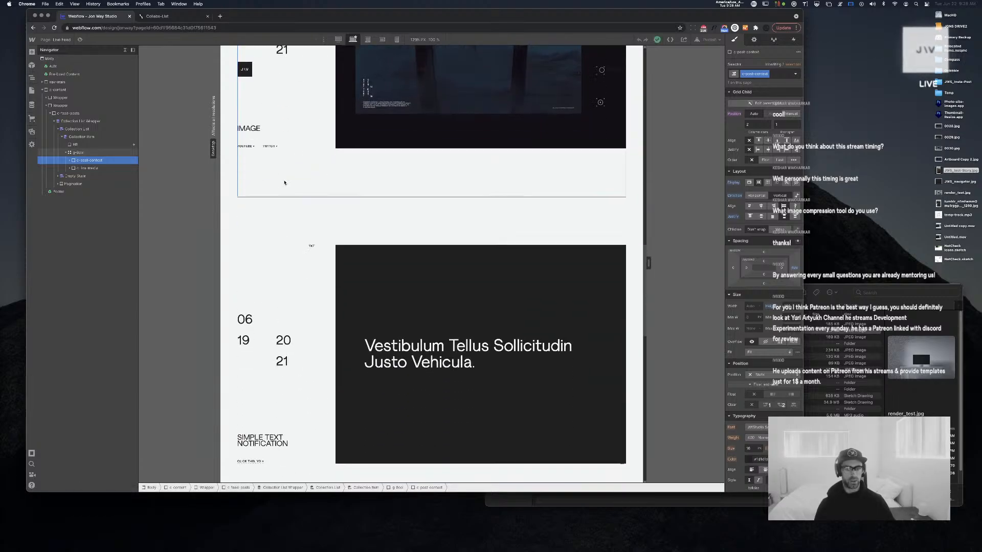
# Select the post's 21 date text, then its parent grid, and enter grid editing
pyautogui.click(281, 282)
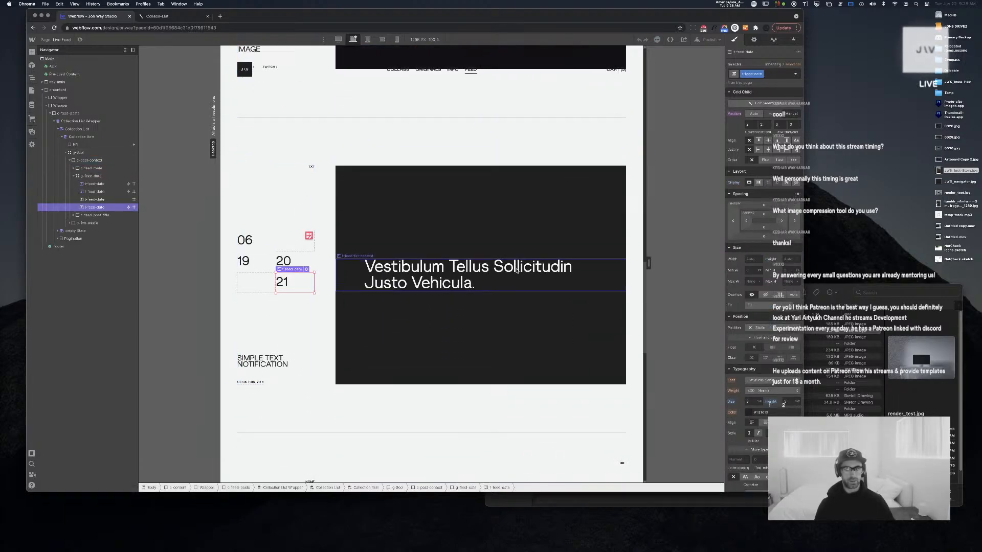
pyautogui.scroll(1, 498, 266)
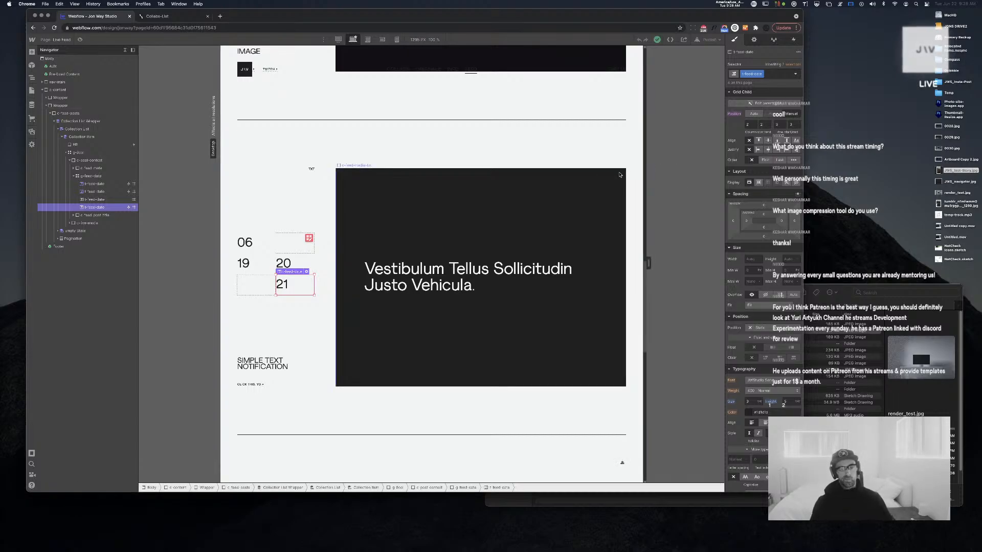
pyautogui.click(308, 238)
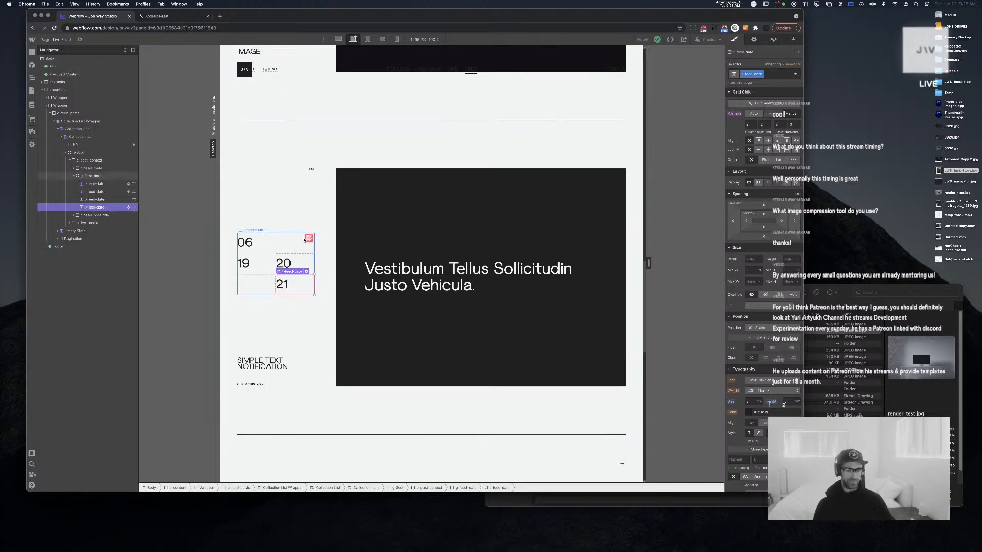
pyautogui.click(308, 239)
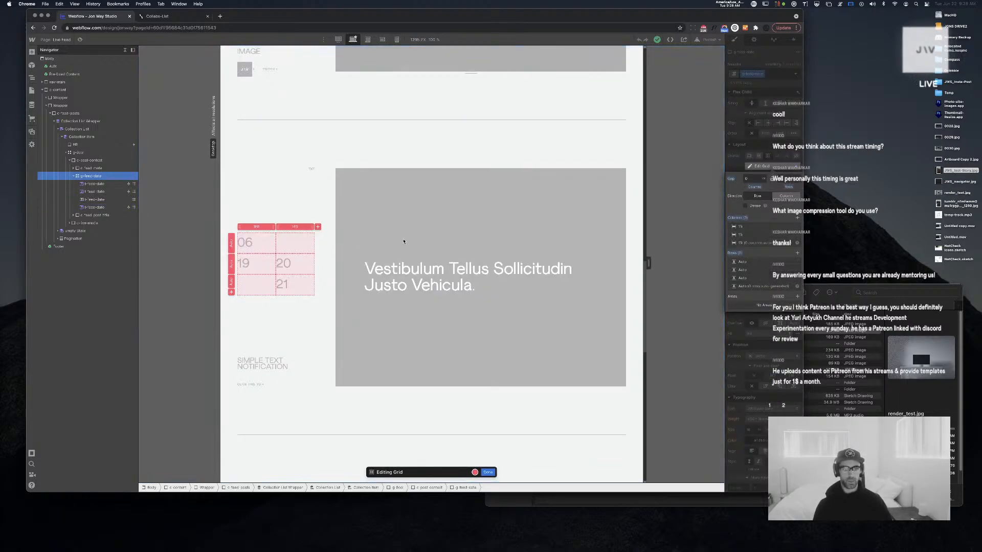
# Add two columns to the date grid, exit grid editing, and select the 06 date text
pyautogui.click(318, 226)
pyautogui.click(318, 227)
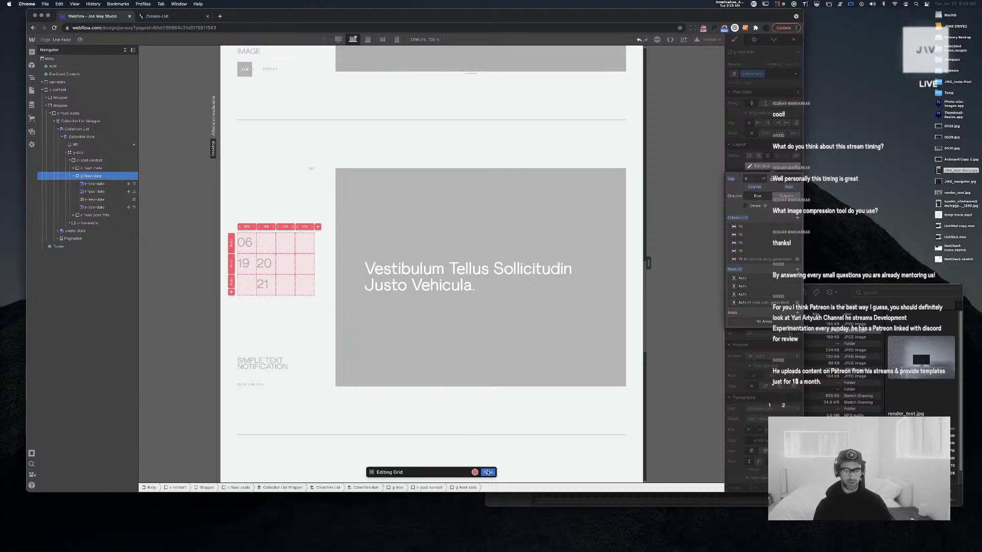
pyautogui.press('Escape')
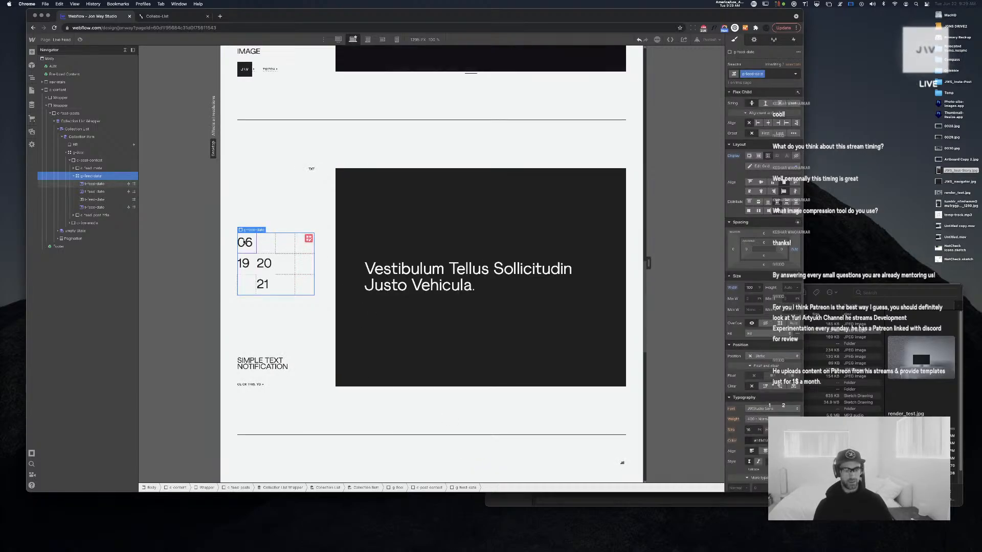
pyautogui.click(252, 244)
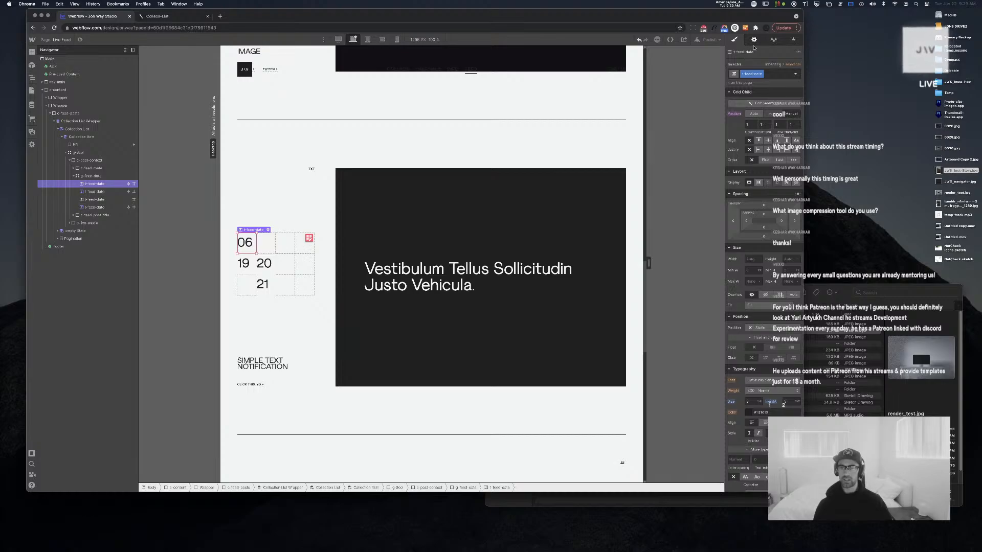
# Bind the first date text to Day (Tens) and the second to Day (Number) from Notifications
pyautogui.click(753, 39)
pyautogui.click(747, 94)
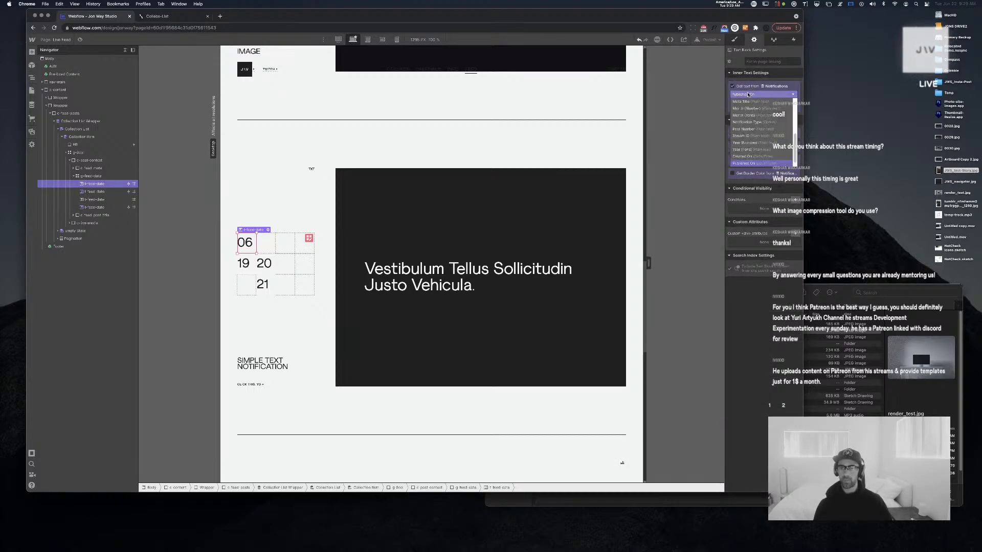
pyautogui.scroll(-1, 756, 128)
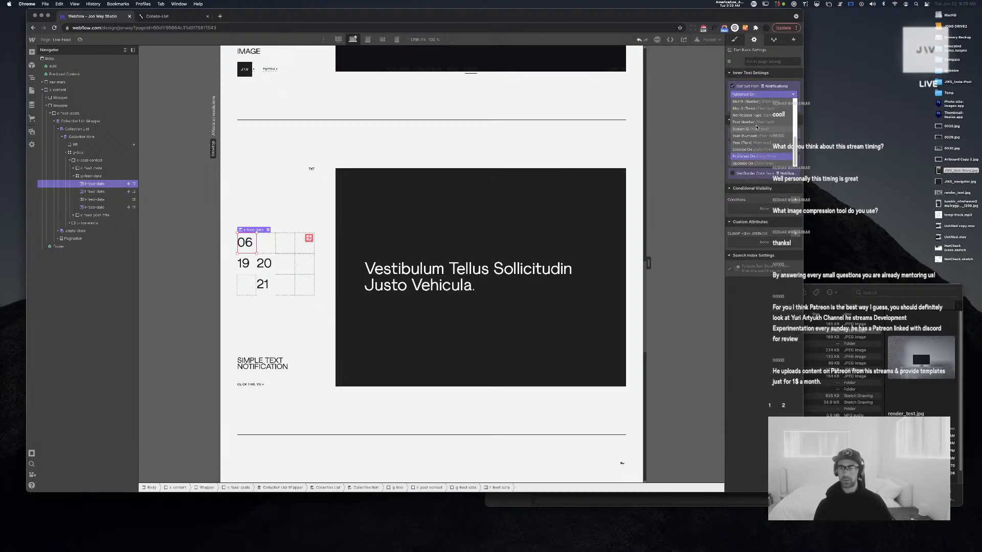
pyautogui.scroll(5, 757, 128)
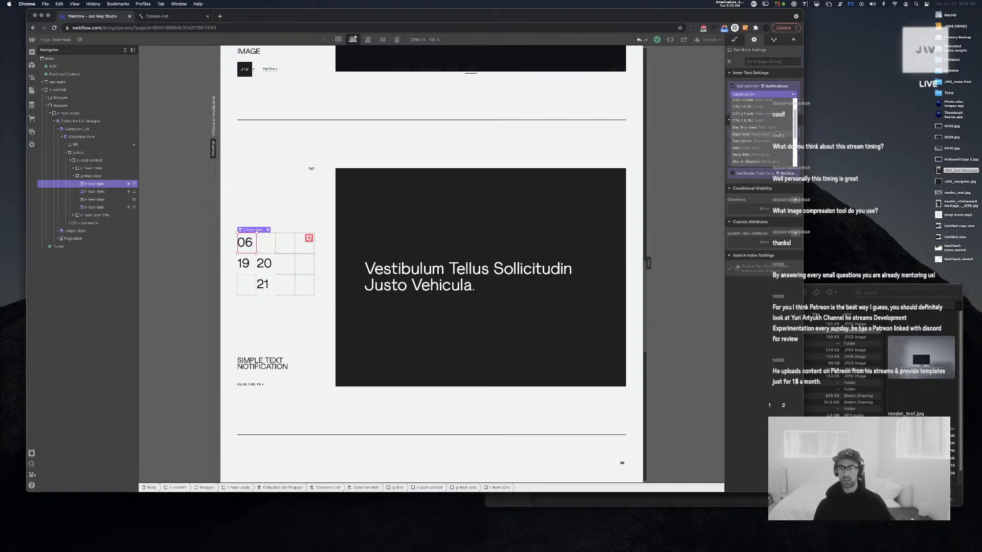
pyautogui.click(782, 134)
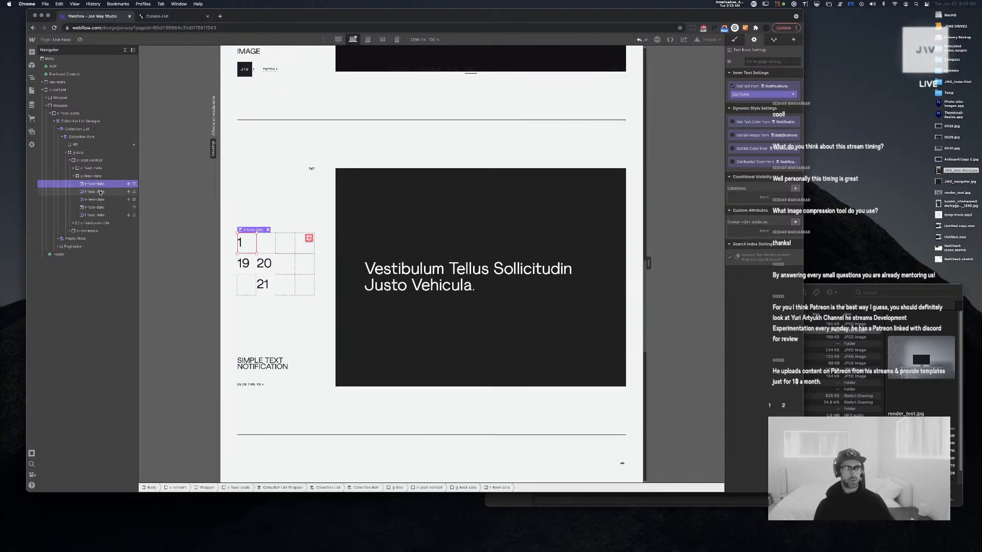
pyautogui.click(100, 191)
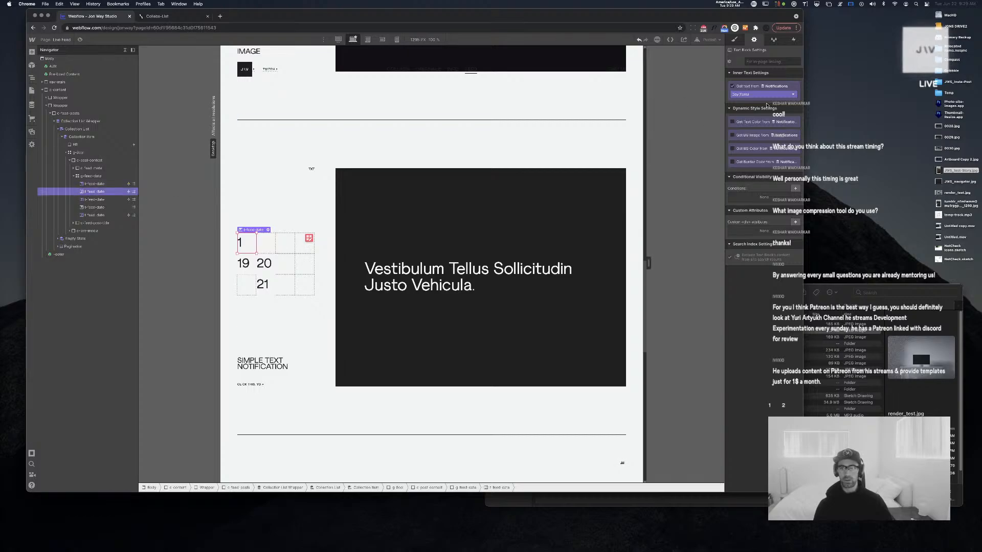
pyautogui.click(766, 94)
pyautogui.click(745, 150)
# Set Grid Child column start to 2 for the second date text and 3 for the 19 text
pyautogui.click(735, 40)
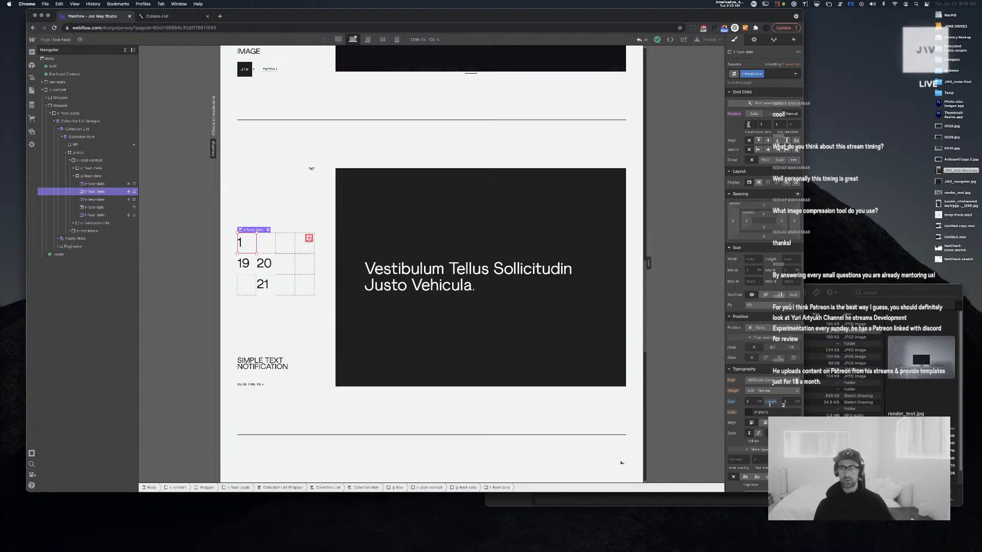
pyautogui.click(748, 124)
pyautogui.write('2')
pyautogui.press('Tab')
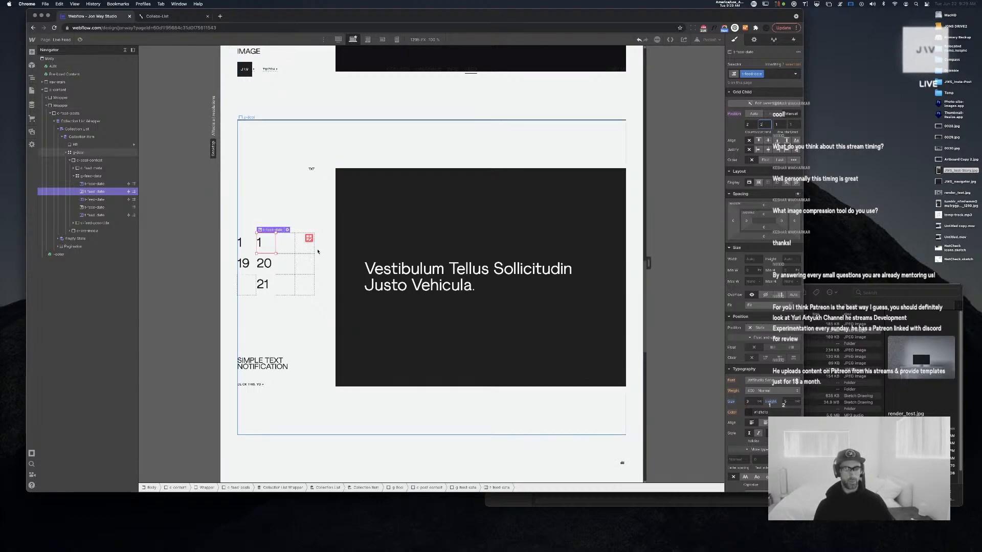
pyautogui.click(248, 265)
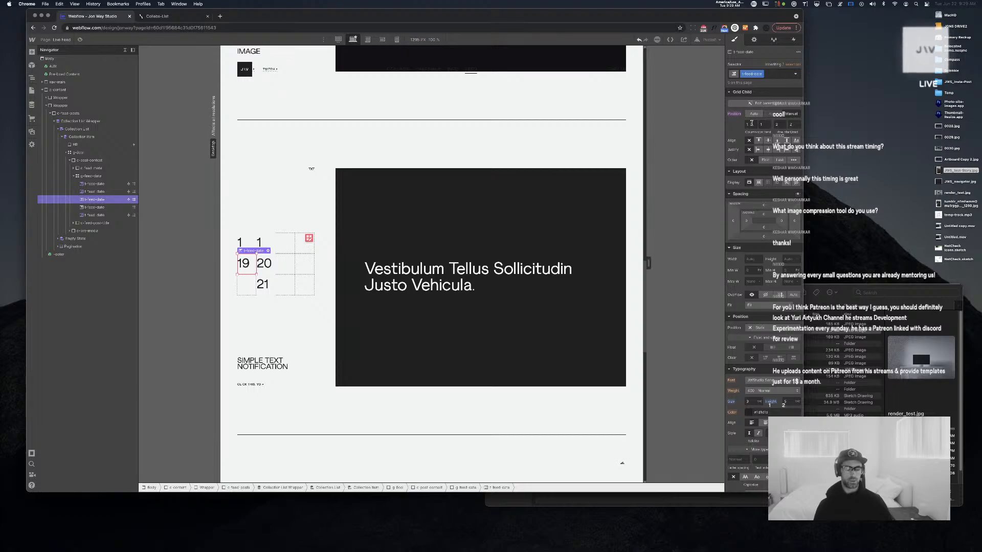
pyautogui.click(752, 123)
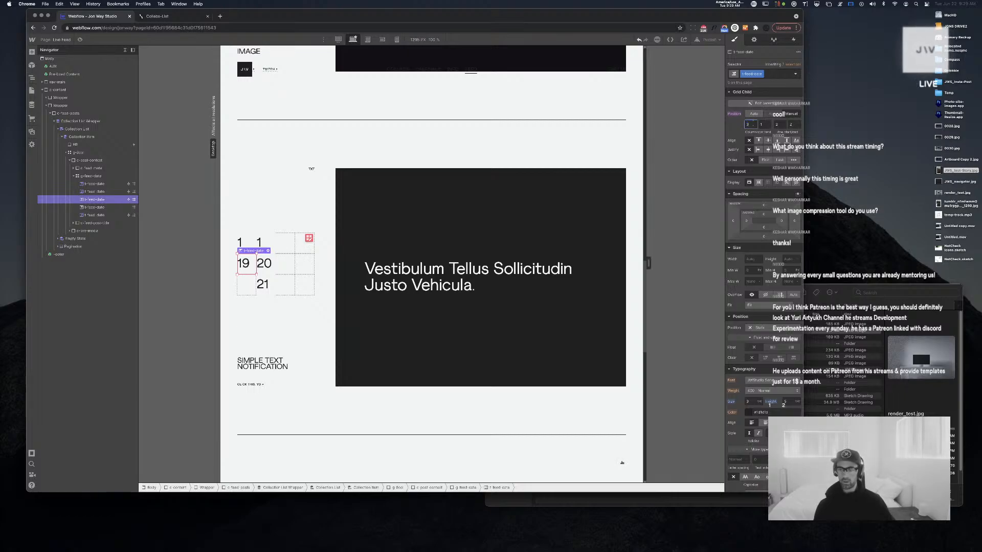
pyautogui.write('3')
pyautogui.press('Tab')
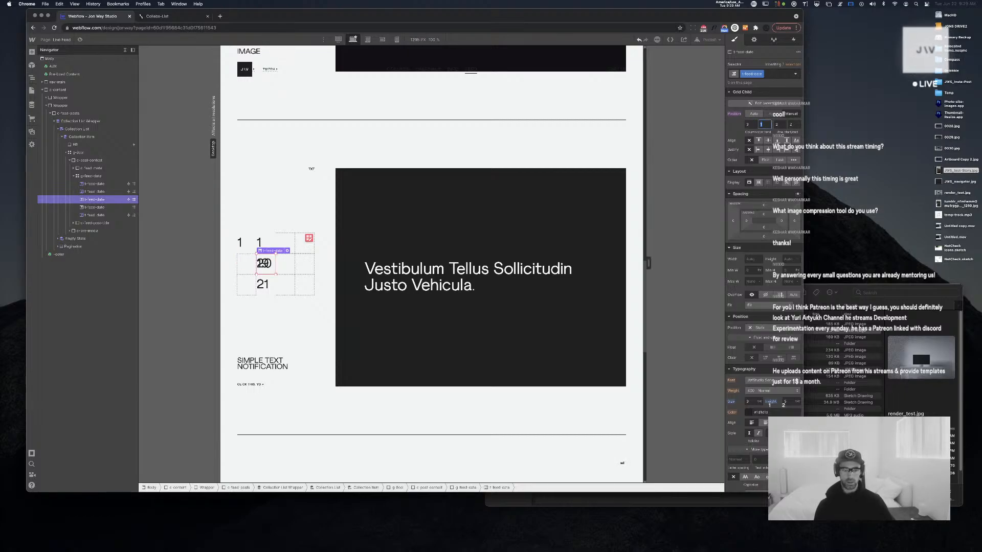
pyautogui.press('super+Tab')
pyautogui.press('super+Tab')
pyautogui.press('super+Tab')
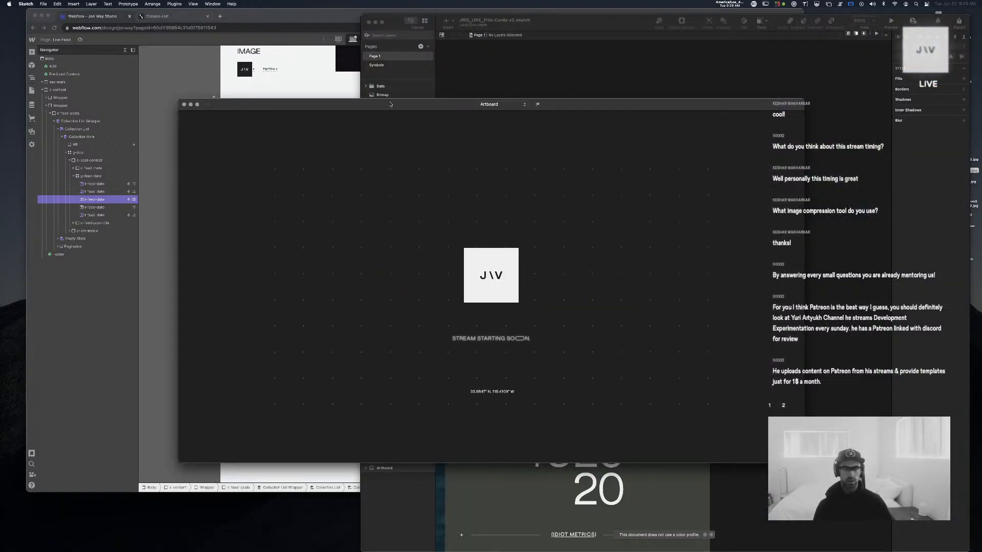
# Close the Sketch artboard preview and return to the Webflow designer
pyautogui.press('super+w')
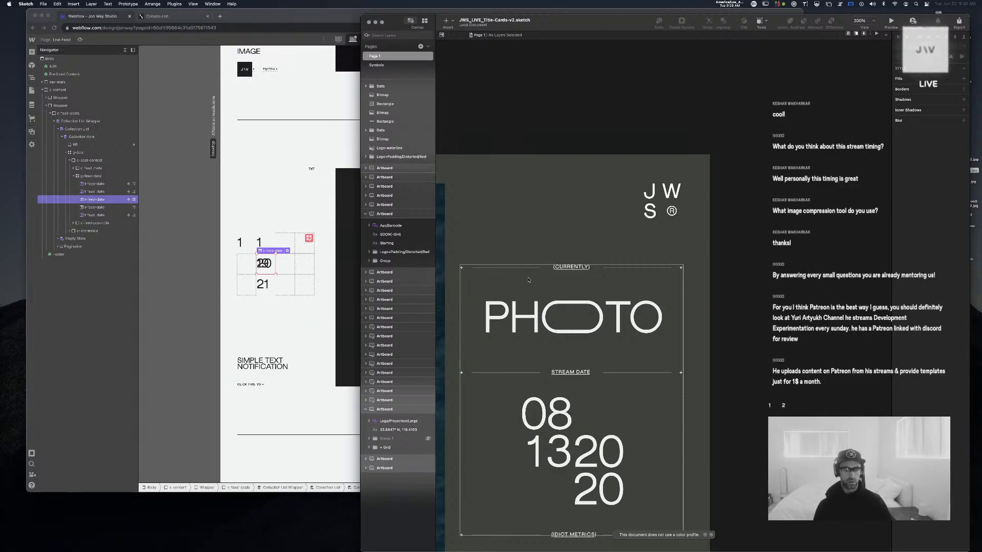
pyautogui.press('super+Tab')
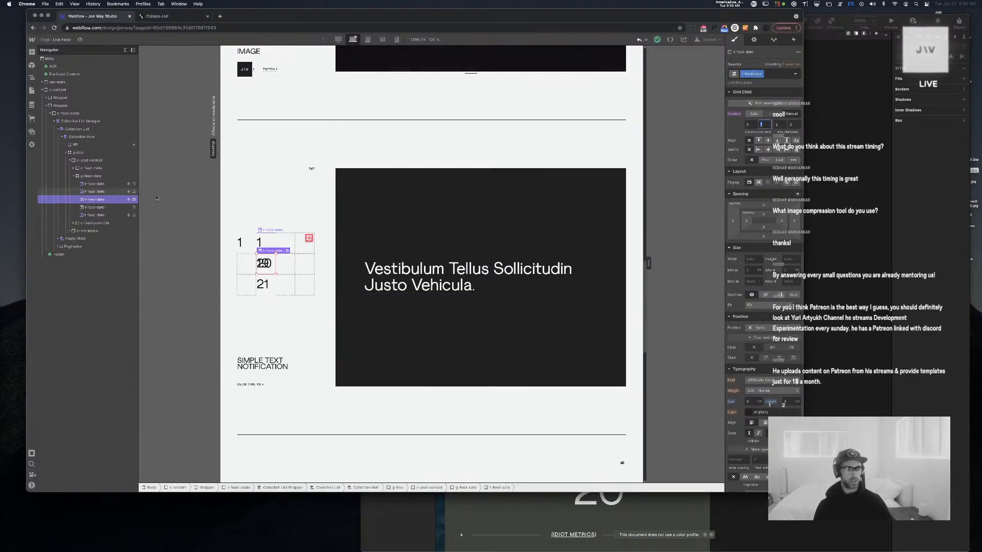
# Move the 19 date text back to grid column 1
pyautogui.click(747, 124)
pyautogui.write('1')
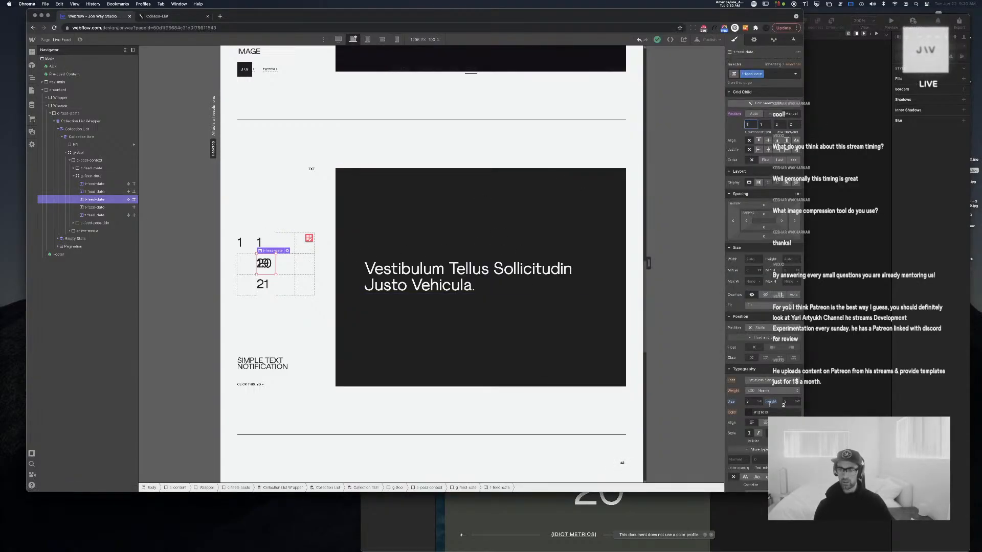
pyautogui.press('Tab')
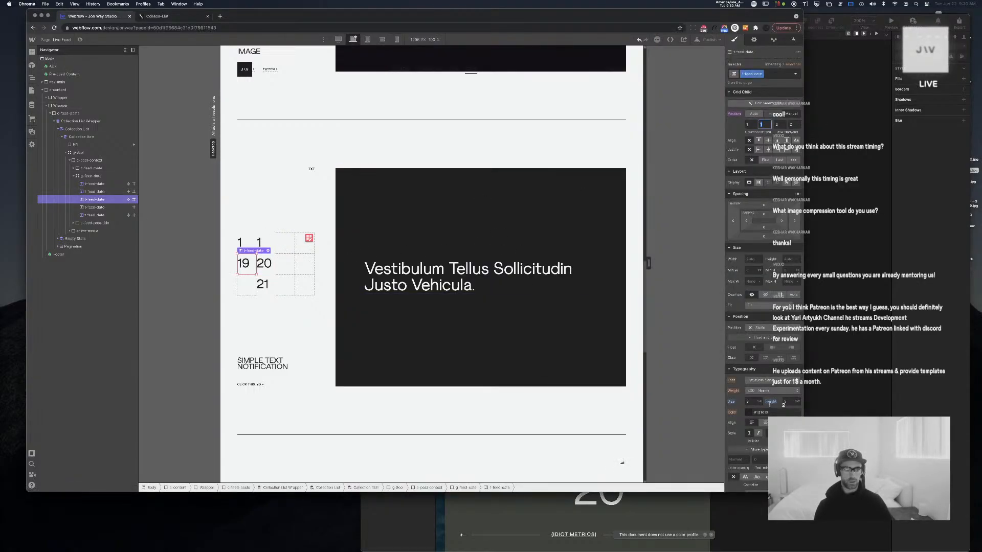
pyautogui.click(268, 265)
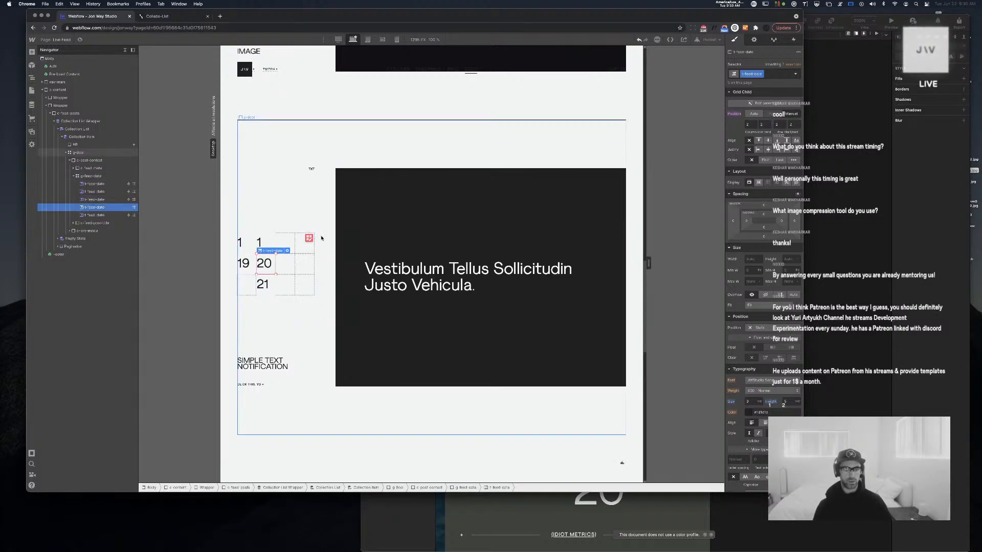
pyautogui.click(262, 284)
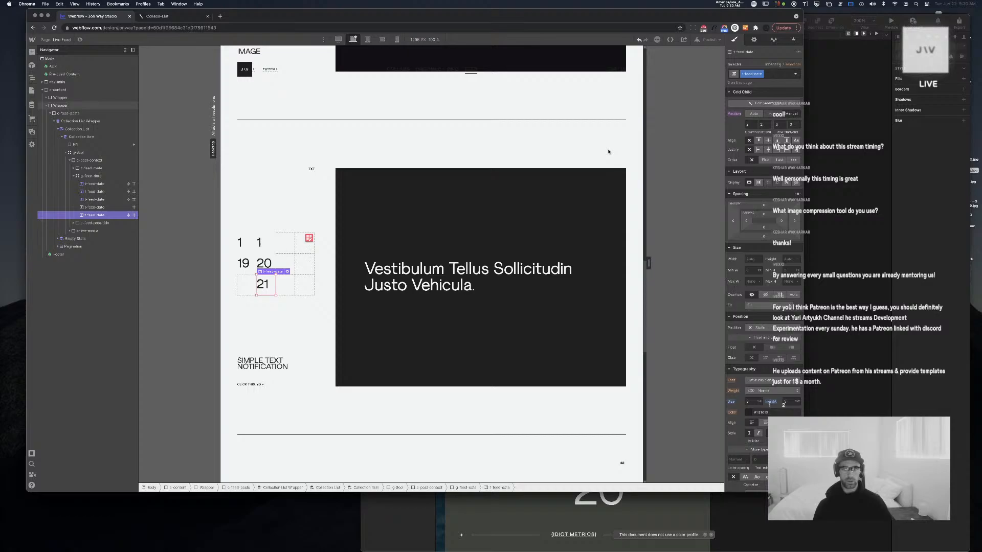
pyautogui.click(748, 125)
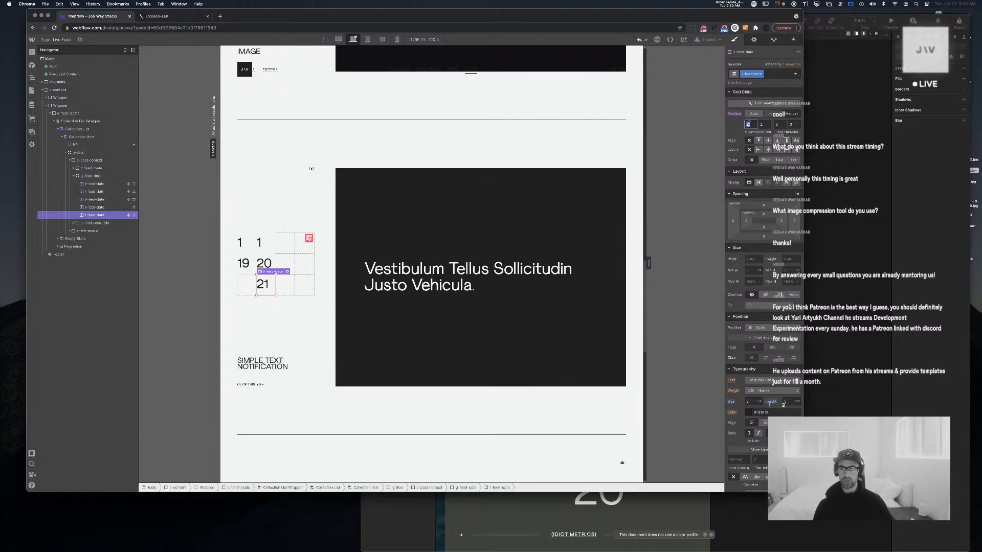
# Duplicate the 20 date and place the copy at column 3, row 2
pyautogui.click(101, 208)
pyautogui.press('super+c')
pyautogui.press('super+v')
pyautogui.click(101, 216)
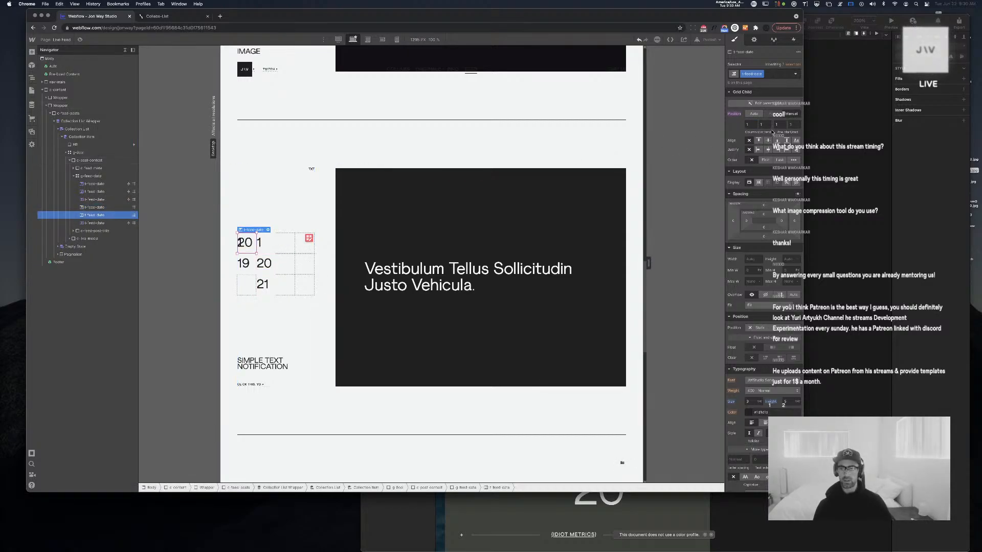
pyautogui.click(752, 124)
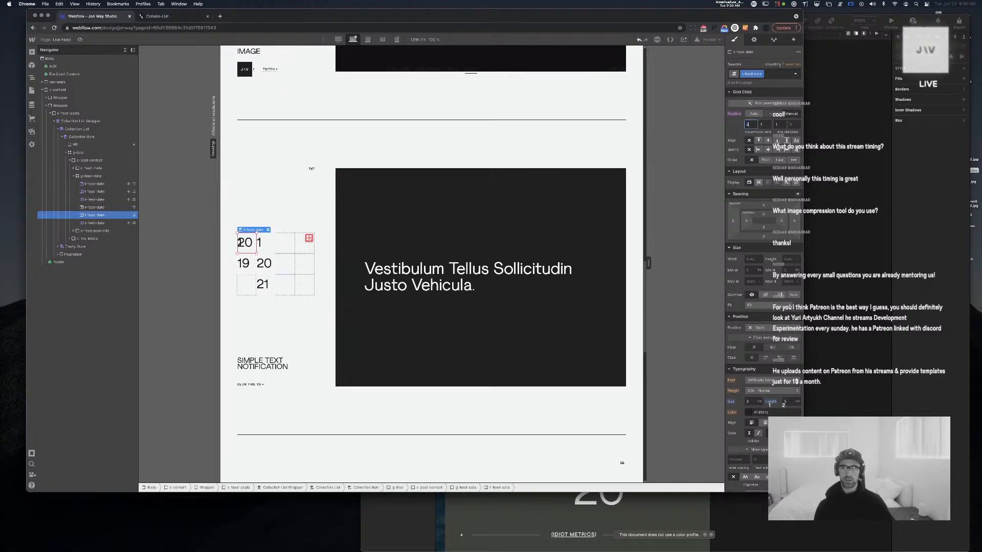
pyautogui.write('2')
pyautogui.press('Tab')
pyautogui.press('Tab')
pyautogui.write('3')
pyautogui.press('Tab')
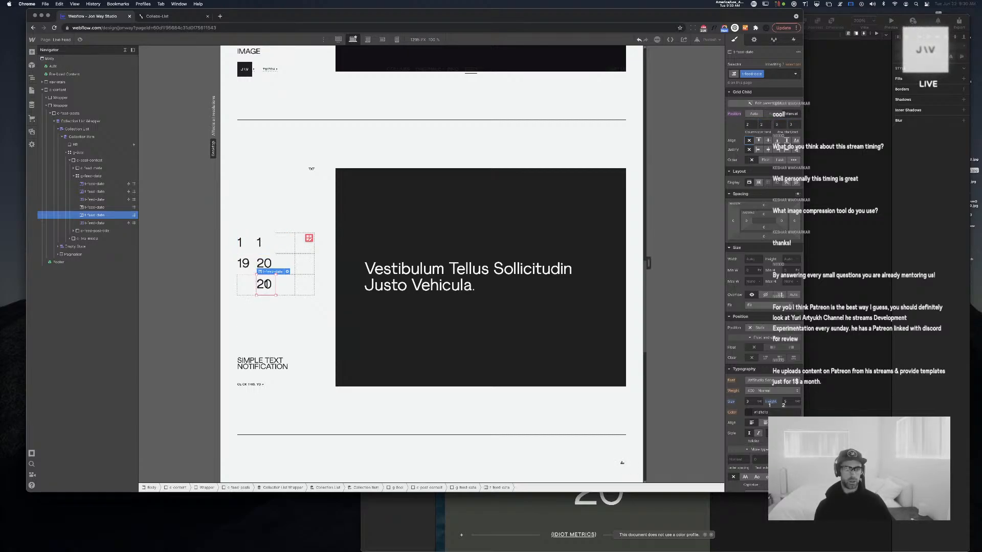
pyautogui.click(745, 124)
pyautogui.press('super+a')
pyautogui.write('3')
pyautogui.press('Tab')
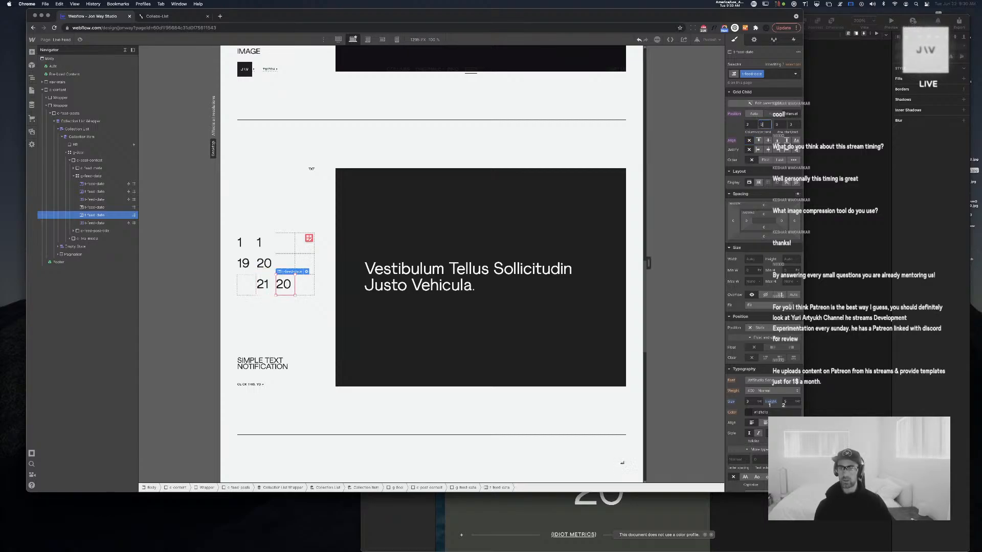
pyautogui.press('Tab')
pyautogui.write('2')
pyautogui.press('Tab')
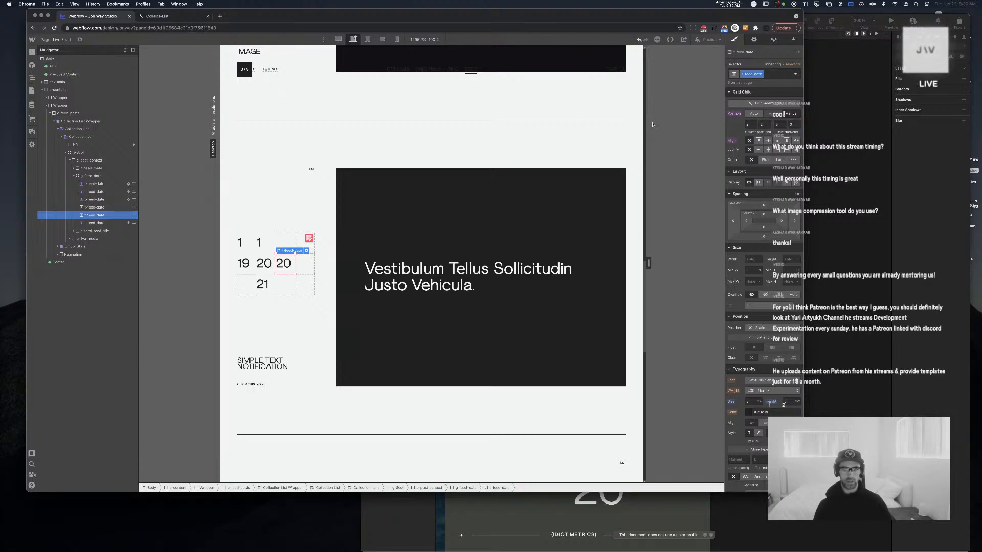
# Duplicate the 20 date again and place it at column 4, row 2
pyautogui.press('super+d')
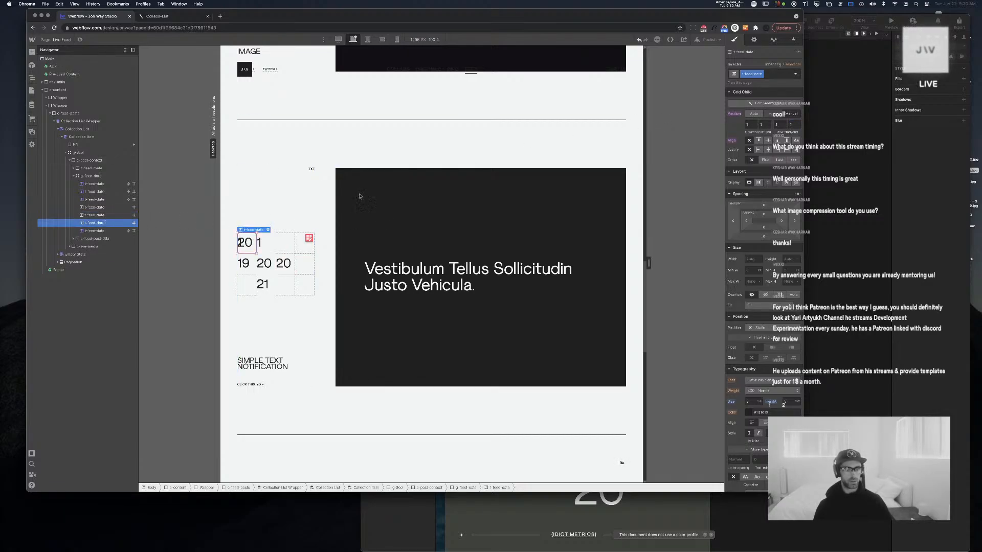
pyautogui.click(747, 124)
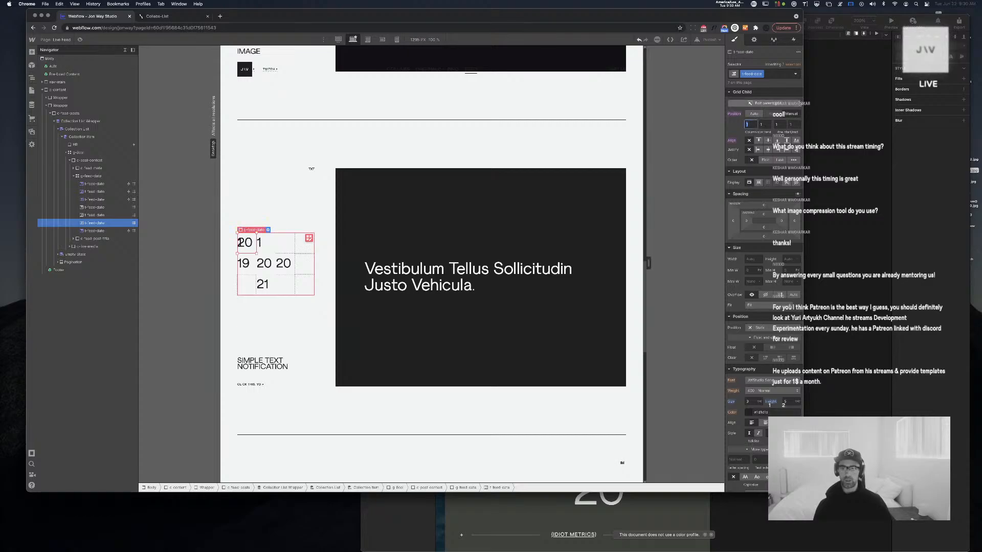
pyautogui.write('4')
pyautogui.press('Tab')
pyautogui.write('4')
pyautogui.press('Tab')
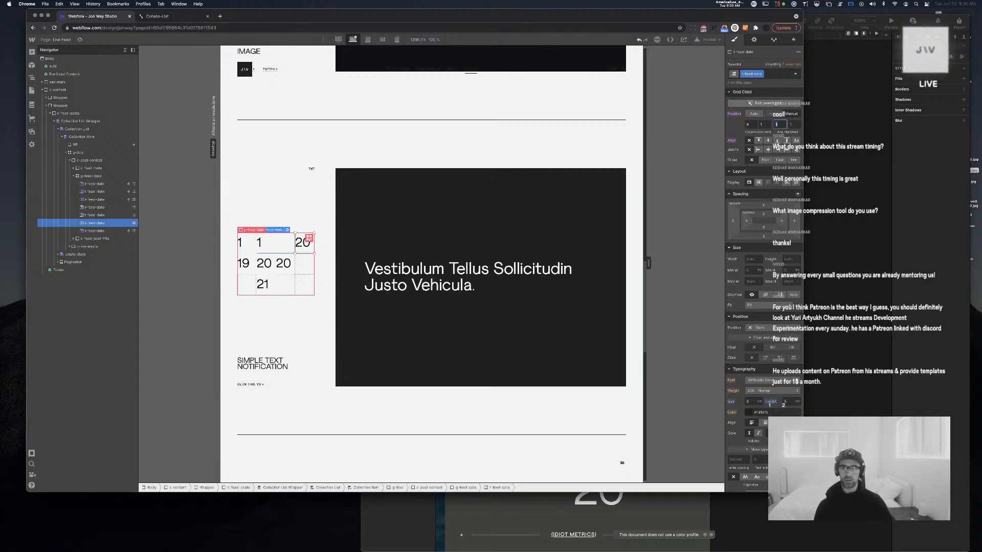
pyautogui.write('2')
pyautogui.press('Tab')
pyautogui.write('2')
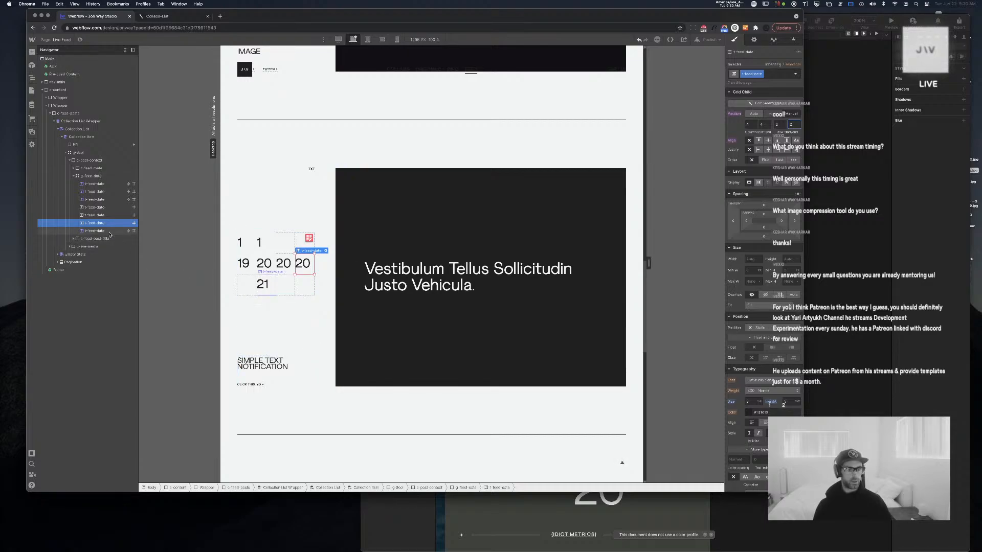
# Shift the 21 date to start at grid column 3
pyautogui.click(260, 284)
pyautogui.click(747, 124)
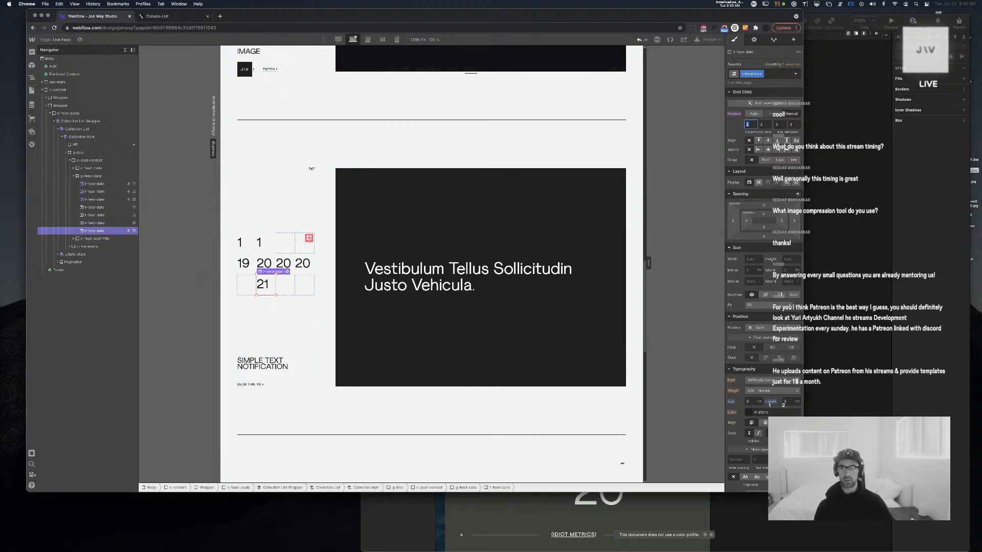
pyautogui.write('3')
pyautogui.press('Tab')
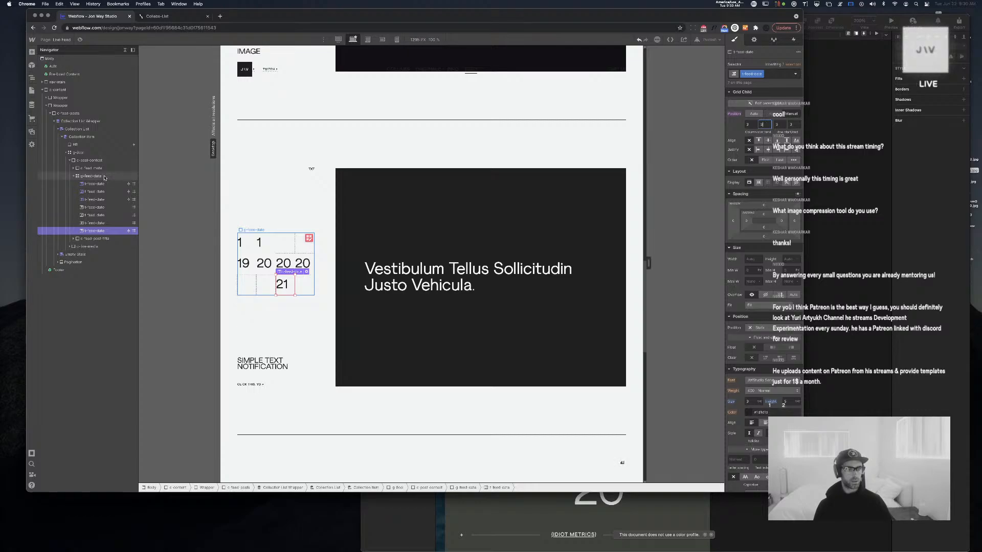
# Duplicate the 21 date and place the copy at column 4, row 3
pyautogui.press('super+c')
pyautogui.press('super+v')
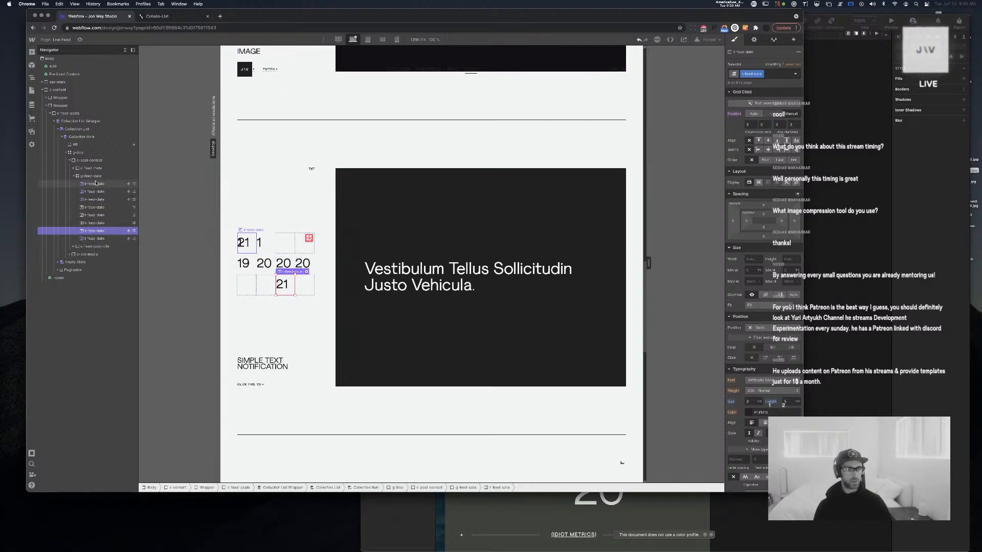
pyautogui.click(94, 238)
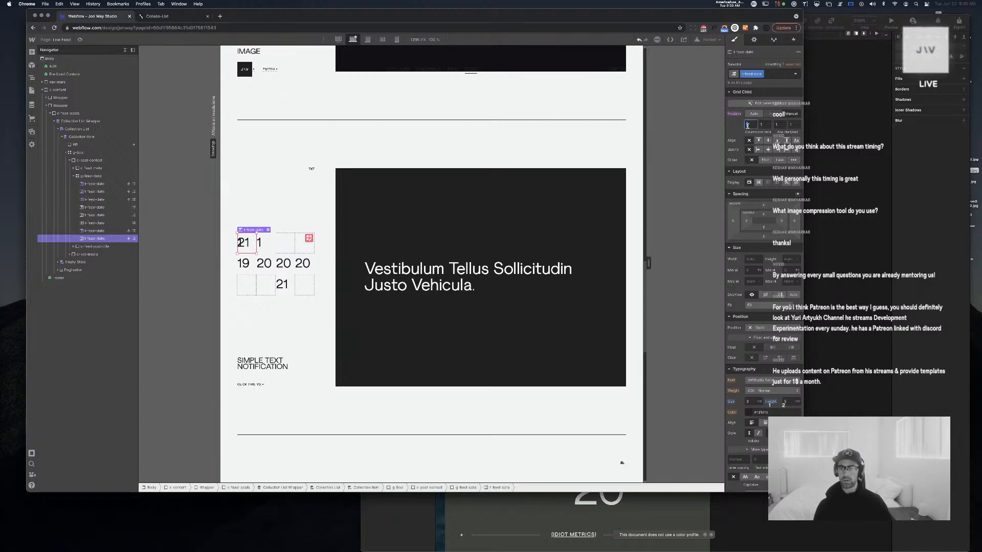
pyautogui.write('4')
pyautogui.press('Tab')
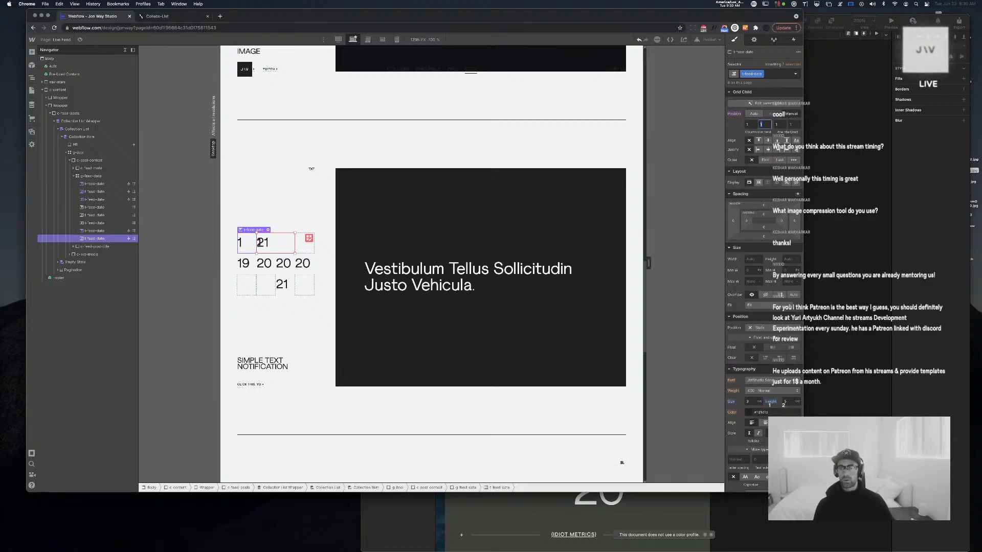
pyautogui.write('4')
pyautogui.press('Tab')
pyautogui.write('3')
pyautogui.press('Tab')
# Bind one date element to Year (Number) and the neighbouring 21 to Year (Tens)
pyautogui.write('3')
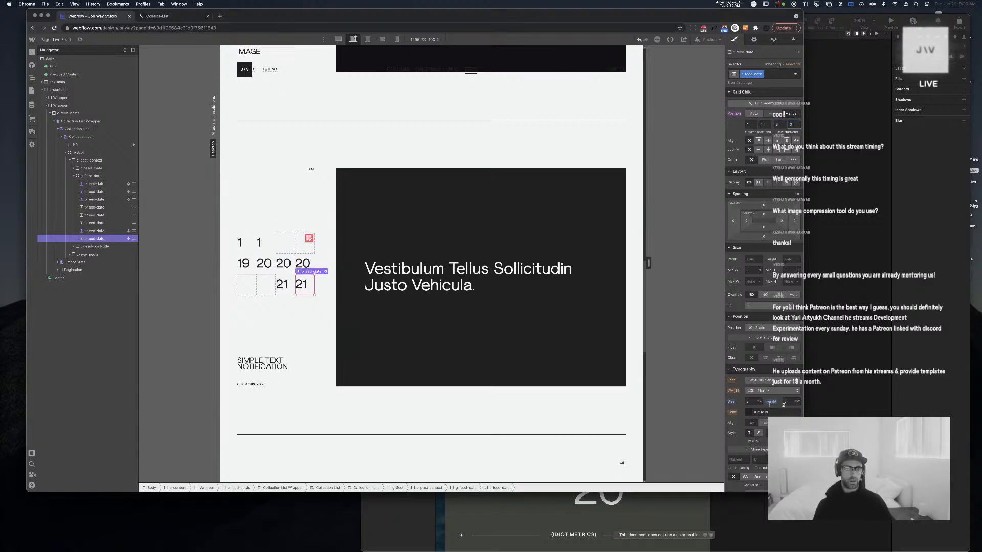
pyautogui.click(754, 39)
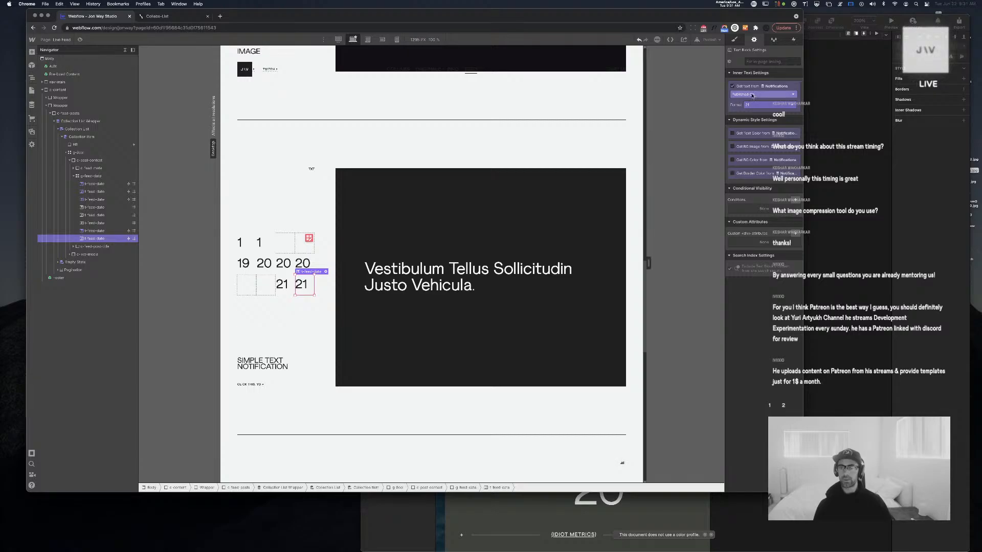
pyautogui.click(752, 95)
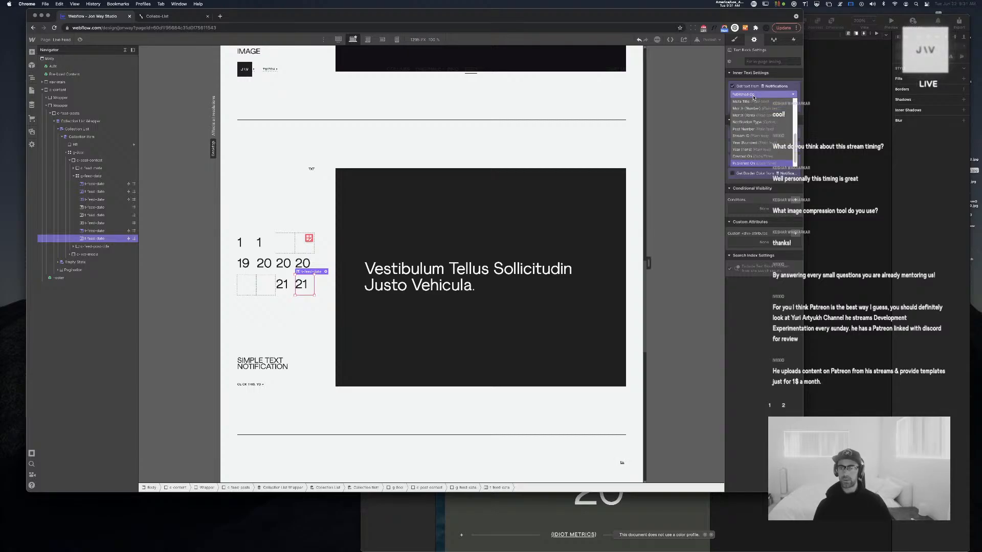
pyautogui.click(763, 144)
pyautogui.click(282, 283)
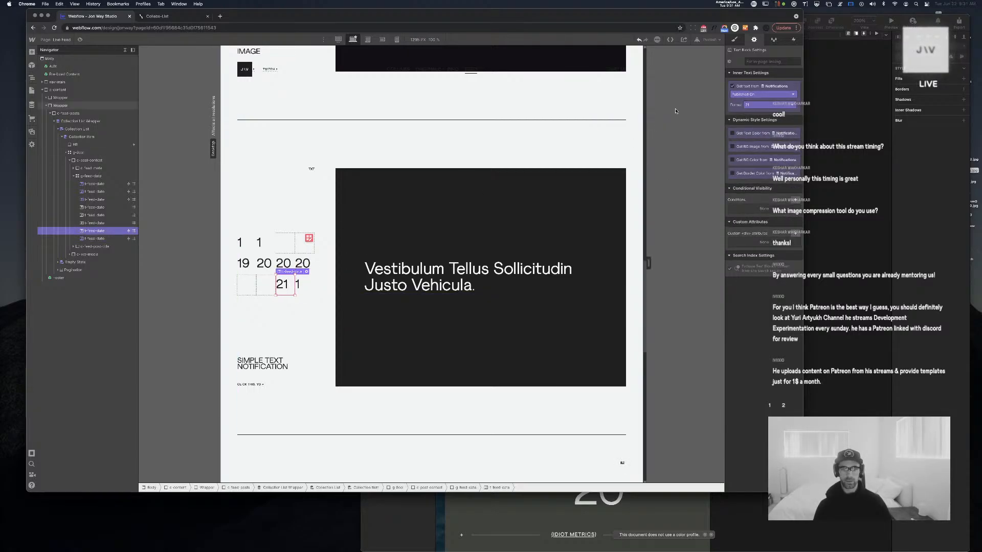
pyautogui.click(756, 95)
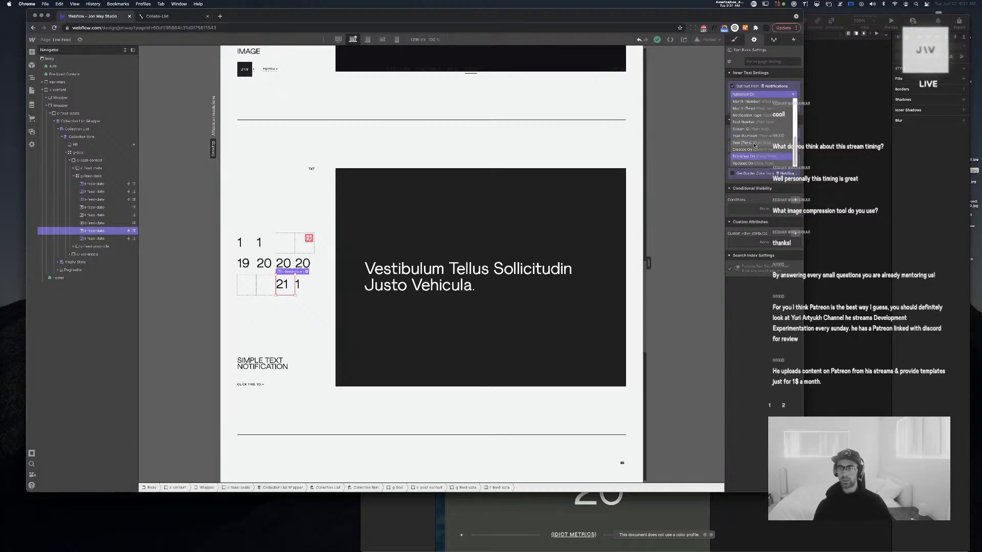
pyautogui.click(751, 150)
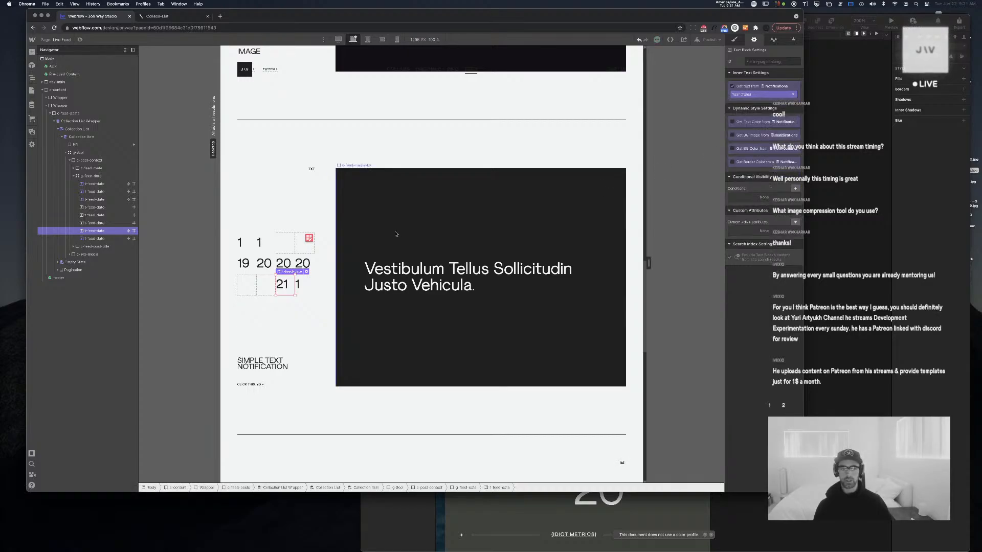
# Delete the leading 2 from the third and fourth 20 date texts
pyautogui.click(305, 265)
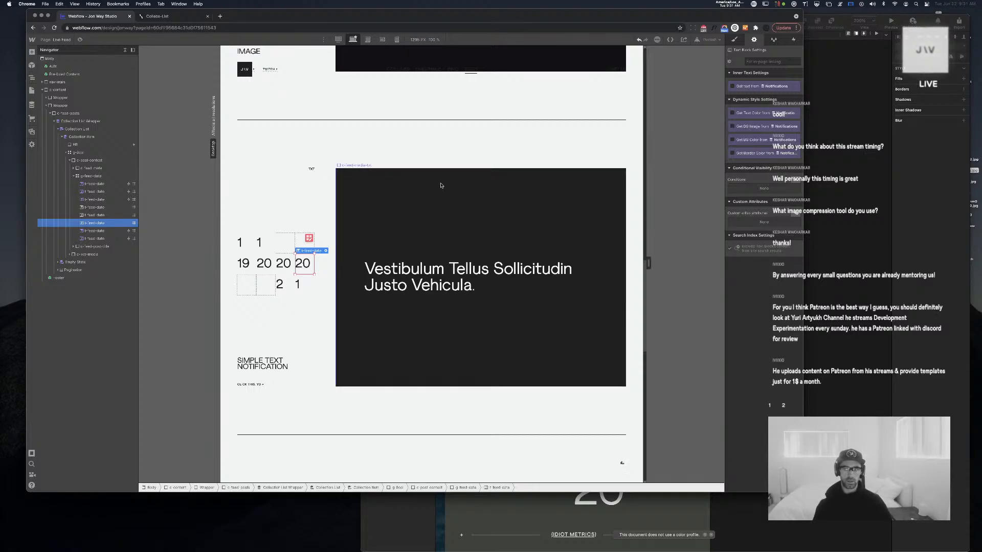
pyautogui.click(289, 265)
pyautogui.doubleClick(304, 264)
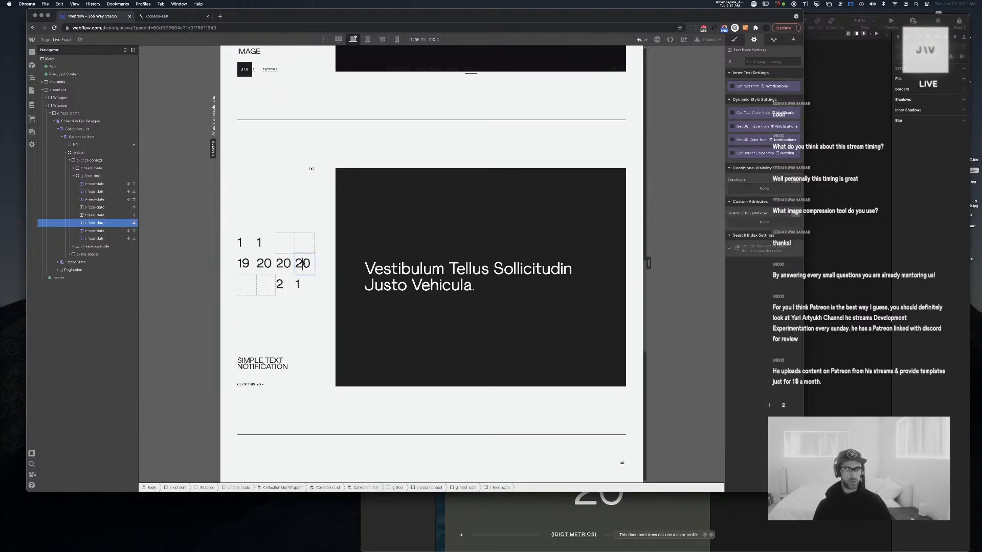
pyautogui.press('BackSpace')
pyautogui.click(283, 264)
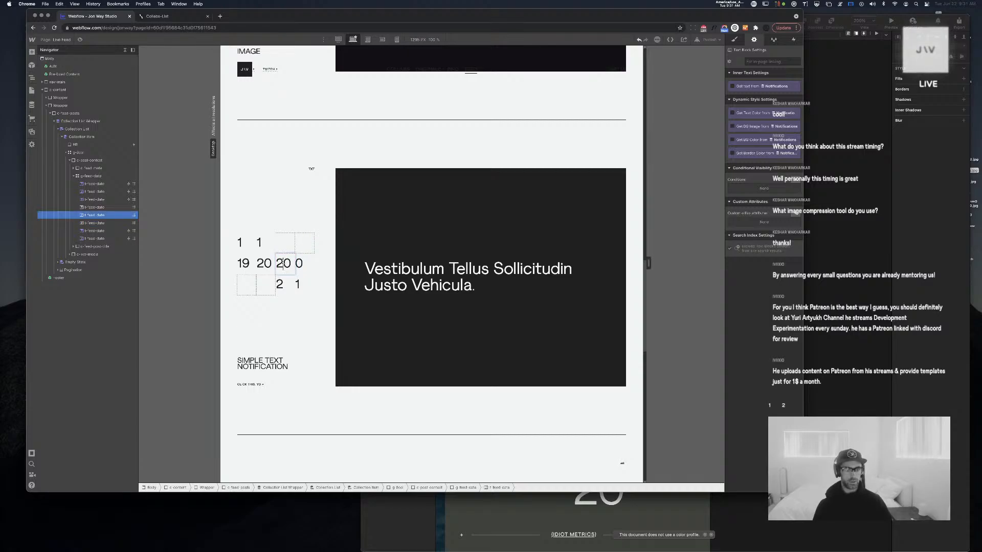
pyautogui.doubleClick(283, 263)
pyautogui.press('BackSpace')
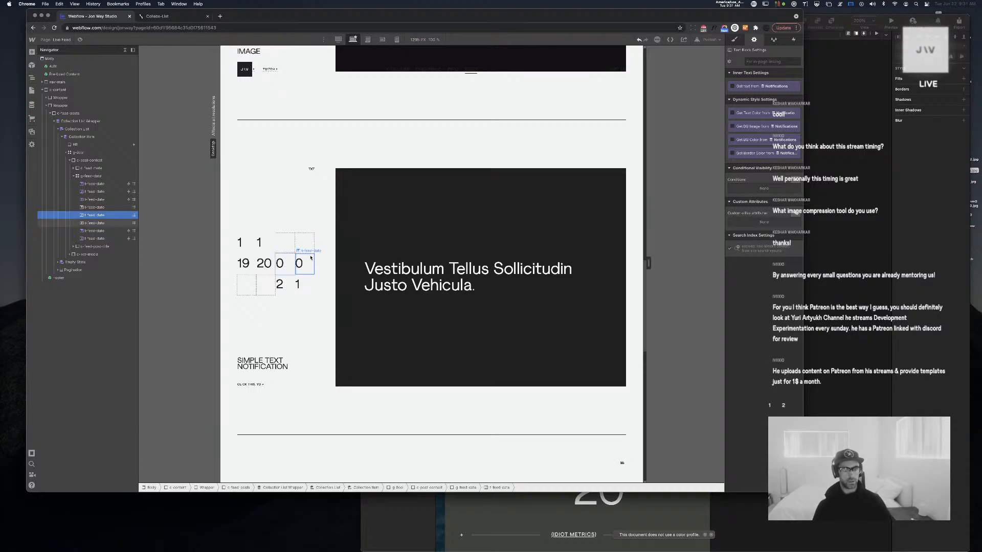
# Bind the second-row 20 digit and the 19 digit to the Day (Number) field
pyautogui.click(266, 264)
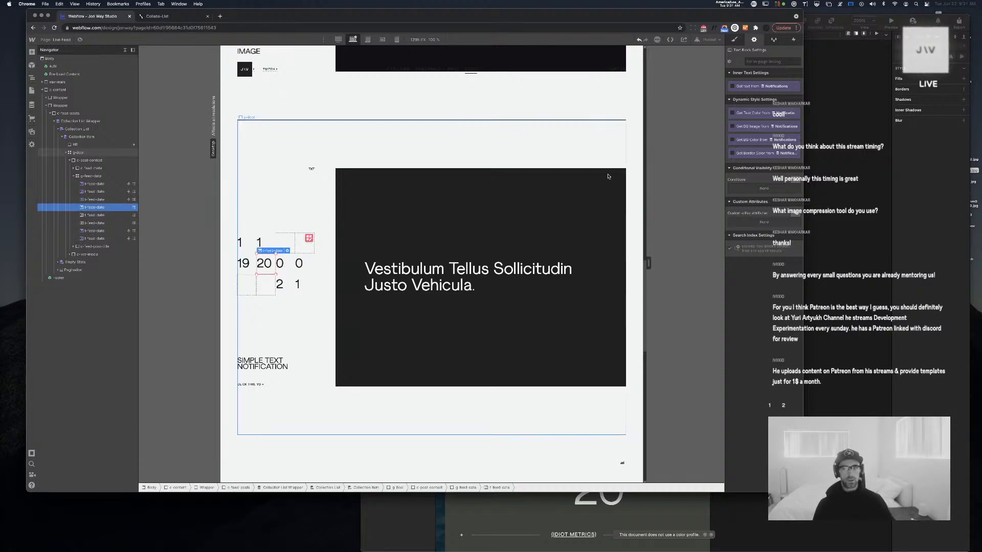
pyautogui.click(754, 86)
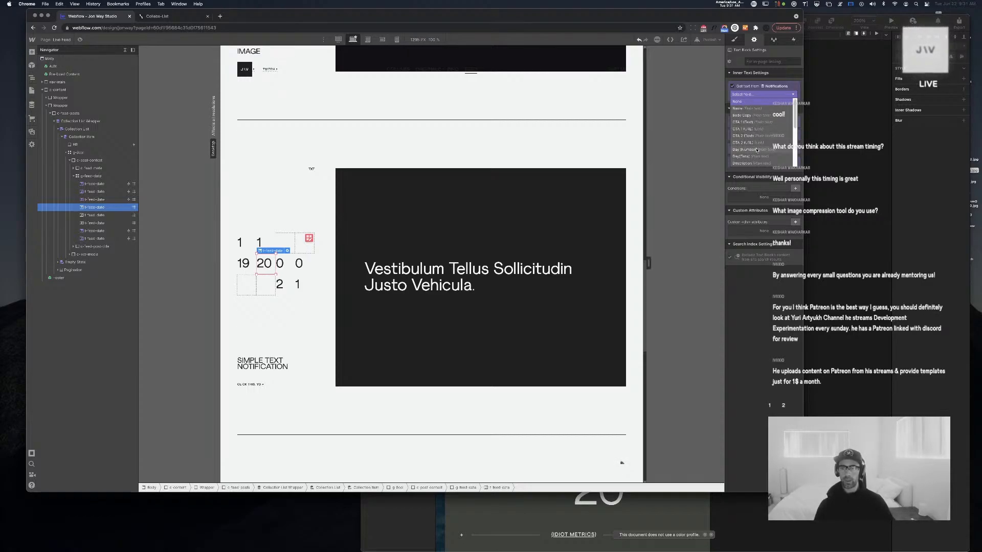
pyautogui.scroll(-3, 758, 147)
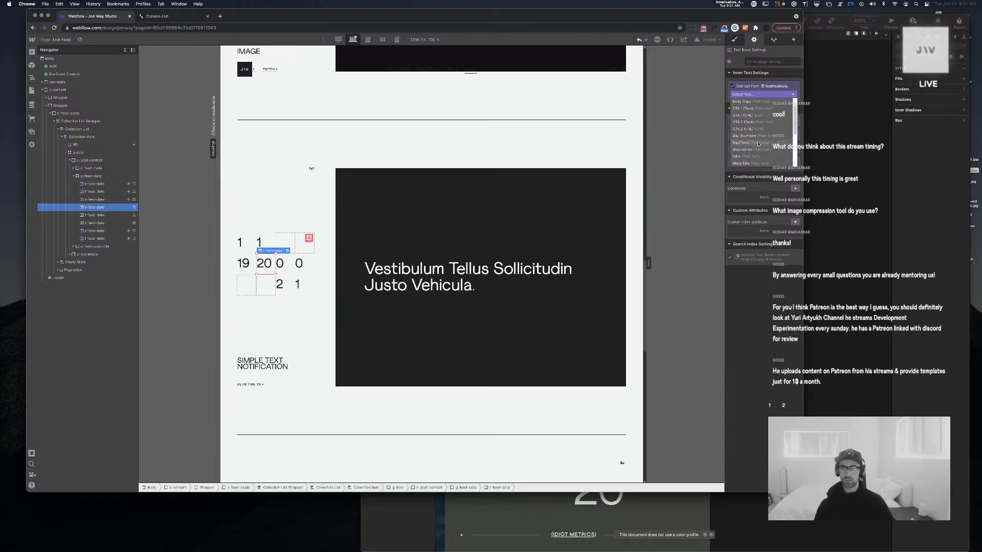
pyautogui.scroll(1, 759, 143)
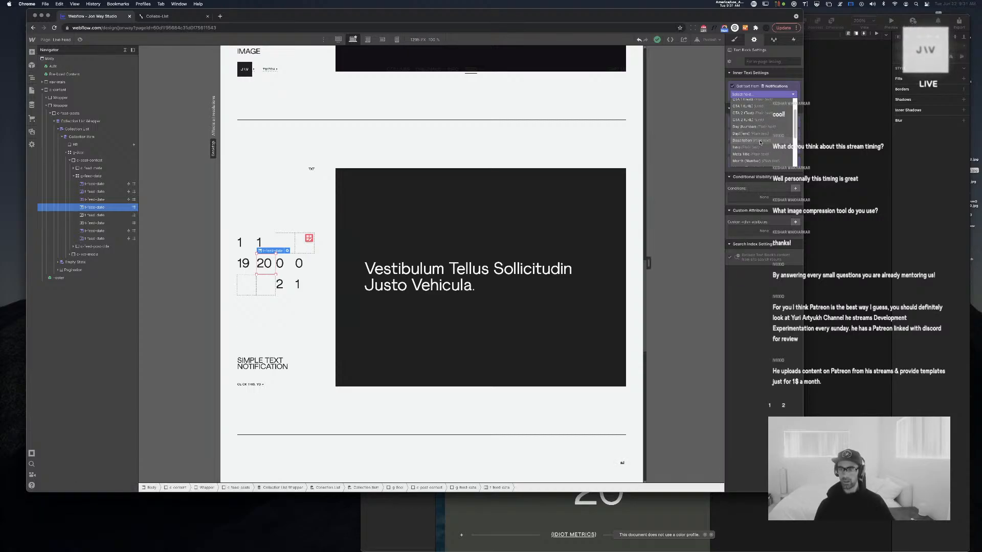
pyautogui.scroll(-3, 760, 140)
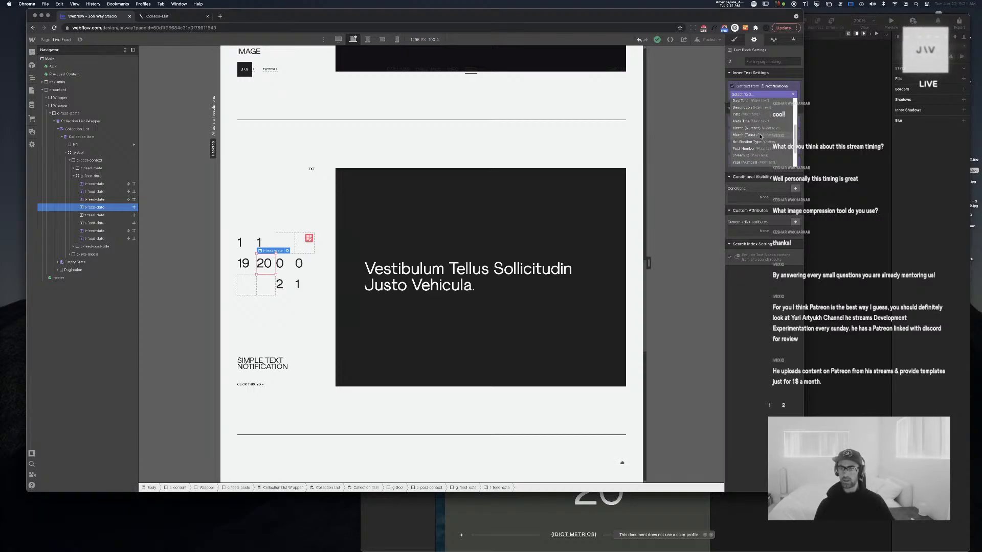
pyautogui.scroll(2, 760, 134)
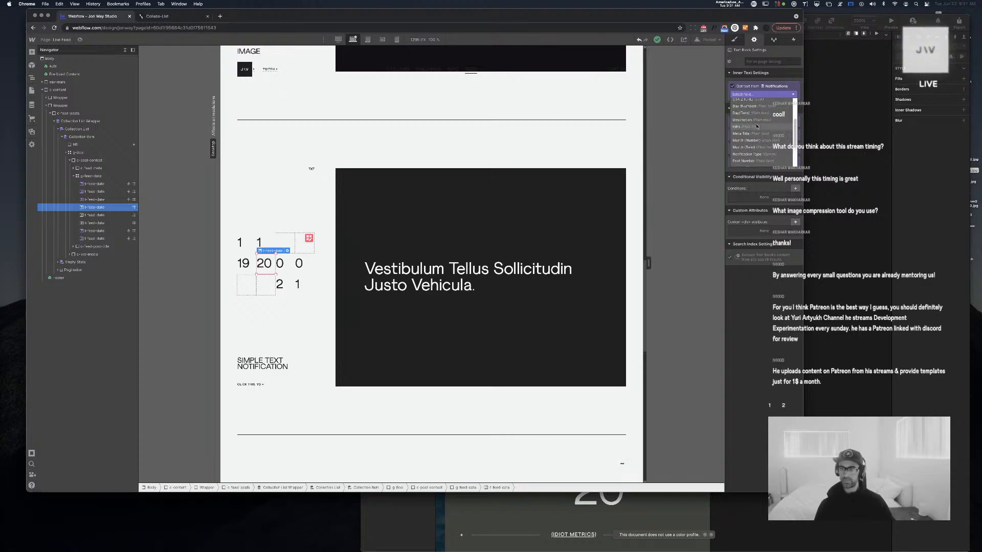
pyautogui.click(760, 108)
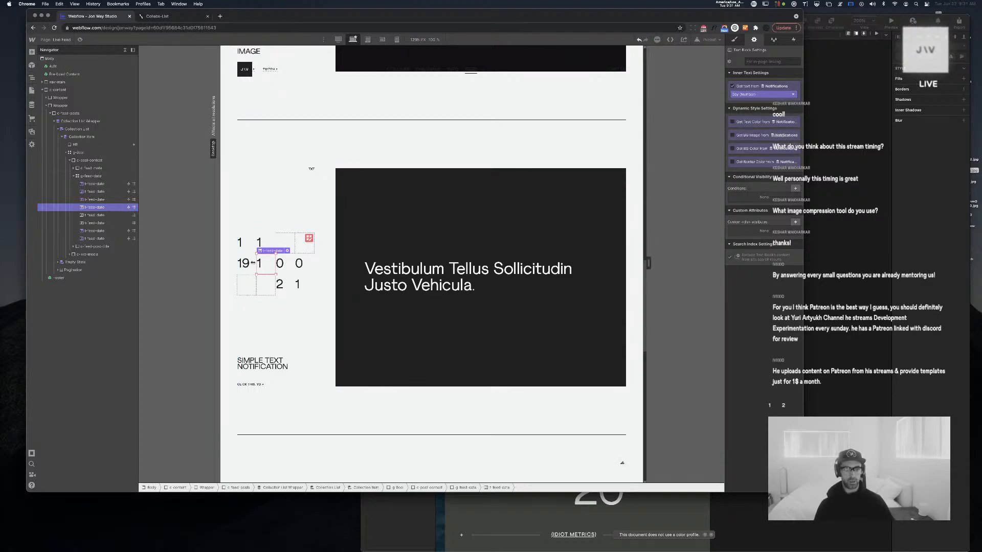
pyautogui.click(760, 95)
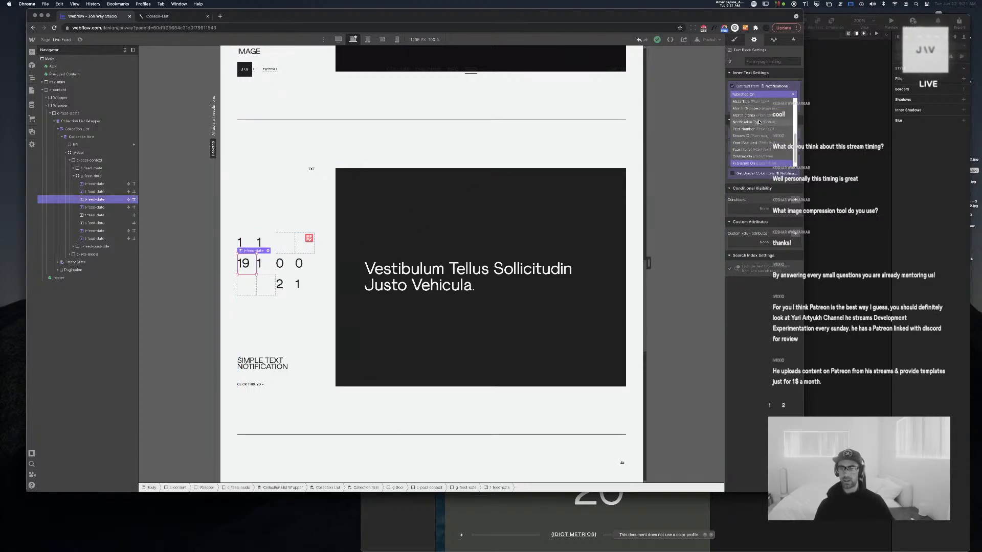
pyautogui.scroll(3, 769, 133)
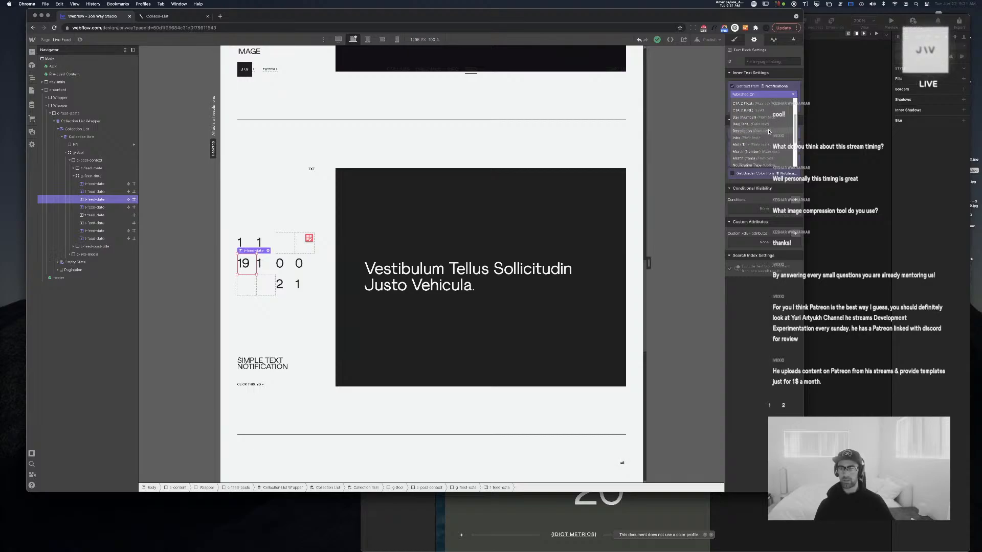
pyautogui.click(761, 117)
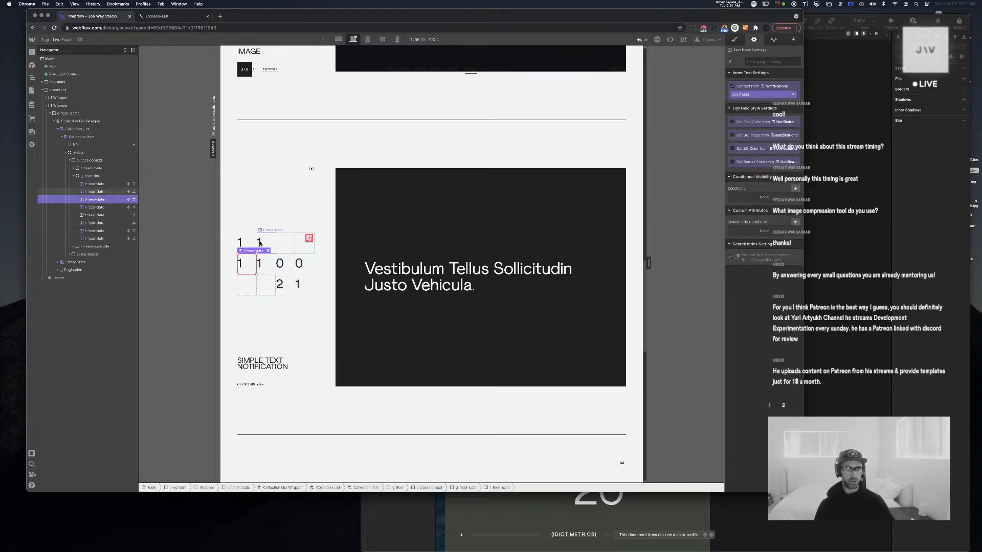
# Bind the top-row digits to Month (Number) and Month (Tens)
pyautogui.click(759, 92)
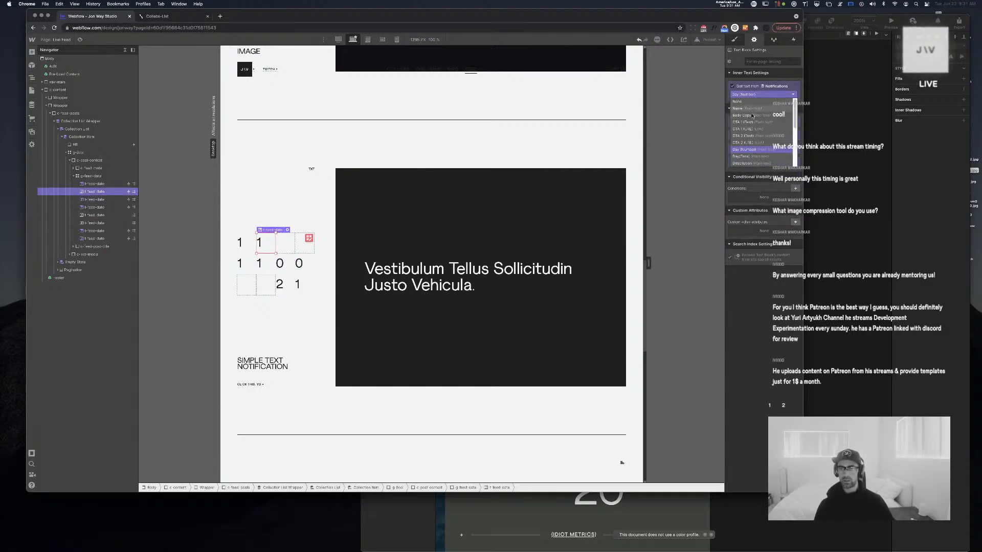
pyautogui.scroll(3, 753, 132)
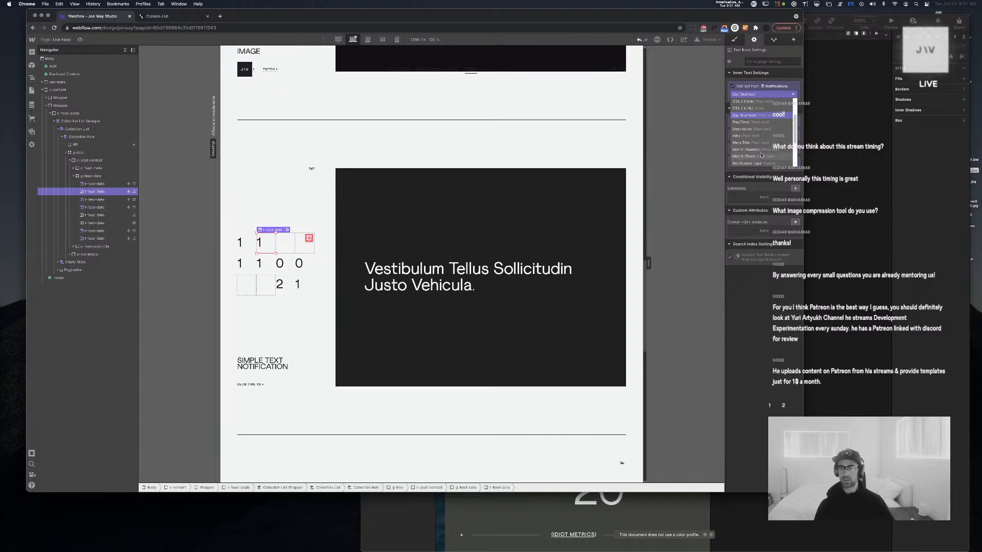
pyautogui.click(746, 149)
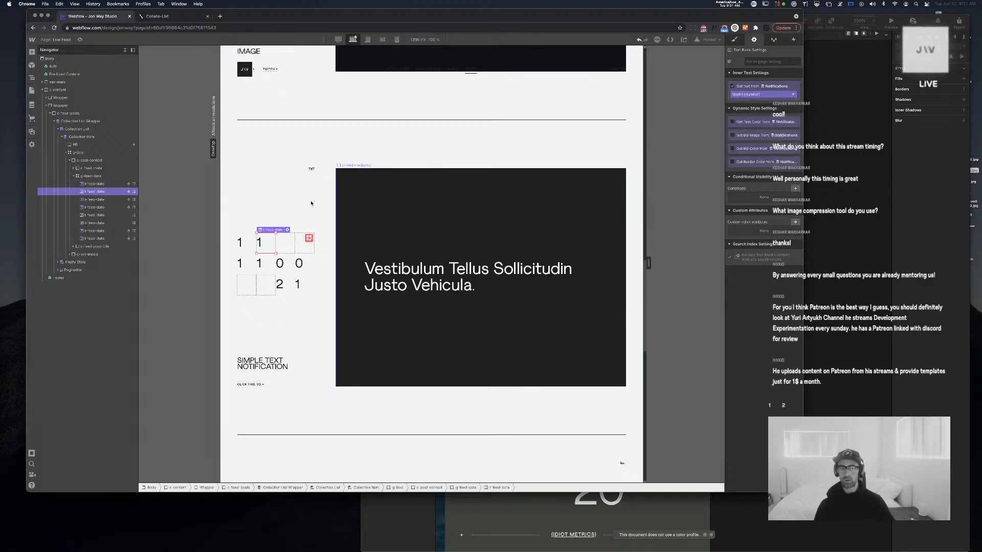
pyautogui.click(240, 242)
pyautogui.click(753, 95)
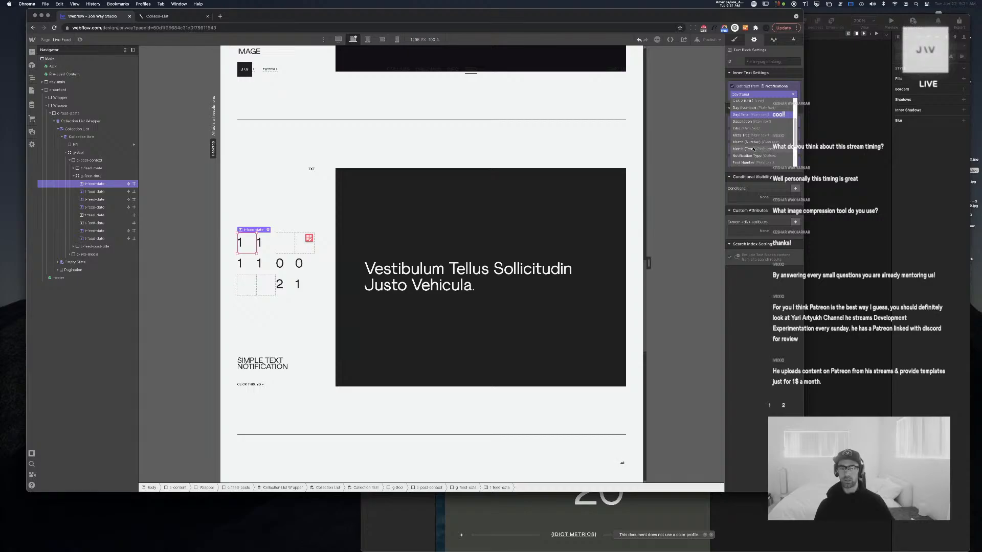
pyautogui.click(753, 148)
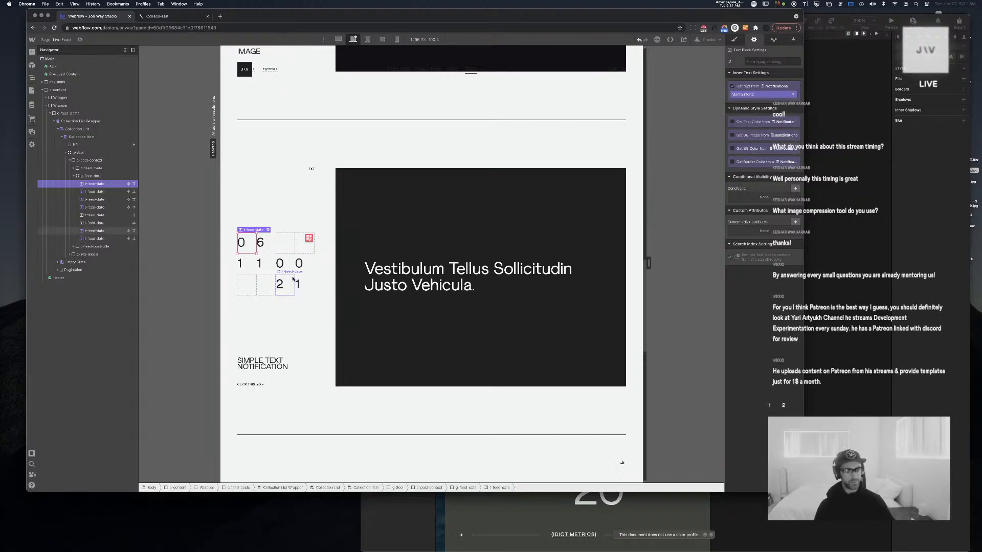
pyautogui.click(260, 242)
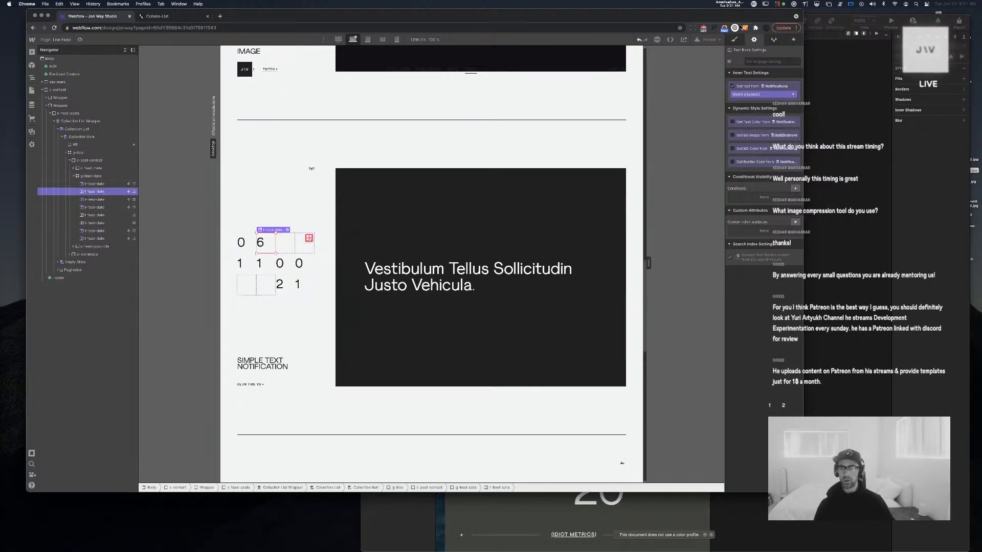
pyautogui.click(734, 40)
pyautogui.scroll(10, 492, 182)
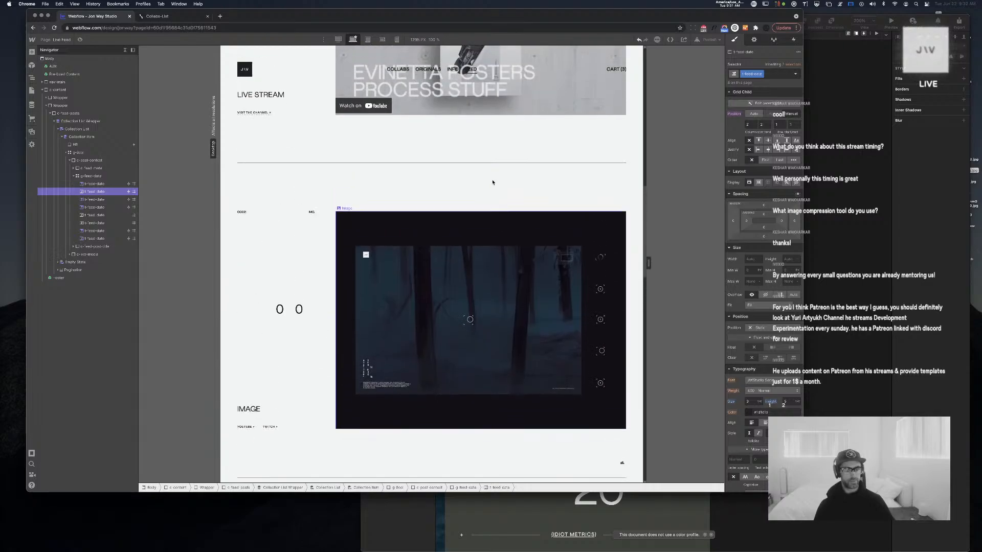
pyautogui.scroll(5, 493, 182)
pyautogui.scroll(-10, 460, 164)
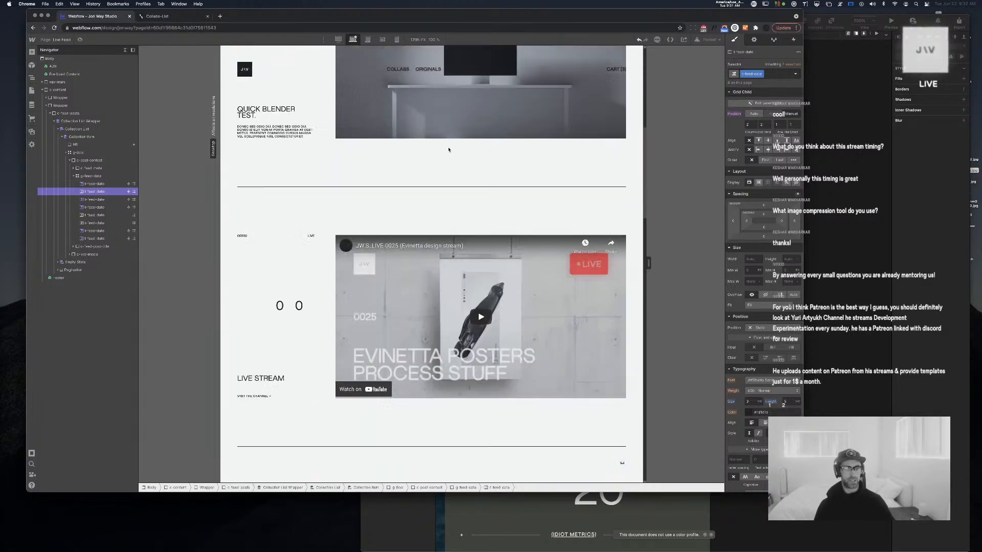
pyautogui.scroll(-2, 449, 151)
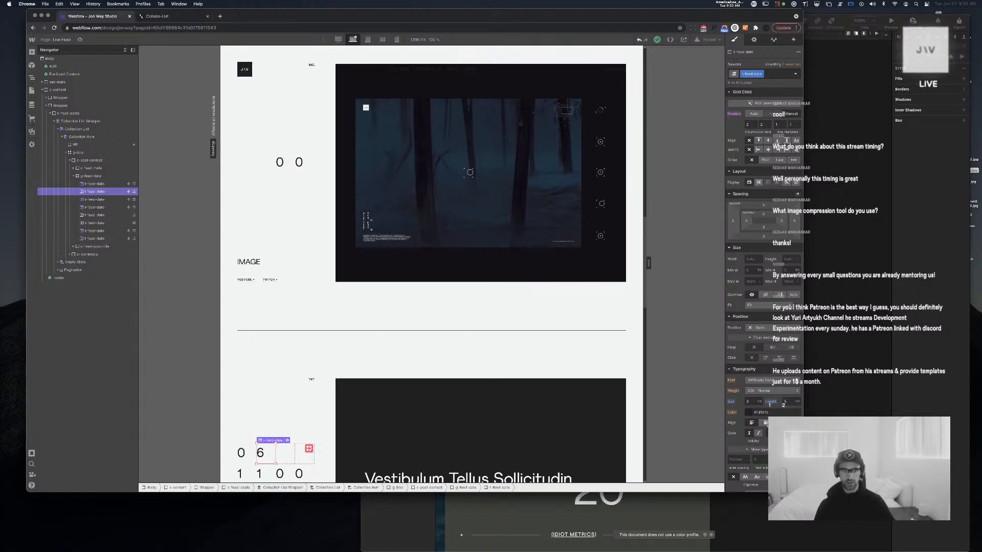
pyautogui.scroll(-4, 470, 173)
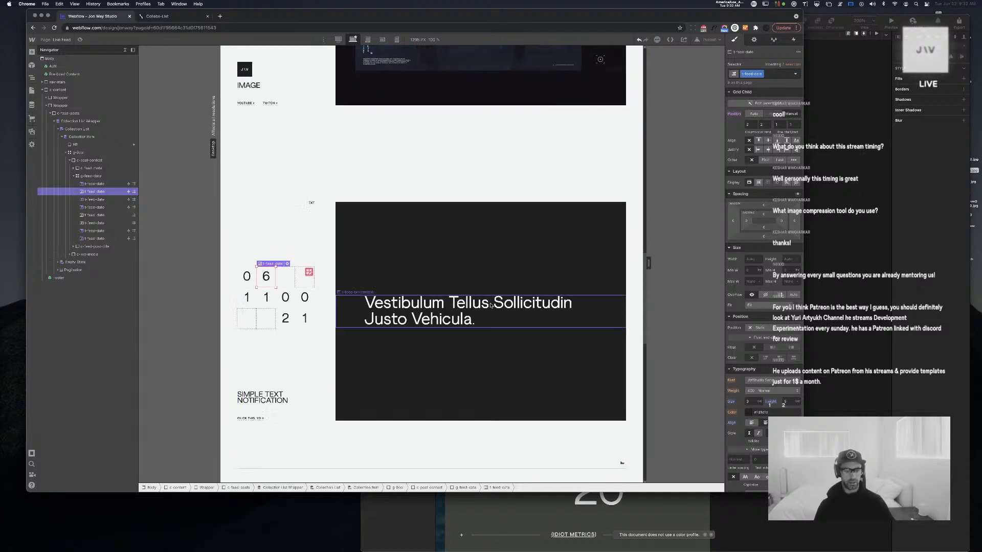
pyautogui.click(286, 298)
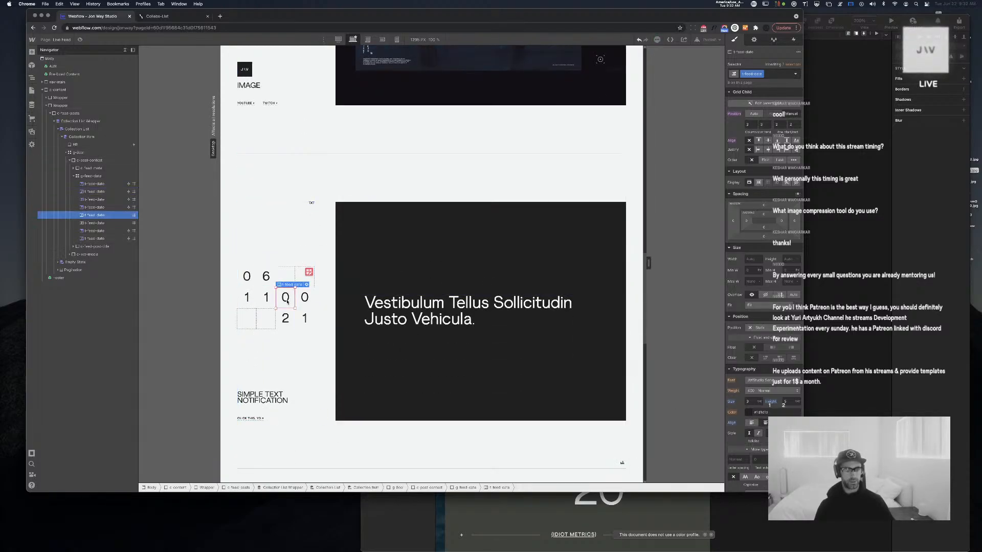
pyautogui.click(92, 176)
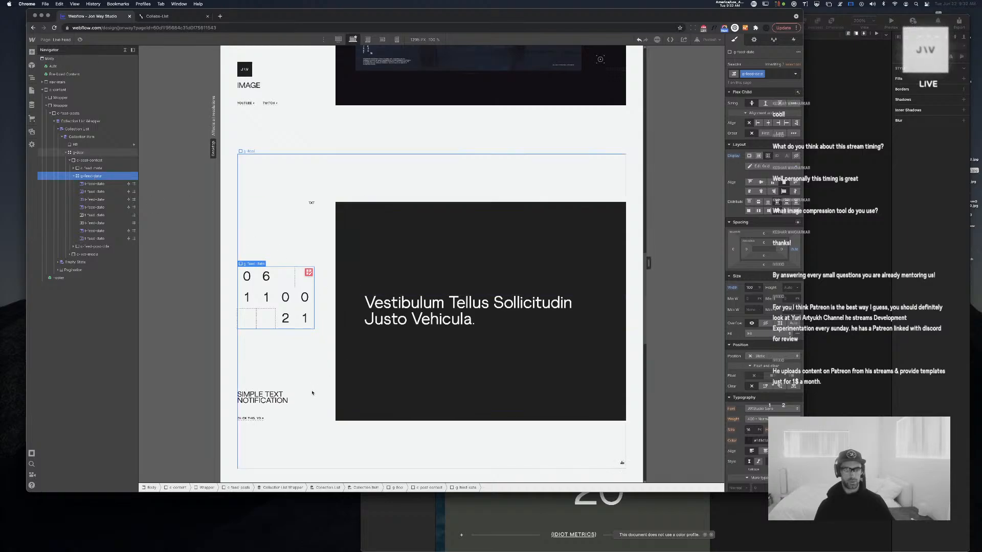
pyautogui.click(238, 341)
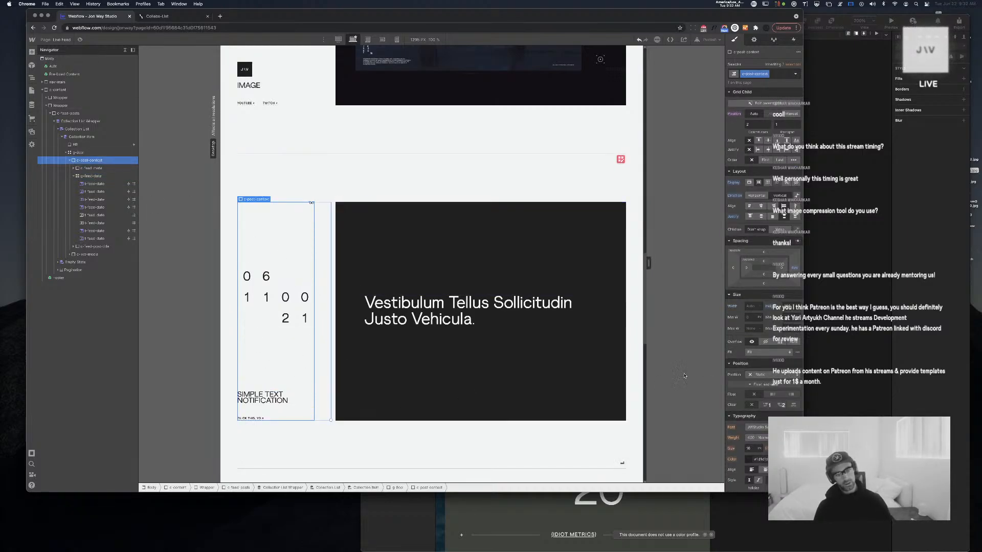
pyautogui.click(519, 379)
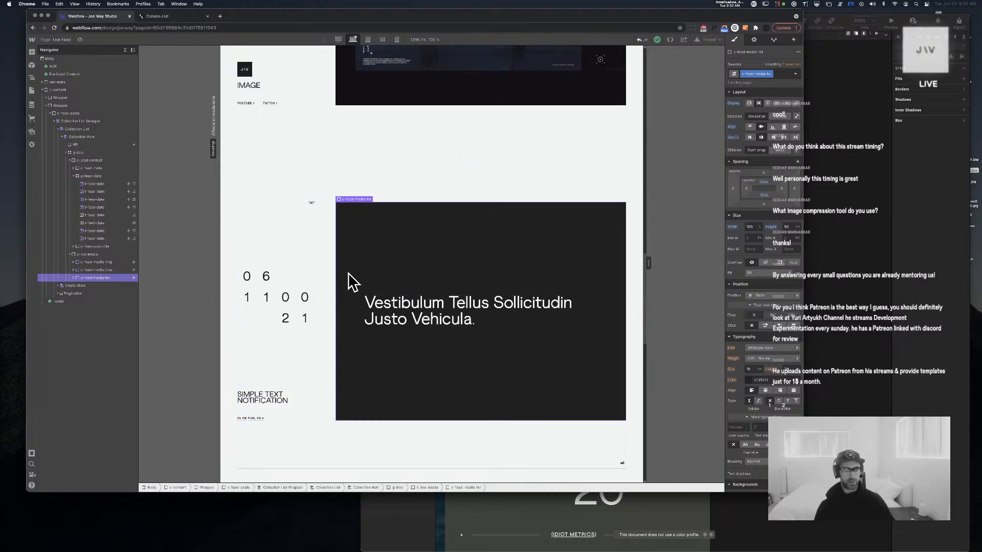
pyautogui.click(261, 398)
# Give the post title block a visibility condition: Notification Type Does Not Equal txt
pyautogui.click(79, 249)
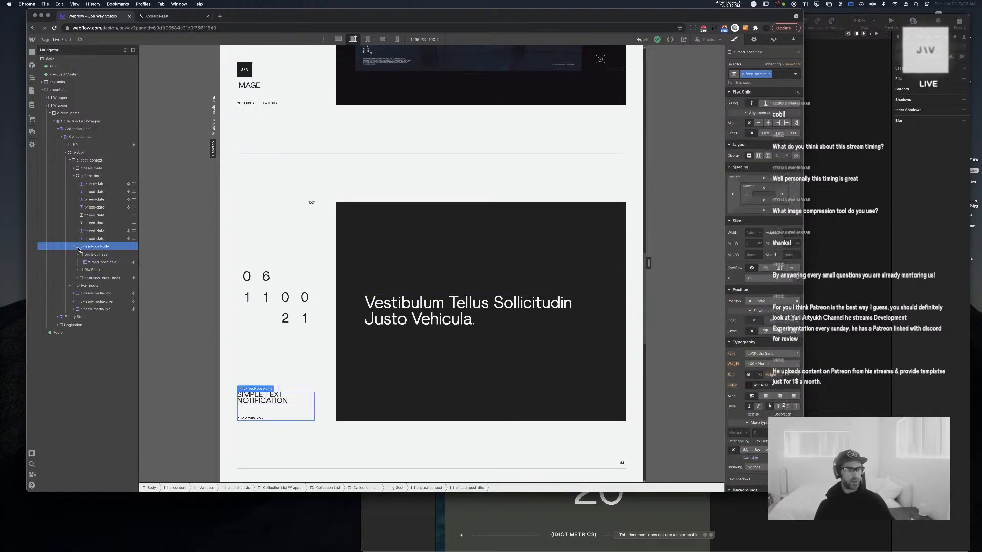
pyautogui.click(74, 248)
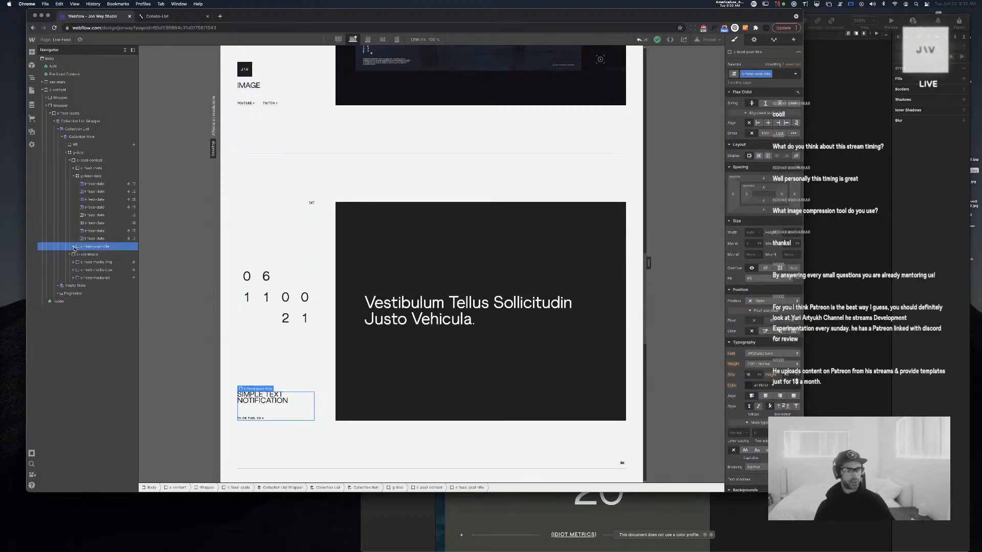
pyautogui.click(74, 176)
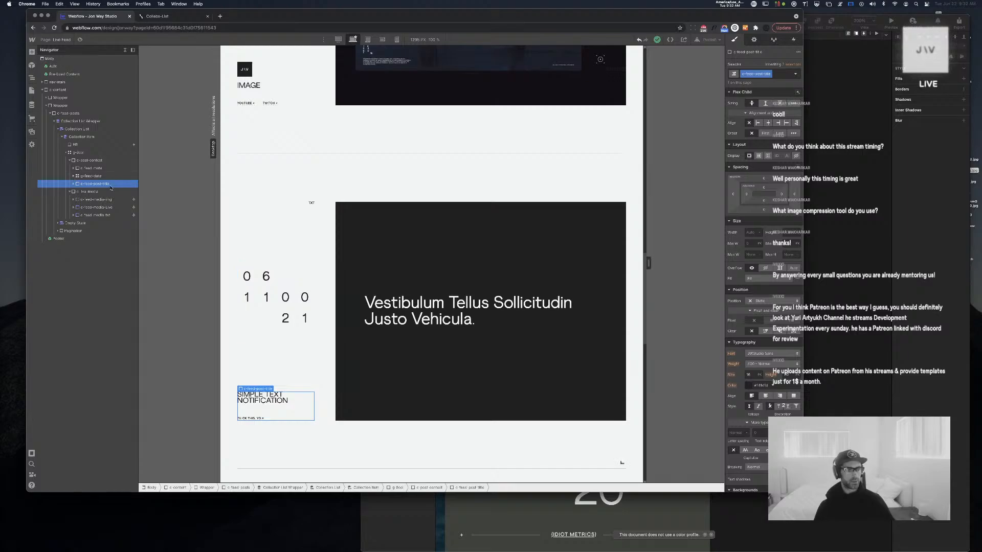
pyautogui.click(753, 41)
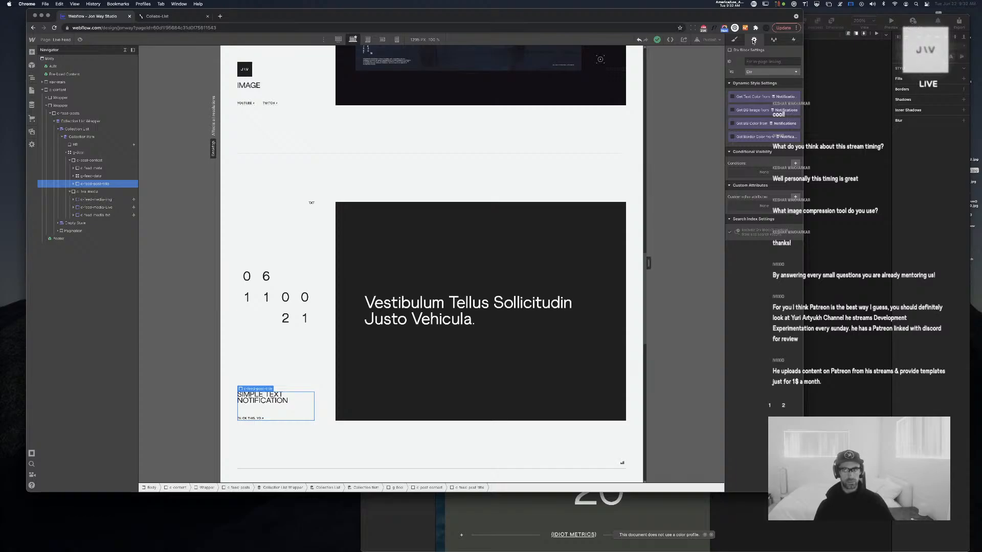
pyautogui.click(794, 163)
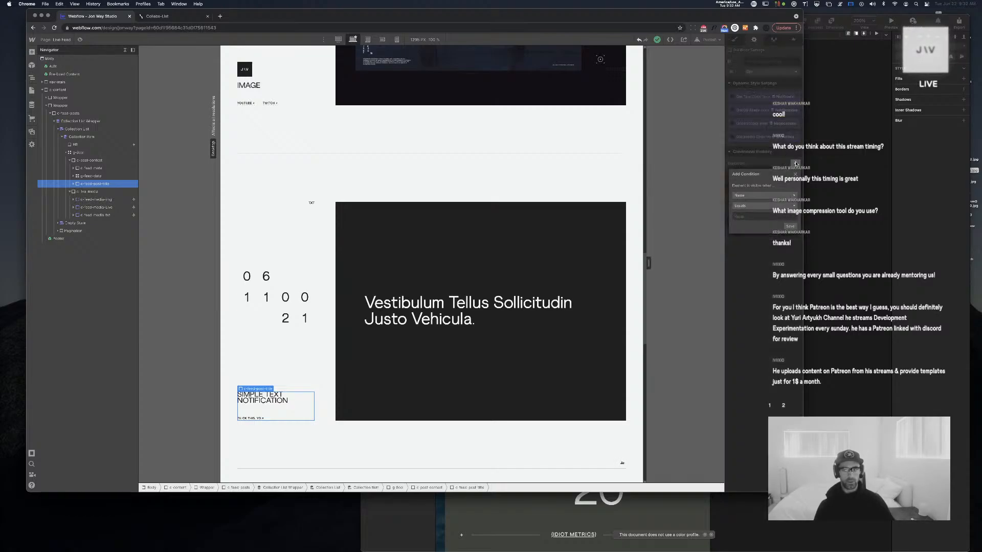
pyautogui.click(762, 196)
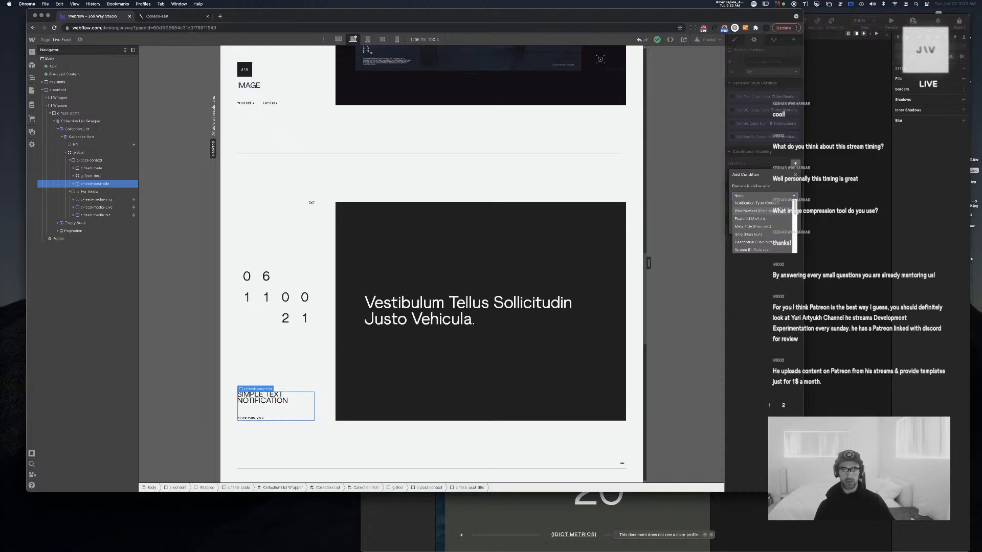
pyautogui.click(776, 203)
pyautogui.click(769, 208)
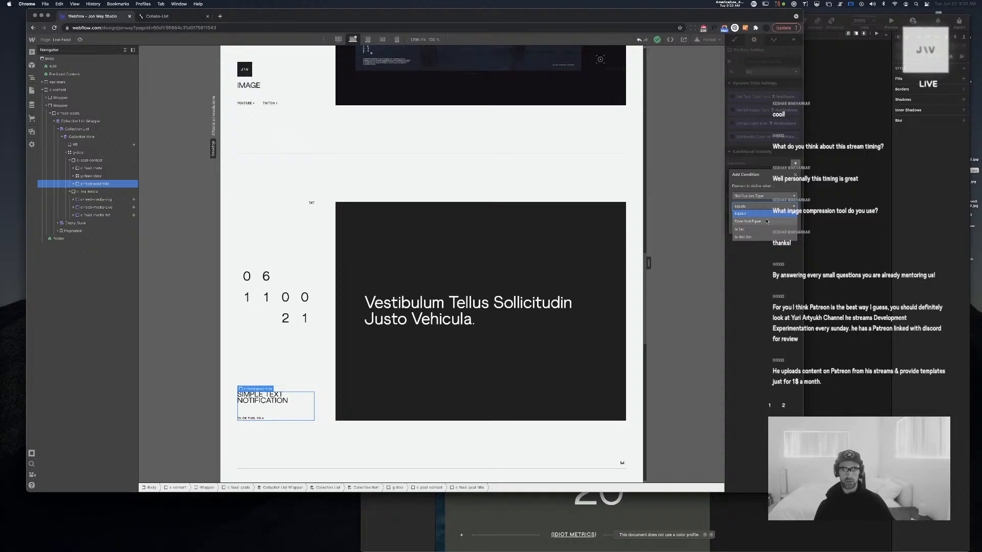
pyautogui.click(767, 221)
pyautogui.click(766, 218)
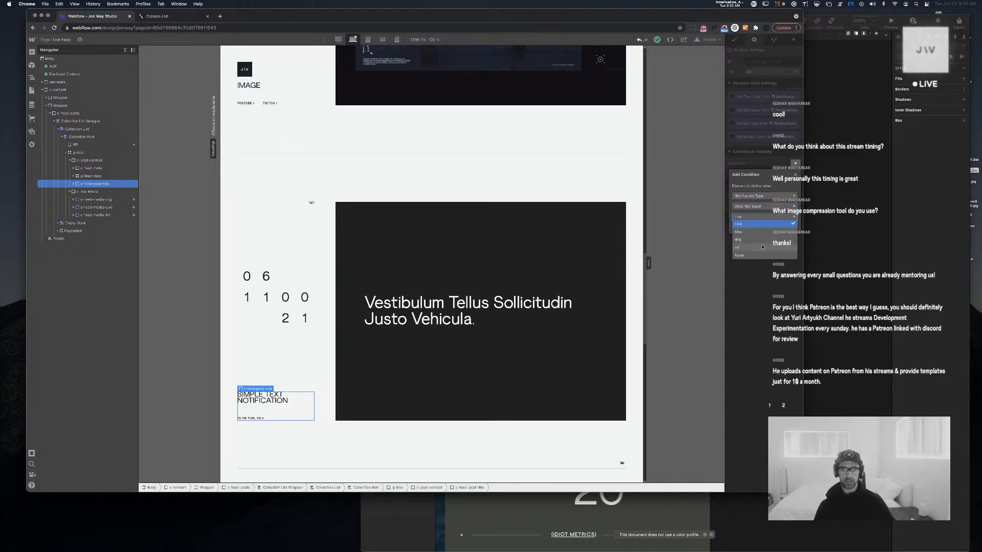
pyautogui.click(770, 243)
pyautogui.click(790, 228)
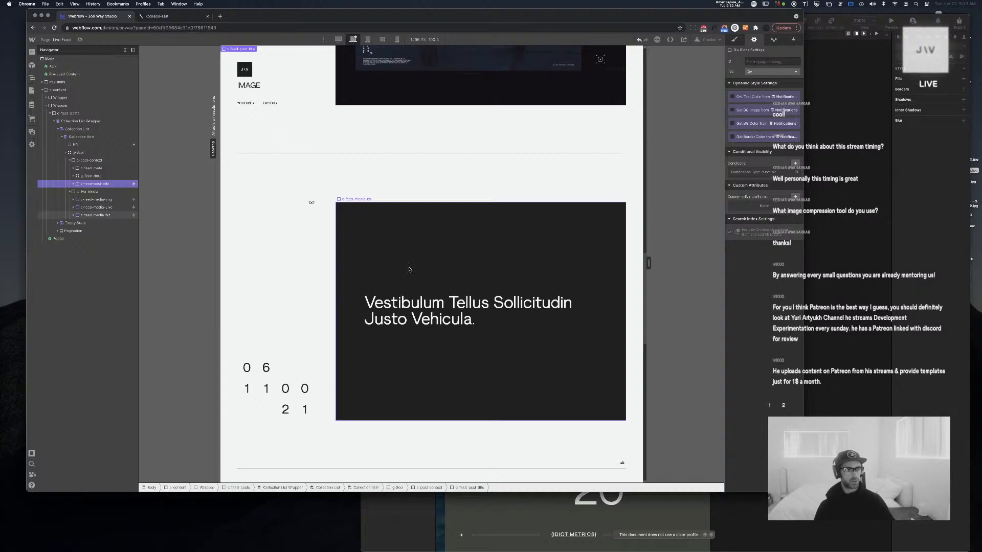
pyautogui.scroll(5, 412, 268)
pyautogui.scroll(-5, 413, 268)
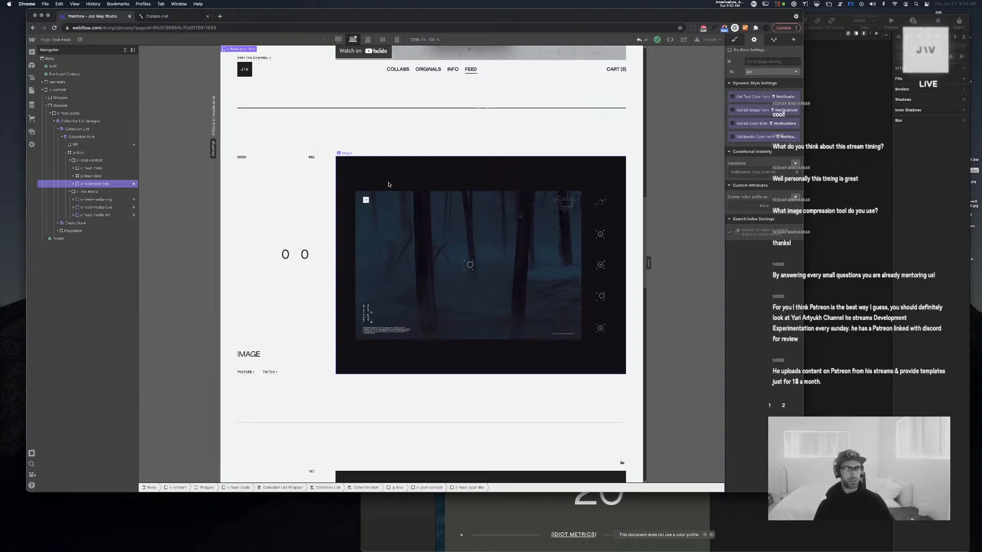
pyautogui.scroll(5, 389, 184)
pyautogui.scroll(-7, 388, 185)
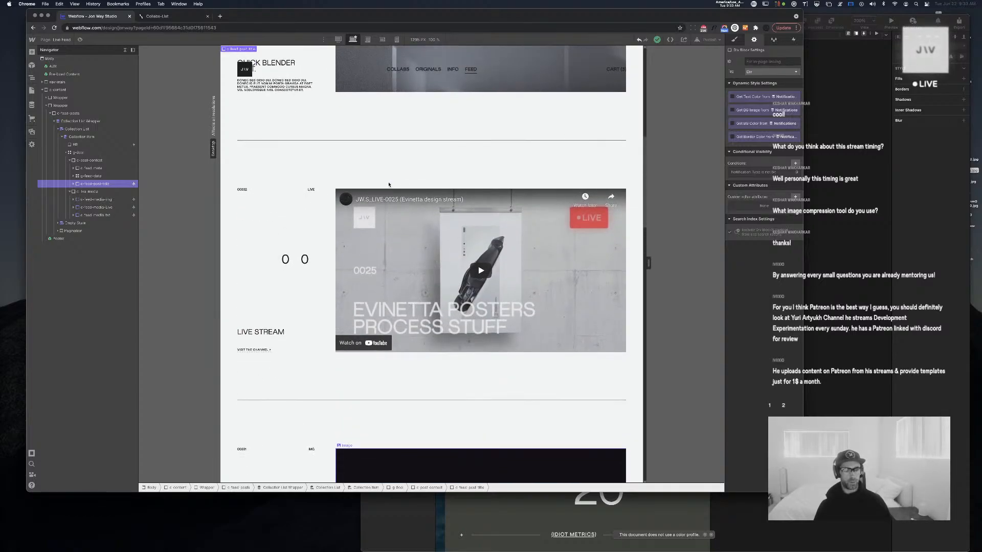
pyautogui.scroll(-6, 389, 184)
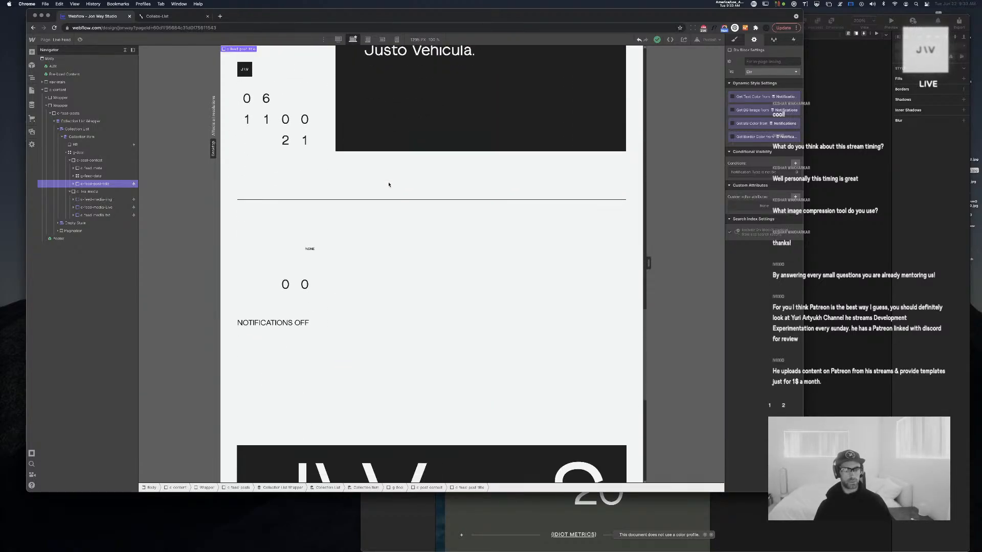
pyautogui.scroll(13, 389, 185)
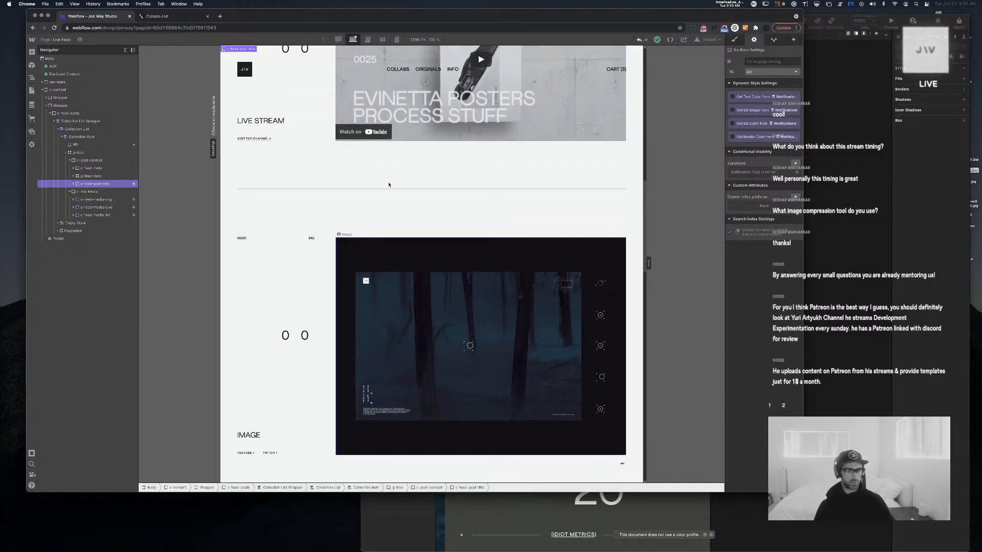
pyautogui.scroll(1, 389, 185)
pyautogui.scroll(3, 389, 185)
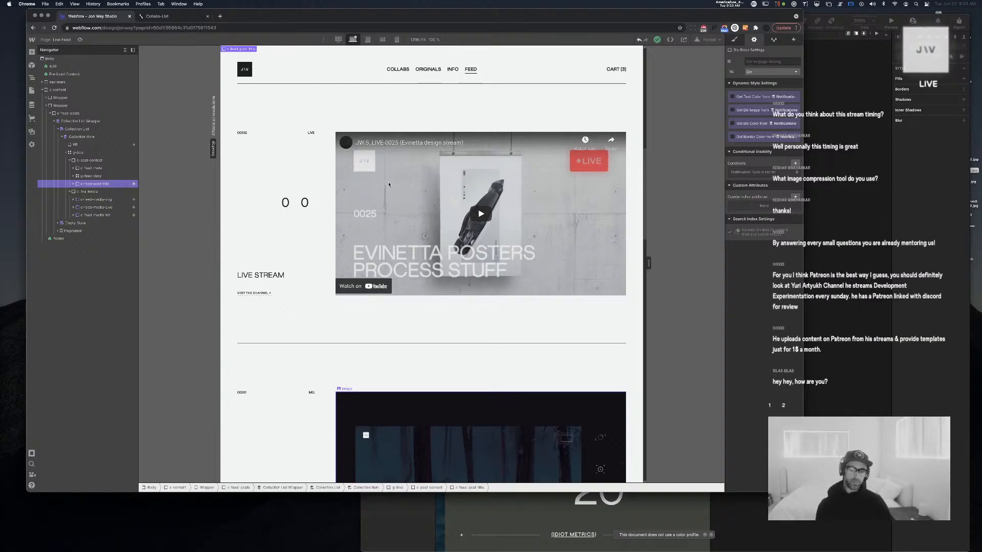
pyautogui.scroll(-6, 307, 213)
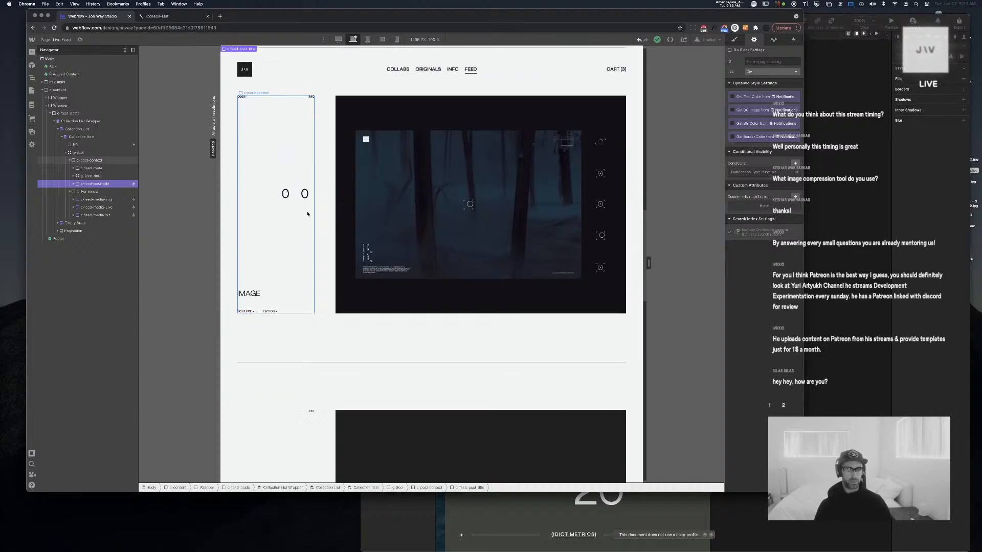
pyautogui.scroll(-7, 307, 214)
pyautogui.scroll(7, 307, 214)
pyautogui.scroll(-4, 307, 214)
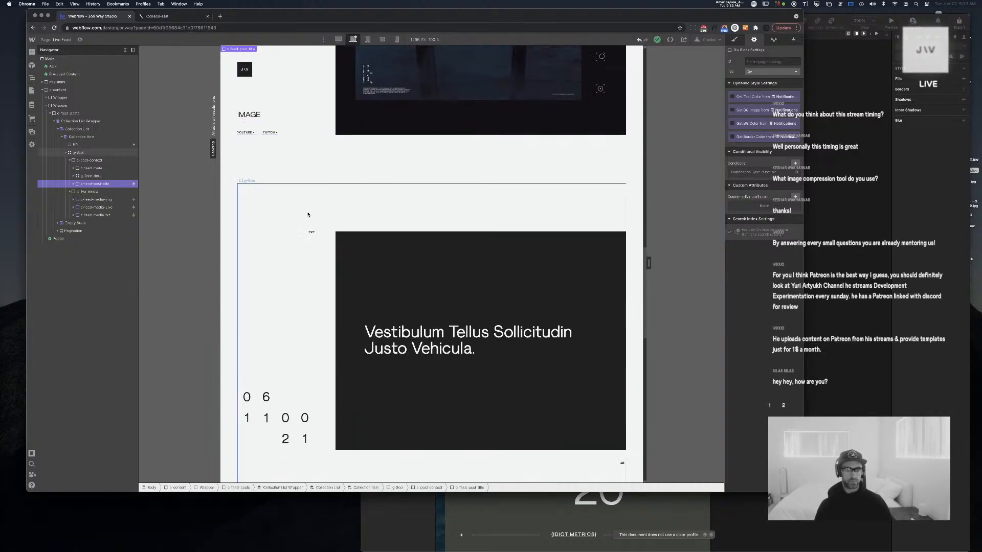
pyautogui.scroll(-4, 307, 214)
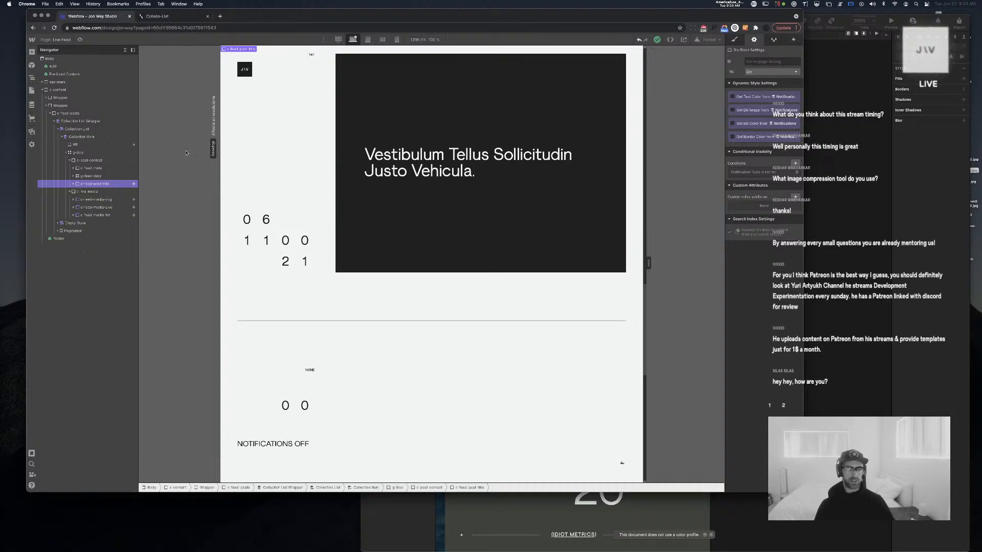
# Inspect the c-feed-post-title element's children, then select the c-post-context column
pyautogui.click(73, 184)
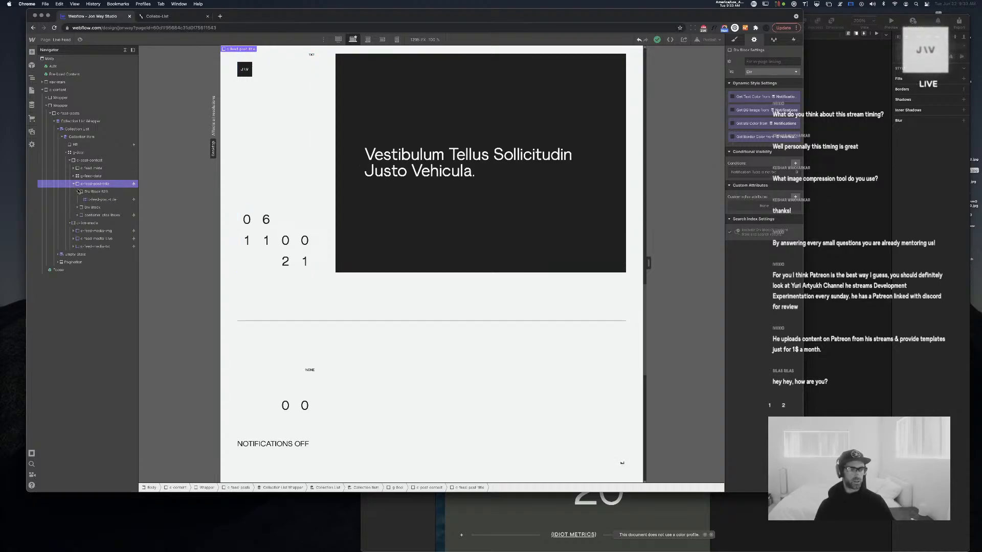
pyautogui.click(99, 192)
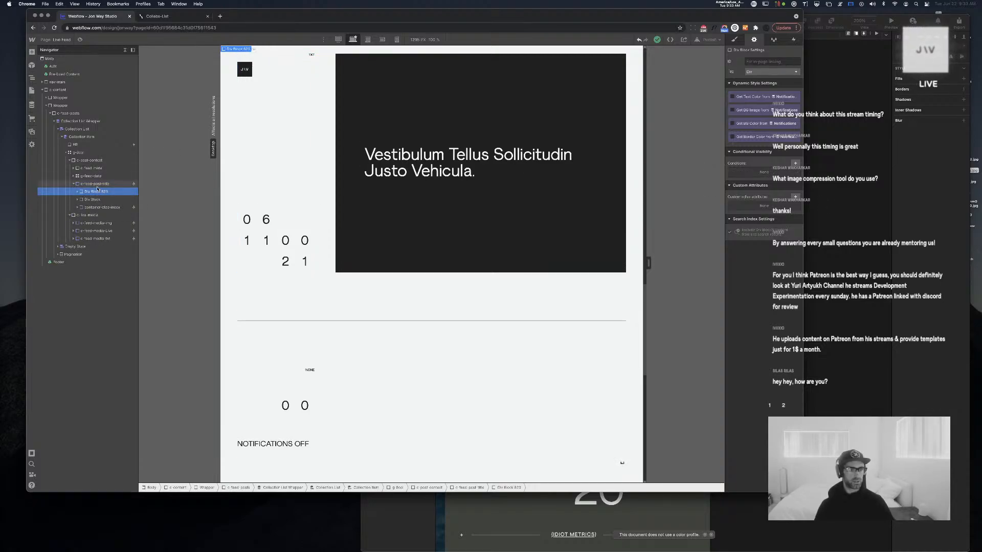
pyautogui.click(73, 184)
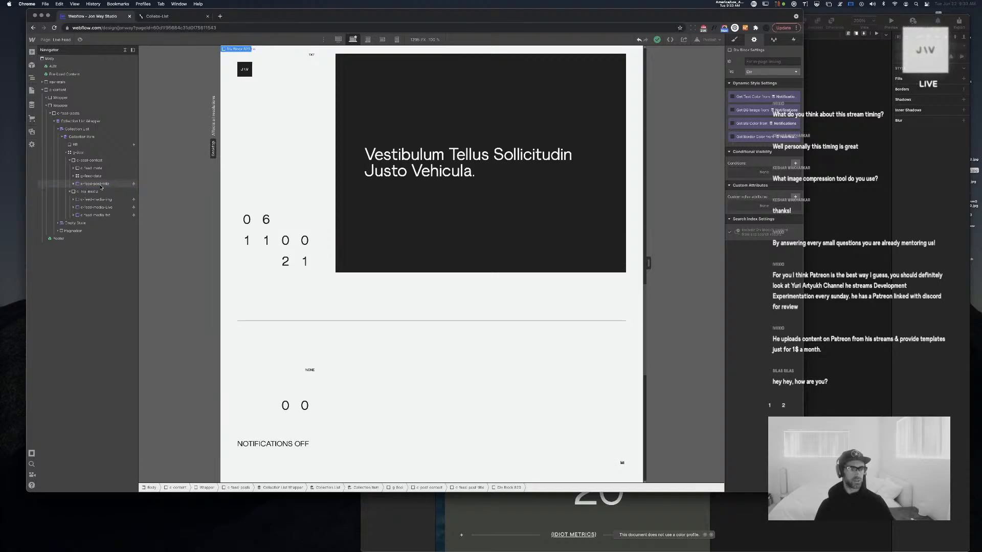
pyautogui.click(90, 184)
pyautogui.click(94, 161)
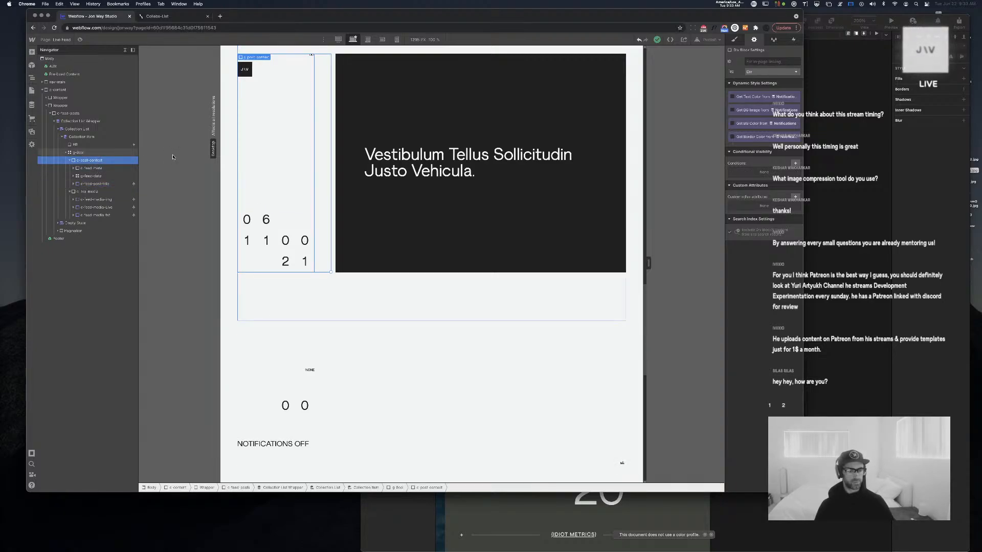
# Insert a Div Block into c-post-context and move c-feed-post-title inside it
pyautogui.press('super+e')
pyautogui.write('div')
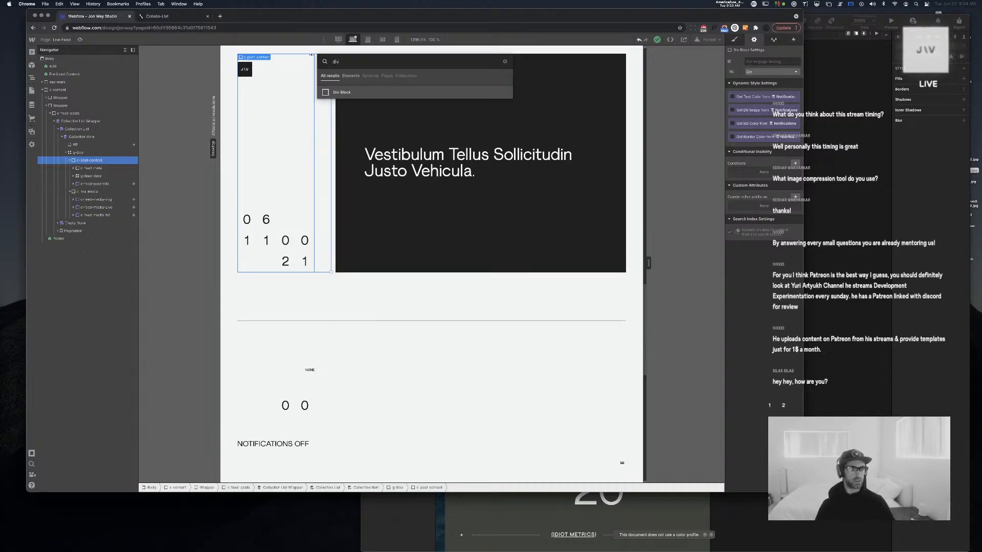
pyautogui.press('Return')
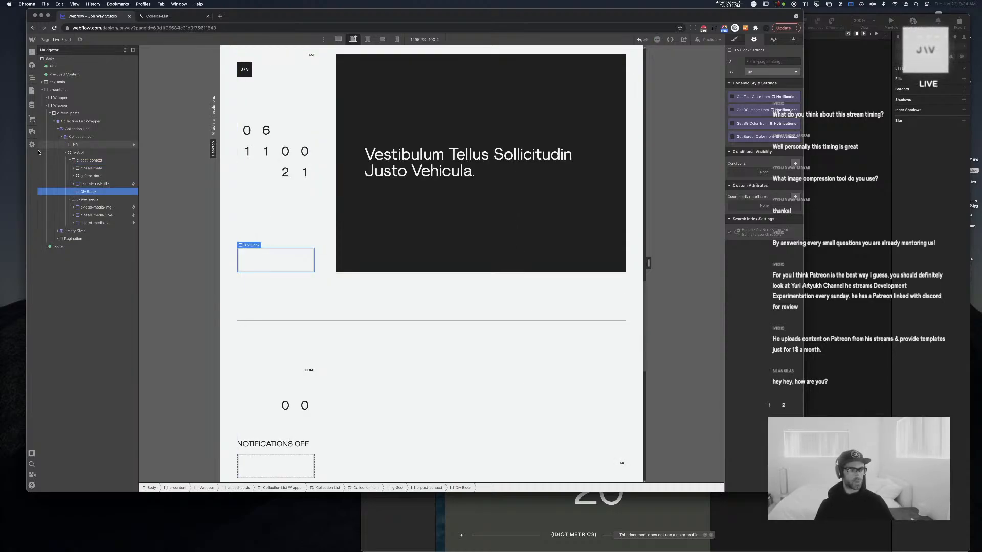
pyautogui.moveTo(105, 184); pyautogui.dragTo(98, 190)
pyautogui.click(95, 184)
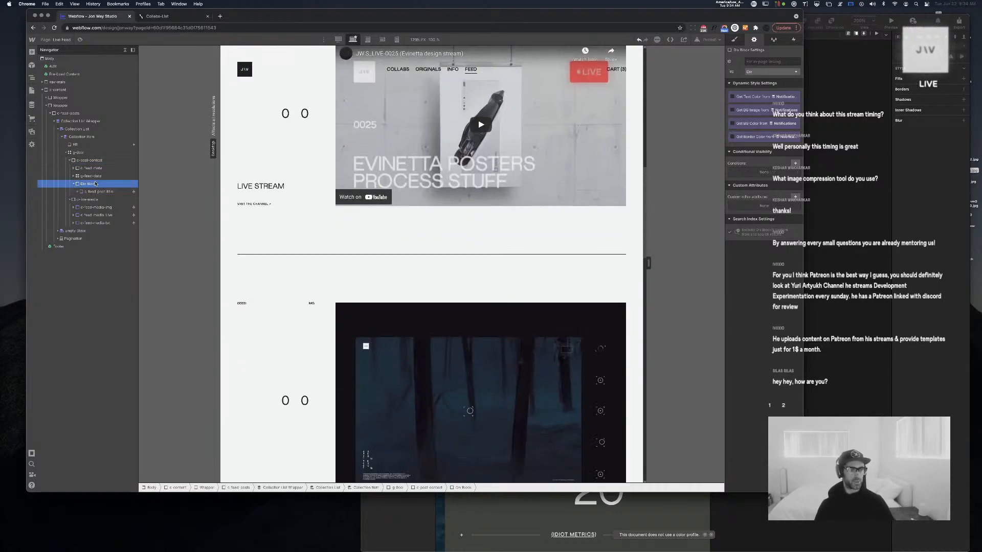
pyautogui.scroll(-10, 201, 216)
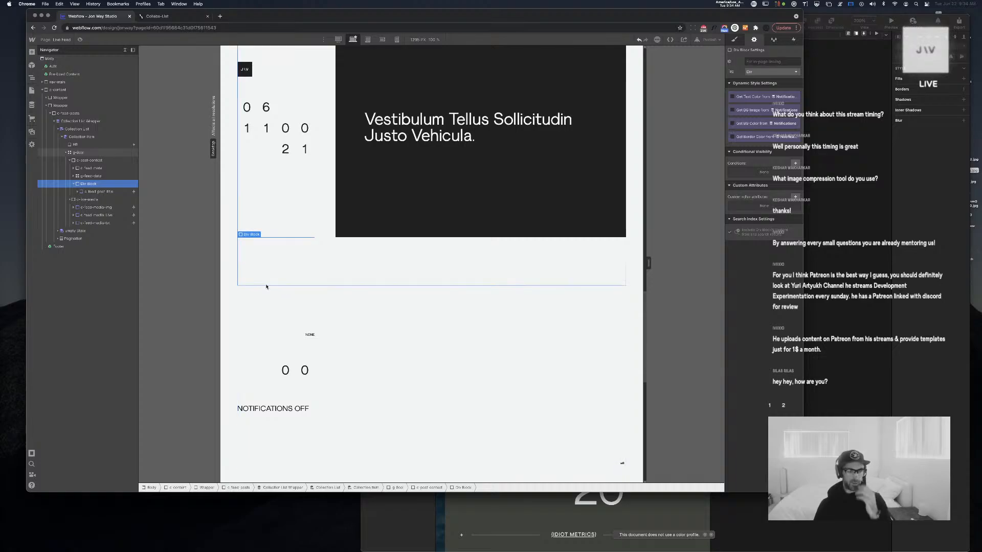
pyautogui.click(101, 192)
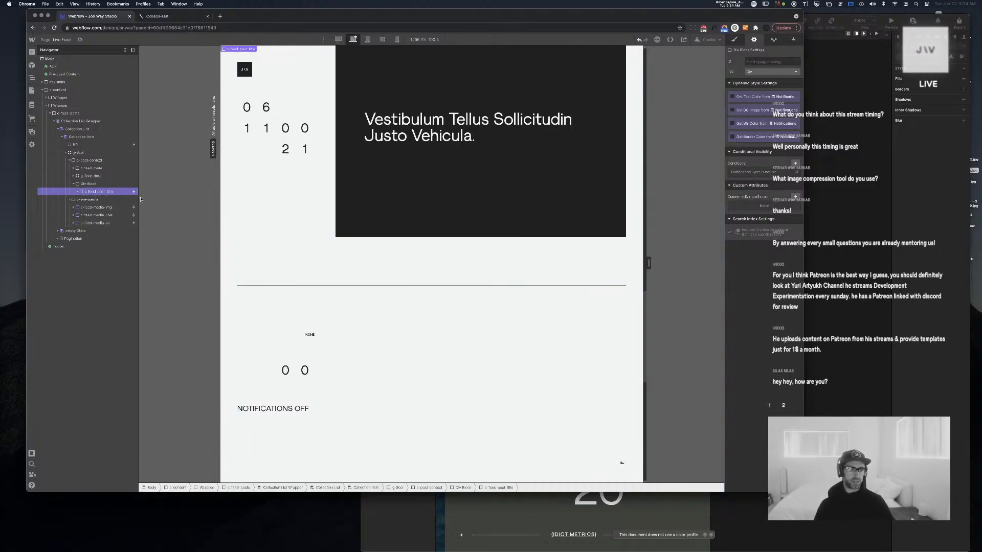
pyautogui.scroll(-6, 273, 238)
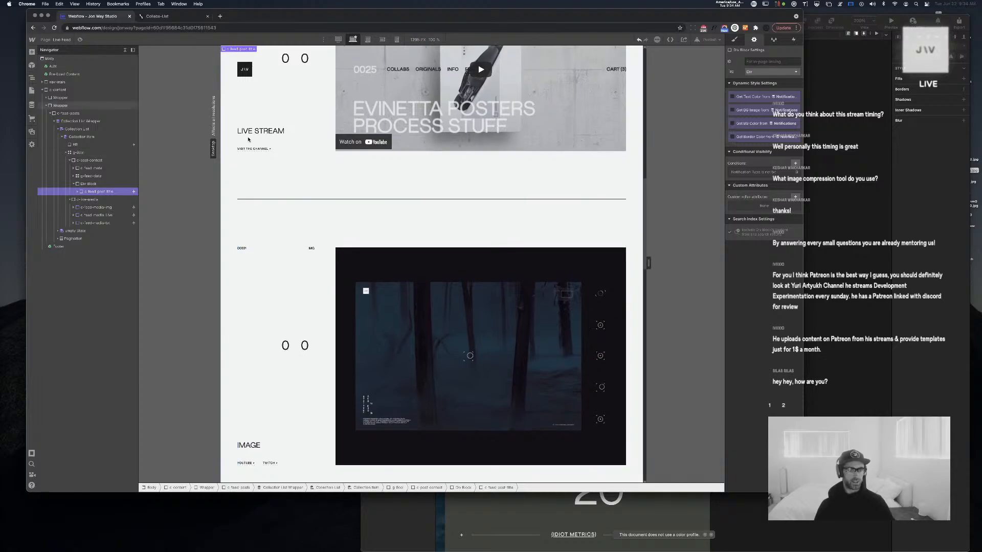
pyautogui.scroll(-6, 273, 237)
pyautogui.click(89, 184)
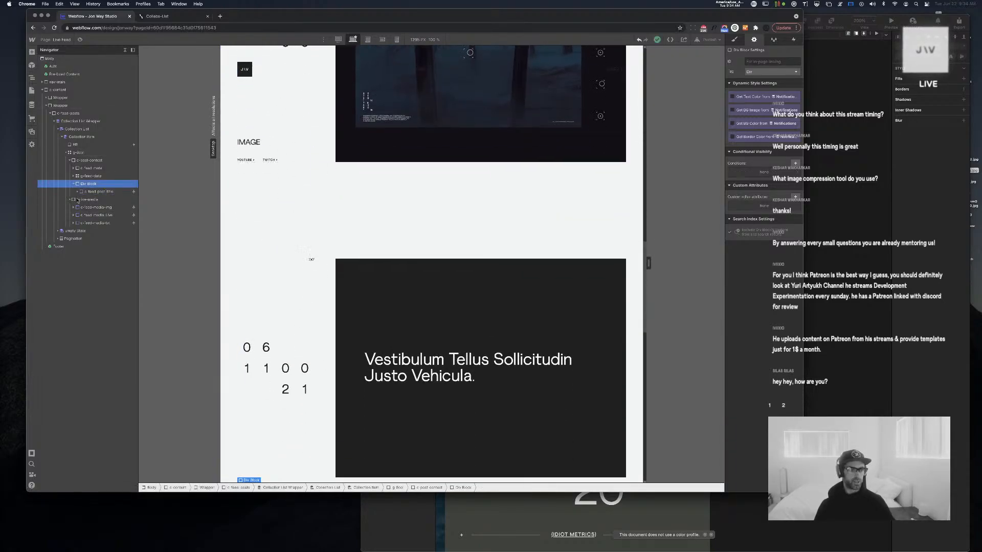
pyautogui.scroll(-3, 326, 296)
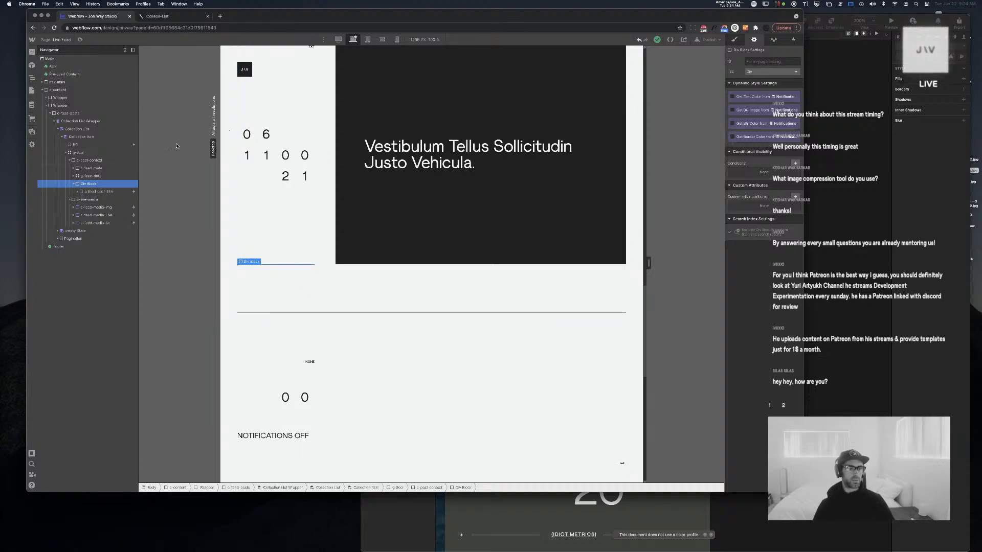
pyautogui.click(86, 162)
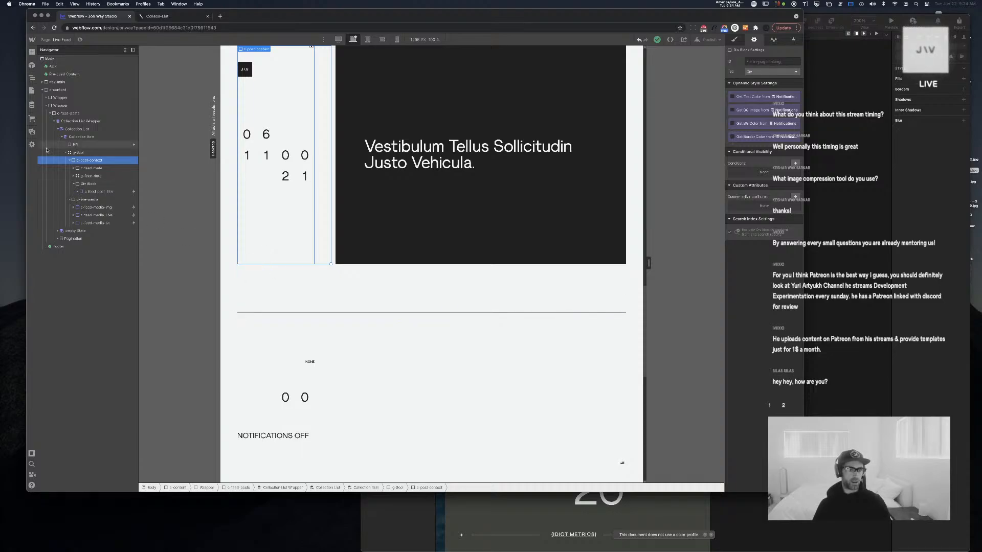
pyautogui.click(93, 185)
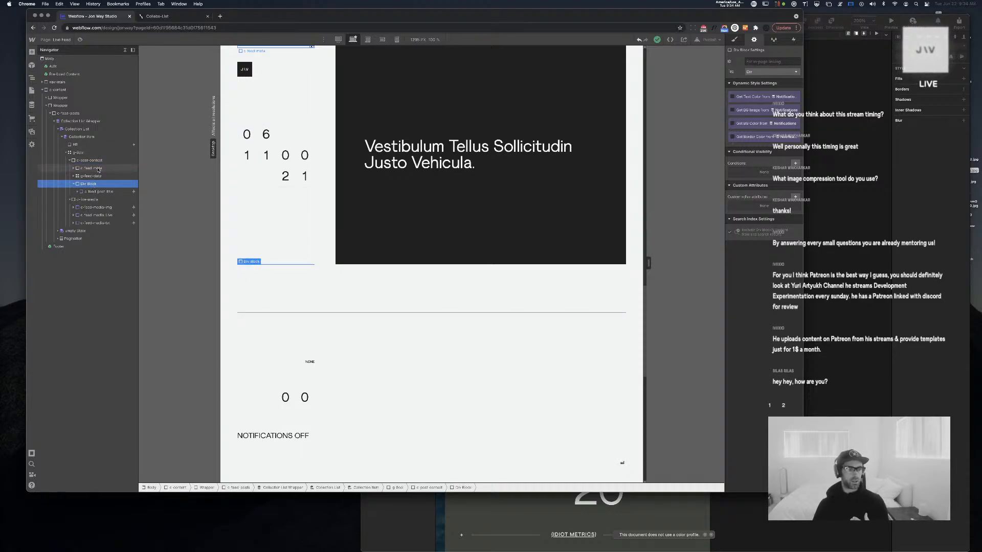
pyautogui.click(99, 170)
pyautogui.click(107, 177)
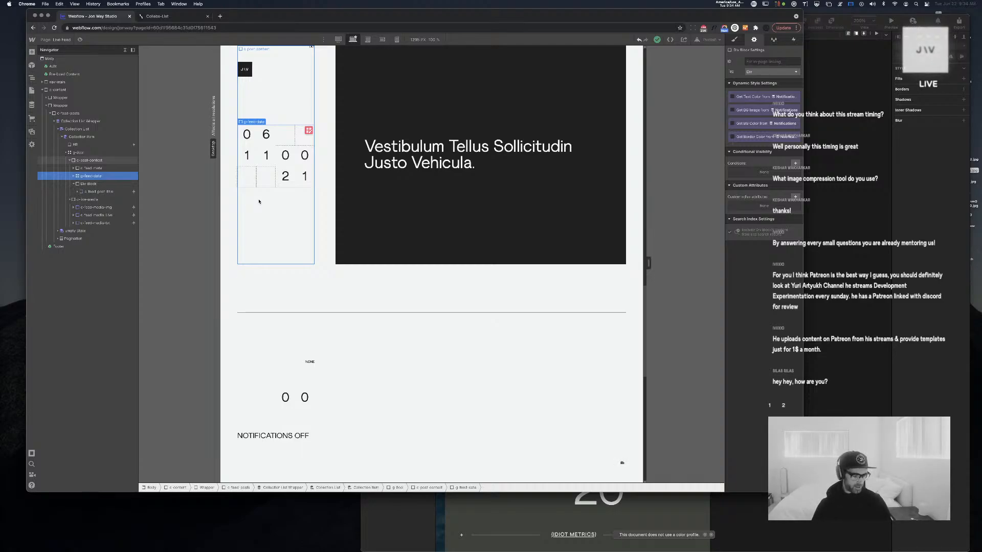
pyautogui.scroll(5, 366, 292)
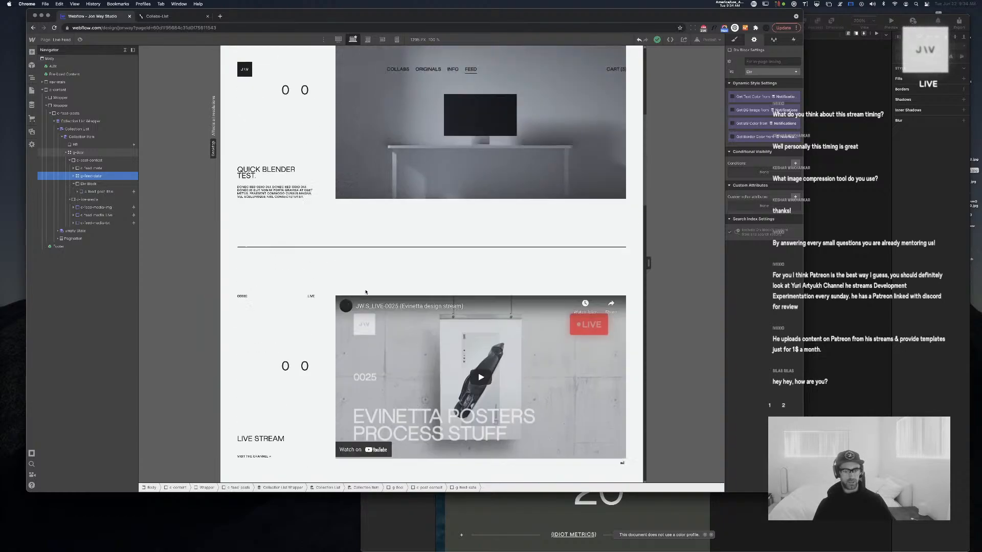
pyautogui.scroll(5, 365, 292)
pyautogui.scroll(-7, 366, 292)
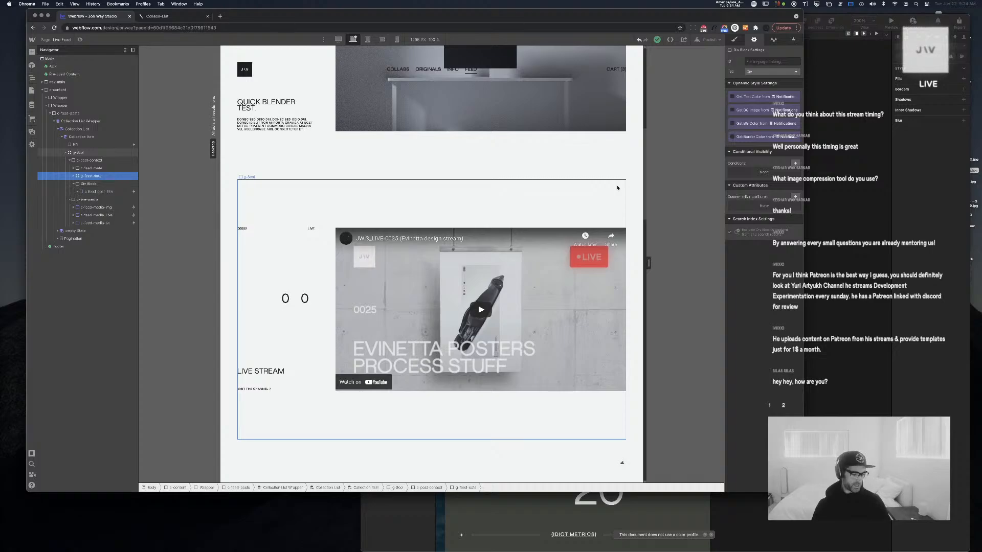
# Close the Sketch window and return to the Webflow Designer's Live Feed page
pyautogui.click(866, 147)
pyautogui.press('super+w')
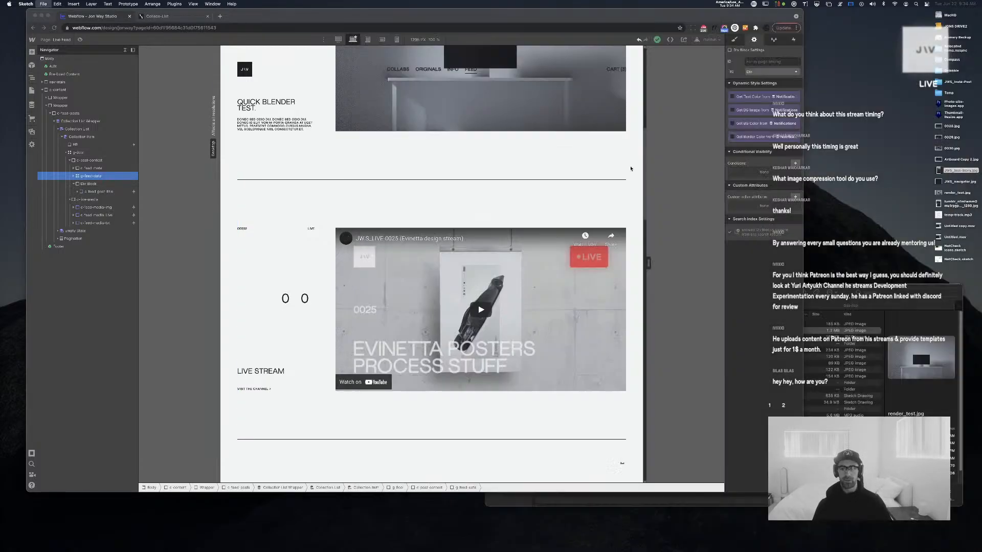
pyautogui.scroll(-15, 506, 232)
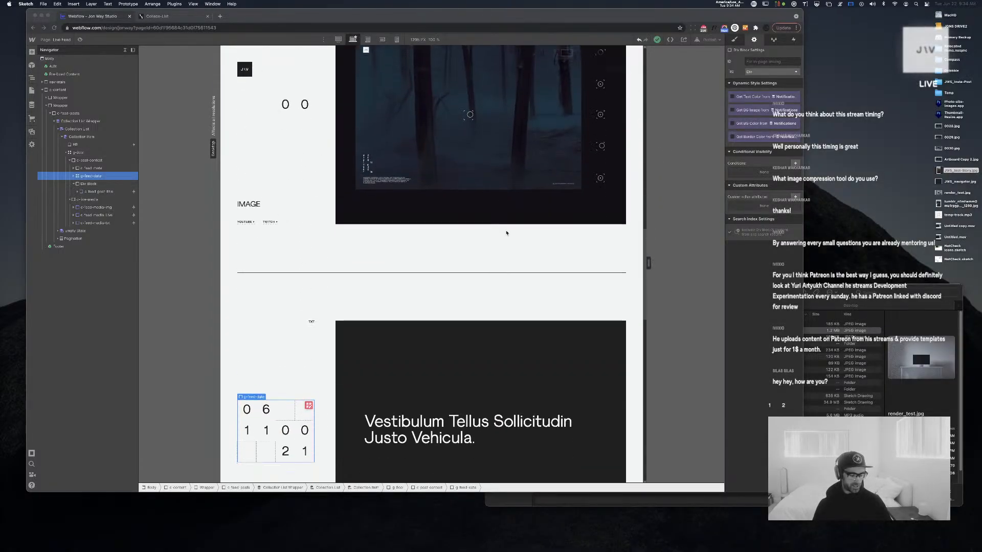
pyautogui.scroll(15, 506, 233)
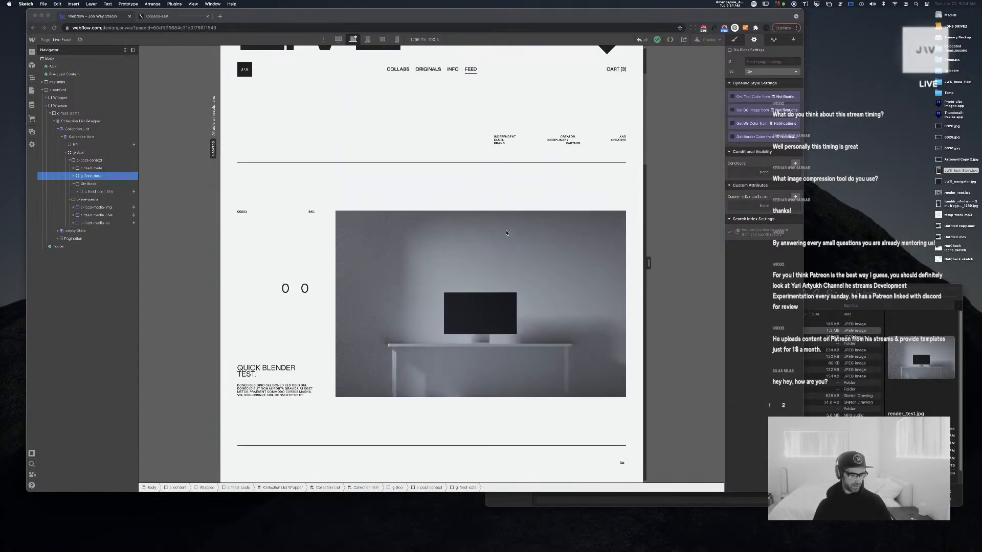
pyautogui.scroll(3, 506, 233)
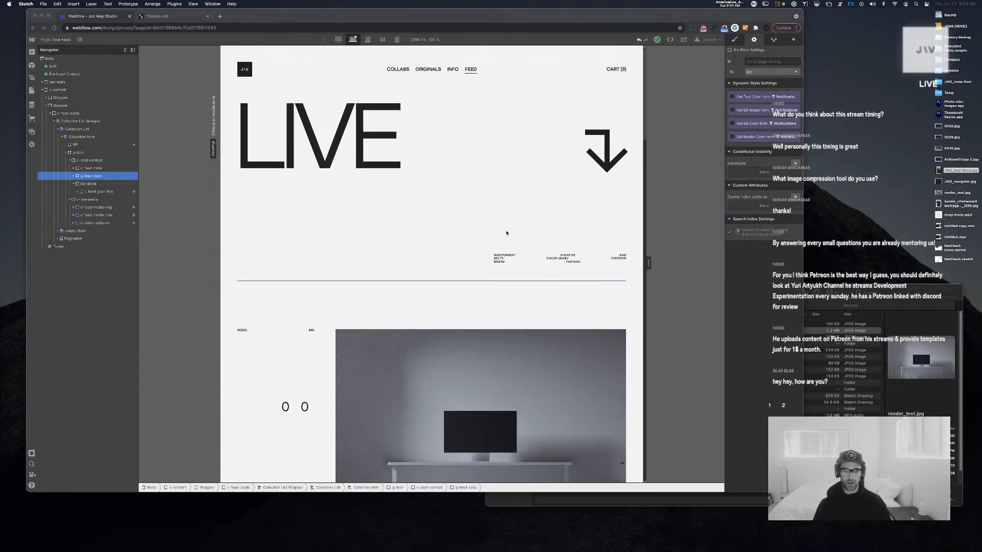
pyautogui.click(468, 282)
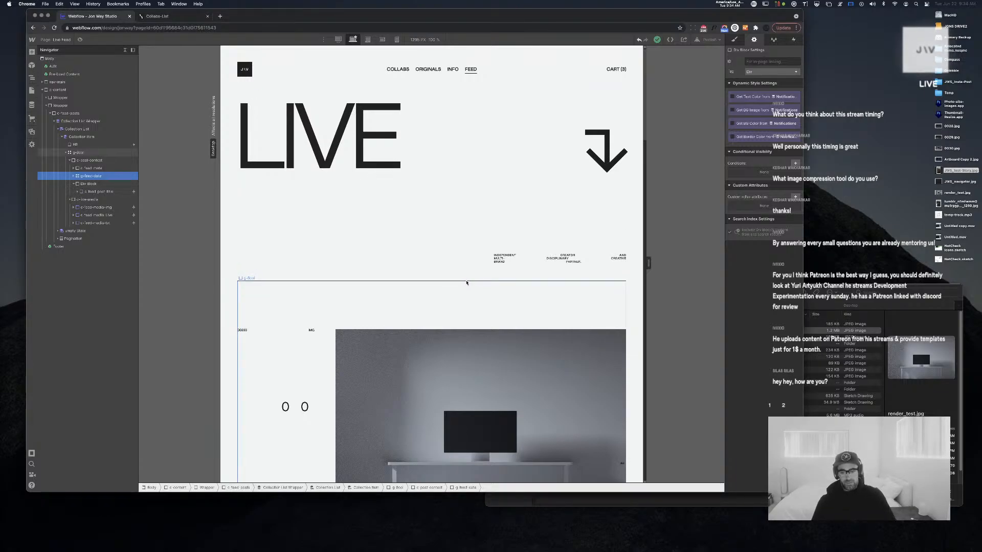
pyautogui.scroll(-5, 468, 281)
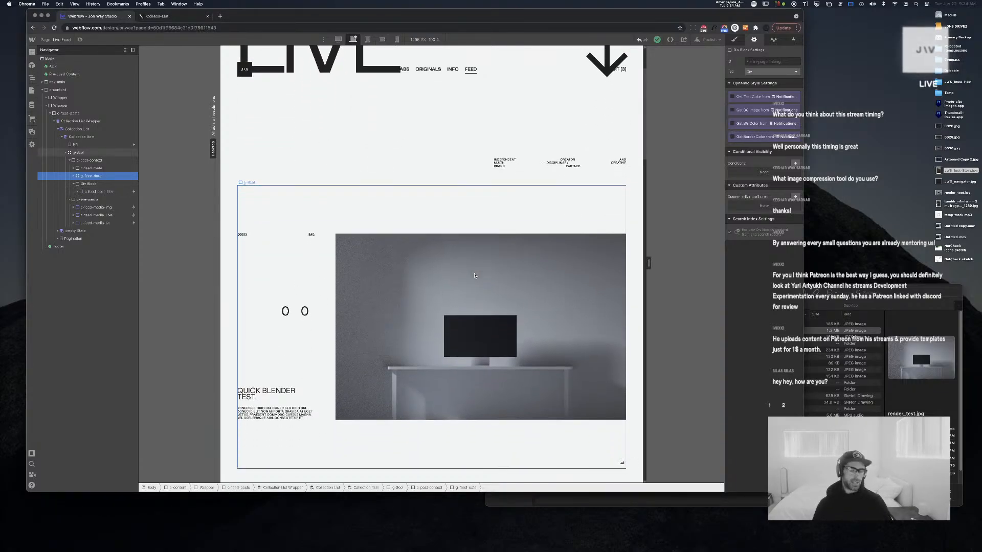
pyautogui.scroll(-10, 474, 275)
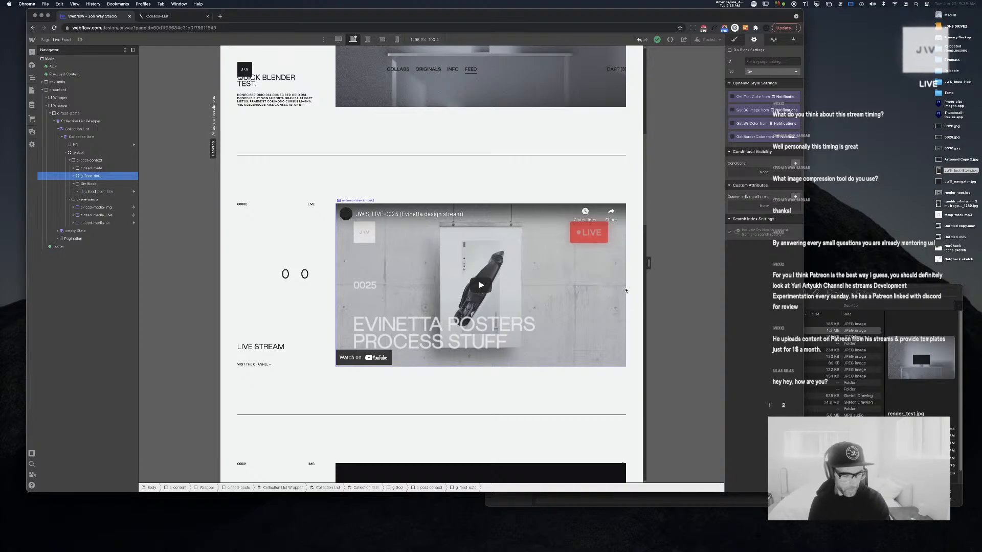
pyautogui.scroll(-3, 562, 298)
pyautogui.scroll(-8, 562, 298)
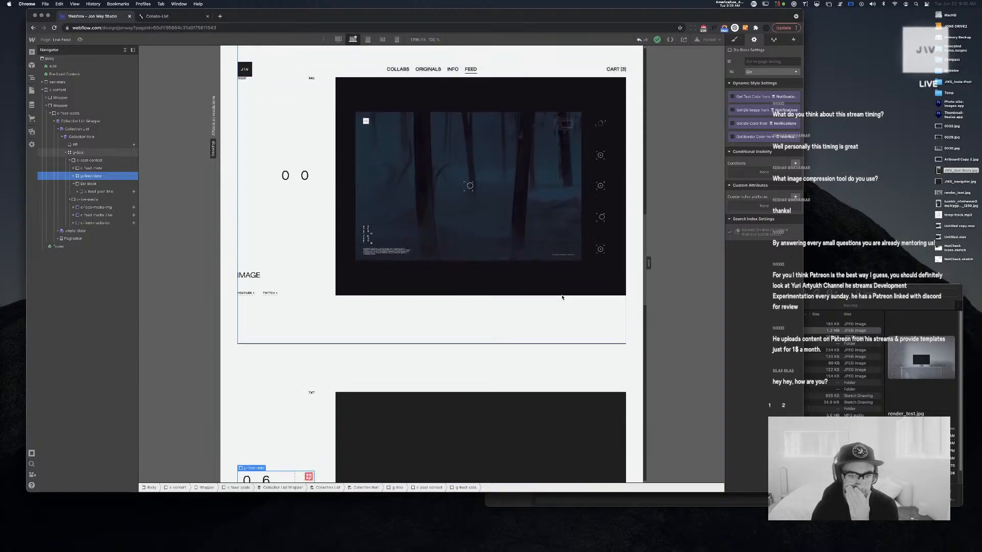
pyautogui.scroll(-4, 562, 298)
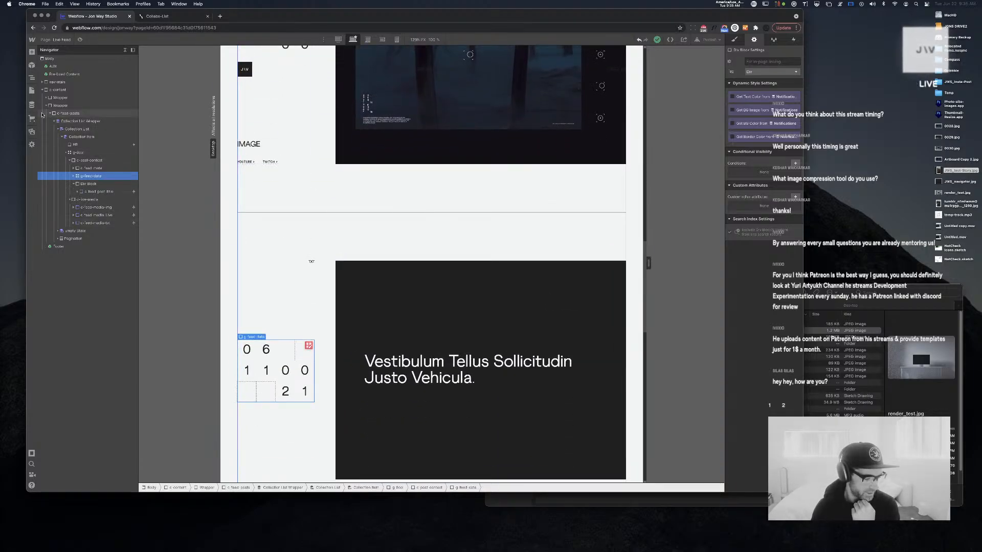
# Select the c-live-media element and bring up the site's Pages list
pyautogui.click(94, 200)
pyautogui.press('super+e')
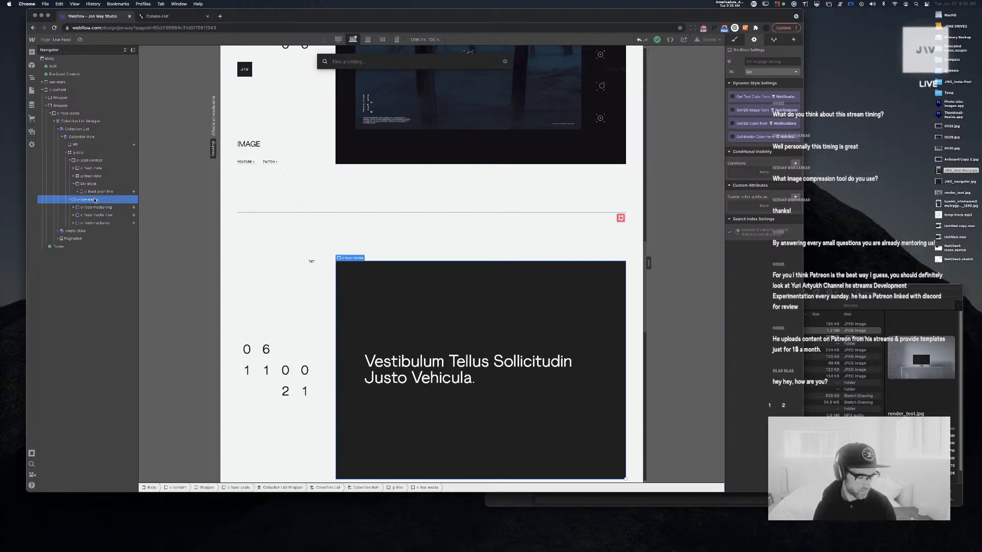
pyautogui.press('Escape')
pyautogui.press('p')
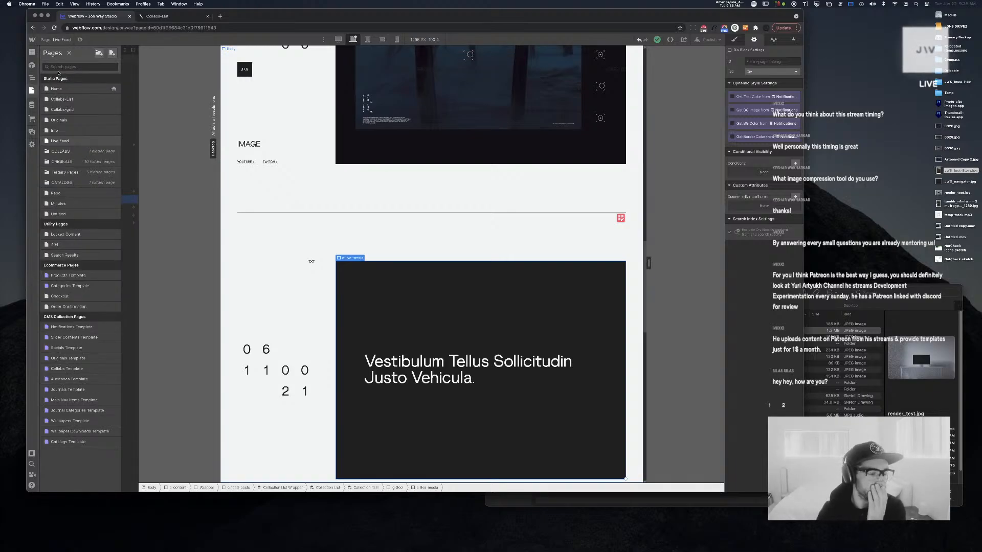
# Open the Originals page, inspect the s-originals Screensaver slider's slides, then reopen the Pages list
pyautogui.click(69, 121)
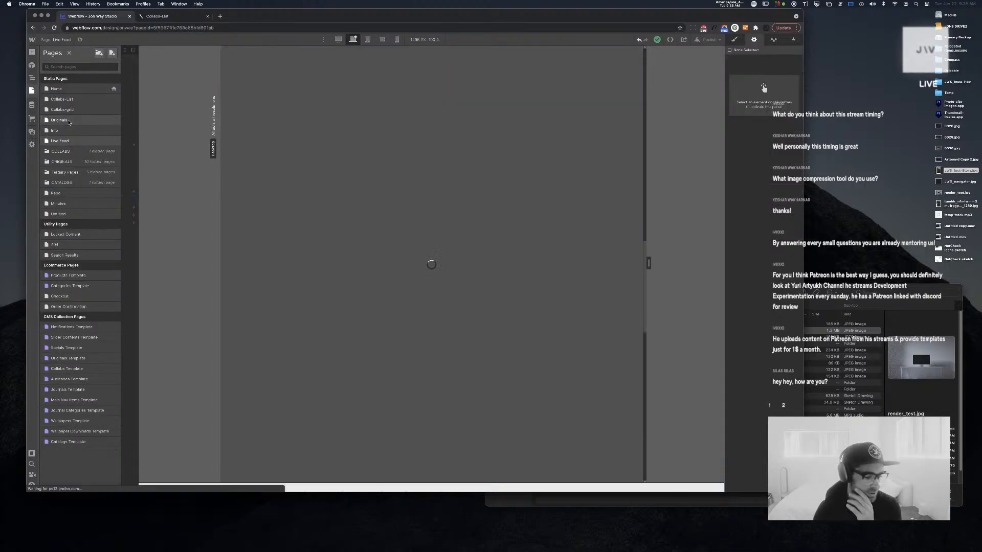
pyautogui.scroll(-10, 332, 135)
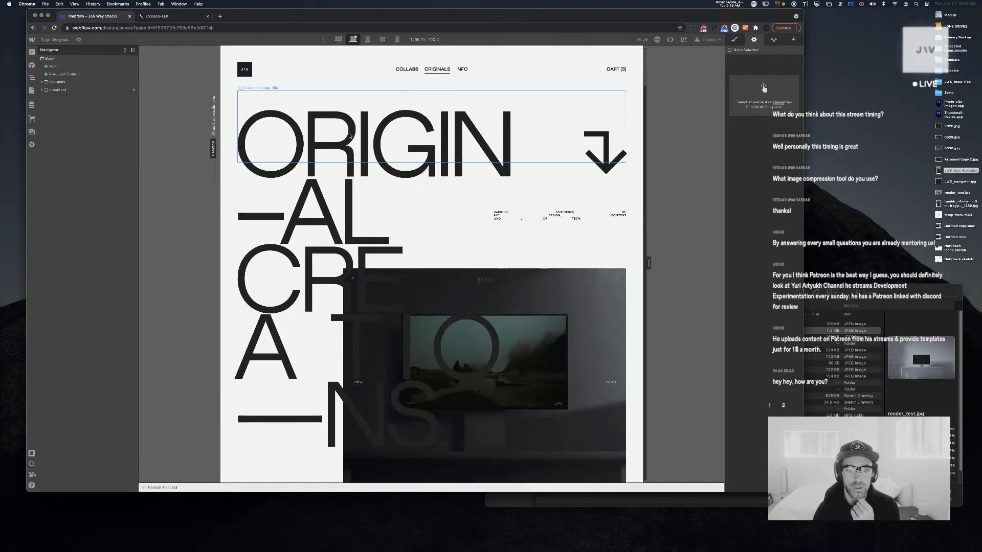
pyautogui.scroll(-4, 349, 135)
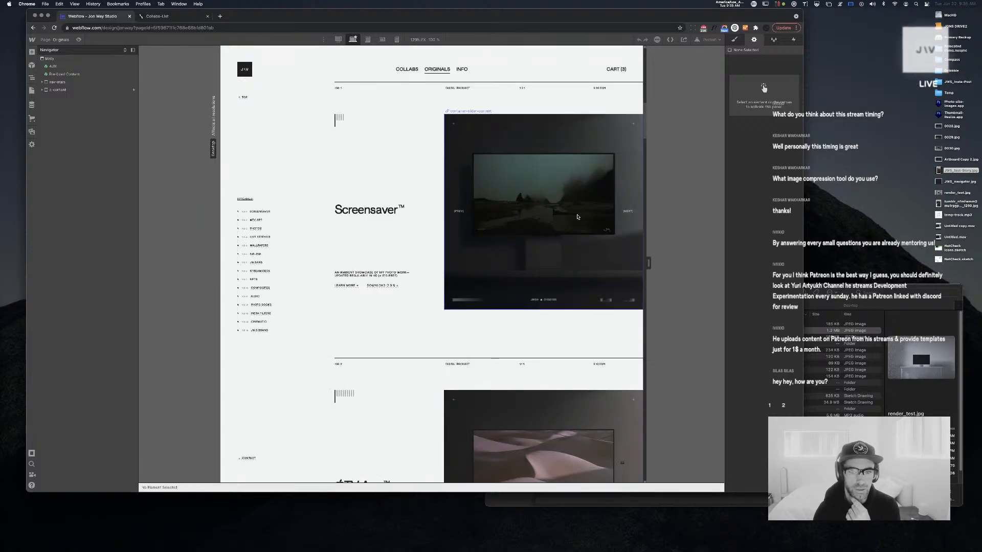
pyautogui.click(577, 217)
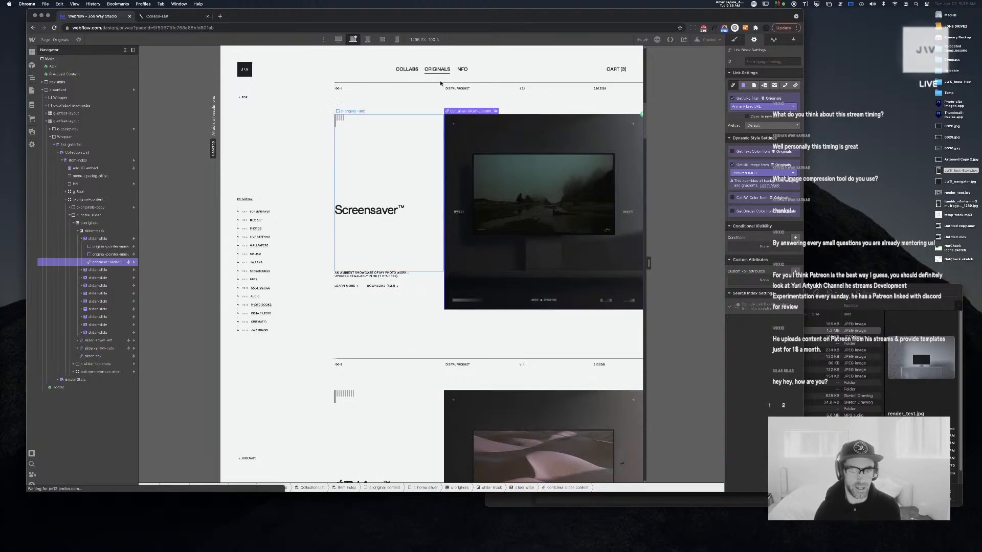
pyautogui.scroll(1, 421, 194)
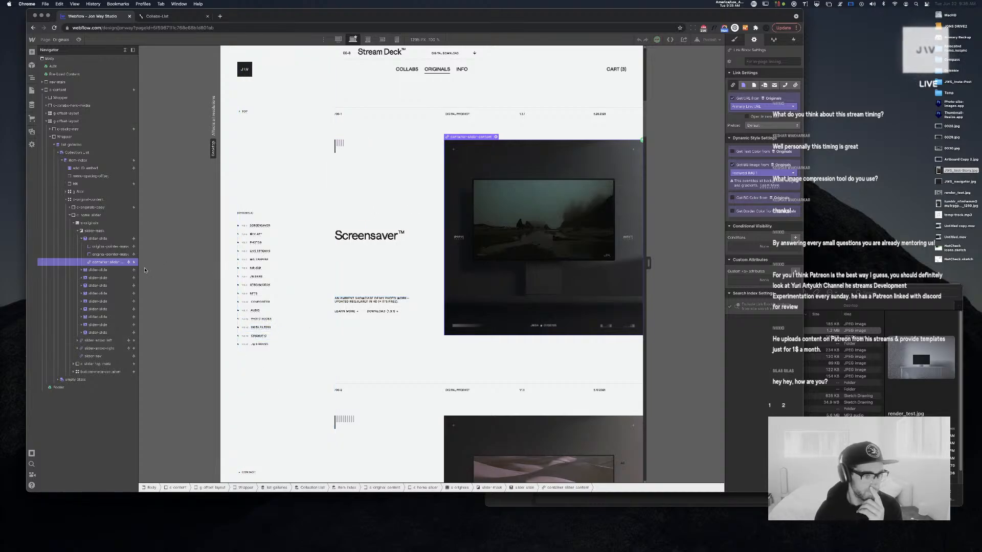
pyautogui.click(74, 224)
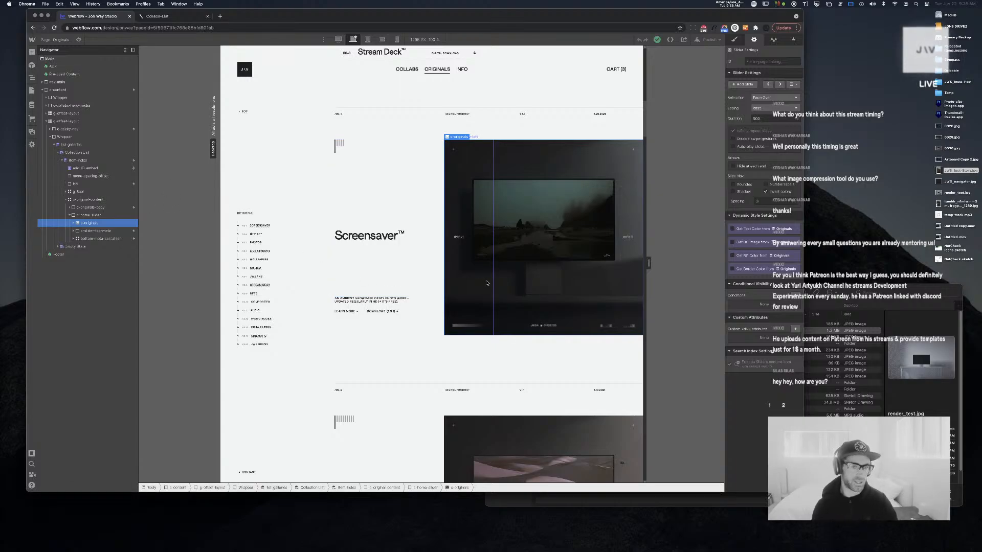
pyautogui.click(74, 224)
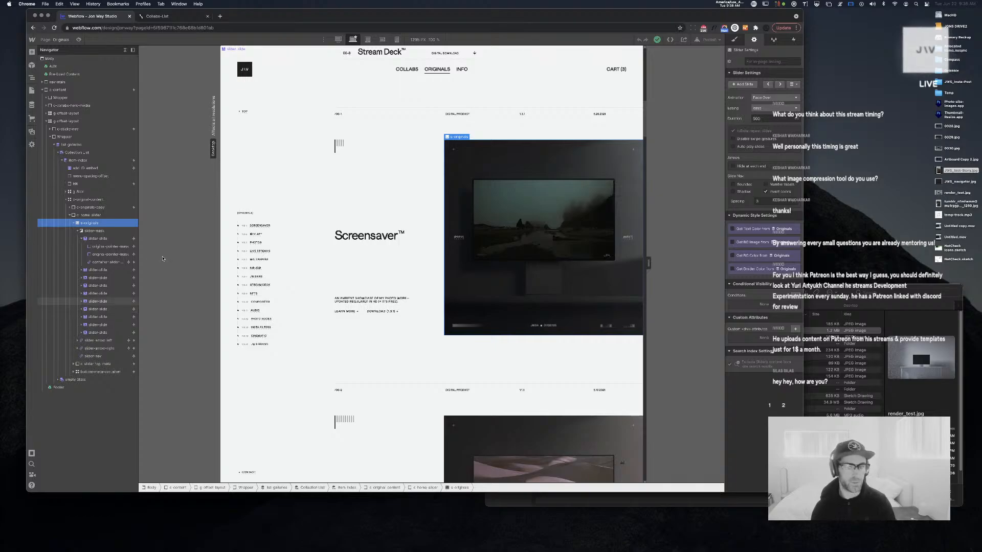
pyautogui.click(125, 50)
pyautogui.click(68, 41)
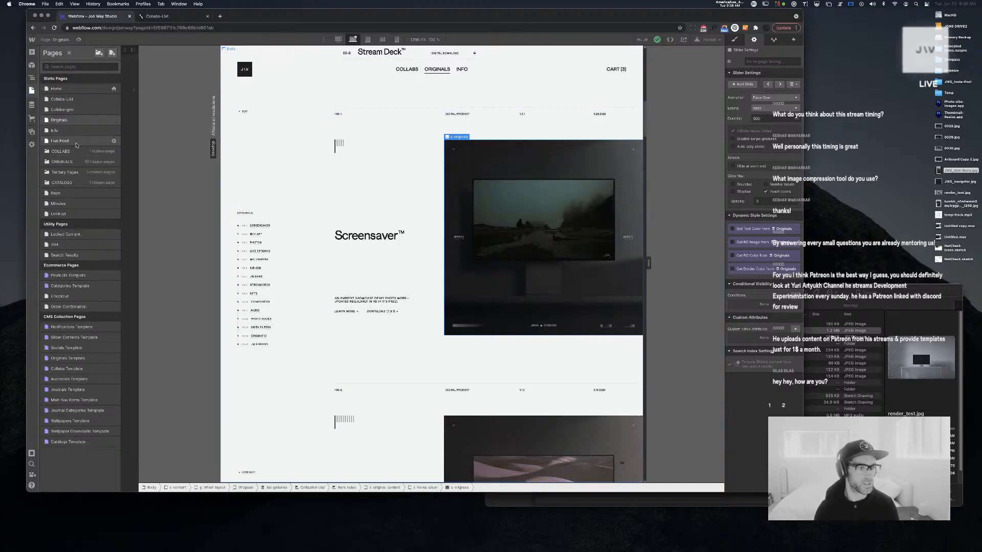
# Switch back to the Live Feed page and open the CMS Collections list
pyautogui.click(76, 140)
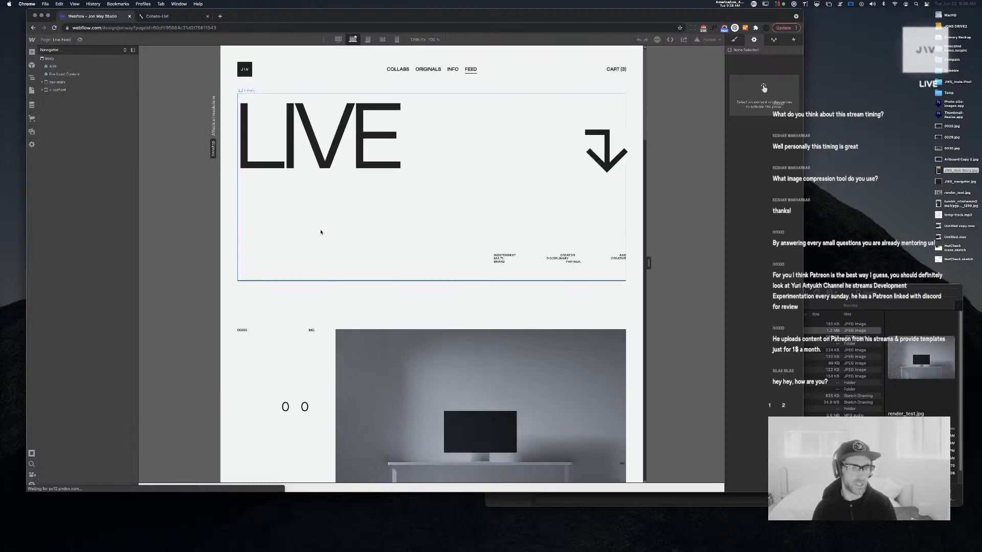
pyautogui.scroll(-2, 364, 244)
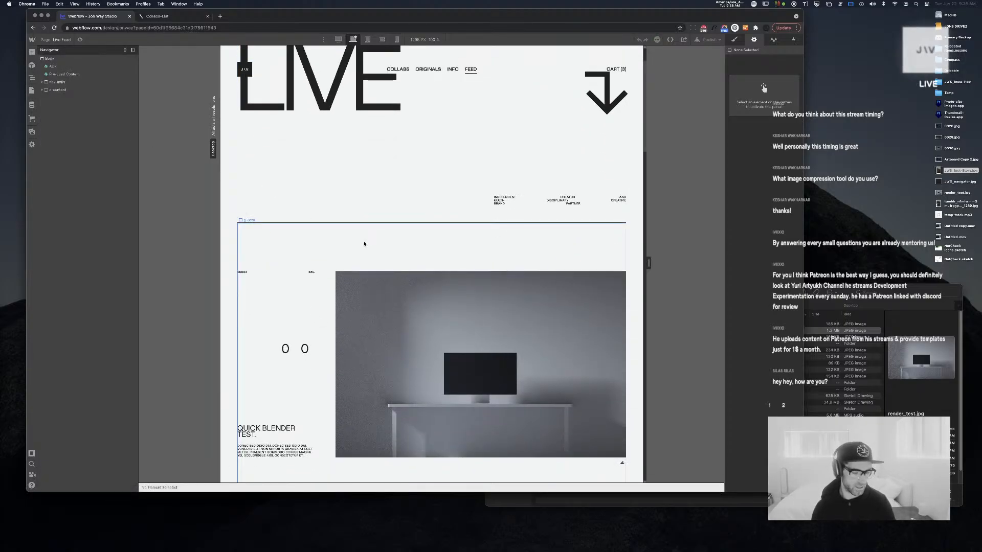
pyautogui.scroll(-10, 436, 304)
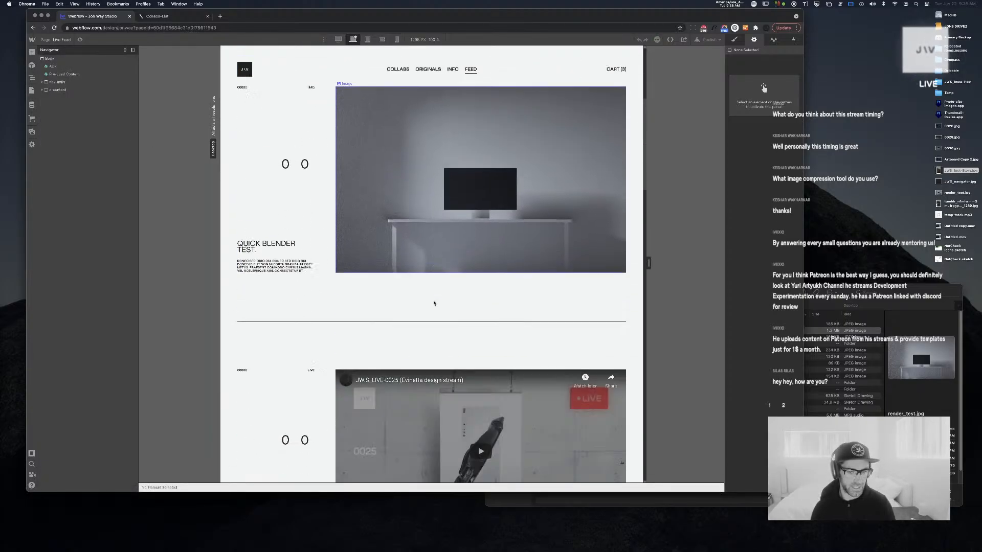
pyautogui.click(31, 105)
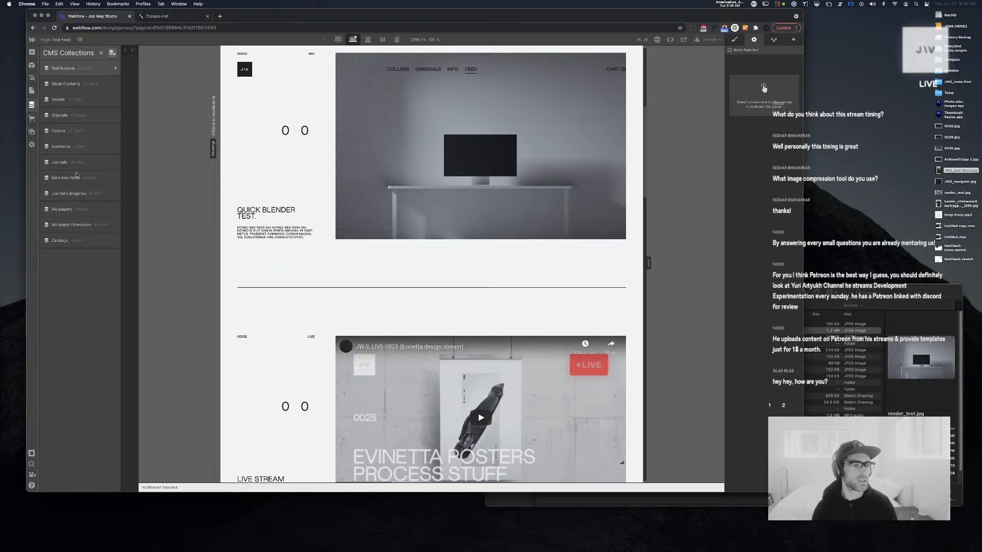
# Add an 'IMGs' option to the Notifications Notification Type field, saving the field and collection
pyautogui.click(113, 68)
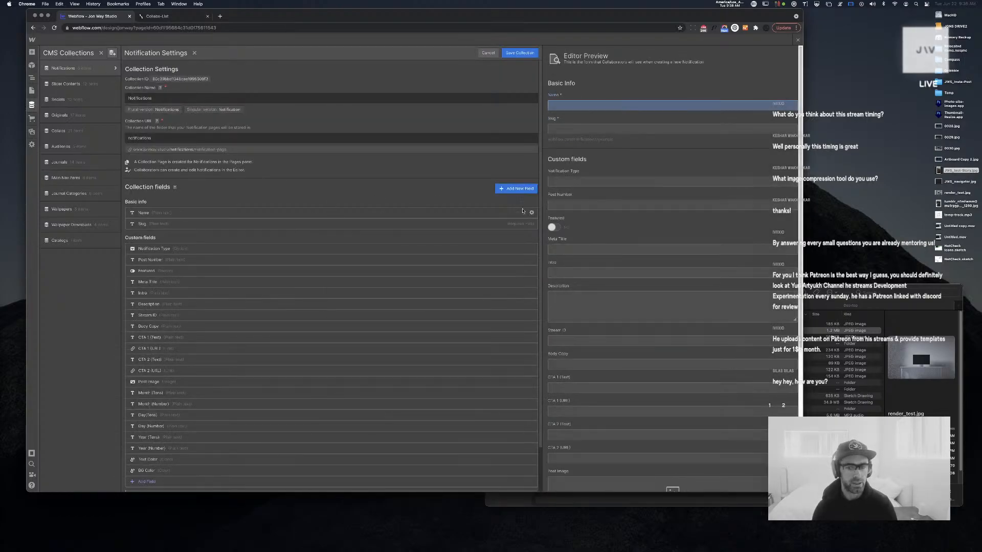
pyautogui.click(181, 249)
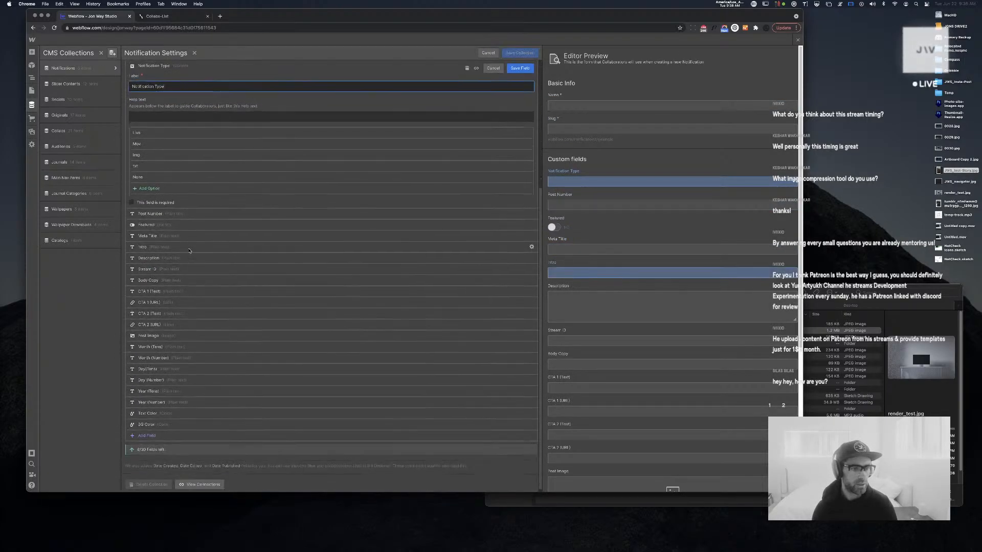
pyautogui.click(152, 189)
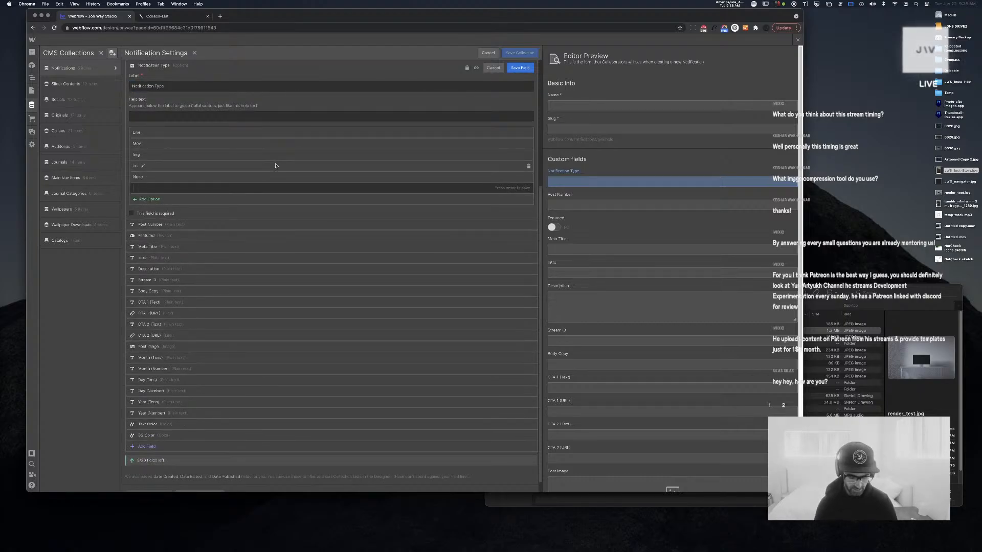
pyautogui.write('Gallery')
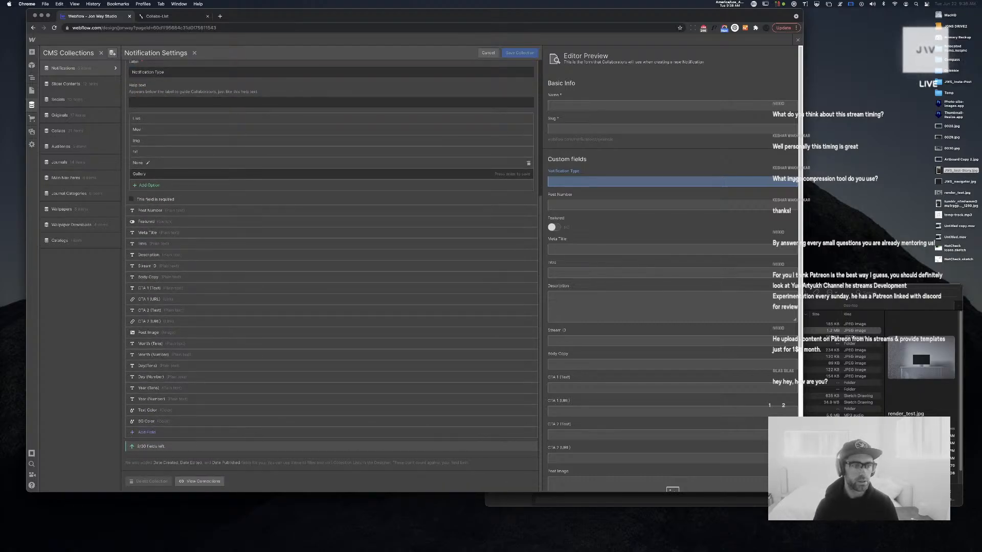
pyautogui.press('Return')
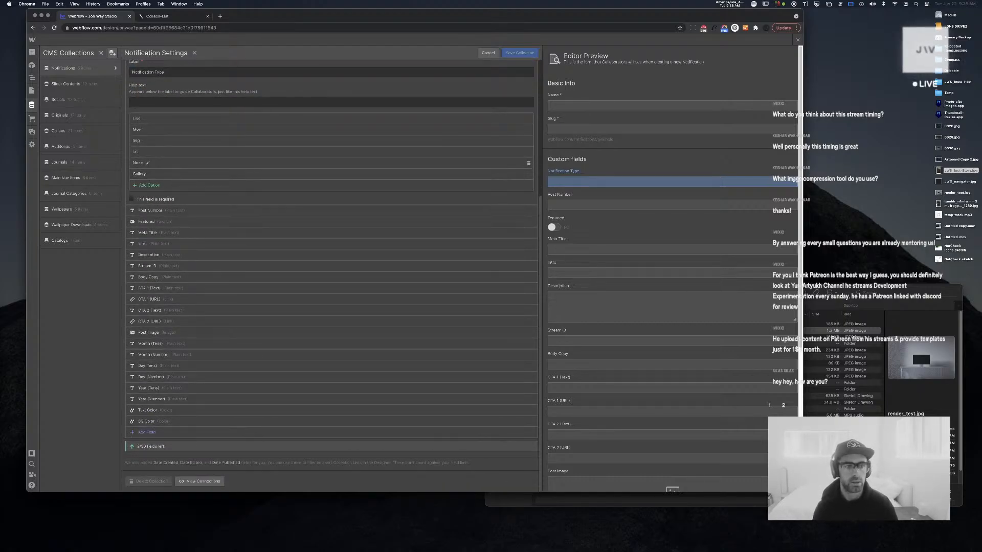
pyautogui.click(138, 176)
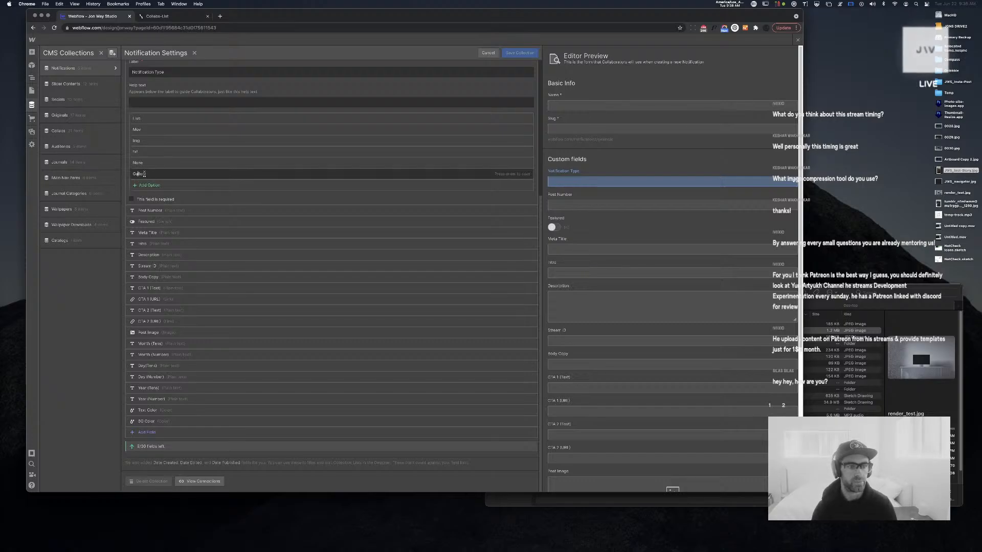
pyautogui.press('super+a')
pyautogui.write('IM')
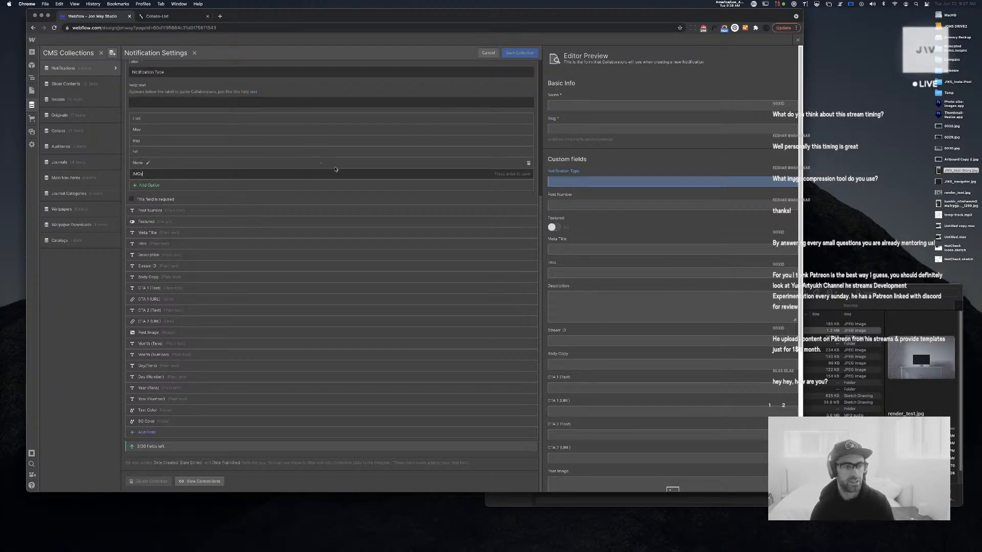
pyautogui.press('Return')
pyautogui.scroll(2, 369, 126)
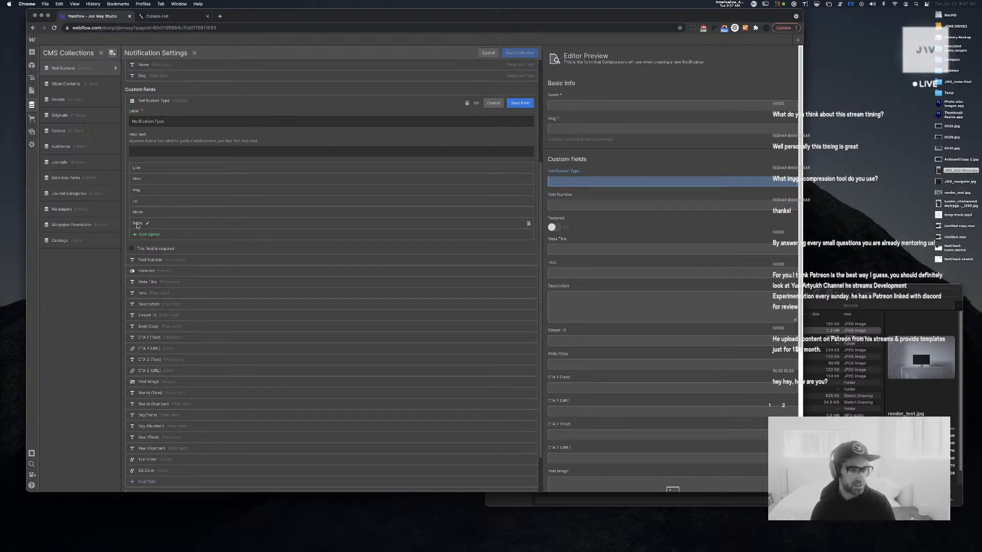
pyautogui.click(520, 103)
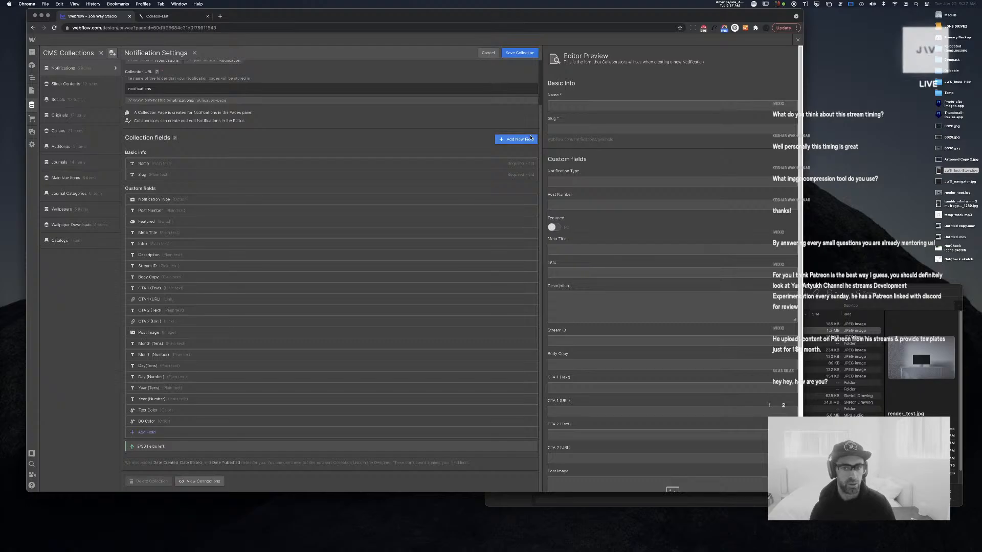
pyautogui.click(520, 53)
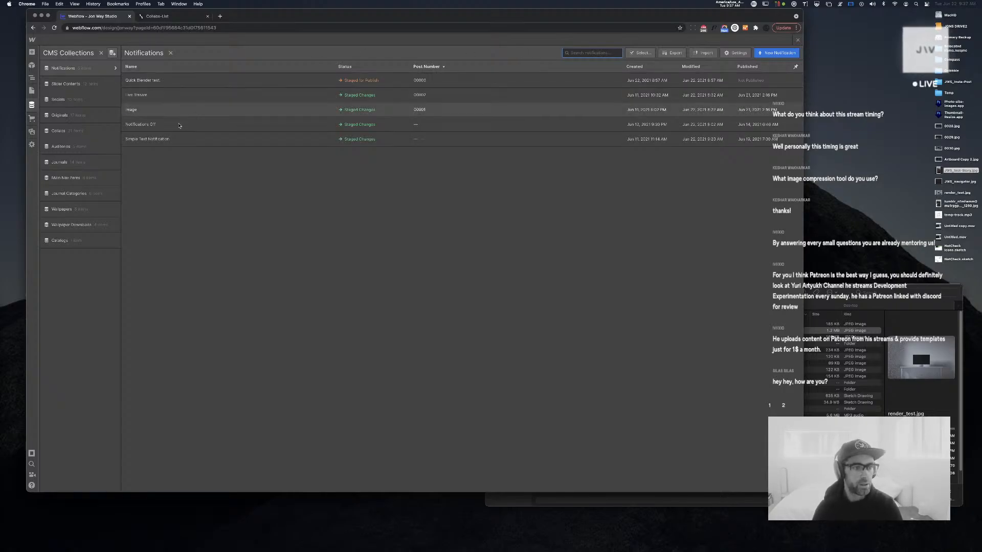
# Start a new Notifications item named Sample Gallery, then switch over to Finder
pyautogui.click(775, 54)
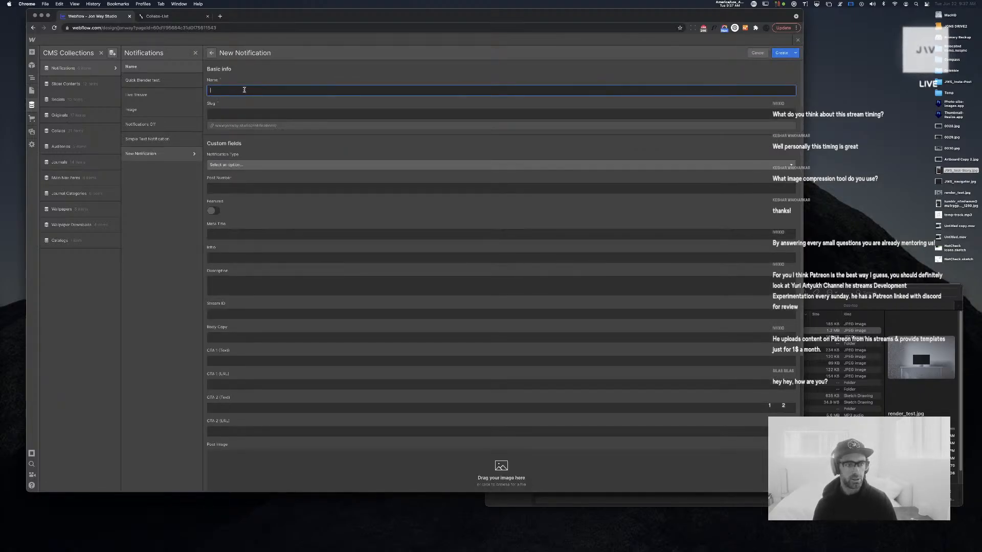
pyautogui.write('Sample Galleruy')
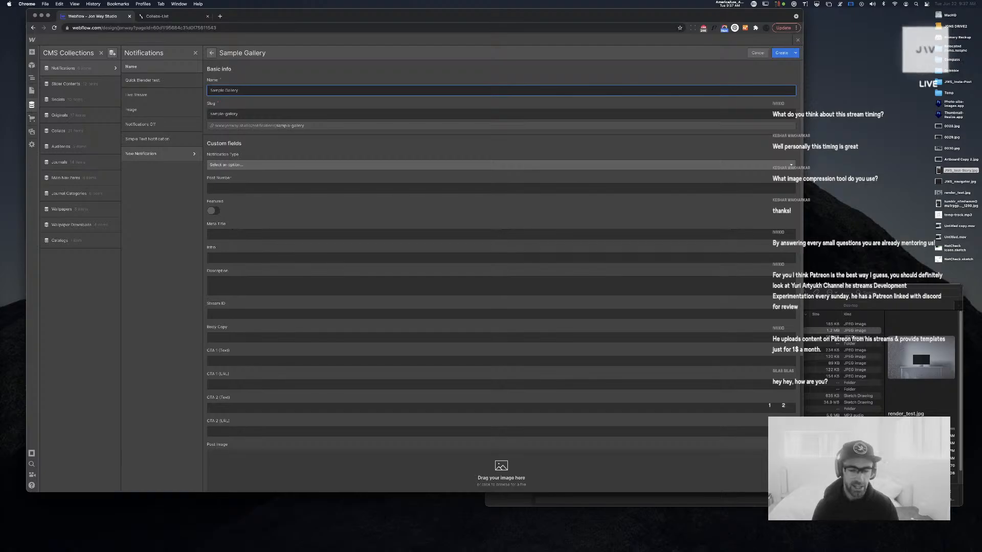
pyautogui.press('super+Tab')
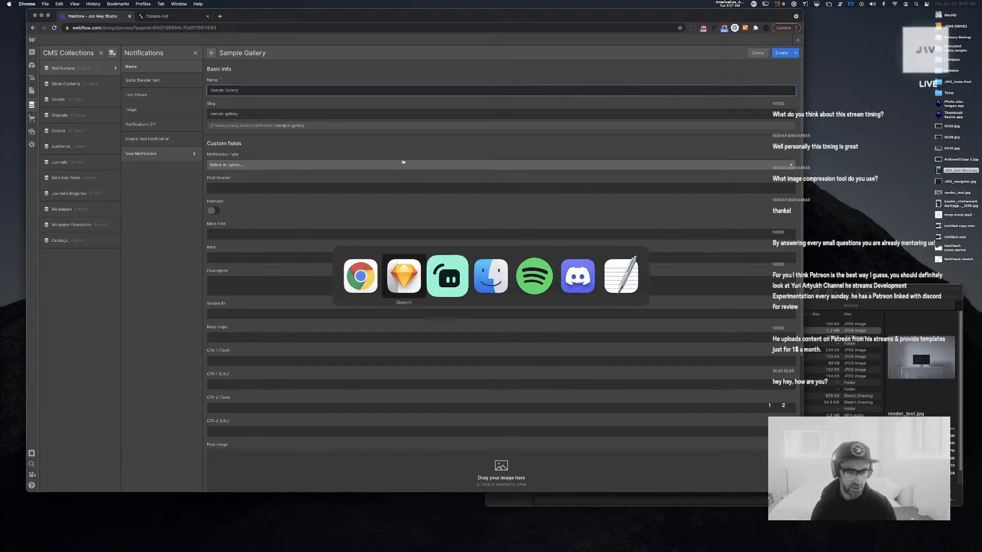
pyautogui.press('Escape')
pyautogui.press('super+Tab')
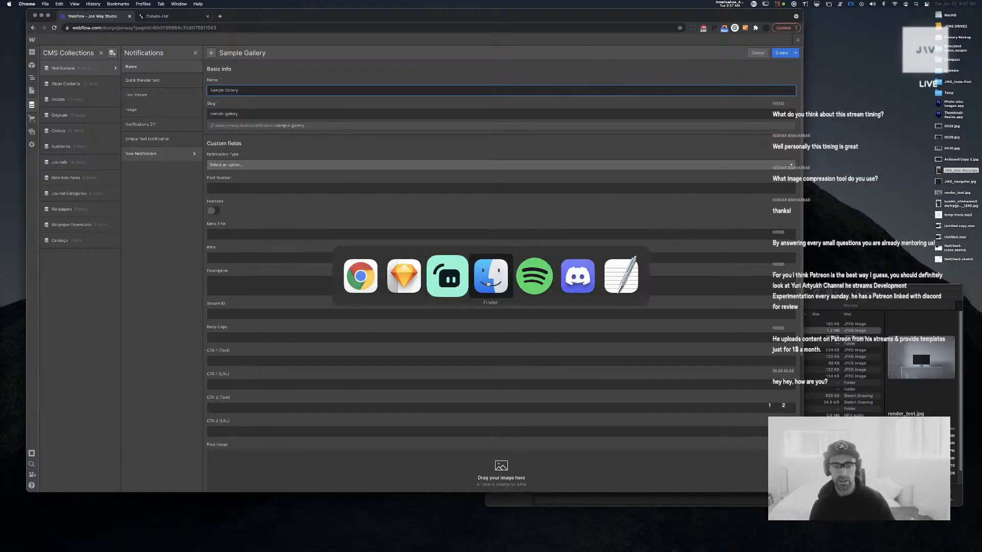
# Quick Look through the _SELECTS photos, pick JWS_JON08833_181101_terra.jpg, and return to Webflow
pyautogui.click(488, 281)
pyautogui.moveTo(542, 292); pyautogui.dragTo(493, 241)
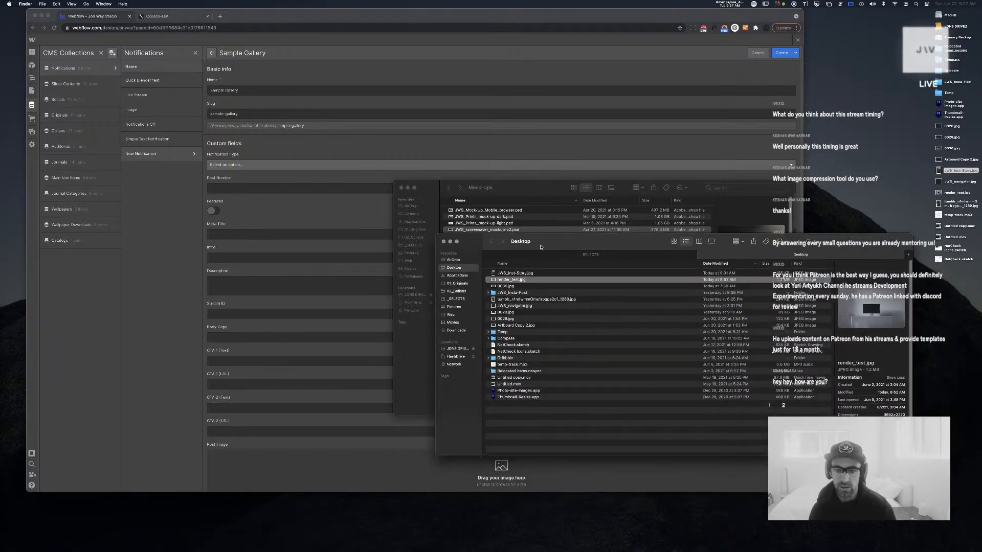
pyautogui.click(456, 299)
pyautogui.click(703, 274)
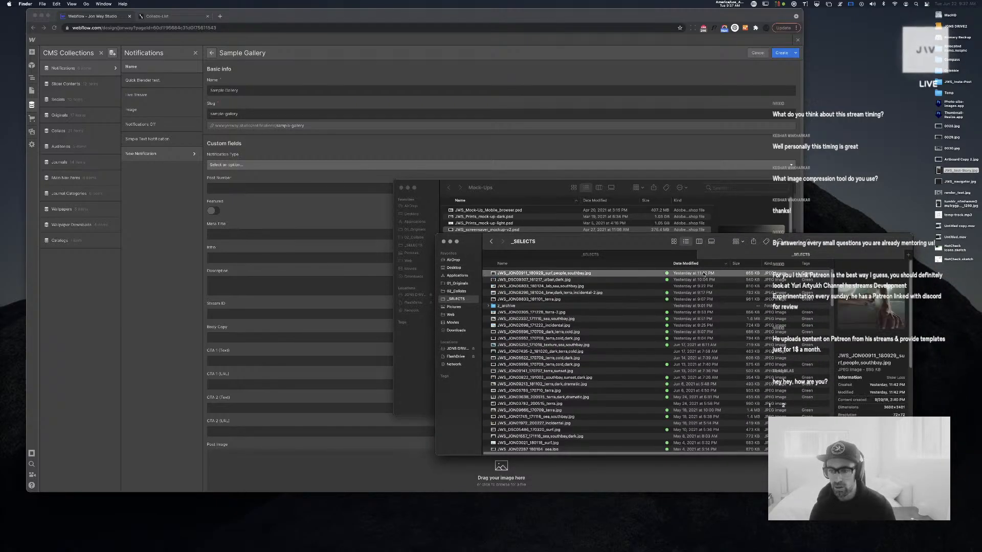
pyautogui.press('space')
pyautogui.press('Down')
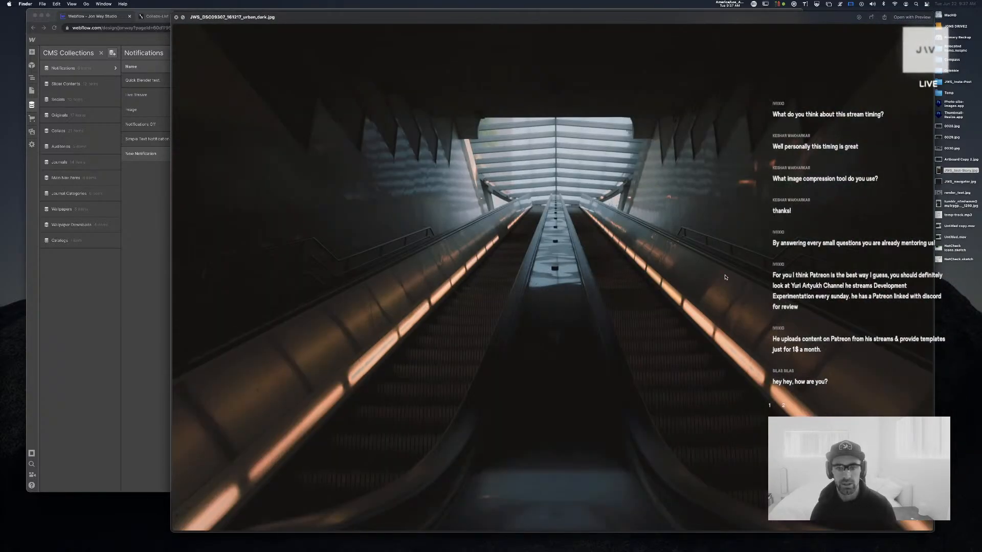
pyautogui.press('Down')
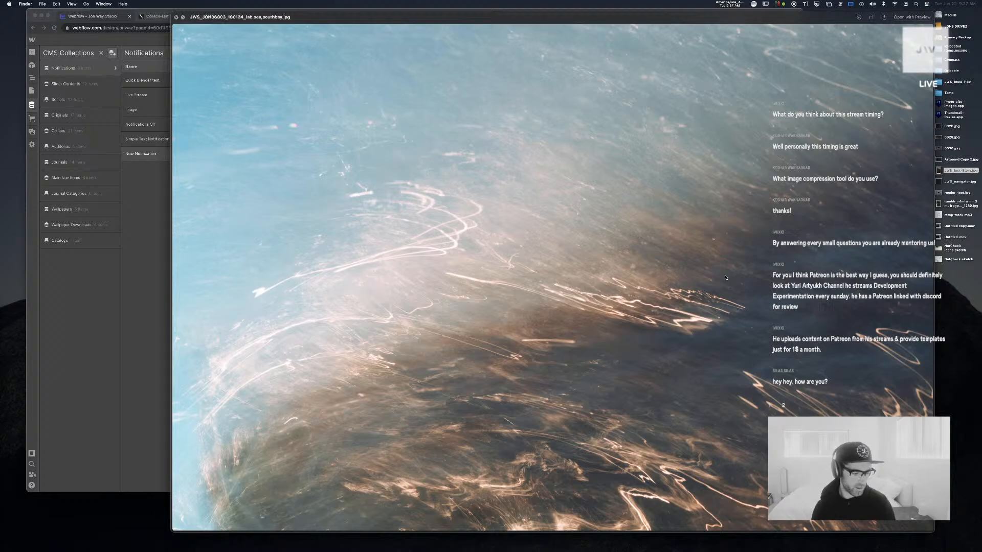
pyautogui.press('Down')
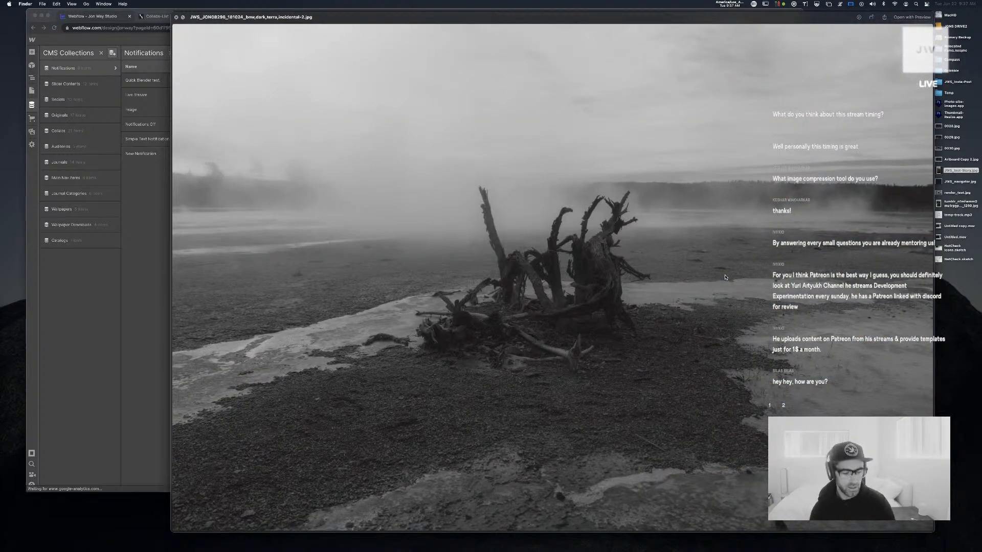
pyautogui.press('space')
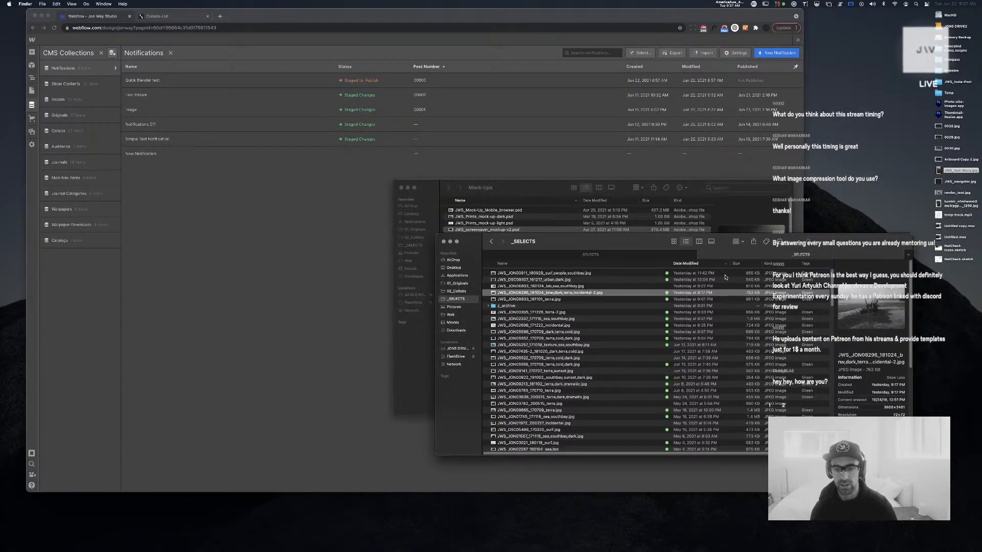
pyautogui.press('Down')
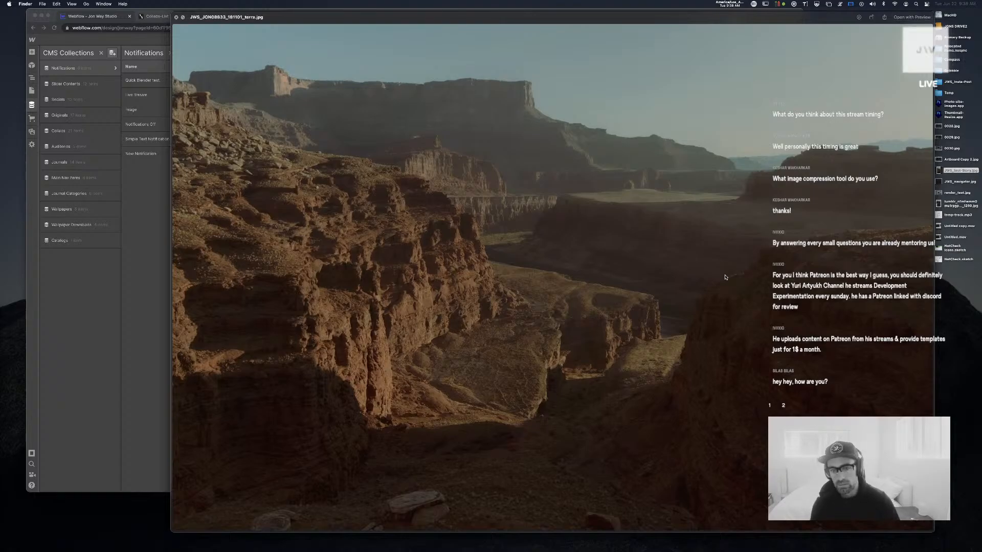
pyautogui.press('space')
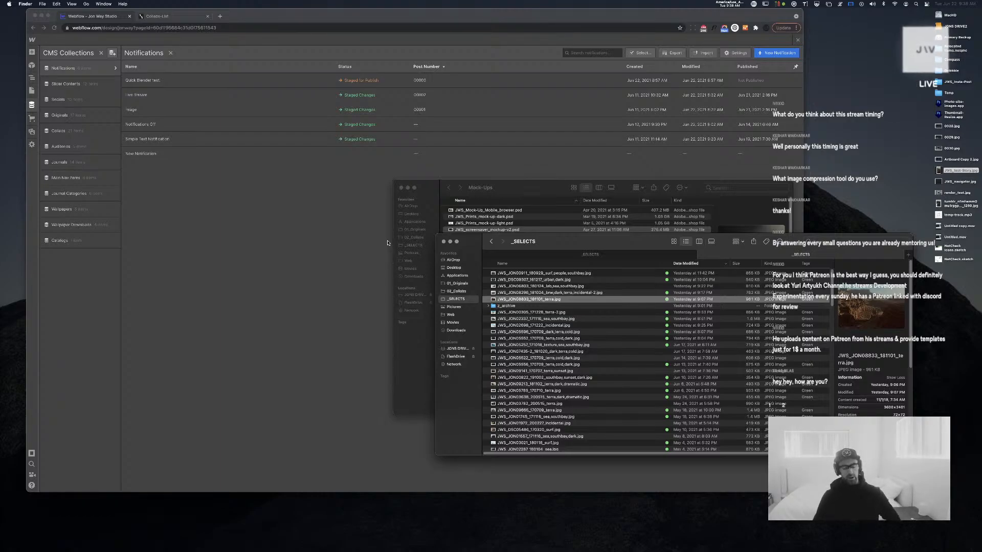
pyautogui.click(280, 203)
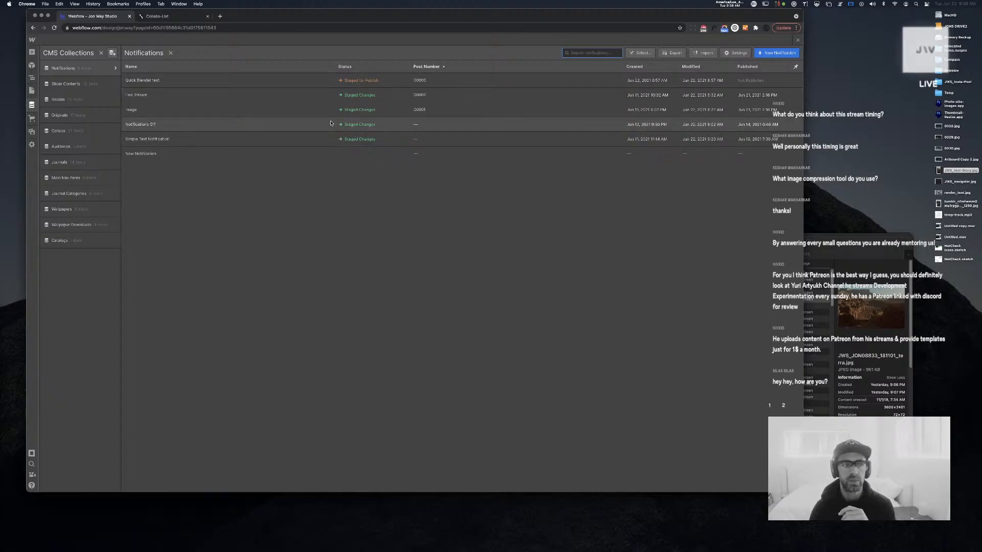
# Name the new Notification item Sample Gallery and set its Notification Type to IMGs
pyautogui.click(236, 153)
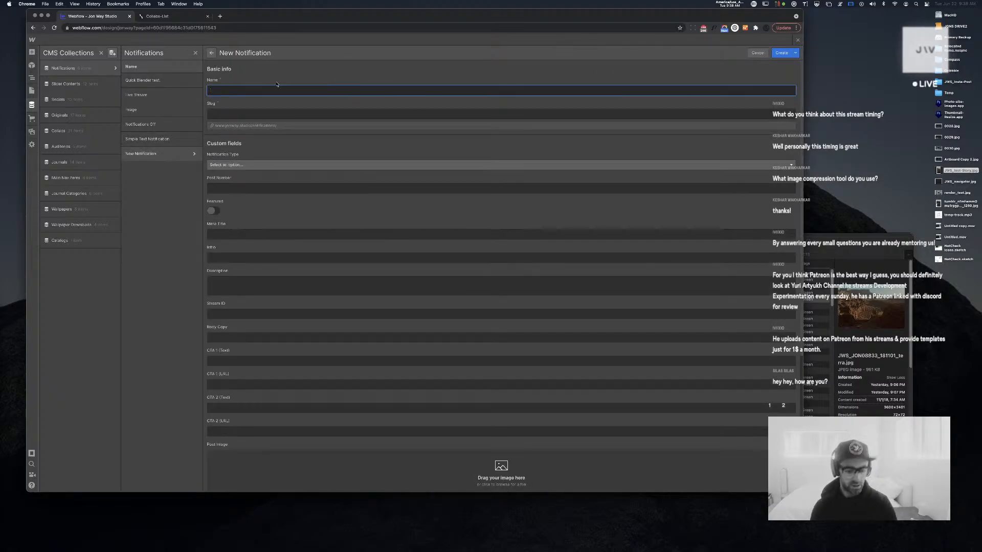
pyautogui.write('Sample Gal')
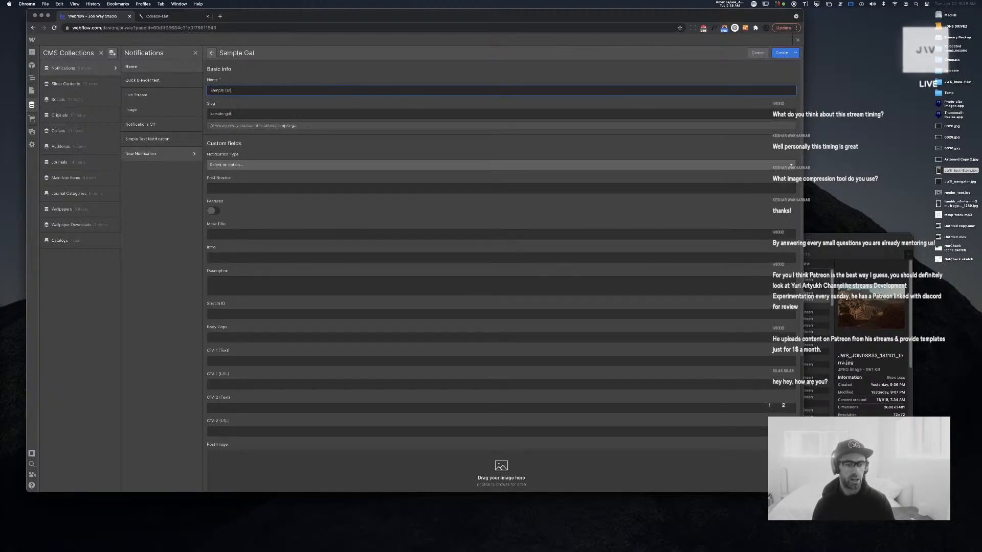
pyautogui.write('leruy')
pyautogui.press('BackSpace')
pyautogui.press('BackSpace')
pyautogui.write('y')
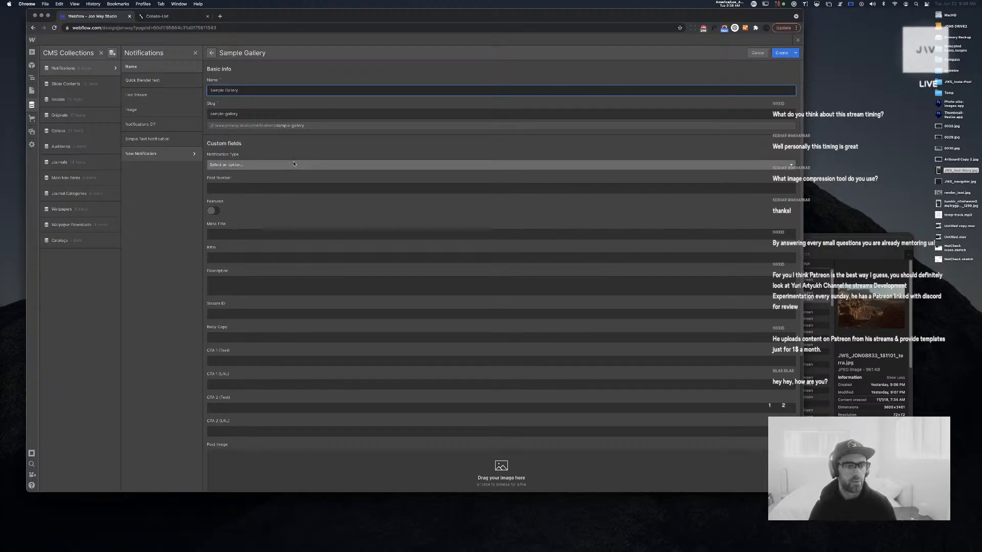
pyautogui.click(269, 165)
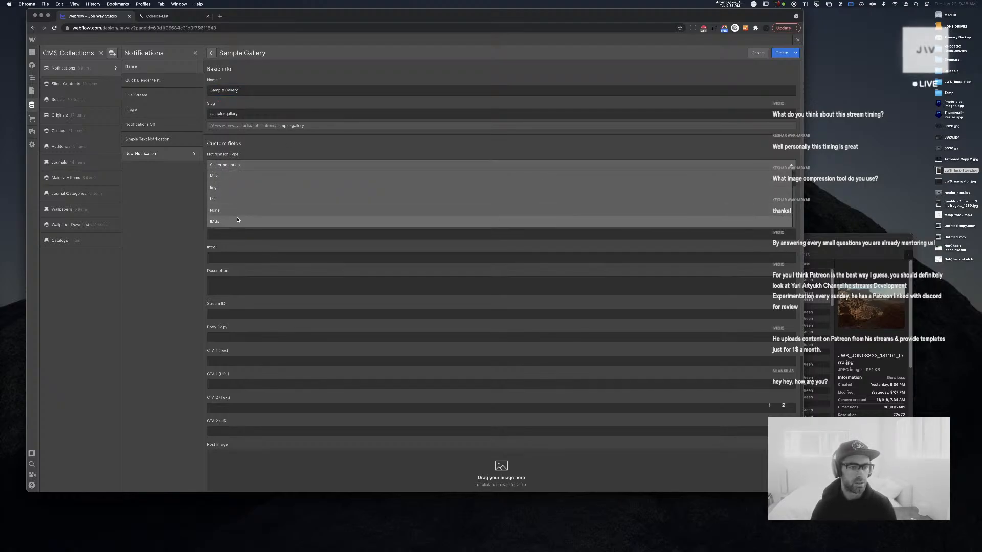
pyautogui.click(270, 209)
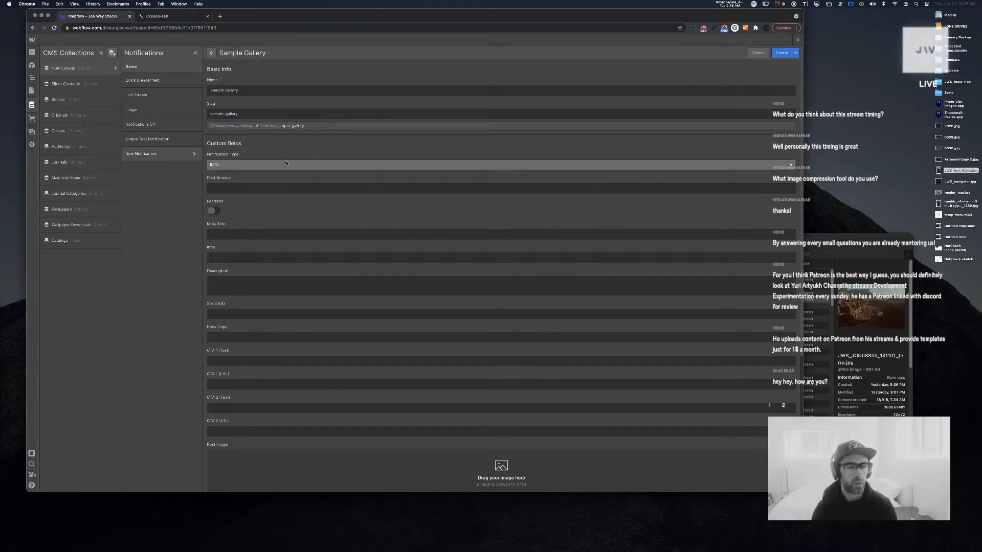
# Set Post Number to 00004 and the Intro to 'New Images In #TV/Screensaver'
pyautogui.click(270, 188)
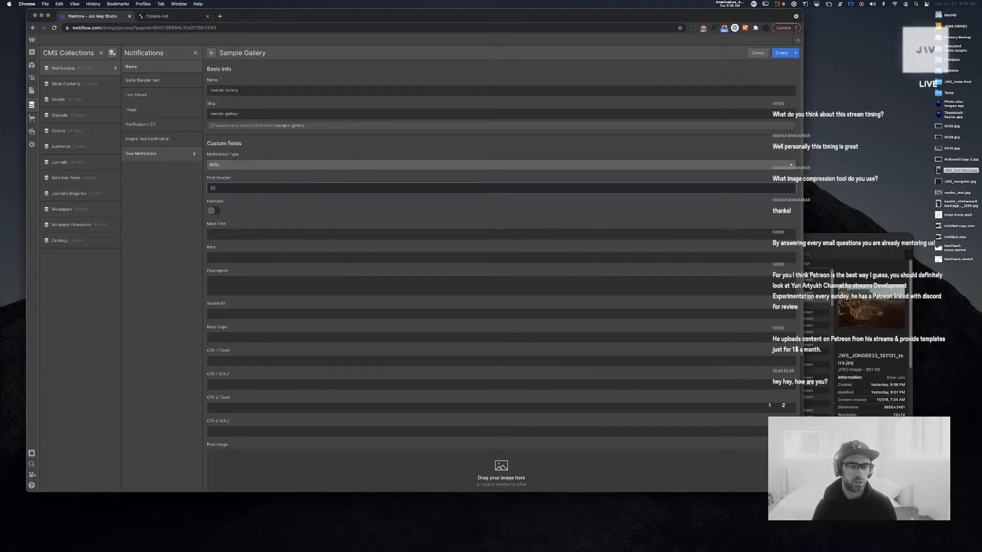
pyautogui.write('04')
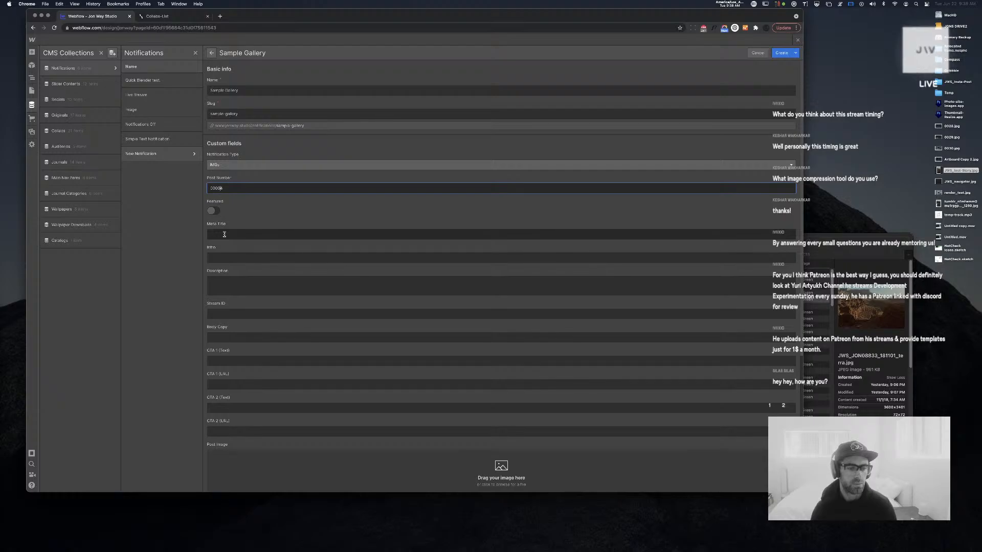
pyautogui.click(231, 257)
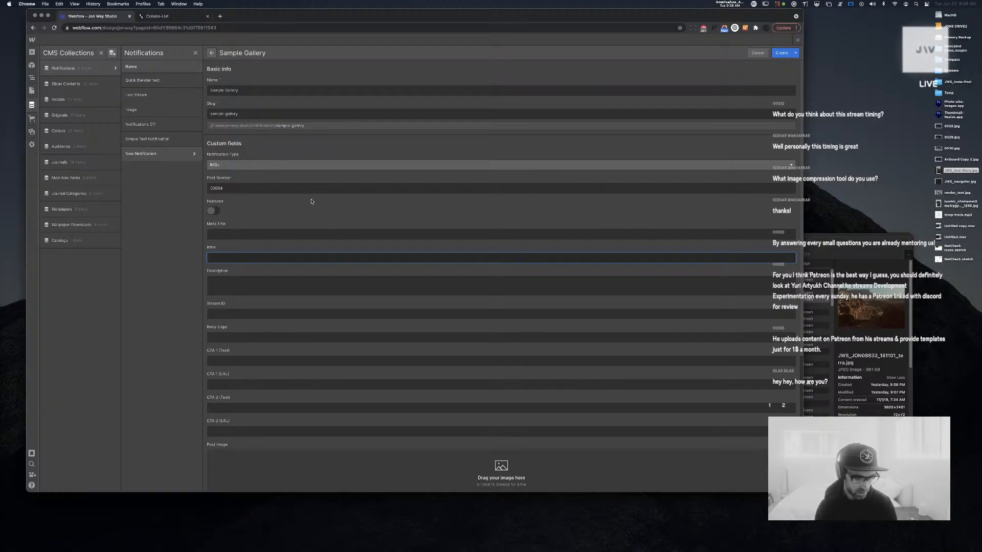
pyautogui.write('ew')
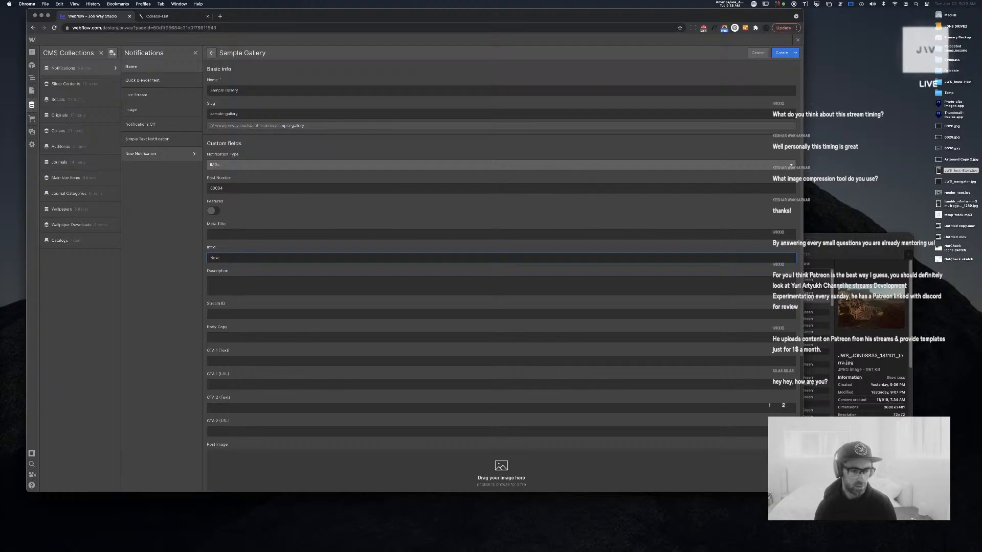
pyautogui.press('BackSpace')
pyautogui.press('BackSpace')
pyautogui.press('BackSpace')
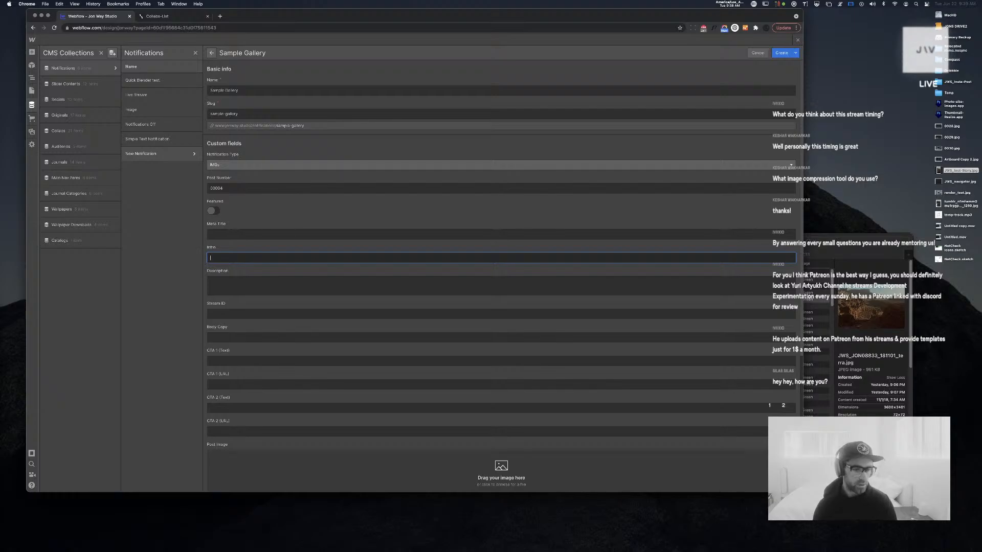
pyautogui.write('New Imag')
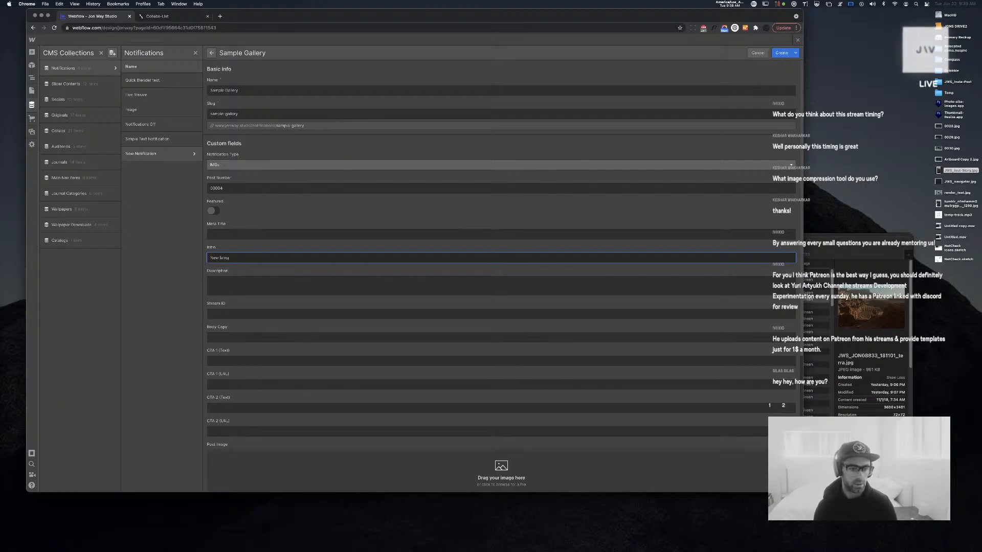
pyautogui.write('es In #')
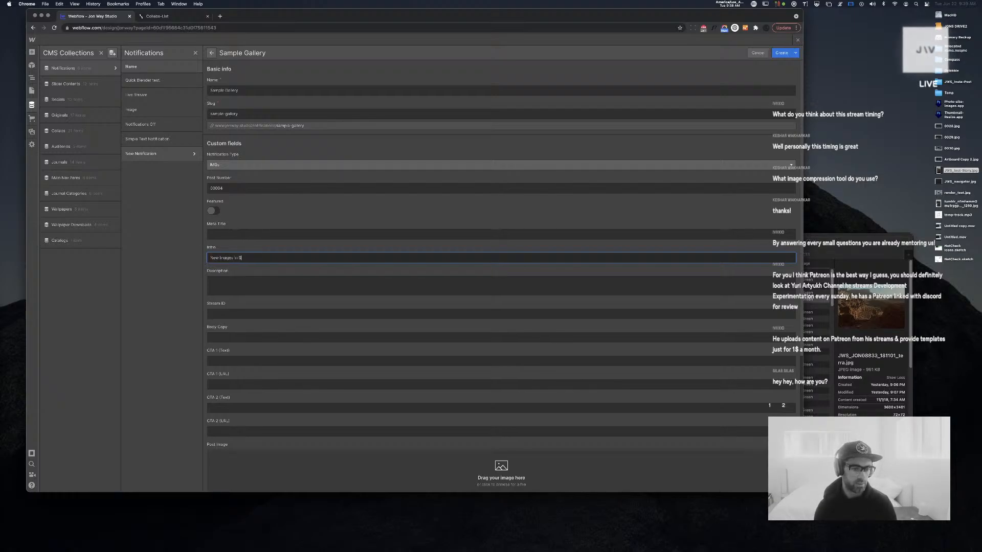
pyautogui.write('TVScre')
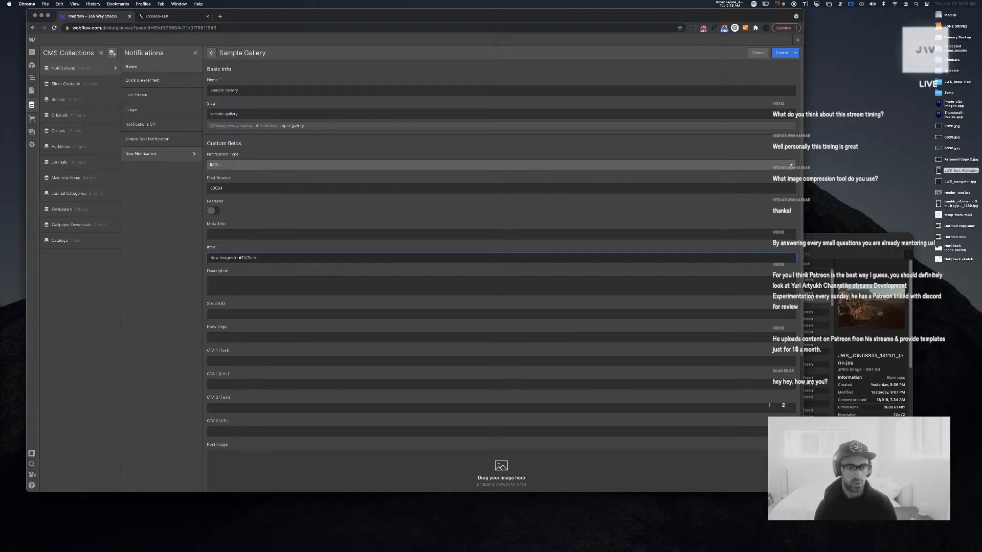
pyautogui.write('/Screensaver')
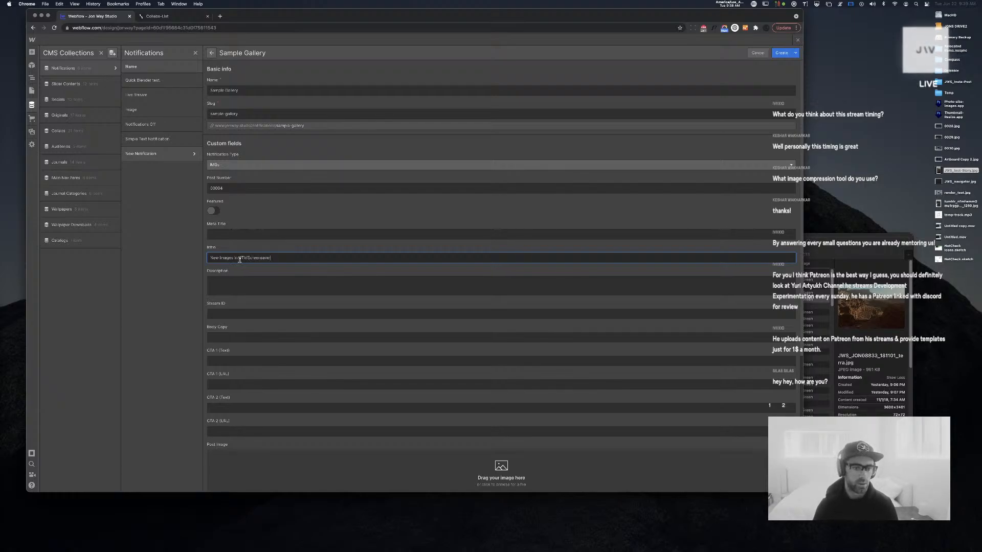
pyautogui.click(240, 282)
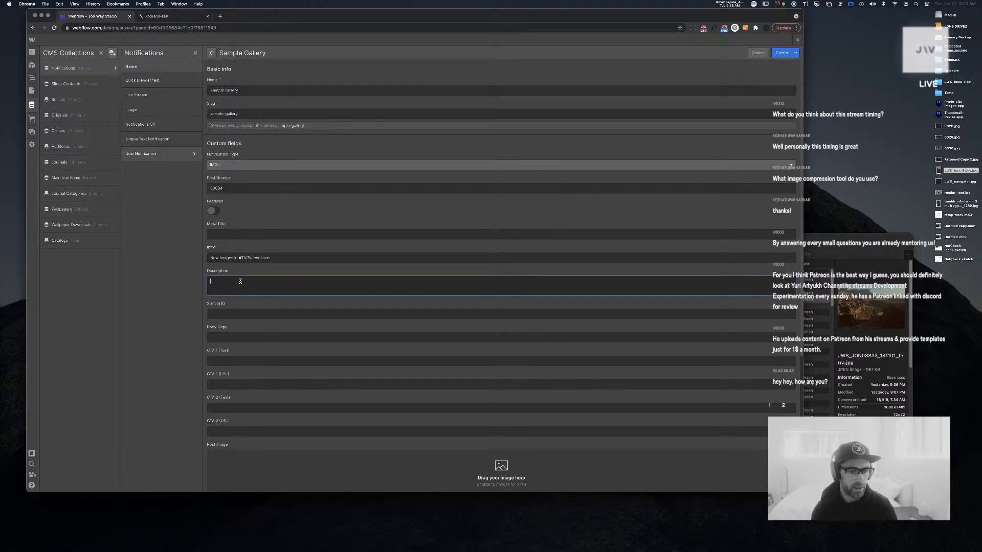
# Paste a lorem ipsum paragraph into Description and enter a Meta Title
pyautogui.click(842, 5)
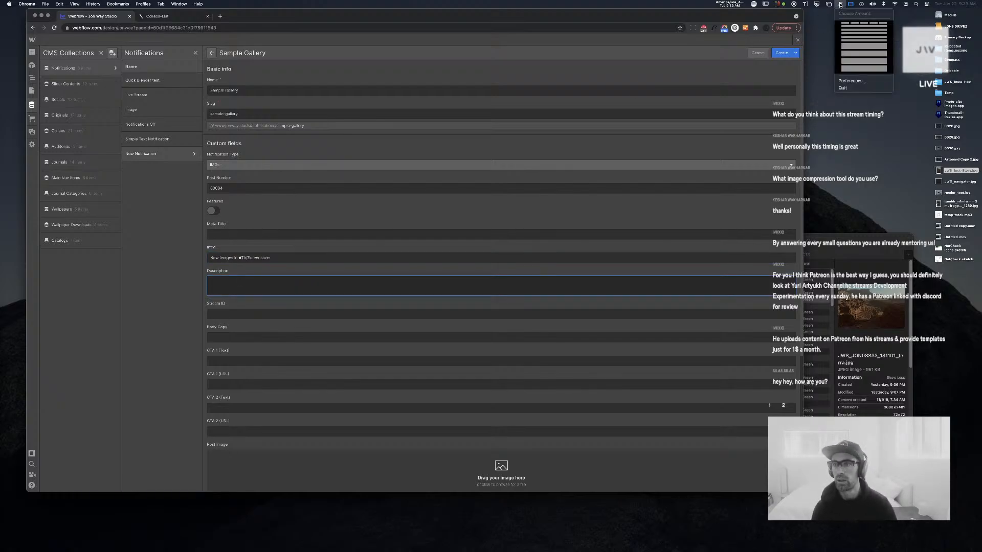
pyautogui.click(850, 43)
pyautogui.write('Morbi leo risus, porta ac consectetur ac, vestibulum at eros. Curabitur blandit tempus porttitor. Nullam id dolor id nibh ultricies vehicula ut id elit. Nulla vitae elit libero, a pharetra augue. Vivamus sagittis lacus vel augue laoreet rutrum faucibus dolor auctor.')
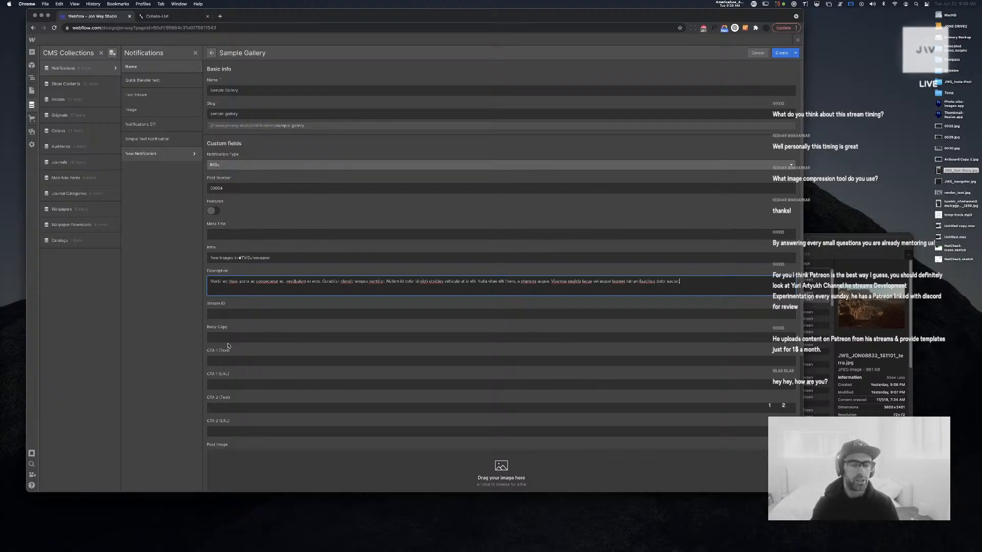
pyautogui.click(246, 236)
pyautogui.write('://')
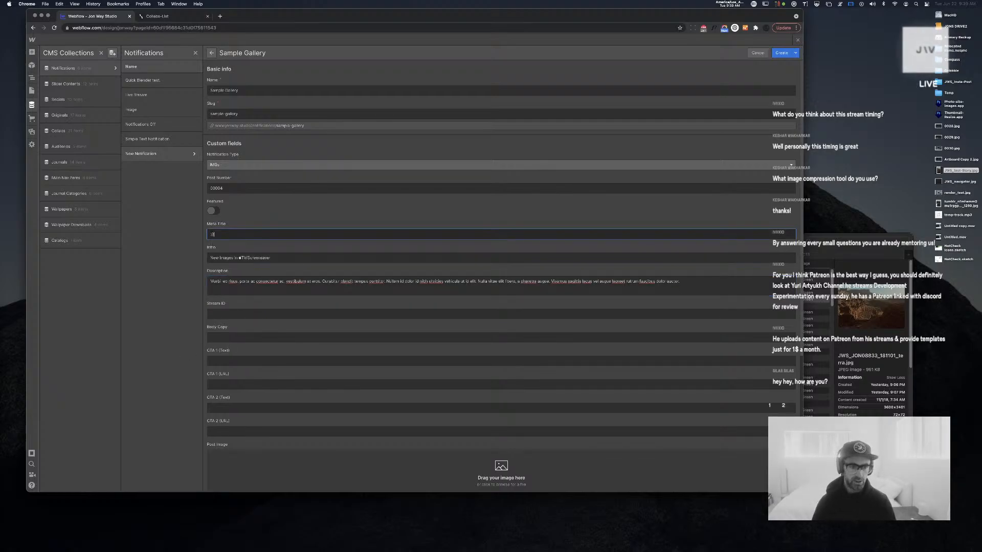
pyautogui.write('UJpda')
pyautogui.write('ate')
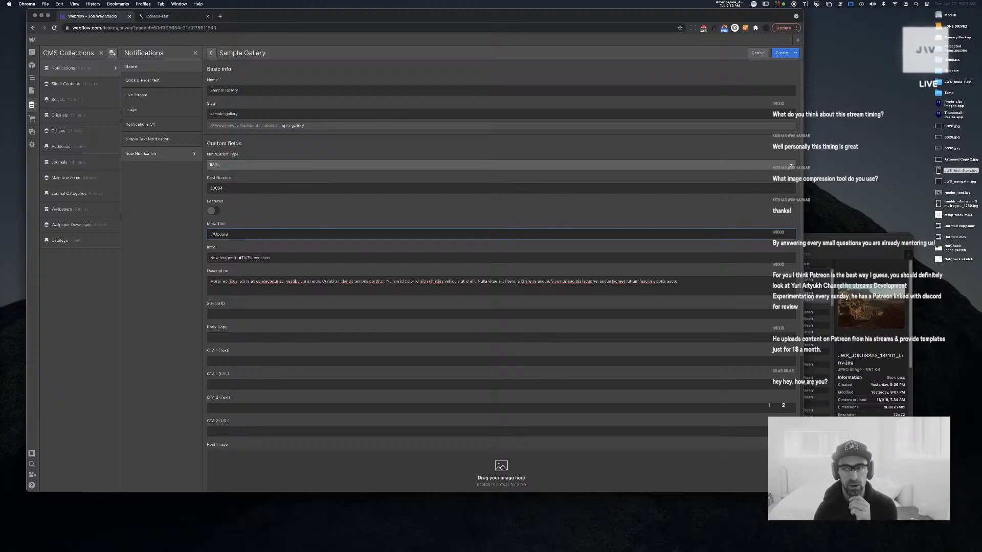
# Fill the date digit fields with Month 06, Day 22 and Year 21
pyautogui.scroll(-5, 409, 302)
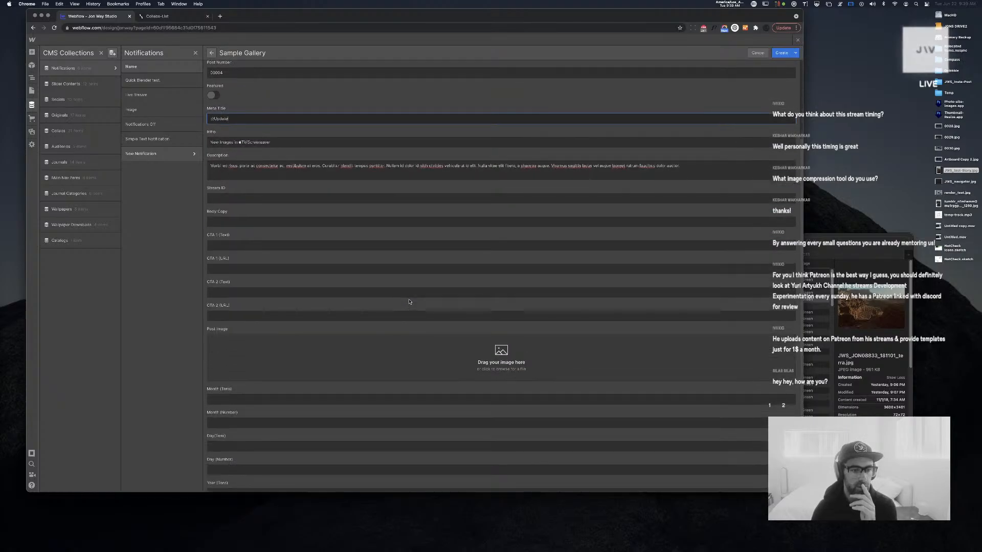
pyautogui.click(269, 315)
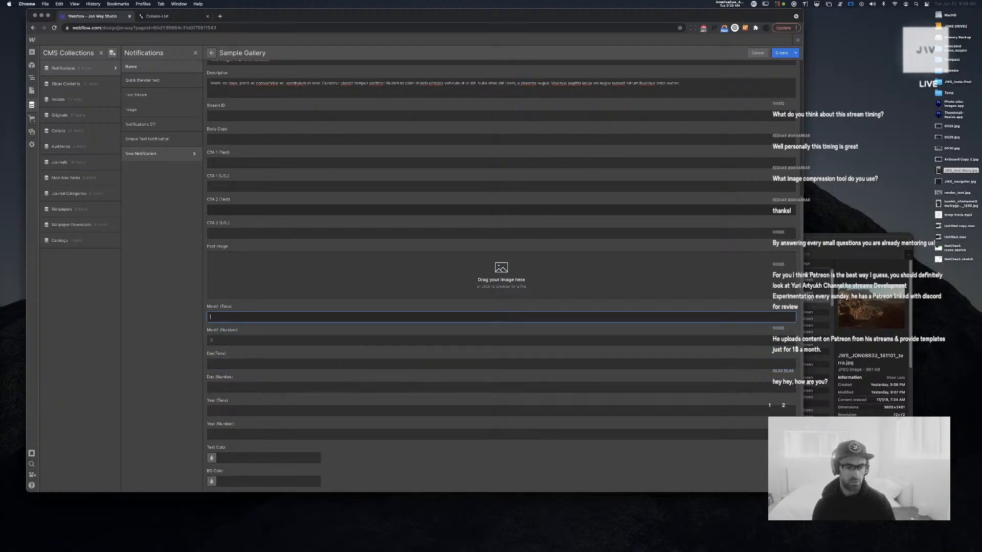
pyautogui.write('0')
pyautogui.press('Tab')
pyautogui.write('6')
pyautogui.press('Tab')
pyautogui.write('2')
pyautogui.press('Tab')
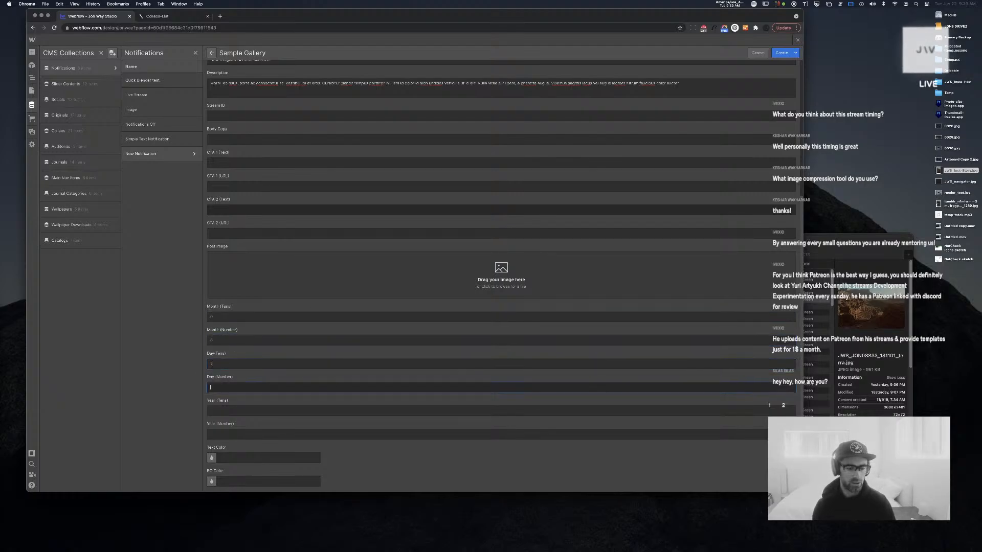
pyautogui.write('2')
pyautogui.press('Tab')
pyautogui.write('2')
pyautogui.press('Tab')
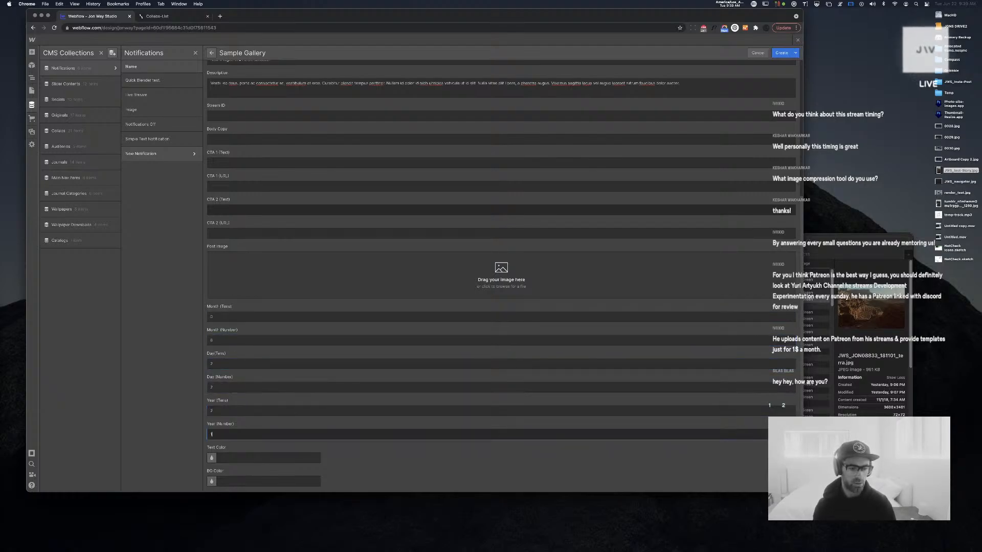
pyautogui.write('1')
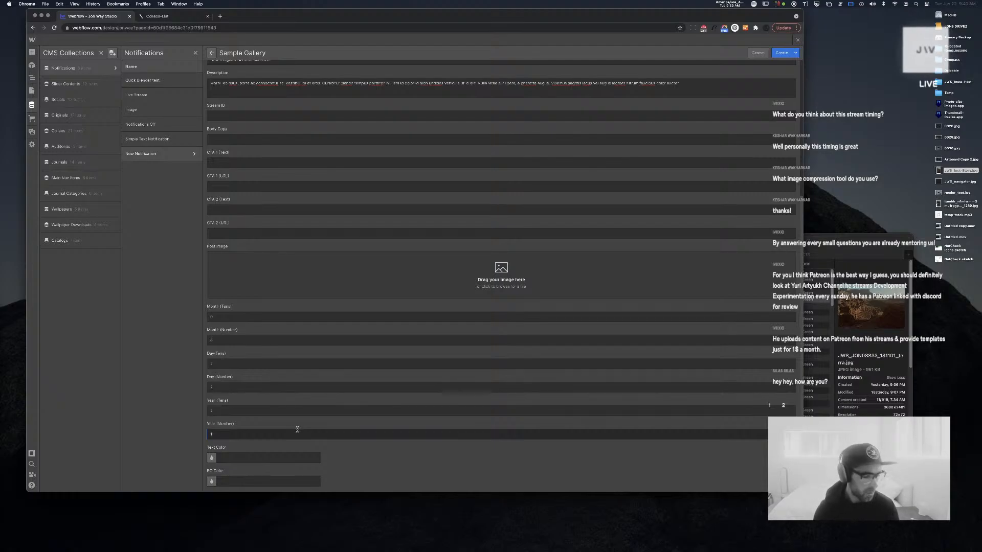
pyautogui.scroll(3, 562, 220)
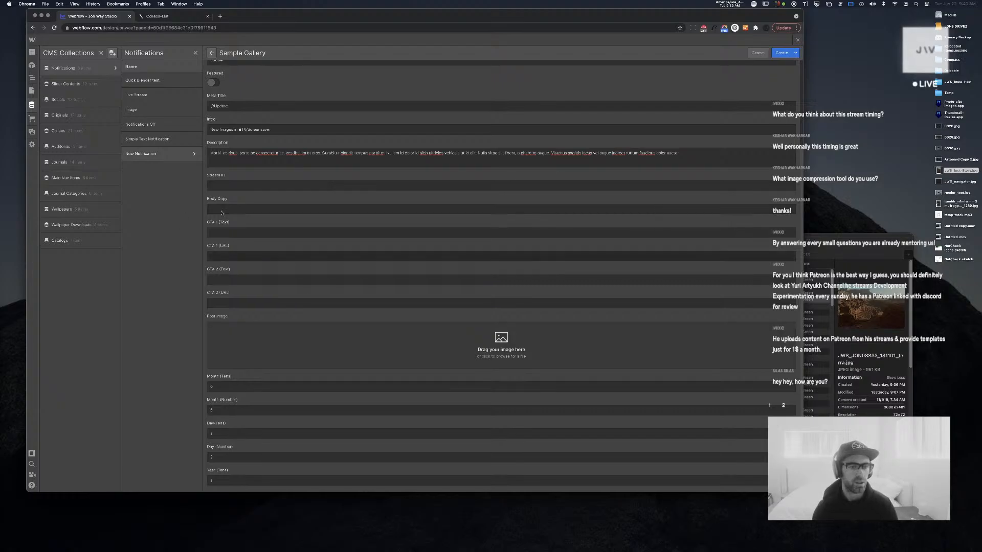
# Set CTA 1 text to 'JWS Screensaver →' and CTA 2 to 'JWS TV App →', then create the item
pyautogui.click(242, 231)
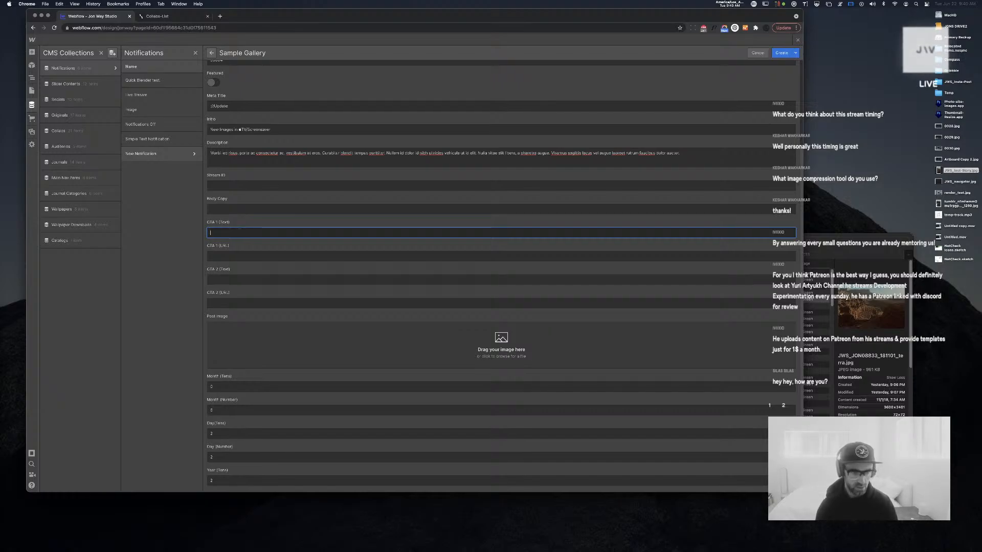
pyautogui.write('Soreensaver')
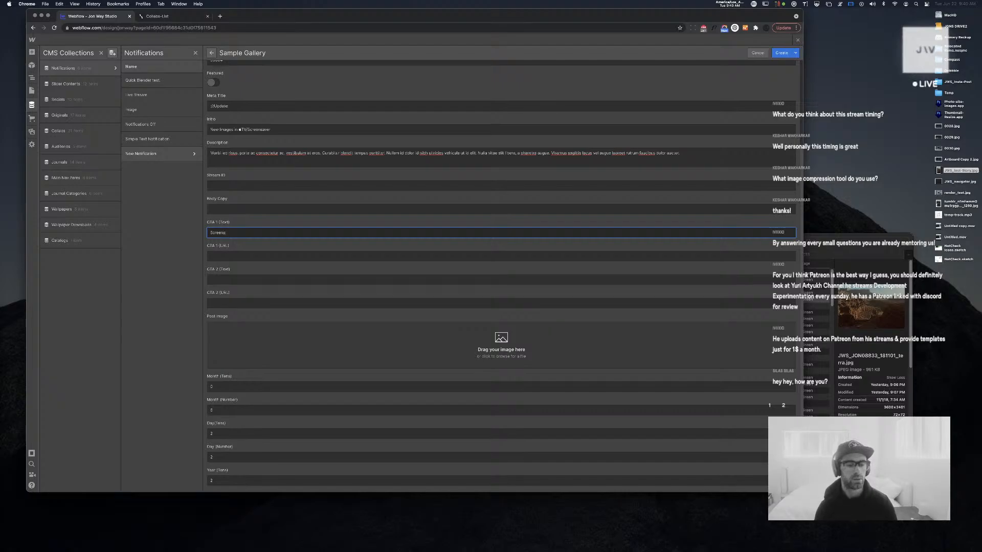
pyautogui.write('JWS ')
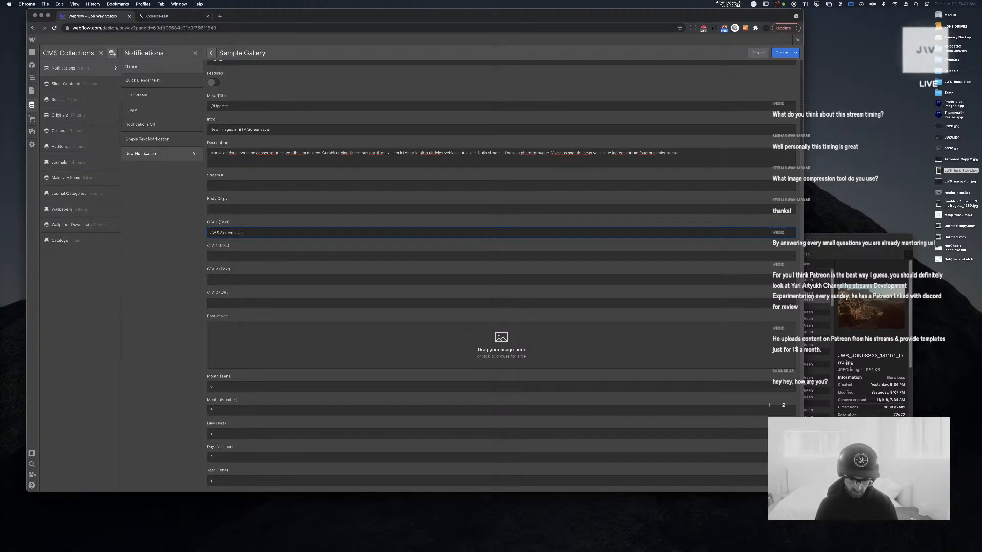
pyautogui.write(' →')
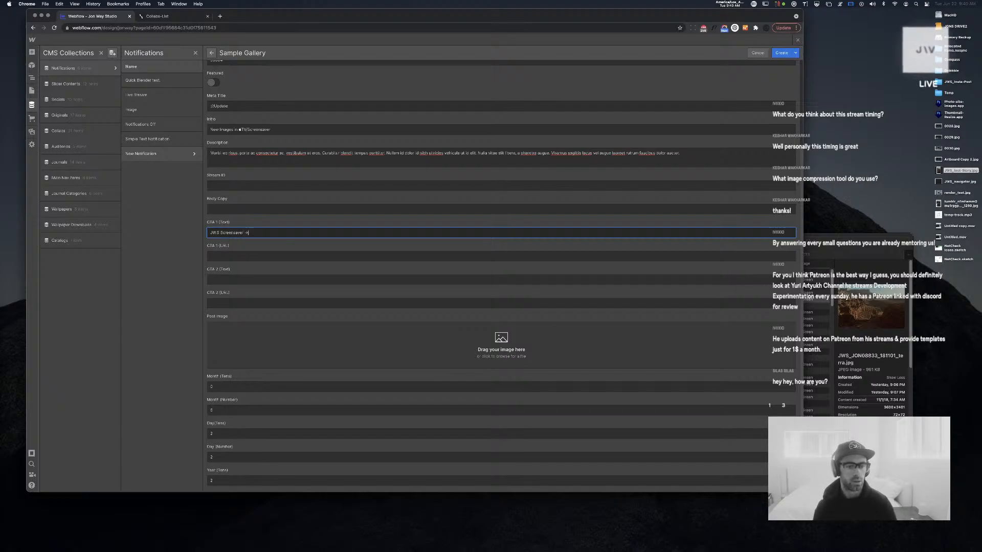
pyautogui.press('super+a')
pyautogui.press('super+c')
pyautogui.click(239, 280)
pyautogui.press('super+v')
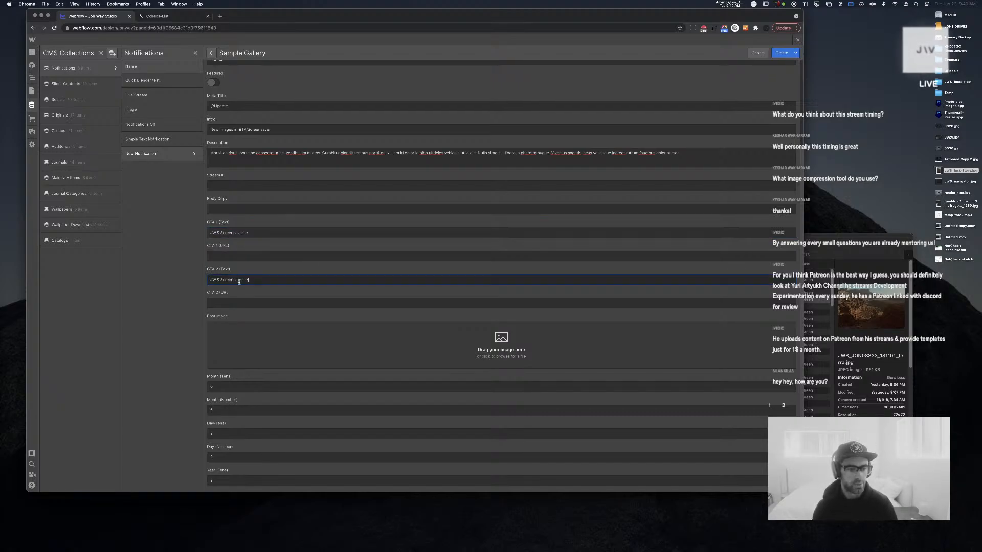
pyautogui.doubleClick(234, 279)
pyautogui.write('T')
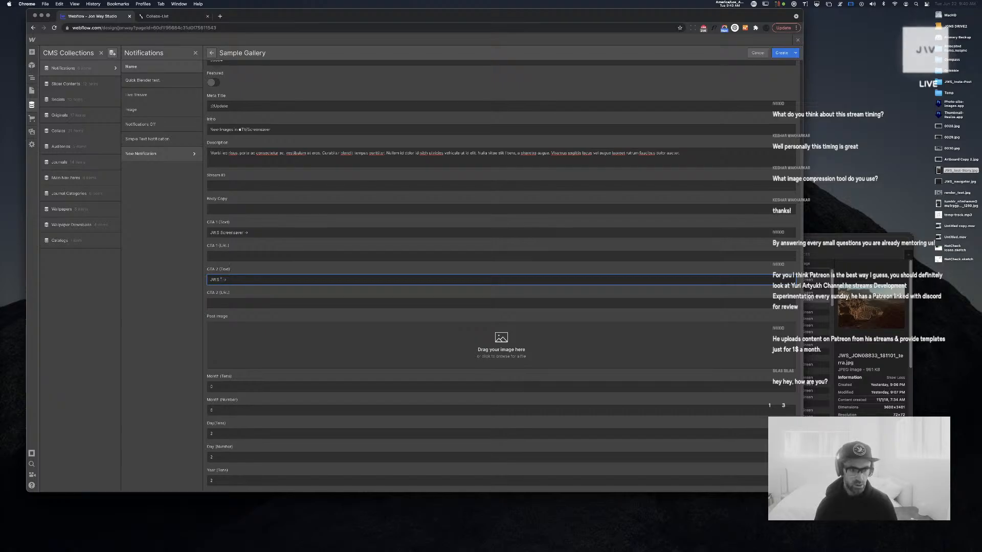
pyautogui.write('TV')
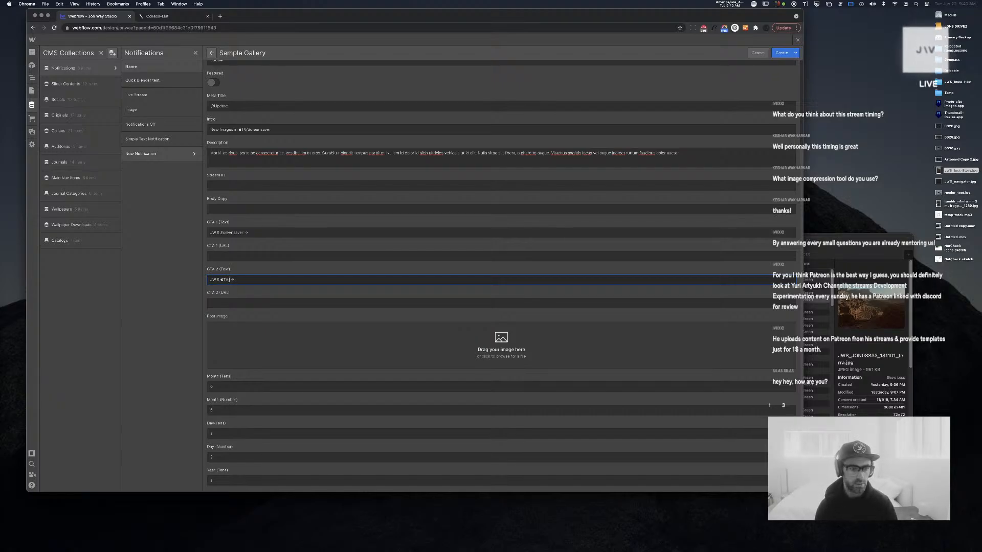
pyautogui.write(' App')
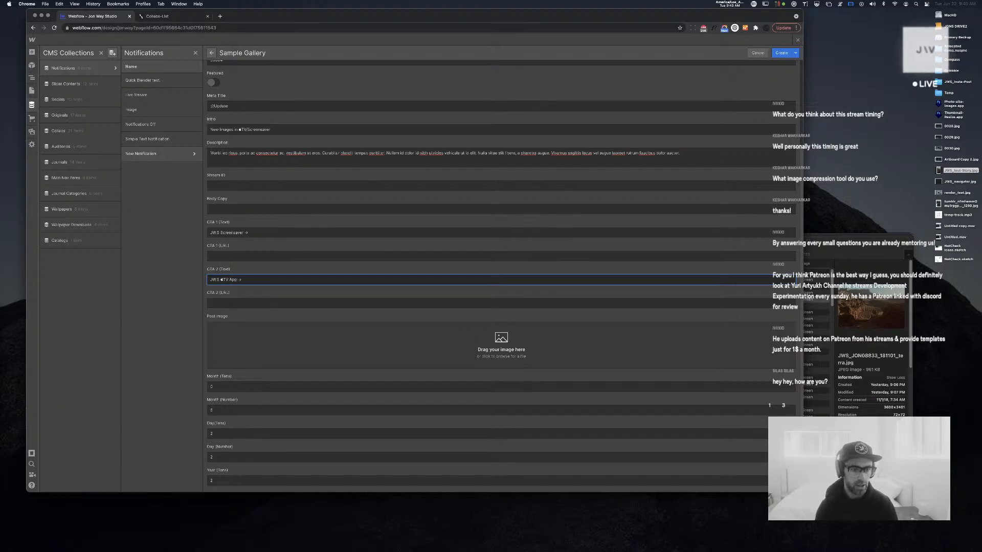
pyautogui.click(263, 257)
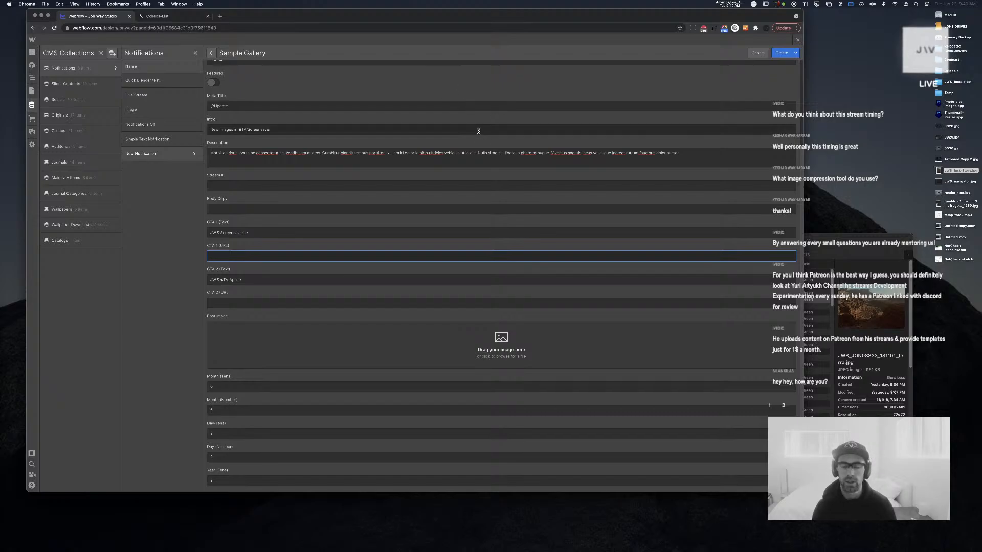
pyautogui.scroll(5, 477, 131)
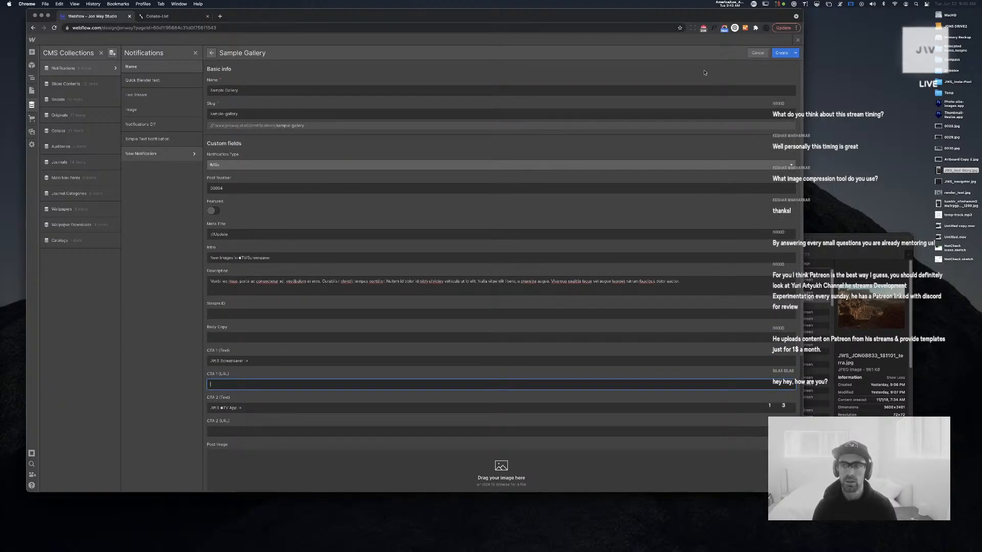
pyautogui.click(782, 55)
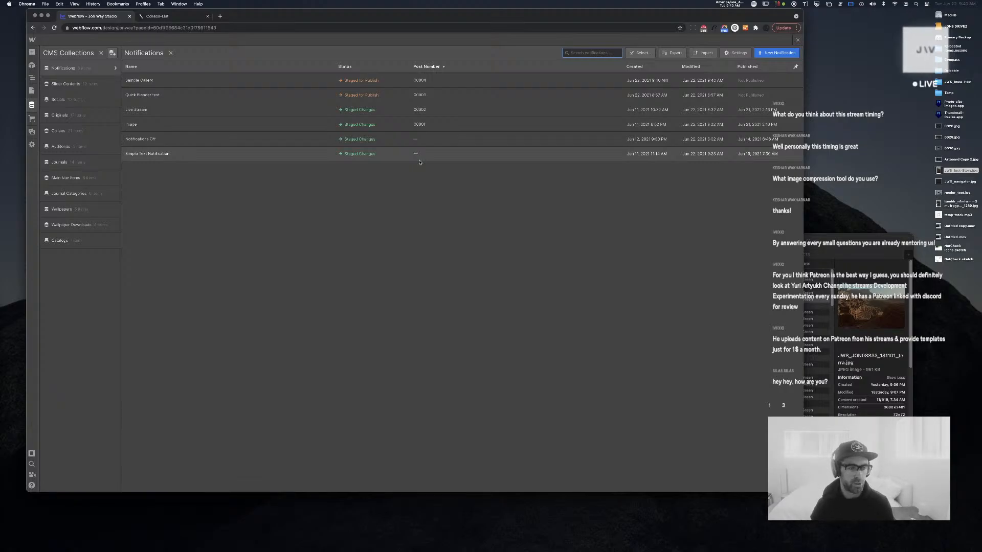
# Start a new Reference field in the Notifications collection that points to Main Nav Items
pyautogui.click(116, 68)
pyautogui.scroll(-2, 149, 434)
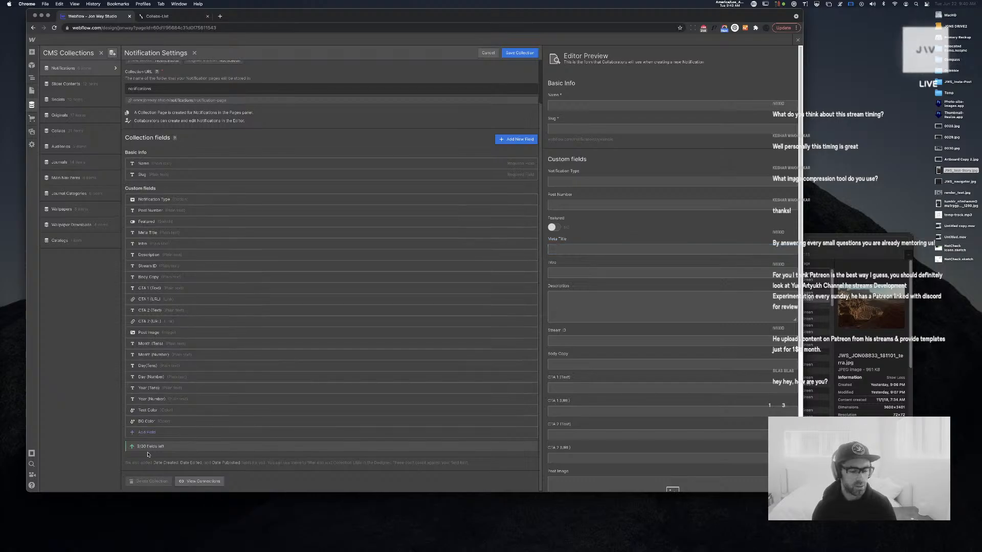
pyautogui.click(165, 434)
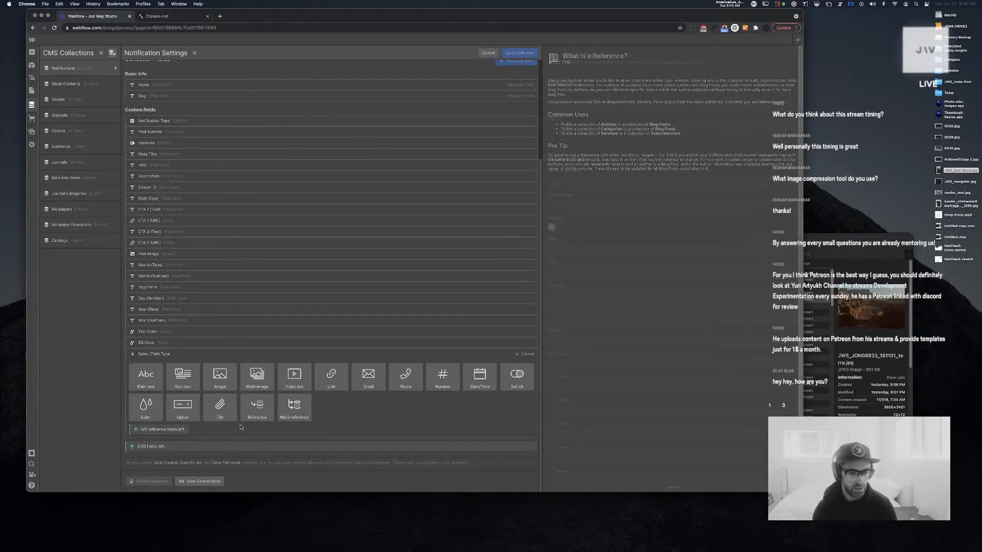
pyautogui.click(256, 408)
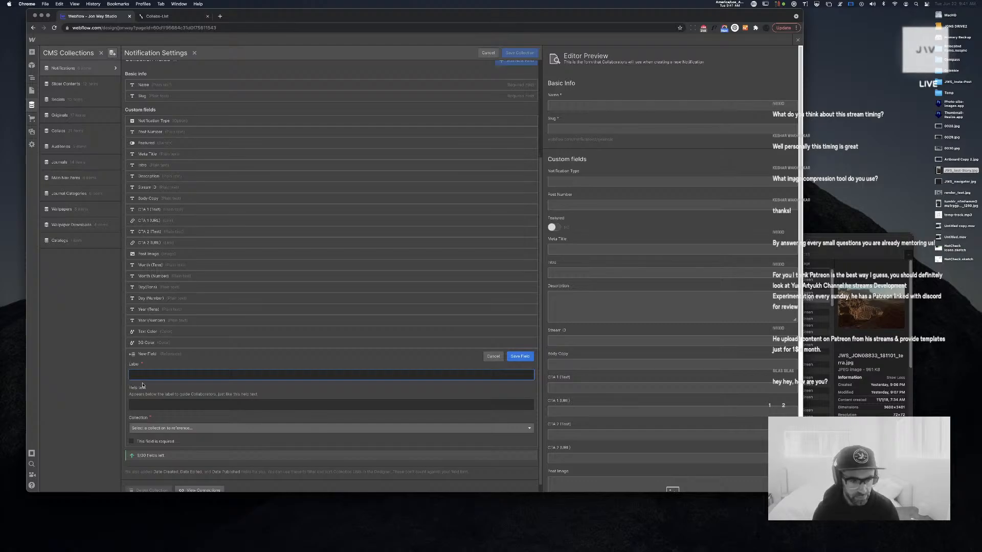
pyautogui.click(174, 429)
pyautogui.scroll(3, 175, 436)
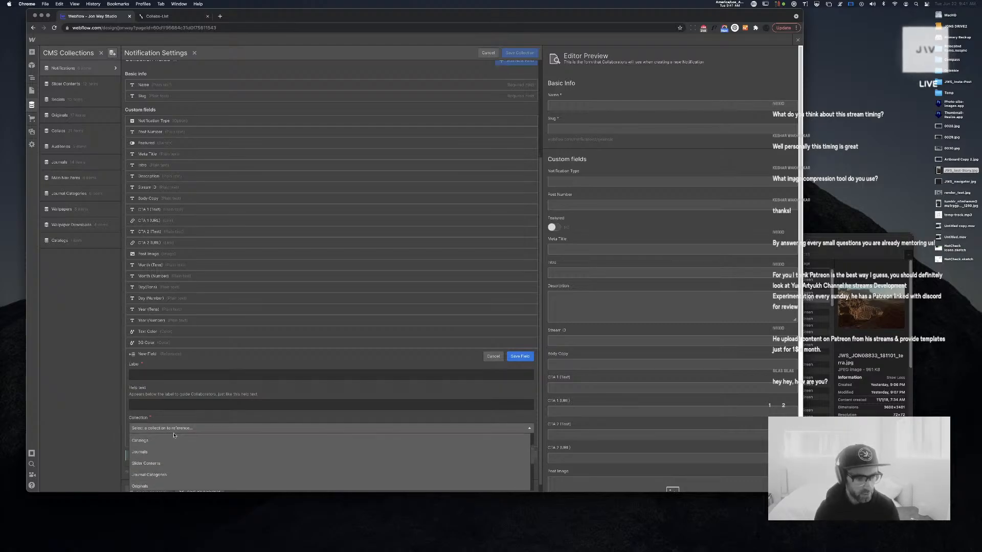
pyautogui.click(191, 418)
pyautogui.scroll(-1, 194, 418)
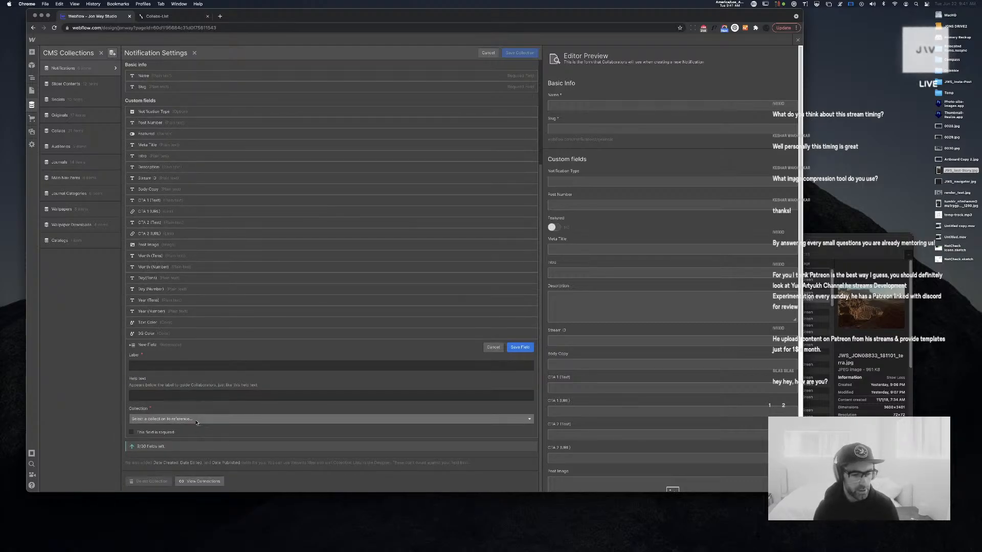
pyautogui.click(195, 419)
pyautogui.scroll(1, 195, 434)
pyautogui.scroll(4, 194, 435)
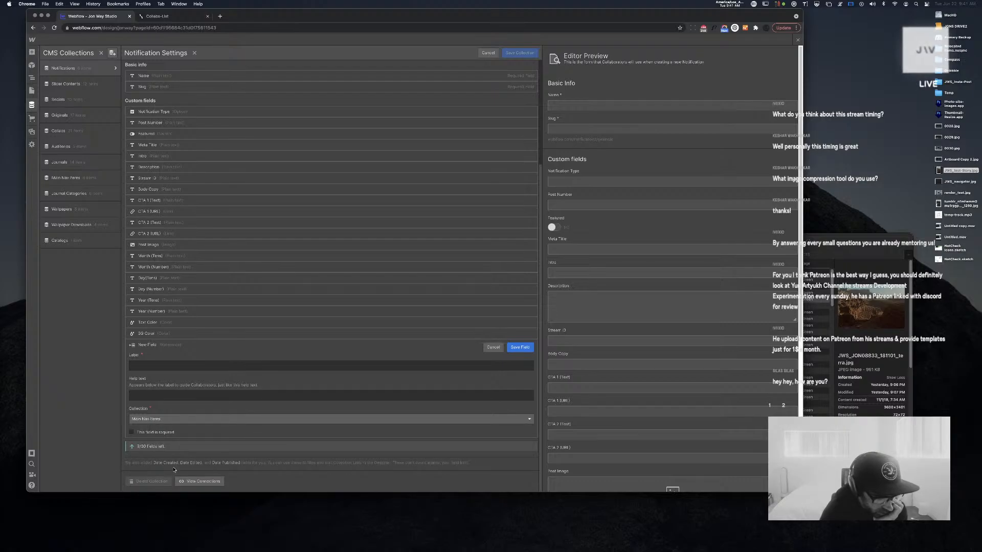
# Label the field 'Link 1 (Page Reference)', move it below the CTA 1 fields, and save it
pyautogui.click(174, 364)
pyautogui.write('Page')
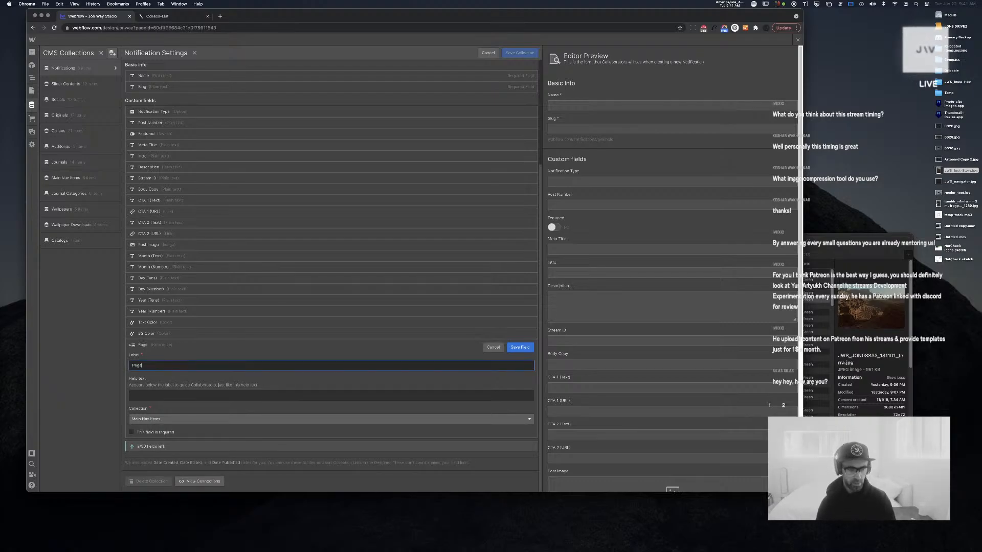
pyautogui.write(' Refgr')
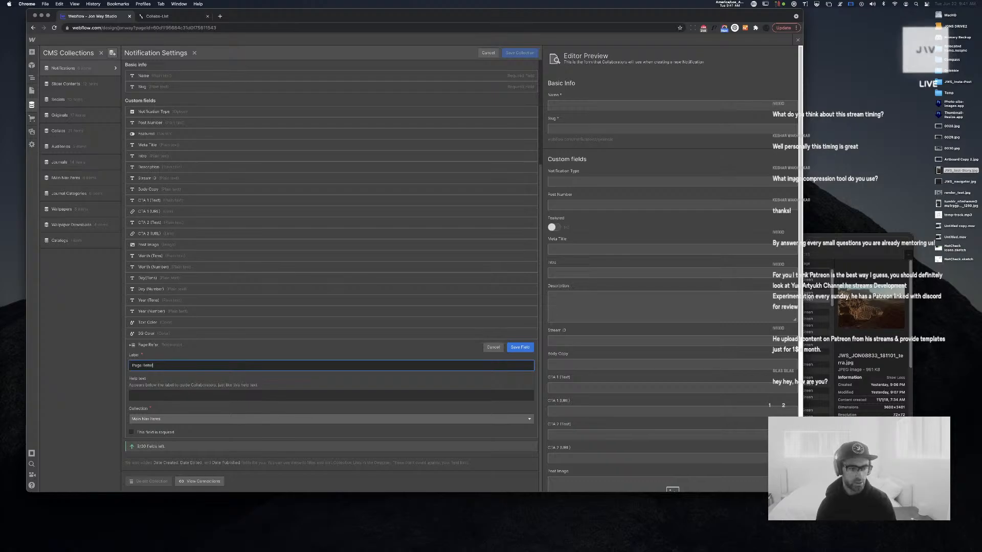
pyautogui.write('ence')
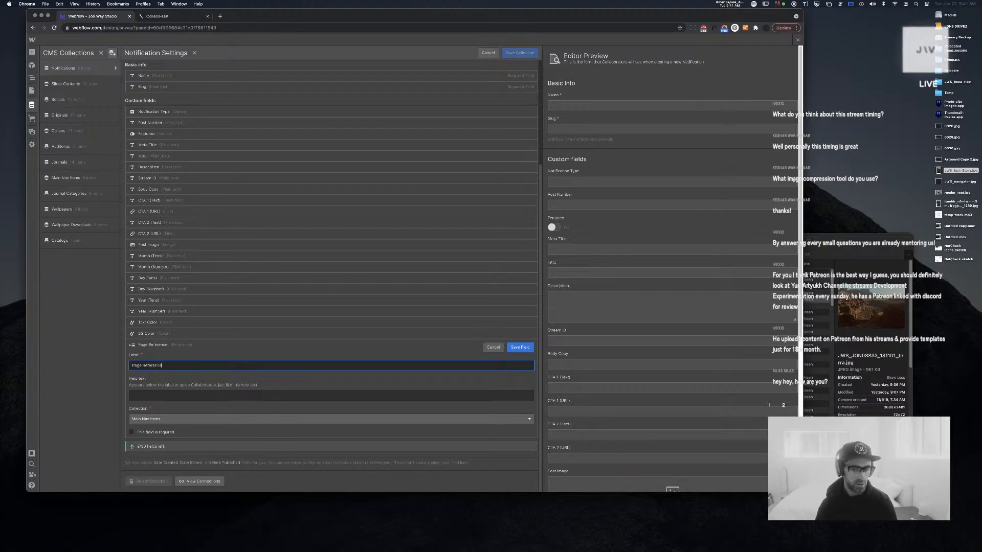
pyautogui.click(516, 349)
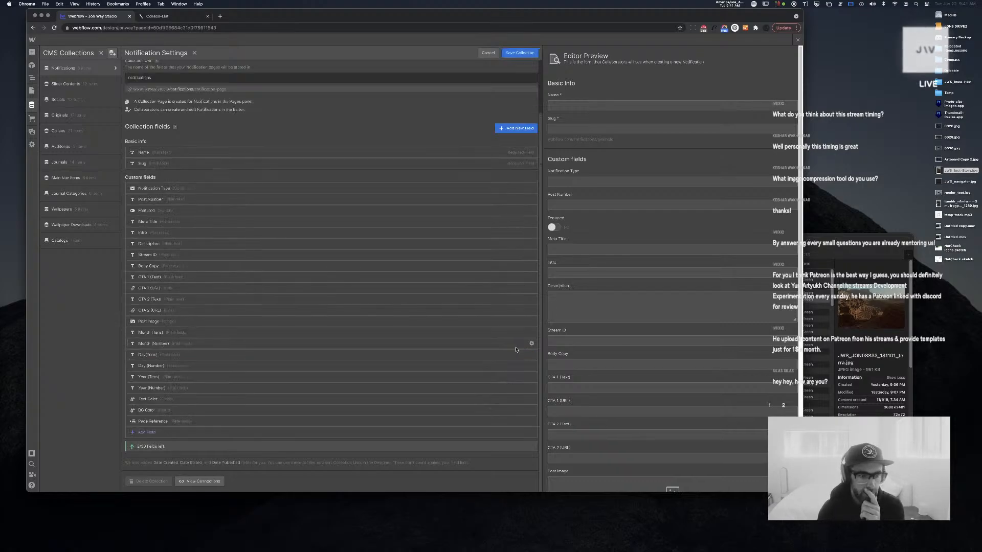
pyautogui.moveTo(128, 421); pyautogui.dragTo(132, 297)
pyautogui.click(161, 299)
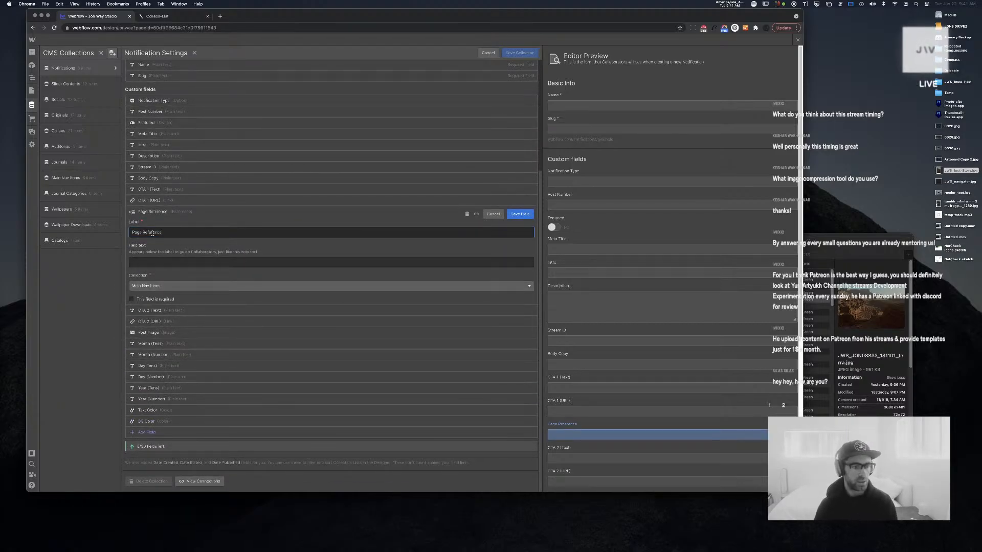
pyautogui.write('Link 1 (')
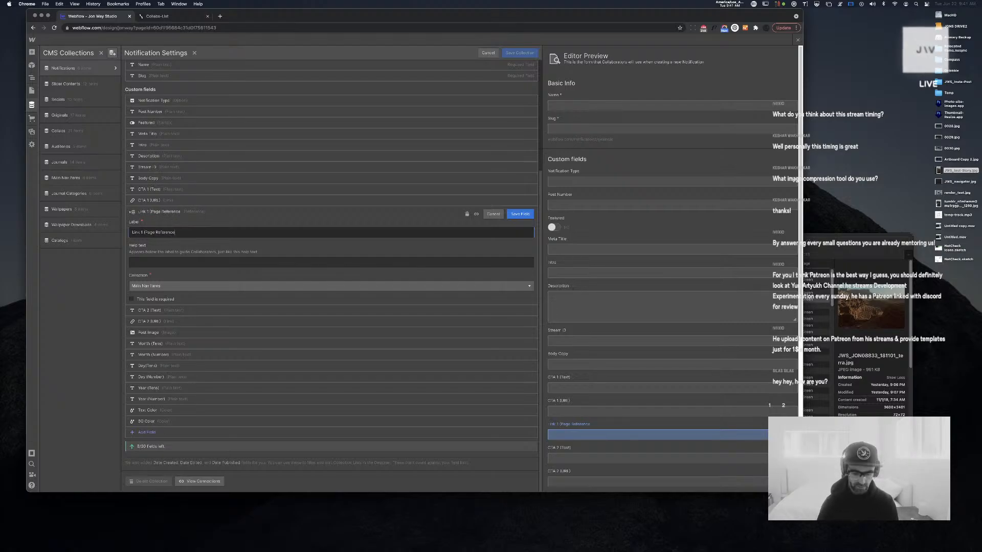
pyautogui.click(520, 215)
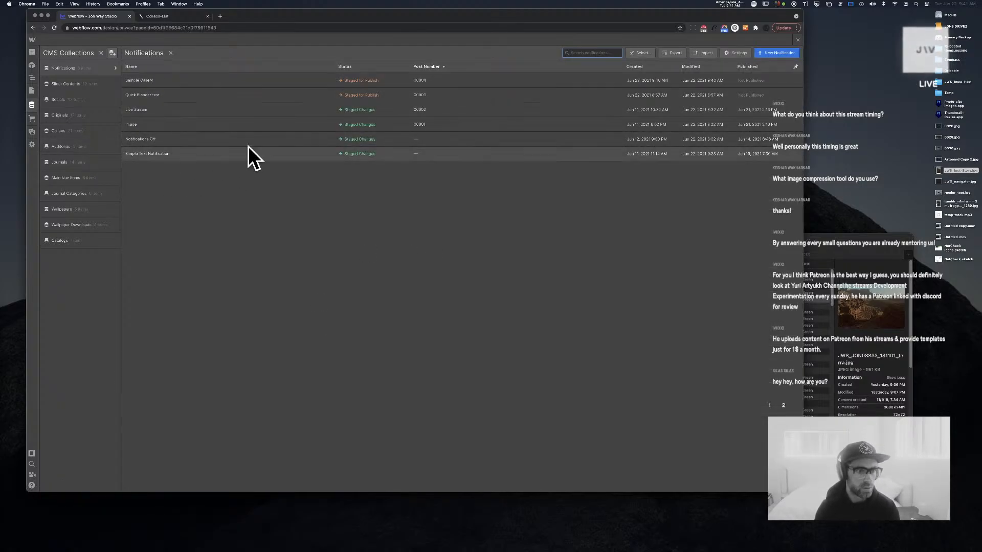
# Set the Sample Gallery item's Link 1 (Page Reference) to ORIGINALS, then open a new browser window
pyautogui.click(181, 79)
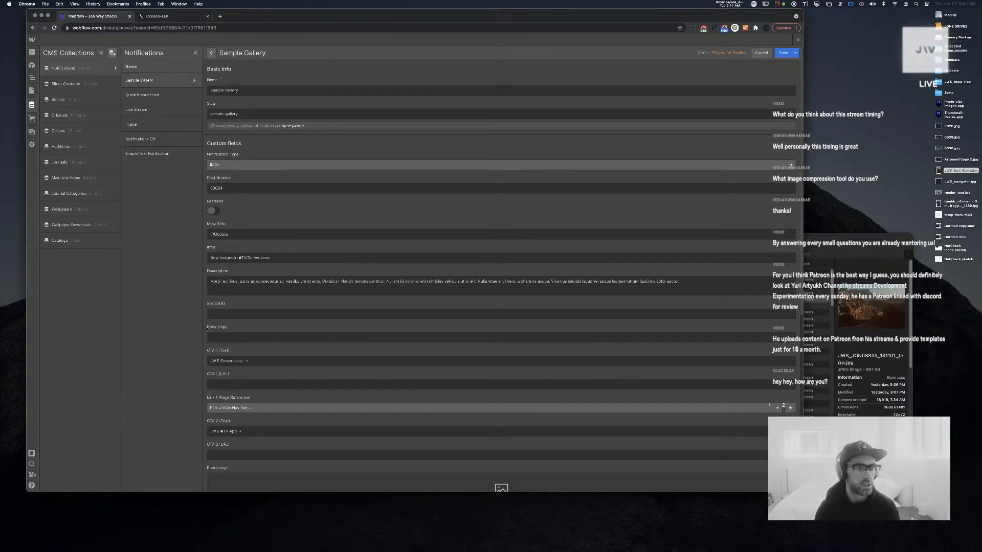
pyautogui.click(267, 408)
pyautogui.scroll(-3, 262, 428)
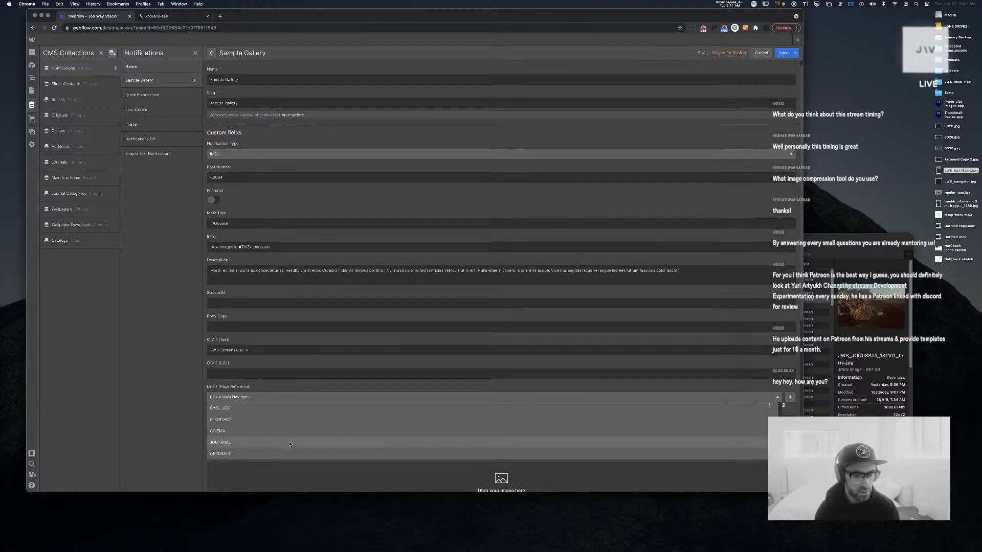
pyautogui.scroll(4, 258, 427)
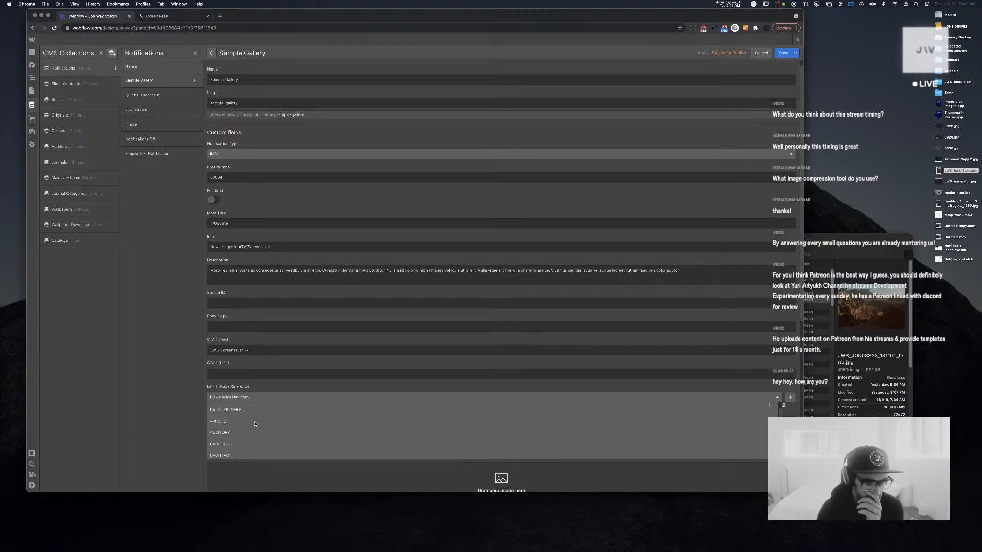
pyautogui.scroll(-3, 255, 424)
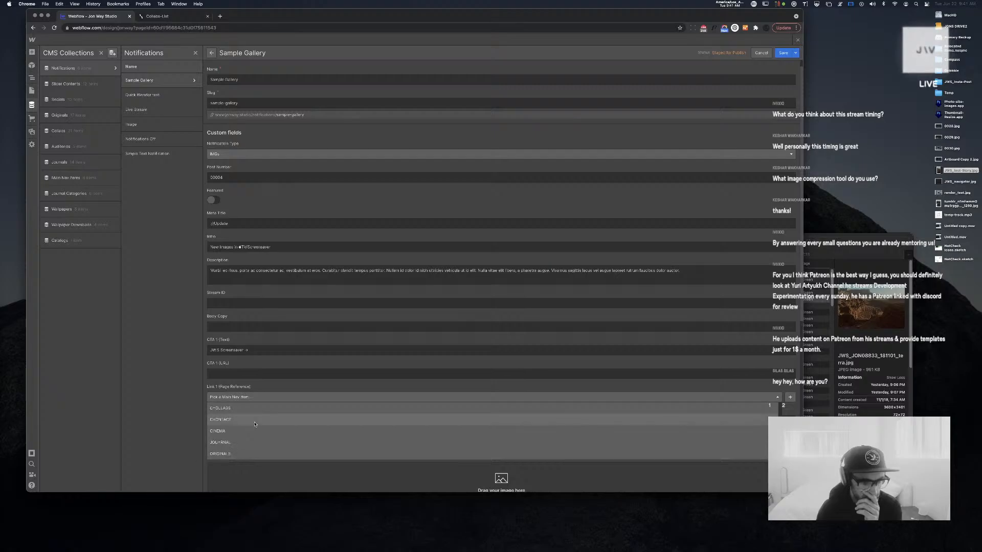
pyautogui.click(249, 454)
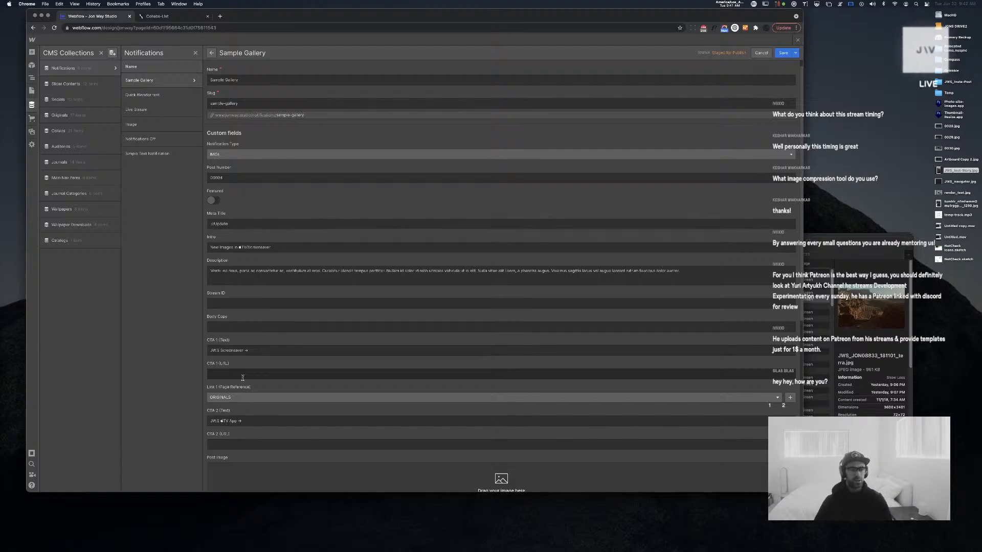
pyautogui.press('super+n')
# Search Google for 'cms collection link to page'
pyautogui.write('cms')
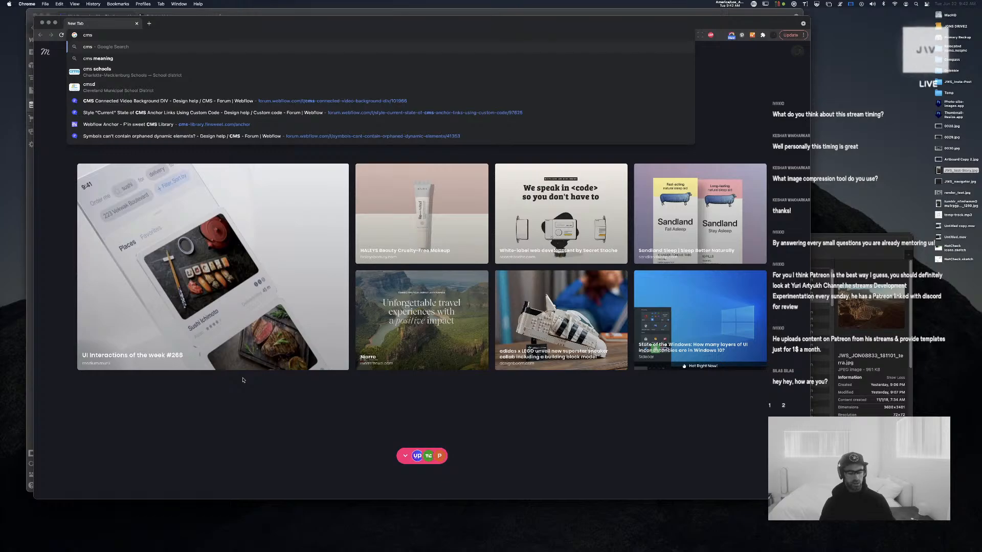
pyautogui.write('colle')
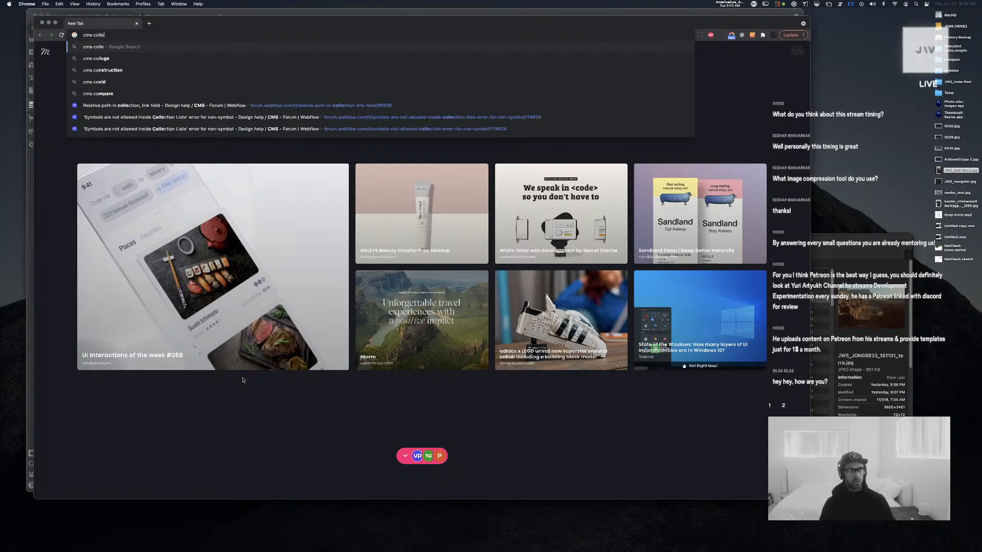
pyautogui.write('ction link to page')
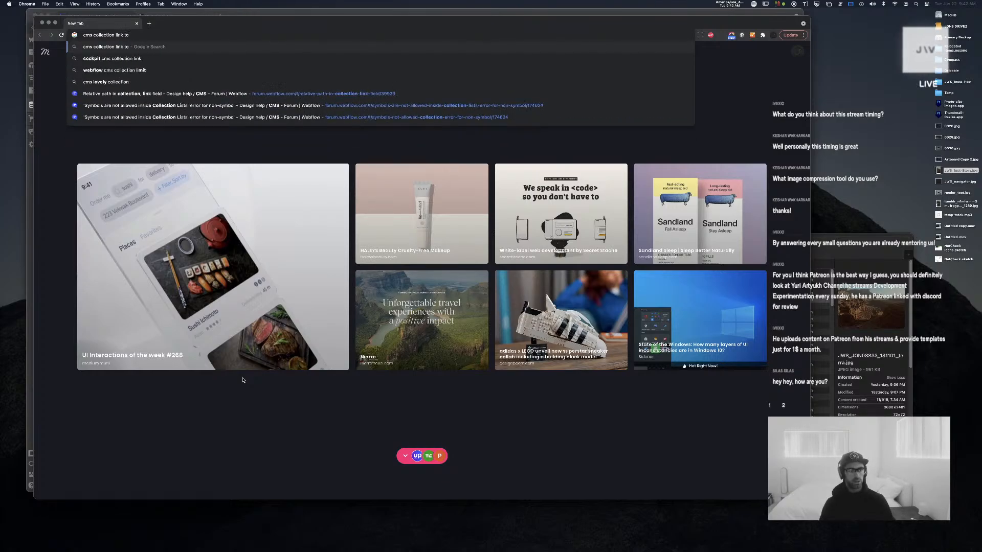
pyautogui.press('Return')
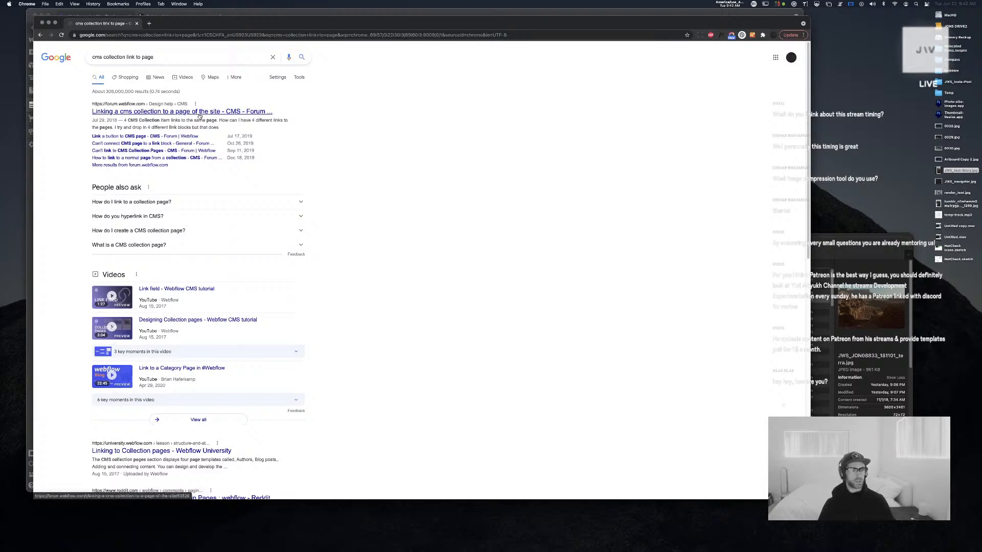
# Read the Webflow forum thread on linking collections to pages, including its Link Settings screenshots
pyautogui.click(195, 112)
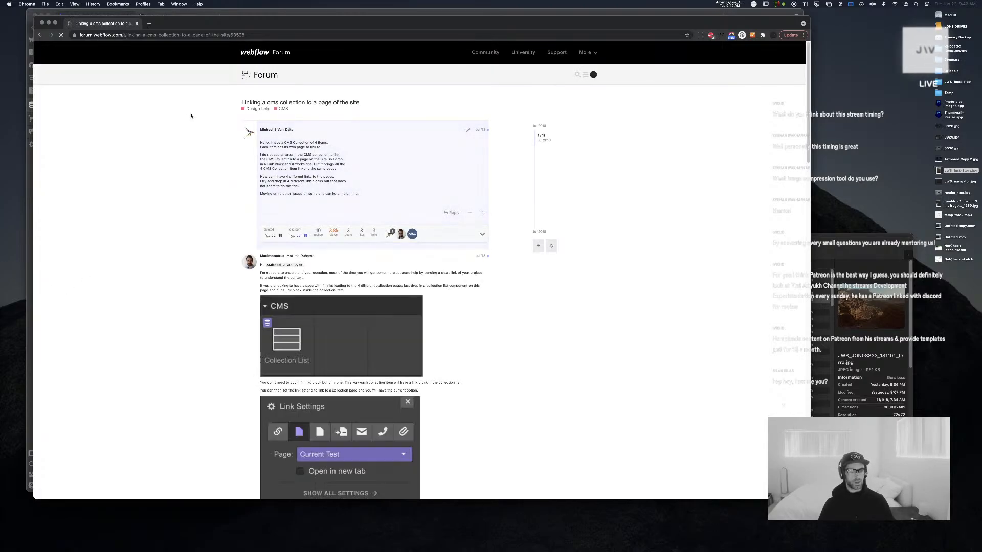
pyautogui.scroll(-6, 212, 211)
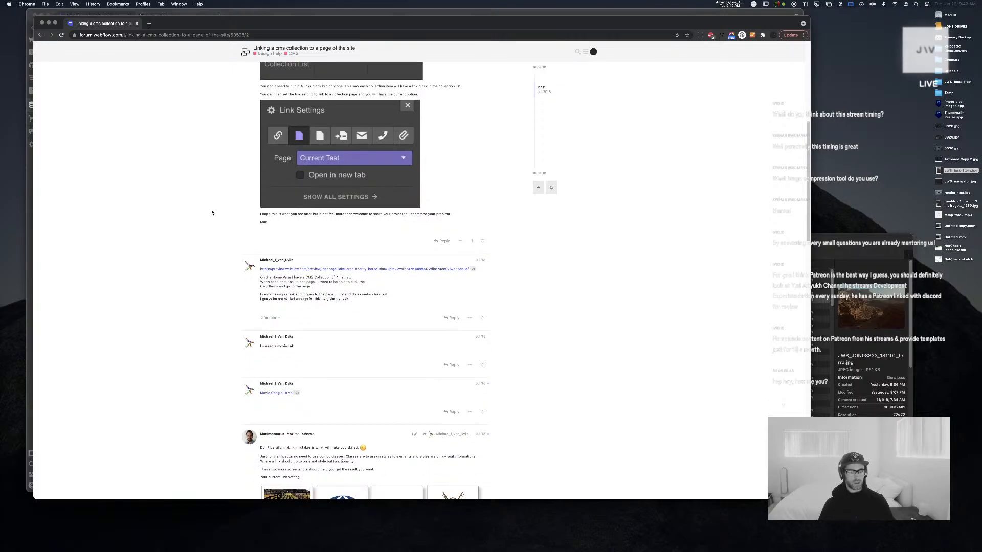
pyautogui.scroll(-2, 212, 212)
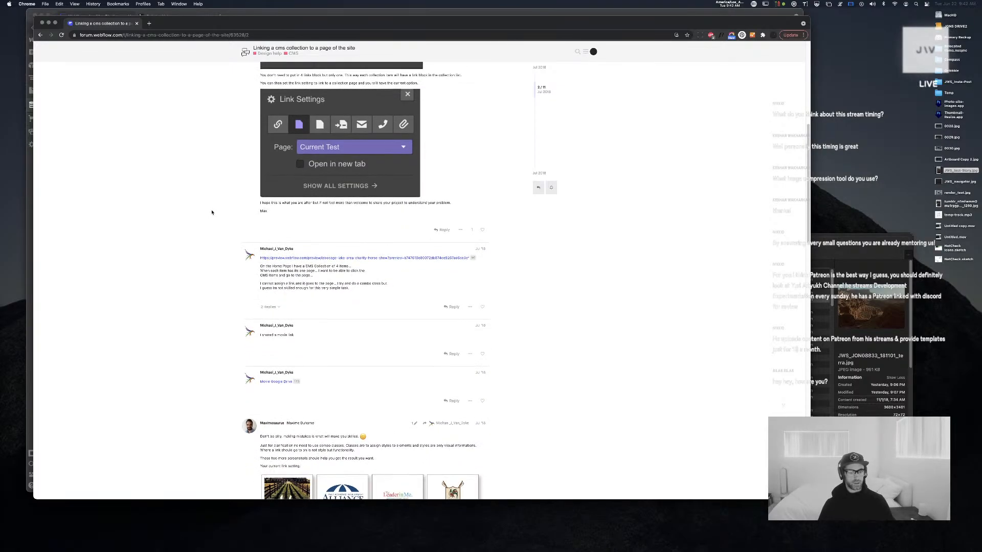
pyautogui.scroll(-2, 211, 212)
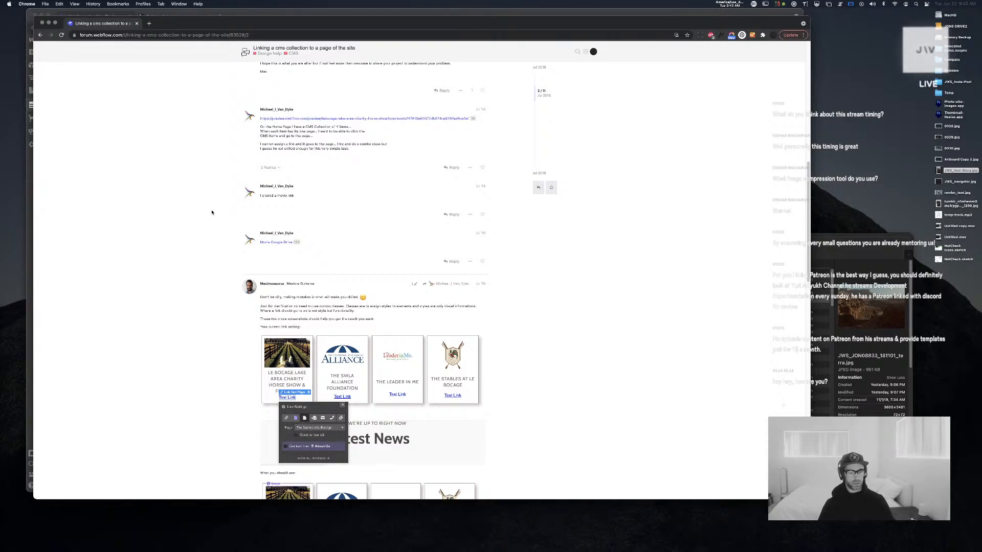
pyautogui.moveTo(261, 297); pyautogui.dragTo(339, 303)
pyautogui.click(277, 304)
pyautogui.scroll(-3, 281, 306)
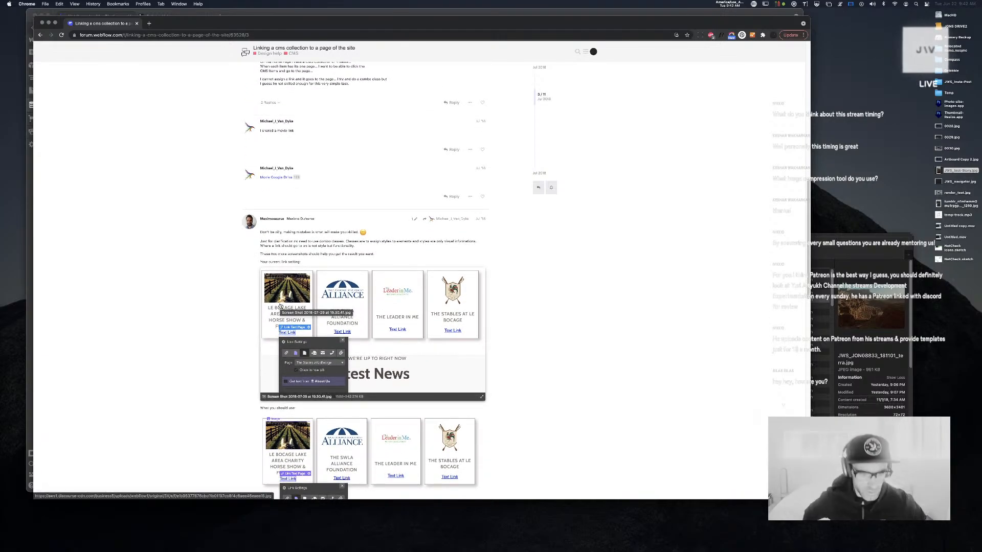
pyautogui.scroll(-4, 286, 306)
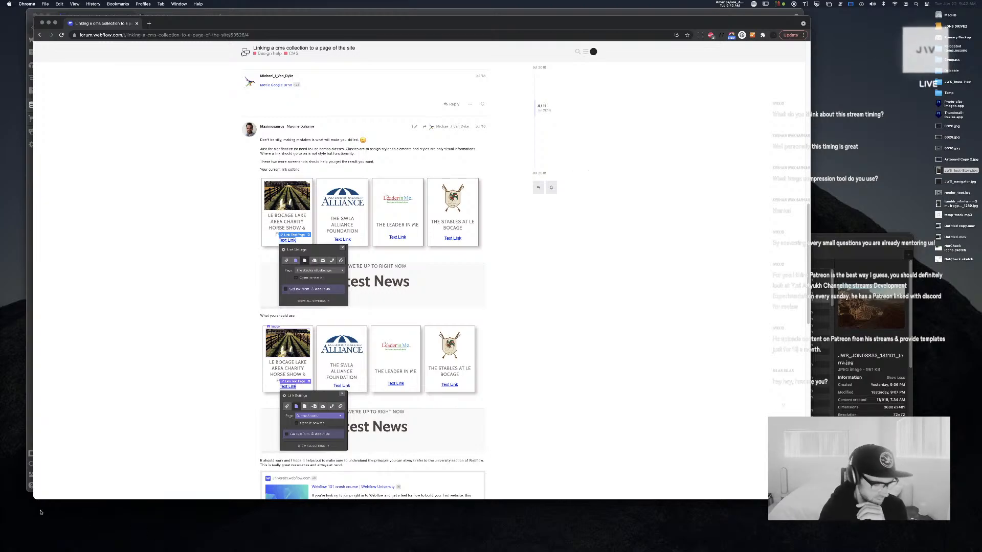
pyautogui.press('super+Tab')
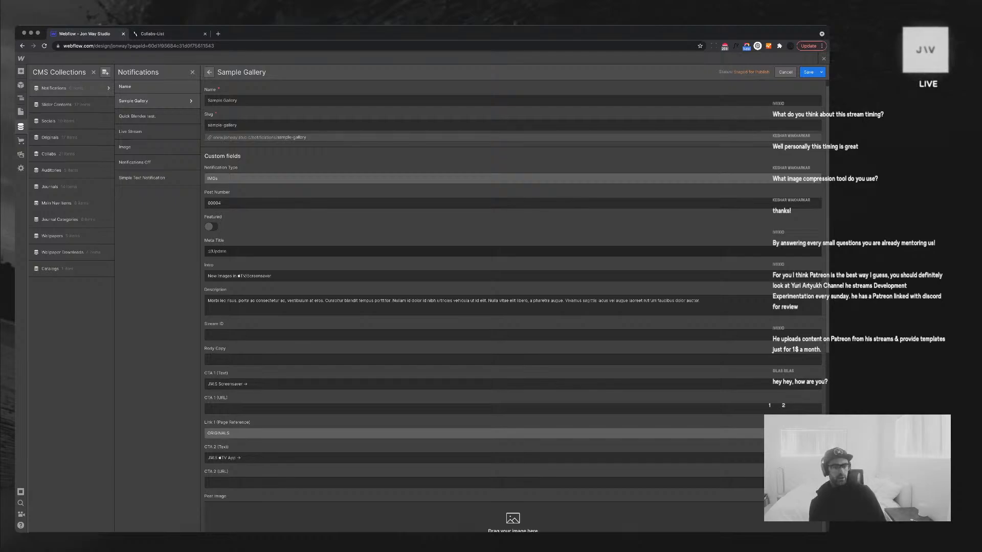
# Confirm Link 1 shows ORIGINALS, save the Sample Gallery item, and open Notifications collection settings
pyautogui.scroll(-1, 513, 251)
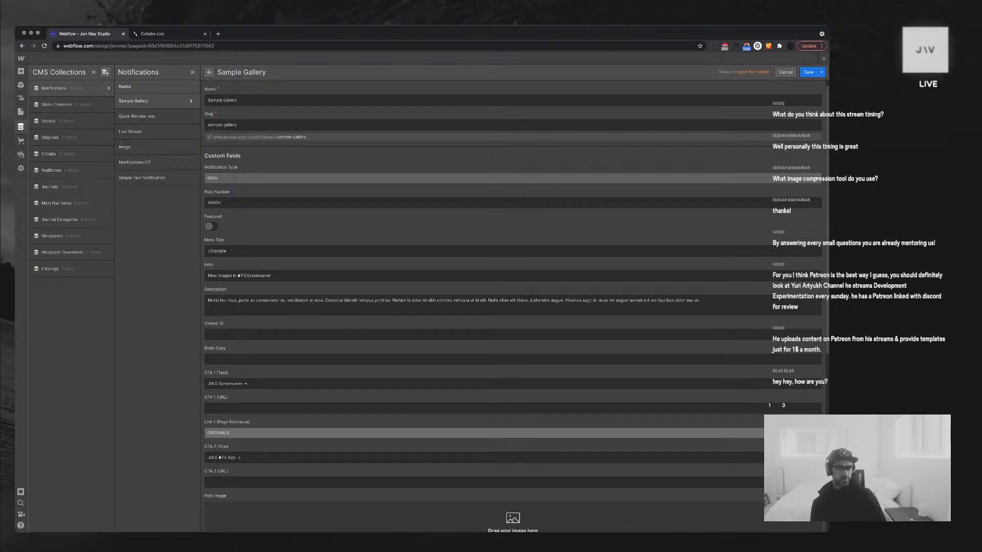
pyautogui.click(484, 433)
pyautogui.scroll(-2, 483, 434)
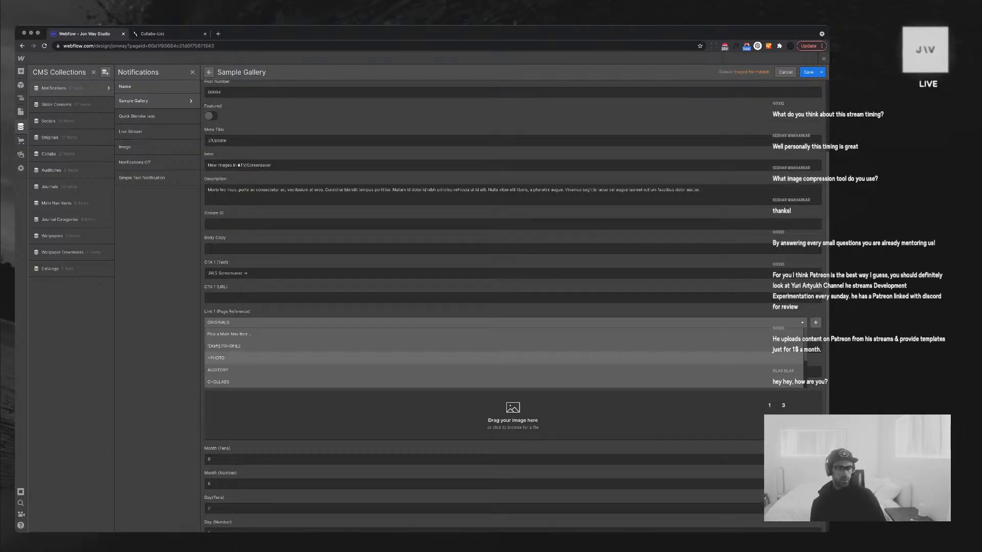
pyautogui.scroll(1, 484, 359)
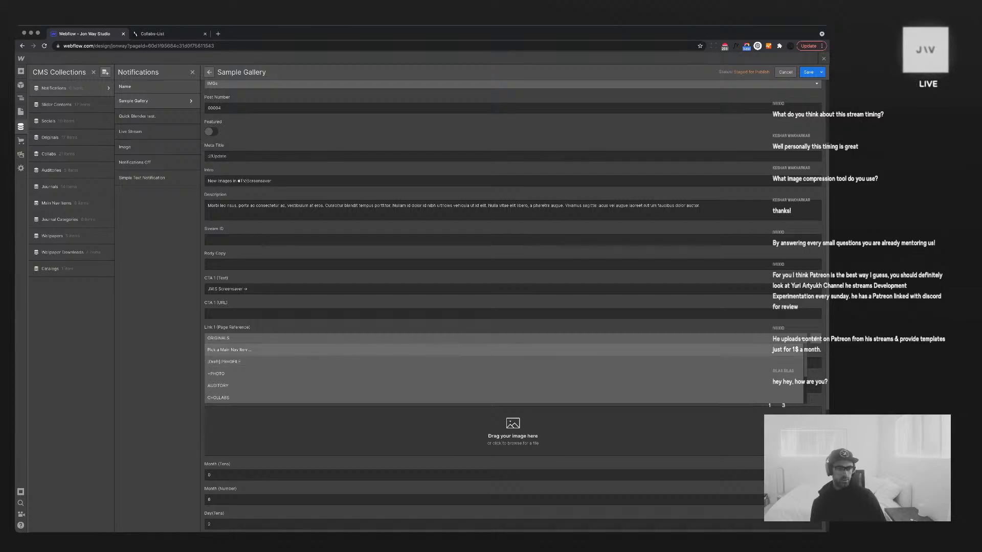
pyautogui.scroll(-1, 484, 353)
pyautogui.scroll(-2, 484, 362)
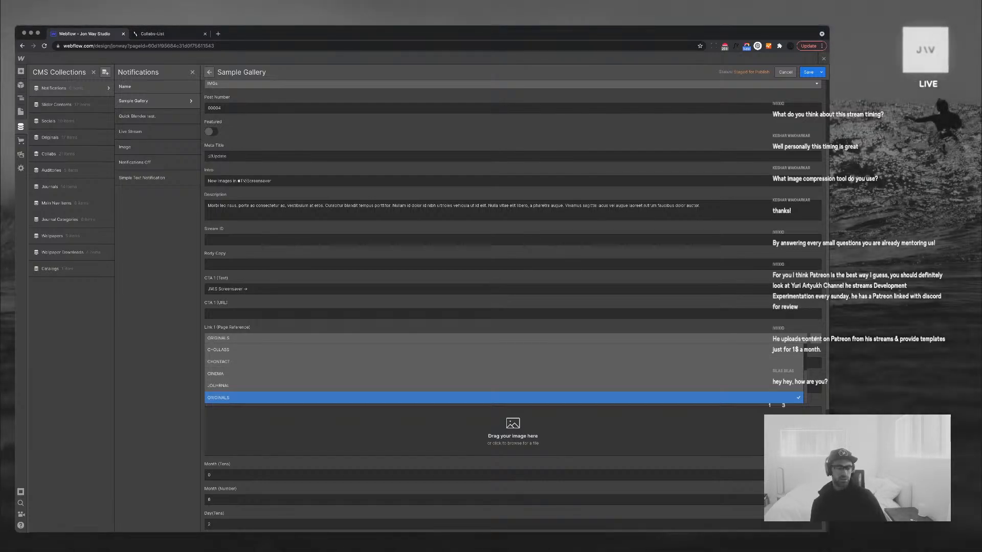
pyautogui.press('Escape')
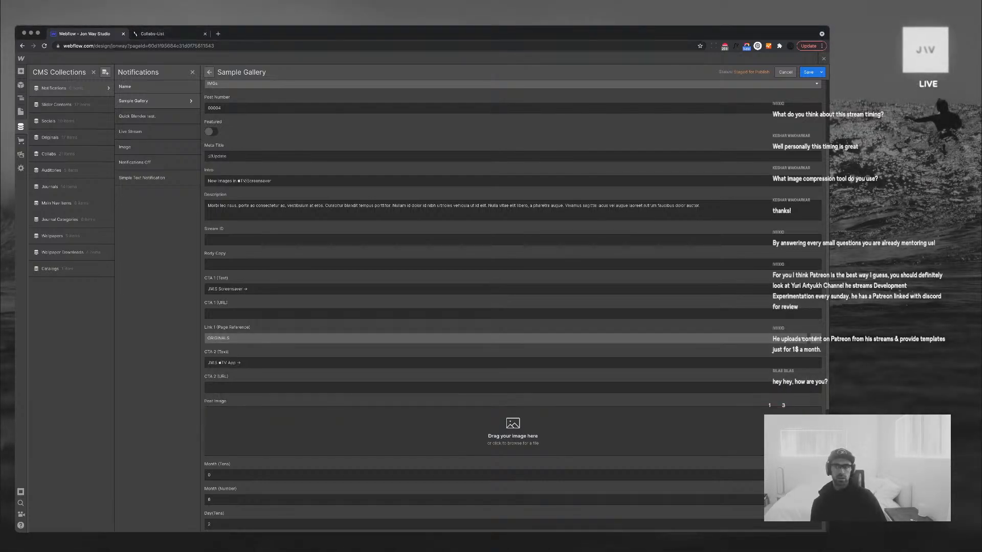
pyautogui.click(807, 72)
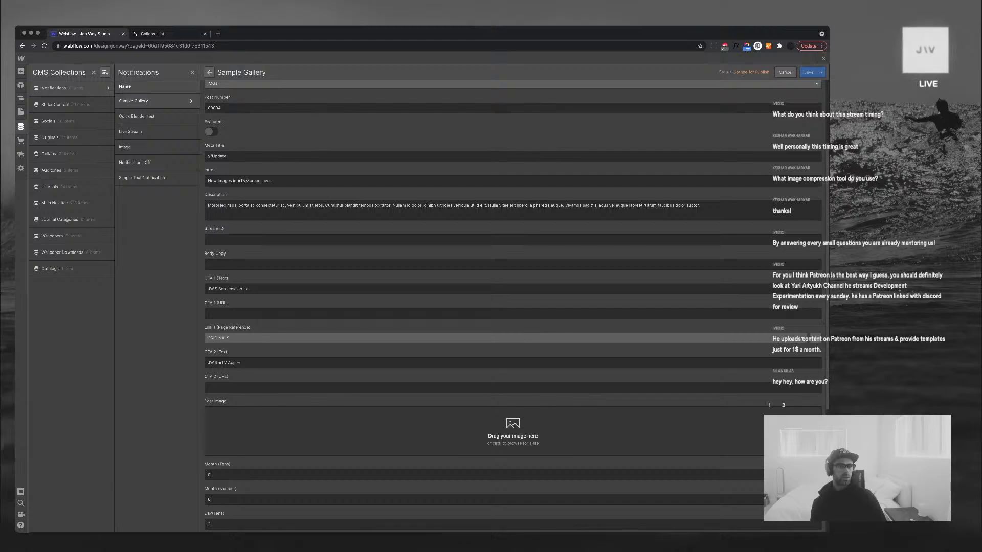
pyautogui.click(108, 88)
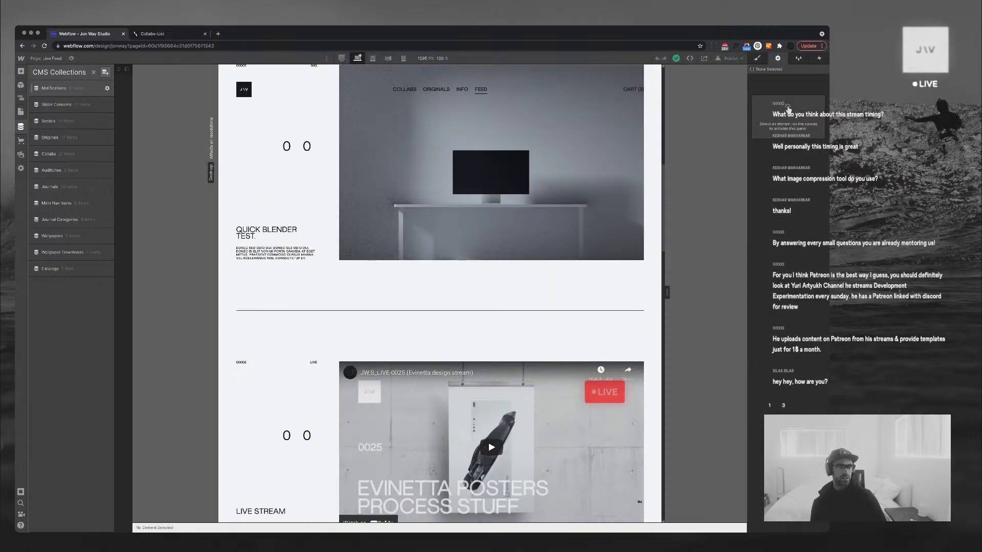
# Check that the Link 1 (Page Reference) field references Main Nav Items, leaving it unchanged
pyautogui.scroll(-2, 307, 225)
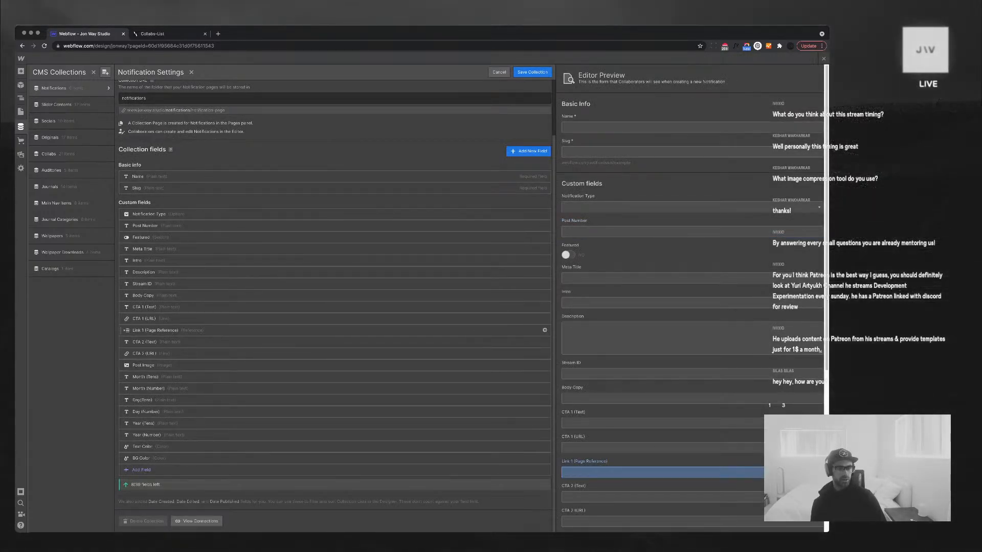
pyautogui.click(306, 330)
pyautogui.click(306, 317)
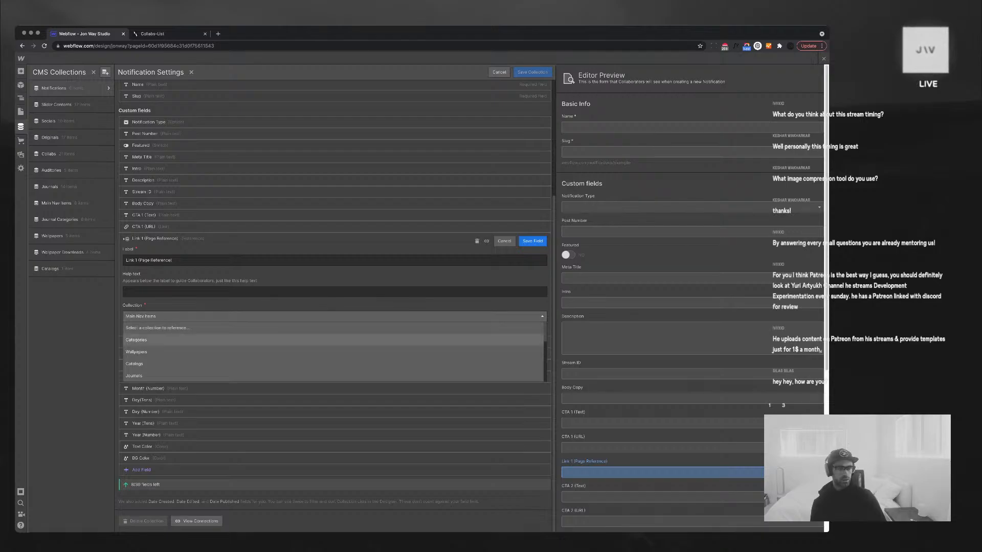
pyautogui.scroll(2, 307, 340)
pyautogui.scroll(-2, 332, 389)
pyautogui.scroll(-2, 332, 368)
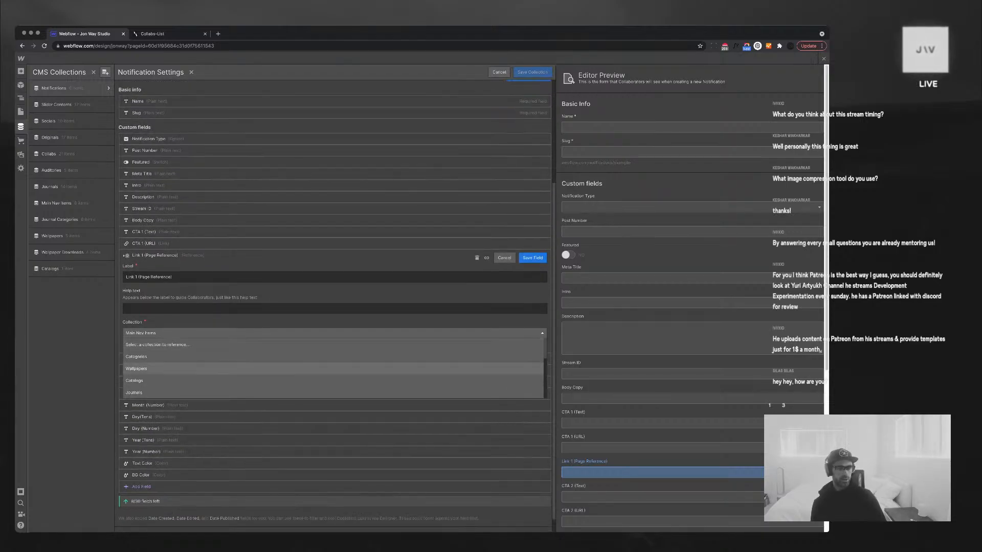
pyautogui.scroll(-3, 333, 368)
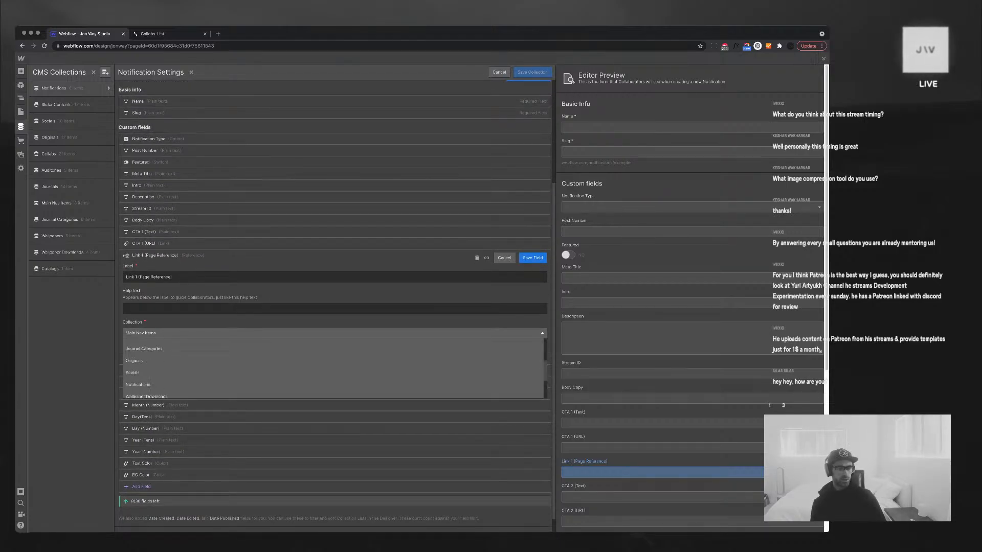
pyautogui.scroll(-1, 332, 368)
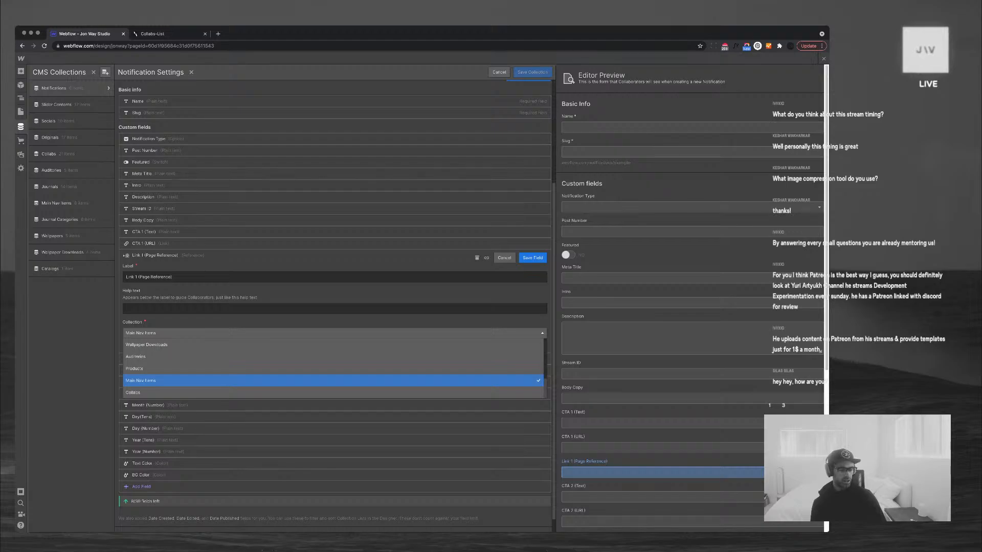
pyautogui.scroll(1, 332, 368)
pyautogui.click(332, 384)
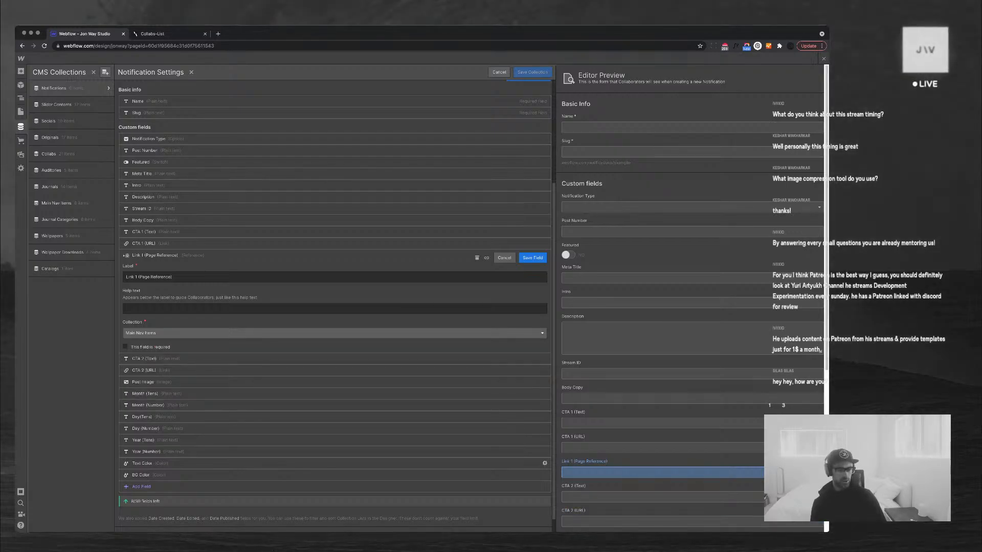
# Add a new Link-type field to the Notifications collection
pyautogui.click(141, 486)
pyautogui.moveTo(296, 444)
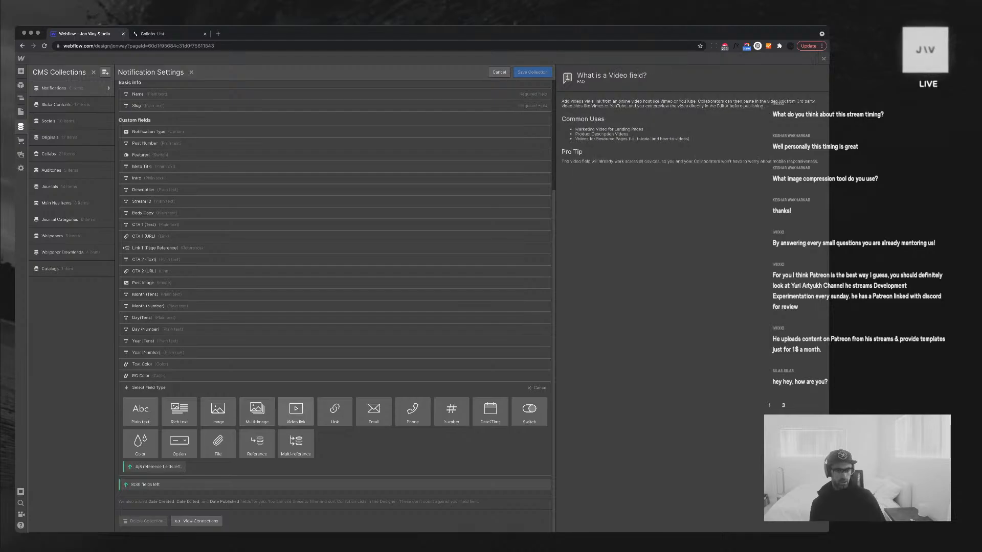
pyautogui.click(334, 411)
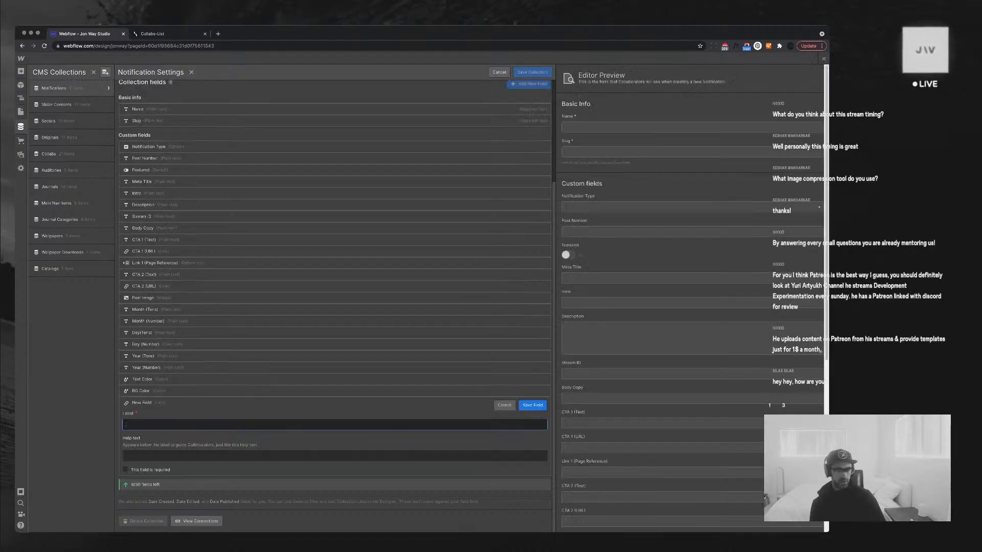
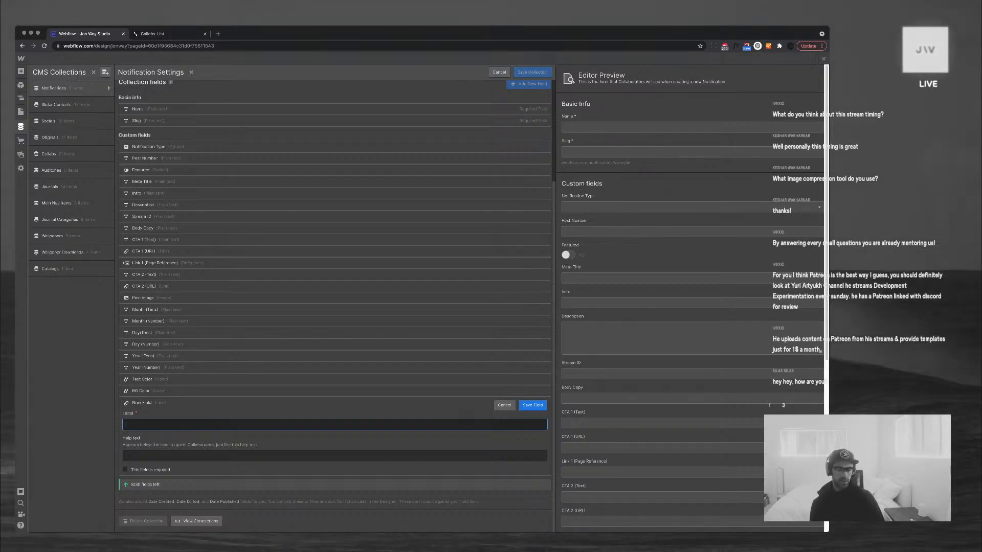
# Discard the unfinished new field, then show the site pages with the ORIGINALS folder expanded
pyautogui.press('Escape')
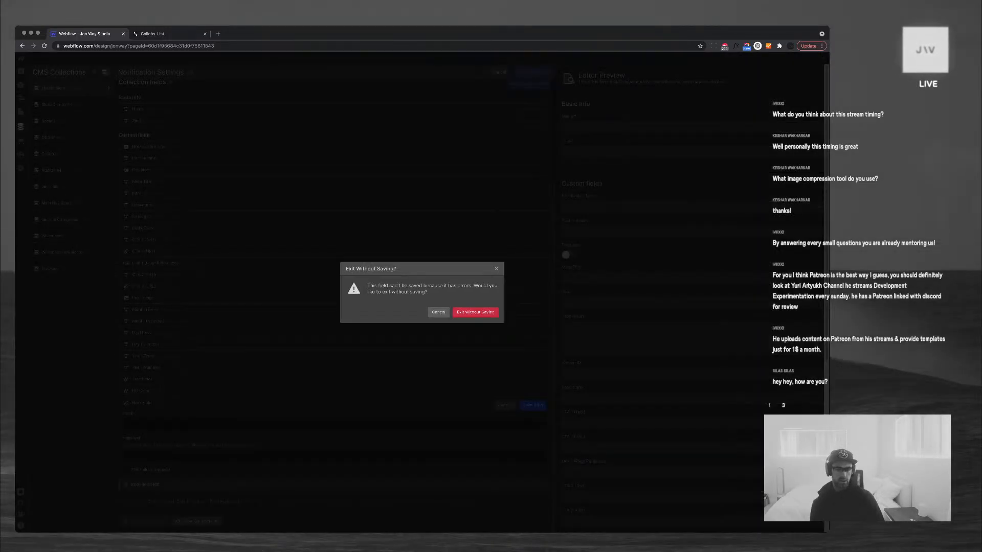
pyautogui.click(476, 313)
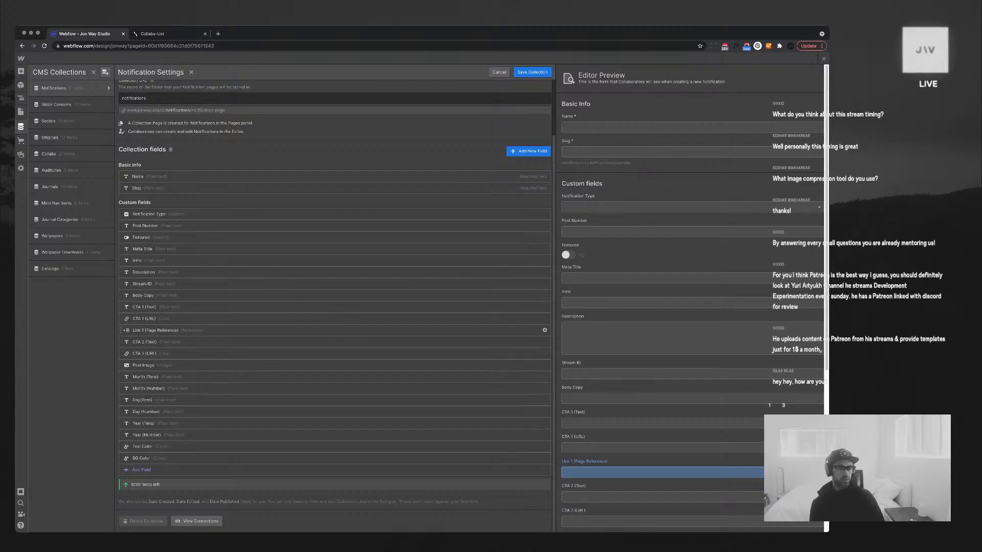
pyautogui.click(155, 330)
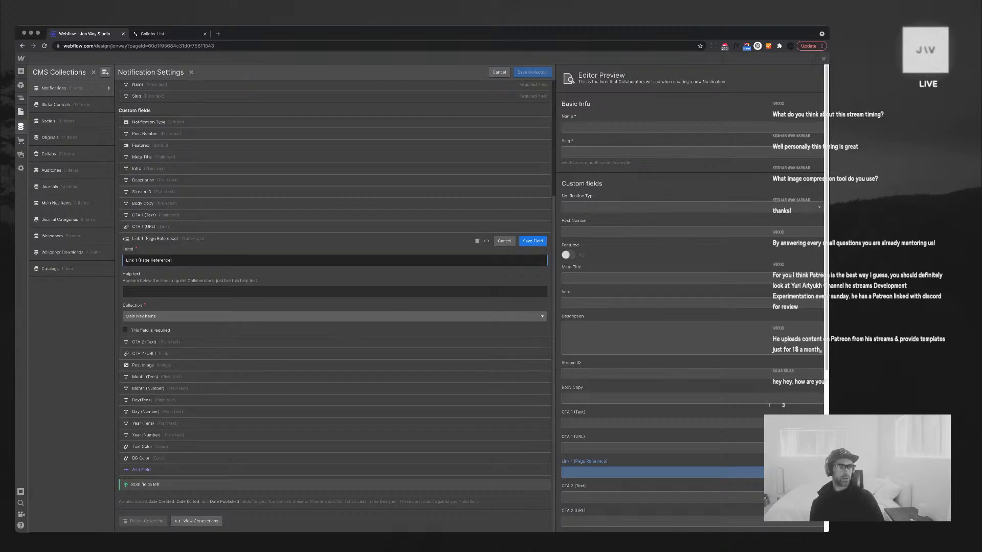
pyautogui.click(21, 111)
pyautogui.click(52, 186)
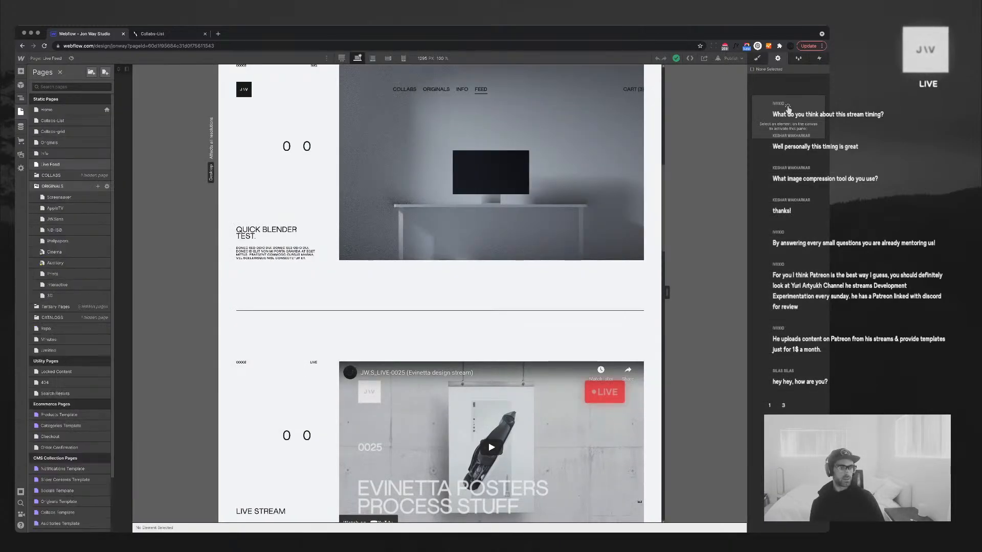
# Open the Screensaver page's settings and select its full page URL
pyautogui.click(107, 197)
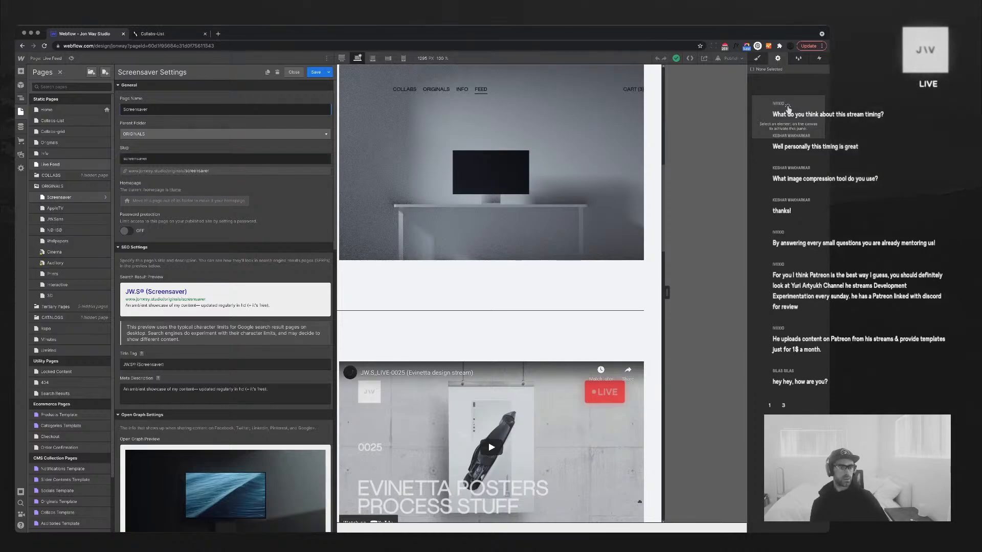
pyautogui.moveTo(211, 171); pyautogui.dragTo(106, 167)
pyautogui.click(787, 109)
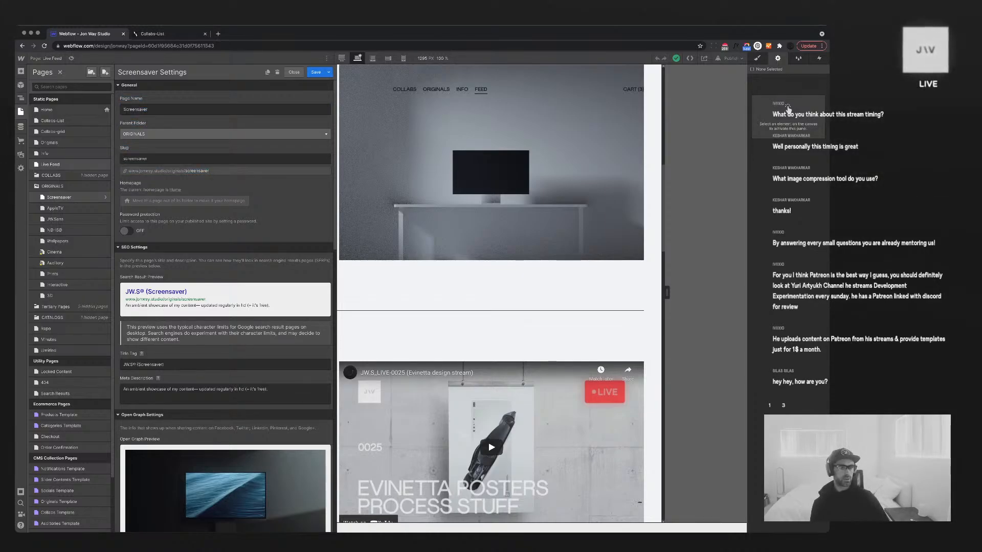
pyautogui.moveTo(128, 170); pyautogui.dragTo(210, 171)
pyautogui.press('super+t')
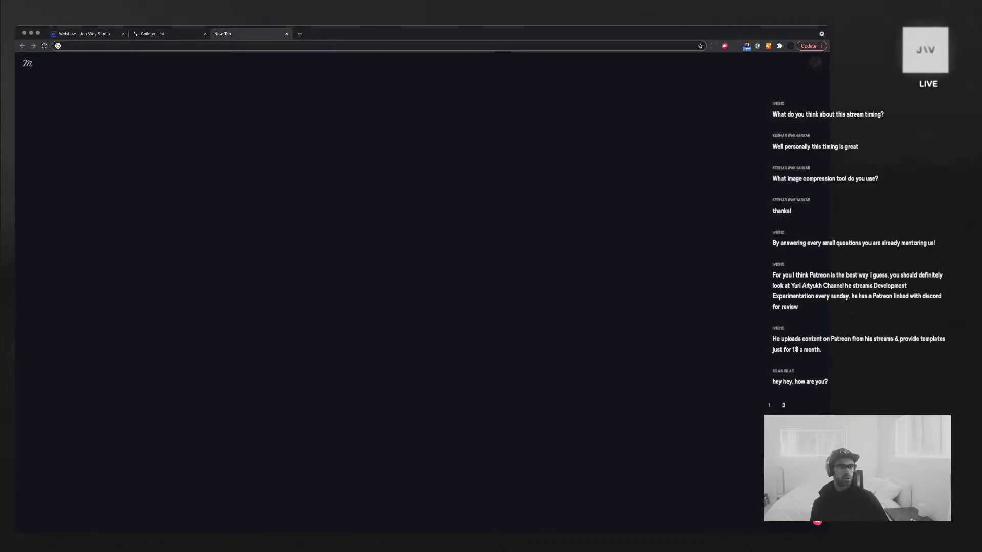
pyautogui.press('super+w')
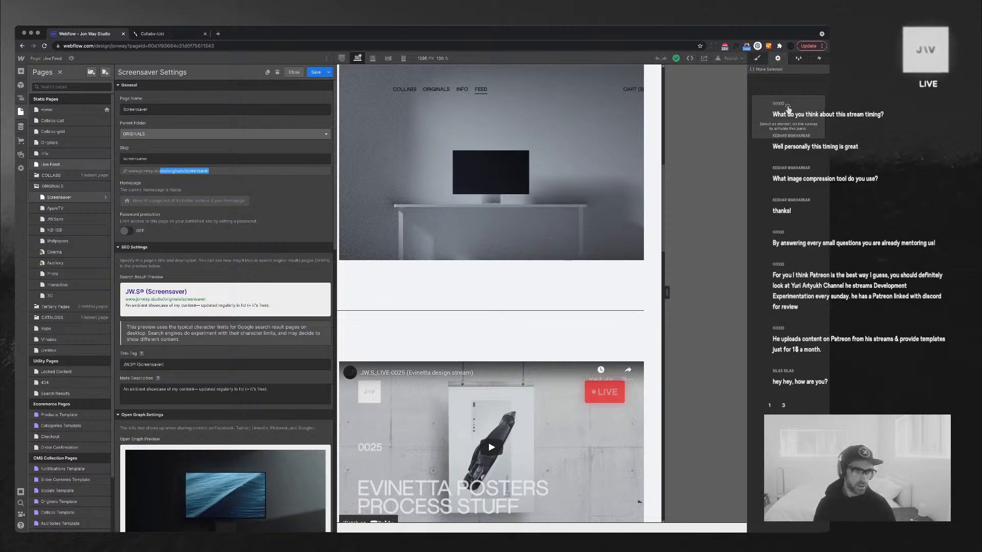
pyautogui.hotkey('shift', 'Left')
pyautogui.hotkey('shift', 'Left')
pyautogui.hotkey('shift', 'Left')
pyautogui.hotkey('shift', 'Left')
pyautogui.hotkey('shift', 'Left')
pyautogui.hotkey('shift', 'Left')
pyautogui.hotkey('shift', 'Left')
pyautogui.hotkey('shift', 'Left')
pyautogui.hotkey('shift', 'Left')
pyautogui.hotkey('shift', 'Left')
pyautogui.hotkey('shift', 'Left')
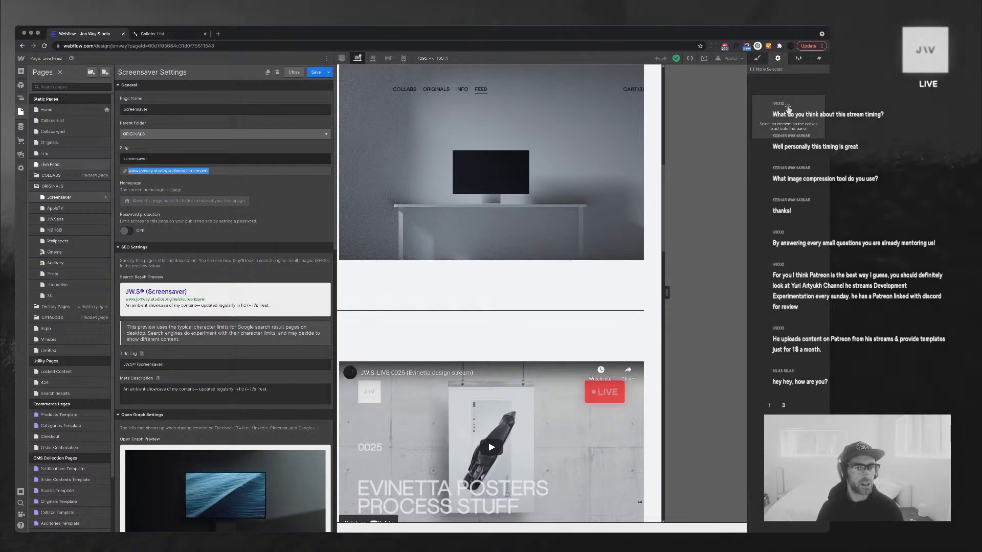
pyautogui.press('super+t')
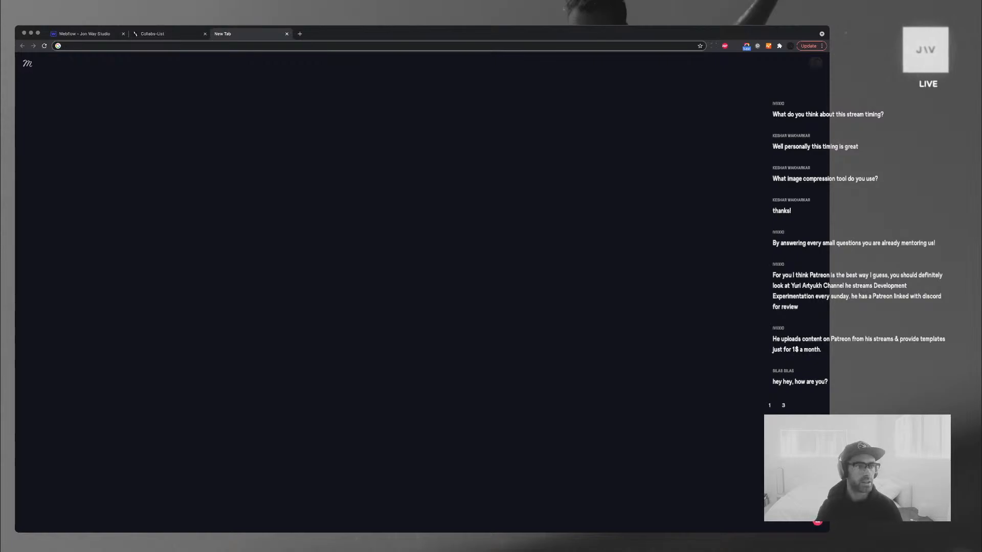
pyautogui.press('super+w')
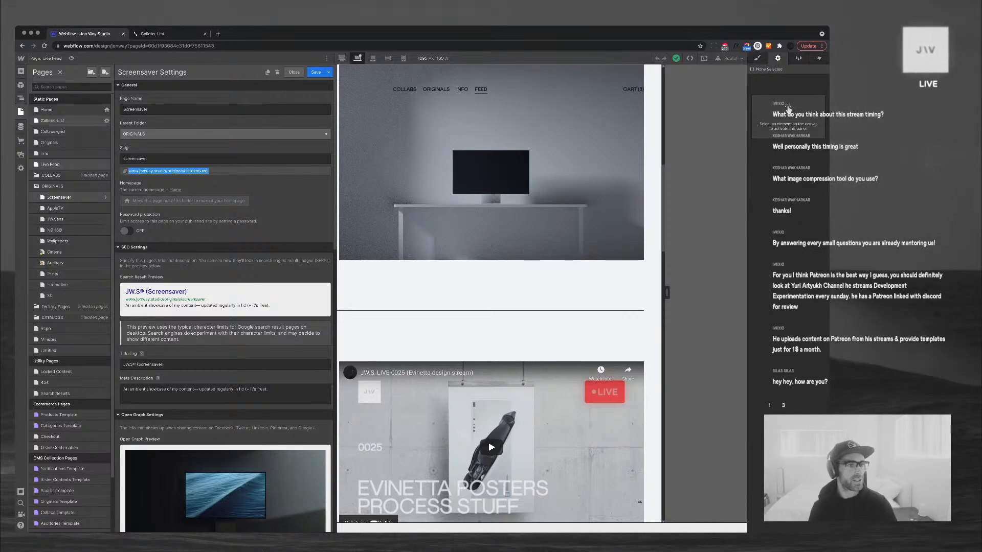
pyautogui.click(20, 126)
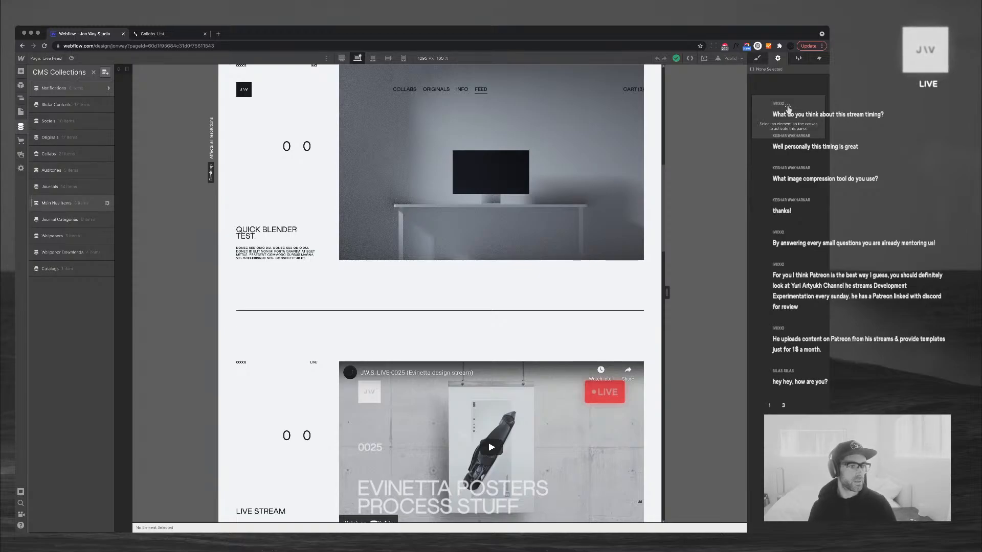
# Rename the Main Nav Items collection to 'Site Linking' and save it
pyautogui.click(107, 203)
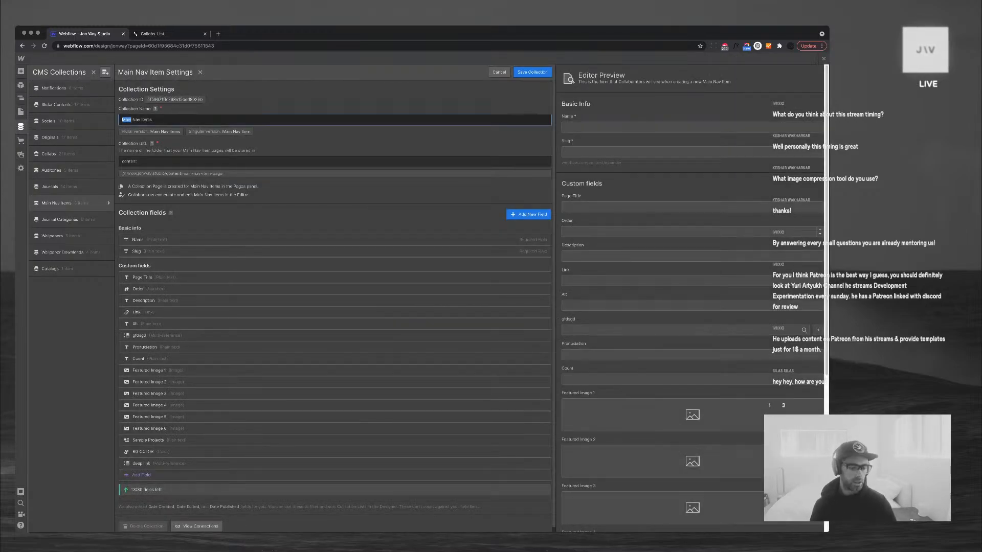
pyautogui.write('Sote')
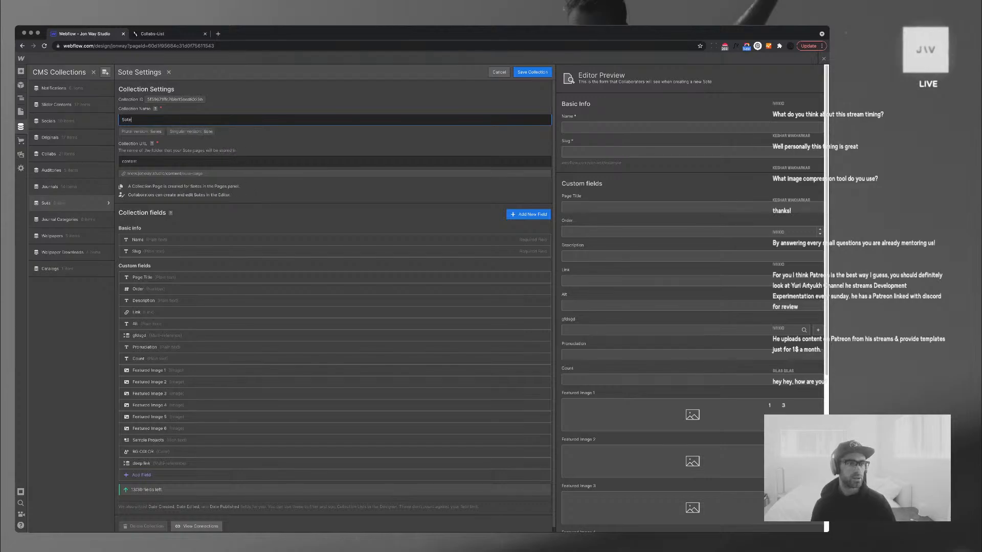
pyautogui.press('super+a')
pyautogui.write('Omte')
pyautogui.press('super+a')
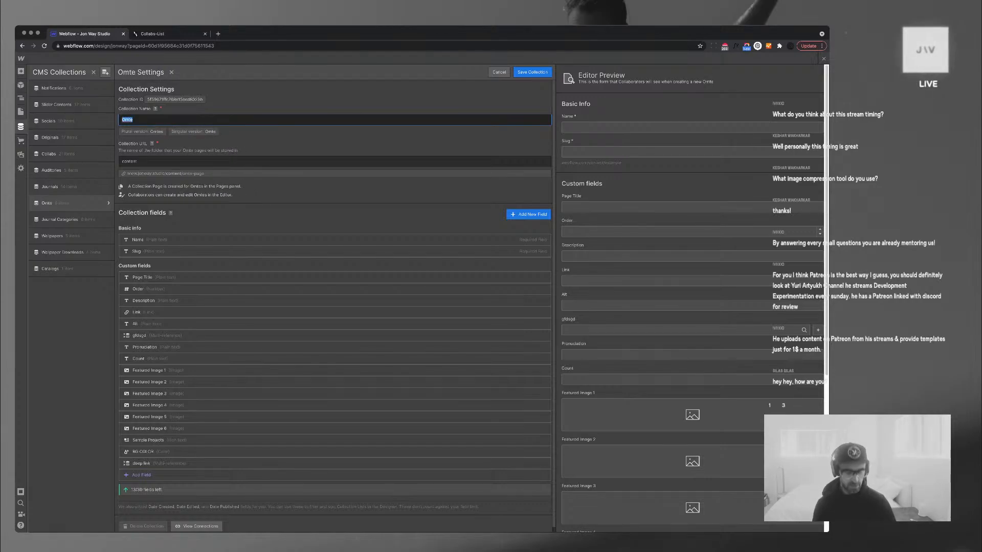
pyautogui.write('Site Liknkin')
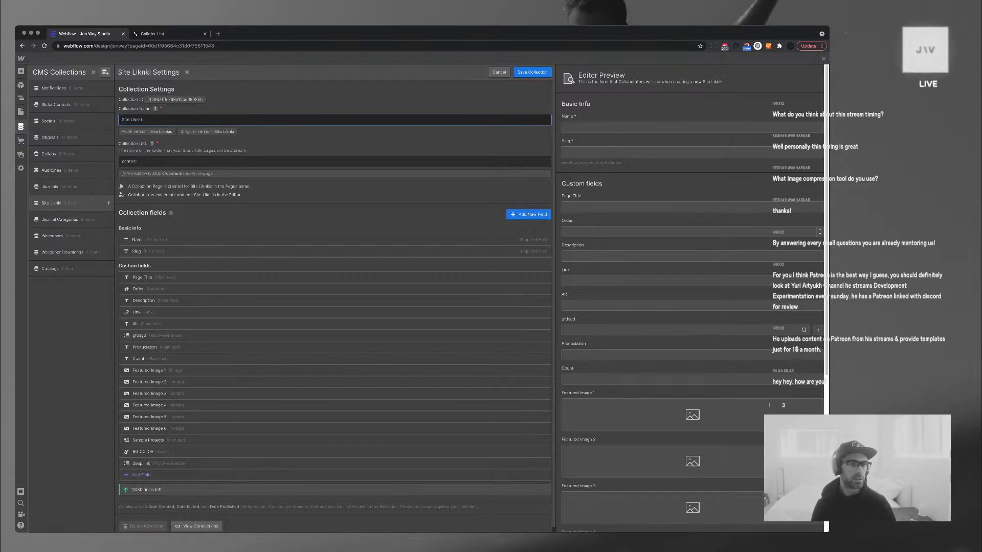
pyautogui.press('BackSpace')
pyautogui.press('BackSpace')
pyautogui.press('BackSpace')
pyautogui.press('BackSpace')
pyautogui.press('BackSpace')
pyautogui.write('nk')
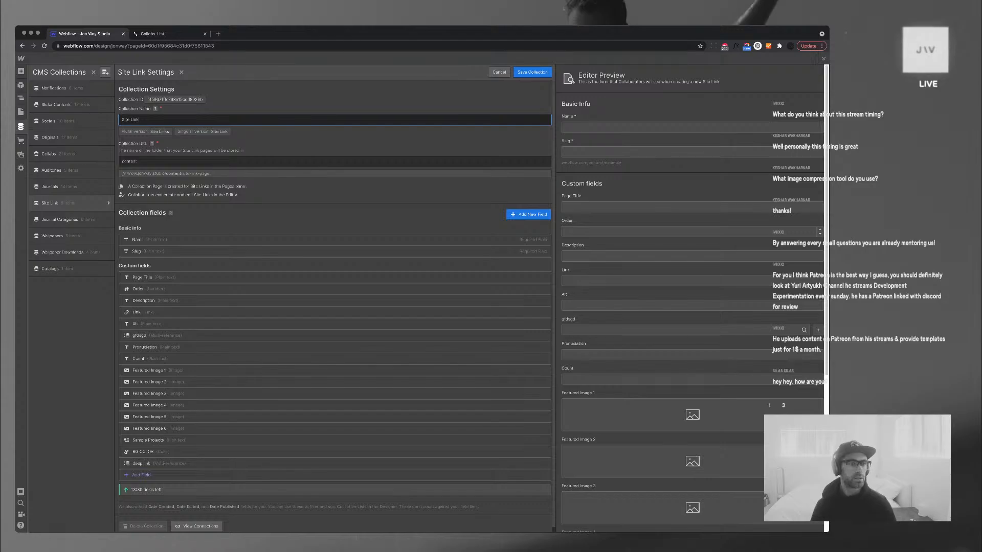
pyautogui.write('ing')
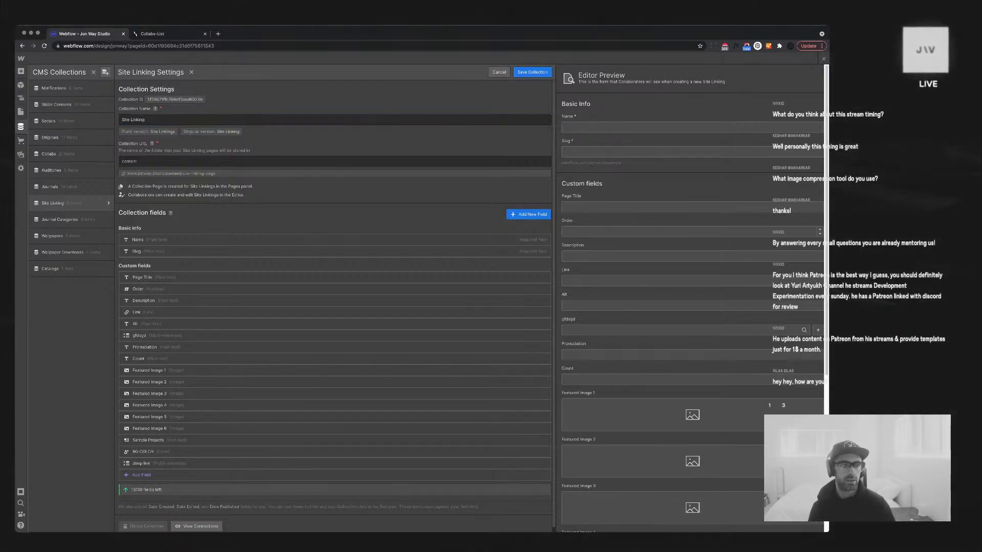
pyautogui.press('Return')
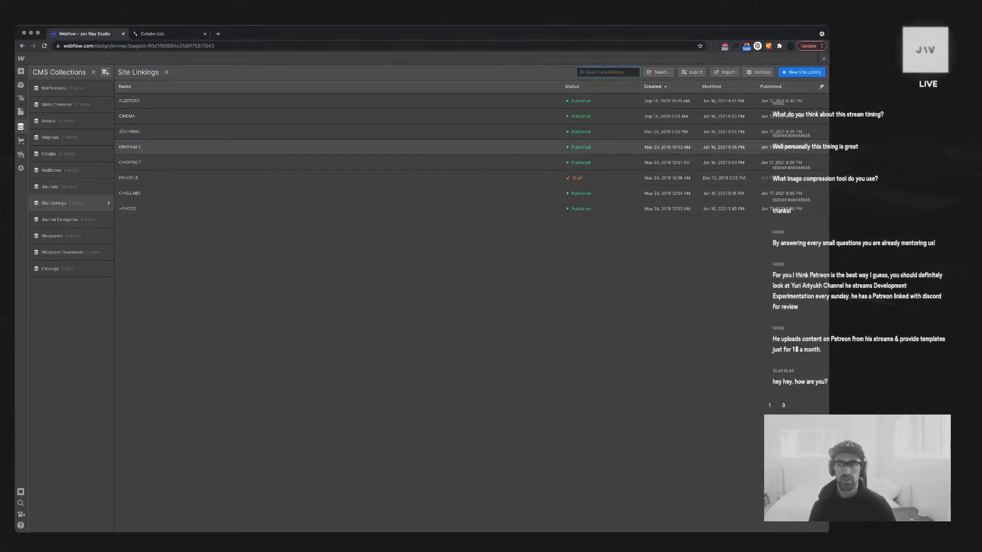
# Start a new Site Linking item and look through its reference fields
pyautogui.click(801, 72)
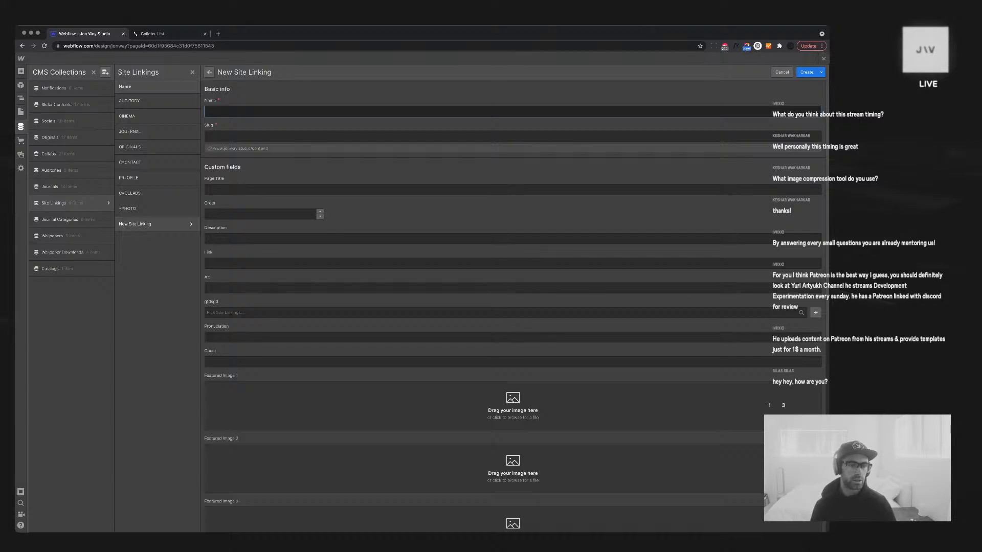
pyautogui.click(208, 136)
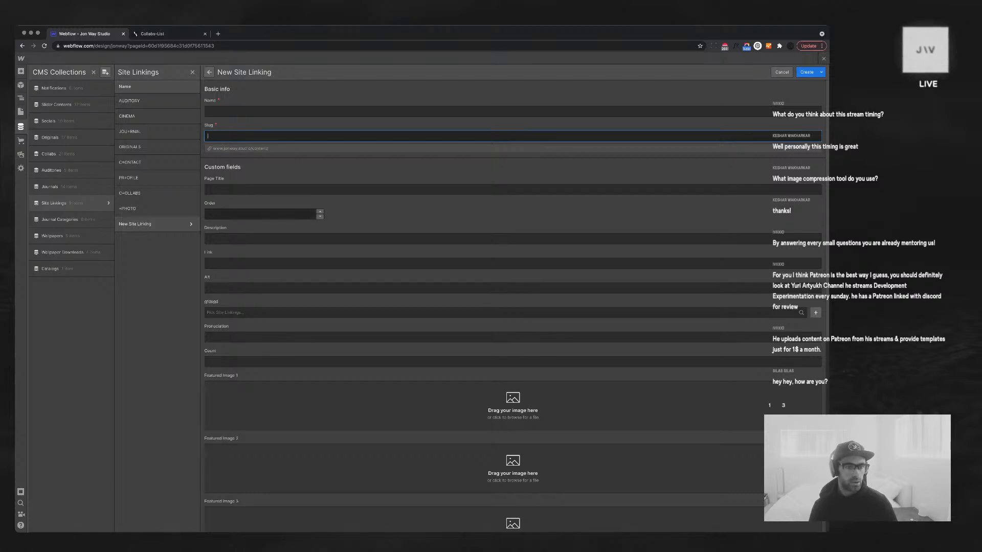
pyautogui.scroll(-1, 513, 302)
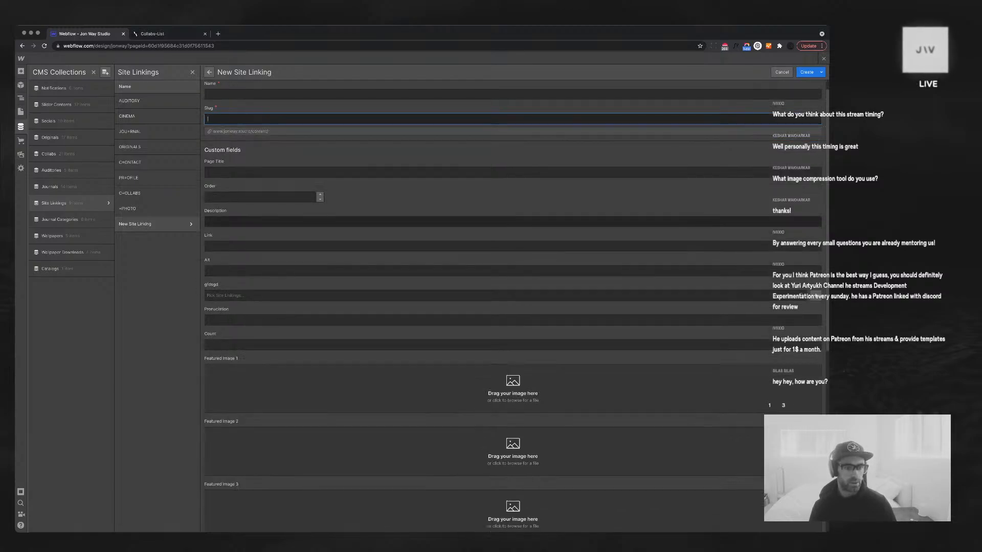
pyautogui.click(816, 293)
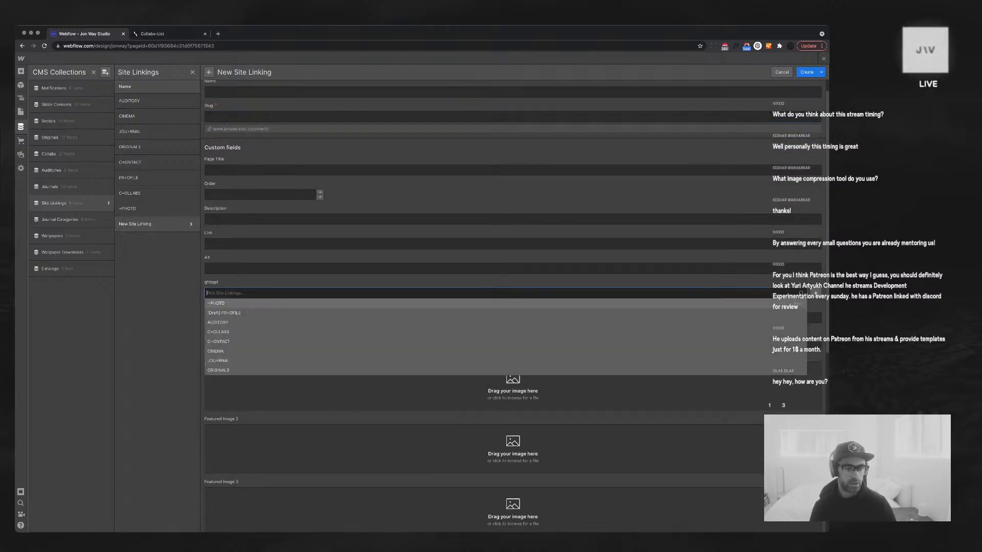
pyautogui.click(816, 292)
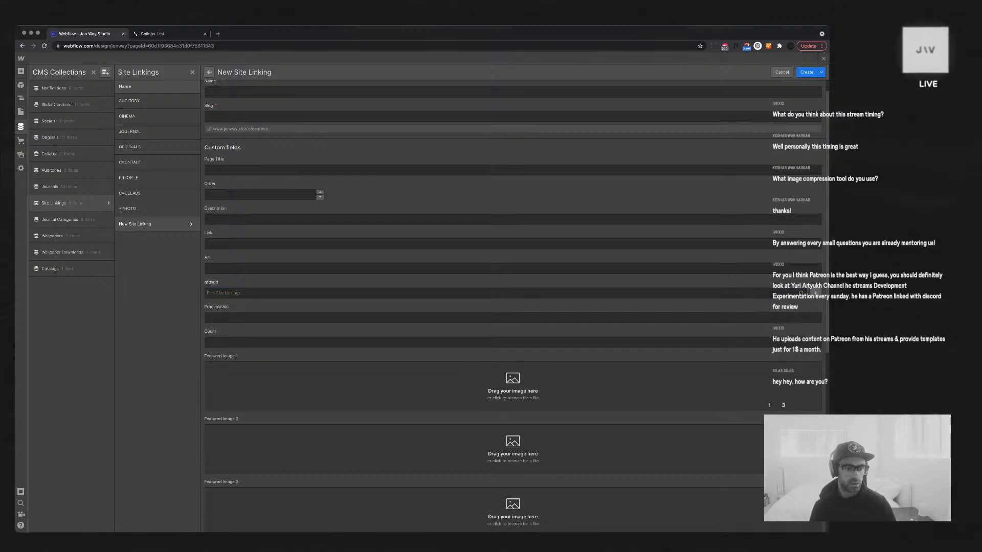
pyautogui.scroll(-10, 816, 293)
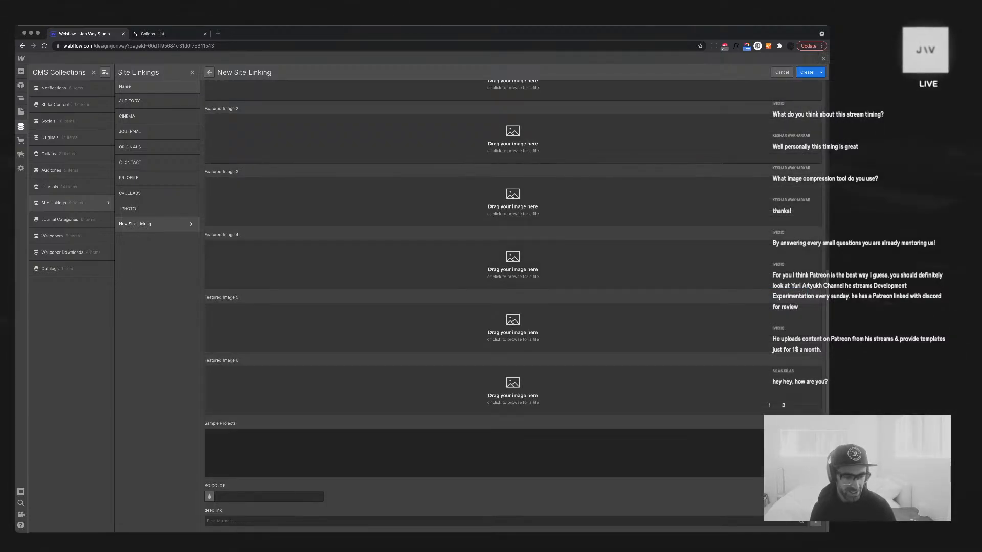
pyautogui.click(491, 521)
pyautogui.scroll(-3, 491, 519)
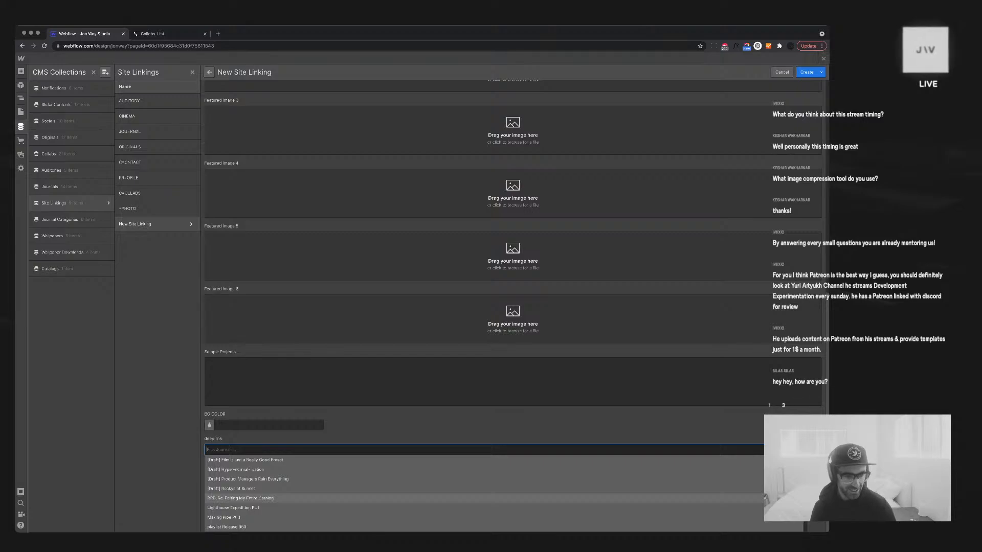
pyautogui.scroll(1, 491, 498)
pyautogui.click(490, 440)
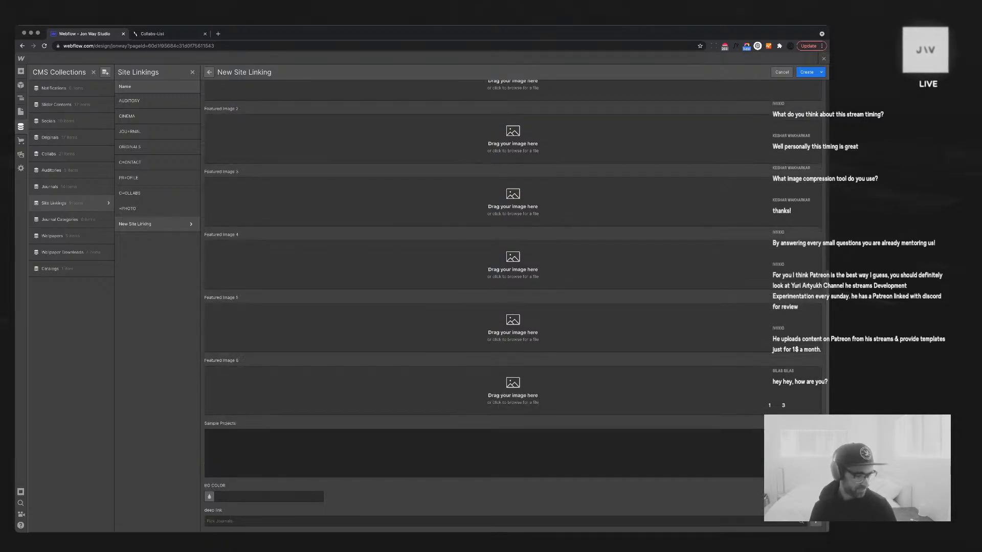
pyautogui.scroll(6, 512, 307)
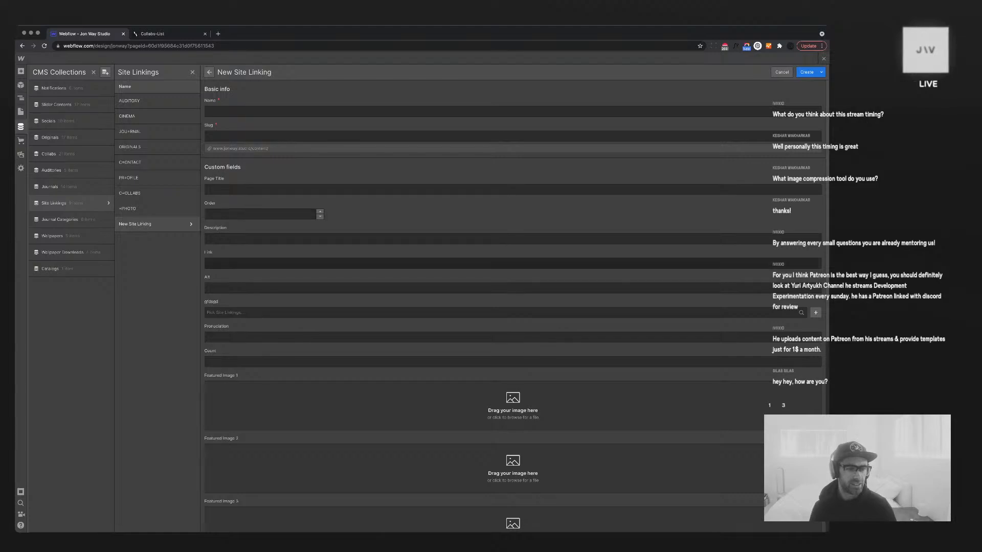
pyautogui.click(266, 190)
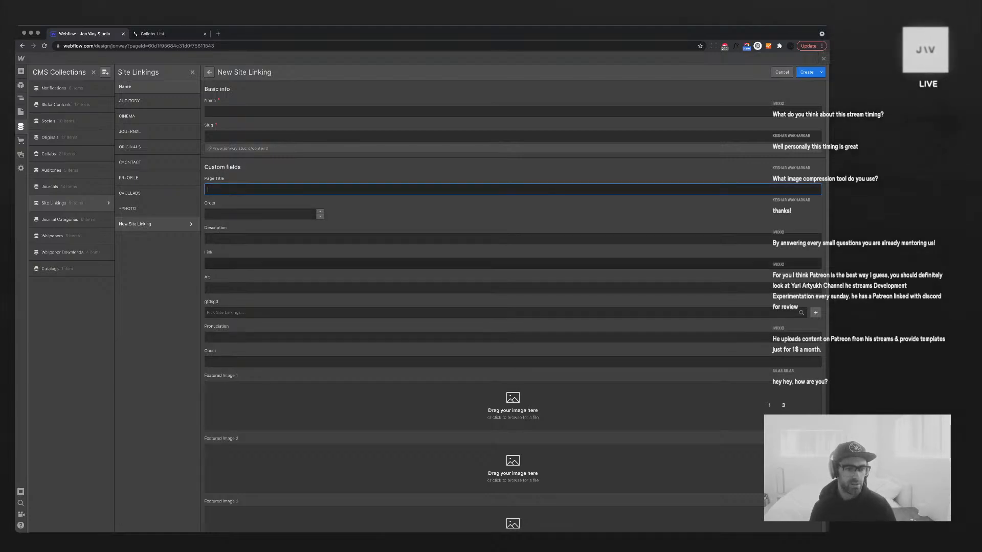
pyautogui.press('Tab')
pyautogui.press('Tab')
pyautogui.press('Tab')
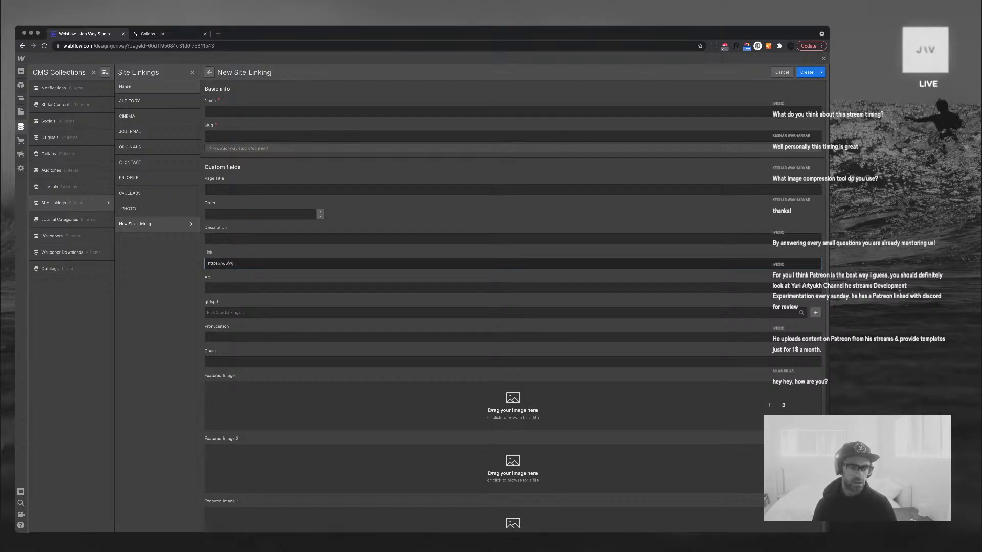
pyautogui.write('https://www.jonway.studioo')
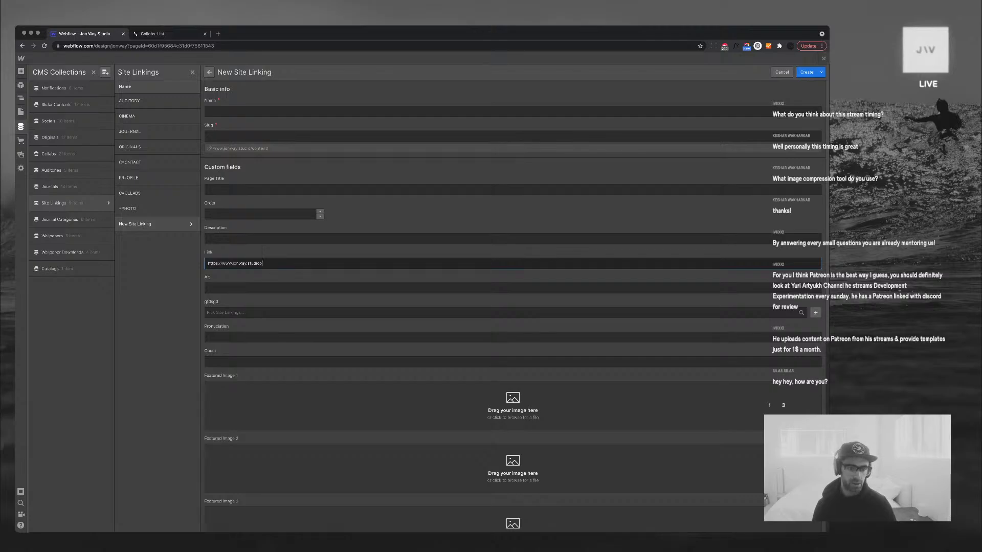
pyautogui.press('BackSpace')
pyautogui.write('/originals/screensaver')
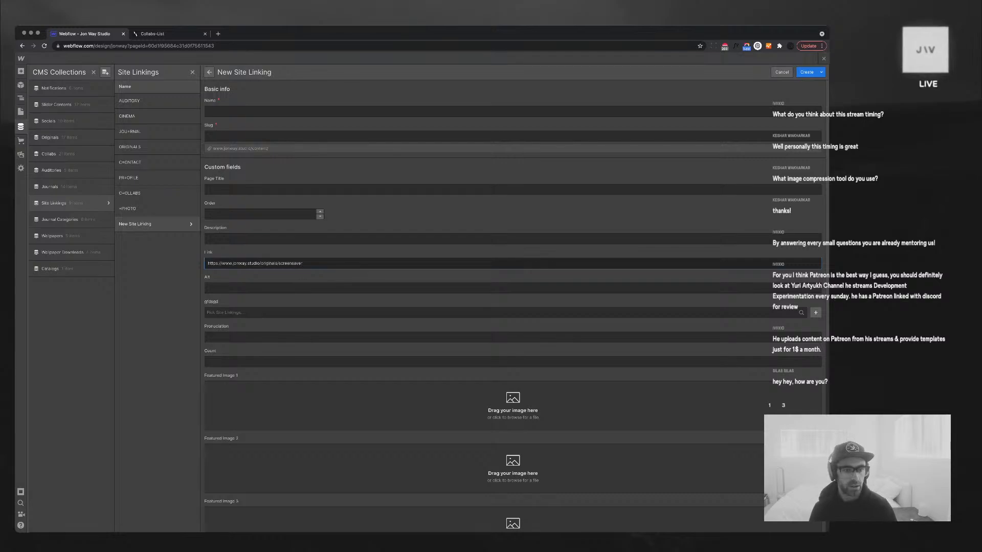
pyautogui.press('super+a')
# Name the item Screensaver, create it, and check its screensaver slug
pyautogui.click(225, 112)
pyautogui.write('SCreens')
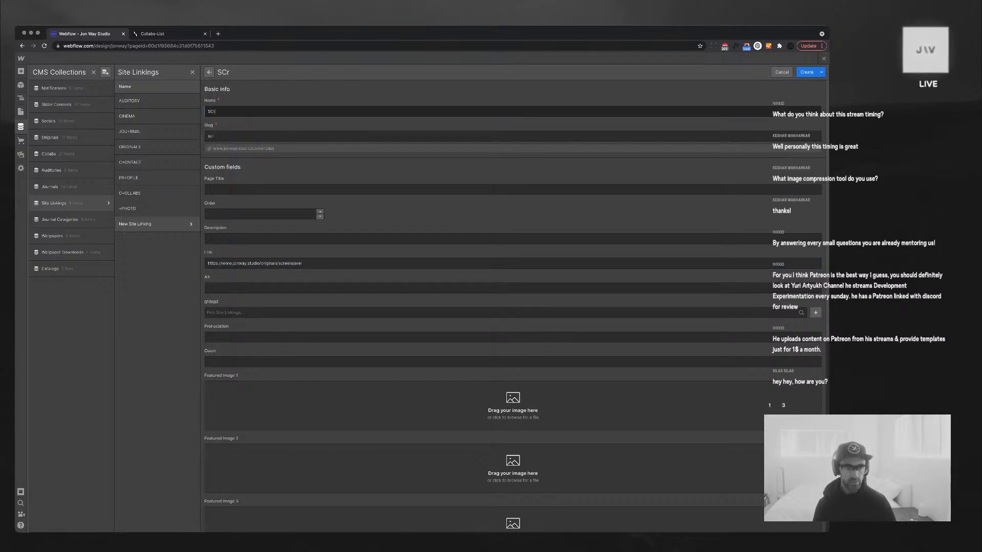
pyautogui.press('BackSpace')
pyautogui.press('BackSpace')
pyautogui.press('BackSpace')
pyautogui.press('BackSpace')
pyautogui.press('BackSpace')
pyautogui.press('BackSpace')
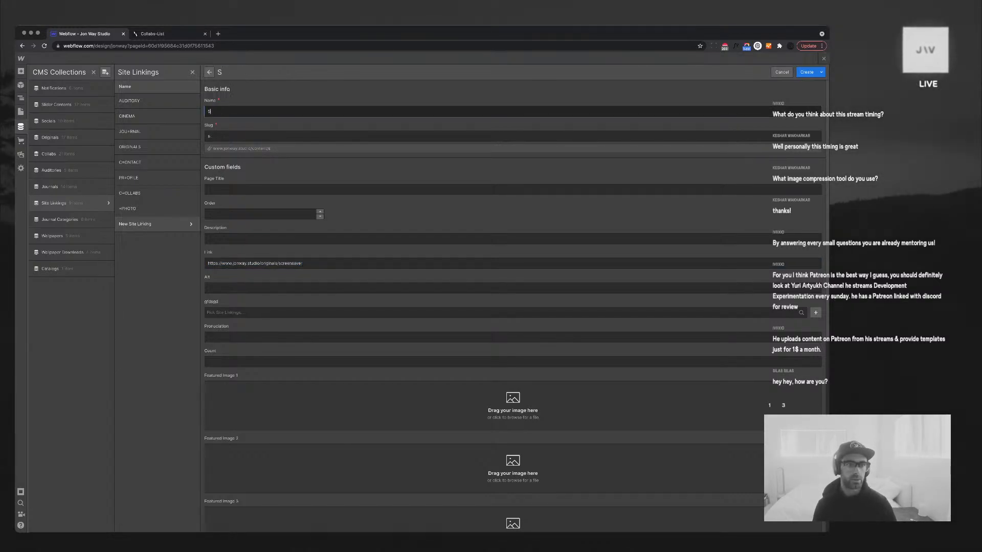
pyautogui.write('creensaver')
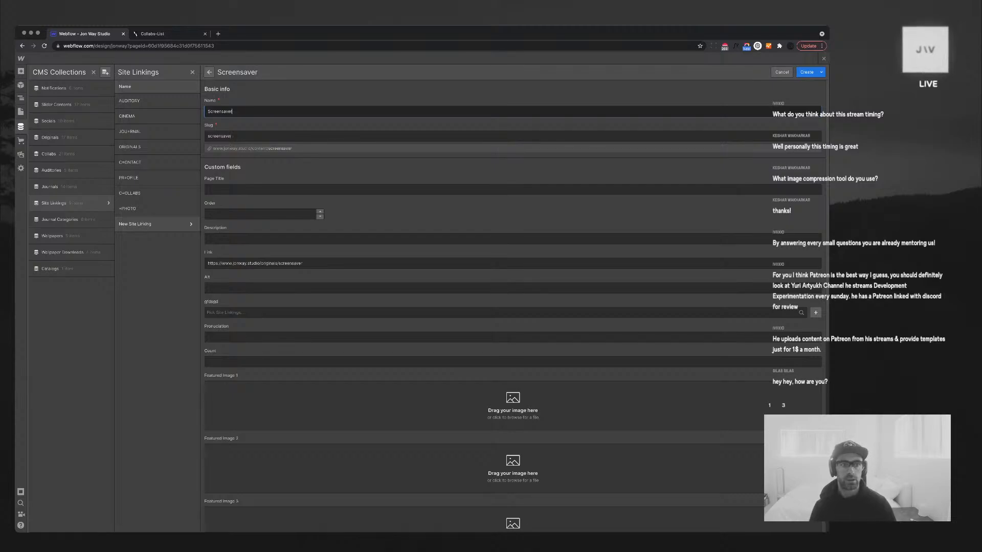
pyautogui.click(806, 72)
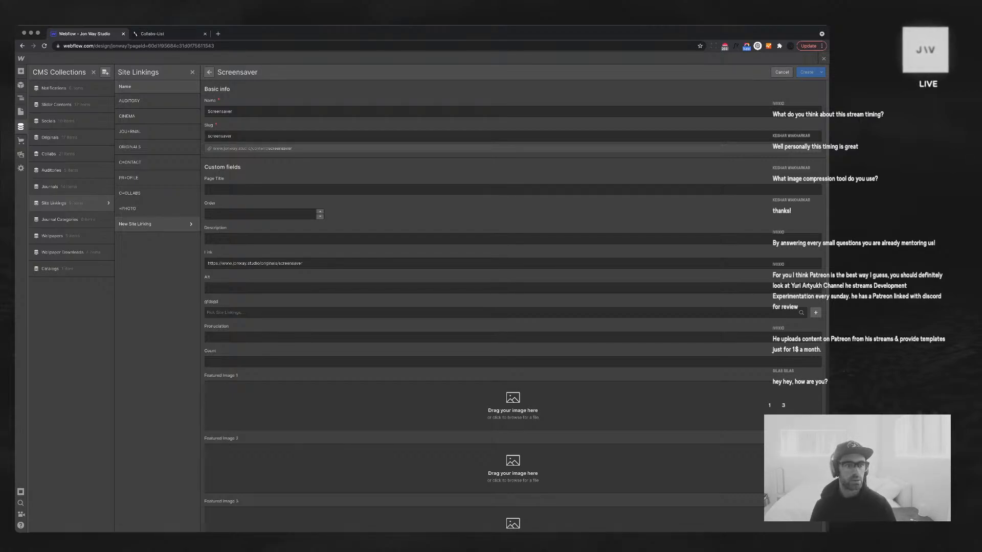
pyautogui.click(232, 136)
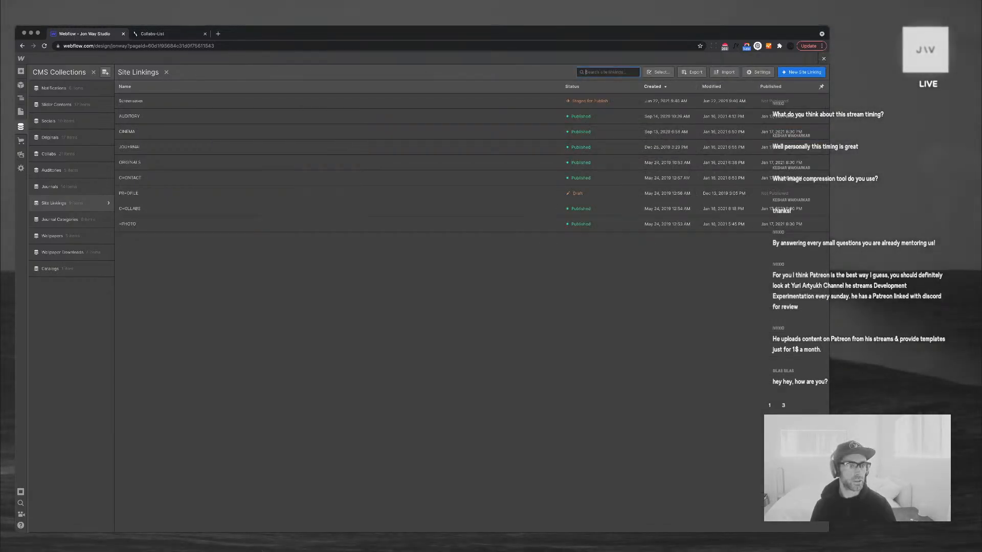
# Point the Sample Gallery notification's Link 1 page reference to Screensaver and save
pyautogui.press('Escape')
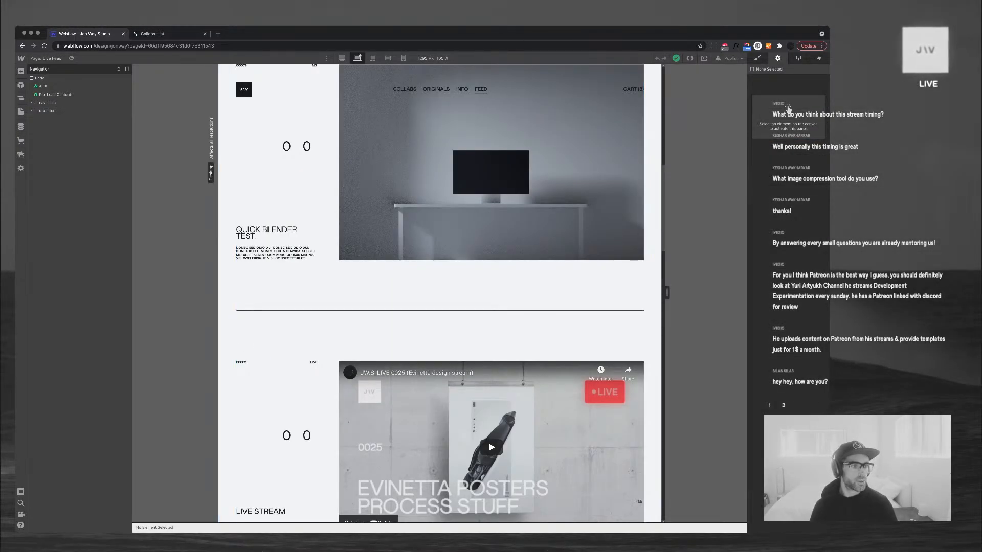
pyautogui.click(20, 126)
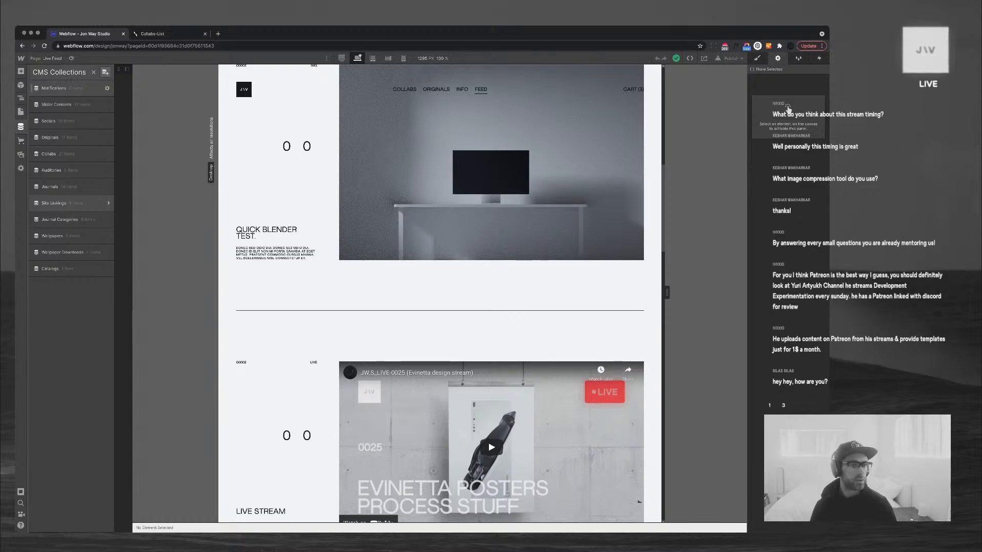
pyautogui.click(56, 88)
pyautogui.click(134, 101)
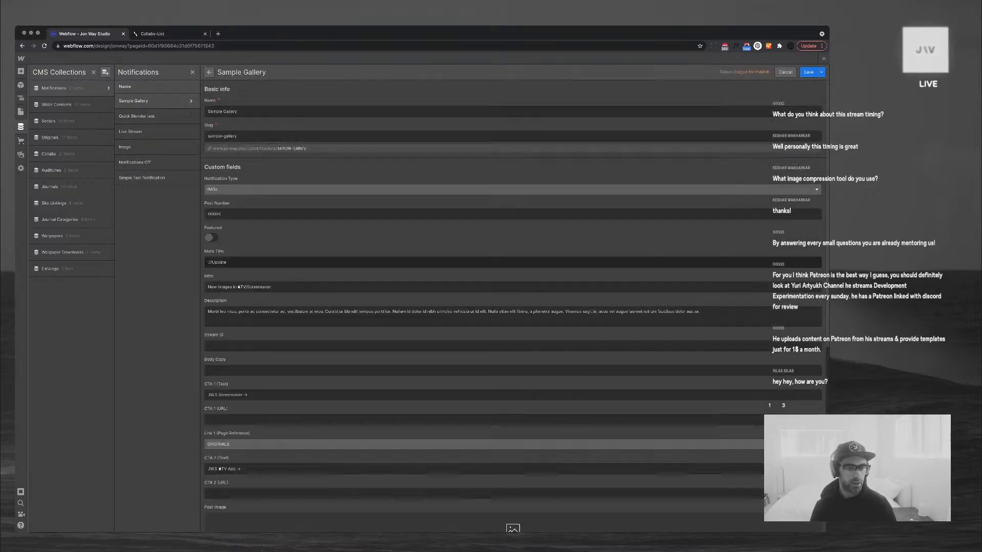
pyautogui.scroll(-1, 511, 306)
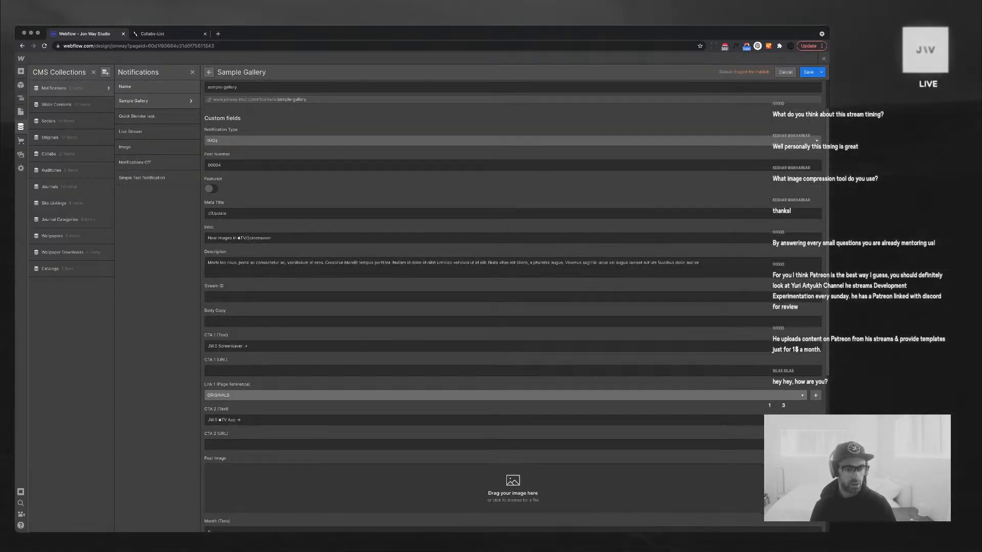
pyautogui.click(505, 395)
pyautogui.scroll(-2, 505, 409)
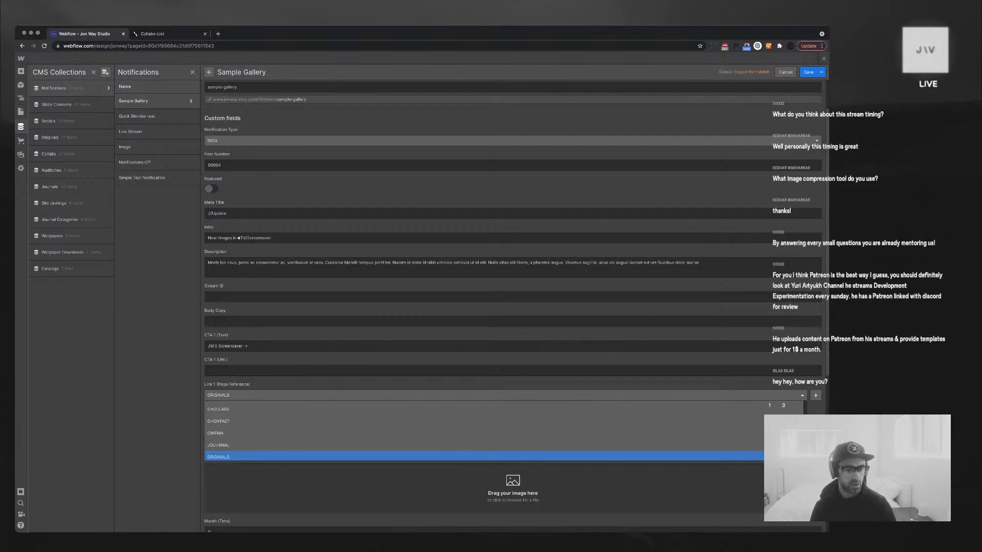
pyautogui.click(506, 454)
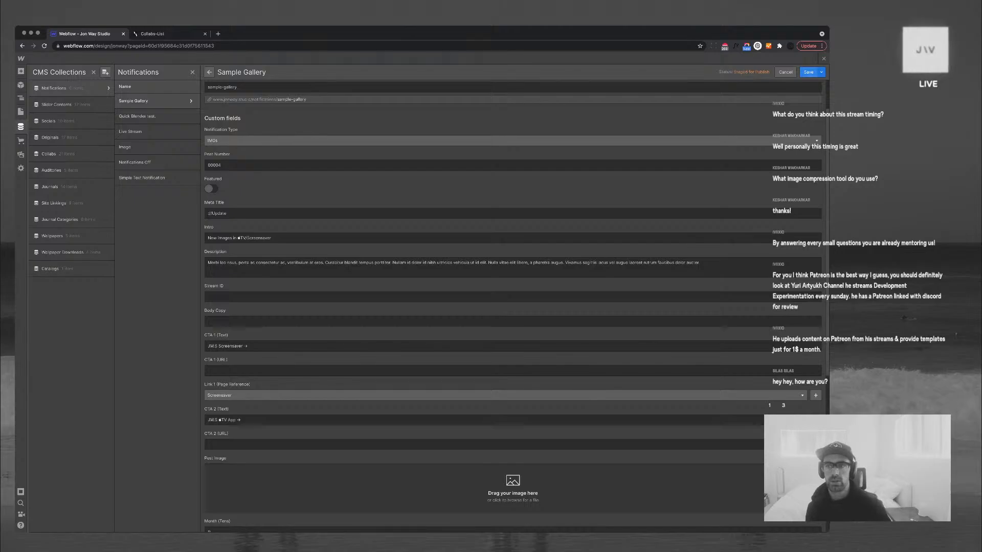
pyautogui.click(808, 73)
pyautogui.click(823, 59)
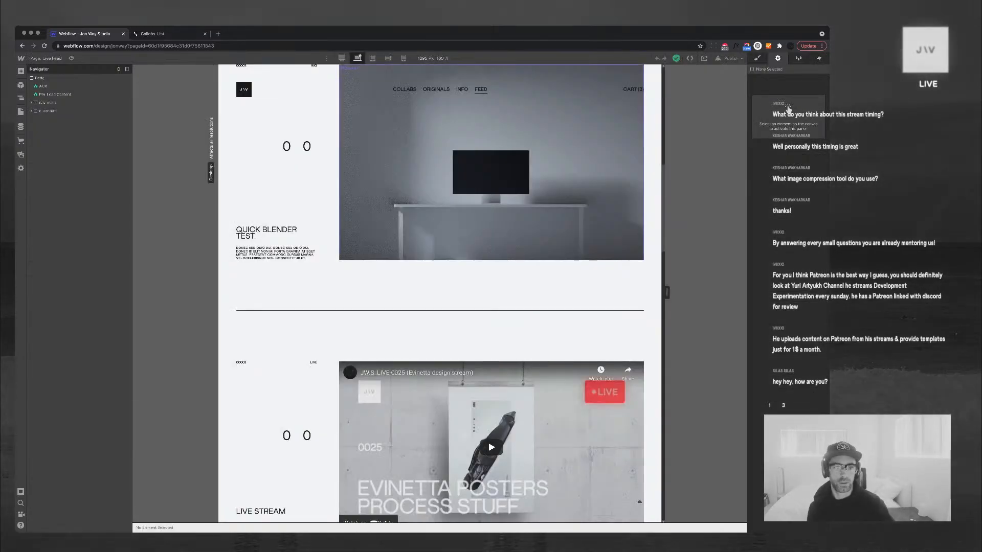
# Link the screensaver link wrapper to Collection Page 'Link 1 (Page Reference)' and test in preview
pyautogui.scroll(-4, 316, 287)
pyautogui.scroll(-8, 316, 286)
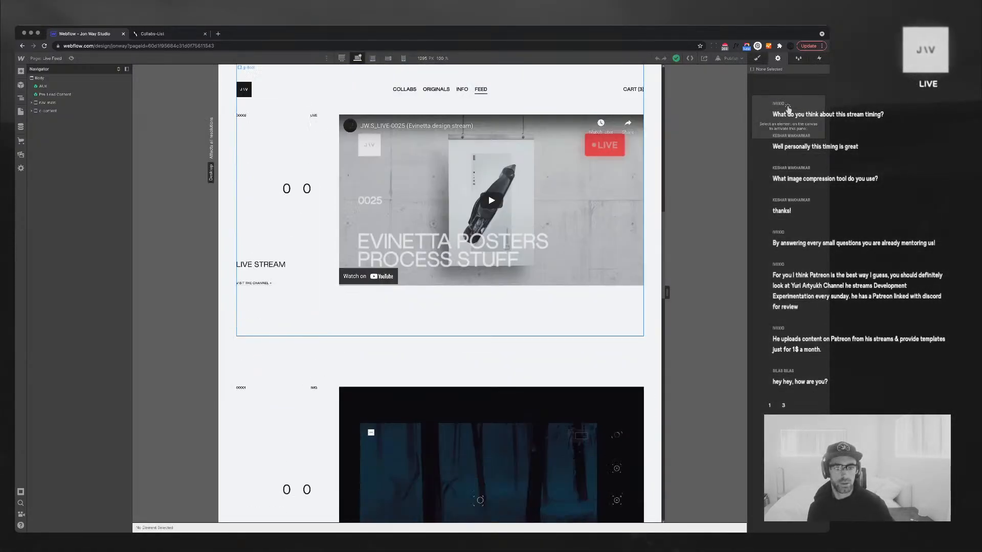
pyautogui.scroll(-8, 439, 294)
pyautogui.scroll(20, 440, 294)
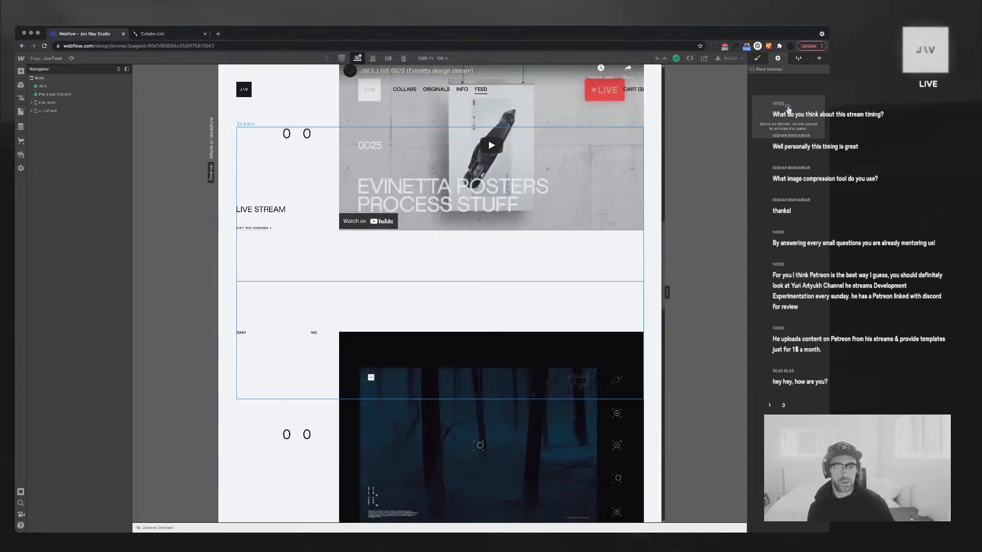
pyautogui.scroll(4, 276, 345)
pyautogui.scroll(-3, 276, 346)
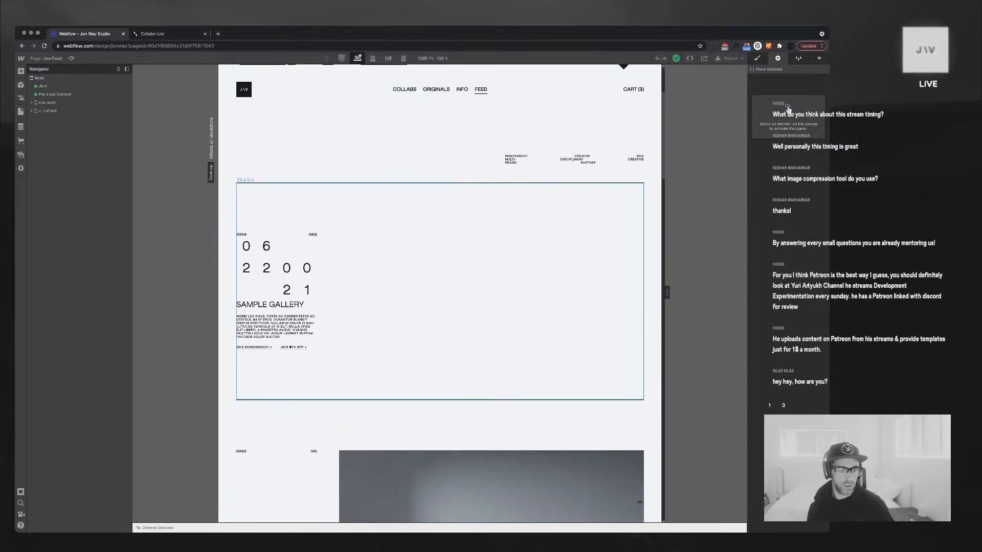
pyautogui.click(246, 343)
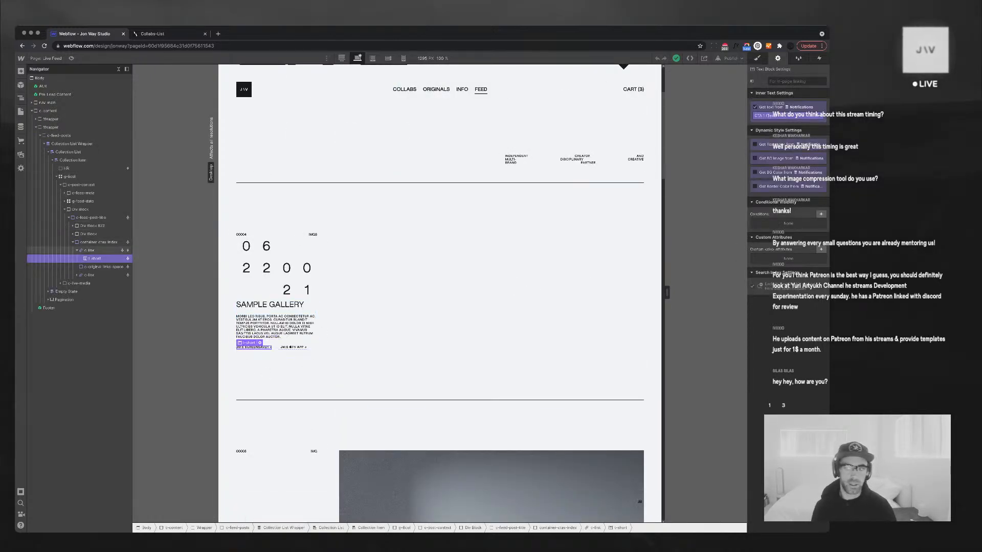
pyautogui.click(89, 250)
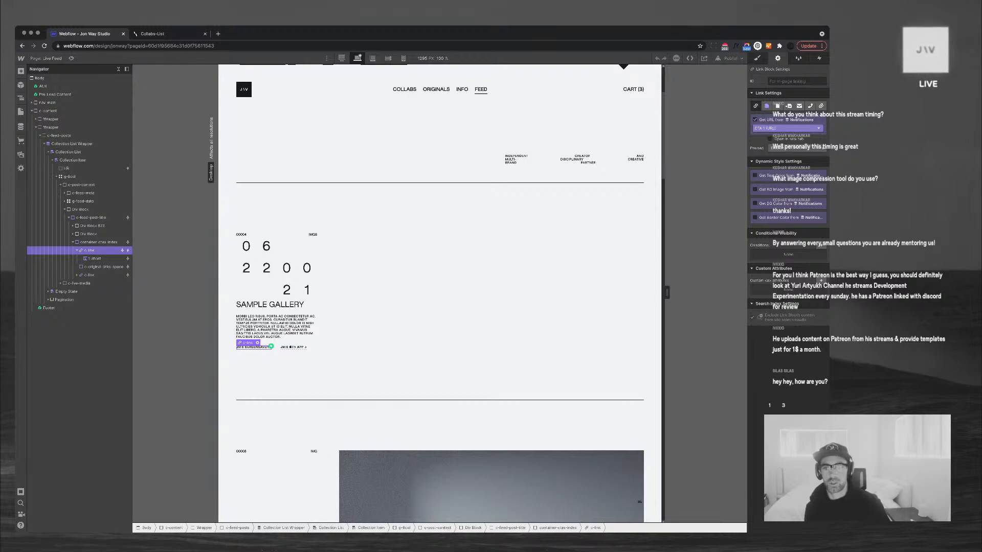
pyautogui.click(767, 106)
pyautogui.click(796, 118)
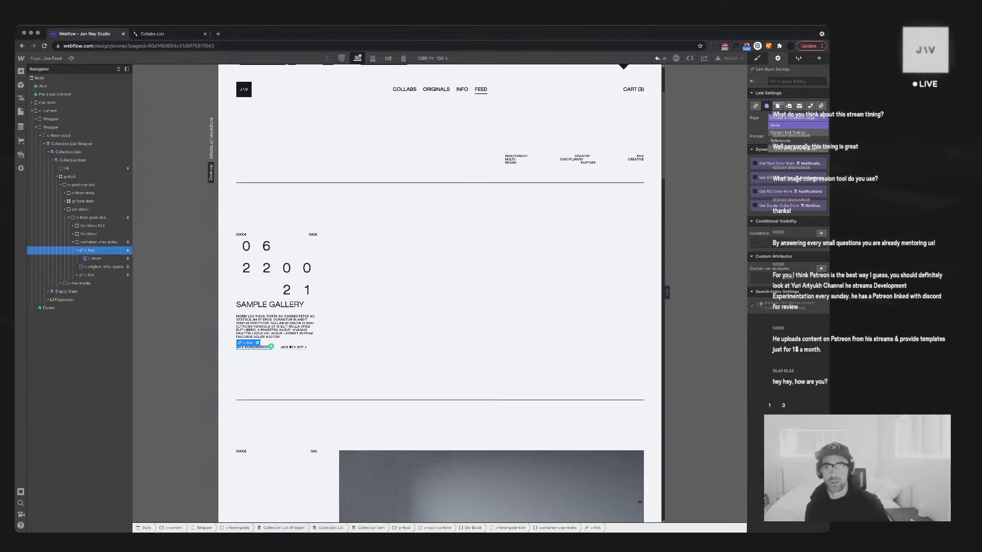
pyautogui.click(795, 148)
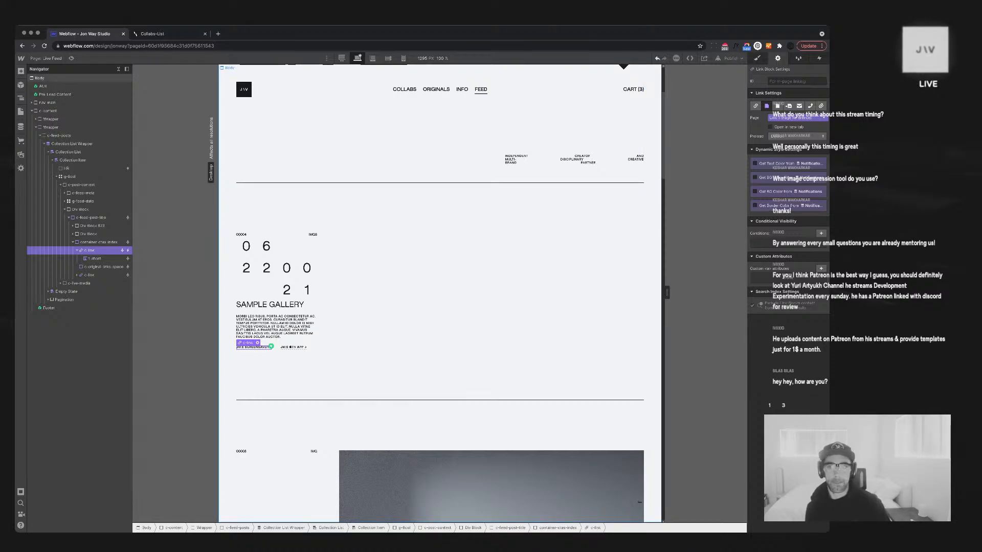
pyautogui.click(71, 59)
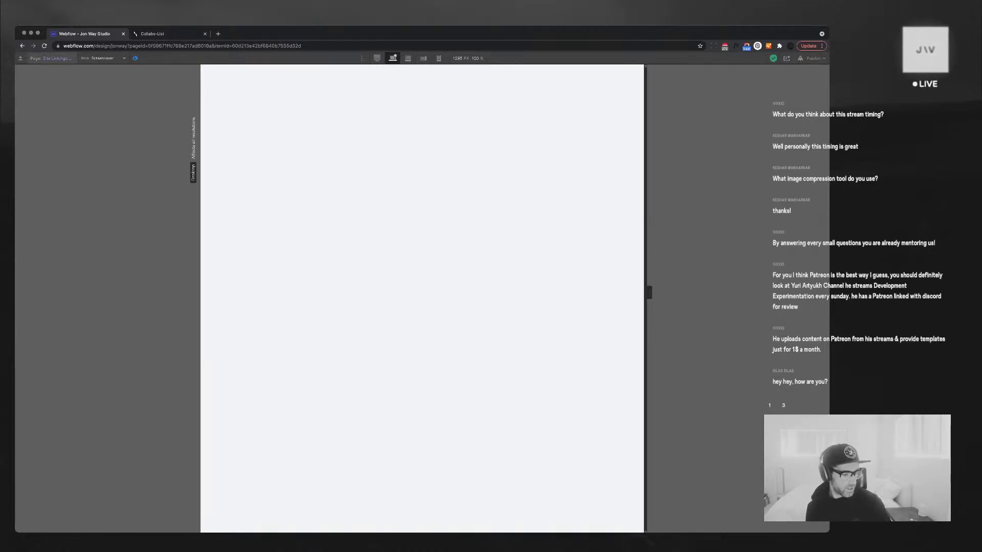
# Exit preview, return to the Live Feed page, and select the JW'S SCREENSAVER link text
pyautogui.click(50, 58)
pyautogui.click(51, 59)
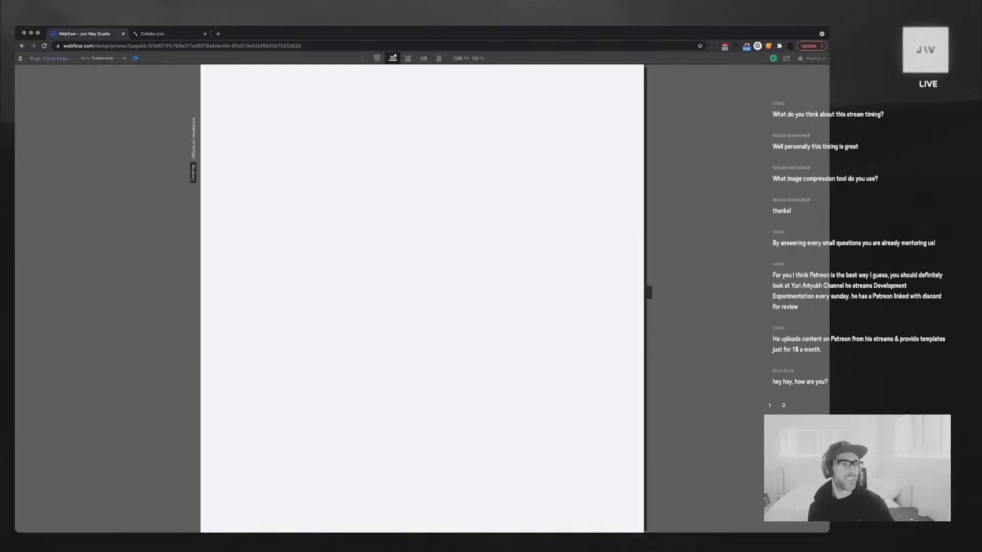
pyautogui.press('super+shift+p')
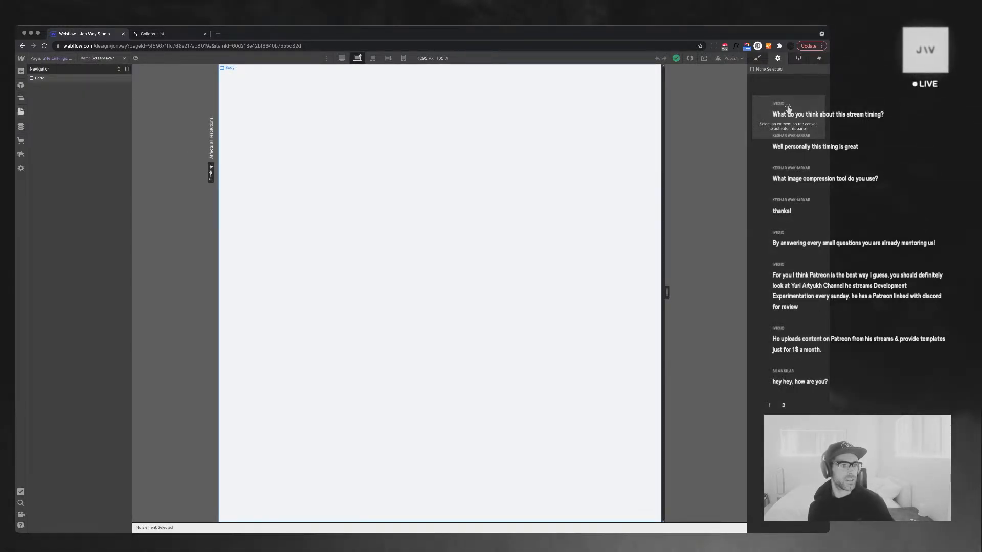
pyautogui.click(21, 112)
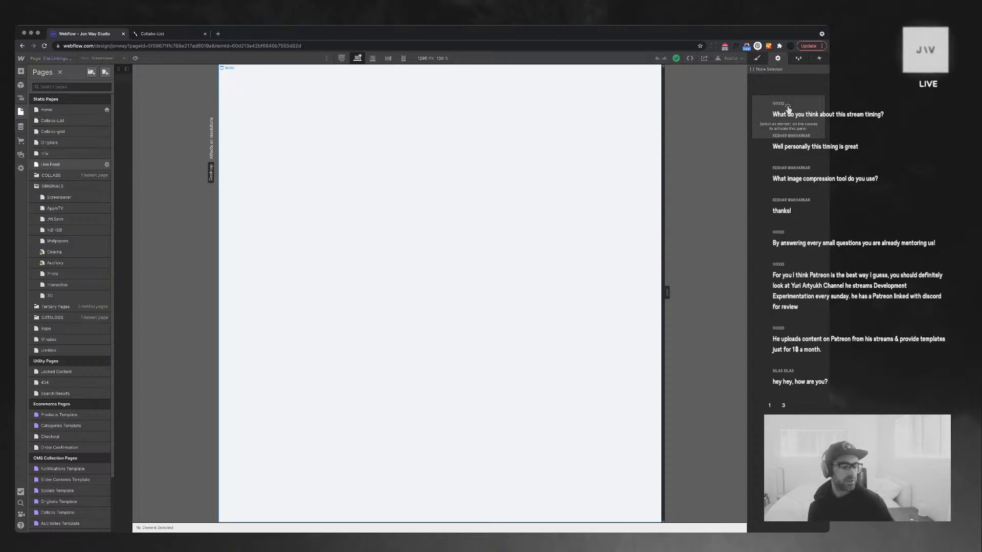
pyautogui.click(50, 164)
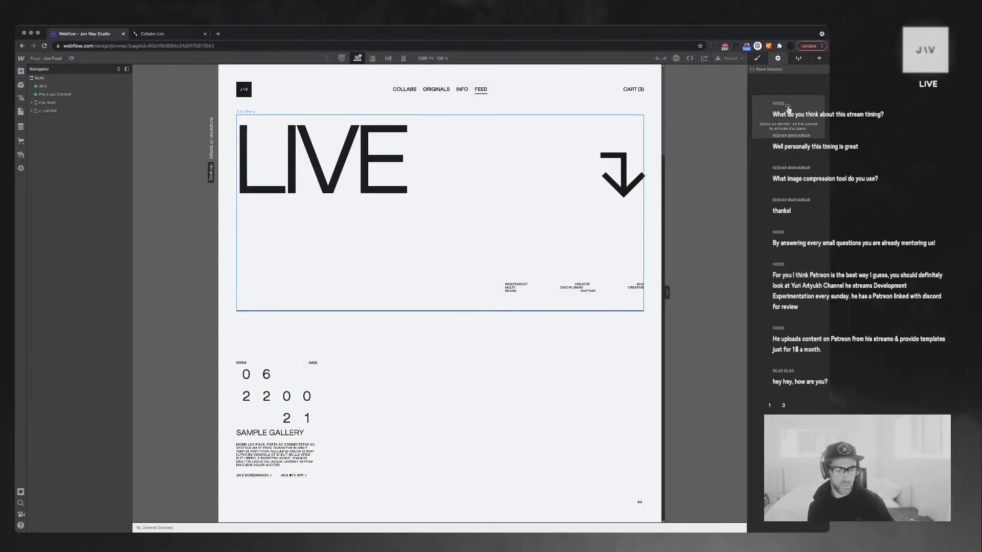
pyautogui.scroll(-3, 307, 307)
pyautogui.click(254, 352)
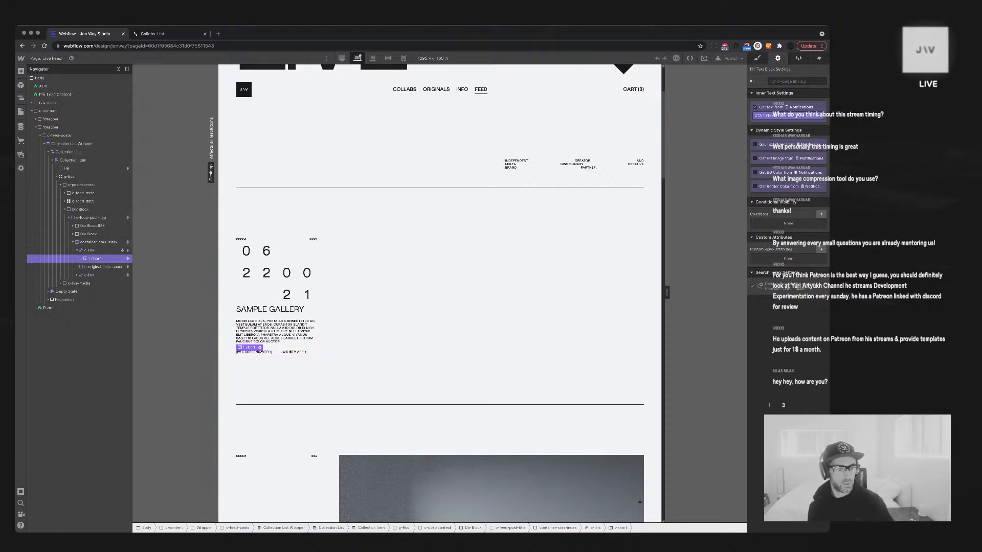
# Bind the SAMPLE GALLERY post title text to the Intro field
pyautogui.click(276, 310)
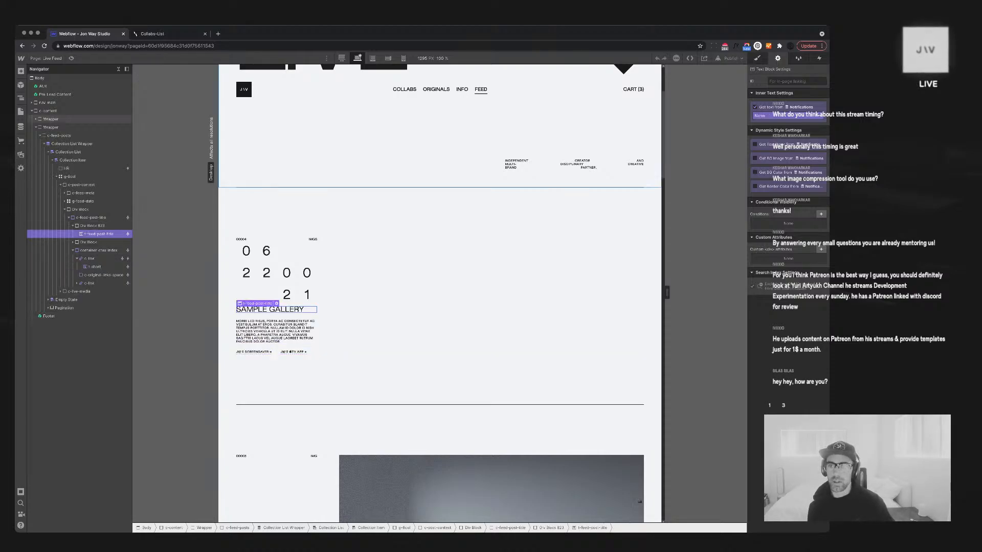
pyautogui.click(788, 116)
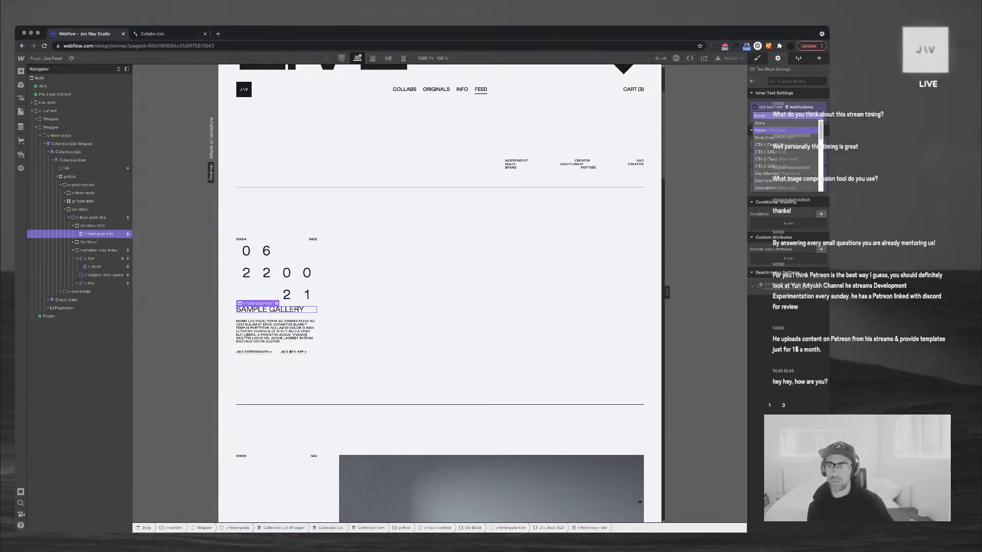
pyautogui.scroll(-3, 786, 156)
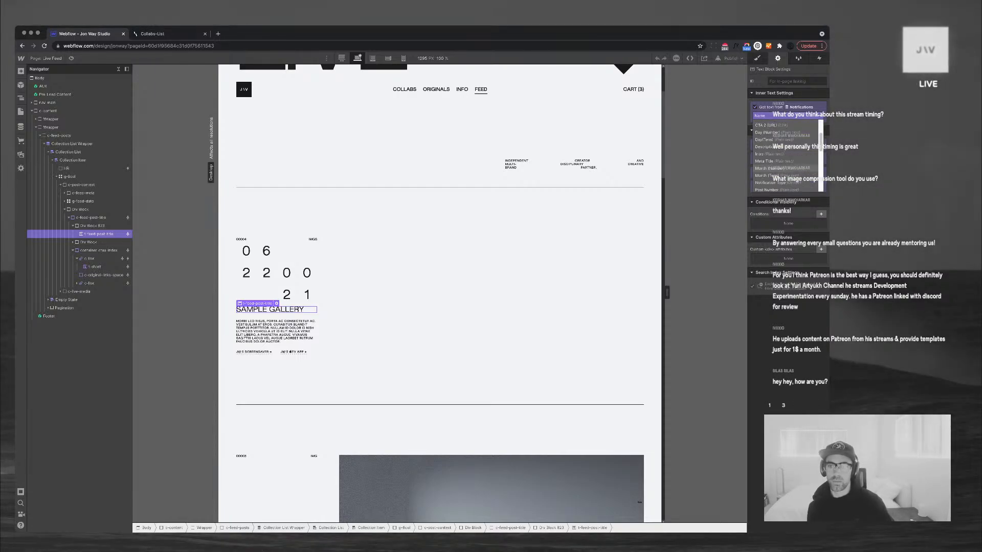
pyautogui.click(762, 154)
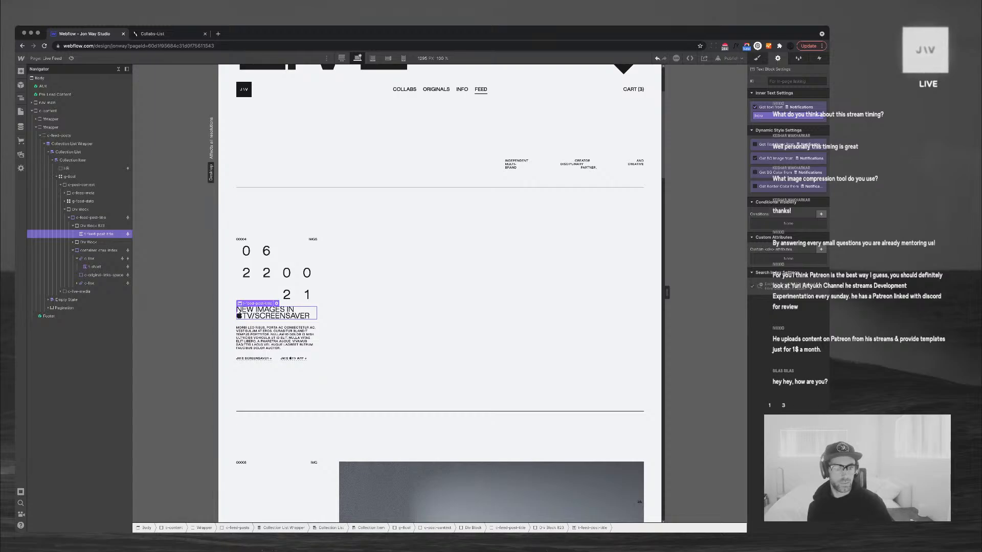
# Select the c-live-media block and collapse the Navigator tree to it
pyautogui.click(79, 292)
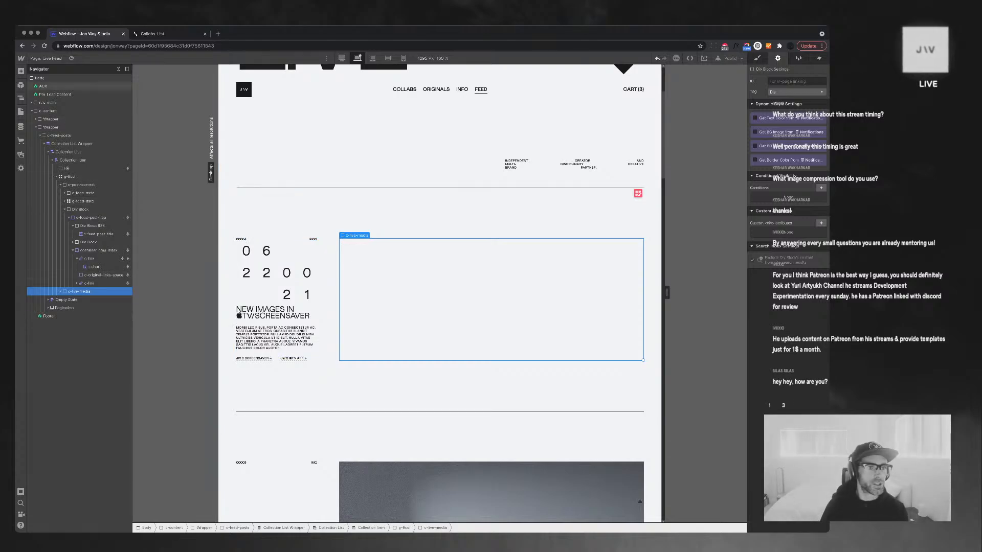
pyautogui.click(118, 69)
pyautogui.click(389, 276)
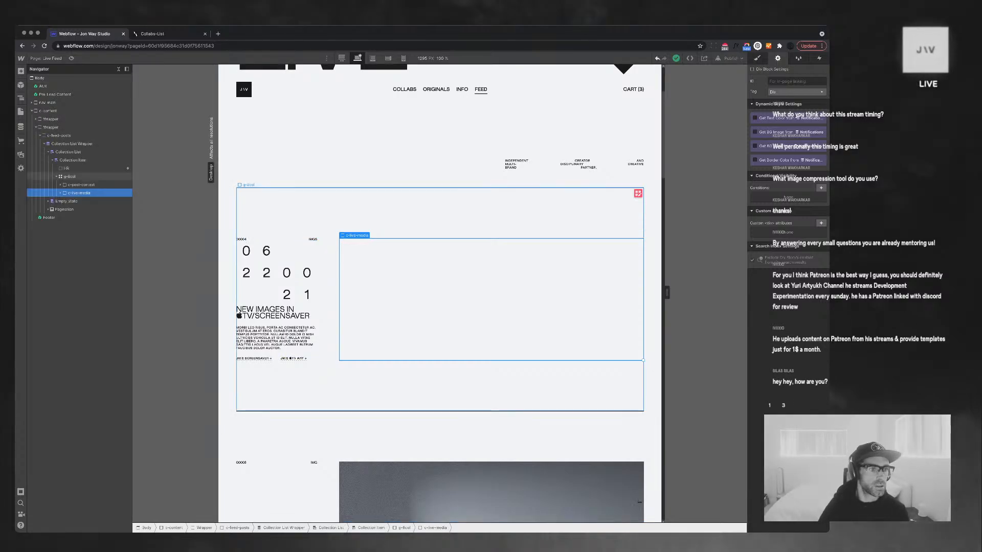
pyautogui.click(21, 127)
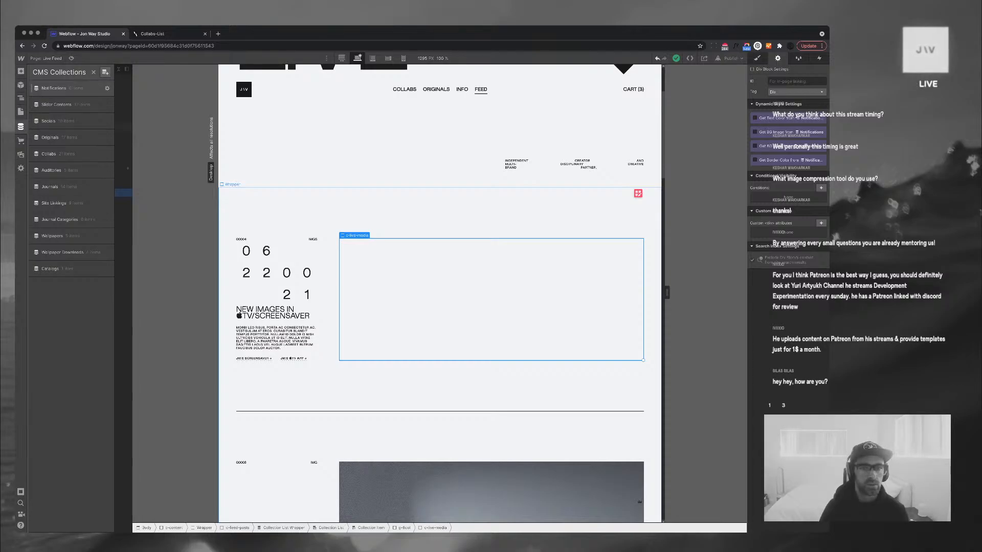
# Review the Sample Gallery notification's fields, then open the Notifications collection settings
pyautogui.click(56, 88)
pyautogui.click(134, 102)
pyautogui.scroll(-6, 513, 291)
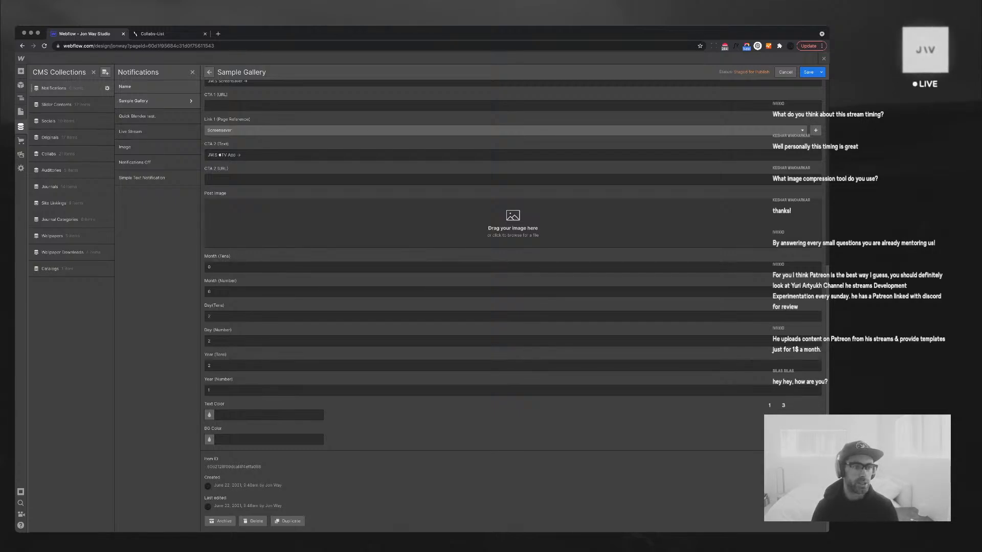
pyautogui.click(106, 88)
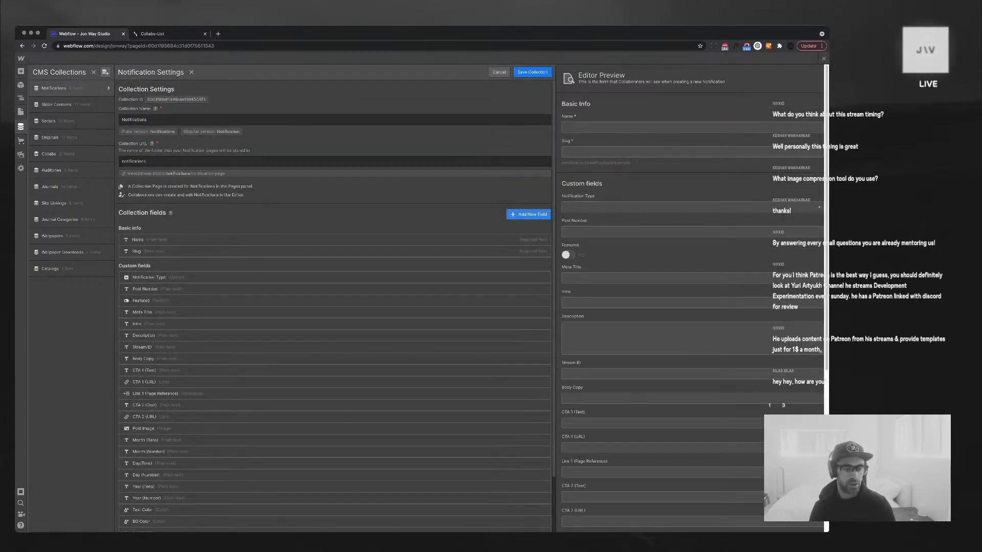
# Add an image field, Image 2, and drag it just below CTA 2 (URL)
pyautogui.click(528, 214)
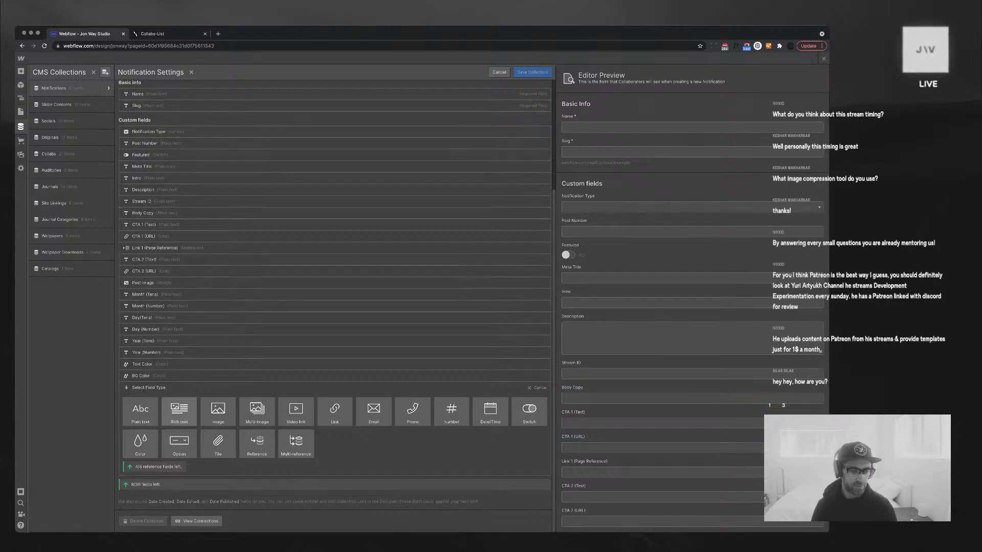
pyautogui.click(218, 412)
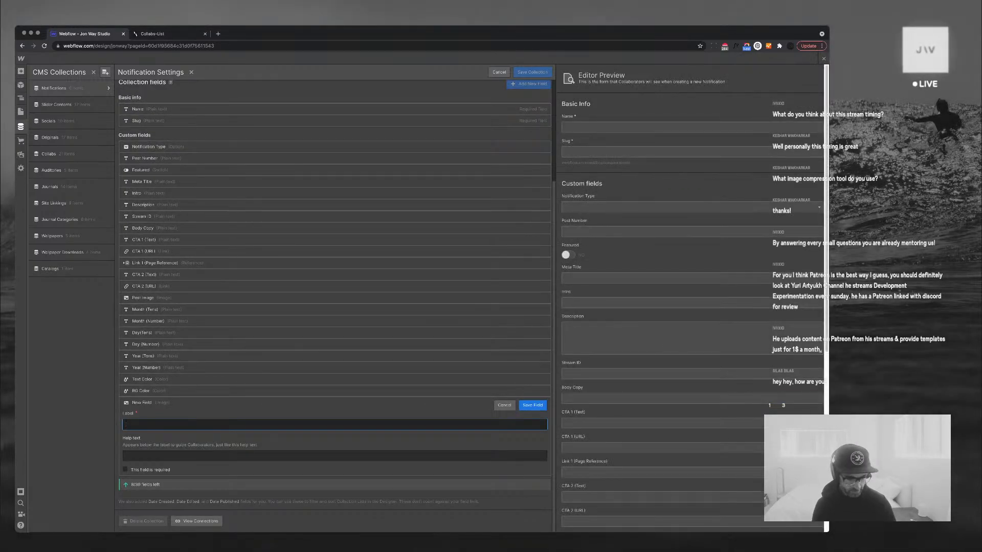
pyautogui.write('Mu')
pyautogui.press('super+a')
pyautogui.write('Mul')
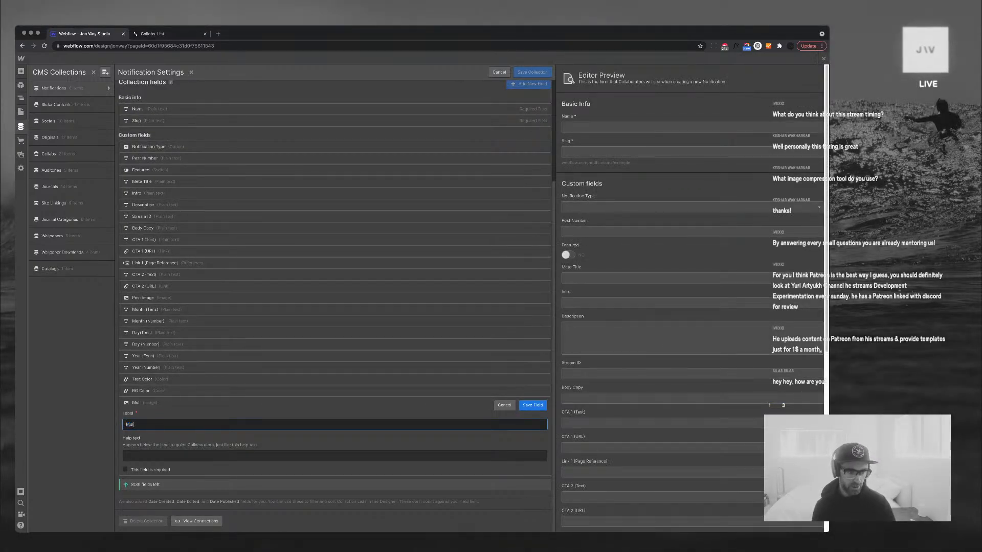
pyautogui.write('ti')
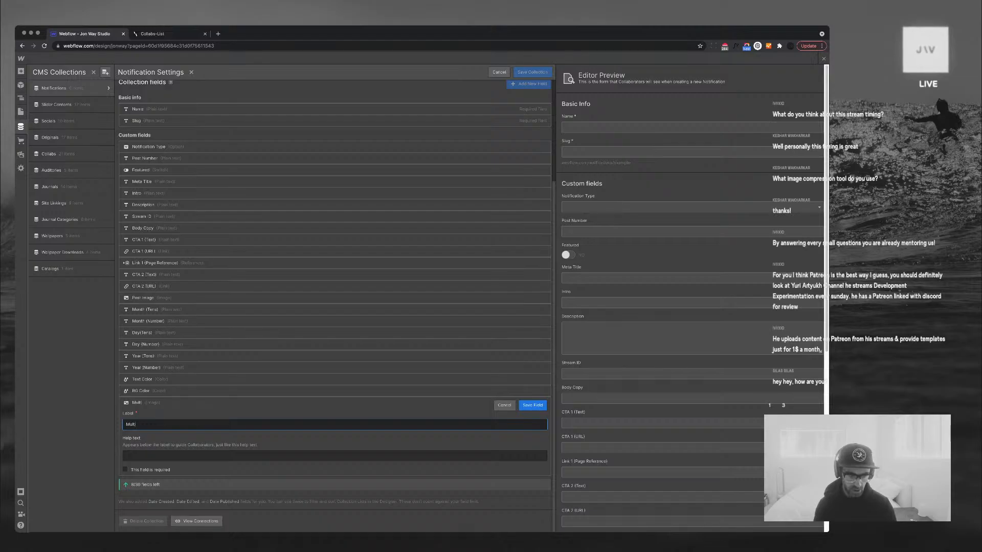
pyautogui.write('-')
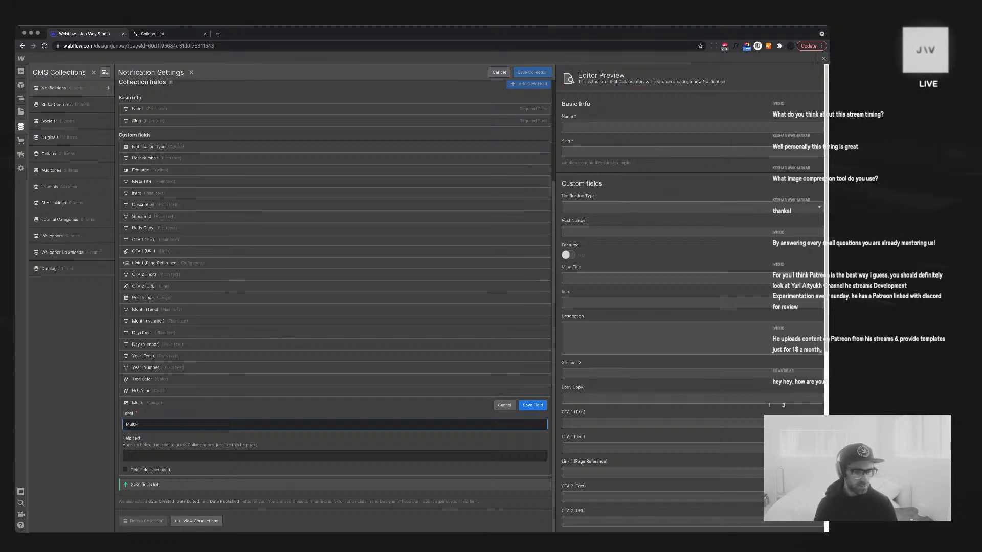
pyautogui.press('super+a')
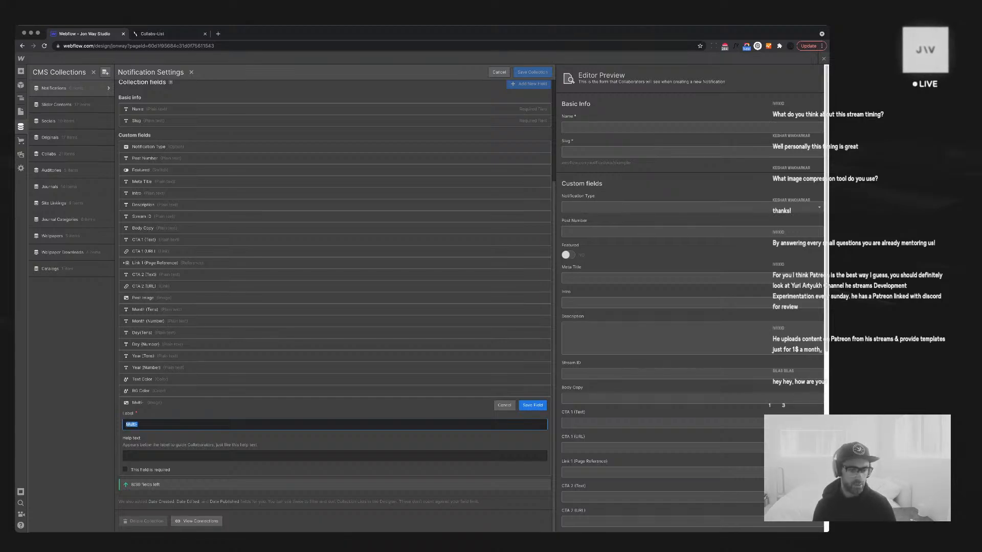
pyautogui.write('I')
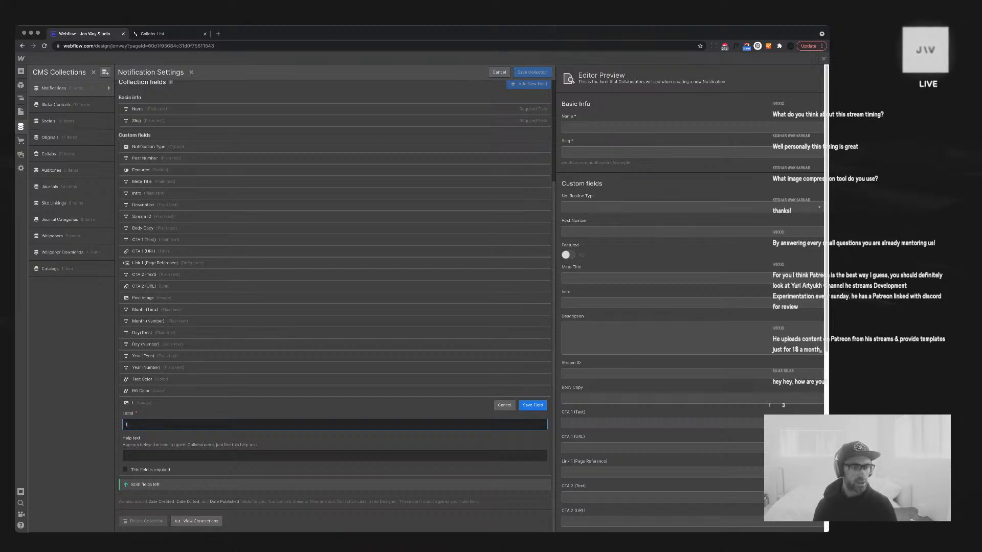
pyautogui.press('BackSpace')
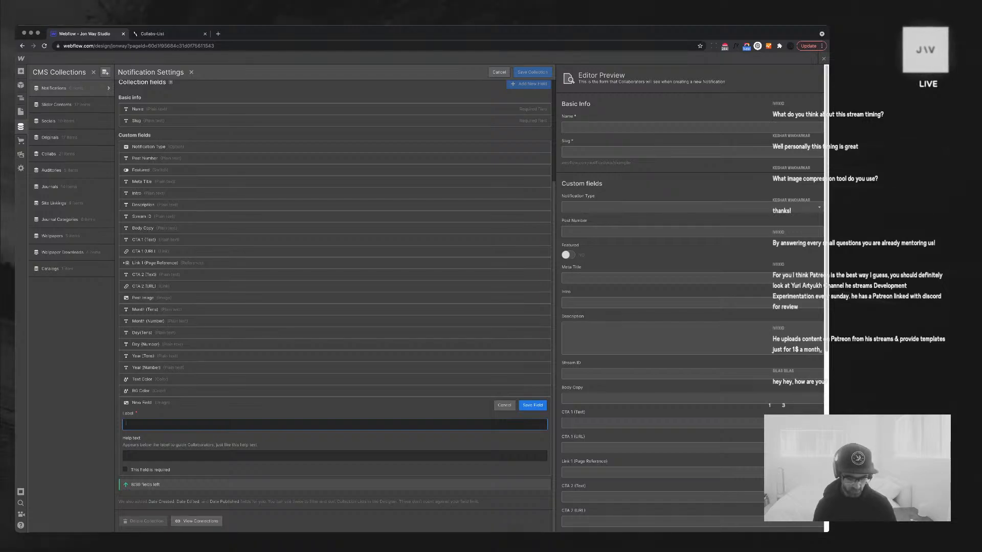
pyautogui.write('Image 1')
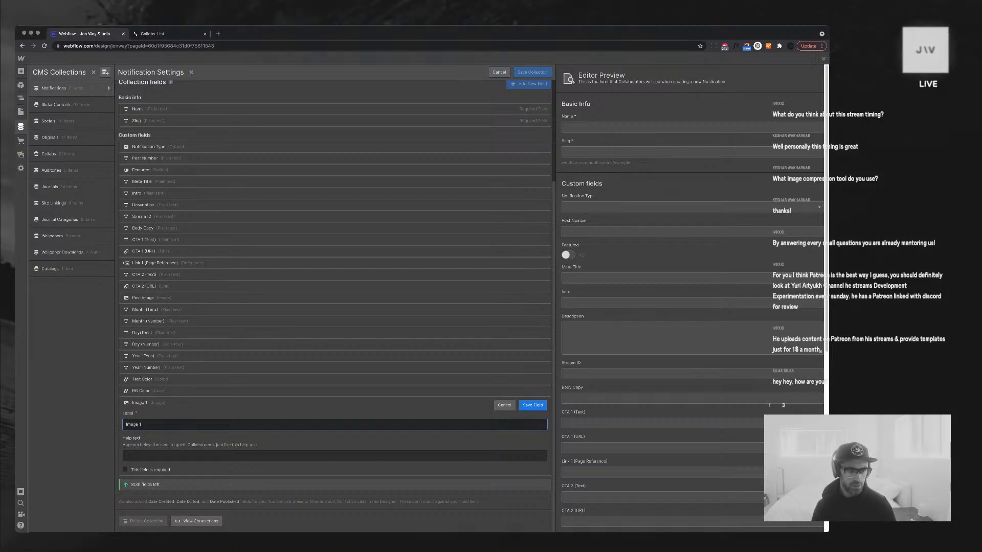
pyautogui.press('Return')
pyautogui.moveTo(141, 458); pyautogui.dragTo(140, 366)
# Rename the Post Image field to Image 1
pyautogui.click(144, 354)
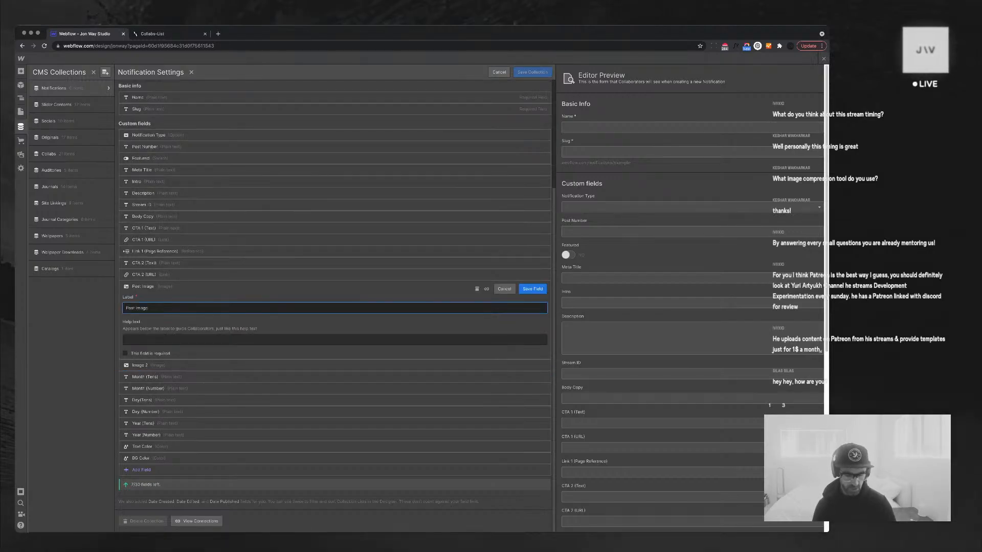
pyautogui.hotkey('ctrl', 'a')
pyautogui.write('Image 1')
pyautogui.press('Return')
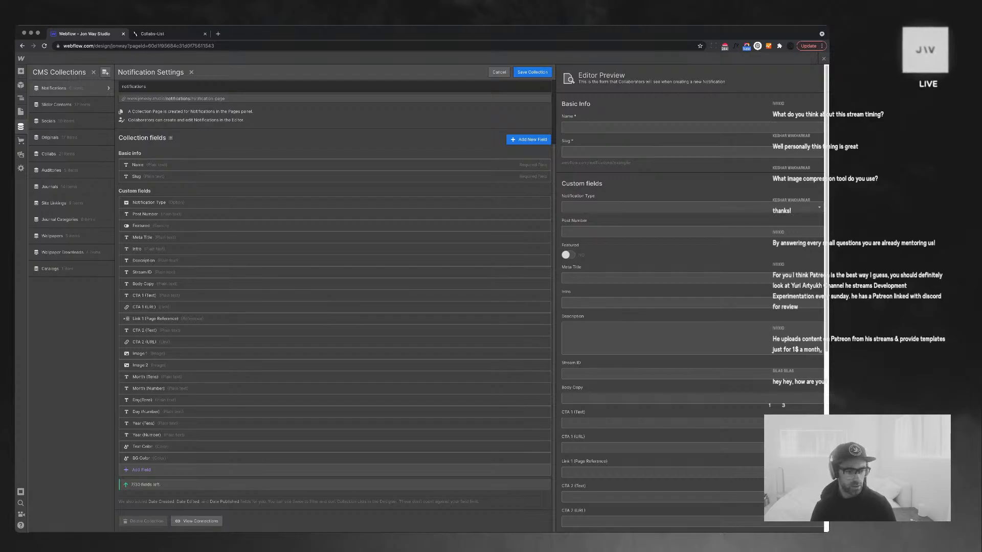
# Add an Image 3 image field and place it below Image 2
pyautogui.click(138, 470)
pyautogui.click(219, 410)
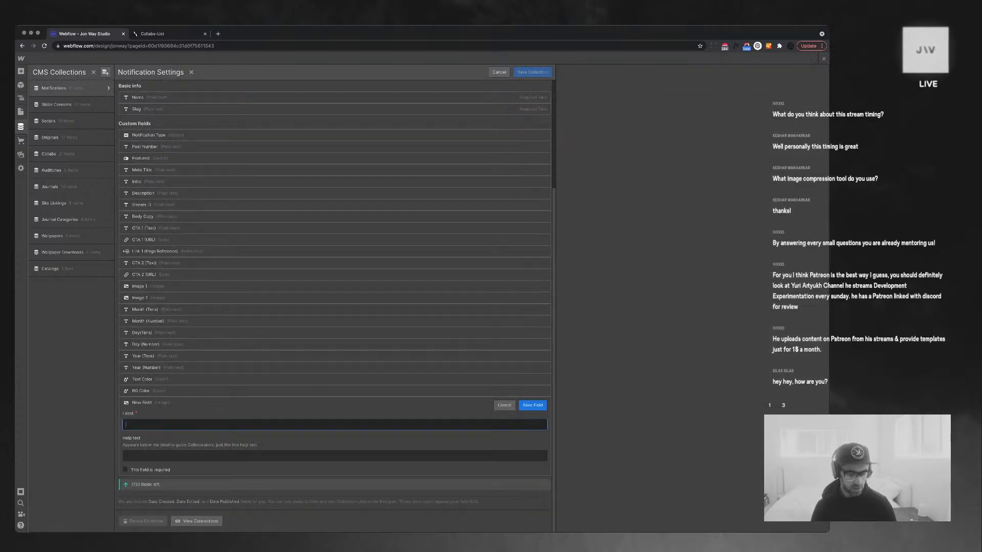
pyautogui.write('Image 23')
pyautogui.press('Return')
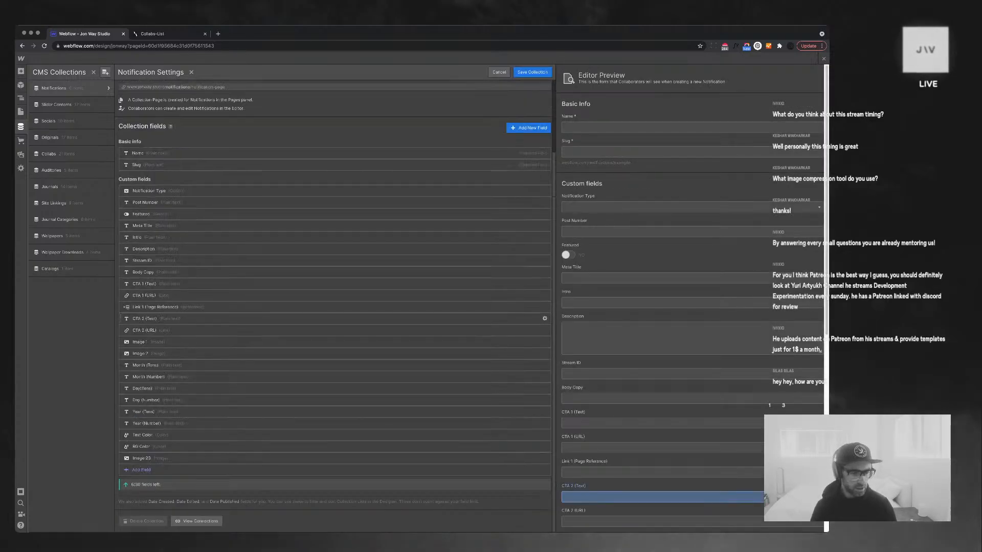
pyautogui.click(219, 458)
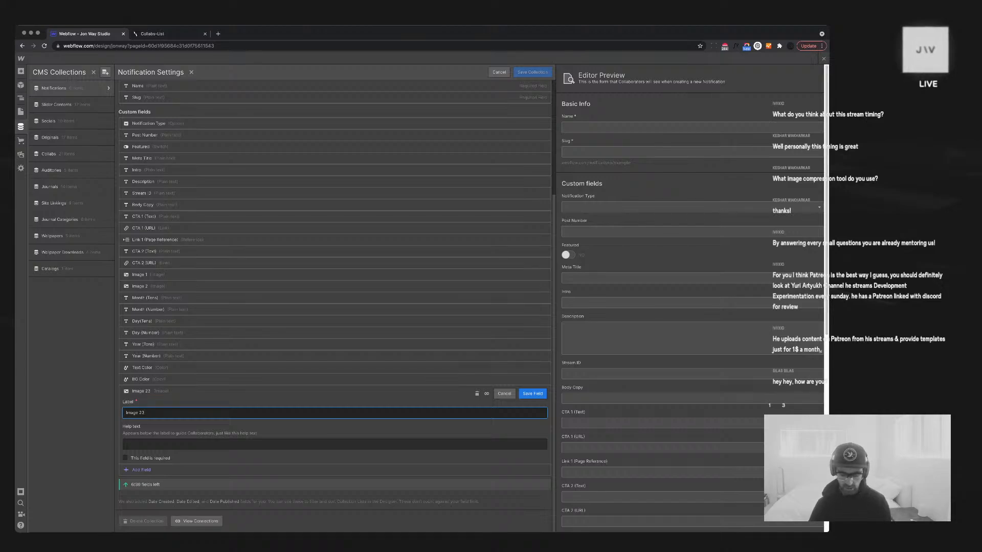
pyautogui.press('BackSpace')
pyautogui.press('BackSpace')
pyautogui.write('3')
pyautogui.press('Return')
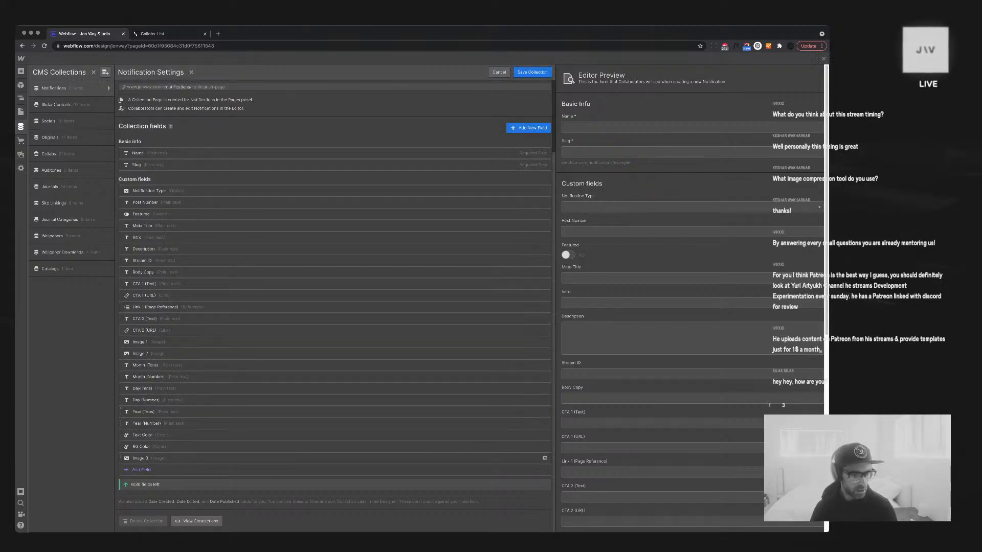
pyautogui.moveTo(121, 458); pyautogui.dragTo(122, 361)
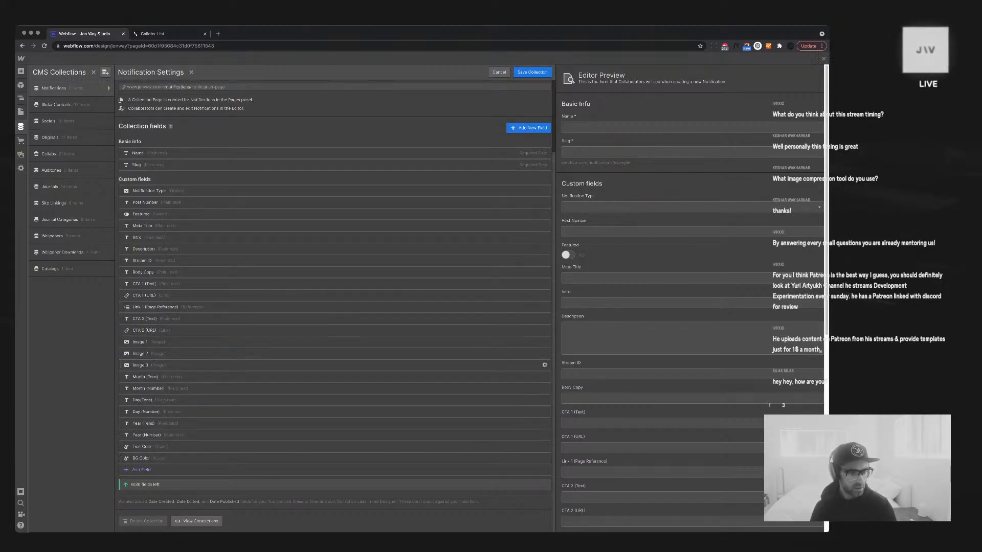
# Add Image 4 and Image 5 image fields in order, then save the collection
pyautogui.click(141, 469)
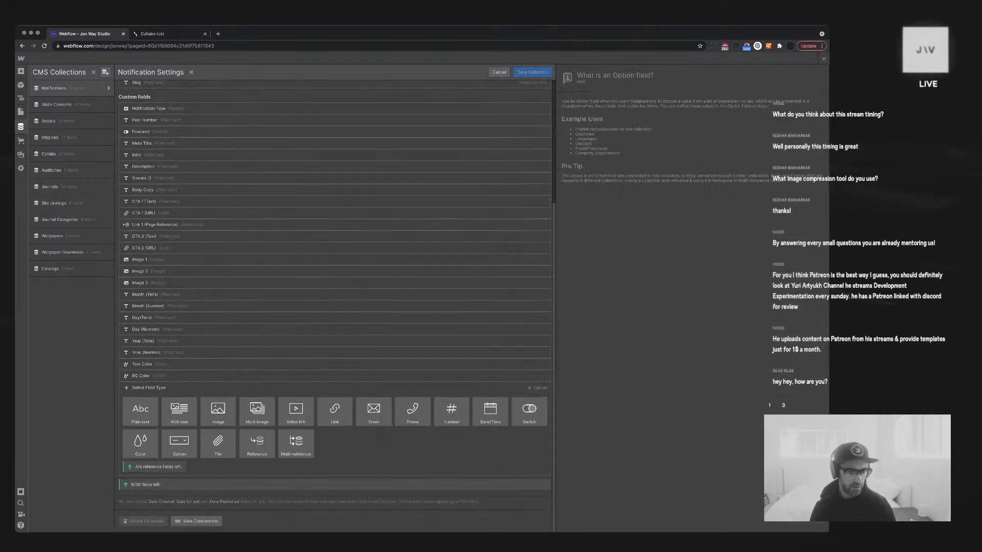
pyautogui.click(217, 413)
pyautogui.write('Im')
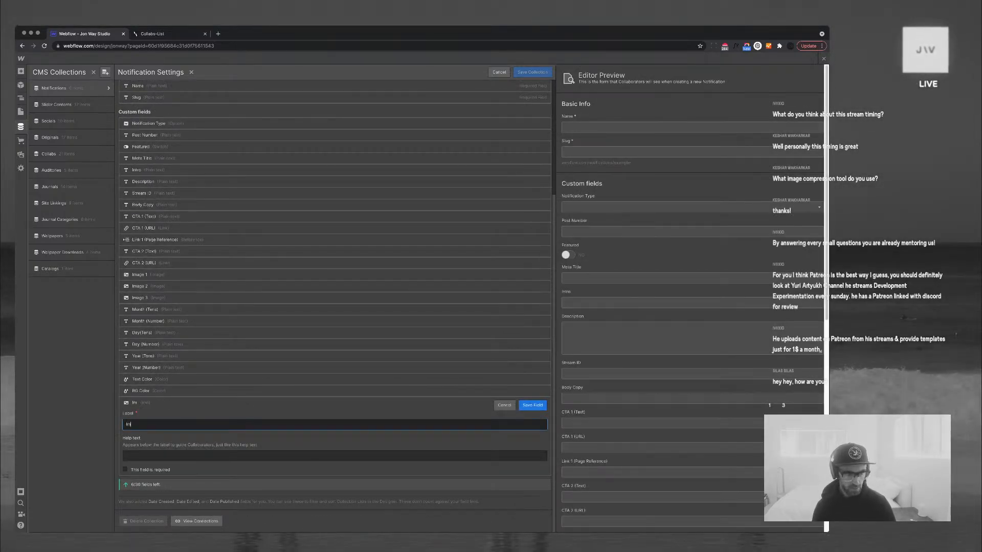
pyautogui.write('age 4')
pyautogui.press('Return')
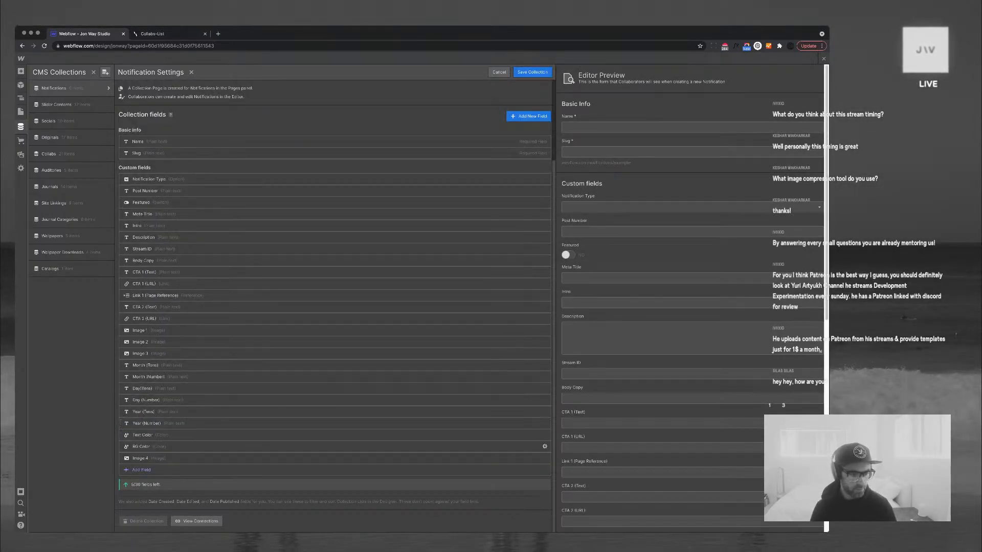
pyautogui.moveTo(121, 458); pyautogui.dragTo(121, 360)
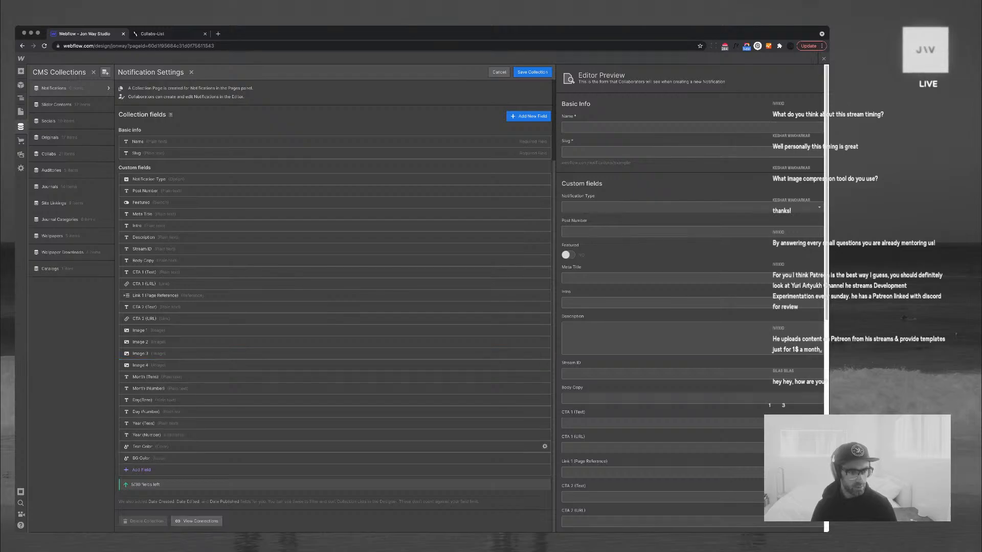
pyautogui.click(141, 469)
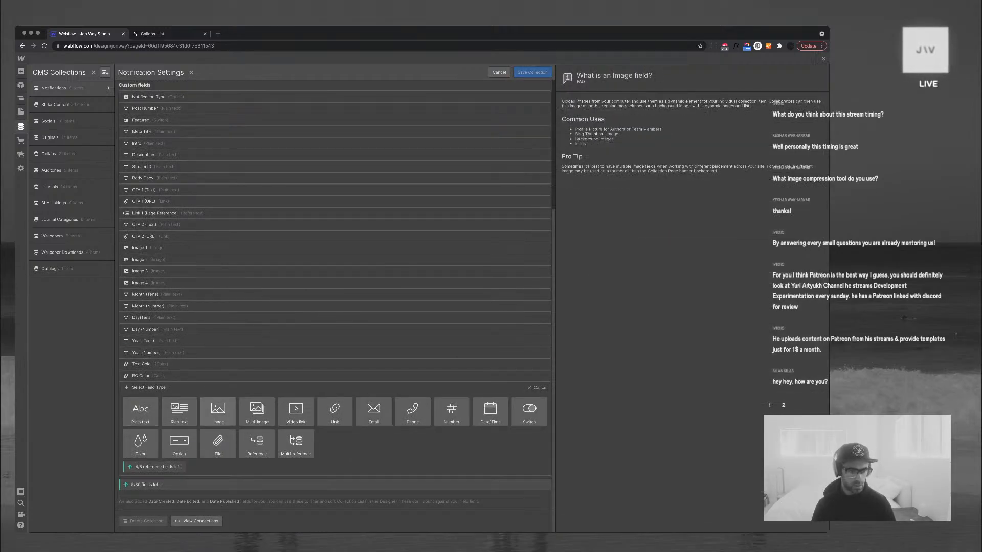
pyautogui.click(215, 409)
pyautogui.write('Image 5')
pyautogui.press('Return')
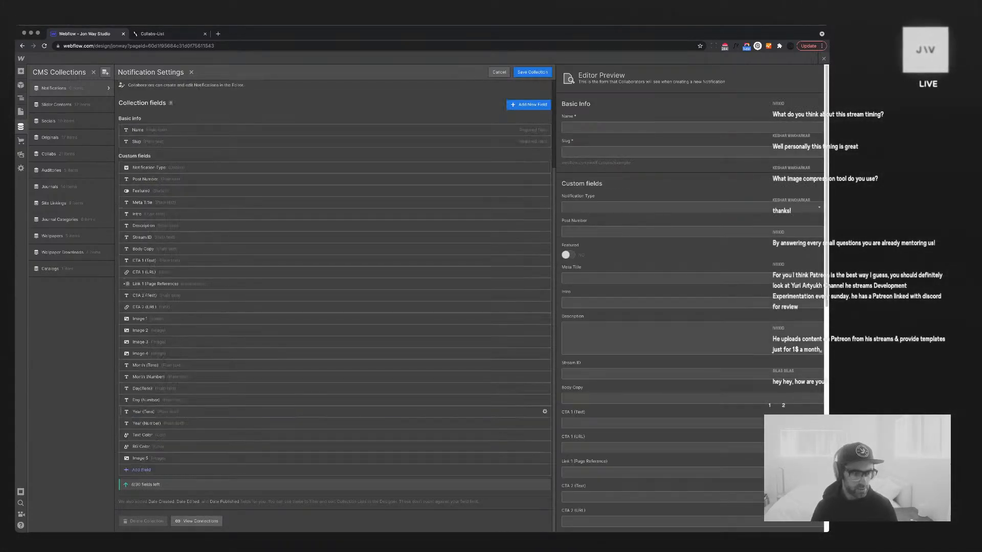
pyautogui.moveTo(121, 458); pyautogui.dragTo(120, 365)
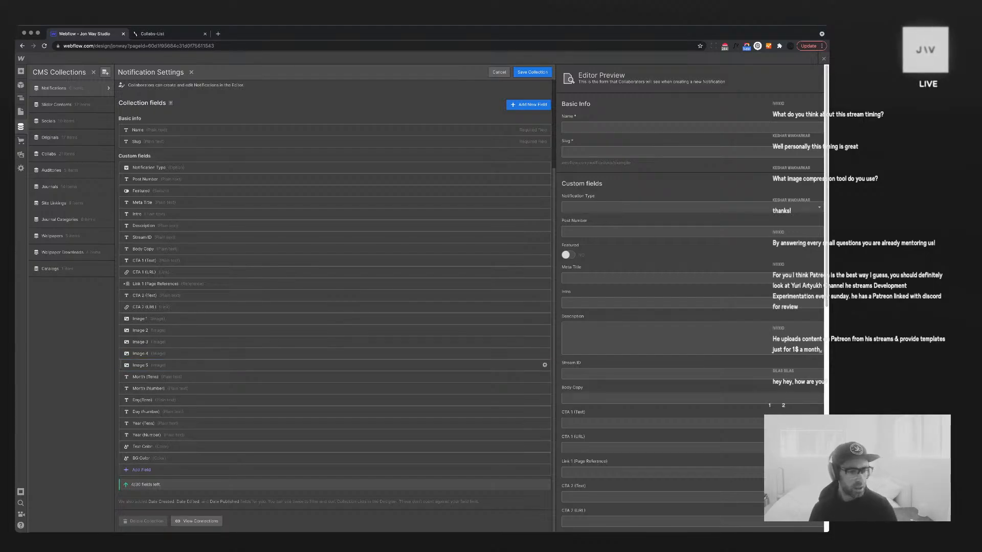
pyautogui.click(531, 73)
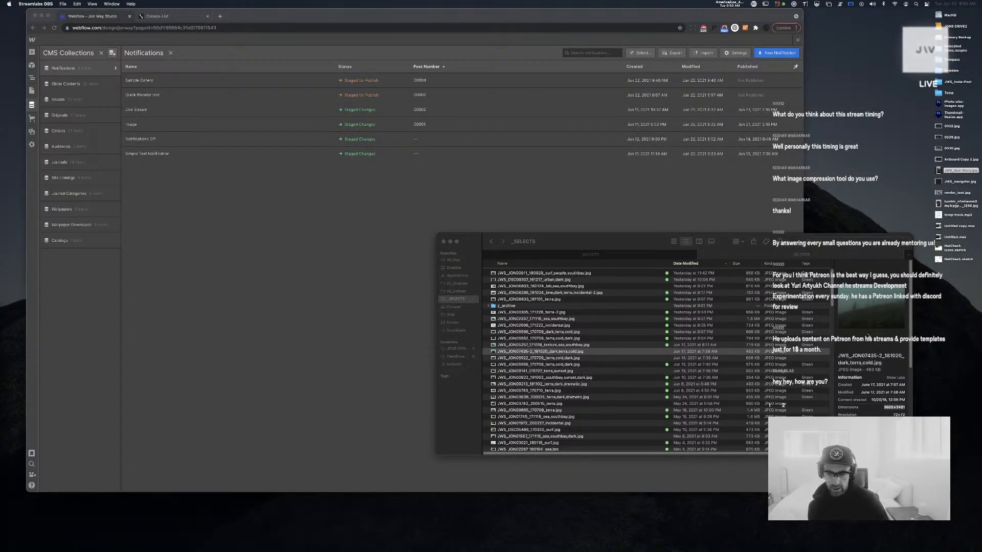
# Preview the _SELECTS photos with Quick Look and settle on the surf,people,southbay image
pyautogui.moveTo(883, 411); pyautogui.dragTo(907, 409)
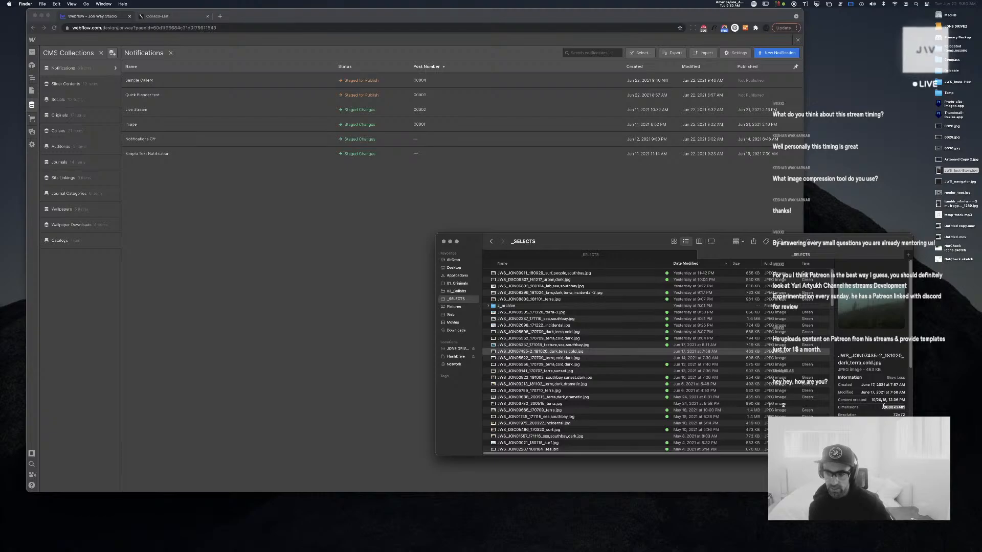
pyautogui.click(855, 400)
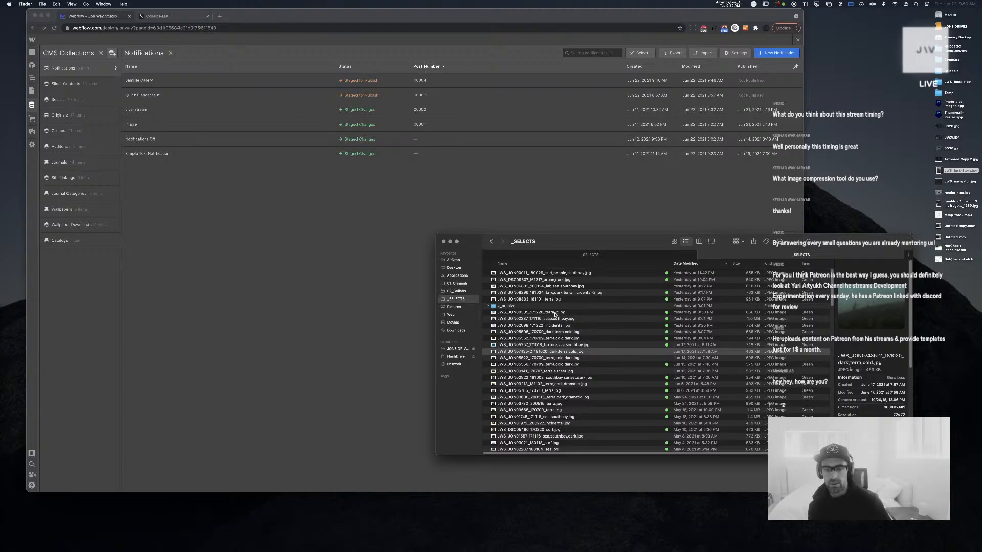
pyautogui.click(578, 326)
pyautogui.press('space')
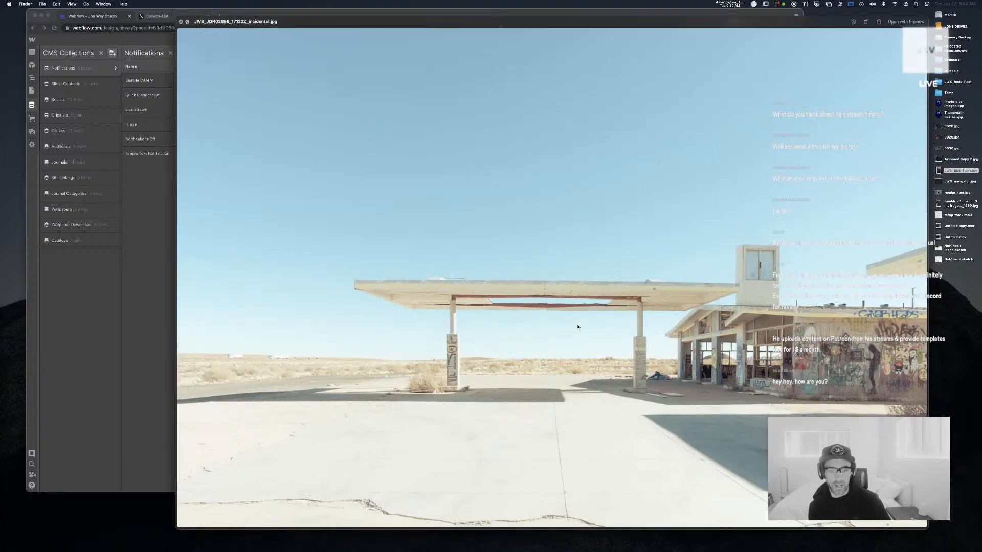
pyautogui.press('space')
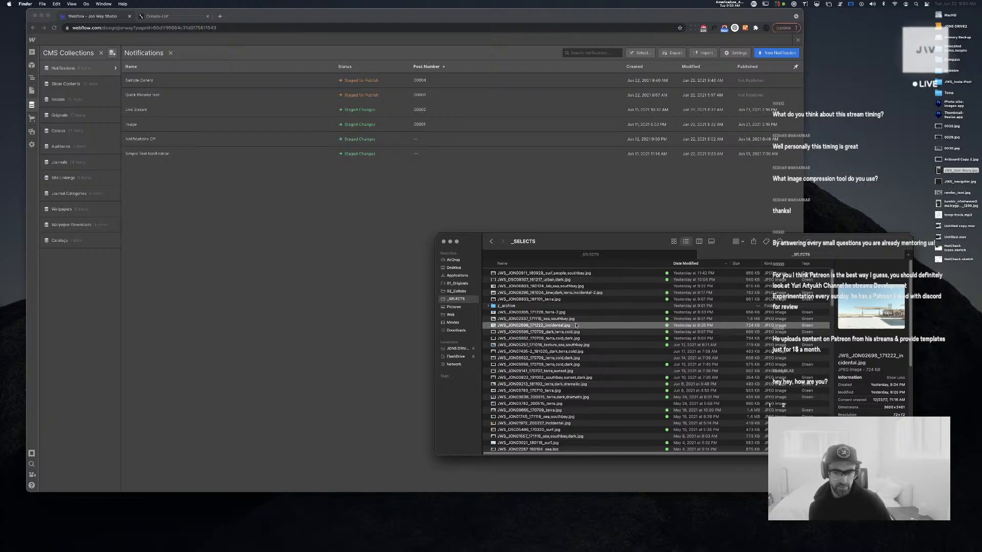
pyautogui.click(580, 288)
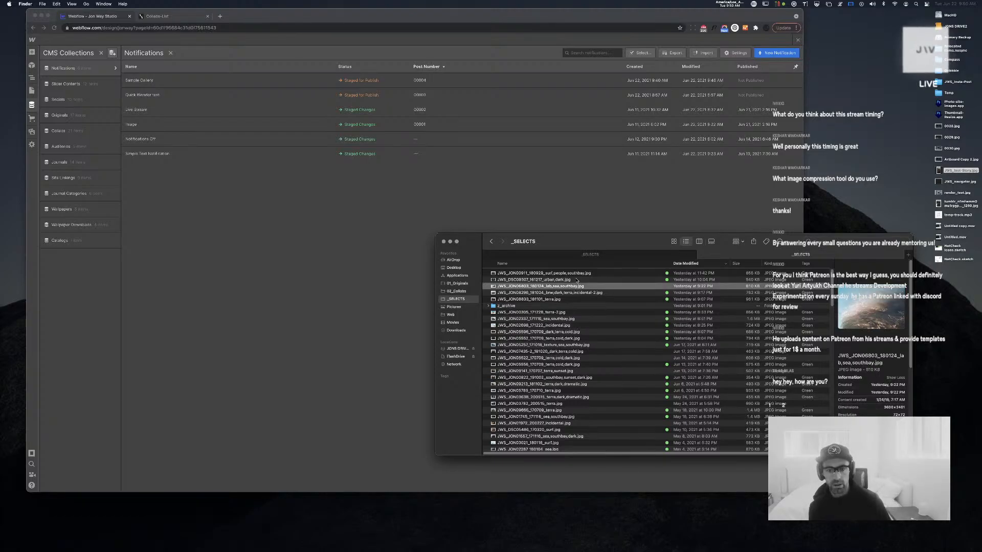
pyautogui.click(576, 274)
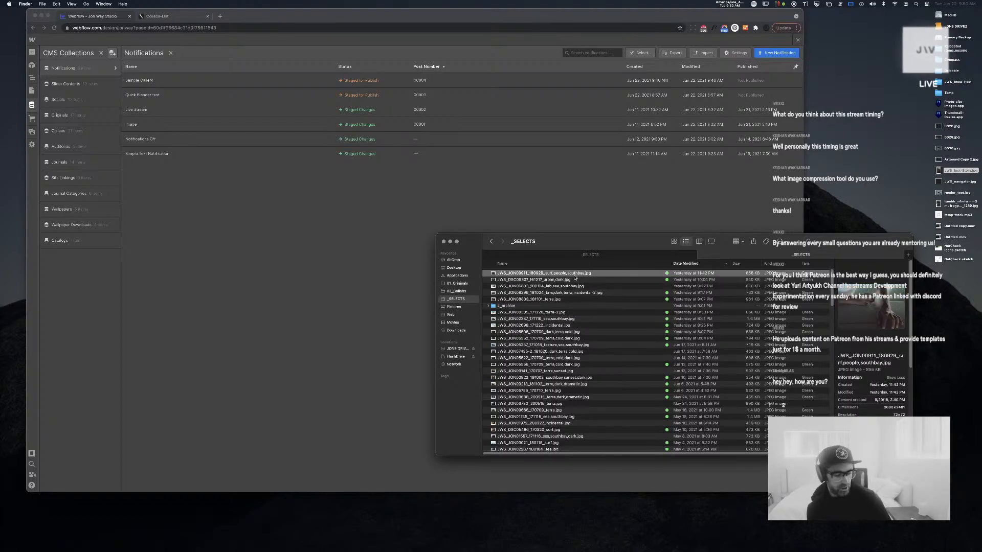
pyautogui.press('Down')
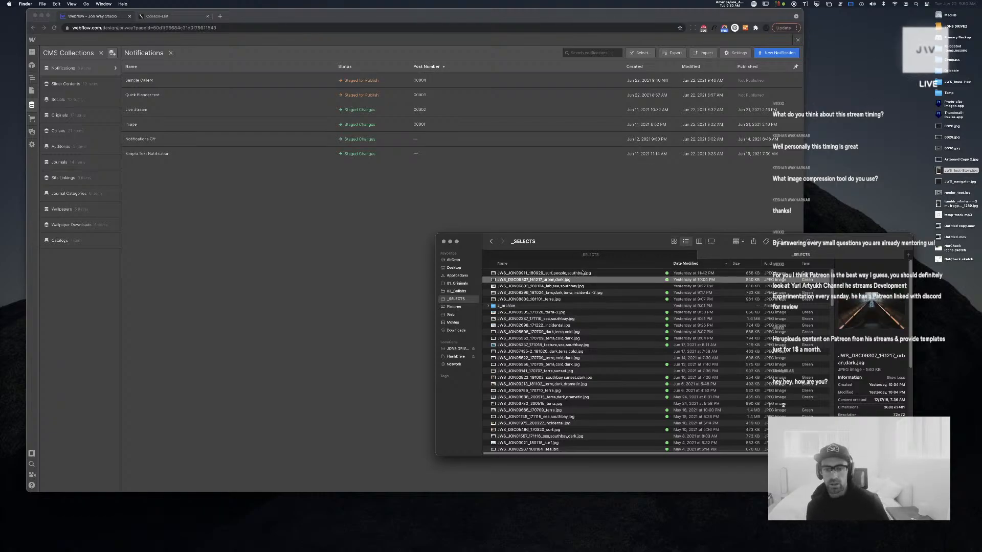
pyautogui.click(579, 274)
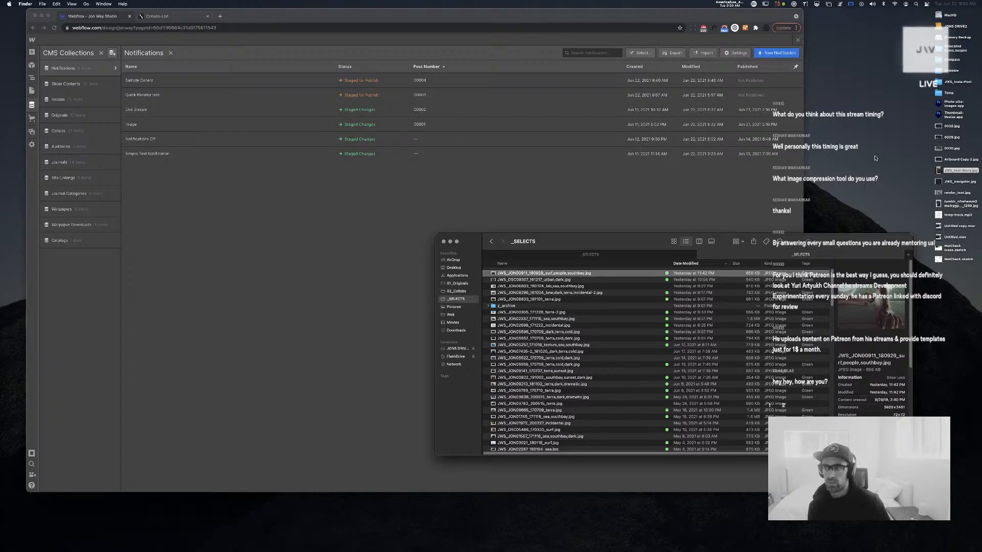
# Drop JWS_JON00911_180929_surf,people,southbay.jpg onto Thumbnail-Resize.app on the desktop
pyautogui.click(954, 115)
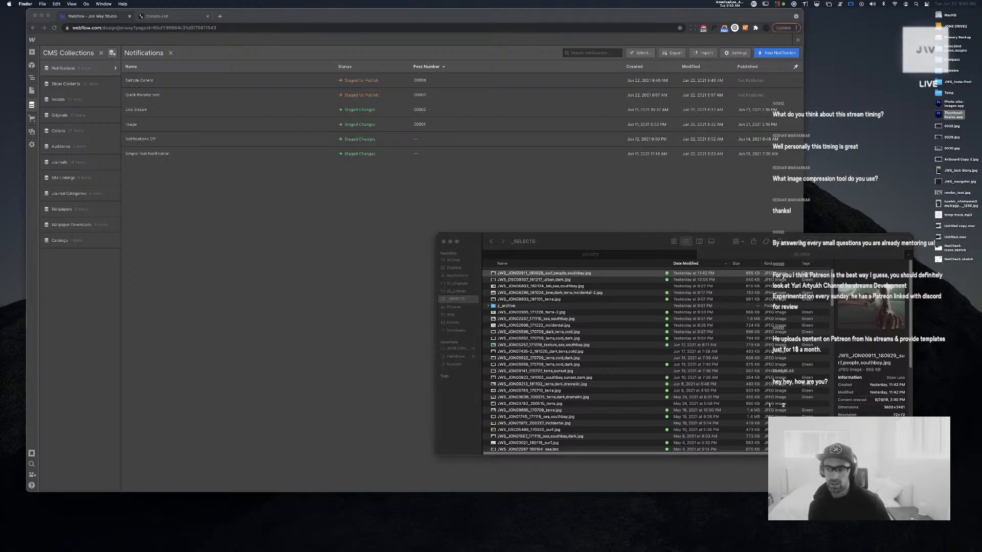
pyautogui.moveTo(567, 274)
pyautogui.mouseDown()
pyautogui.moveTo(772, 218)
pyautogui.moveTo(947, 116)
pyautogui.moveTo(731, 293)
pyautogui.moveTo(566, 276)
pyautogui.mouseUp()
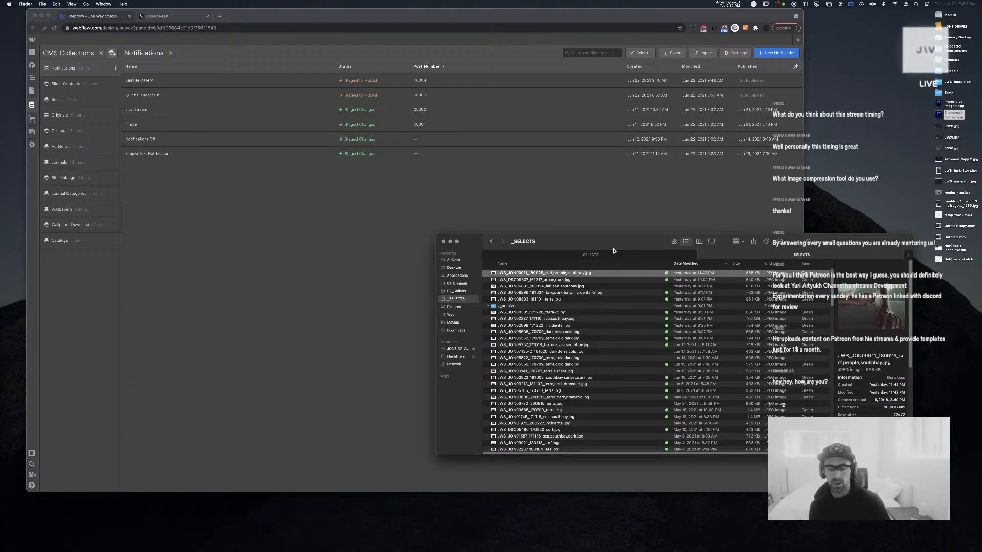
pyautogui.press('super+Tab')
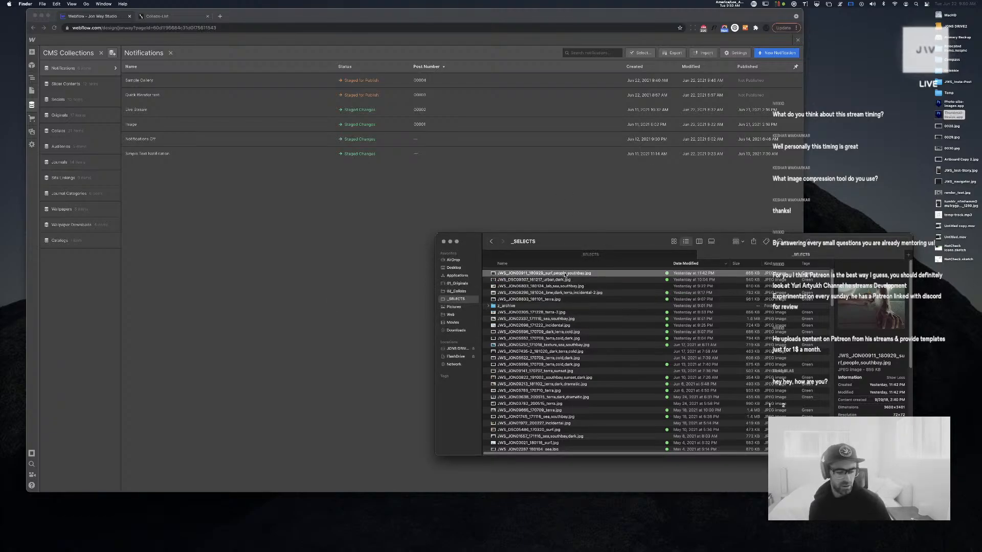
pyautogui.moveTo(564, 274); pyautogui.dragTo(949, 116)
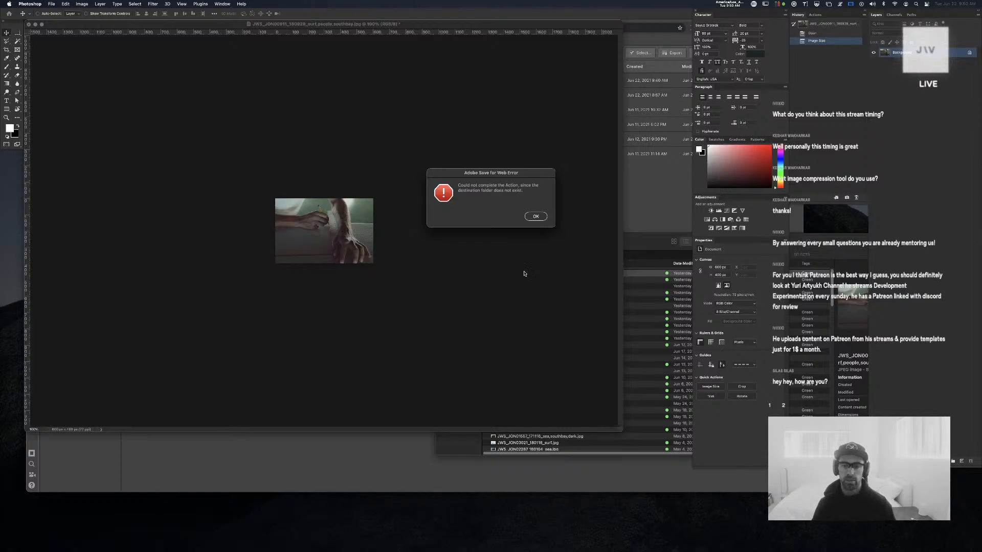
# Dismiss Photoshop's missing-folder save error twice, hide Photoshop, and select the top five _SELECTS photos
pyautogui.click(545, 218)
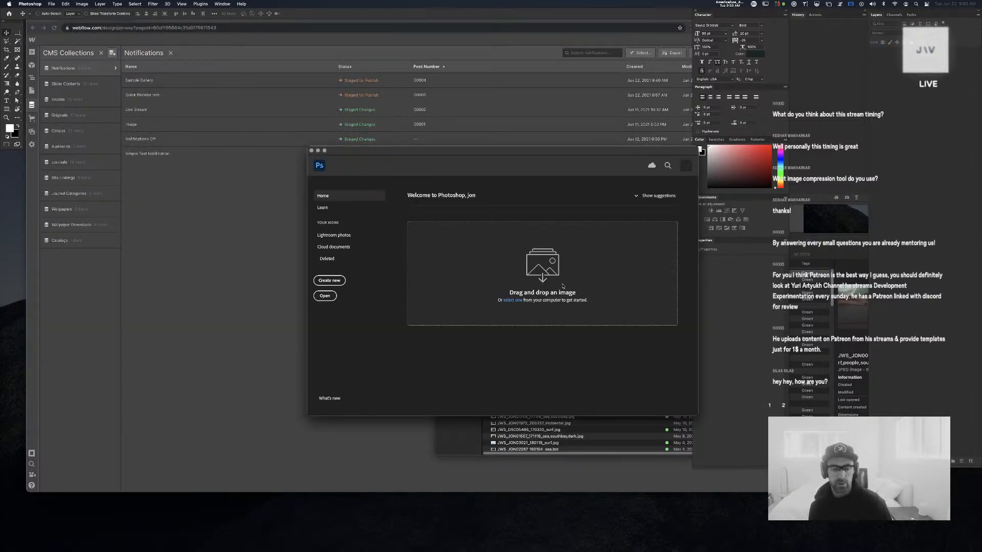
pyautogui.press('super+h')
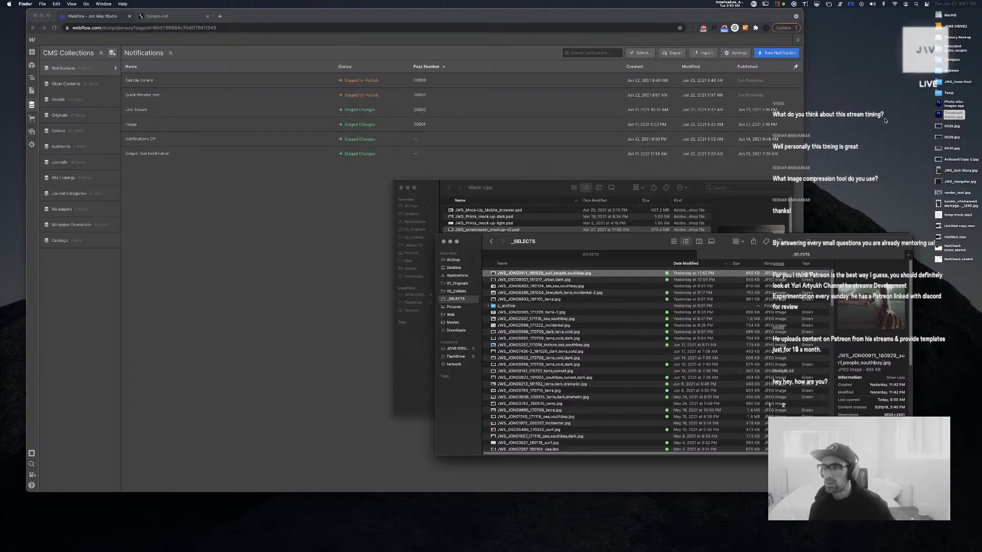
pyautogui.click(947, 105)
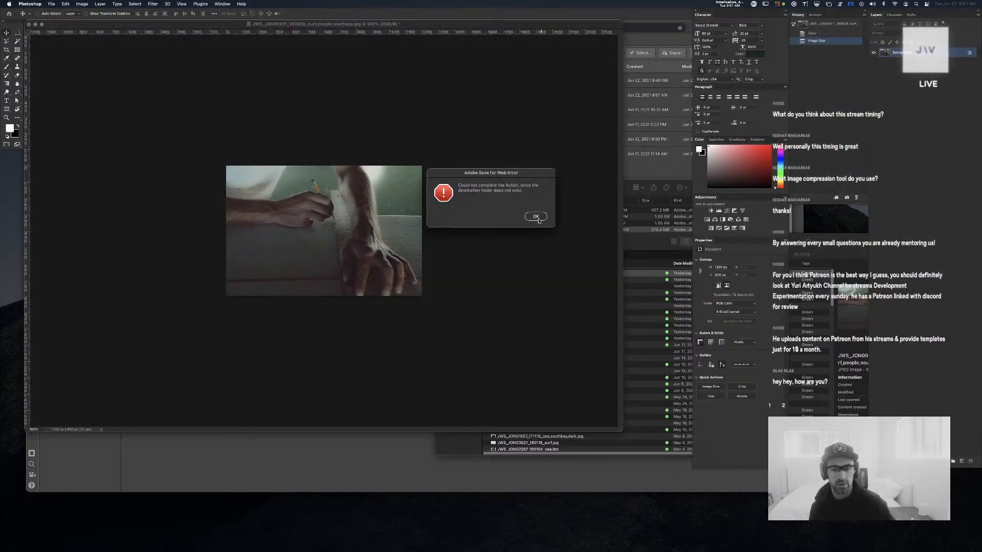
pyautogui.click(537, 218)
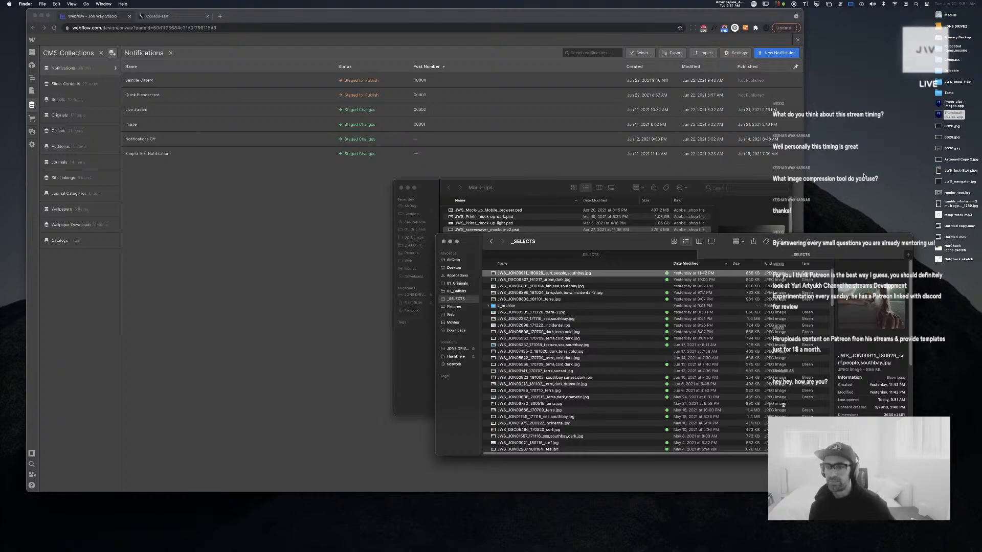
pyautogui.press('super+h')
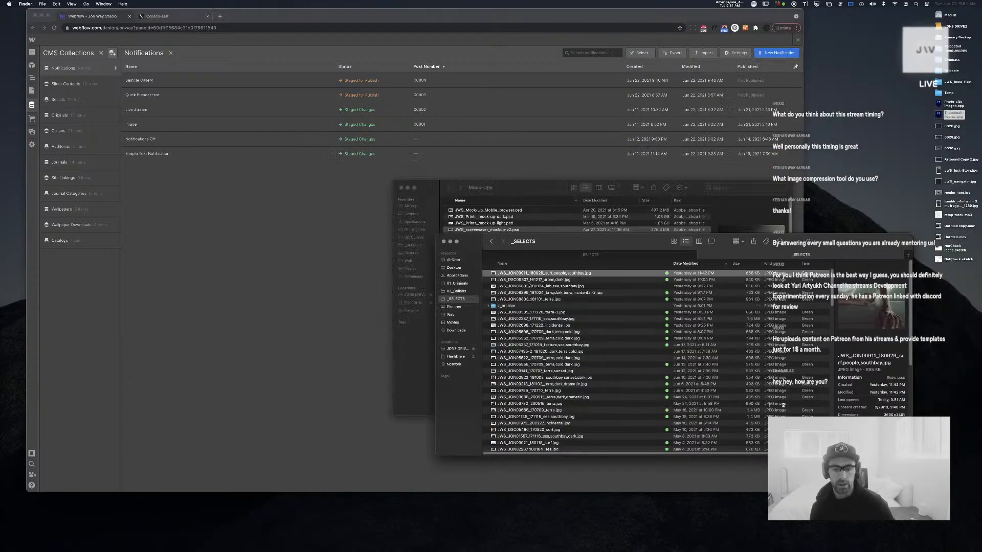
pyautogui.keyDown('shift'); pyautogui.click(546, 294); pyautogui.keyUp('shift')
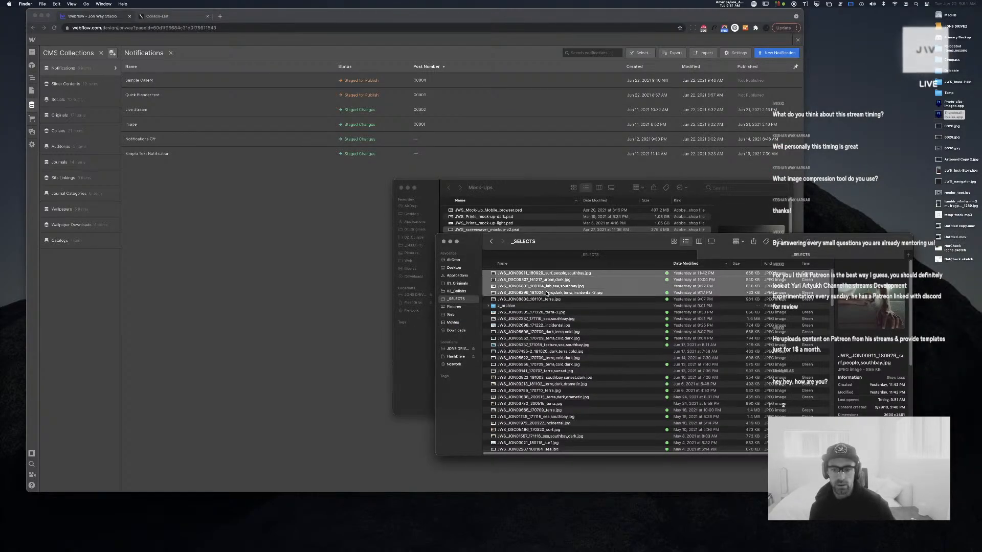
pyautogui.keyDown('shift'); pyautogui.click(555, 301); pyautogui.keyUp('shift')
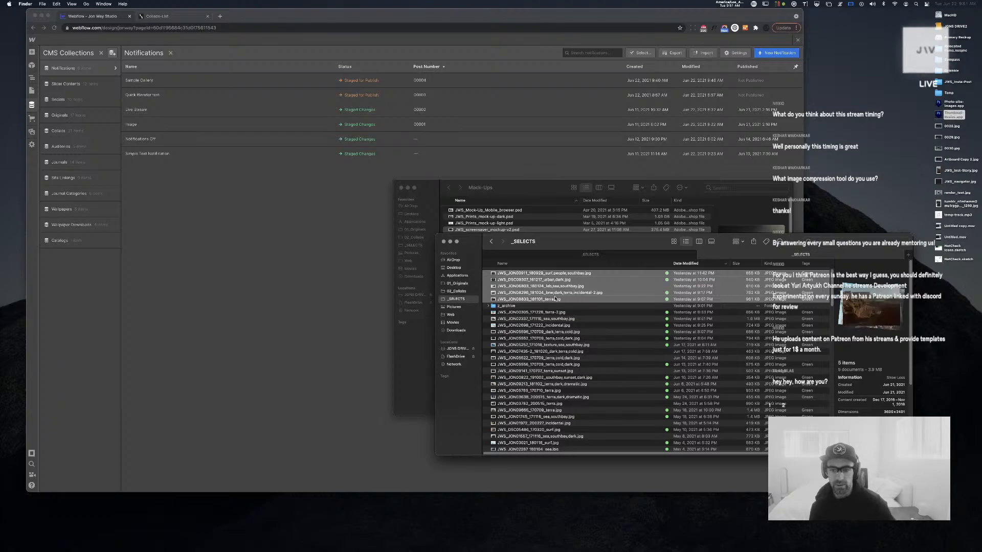
# Open the five photos in Photoshop and save a 1800 px web copy of the surf photo, discarding the original
pyautogui.moveTo(555, 300); pyautogui.dragTo(398, 534)
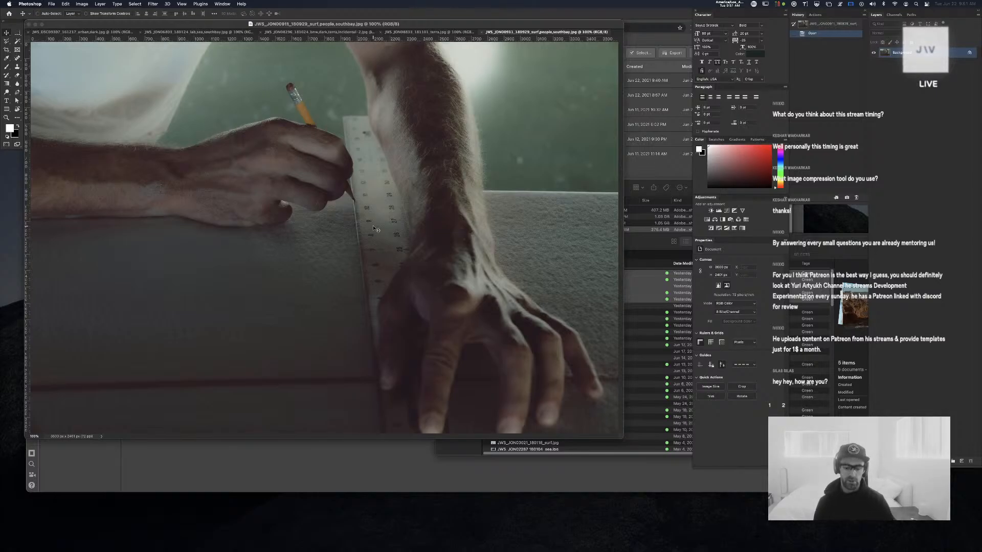
pyautogui.press('super+alt+i')
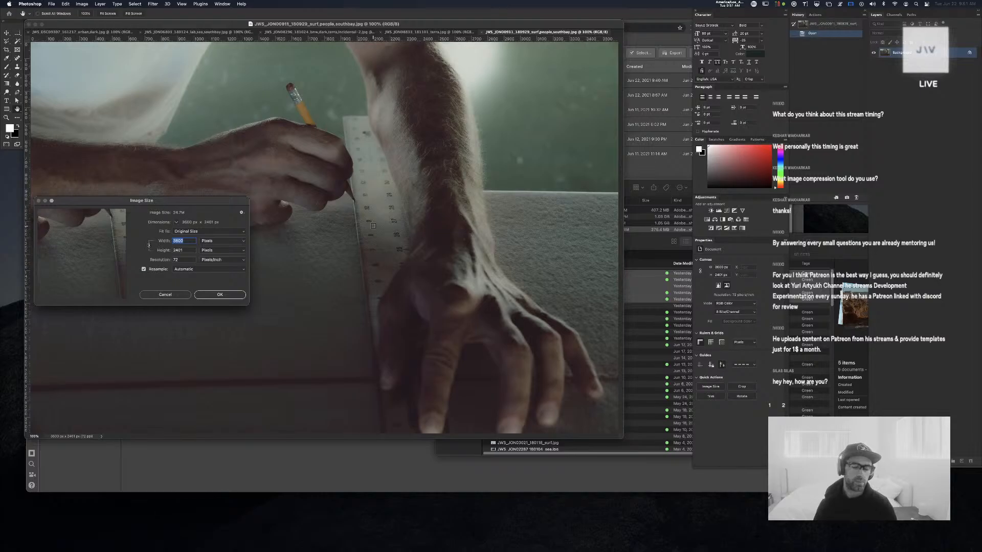
pyautogui.write('1800')
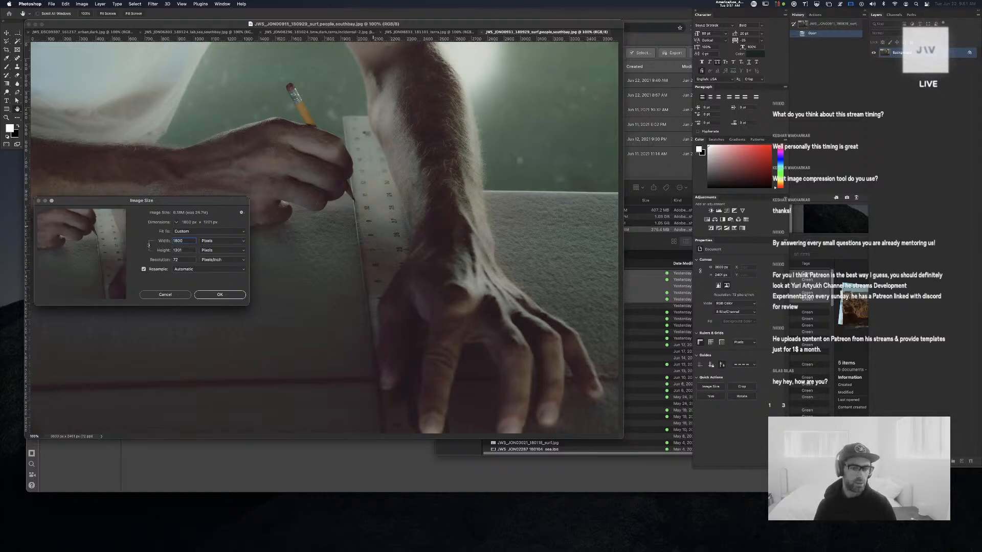
pyautogui.press('Return')
pyautogui.press('super+alt+shift+s')
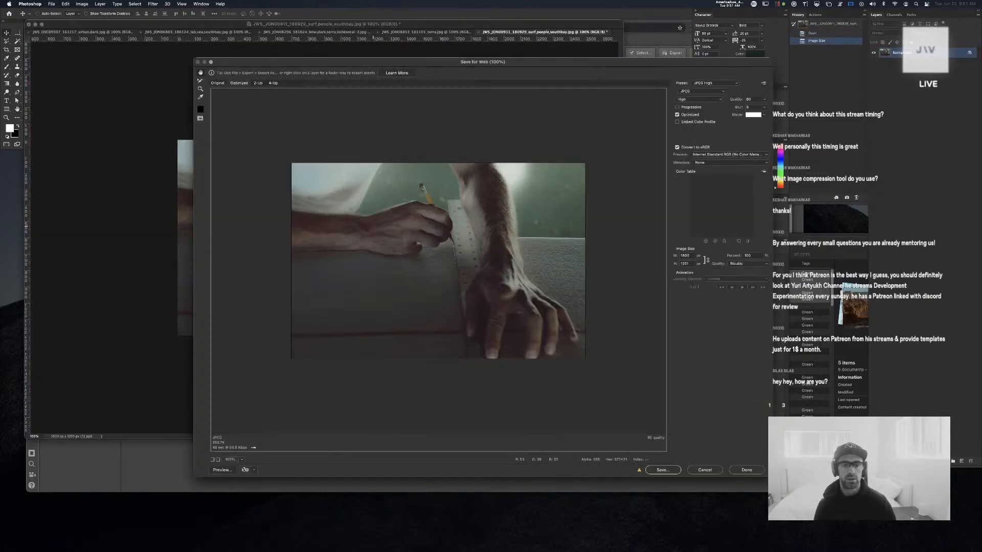
pyautogui.press('Return')
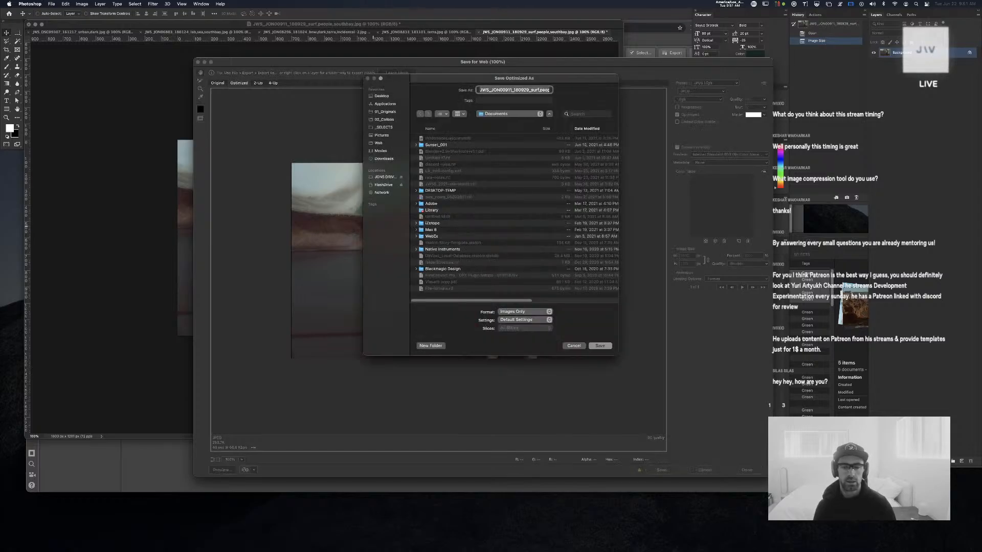
pyautogui.press('Return')
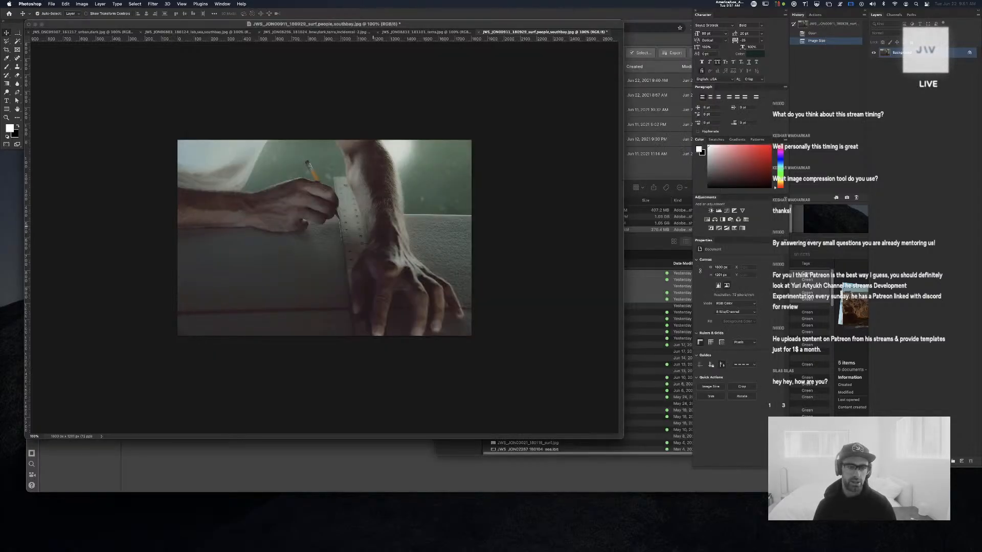
pyautogui.press('super+w')
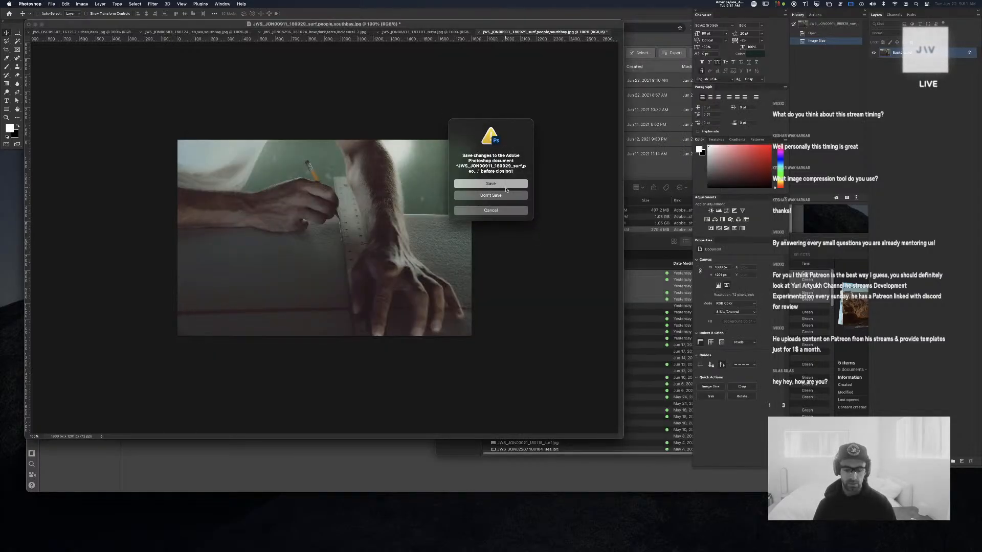
pyautogui.press('d')
# Resize the canyon photo to 1800 px wide, save a web copy, and close it without saving
pyautogui.press('super+alt+i')
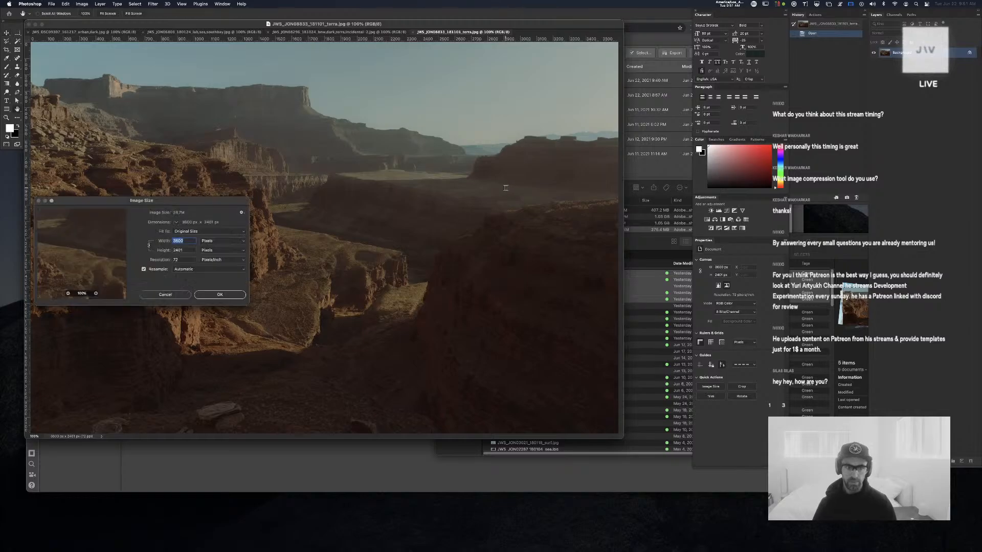
pyautogui.write('1800')
pyautogui.press('Return')
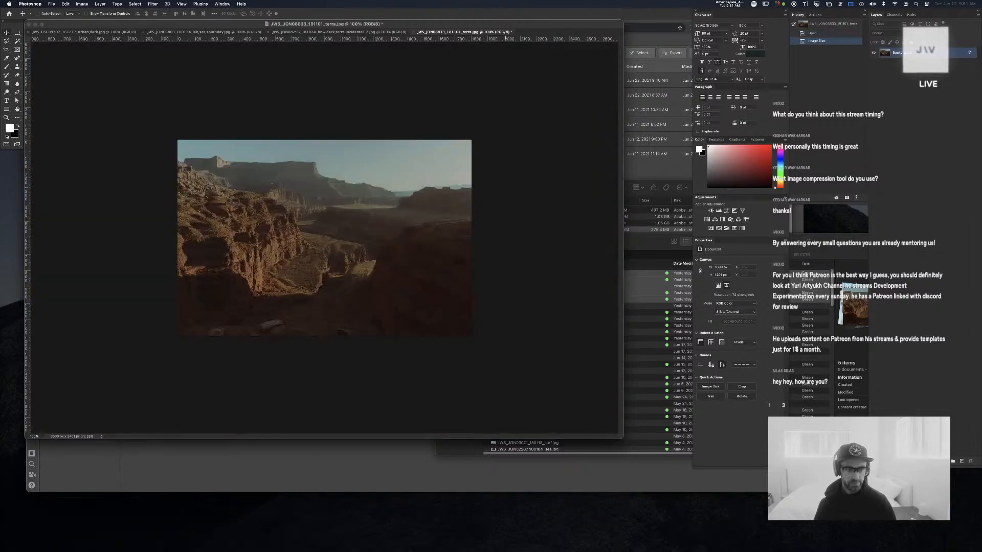
pyautogui.press('super+alt+shift+s')
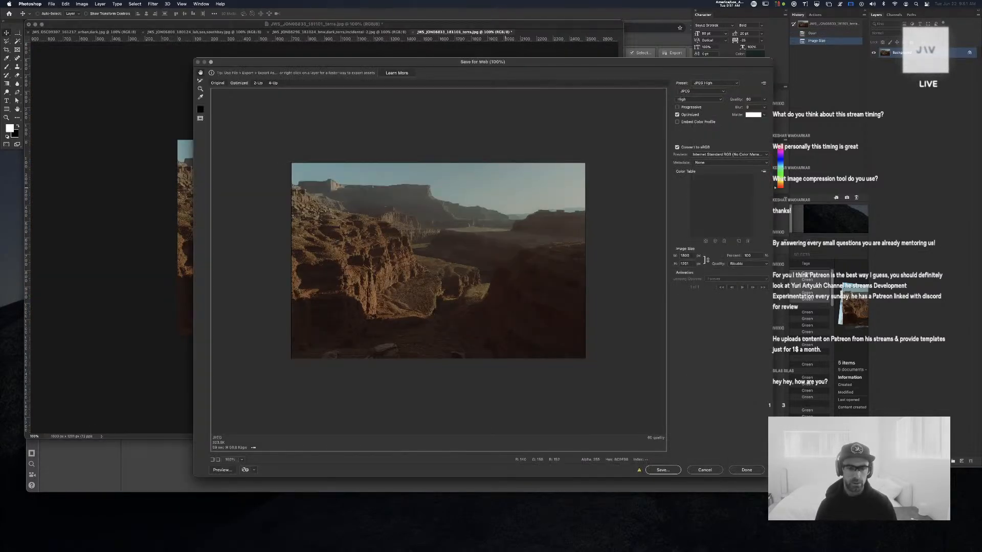
pyautogui.press('Return')
pyautogui.press('Return')
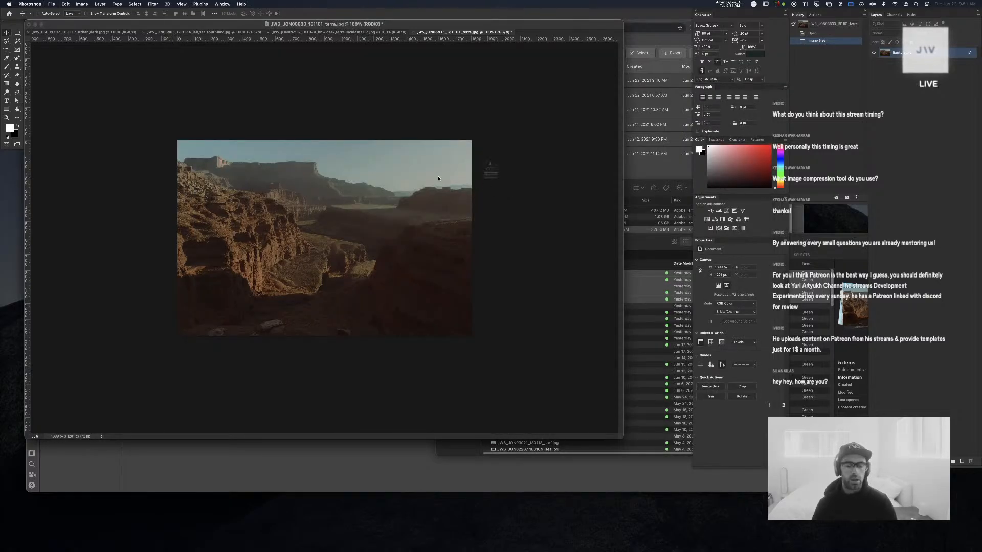
pyautogui.click(487, 198)
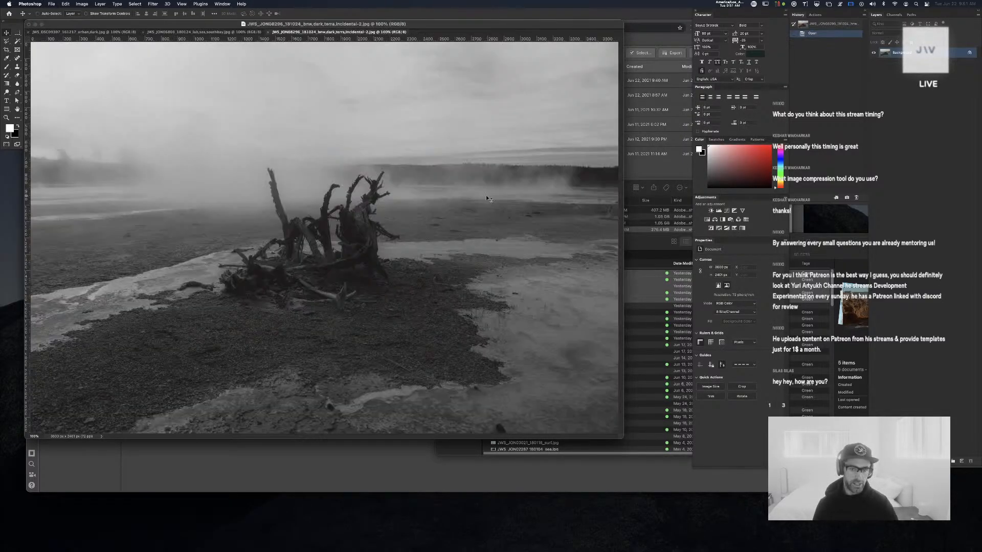
# Save a 1800 px wide web JPEG of the geyser photo to the Desktop and close it unsaved
pyautogui.press('super+alt+i')
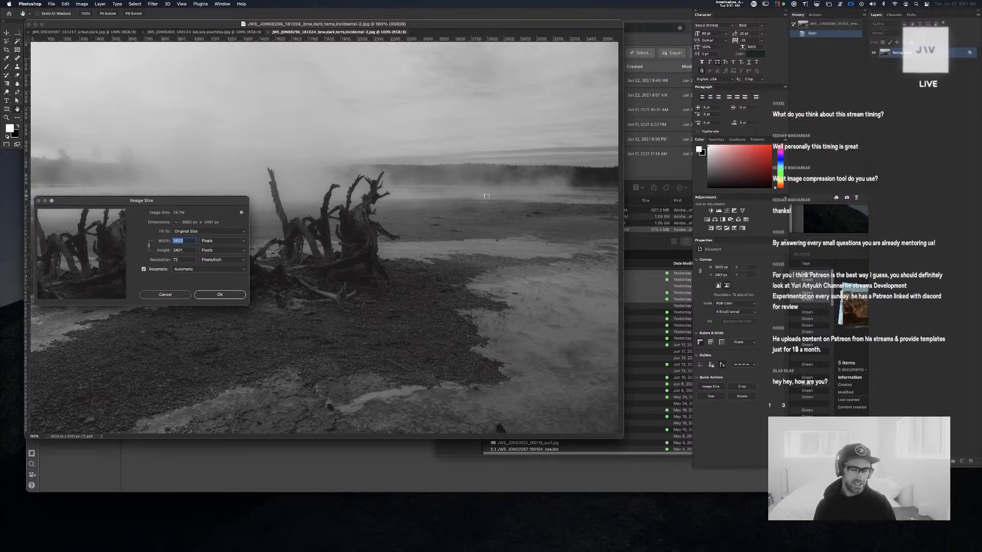
pyautogui.write('1800')
pyautogui.press('Return')
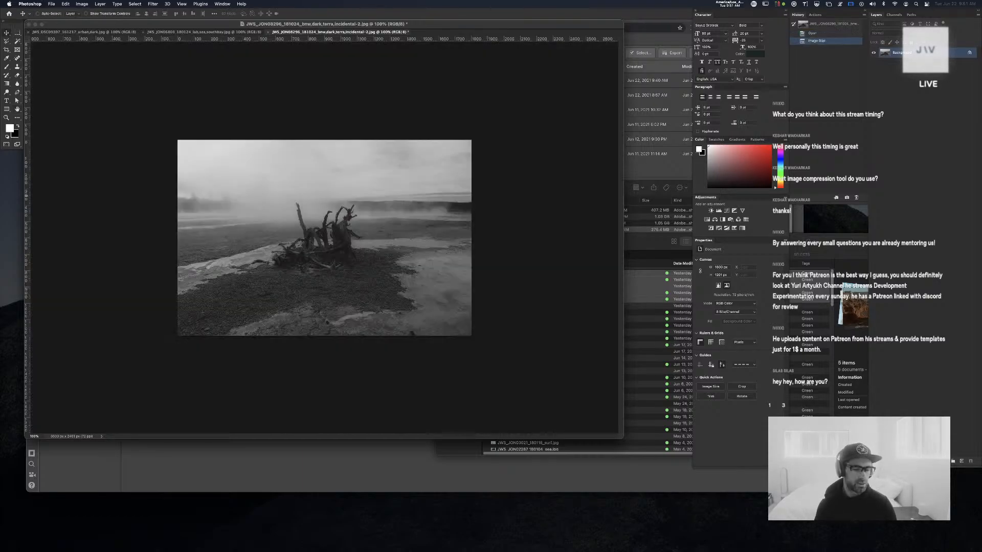
pyautogui.press('super+alt+shift+s')
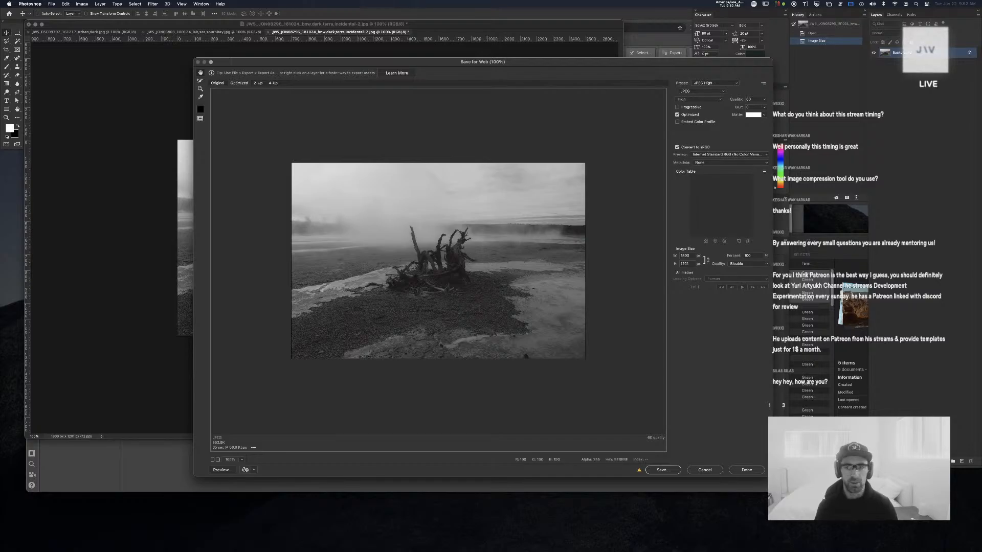
pyautogui.press('Return')
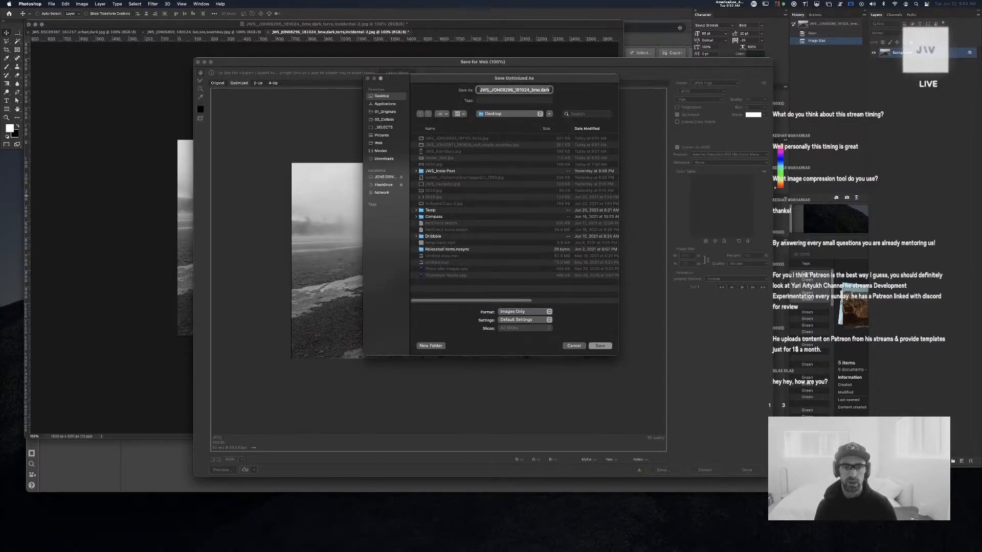
pyautogui.press('Return')
pyautogui.press('super+w')
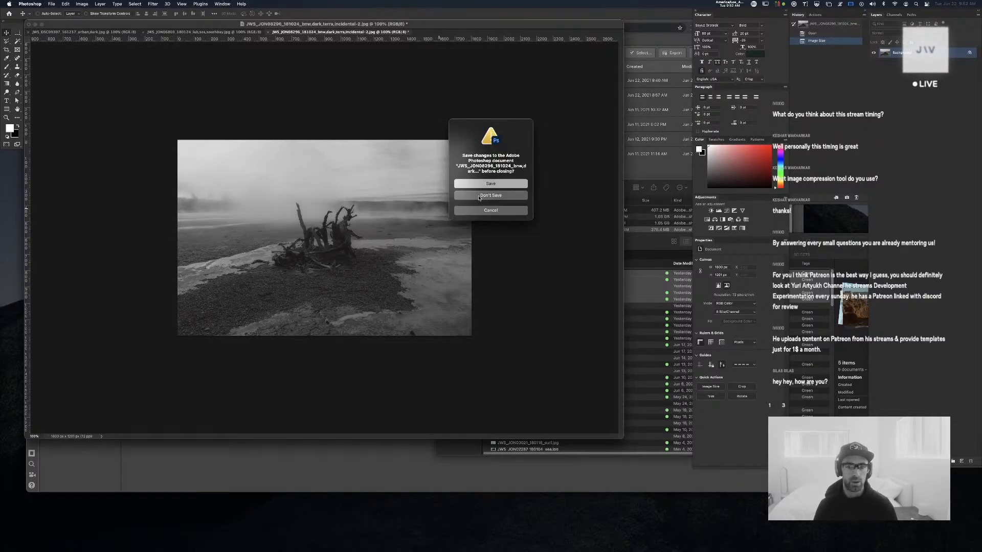
pyautogui.click(479, 196)
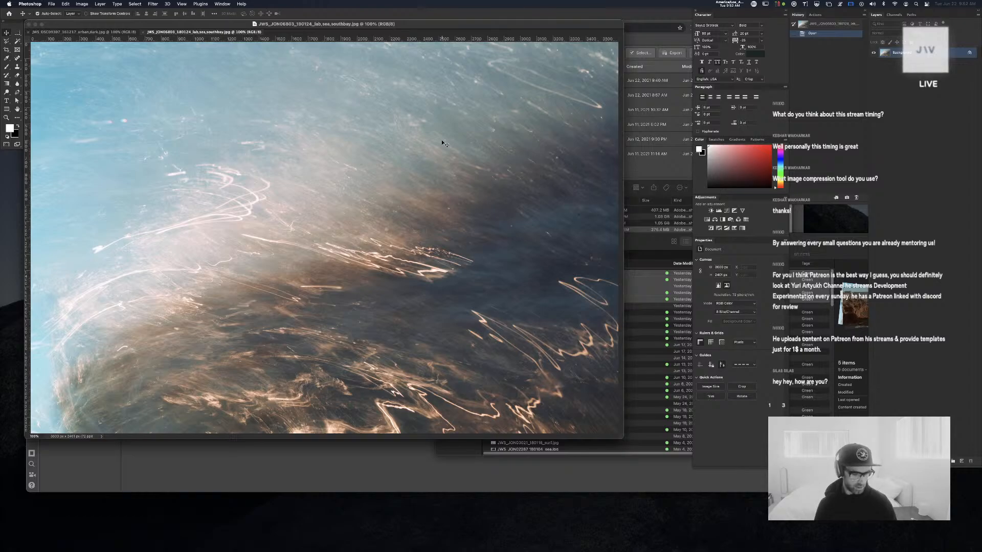
# Save a 1800 px wide web copy of the sea photo and close it without saving
pyautogui.press('super+alt+i')
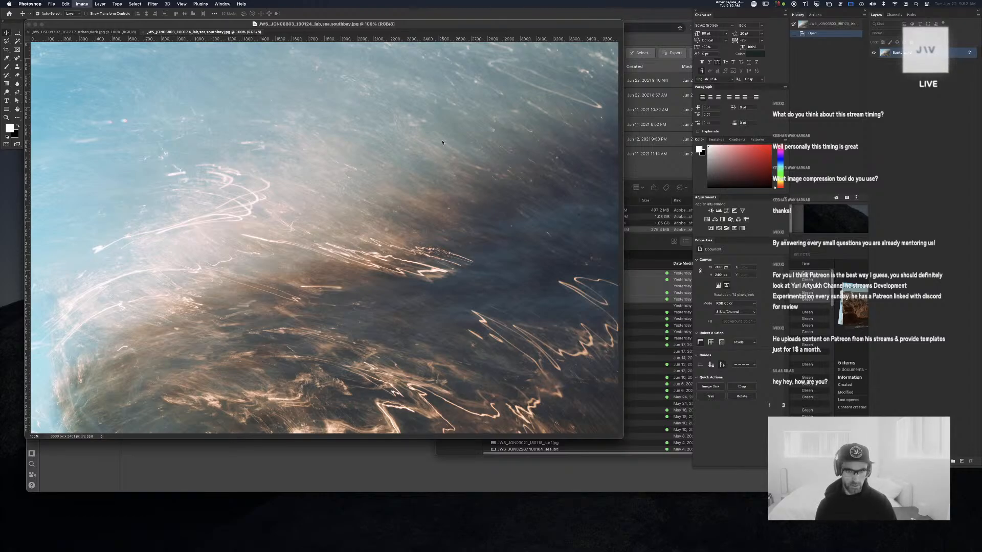
pyautogui.write('1800')
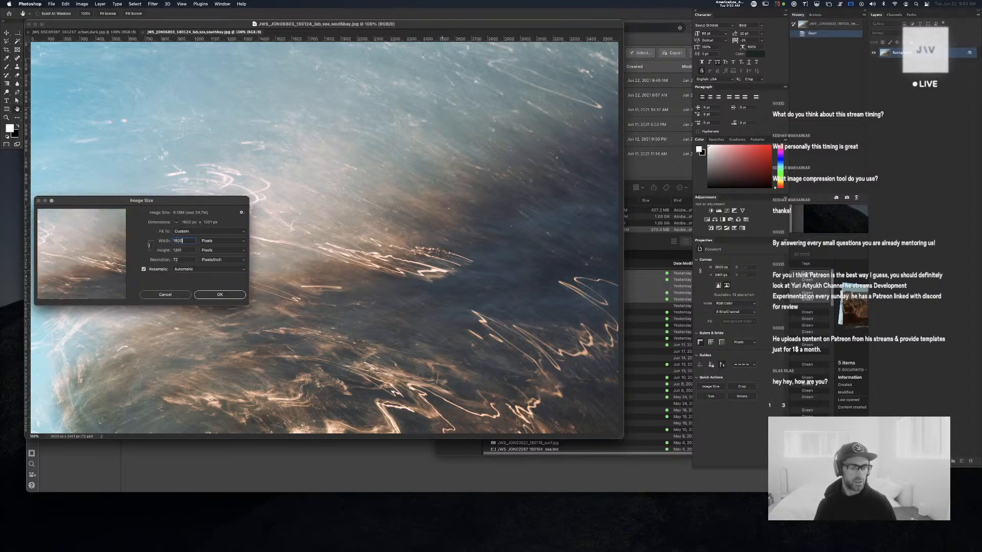
pyautogui.press('Return')
pyautogui.press('super+alt+shift+s')
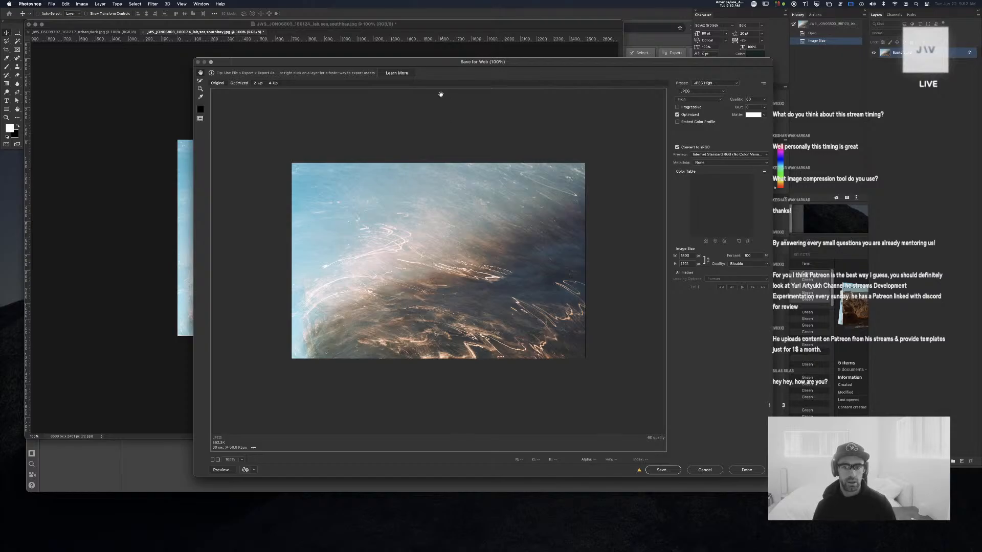
pyautogui.press('Return')
pyautogui.press('Return')
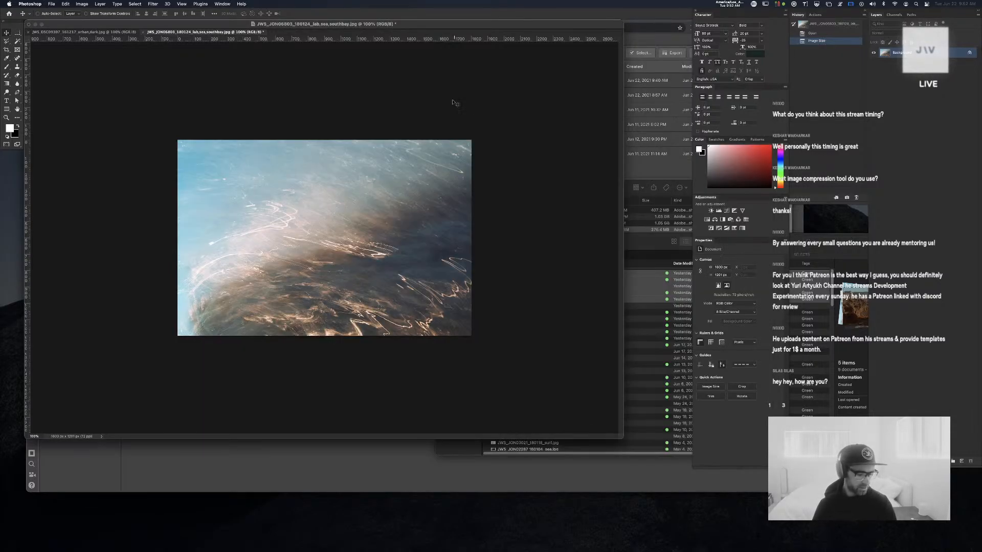
pyautogui.press('super+w')
pyautogui.click(480, 196)
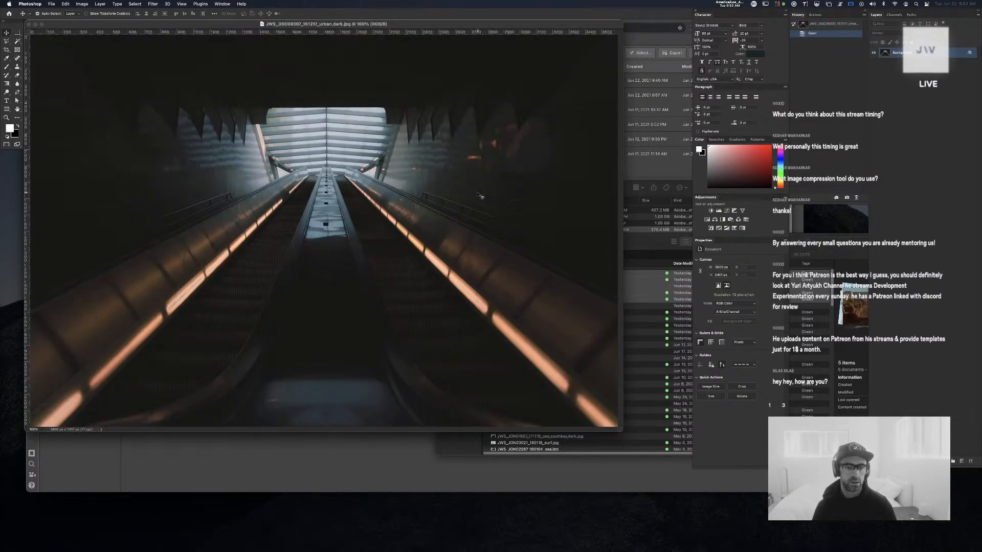
# Save a 1800 px wide web copy of the escalator photo, close it unsaved, and return to Webflow
pyautogui.press('super+alt+i')
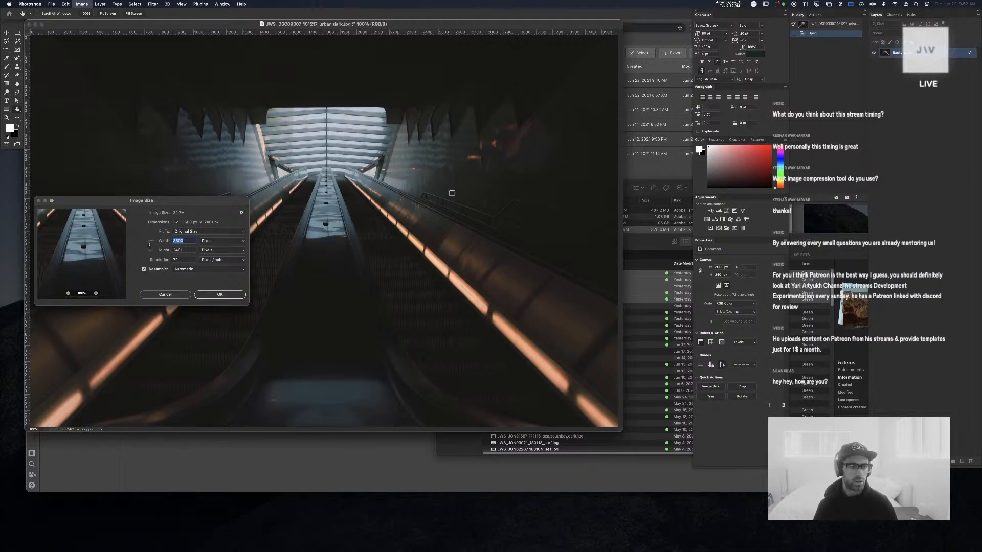
pyautogui.write('1800')
pyautogui.press('Return')
pyautogui.press('super+alt+shift+s')
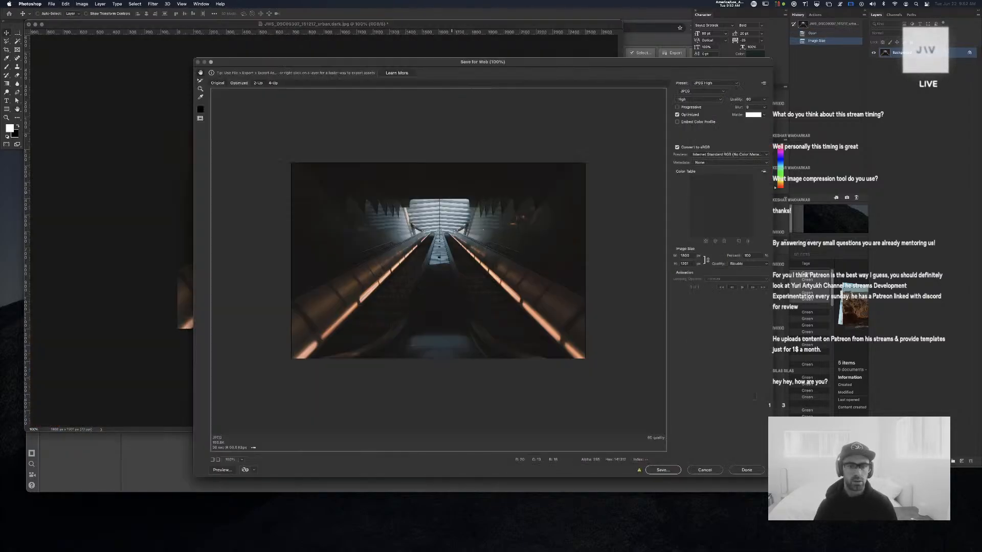
pyautogui.click(676, 473)
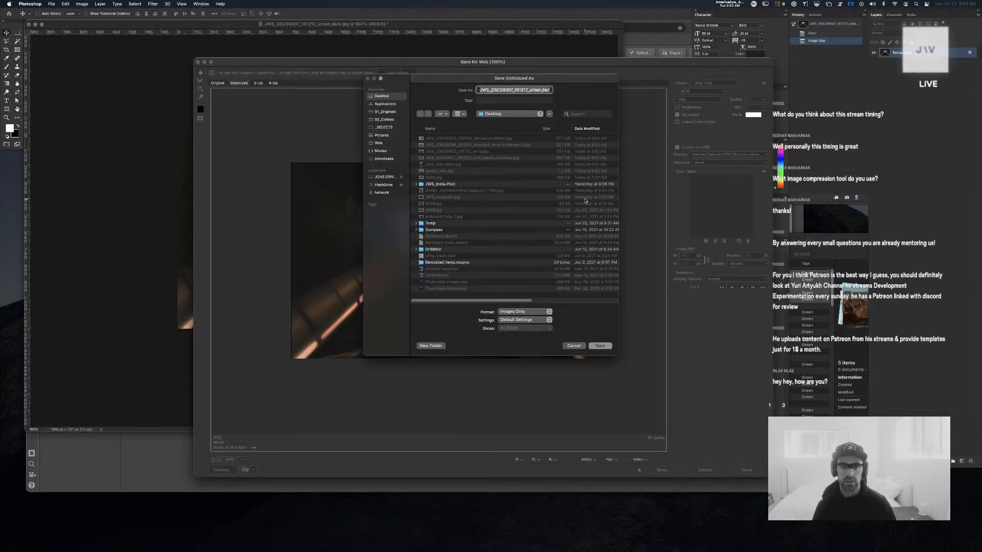
pyautogui.press('Return')
pyautogui.press('super+Tab')
pyautogui.press('super+w')
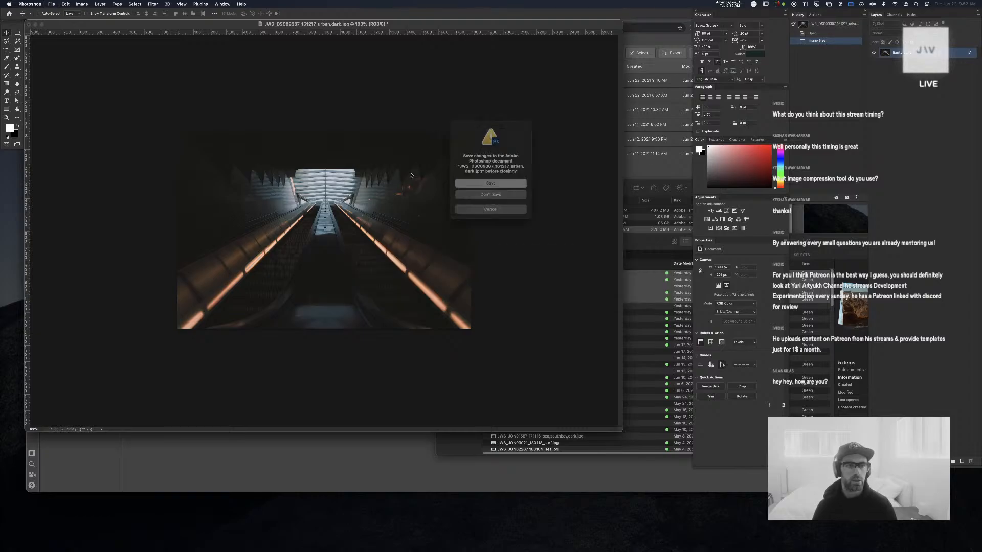
pyautogui.click(501, 194)
pyautogui.click(216, 250)
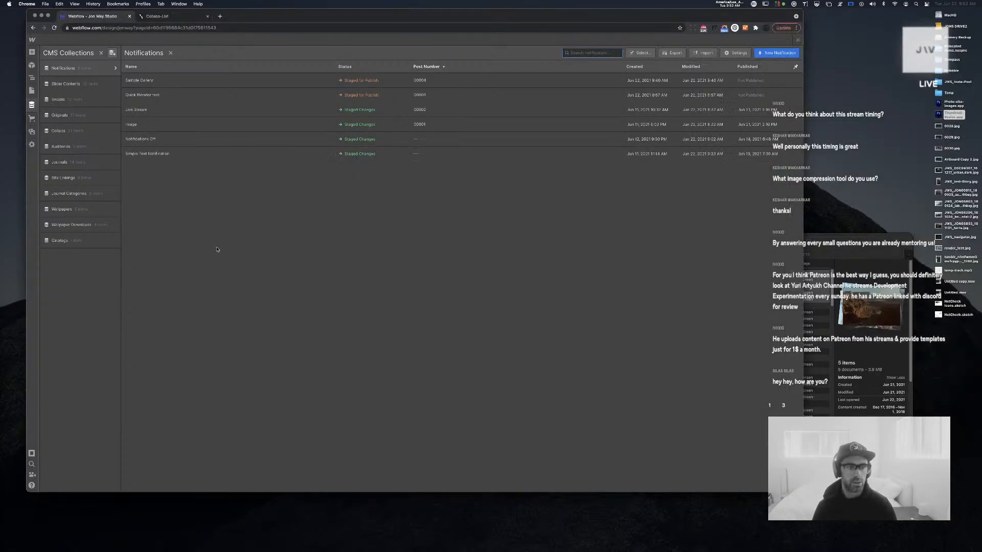
# Open the Sample Gallery item and drop the surf photo from the Desktop into Image 1
pyautogui.click(219, 80)
pyautogui.scroll(-5, 341, 300)
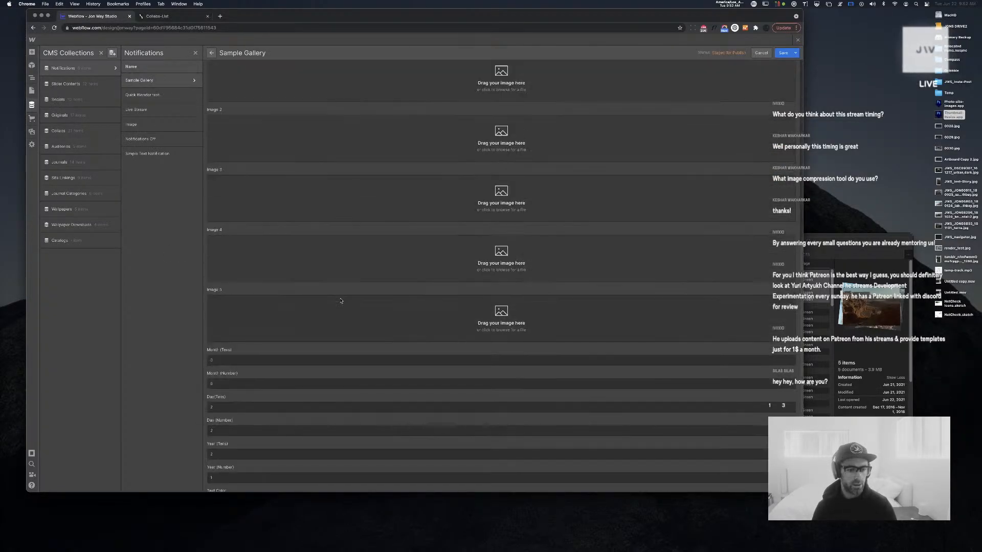
pyautogui.scroll(1, 341, 300)
pyautogui.press('super+Tab')
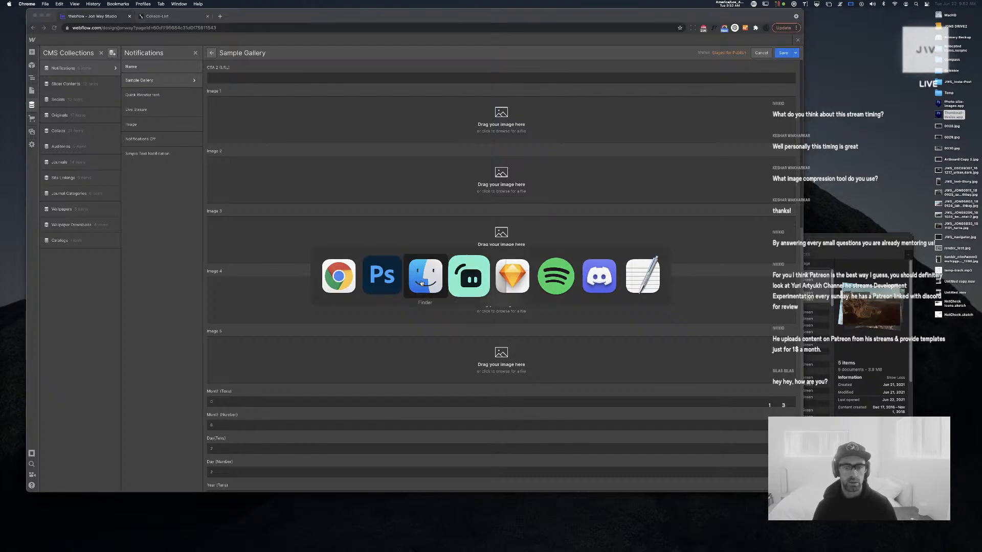
pyautogui.click(421, 283)
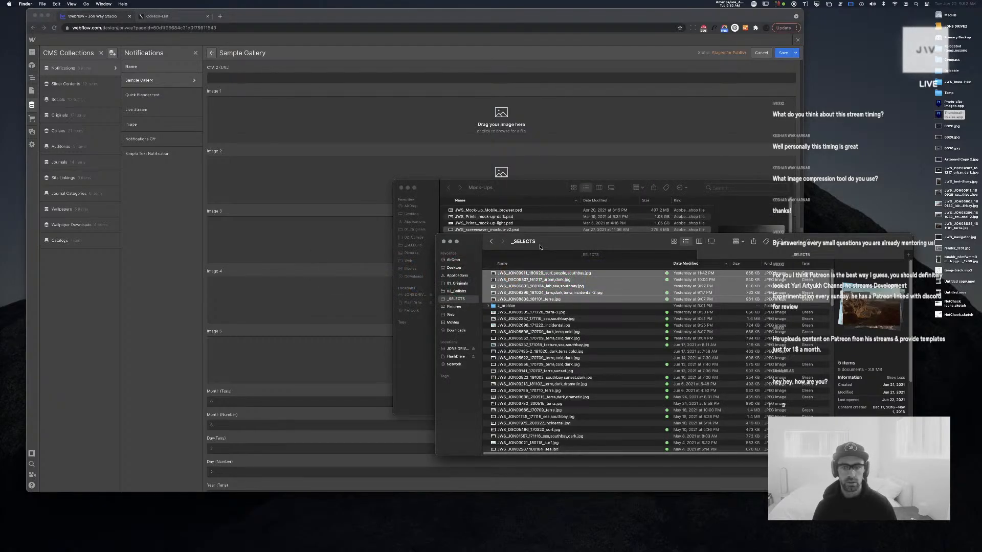
pyautogui.click(454, 267)
pyautogui.click(401, 188)
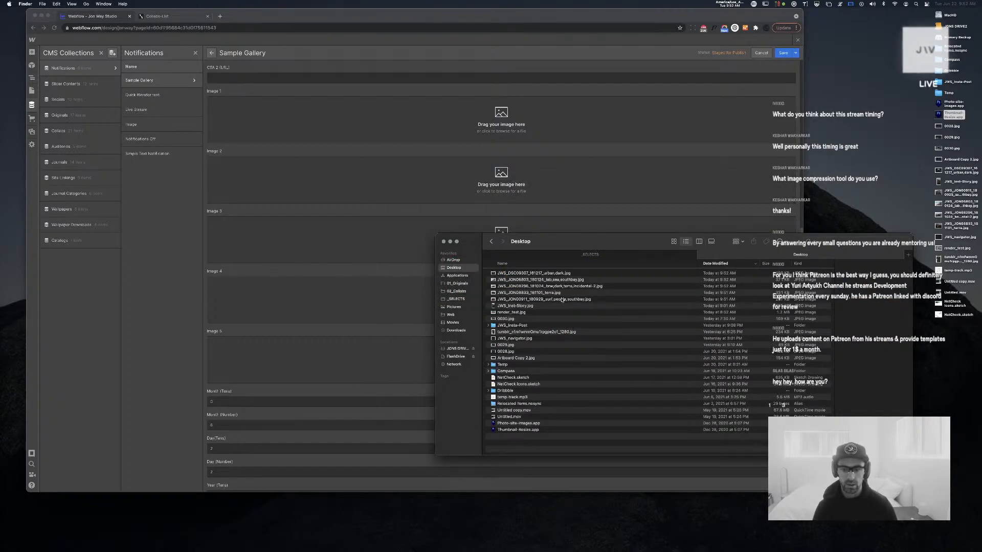
pyautogui.click(561, 299)
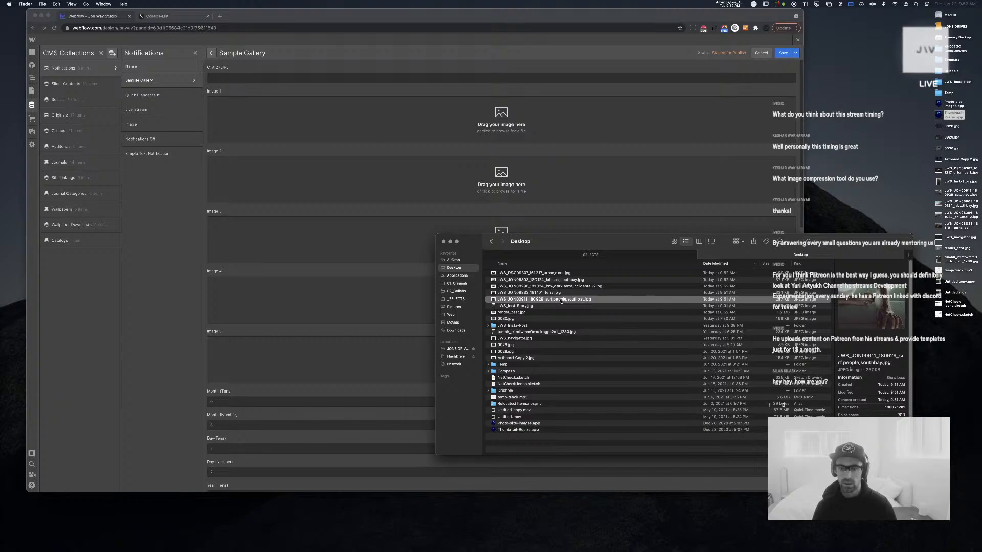
pyautogui.moveTo(560, 300); pyautogui.dragTo(407, 120)
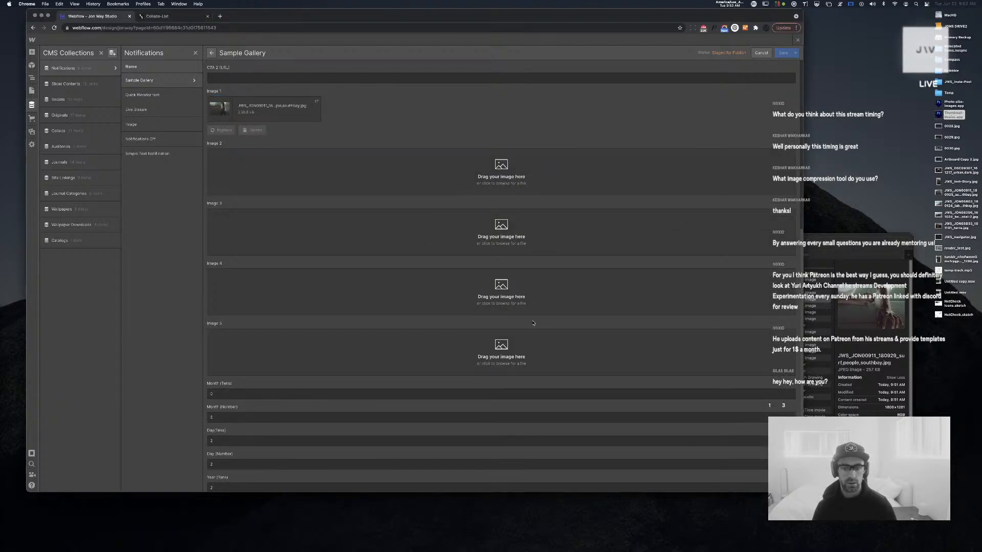
# Add the canyon, geyser, sea and urban,dark escalator photos to Image 2 through Image 5
pyautogui.click(831, 240)
pyautogui.moveTo(546, 295); pyautogui.dragTo(339, 161)
pyautogui.click(849, 254)
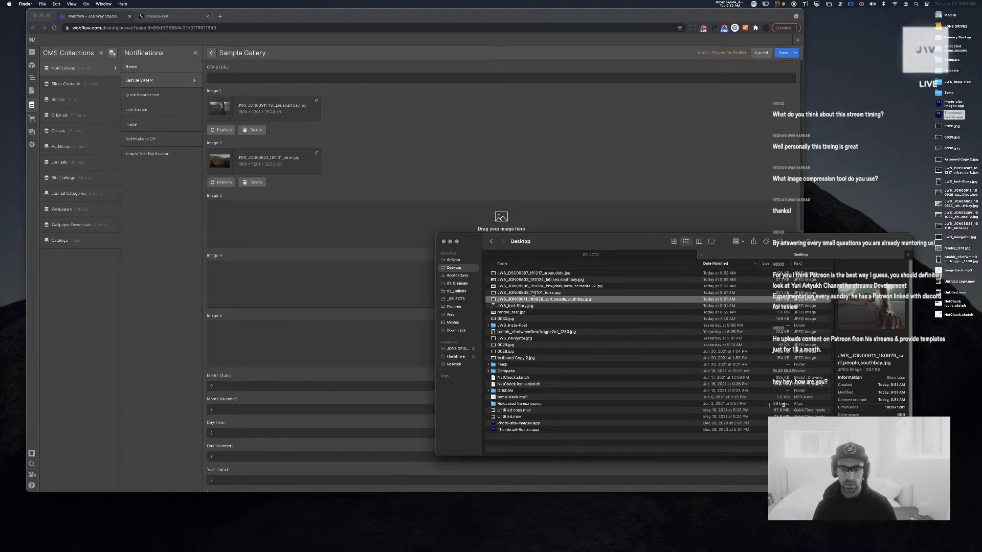
pyautogui.moveTo(548, 286); pyautogui.dragTo(320, 222)
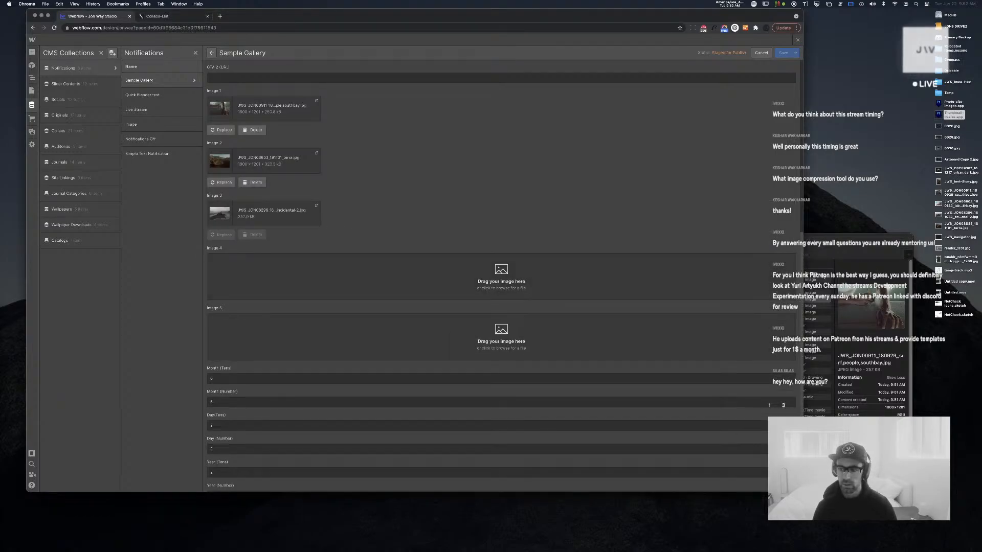
pyautogui.click(849, 255)
pyautogui.moveTo(540, 280); pyautogui.dragTo(359, 273)
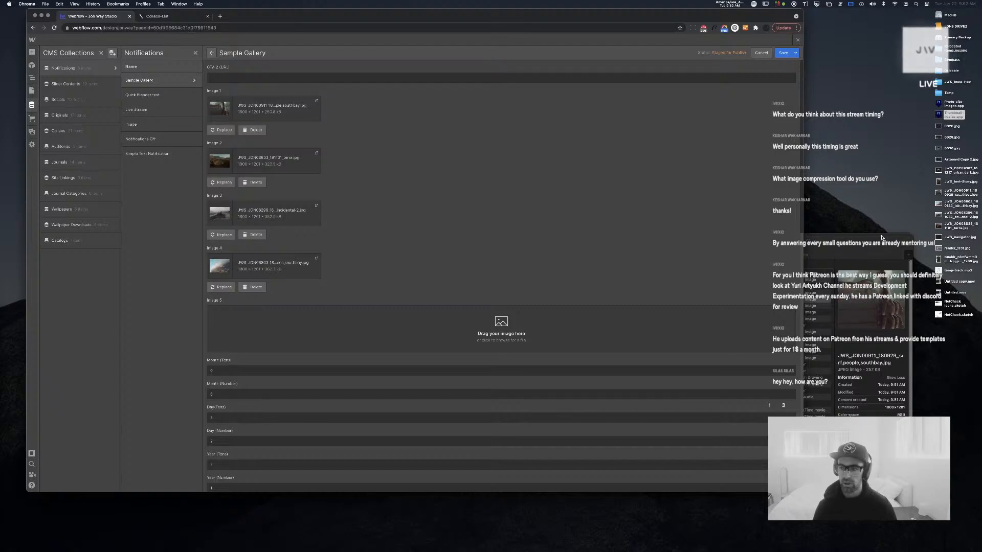
pyautogui.click(824, 274)
pyautogui.click(559, 274)
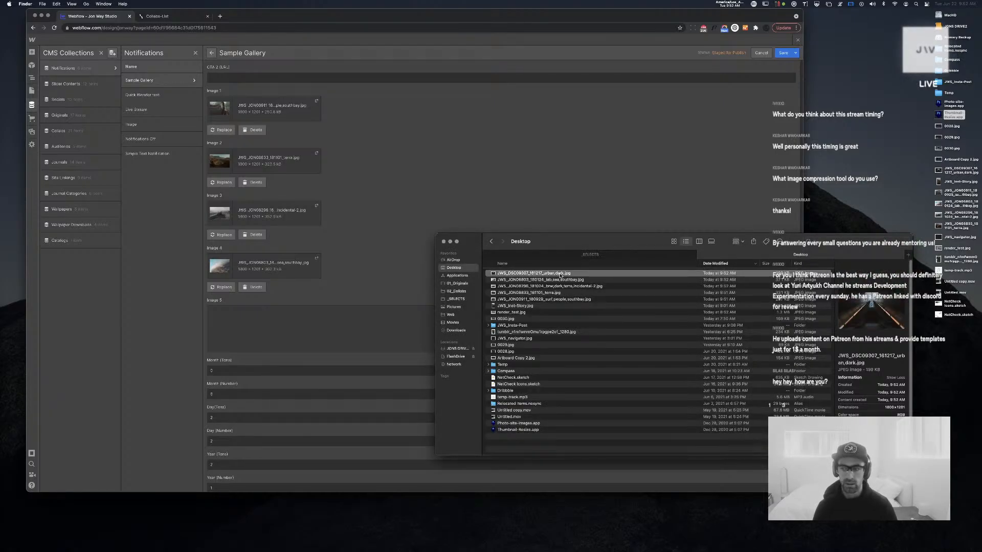
pyautogui.moveTo(559, 274); pyautogui.dragTo(306, 320)
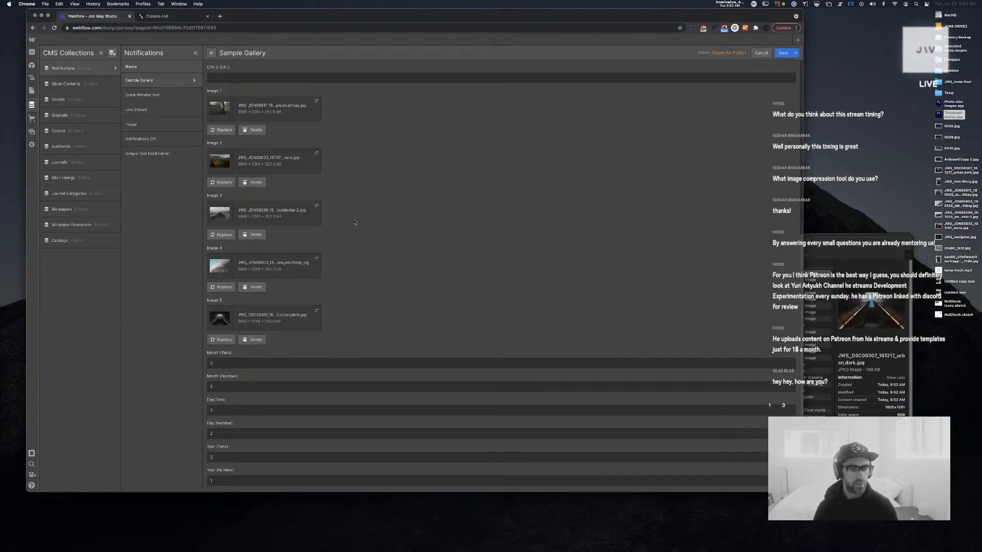
# Save the Sample Gallery item and close CMS Collections to return to the canvas
pyautogui.scroll(10, 385, 241)
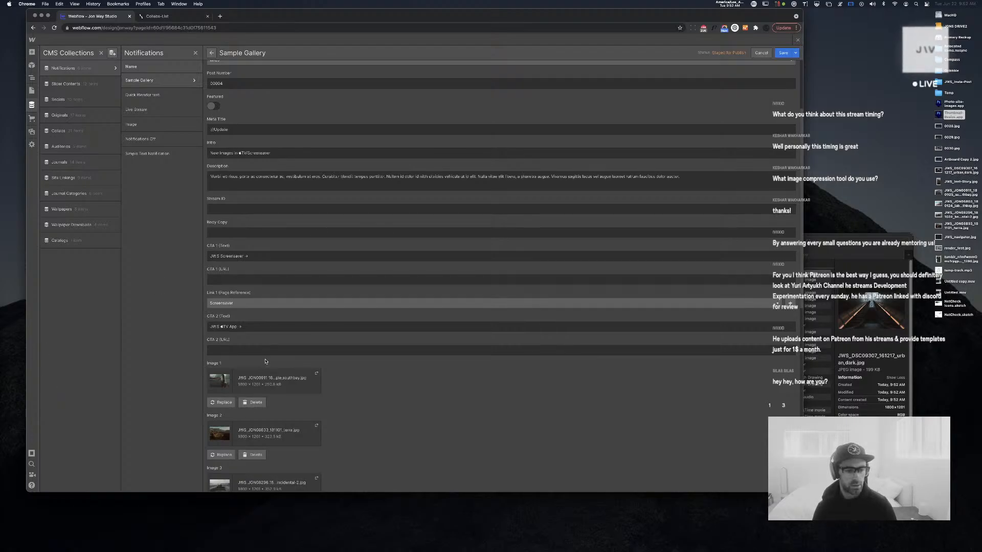
pyautogui.scroll(-3, 265, 362)
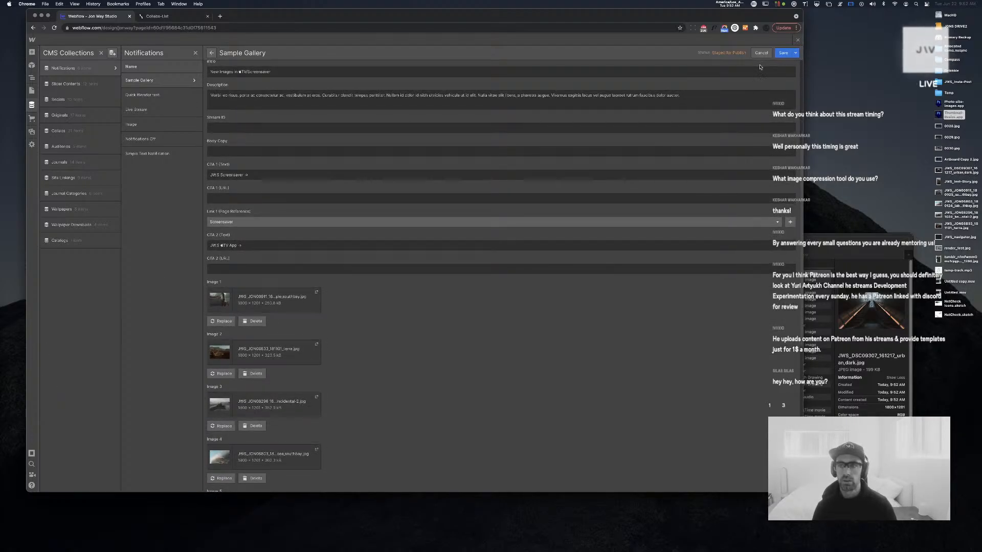
pyautogui.click(783, 52)
pyautogui.click(799, 40)
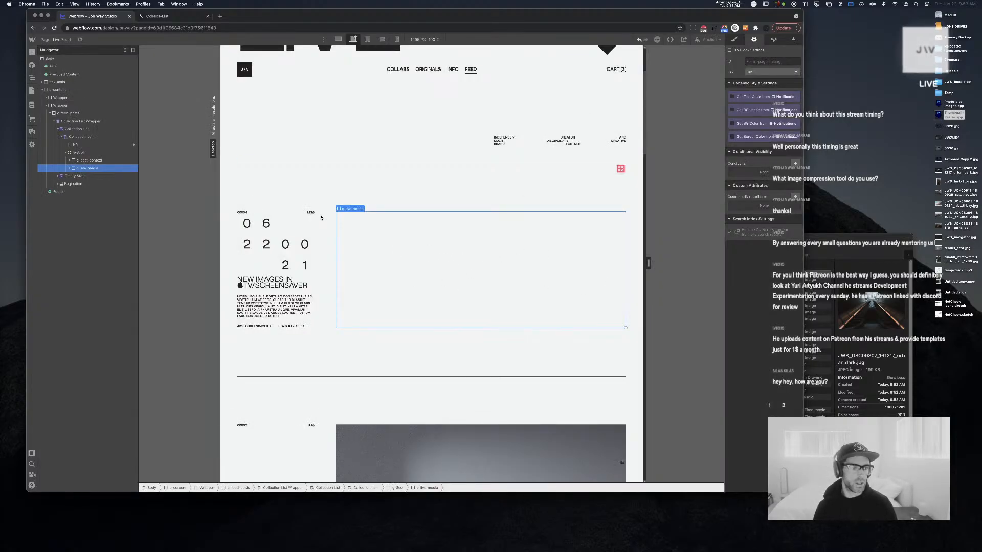
# Add a div block classed c-feed-media-gallery inside c-live-media
pyautogui.click(70, 167)
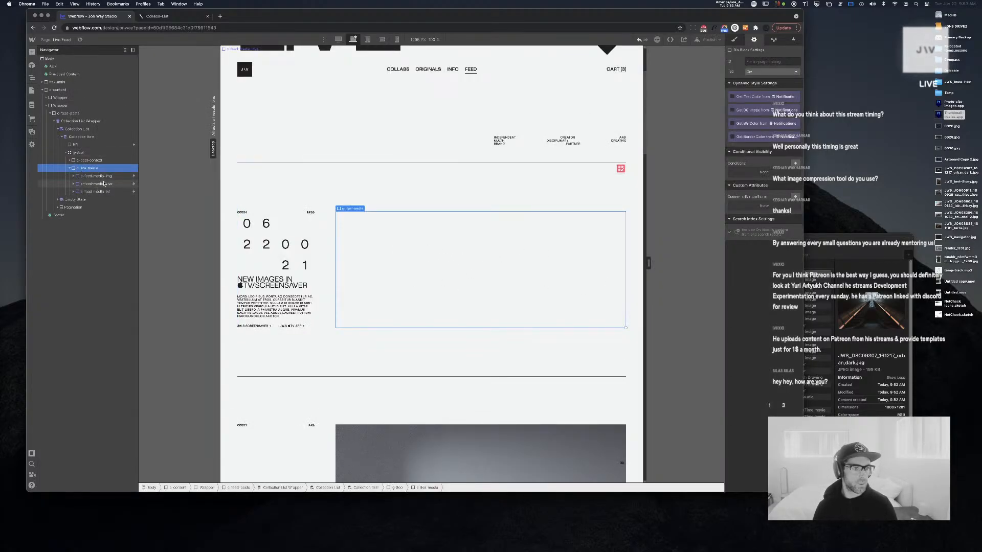
pyautogui.press('super+e')
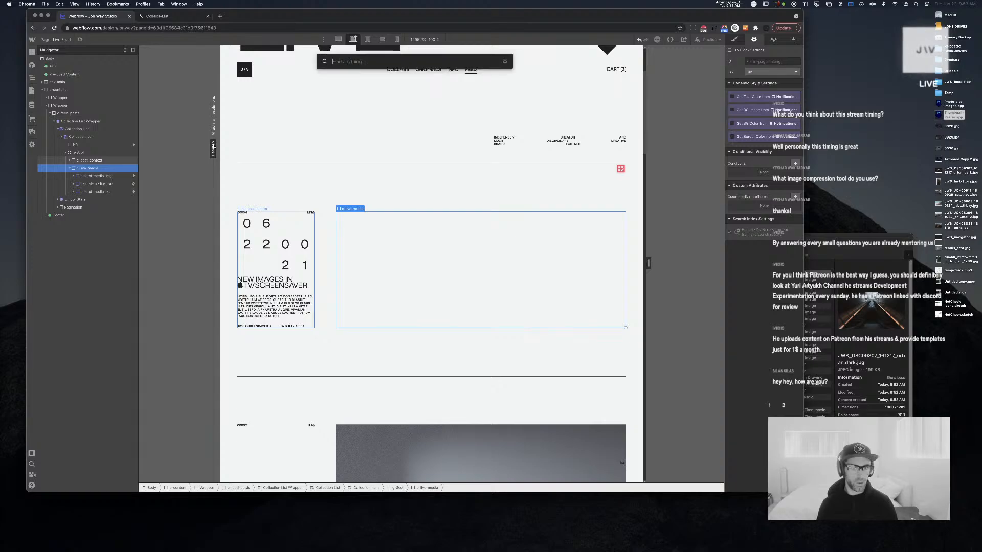
pyautogui.write('div')
pyautogui.press('Return')
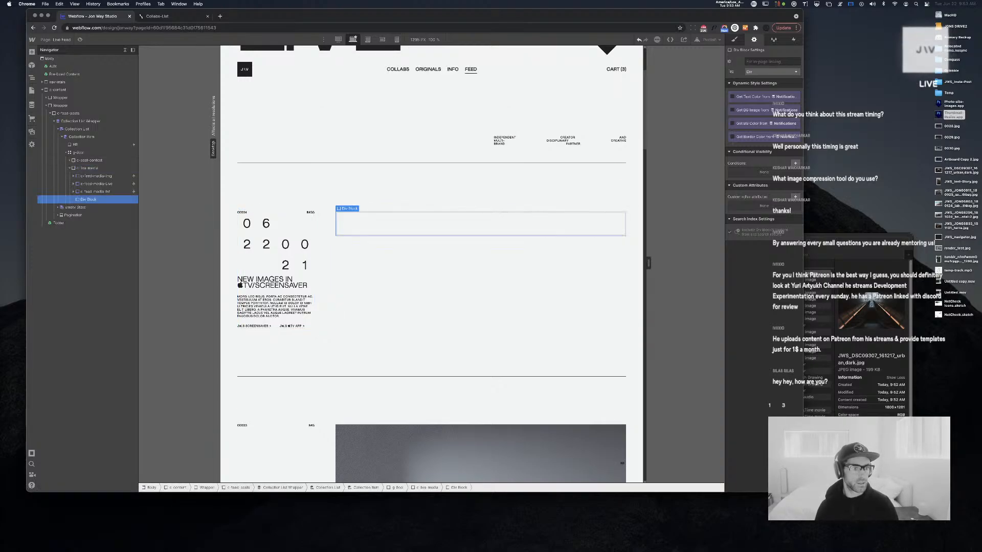
pyautogui.press('super+Return')
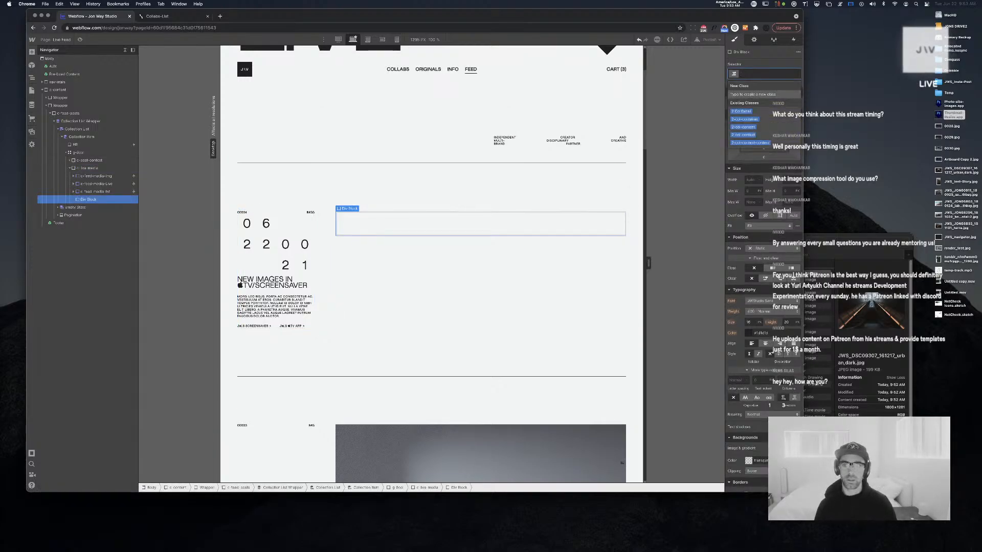
pyautogui.write('c-')
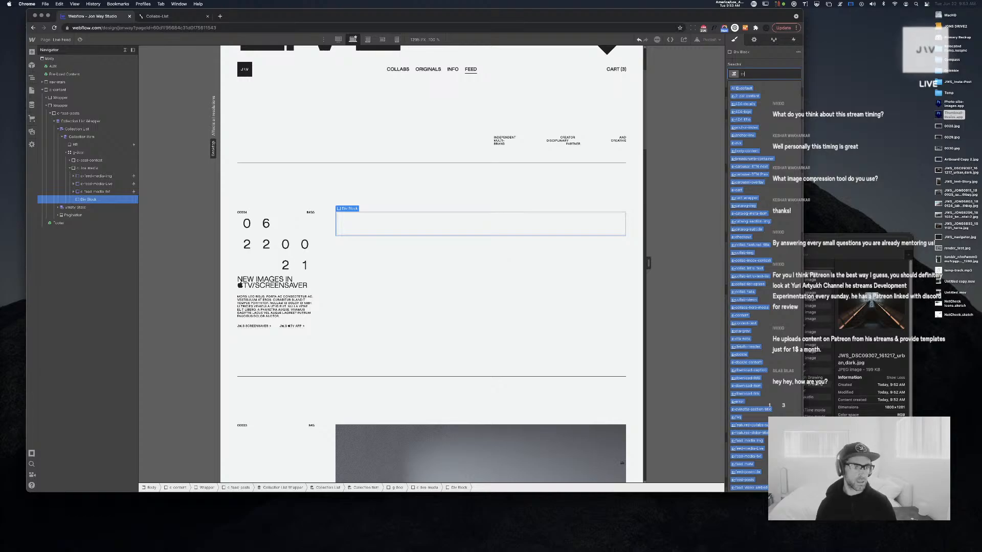
pyautogui.write('feed-m')
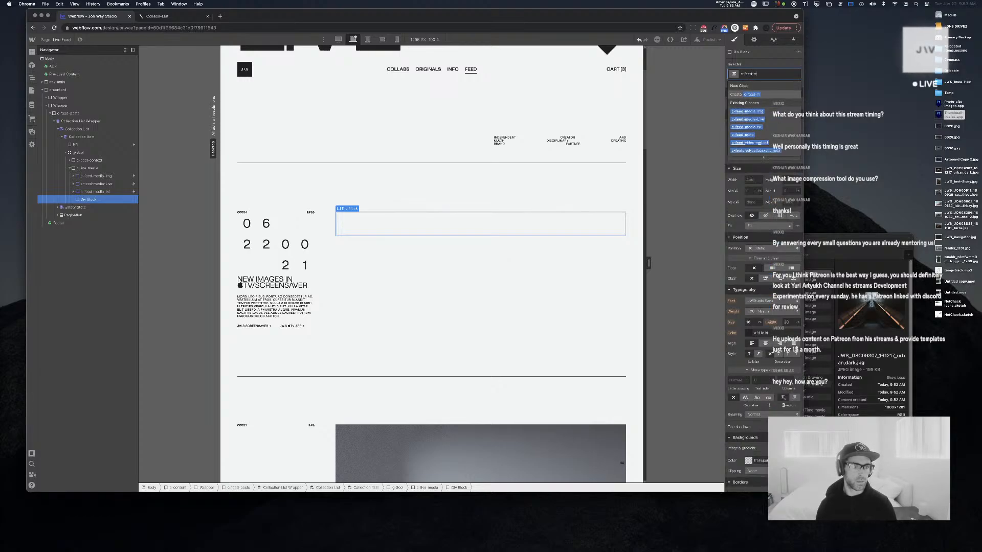
pyautogui.write('edia-gallery')
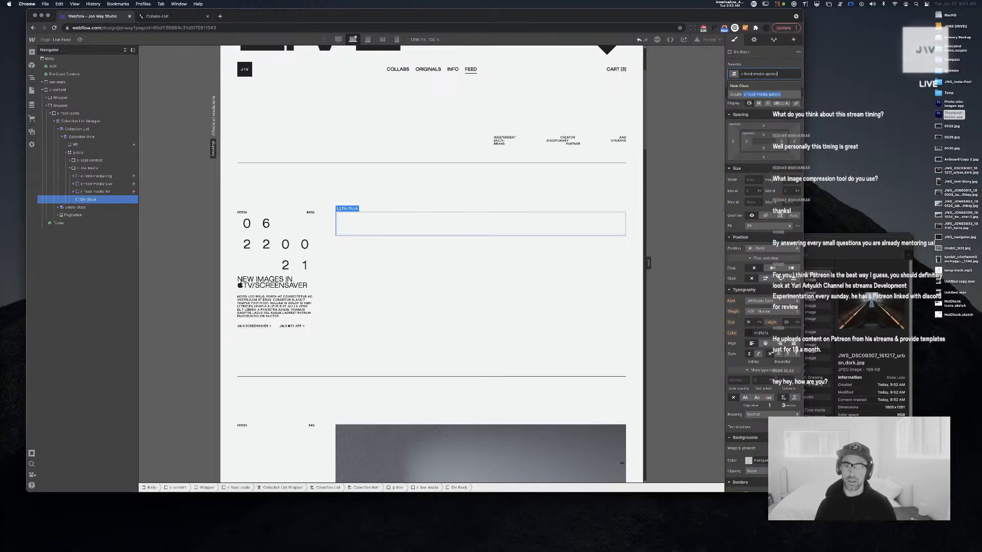
pyautogui.press('Return')
# Insert a slider into the gallery div and an image element into its first slide
pyautogui.press('super+e')
pyautogui.write('ga')
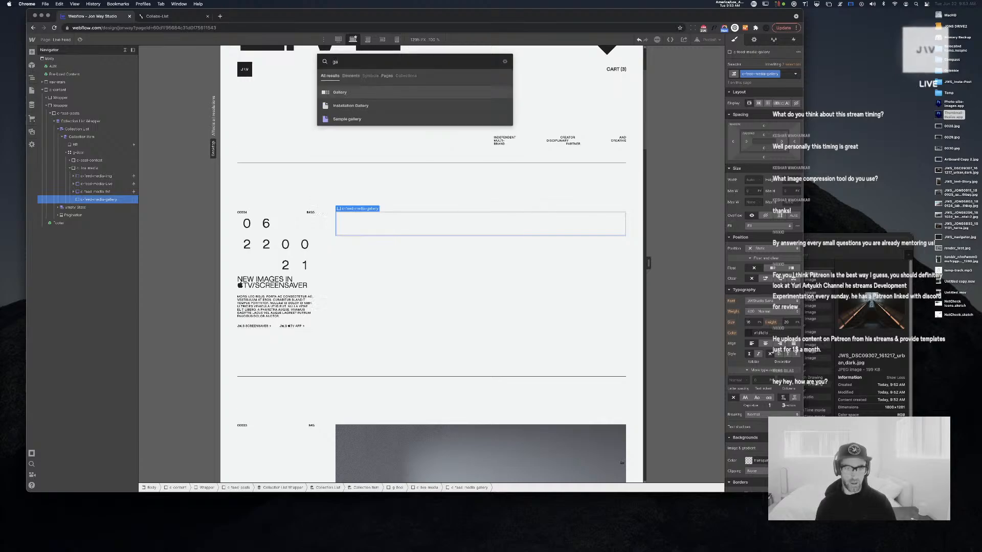
pyautogui.write('ll')
pyautogui.press('BackSpace')
pyautogui.press('BackSpace')
pyautogui.press('BackSpace')
pyautogui.press('BackSpace')
pyautogui.write('slide')
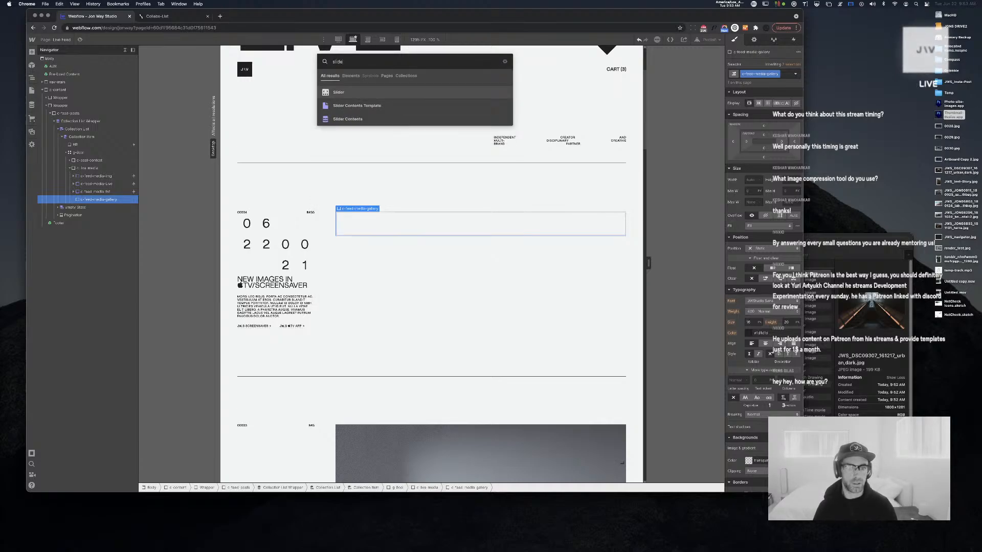
pyautogui.press('Return')
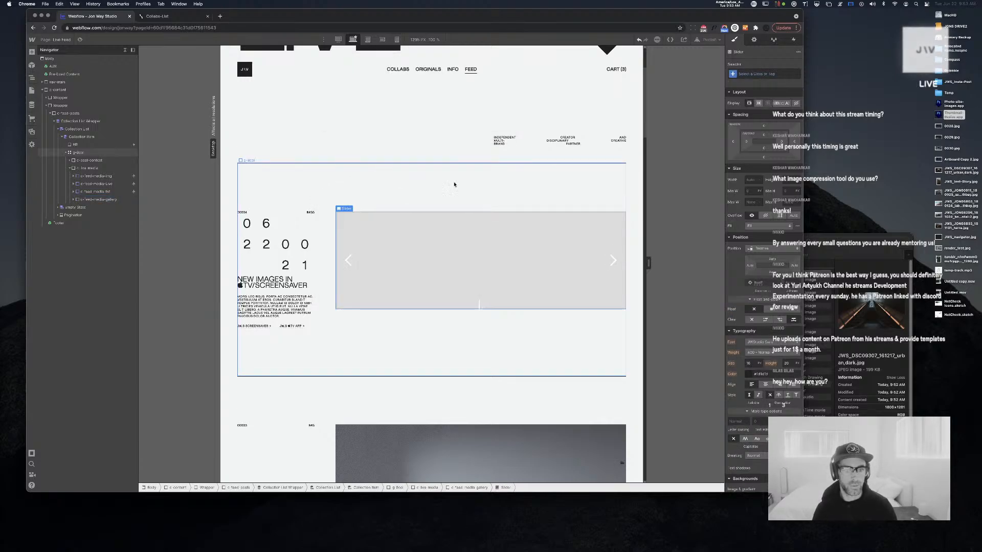
pyautogui.click(460, 241)
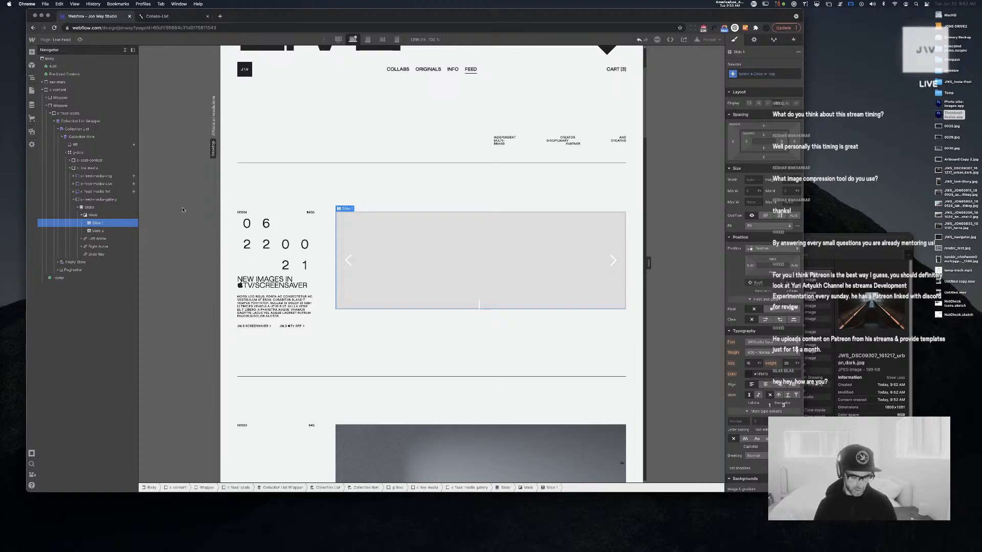
pyautogui.press('super+e')
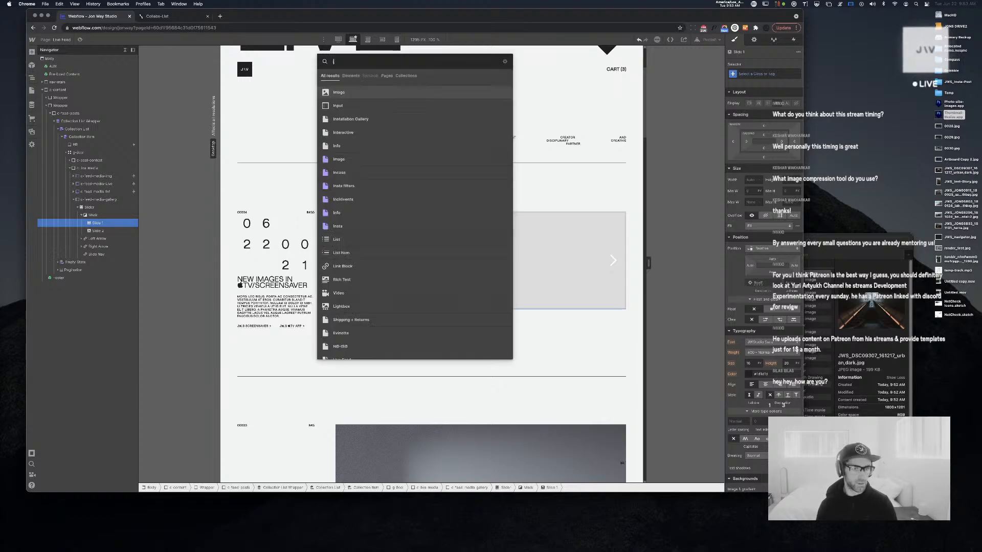
pyautogui.press('Return')
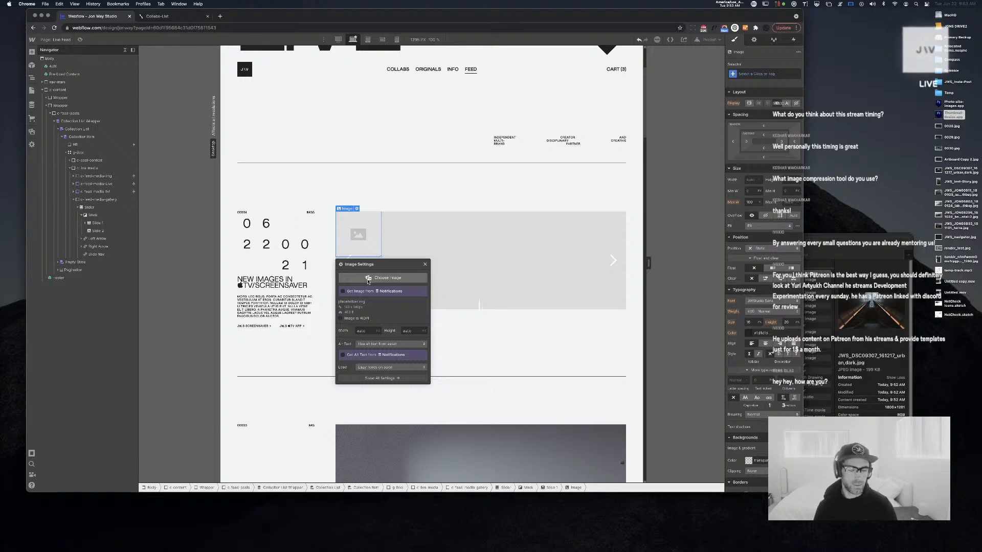
# Bind the first slide's image to the Notifications collection's Image 1 field
pyautogui.click(358, 291)
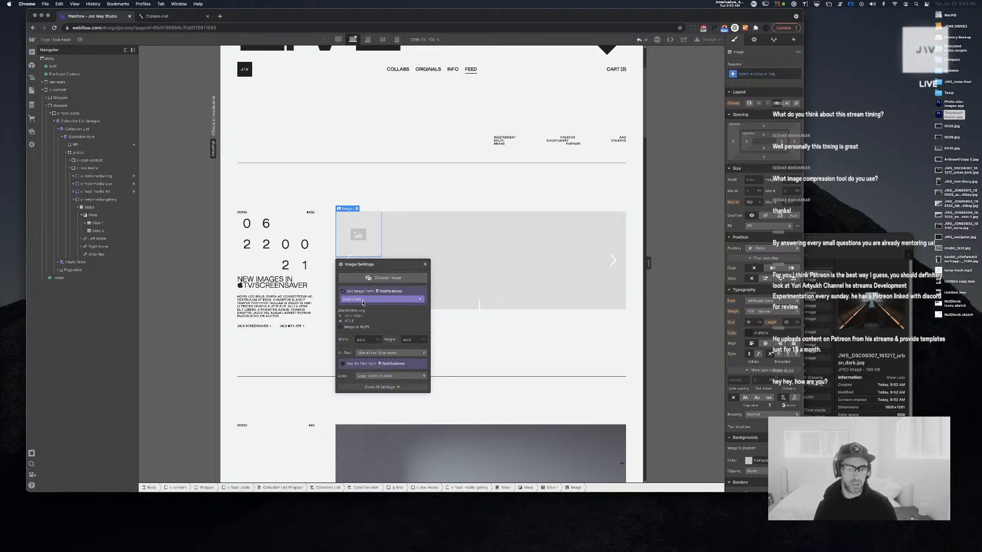
pyautogui.click(368, 300)
pyautogui.click(367, 313)
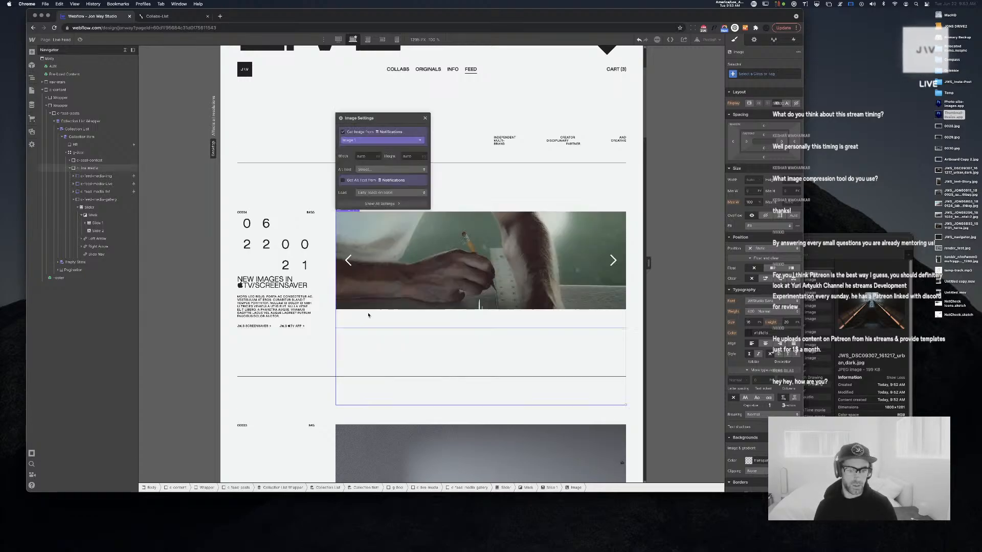
pyautogui.click(426, 118)
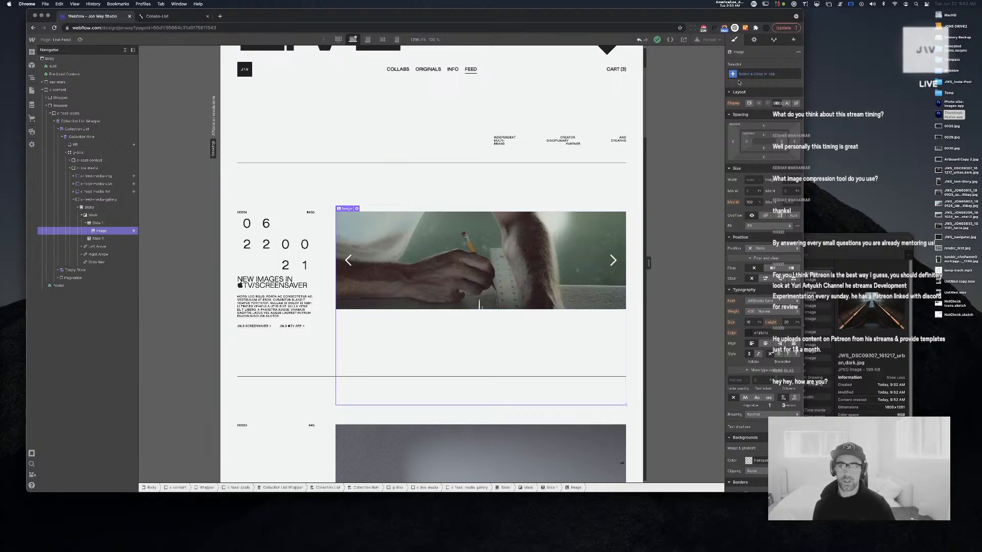
# Give the slide image the IMG class
pyautogui.click(753, 74)
pyautogui.write('IMG')
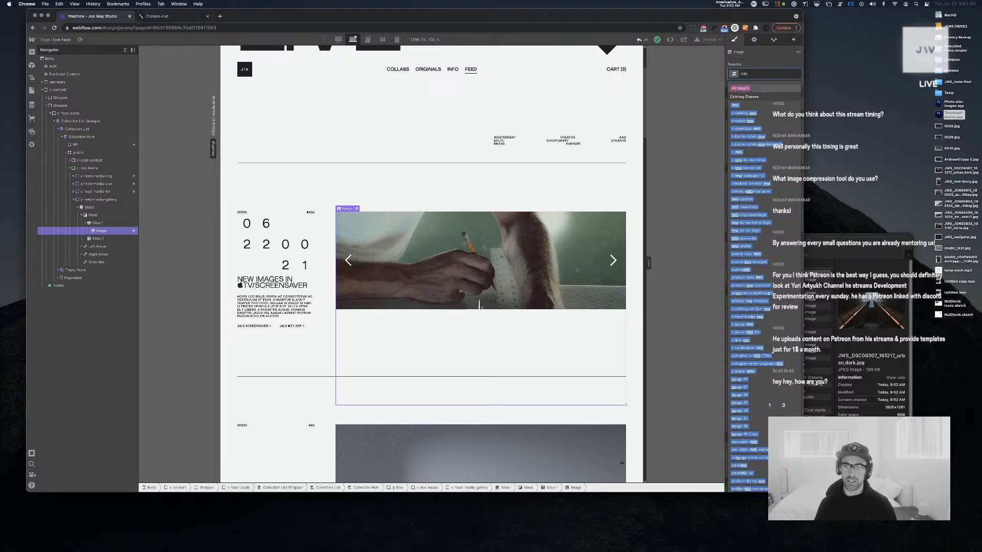
pyautogui.press('Return')
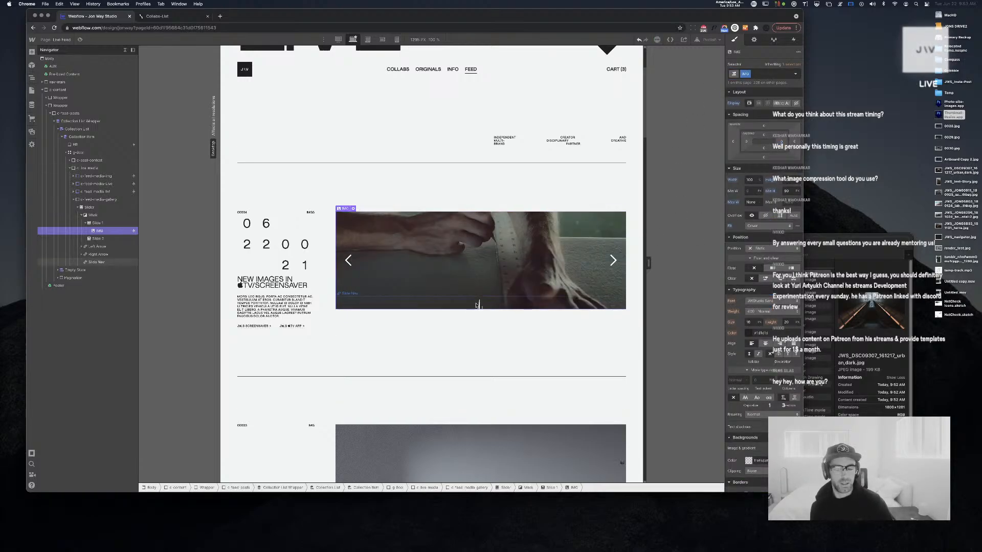
# Apply the slider-nav-onIMG class to the slider's dot navigation
pyautogui.click(475, 305)
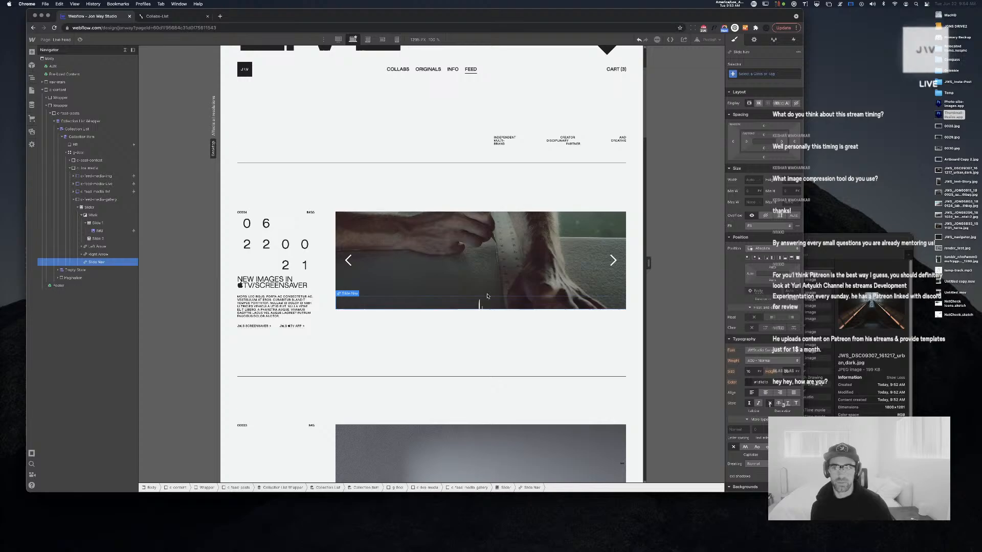
pyautogui.click(772, 73)
pyautogui.write('slider')
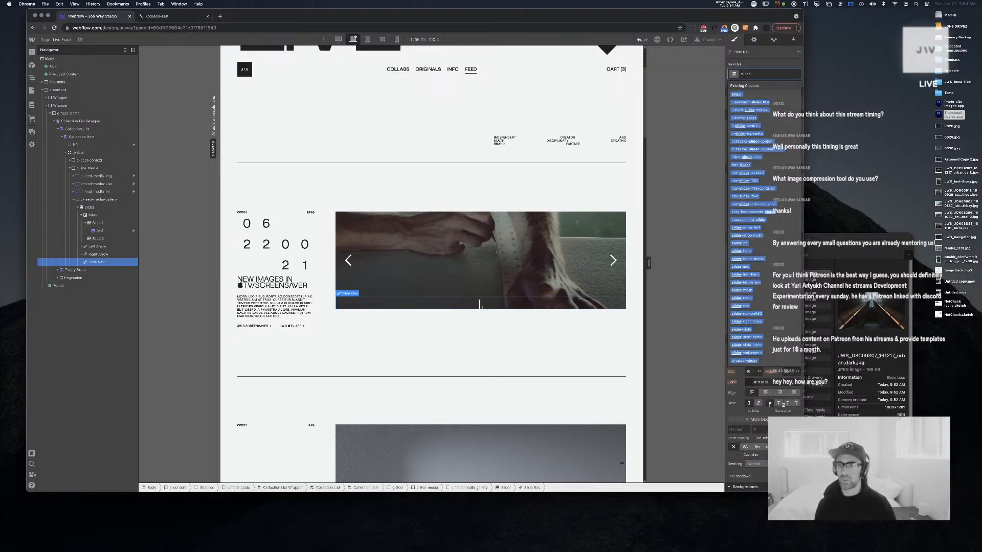
pyautogui.press('BackSpace')
pyautogui.write('nav')
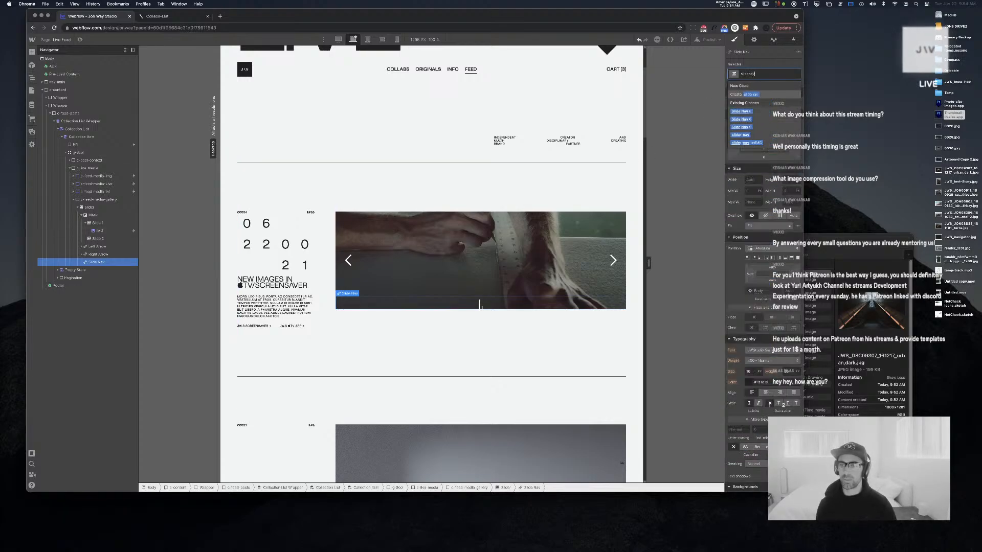
pyautogui.press('Down')
pyautogui.press('Down')
pyautogui.press('Down')
pyautogui.press('Down')
pyautogui.press('Down')
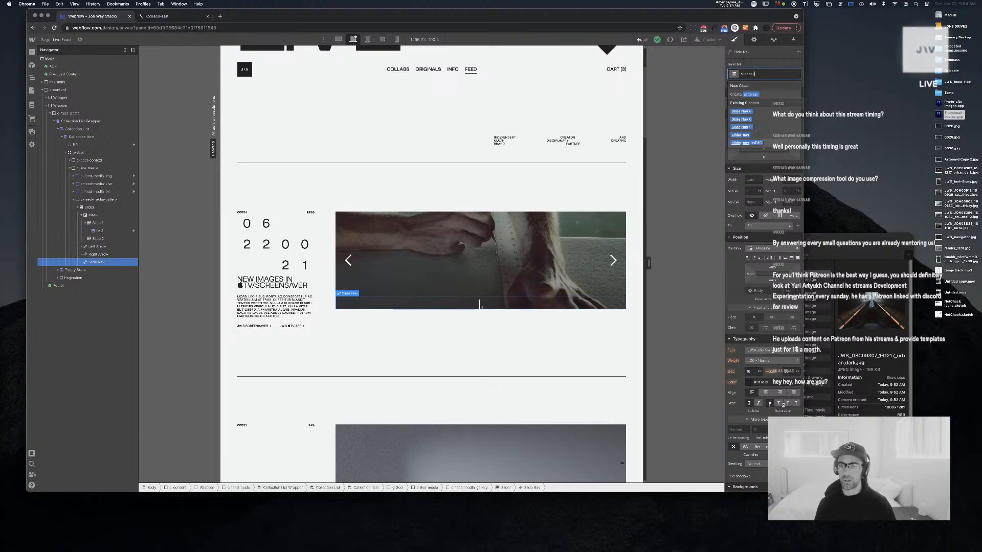
pyautogui.press('Return')
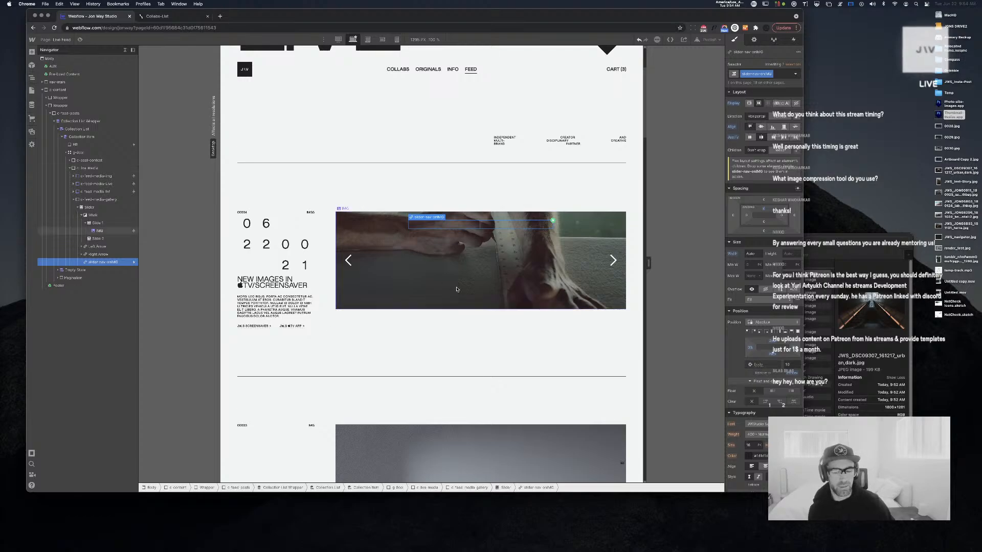
# Show c-feed-media-gallery only when Notification Type is IMGs
pyautogui.click(99, 207)
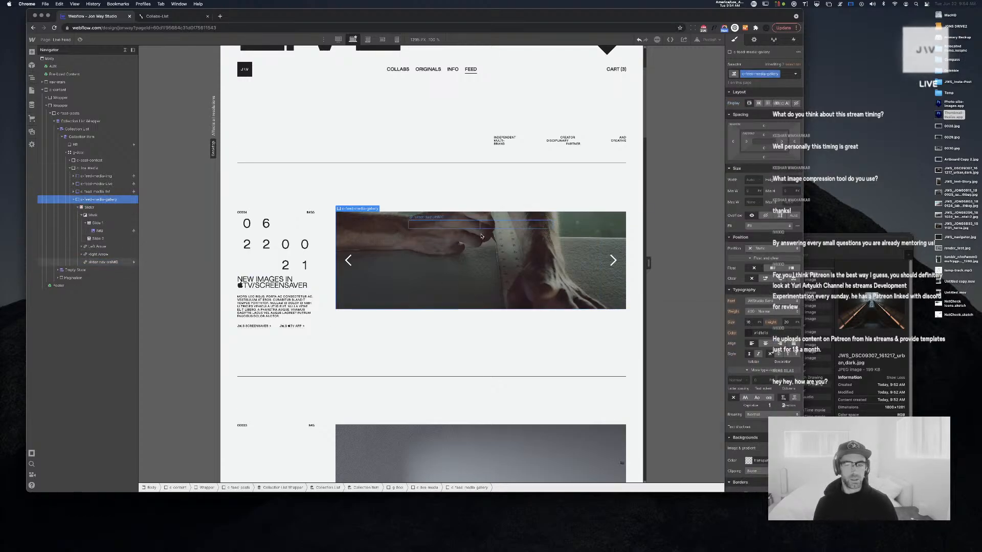
pyautogui.click(100, 200)
pyautogui.scroll(-5, 447, 253)
pyautogui.scroll(-2, 447, 253)
pyautogui.scroll(8, 448, 252)
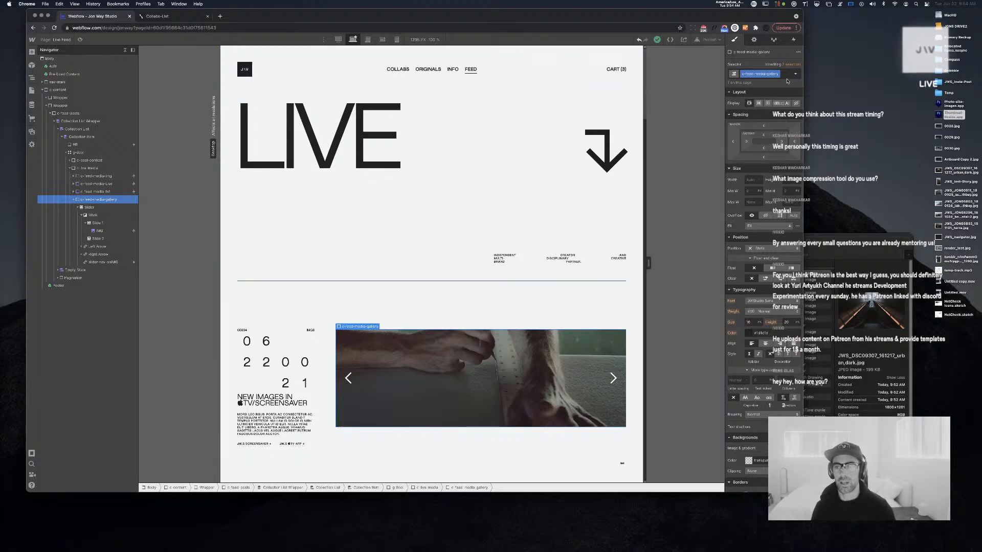
pyautogui.click(754, 40)
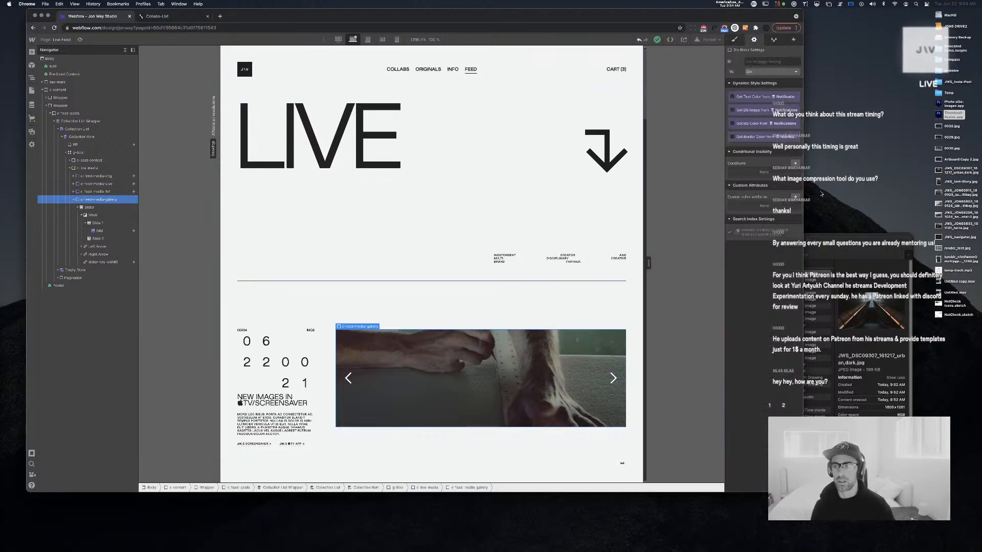
pyautogui.click(796, 163)
pyautogui.click(762, 195)
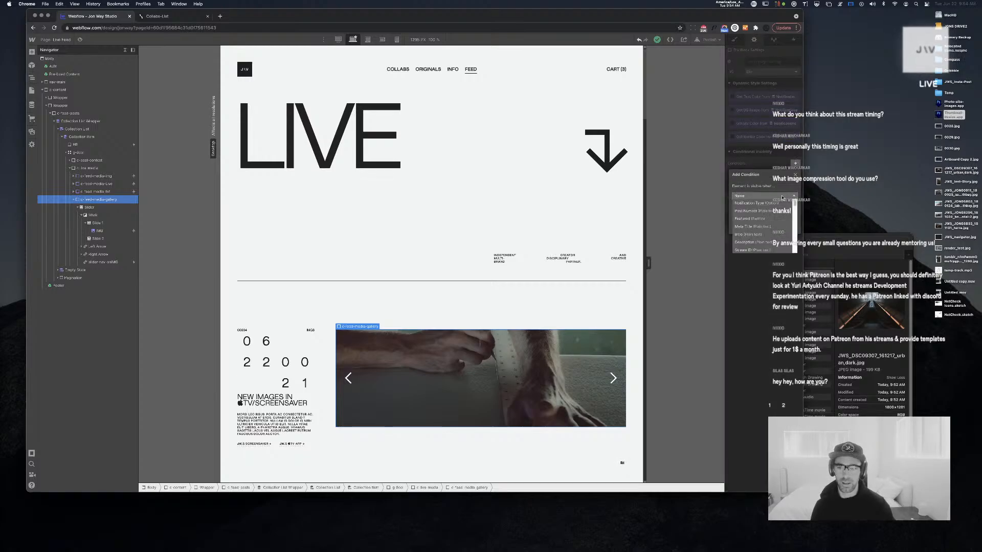
pyautogui.click(765, 203)
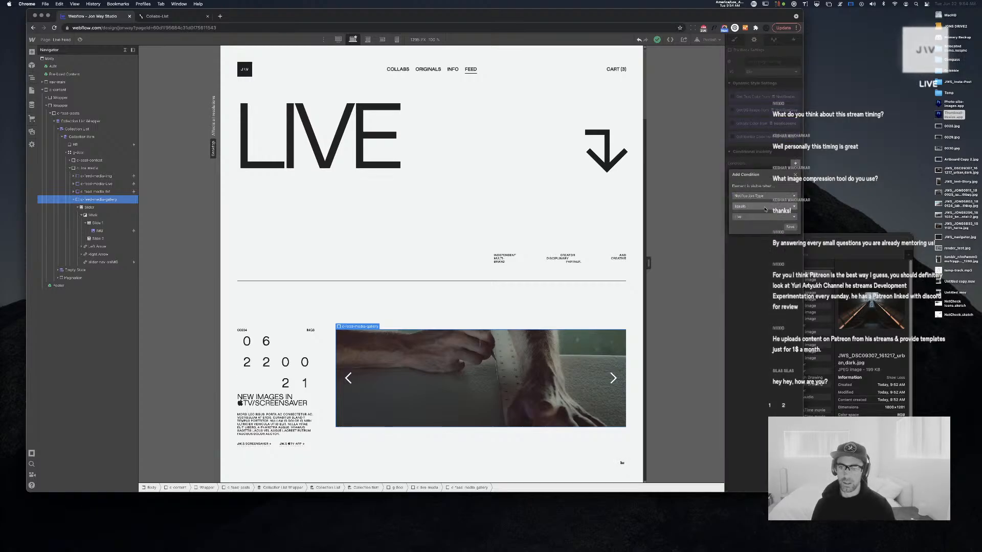
pyautogui.click(761, 216)
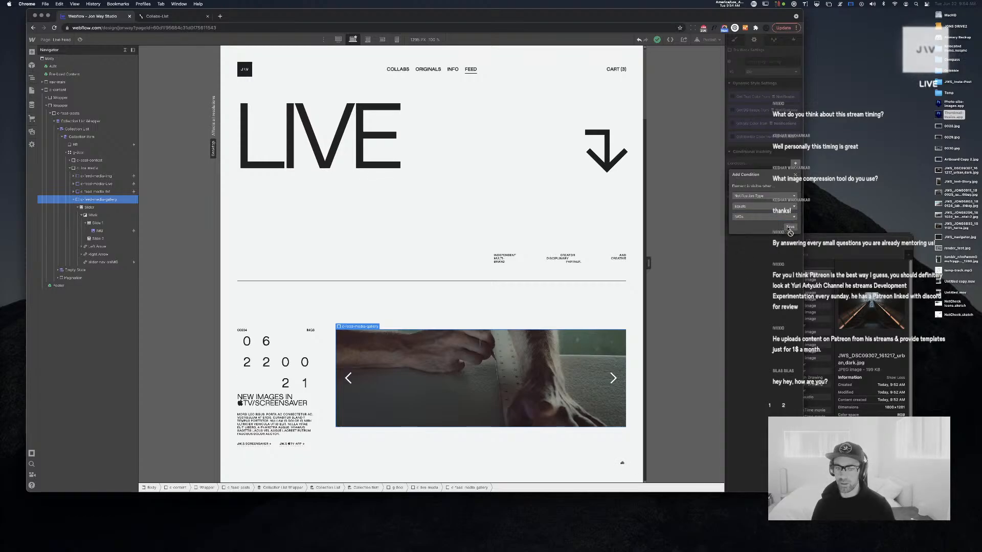
pyautogui.click(789, 227)
pyautogui.scroll(-6, 506, 263)
# Select the Image nested inside c-feed-media-img in the Navigator
pyautogui.scroll(-3, 507, 264)
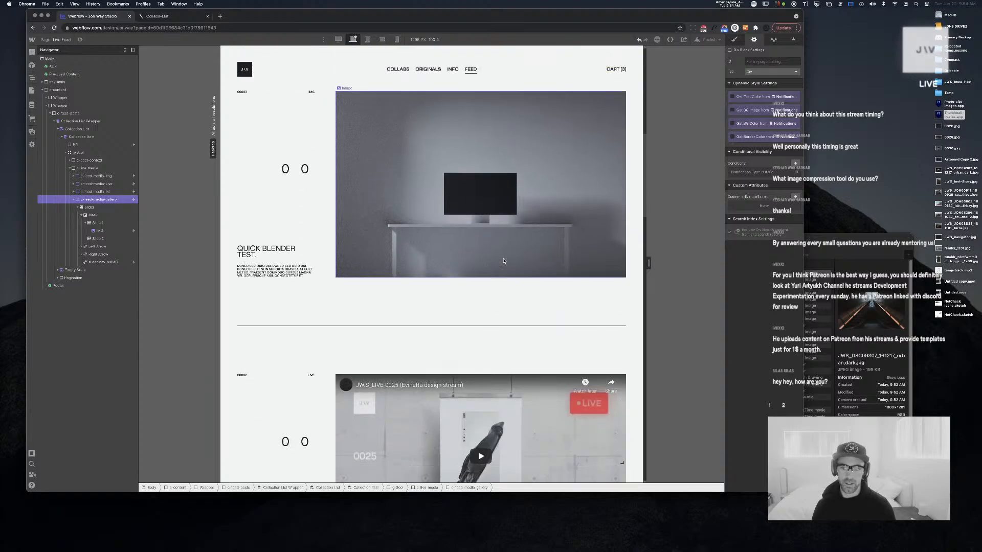
pyautogui.scroll(1, 371, 237)
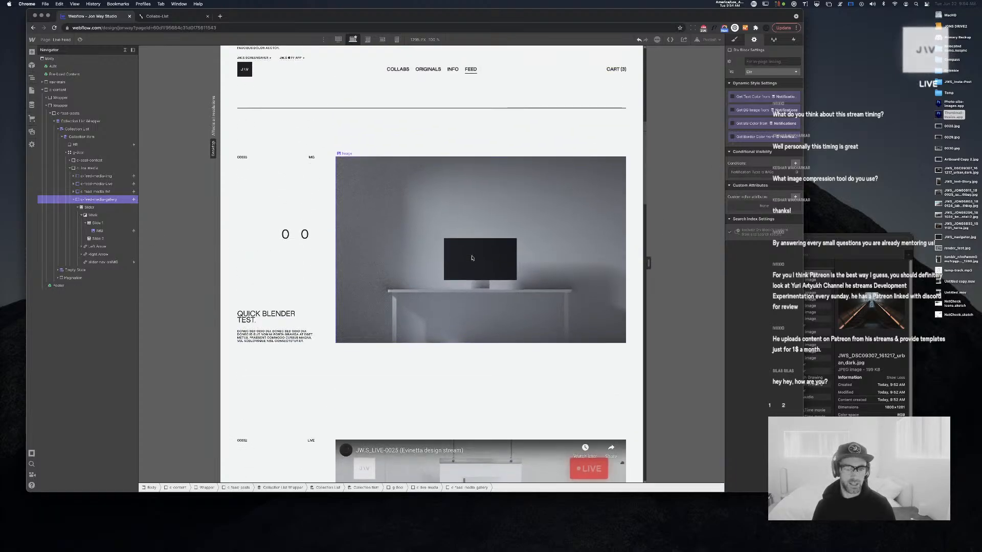
pyautogui.scroll(-3, 443, 343)
pyautogui.scroll(-5, 442, 343)
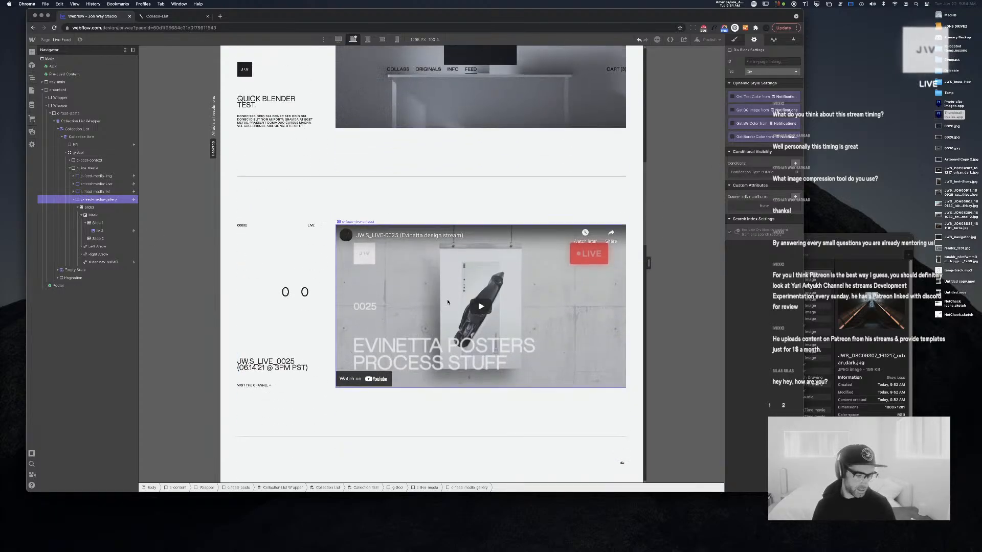
pyautogui.scroll(10, 448, 302)
pyautogui.scroll(2, 448, 302)
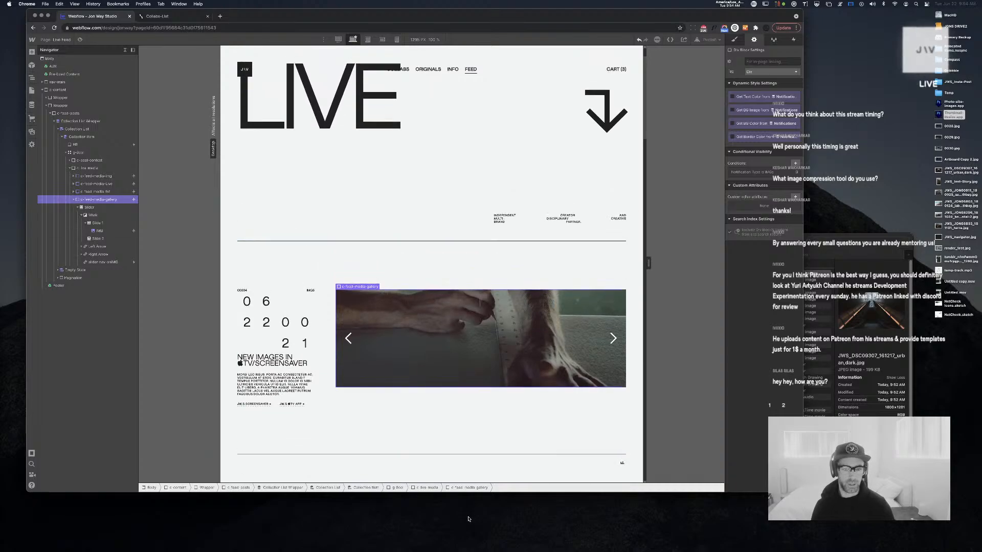
pyautogui.scroll(-4, 384, 373)
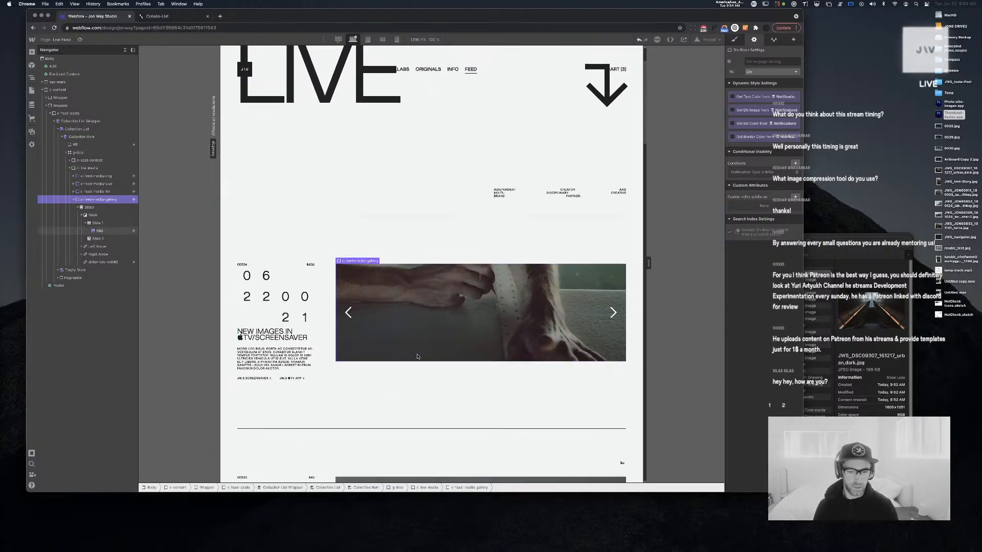
pyautogui.click(78, 207)
pyautogui.click(100, 191)
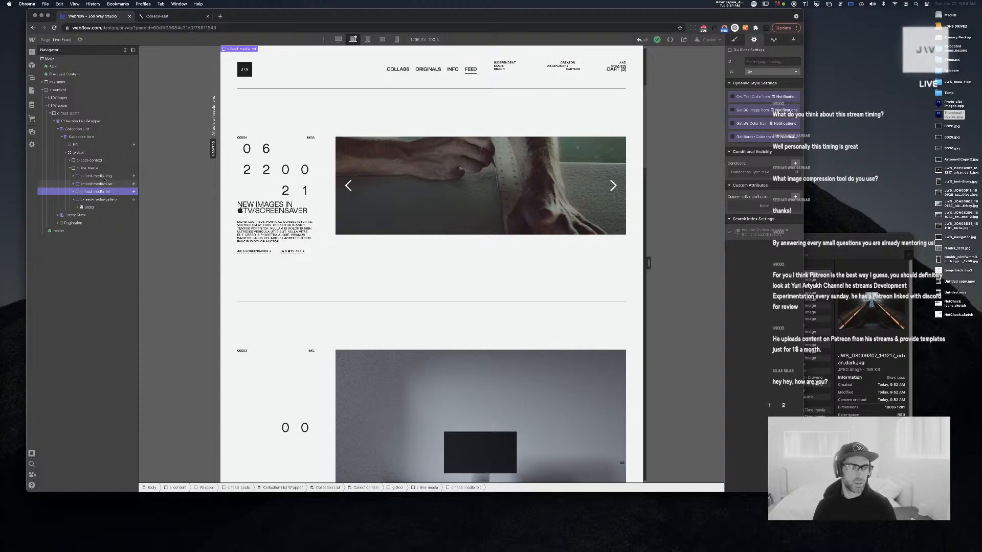
pyautogui.click(97, 176)
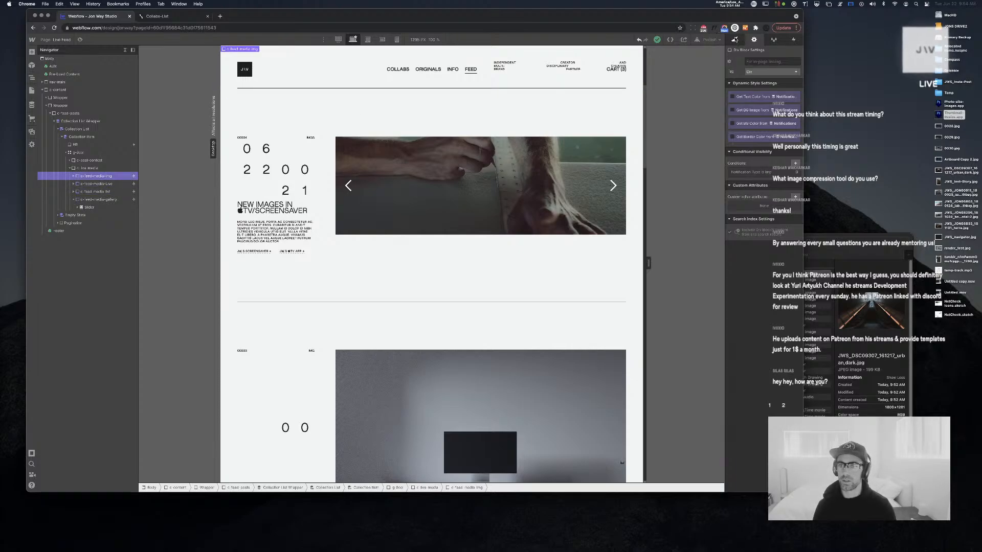
pyautogui.click(735, 39)
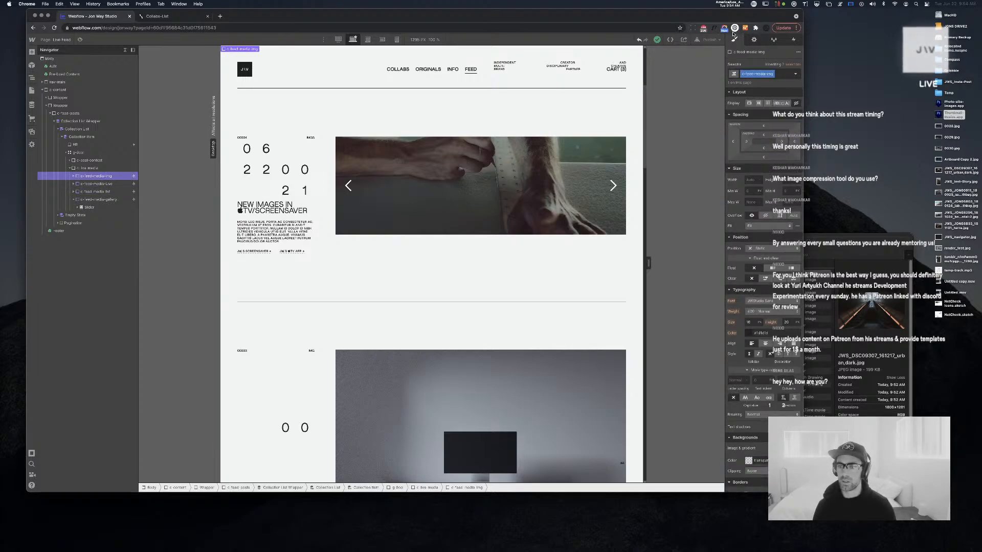
pyautogui.click(73, 177)
pyautogui.click(88, 184)
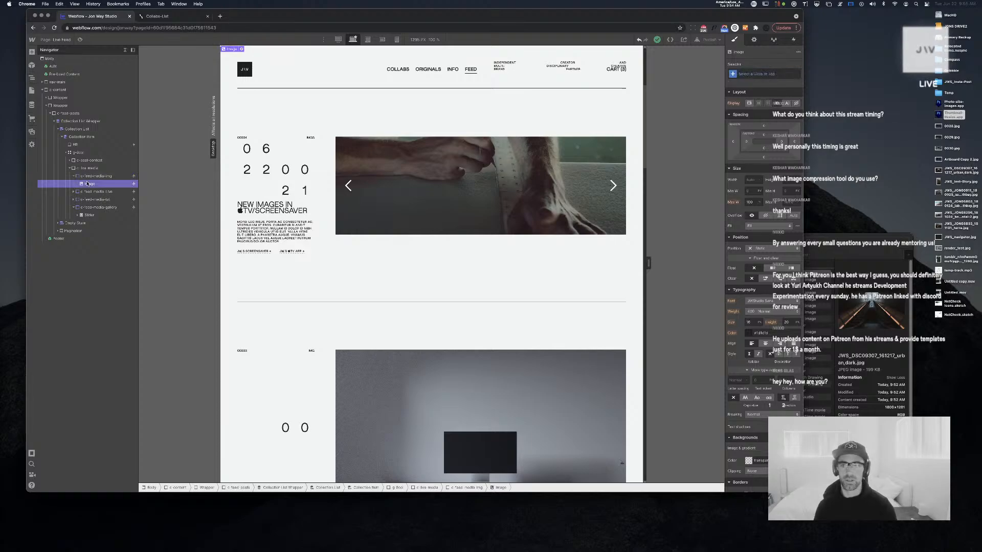
# Give the media block's image the existing IMG class
pyautogui.press('super+Return')
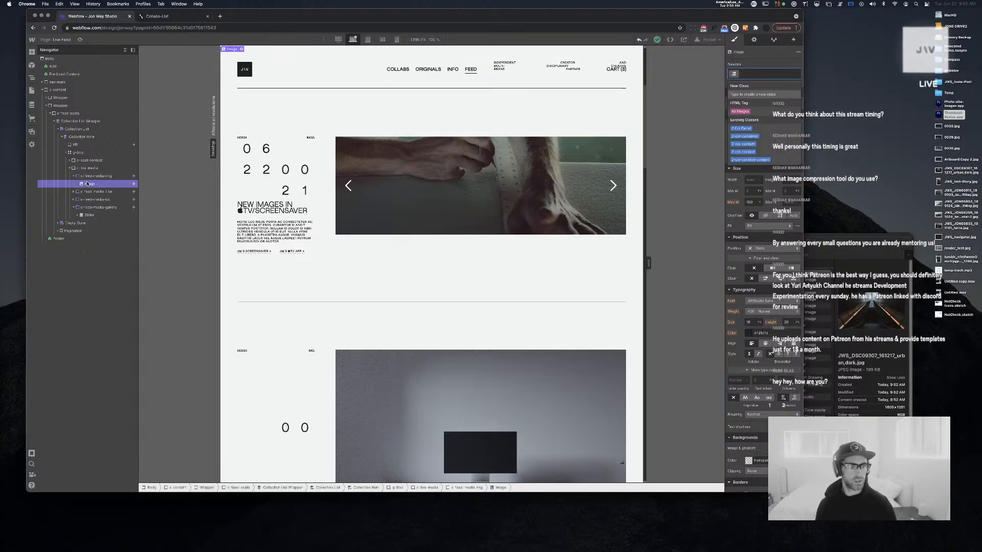
pyautogui.write('img')
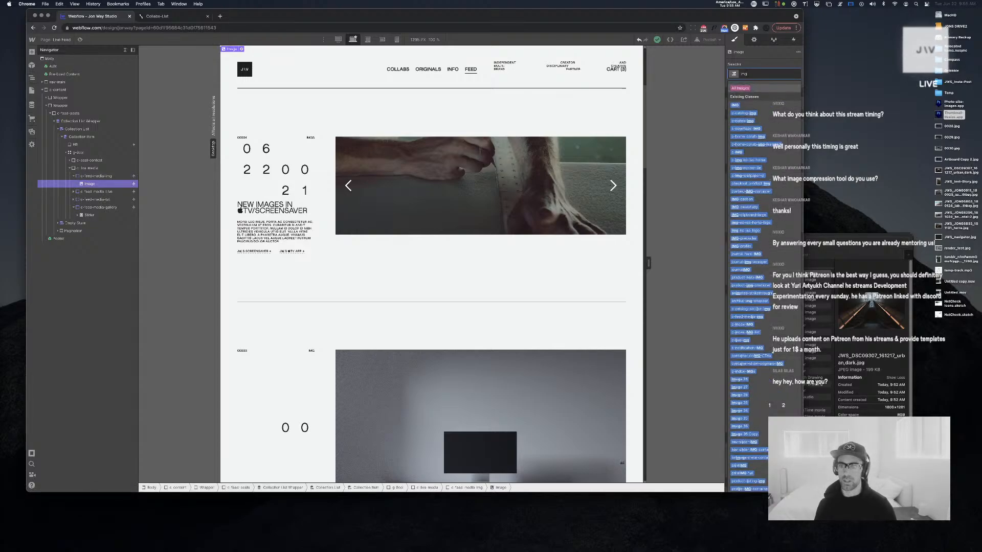
pyautogui.press('Return')
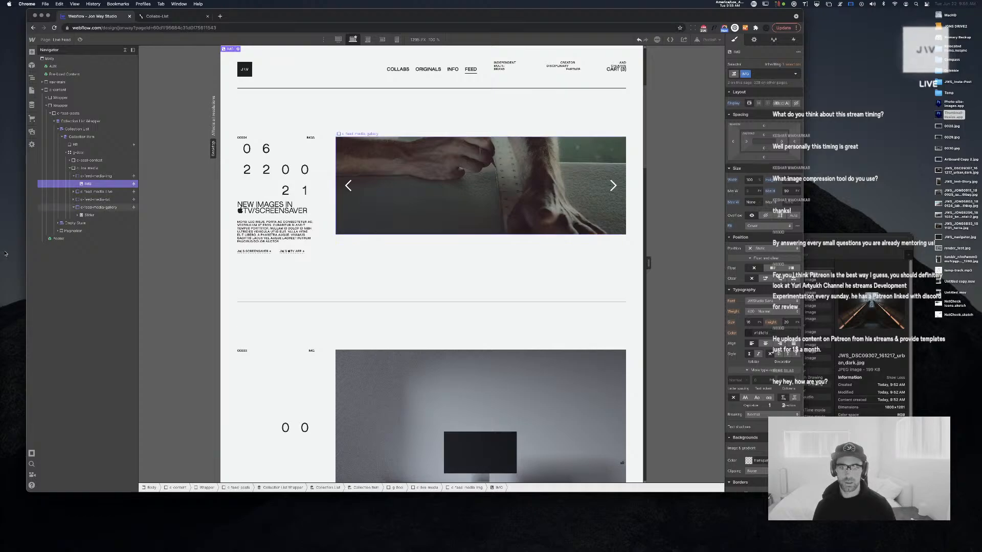
pyautogui.scroll(-10, 294, 236)
pyautogui.scroll(-3, 294, 235)
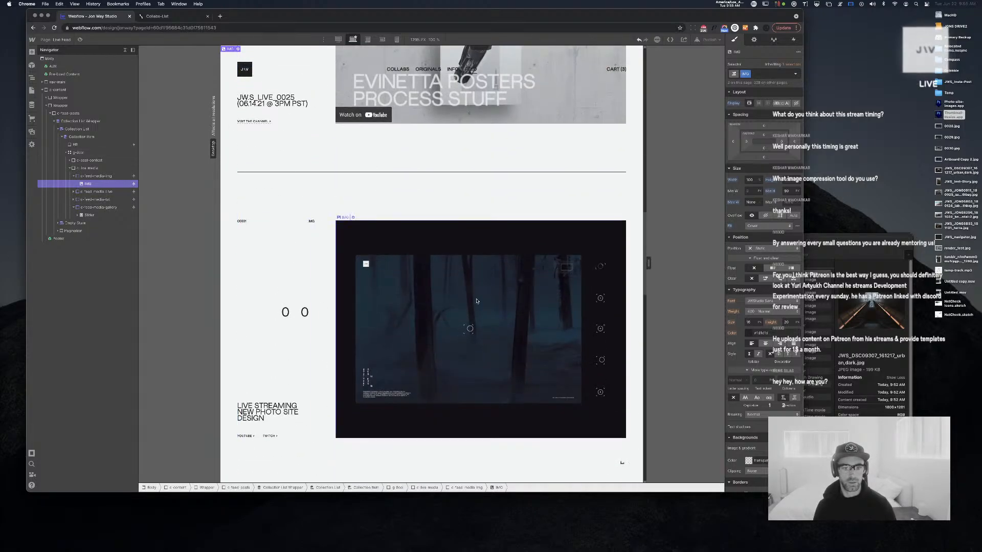
pyautogui.click(793, 40)
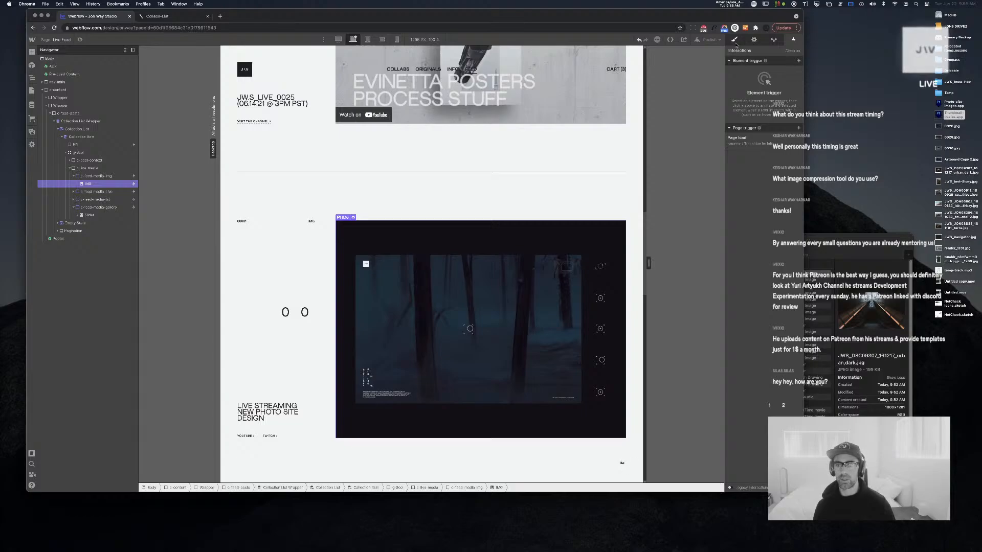
pyautogui.press('s')
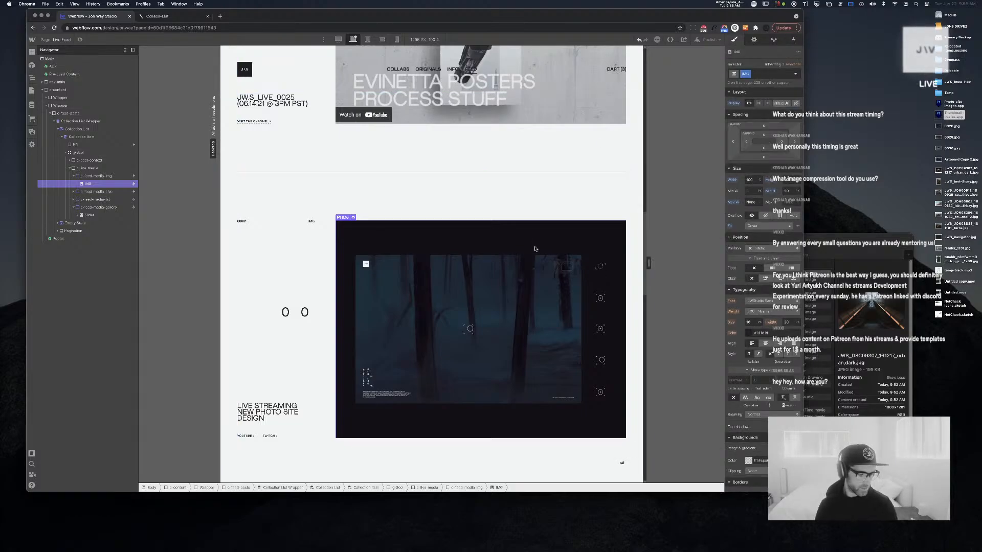
# Collapse the element tree and select the first slide's image in the slider
pyautogui.click(125, 50)
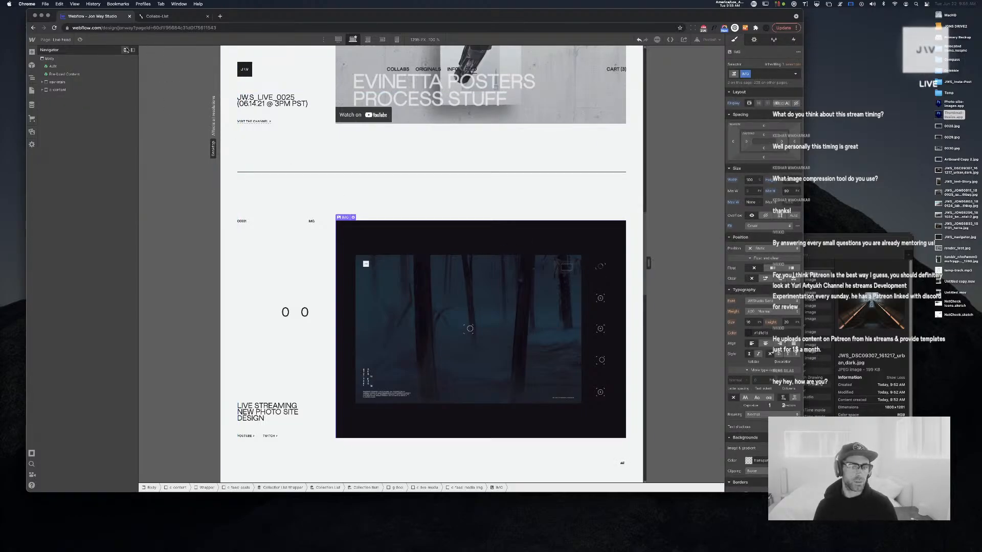
pyautogui.scroll(6, 355, 273)
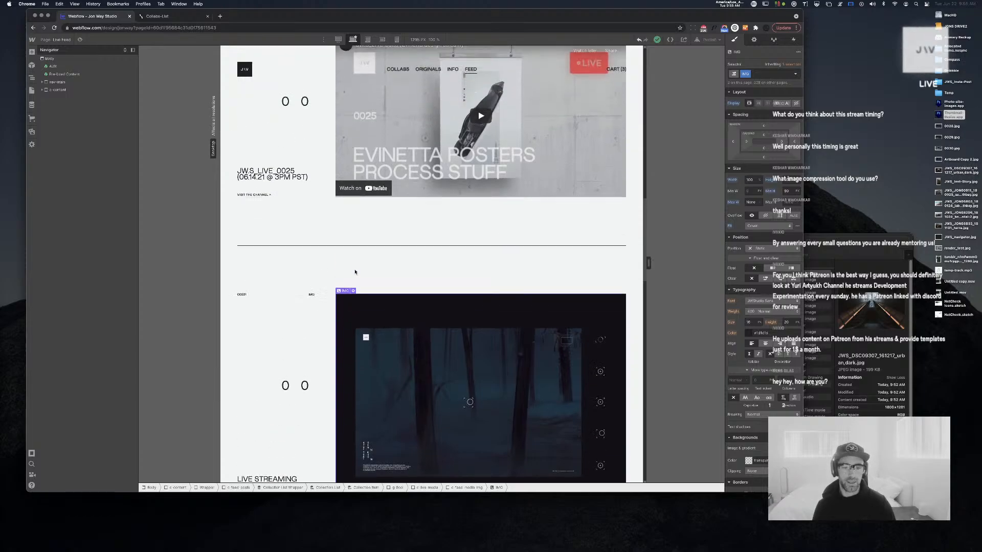
pyautogui.scroll(3, 355, 272)
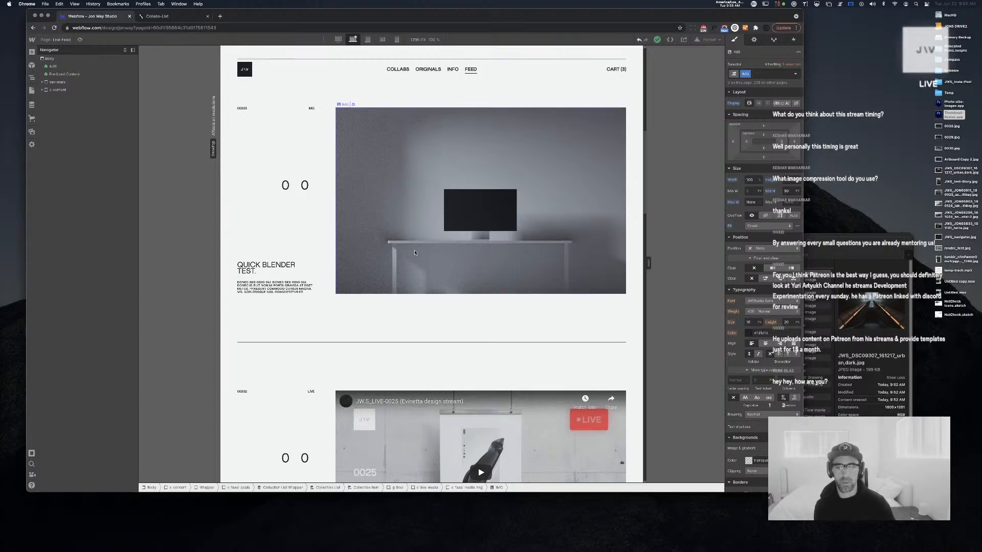
pyautogui.scroll(10, 401, 259)
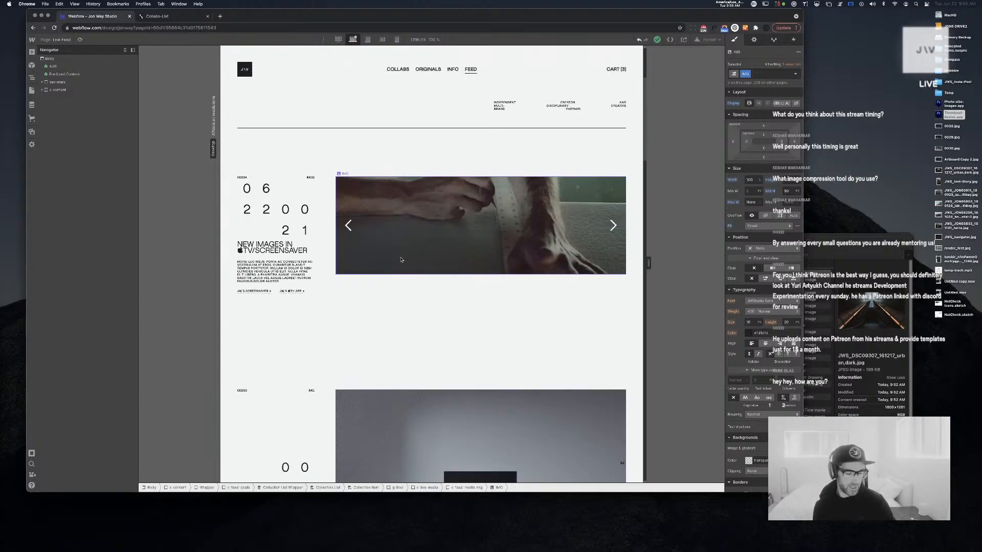
pyautogui.scroll(1, 401, 259)
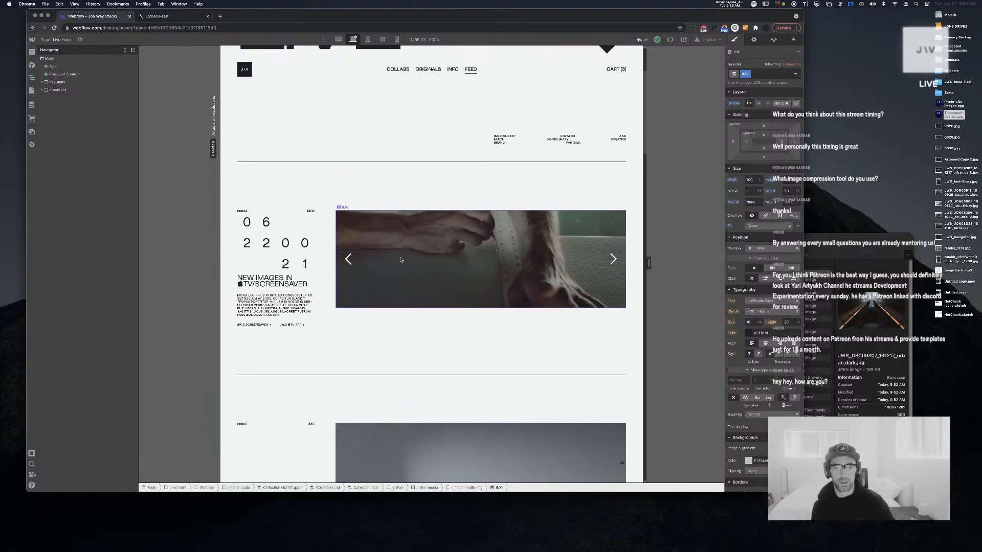
pyautogui.click(401, 259)
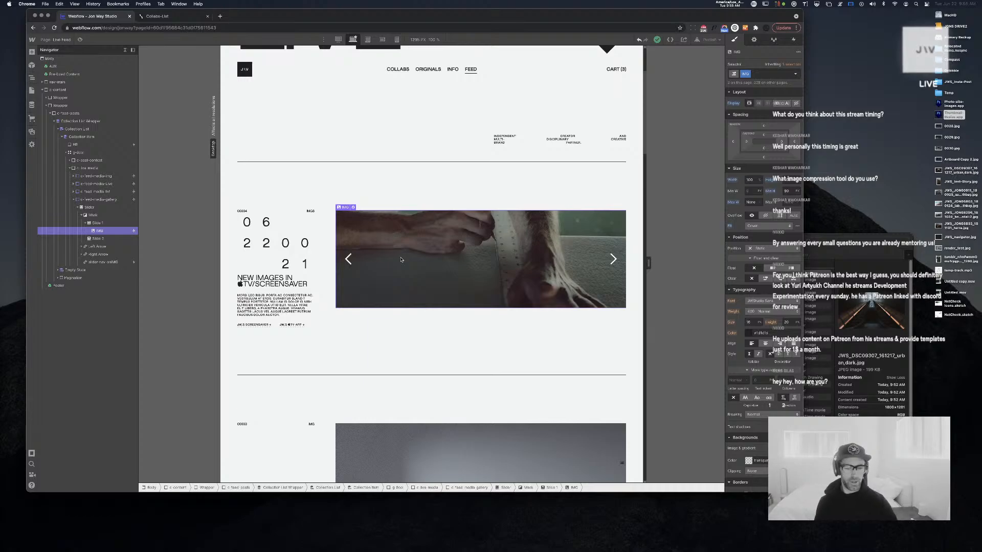
pyautogui.scroll(-2, 444, 265)
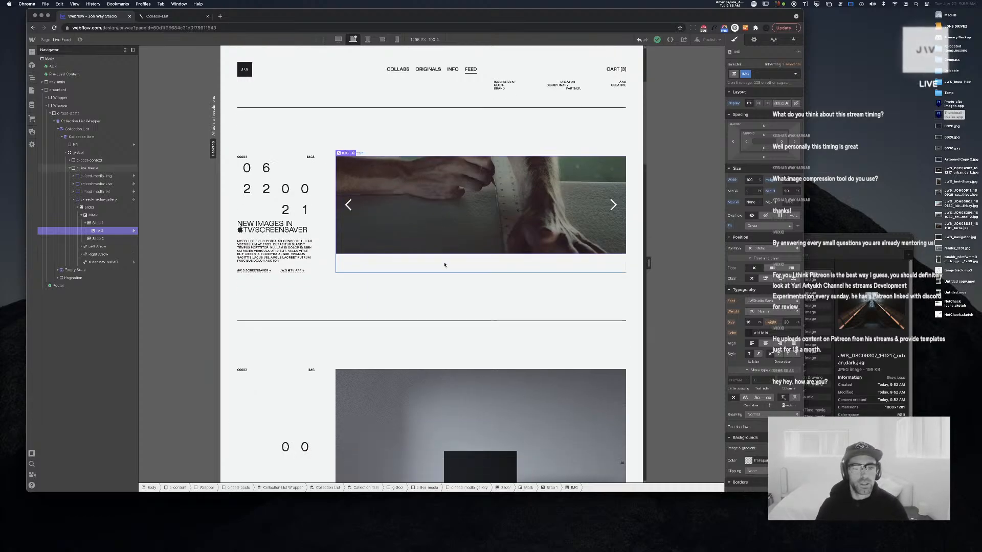
pyautogui.scroll(-4, 445, 265)
pyautogui.scroll(5, 480, 229)
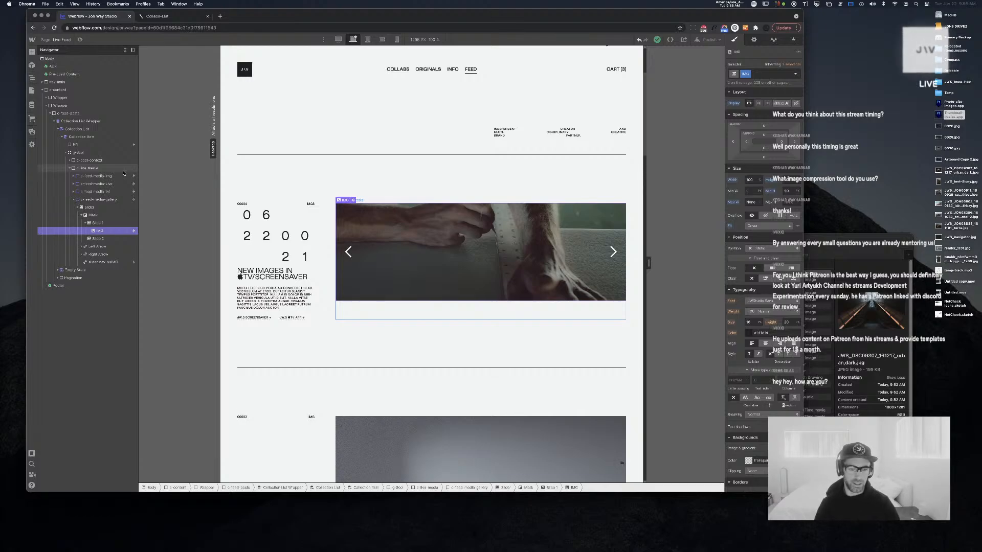
# Reselect Slide 1's IMG image and show its Element Settings, bound to the notification's Image 1 field
pyautogui.click(97, 223)
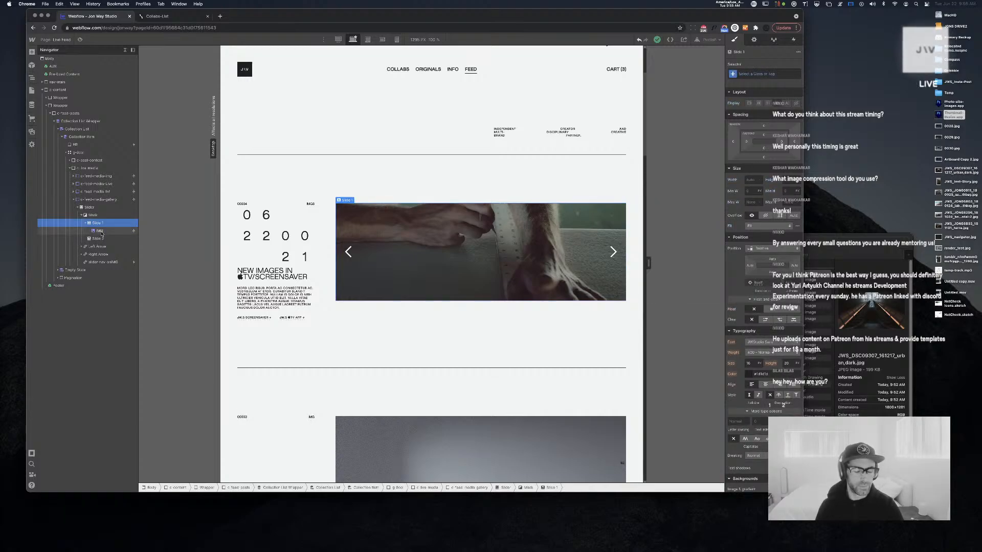
pyautogui.click(100, 232)
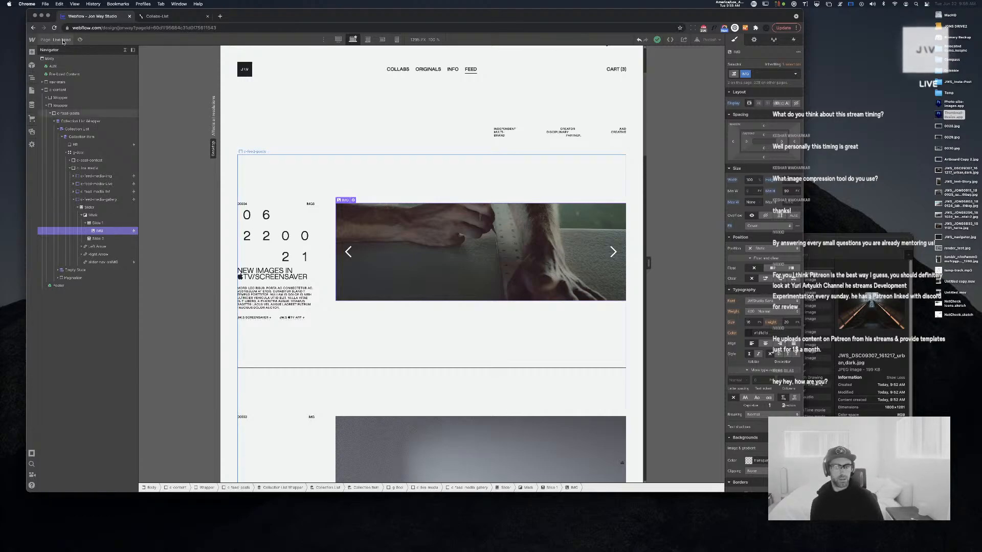
pyautogui.scroll(-15, 278, 142)
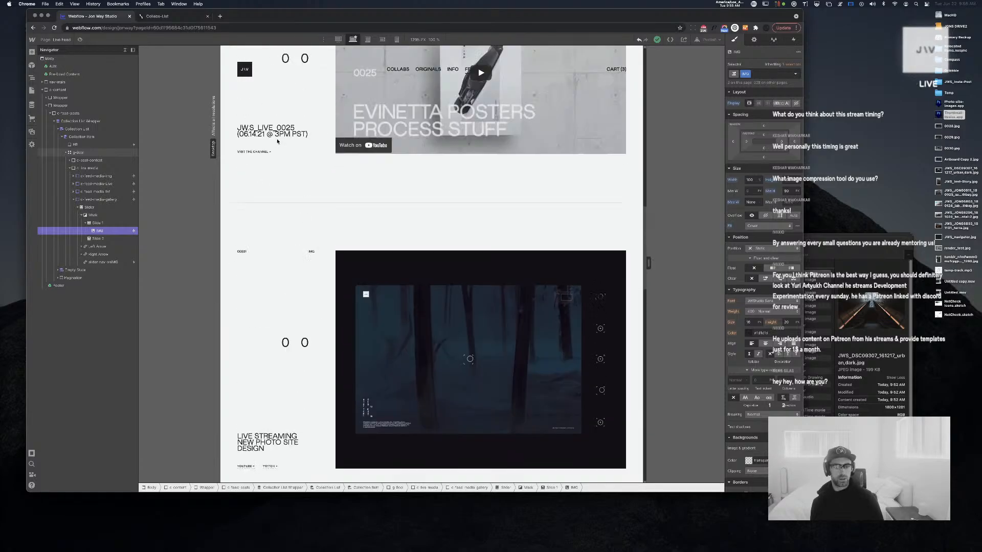
pyautogui.scroll(15, 277, 142)
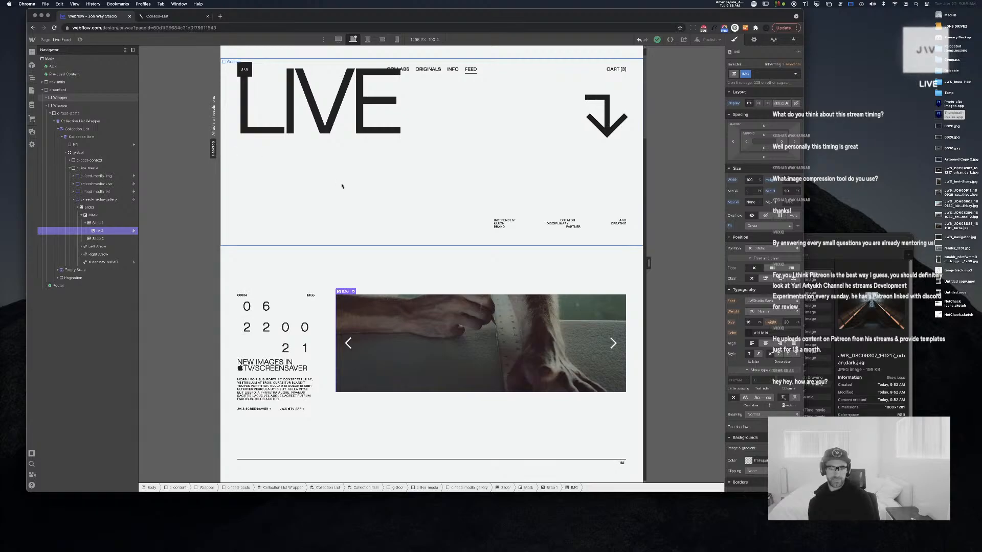
pyautogui.scroll(-5, 342, 186)
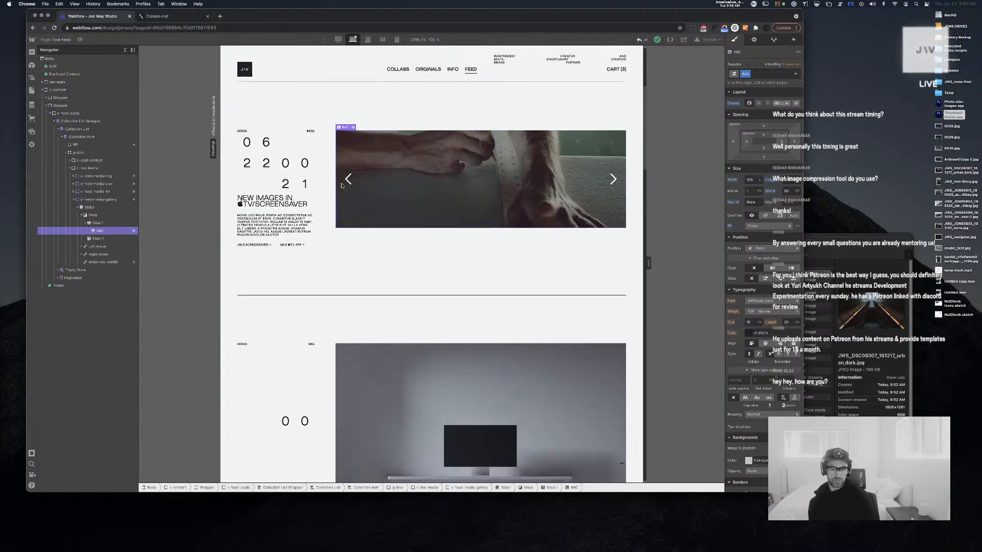
pyautogui.scroll(-11, 342, 187)
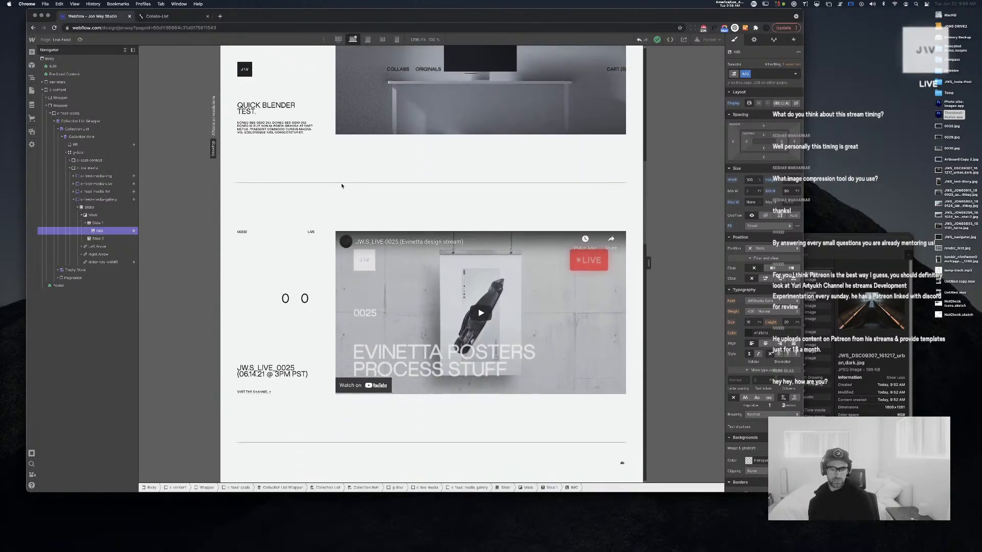
pyautogui.scroll(-12, 342, 186)
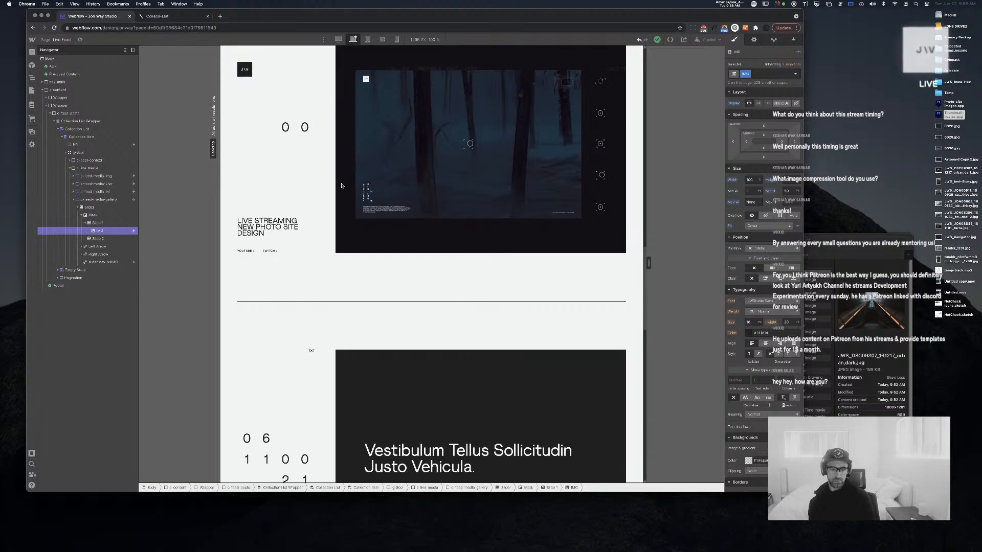
pyautogui.scroll(-8, 342, 185)
pyautogui.scroll(20, 342, 185)
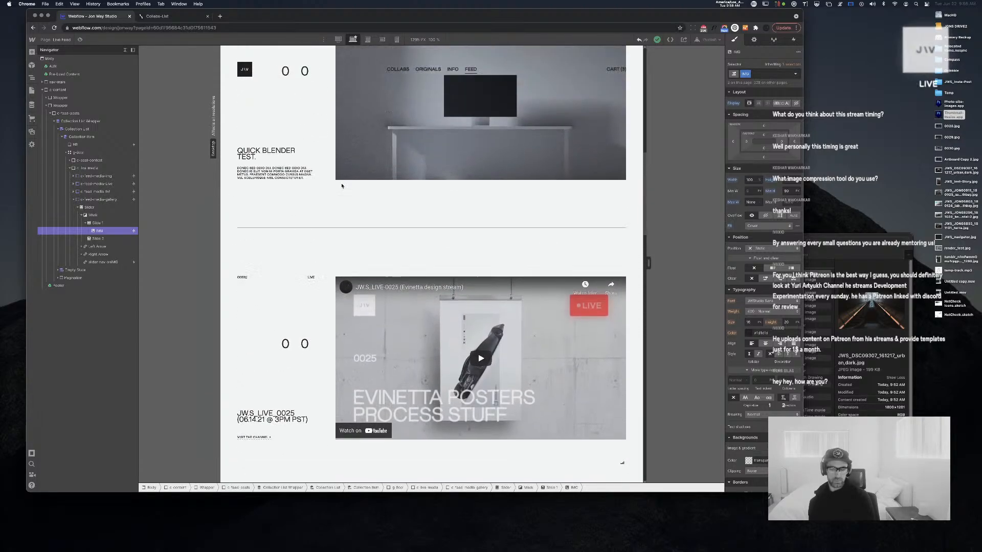
pyautogui.scroll(15, 342, 185)
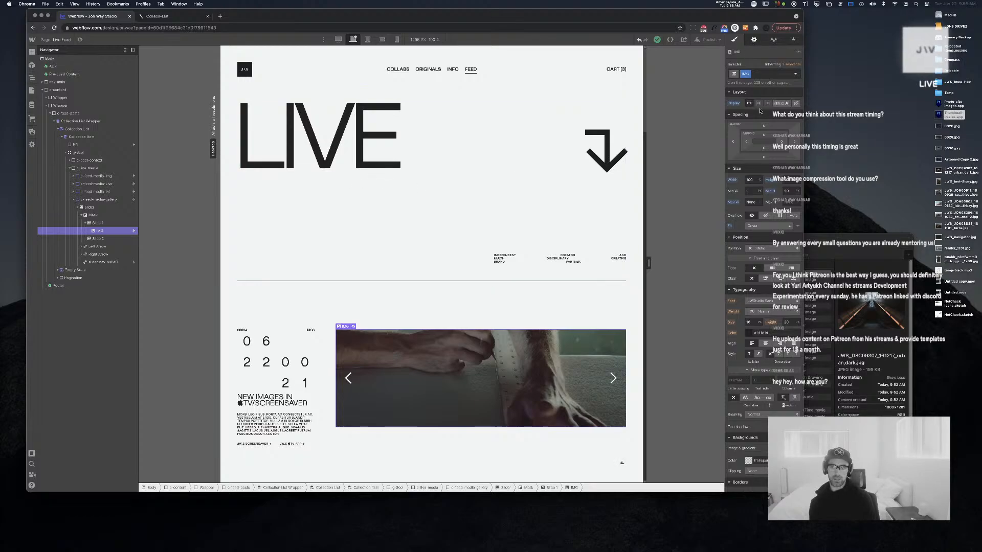
pyautogui.press('d')
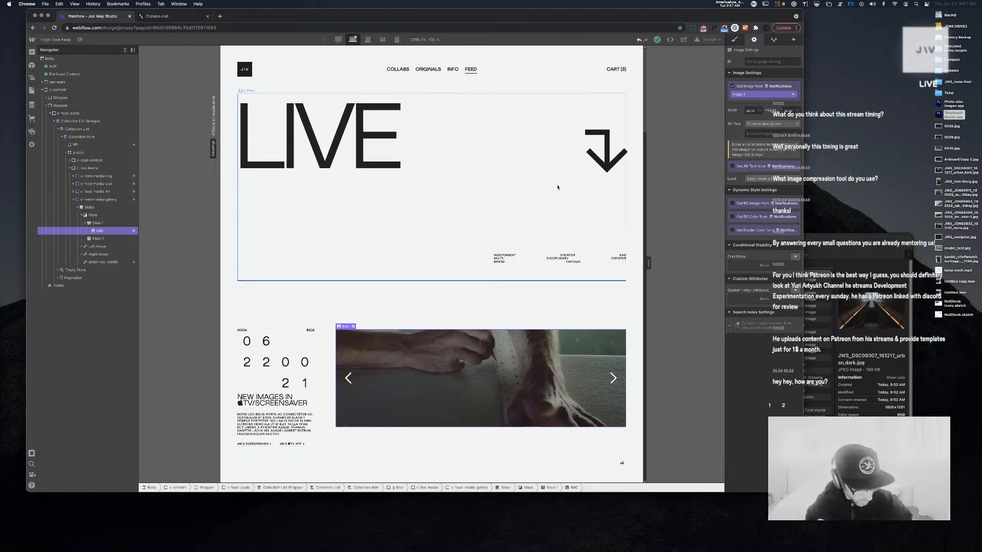
# Set the feed post title's font weight to 500 - Medium
pyautogui.scroll(-1, 533, 262)
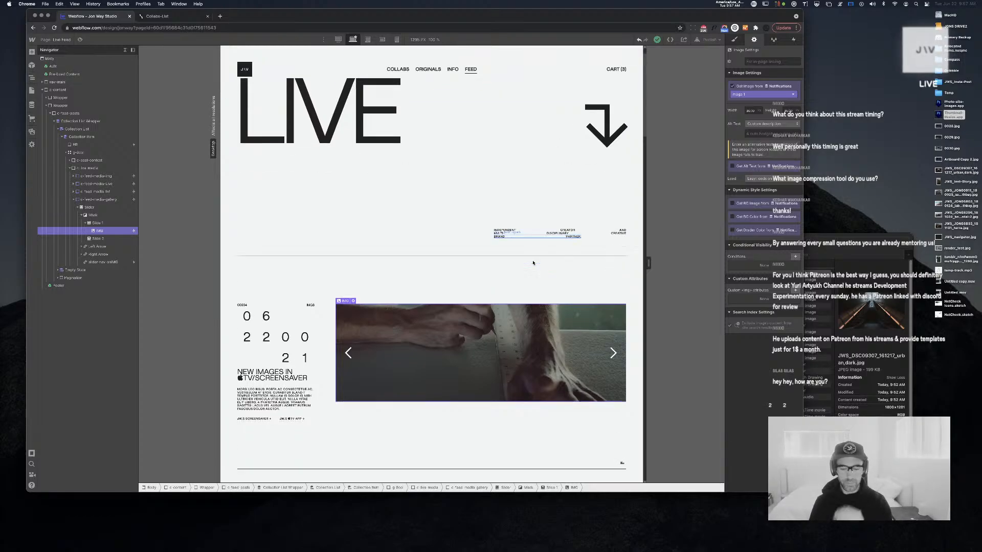
pyautogui.scroll(-5, 532, 263)
pyautogui.scroll(-15, 533, 263)
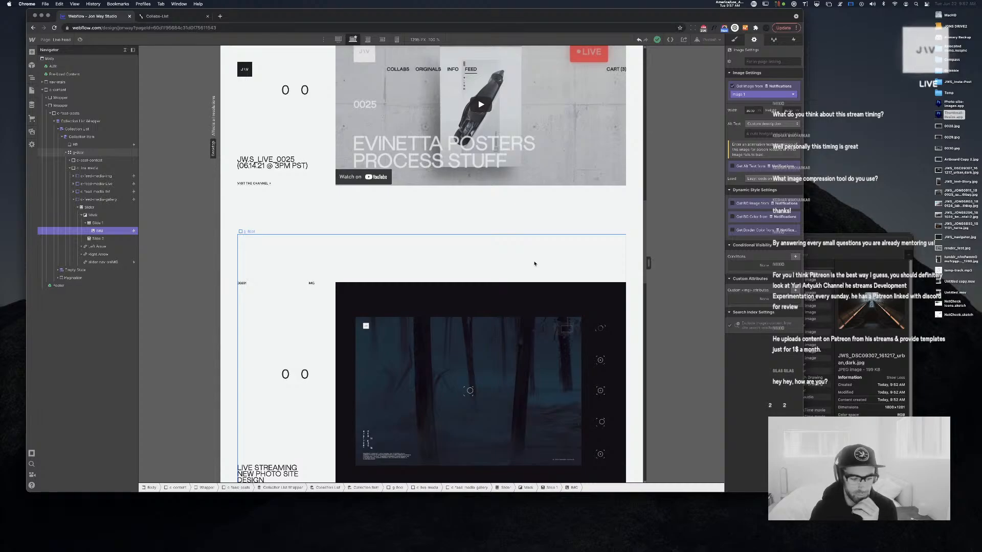
pyautogui.scroll(-2, 535, 264)
pyautogui.scroll(5, 534, 264)
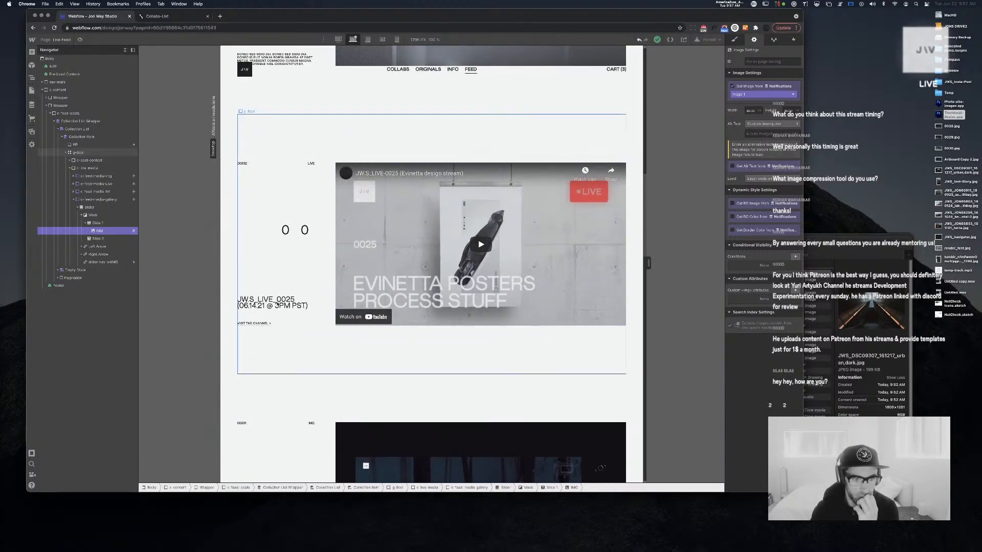
pyautogui.click(271, 302)
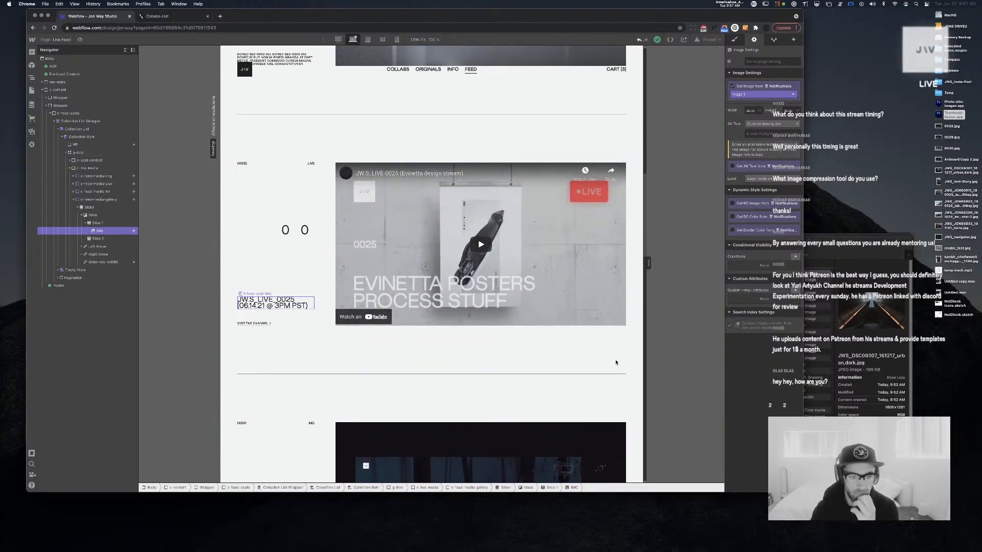
pyautogui.click(734, 39)
pyautogui.click(760, 311)
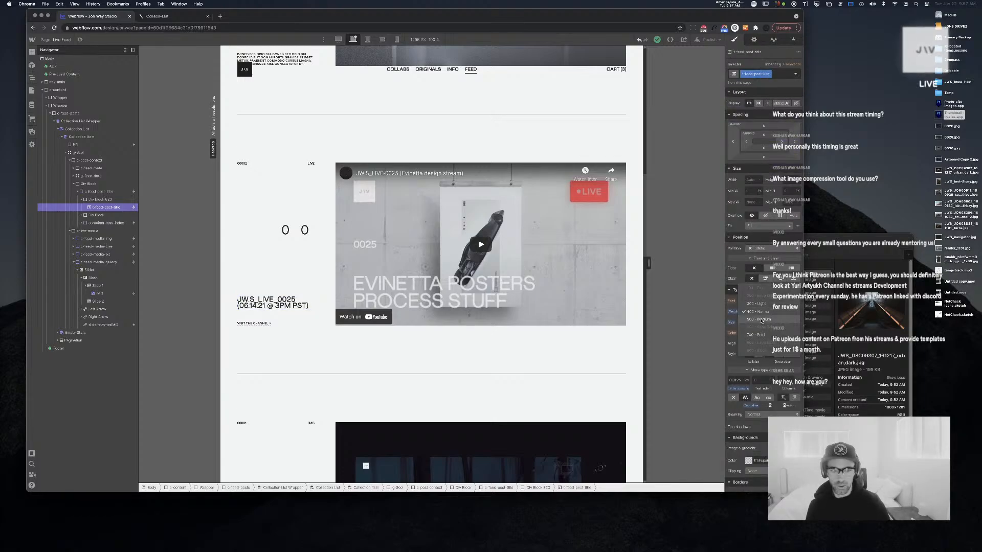
pyautogui.click(762, 320)
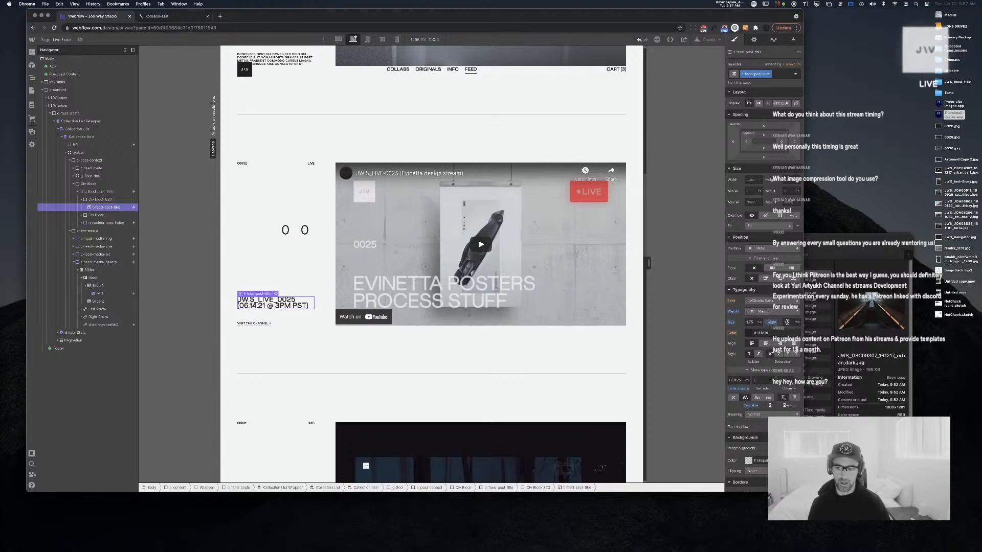
# Raise the post title's line height to about 1.85
pyautogui.click(787, 322)
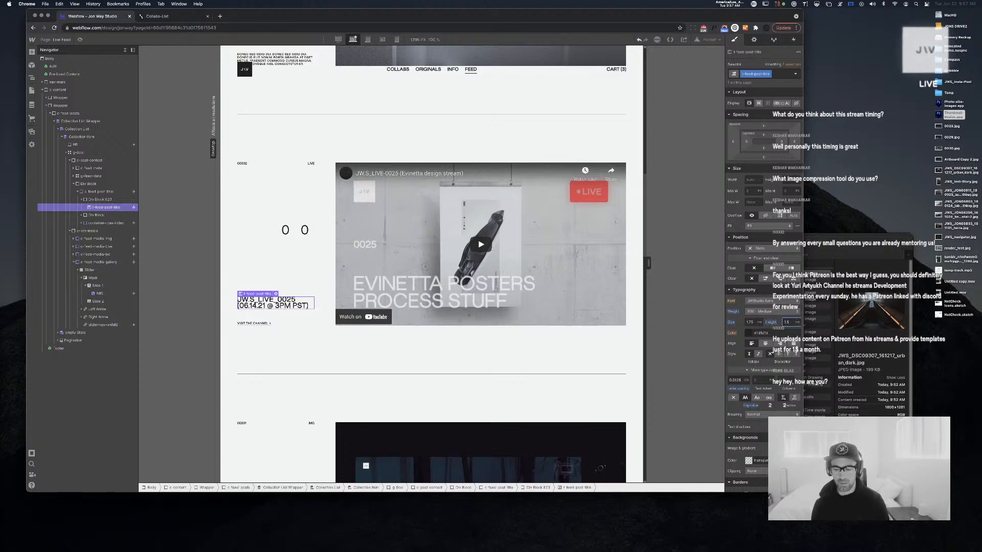
pyautogui.write('1.85')
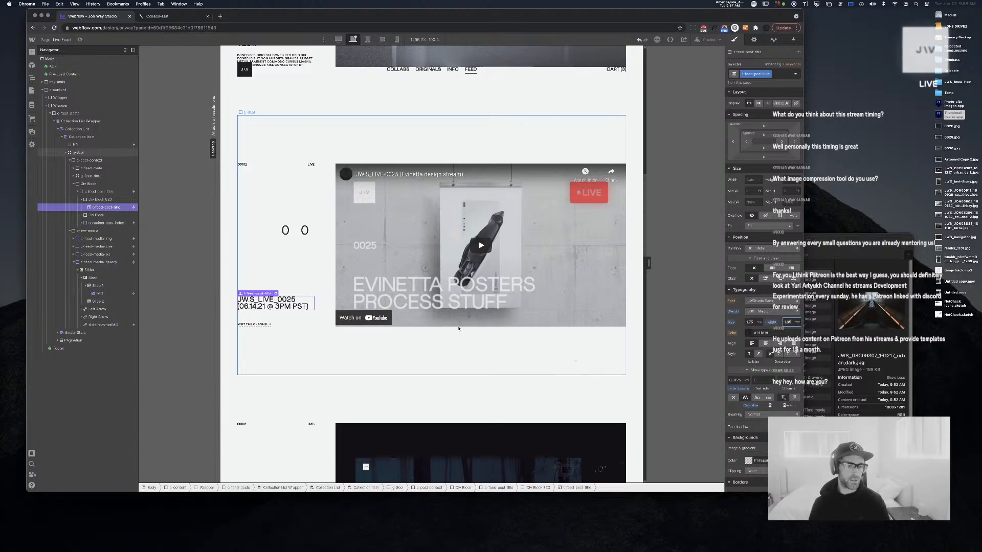
pyautogui.scroll(3, 459, 330)
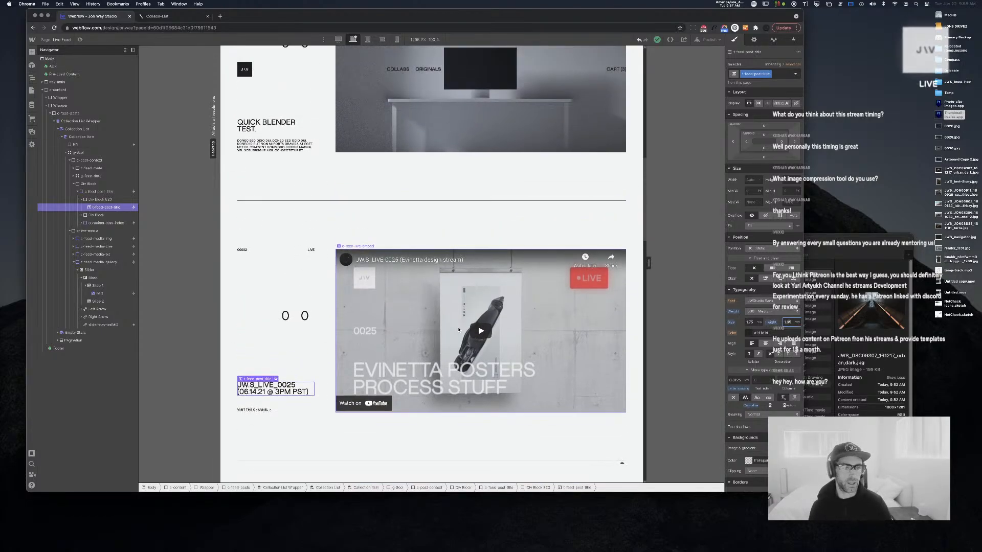
pyautogui.scroll(6, 459, 330)
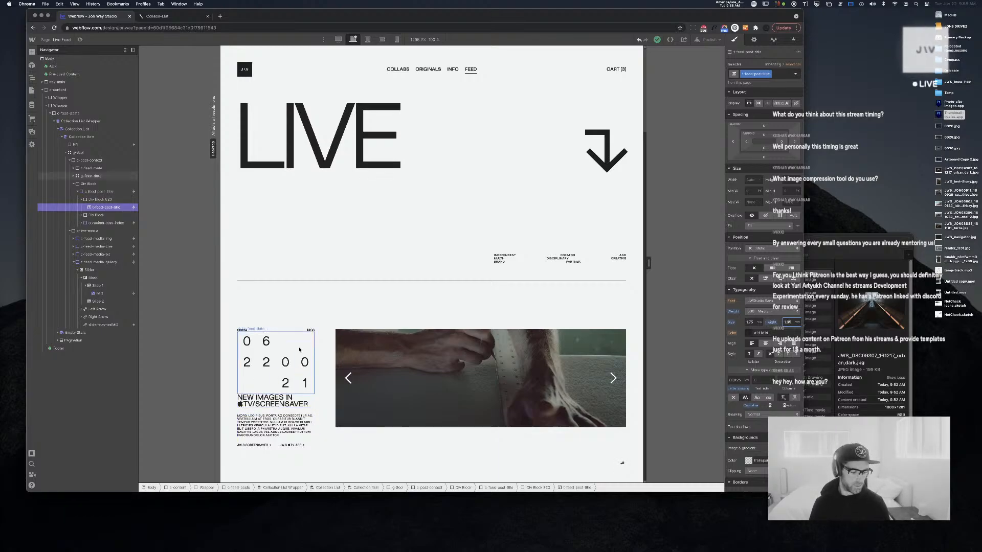
pyautogui.scroll(-2, 380, 393)
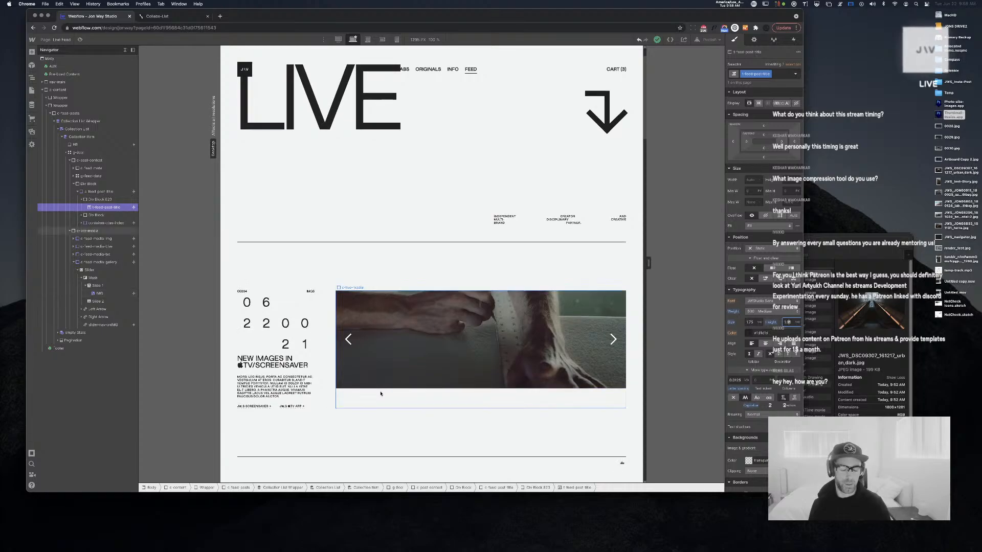
pyautogui.write('5')
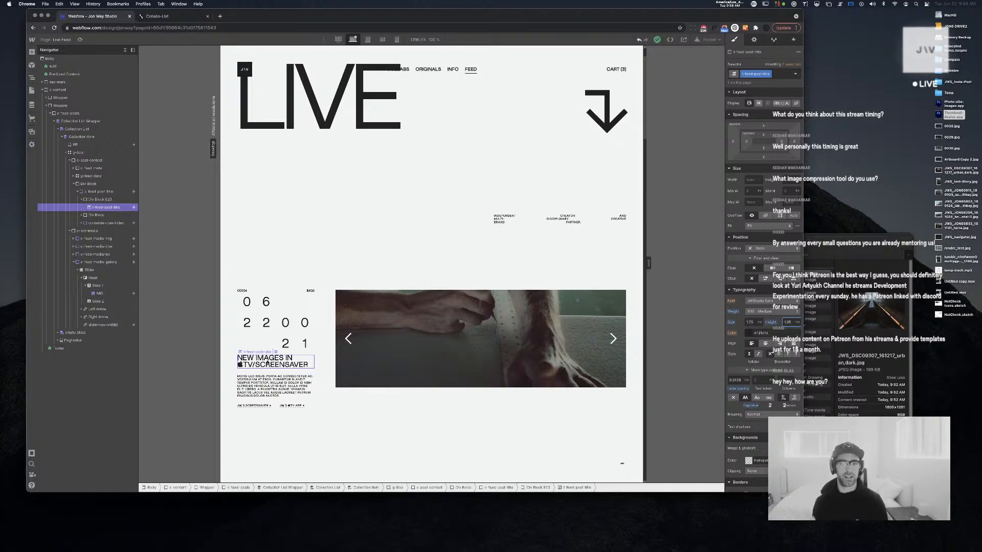
pyautogui.press('Left')
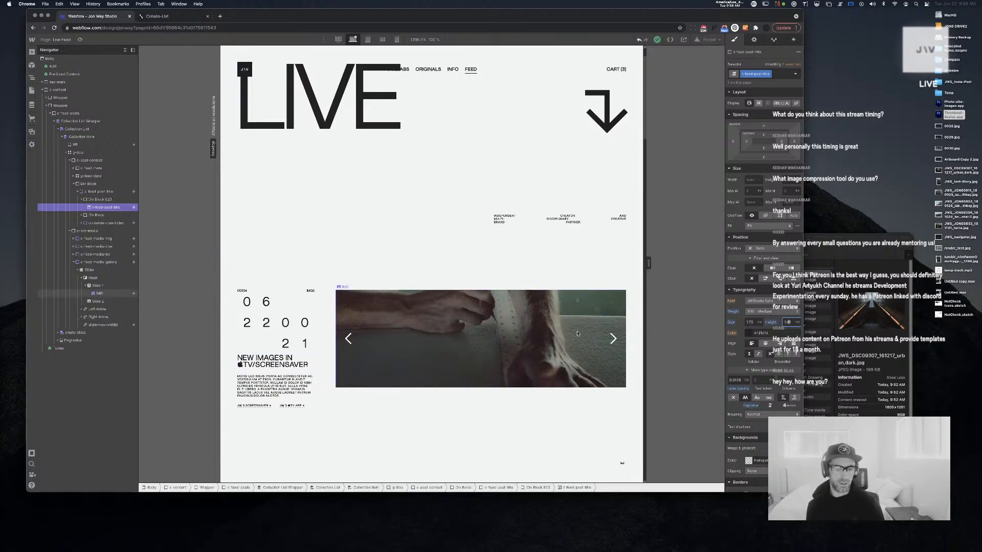
# Apply the existing slider-slide class to Slide 1 and Slide 2
pyautogui.click(475, 339)
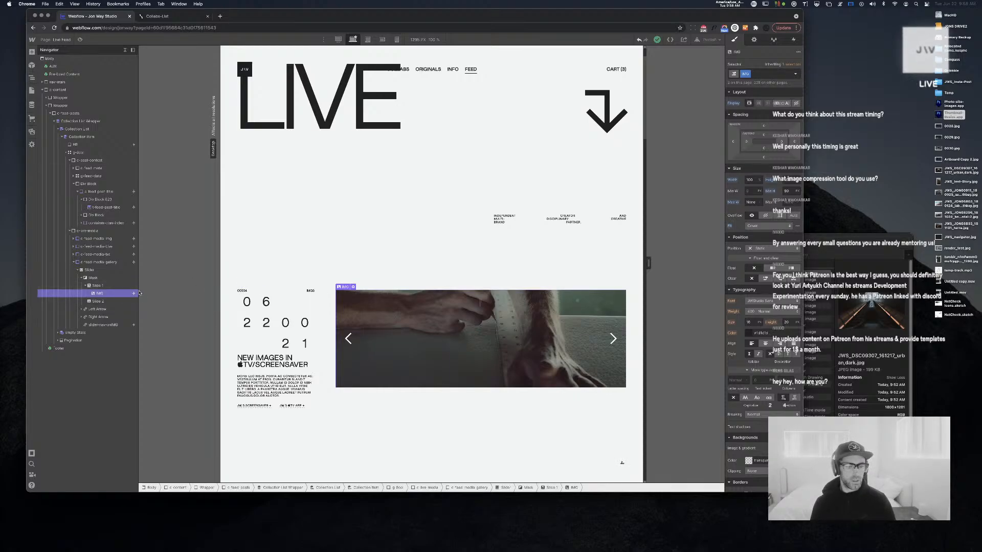
pyautogui.click(102, 289)
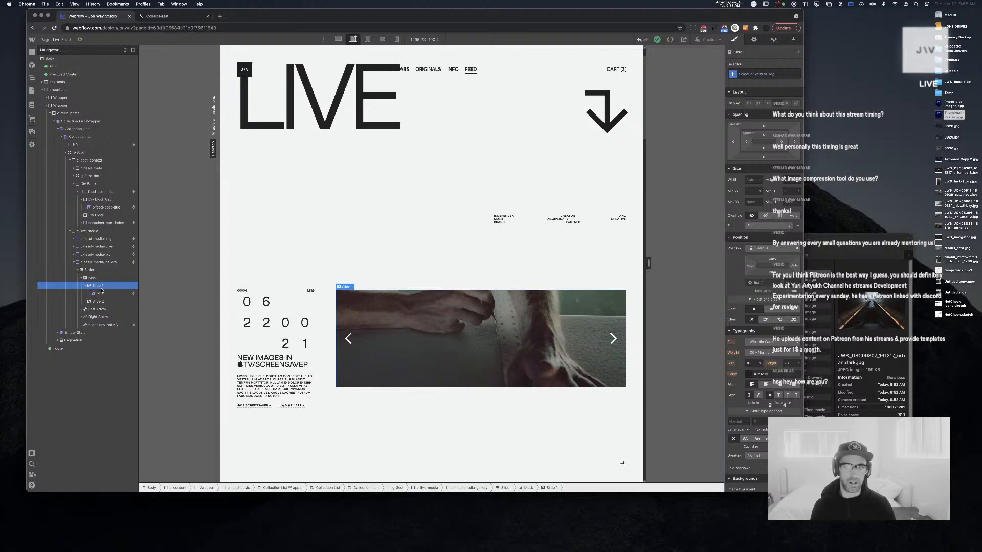
pyautogui.press('super+Return')
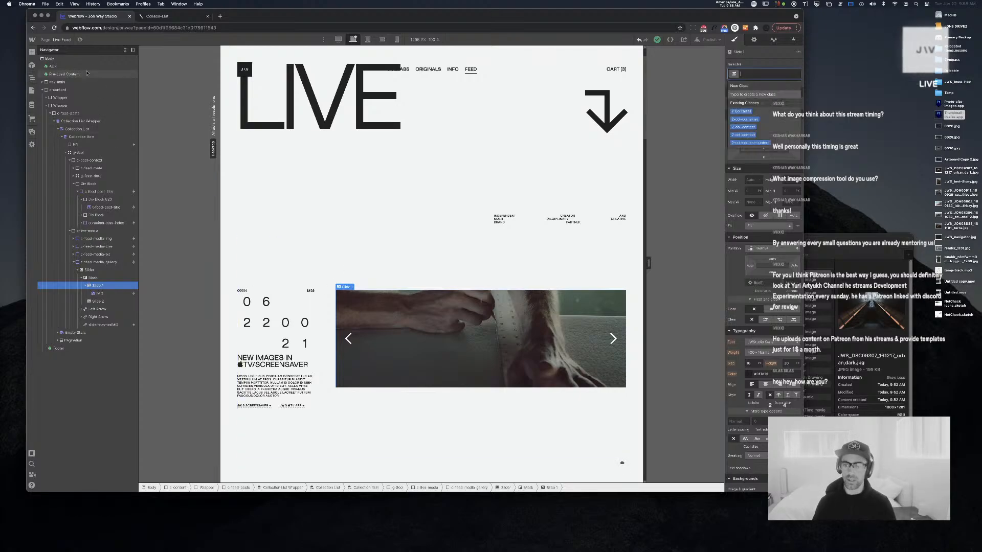
pyautogui.write('slider-sl')
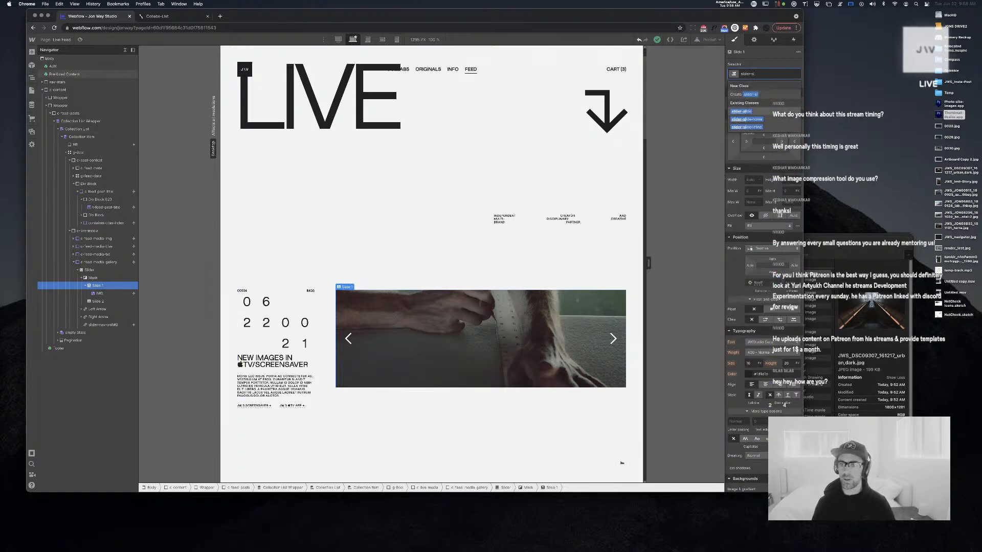
pyautogui.press('Return')
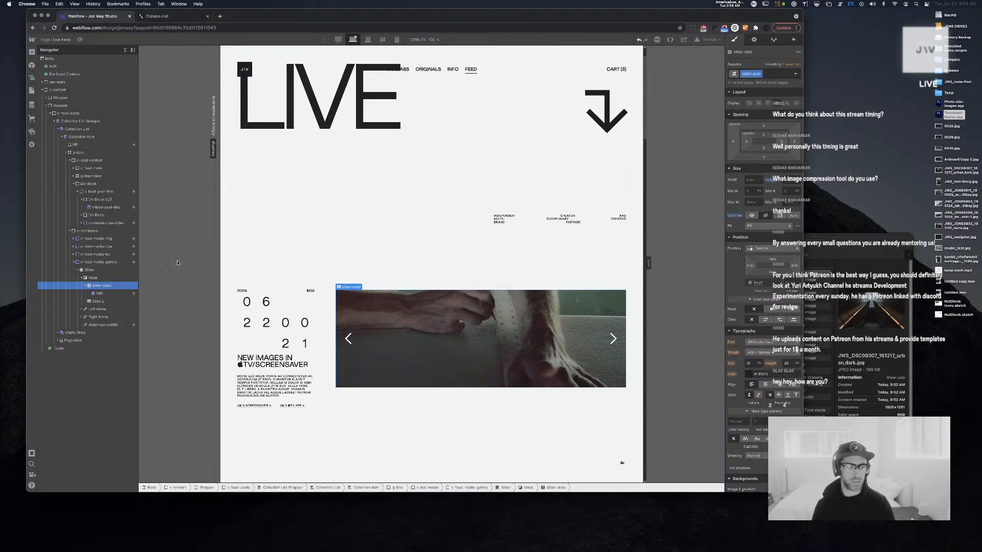
pyautogui.click(111, 301)
pyautogui.press('super+Return')
pyautogui.write('slider-slide')
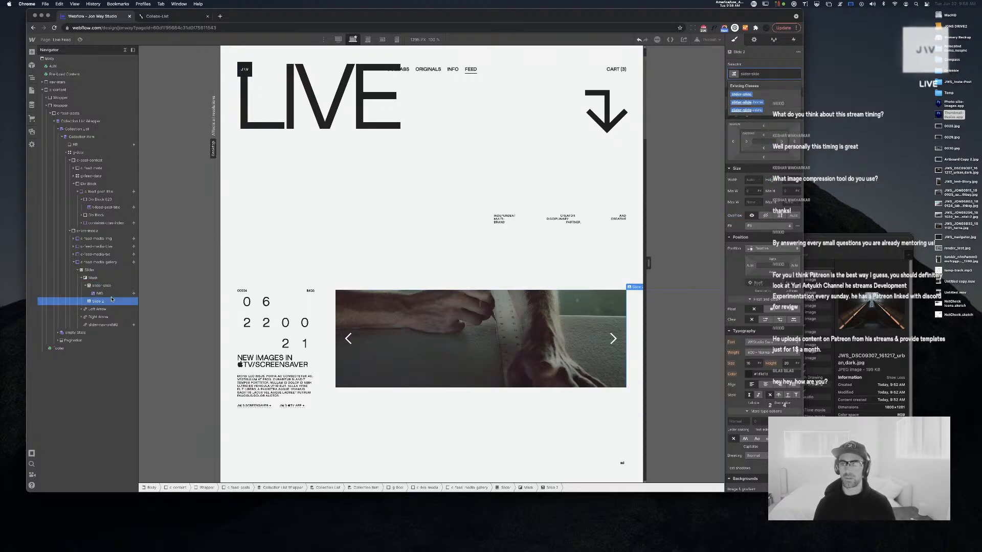
pyautogui.press('Return')
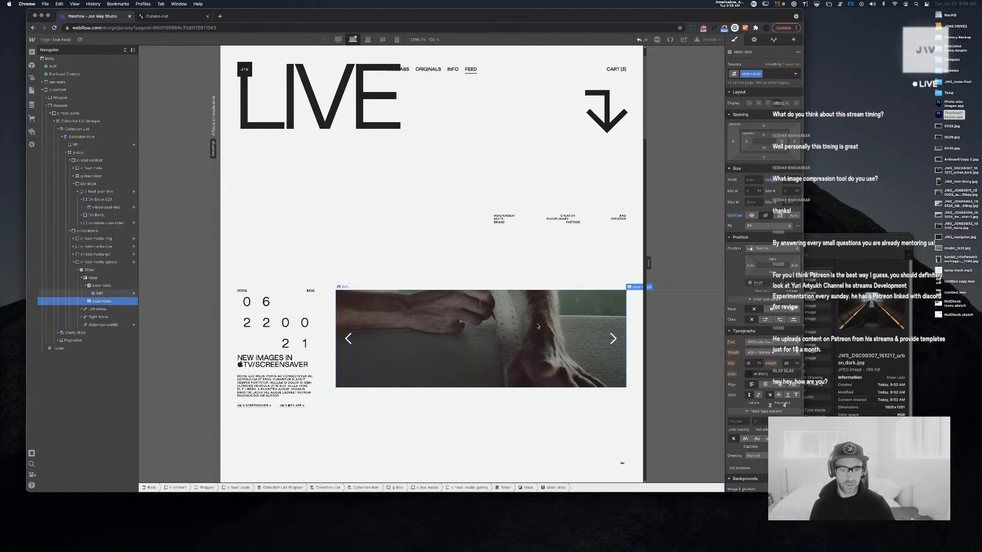
# Increase the image slider's height and check the taller slide image
pyautogui.click(486, 317)
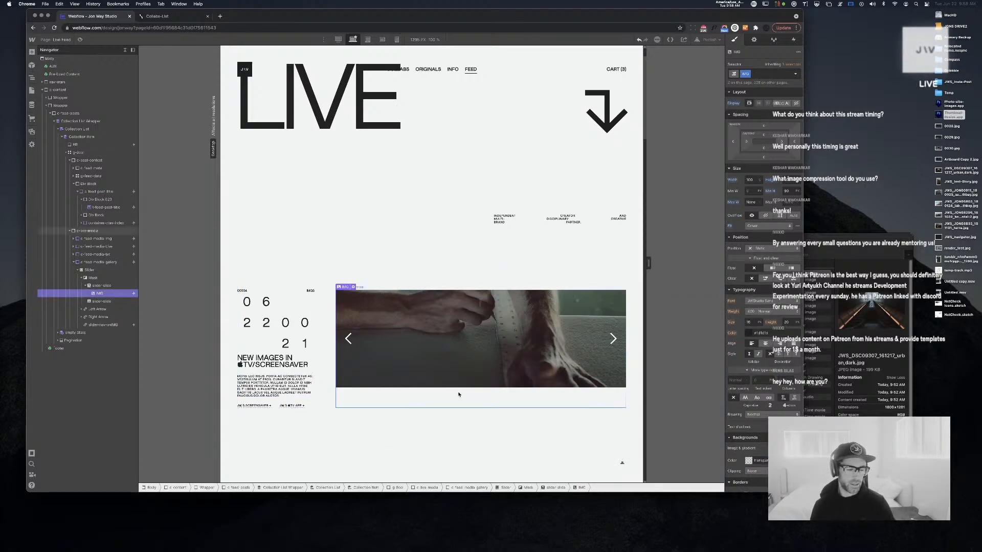
pyautogui.click(99, 270)
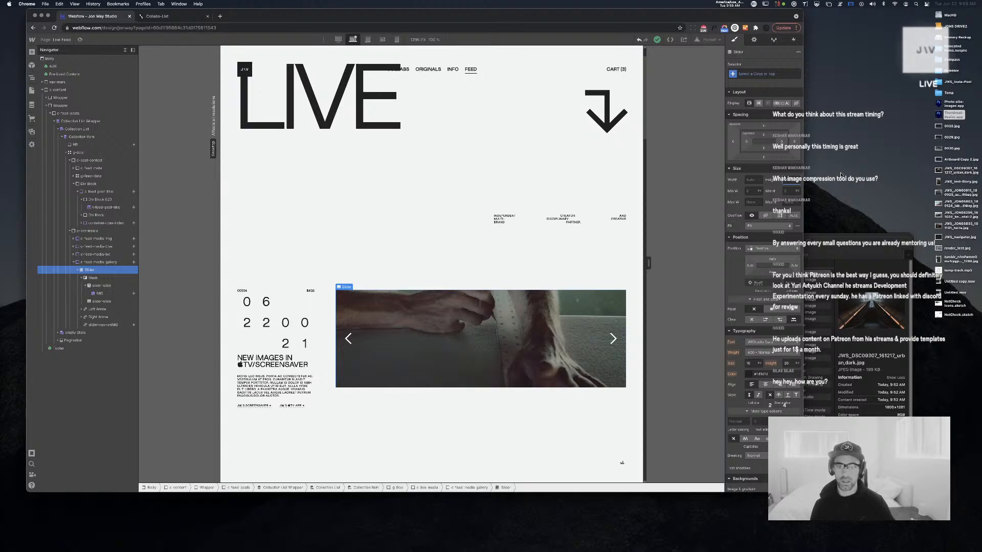
pyautogui.press('Return')
pyautogui.scroll(-2, 509, 216)
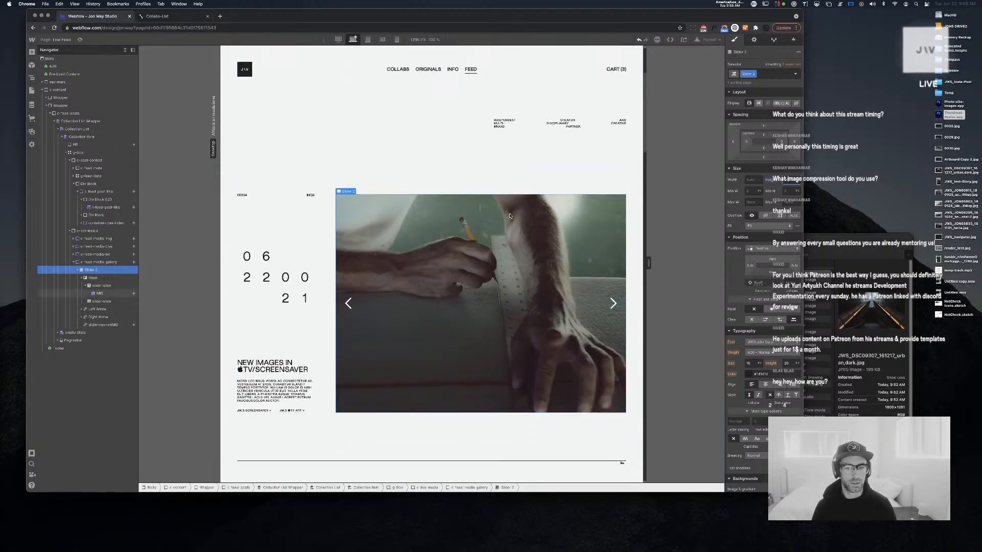
pyautogui.scroll(-6, 512, 220)
pyautogui.scroll(5, 537, 251)
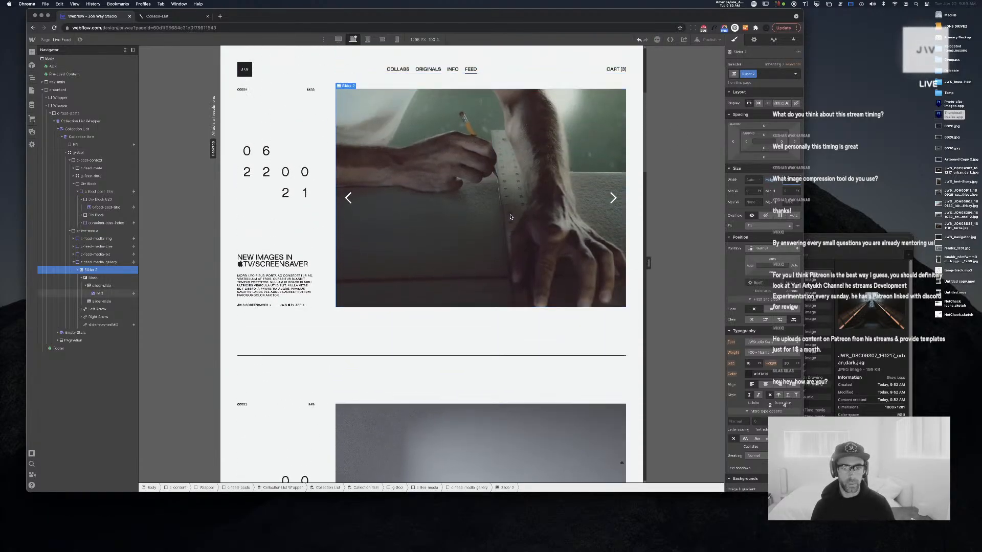
pyautogui.click(476, 191)
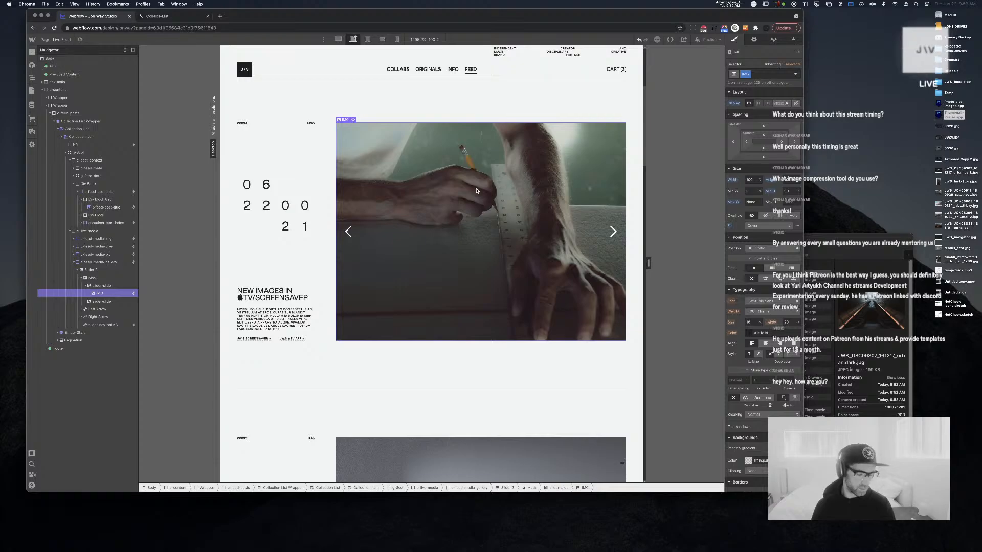
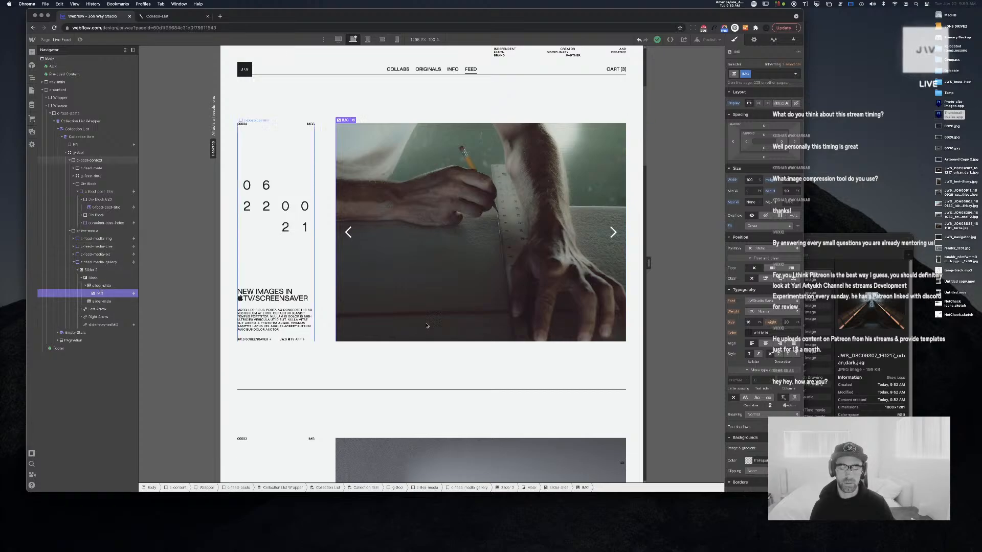
# Select the slide's Mask layer and scroll through the Live Feed posts to review their image sliders
pyautogui.click(87, 278)
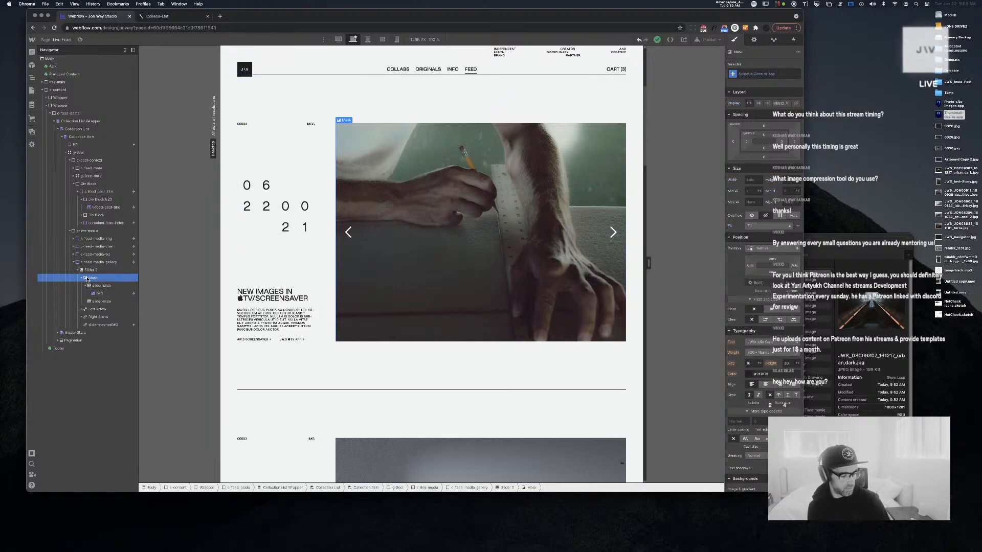
pyautogui.scroll(-5, 435, 306)
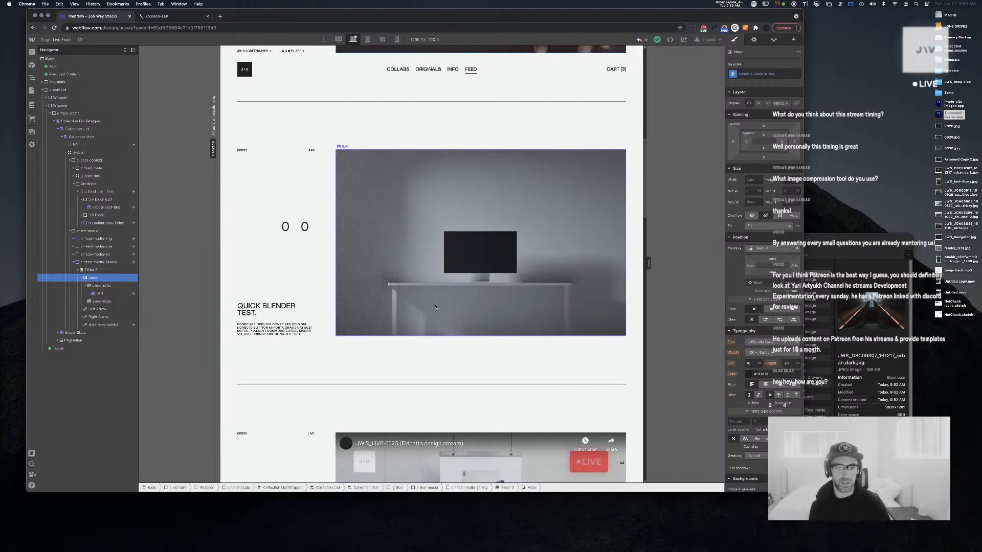
pyautogui.scroll(5, 418, 309)
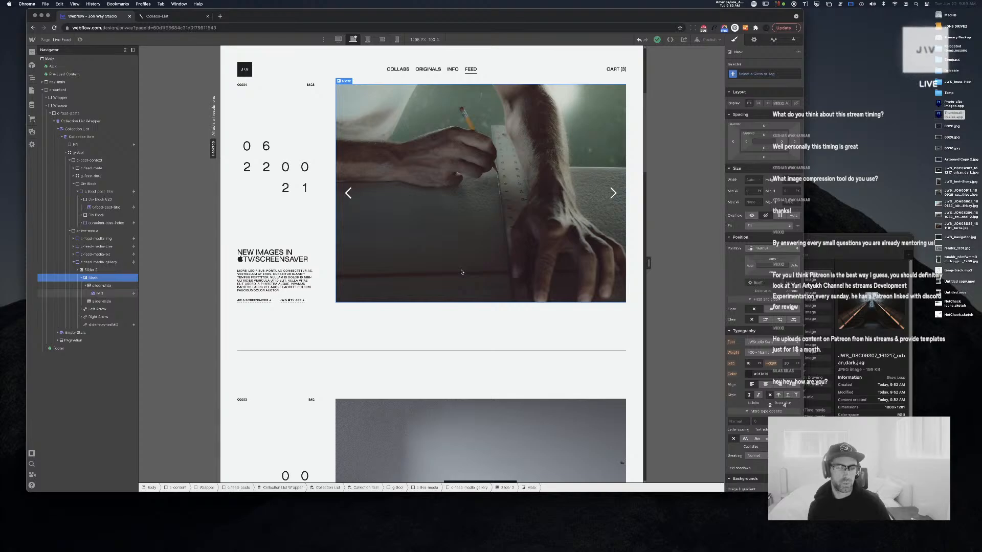
pyautogui.scroll(1, 461, 272)
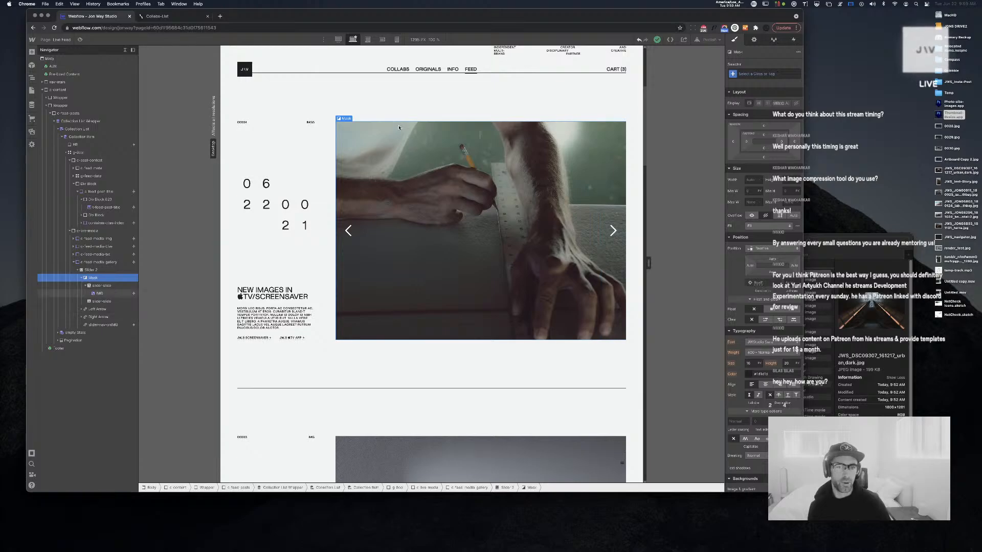
pyautogui.scroll(-2, 475, 308)
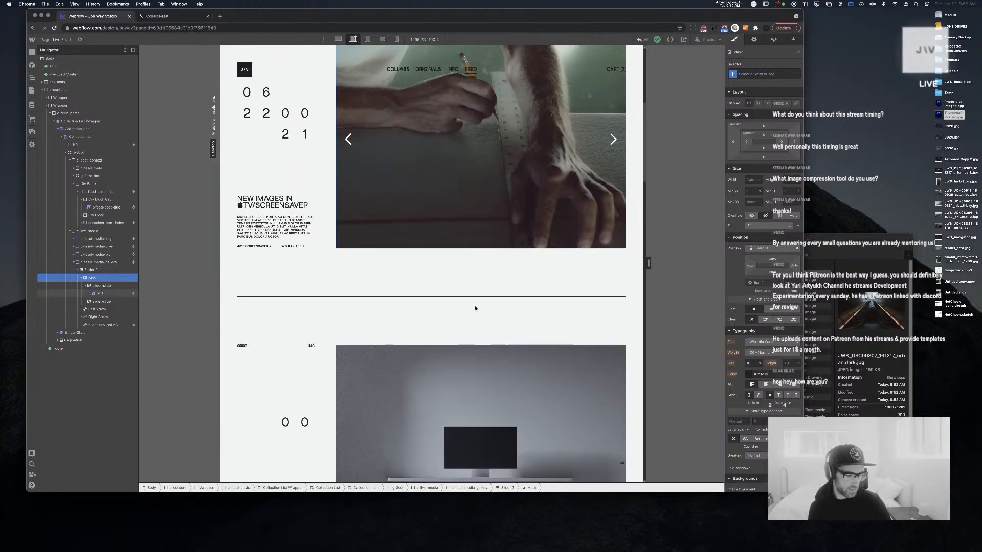
pyautogui.scroll(-6, 475, 308)
pyautogui.scroll(3, 475, 308)
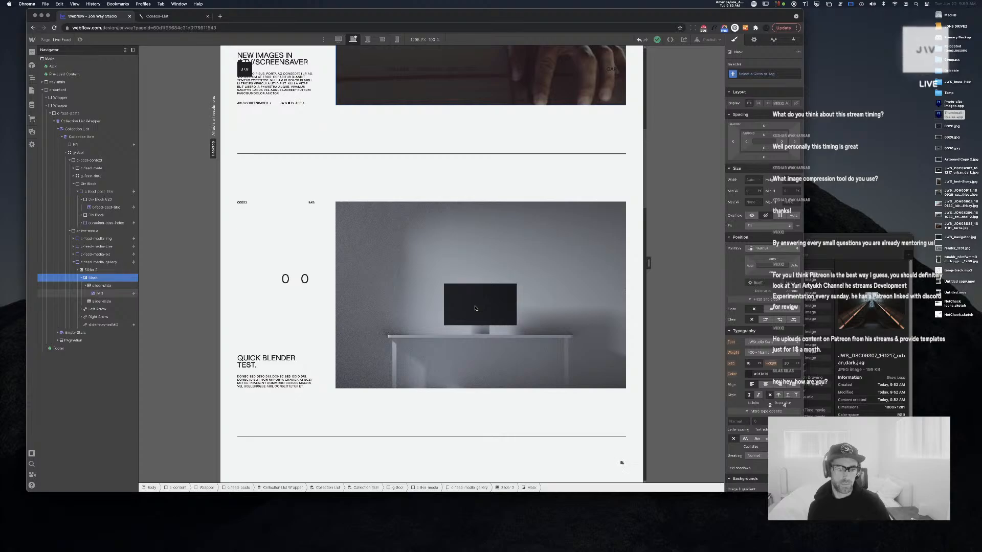
pyautogui.scroll(4, 475, 308)
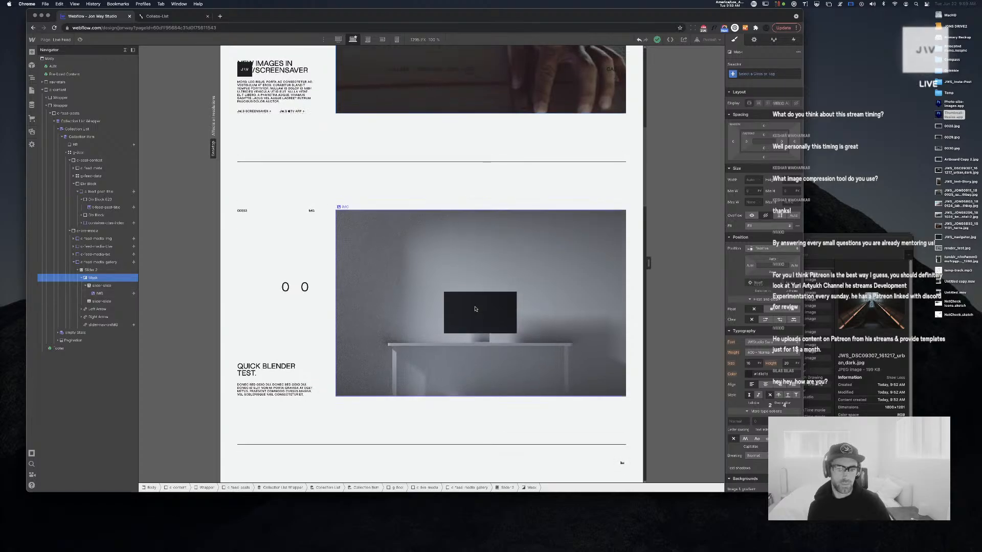
pyautogui.scroll(3, 475, 308)
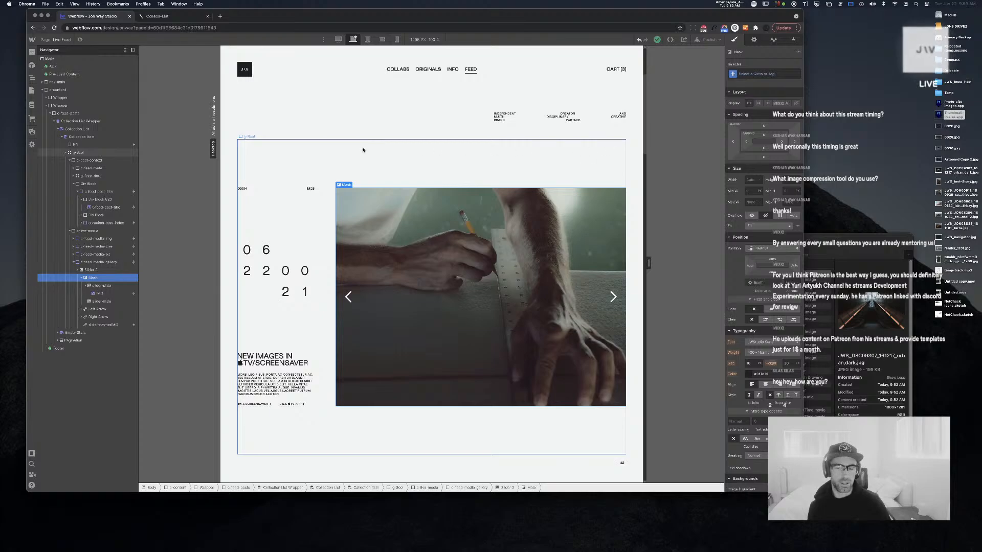
pyautogui.click(32, 90)
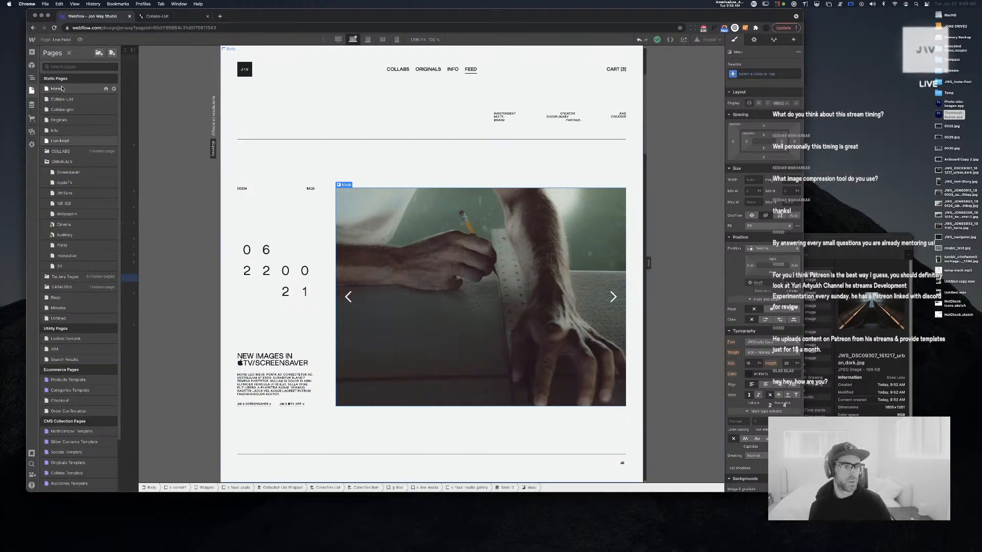
# On the Originals page, select the footer g-8col row and duplicate it
pyautogui.click(71, 120)
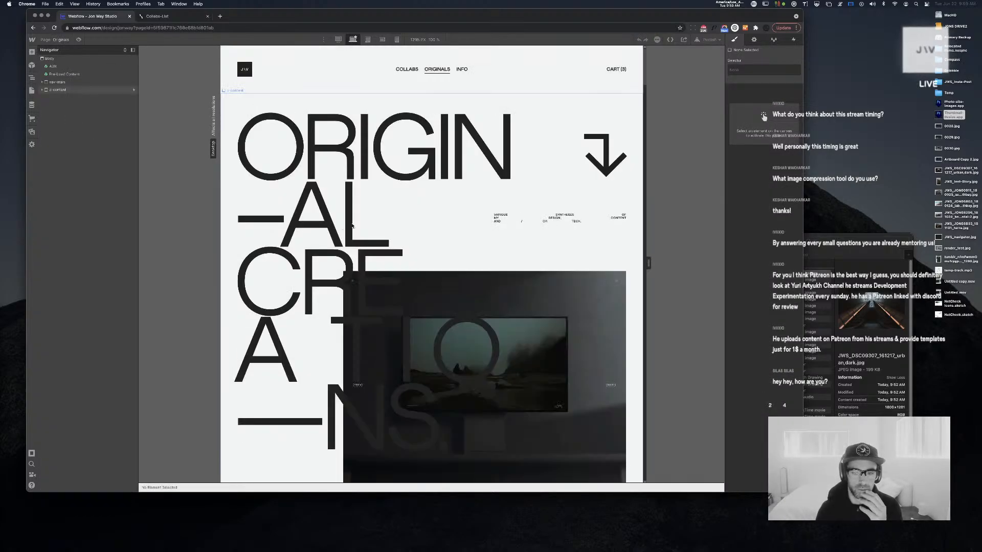
pyautogui.scroll(-6, 390, 234)
pyautogui.scroll(-3, 390, 235)
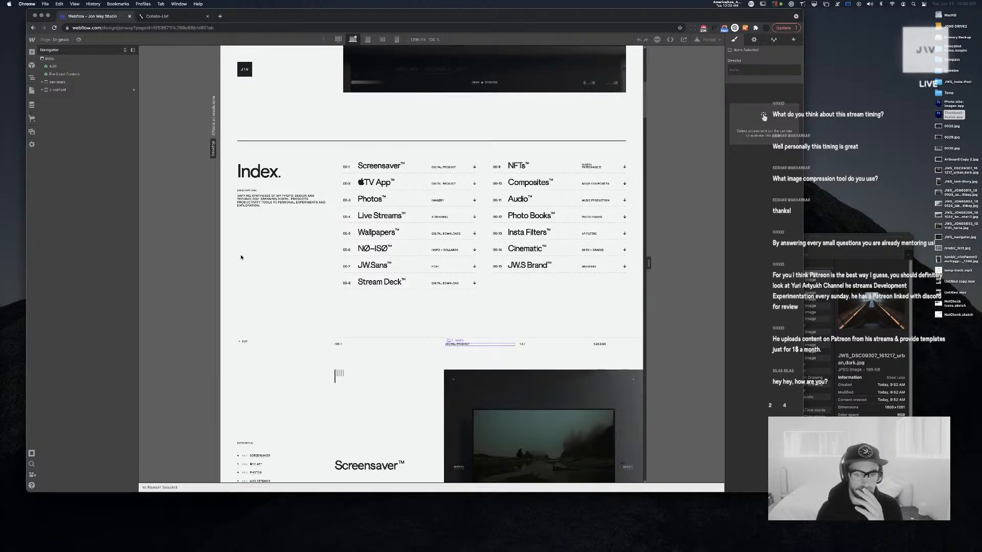
pyautogui.click(457, 345)
pyautogui.click(67, 192)
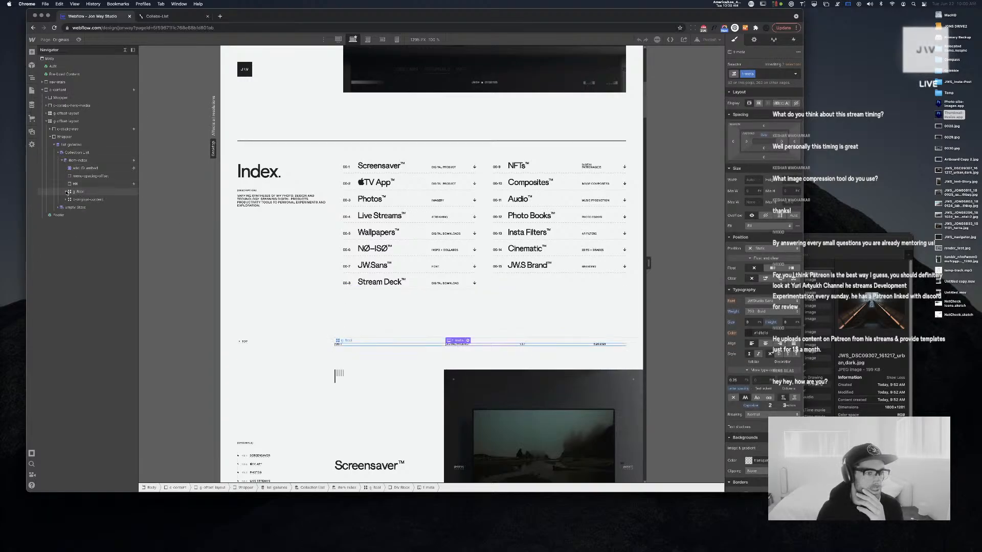
pyautogui.click(77, 192)
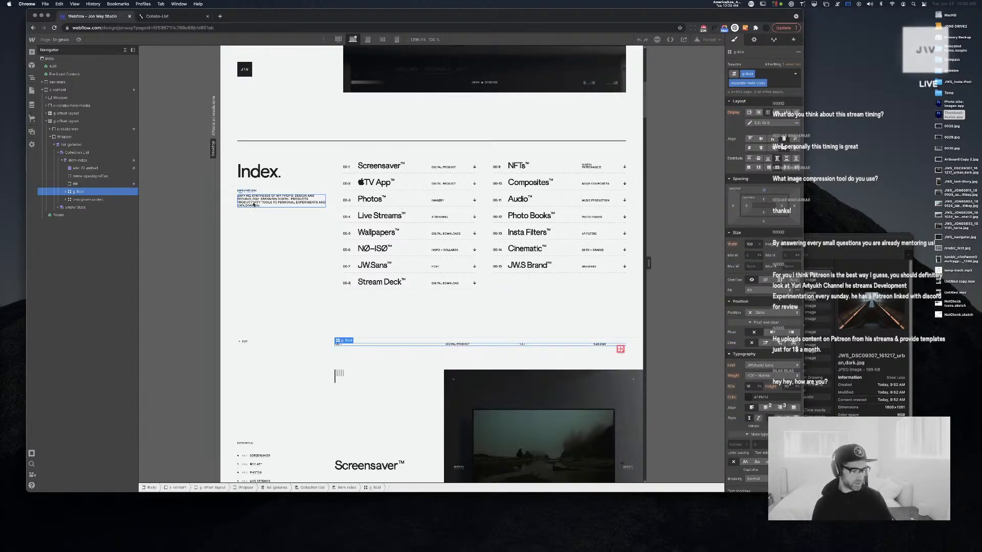
pyautogui.press('super+d')
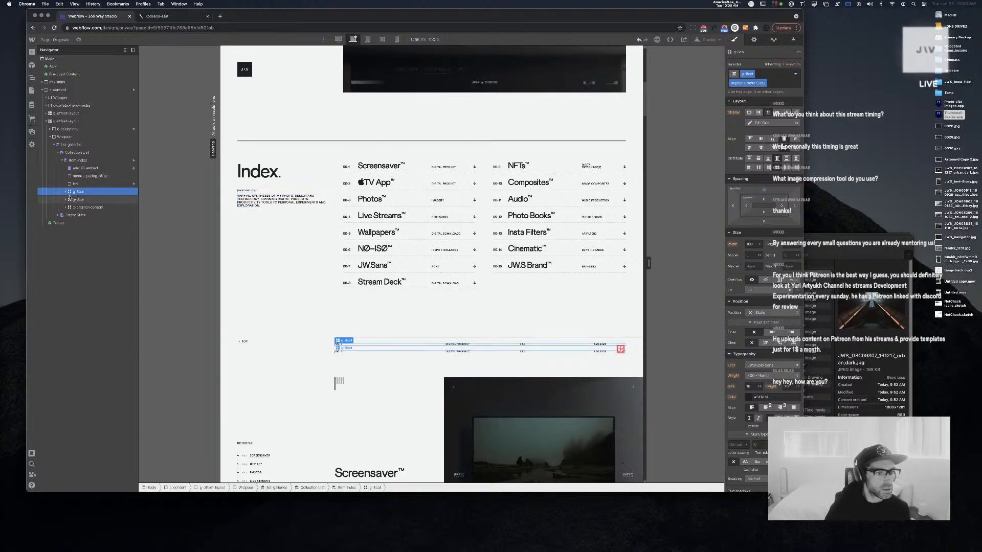
# Uncheck 'Get text from Originals' on the row's t-meta texts, including the mobile group's
pyautogui.click(66, 192)
pyautogui.click(74, 214)
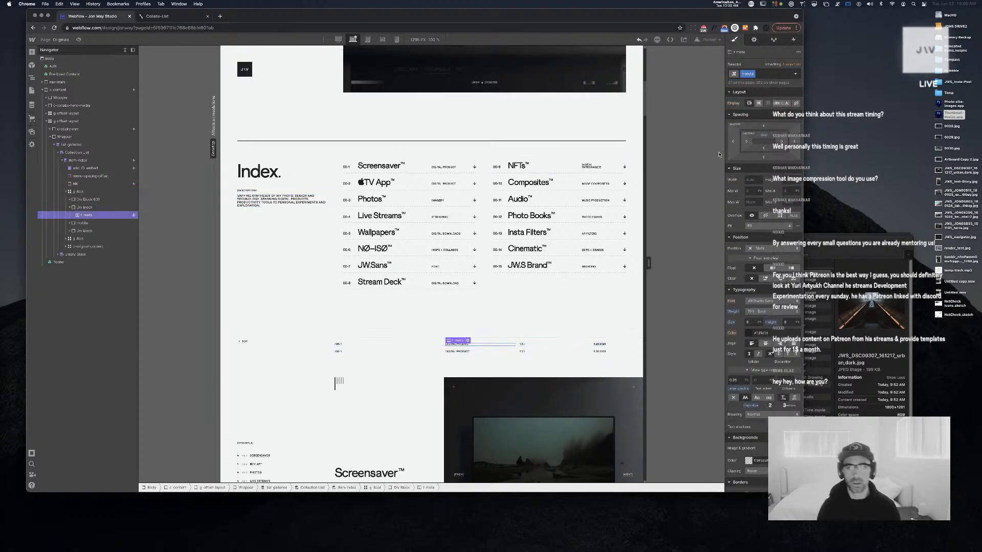
pyautogui.click(754, 40)
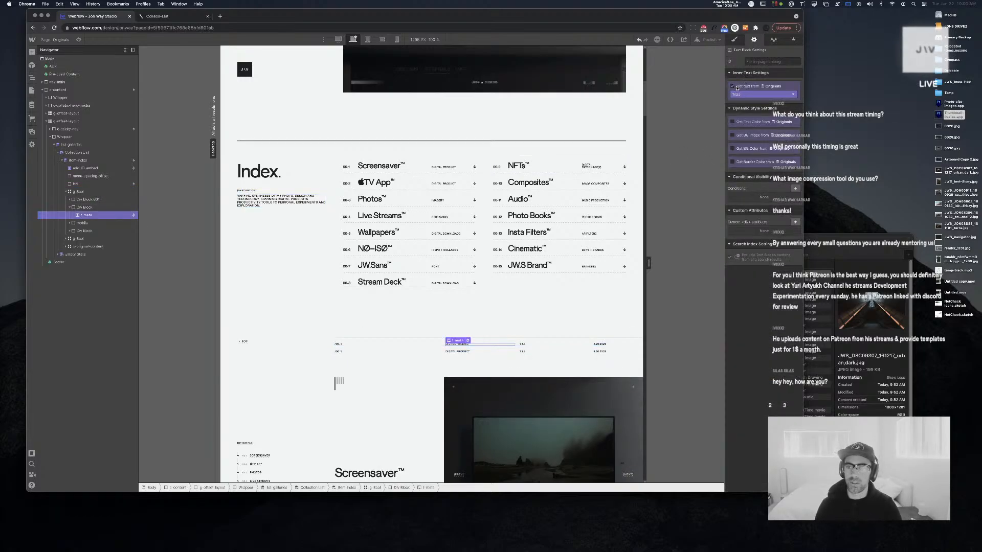
pyautogui.click(737, 88)
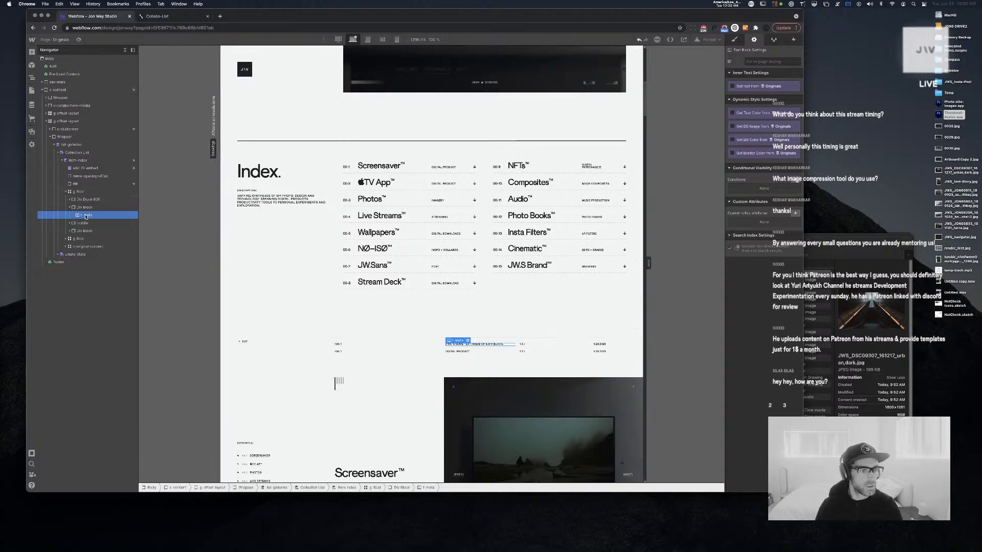
pyautogui.click(70, 224)
pyautogui.click(85, 231)
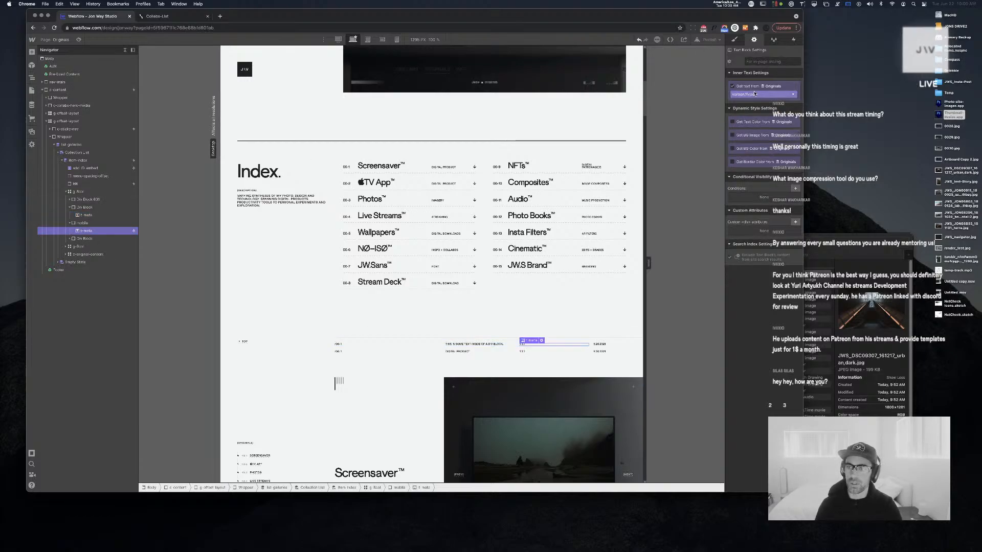
pyautogui.click(737, 86)
pyautogui.click(70, 239)
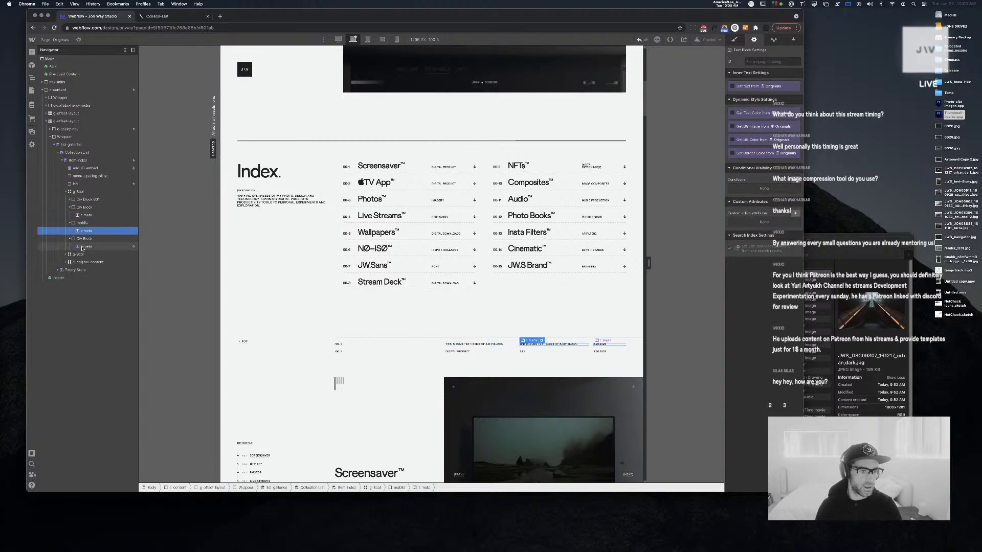
pyautogui.click(83, 247)
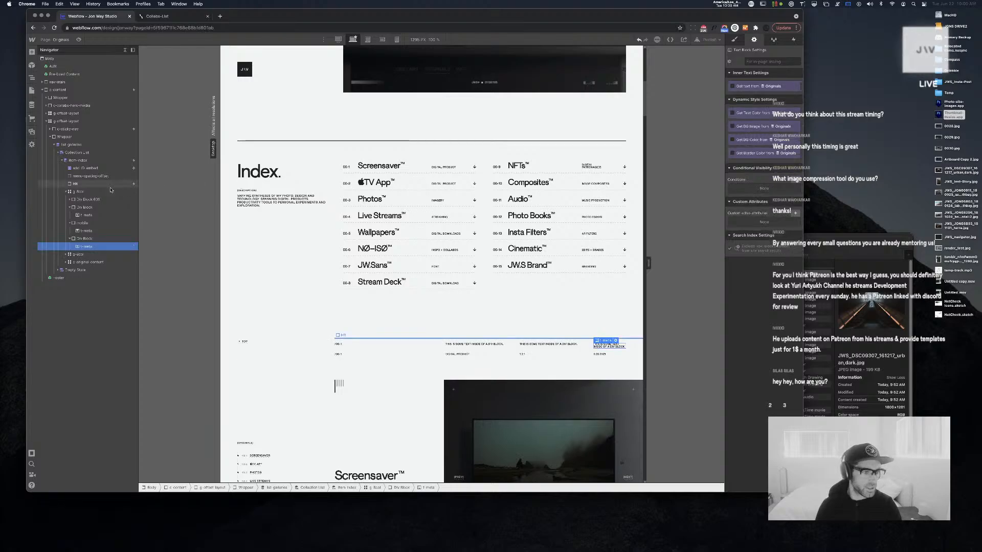
# Unbind the t-meta text in Div Block 631 from Originals, then remove the duplicate row
pyautogui.click(72, 200)
pyautogui.click(70, 200)
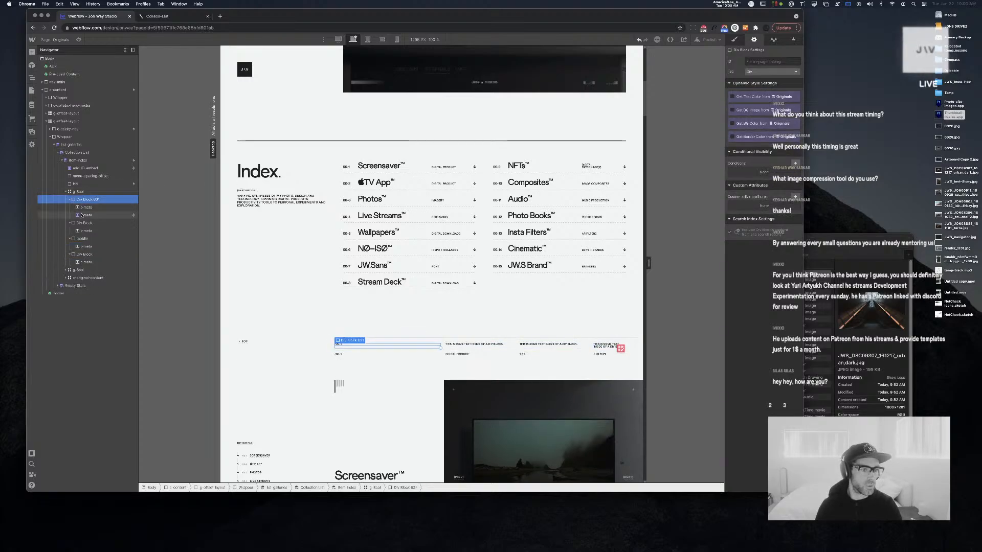
pyautogui.click(81, 216)
pyautogui.click(746, 86)
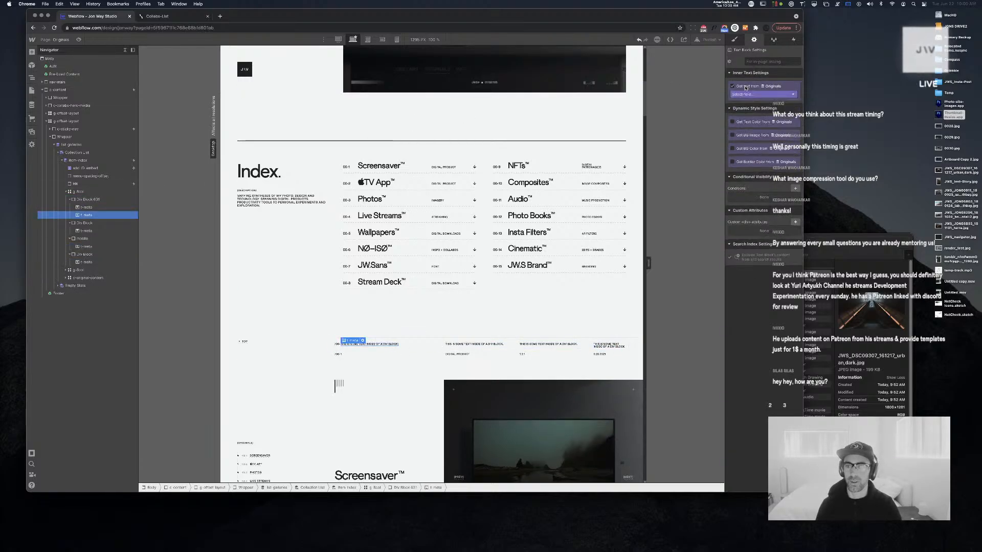
pyautogui.click(745, 87)
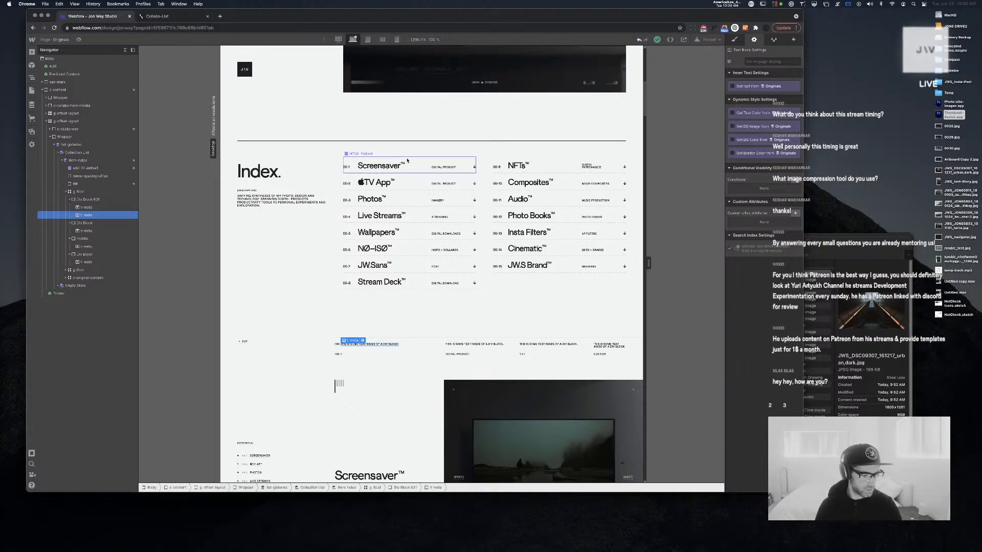
pyautogui.click(85, 193)
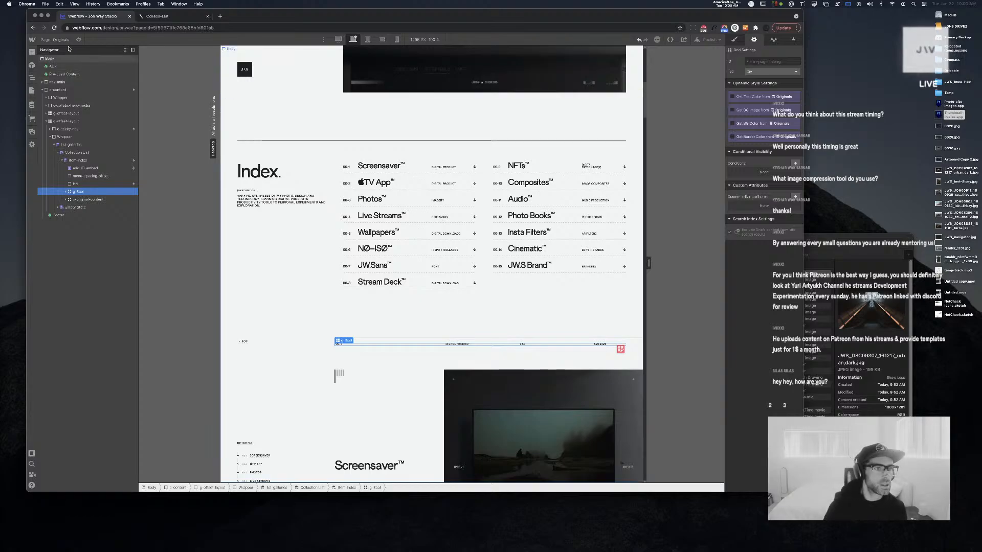
pyautogui.press('p')
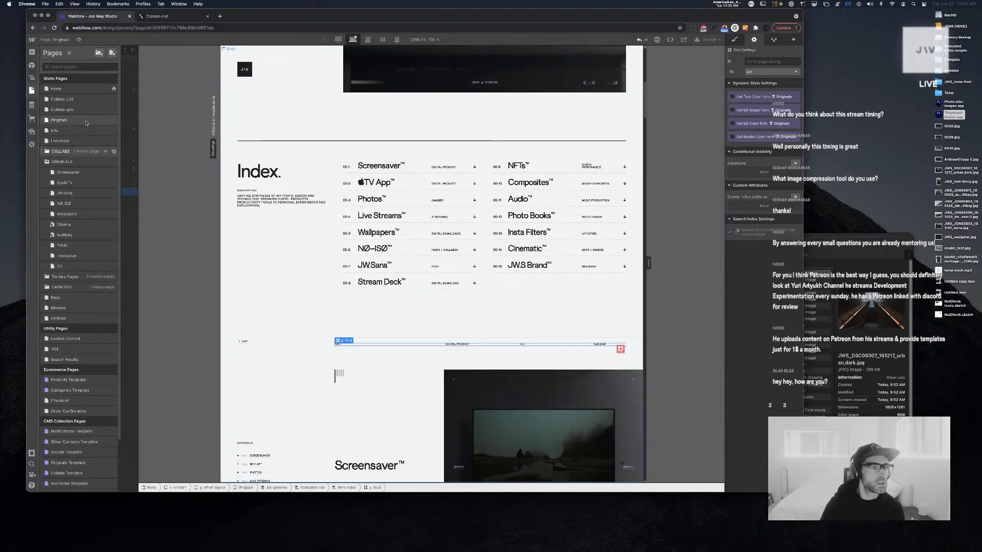
# On the Live Feed page, paste a g-8col grid into the first post's collection item
pyautogui.click(59, 141)
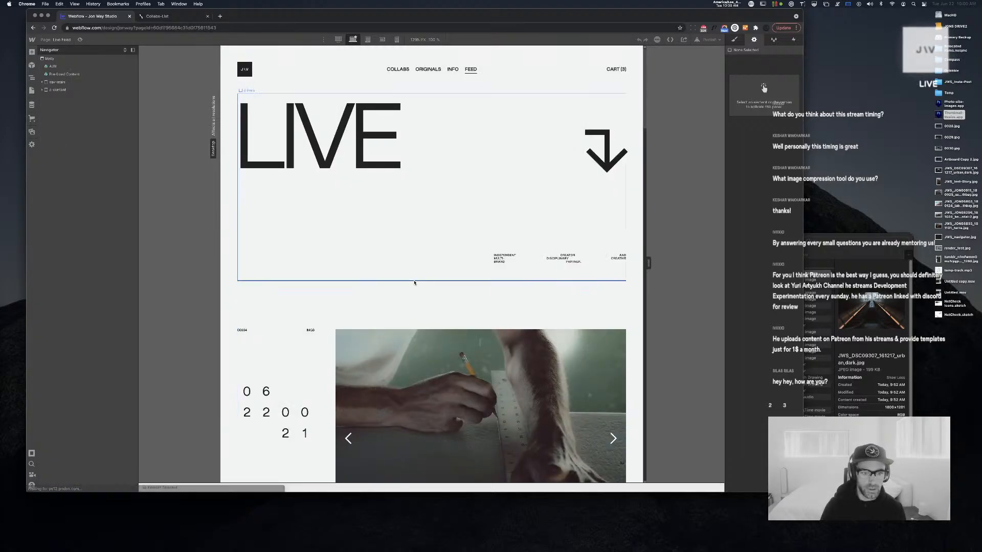
pyautogui.click(391, 276)
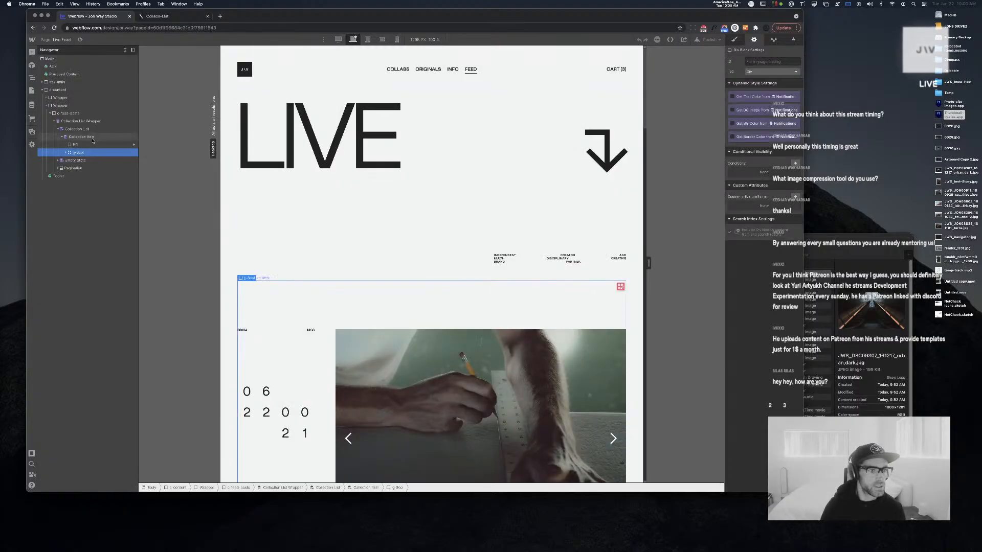
pyautogui.click(91, 137)
pyautogui.press('super+v')
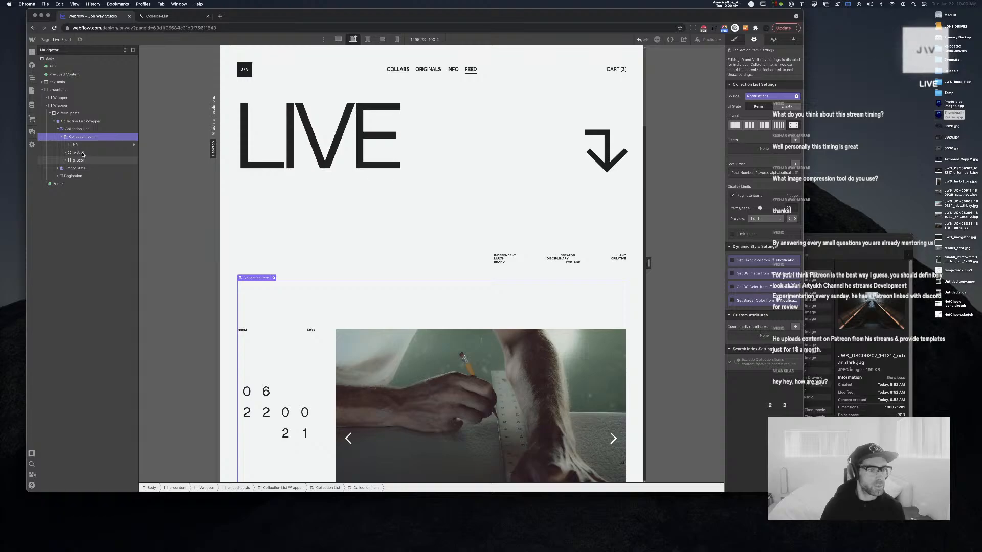
pyautogui.click(83, 153)
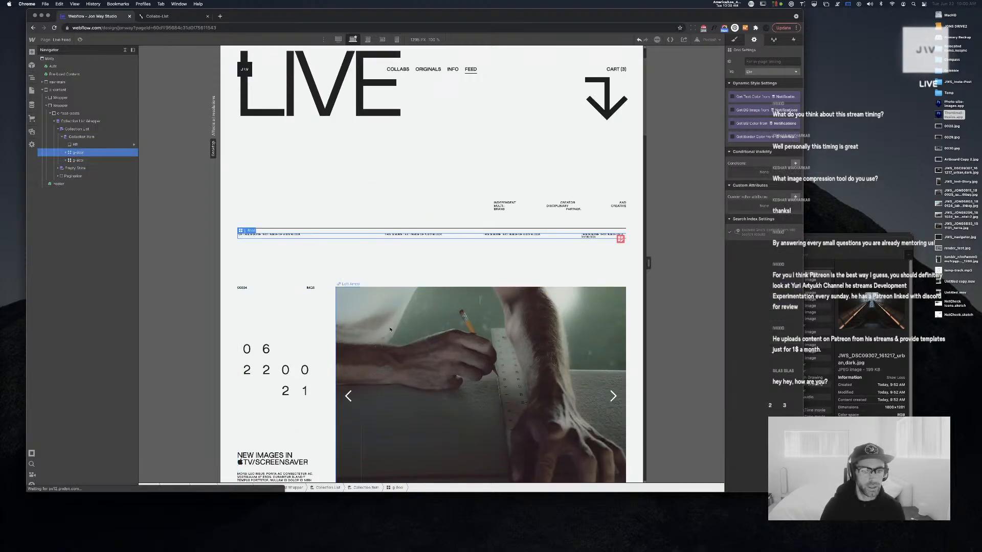
# Bind the second meta text to the Notifications Post Number field
pyautogui.click(260, 236)
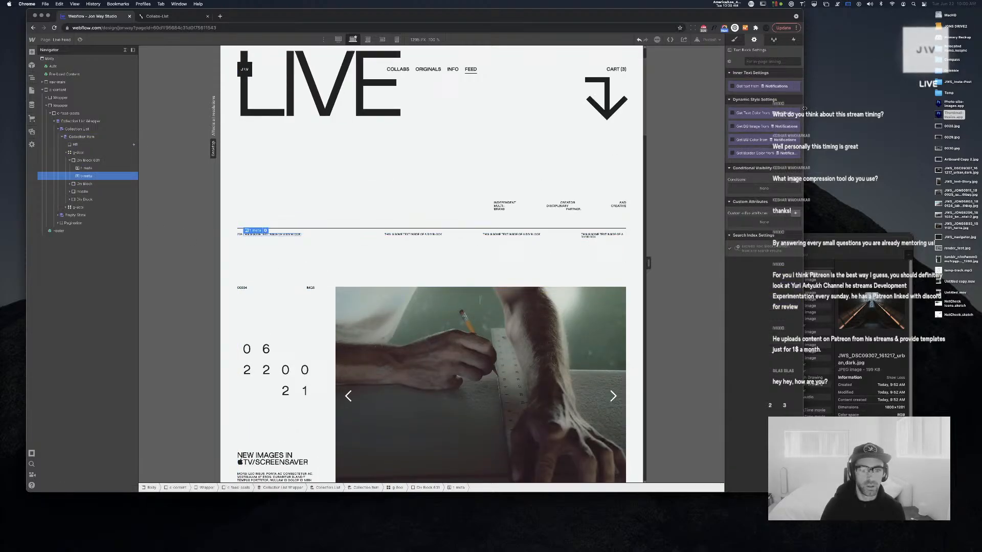
pyautogui.click(741, 86)
pyautogui.click(757, 94)
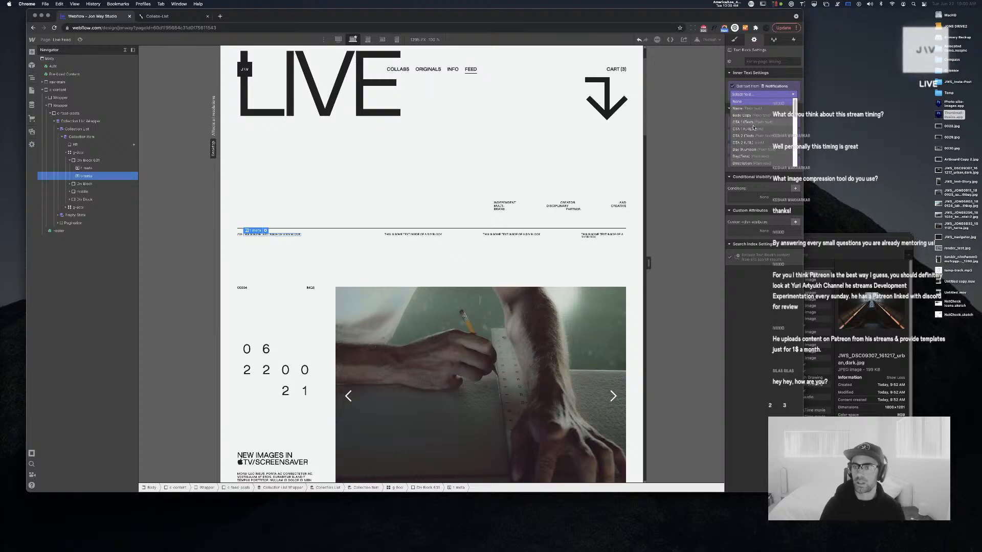
pyautogui.scroll(-2, 754, 130)
pyautogui.scroll(-5, 757, 132)
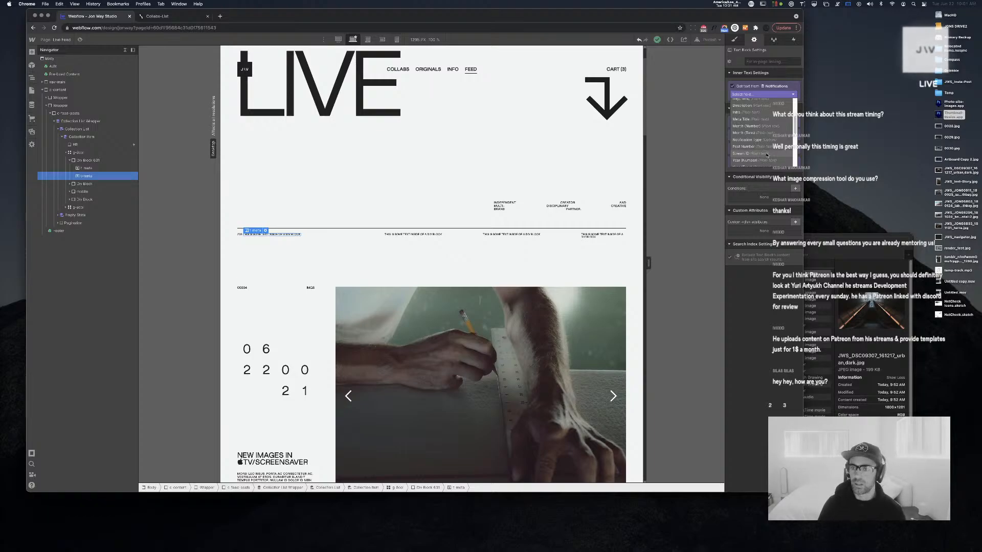
pyautogui.scroll(-3, 766, 155)
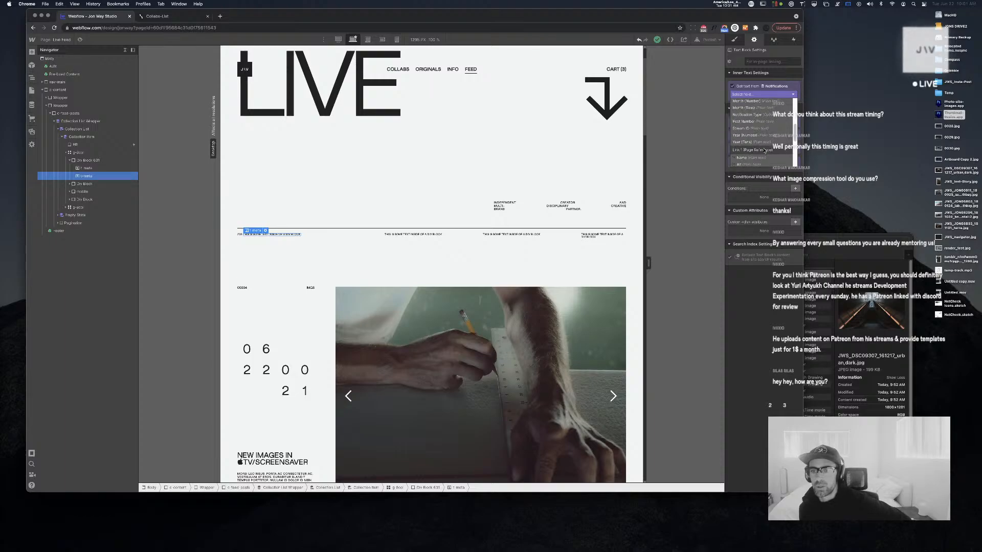
pyautogui.scroll(4, 765, 150)
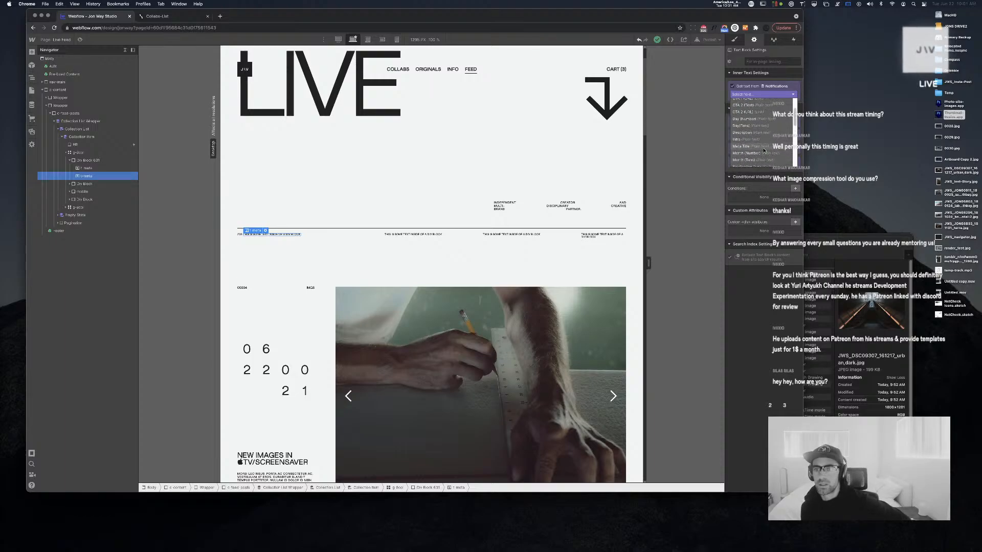
pyautogui.scroll(3, 764, 150)
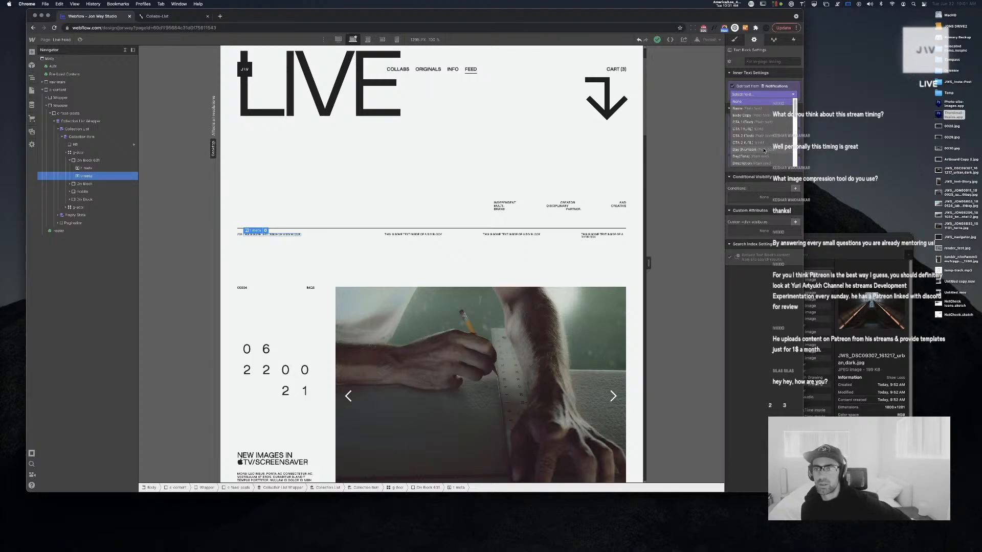
pyautogui.scroll(-3, 764, 150)
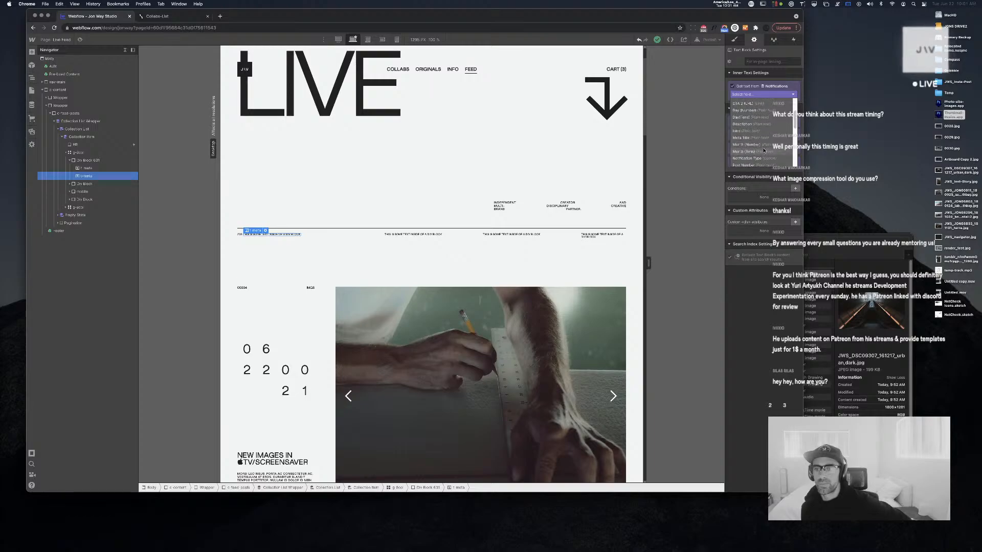
pyautogui.scroll(-2, 764, 150)
pyautogui.click(764, 150)
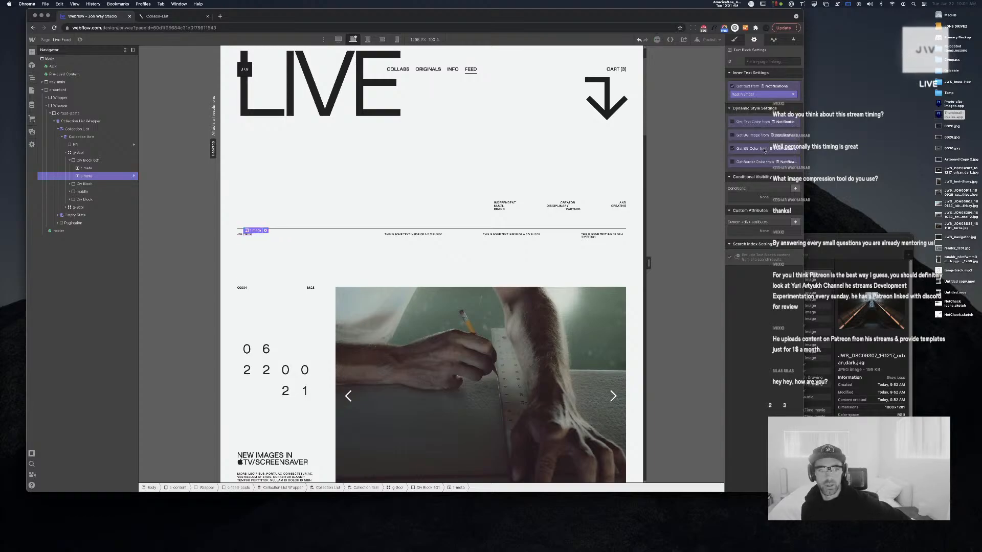
# Bind the next meta text to the Notifications Notification Type field
pyautogui.click(417, 235)
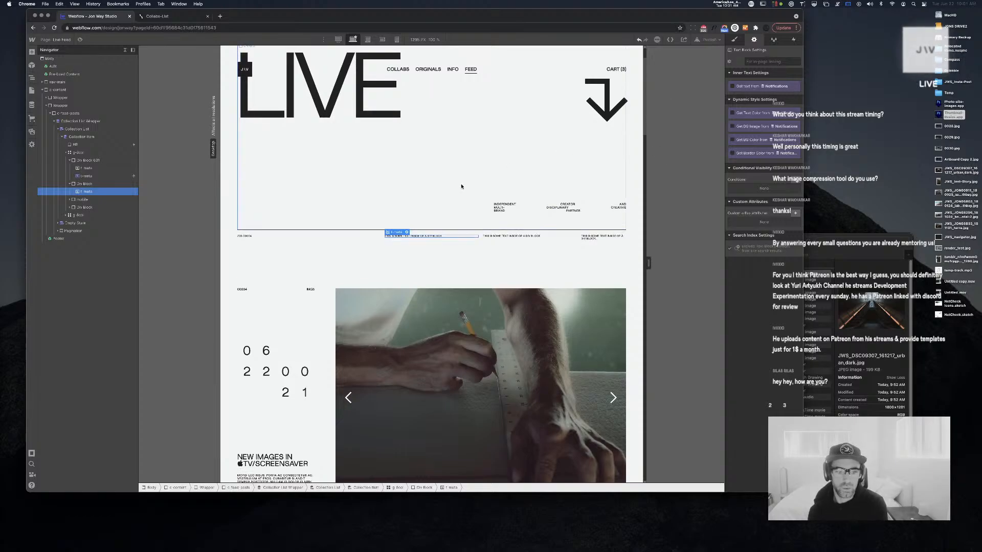
pyautogui.click(762, 86)
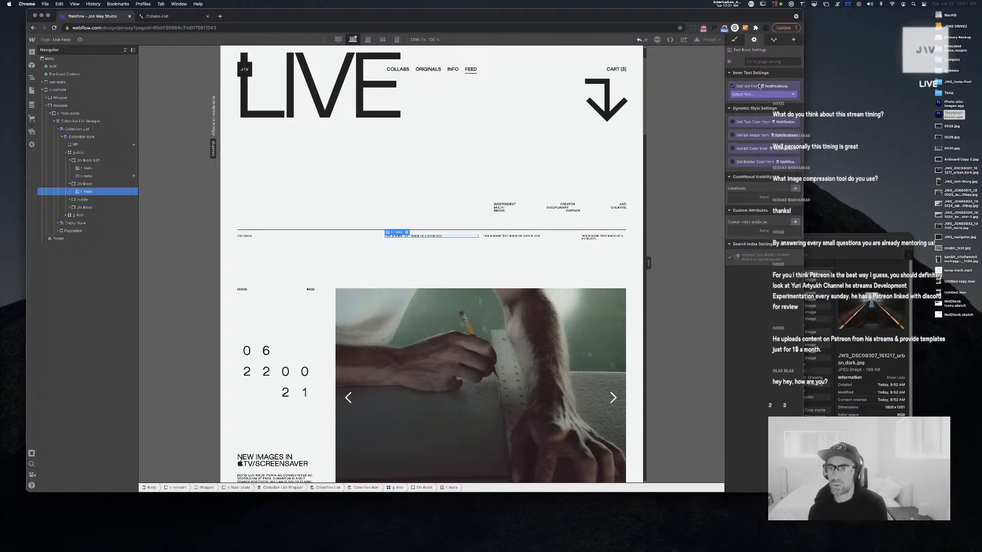
pyautogui.click(761, 94)
pyautogui.scroll(-5, 757, 118)
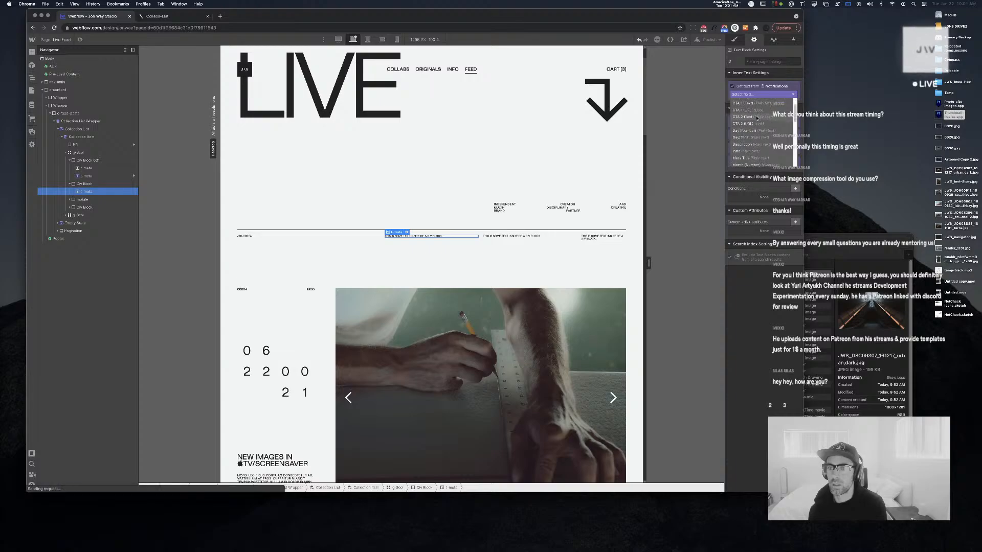
pyautogui.scroll(-2, 756, 118)
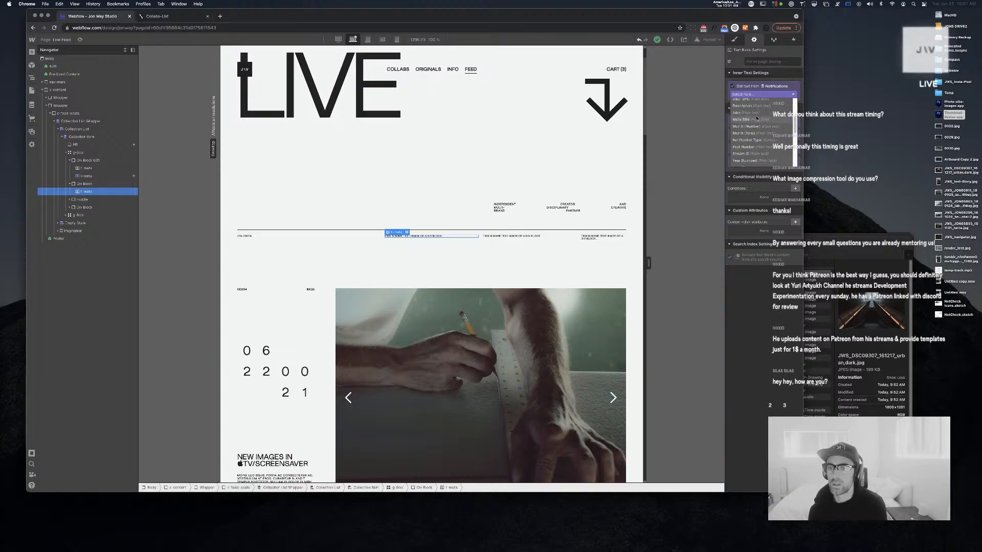
pyautogui.scroll(-1, 756, 118)
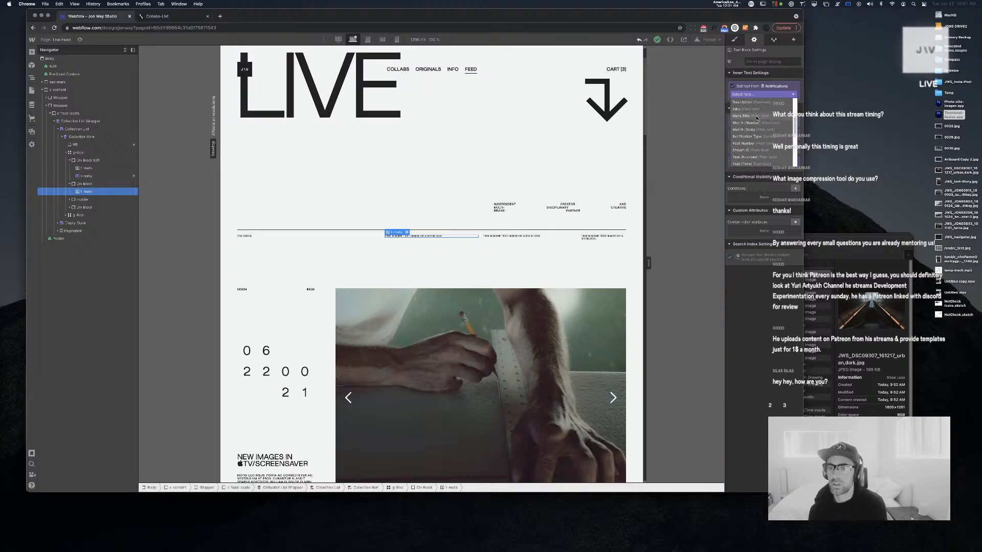
pyautogui.click(777, 135)
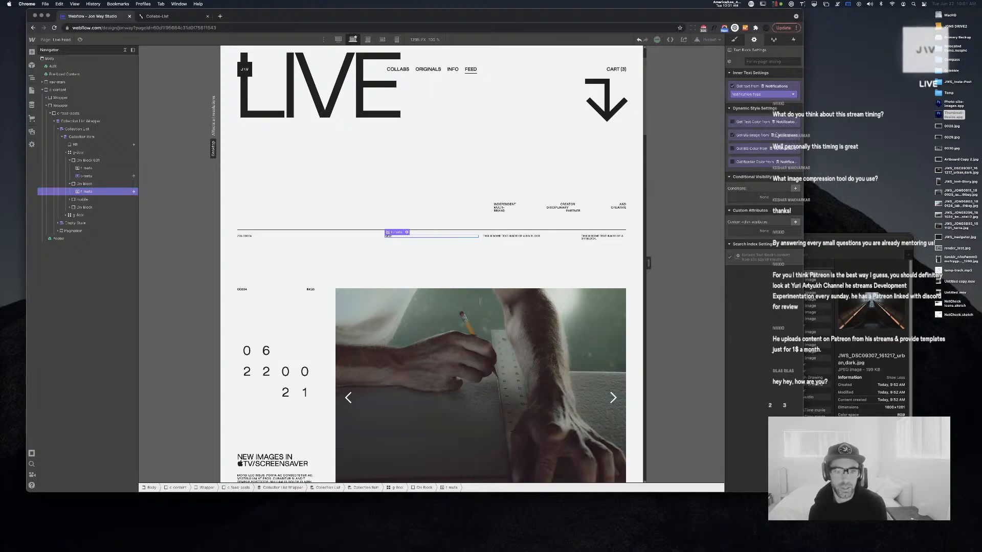
# Delete the feed item's c-intro-text block
pyautogui.click(554, 339)
pyautogui.scroll(-4, 430, 256)
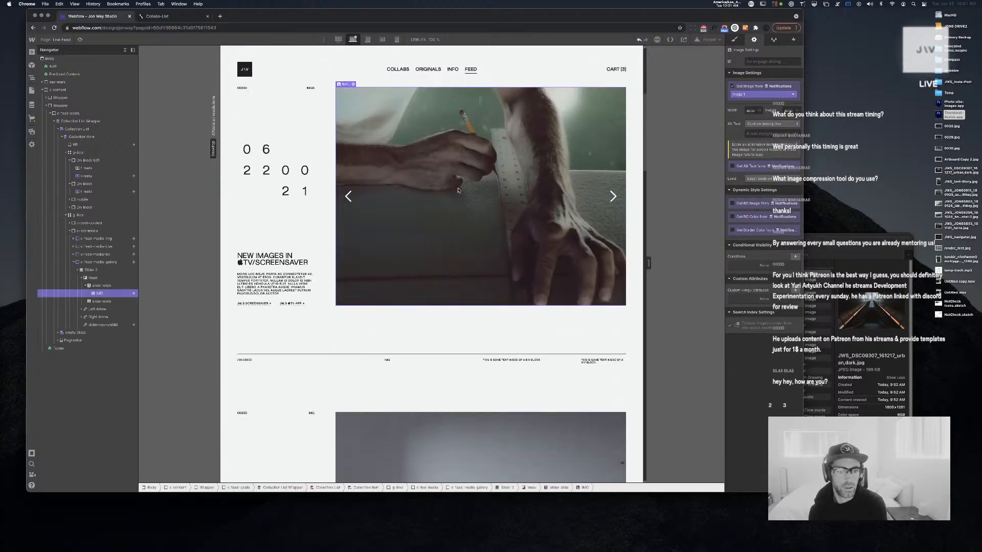
pyautogui.scroll(2, 301, 164)
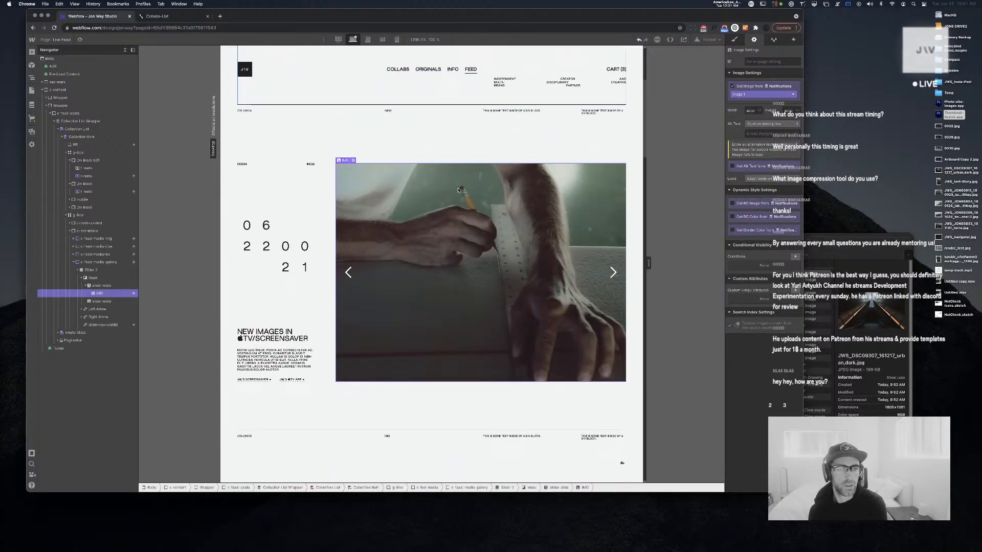
pyautogui.click(310, 163)
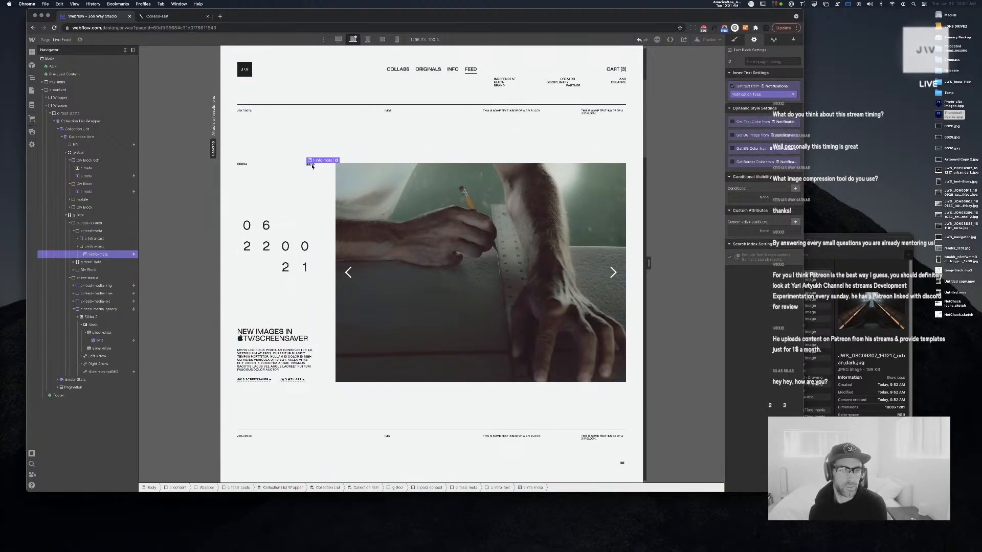
pyautogui.click(101, 239)
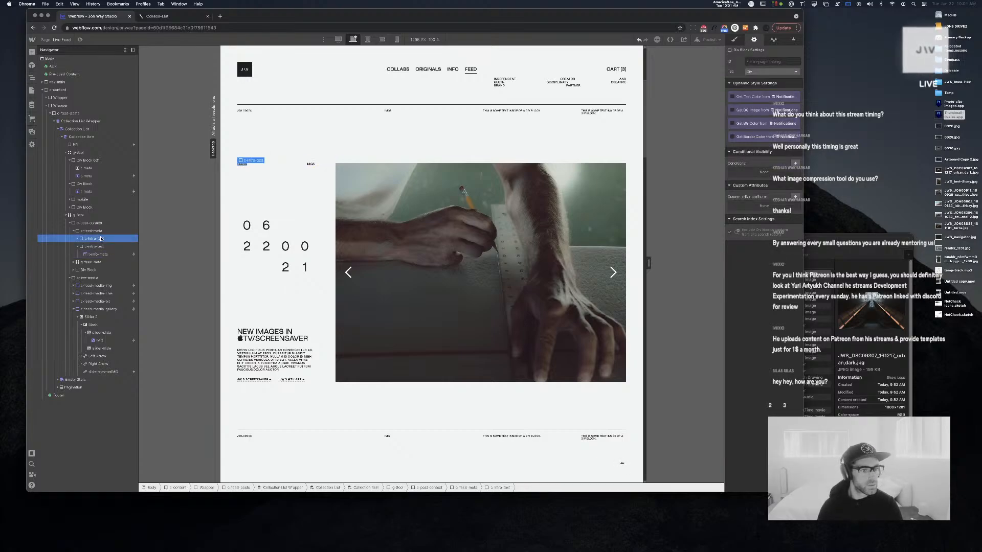
pyautogui.press('Delete')
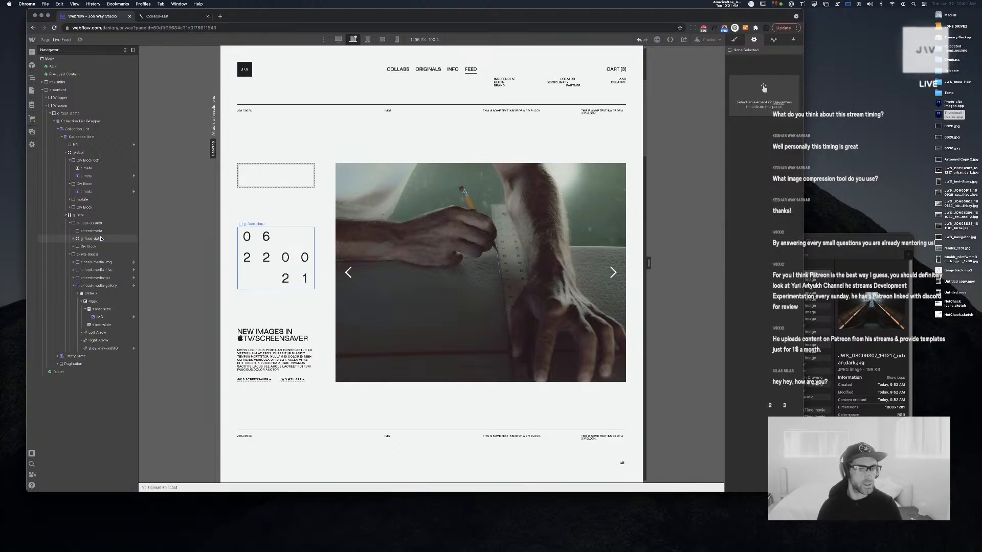
# Select the slider image and scroll the feed to check the updated posts
pyautogui.click(470, 286)
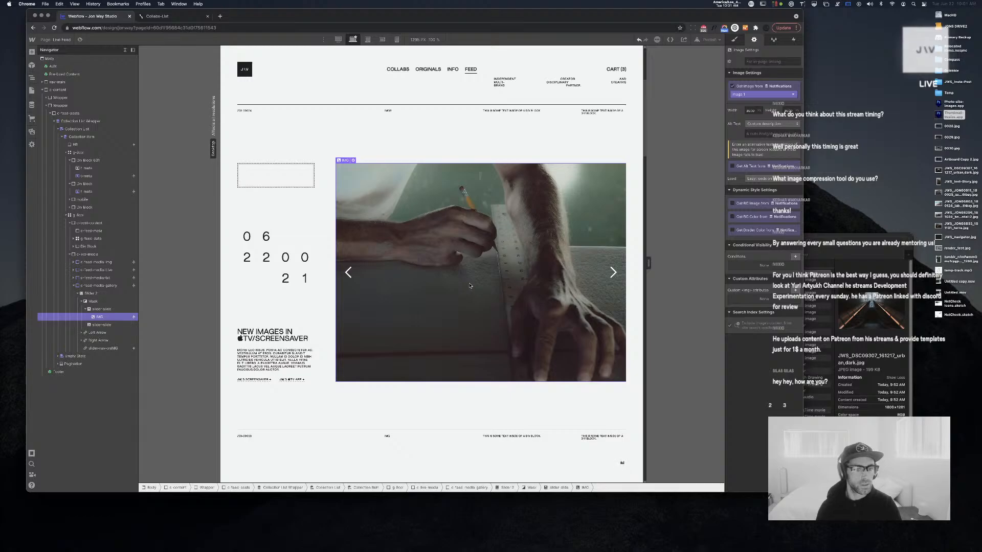
pyautogui.scroll(-3, 443, 266)
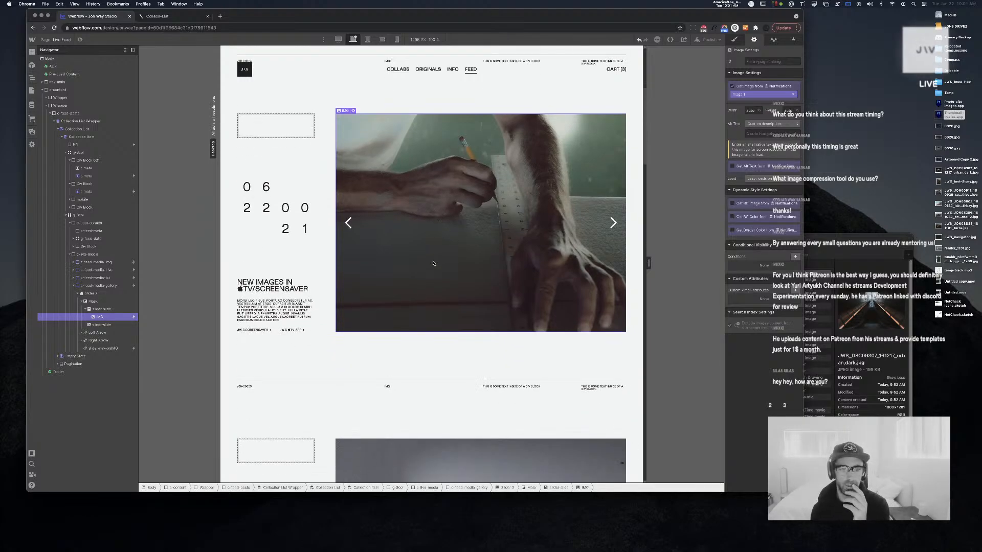
pyautogui.scroll(-15, 453, 250)
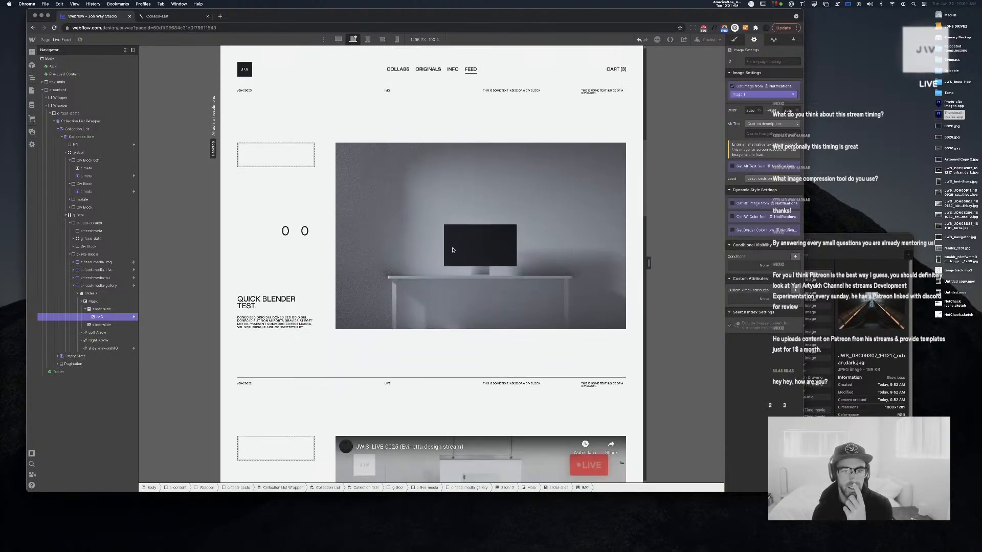
pyautogui.scroll(10, 450, 250)
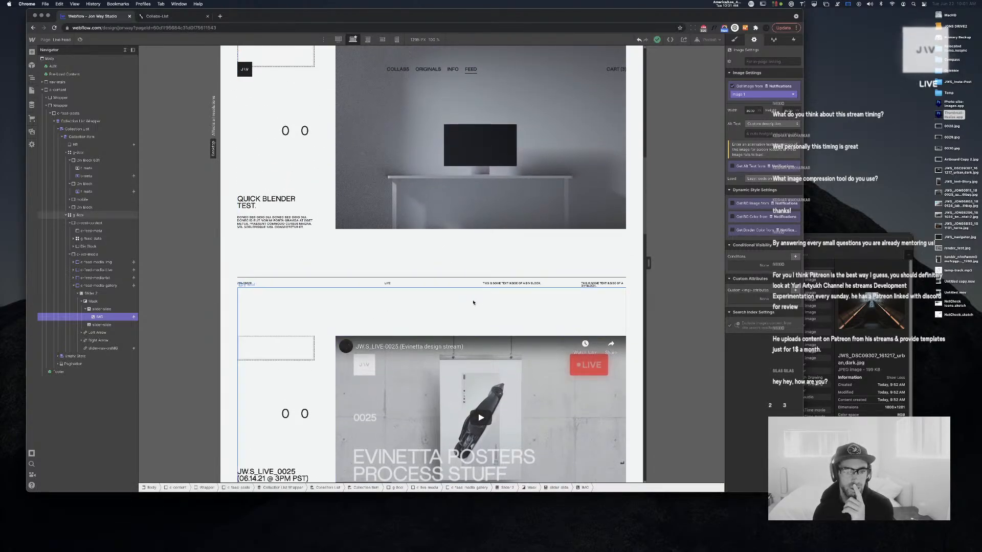
pyautogui.scroll(3, 437, 295)
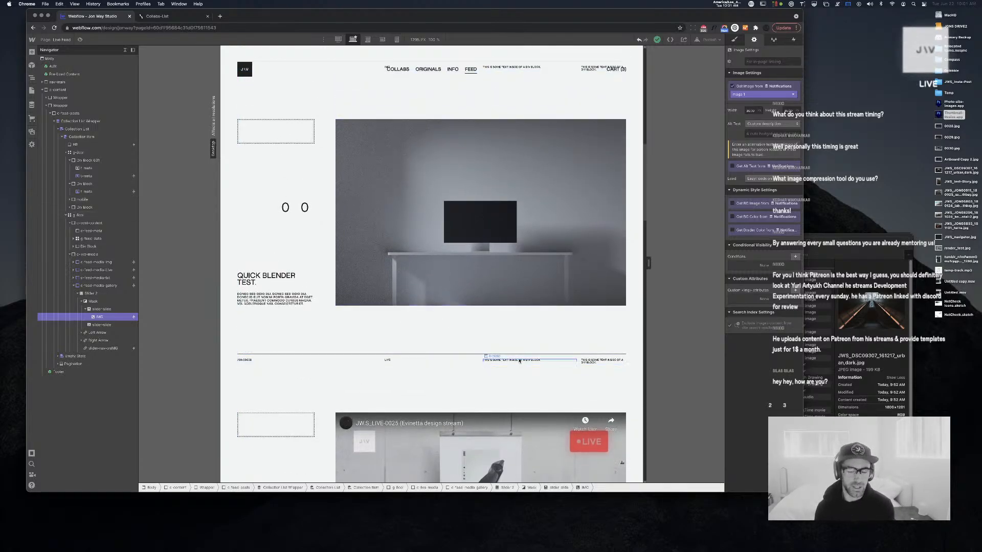
pyautogui.scroll(10, 519, 361)
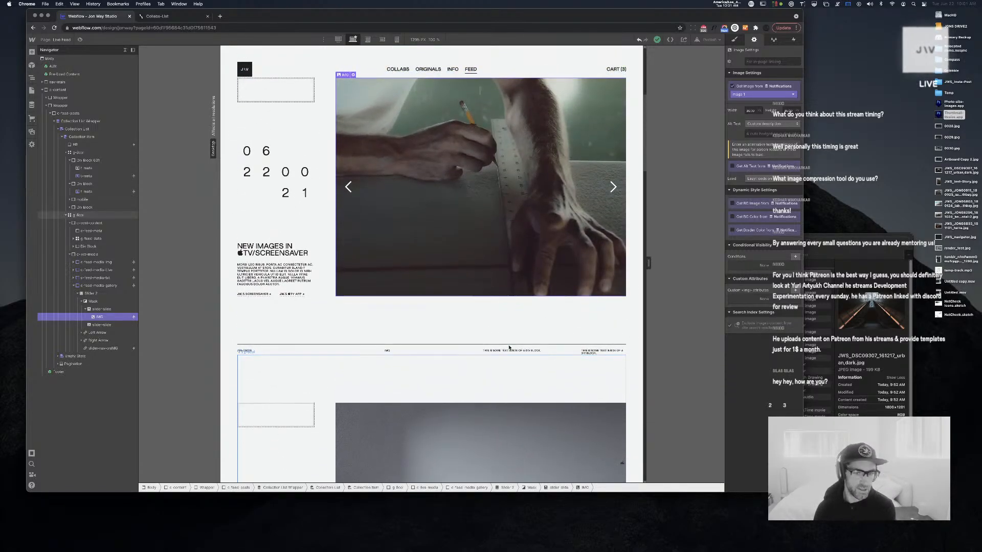
pyautogui.scroll(3, 439, 307)
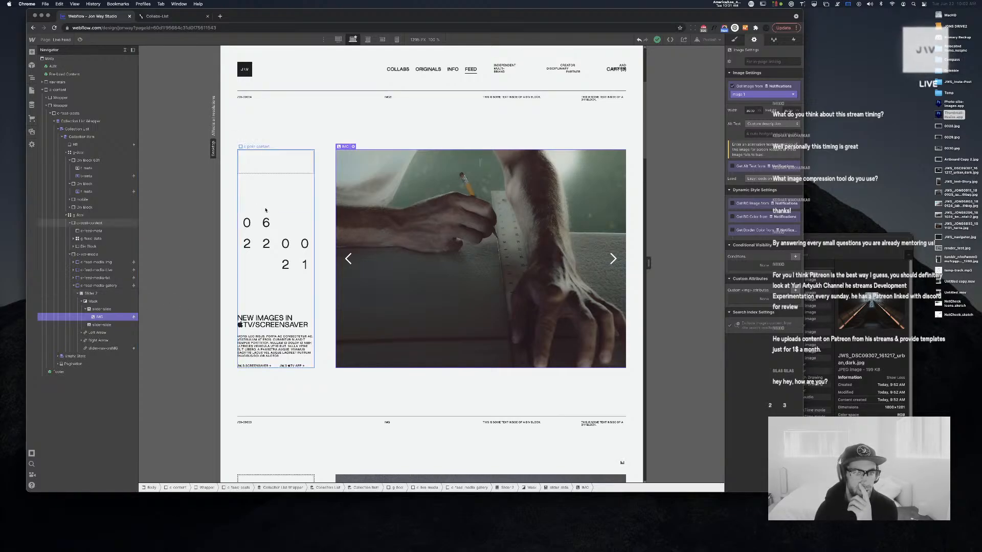
# Delete the slider's left and right arrows
pyautogui.click(354, 260)
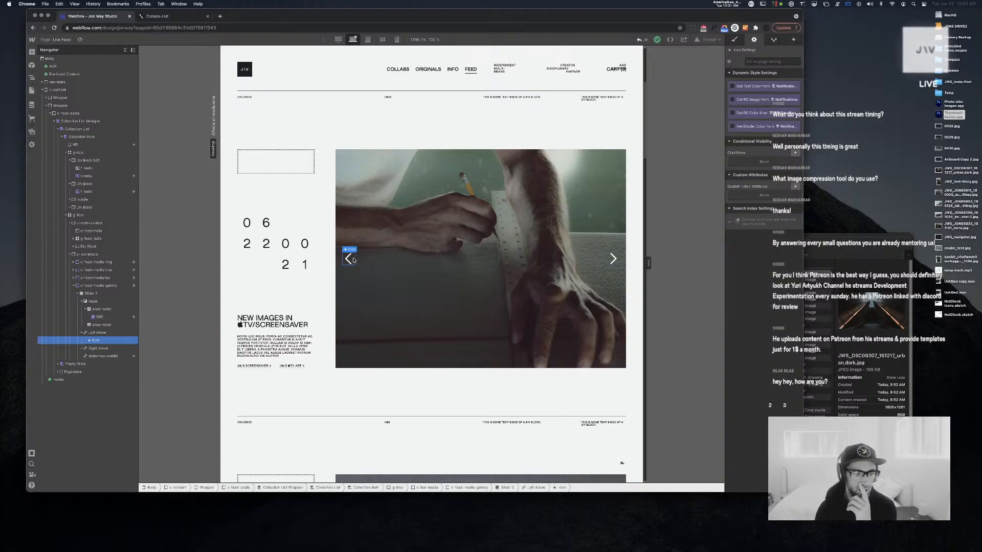
pyautogui.press('Delete')
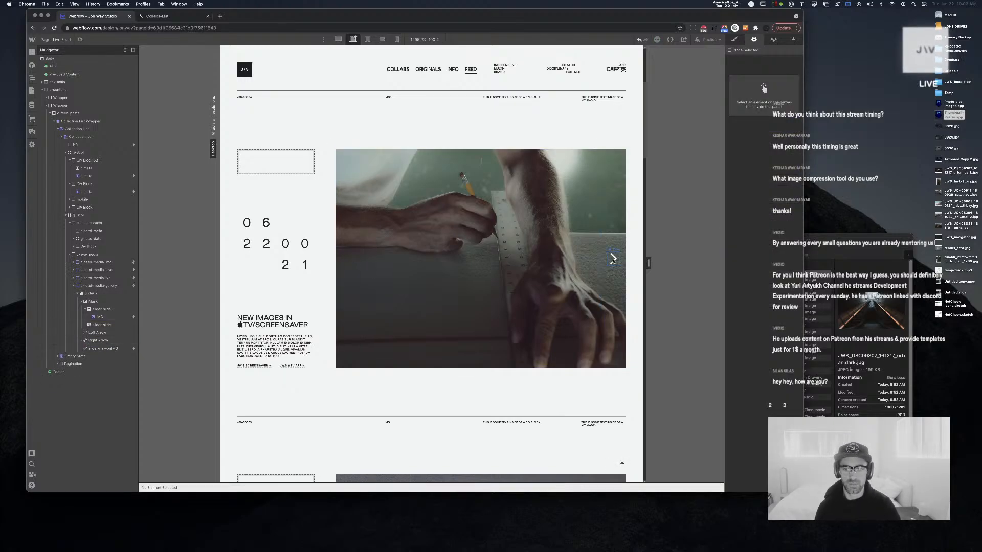
pyautogui.click(613, 259)
pyautogui.press('Delete')
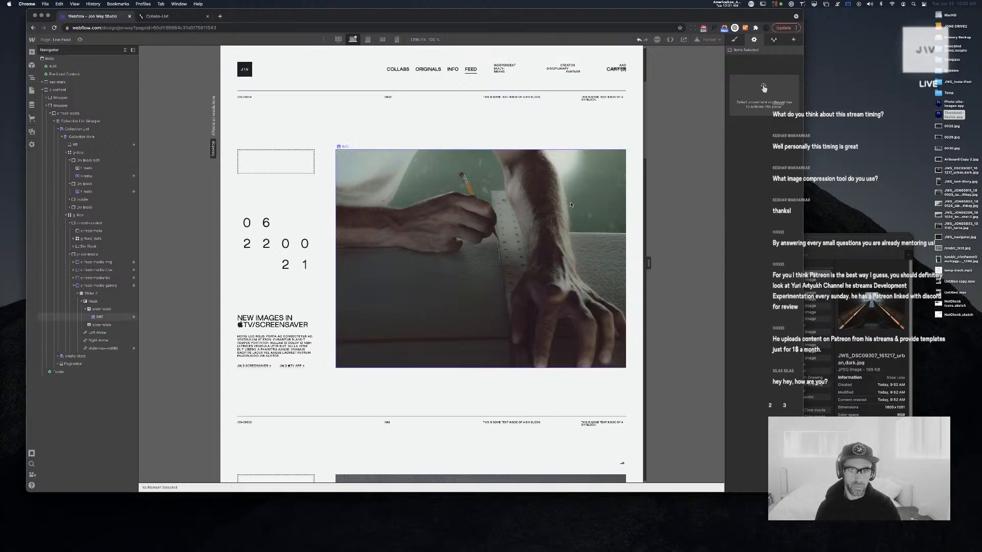
# Turn off rounded nav dots and enable 'Auto-play slides' on the slider
pyautogui.click(481, 165)
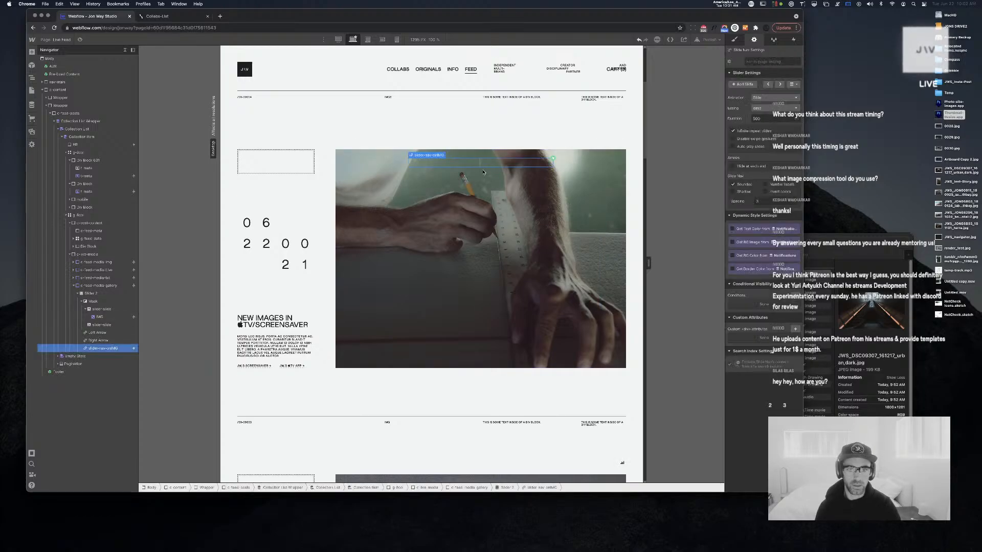
pyautogui.click(747, 183)
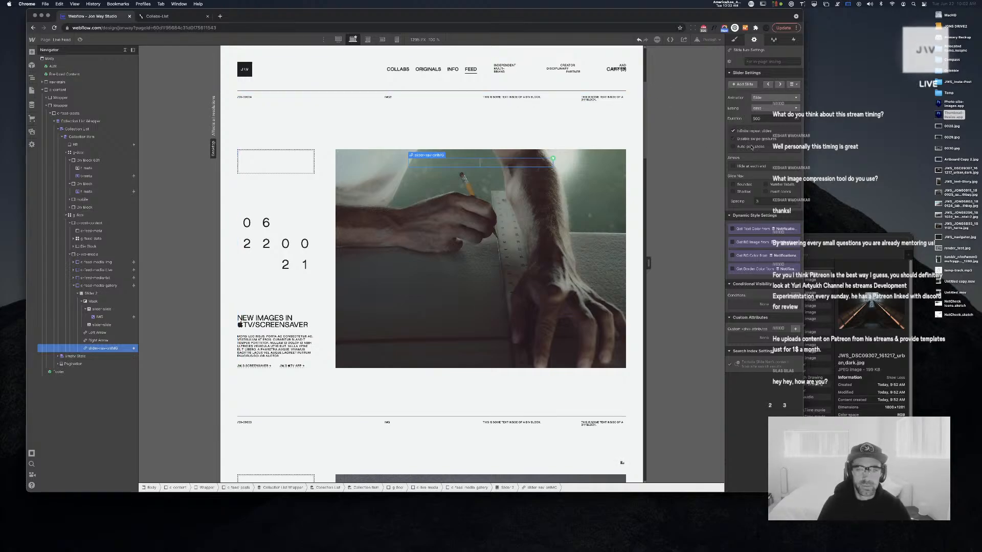
pyautogui.click(755, 147)
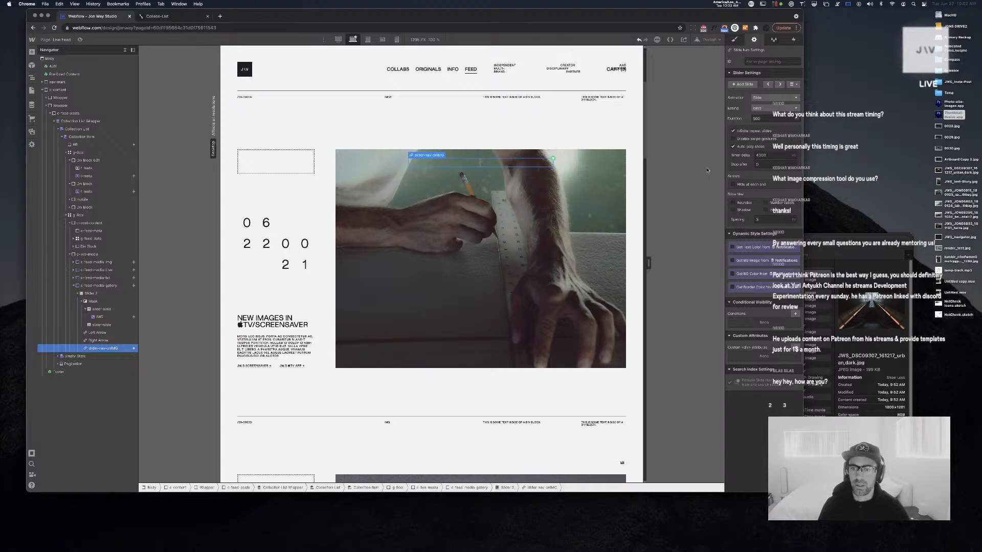
pyautogui.click(563, 242)
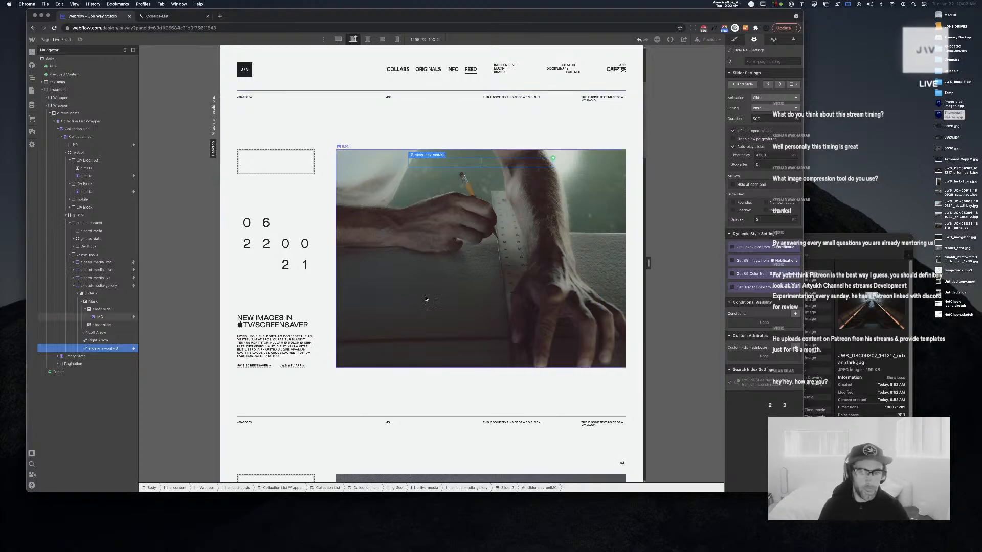
pyautogui.click(60, 40)
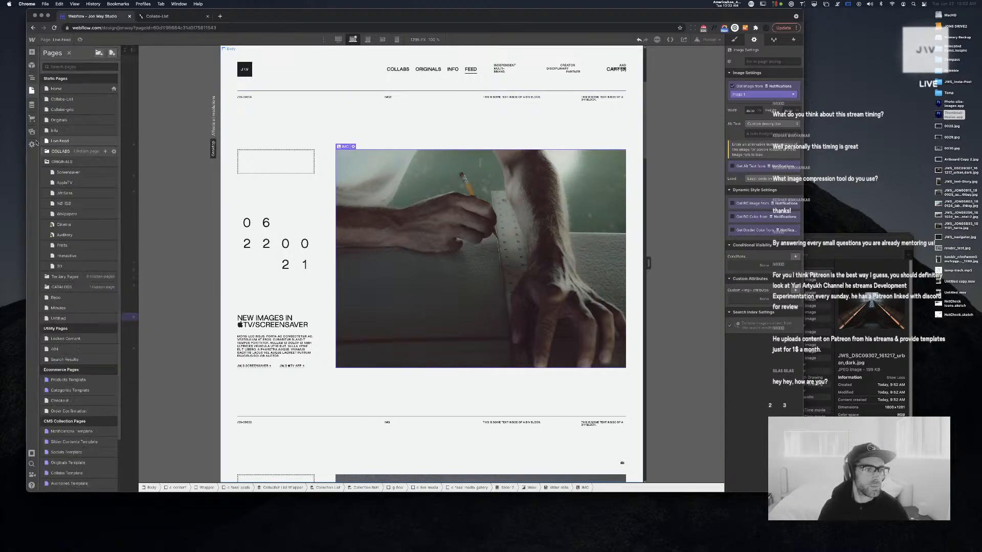
# Select bottom-meta-container on the Originals page, then return to the Live Feed page
pyautogui.click(67, 120)
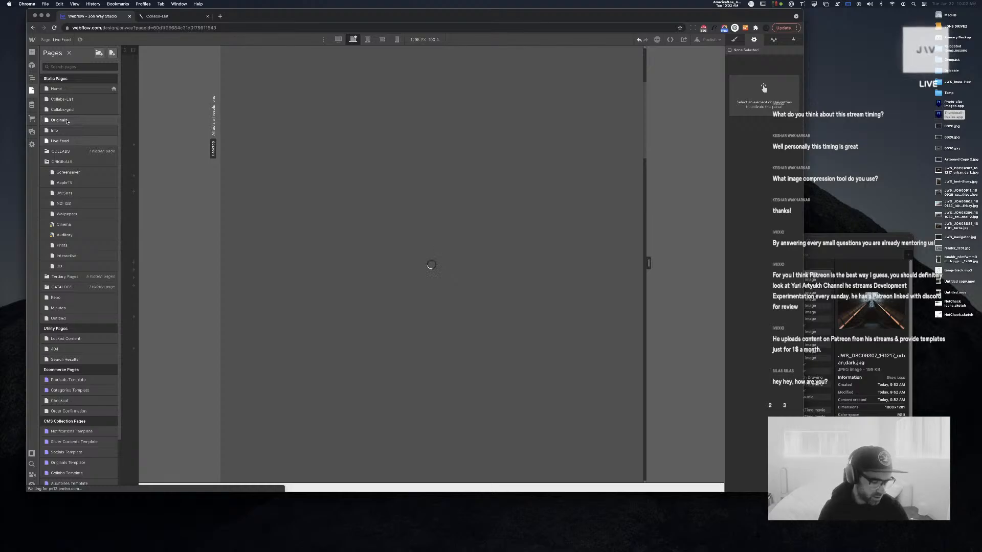
pyautogui.click(56, 90)
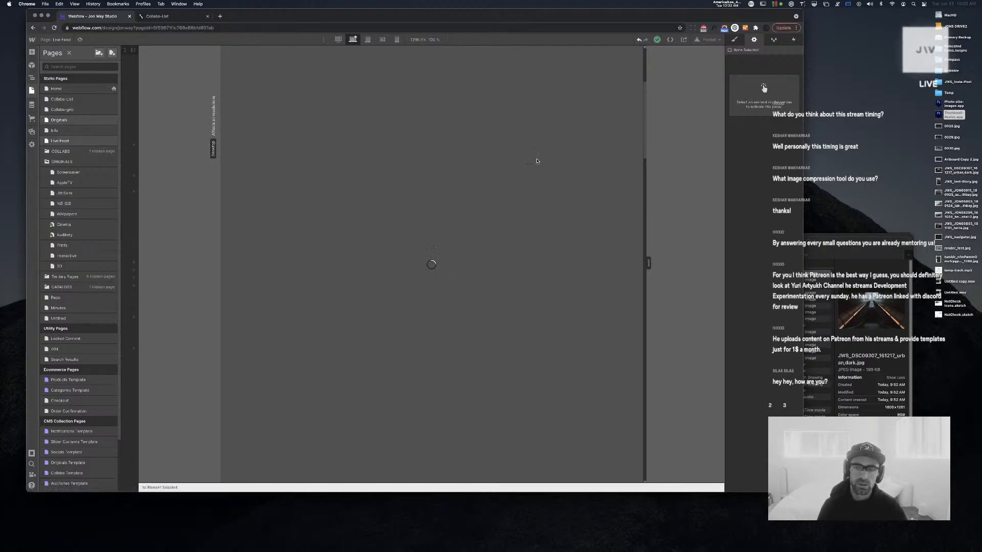
pyautogui.scroll(-4, 545, 256)
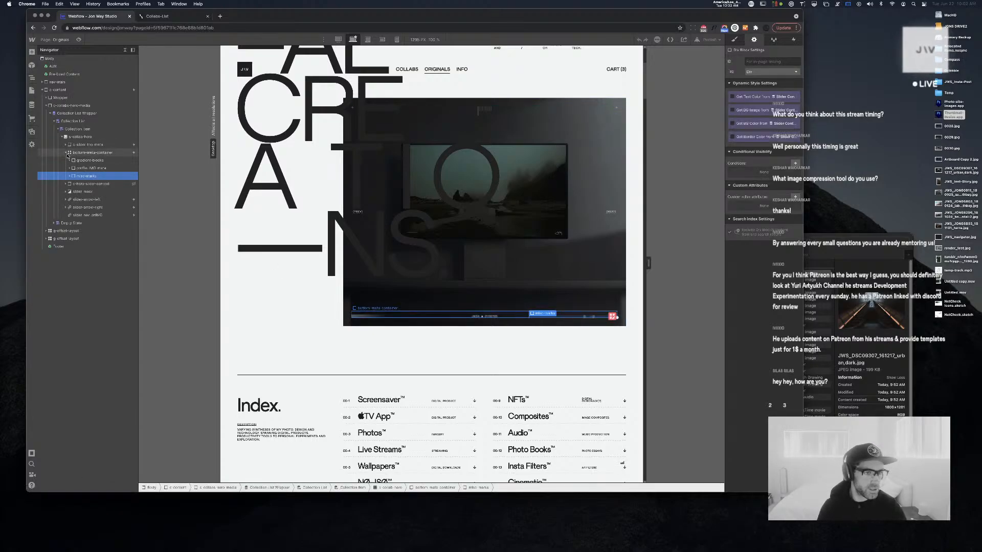
pyautogui.click(67, 153)
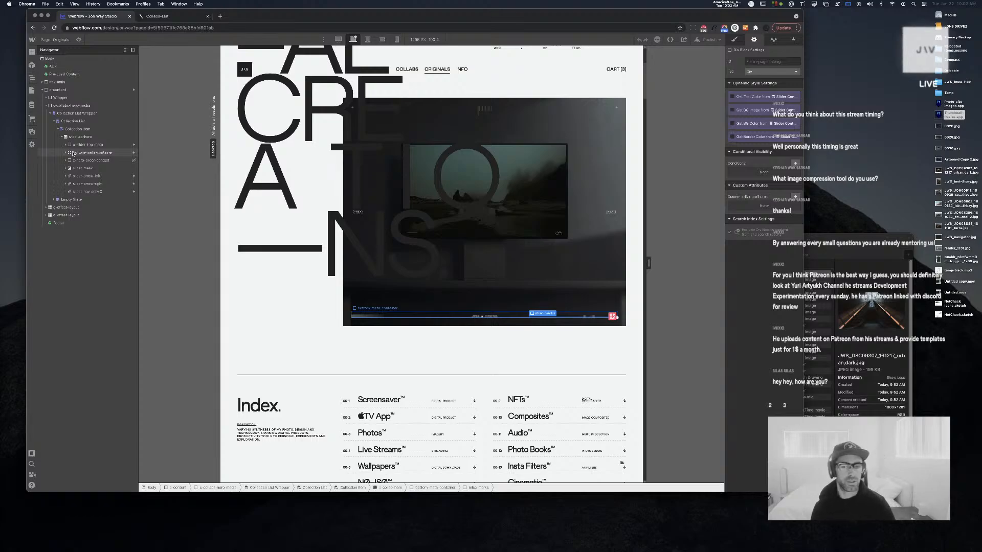
pyautogui.click(73, 152)
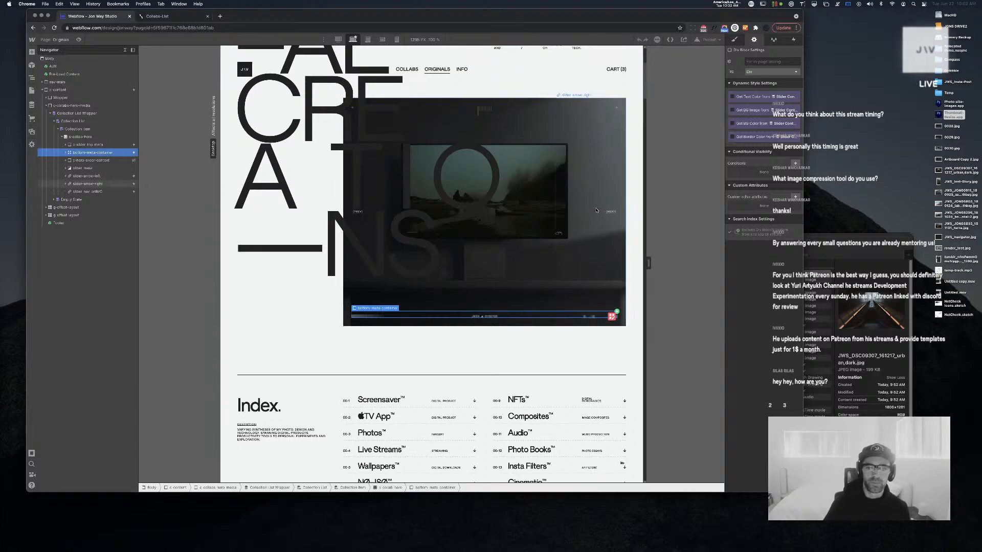
pyautogui.click(61, 39)
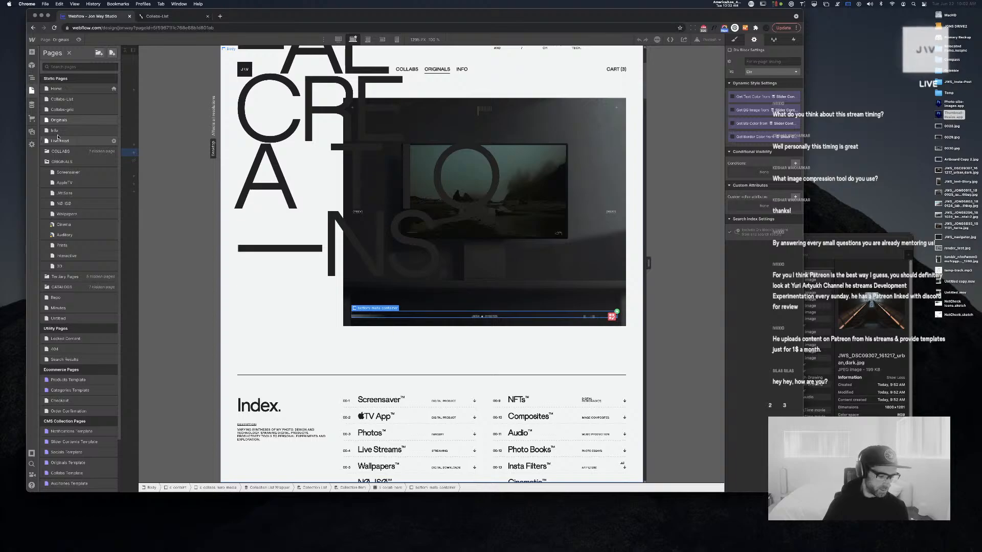
pyautogui.click(77, 132)
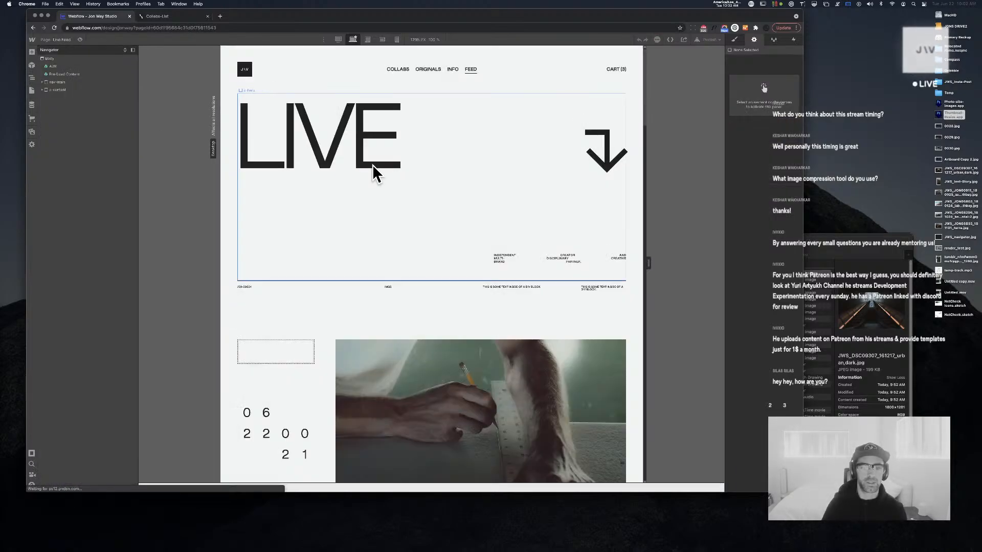
# Paste the bottom meta container into Slider 2 on the Live Feed page
pyautogui.click(487, 399)
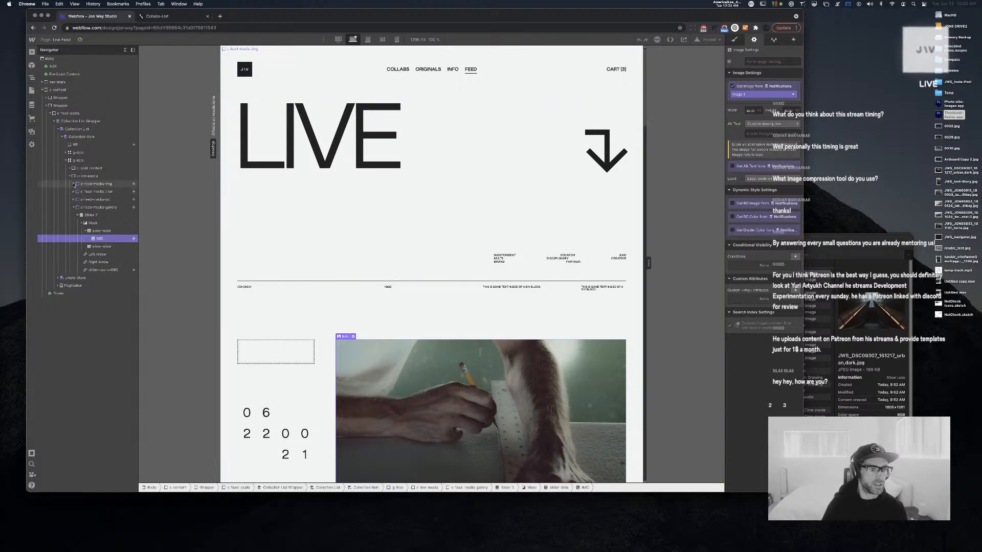
pyautogui.click(86, 230)
pyautogui.click(91, 223)
pyautogui.press('super+v')
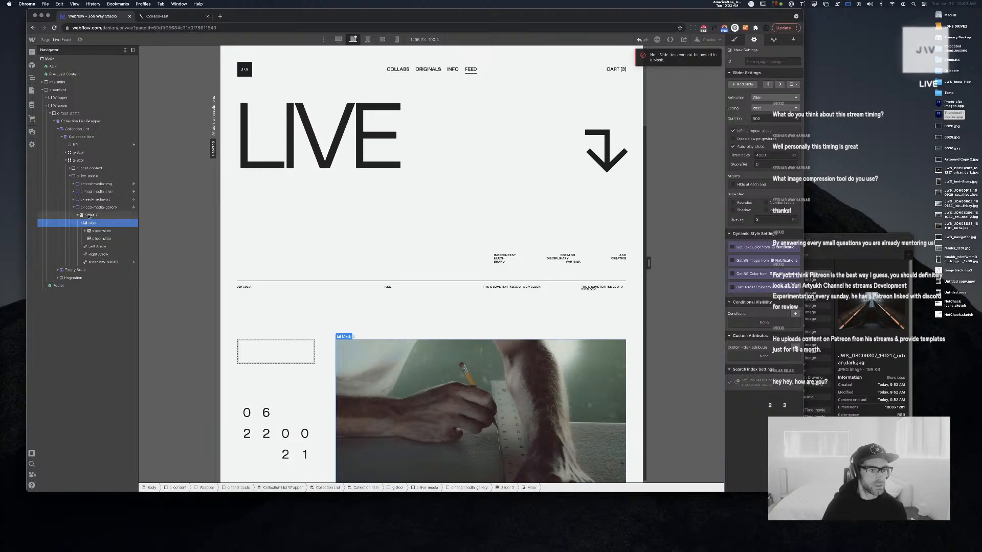
pyautogui.click(89, 215)
pyautogui.press('super+v')
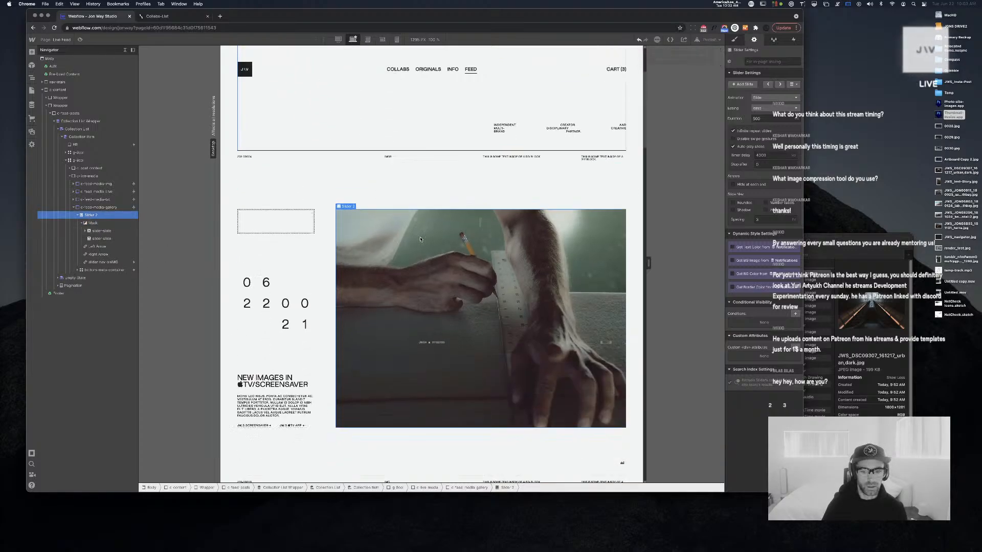
# Move the bottom meta container just below Right Arrow in the Navigator and preview the page
pyautogui.scroll(-1, 420, 239)
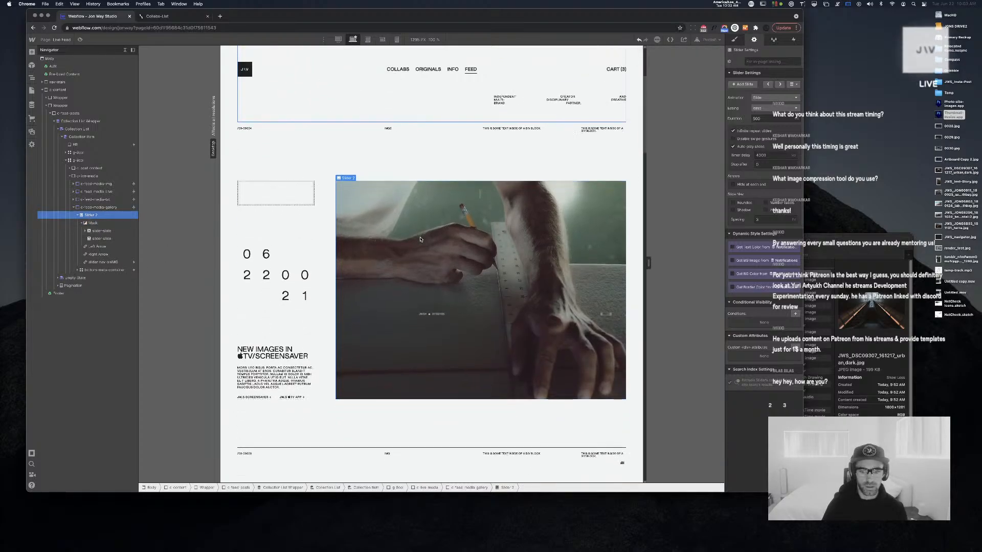
pyautogui.click(82, 223)
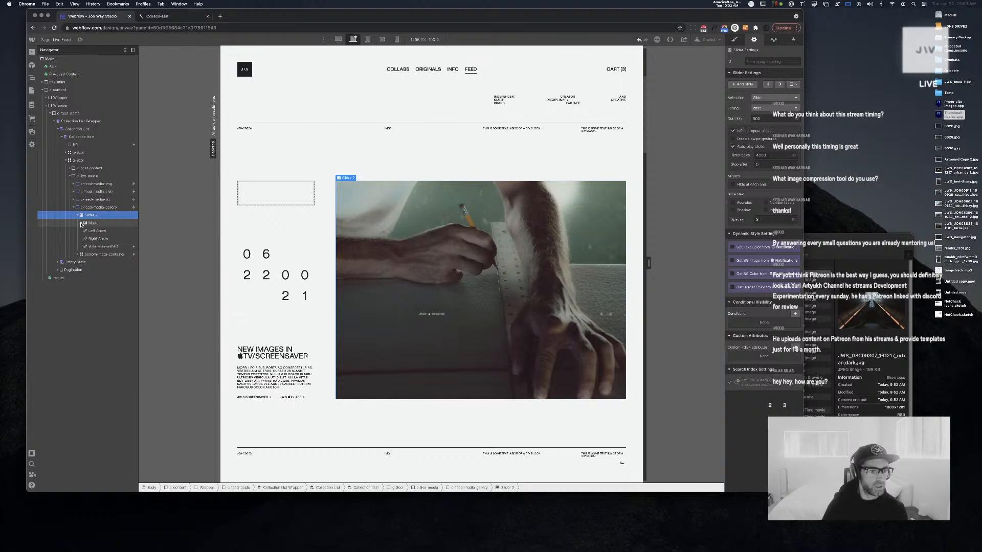
pyautogui.moveTo(102, 254); pyautogui.dragTo(100, 244)
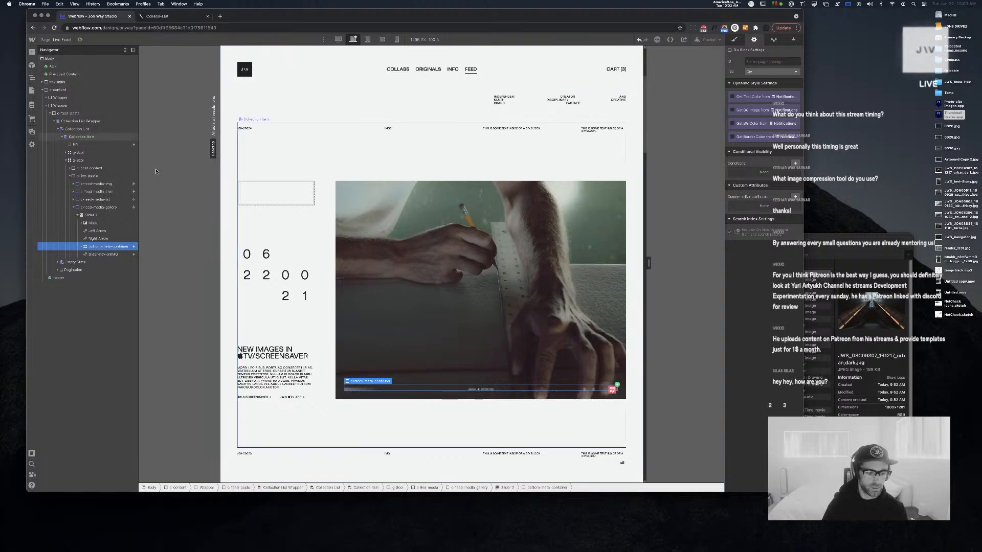
pyautogui.scroll(-3, 386, 185)
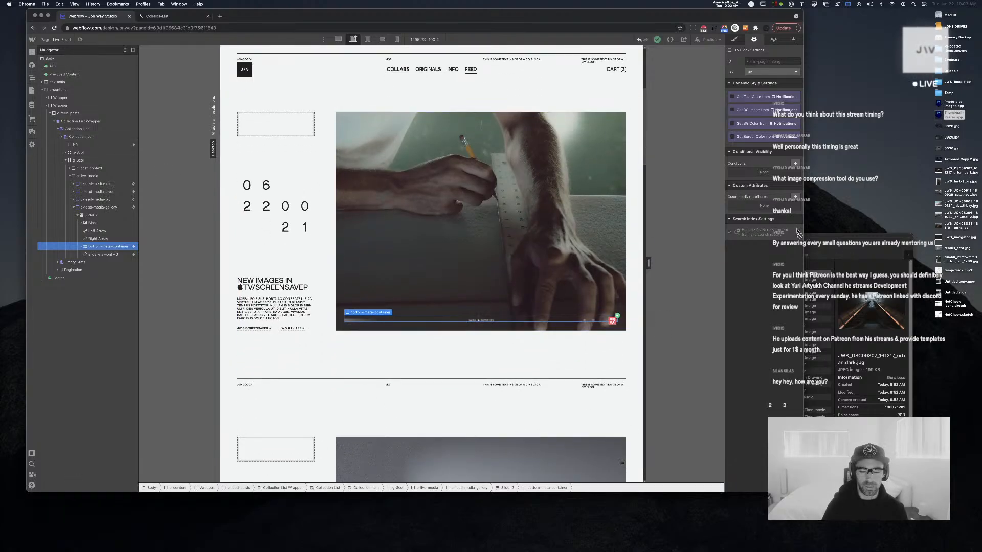
pyautogui.scroll(-10, 530, 221)
pyautogui.scroll(5, 531, 222)
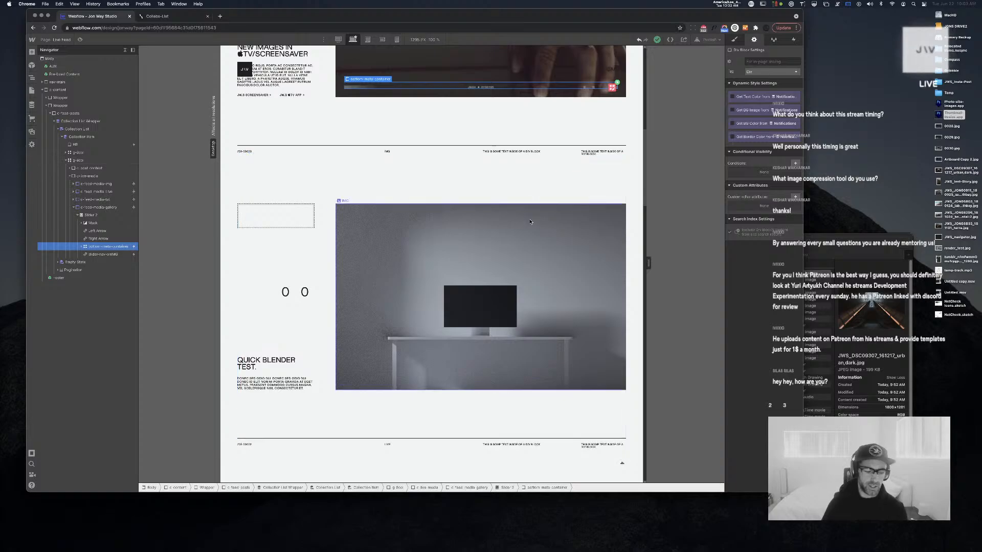
pyautogui.scroll(4, 531, 222)
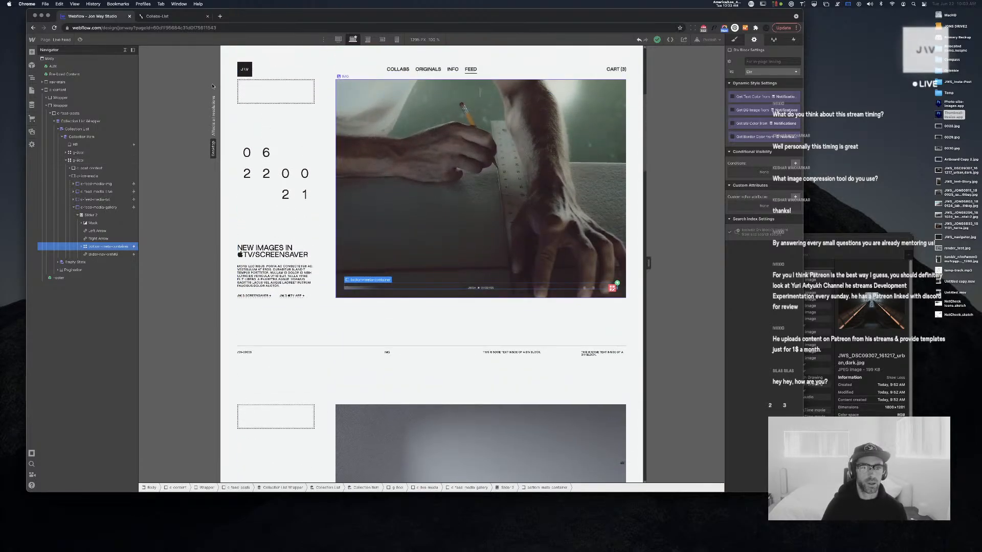
pyautogui.click(80, 39)
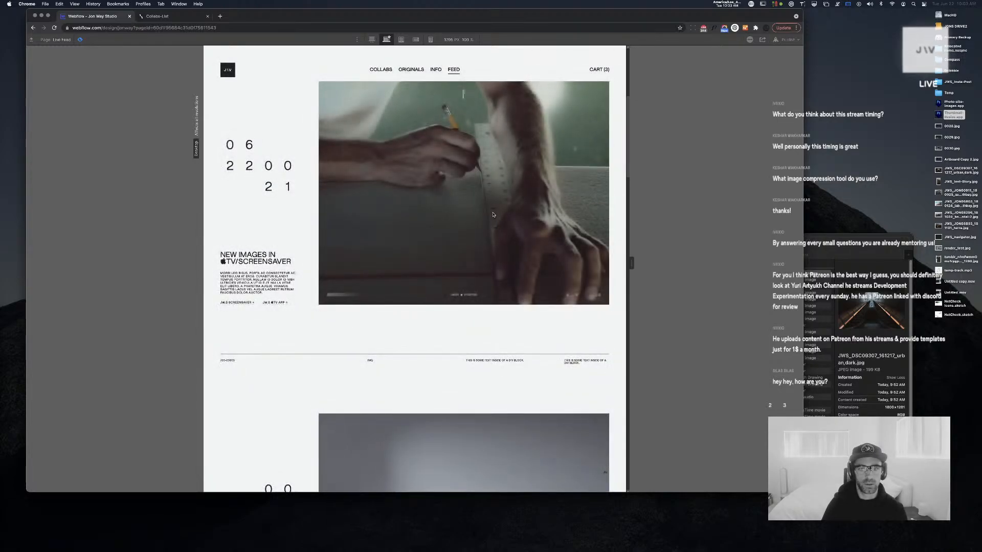
# Scroll the preview to check the feed slider, then exit Preview mode
pyautogui.scroll(3, 618, 323)
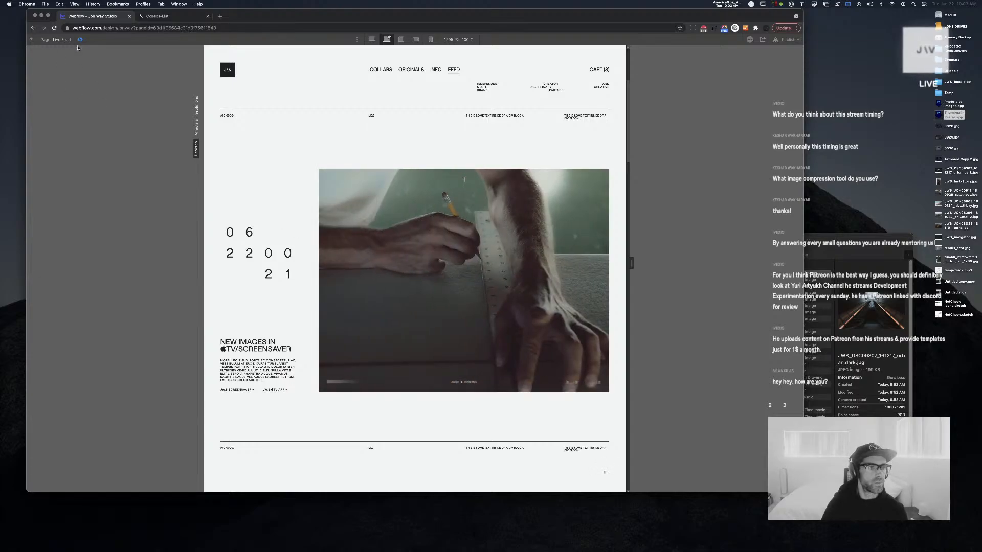
pyautogui.press('Escape')
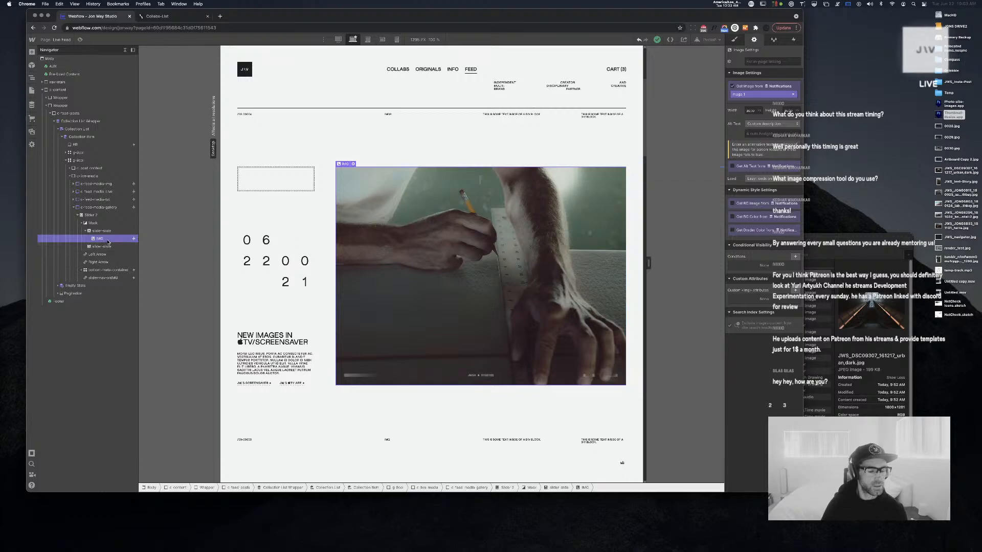
pyautogui.click(106, 246)
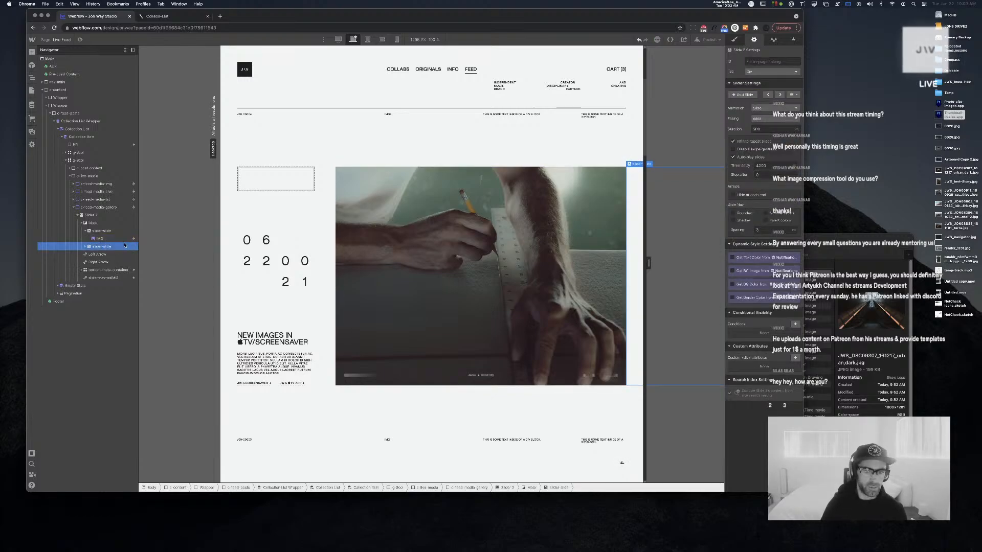
pyautogui.click(86, 247)
pyautogui.click(99, 254)
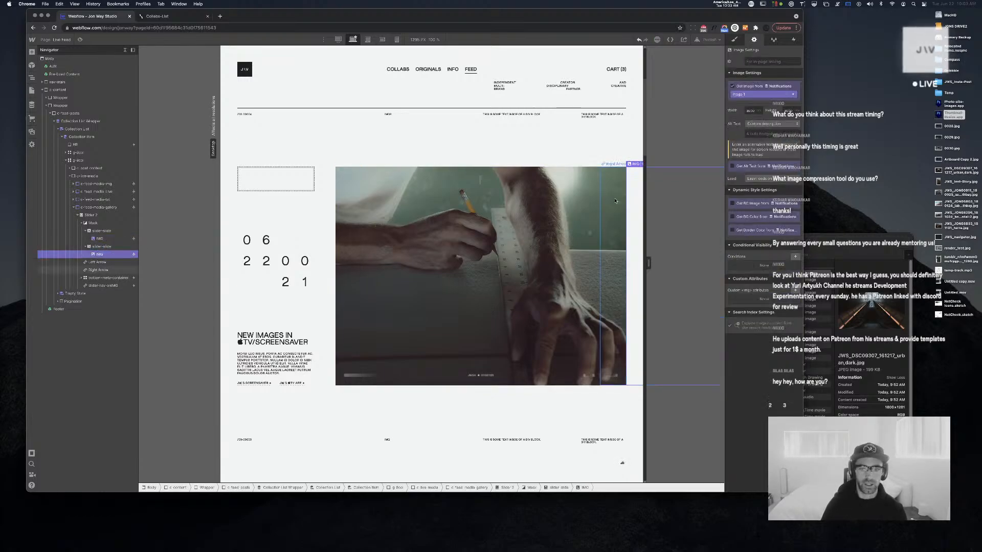
pyautogui.click(749, 94)
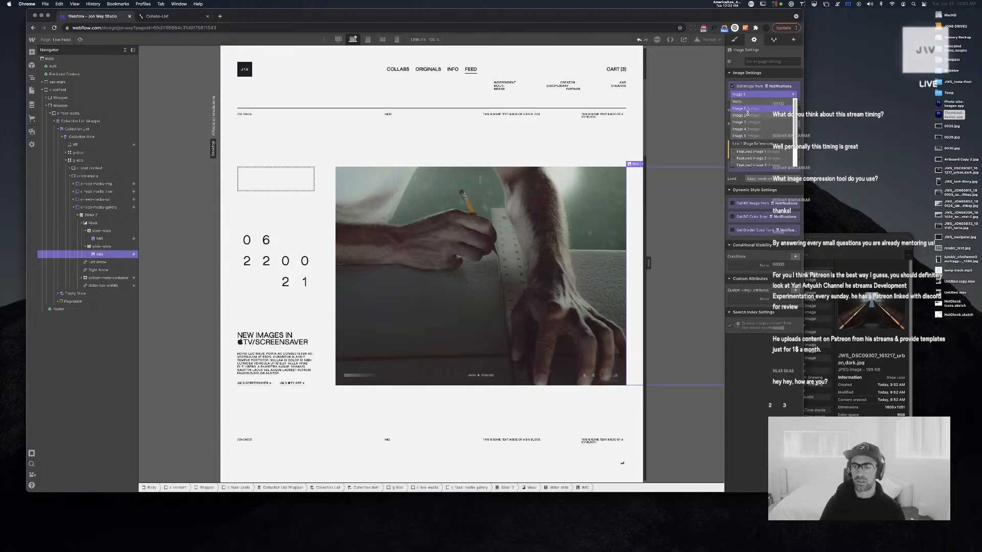
pyautogui.click(747, 115)
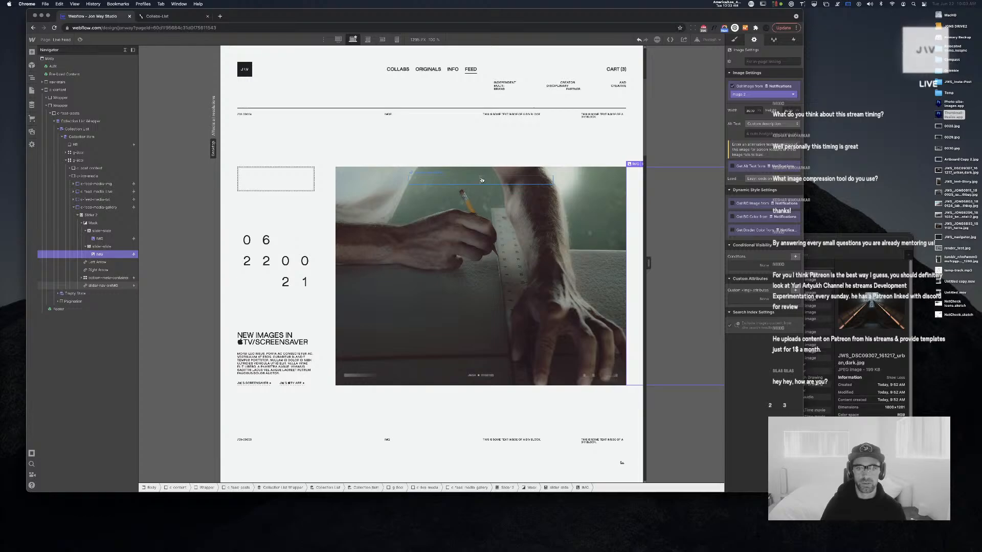
pyautogui.click(481, 179)
pyautogui.click(480, 180)
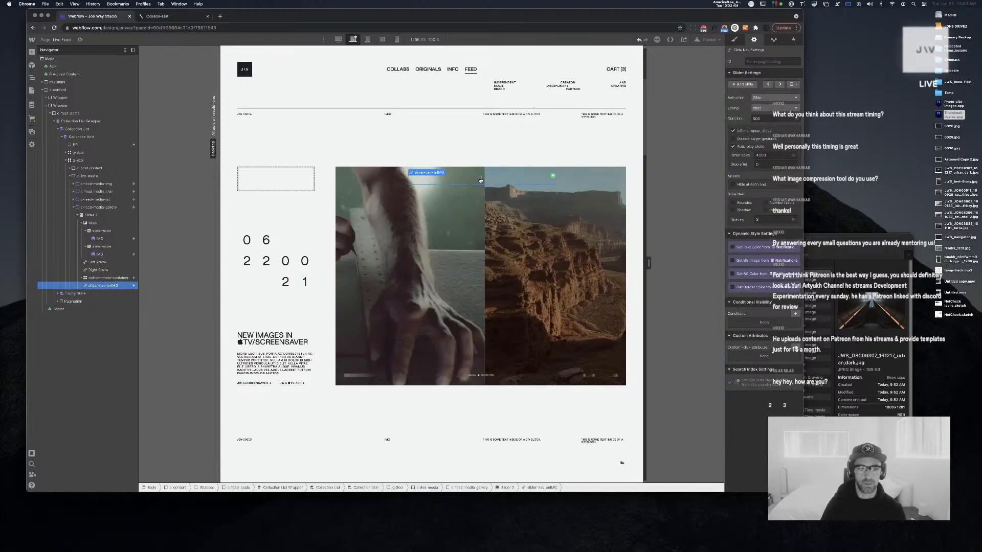
pyautogui.click(481, 180)
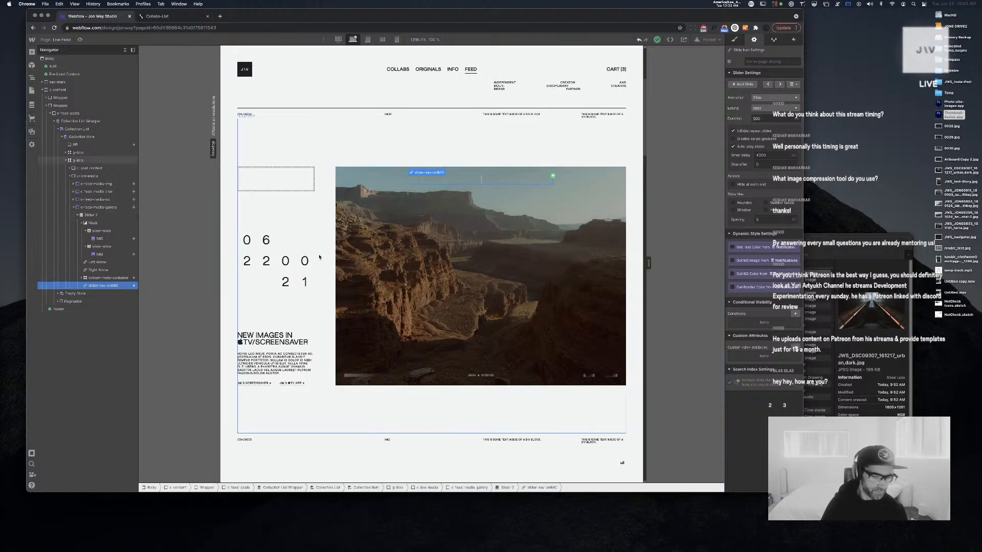
pyautogui.click(489, 425)
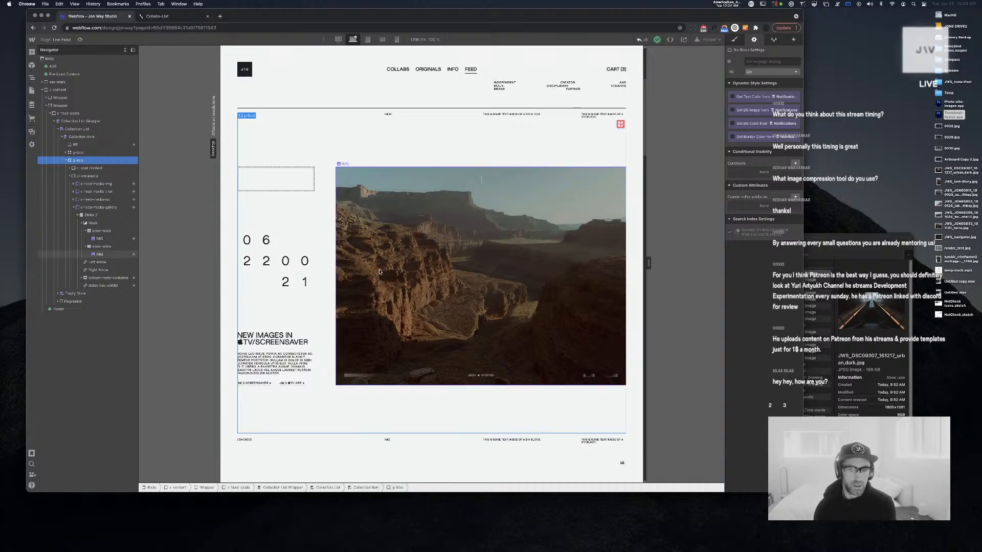
pyautogui.scroll(-3, 373, 273)
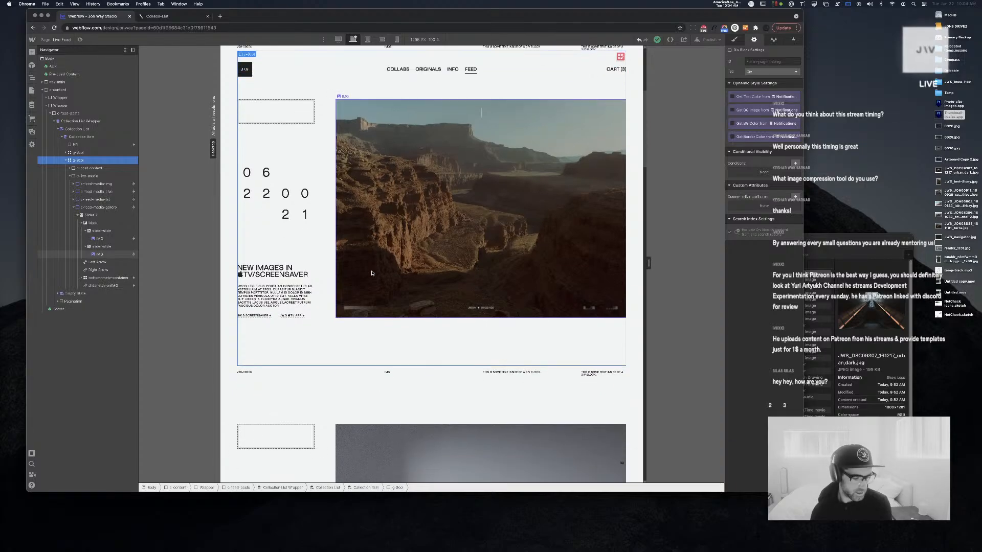
pyautogui.scroll(1, 372, 273)
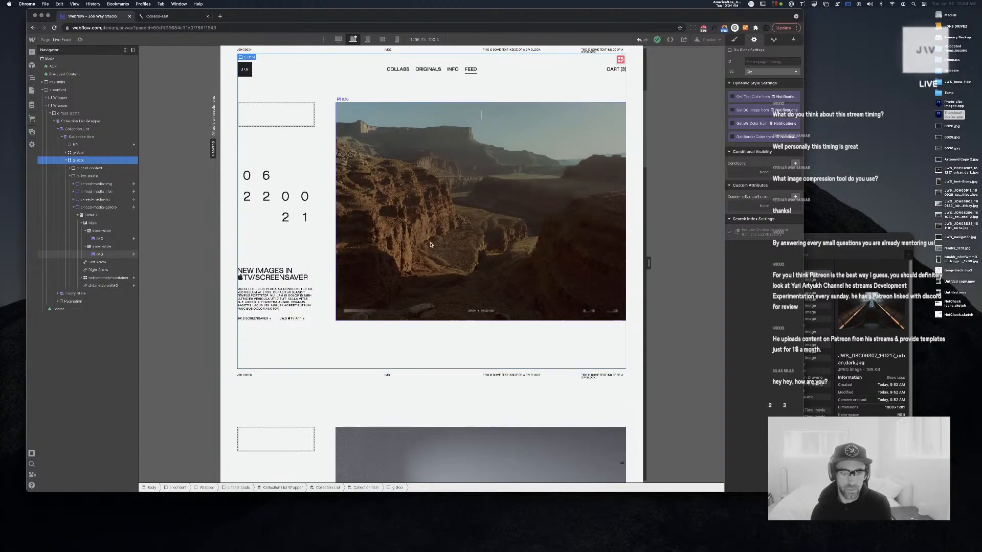
pyautogui.click(431, 244)
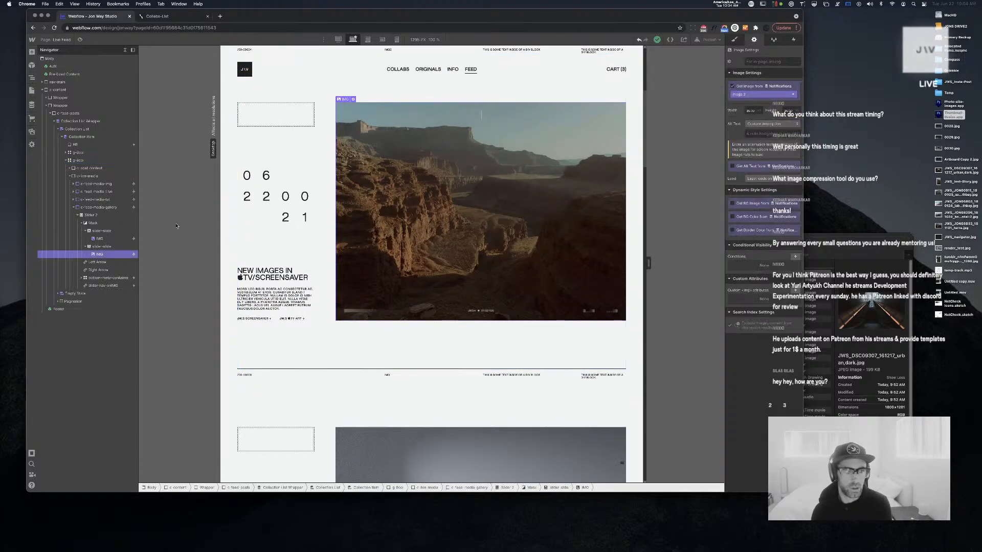
pyautogui.click(105, 247)
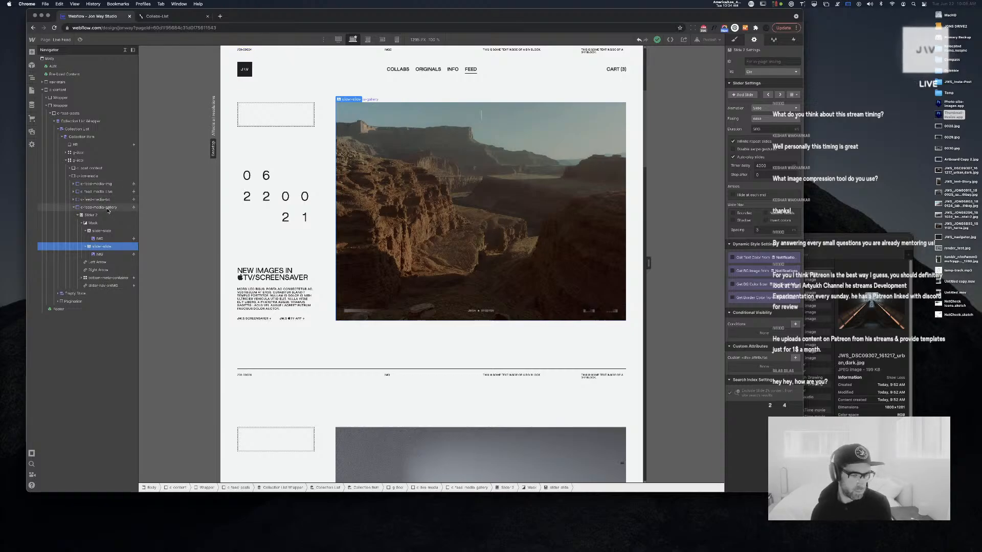
pyautogui.click(86, 247)
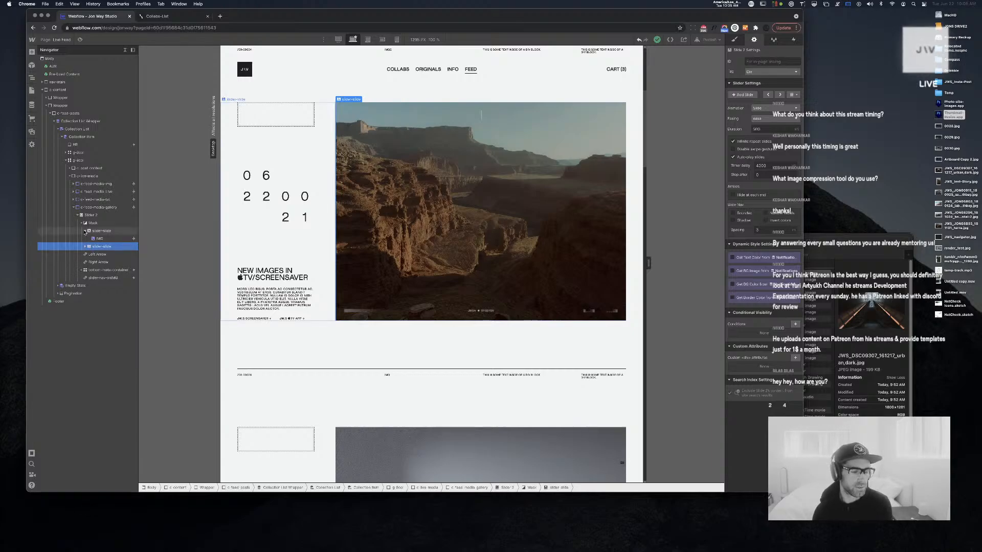
# Duplicate the slider slide up to five slides and bind slide 3's image to Image 3
pyautogui.click(86, 231)
pyautogui.press('super+c')
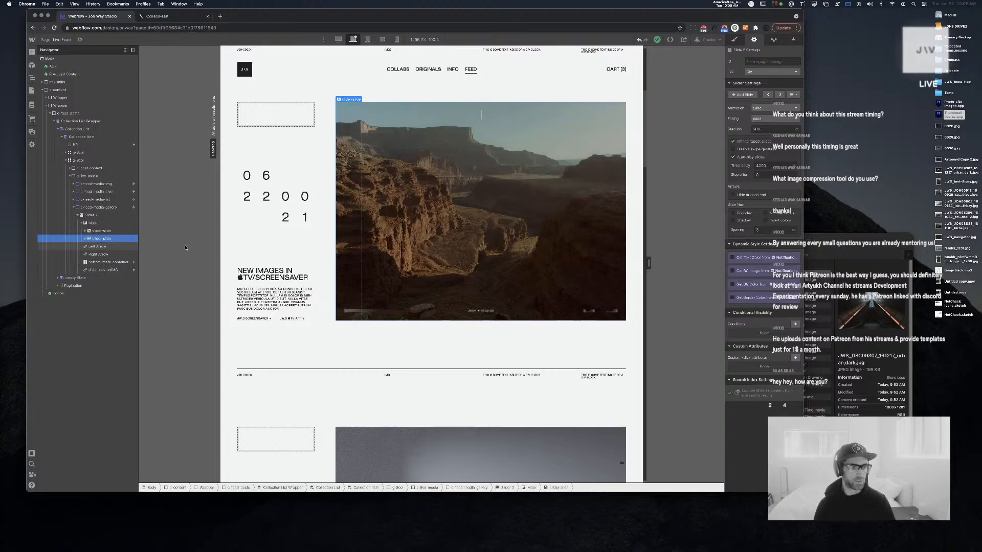
pyautogui.press('super+v')
pyautogui.press('super+v')
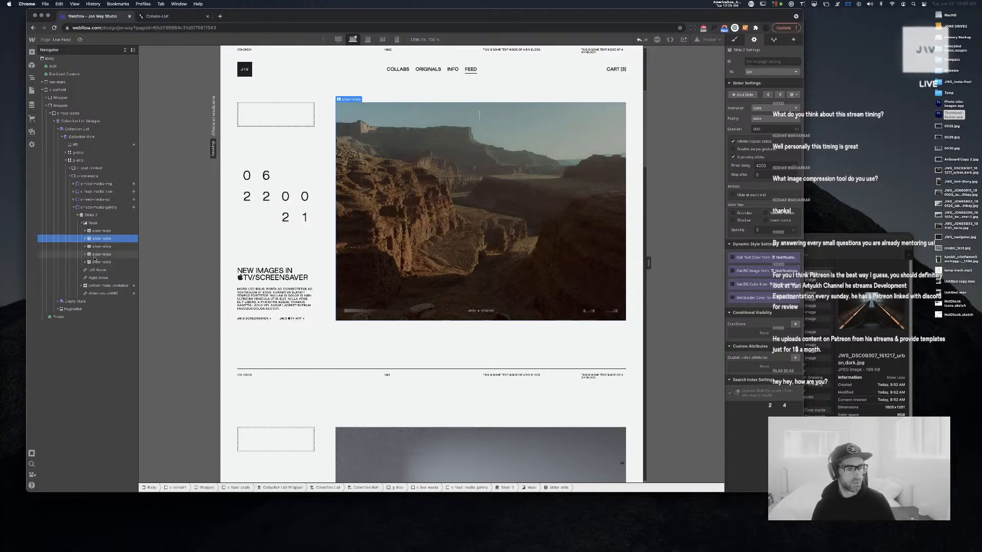
pyautogui.press('super+v')
pyautogui.click(85, 247)
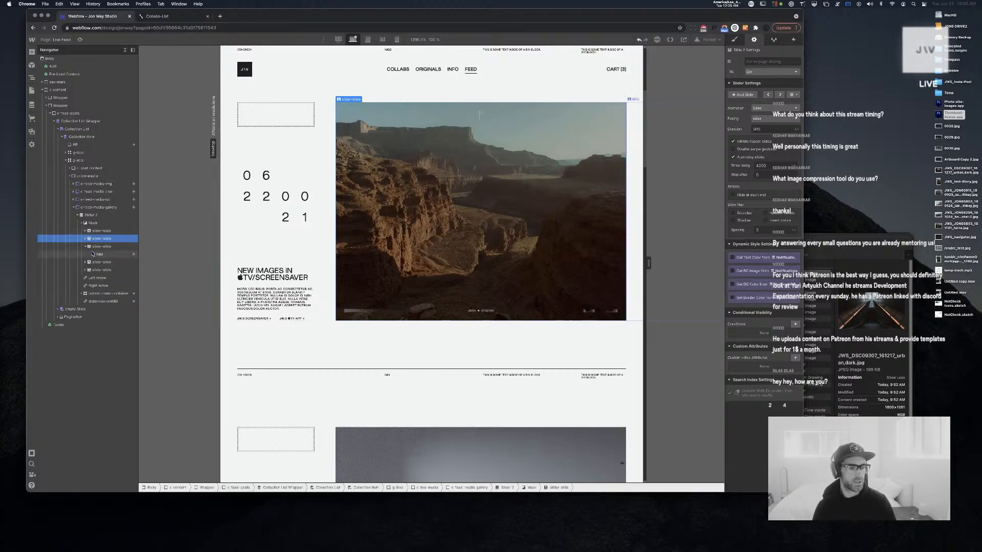
pyautogui.click(98, 254)
pyautogui.click(750, 94)
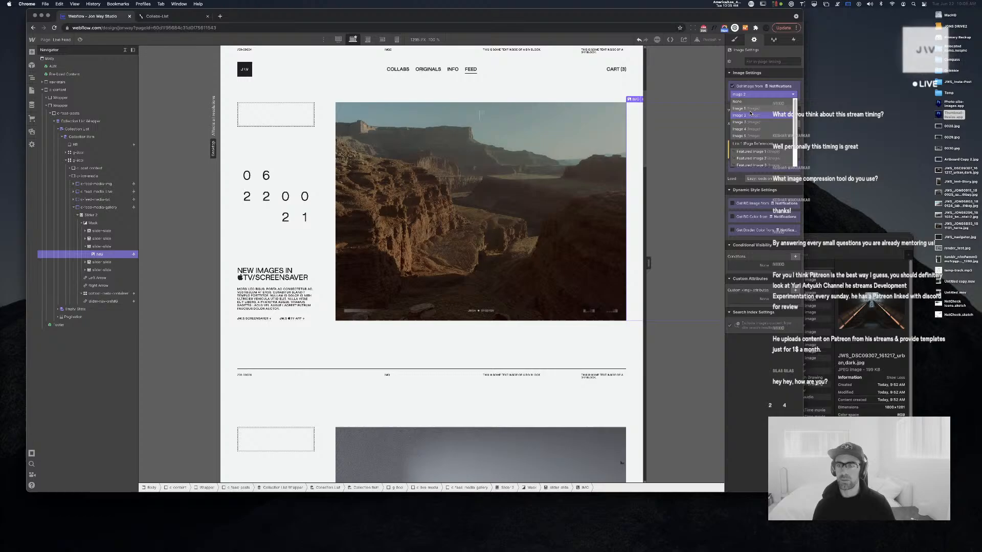
pyautogui.click(748, 122)
# Bind slide 4's image to Image 4 and slide 5's image to Image 5
pyautogui.click(86, 262)
pyautogui.click(98, 269)
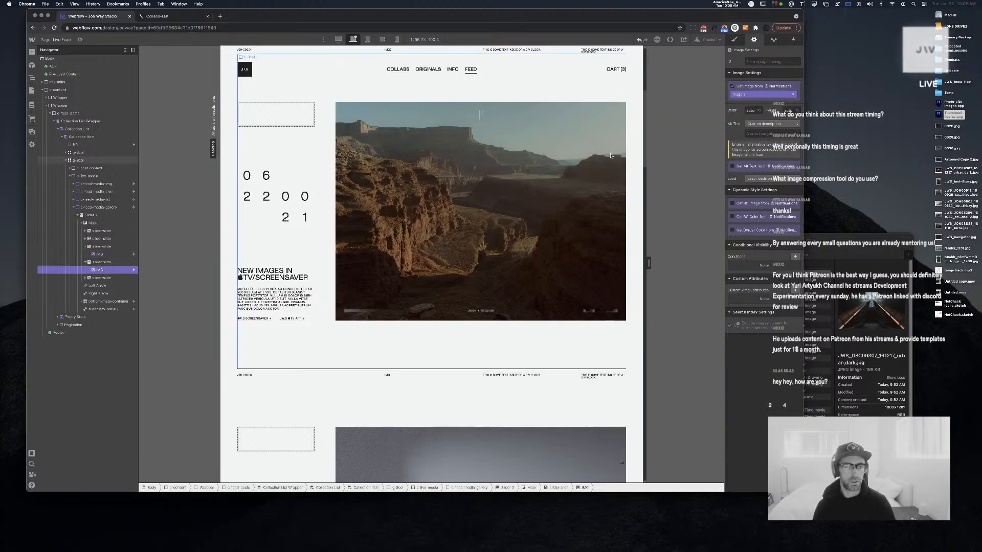
pyautogui.click(745, 94)
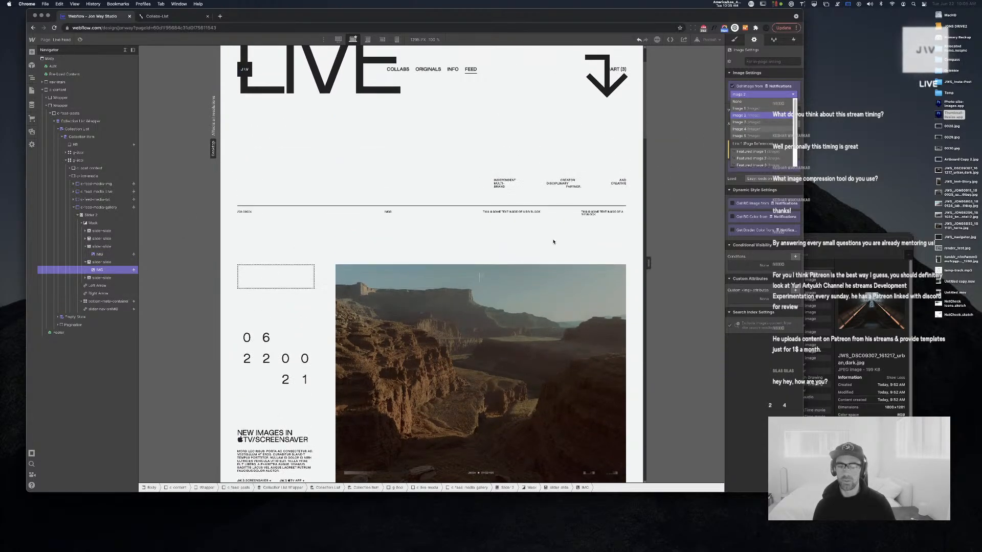
pyautogui.click(740, 129)
pyautogui.click(85, 277)
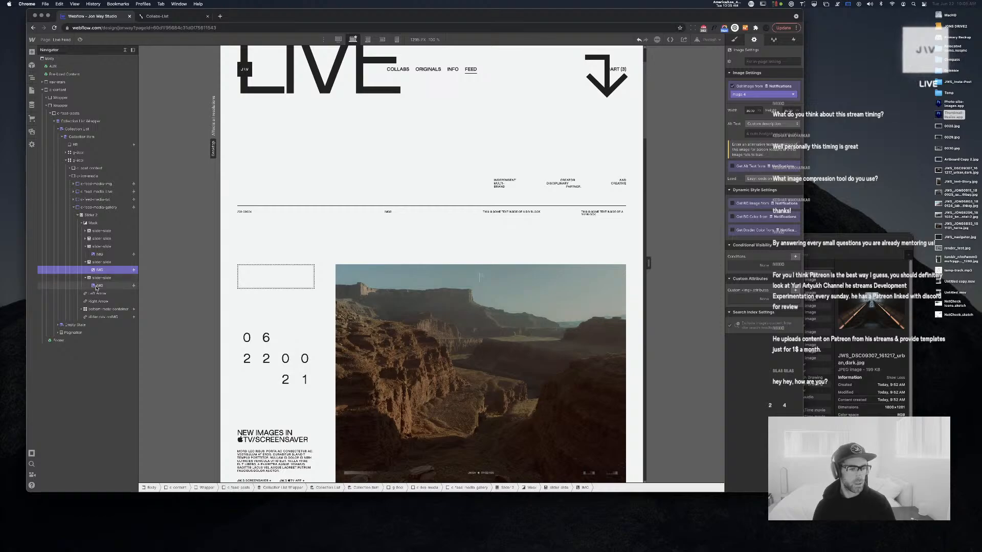
pyautogui.click(98, 286)
pyautogui.click(773, 94)
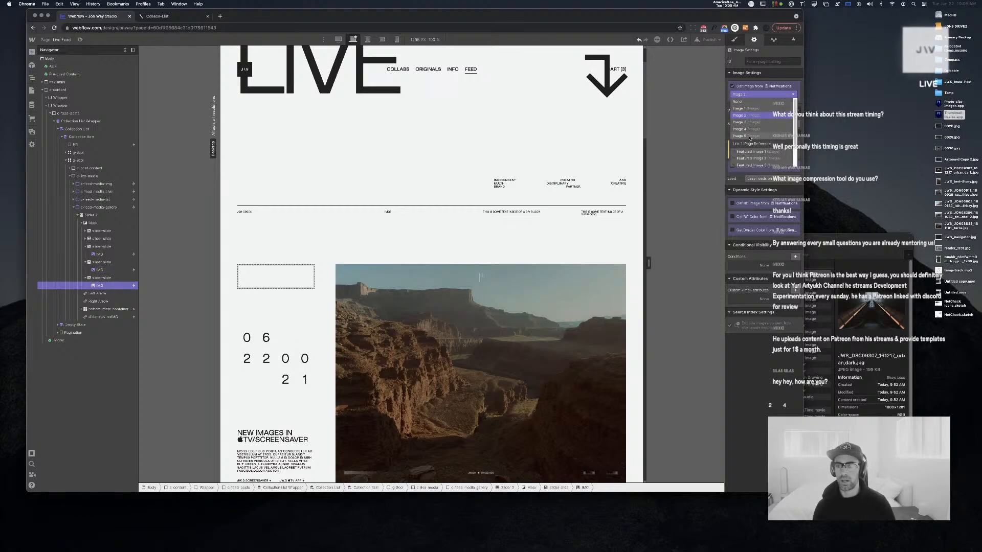
pyautogui.click(747, 137)
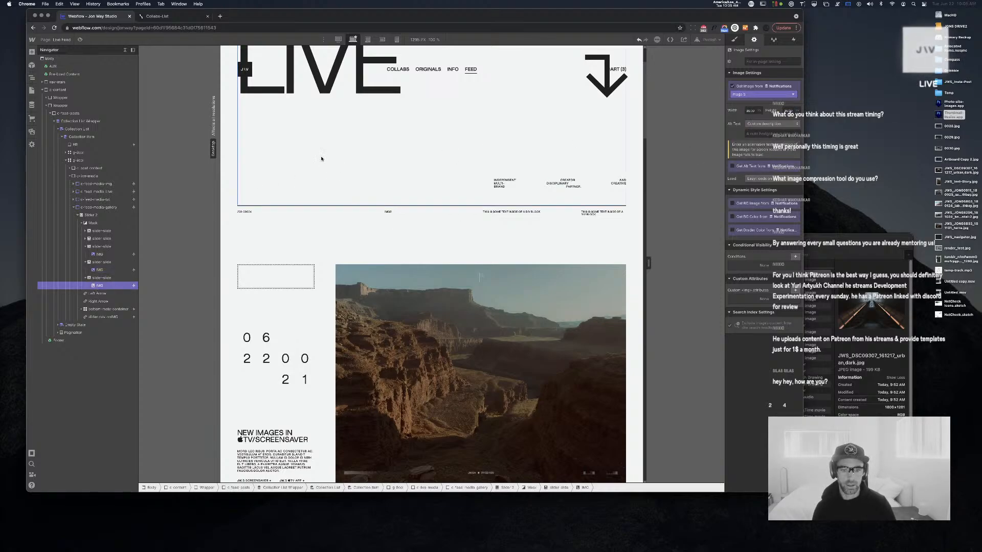
# Step through slides 2 to 5 to check each slide's image
pyautogui.click(102, 238)
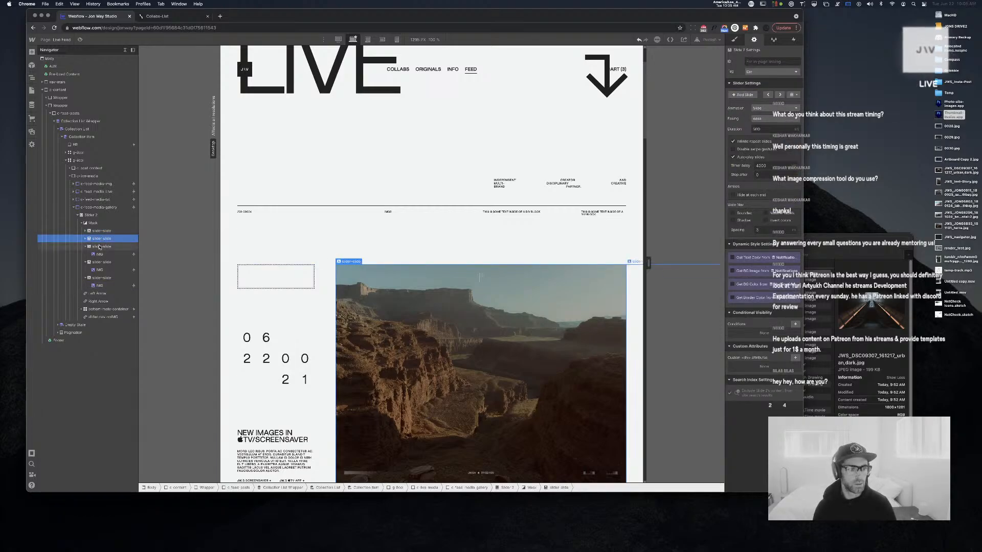
pyautogui.click(100, 247)
pyautogui.click(101, 262)
pyautogui.click(101, 279)
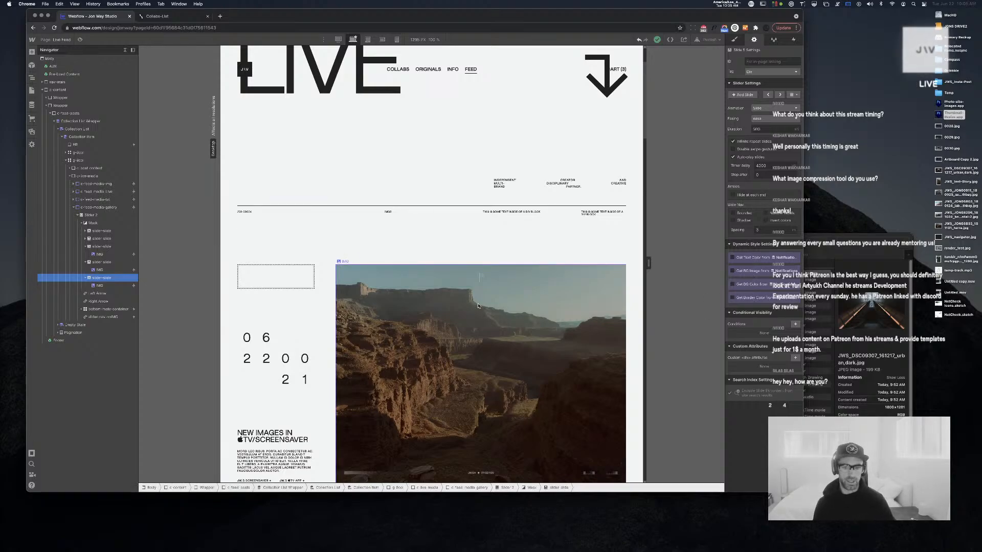
pyautogui.scroll(-2, 454, 367)
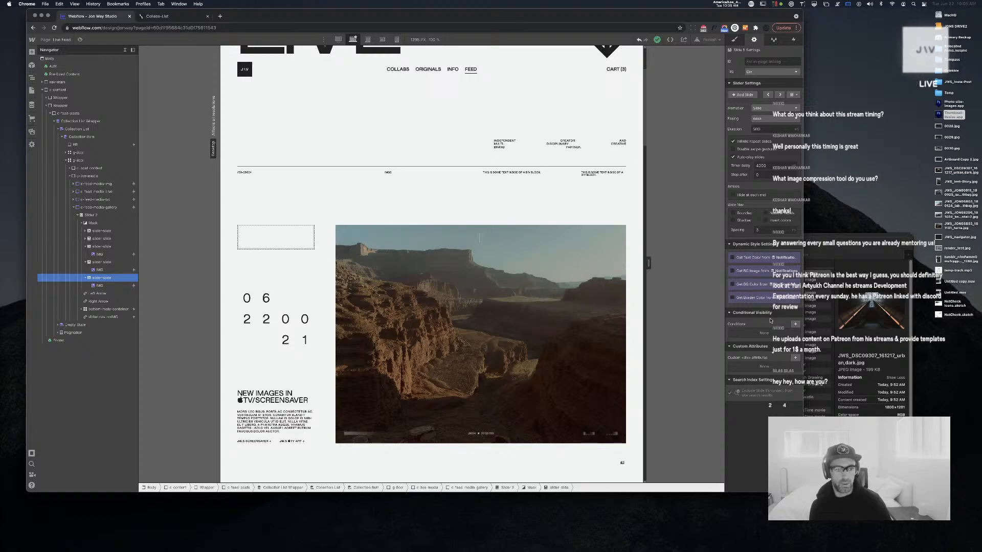
# Show the fifth slide only when Image 5 is set
pyautogui.click(795, 325)
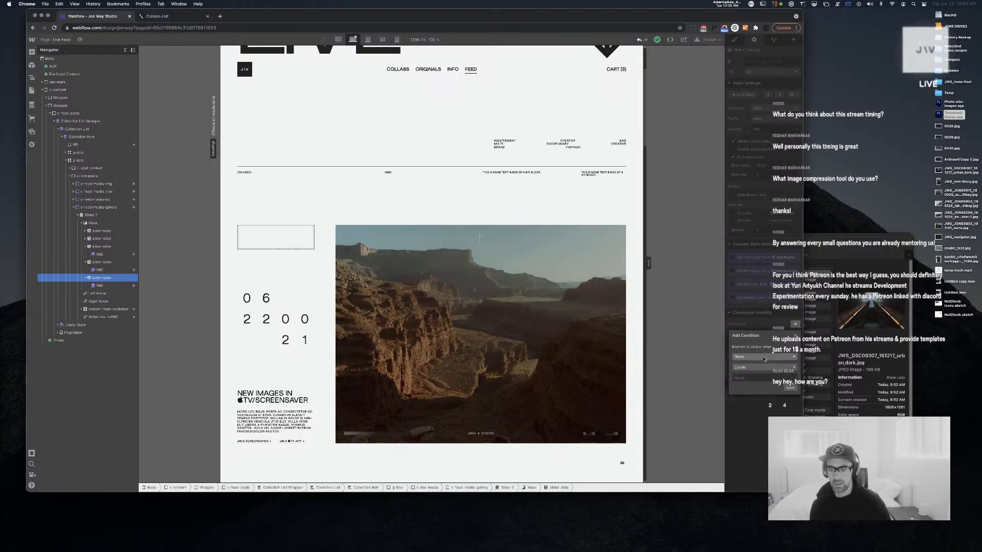
pyautogui.click(762, 356)
pyautogui.click(749, 409)
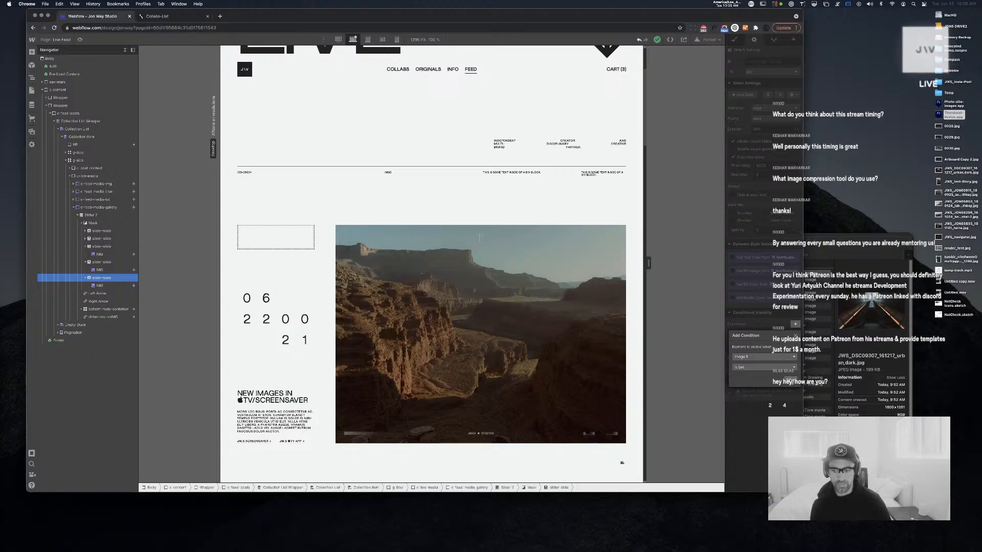
pyautogui.click(791, 379)
# Show the fourth slide only when Image 4 is set
pyautogui.click(101, 262)
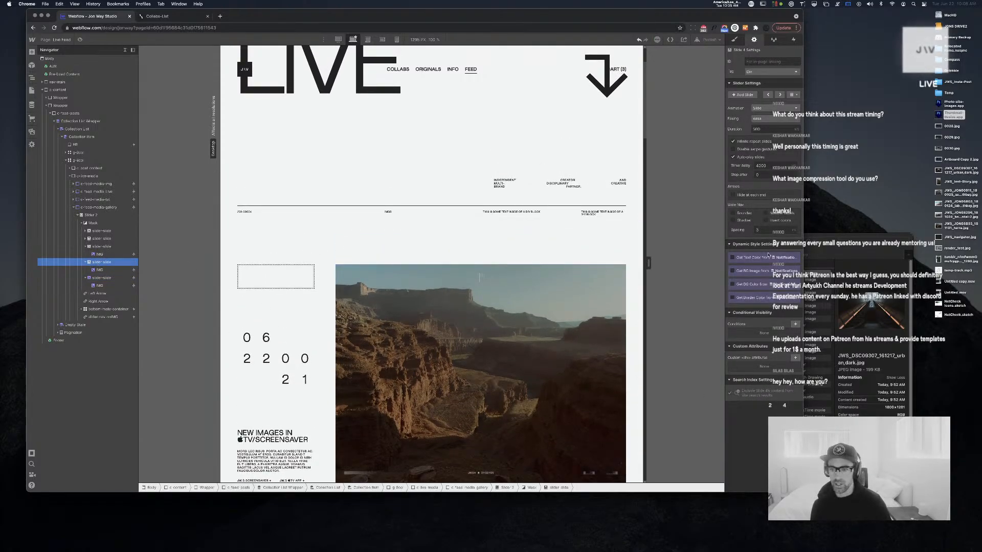
pyautogui.click(795, 324)
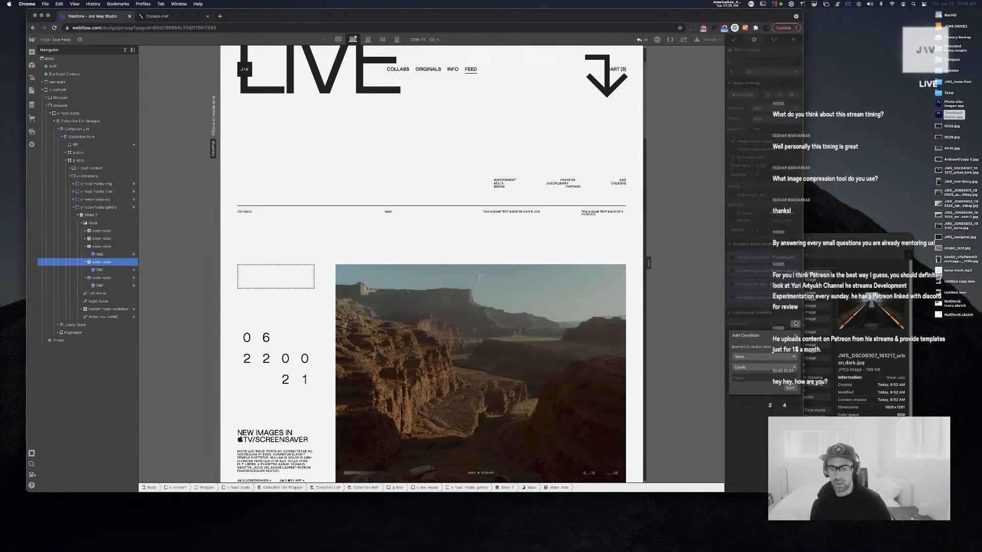
pyautogui.click(775, 356)
pyautogui.scroll(-5, 769, 381)
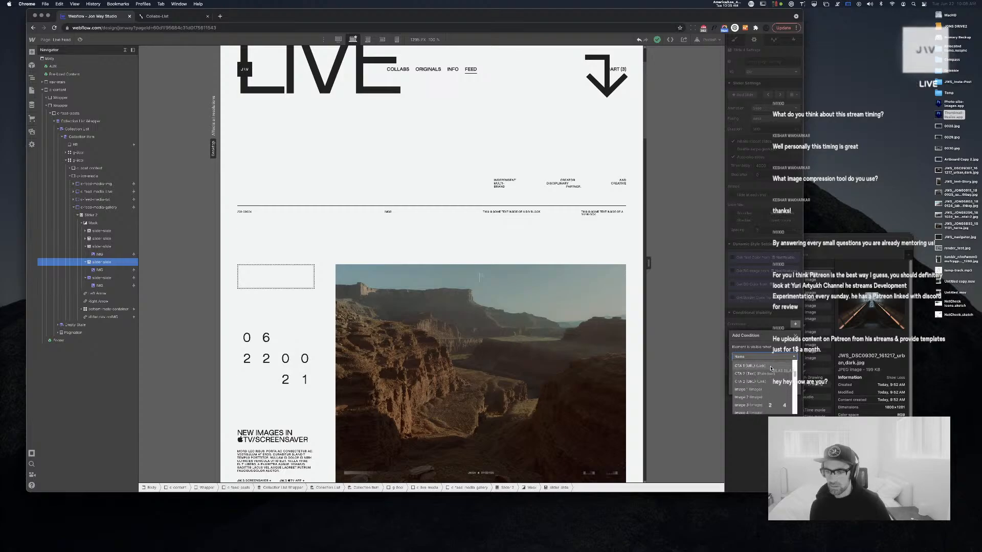
pyautogui.click(767, 394)
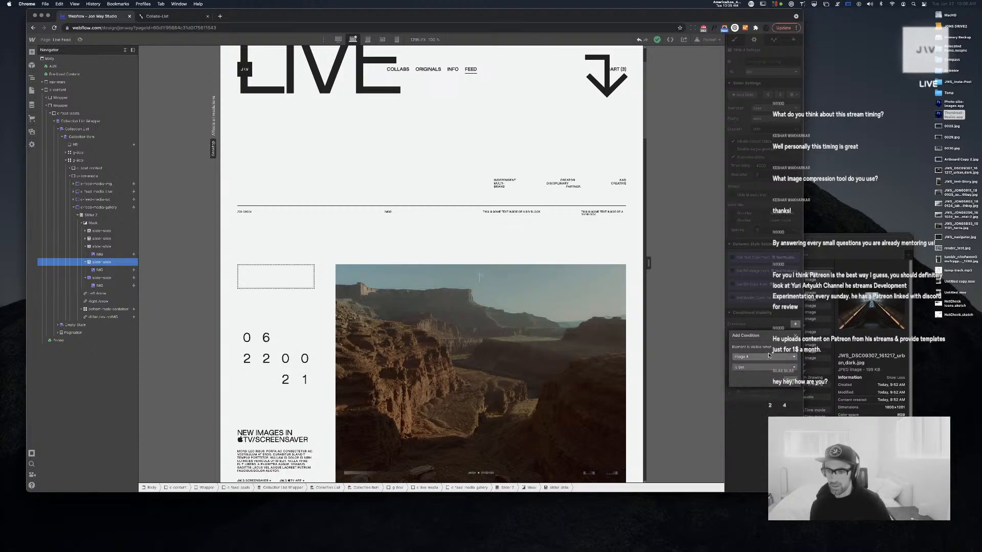
# Show the third slide only when Image 3 is set
pyautogui.click(125, 247)
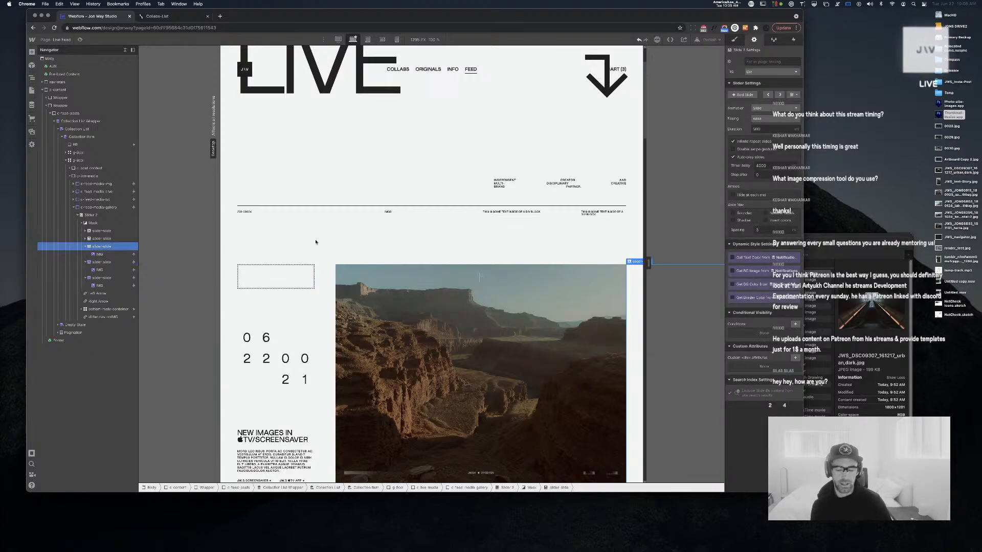
pyautogui.click(795, 323)
pyautogui.click(762, 357)
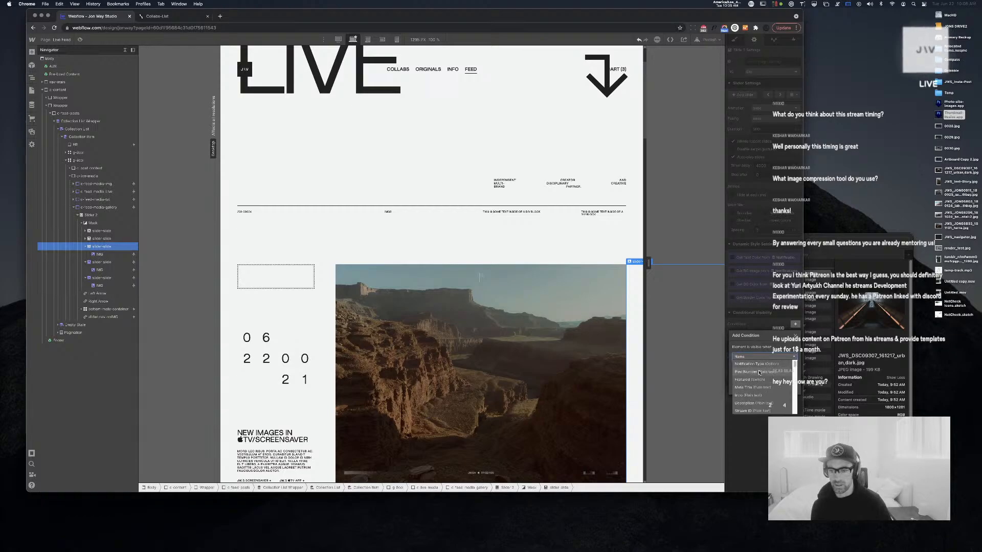
pyautogui.scroll(-3, 759, 373)
pyautogui.click(759, 388)
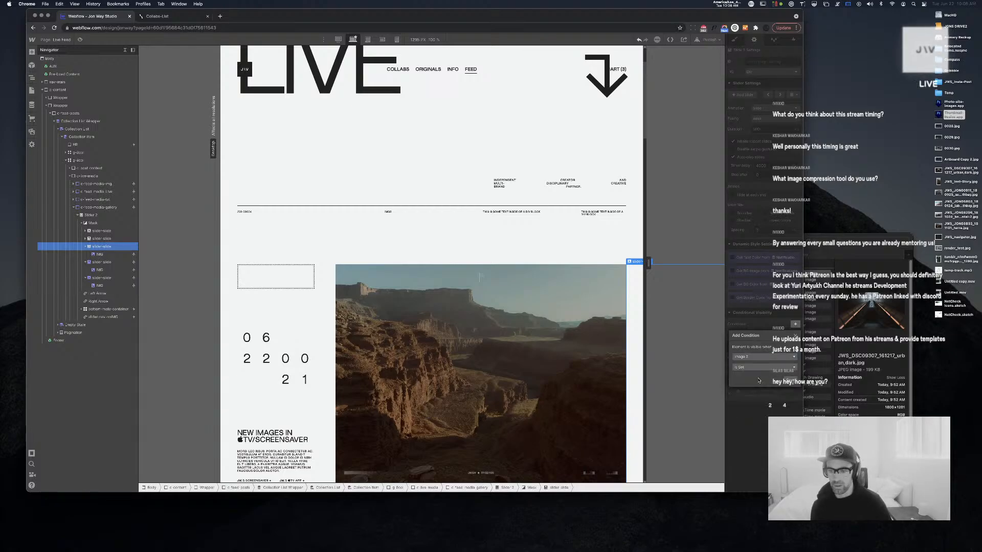
pyautogui.click(791, 382)
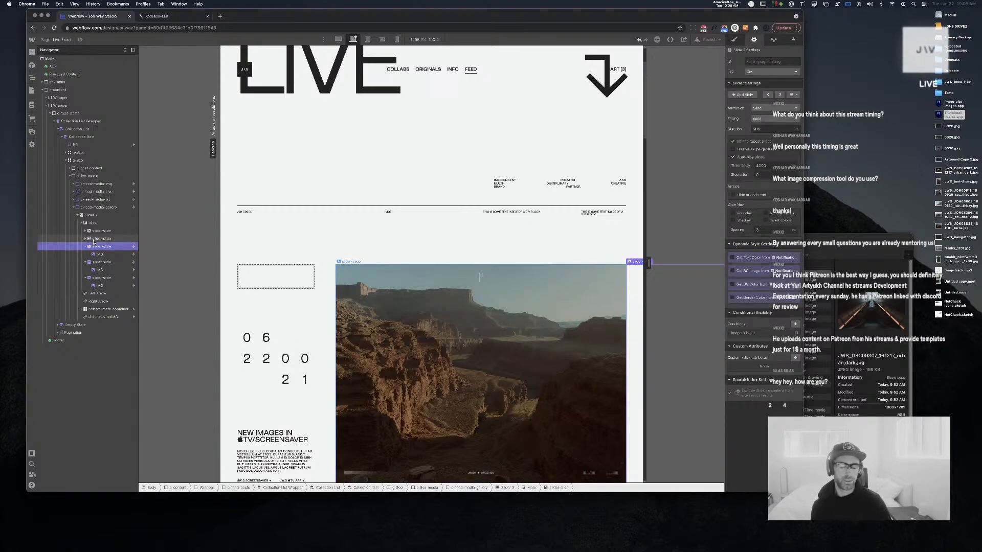
# Give the second slide an 'Image 2 is set' visibility condition
pyautogui.click(94, 239)
pyautogui.click(795, 325)
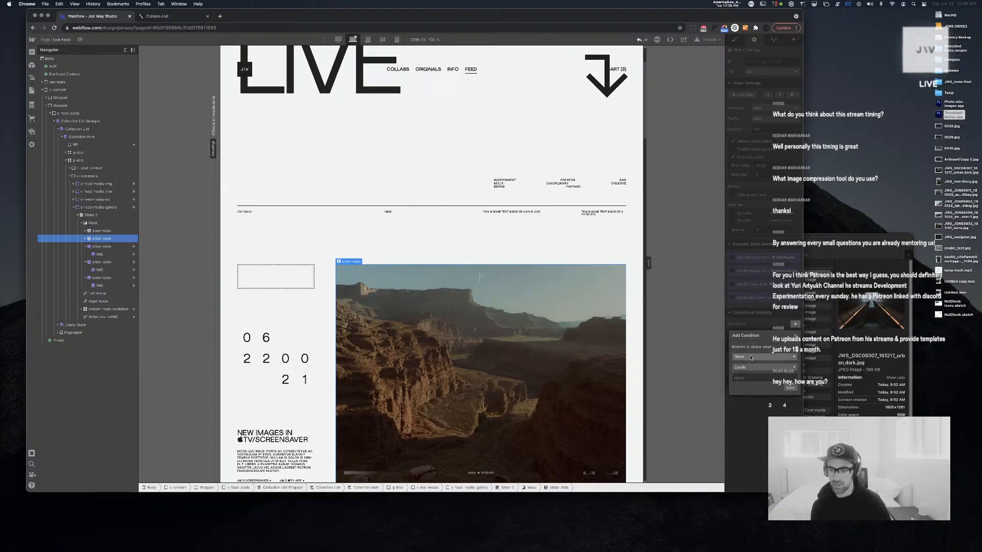
pyautogui.click(751, 358)
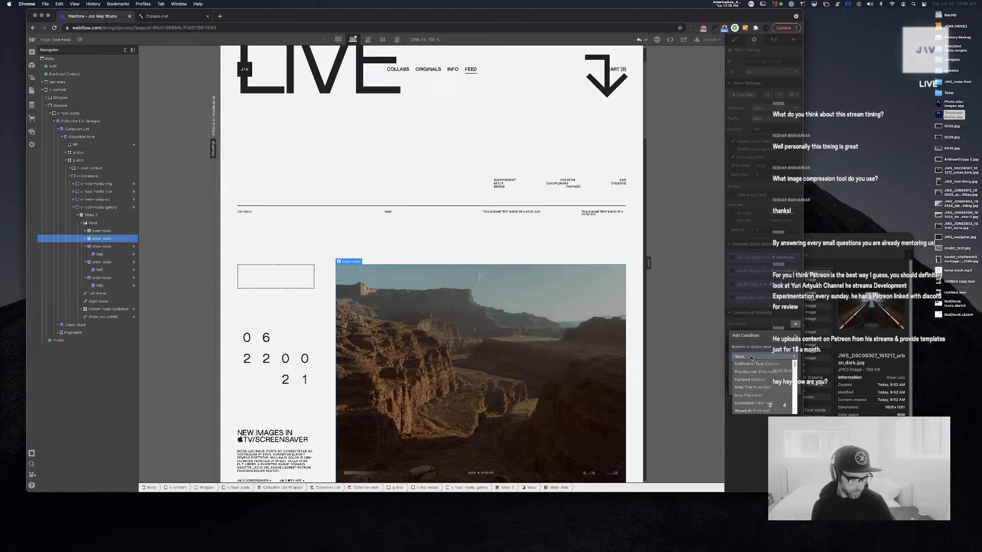
pyautogui.press('Escape')
pyautogui.press('Escape')
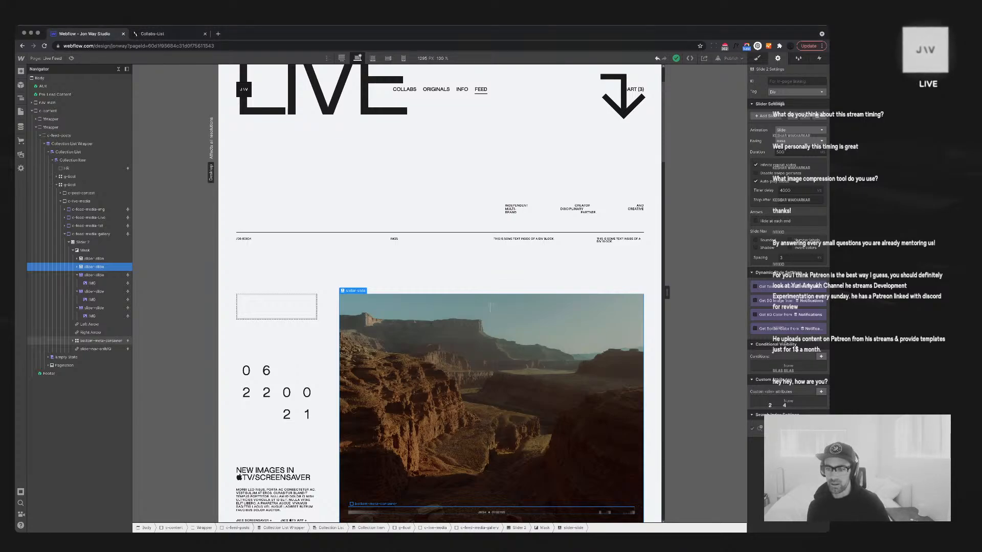
pyautogui.click(820, 357)
pyautogui.click(788, 390)
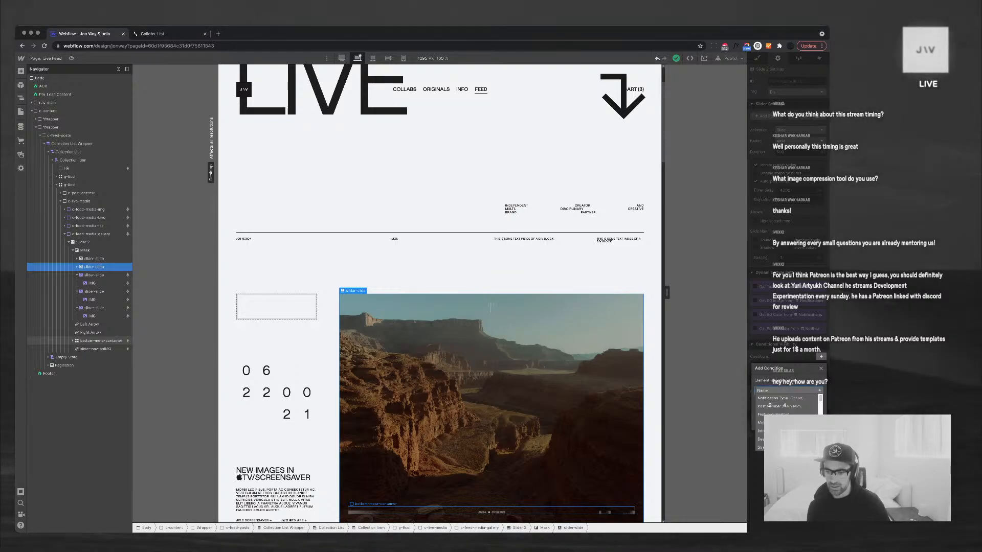
pyautogui.scroll(-3, 787, 409)
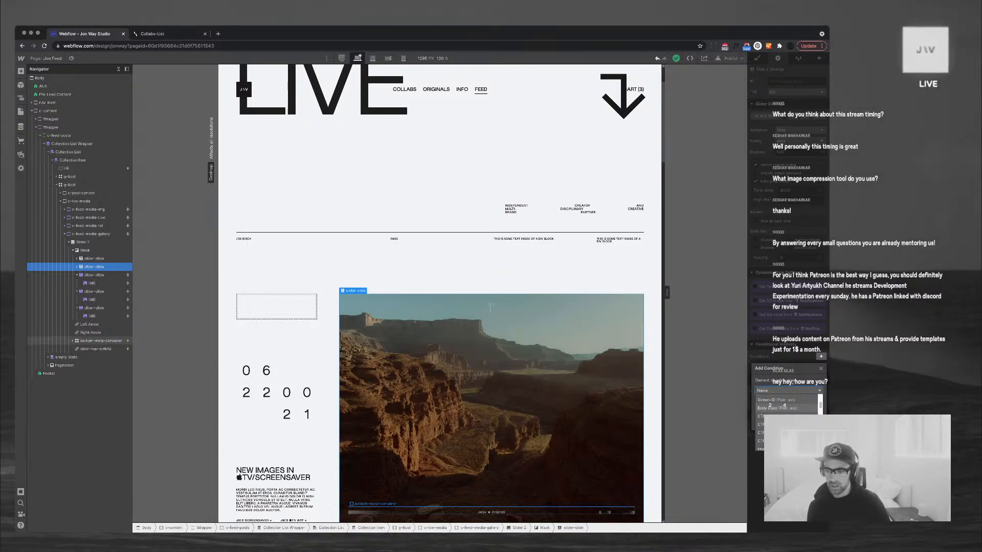
pyautogui.scroll(-2, 787, 410)
pyautogui.click(782, 435)
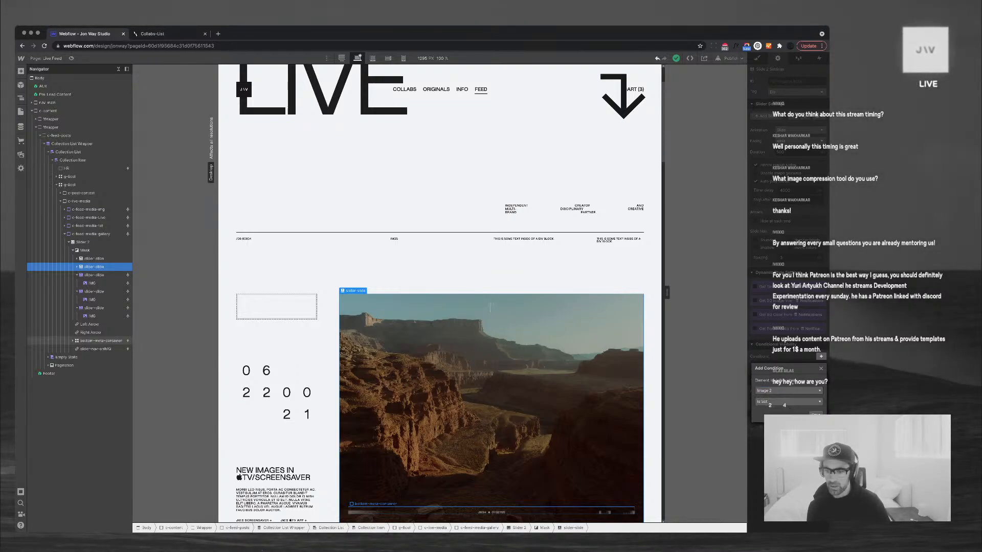
pyautogui.click(816, 416)
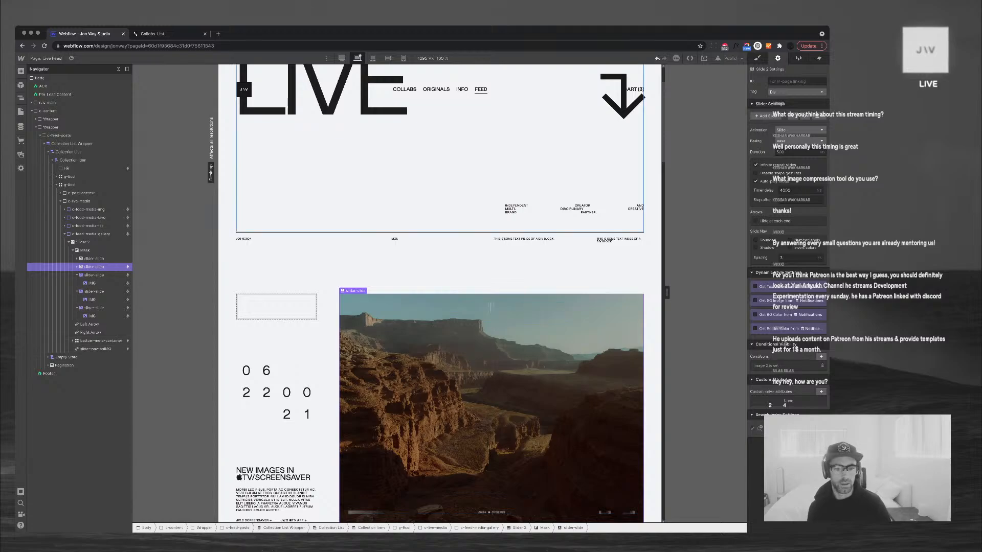
pyautogui.scroll(-2, 439, 295)
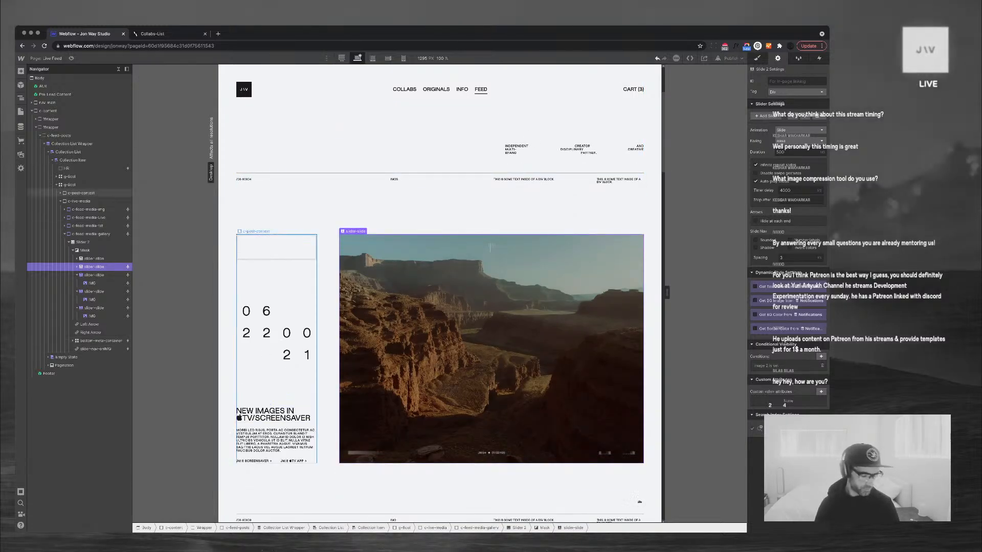
# Scroll through the feed posts, collapse the Mask's slides, and select Slider 2
pyautogui.scroll(-1, 439, 295)
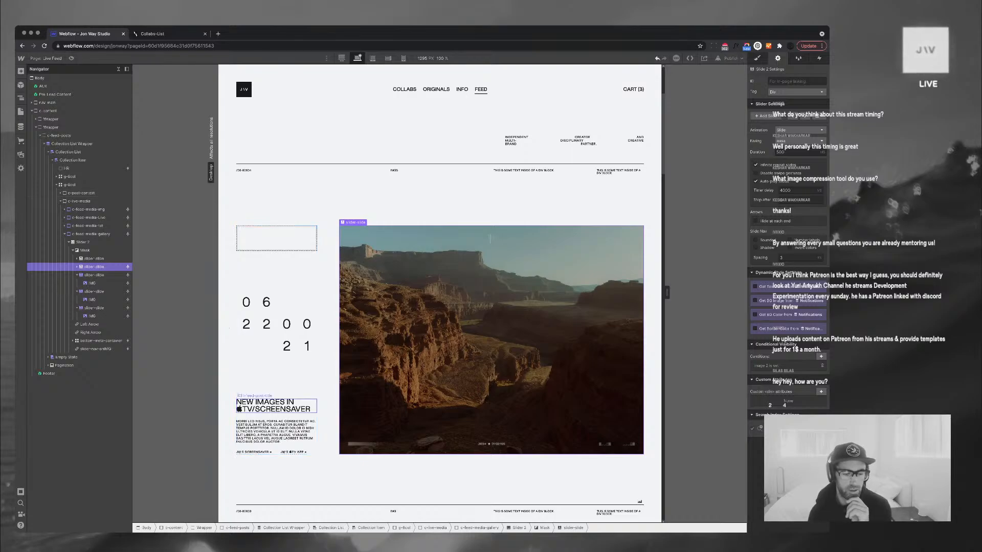
pyautogui.scroll(-2, 440, 295)
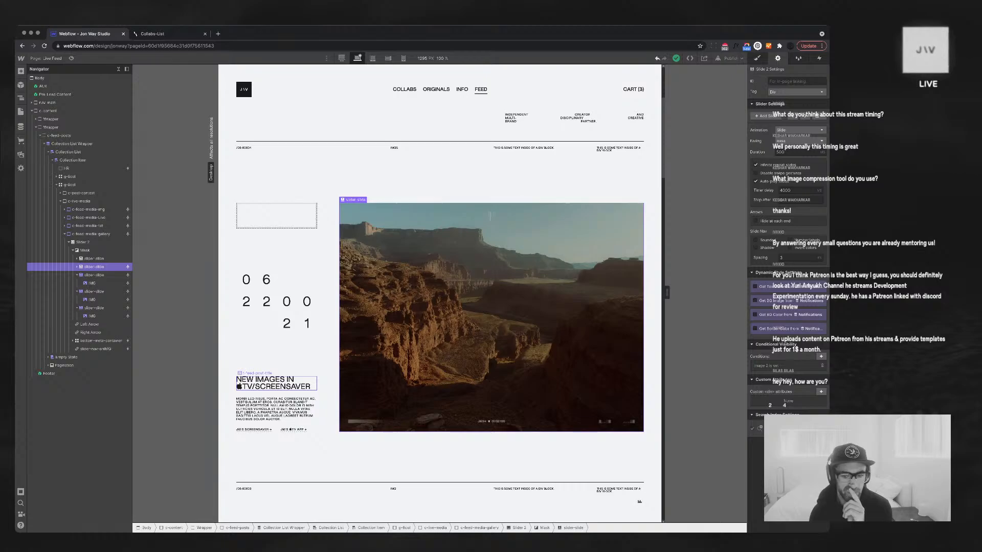
pyautogui.scroll(-10, 490, 216)
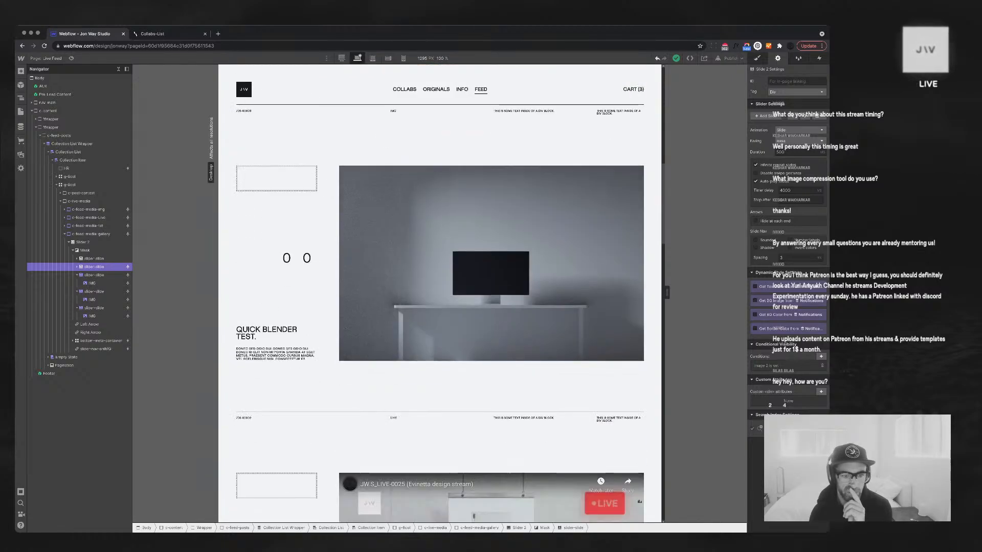
pyautogui.scroll(8, 490, 148)
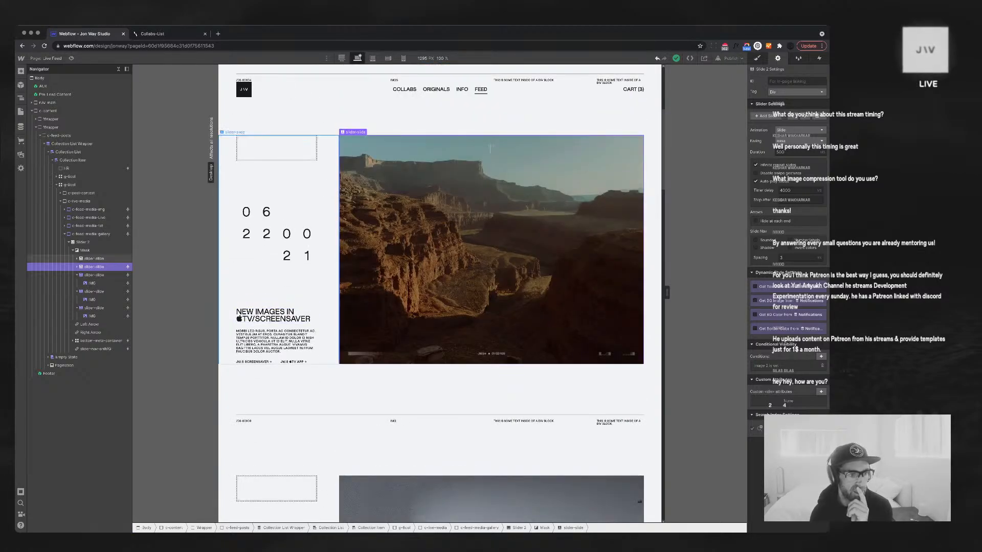
pyautogui.click(73, 250)
pyautogui.click(82, 243)
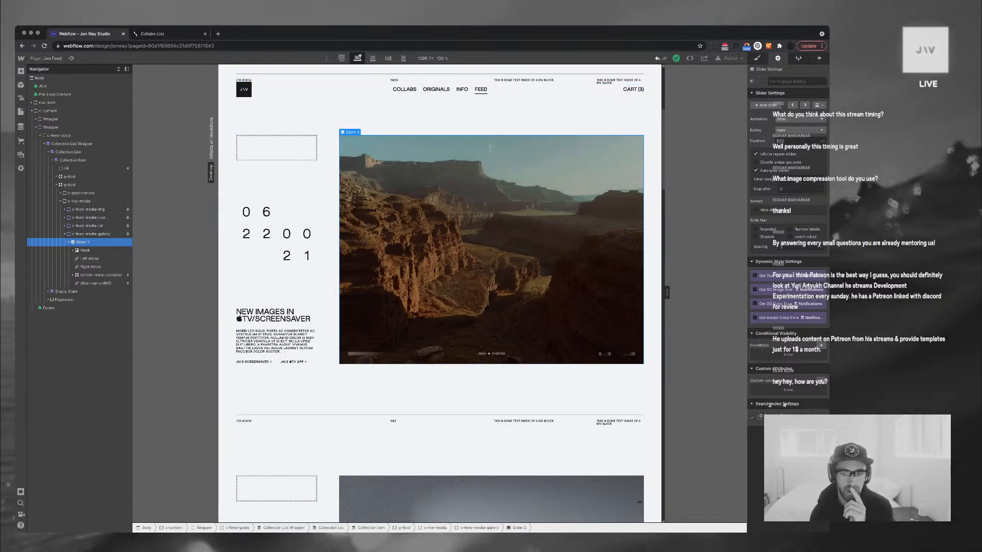
# Open the Originals page in the Designer
pyautogui.press('p')
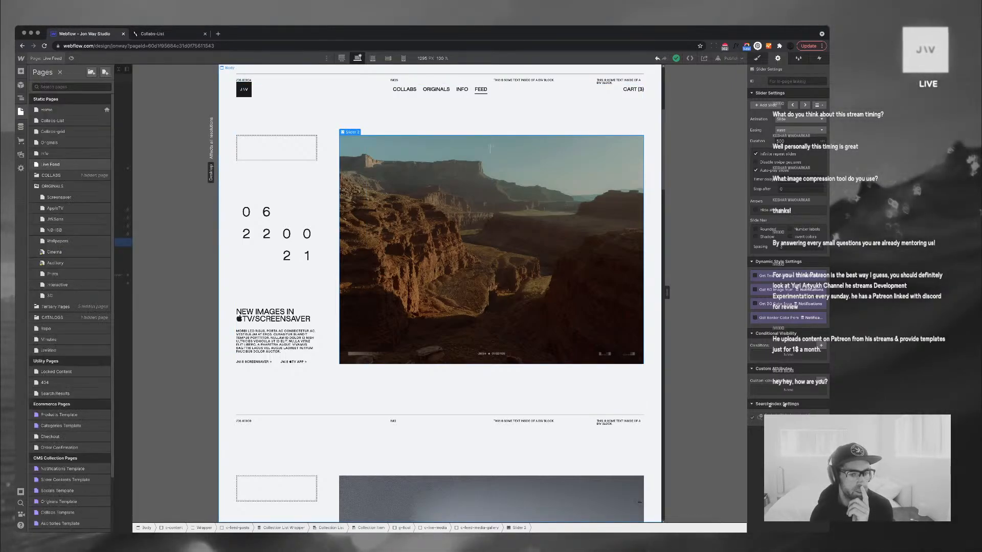
pyautogui.press('z')
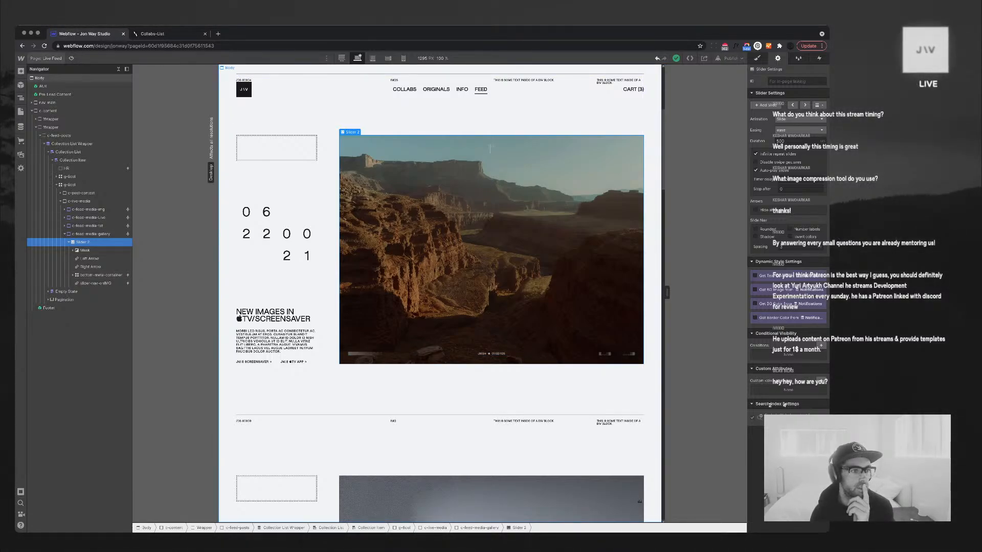
pyautogui.press('p')
pyautogui.click(51, 143)
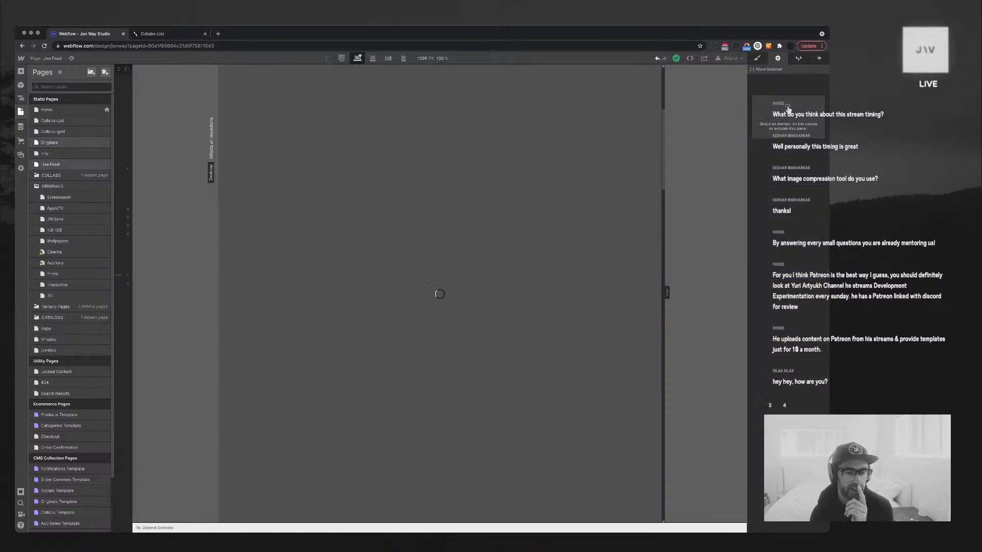
pyautogui.press('z')
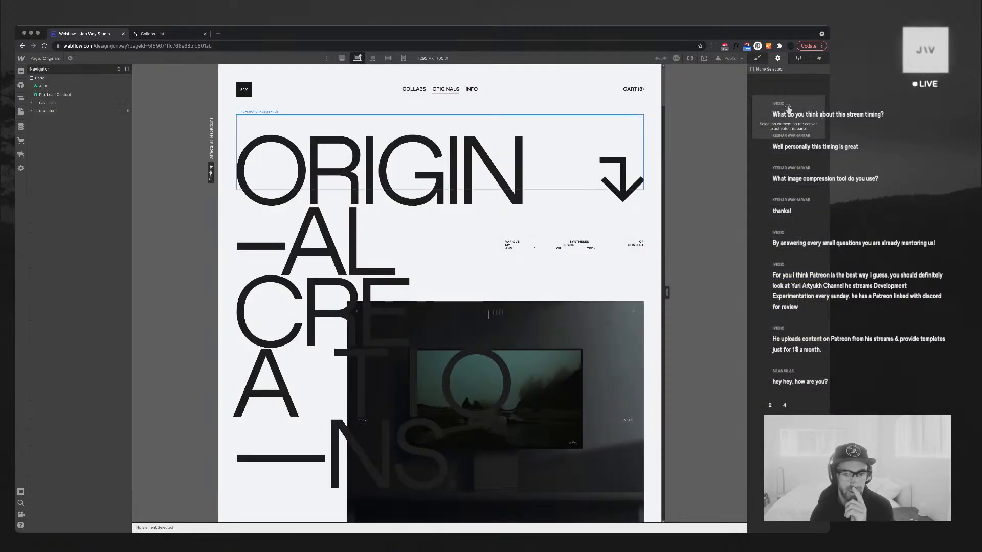
# Inspect the Originals right arrow and its NEXT button, then return to Live Feed
pyautogui.click(606, 368)
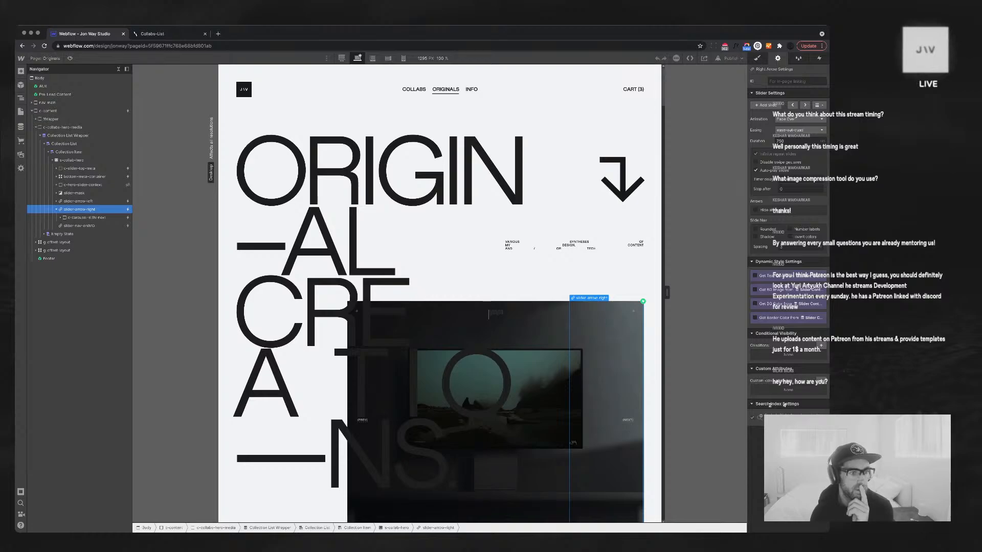
pyautogui.click(630, 419)
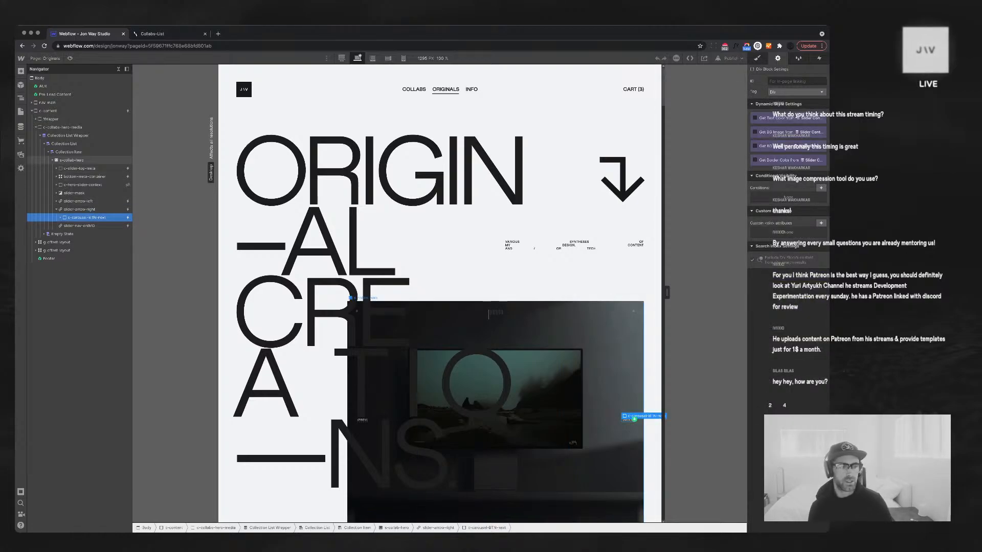
pyautogui.click(46, 59)
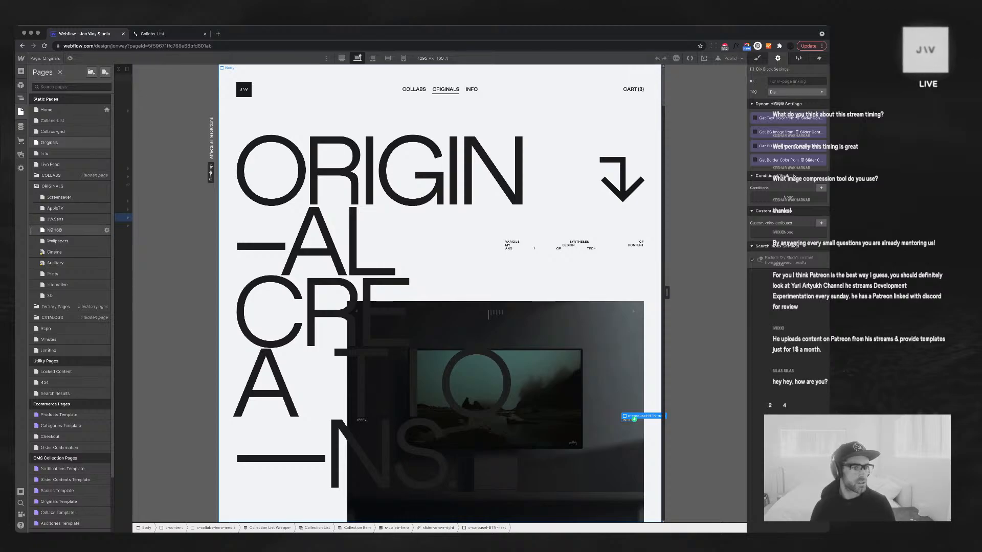
pyautogui.click(50, 164)
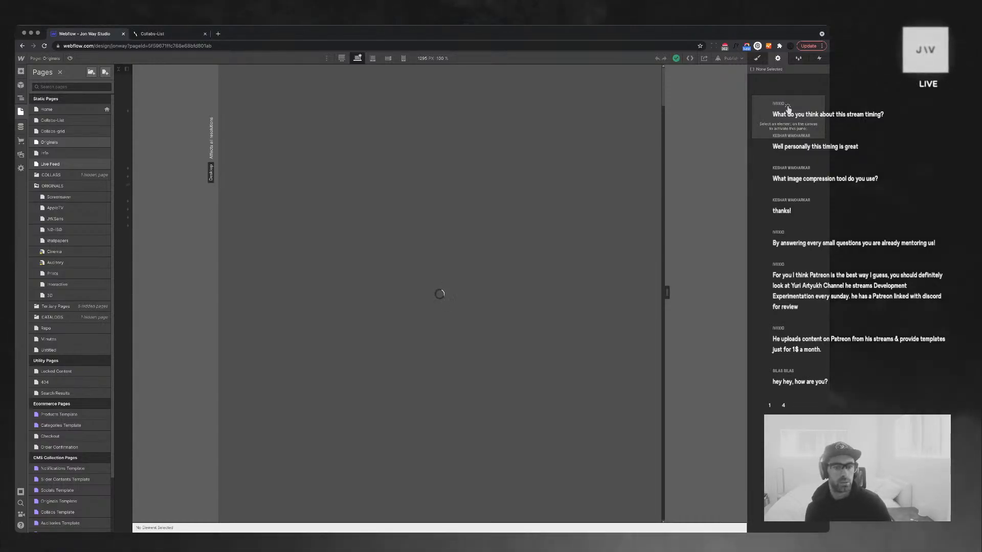
# Paste the c-carousel-BTN-next button and nest it inside the Live Feed slider's Right Arrow
pyautogui.scroll(-4, 460, 266)
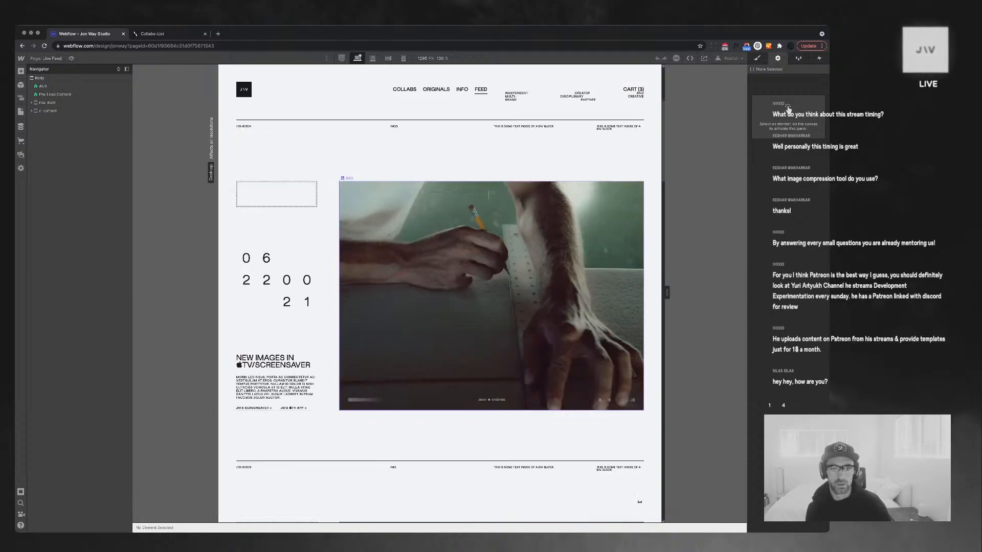
pyautogui.click(480, 287)
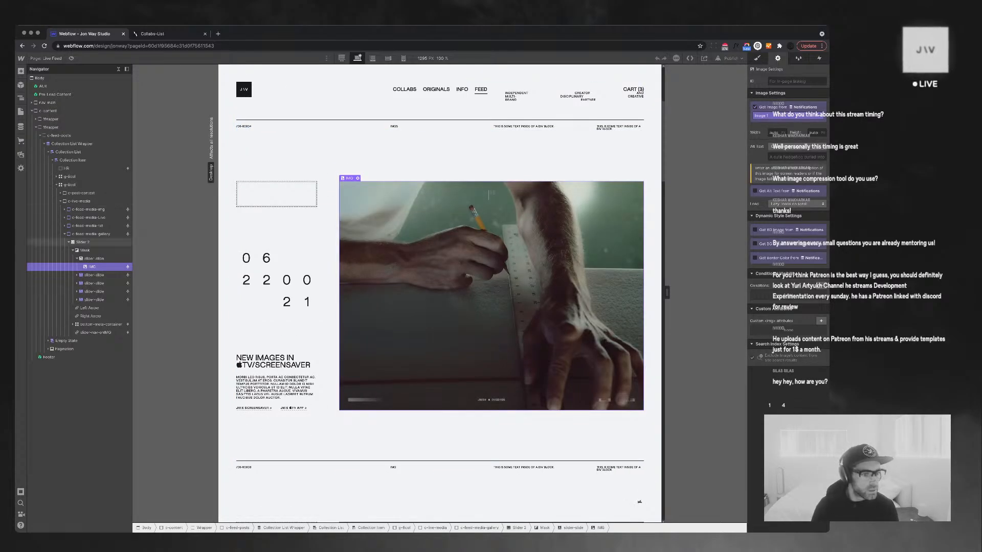
pyautogui.click(91, 316)
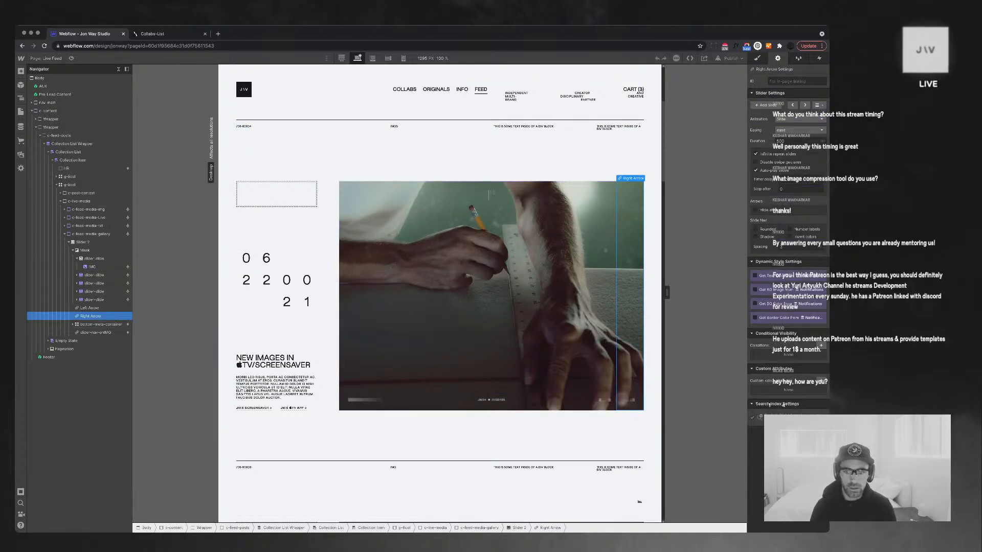
pyautogui.hotkey('ctrl', 'v')
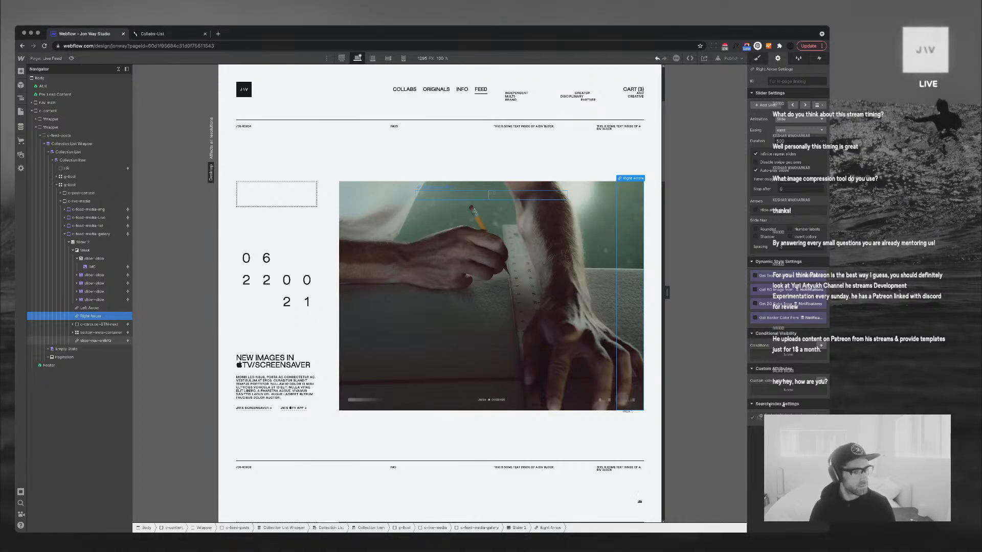
pyautogui.moveTo(99, 324); pyautogui.dragTo(103, 322)
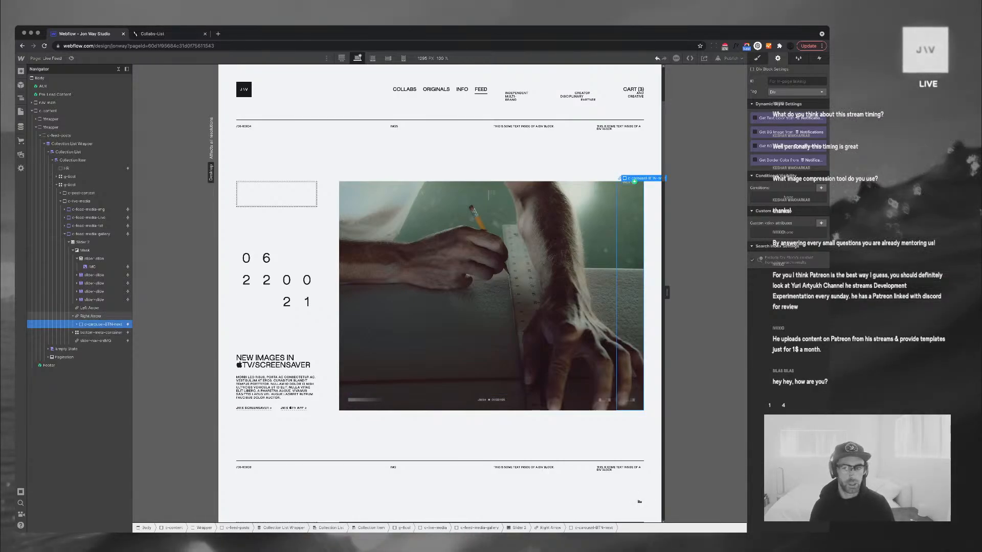
# Search for a 'next' class on the Right Arrow without applying one
pyautogui.click(91, 316)
pyautogui.press('super+Return')
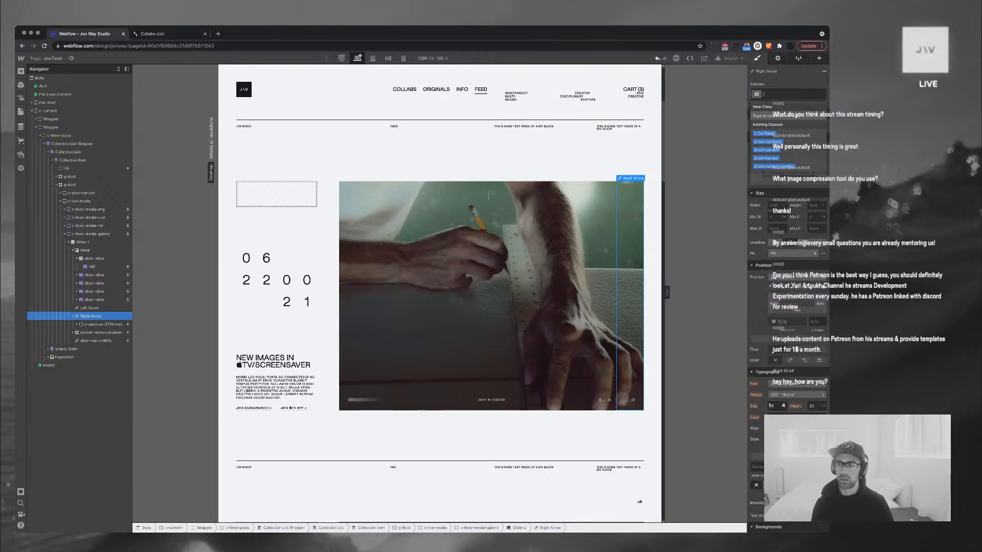
pyautogui.write('next')
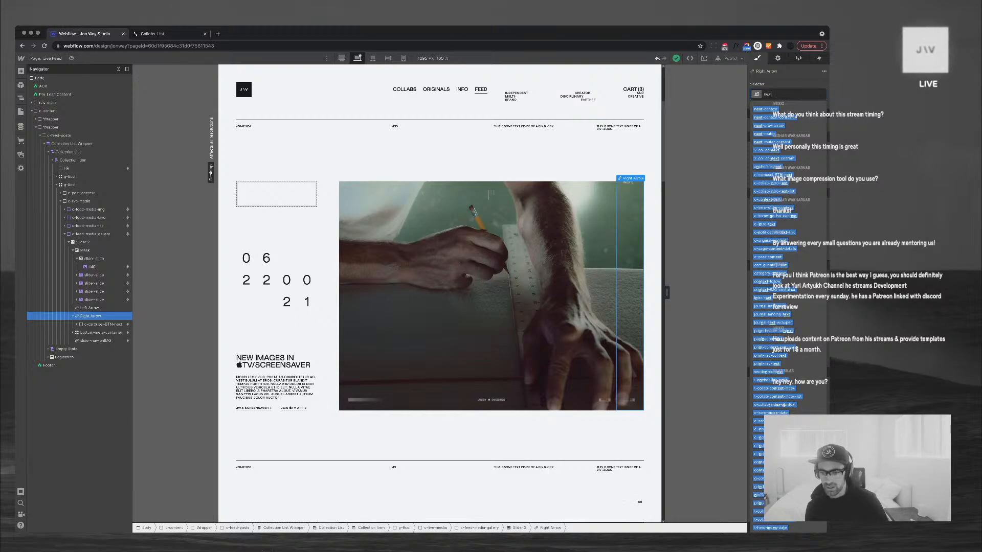
pyautogui.press('Escape')
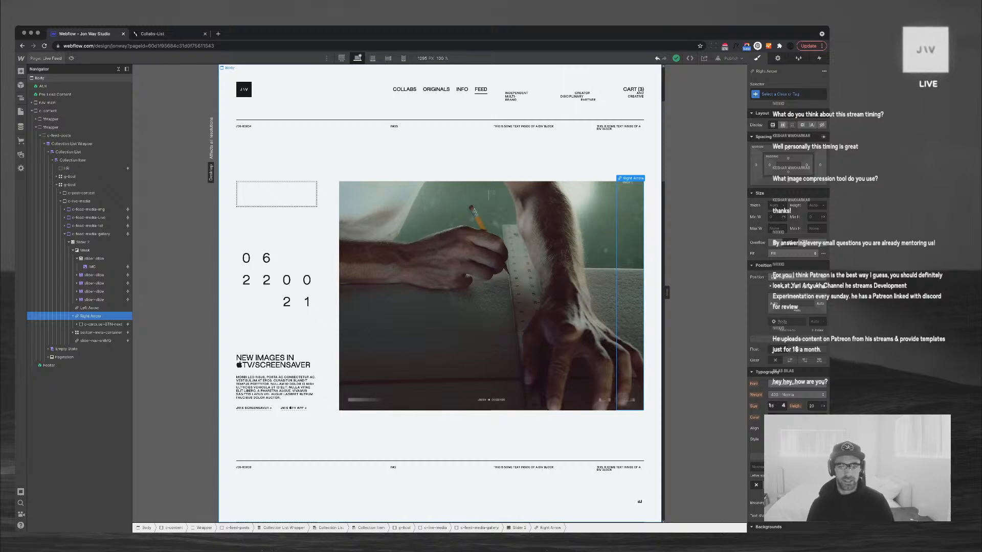
pyautogui.click(46, 58)
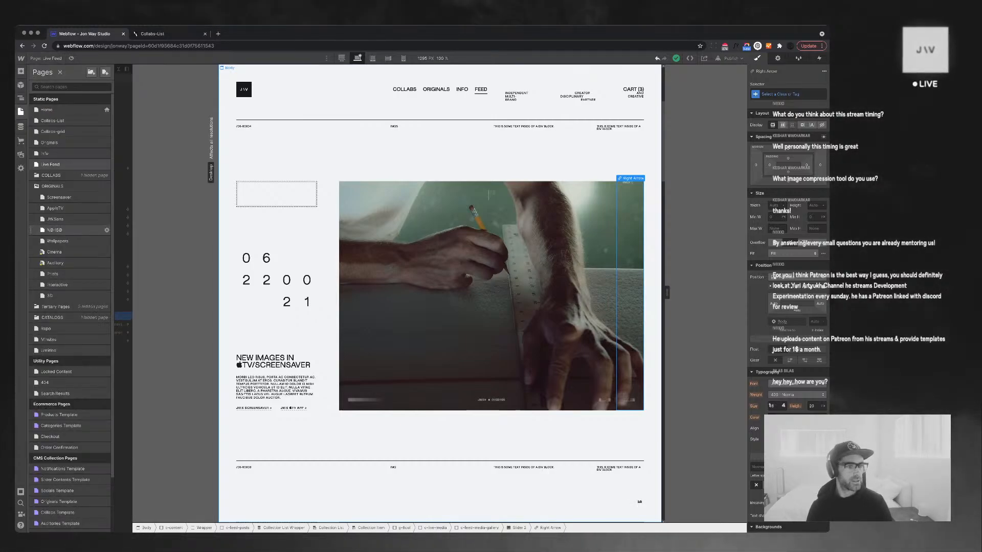
# Inspect the Originals slider's left arrow and its PREV button, then return to Live Feed
pyautogui.click(50, 143)
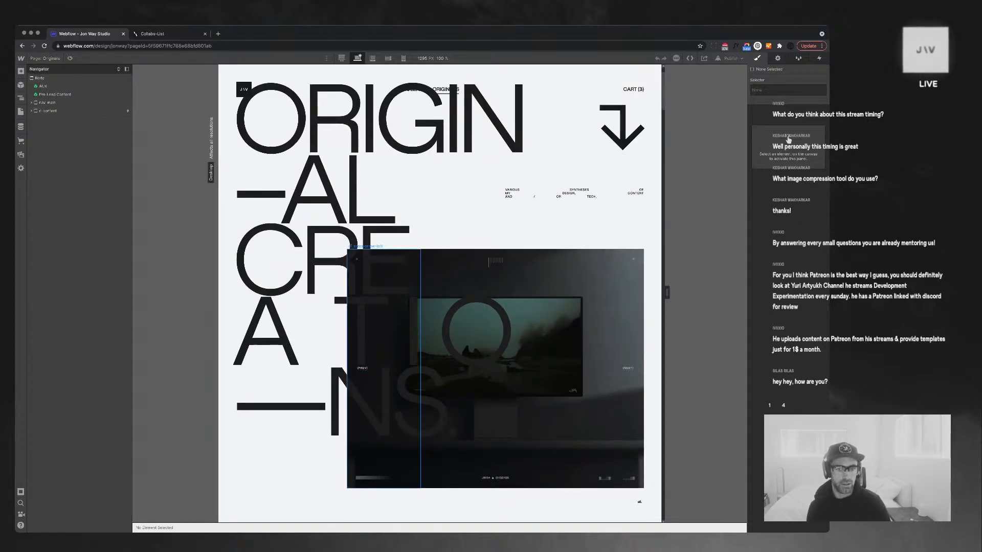
pyautogui.click(384, 368)
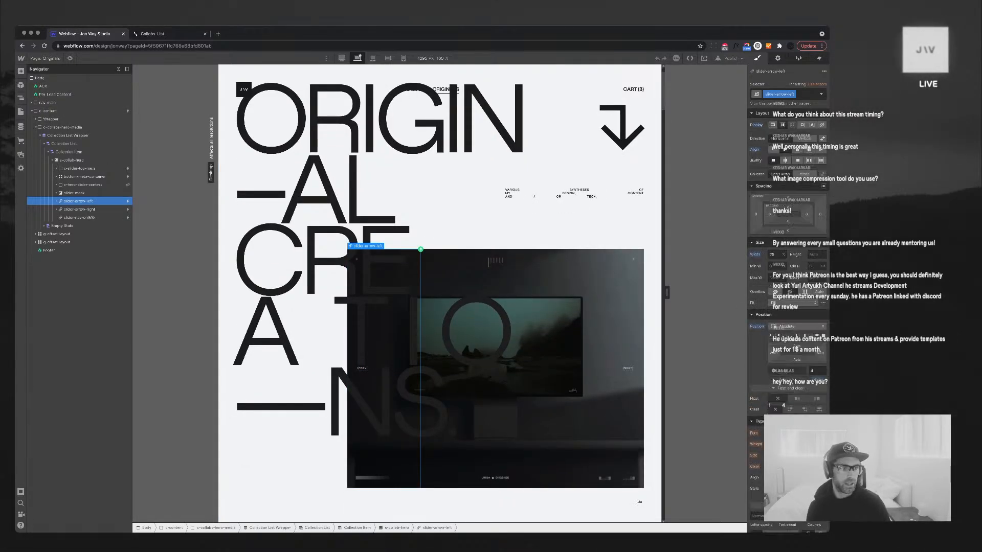
pyautogui.click(56, 201)
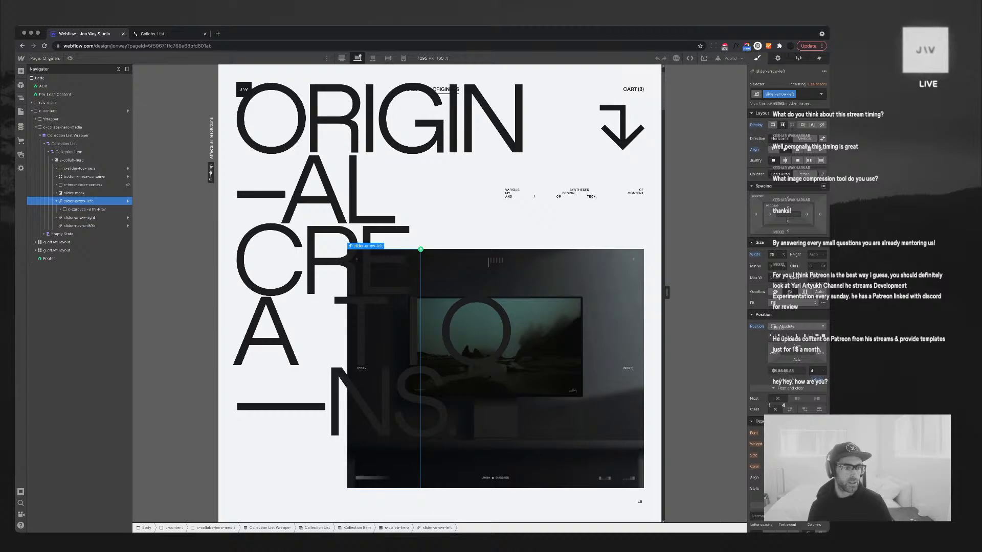
pyautogui.click(87, 209)
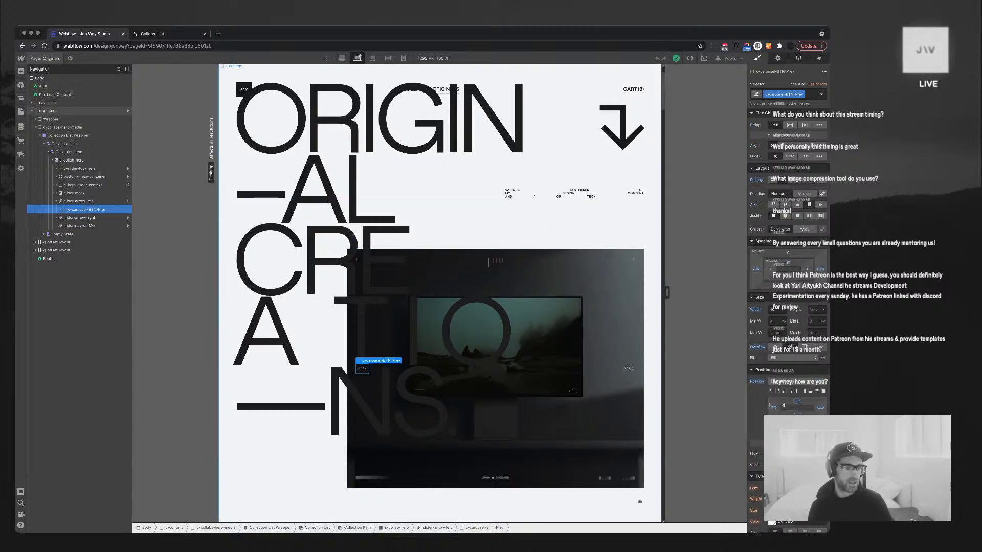
pyautogui.click(46, 58)
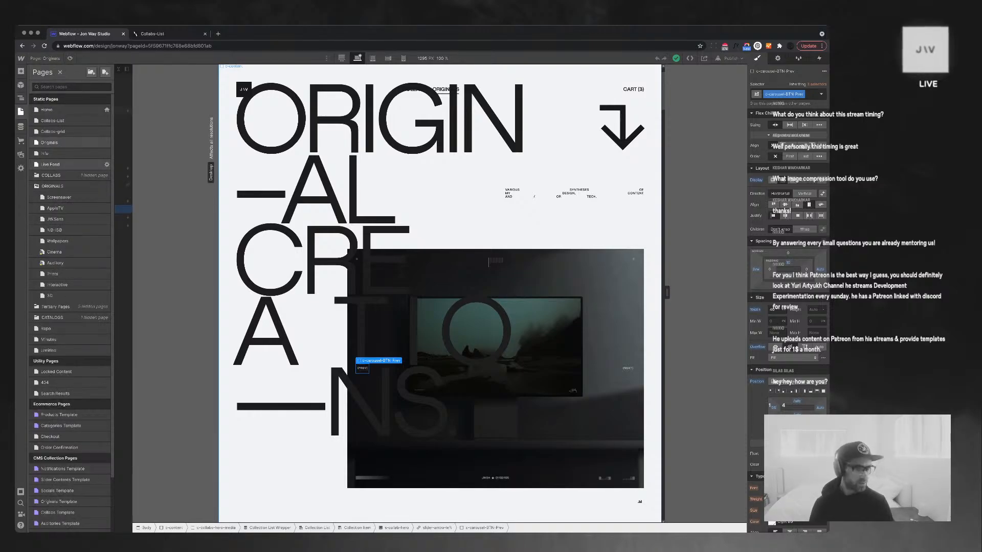
pyautogui.click(62, 165)
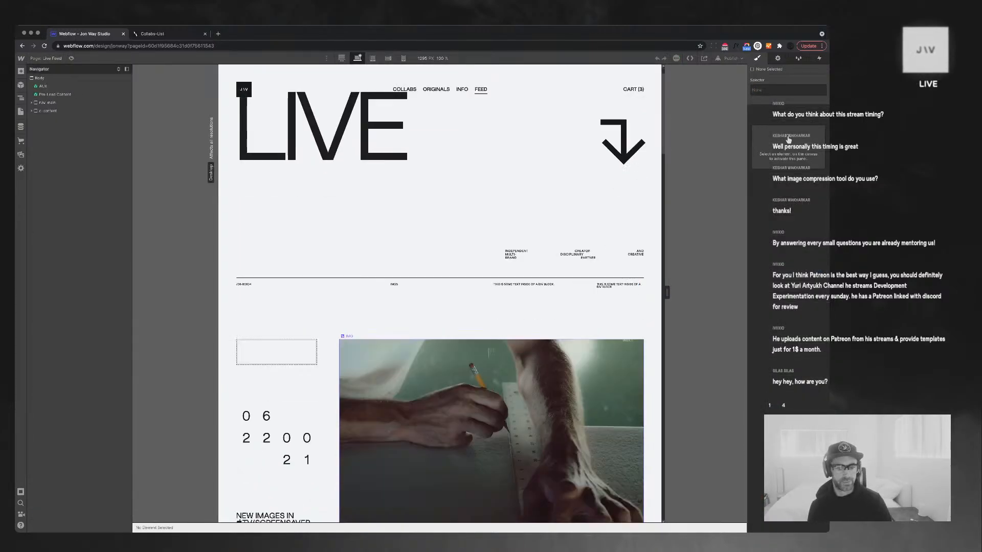
# Give the feed slider's arrows the slider-arrow-right and slider-arrow-left classes
pyautogui.scroll(-2, 491, 388)
pyautogui.click(630, 337)
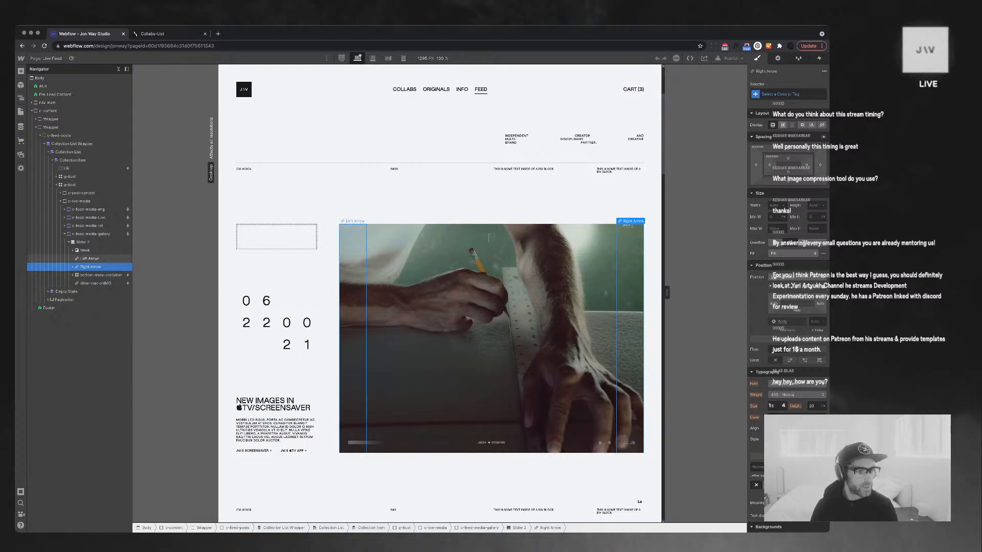
pyautogui.press('super+Return')
pyautogui.write('s')
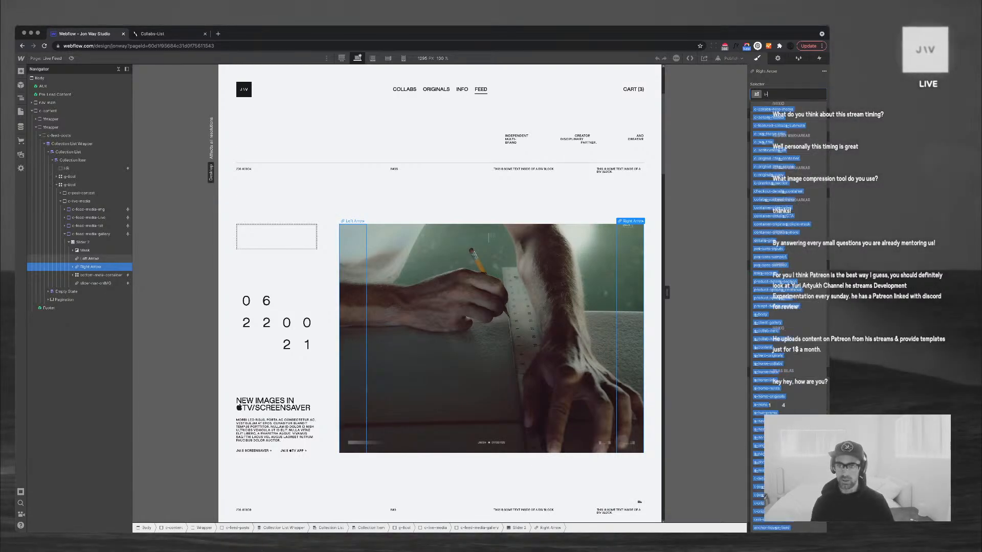
pyautogui.write('lider-arr')
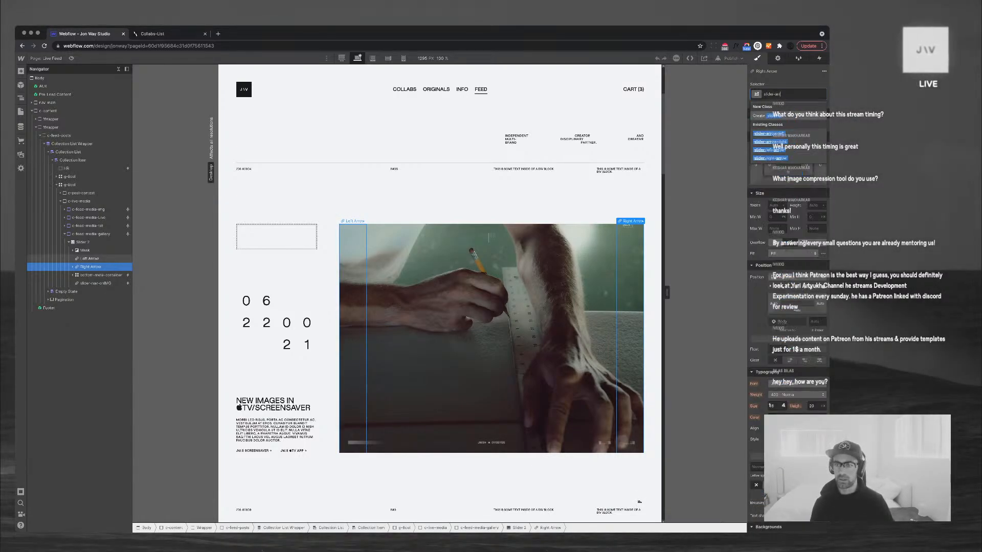
pyautogui.press('Return')
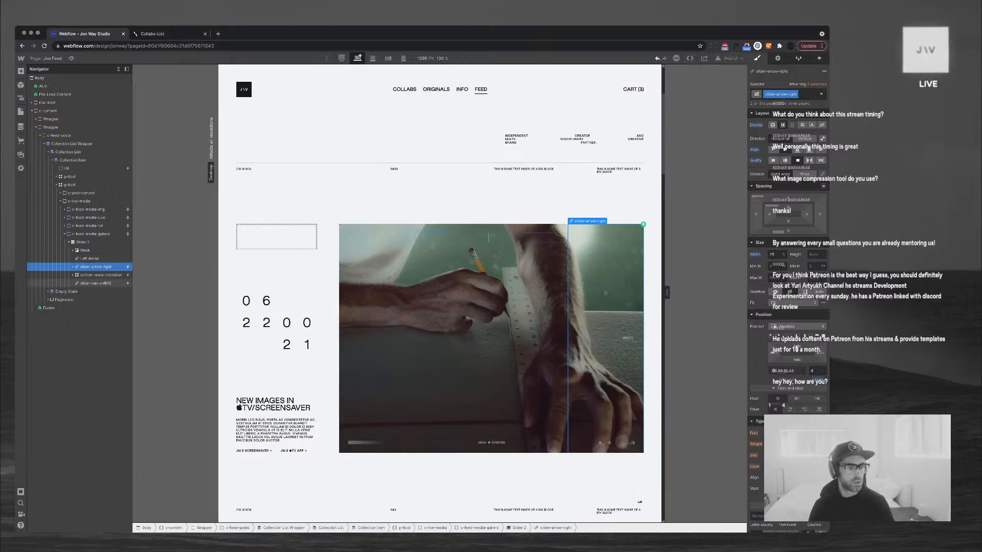
pyautogui.click(89, 259)
pyautogui.press('super+Return')
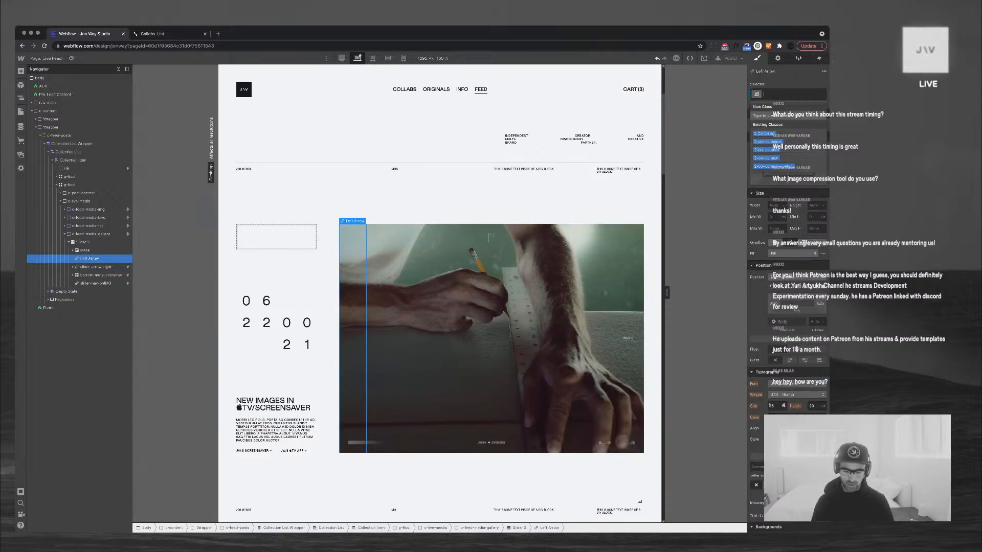
pyautogui.write('slider-arrow-left')
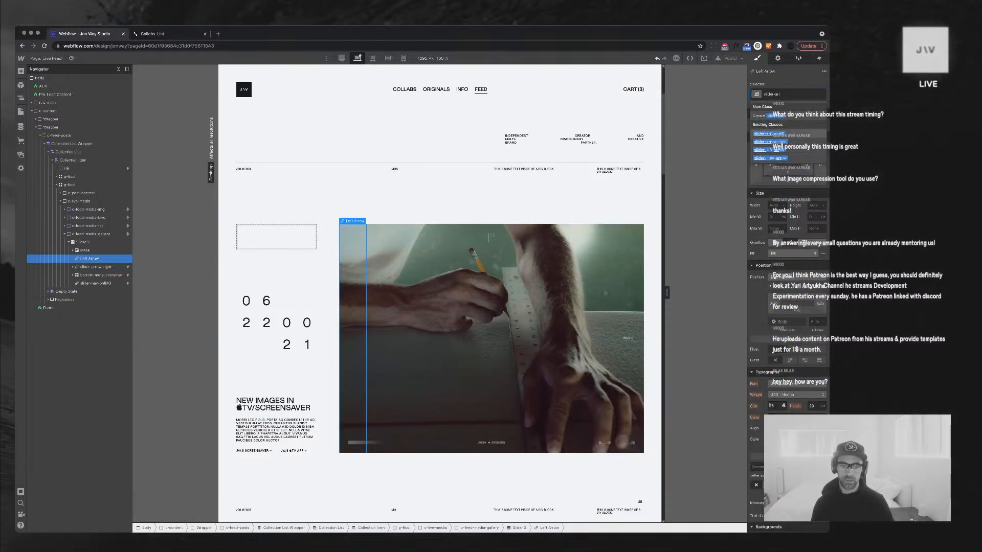
pyautogui.press('Return')
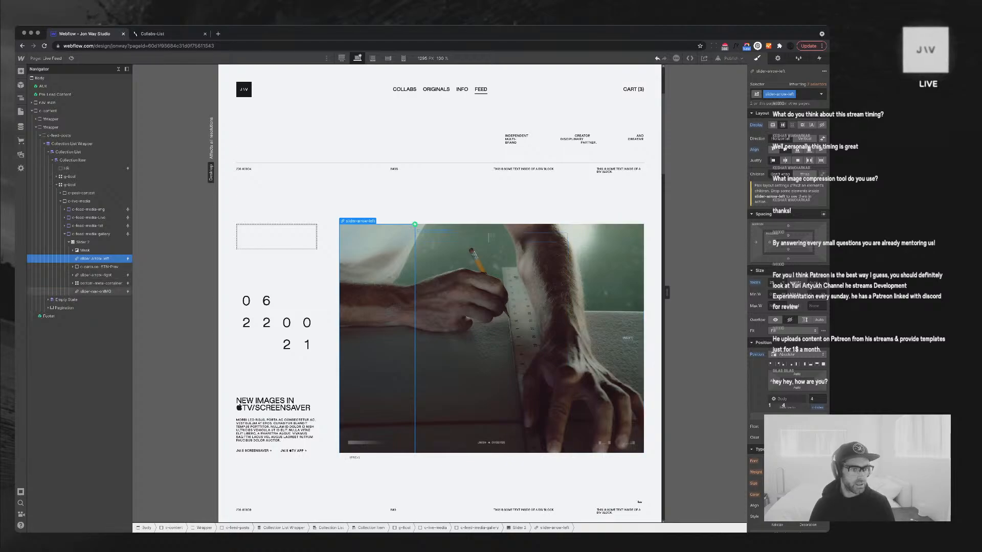
# Nest the pasted c-carousel-BTN-Prev block inside the left arrow and preview the page
pyautogui.press('super+v')
pyautogui.moveTo(98, 266); pyautogui.dragTo(103, 266)
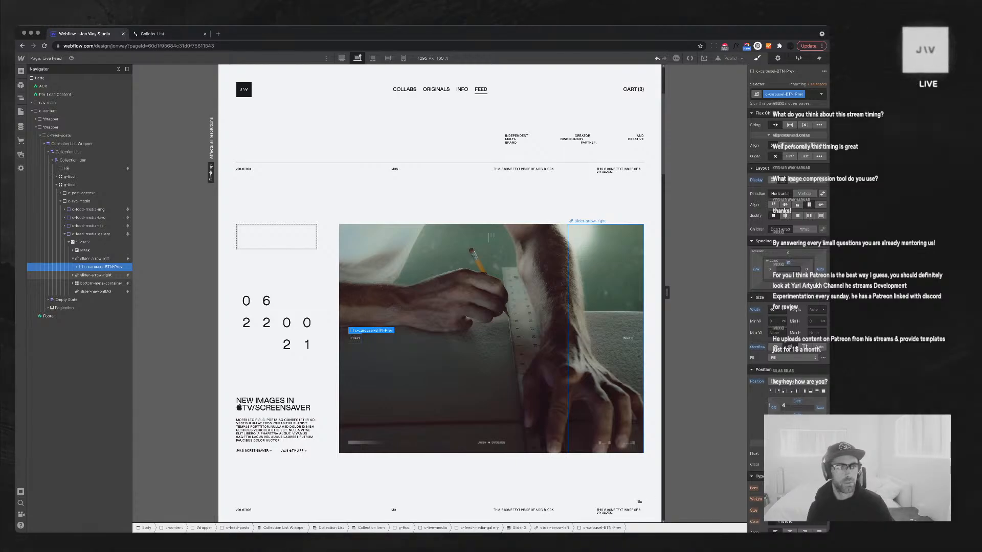
pyautogui.press('super+shift+p')
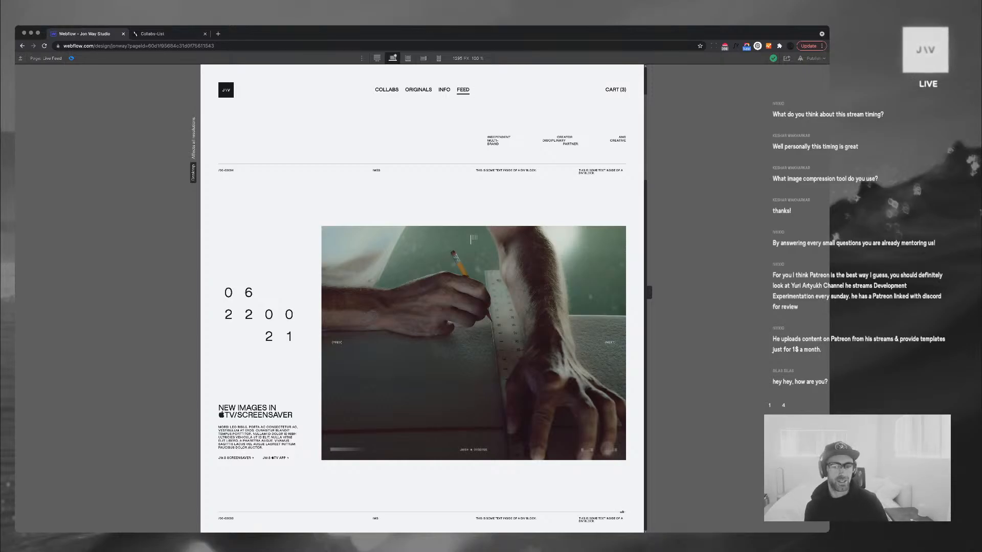
# Exit preview and rename the arrow classes to s-arrow-left and s-arrow-right
pyautogui.press('super+shift+p')
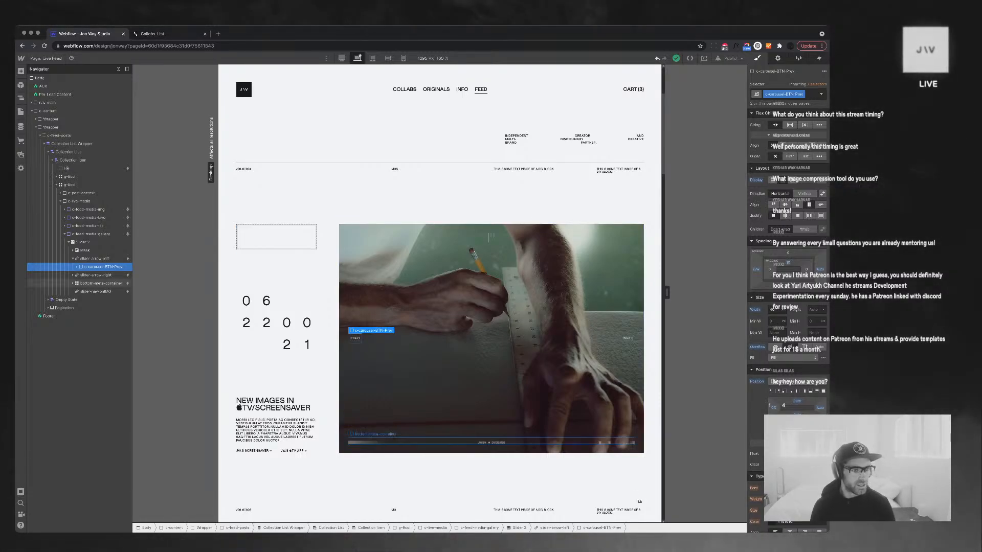
pyautogui.click(96, 259)
pyautogui.press('super+shift+Return')
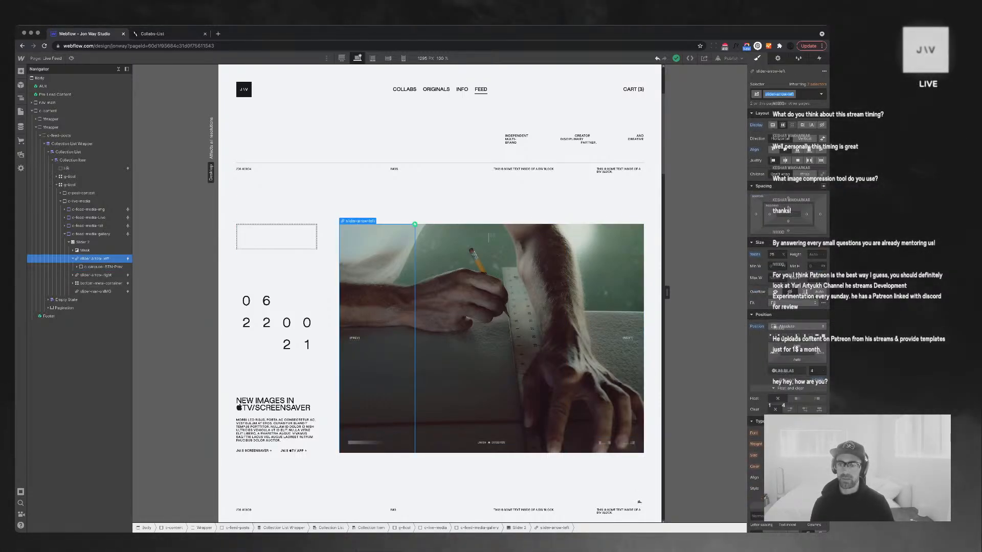
pyautogui.doubleClick(770, 94)
pyautogui.write('c')
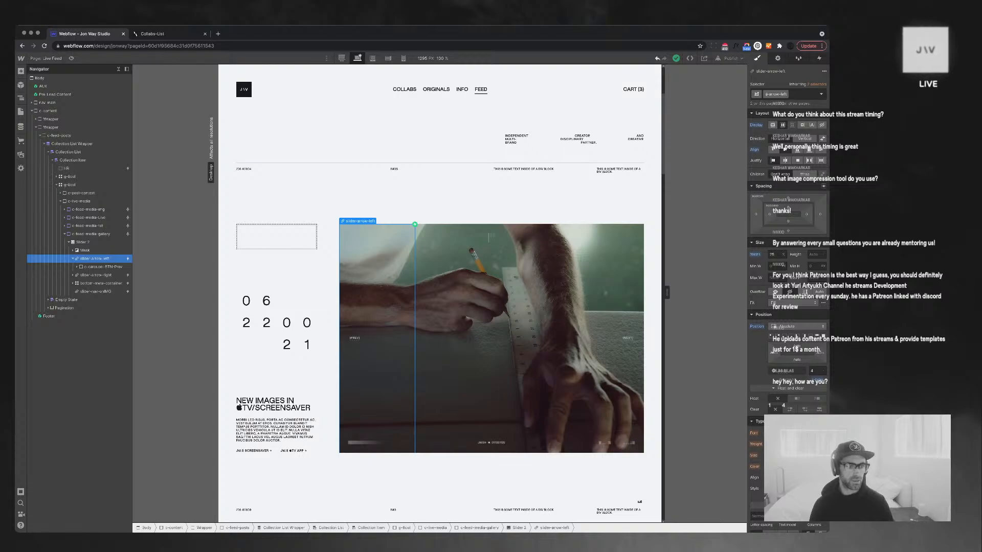
pyautogui.press('Return')
pyautogui.click(96, 275)
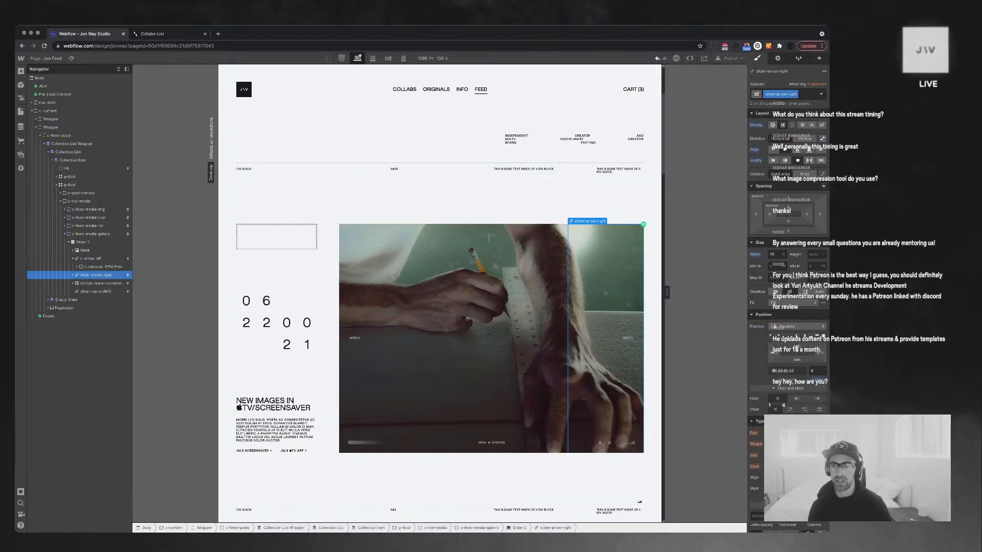
pyautogui.press('super+shift+Return')
pyautogui.doubleClick(770, 94)
pyautogui.write('s')
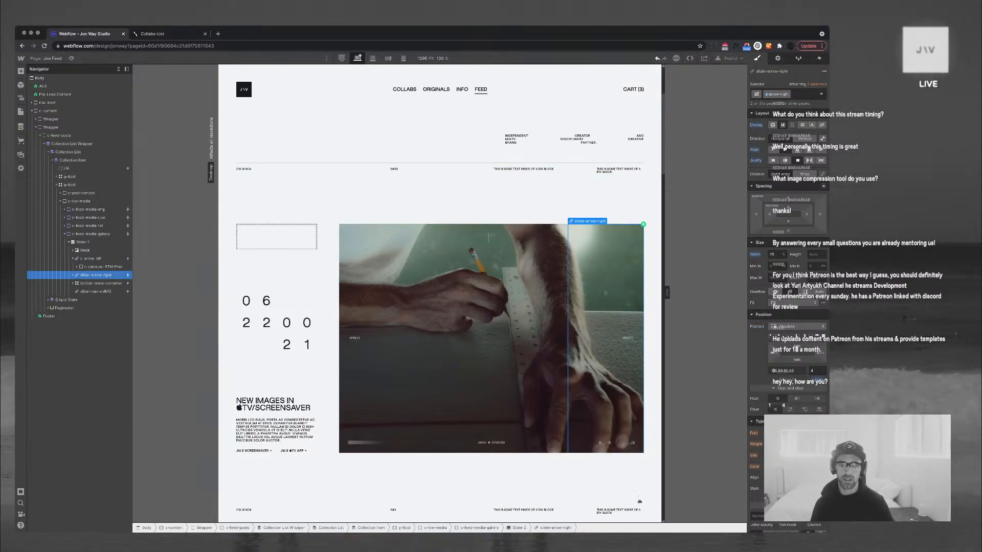
pyautogui.press('Return')
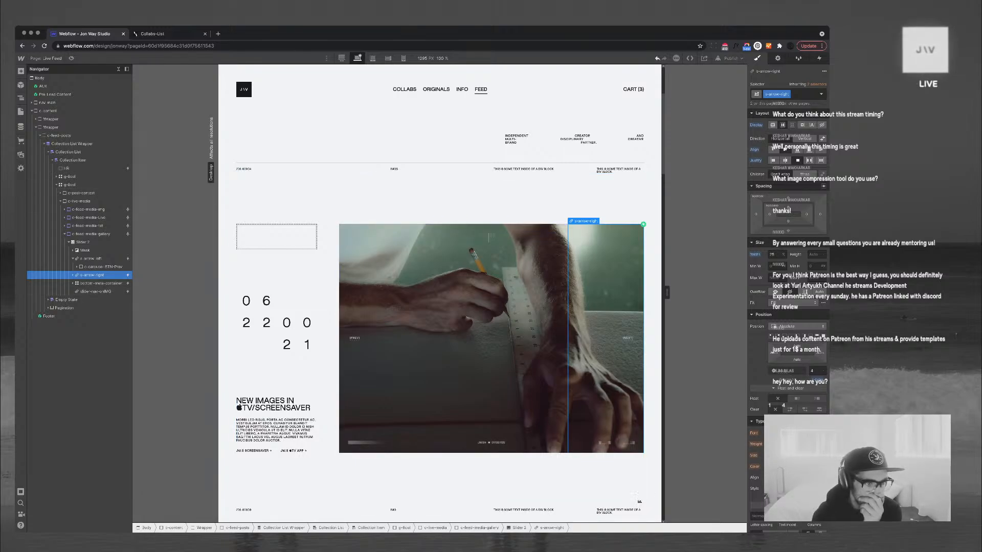
# Give Slider 2 the s-feed-gallery class and select the c-feed-media-img block
pyautogui.click(83, 242)
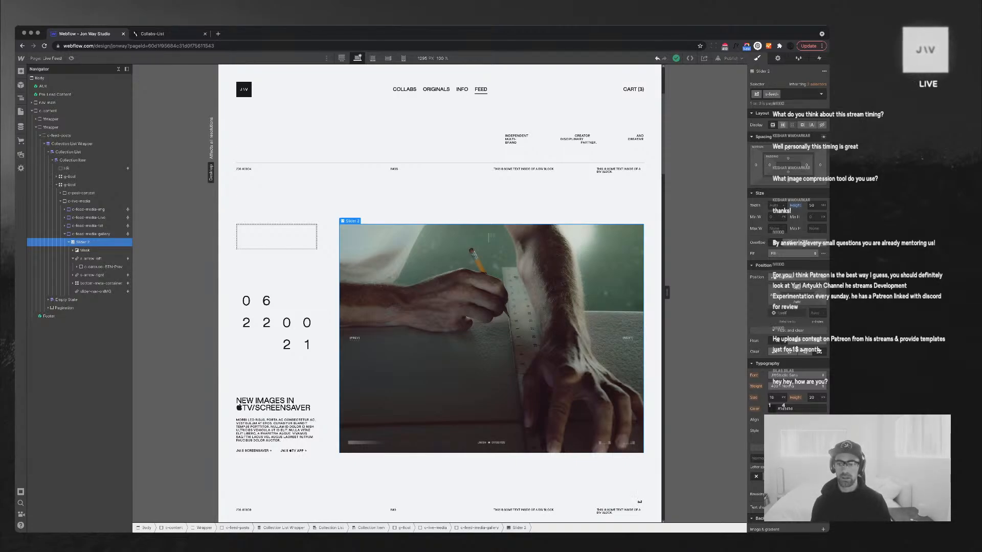
pyautogui.write('s-feed-gallery')
pyautogui.press('Return')
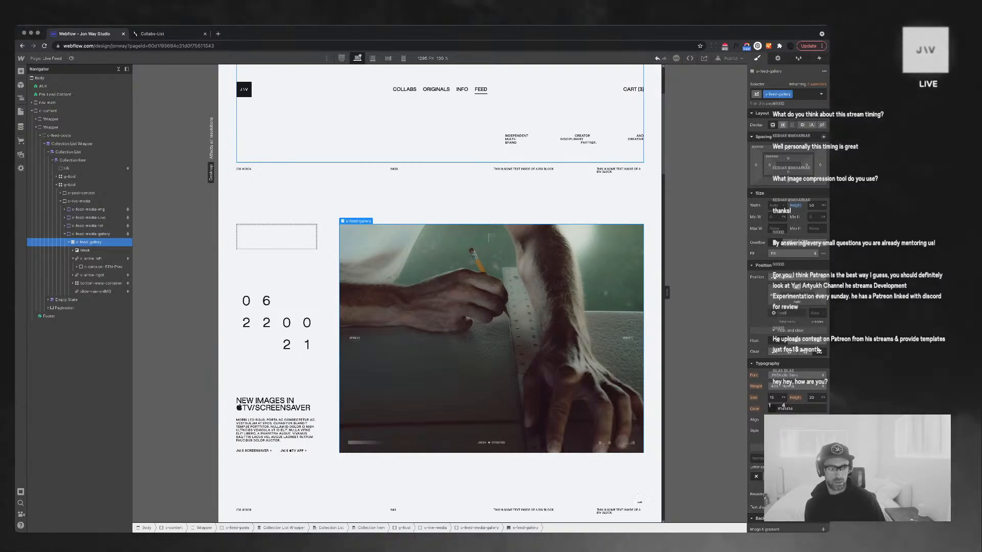
pyautogui.click(69, 242)
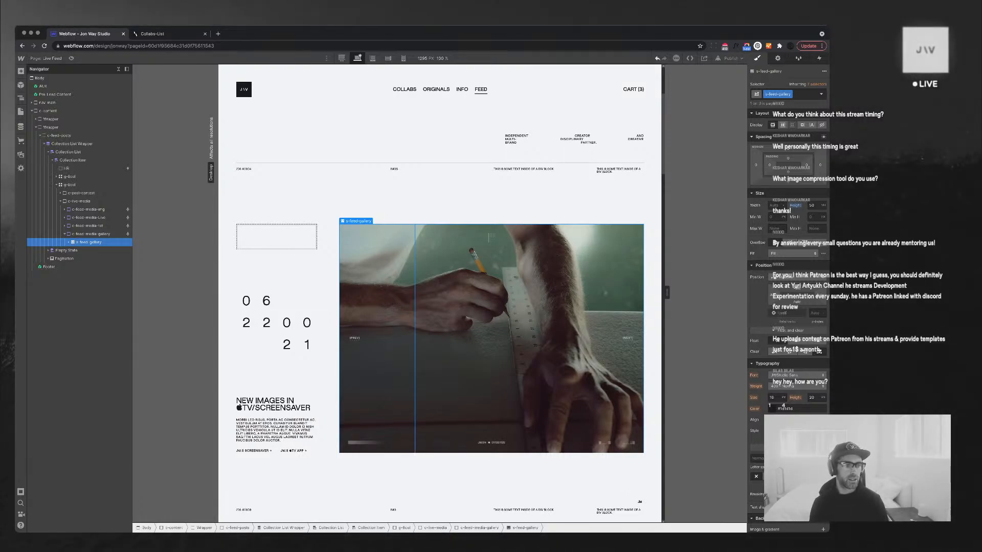
pyautogui.click(88, 209)
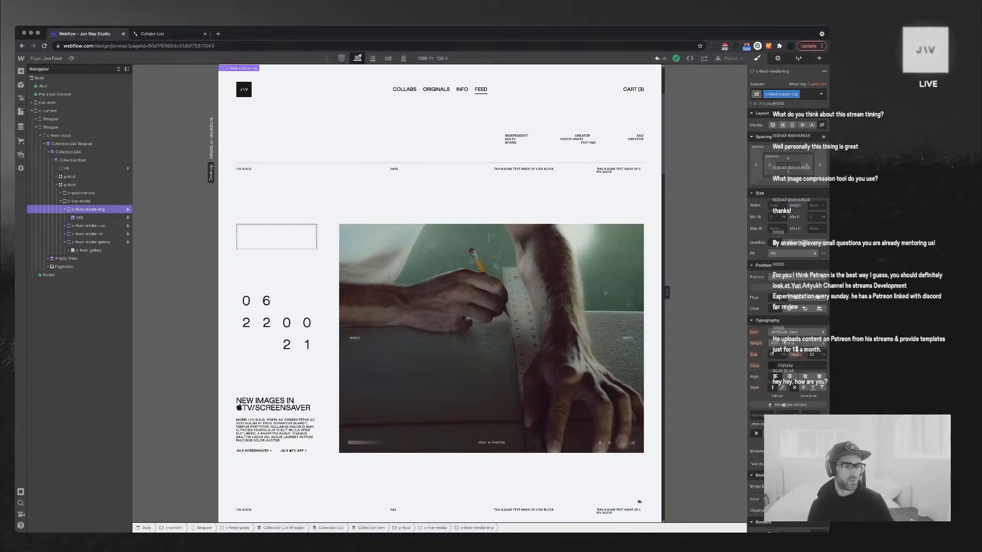
# Paste the s-feed-gallery slider into c-feed-media-img, replacing its old image
pyautogui.press('super+v')
pyautogui.click(80, 218)
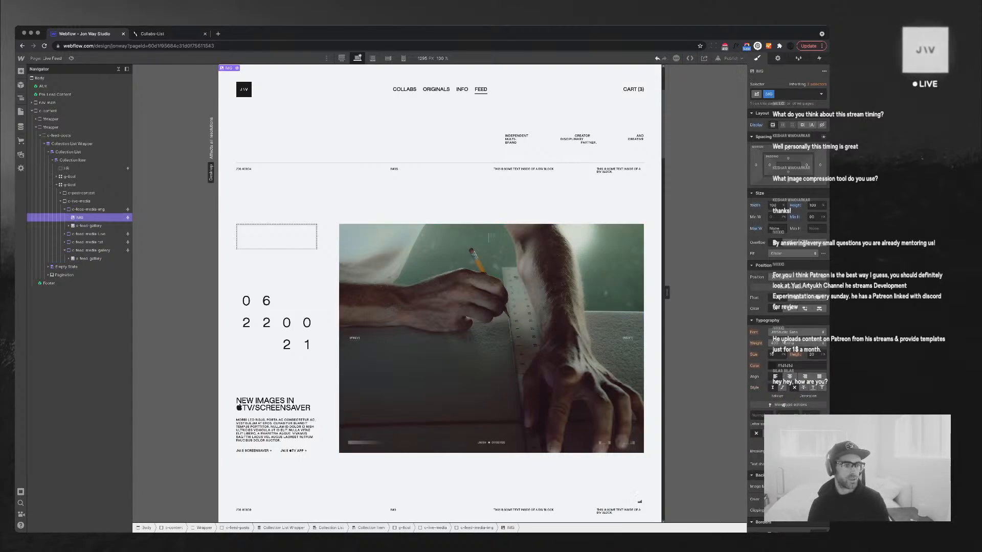
pyautogui.press('Delete')
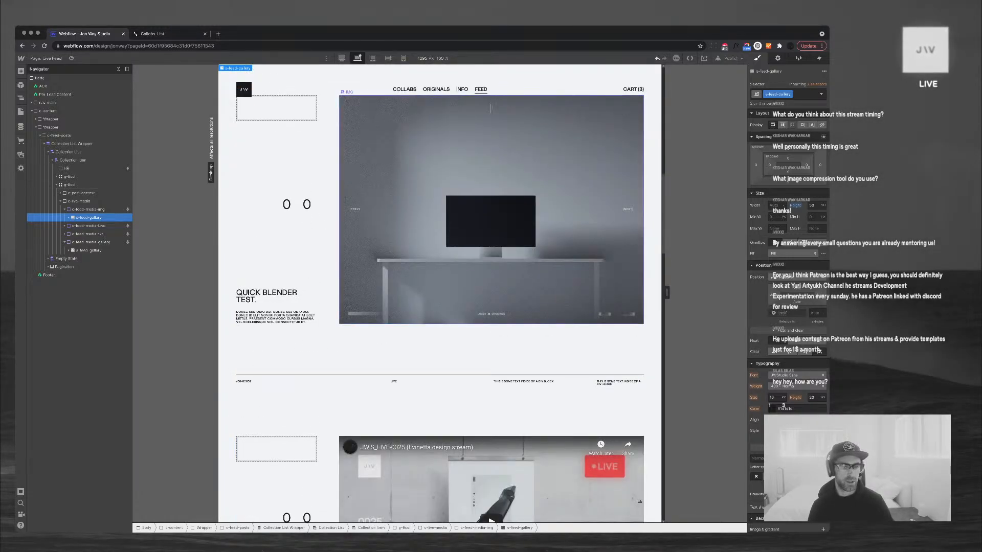
pyautogui.click(491, 109)
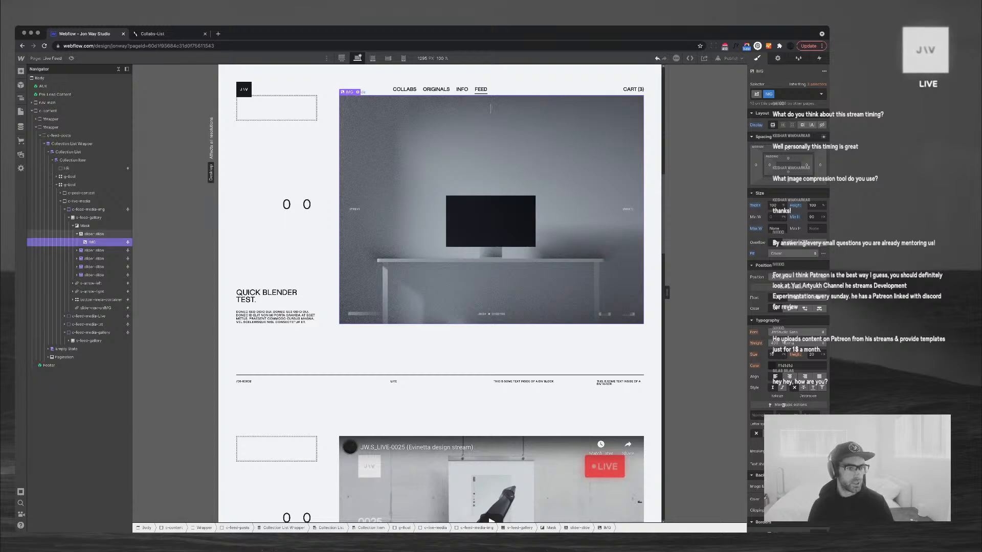
pyautogui.click(77, 234)
pyautogui.click(94, 234)
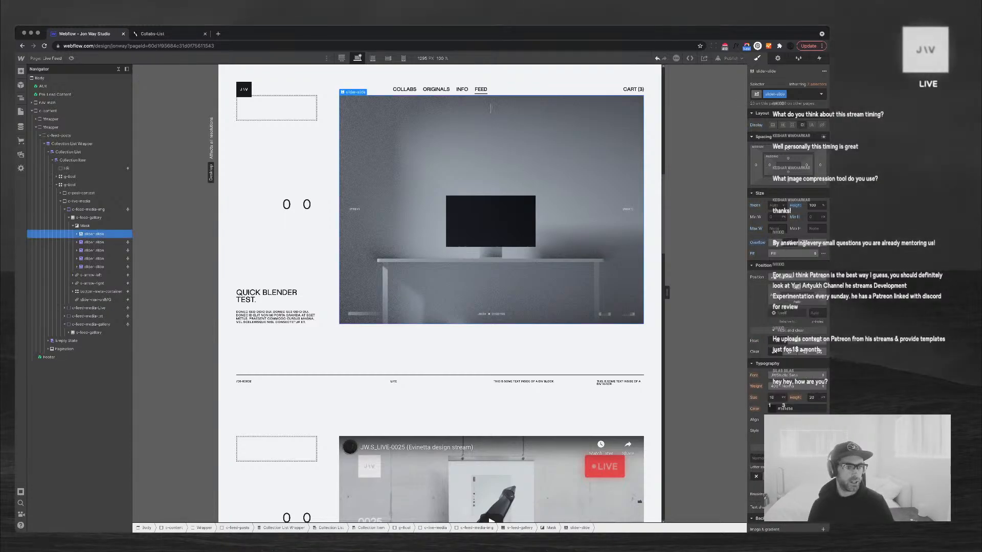
pyautogui.click(72, 225)
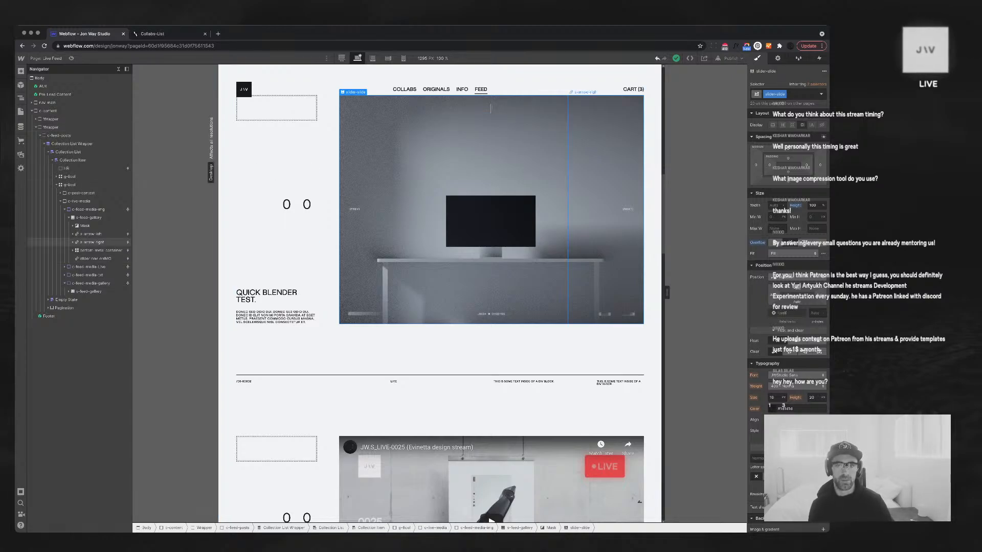
# Show the s-arrow-right arrow only when Image 5 is set
pyautogui.click(93, 242)
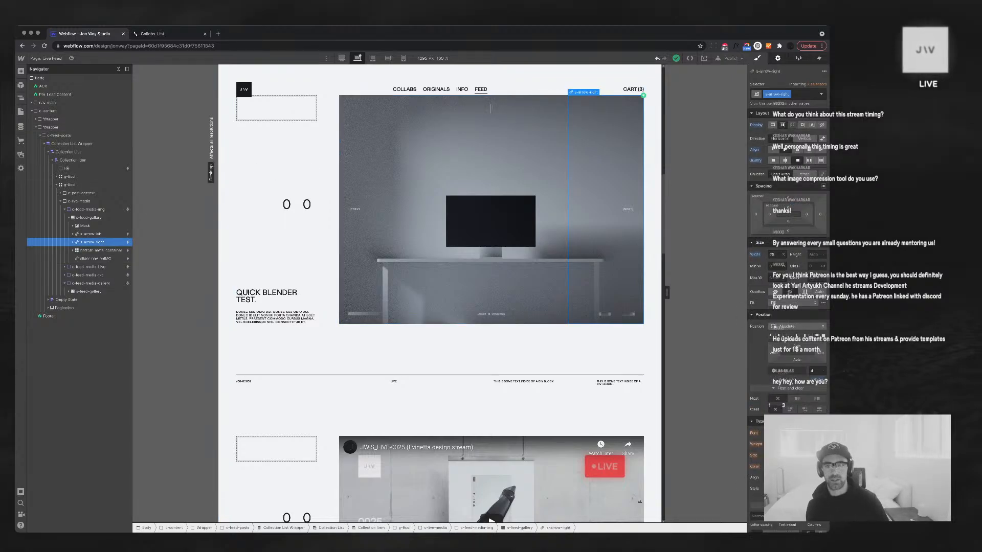
pyautogui.click(778, 58)
pyautogui.click(820, 346)
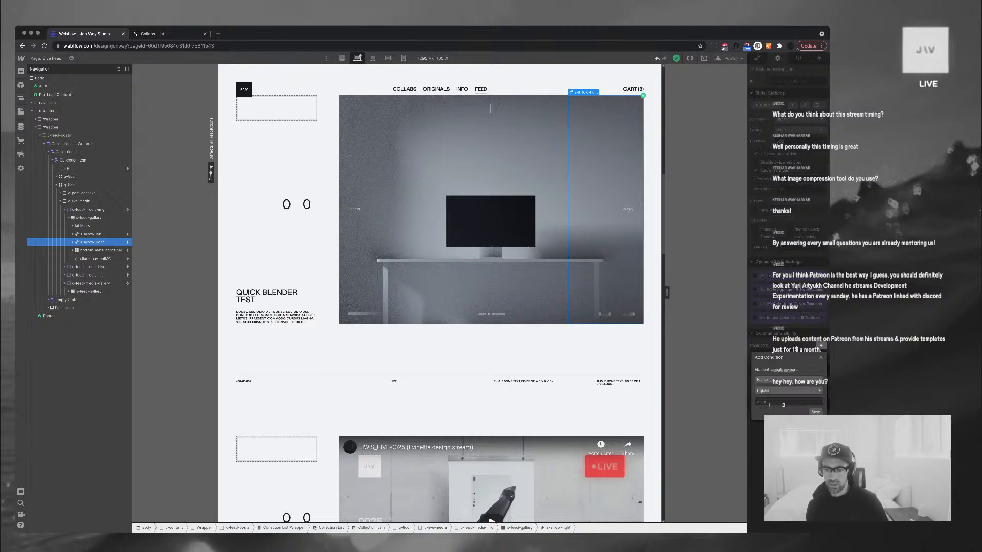
pyautogui.click(819, 380)
pyautogui.scroll(-3, 782, 404)
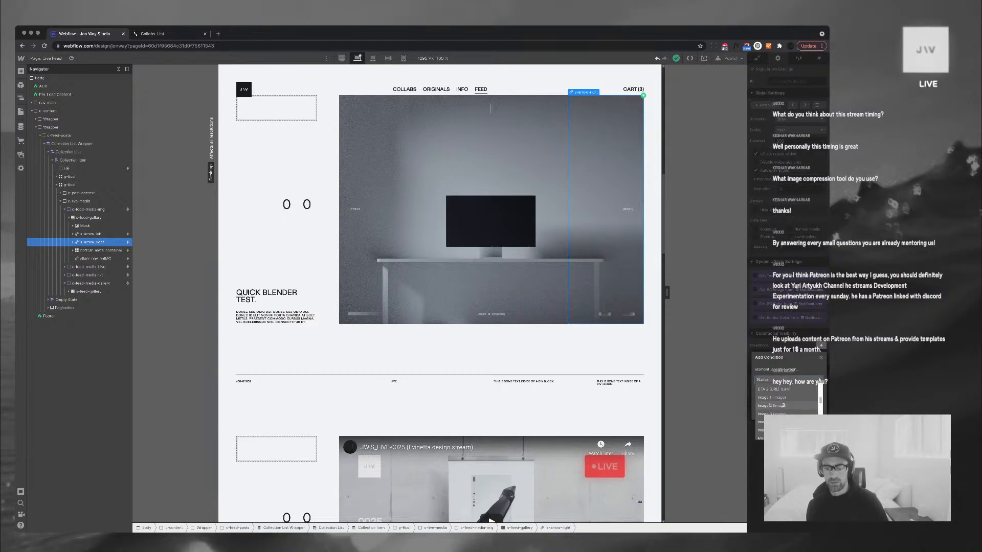
pyautogui.click(782, 405)
pyautogui.click(788, 391)
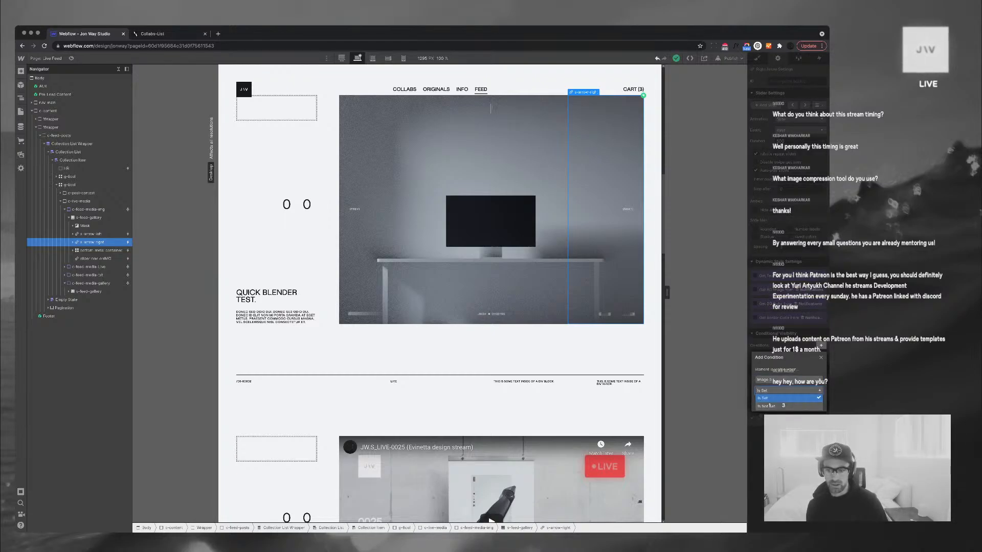
pyautogui.click(785, 400)
pyautogui.click(815, 404)
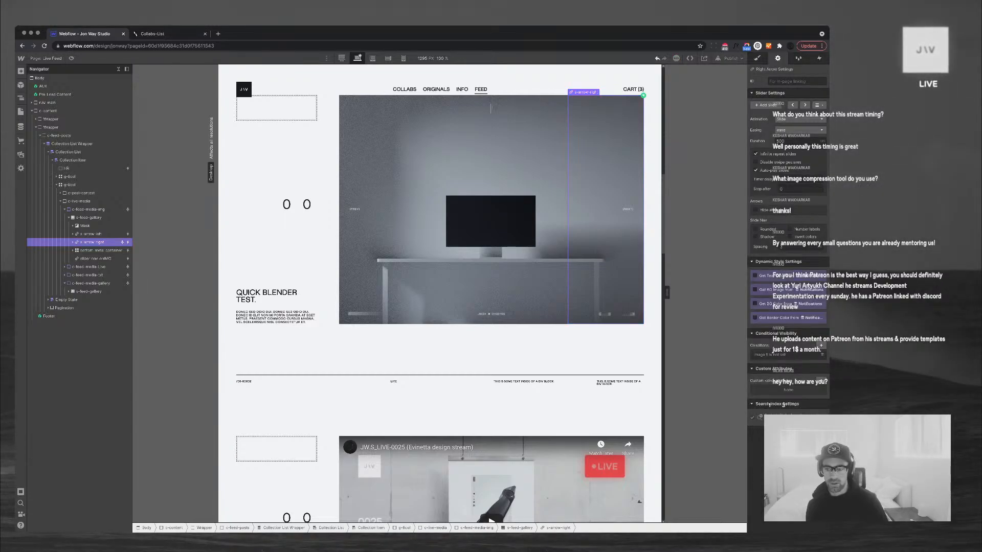
pyautogui.click(783, 355)
pyautogui.click(787, 402)
pyautogui.click(786, 409)
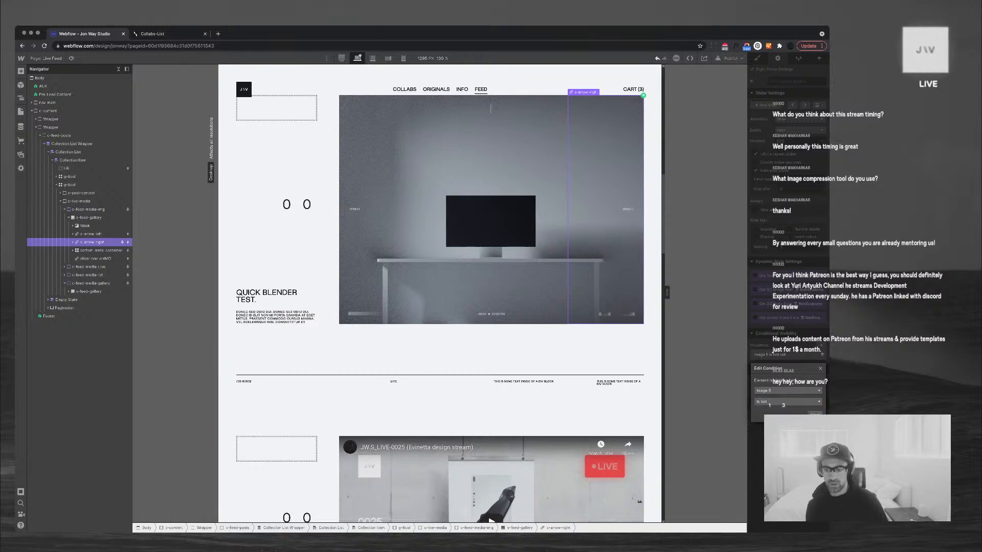
pyautogui.click(815, 414)
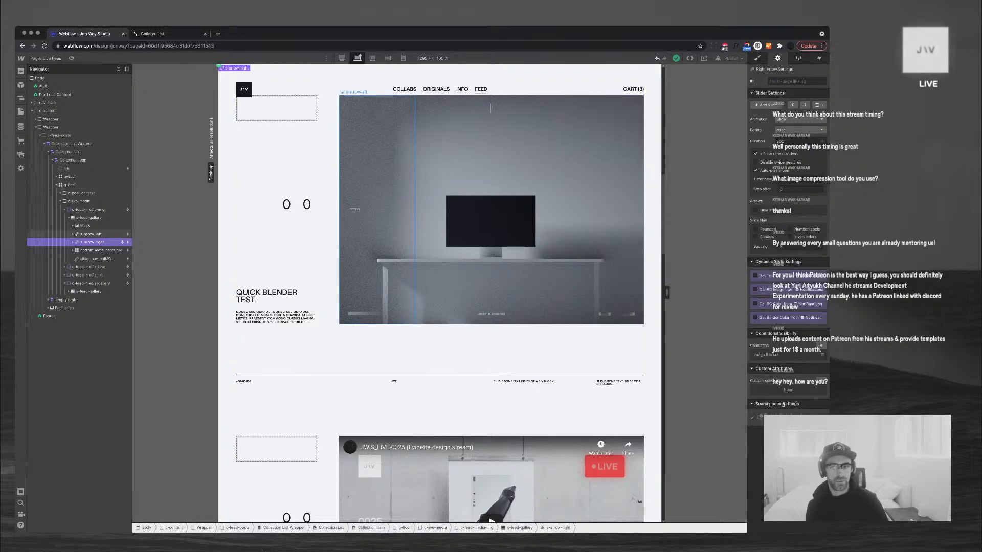
# Show the s-arrow-left arrow only when Image 5 is set, then open CMS collections
pyautogui.click(91, 235)
pyautogui.click(821, 346)
pyautogui.click(787, 380)
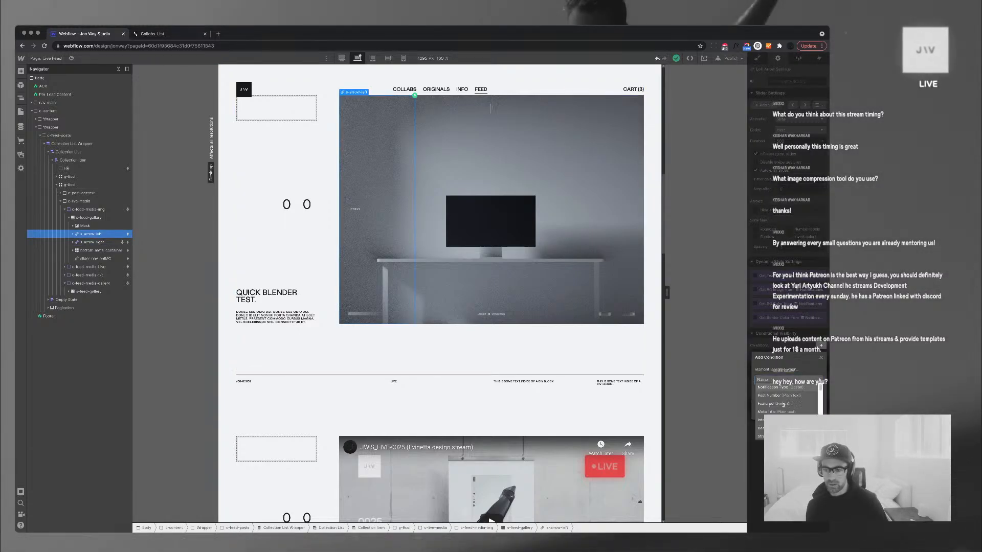
pyautogui.scroll(-5, 786, 402)
pyautogui.scroll(-1, 782, 431)
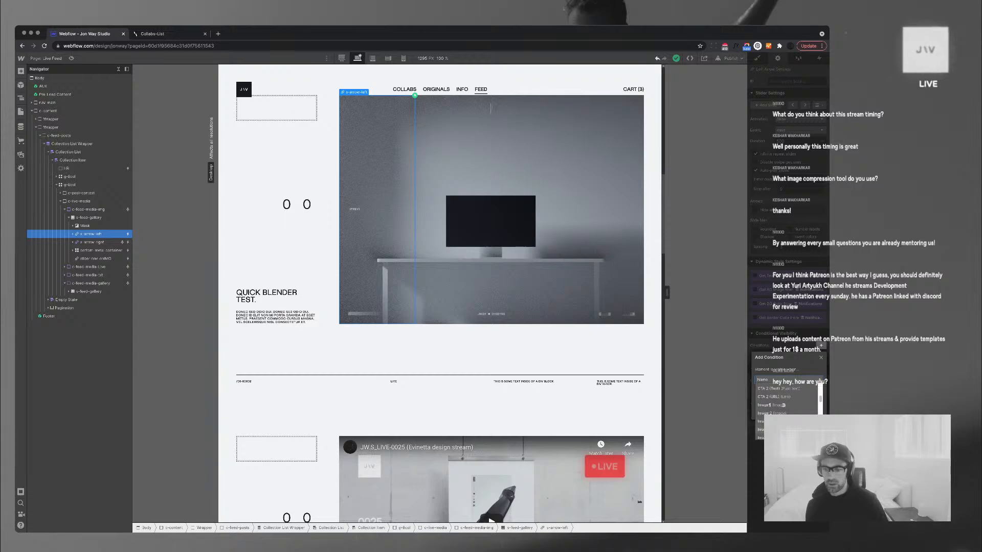
pyautogui.click(777, 436)
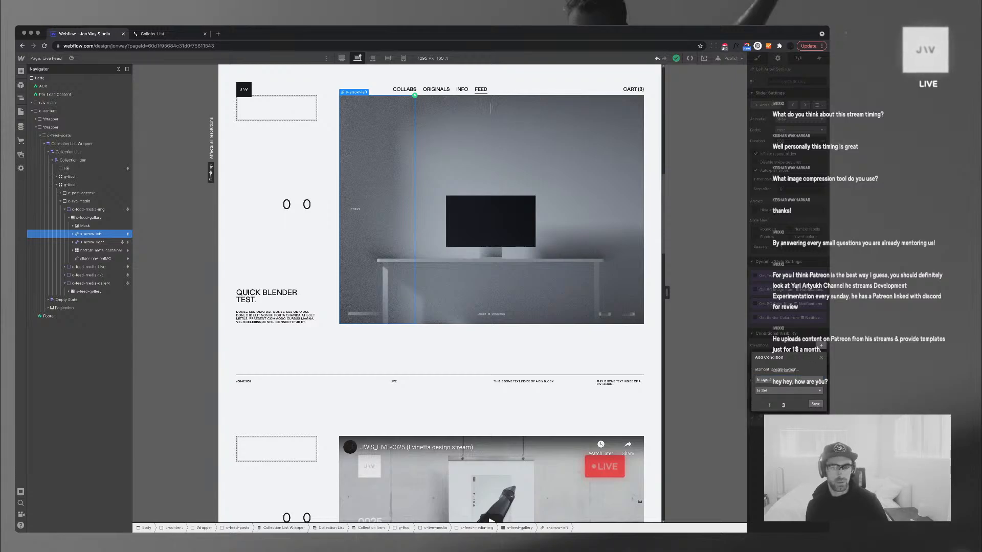
pyautogui.click(815, 404)
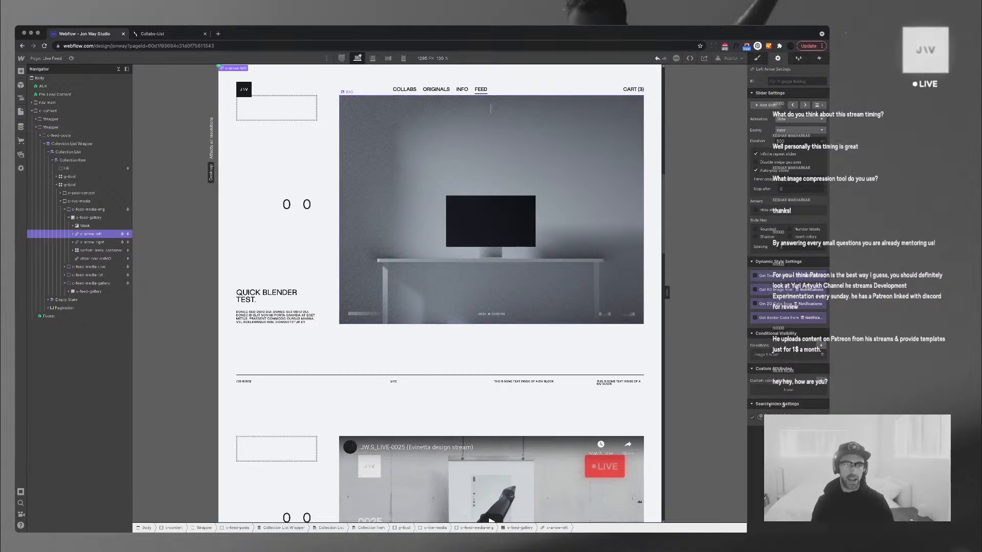
pyautogui.click(21, 127)
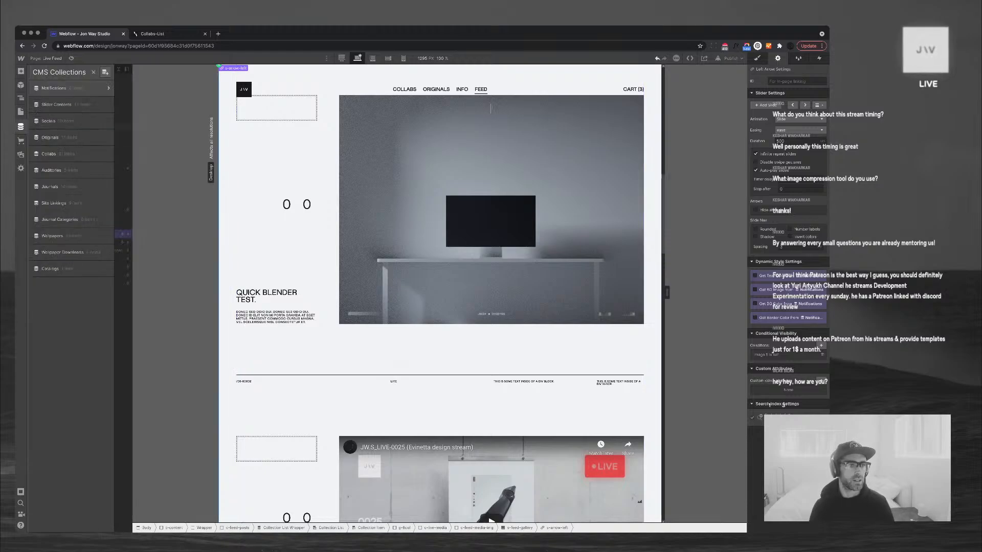
# Start a new Notifications item with a test name, type IMGs and post number 00050
pyautogui.click(57, 88)
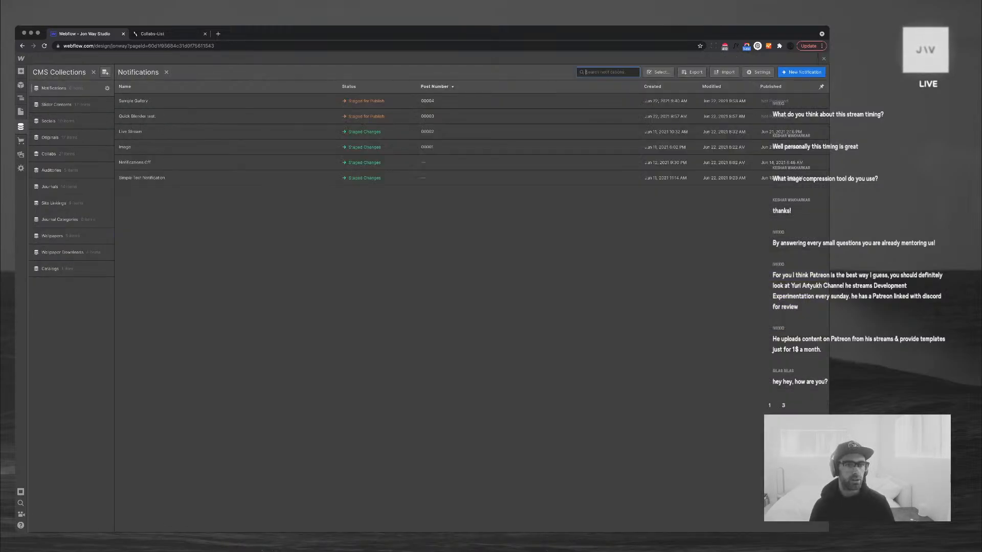
pyautogui.click(802, 72)
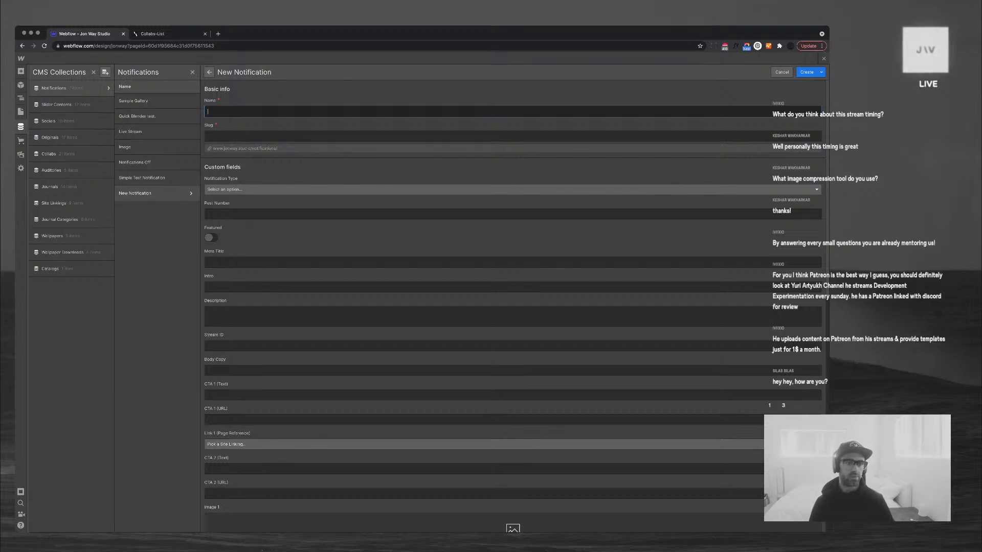
pyautogui.write('hgrejfilds hgjfkdlsubij')
pyautogui.click(513, 190)
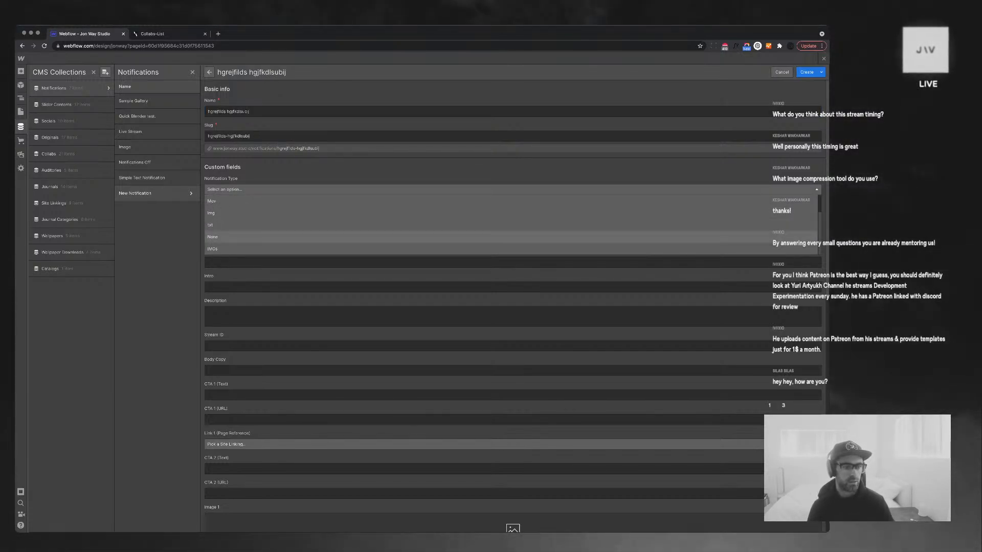
pyautogui.click(512, 236)
pyautogui.click(512, 215)
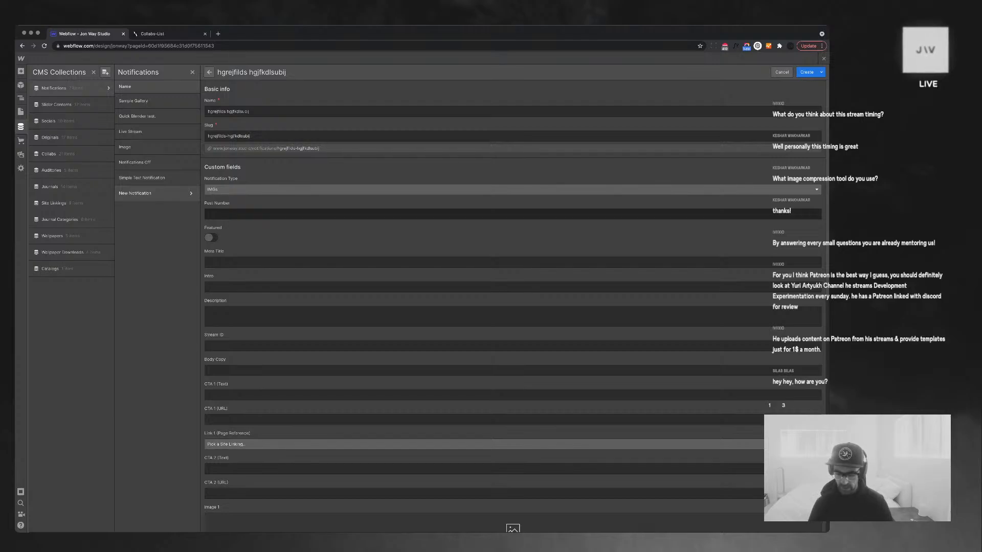
pyautogui.write('0005')
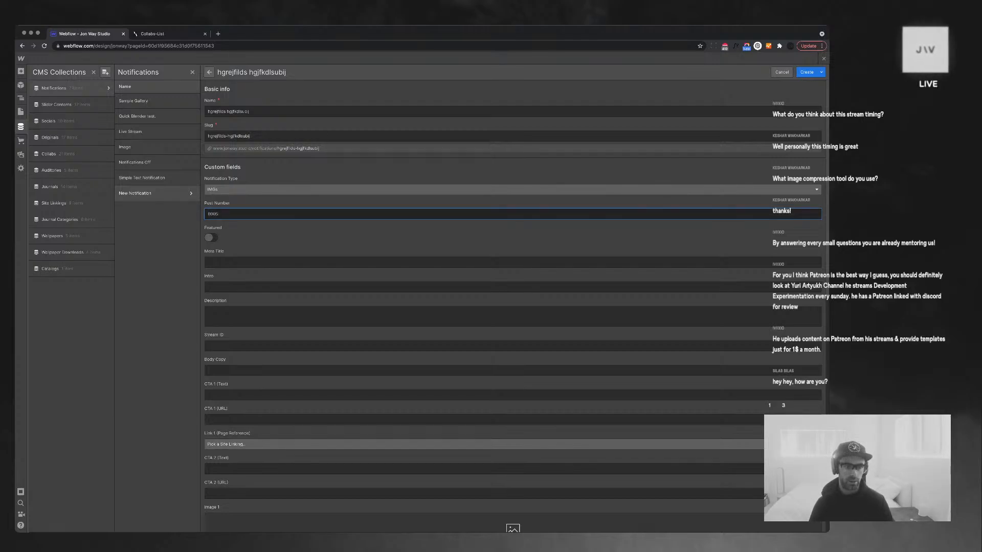
pyautogui.write('0')
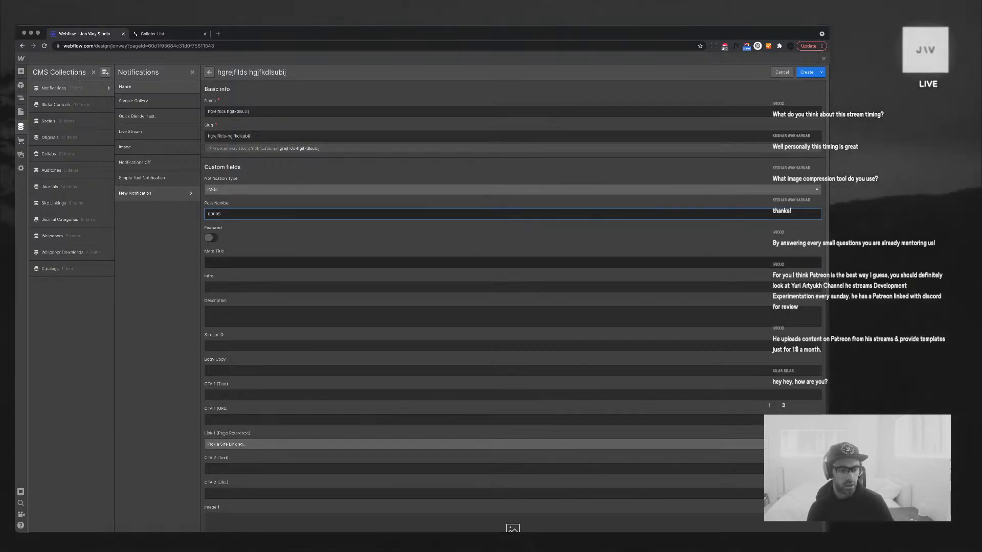
# Upload photos into the Image 1 and Image 5 fields
pyautogui.scroll(-2, 512, 306)
pyautogui.scroll(-2, 803, 296)
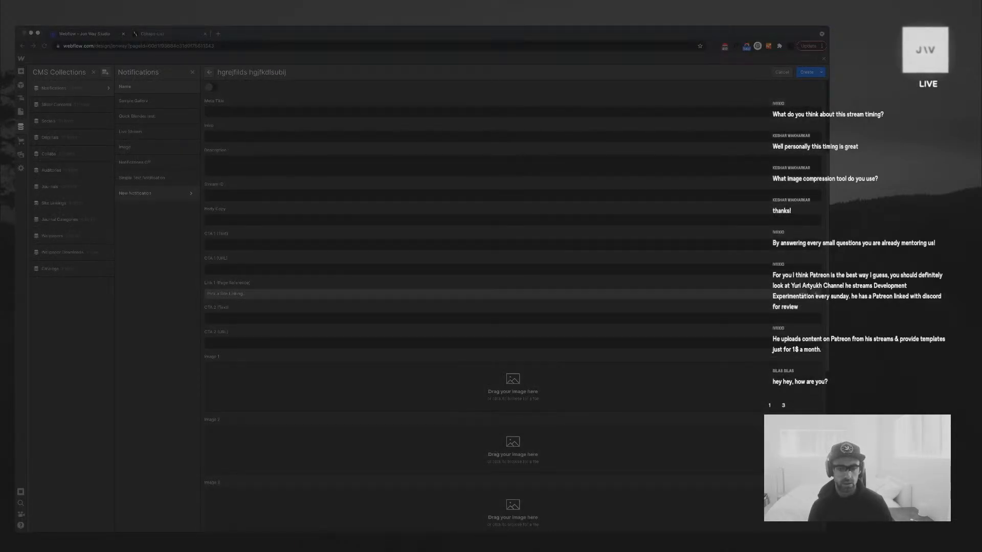
pyautogui.scroll(-2, 511, 307)
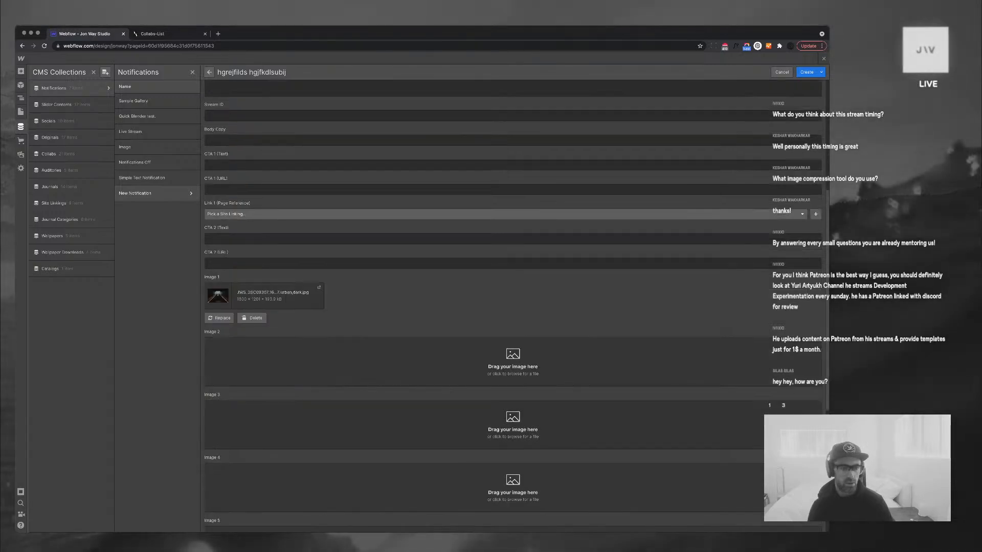
pyautogui.scroll(-4, 511, 307)
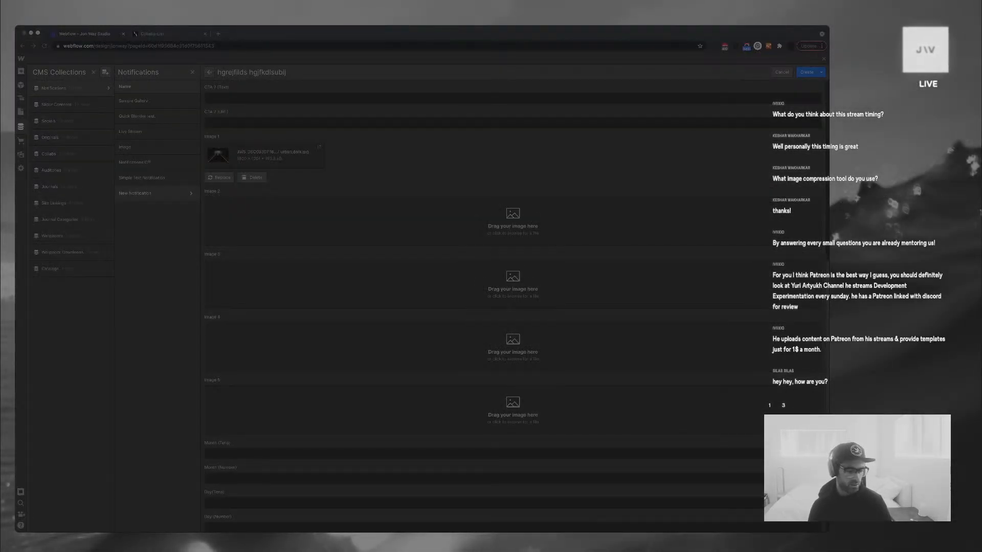
pyautogui.press('Return')
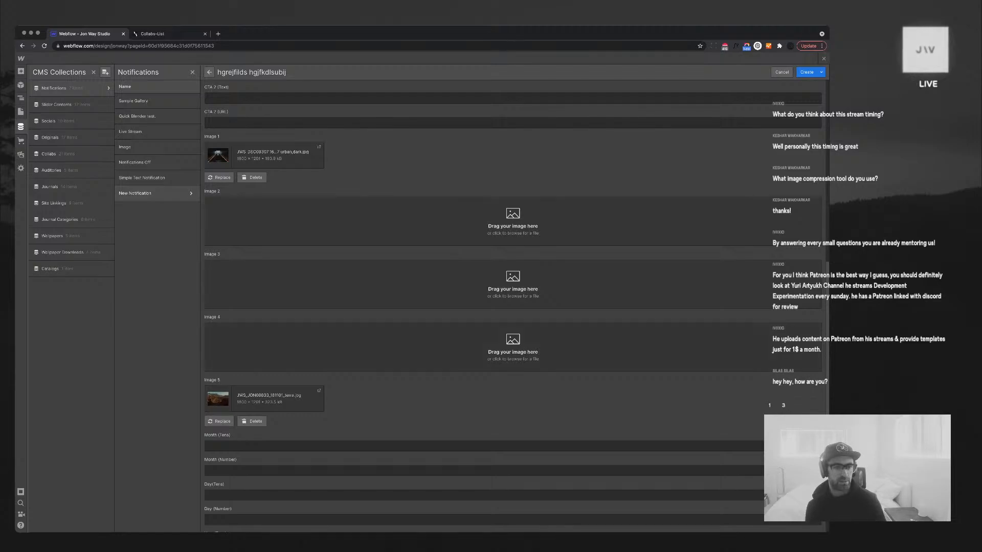
pyautogui.scroll(10, 511, 307)
# Fill in placeholder Description and Intro text, create the item, and return to the canvas
pyautogui.click(512, 317)
pyautogui.write('fbdsgfg')
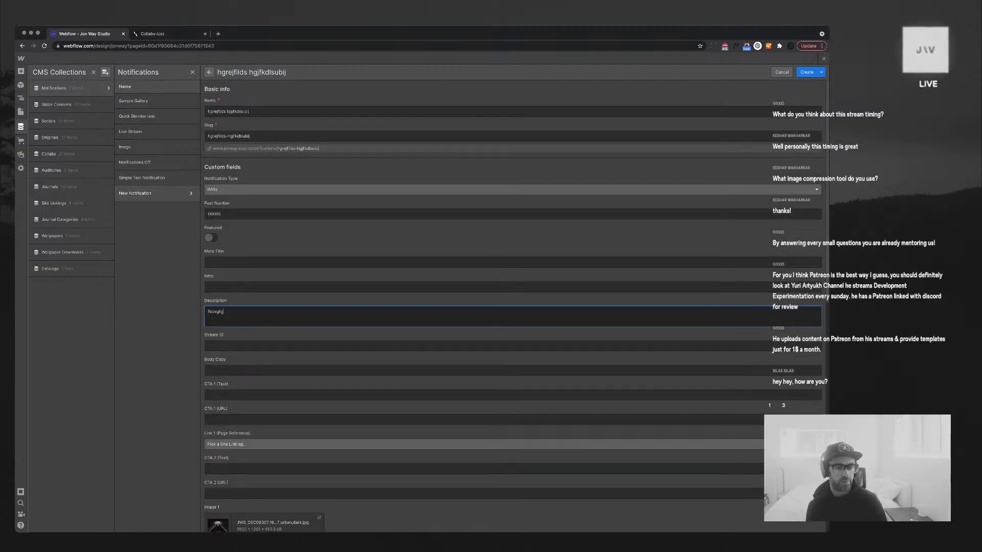
pyautogui.write("sdfghds' hgsd nfgmhgf mhs")
pyautogui.click(258, 287)
pyautogui.write("hgfdhgfd hgfd hgf 'dg")
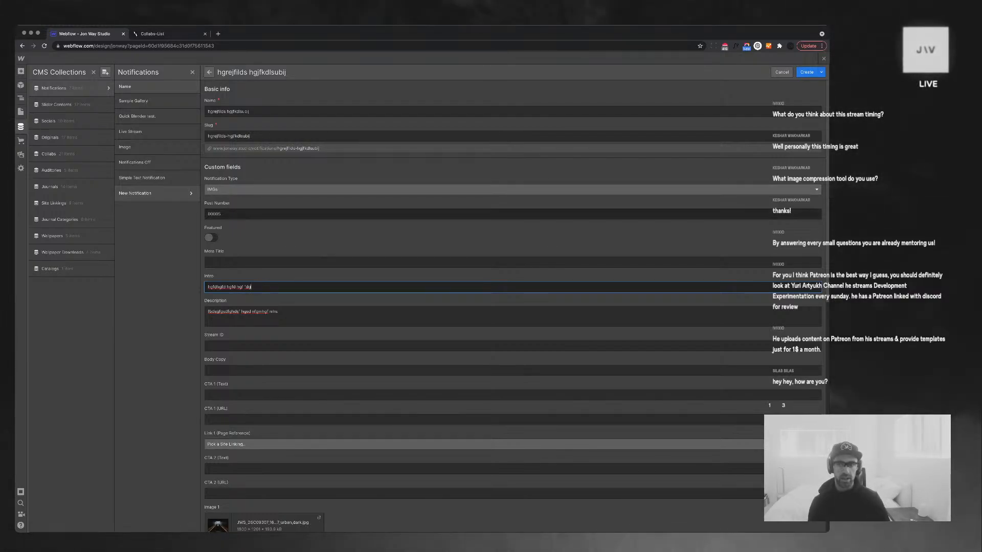
pyautogui.click(806, 73)
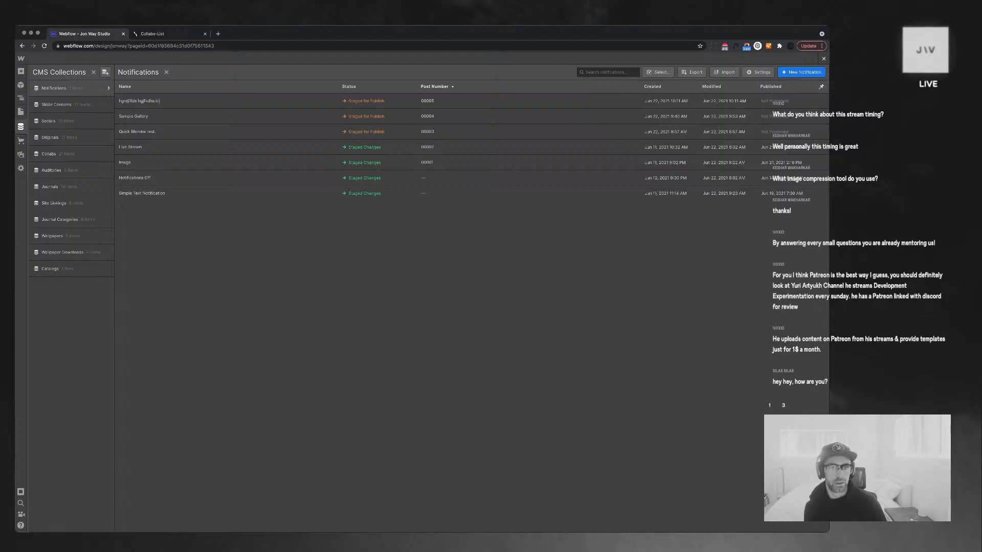
pyautogui.press('Escape')
pyautogui.scroll(9, 491, 307)
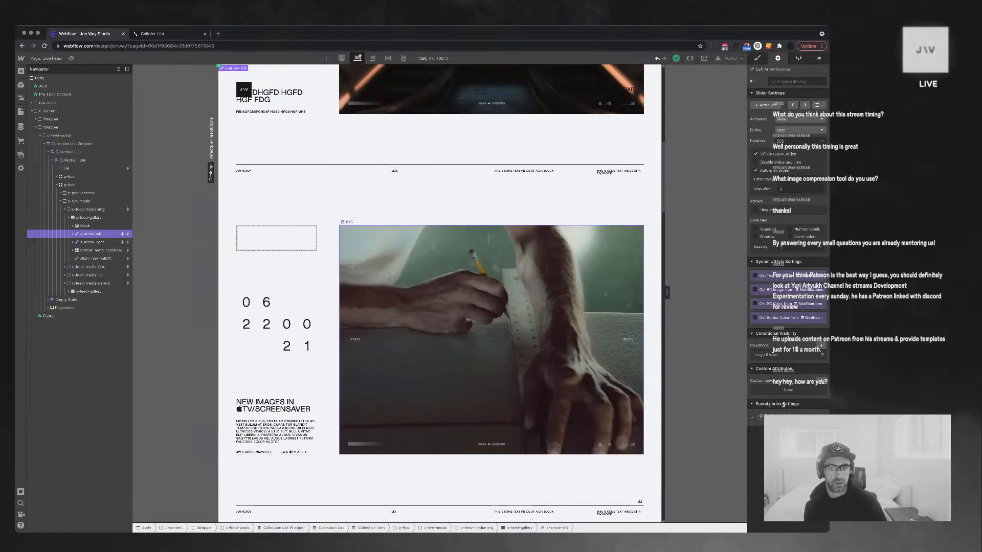
pyautogui.scroll(6, 440, 294)
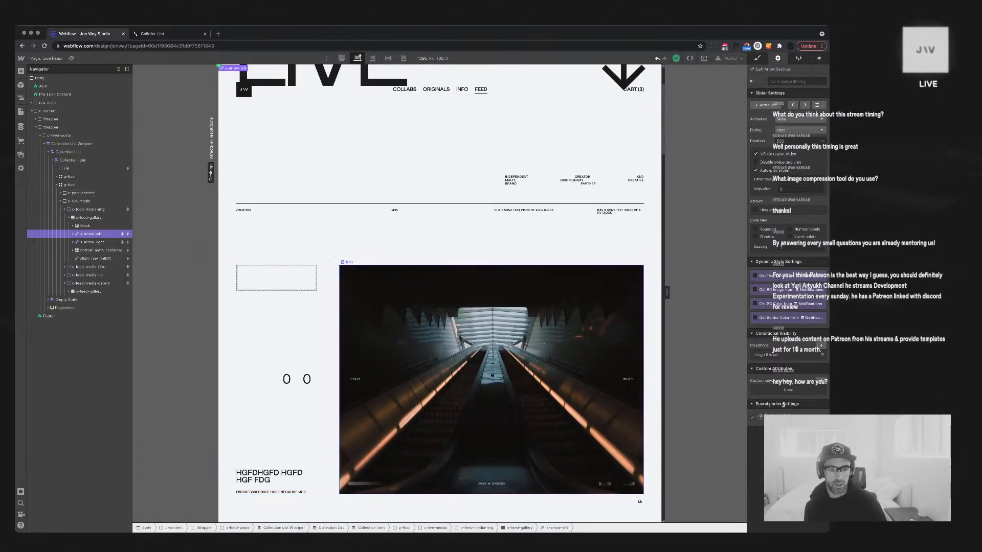
pyautogui.click(501, 348)
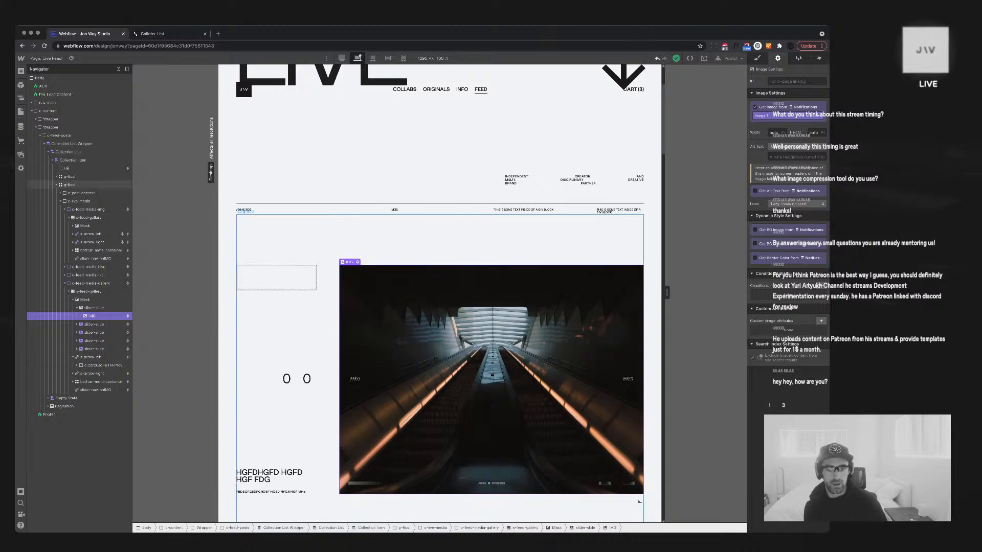
pyautogui.scroll(-4, 583, 256)
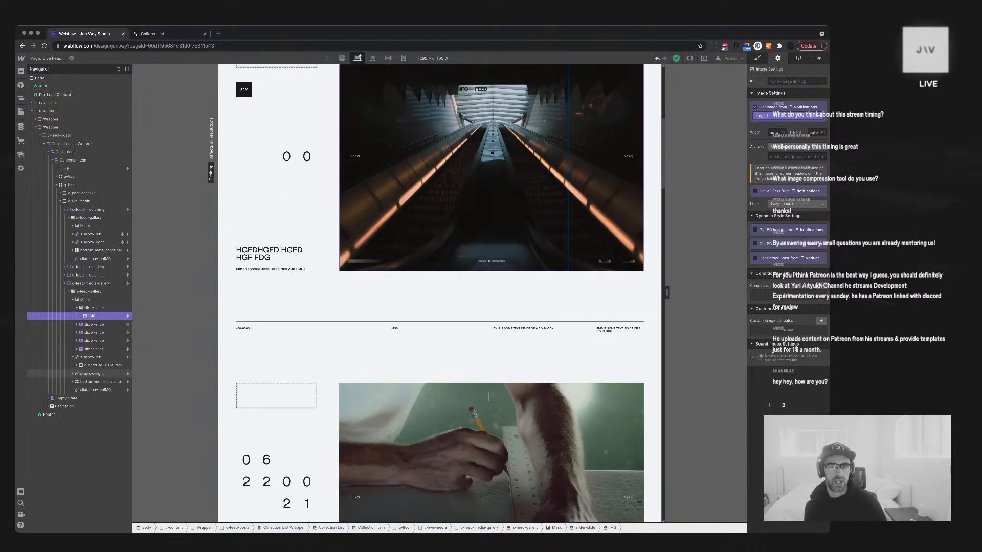
pyautogui.scroll(2, 491, 154)
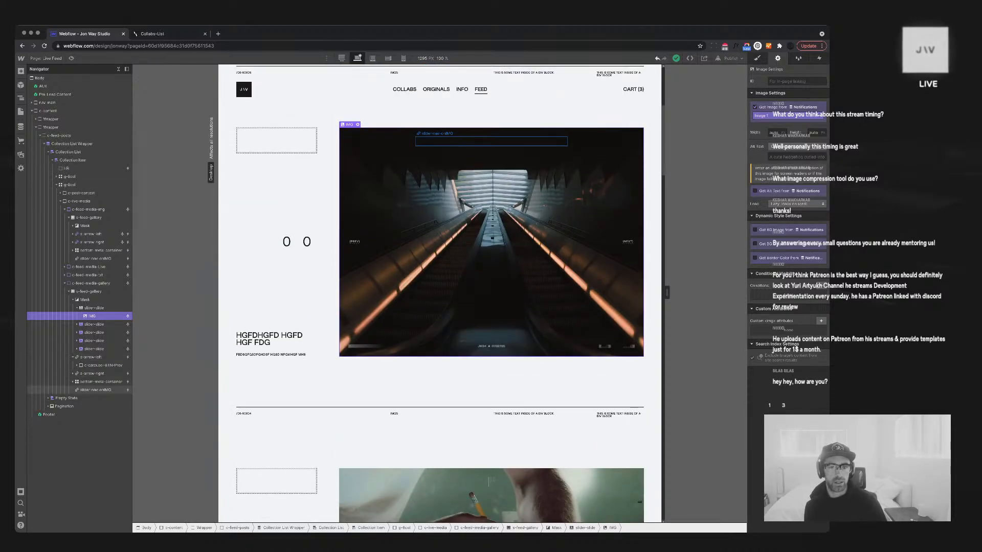
pyautogui.click(491, 142)
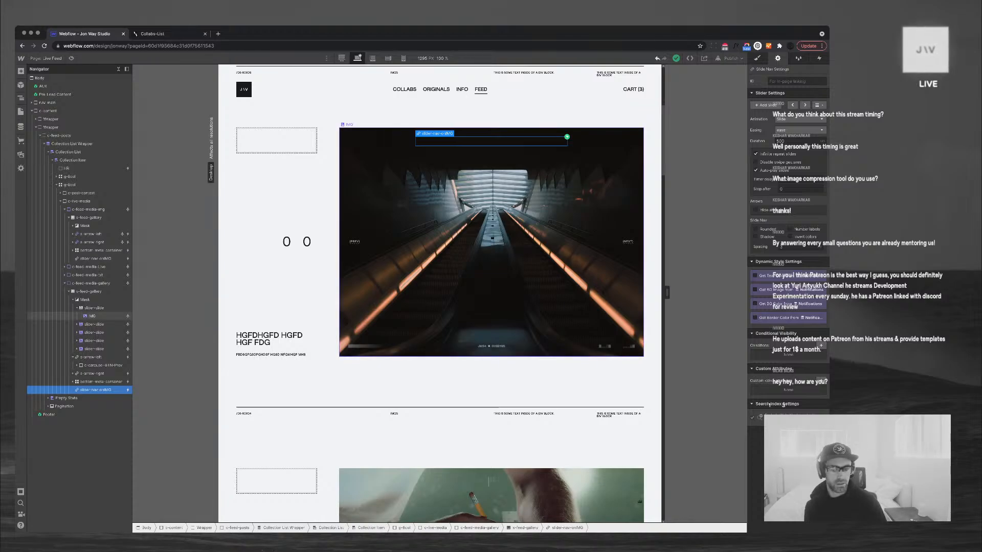
pyautogui.scroll(-1, 440, 294)
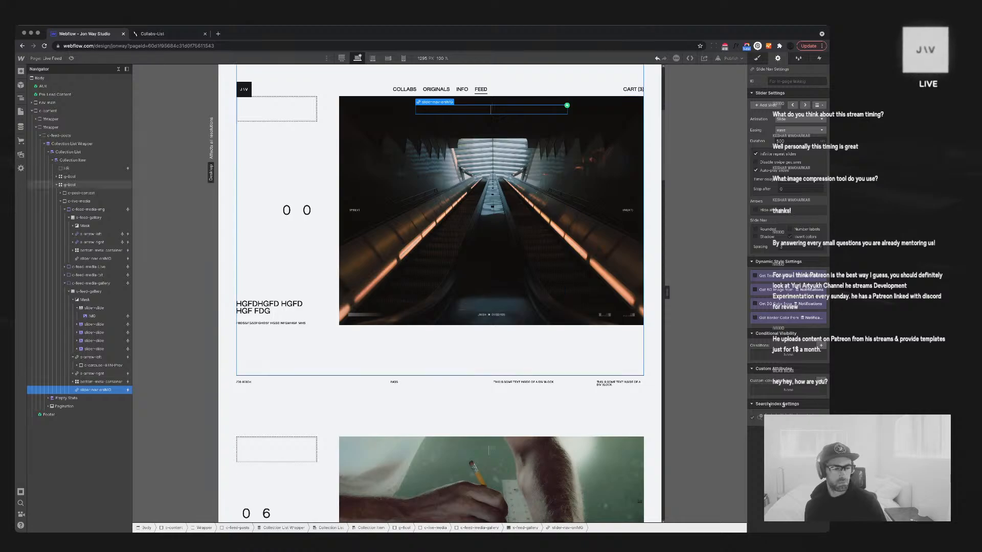
pyautogui.click(76, 308)
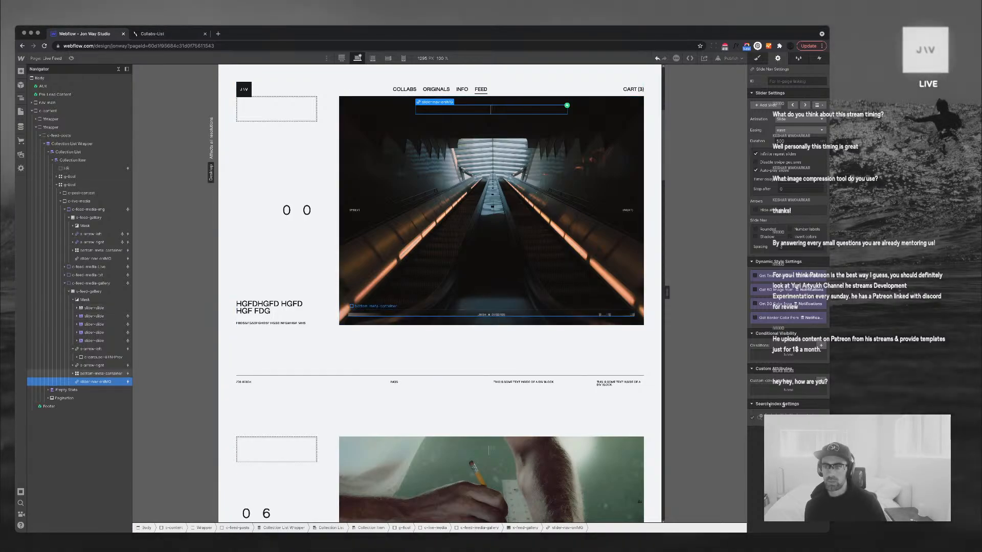
pyautogui.press('s')
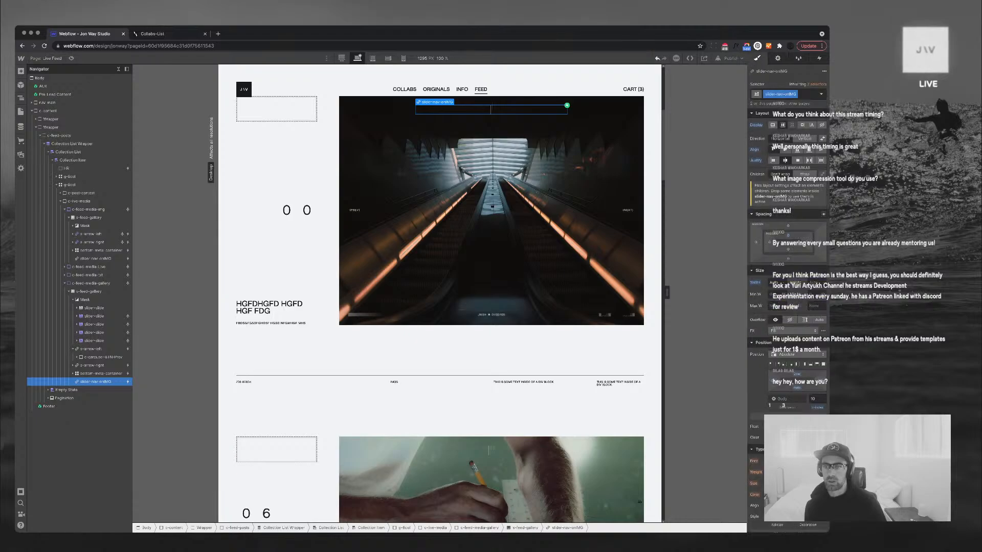
# Scroll through the Live Feed items and select the slider-nav-onIMG element on the Quick Blender Test post
pyautogui.scroll(-2, 491, 481)
pyautogui.scroll(3, 491, 481)
pyautogui.scroll(2, 440, 291)
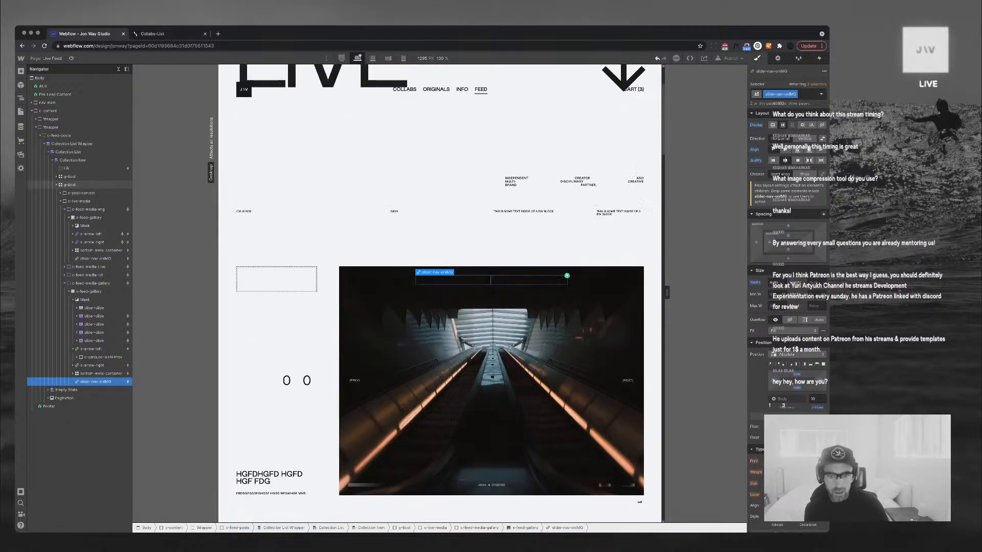
pyautogui.scroll(-5, 440, 291)
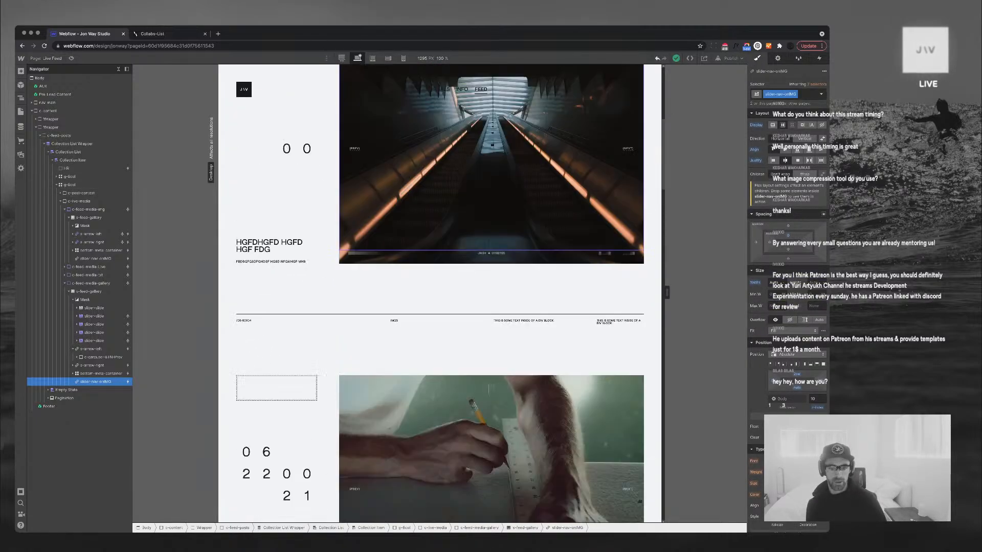
pyautogui.scroll(-5, 439, 291)
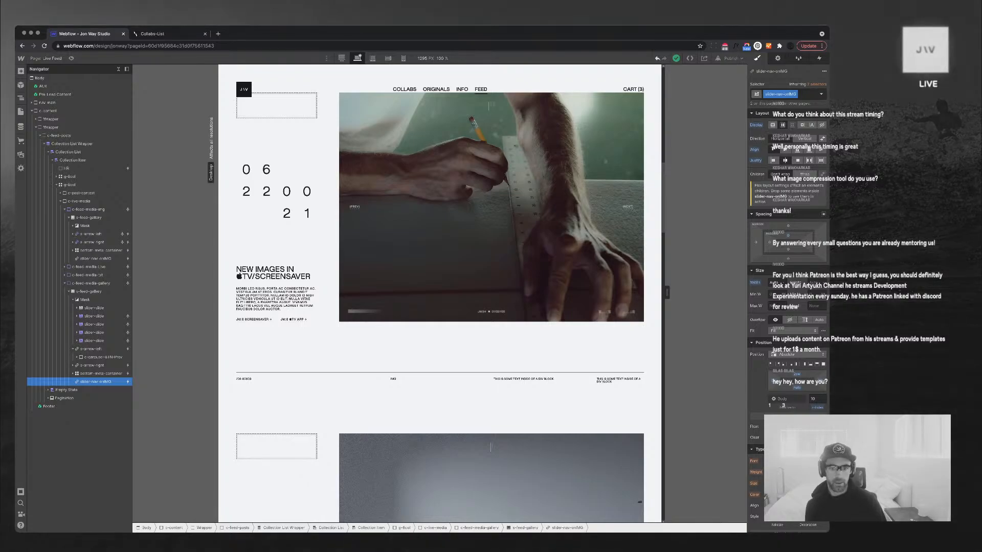
pyautogui.scroll(8, 439, 291)
pyautogui.scroll(-2, 440, 292)
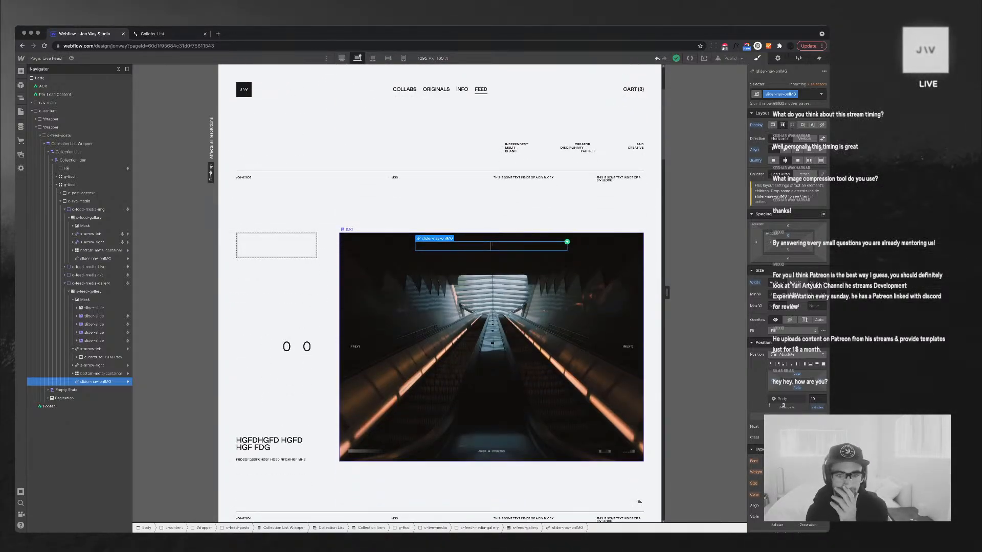
pyautogui.scroll(-5, 440, 291)
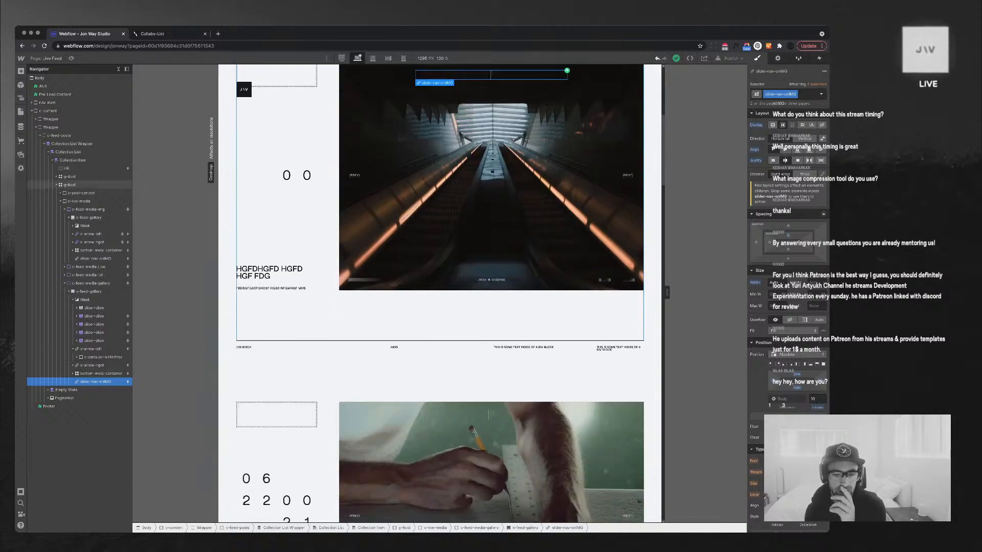
pyautogui.scroll(-4, 440, 292)
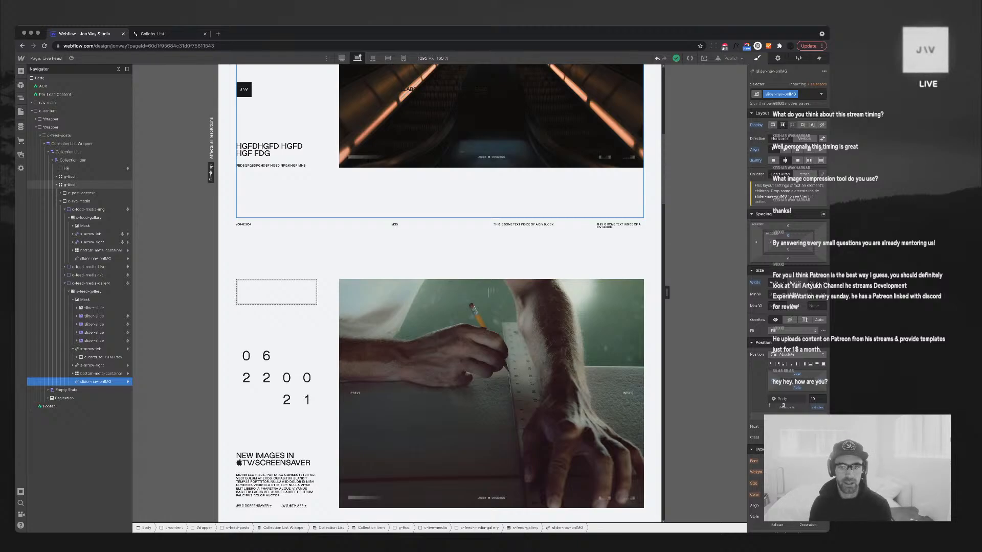
pyautogui.scroll(9, 440, 291)
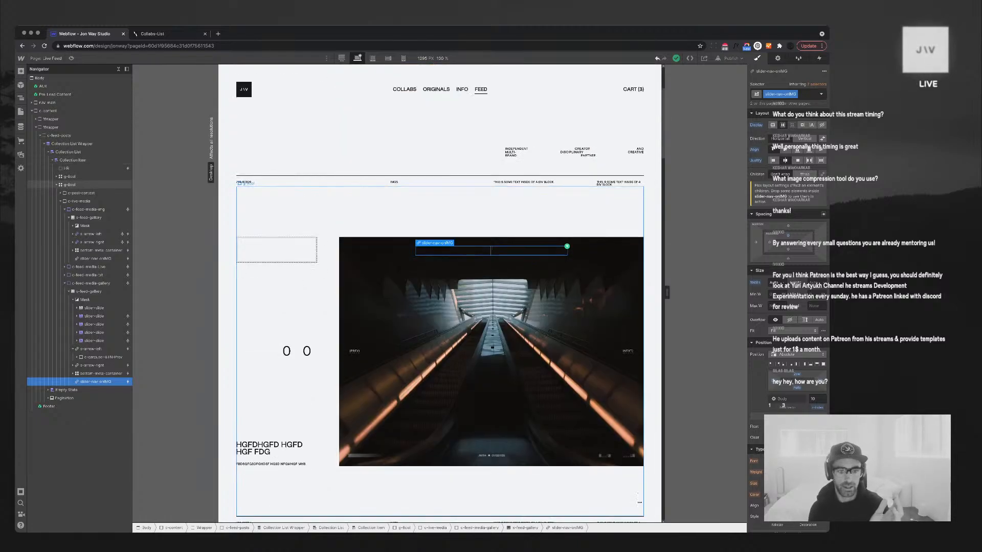
pyautogui.scroll(-20, 491, 292)
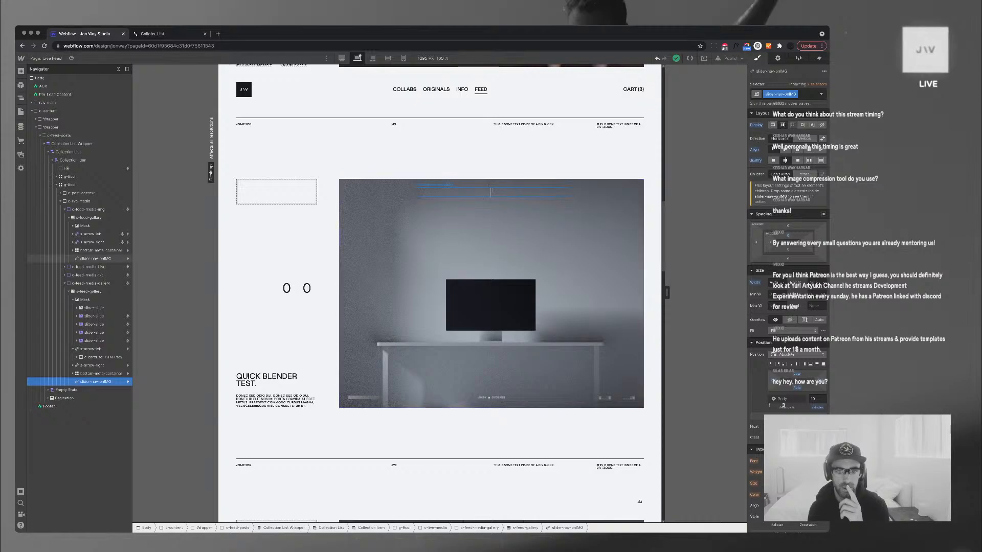
pyautogui.click(490, 191)
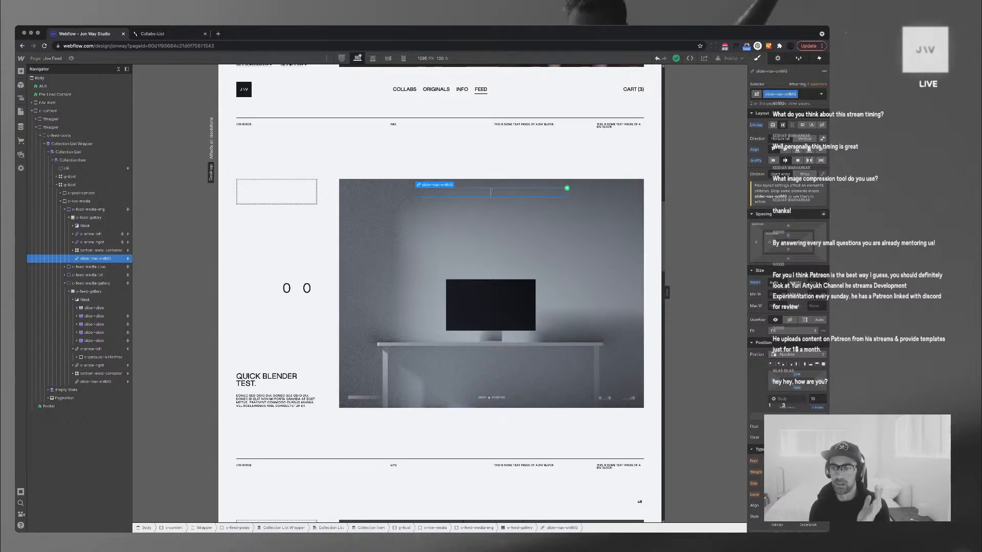
# Review the slider navigation's interactions and style properties
pyautogui.press('h')
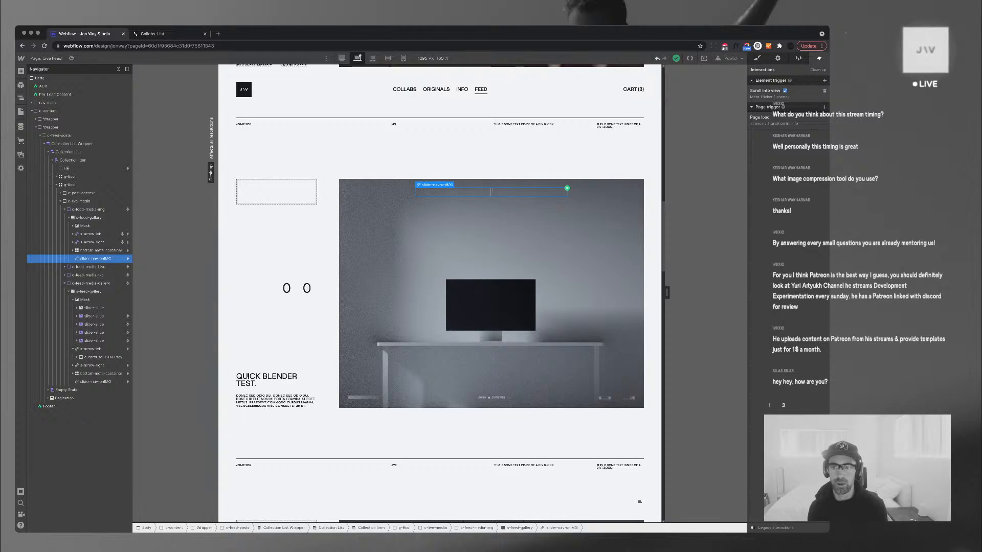
pyautogui.press('s')
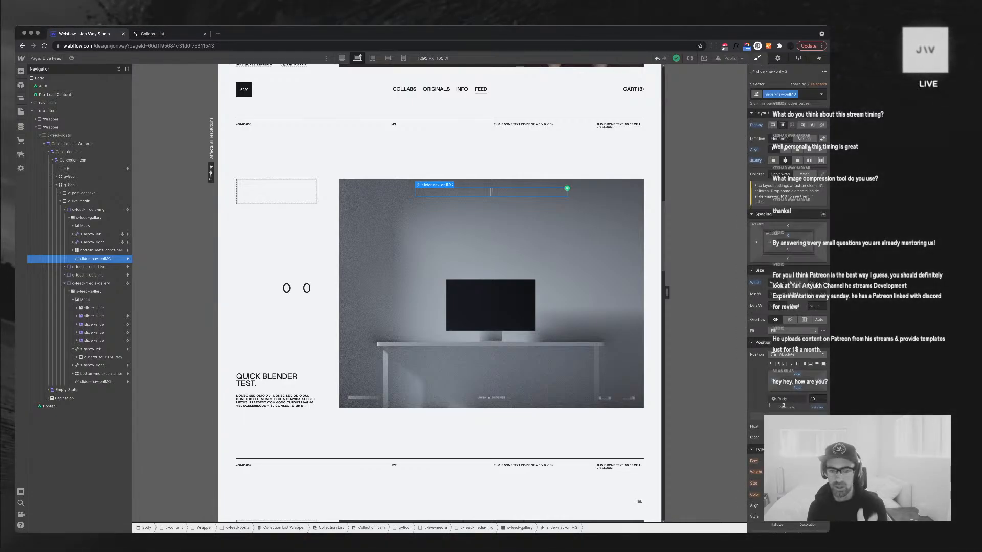
pyautogui.scroll(-1, 787, 317)
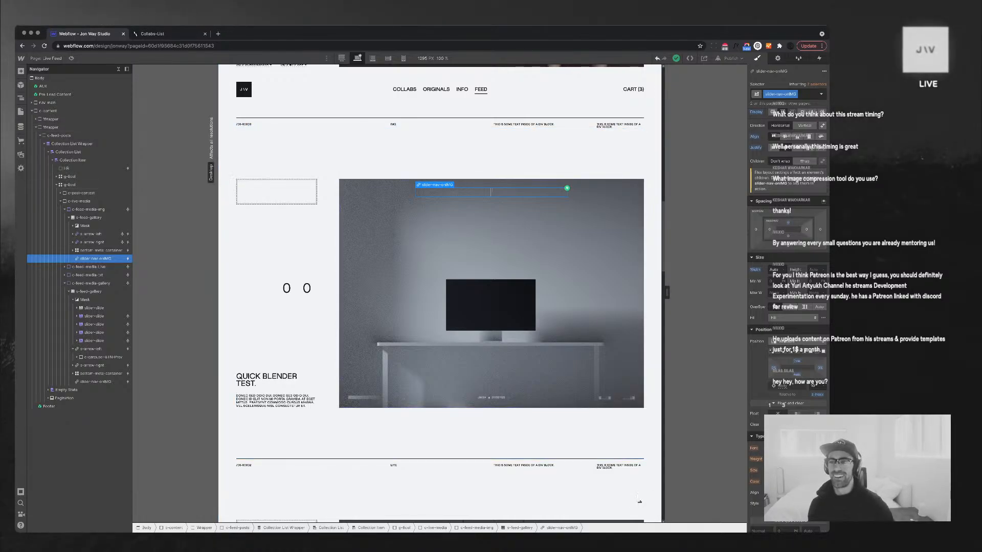
# Add an 'Image 5 is set' visibility condition to the slider navigation, then open the Pages list
pyautogui.press('d')
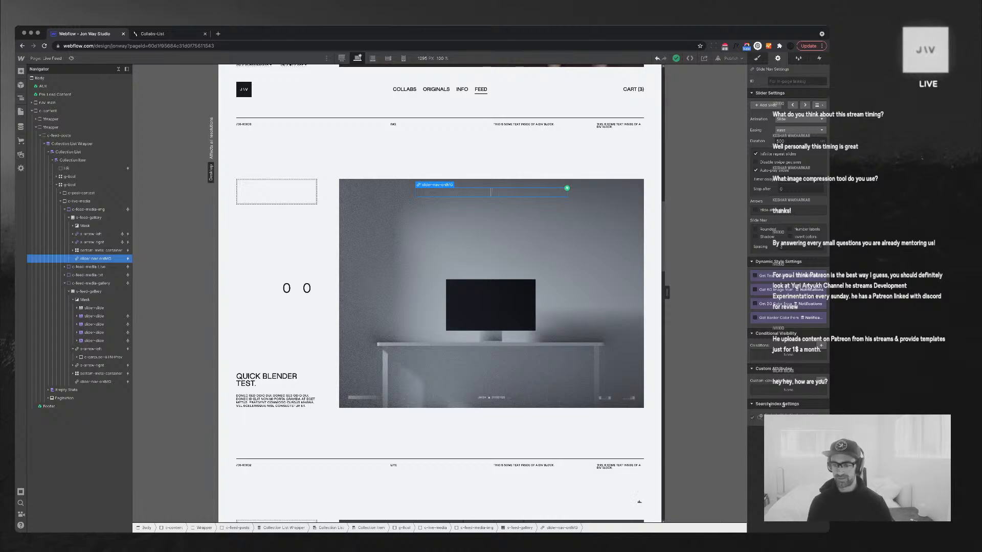
pyautogui.click(821, 346)
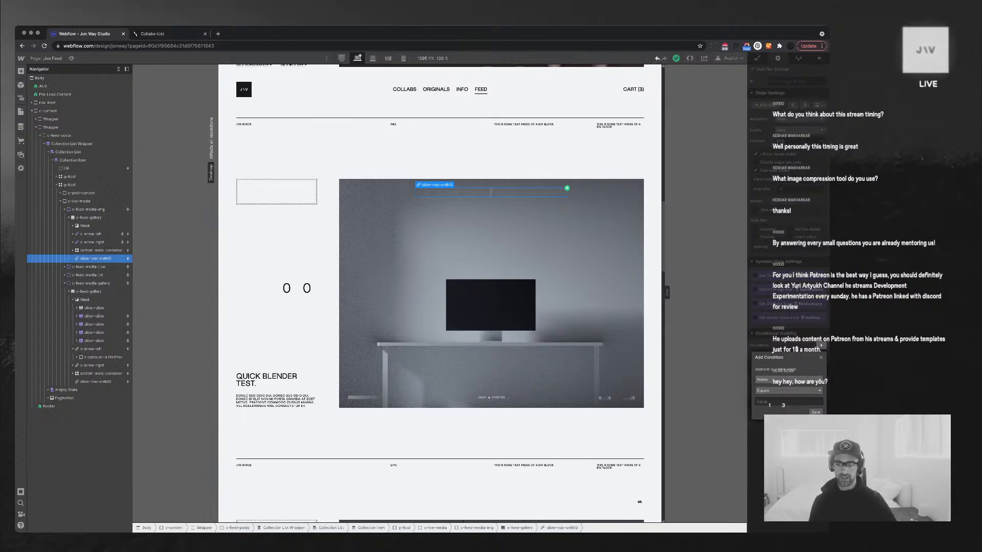
pyautogui.click(788, 380)
pyautogui.scroll(-5, 788, 399)
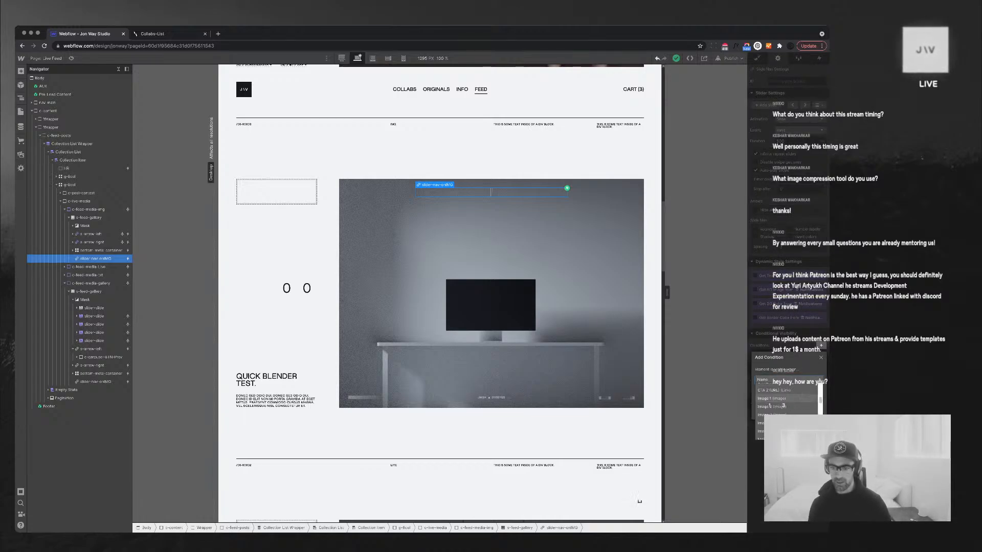
pyautogui.click(772, 407)
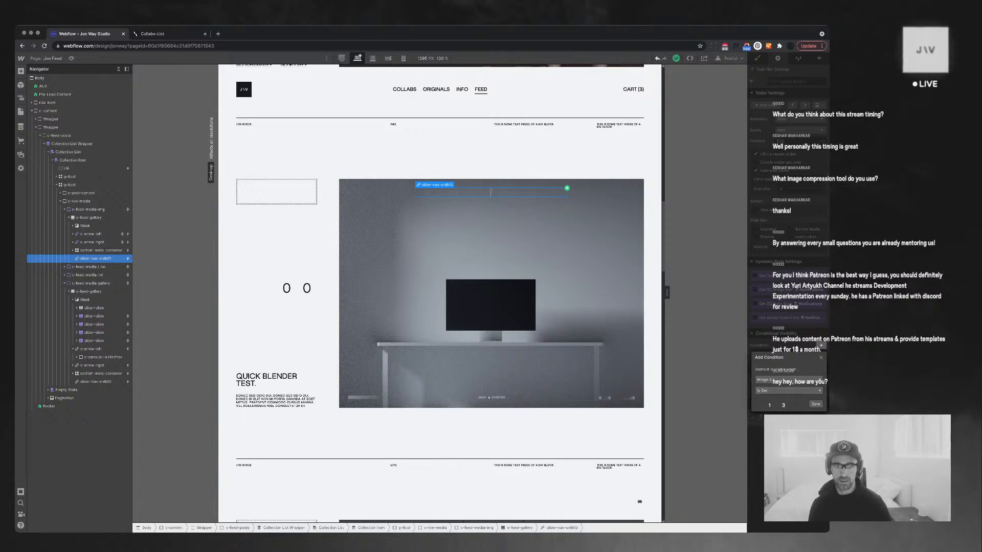
pyautogui.click(815, 404)
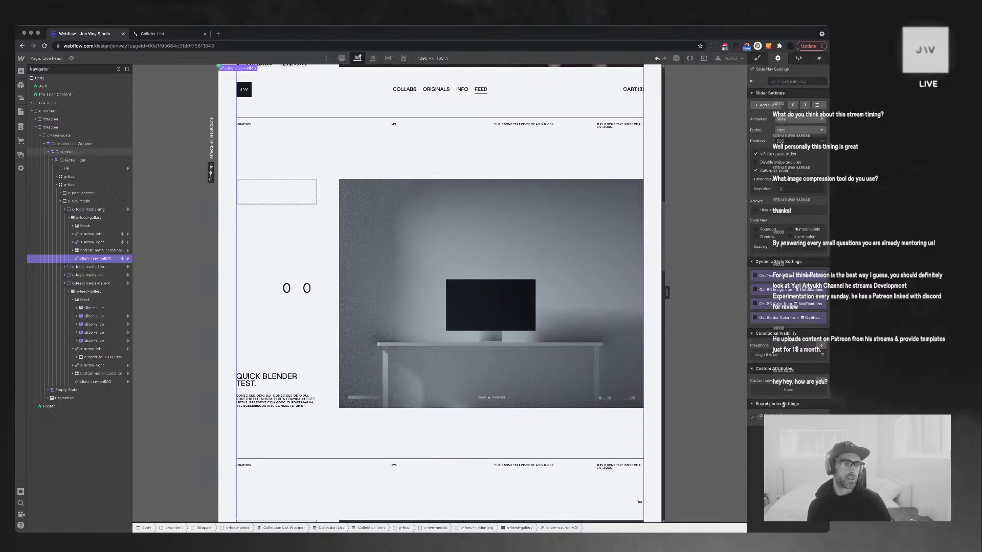
pyautogui.click(46, 59)
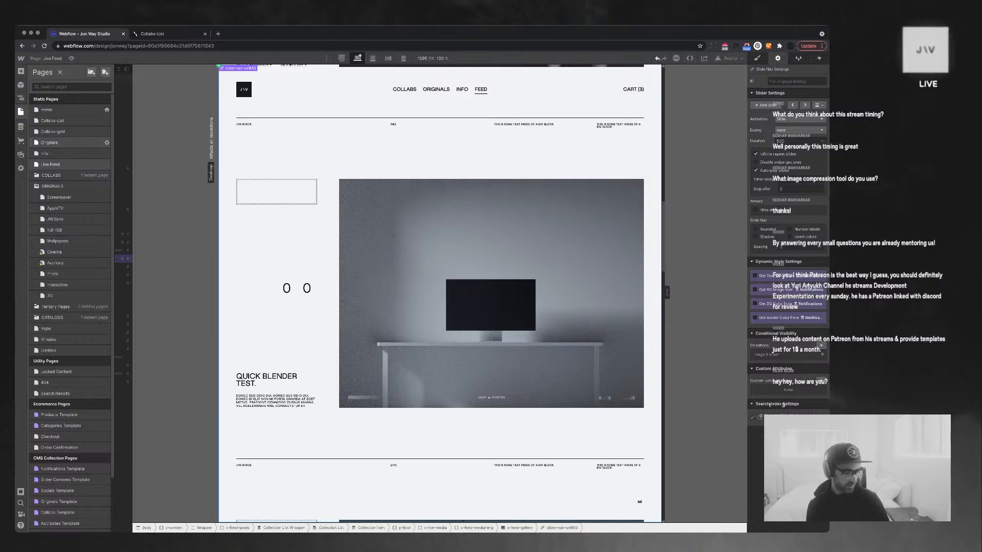
# On the Originals page, select the slider's c-slider-top-meta block to copy it
pyautogui.click(49, 142)
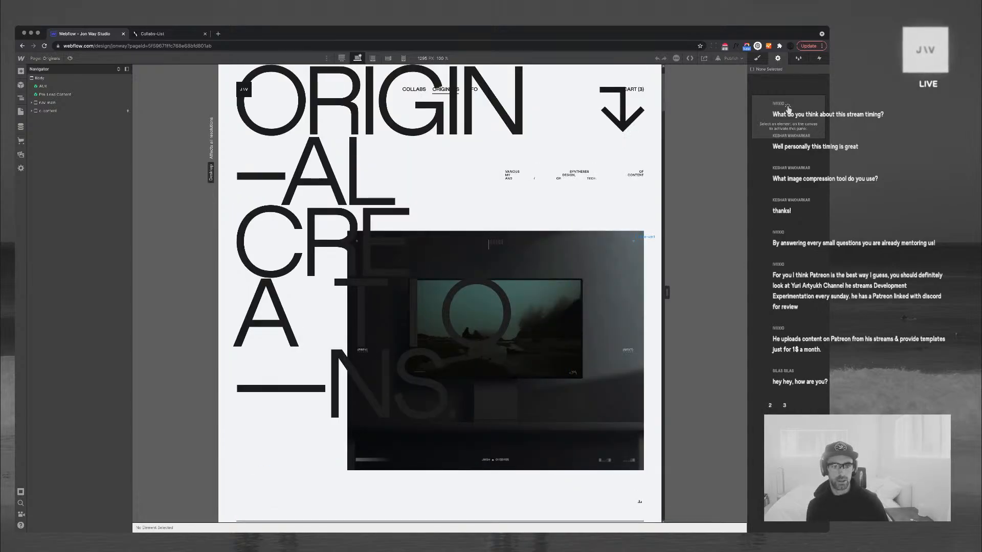
pyautogui.click(634, 241)
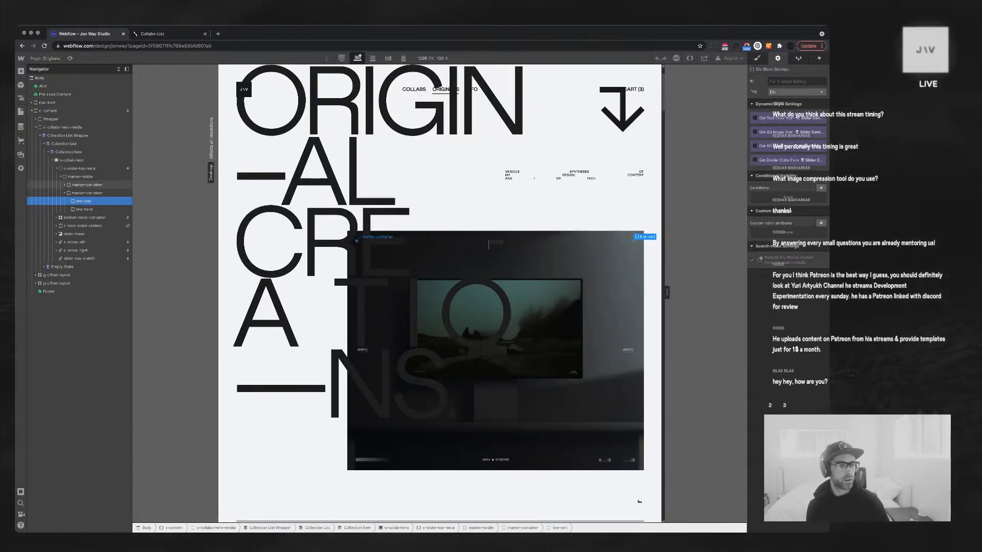
pyautogui.click(60, 177)
pyautogui.click(56, 169)
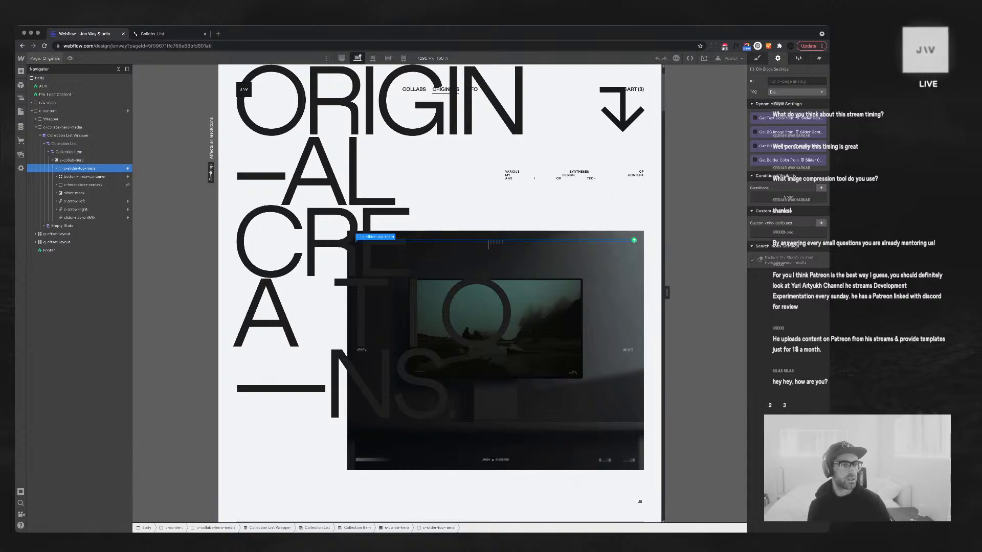
# Return to the Live Feed page from the Pages list
pyautogui.click(20, 111)
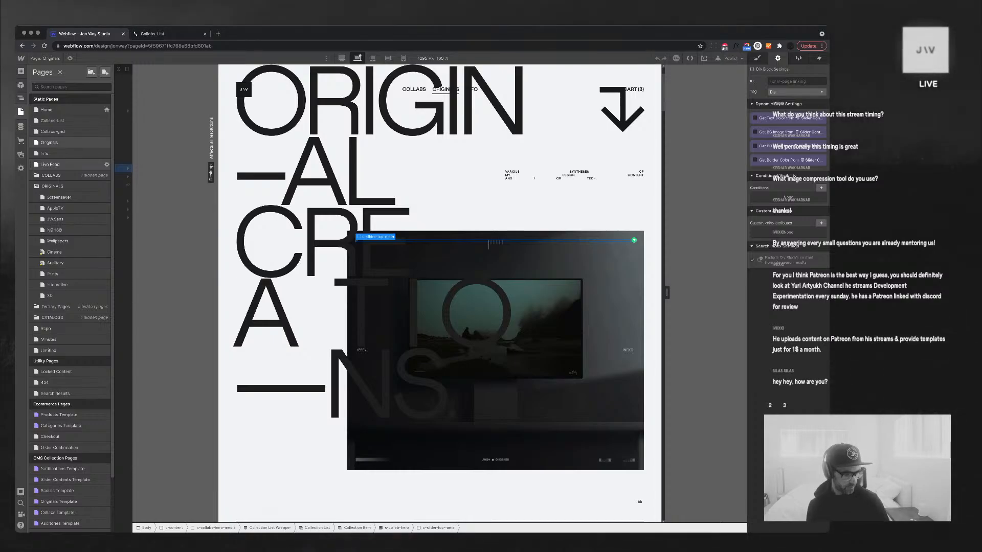
pyautogui.click(50, 165)
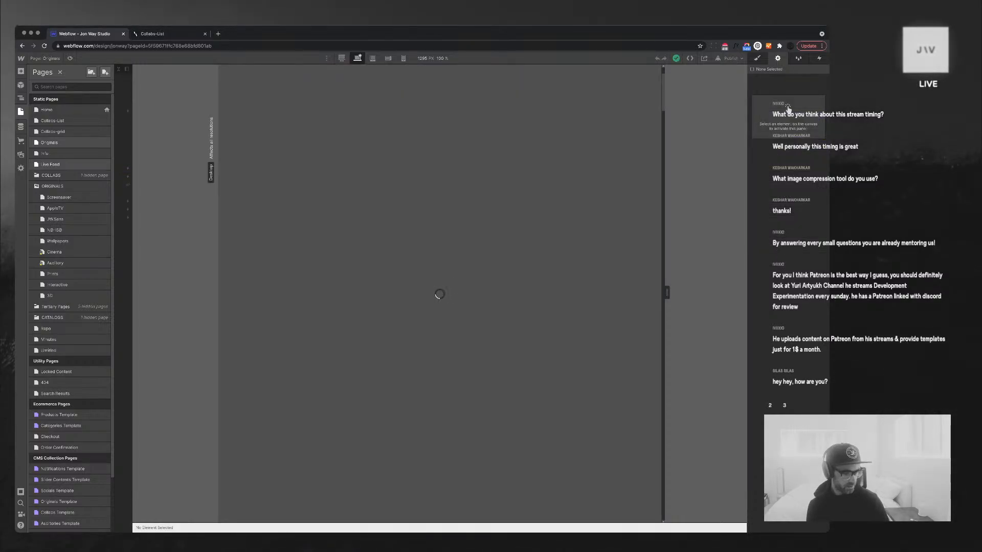
pyautogui.scroll(-10, 491, 386)
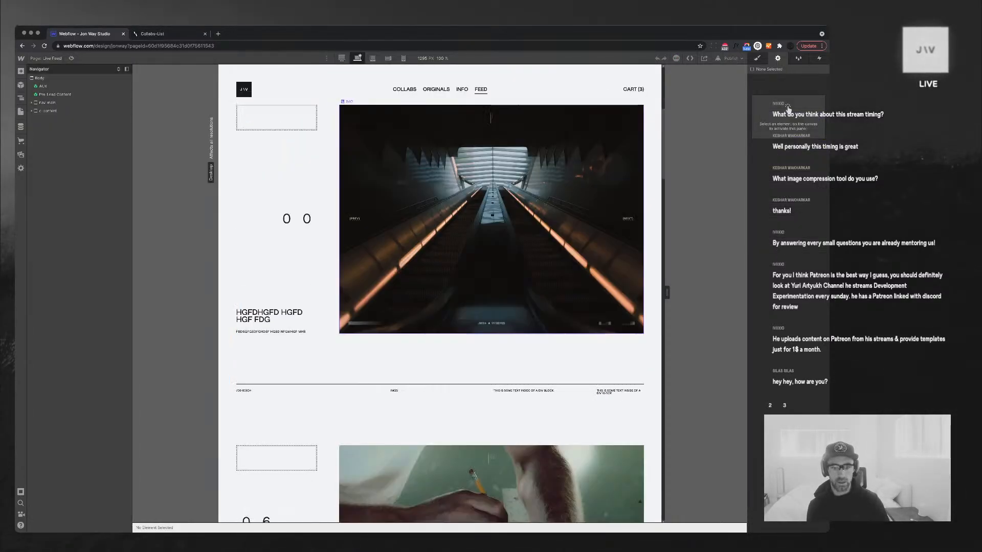
# Paste the copied c-slider-top-meta block and move it into the s-feed-gallery slider
pyautogui.click(489, 354)
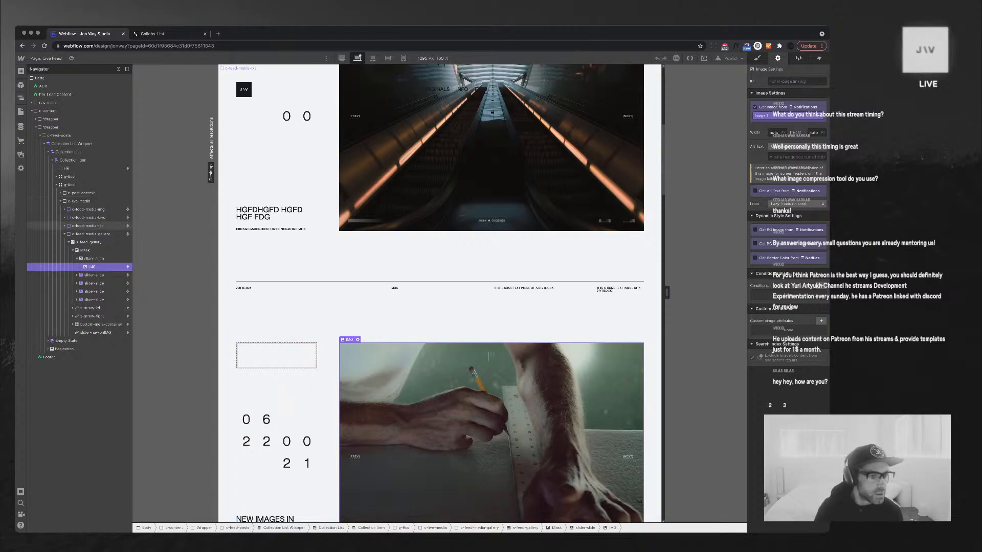
pyautogui.click(77, 259)
pyautogui.click(73, 251)
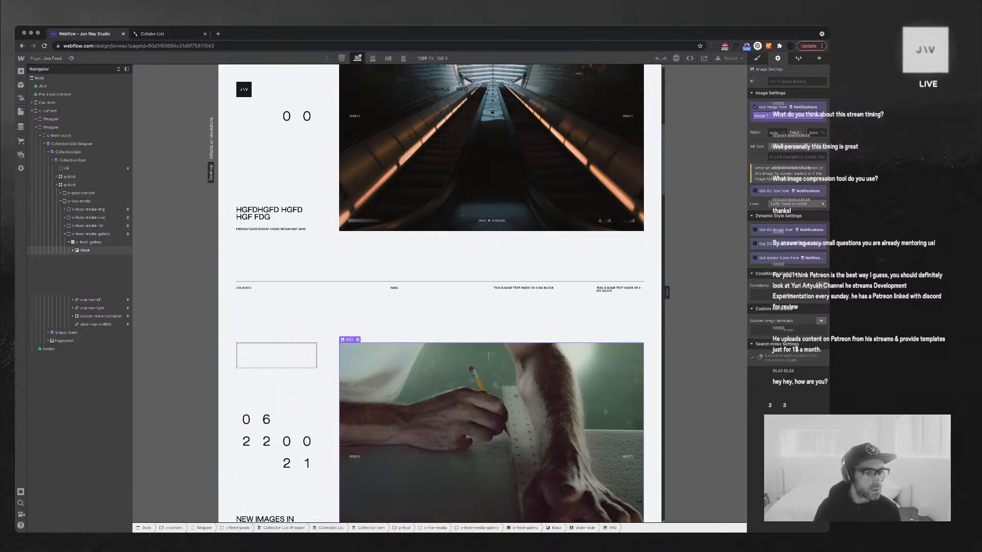
pyautogui.click(88, 242)
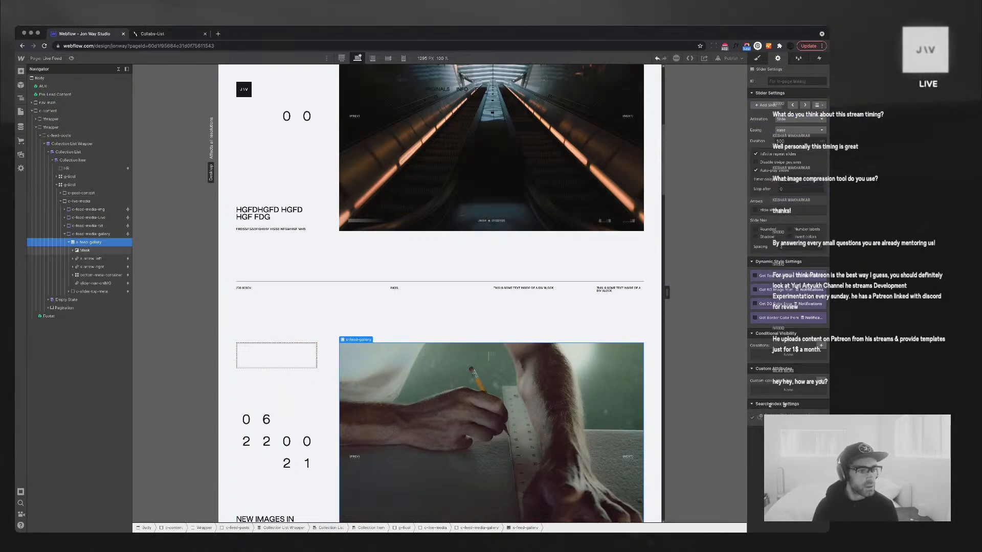
pyautogui.press('super+v')
pyautogui.moveTo(96, 292); pyautogui.dragTo(96, 251)
# Collapse the gallery's child elements and select s-feed-gallery to show its Slider Settings
pyautogui.click(450, 410)
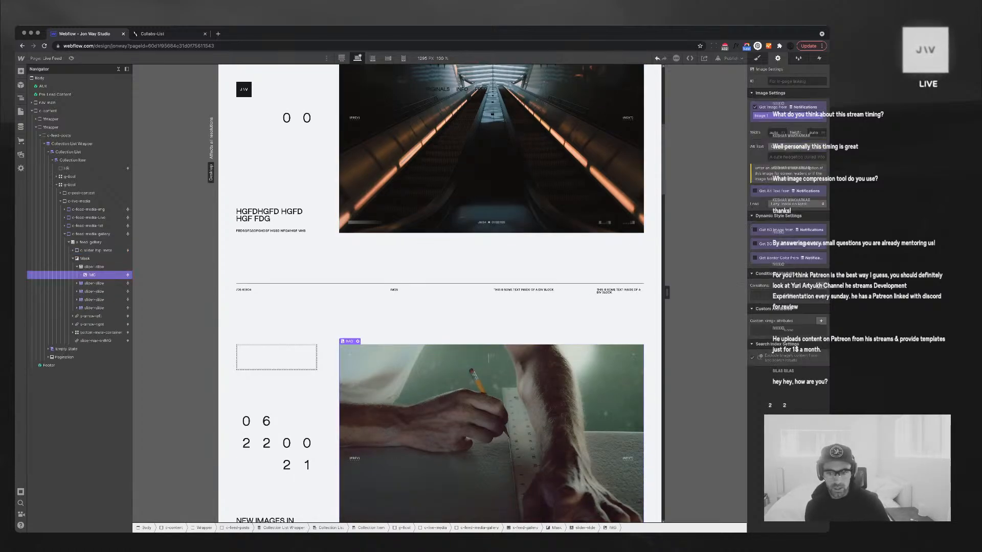
pyautogui.scroll(-12, 439, 294)
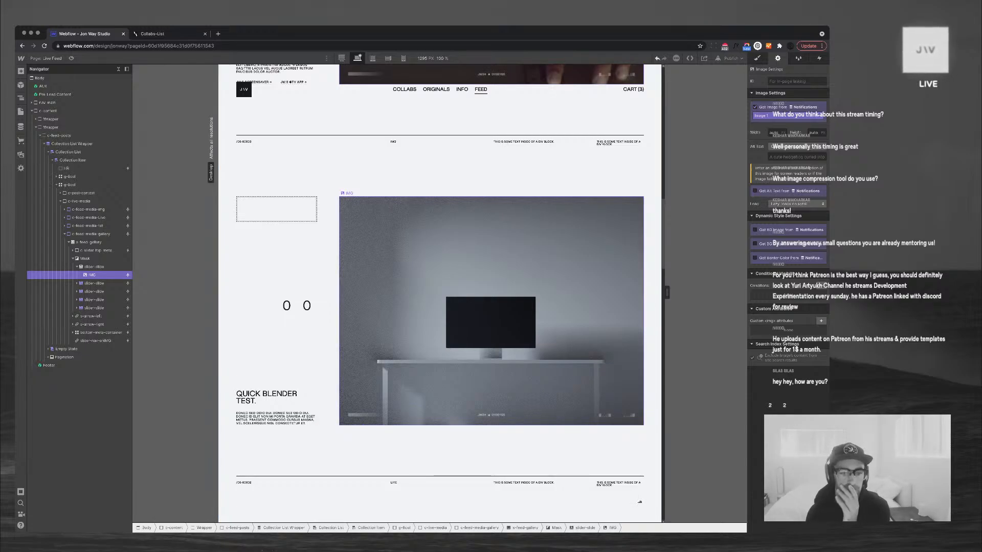
pyautogui.scroll(1, 440, 294)
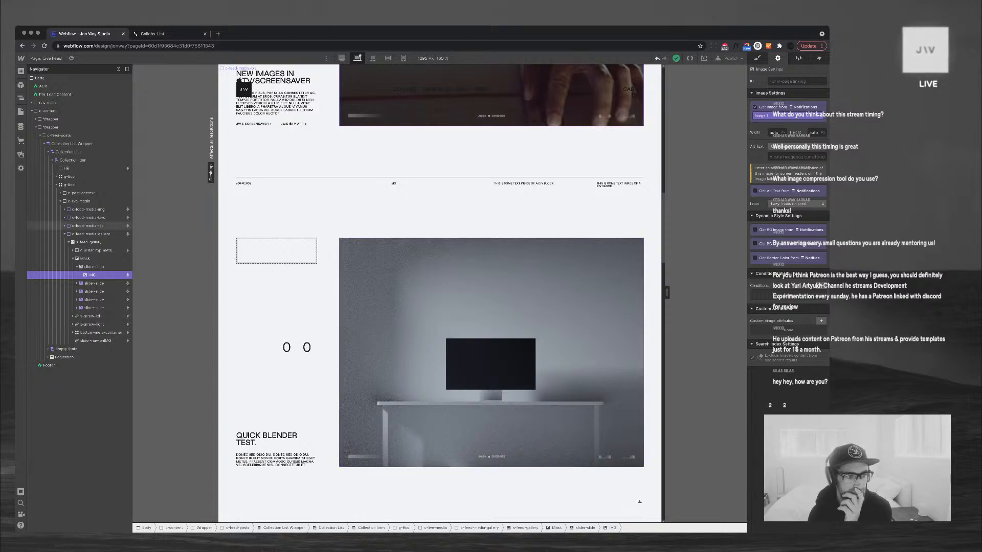
pyautogui.click(69, 242)
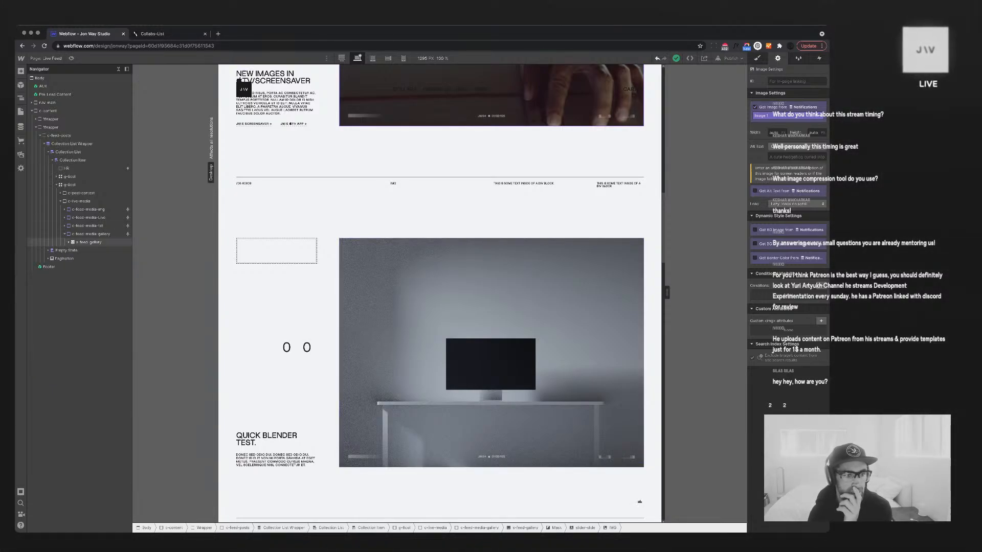
pyautogui.click(82, 242)
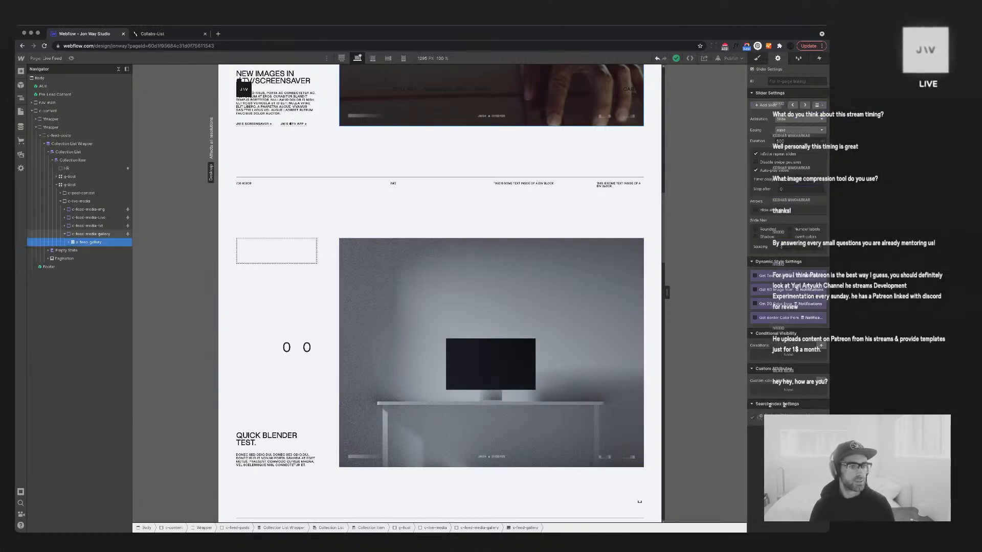
pyautogui.click(65, 210)
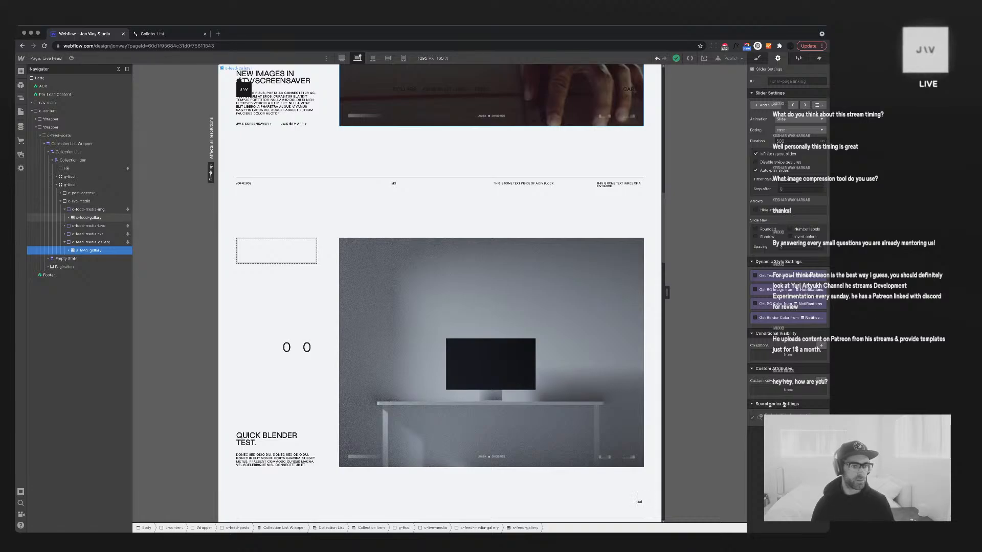
pyautogui.click(85, 217)
pyautogui.press('Delete')
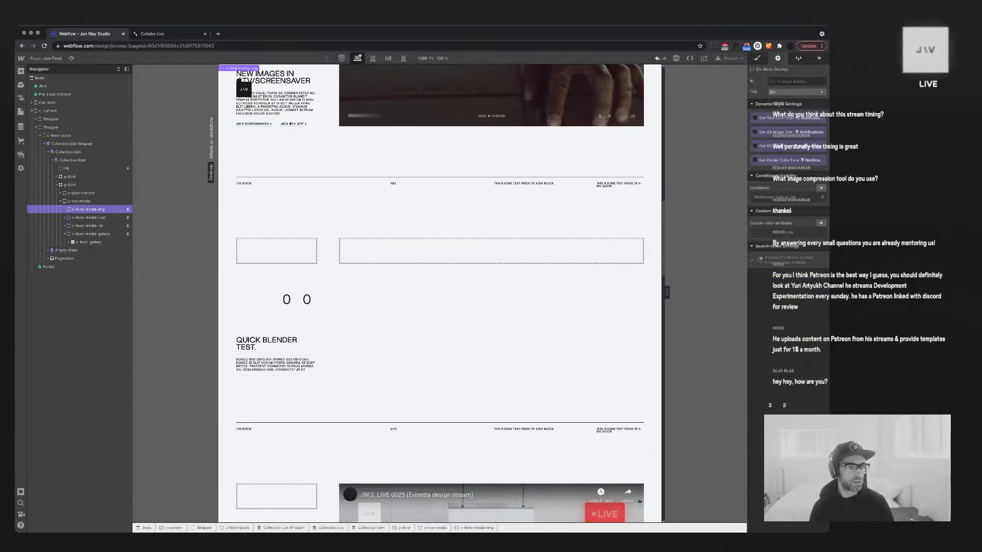
pyautogui.press('super+v')
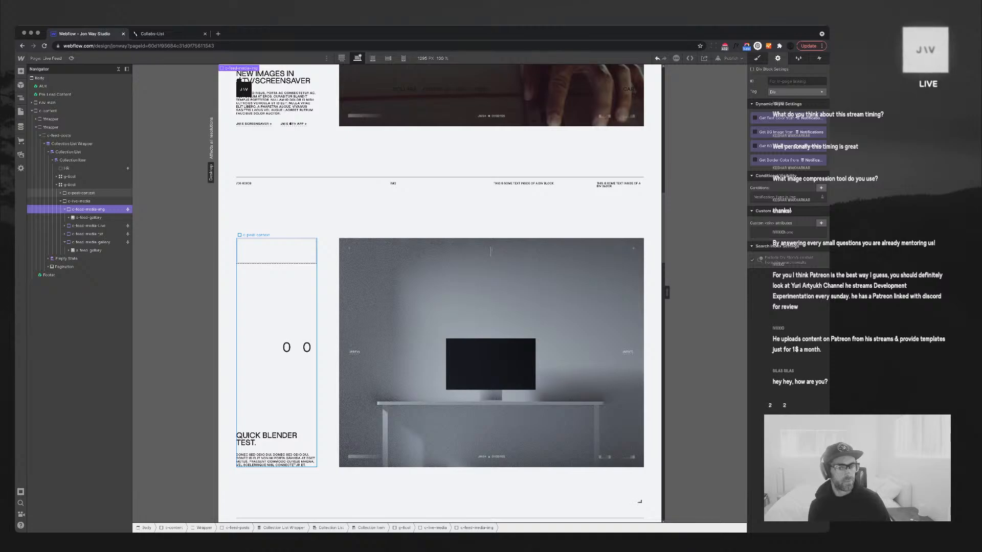
pyautogui.press('super+z')
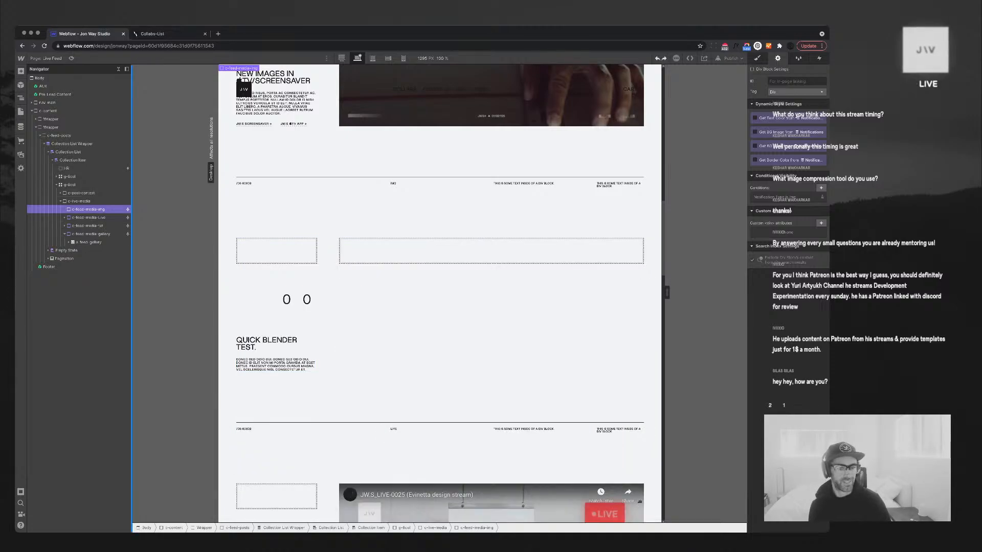
pyautogui.click(89, 243)
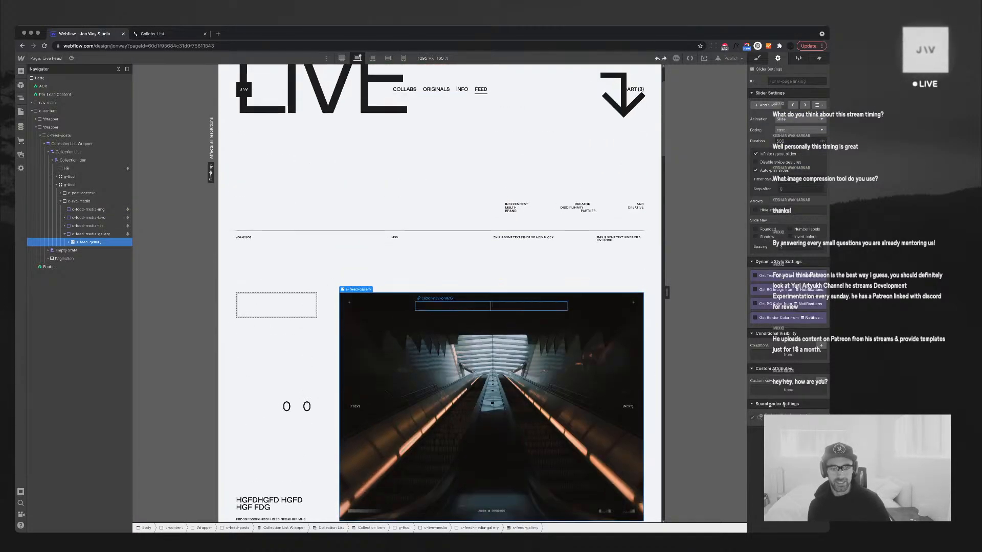
# Show the slider nav dots only when Image 5 is set
pyautogui.click(460, 307)
pyautogui.click(821, 346)
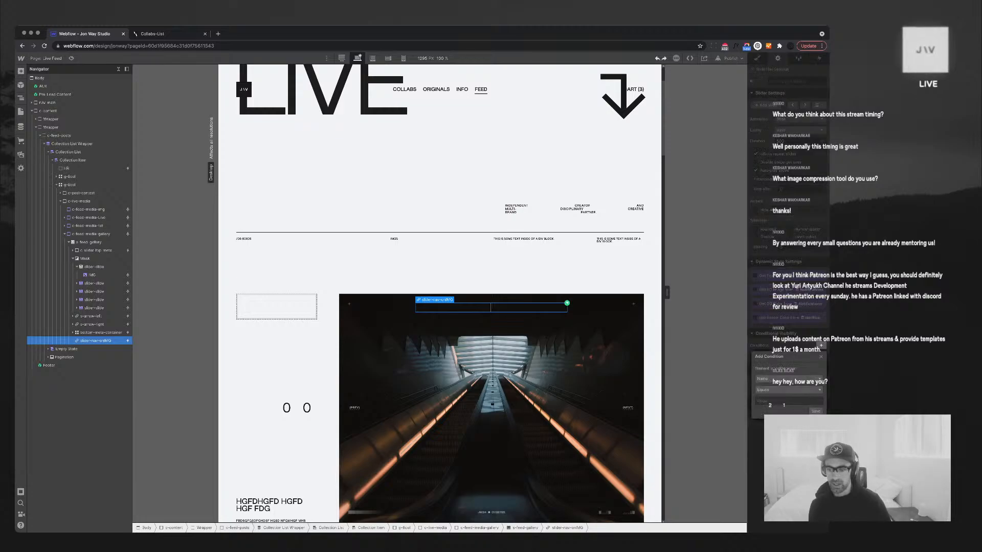
pyautogui.click(788, 380)
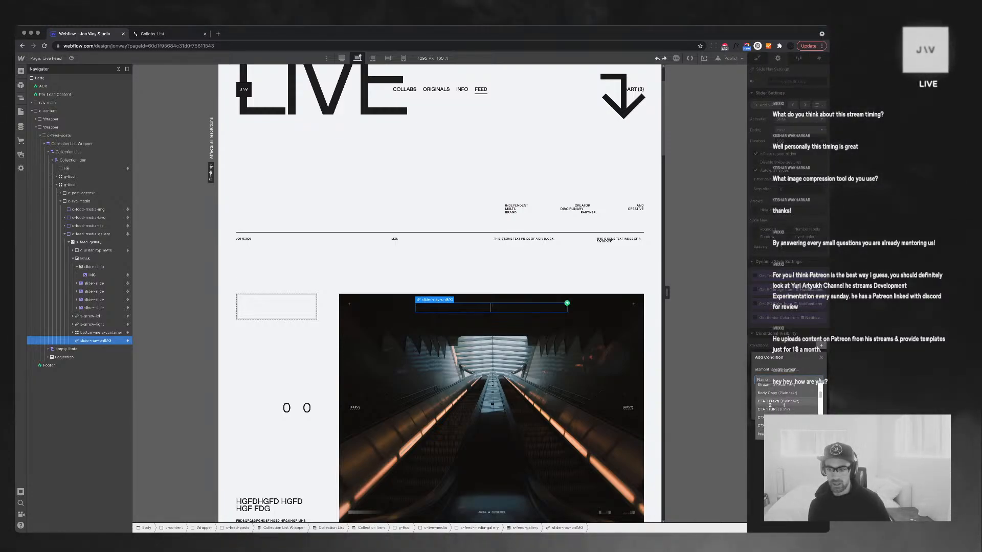
pyautogui.scroll(-3, 783, 402)
pyautogui.click(782, 406)
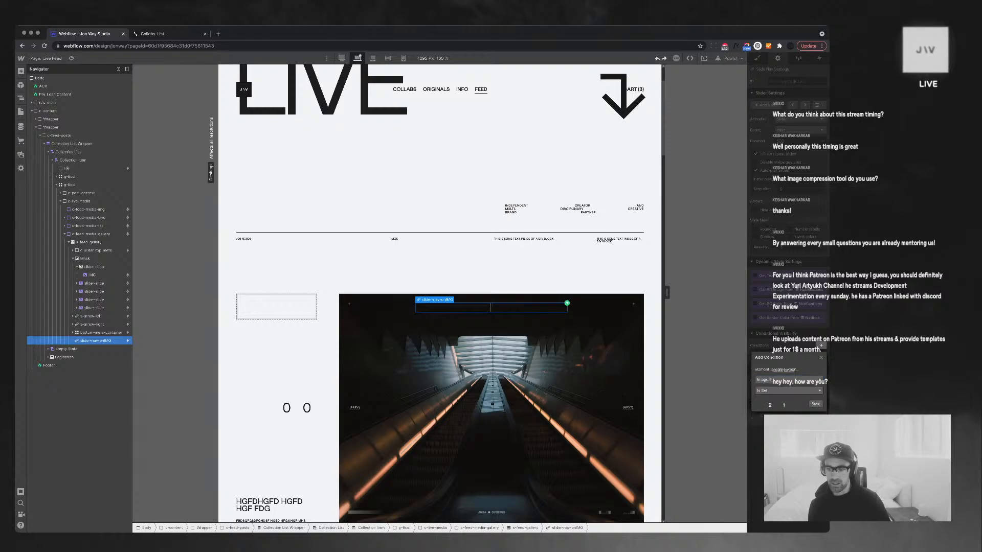
pyautogui.click(816, 404)
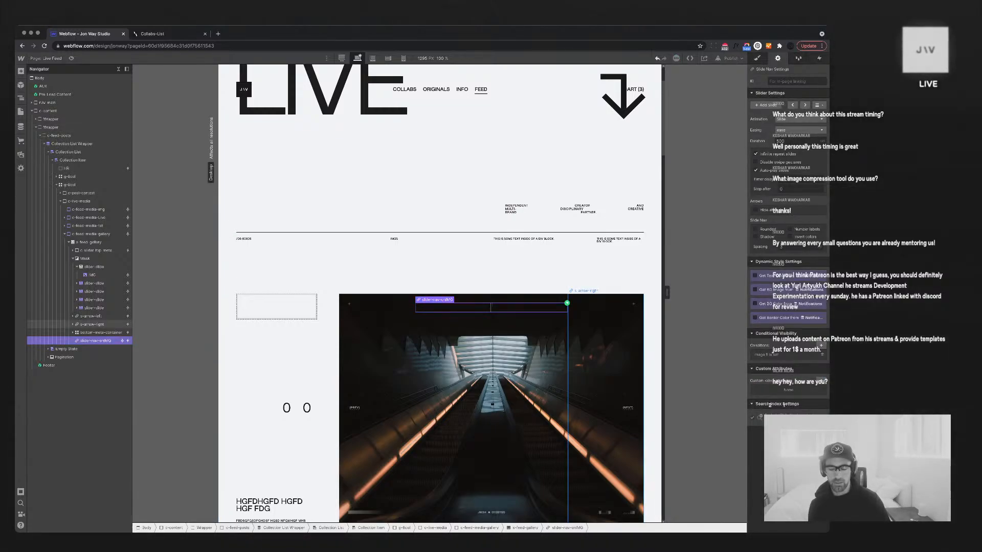
# Give the right and left slider arrows the same 'Image 5 is set' visibility condition
pyautogui.click(92, 325)
pyautogui.click(821, 346)
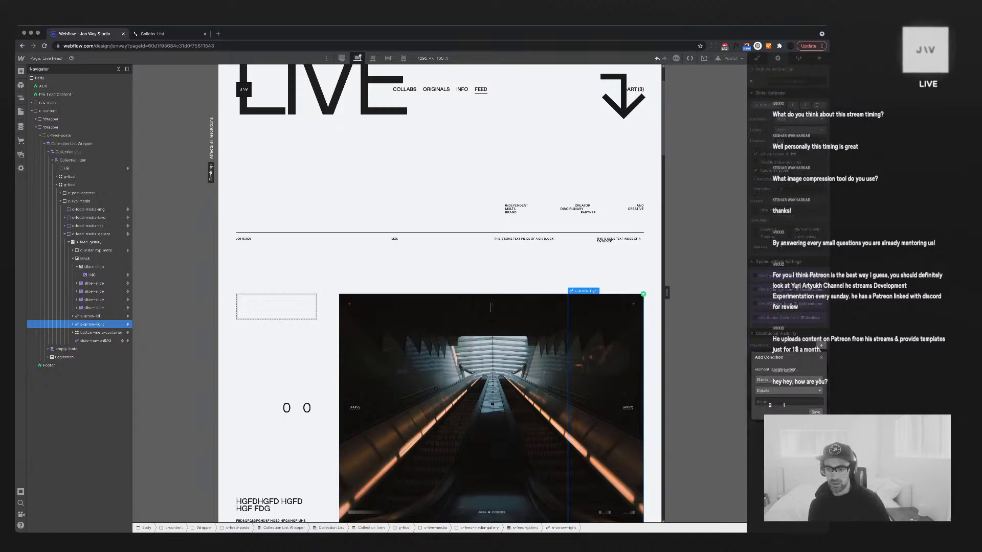
pyautogui.click(788, 380)
pyautogui.click(782, 410)
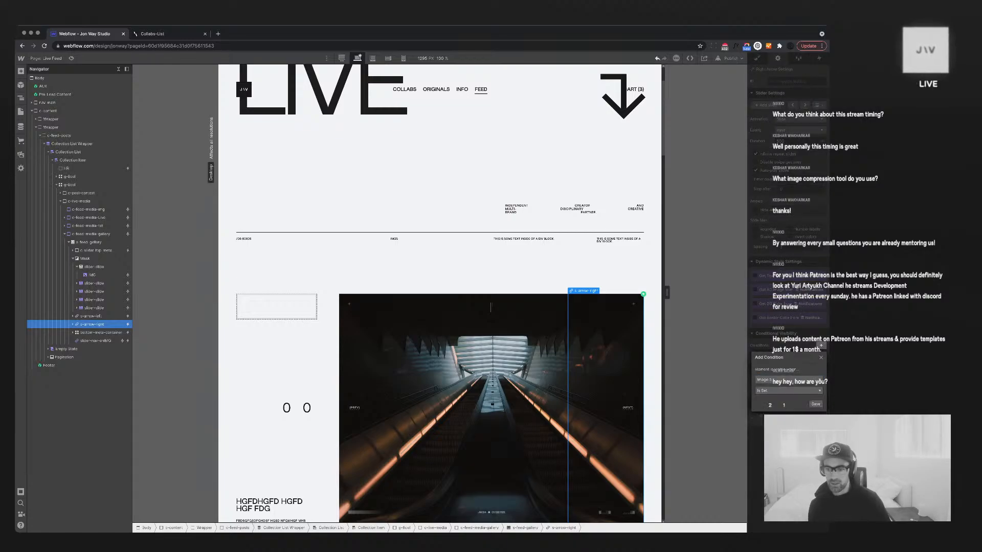
pyautogui.click(91, 316)
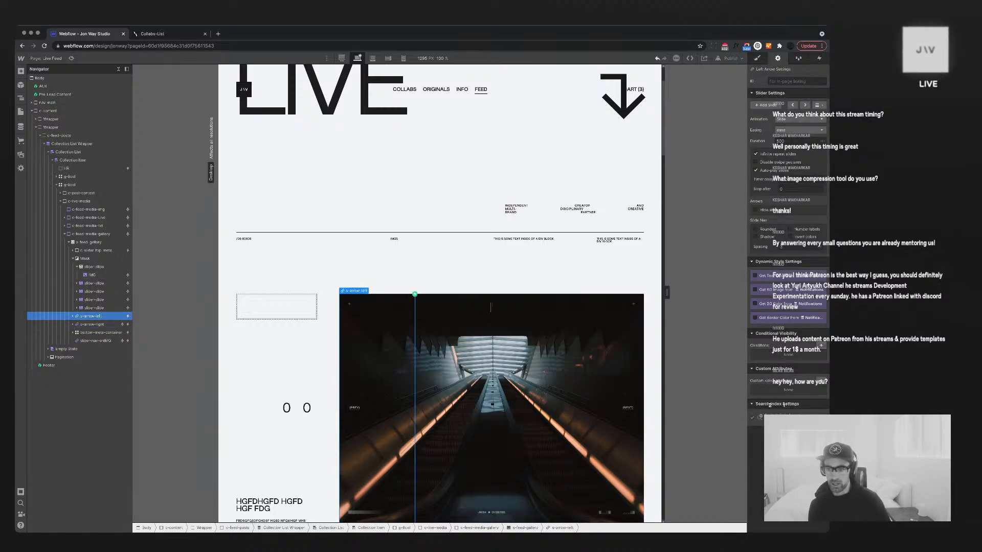
pyautogui.click(788, 380)
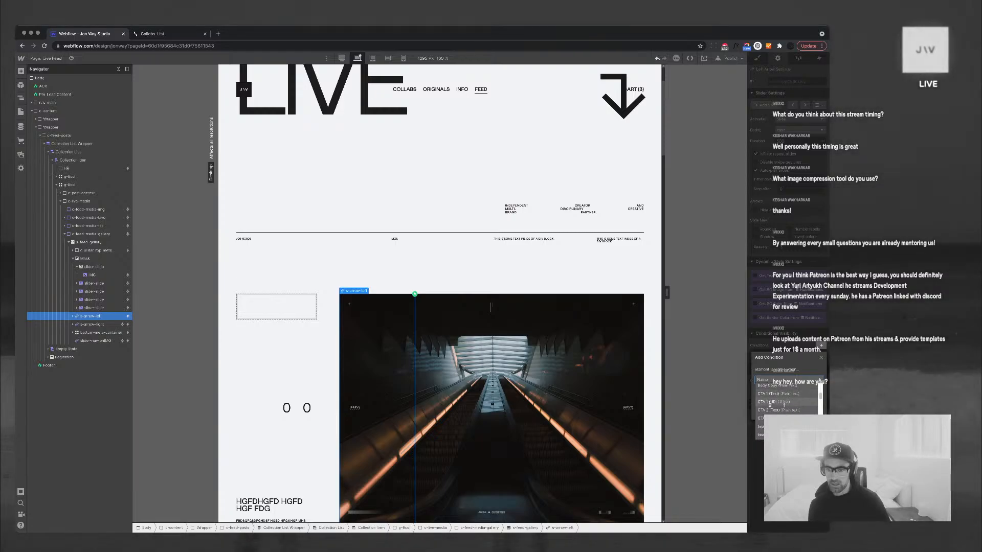
pyautogui.scroll(-1, 783, 410)
pyautogui.click(782, 412)
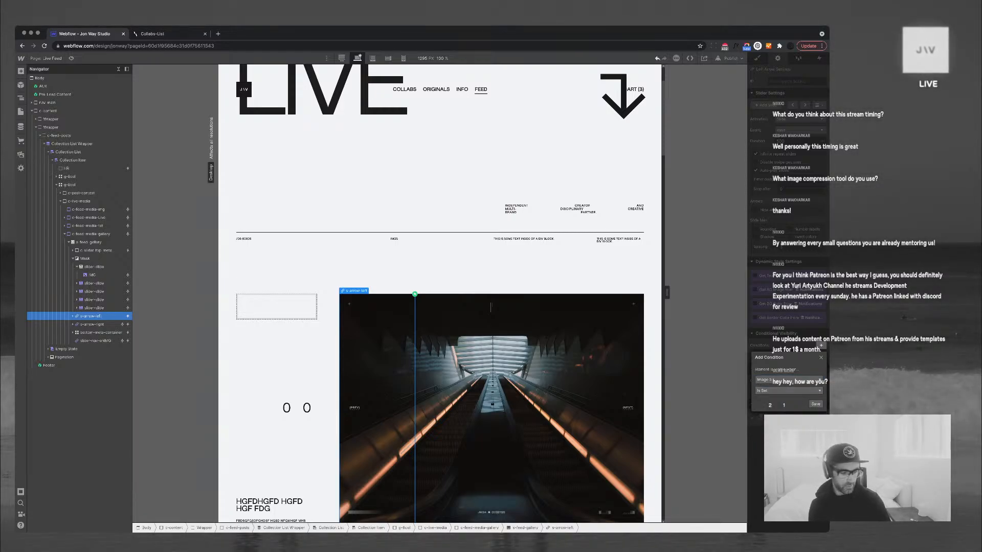
pyautogui.click(815, 404)
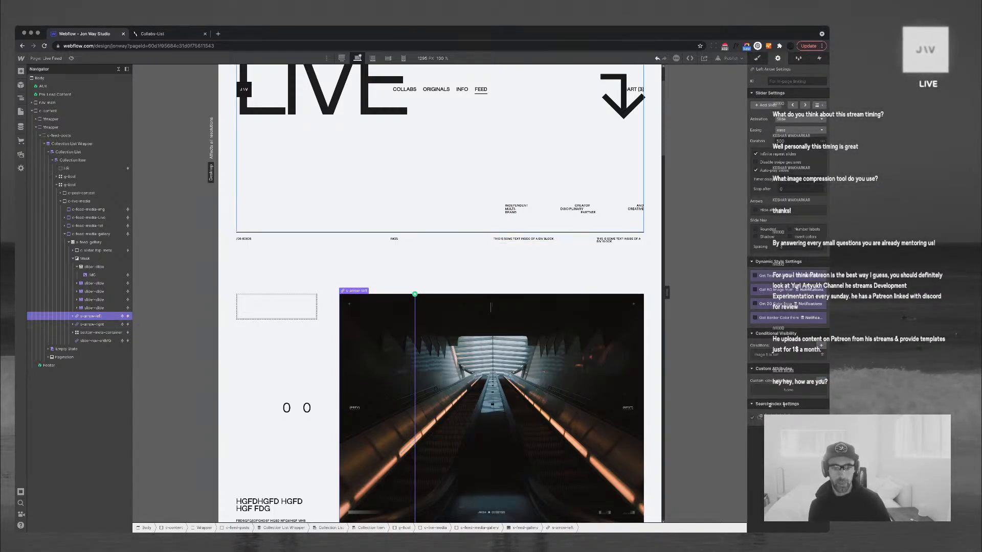
pyautogui.click(493, 166)
pyautogui.scroll(-6, 493, 166)
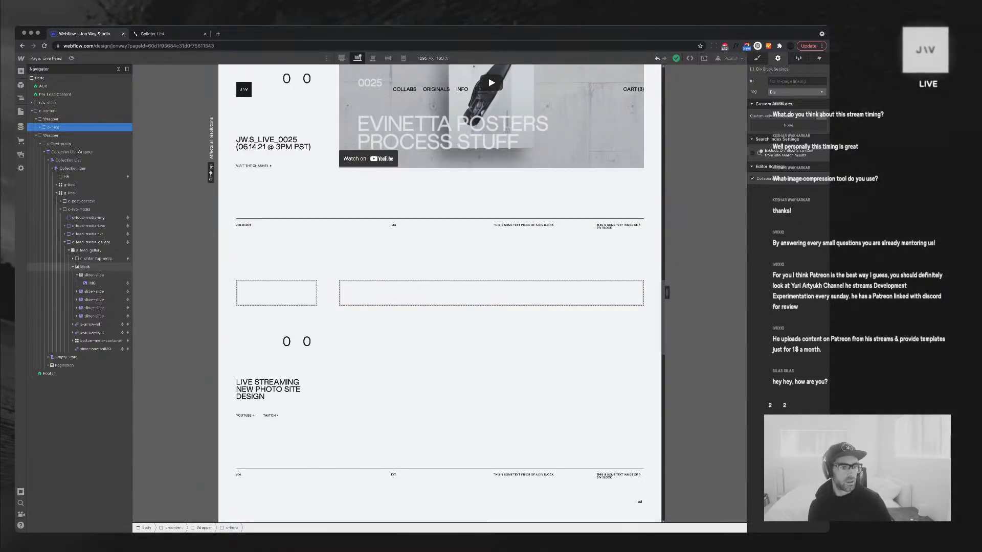
# Select c-feed-media-gallery and draft a visibility condition: Notification Type Equals Img
pyautogui.click(69, 250)
pyautogui.click(92, 242)
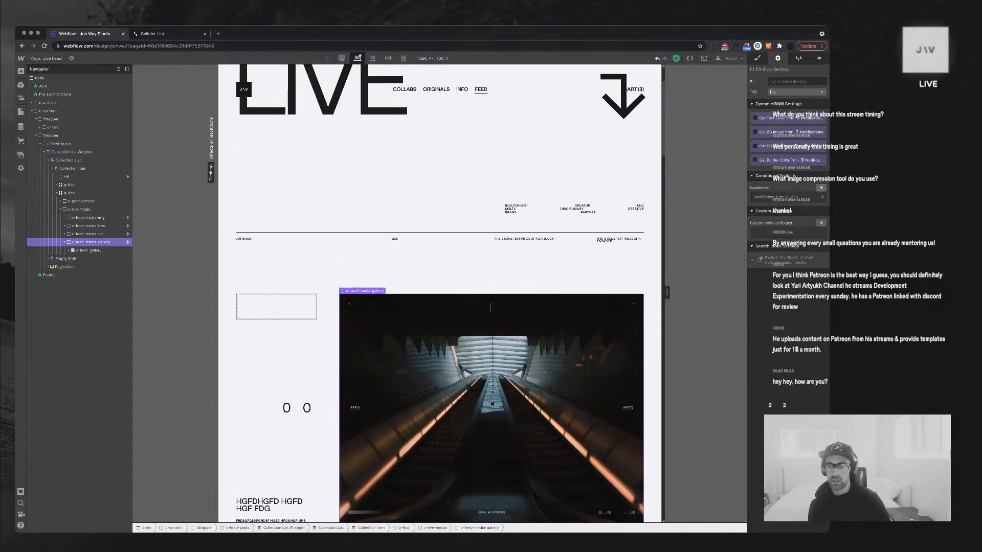
pyautogui.click(820, 188)
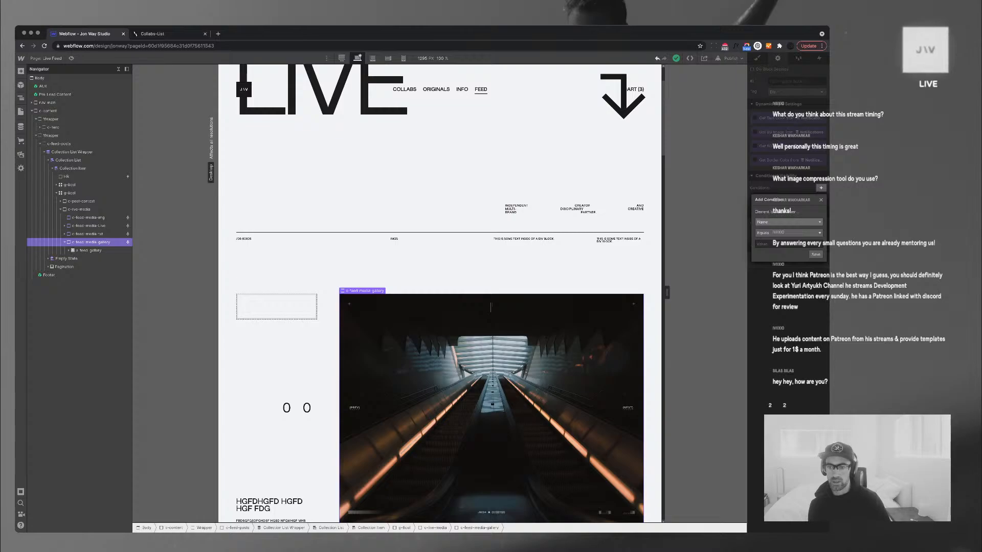
pyautogui.click(788, 221)
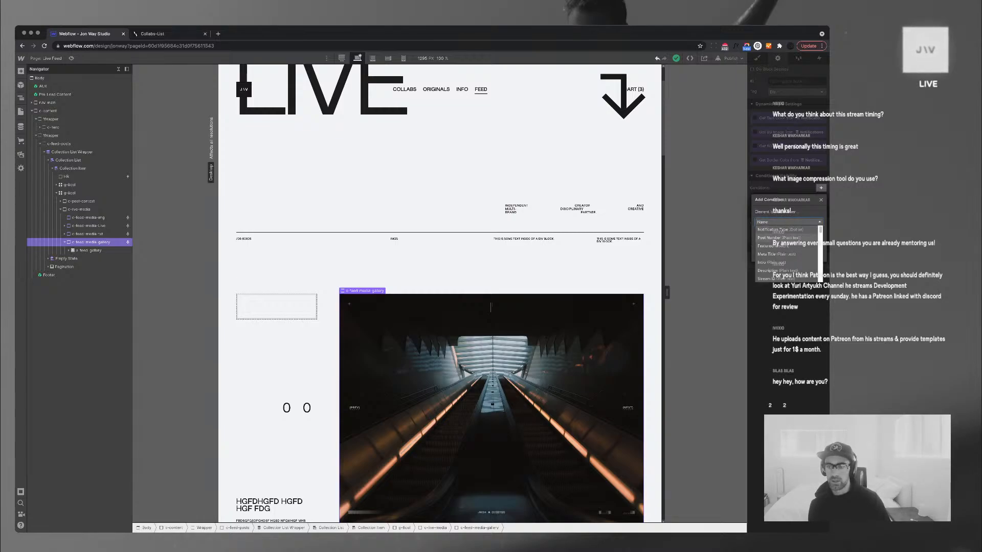
pyautogui.click(786, 230)
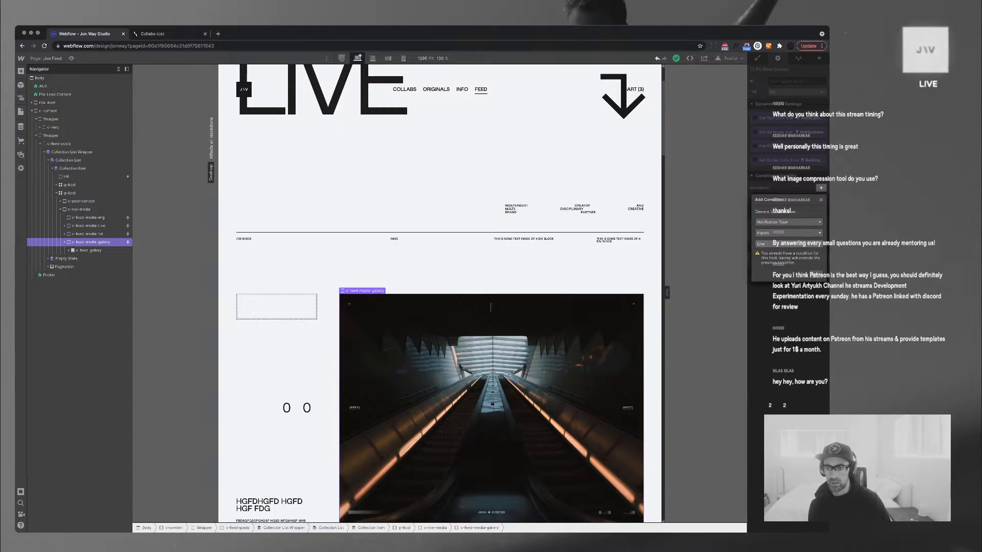
pyautogui.click(788, 244)
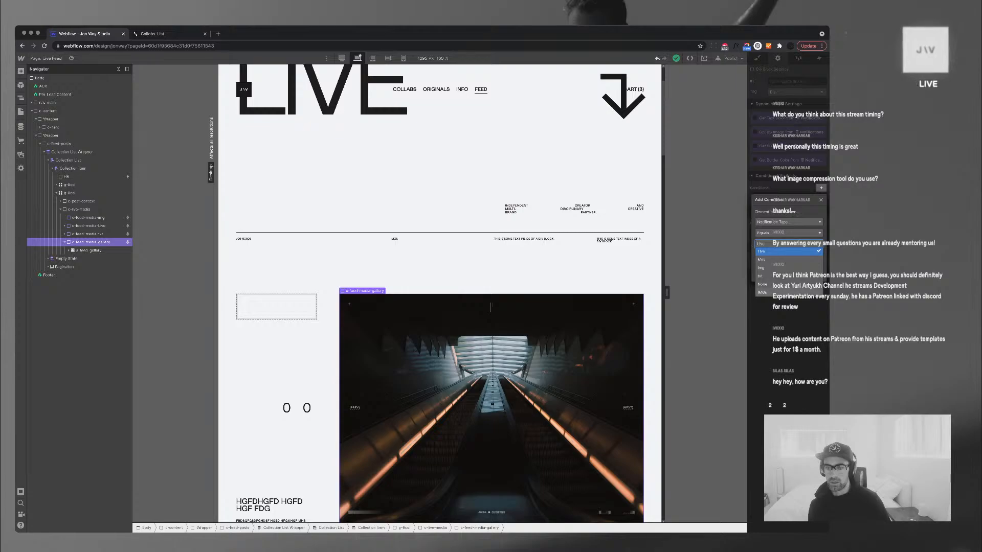
pyautogui.click(777, 267)
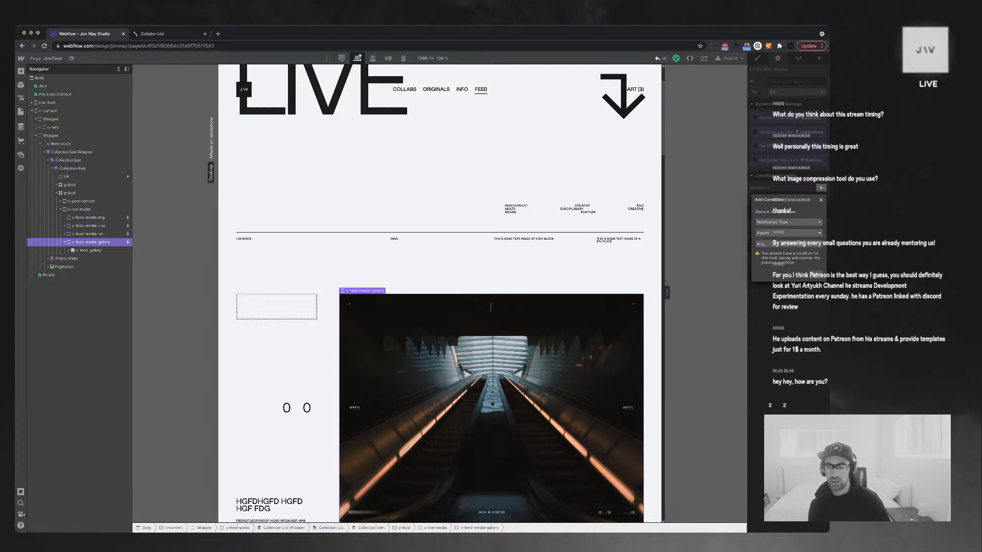
pyautogui.click(789, 233)
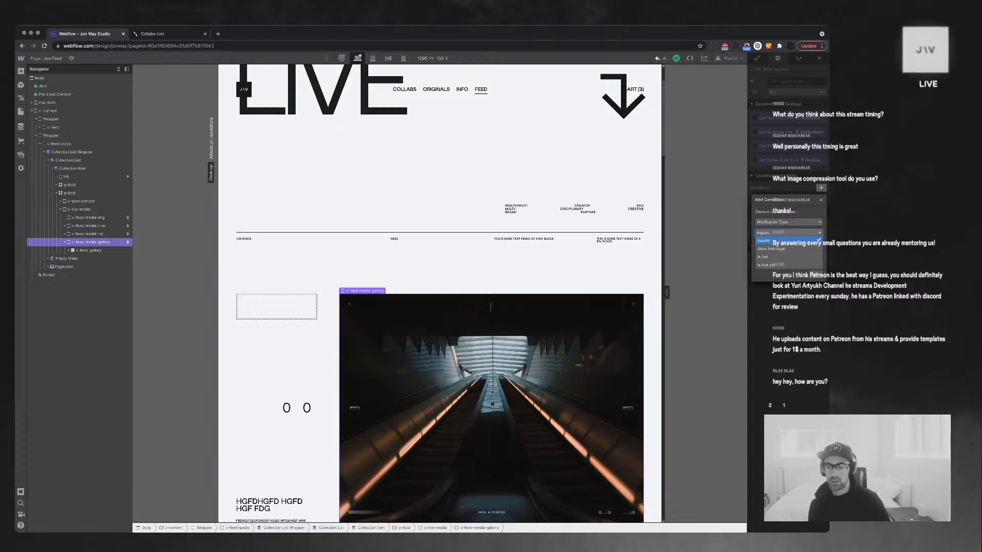
pyautogui.click(788, 240)
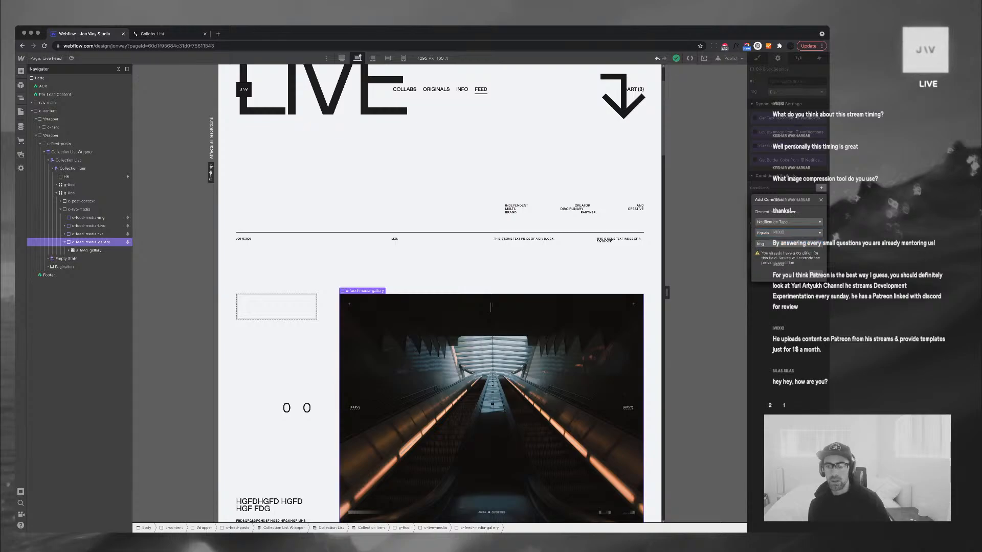
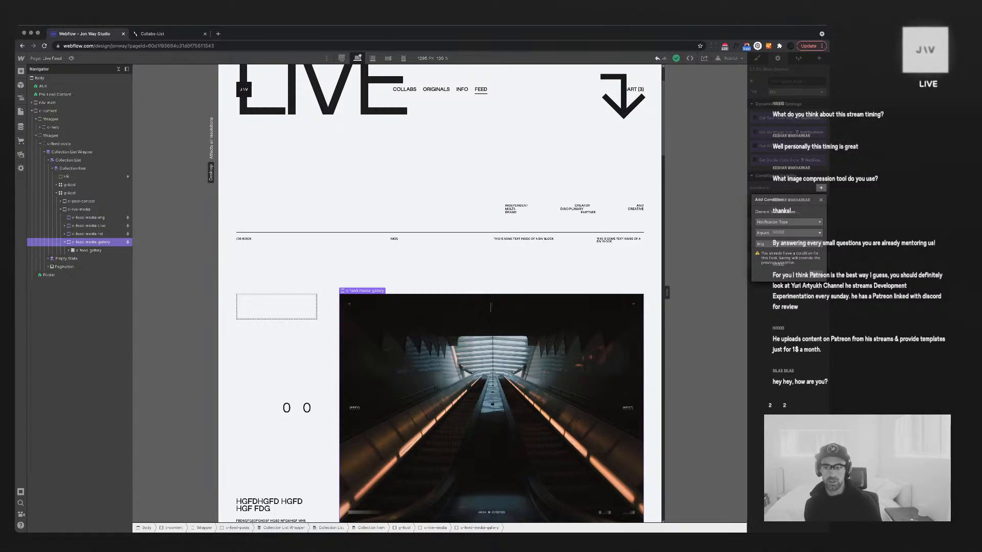
# Complete the gallery block's visibility condition: Notification Type is IMGs
pyautogui.click(788, 244)
pyautogui.click(788, 292)
pyautogui.click(815, 275)
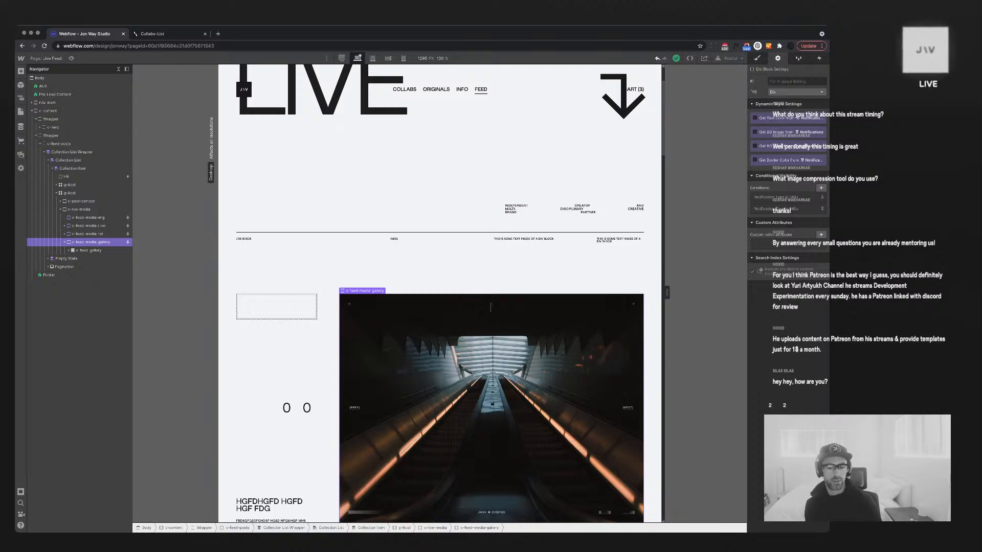
# Delete the separate c-feed-media-img block and bring up the CMS collections
pyautogui.scroll(-8, 491, 307)
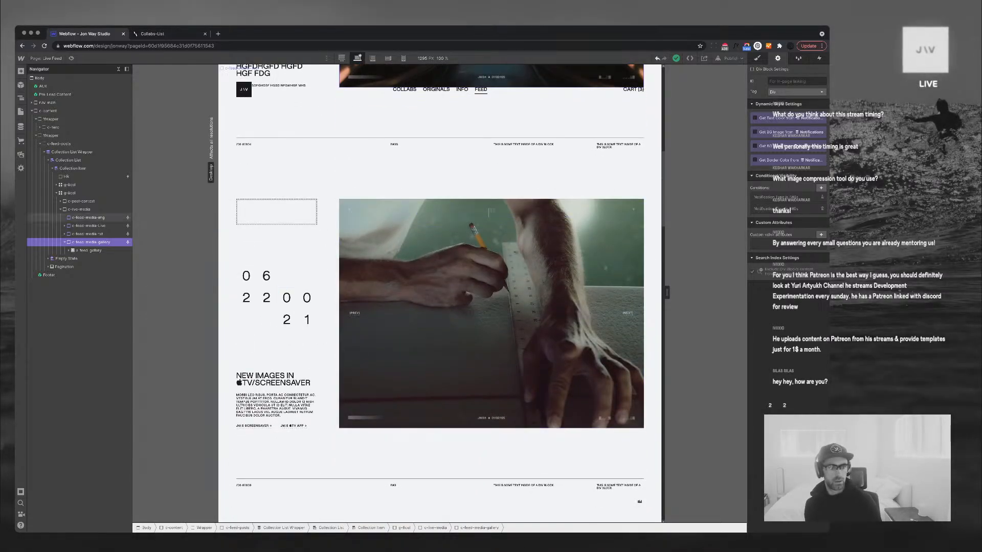
pyautogui.click(88, 218)
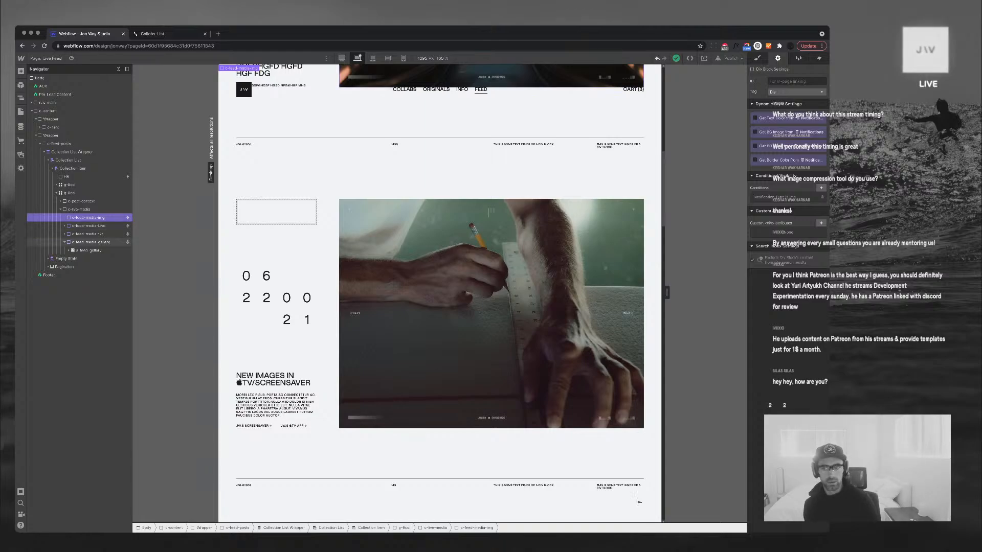
pyautogui.click(91, 242)
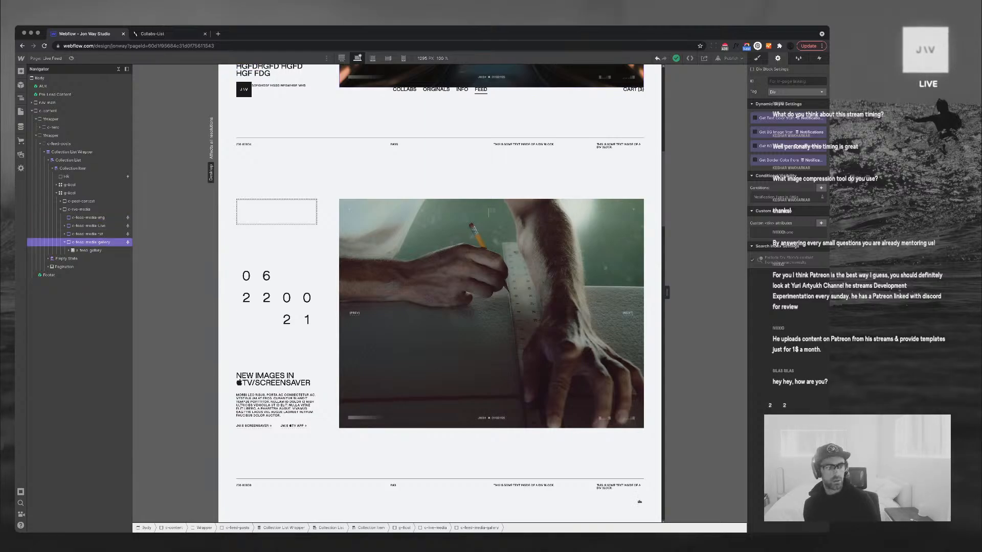
pyautogui.click(88, 217)
pyautogui.press('Delete')
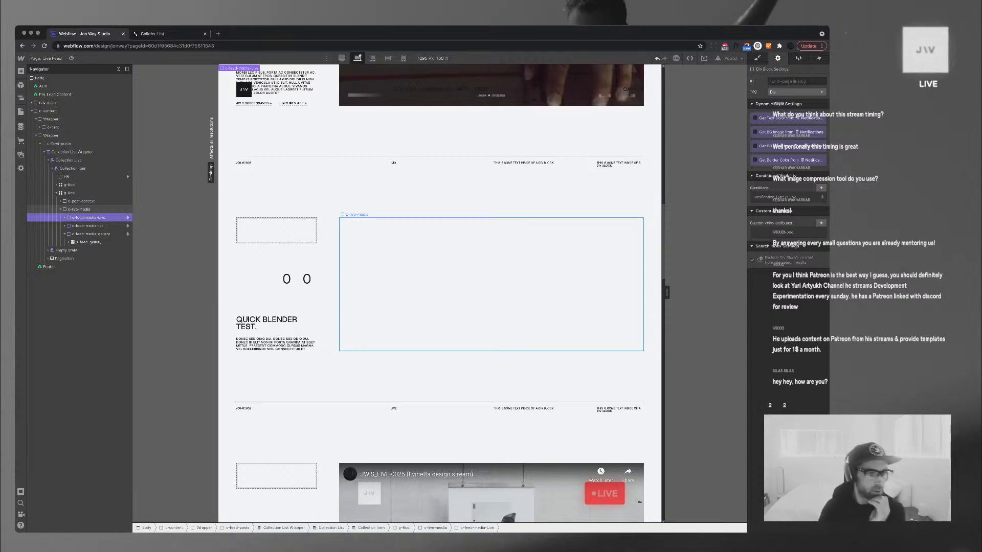
pyautogui.click(91, 234)
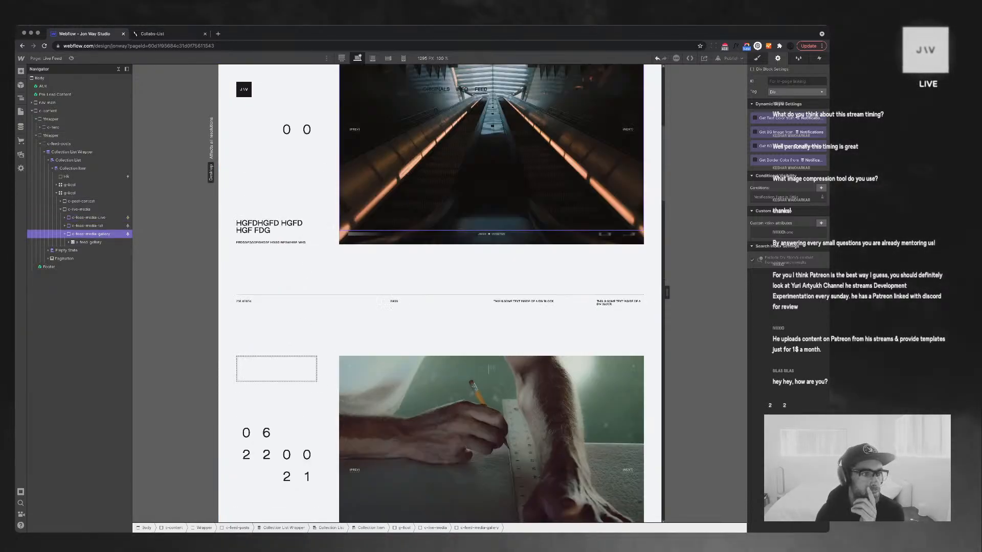
pyautogui.scroll(5, 384, 304)
pyautogui.click(21, 127)
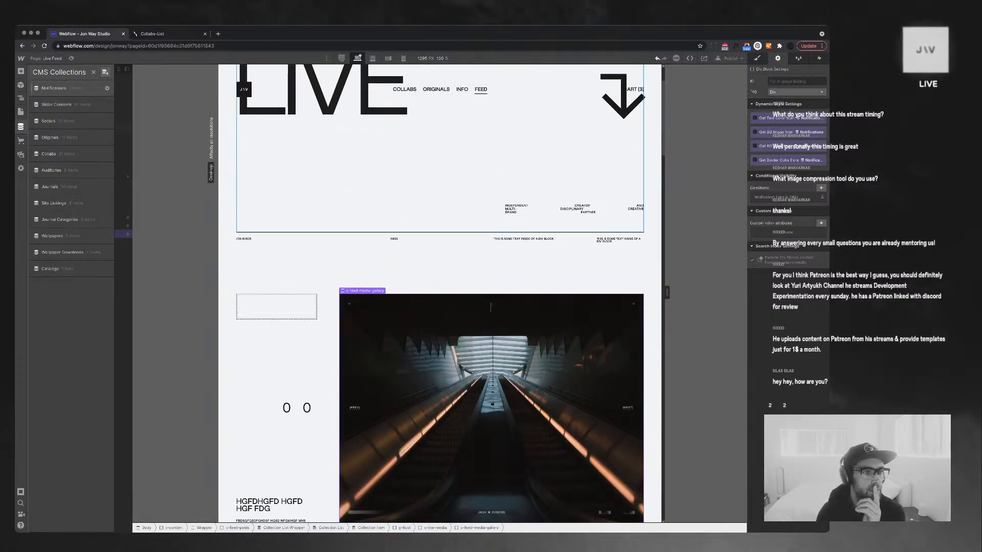
# Set the Quick Blender test. notification's type to IMGs, save, and return to Live Feed
pyautogui.click(56, 88)
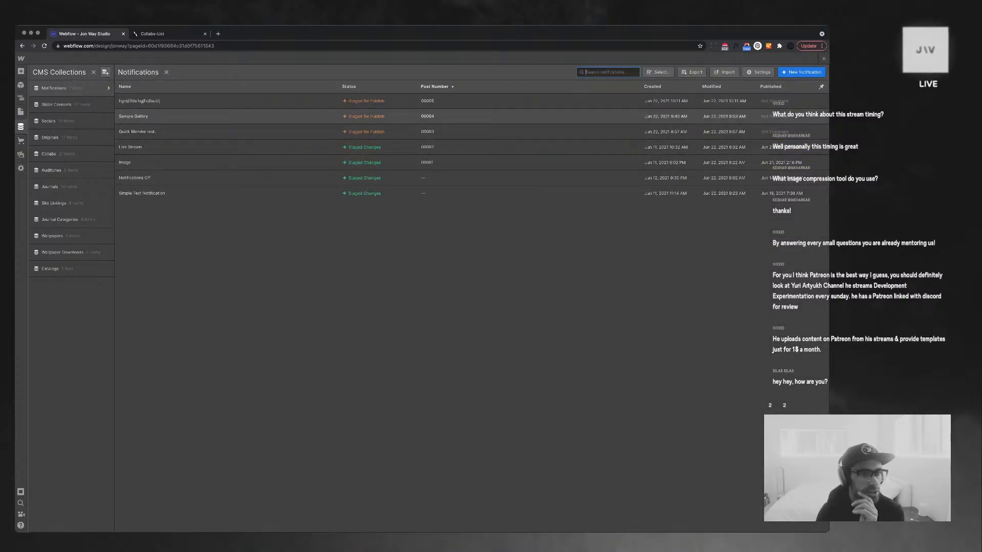
pyautogui.click(137, 132)
pyautogui.click(511, 190)
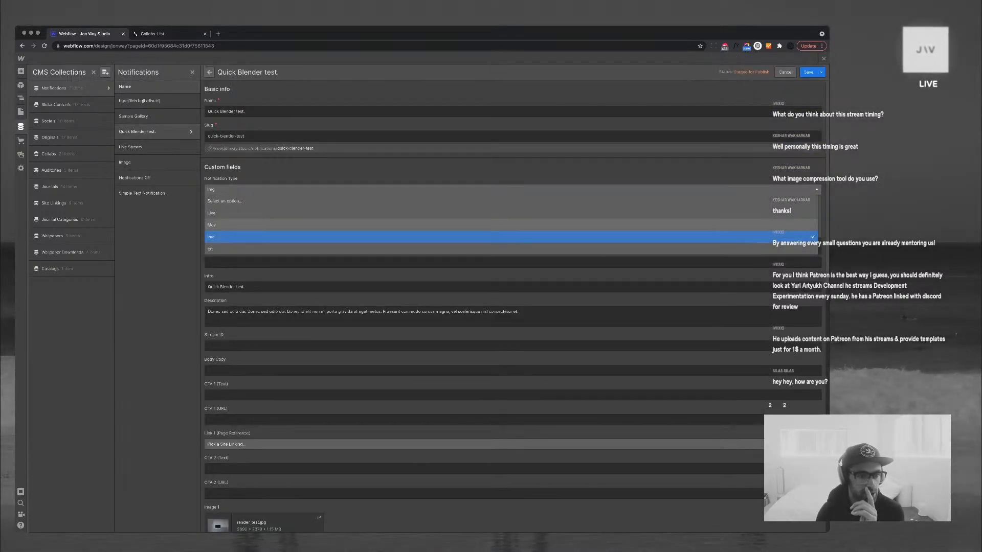
pyautogui.scroll(-2, 511, 225)
pyautogui.click(511, 237)
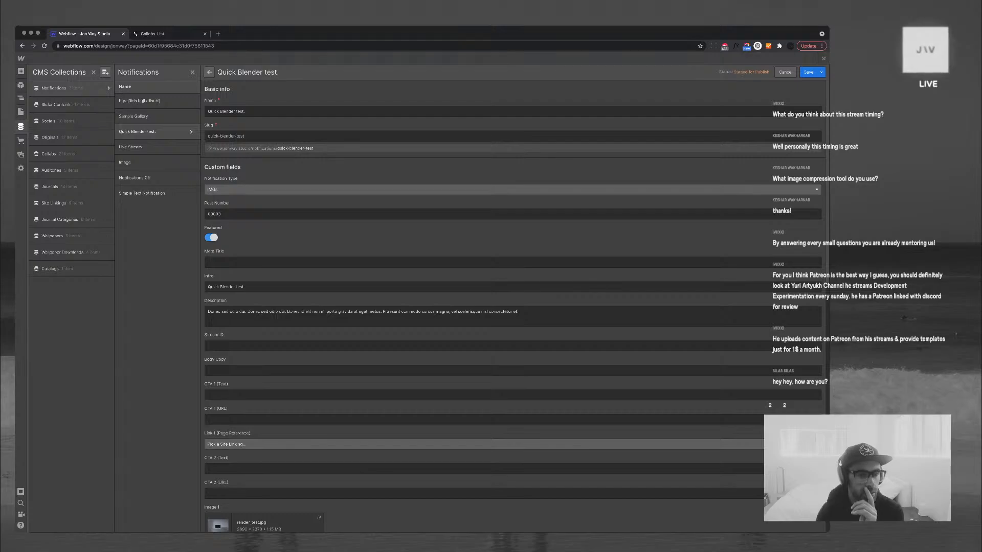
pyautogui.click(809, 72)
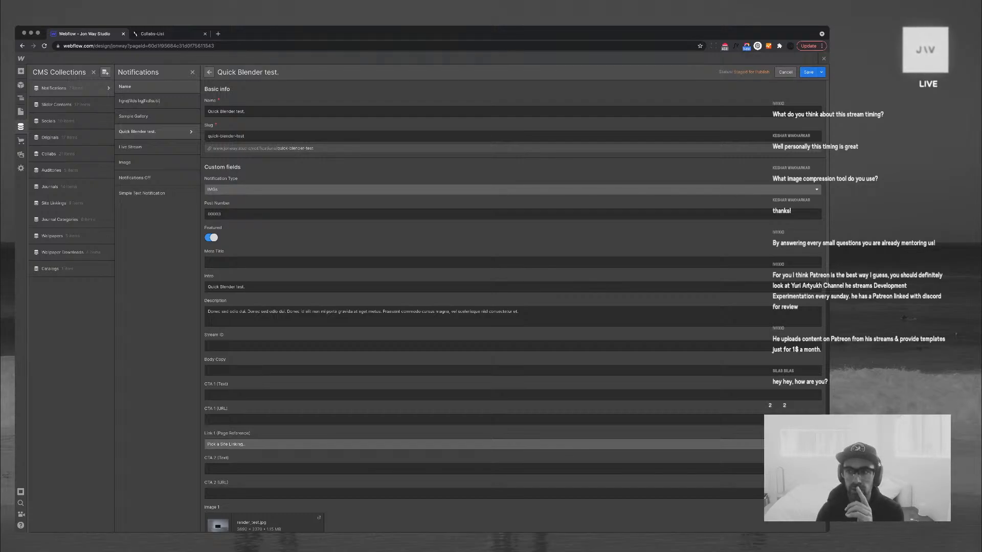
pyautogui.press('Escape')
pyautogui.scroll(-15, 440, 293)
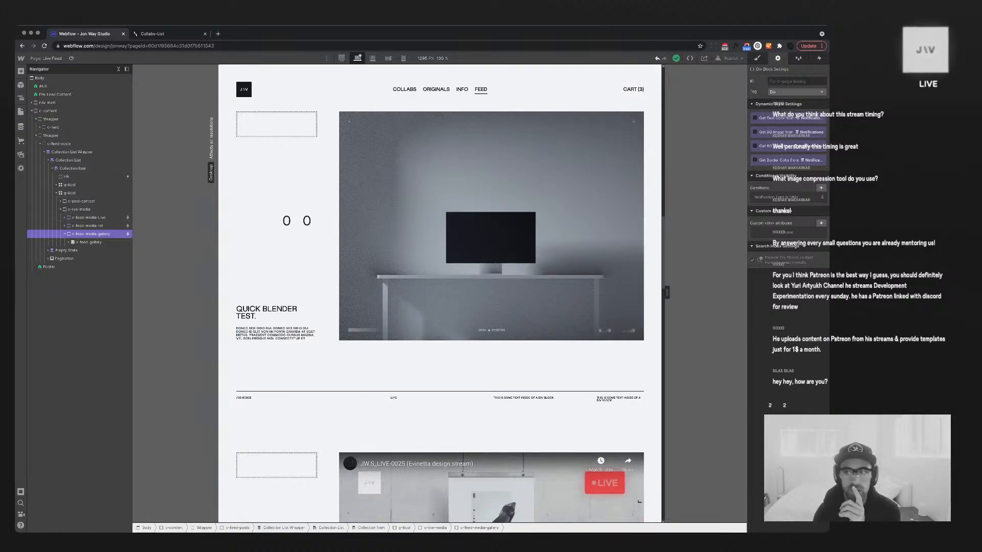
# Rename the gallery block's class from c-feed-media-gallery to c-feed-media-imgs
pyautogui.press('s')
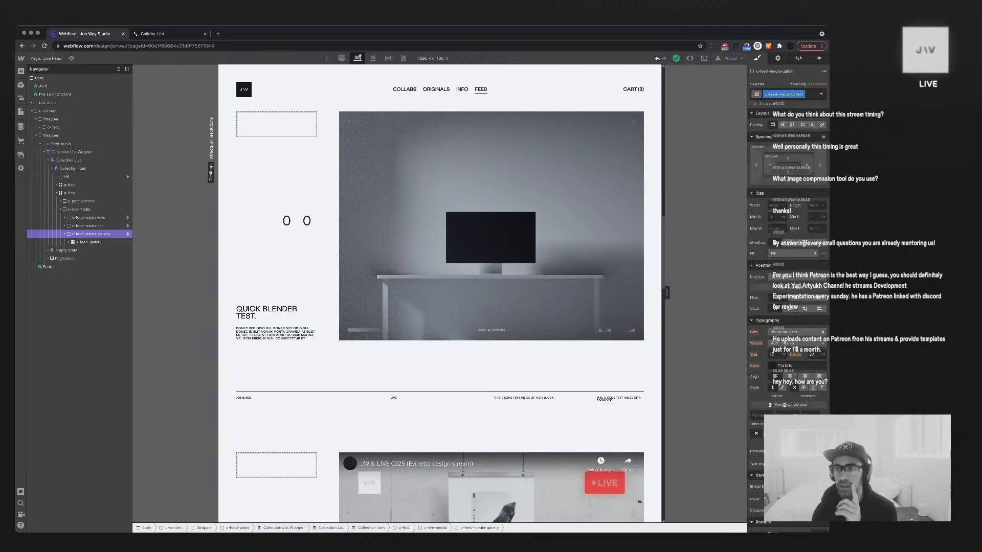
pyautogui.press('Right')
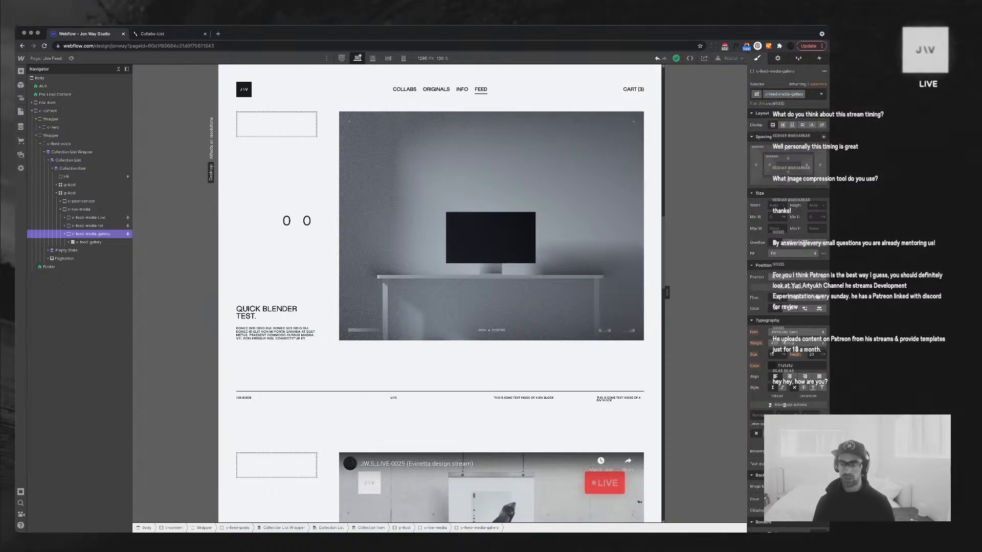
pyautogui.hotkey('alt', 'shift', 'Left')
pyautogui.write('imgs')
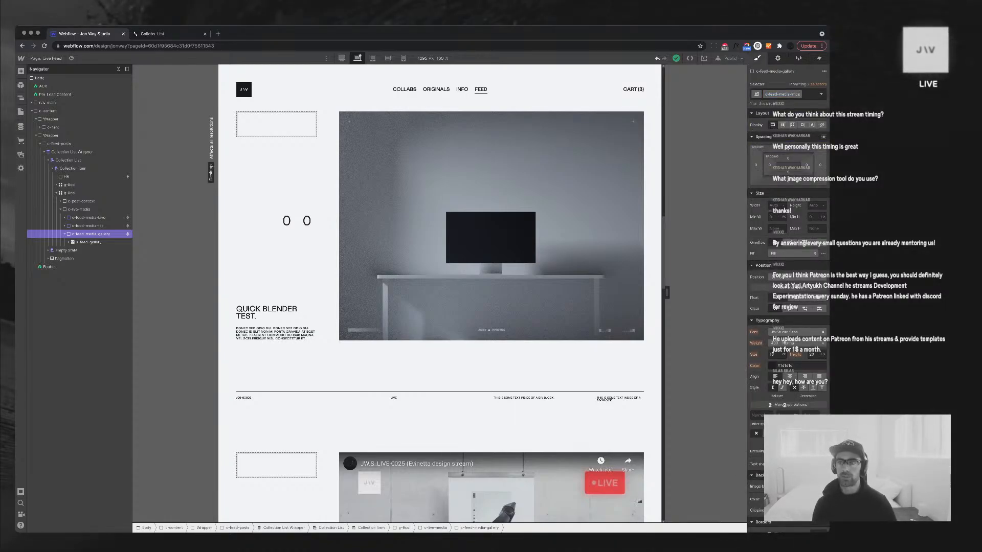
pyautogui.press('Return')
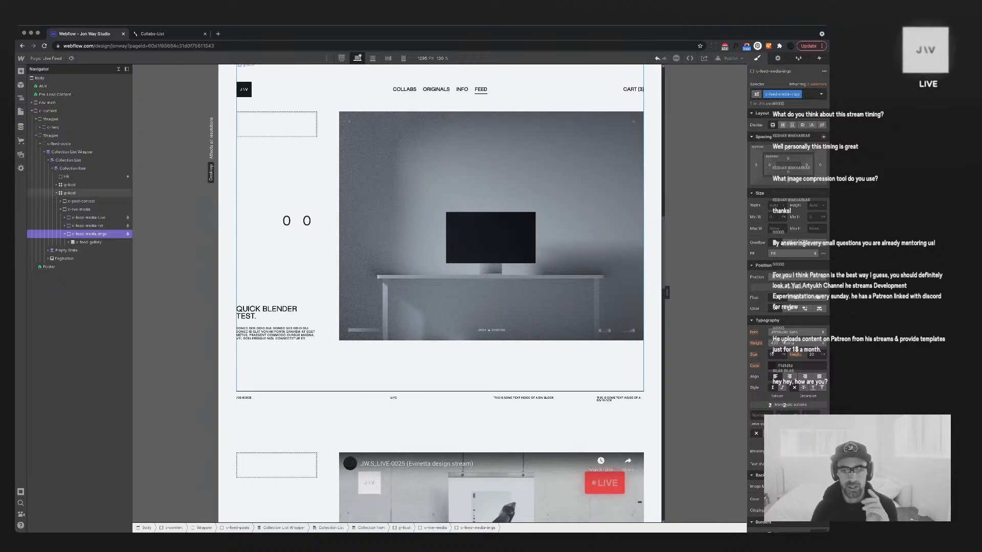
# Review the feed items with s-feed-gallery selected, then bring up the CMS collections
pyautogui.scroll(-3, 440, 307)
pyautogui.scroll(1, 440, 294)
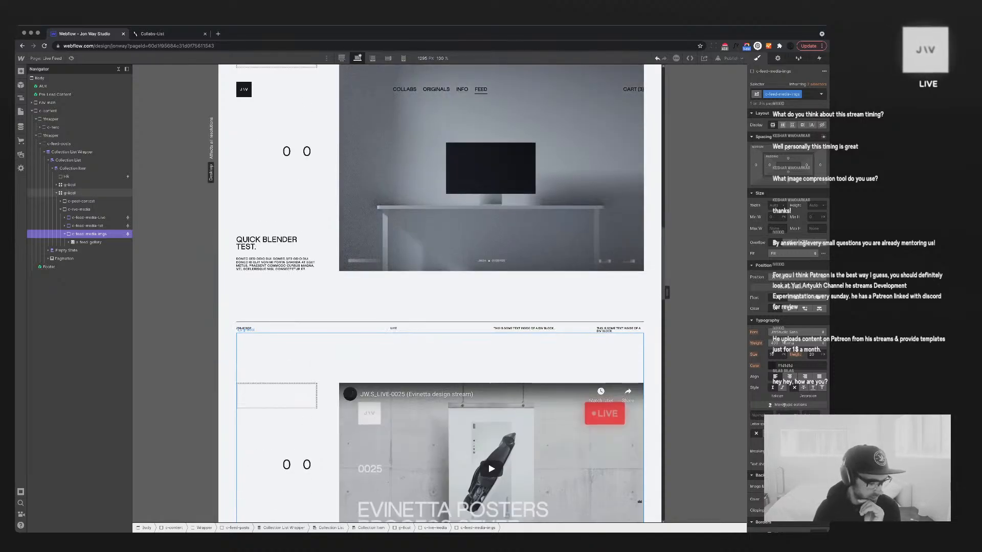
pyautogui.scroll(3, 439, 294)
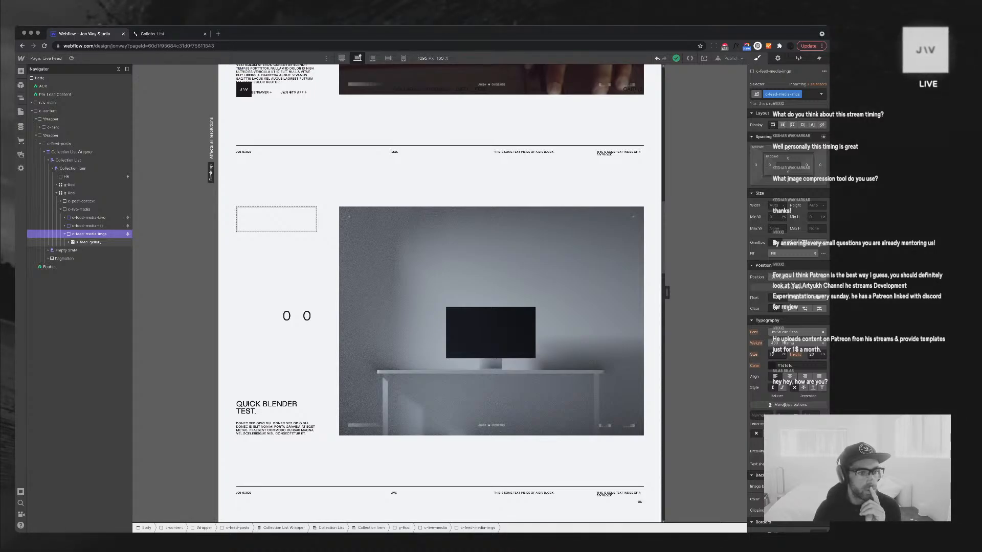
pyautogui.click(88, 242)
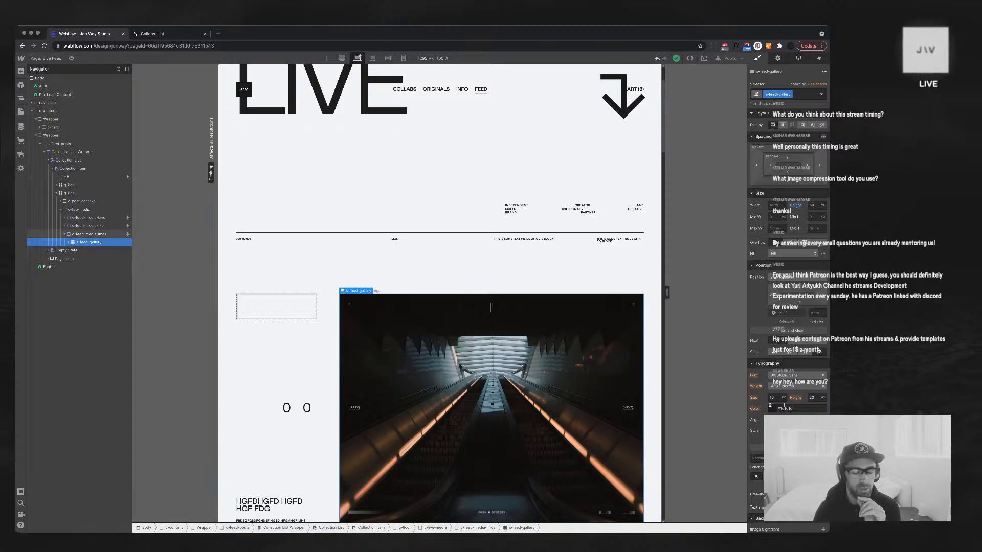
pyautogui.scroll(-2, 439, 294)
pyautogui.scroll(2, 439, 293)
pyautogui.scroll(1, 440, 294)
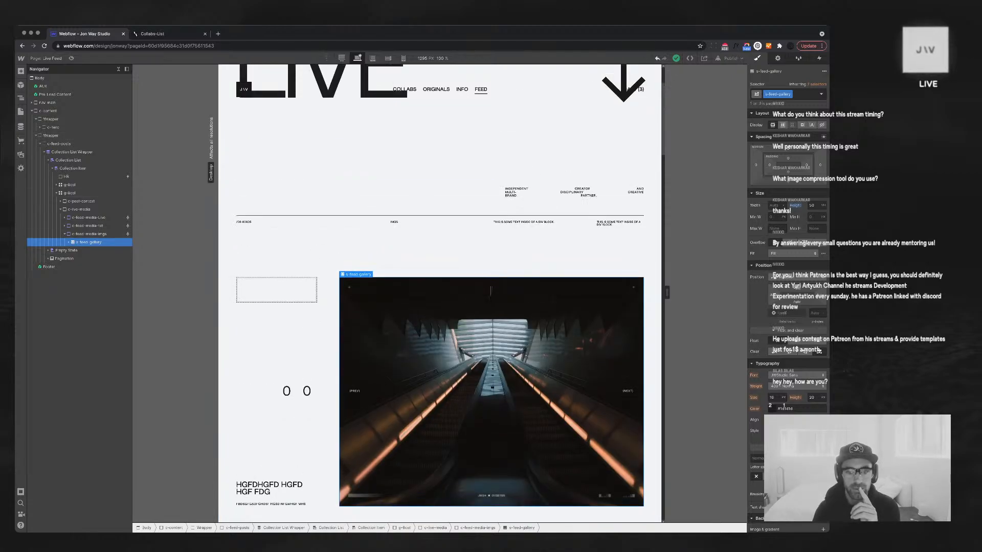
pyautogui.scroll(-1, 440, 294)
pyautogui.scroll(-7, 439, 293)
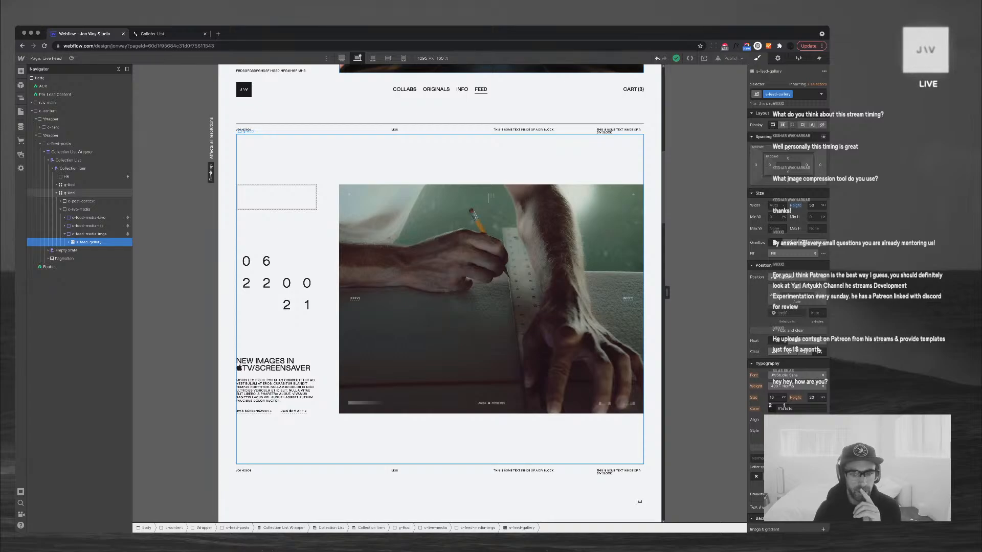
pyautogui.scroll(-4, 440, 293)
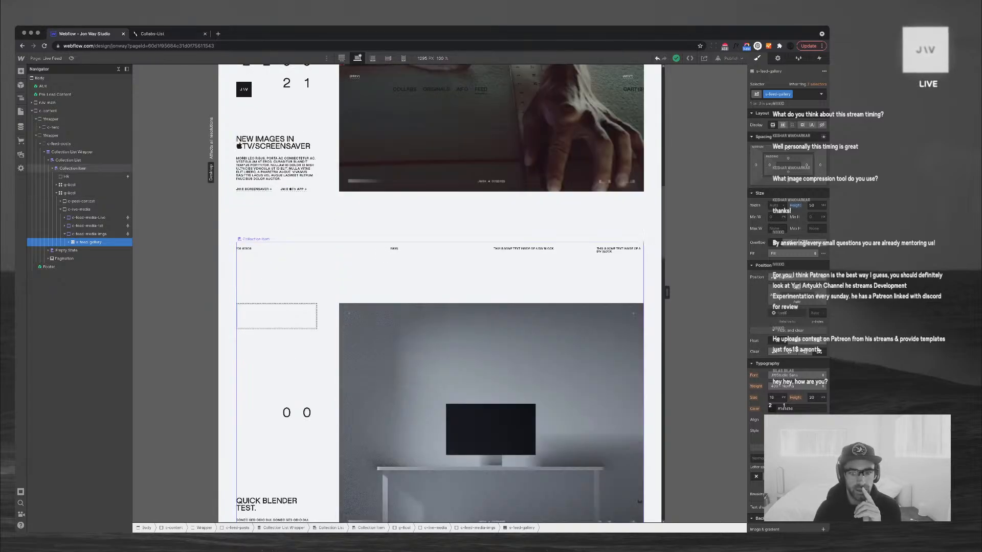
pyautogui.scroll(-10, 440, 294)
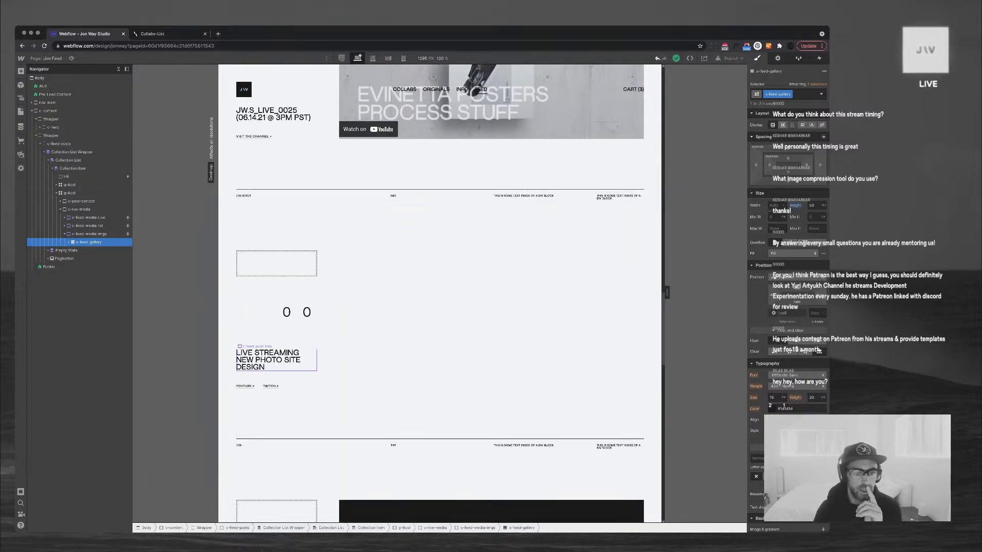
pyautogui.click(21, 126)
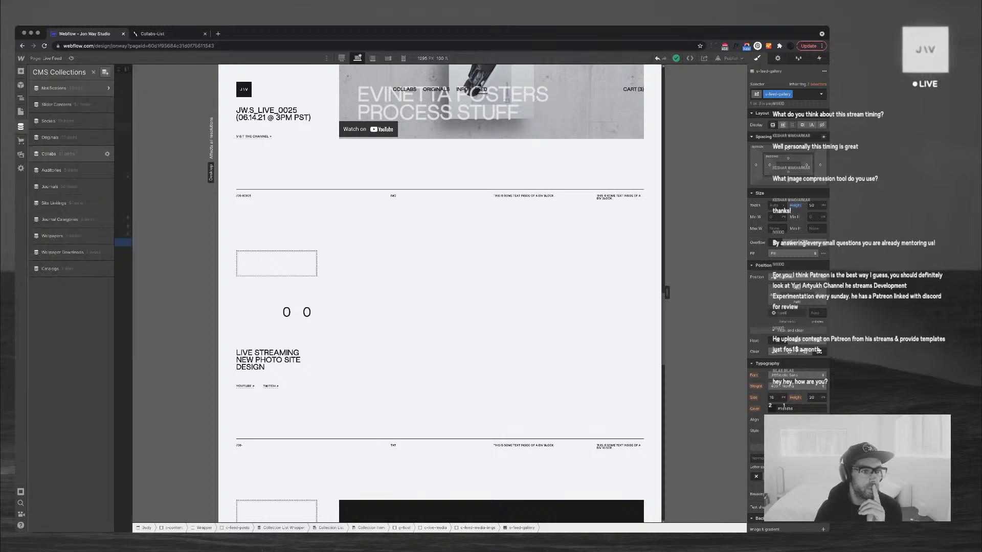
# In Notifications, change the Image item's Notification Type to IMGs and save it
pyautogui.click(53, 88)
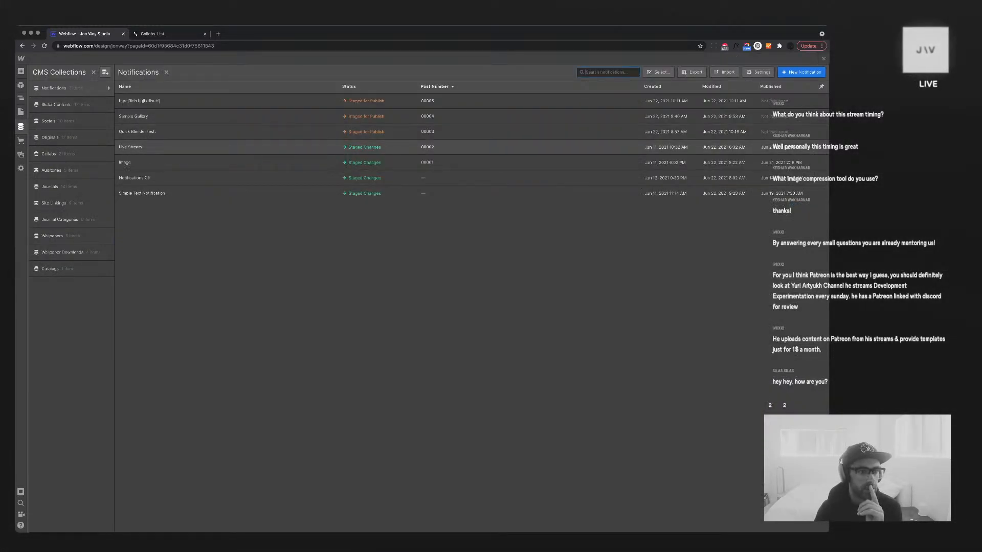
pyautogui.click(130, 147)
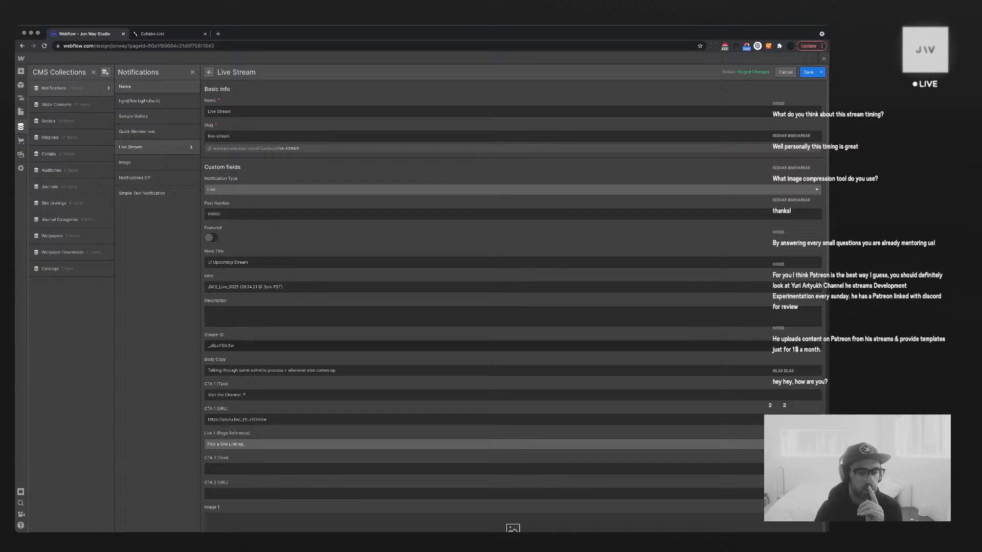
pyautogui.scroll(-7, 513, 307)
pyautogui.scroll(2, 513, 307)
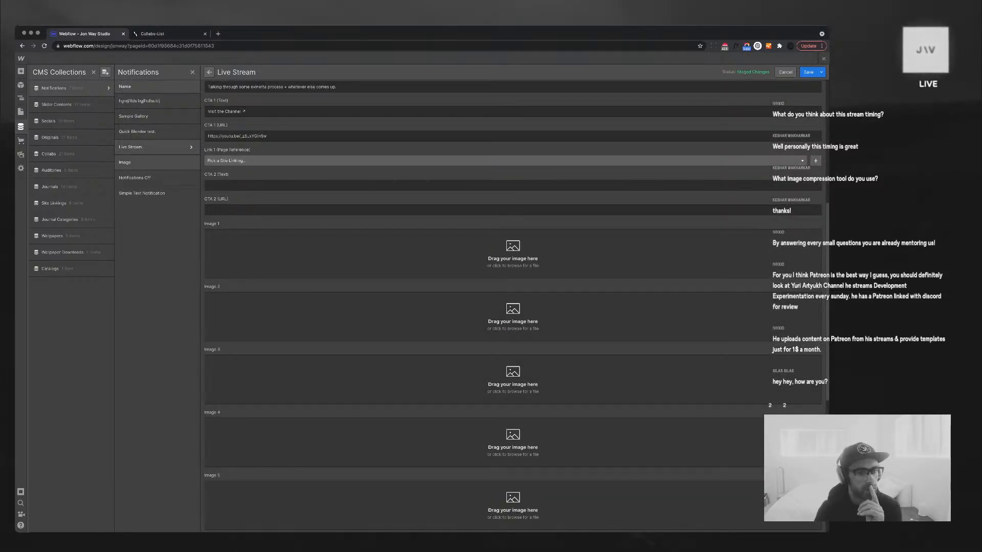
pyautogui.click(130, 163)
pyautogui.click(256, 180)
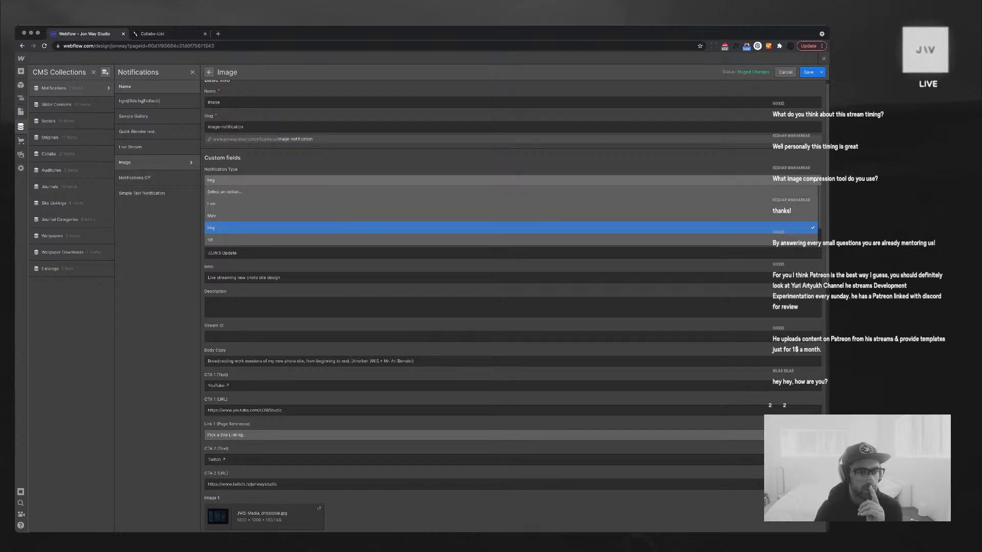
pyautogui.scroll(-1, 256, 216)
pyautogui.click(255, 228)
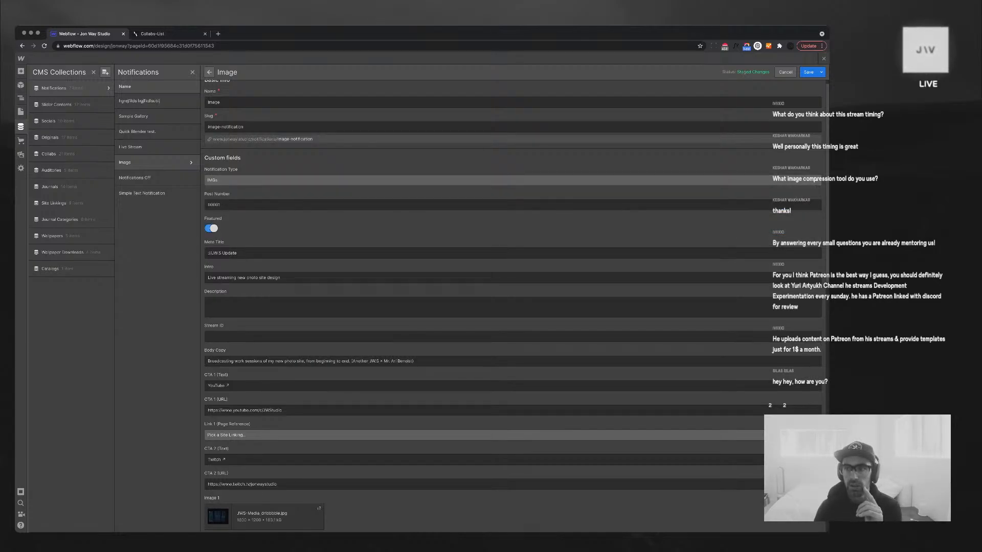
pyautogui.click(808, 72)
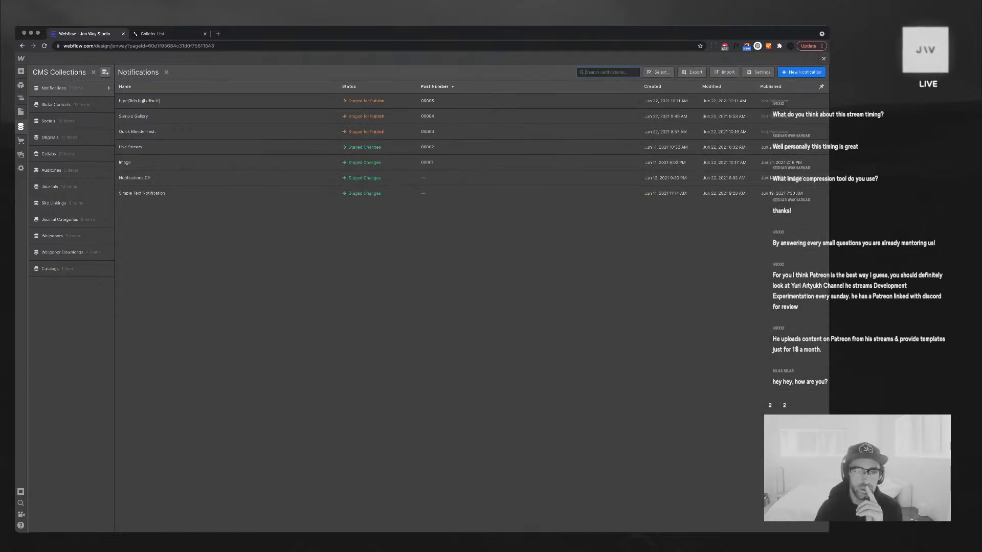
pyautogui.click(823, 59)
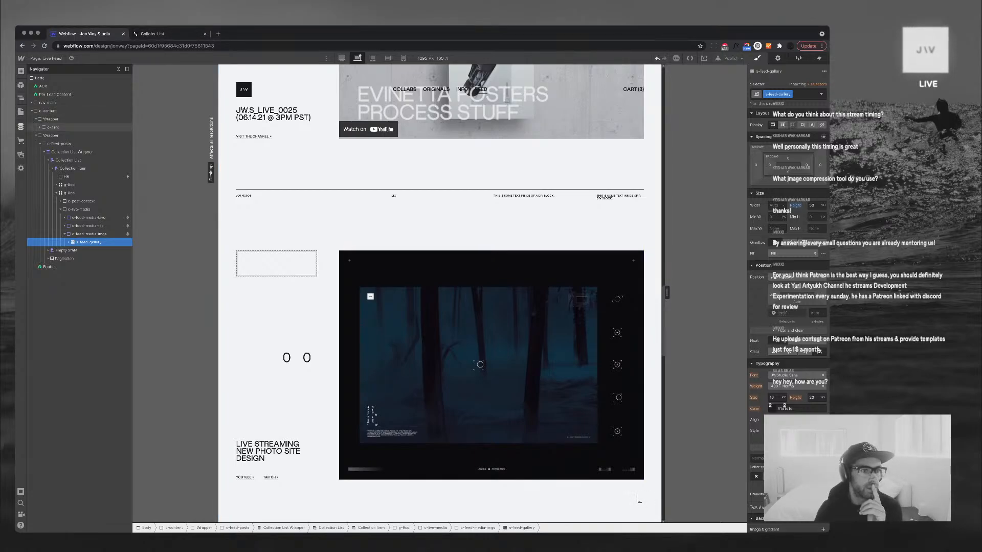
pyautogui.click(21, 126)
# In the Notification Type field, move the IMGs option text into the first option
pyautogui.click(106, 89)
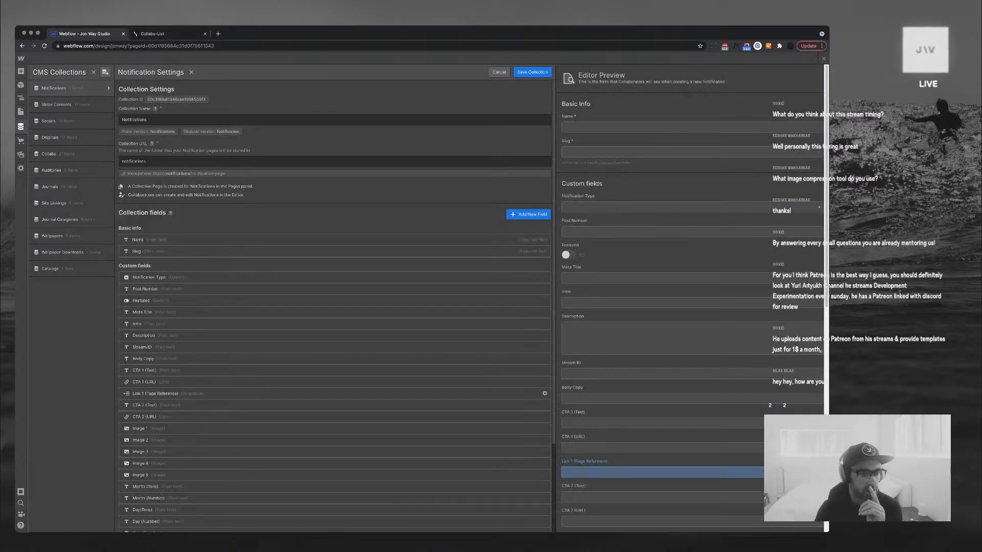
pyautogui.scroll(-2, 335, 386)
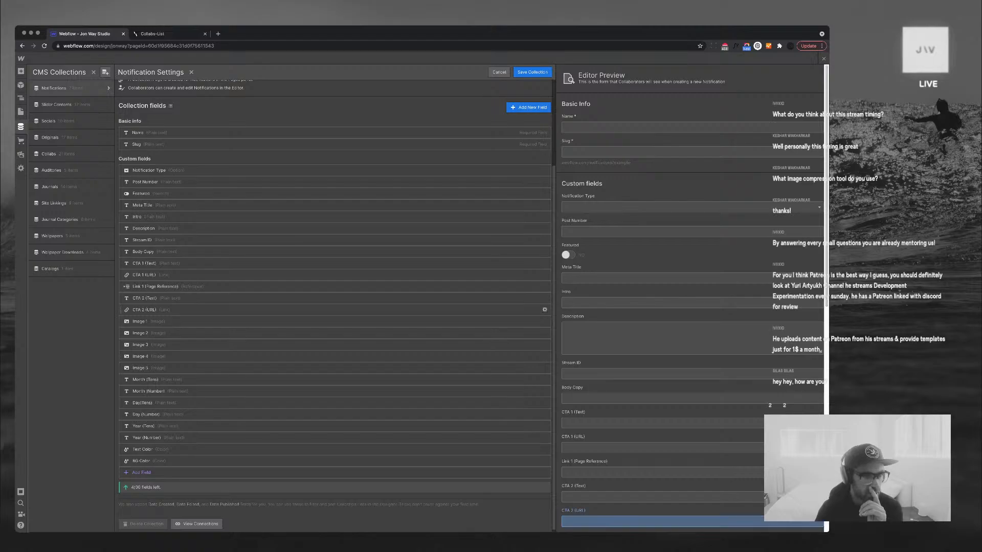
pyautogui.click(153, 170)
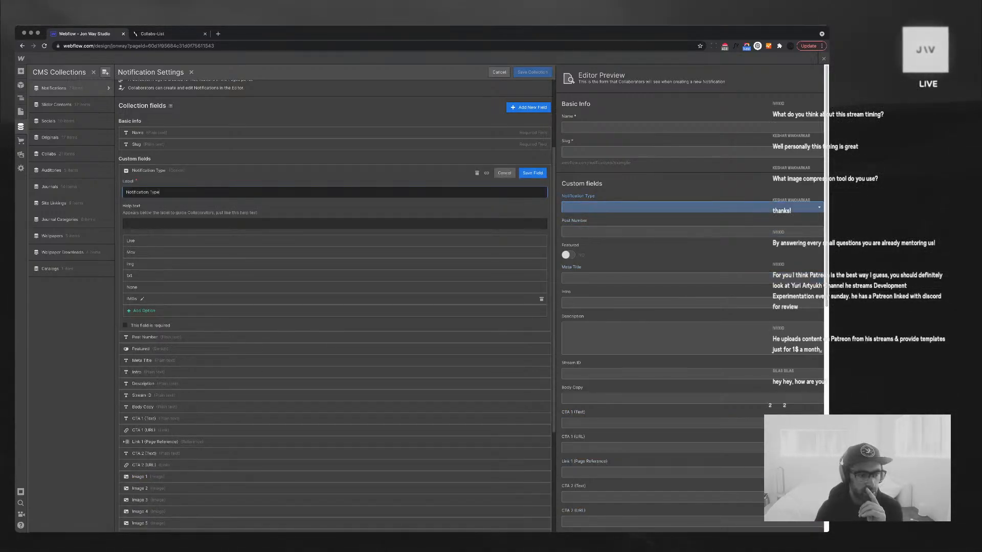
pyautogui.click(154, 252)
pyautogui.click(143, 299)
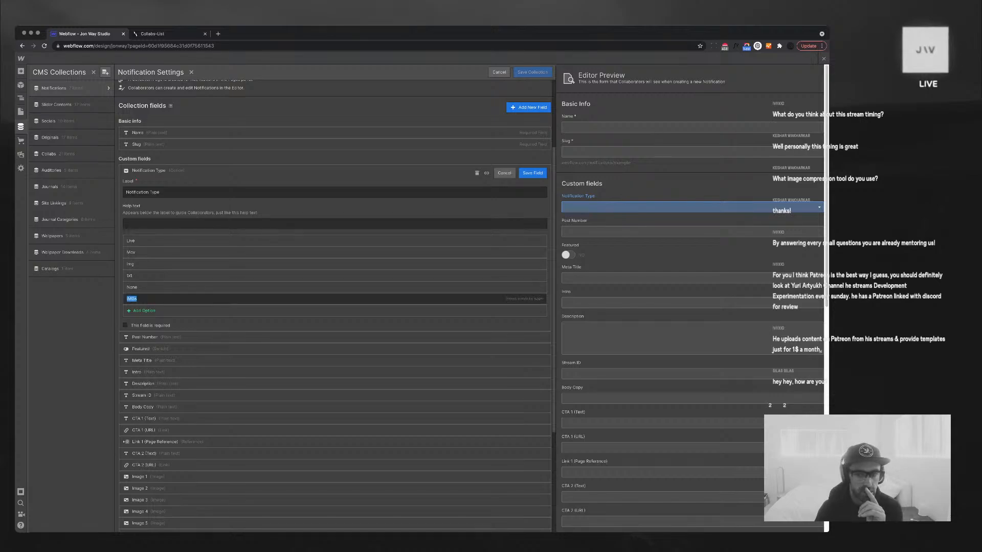
pyautogui.click(138, 298)
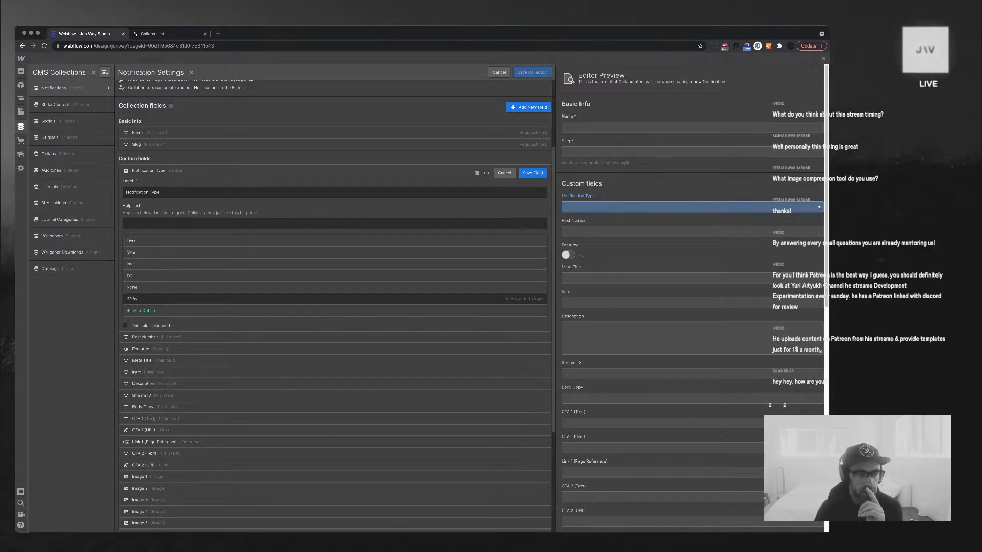
pyautogui.click(128, 287)
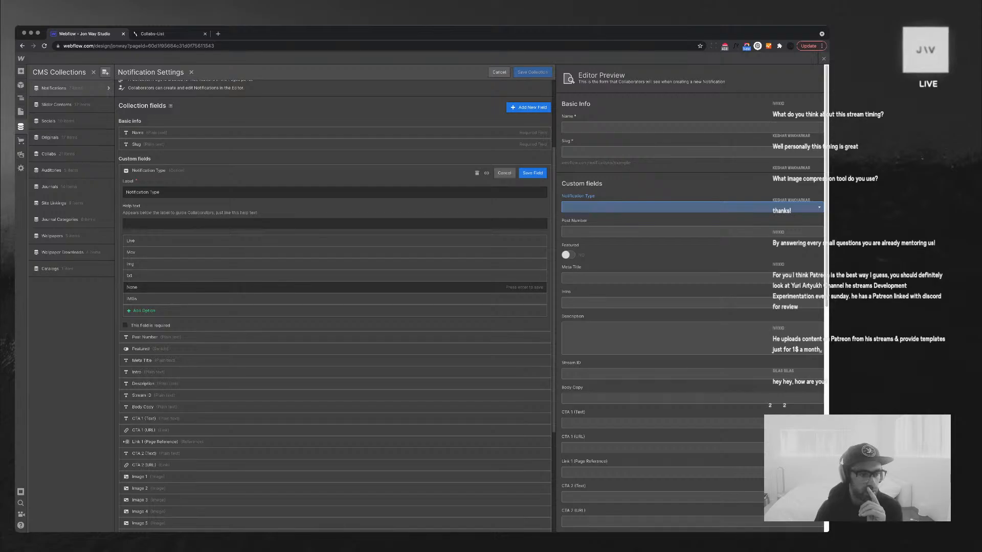
pyautogui.moveTo(131, 299); pyautogui.dragTo(129, 253)
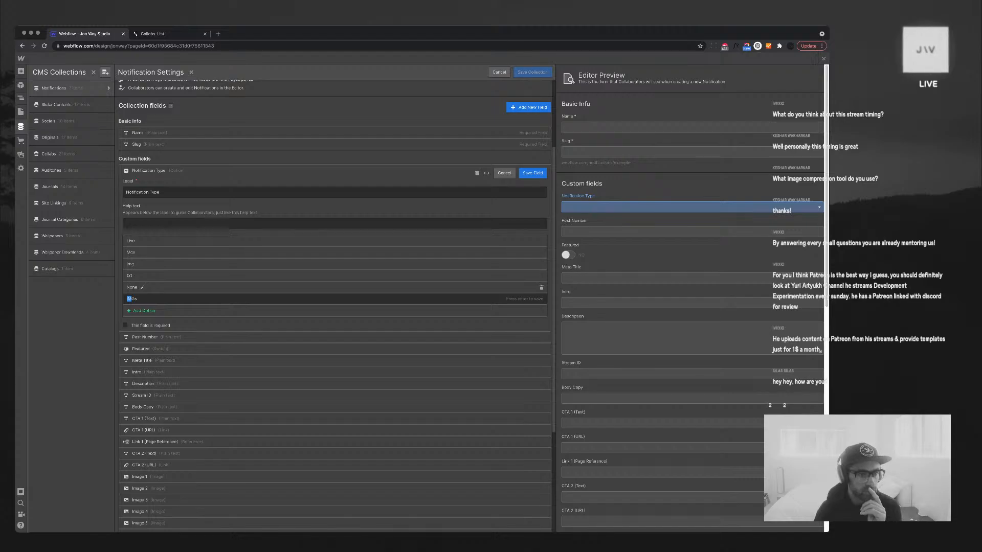
pyautogui.press('super+a')
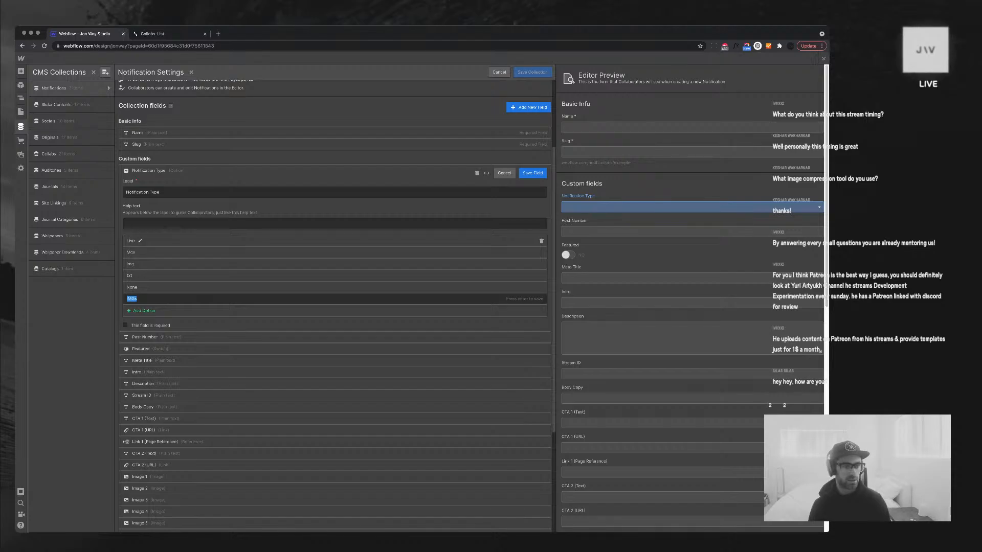
pyautogui.press('super+x')
pyautogui.click(141, 241)
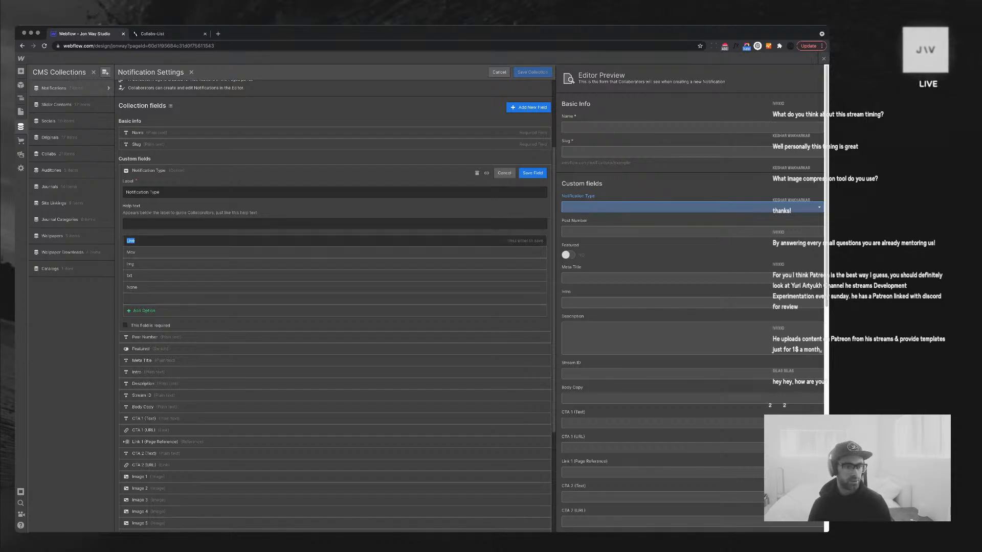
pyautogui.press('super+v')
pyautogui.press('Return')
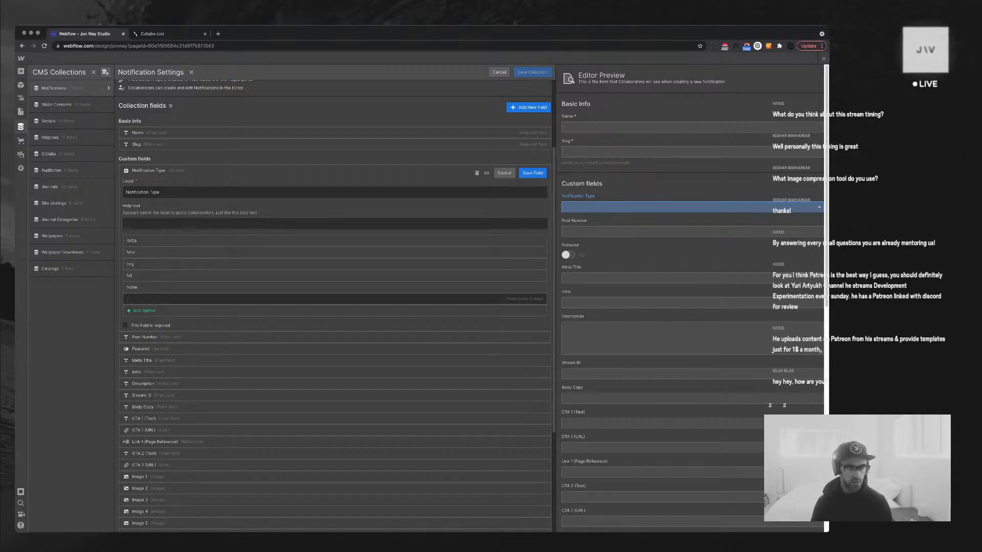
# Make the last option None and the fifth Live, then save the field and collection
pyautogui.write('None')
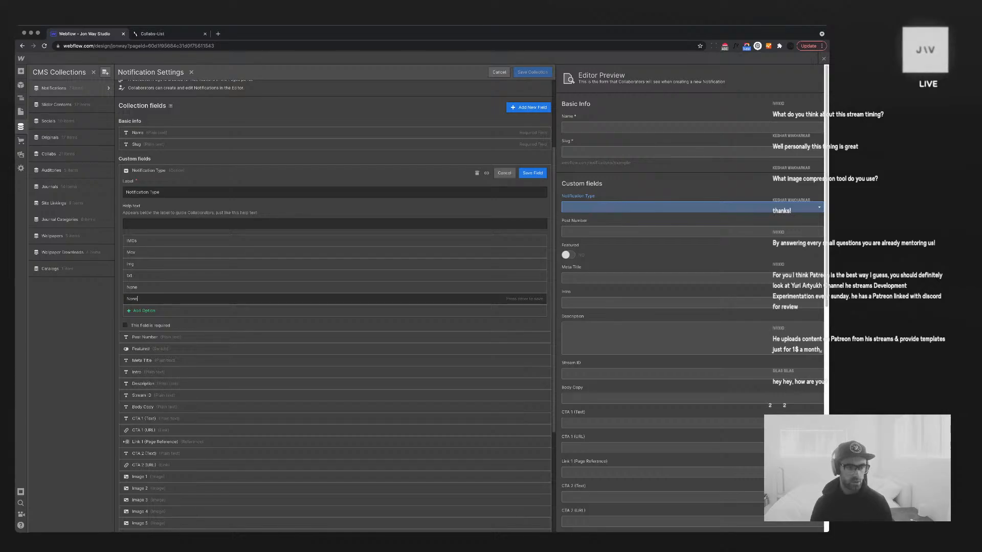
pyautogui.click(137, 287)
pyautogui.press('super+a')
pyautogui.write('Live')
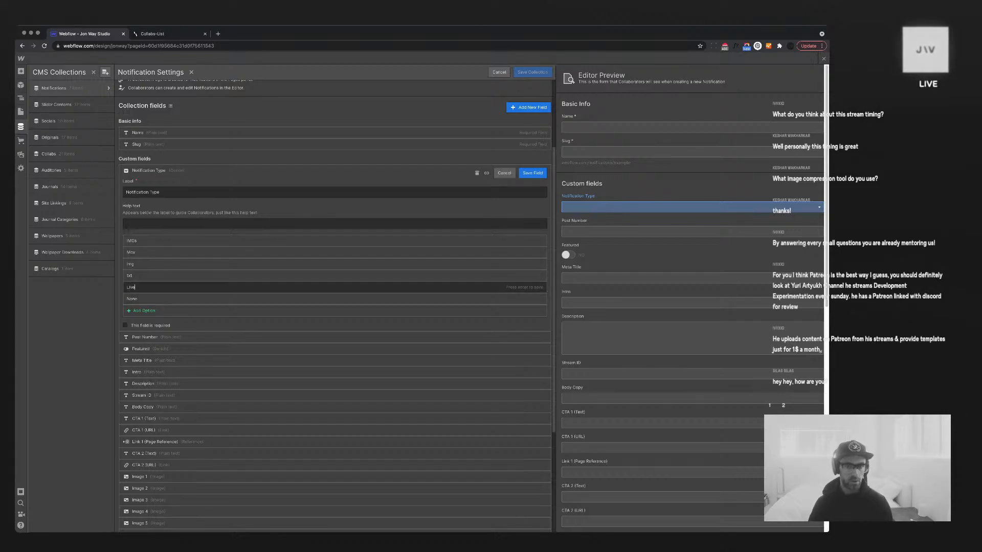
pyautogui.click(532, 173)
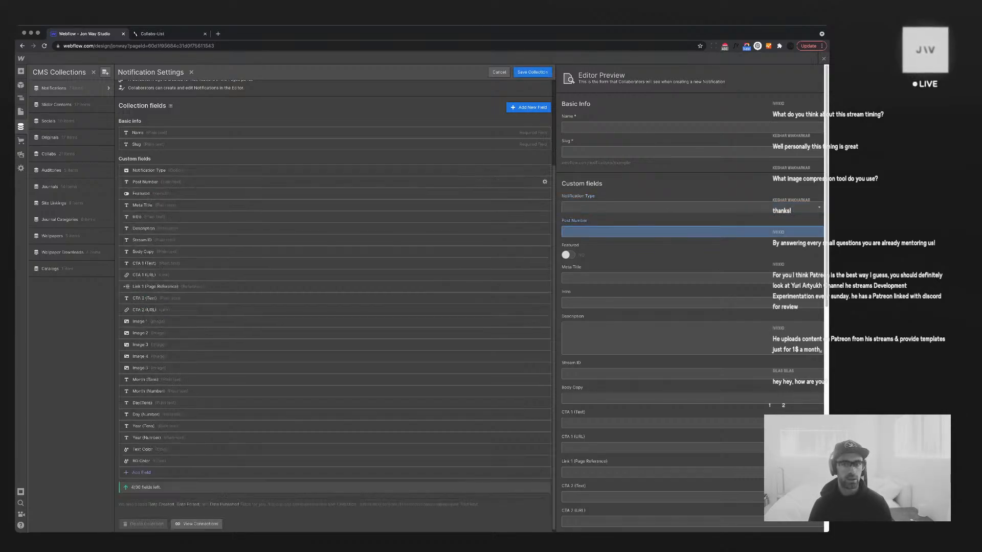
pyautogui.click(532, 71)
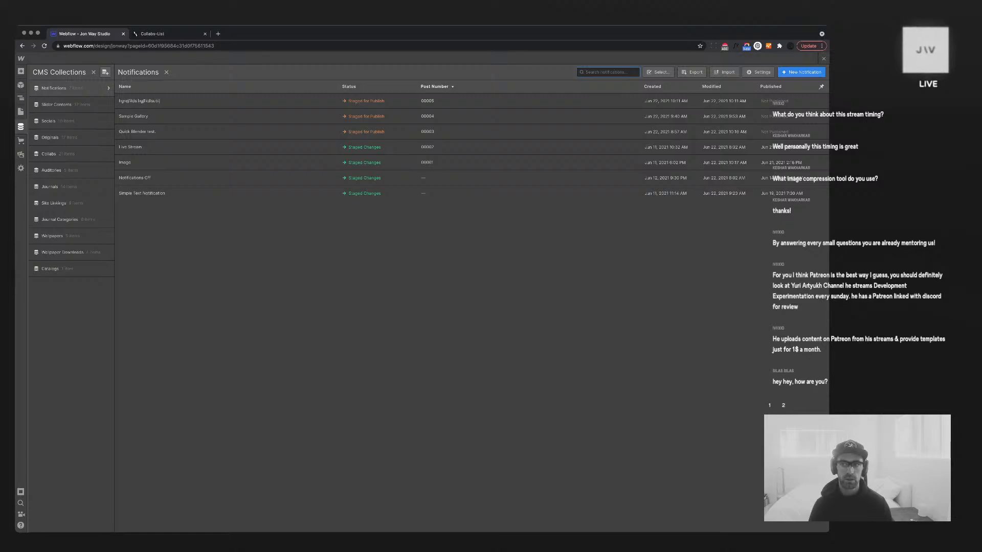
# Set the Sample Gallery notification's type to IMGs and save it
pyautogui.press('Escape')
pyautogui.scroll(-7, 488, 308)
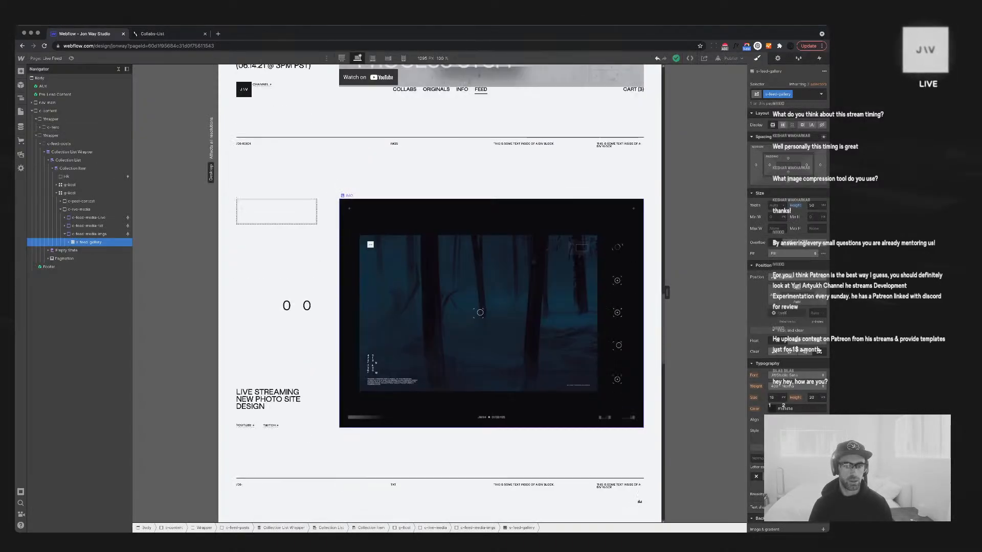
pyautogui.scroll(-10, 440, 294)
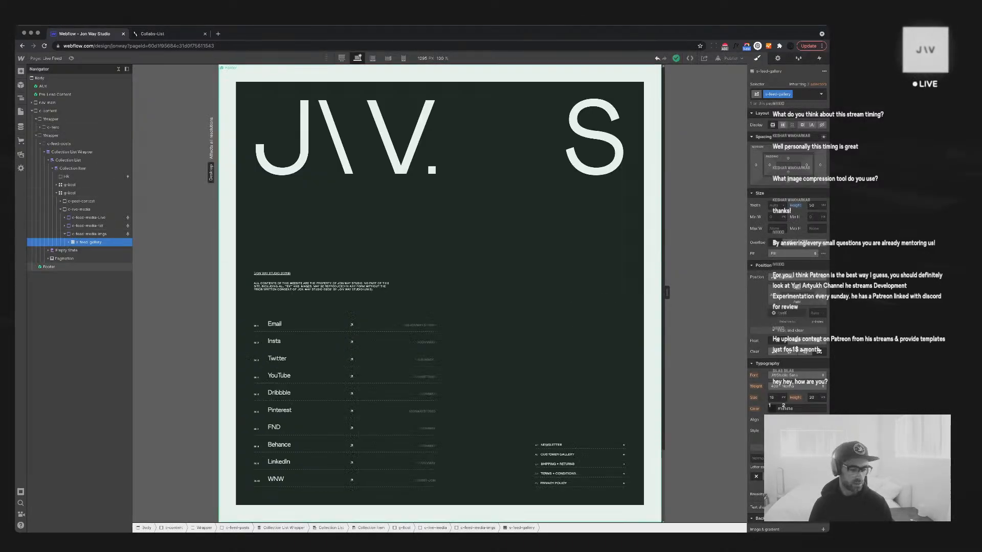
pyautogui.scroll(15, 440, 294)
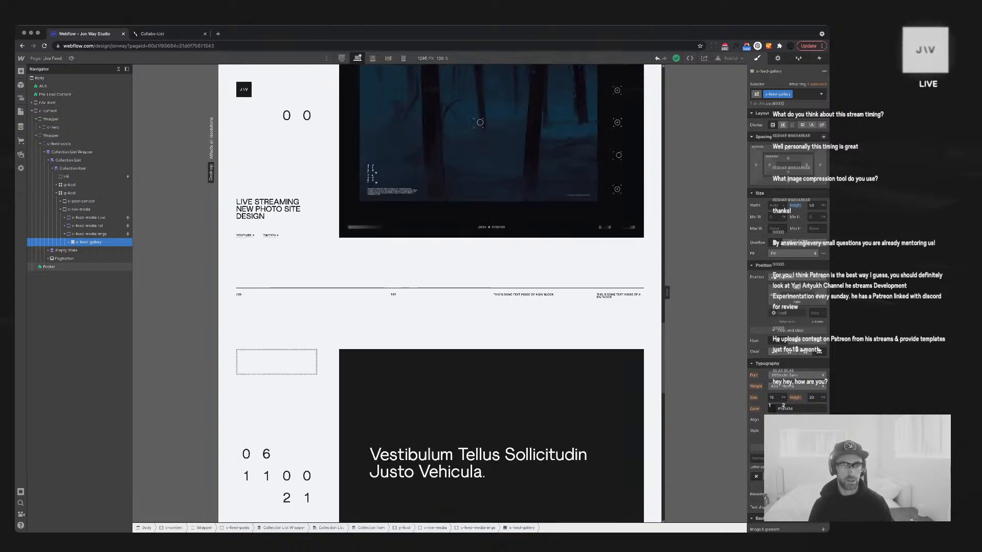
pyautogui.click(21, 126)
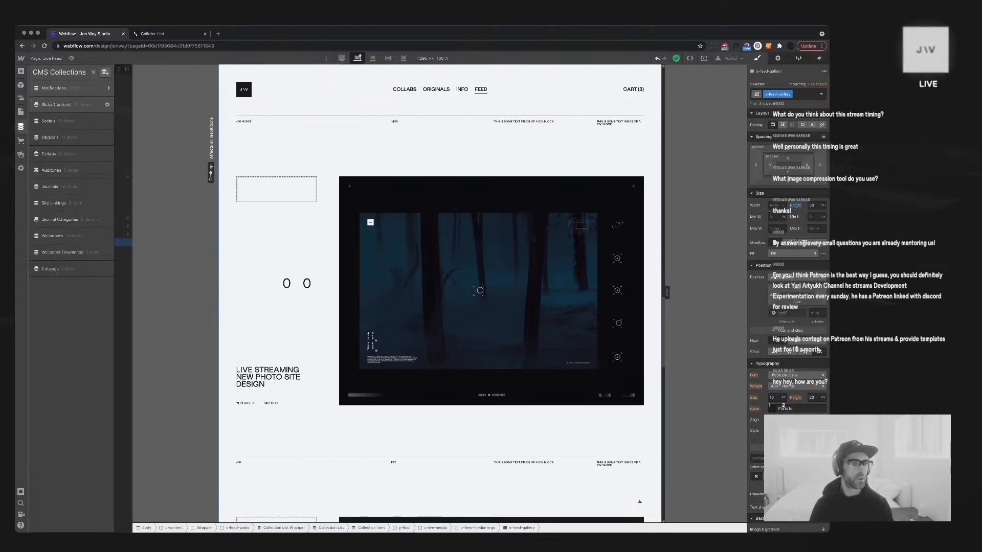
pyautogui.click(53, 88)
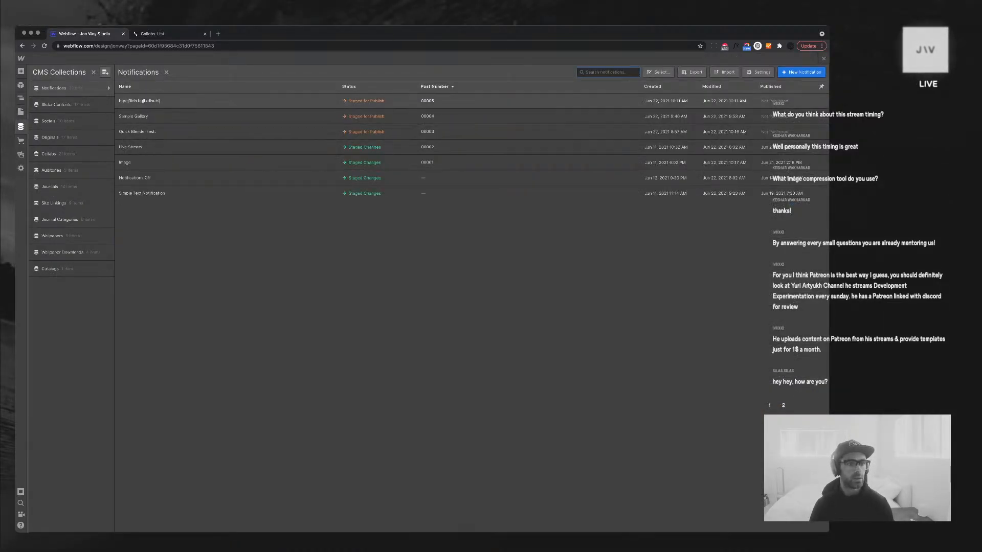
pyautogui.click(134, 116)
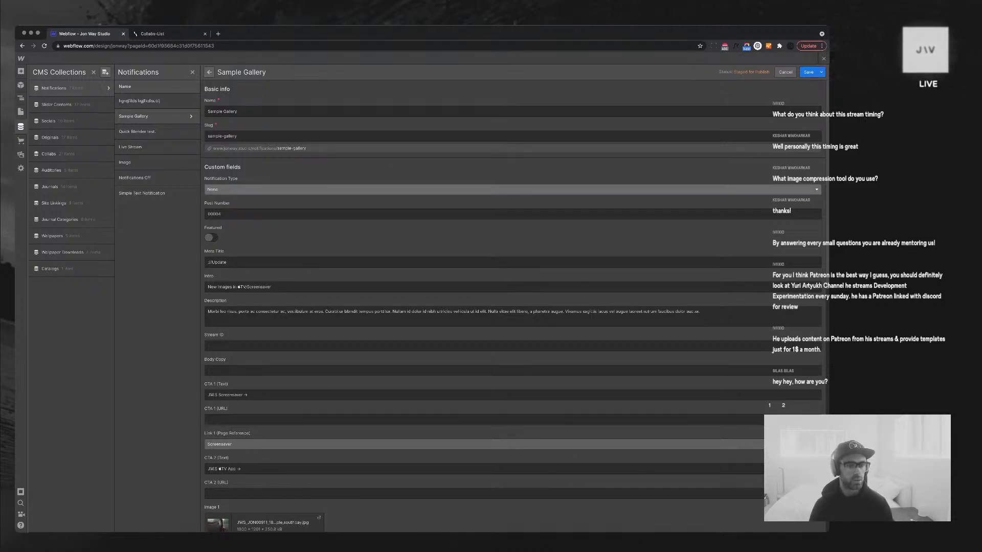
pyautogui.click(513, 189)
pyautogui.click(513, 213)
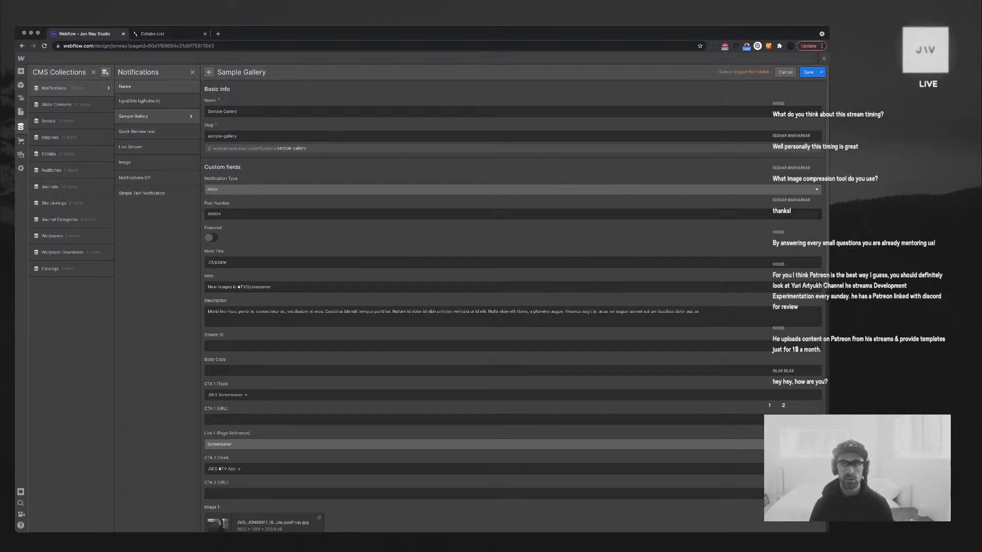
pyautogui.click(809, 72)
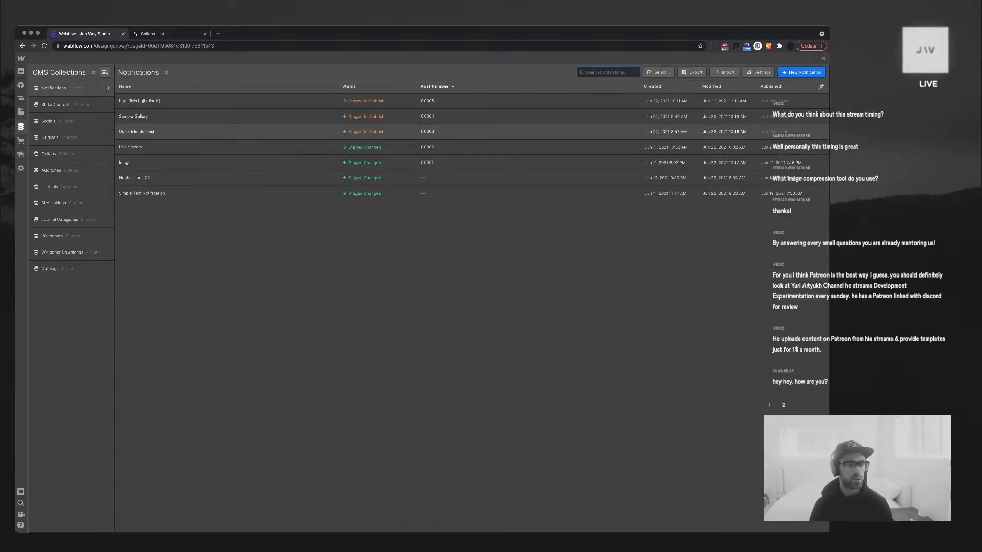
# Set Quick Blender test. to IMGs and Live Stream to Live, saving each
pyautogui.click(137, 132)
pyautogui.click(513, 189)
pyautogui.click(512, 214)
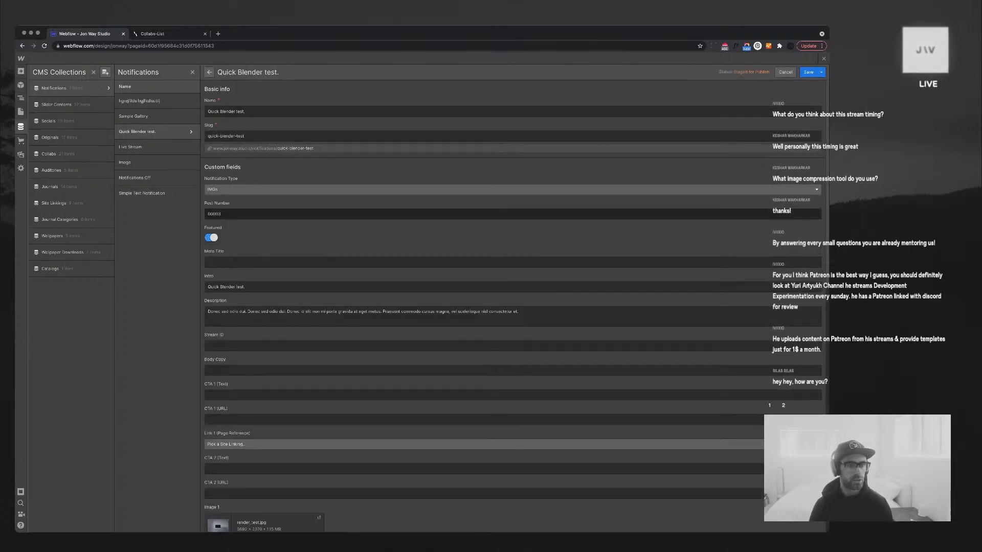
pyautogui.click(808, 72)
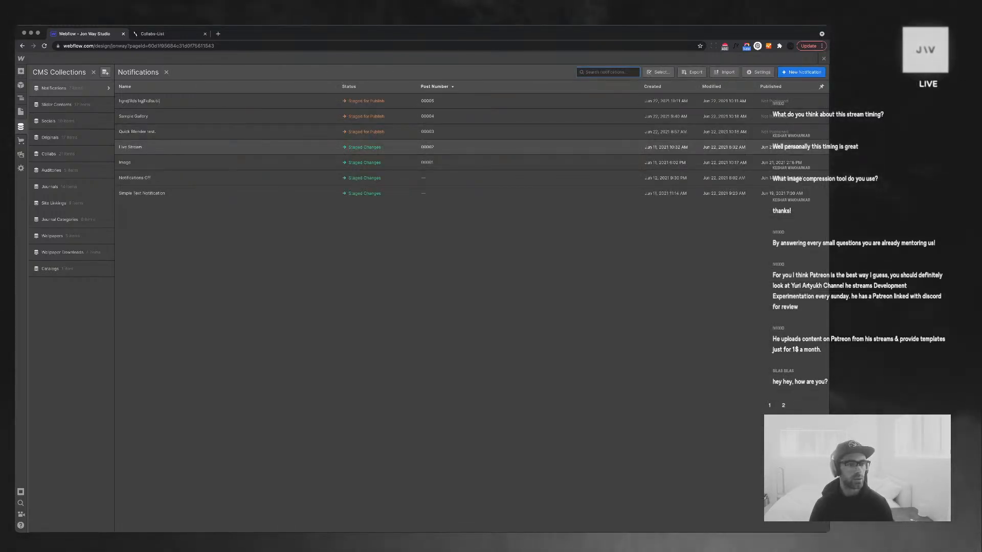
pyautogui.click(131, 147)
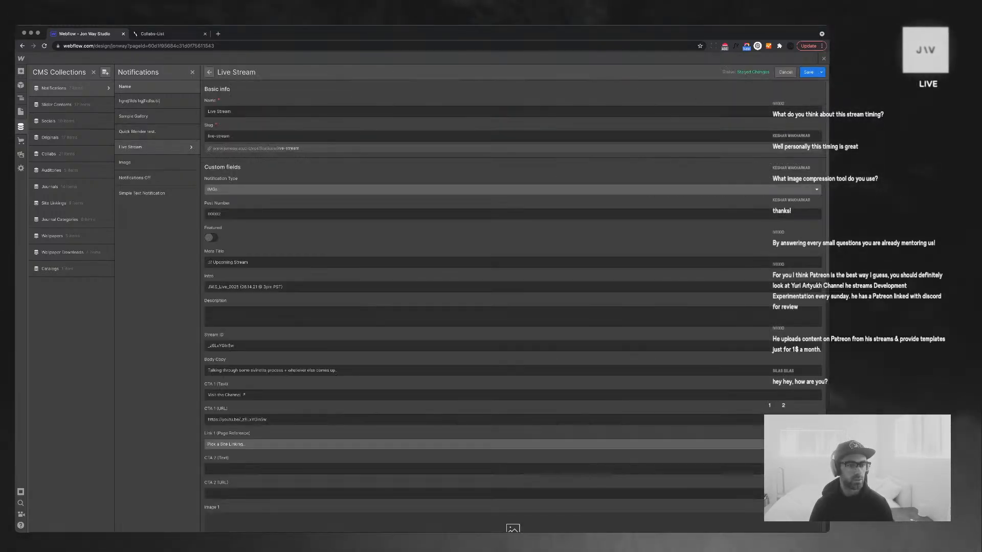
pyautogui.click(512, 189)
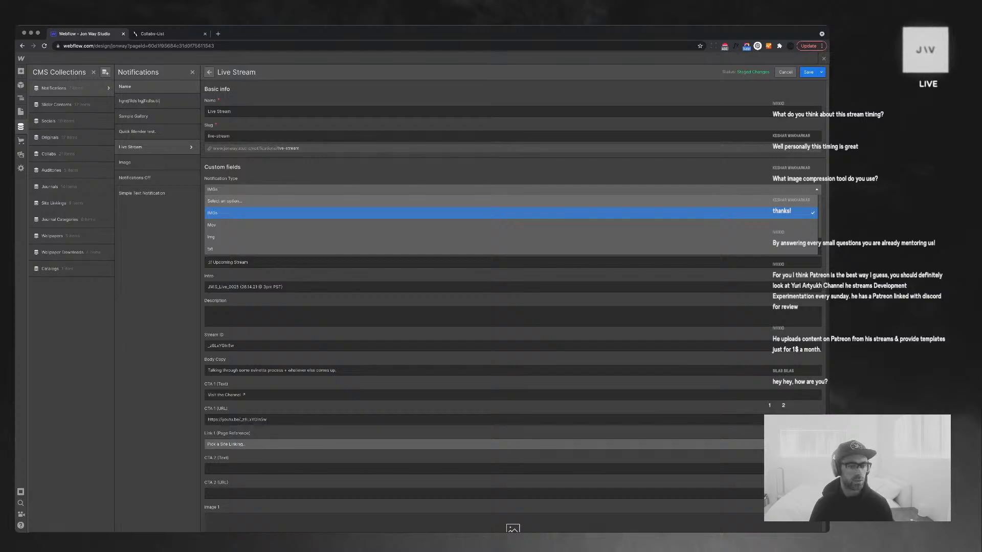
pyautogui.scroll(-2, 513, 209)
pyautogui.click(513, 236)
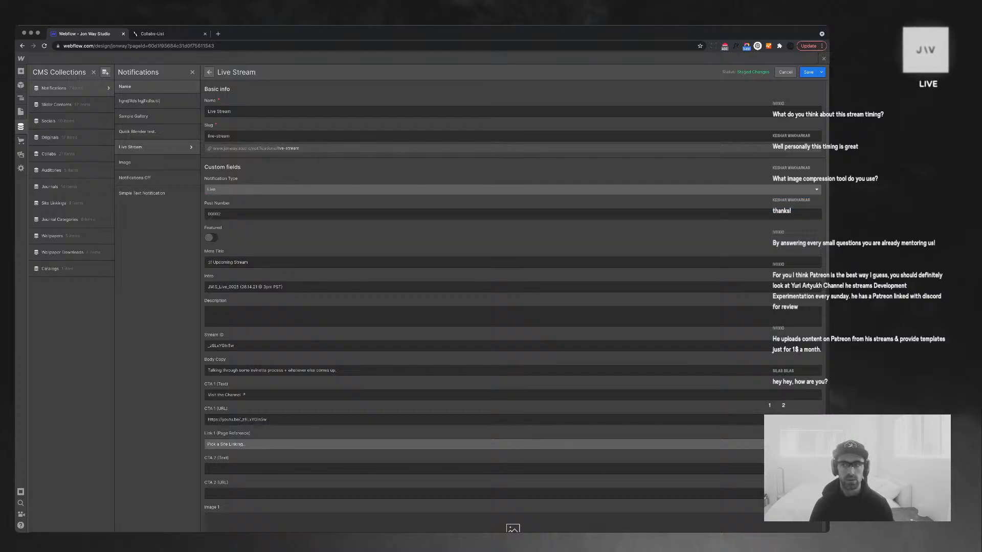
pyautogui.click(808, 72)
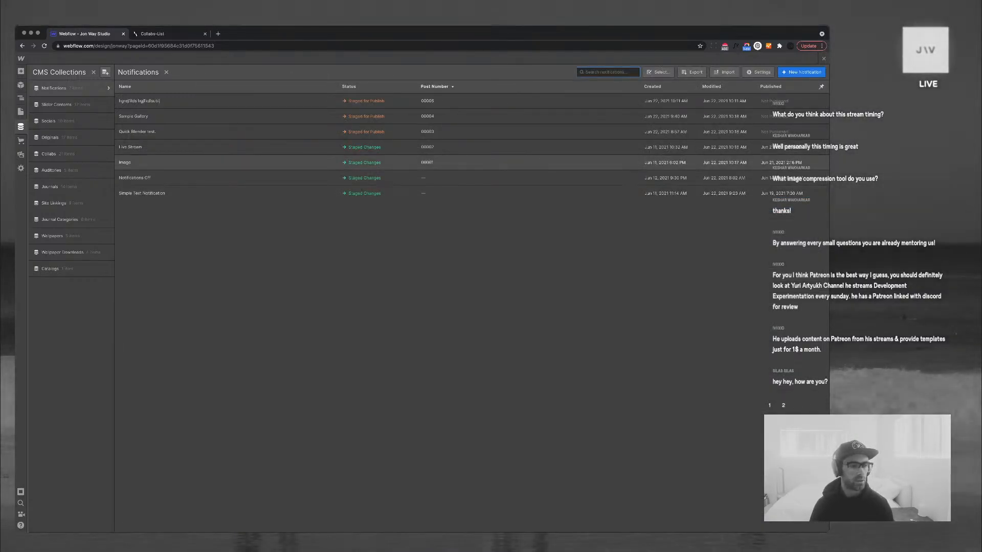
# Change the Notifications Off item's type to None and save it
pyautogui.click(135, 178)
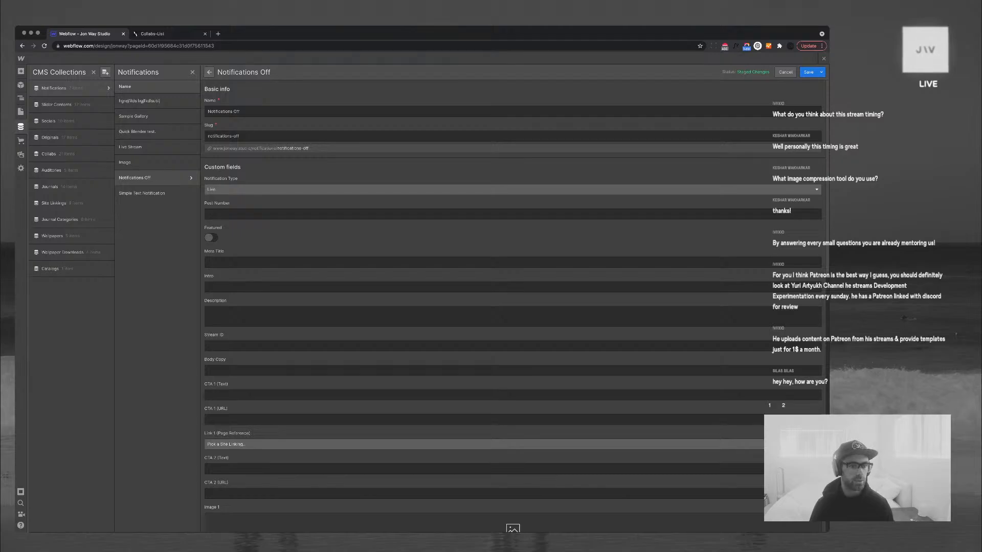
pyautogui.click(513, 189)
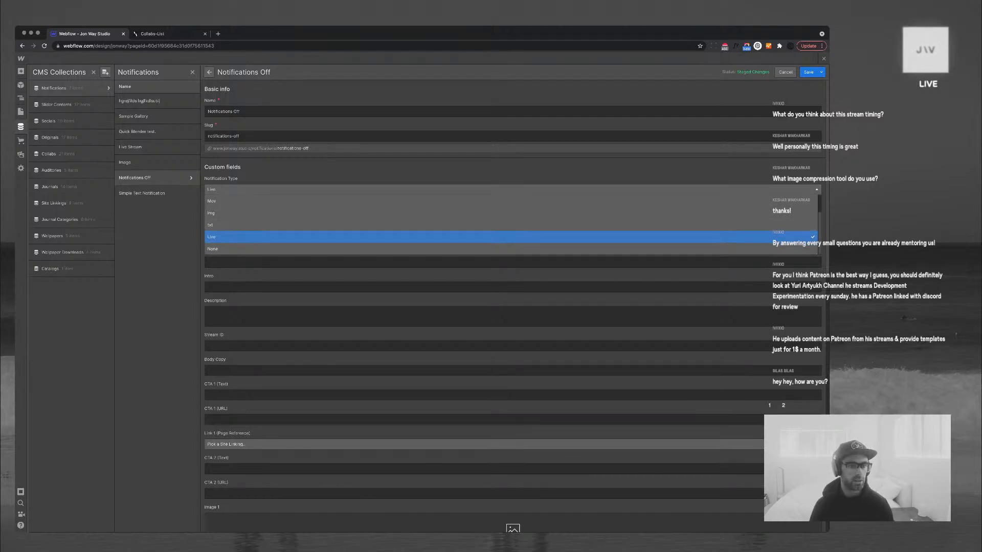
pyautogui.click(212, 249)
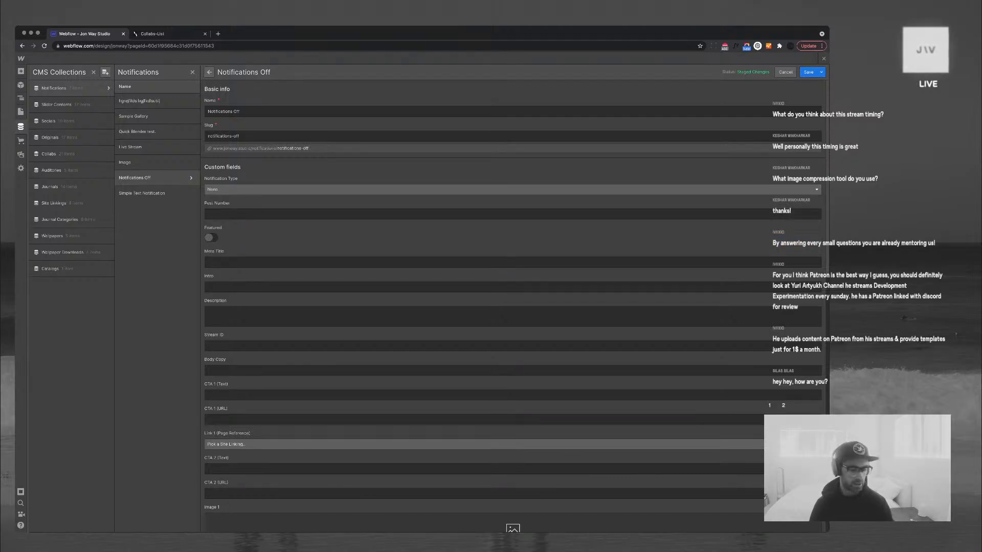
pyautogui.click(808, 72)
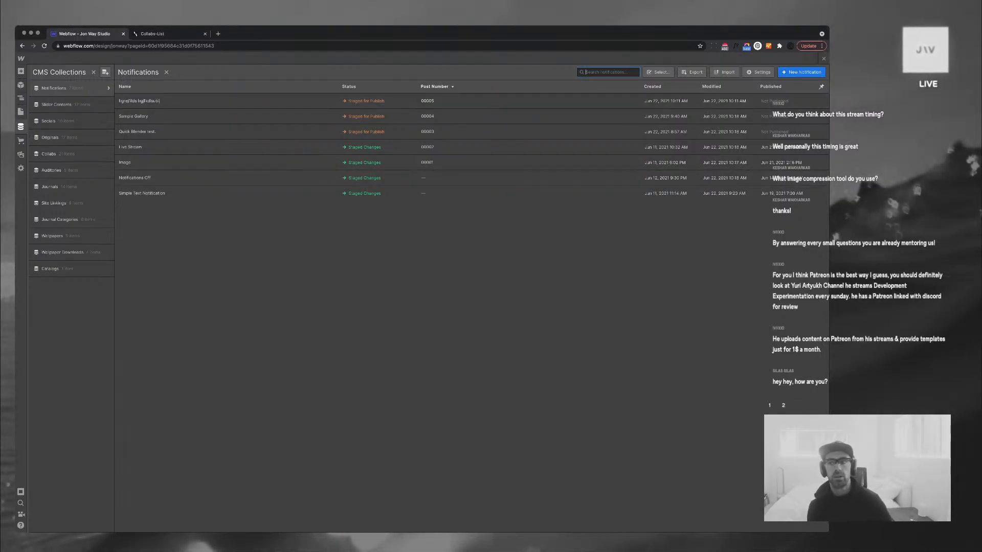
# Delete the nonsense-named test notification and close the CMS panel
pyautogui.click(140, 100)
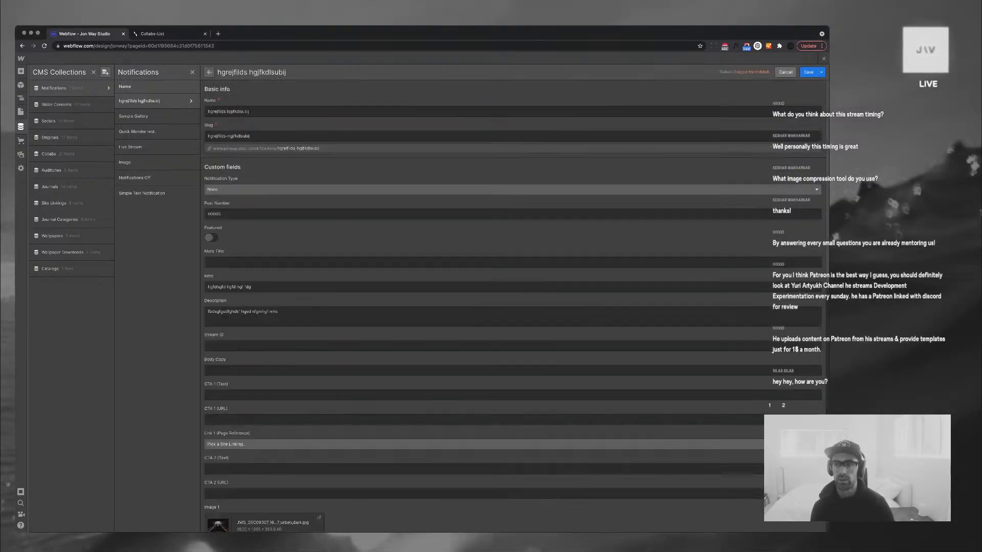
pyautogui.click(822, 72)
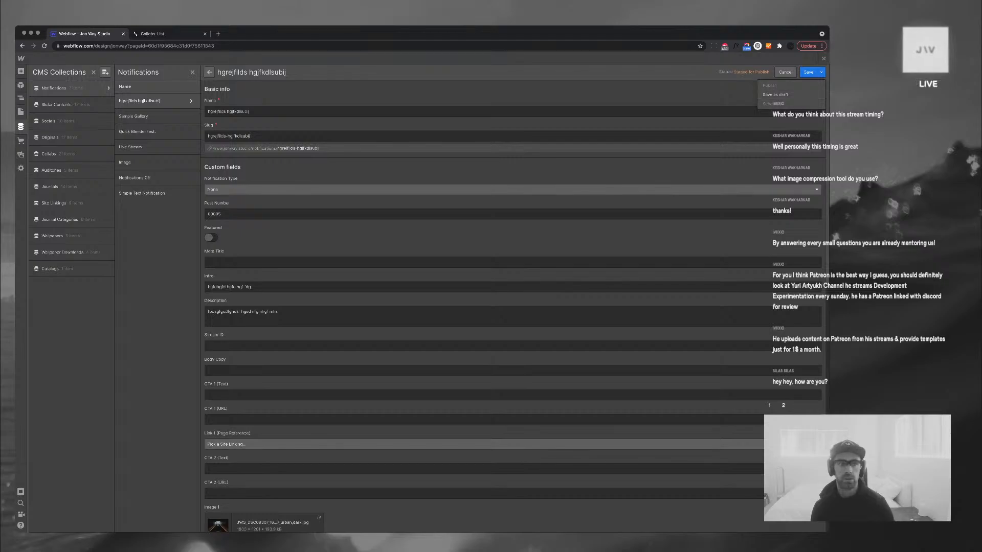
pyautogui.click(821, 72)
pyautogui.scroll(-10, 513, 307)
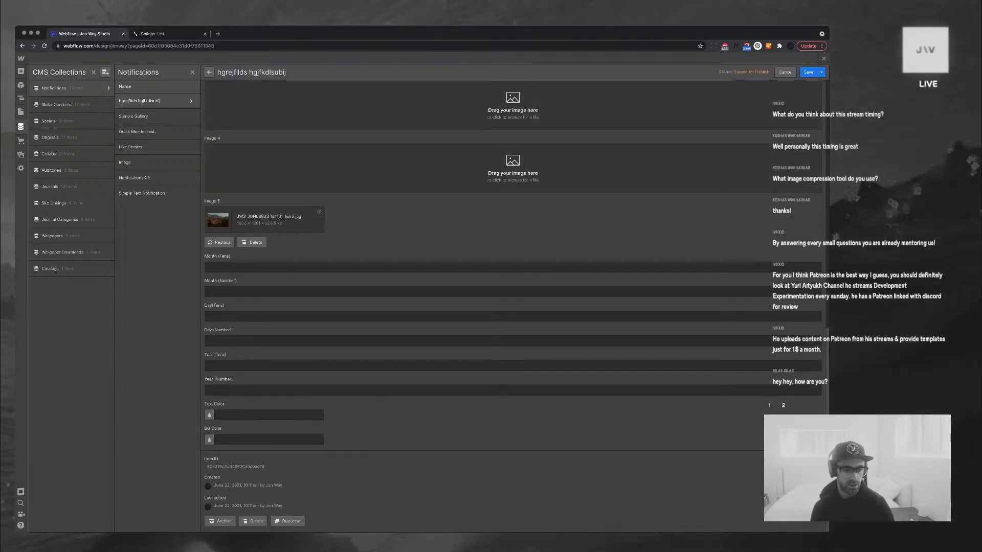
pyautogui.click(253, 521)
pyautogui.click(487, 311)
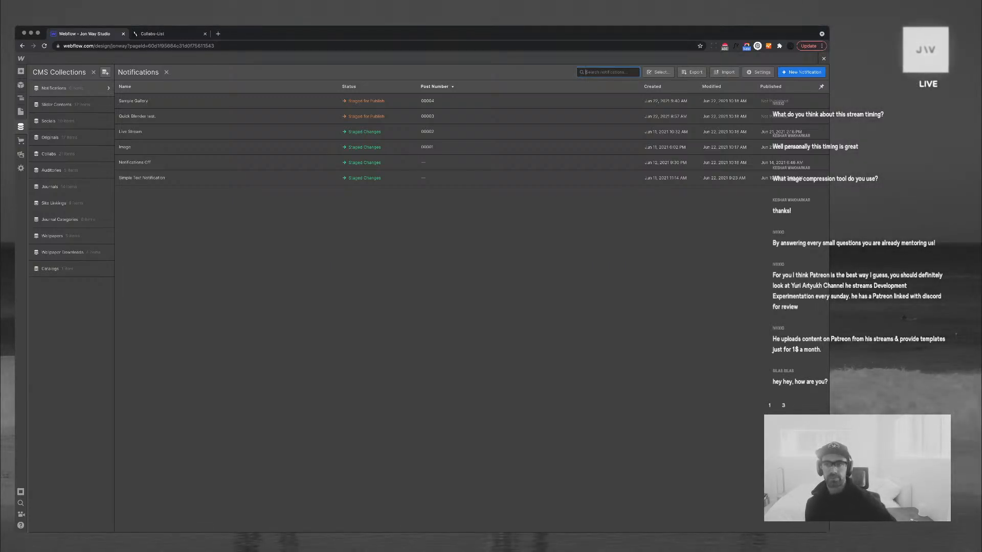
pyautogui.click(93, 72)
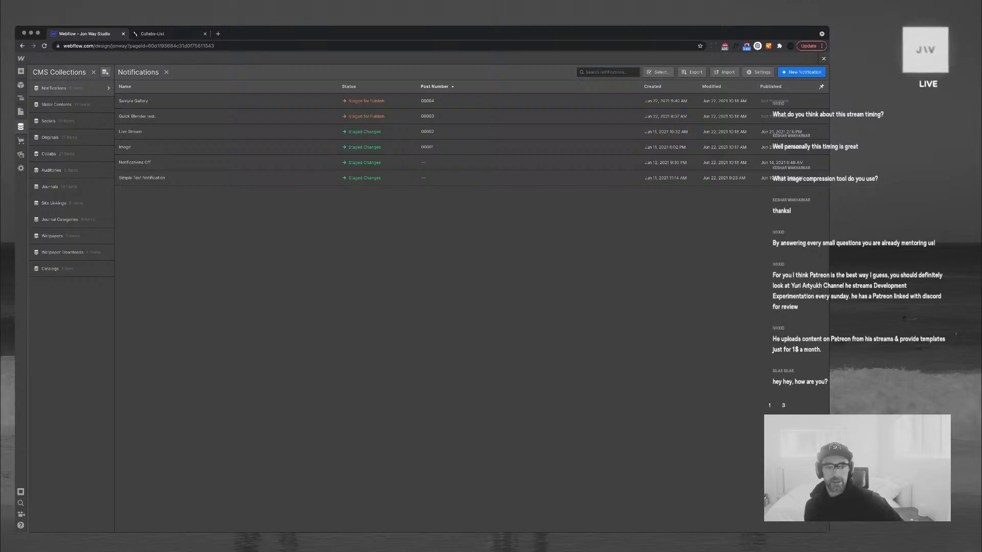
# Select the video embed's parent c-feed-media-Live block and show its settings
pyautogui.scroll(-15, 440, 294)
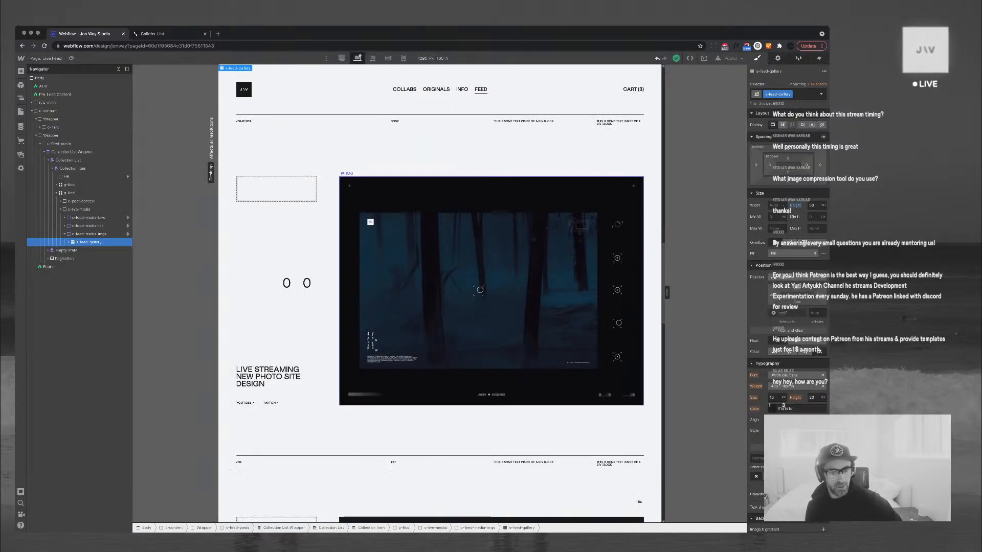
pyautogui.scroll(15, 440, 294)
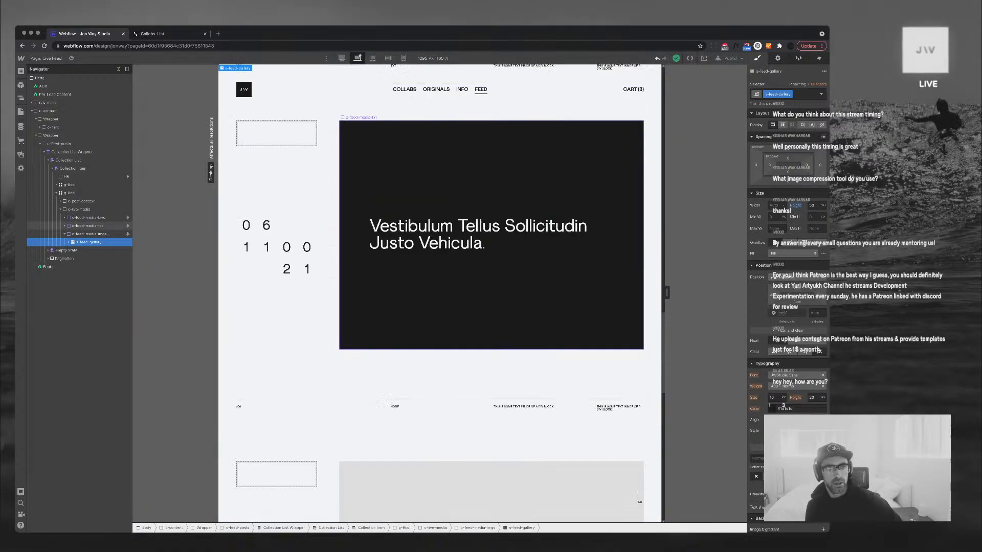
pyautogui.scroll(5, 439, 294)
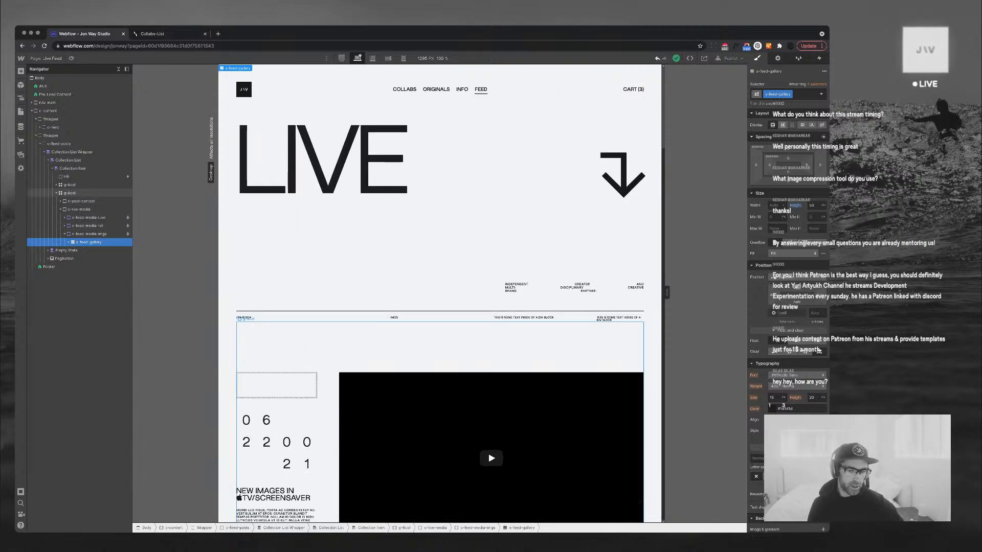
pyautogui.scroll(-2, 440, 294)
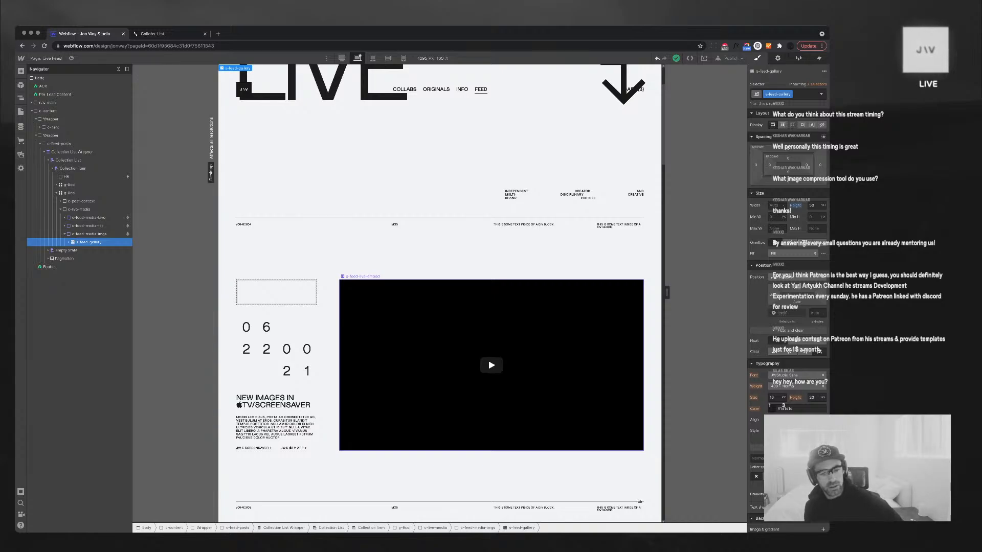
pyautogui.click(266, 349)
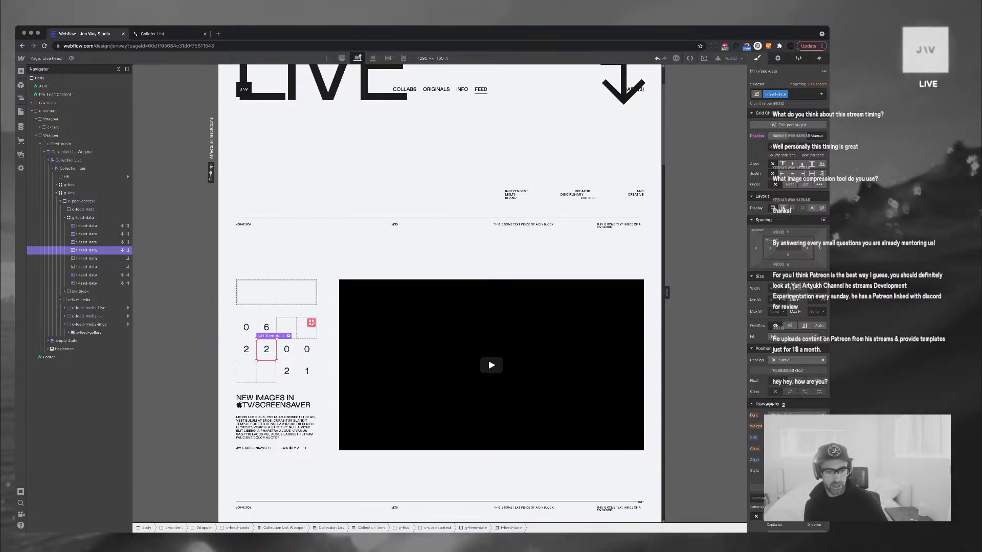
pyautogui.click(434, 358)
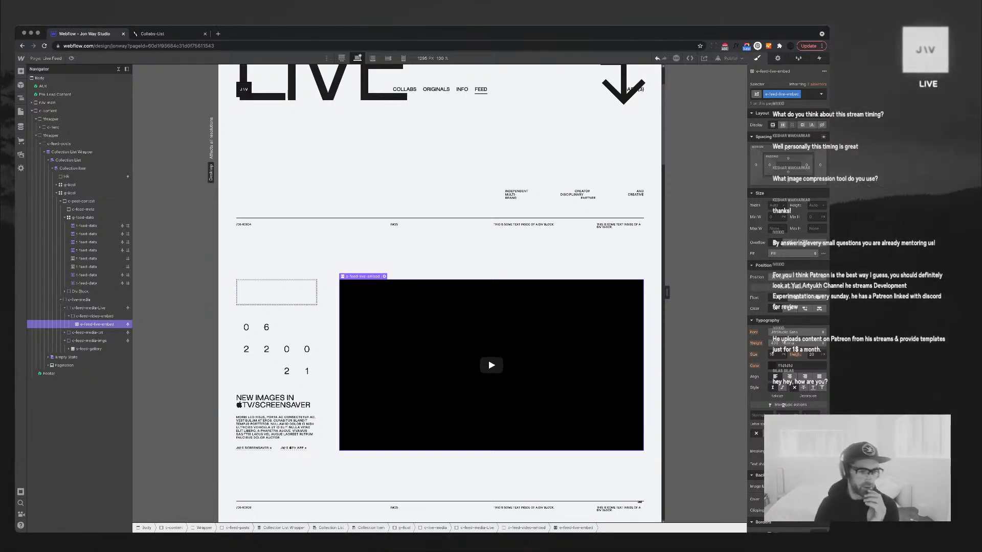
pyautogui.click(89, 308)
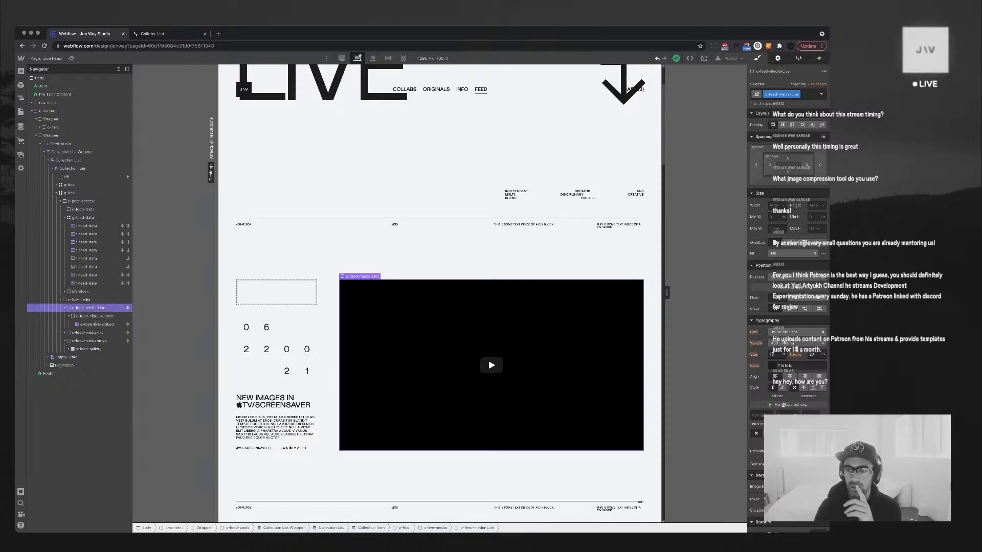
pyautogui.click(778, 58)
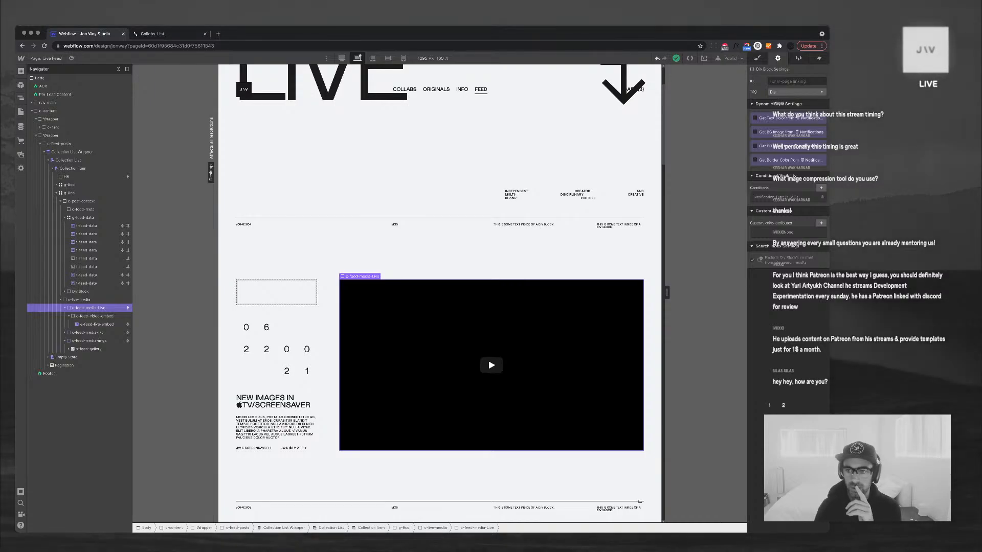
# Change c-feed-media-Live's visibility condition value to Live and save it
pyautogui.click(783, 197)
pyautogui.click(787, 255)
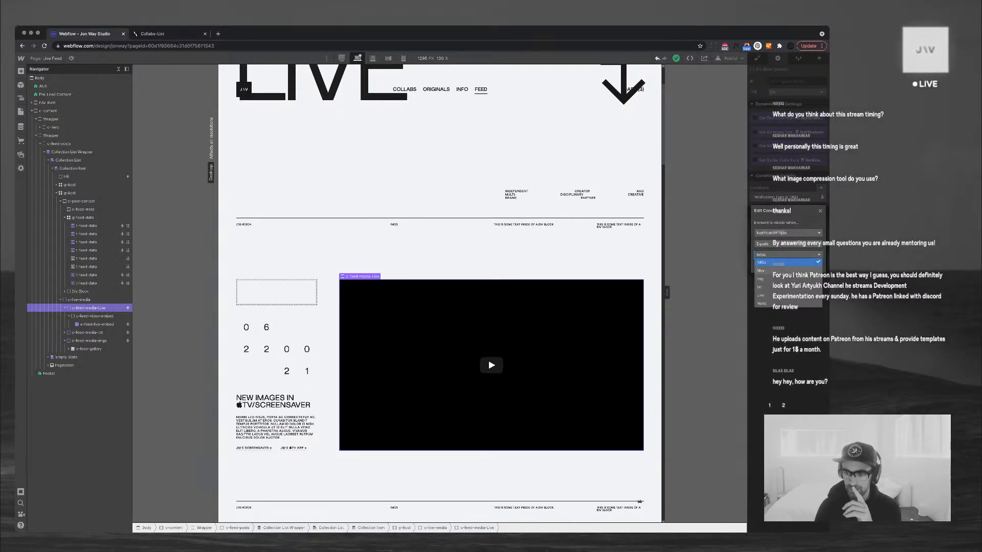
pyautogui.click(761, 295)
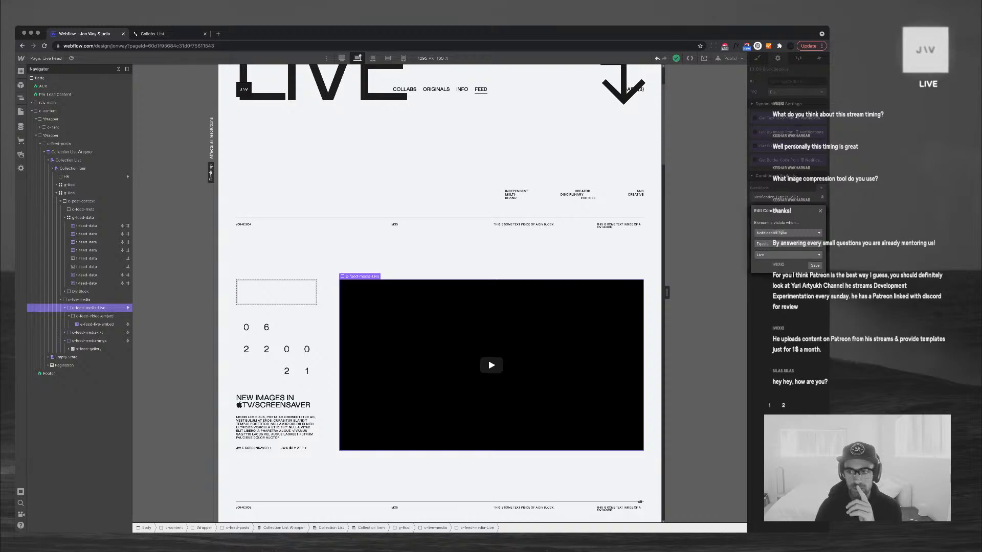
pyautogui.click(815, 266)
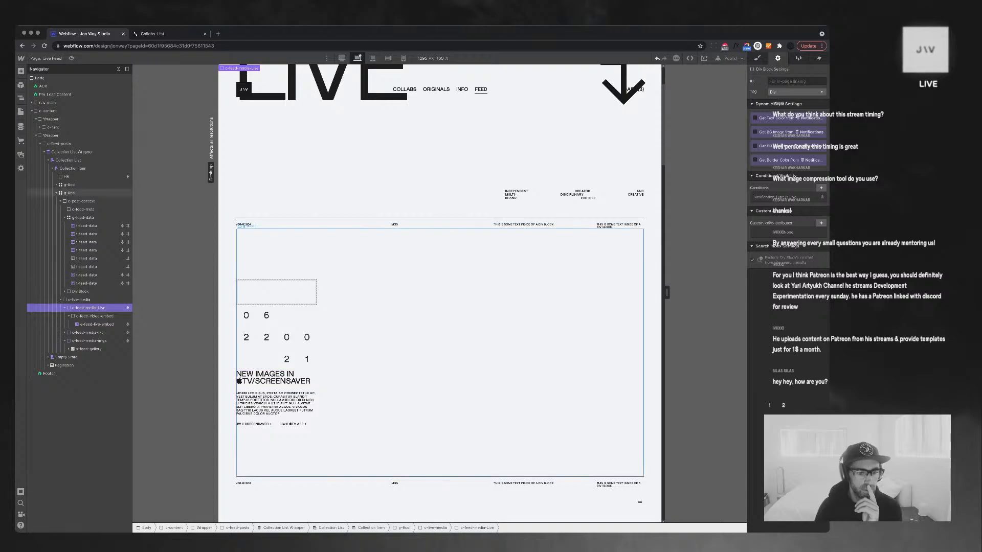
# Select c-feed-media-imgs and change its None visibility condition to IMGs
pyautogui.click(277, 387)
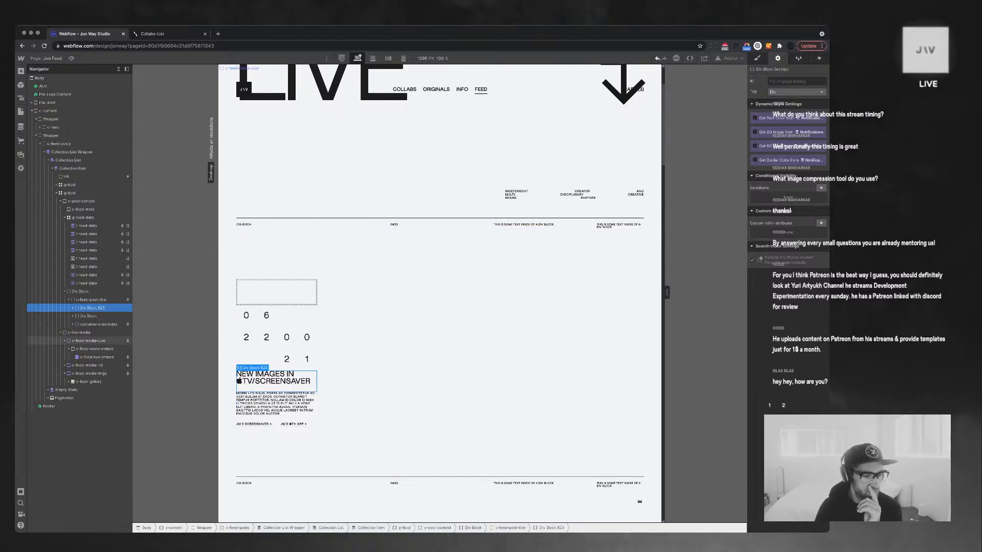
pyautogui.click(89, 340)
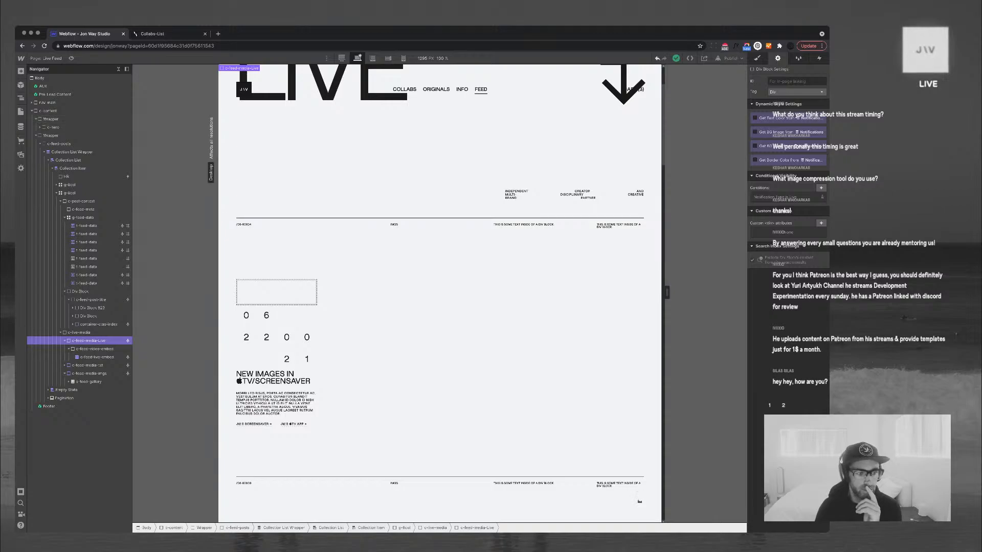
pyautogui.click(88, 365)
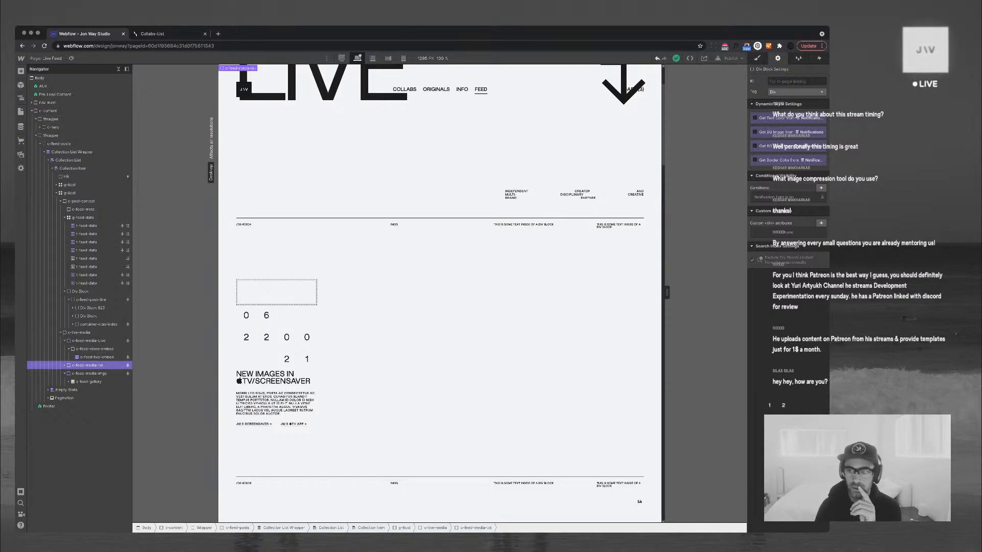
pyautogui.click(90, 374)
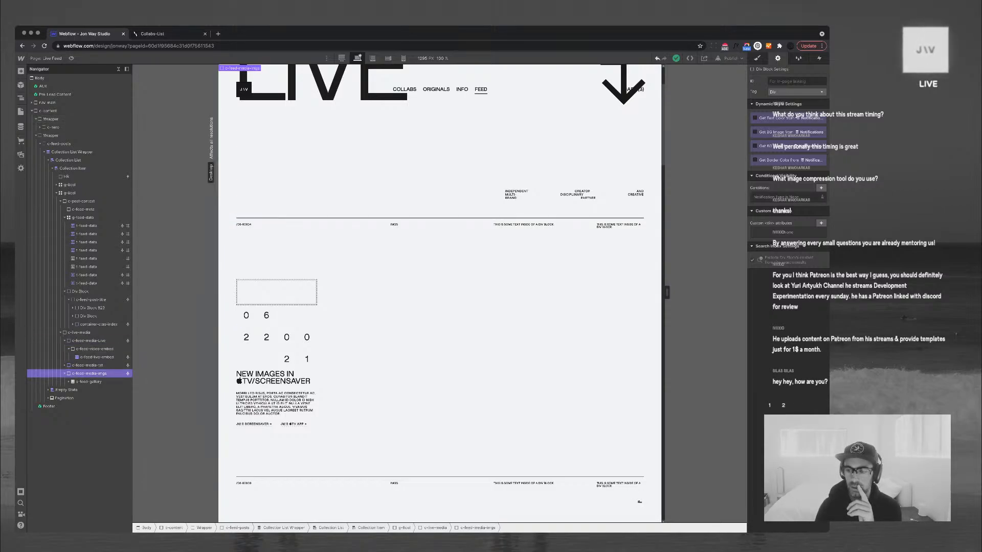
pyautogui.click(784, 198)
pyautogui.click(788, 254)
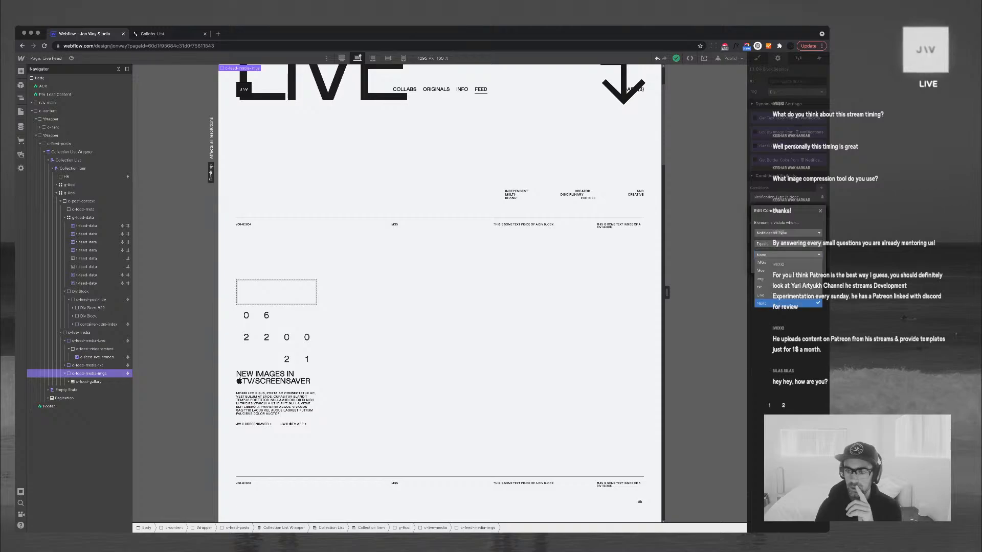
pyautogui.click(782, 290)
pyautogui.click(815, 265)
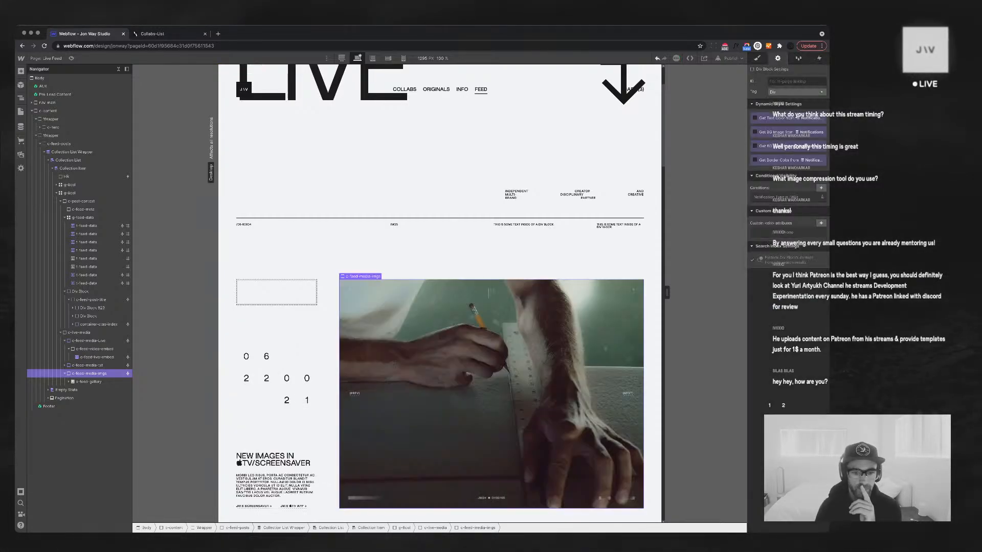
# Select the feed item's c-live-media block and scroll down to the JW.S_LIVE_0025 YouTube embed
pyautogui.scroll(-5, 491, 210)
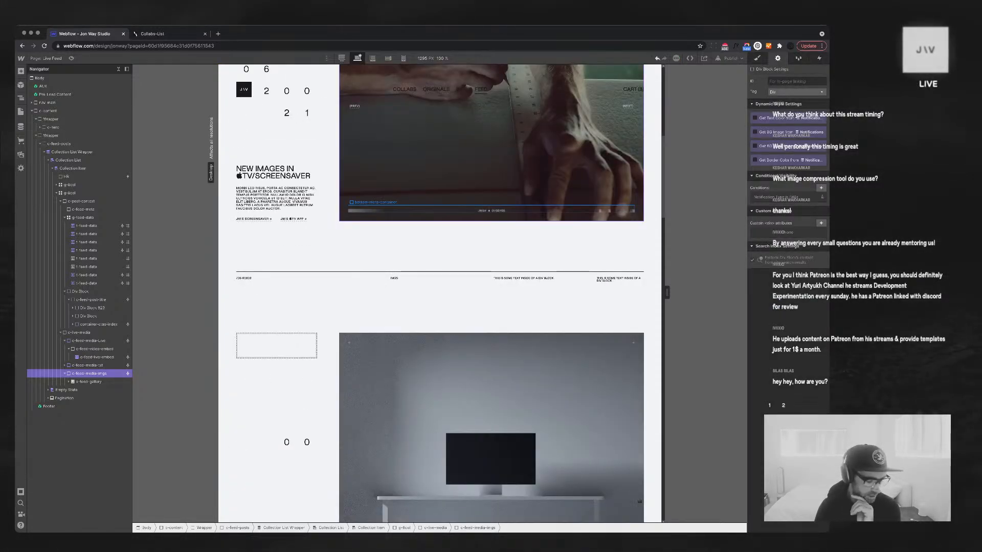
pyautogui.scroll(-10, 440, 292)
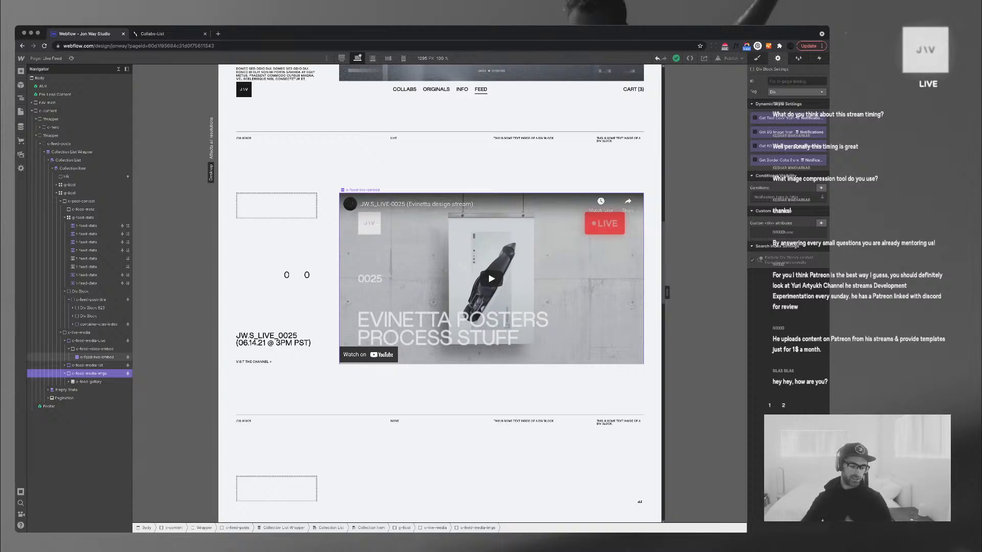
pyautogui.scroll(-6, 440, 294)
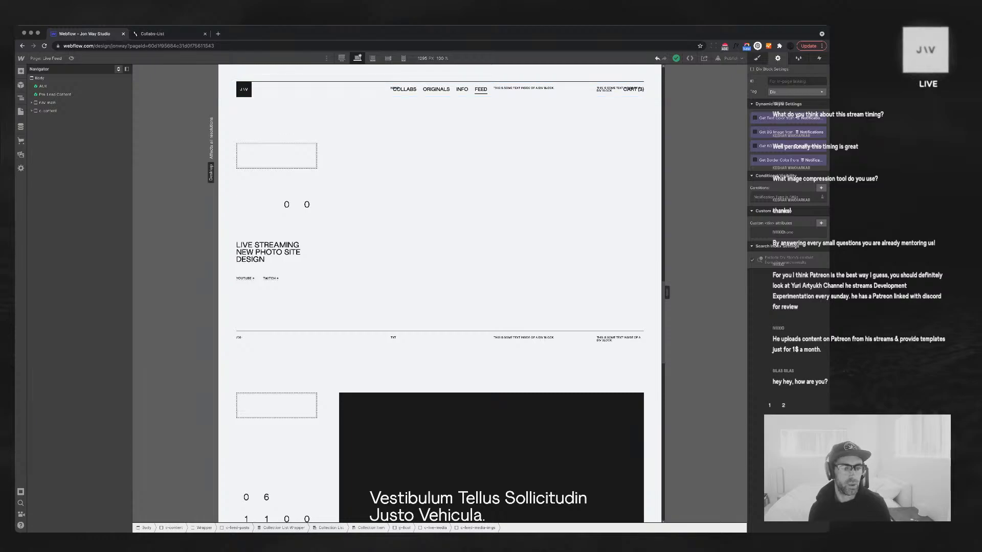
pyautogui.click(118, 69)
pyautogui.click(429, 209)
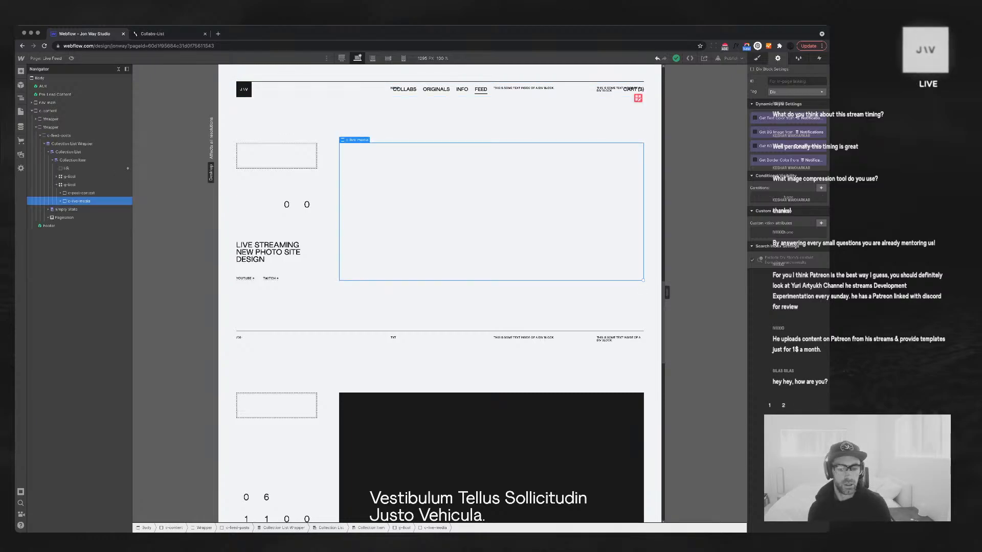
pyautogui.scroll(-10, 440, 294)
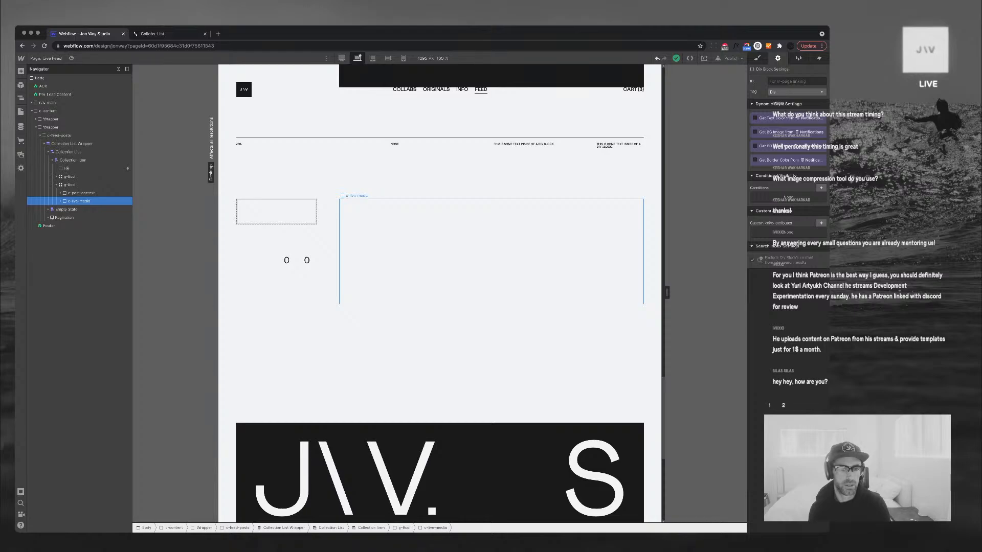
pyautogui.click(439, 245)
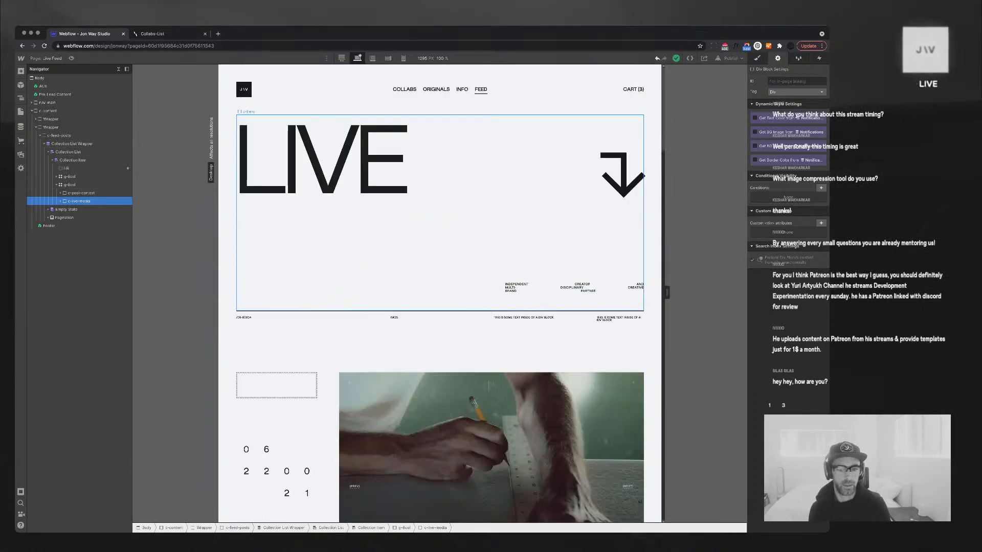
pyautogui.scroll(-3, 440, 291)
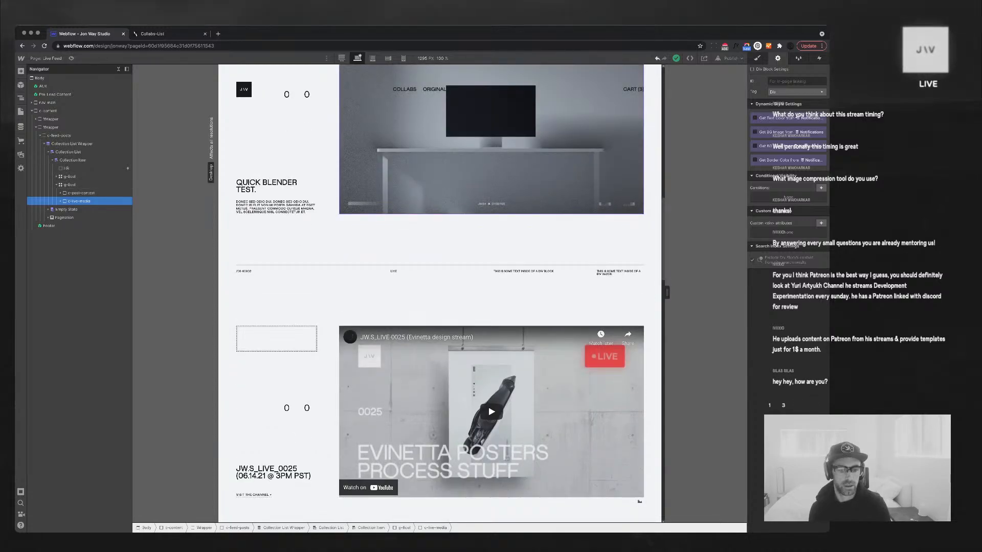
pyautogui.scroll(-5, 440, 291)
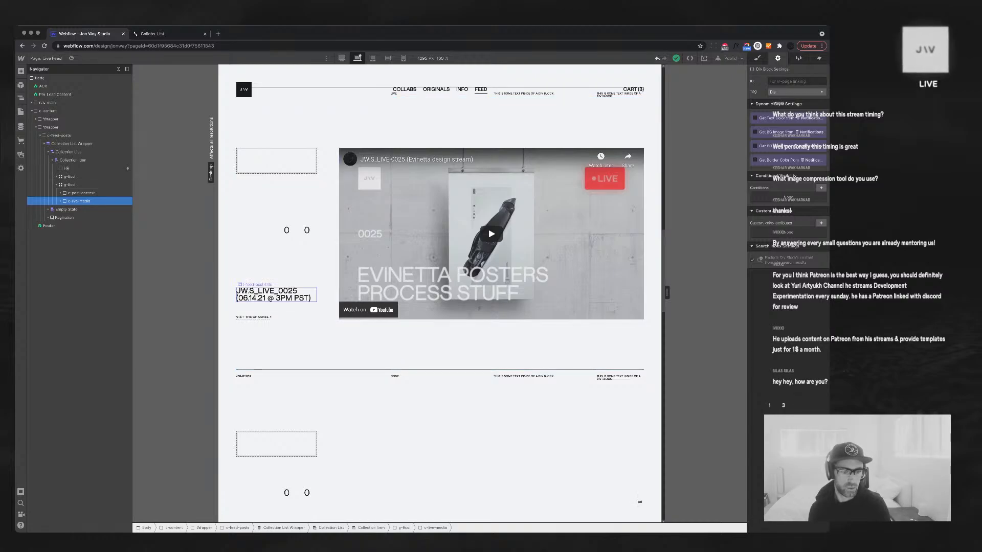
# Select the live item's title and its short description text
pyautogui.click(271, 295)
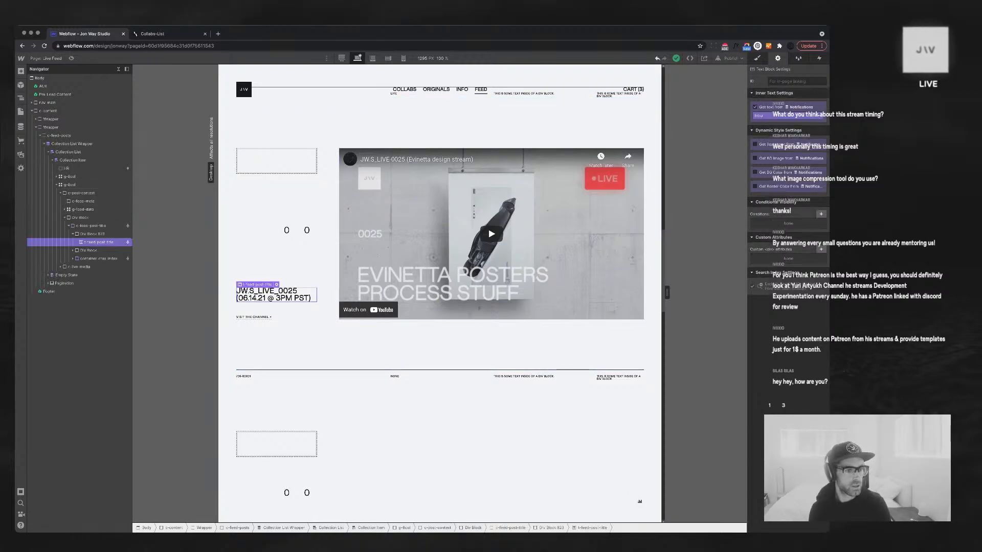
pyautogui.click(73, 250)
pyautogui.click(91, 259)
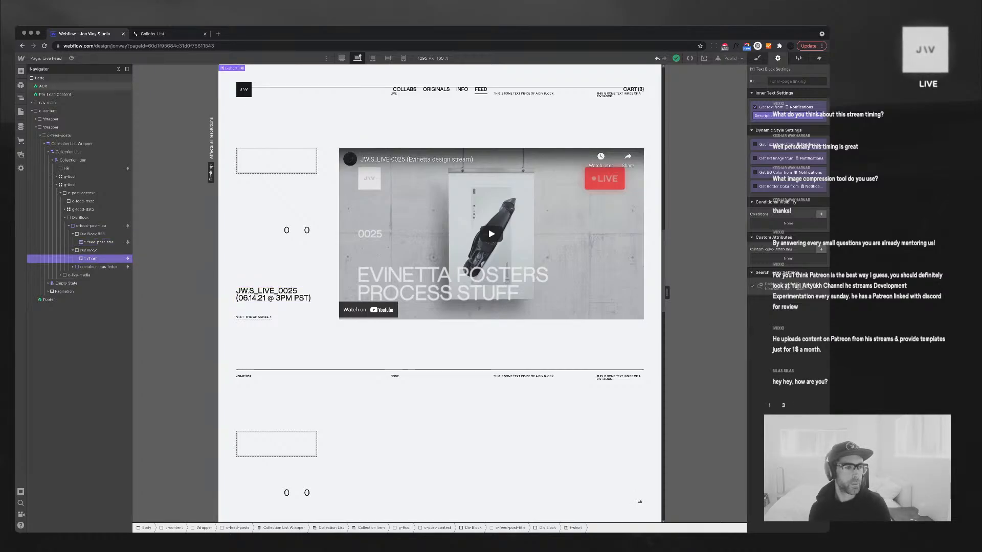
# Change the Notifications collection name to Feed, save, and close the CMS panel
pyautogui.click(20, 126)
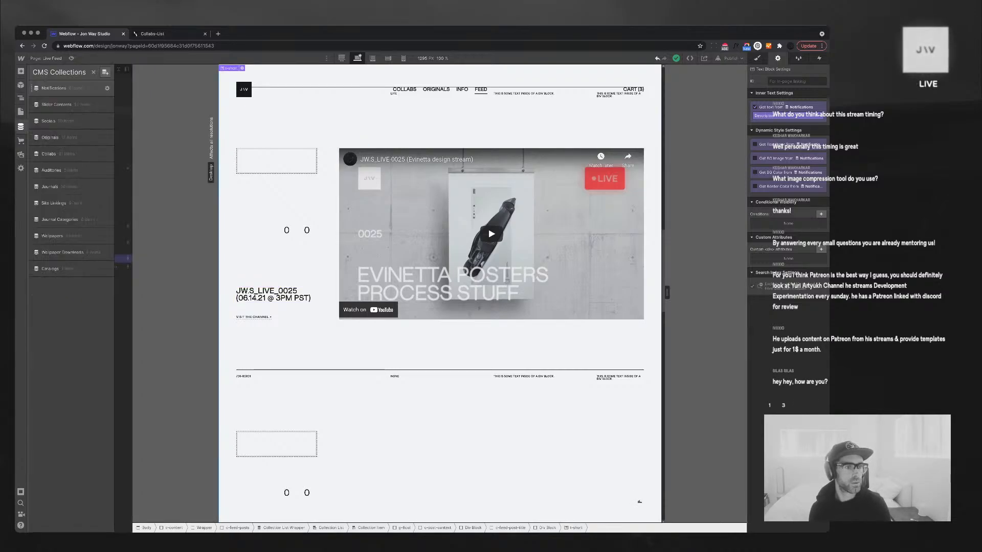
pyautogui.click(107, 88)
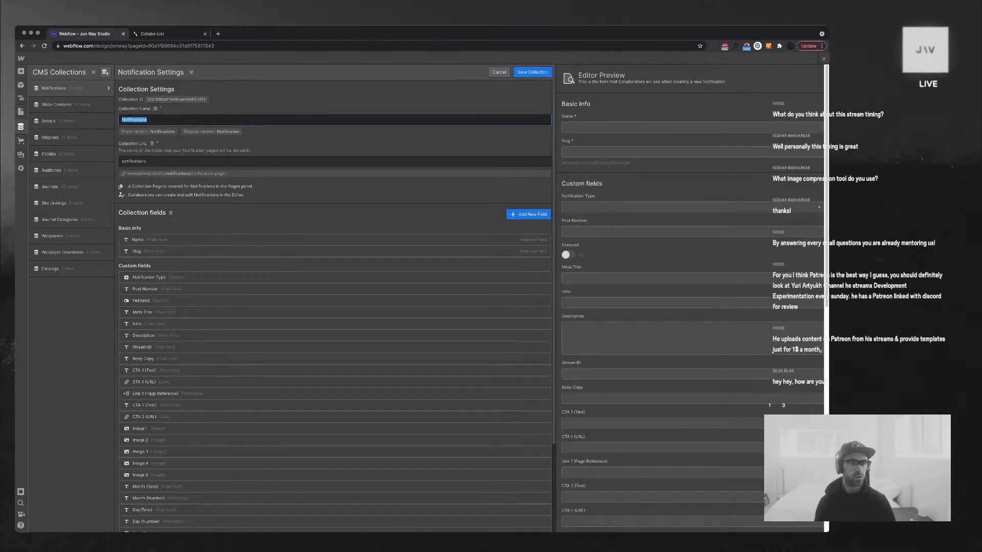
pyautogui.write('Live')
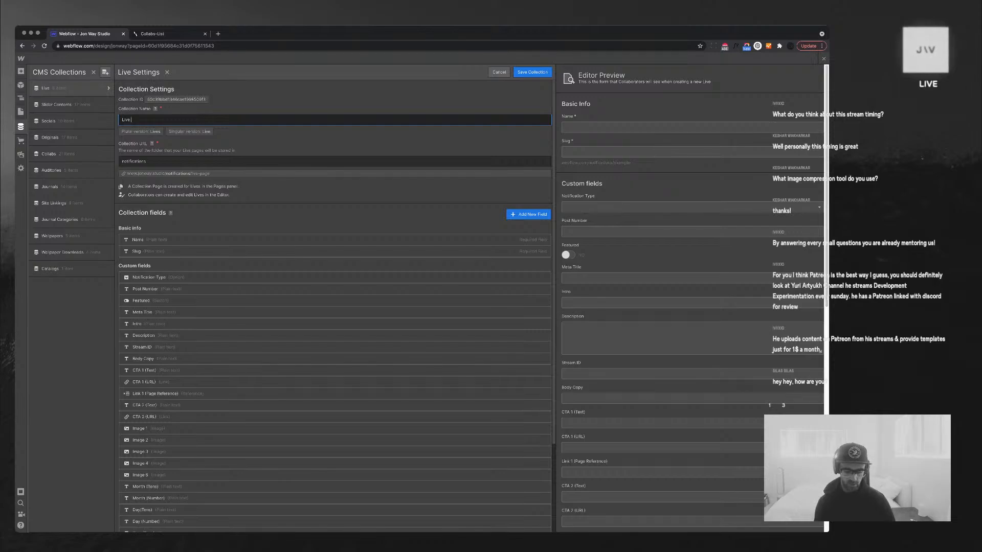
pyautogui.write(' Fee')
pyautogui.press('super+a')
pyautogui.write('Fe')
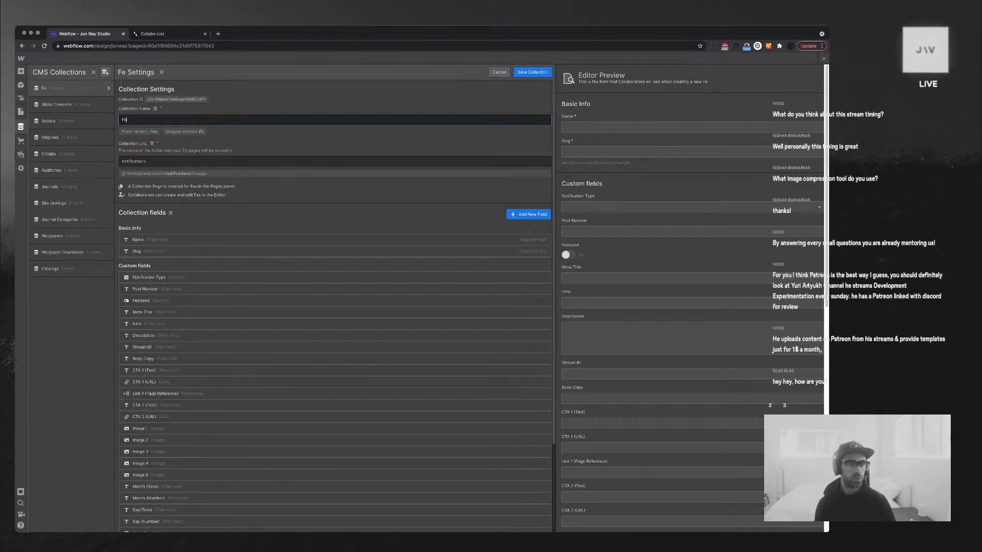
pyautogui.write('ed')
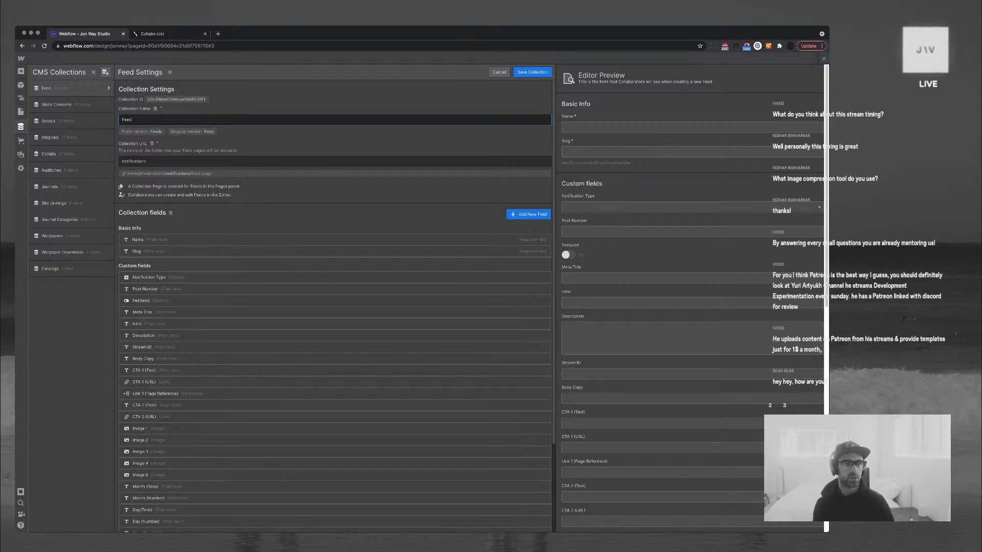
pyautogui.press('Return')
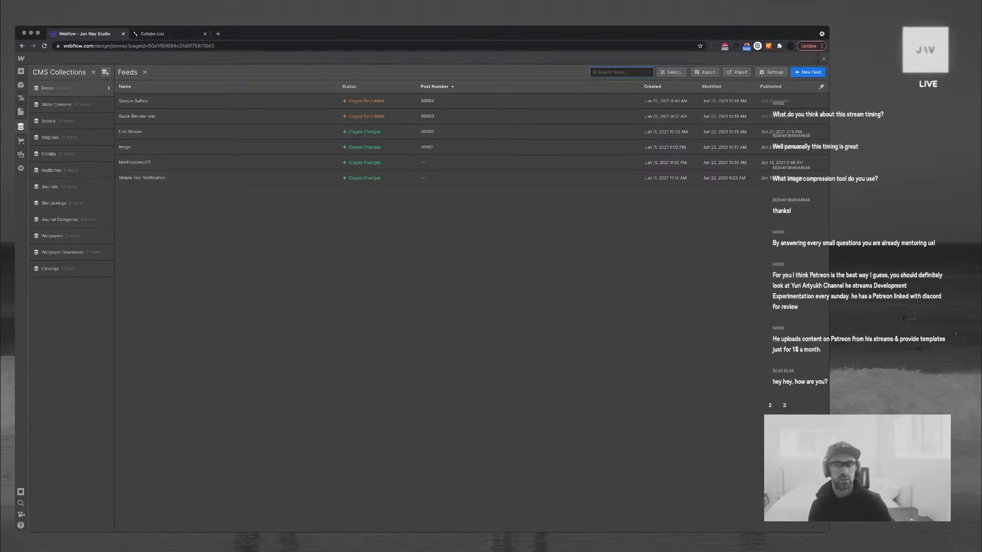
pyautogui.press('Escape')
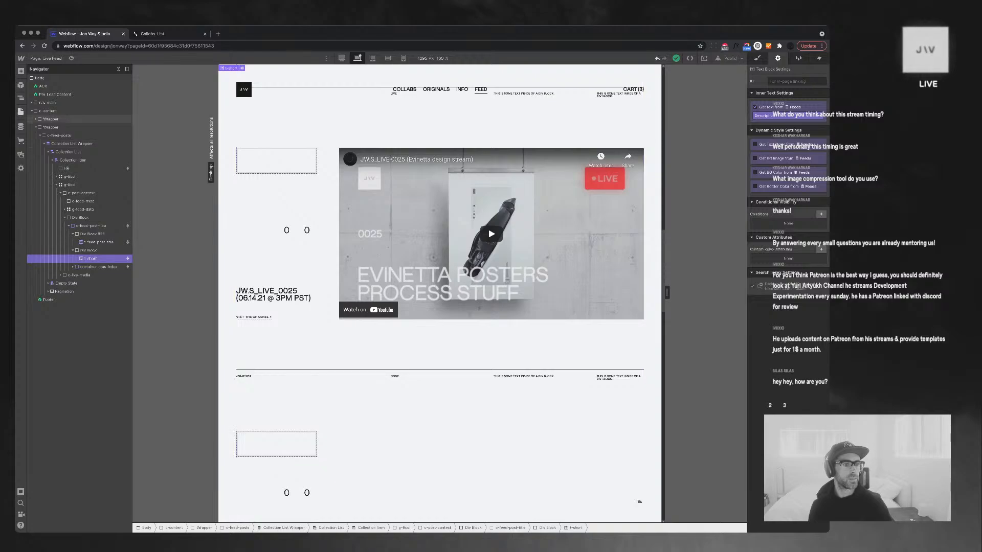
# Paste lorem ipsum into the Live Stream feed item's Description in CMS Feeds and save
pyautogui.click(20, 126)
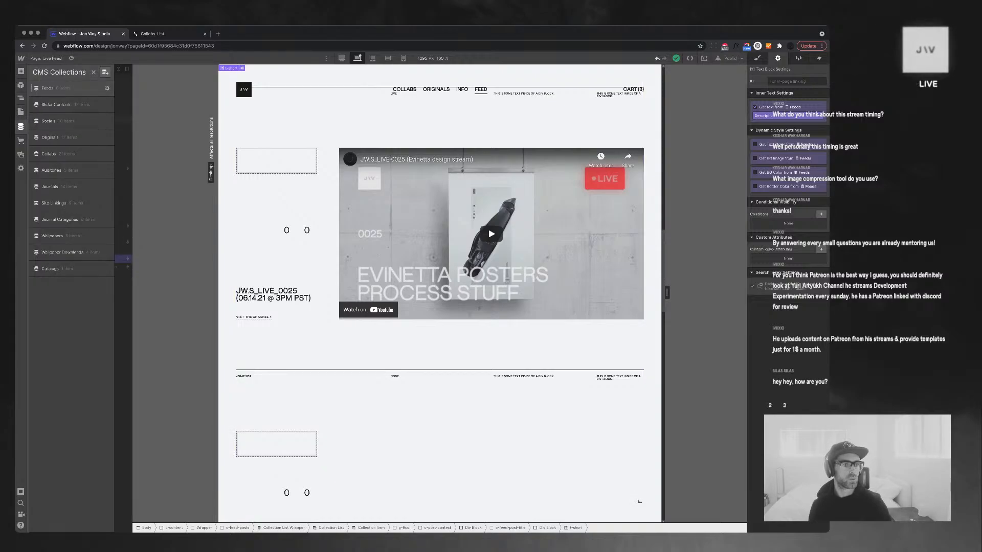
pyautogui.click(66, 88)
pyautogui.click(67, 89)
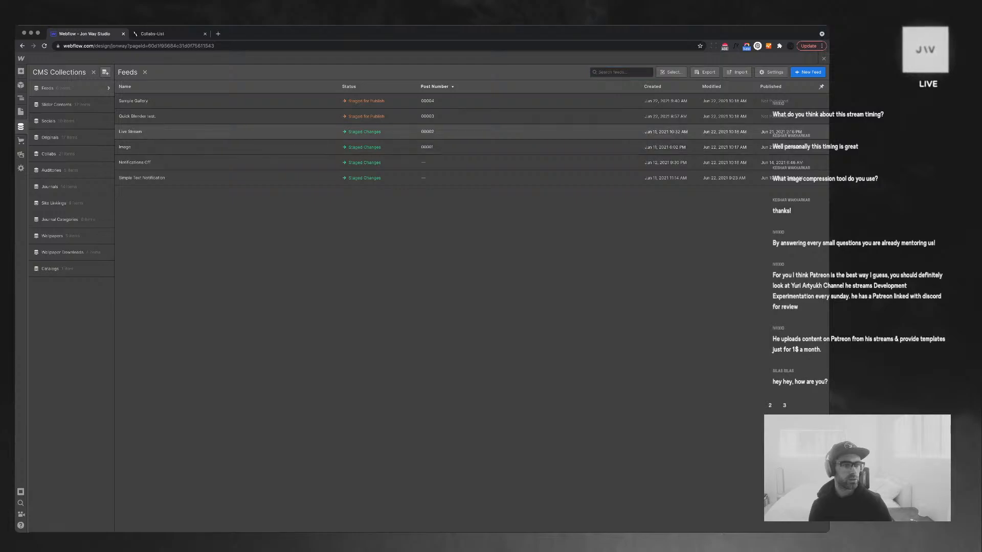
pyautogui.click(130, 132)
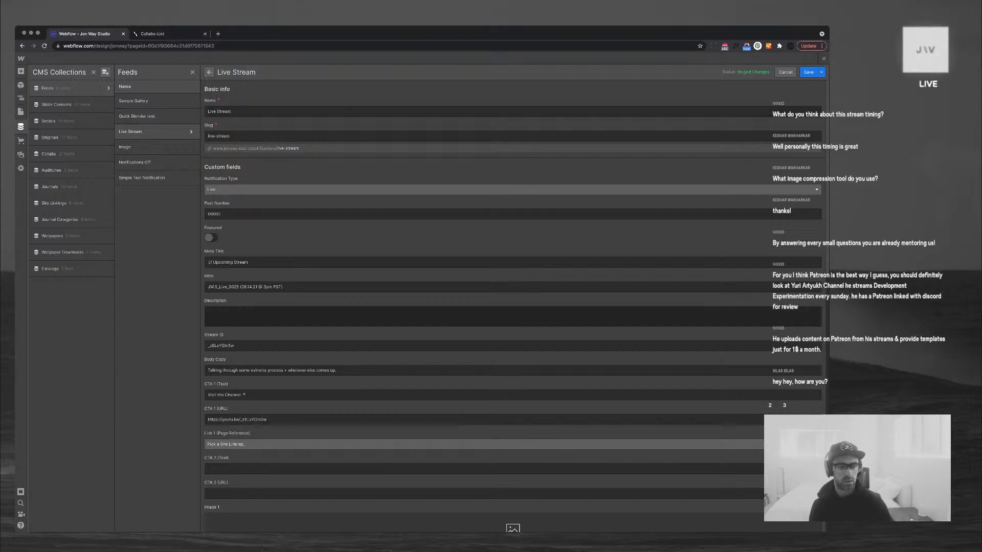
pyautogui.write('Lorem ipsum dolor sit amet, consectetur adipiscing elit. Aenean eu leo quam. Pellentesque ornare sem lacinia quam venenatis vestibulum. Donec ullamcorper nulla non metus auctor fringilla. Fusce dapibus, tellus ac cursus commodo, tortor mauris condimentum nibh, ut fermentum massa justo sit amet risus. Curabitur blandit tempus porttitor.')
pyautogui.click(808, 73)
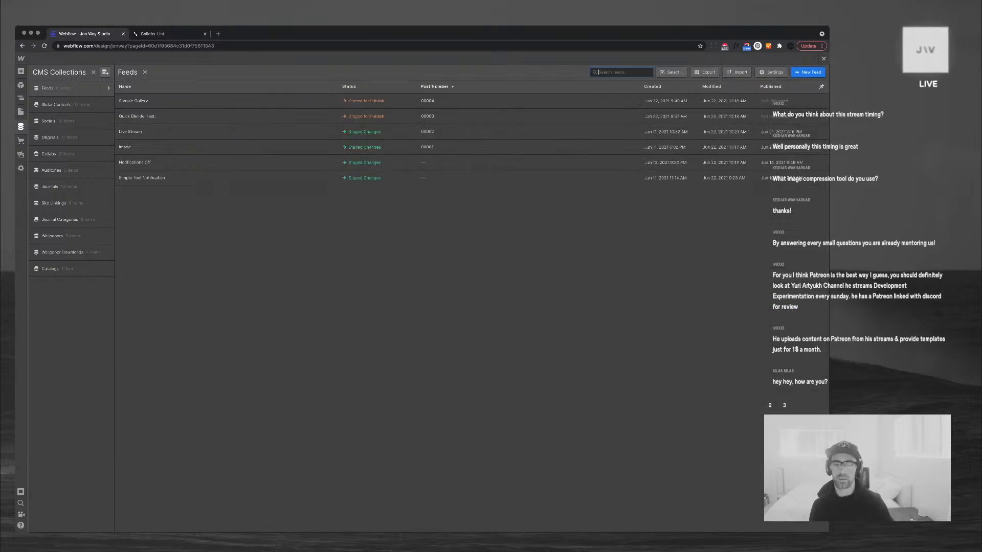
# Return to the page and select the live video embed to check the new description
pyautogui.click(823, 59)
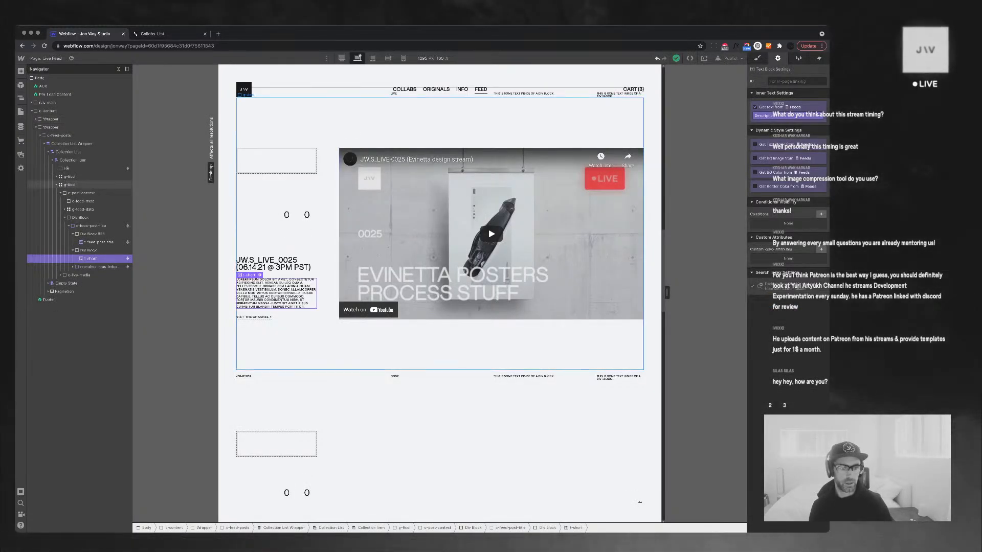
pyautogui.click(490, 245)
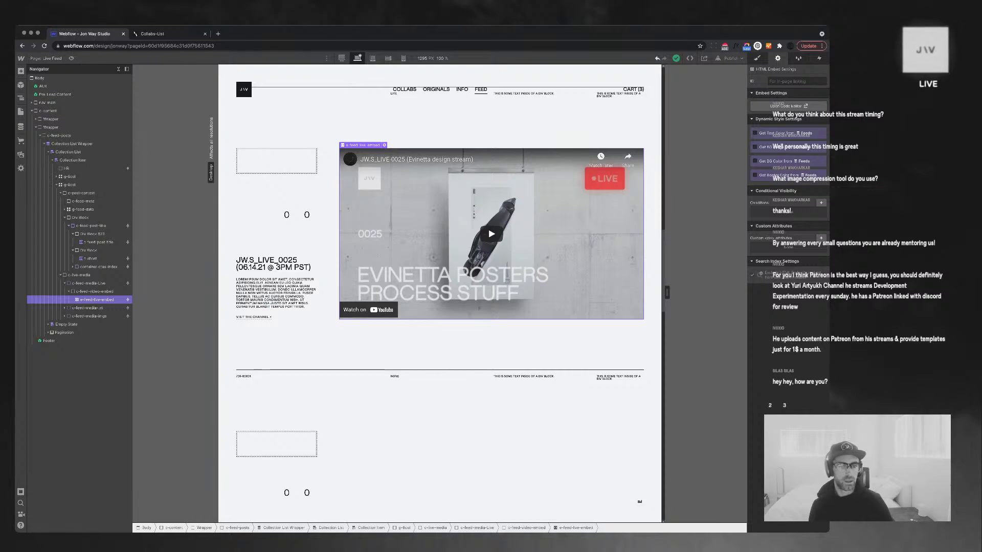
pyautogui.scroll(2, 440, 291)
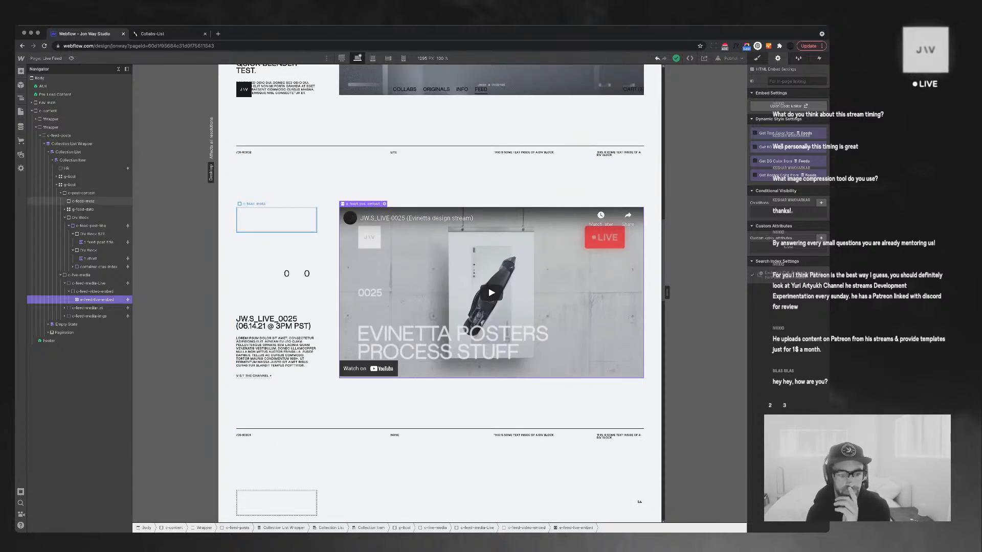
pyautogui.scroll(-2, 276, 220)
pyautogui.scroll(2, 276, 220)
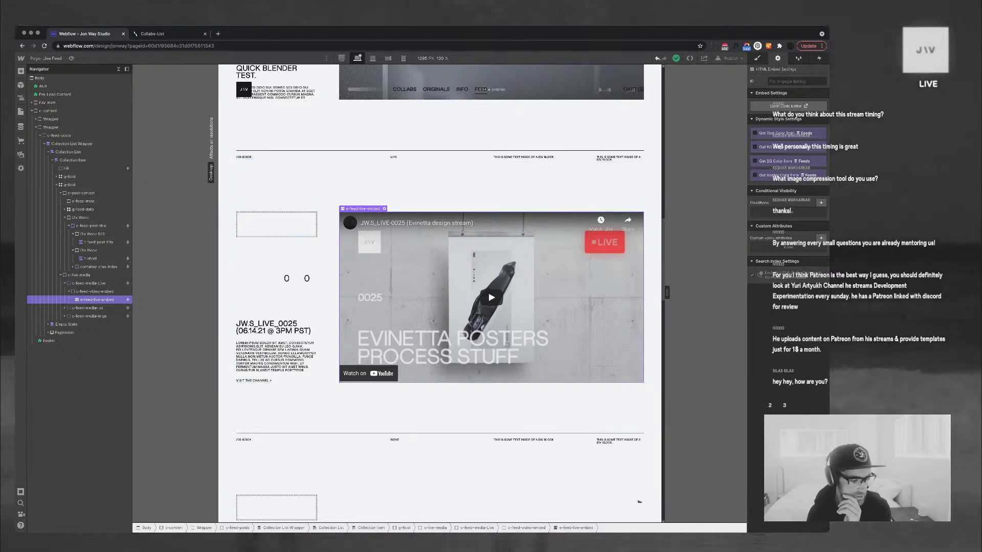
pyautogui.scroll(-5, 439, 292)
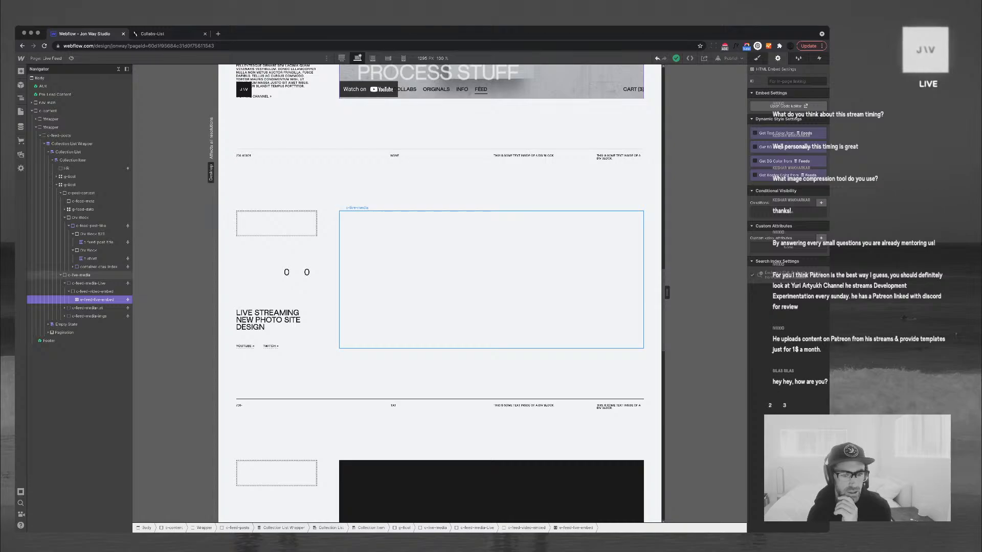
# Select the next item's image group, then check the Live Stream item's Notification Type without changing it
pyautogui.click(491, 280)
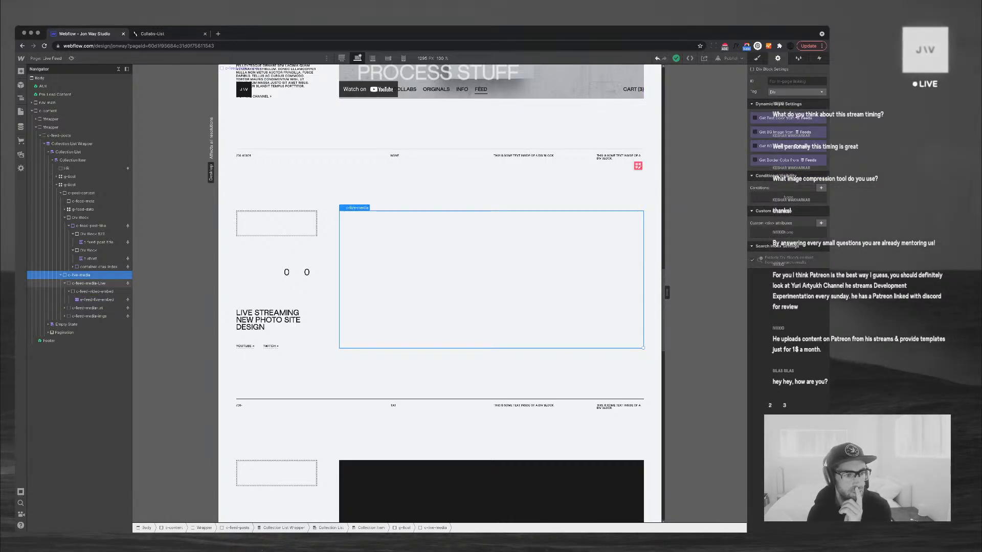
pyautogui.click(89, 316)
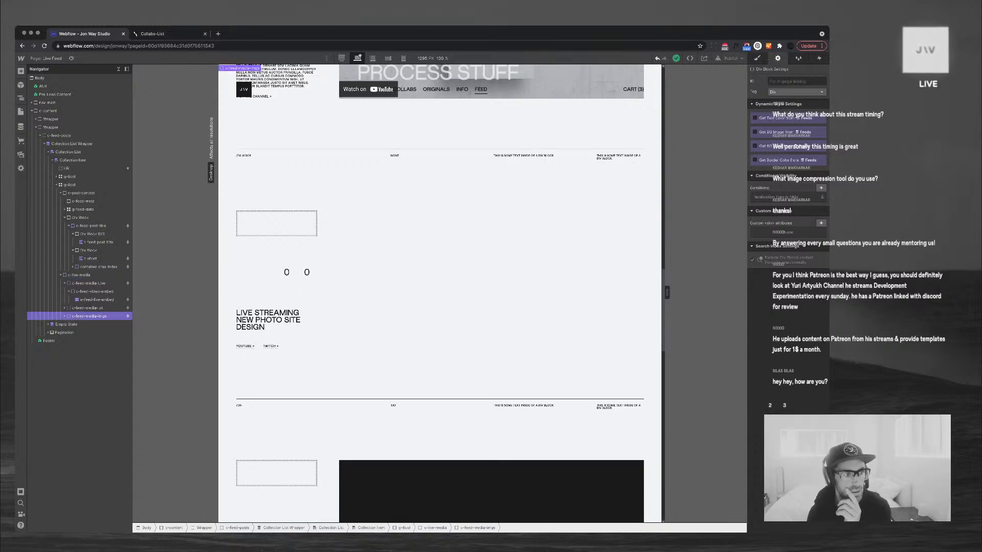
pyautogui.click(20, 126)
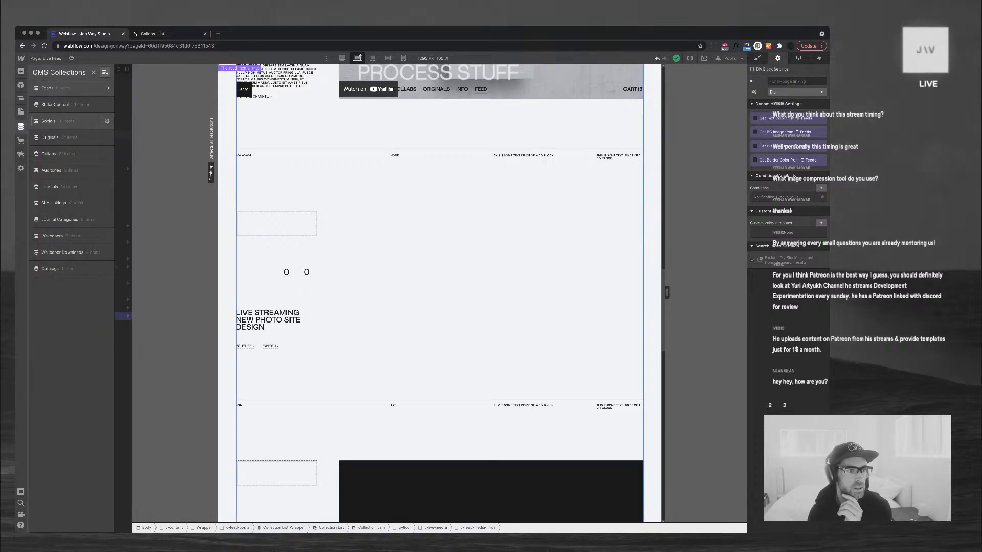
pyautogui.click(62, 89)
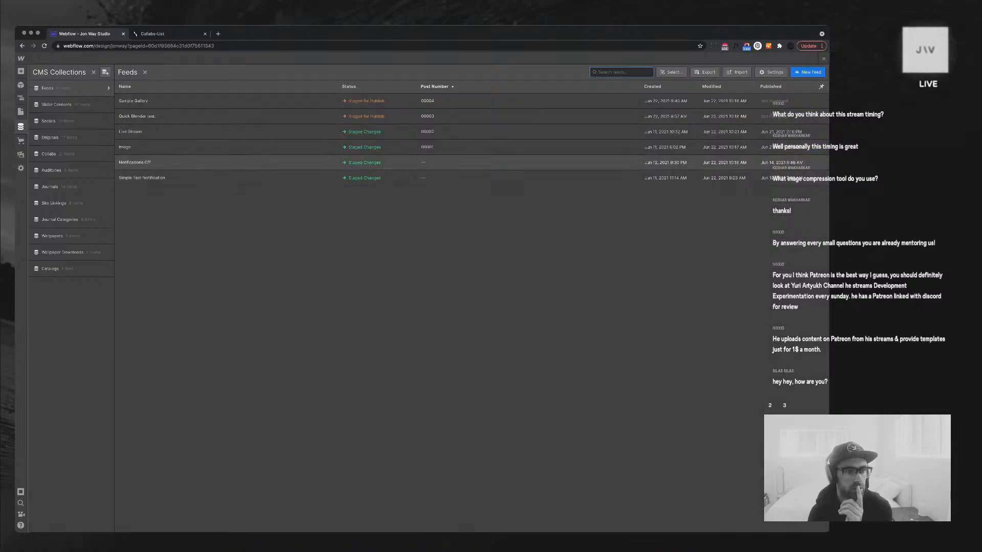
pyautogui.click(130, 132)
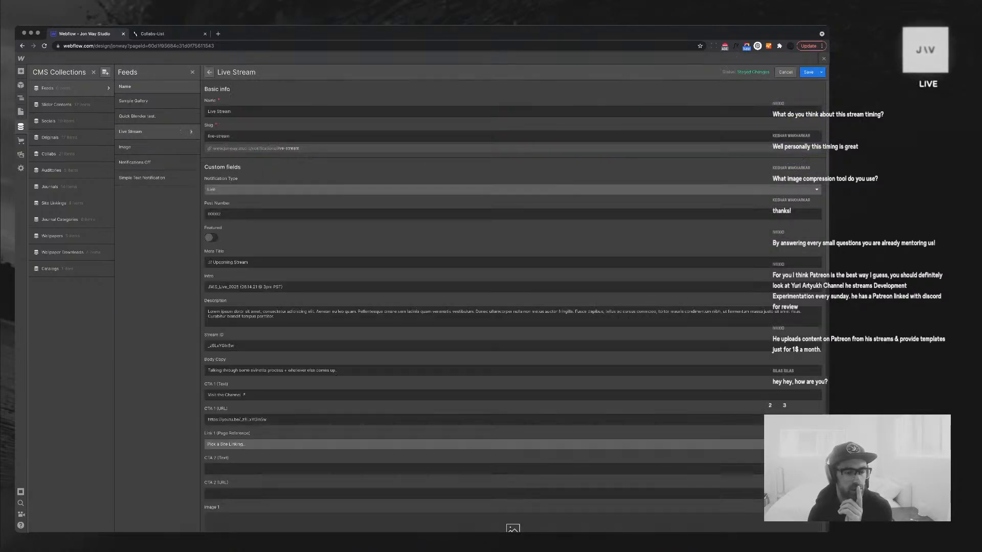
pyautogui.click(327, 189)
pyautogui.press('Escape')
# Set the Image feed item's Notification Type to IMGs, save it, and return to the page
pyautogui.click(124, 147)
pyautogui.click(327, 190)
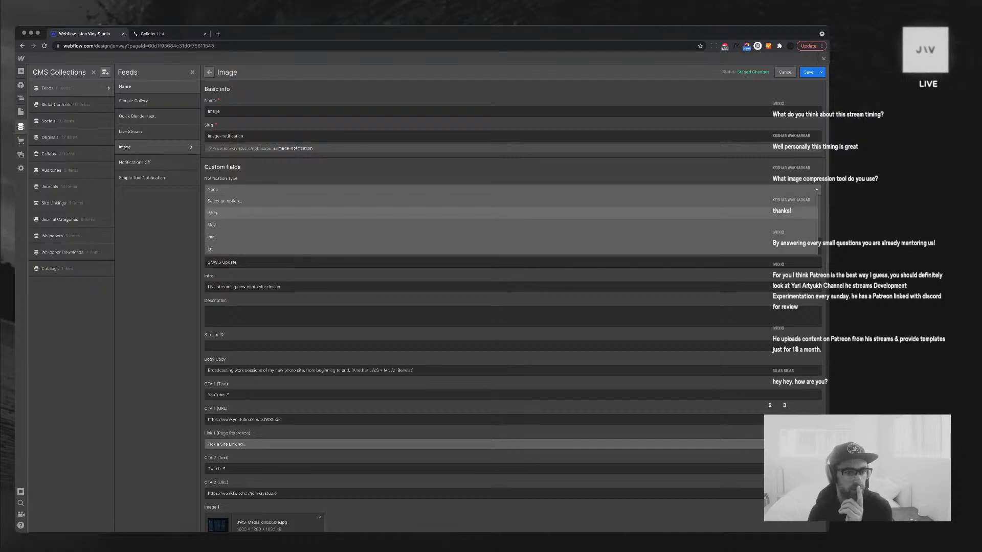
pyautogui.click(211, 237)
pyautogui.click(808, 72)
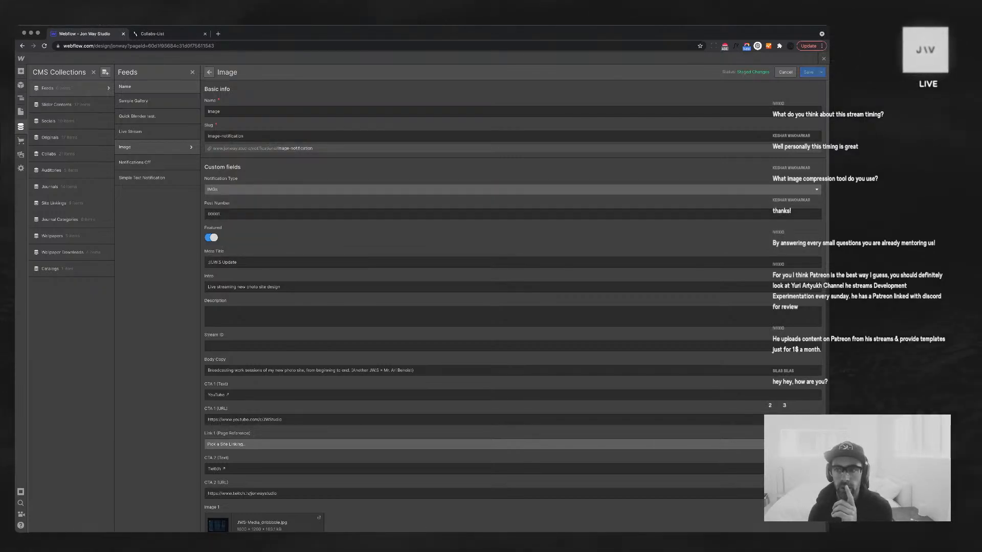
pyautogui.press('Escape')
pyautogui.scroll(-3, 440, 293)
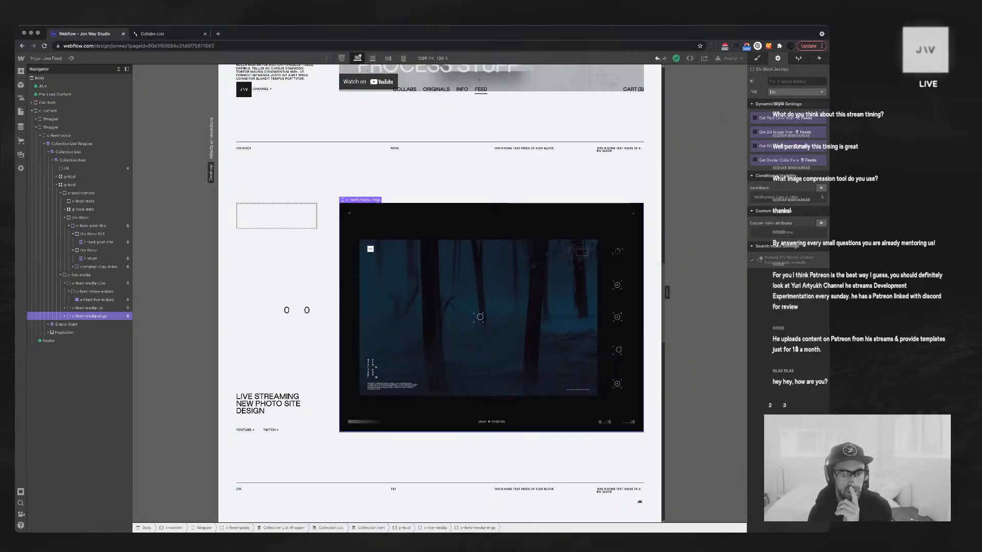
pyautogui.scroll(-8, 439, 293)
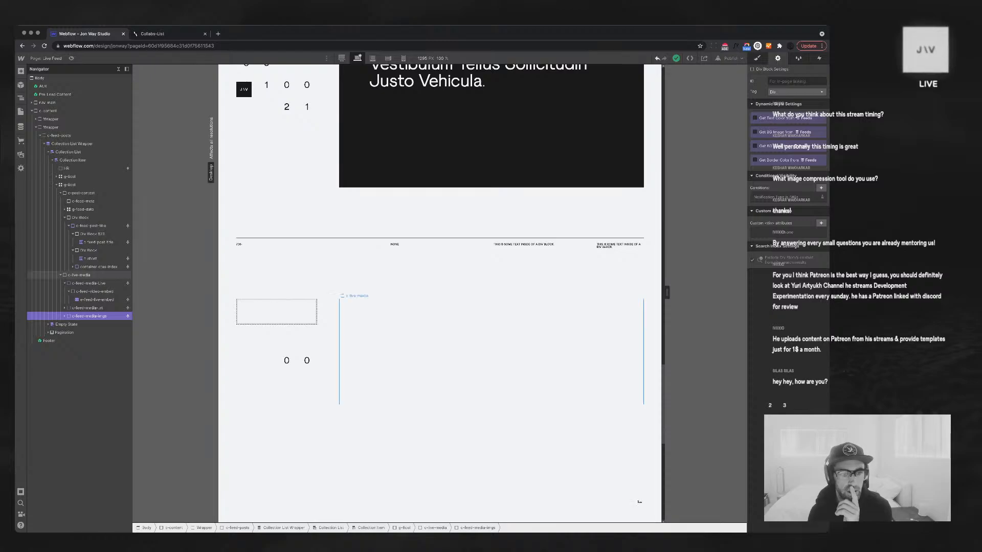
pyautogui.scroll(6, 439, 292)
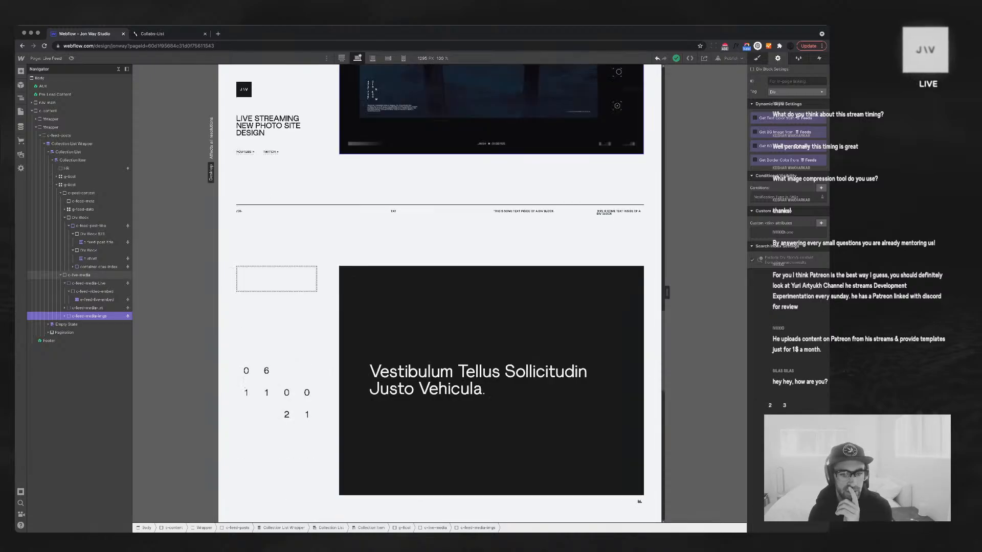
pyautogui.scroll(20, 473, 86)
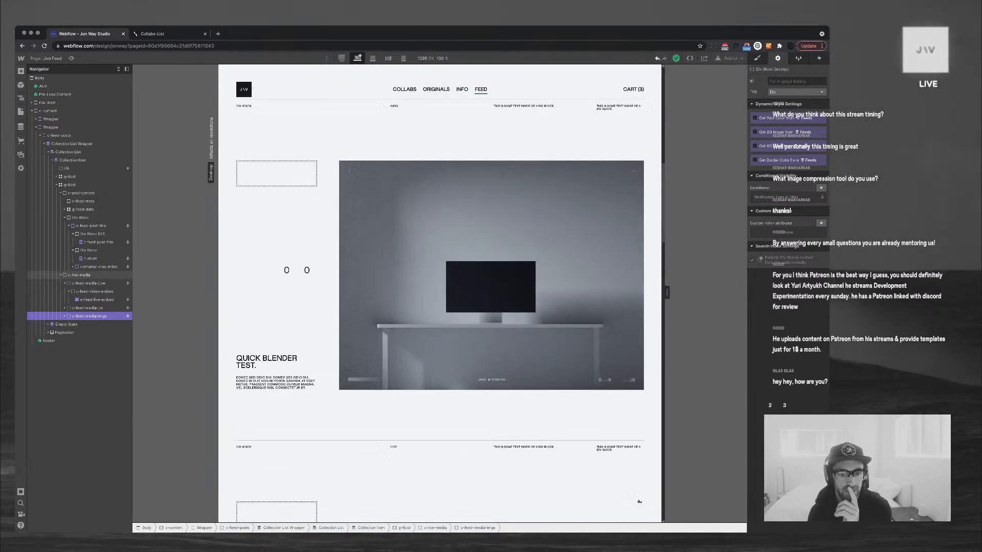
pyautogui.scroll(-4, 439, 293)
pyautogui.scroll(8, 440, 293)
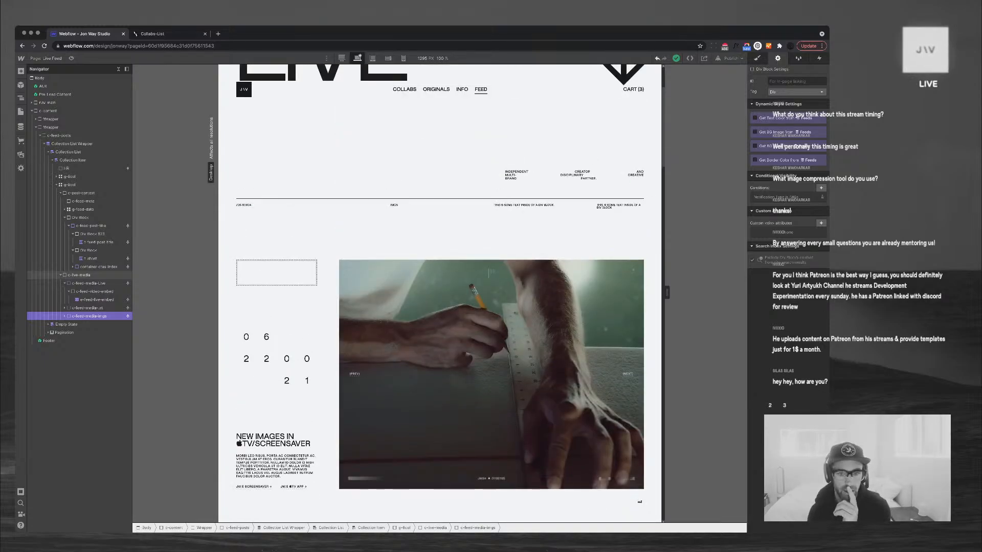
pyautogui.scroll(-2, 639, 502)
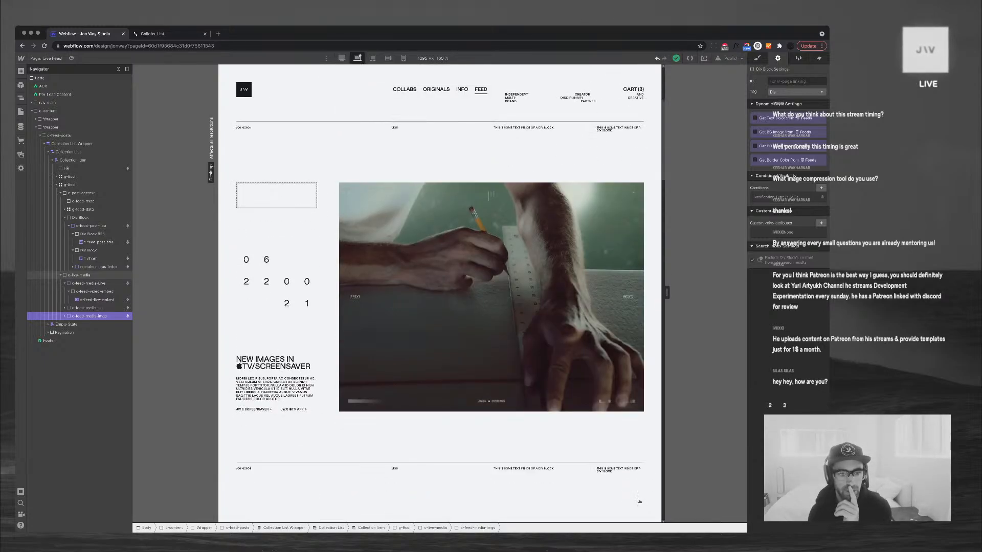
pyautogui.scroll(-10, 639, 502)
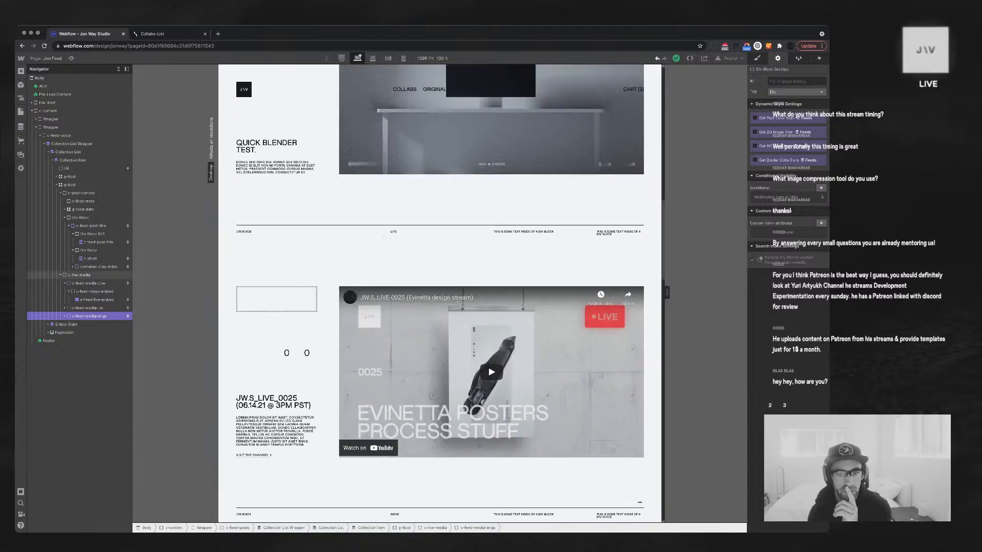
pyautogui.scroll(-6, 639, 502)
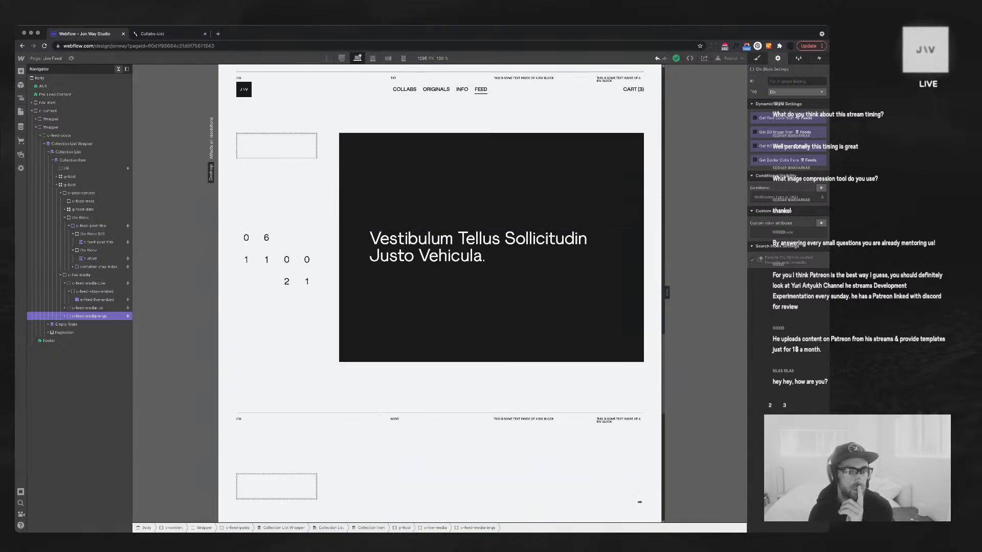
# Inspect the feed collection list's items-per-page setting and the Next pagination link
pyautogui.click(429, 247)
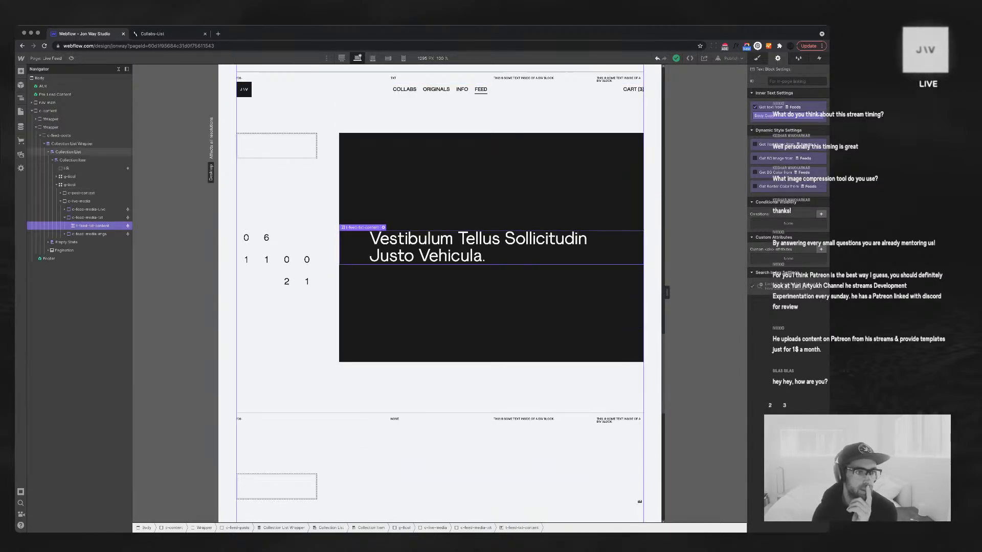
pyautogui.click(68, 152)
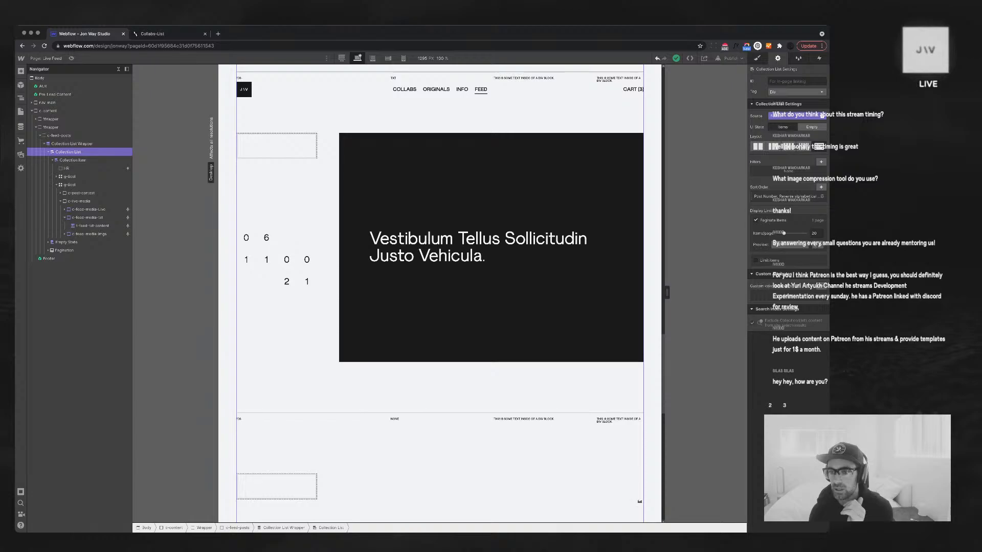
pyautogui.click(814, 233)
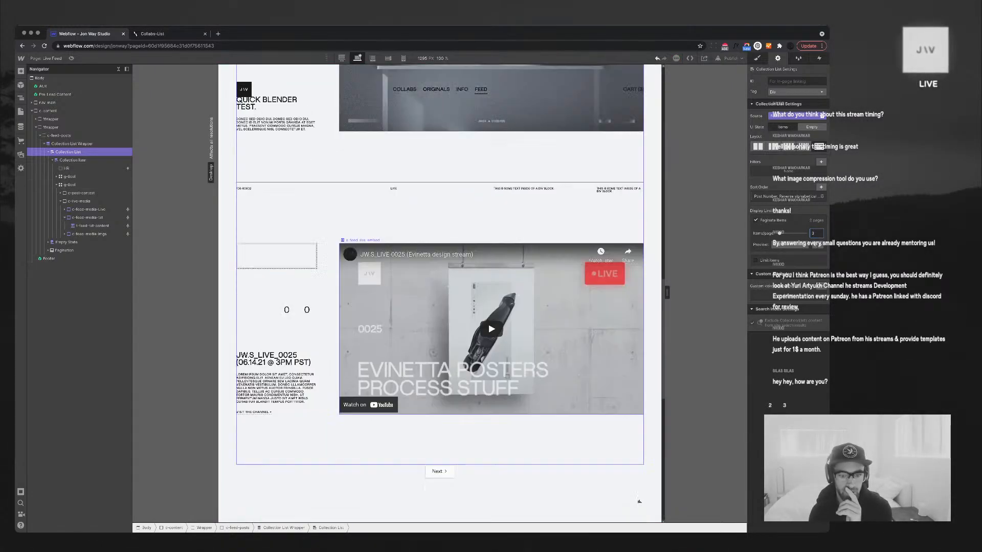
pyautogui.click(446, 471)
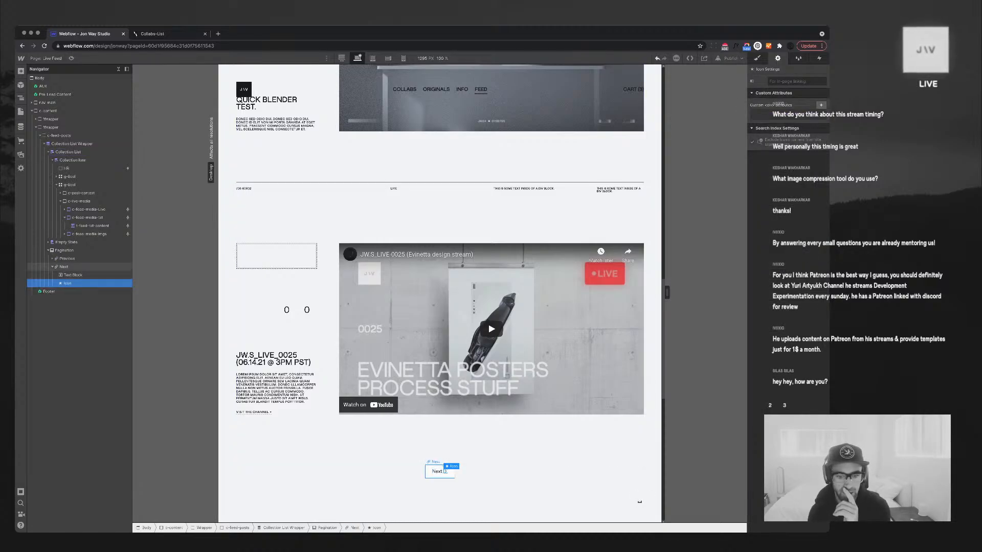
pyautogui.click(429, 473)
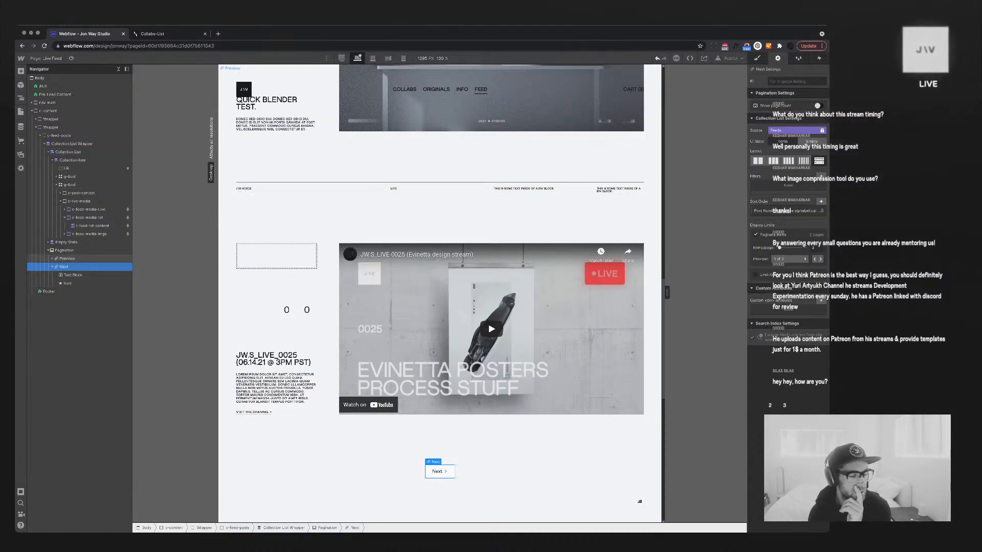
# Add a Div Block with the hr class and move it to the top of Pagination
pyautogui.click(64, 251)
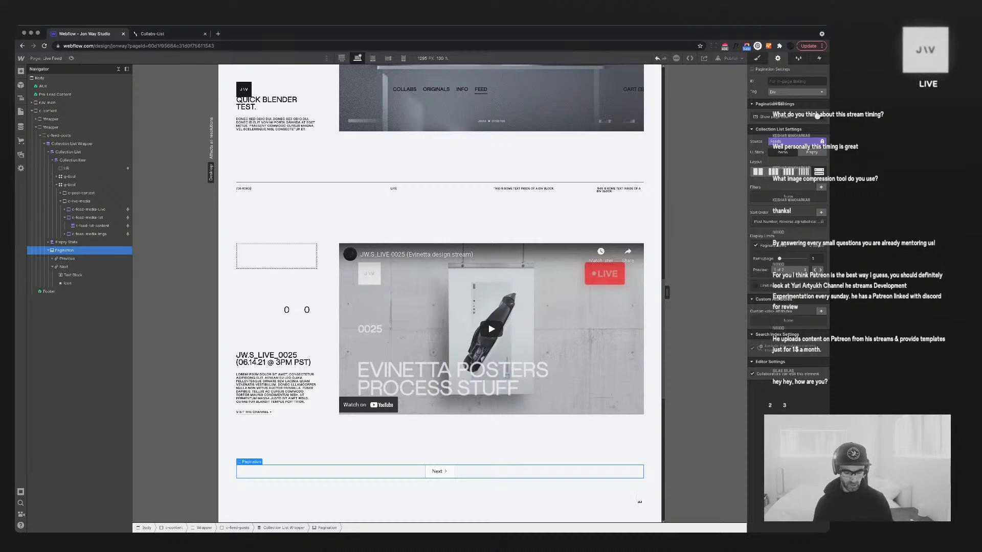
pyautogui.press('super+e')
pyautogui.write('div')
pyautogui.press('Return')
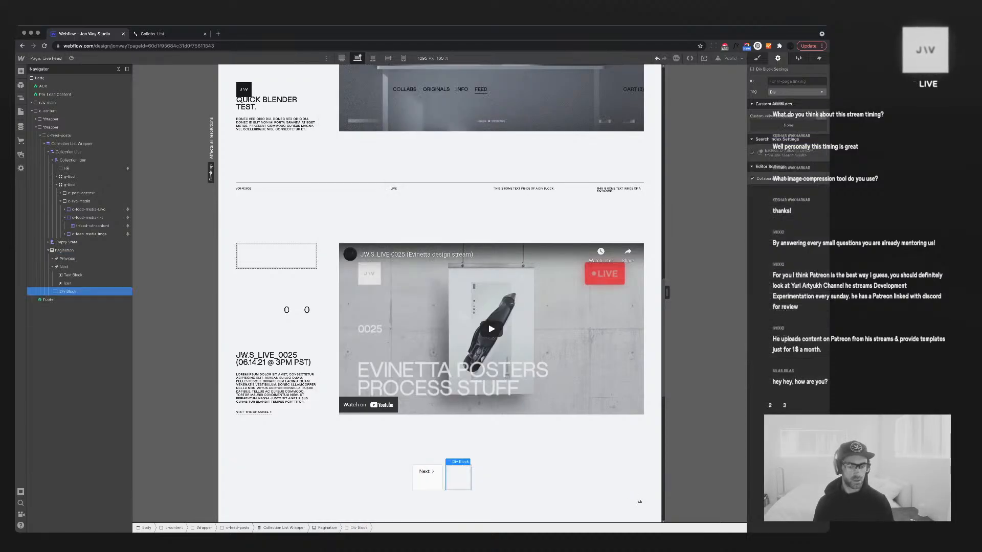
pyautogui.press('super+Return')
pyautogui.write('h3')
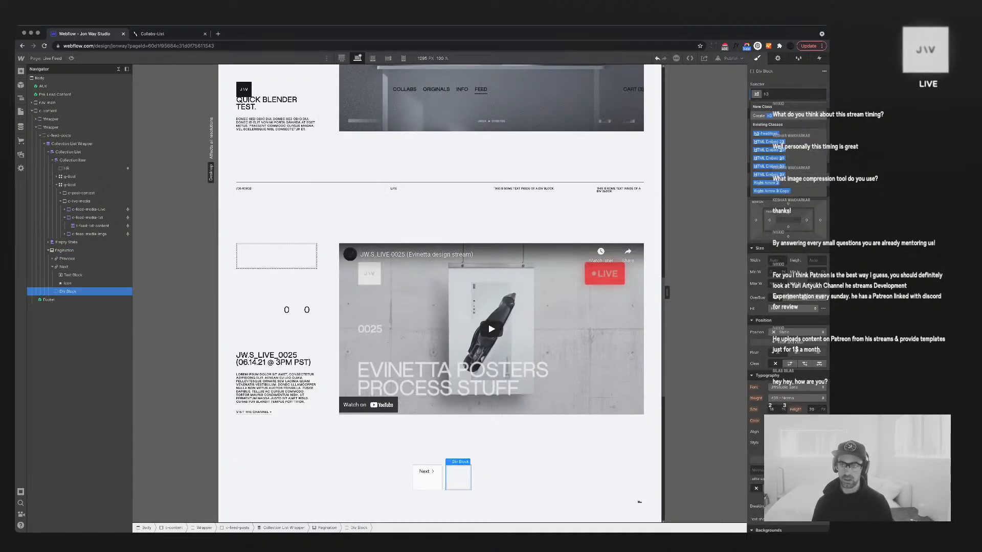
pyautogui.press('BackSpace')
pyautogui.press('BackSpace')
pyautogui.write('hr')
pyautogui.press('Return')
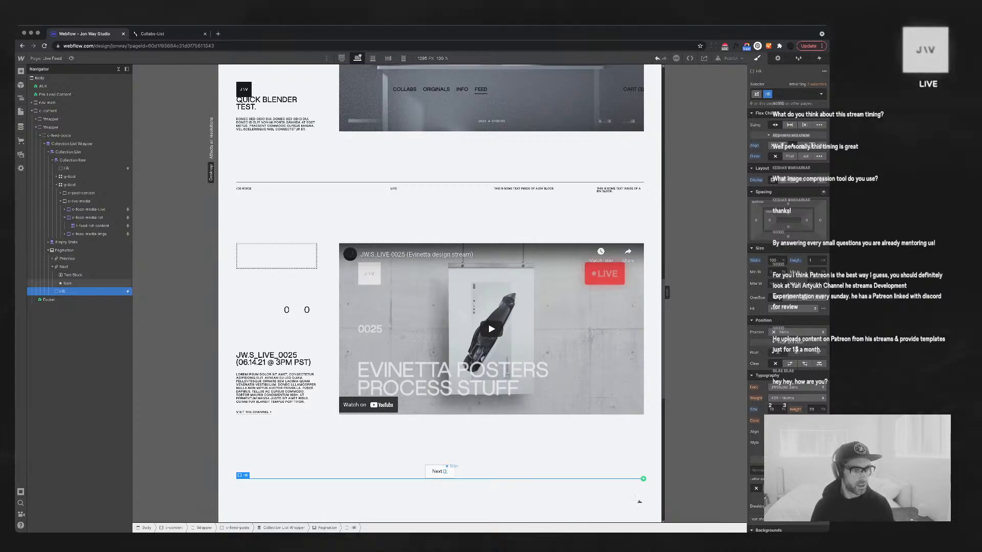
pyautogui.moveTo(62, 292); pyautogui.dragTo(64, 254)
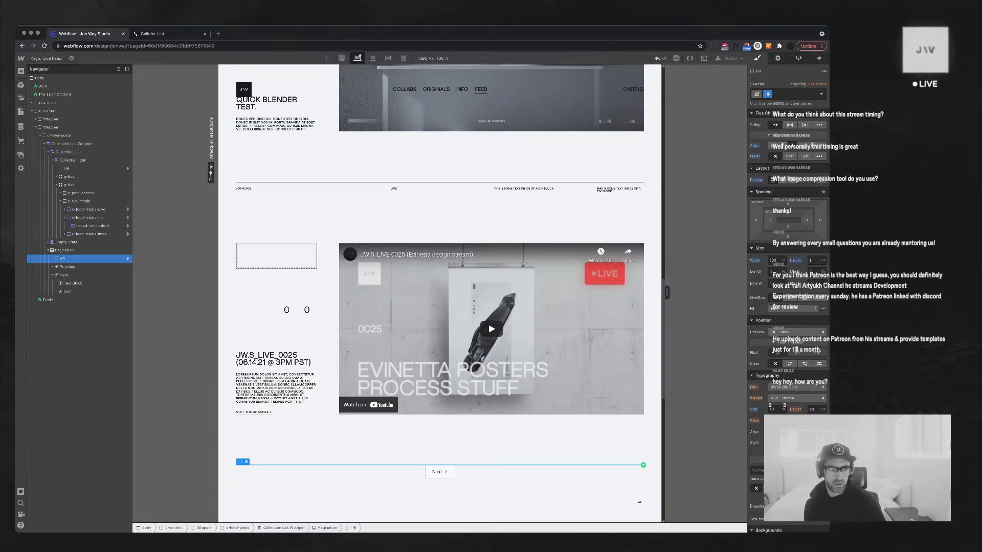
# Review the Previous and Next buttons in the Navigator, then reselect the Pagination wrapper
pyautogui.click(67, 267)
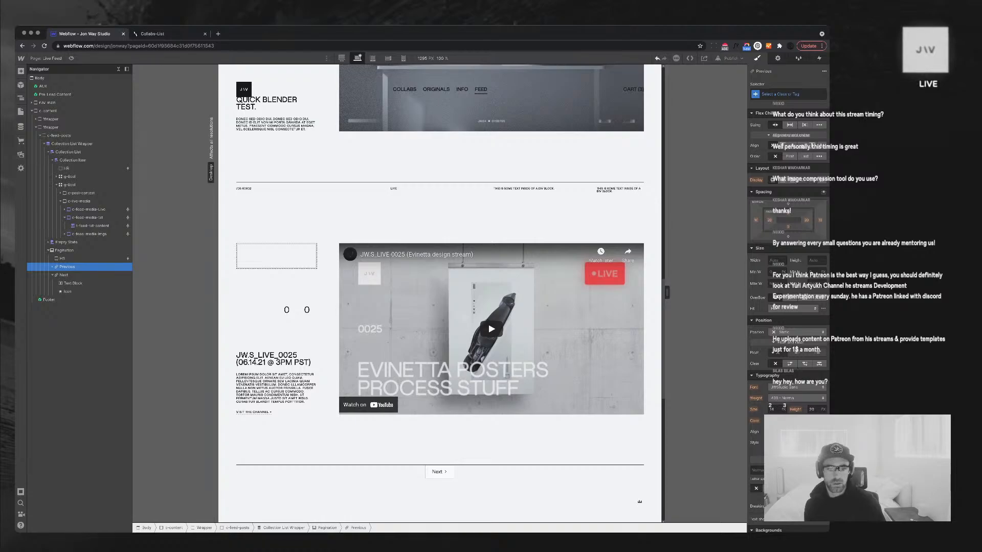
pyautogui.scroll(16, 440, 294)
pyautogui.scroll(-11, 439, 294)
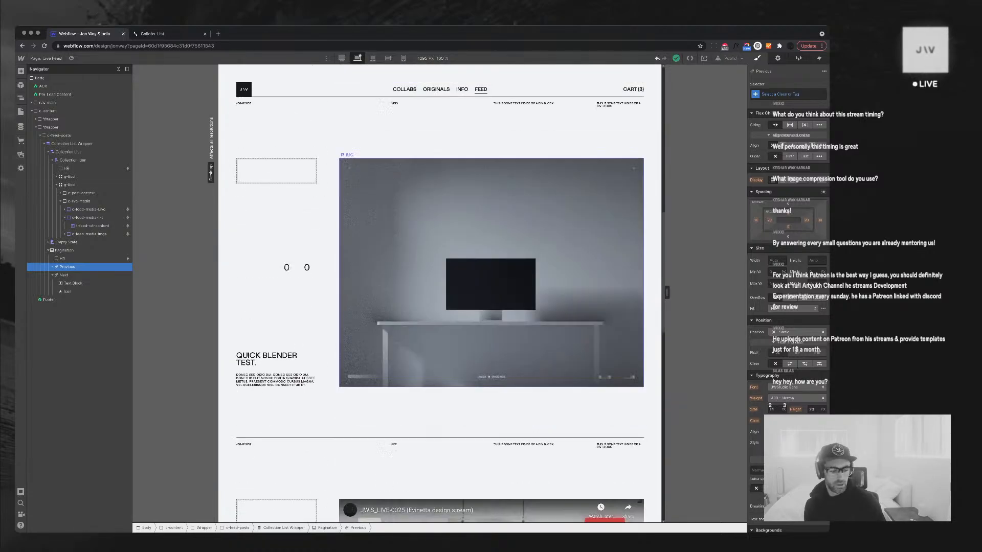
pyautogui.scroll(-5, 639, 501)
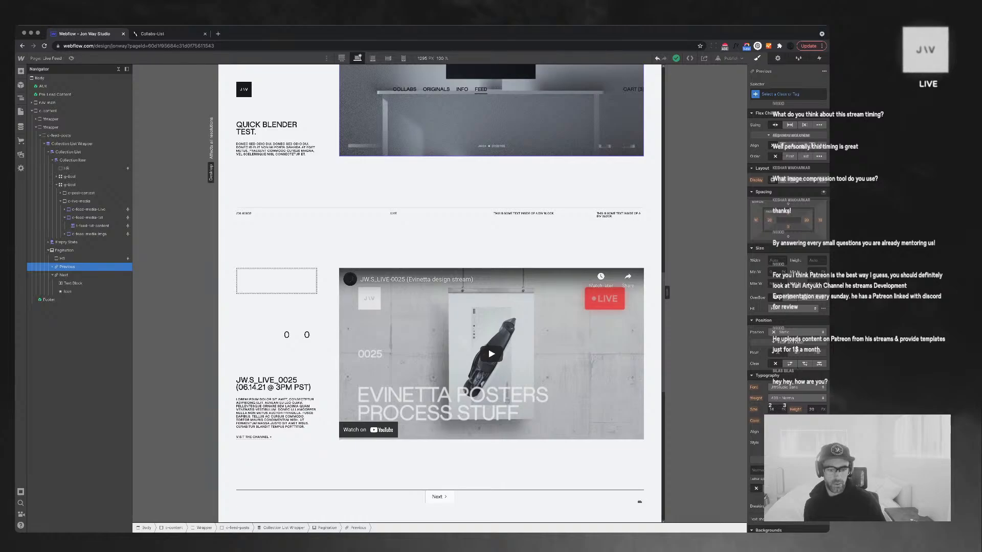
pyautogui.scroll(-2, 639, 502)
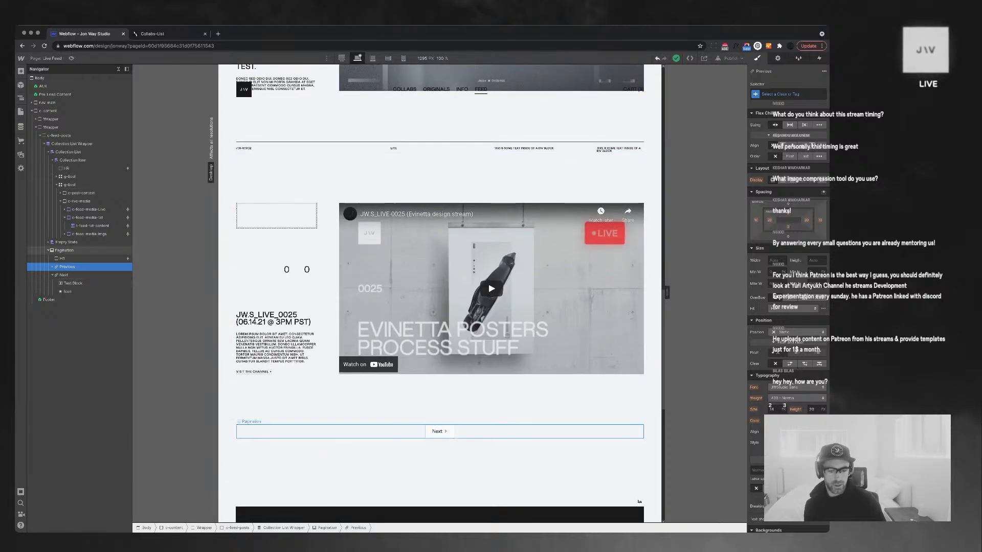
pyautogui.click(64, 275)
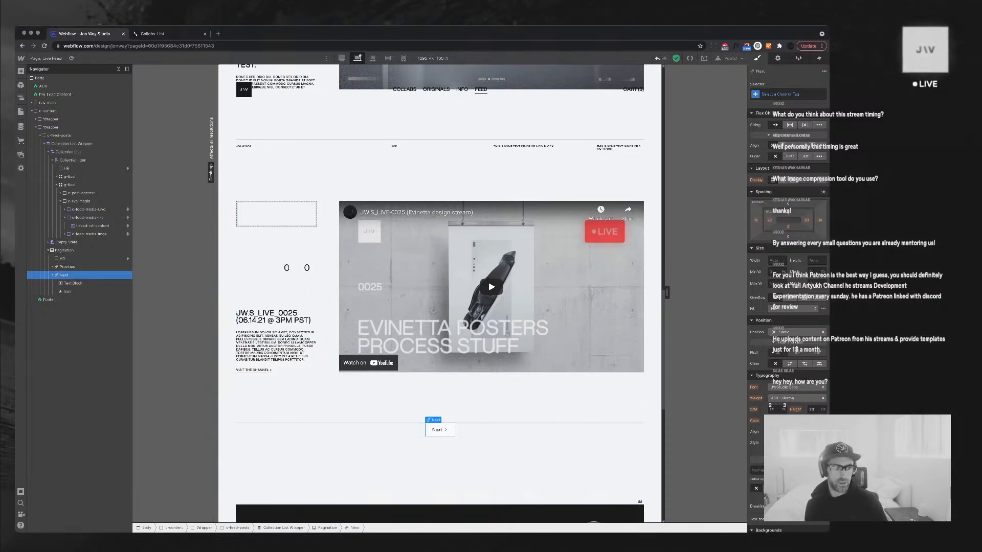
pyautogui.click(53, 275)
pyautogui.click(64, 250)
pyautogui.press('super+e')
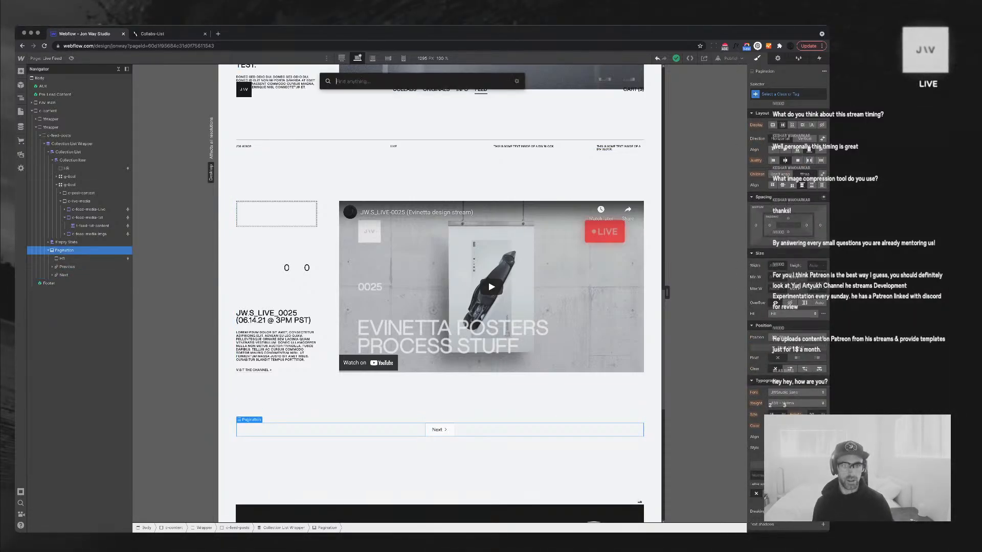
# Insert a Text Block into the pagination and replace its text with 01
pyautogui.write('te')
pyautogui.press('Down')
pyautogui.press('Return')
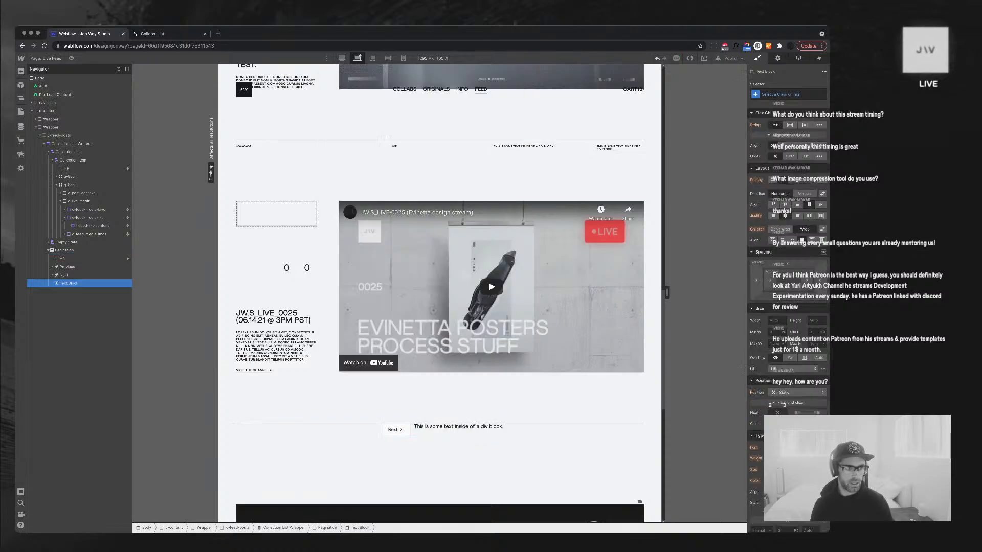
pyautogui.press('d')
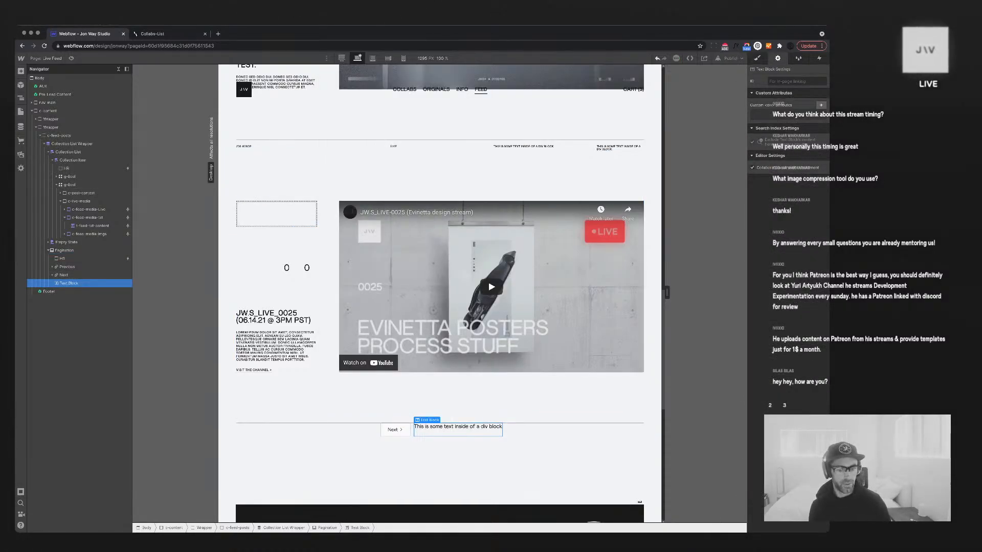
pyautogui.doubleClick(458, 427)
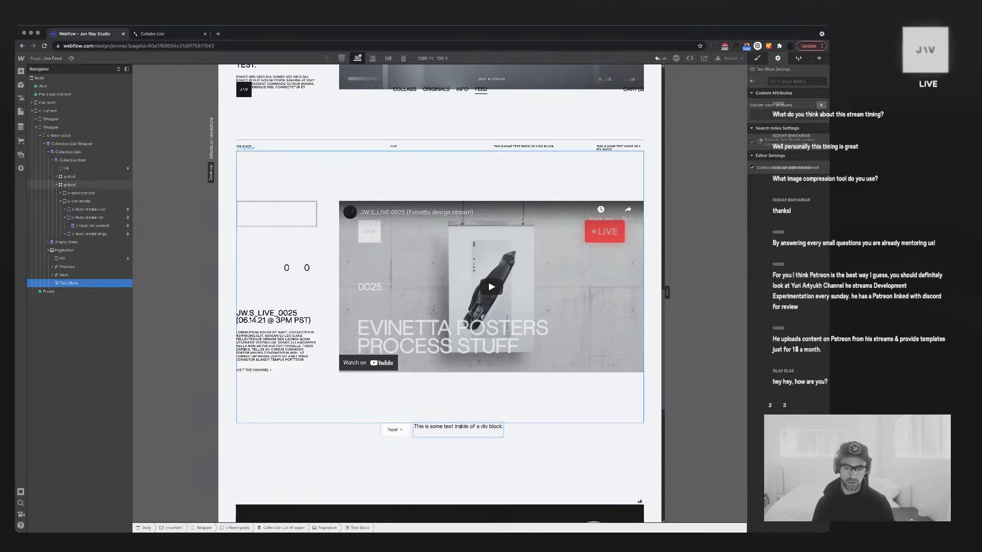
pyautogui.press('super+a')
pyautogui.write('01')
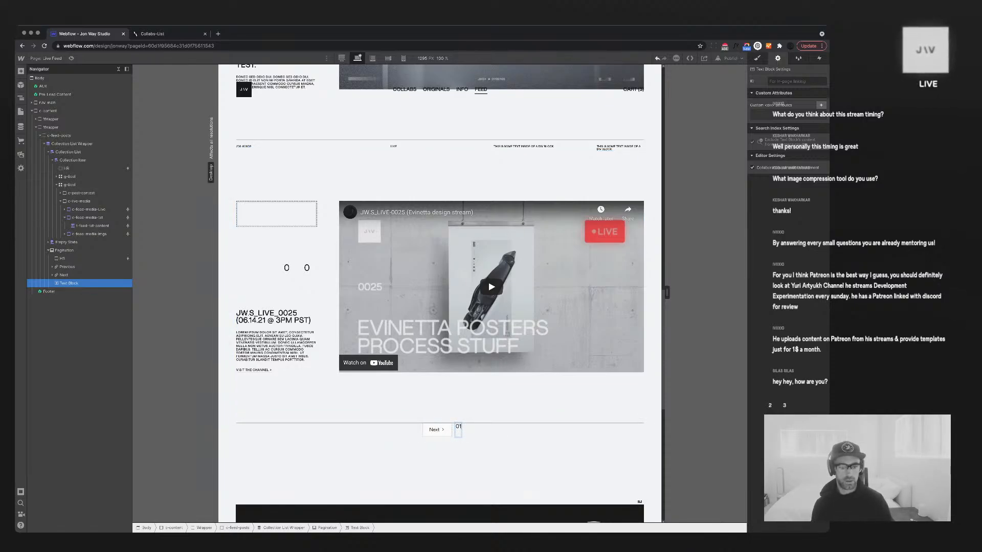
pyautogui.press('Escape')
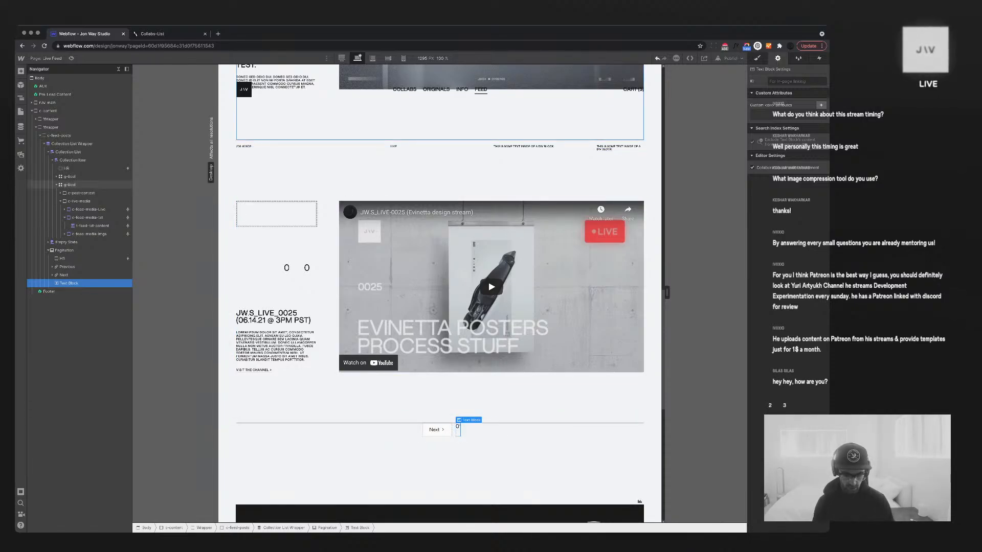
pyautogui.press('super+Tab')
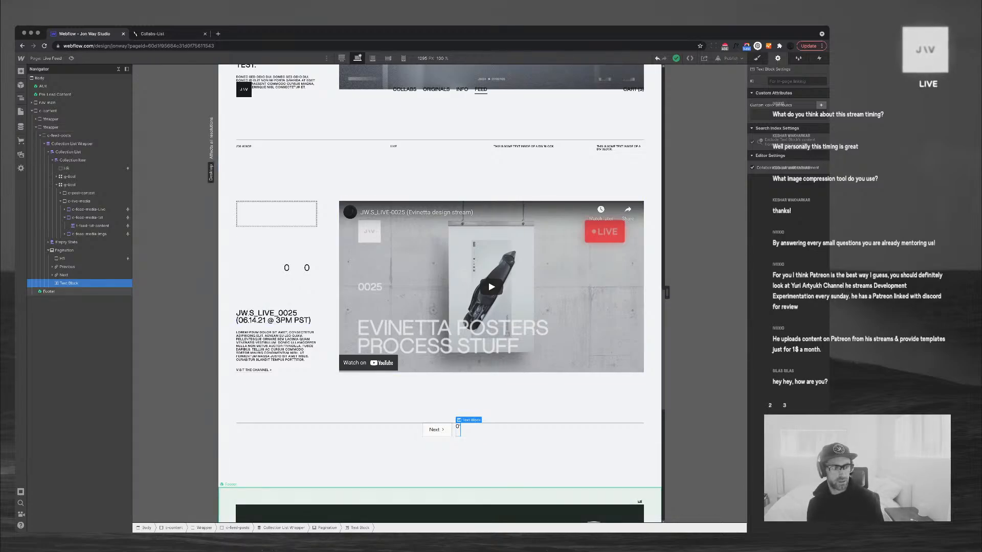
# Restore the deleted Next label and give it the t-short and link classes
pyautogui.press('Delete')
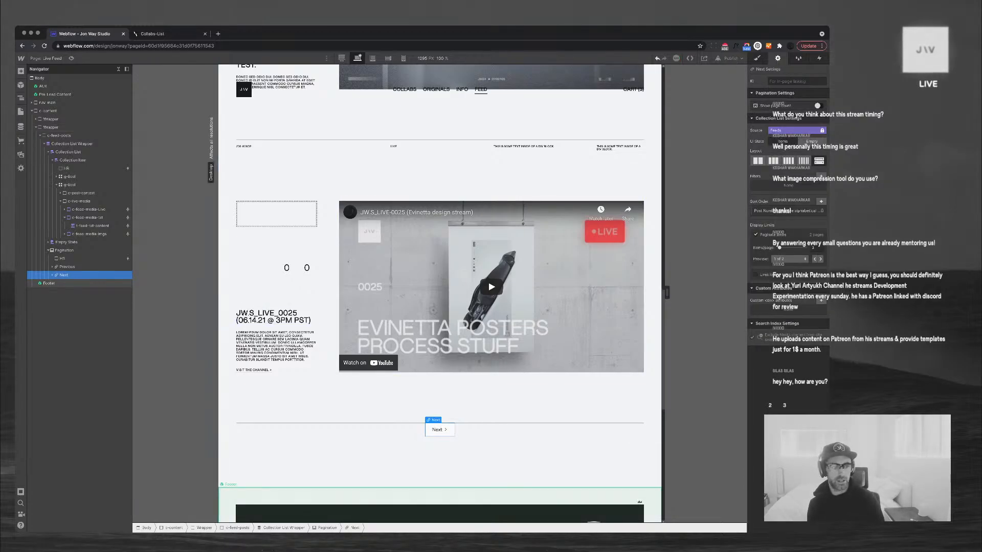
pyautogui.hotkey('ctrl', 'z')
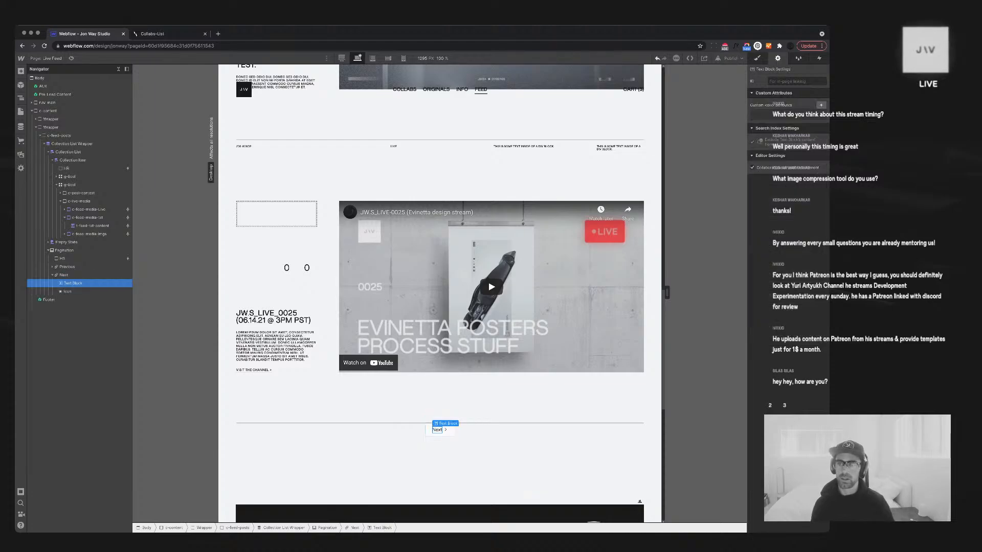
pyautogui.press('super+Return')
pyautogui.write('t-')
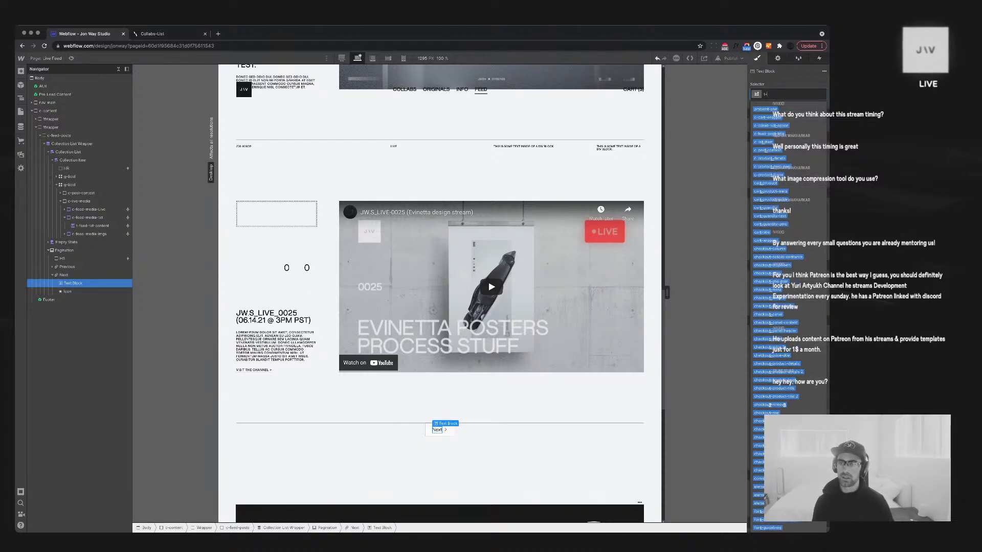
pyautogui.write('short')
pyautogui.press('Return')
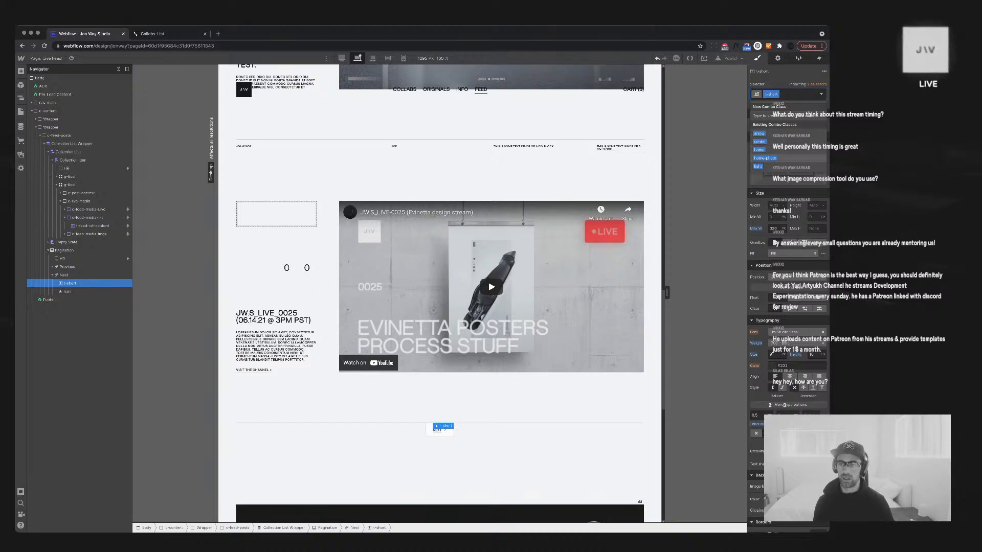
pyautogui.write('link')
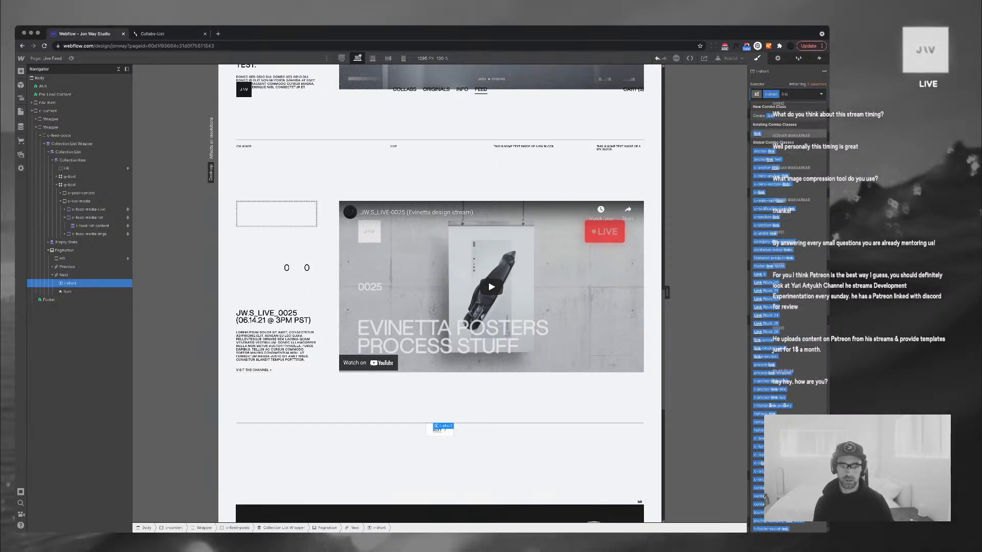
pyautogui.press('Return')
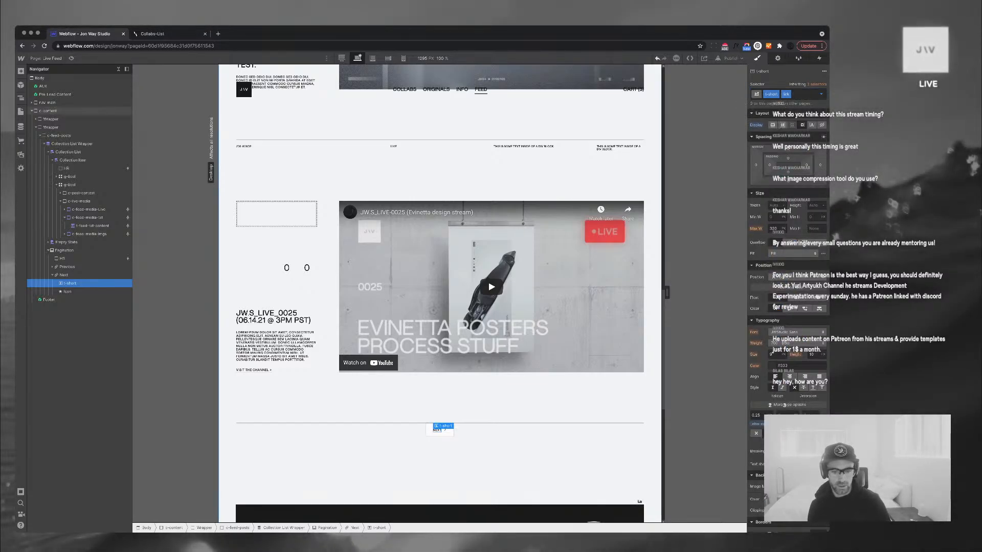
# Give the Next pagination link the class c-next-btn
pyautogui.click(481, 468)
pyautogui.click(448, 433)
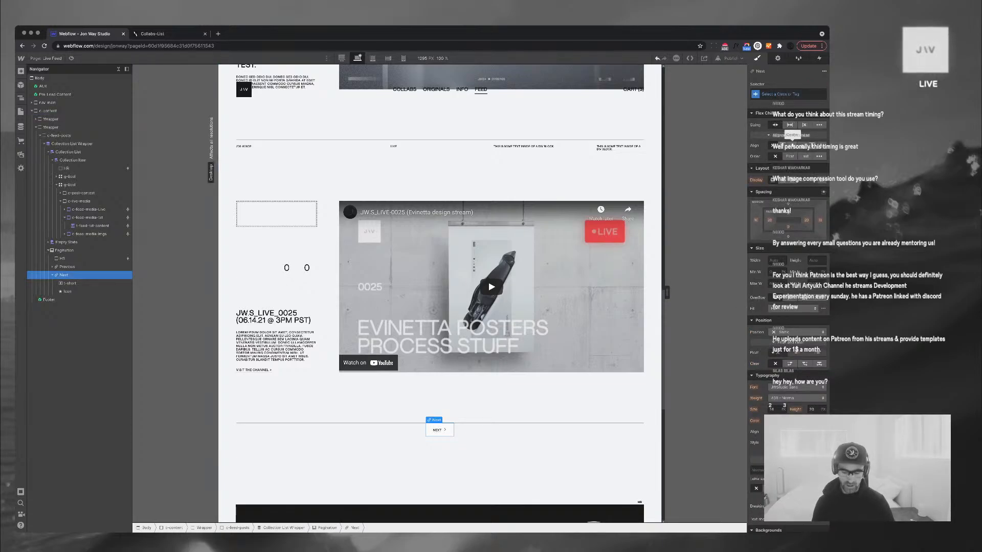
pyautogui.click(789, 94)
pyautogui.write('c-ne')
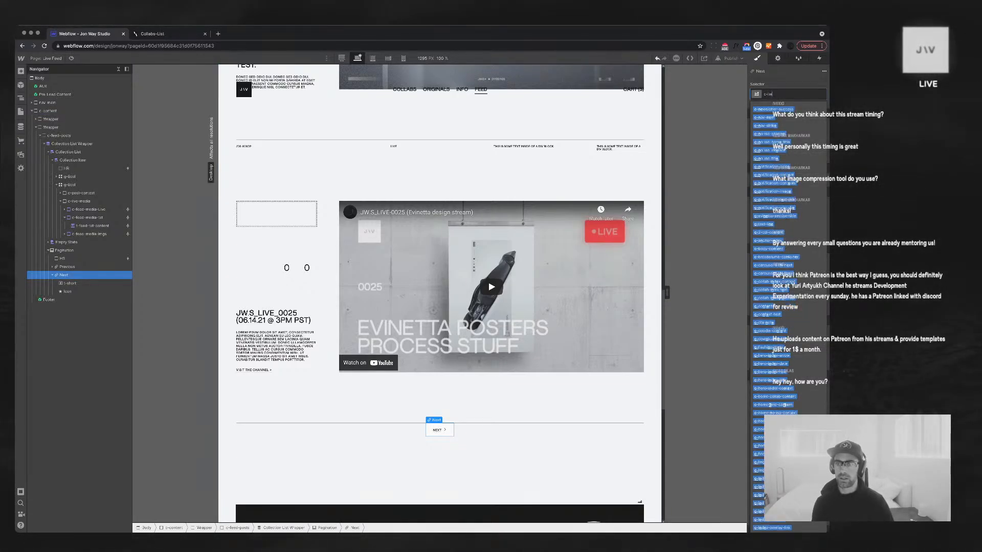
pyautogui.write('xt-l')
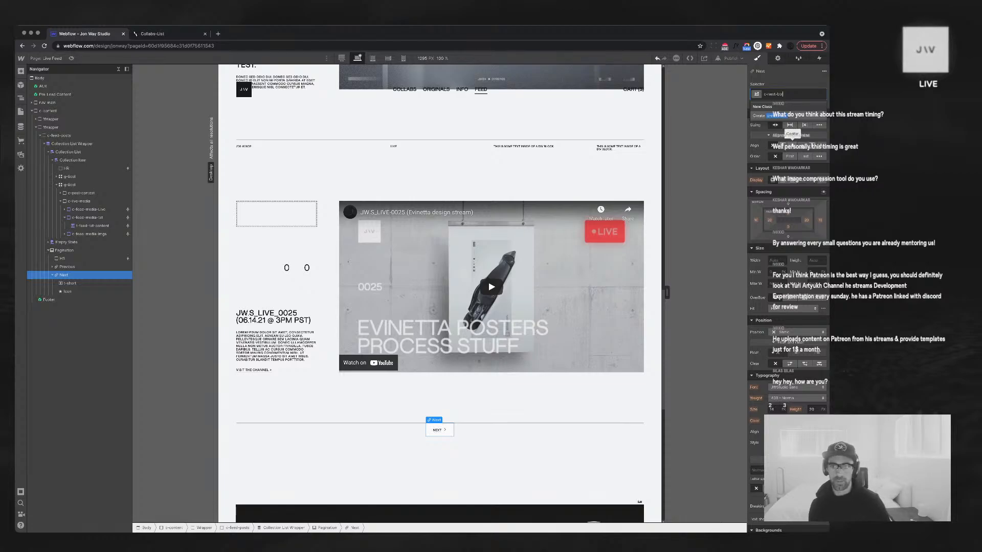
pyautogui.write('tn')
pyautogui.press('Return')
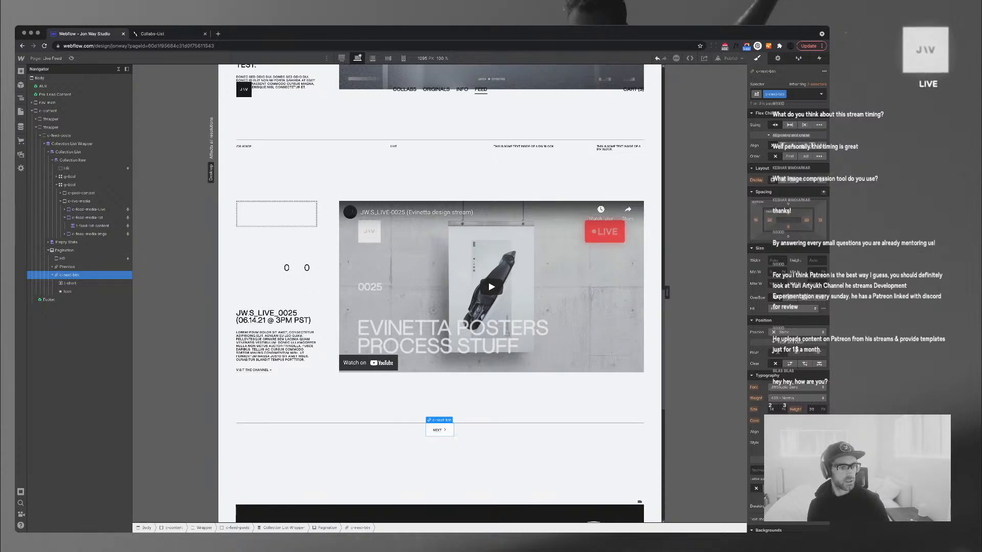
# Delete the arrow icon from the Next link, then select the Collection Item
pyautogui.click(444, 429)
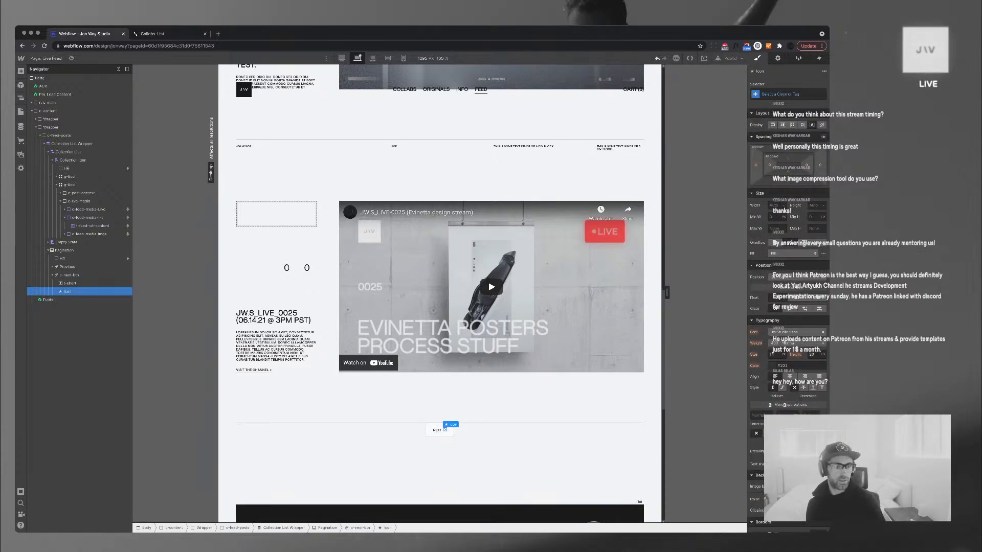
pyautogui.press('Delete')
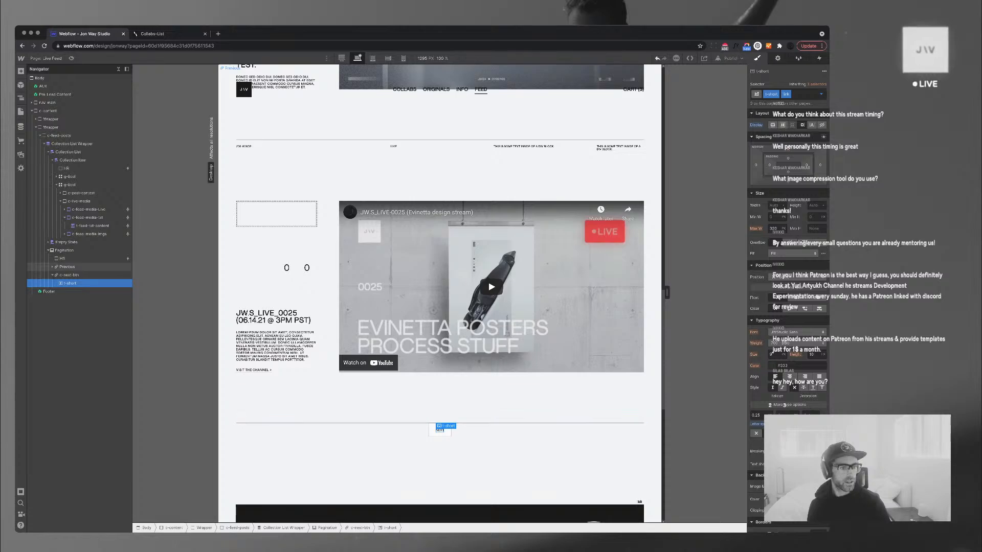
pyautogui.click(67, 266)
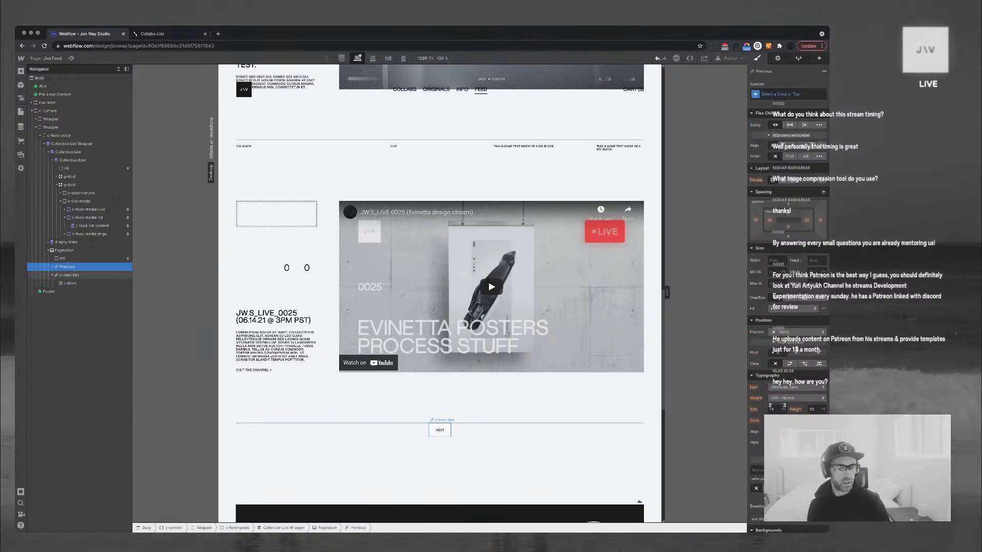
pyautogui.click(52, 274)
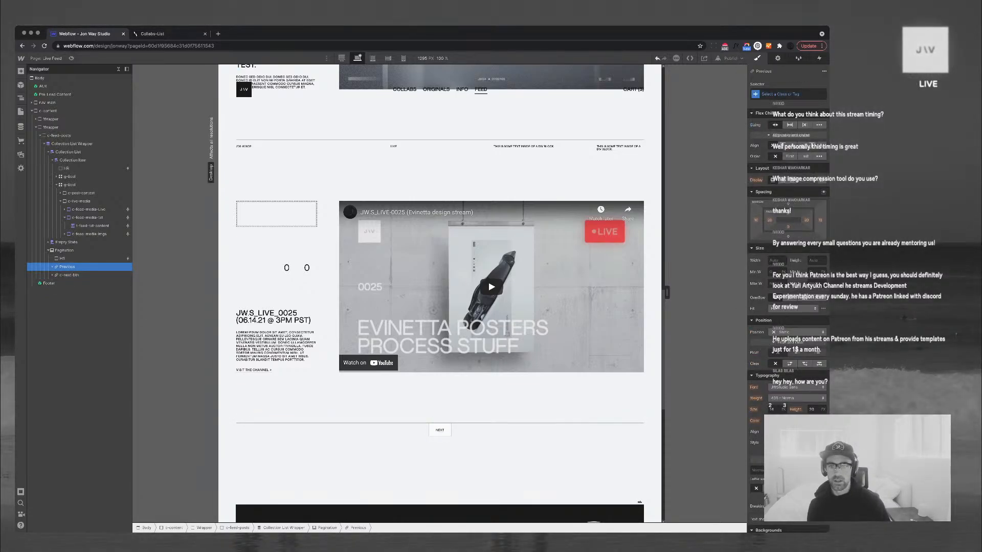
pyautogui.click(73, 160)
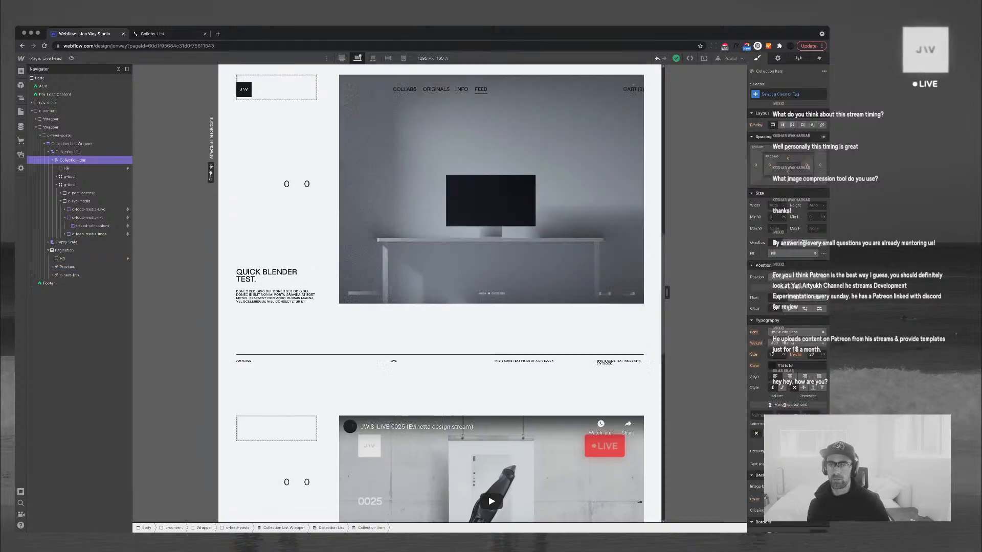
# Open the collection list settings and preview page 2 of the paginated feed
pyautogui.press('d')
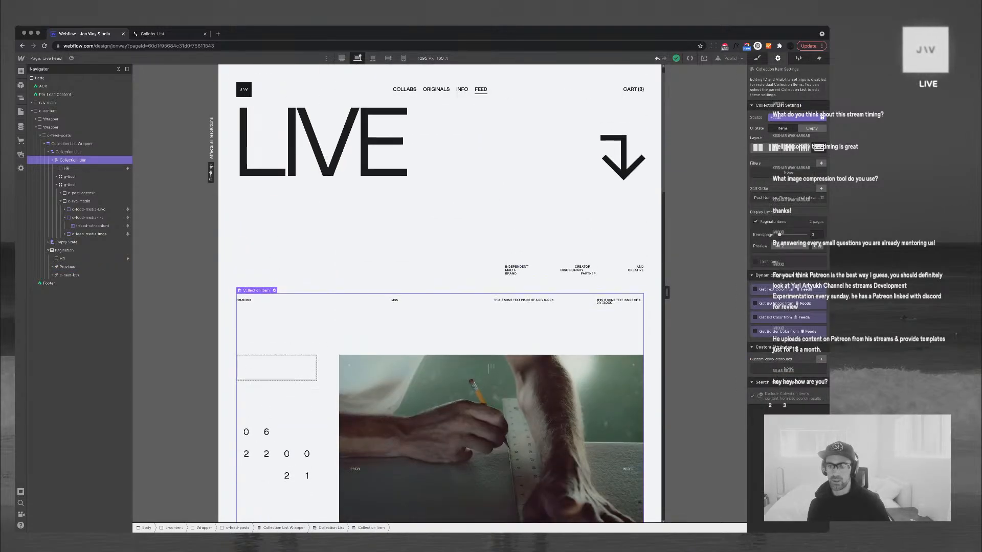
pyautogui.moveTo(780, 235); pyautogui.dragTo(775, 235)
pyautogui.scroll(-12, 440, 293)
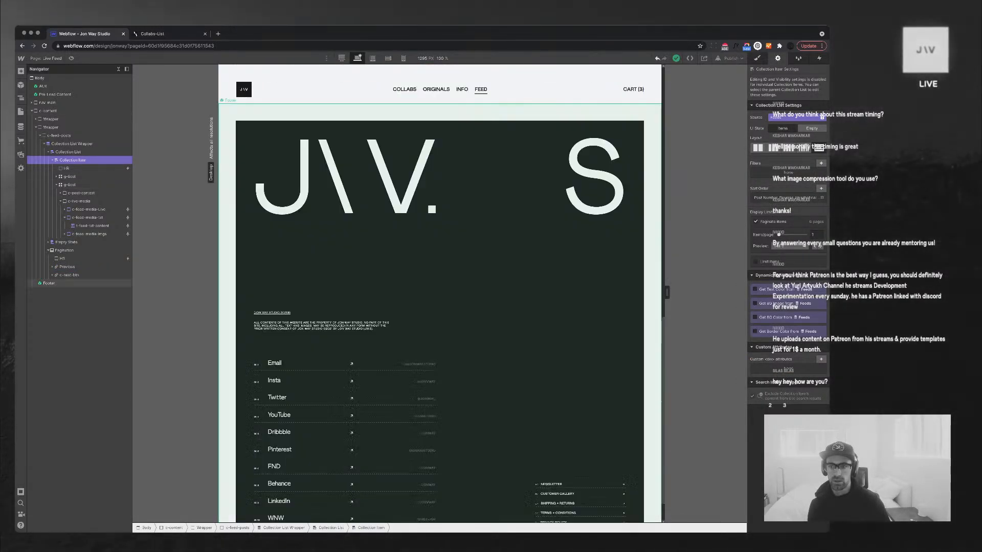
pyautogui.scroll(8, 472, 89)
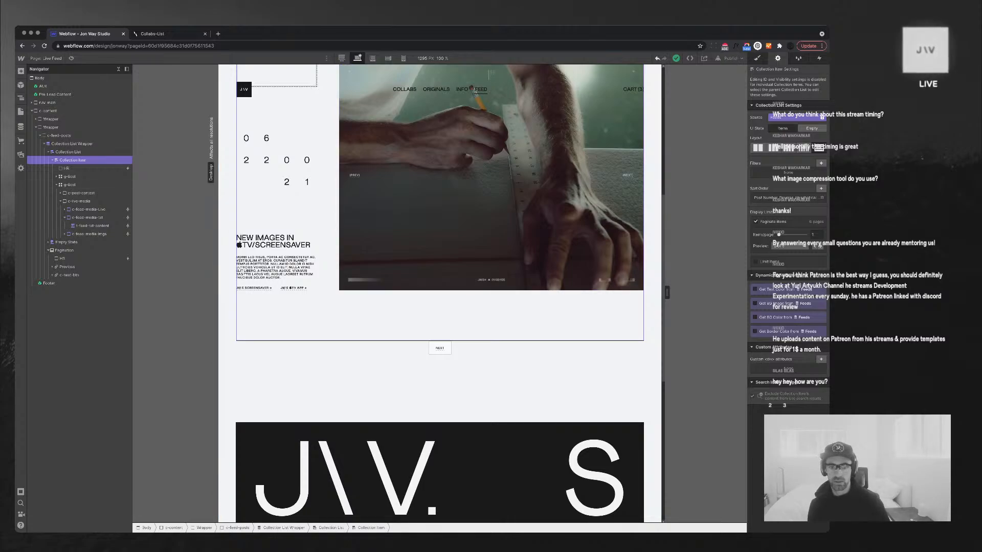
pyautogui.click(820, 246)
# Replace the Previous label with a copy of the NEXT label reading PREVIOUS
pyautogui.click(462, 348)
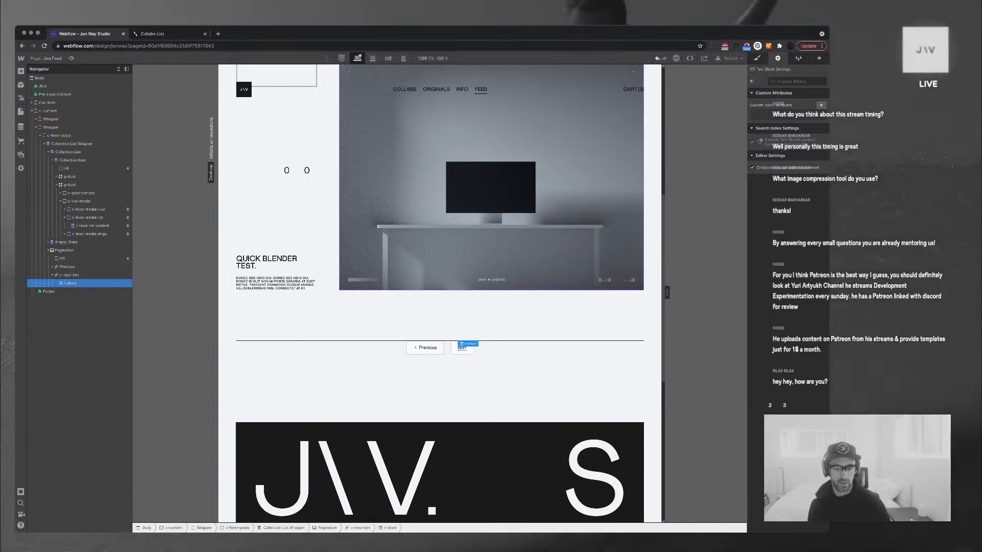
pyautogui.click(428, 348)
pyautogui.press('super+v')
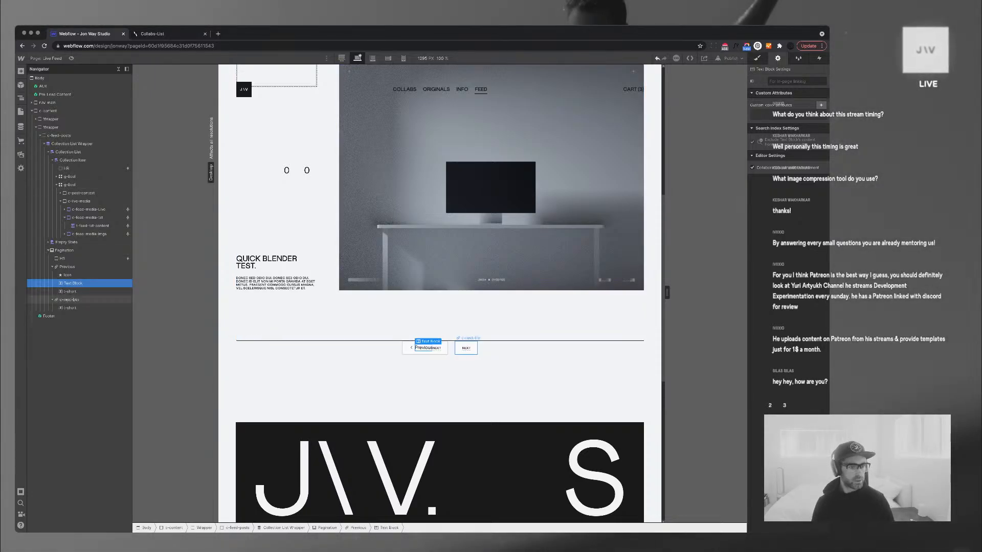
pyautogui.press('Delete')
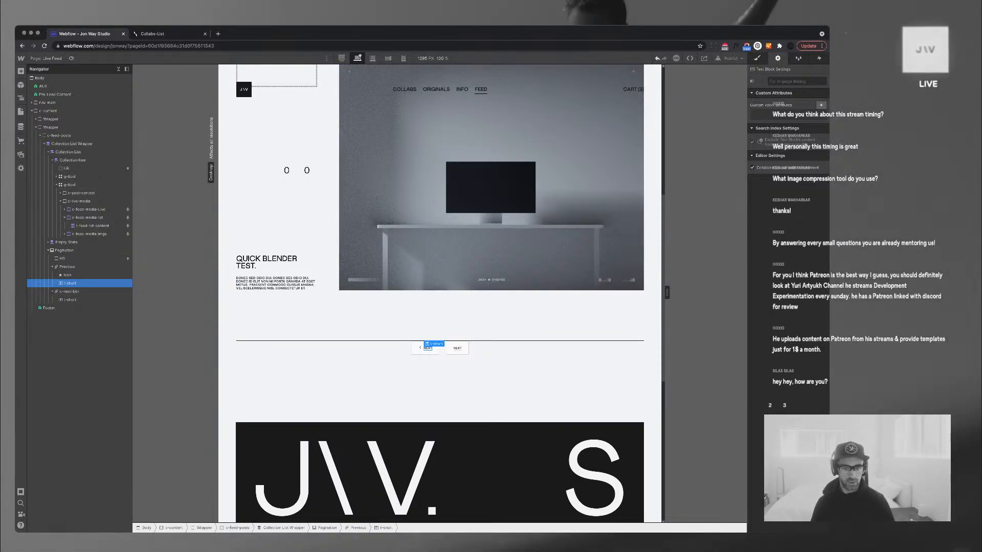
pyautogui.write('PREV')
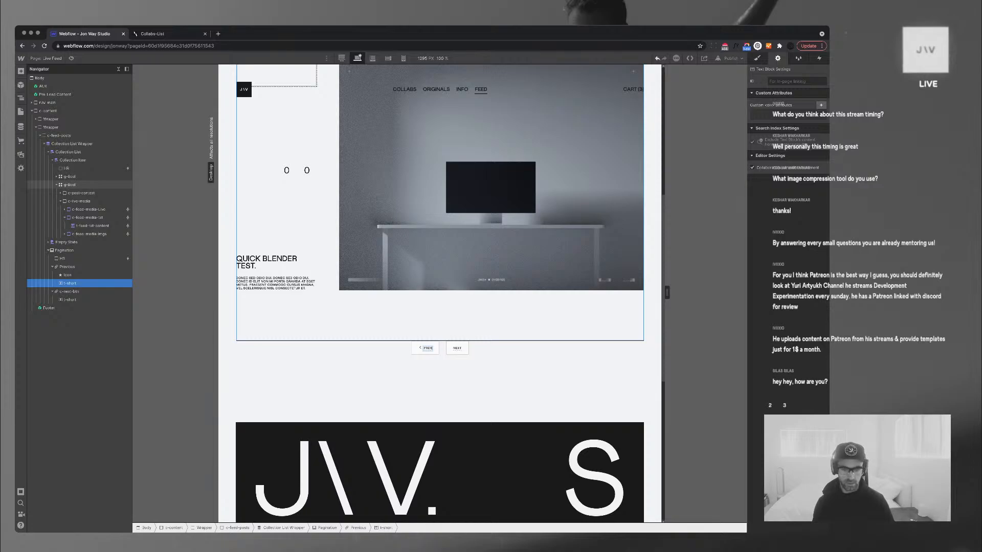
pyautogui.write('IOUS')
pyautogui.press('Escape')
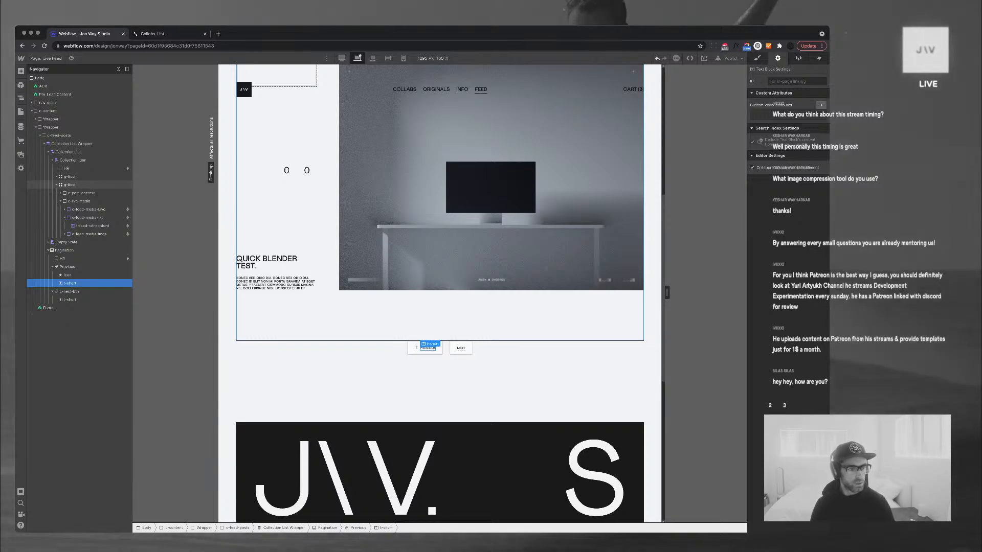
# Apply the c-next-btn class to the Previous button
pyautogui.click(461, 352)
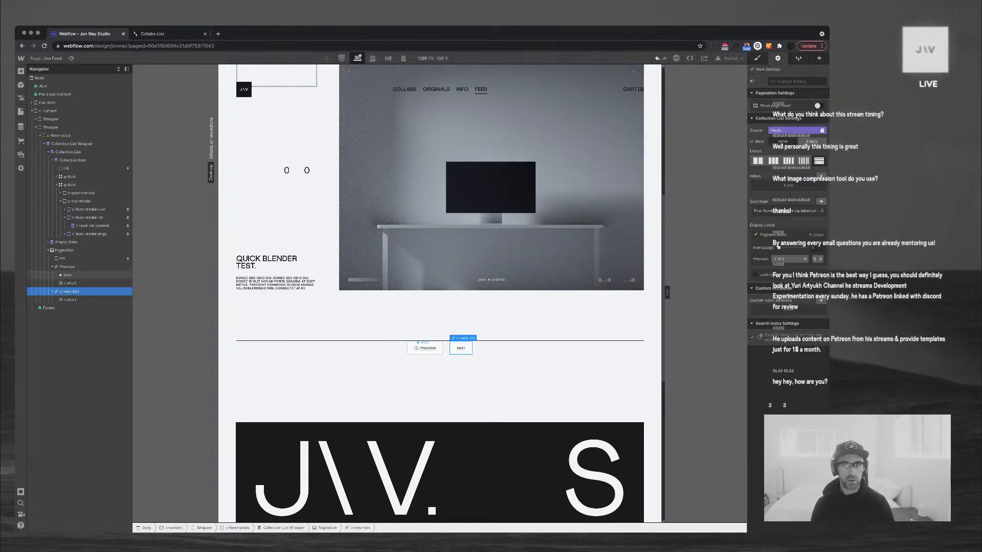
pyautogui.click(427, 352)
pyautogui.press('super+Return')
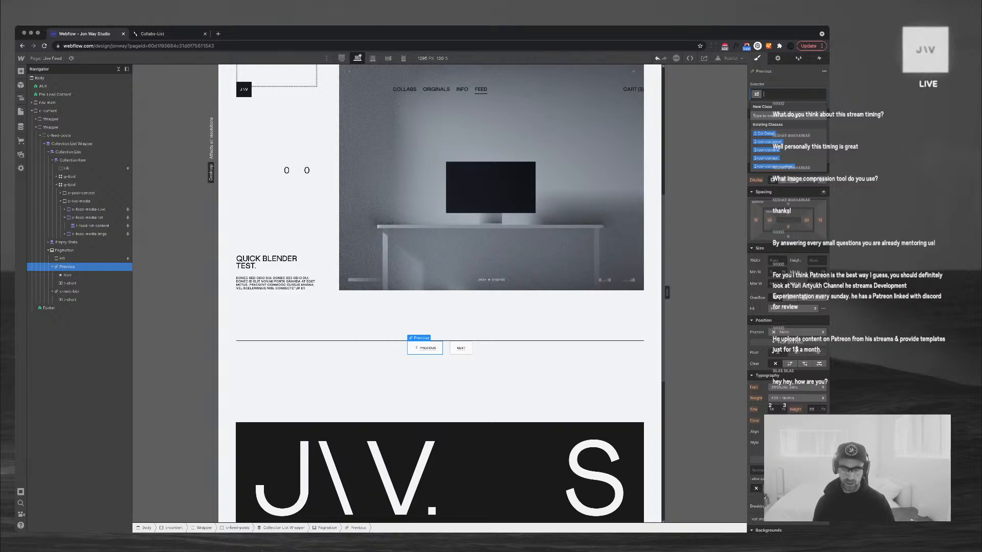
pyautogui.write('c-next')
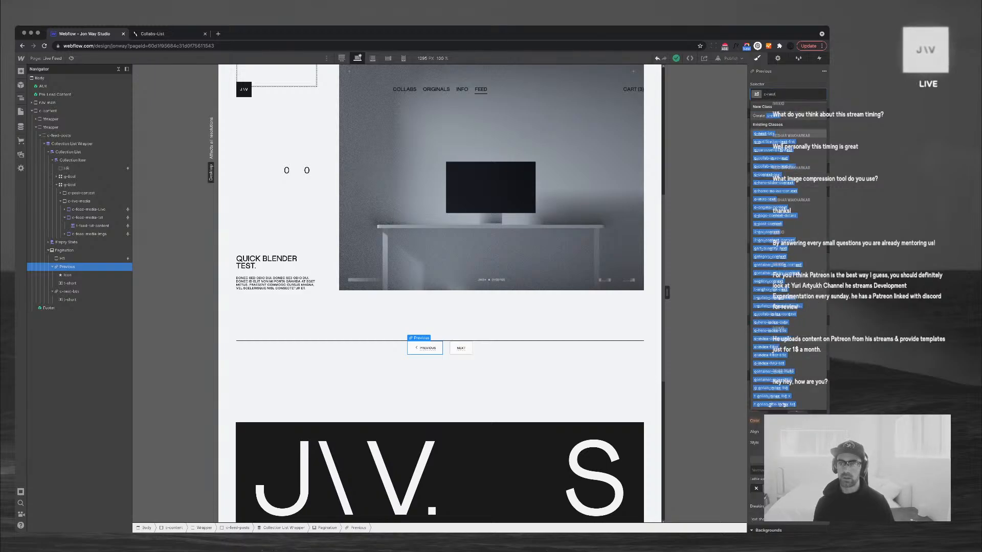
pyautogui.press('Return')
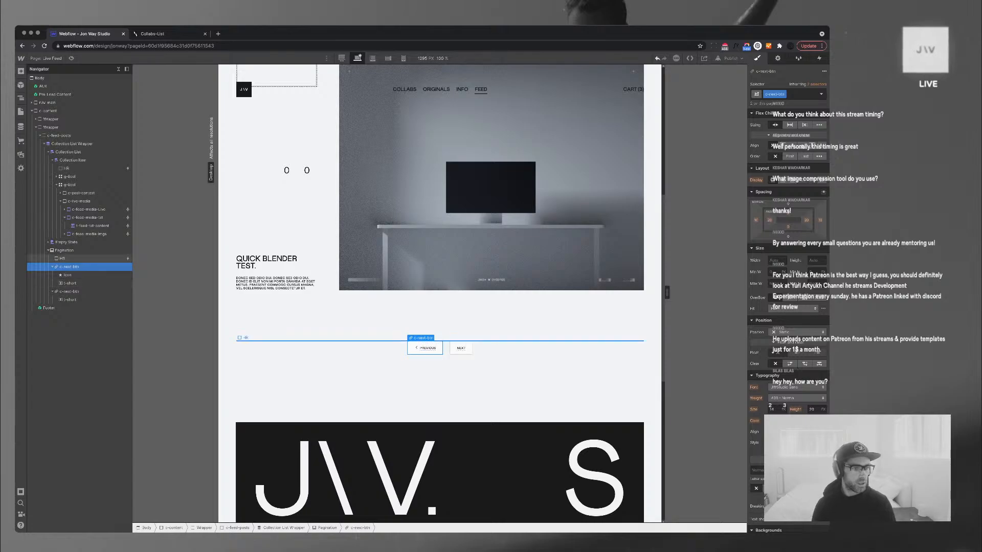
pyautogui.click(52, 267)
# Wrap both buttons in a new Div Block laid out as a flex row with space around
pyautogui.click(62, 250)
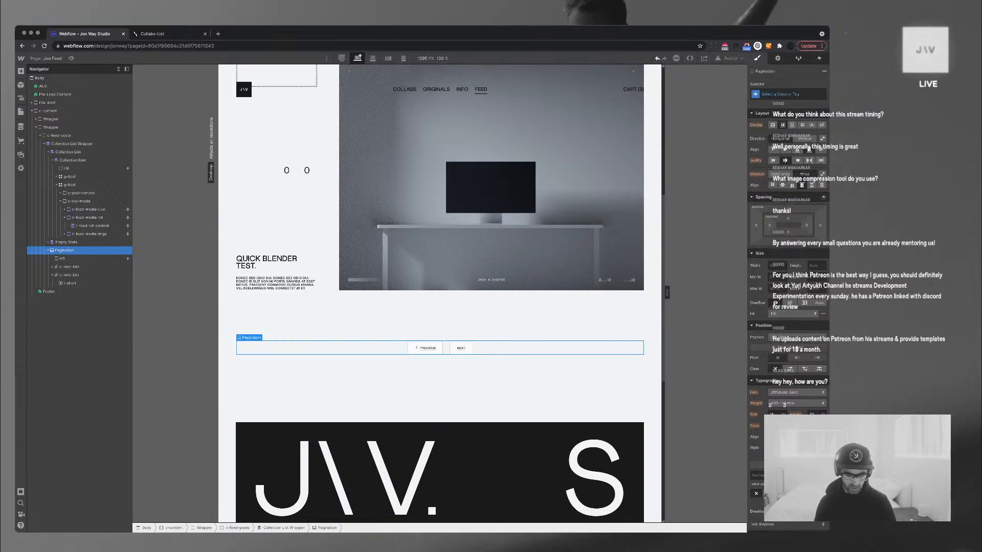
pyautogui.press('super+e')
pyautogui.write('div')
pyautogui.press('Return')
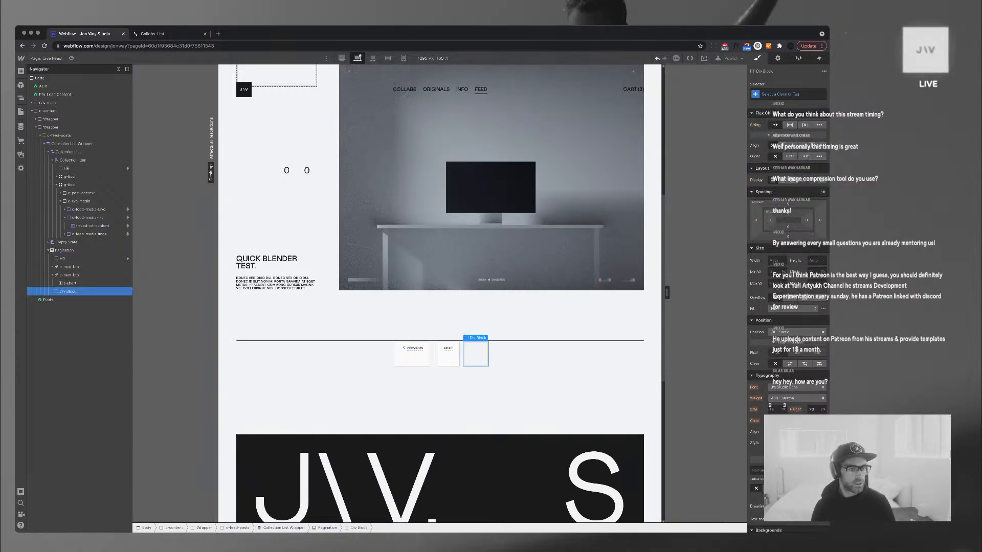
pyautogui.click(52, 275)
pyautogui.moveTo(68, 275); pyautogui.dragTo(69, 283)
pyautogui.moveTo(68, 267); pyautogui.dragTo(69, 276)
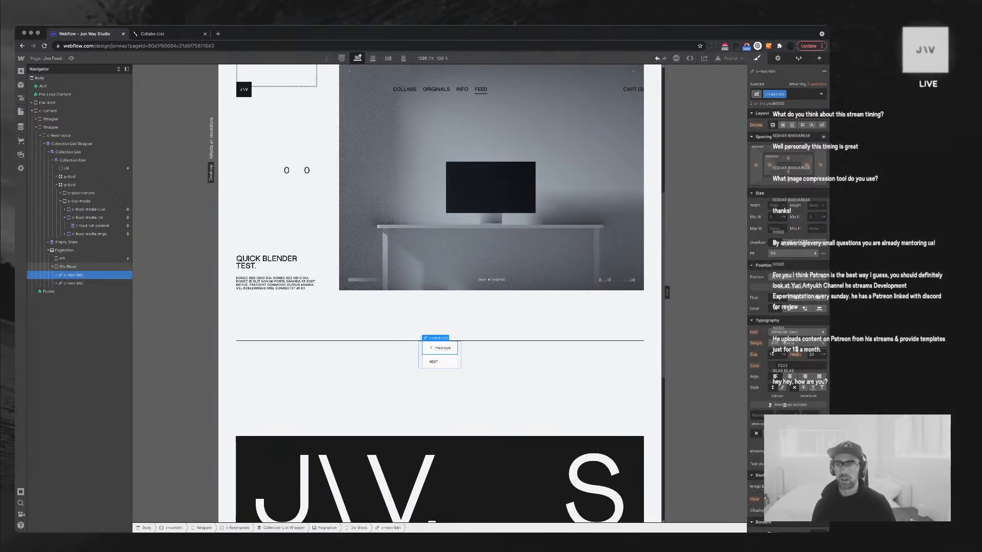
pyautogui.click(69, 267)
pyautogui.click(782, 180)
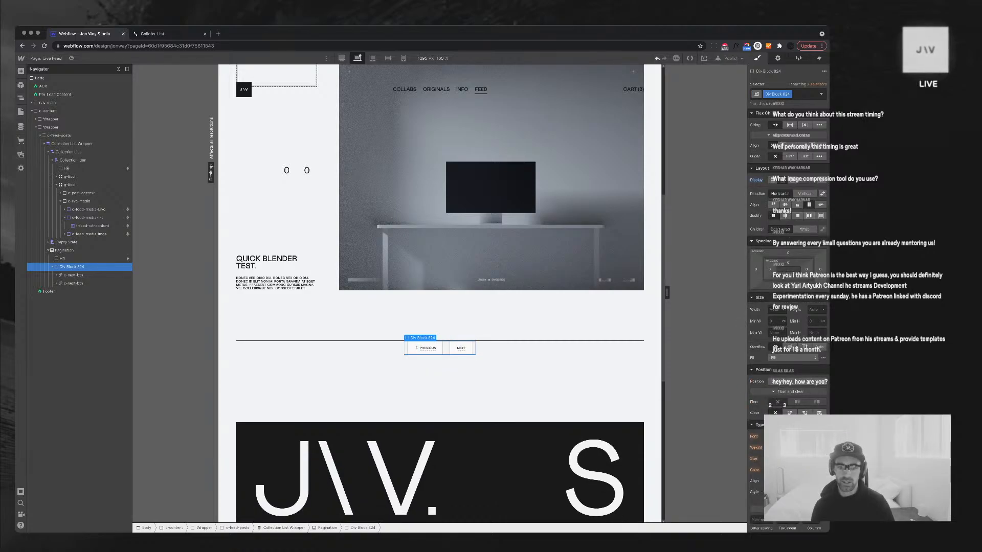
pyautogui.click(820, 215)
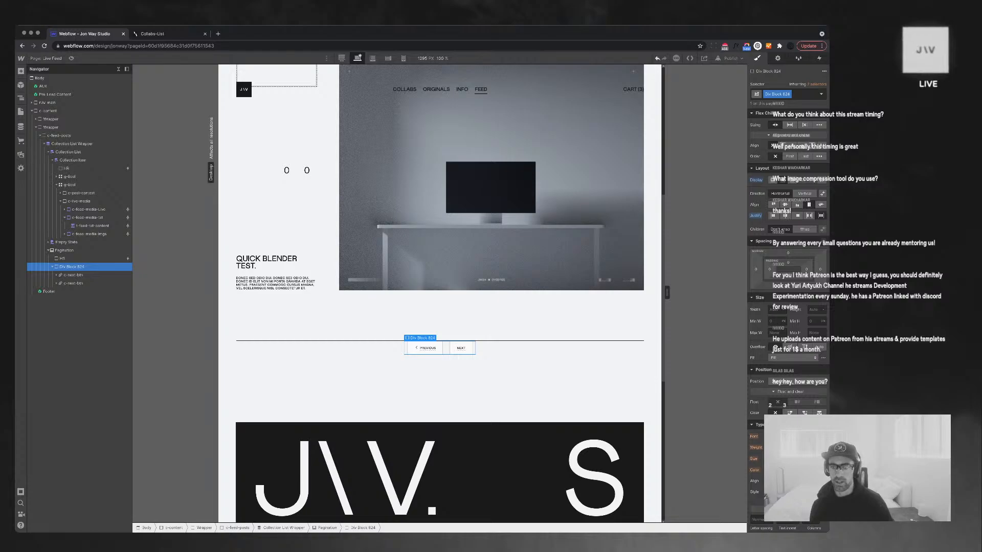
# Set the pagination Div Block's left and right margins to auto to centre it
pyautogui.click(756, 269)
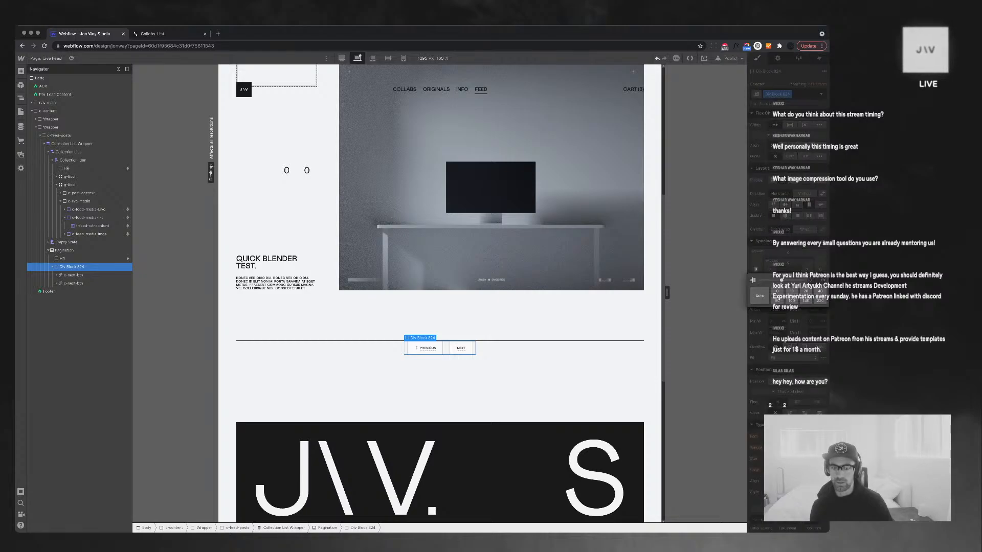
pyautogui.click(759, 296)
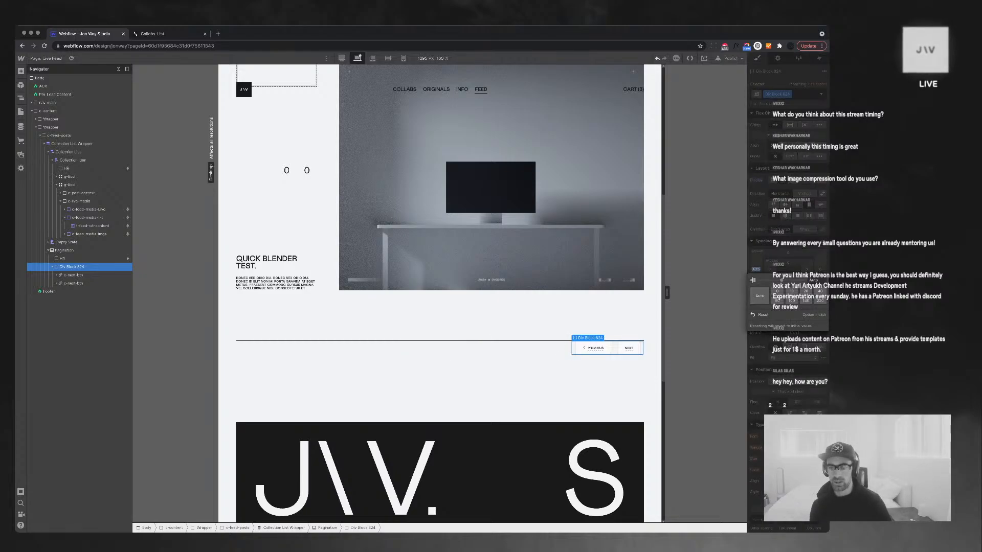
pyautogui.click(756, 269)
pyautogui.click(820, 270)
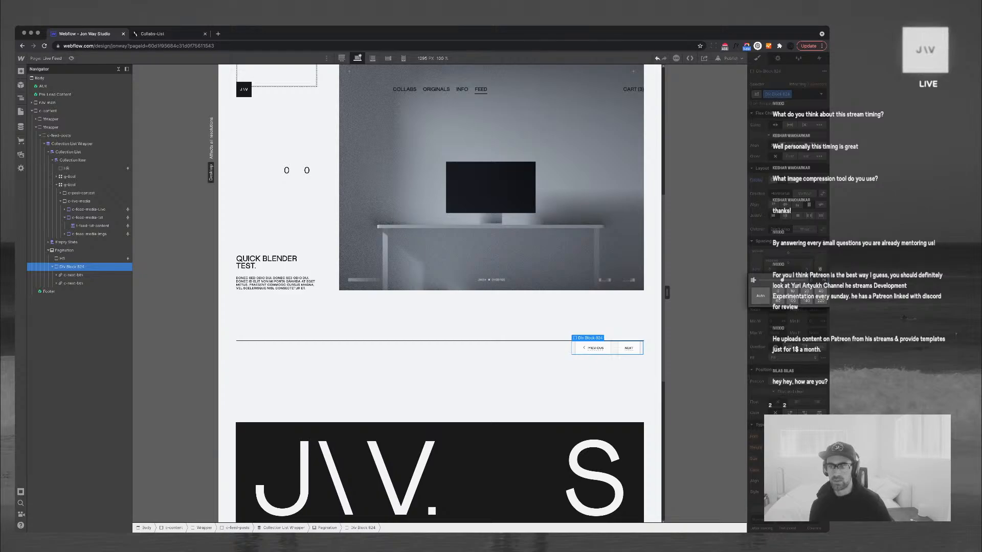
pyautogui.click(759, 295)
pyautogui.click(719, 302)
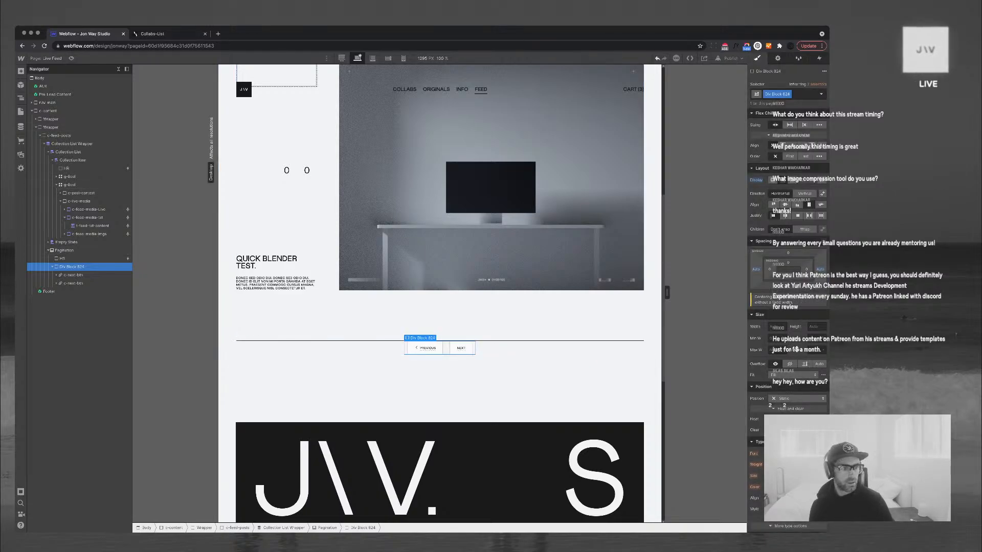
# Set the PREVIOUS button's left and right margins to 0
pyautogui.click(75, 275)
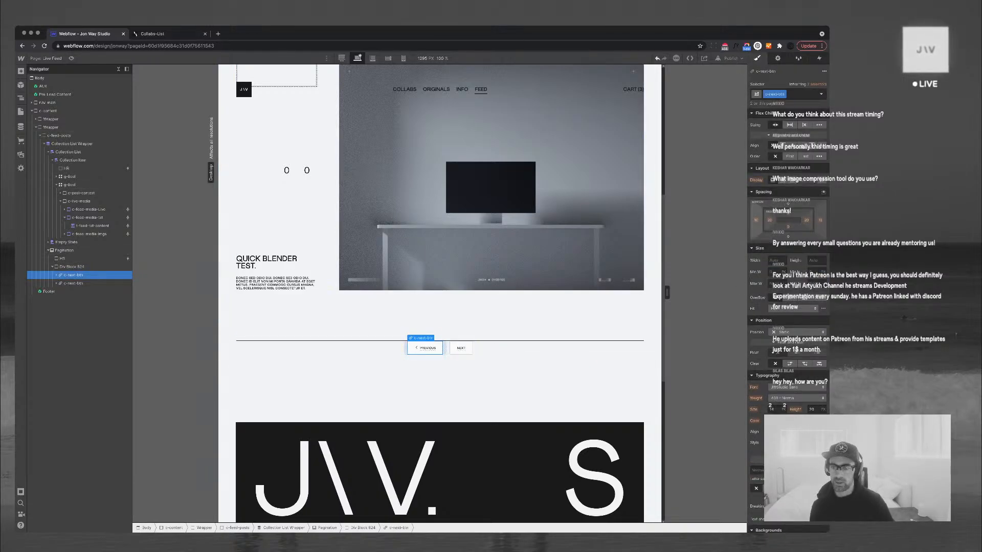
pyautogui.click(756, 219)
pyautogui.press('Return')
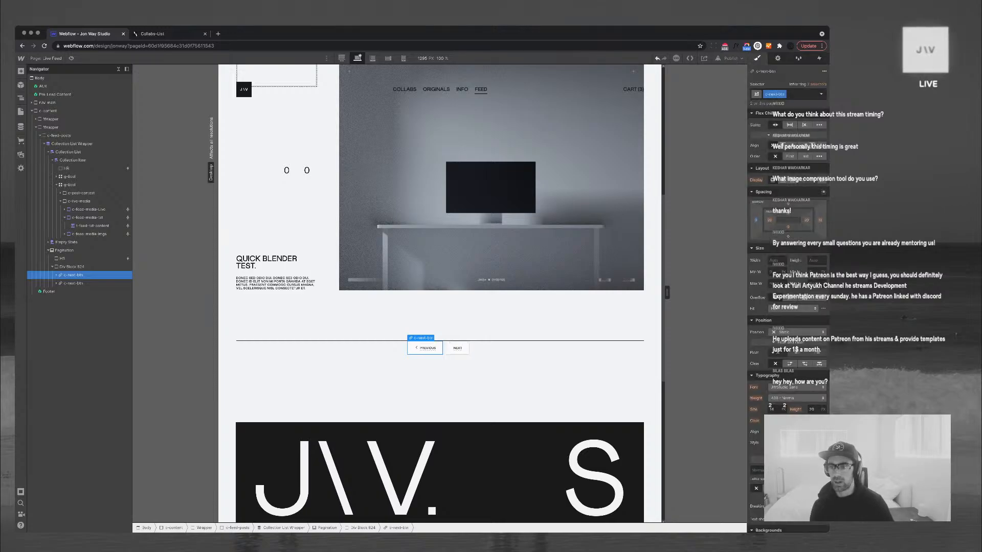
pyautogui.click(820, 220)
pyautogui.write('0')
pyautogui.press('Return')
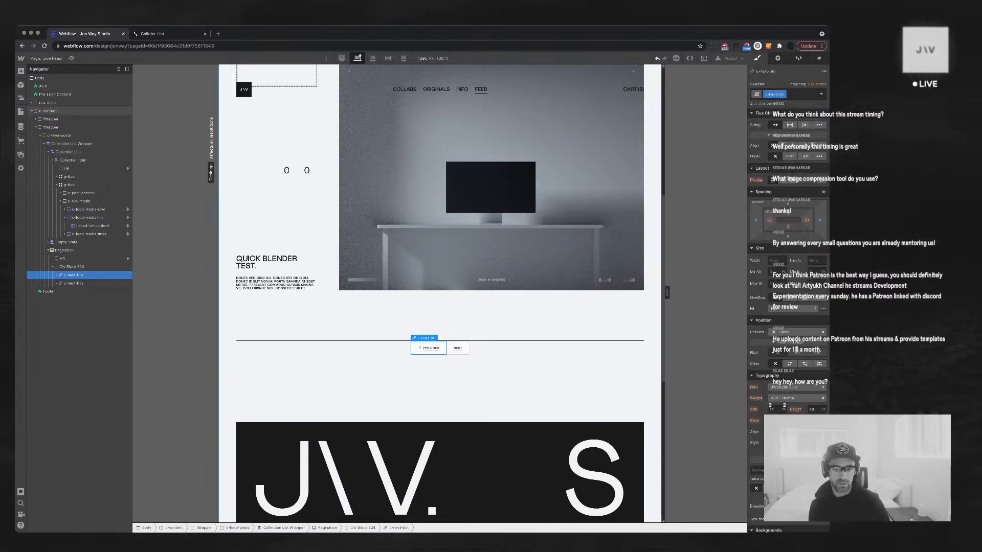
# Delete the PREVIOUS button's arrow icon and check the NEXT button's inherited class styles
pyautogui.click(420, 348)
pyautogui.press('Delete')
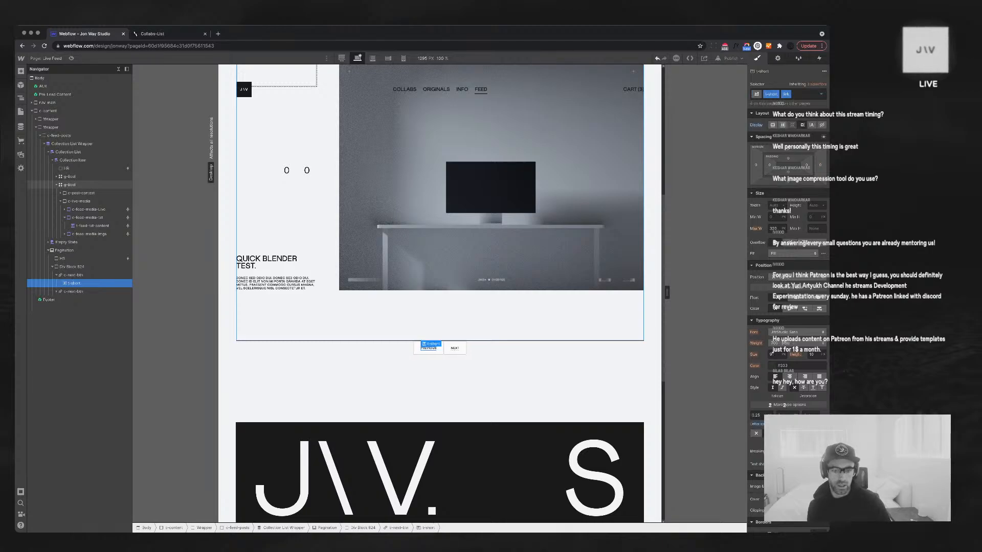
pyautogui.click(462, 349)
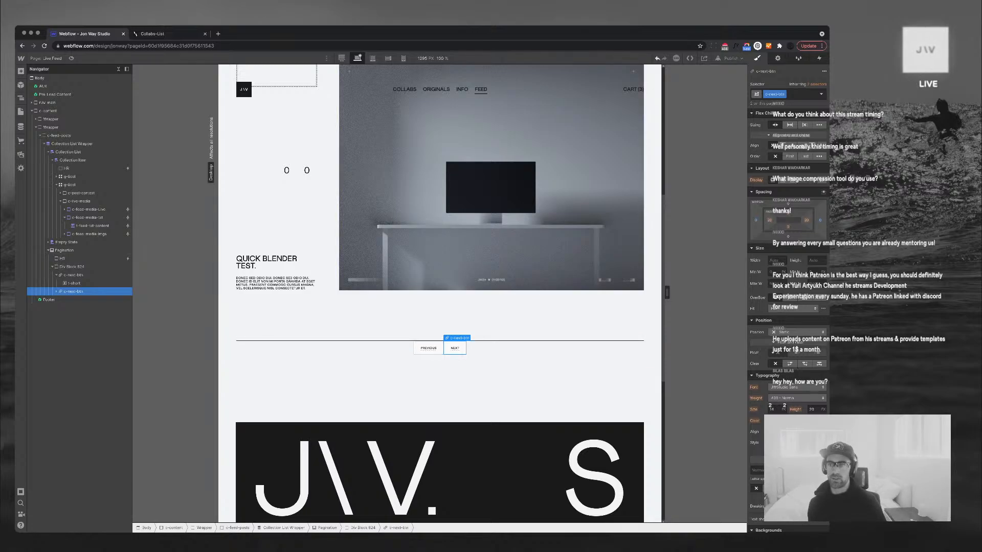
pyautogui.click(813, 84)
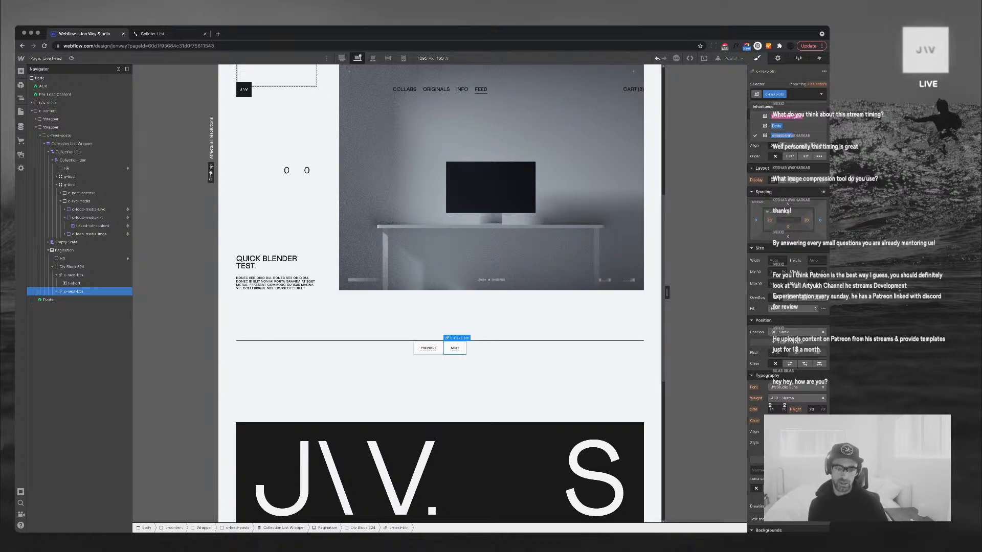
pyautogui.click(782, 135)
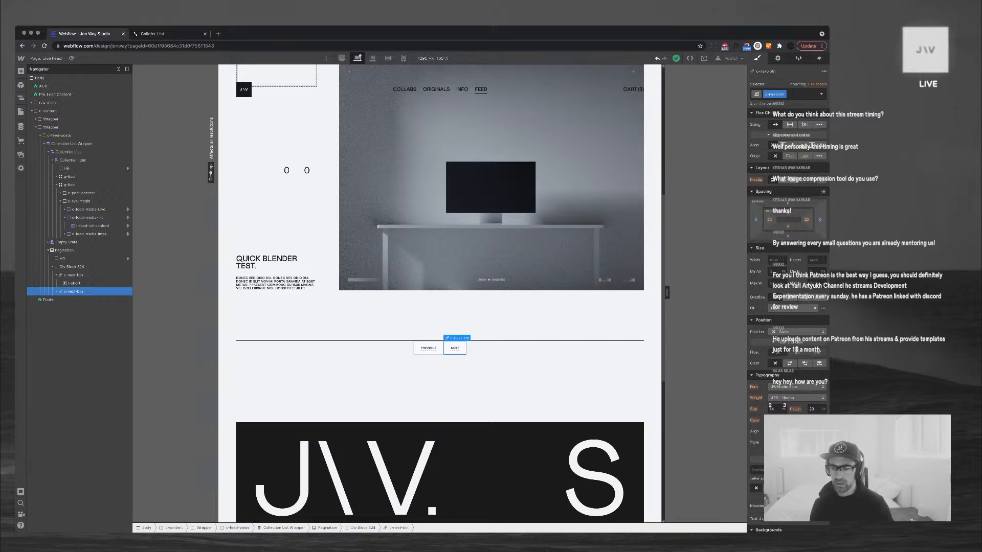
# Set the c-next-btn border style to none, display to flex and alignment to center
pyautogui.scroll(-4, 788, 256)
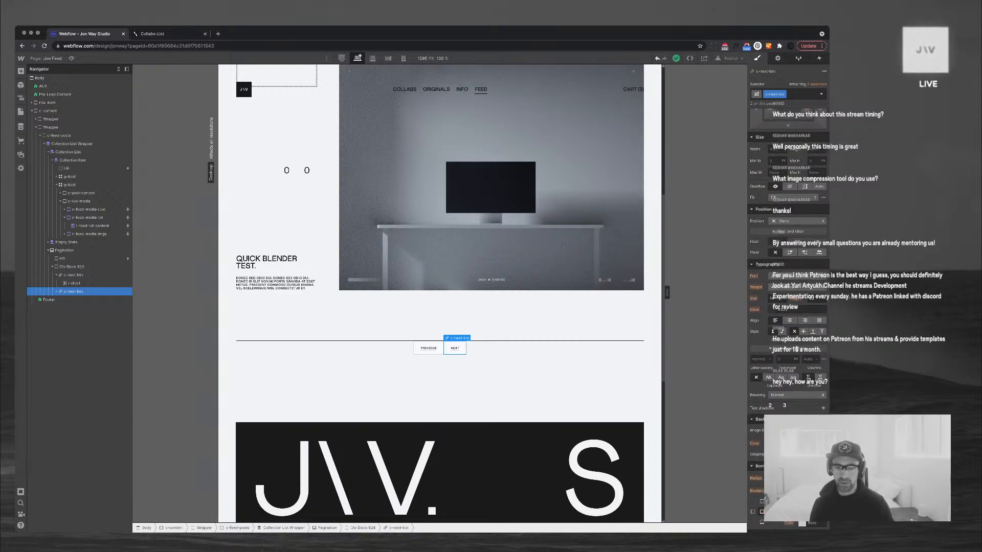
pyautogui.scroll(-3, 784, 382)
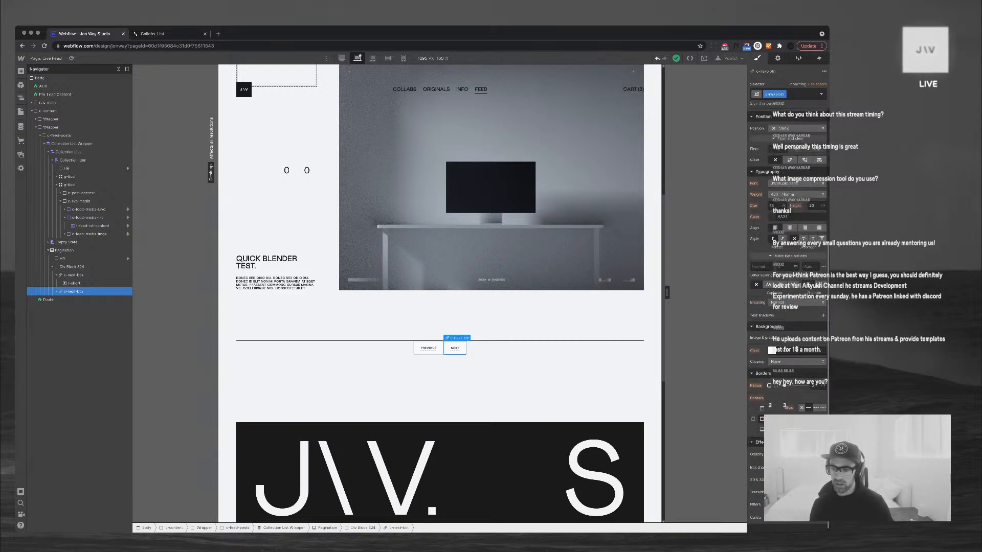
pyautogui.click(801, 405)
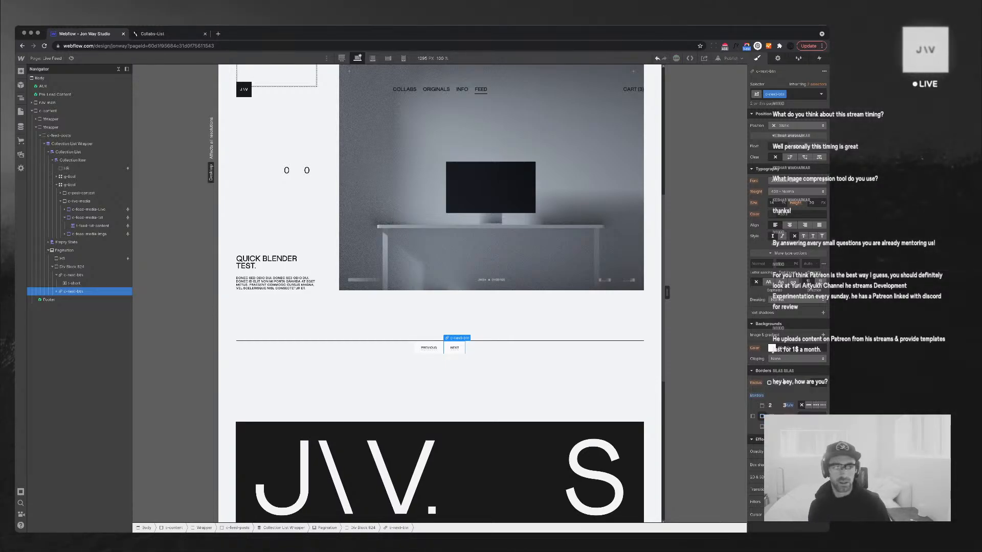
pyautogui.scroll(6, 787, 307)
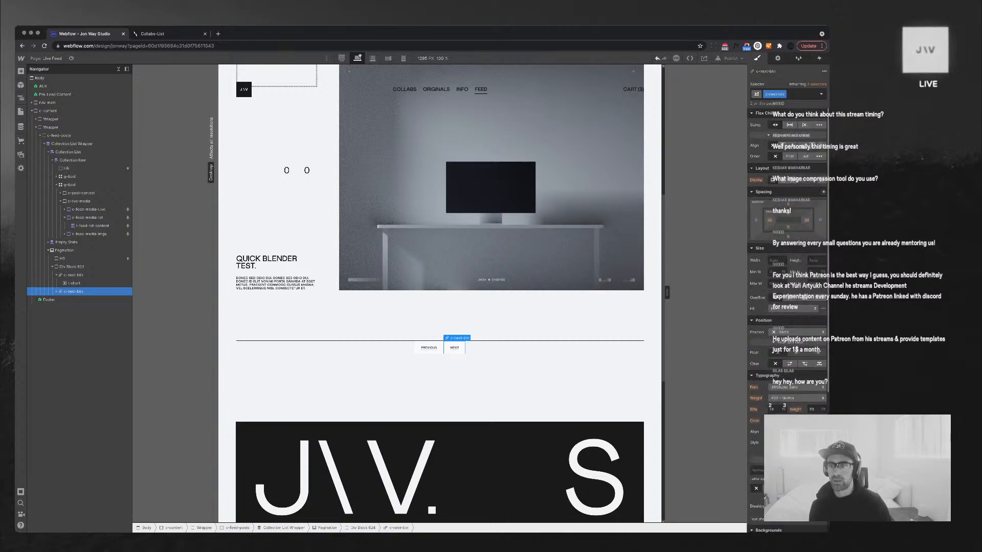
pyautogui.click(783, 180)
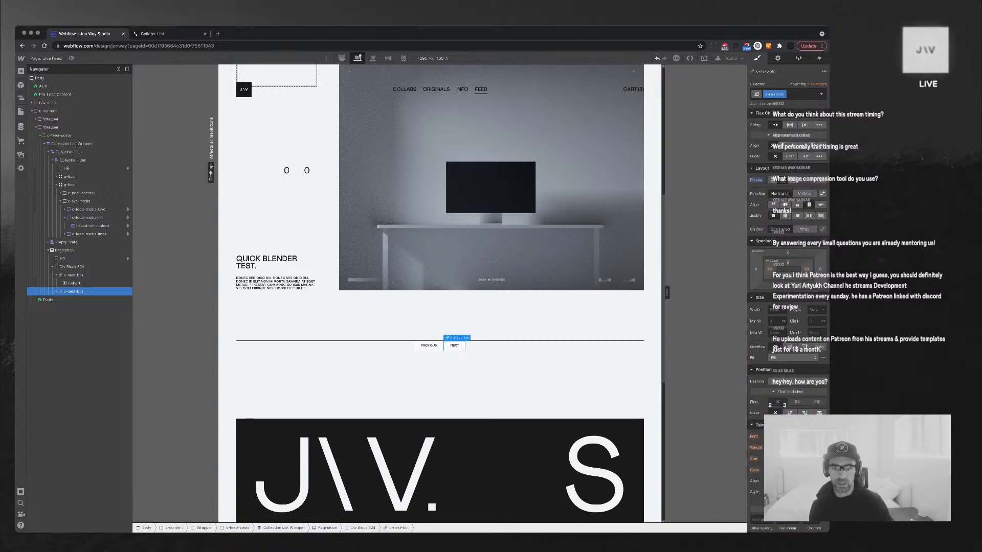
pyautogui.click(785, 205)
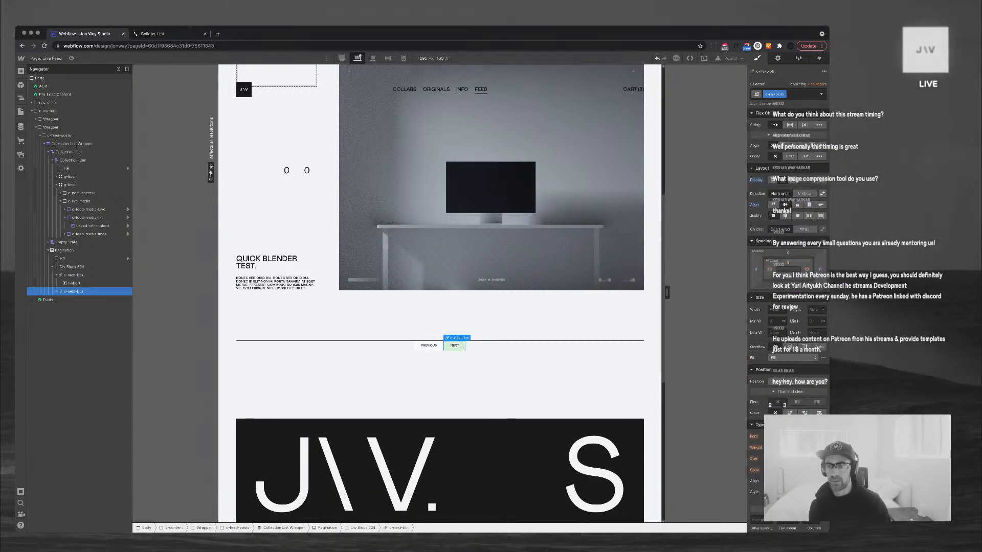
# Give the buttons 20 px top and bottom padding and 40 px left and right padding
pyautogui.click(788, 262)
pyautogui.write('20')
pyautogui.press('Return')
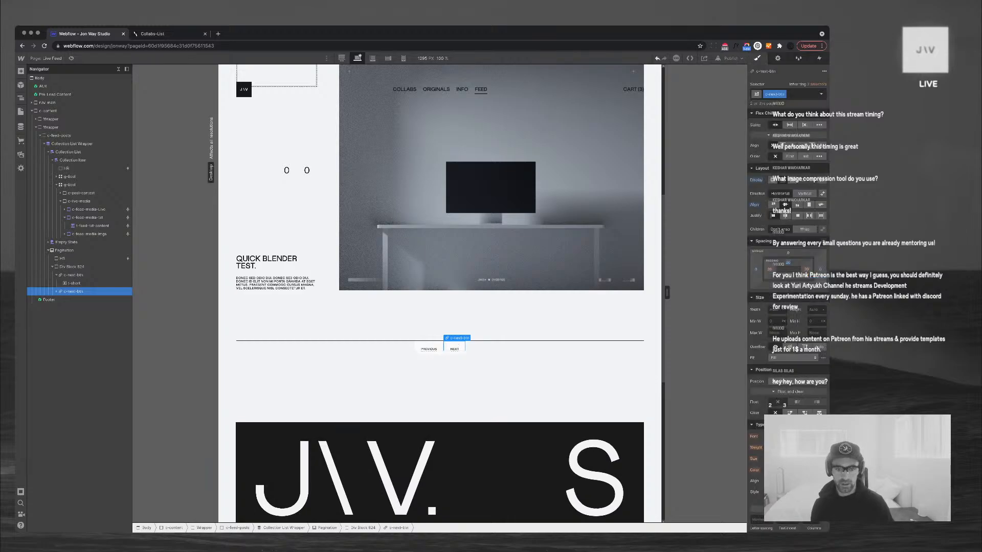
pyautogui.keyDown('alt'); pyautogui.click(788, 263); pyautogui.keyUp('alt')
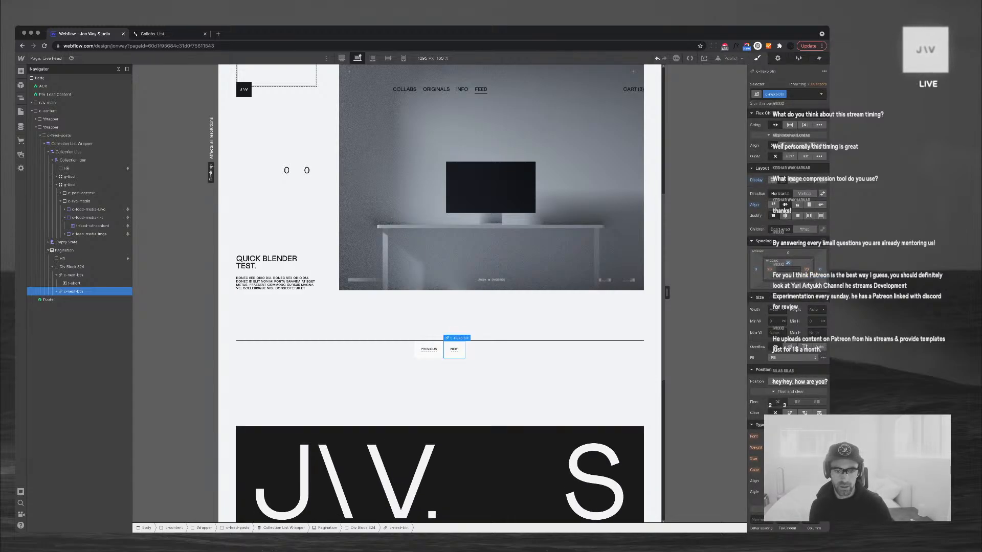
pyautogui.click(806, 269)
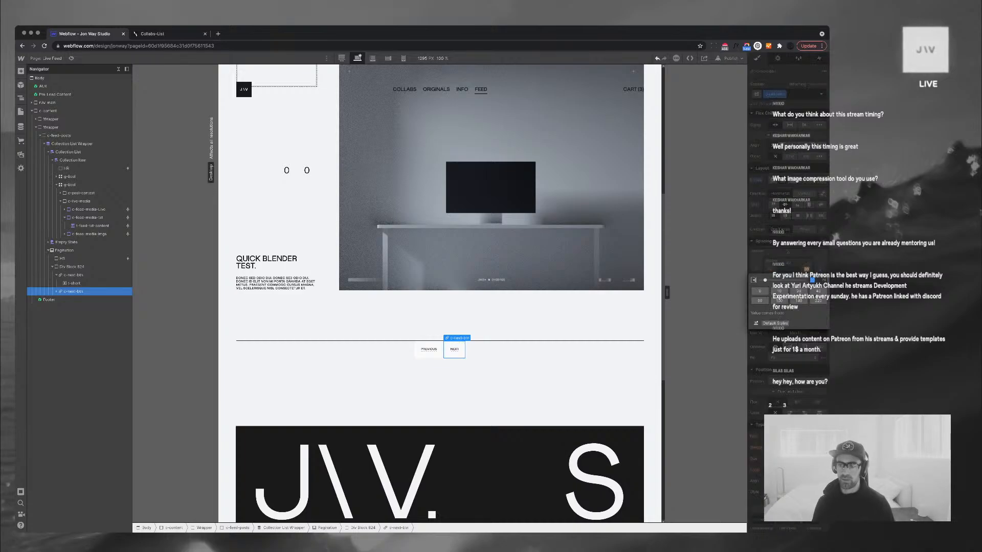
pyautogui.write('40')
pyautogui.press('Return')
pyautogui.click(769, 270)
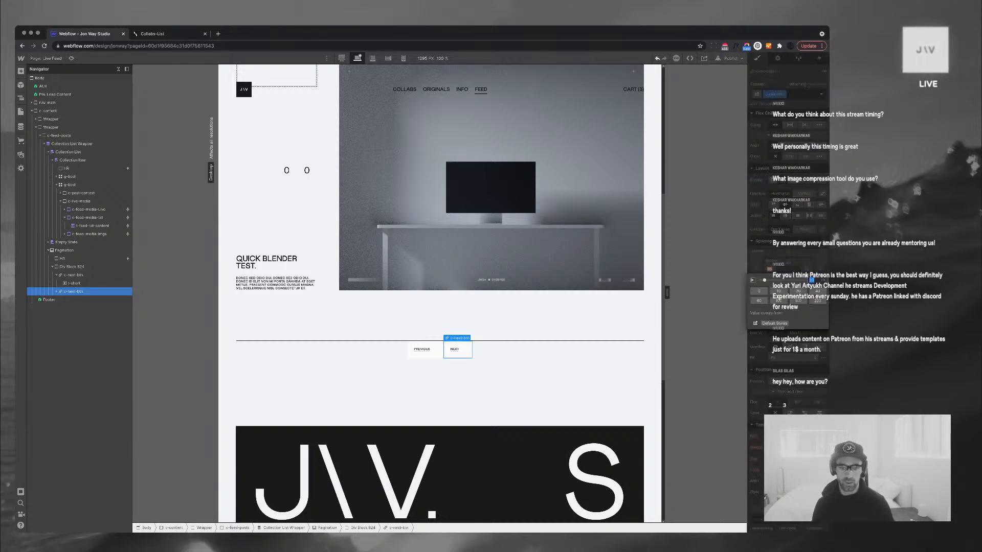
pyautogui.write('40')
pyautogui.press('Return')
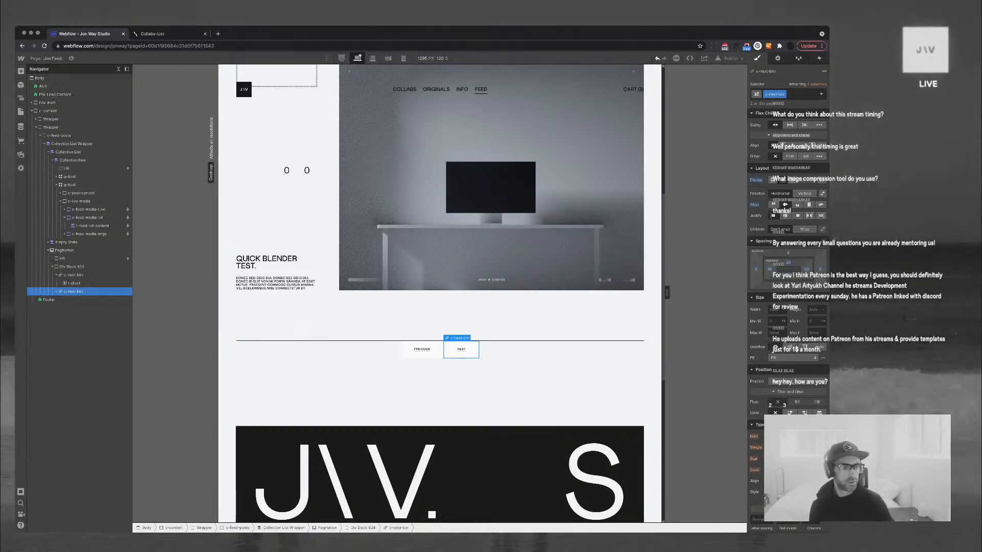
# Compare the PREVIOUS and NEXT buttons and open the buttons' background colour settings
pyautogui.click(73, 275)
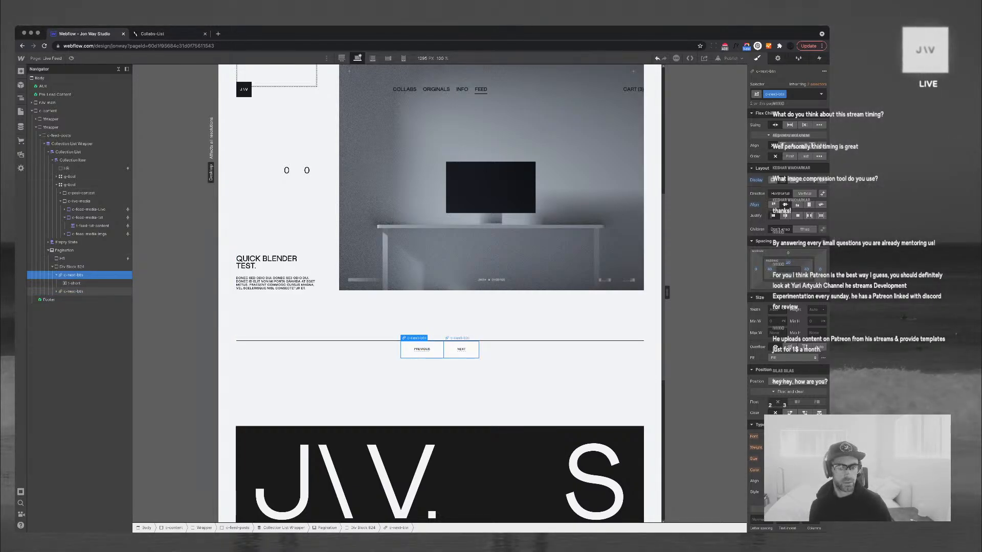
pyautogui.click(73, 291)
pyautogui.scroll(-5, 787, 230)
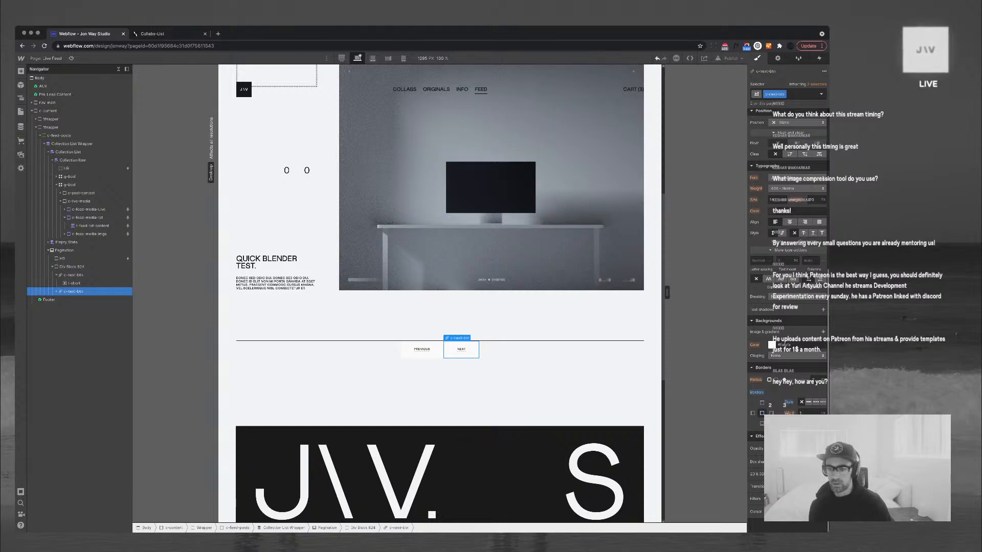
pyautogui.click(771, 344)
# Darken the pagination buttons' background to near black and make their labels white
pyautogui.moveTo(750, 355); pyautogui.dragTo(750, 400)
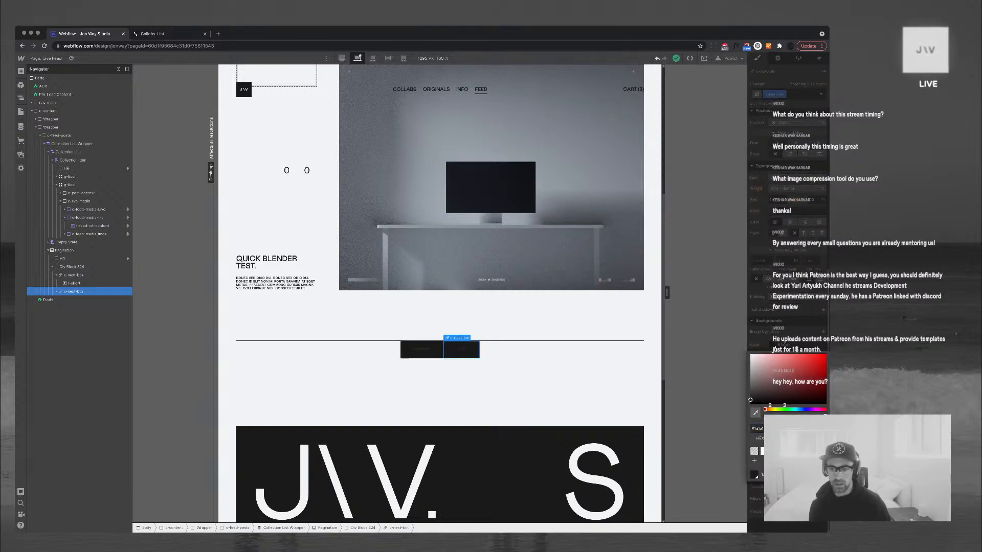
pyautogui.click(771, 211)
pyautogui.click(772, 211)
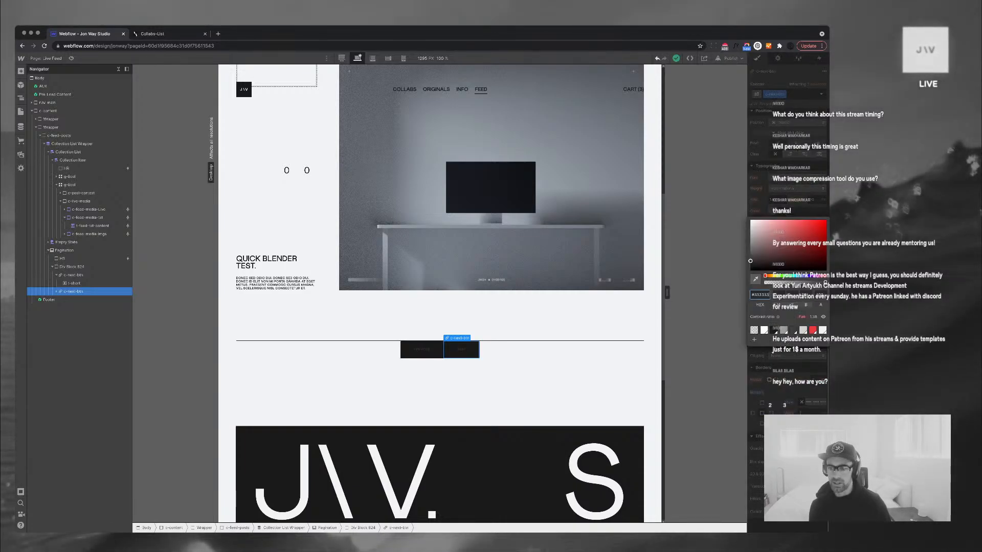
pyautogui.click(823, 330)
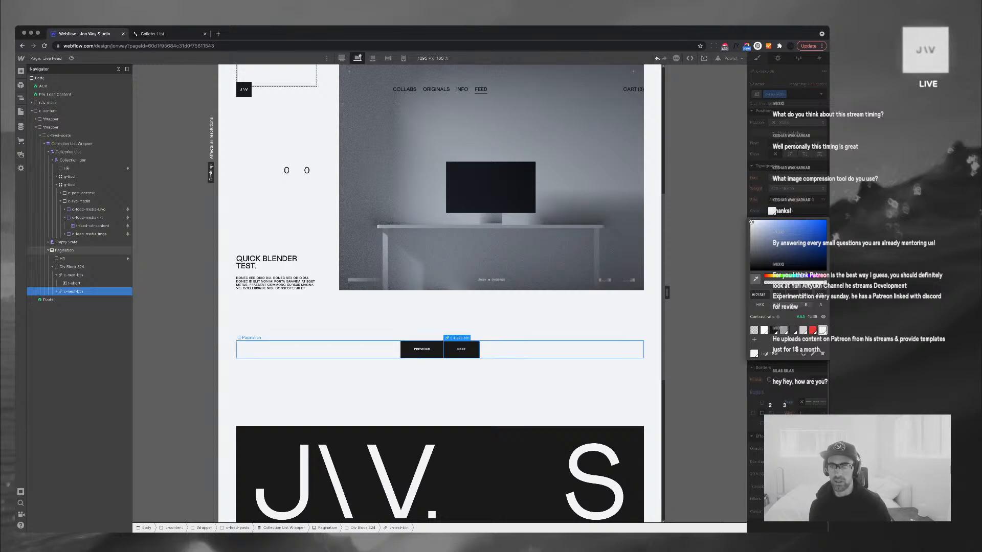
# Add the light combo class to the NEXT button's label text
pyautogui.click(706, 327)
pyautogui.click(461, 349)
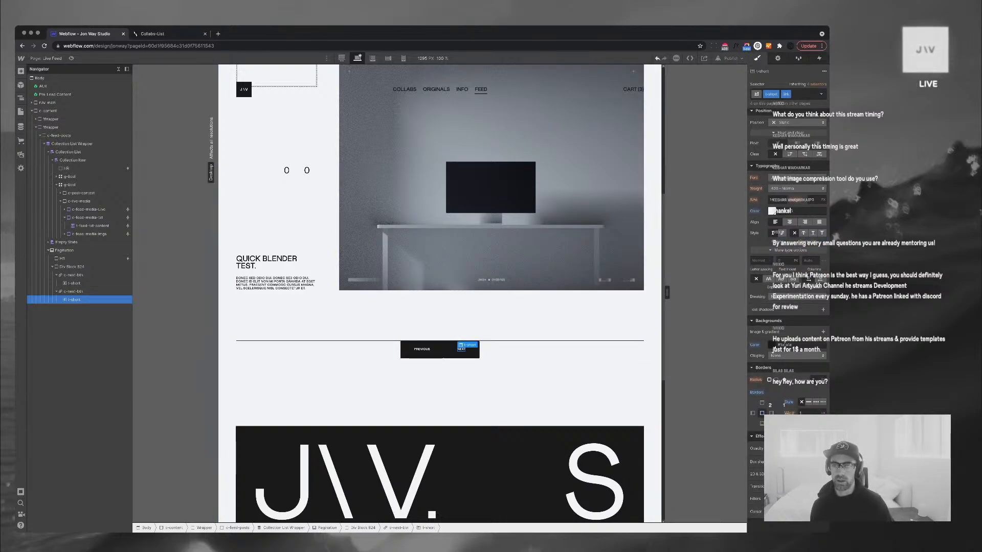
pyautogui.click(806, 94)
pyautogui.click(782, 133)
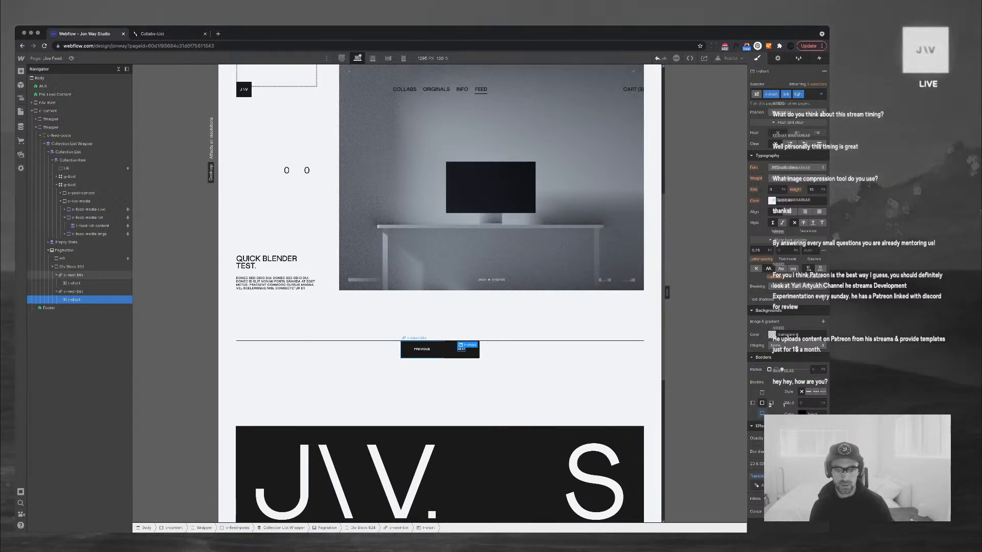
# Add the light combo class to the PREVIOUS button's t-short label
pyautogui.click(422, 349)
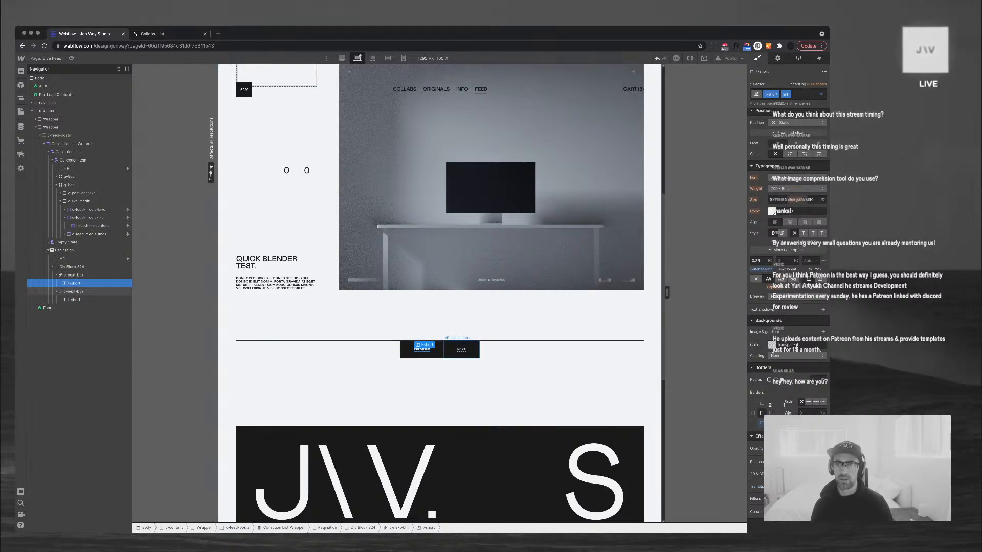
pyautogui.press('super+Return')
pyautogui.press('Down')
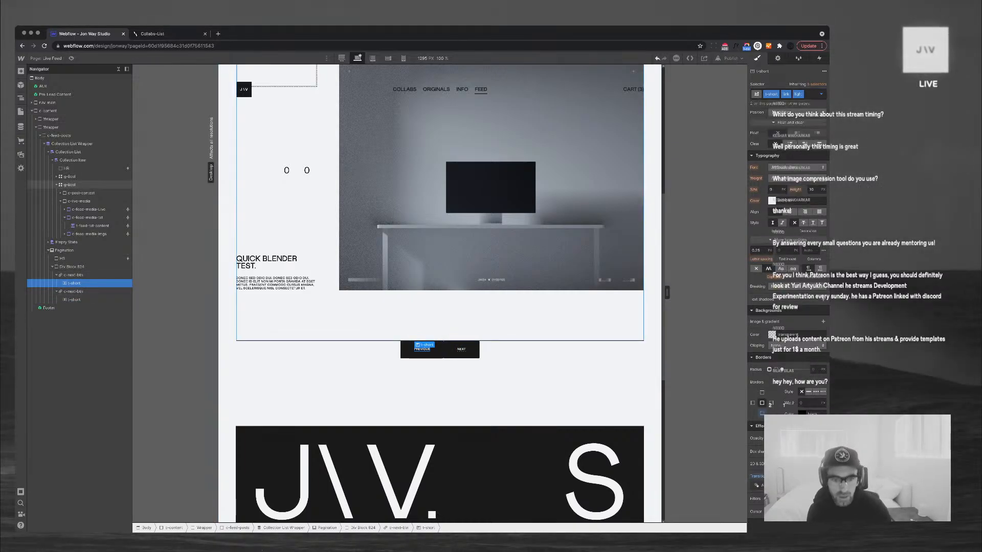
pyautogui.press('Return')
# Select the pagination wrapper Div Block 824 in the Navigator
pyautogui.click(460, 388)
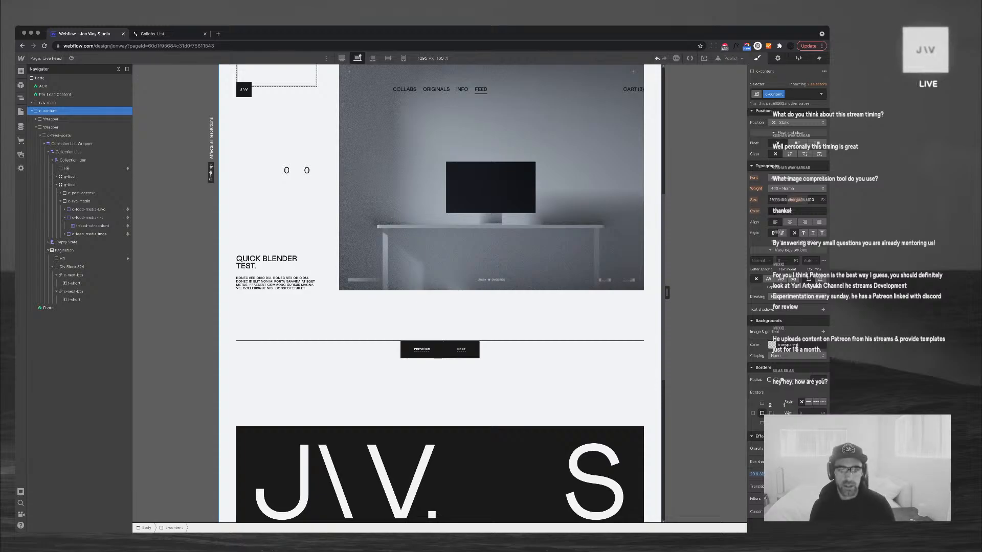
pyautogui.click(470, 354)
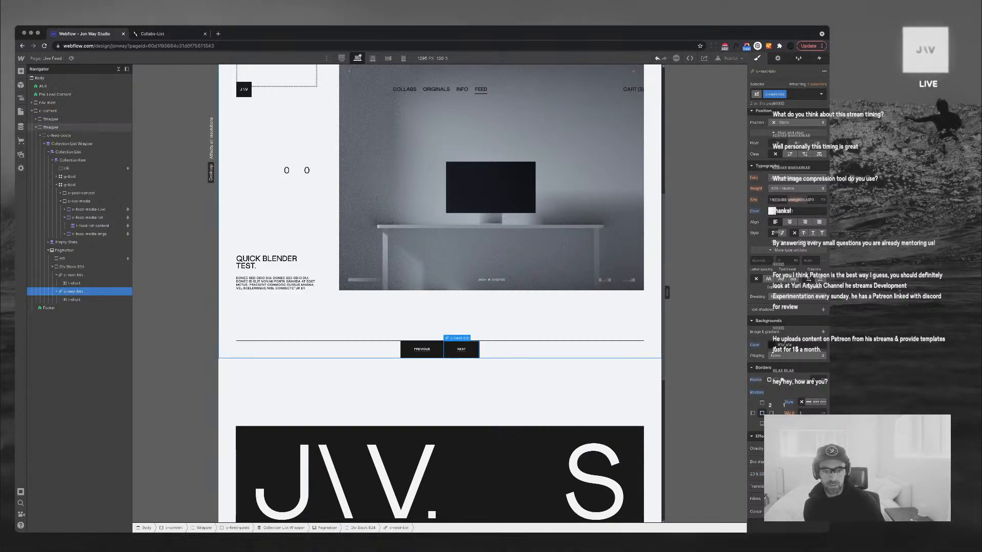
pyautogui.click(430, 446)
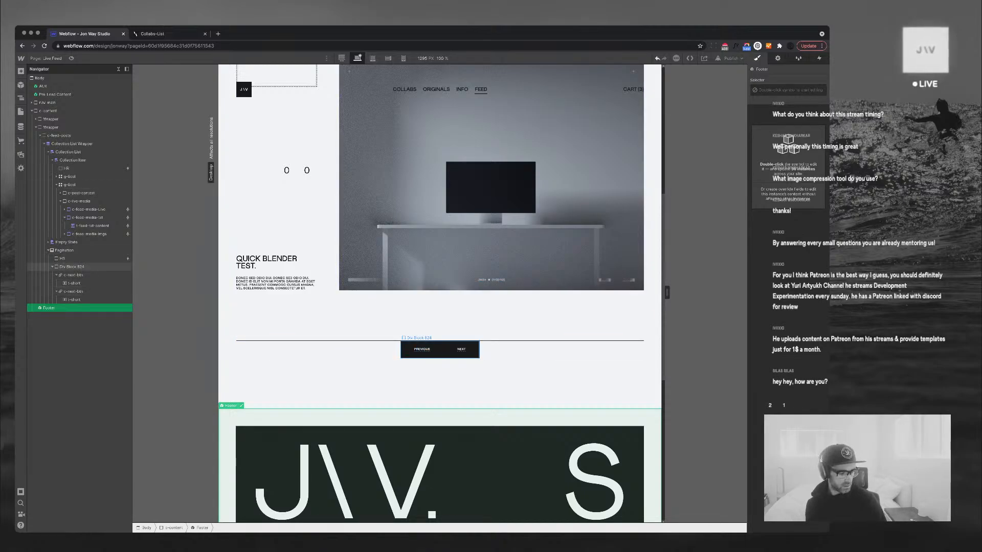
pyautogui.click(72, 267)
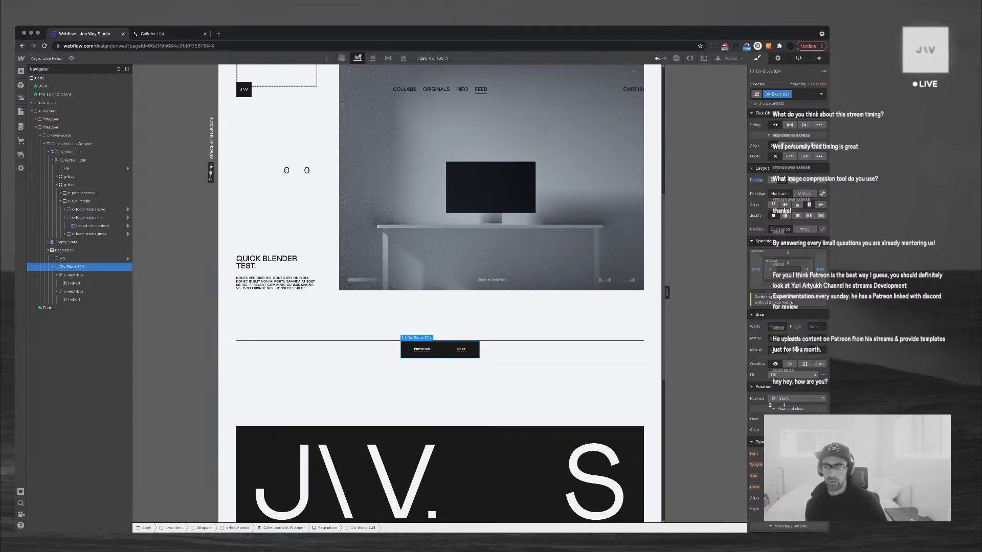
# Make Div Block 824 a one-row grid with row gap 0 and column gap 2vw
pyautogui.click(793, 180)
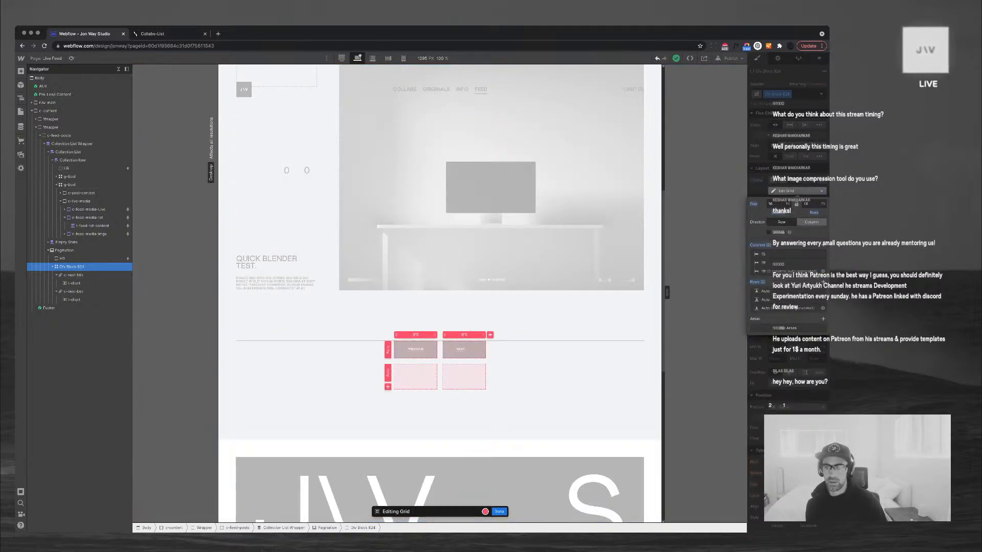
pyautogui.click(822, 300)
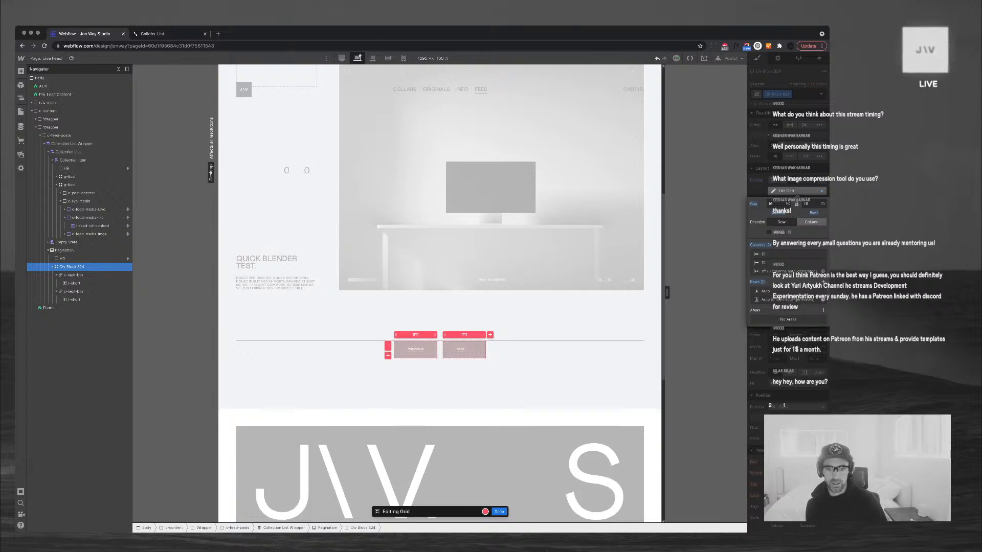
pyautogui.click(772, 204)
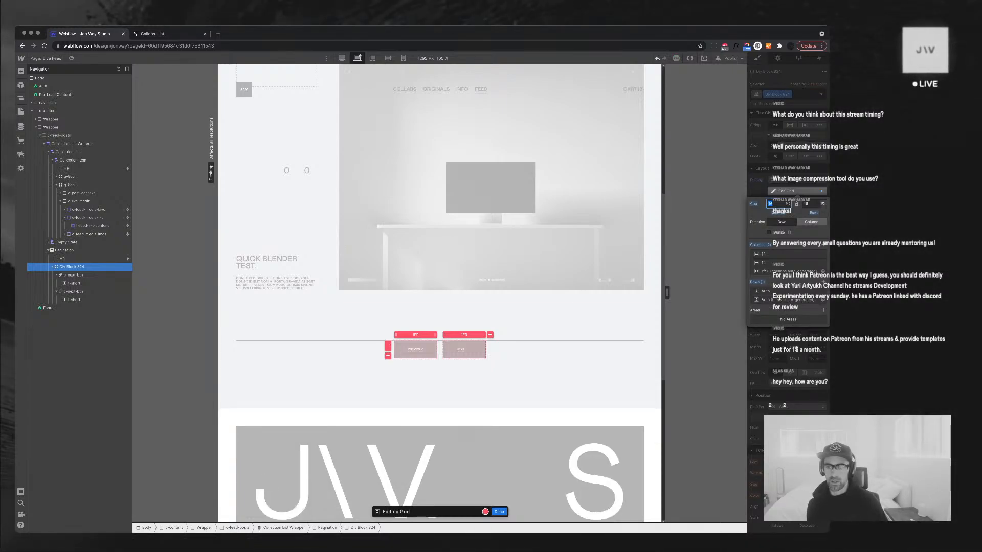
pyautogui.click(806, 204)
pyautogui.write('0')
pyautogui.press('Return')
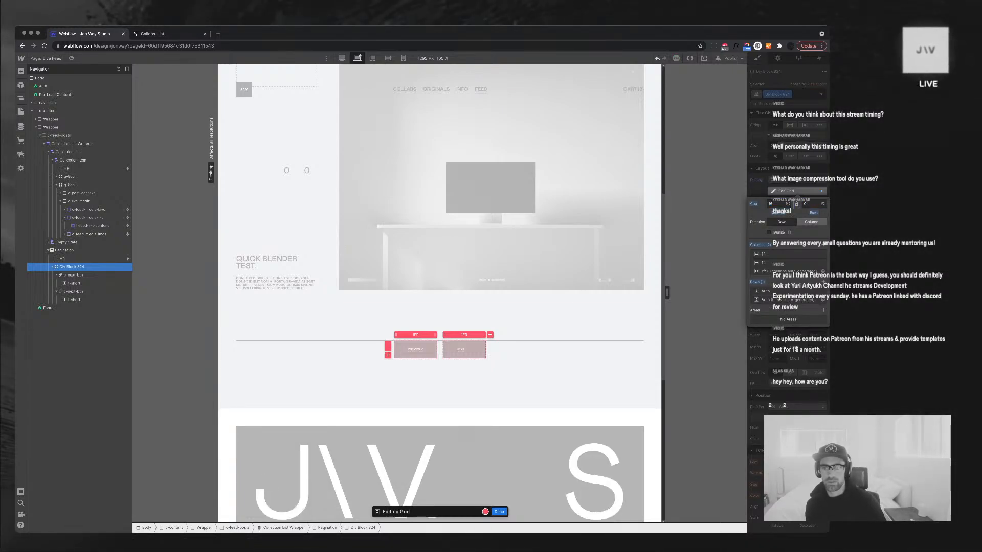
pyautogui.click(772, 204)
pyautogui.write('2vw')
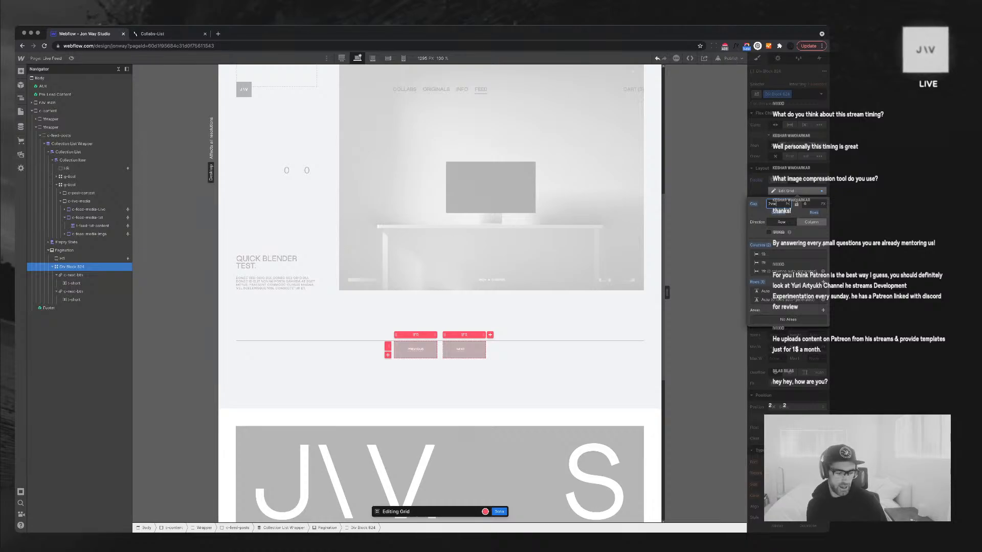
pyautogui.press('Return')
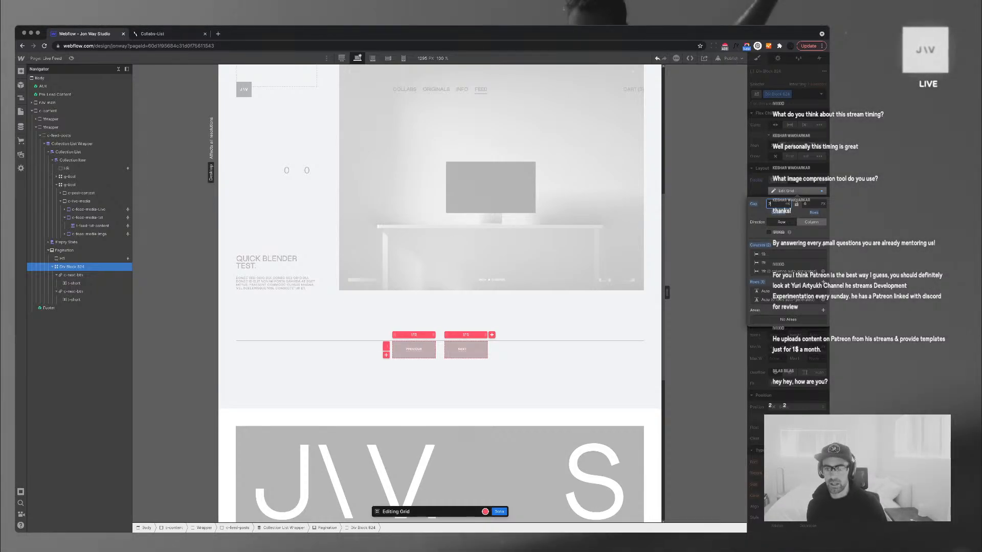
pyautogui.press('Escape')
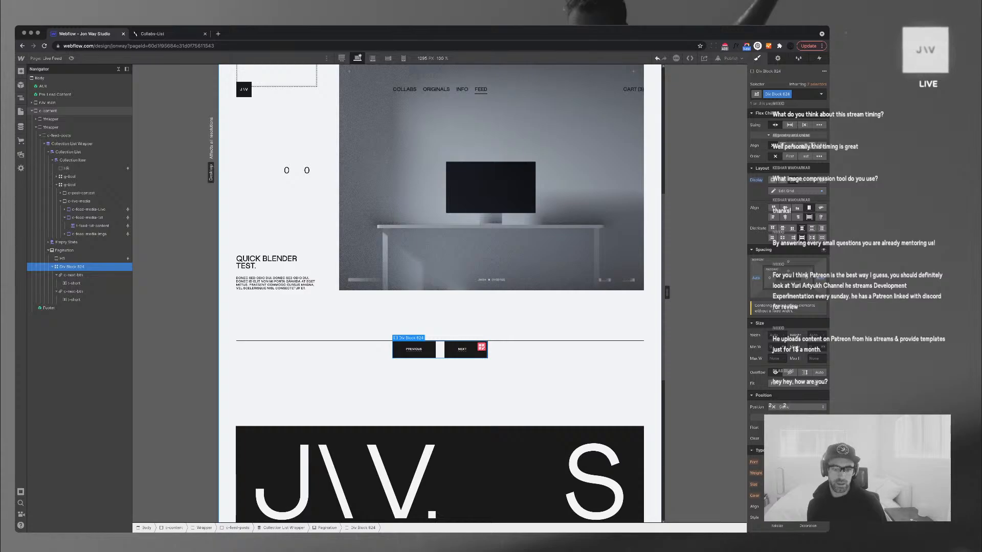
# Set the c-next-btn NEXT button's Justify to center
pyautogui.click(48, 111)
pyautogui.click(456, 353)
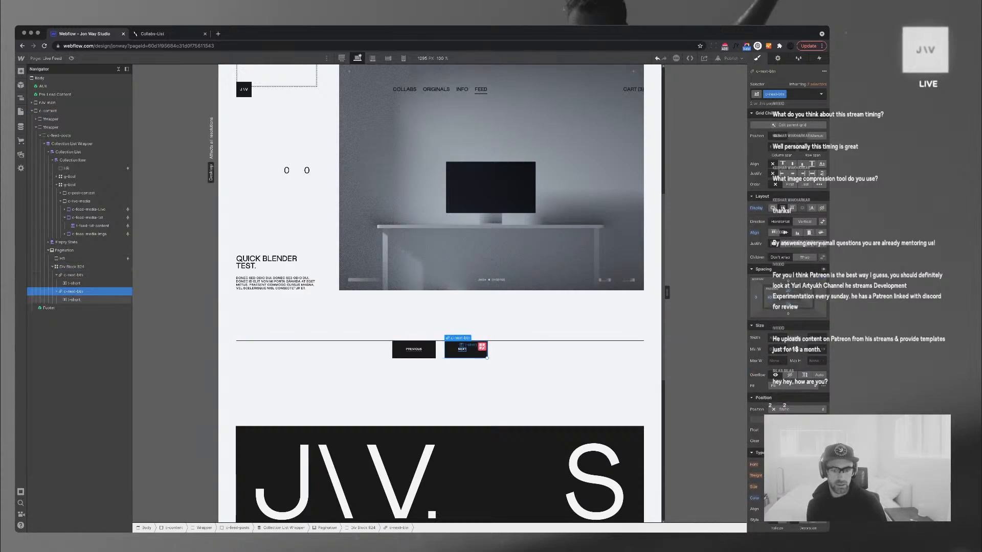
pyautogui.click(461, 349)
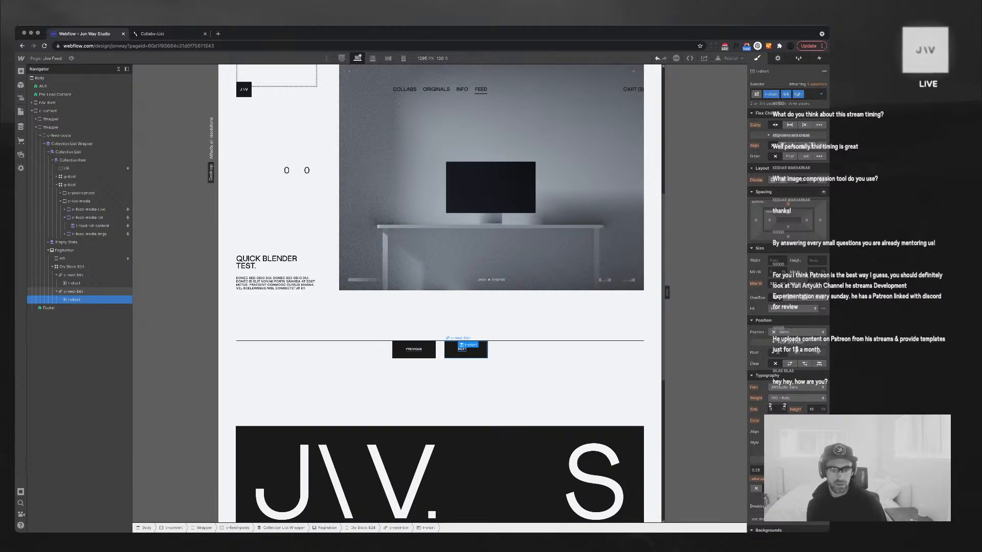
pyautogui.click(480, 349)
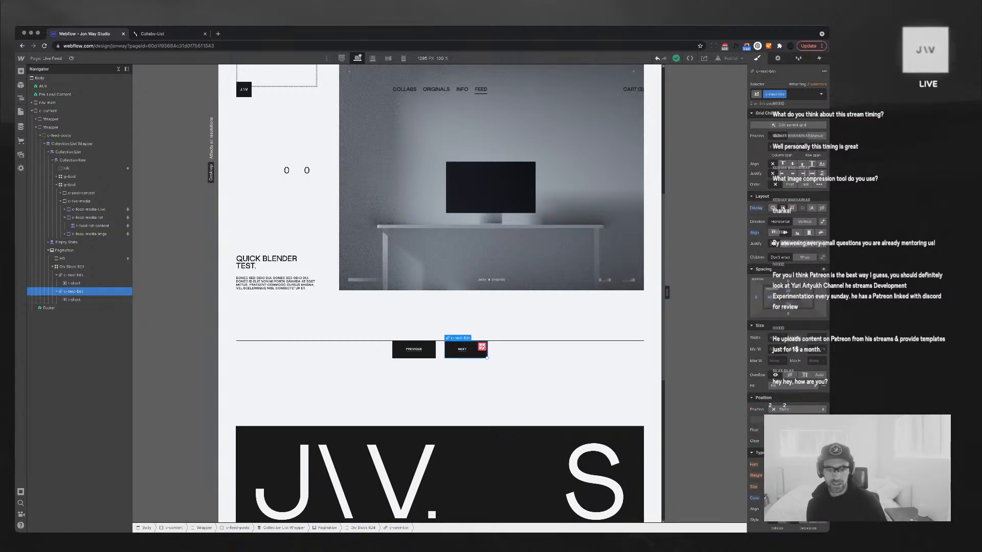
pyautogui.click(785, 243)
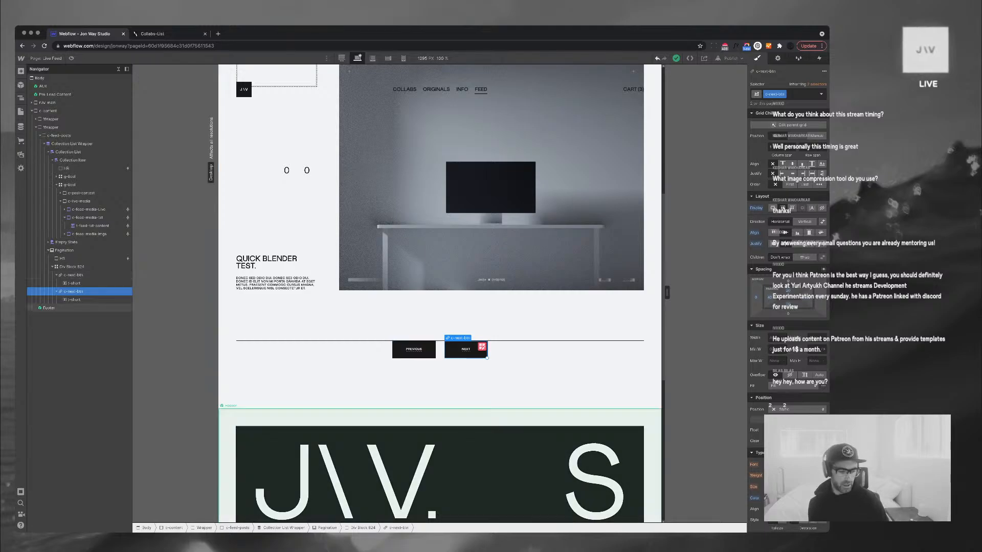
pyautogui.click(440, 460)
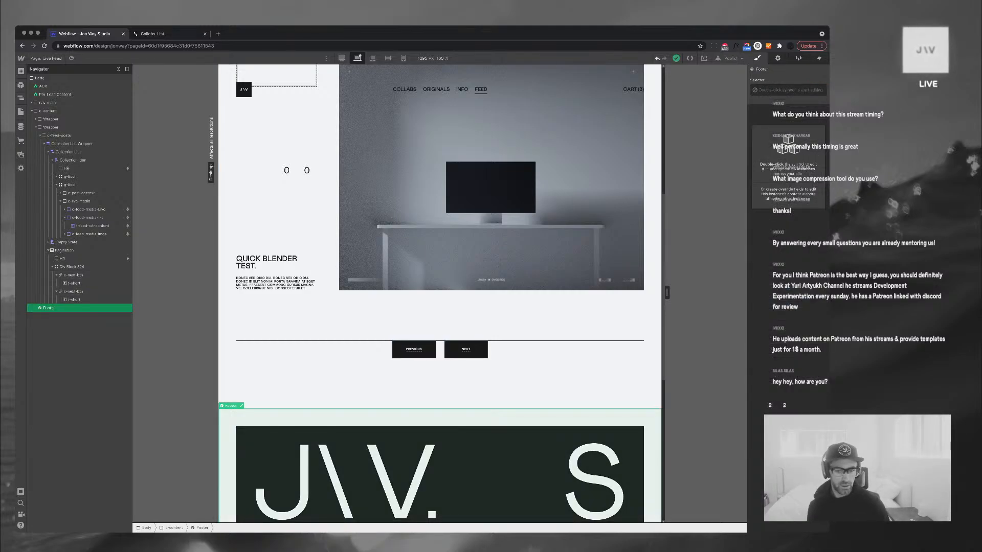
pyautogui.scroll(-7, 440, 293)
pyautogui.scroll(13, 439, 294)
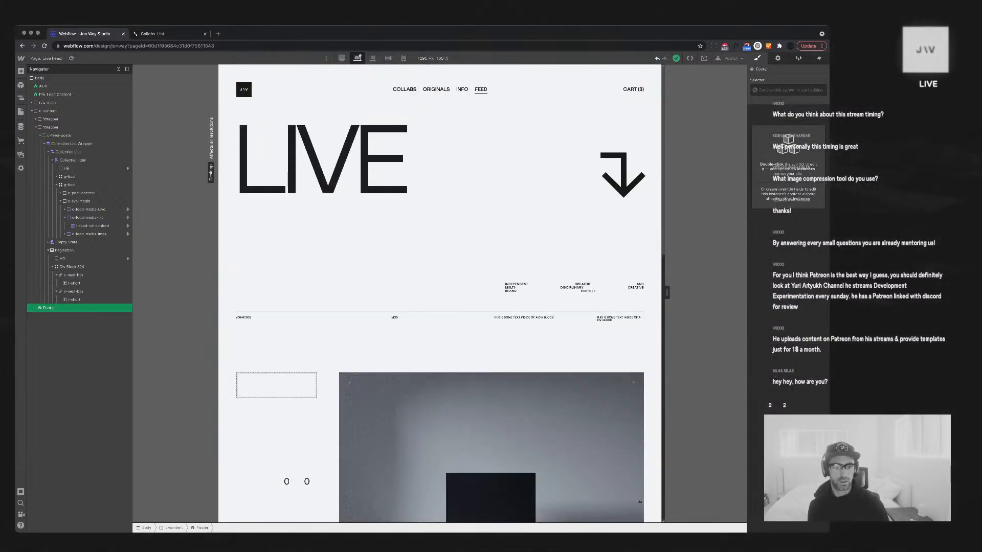
pyautogui.scroll(-5, 440, 293)
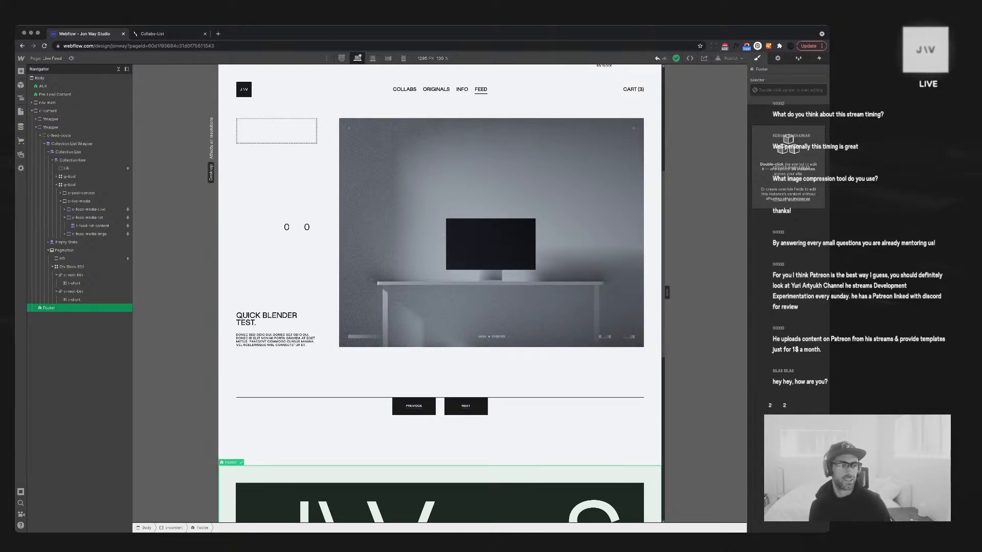
# Open the feed Collection List settings and try 5 and more items per page
pyautogui.click(69, 152)
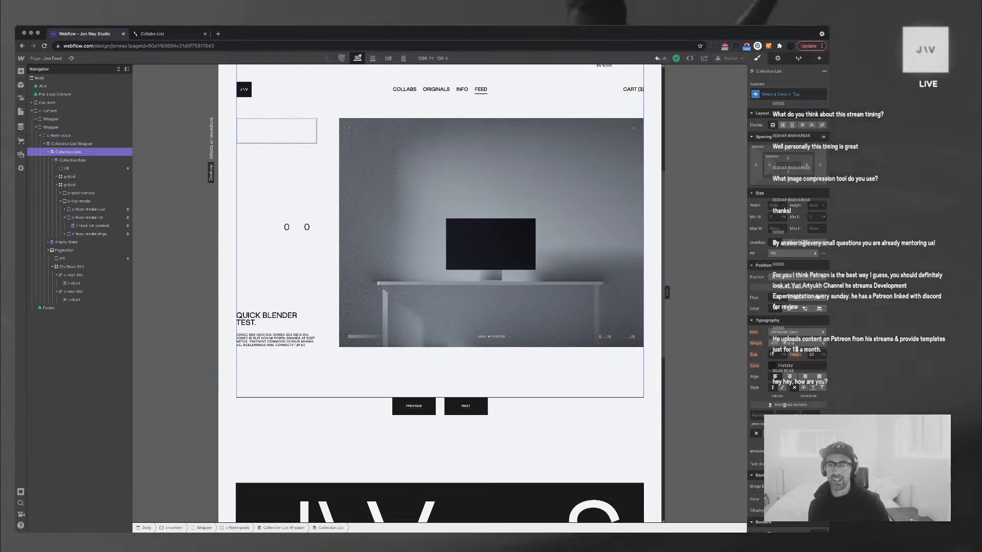
pyautogui.press('d')
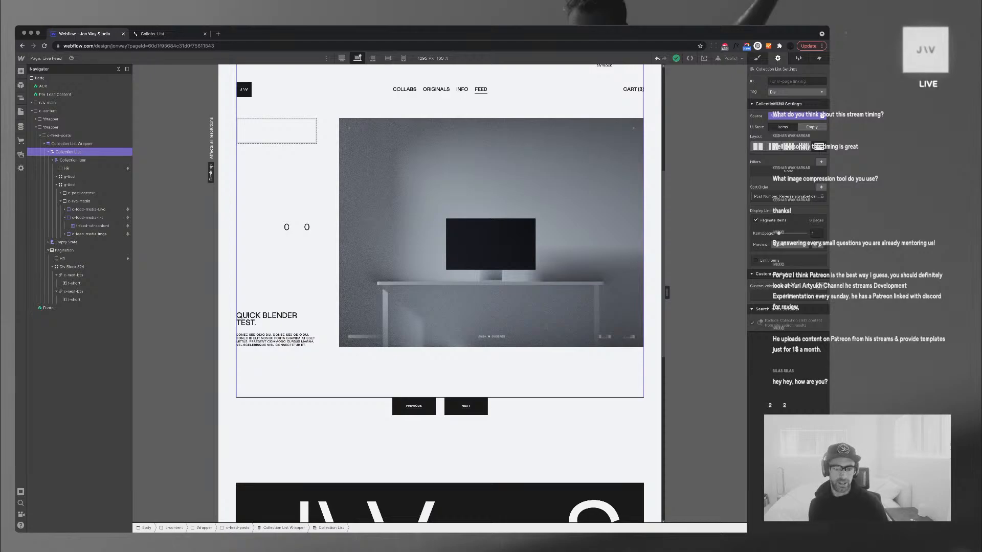
pyautogui.click(813, 233)
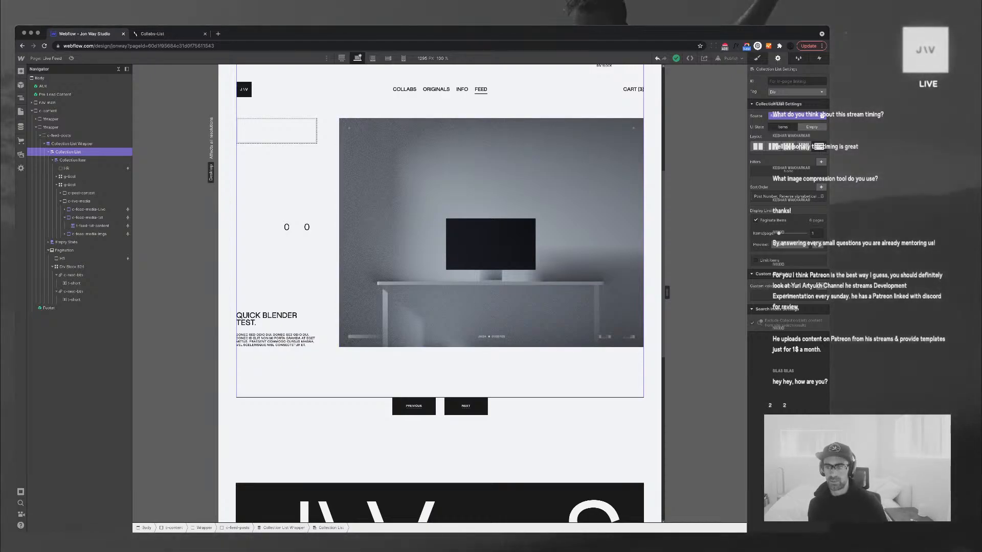
pyautogui.write('5')
pyautogui.press('Return')
pyautogui.moveTo(779, 233); pyautogui.dragTo(781, 233)
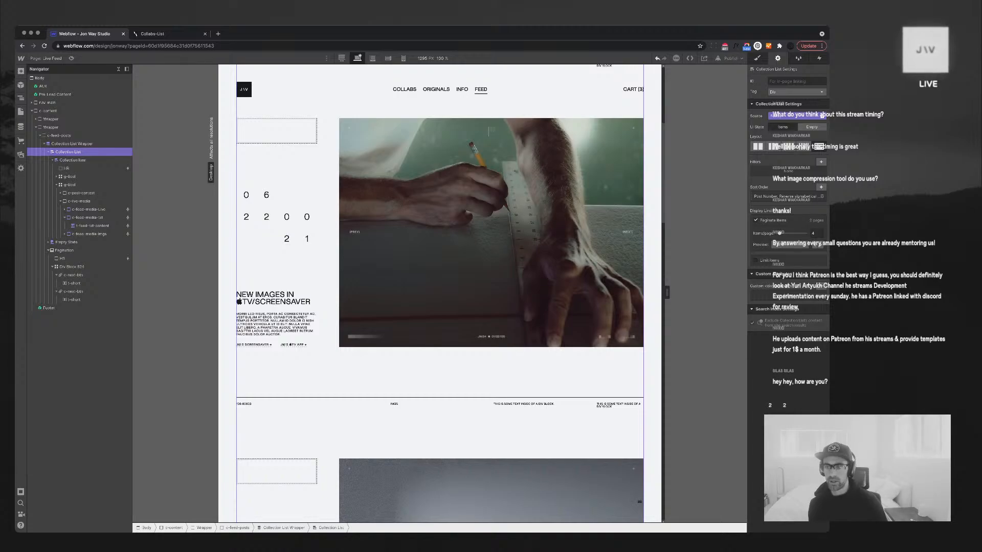
pyautogui.moveTo(779, 233); pyautogui.dragTo(780, 233)
pyautogui.scroll(-20, 440, 256)
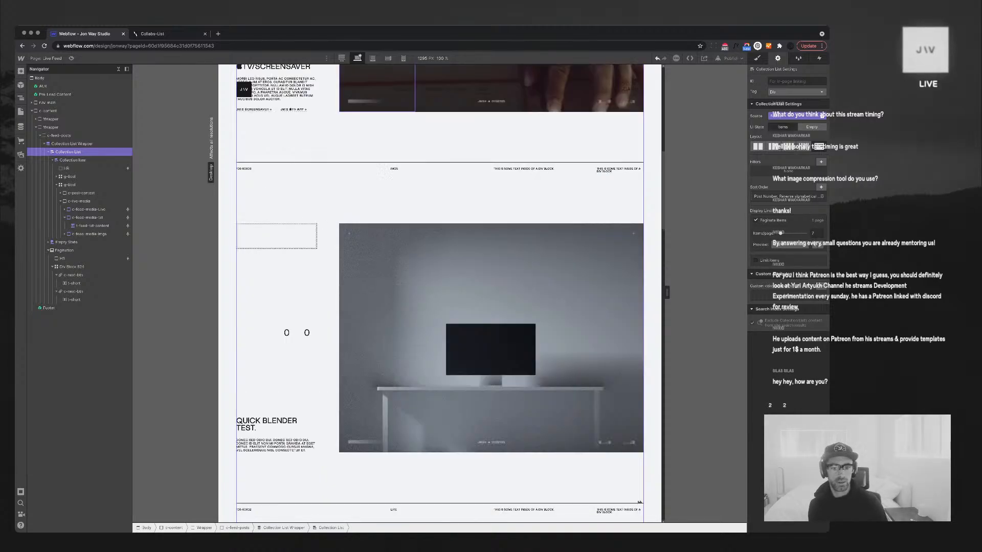
pyautogui.scroll(11, 440, 293)
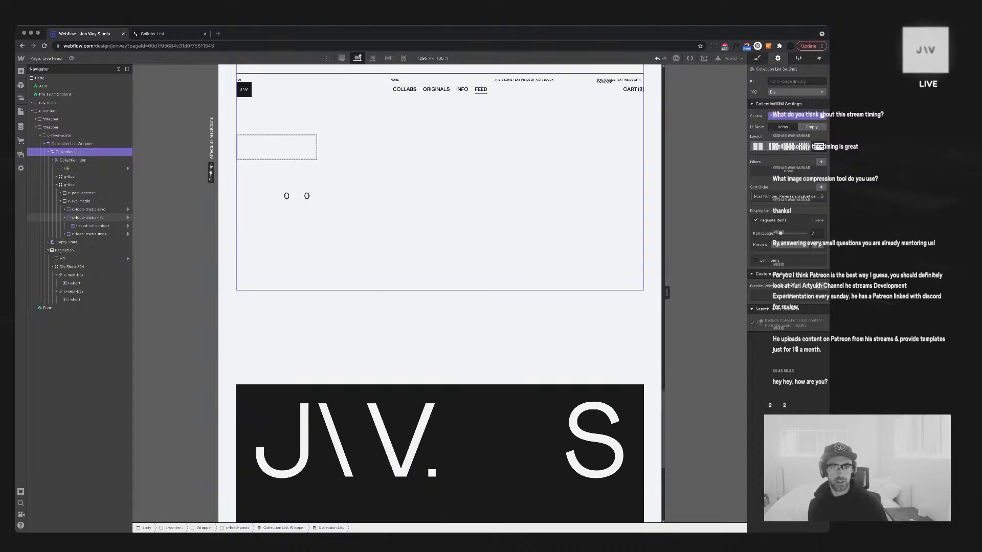
pyautogui.scroll(-10, 440, 294)
pyautogui.scroll(20, 440, 293)
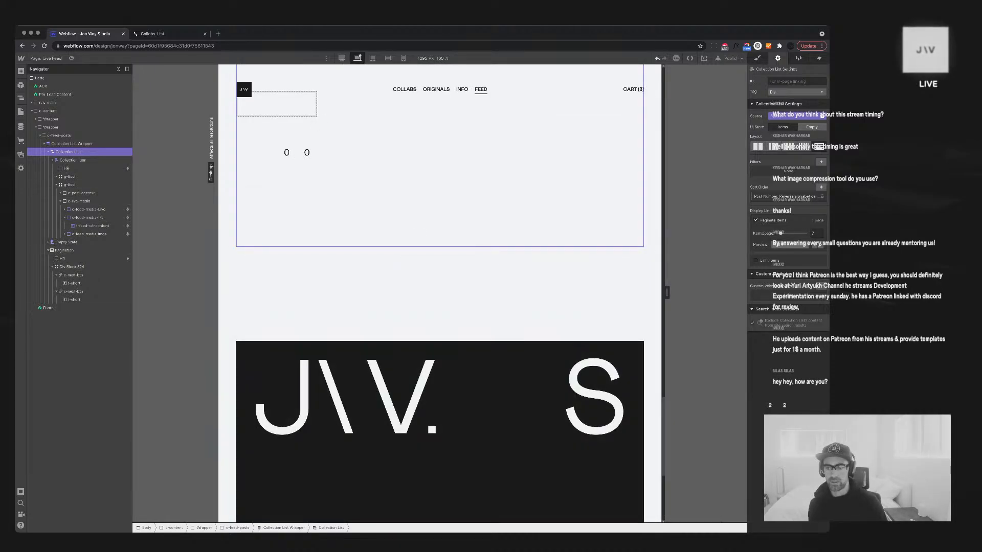
# Set the collection list's items per page back to 1 after trying 25
pyautogui.click(816, 234)
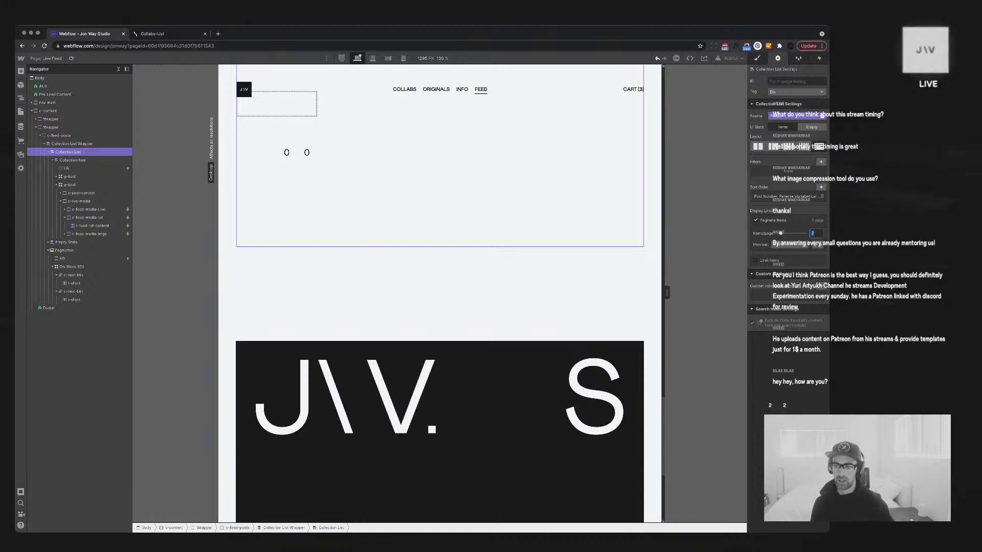
pyautogui.write('25')
pyautogui.press('BackSpace')
pyautogui.press('BackSpace')
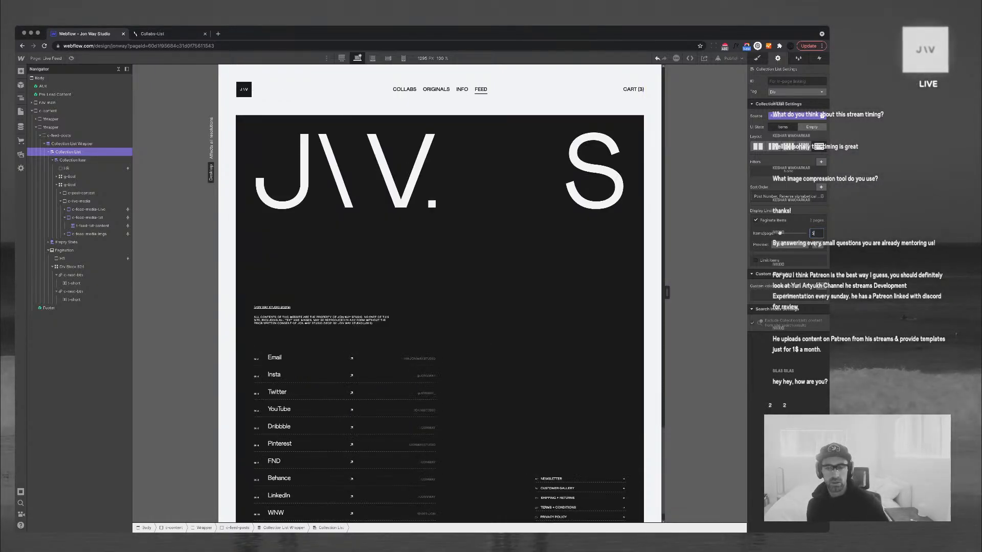
pyautogui.write('1')
pyautogui.click(480, 391)
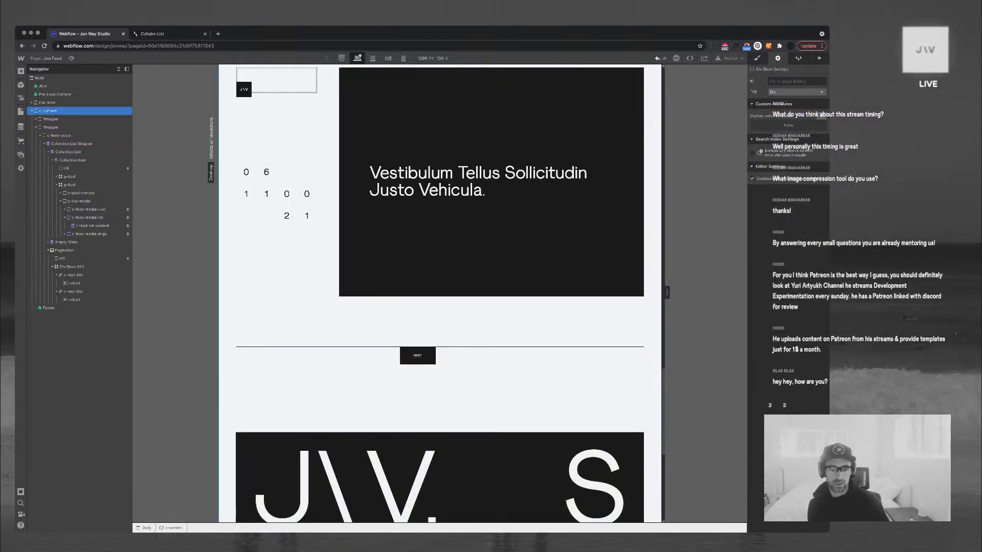
# Delete the second 1fr column from Div Block 824's grid, leaving NEXT alone
pyautogui.click(458, 356)
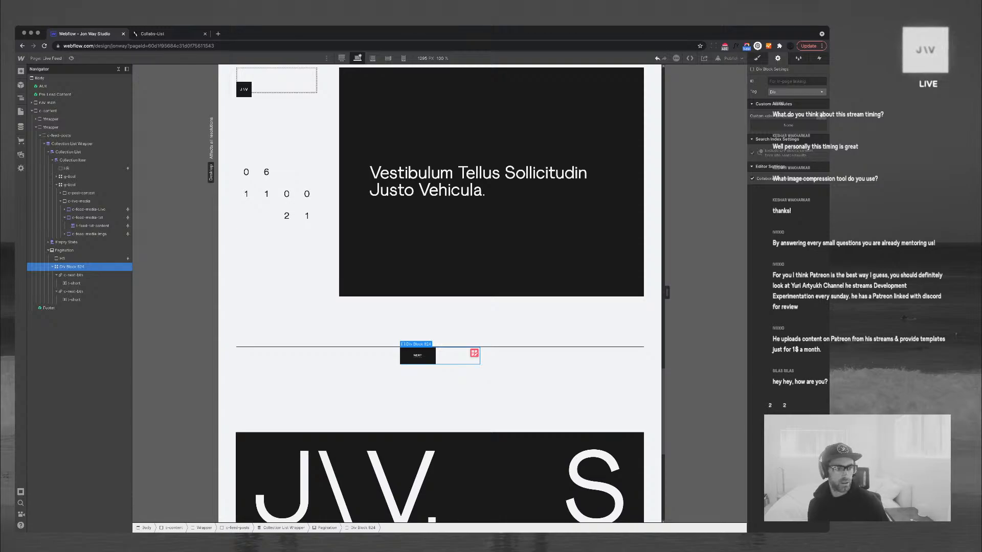
pyautogui.click(73, 292)
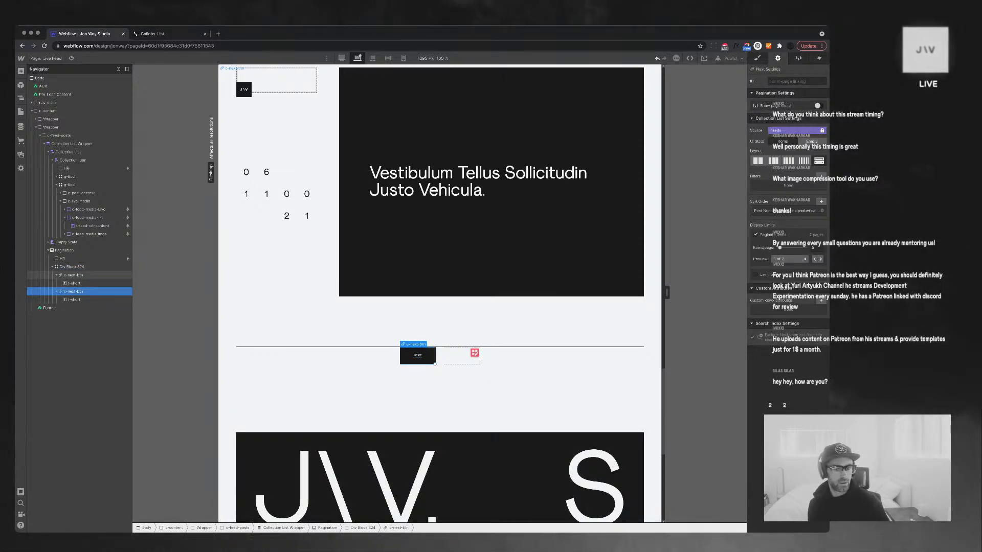
pyautogui.click(73, 275)
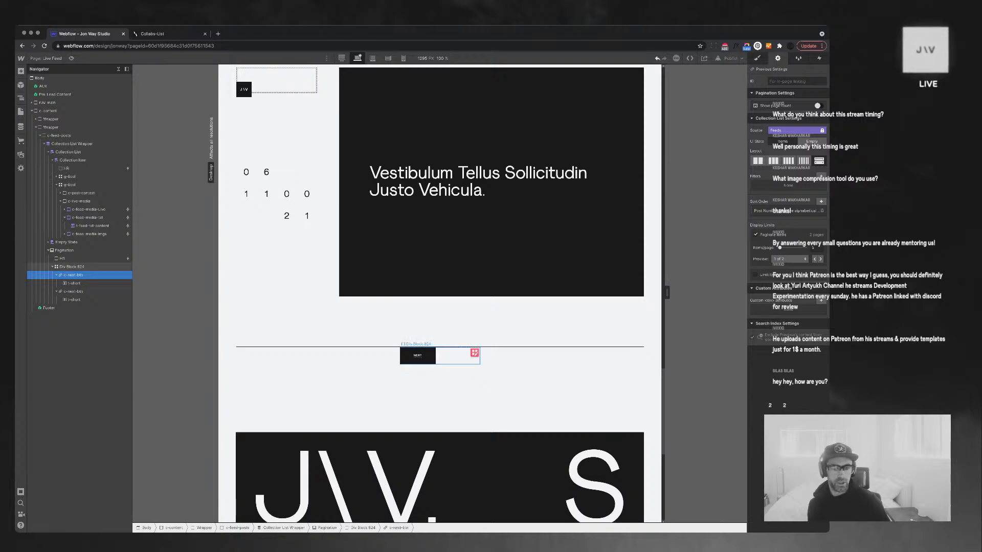
pyautogui.click(71, 267)
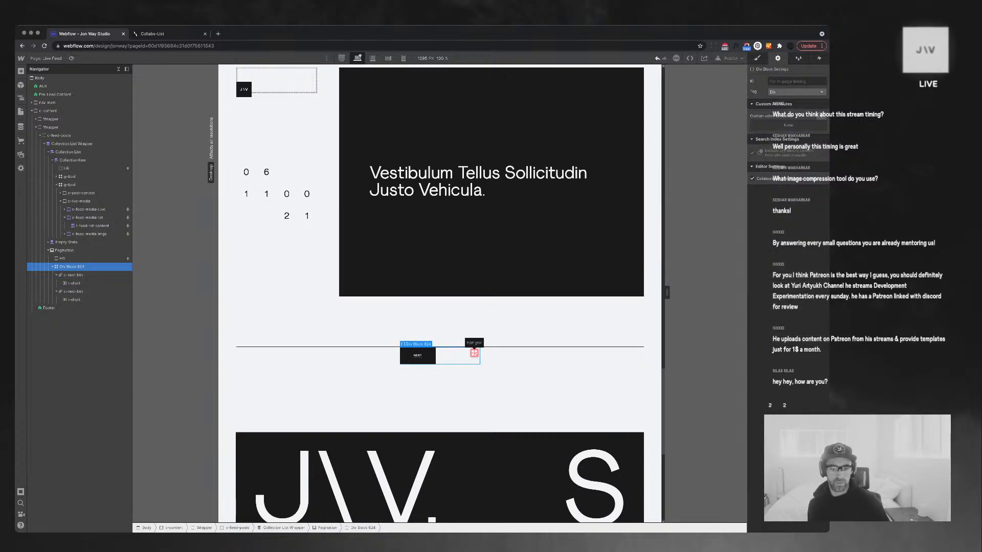
pyautogui.click(474, 353)
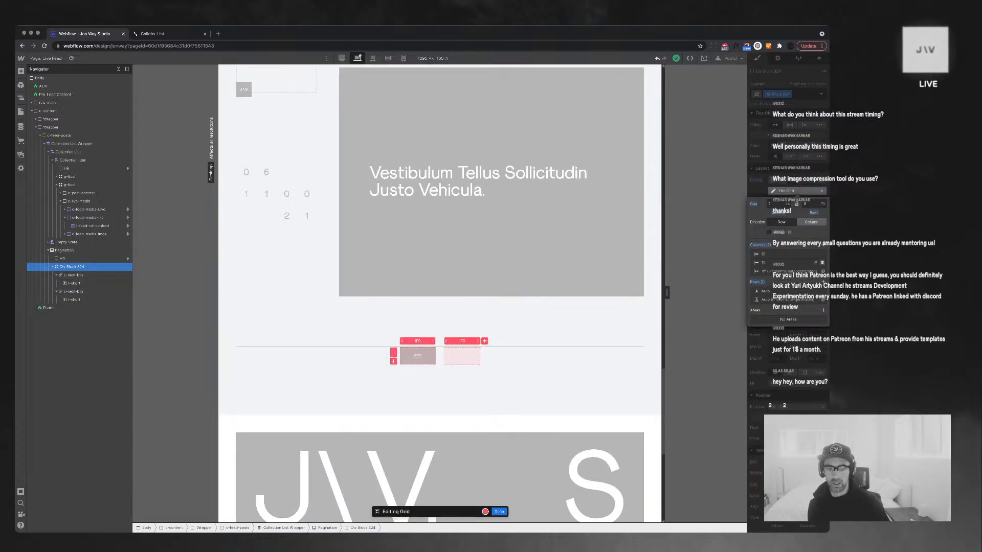
pyautogui.click(822, 262)
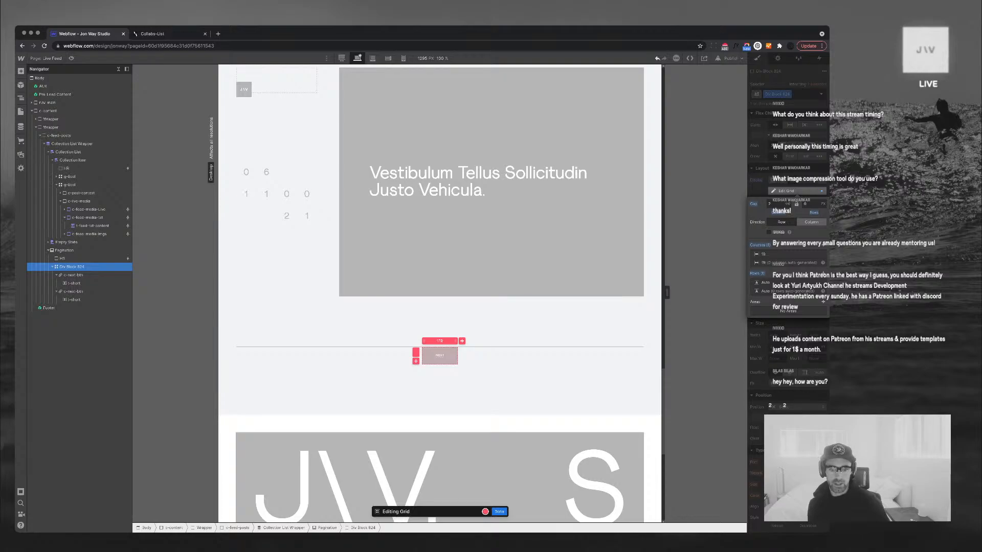
pyautogui.click(499, 512)
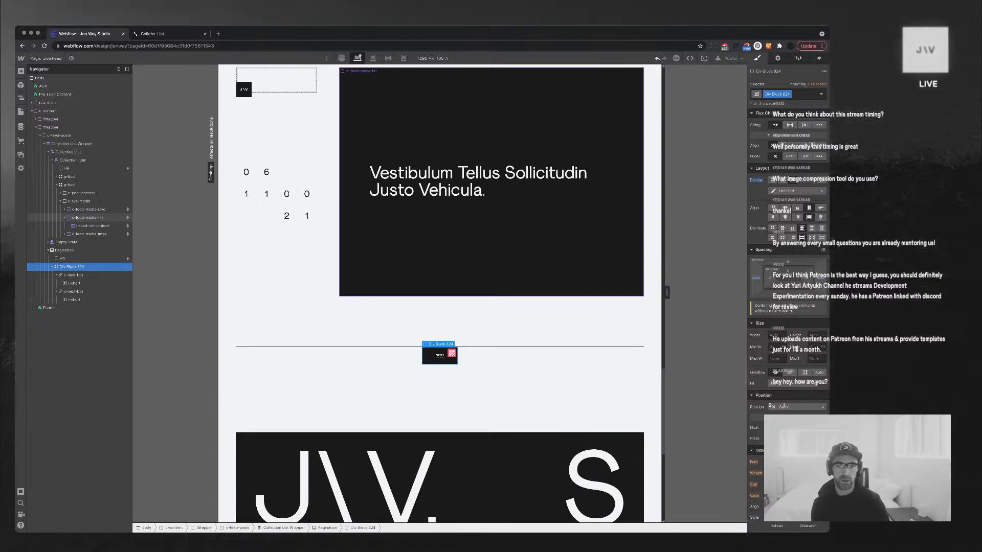
pyautogui.click(487, 256)
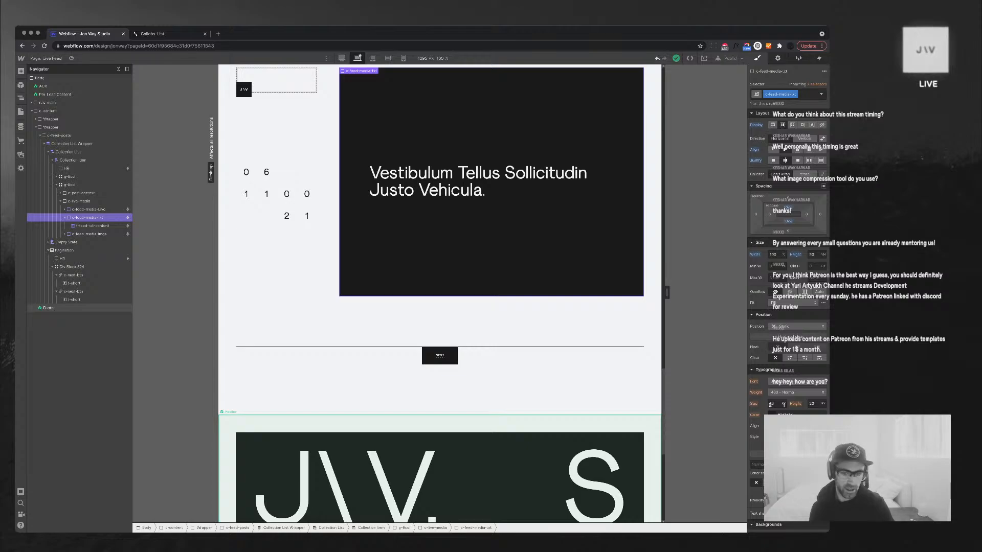
# Preview the Live Feed at the mobile portrait breakpoint, then return to desktop
pyautogui.scroll(9, 440, 293)
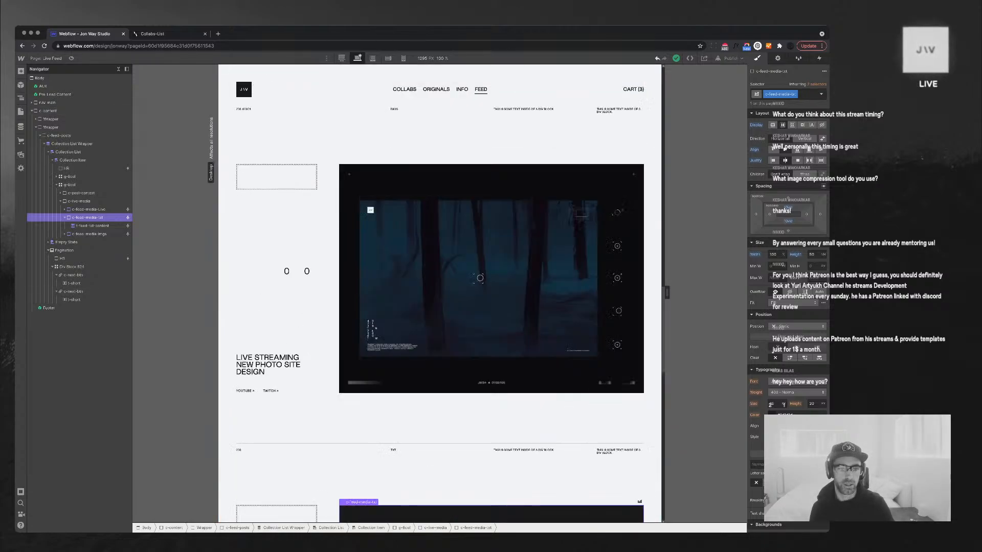
pyautogui.scroll(20, 439, 293)
pyautogui.scroll(-4, 439, 293)
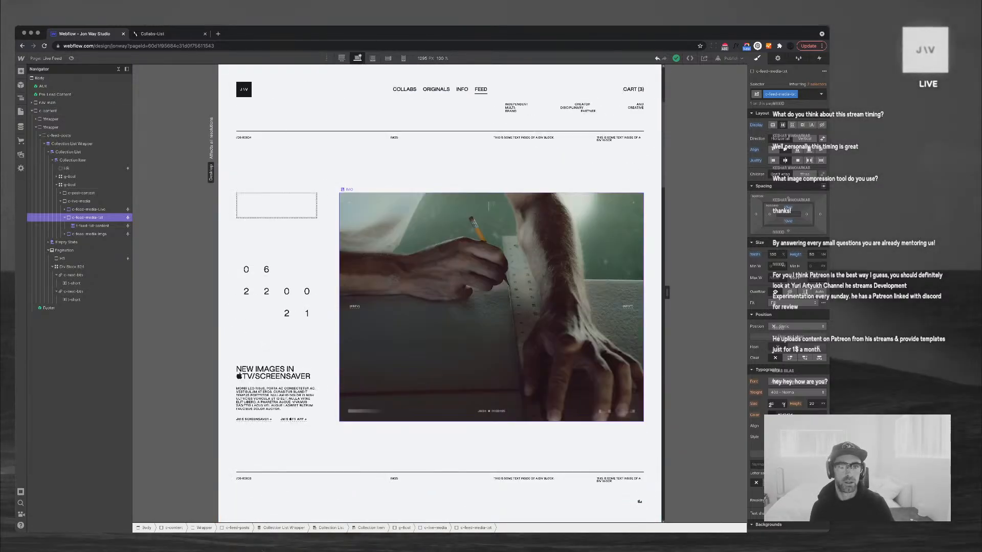
pyautogui.click(403, 57)
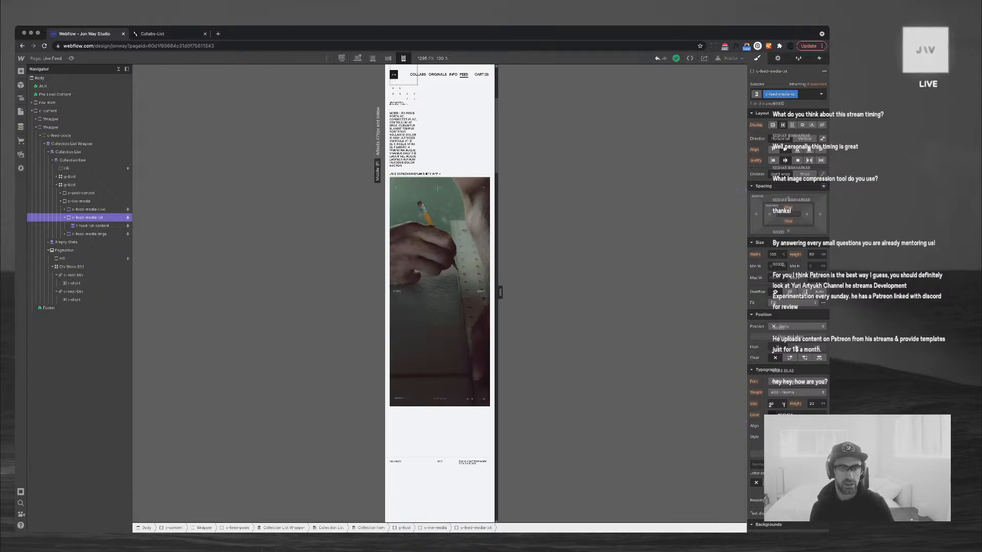
pyautogui.scroll(4, 439, 293)
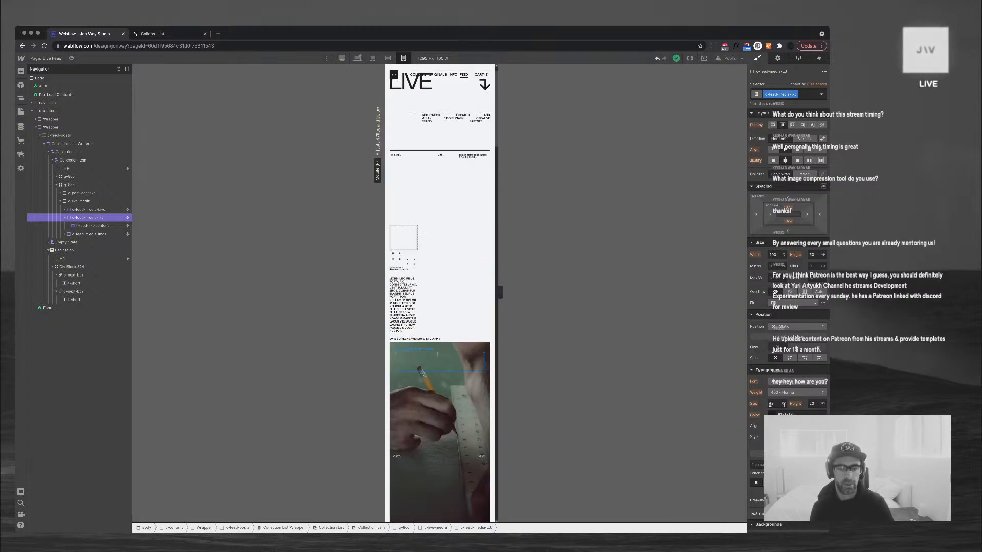
pyautogui.click(357, 57)
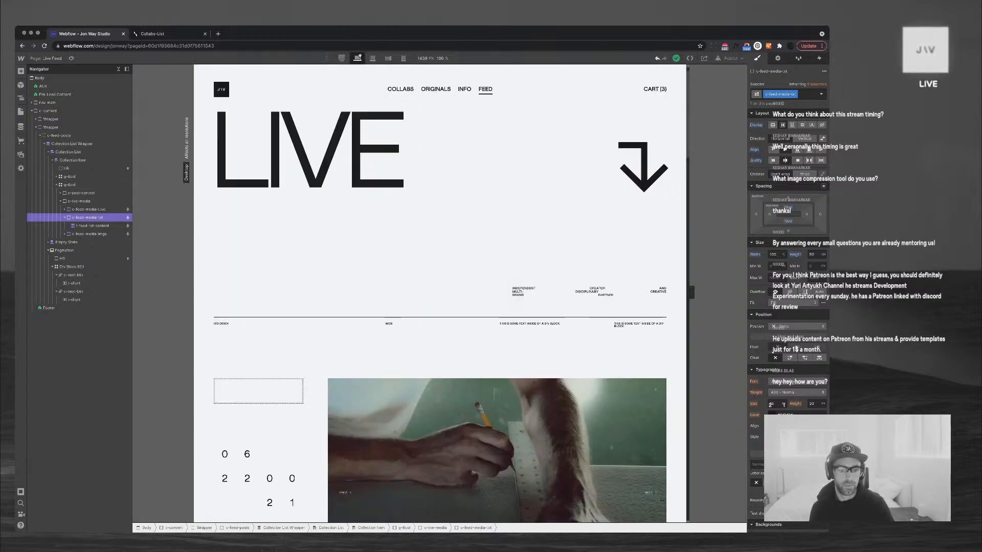
# Select the post's c-post-context and g-8col grid, then switch to mobile landscape
pyautogui.scroll(-10, 439, 293)
pyautogui.scroll(5, 440, 293)
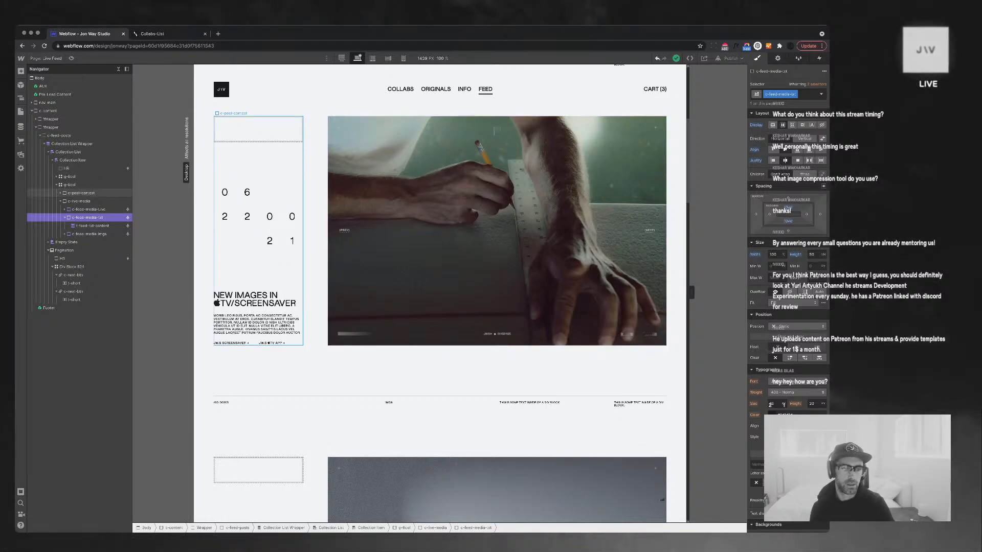
pyautogui.click(81, 193)
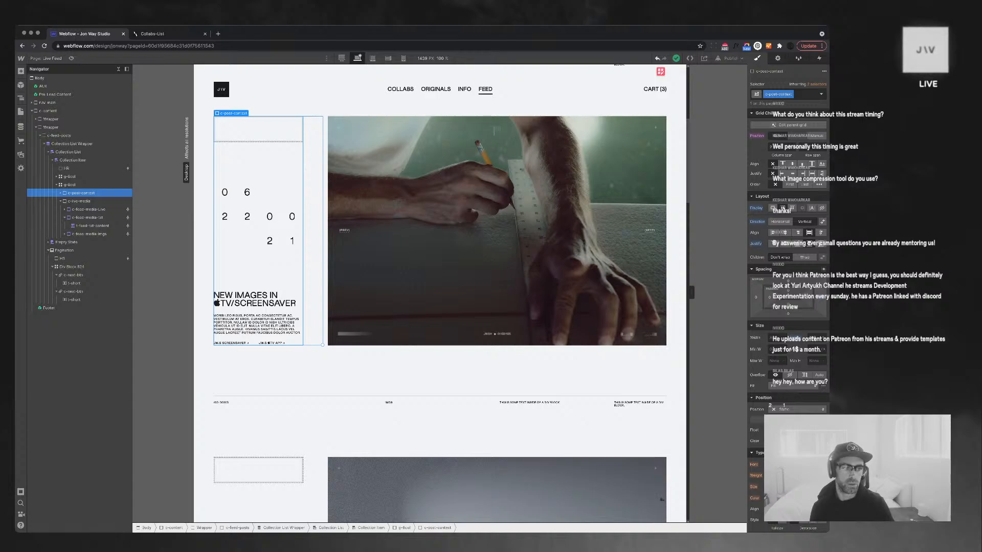
pyautogui.click(61, 202)
pyautogui.click(70, 185)
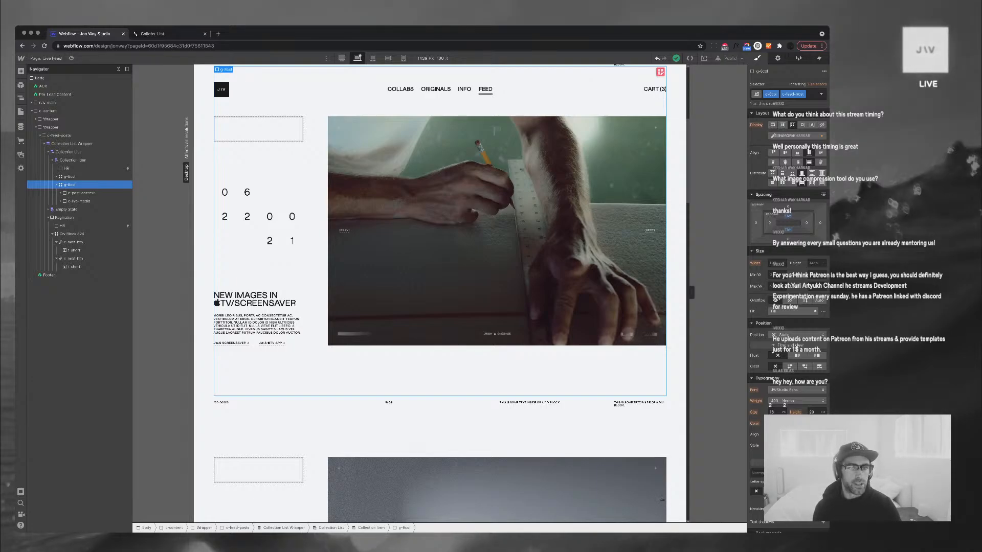
pyautogui.click(388, 58)
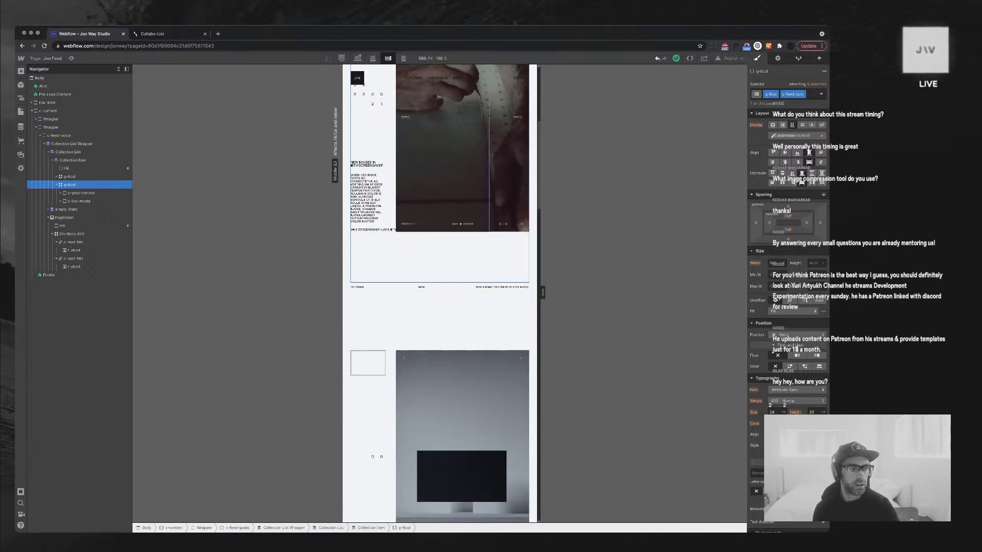
# Set c-post-context's grid child column span to 6
pyautogui.click(392, 230)
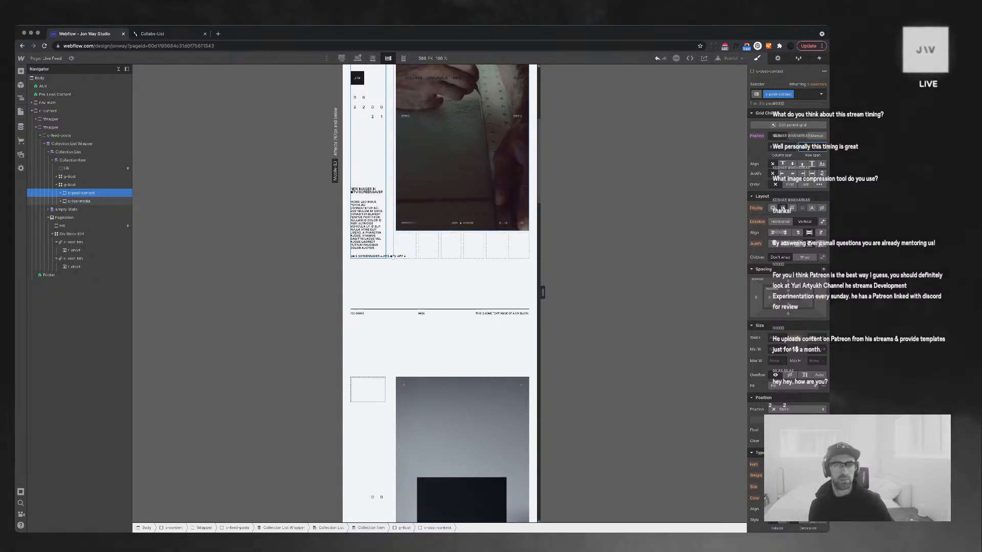
pyautogui.click(73, 201)
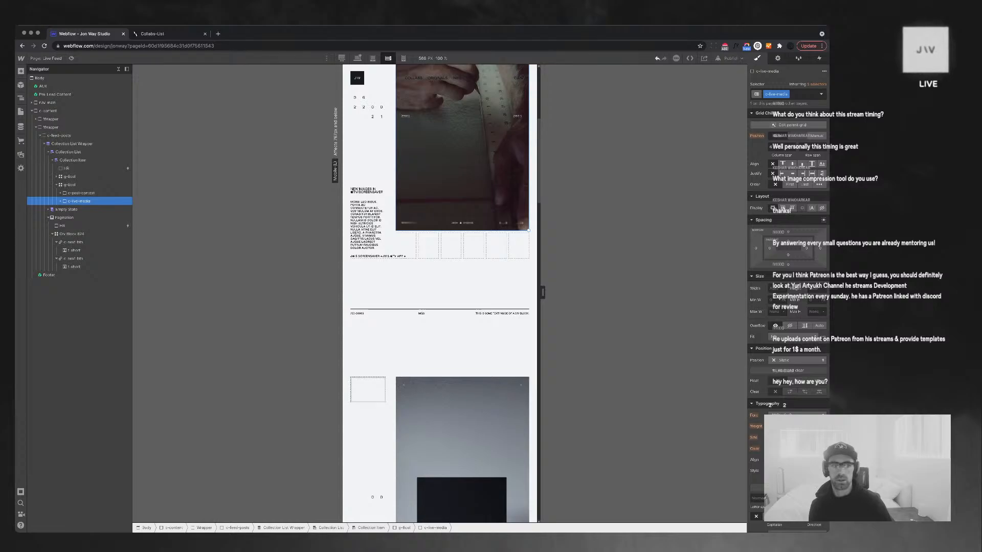
pyautogui.click(77, 194)
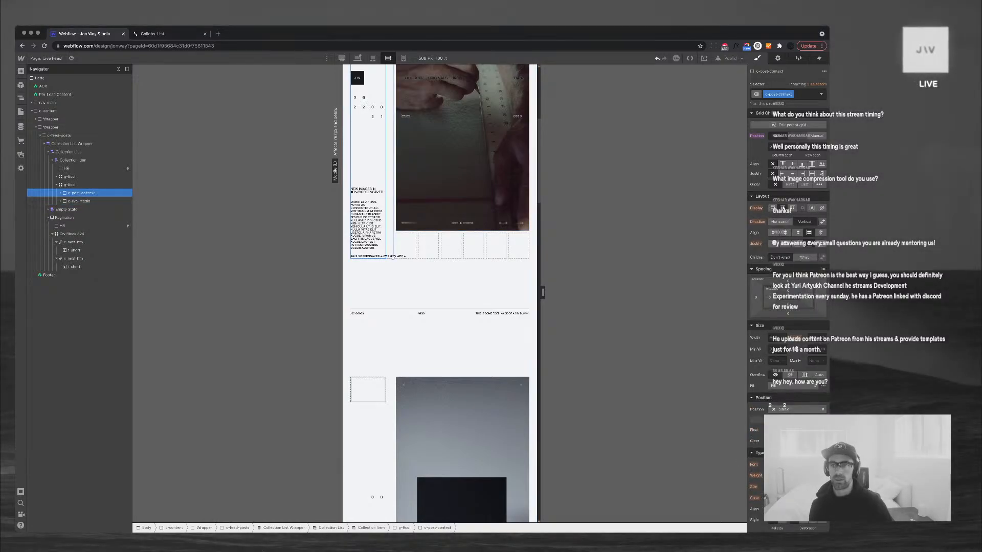
pyautogui.click(781, 146)
pyautogui.write('6')
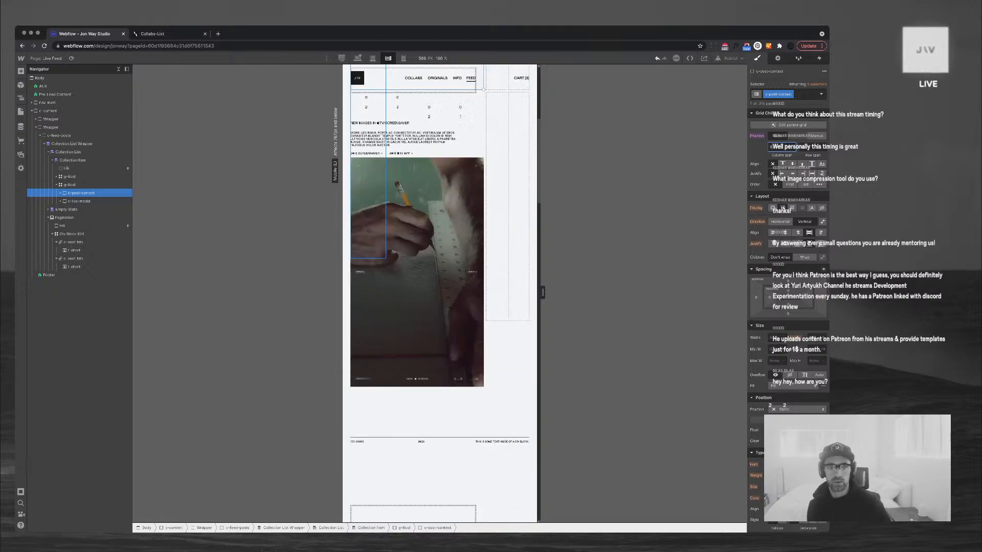
# Review the g-8col grid's columns and rows in Edit Grid, then close it
pyautogui.click(79, 201)
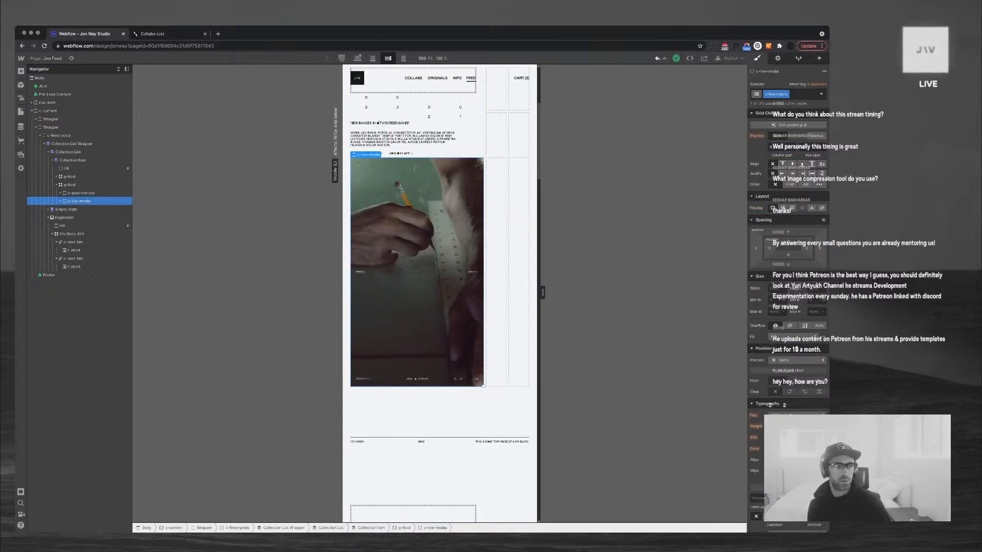
pyautogui.click(69, 185)
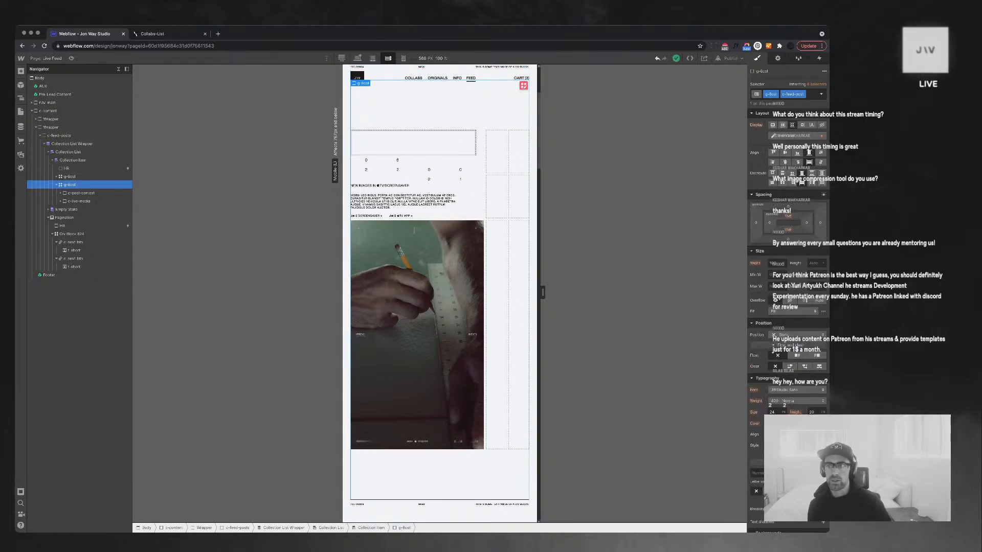
pyautogui.click(796, 135)
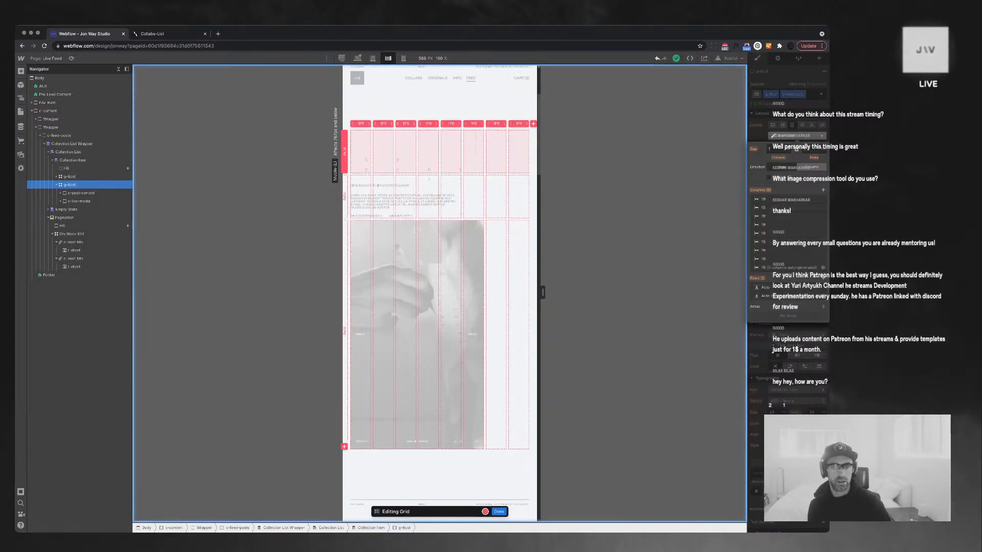
pyautogui.click(498, 512)
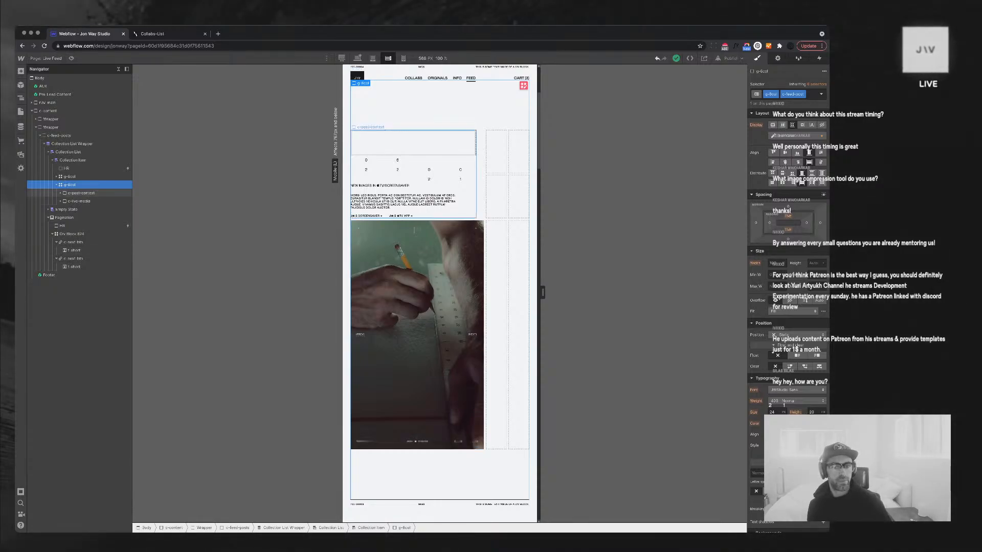
pyautogui.click(81, 193)
pyautogui.scroll(-6, 440, 294)
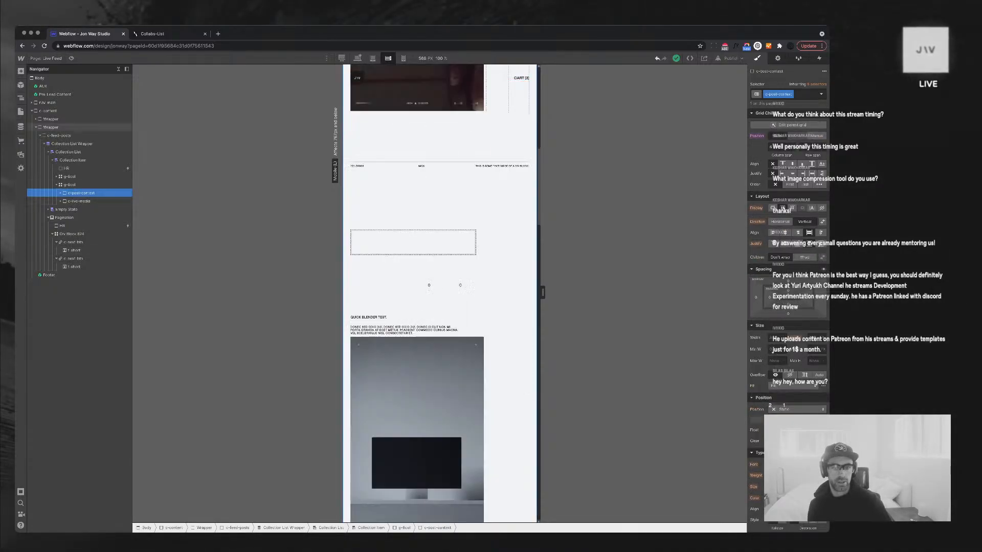
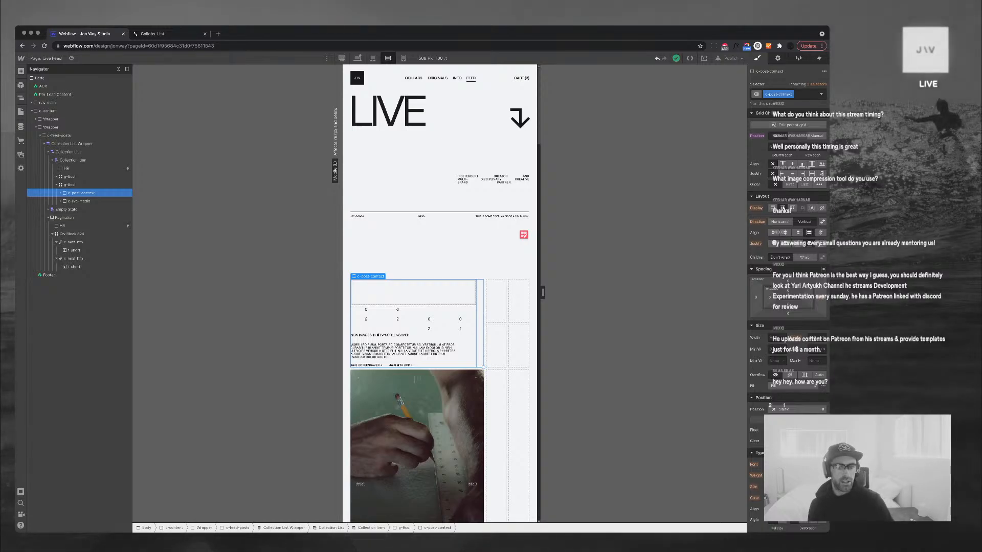
# Position c-post-context manually, widening its column span and moving it below the image row
pyautogui.click(79, 202)
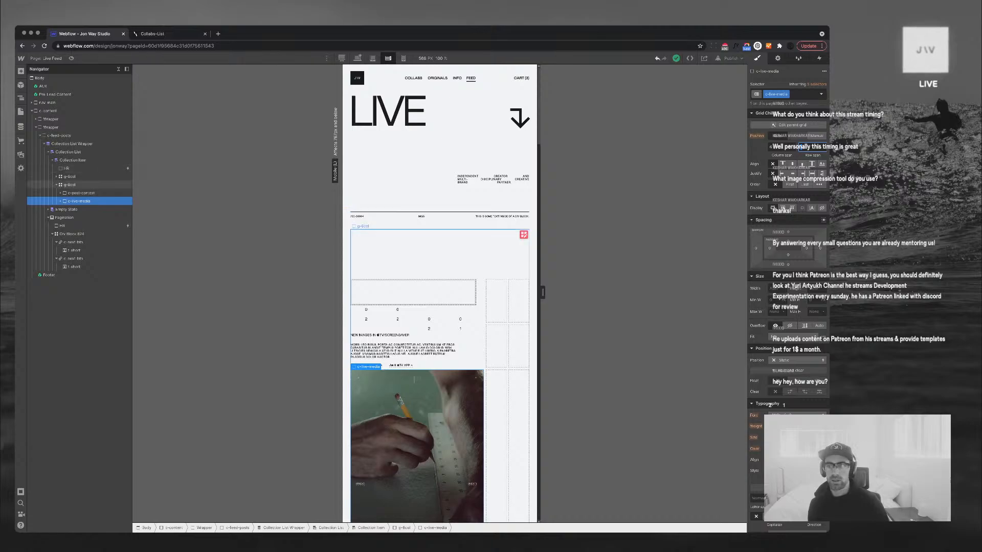
pyautogui.click(82, 193)
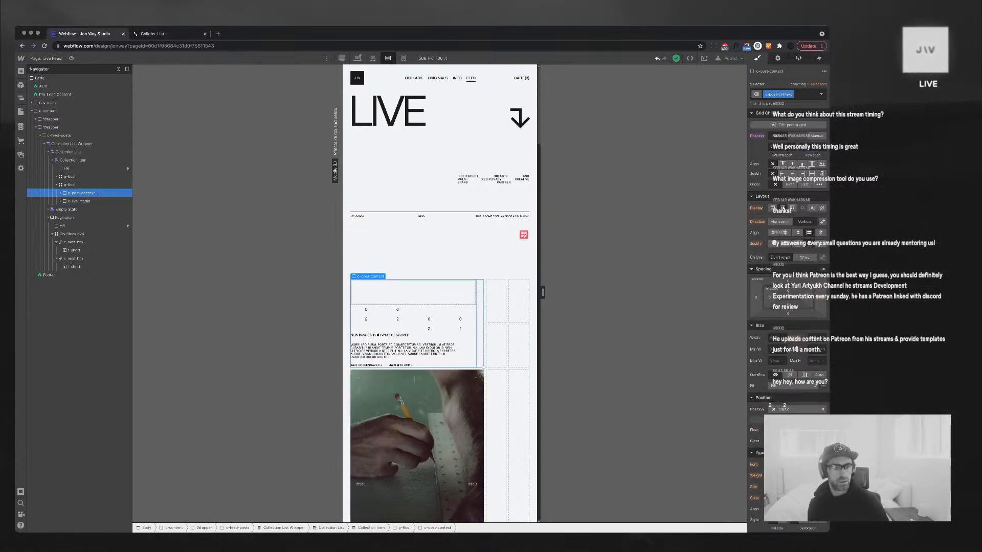
pyautogui.click(80, 201)
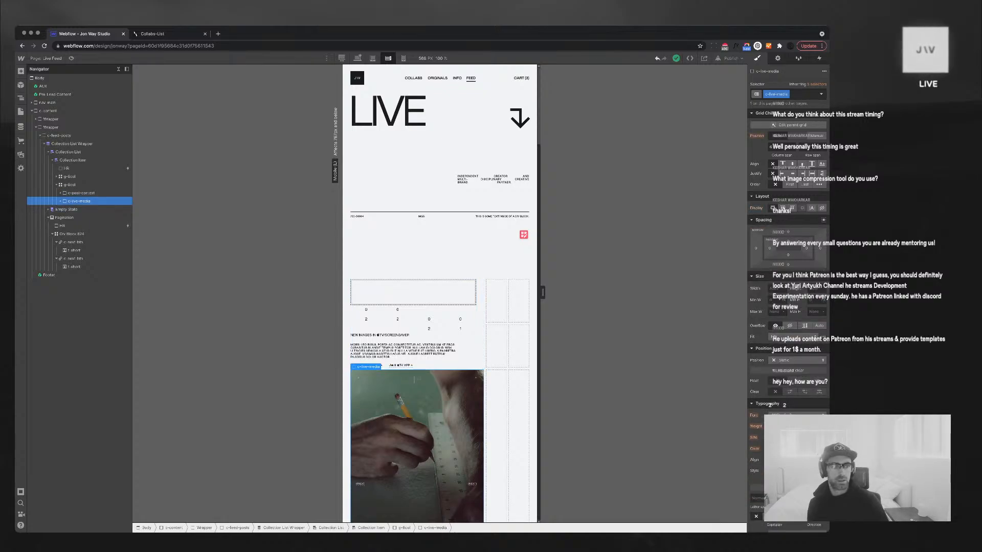
pyautogui.click(80, 193)
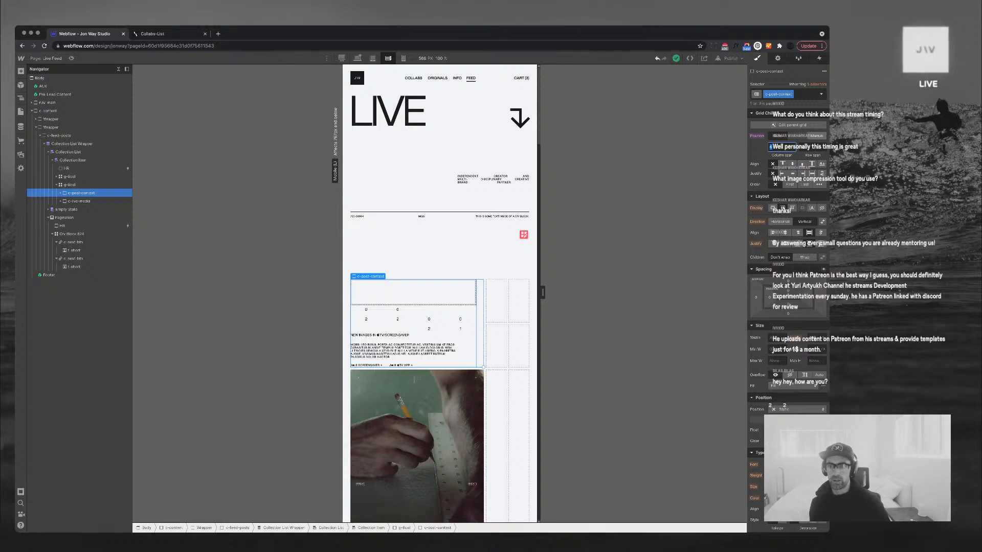
pyautogui.click(817, 136)
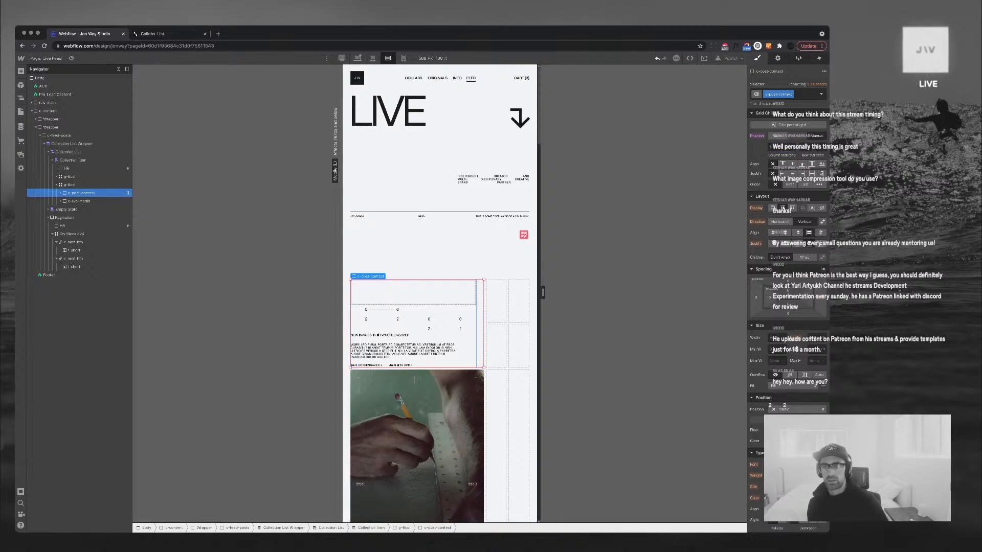
pyautogui.press('Up')
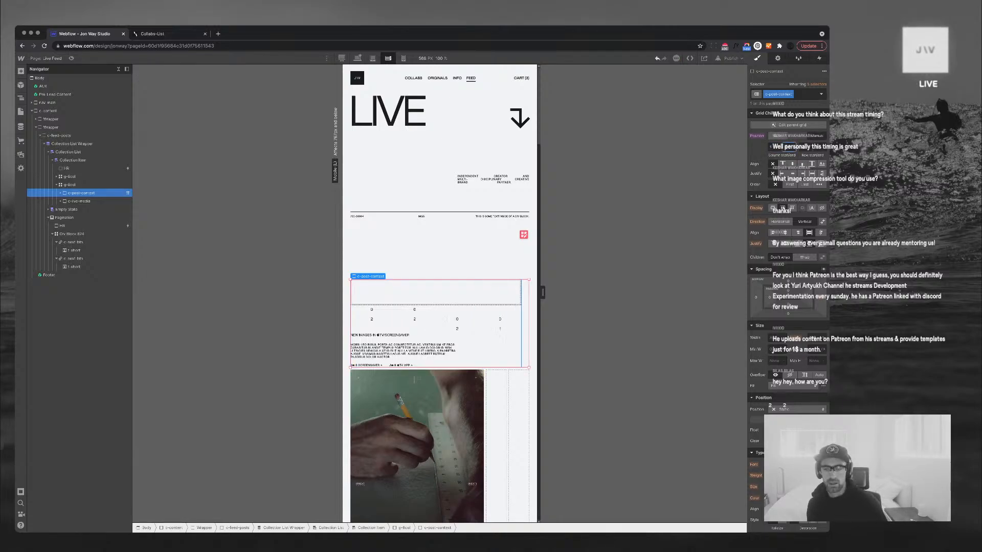
pyautogui.press('Tab')
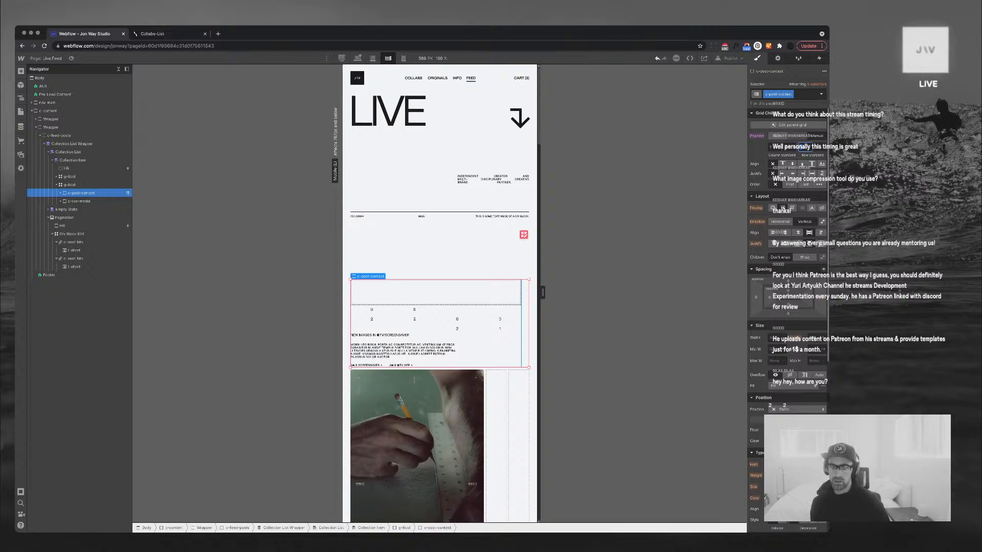
pyautogui.press('Up')
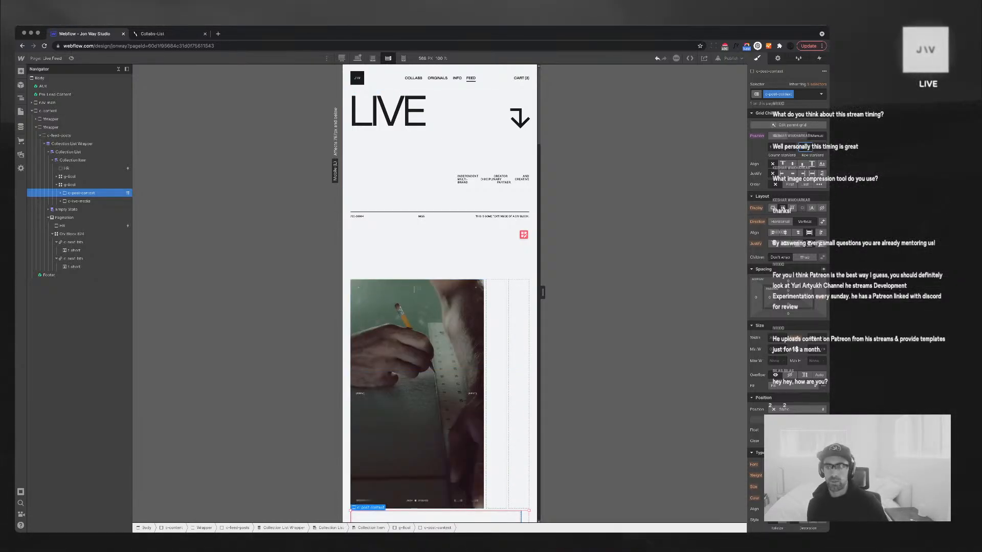
# Make c-live-media span all columns of the grid
pyautogui.click(80, 201)
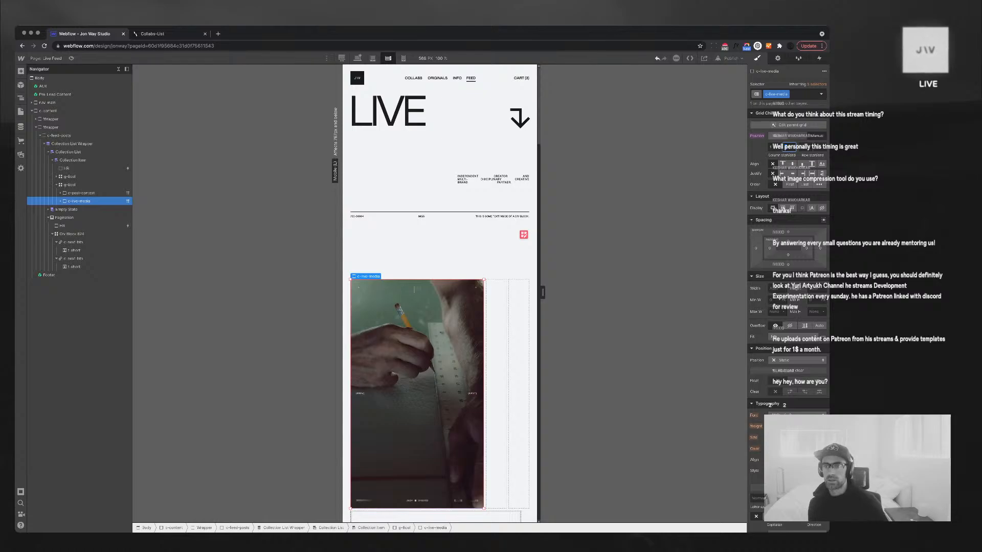
pyautogui.press('Tab')
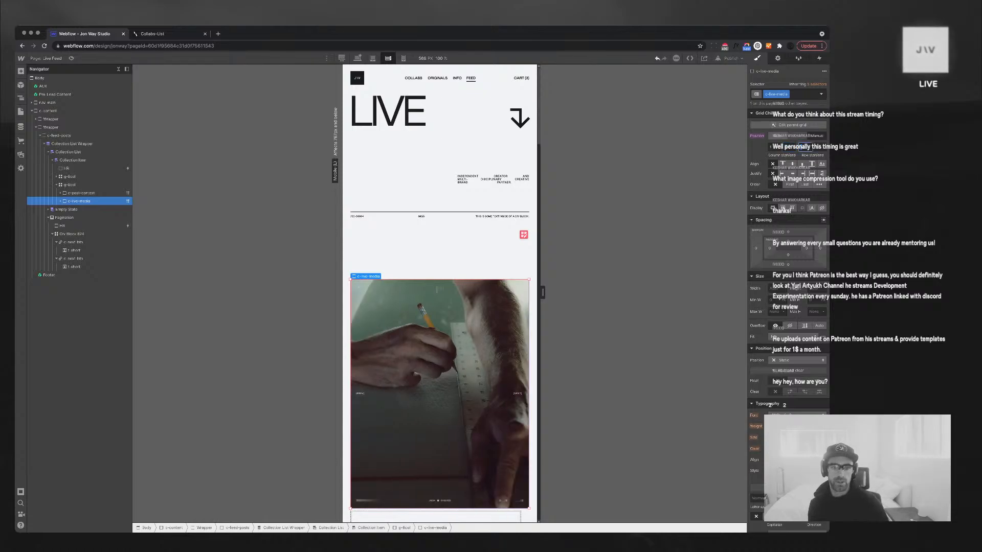
pyautogui.scroll(-4, 440, 294)
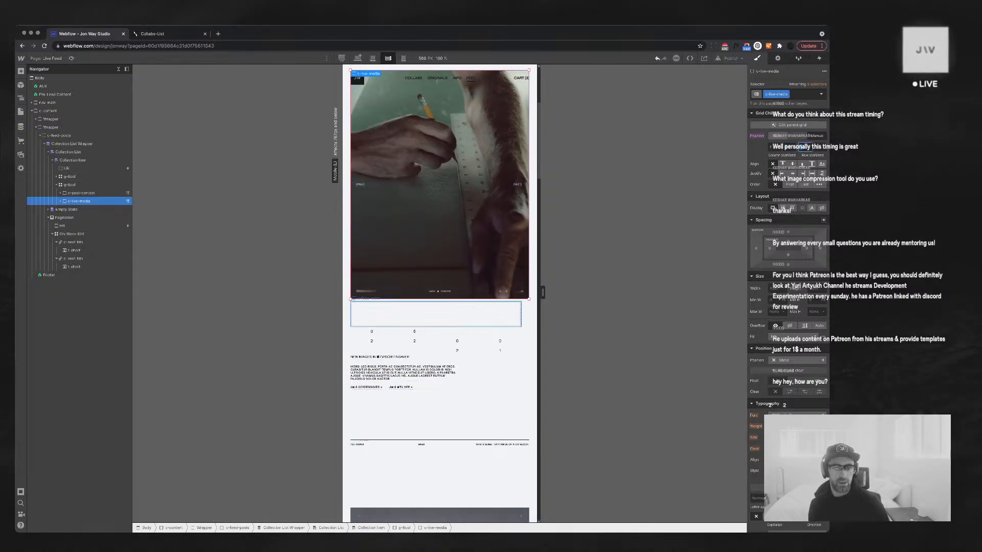
pyautogui.scroll(-8, 440, 294)
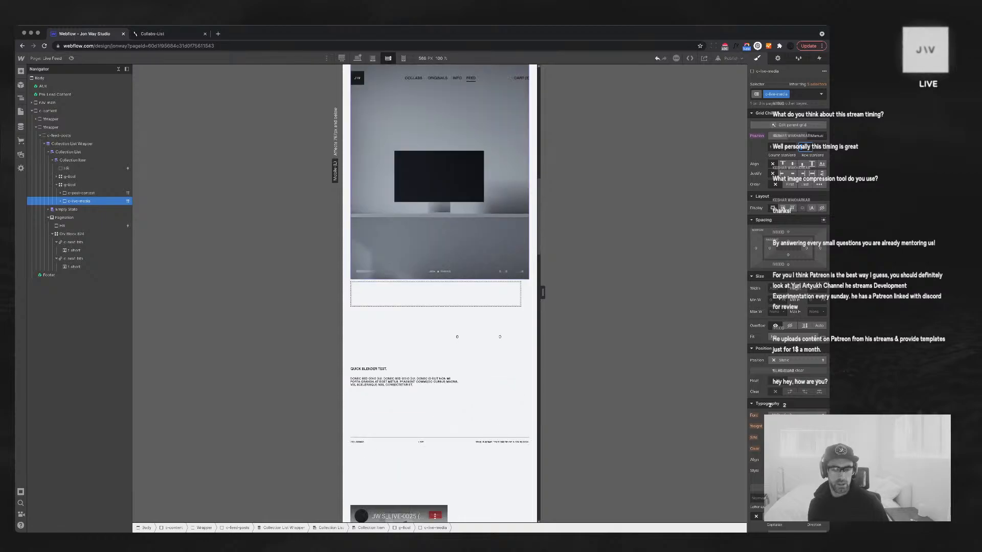
pyautogui.scroll(-5, 440, 294)
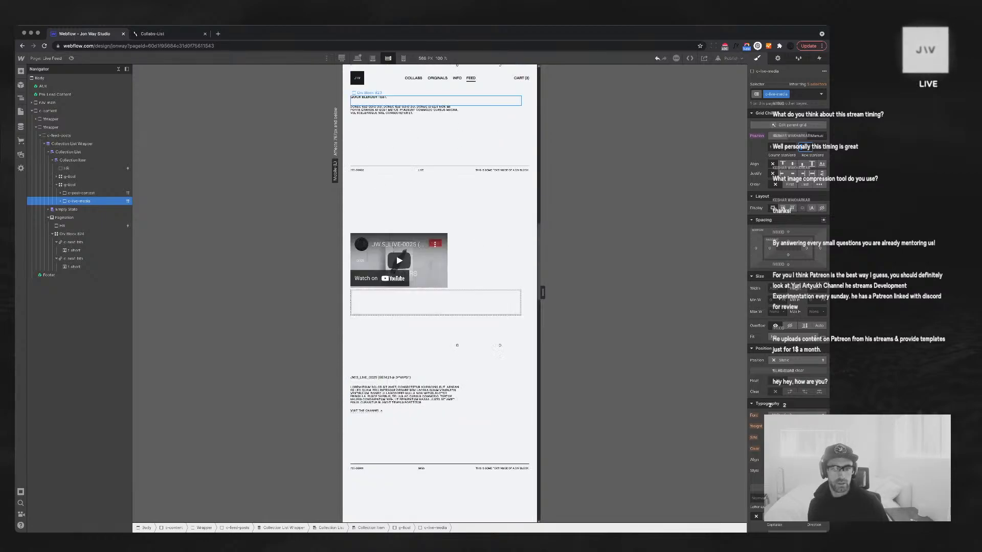
# Set the c-feed-video-embed container width to 100%
pyautogui.click(401, 260)
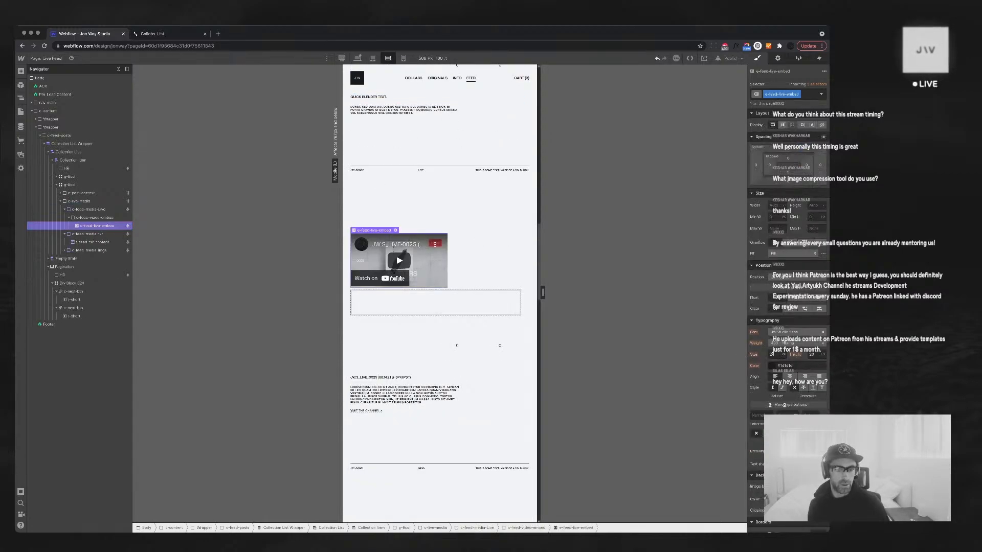
pyautogui.click(95, 218)
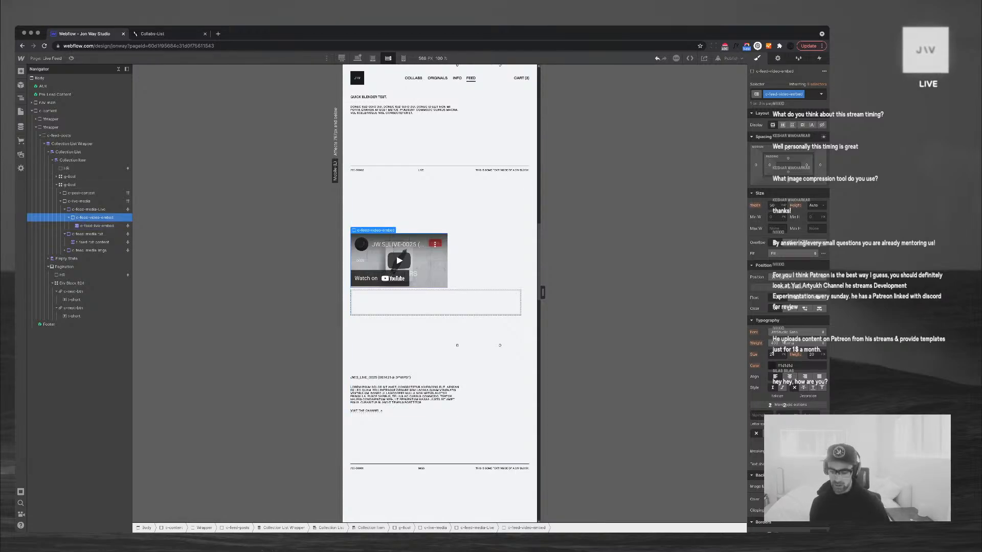
pyautogui.click(773, 205)
pyautogui.write('100%')
pyautogui.press('Return')
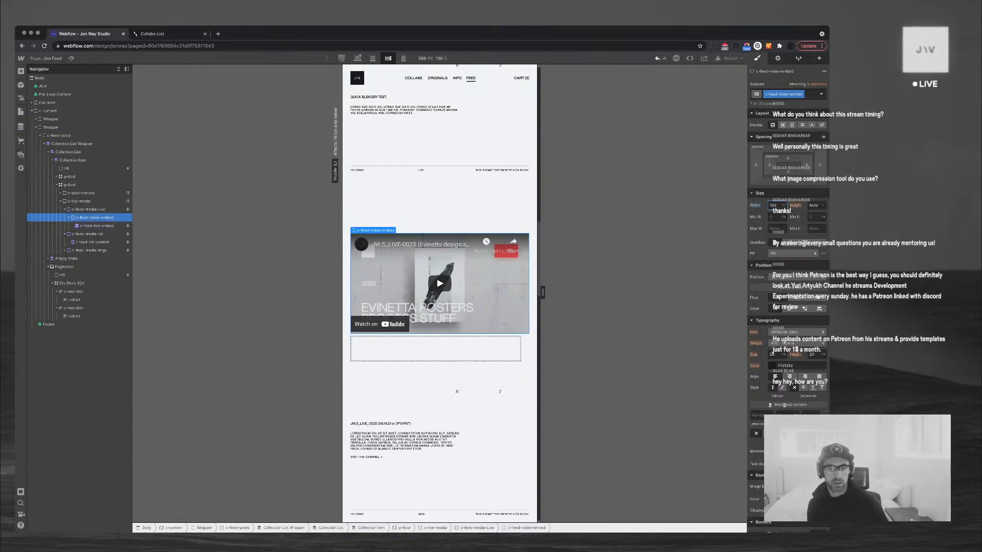
pyautogui.scroll(-9, 439, 358)
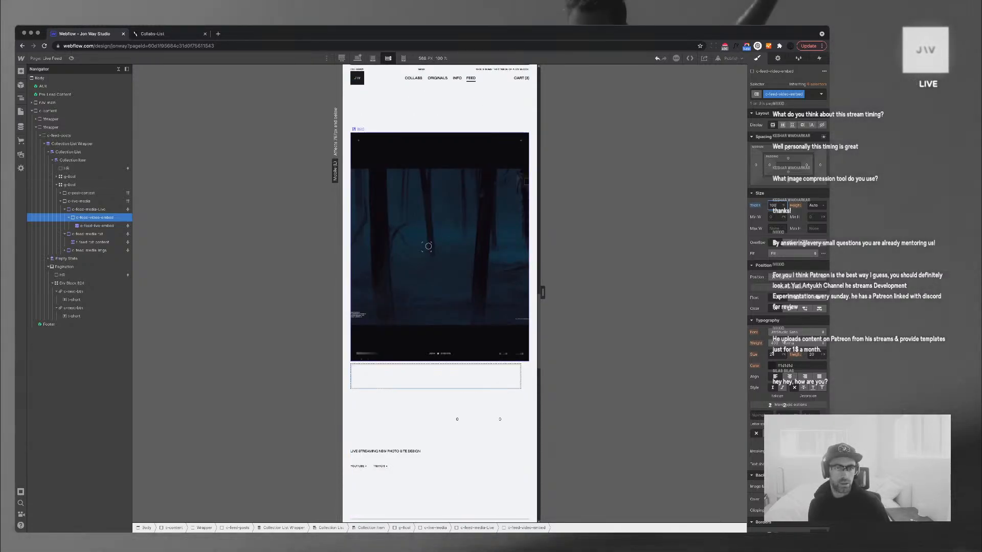
# Check the feed gallery and widen the preview canvas to 600 px
pyautogui.click(428, 247)
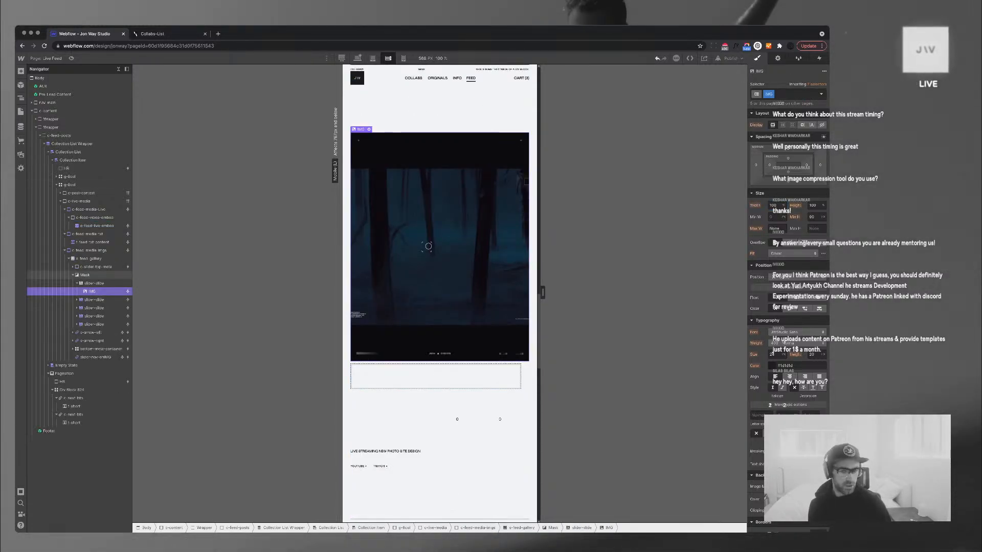
pyautogui.scroll(3, 440, 292)
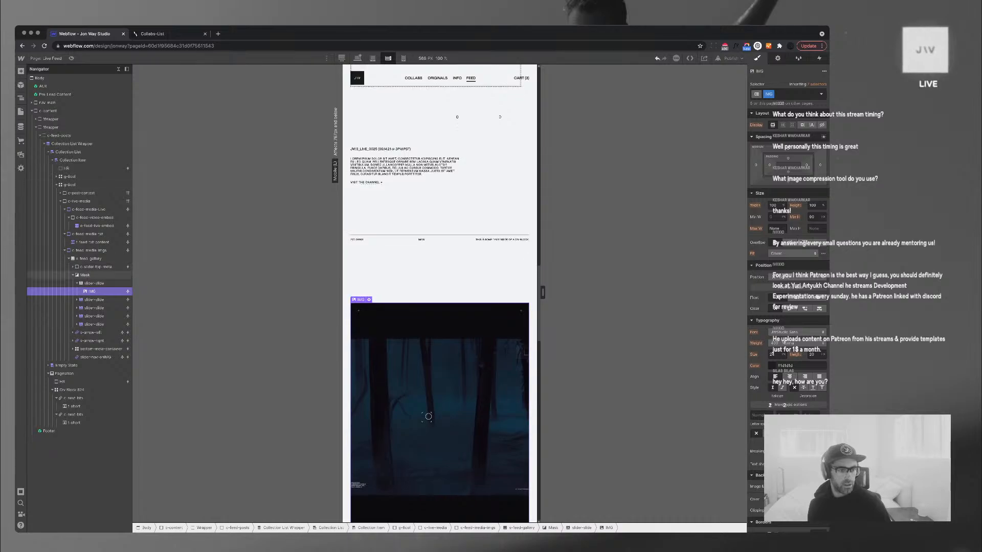
pyautogui.click(90, 258)
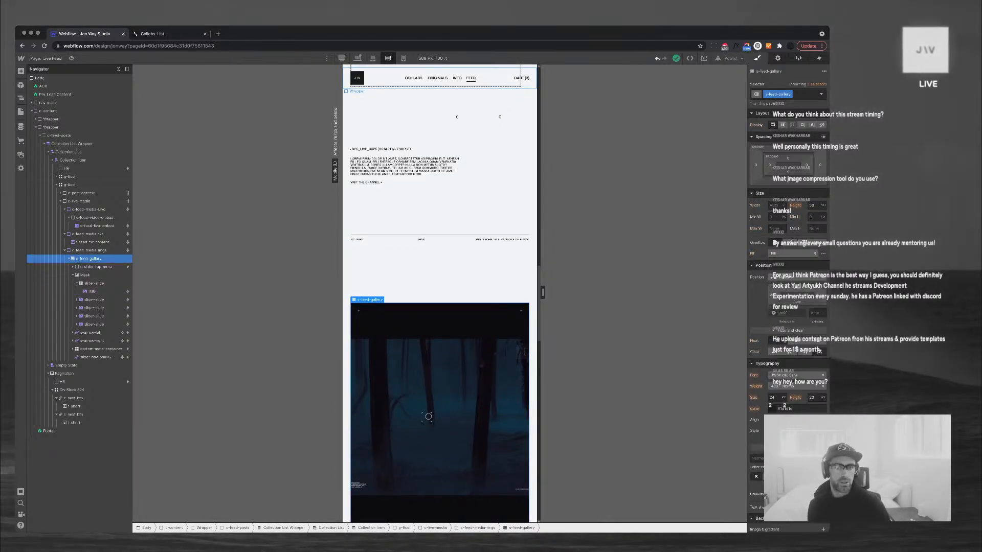
pyautogui.scroll(-2, 440, 278)
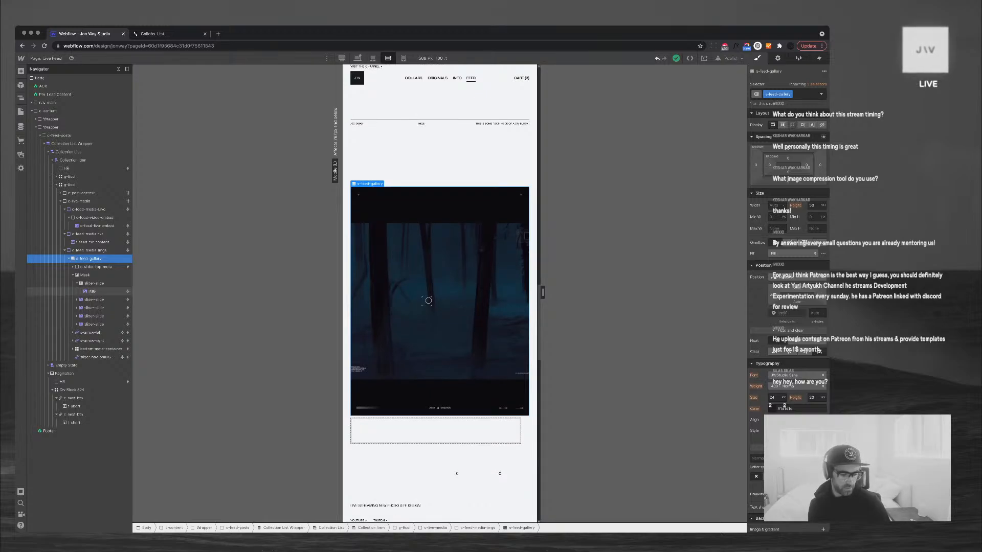
pyautogui.scroll(1, 440, 293)
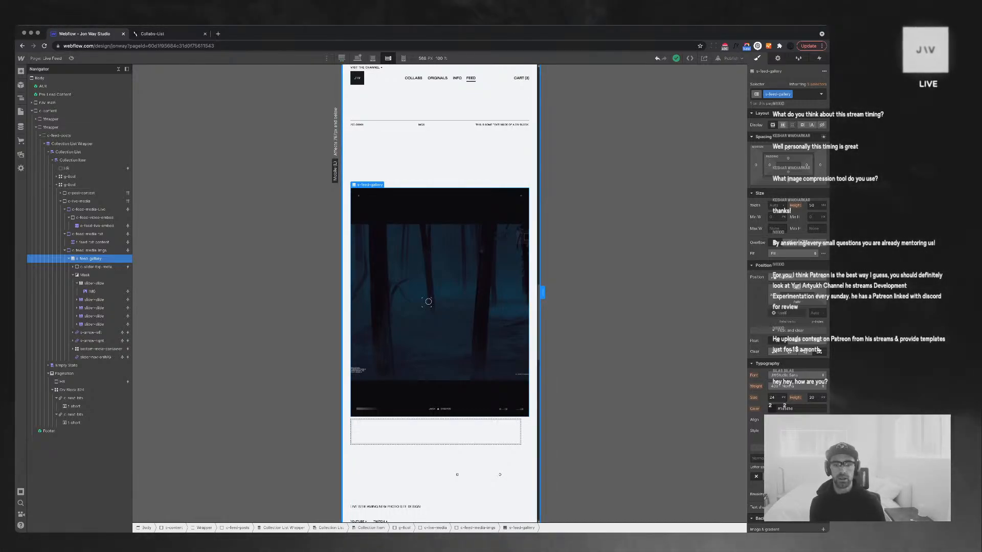
pyautogui.moveTo(543, 292); pyautogui.dragTo(547, 293)
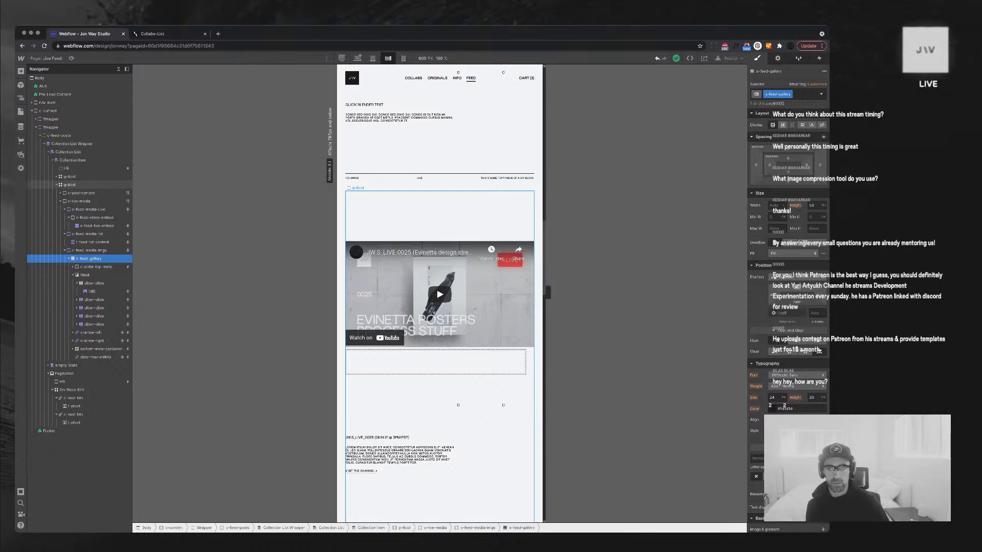
pyautogui.click(69, 185)
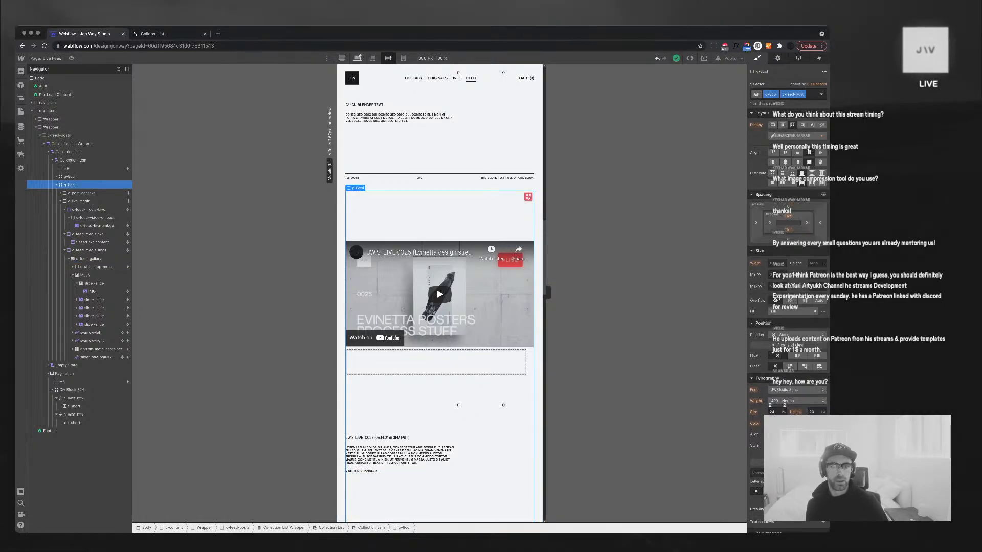
# On the desktop layout, give the feed post title a 1.75 line height
pyautogui.click(357, 59)
pyautogui.scroll(3, 496, 333)
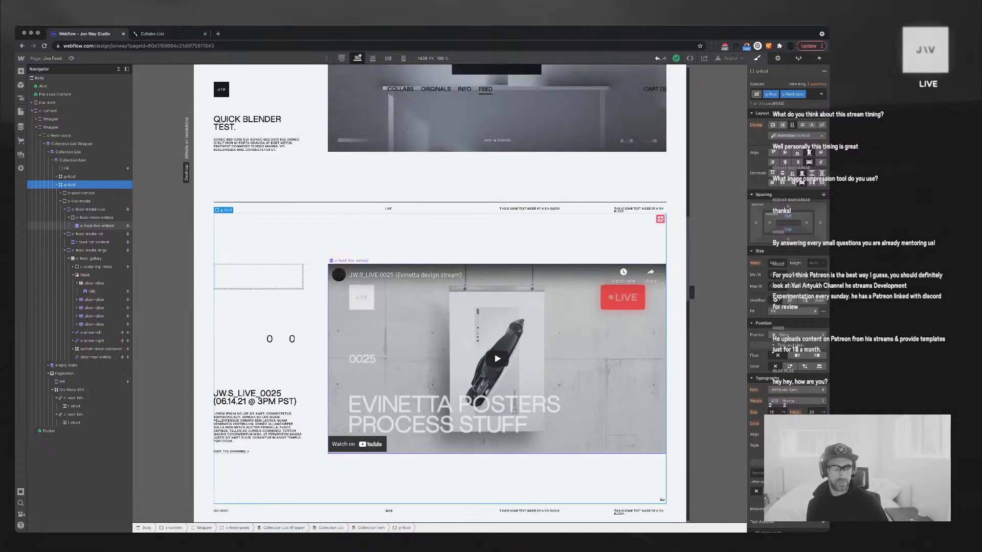
pyautogui.scroll(1, 496, 358)
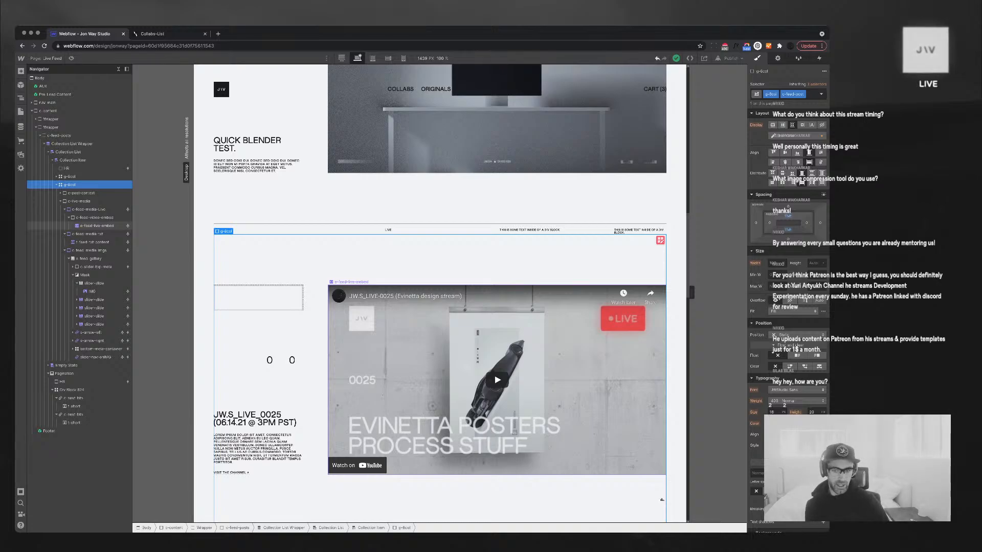
pyautogui.scroll(-5, 440, 294)
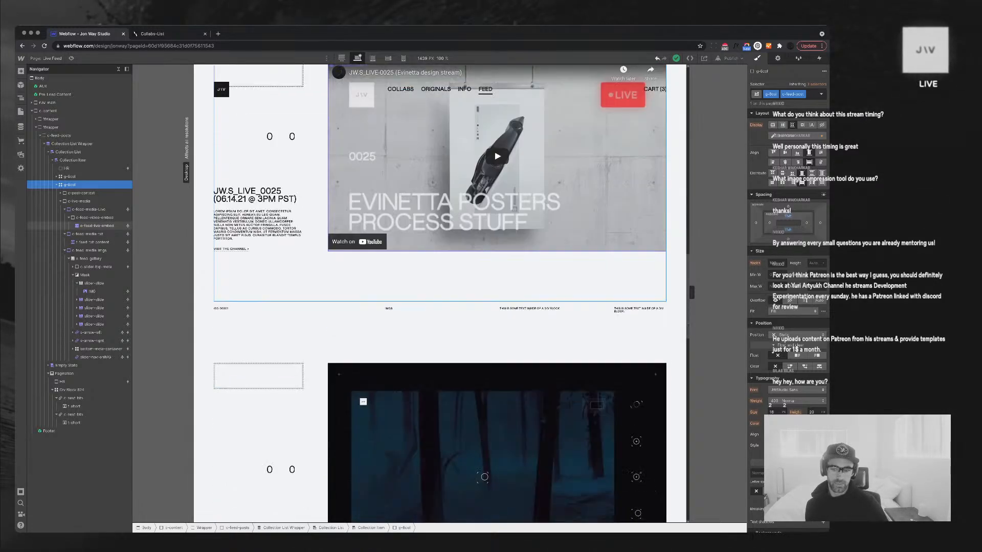
pyautogui.scroll(-7, 439, 294)
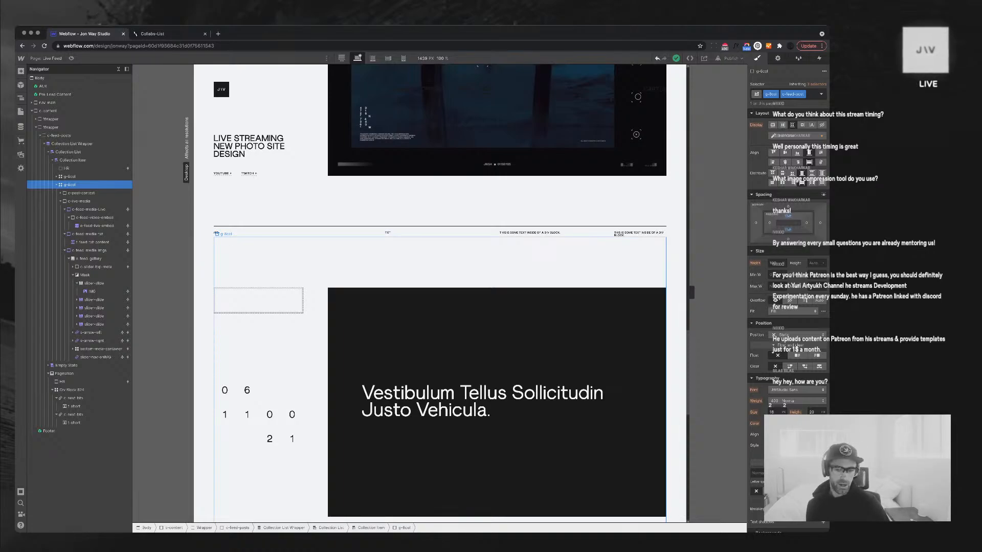
pyautogui.scroll(5, 440, 294)
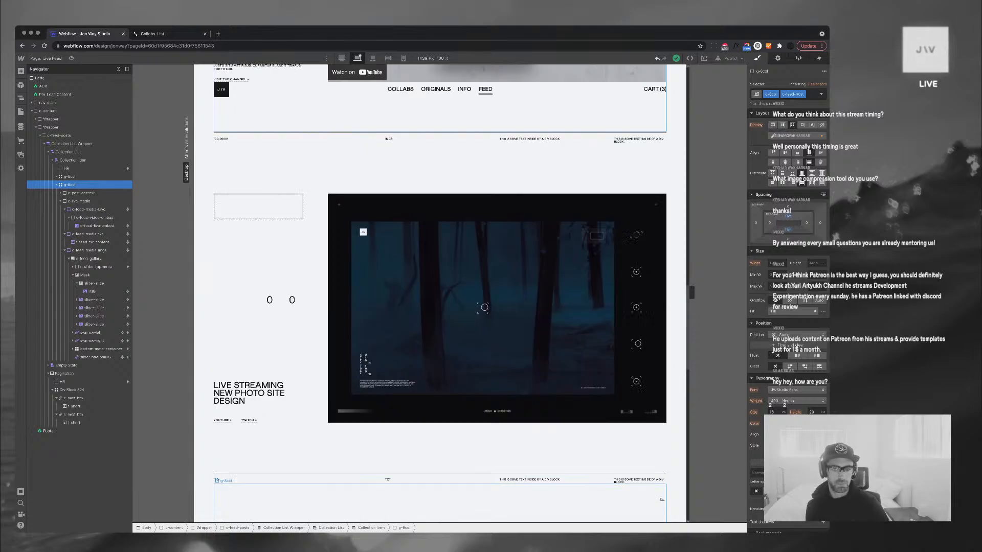
pyautogui.scroll(-6, 440, 294)
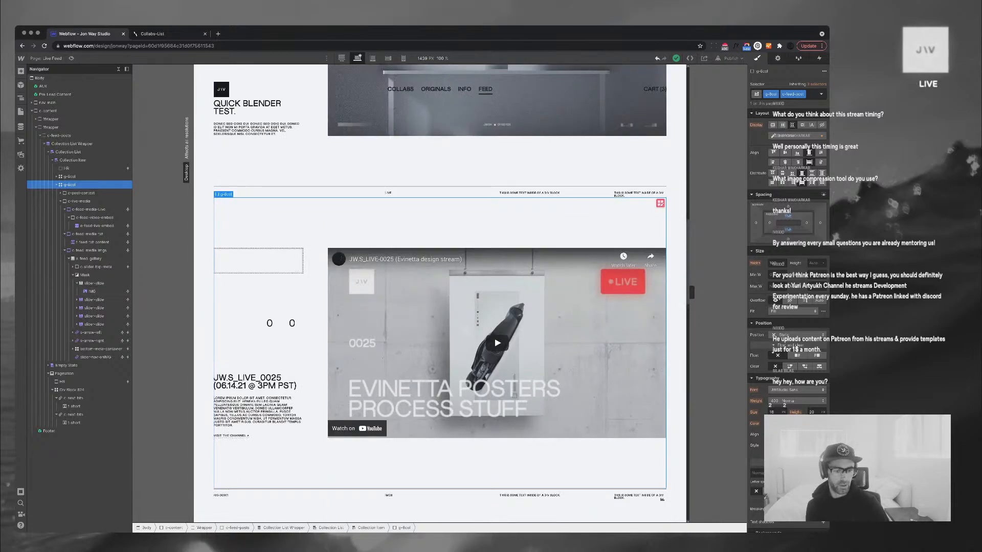
pyautogui.click(255, 383)
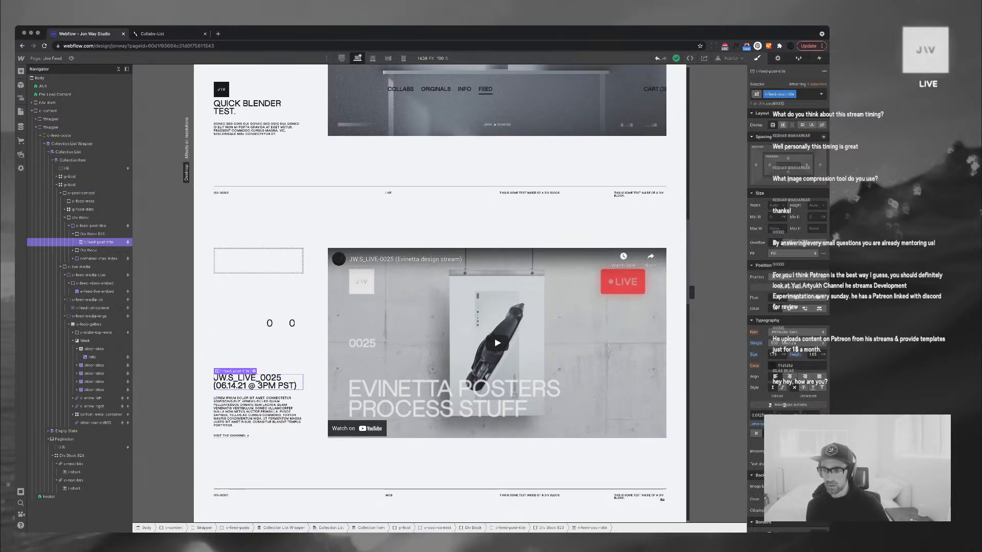
pyautogui.write('a1.')
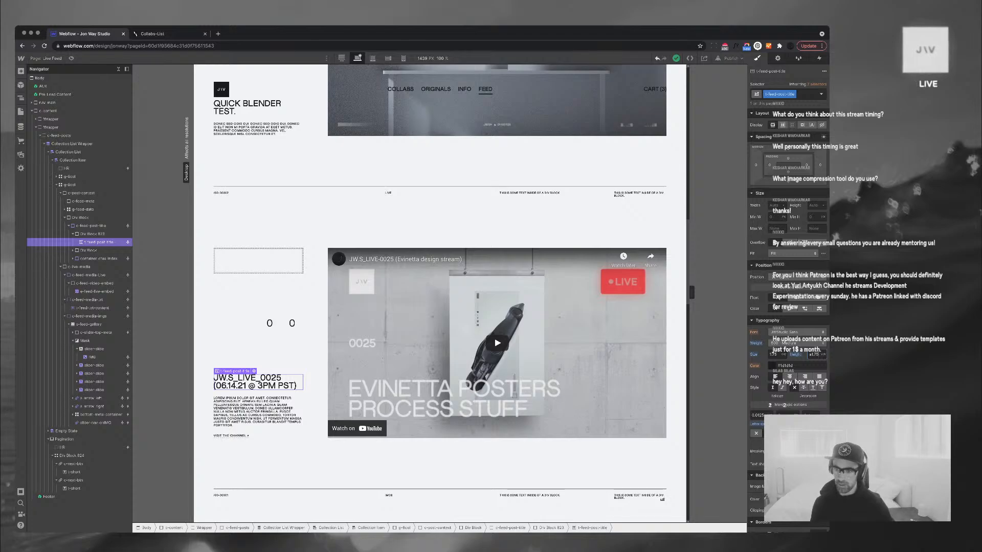
pyautogui.write('75')
pyautogui.press('Return')
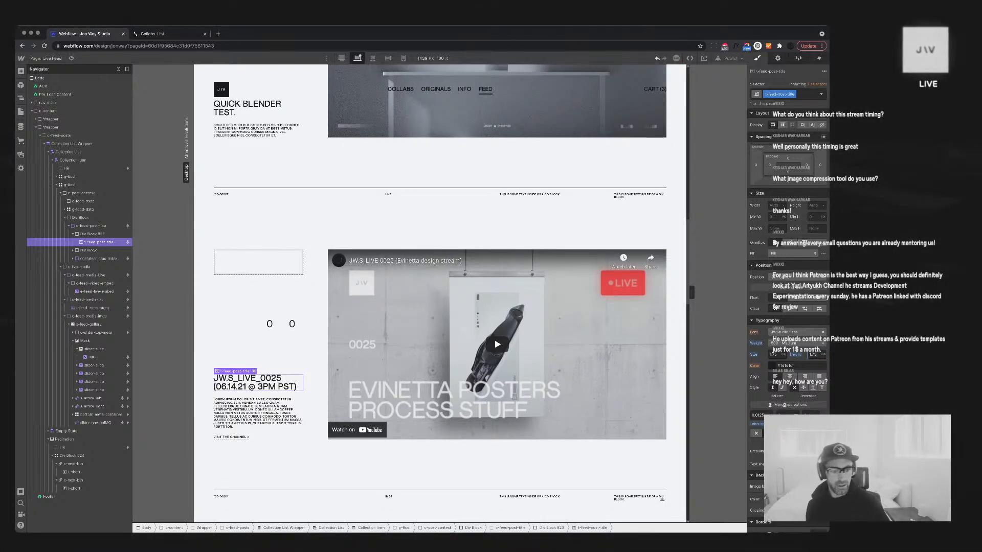
# Collapse the Navigator and select the eight-column feed item grid
pyautogui.scroll(-3, 496, 307)
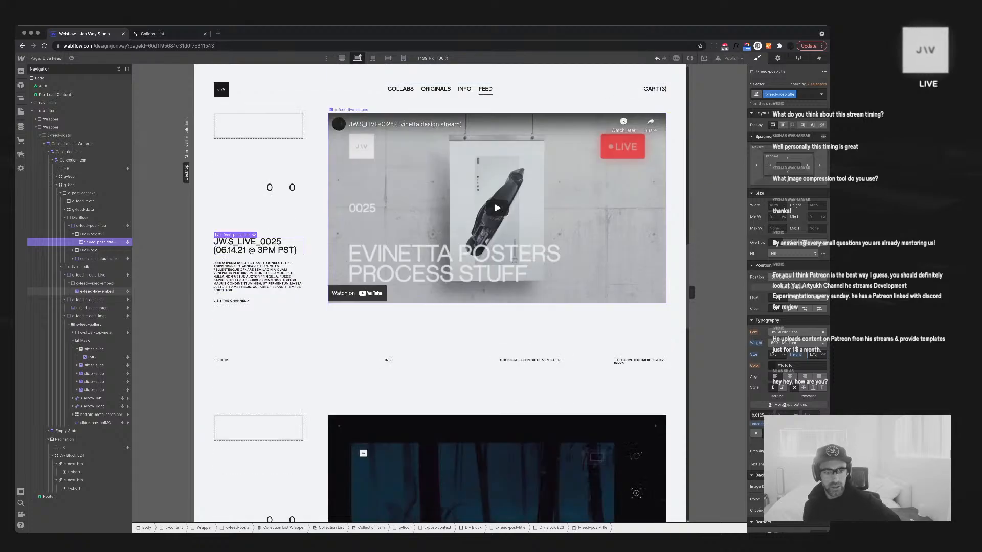
pyautogui.scroll(-7, 484, 218)
pyautogui.scroll(9, 496, 320)
pyautogui.scroll(-2, 496, 320)
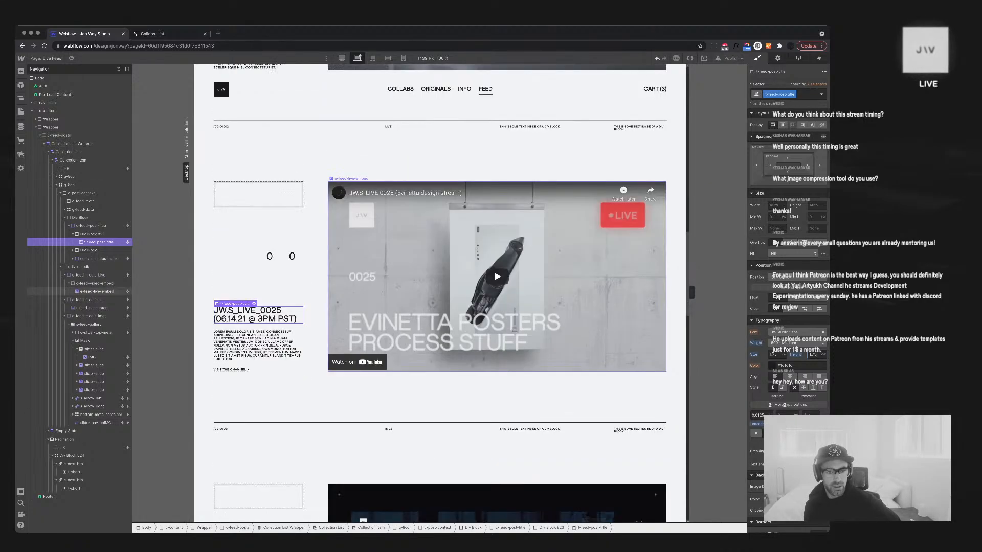
pyautogui.scroll(15, 496, 320)
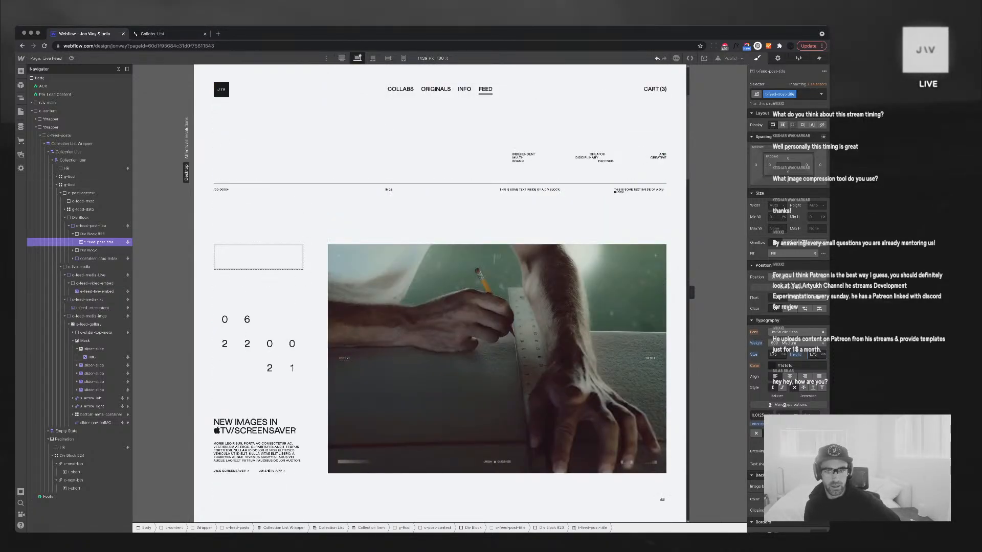
pyautogui.scroll(3, 439, 294)
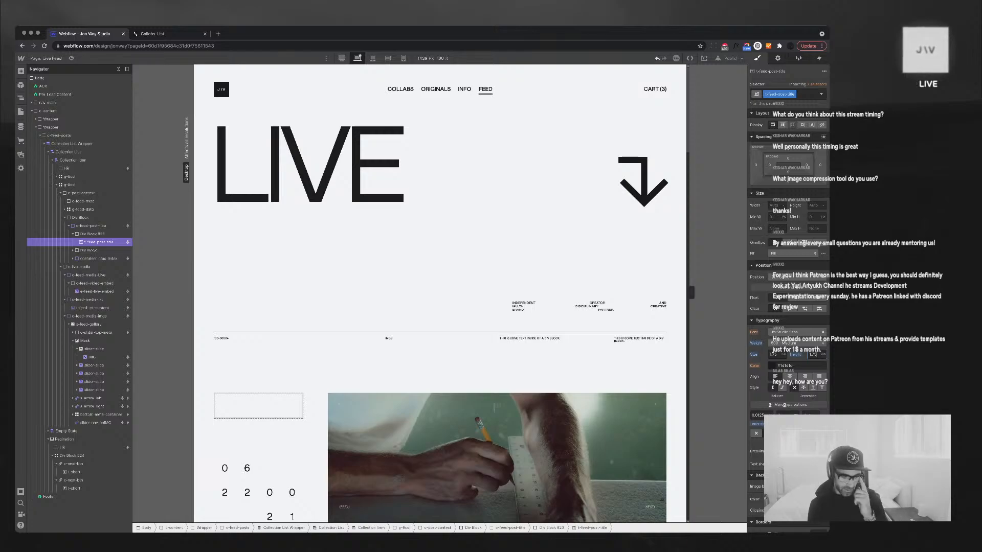
pyautogui.scroll(-6, 439, 294)
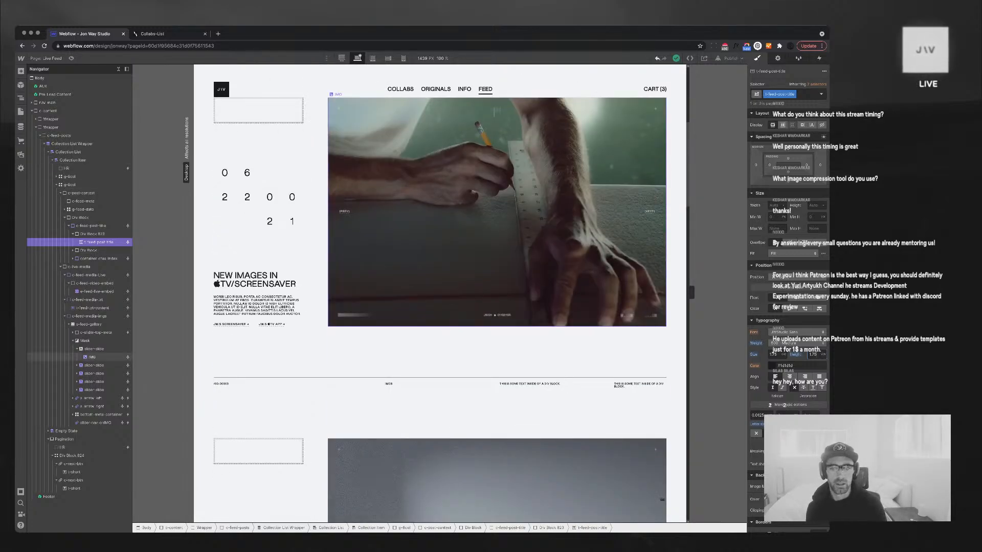
pyautogui.scroll(5, 439, 294)
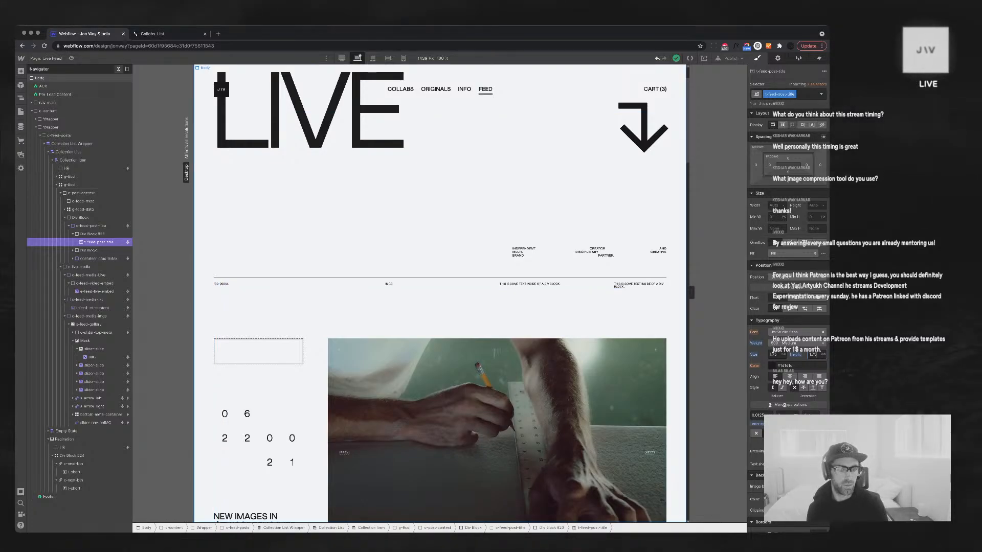
pyautogui.click(118, 69)
pyautogui.click(266, 313)
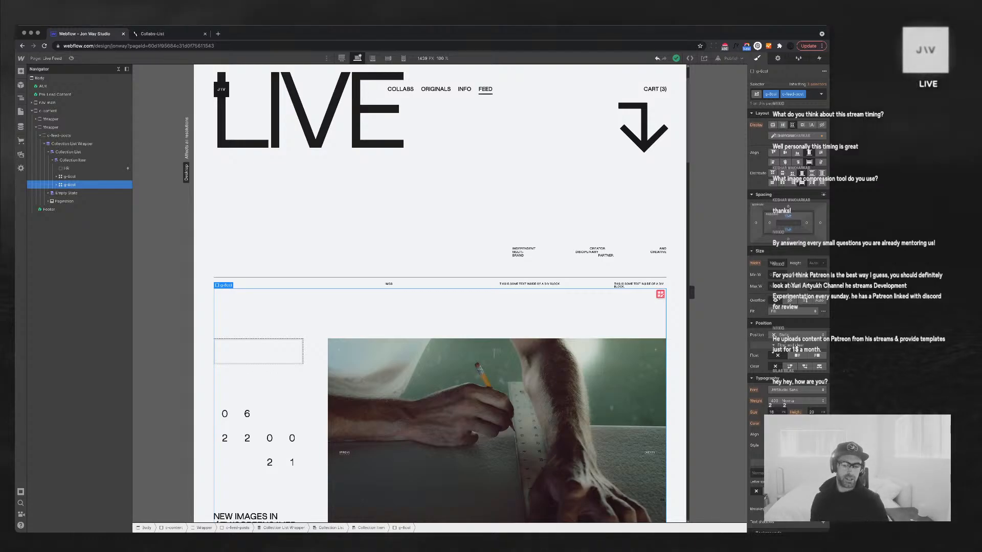
pyautogui.scroll(-15, 514, 254)
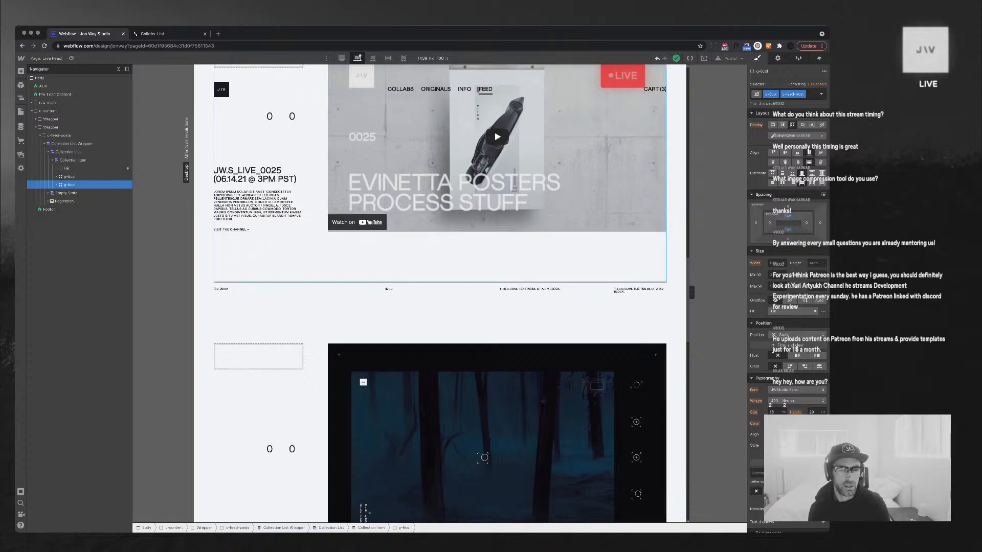
pyautogui.scroll(8, 515, 255)
# Set c-post-context to span 3 grid columns and c-live-media to span 5
pyautogui.click(512, 260)
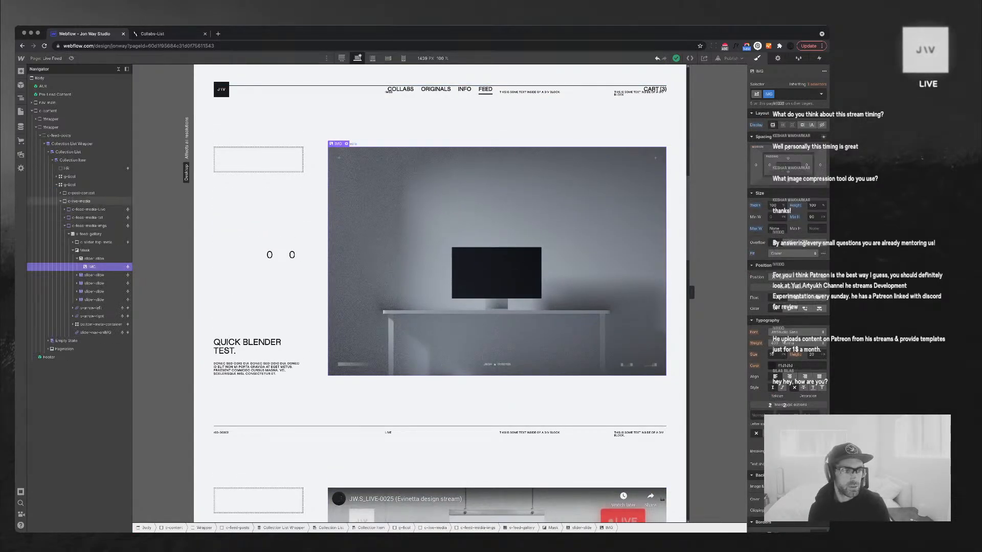
pyautogui.click(79, 201)
pyautogui.click(60, 201)
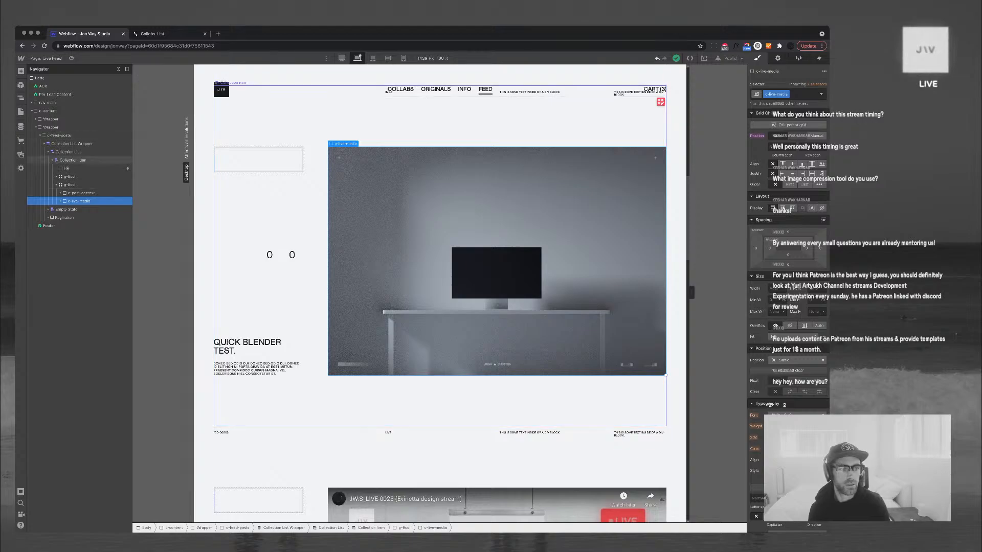
pyautogui.click(82, 193)
pyautogui.click(780, 147)
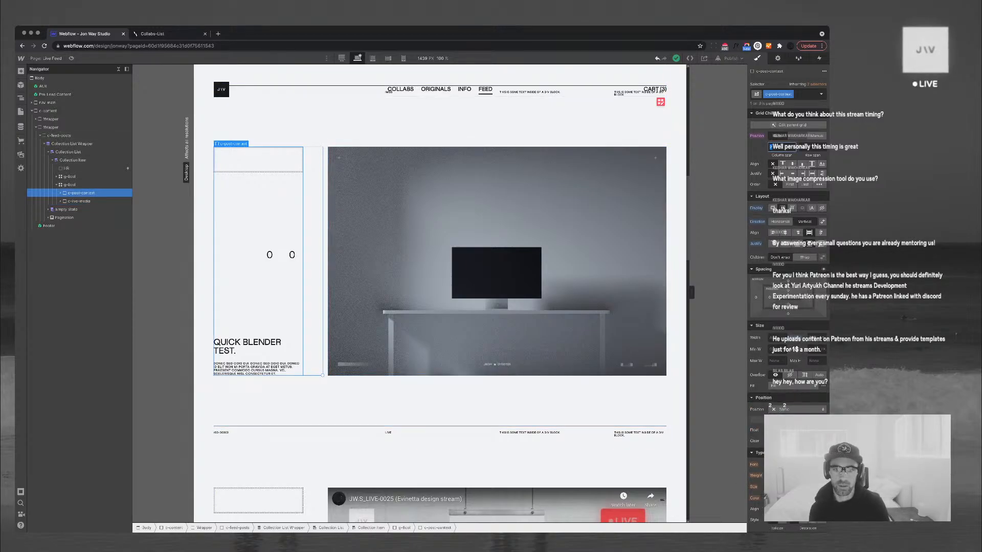
pyautogui.press('Up')
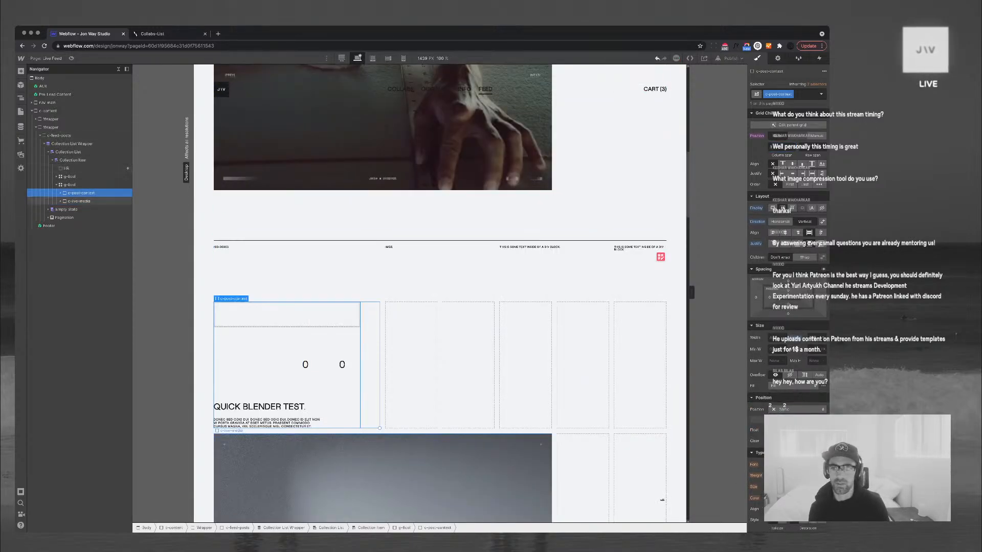
pyautogui.click(79, 200)
pyautogui.click(780, 147)
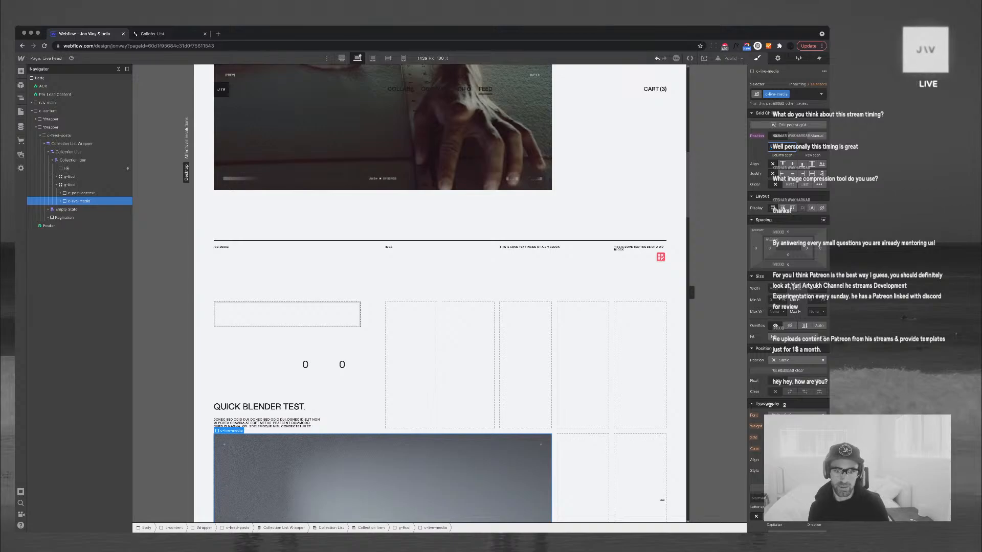
pyautogui.press('Down')
pyautogui.scroll(-8, 440, 293)
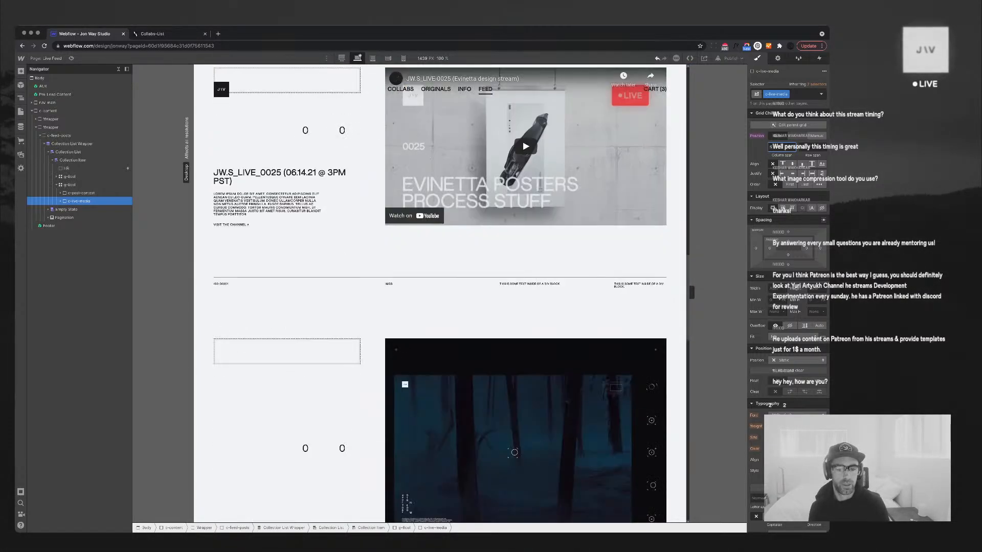
pyautogui.scroll(-8, 440, 293)
pyautogui.scroll(-4, 440, 293)
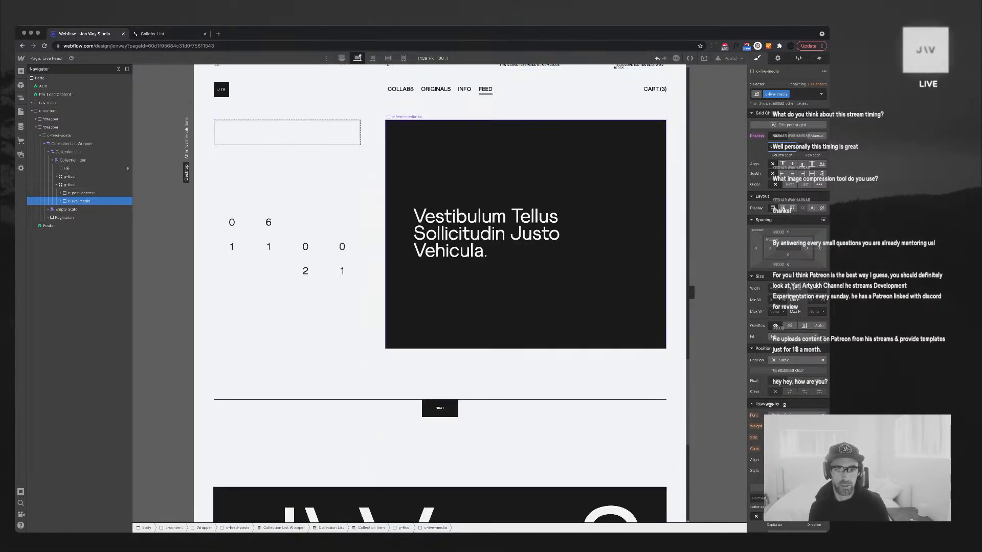
pyautogui.scroll(-4, 470, 414)
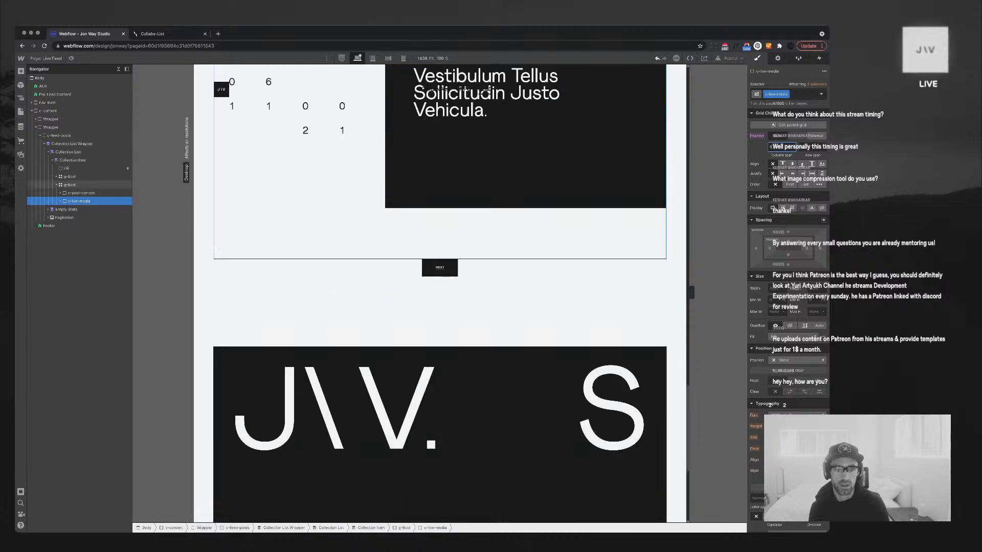
pyautogui.scroll(12, 469, 414)
pyautogui.scroll(8, 470, 413)
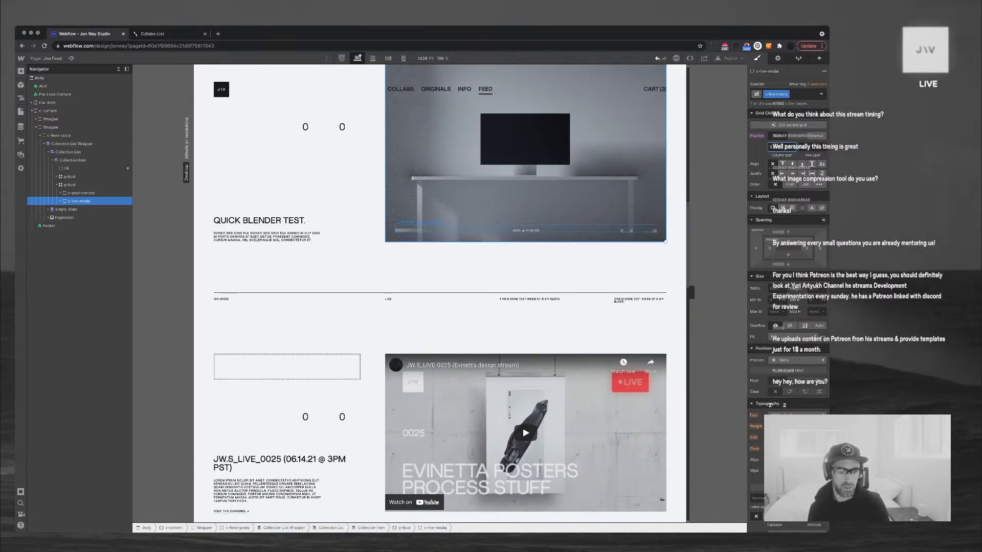
pyautogui.scroll(4, 470, 413)
pyautogui.scroll(4, 469, 414)
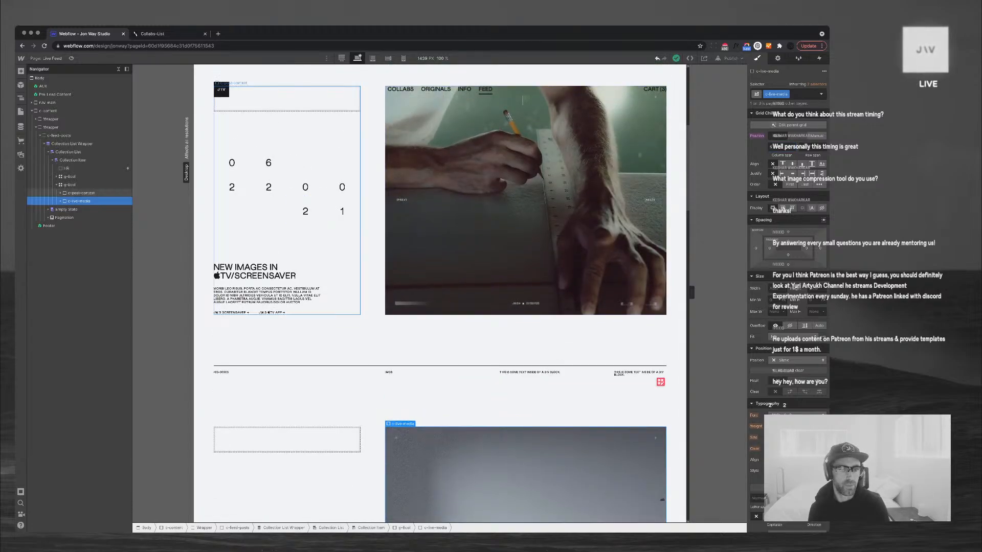
# Change the g-feed-date grid's width from 100 to 14
pyautogui.click(305, 241)
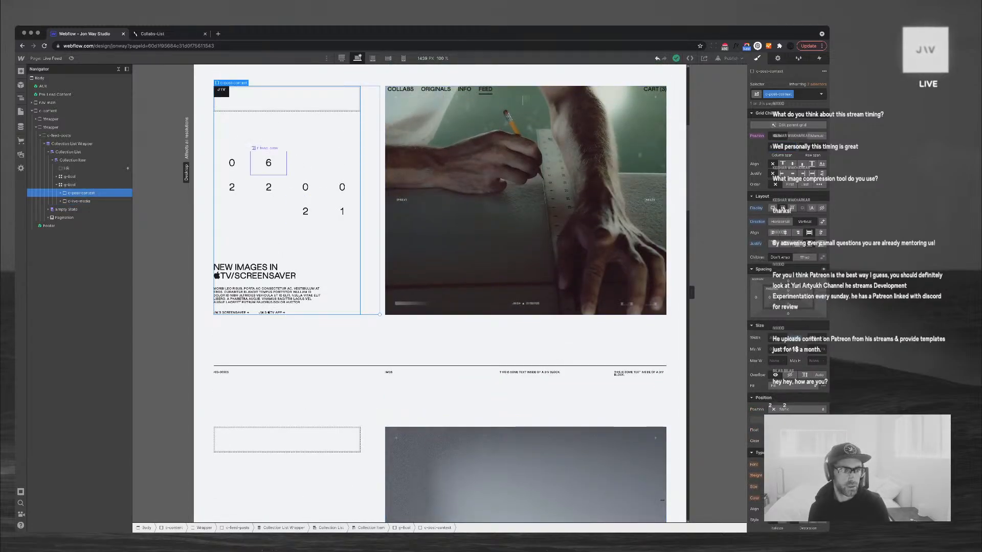
pyautogui.click(268, 187)
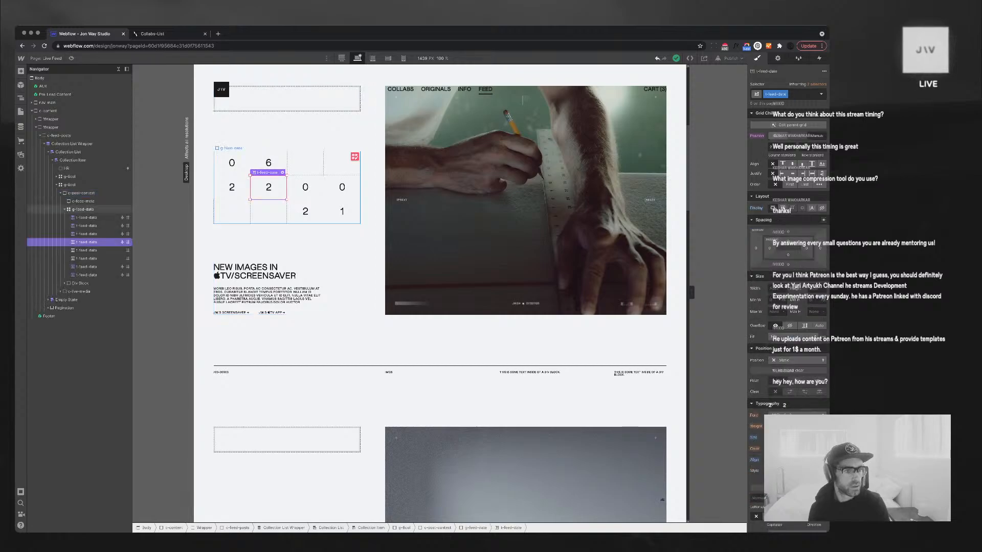
pyautogui.click(83, 210)
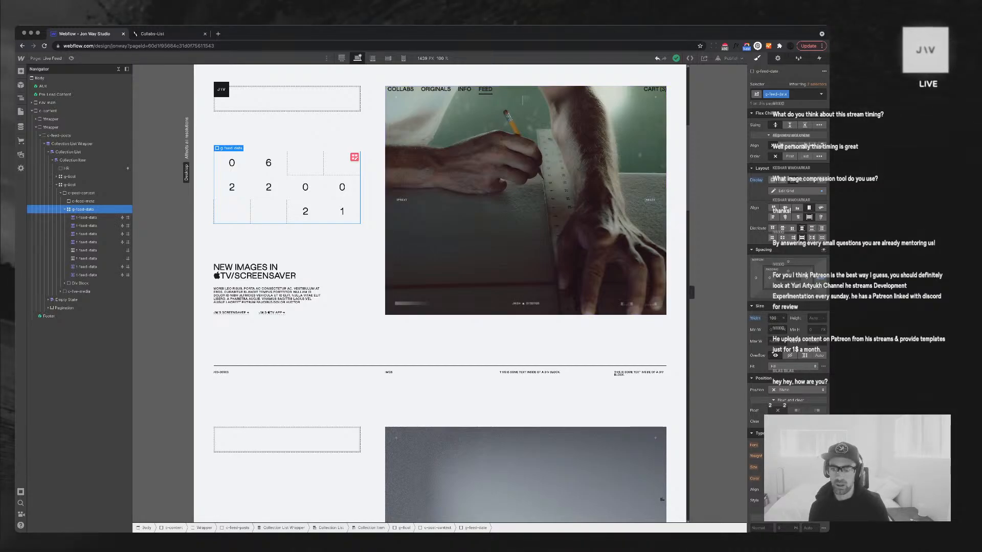
pyautogui.click(773, 318)
pyautogui.press('BackSpace')
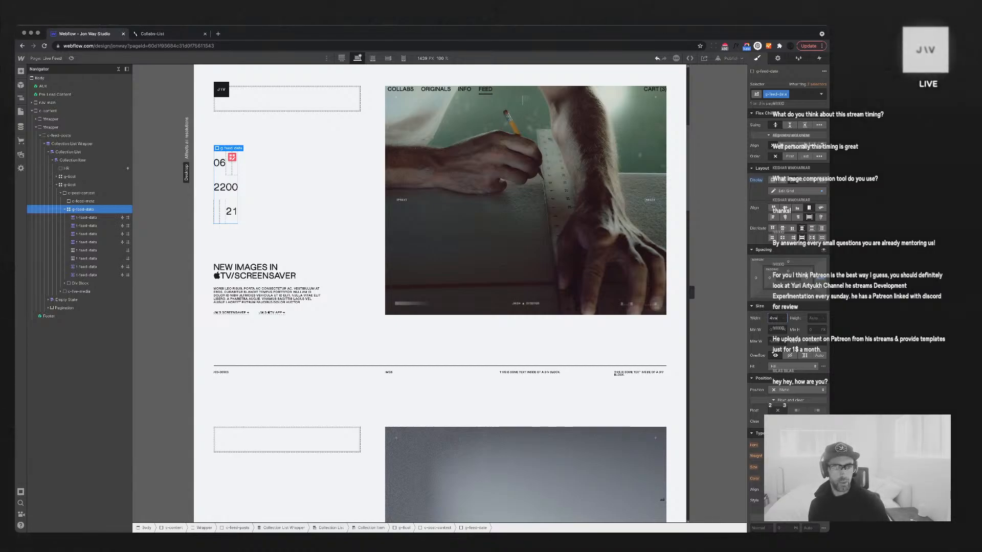
pyautogui.write('4')
pyautogui.press('BackSpace')
pyautogui.write('8')
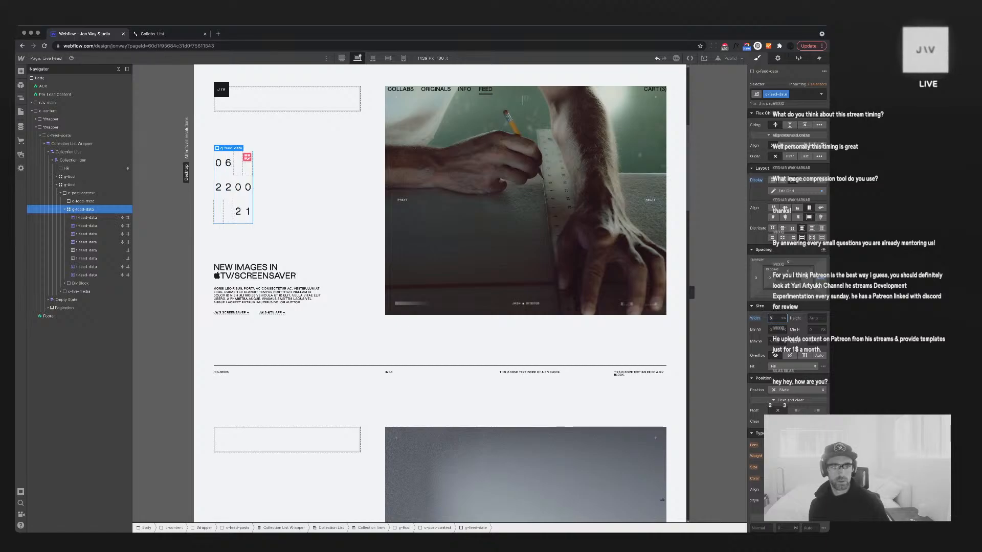
pyautogui.press('BackSpace')
pyautogui.write('9')
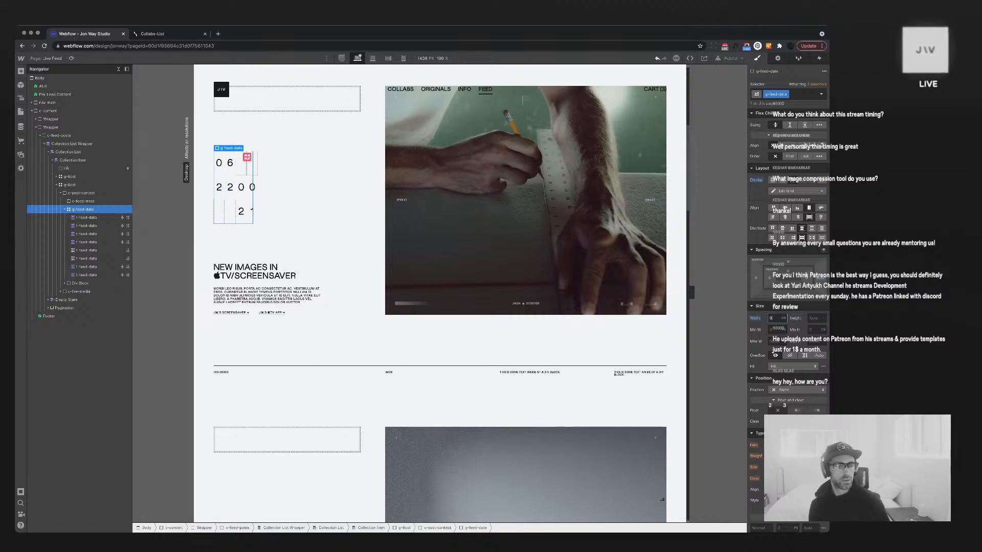
pyautogui.press('BackSpace')
pyautogui.write('11')
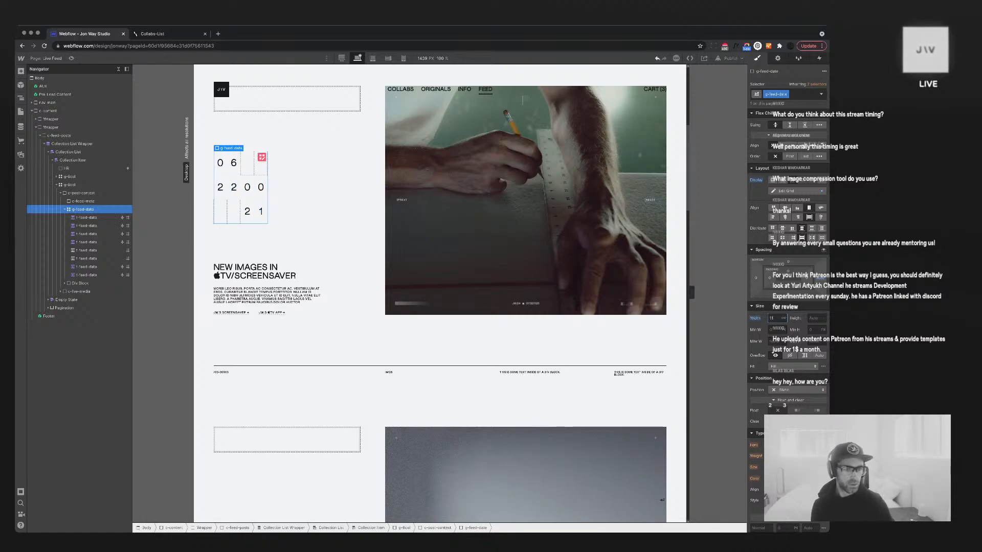
pyautogui.press('BackSpace')
pyautogui.write('4')
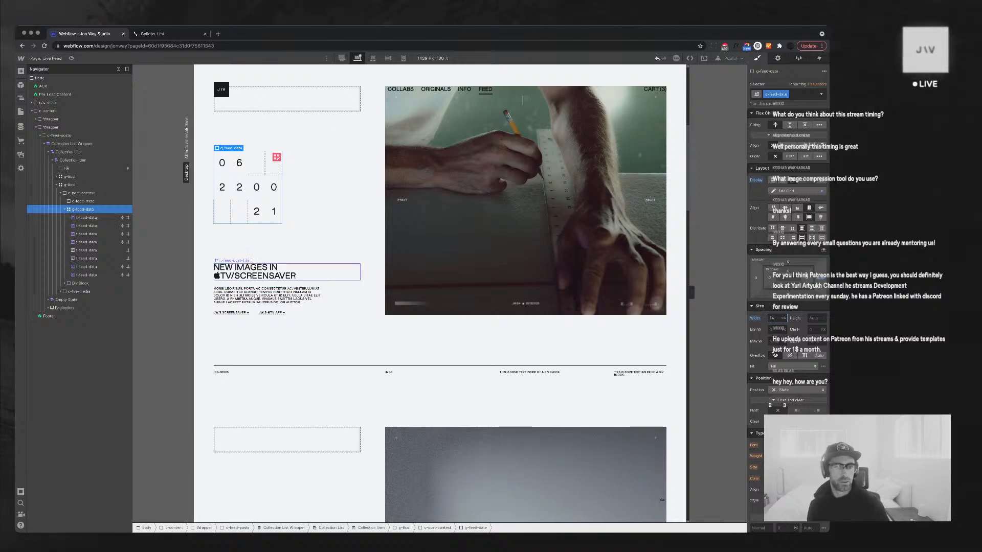
pyautogui.click(296, 272)
pyautogui.scroll(-4, 327, 328)
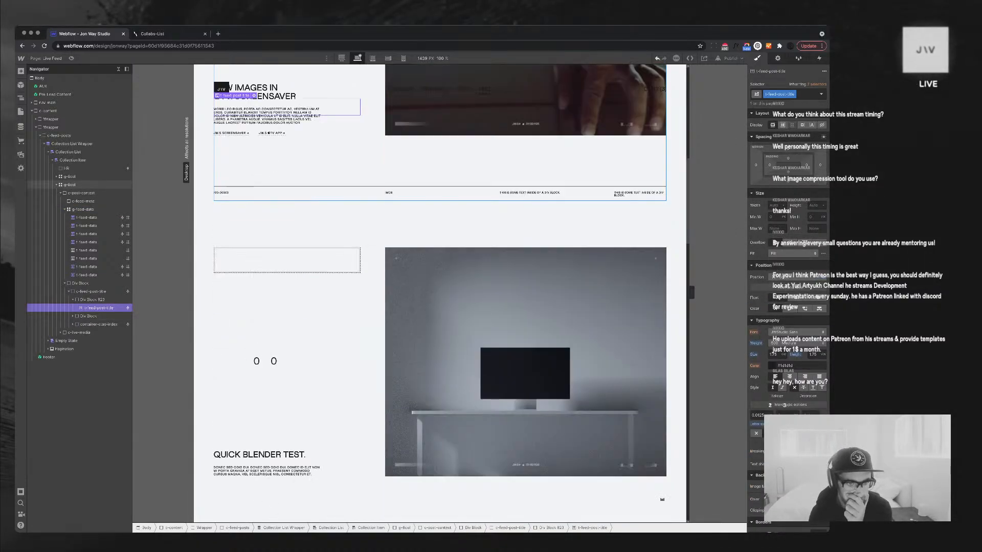
pyautogui.scroll(-8, 327, 344)
pyautogui.scroll(5, 327, 344)
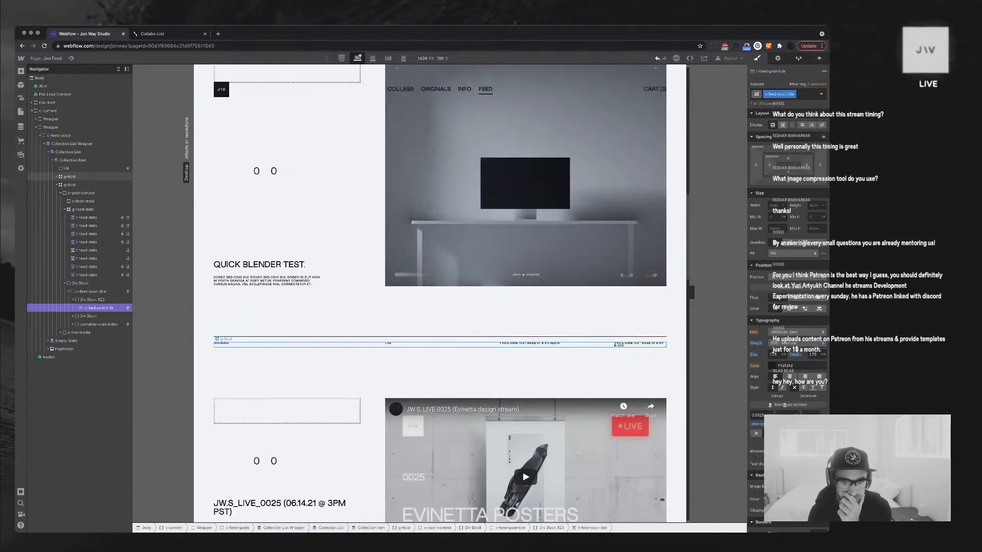
pyautogui.scroll(-2, 634, 301)
pyautogui.scroll(3, 634, 302)
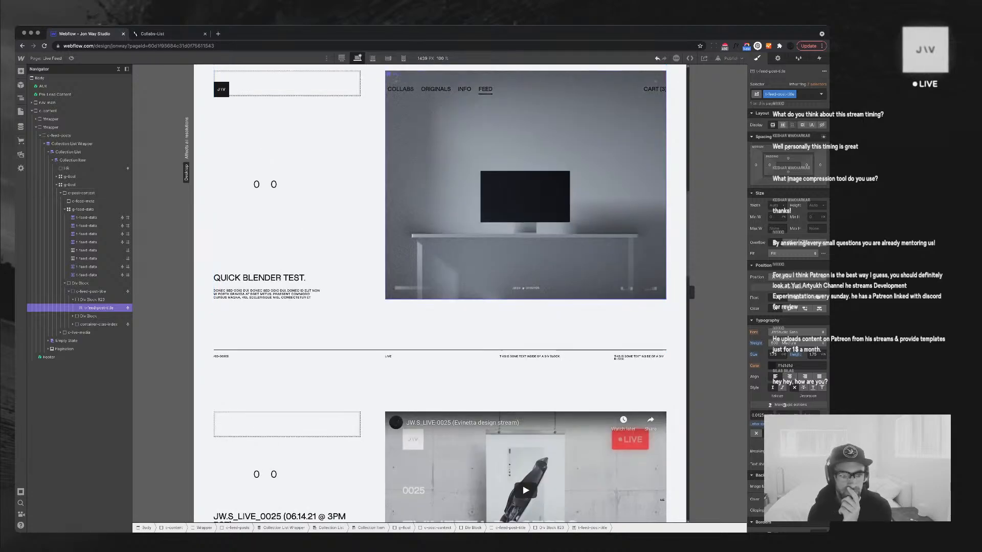
pyautogui.scroll(-5, 634, 301)
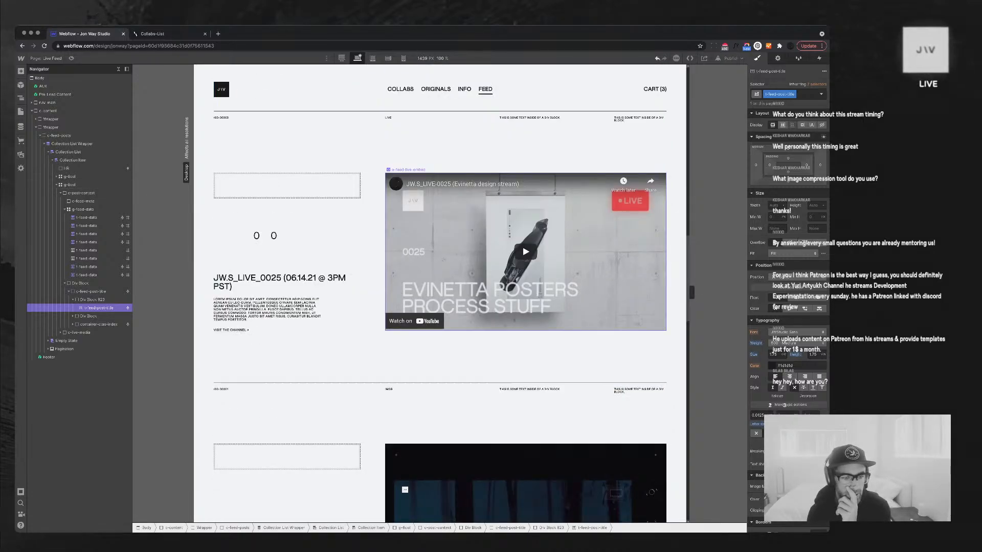
pyautogui.scroll(2, 440, 296)
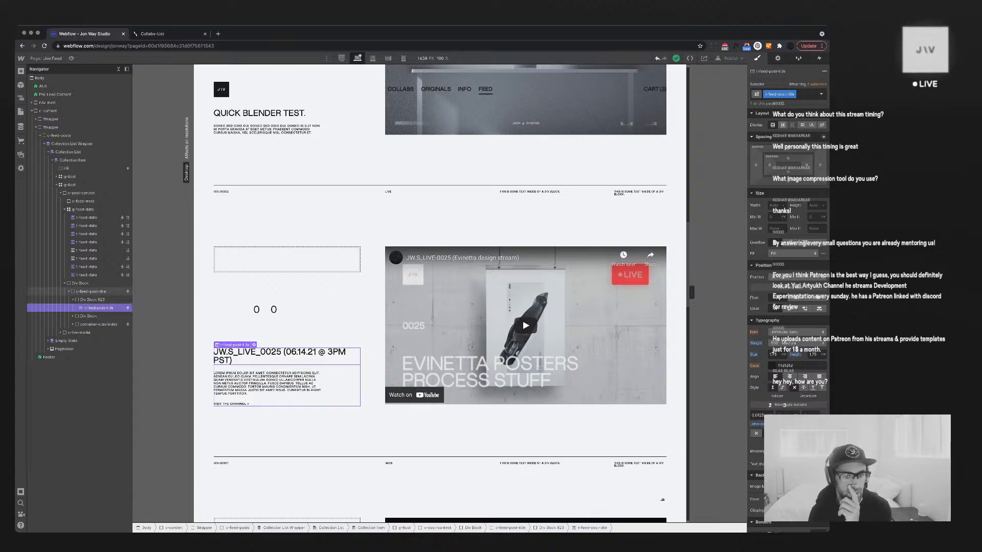
pyautogui.click(90, 291)
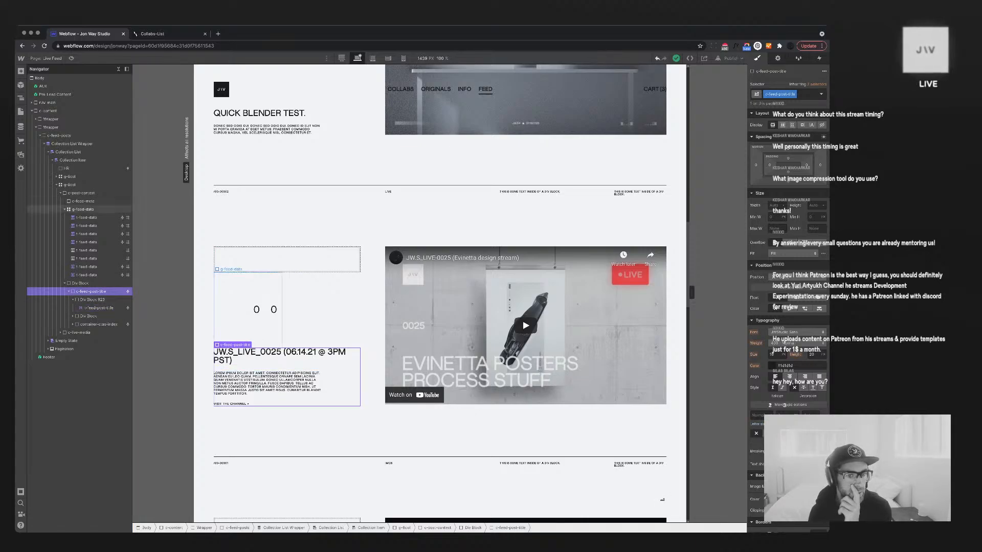
pyautogui.click(83, 209)
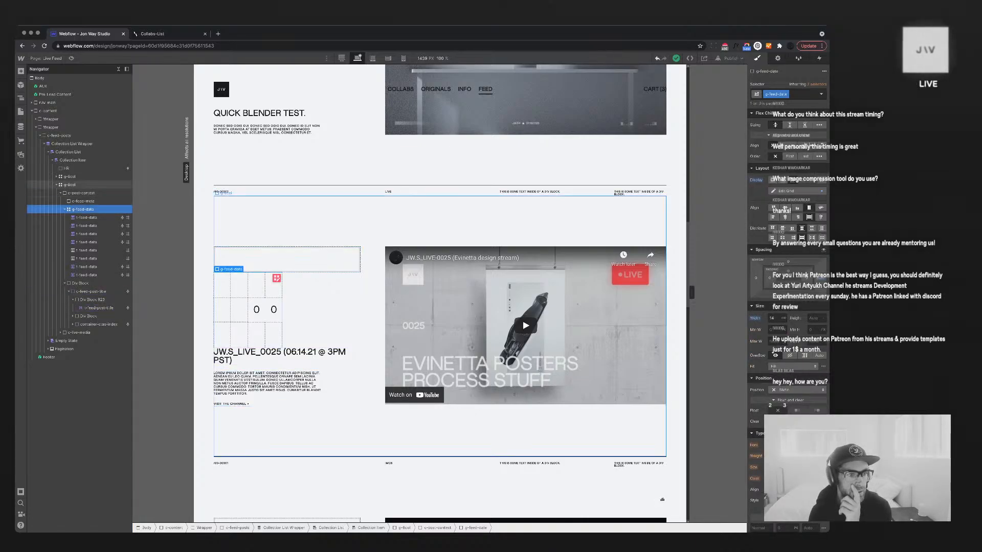
pyautogui.click(81, 193)
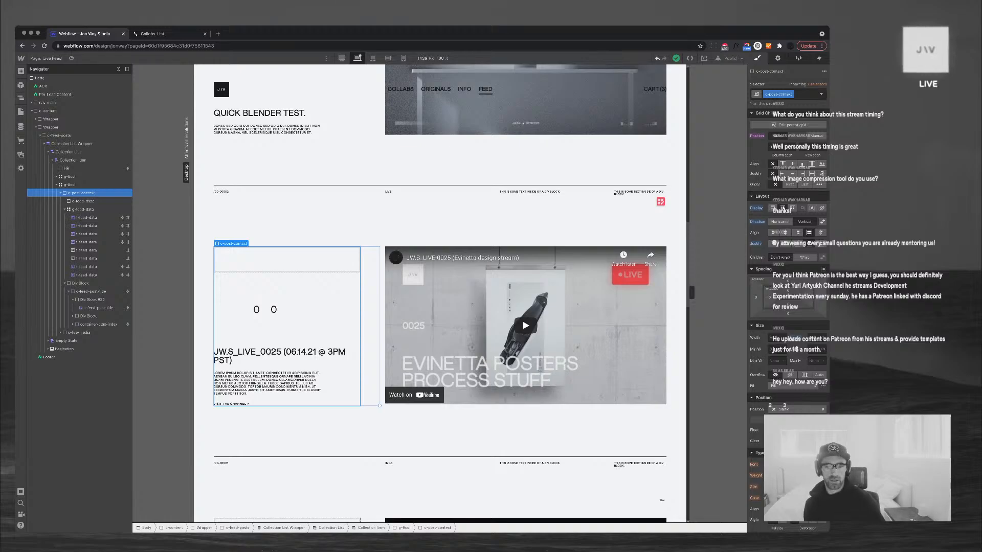
pyautogui.scroll(10, 440, 294)
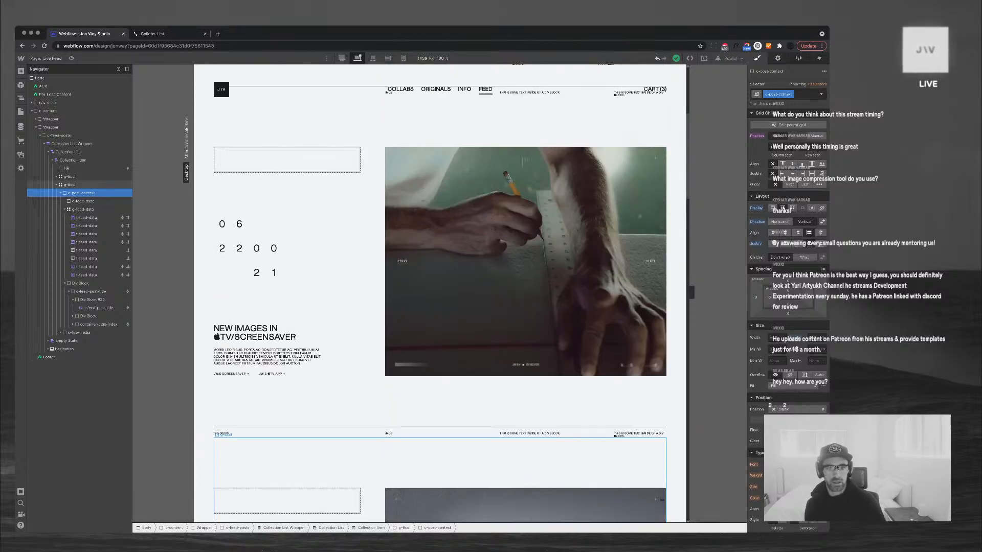
pyautogui.scroll(2, 440, 294)
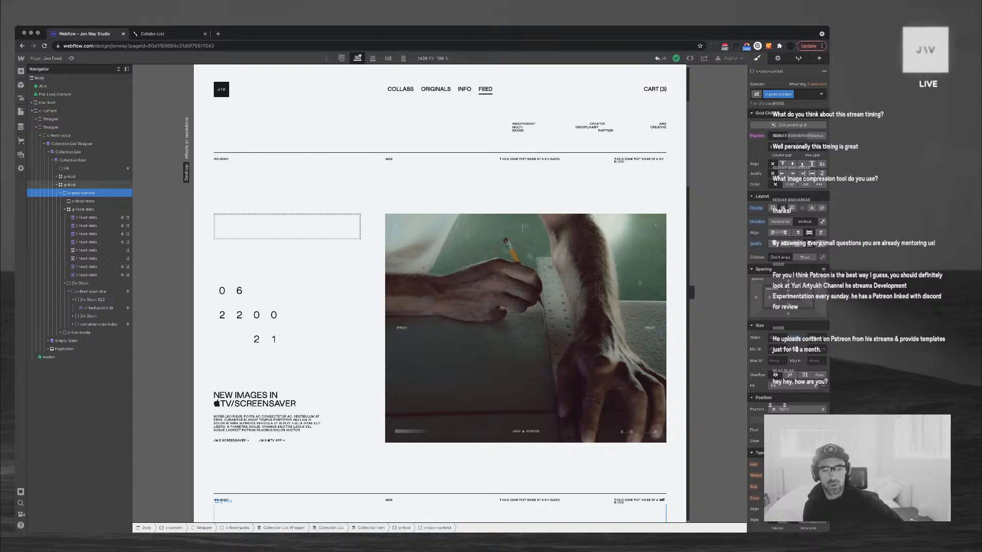
pyautogui.scroll(-3, 439, 294)
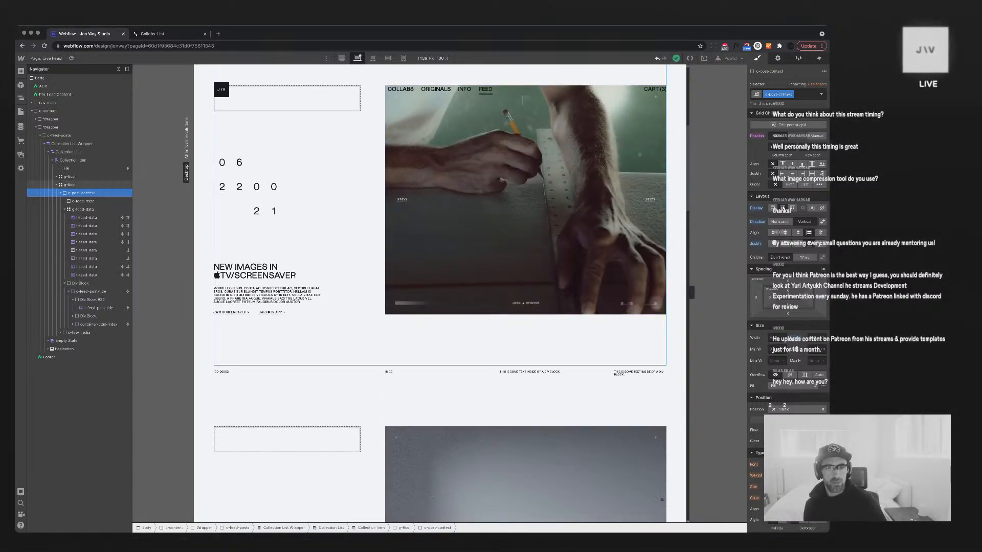
pyautogui.click(434, 220)
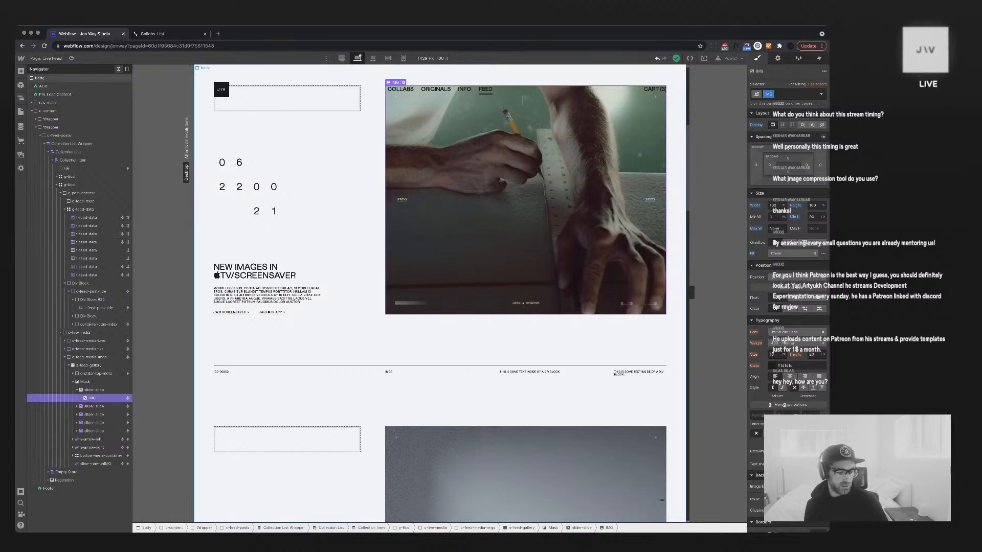
pyautogui.click(118, 69)
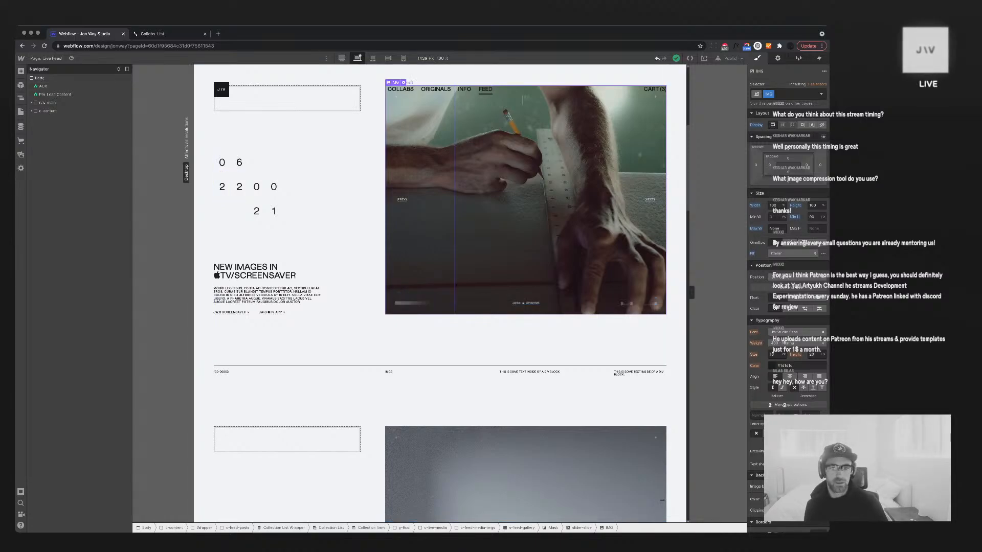
pyautogui.scroll(-1, 421, 215)
pyautogui.scroll(1, 421, 215)
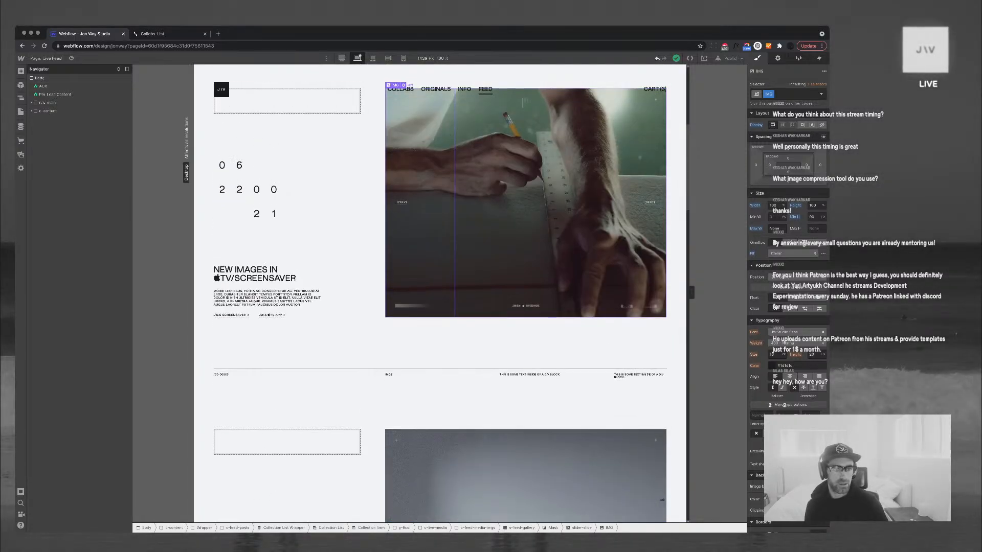
pyautogui.click(118, 69)
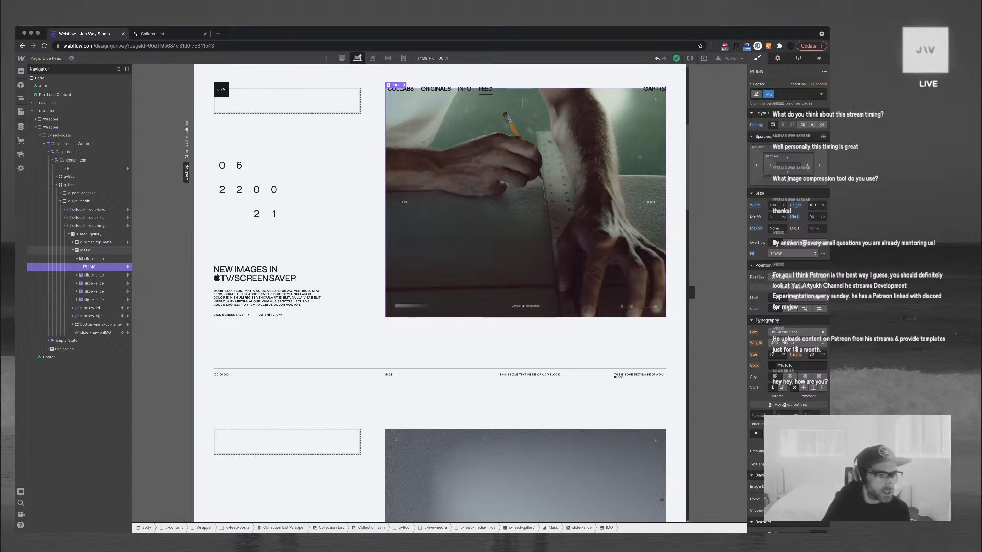
pyautogui.click(88, 235)
pyautogui.click(69, 234)
pyautogui.click(79, 201)
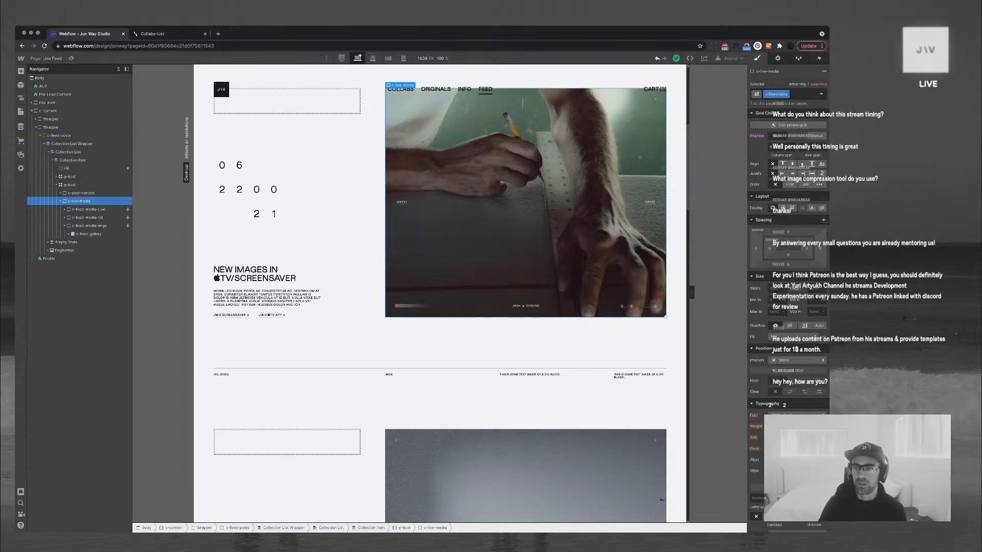
# Set both c-live-media and c-post-context to span 4 grid columns
pyautogui.click(779, 147)
pyautogui.write('4')
pyautogui.press('Return')
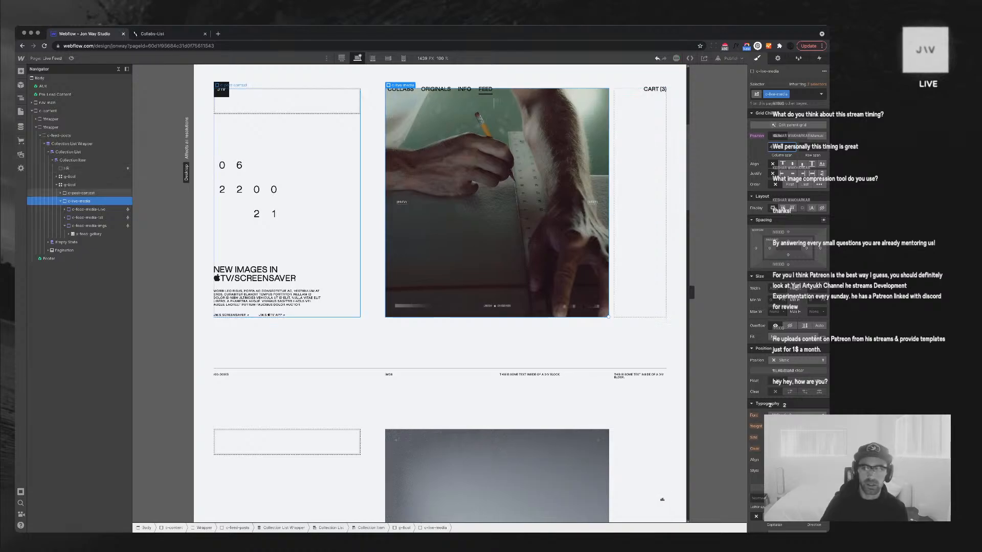
pyautogui.click(81, 192)
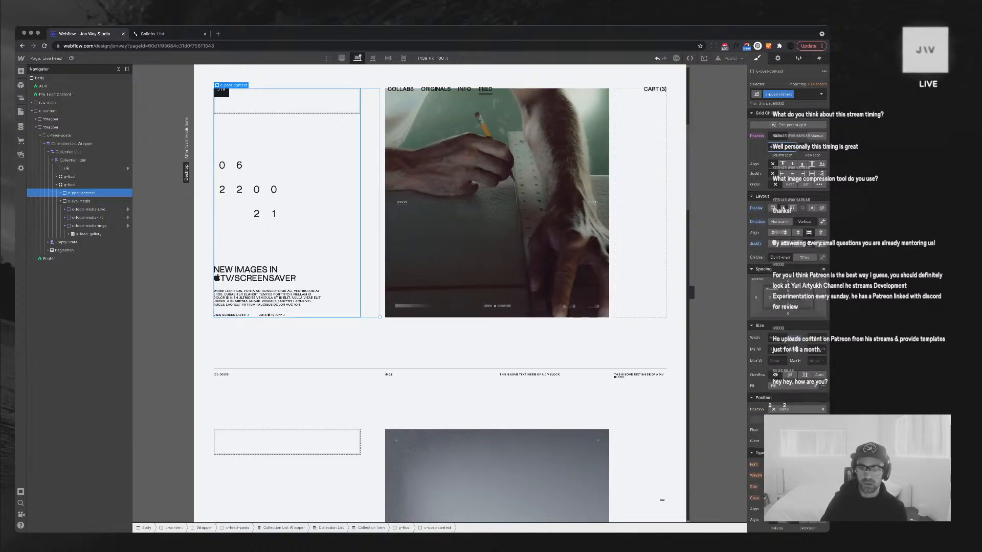
pyautogui.press('Return')
pyautogui.scroll(-10, 440, 294)
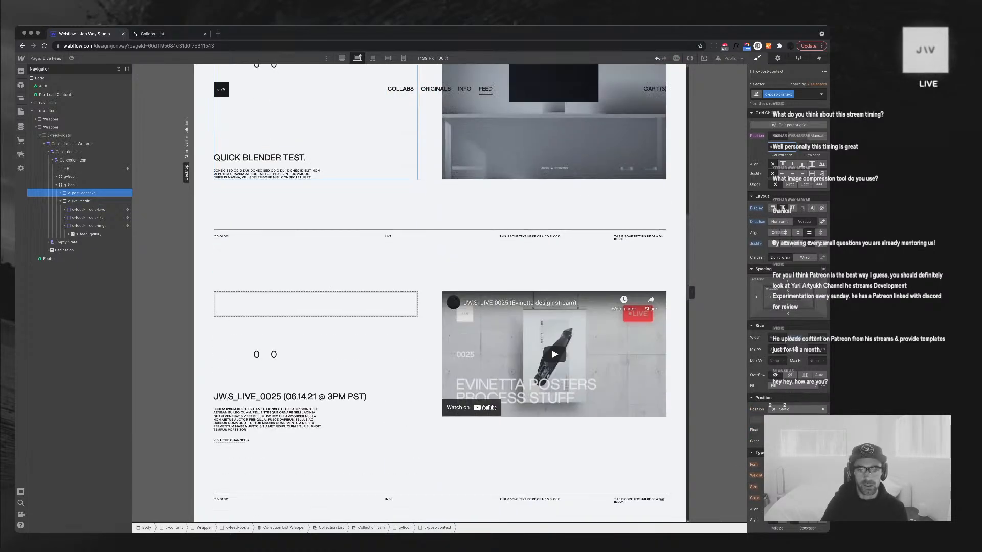
pyautogui.scroll(-1, 315, 224)
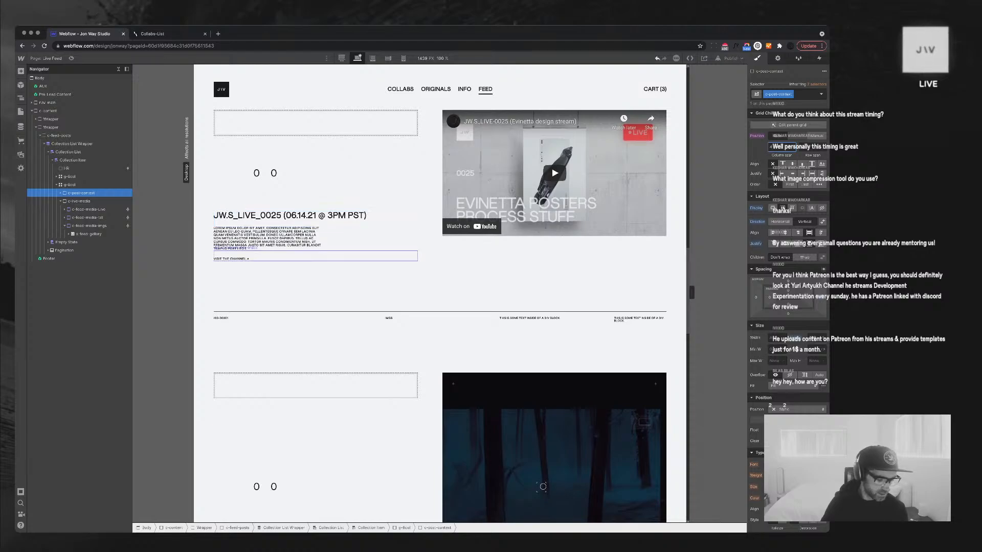
pyautogui.scroll(-8, 315, 255)
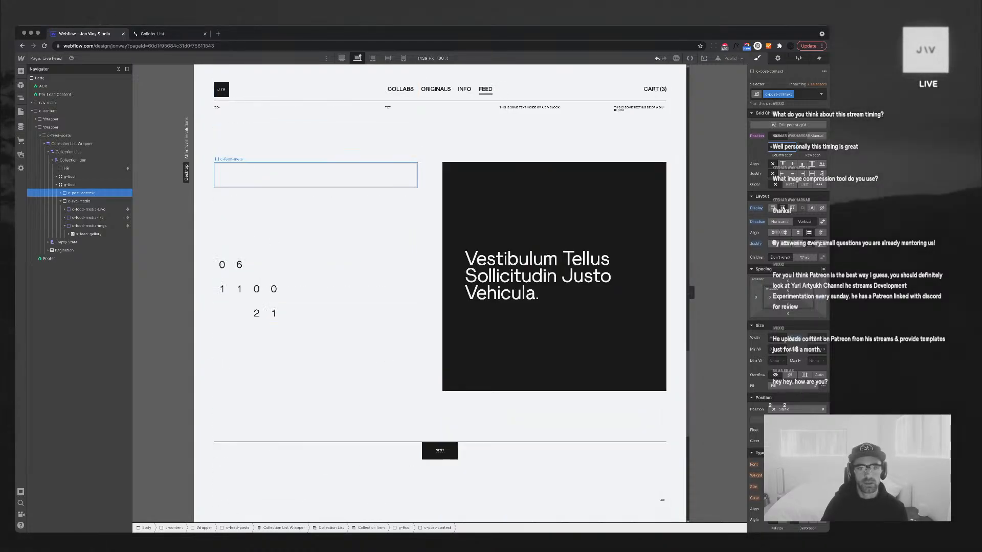
pyautogui.scroll(5, 440, 294)
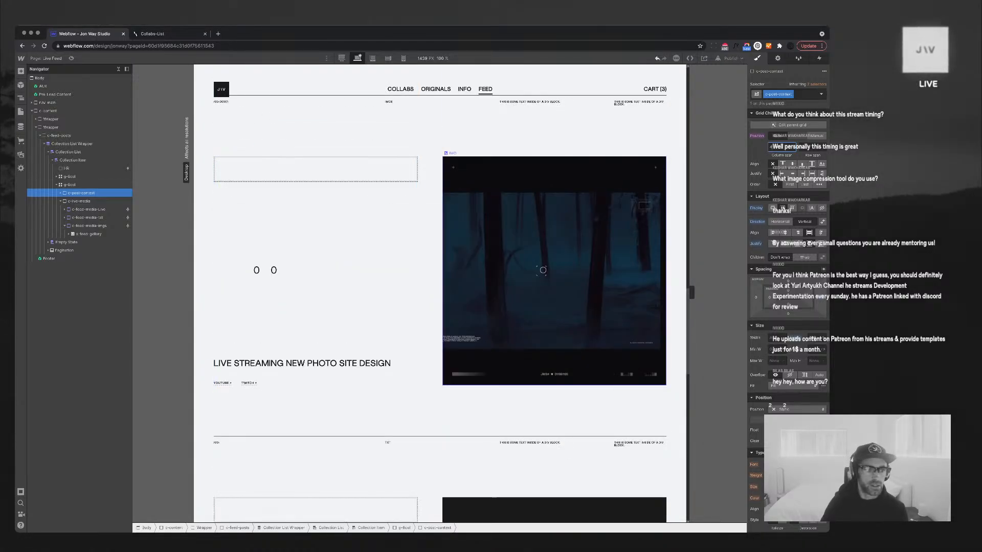
# Set the s-feed-gallery height to 40 VH and preview the page
pyautogui.click(543, 270)
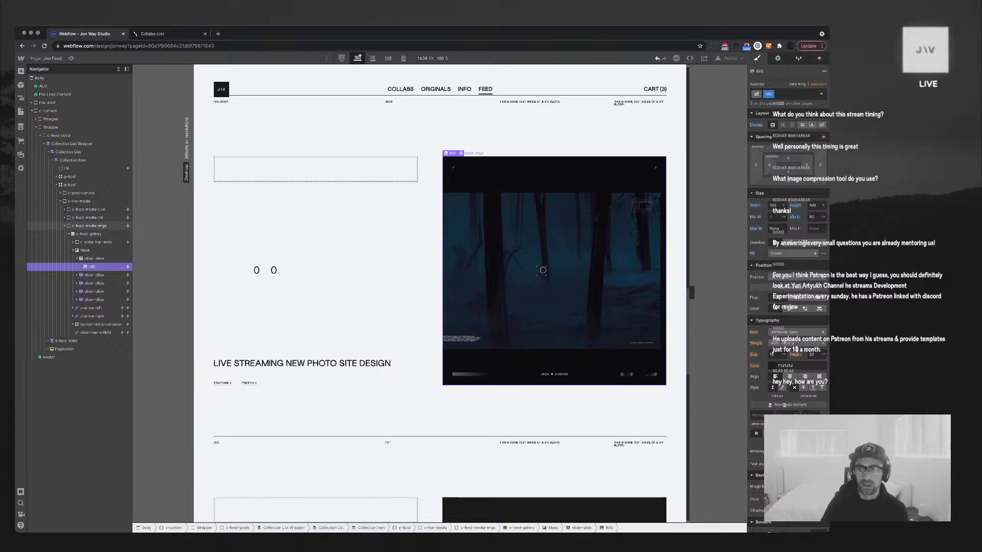
pyautogui.click(89, 226)
pyautogui.click(89, 233)
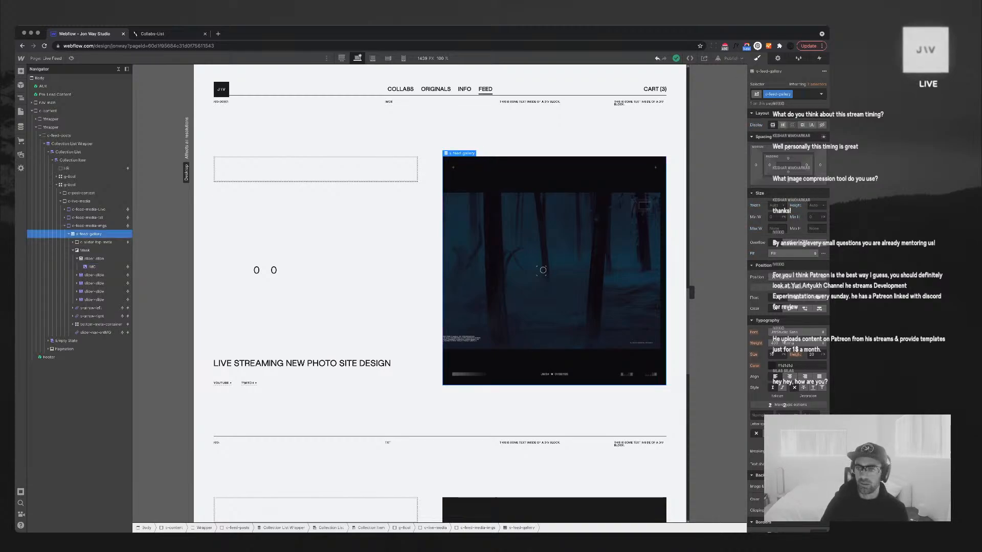
pyautogui.click(812, 206)
pyautogui.write('40')
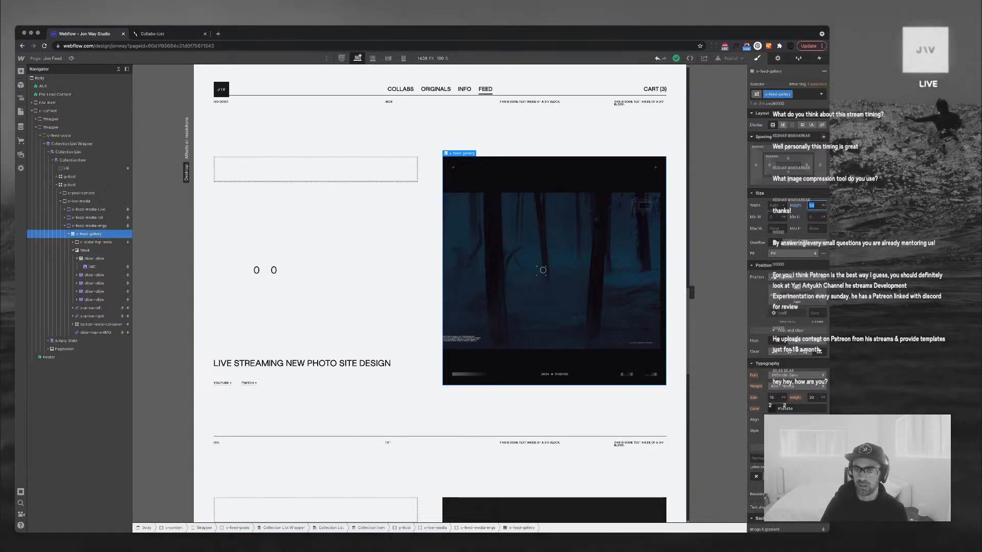
pyautogui.press('Return')
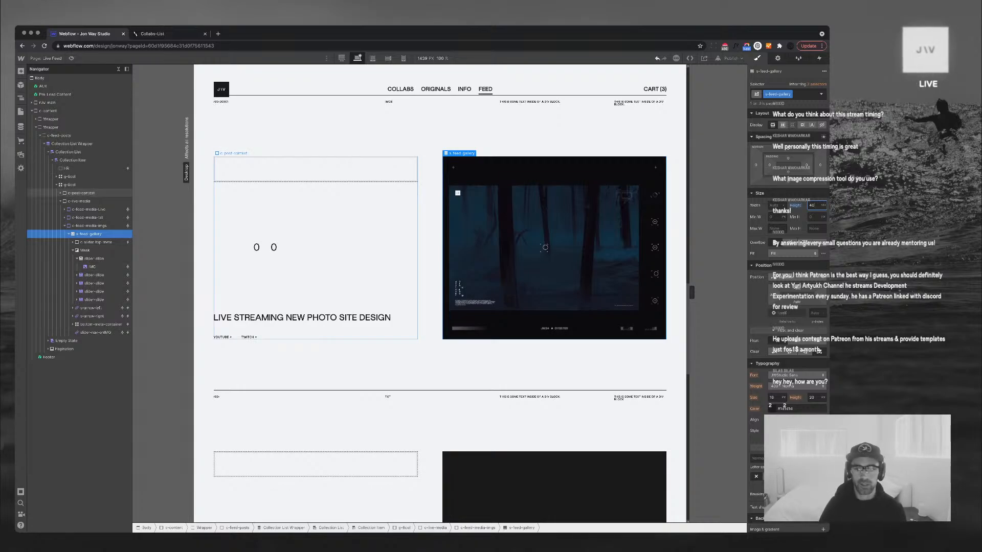
pyautogui.moveTo(691, 292)
pyautogui.mouseDown()
pyautogui.moveTo(615, 292)
pyautogui.moveTo(692, 292)
pyautogui.mouseUp()
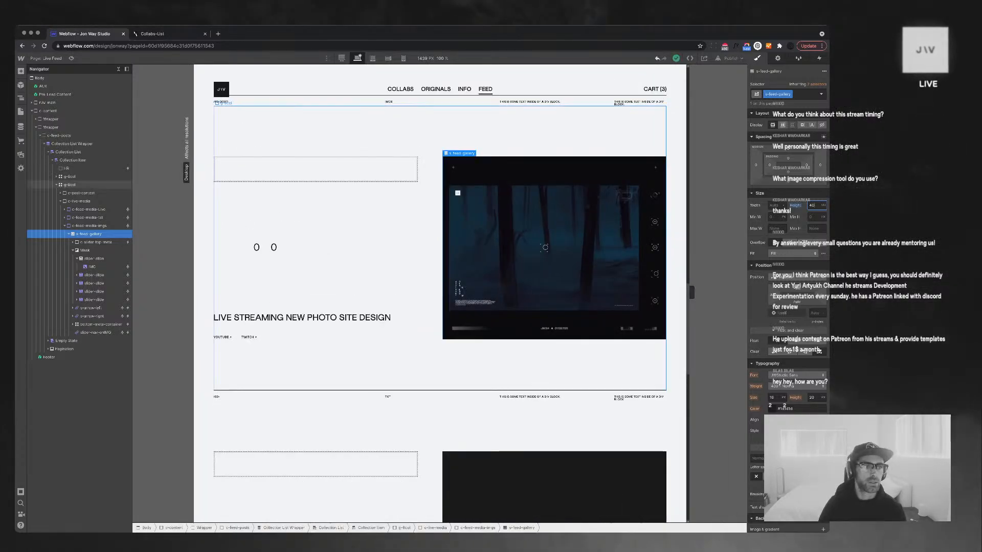
pyautogui.press('super+shift+p')
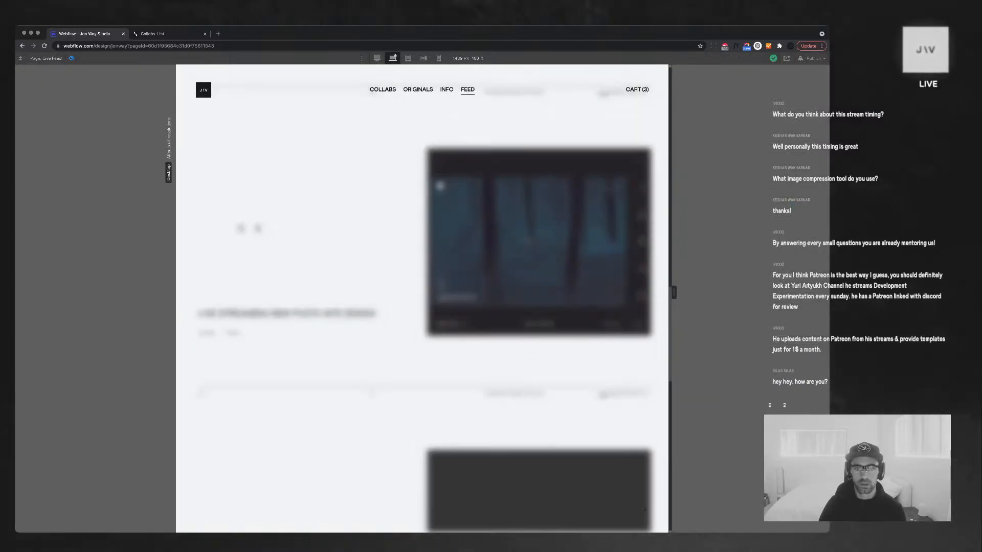
# Shrink the browser window, scroll the preview, then return to the Designer
pyautogui.moveTo(829, 532); pyautogui.dragTo(656, 463)
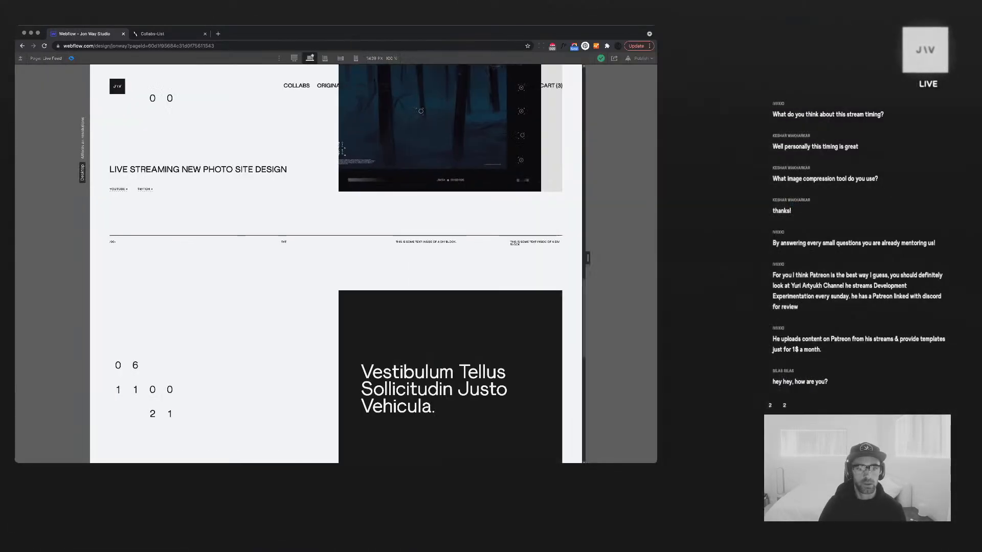
pyautogui.scroll(7, 558, 441)
pyautogui.scroll(-4, 558, 441)
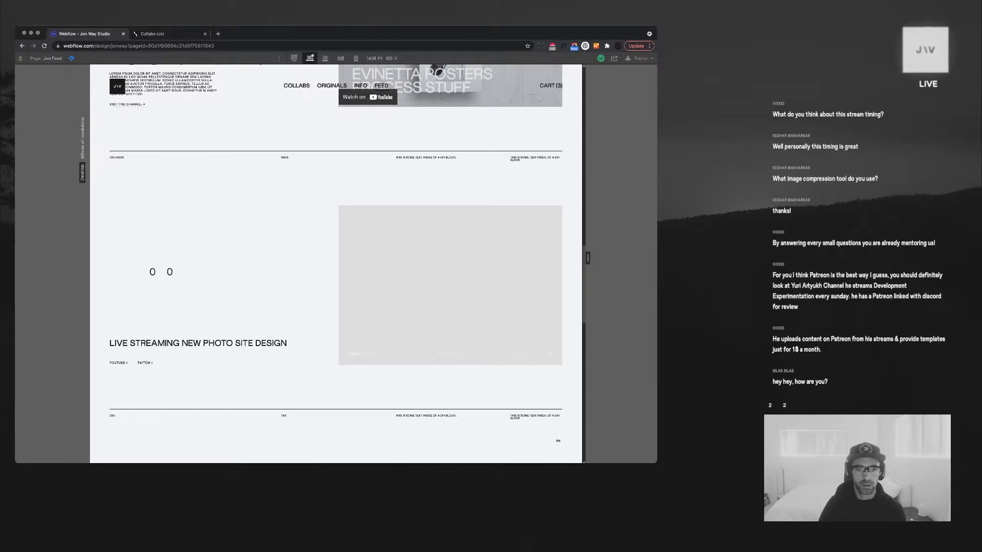
pyautogui.press('super+shift+p')
pyautogui.click(447, 264)
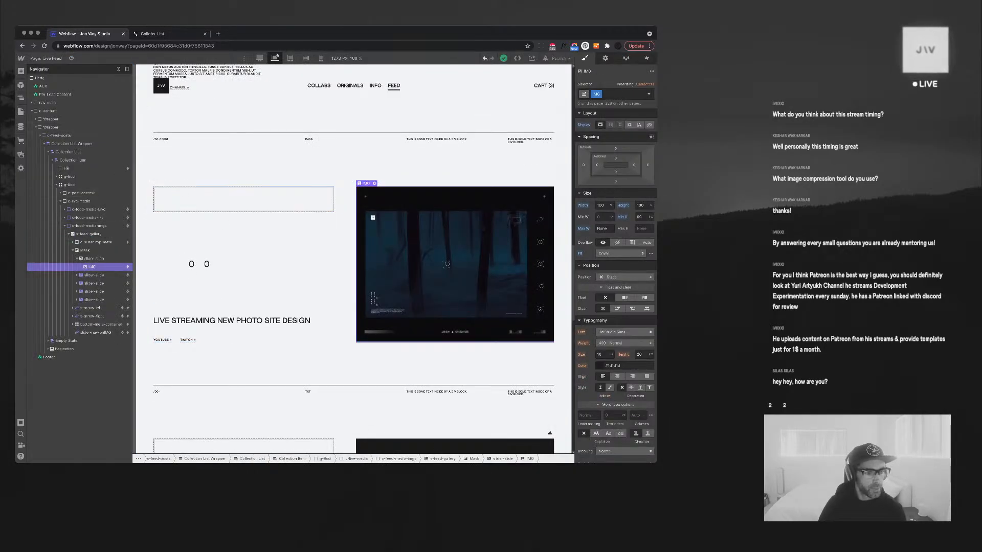
pyautogui.click(78, 259)
pyautogui.click(95, 259)
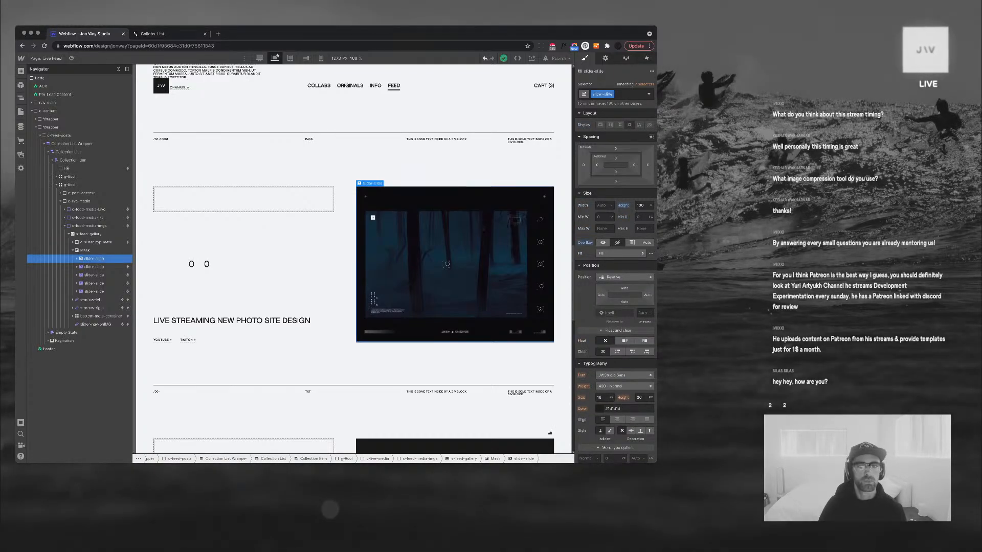
pyautogui.press('d')
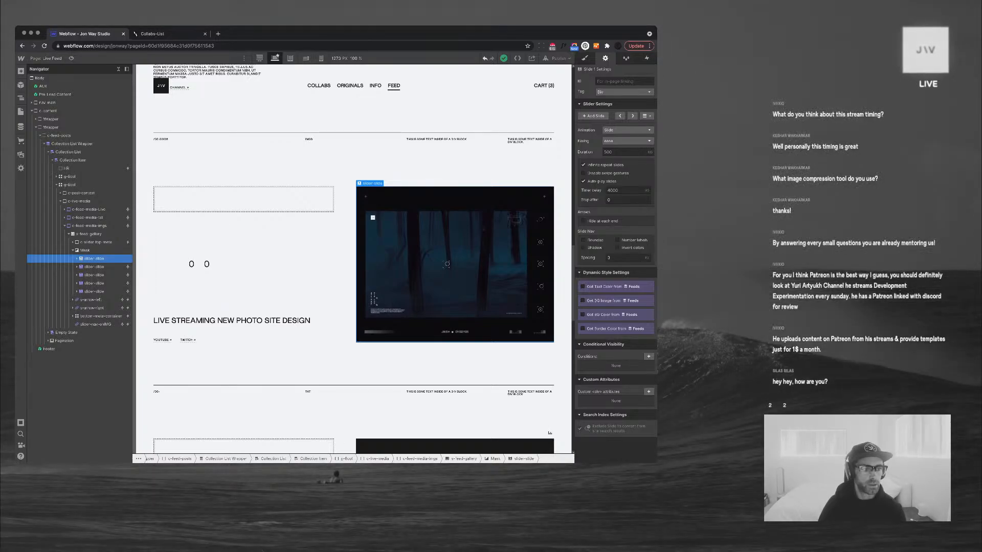
pyautogui.click(77, 259)
pyautogui.click(92, 267)
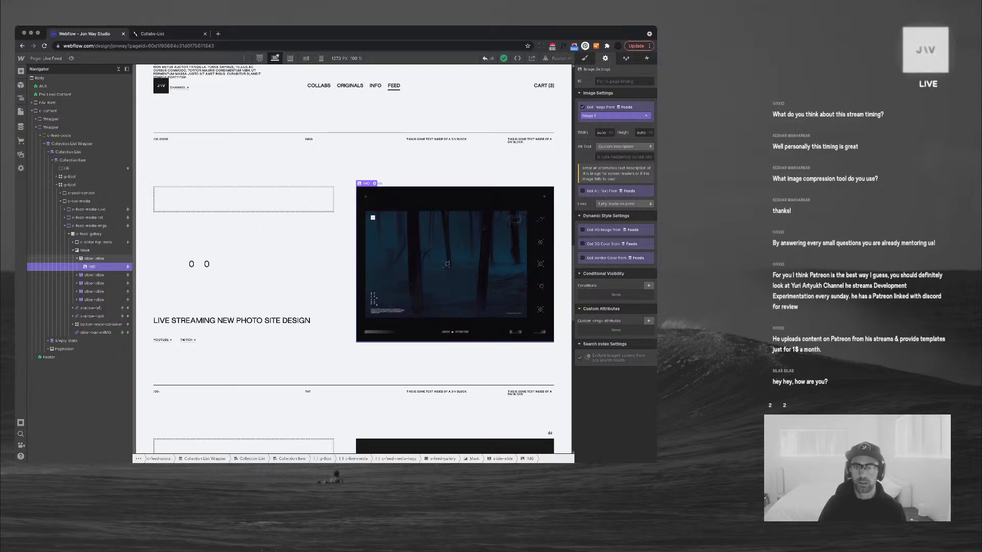
pyautogui.click(94, 275)
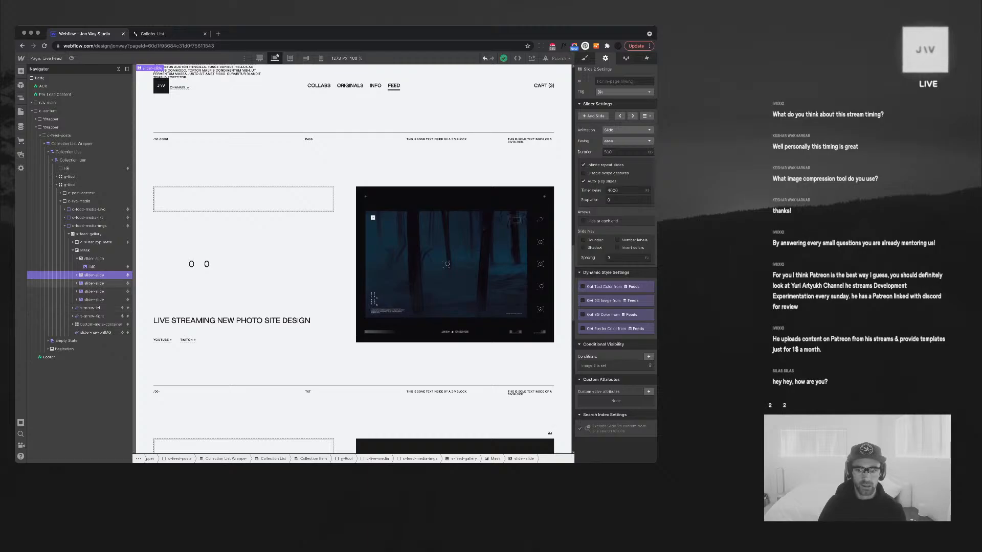
pyautogui.click(93, 284)
pyautogui.click(93, 291)
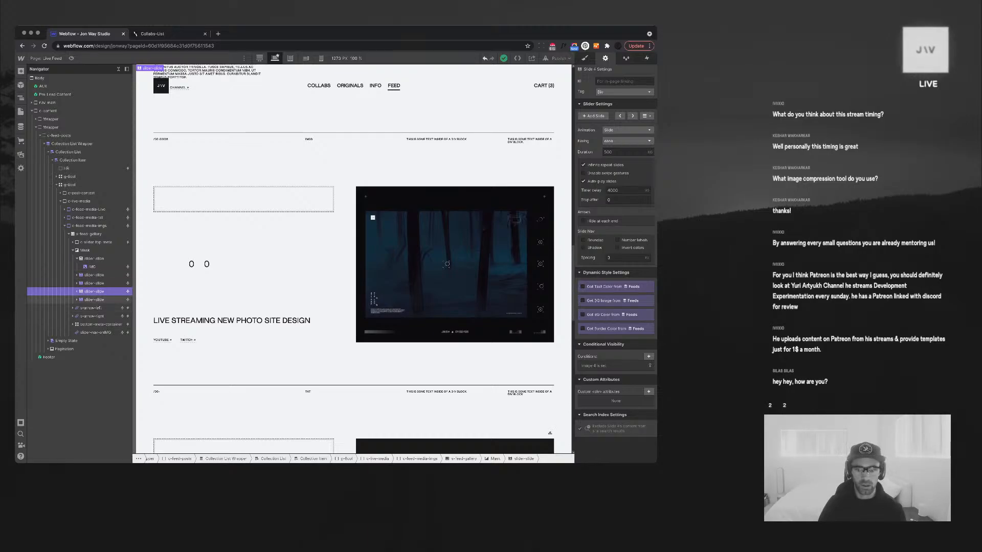
pyautogui.click(93, 299)
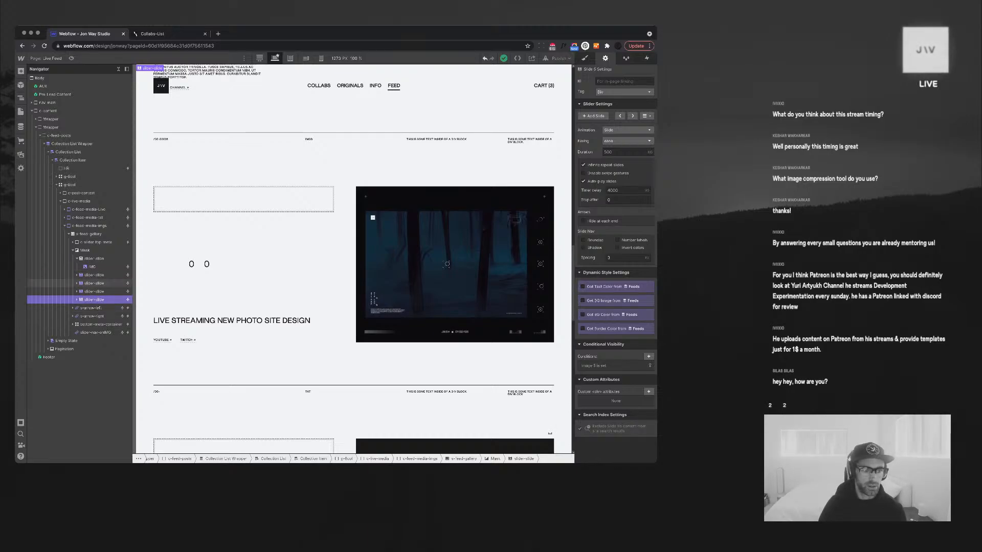
pyautogui.click(447, 264)
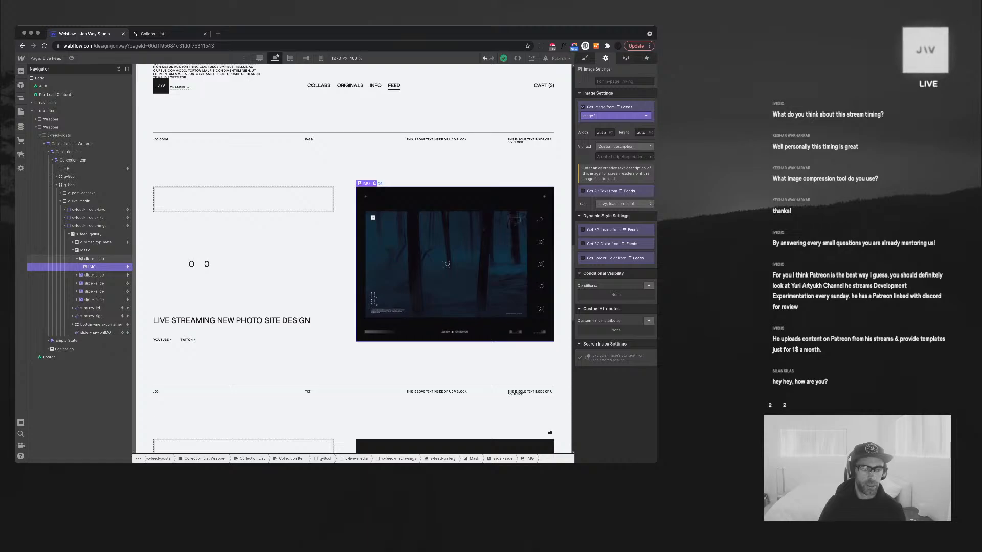
pyautogui.click(94, 259)
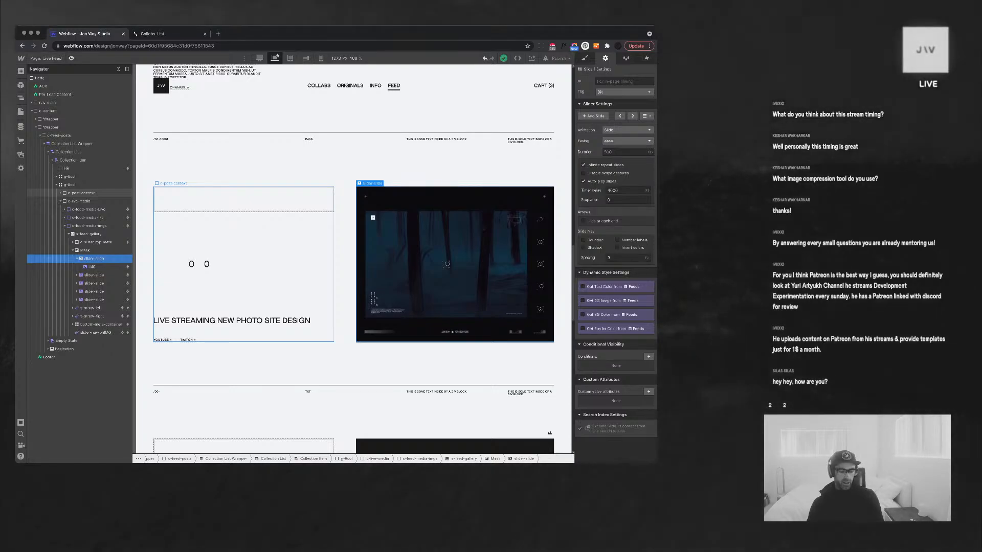
pyautogui.press('super+shift+p')
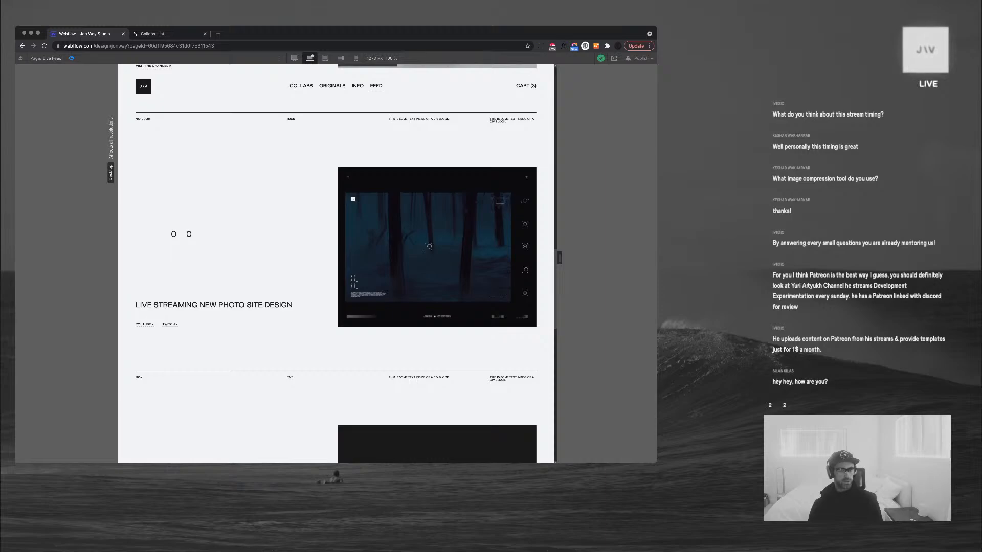
# Scroll through each Live Feed post's slider in preview, then exit to the Designer
pyautogui.scroll(-1, 335, 263)
pyautogui.scroll(1, 335, 263)
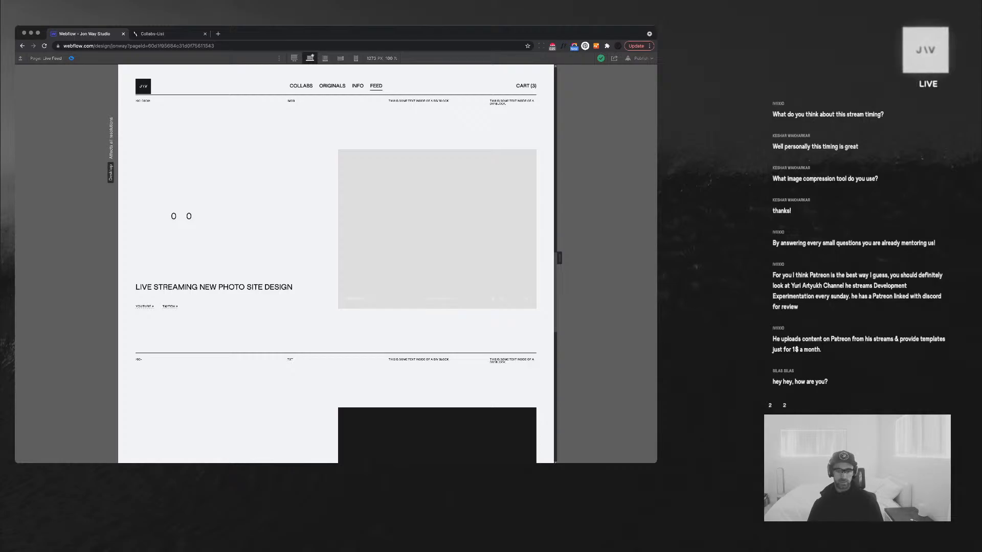
pyautogui.scroll(-5, 336, 264)
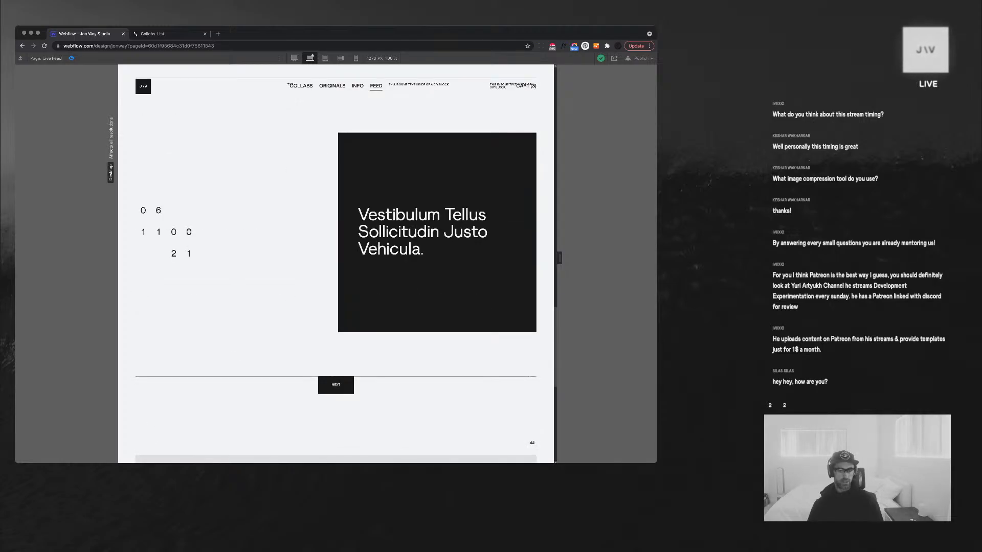
pyautogui.scroll(7, 335, 264)
pyautogui.scroll(8, 336, 264)
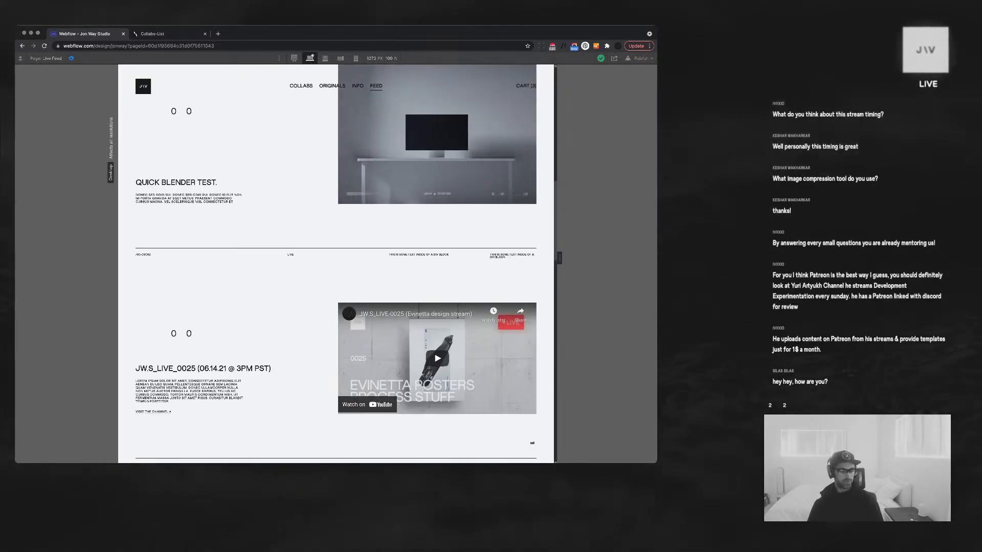
pyautogui.scroll(4, 336, 264)
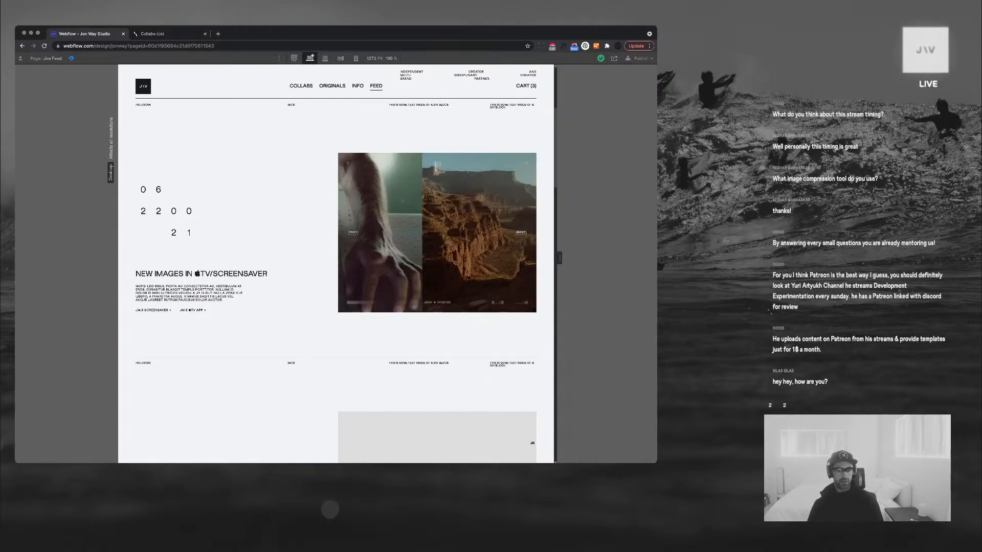
pyautogui.scroll(-4, 336, 263)
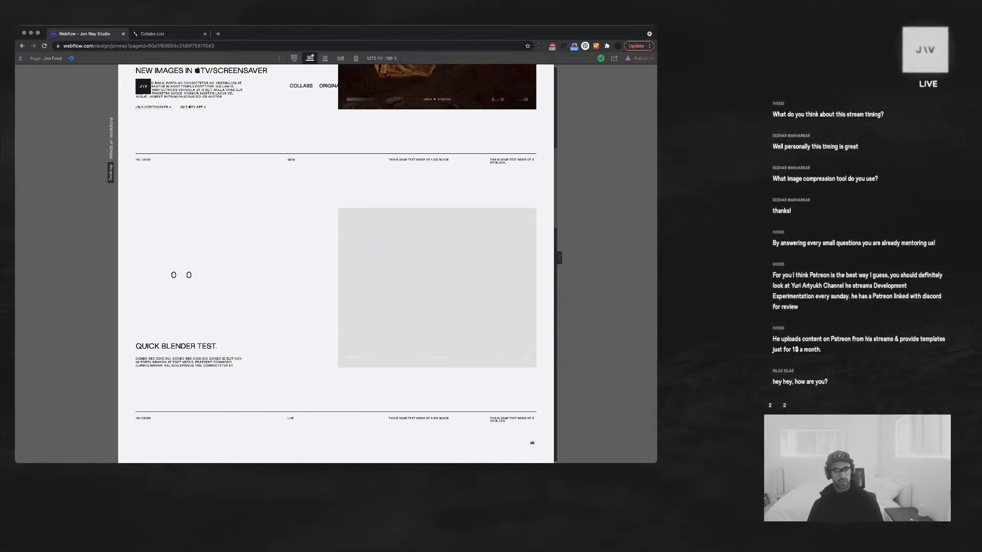
pyautogui.scroll(-4, 336, 263)
pyautogui.scroll(-6, 335, 264)
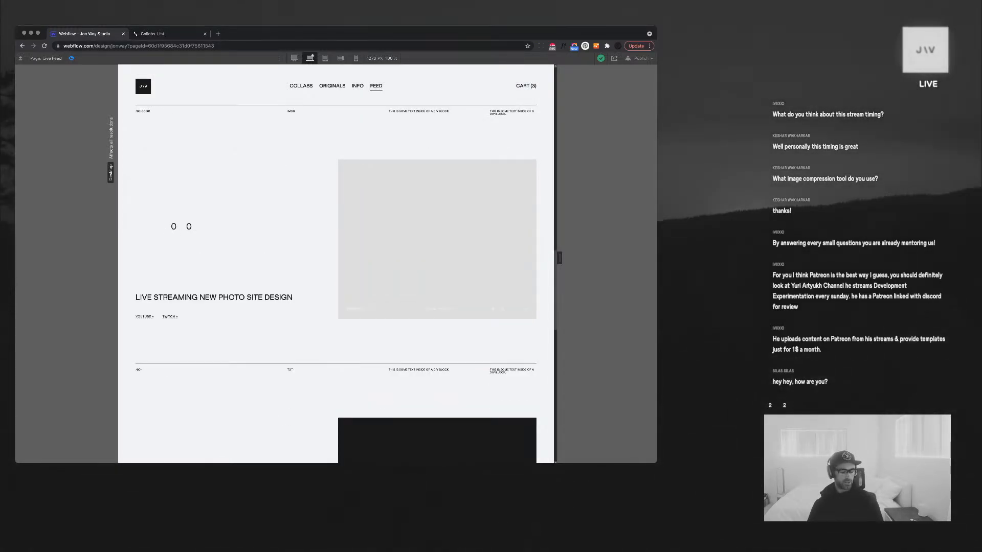
pyautogui.press('shift+super+p')
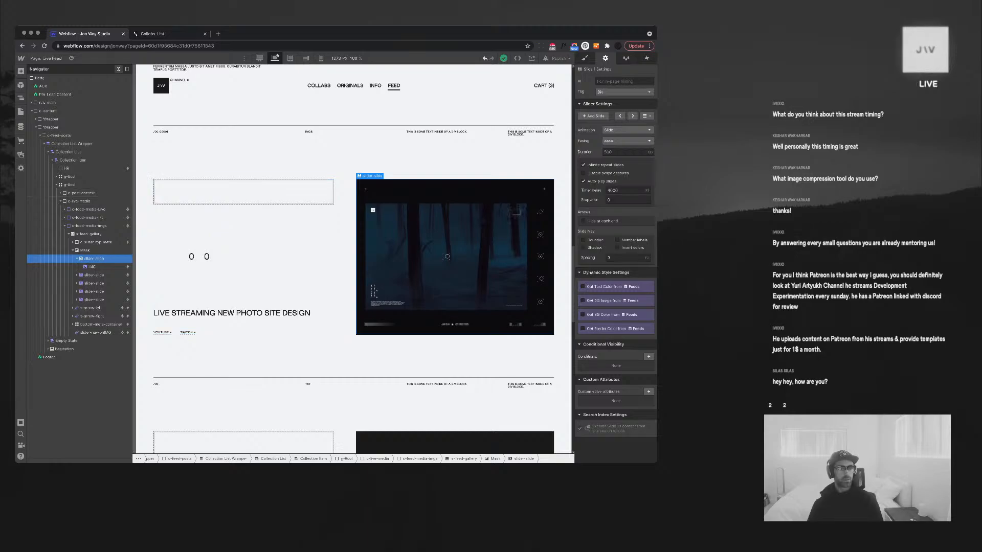
# Add a Div Block with class c-feed-media-img inside c-live-media
pyautogui.click(118, 69)
pyautogui.click(409, 236)
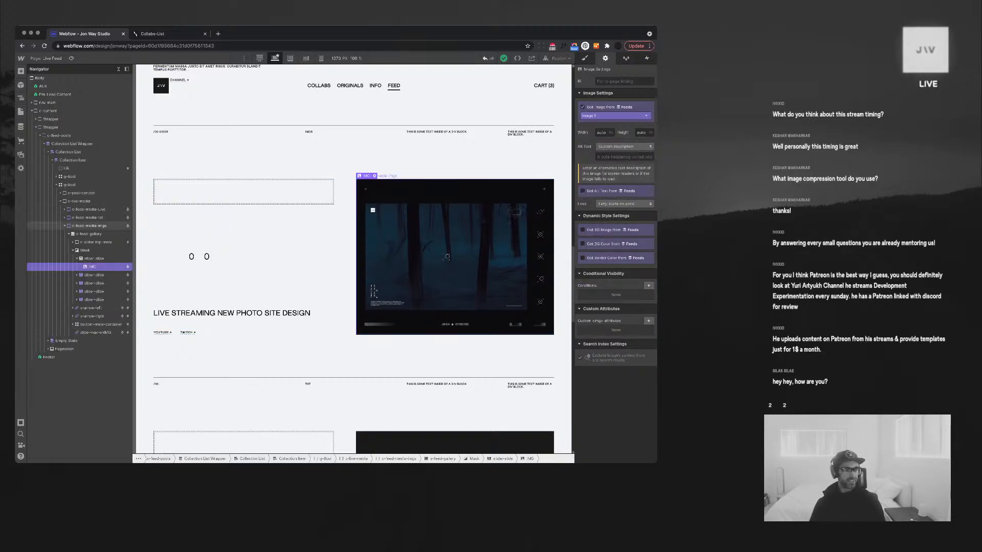
pyautogui.click(65, 225)
pyautogui.click(80, 201)
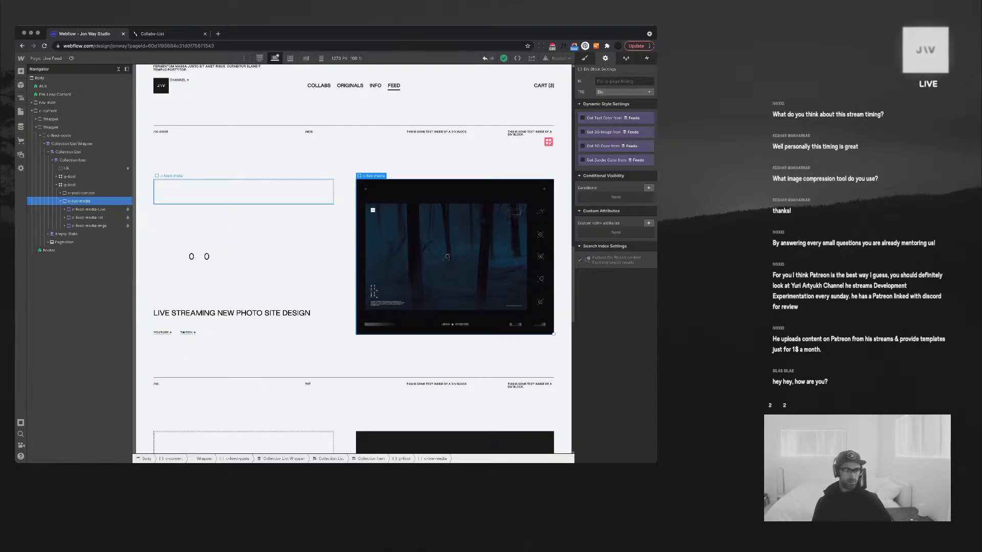
pyautogui.press('super+e')
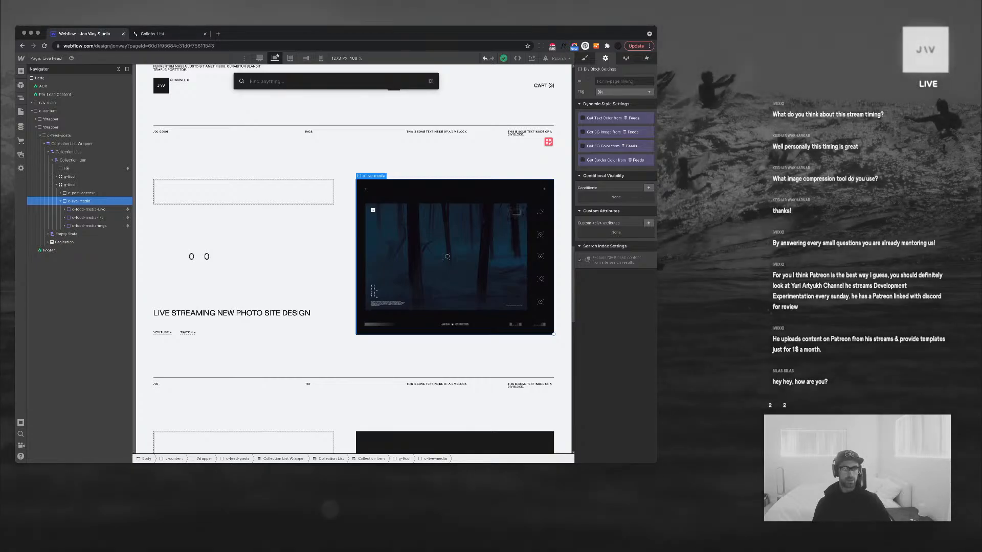
pyautogui.write('div')
pyautogui.press('Return')
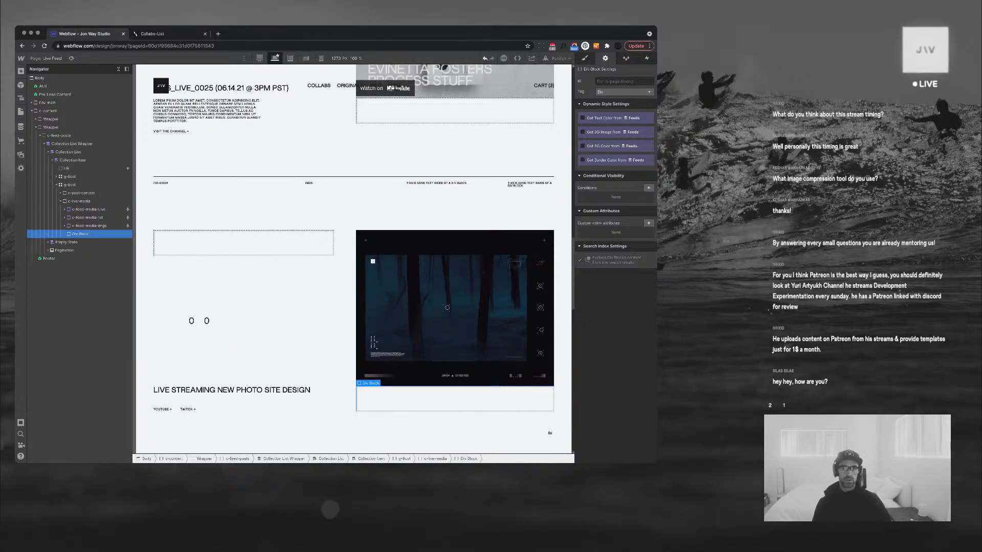
pyautogui.press('super+Return')
pyautogui.write('c-feed-media')
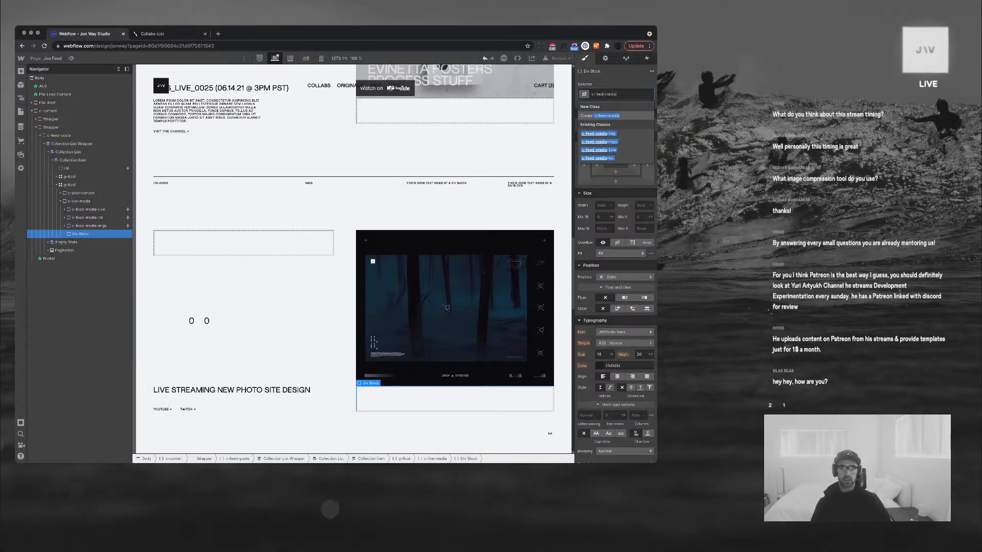
pyautogui.press('Down')
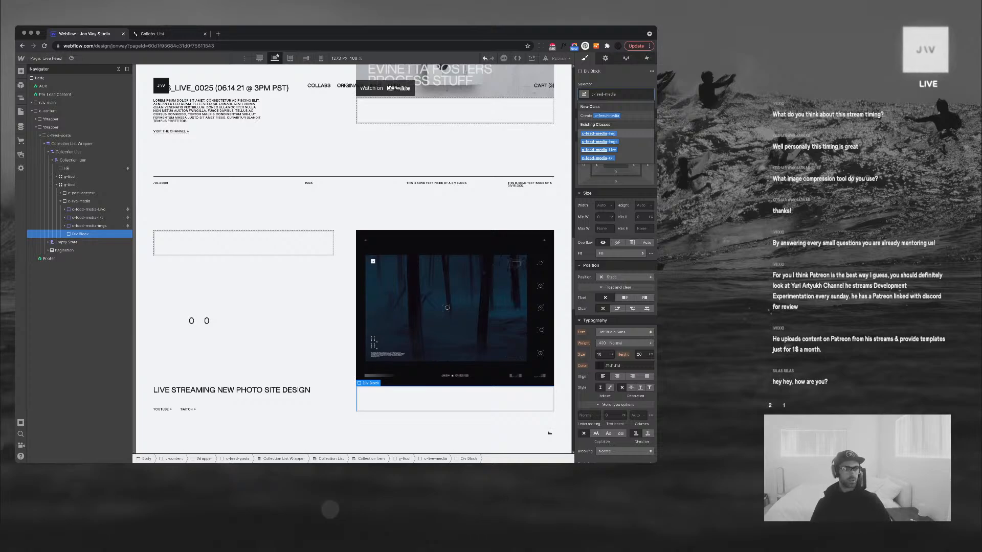
pyautogui.press('Return')
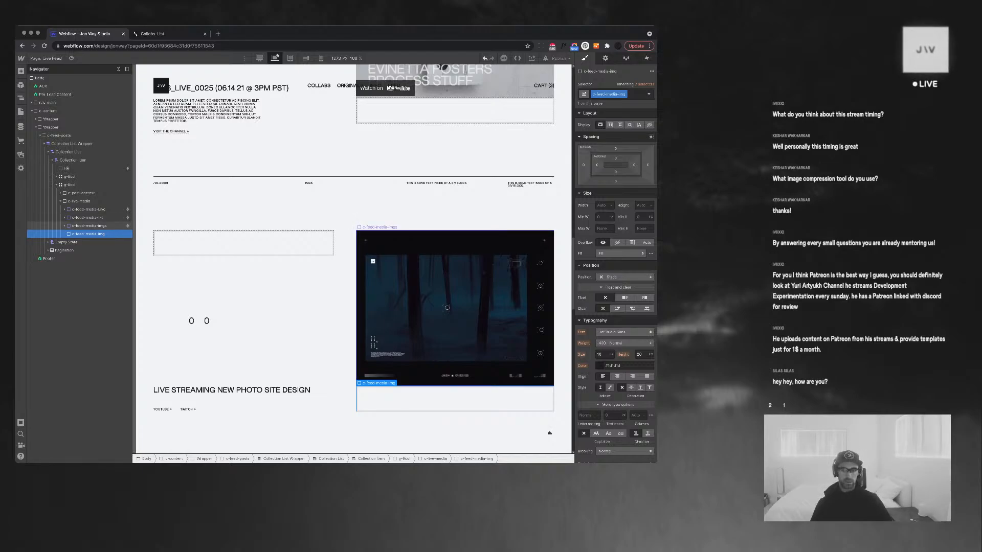
# Add and save a visibility condition: Notification Type equals Img
pyautogui.click(89, 226)
pyautogui.press('d')
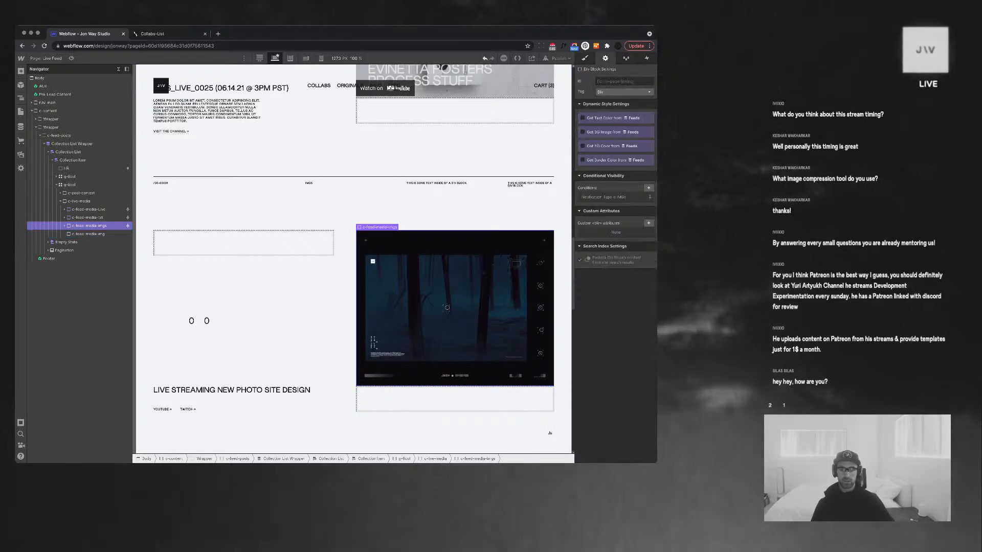
pyautogui.click(89, 234)
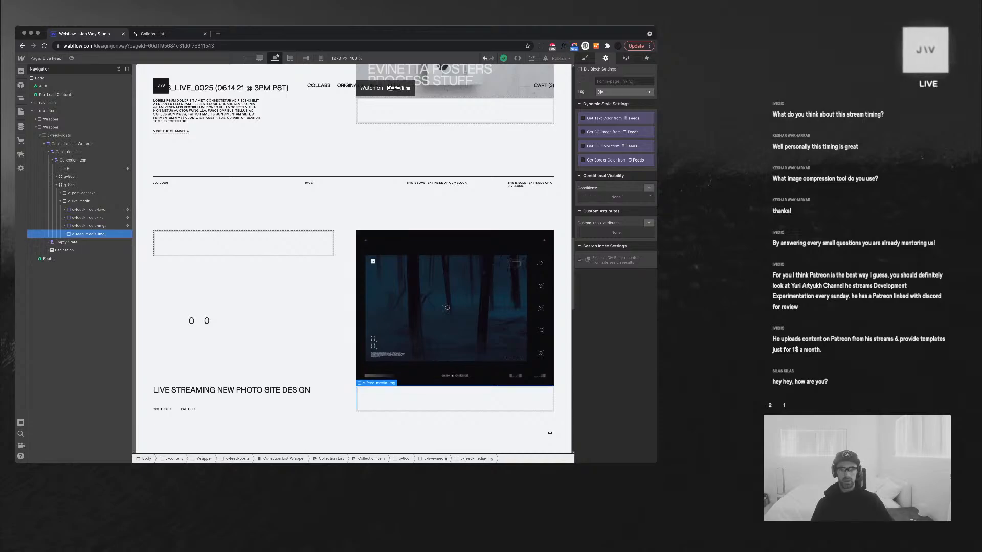
pyautogui.click(648, 188)
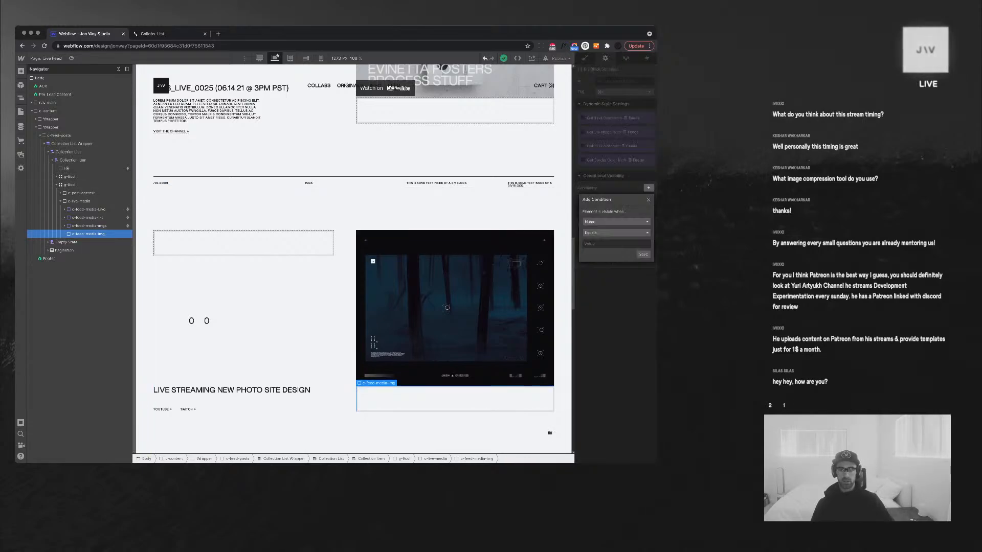
pyautogui.click(634, 222)
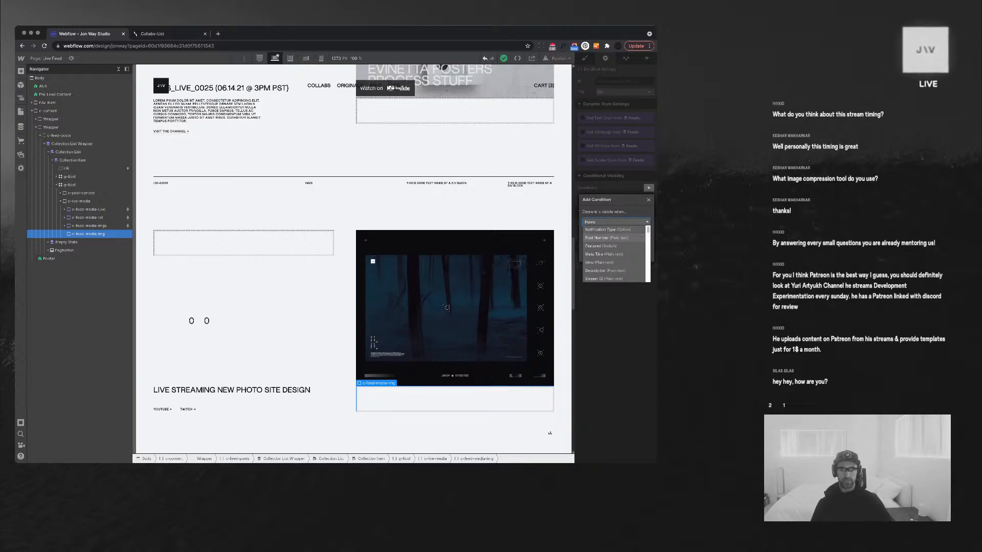
pyautogui.scroll(-3, 611, 251)
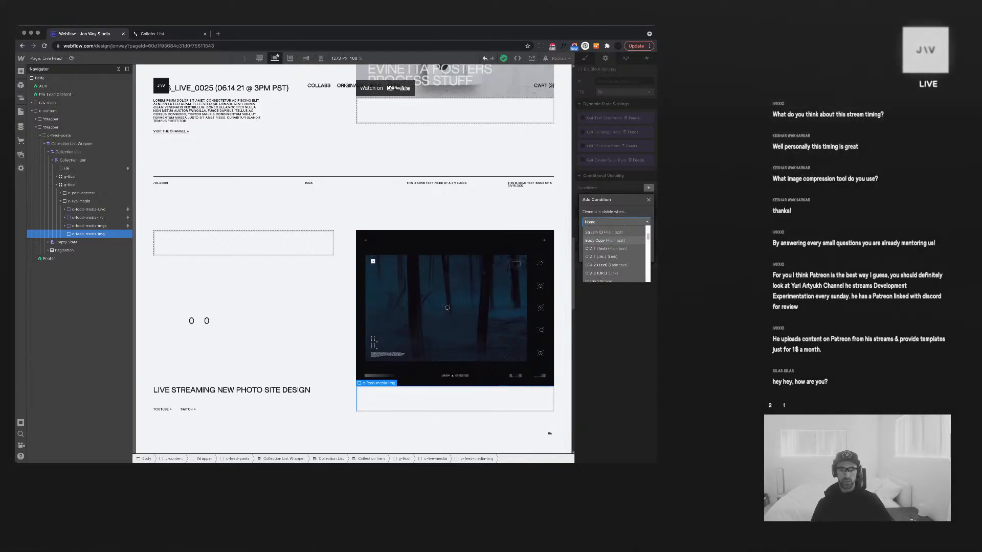
pyautogui.click(648, 200)
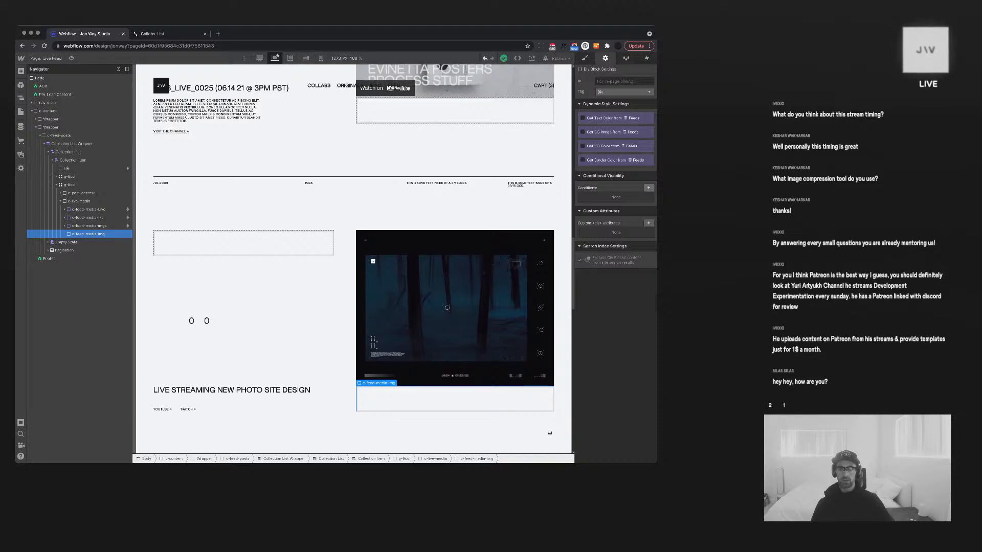
pyautogui.click(648, 188)
pyautogui.click(615, 222)
pyautogui.click(614, 229)
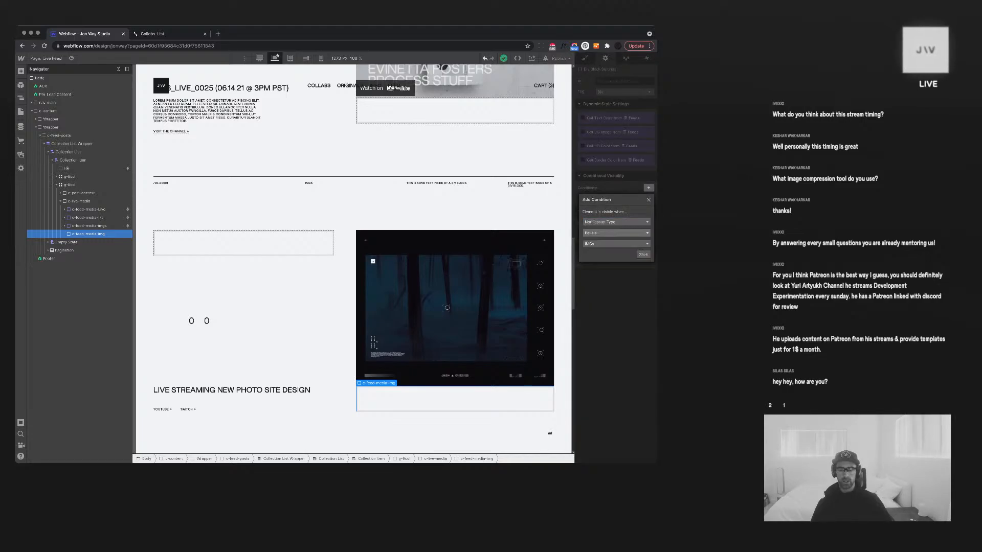
pyautogui.click(616, 244)
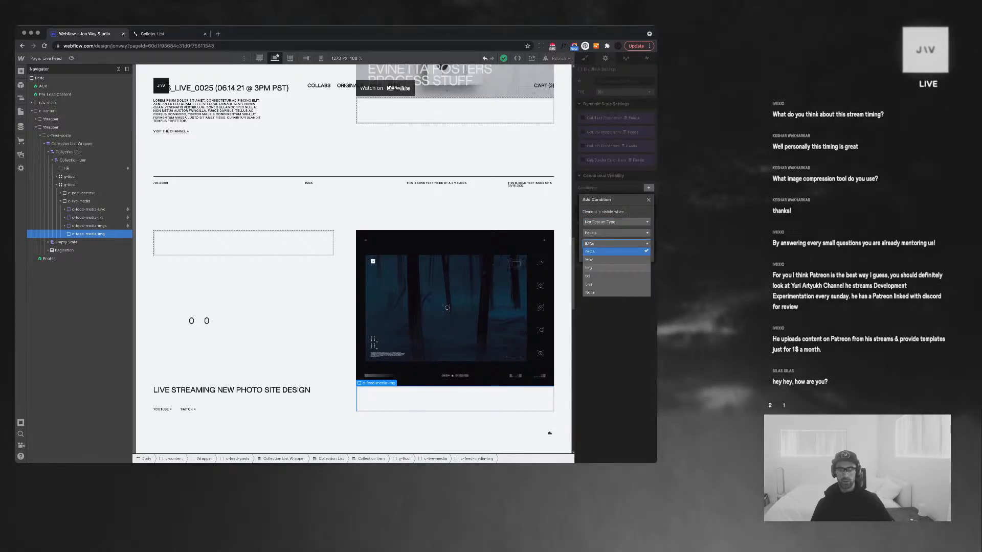
pyautogui.click(613, 267)
pyautogui.click(643, 254)
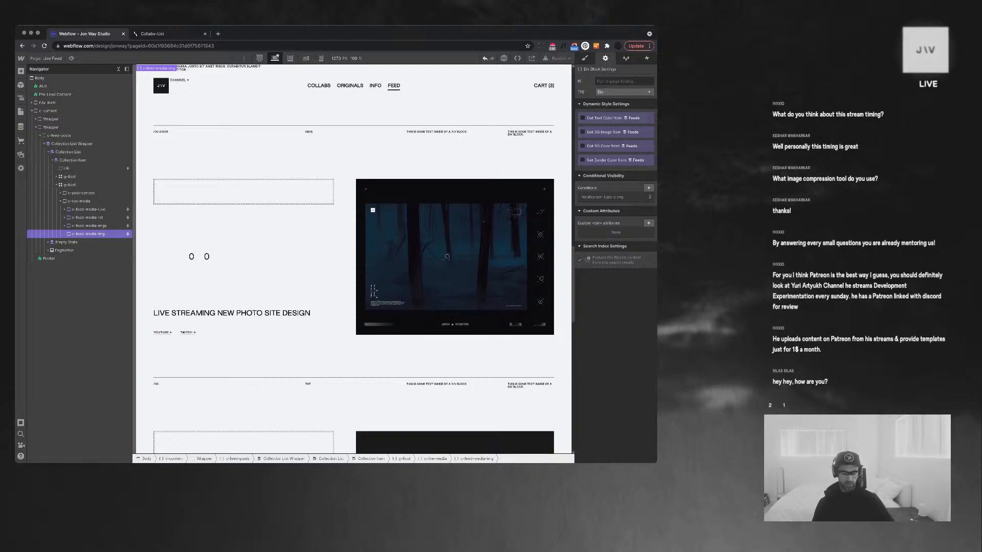
# Add an Image element whose source is the feed's Image 1 field
pyautogui.press('super+e')
pyautogui.write('imag')
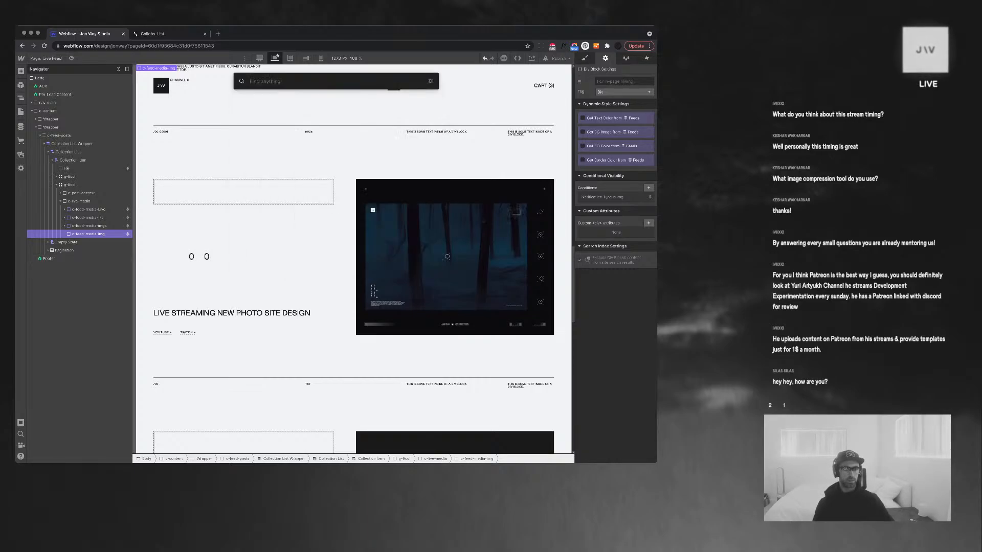
pyautogui.press('Return')
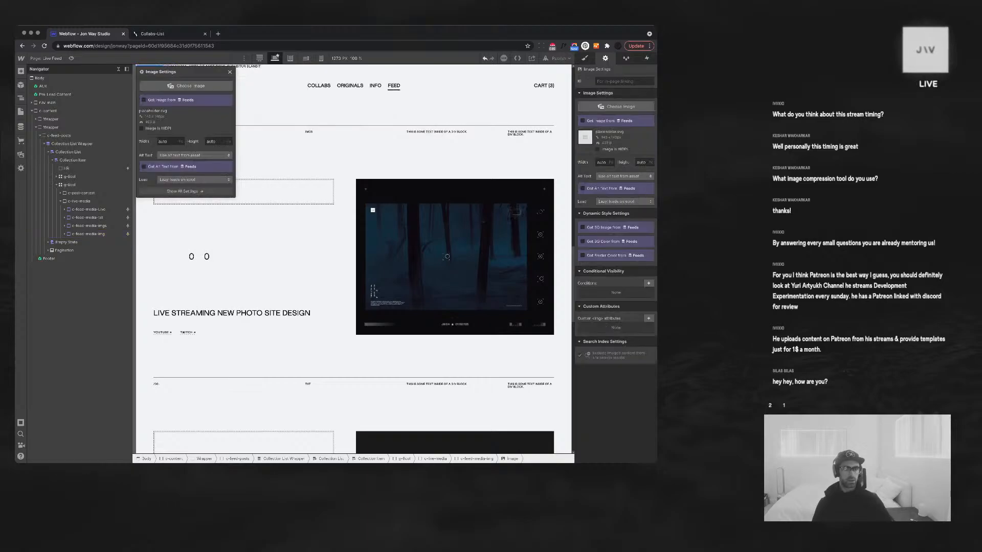
pyautogui.click(145, 100)
pyautogui.click(163, 109)
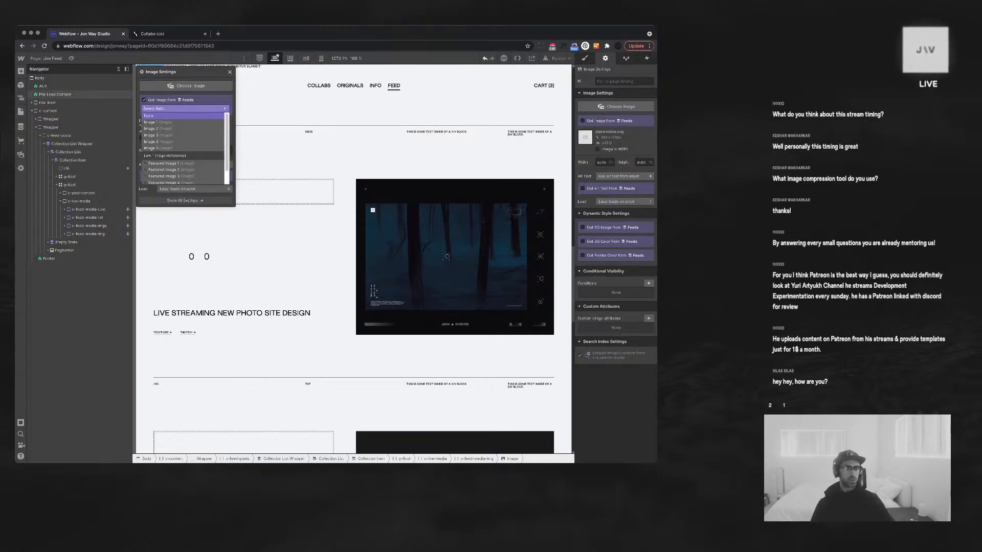
pyautogui.click(158, 122)
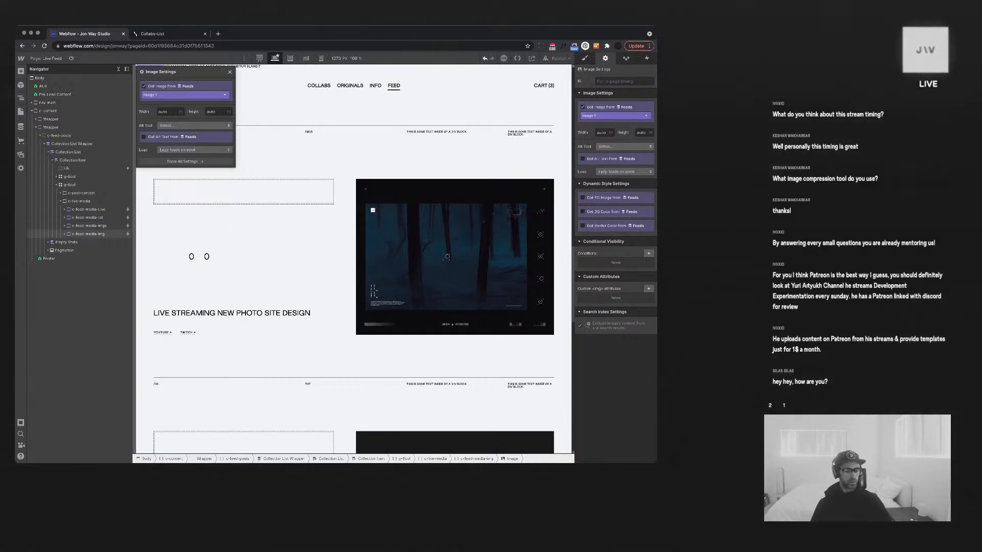
# Select the new image inside c-feed-media-img and give it the IMG class
pyautogui.click(89, 233)
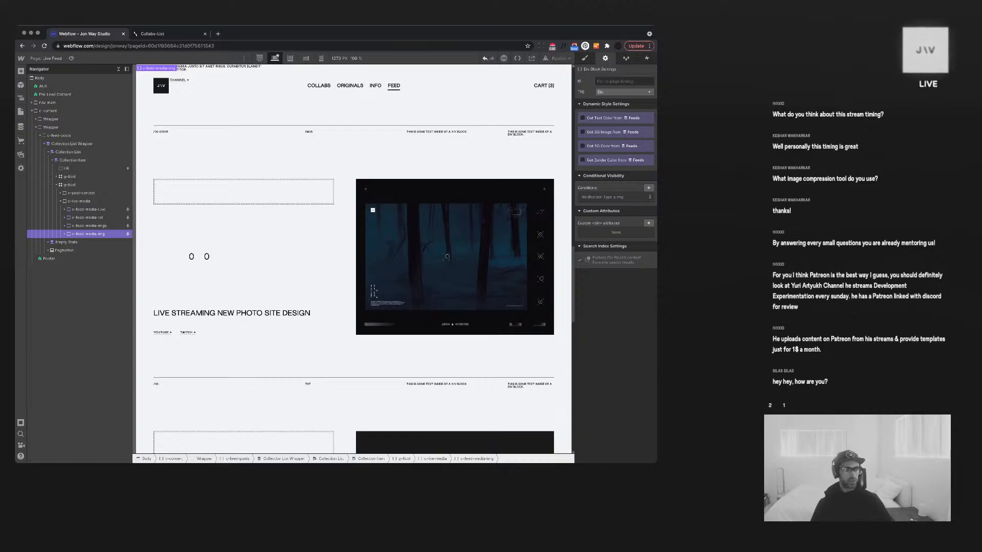
pyautogui.click(64, 234)
pyautogui.click(81, 242)
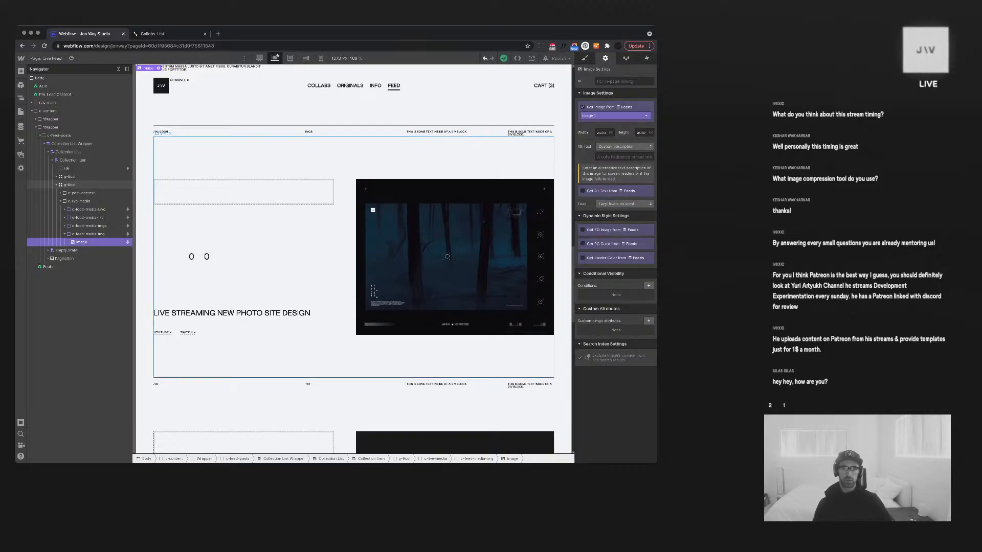
pyautogui.press('super+Return')
pyautogui.write('IMG')
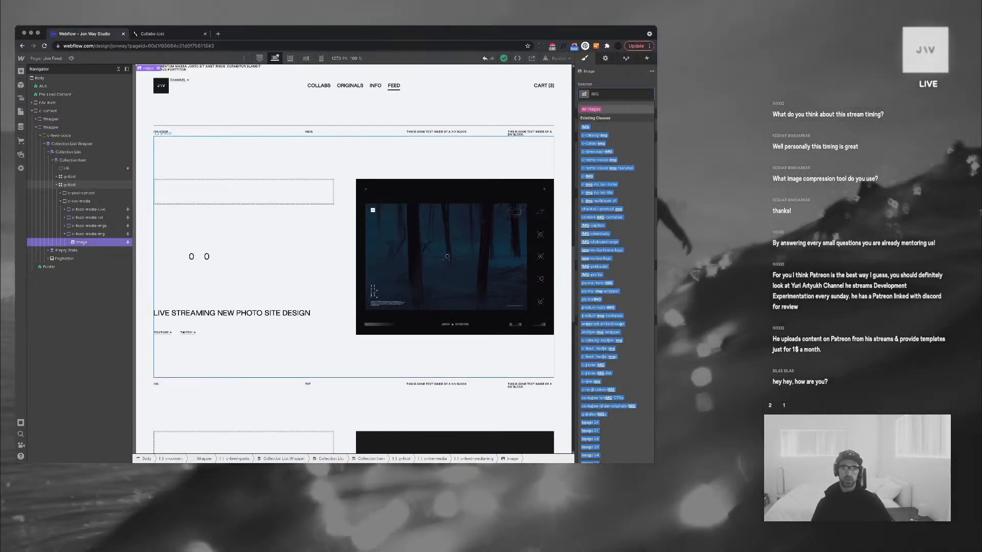
pyautogui.press('Return')
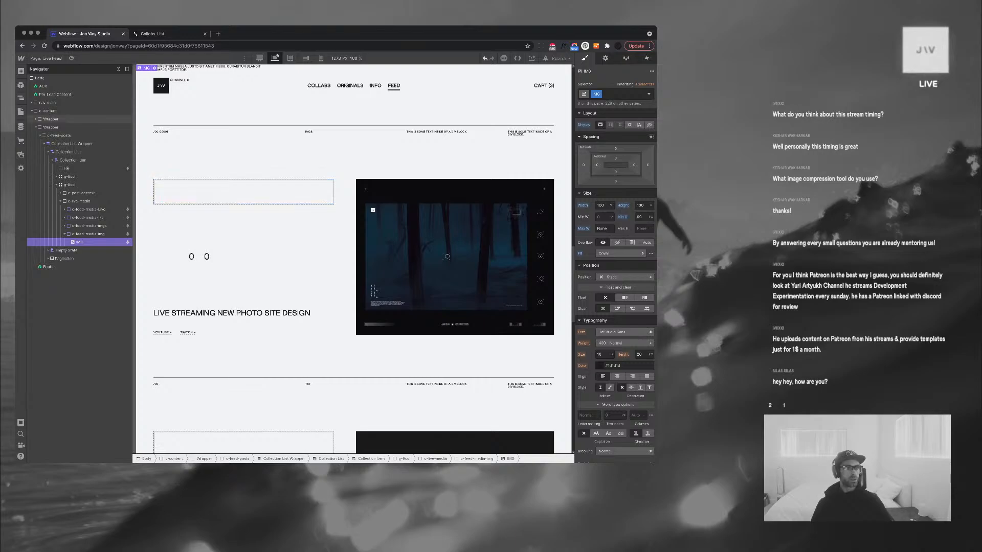
# In the Feeds collection, set the Image item's Notification Type to Img and save
pyautogui.press('p')
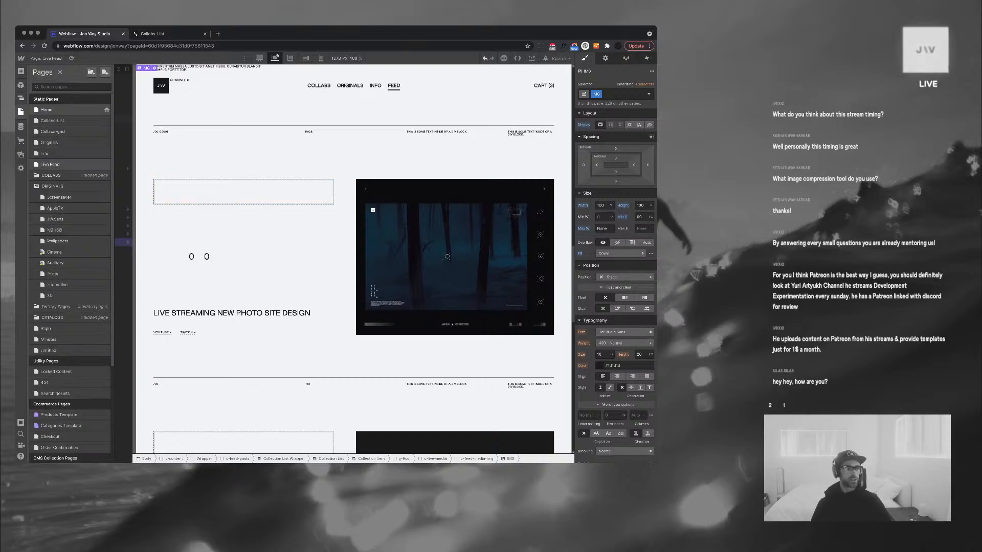
pyautogui.press('z')
pyautogui.click(21, 126)
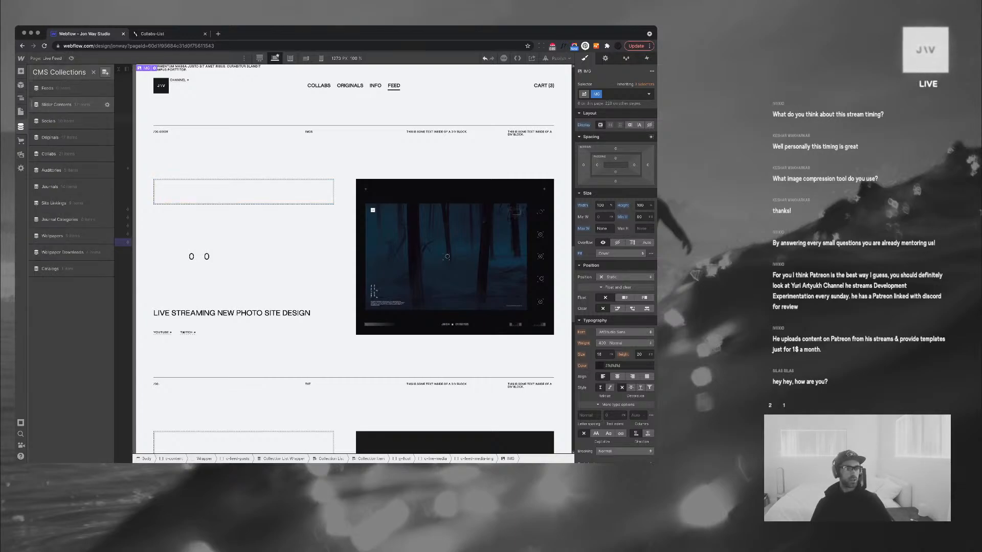
pyautogui.click(61, 87)
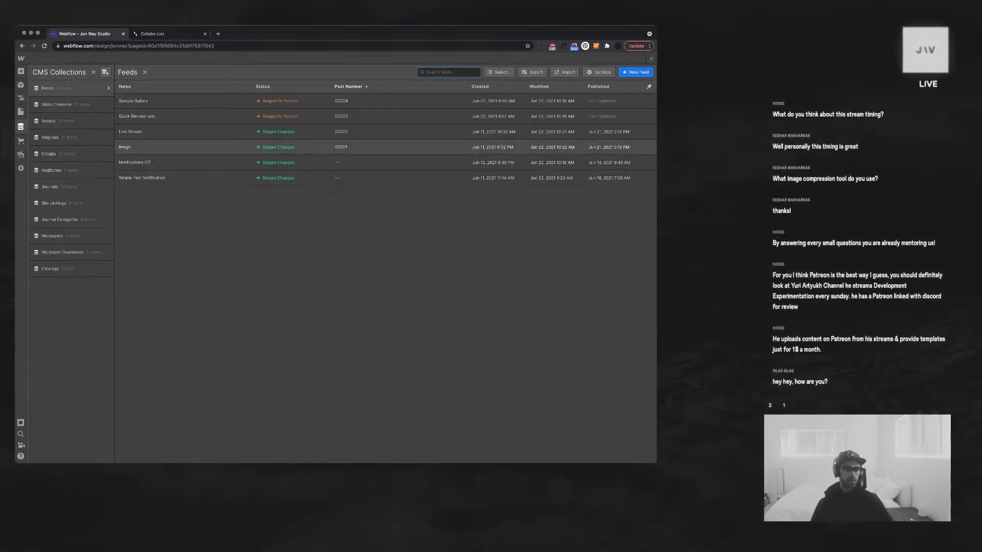
pyautogui.click(225, 147)
pyautogui.scroll(-1, 426, 271)
pyautogui.click(266, 180)
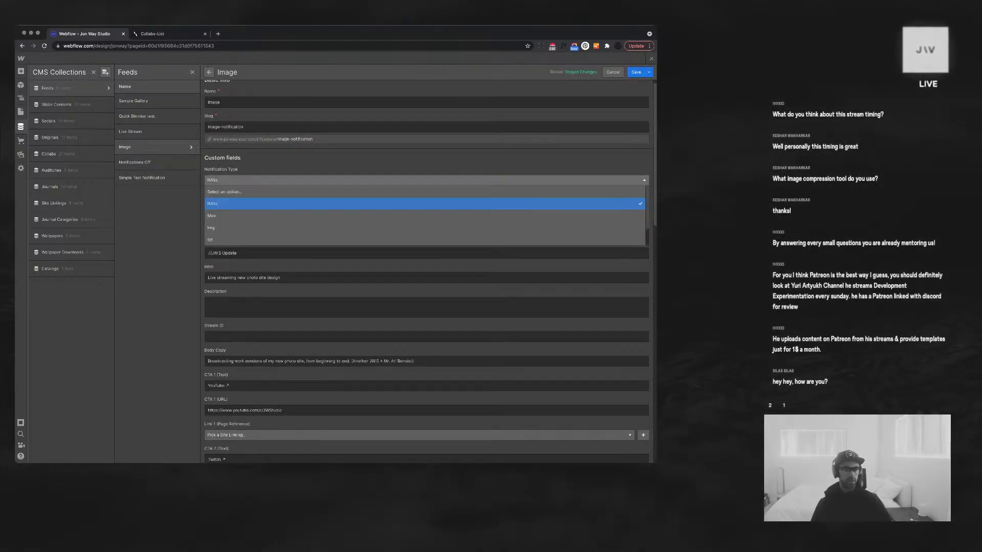
pyautogui.click(265, 215)
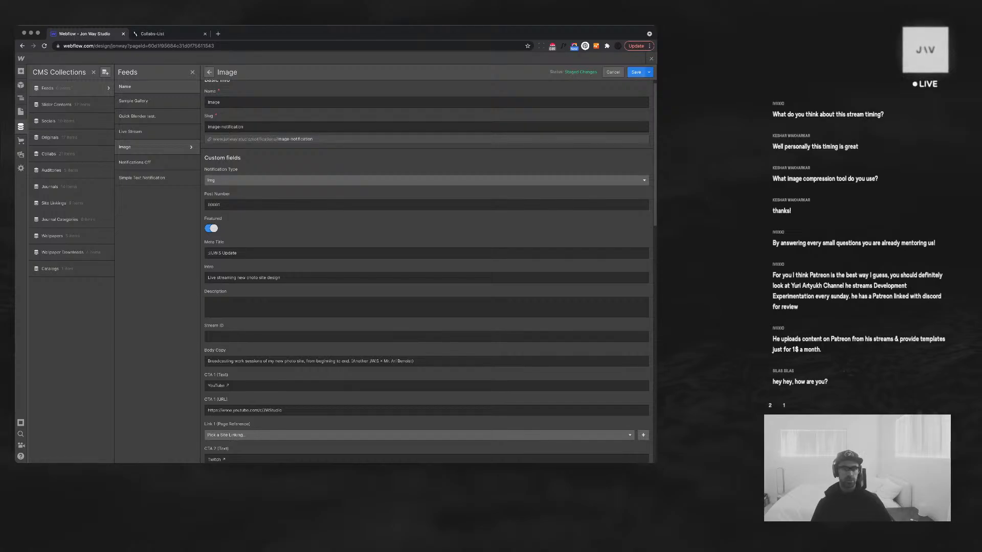
pyautogui.click(635, 72)
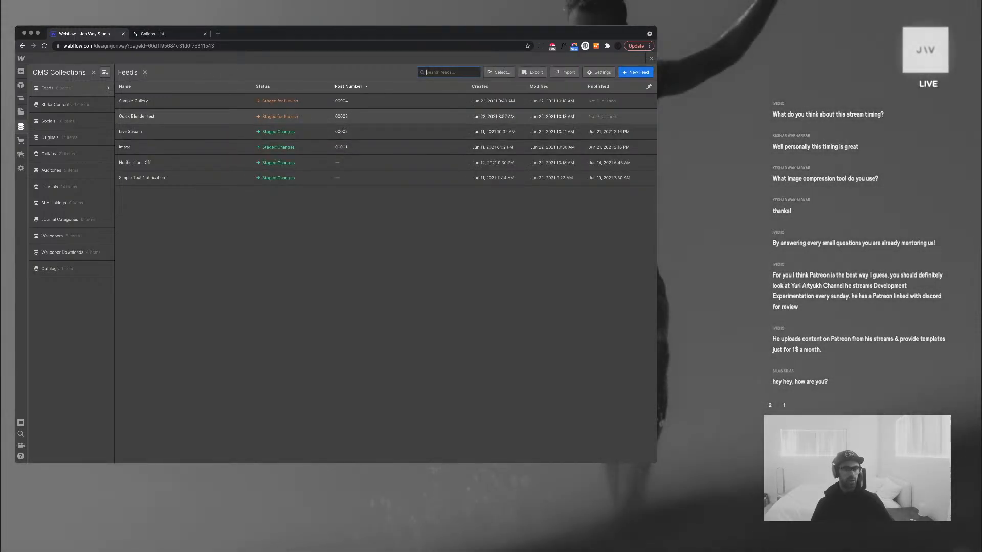
# Set the Quick Blender test item's Notification Type to Img and save
pyautogui.click(137, 116)
pyautogui.click(328, 190)
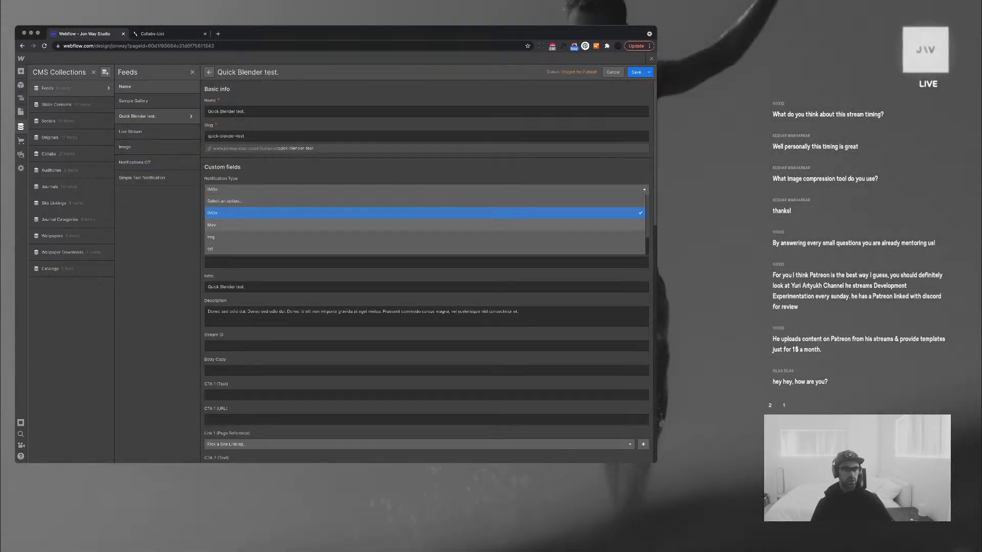
pyautogui.click(328, 237)
pyautogui.click(636, 73)
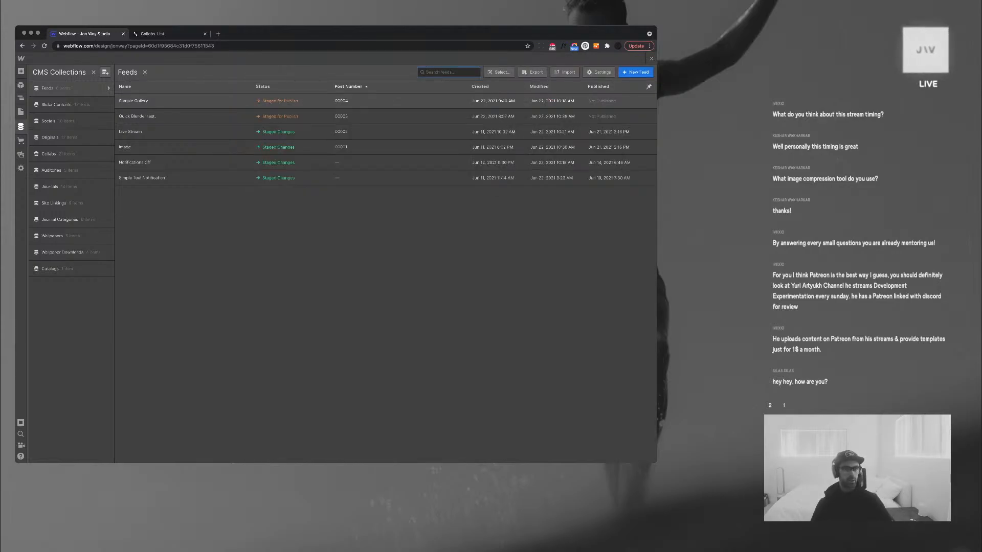
# Review the Sample Gallery, Live Stream, Notifications Off and other feed items, then close the CMS
pyautogui.click(133, 100)
pyautogui.click(137, 116)
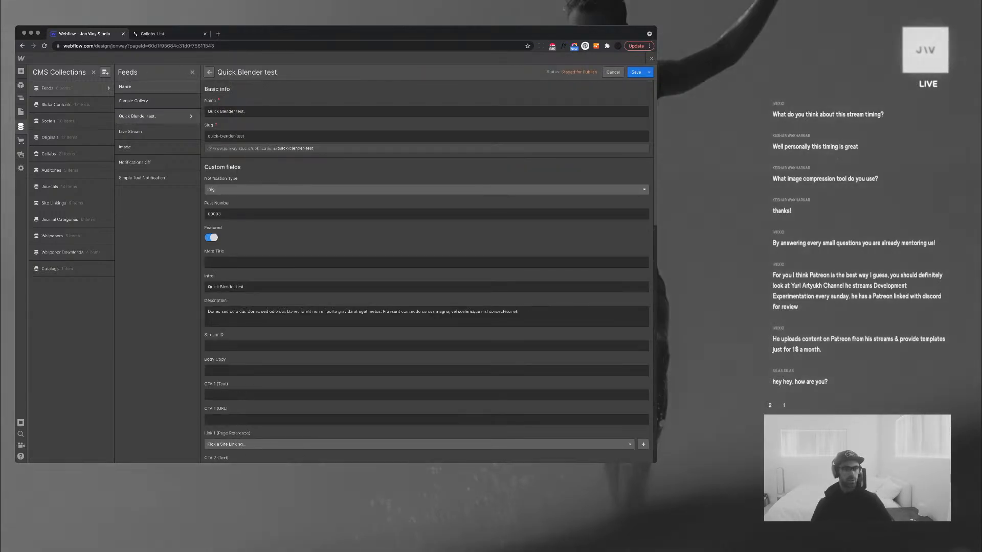
pyautogui.click(131, 132)
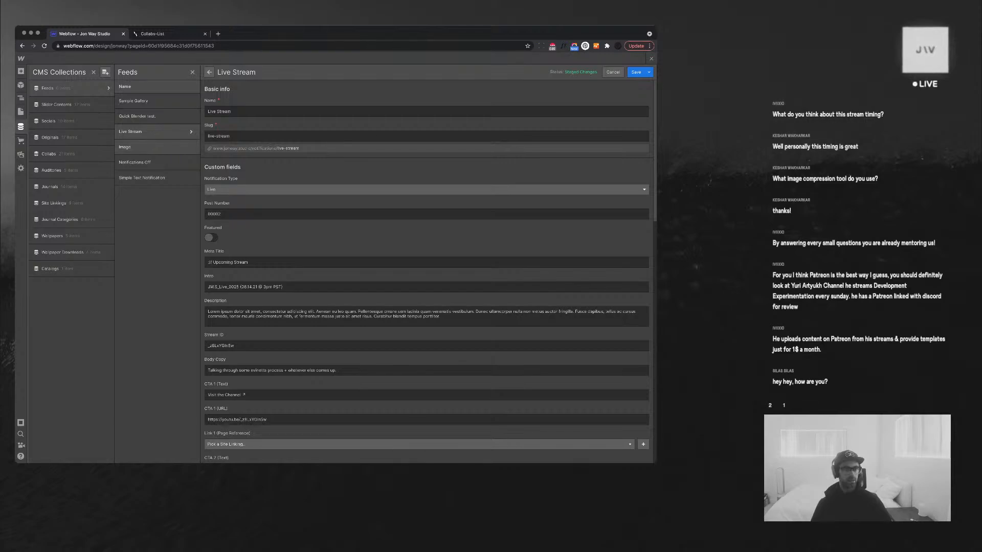
pyautogui.click(128, 148)
pyautogui.click(135, 162)
pyautogui.click(142, 178)
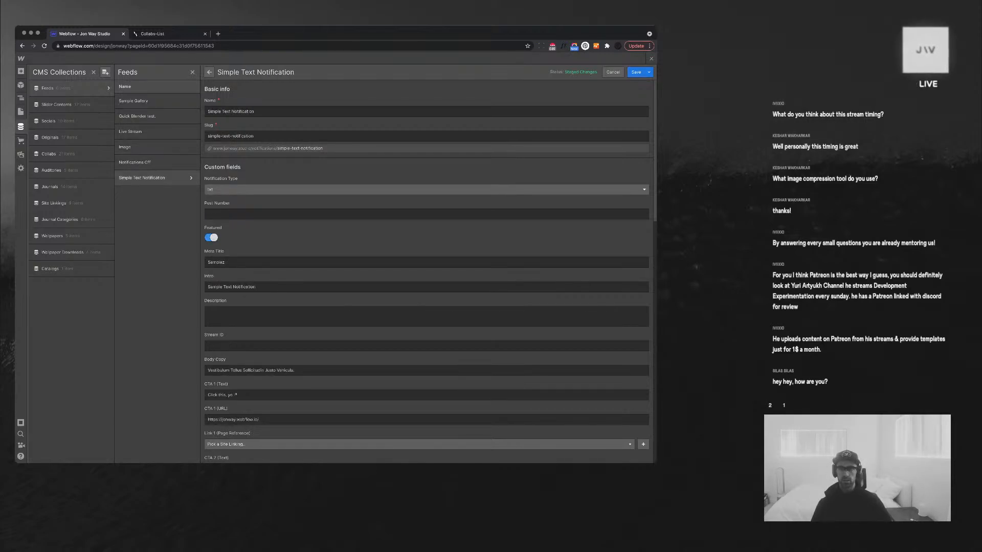
pyautogui.click(21, 126)
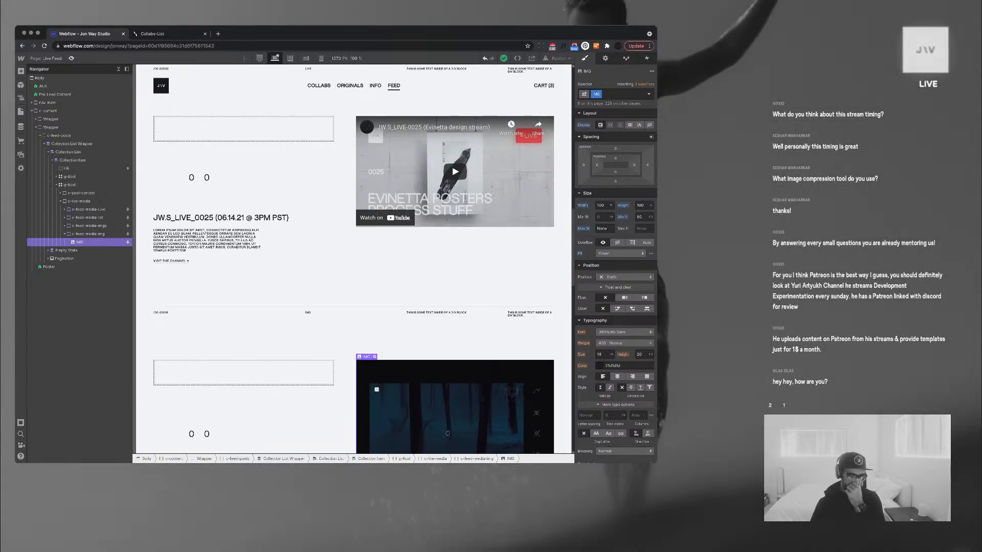
# Preview the Live Feed page and scroll up and down through its feed posts
pyautogui.press('super+shift+p')
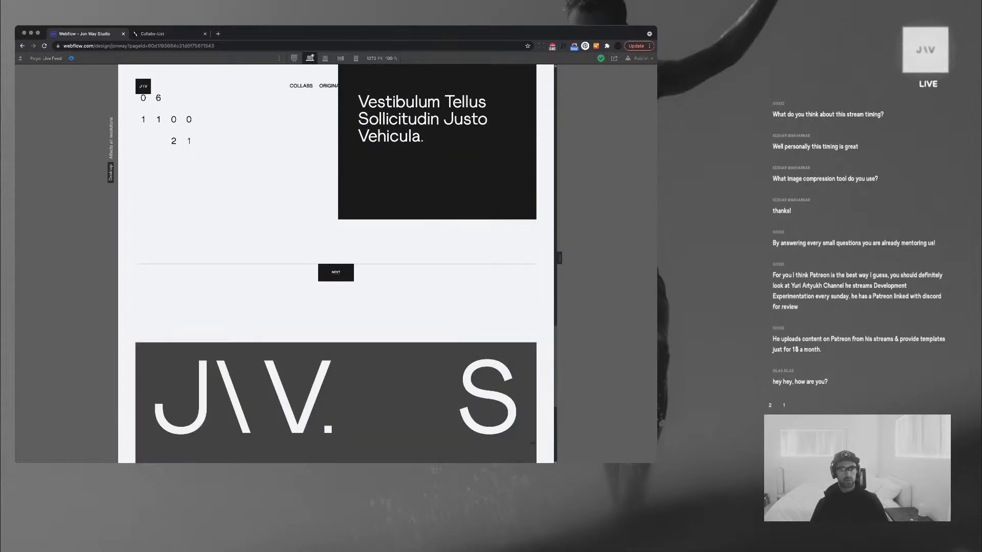
pyautogui.scroll(12, 336, 264)
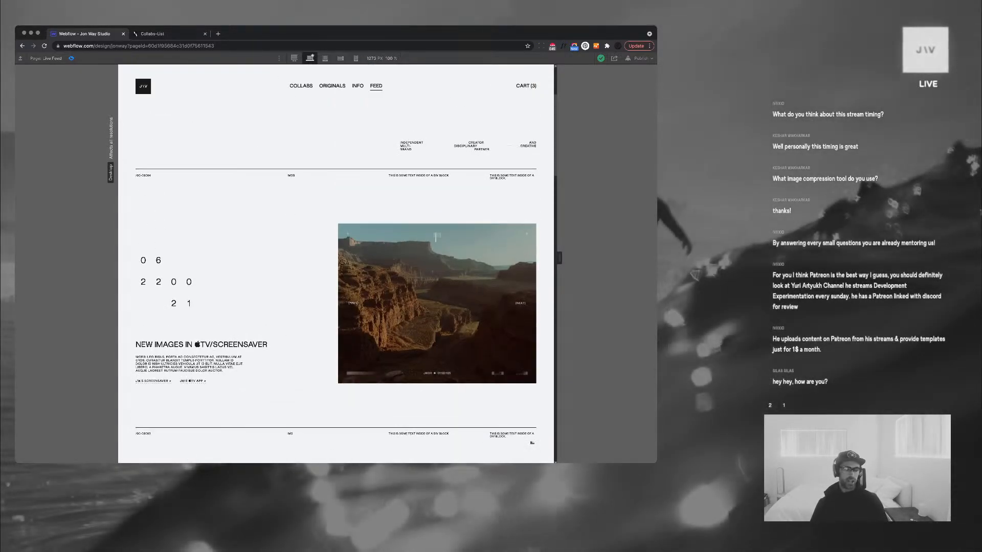
pyautogui.scroll(-5, 336, 264)
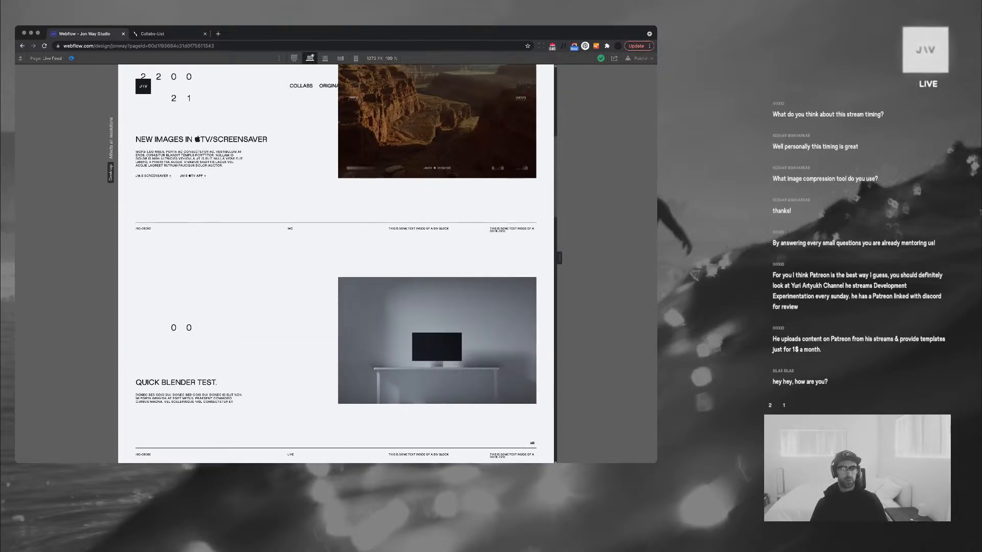
pyautogui.scroll(7, 336, 264)
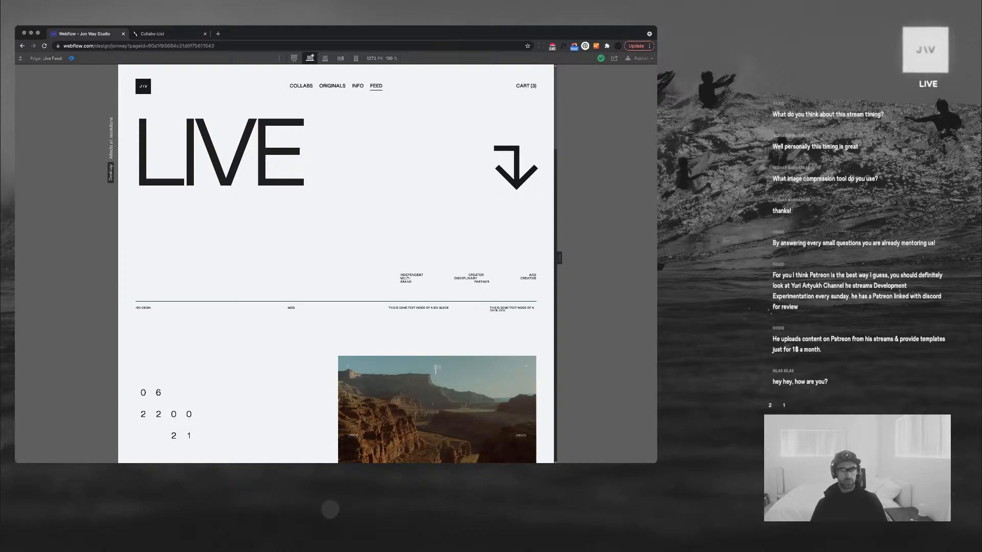
pyautogui.scroll(-15, 336, 263)
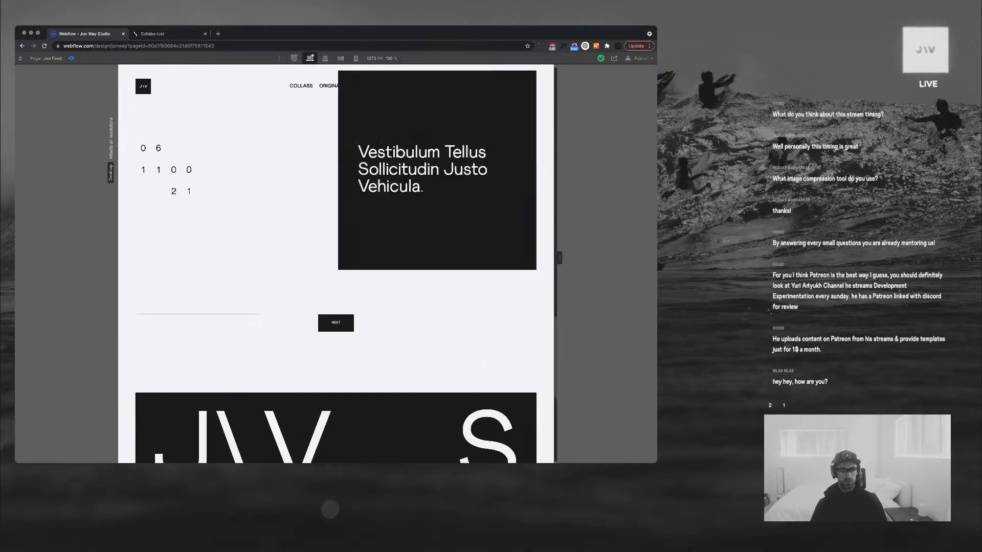
pyautogui.scroll(-6, 336, 264)
pyautogui.scroll(20, 336, 264)
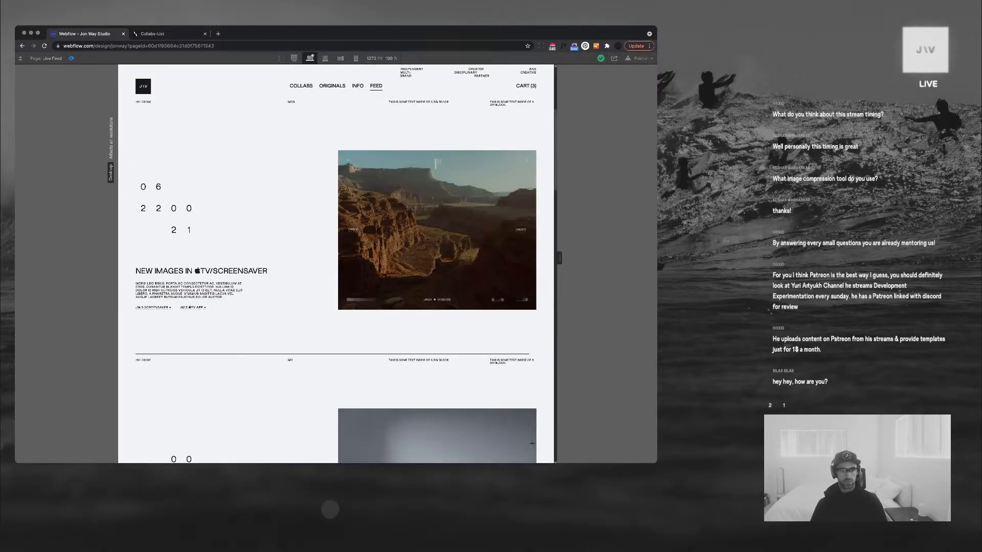
pyautogui.scroll(4, 336, 264)
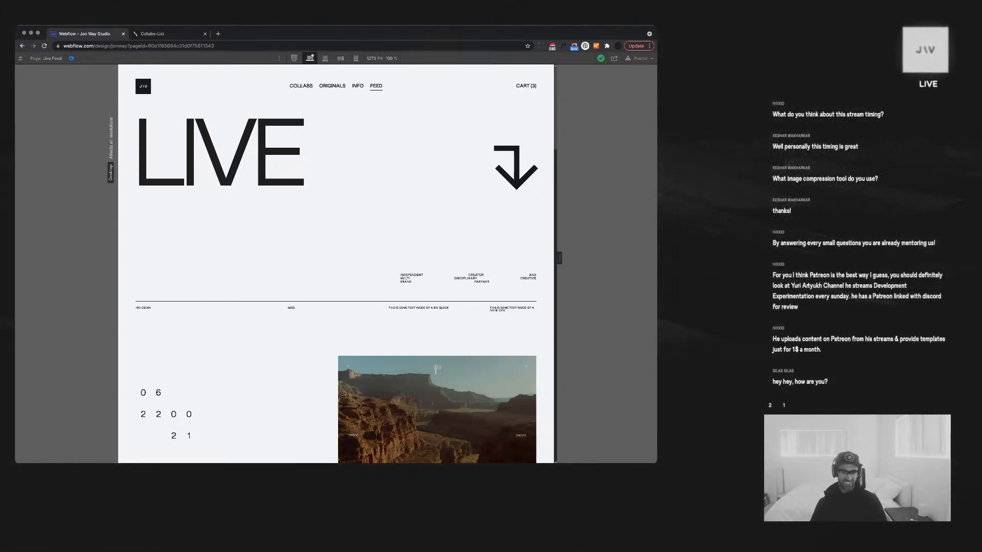
pyautogui.scroll(-6, 336, 264)
pyautogui.scroll(2, 336, 264)
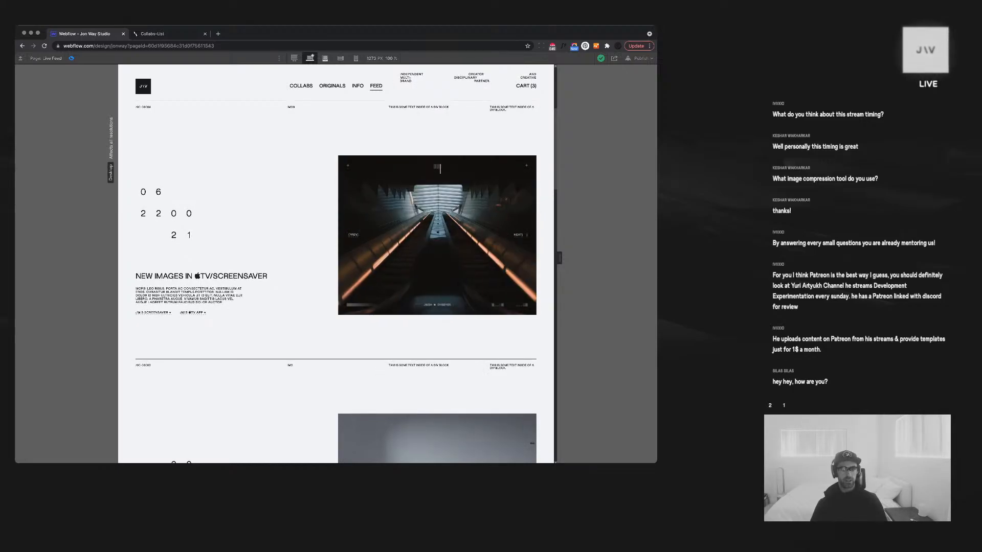
# View the Live Feed preview at tablet width, scroll through its posts, then exit preview
pyautogui.click(324, 58)
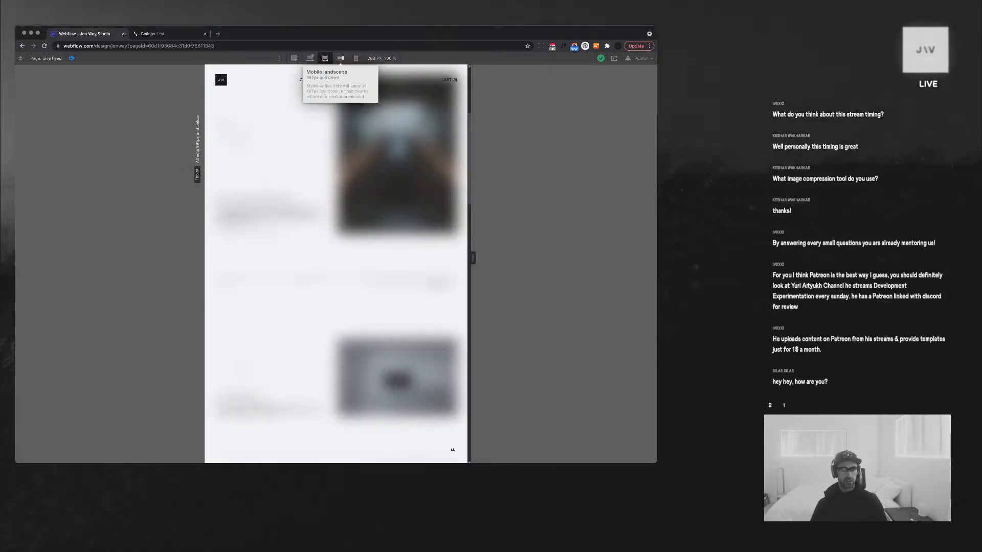
pyautogui.scroll(-5, 391, 357)
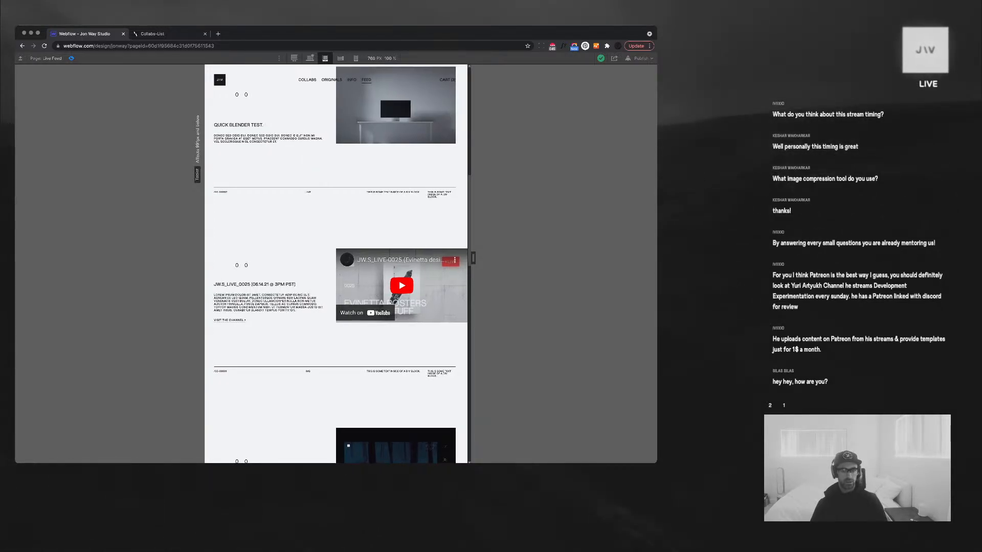
pyautogui.scroll(-6, 336, 263)
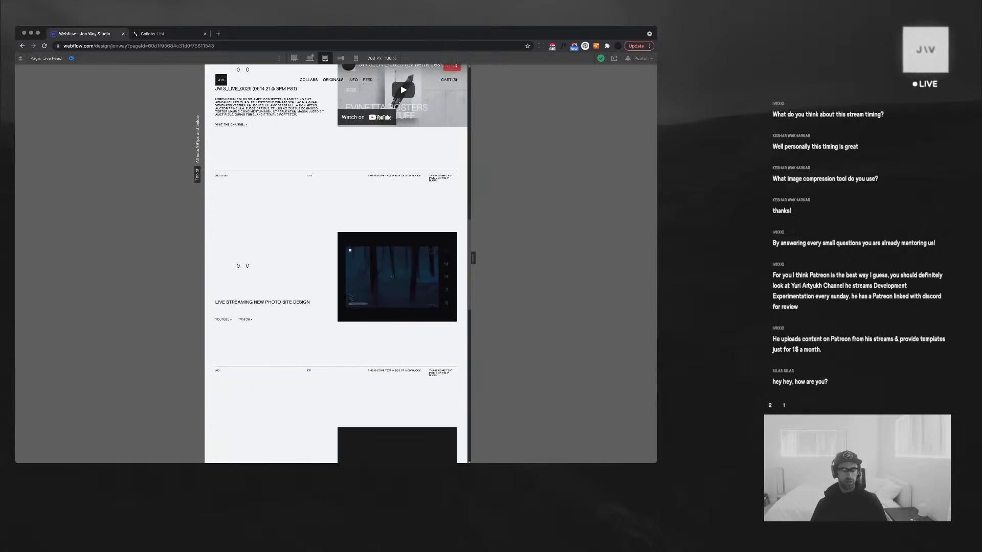
pyautogui.scroll(-2, 336, 264)
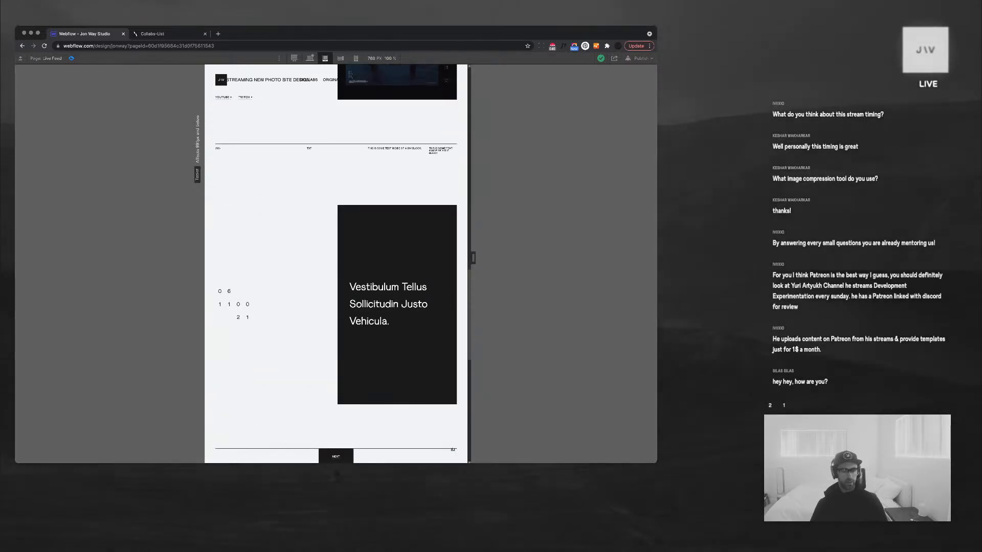
pyautogui.moveTo(390, 322); pyautogui.dragTo(348, 286)
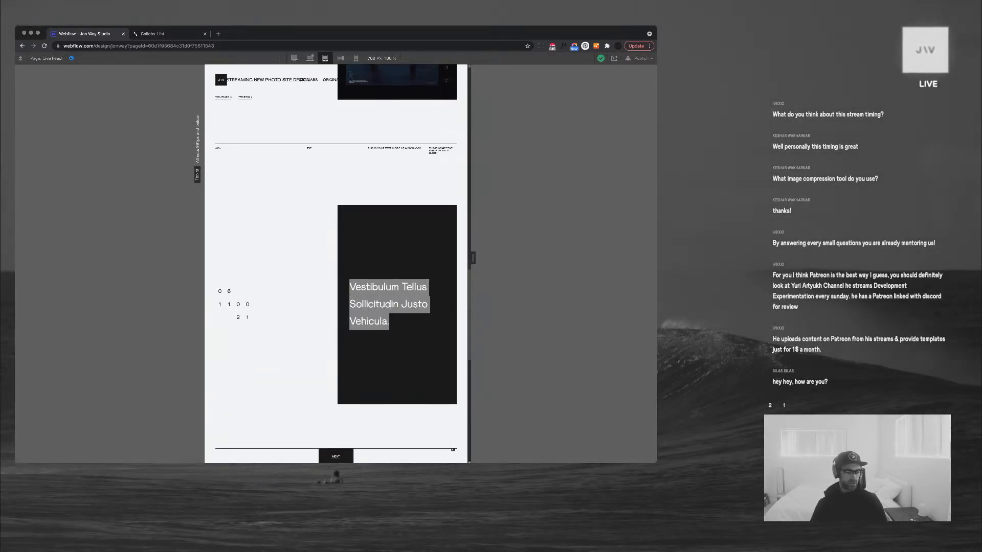
pyautogui.scroll(-7, 336, 263)
pyautogui.scroll(8, 336, 263)
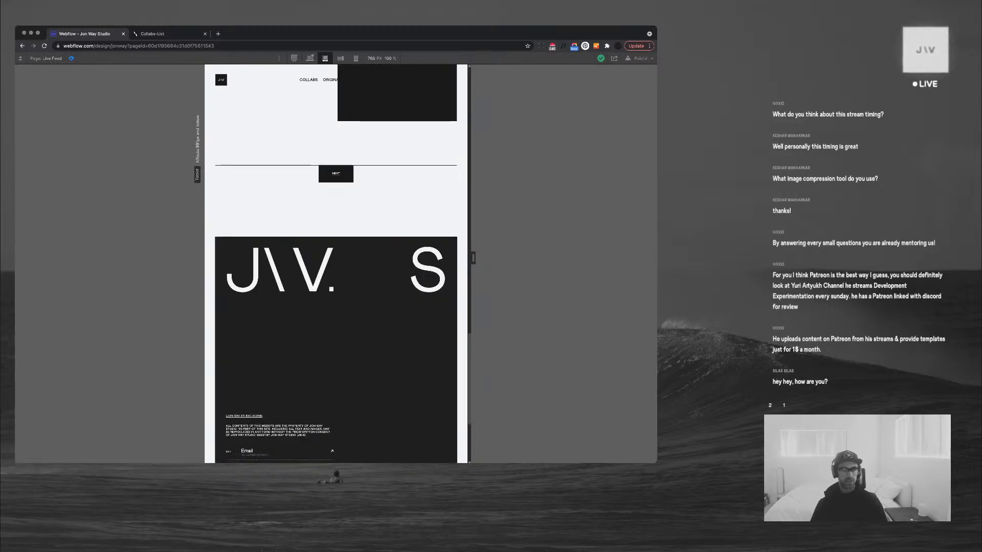
pyautogui.scroll(5, 336, 263)
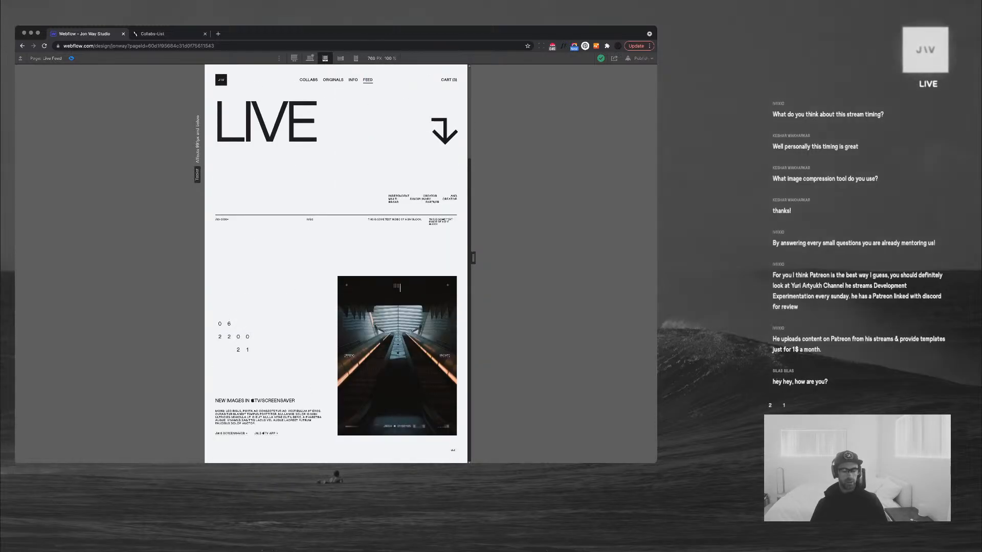
pyautogui.scroll(-3, 392, 400)
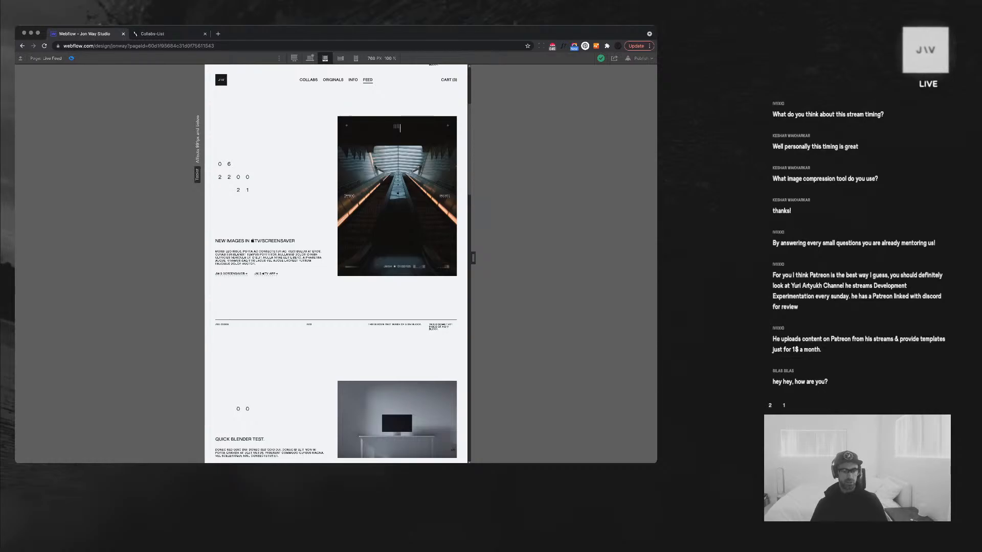
pyautogui.scroll(-3, 336, 264)
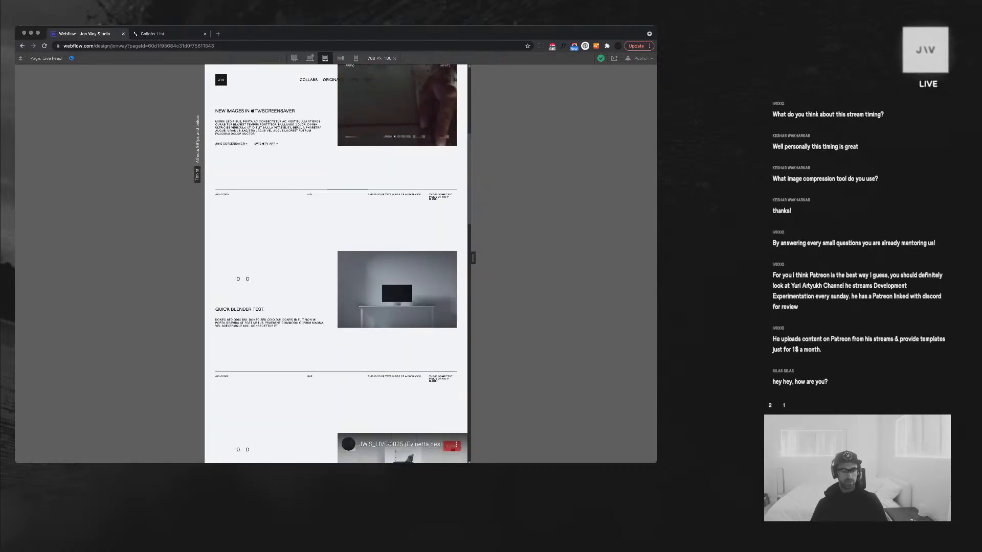
pyautogui.scroll(6, 391, 269)
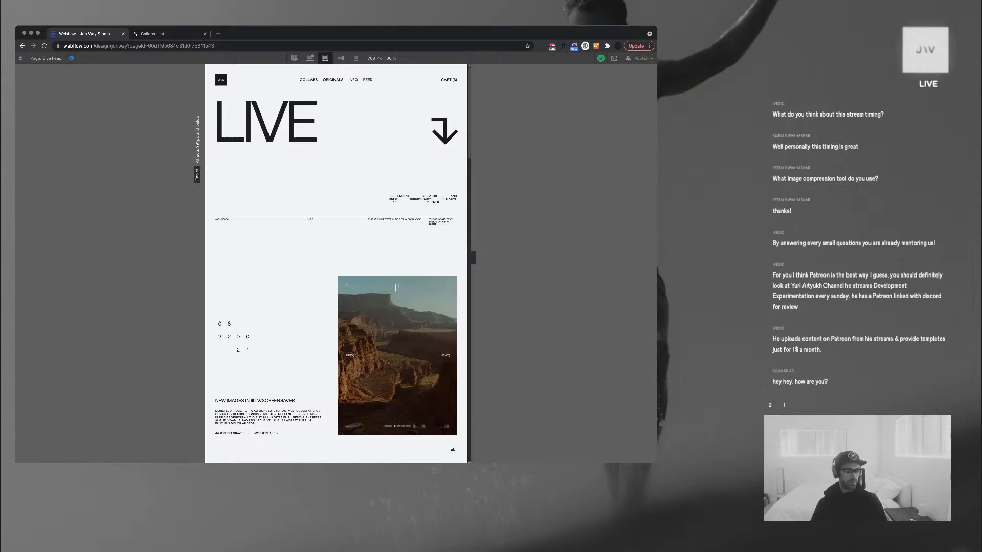
pyautogui.press('super+shift+p')
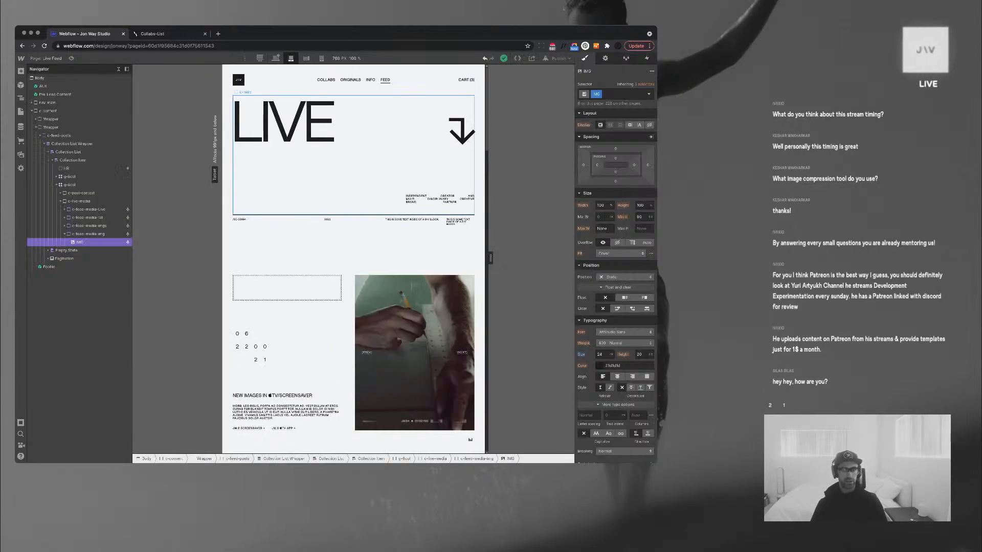
# Switch the canvas back to the desktop base breakpoint
pyautogui.click(275, 57)
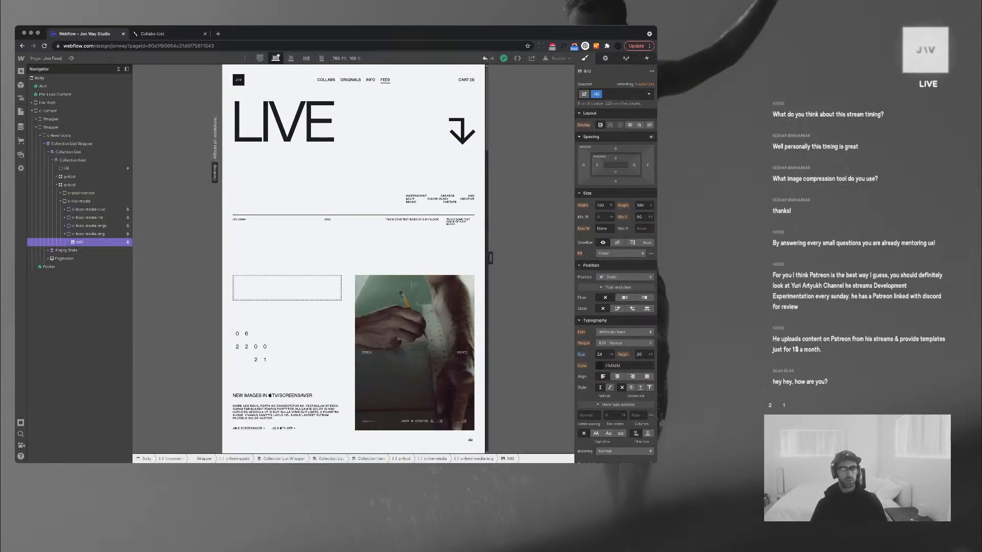
pyautogui.scroll(-4, 185, 208)
pyautogui.scroll(1, 185, 209)
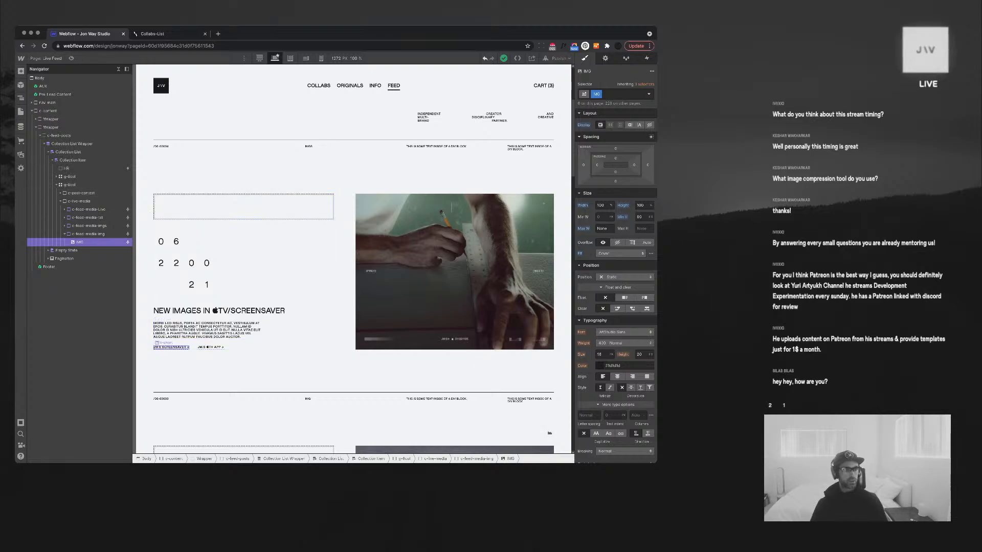
# Rename the Sample Gallery feed item to its intro text 'New Images in TV/Screensaver' and save
pyautogui.click(20, 127)
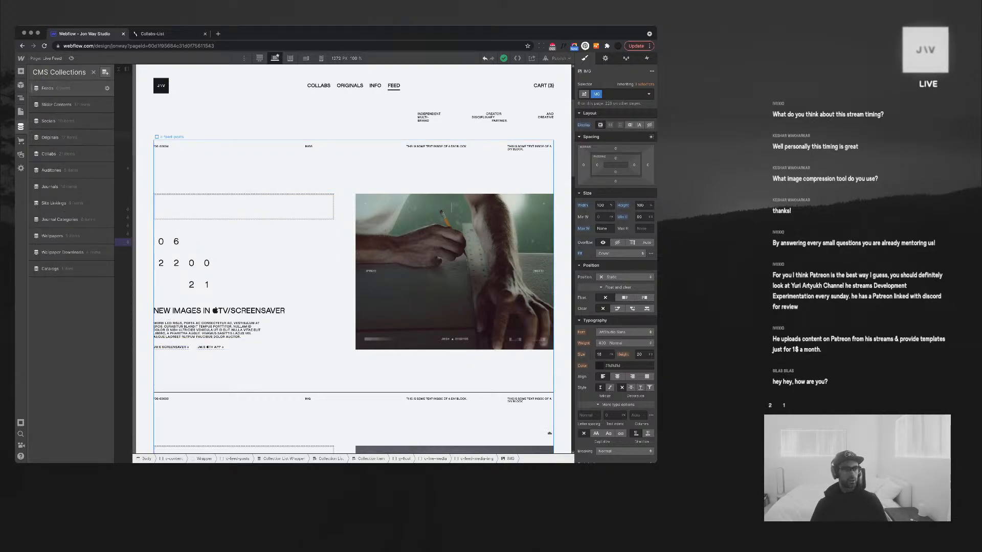
pyautogui.click(61, 88)
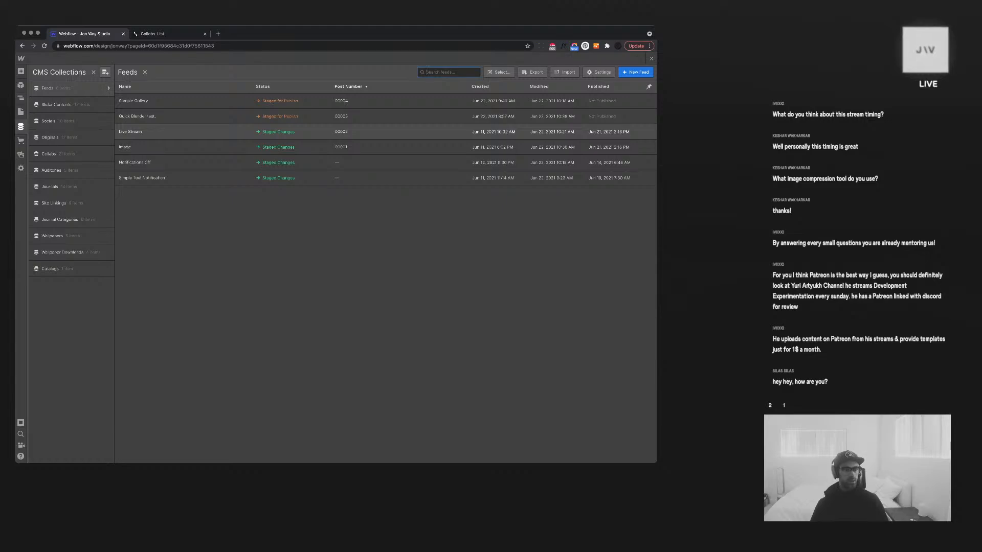
pyautogui.click(154, 101)
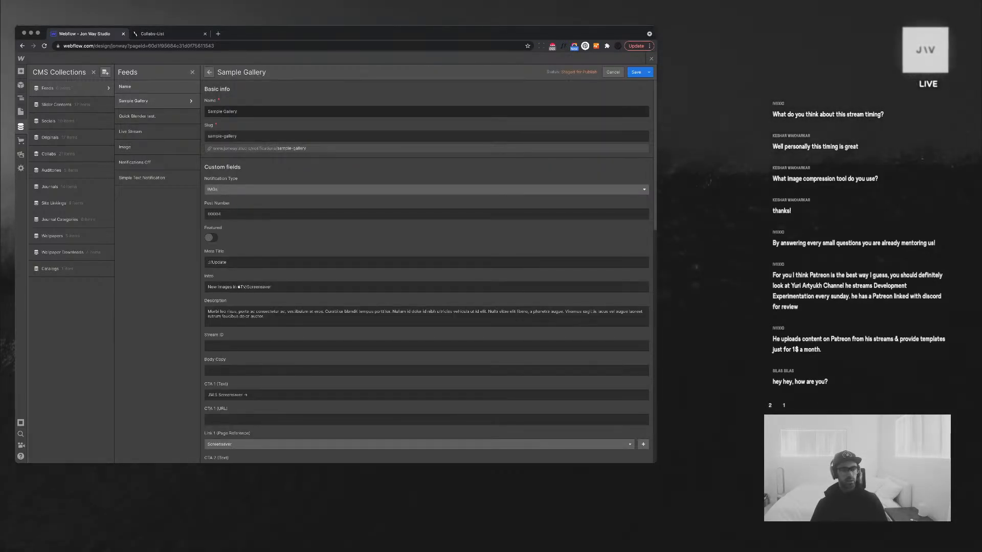
pyautogui.click(327, 287)
pyautogui.press('super+a')
pyautogui.press('super+c')
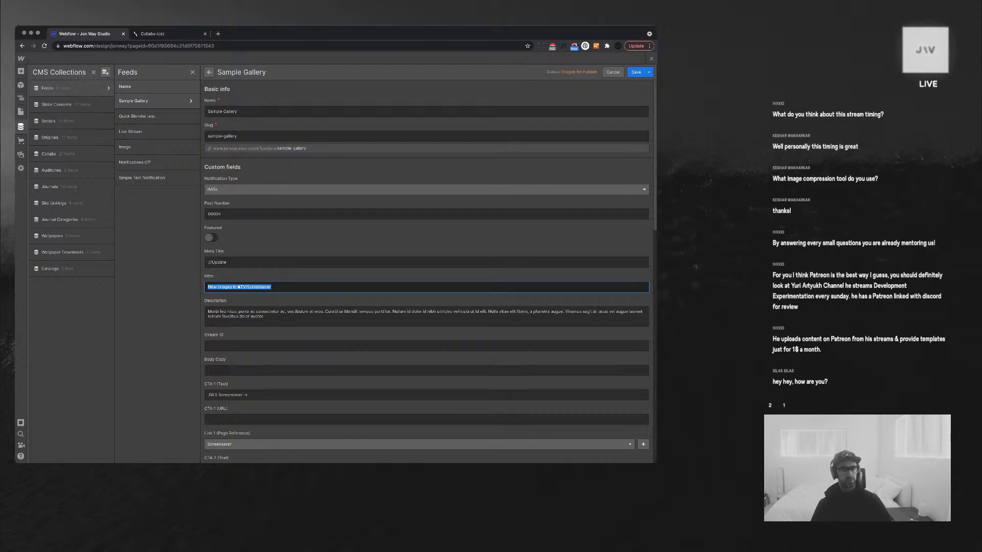
pyautogui.click(328, 111)
pyautogui.press('super+a')
pyautogui.press('super+v')
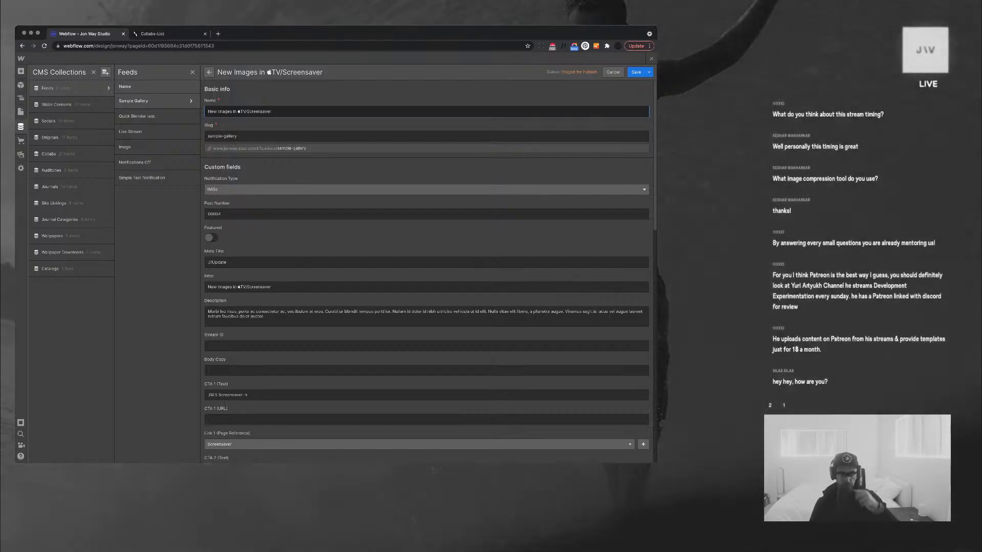
pyautogui.scroll(-3, 427, 271)
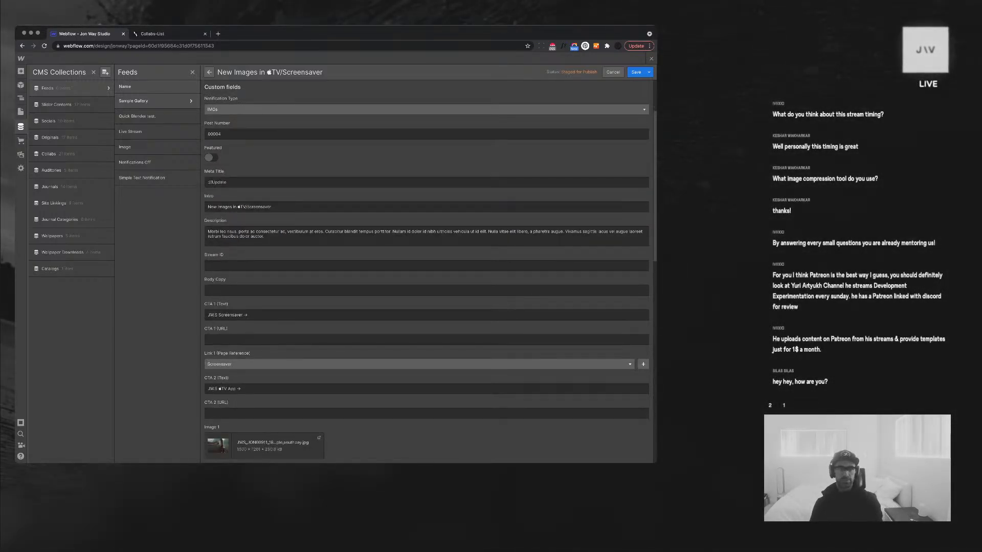
pyautogui.click(636, 72)
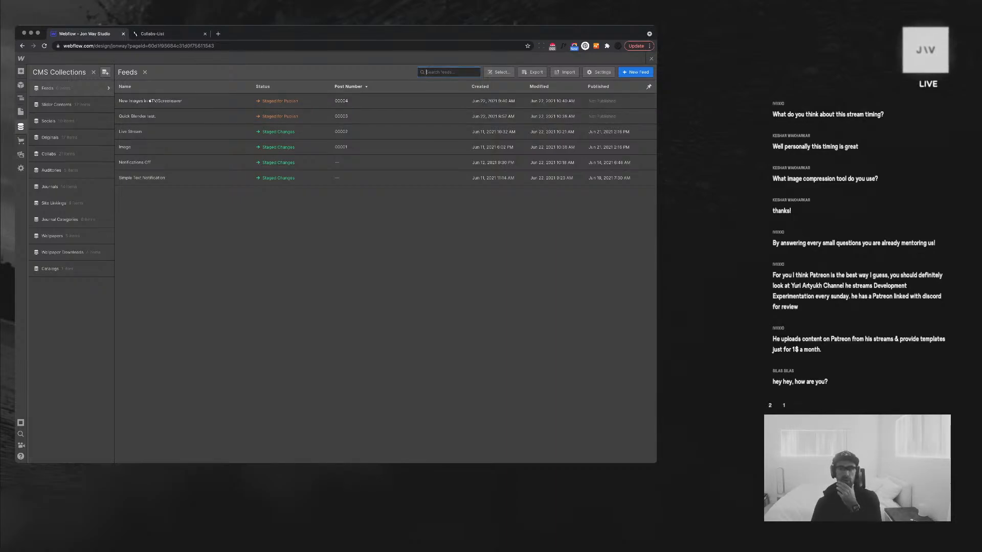
pyautogui.click(94, 72)
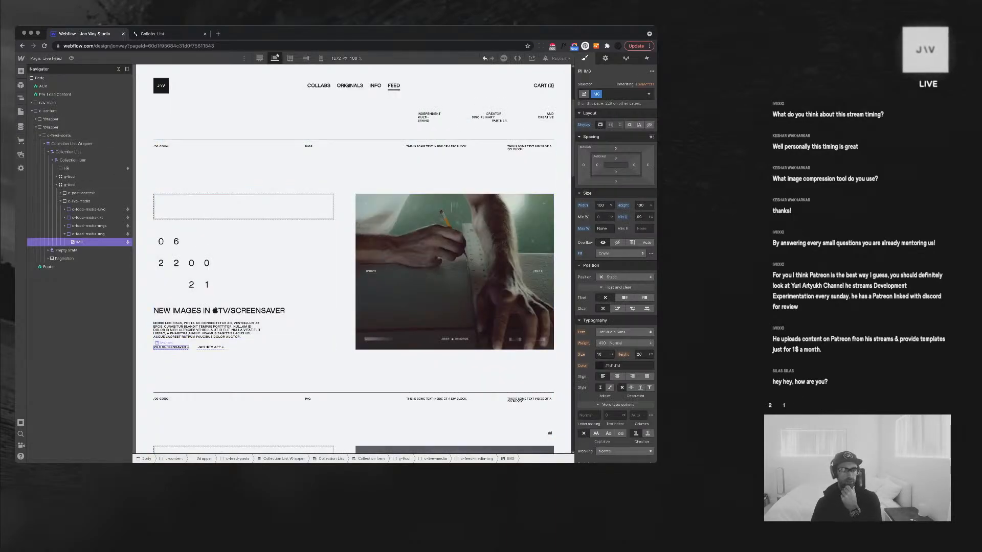
# Rebind the JW.S Screensaver link from a page reference to the Feeds Link URL field, then preview
pyautogui.click(171, 347)
pyautogui.click(90, 259)
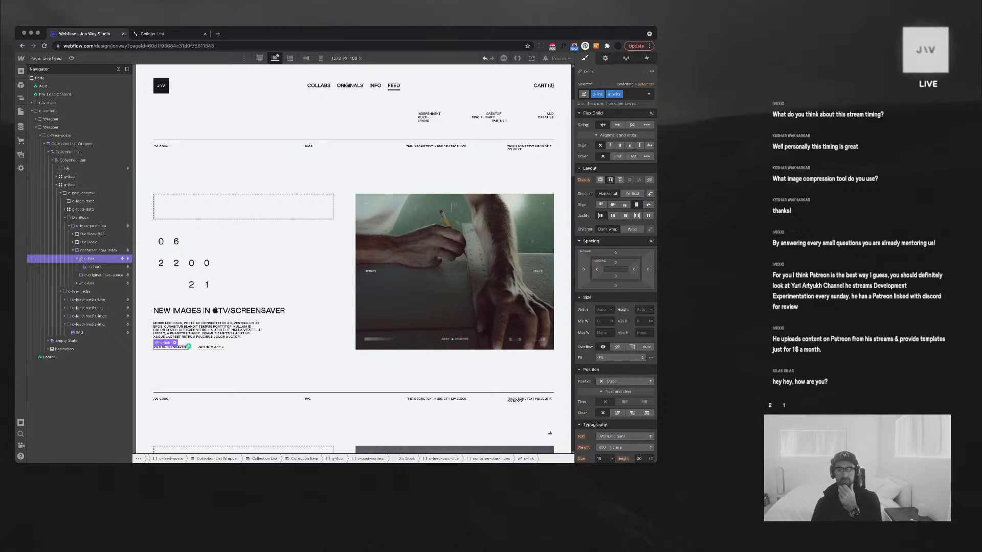
pyautogui.press('d')
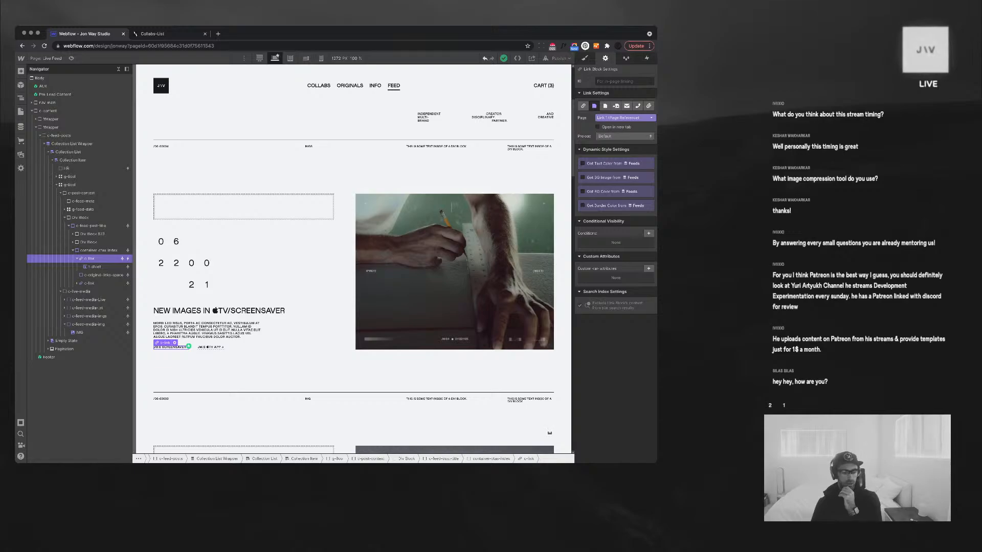
pyautogui.click(625, 118)
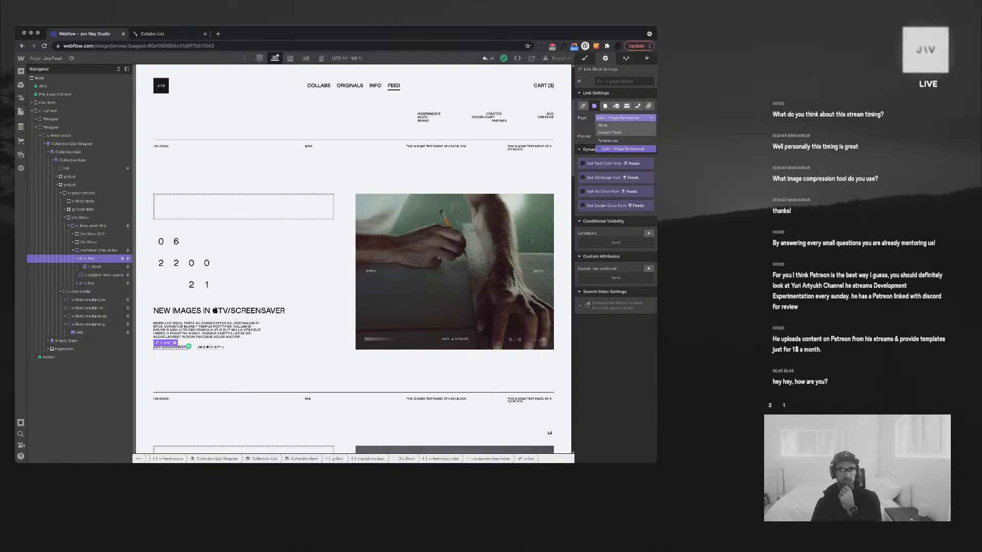
pyautogui.click(603, 125)
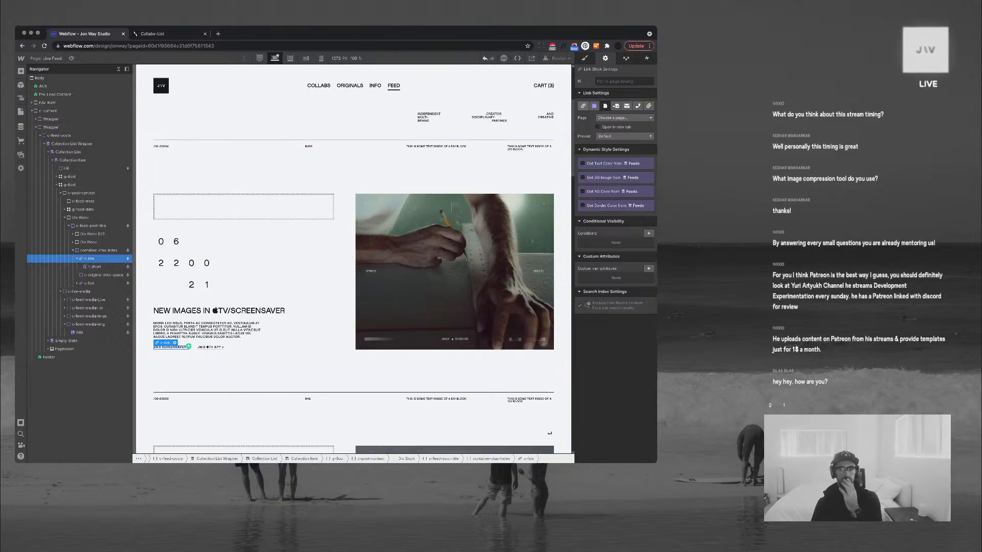
pyautogui.click(583, 106)
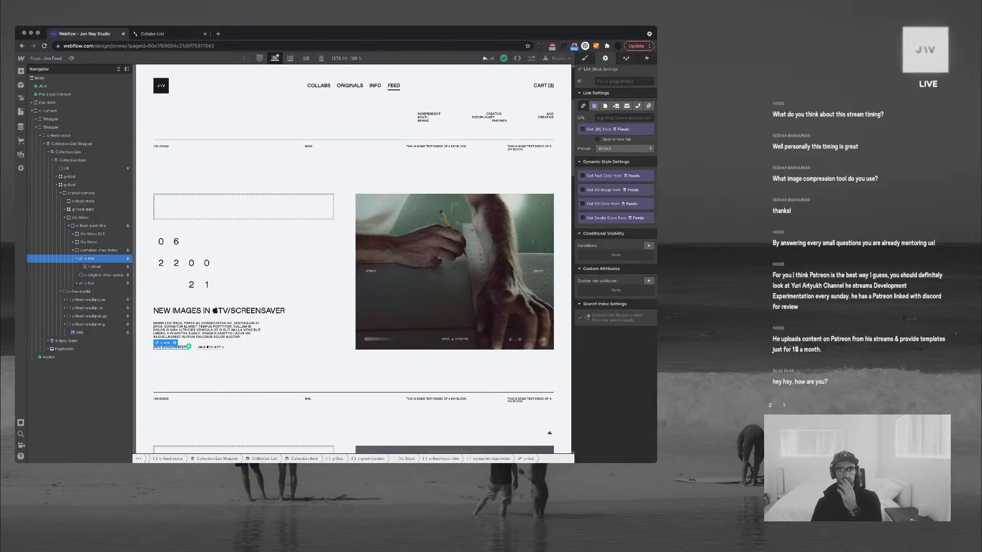
pyautogui.click(583, 129)
pyautogui.click(615, 138)
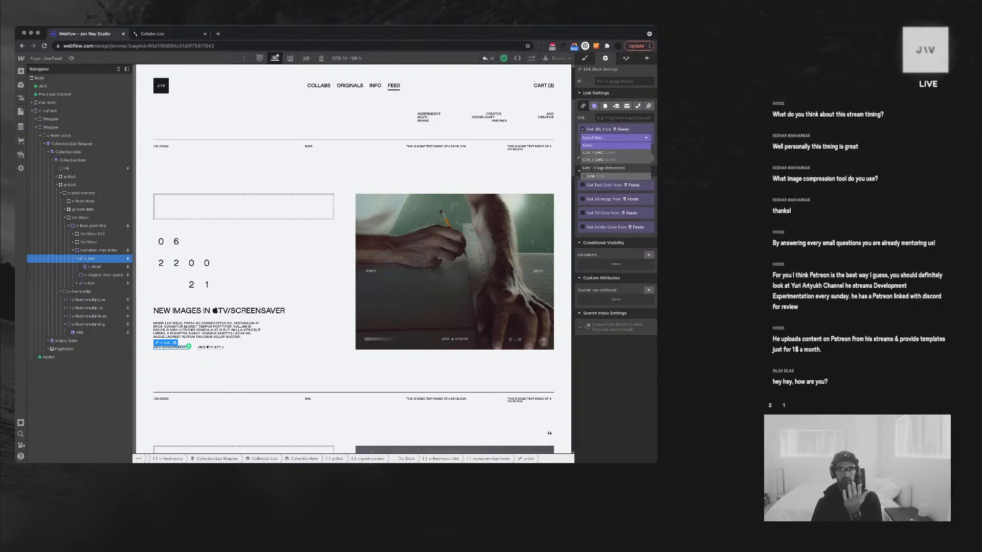
pyautogui.click(595, 176)
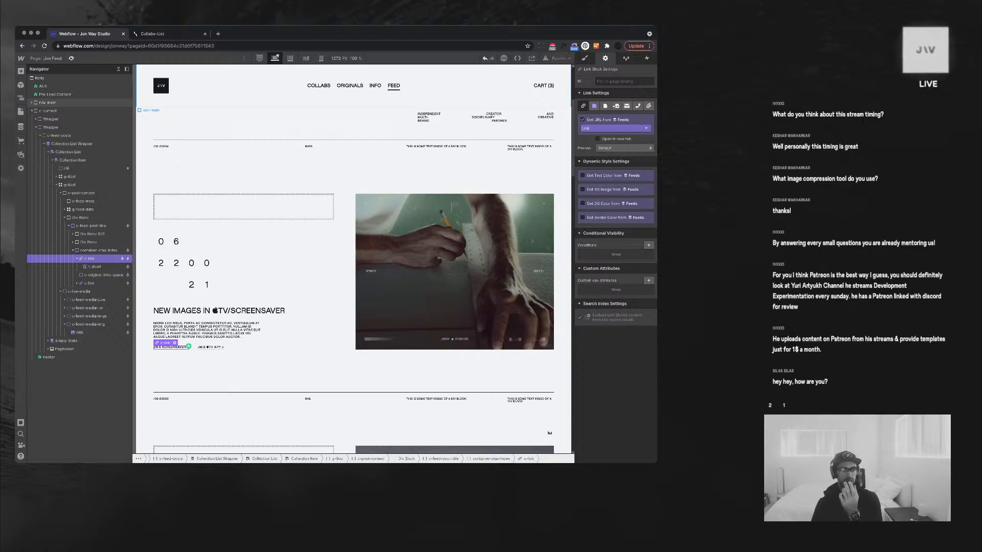
pyautogui.press('super+shift+p')
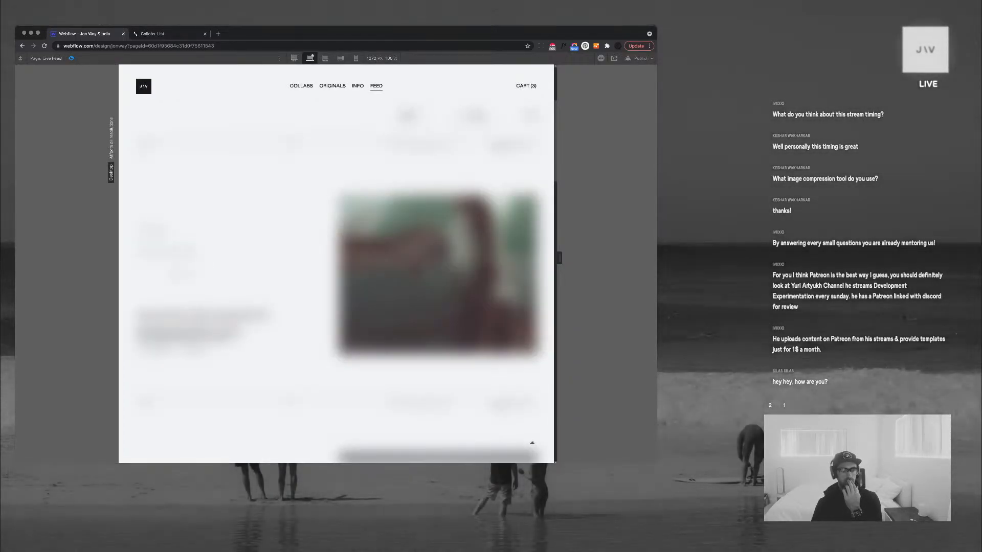
# Test the feed link to the Screensaver page, close that tab, and exit preview
pyautogui.click(201, 317)
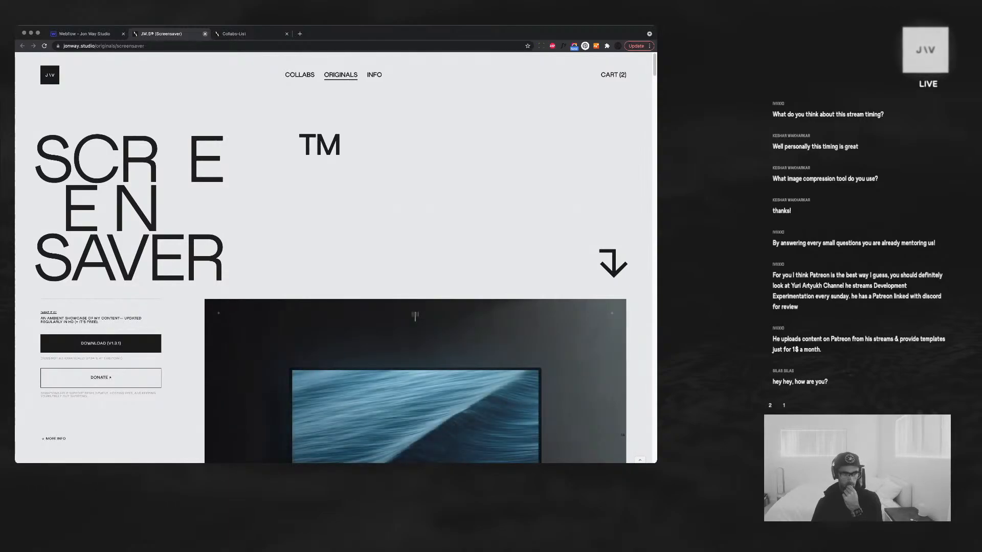
pyautogui.press('super+w')
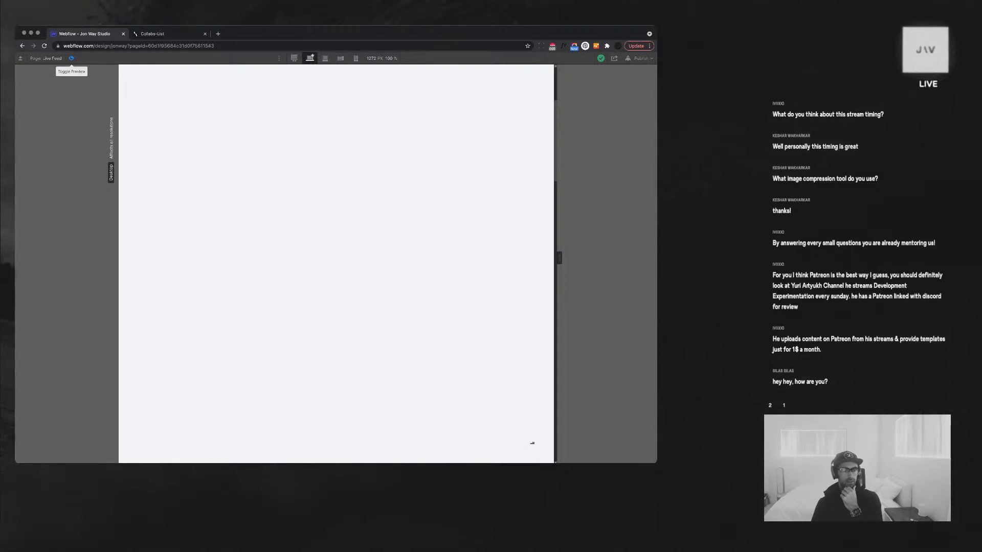
pyautogui.click(71, 59)
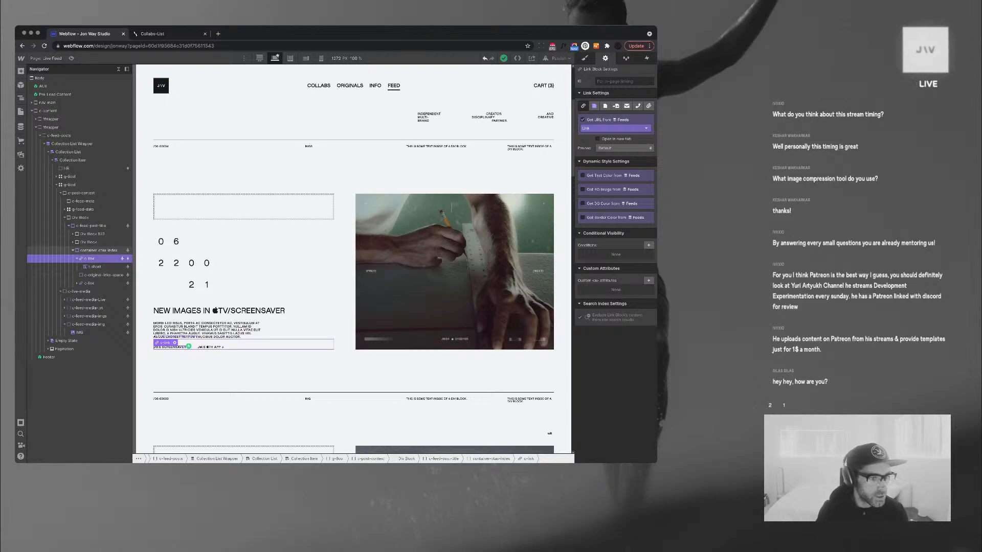
# Select the container-ctas-index CTA container in the Navigator
pyautogui.click(74, 251)
pyautogui.click(98, 251)
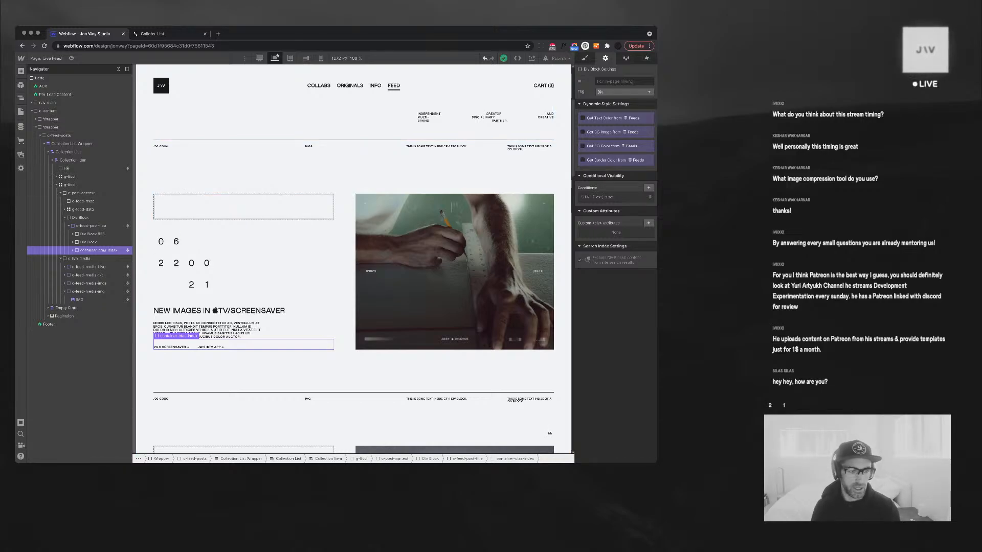
pyautogui.click(73, 251)
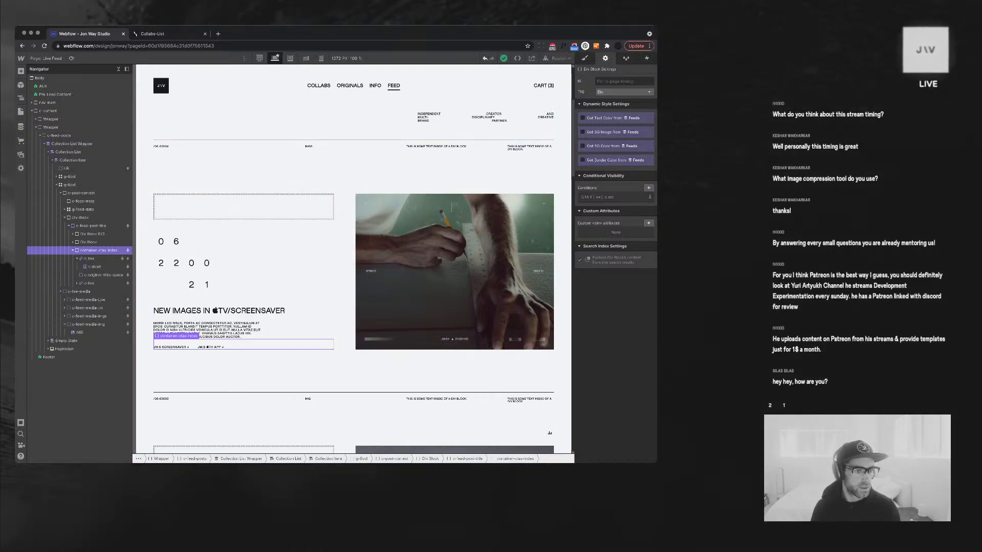
pyautogui.click(78, 258)
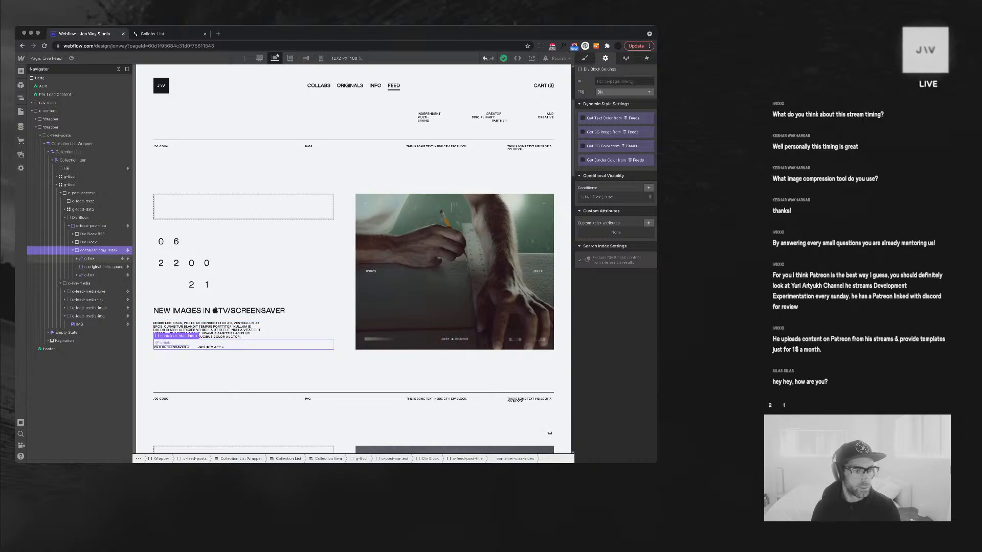
pyautogui.click(73, 250)
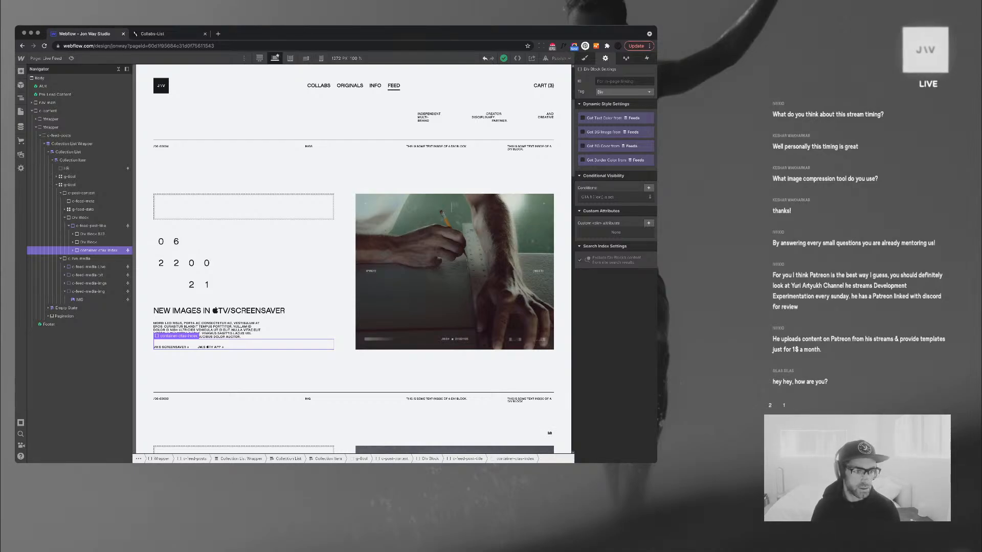
# Give the CTA container a 'CTA 1 (Text) is set' visibility condition and remove the extra duplicate
pyautogui.press('super+d')
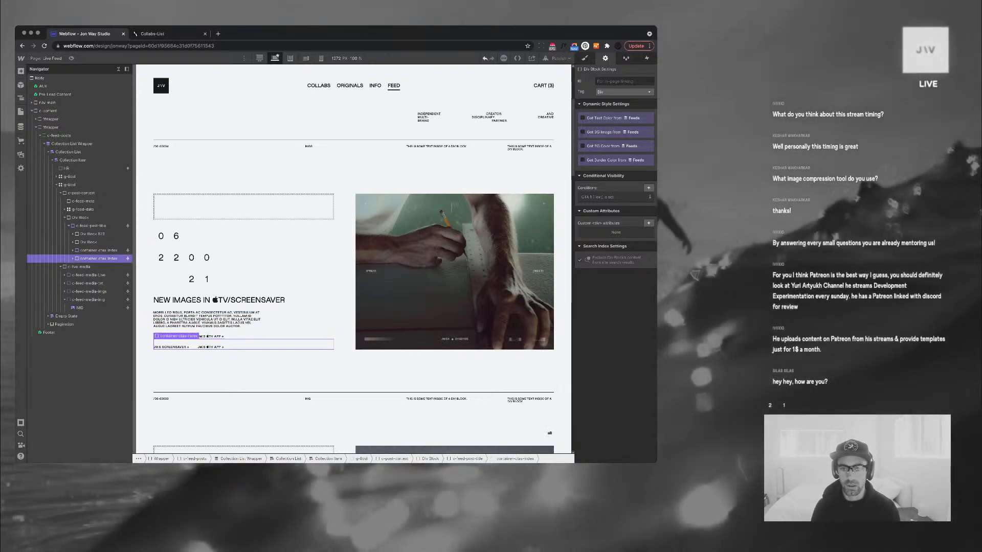
pyautogui.click(648, 188)
pyautogui.click(615, 222)
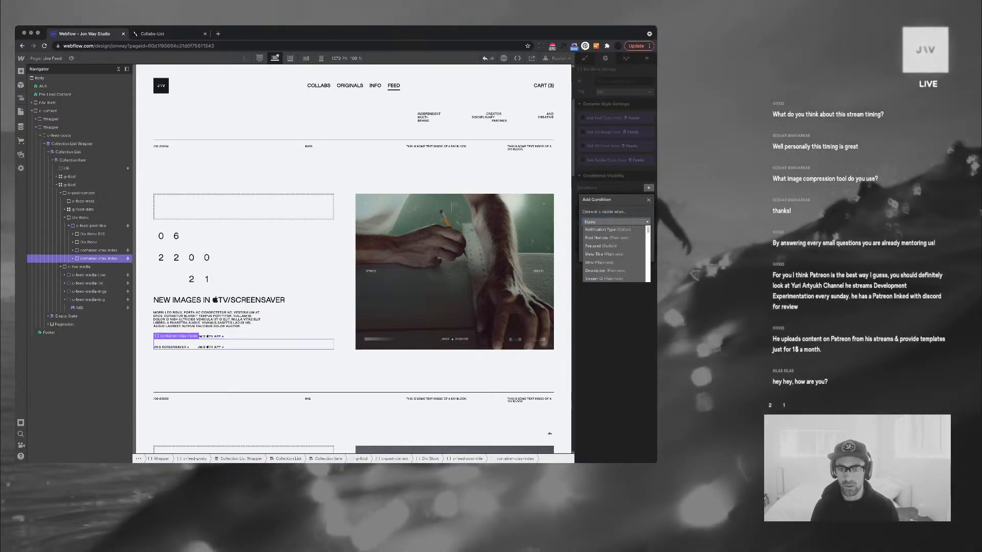
pyautogui.scroll(-2, 614, 253)
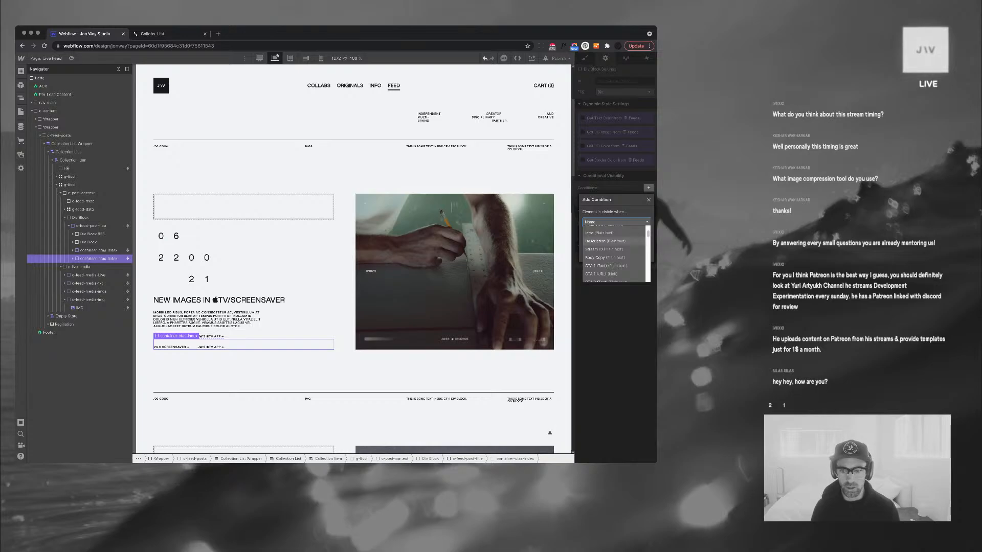
pyautogui.scroll(-2, 613, 253)
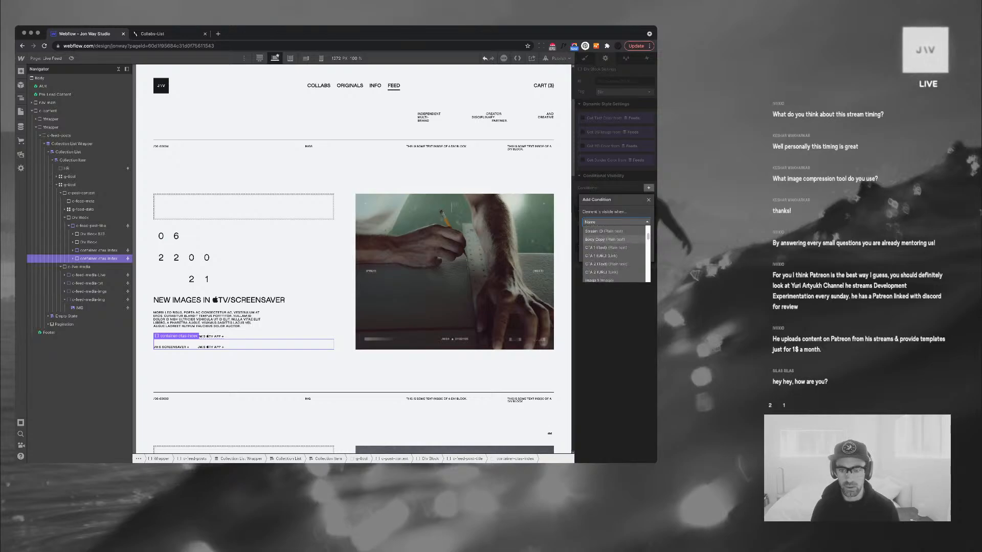
pyautogui.click(606, 241)
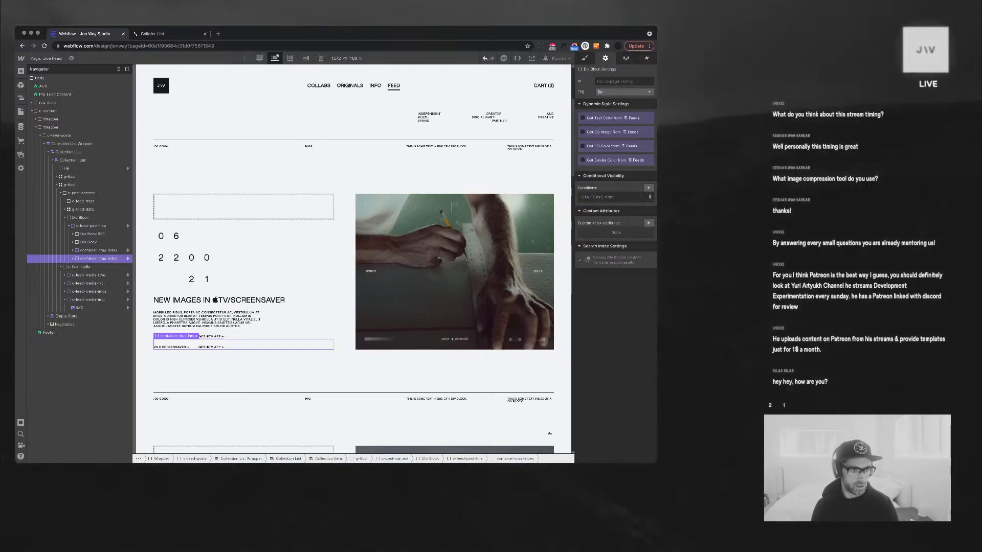
pyautogui.press('Delete')
pyautogui.click(73, 250)
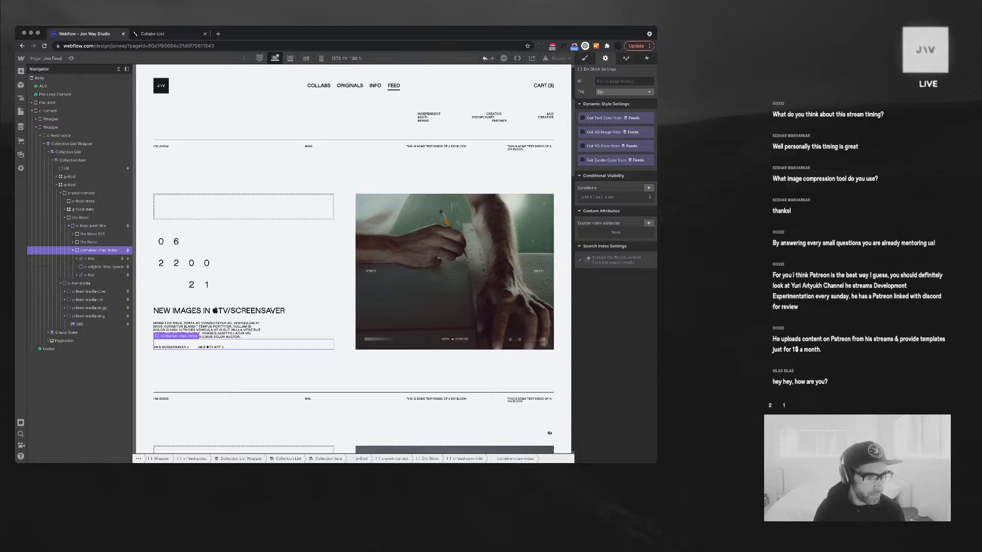
pyautogui.click(90, 259)
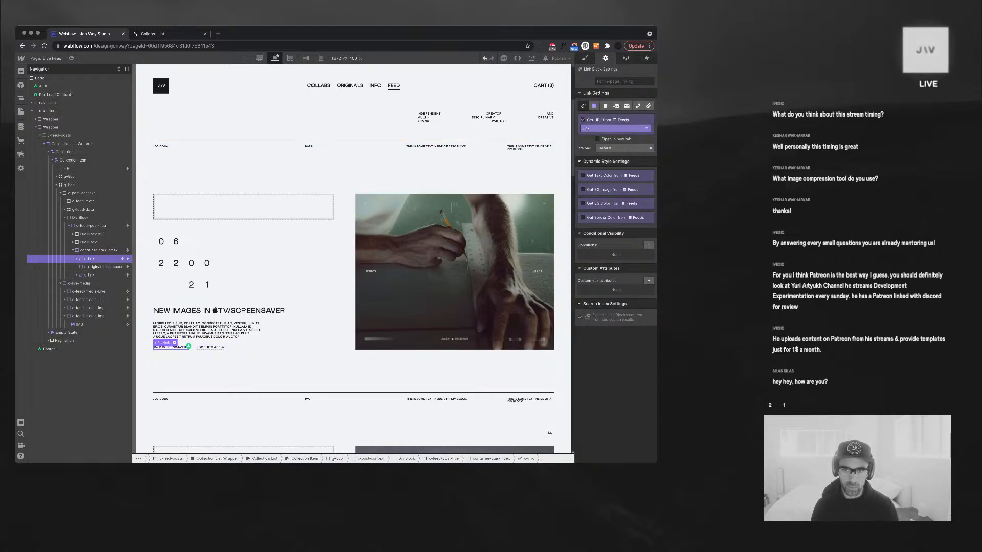
# Duplicate the CTA link and give the copy a 'Link is set' visibility condition
pyautogui.click(615, 128)
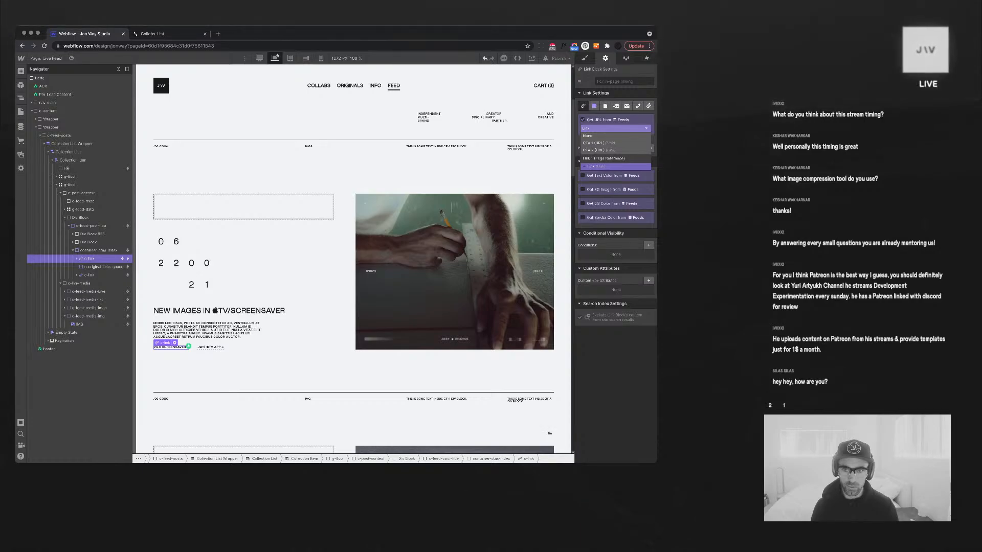
pyautogui.click(616, 128)
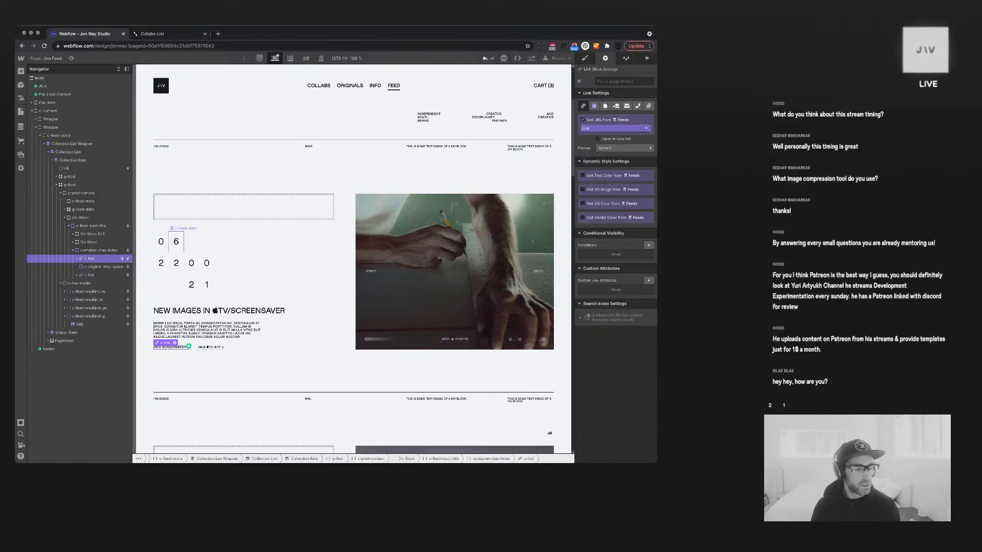
pyautogui.press('super+v')
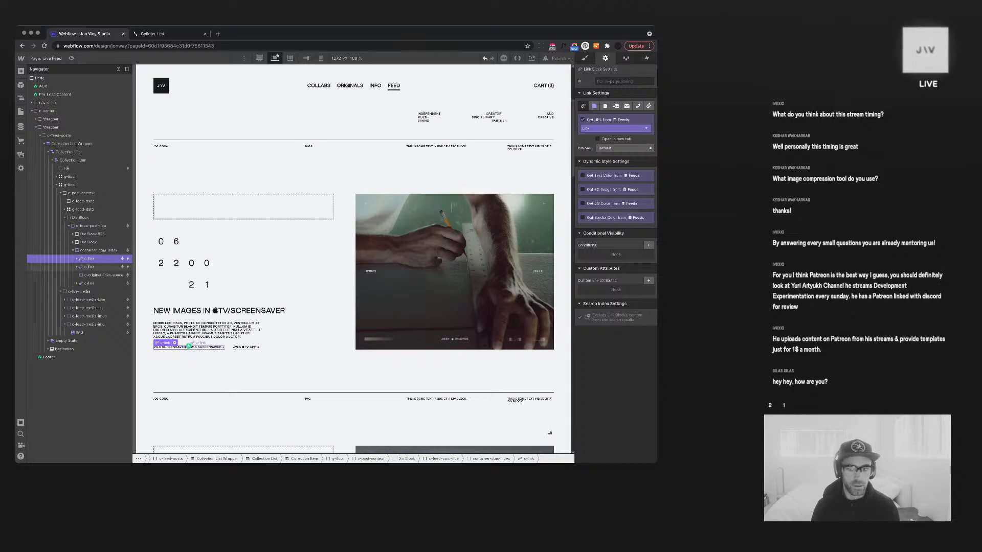
pyautogui.click(206, 348)
pyautogui.click(649, 245)
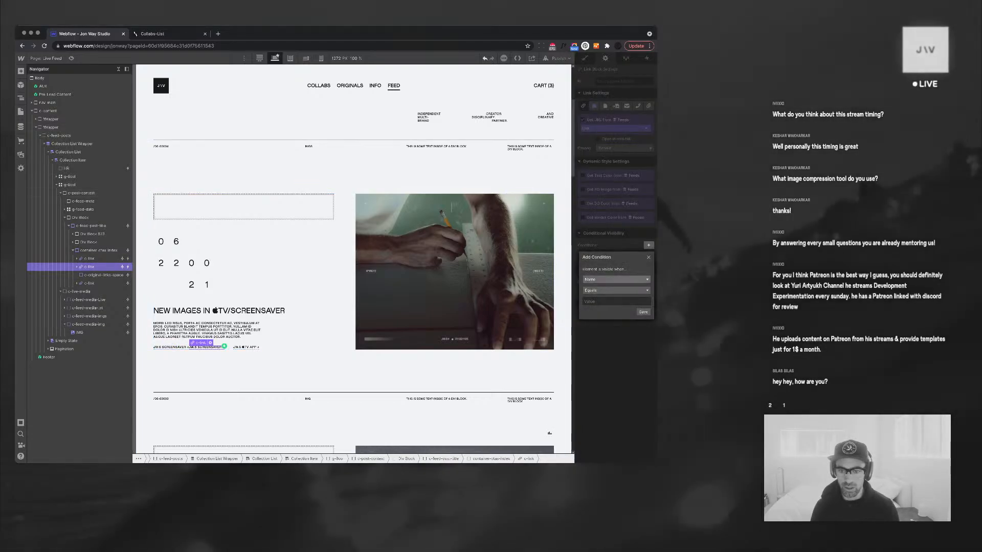
pyautogui.scroll(-5, 615, 312)
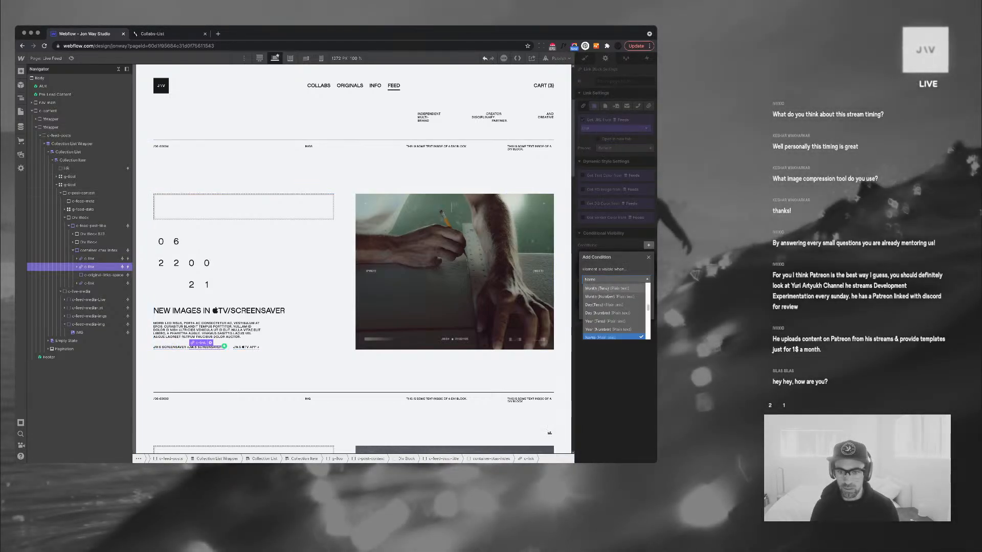
pyautogui.scroll(-2, 615, 312)
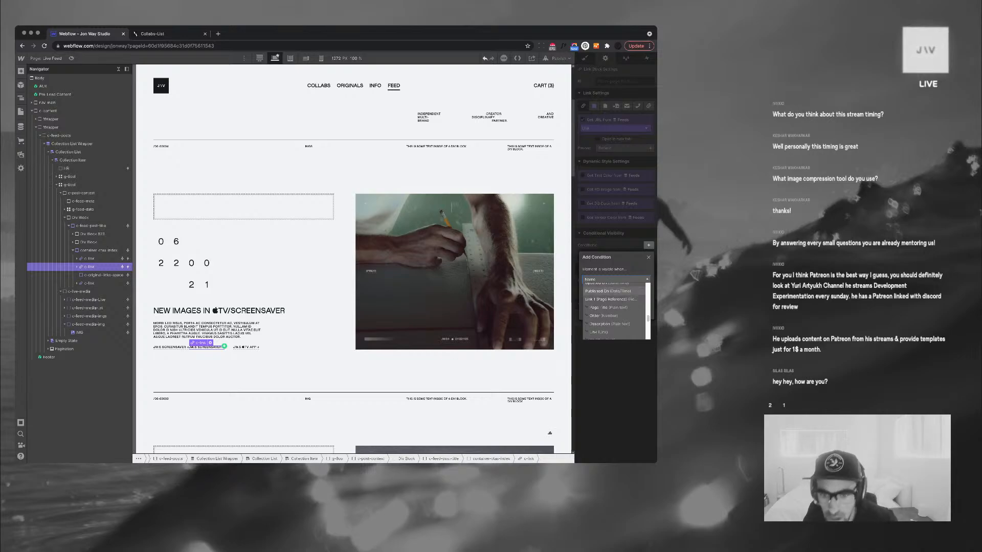
pyautogui.press('Escape')
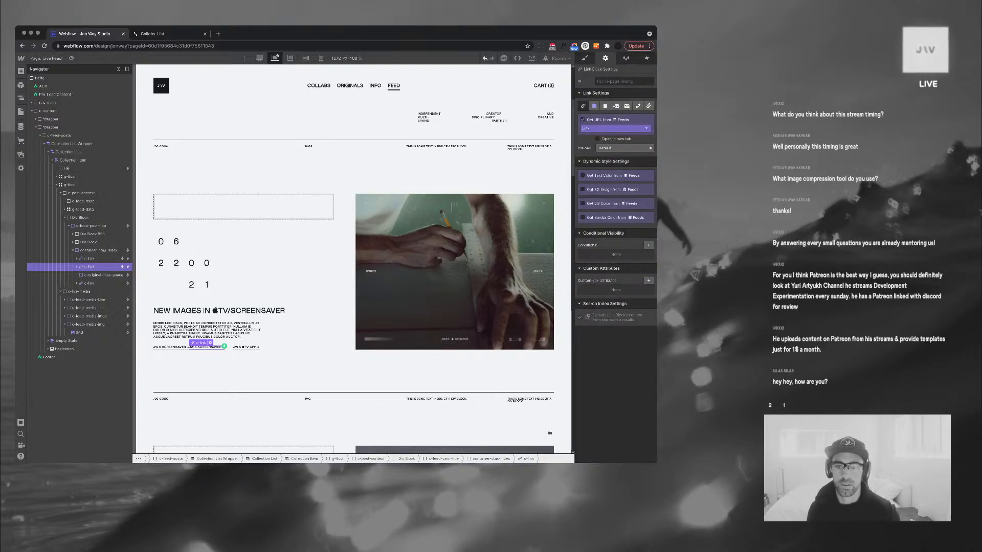
pyautogui.click(649, 245)
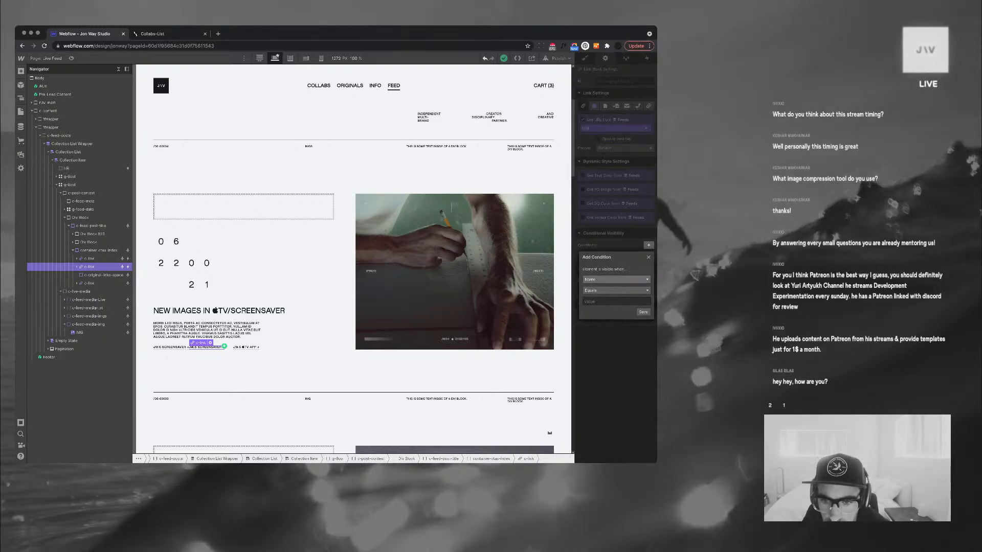
pyautogui.scroll(-4, 615, 311)
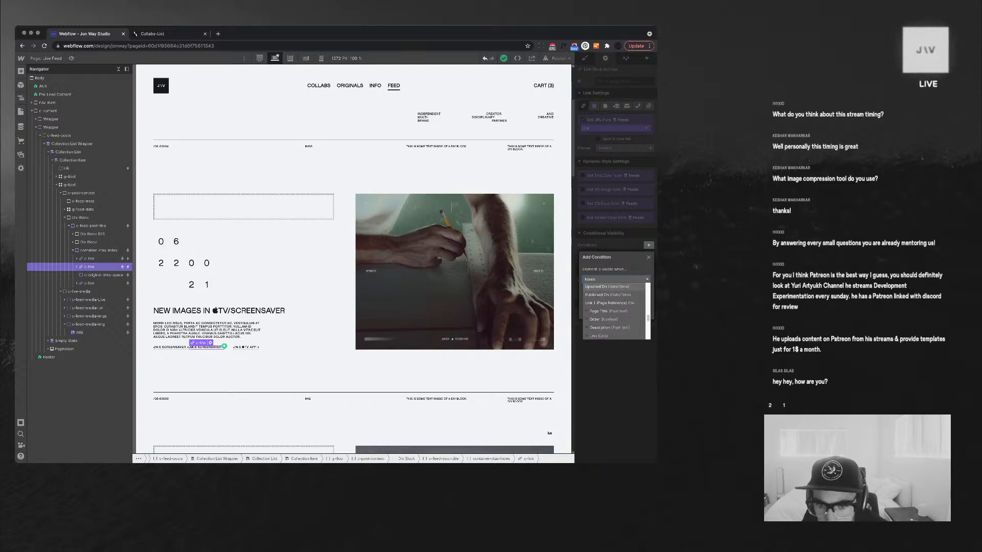
pyautogui.click(601, 311)
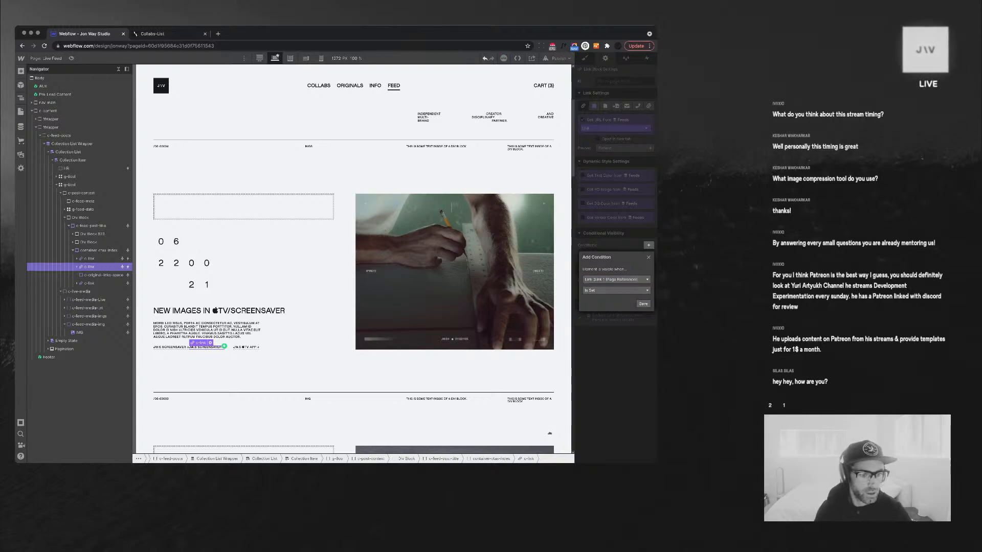
pyautogui.click(643, 303)
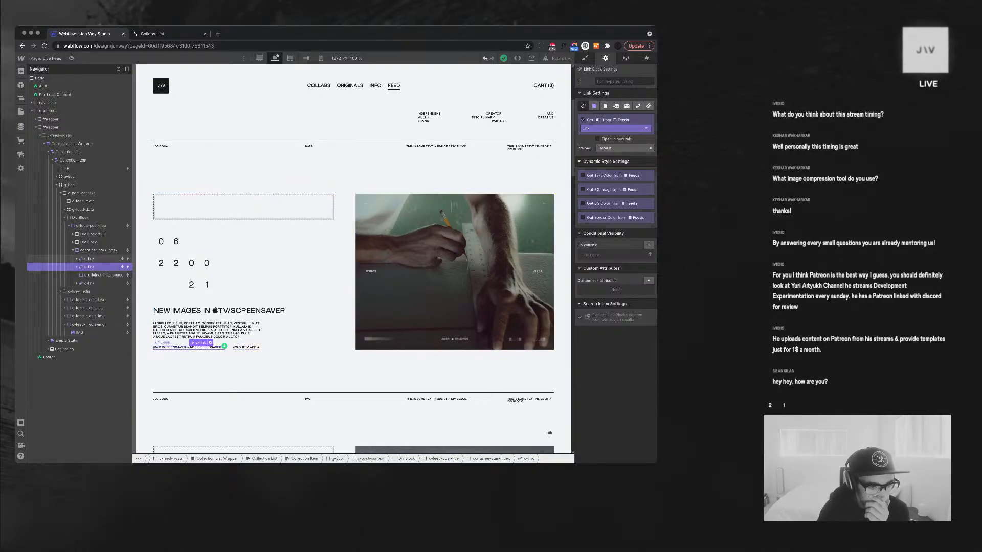
# Give the upper CTA link a 'Link is not set' visibility condition
pyautogui.click(90, 259)
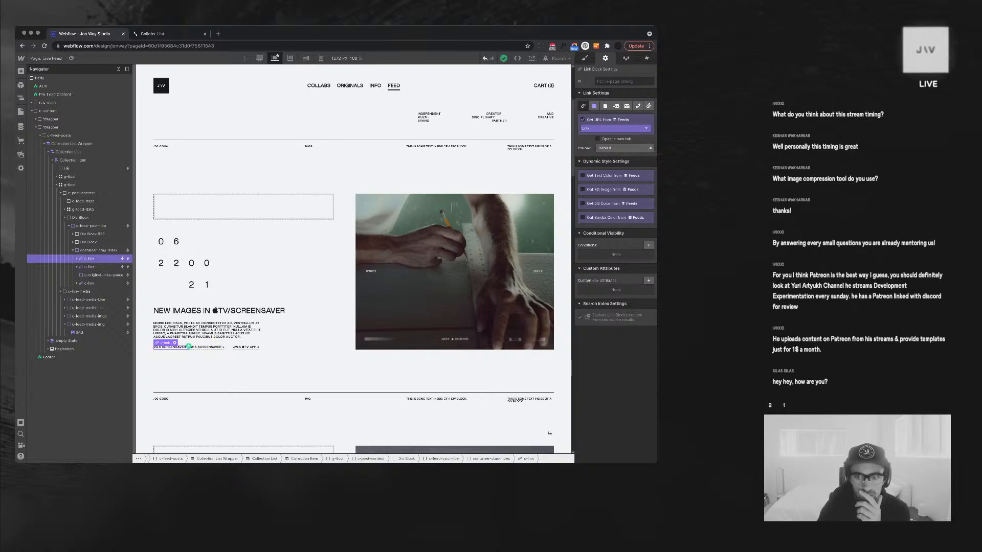
pyautogui.click(648, 245)
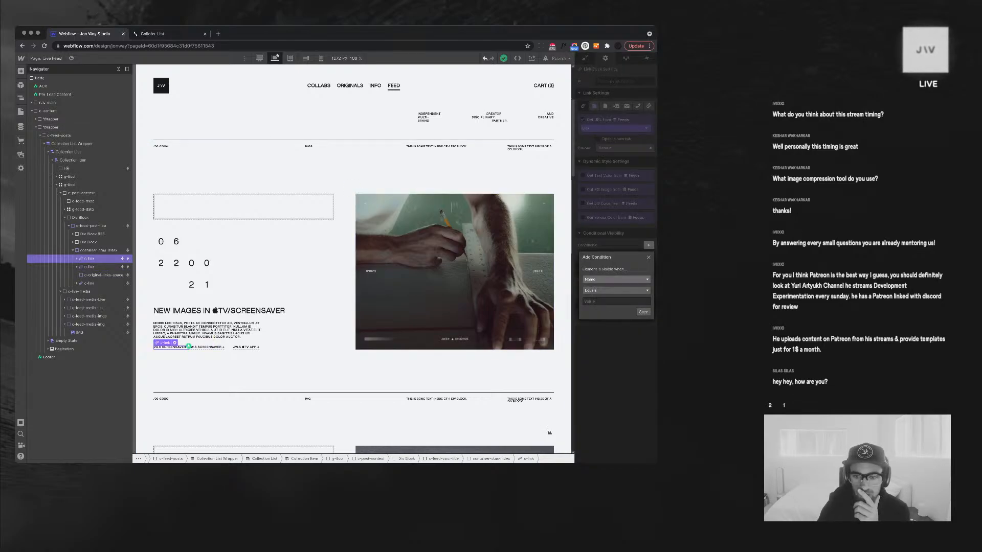
pyautogui.click(616, 279)
pyautogui.scroll(-3, 614, 306)
pyautogui.scroll(-5, 617, 307)
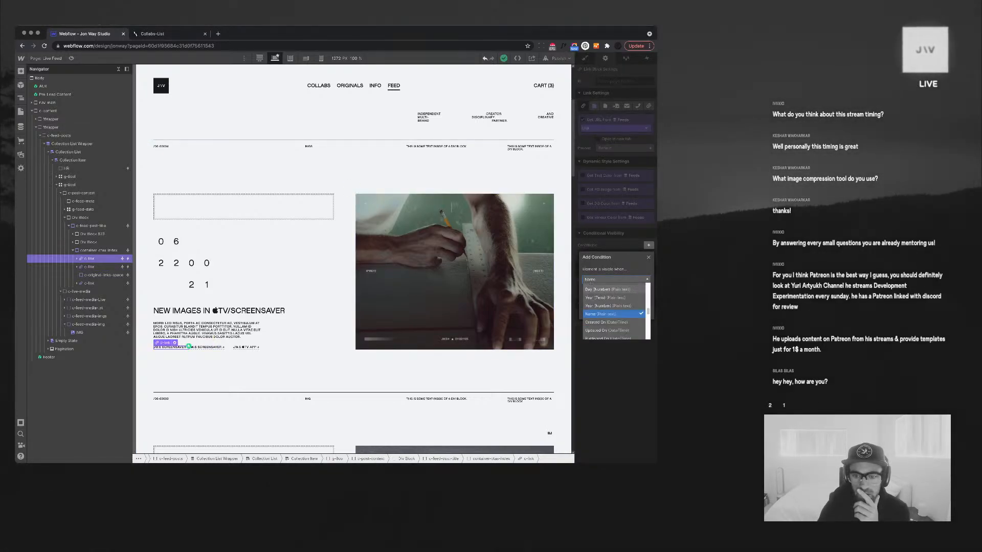
pyautogui.click(601, 318)
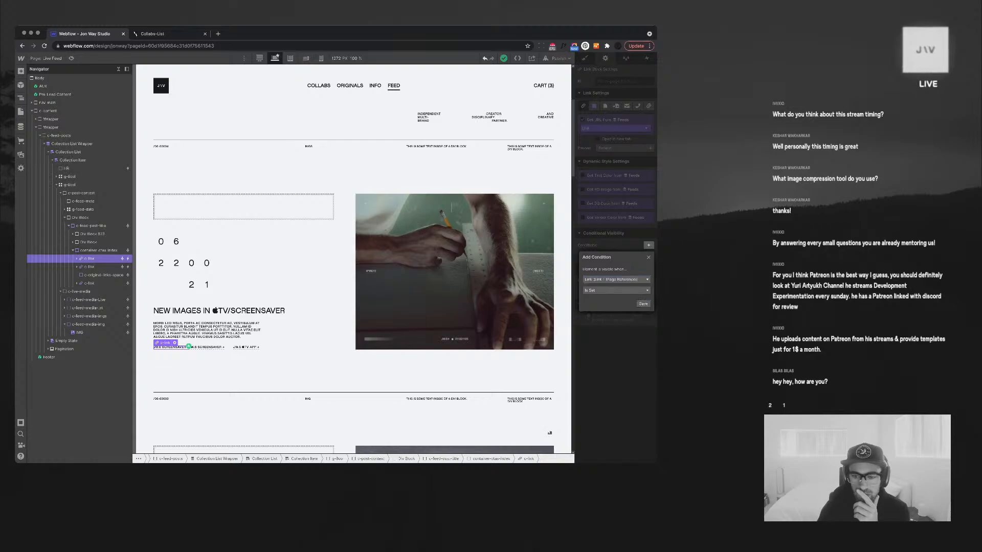
pyautogui.click(616, 290)
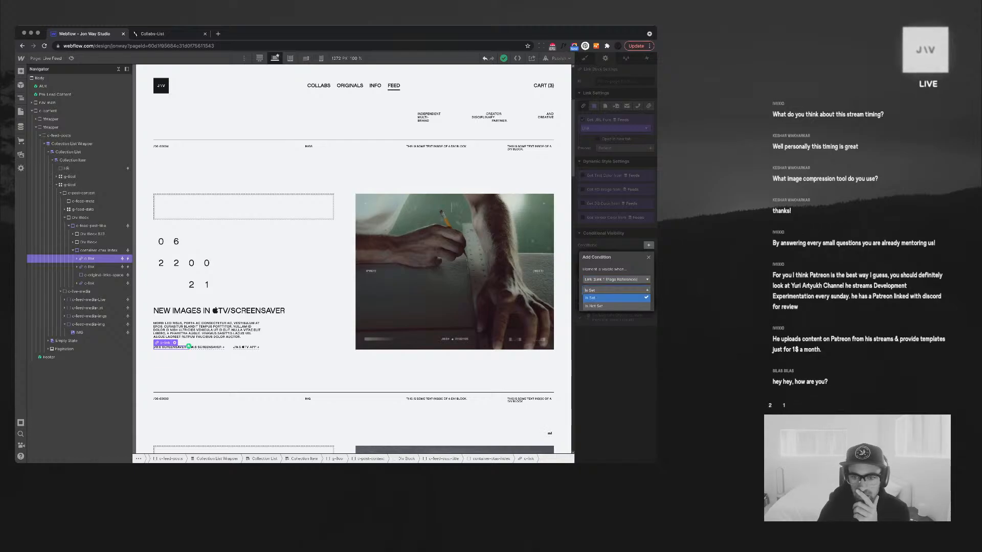
pyautogui.click(608, 306)
pyautogui.click(643, 304)
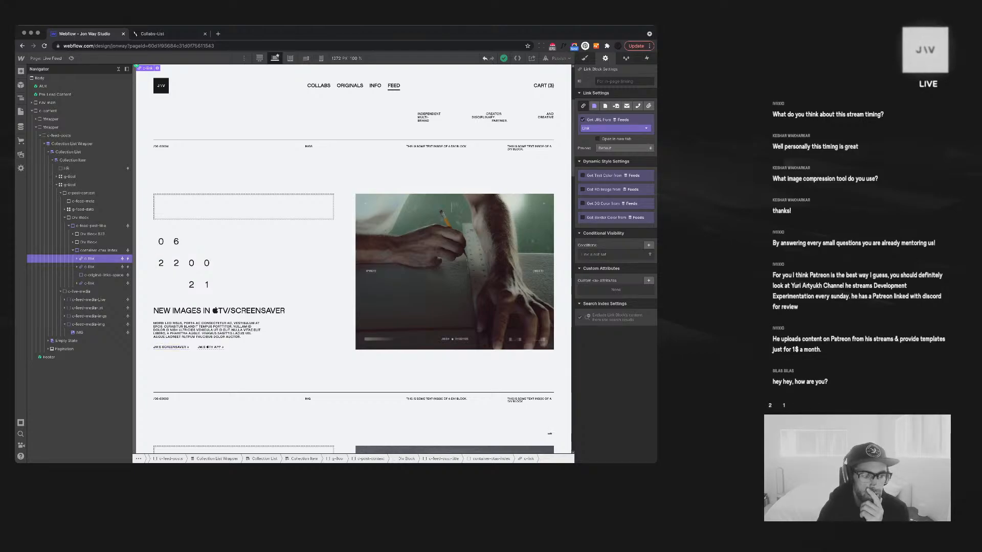
pyautogui.click(89, 267)
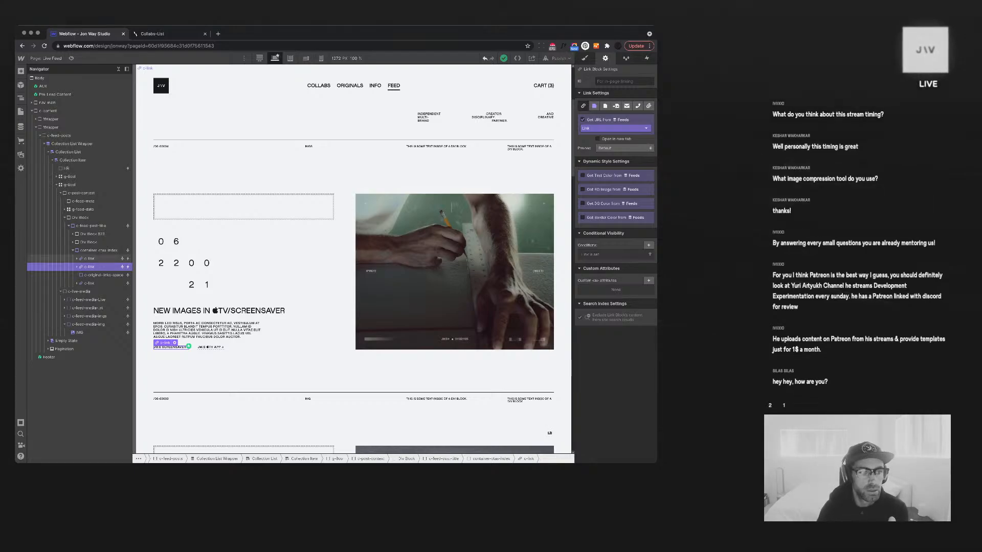
pyautogui.click(90, 259)
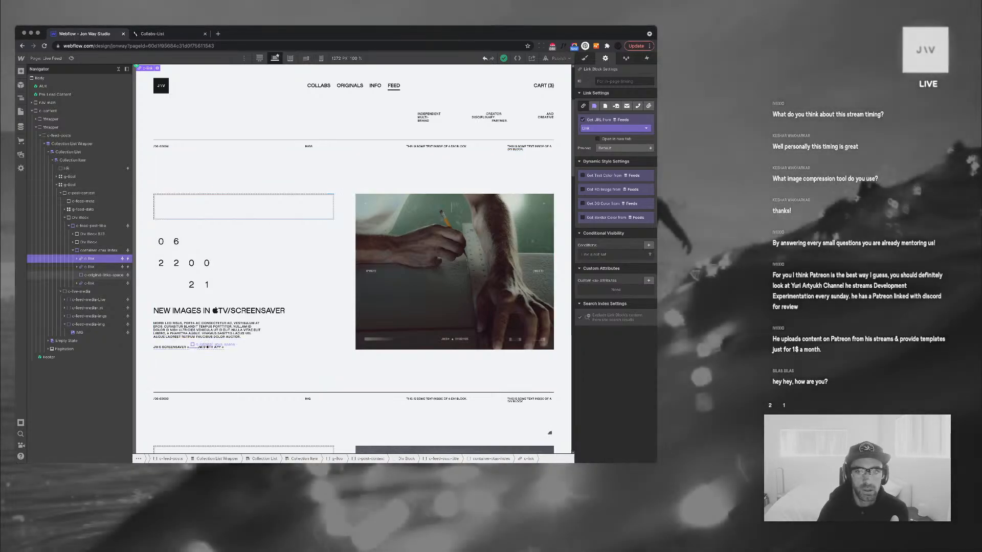
# Bind the first link's URL to CTA 1 (URL) and compare the other links' URL sources
pyautogui.click(614, 128)
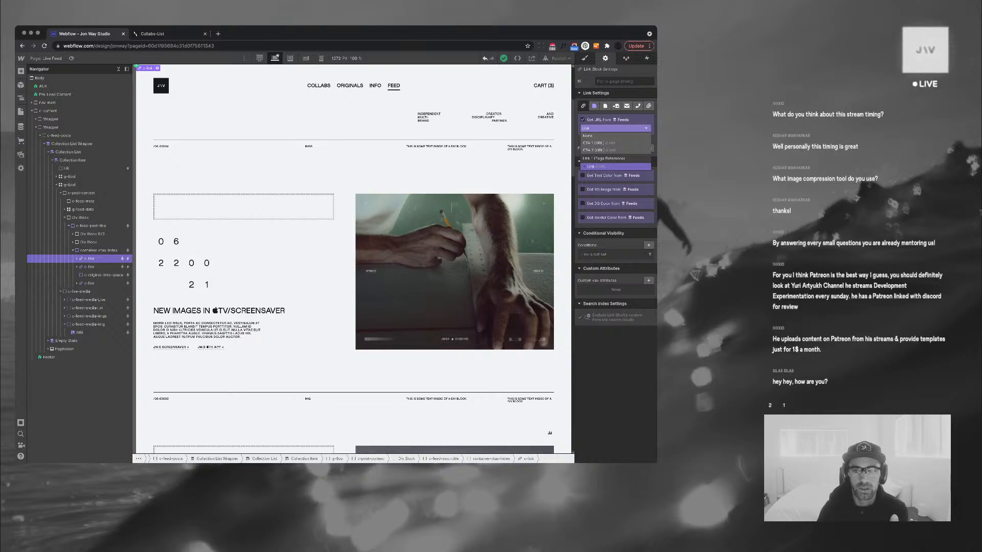
pyautogui.click(597, 142)
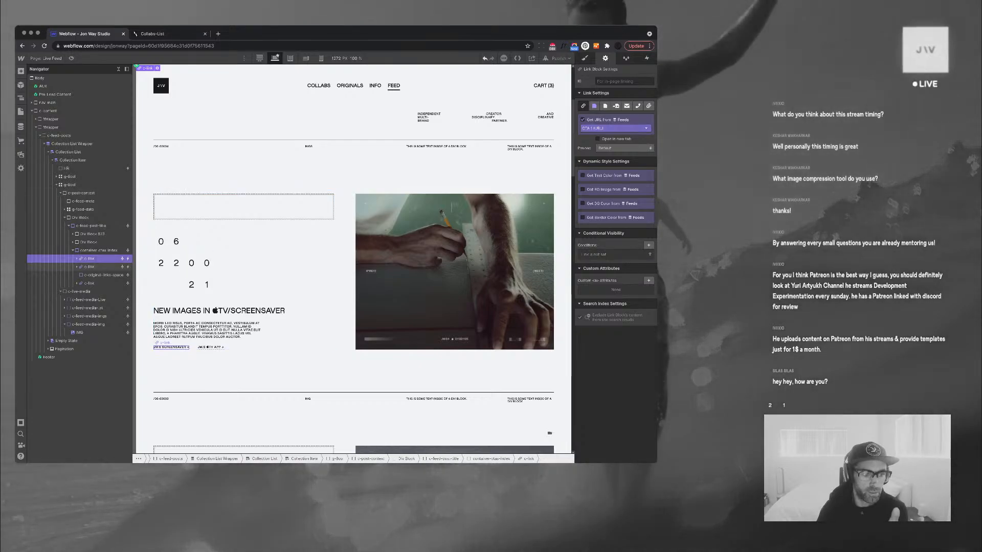
pyautogui.click(90, 267)
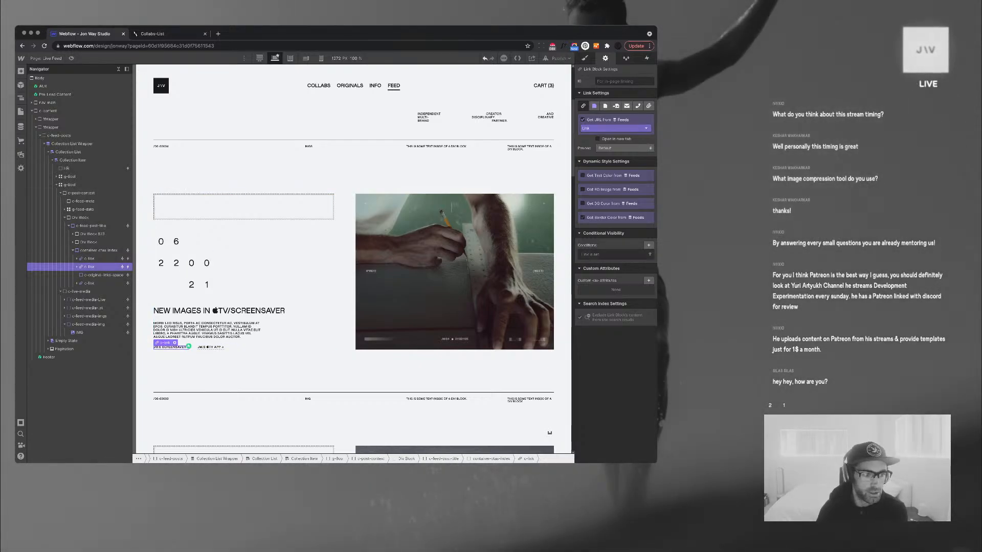
pyautogui.click(90, 259)
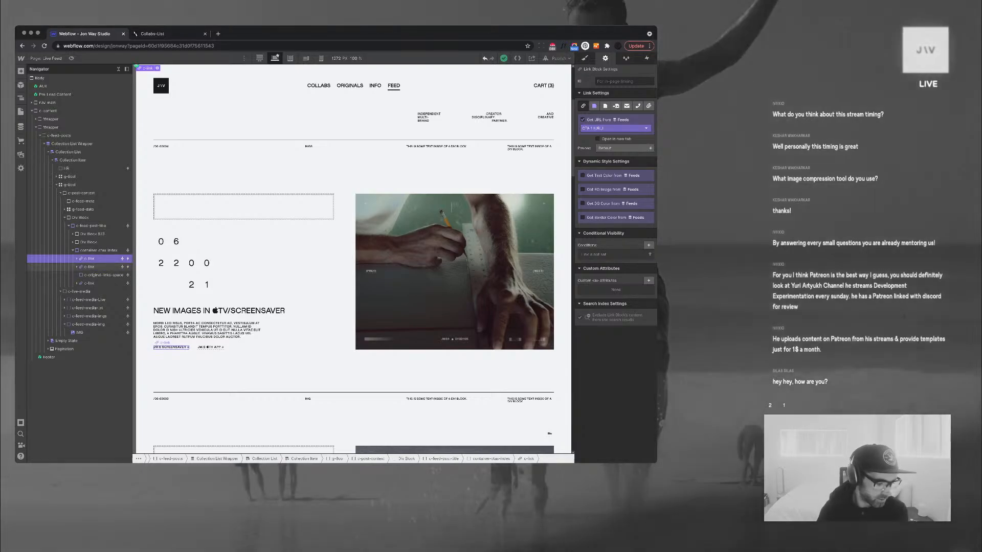
pyautogui.click(90, 267)
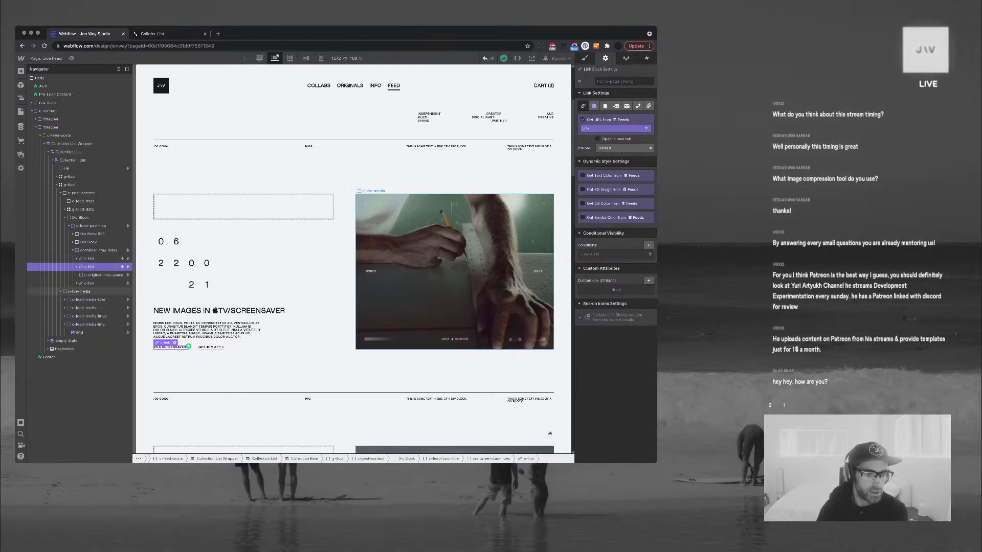
pyautogui.click(90, 283)
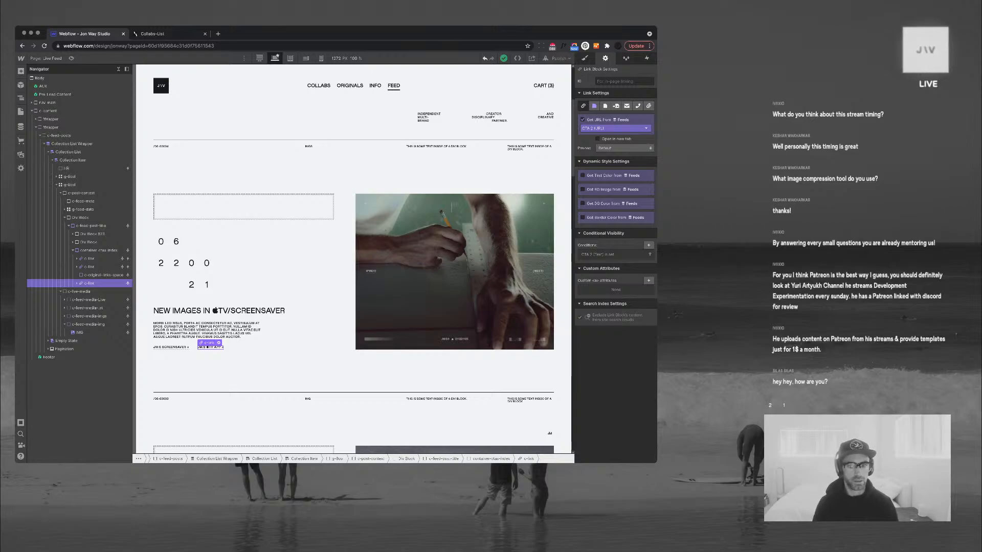
pyautogui.click(90, 259)
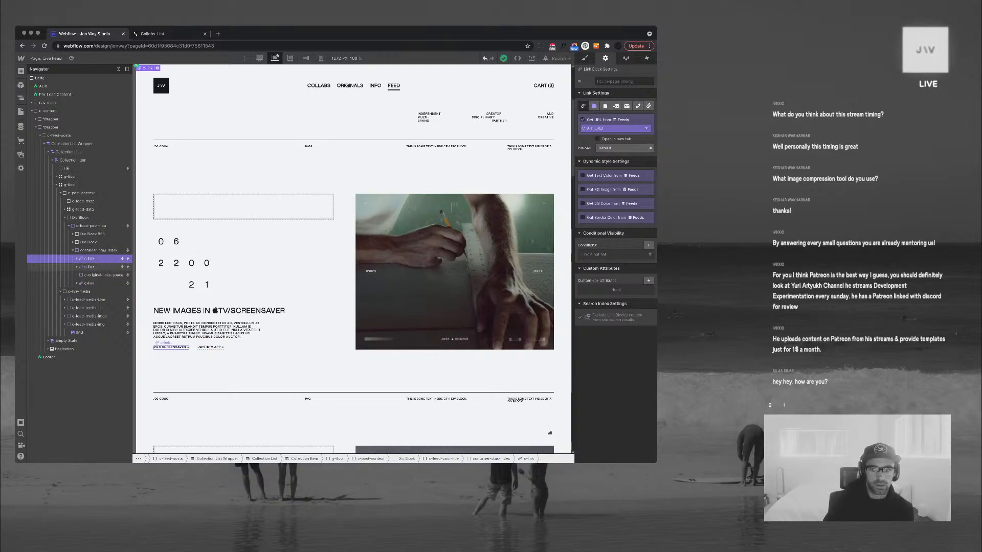
pyautogui.click(90, 267)
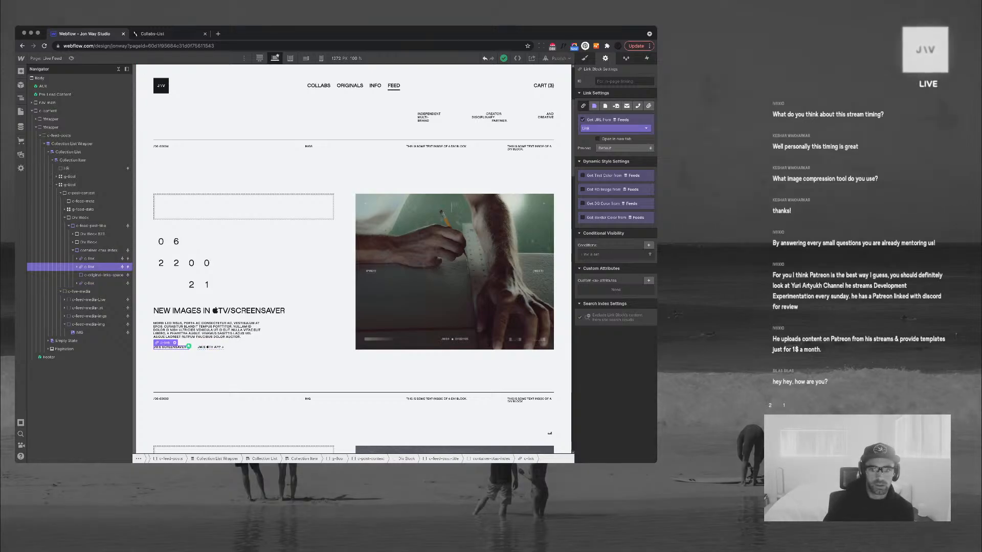
# Show the JW.S TV APP link only when CTA 2 (Text) is set
pyautogui.click(90, 283)
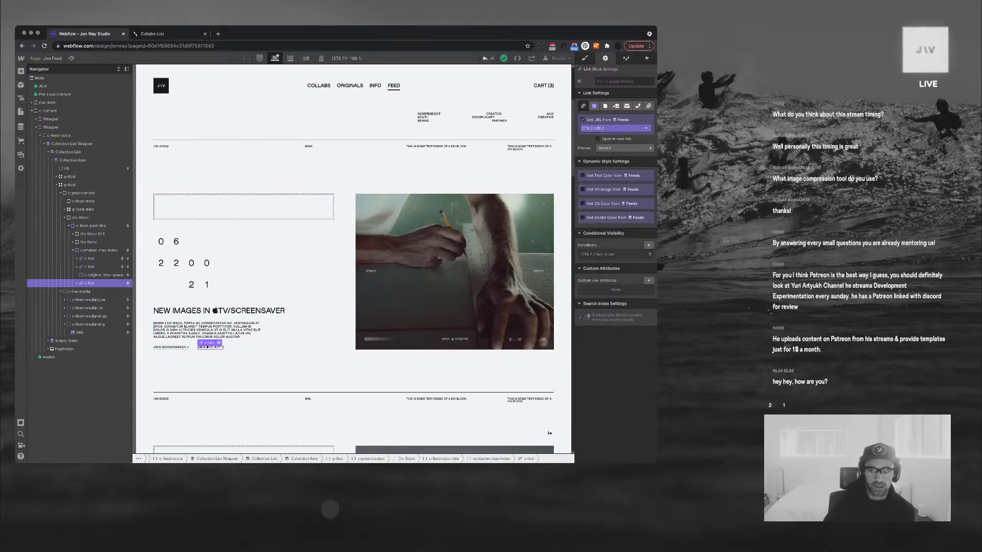
pyautogui.click(648, 245)
pyautogui.click(616, 279)
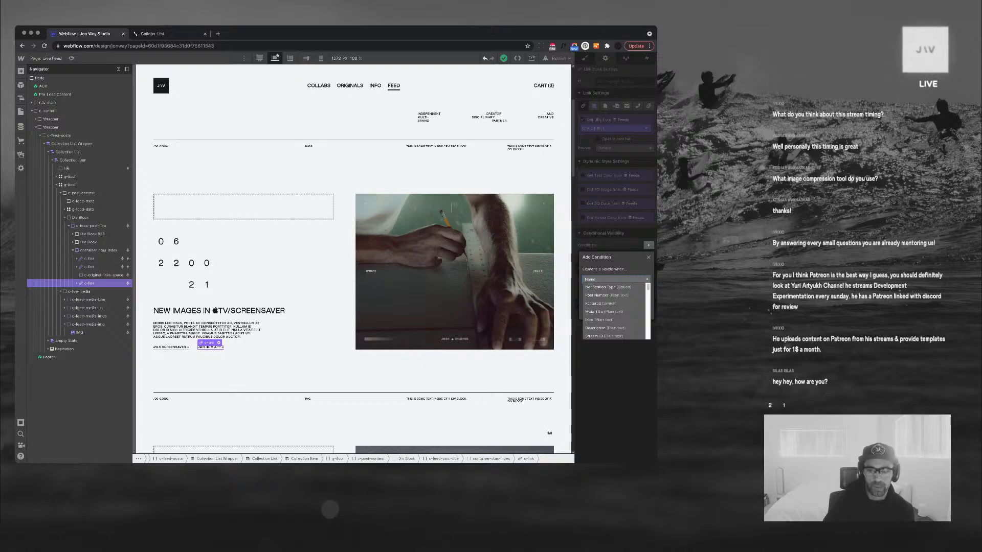
pyautogui.scroll(-5, 615, 312)
pyautogui.click(608, 312)
pyautogui.click(616, 308)
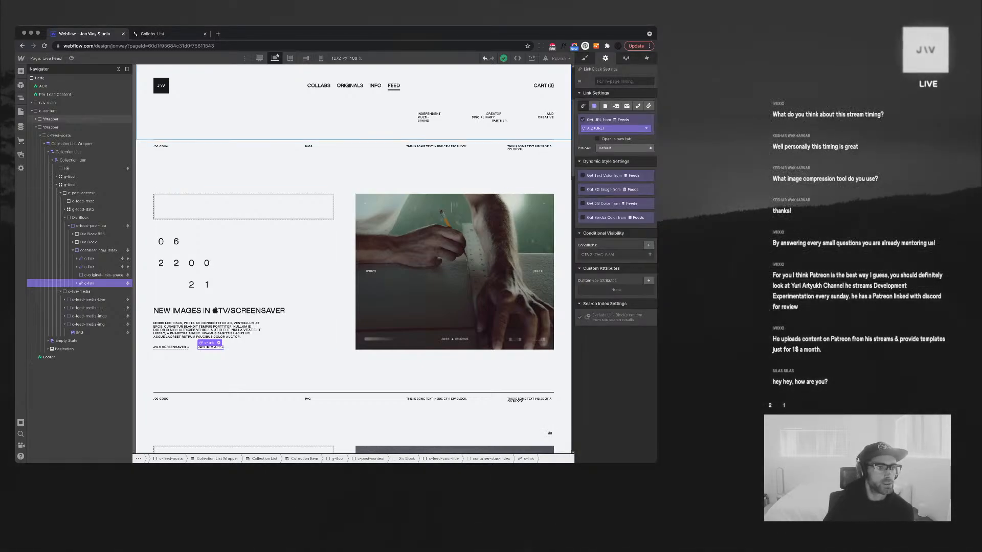
pyautogui.click(20, 127)
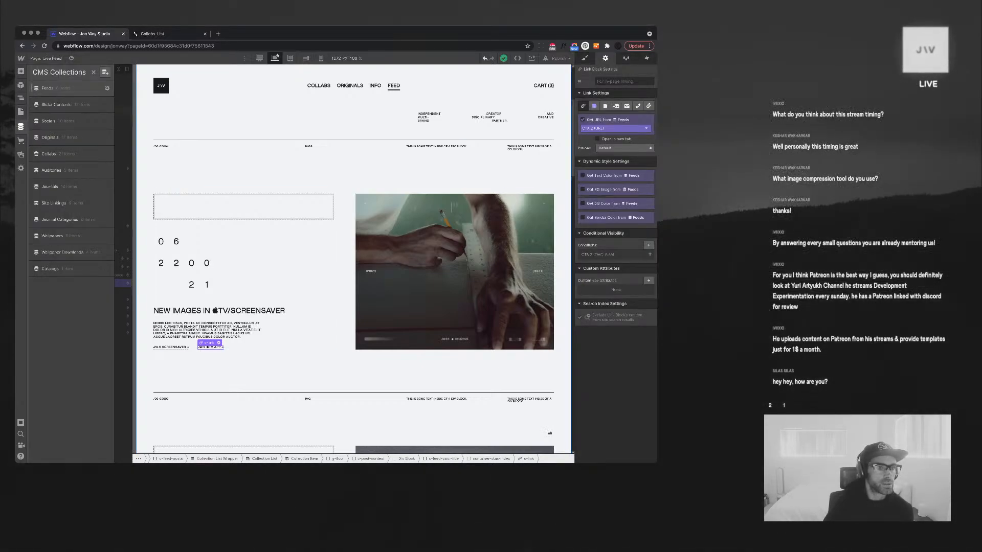
# In the Feeds collection settings, add a Reference field labelled 'Linke 2 (Page Reference)'
pyautogui.click(62, 88)
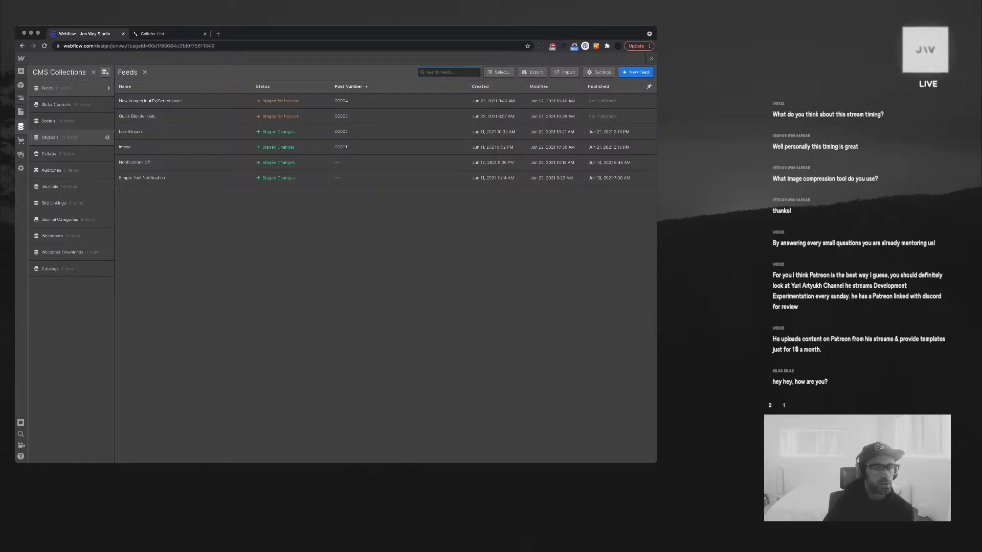
pyautogui.click(107, 88)
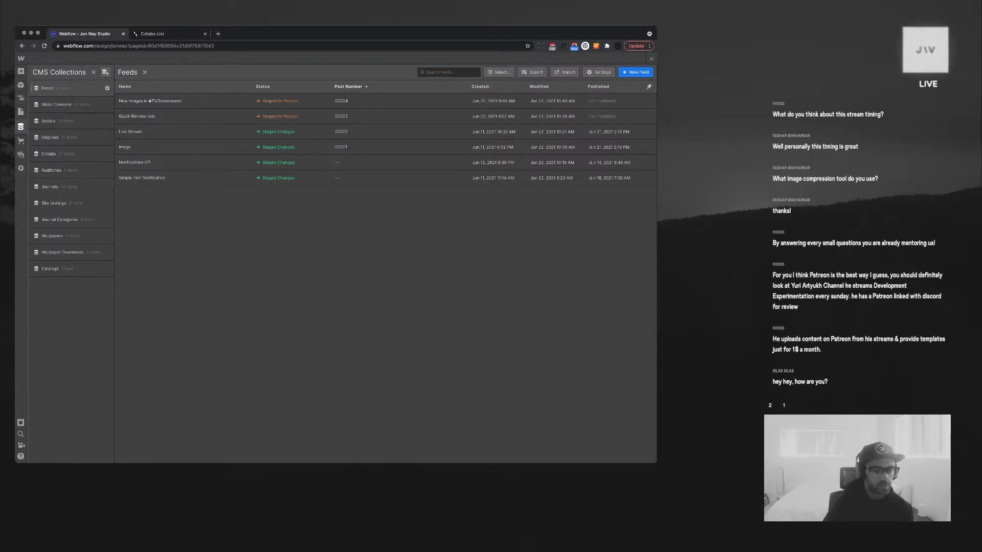
pyautogui.scroll(-3, 270, 279)
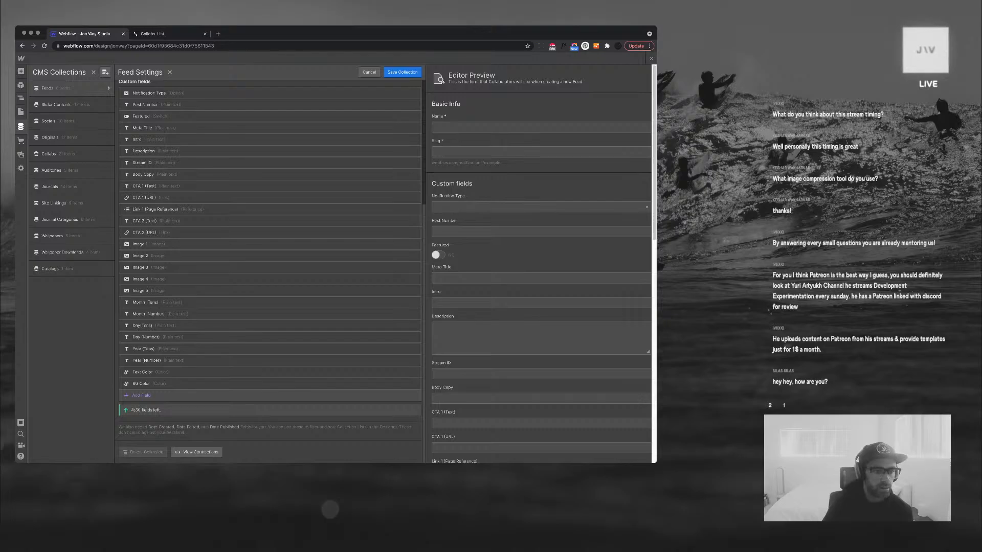
pyautogui.click(141, 395)
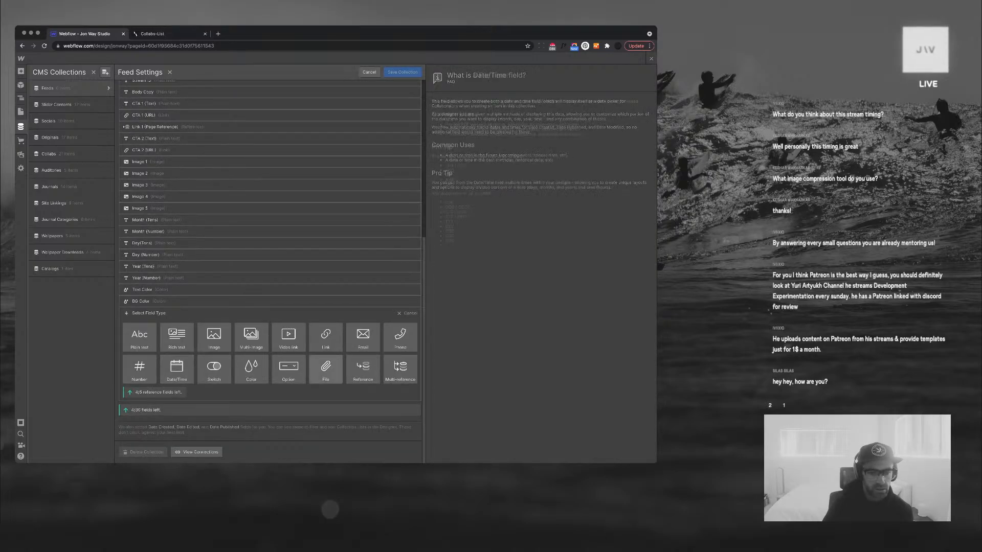
pyautogui.click(363, 368)
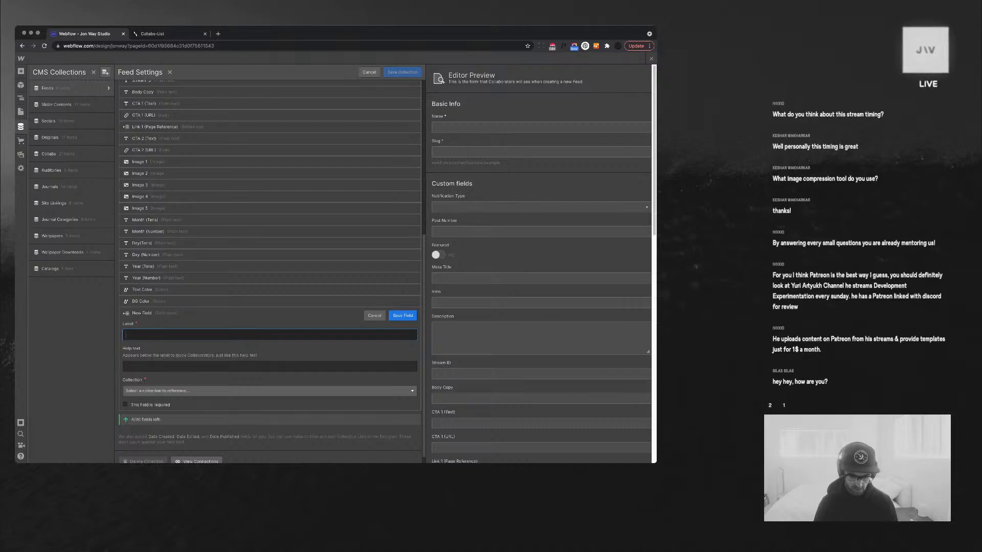
pyautogui.write('Linke 2 (Page Ref')
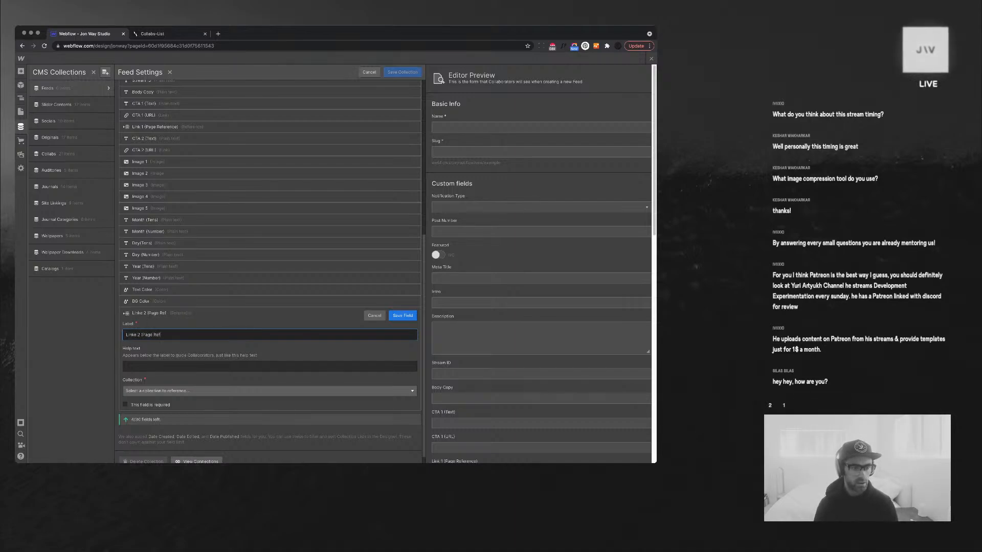
pyautogui.write('erence')
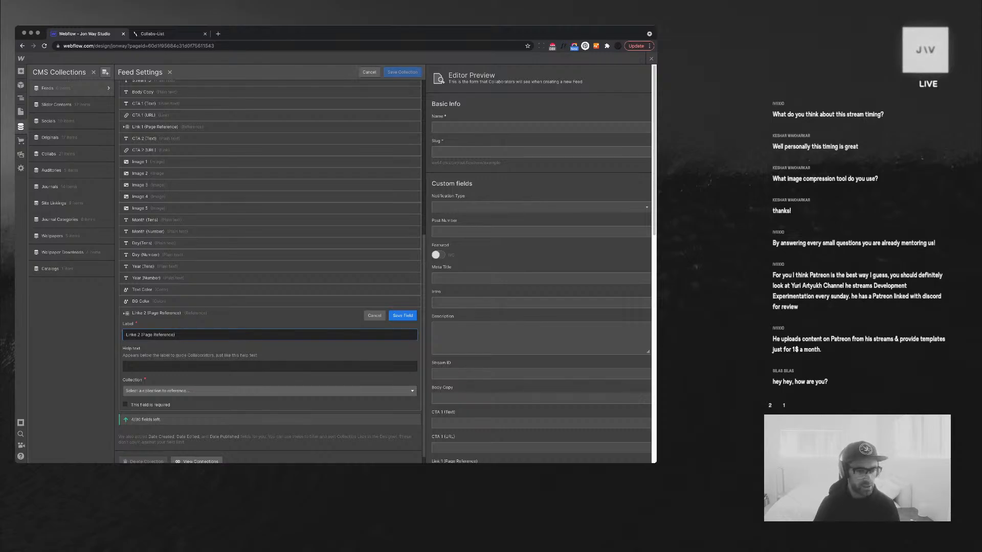
# Point the new reference field to the Site Linkings collection and save it
pyautogui.click(270, 391)
pyautogui.scroll(-3, 269, 421)
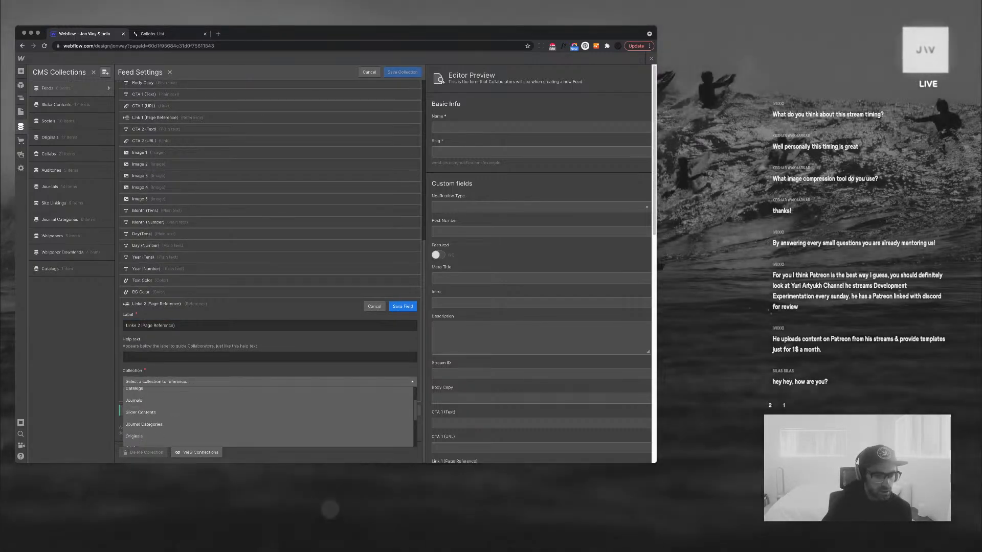
pyautogui.scroll(-3, 269, 424)
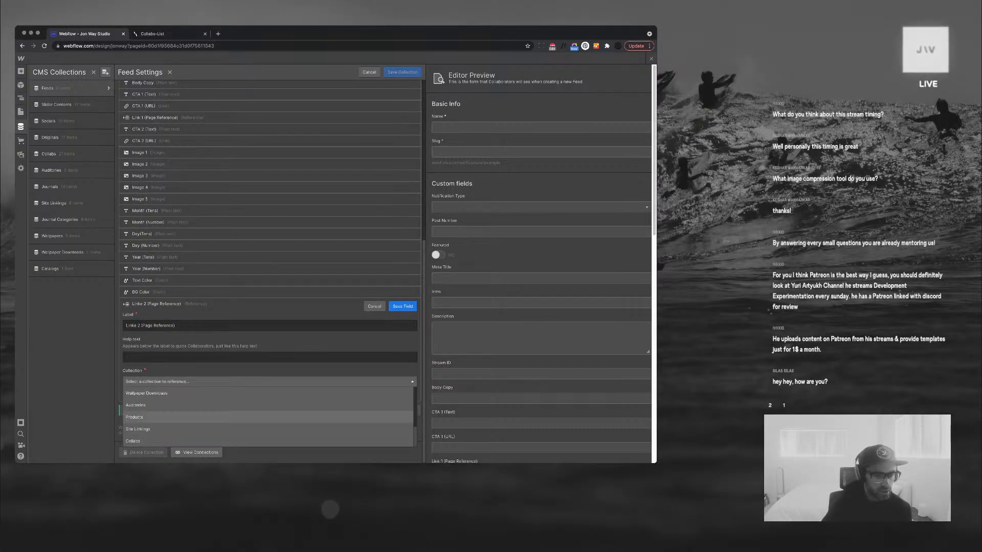
pyautogui.click(269, 429)
pyautogui.click(403, 306)
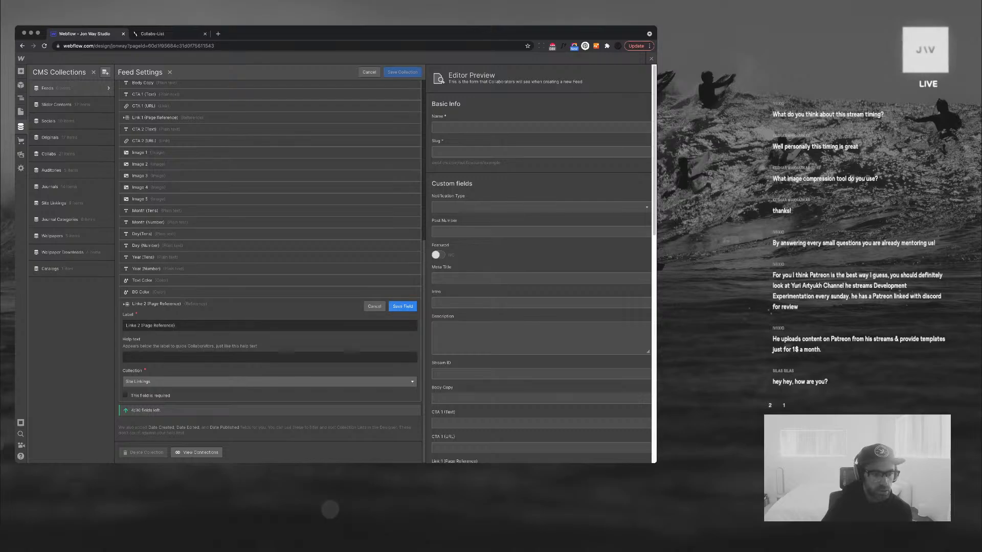
# Correct the label to 'Link 2 (Page Reference)' and move the field below CTA 2 (URL)
pyautogui.click(402, 384)
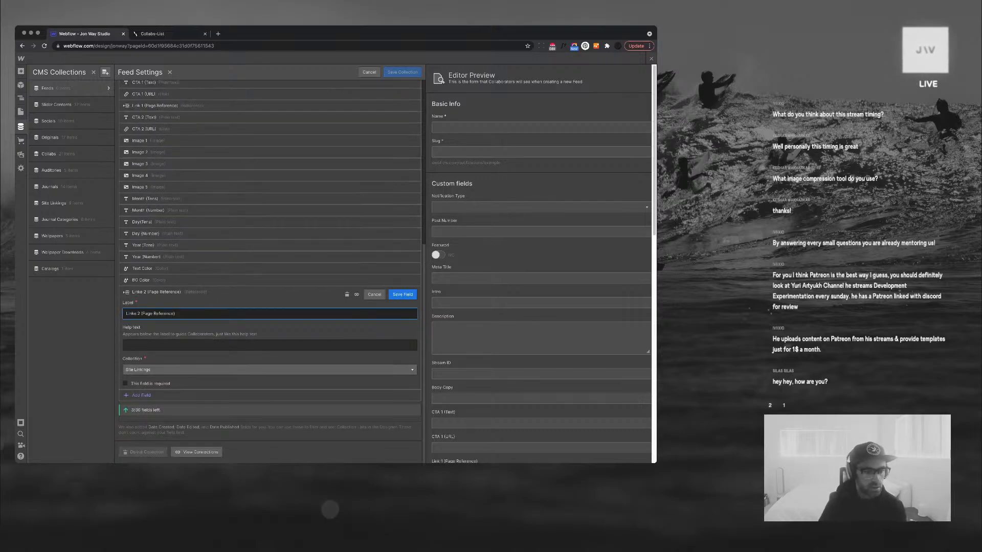
pyautogui.press('BackSpace')
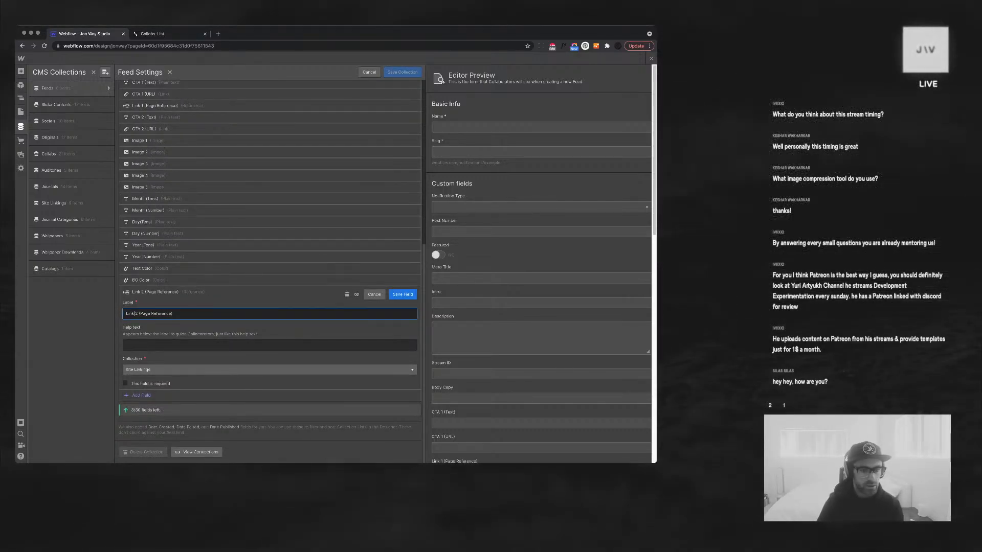
pyautogui.click(402, 295)
pyautogui.moveTo(307, 383); pyautogui.dragTo(307, 229)
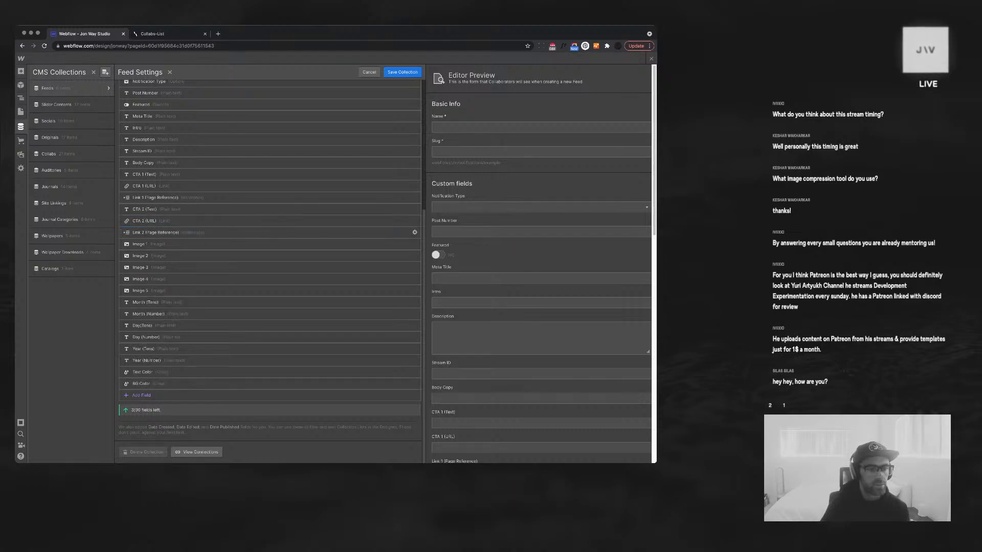
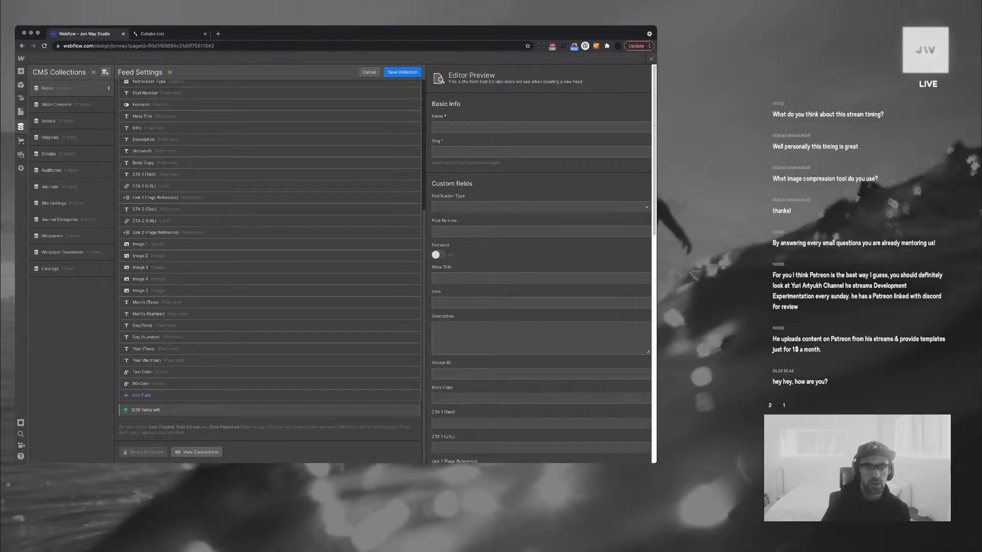
# Save the Feeds collection settings and close the CMS panel to return to the Live Feed page
pyautogui.click(403, 72)
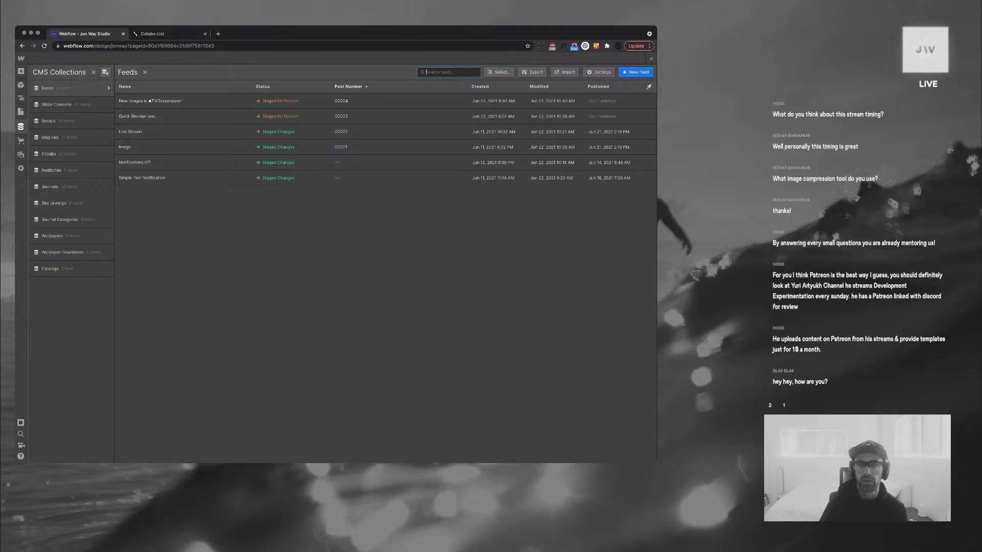
pyautogui.click(651, 58)
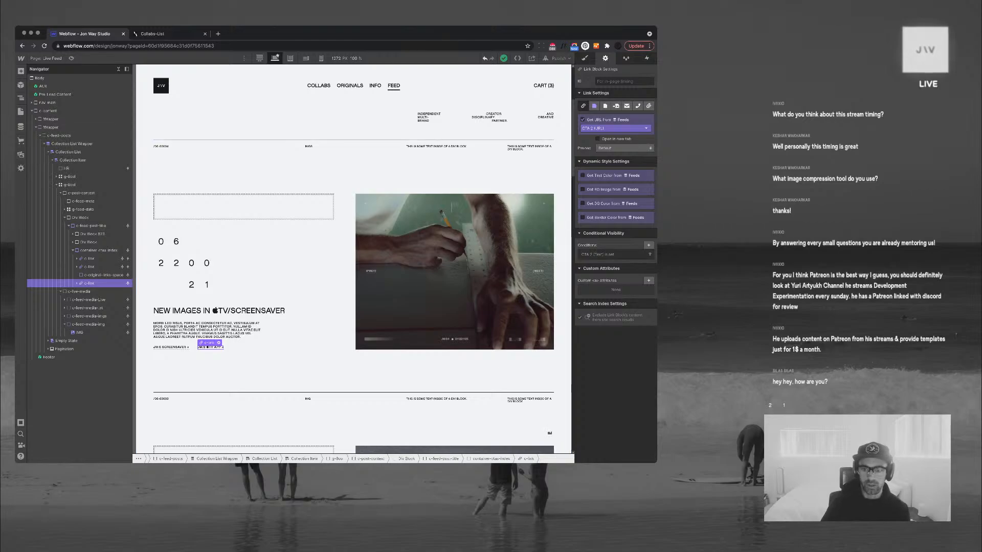
# Add a 'Link is set' conditional visibility rule to the feed post link
pyautogui.click(648, 245)
pyautogui.click(616, 278)
pyautogui.scroll(-2, 614, 299)
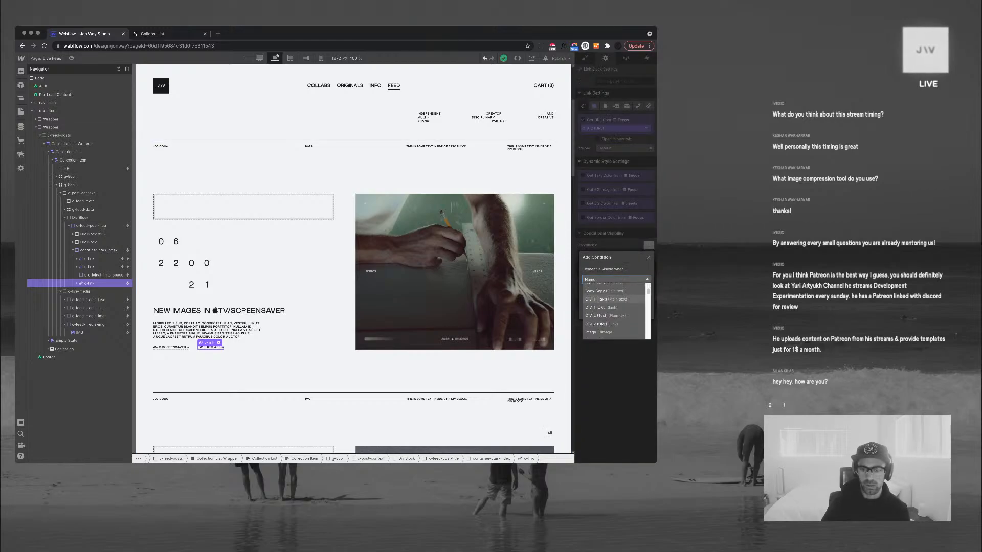
pyautogui.scroll(5, 614, 302)
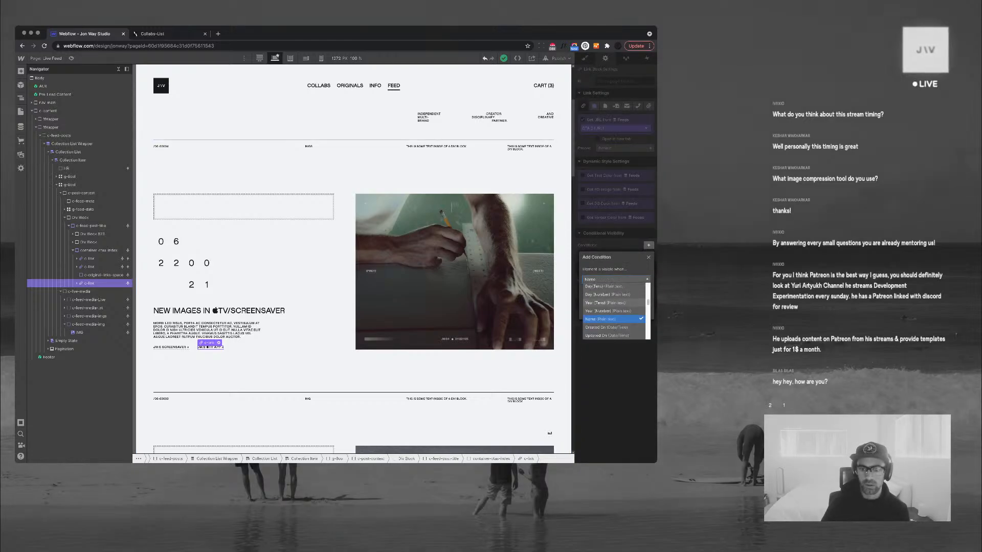
pyautogui.scroll(3, 616, 309)
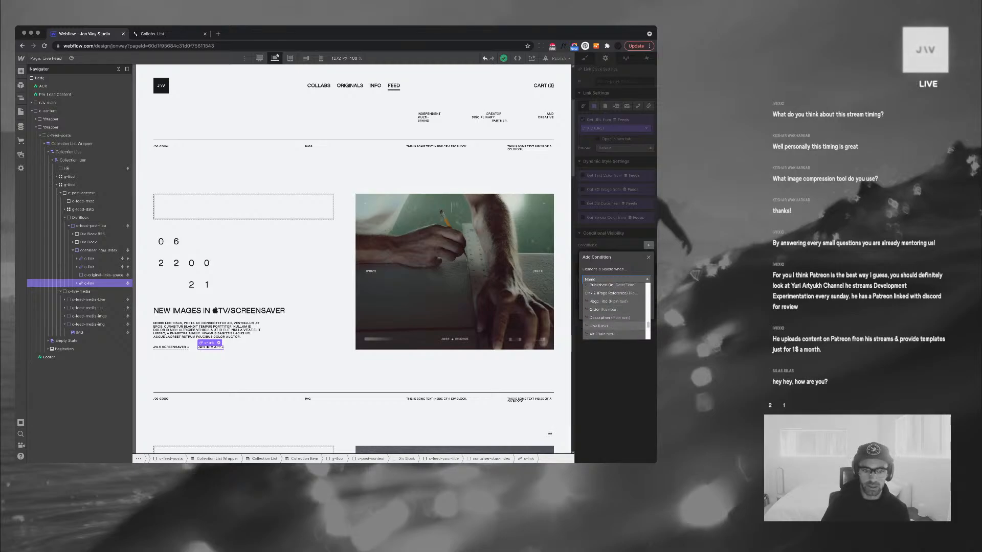
pyautogui.click(611, 304)
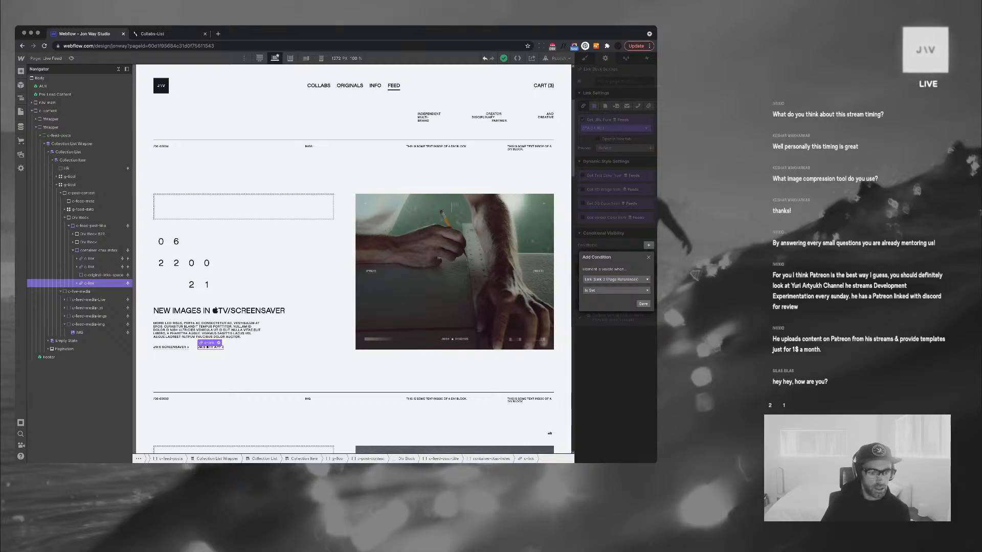
pyautogui.click(644, 304)
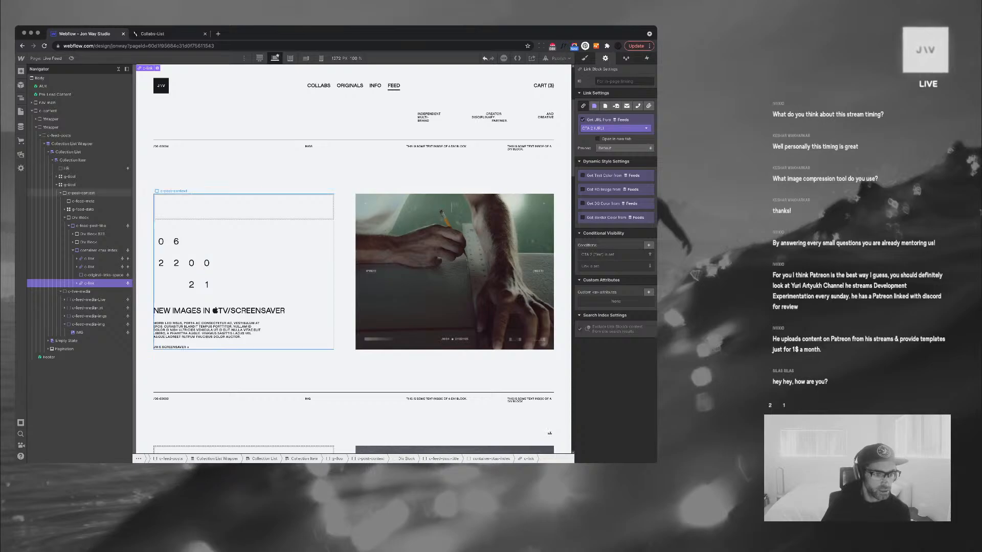
# Duplicate the link and change one copy's condition to 'Link is not set'
pyautogui.press('super+v')
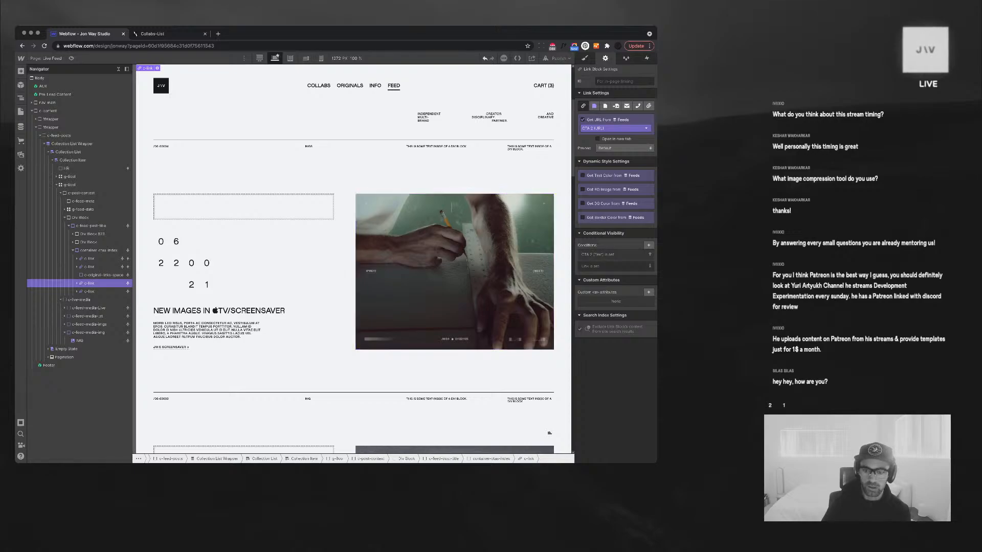
pyautogui.click(613, 267)
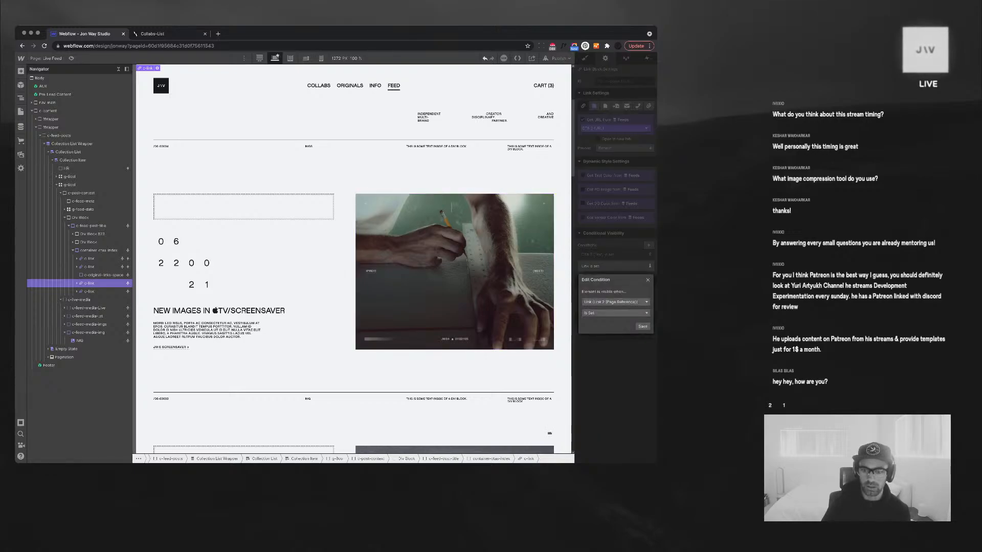
pyautogui.click(615, 313)
pyautogui.click(594, 329)
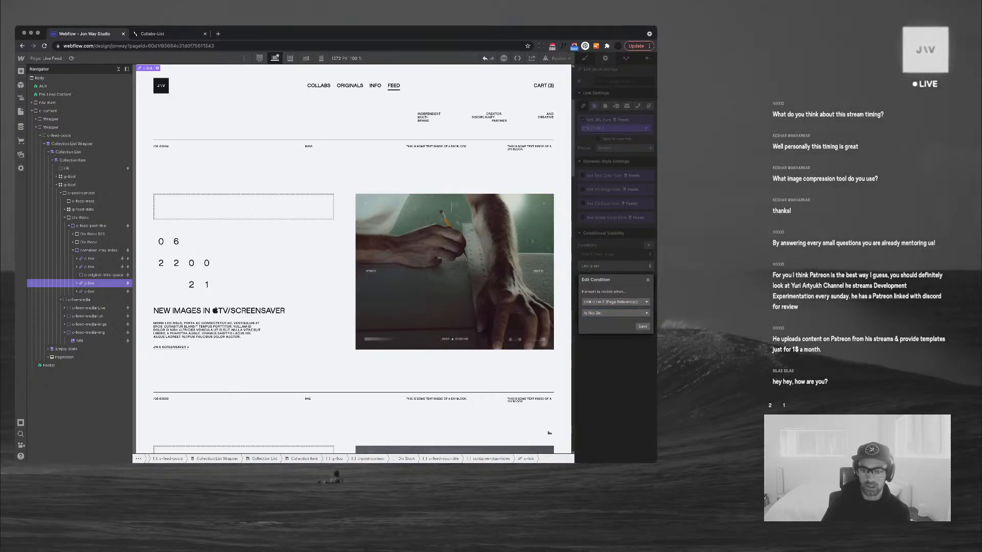
pyautogui.click(642, 326)
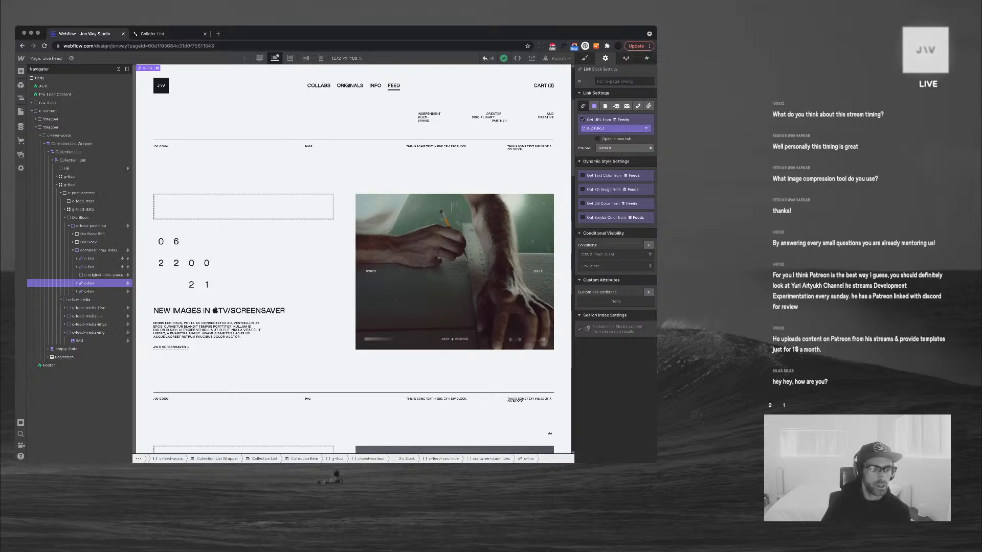
# Make the lower link take its URL from the Link field
pyautogui.click(89, 291)
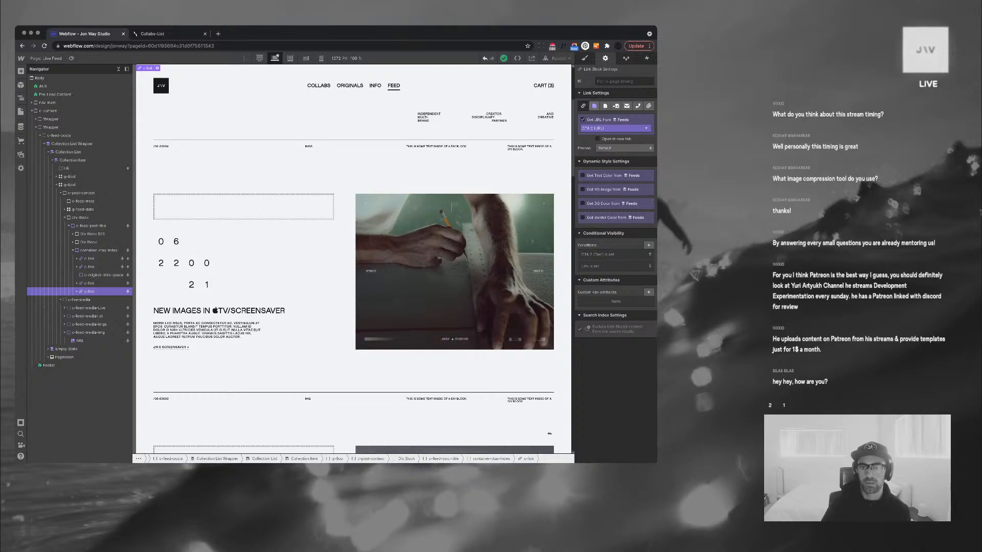
pyautogui.click(615, 129)
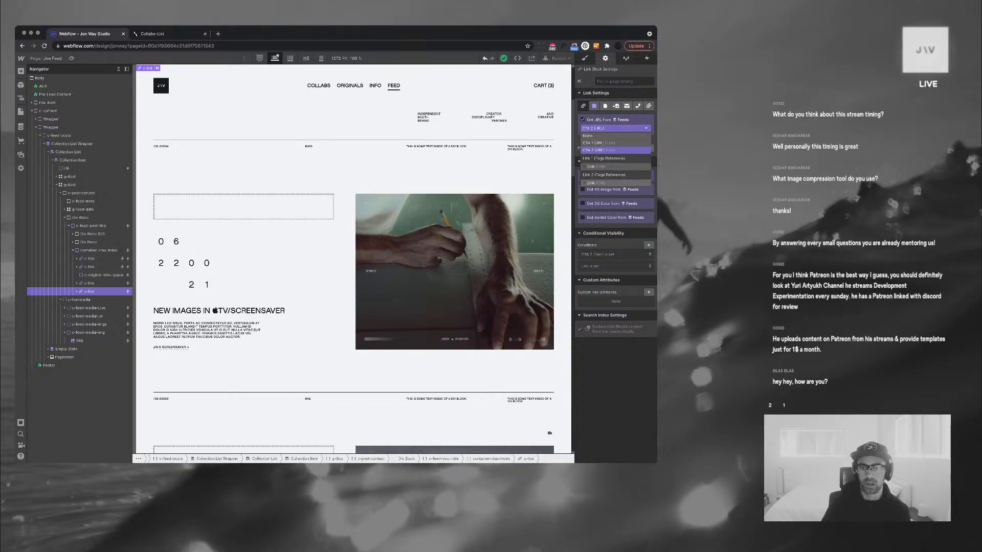
pyautogui.click(596, 183)
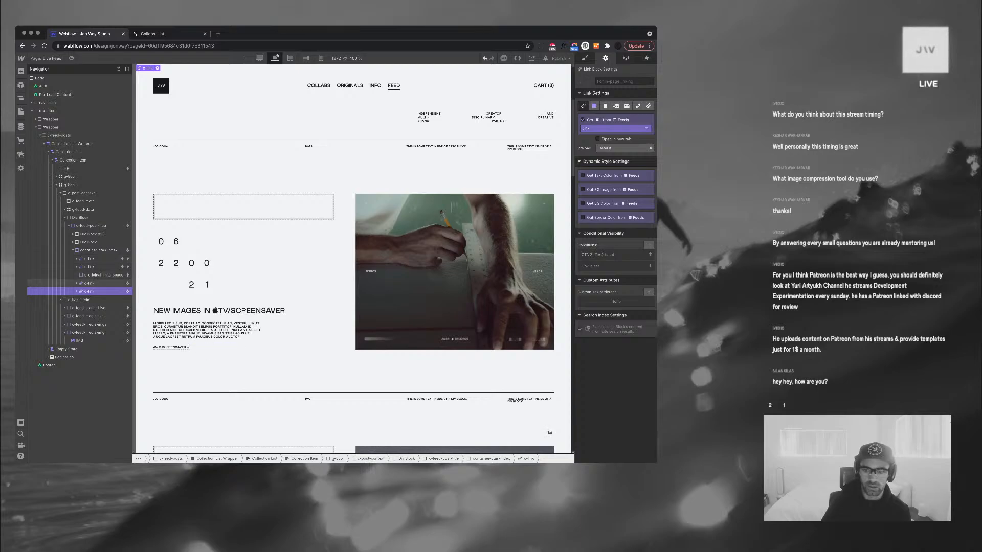
pyautogui.click(92, 282)
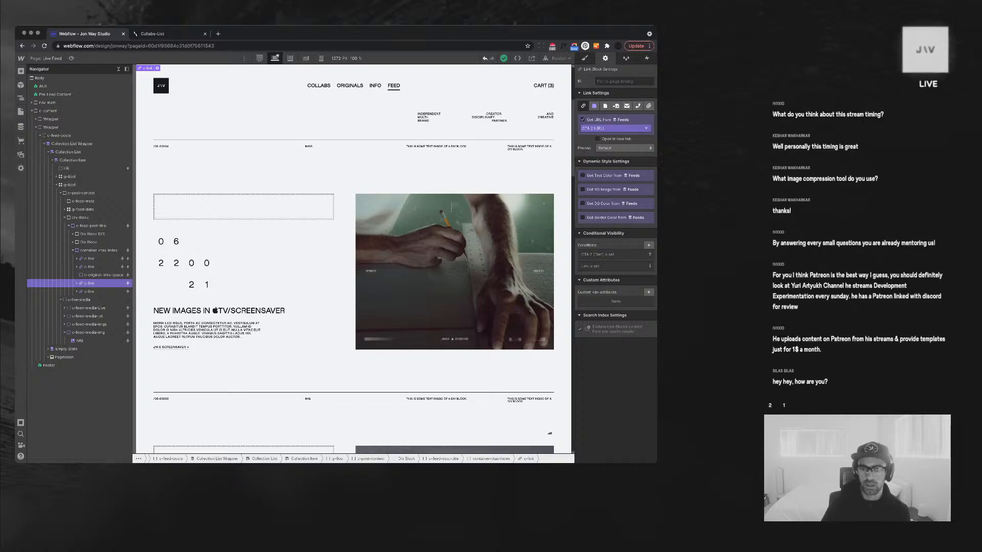
pyautogui.click(614, 127)
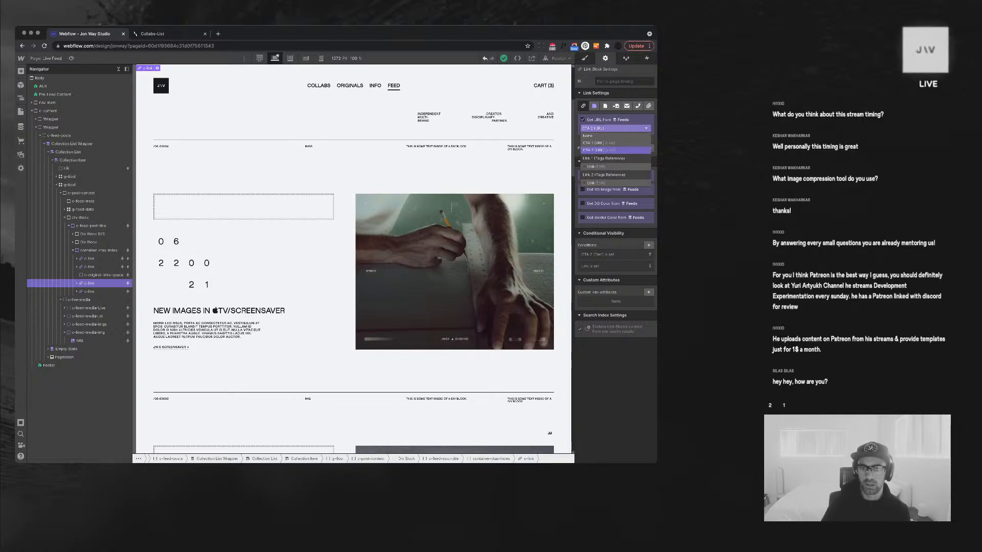
pyautogui.click(103, 275)
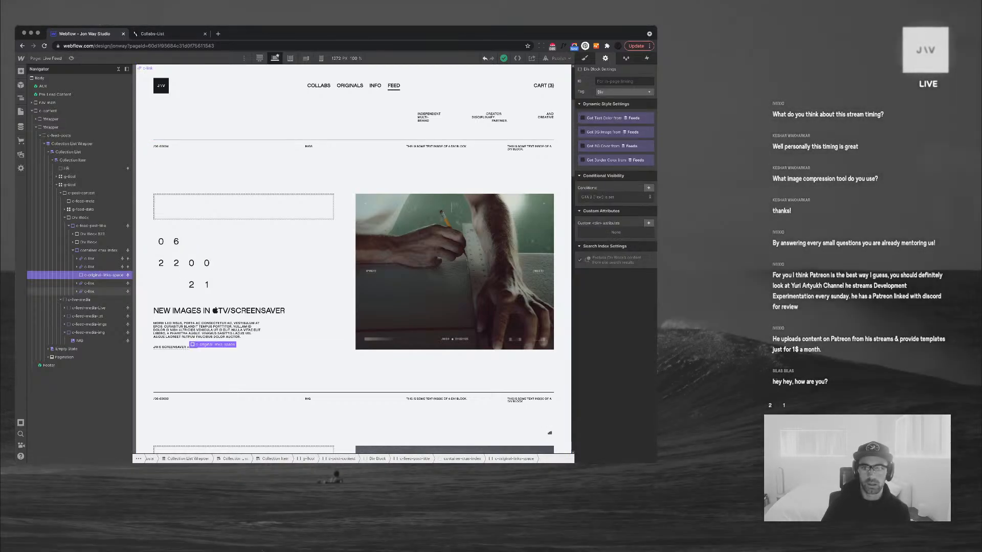
pyautogui.click(90, 292)
pyautogui.click(614, 128)
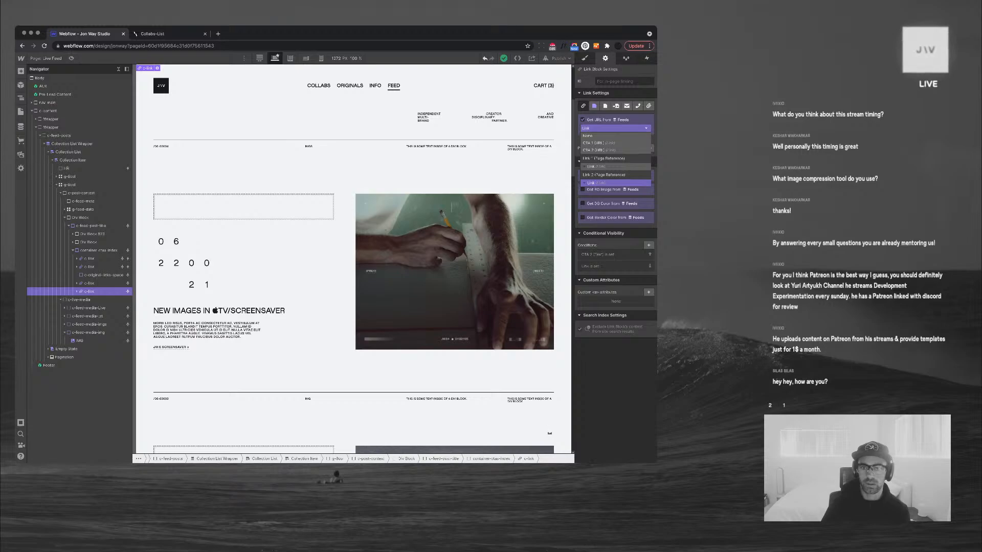
pyautogui.click(613, 129)
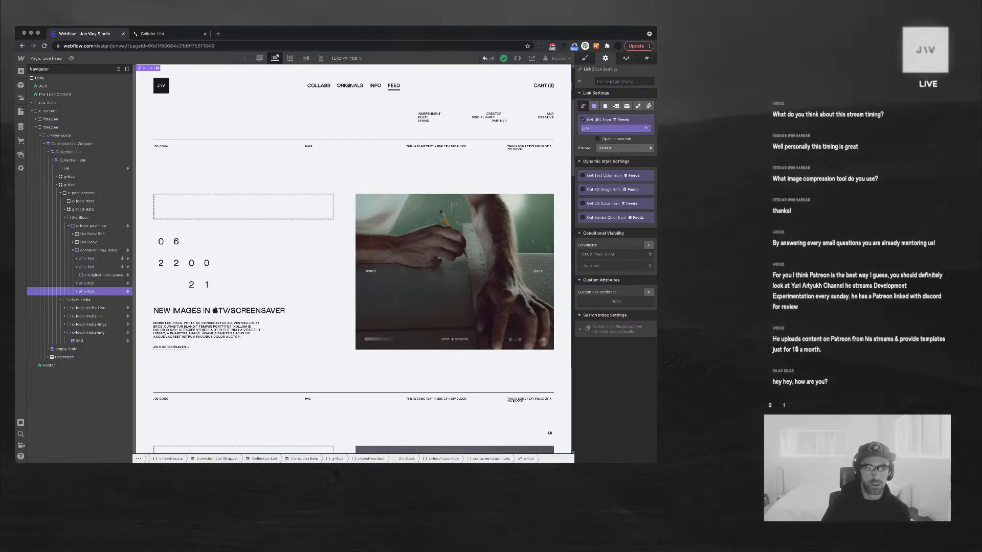
# Set the upper link's visibility condition to 'Link is not set'
pyautogui.click(89, 283)
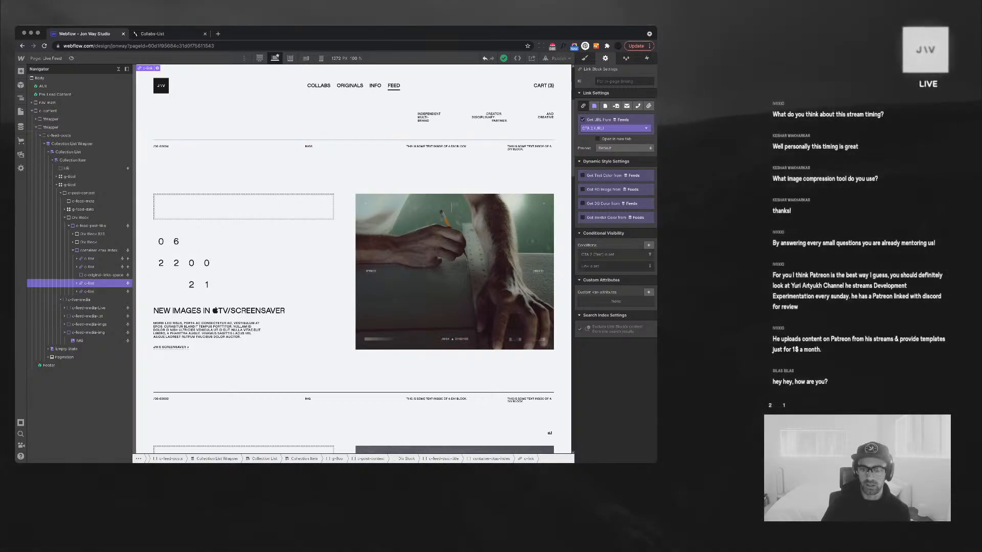
pyautogui.click(612, 266)
pyautogui.click(616, 313)
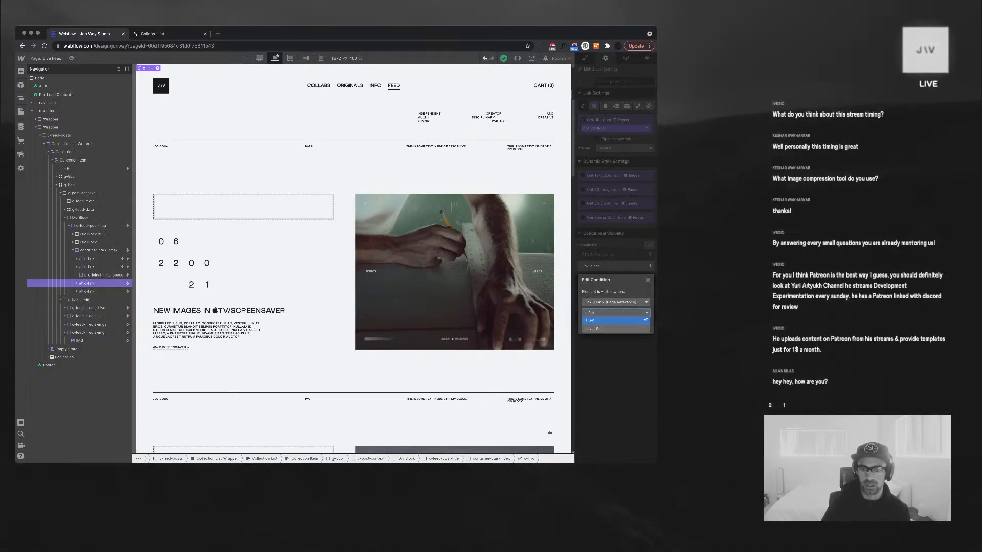
pyautogui.click(616, 328)
pyautogui.click(642, 326)
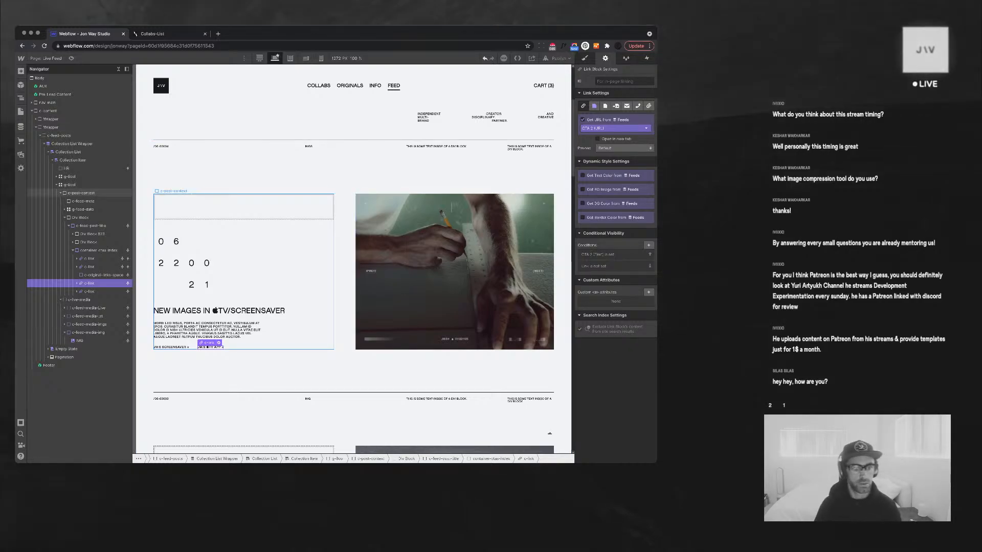
# Keep CTA 2 (URL) as the upper link's URL source and recheck both links
pyautogui.scroll(-4, 244, 269)
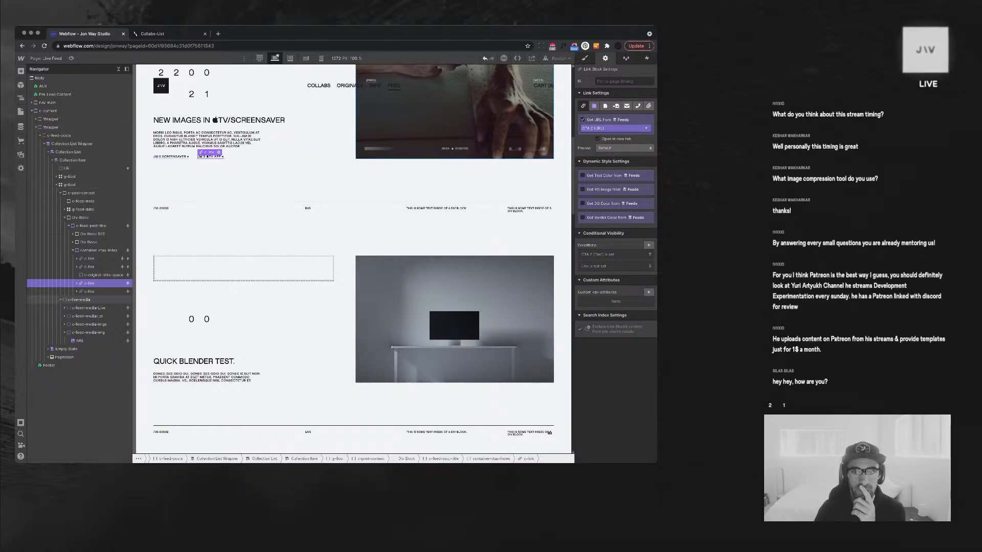
pyautogui.click(615, 129)
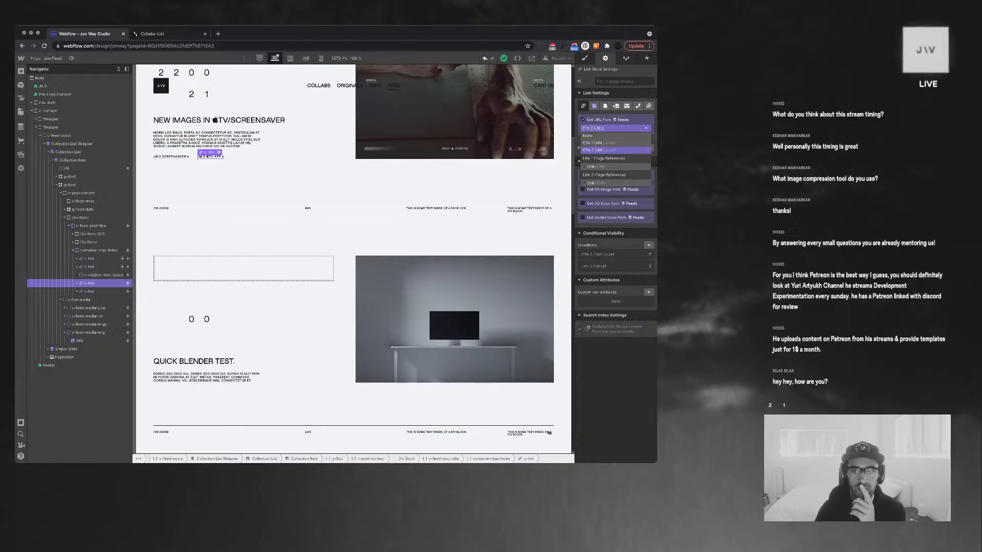
pyautogui.click(615, 128)
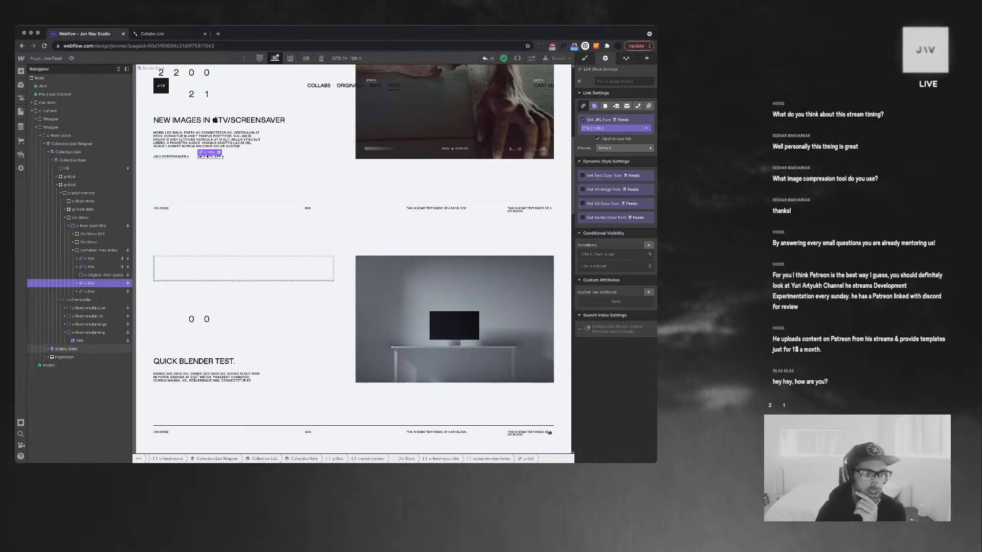
pyautogui.click(89, 267)
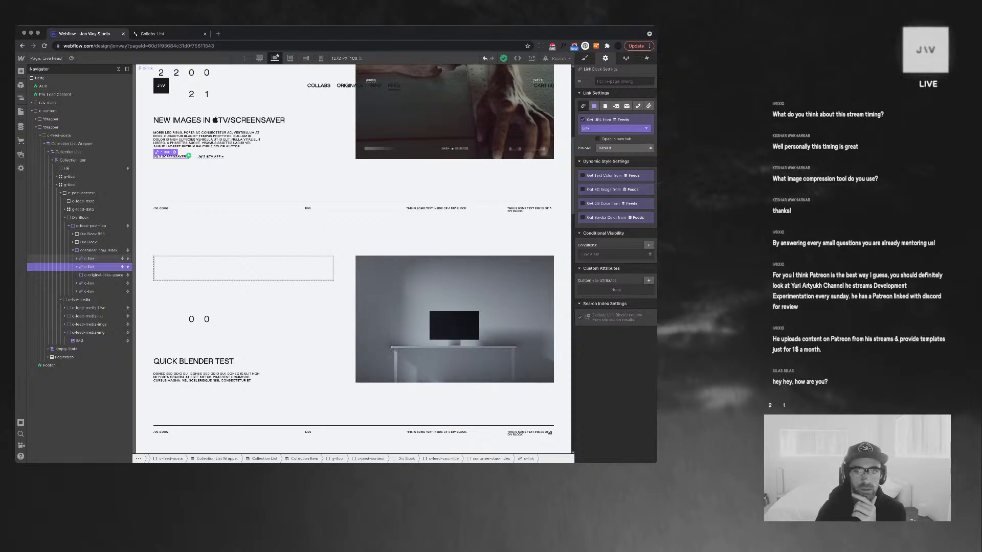
pyautogui.click(90, 259)
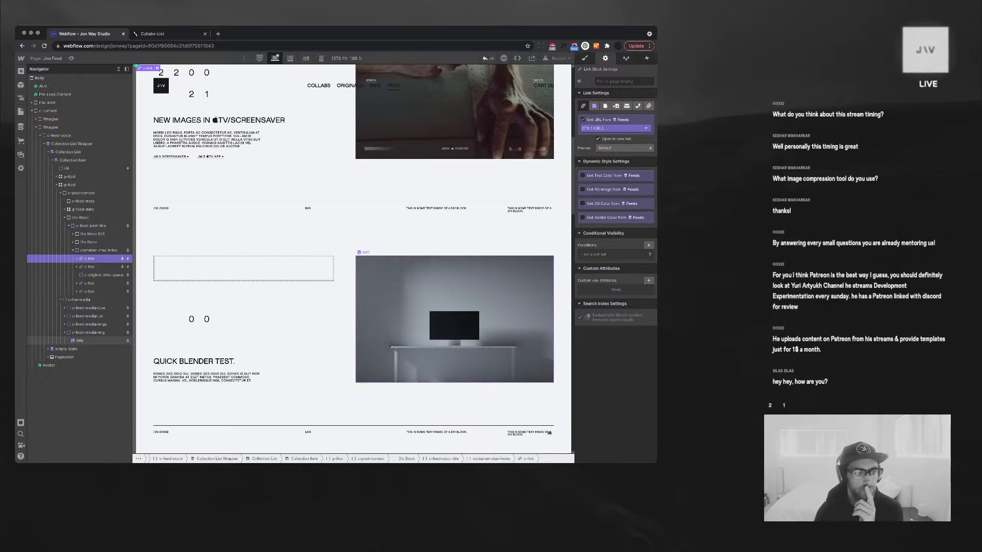
pyautogui.scroll(1, 549, 433)
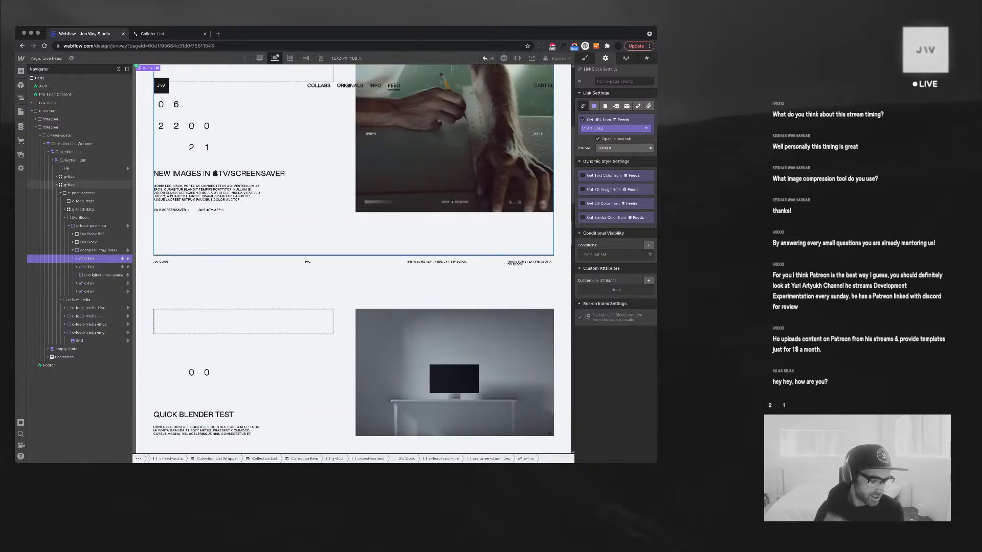
pyautogui.scroll(5, 549, 433)
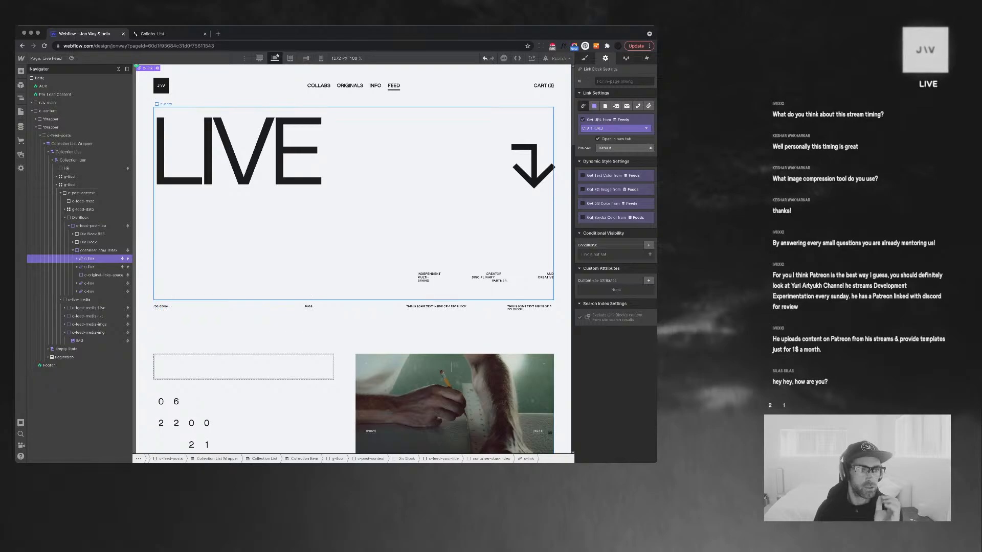
pyautogui.click(118, 69)
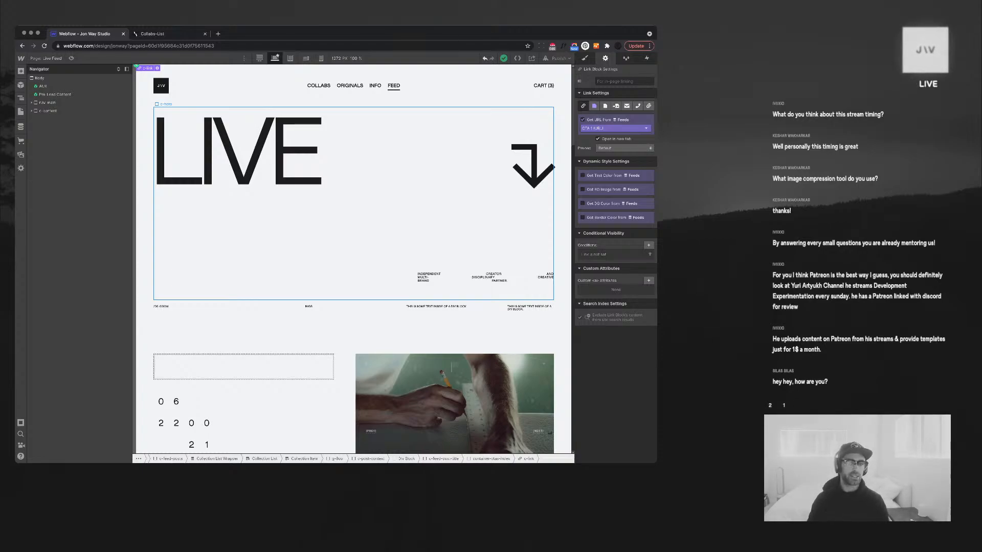
pyautogui.scroll(-5, 353, 256)
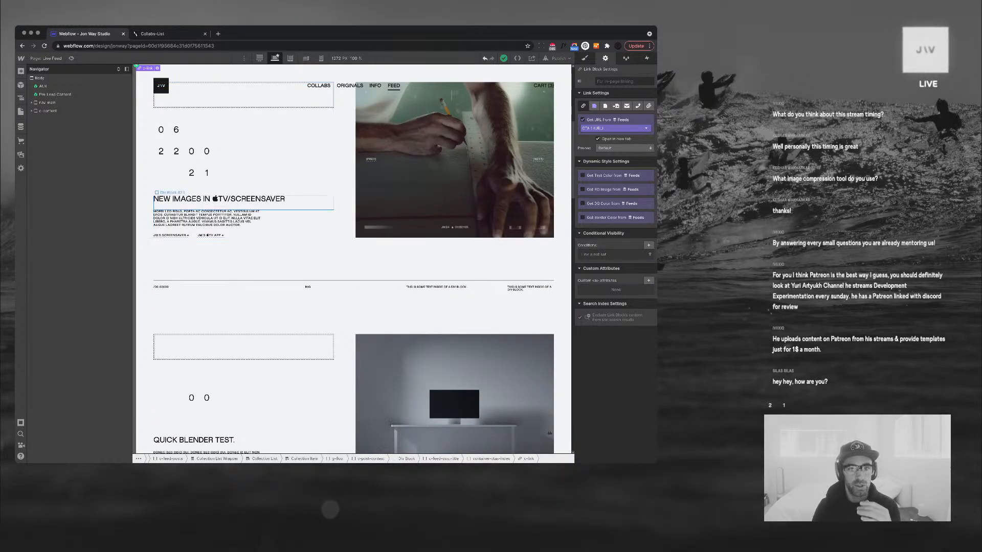
pyautogui.scroll(1, 286, 202)
pyautogui.scroll(-2, 286, 202)
pyautogui.scroll(-1, 245, 199)
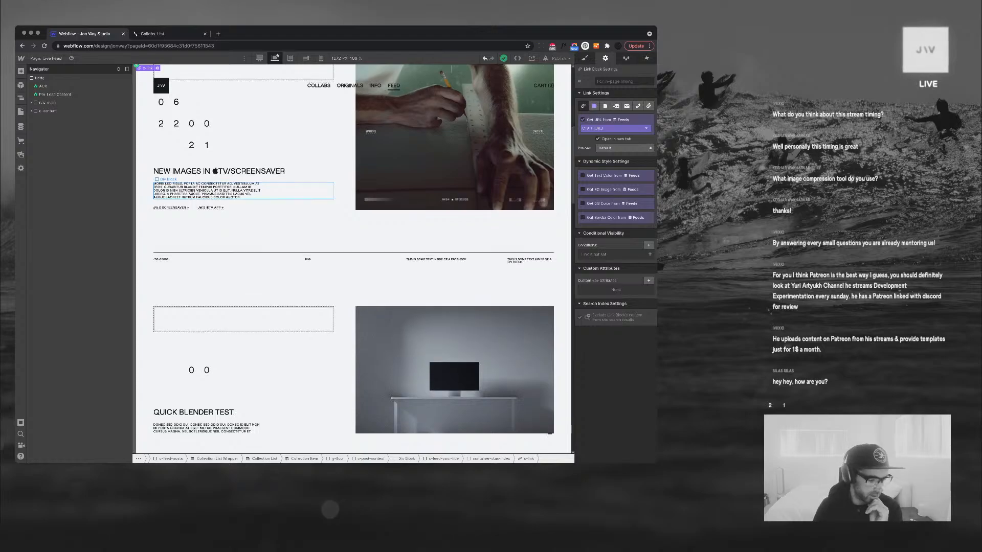
pyautogui.scroll(1, 363, 258)
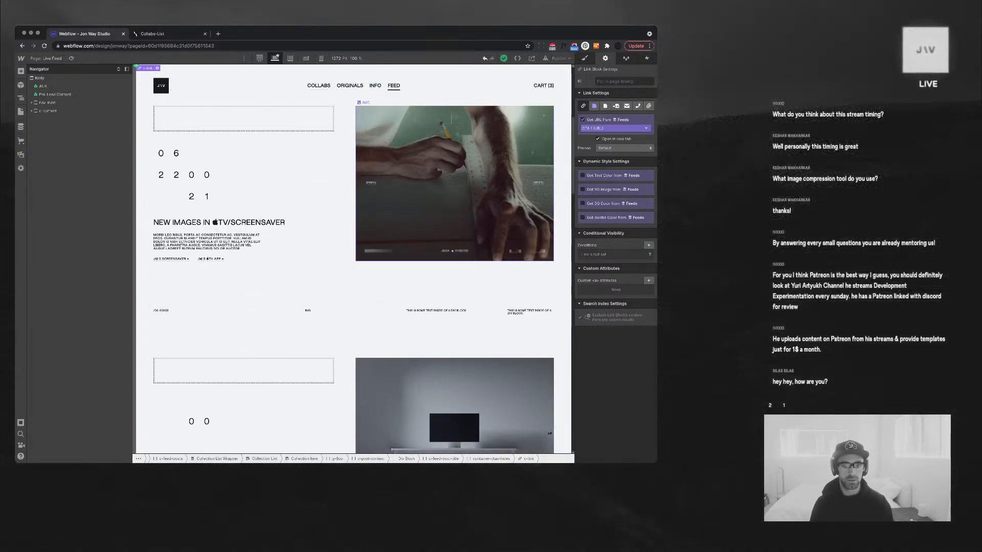
pyautogui.click(454, 250)
# Paste bottom-meta-container into the post's media wrapper and set the wrapper's Position to Relative
pyautogui.click(439, 388)
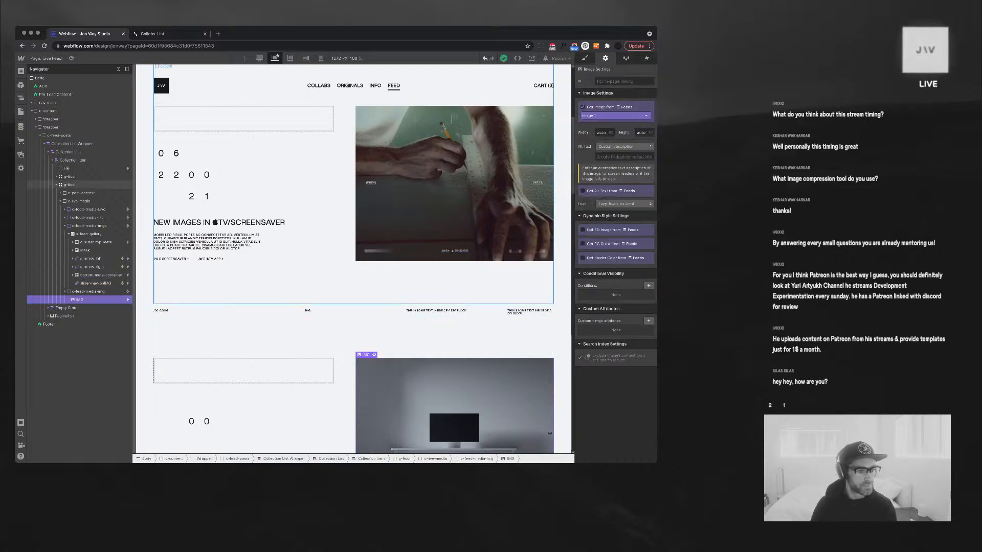
pyautogui.click(88, 291)
pyautogui.press('super+v')
pyautogui.scroll(-2, 348, 271)
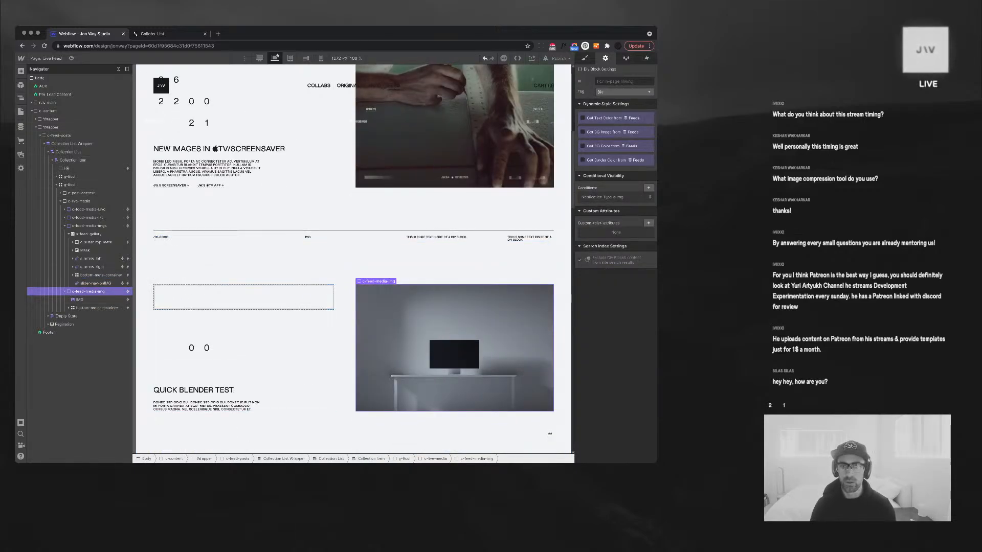
pyautogui.press('s')
pyautogui.click(621, 277)
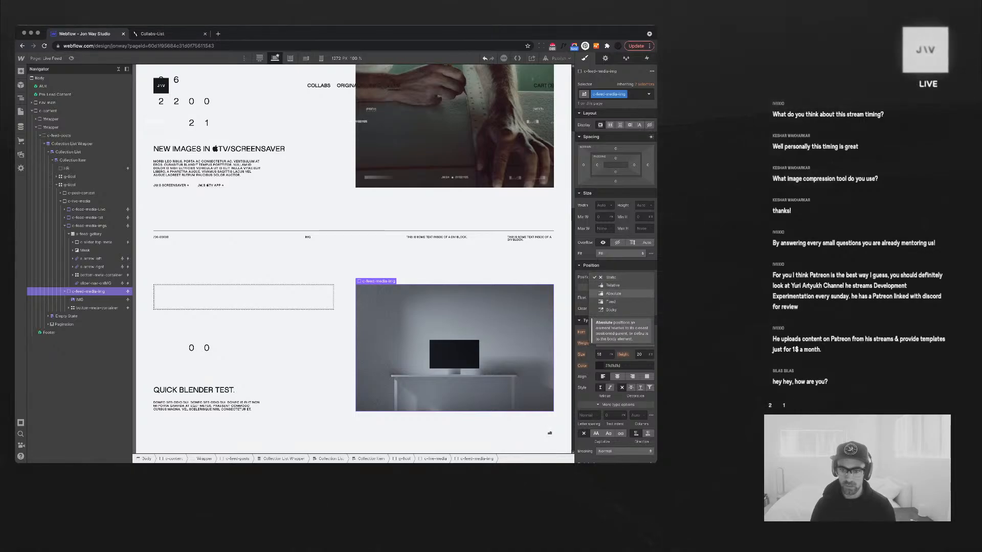
pyautogui.click(613, 285)
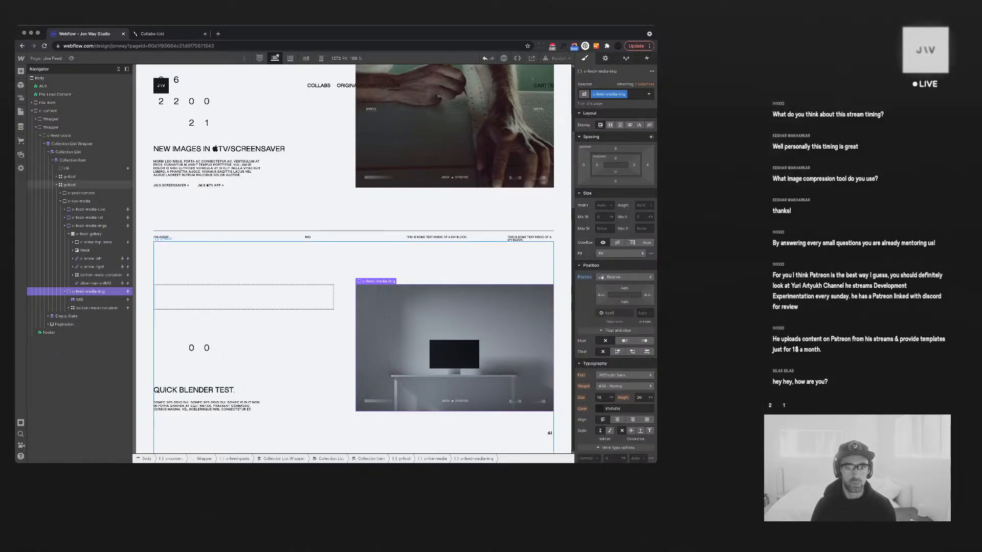
pyautogui.scroll(2, 454, 279)
pyautogui.scroll(3, 550, 433)
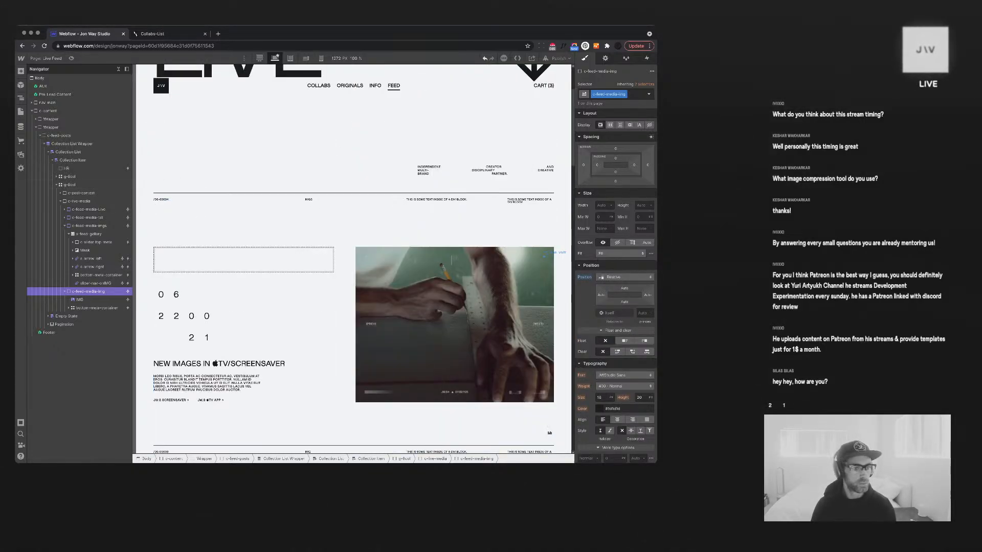
# Inspect the vertical line, the slider's top meta bar and the Blender post's image
pyautogui.click(545, 255)
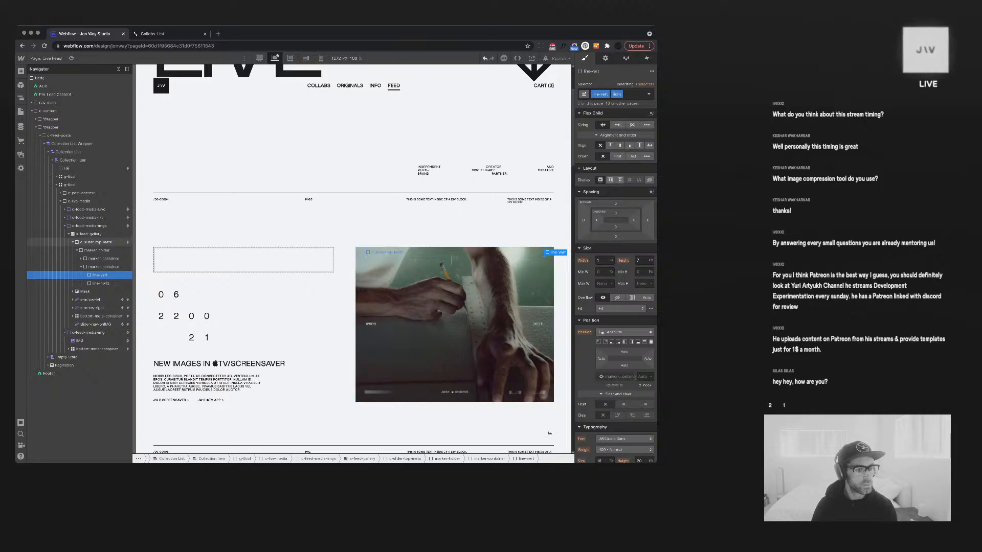
pyautogui.click(550, 433)
pyautogui.scroll(-7, 550, 433)
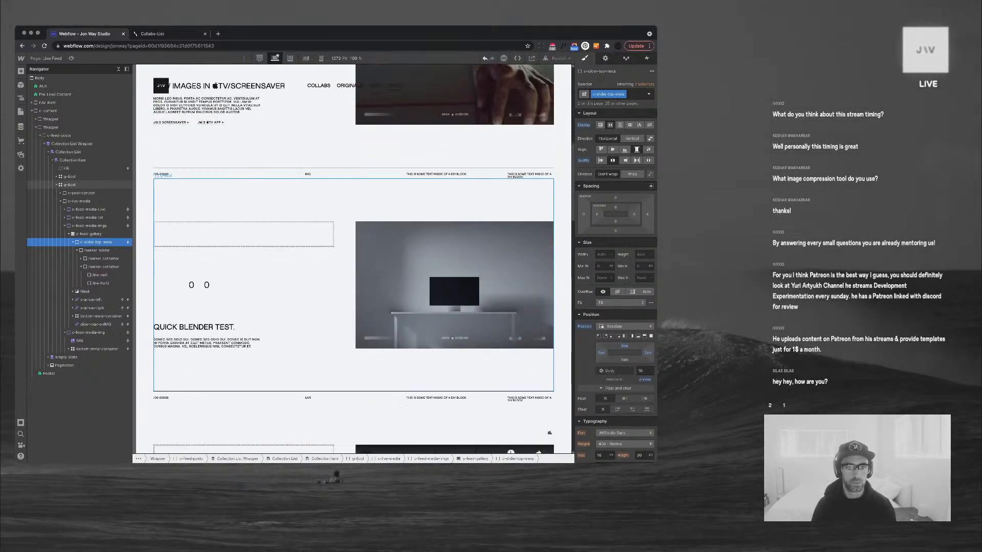
pyautogui.click(434, 292)
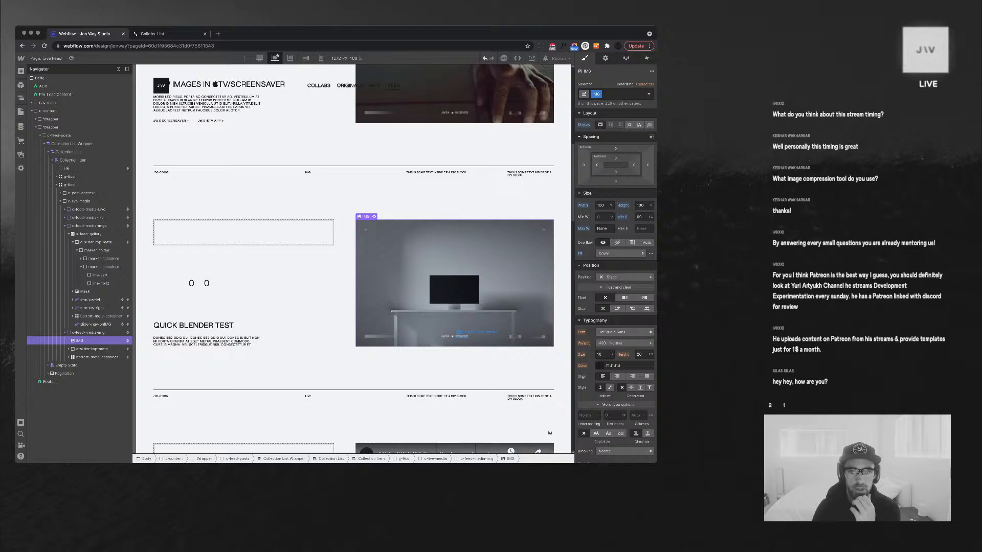
# Check which Feeds field the timer text in the image's meta bar is bound to
pyautogui.click(455, 336)
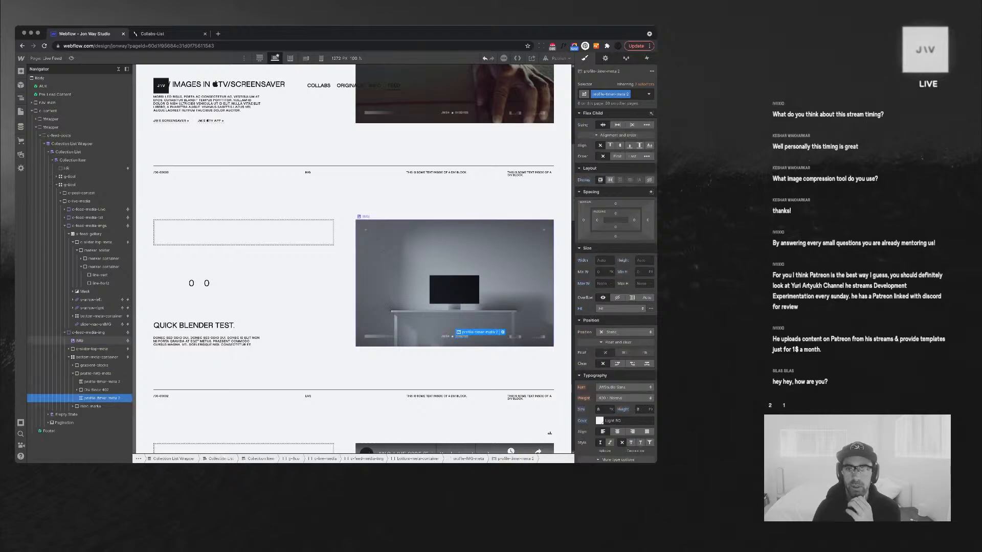
pyautogui.click(604, 58)
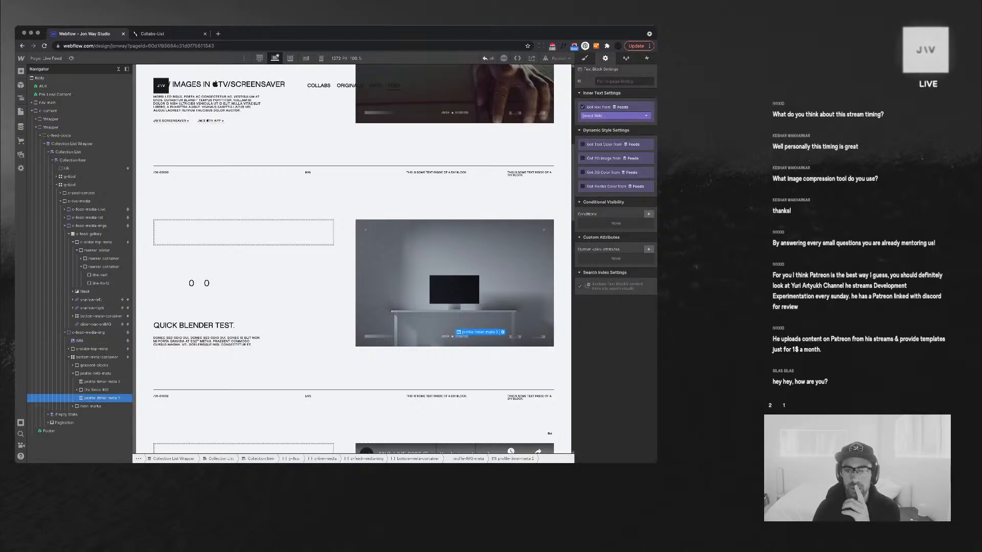
pyautogui.click(614, 116)
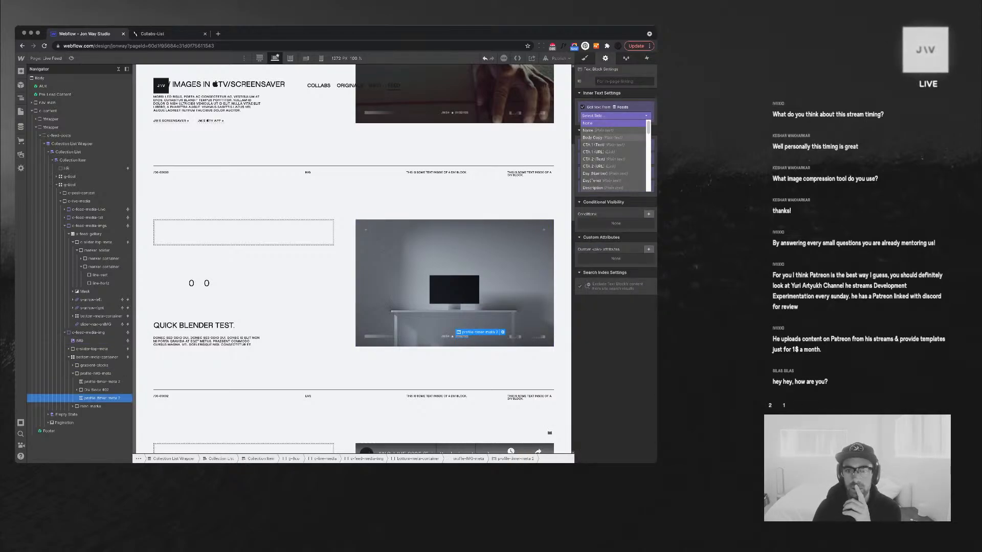
pyautogui.scroll(-3, 608, 139)
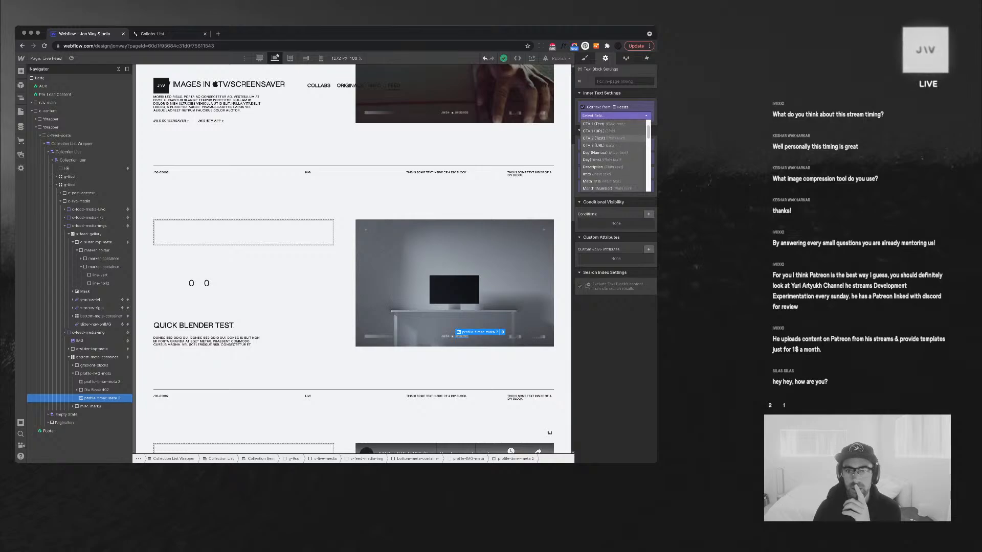
pyautogui.scroll(-2, 608, 142)
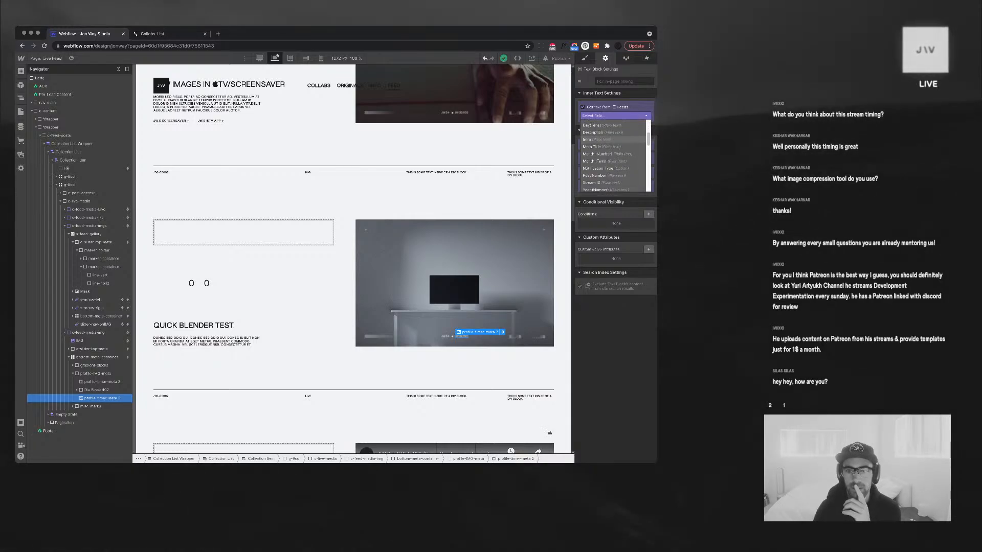
pyautogui.scroll(-1, 608, 174)
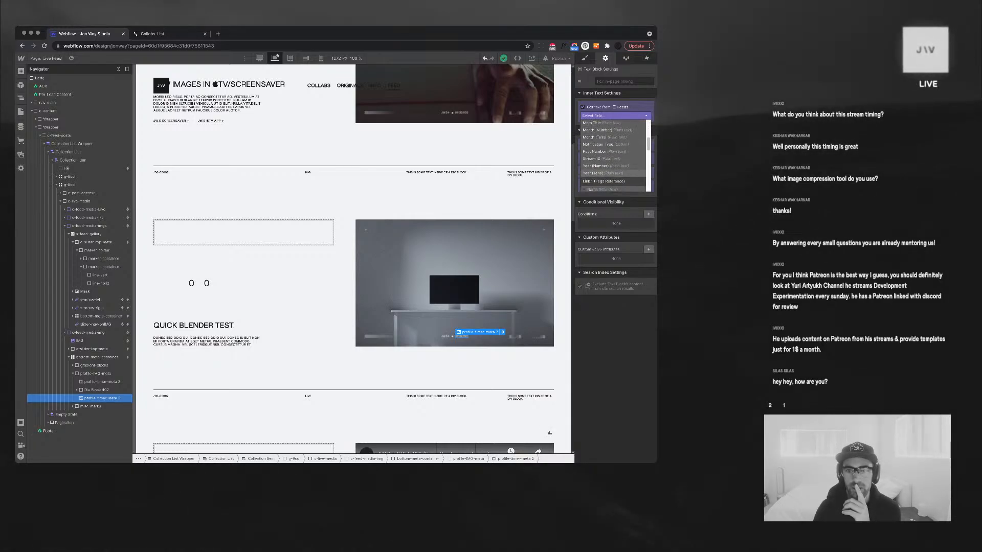
pyautogui.scroll(4, 608, 176)
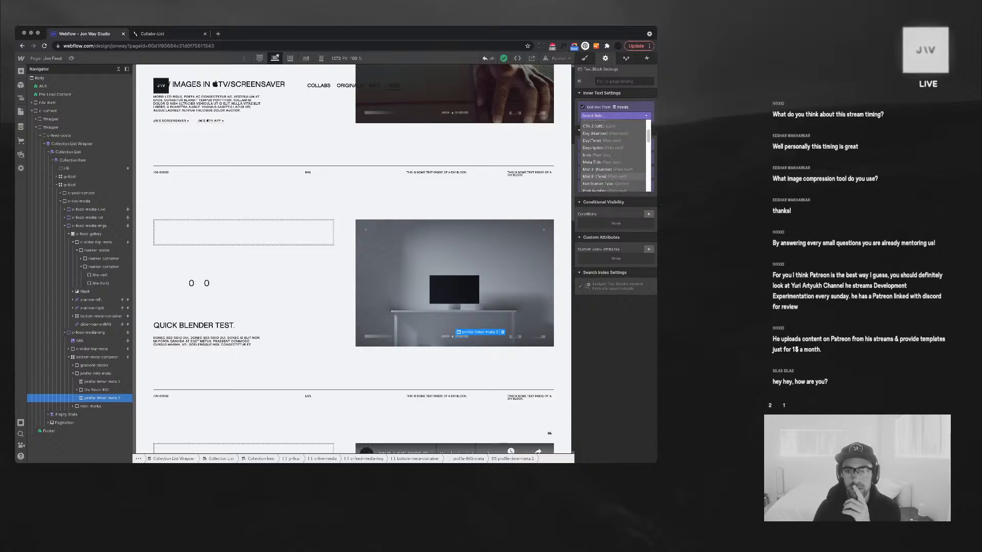
pyautogui.scroll(2, 611, 176)
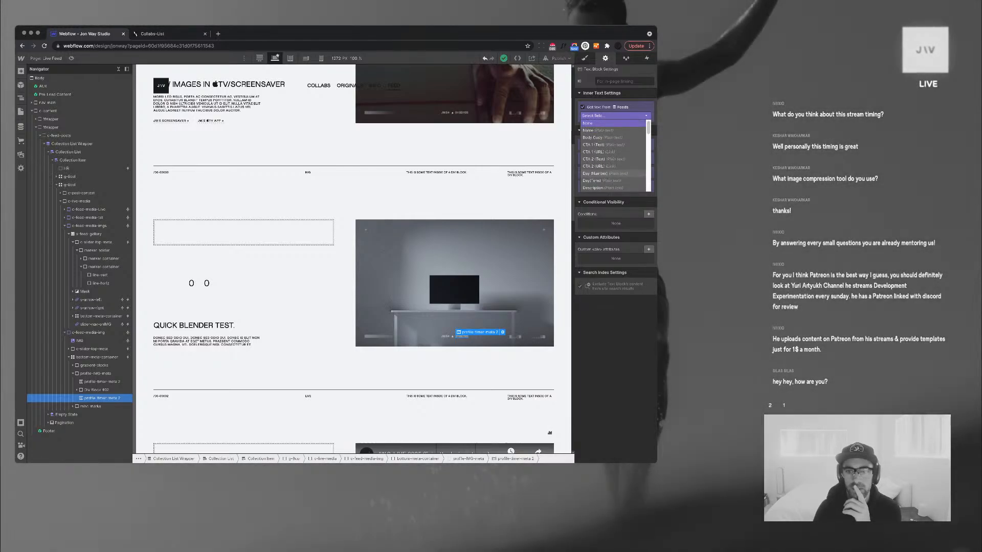
pyautogui.scroll(-3, 608, 173)
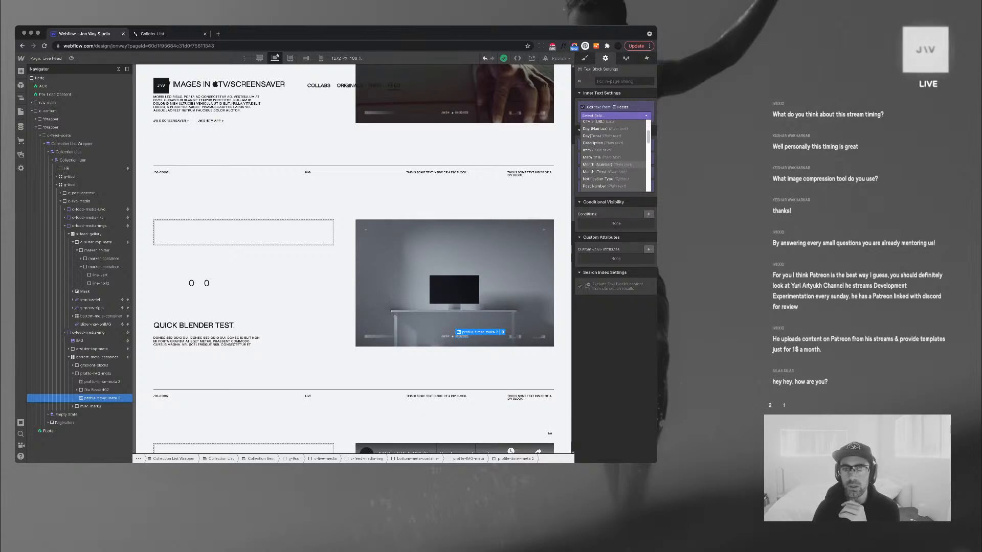
pyautogui.scroll(-2, 608, 163)
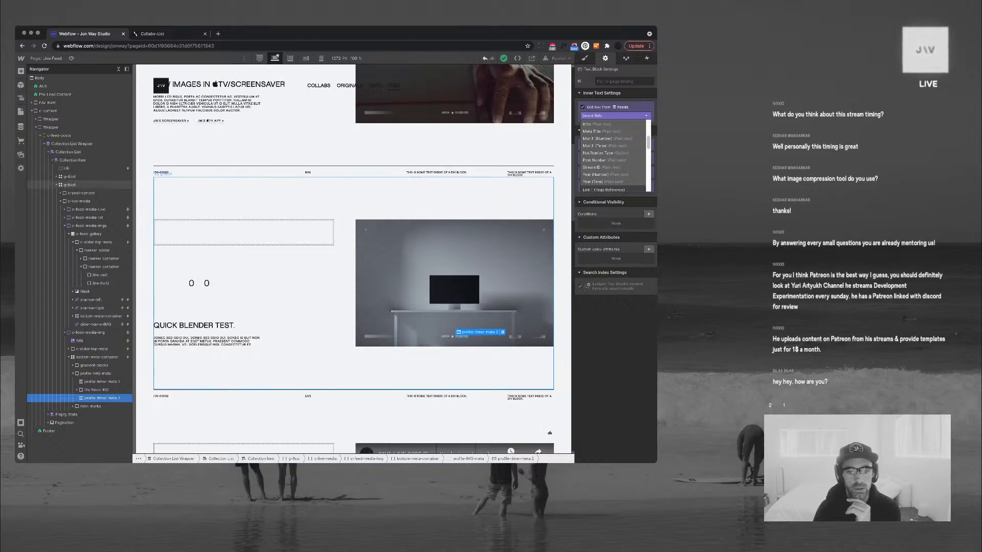
pyautogui.scroll(-1, 453, 241)
pyautogui.click(453, 252)
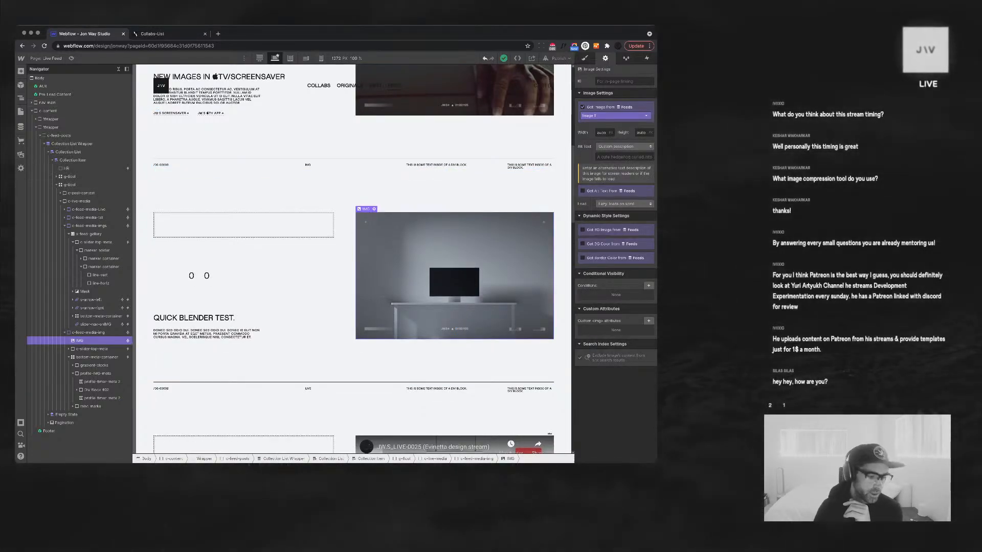
# Collapse the Navigator and select the link wrapping the JW.S TV APP text
pyautogui.click(118, 69)
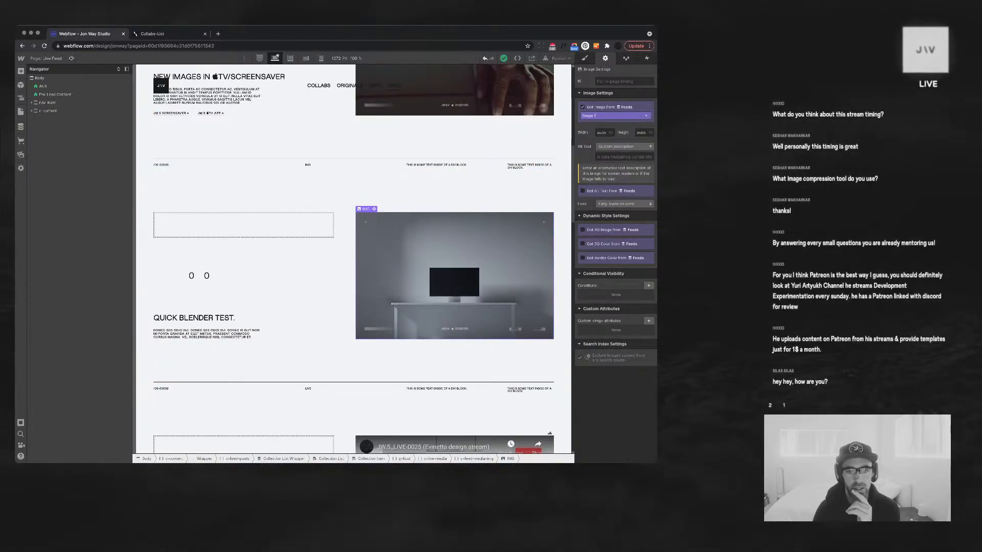
pyautogui.scroll(5, 353, 255)
pyautogui.scroll(2, 352, 256)
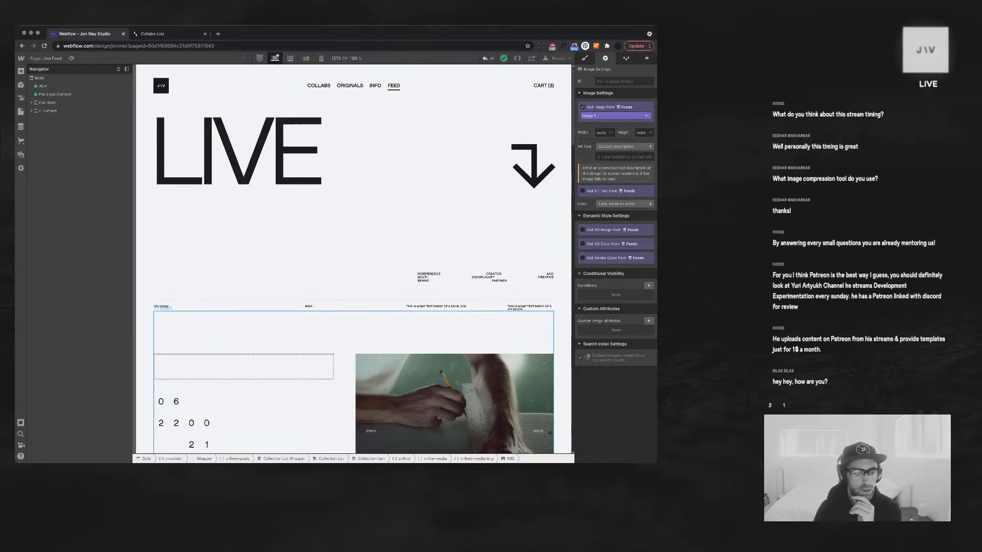
pyautogui.scroll(-6, 353, 256)
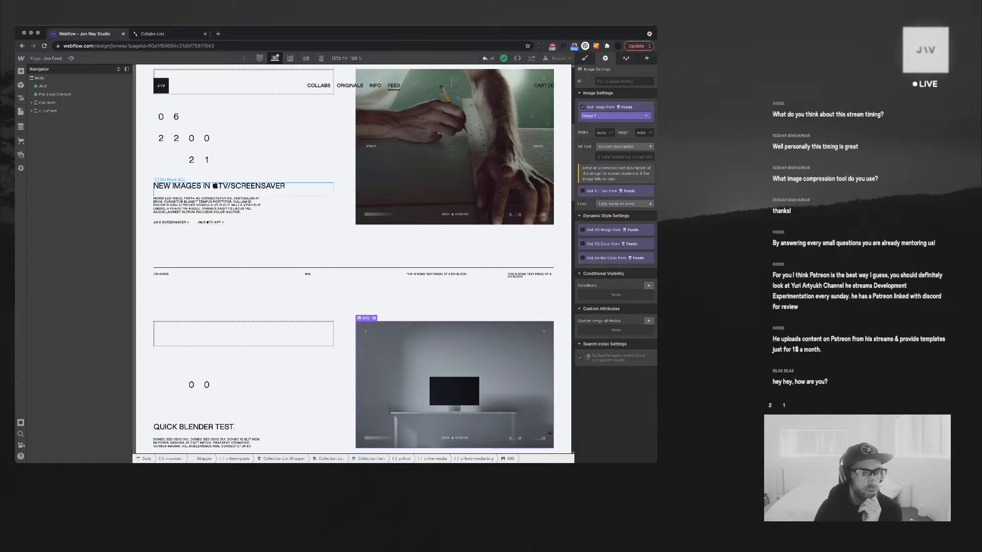
pyautogui.click(210, 222)
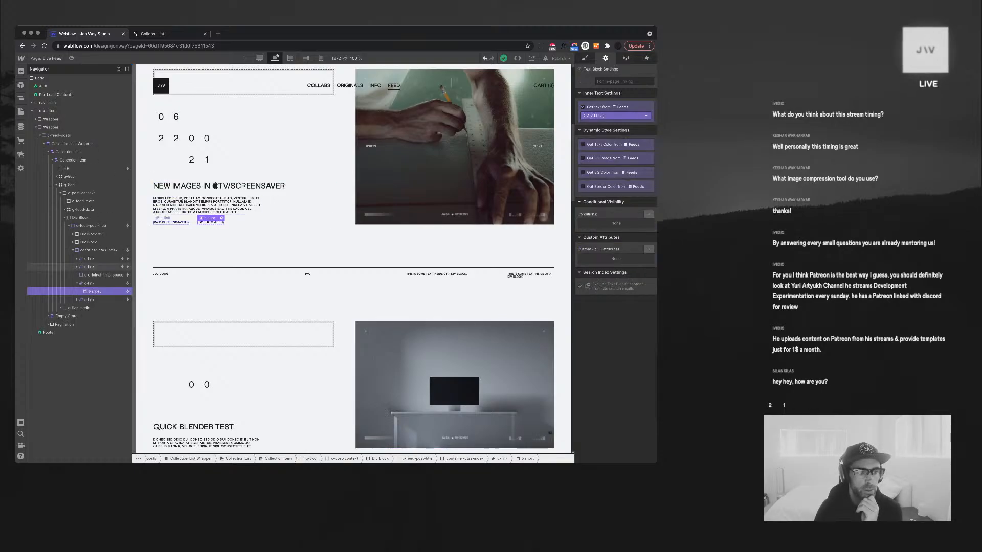
pyautogui.click(90, 283)
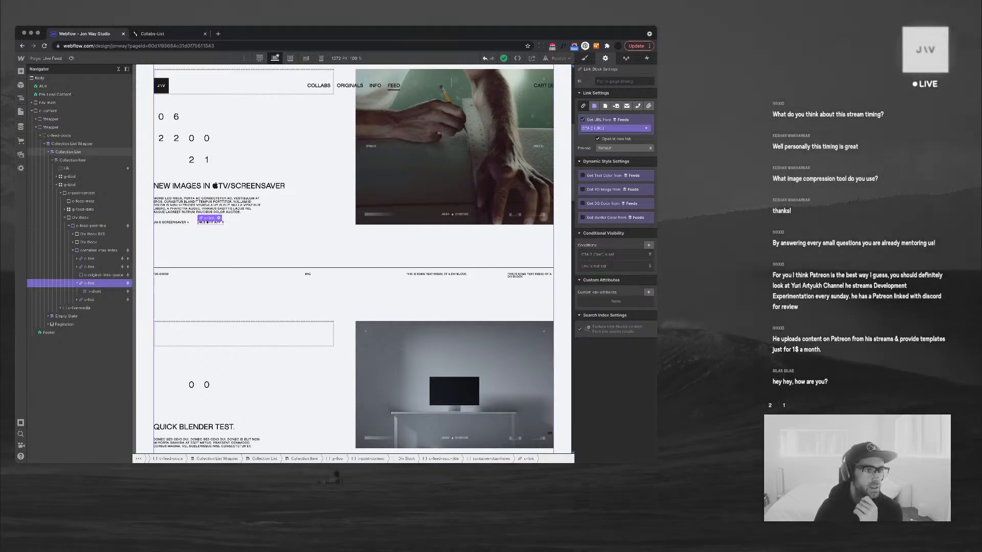
# Open the Feeds collection's item list in the CMS
pyautogui.click(20, 112)
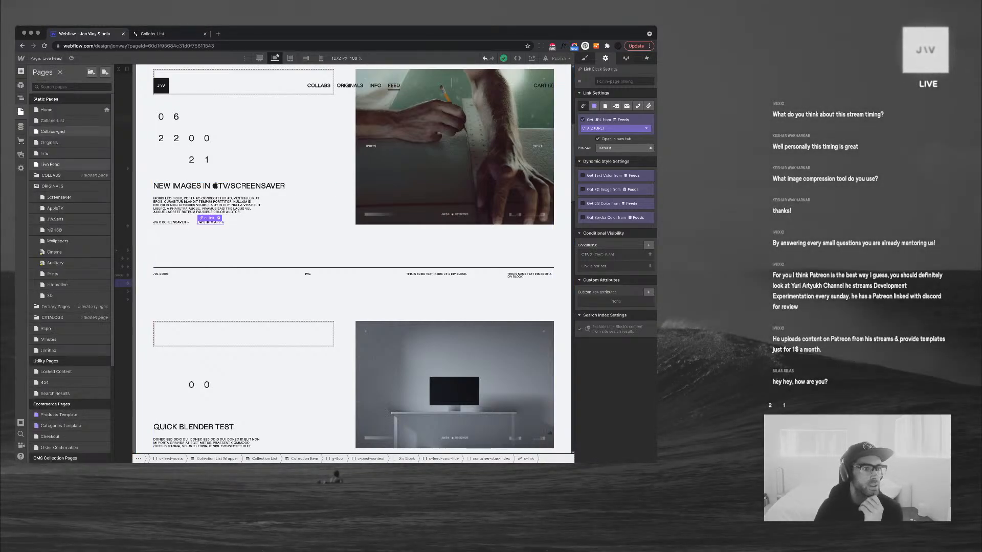
pyautogui.click(20, 127)
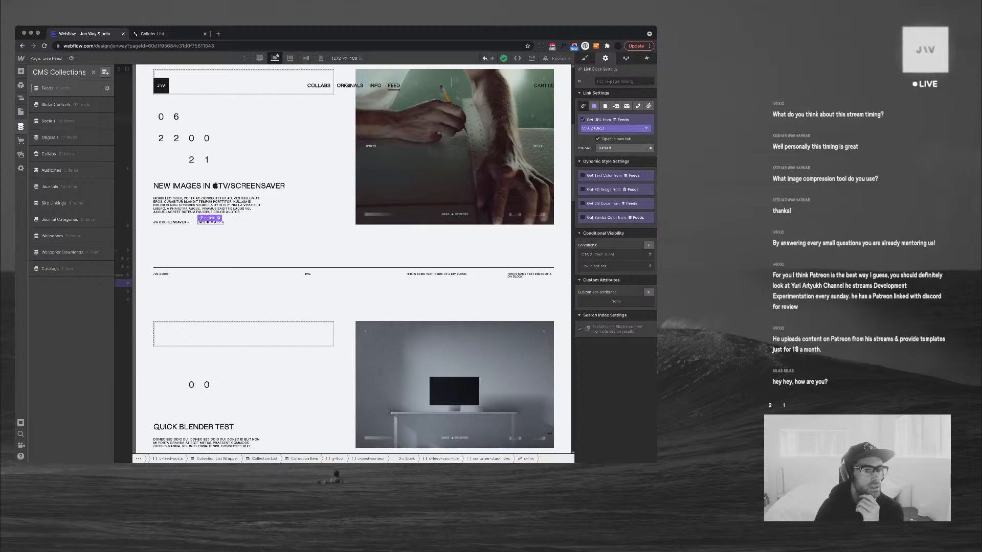
pyautogui.click(51, 88)
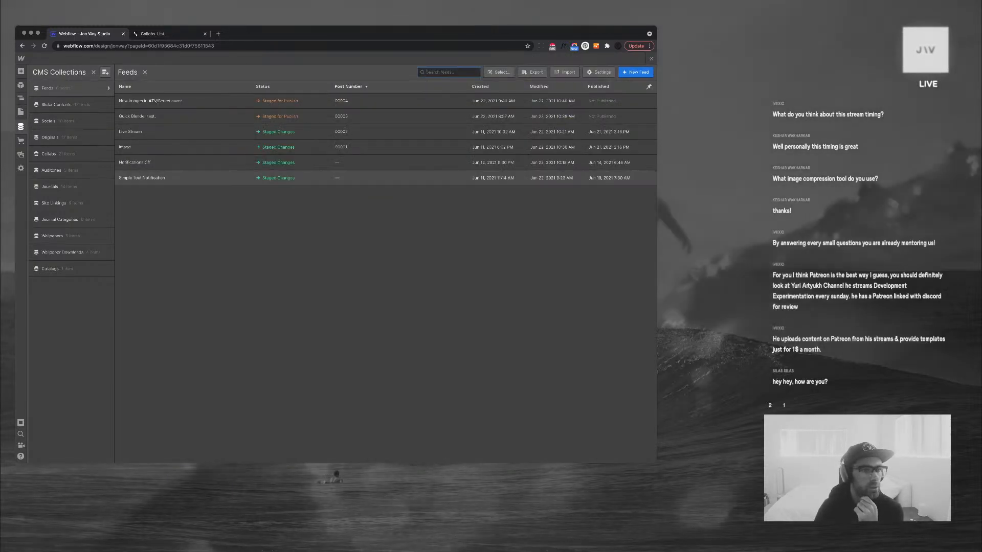
# Open the New Images feed item and look over its Link 2 site linking options
pyautogui.click(150, 101)
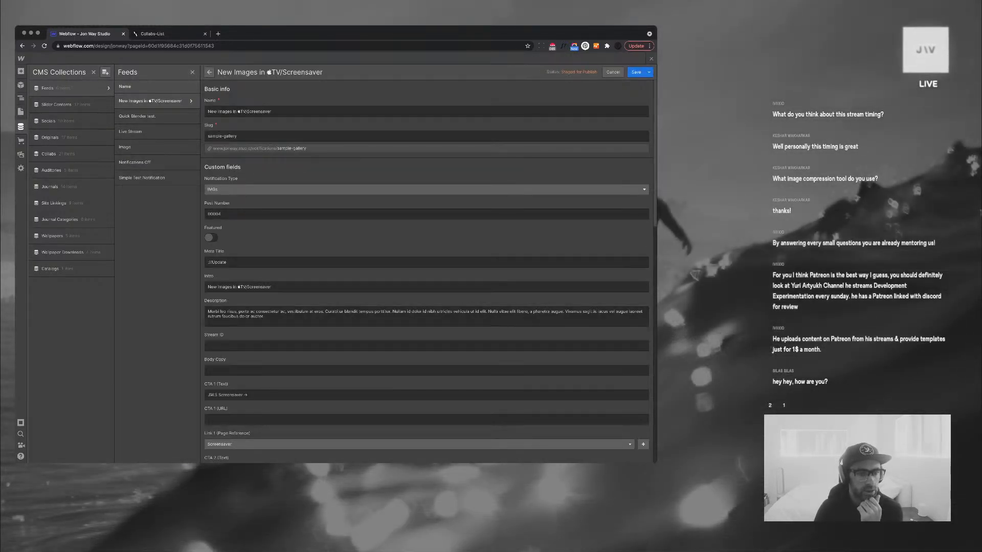
pyautogui.scroll(-2, 427, 271)
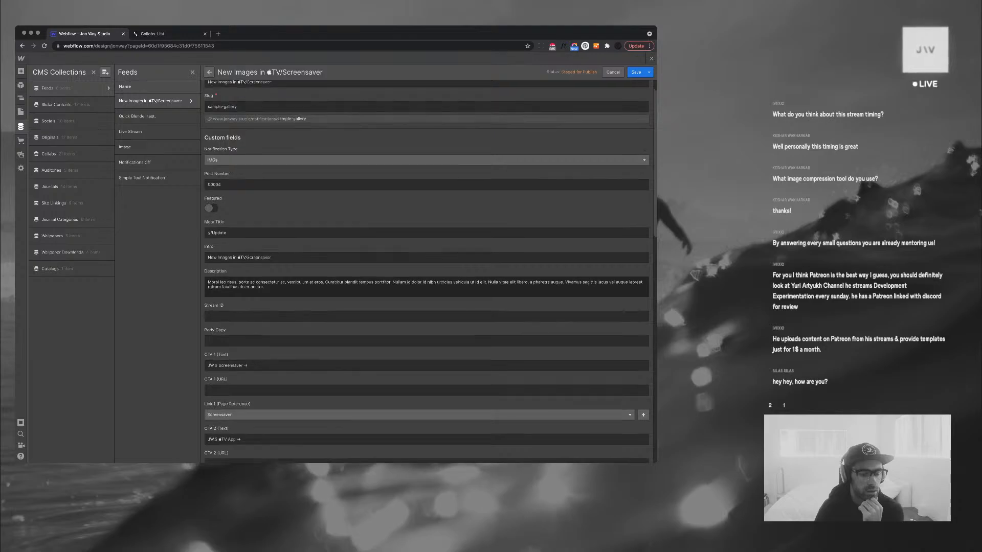
pyautogui.scroll(-1, 427, 271)
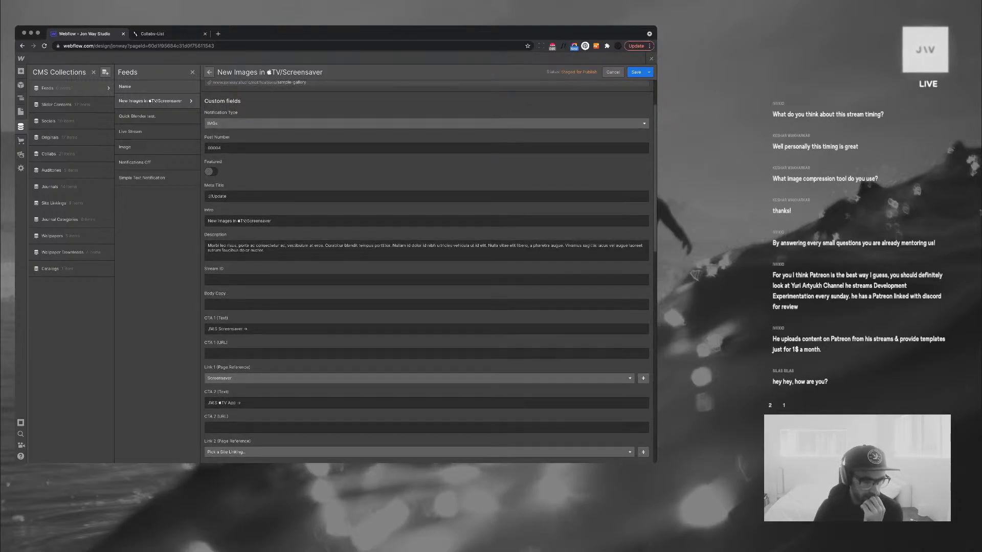
pyautogui.scroll(-2, 427, 271)
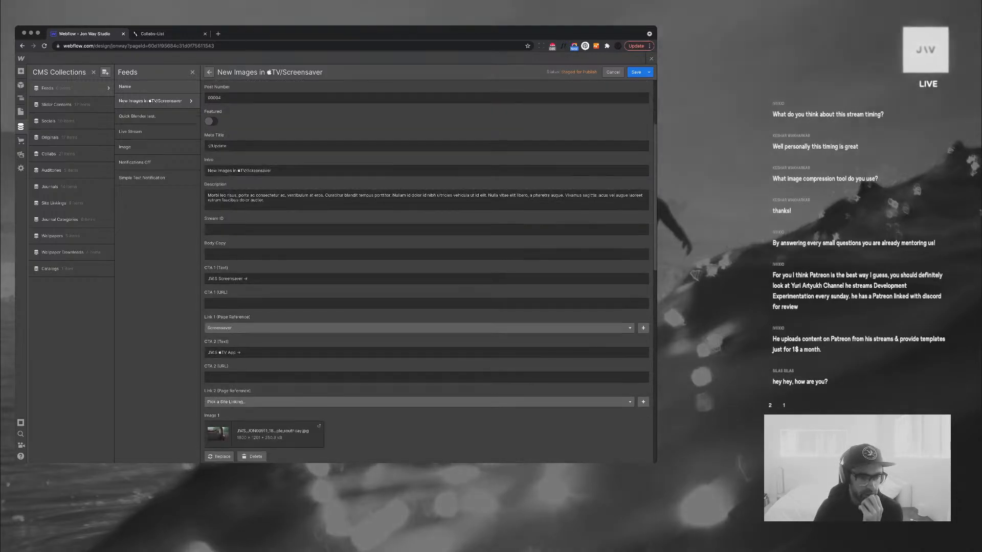
pyautogui.click(419, 401)
pyautogui.click(427, 377)
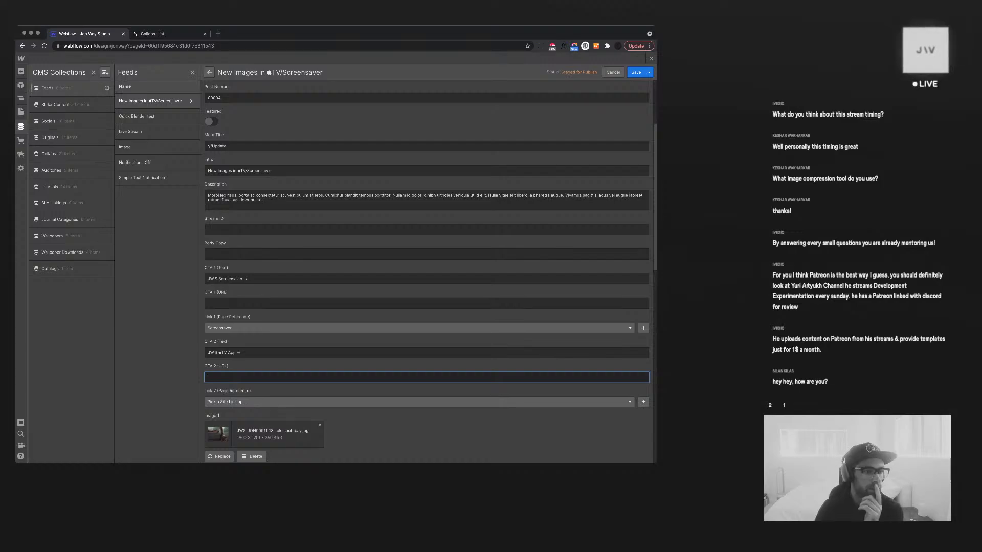
pyautogui.click(56, 203)
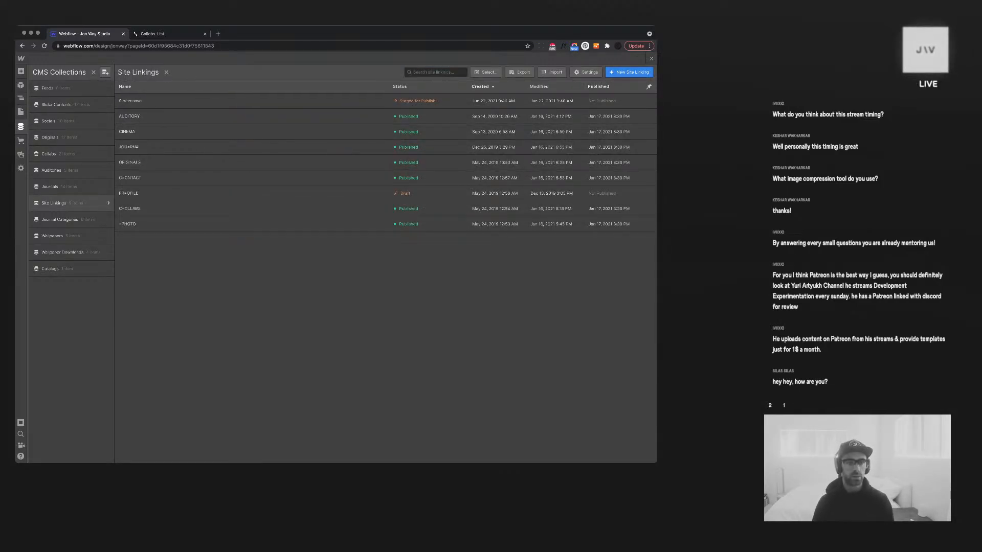
pyautogui.click(629, 72)
pyautogui.write('TV A')
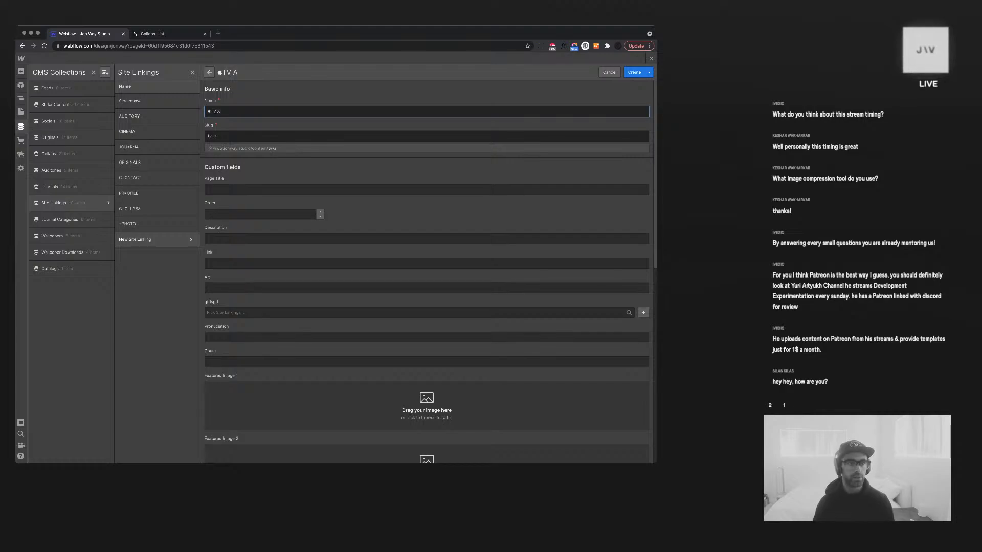
pyautogui.write('pp')
pyautogui.press('Tab')
pyautogui.press('Tab')
pyautogui.press('Tab')
pyautogui.press('Tab')
pyautogui.press('Tab')
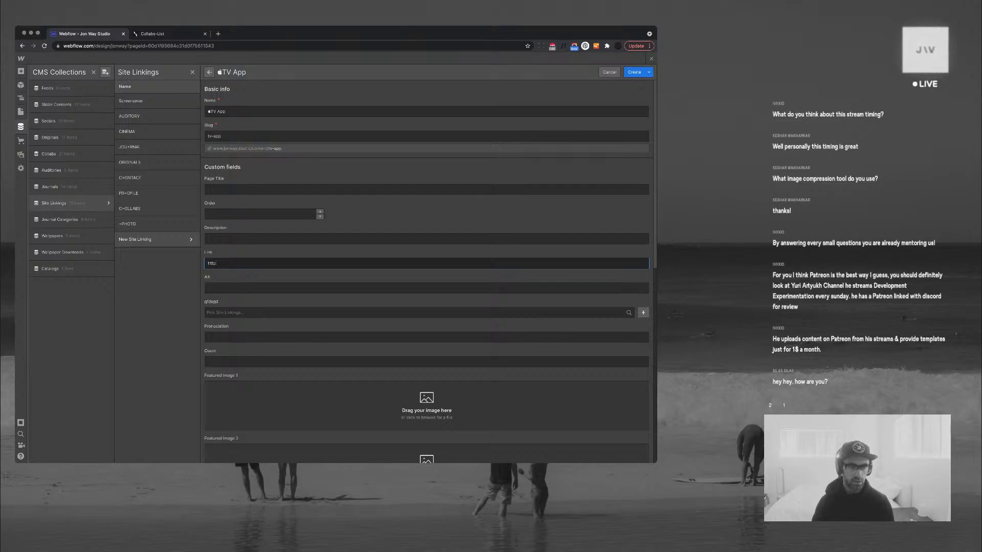
pyautogui.write('http://www.jonway.studio/origina')
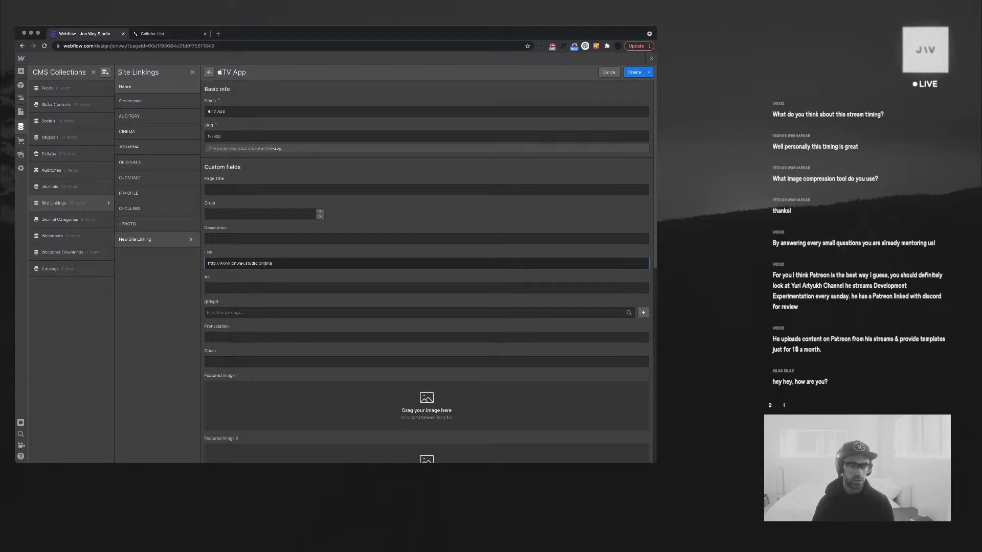
pyautogui.write('ls/apple-')
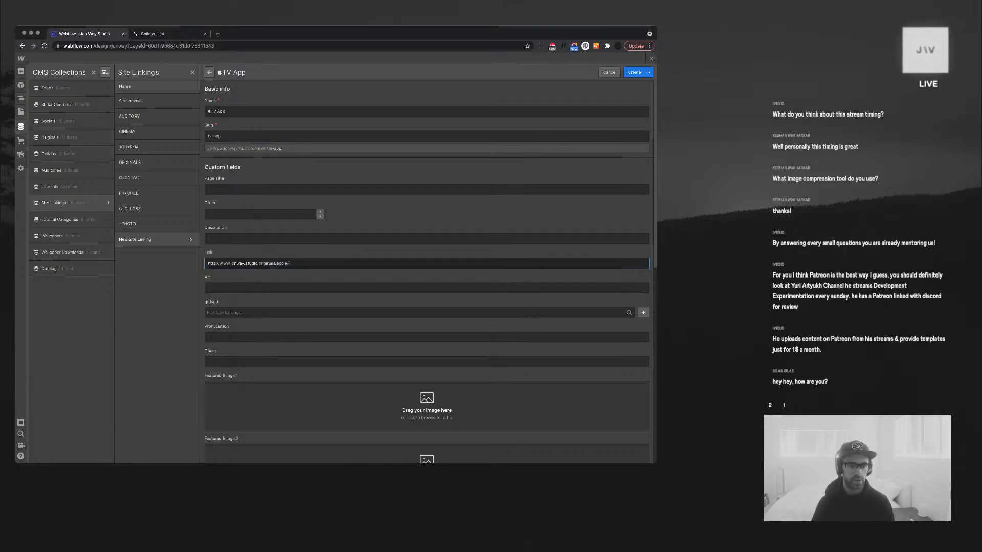
pyautogui.write('tv')
pyautogui.click(634, 72)
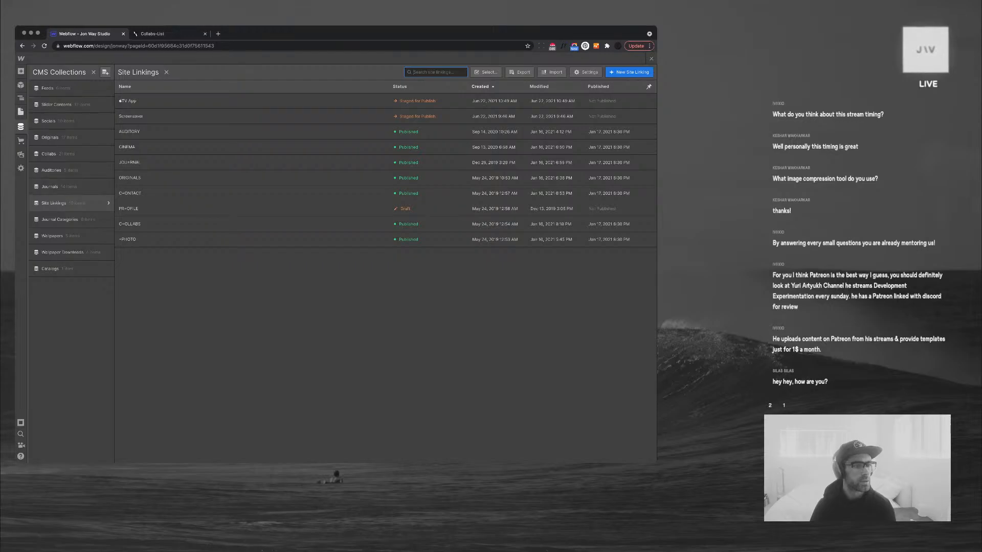
pyautogui.click(21, 112)
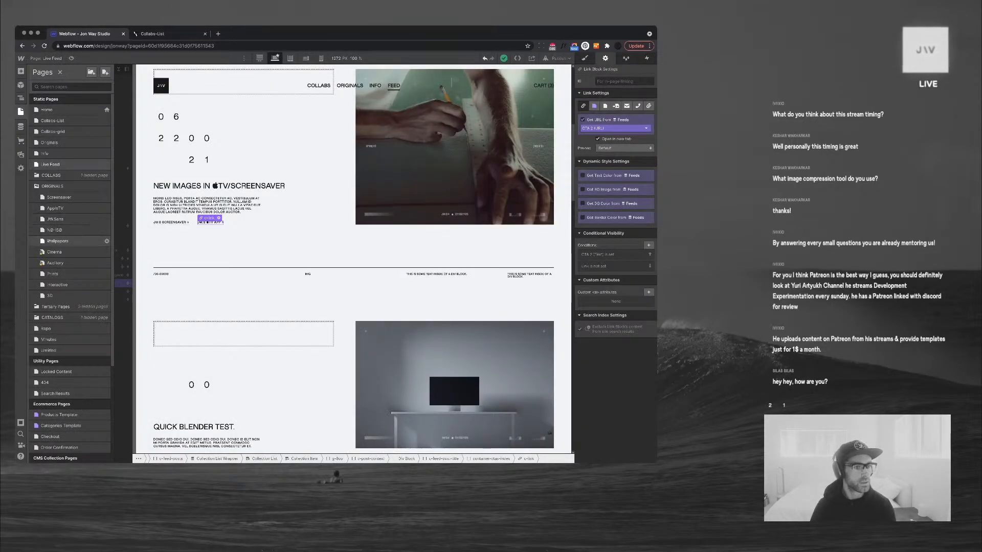
# Check that the AppleTV page's slug is 'appletv' in its page settings
pyautogui.click(55, 208)
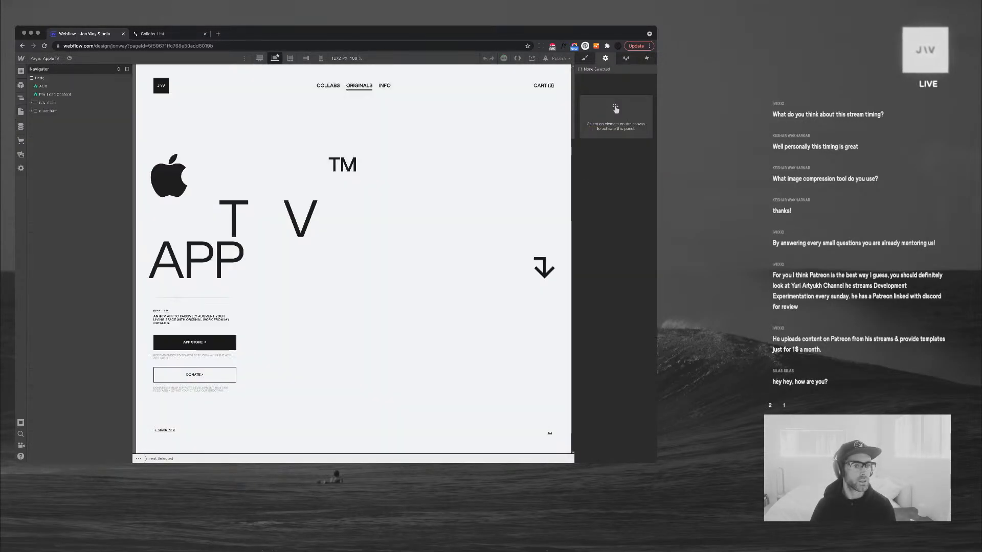
pyautogui.click(20, 111)
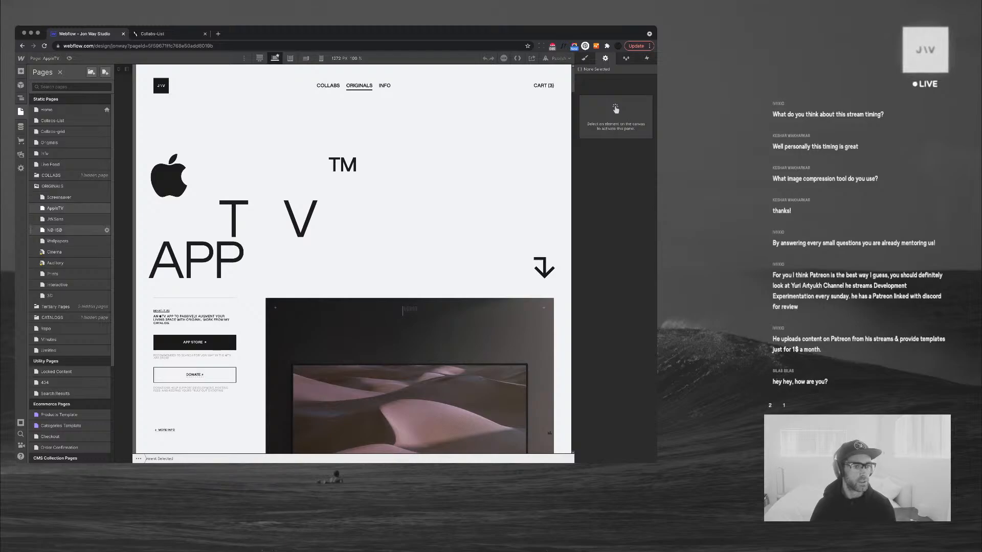
pyautogui.click(107, 208)
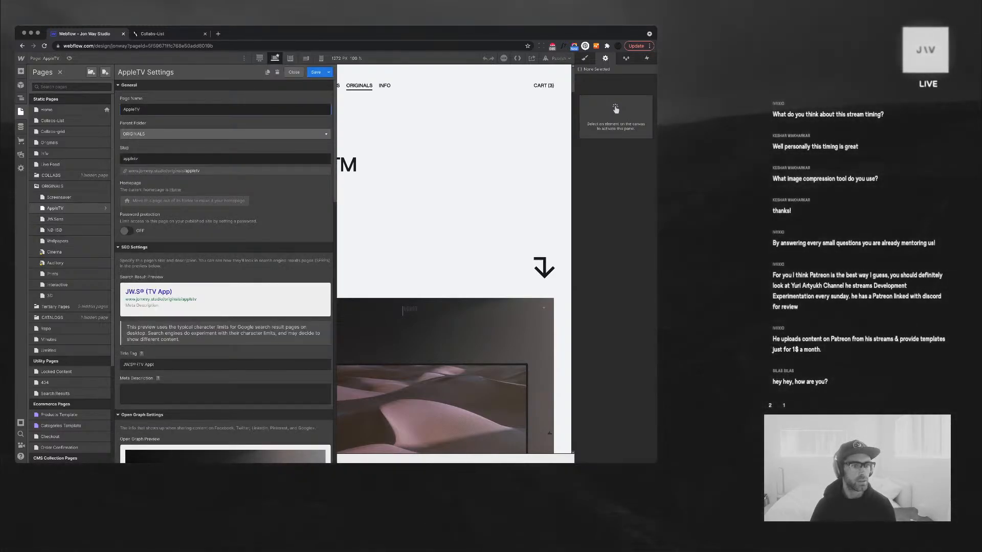
pyautogui.moveTo(148, 159); pyautogui.dragTo(102, 155)
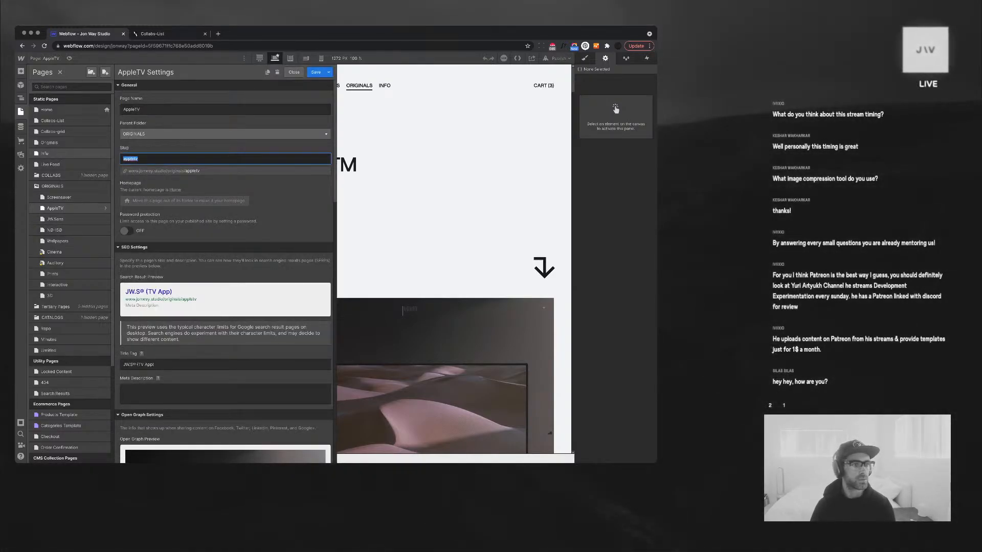
pyautogui.click(294, 72)
# Change the TV App site linking's link to end in /originals/appletv and save it
pyautogui.click(21, 127)
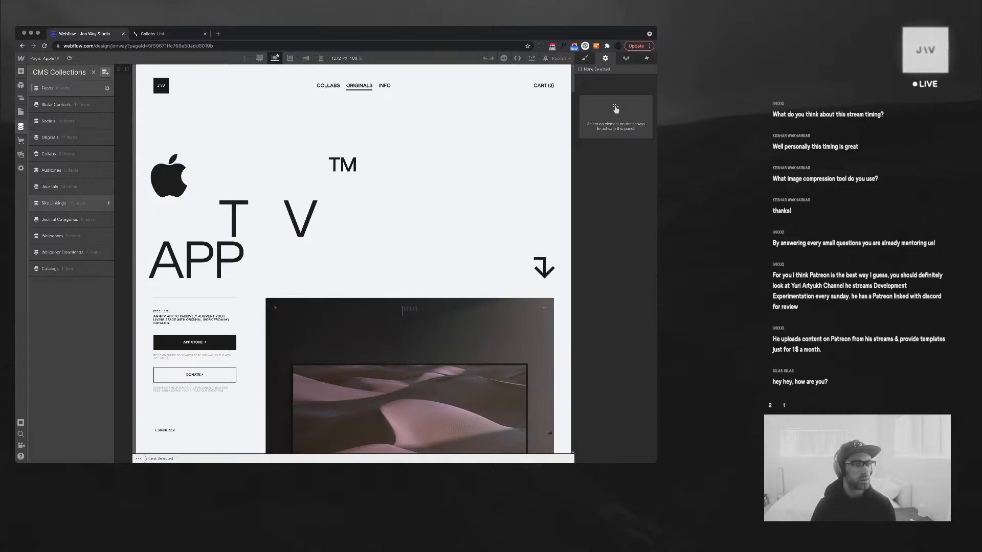
pyautogui.click(56, 203)
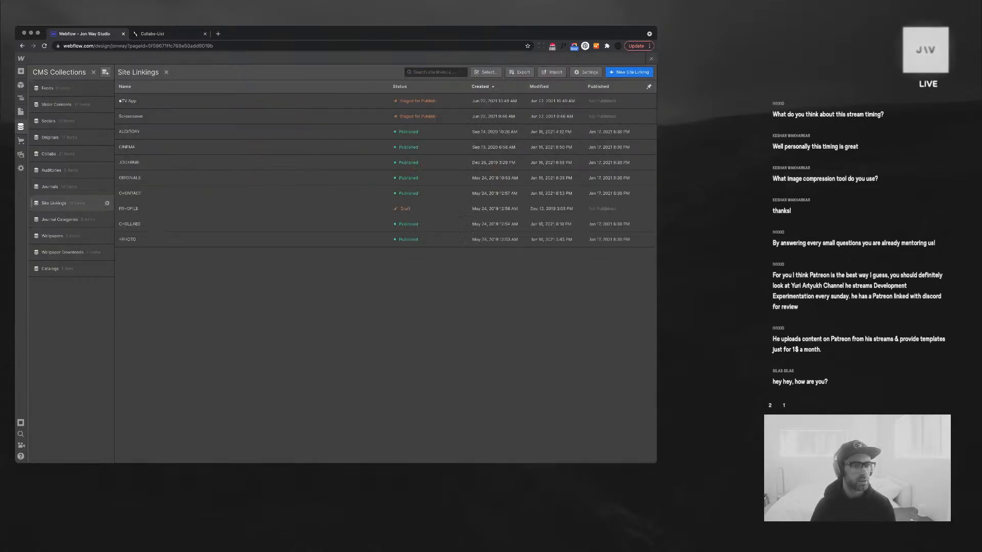
pyautogui.click(128, 100)
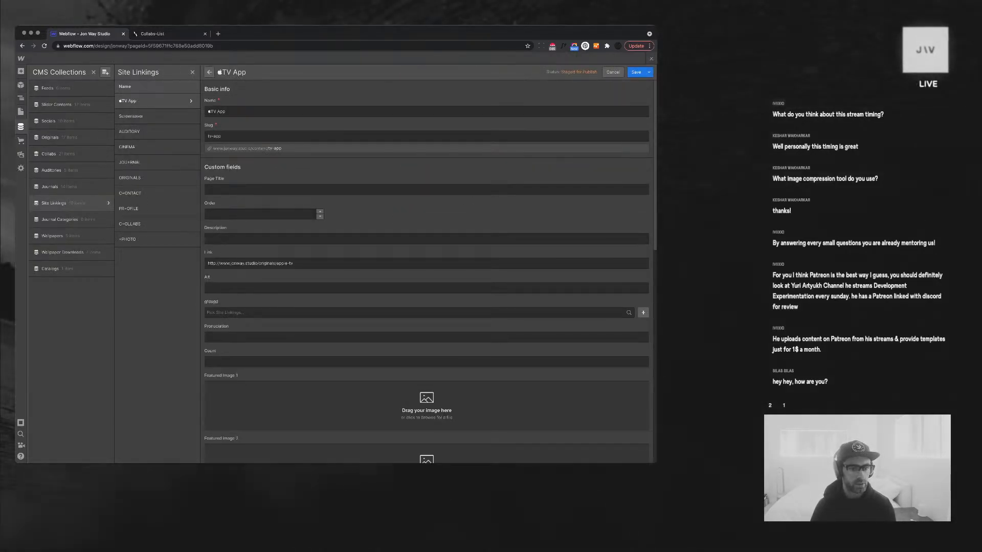
pyautogui.press('BackSpace')
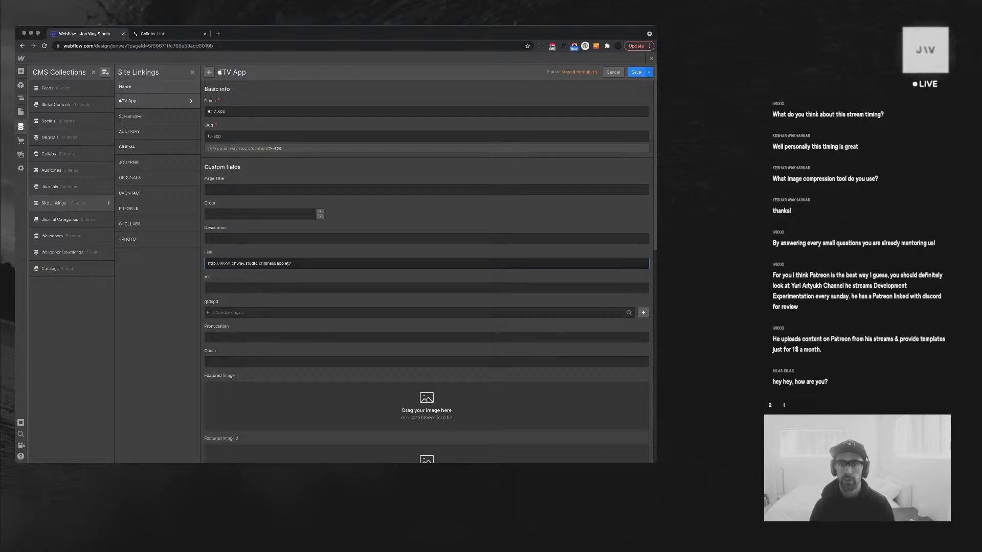
pyautogui.click(636, 72)
pyautogui.press('Escape')
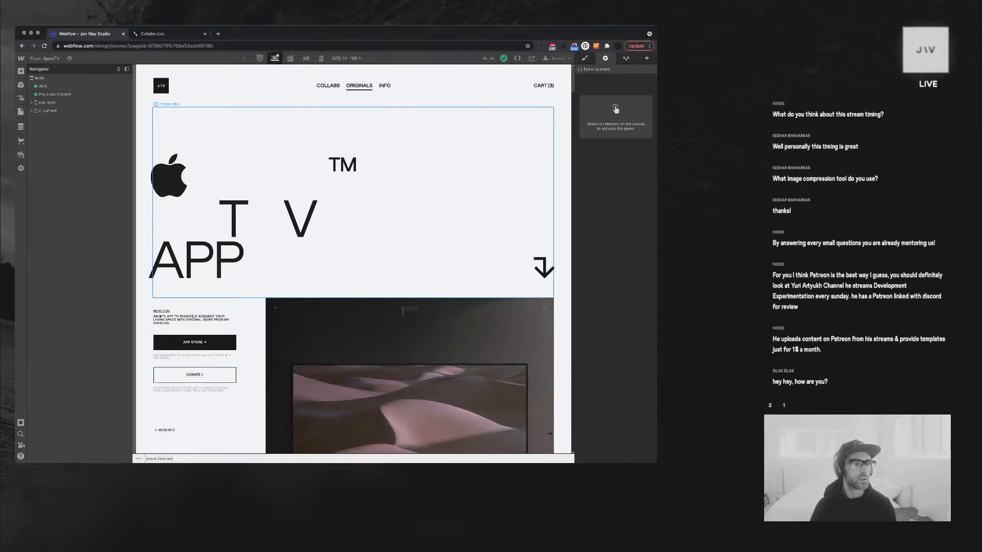
pyautogui.click(20, 126)
pyautogui.click(66, 88)
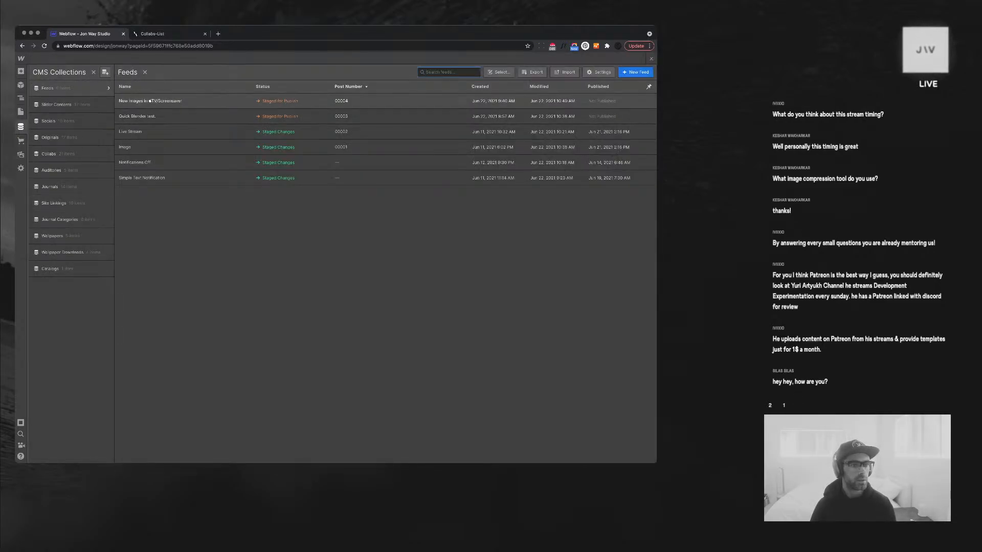
# Set Link 2 of the New Images in TV/Screensaver item to TV App and save
pyautogui.click(151, 102)
pyautogui.scroll(-5, 427, 286)
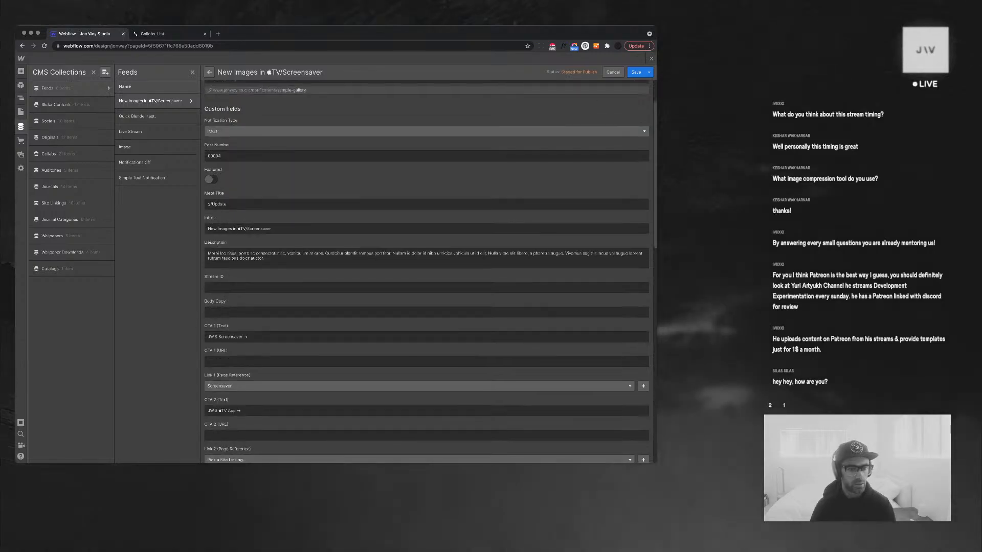
pyautogui.click(416, 398)
pyautogui.scroll(-2, 416, 350)
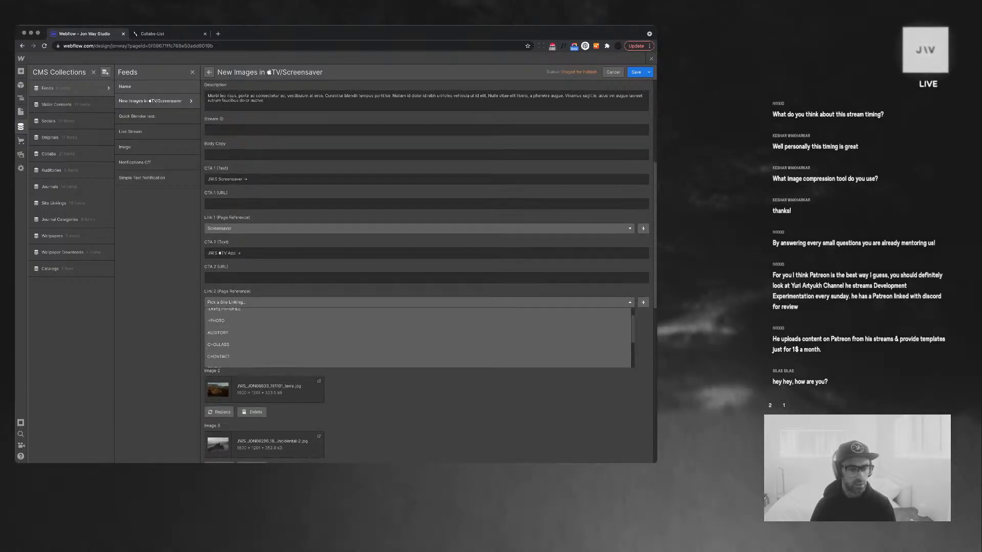
pyautogui.click(250, 361)
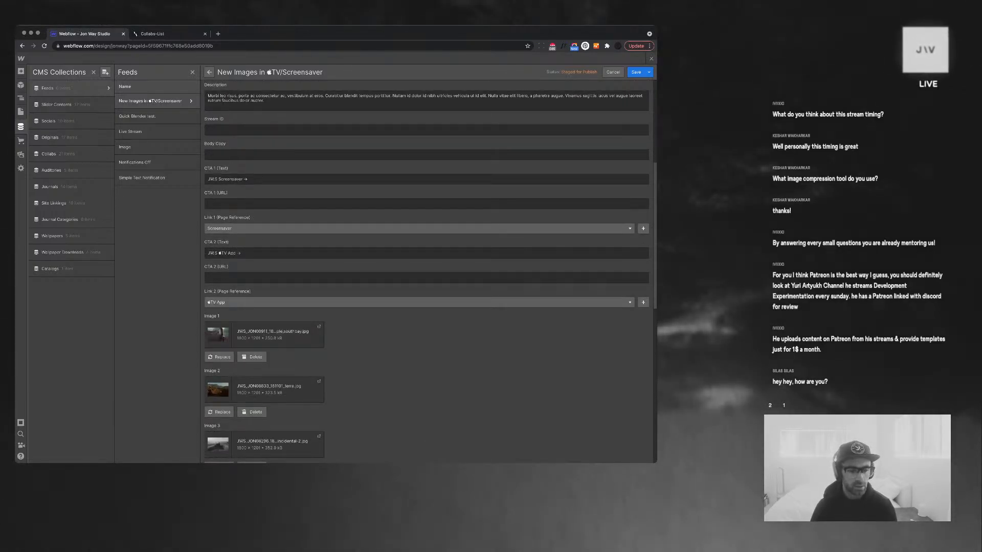
pyautogui.click(635, 72)
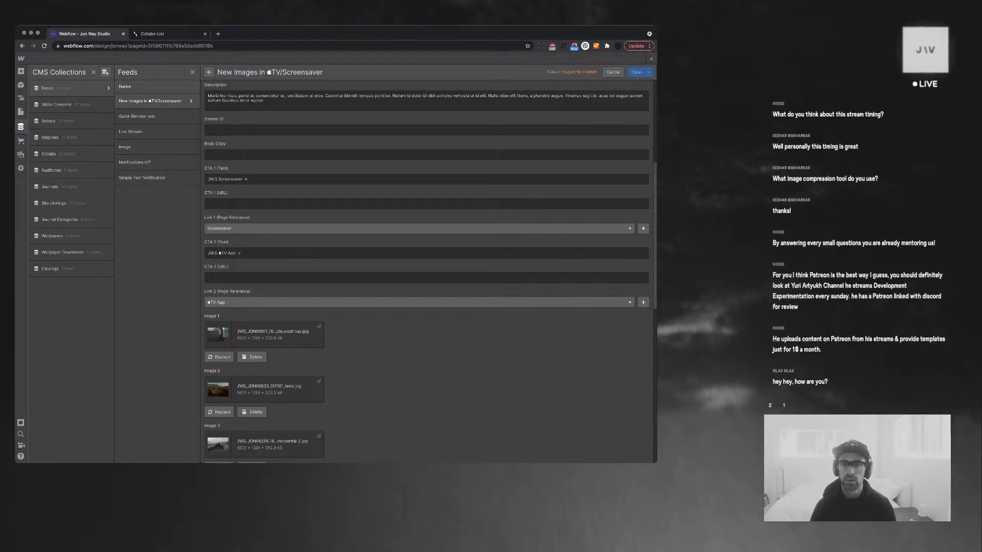
# Preview the Live Feed page and follow the post's TV App link to the live site
pyautogui.click(650, 58)
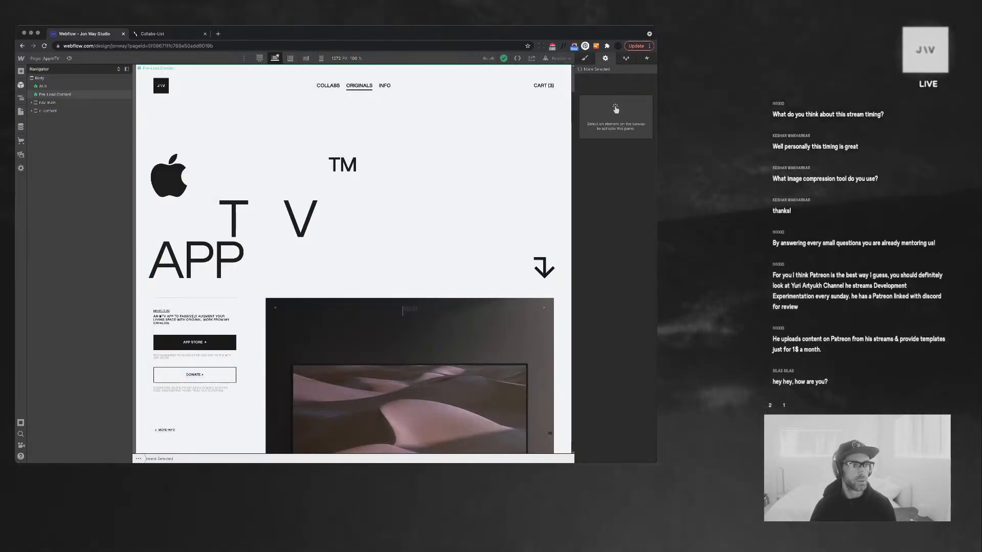
pyautogui.click(21, 112)
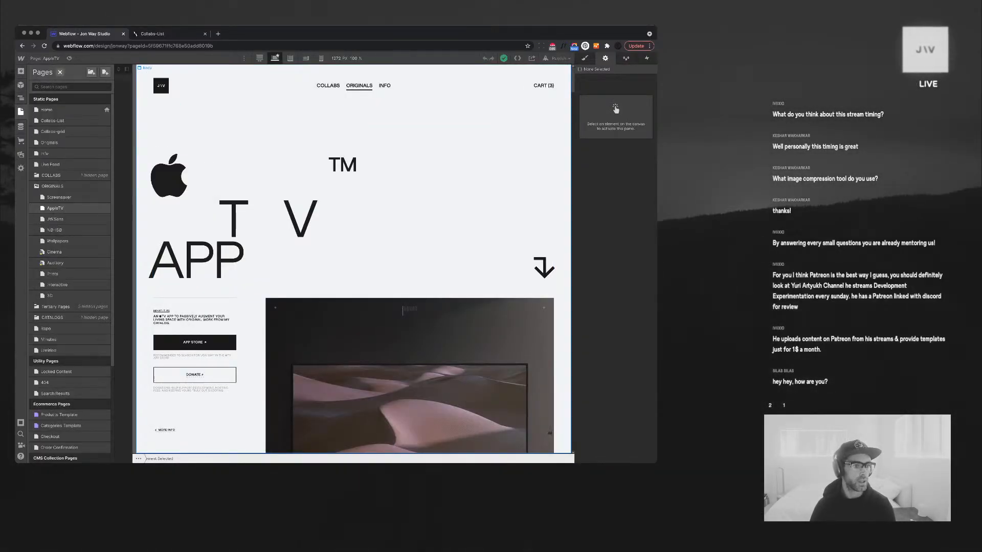
pyautogui.click(57, 164)
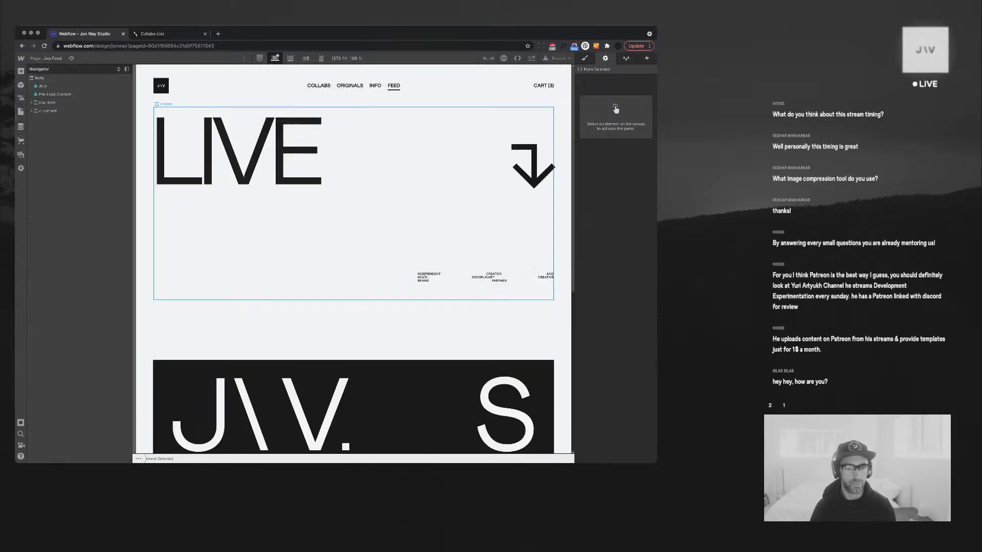
pyautogui.scroll(-5, 245, 191)
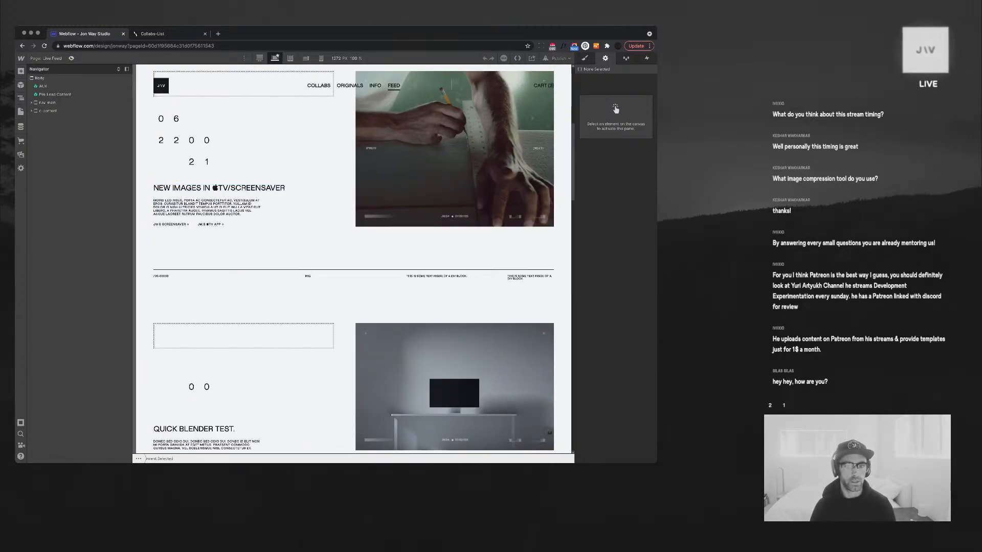
pyautogui.click(71, 58)
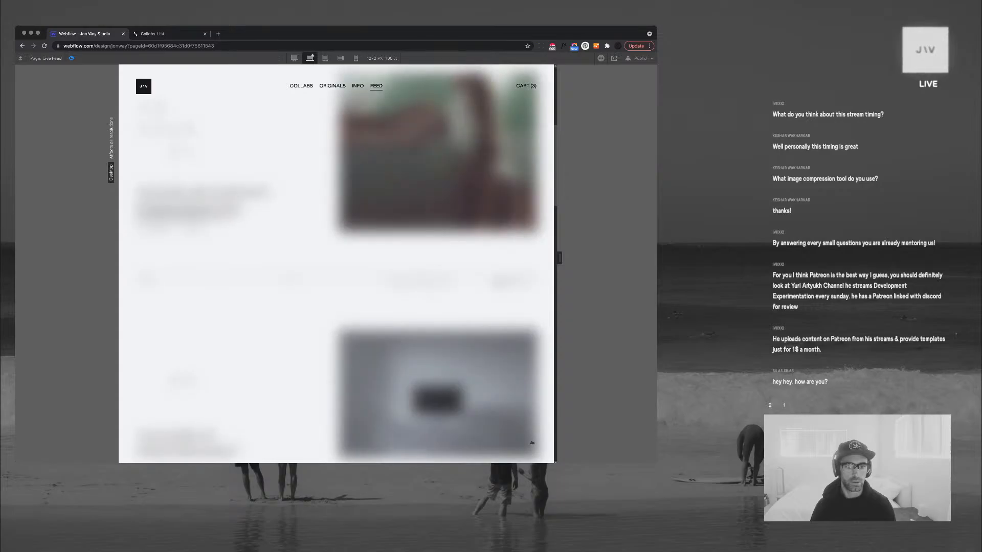
pyautogui.click(192, 230)
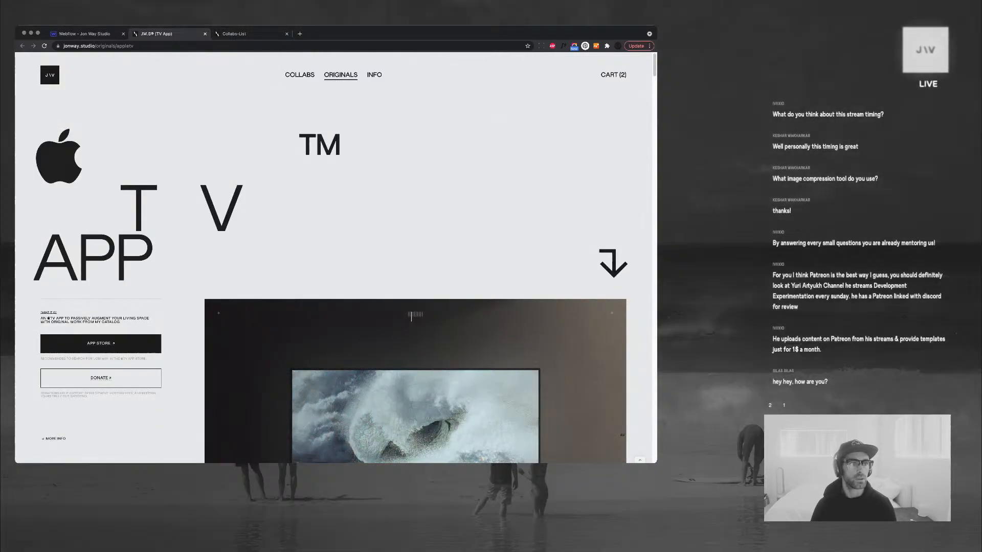
# Review the live TV App and Collabs pages, then close both tabs to return to Webflow
pyautogui.click(85, 34)
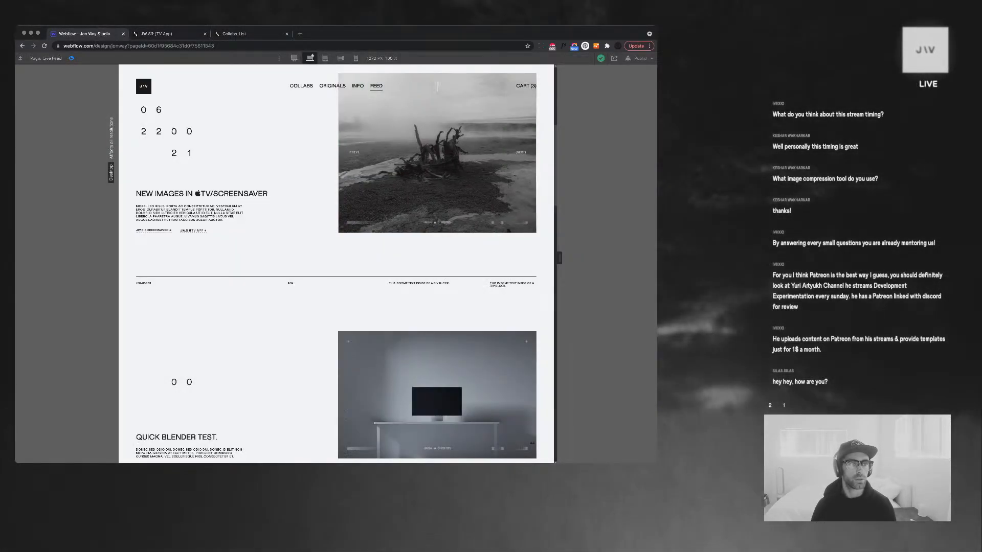
pyautogui.hotkey('ctrl', 'Tab')
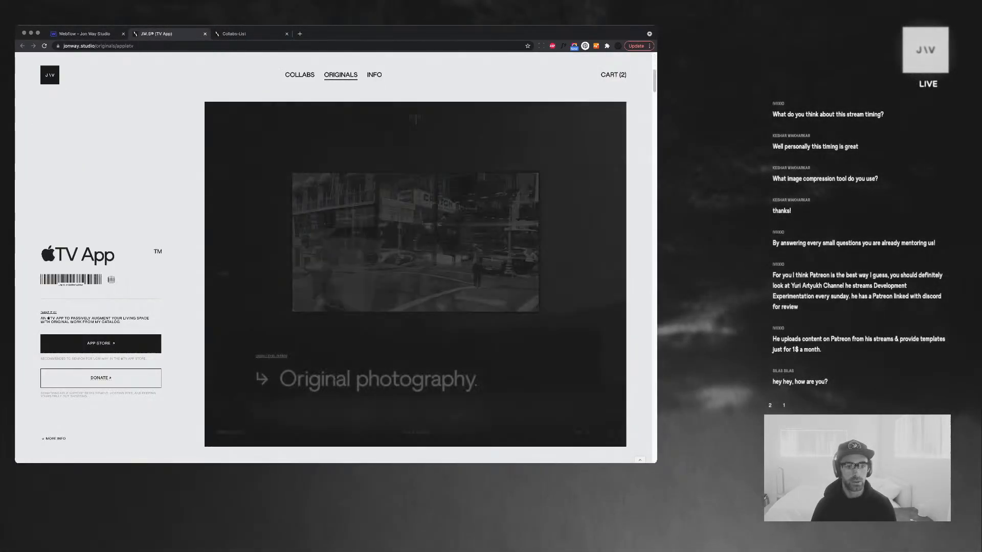
pyautogui.scroll(-20, 336, 258)
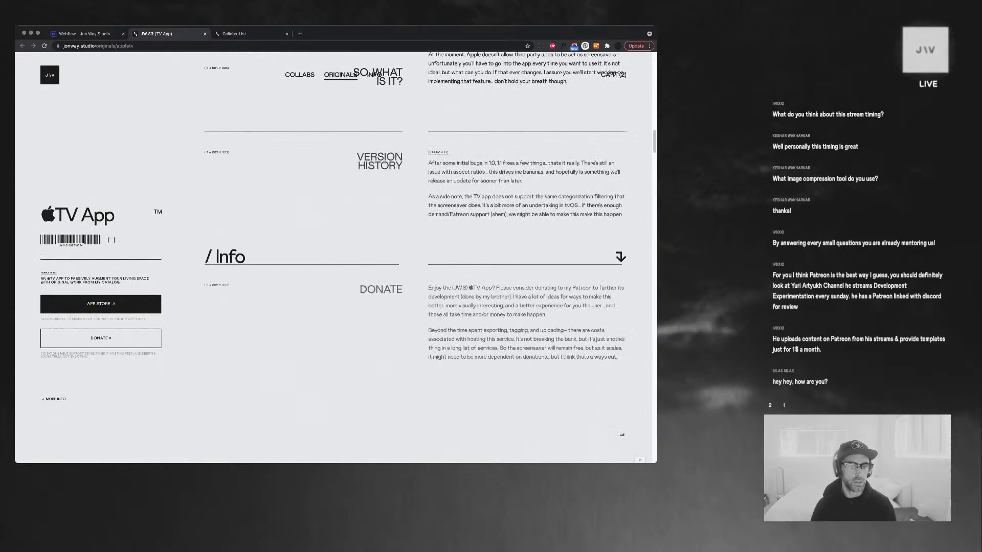
pyautogui.scroll(20, 335, 258)
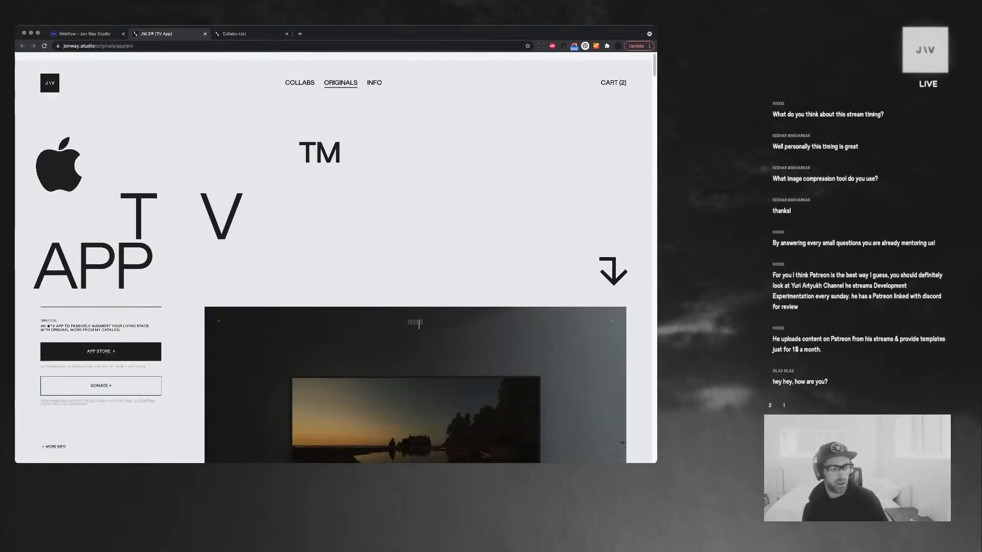
pyautogui.scroll(-20, 336, 257)
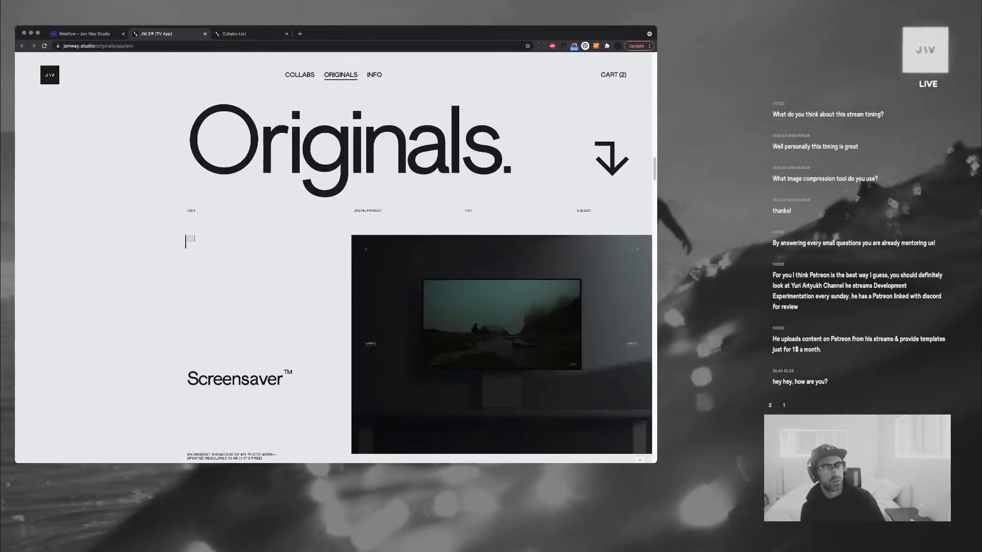
pyautogui.scroll(-10, 336, 258)
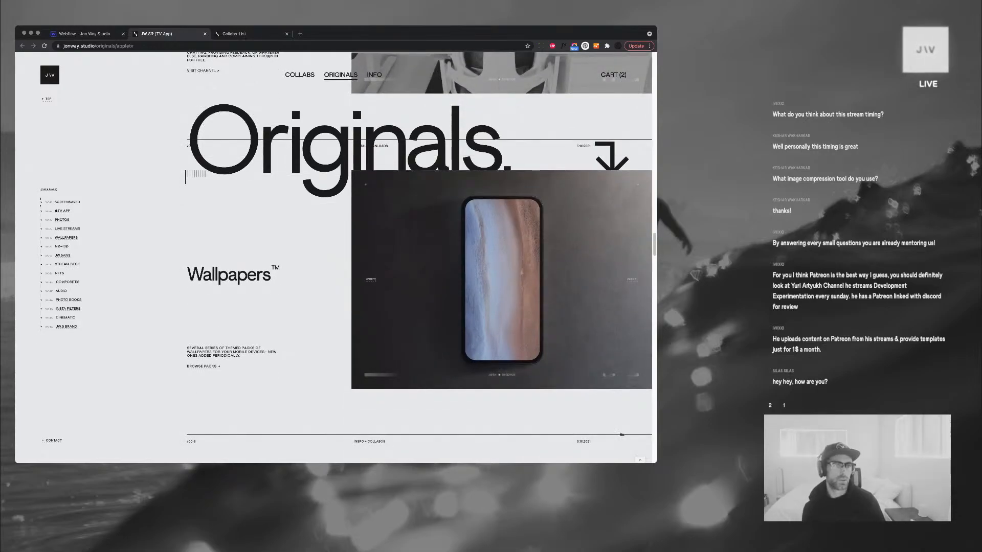
pyautogui.hotkey('ctrl', 'Tab')
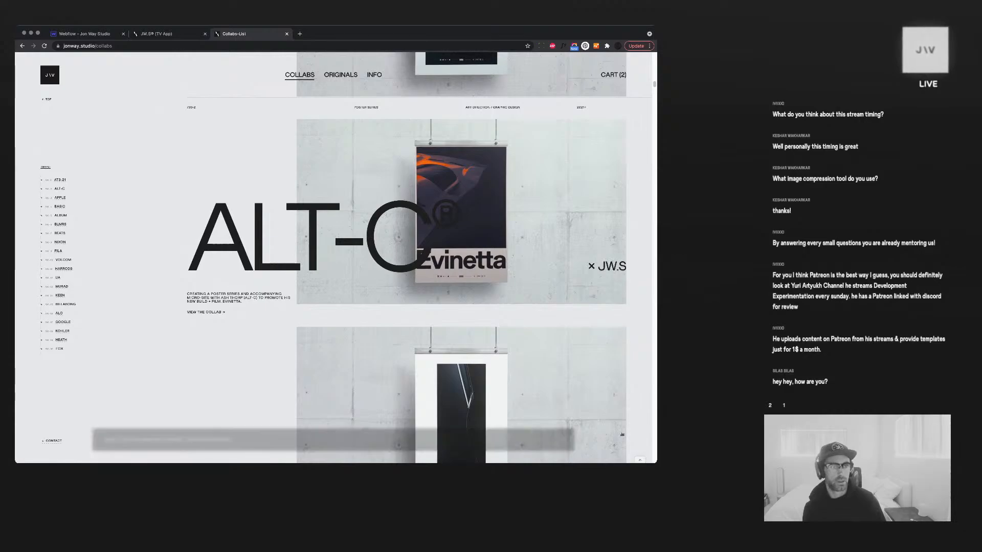
pyautogui.hotkey('ctrl', 'w')
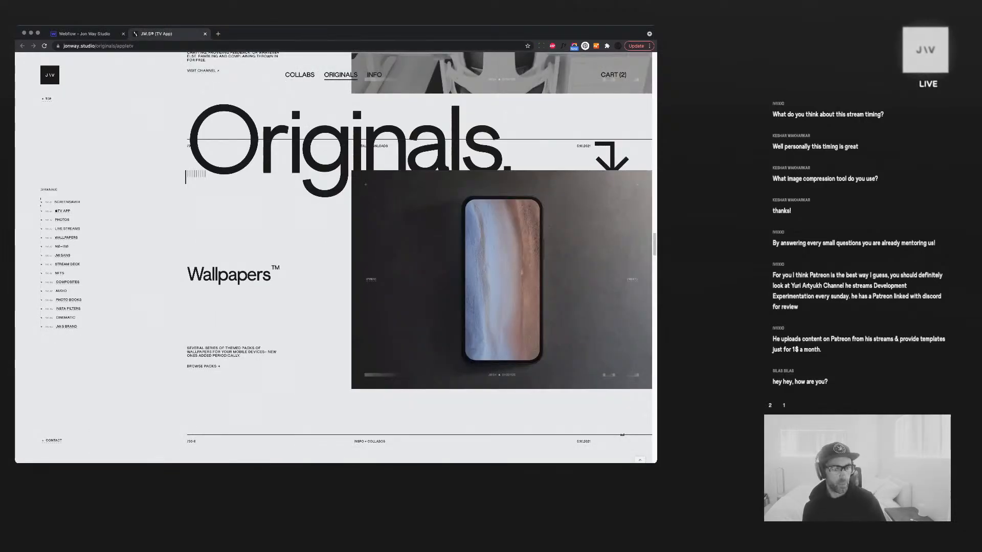
pyautogui.hotkey('ctrl', 'w')
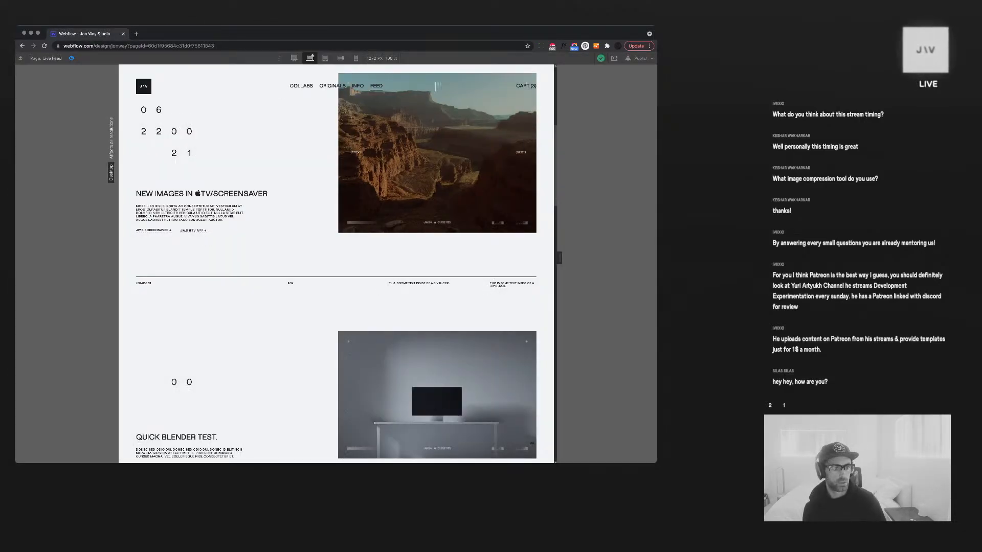
# Scroll through the Live Feed posts in preview, then exit Preview with Shift+Cmd+P
pyautogui.scroll(5, 532, 443)
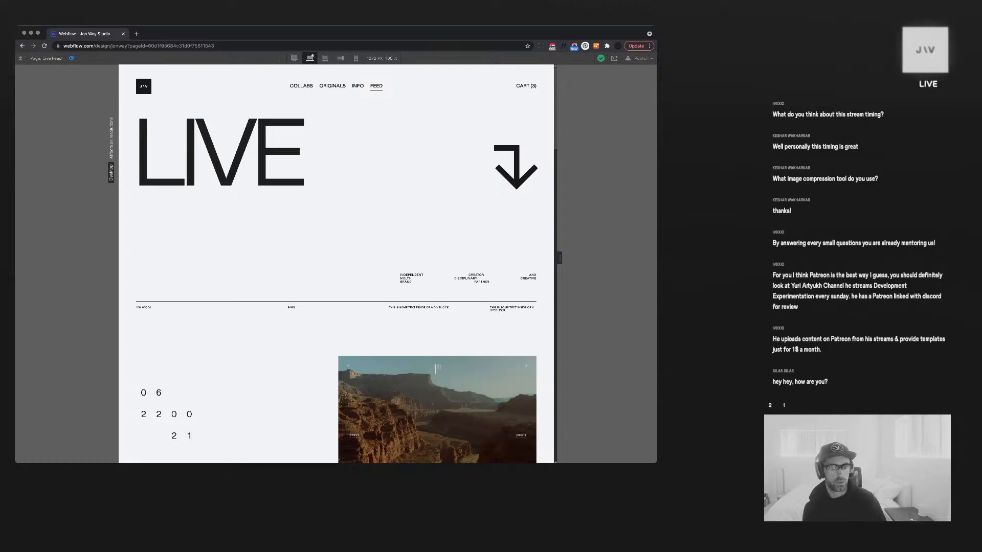
pyautogui.scroll(-4, 336, 264)
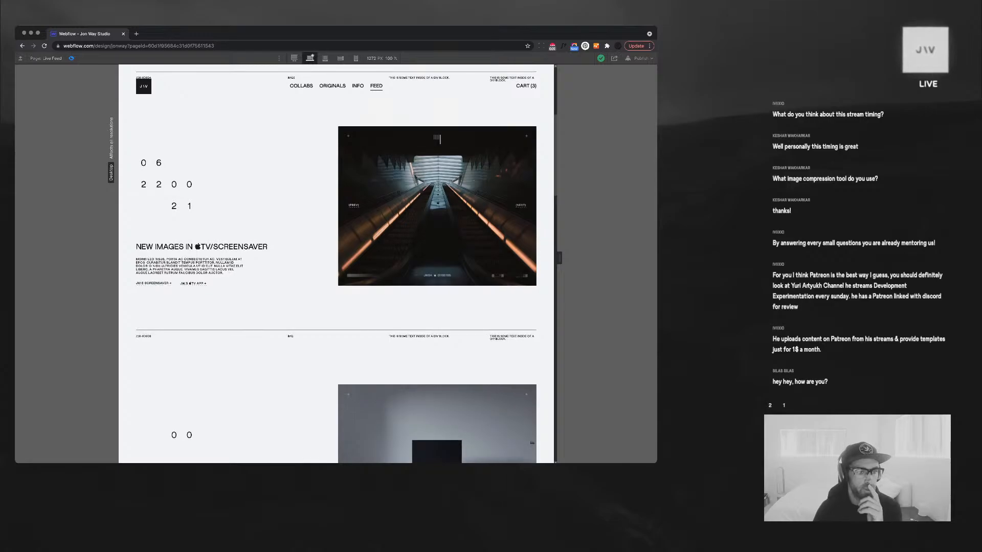
pyautogui.scroll(-5, 439, 160)
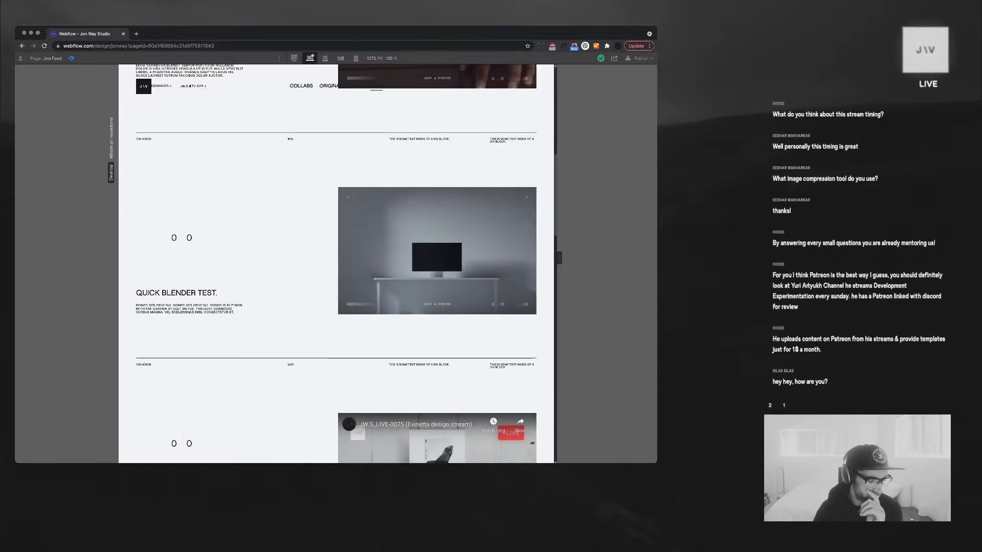
pyautogui.scroll(1, 336, 263)
pyautogui.scroll(8, 336, 263)
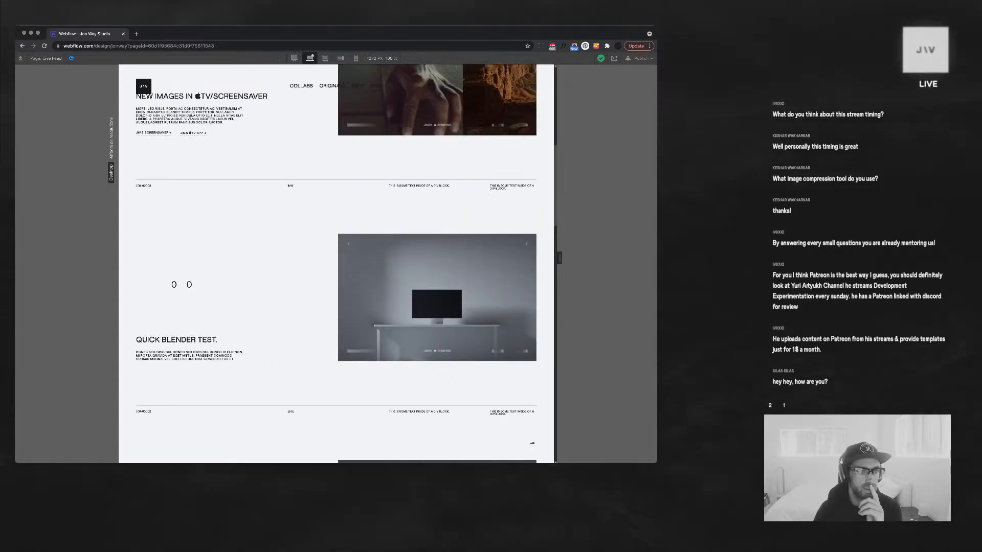
pyautogui.scroll(-14, 336, 263)
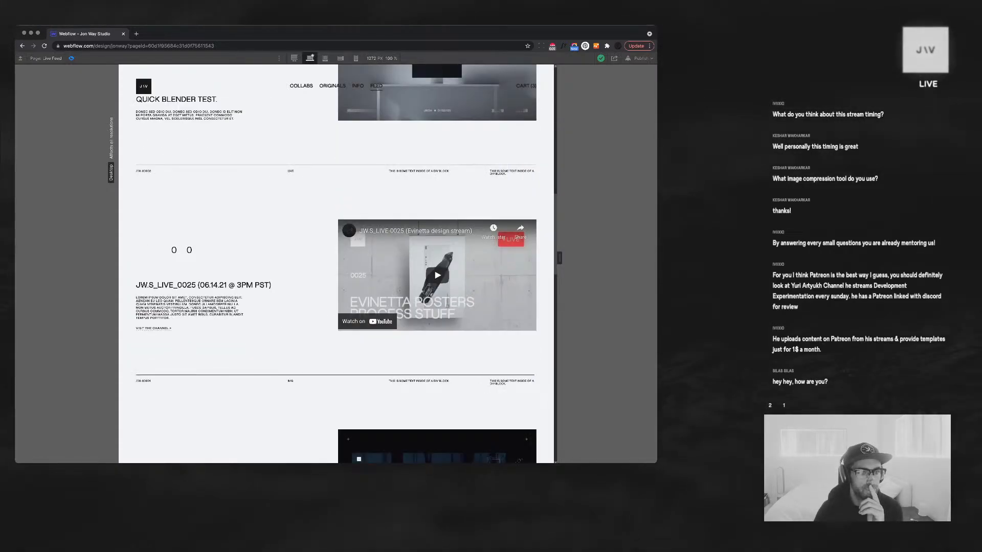
pyautogui.scroll(-3, 336, 264)
pyautogui.scroll(-14, 335, 263)
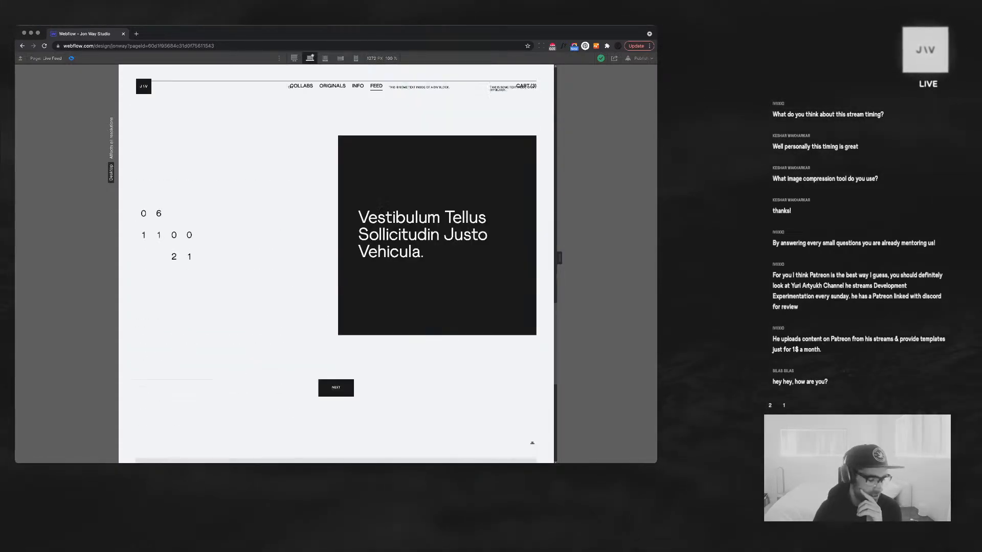
pyautogui.scroll(12, 336, 263)
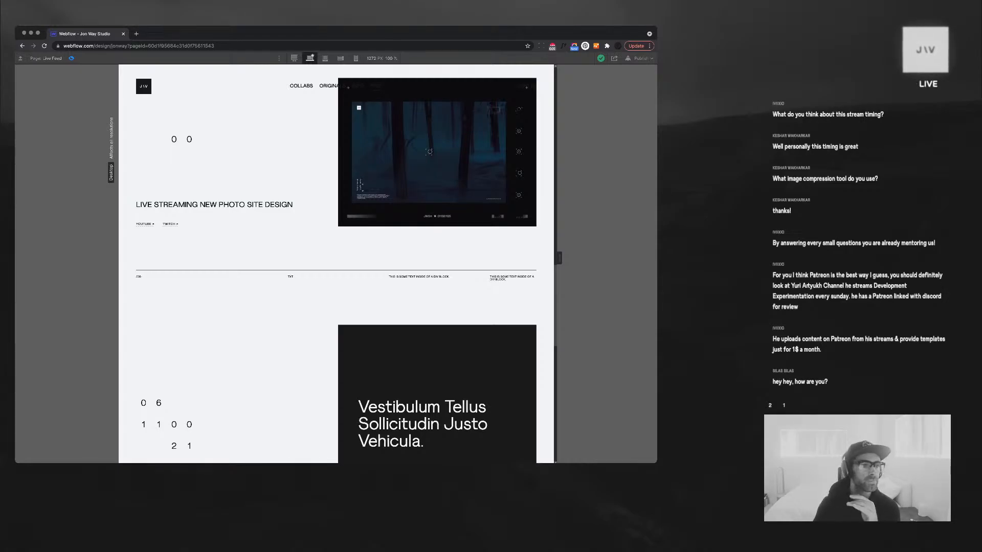
pyautogui.scroll(1, 335, 263)
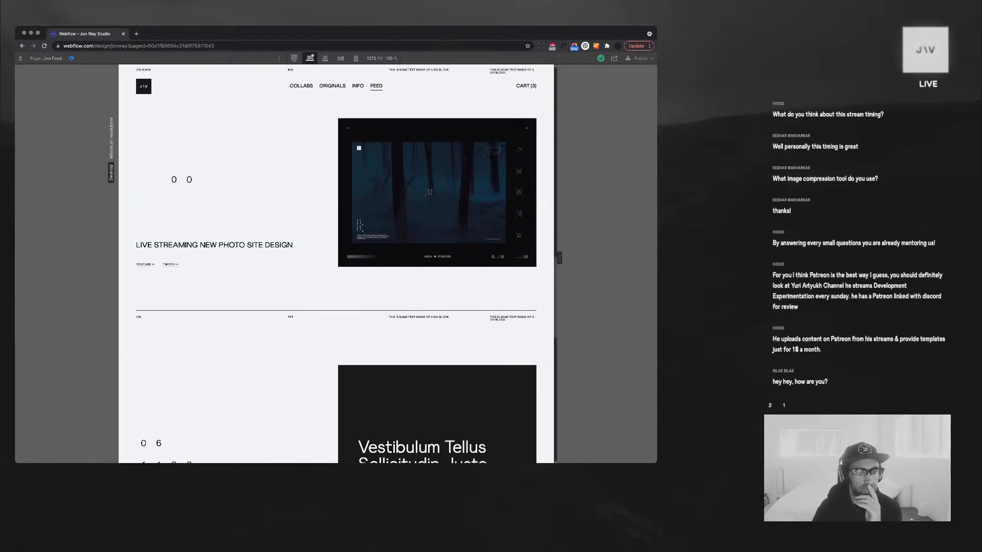
pyautogui.press('shift+super+p')
# Give the feed post's text block a 25% right margin to narrow its column
pyautogui.click(243, 225)
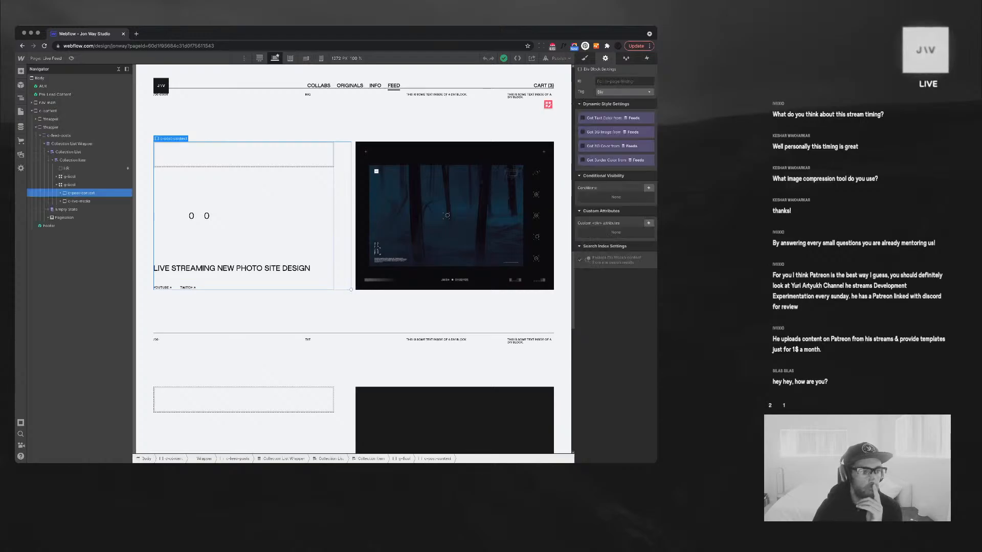
pyautogui.click(584, 59)
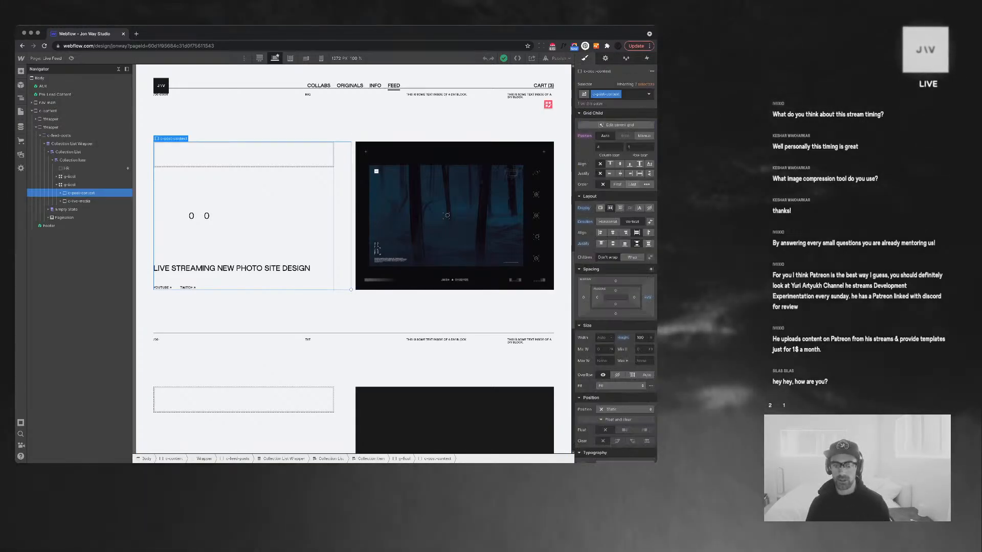
pyautogui.click(648, 297)
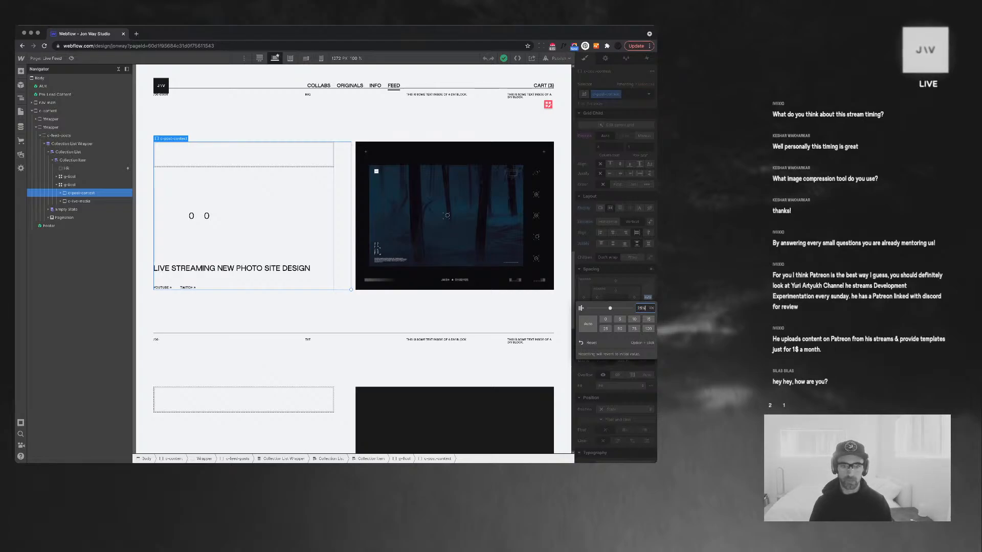
pyautogui.press('Return')
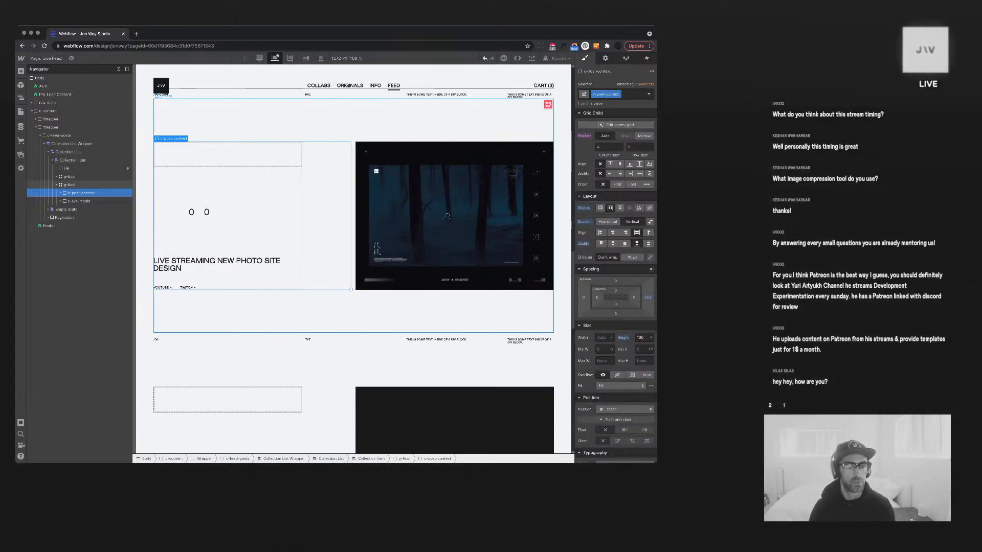
pyautogui.scroll(-8, 388, 266)
pyautogui.scroll(3, 389, 265)
# Inspect the post media's dark text block and the slider navigation on the canyon image
pyautogui.click(435, 271)
pyautogui.scroll(3, 435, 271)
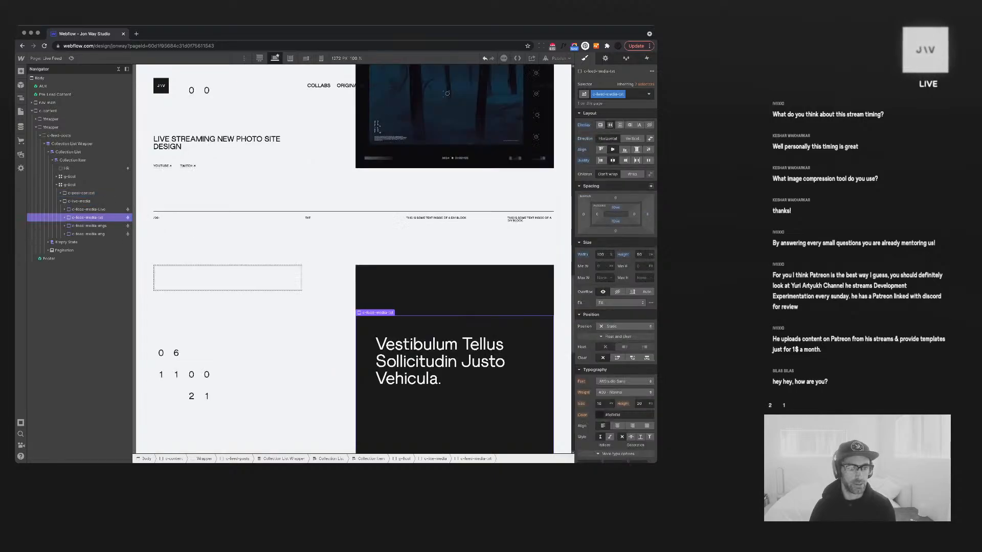
pyautogui.scroll(6, 447, 93)
pyautogui.scroll(1, 409, 327)
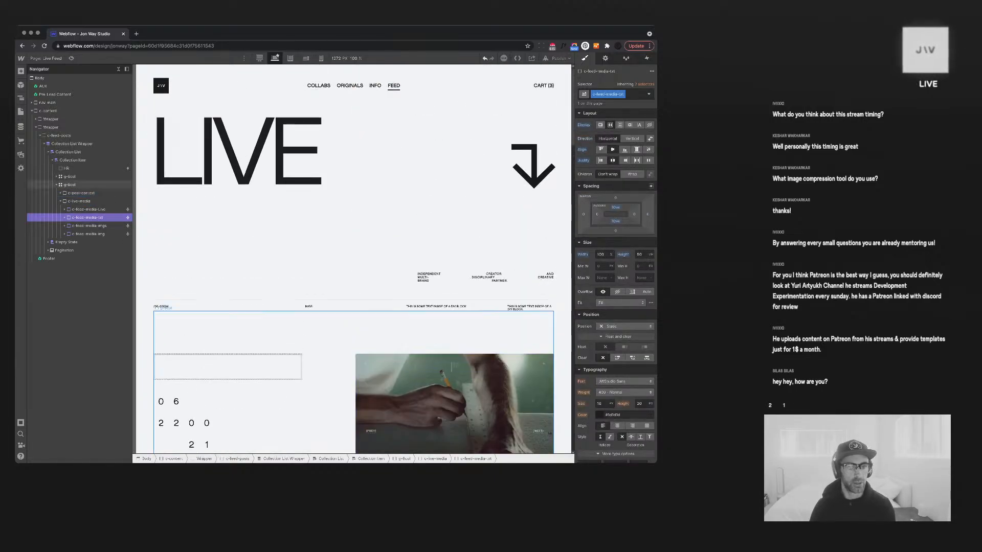
pyautogui.scroll(-6, 409, 327)
pyautogui.scroll(-2, 409, 327)
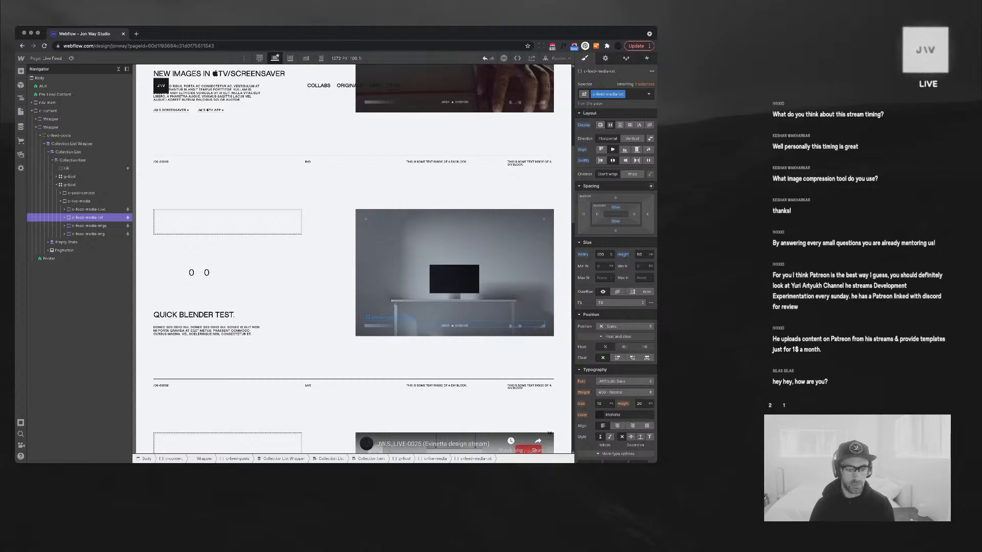
pyautogui.scroll(-7, 352, 256)
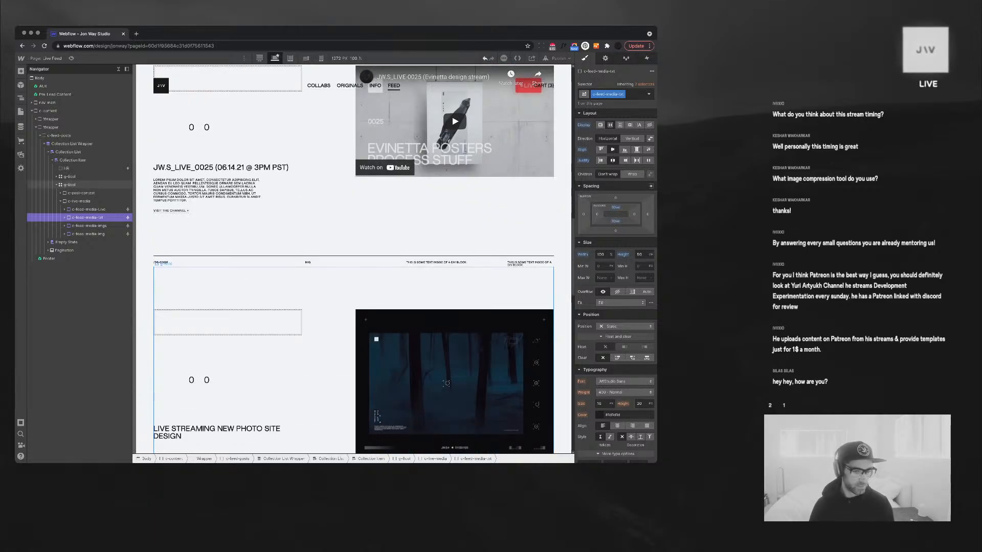
pyautogui.scroll(-5, 353, 255)
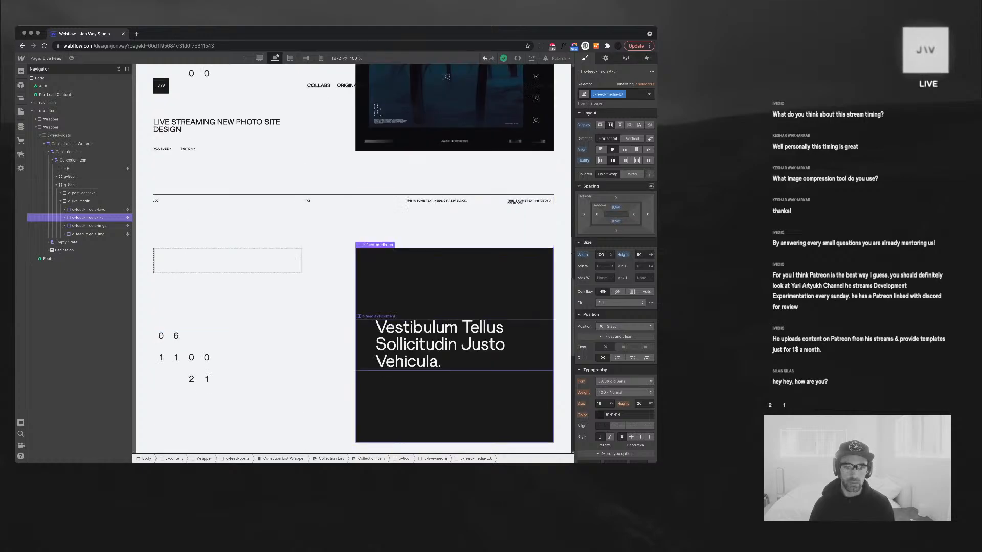
pyautogui.scroll(-1, 353, 256)
pyautogui.scroll(2, 353, 255)
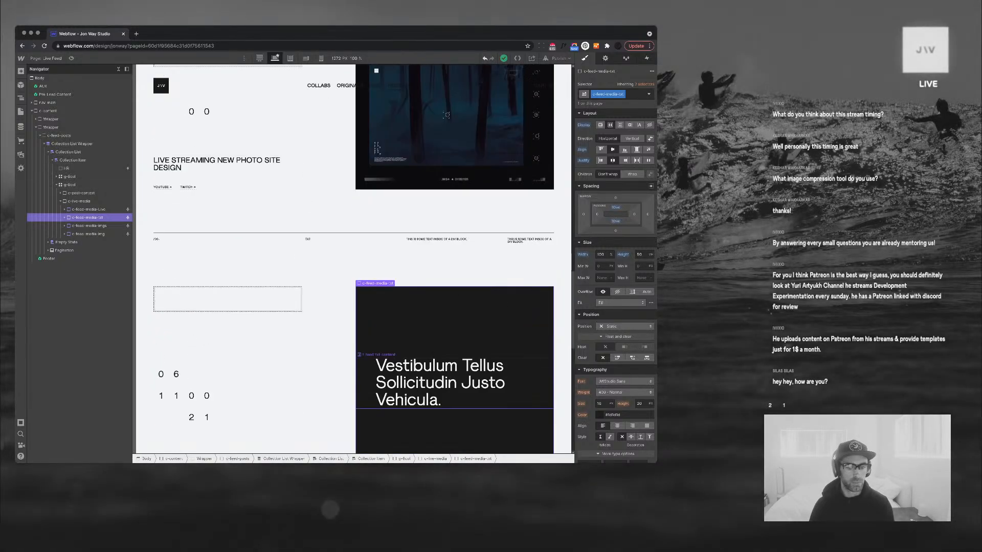
pyautogui.scroll(1, 353, 255)
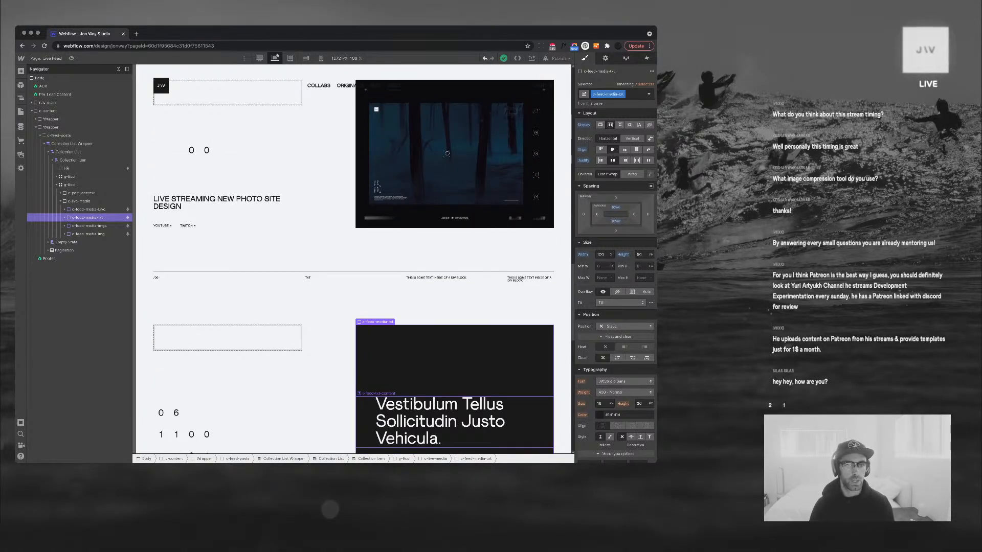
pyautogui.scroll(2, 353, 256)
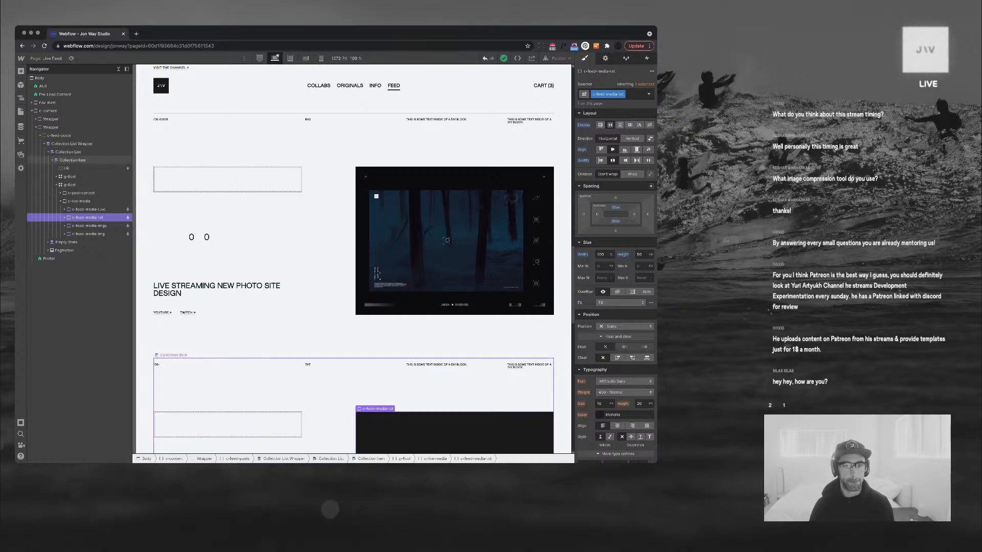
pyautogui.scroll(5, 353, 255)
pyautogui.scroll(5, 353, 256)
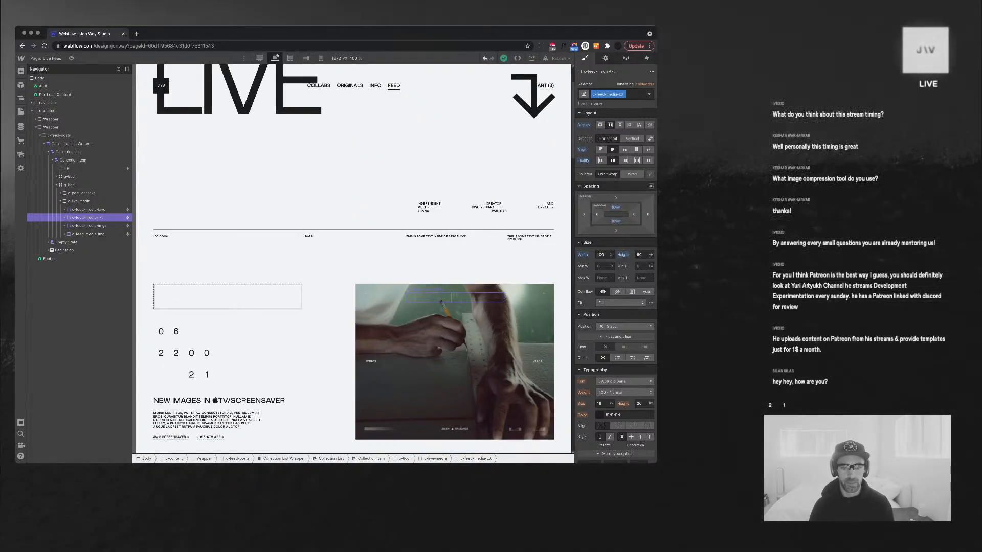
pyautogui.click(453, 297)
pyautogui.scroll(-2, 453, 297)
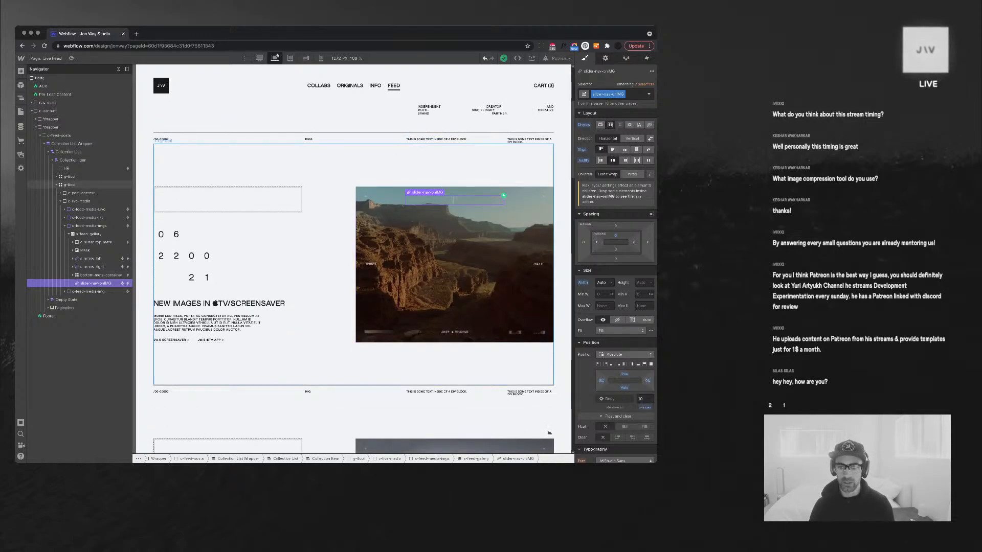
# Set the post's two-column grid top padding to 5
pyautogui.click(69, 184)
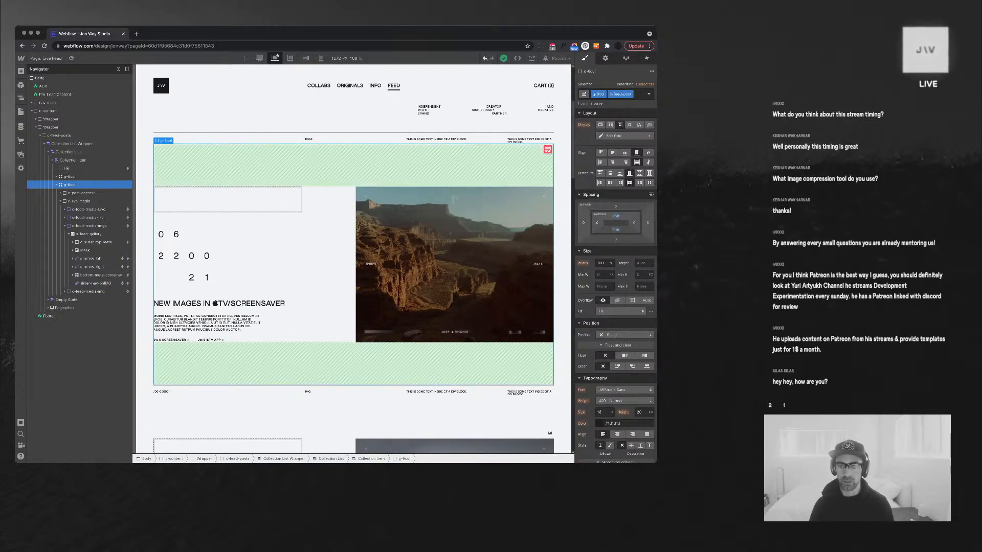
pyautogui.click(616, 216)
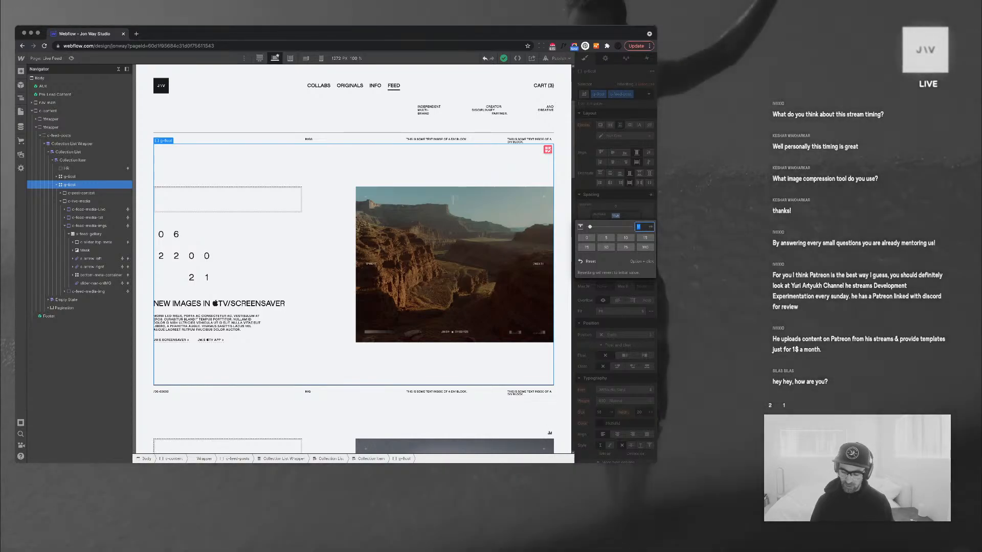
pyautogui.write('5.5')
pyautogui.press('Return')
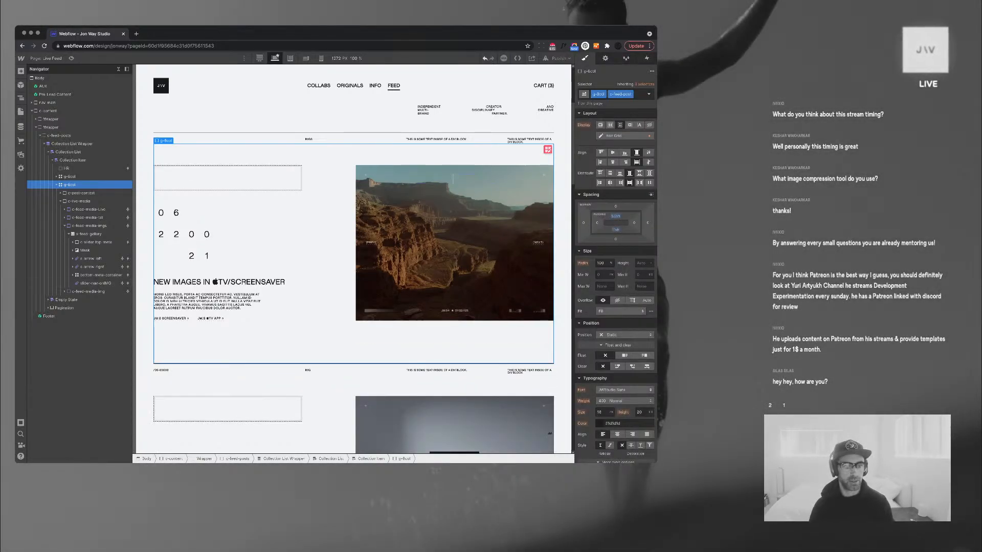
# Check the live embed in a later post after the padding change
pyautogui.scroll(-5, 353, 261)
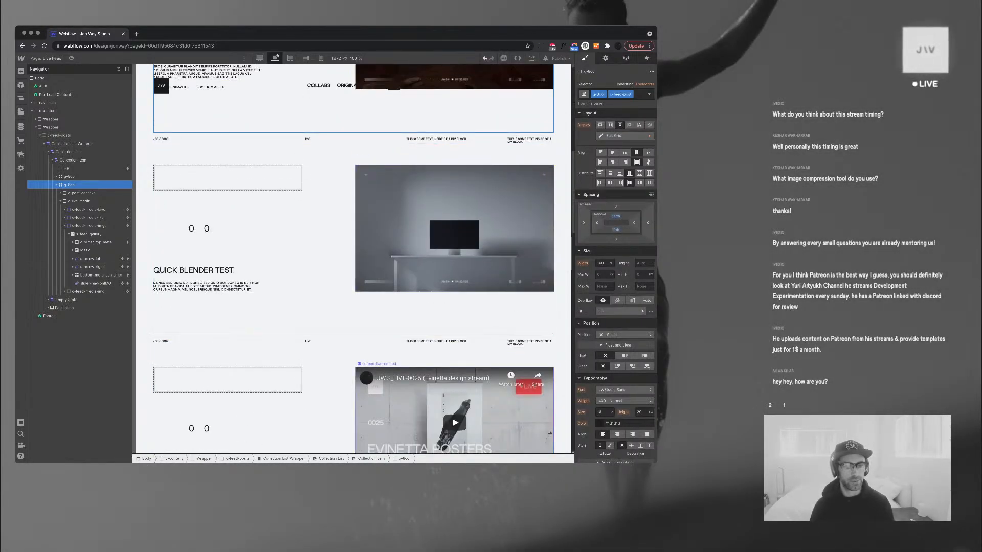
pyautogui.click(440, 396)
pyautogui.scroll(-12, 429, 310)
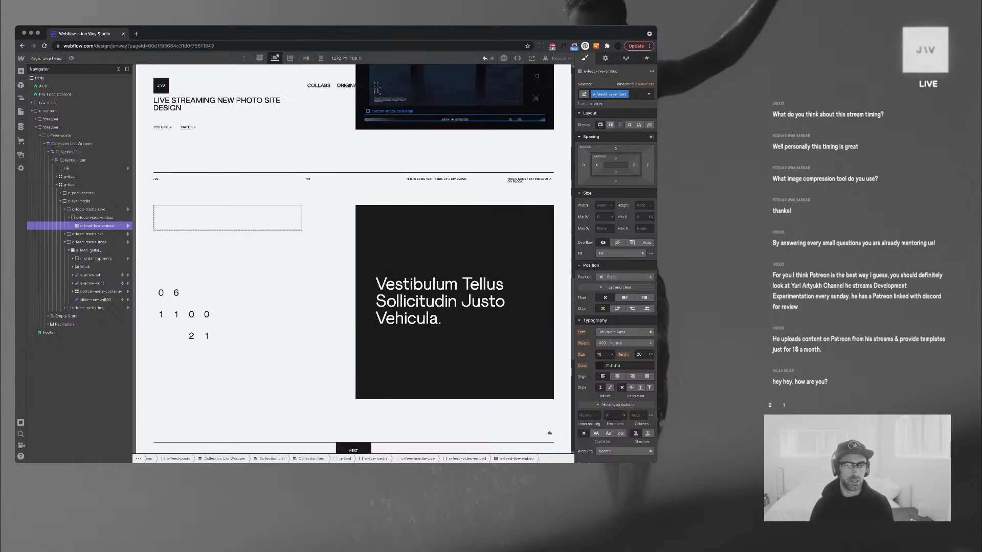
pyautogui.scroll(-6, 435, 307)
pyautogui.scroll(20, 435, 307)
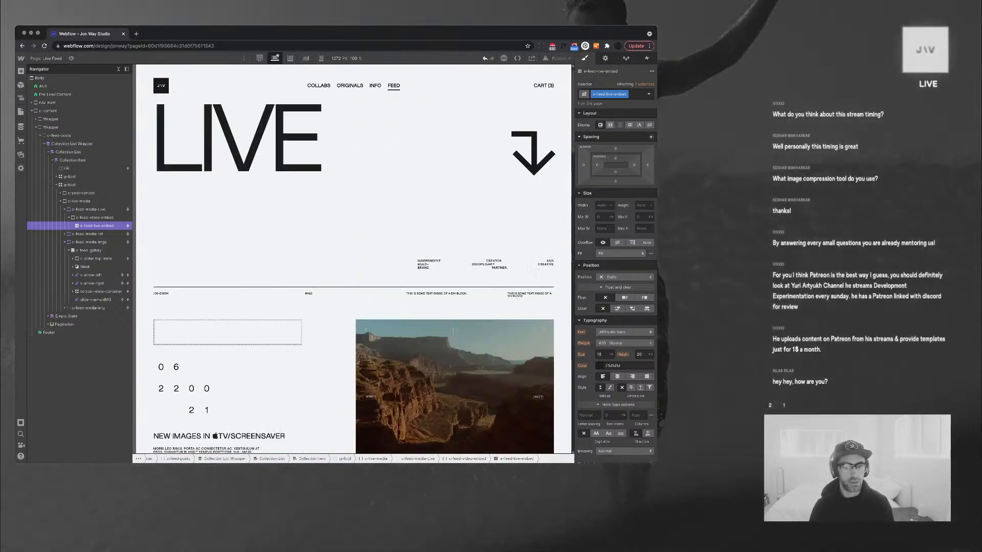
pyautogui.scroll(1, 435, 307)
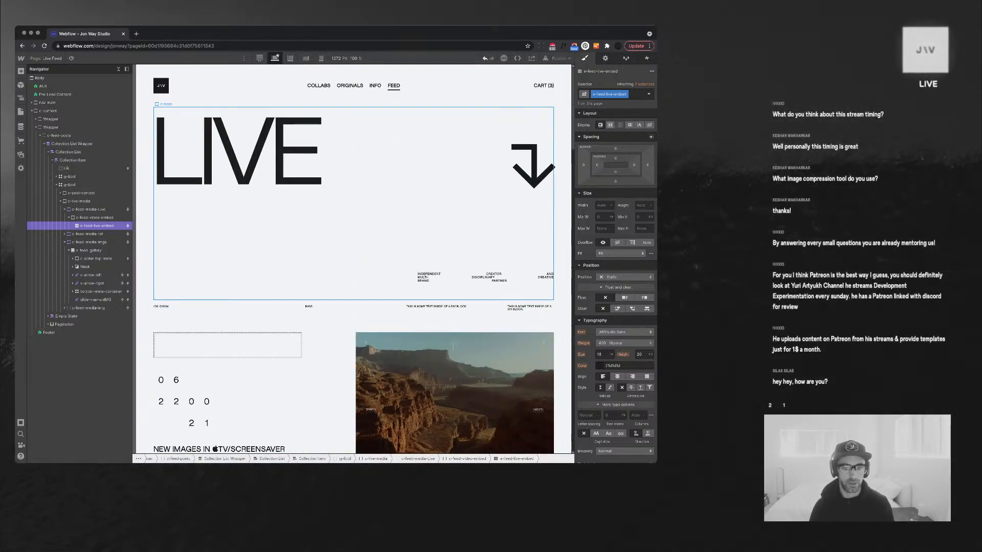
# Select the hero's description block and duplicate its class as 'feed'
pyautogui.click(379, 235)
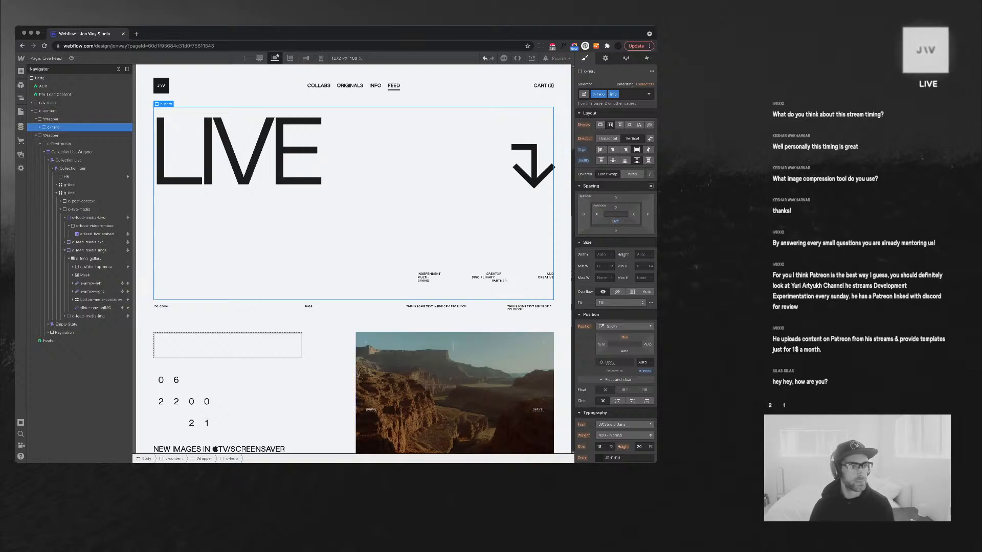
pyautogui.click(40, 143)
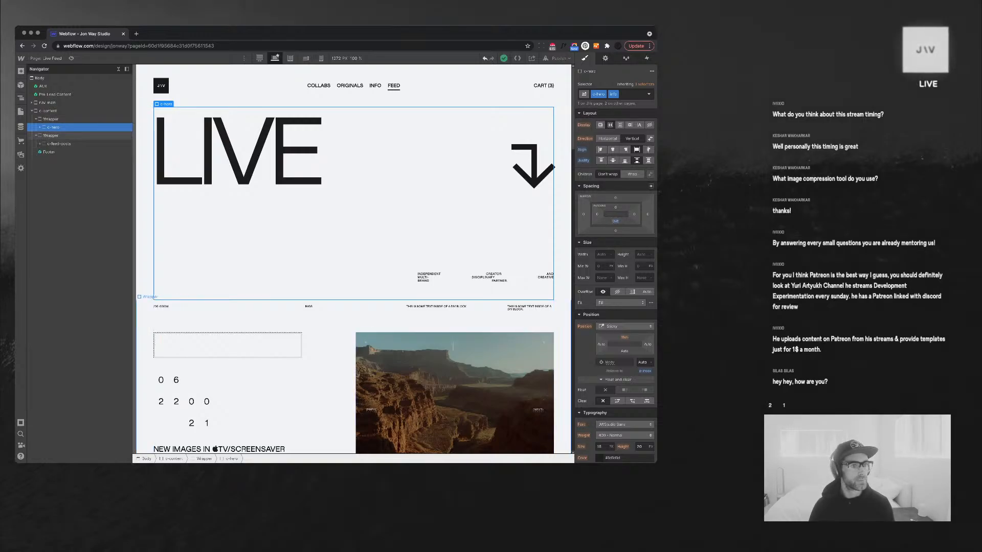
pyautogui.click(40, 127)
pyautogui.click(69, 135)
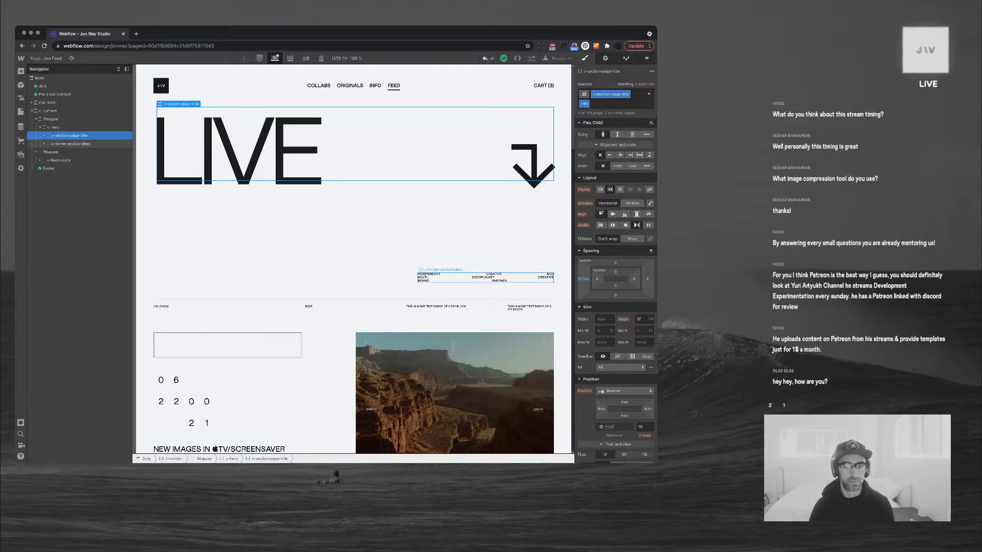
pyautogui.click(70, 144)
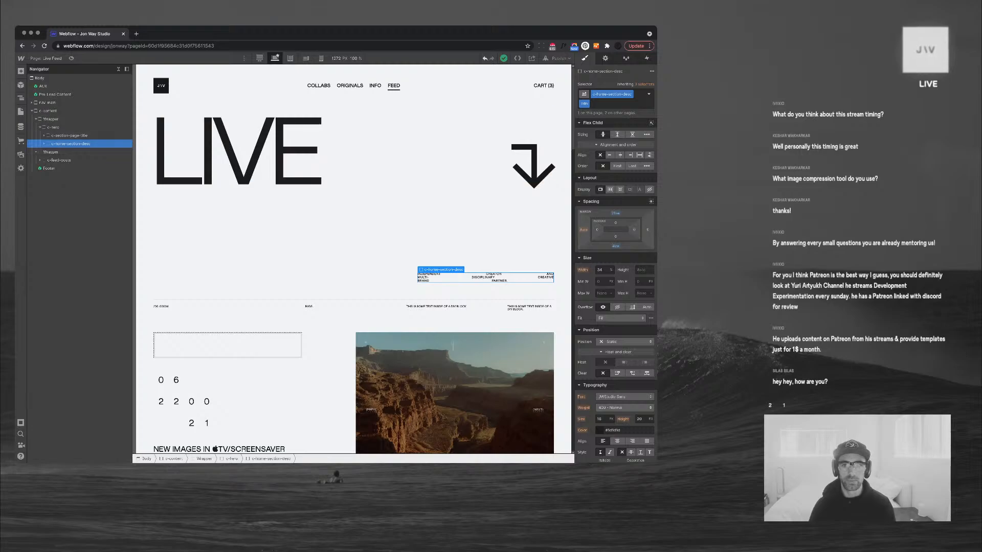
pyautogui.click(587, 104)
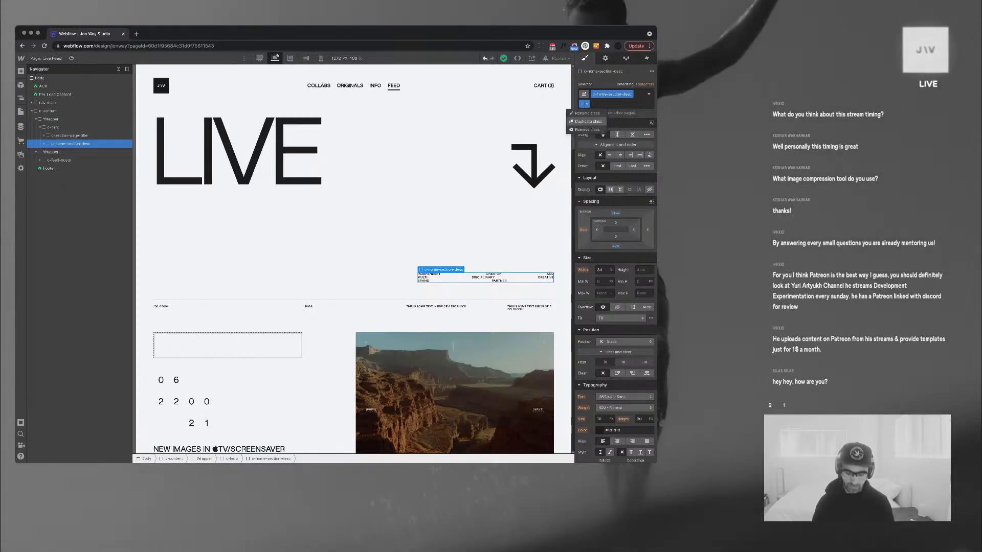
pyautogui.click(587, 121)
pyautogui.write('feed')
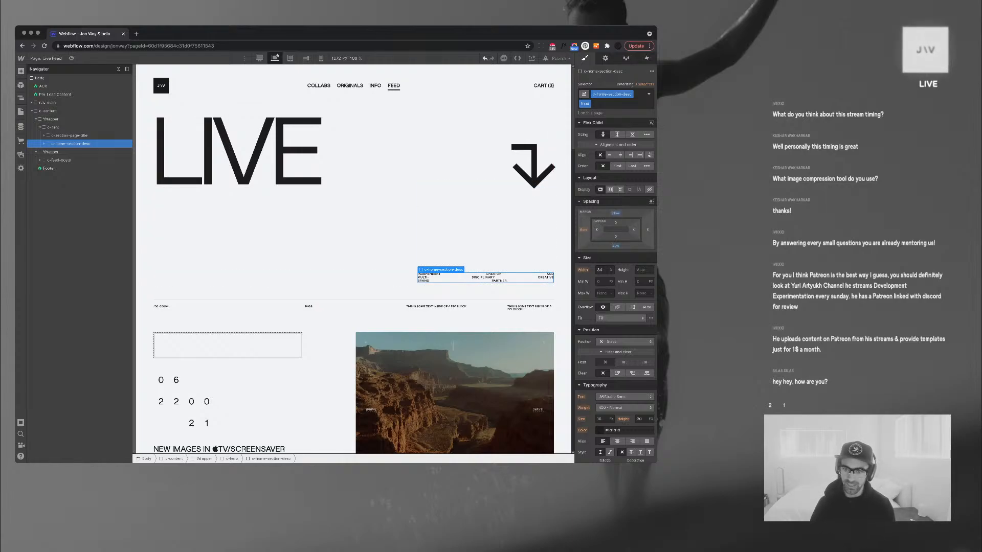
# Set the feed block's top margin to 10vw
pyautogui.click(615, 213)
pyautogui.write('10')
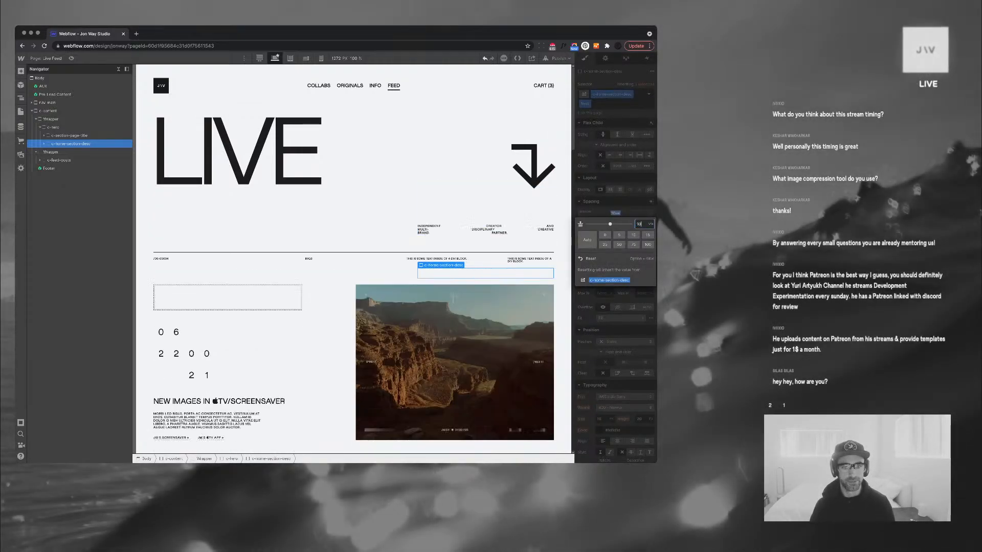
pyautogui.hotkey('shift', 'Down')
pyautogui.hotkey('shift', 'Up')
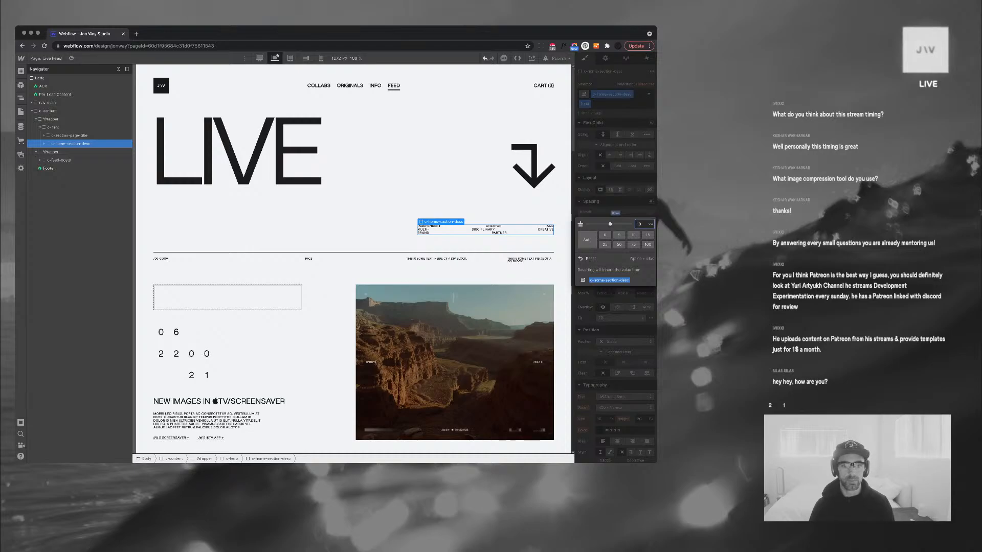
pyautogui.click(511, 212)
pyautogui.doubleClick(428, 226)
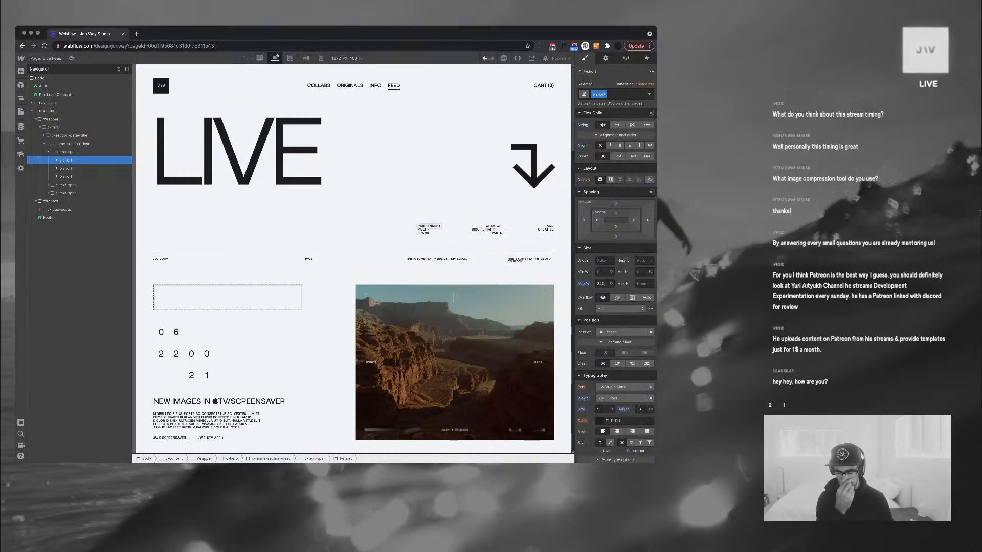
pyautogui.press('Escape')
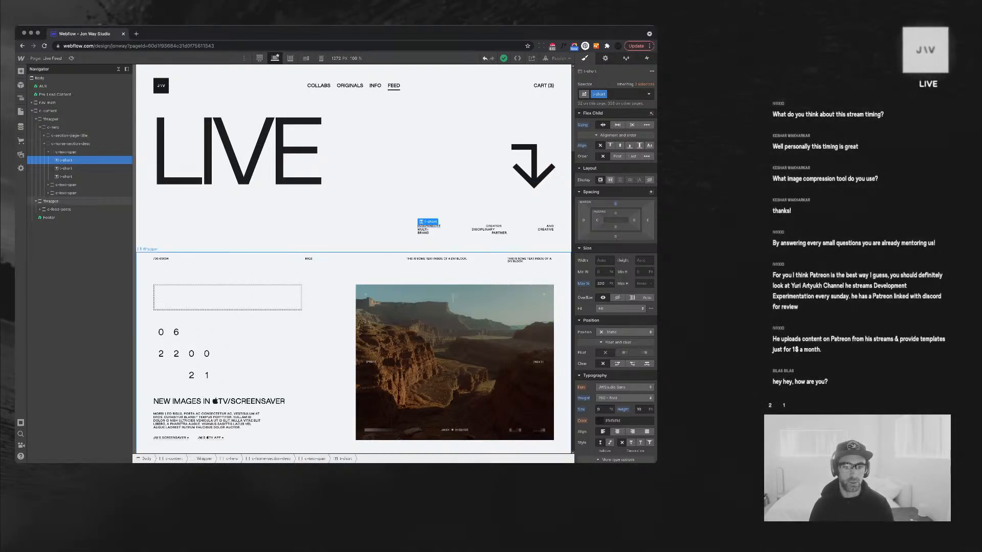
# Review the hero section and select the LIVE page title block
pyautogui.scroll(-1, 549, 433)
pyautogui.scroll(-2, 549, 433)
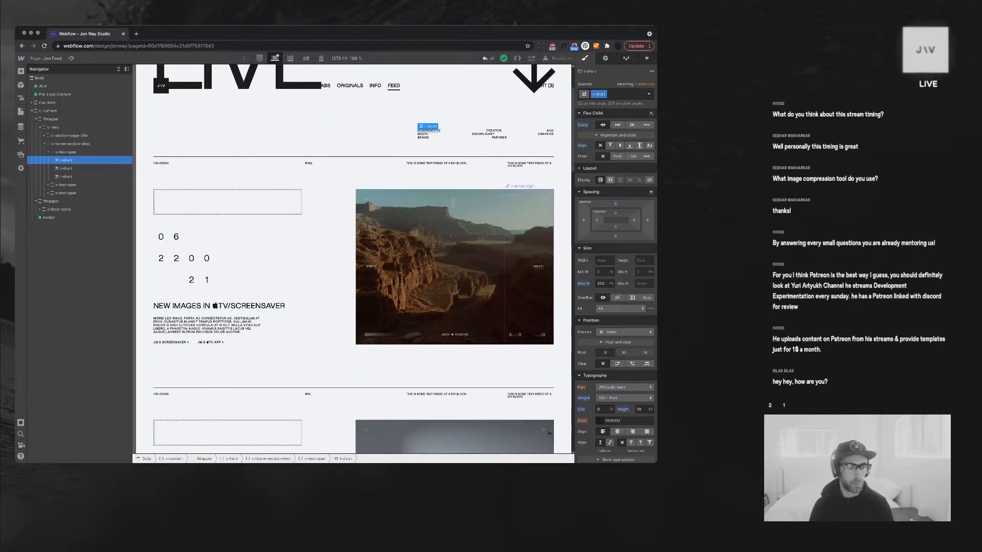
pyautogui.scroll(2, 550, 433)
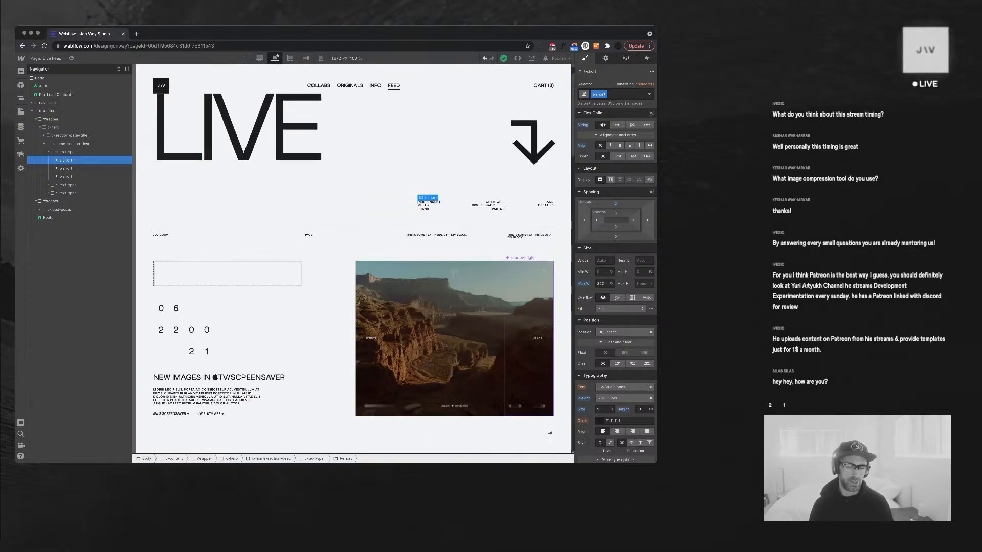
pyautogui.scroll(1, 549, 433)
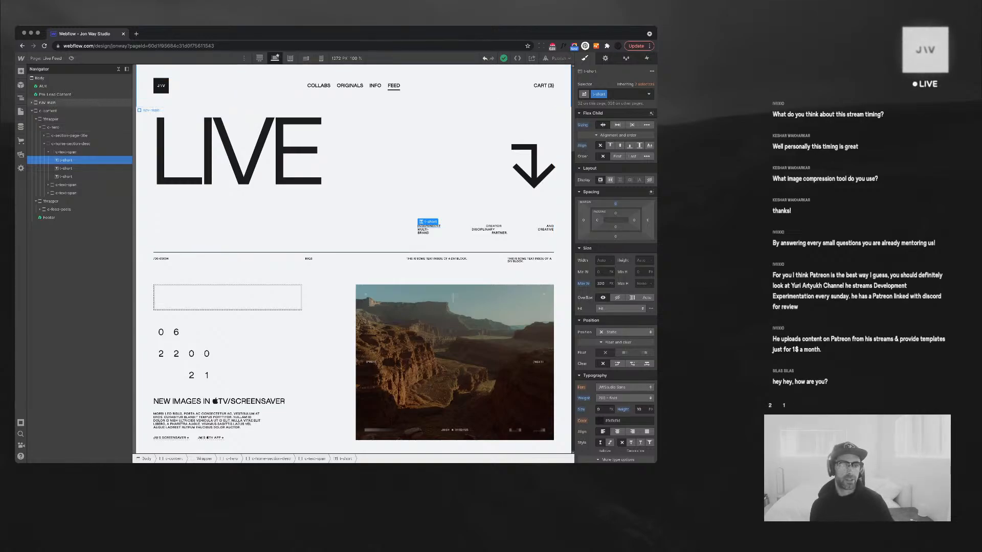
pyautogui.click(70, 135)
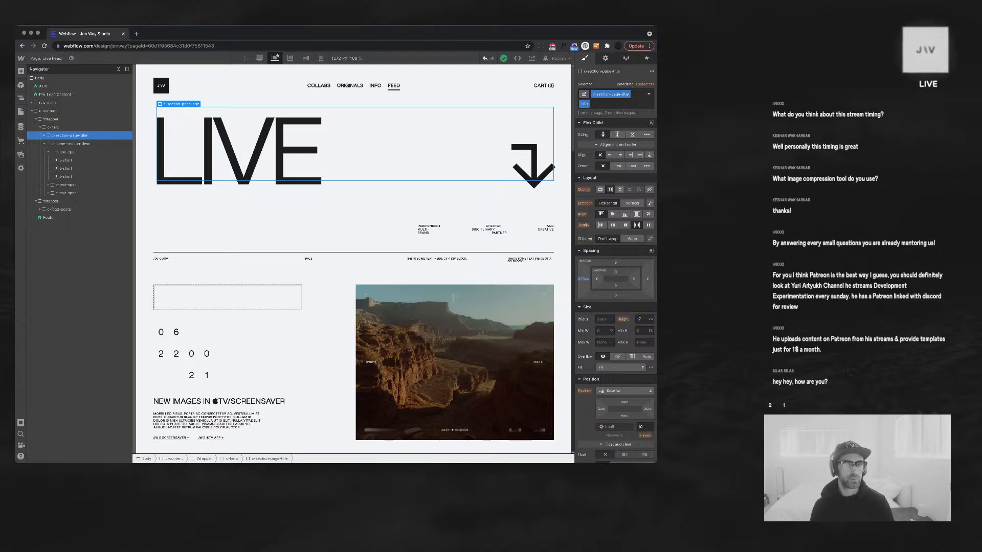
# Insert a new div block under the FEED link sized 10 by 10
pyautogui.click(394, 85)
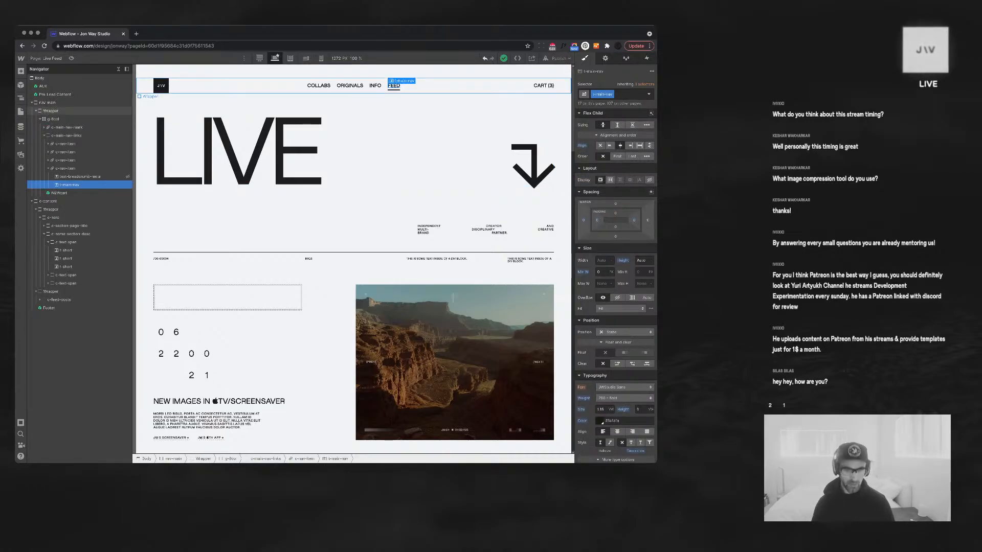
pyautogui.press('super+e')
pyautogui.write('div')
pyautogui.press('Return')
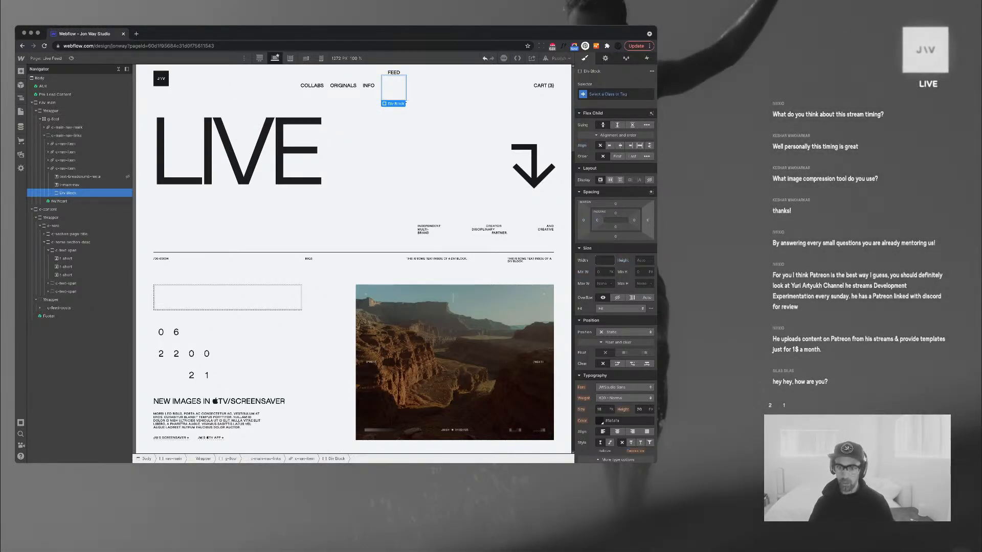
pyautogui.press('Tab')
pyautogui.write('20')
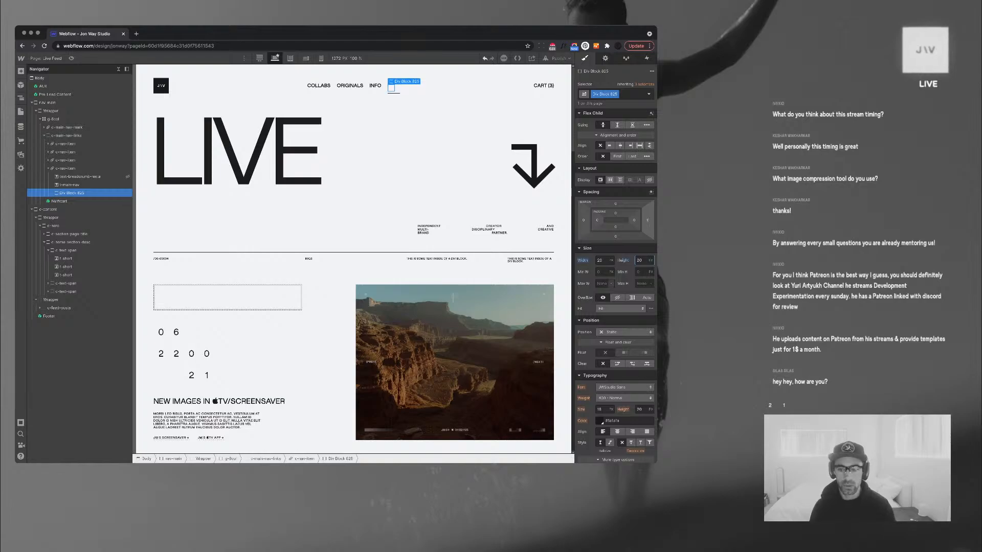
pyautogui.hotkey('shift', 'Tab')
pyautogui.write('10')
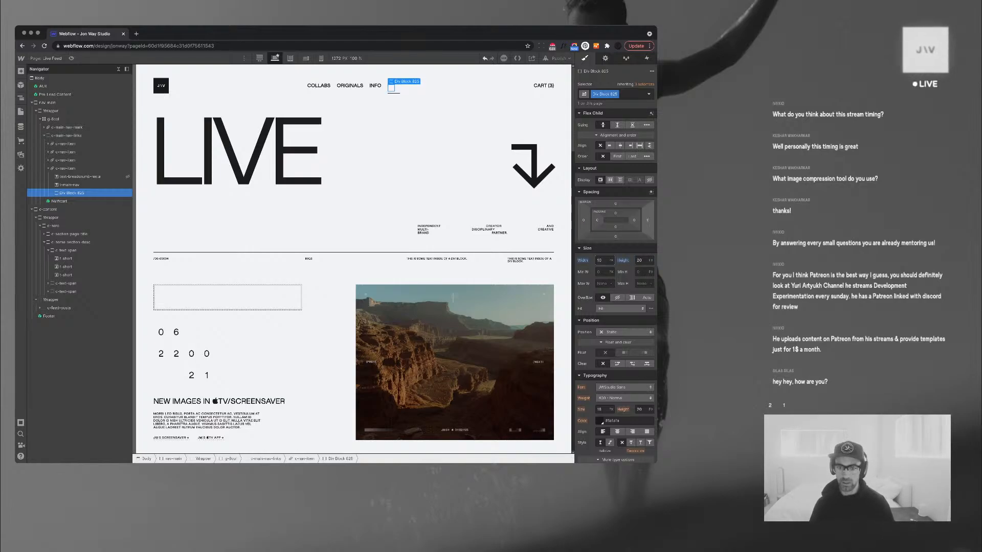
pyautogui.press('Tab')
pyautogui.write('10')
pyautogui.press('Return')
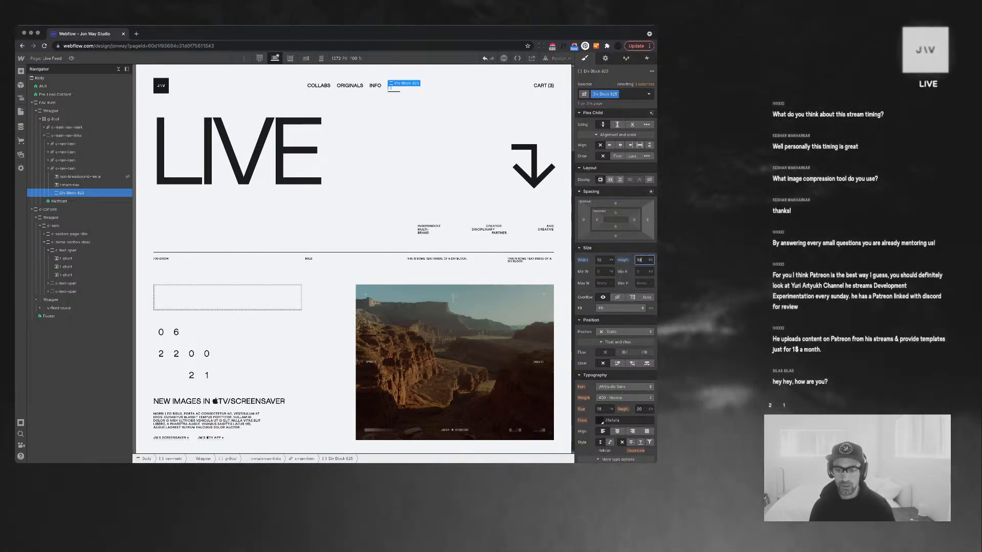
# Make the new block crimson with 20 px rounded corners
pyautogui.scroll(-5, 615, 333)
pyautogui.click(600, 337)
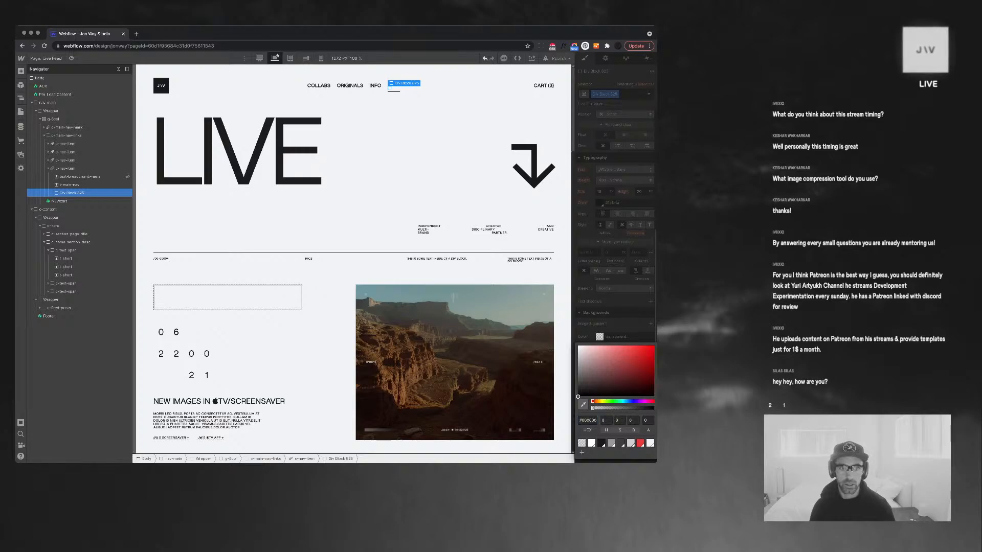
pyautogui.click(640, 433)
pyautogui.press('Escape')
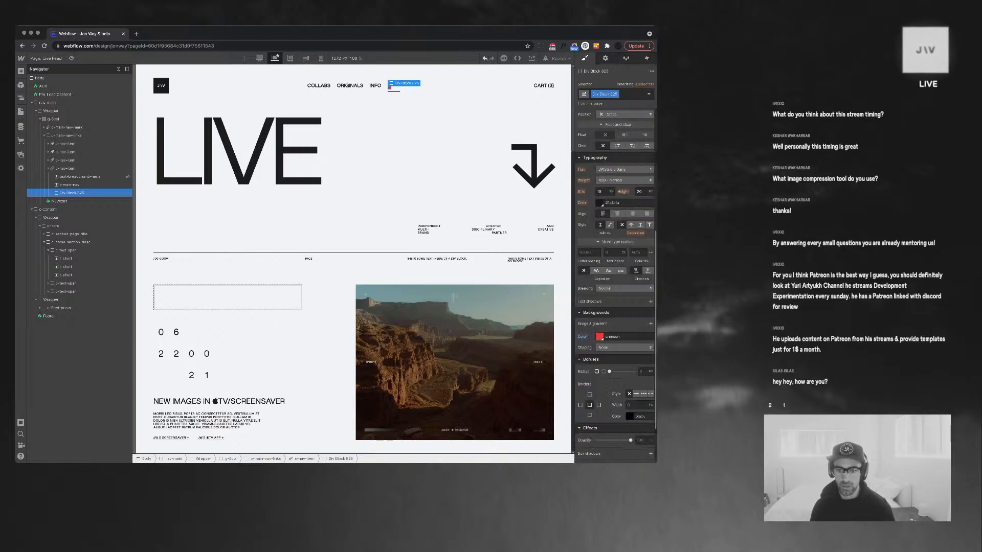
pyautogui.moveTo(609, 372); pyautogui.dragTo(635, 372)
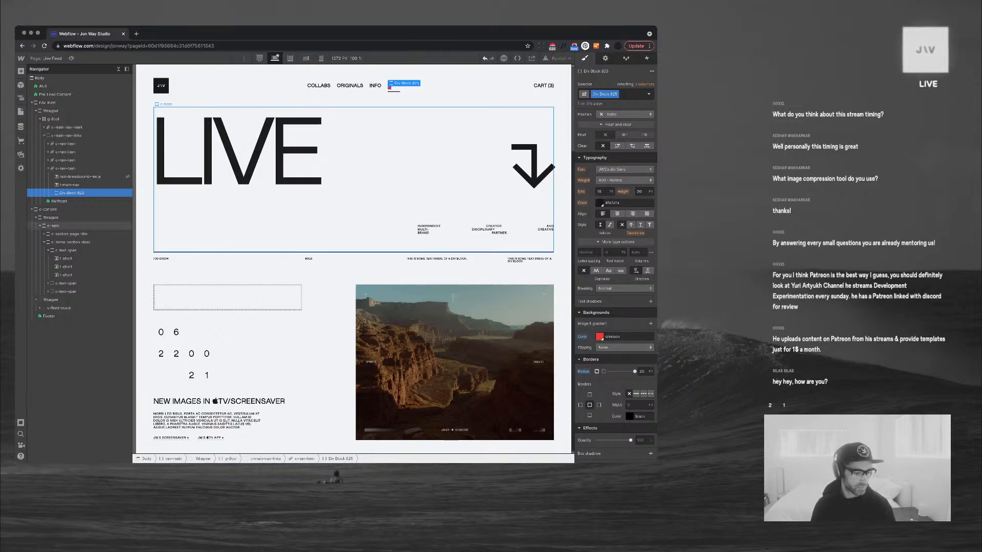
# Delete the FEED link text
pyautogui.click(80, 176)
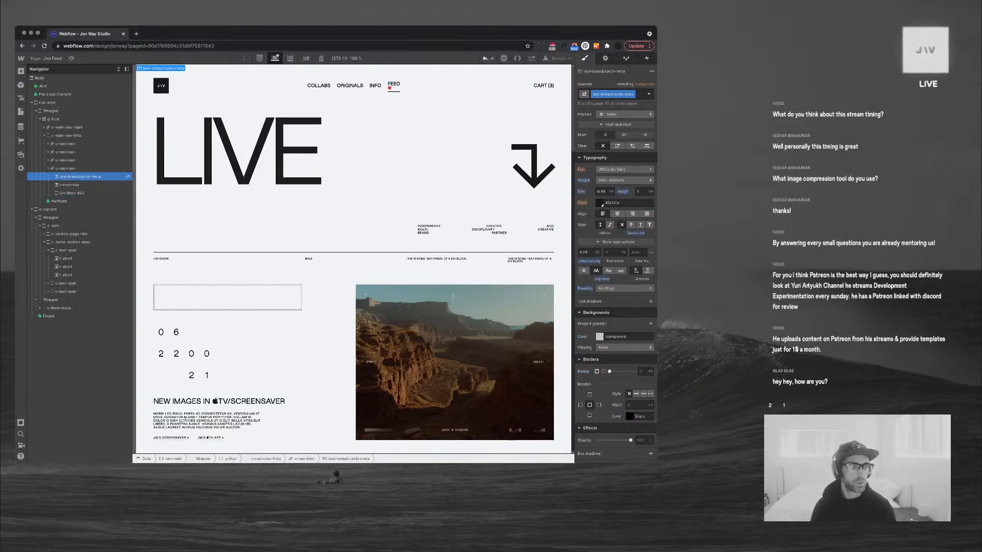
pyautogui.click(70, 185)
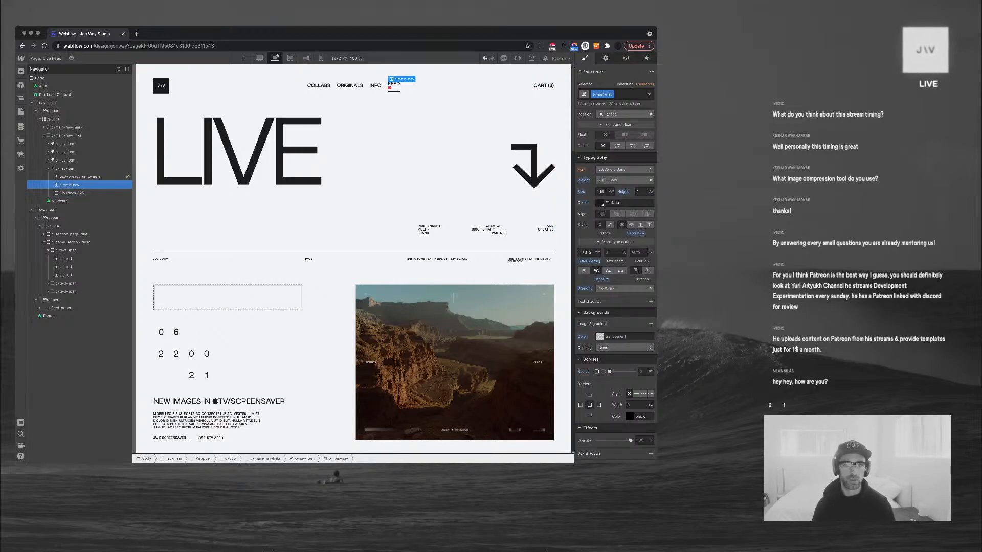
pyautogui.press('Delete')
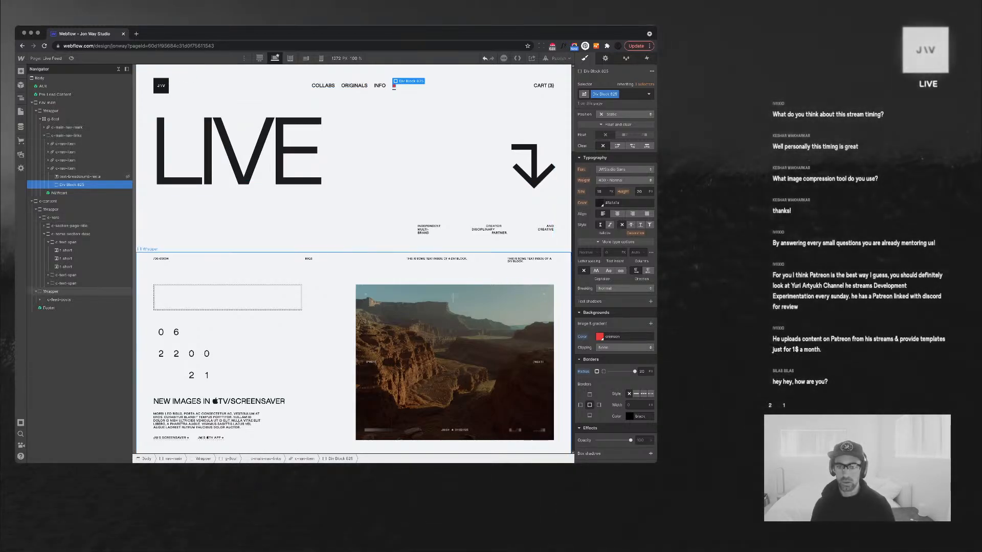
# Resize the red dot to width 8 and height 8
pyautogui.scroll(5, 615, 236)
pyautogui.click(600, 261)
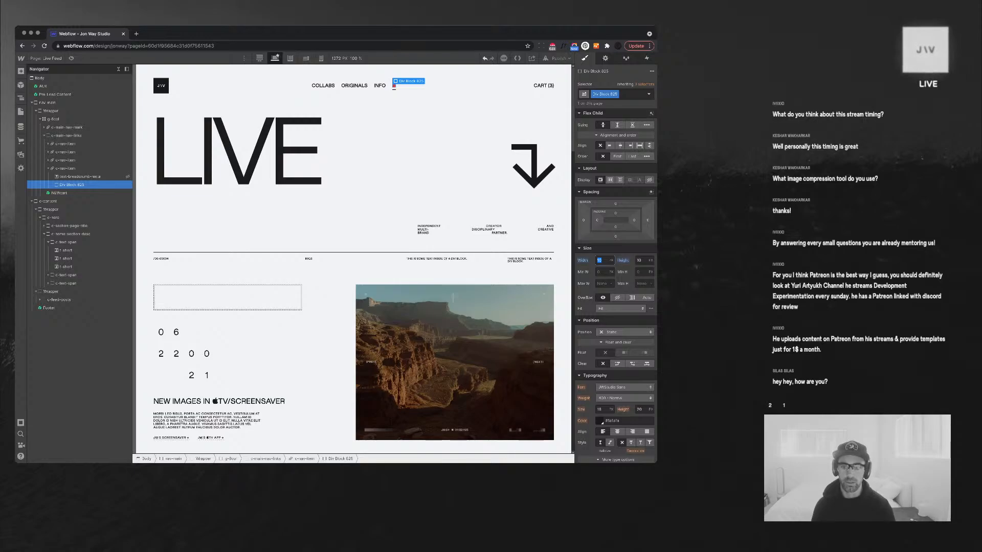
pyautogui.write('8')
pyautogui.press('Tab')
pyautogui.press('Return')
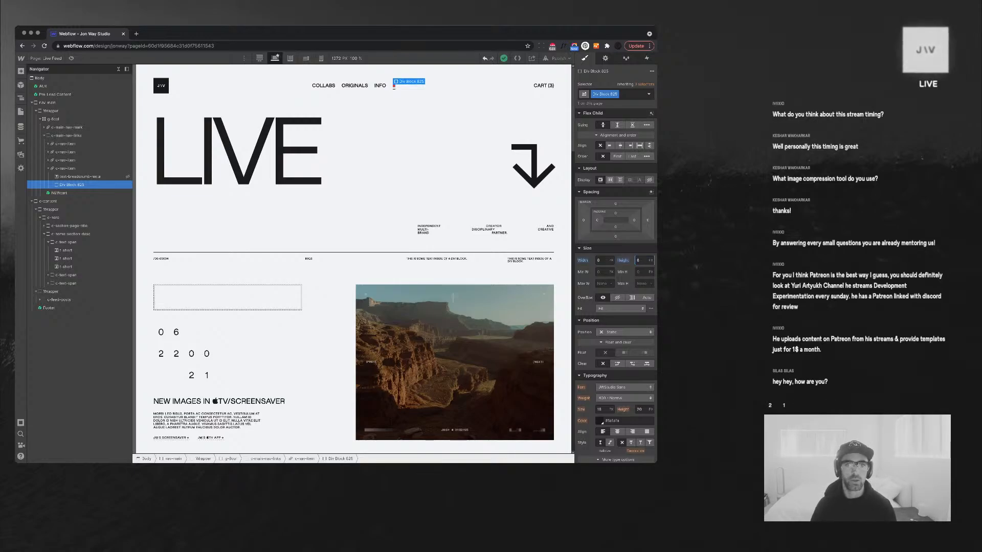
pyautogui.click(435, 149)
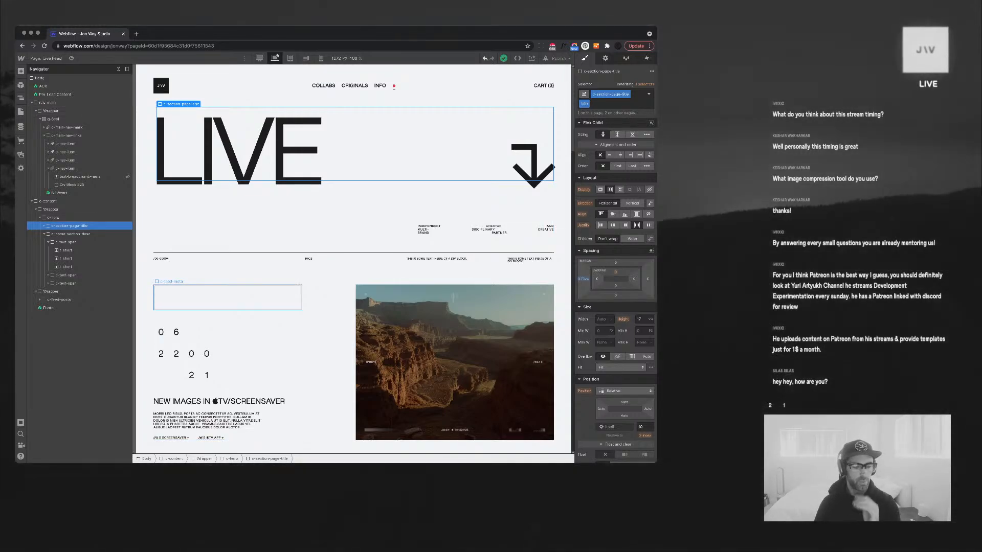
# Set the live stream video wrapper's height to 100
pyautogui.click(227, 298)
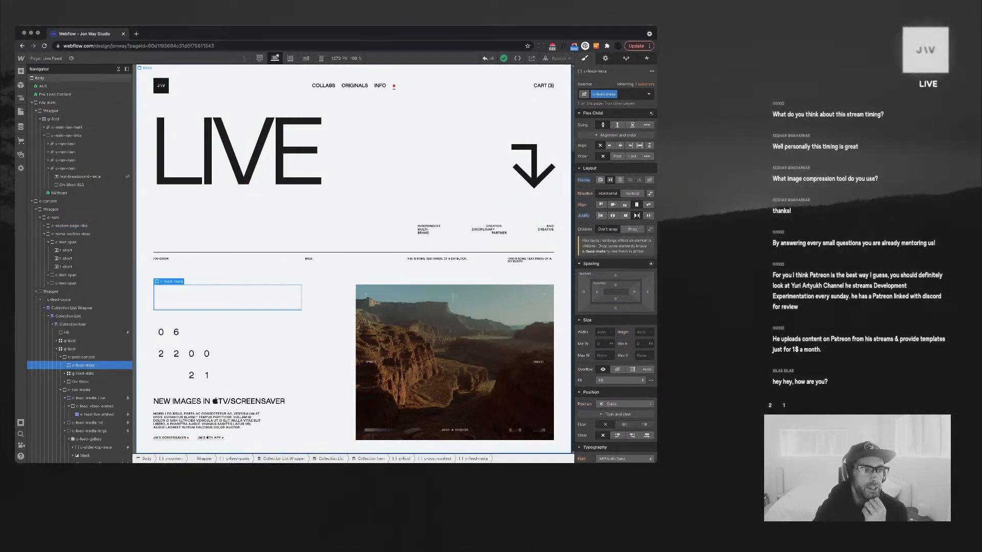
pyautogui.click(118, 69)
pyautogui.scroll(-4, 230, 243)
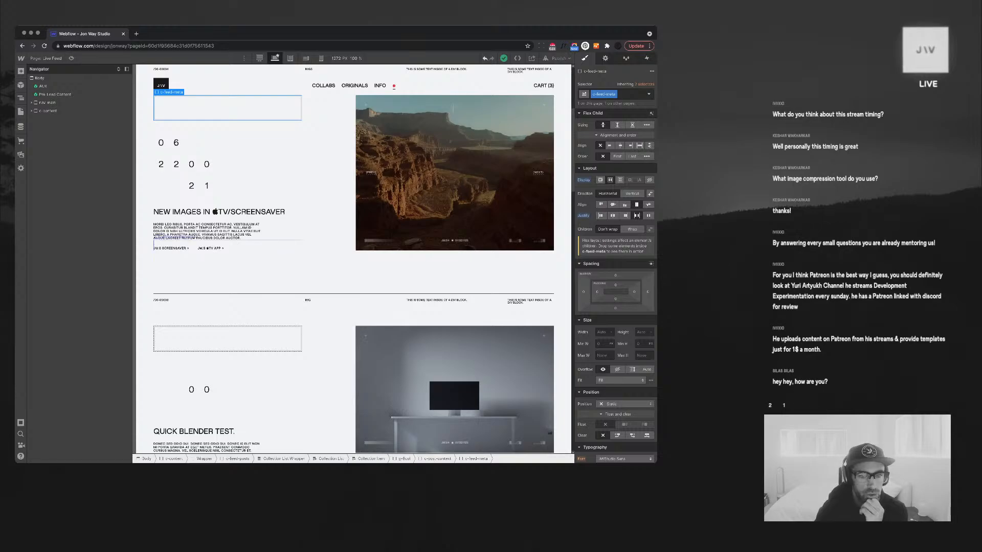
pyautogui.scroll(-7, 353, 256)
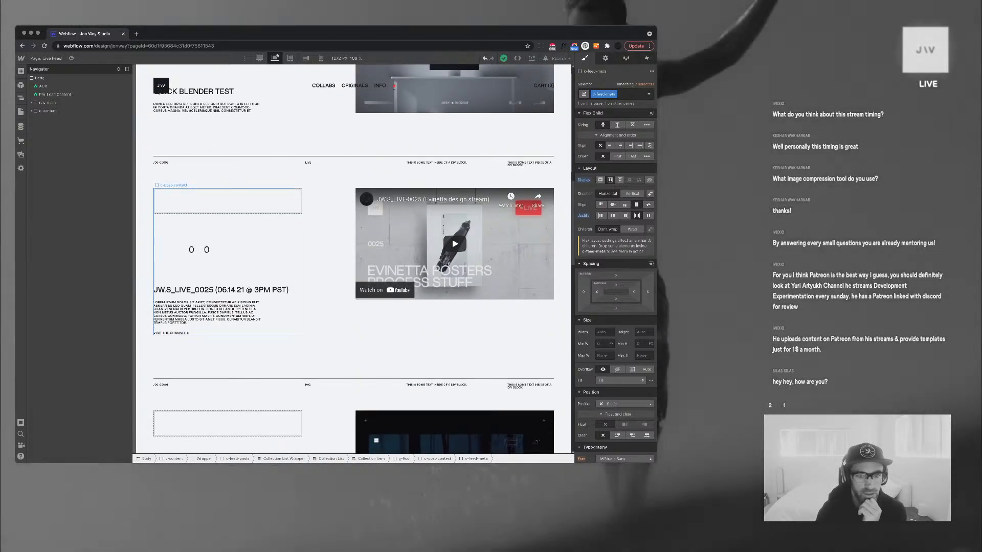
pyautogui.click(455, 244)
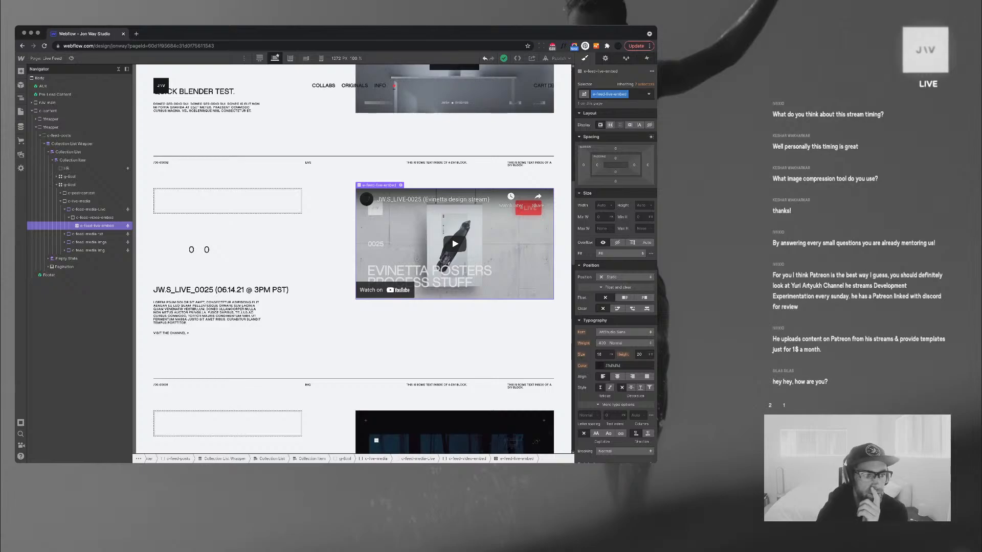
pyautogui.click(95, 218)
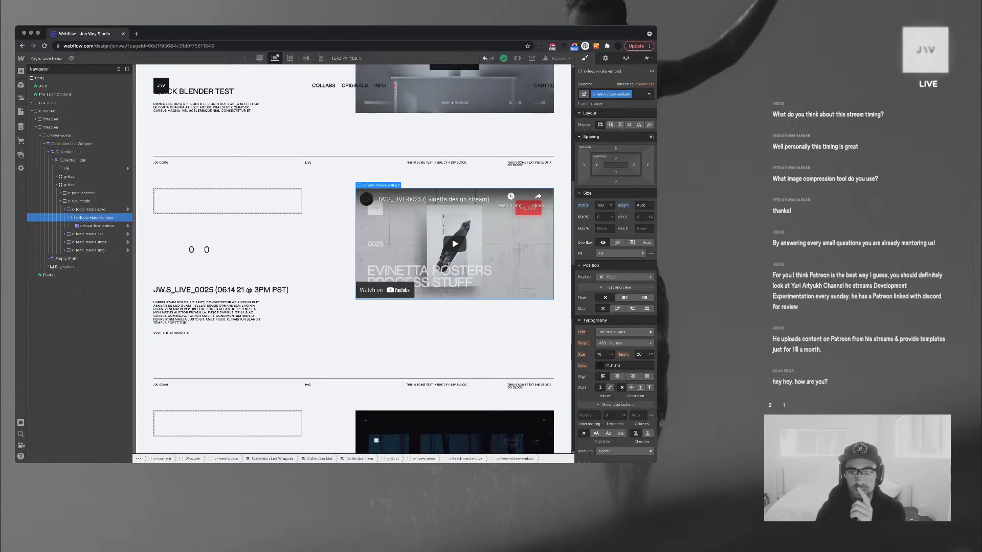
pyautogui.click(641, 205)
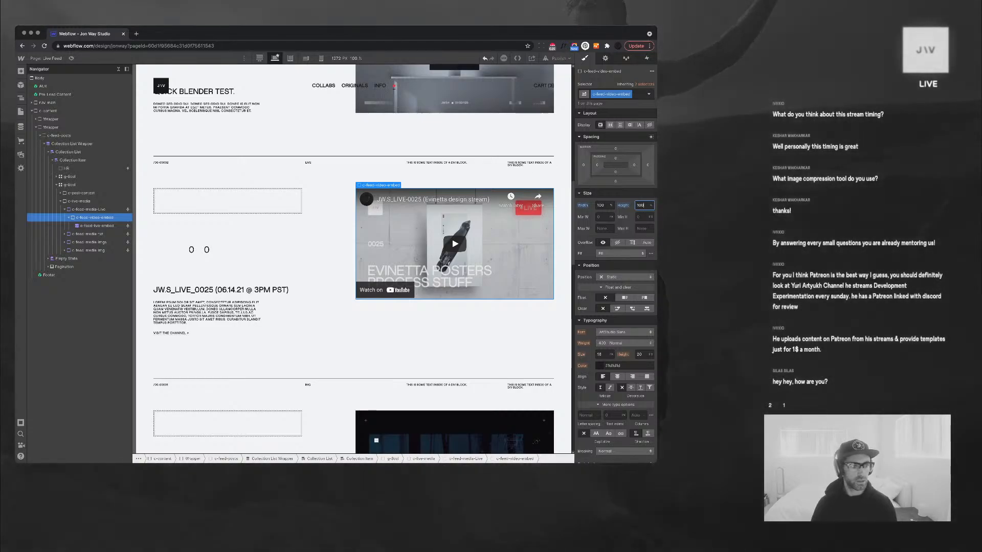
pyautogui.press('Return')
# Make the live post's media container 100% tall, flex, with content aligned to the bottom
pyautogui.click(89, 209)
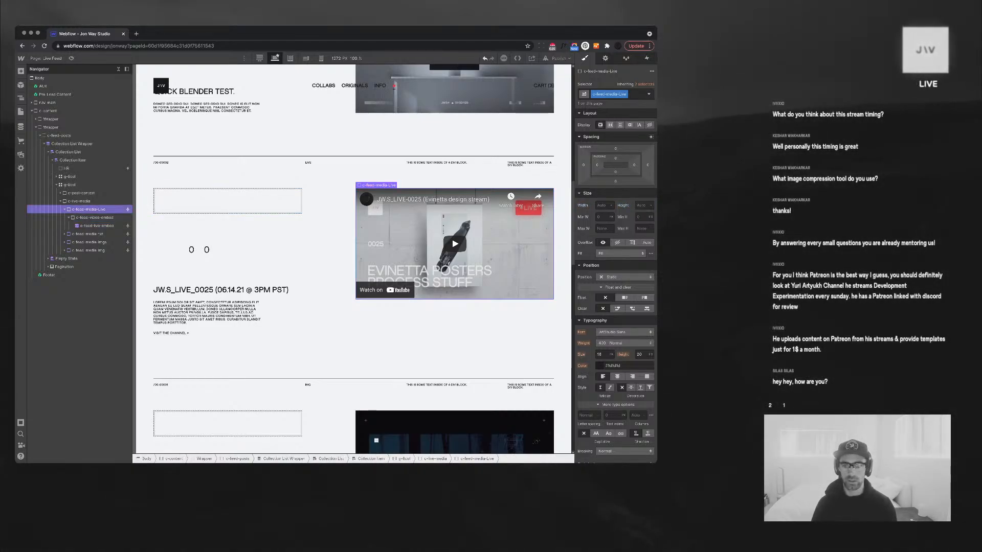
pyautogui.click(641, 205)
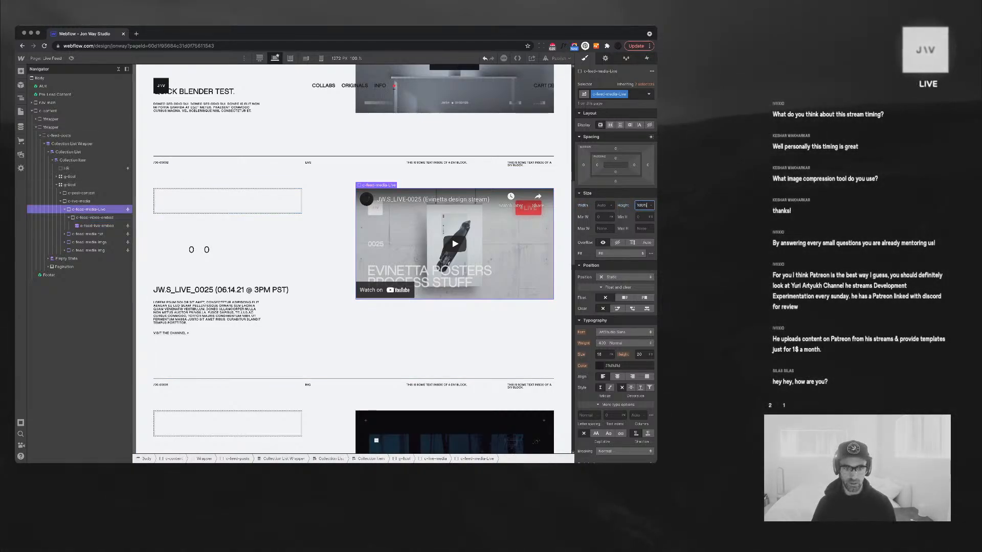
pyautogui.press('Return')
pyautogui.click(610, 124)
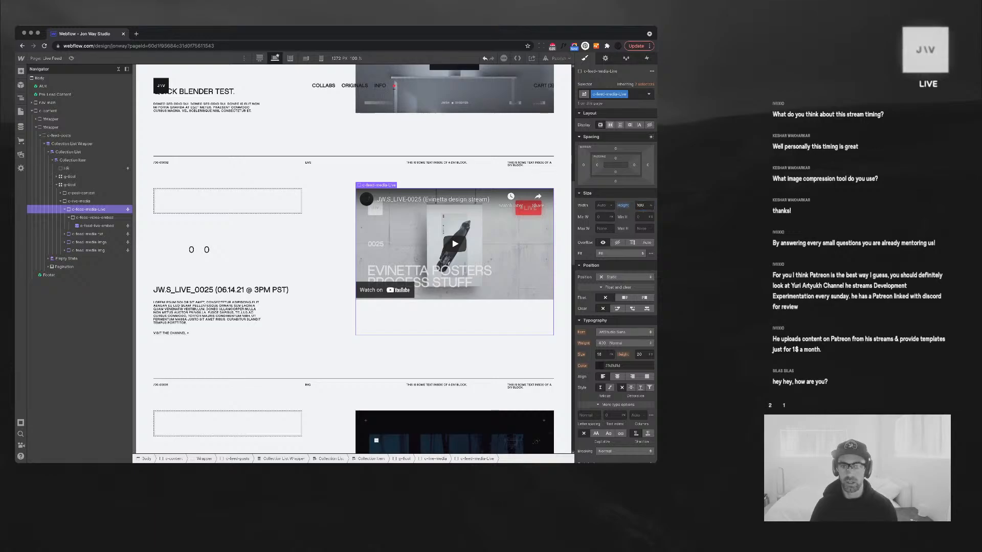
pyautogui.click(612, 149)
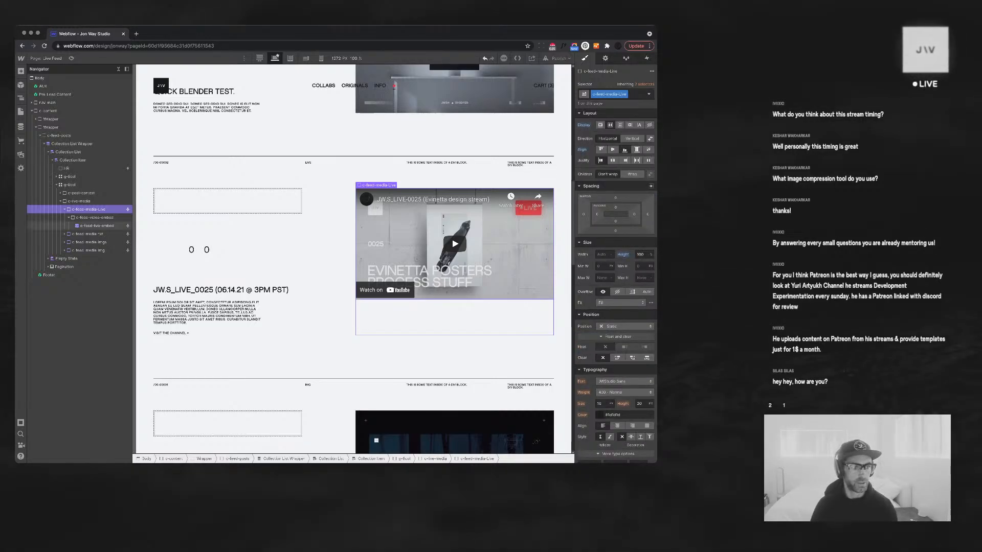
# Reset the video wrapper's height to Auto
pyautogui.click(97, 225)
pyautogui.click(94, 218)
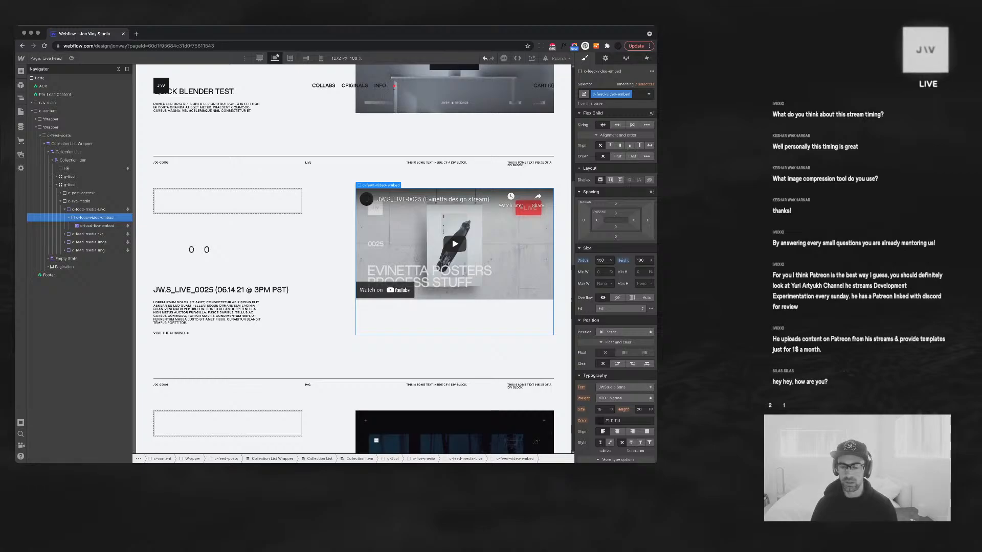
pyautogui.keyDown('alt'); pyautogui.click(623, 260); pyautogui.keyUp('alt')
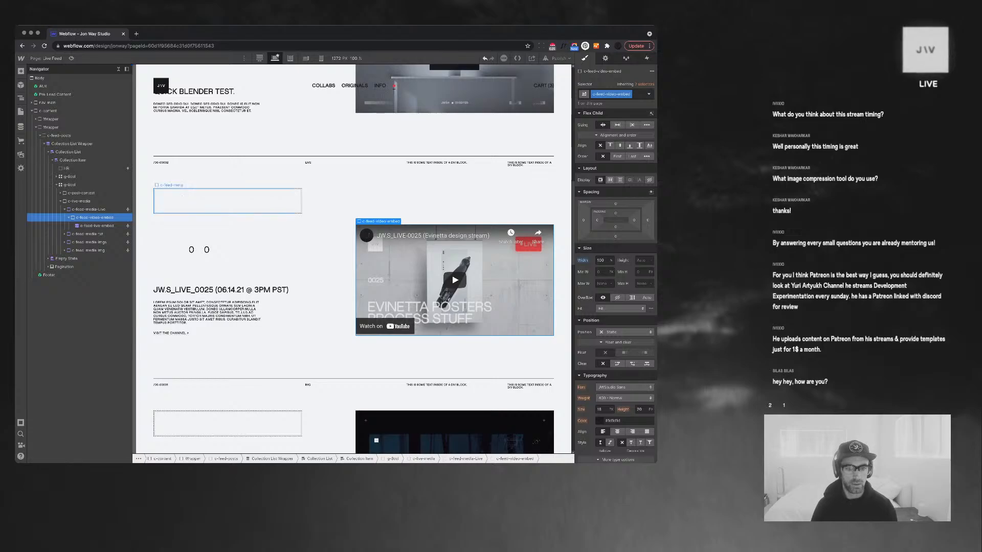
pyautogui.scroll(-5, 353, 256)
pyautogui.scroll(-5, 353, 255)
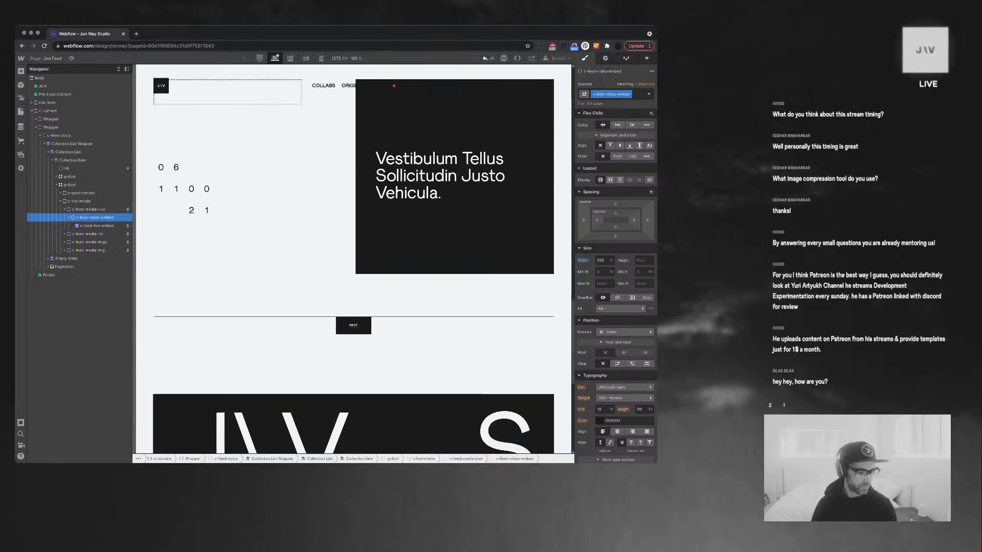
pyautogui.scroll(10, 352, 256)
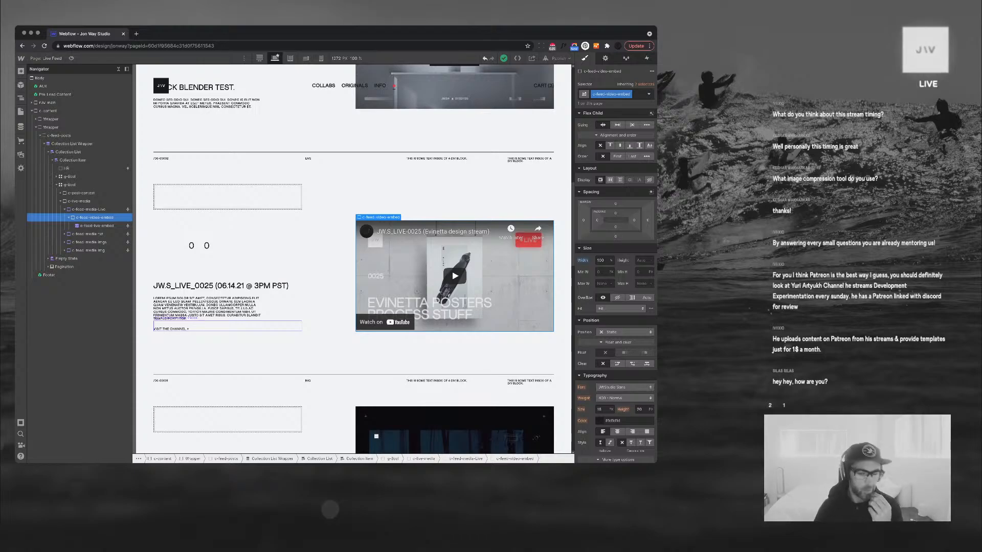
pyautogui.scroll(-1, 228, 326)
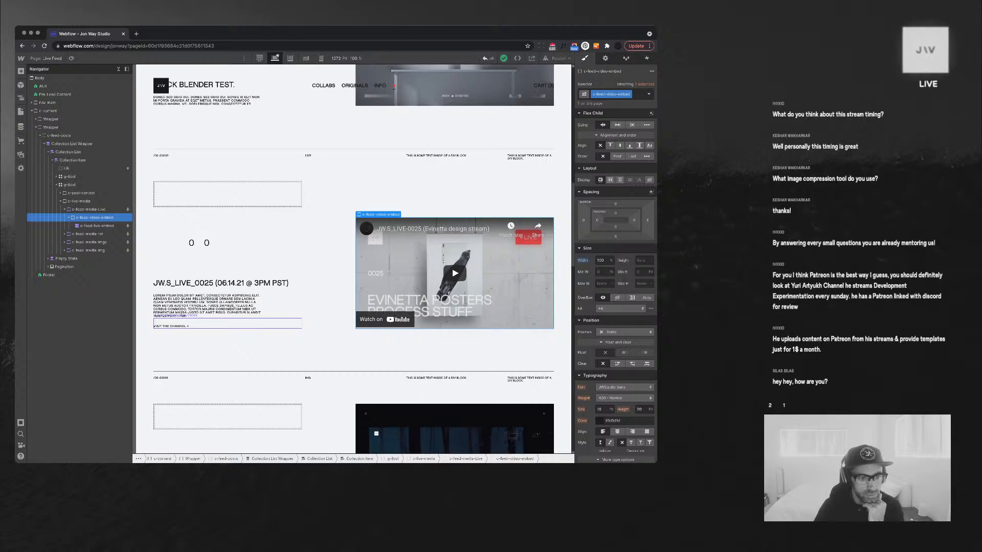
pyautogui.scroll(-3, 228, 323)
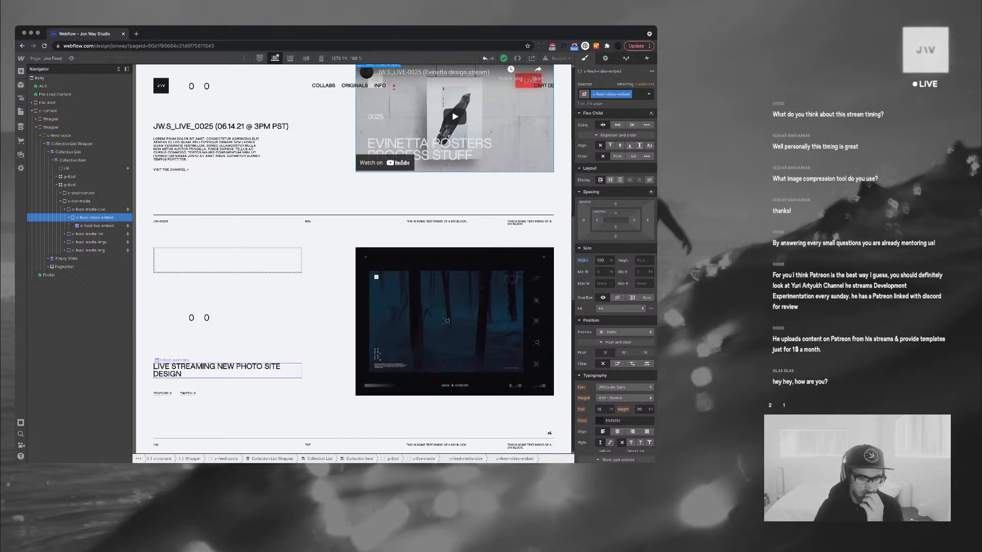
# Select the meta text above the first feed post
pyautogui.click(81, 193)
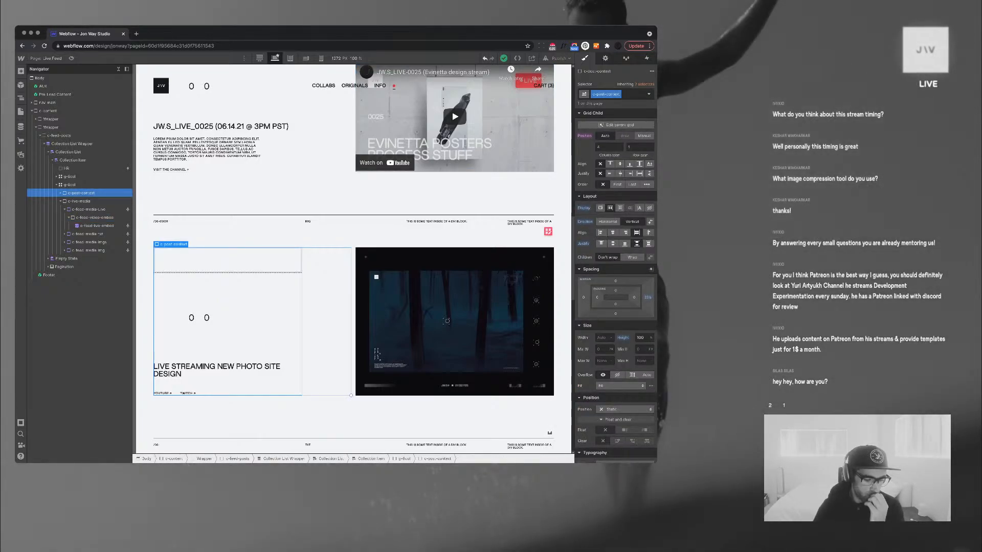
pyautogui.scroll(10, 353, 255)
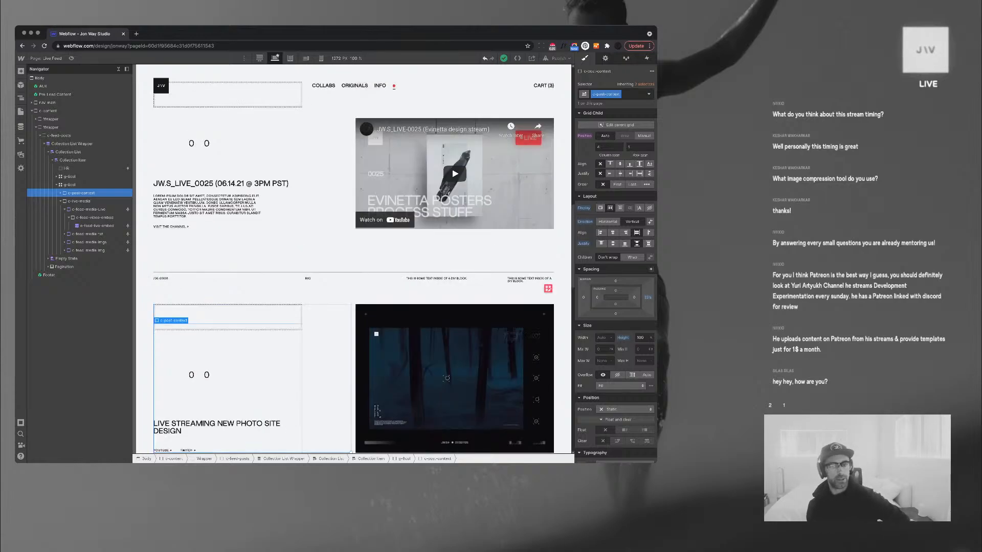
pyautogui.scroll(3, 176, 253)
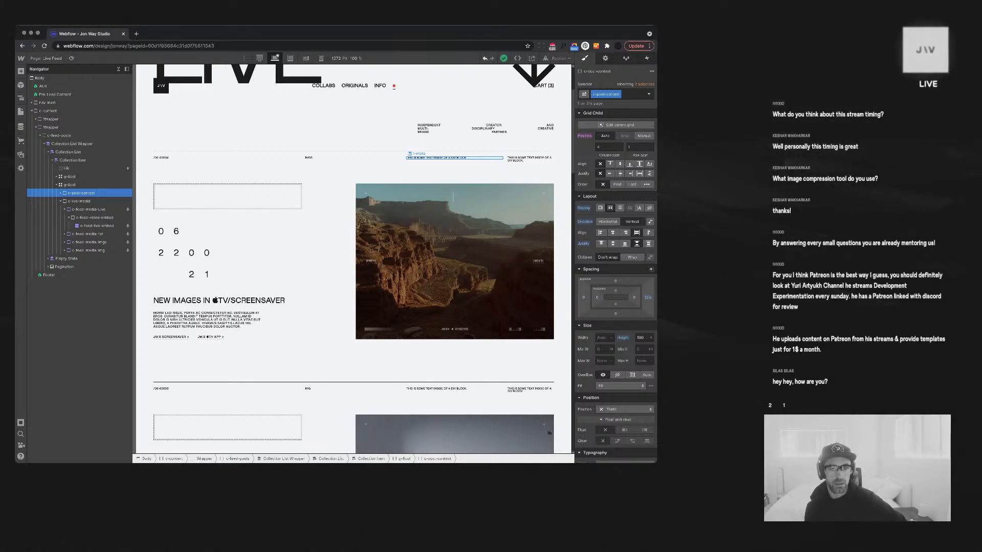
pyautogui.click(445, 158)
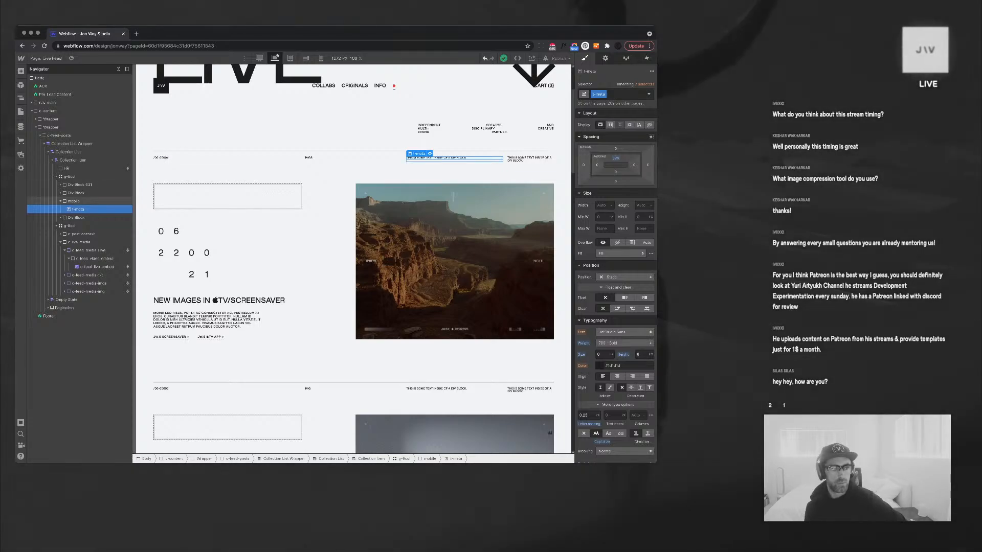
# Delete the mobile element and the empty div block after it
pyautogui.click(60, 201)
pyautogui.click(73, 201)
pyautogui.click(76, 209)
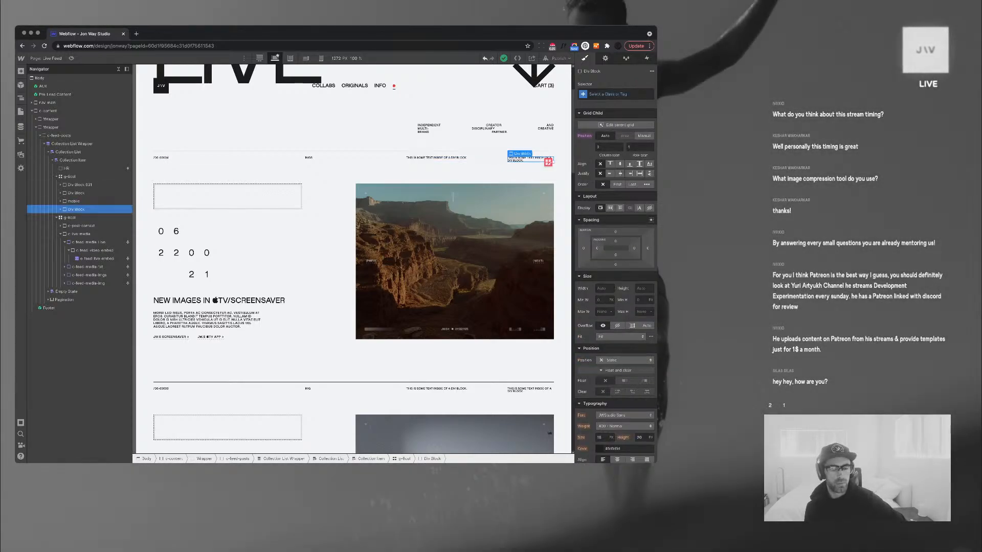
pyautogui.click(73, 201)
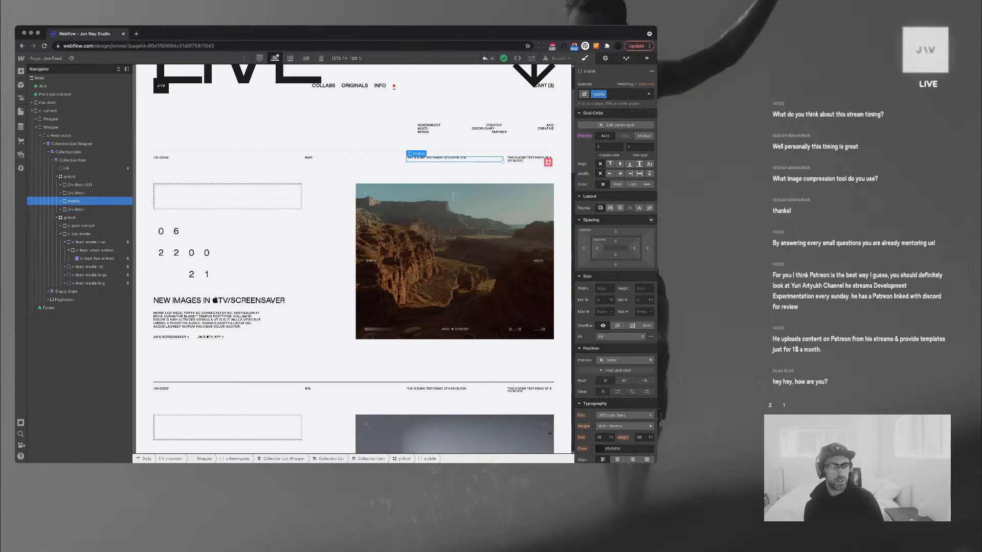
pyautogui.press('Delete')
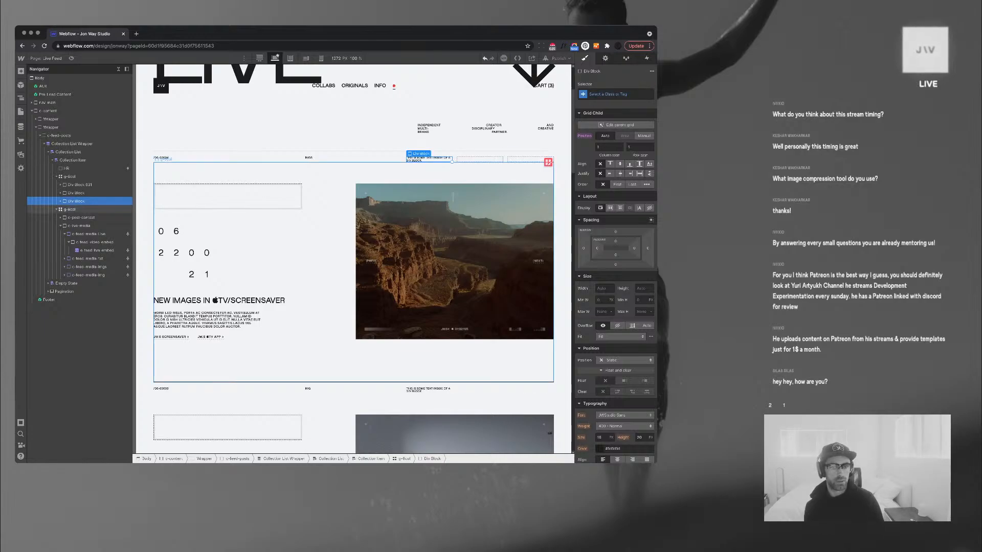
pyautogui.press('Delete')
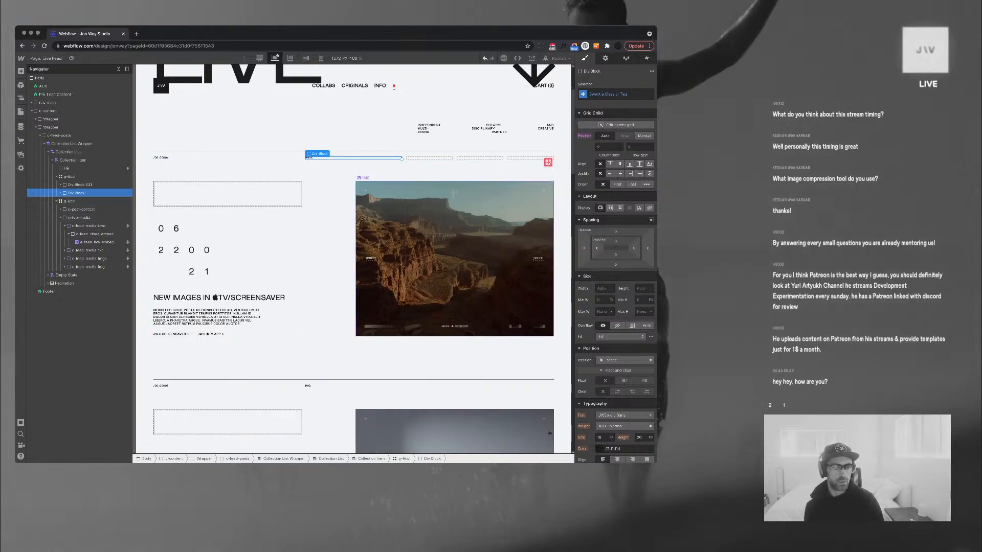
pyautogui.click(453, 195)
pyautogui.scroll(-2, 352, 256)
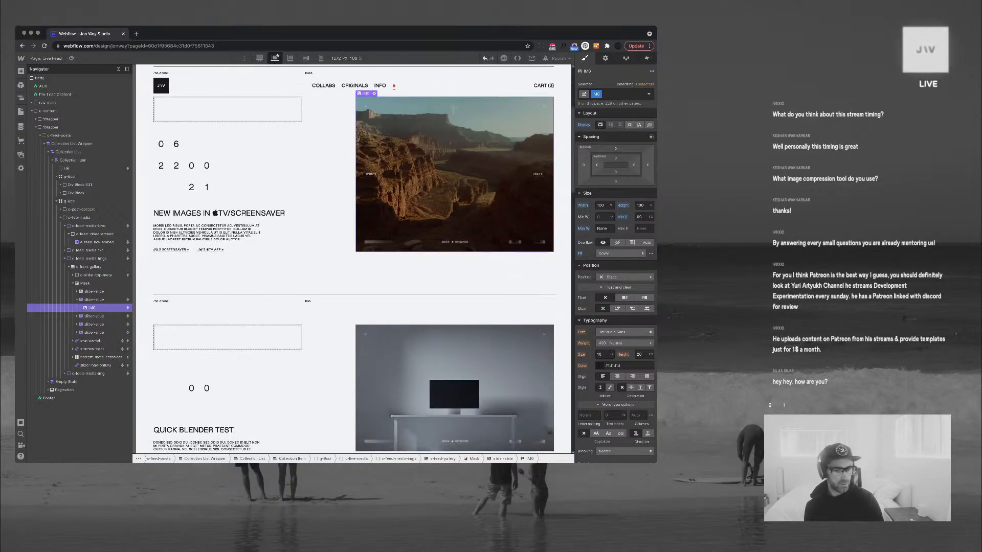
pyautogui.scroll(-5, 550, 433)
# Insert a div block into the empty meta box, then undo it
pyautogui.scroll(-1, 353, 256)
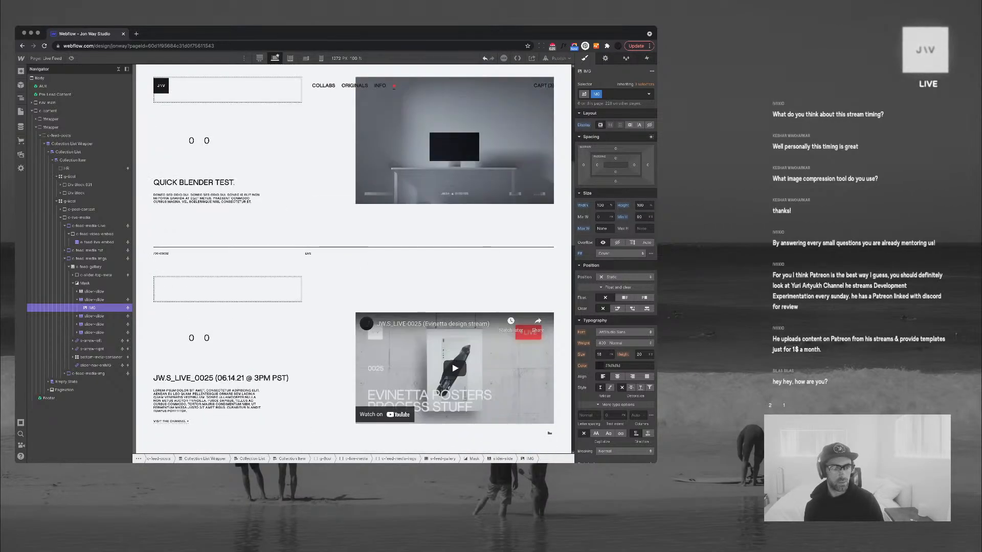
pyautogui.scroll(4, 353, 256)
pyautogui.click(227, 230)
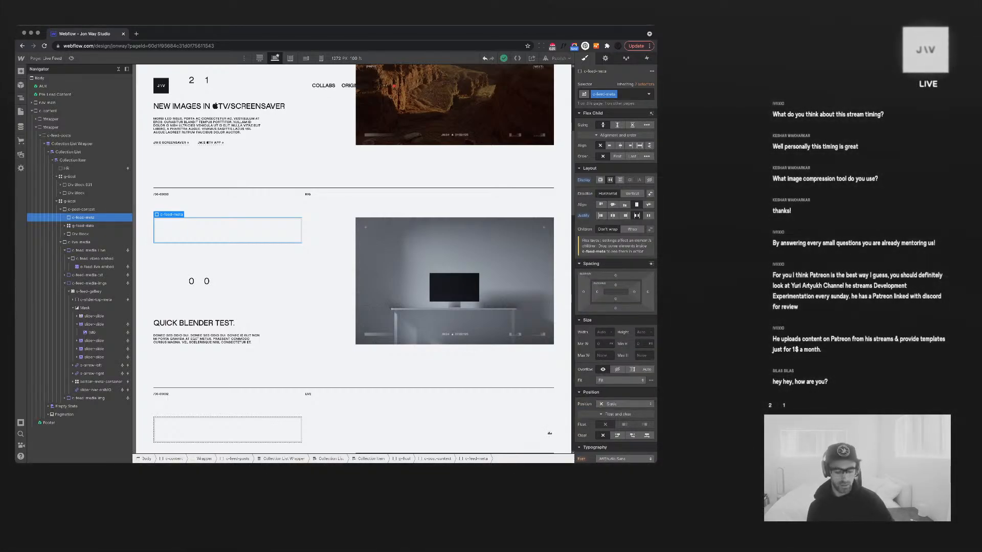
pyautogui.press('super+e')
pyautogui.write('div')
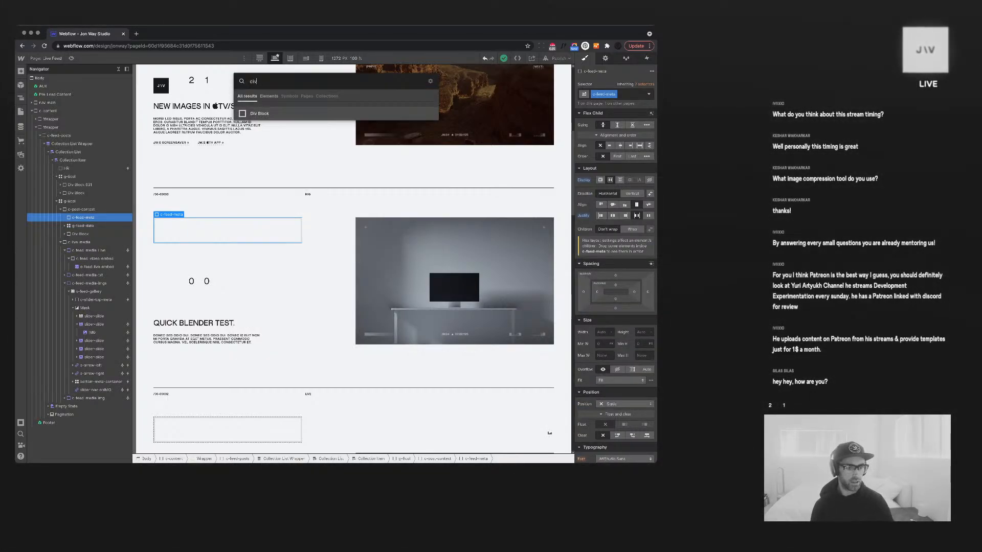
pyautogui.press('Return')
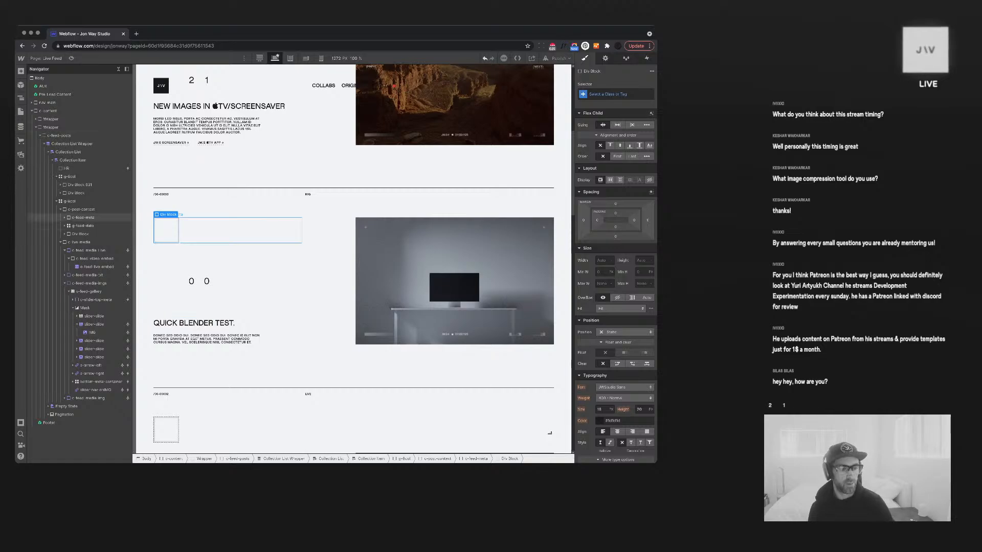
pyautogui.press('super+z')
# Delete the empty feed meta box from the post
pyautogui.scroll(-1, 210, 229)
pyautogui.scroll(-5, 352, 259)
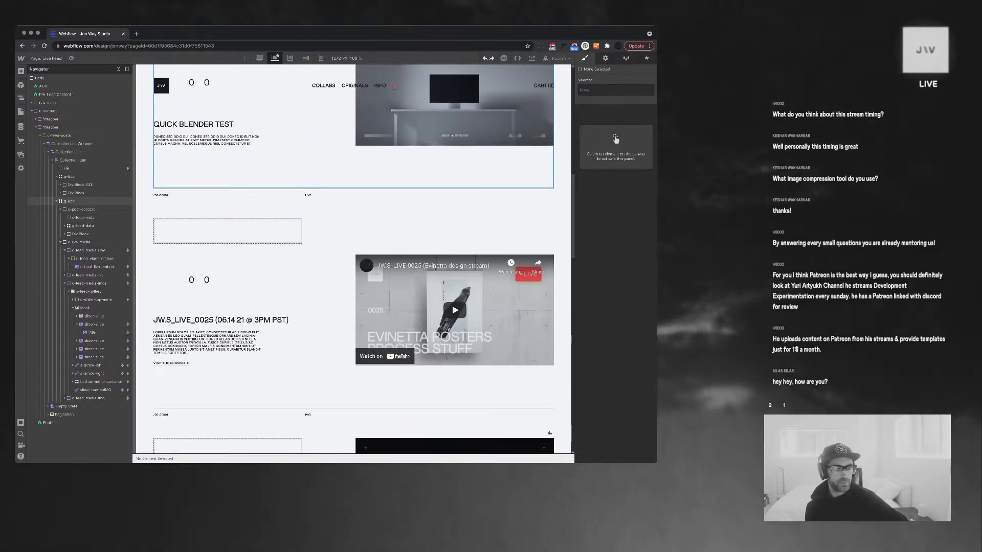
pyautogui.click(227, 231)
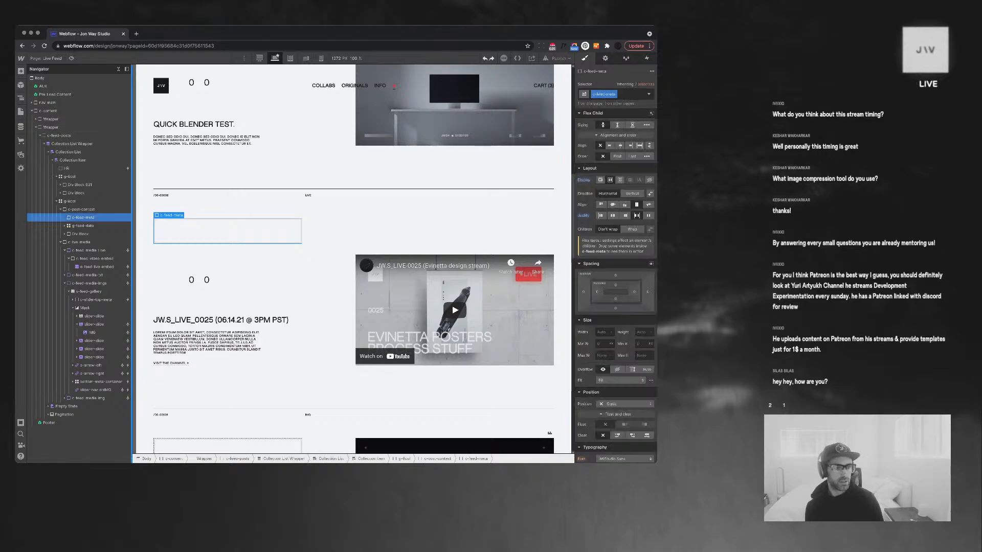
pyautogui.press('Delete')
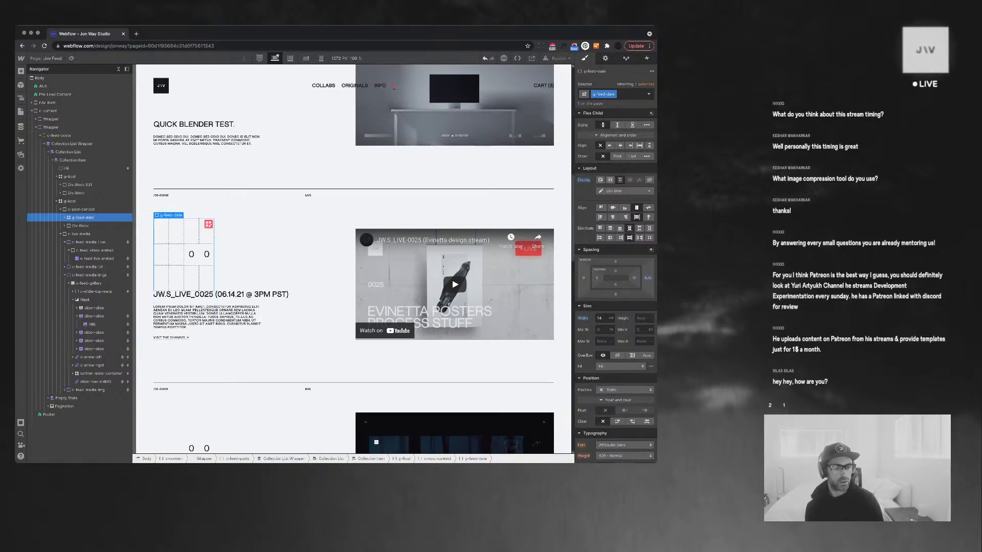
# Select the post's grid container and start editing its top padding
pyautogui.scroll(-4, 353, 286)
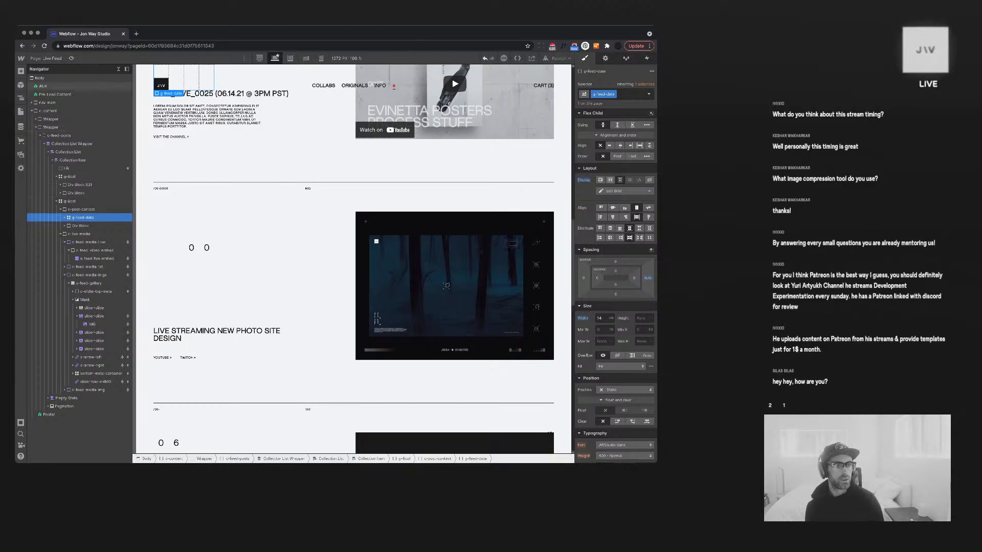
pyautogui.click(118, 69)
pyautogui.click(409, 276)
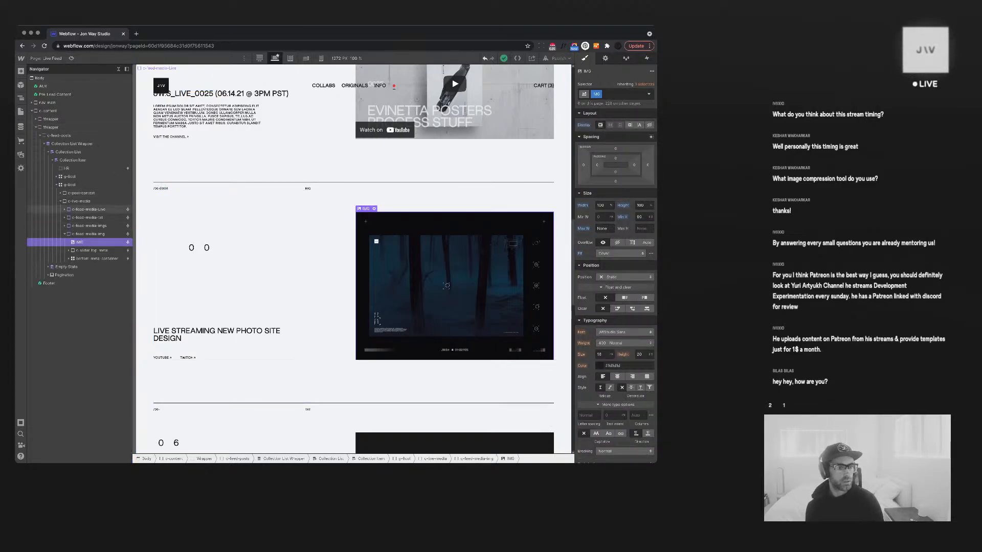
pyautogui.click(80, 202)
pyautogui.click(77, 185)
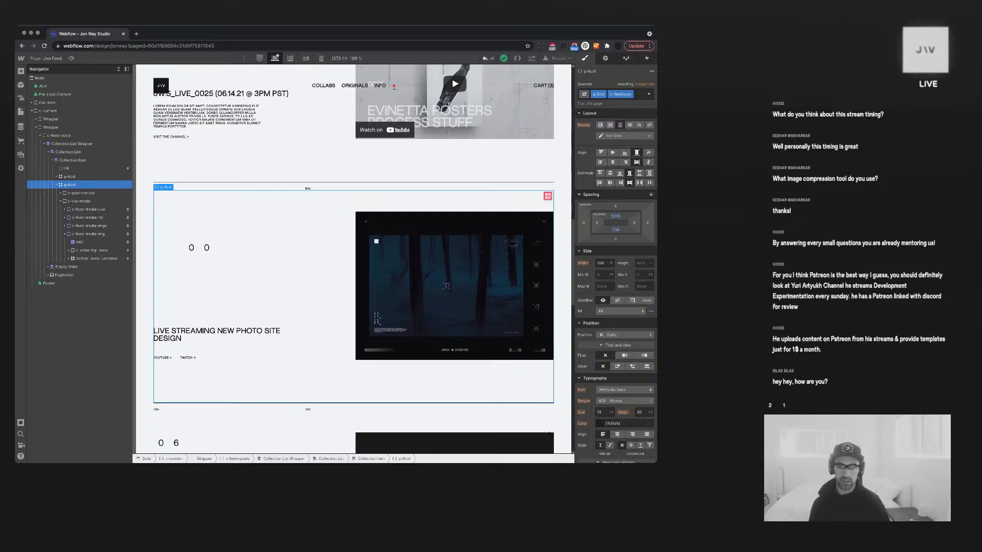
pyautogui.click(616, 217)
# Set the g-8col feed grid's top padding to 11
pyautogui.write('11')
pyautogui.press('Return')
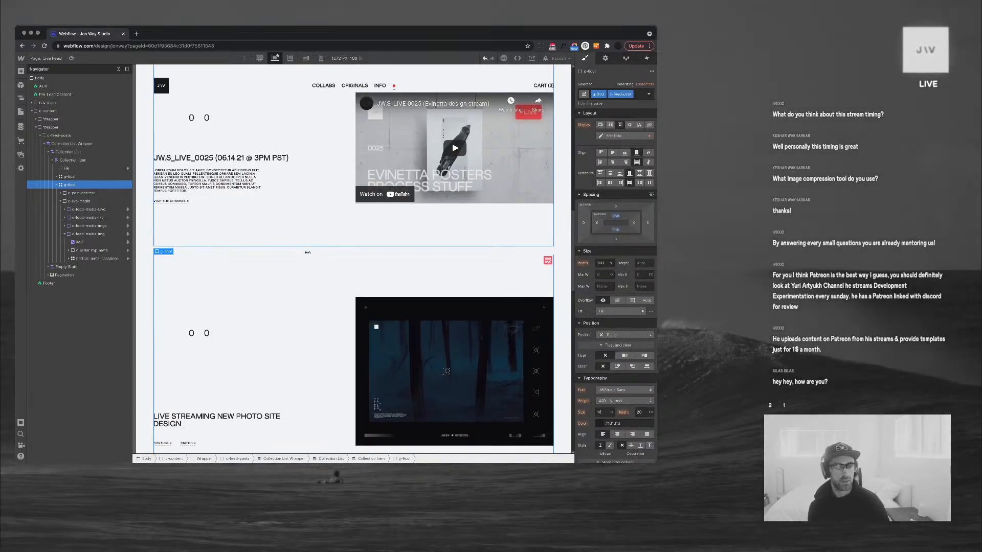
pyautogui.scroll(-6, 375, 182)
# Scroll through the feed posts to review the added space above each post
pyautogui.click(261, 225)
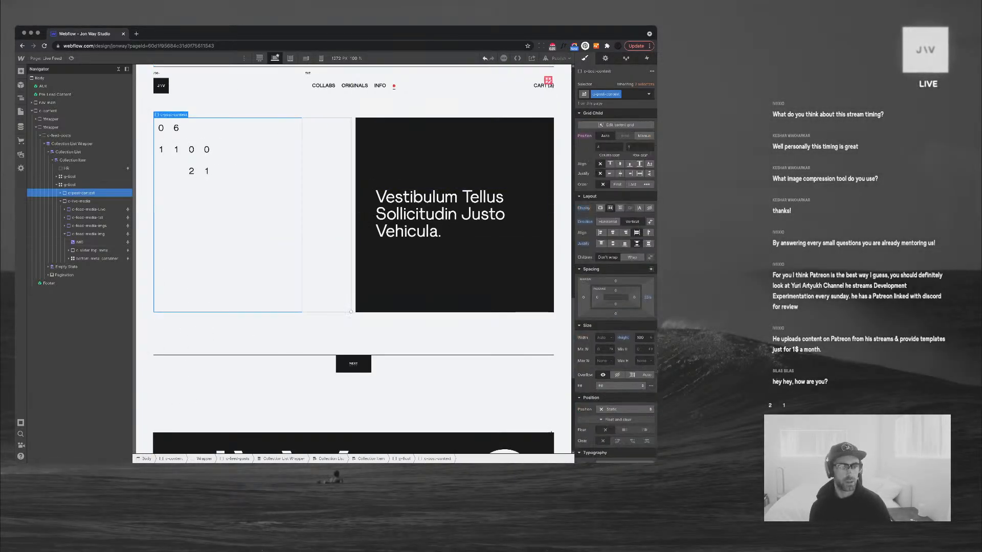
pyautogui.scroll(10, 261, 225)
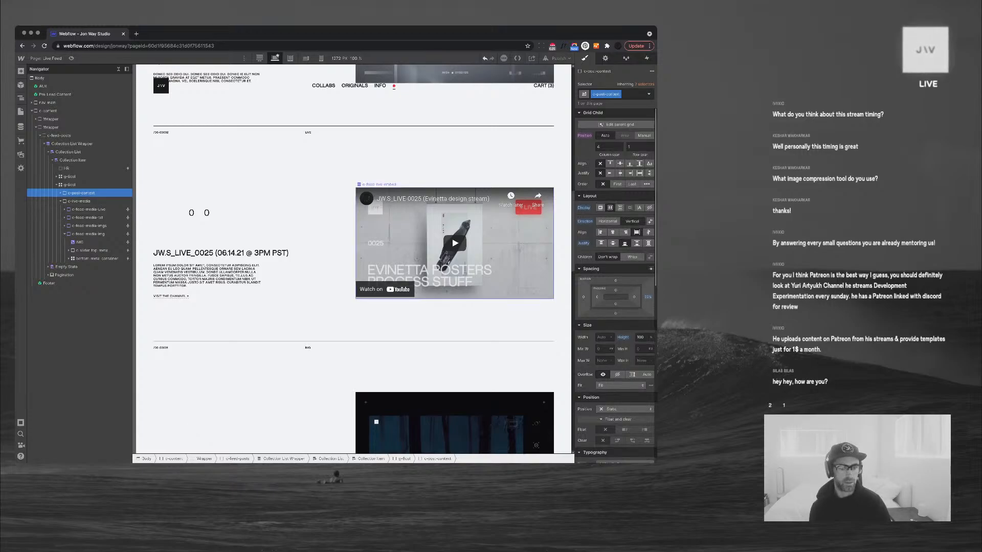
pyautogui.scroll(-4, 261, 225)
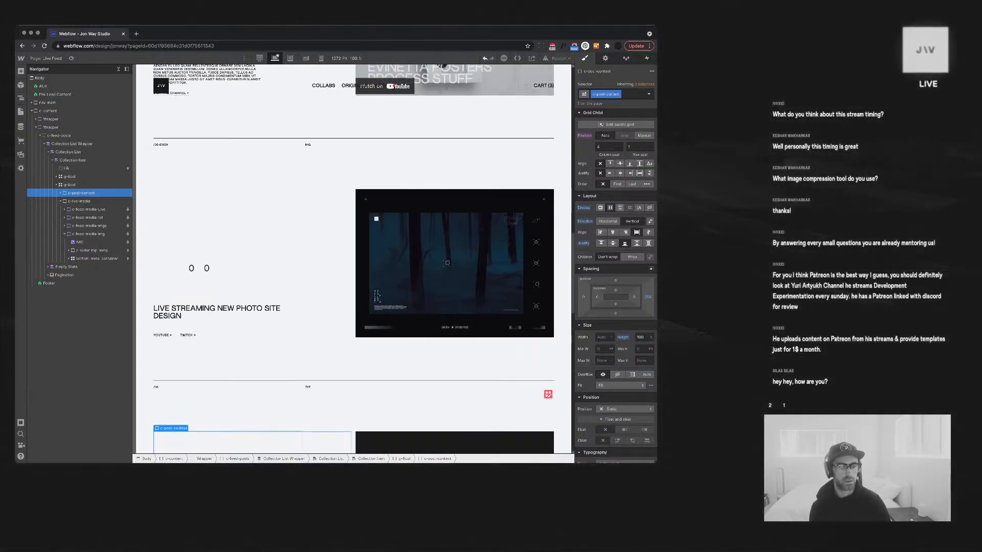
pyautogui.scroll(-4, 436, 241)
pyautogui.scroll(-9, 353, 260)
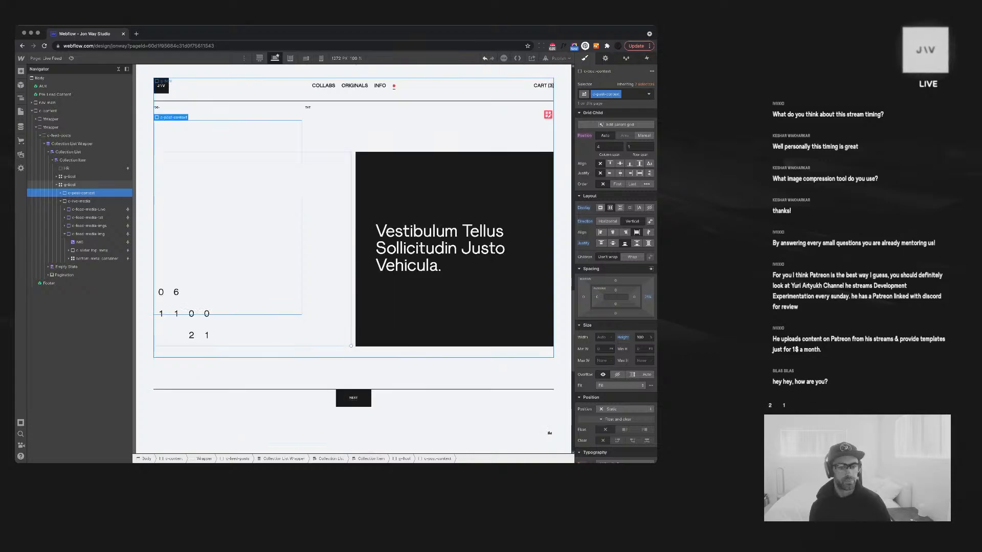
pyautogui.scroll(20, 353, 259)
pyautogui.scroll(3, 550, 432)
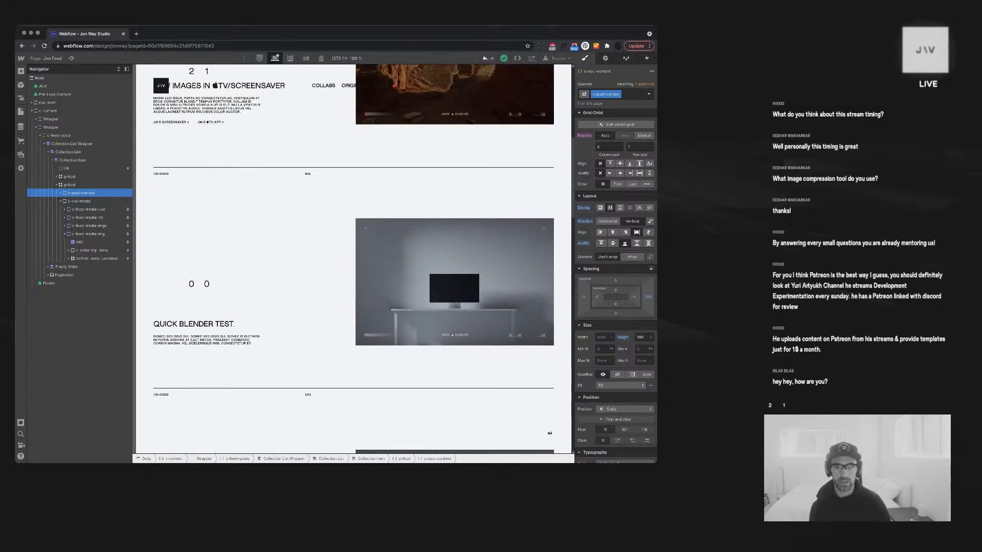
pyautogui.scroll(3, 549, 432)
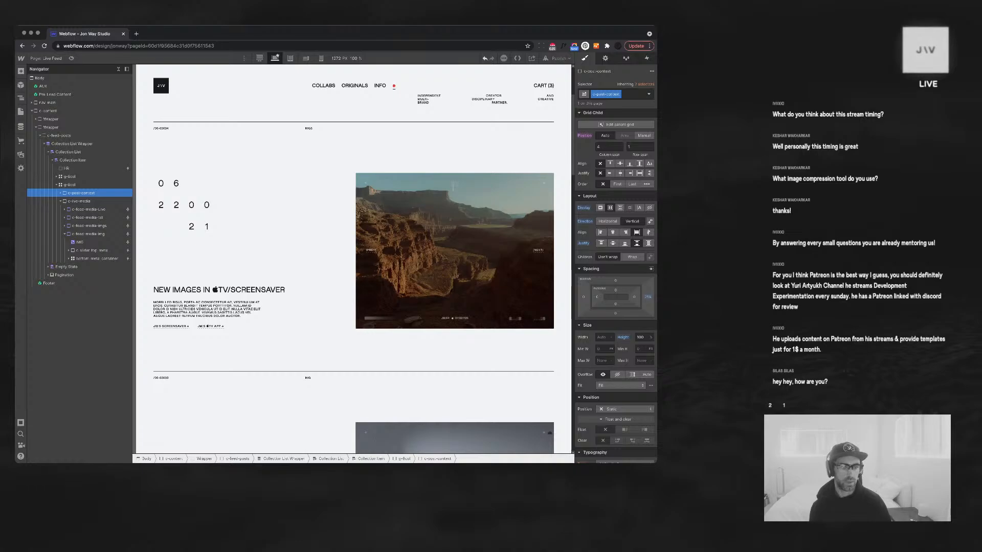
pyautogui.scroll(-8, 353, 256)
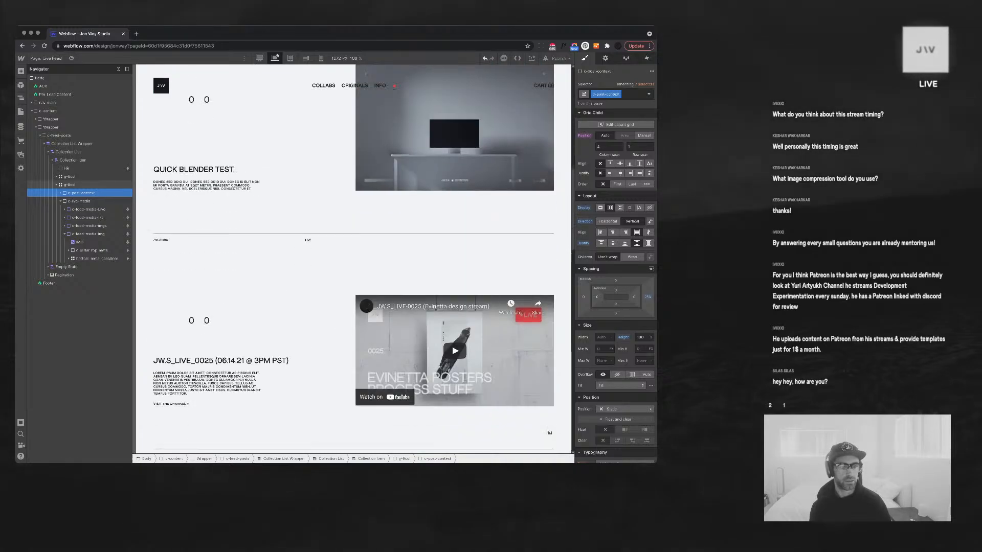
pyautogui.scroll(-11, 352, 256)
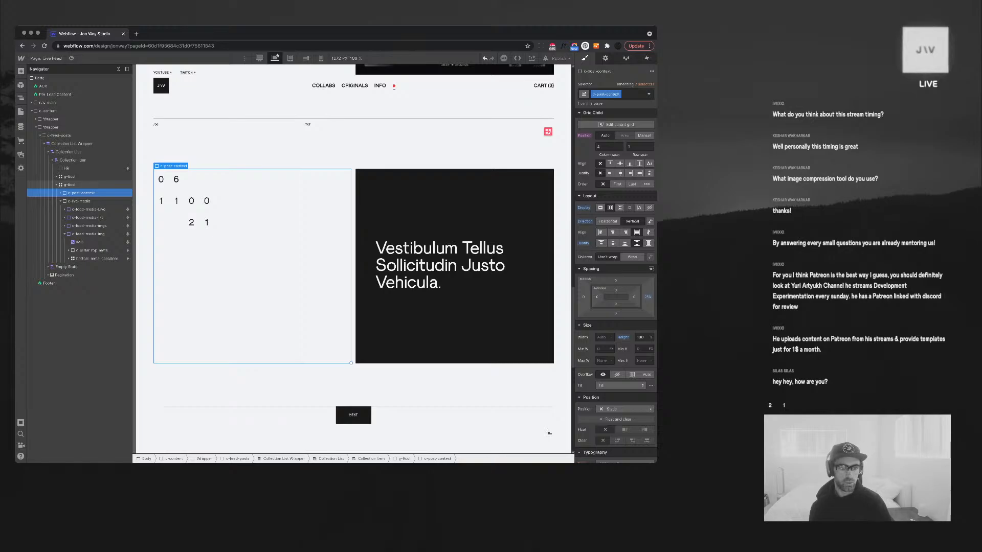
pyautogui.scroll(10, 353, 256)
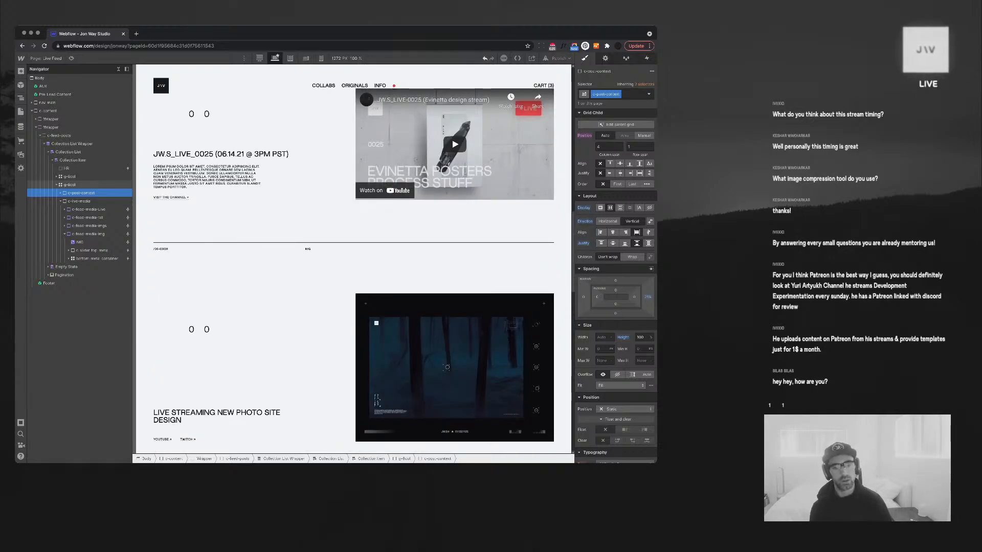
pyautogui.scroll(2, 353, 255)
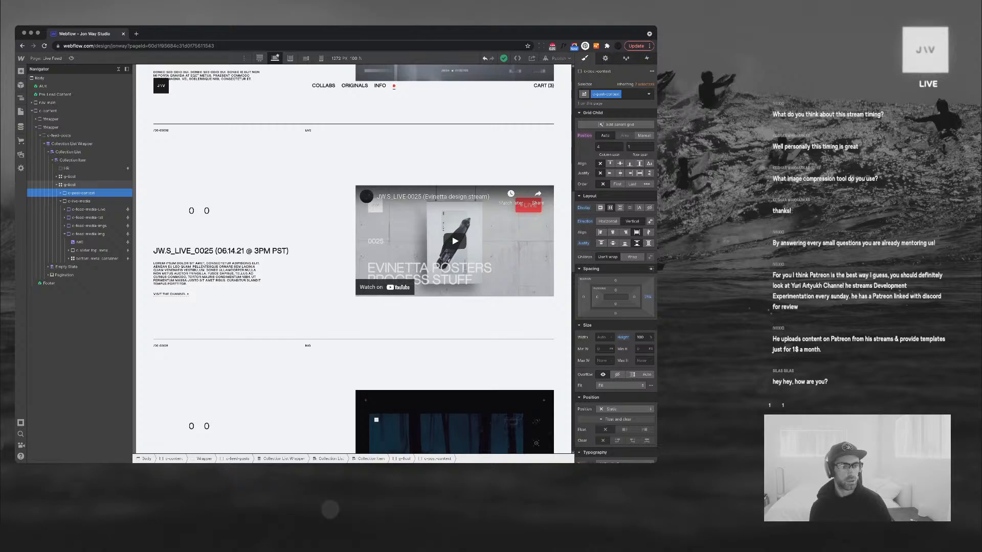
pyautogui.scroll(3, 352, 255)
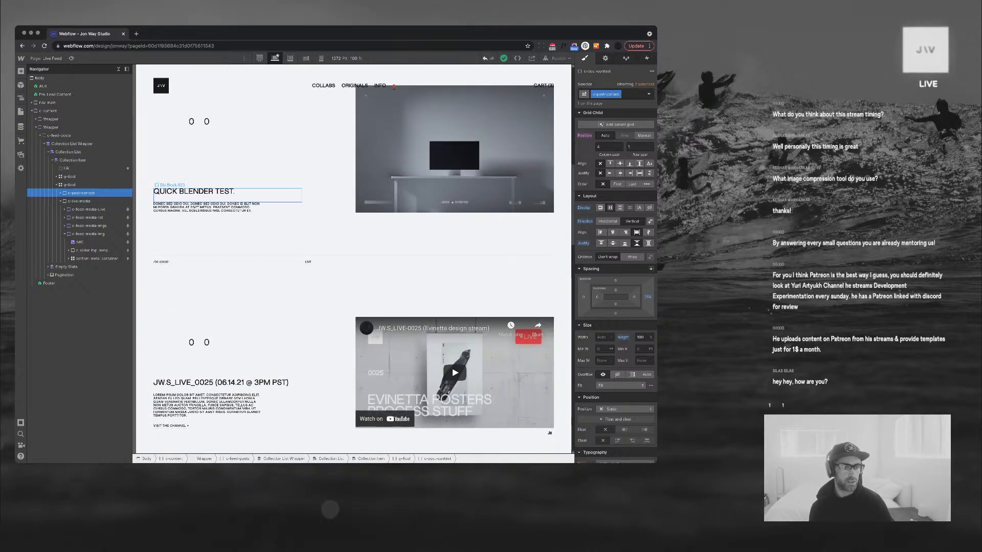
pyautogui.click(204, 191)
# Give the feed post title font size 1, line height 1 and 700 Bold weight
pyautogui.click(206, 122)
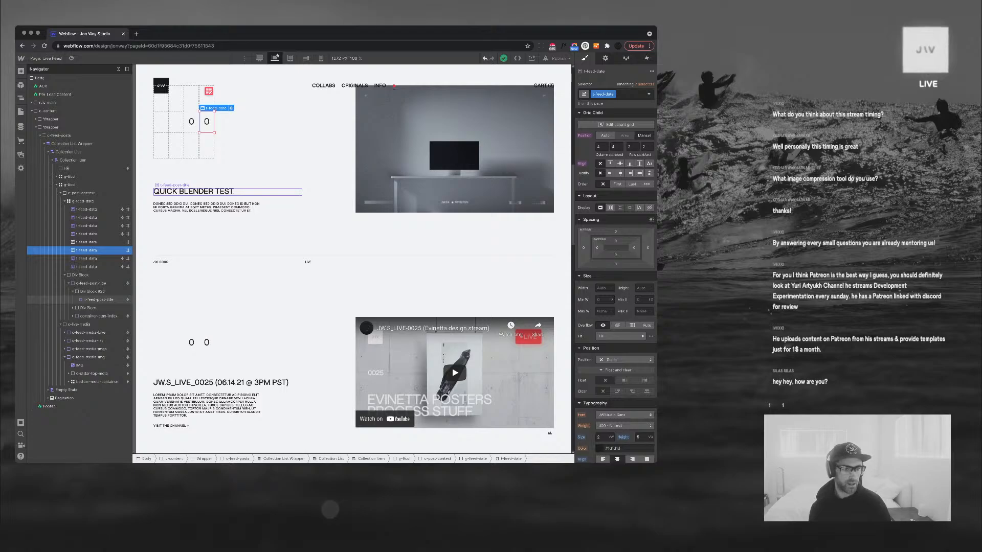
pyautogui.click(204, 191)
pyautogui.click(601, 353)
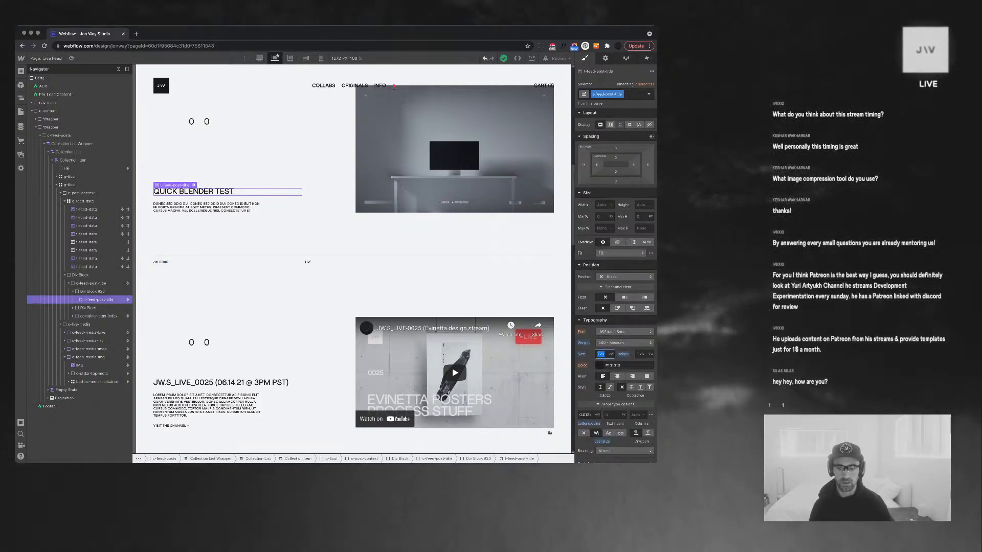
pyautogui.write('1')
pyautogui.press('Tab')
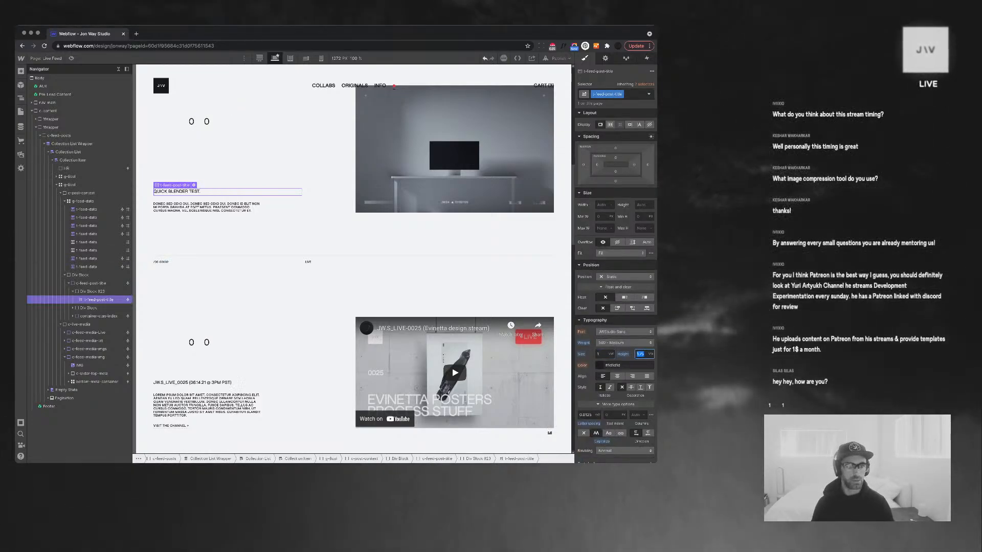
pyautogui.write('1')
pyautogui.press('Return')
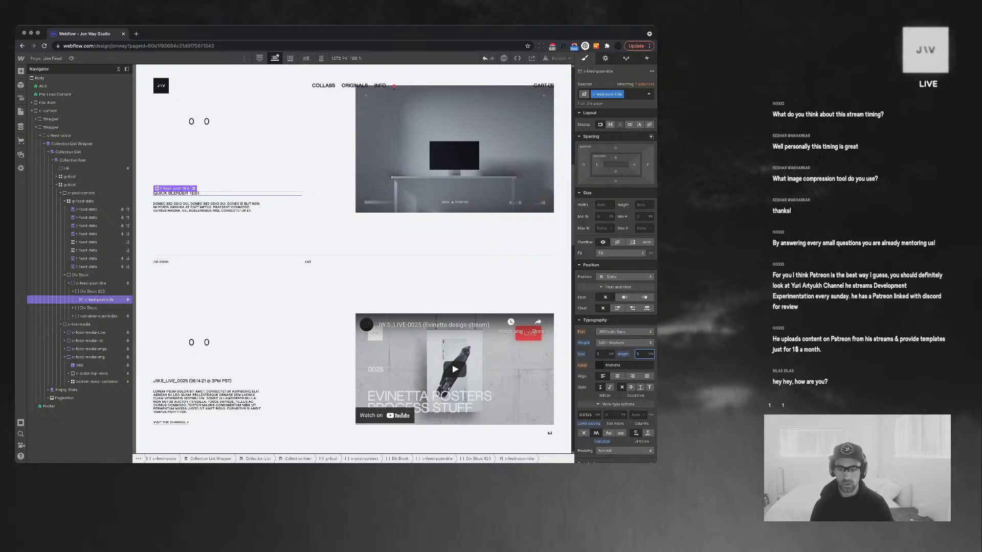
pyautogui.click(624, 343)
pyautogui.click(612, 359)
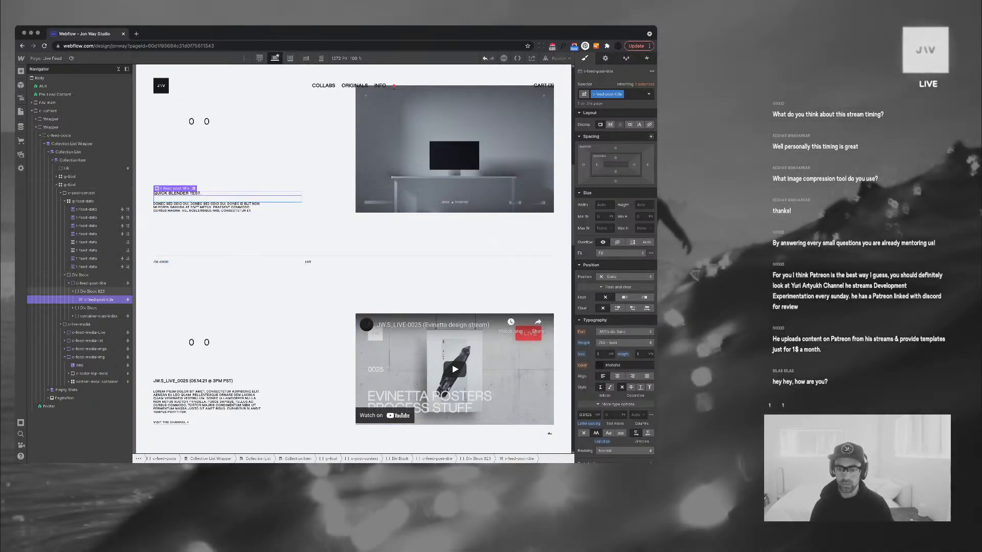
# Reduce the title's wrapping Div Block bottom padding to 10
pyautogui.click(92, 291)
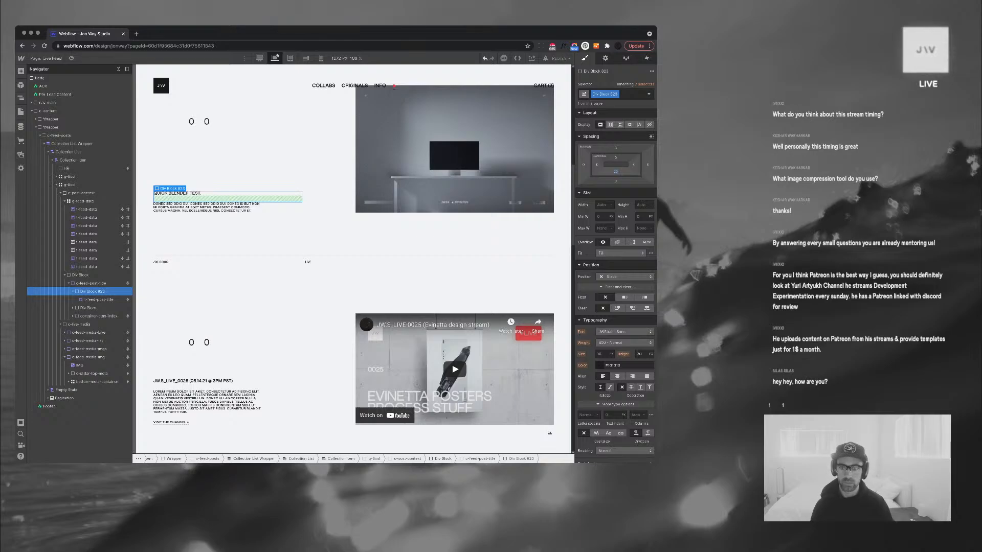
pyautogui.click(616, 171)
pyautogui.write('10')
pyautogui.press('Return')
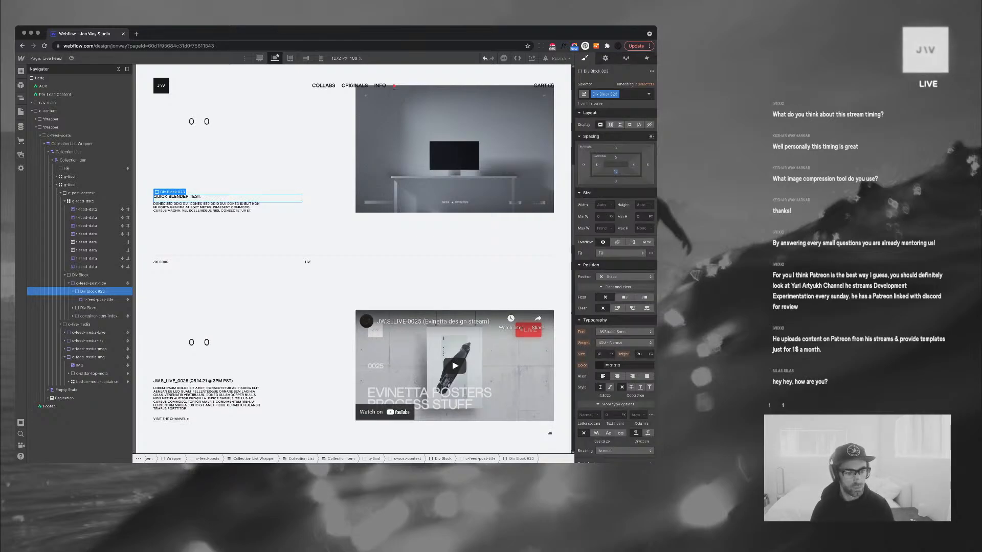
# Inspect the second post's description and its div block, then collapse the structure tree
pyautogui.click(460, 287)
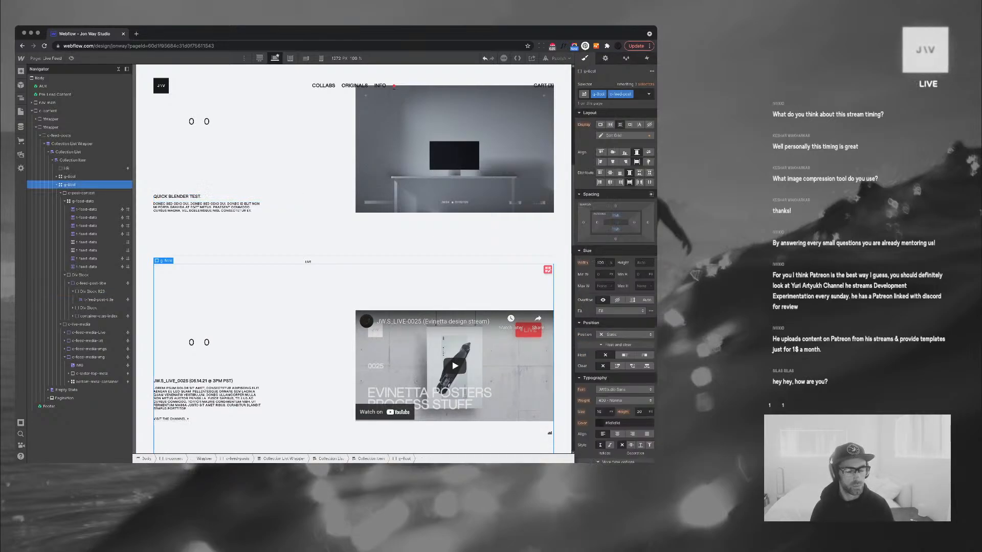
pyautogui.scroll(2, 353, 256)
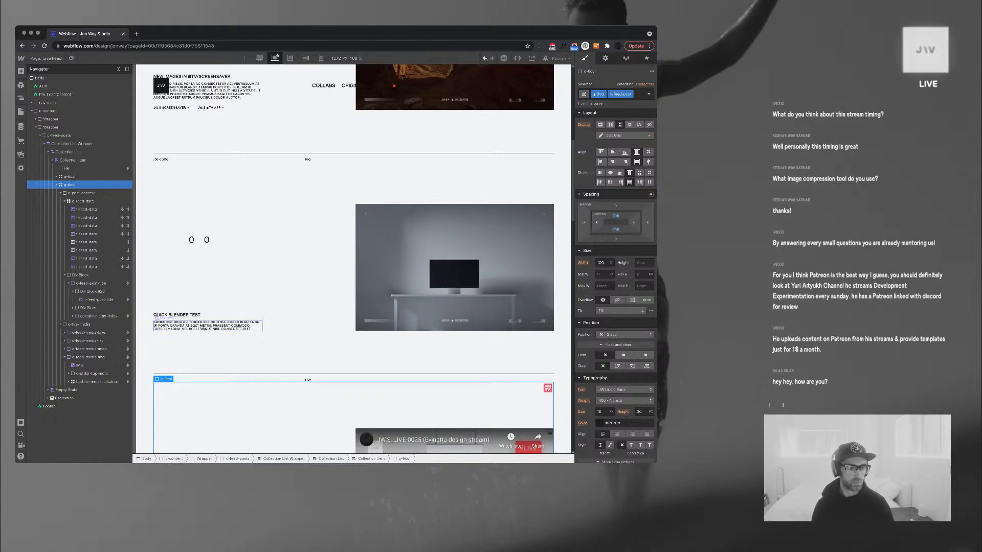
pyautogui.click(208, 325)
pyautogui.click(89, 308)
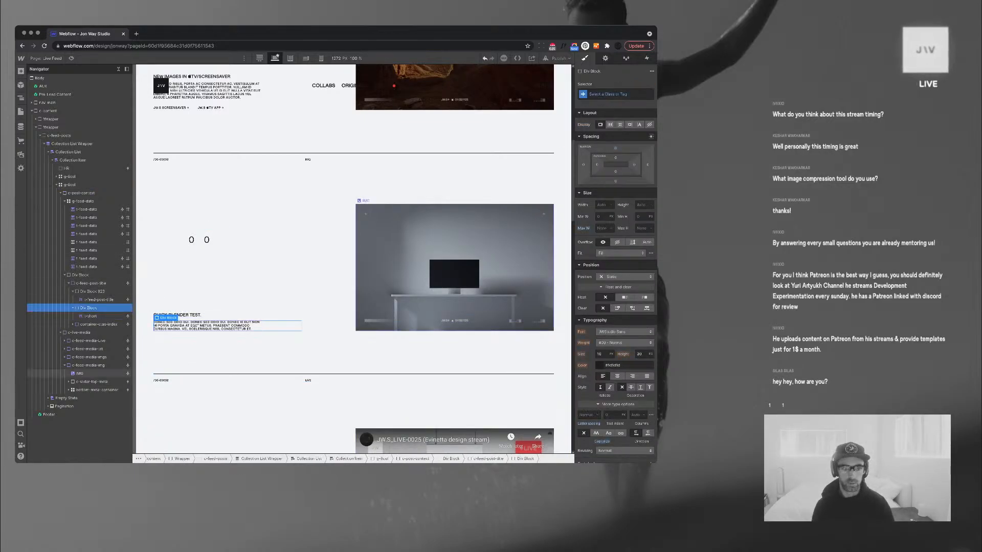
pyautogui.click(118, 69)
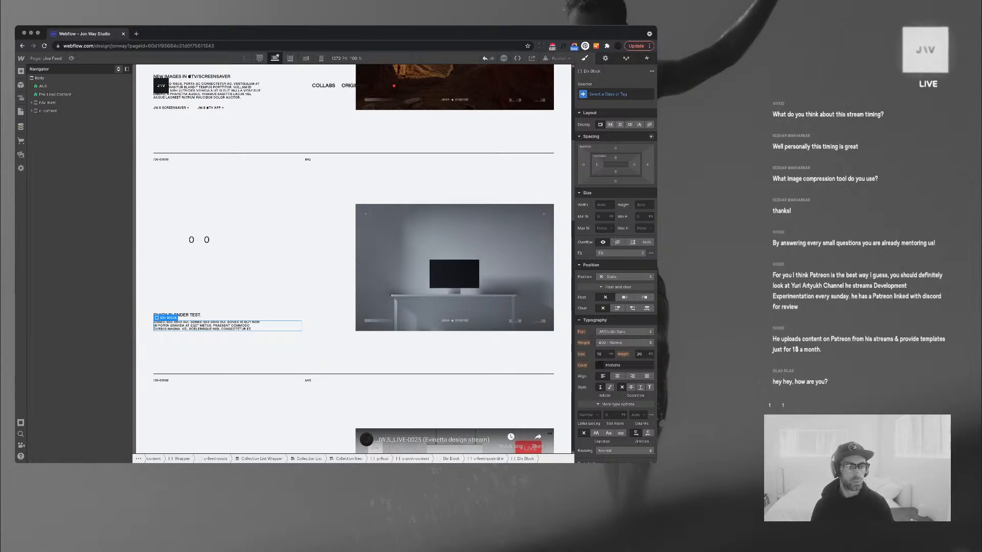
pyautogui.scroll(3, 328, 230)
pyautogui.scroll(2, 352, 255)
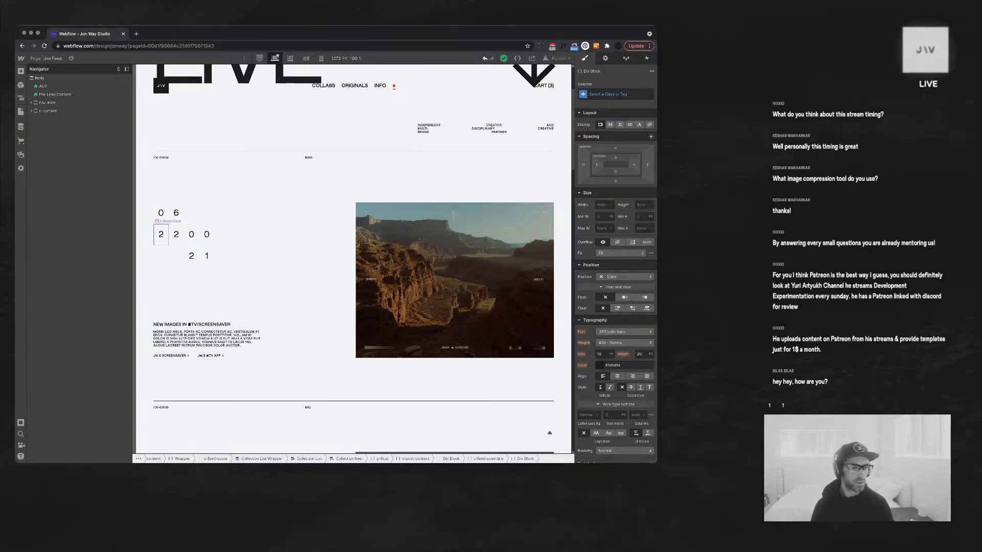
# Set the feed date numerals to size 5vw with line height 4.5
pyautogui.click(161, 234)
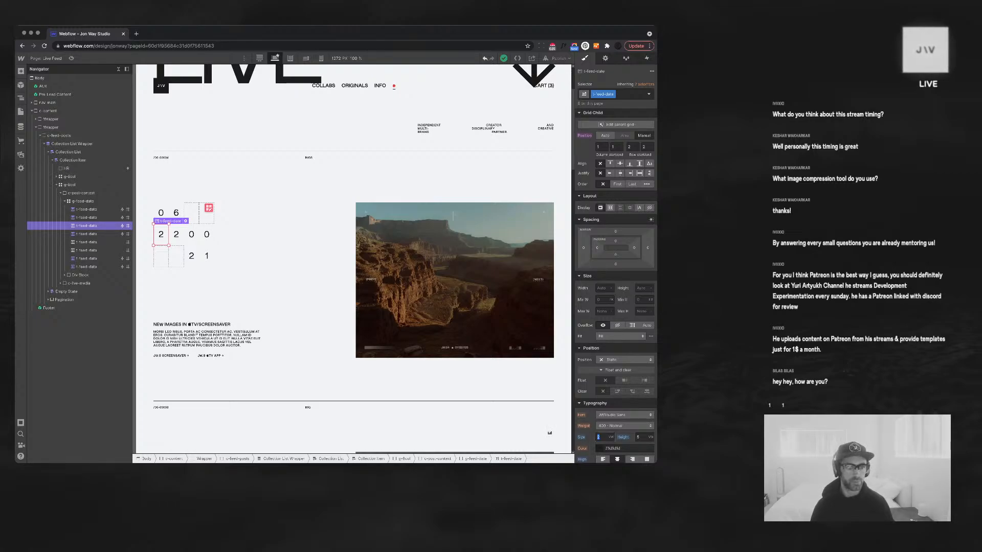
pyautogui.write('5')
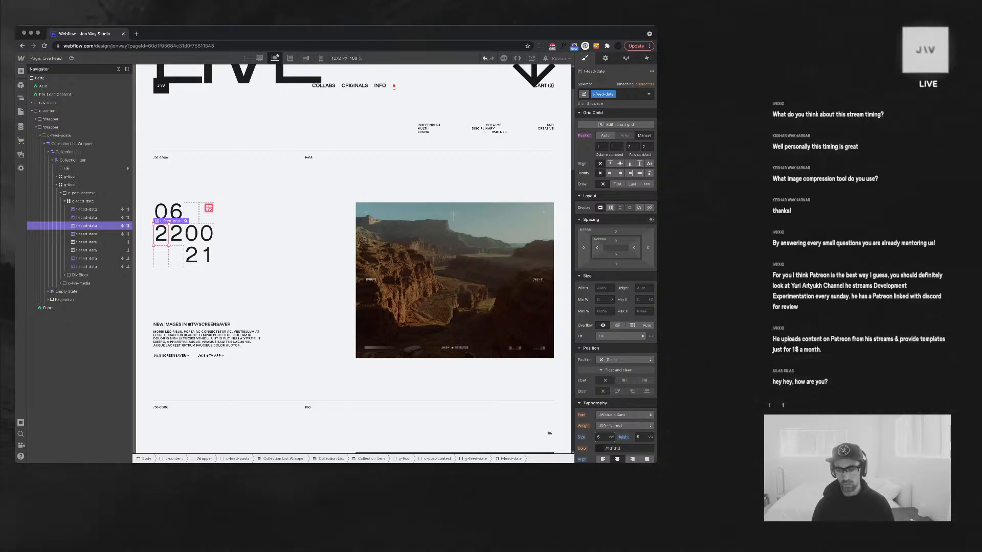
pyautogui.press('Tab')
pyautogui.write('6')
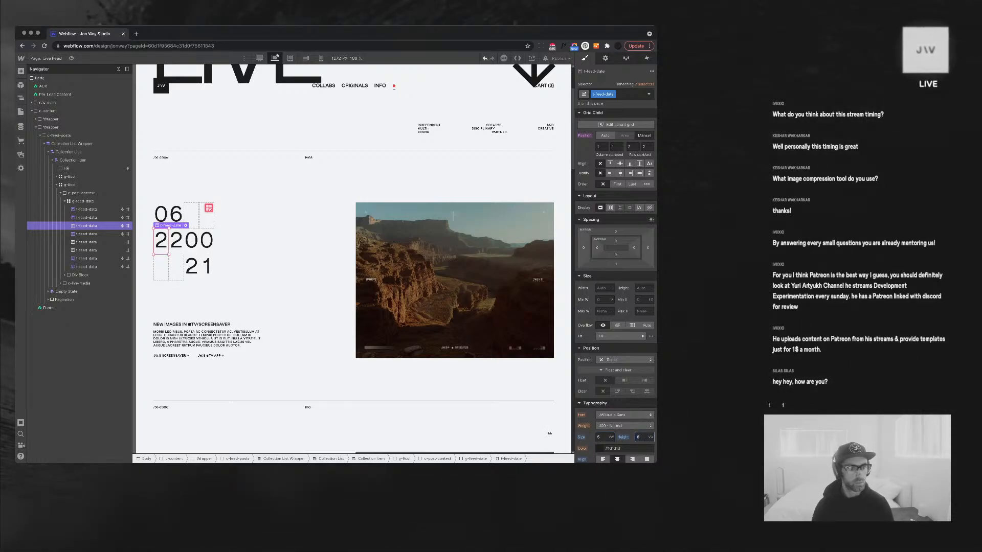
pyautogui.press('BackSpace')
pyautogui.write('4.5')
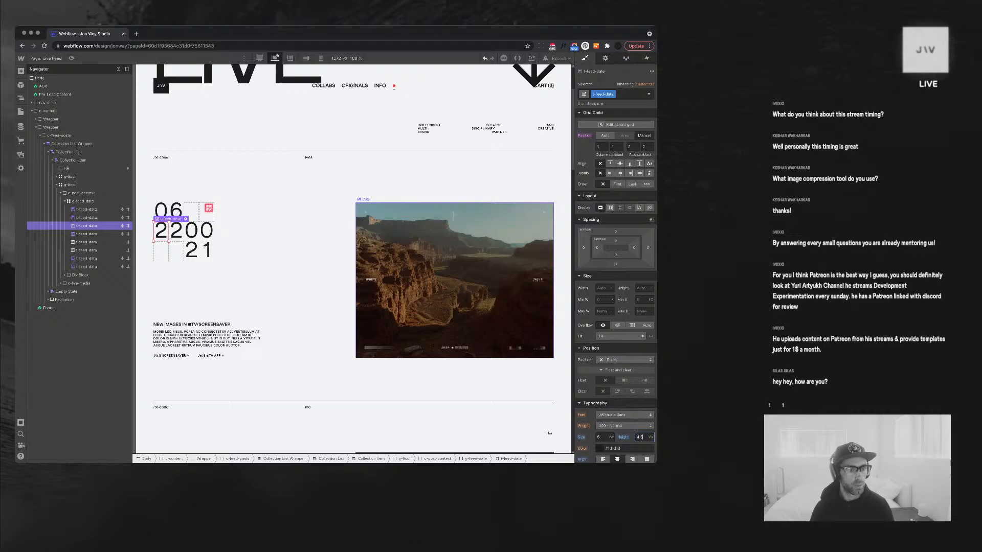
pyautogui.click(328, 266)
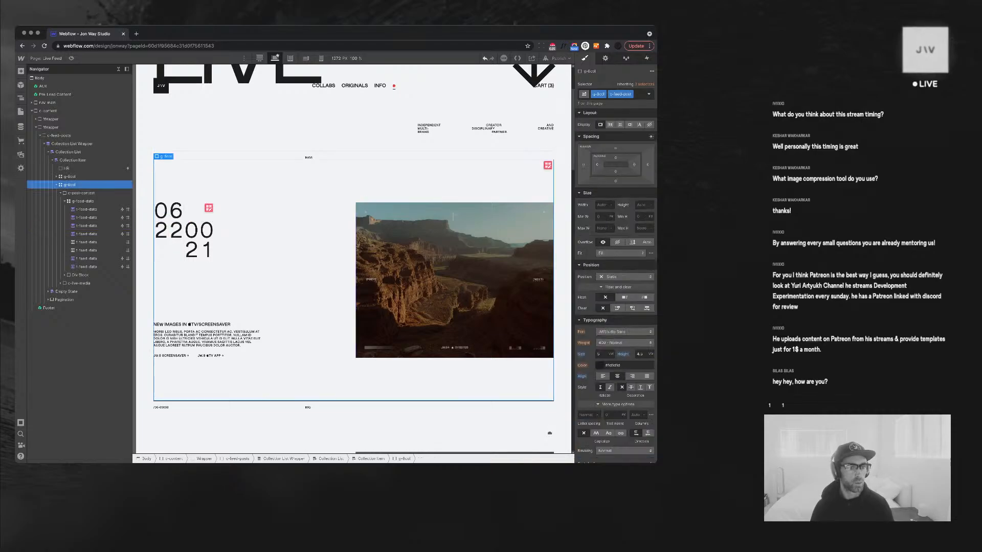
pyautogui.scroll(-10, 327, 266)
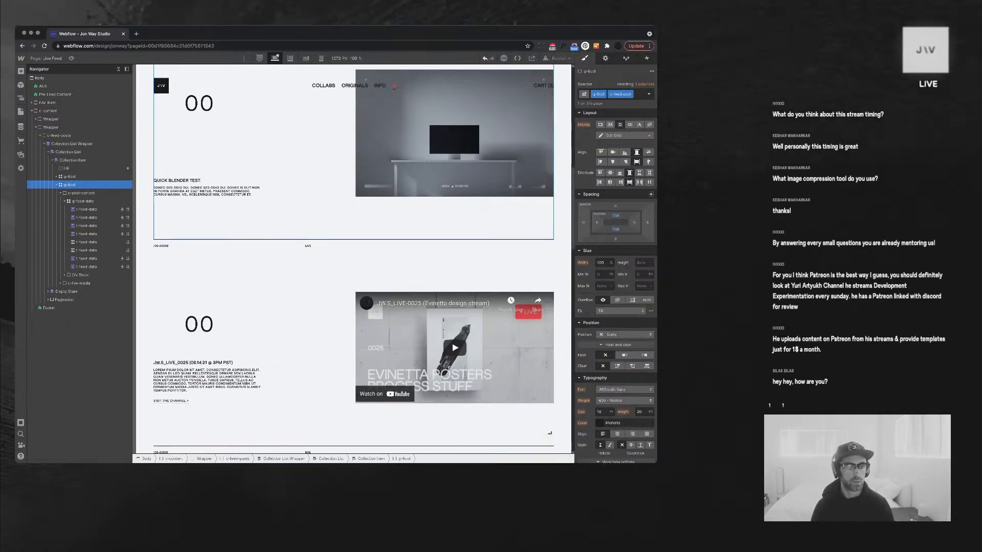
pyautogui.scroll(-3, 353, 259)
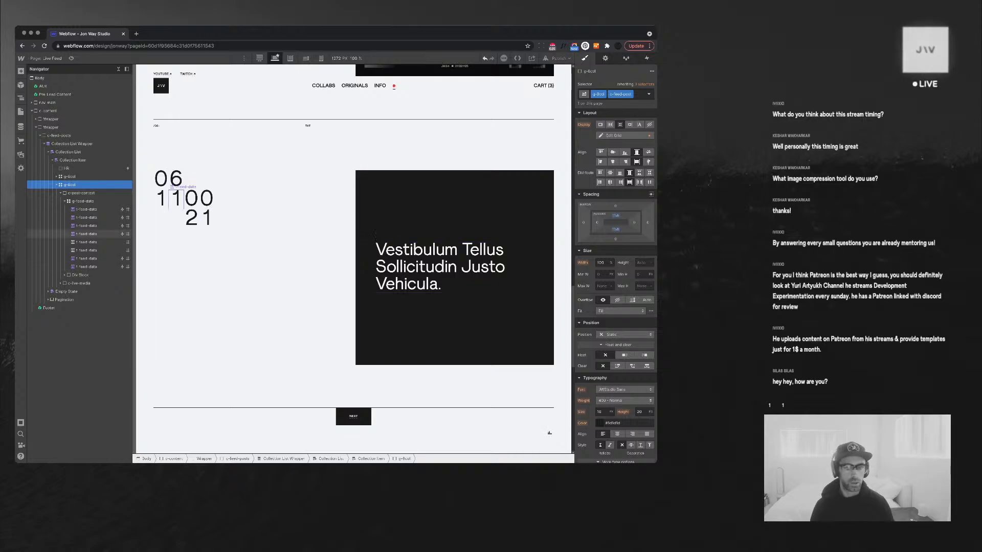
# Try -1vw letter spacing on the date digits, then return it to 0
pyautogui.click(192, 199)
pyautogui.scroll(-5, 616, 286)
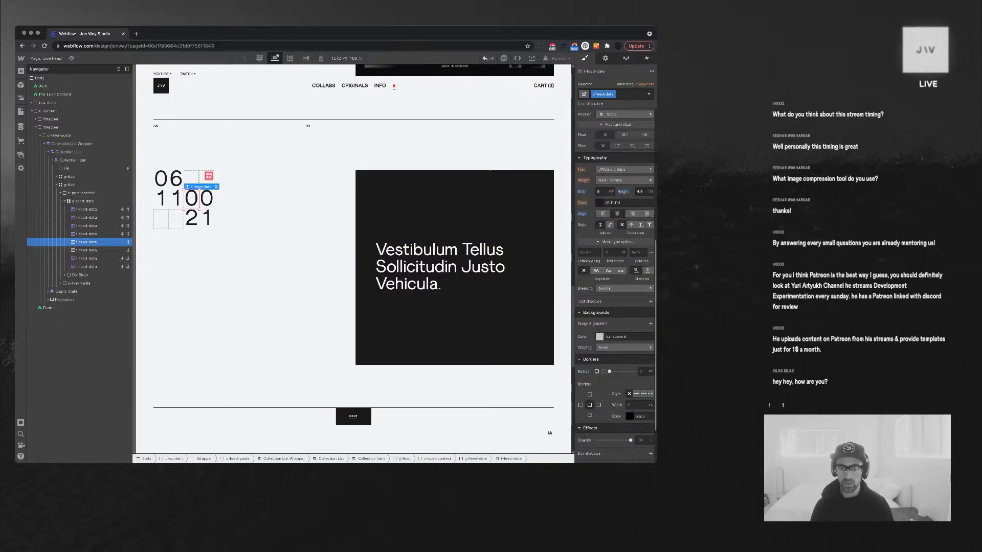
pyautogui.click(589, 252)
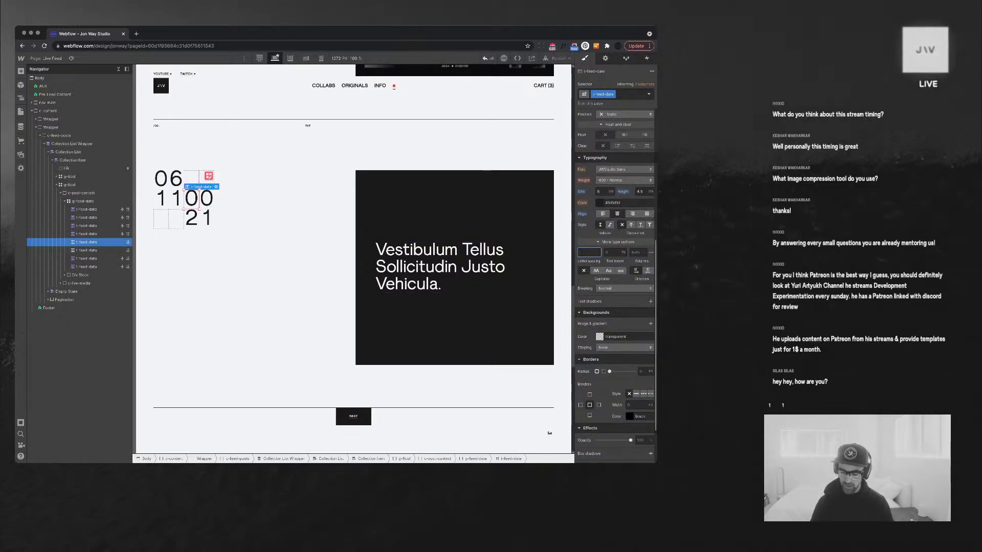
pyautogui.write('-1vw')
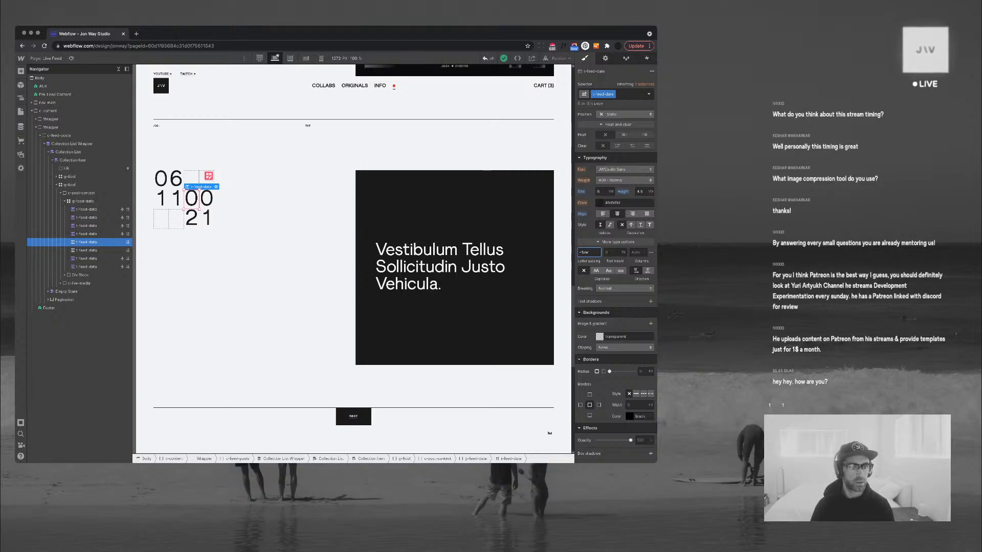
pyautogui.press('Return')
pyautogui.press('Down')
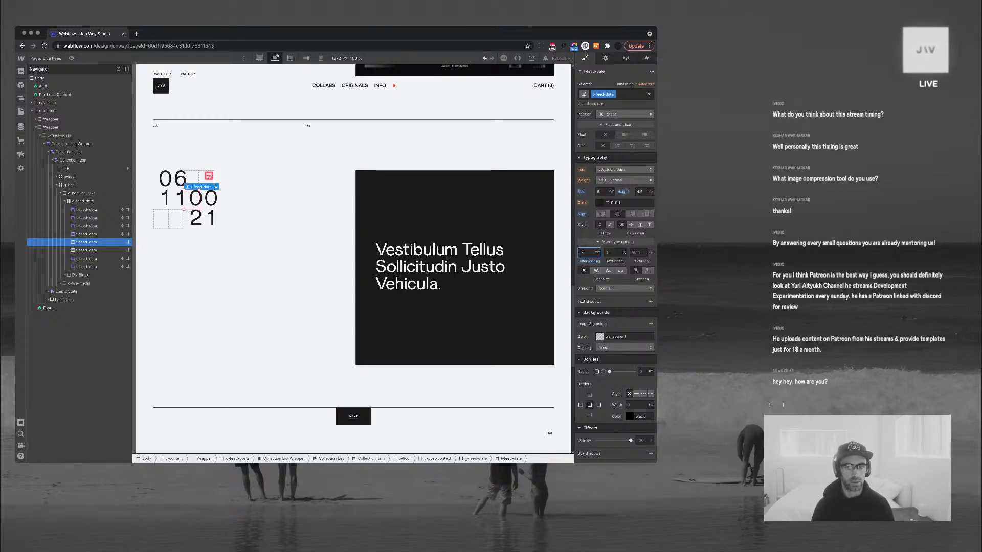
pyautogui.press('Up')
pyautogui.press('Up')
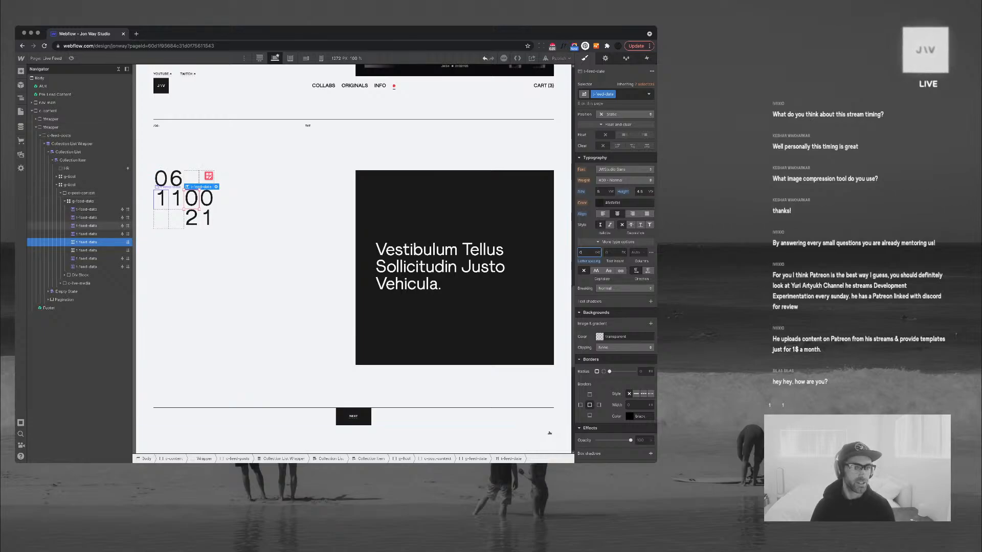
# Test inline display on a date digit, then reset display to its default
pyautogui.click(161, 199)
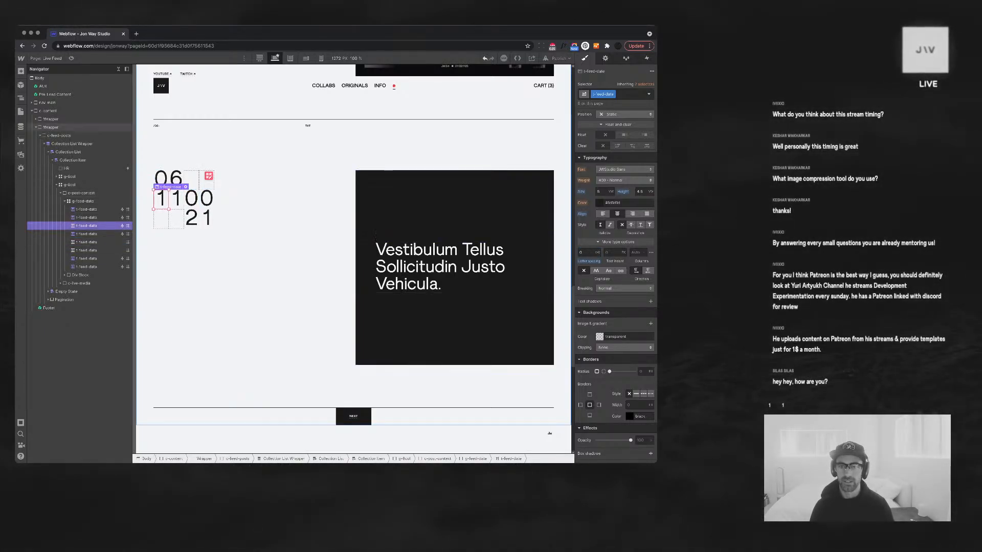
pyautogui.scroll(5, 615, 286)
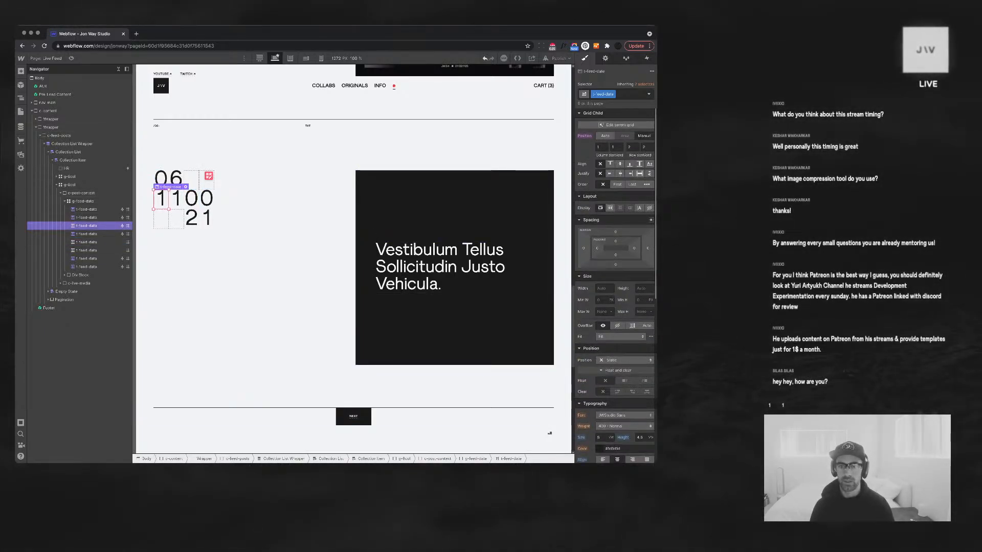
pyautogui.click(639, 207)
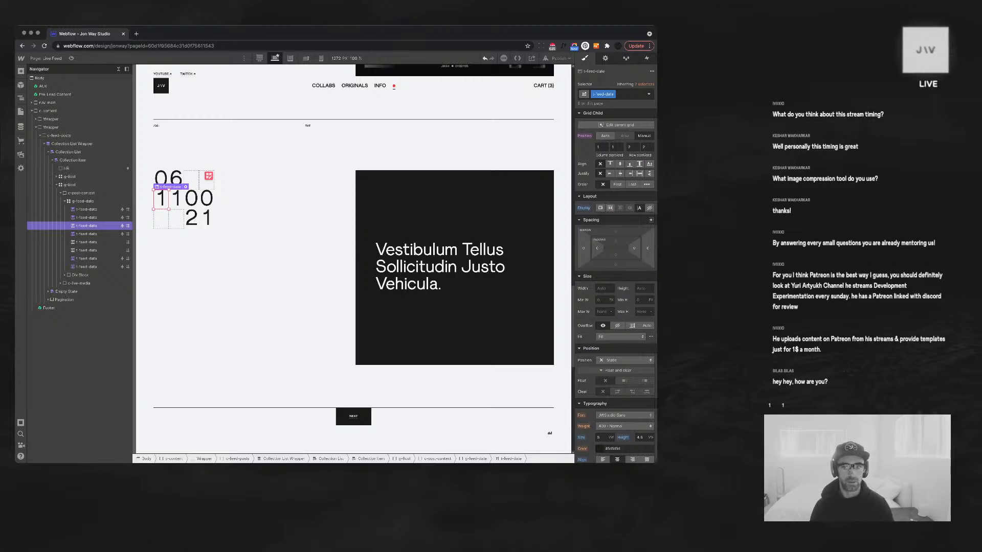
pyautogui.click(584, 208)
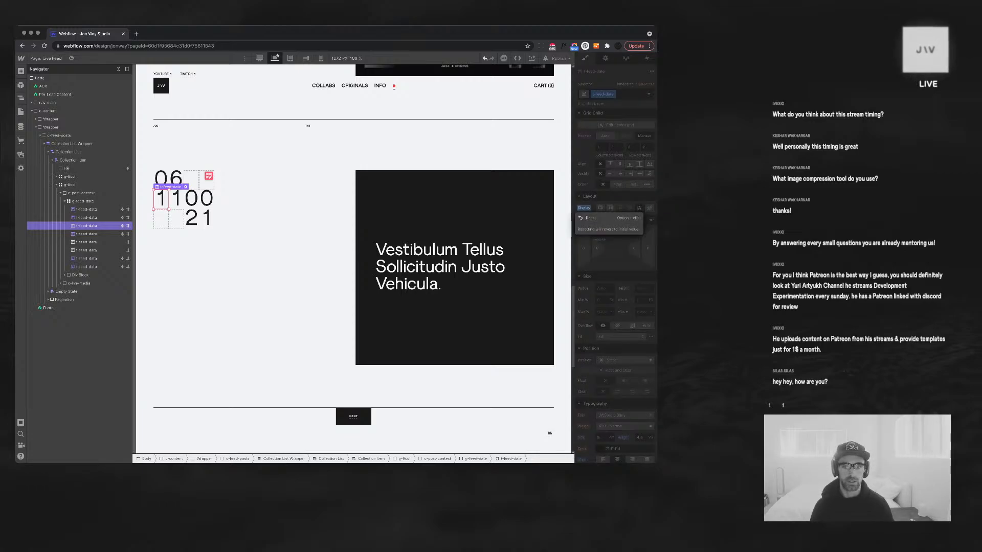
pyautogui.click(590, 218)
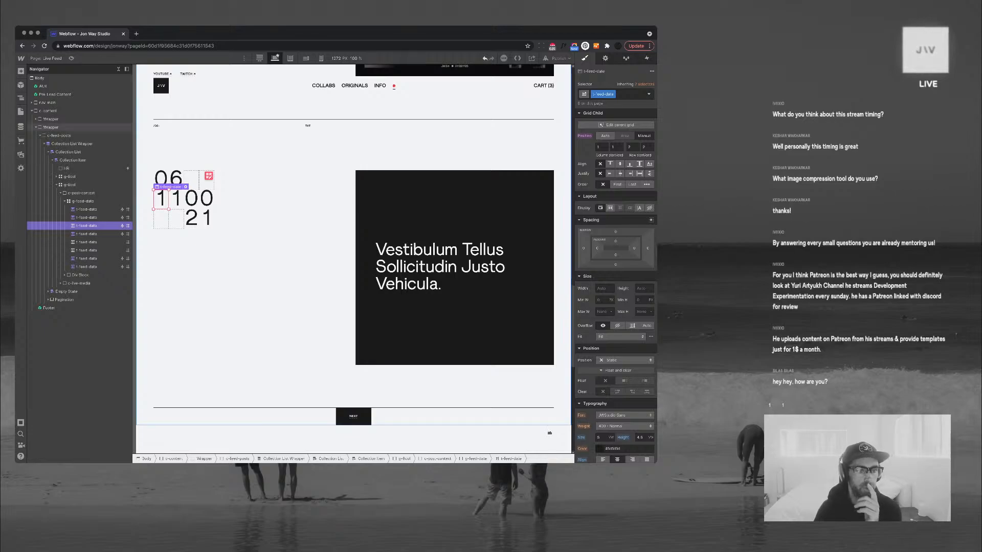
pyautogui.scroll(1, 161, 179)
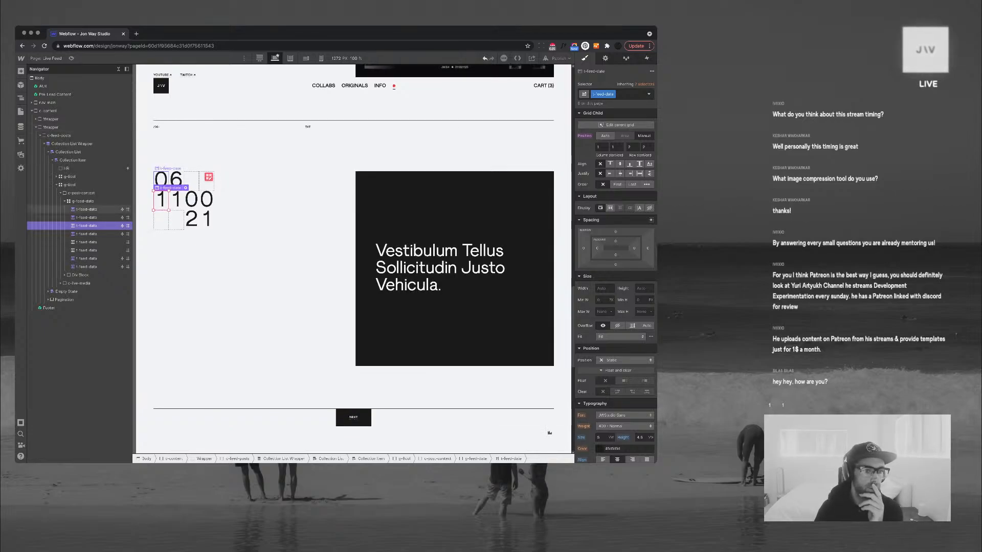
pyautogui.click(161, 180)
pyautogui.scroll(-1, 352, 256)
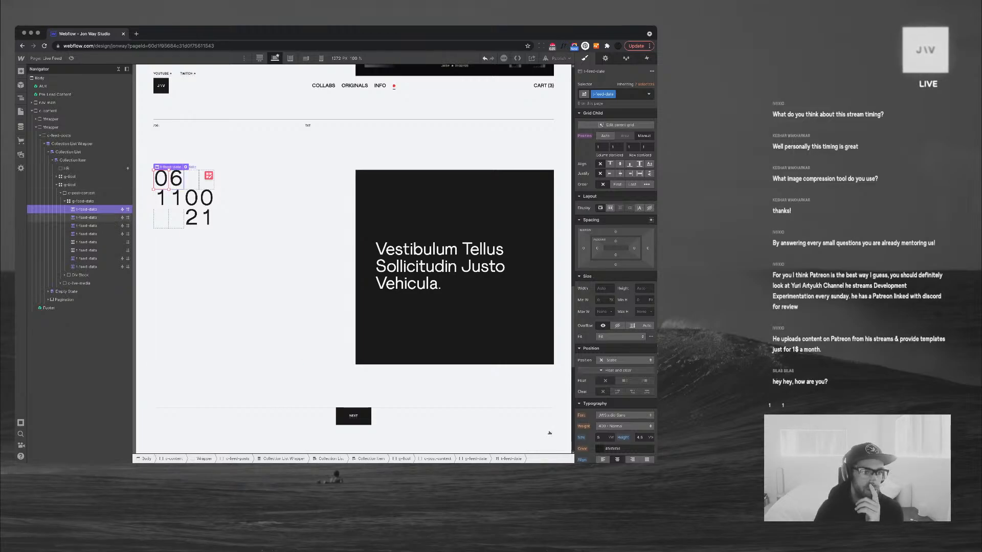
pyautogui.click(83, 201)
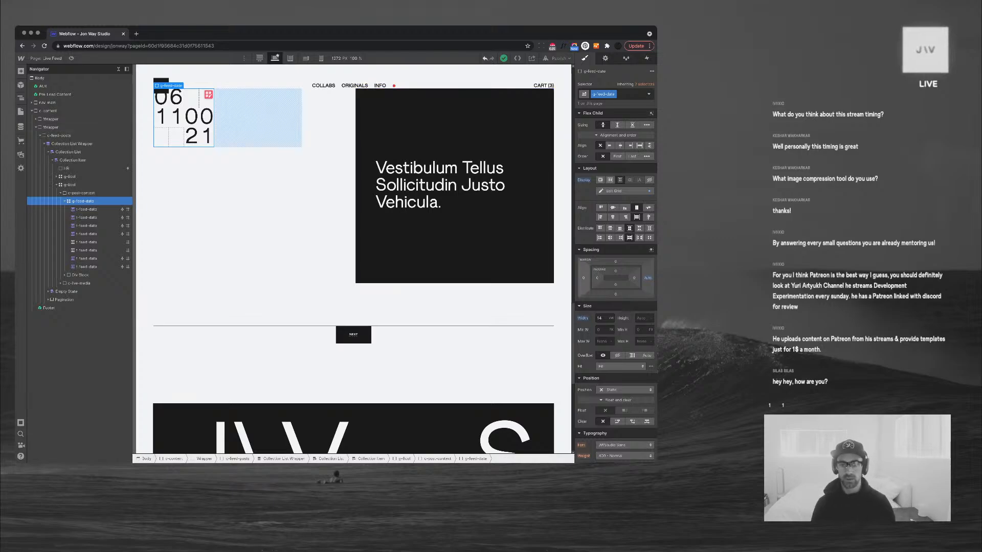
# Give g-feed-date a -.5vw left margin, then ease it to about -0.25vw
pyautogui.click(583, 277)
pyautogui.write('-')
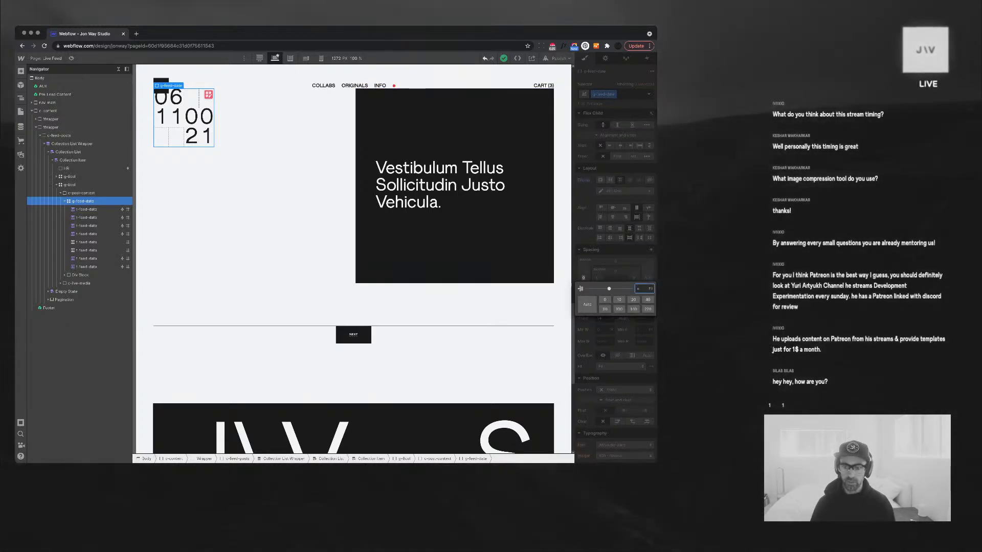
pyautogui.write('.5vw')
pyautogui.press('Return')
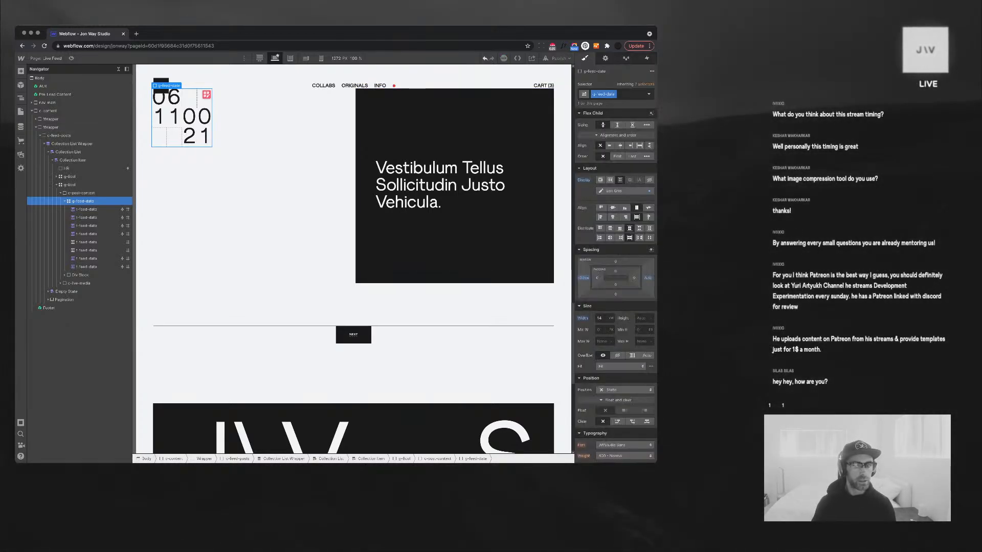
pyautogui.click(584, 277)
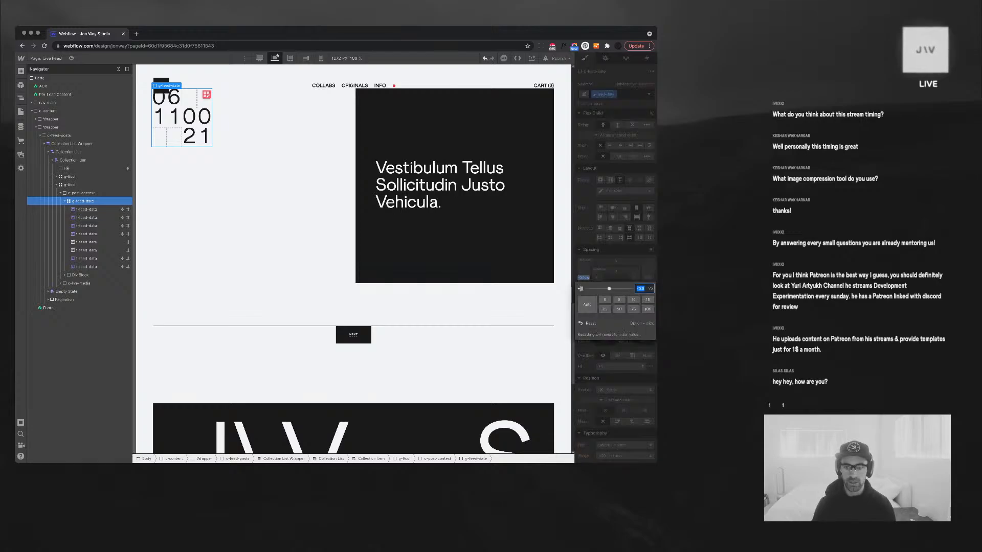
pyautogui.press('Return')
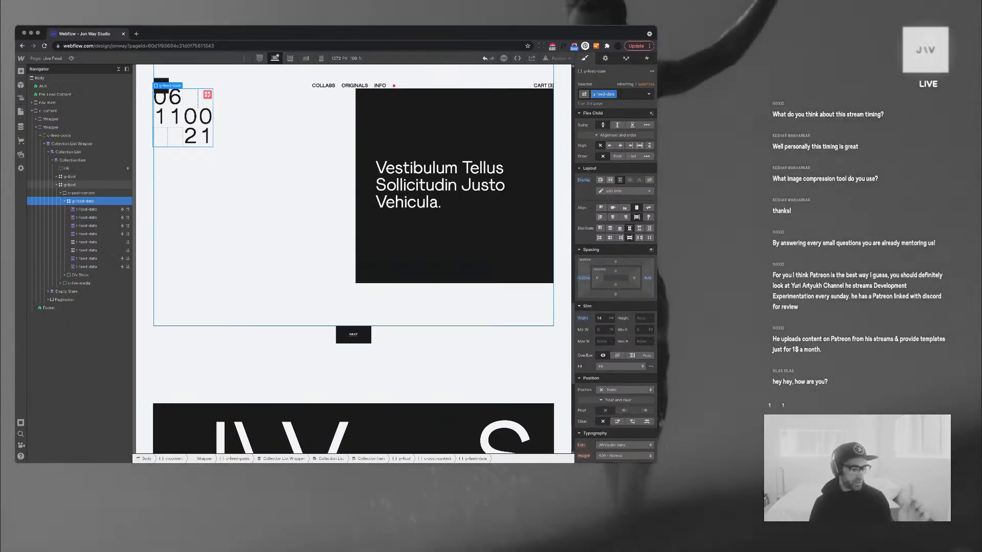
pyautogui.scroll(2, 549, 433)
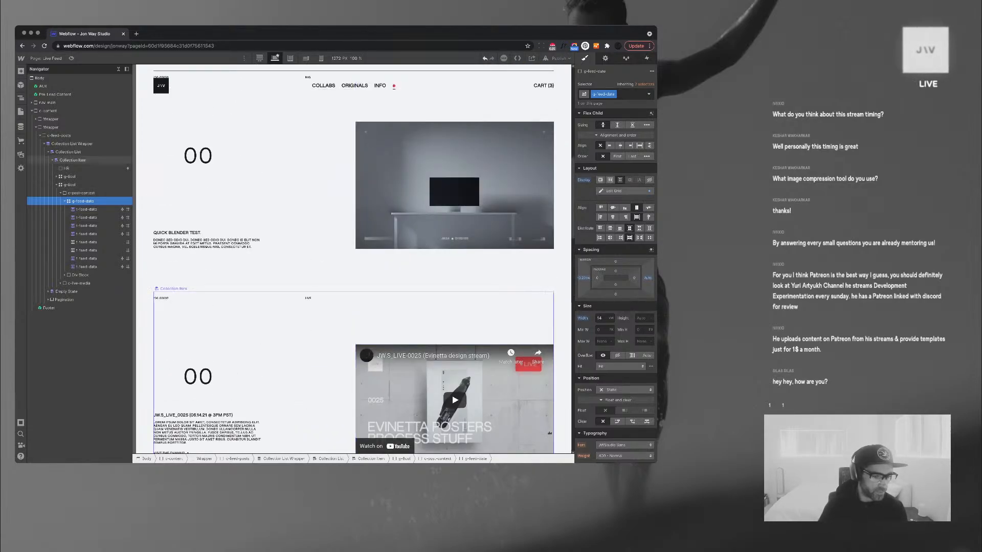
# Scroll through the feed posts on the canvas to check the restyled layout
pyautogui.scroll(-6, 549, 433)
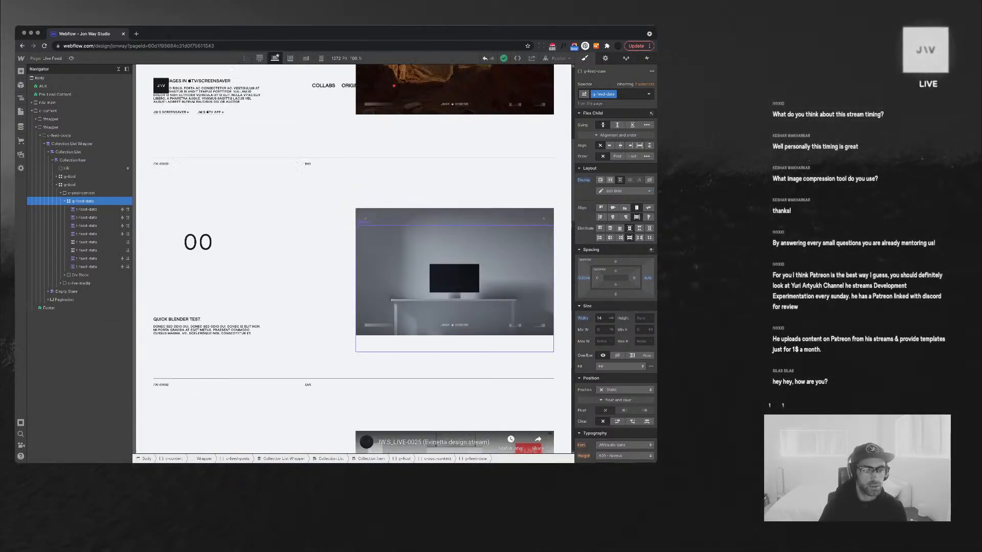
pyautogui.scroll(-2, 550, 433)
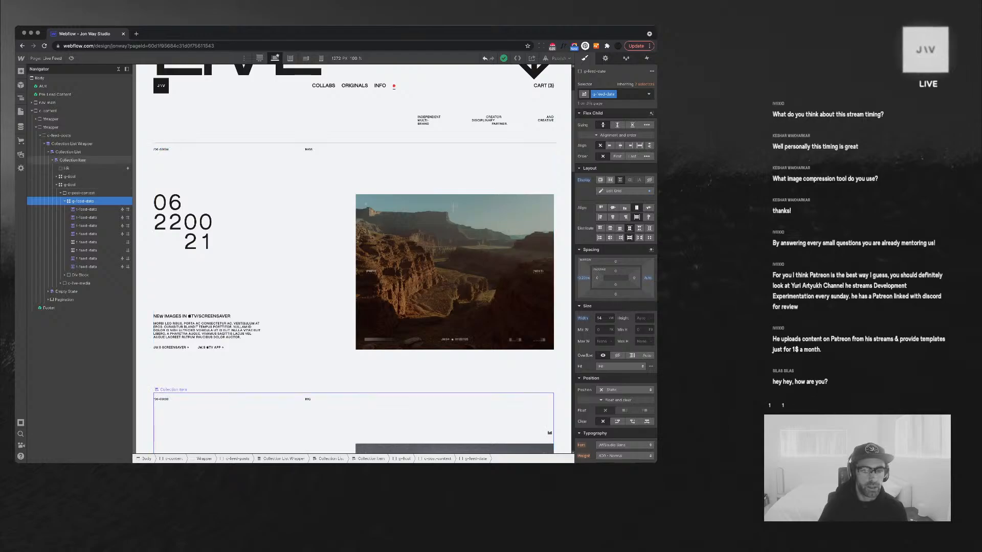
pyautogui.scroll(-4, 549, 433)
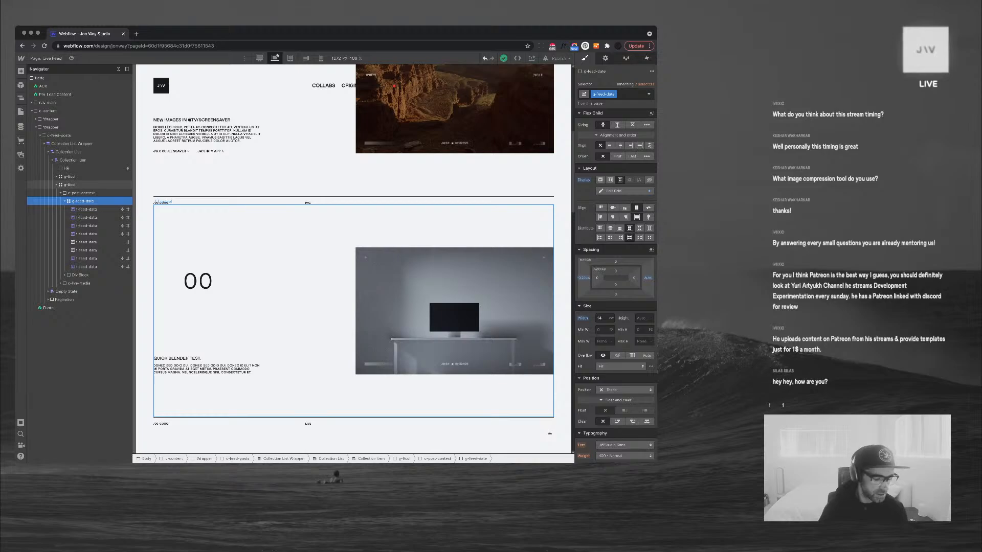
pyautogui.click(549, 433)
pyautogui.scroll(-6, 549, 433)
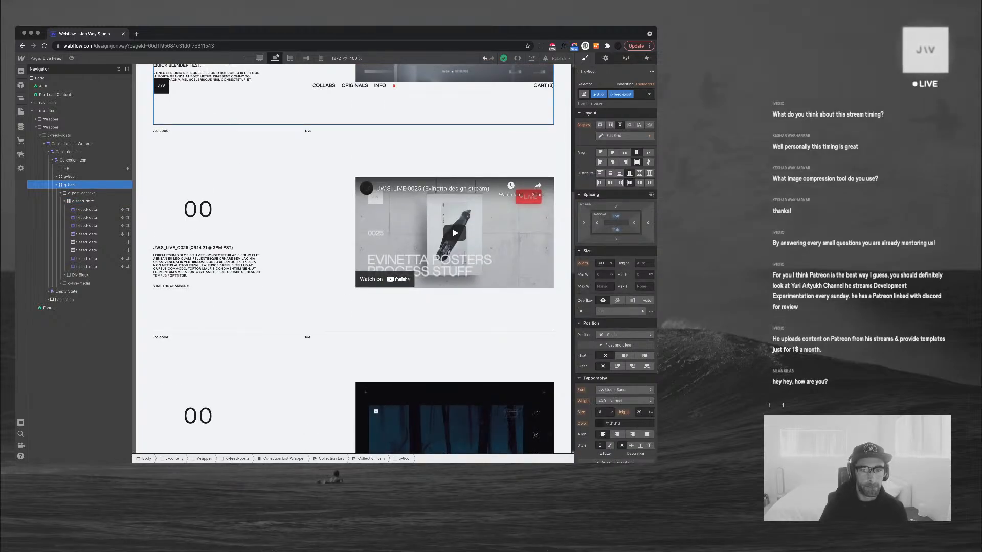
pyautogui.scroll(-5, 549, 433)
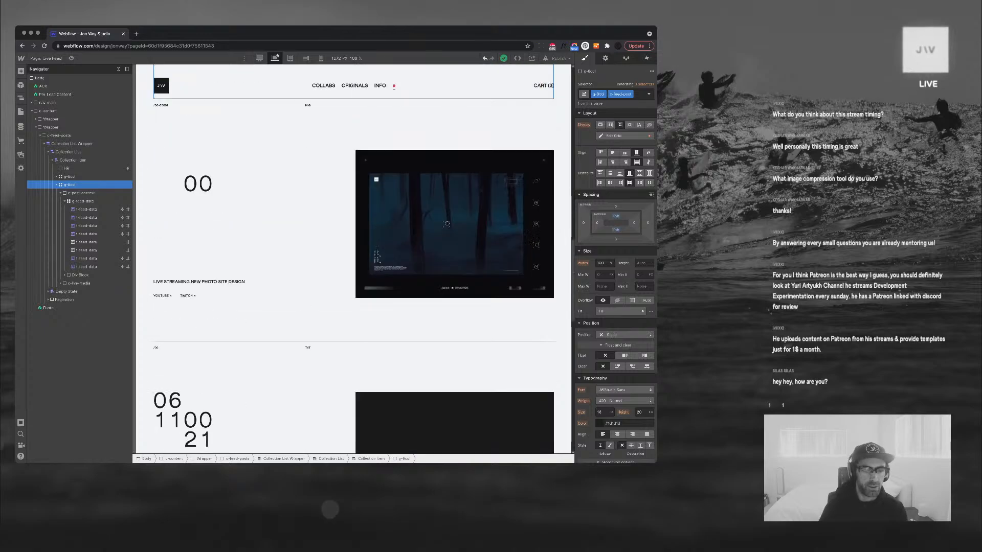
pyautogui.scroll(-5, 353, 205)
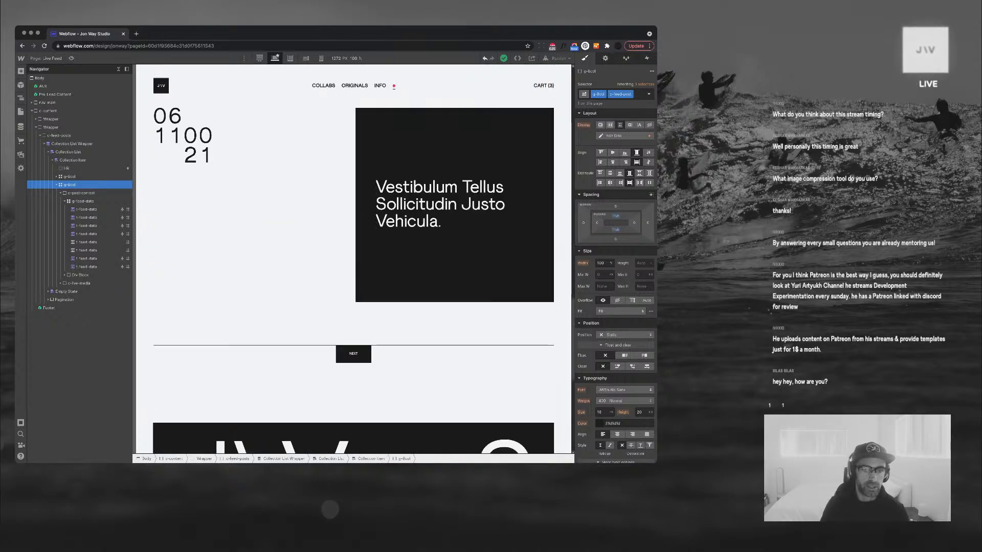
pyautogui.scroll(20, 353, 204)
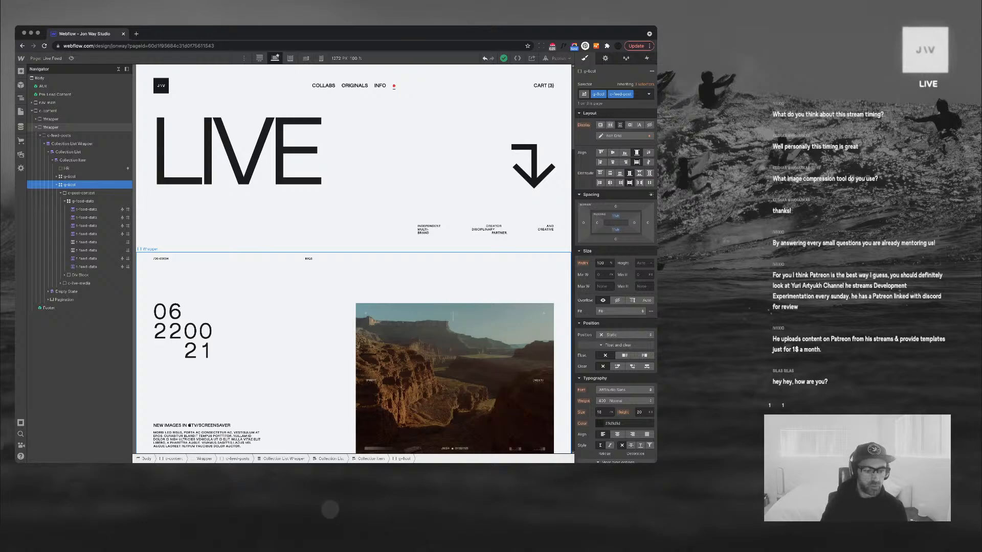
pyautogui.scroll(-5, 549, 434)
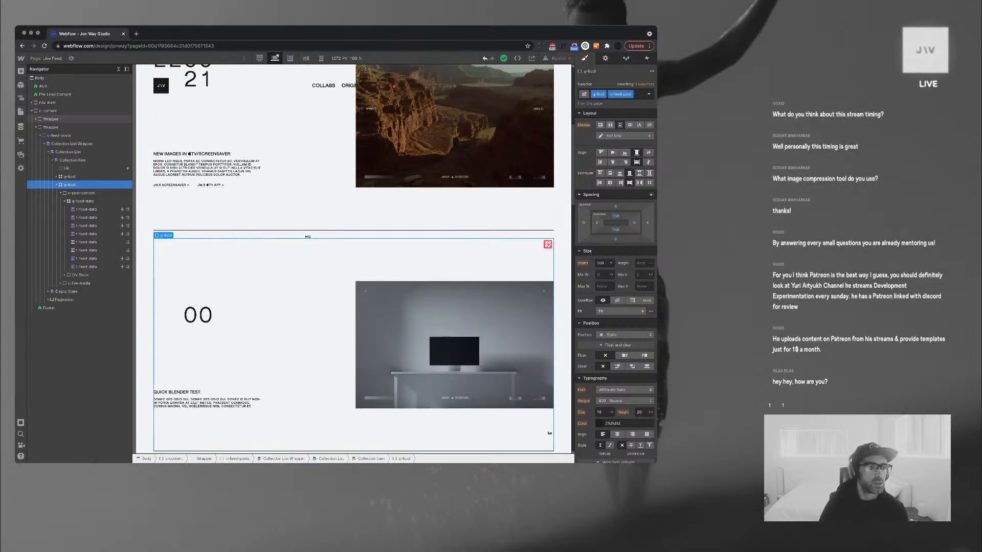
# Show the CMS Collections list beside the Live Feed page
pyautogui.click(20, 126)
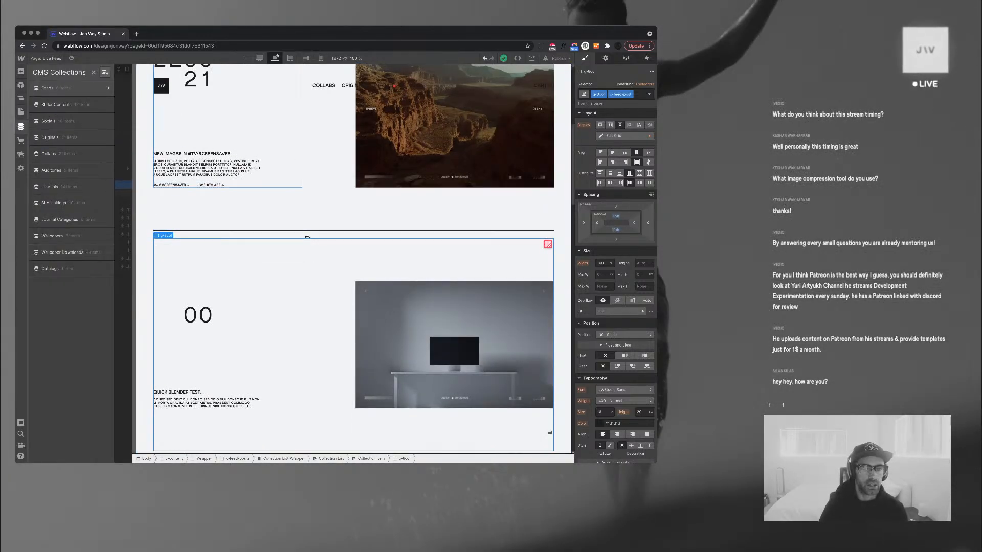
pyautogui.click(323, 197)
pyautogui.scroll(4, 323, 197)
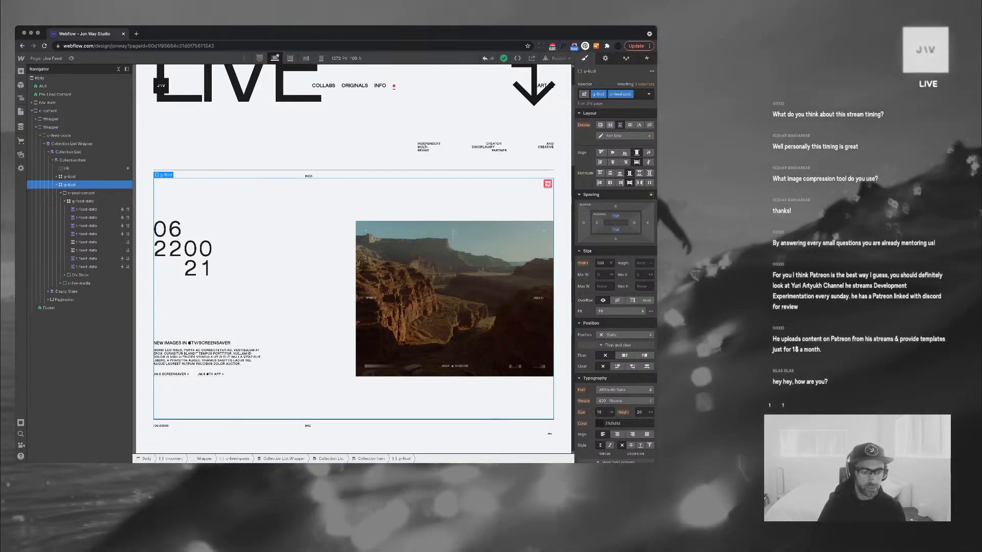
pyautogui.click(20, 127)
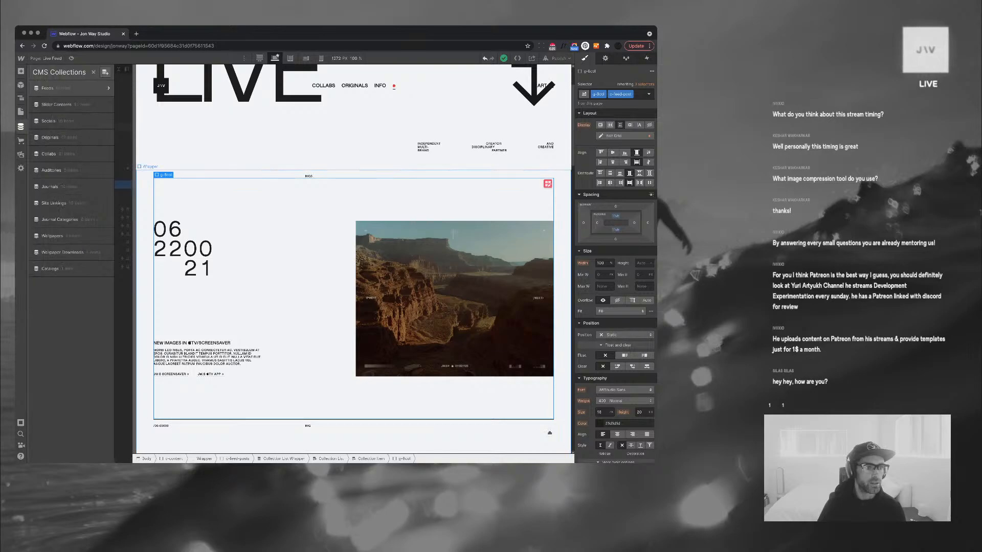
# Open the New Images item in Feeds and select all its Description text
pyautogui.click(52, 88)
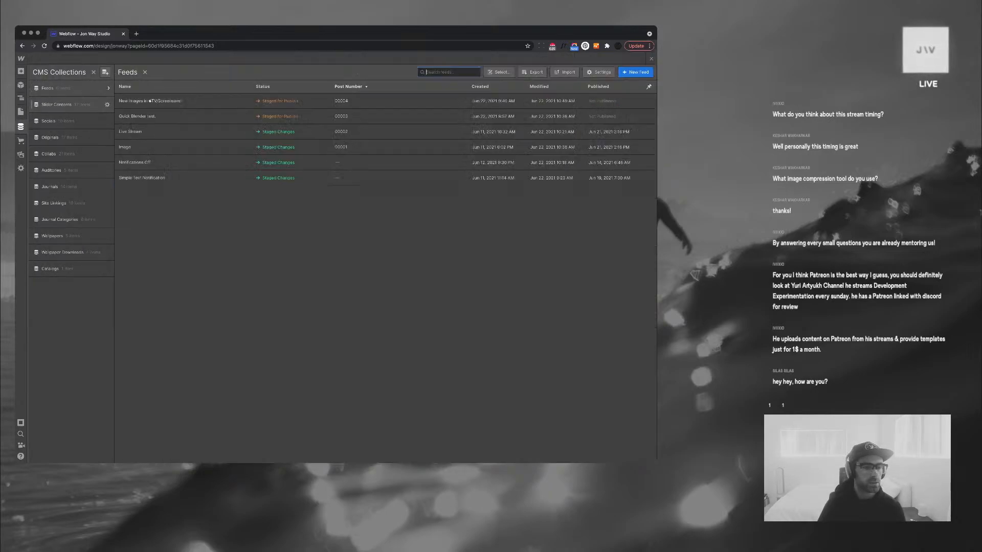
pyautogui.click(151, 101)
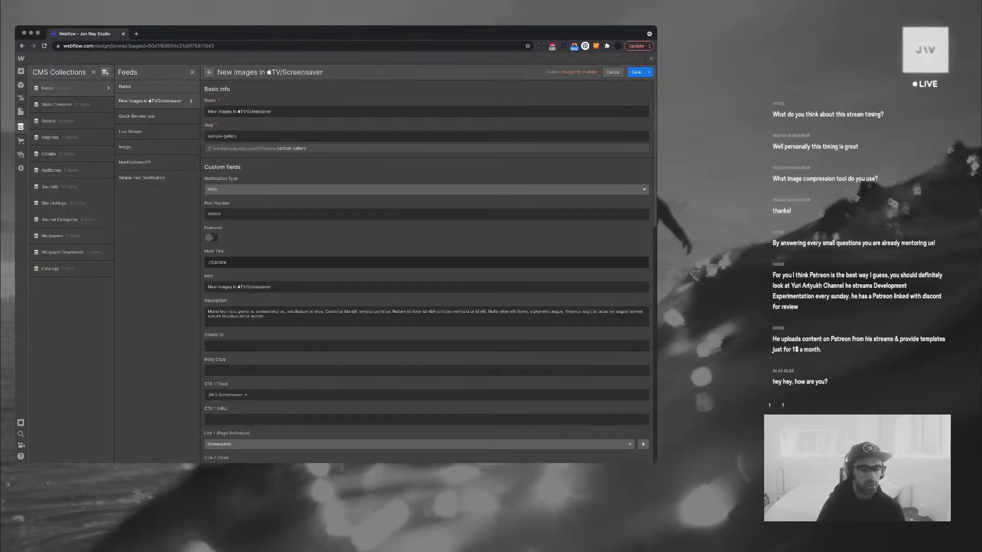
pyautogui.click(328, 316)
pyautogui.press('super+a')
# Write a new description about last night's edits pushed to the JW.S Screensaver and TV App
pyautogui.write('Last nigth')
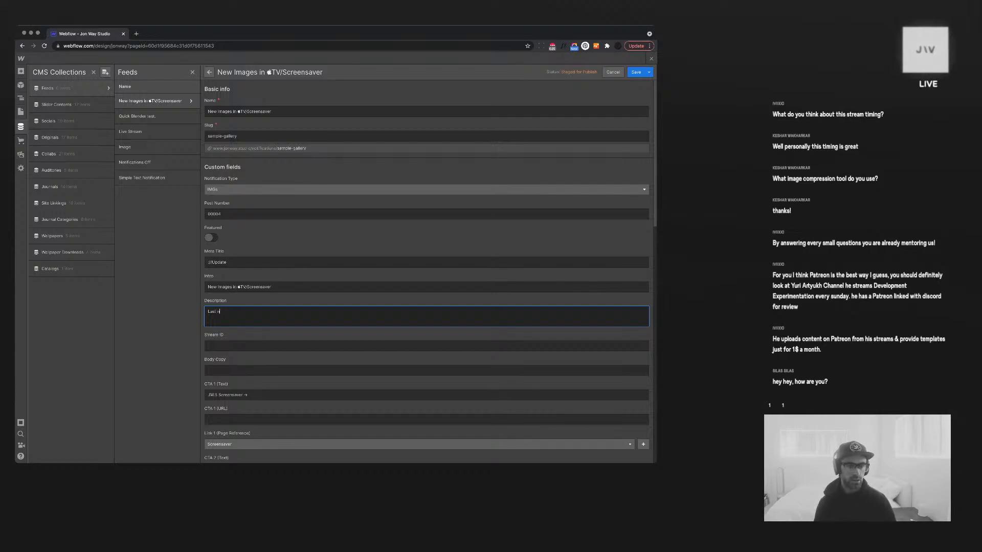
pyautogui.press('BackSpace')
pyautogui.press('BackSpace')
pyautogui.write('ht ')
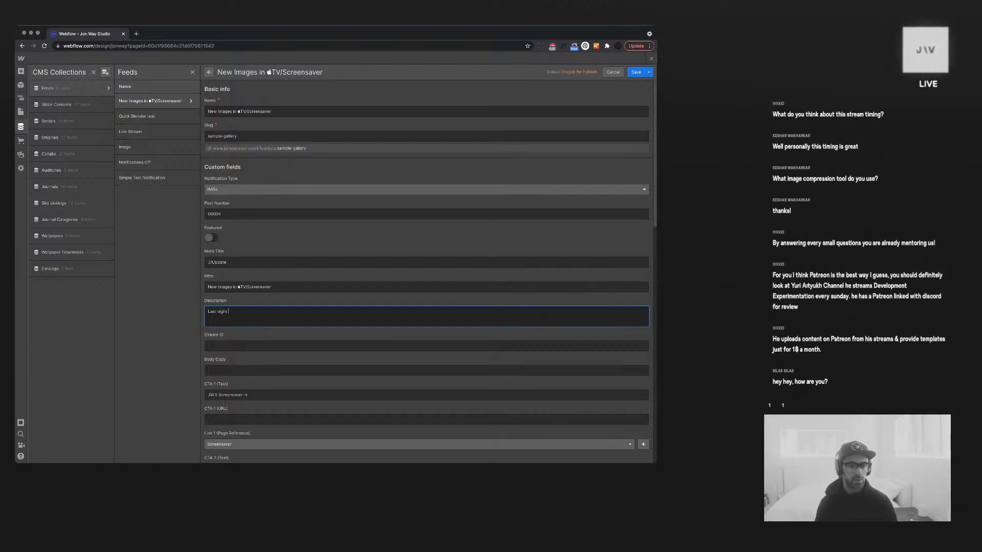
pyautogui.write('I spe')
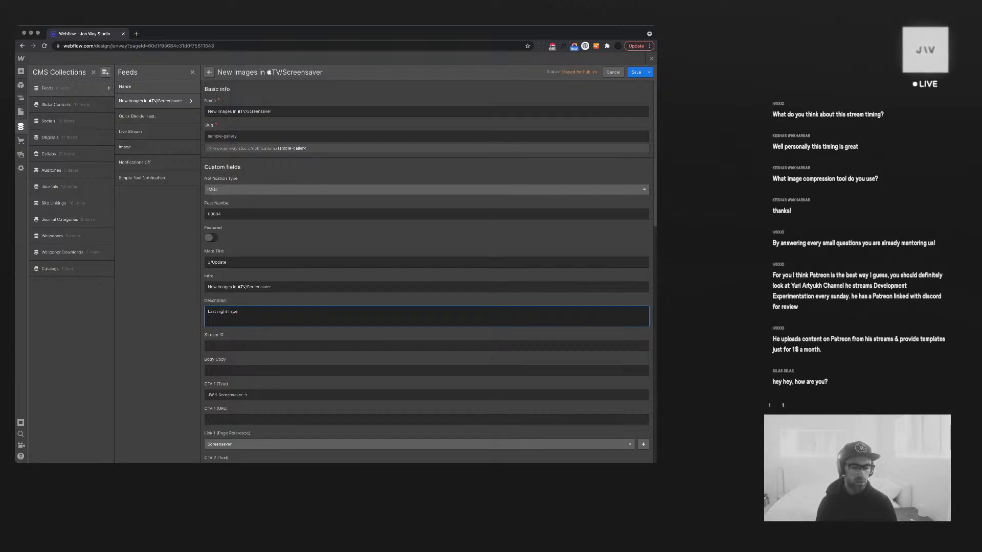
pyautogui.write('nt a couple hous')
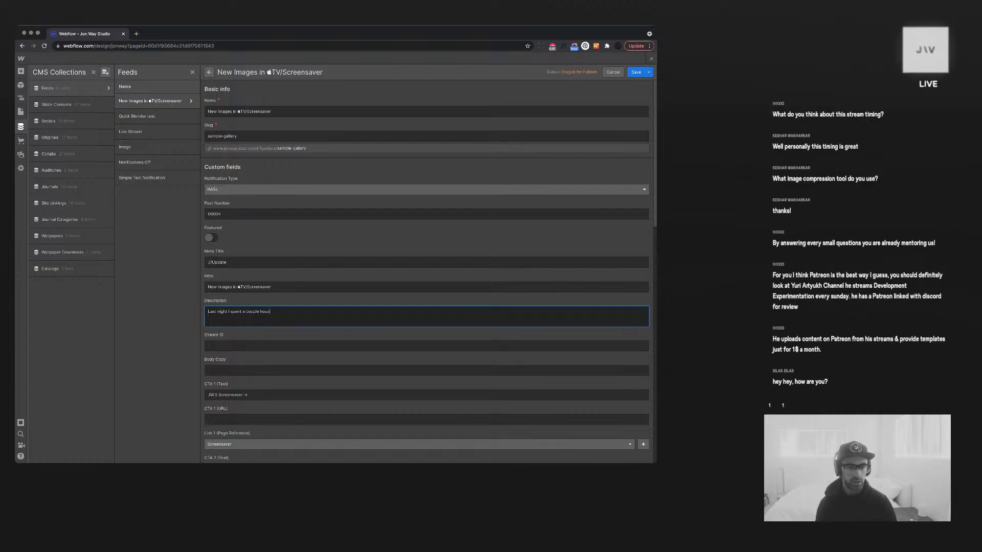
pyautogui.write('s on some new edits, all ov')
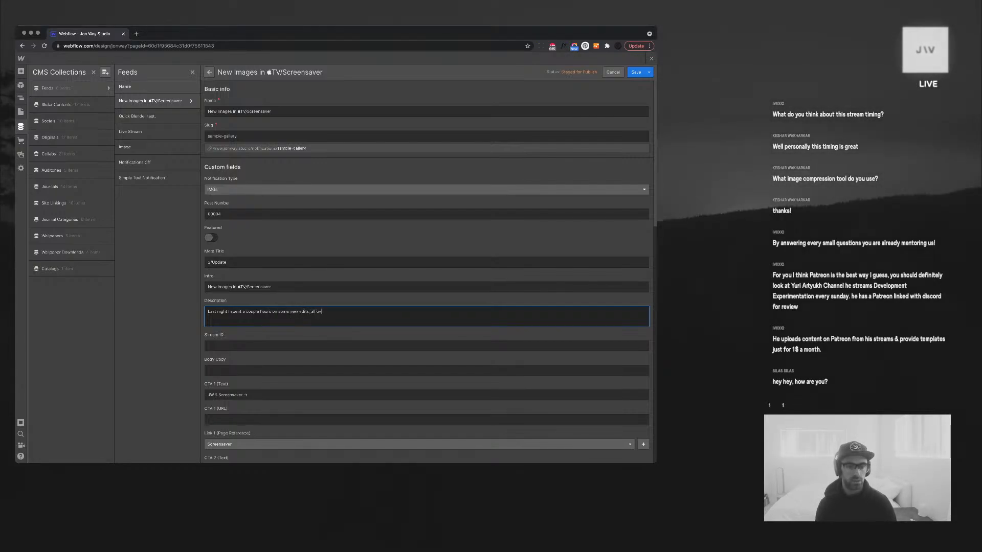
pyautogui.press('BackSpace')
pyautogui.write('f whi')
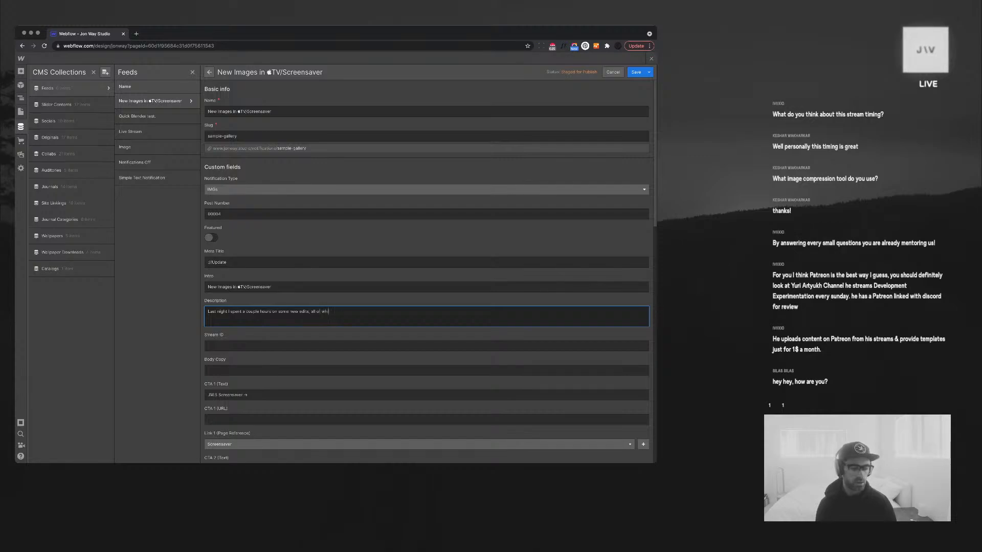
pyautogui.write('ch have')
pyautogui.write(' been push')
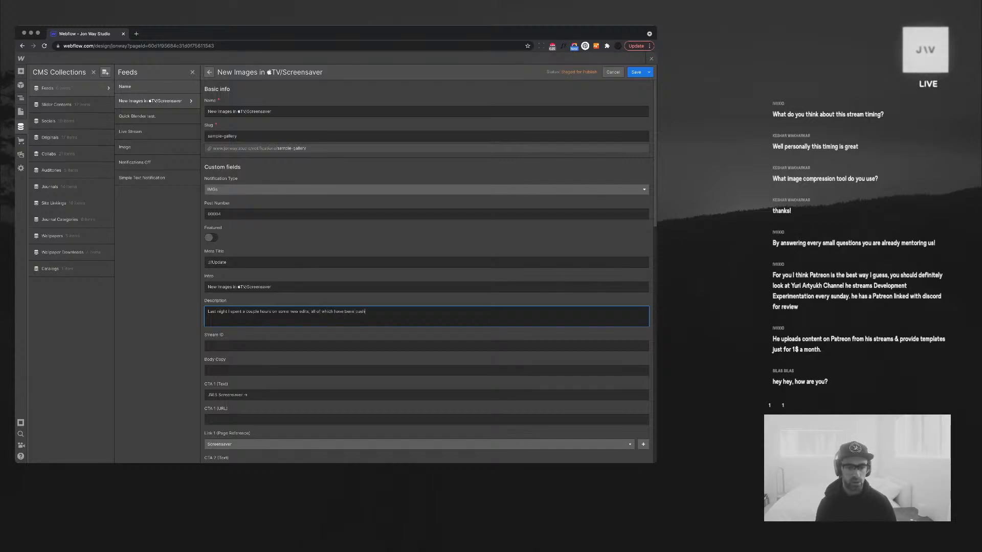
pyautogui.press('BackSpace')
pyautogui.press('BackSpace')
pyautogui.press('BackSpace')
pyautogui.press('BackSpace')
pyautogui.press('BackSpace')
pyautogui.press('BackSpace')
pyautogui.press('BackSpace')
pyautogui.write('en p')
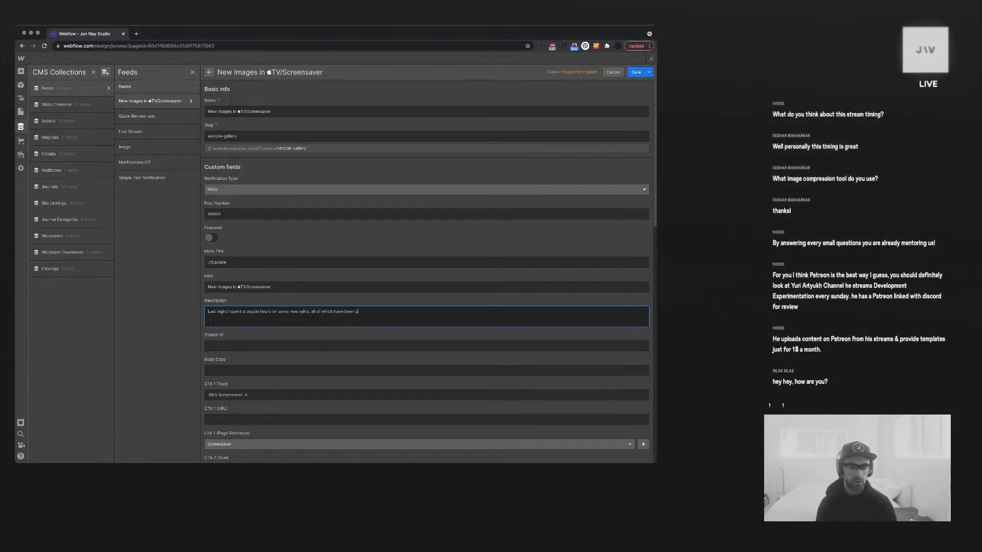
pyautogui.write('ushed to the')
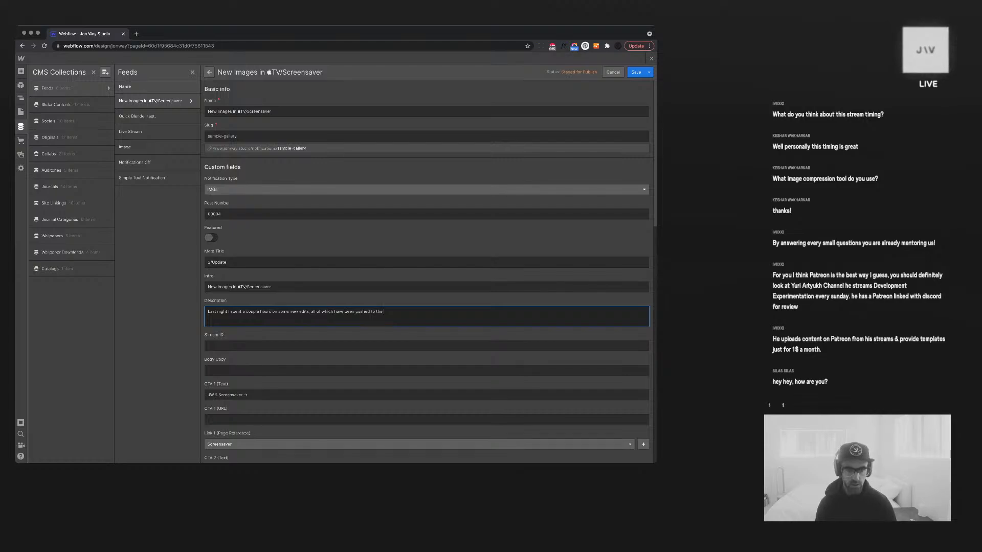
pyautogui.write(' JW.S Screensaver and TV App.')
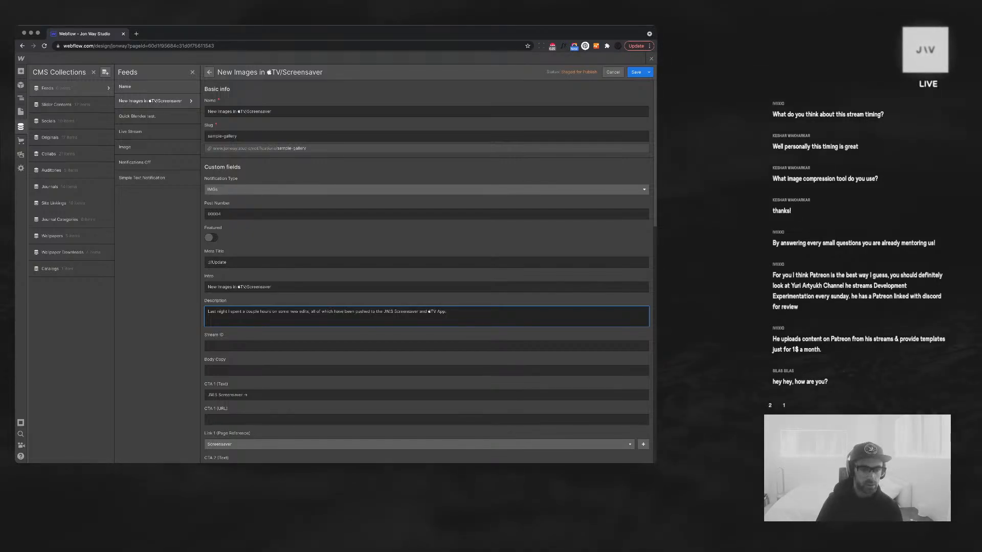
# Insert "now that I'm back in Lightroom" after "edits" and fix the punctuation
pyautogui.click(309, 312)
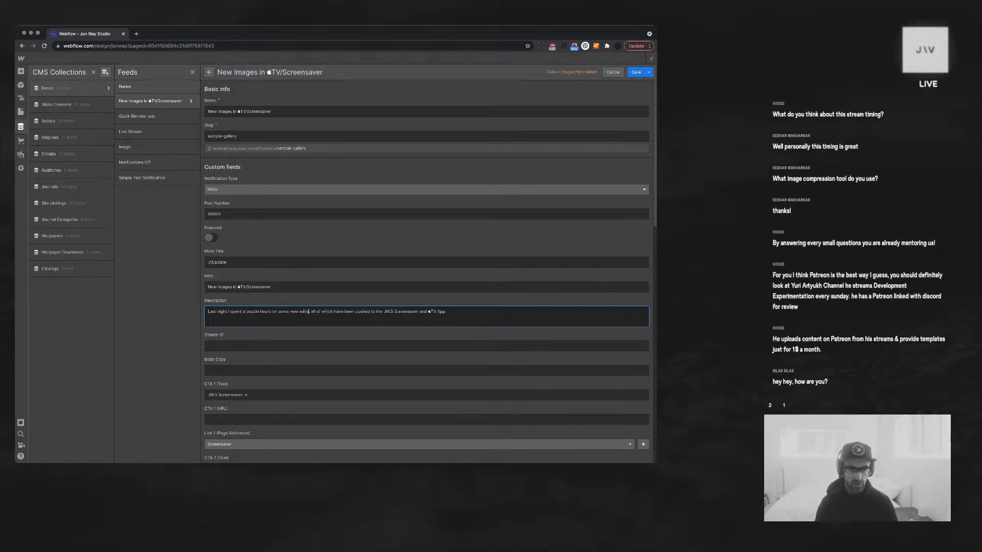
pyautogui.write('now that')
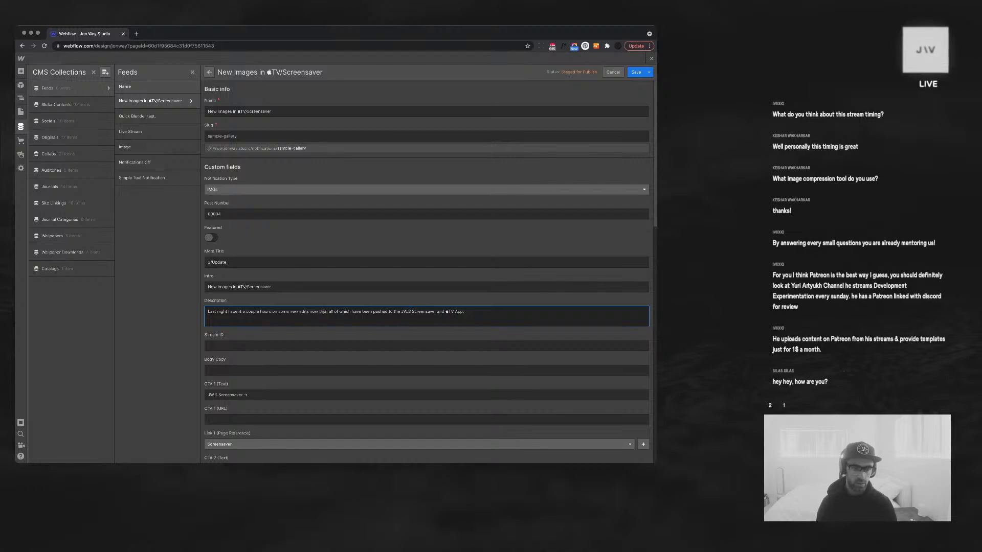
pyautogui.write(" I'm back in fg")
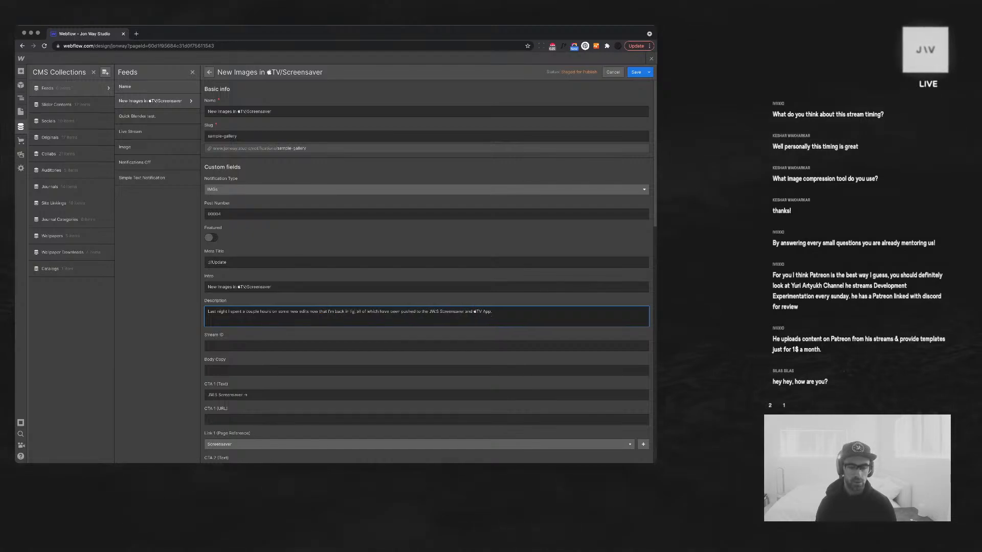
pyautogui.write('htroom')
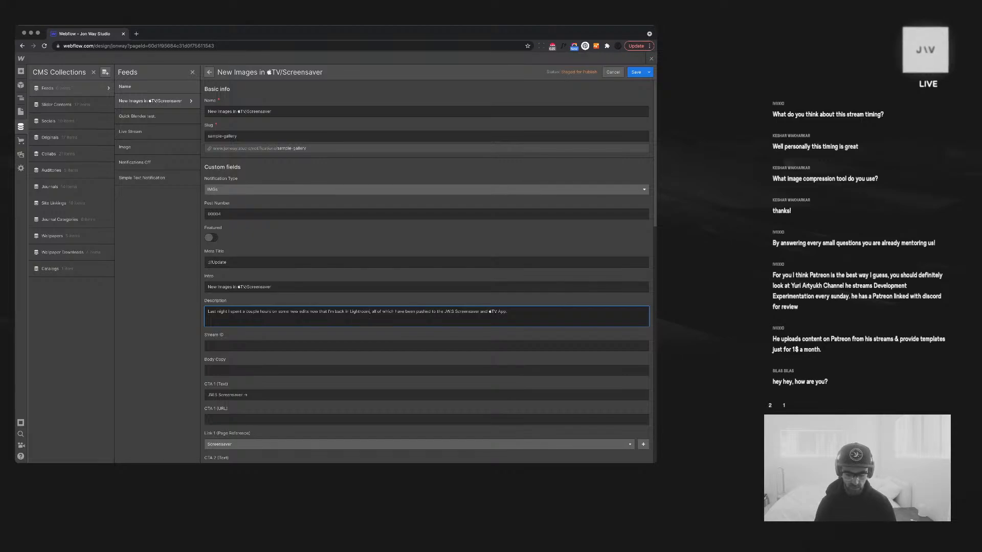
pyautogui.press('BackSpace')
pyautogui.press('BackSpace')
pyautogui.write('.')
pyautogui.press('Delete')
pyautogui.write('A good 10 images')
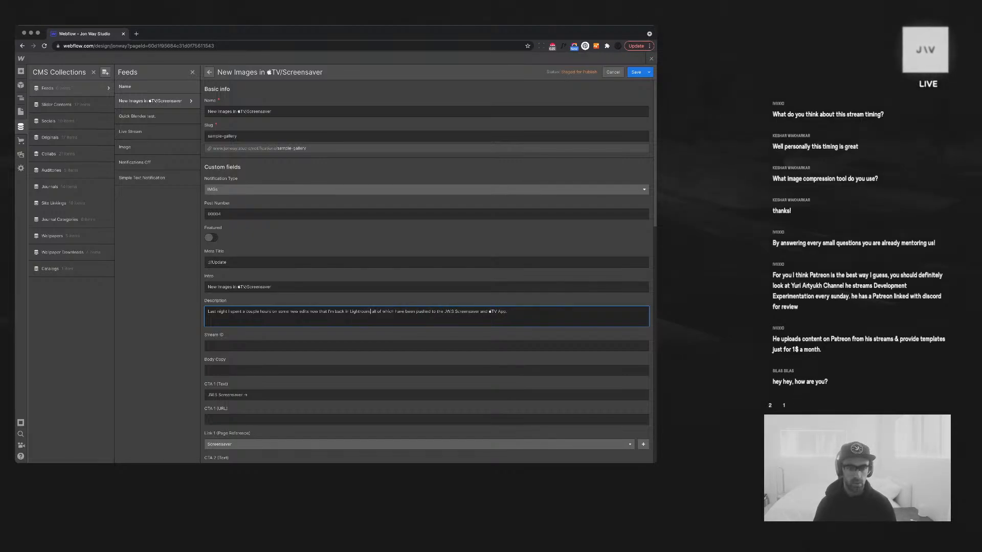
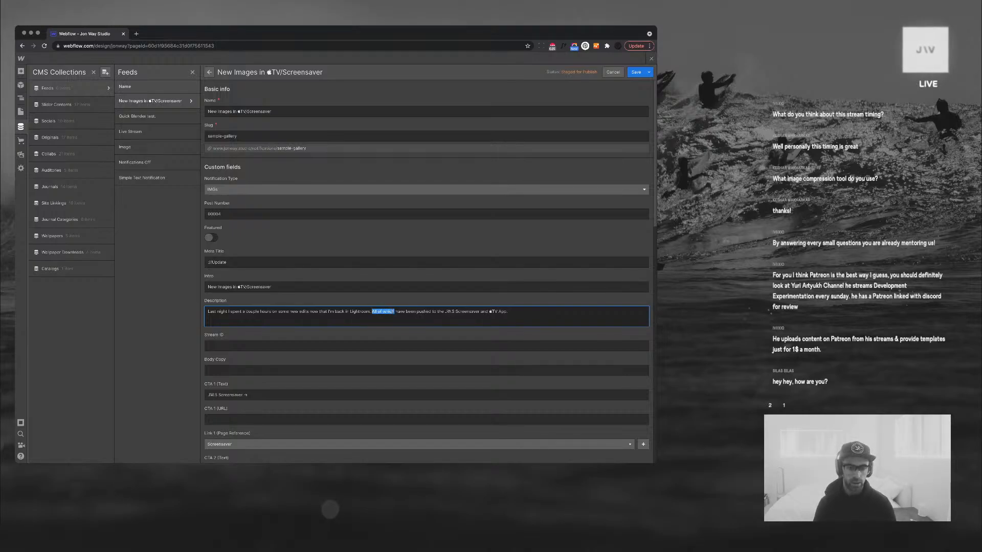
# Reword the New Images description to begin 'Approx' and end with 'as of now.'
pyautogui.write('A good')
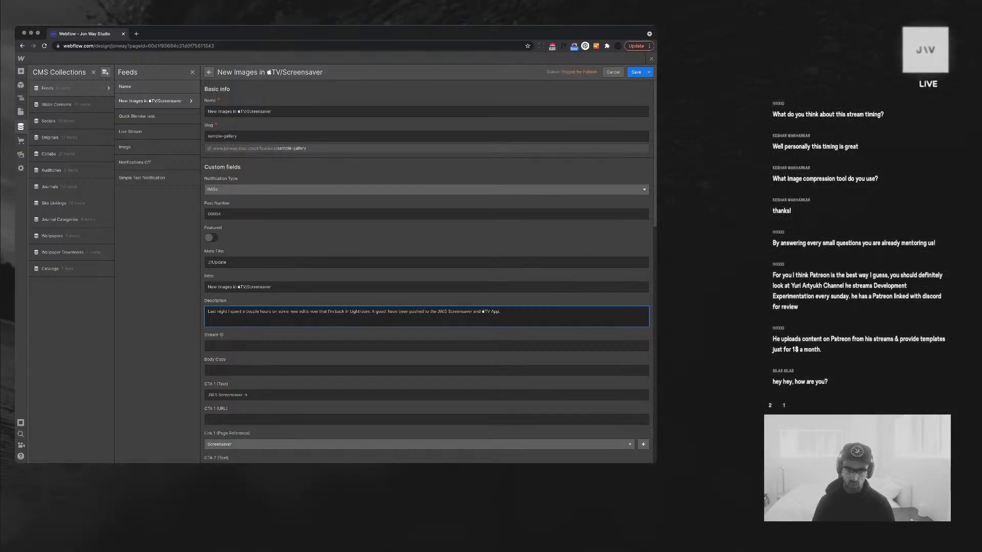
pyautogui.write(' 13')
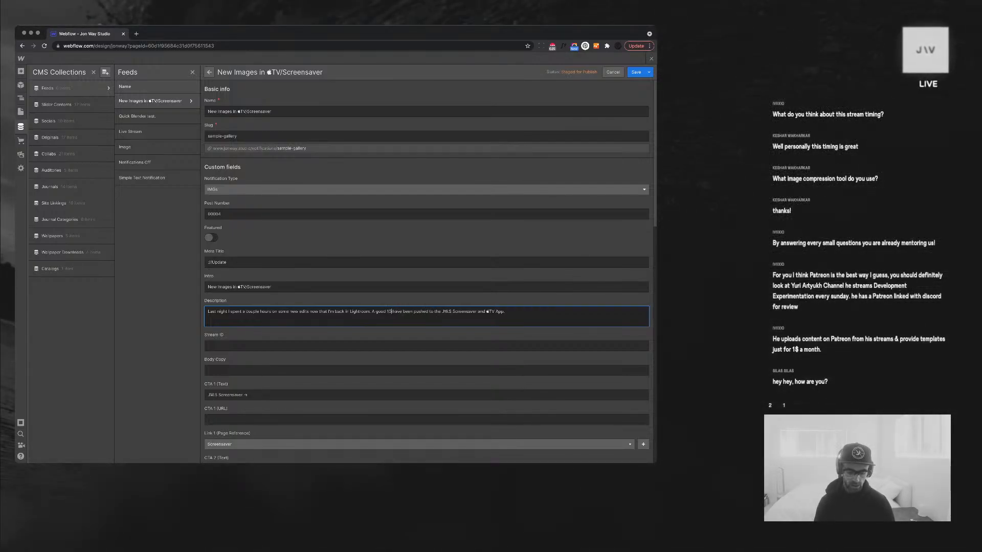
pyautogui.write(' images')
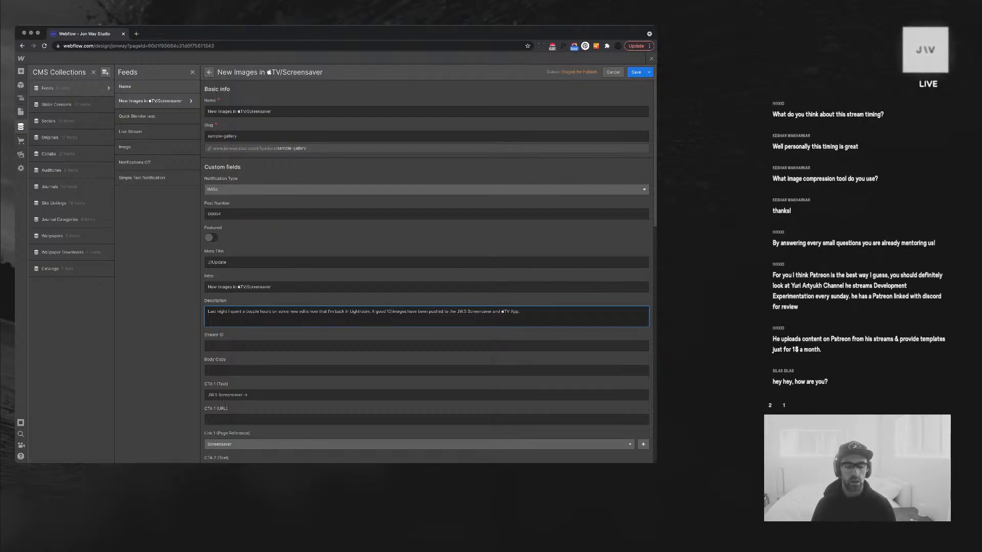
pyautogui.doubleClick(381, 312)
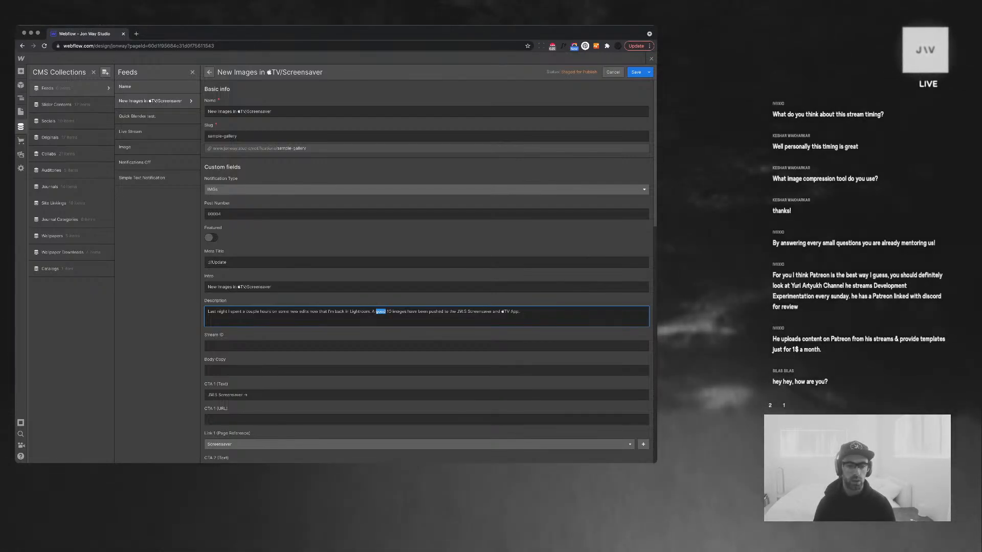
pyautogui.press('BackSpace')
pyautogui.press('BackSpace')
pyautogui.press('BackSpace')
pyautogui.write('Approx ')
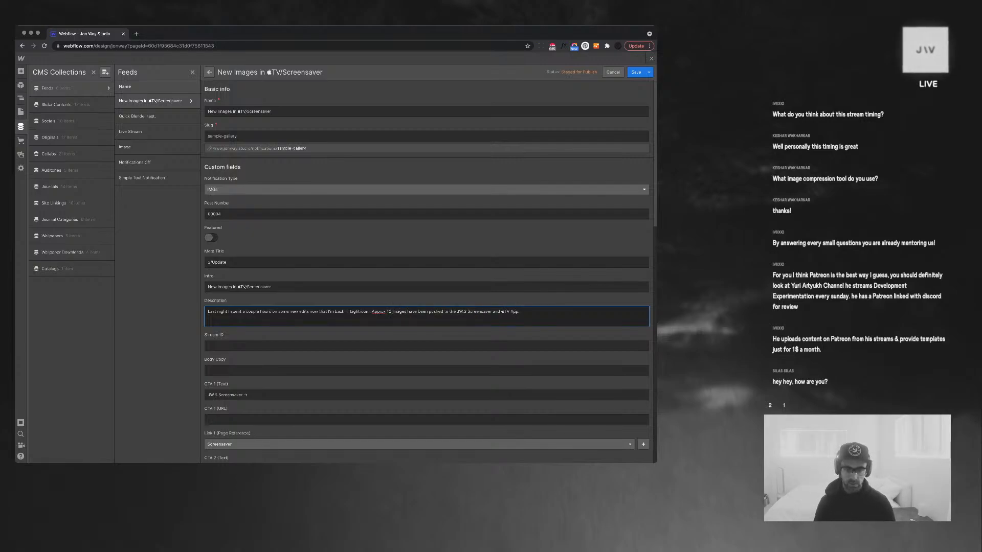
pyautogui.write(' as of')
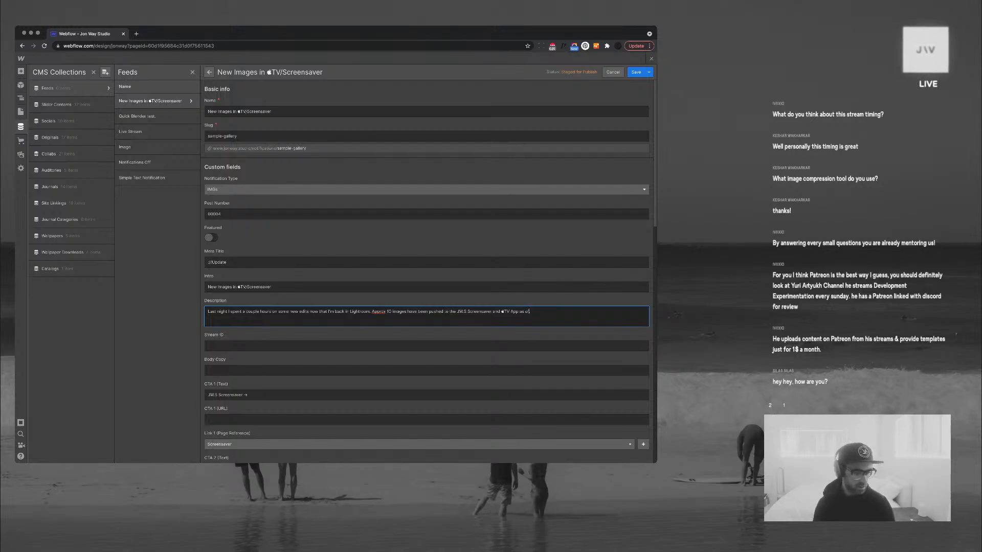
pyautogui.write('now.')
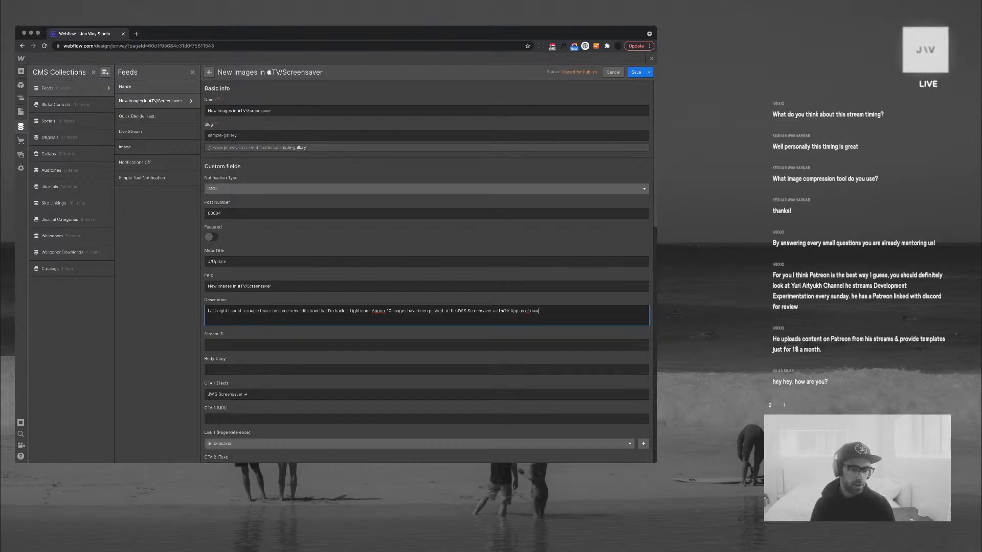
# Review the item's remaining fields, including Meta Title, and save the New Images item
pyautogui.scroll(-3, 426, 271)
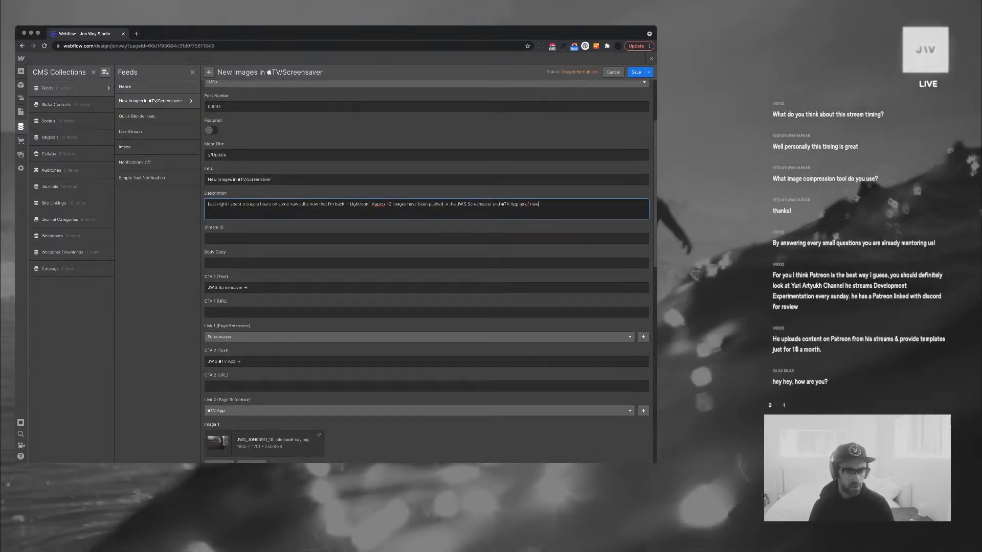
pyautogui.scroll(-3, 426, 271)
pyautogui.scroll(-3, 426, 271)
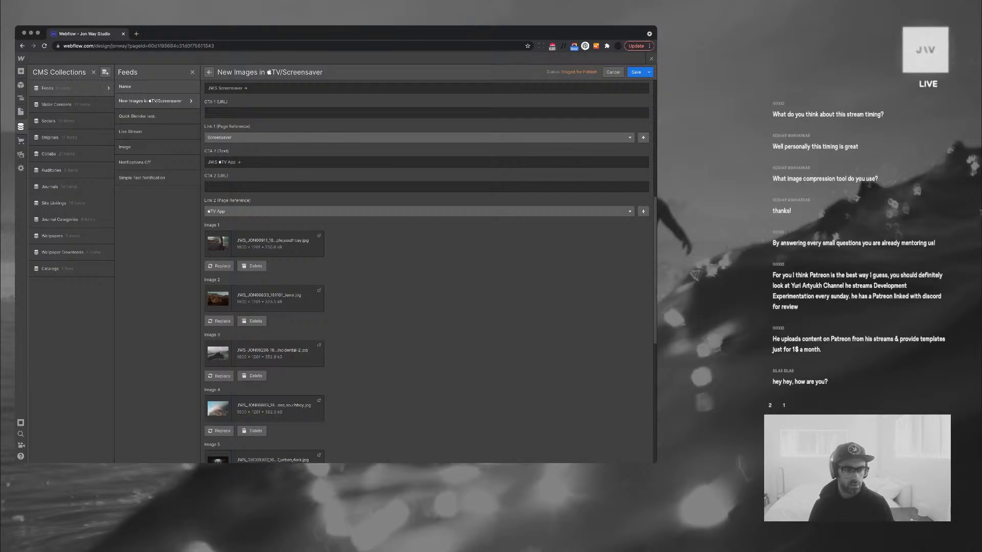
pyautogui.scroll(9, 426, 271)
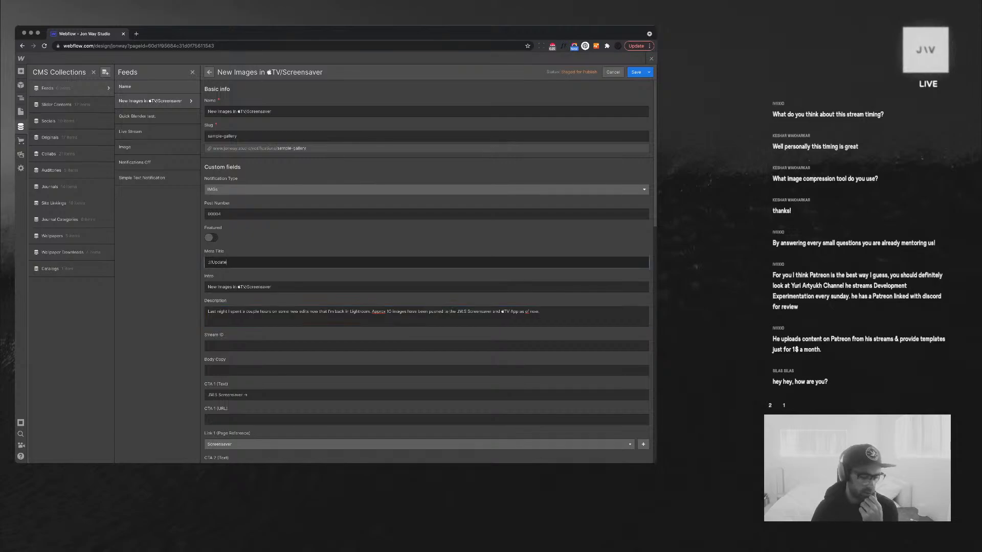
pyautogui.tripleClick(217, 262)
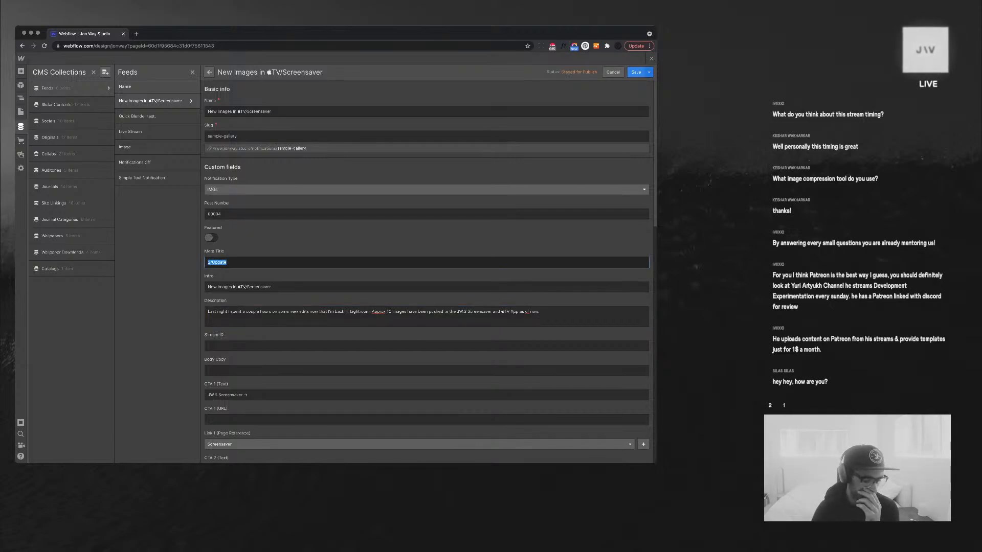
pyautogui.press('Return')
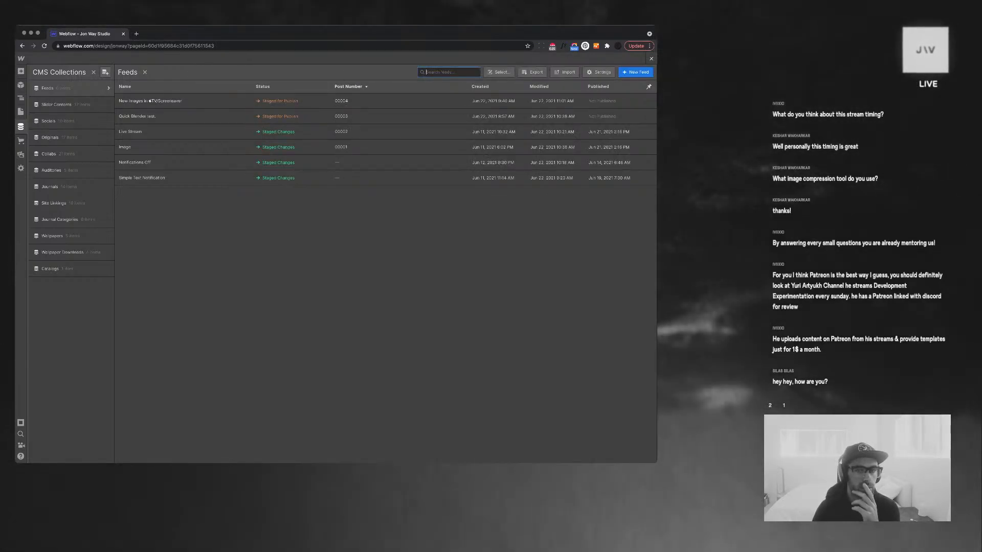
# Back on the Live Feed page, set the date block's width to Auto
pyautogui.press('Escape')
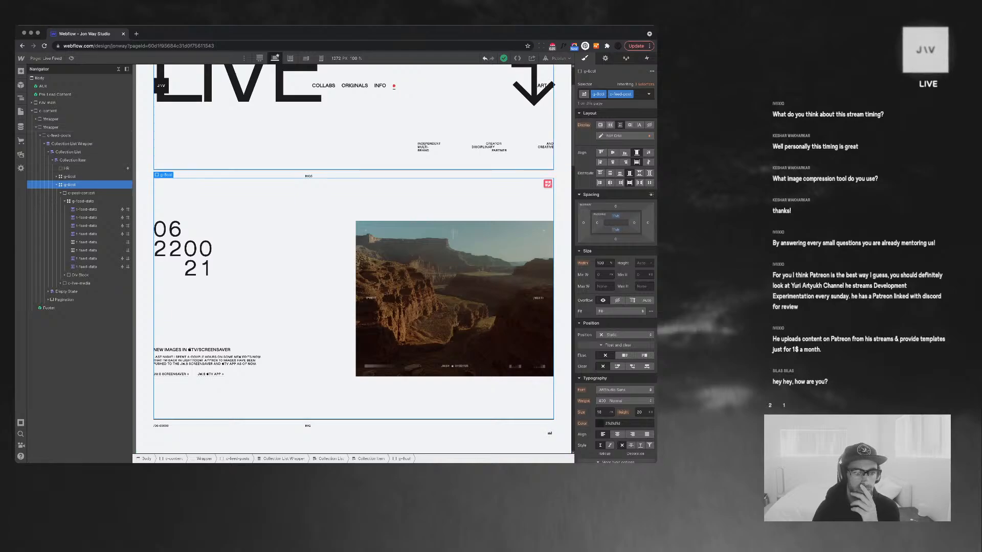
pyautogui.click(206, 249)
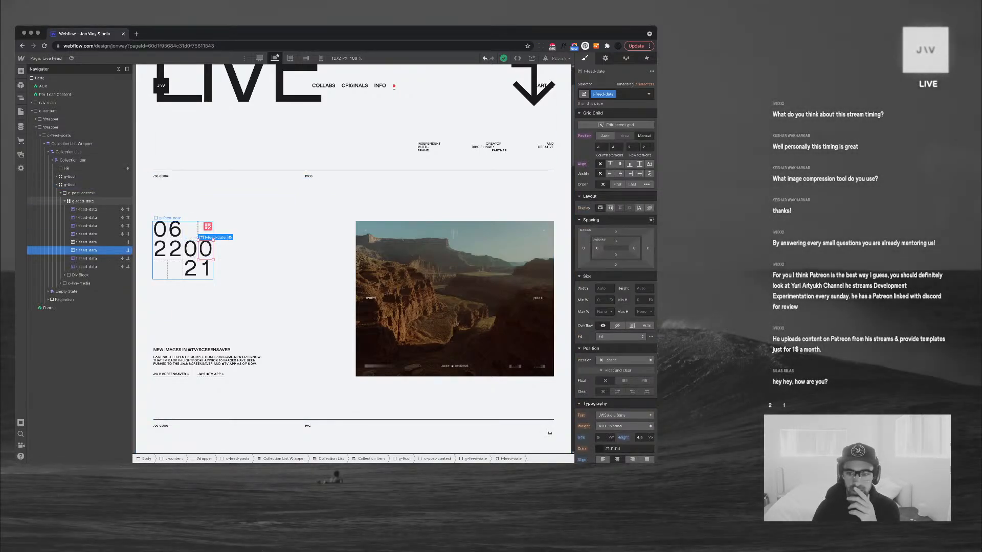
pyautogui.click(83, 201)
pyautogui.click(600, 318)
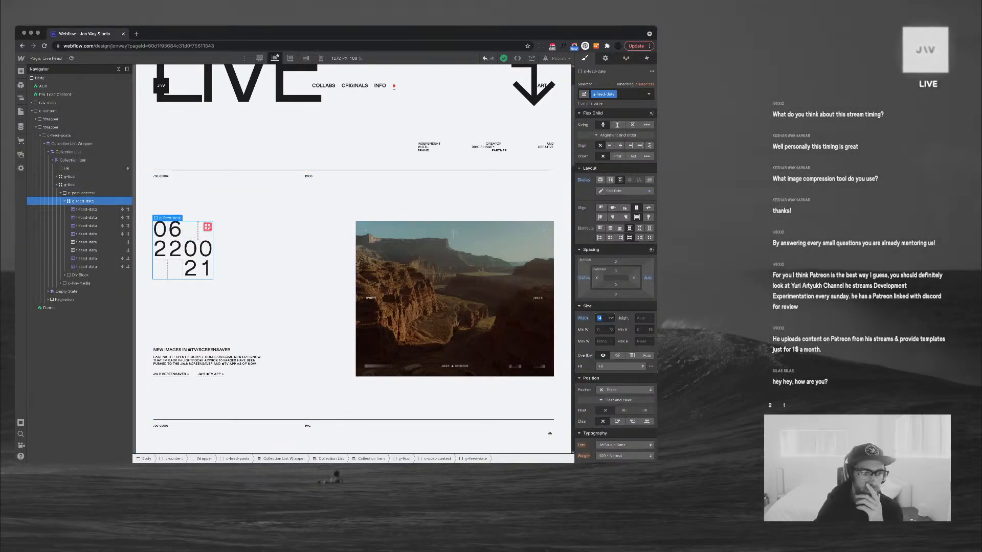
pyautogui.press('Down')
pyautogui.press('Down')
pyautogui.press('Down')
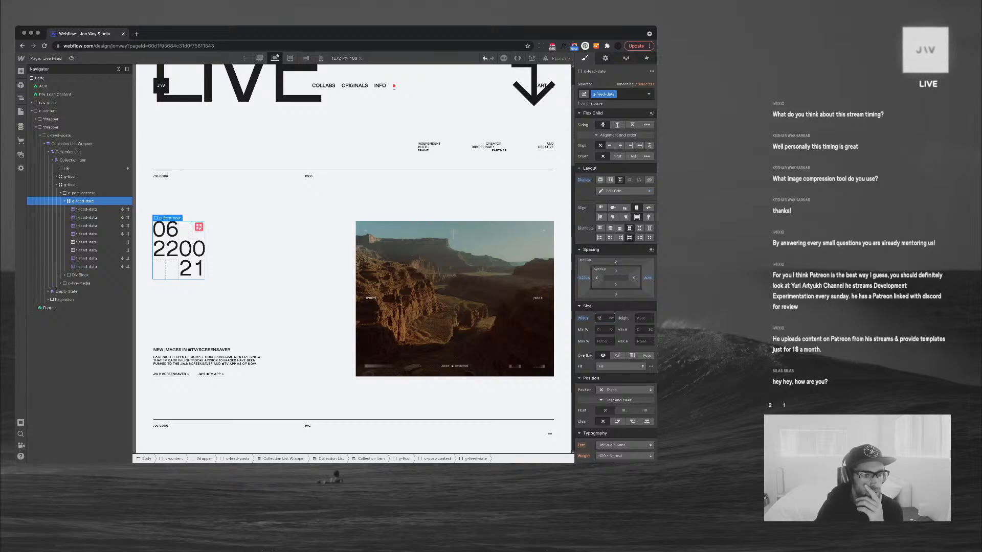
pyautogui.press('Up')
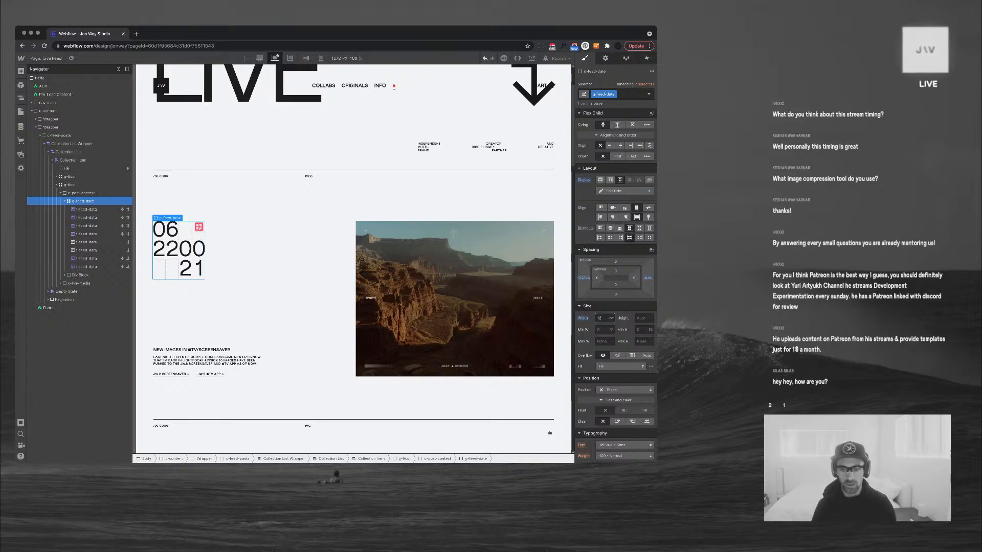
pyautogui.keyDown('alt'); pyautogui.click(583, 318); pyautogui.keyUp('alt')
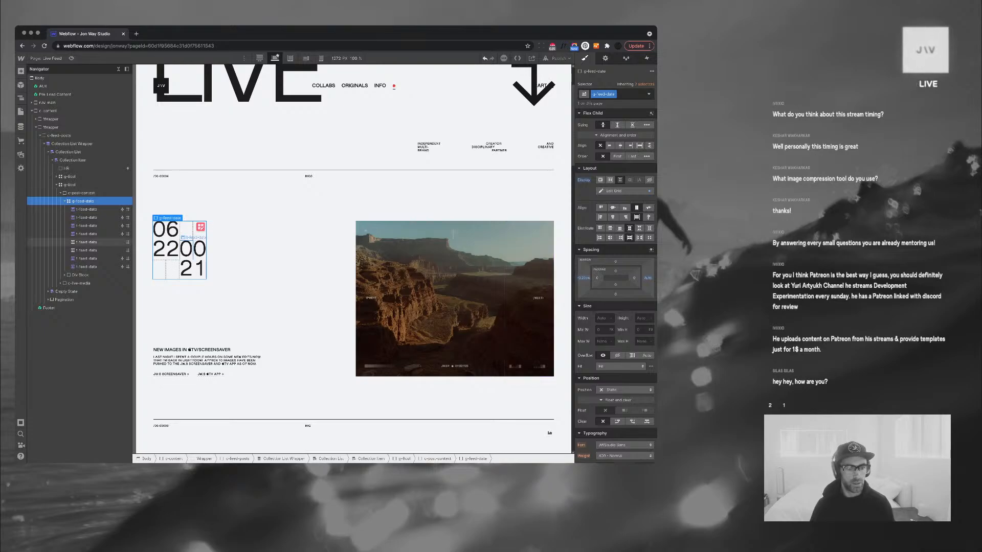
# Tighten the date digits' letter spacing to -0.55
pyautogui.click(186, 250)
pyautogui.scroll(-3, 615, 317)
pyautogui.click(585, 416)
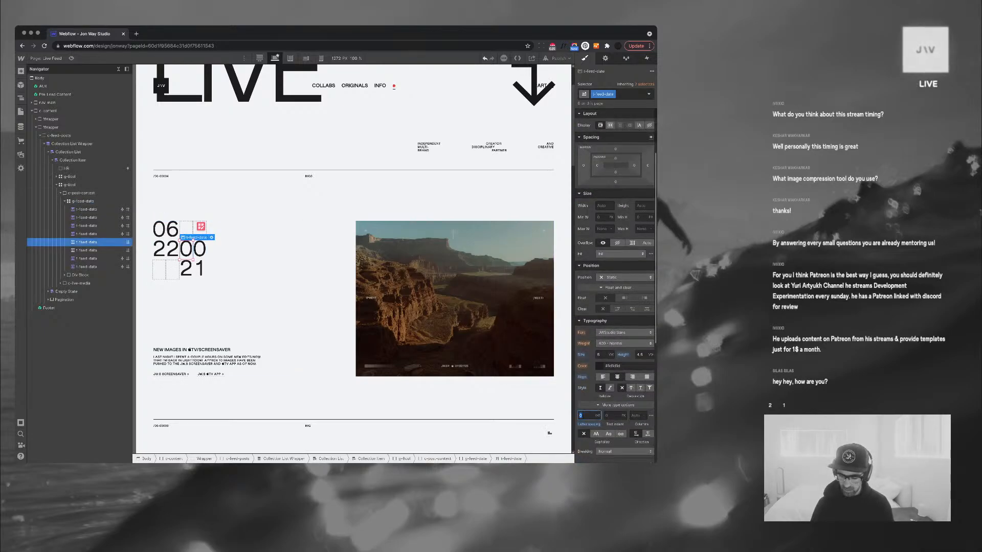
pyautogui.write('-0.5')
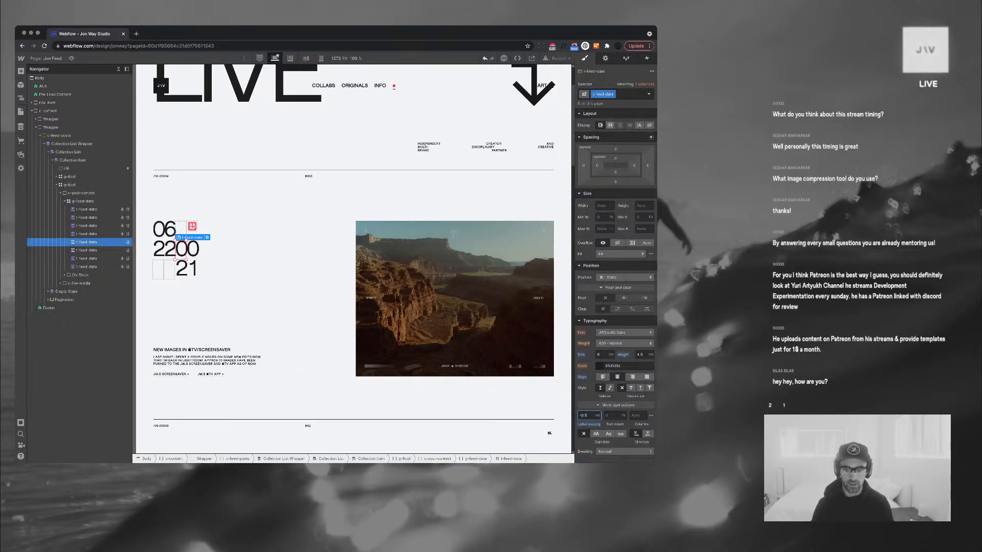
pyautogui.write('5')
pyautogui.press('Return')
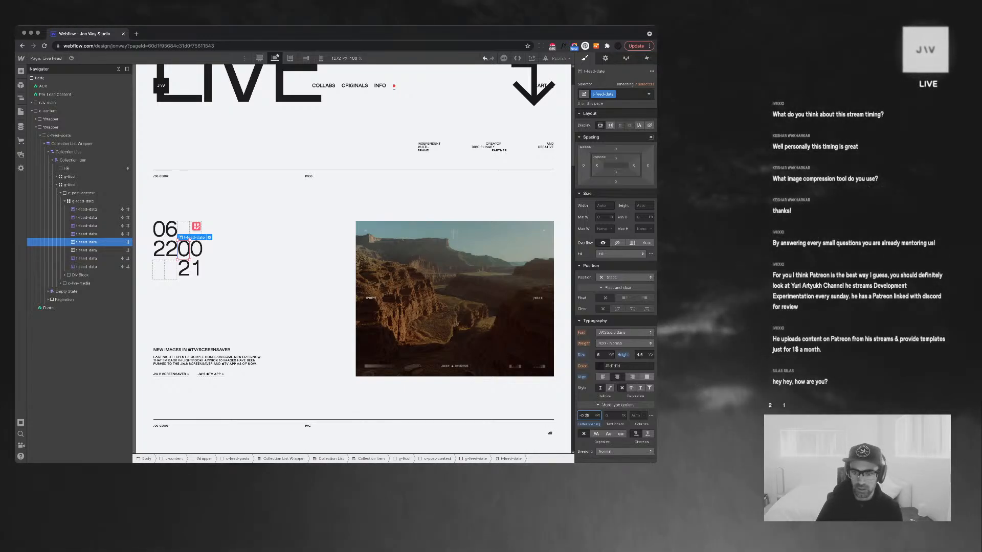
# Set the date digits' line height to 4 and letter spacing to -0.125
pyautogui.click(640, 354)
pyautogui.write('4.25')
pyautogui.press('Return')
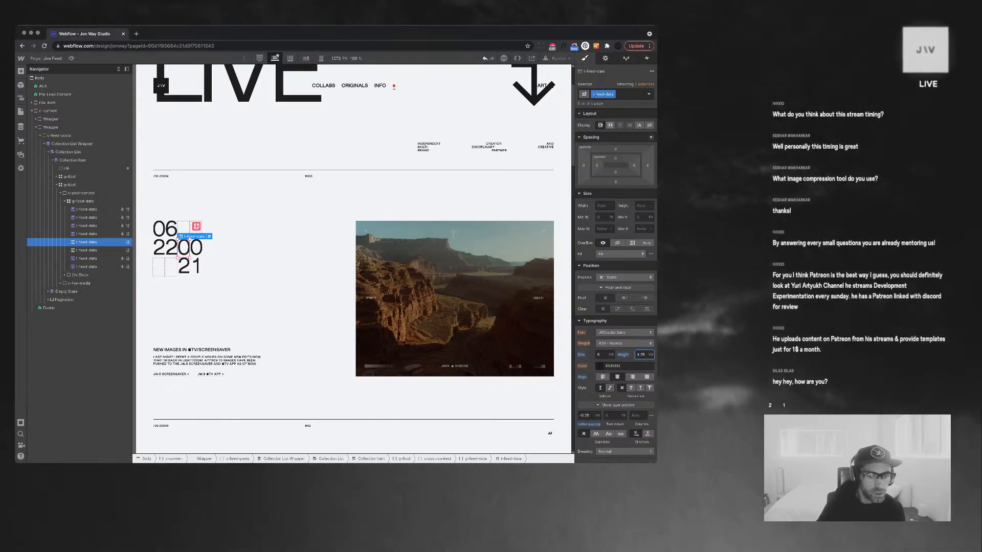
pyautogui.write('4')
pyautogui.press('Return')
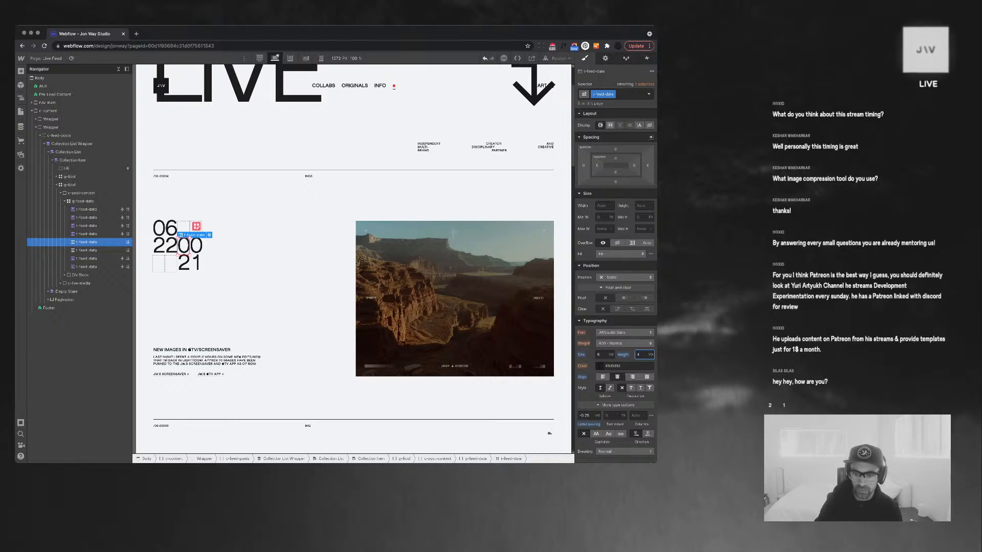
pyautogui.click(585, 416)
pyautogui.write('1')
pyautogui.press('Return')
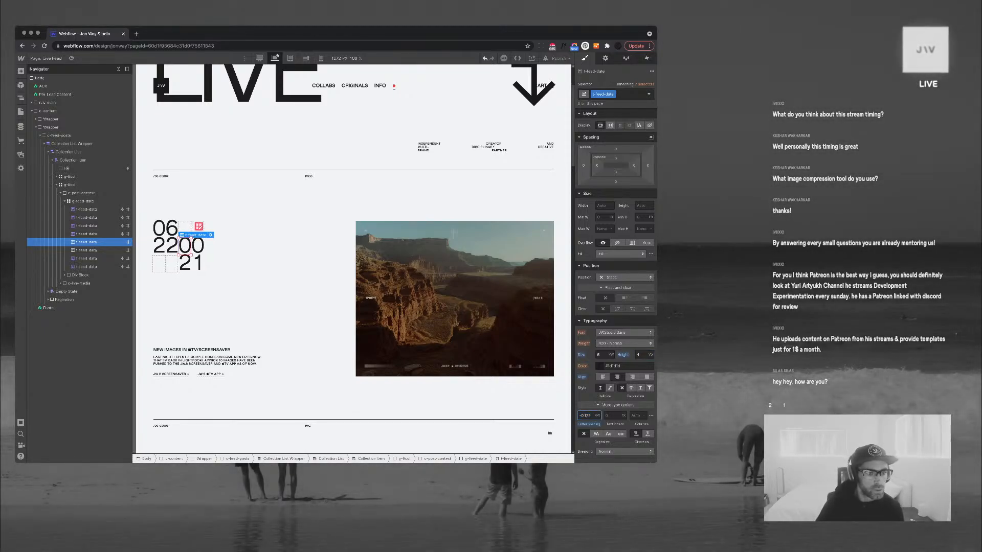
pyautogui.click(256, 286)
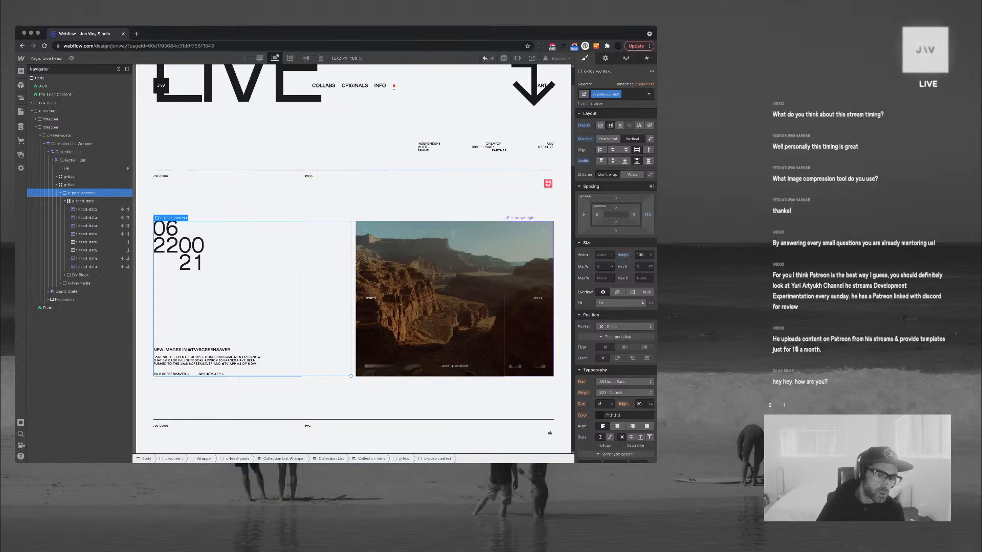
# Select the feed list's Pagination element below the post and show its Element Settings
pyautogui.click(529, 298)
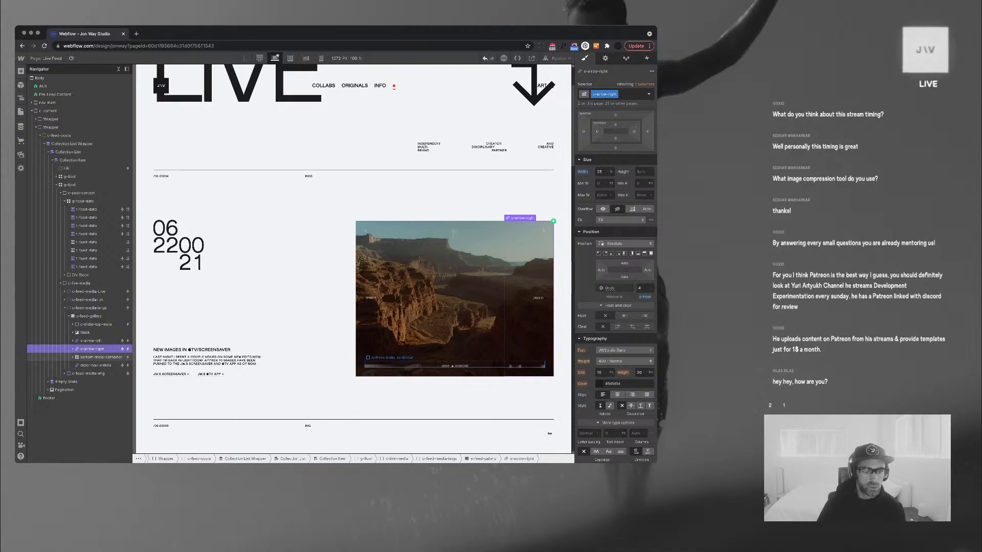
pyautogui.scroll(-10, 353, 256)
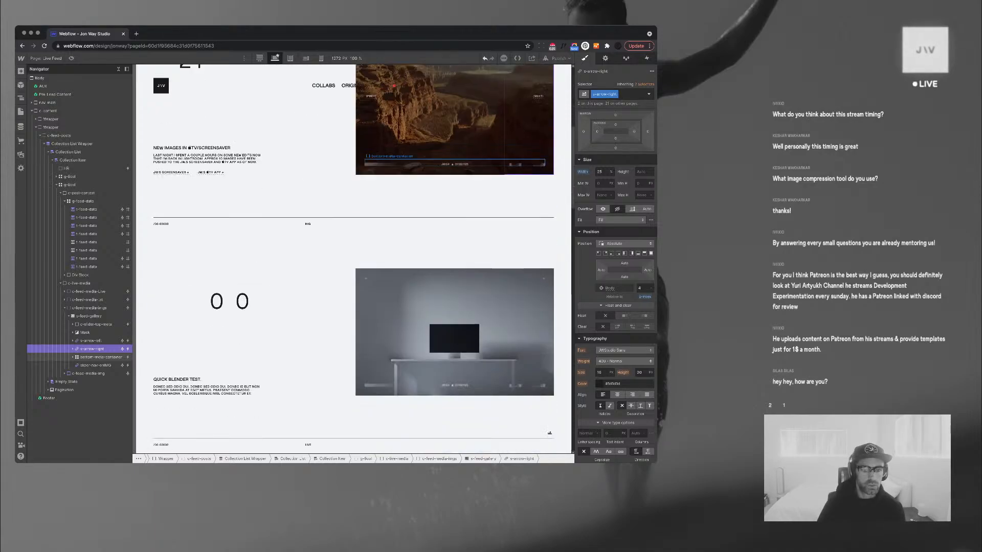
pyautogui.scroll(10, 549, 433)
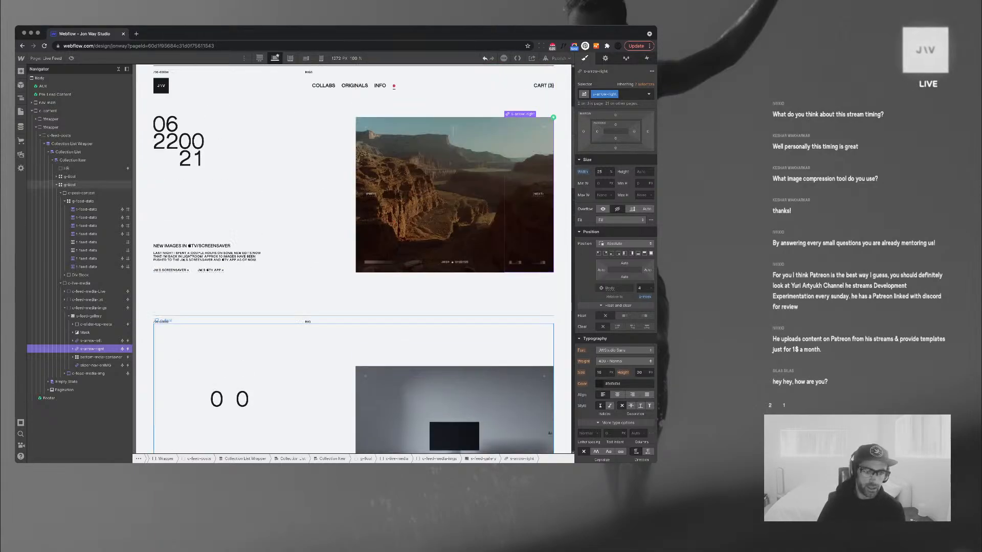
pyautogui.scroll(1, 549, 433)
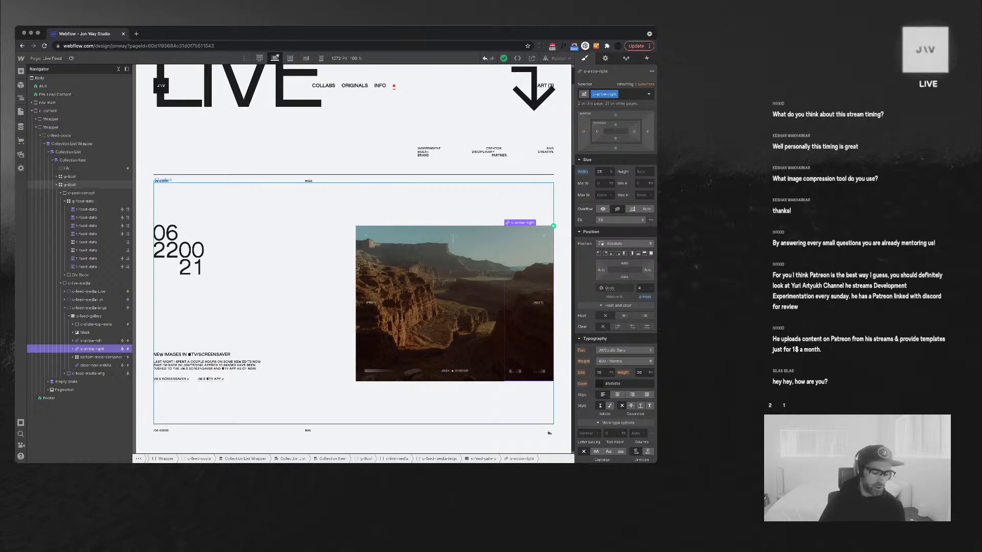
pyautogui.scroll(2, 353, 256)
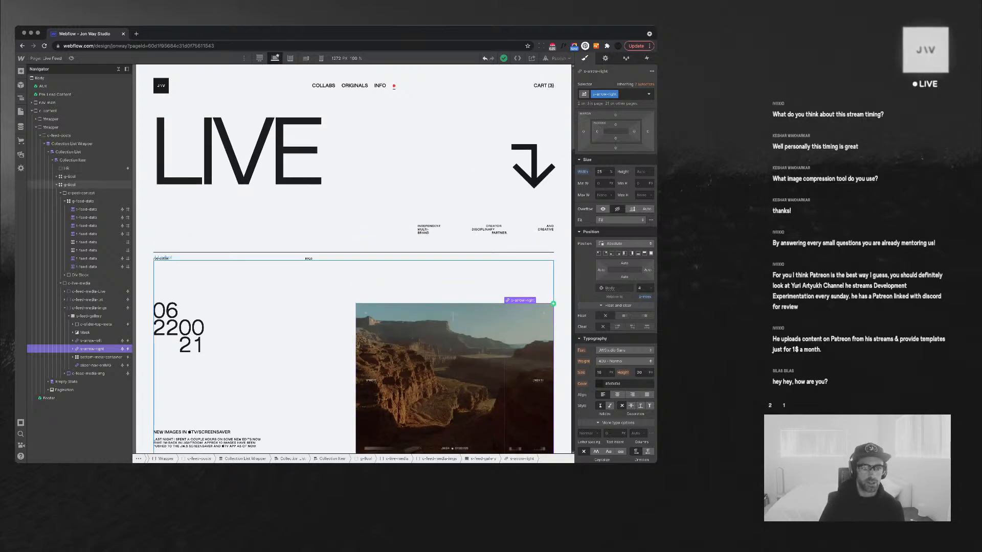
pyautogui.scroll(-5, 352, 256)
pyautogui.scroll(-20, 455, 246)
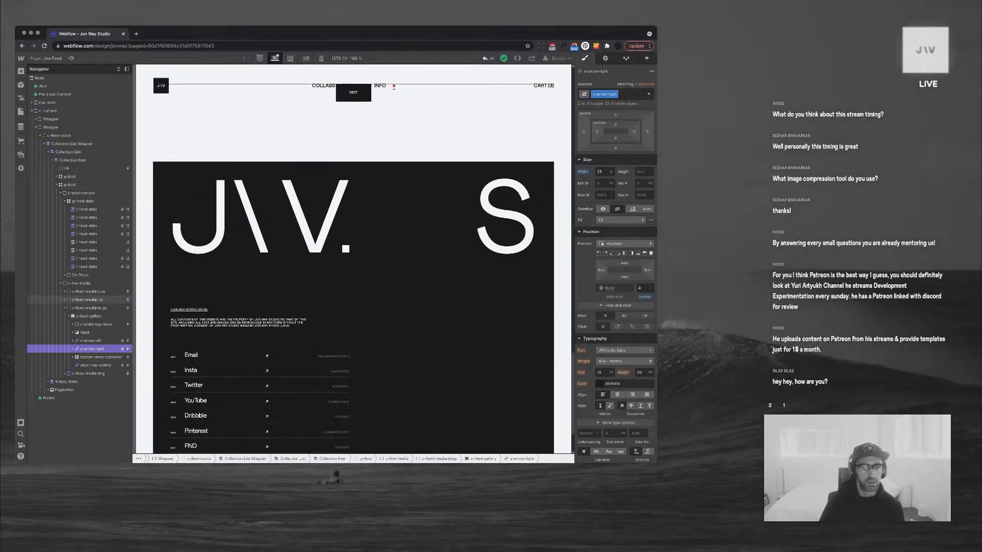
pyautogui.scroll(10, 455, 245)
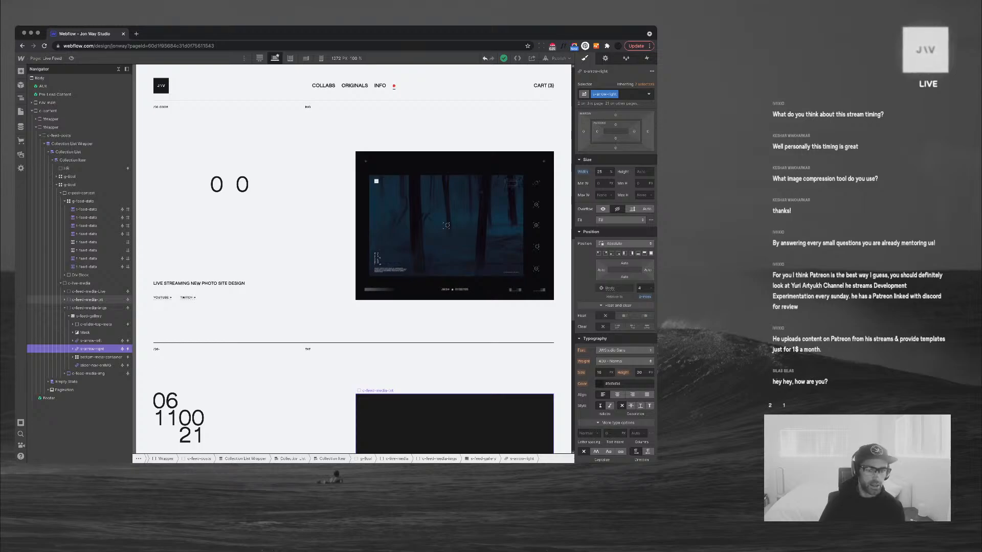
pyautogui.scroll(7, 455, 419)
pyautogui.scroll(-11, 455, 420)
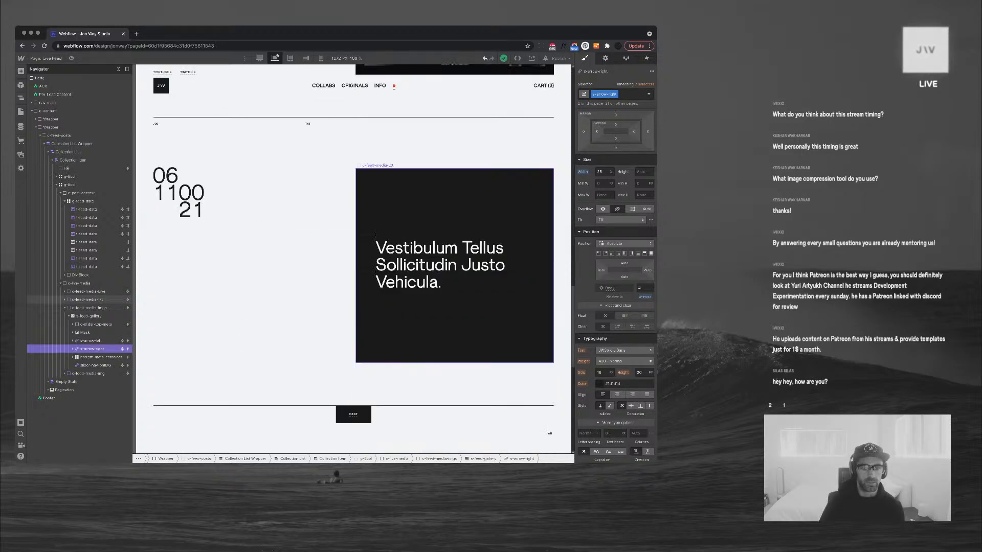
pyautogui.scroll(-3, 375, 234)
pyautogui.click(440, 285)
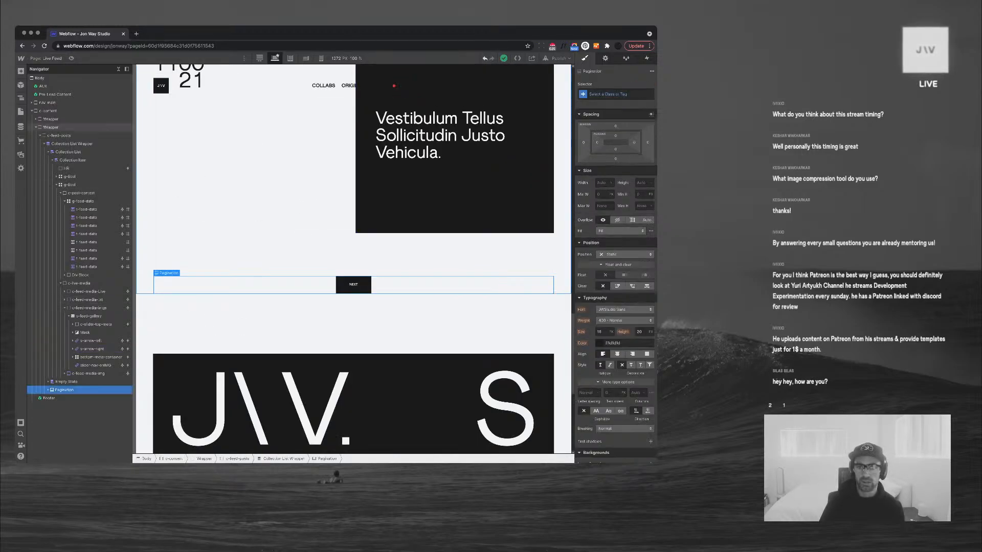
pyautogui.press('d')
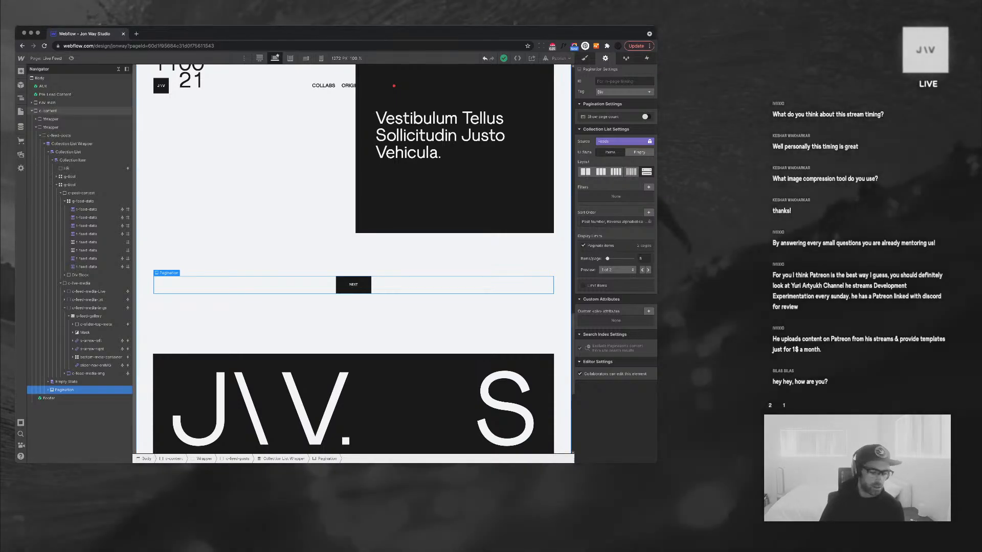
# Collapse the Navigator tree and switch to the Home page from the Pages list
pyautogui.click(460, 325)
pyautogui.scroll(10, 460, 324)
pyautogui.scroll(10, 461, 324)
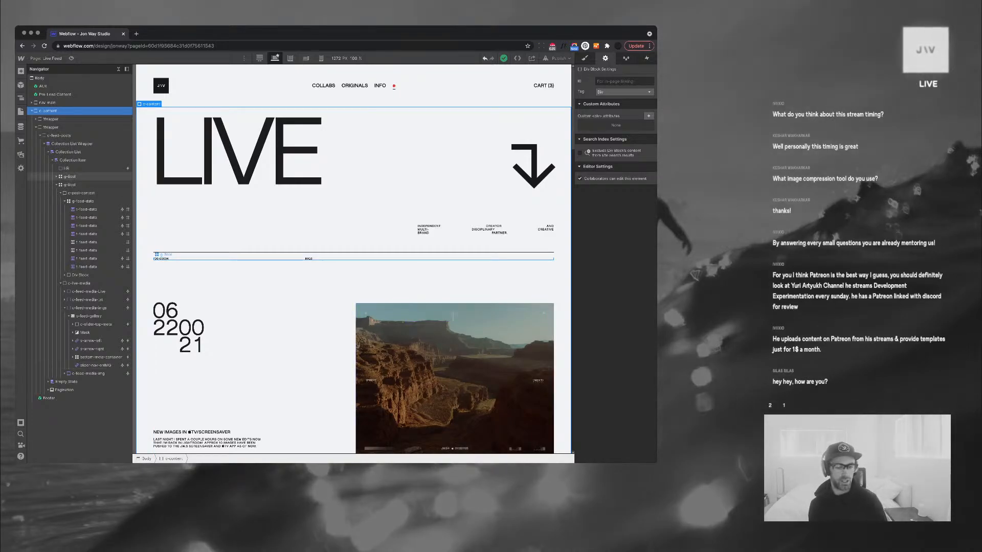
pyautogui.scroll(-2, 369, 286)
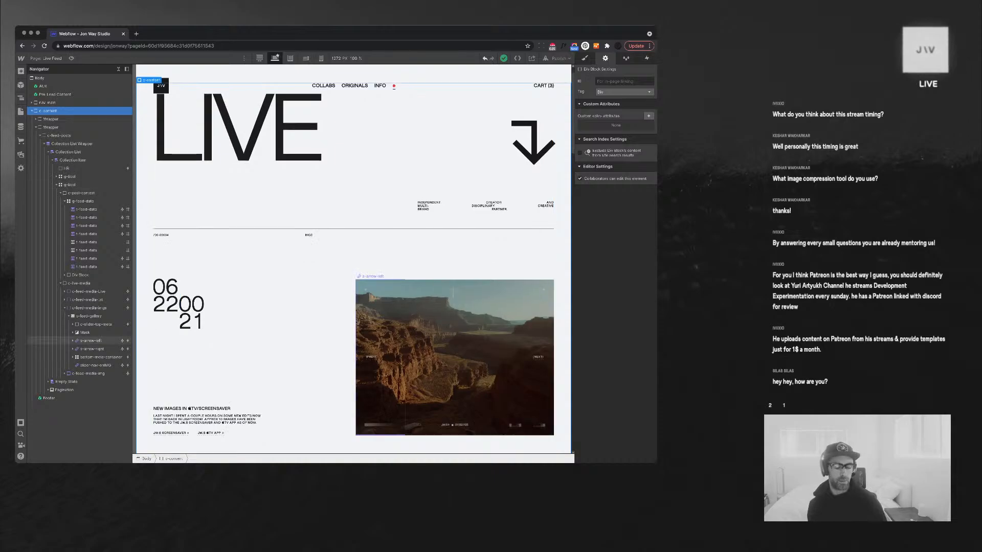
pyautogui.scroll(-2, 353, 261)
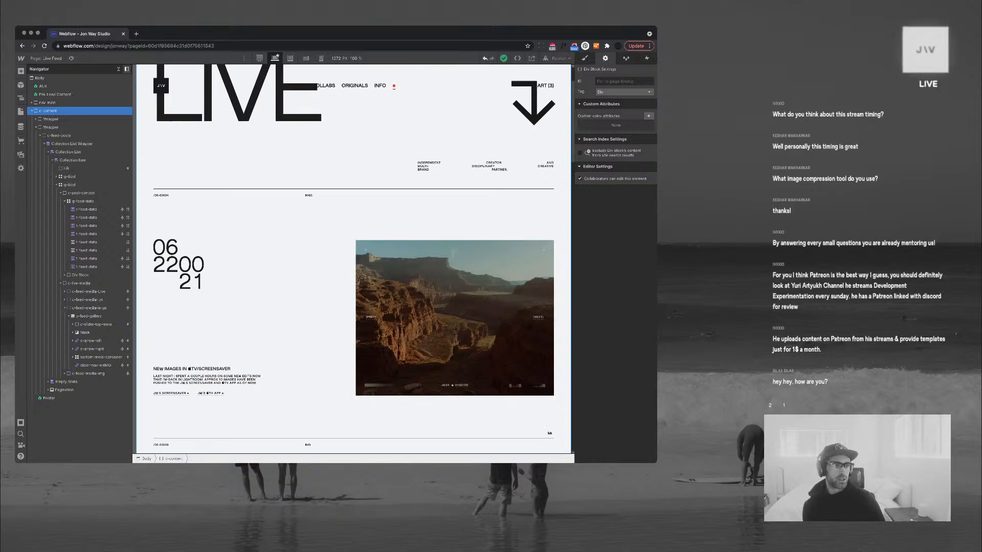
pyautogui.click(119, 69)
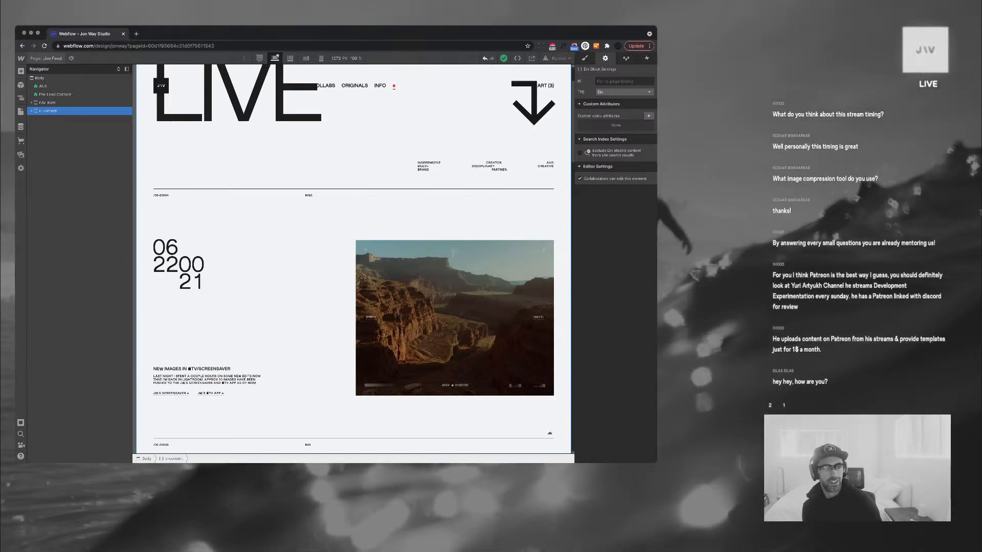
pyautogui.click(47, 58)
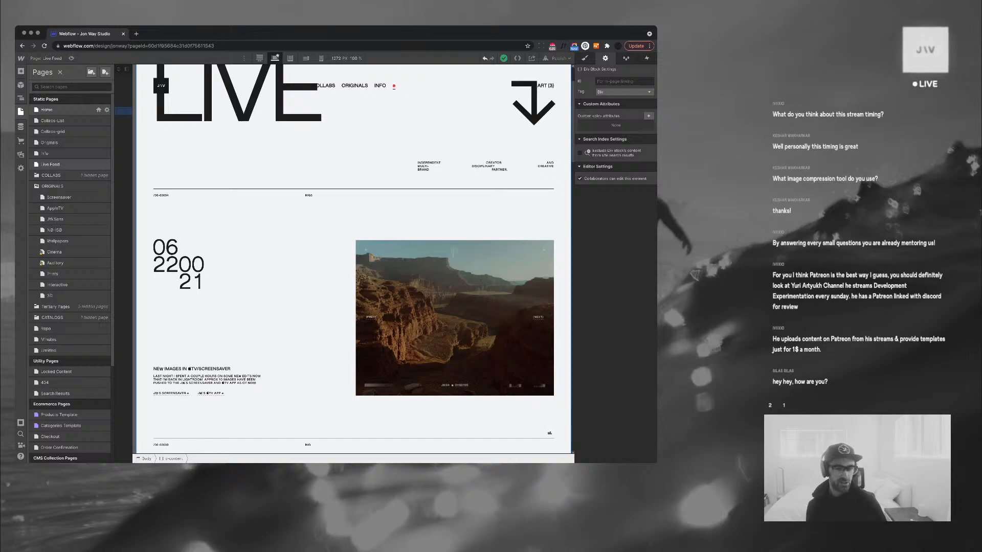
pyautogui.click(47, 109)
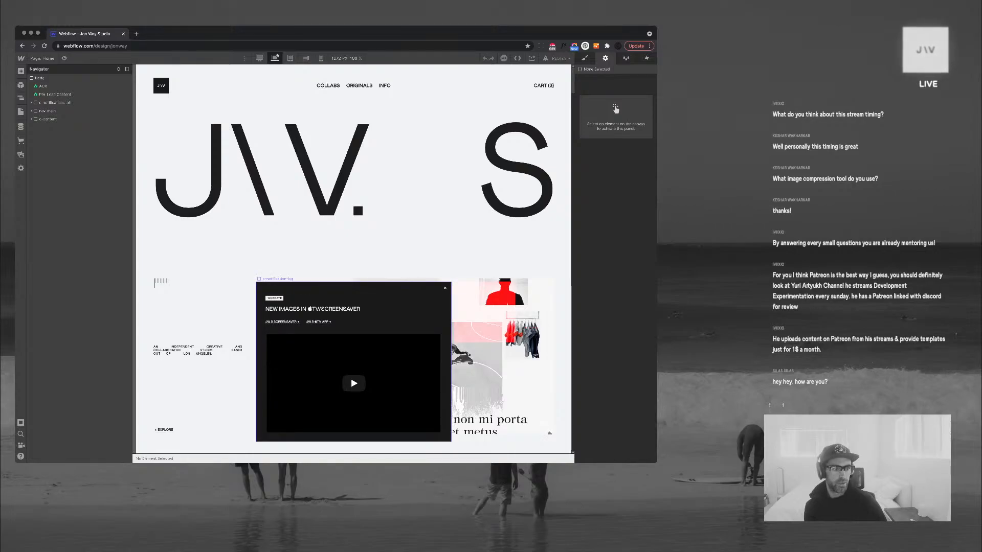
pyautogui.click(399, 293)
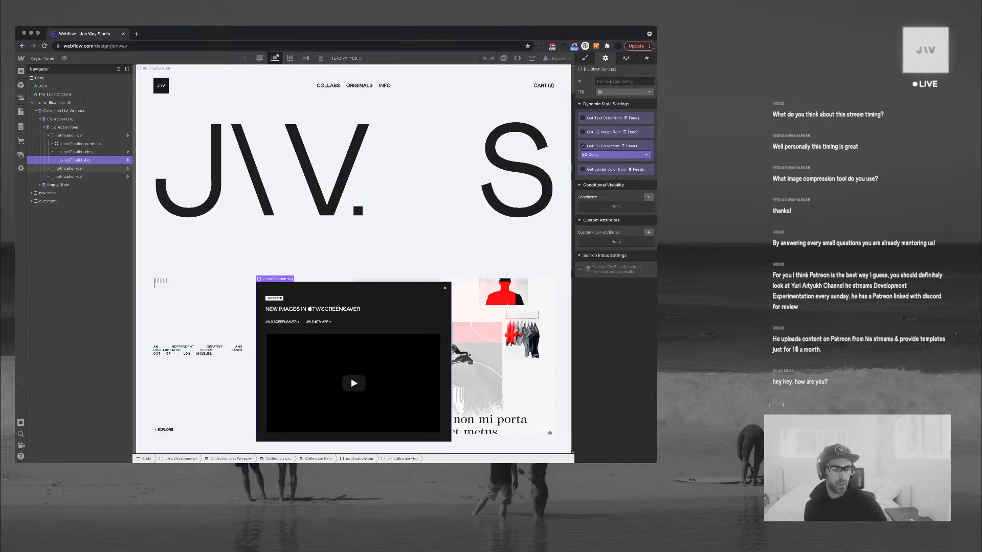
pyautogui.click(312, 309)
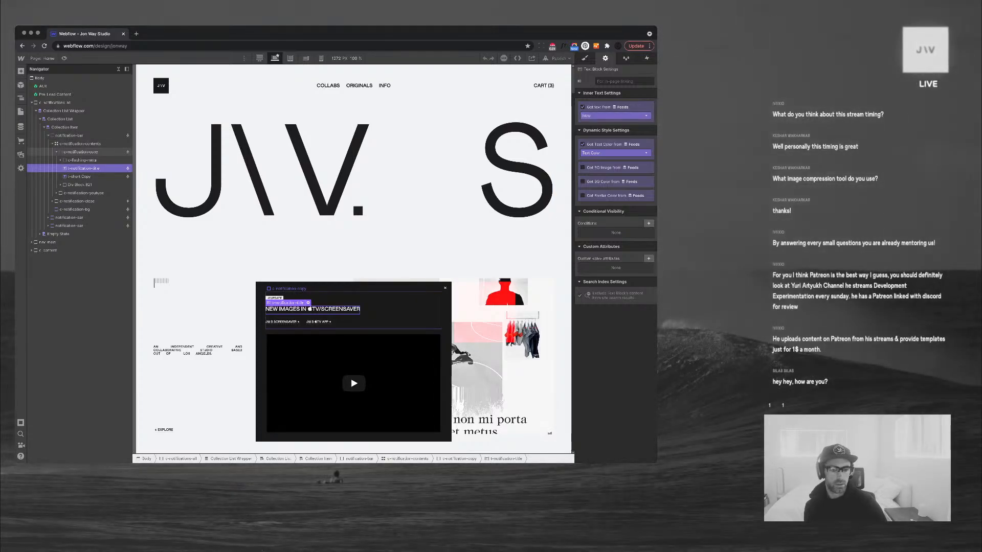
pyautogui.click(80, 152)
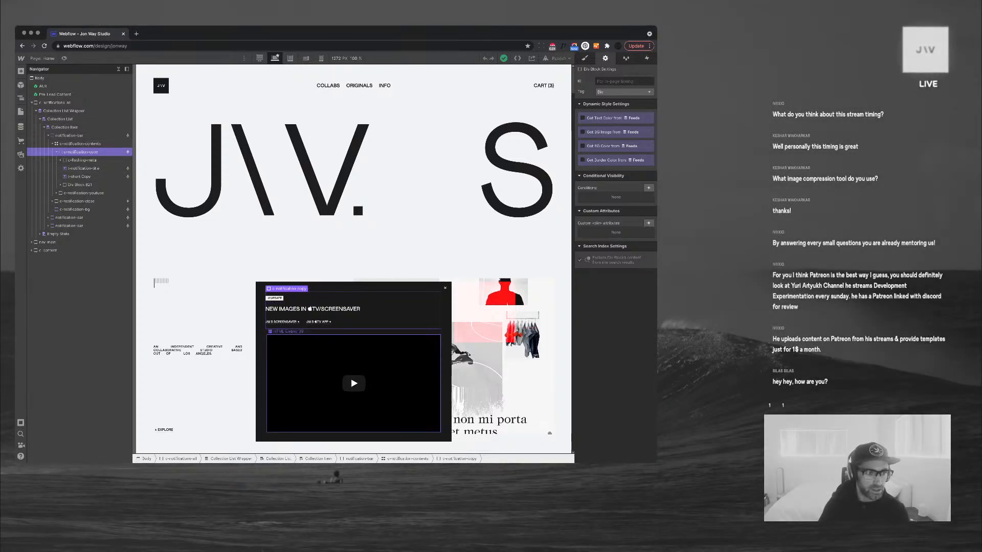
pyautogui.click(328, 368)
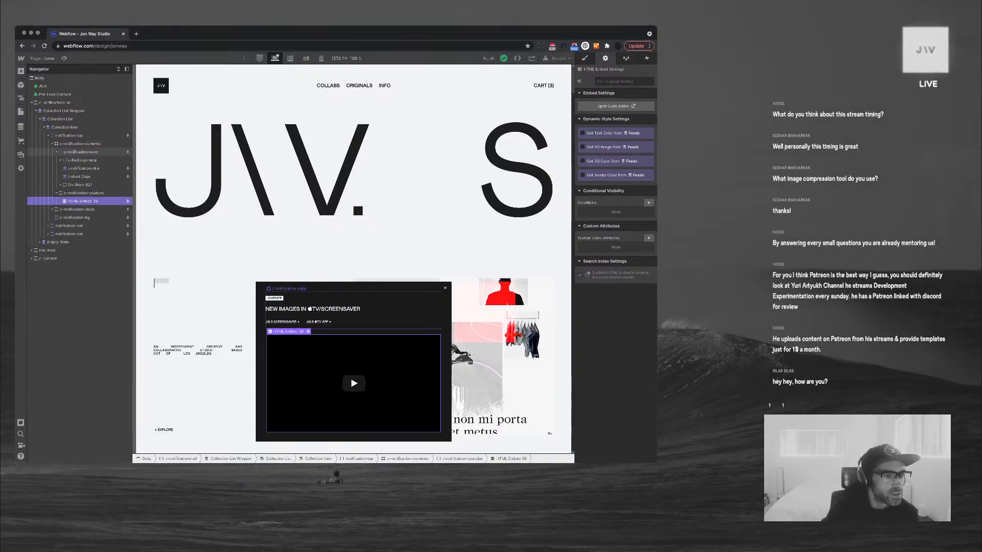
pyautogui.click(56, 160)
pyautogui.click(83, 160)
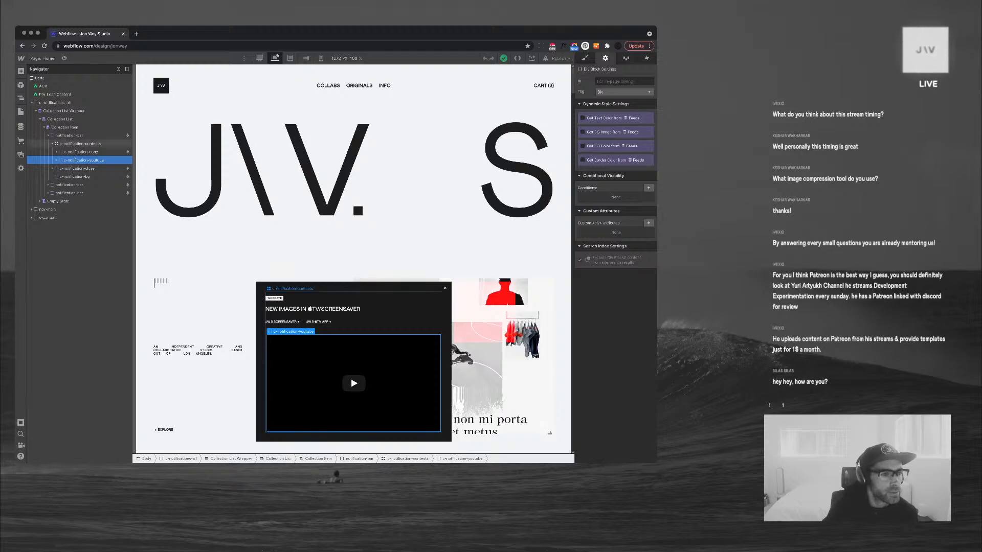
pyautogui.click(48, 135)
pyautogui.click(69, 136)
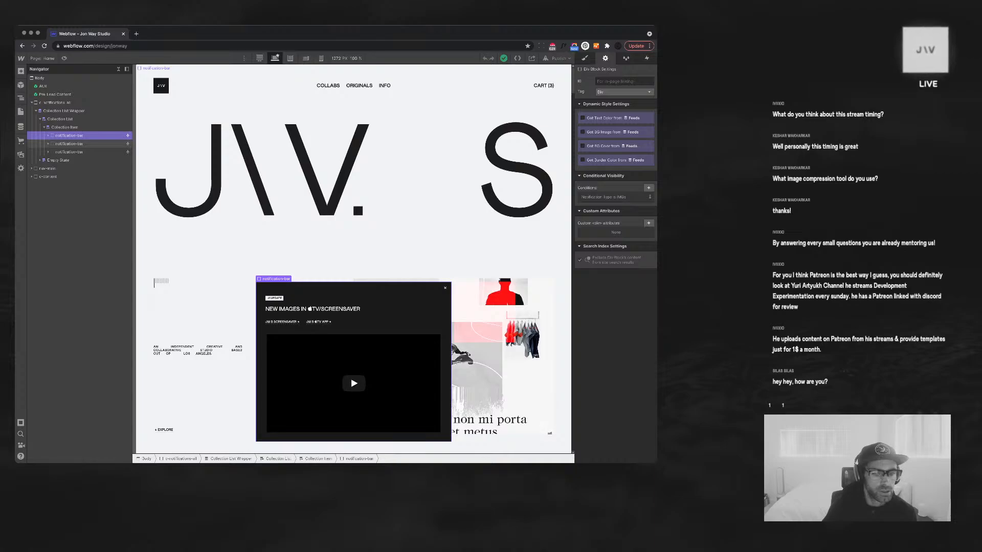
pyautogui.click(353, 380)
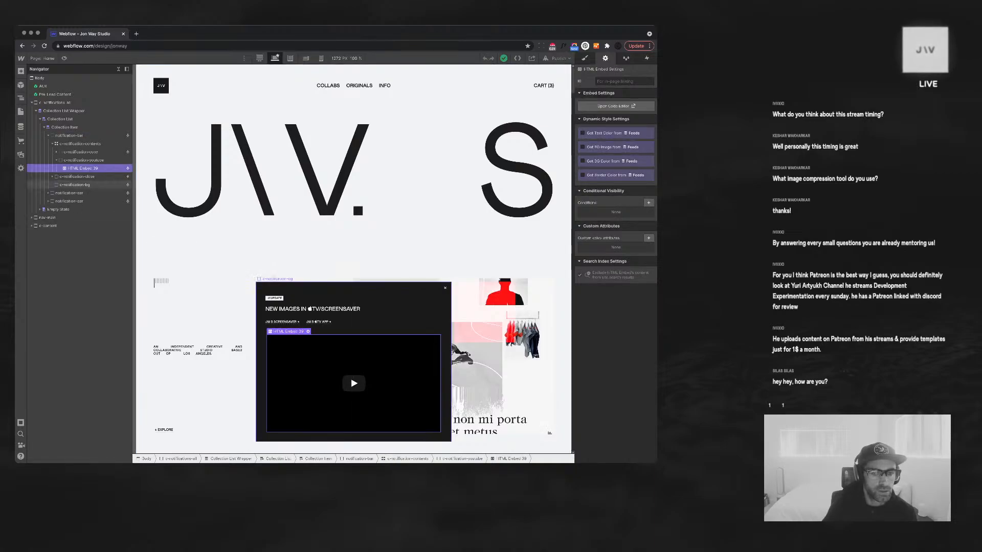
pyautogui.click(81, 152)
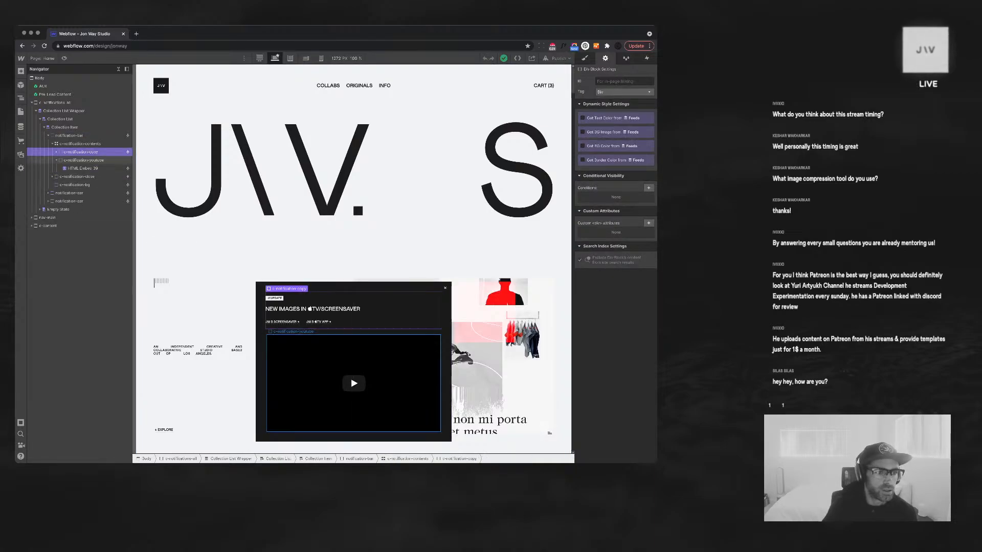
pyautogui.click(57, 160)
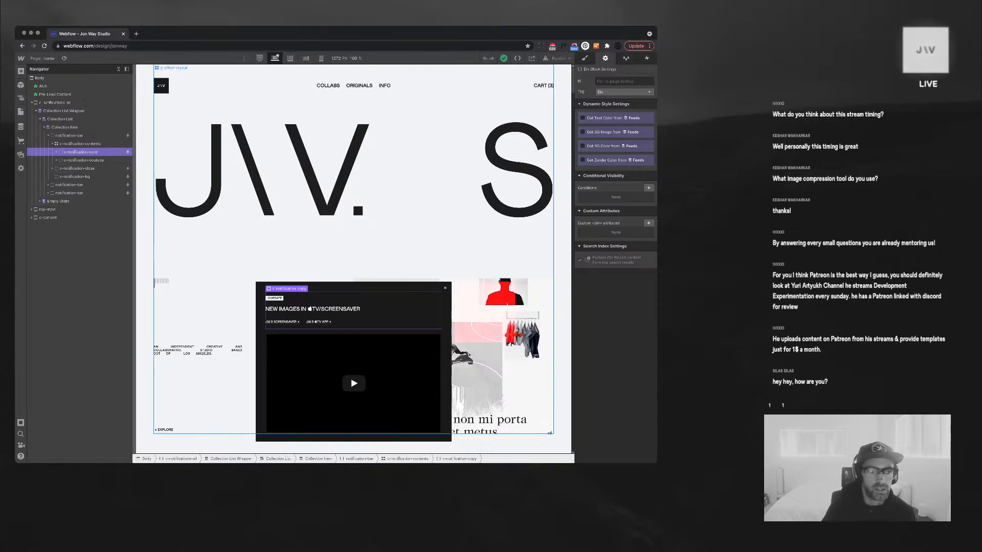
pyautogui.click(83, 160)
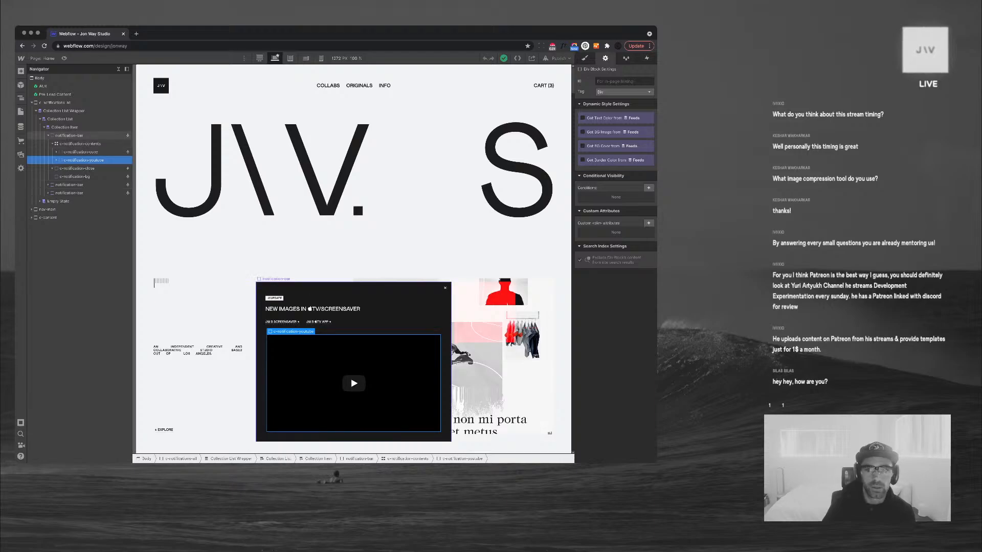
pyautogui.click(69, 135)
pyautogui.press('s')
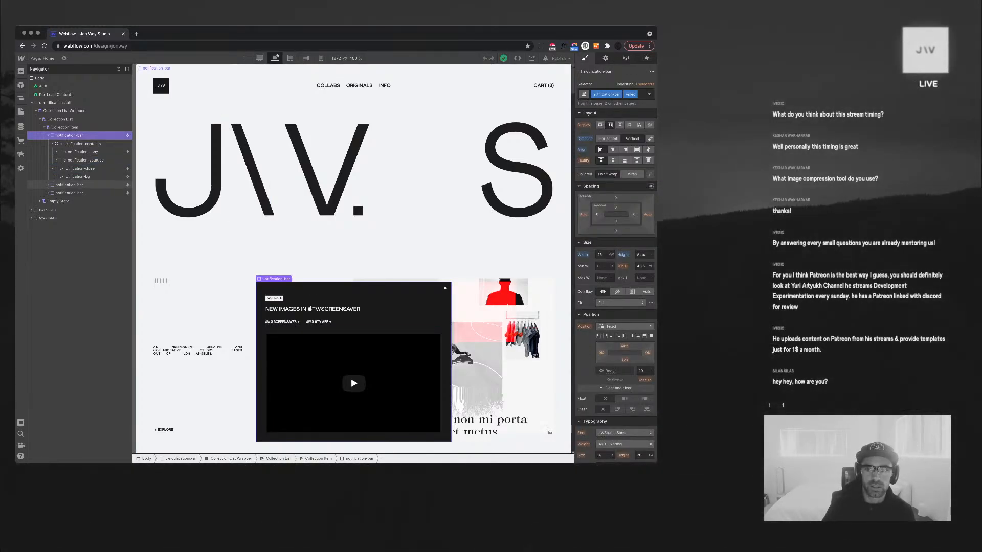
pyautogui.click(69, 185)
pyautogui.click(69, 193)
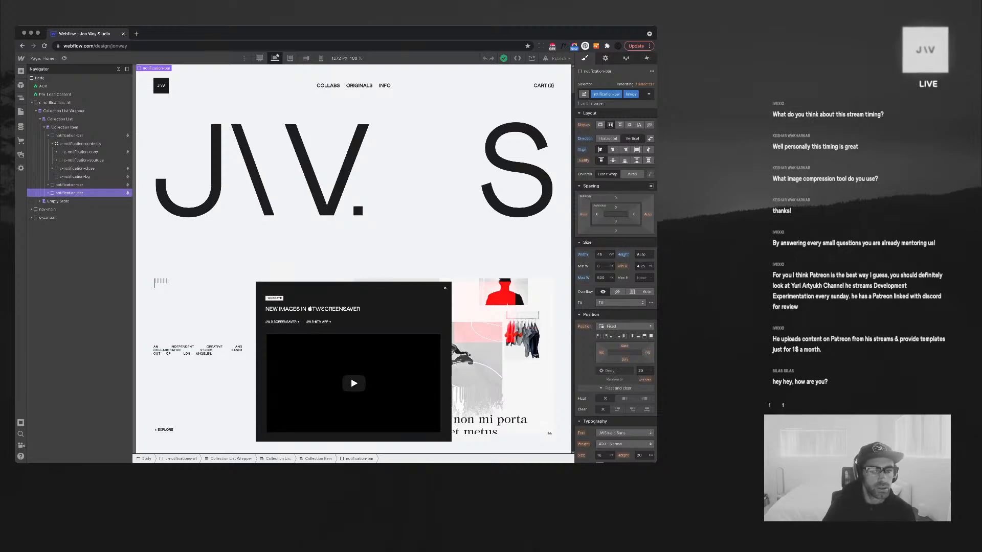
pyautogui.click(327, 370)
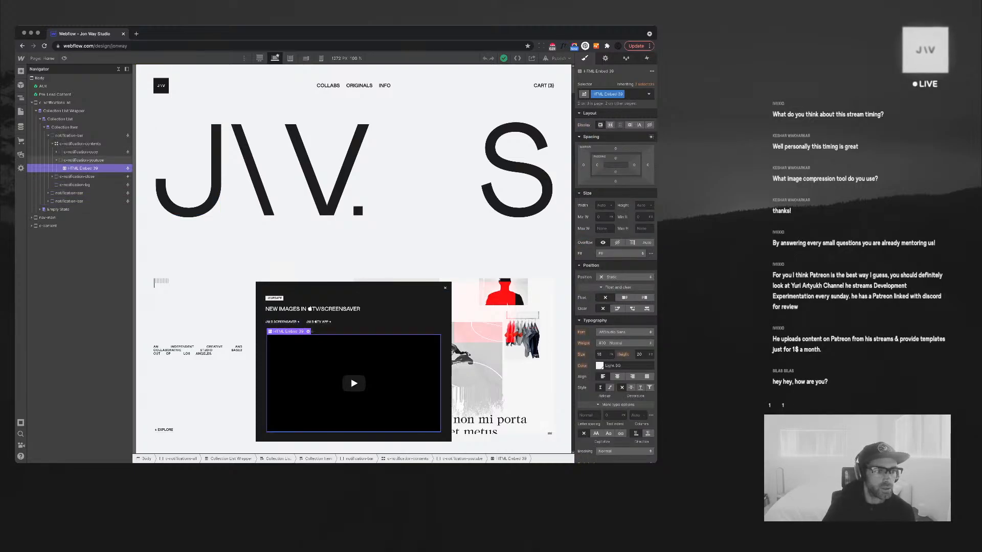
pyautogui.click(56, 160)
pyautogui.click(83, 160)
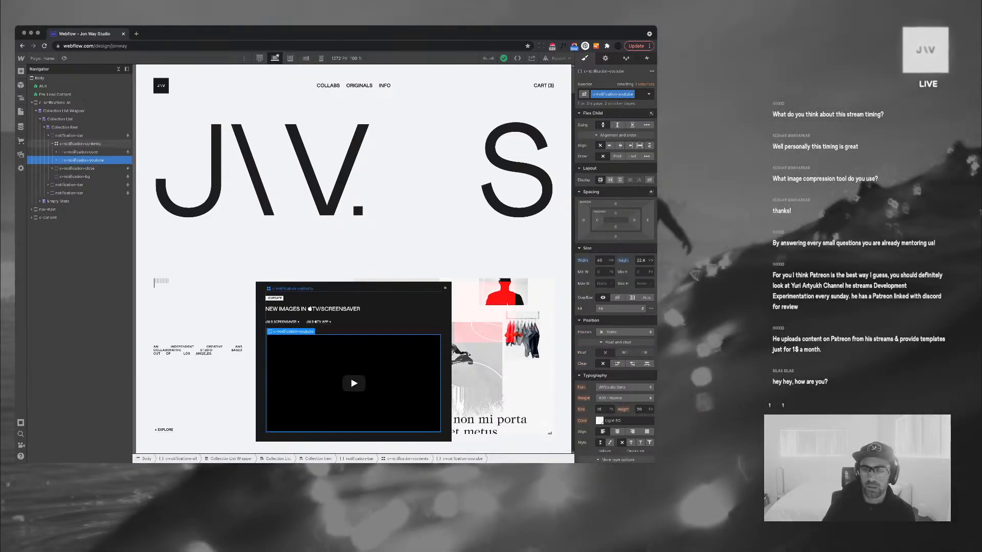
pyautogui.click(80, 144)
pyautogui.press('d')
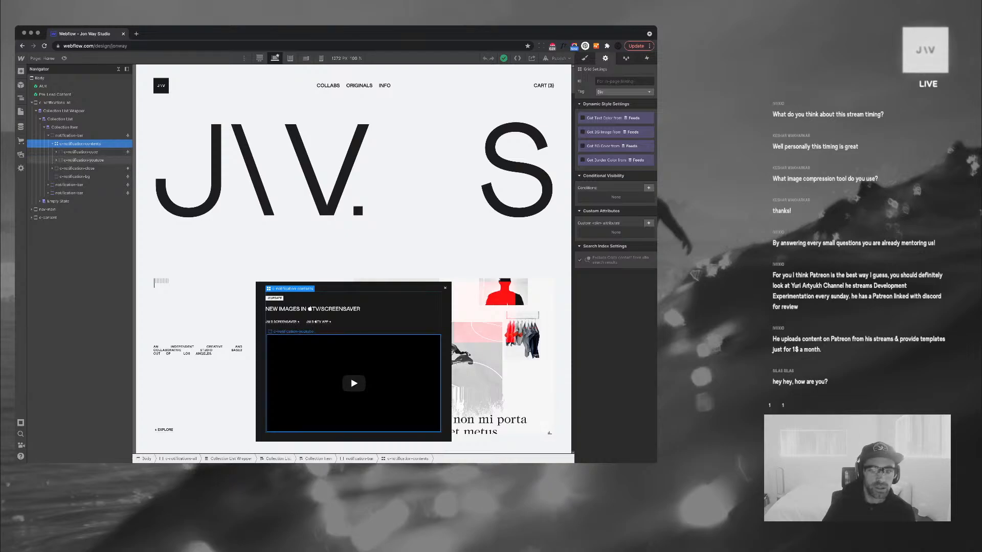
pyautogui.click(83, 160)
pyautogui.click(80, 152)
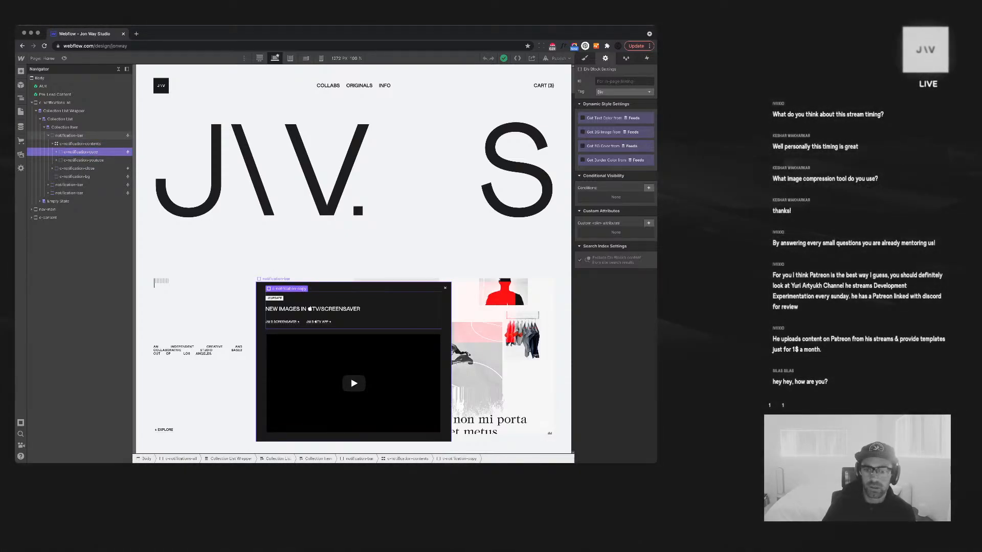
pyautogui.click(69, 135)
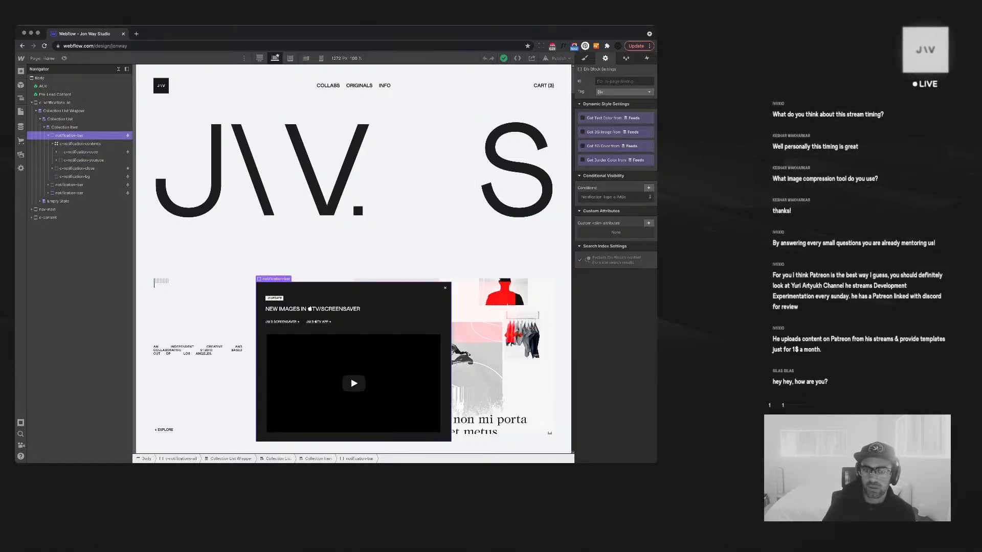
# Set the first notification bar's Notification Type condition to Live
pyautogui.click(614, 197)
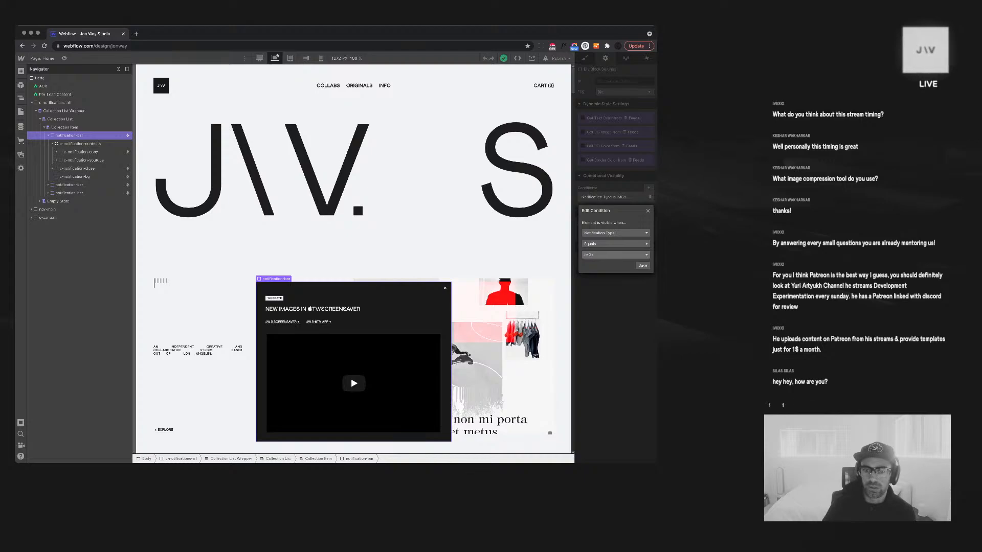
pyautogui.click(616, 254)
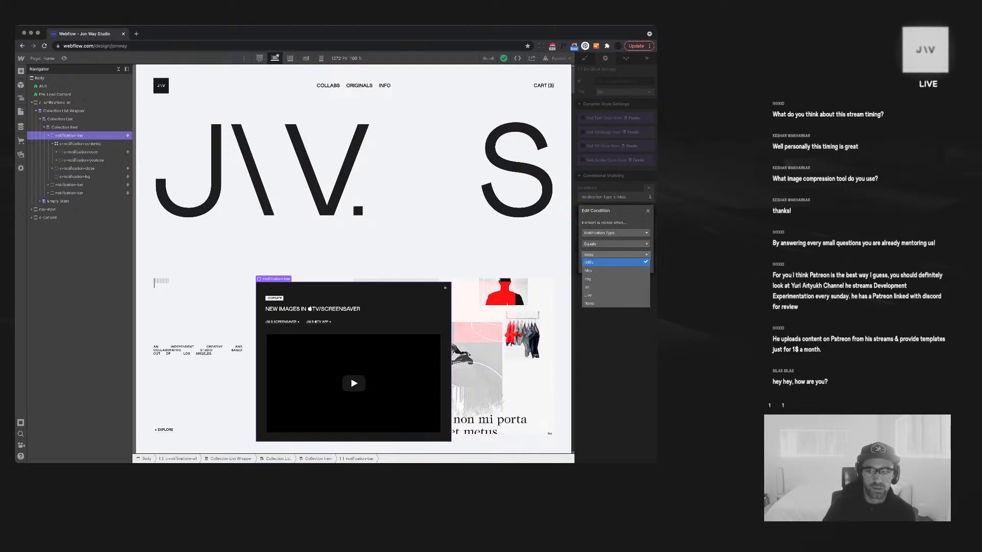
pyautogui.click(613, 335)
pyautogui.click(614, 335)
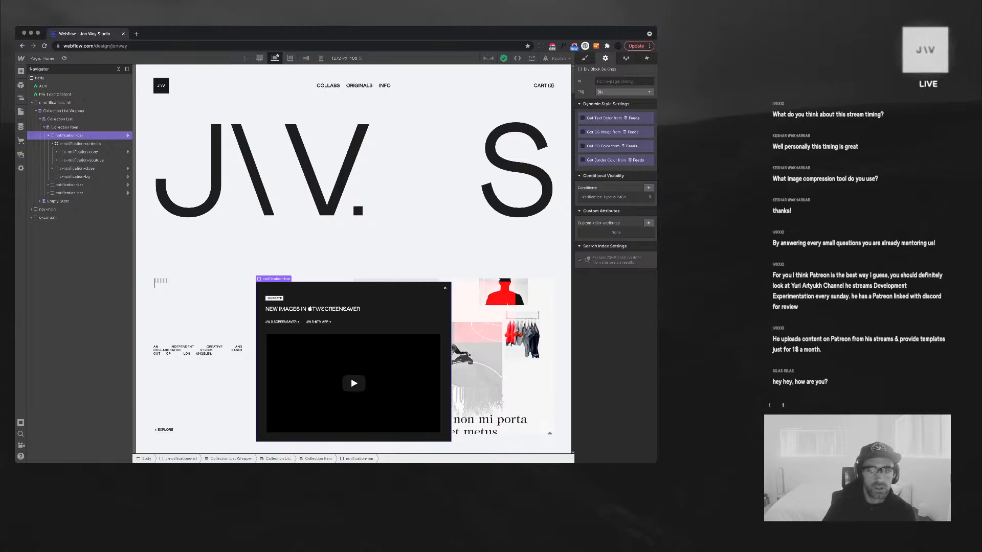
pyautogui.click(613, 197)
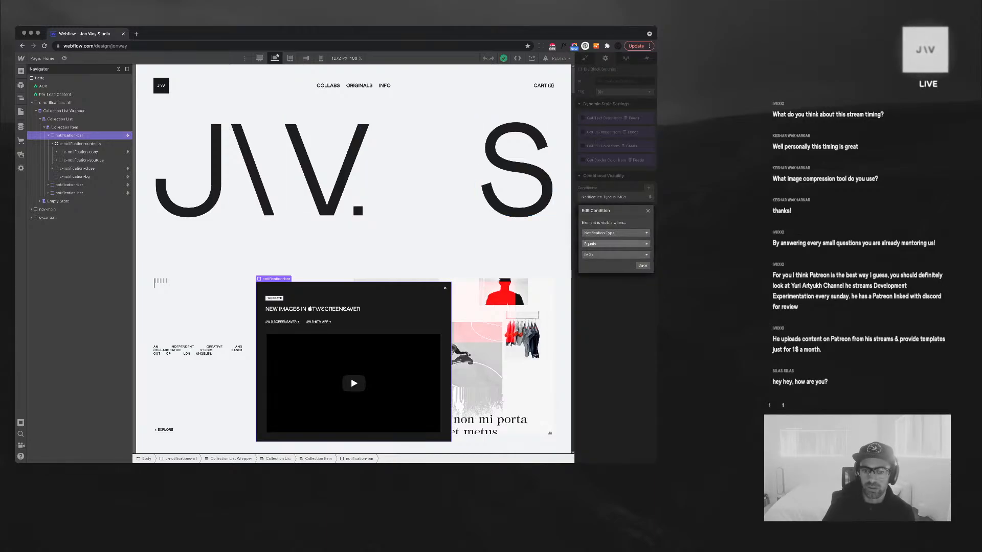
pyautogui.click(615, 254)
pyautogui.click(615, 295)
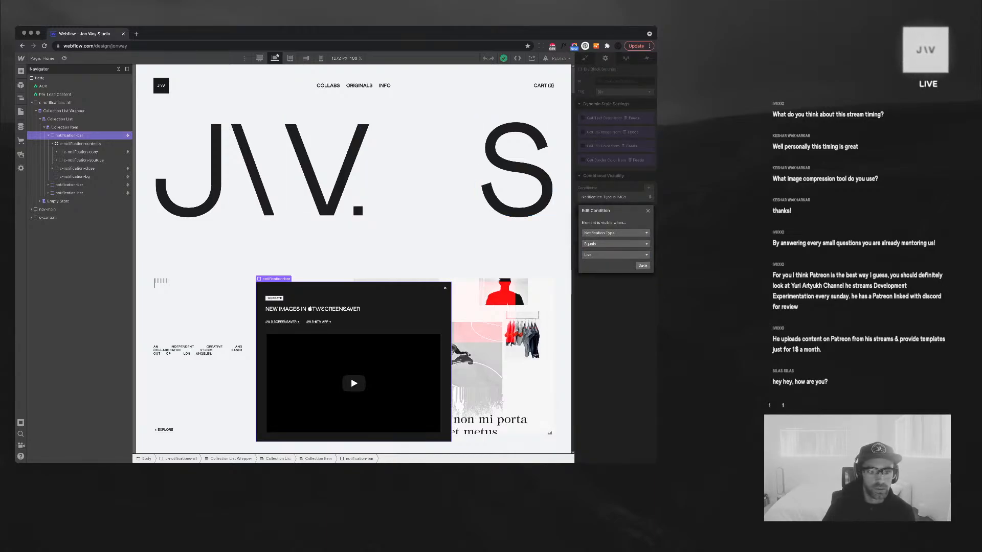
pyautogui.click(642, 265)
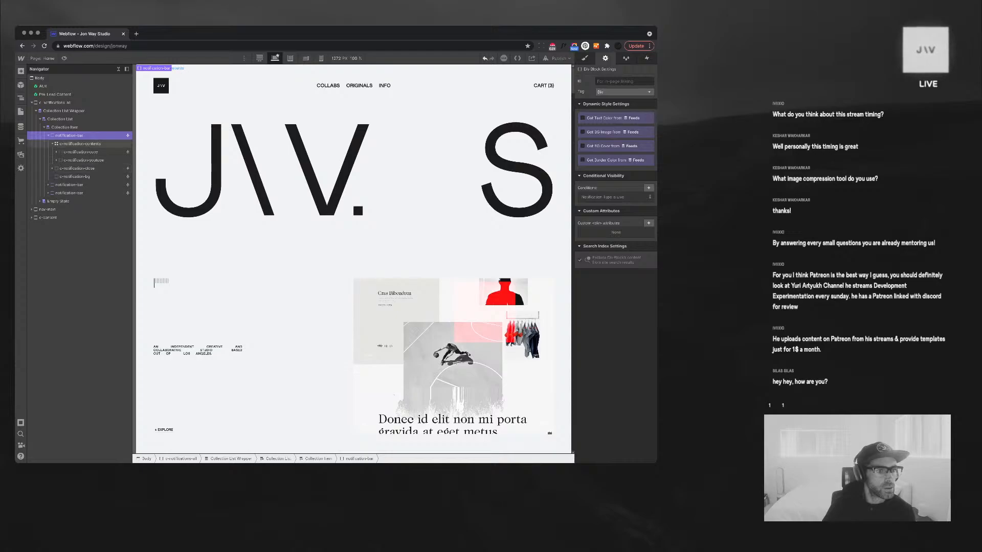
# Add a 'Featured is on' condition to the img notification bar
pyautogui.click(49, 136)
pyautogui.click(69, 152)
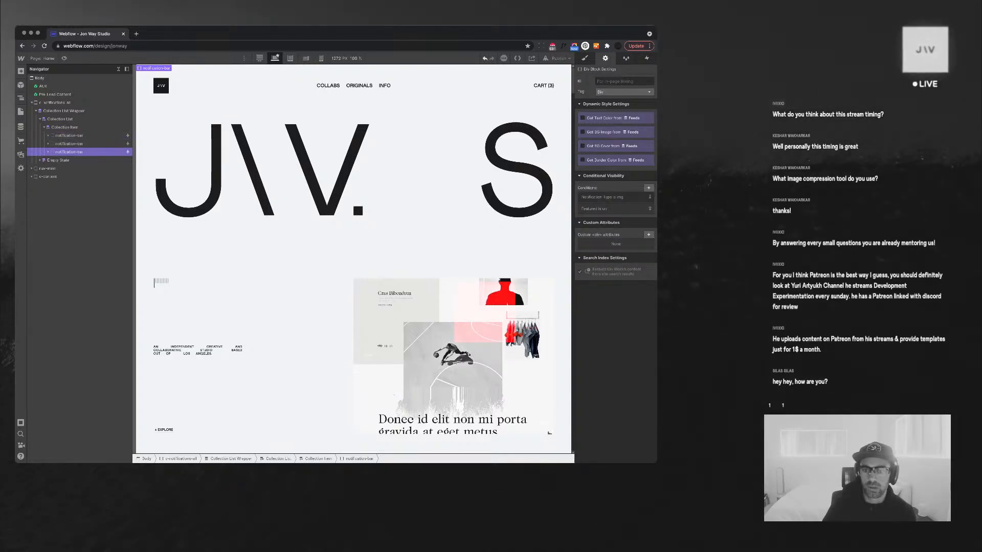
pyautogui.click(602, 197)
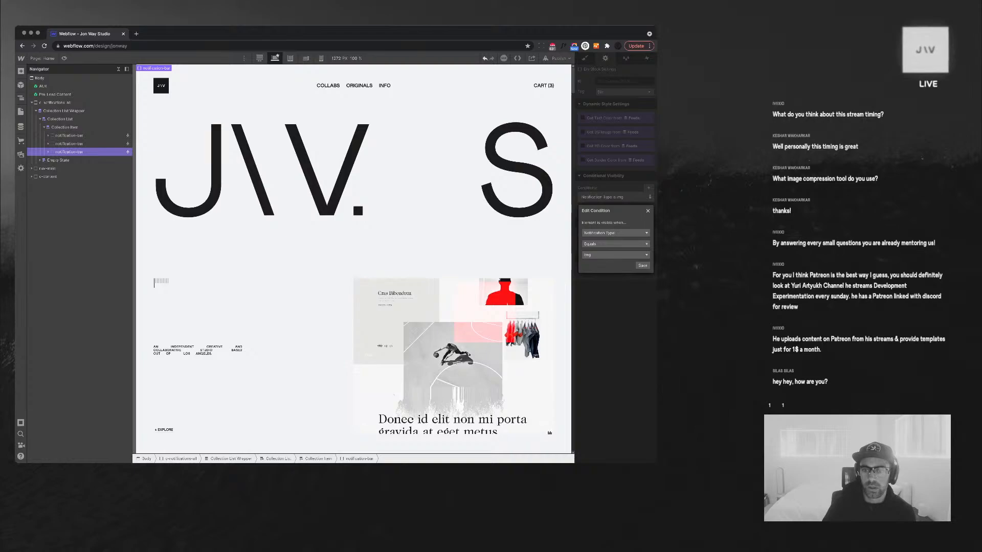
pyautogui.click(648, 210)
pyautogui.click(649, 188)
pyautogui.click(615, 222)
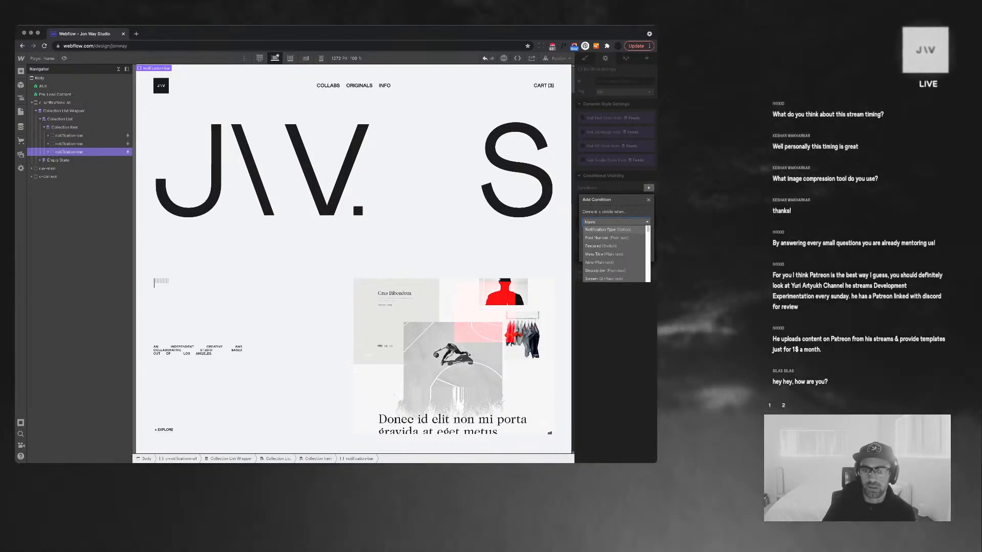
pyautogui.click(608, 229)
pyautogui.click(643, 274)
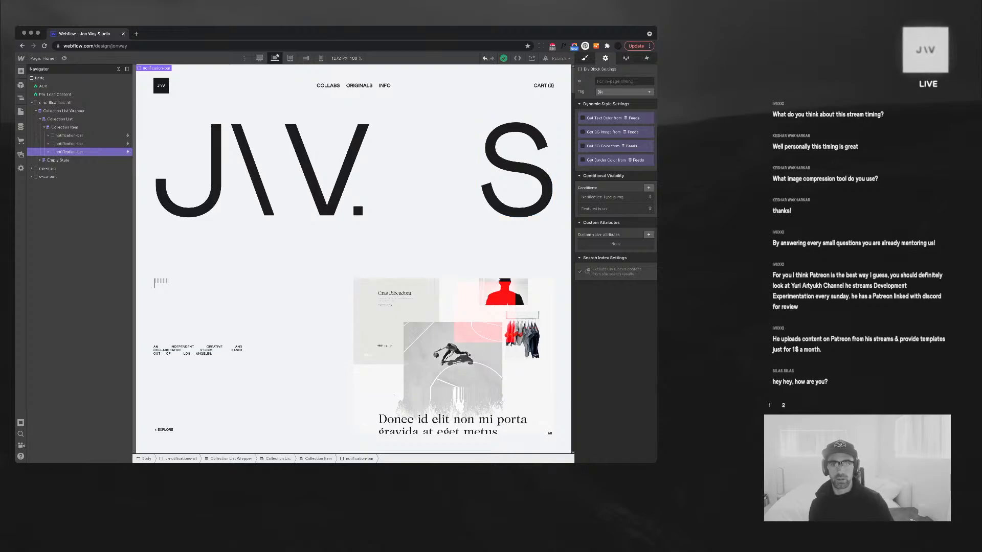
# Duplicate the img bar and change the copy's Notification Type to IMGs
pyautogui.press('s')
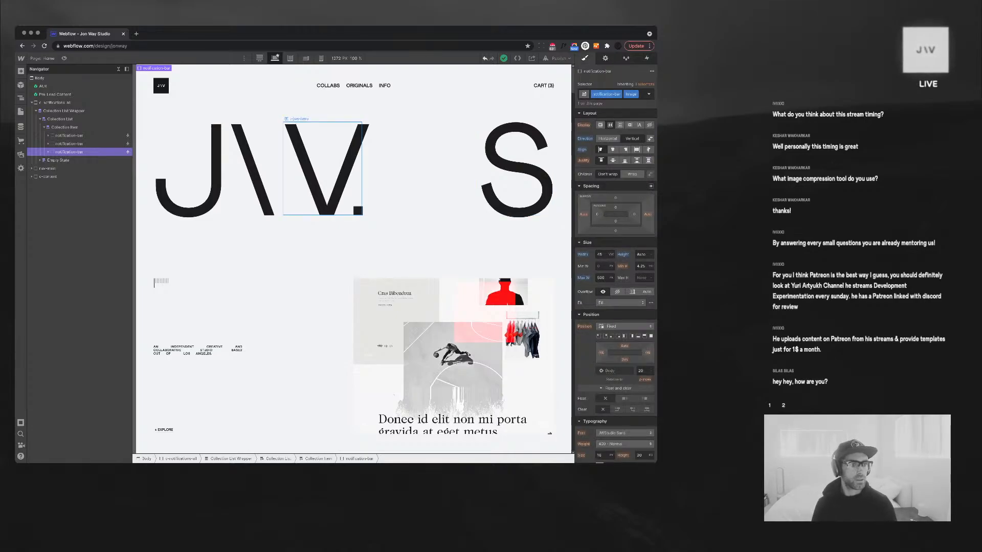
pyautogui.hotkey('ctrl', 'd')
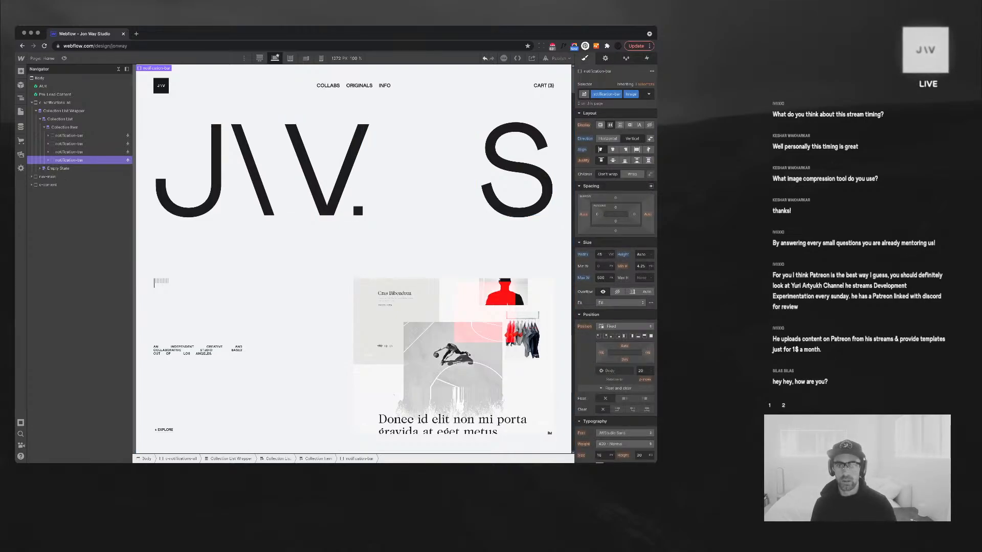
pyautogui.press('d')
pyautogui.click(616, 198)
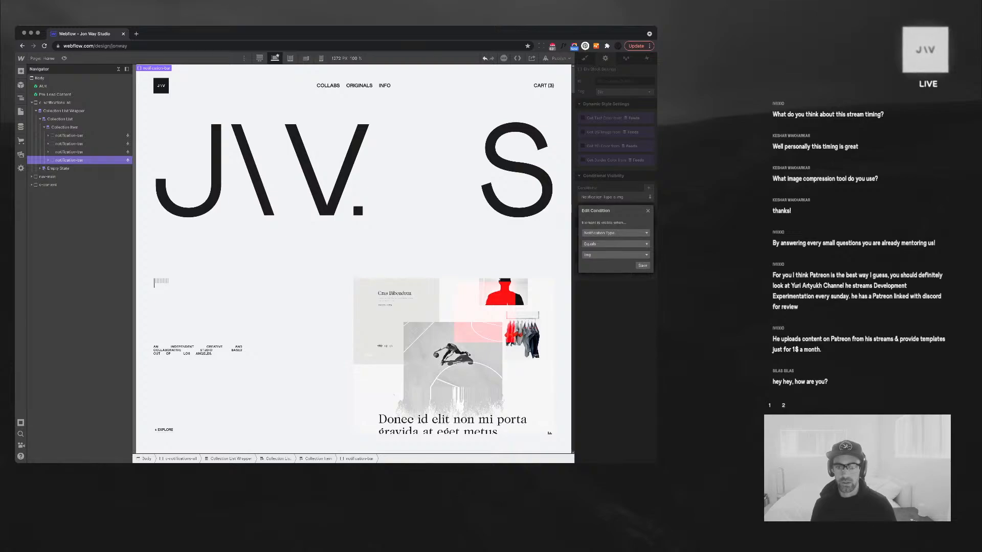
pyautogui.click(616, 255)
pyautogui.click(593, 263)
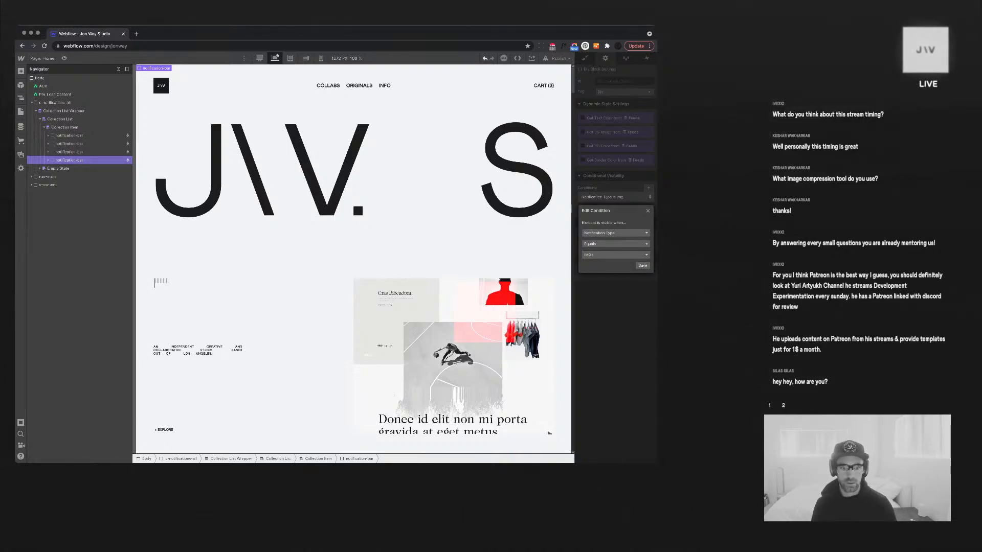
pyautogui.click(642, 265)
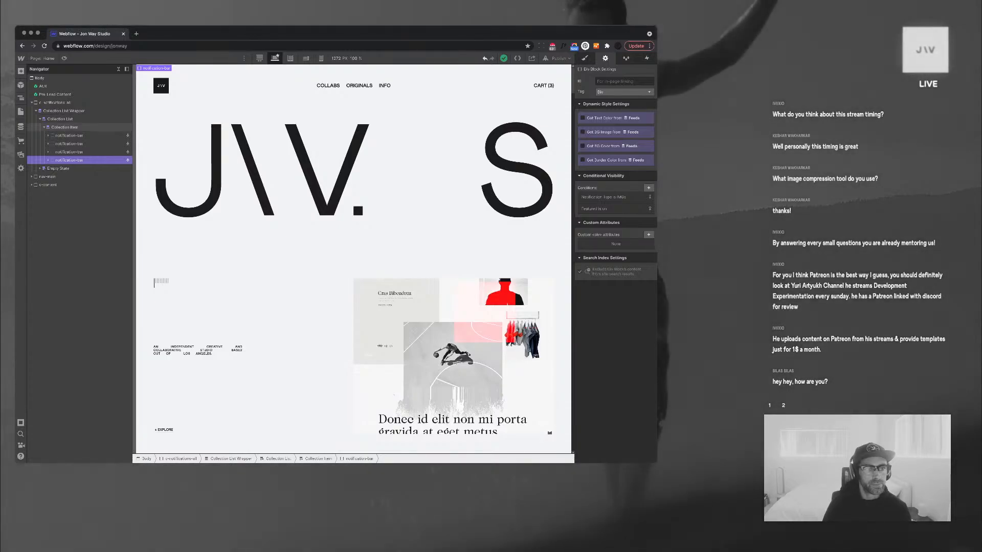
pyautogui.click(65, 128)
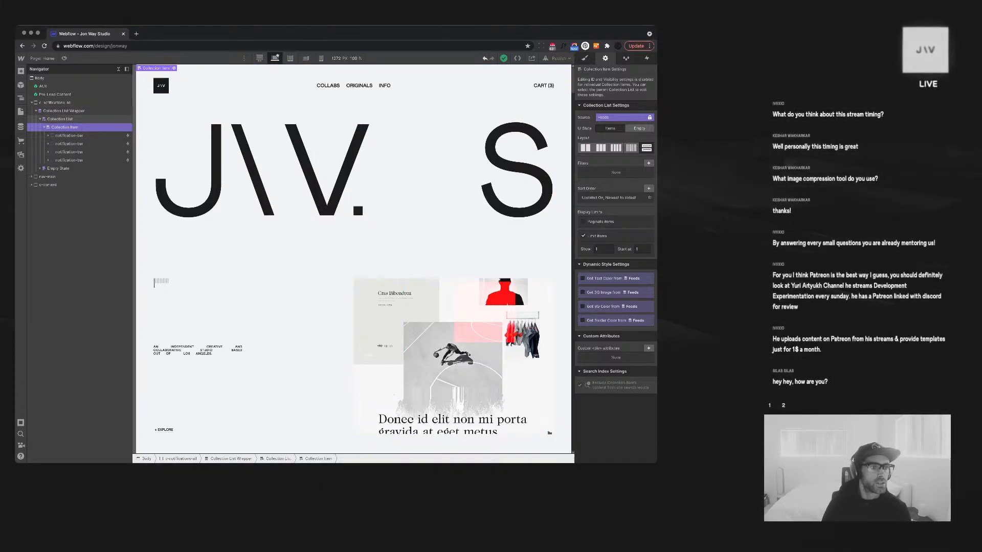
# Save the New Images in TV/Screensaver item in the Feeds collection
pyautogui.click(21, 126)
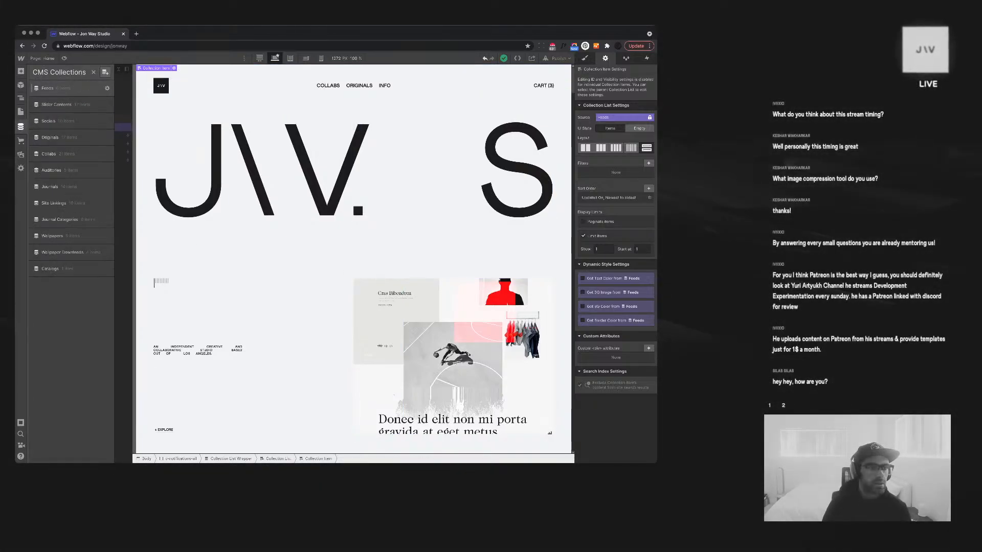
pyautogui.click(48, 88)
pyautogui.click(151, 101)
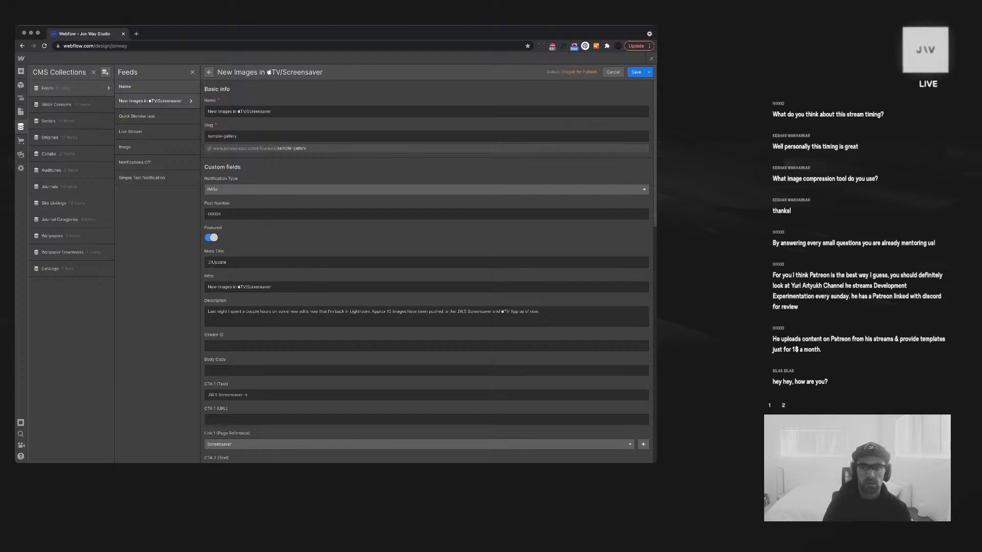
pyautogui.click(635, 73)
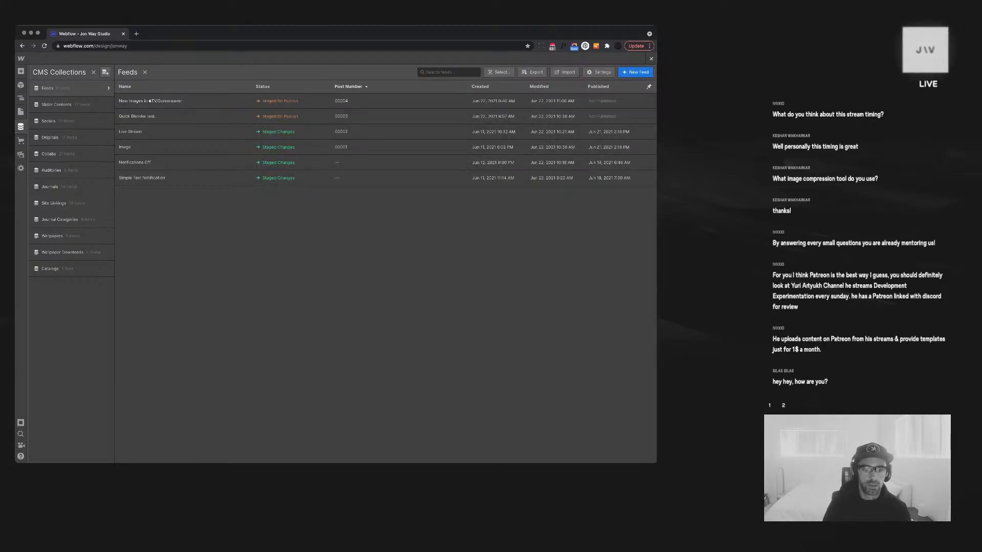
pyautogui.click(20, 126)
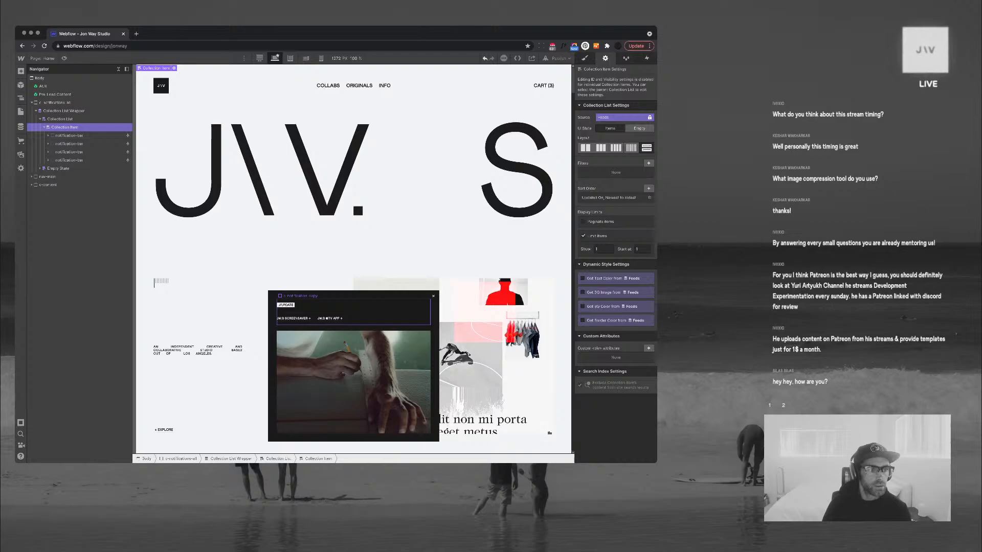
# Select the notification's t-short text and list its Inner Text field options
pyautogui.click(353, 312)
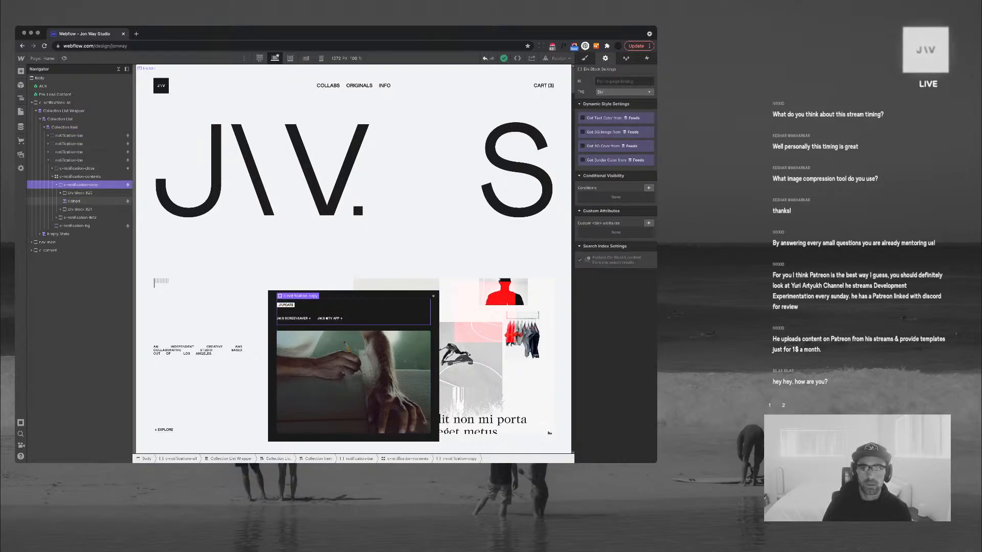
pyautogui.click(74, 201)
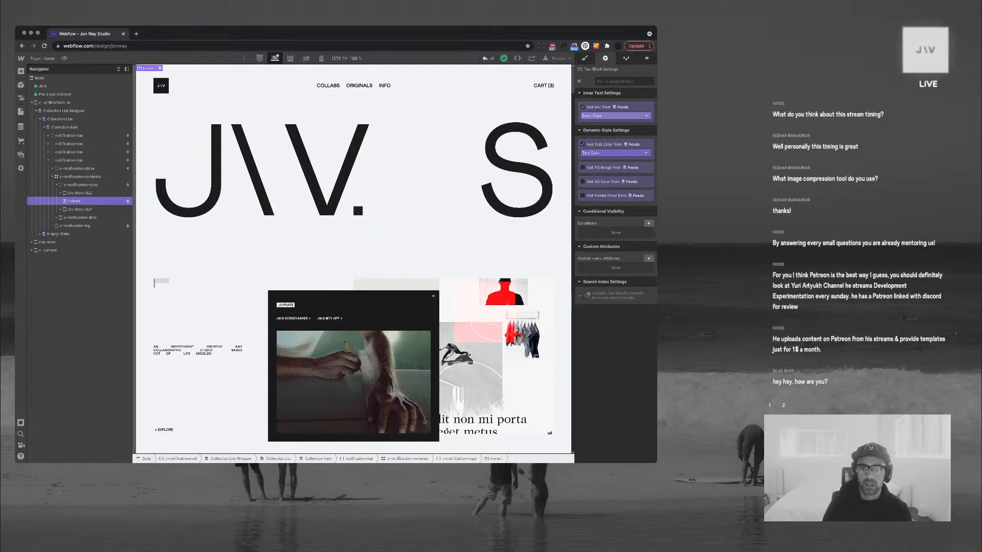
pyautogui.click(614, 115)
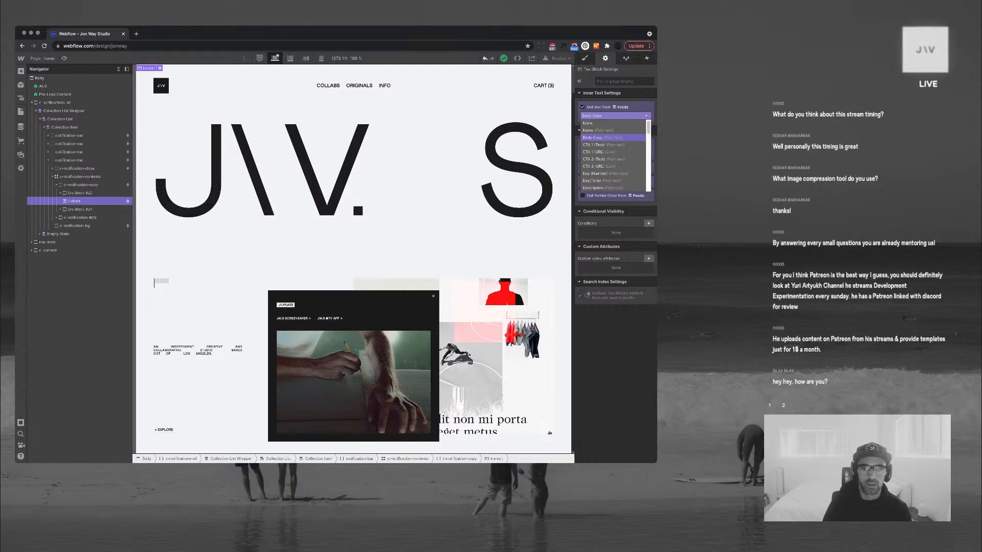
# Bind the notification's short text to the Feeds Intro field
pyautogui.scroll(-2, 614, 154)
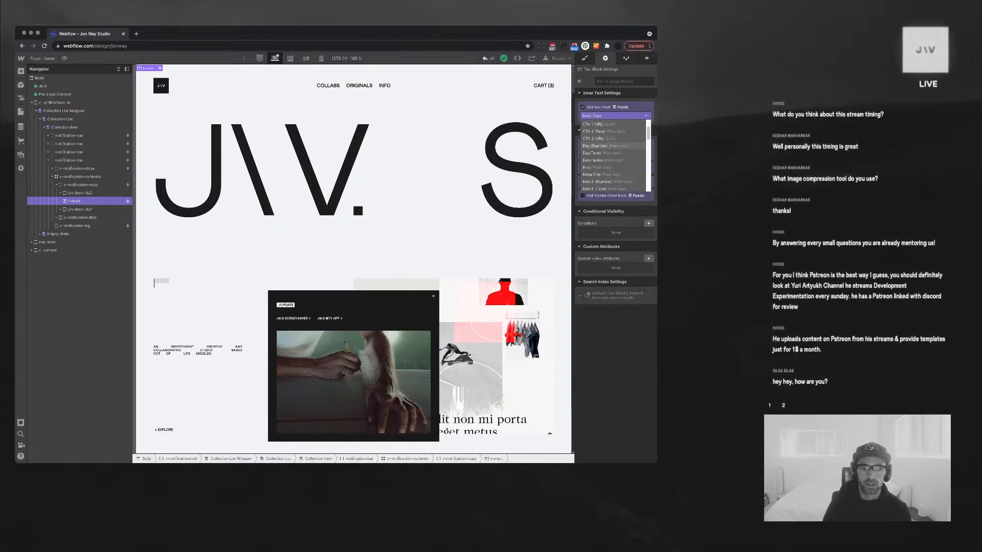
pyautogui.click(595, 166)
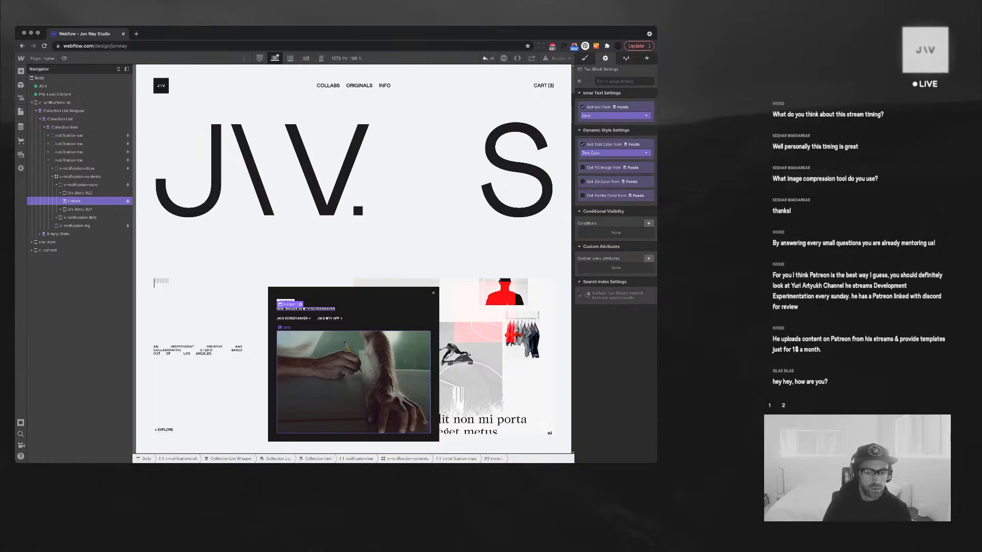
pyautogui.click(354, 382)
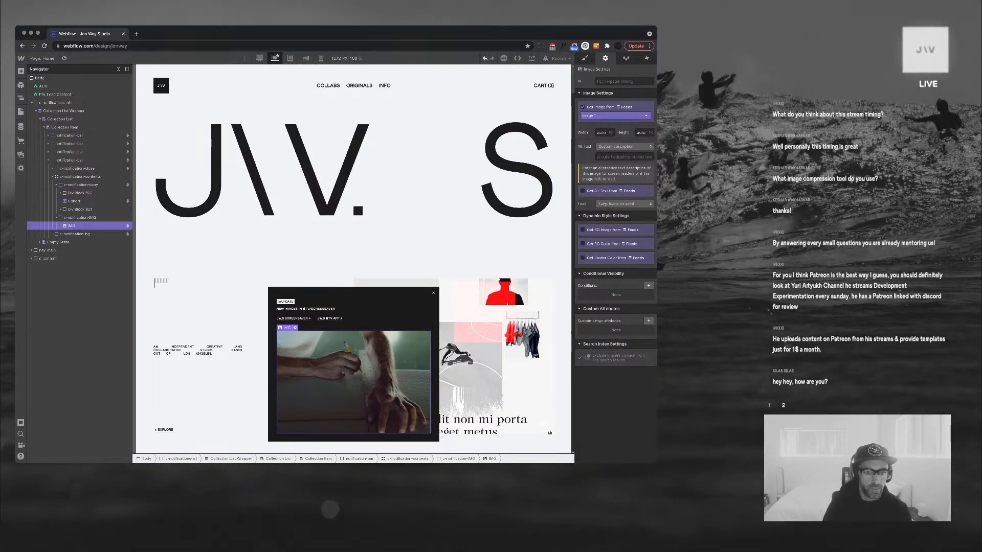
pyautogui.click(330, 319)
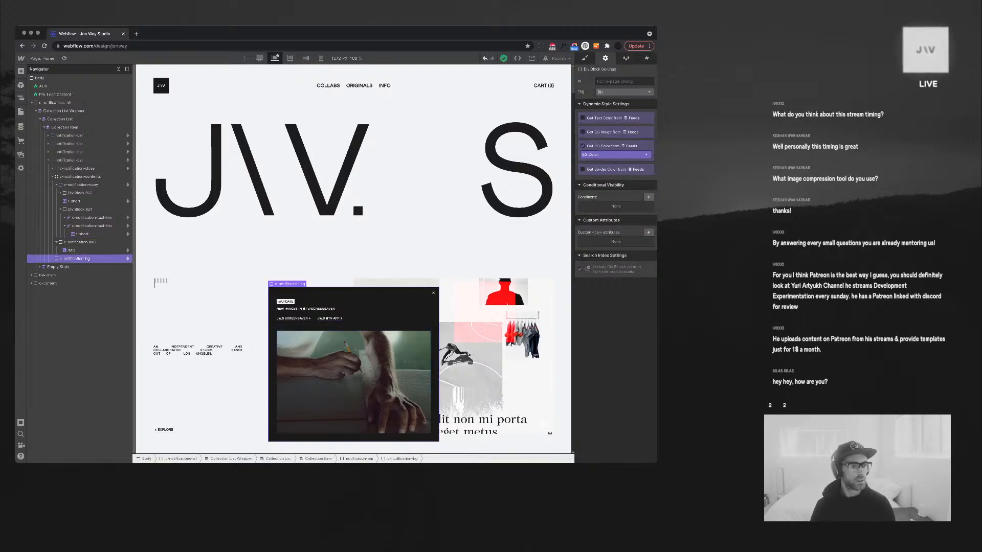
# Select the notification bar's parent Collection List in the Navigator
pyautogui.click(69, 160)
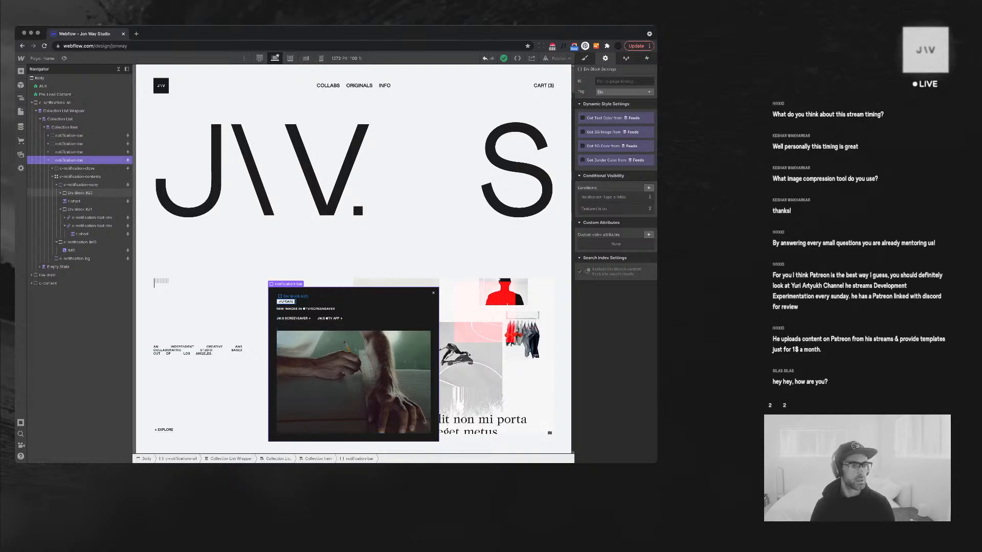
pyautogui.click(65, 127)
pyautogui.click(61, 119)
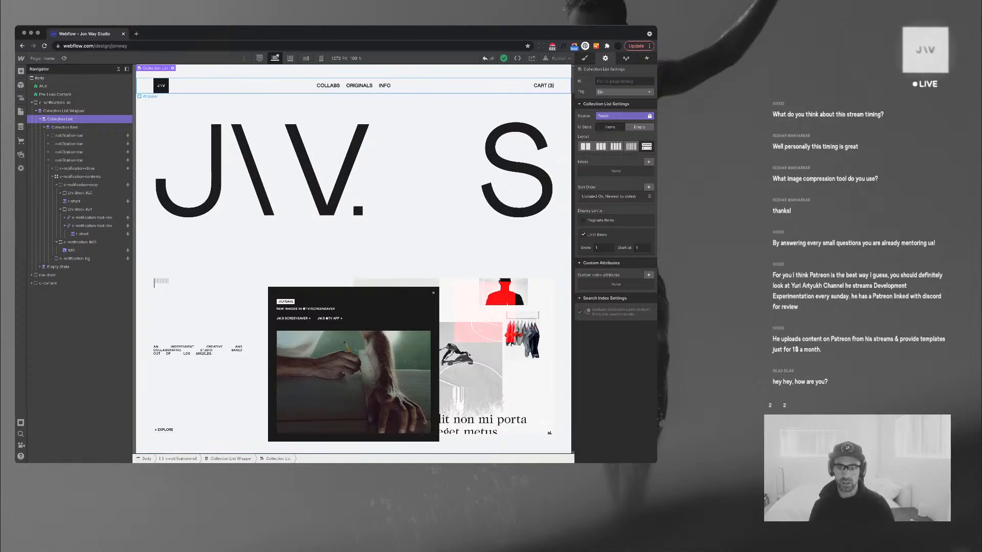
# Change the Collection List's sort order to Published On
pyautogui.click(608, 196)
pyautogui.click(614, 224)
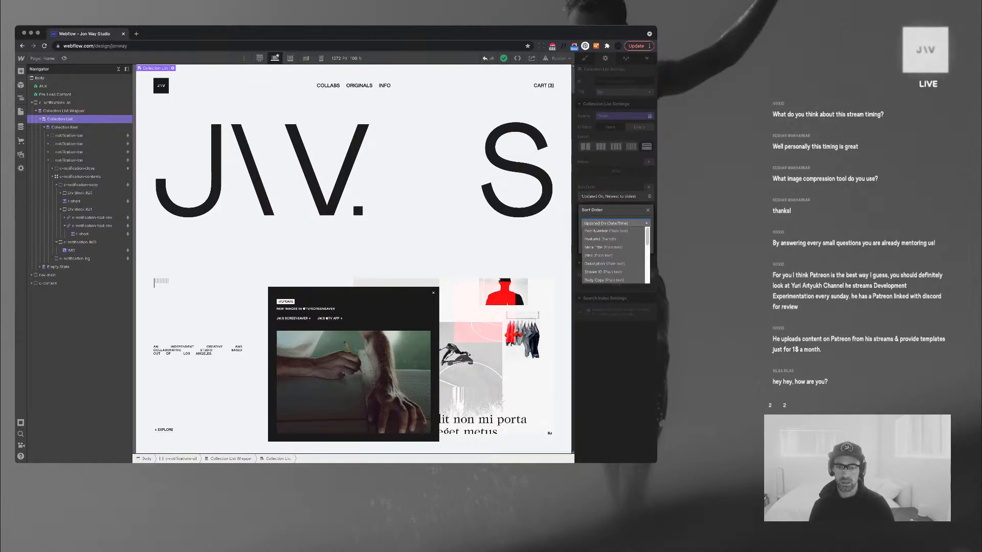
pyautogui.scroll(-1, 613, 231)
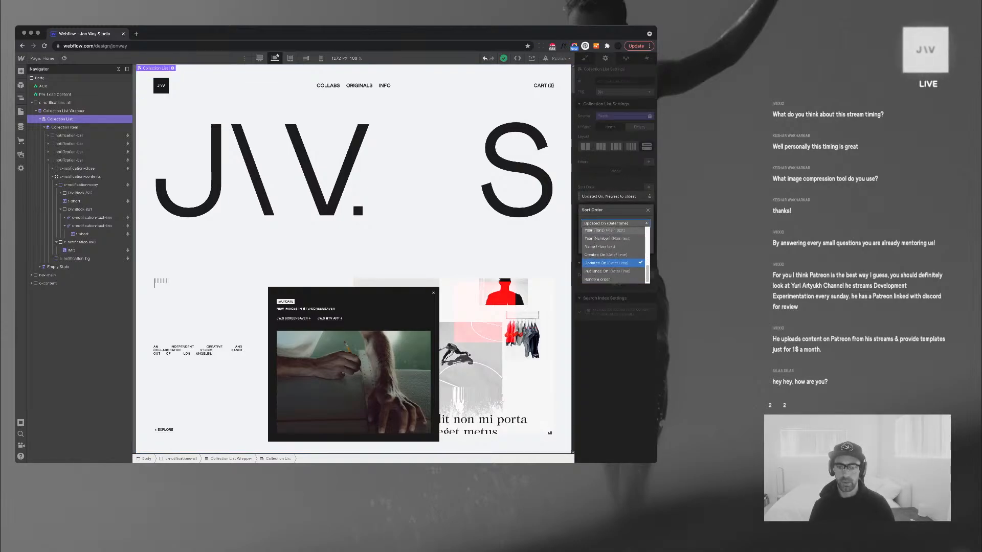
pyautogui.click(613, 272)
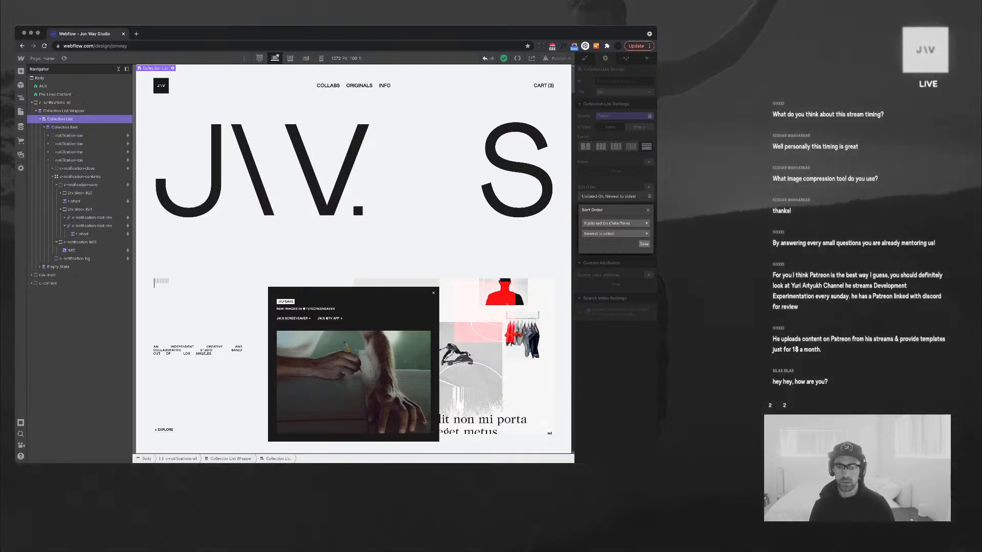
pyautogui.click(643, 244)
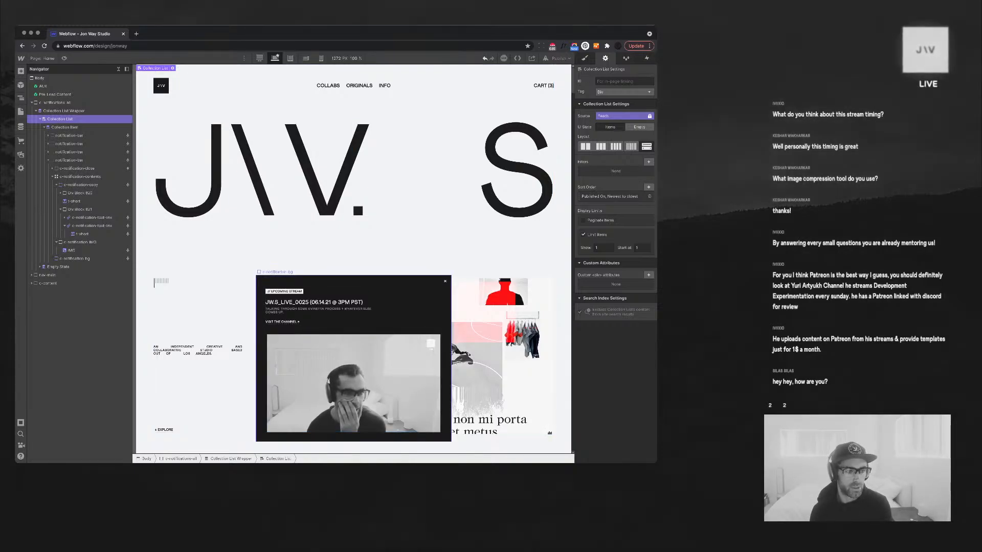
# Check the items in the Feeds CMS collection
pyautogui.click(48, 160)
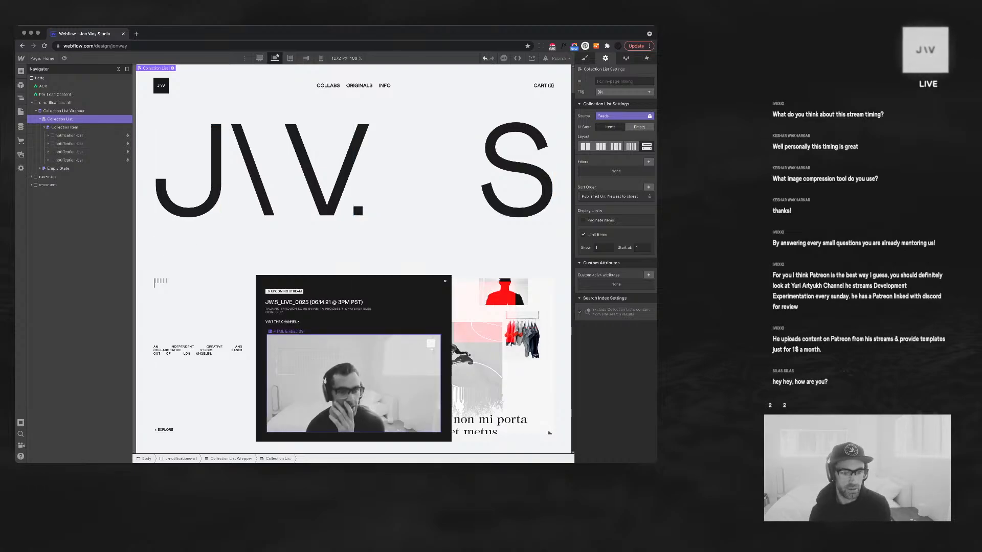
pyautogui.click(363, 302)
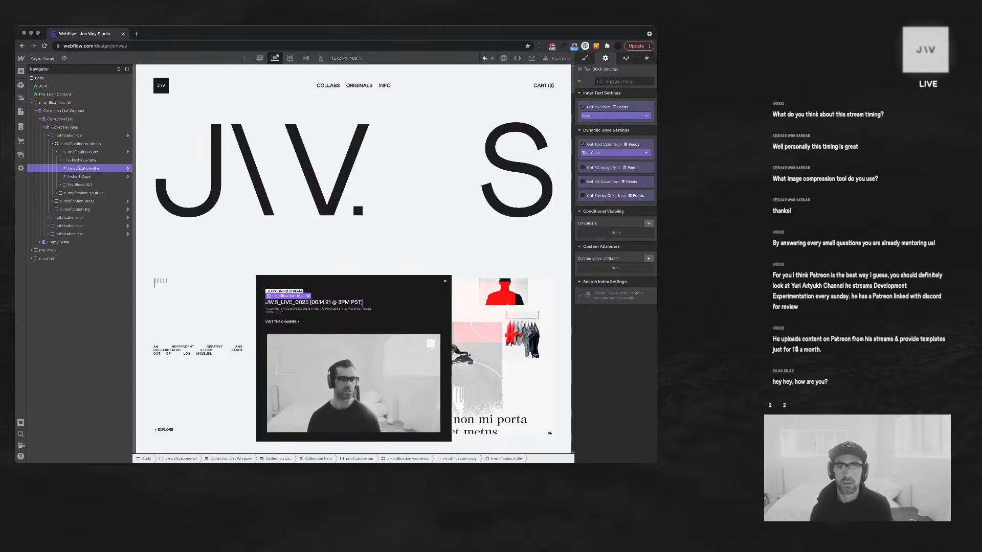
pyautogui.press('s')
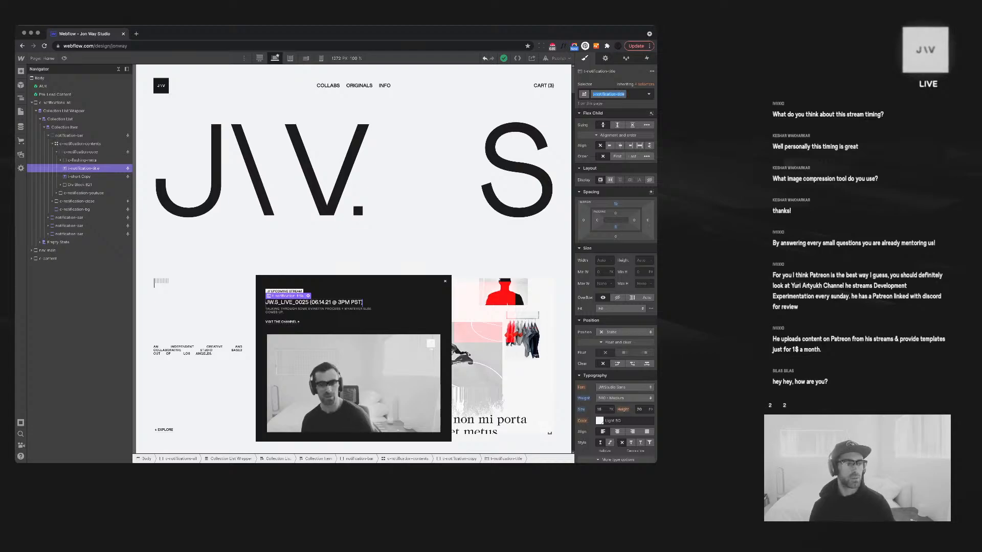
pyautogui.press('c')
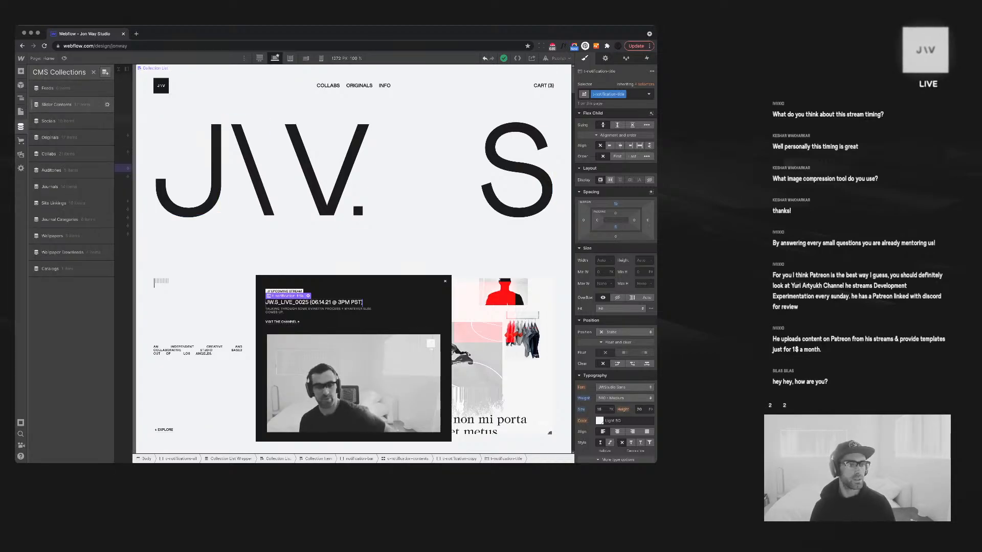
pyautogui.click(61, 89)
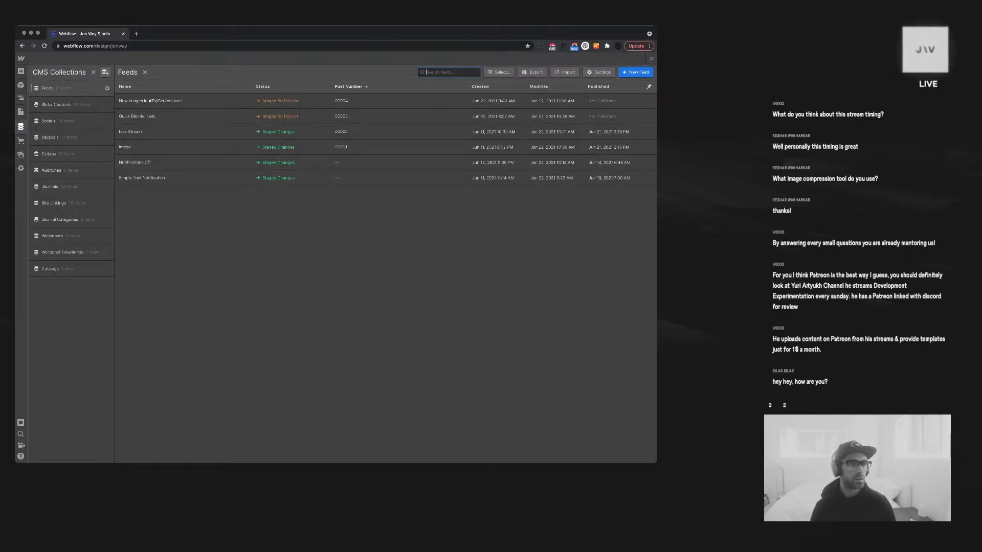
pyautogui.press('Escape')
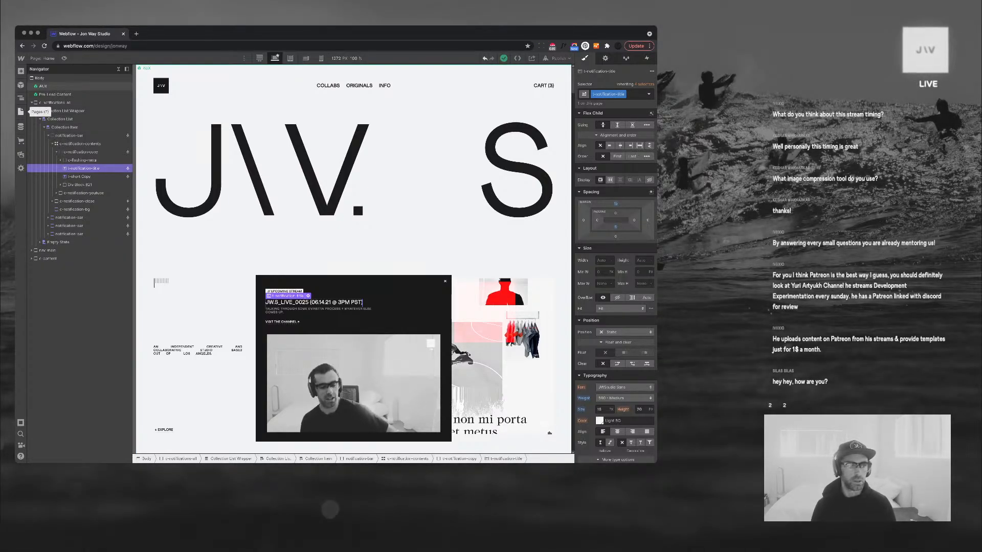
pyautogui.click(21, 111)
pyautogui.click(21, 111)
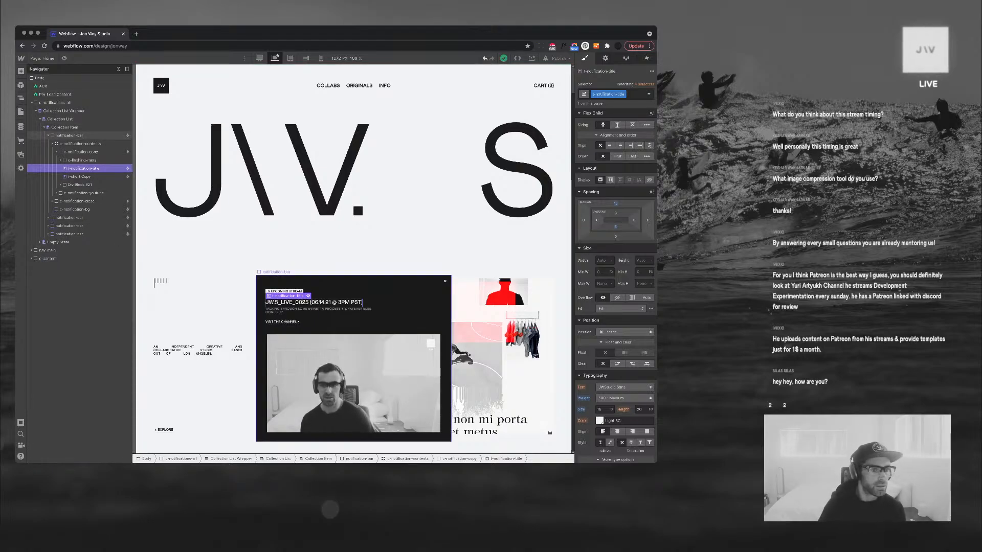
# Re-sort the notification Collection List by Updated On, newest to oldest
pyautogui.click(65, 127)
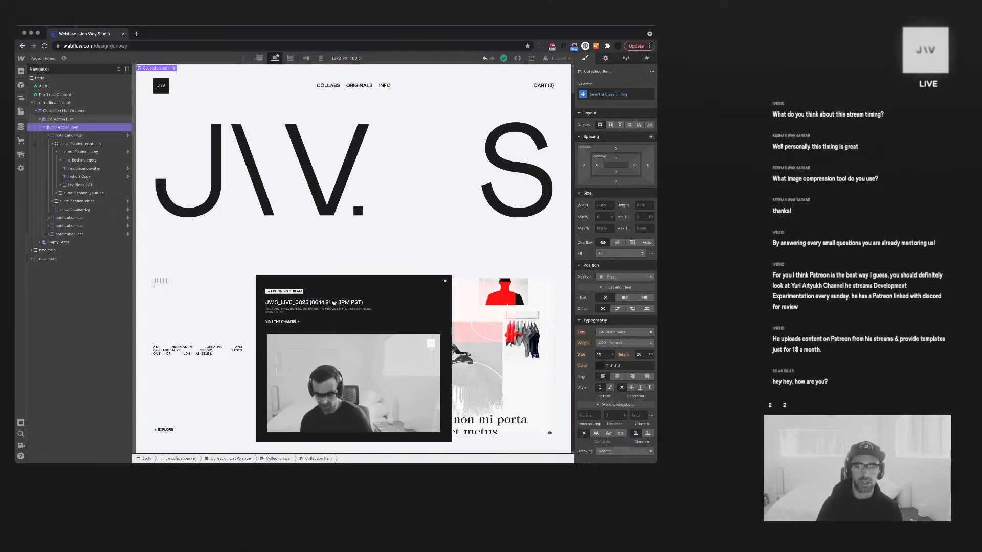
pyautogui.click(60, 119)
pyautogui.click(605, 58)
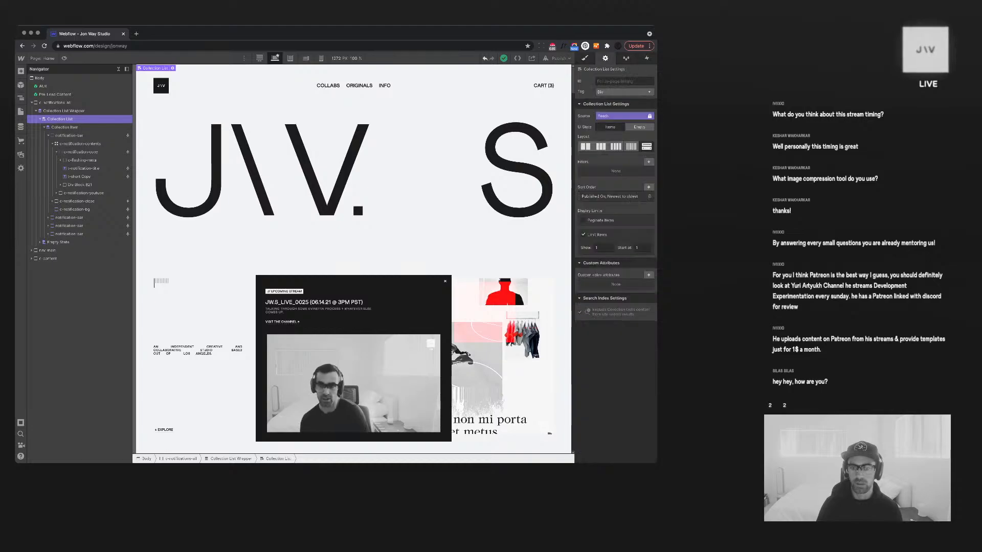
pyautogui.click(610, 196)
pyautogui.click(615, 224)
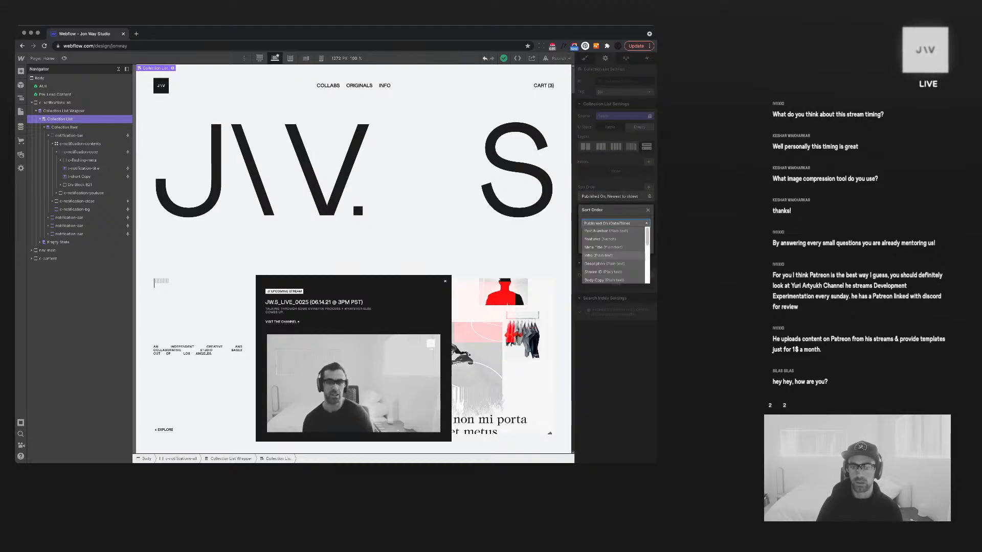
pyautogui.scroll(-5, 613, 256)
pyautogui.click(607, 262)
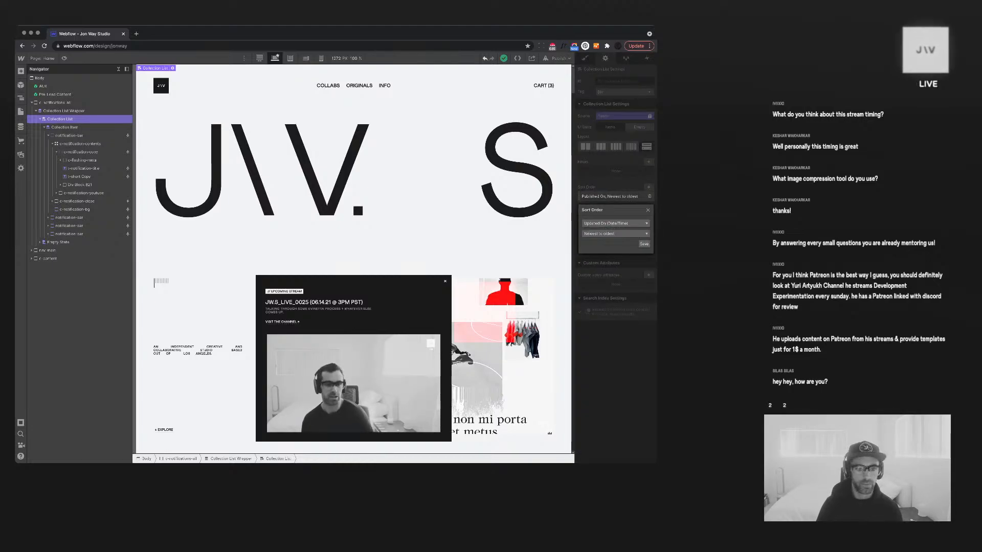
pyautogui.click(642, 246)
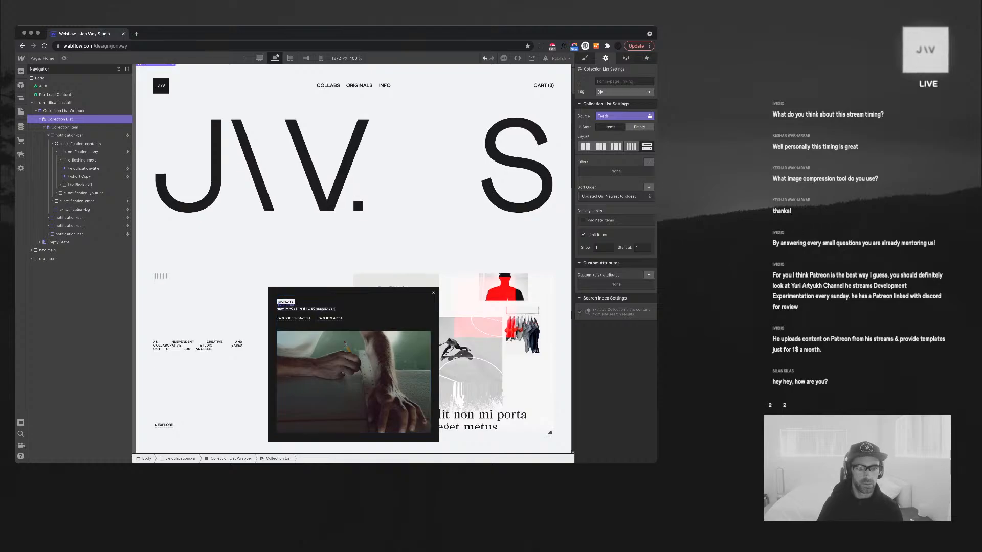
# Replace the notification title's t-short class with t-notification-title
pyautogui.click(306, 309)
pyautogui.press('super+Return')
pyautogui.press('BackSpace')
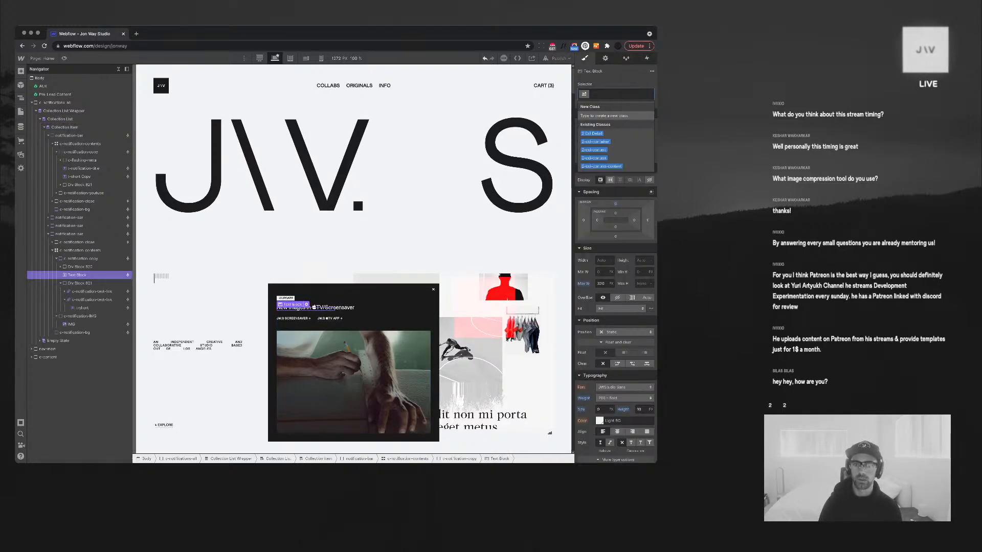
pyautogui.write('t-notification-title')
pyautogui.press('Return')
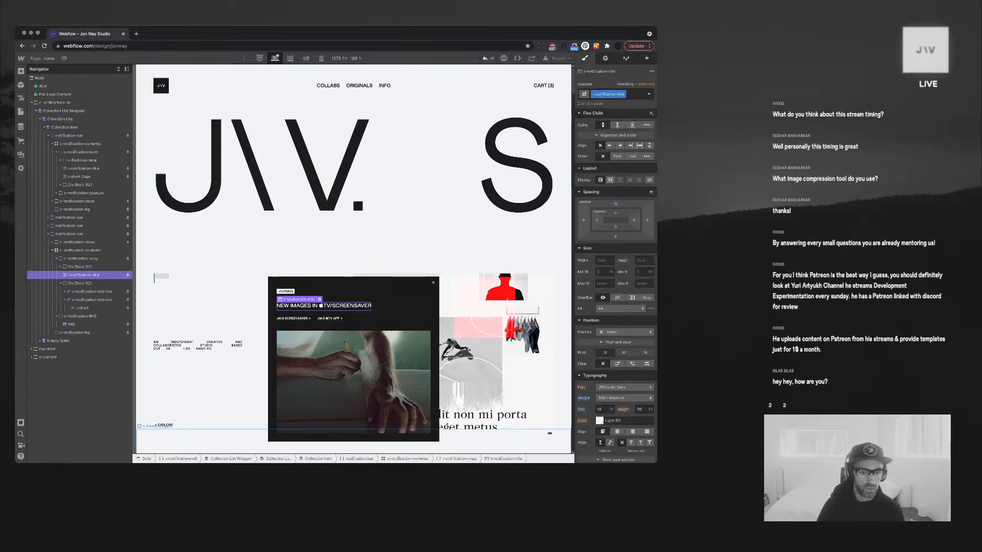
pyautogui.click(353, 376)
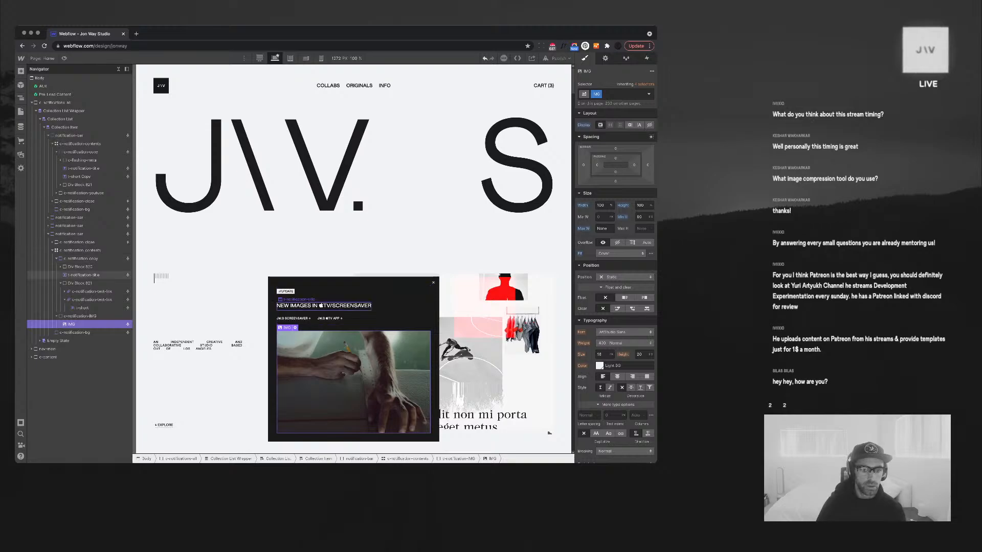
pyautogui.click(322, 306)
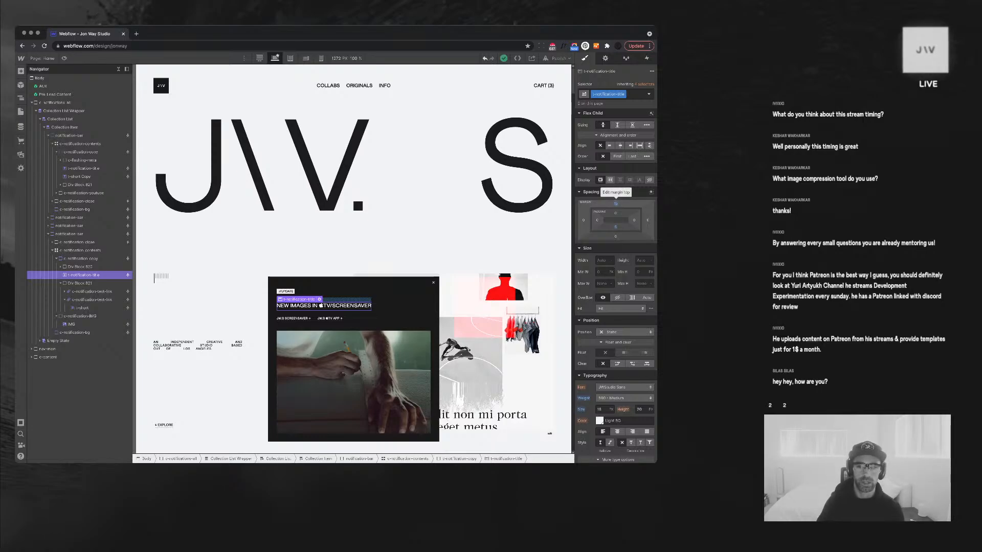
# Preview at the 1440 px breakpoint, undo, and reapply t-notification-title to the title
pyautogui.press('1')
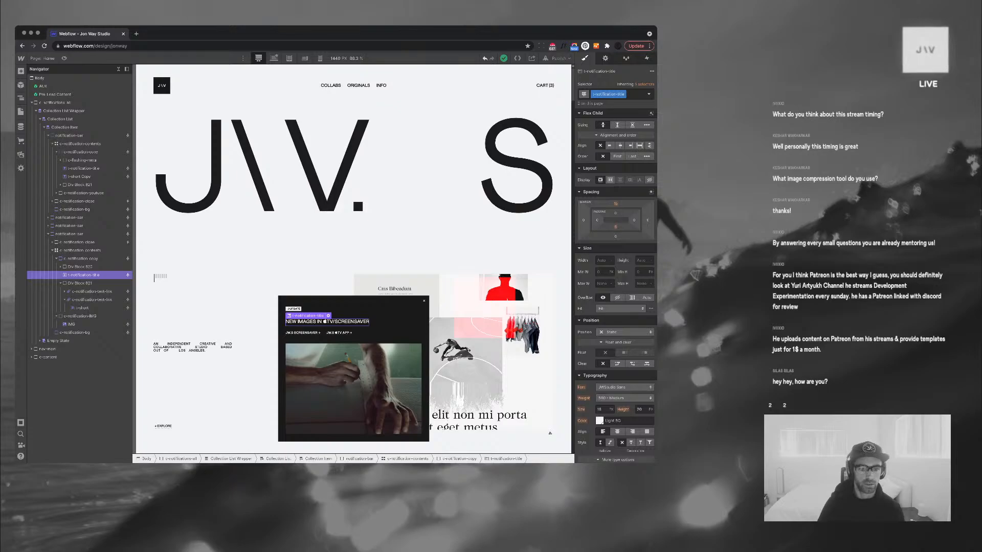
pyautogui.press('super+z')
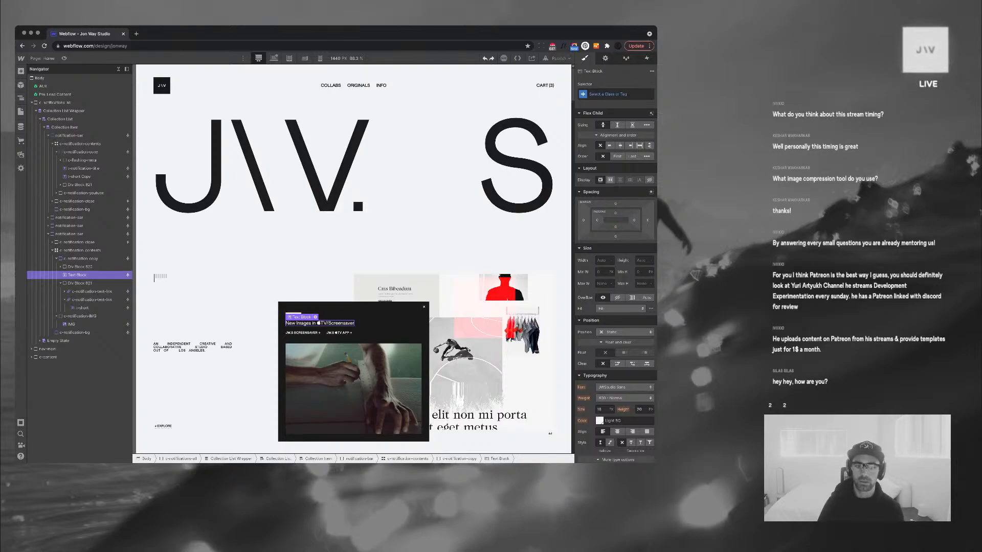
pyautogui.scroll(1, 353, 250)
pyautogui.press('super+Return')
pyautogui.write('t-notification-title')
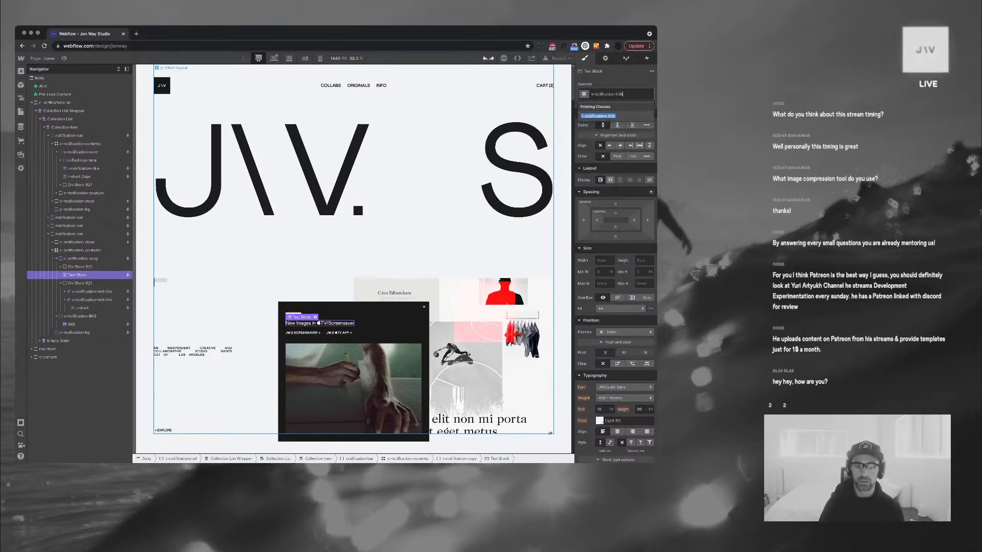
pyautogui.press('Return')
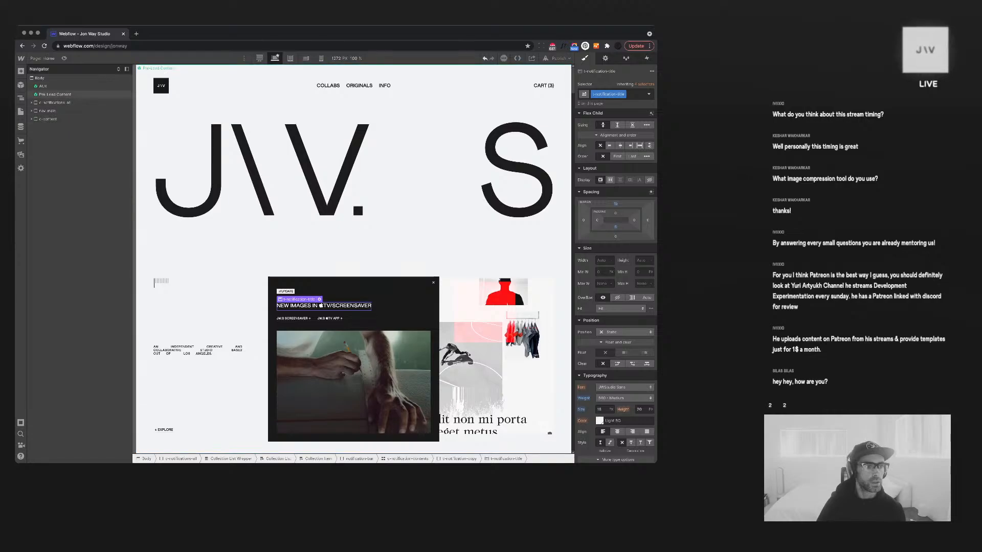
# Open the Live Feed page and select the stream post's VISIT THE CHANNEL link
pyautogui.press('p')
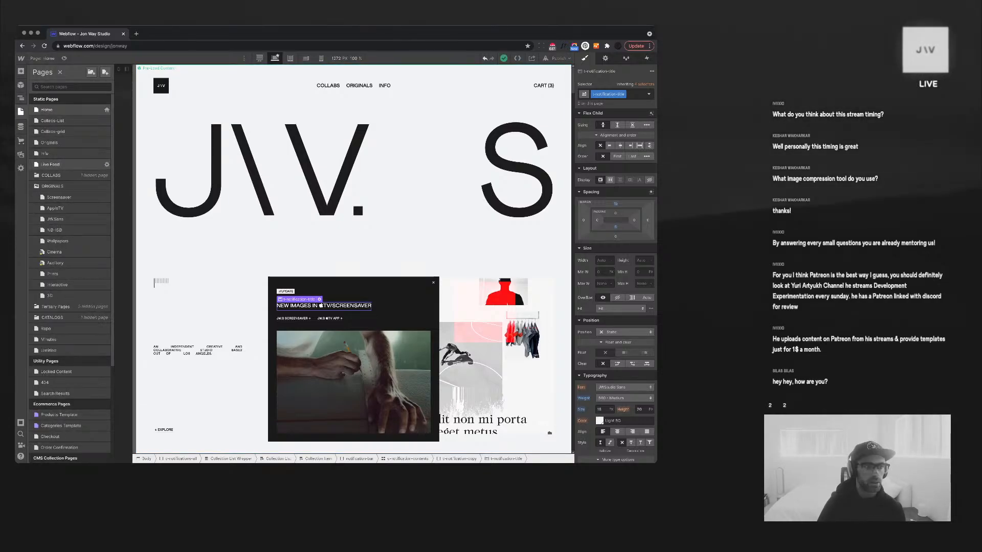
pyautogui.click(50, 165)
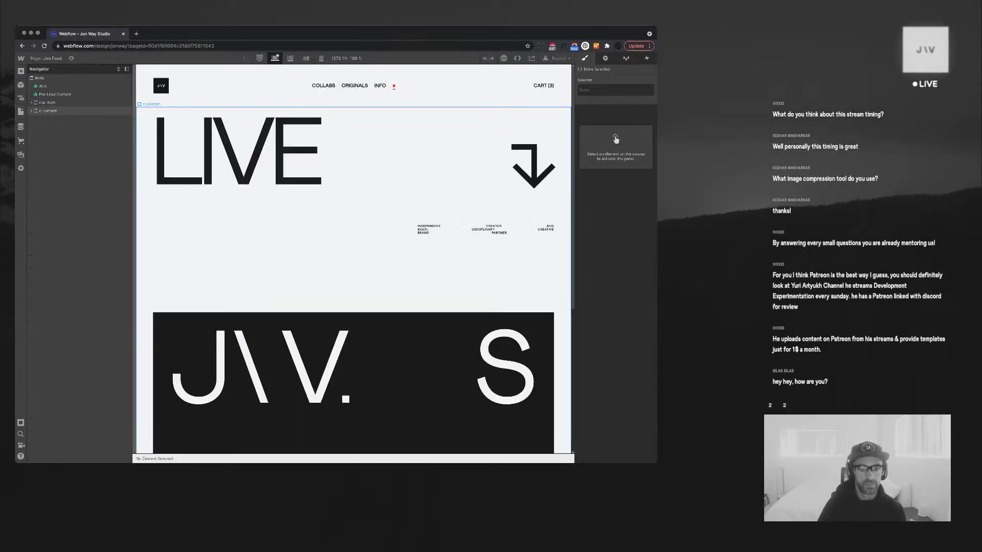
pyautogui.scroll(-5, 379, 210)
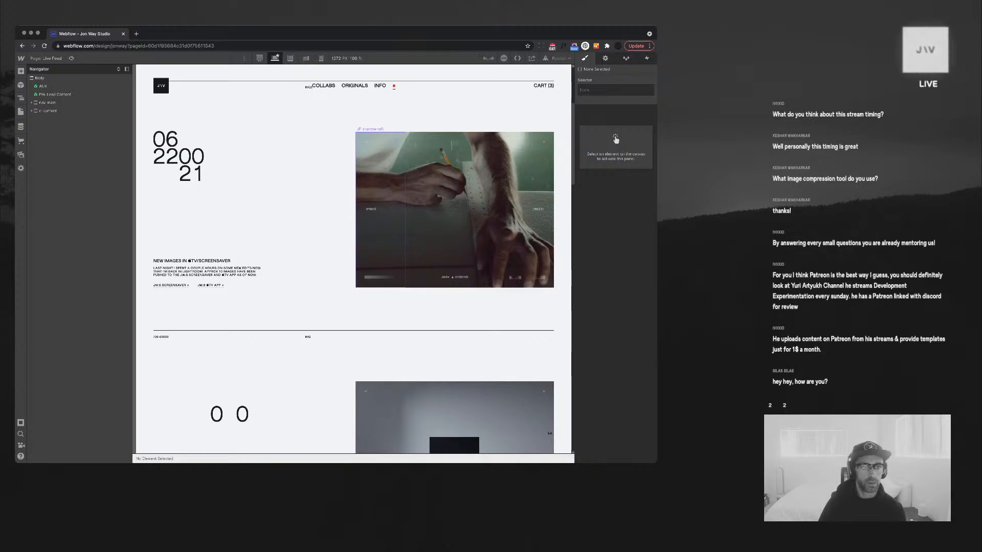
pyautogui.scroll(-6, 246, 204)
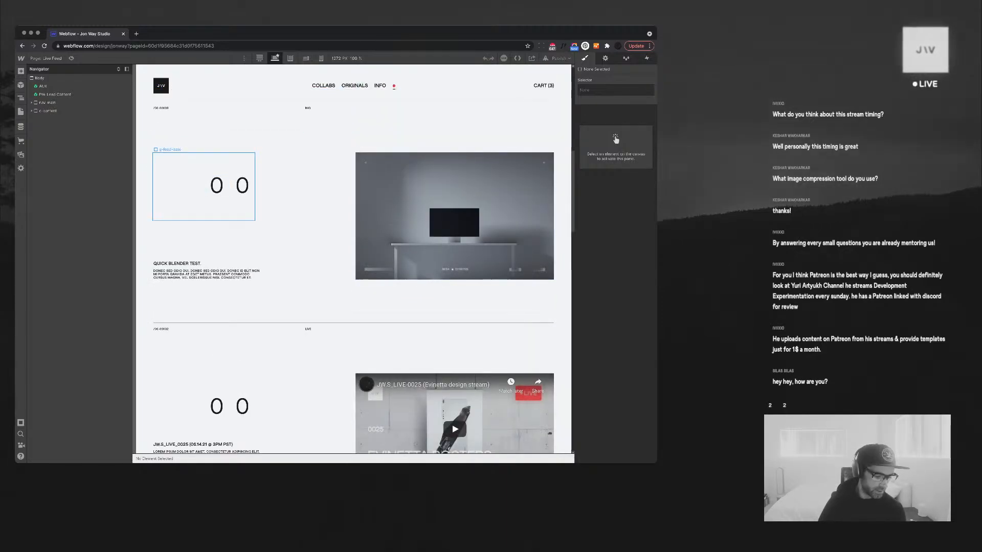
pyautogui.scroll(-3, 205, 187)
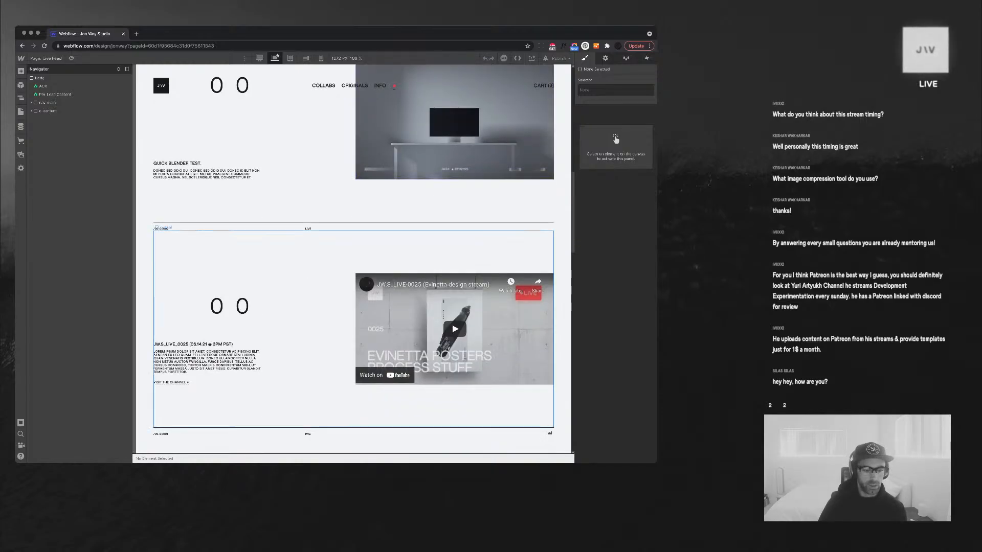
pyautogui.click(171, 383)
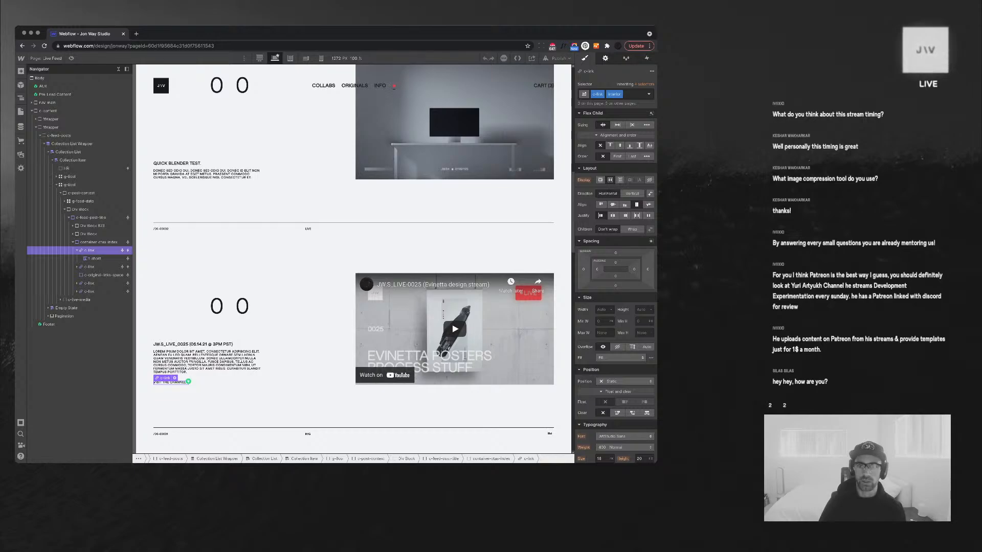
# Collapse the page's element tree and widen the browser window
pyautogui.press('d')
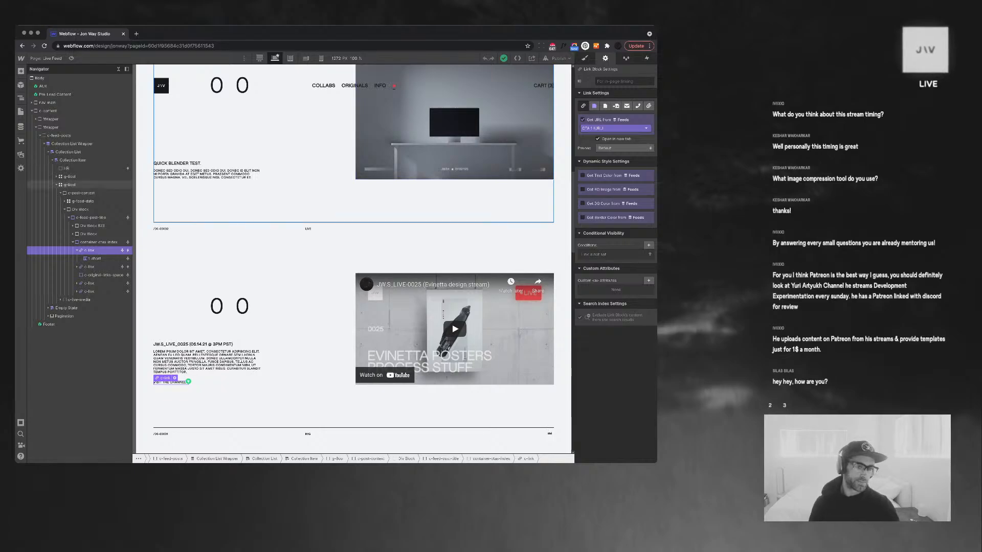
pyautogui.scroll(10, 550, 433)
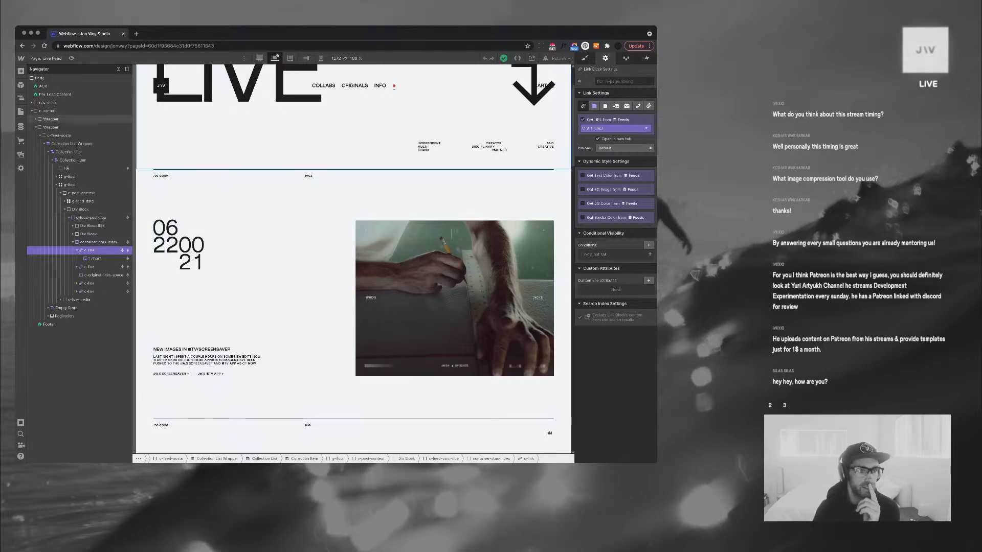
pyautogui.click(118, 69)
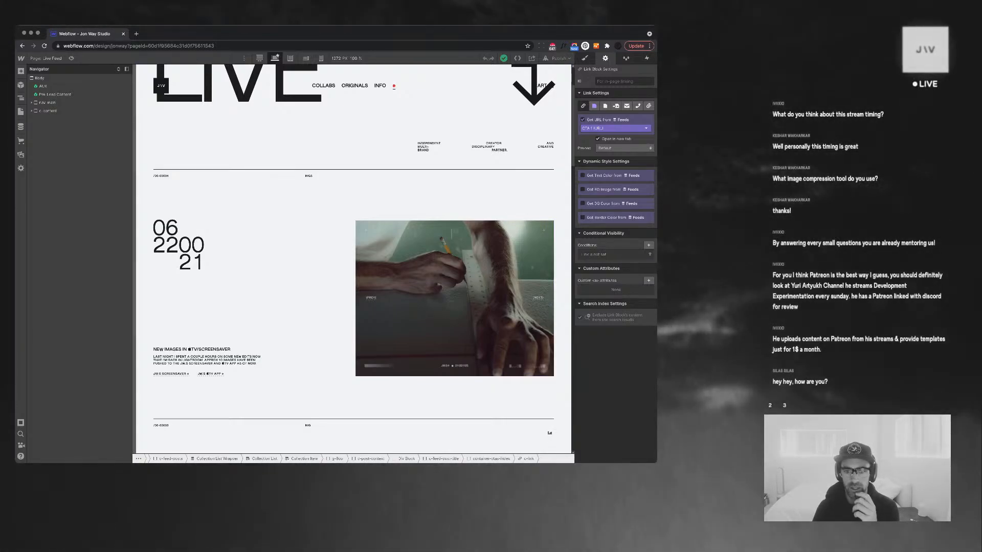
pyautogui.moveTo(657, 462); pyautogui.dragTo(805, 479)
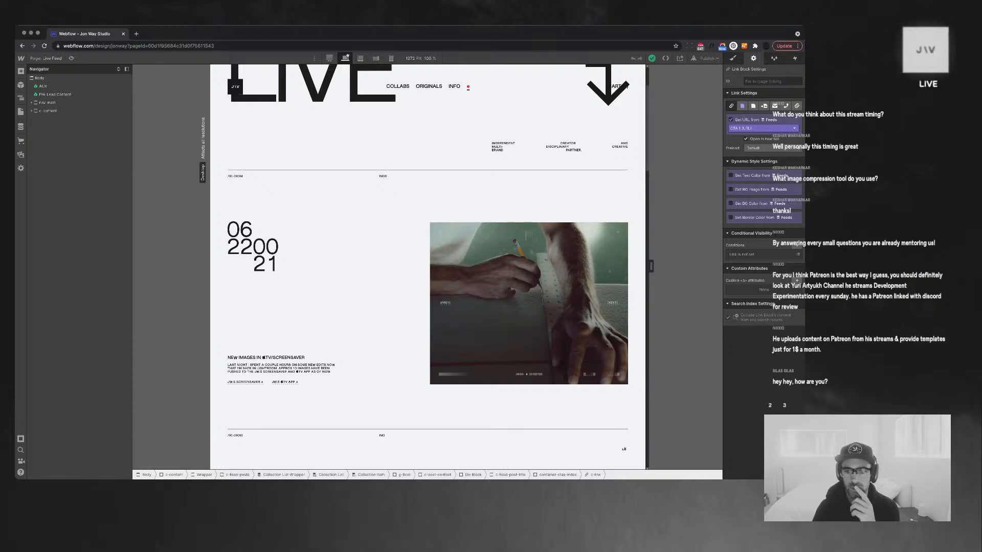
pyautogui.moveTo(651, 265); pyautogui.dragTo(679, 266)
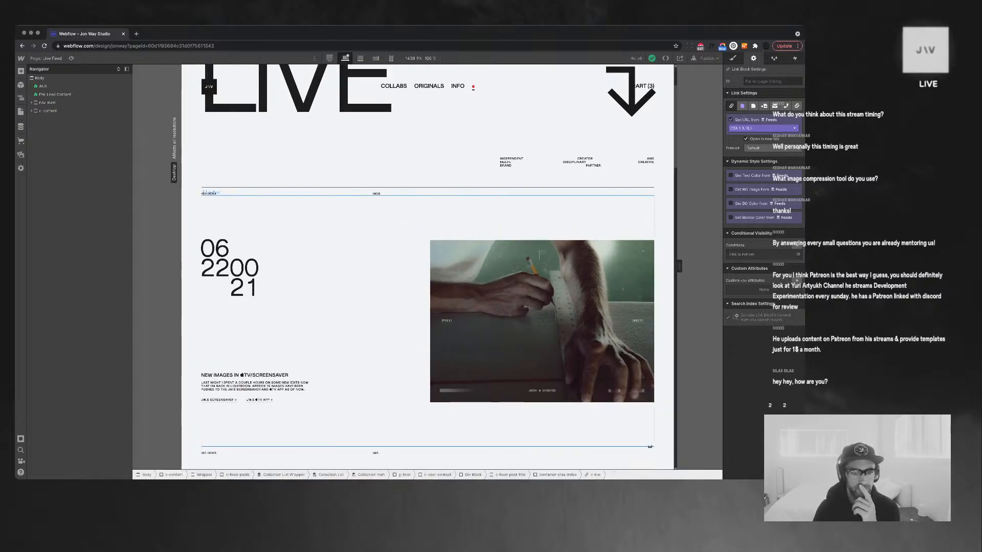
# Scroll down to the Quick Blender Test post and select its t-meta text
pyautogui.scroll(-4, 542, 265)
pyautogui.scroll(-6, 428, 266)
pyautogui.scroll(10, 427, 266)
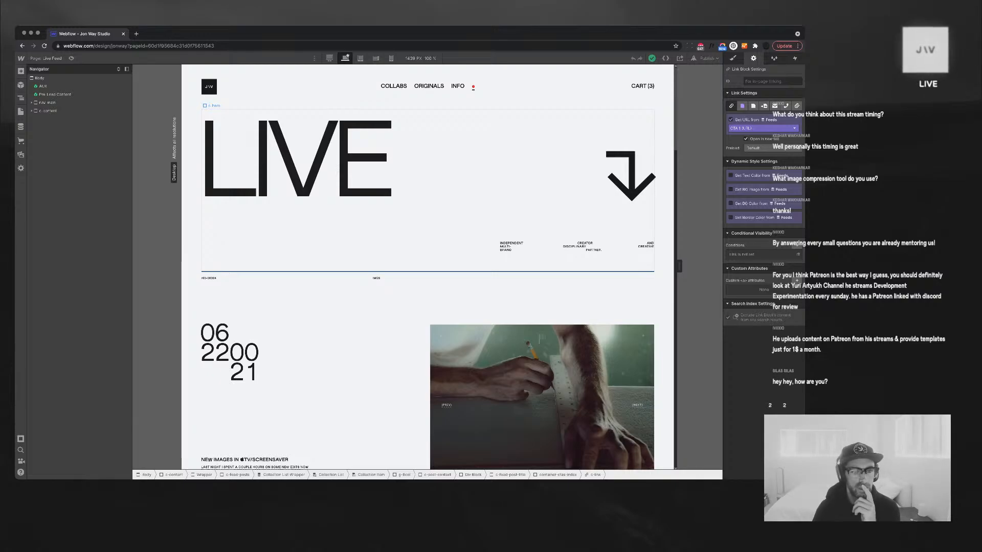
pyautogui.scroll(-2, 427, 225)
pyautogui.scroll(2, 427, 225)
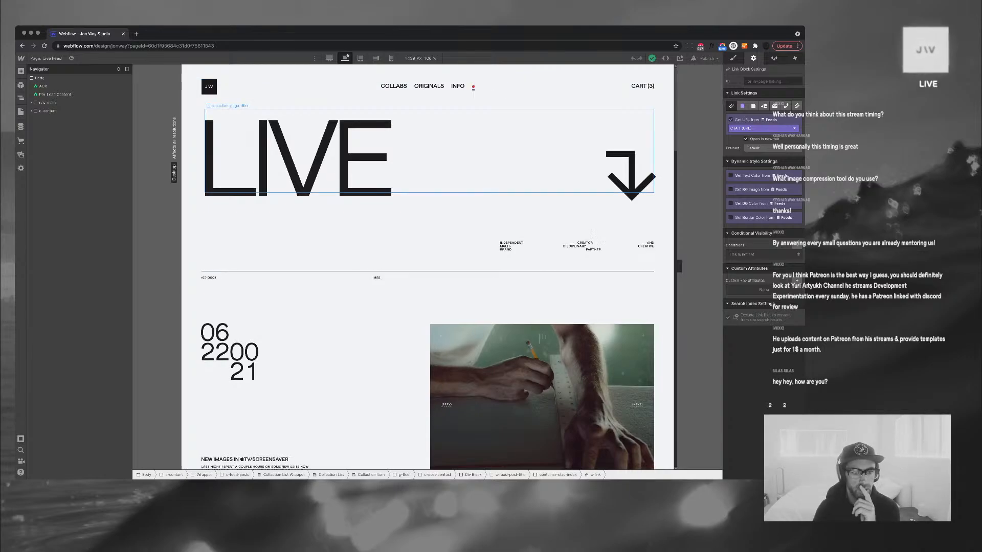
pyautogui.scroll(-5, 428, 265)
pyautogui.scroll(-1, 428, 265)
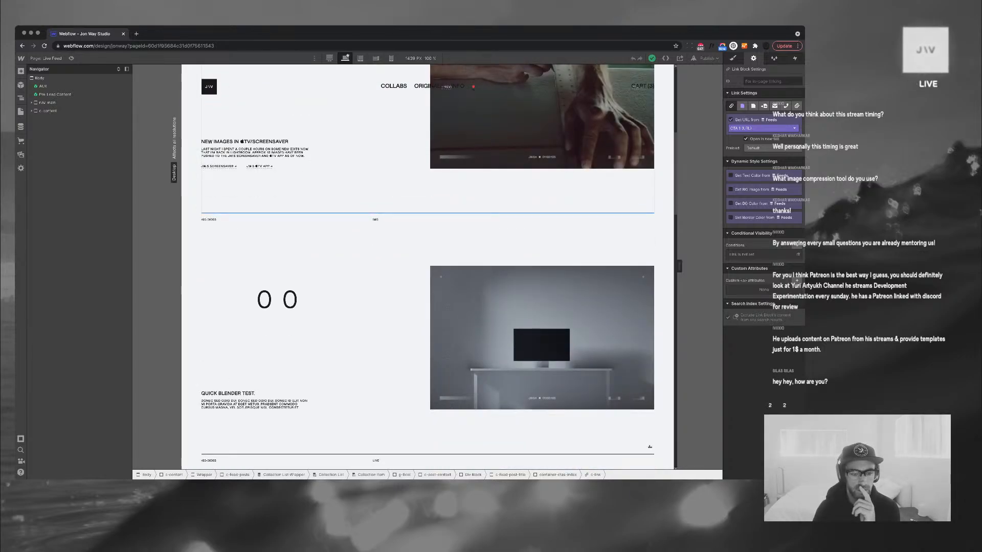
pyautogui.click(376, 220)
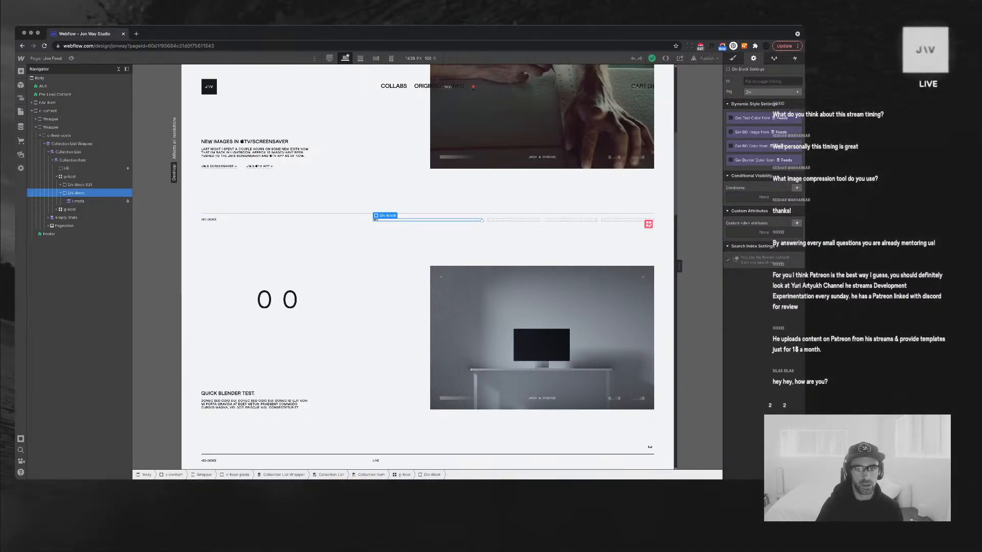
# Duplicate the t-meta Div Block and bind the copy's text to Feeds Meta Title (UPCOMING STREAM)
pyautogui.press('super+v')
pyautogui.click(490, 220)
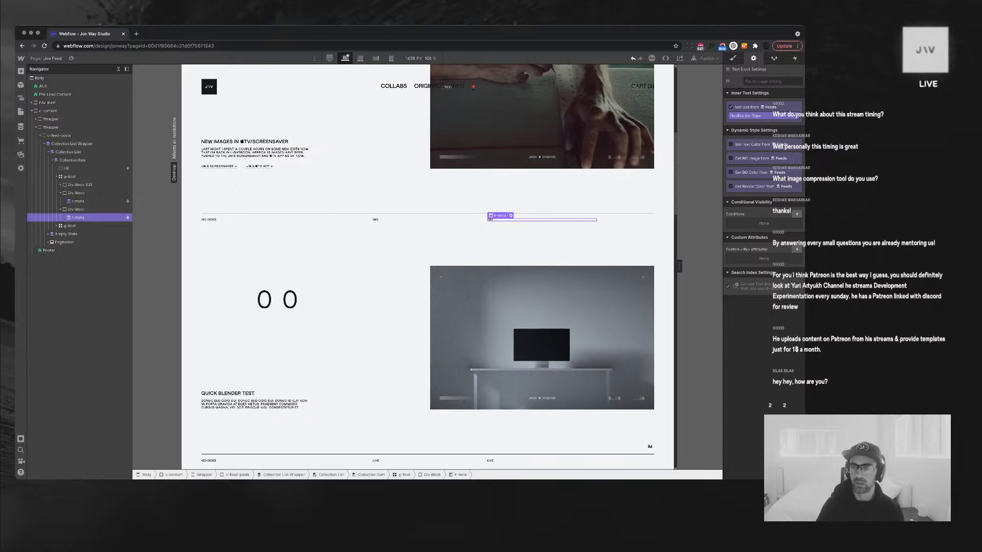
pyautogui.click(731, 107)
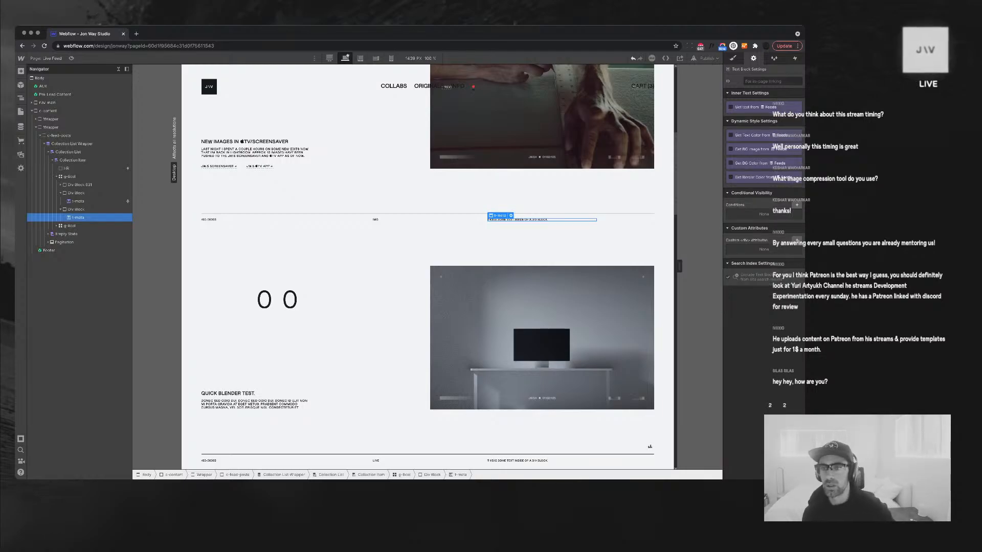
pyautogui.click(731, 107)
pyautogui.click(741, 115)
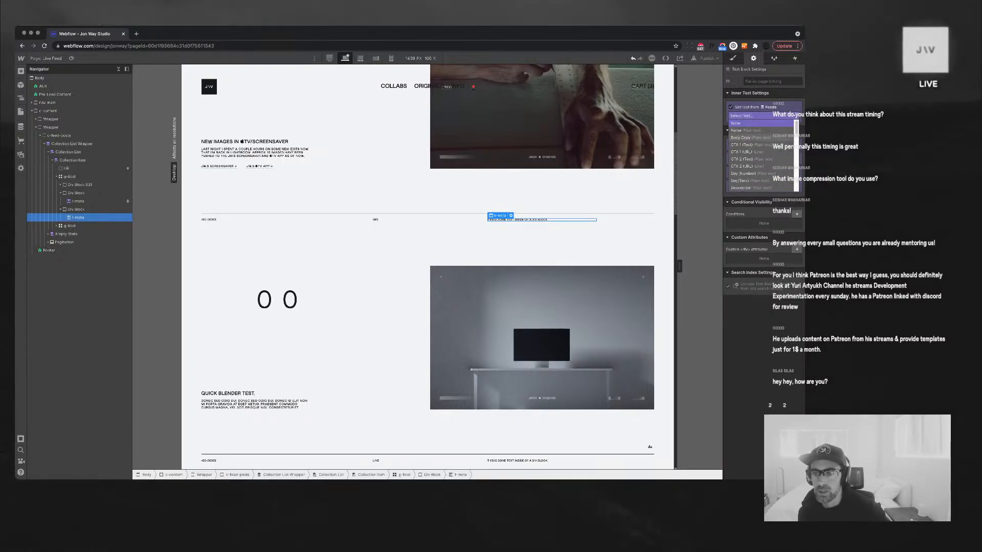
pyautogui.scroll(-5, 754, 153)
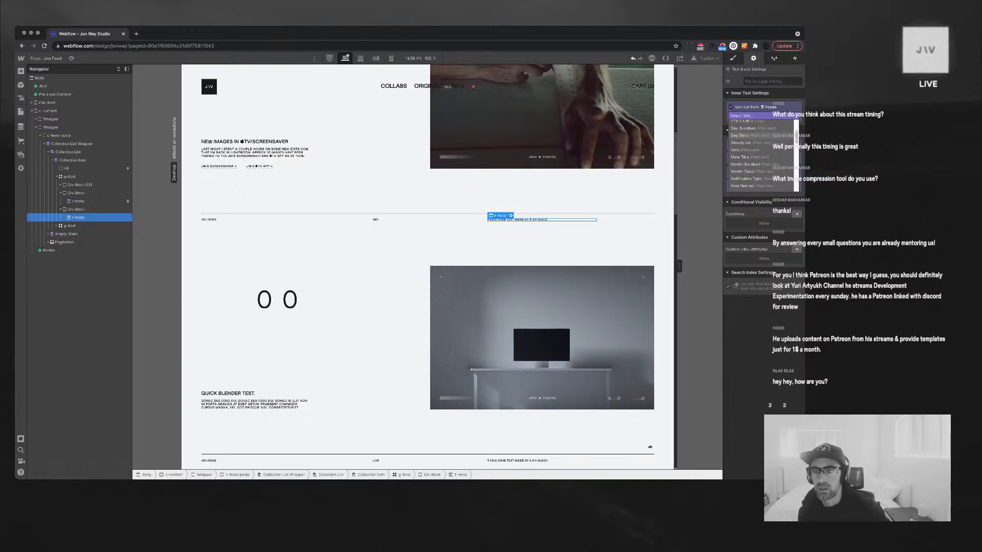
pyautogui.click(746, 157)
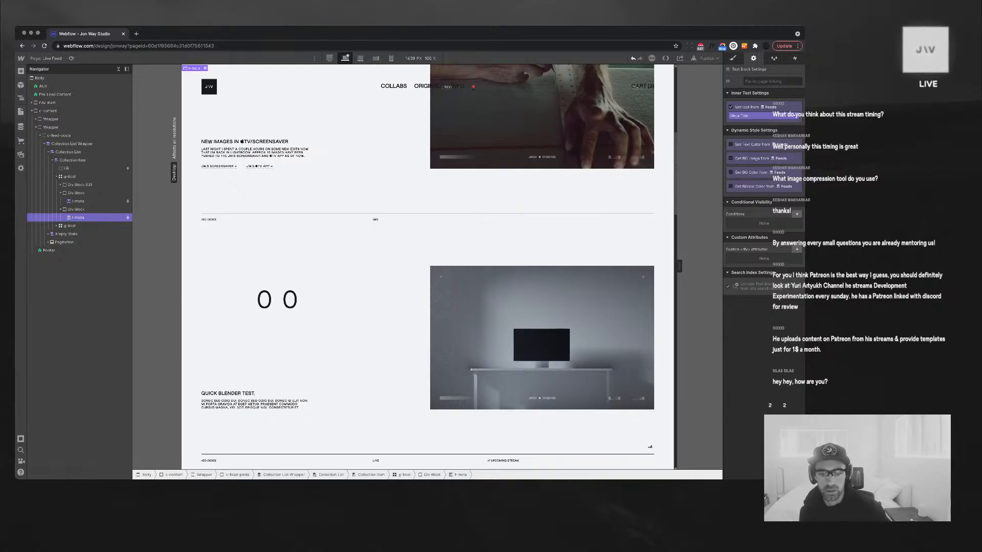
pyautogui.scroll(-3, 427, 266)
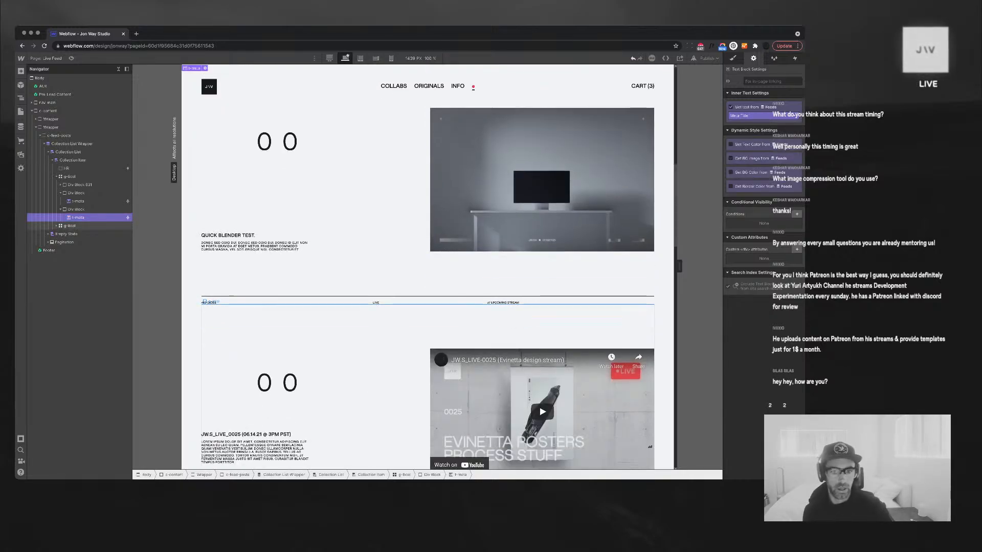
pyautogui.scroll(-2, 428, 266)
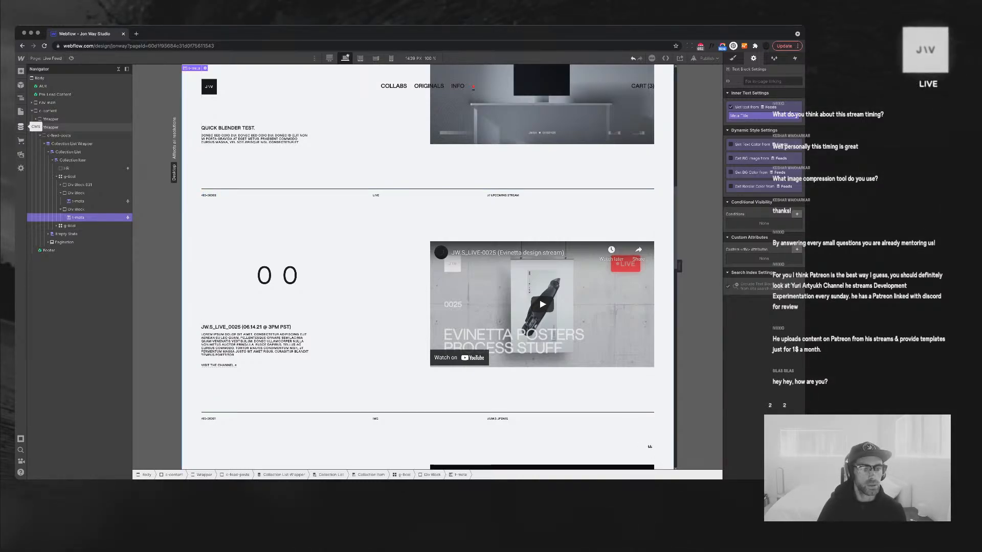
pyautogui.click(20, 127)
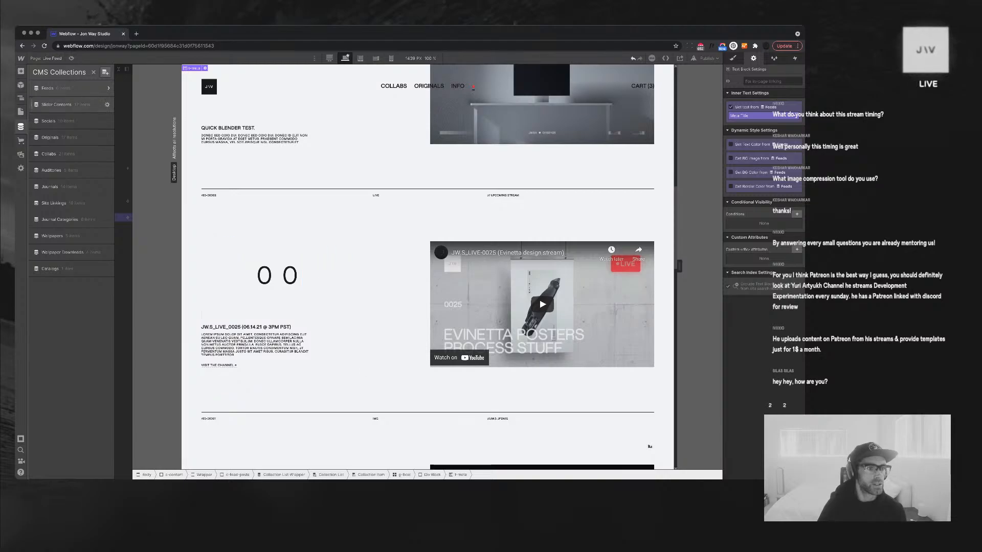
# Check the Live Stream item's Name and Intro in Feeds, save it, and close the CMS panel
pyautogui.click(56, 88)
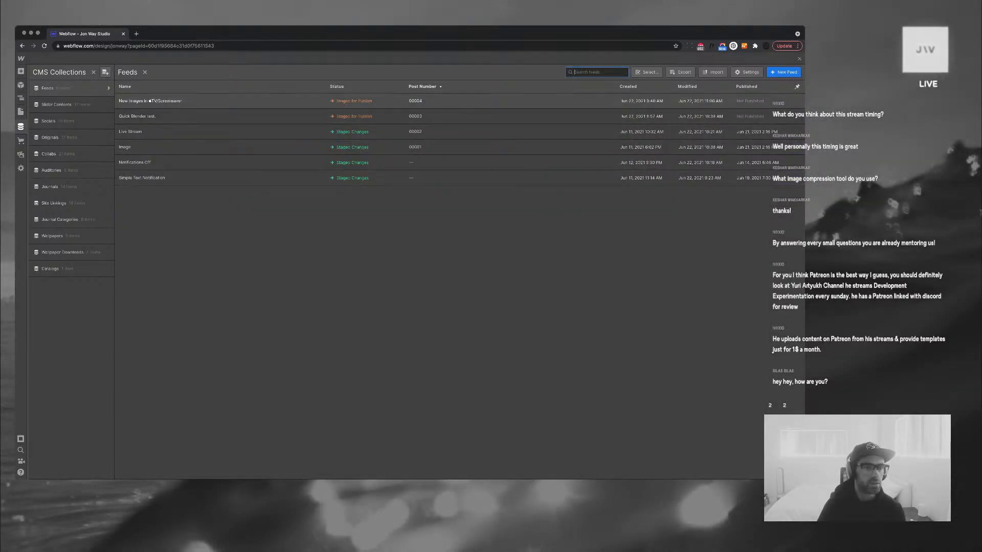
pyautogui.click(153, 131)
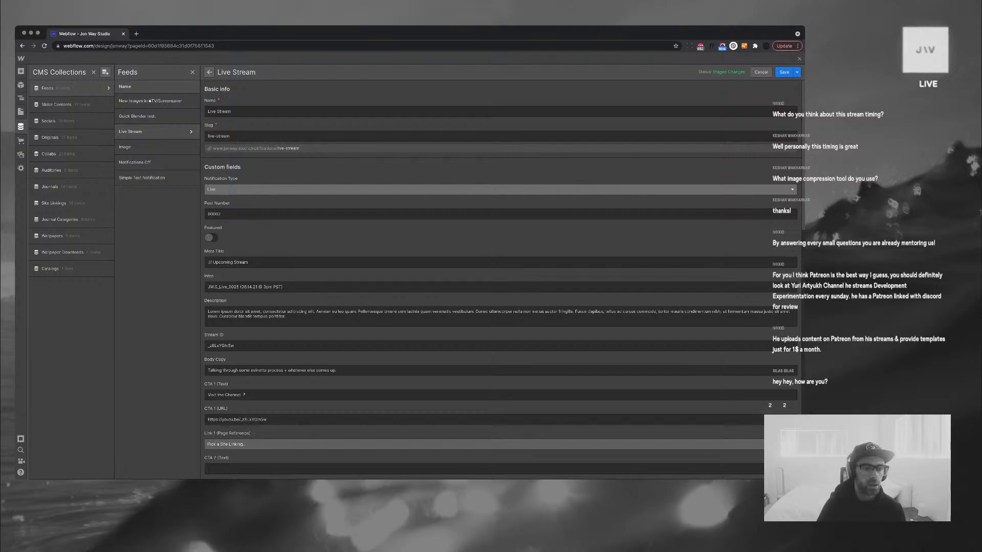
pyautogui.doubleClick(211, 287)
pyautogui.tripleClick(211, 287)
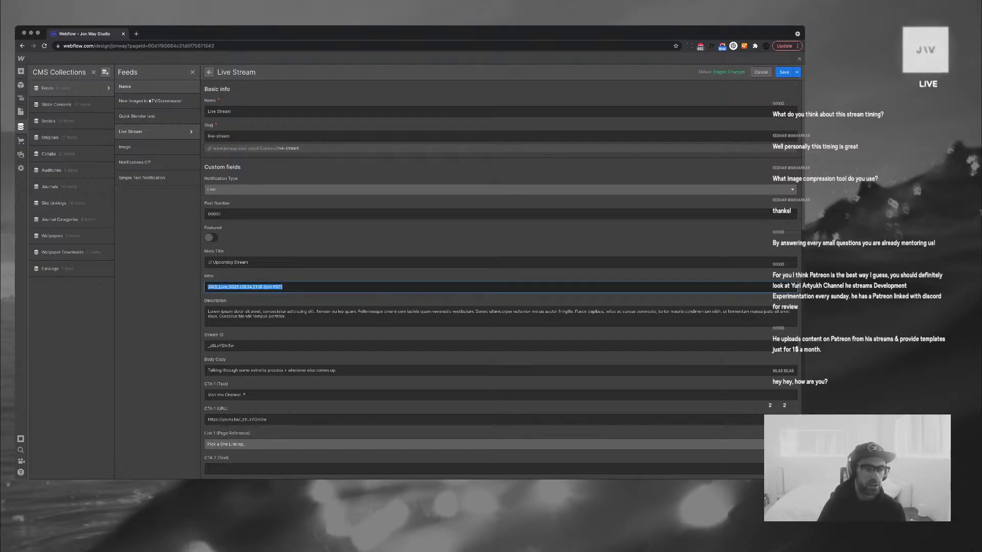
pyautogui.doubleClick(224, 111)
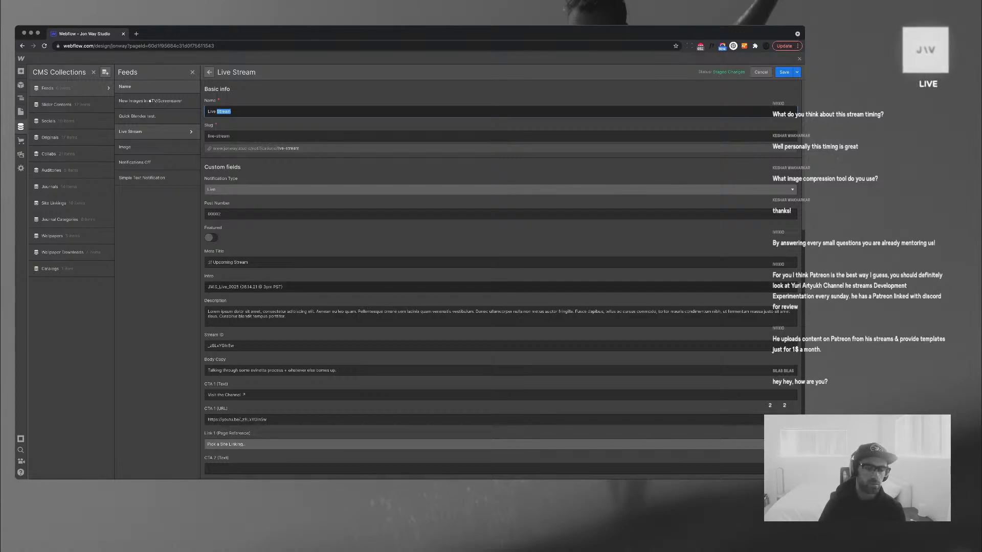
pyautogui.click(275, 286)
pyautogui.tripleClick(276, 286)
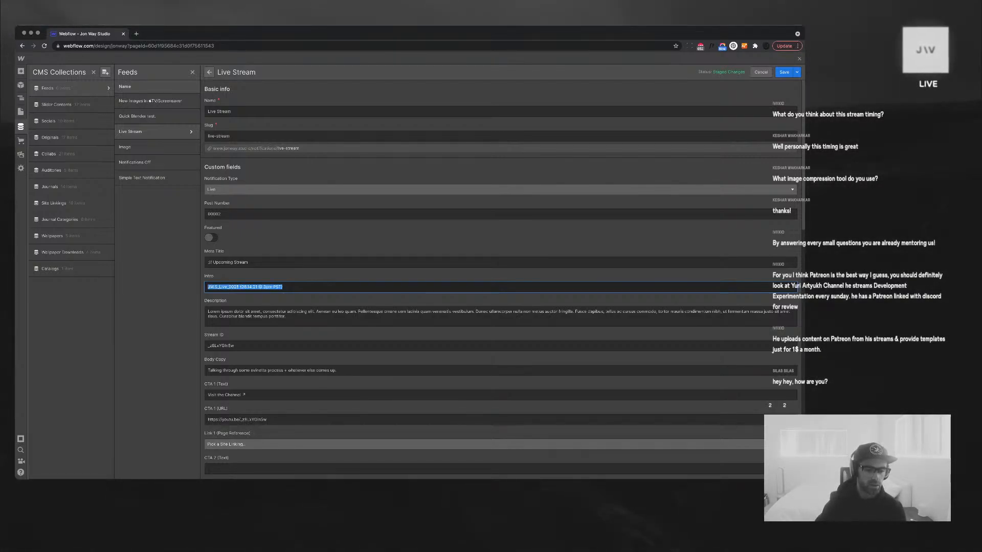
pyautogui.scroll(-3, 501, 276)
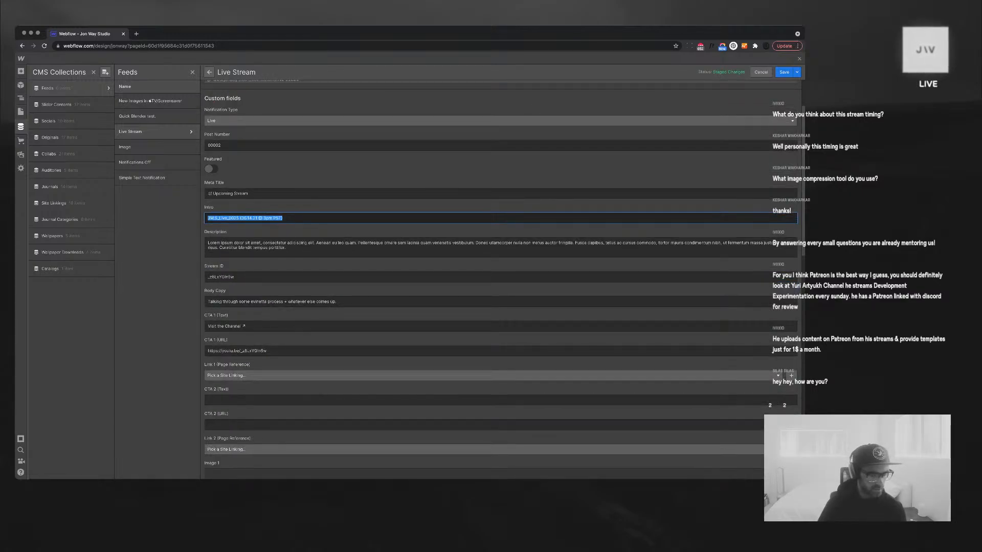
pyautogui.scroll(3, 501, 276)
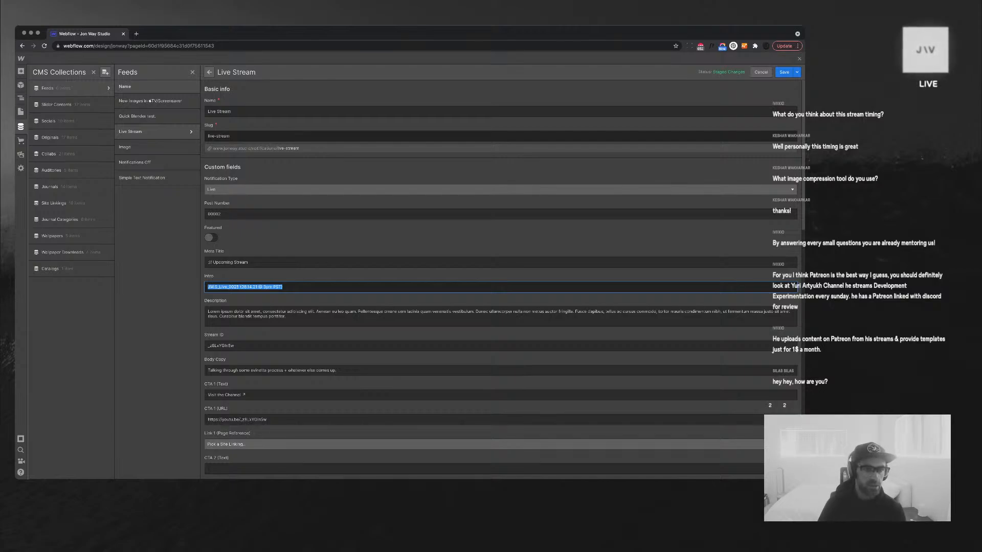
pyautogui.click(784, 72)
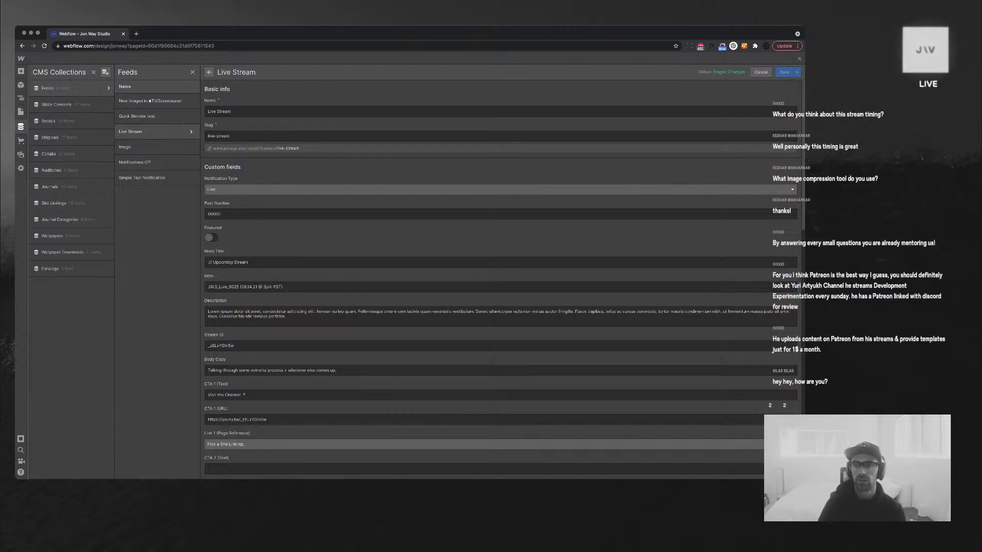
pyautogui.click(799, 59)
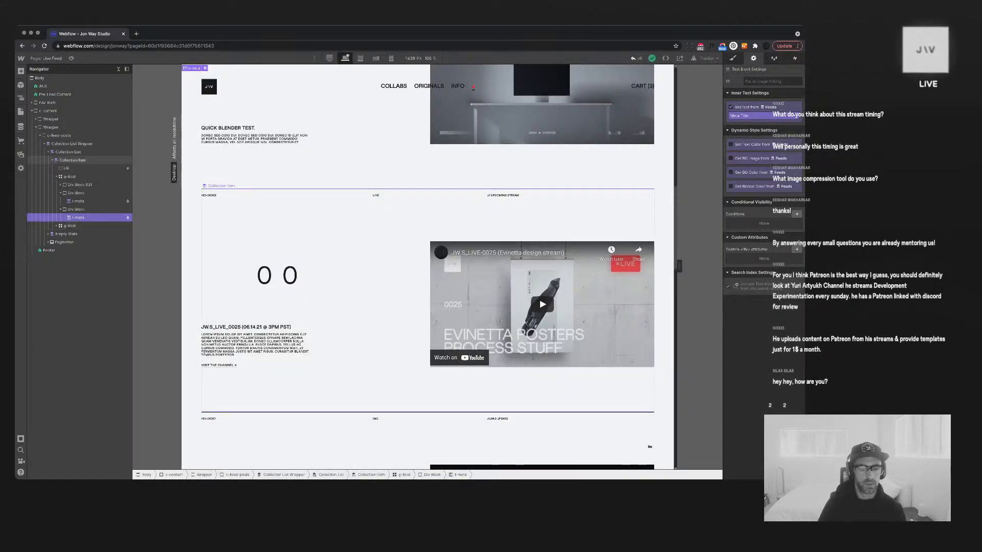
# Scroll up and down the Live Feed canvas to review each feed post
pyautogui.scroll(10, 650, 447)
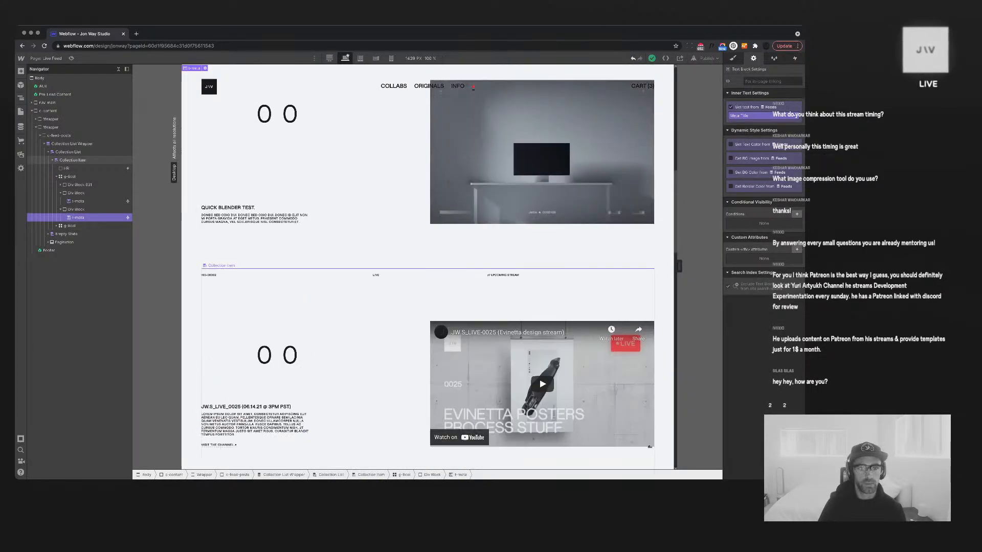
pyautogui.scroll(3, 650, 447)
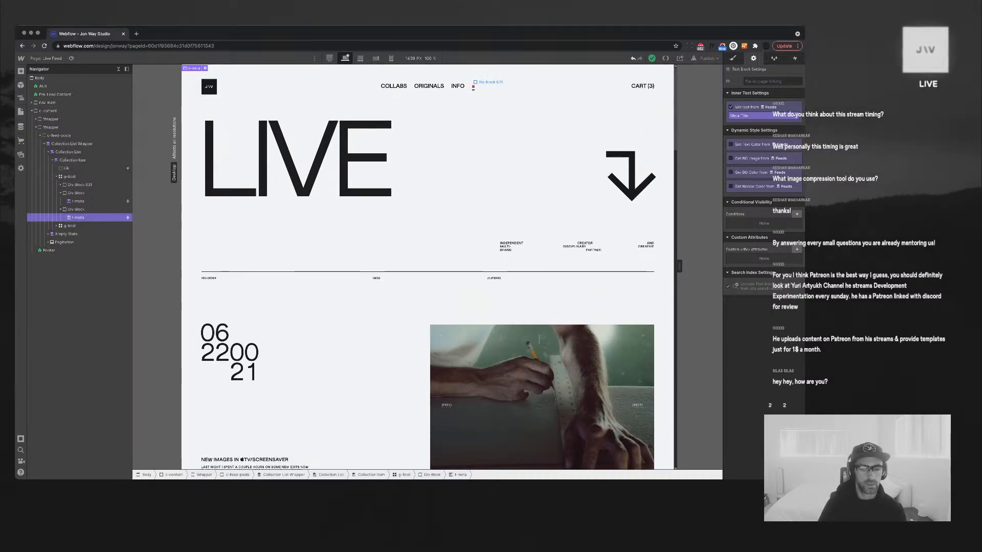
pyautogui.scroll(-15, 473, 87)
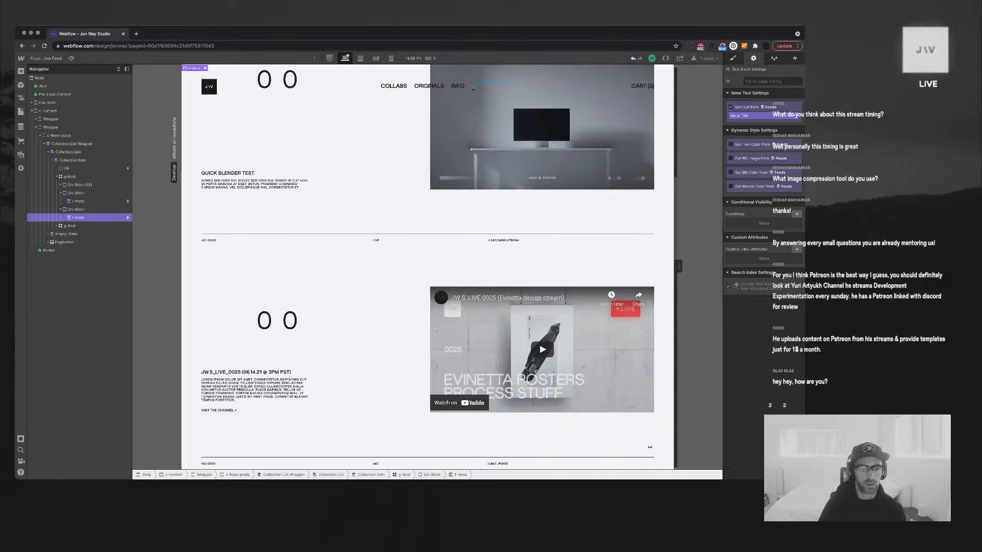
pyautogui.scroll(-2, 473, 87)
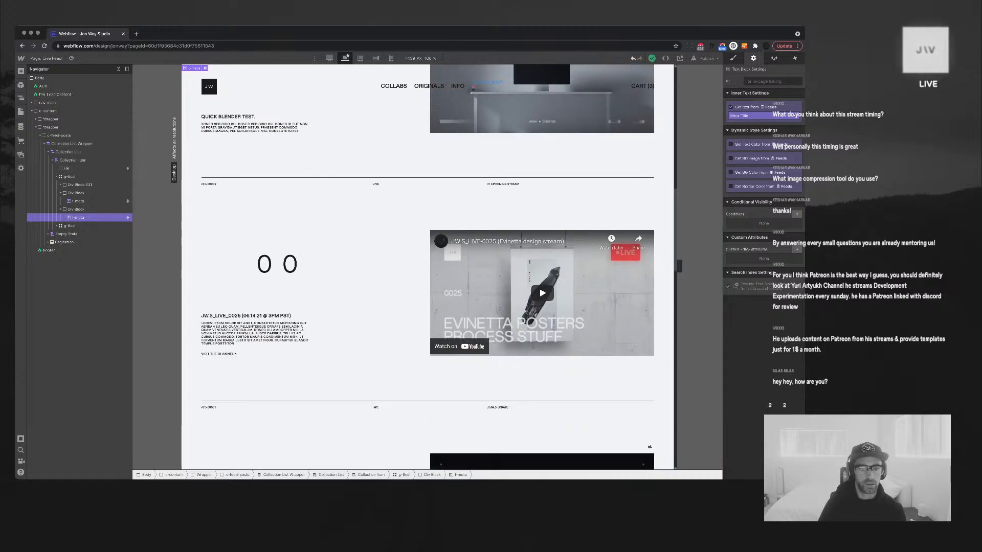
pyautogui.scroll(-14, 473, 85)
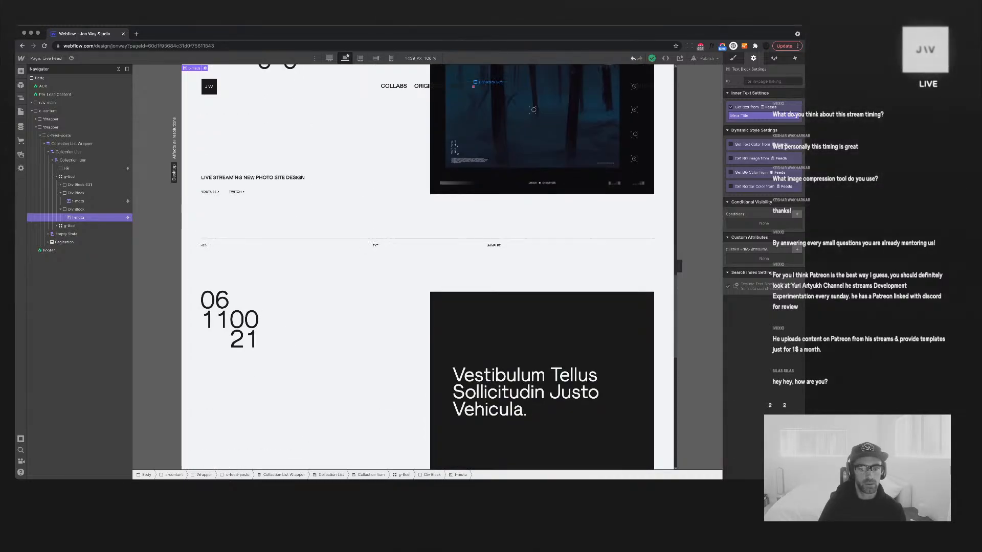
pyautogui.scroll(-11, 473, 86)
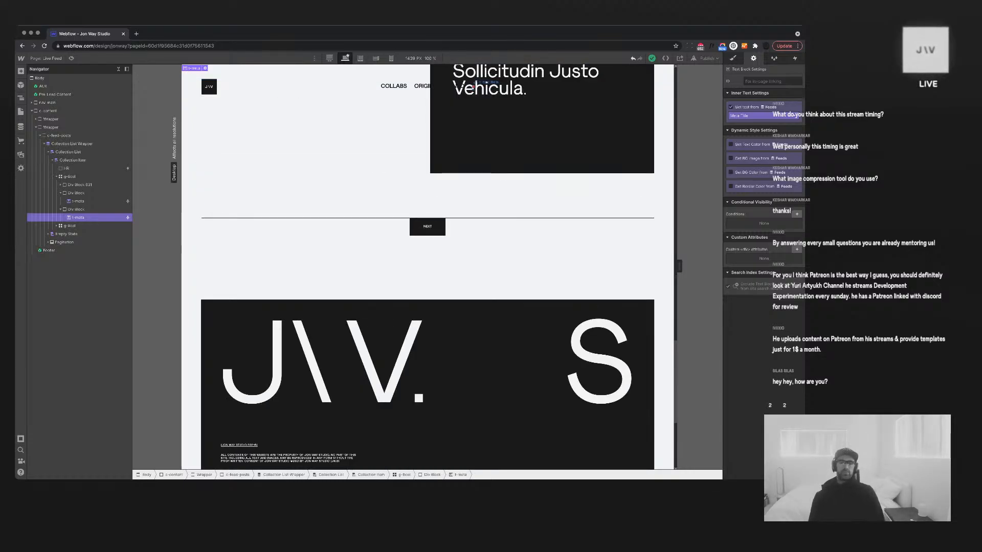
pyautogui.scroll(8, 473, 86)
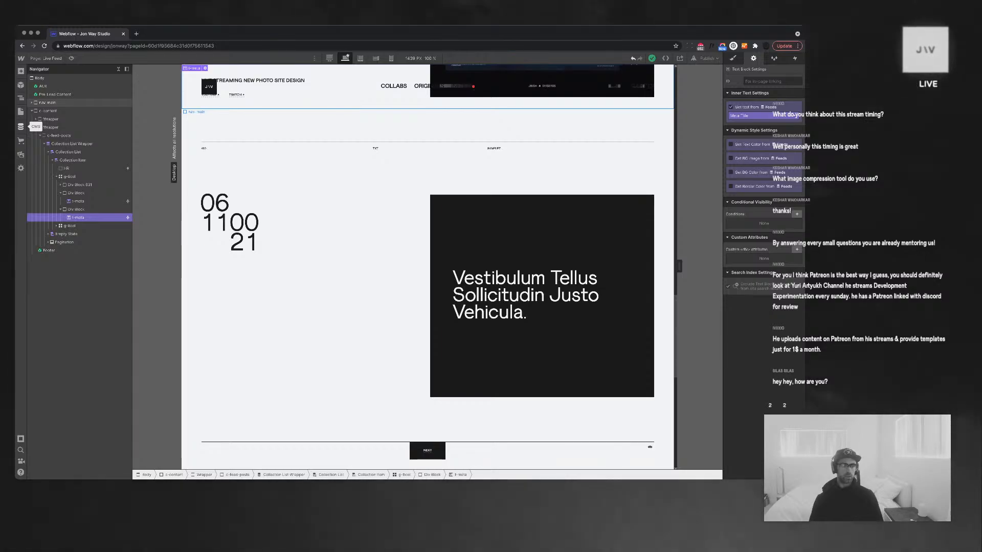
pyautogui.click(21, 127)
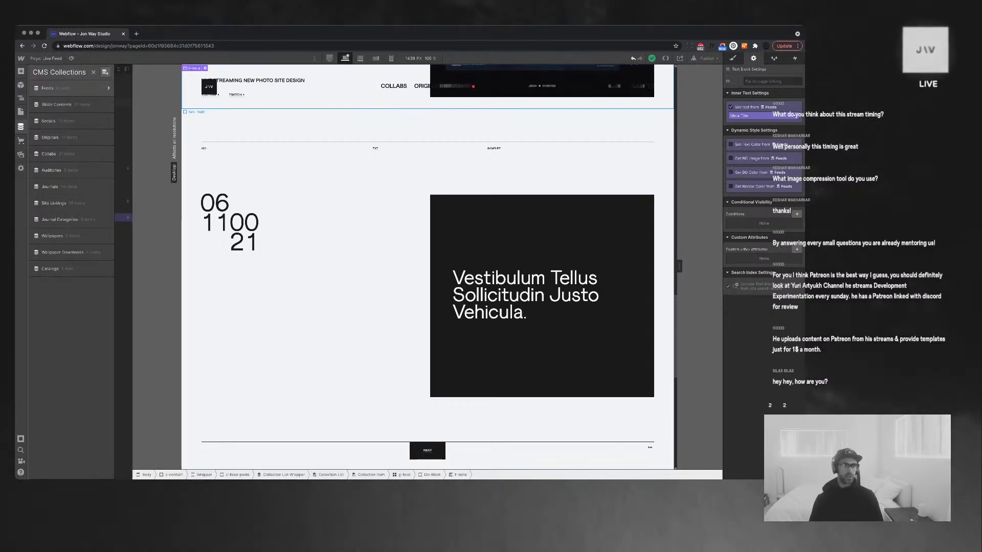
# Save the Simple Text Notification item in Feeds and return to the designer
pyautogui.click(56, 88)
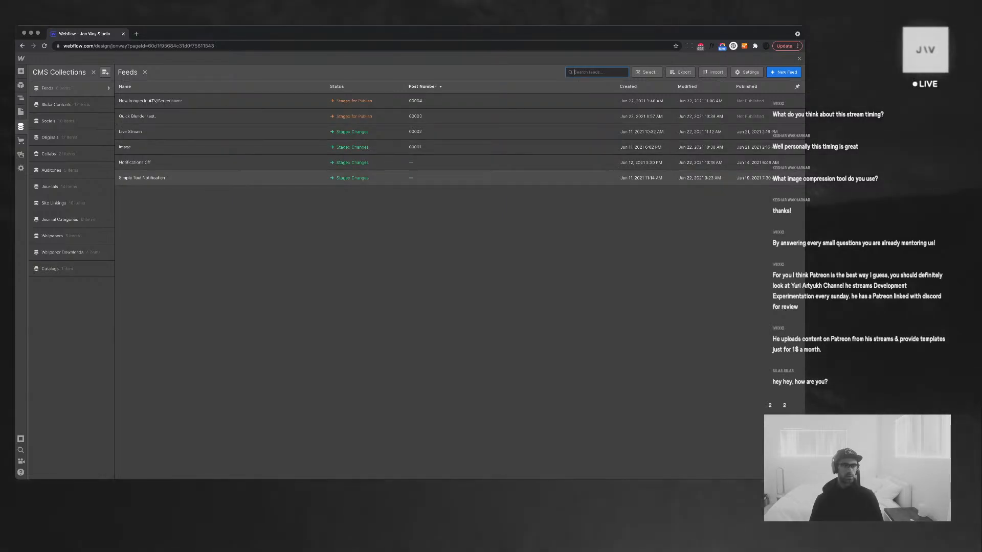
pyautogui.click(143, 177)
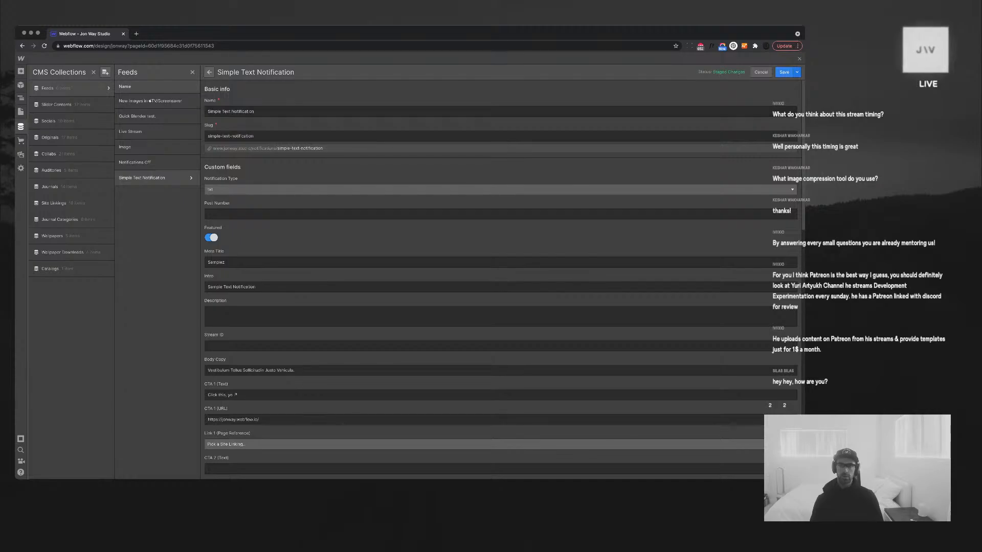
pyautogui.click(783, 73)
pyautogui.press('Escape')
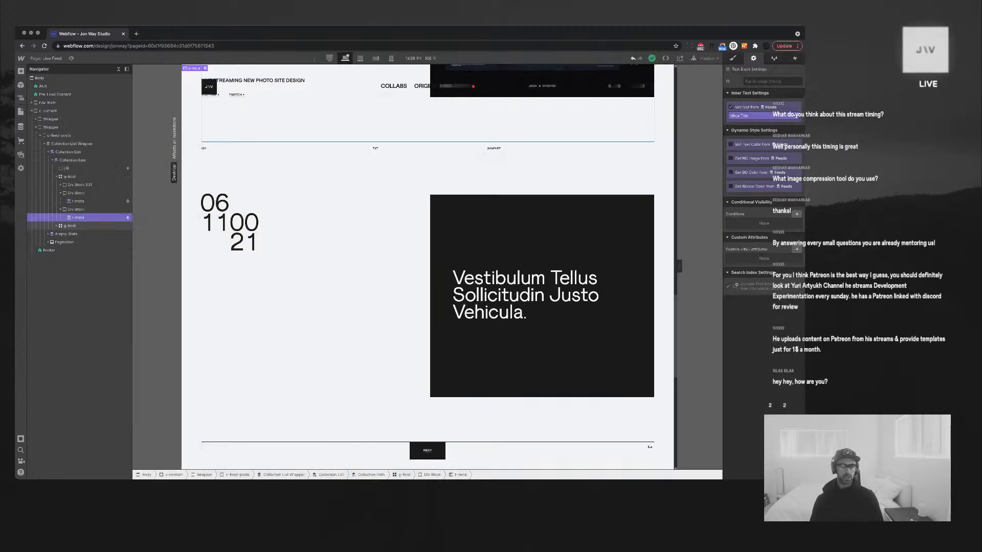
# Scroll the Live Feed canvas and bring up the site's Pages list
pyautogui.scroll(-7, 450, 287)
pyautogui.scroll(10, 450, 286)
pyautogui.scroll(-1, 450, 287)
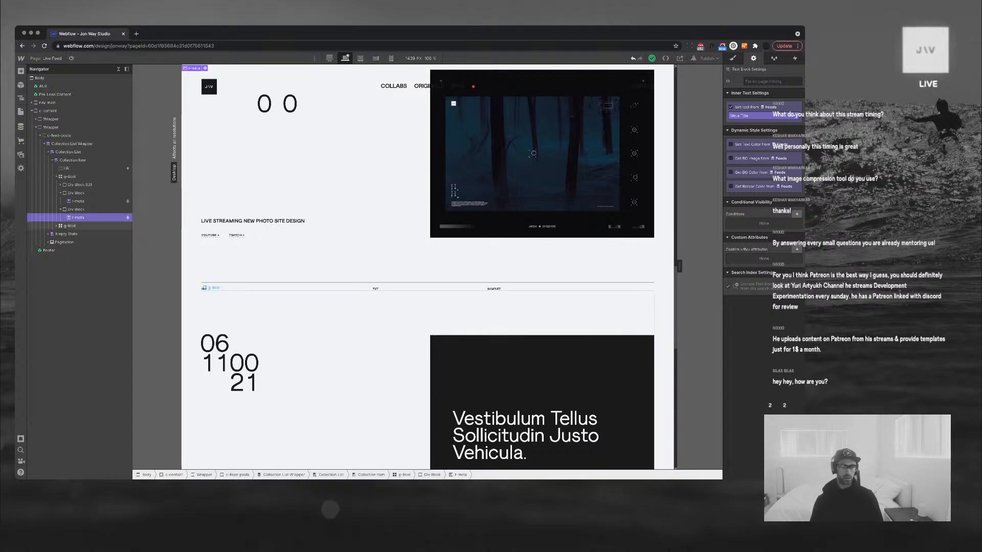
pyautogui.click(46, 58)
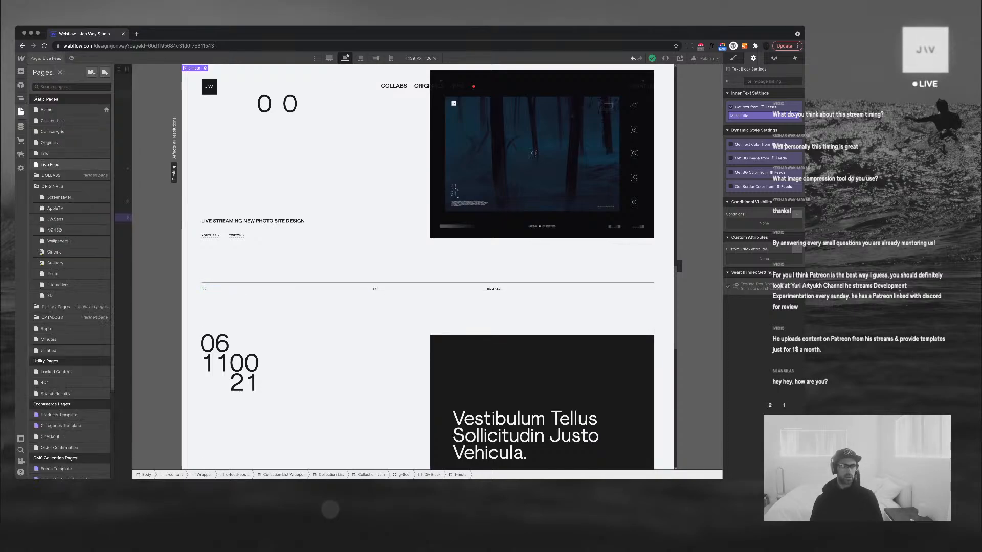
# Switch to the Home page and look over the Simple Text Notification Feeds item
pyautogui.click(48, 110)
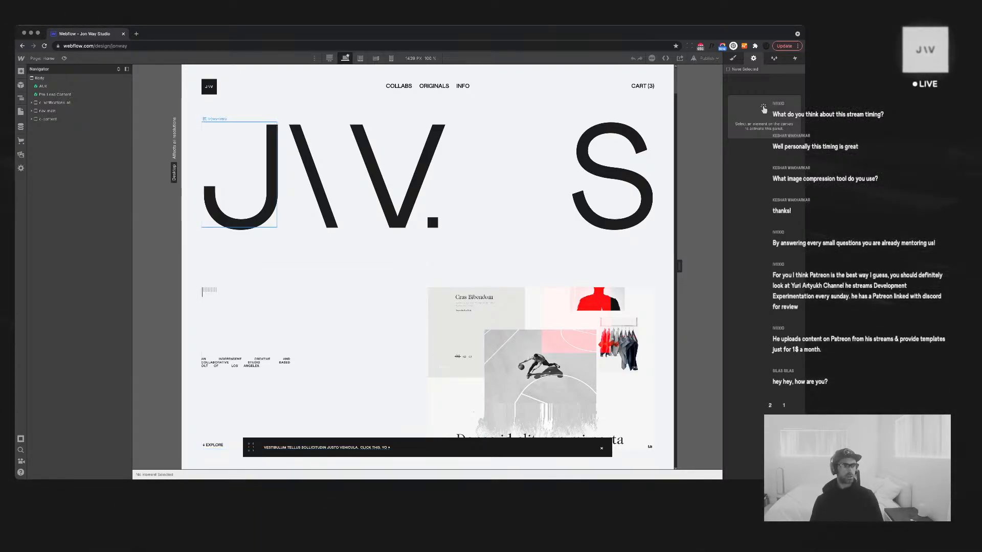
pyautogui.click(21, 126)
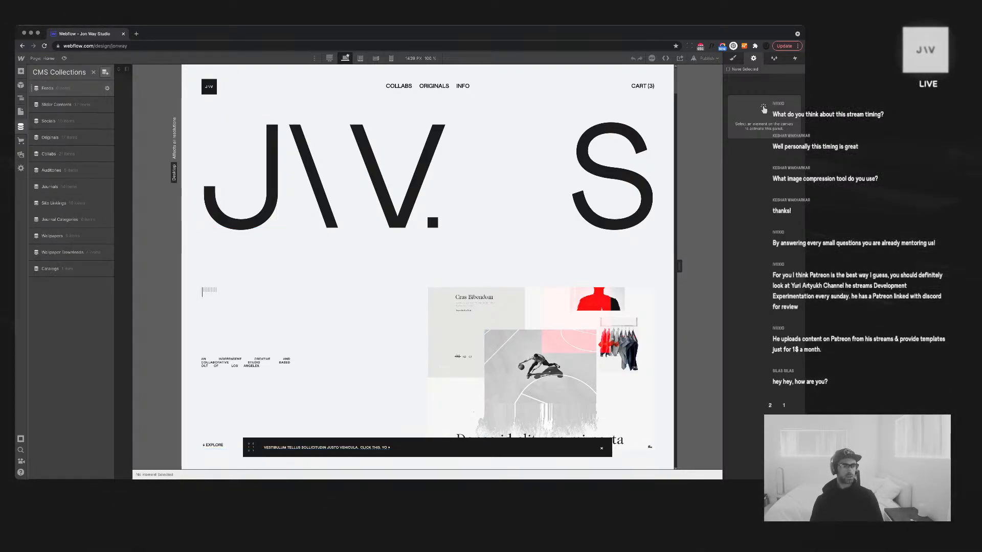
pyautogui.click(48, 87)
pyautogui.click(141, 178)
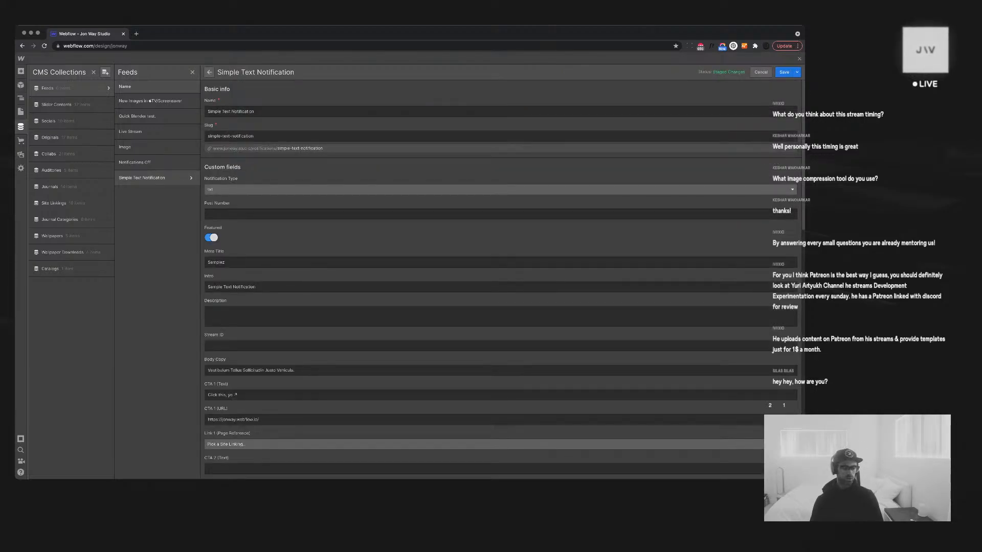
pyautogui.press('Escape')
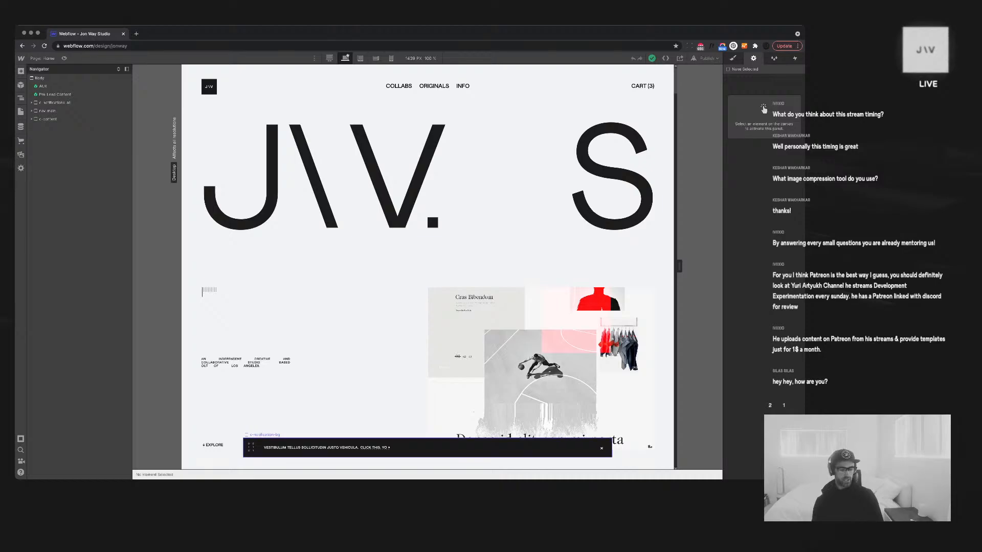
# Scroll the Home page and open the Feeds collection's item table
pyautogui.scroll(-5, 428, 266)
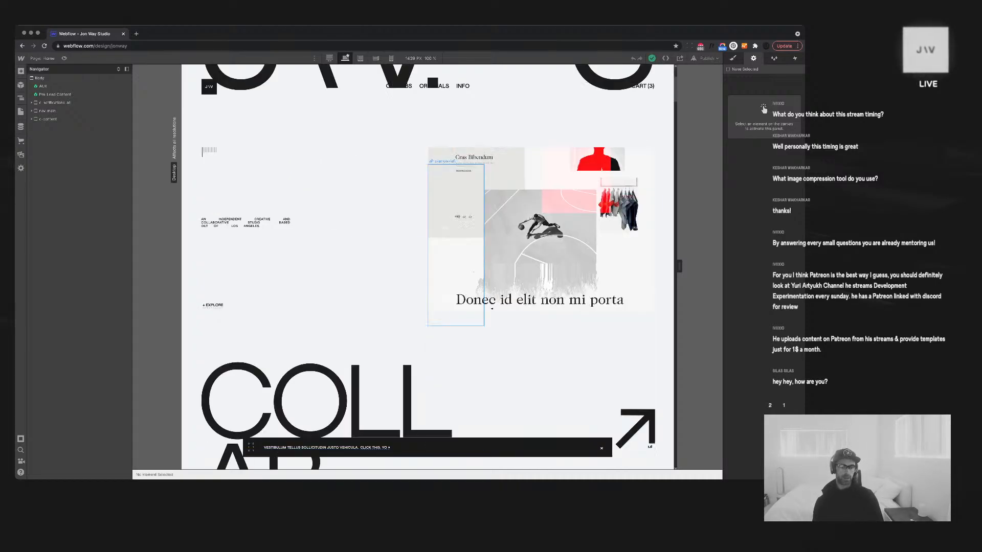
pyautogui.scroll(5, 427, 266)
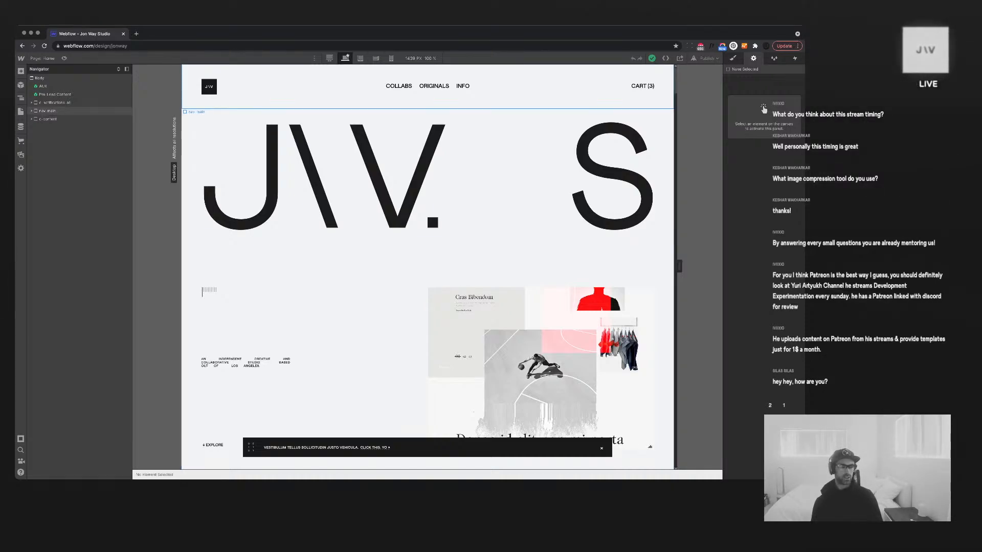
pyautogui.click(21, 127)
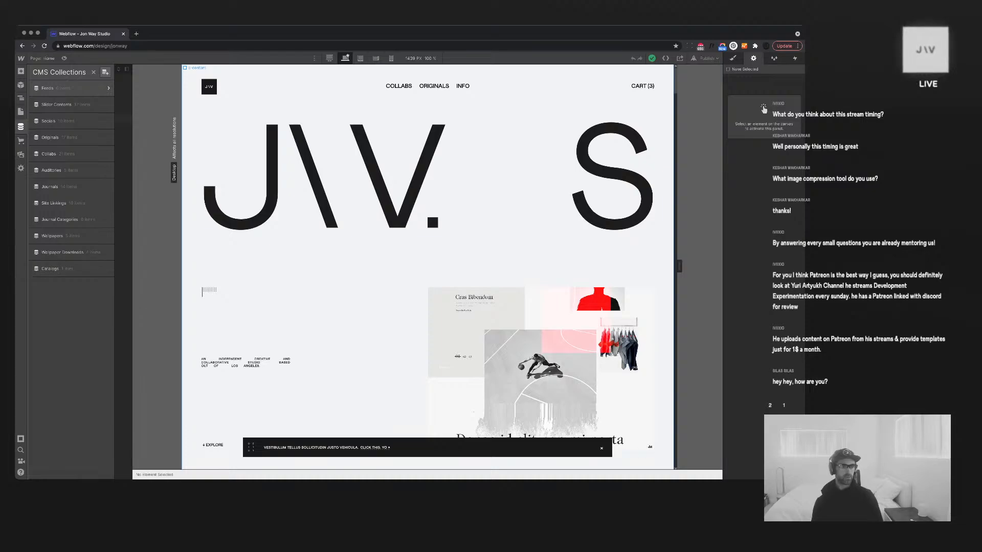
pyautogui.click(57, 88)
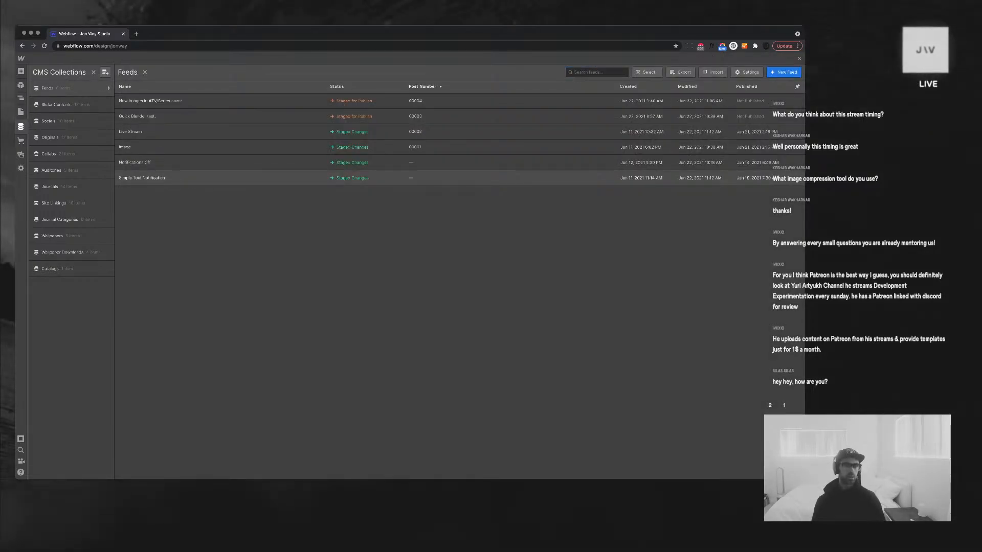
# Rename the Simple Text Notification item to 'JW.S Feed now live'
pyautogui.click(142, 177)
pyautogui.press('super+a')
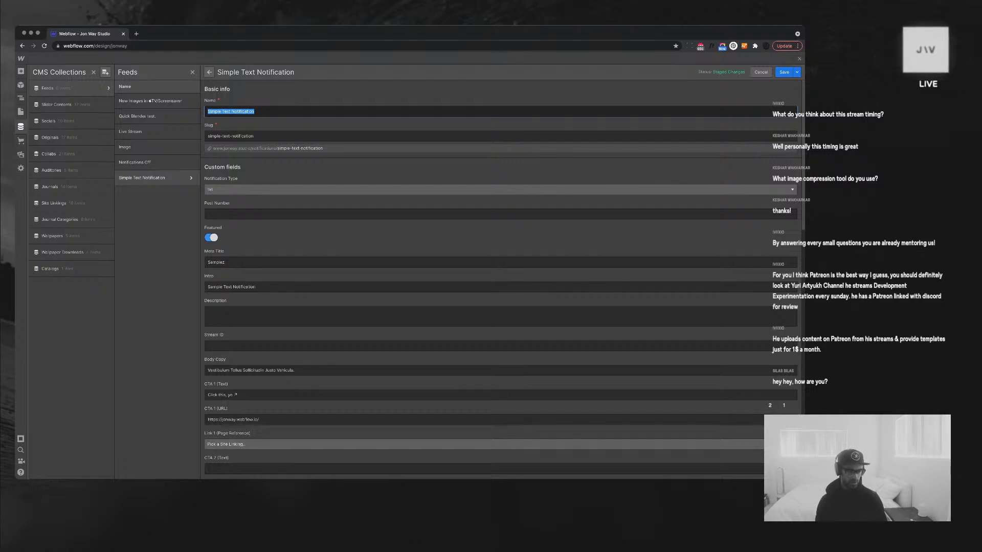
pyautogui.write('Live')
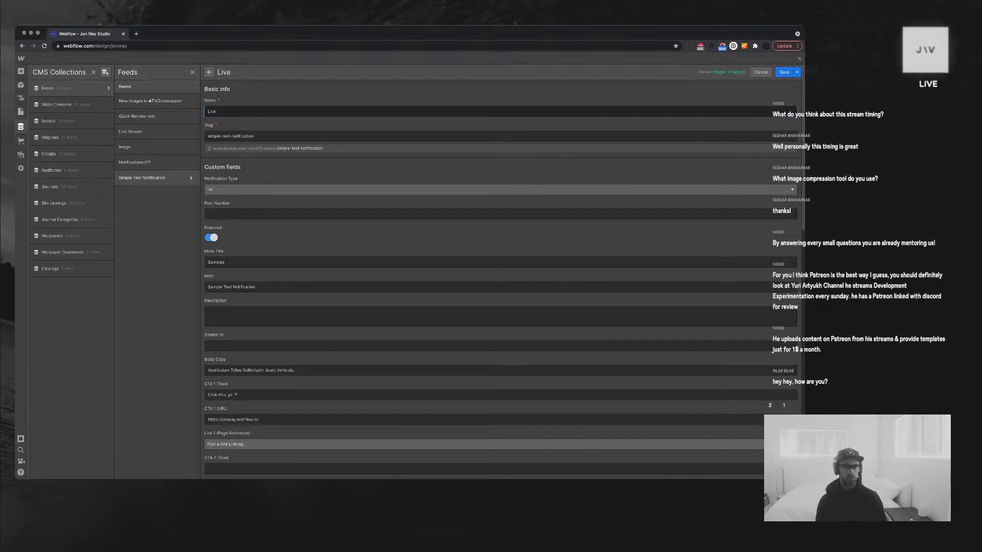
pyautogui.press('BackSpace')
pyautogui.press('BackSpace')
pyautogui.press('BackSpace')
pyautogui.write('JWS')
pyautogui.press('BackSpace')
pyautogui.write('.S')
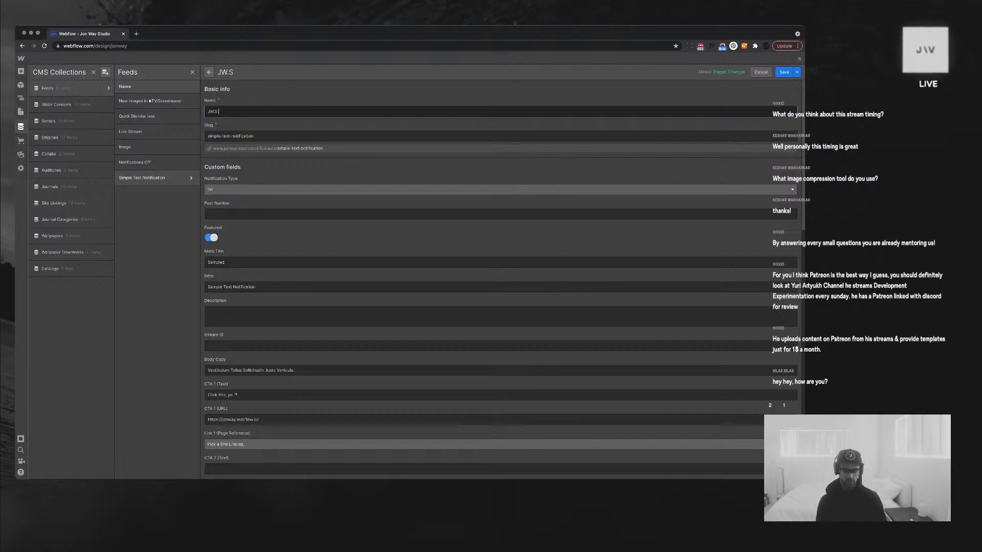
pyautogui.write(' Feed')
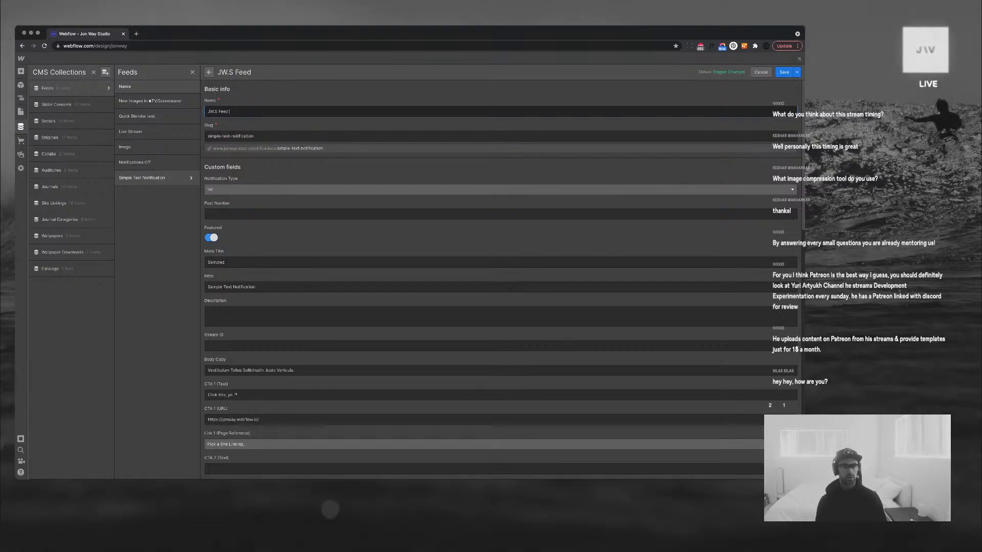
pyautogui.write(' No')
pyautogui.press('BackSpace')
pyautogui.press('BackSpace')
pyautogui.press('BackSpace')
pyautogui.press('BackSpace')
pyautogui.write('now life')
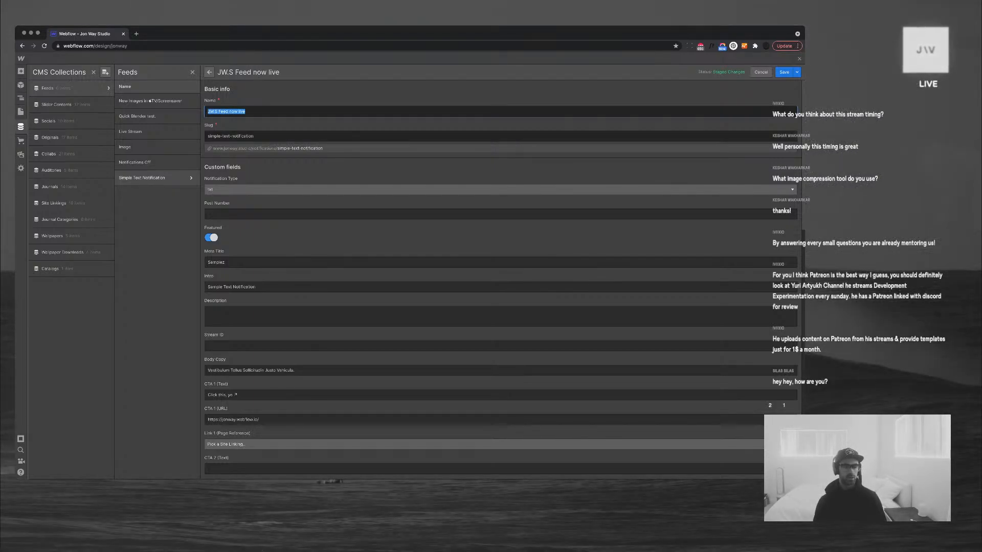
# Set the item's slug to jw-s-feed-now-live and move on to Post Number
pyautogui.press('Tab')
pyautogui.write('JW.S Feed now live')
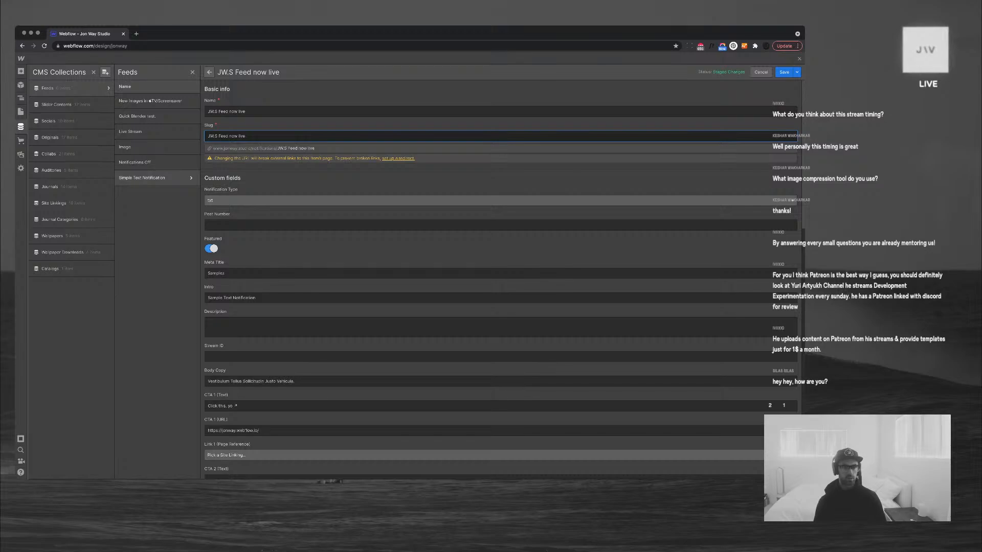
pyautogui.press('super+a')
pyautogui.press('super+c')
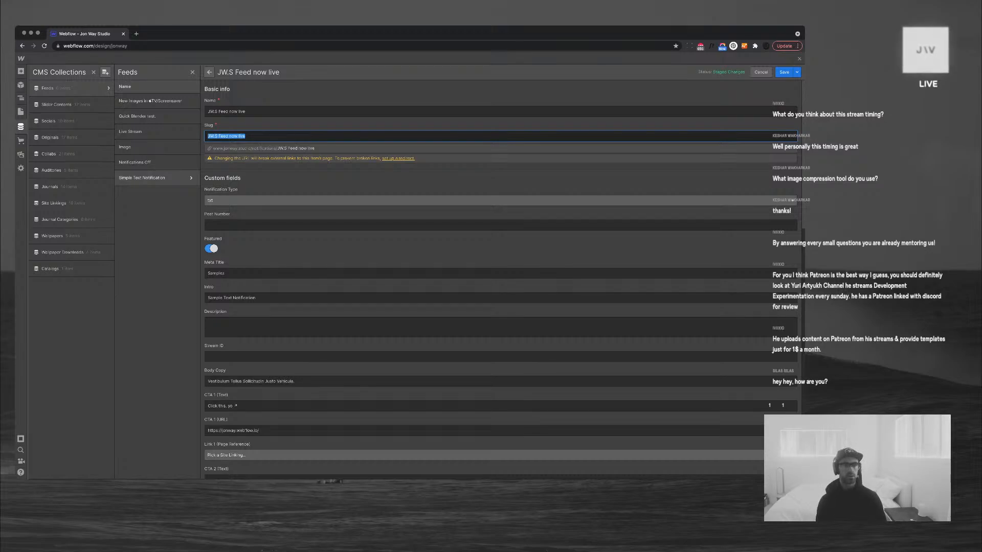
pyautogui.write('jw.s-feed-')
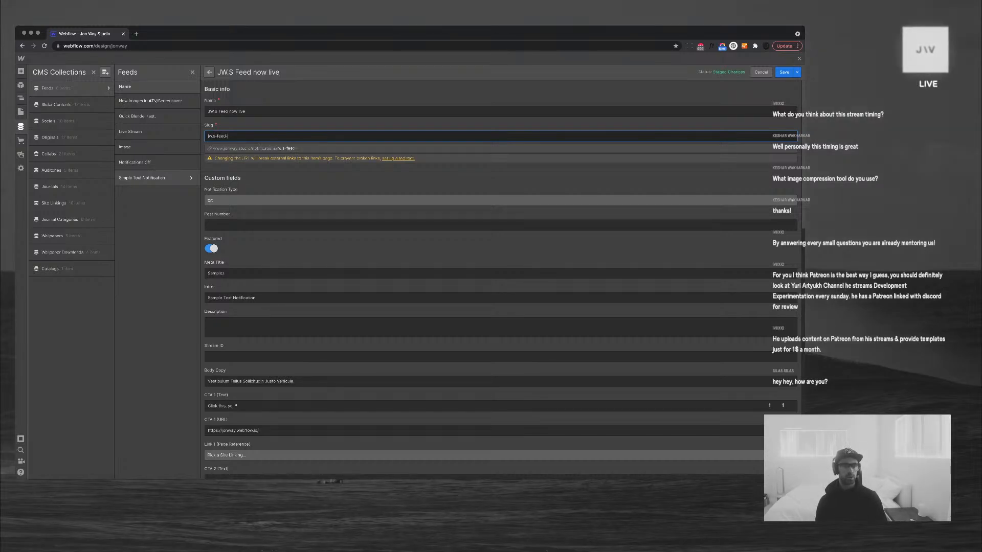
pyautogui.write('now-live')
pyautogui.press('Tab')
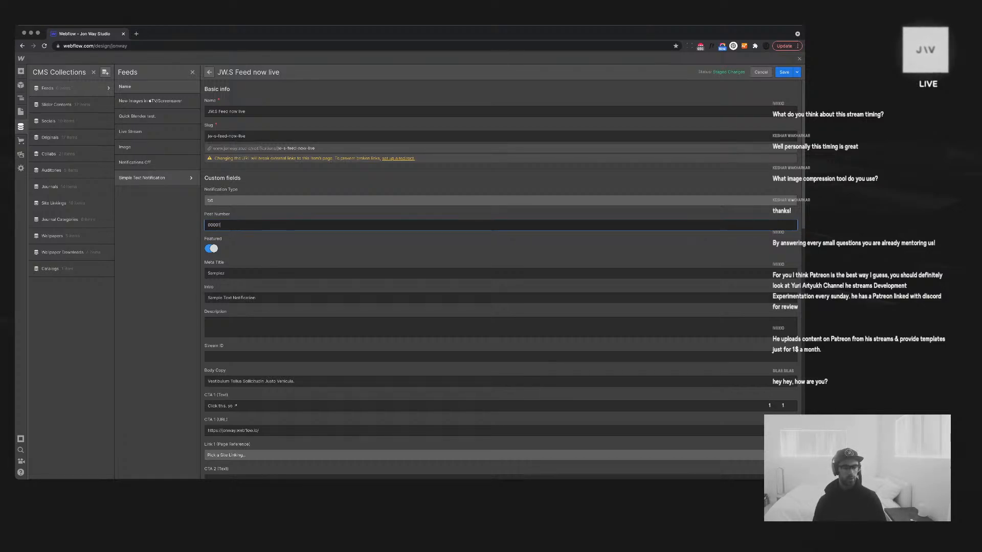
# Set Meta Title to '://update' and Intro to 'JW.S Feed now live'
pyautogui.click(225, 273)
pyautogui.press('super+a')
pyautogui.write(':')
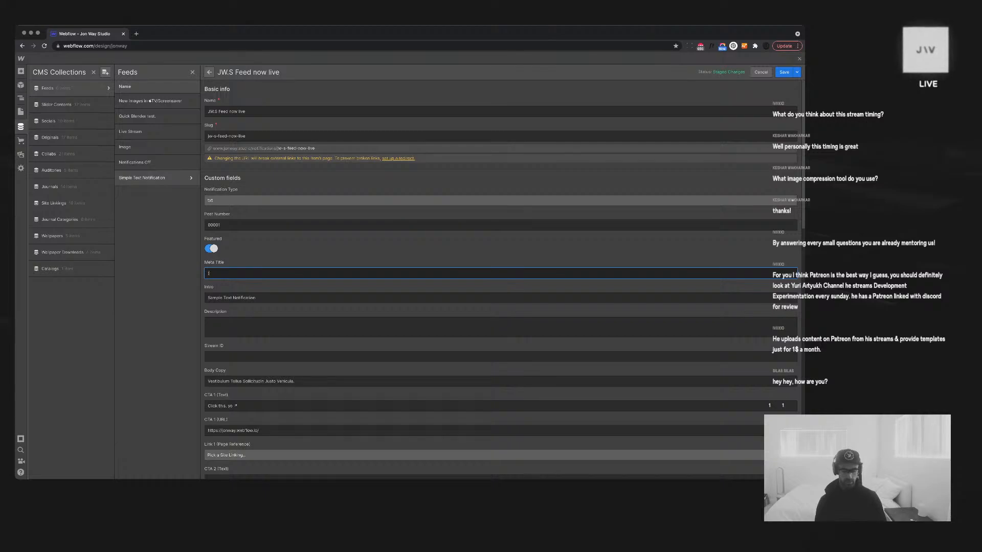
pyautogui.write('//update')
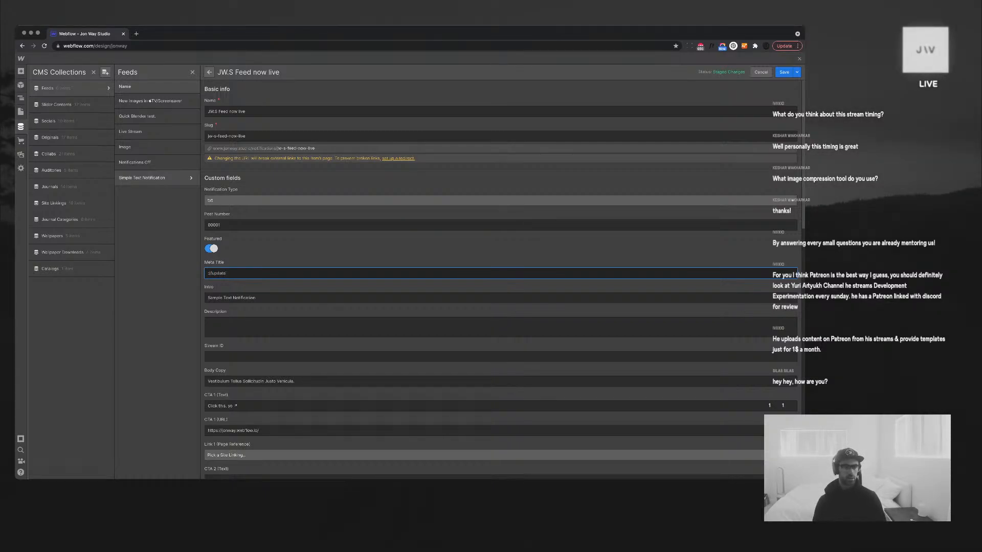
pyautogui.press('Tab')
pyautogui.press('super+v')
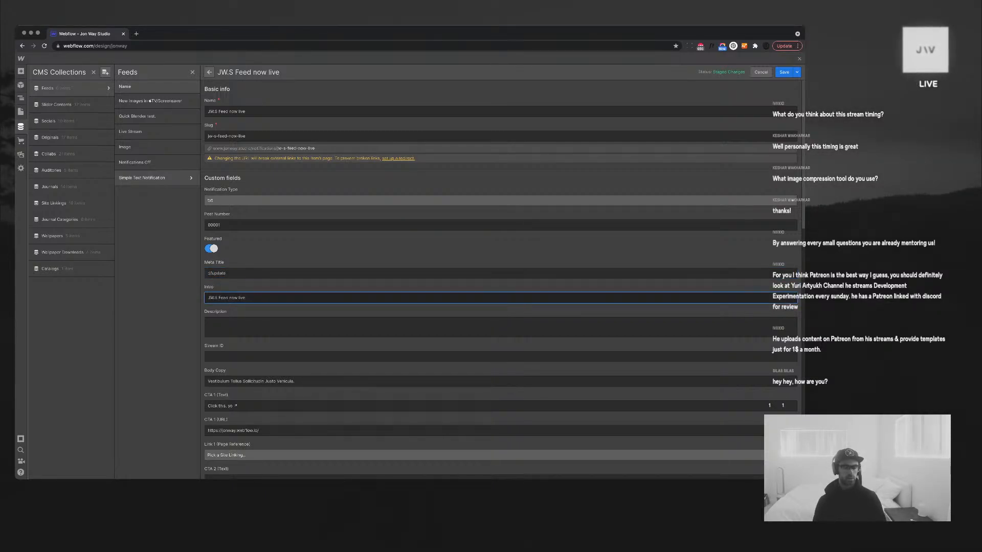
# Write a Description about a daily page for WIP posts and notifications, then save
pyautogui.press('Tab')
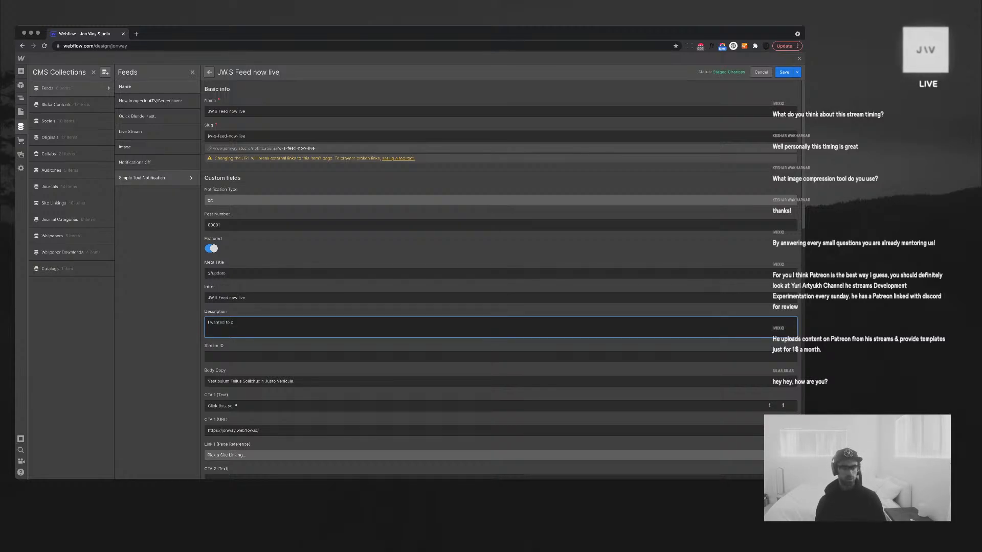
pyautogui.write('I wanted to create a page wher')
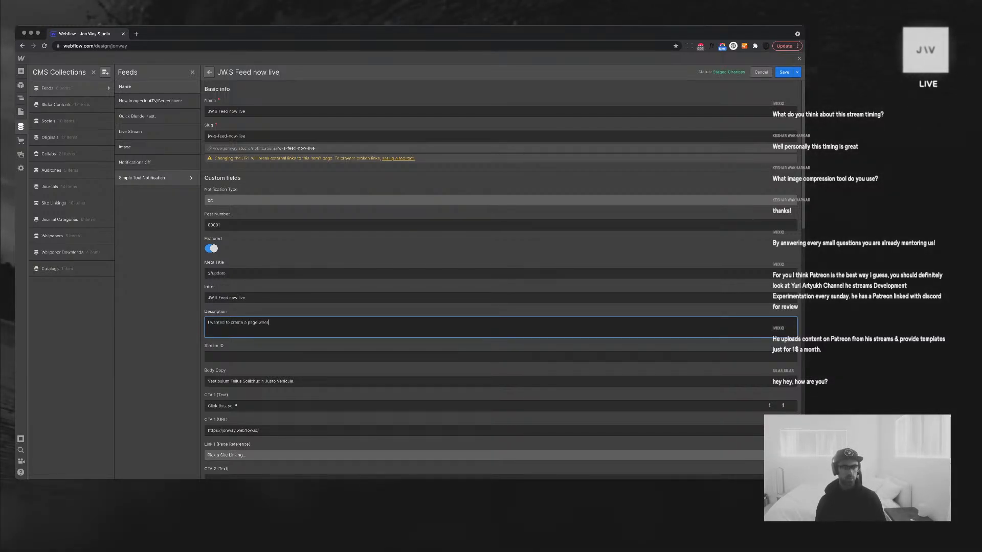
pyautogui.write('e I can post th')
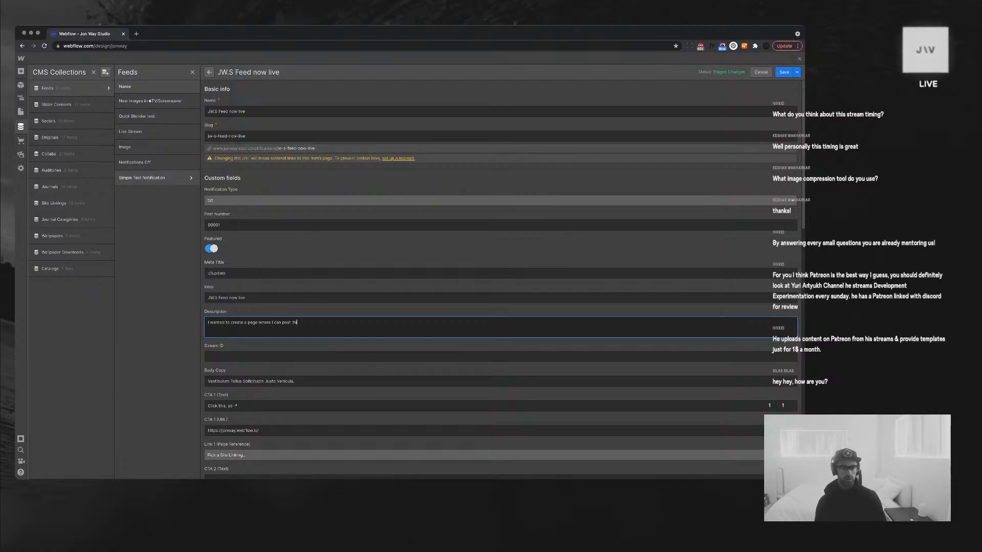
pyautogui.write('ings daily')
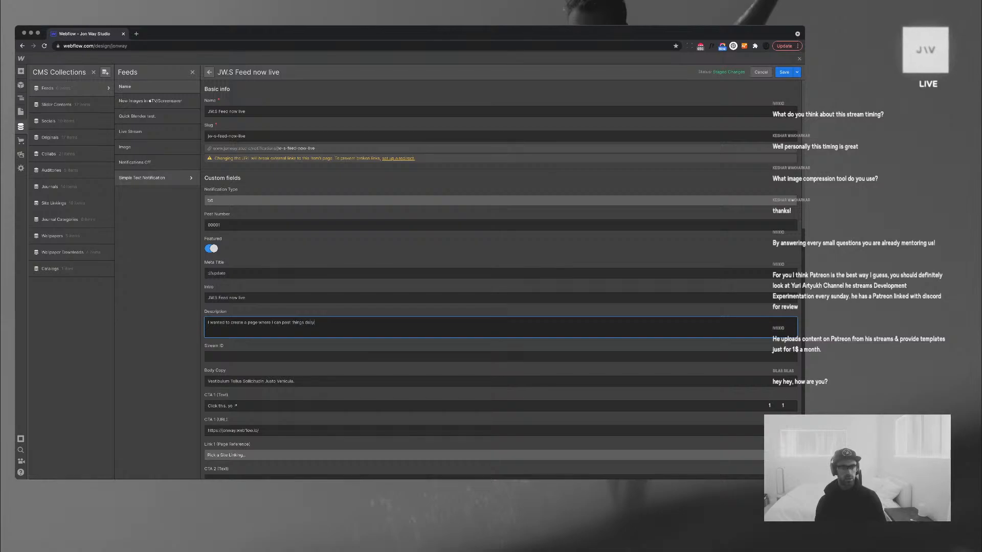
pyautogui.write(' that sre either ')
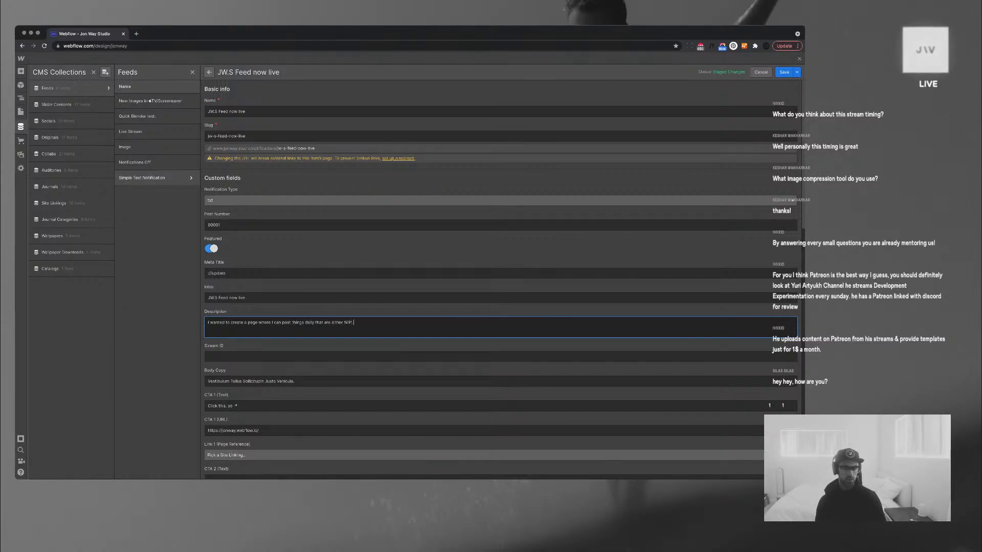
pyautogui.write('WIP, or notification of new upda')
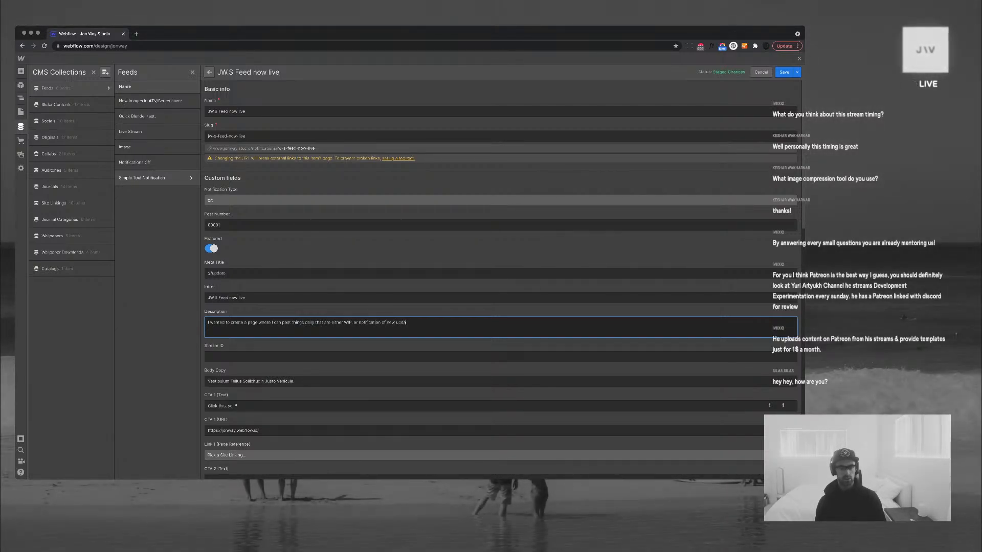
pyautogui.write('tes. ')
pyautogui.write('etc. etc. ')
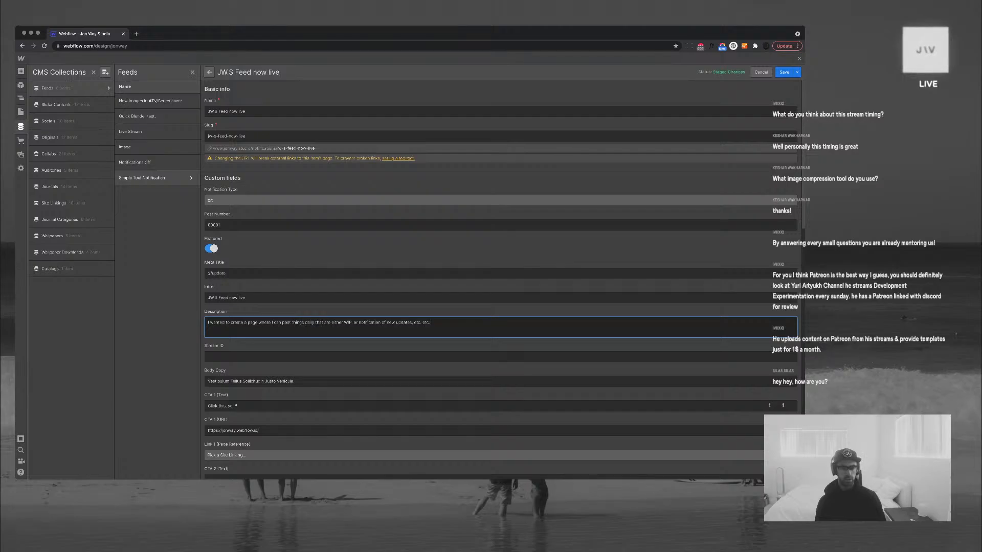
pyautogui.write('Shill sorting it out...')
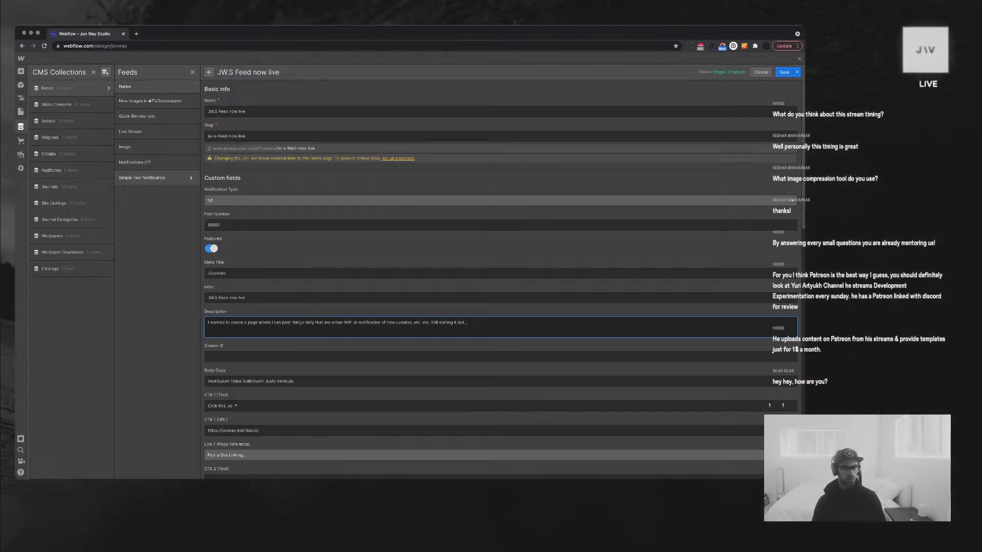
pyautogui.scroll(-3, 501, 271)
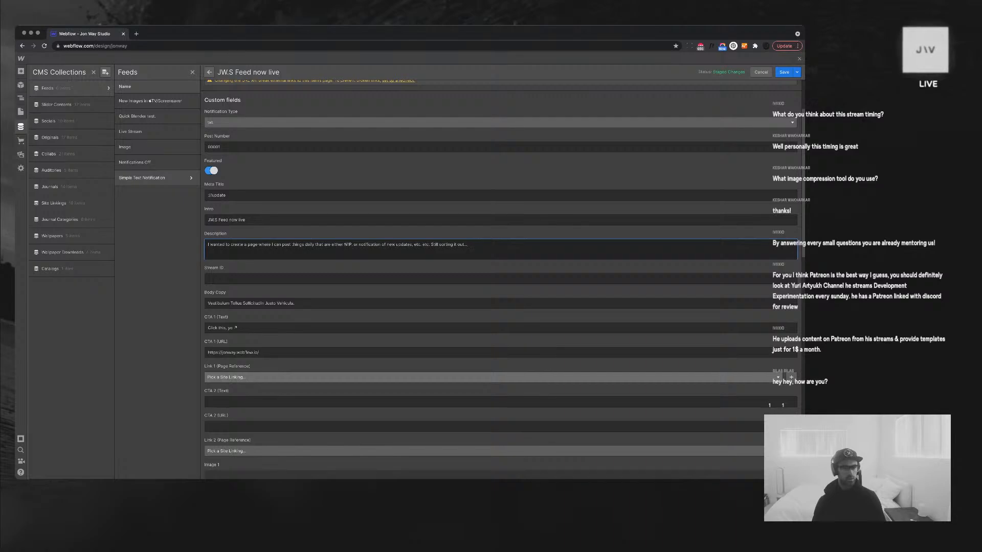
pyautogui.click(255, 304)
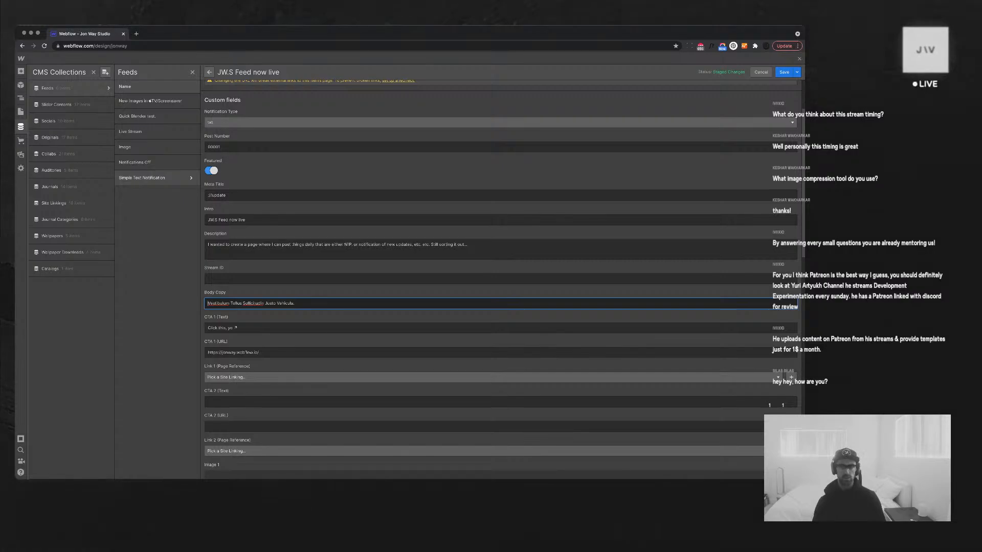
pyautogui.click(784, 72)
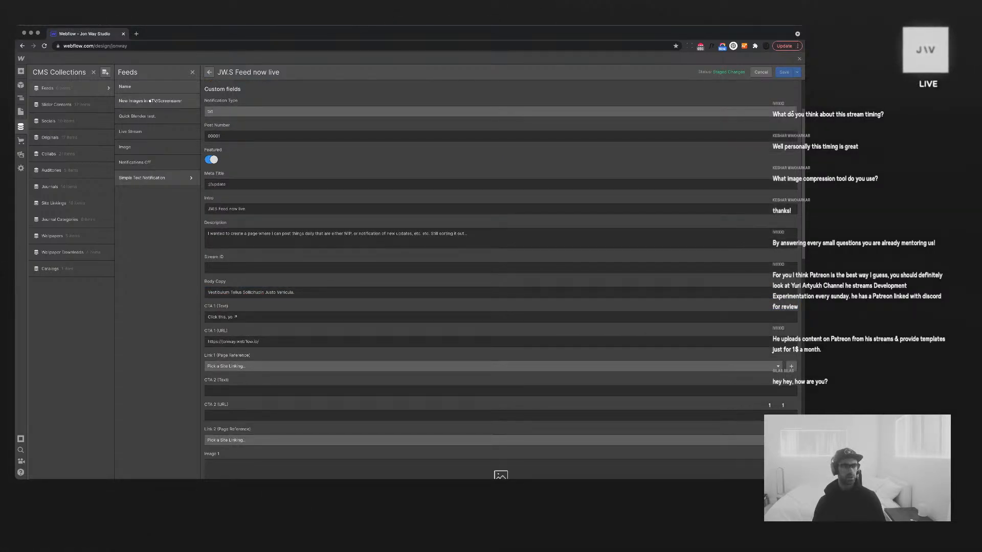
# Attempt to delete Body Copy, view its Home and Live Feed connections, and go to Live Feed
pyautogui.click(652, 72)
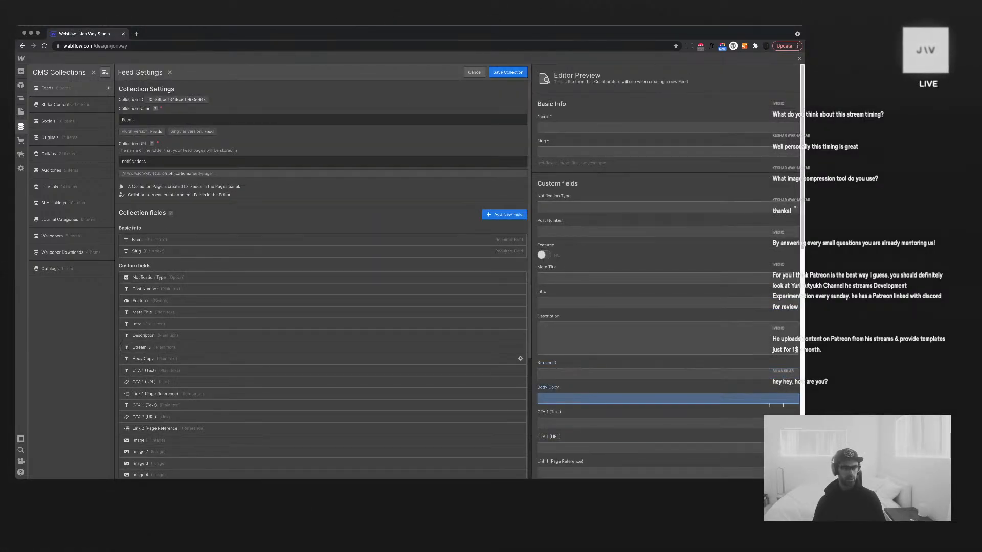
pyautogui.click(520, 359)
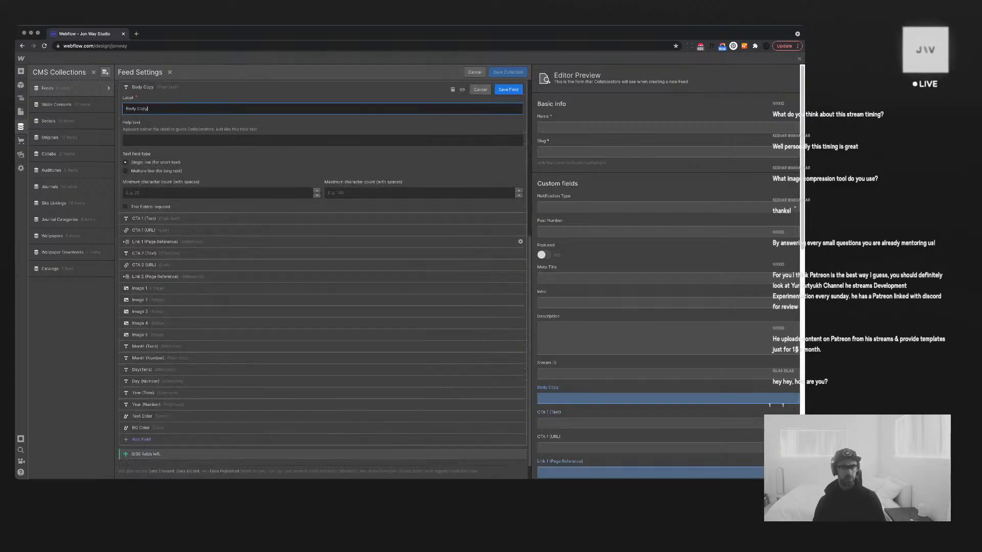
pyautogui.click(452, 88)
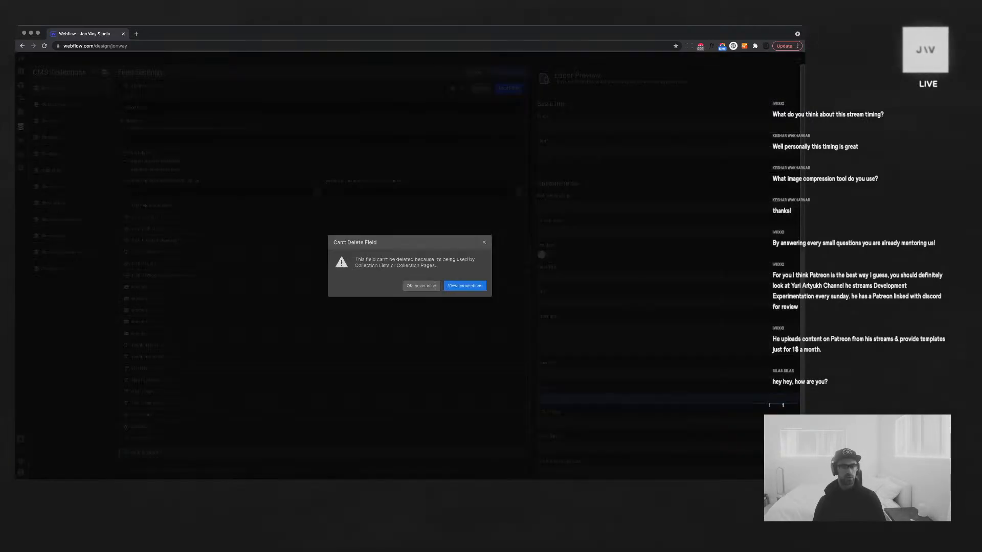
pyautogui.click(464, 286)
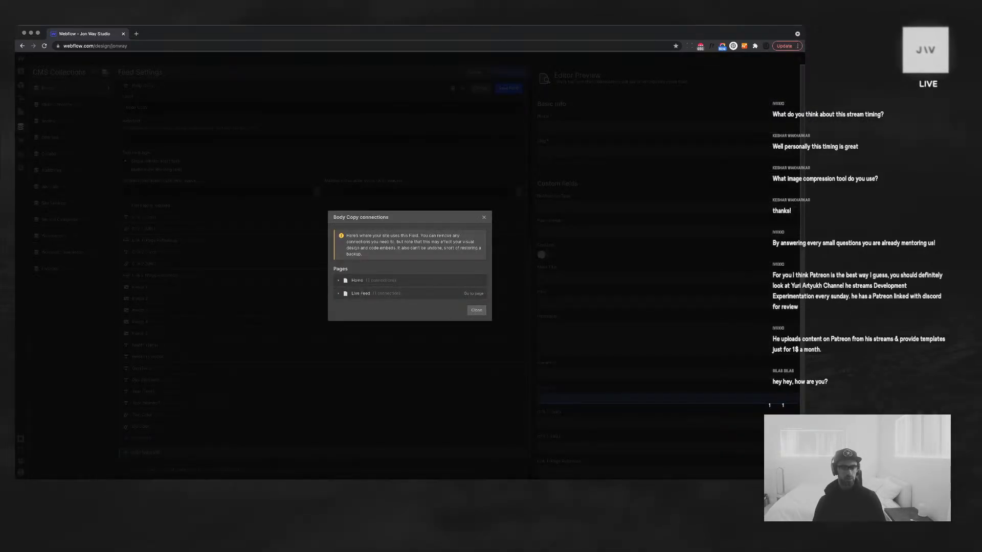
pyautogui.click(384, 281)
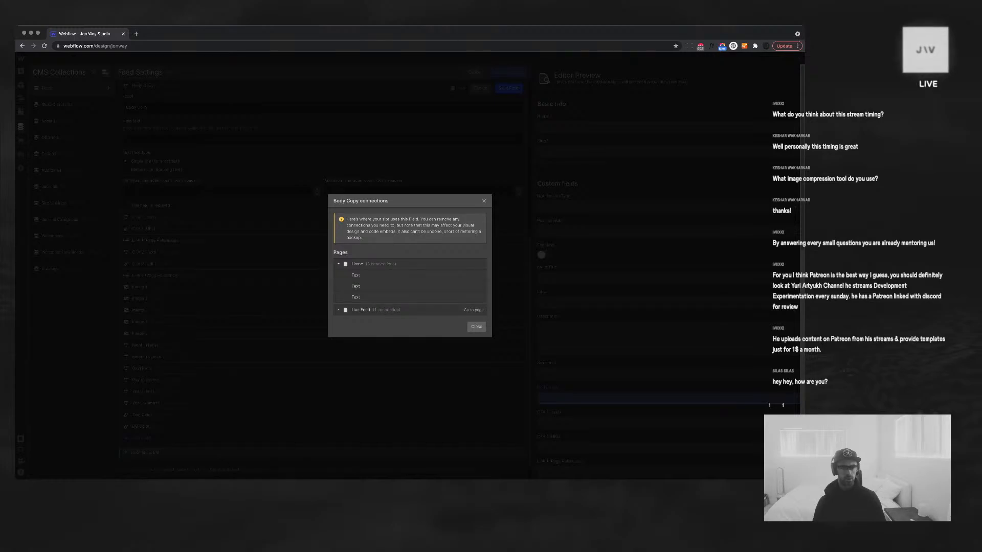
pyautogui.click(368, 310)
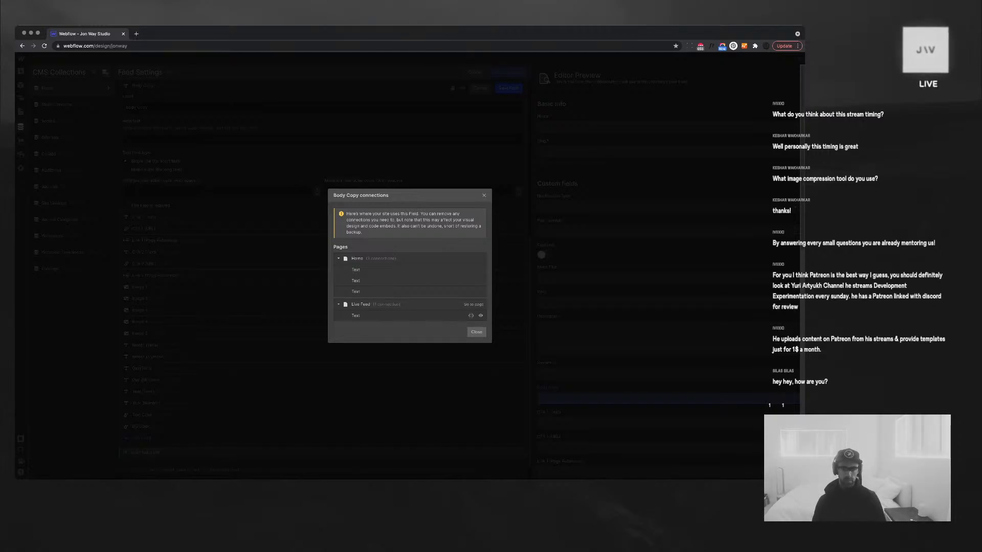
pyautogui.click(480, 315)
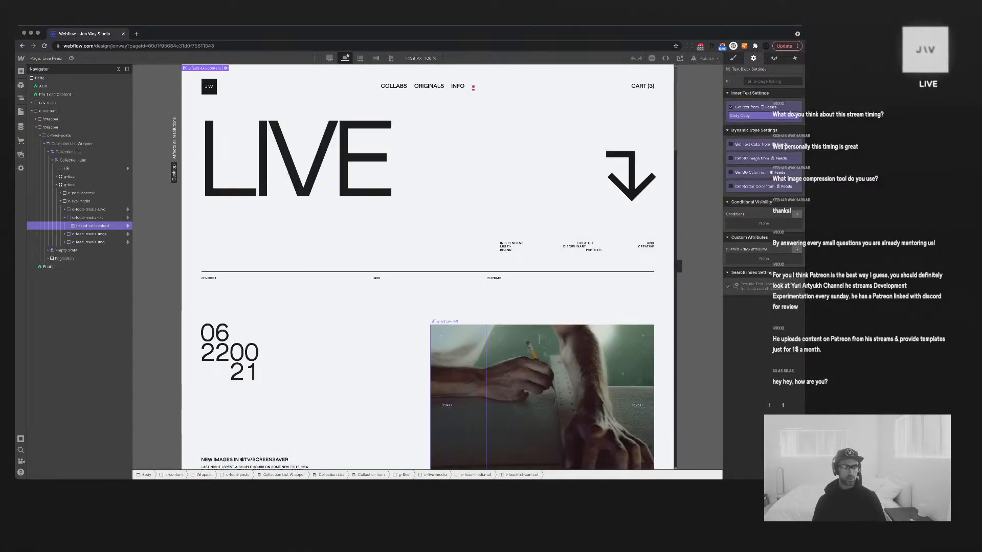
# Inspect the field bindings of the post title and short text blocks on Blender and Evinetta posts
pyautogui.scroll(-5, 327, 205)
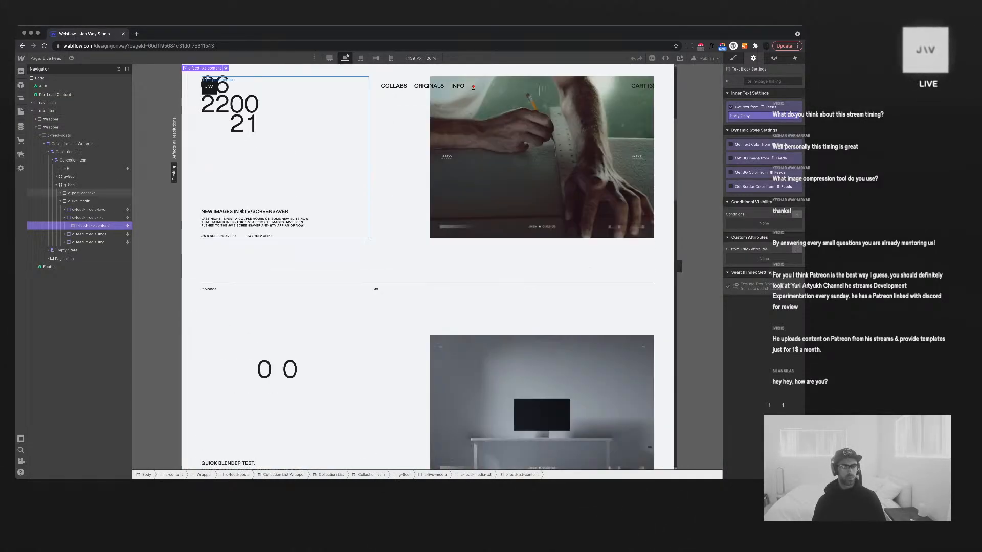
pyautogui.click(254, 223)
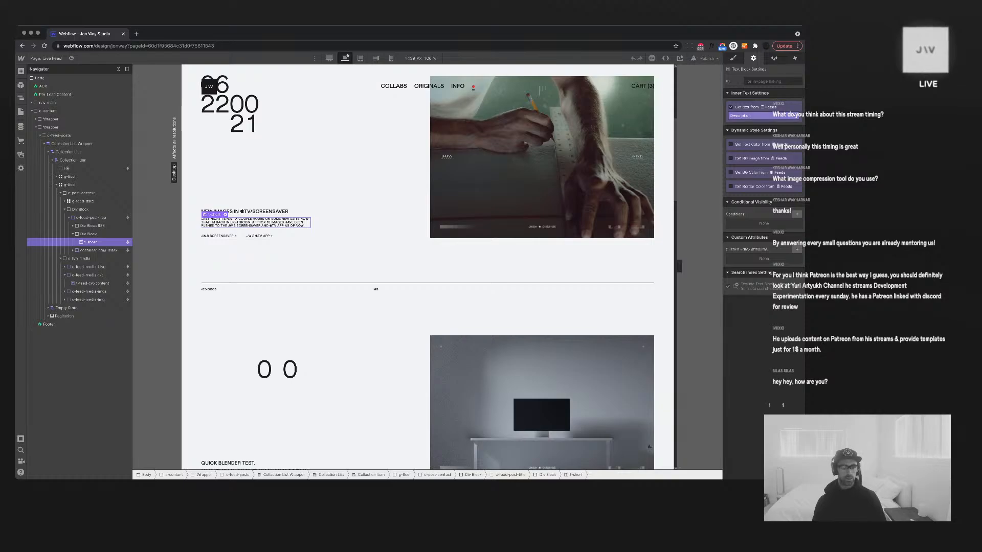
pyautogui.click(257, 211)
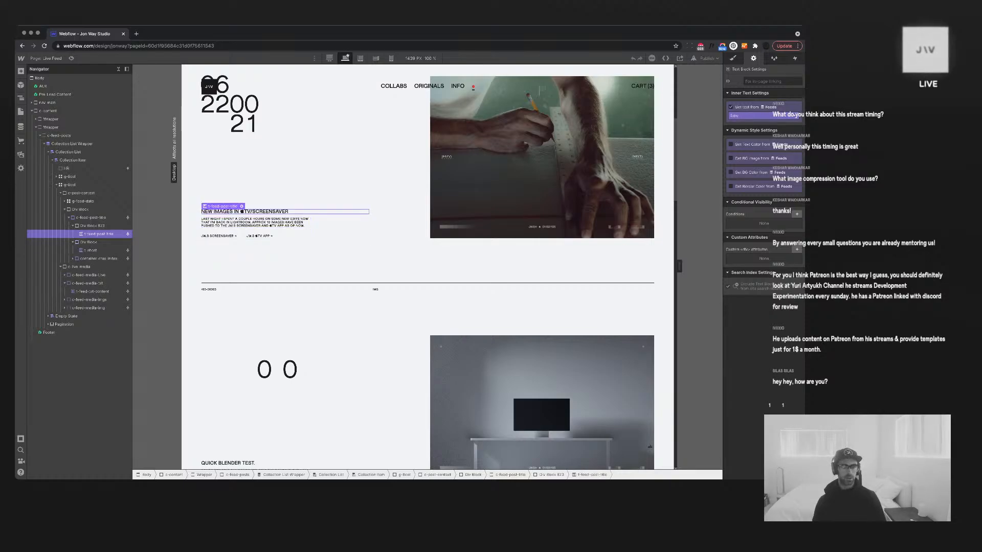
pyautogui.scroll(-5, 255, 249)
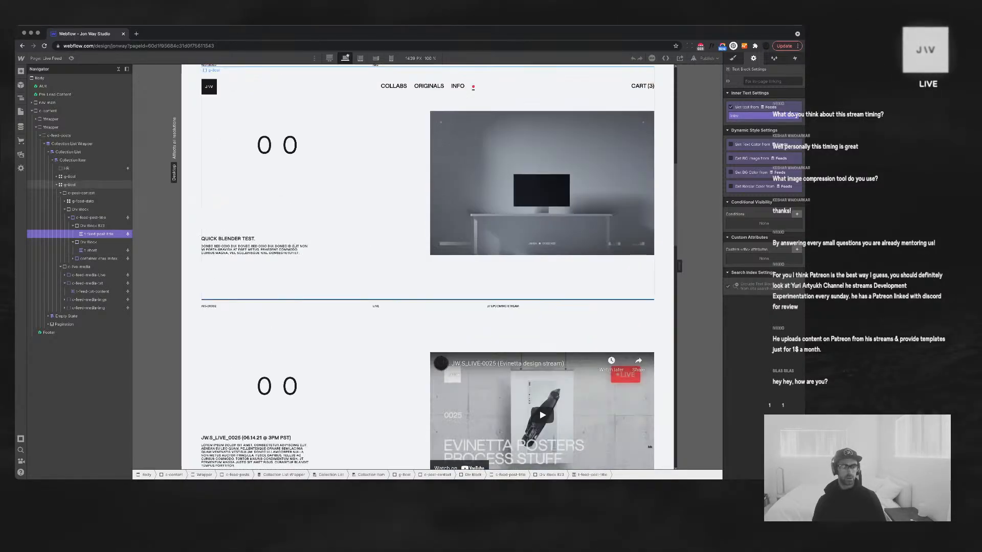
pyautogui.click(255, 249)
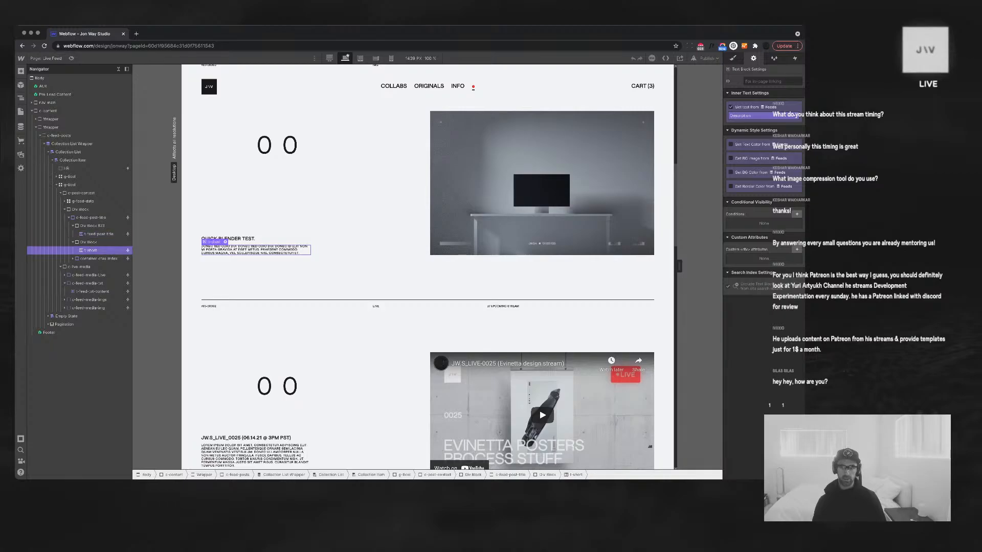
pyautogui.scroll(-2, 256, 379)
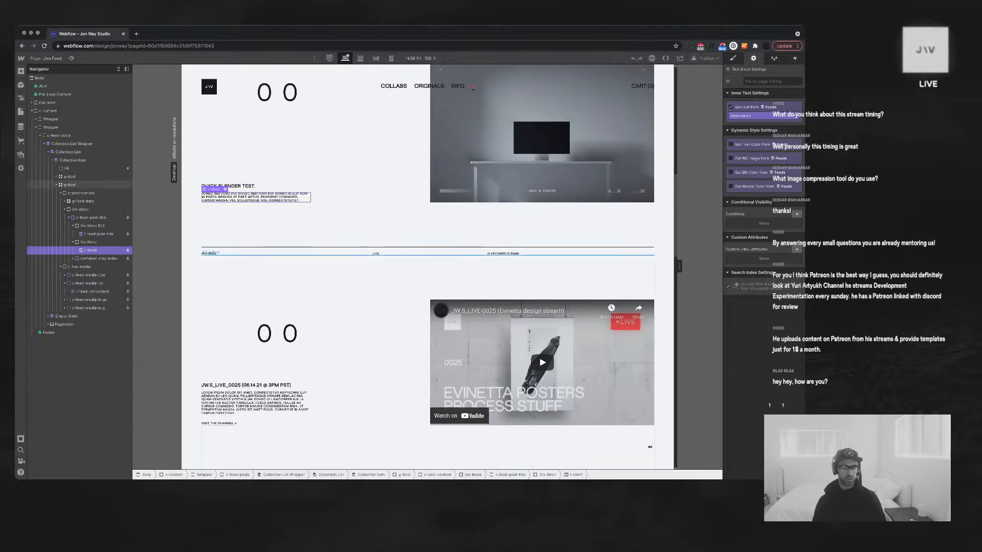
pyautogui.click(256, 389)
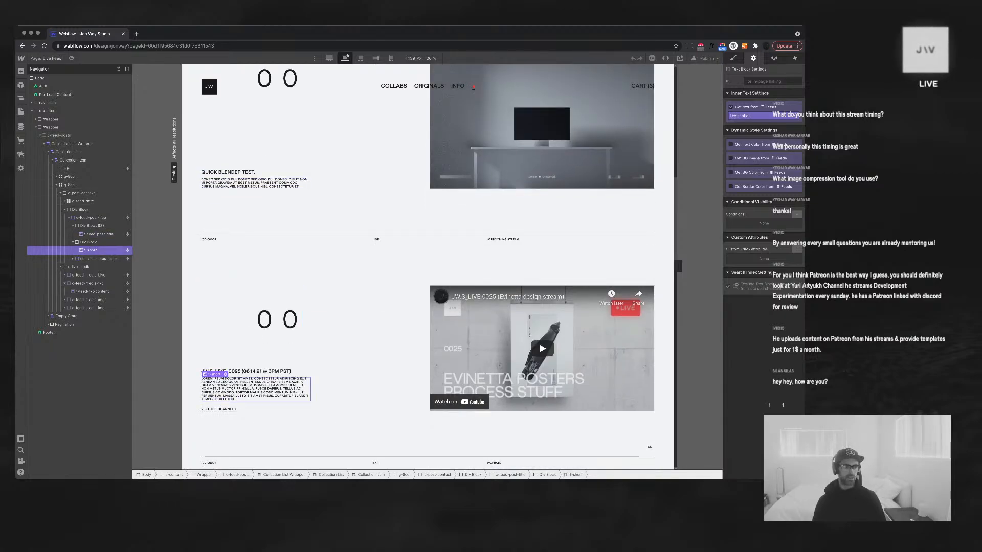
# Open the Feeds collection's field settings from the CMS panel
pyautogui.click(21, 126)
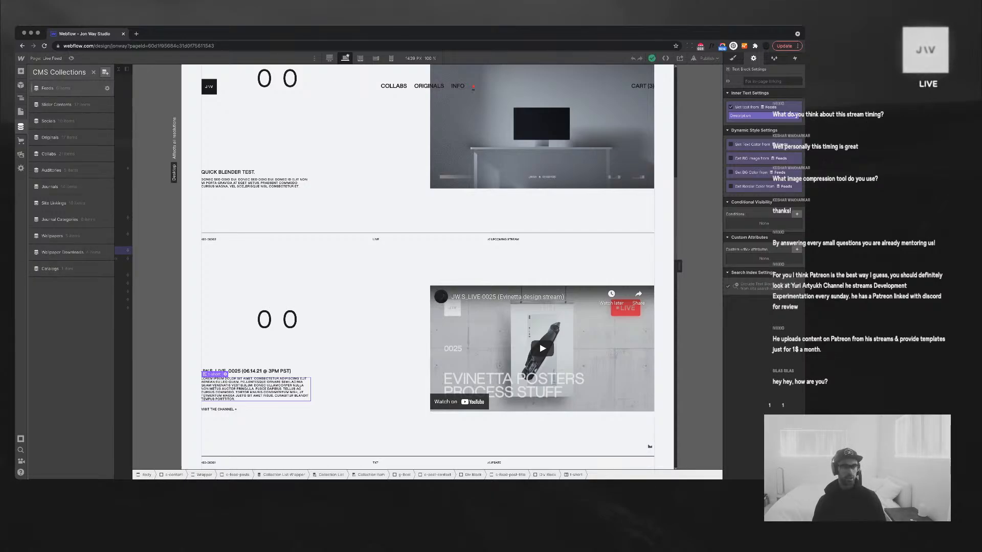
pyautogui.click(47, 88)
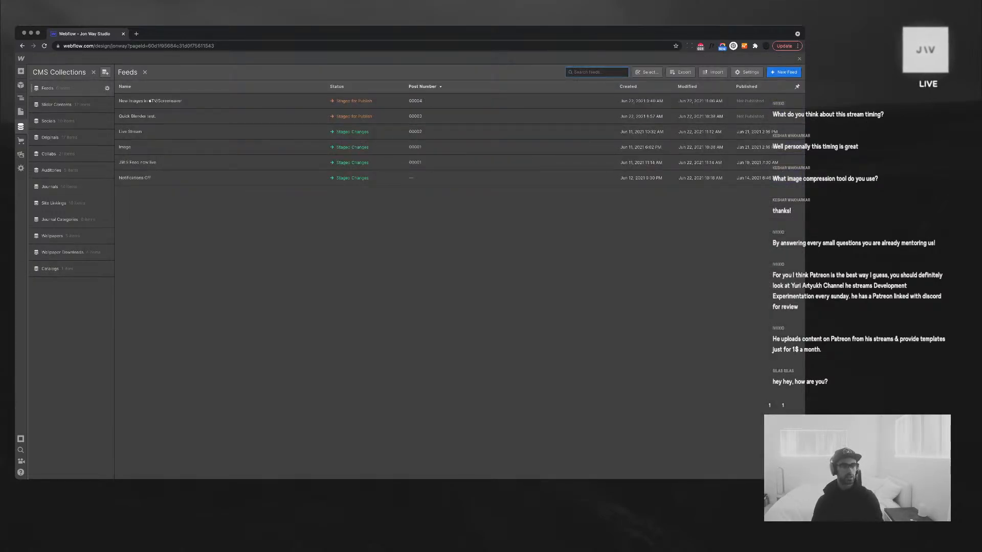
pyautogui.click(106, 87)
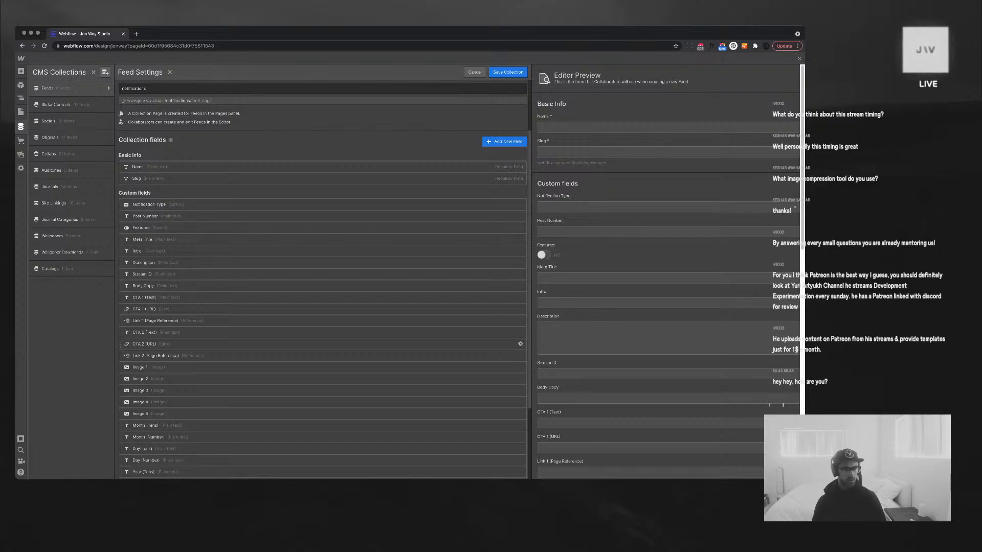
pyautogui.scroll(-1, 322, 307)
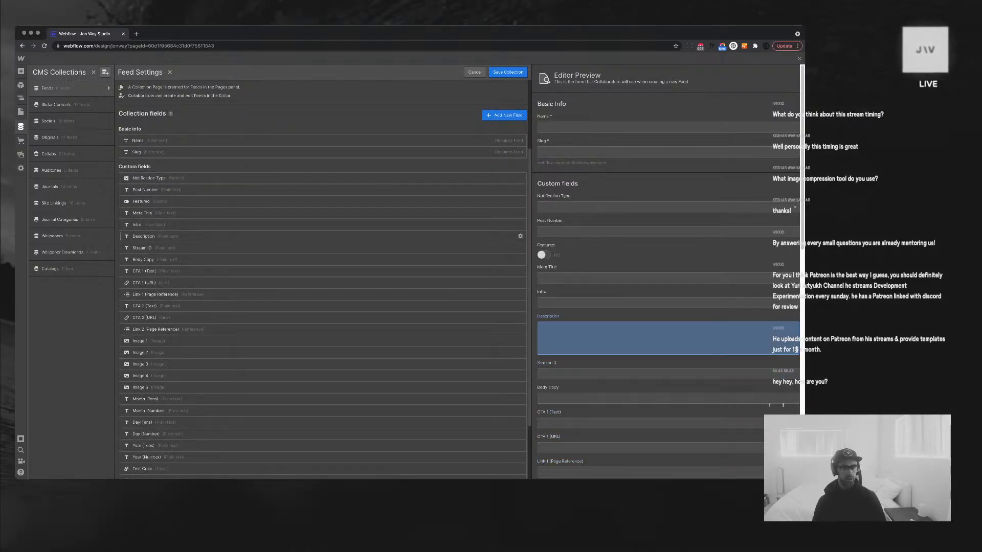
# Disconnect the three Home page text elements still bound to the Body Copy field
pyautogui.click(520, 260)
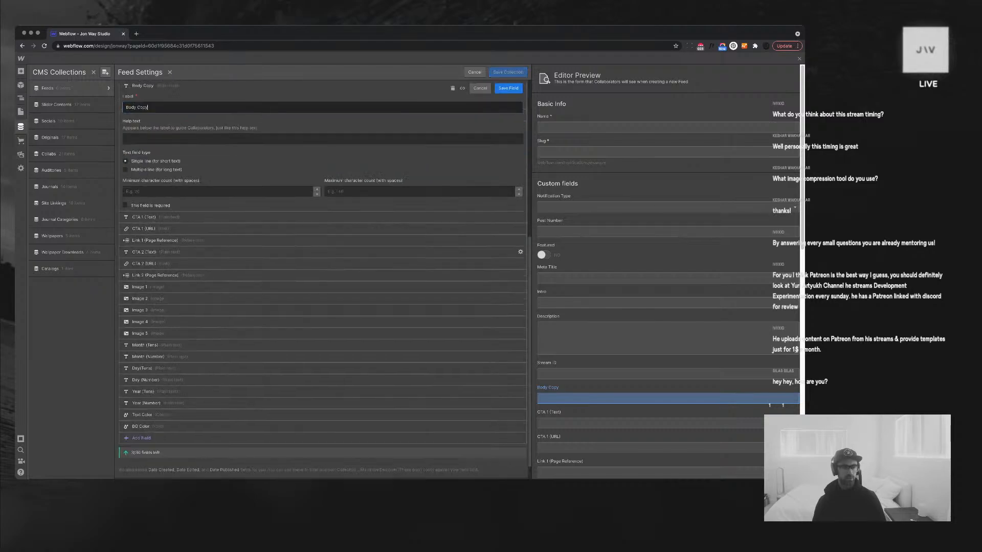
pyautogui.click(452, 88)
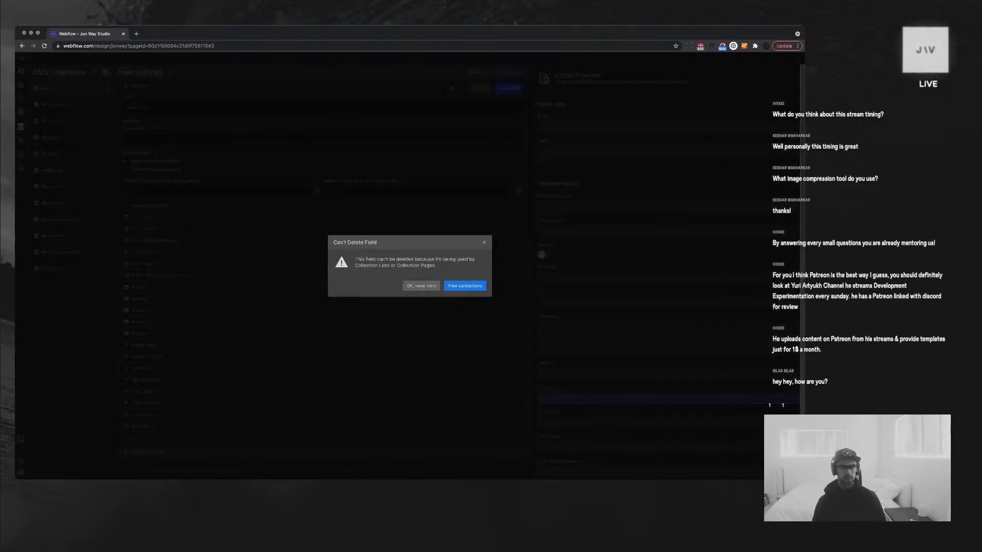
pyautogui.click(464, 285)
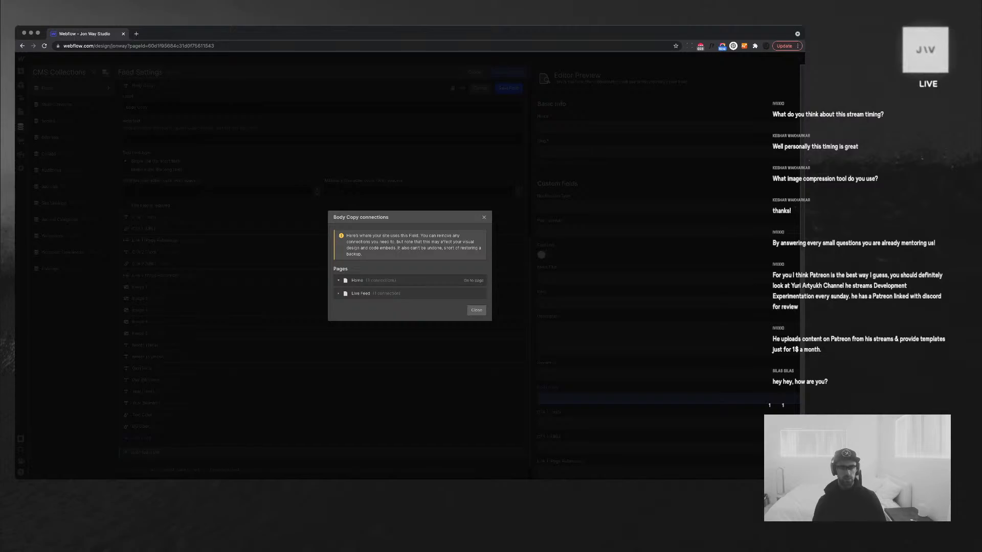
pyautogui.click(399, 280)
pyautogui.click(470, 287)
pyautogui.click(468, 286)
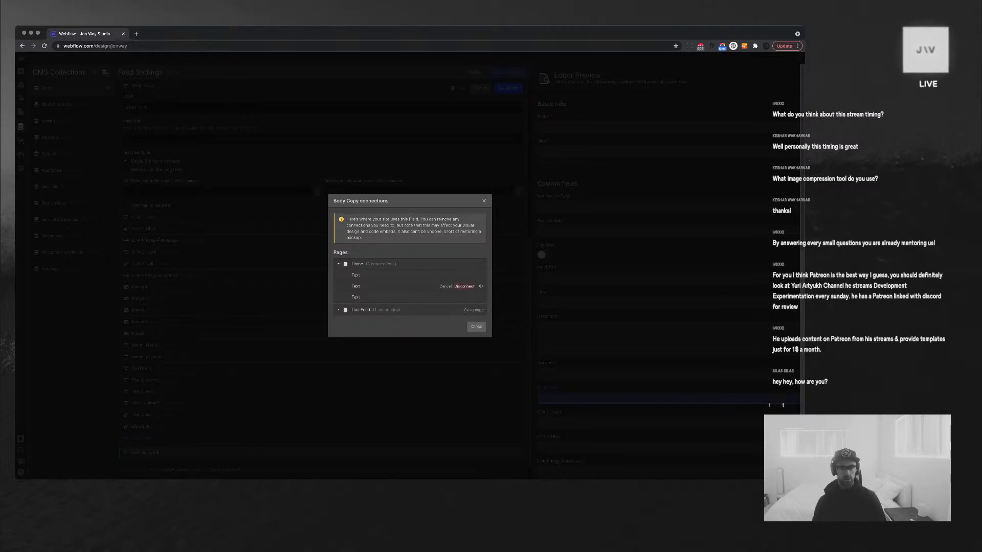
pyautogui.click(464, 286)
pyautogui.click(470, 280)
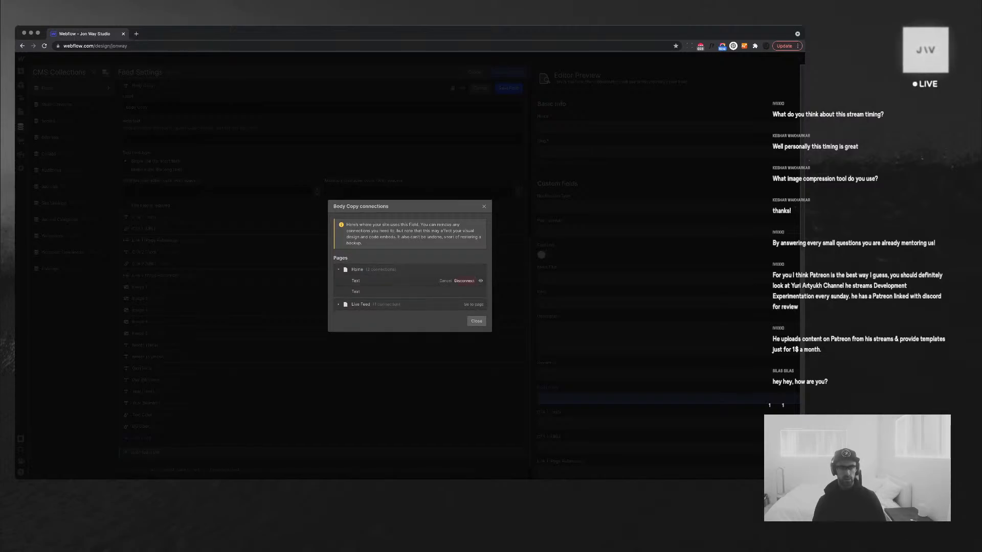
pyautogui.click(464, 281)
pyautogui.click(471, 287)
pyautogui.click(464, 286)
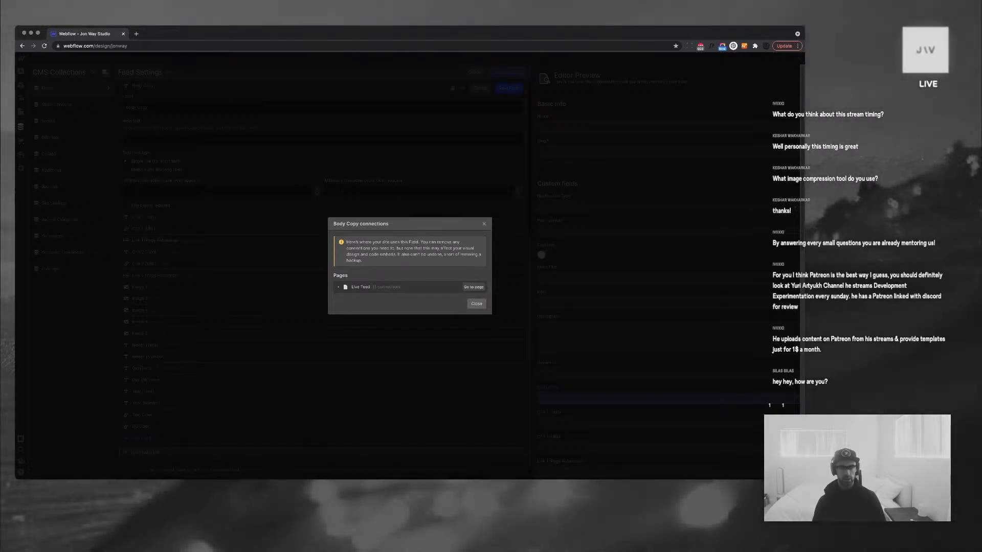
# Disconnect the Live Feed page's text element from the Body Copy field
pyautogui.click(360, 287)
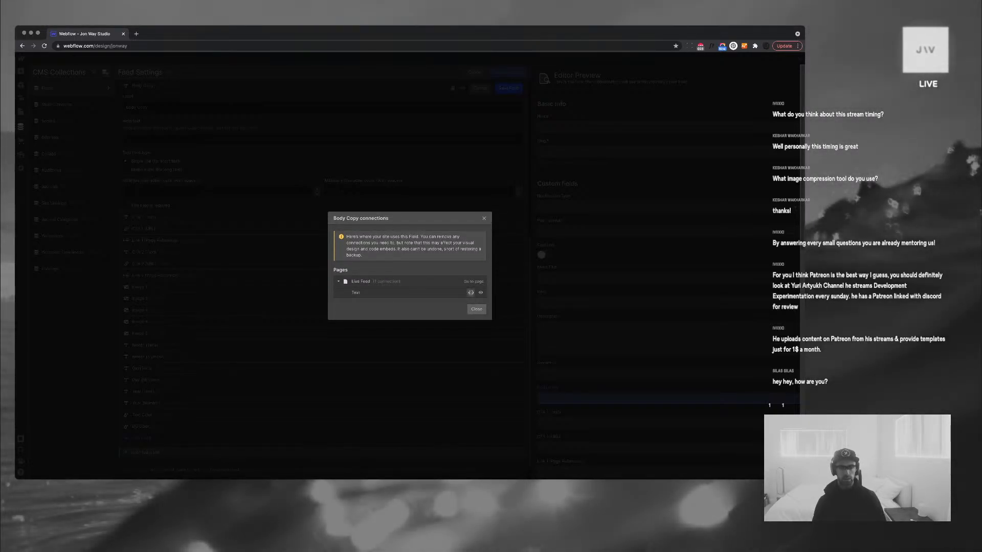
pyautogui.click(470, 293)
pyautogui.click(473, 281)
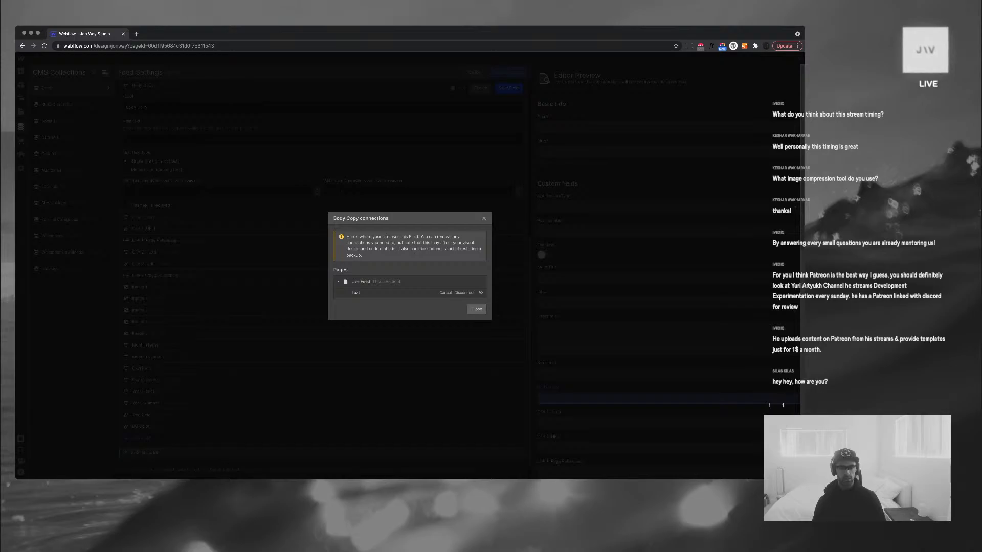
pyautogui.click(464, 292)
pyautogui.click(476, 294)
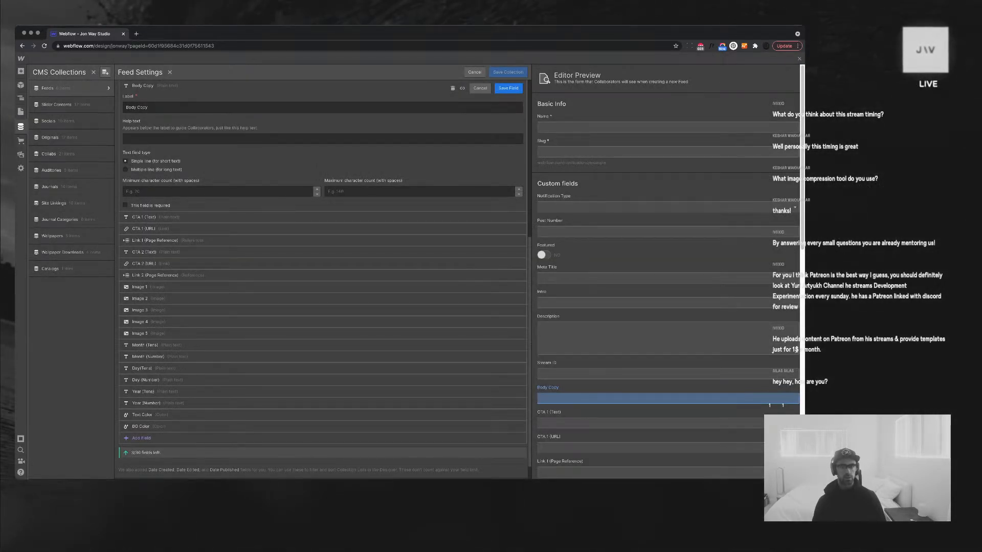
# Delete the now-unconnected Body Copy field and save the Feeds collection
pyautogui.click(453, 88)
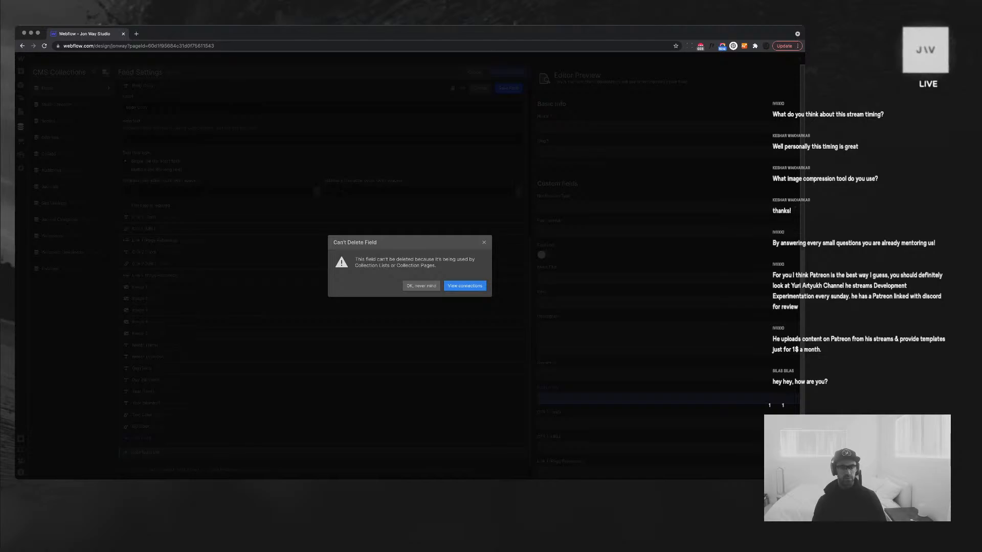
pyautogui.click(465, 286)
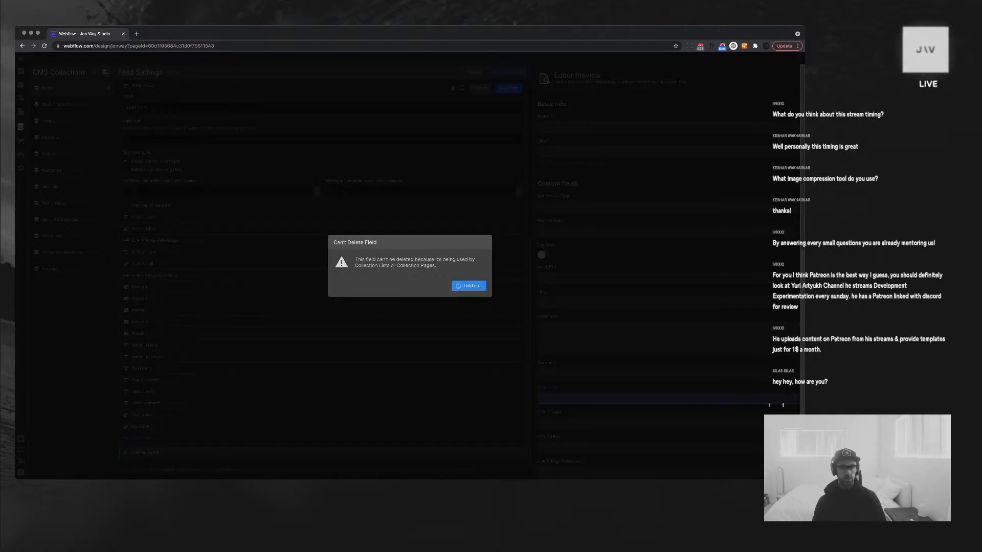
pyautogui.click(476, 294)
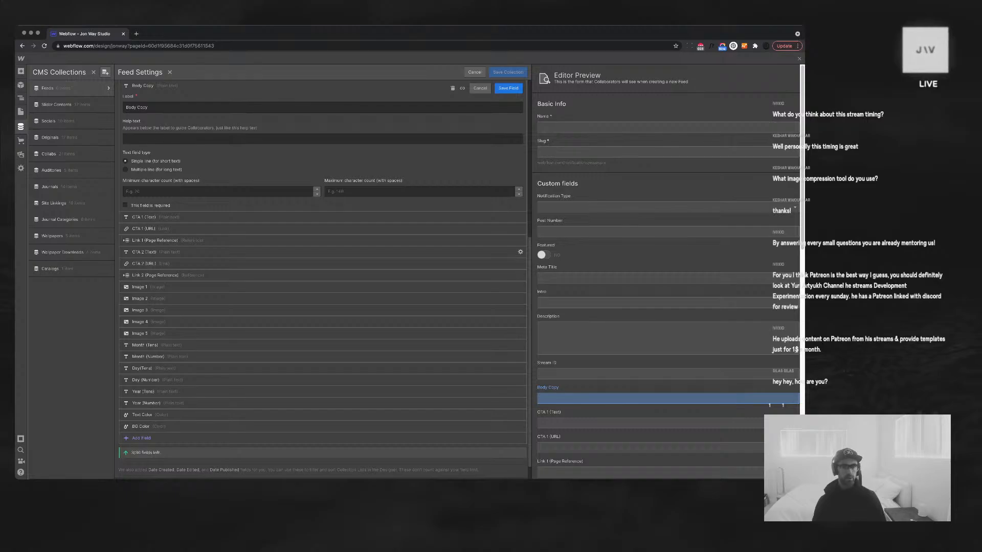
pyautogui.click(452, 88)
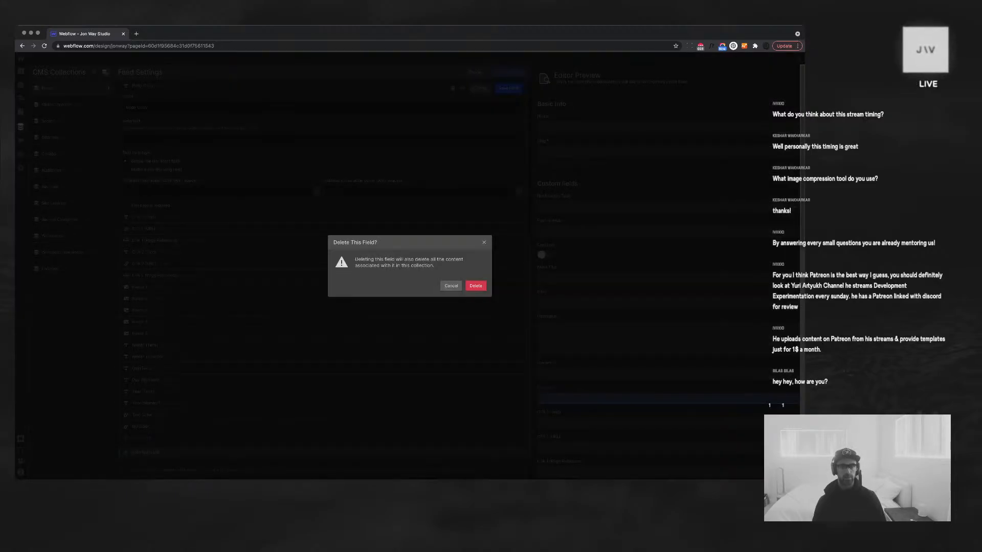
pyautogui.click(476, 286)
pyautogui.click(508, 72)
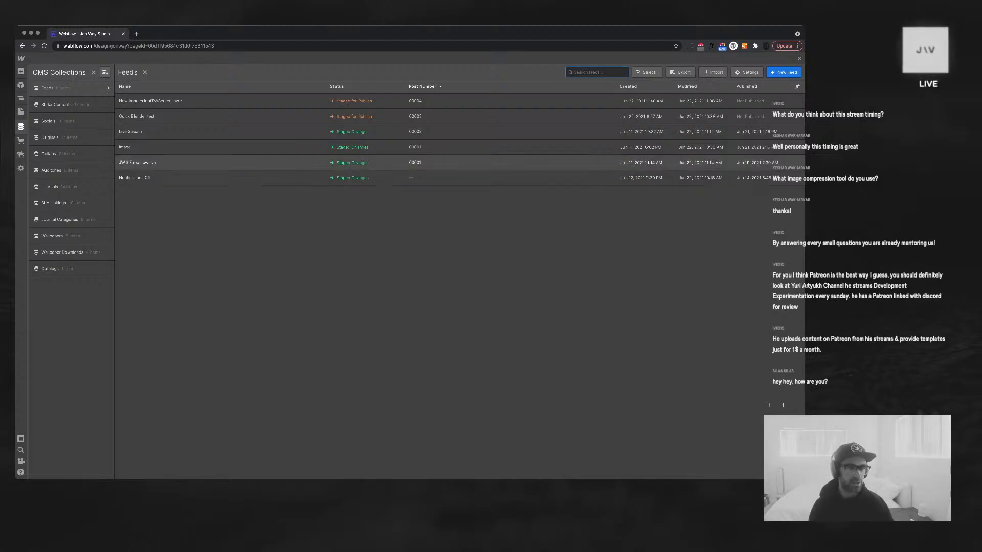
# Open the Feeds collection's Image item, discarding an accidentally created Image Copy duplicate
pyautogui.click(21, 126)
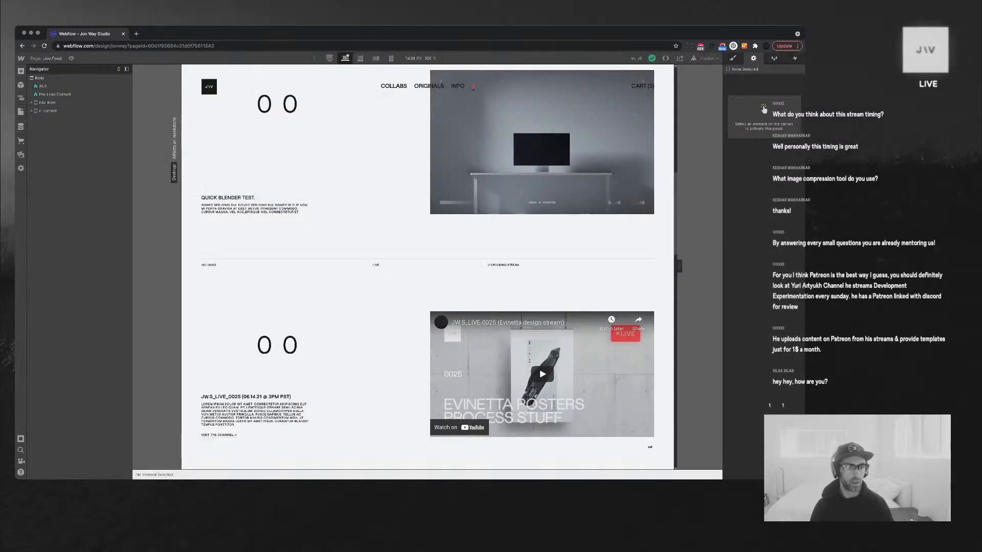
pyautogui.click(21, 126)
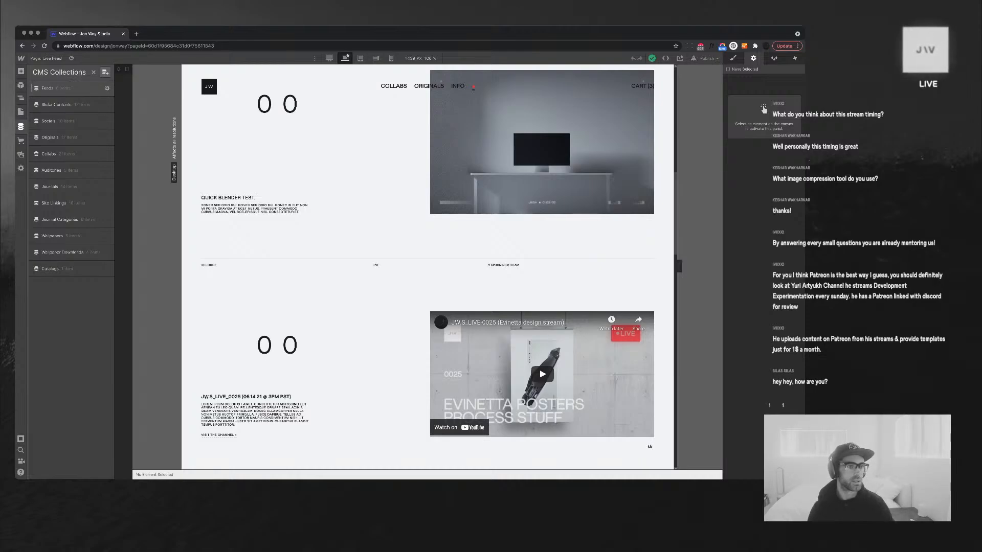
pyautogui.click(48, 88)
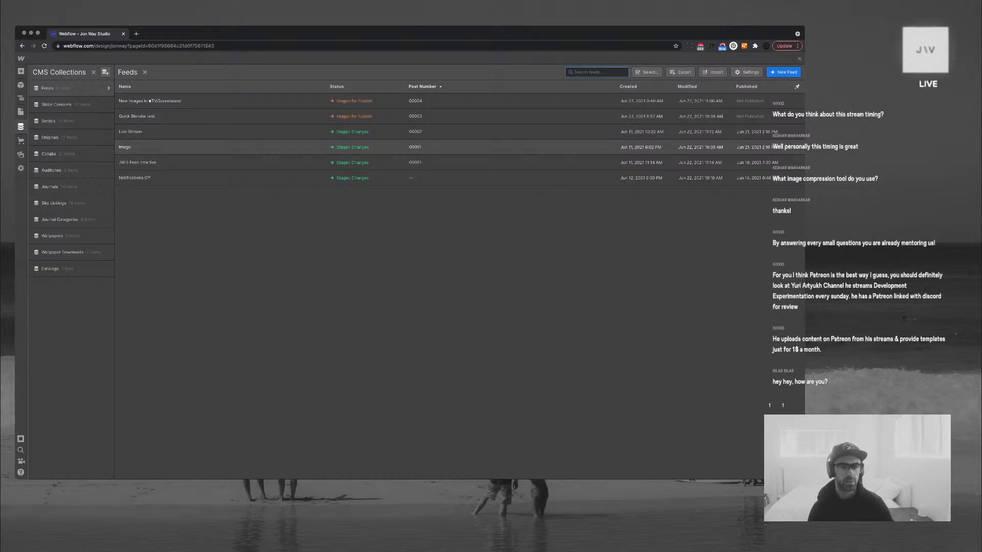
pyautogui.click(153, 146)
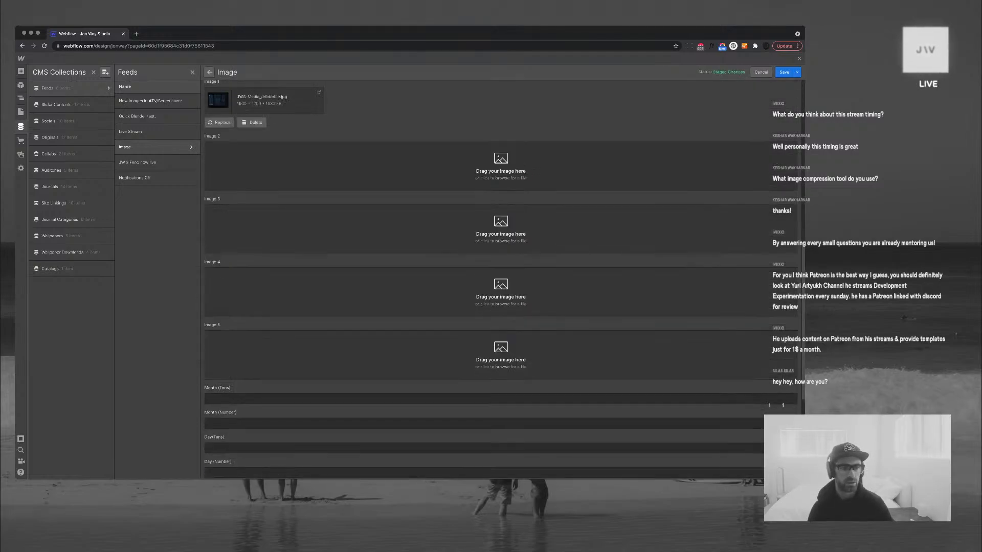
pyautogui.scroll(15, 501, 277)
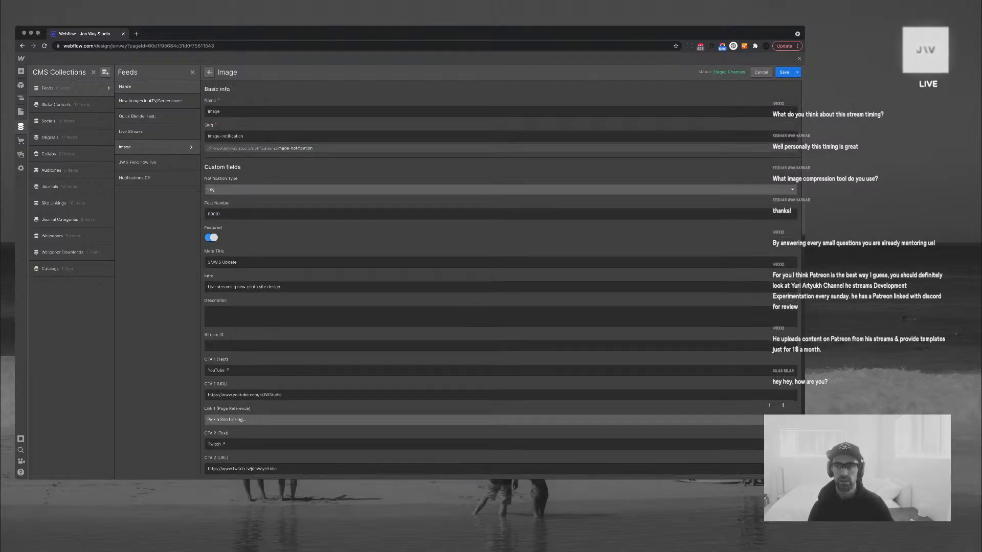
pyautogui.click(797, 72)
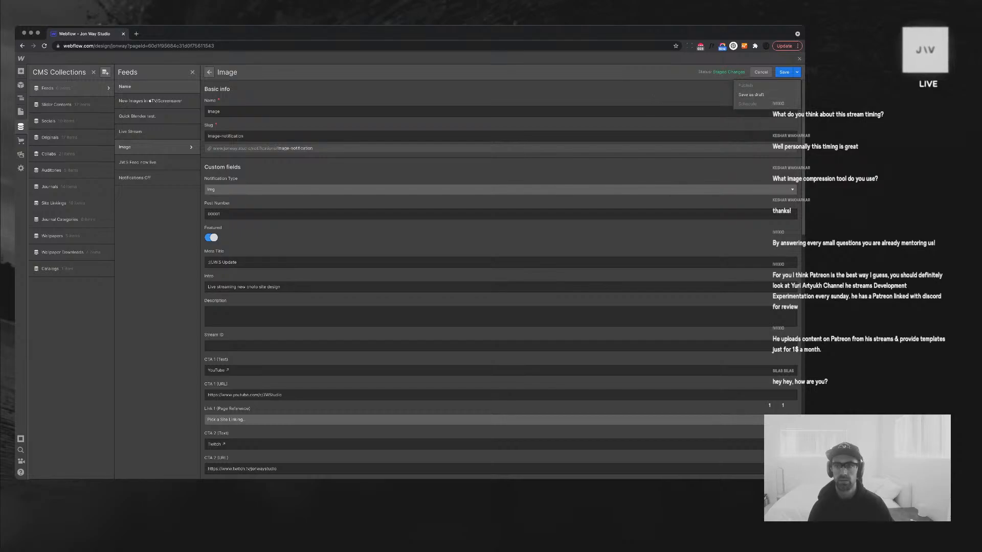
pyautogui.click(796, 72)
pyautogui.scroll(-15, 501, 276)
pyautogui.click(289, 468)
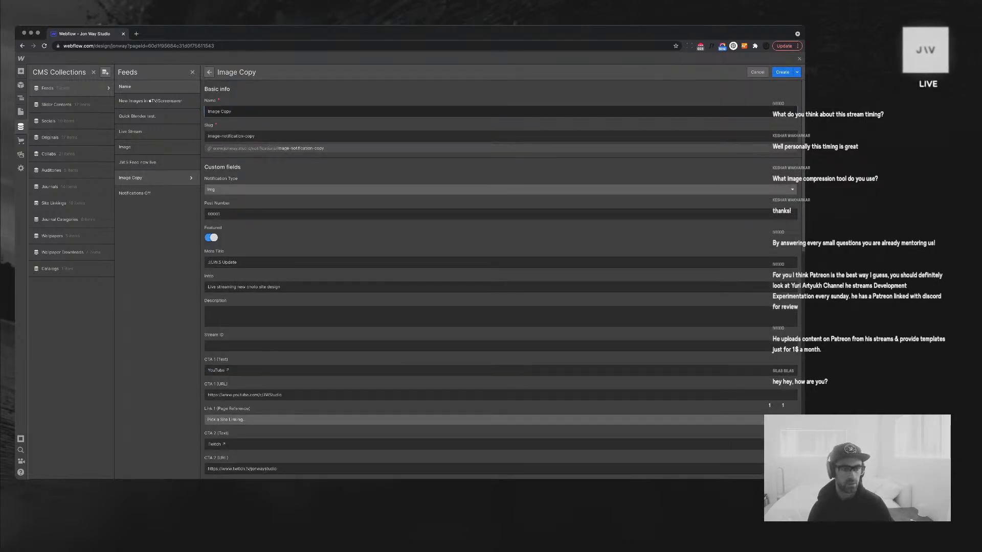
pyautogui.scroll(-10, 501, 276)
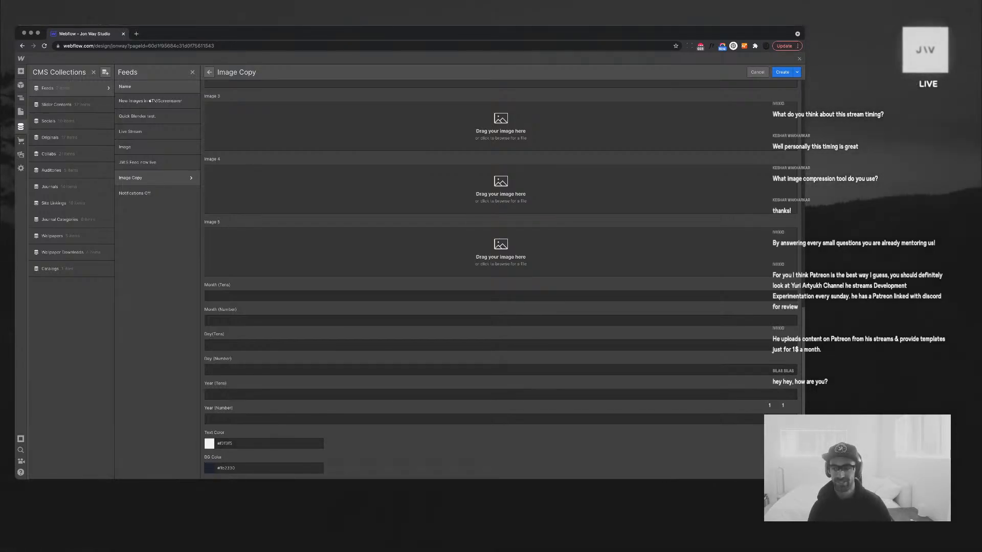
pyautogui.scroll(10, 501, 276)
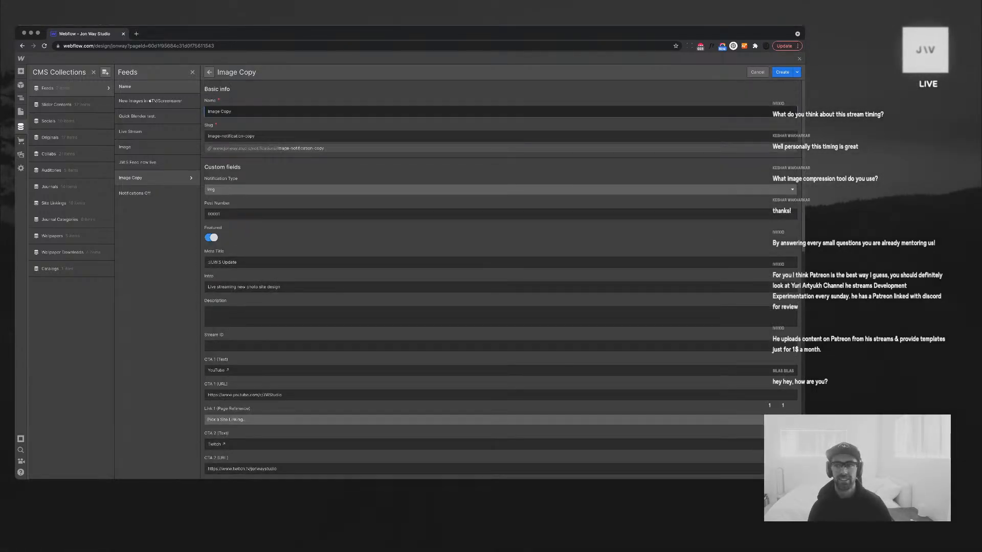
pyautogui.click(757, 72)
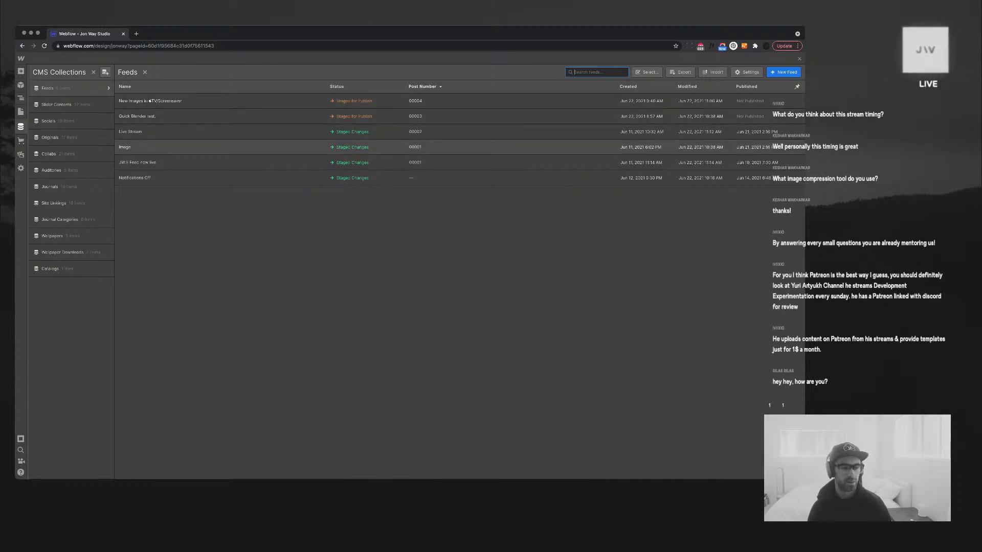
# Delete the Image feed item, leaving five items in the Feeds collection
pyautogui.click(409, 147)
pyautogui.scroll(-15, 501, 277)
pyautogui.click(253, 468)
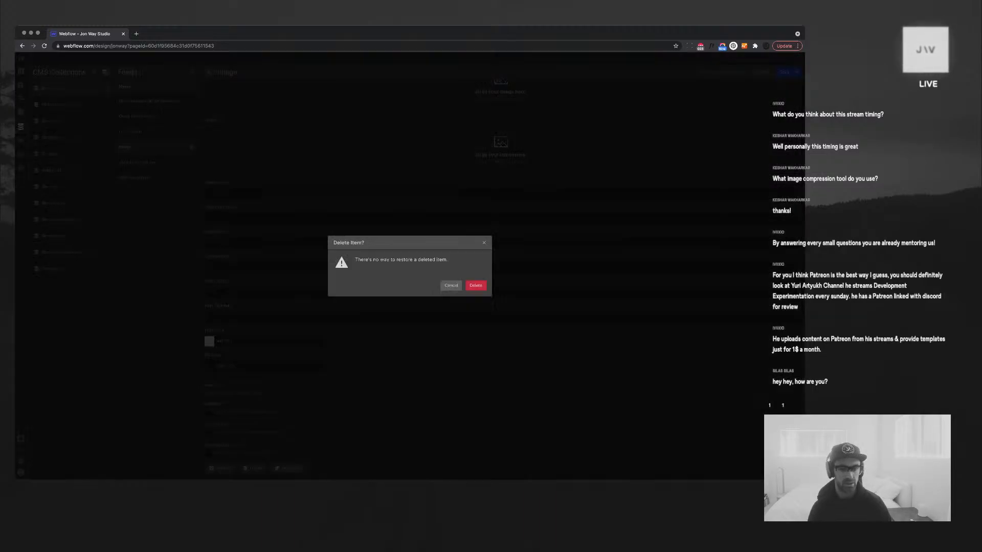
pyautogui.click(476, 285)
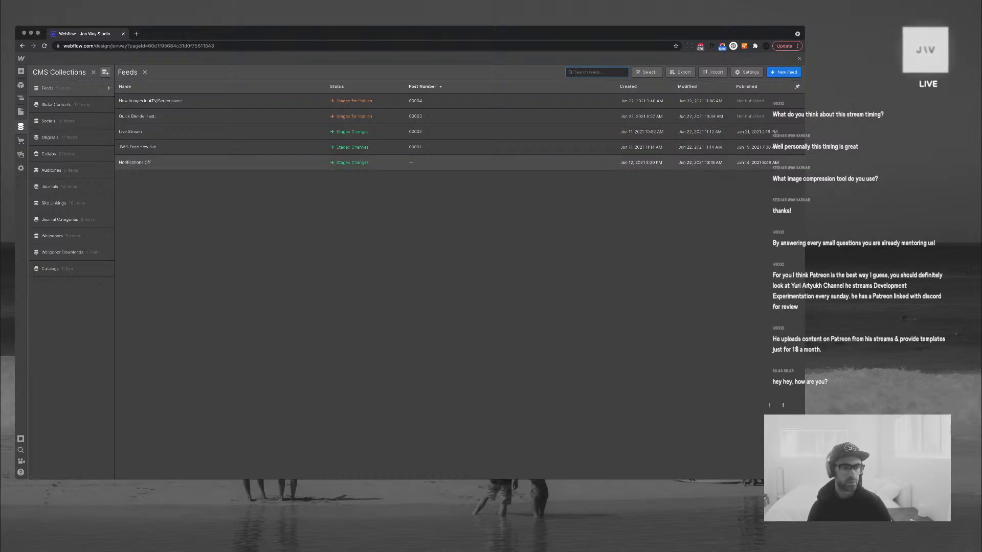
pyautogui.click(135, 162)
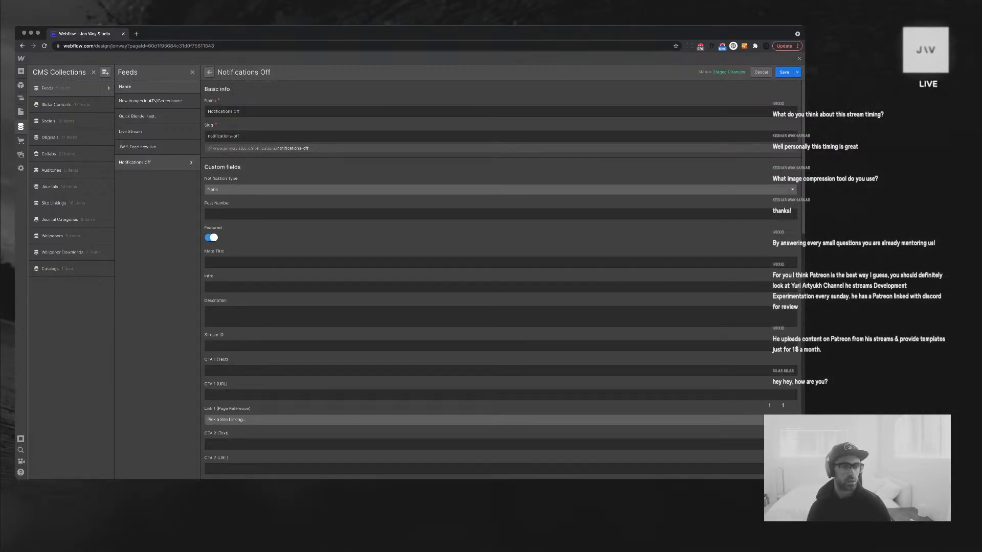
# Discard the Notifications Off Featured change; set JW.S Feed now live's Day (Tens) and Day (Number) to 2
pyautogui.click(212, 238)
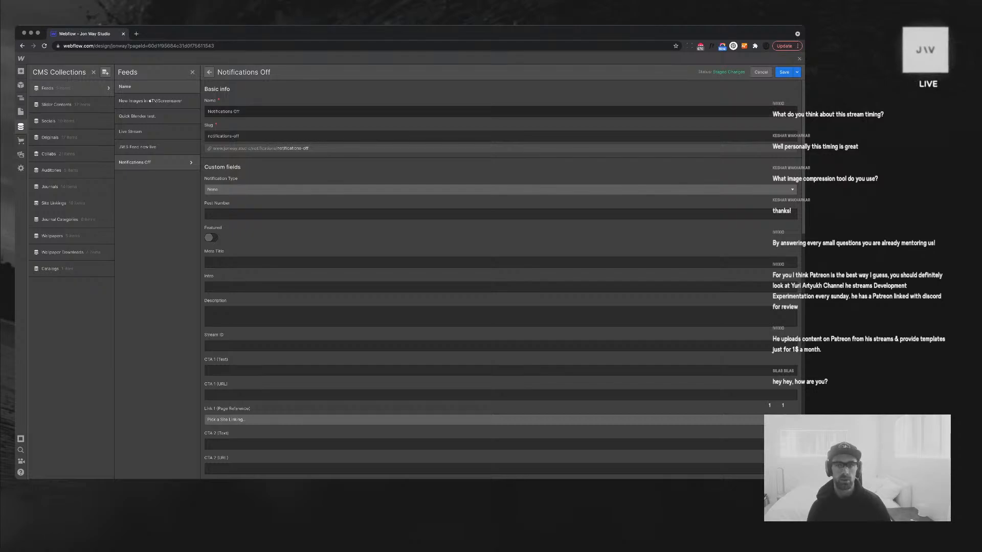
pyautogui.click(761, 72)
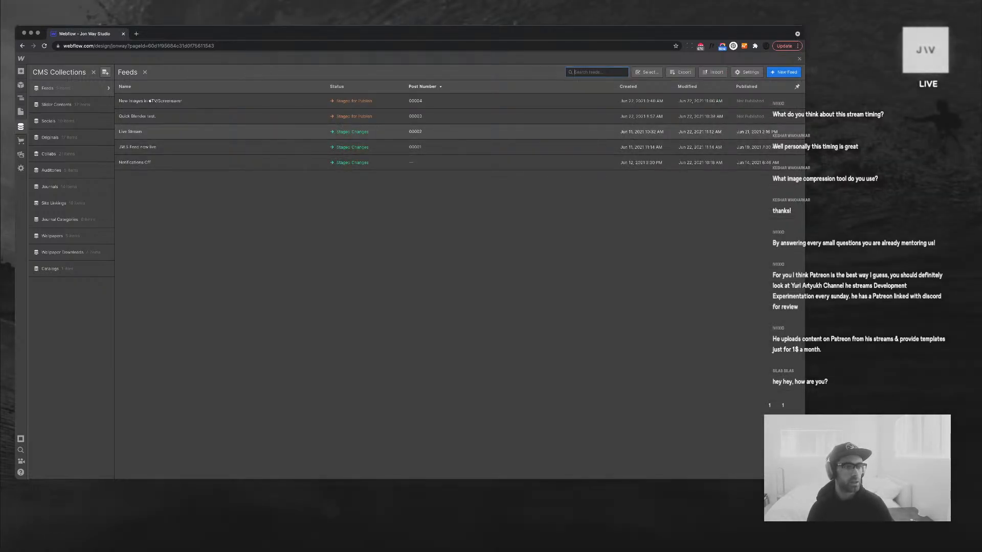
pyautogui.click(137, 147)
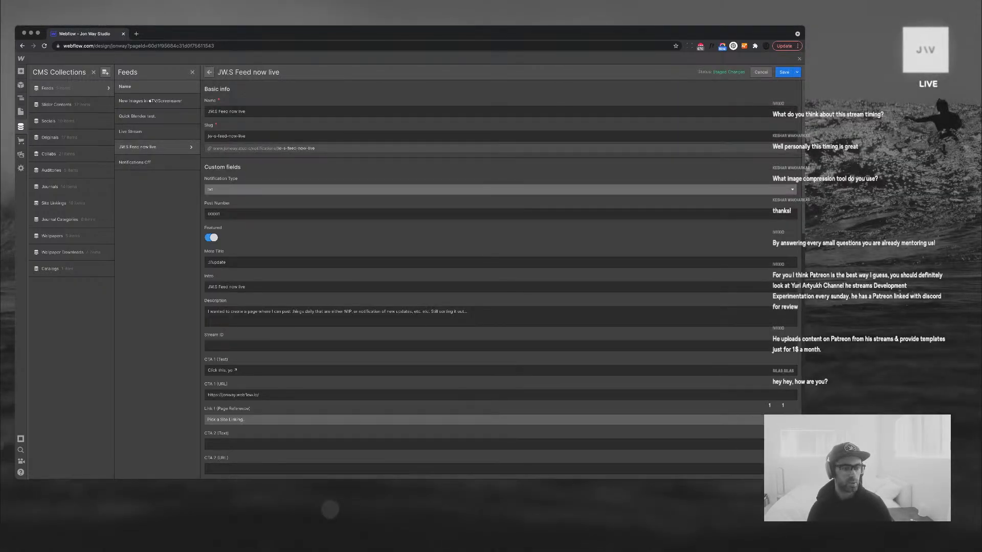
pyautogui.scroll(-6, 501, 276)
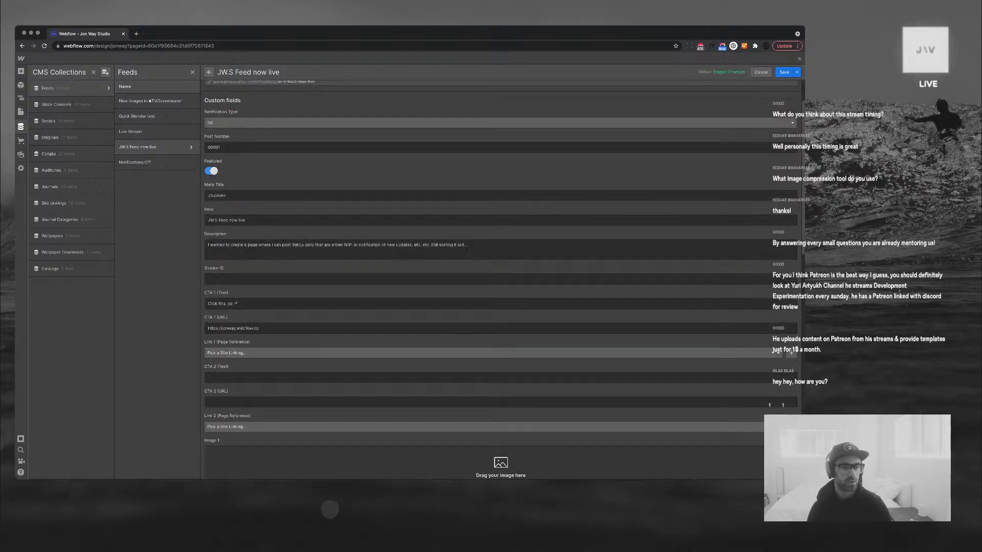
pyautogui.scroll(-5, 501, 276)
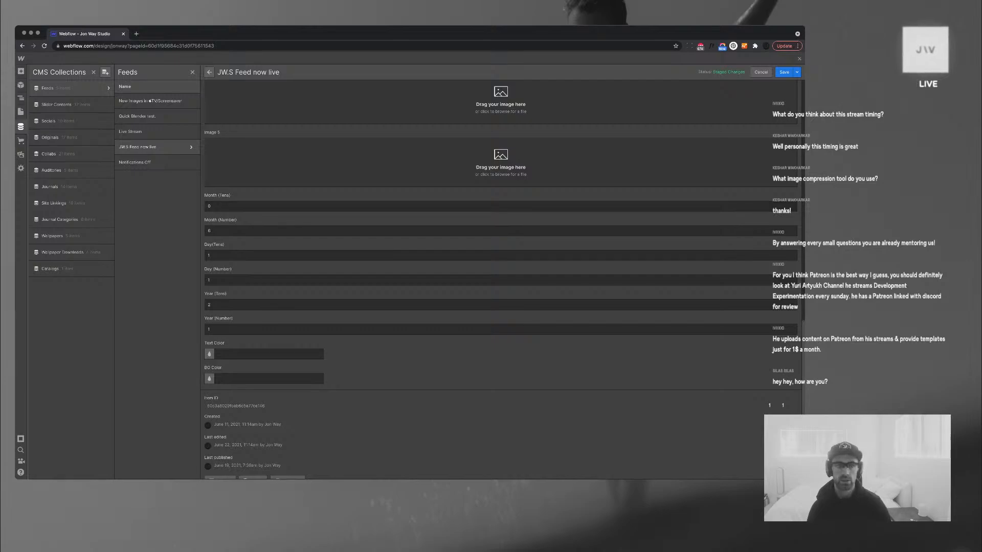
pyautogui.write('2')
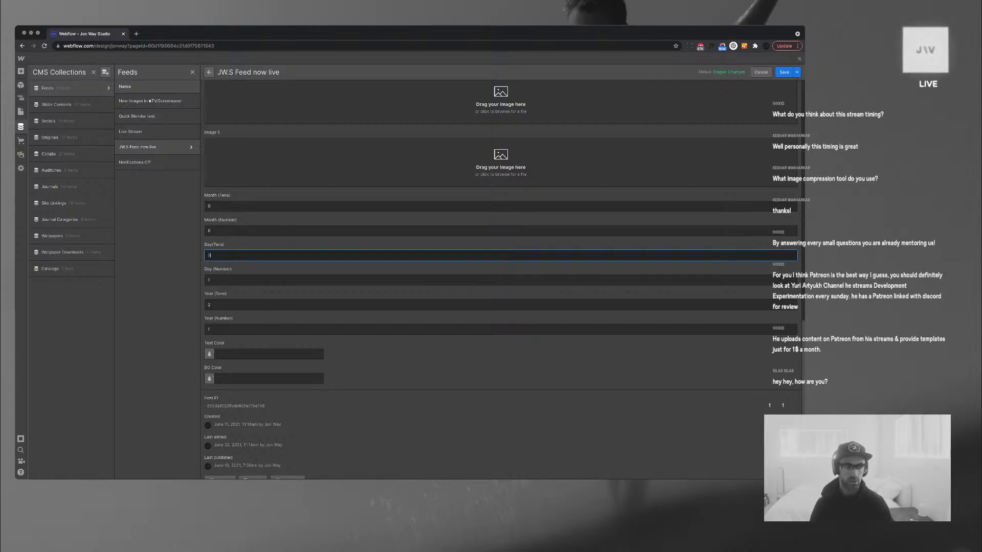
pyautogui.press('Tab')
pyautogui.write('2')
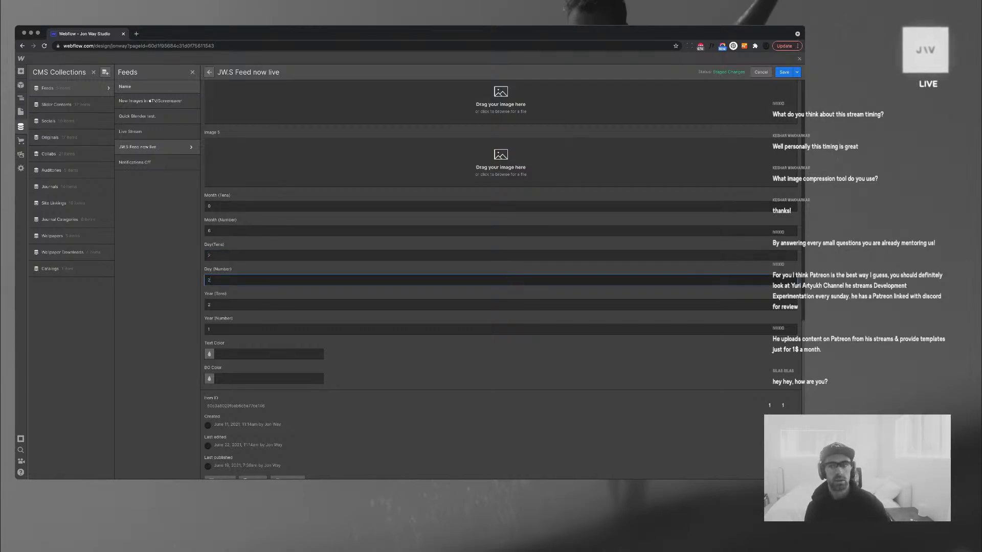
pyautogui.press('Return')
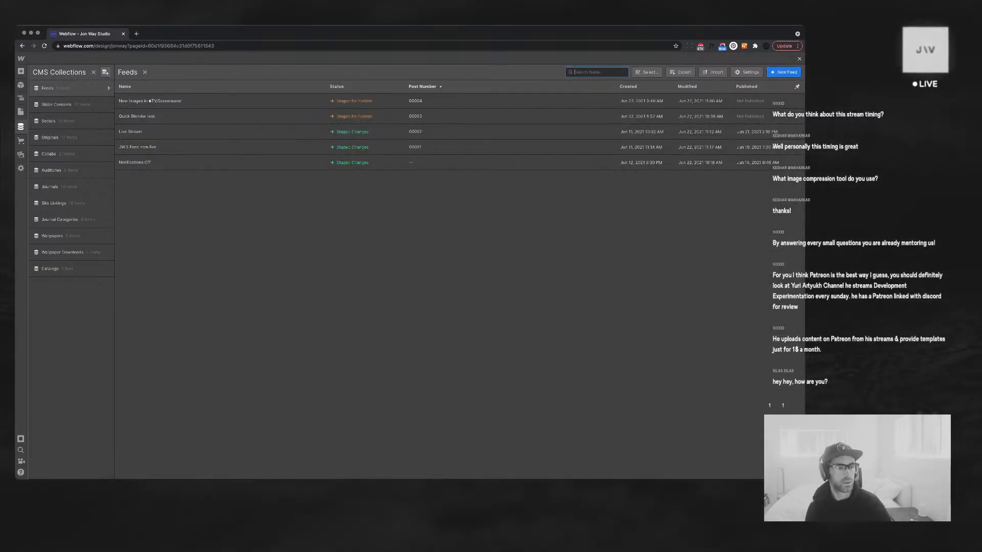
pyautogui.press('Escape')
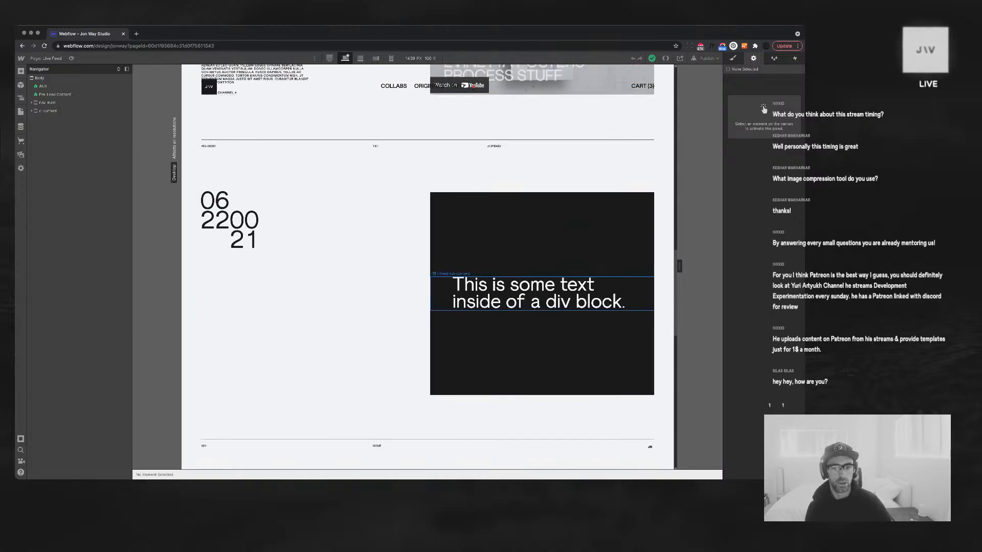
# Bind the t-feed-txt-content text block's text to the Feeds Description field
pyautogui.click(540, 293)
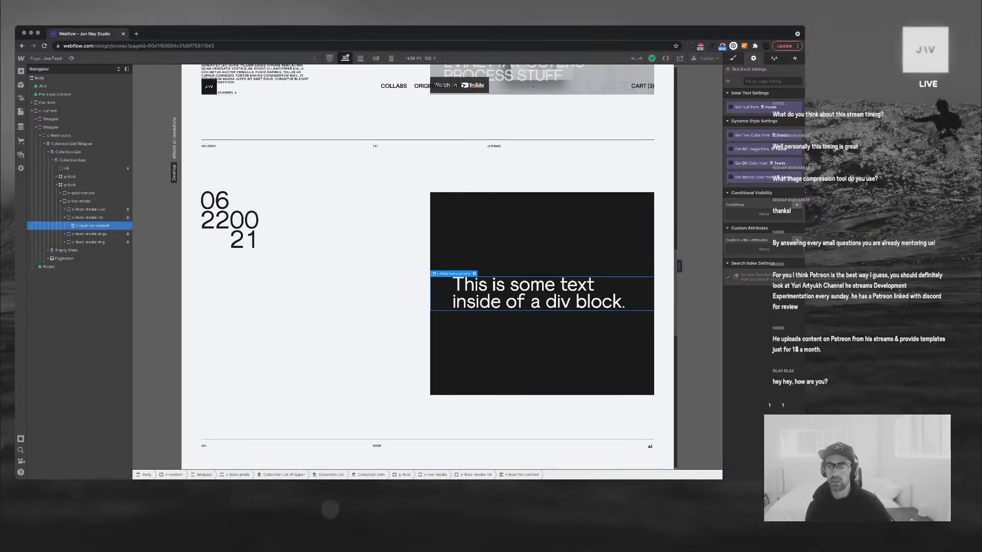
pyautogui.click(731, 107)
pyautogui.click(755, 116)
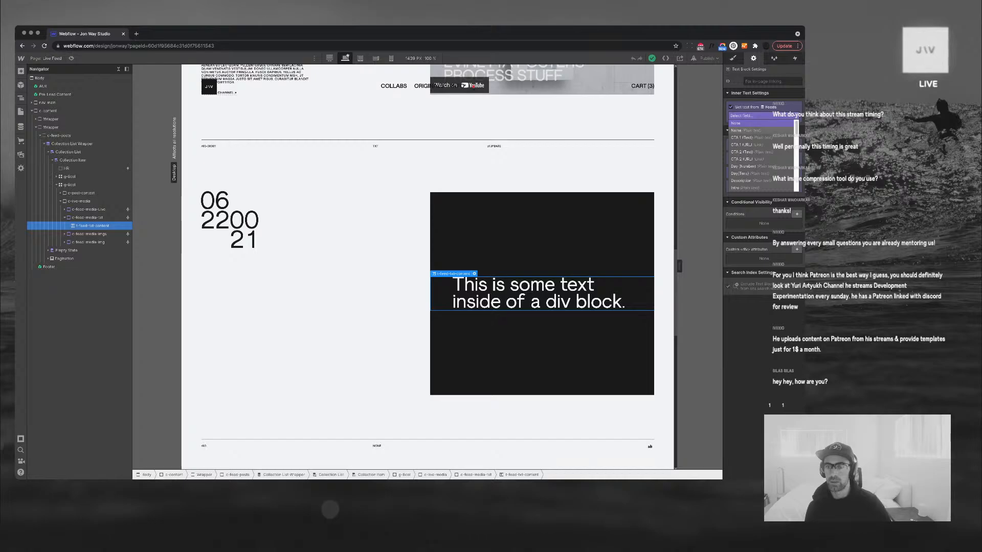
pyautogui.click(747, 180)
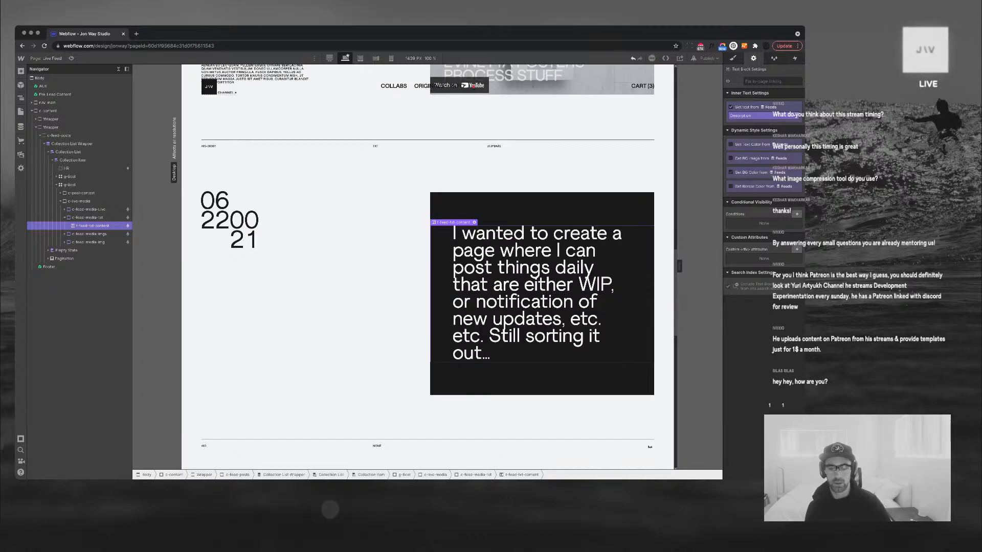
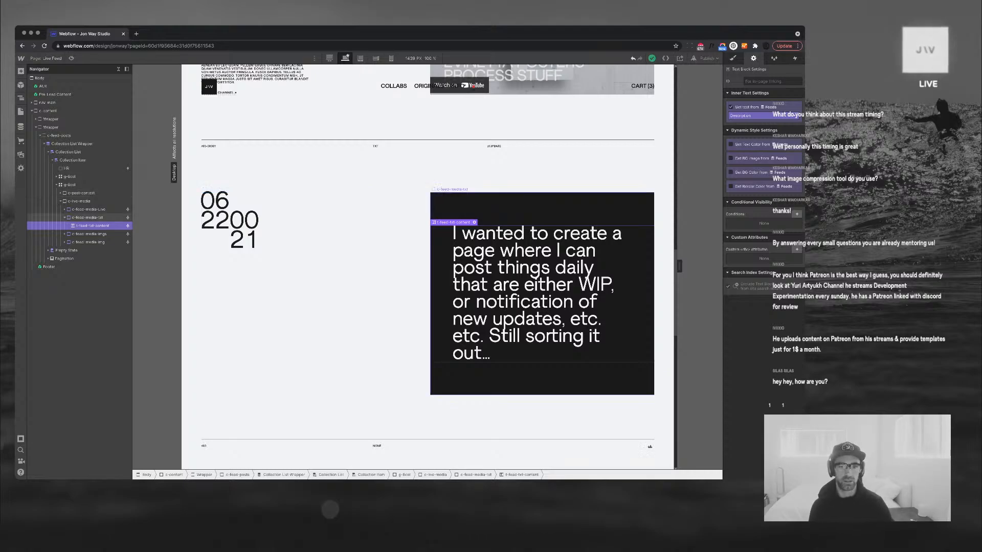
# Remove the dark background from the c-feed-media-txt container
pyautogui.click(87, 217)
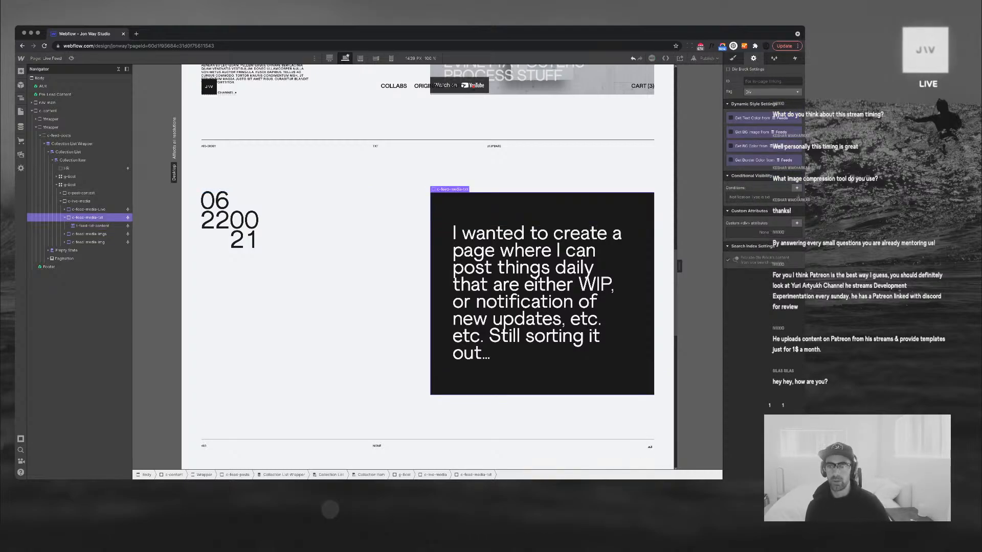
pyautogui.click(732, 58)
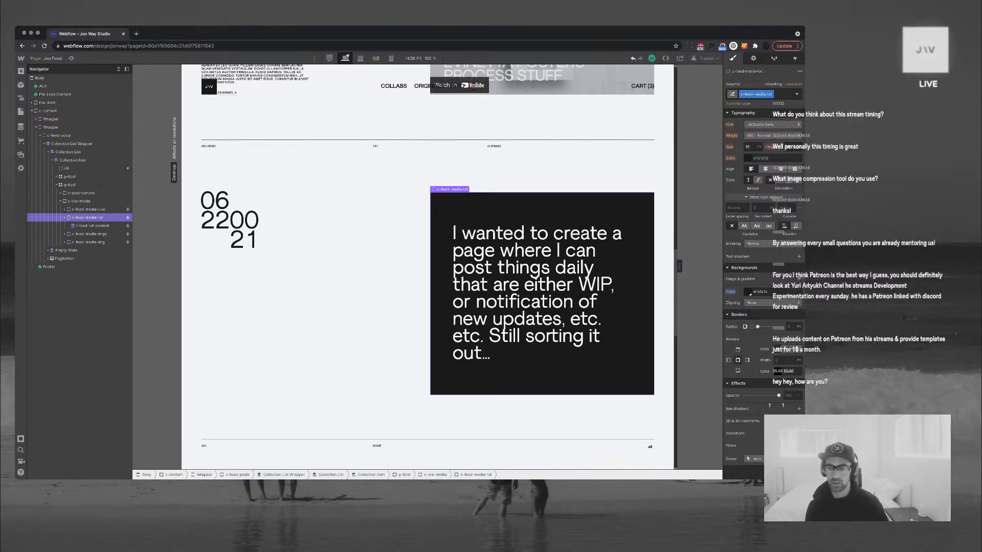
pyautogui.keyDown('alt'); pyautogui.click(730, 292); pyautogui.keyUp('alt')
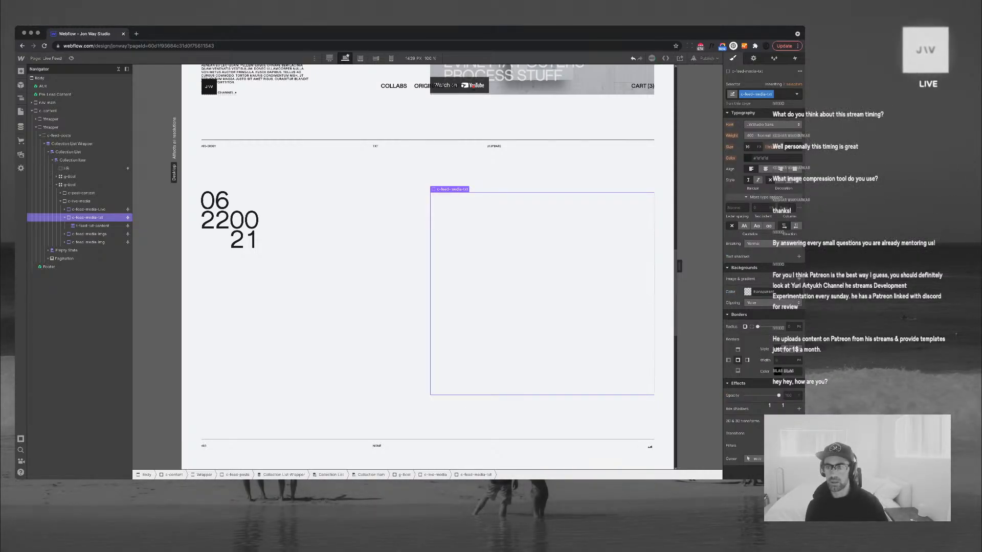
pyautogui.scroll(3, 762, 256)
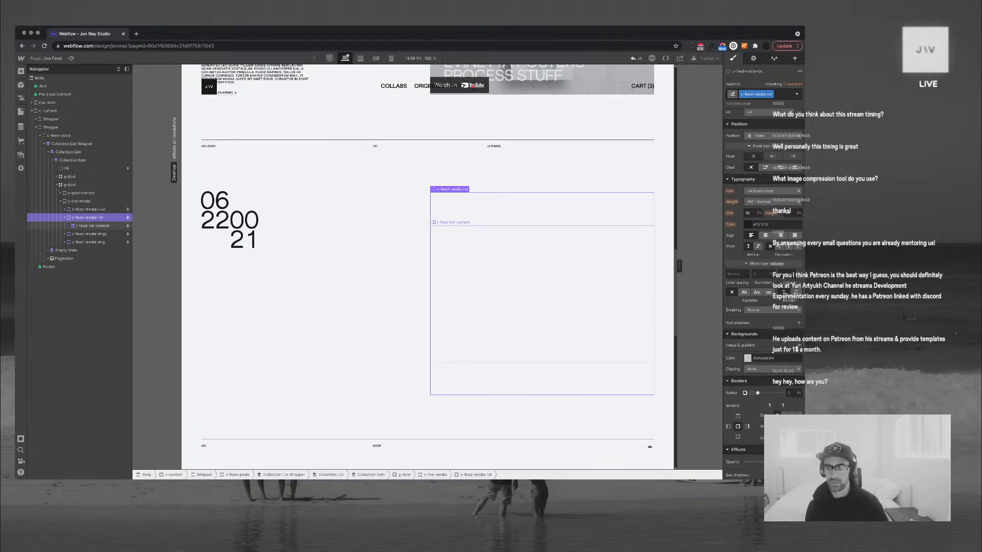
# Reset t-feed-txt-content's text colour to dark and clear its left and right padding
pyautogui.click(93, 226)
pyautogui.keyDown('alt'); pyautogui.click(731, 230); pyautogui.keyUp('alt')
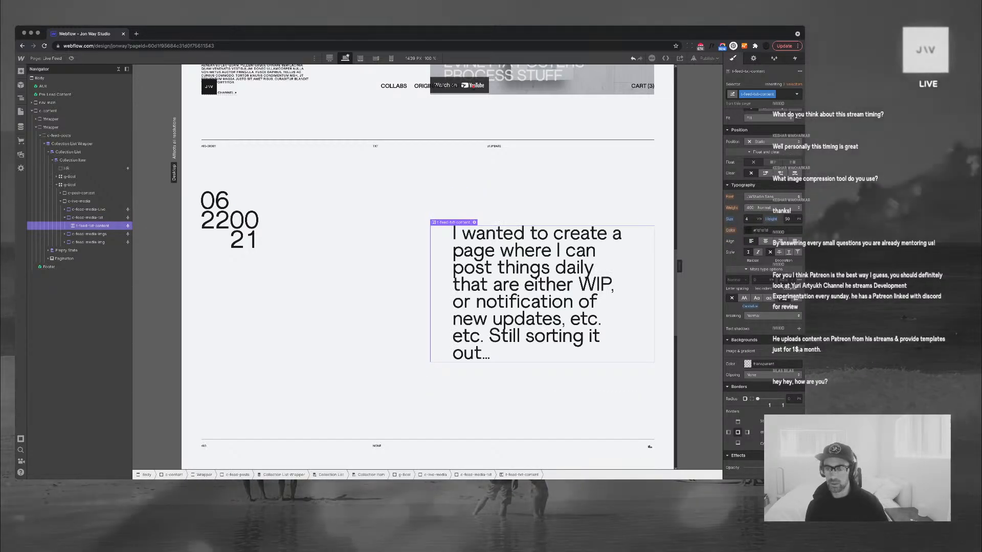
pyautogui.scroll(5, 737, 230)
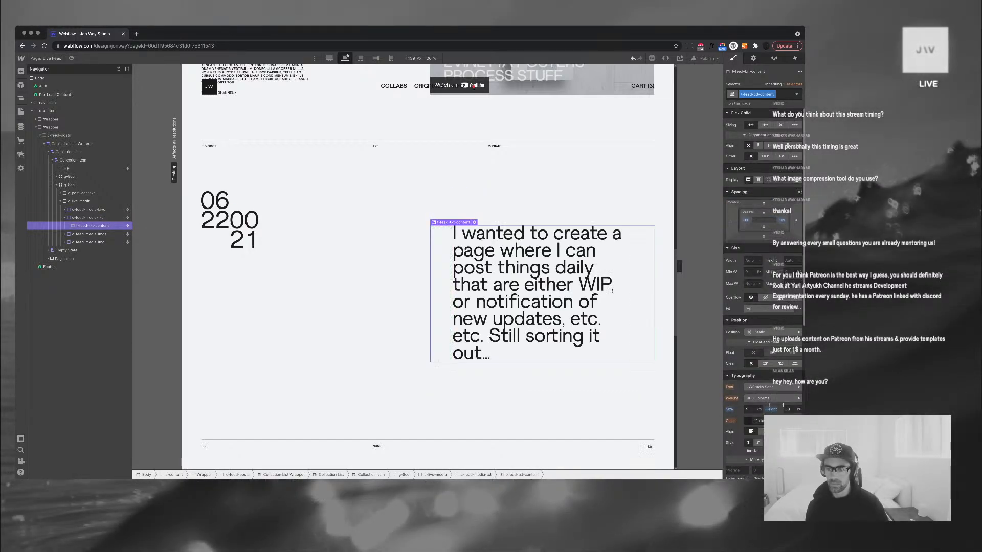
pyautogui.keyDown('alt'); pyautogui.click(745, 220); pyautogui.keyUp('alt')
pyautogui.keyDown('alt'); pyautogui.click(782, 220); pyautogui.keyUp('alt')
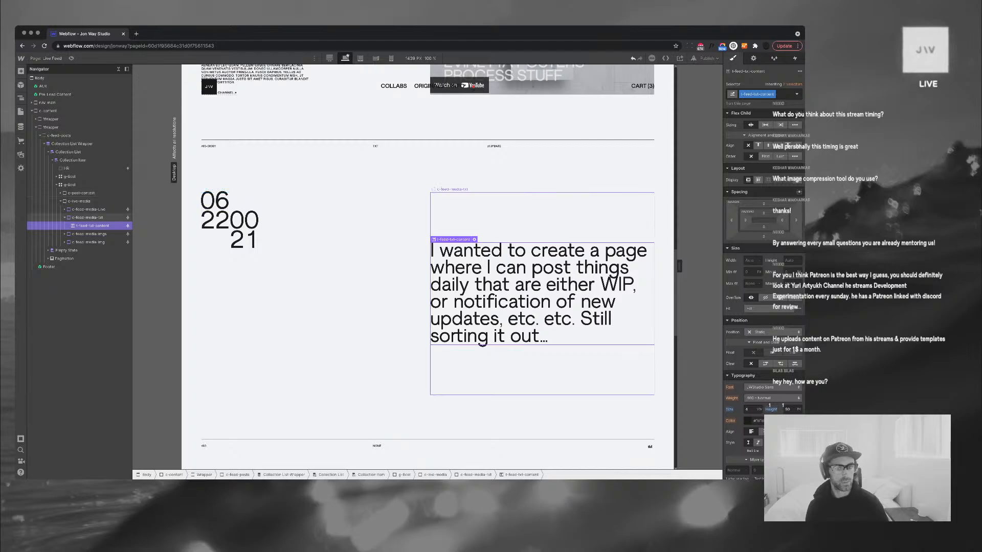
# Clear c-feed-media-txt's top and bottom padding, align it to start, and drop the 50VH height
pyautogui.click(88, 218)
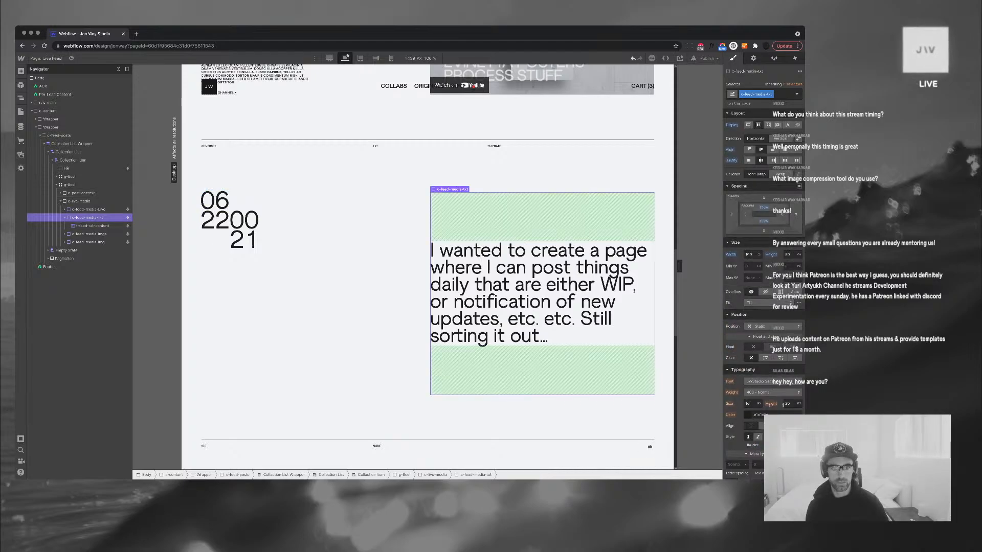
pyautogui.keyDown('alt'); pyautogui.click(764, 207); pyautogui.keyUp('alt')
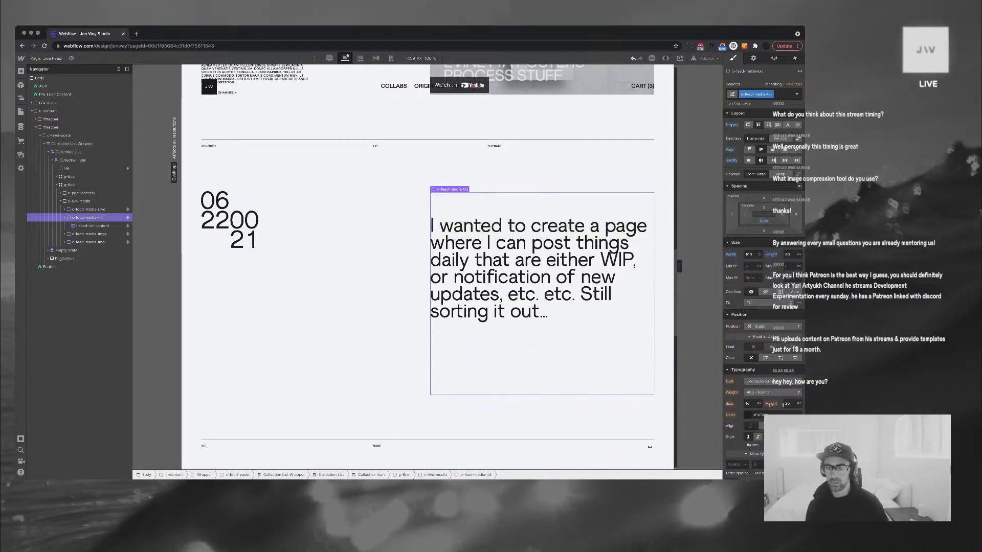
pyautogui.keyDown('alt'); pyautogui.click(764, 221); pyautogui.keyUp('alt')
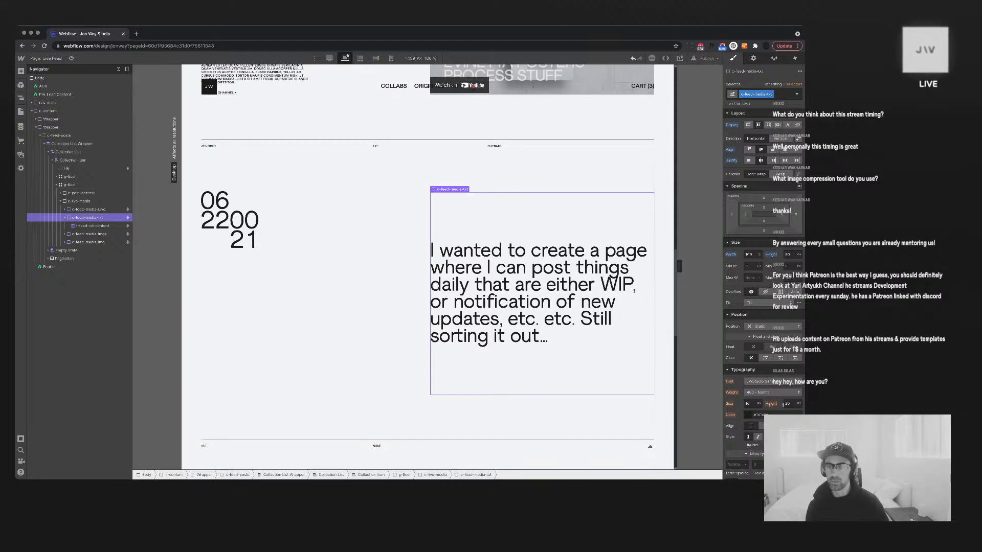
pyautogui.click(749, 149)
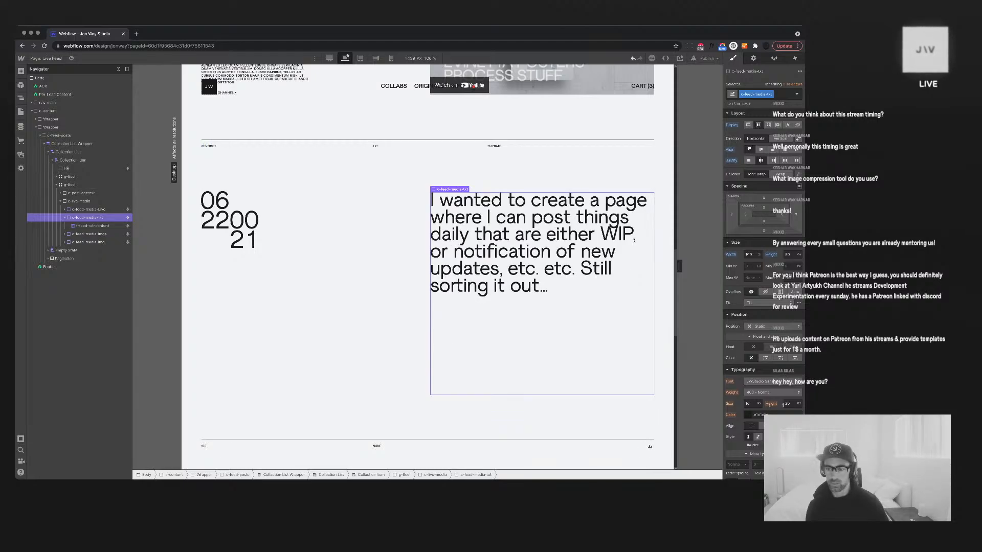
pyautogui.keyDown('alt'); pyautogui.click(771, 255); pyautogui.keyUp('alt')
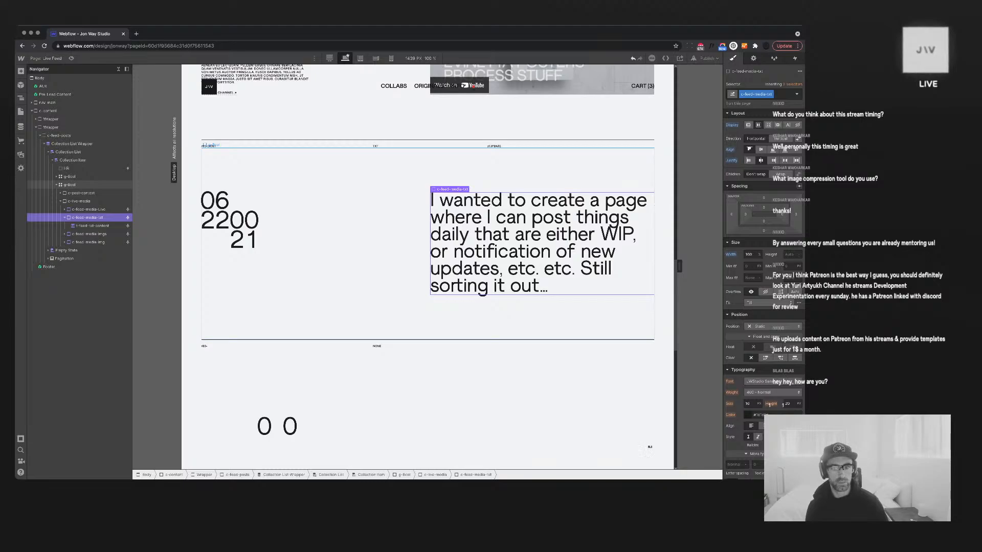
pyautogui.scroll(5, 428, 267)
pyautogui.scroll(-3, 428, 267)
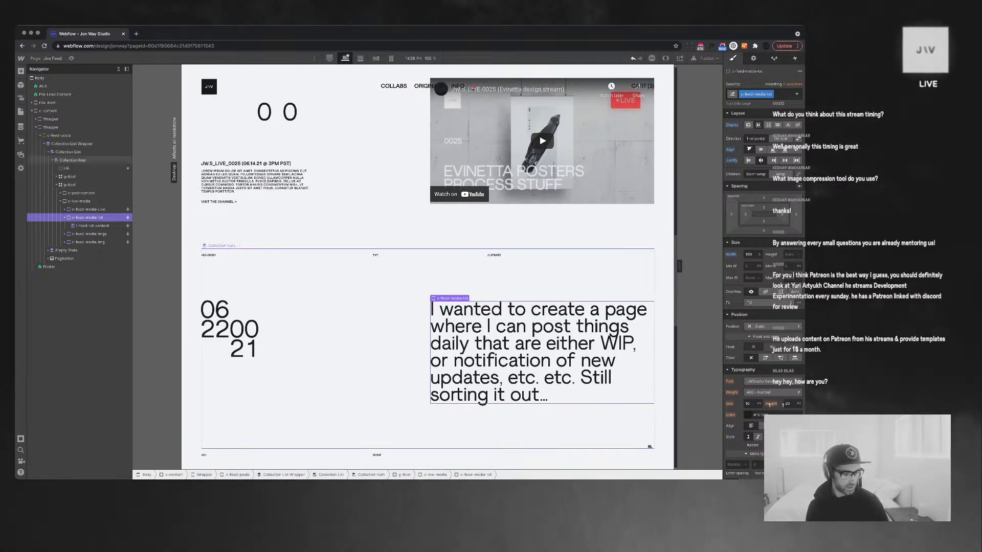
# Set the feed paragraph to 3 VW font size with tighter line height and letter spacing
pyautogui.click(482, 403)
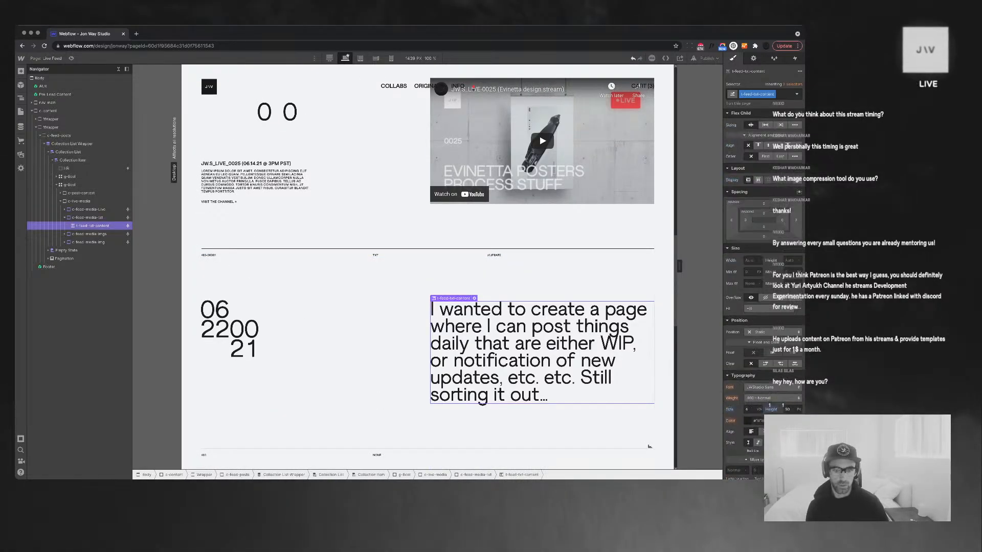
pyautogui.scroll(-2, 737, 358)
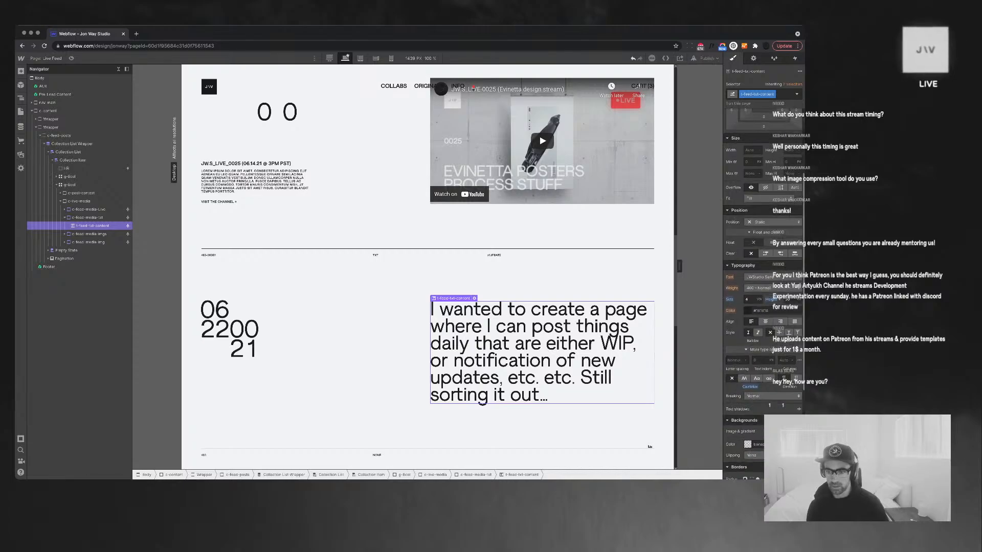
pyautogui.click(735, 360)
pyautogui.write('-')
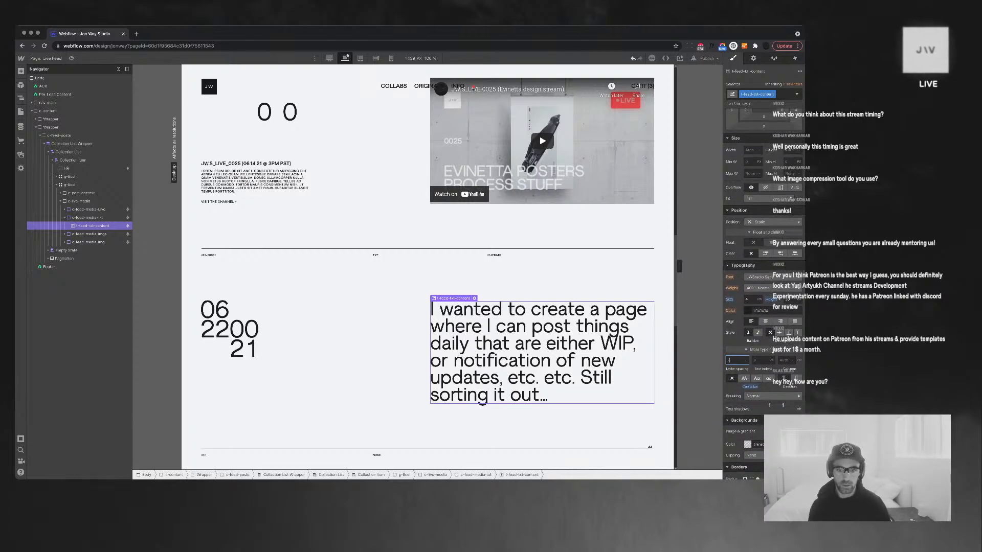
pyautogui.write('0.25')
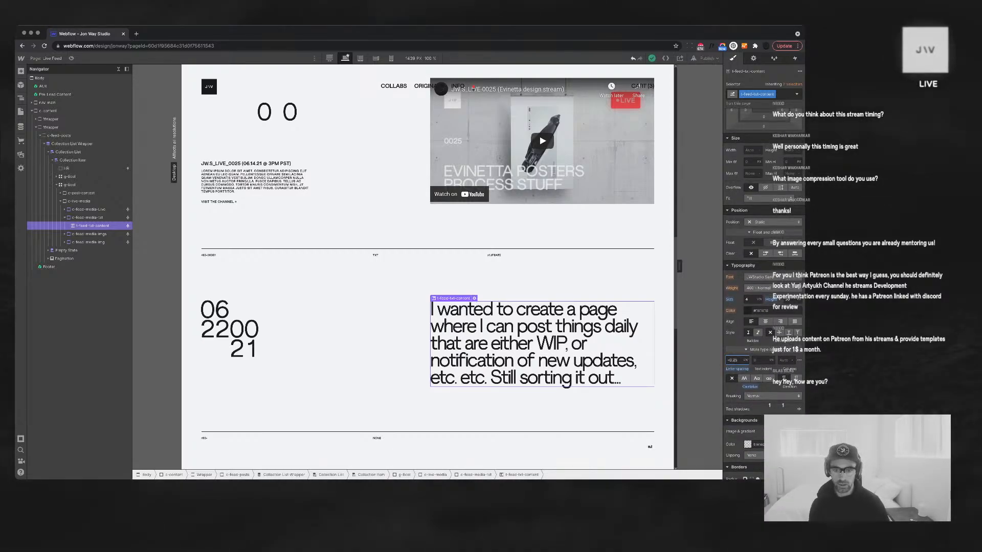
pyautogui.press('Left')
pyautogui.press('Left')
pyautogui.write('1')
pyautogui.click(748, 300)
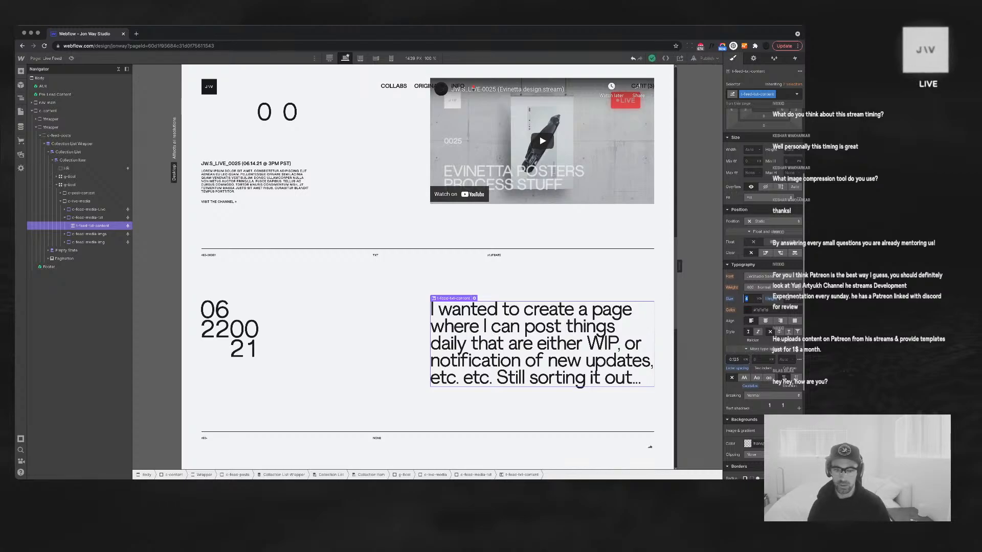
pyautogui.write('3')
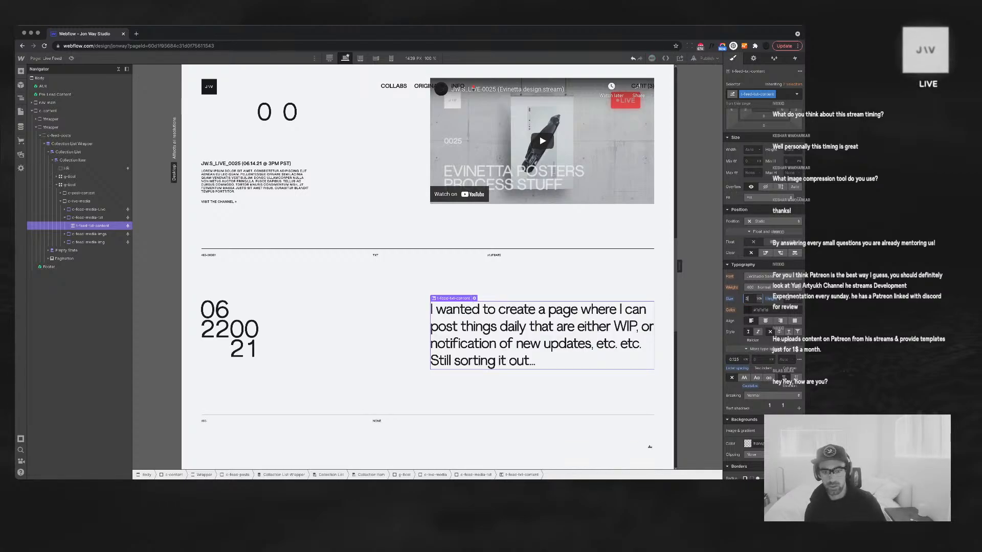
pyautogui.press('Down')
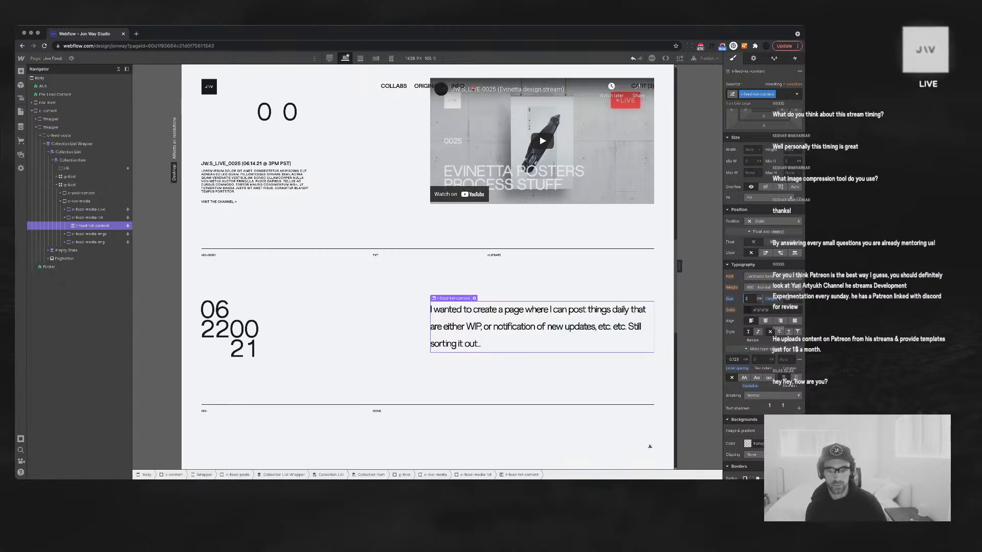
pyautogui.press('Up')
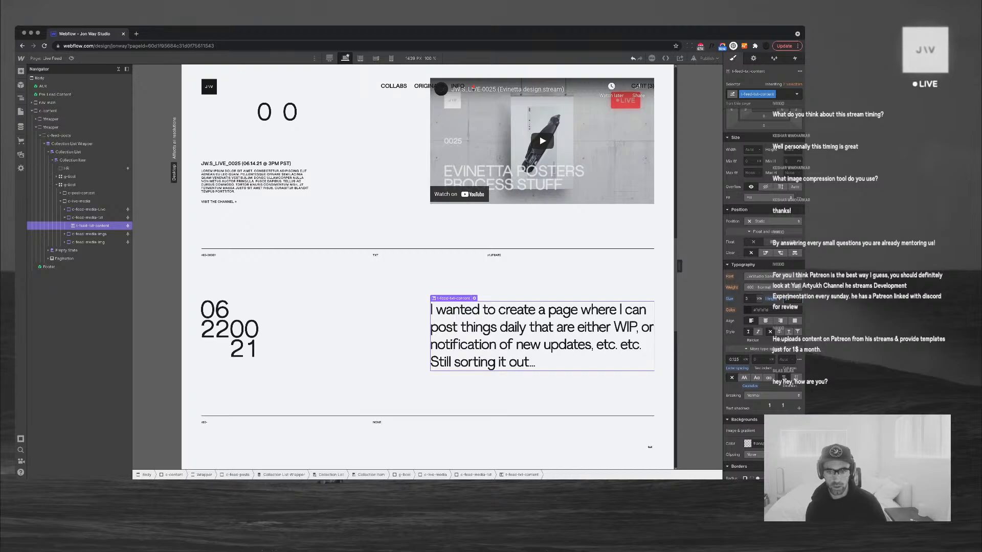
pyautogui.press('Down')
pyautogui.press('Down')
pyautogui.press('Down')
pyautogui.press('Down')
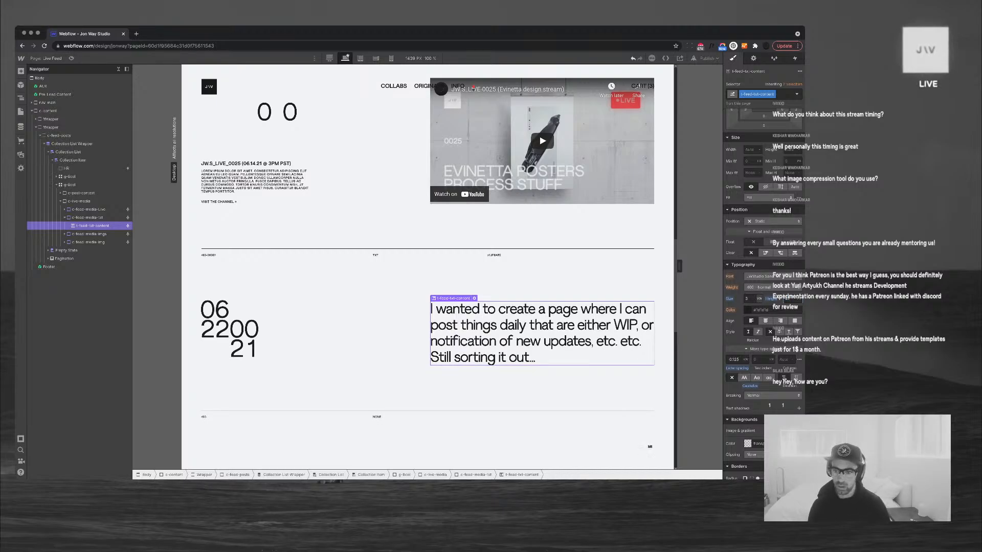
pyautogui.press('Tab')
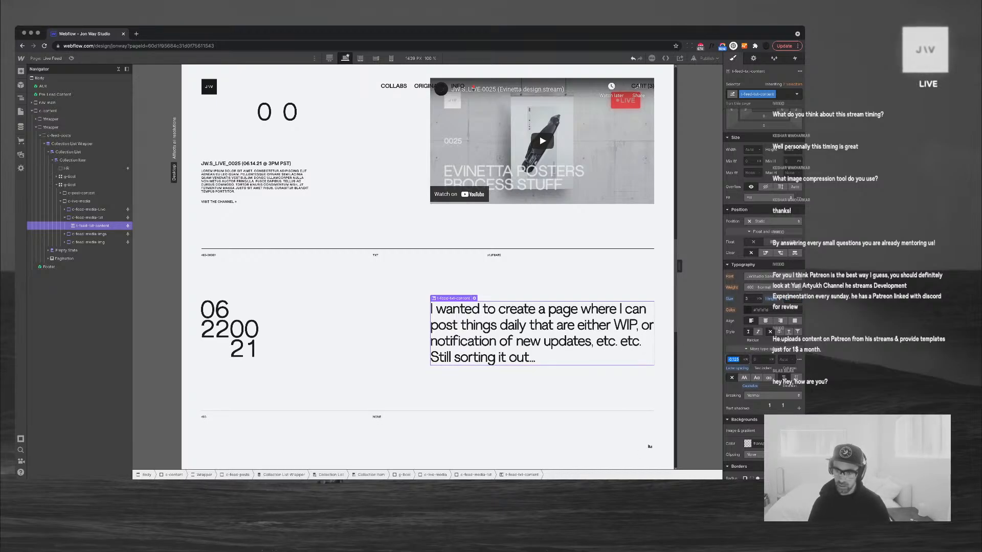
pyautogui.write('-')
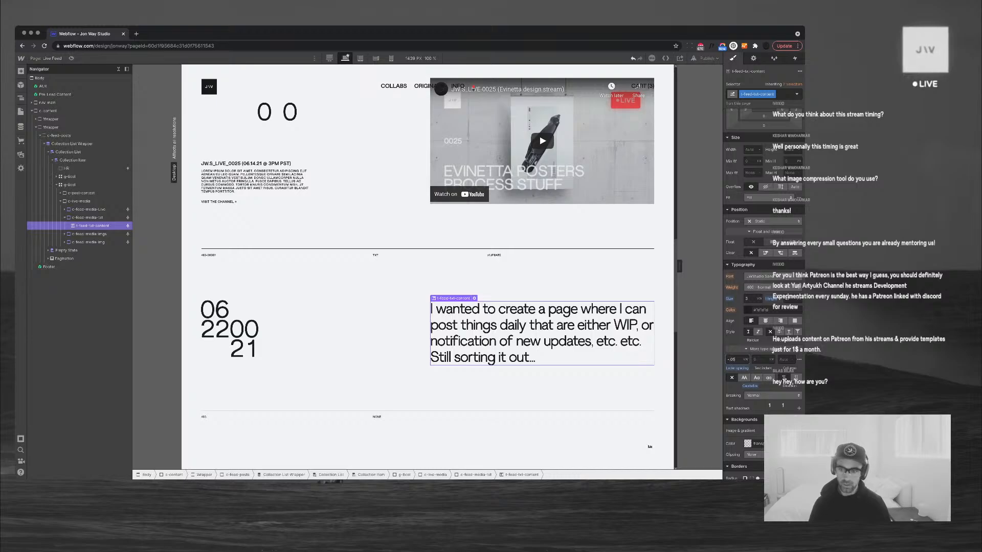
pyautogui.write('.05')
pyautogui.hotkey('alt', 'Up')
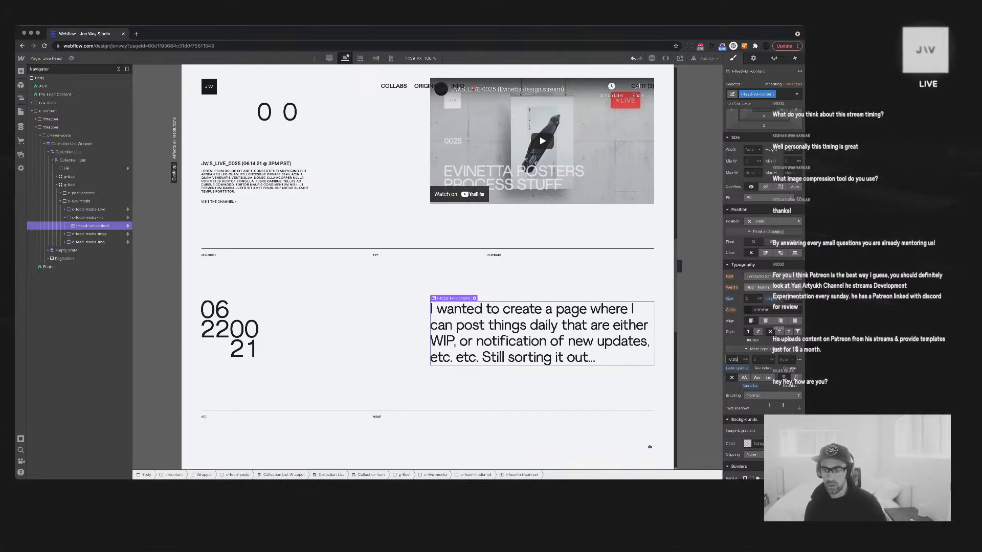
# Give the paragraph weight 500 Medium and -0.1 letter spacing
pyautogui.click(766, 287)
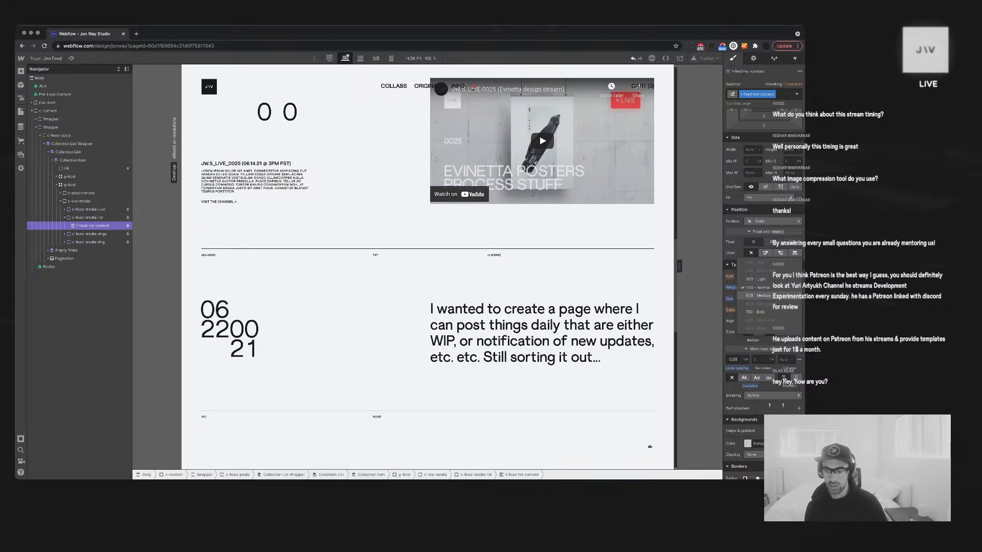
pyautogui.click(757, 296)
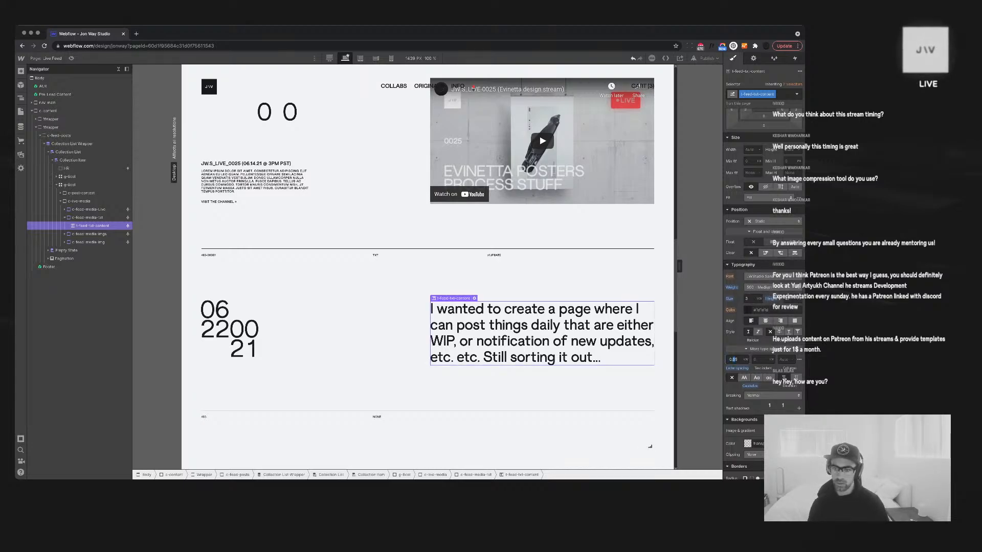
pyautogui.write('8')
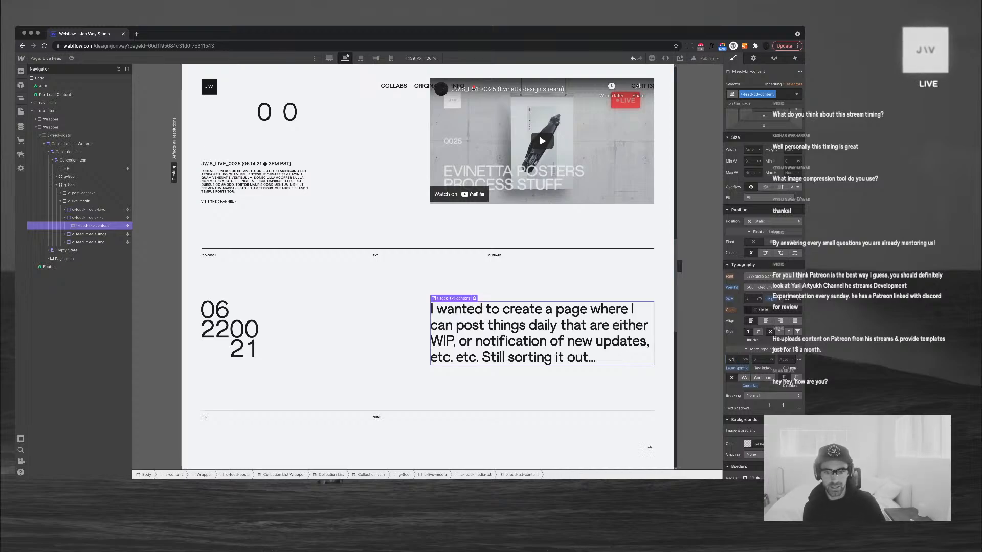
pyautogui.press('Return')
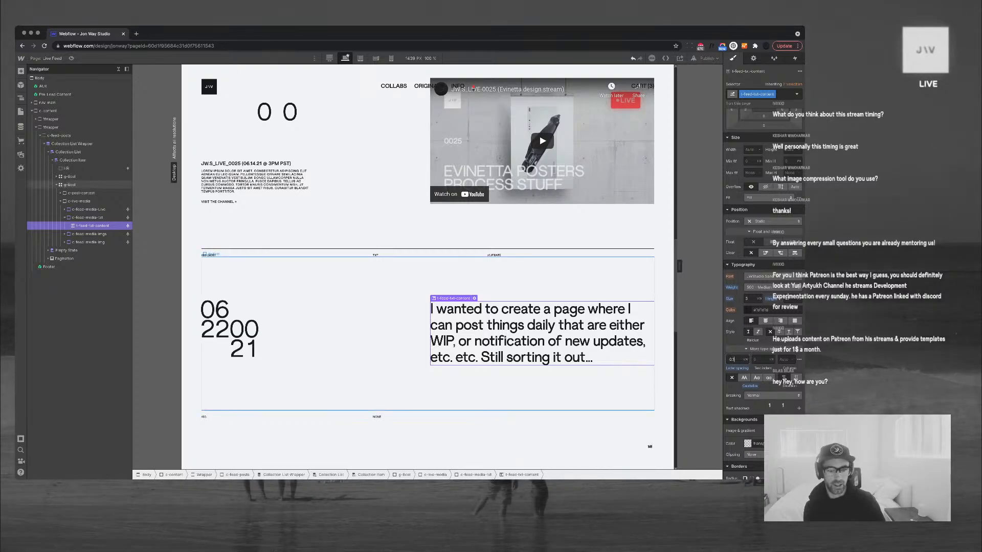
# Enlarge the paragraph's font size and raise its line height
pyautogui.click(70, 186)
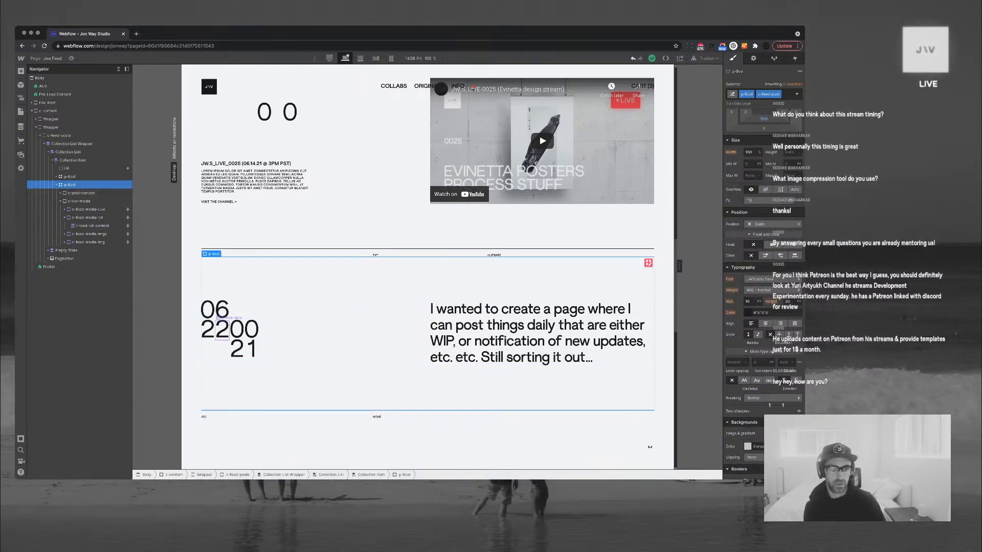
pyautogui.click(237, 329)
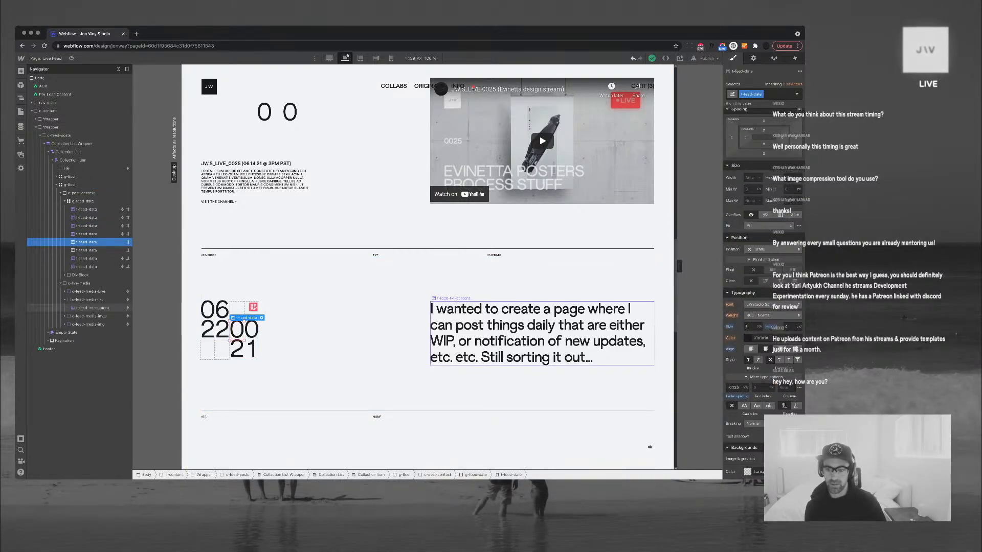
pyautogui.click(511, 332)
pyautogui.press('Up')
pyautogui.press('Up')
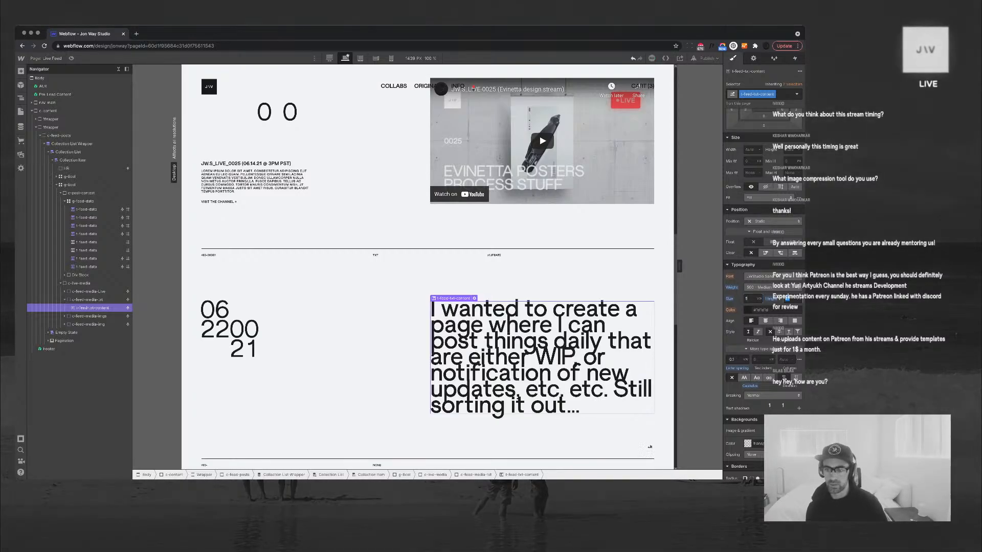
pyautogui.press('Tab')
pyautogui.write('4')
pyautogui.press('Return')
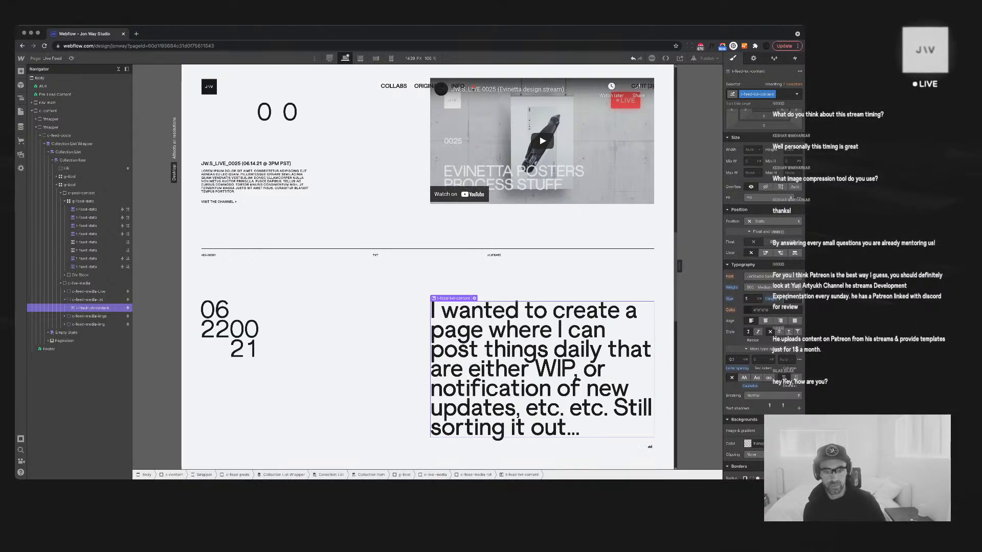
pyautogui.press('Up')
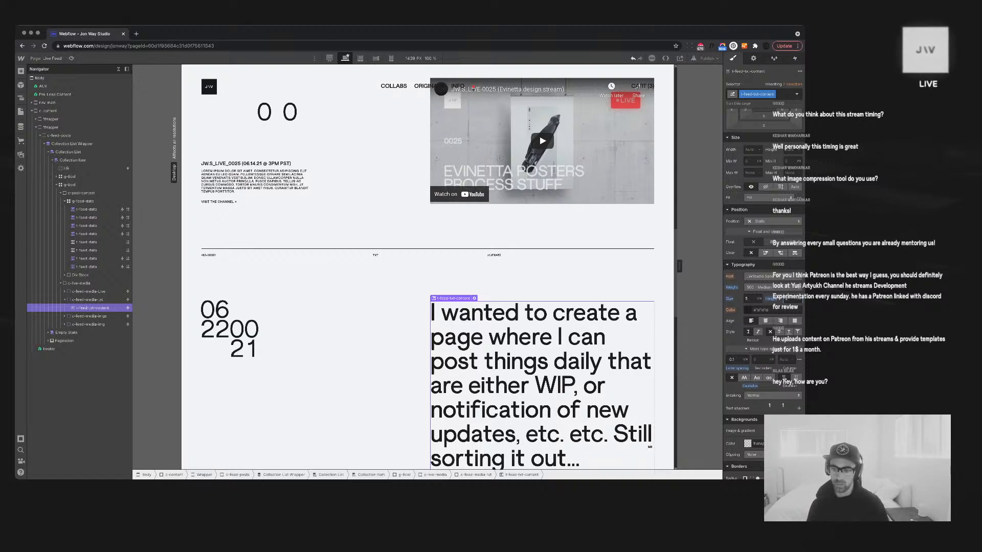
# Set the paragraph's letter spacing to 0.25 VW, trying all caps and then removing it
pyautogui.click(733, 359)
pyautogui.press('Down')
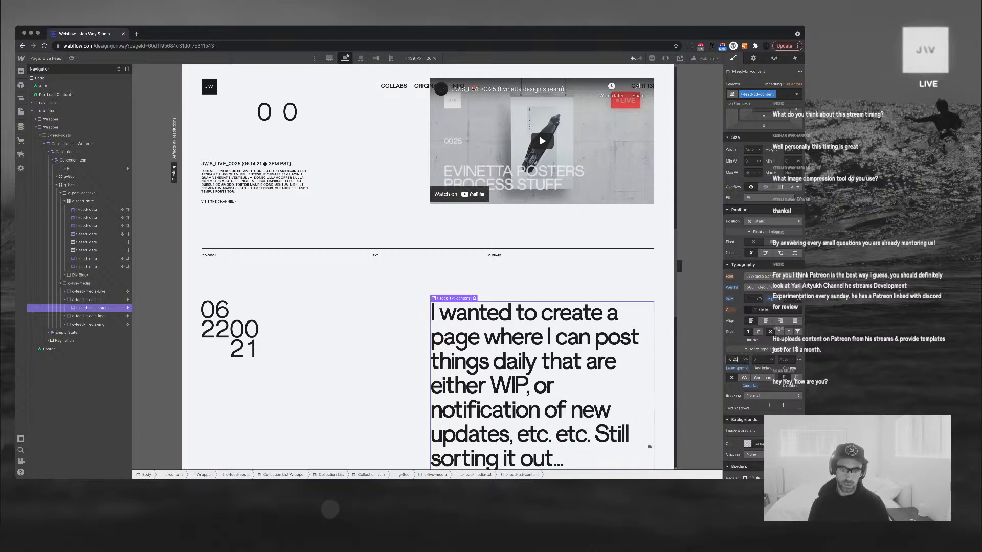
pyautogui.write('5')
pyautogui.scroll(-1, 428, 266)
pyautogui.scroll(-1, 428, 266)
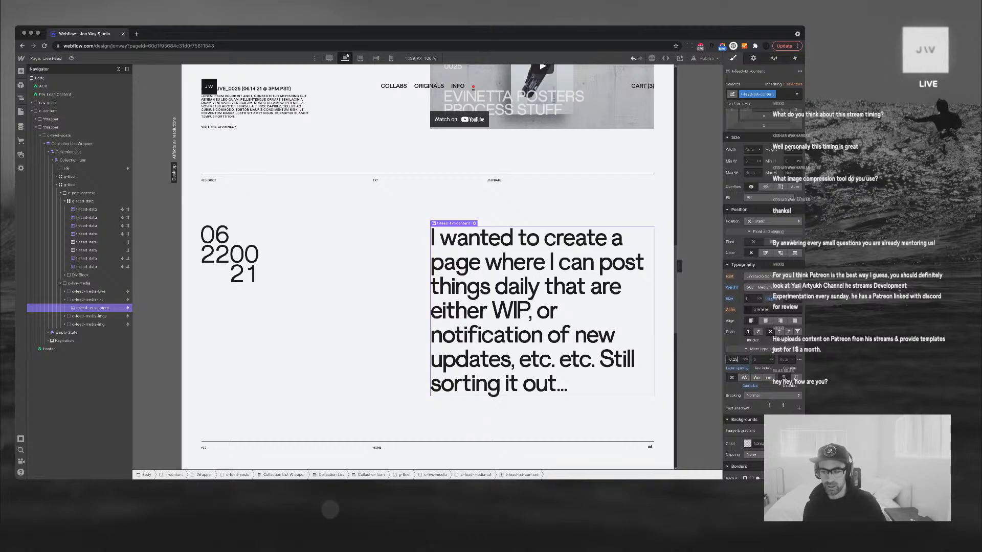
pyautogui.click(744, 378)
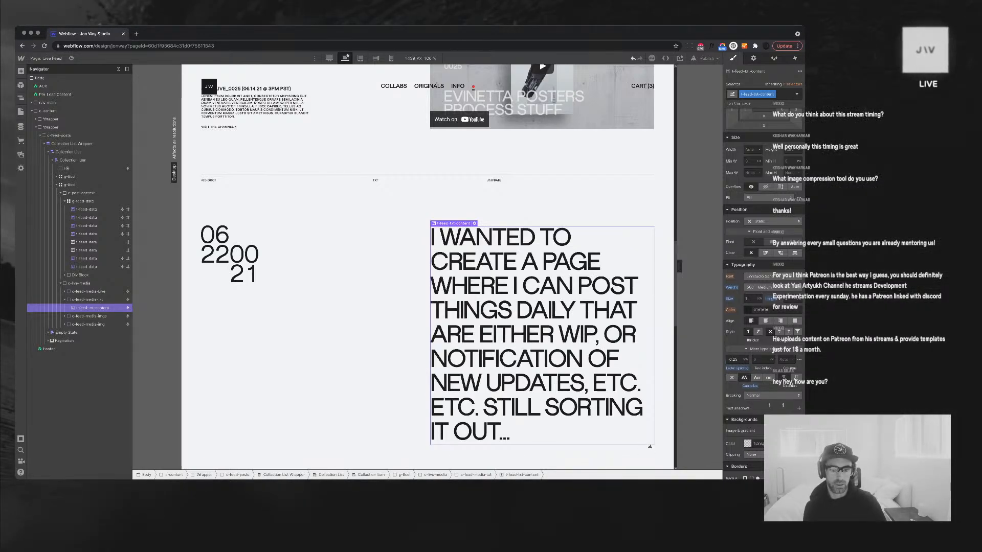
pyautogui.click(732, 378)
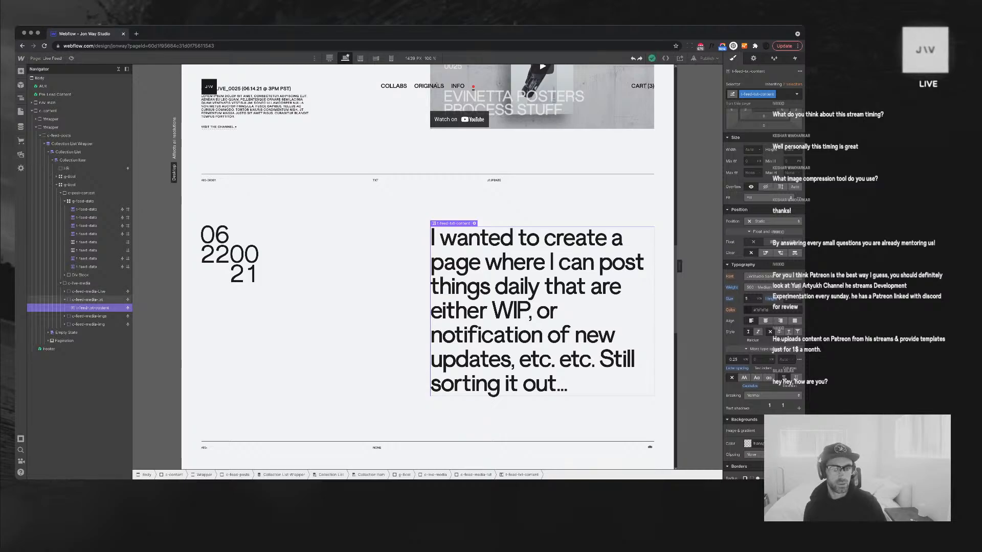
# Justify the t-feed-txt-content paragraph text
pyautogui.click(88, 300)
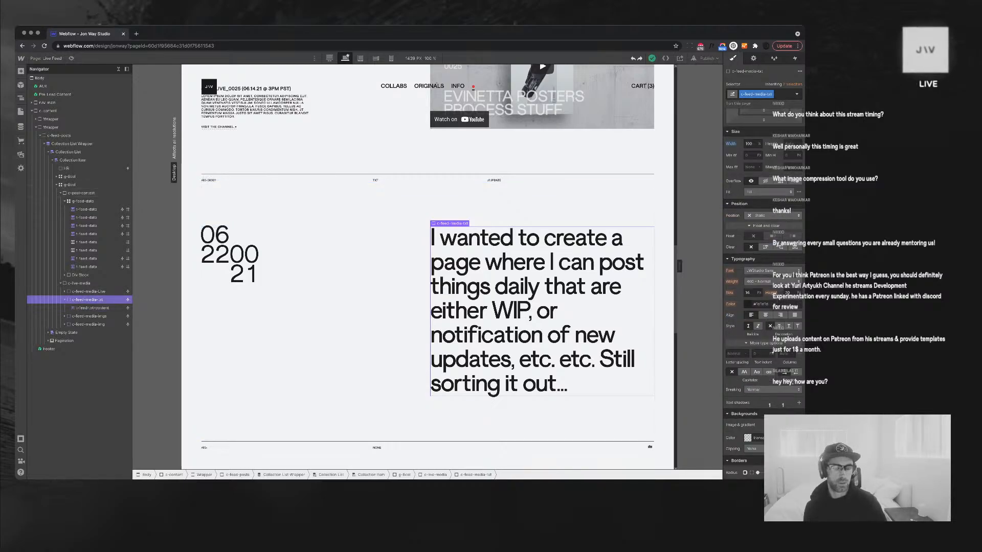
pyautogui.scroll(6, 491, 307)
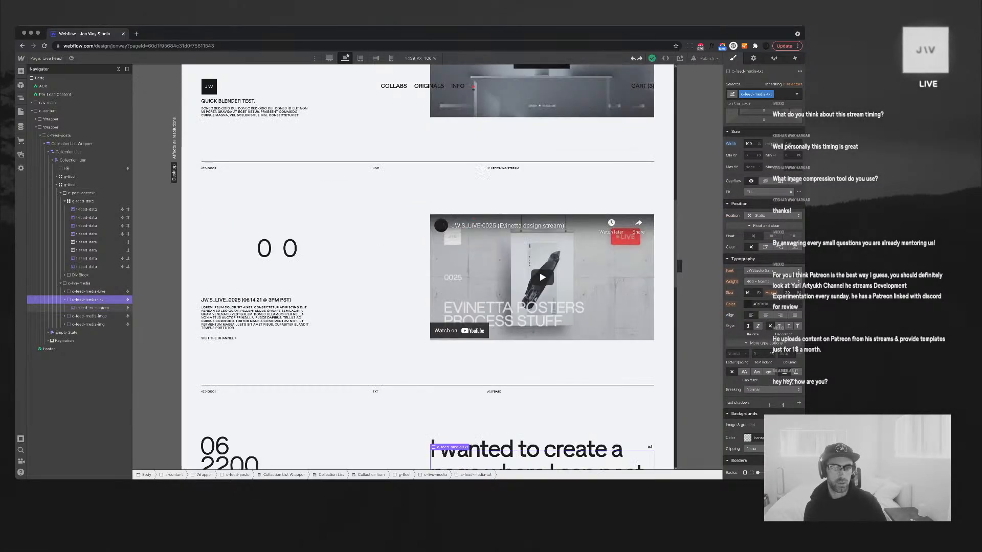
pyautogui.scroll(-9, 491, 307)
pyautogui.scroll(5, 429, 266)
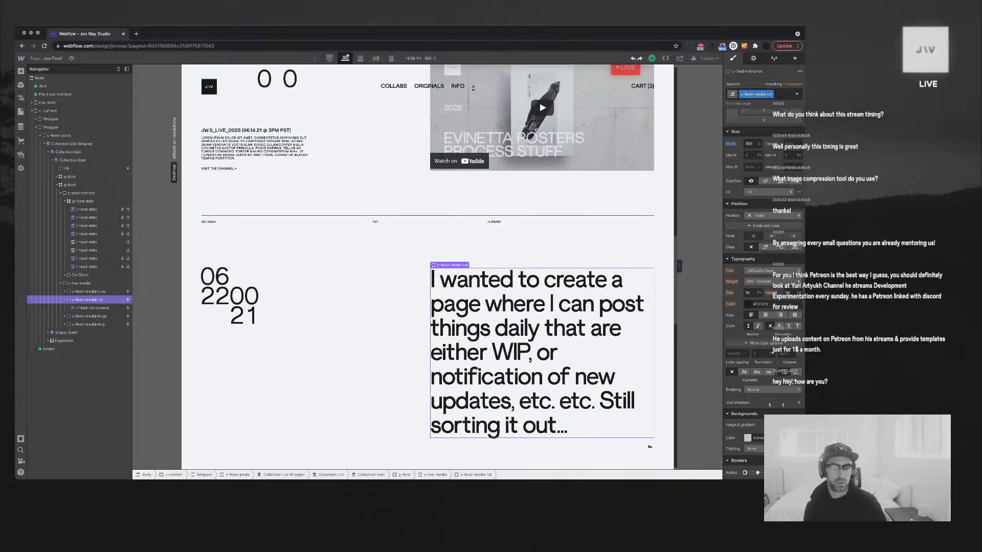
pyautogui.click(542, 353)
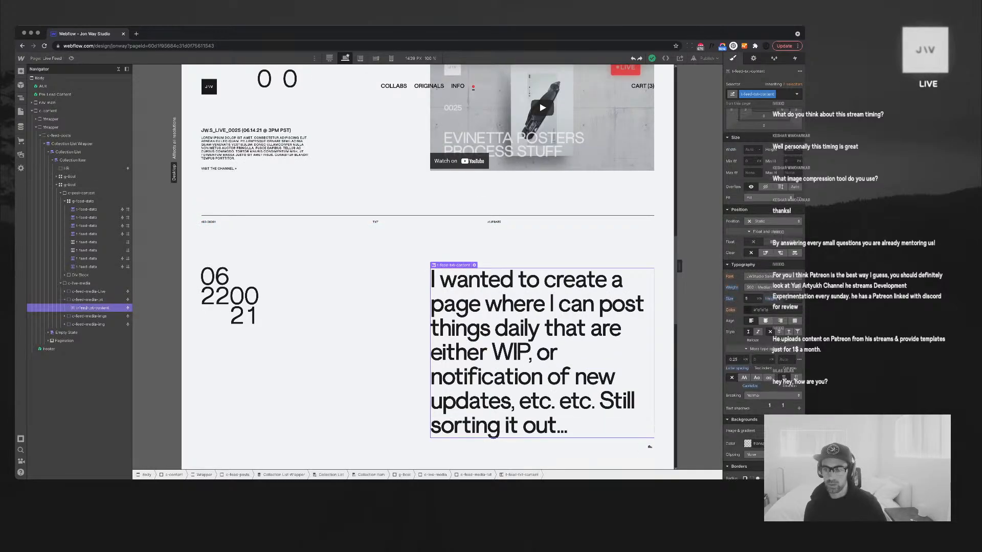
pyautogui.click(794, 321)
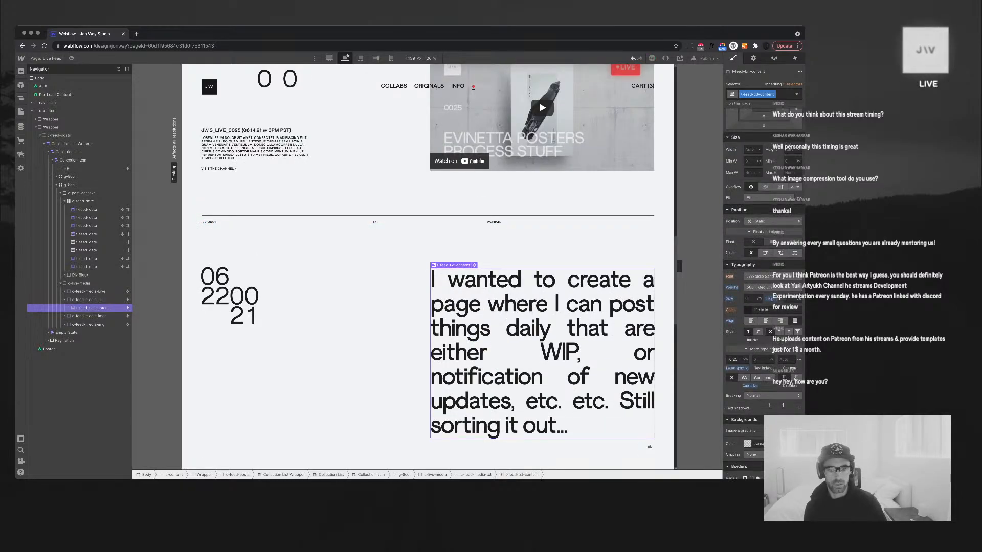
pyautogui.click(69, 185)
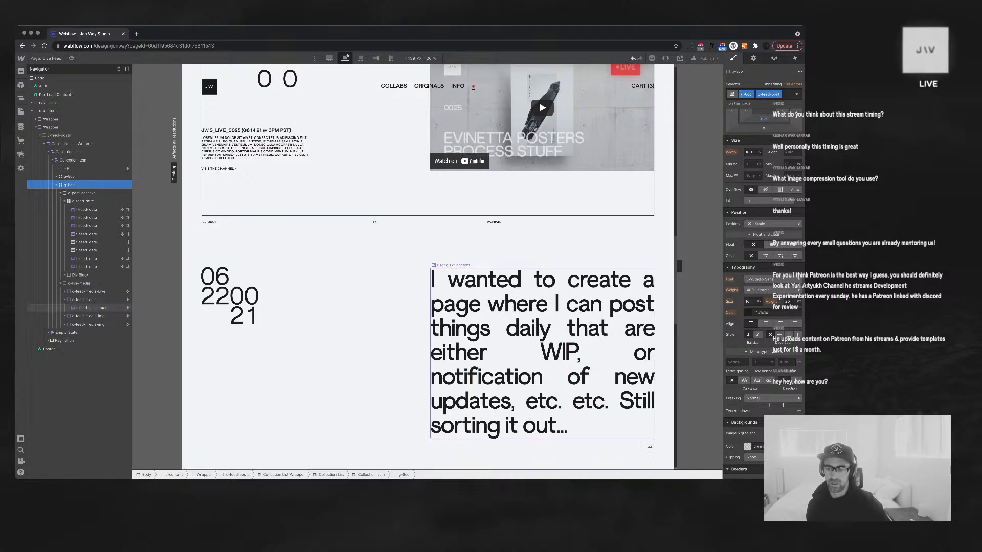
# Return the t-feed-txt-content paragraph to left alignment
pyautogui.click(542, 353)
pyautogui.click(751, 321)
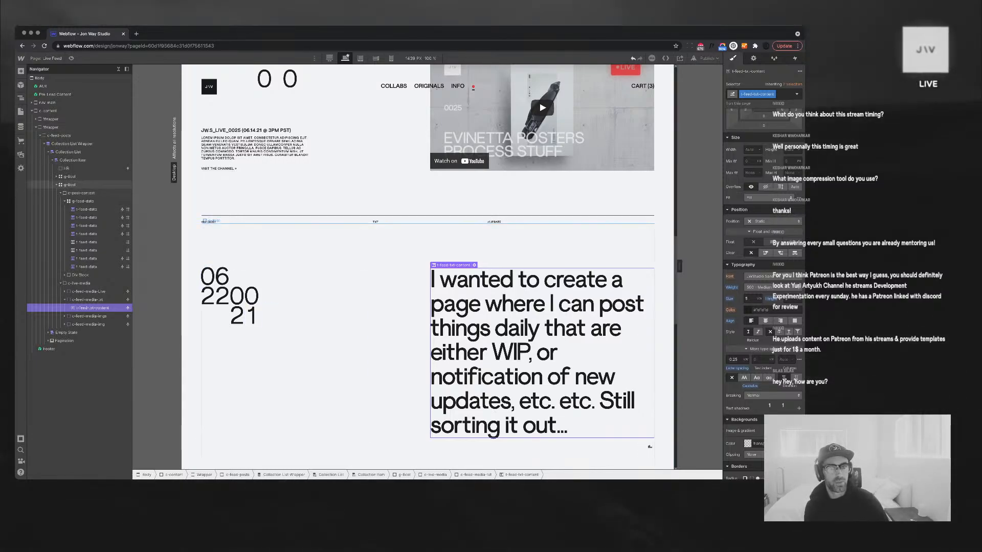
pyautogui.scroll(-13, 427, 256)
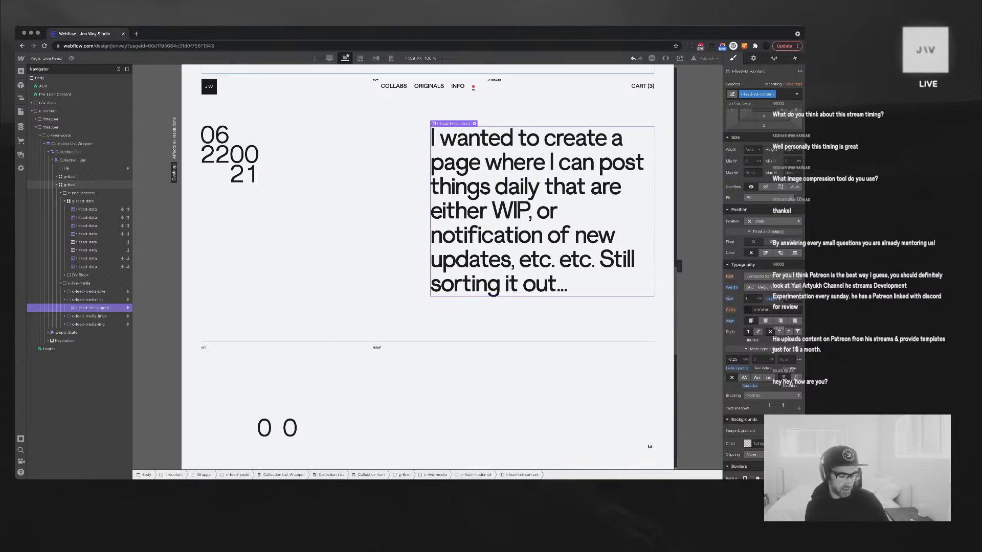
pyautogui.scroll(2, 428, 266)
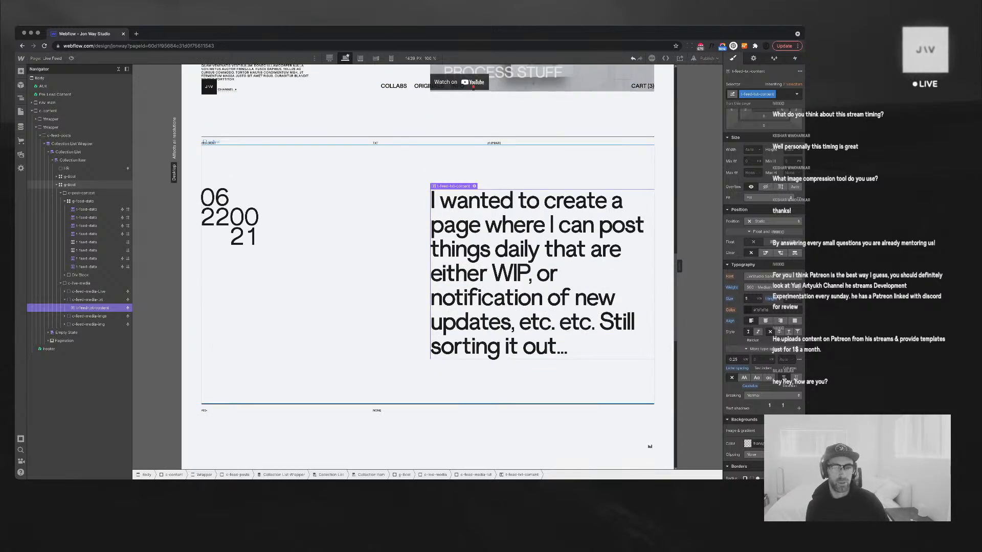
# Reselect g-8col and the feed text element in the Navigator, then show the CMS Collections
pyautogui.click(72, 184)
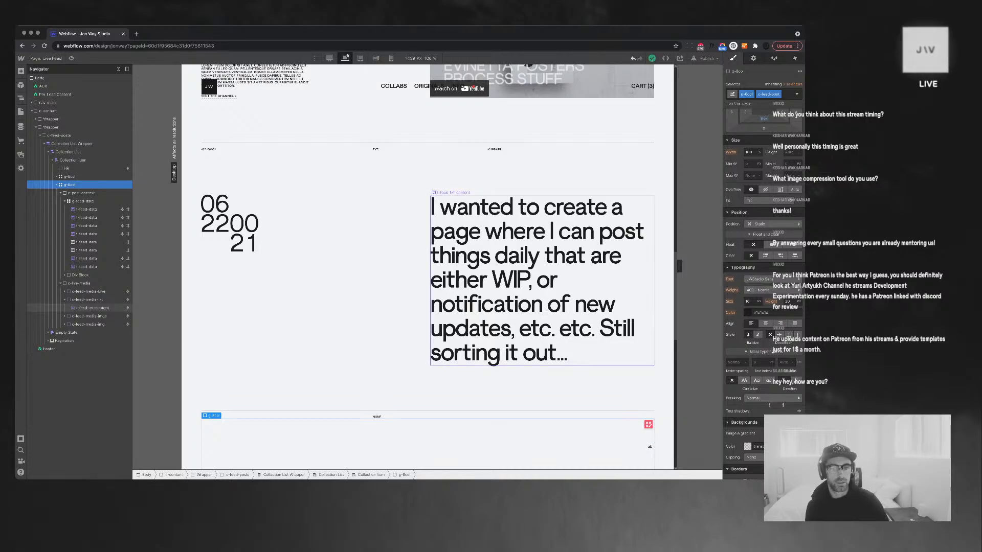
pyautogui.click(92, 308)
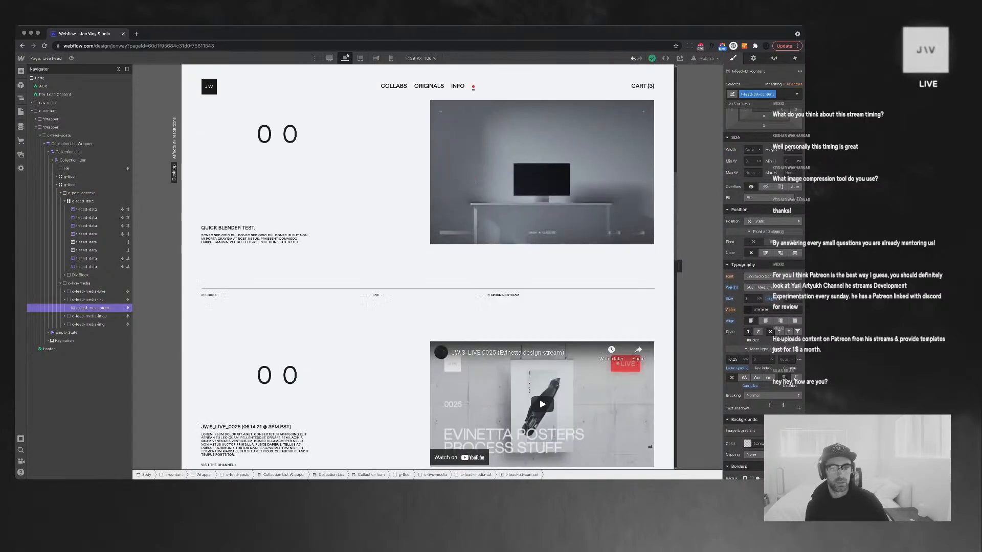
pyautogui.scroll(-5, 428, 266)
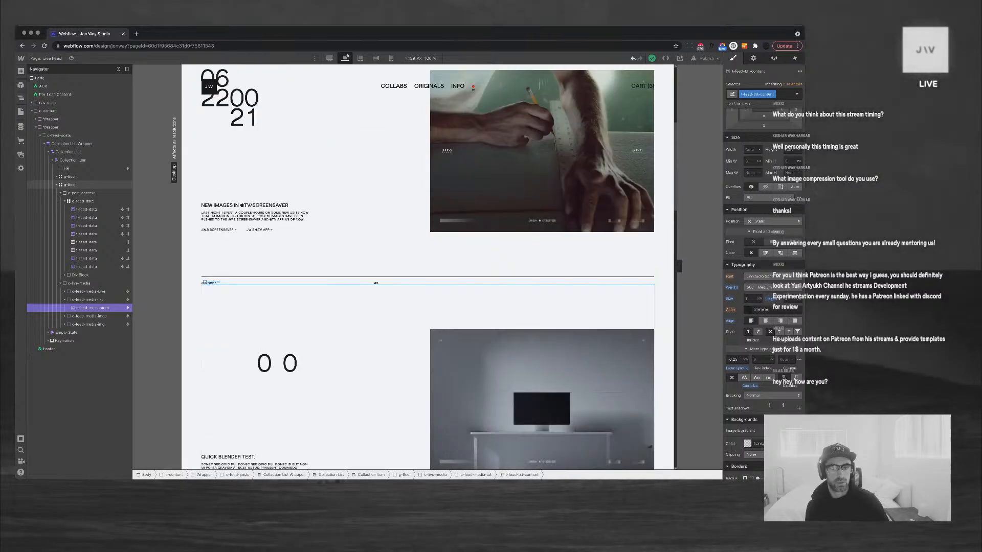
pyautogui.click(70, 185)
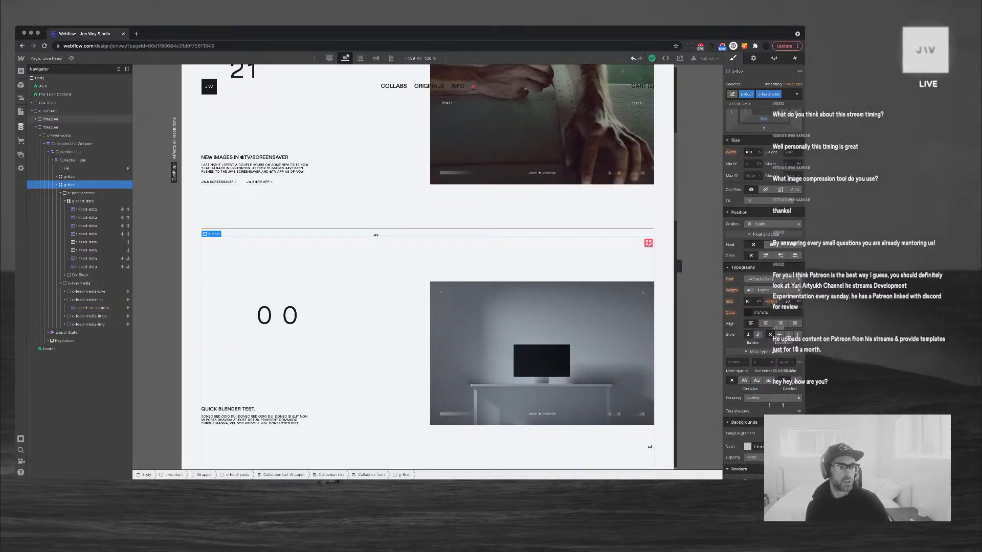
pyautogui.click(20, 127)
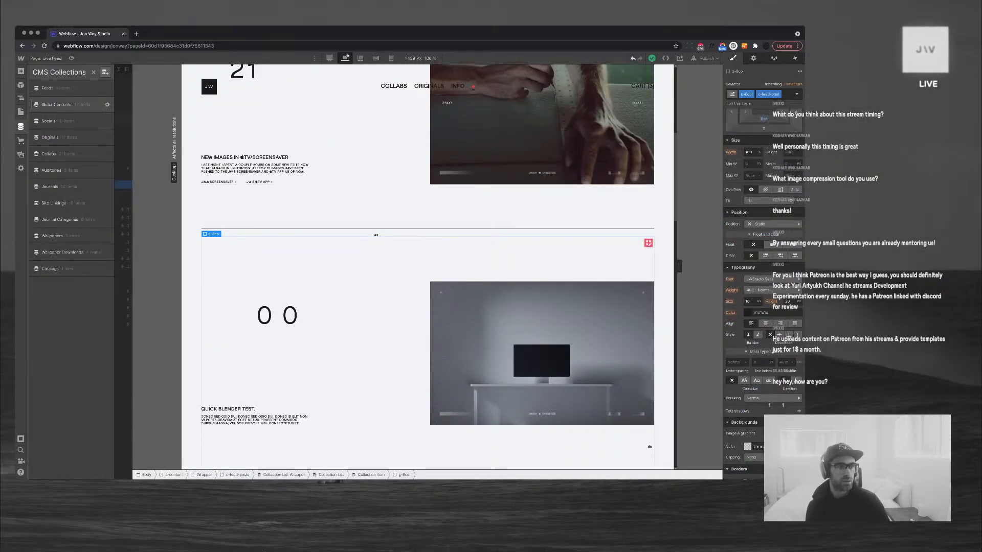
# Open Feeds, delete the 'Quick Blender test.' item with confirmation, and close the collection
pyautogui.click(57, 104)
pyautogui.click(56, 88)
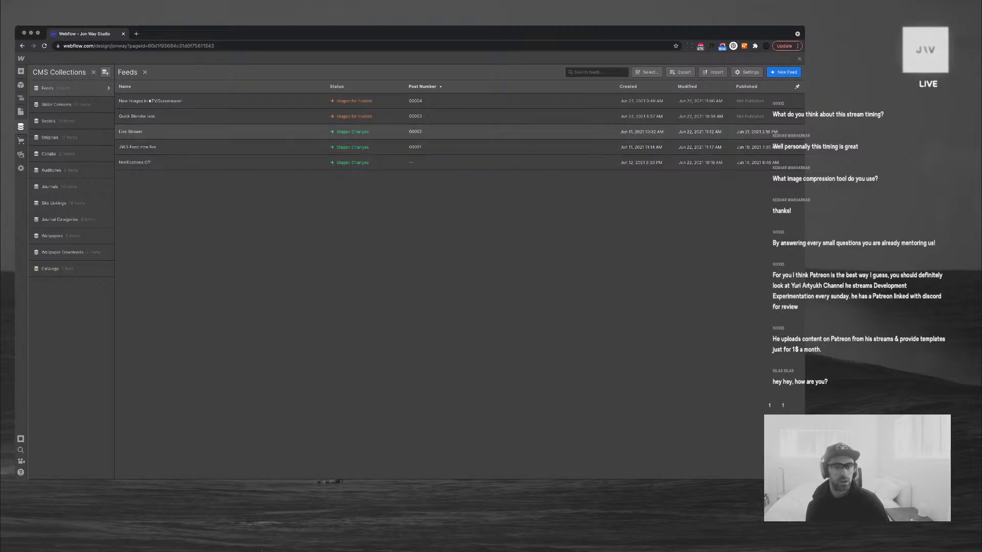
pyautogui.click(137, 117)
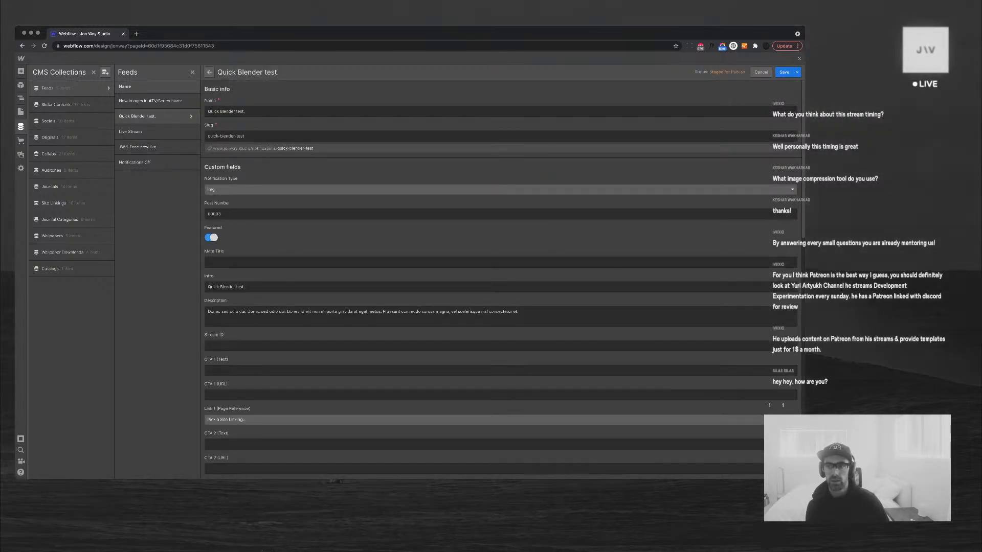
pyautogui.click(796, 72)
pyautogui.scroll(-15, 500, 277)
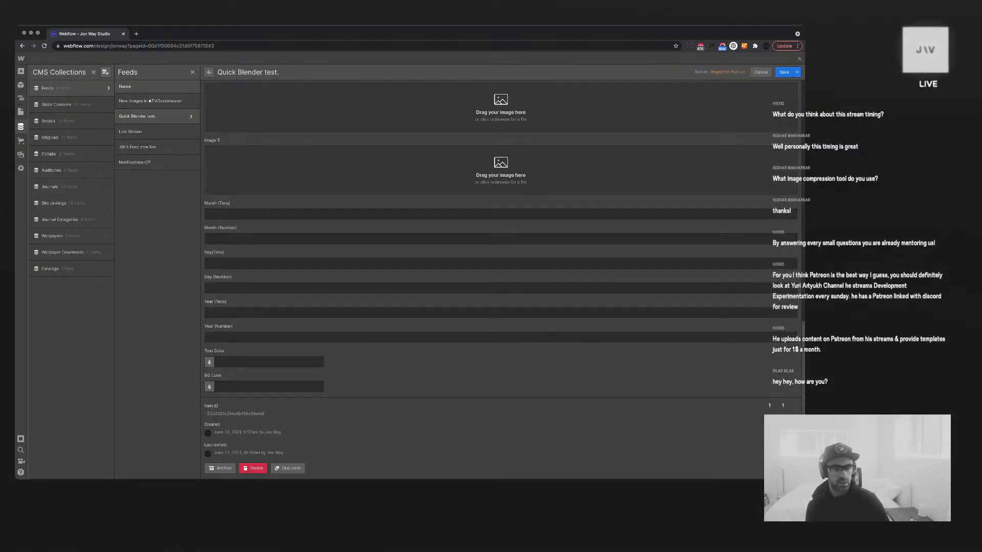
pyautogui.click(253, 468)
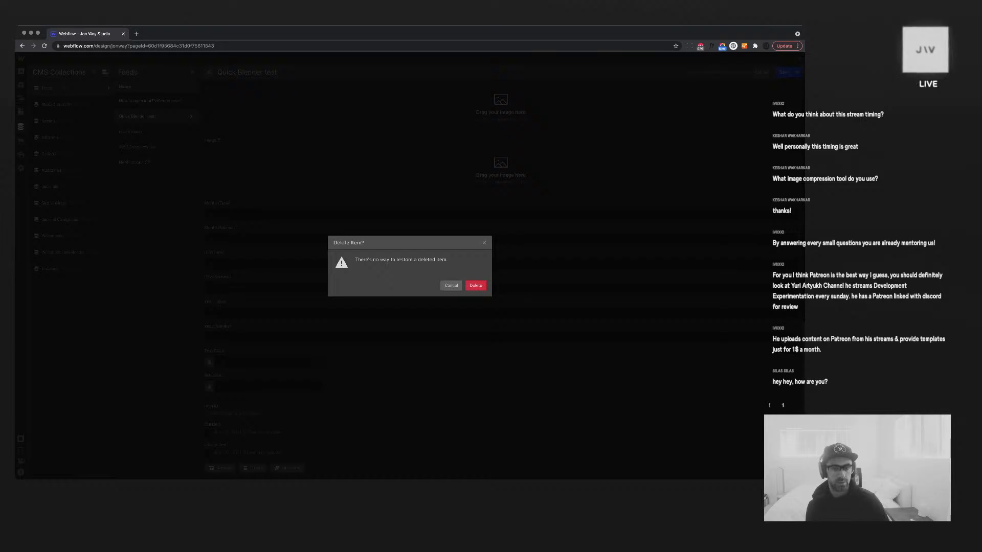
pyautogui.click(476, 285)
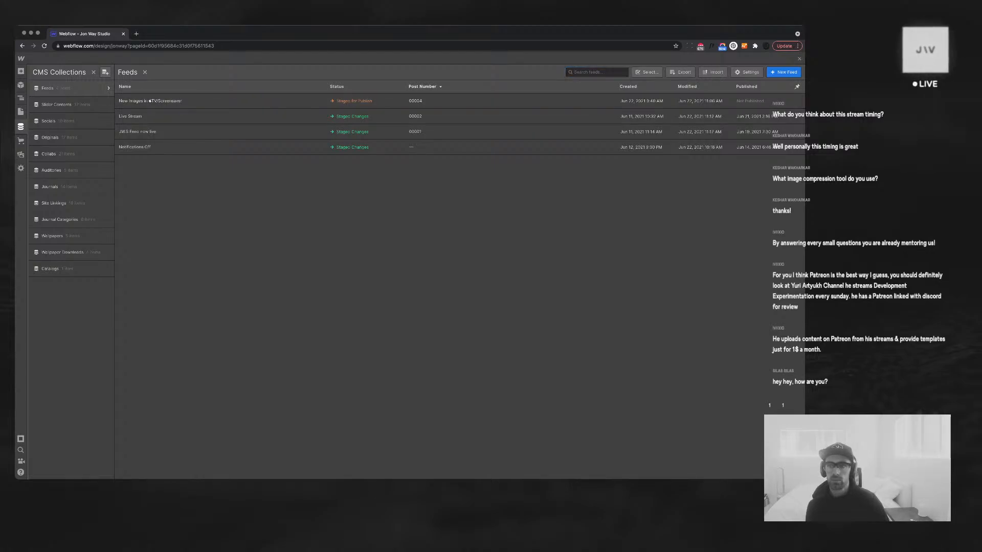
pyautogui.click(800, 58)
# Scroll the Live Feed canvas and select t-feed-txt-content to review the JW.S_LIVE-0025 and text posts
pyautogui.scroll(-6, 542, 292)
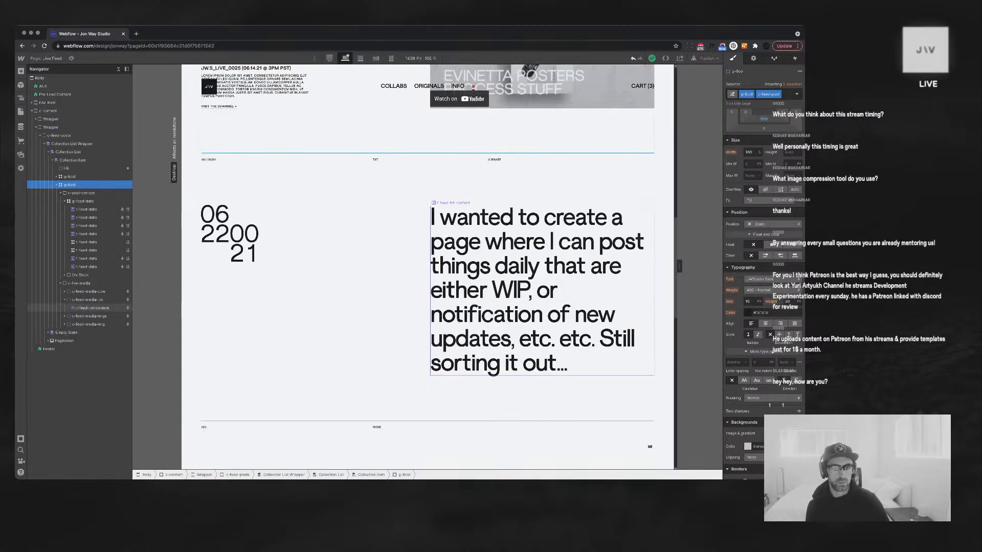
pyautogui.scroll(12, 542, 292)
pyautogui.scroll(-6, 542, 291)
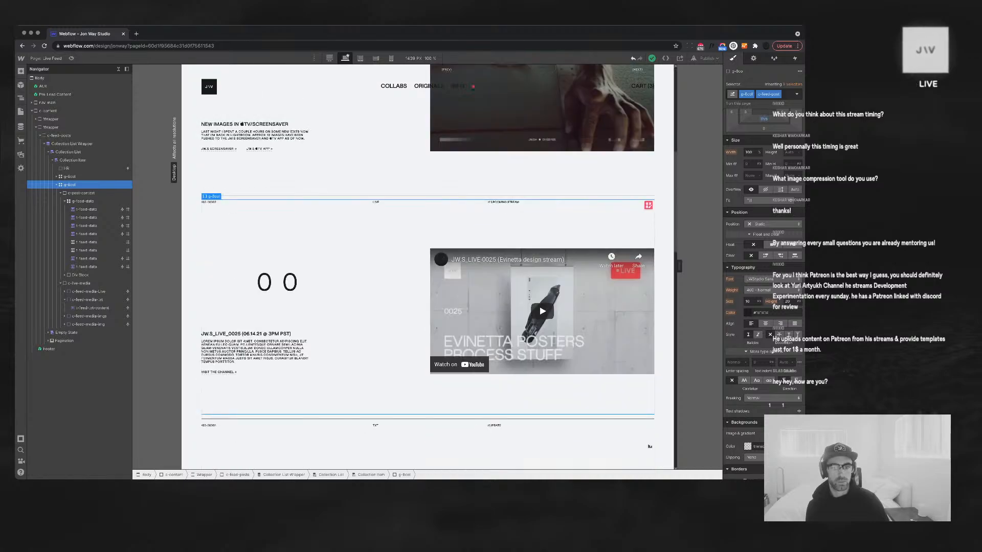
pyautogui.scroll(-8, 542, 276)
pyautogui.scroll(2, 542, 276)
pyautogui.click(542, 276)
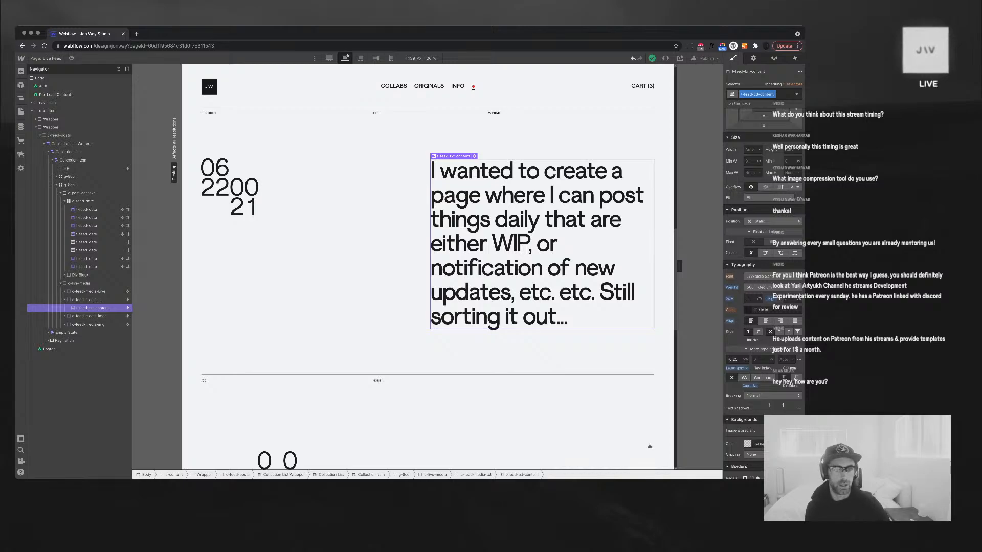
pyautogui.scroll(8, 649, 446)
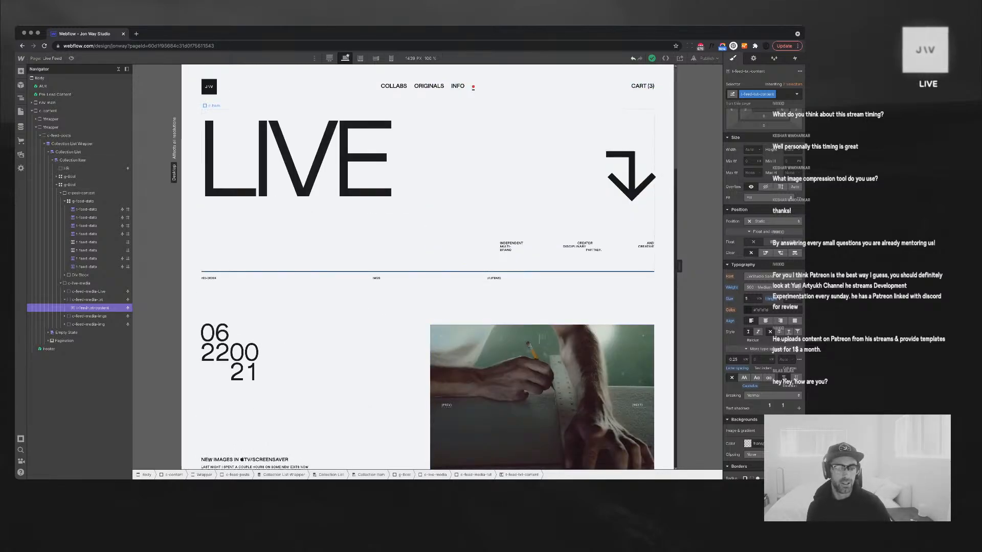
pyautogui.scroll(-15, 649, 446)
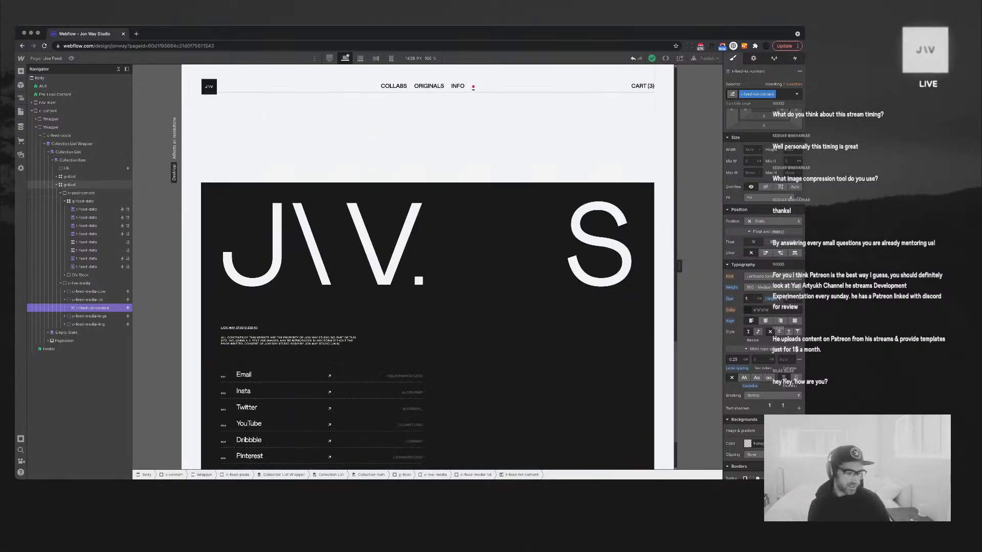
pyautogui.scroll(6, 649, 446)
pyautogui.scroll(8, 650, 446)
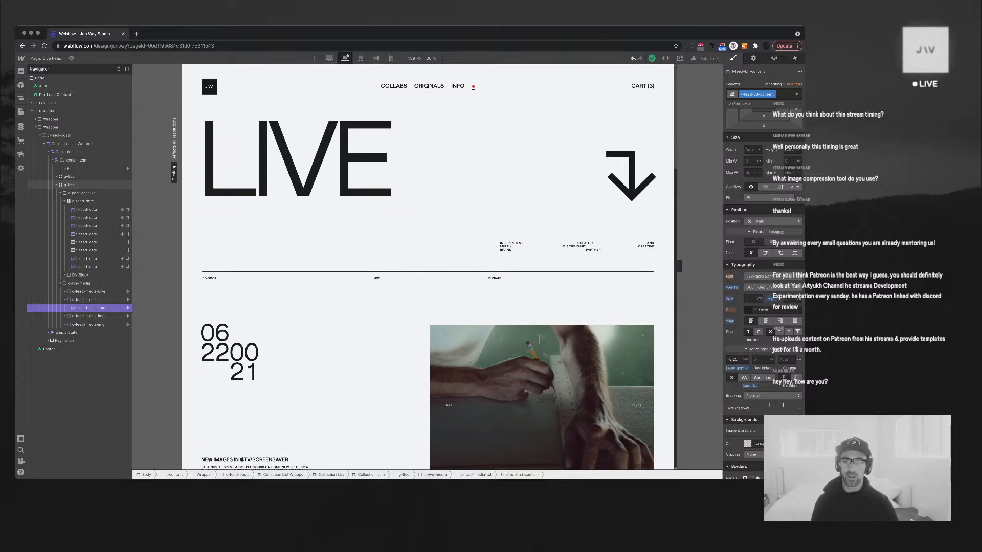
pyautogui.scroll(-2, 649, 447)
pyautogui.scroll(2, 650, 447)
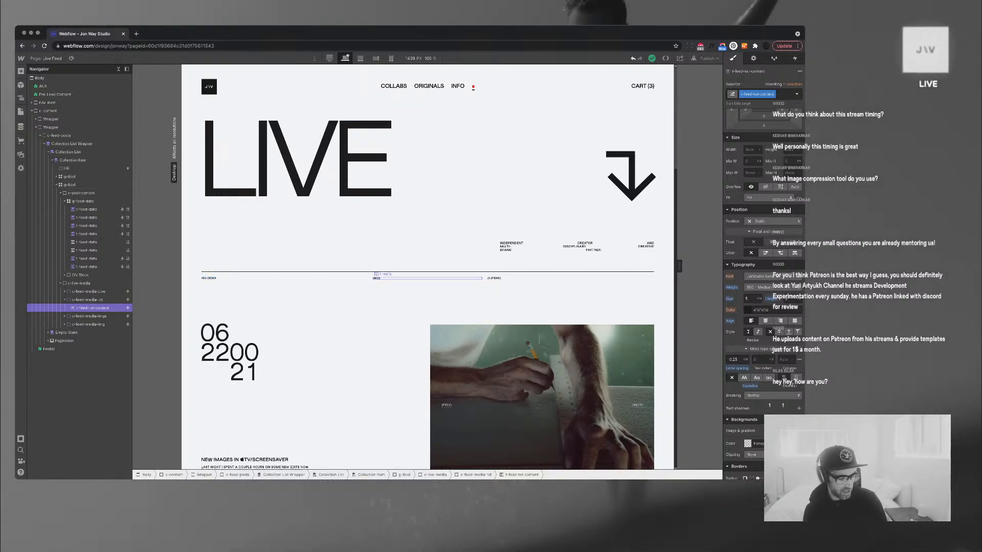
pyautogui.scroll(-2, 428, 269)
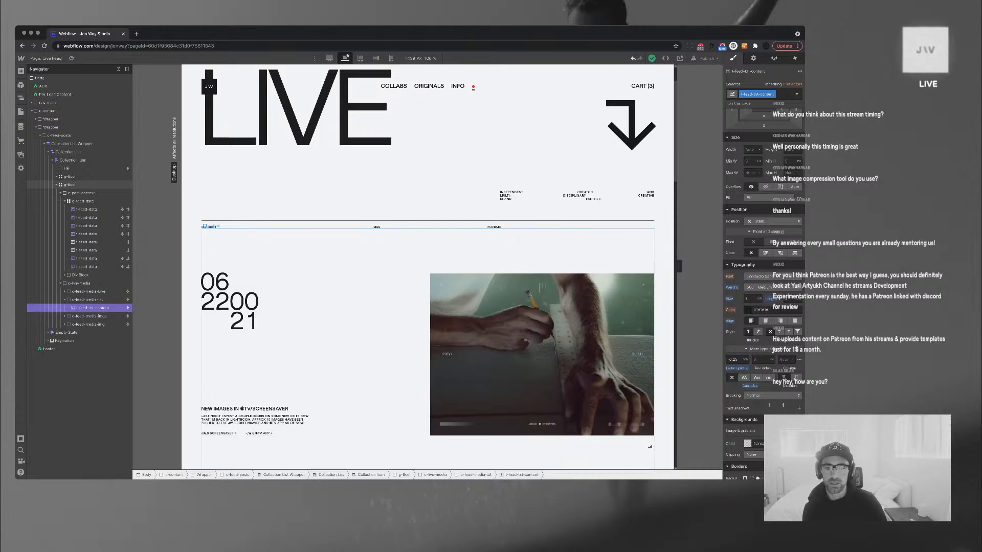
pyautogui.scroll(-7, 427, 268)
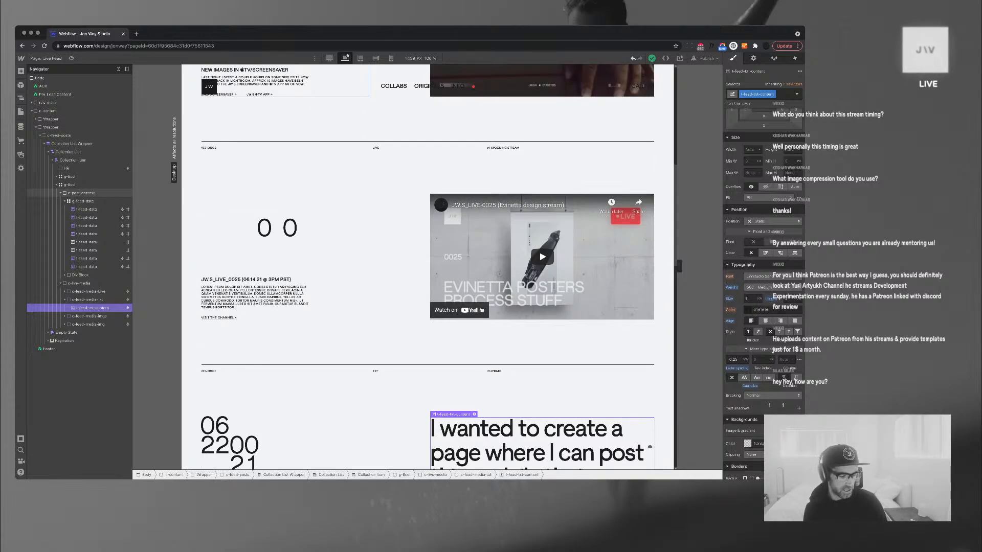
pyautogui.scroll(8, 428, 267)
pyautogui.scroll(-14, 427, 267)
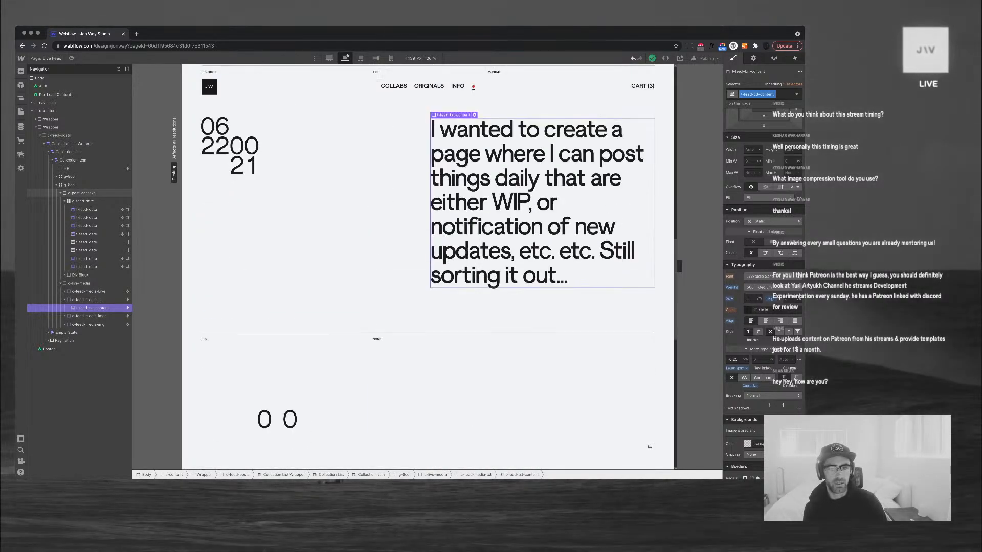
pyautogui.scroll(5, 428, 267)
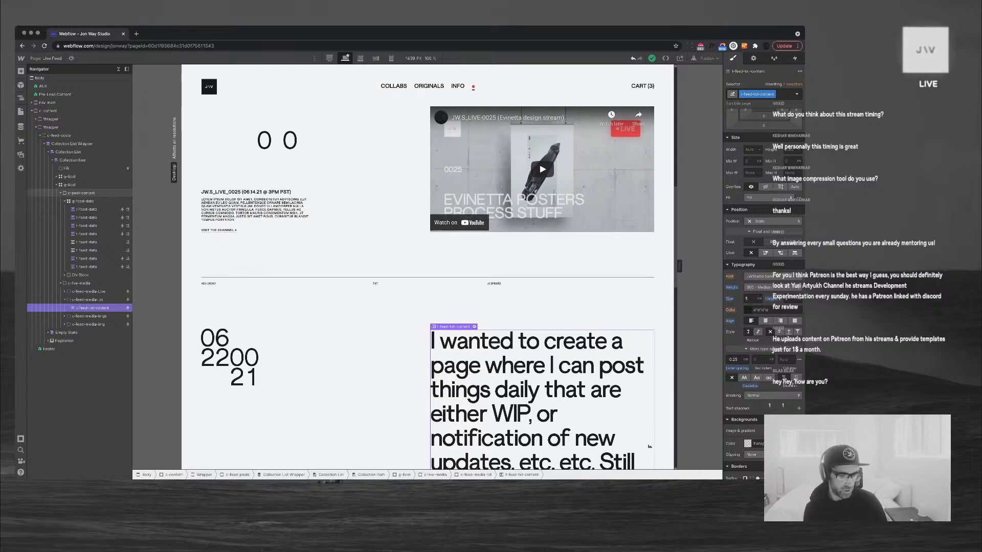